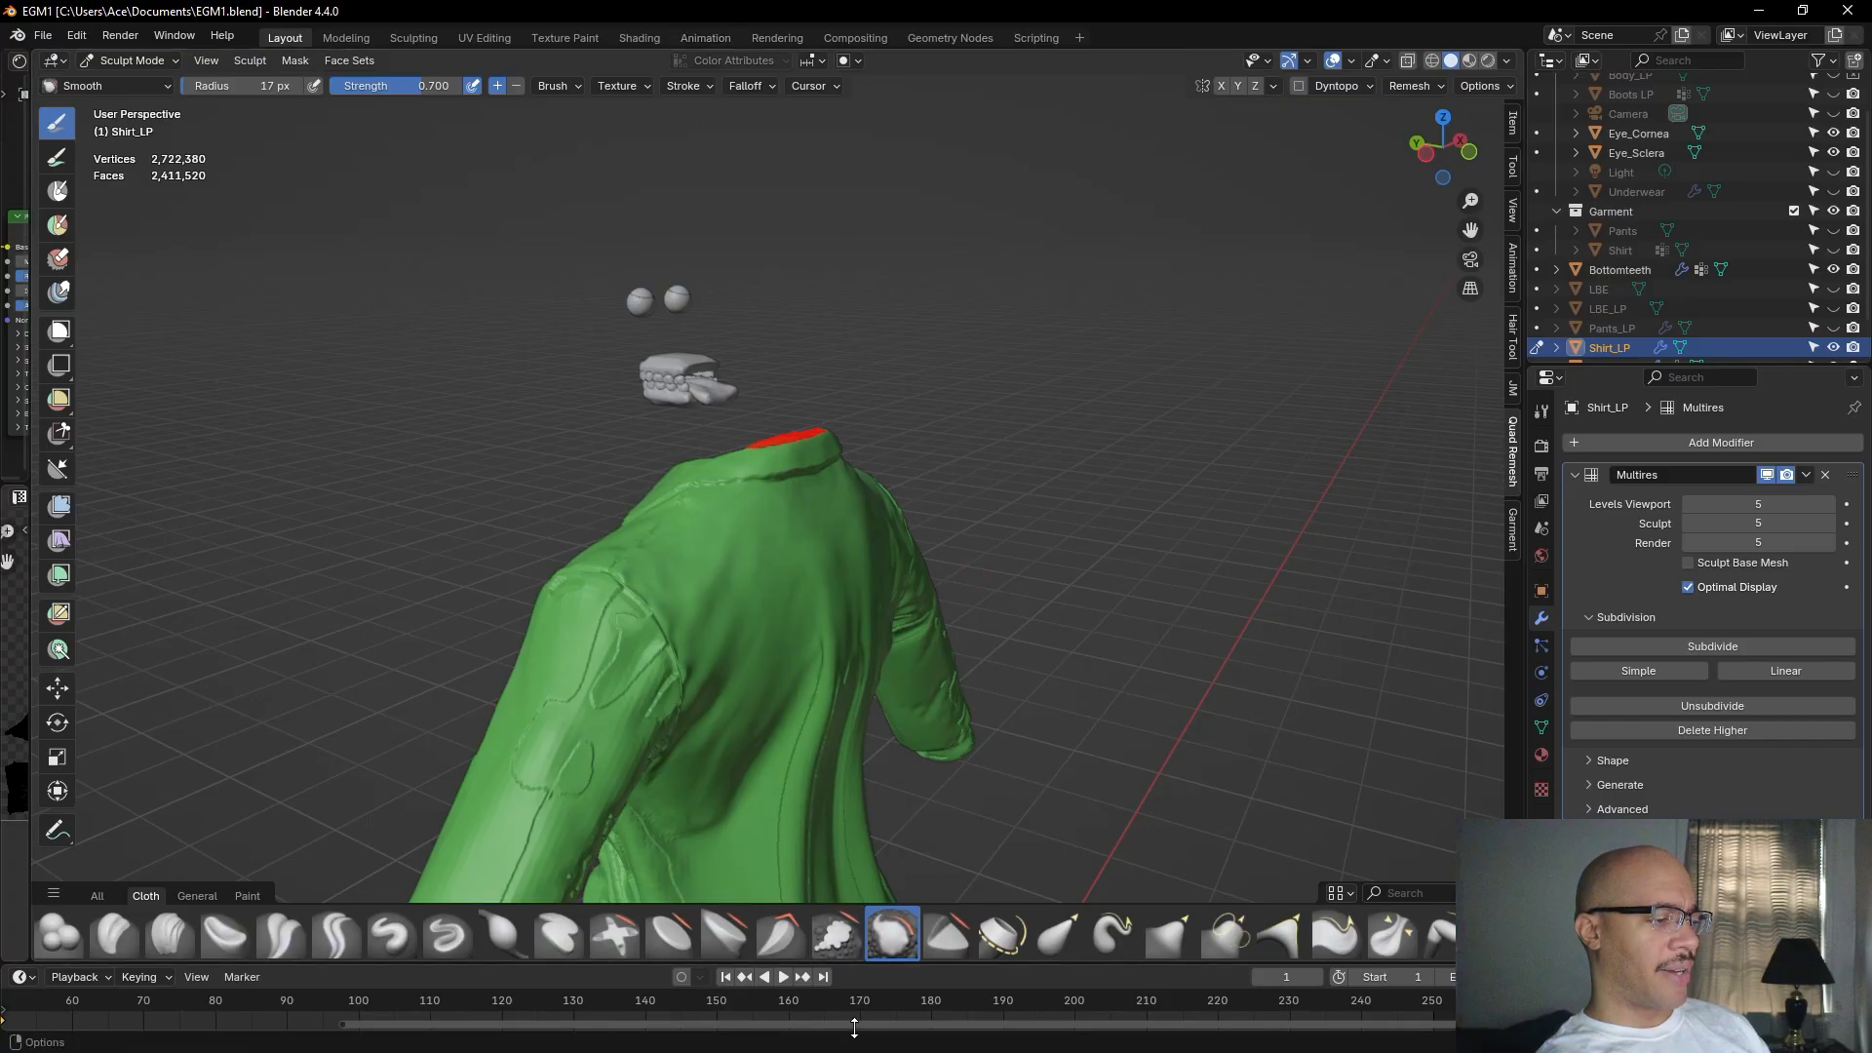
# Smooth out the raised ridges on the outer upper part of the shirt's left sleeve, just below the shoulder.
pyautogui.moveTo(856, 1025)
pyautogui.mouseDown()
pyautogui.moveTo(819, 1026)
pyautogui.moveTo(847, 1025)
pyautogui.mouseUp()
pyautogui.scroll(-2, 1245, 704)
pyautogui.scroll(2, 1247, 700)
pyautogui.moveTo(1238, 660); pyautogui.dragTo(1266, 410, button='middle')
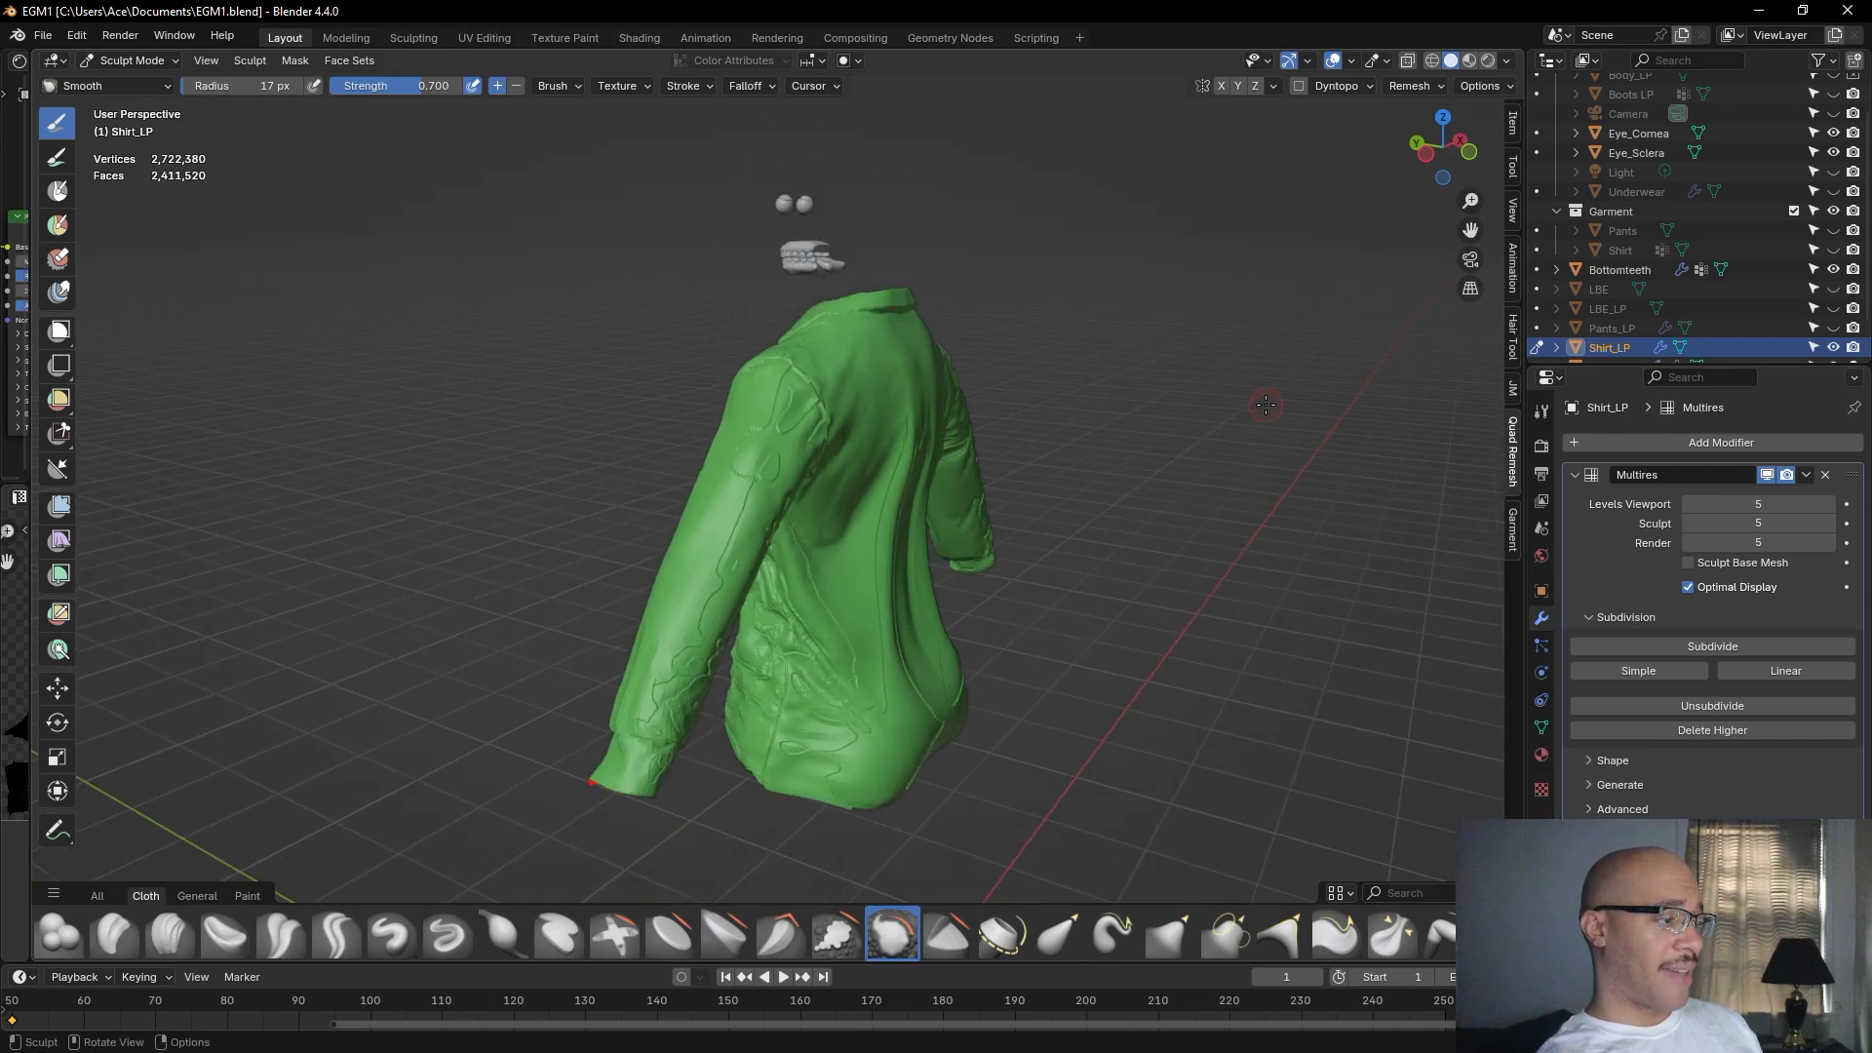
pyautogui.scroll(1, 1142, 324)
pyautogui.scroll(1, 1164, 365)
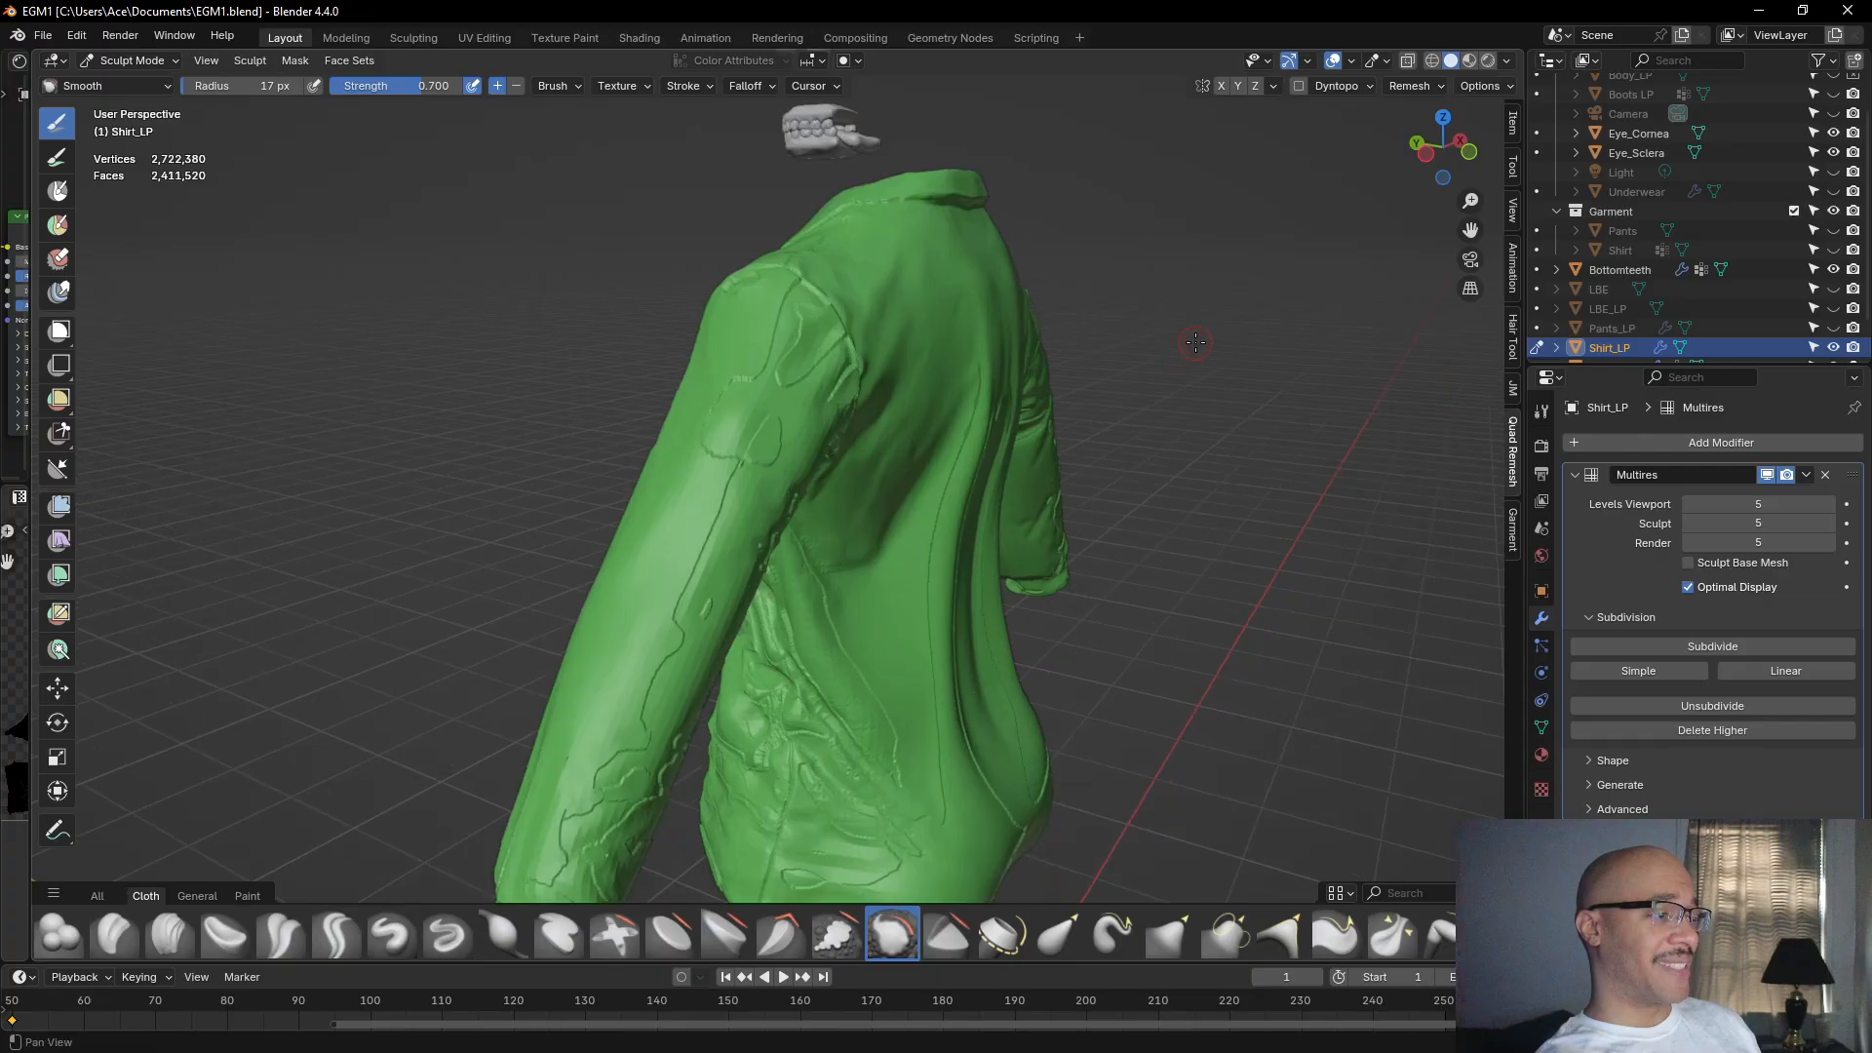
pyautogui.keyDown('shift'); pyautogui.moveTo(1192, 349); pyautogui.dragTo(1205, 472, button='middle'); pyautogui.keyUp('shift')
pyautogui.scroll(1, 686, 485)
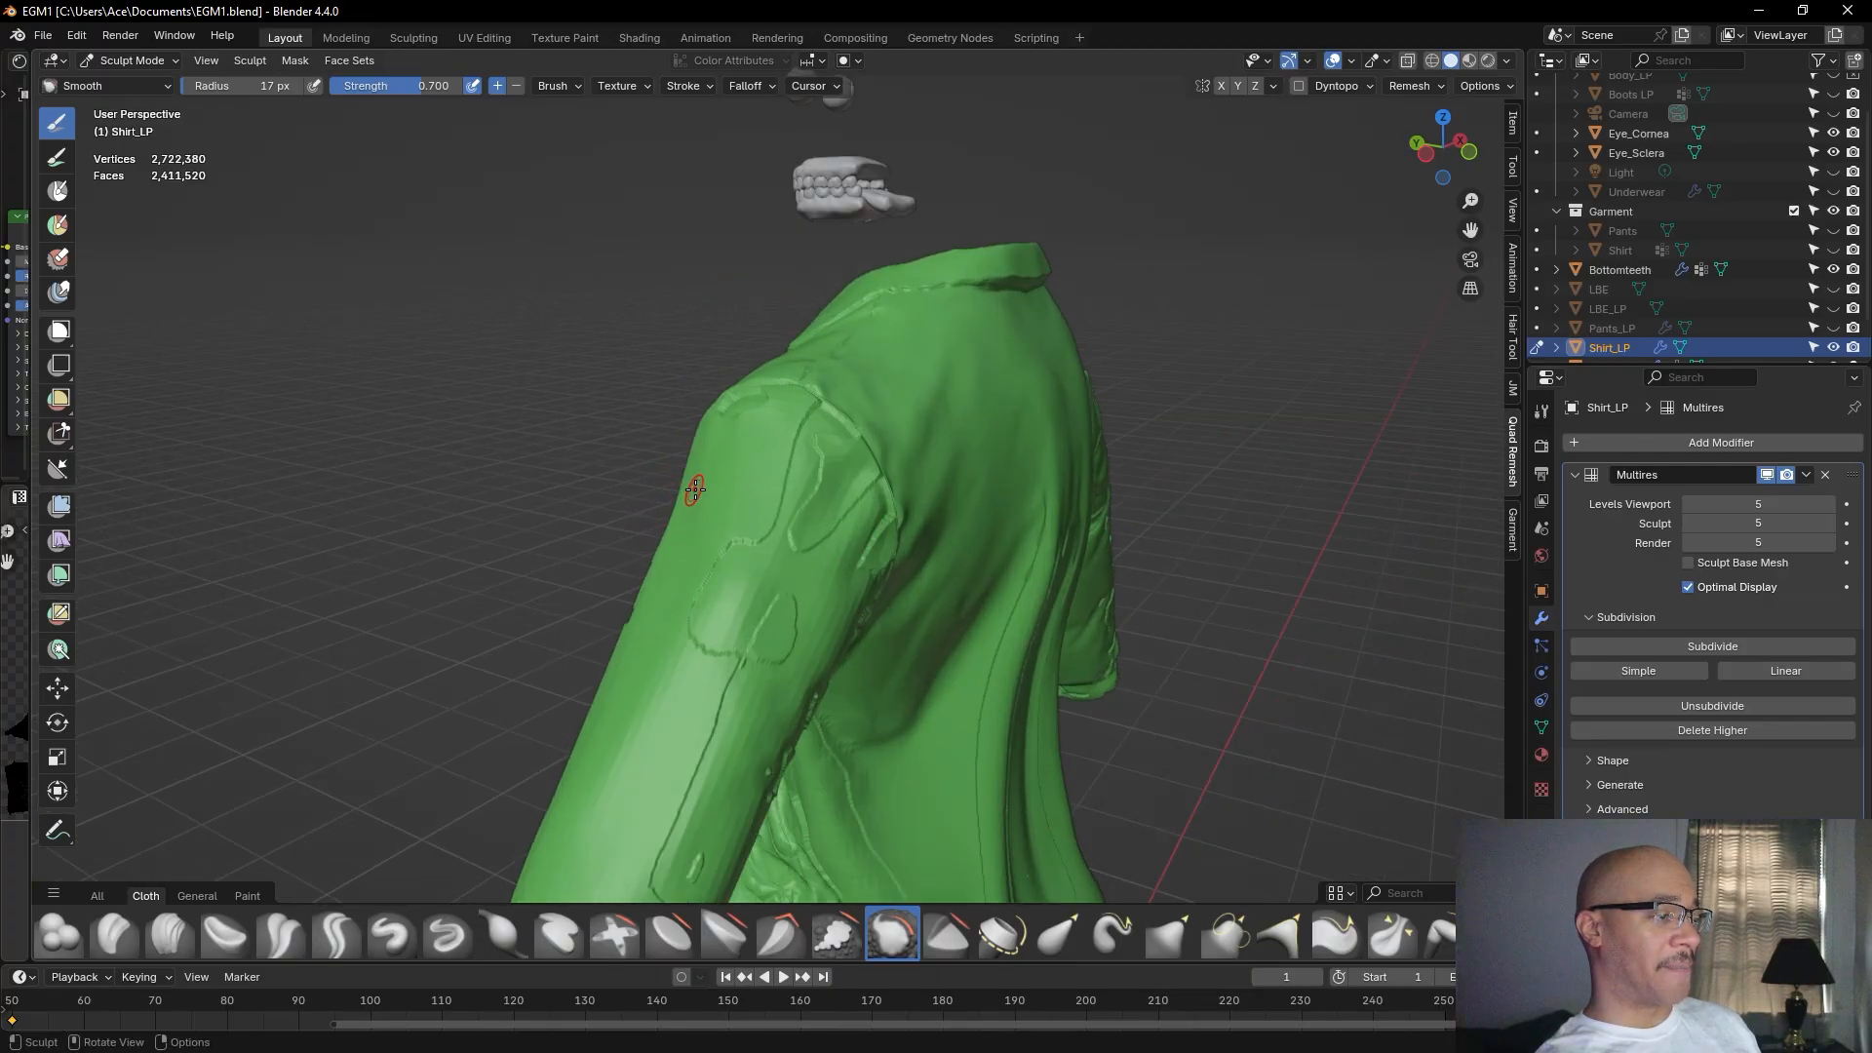
pyautogui.scroll(2, 696, 486)
pyautogui.keyDown('alt'); pyautogui.moveTo(515, 472); pyautogui.dragTo(751, 507); pyautogui.keyUp('alt')
pyautogui.scroll(-3, 620, 502)
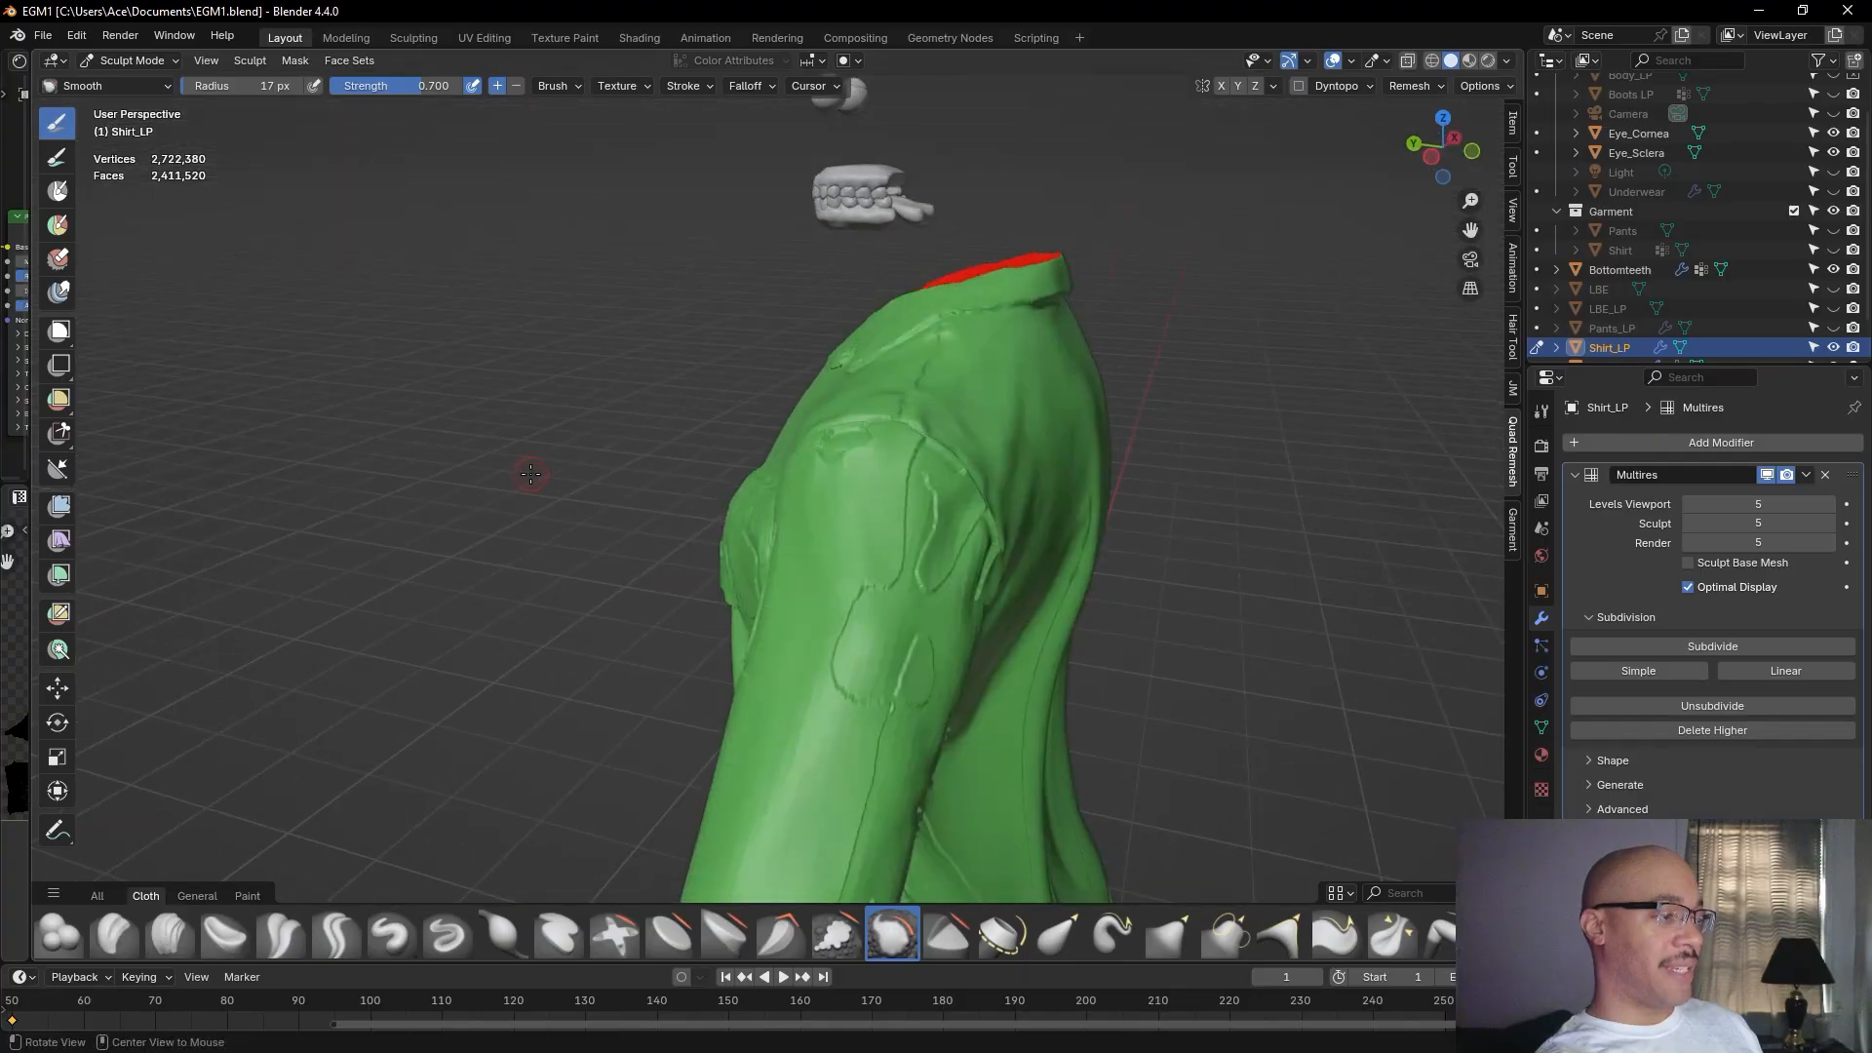
pyautogui.moveTo(887, 568)
pyautogui.mouseDown()
pyautogui.moveTo(921, 447)
pyautogui.moveTo(929, 585)
pyautogui.moveTo(841, 616)
pyautogui.moveTo(851, 698)
pyautogui.moveTo(892, 720)
pyautogui.moveTo(899, 685)
pyautogui.mouseUp()
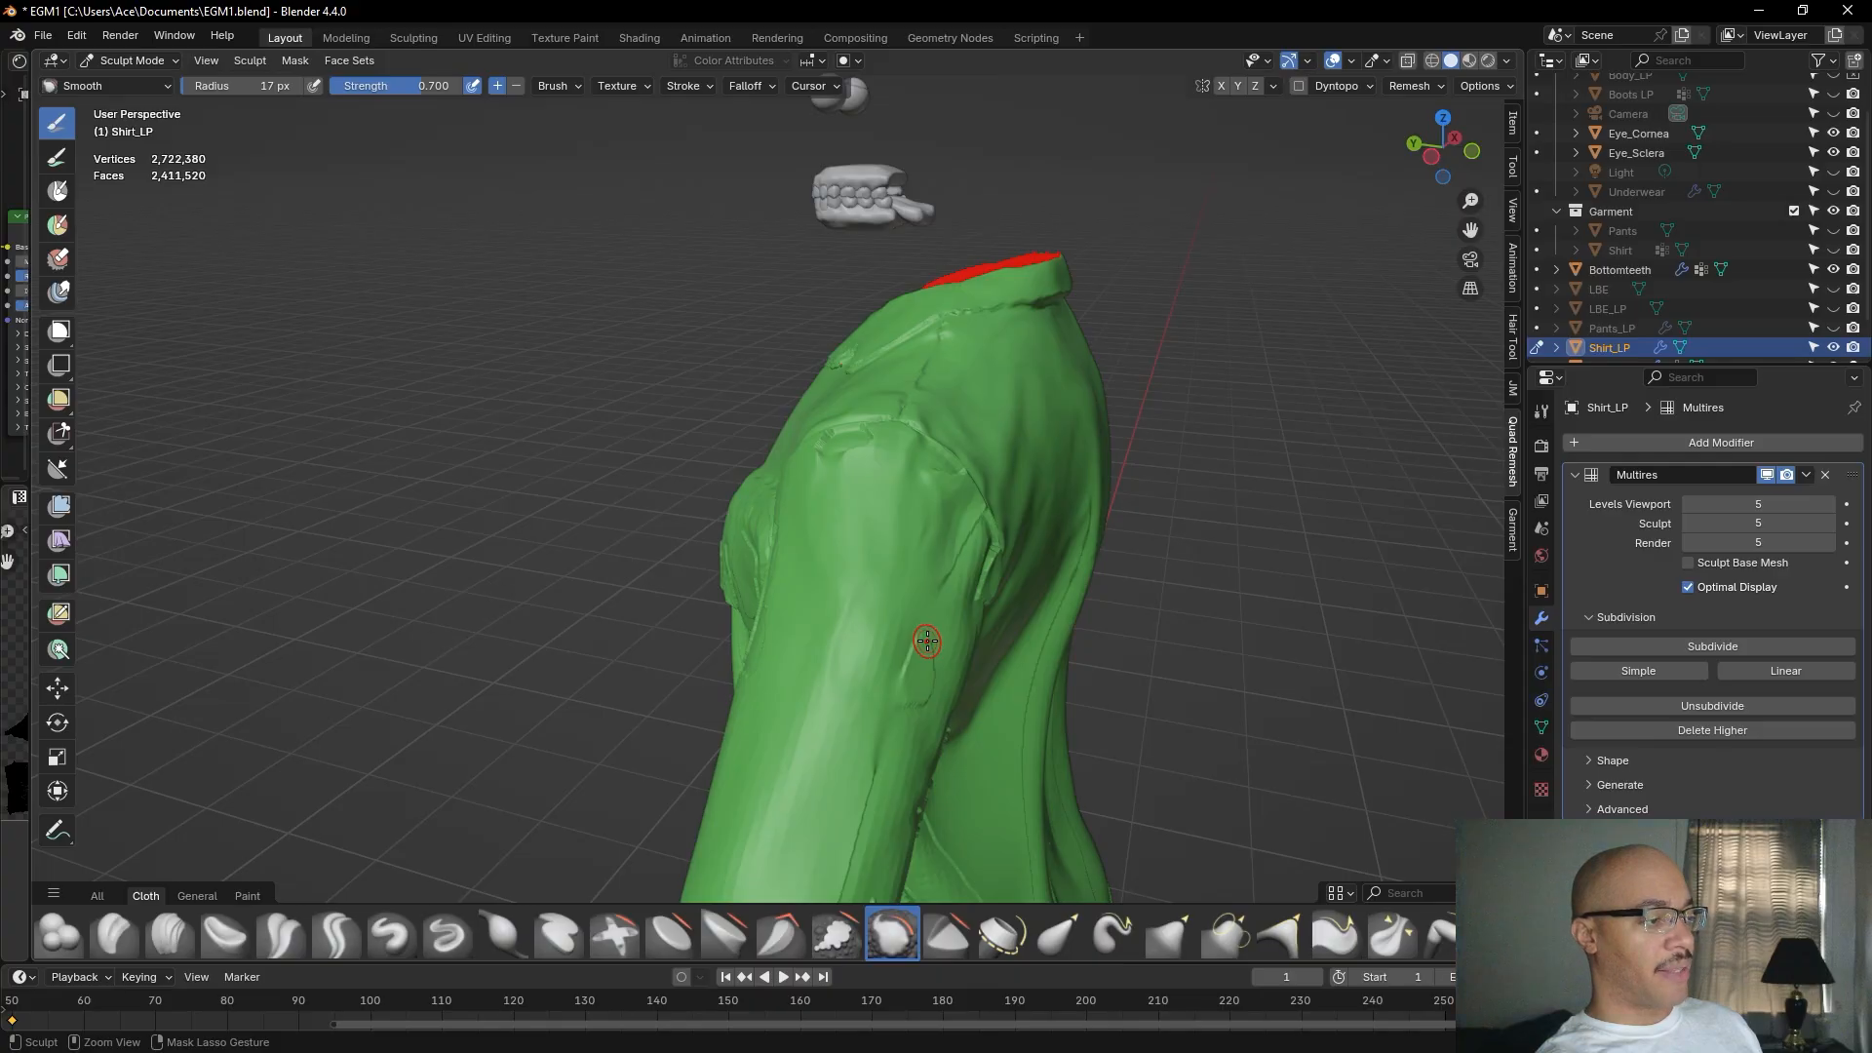
# Smooth the remaining bumps on the back of the left upper sleeve near the shoulder seam.
pyautogui.moveTo(1103, 554); pyautogui.dragTo(1302, 502, button='middle')
pyautogui.moveTo(1121, 471); pyautogui.dragTo(1008, 474, button='middle')
pyautogui.moveTo(919, 594)
pyautogui.mouseDown(button='middle')
pyautogui.moveTo(835, 538)
pyautogui.moveTo(741, 521)
pyautogui.moveTo(794, 509)
pyautogui.moveTo(933, 613)
pyautogui.mouseUp(button='middle')
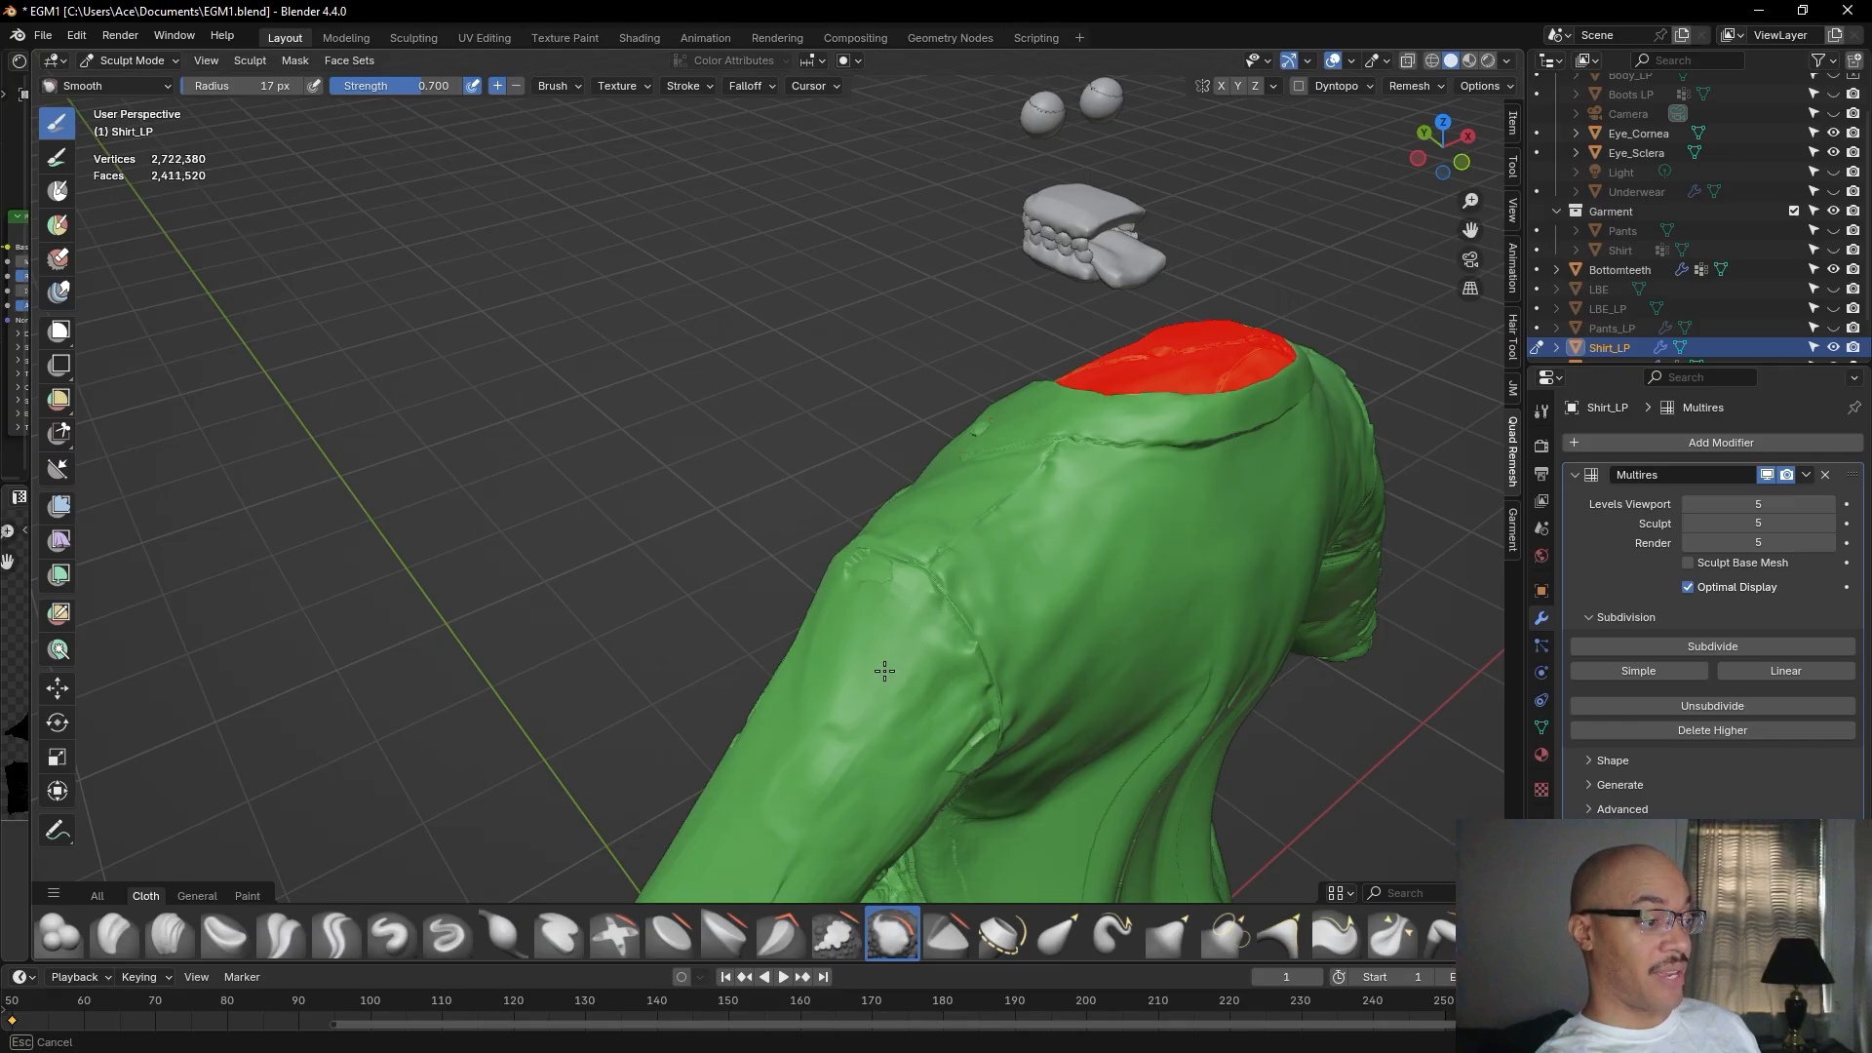
pyautogui.moveTo(746, 601); pyautogui.dragTo(991, 711, button='middle')
pyautogui.scroll(3, 1019, 733)
pyautogui.moveTo(1183, 727)
pyautogui.mouseDown()
pyautogui.moveTo(1202, 720)
pyautogui.moveTo(1117, 698)
pyautogui.moveTo(1091, 726)
pyautogui.moveTo(1106, 749)
pyautogui.moveTo(1191, 754)
pyautogui.moveTo(1164, 763)
pyautogui.moveTo(1223, 741)
pyautogui.moveTo(1205, 717)
pyautogui.moveTo(1116, 721)
pyautogui.moveTo(1161, 766)
pyautogui.moveTo(1237, 750)
pyautogui.moveTo(1191, 707)
pyautogui.moveTo(1080, 717)
pyautogui.moveTo(1112, 719)
pyautogui.moveTo(1175, 807)
pyautogui.mouseUp()
# Smooth the ridges along the middle of the left sleeve, on its rear side.
pyautogui.moveTo(1174, 807)
pyautogui.mouseDown(button='middle')
pyautogui.moveTo(1212, 769)
pyautogui.moveTo(1131, 724)
pyautogui.mouseUp(button='middle')
pyautogui.keyDown('shift'); pyautogui.moveTo(1110, 875); pyautogui.dragTo(1100, 740, button='middle'); pyautogui.keyUp('shift')
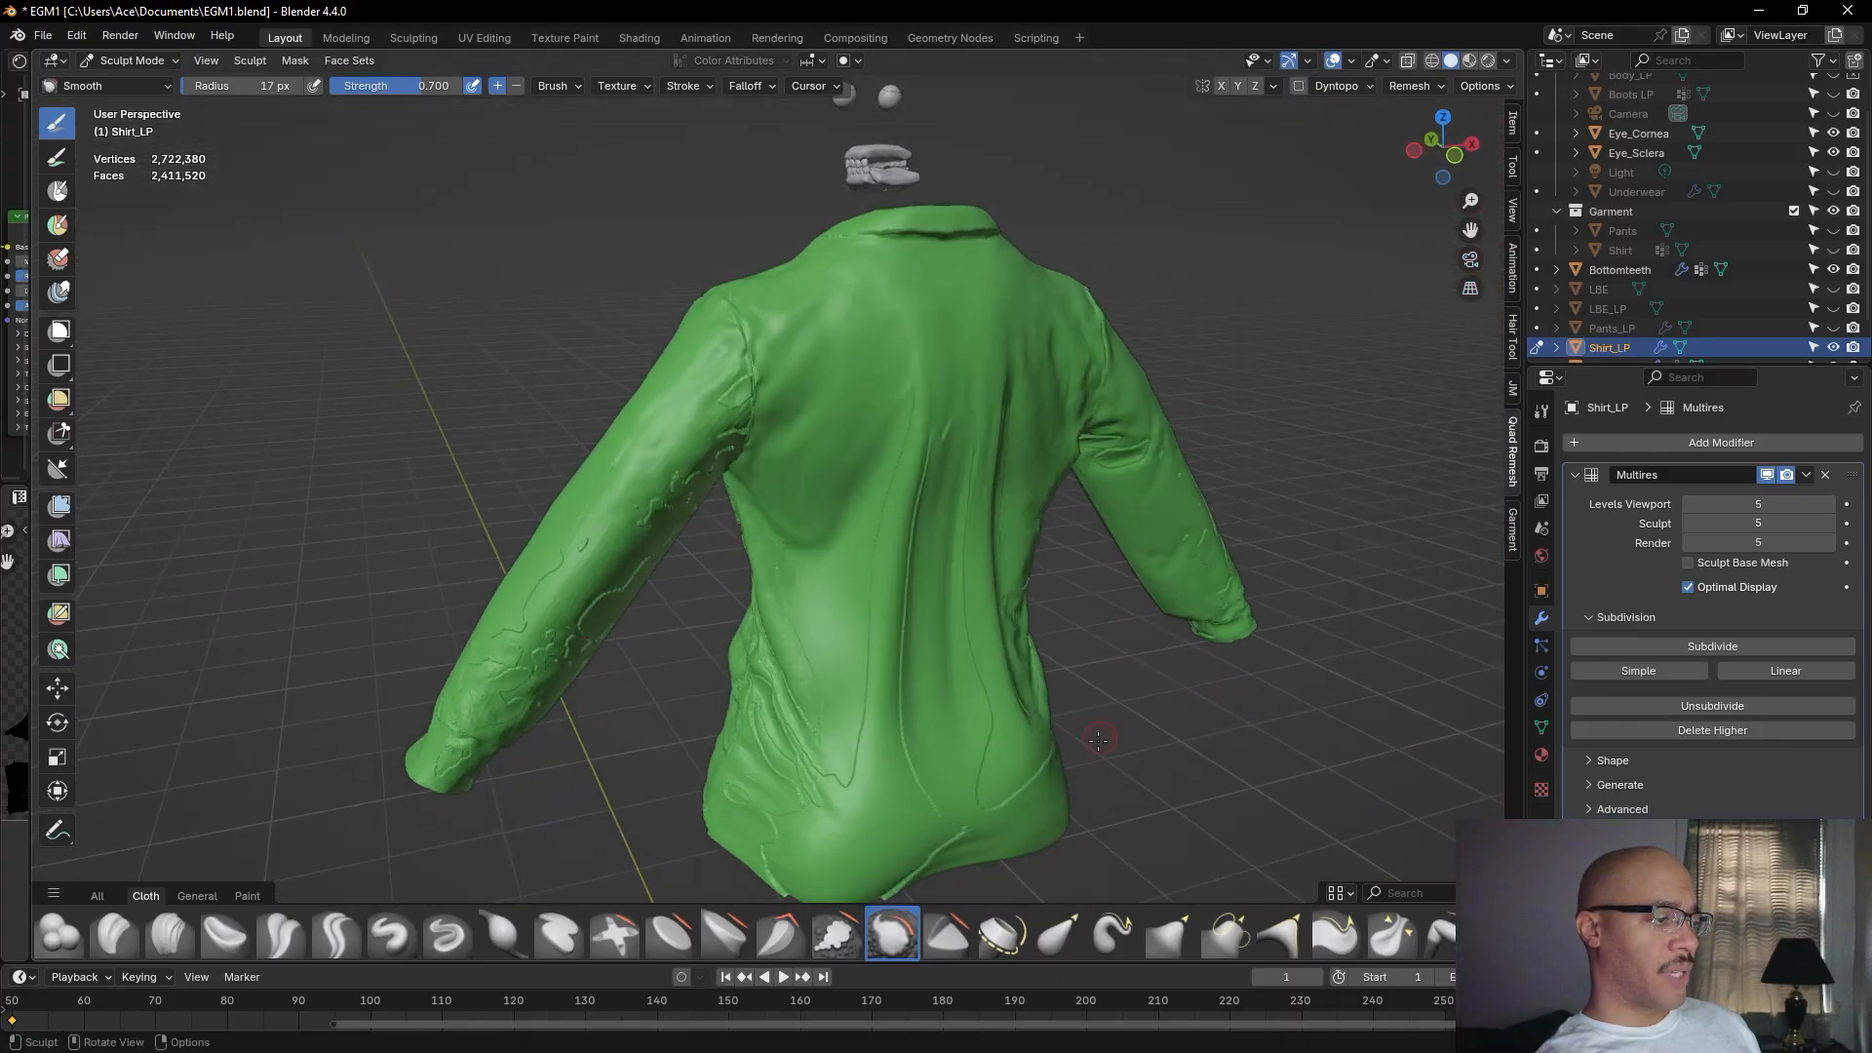
pyautogui.scroll(4, 1099, 741)
pyautogui.keyDown('shift'); pyautogui.moveTo(921, 710); pyautogui.dragTo(927, 648, button='middle'); pyautogui.keyUp('shift')
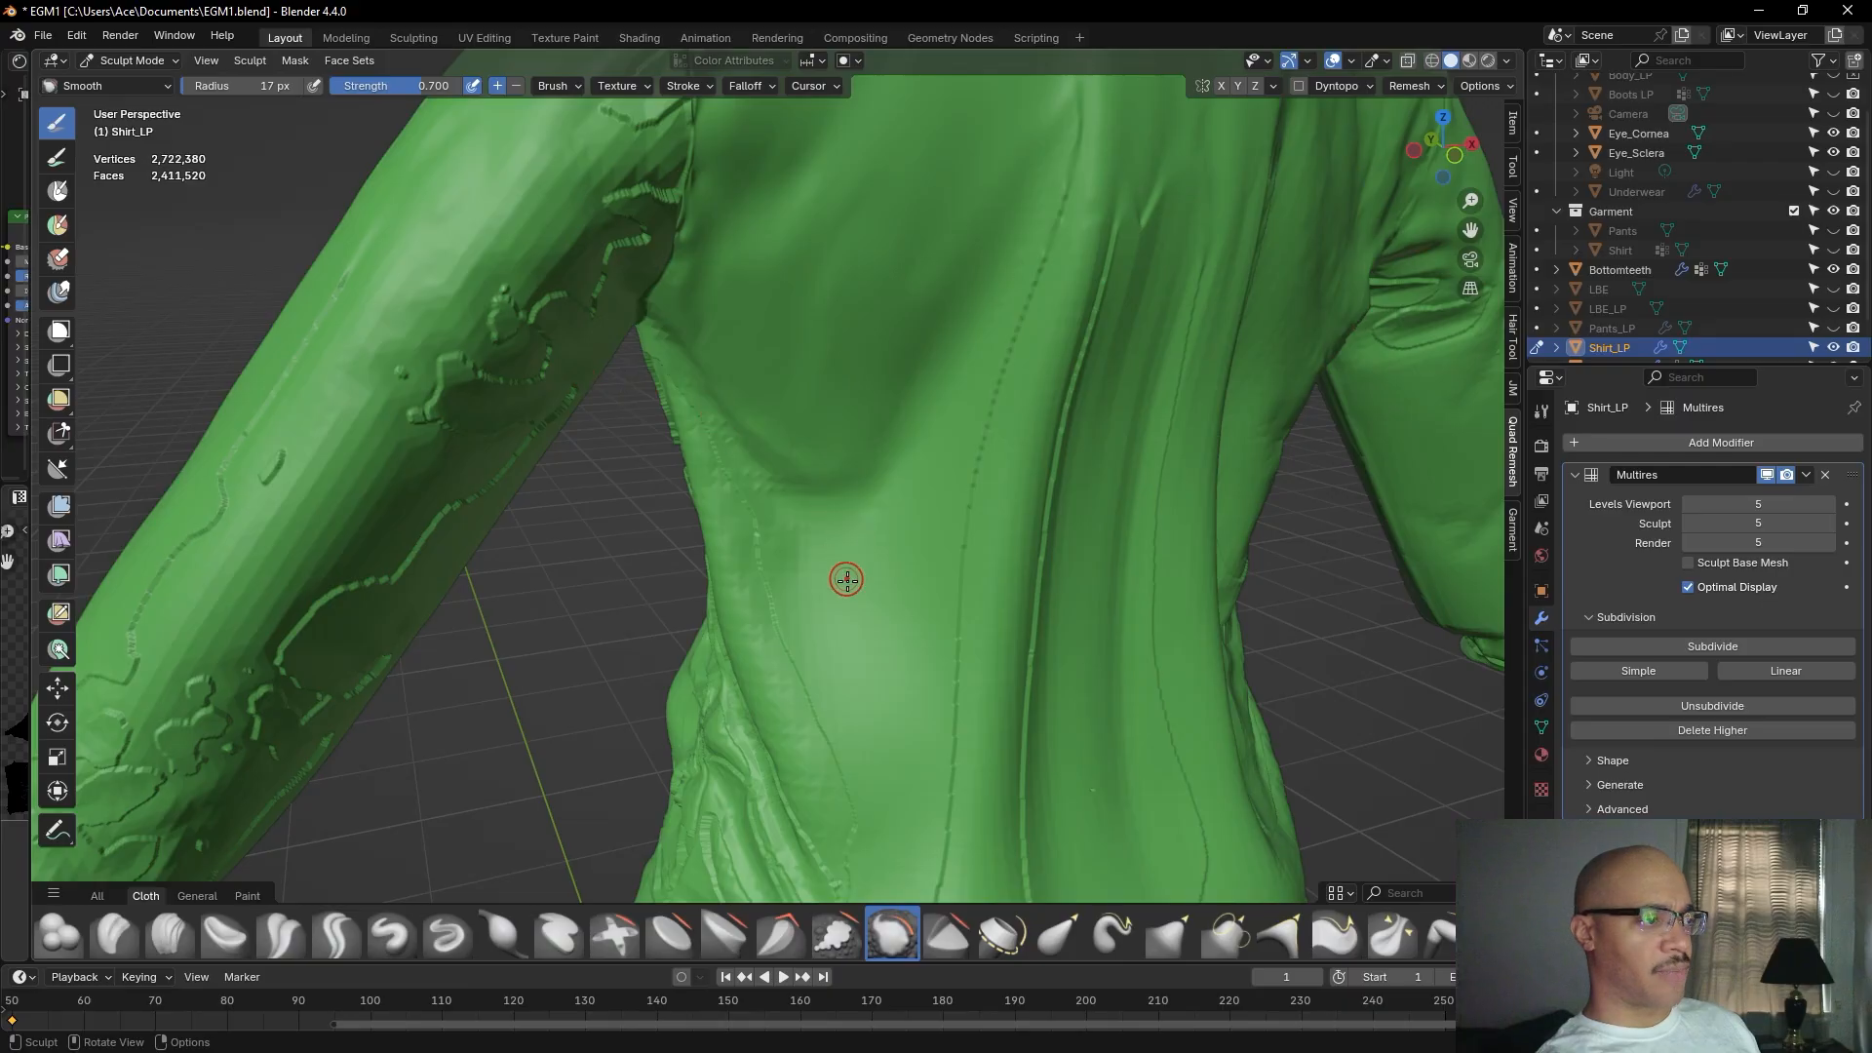
pyautogui.moveTo(1024, 429); pyautogui.dragTo(903, 430, button='middle')
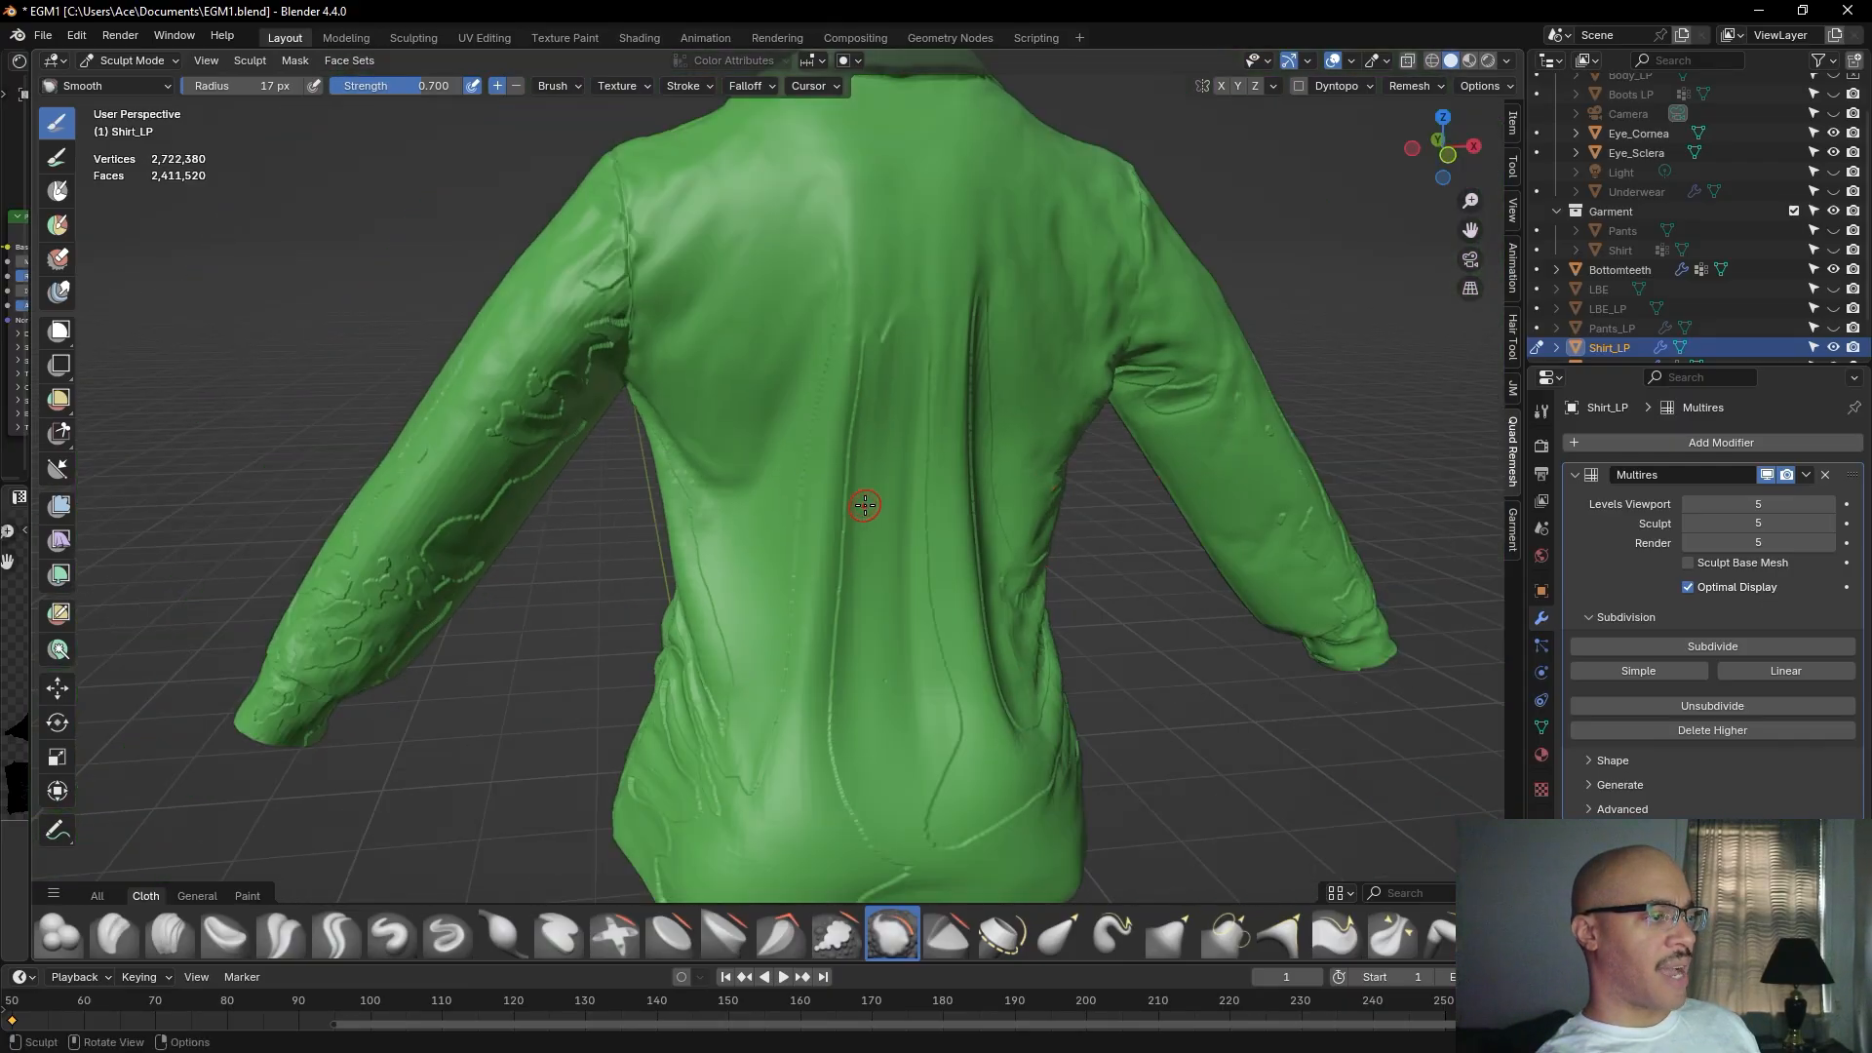
pyautogui.scroll(-4, 863, 502)
pyautogui.moveTo(652, 444); pyautogui.dragTo(507, 429, button='middle')
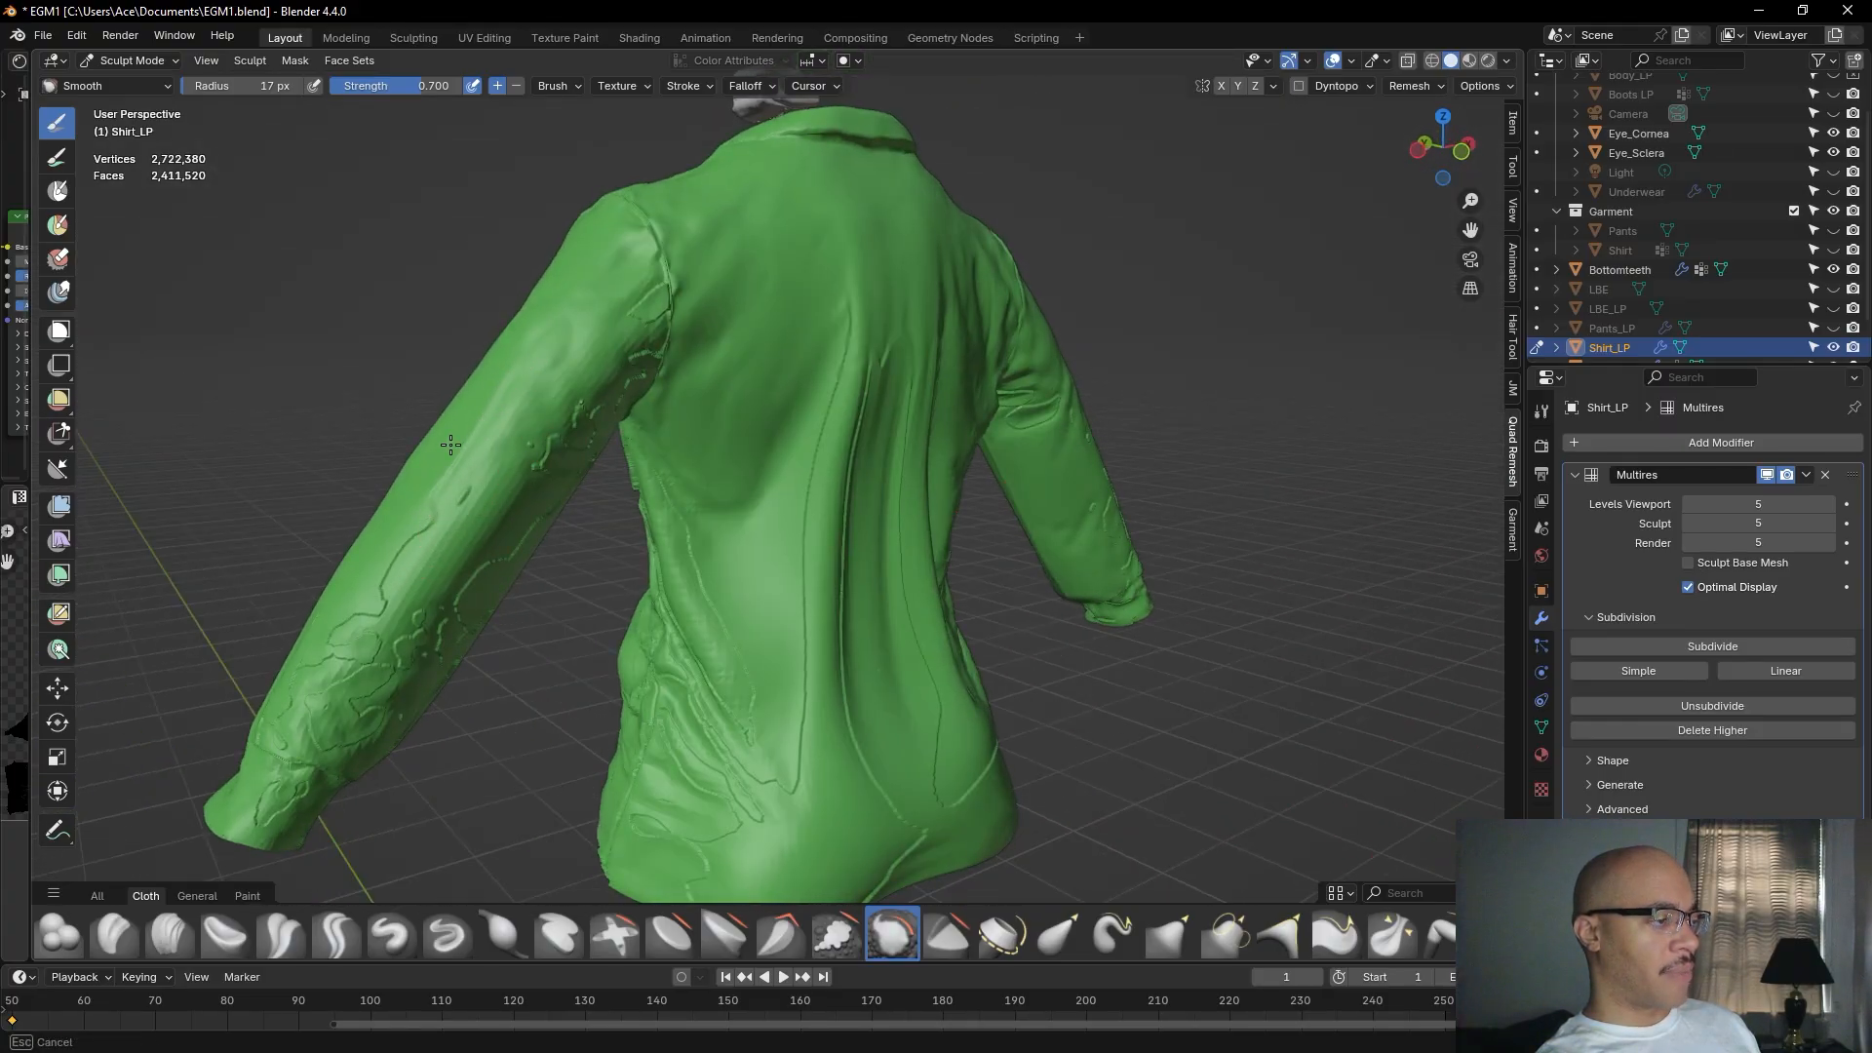
pyautogui.moveTo(443, 505)
pyautogui.mouseDown()
pyautogui.moveTo(503, 487)
pyautogui.moveTo(588, 390)
pyautogui.moveTo(578, 413)
pyautogui.mouseUp()
# Smooth the stepped ridges on the back of the left sleeve around and above the elbow.
pyautogui.keyDown('shift'); pyautogui.moveTo(390, 536); pyautogui.dragTo(605, 360, button='middle'); pyautogui.keyUp('shift')
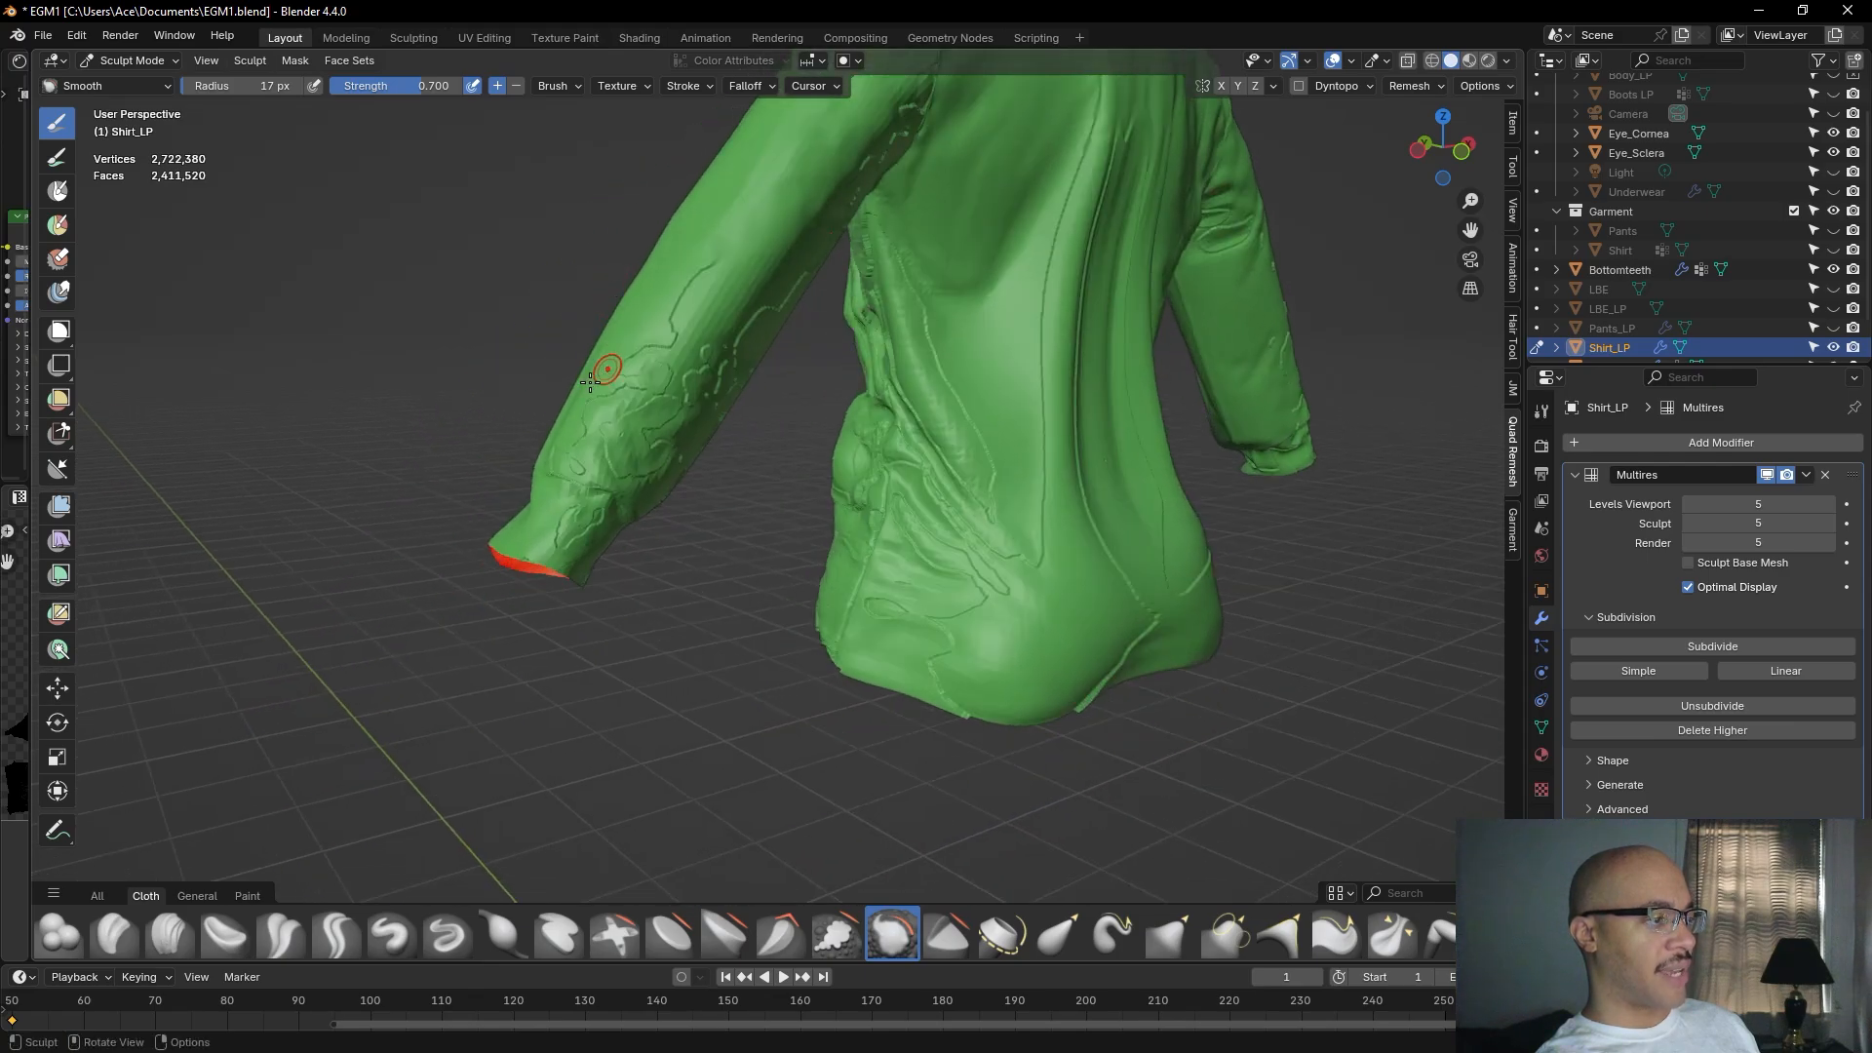
pyautogui.scroll(5, 624, 363)
pyautogui.moveTo(712, 439); pyautogui.dragTo(732, 453, button='middle')
pyautogui.moveTo(547, 276); pyautogui.dragTo(543, 270)
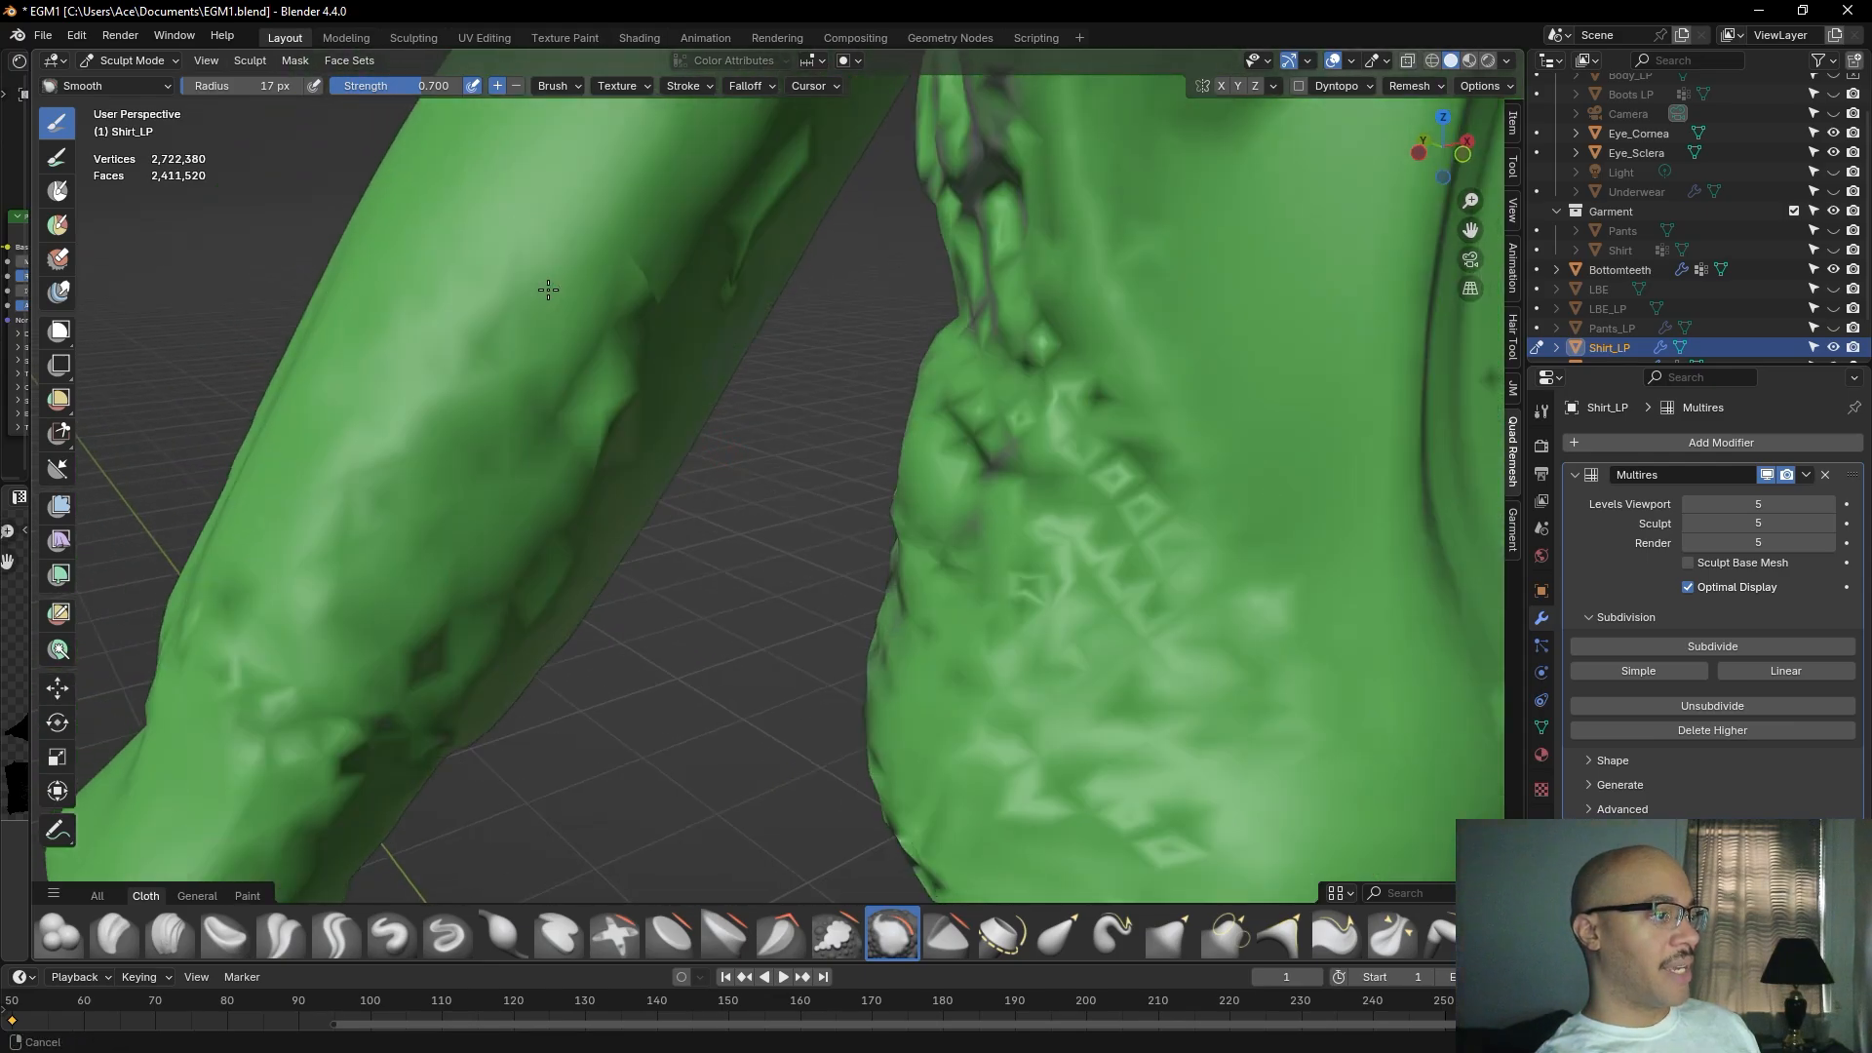
pyautogui.keyDown('shift'); pyautogui.moveTo(546, 263); pyautogui.dragTo(585, 532, button='middle'); pyautogui.keyUp('shift')
pyautogui.moveTo(728, 285)
pyautogui.mouseDown()
pyautogui.moveTo(625, 349)
pyautogui.moveTo(728, 260)
pyautogui.moveTo(728, 243)
pyautogui.moveTo(702, 245)
pyautogui.moveTo(561, 502)
pyautogui.moveTo(596, 345)
pyautogui.moveTo(598, 530)
pyautogui.mouseUp()
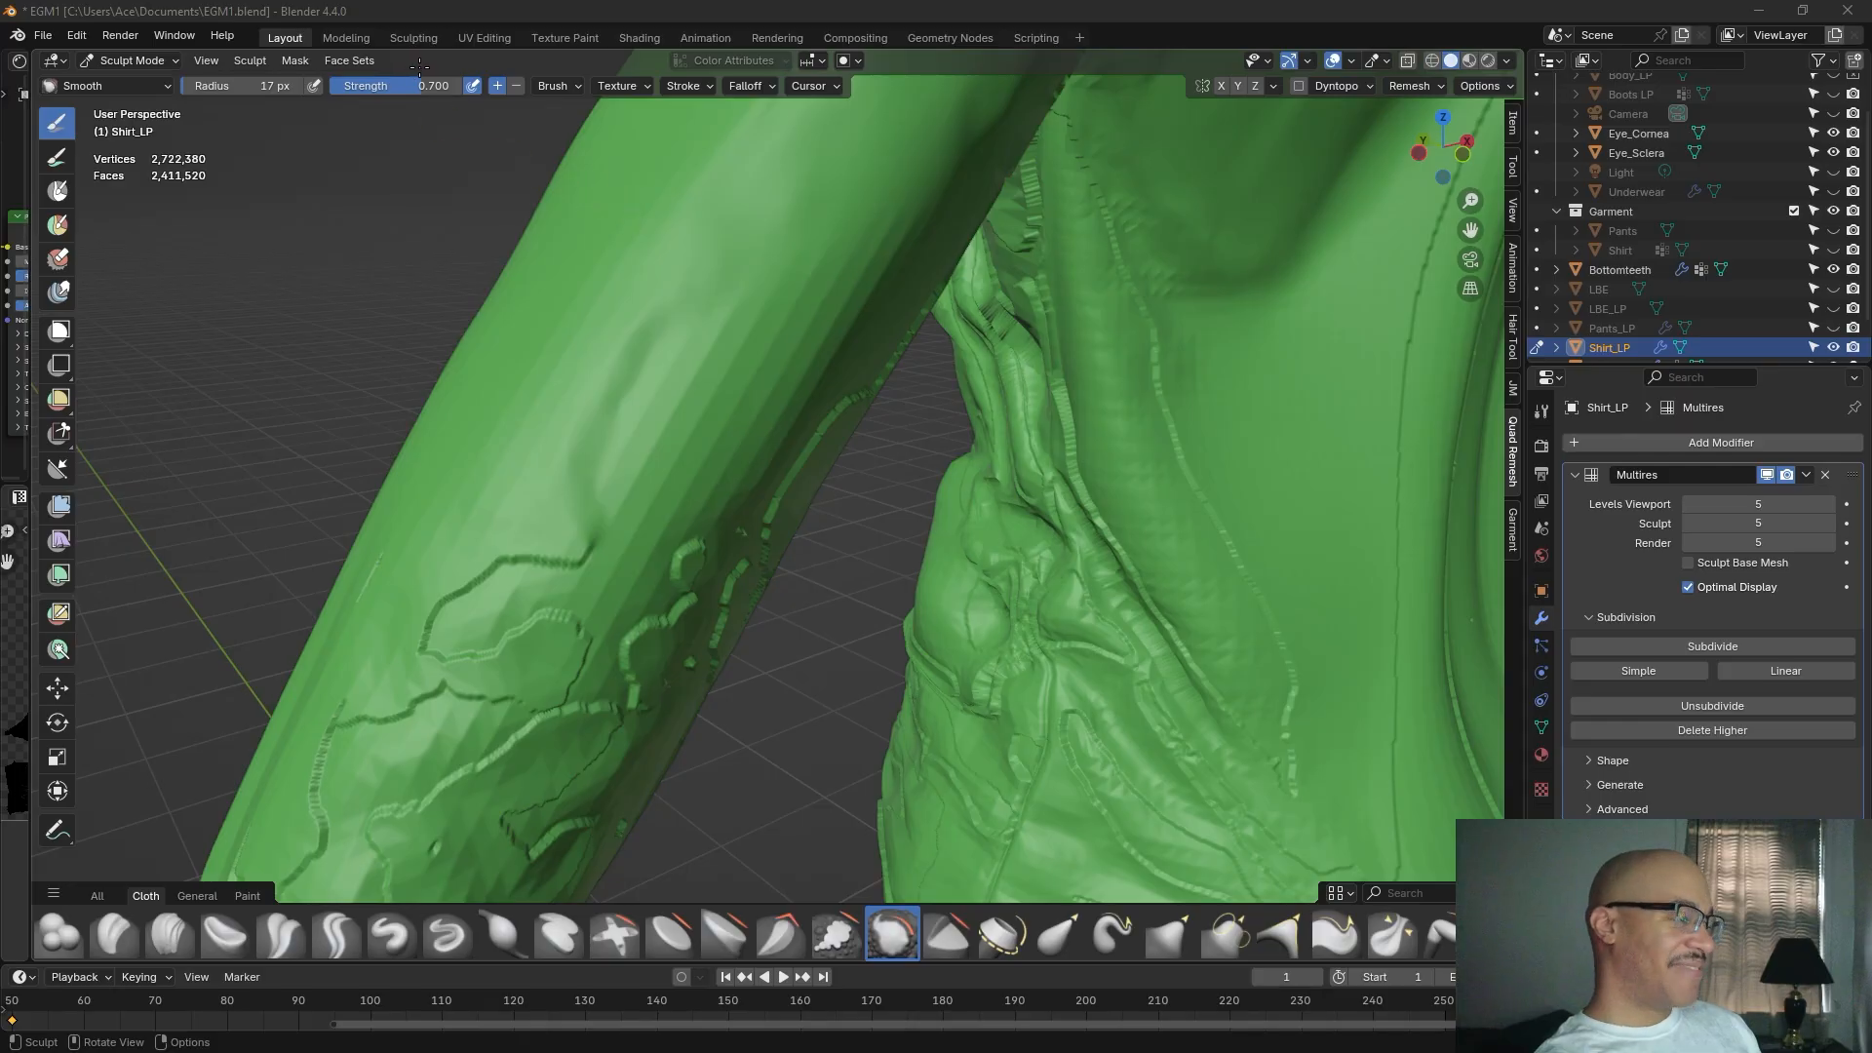
pyautogui.click(533, 24)
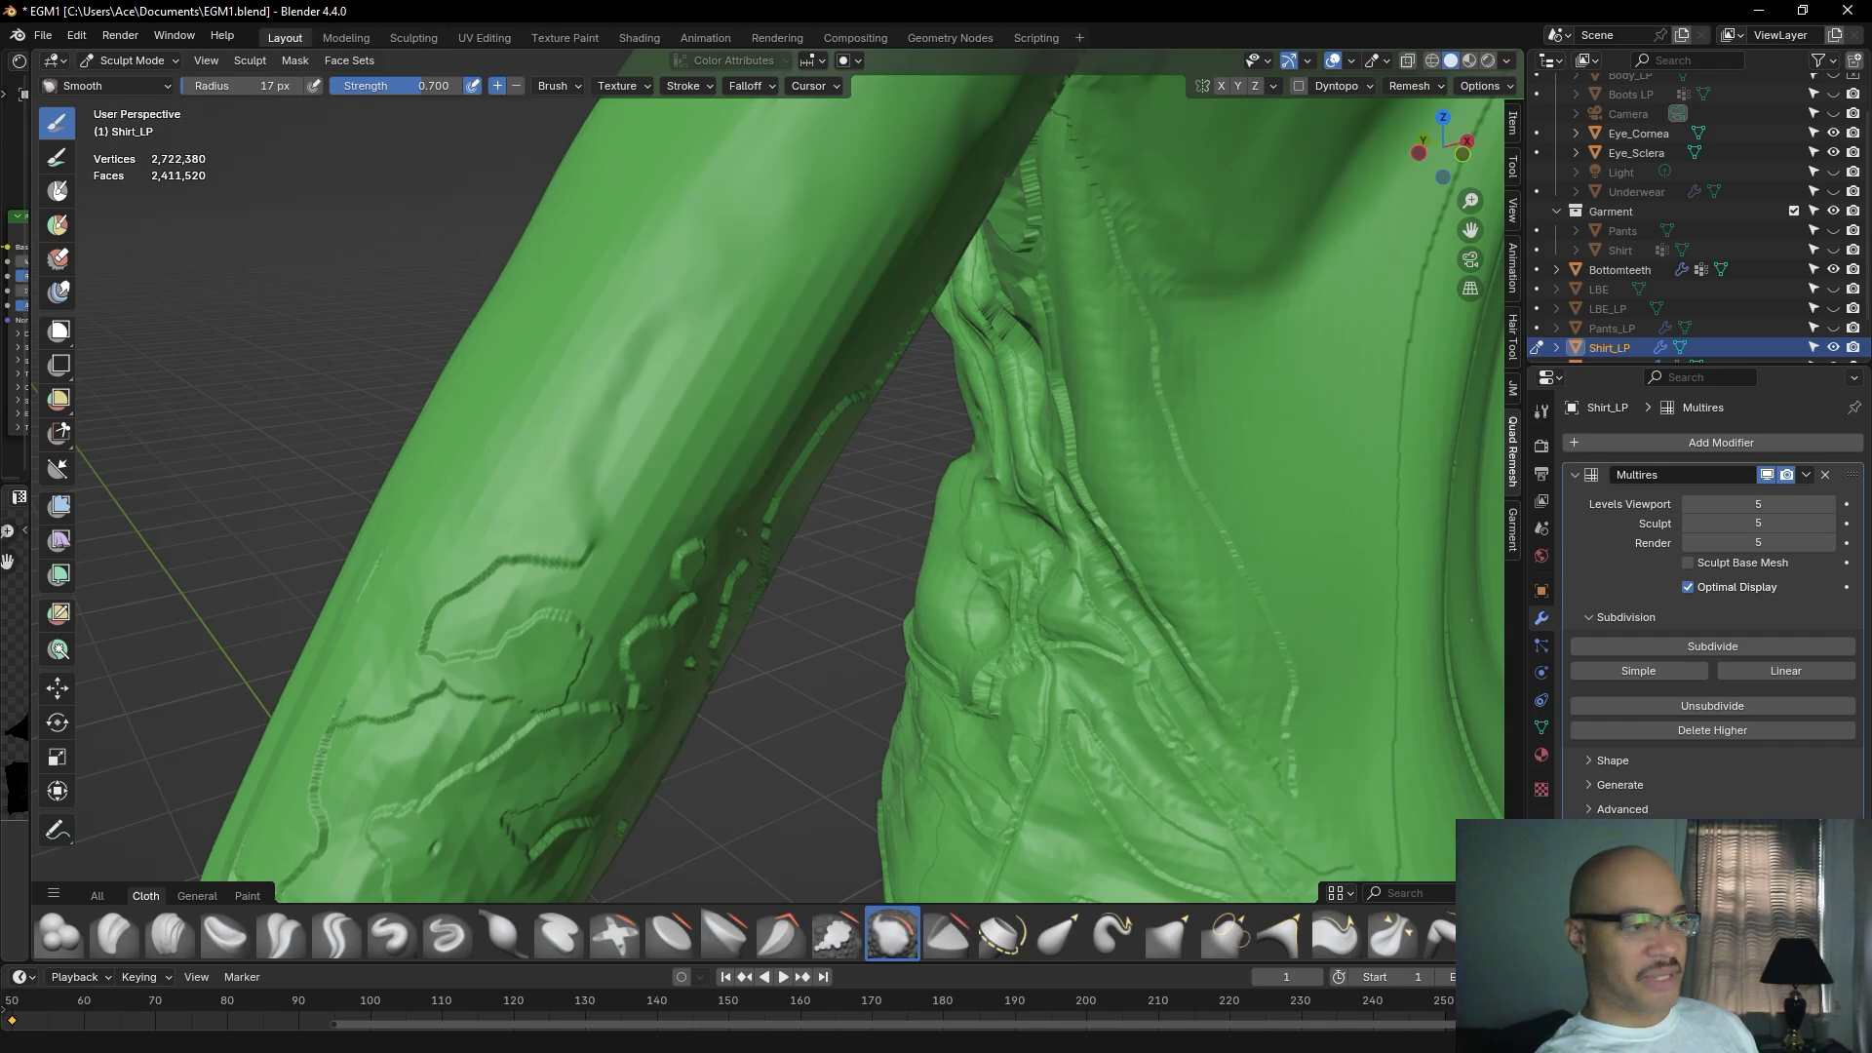
pyautogui.moveTo(653, 316)
pyautogui.mouseDown()
pyautogui.moveTo(615, 380)
pyautogui.moveTo(654, 310)
pyautogui.moveTo(619, 344)
pyautogui.moveTo(591, 515)
pyautogui.moveTo(536, 556)
pyautogui.moveTo(597, 526)
pyautogui.moveTo(483, 606)
pyautogui.moveTo(512, 577)
pyautogui.moveTo(506, 544)
pyautogui.moveTo(462, 580)
pyautogui.moveTo(468, 535)
pyautogui.mouseUp()
# Smooth away the curved ridges on the back of the left sleeve just below the armpit.
pyautogui.press('KP_Decimal')
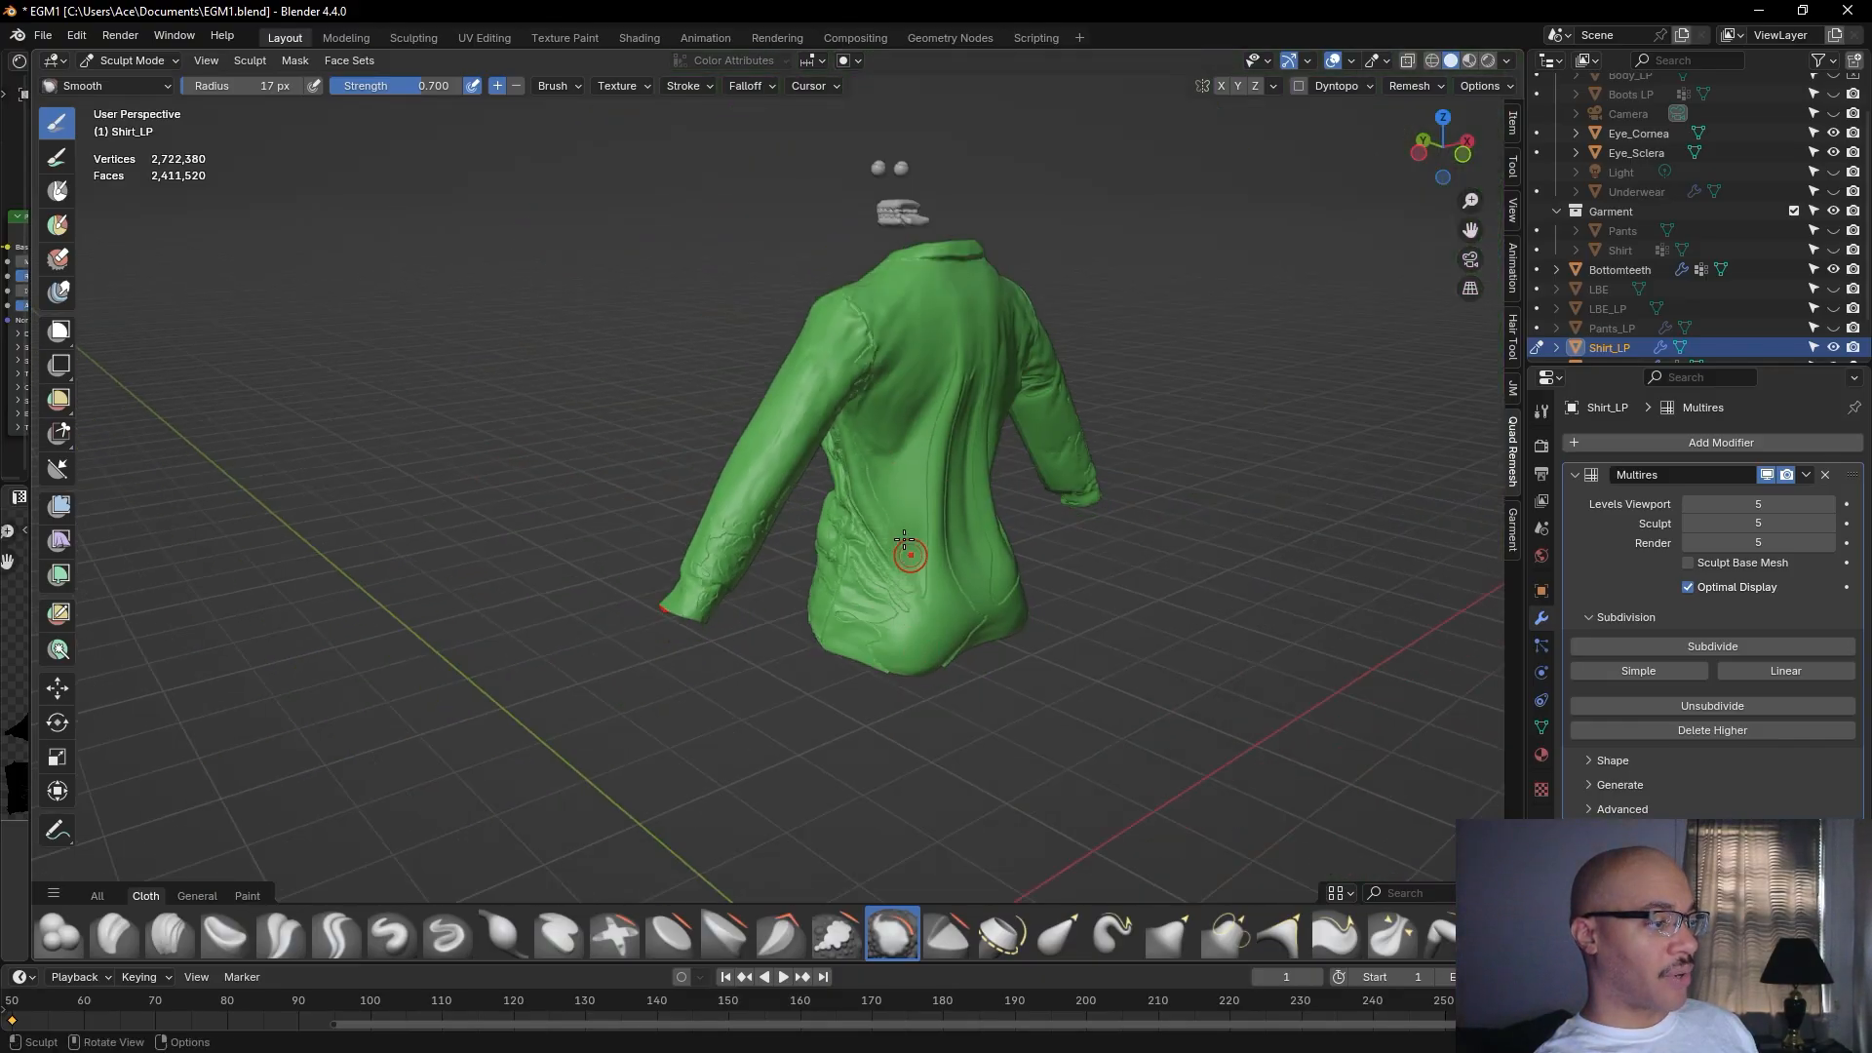
pyautogui.scroll(7, 868, 527)
pyautogui.moveTo(868, 746)
pyautogui.keyDown('shift'); pyautogui.mouseDown(button='middle')
pyautogui.moveTo(744, 629)
pyautogui.moveTo(748, 476)
pyautogui.mouseUp(button='middle'); pyautogui.keyUp('shift')
pyautogui.scroll(3, 748, 475)
pyautogui.moveTo(759, 339)
pyautogui.mouseDown()
pyautogui.moveTo(758, 376)
pyautogui.moveTo(775, 327)
pyautogui.moveTo(796, 336)
pyautogui.moveTo(789, 271)
pyautogui.moveTo(756, 223)
pyautogui.moveTo(739, 253)
pyautogui.moveTo(792, 200)
pyautogui.moveTo(809, 216)
pyautogui.moveTo(809, 185)
pyautogui.mouseUp()
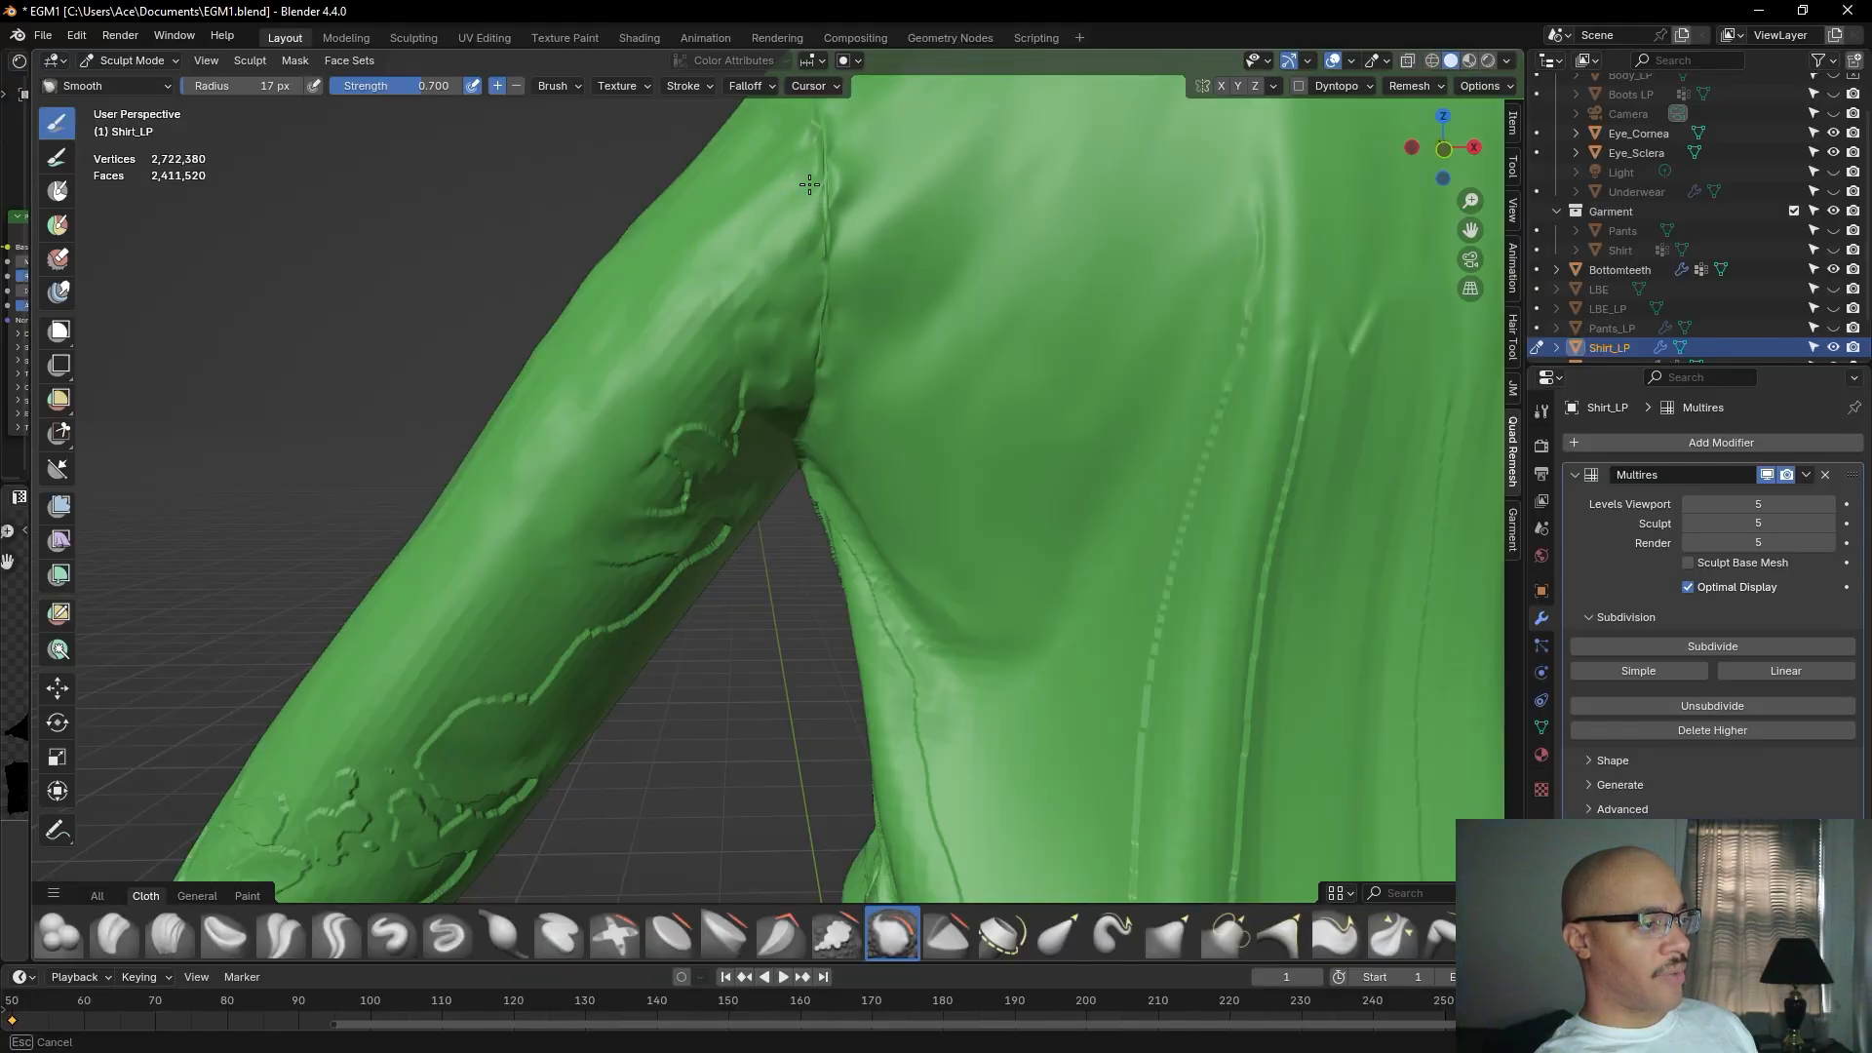
pyautogui.moveTo(760, 341)
pyautogui.mouseDown()
pyautogui.moveTo(750, 444)
pyautogui.moveTo(691, 418)
pyautogui.moveTo(618, 497)
pyautogui.moveTo(681, 492)
pyautogui.moveTo(675, 510)
pyautogui.moveTo(705, 422)
pyautogui.mouseUp()
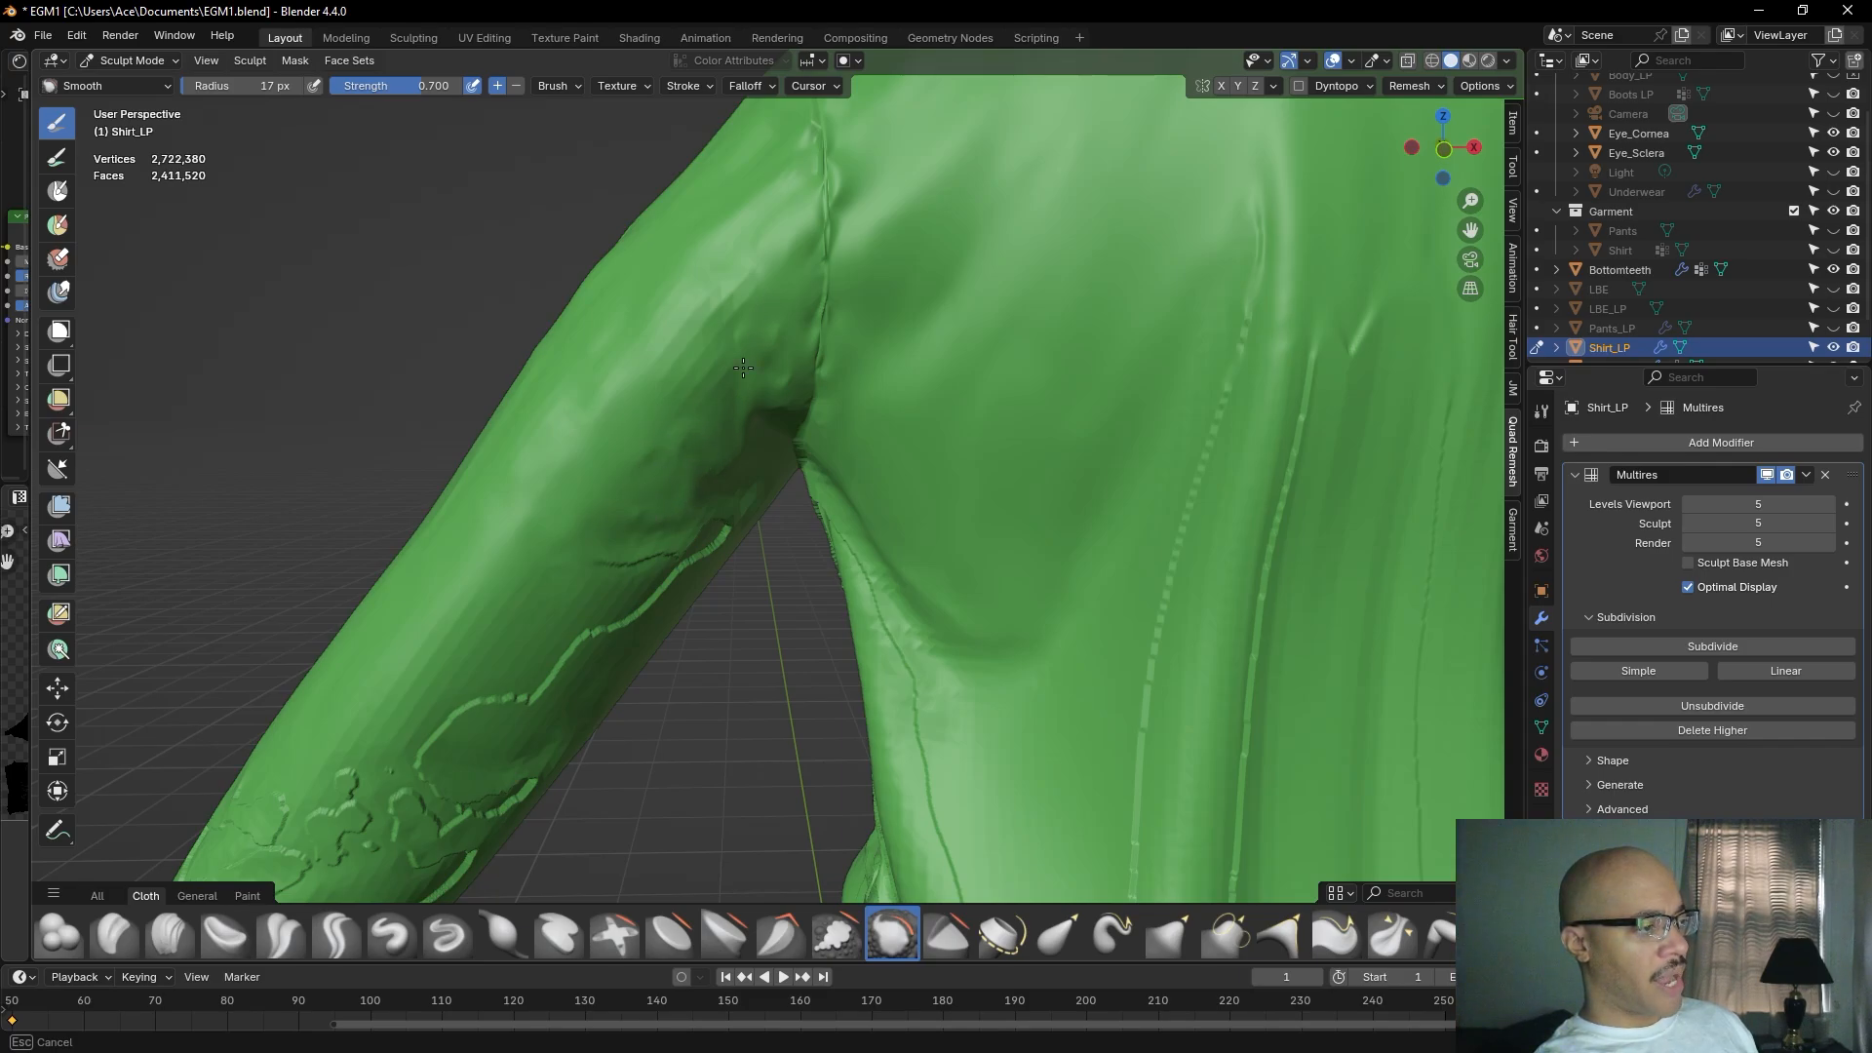
pyautogui.moveTo(695, 356)
pyautogui.mouseDown()
pyautogui.moveTo(678, 321)
pyautogui.moveTo(739, 299)
pyautogui.moveTo(714, 335)
pyautogui.moveTo(783, 373)
pyautogui.moveTo(690, 464)
pyautogui.mouseUp()
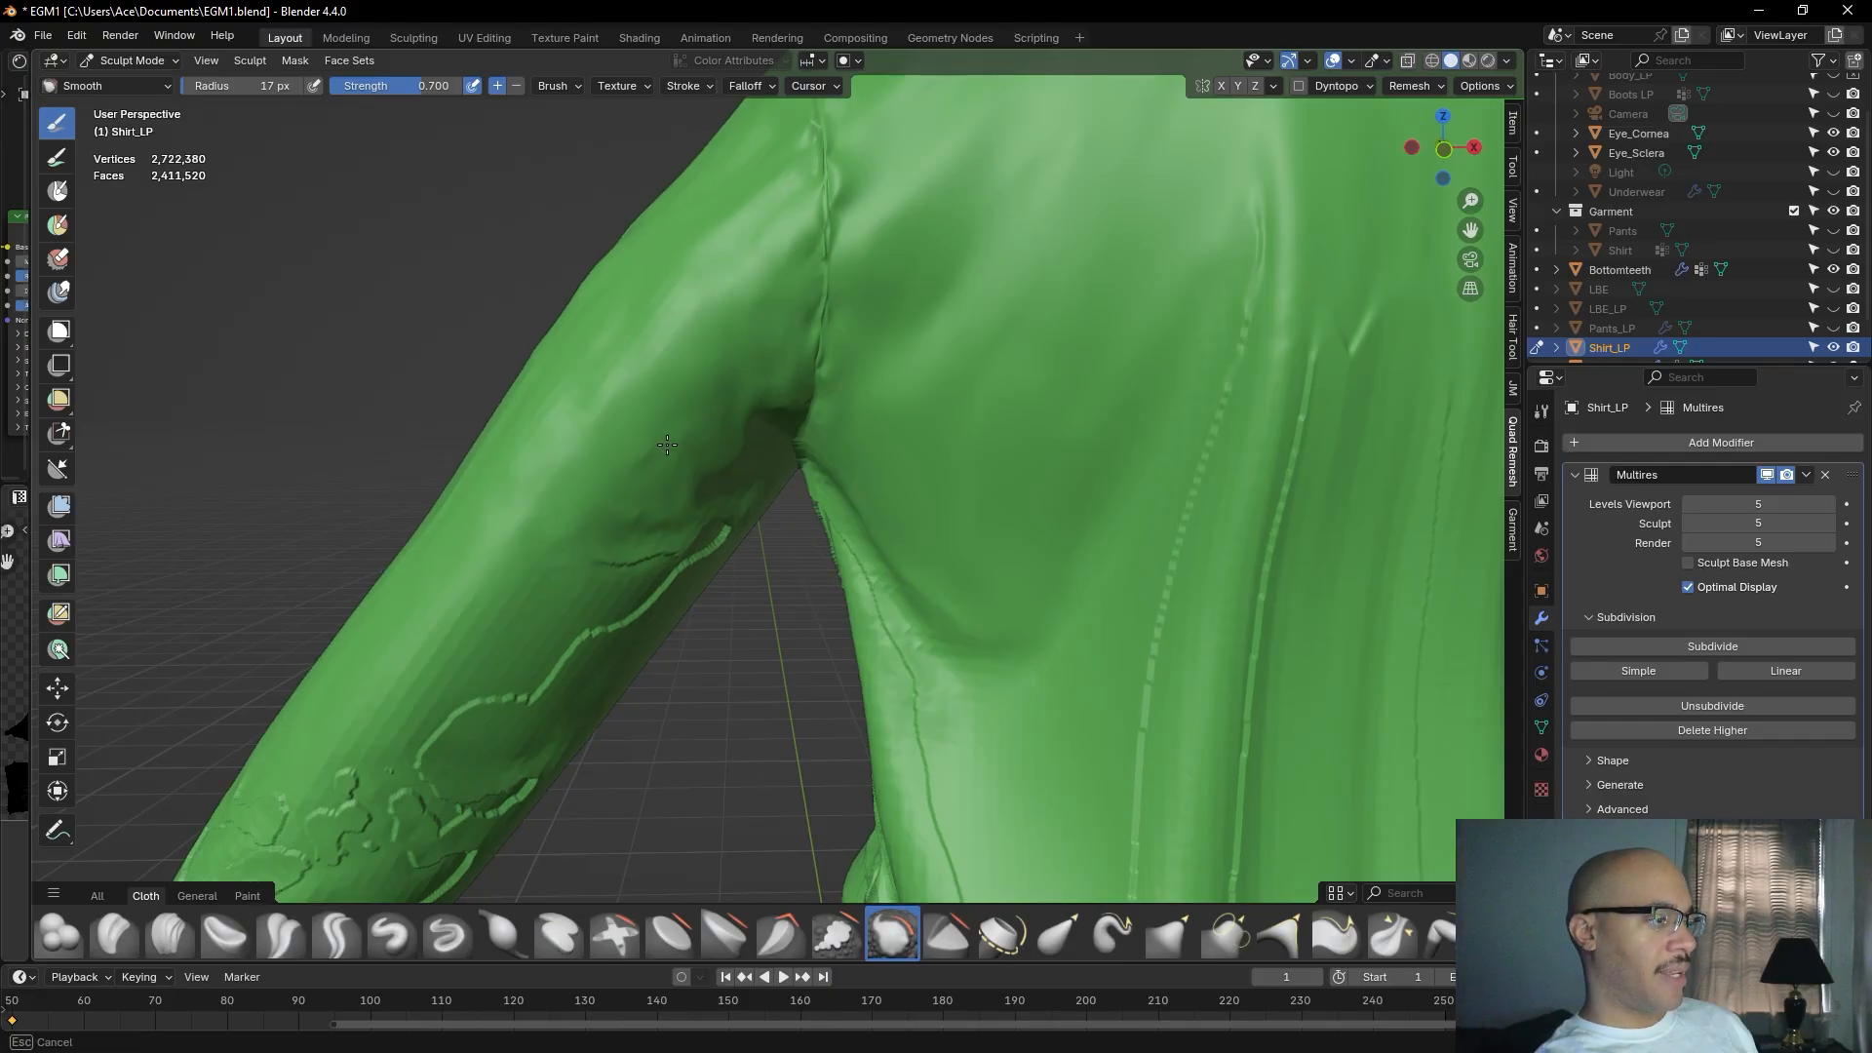
pyautogui.moveTo(630, 563)
pyautogui.mouseDown()
pyautogui.moveTo(673, 516)
pyautogui.moveTo(675, 542)
pyautogui.mouseUp()
# Even out the uneven shading across the rear of the left upper sleeve with Smooth strokes.
pyautogui.moveTo(775, 542); pyautogui.dragTo(839, 594, button='middle')
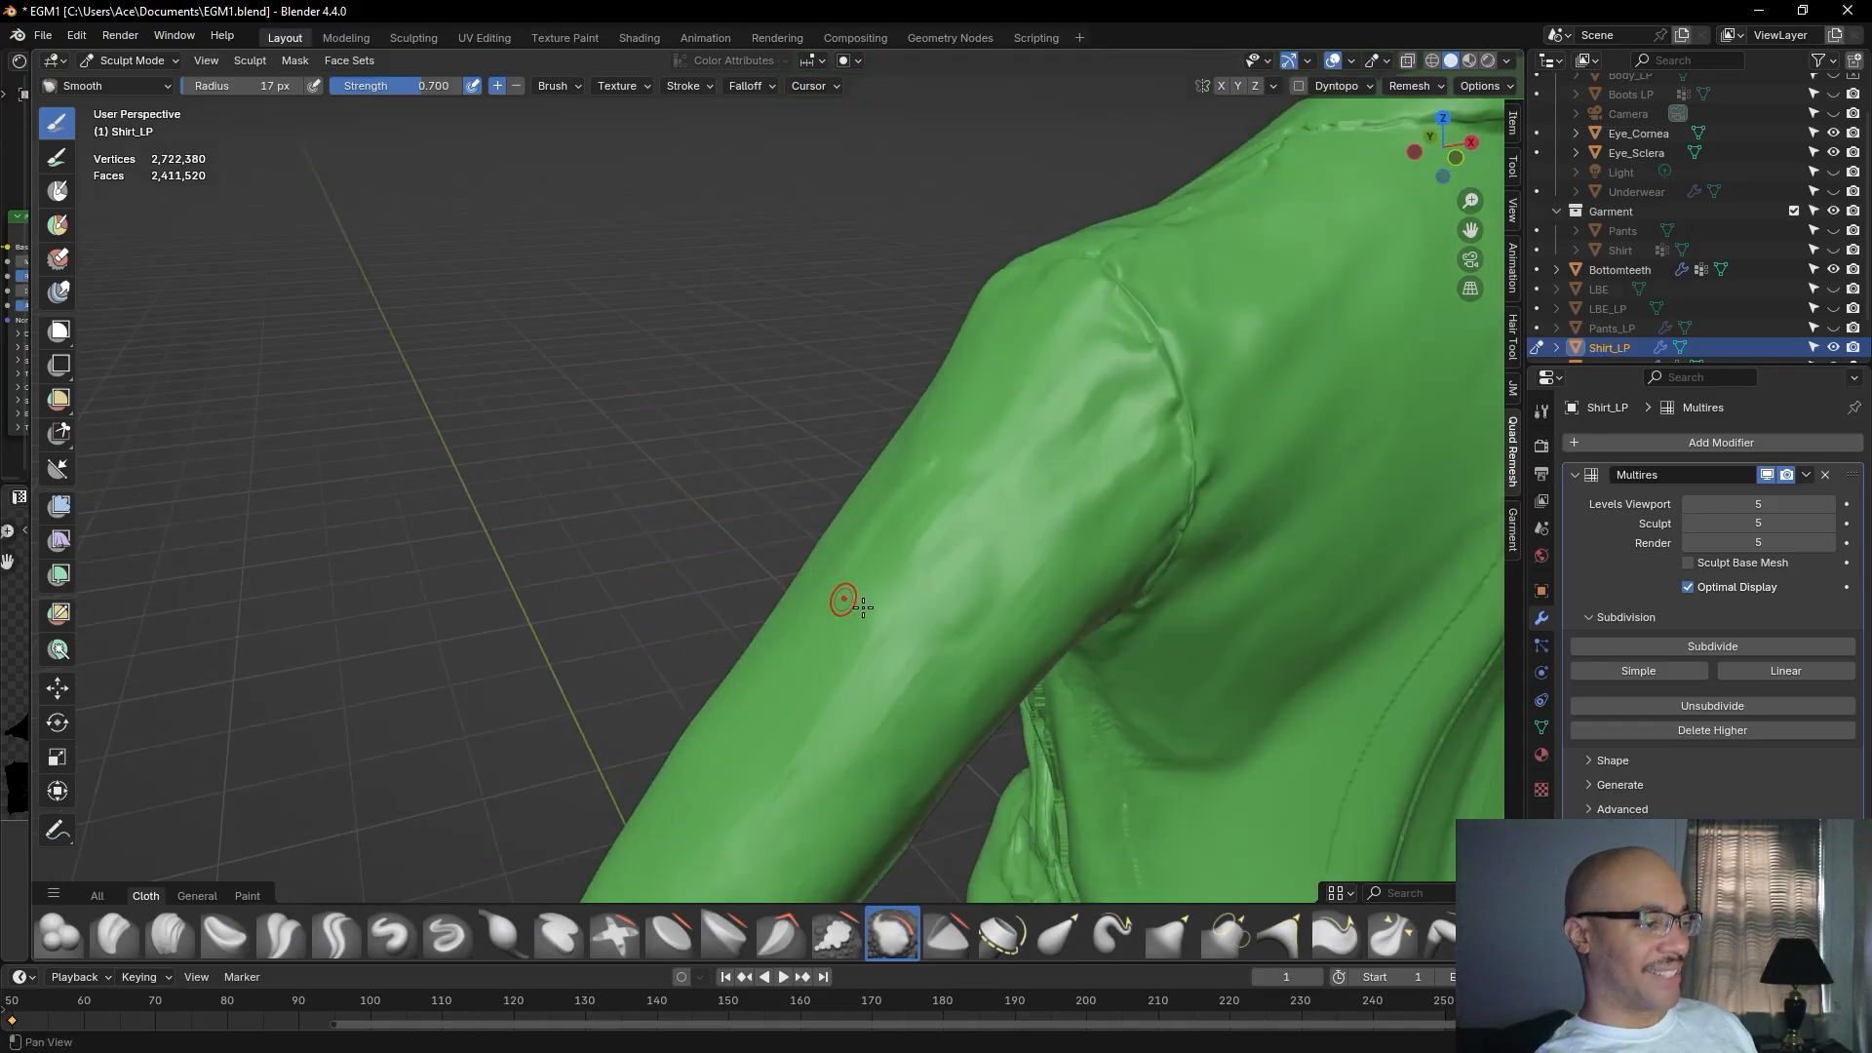
pyautogui.moveTo(995, 620); pyautogui.dragTo(984, 654)
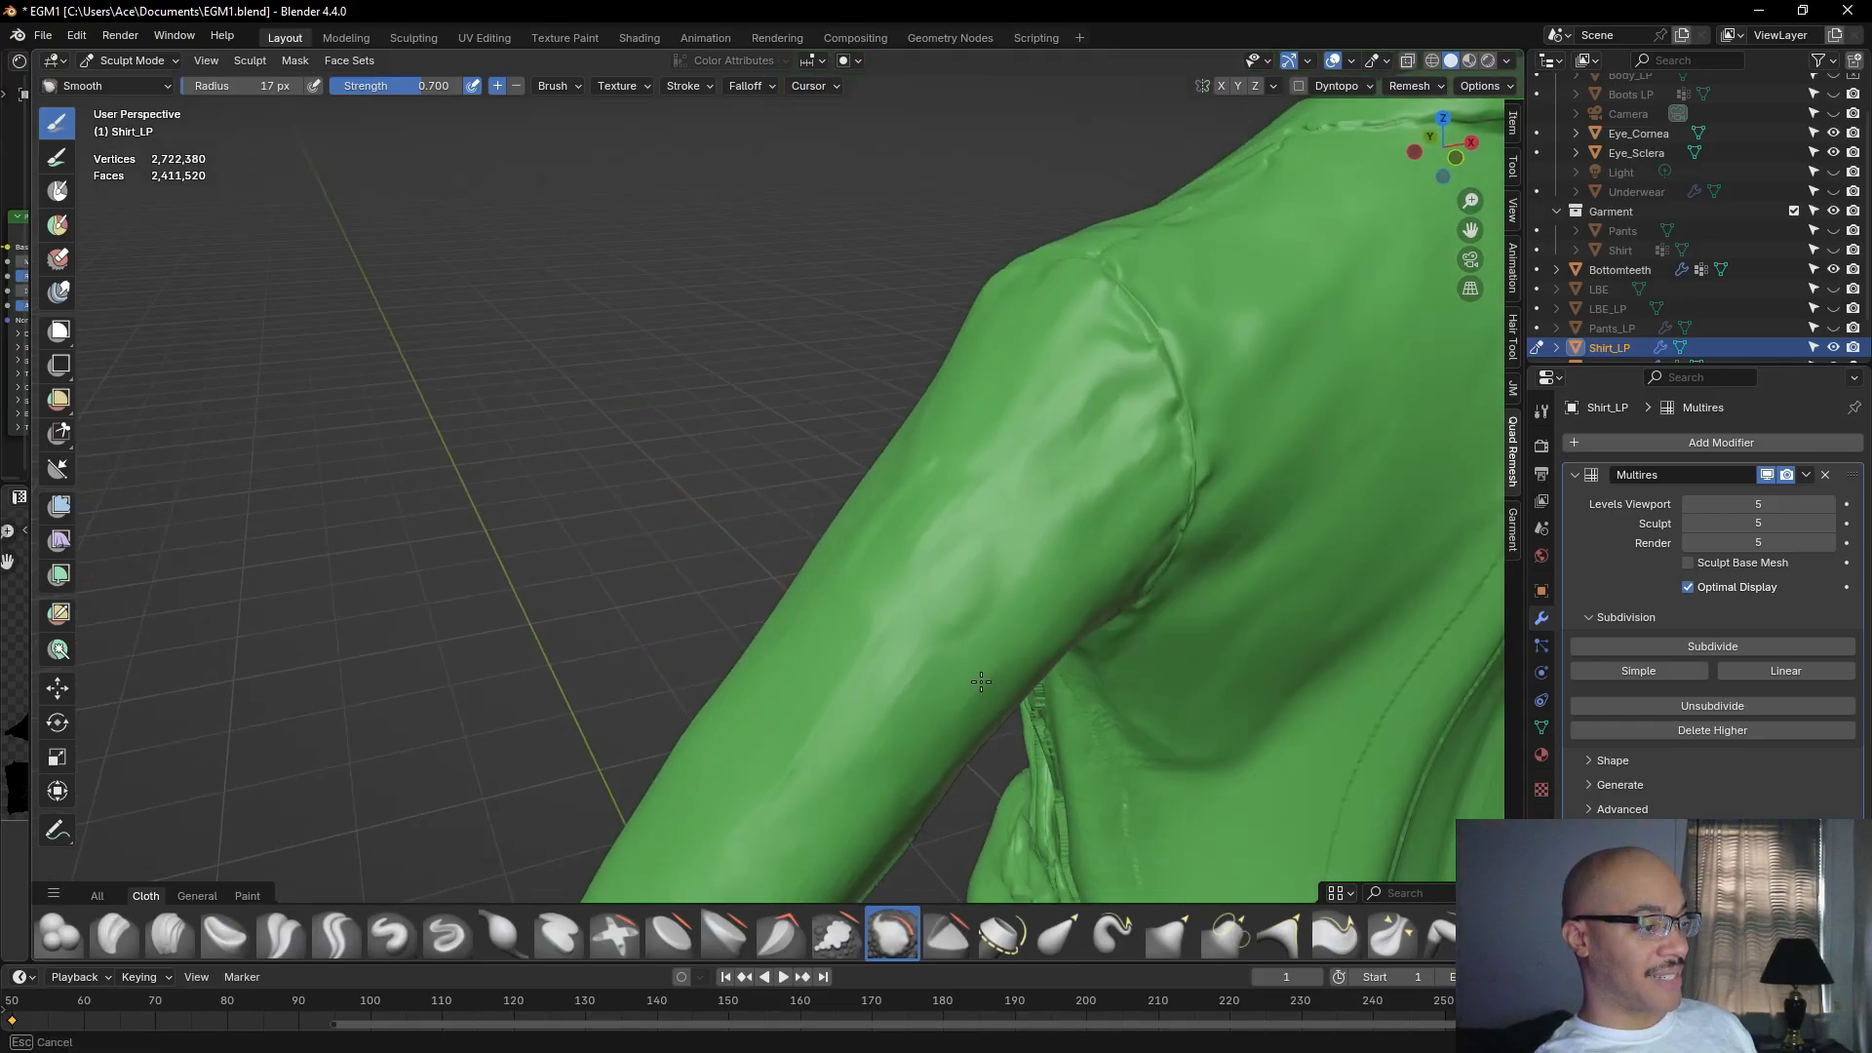
pyautogui.moveTo(980, 511)
pyautogui.mouseDown()
pyautogui.moveTo(897, 585)
pyautogui.moveTo(956, 508)
pyautogui.moveTo(854, 555)
pyautogui.moveTo(910, 500)
pyautogui.moveTo(1000, 571)
pyautogui.moveTo(1075, 429)
pyautogui.mouseUp()
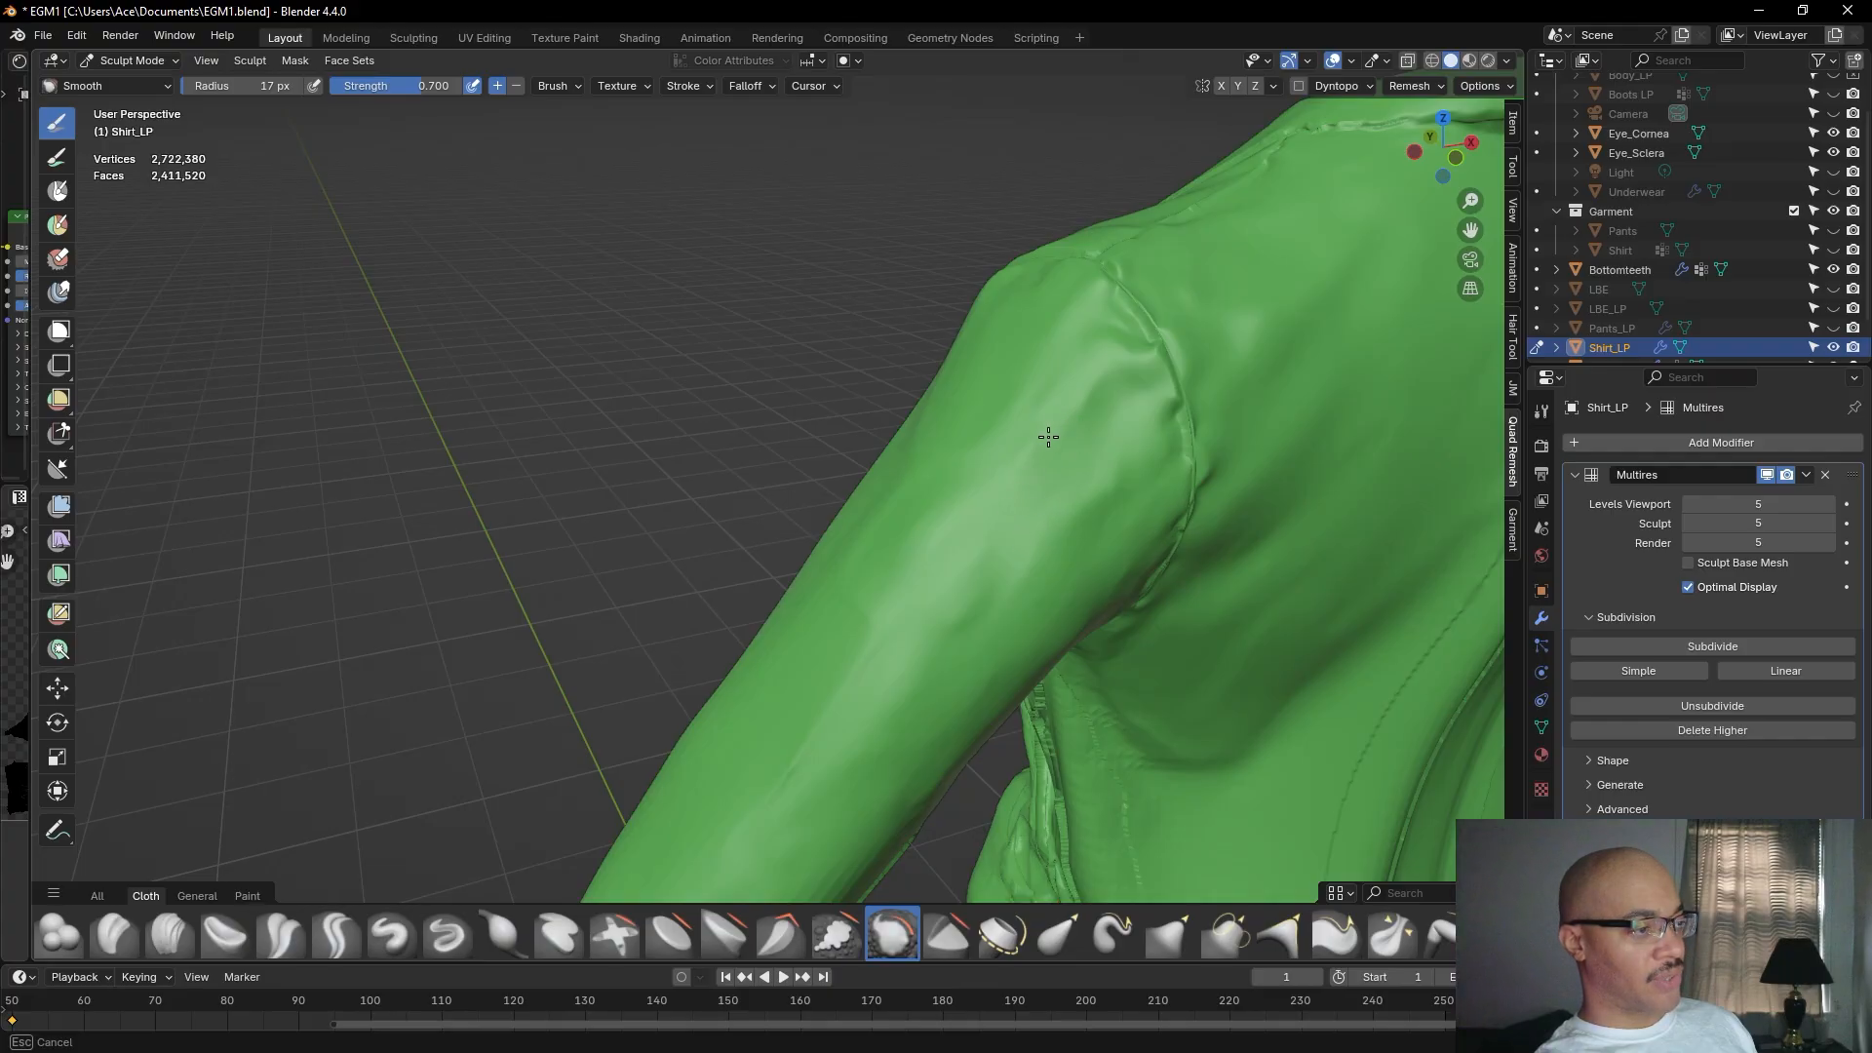
pyautogui.moveTo(1048, 420)
pyautogui.mouseDown()
pyautogui.moveTo(1044, 363)
pyautogui.moveTo(985, 468)
pyautogui.mouseUp()
# Smooth the outer side of the left sleeve from the shoulder cap down toward the elbow.
pyautogui.moveTo(800, 623); pyautogui.dragTo(1031, 618, button='middle')
pyautogui.moveTo(1226, 500); pyautogui.dragTo(1244, 544)
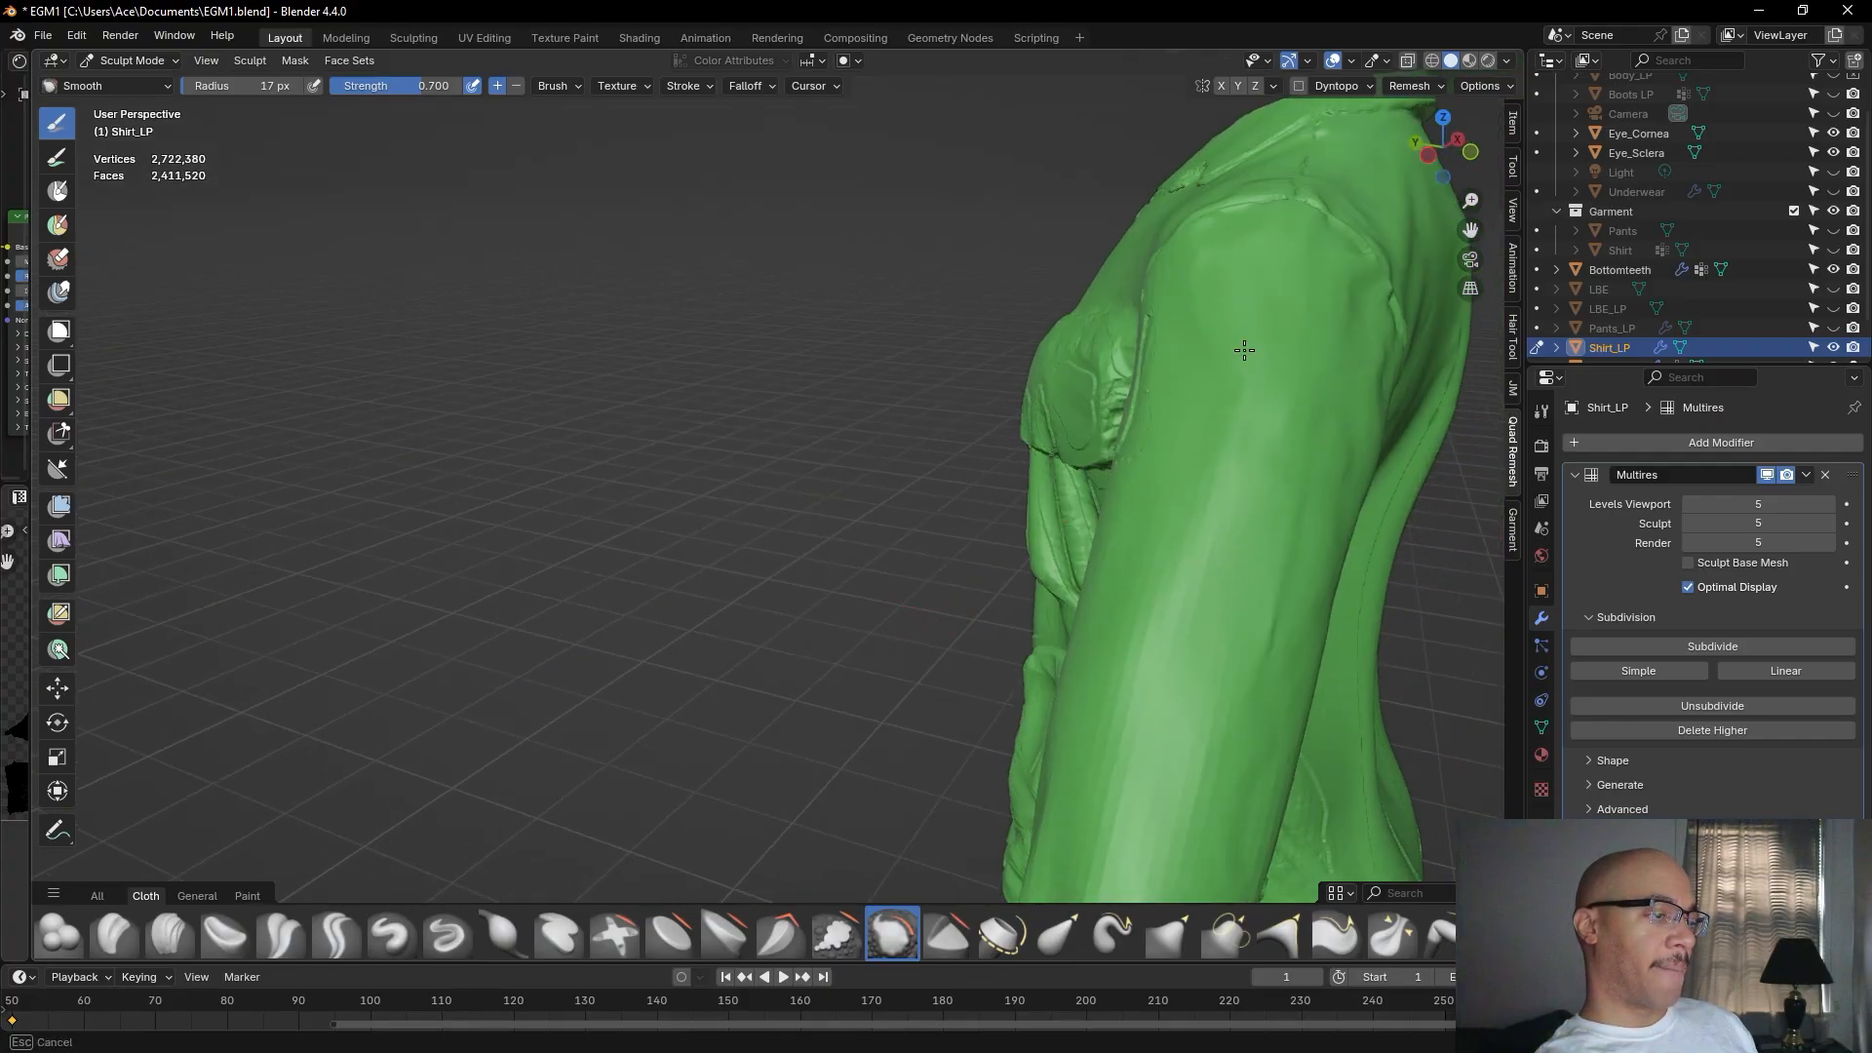
pyautogui.moveTo(1213, 680)
pyautogui.mouseDown()
pyautogui.moveTo(1263, 641)
pyautogui.moveTo(1276, 533)
pyautogui.mouseUp()
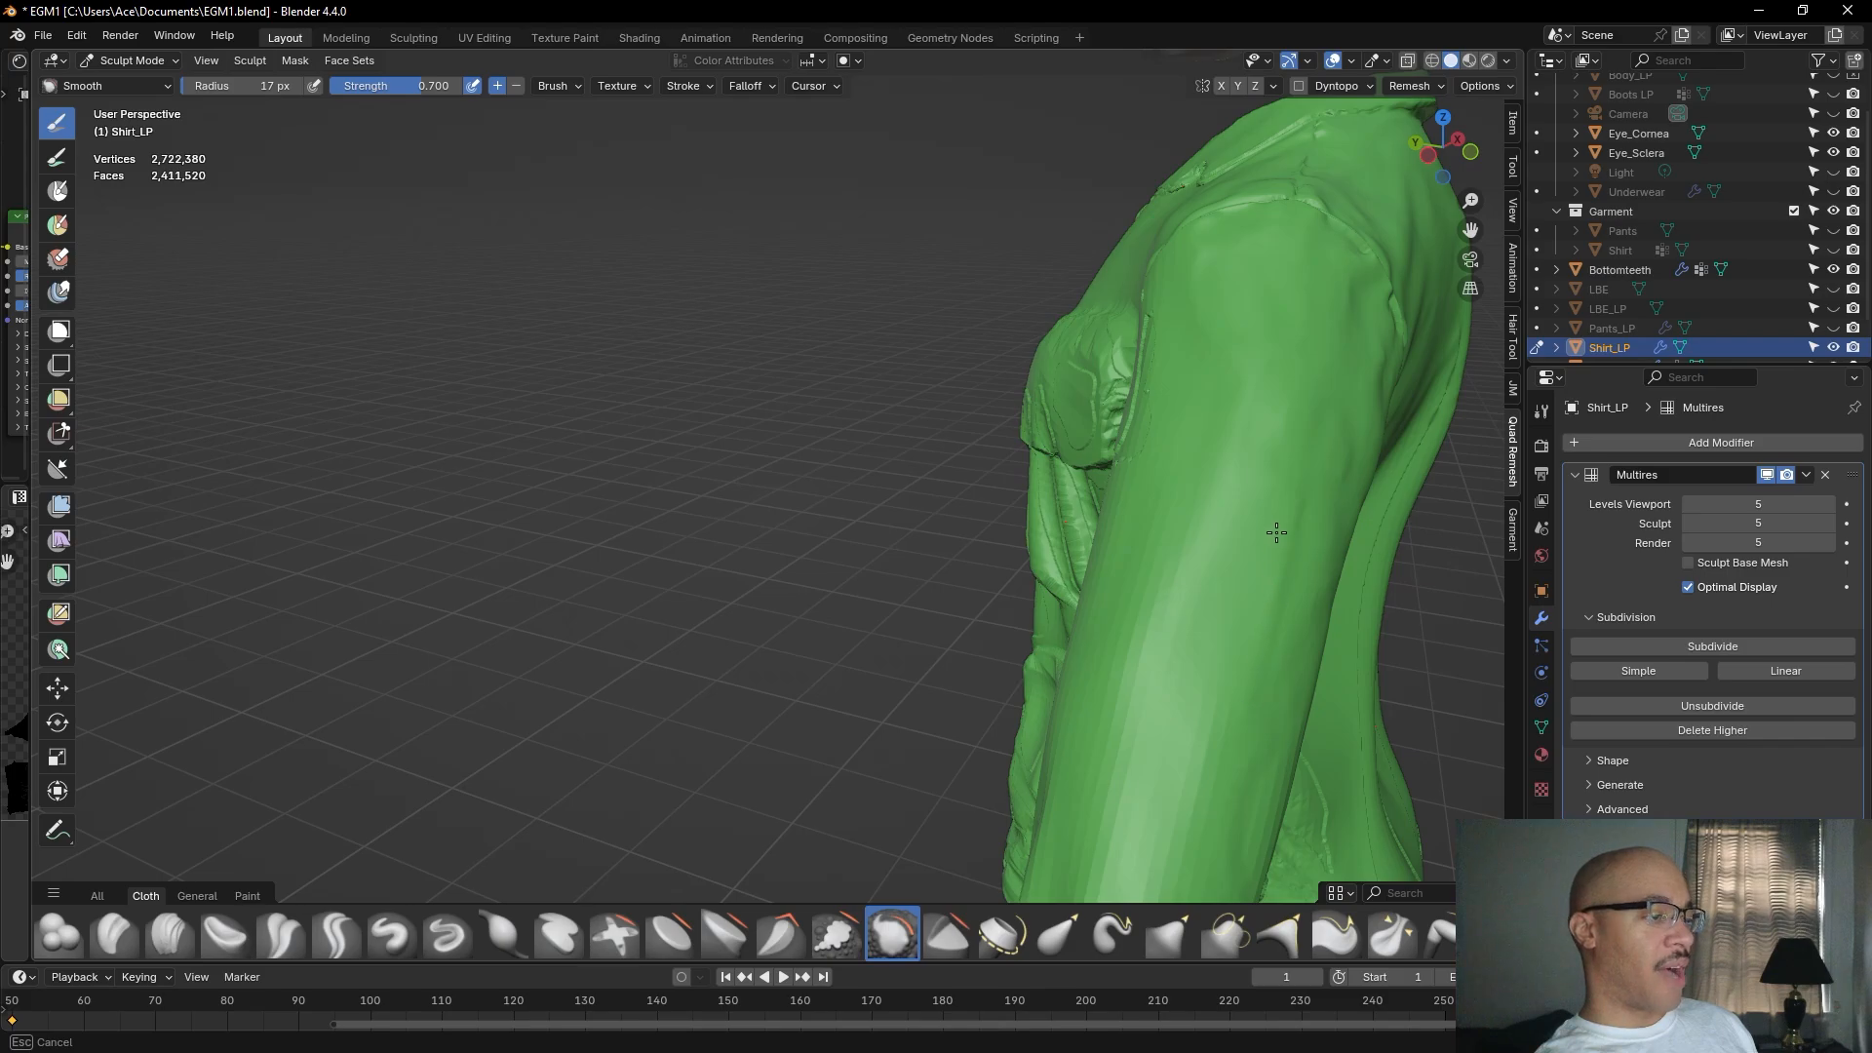
pyautogui.moveTo(1325, 438)
pyautogui.mouseDown()
pyautogui.moveTo(1300, 452)
pyautogui.moveTo(1200, 406)
pyautogui.mouseUp()
# Smooth out the ridges and bumps on the front of the left upper sleeve.
pyautogui.moveTo(1171, 561)
pyautogui.mouseDown(button='middle')
pyautogui.moveTo(1191, 581)
pyautogui.moveTo(1258, 480)
pyautogui.moveTo(1292, 507)
pyautogui.moveTo(1171, 419)
pyautogui.moveTo(1189, 456)
pyautogui.moveTo(1146, 565)
pyautogui.moveTo(1243, 541)
pyautogui.mouseUp(button='middle')
pyautogui.scroll(-2, 1258, 481)
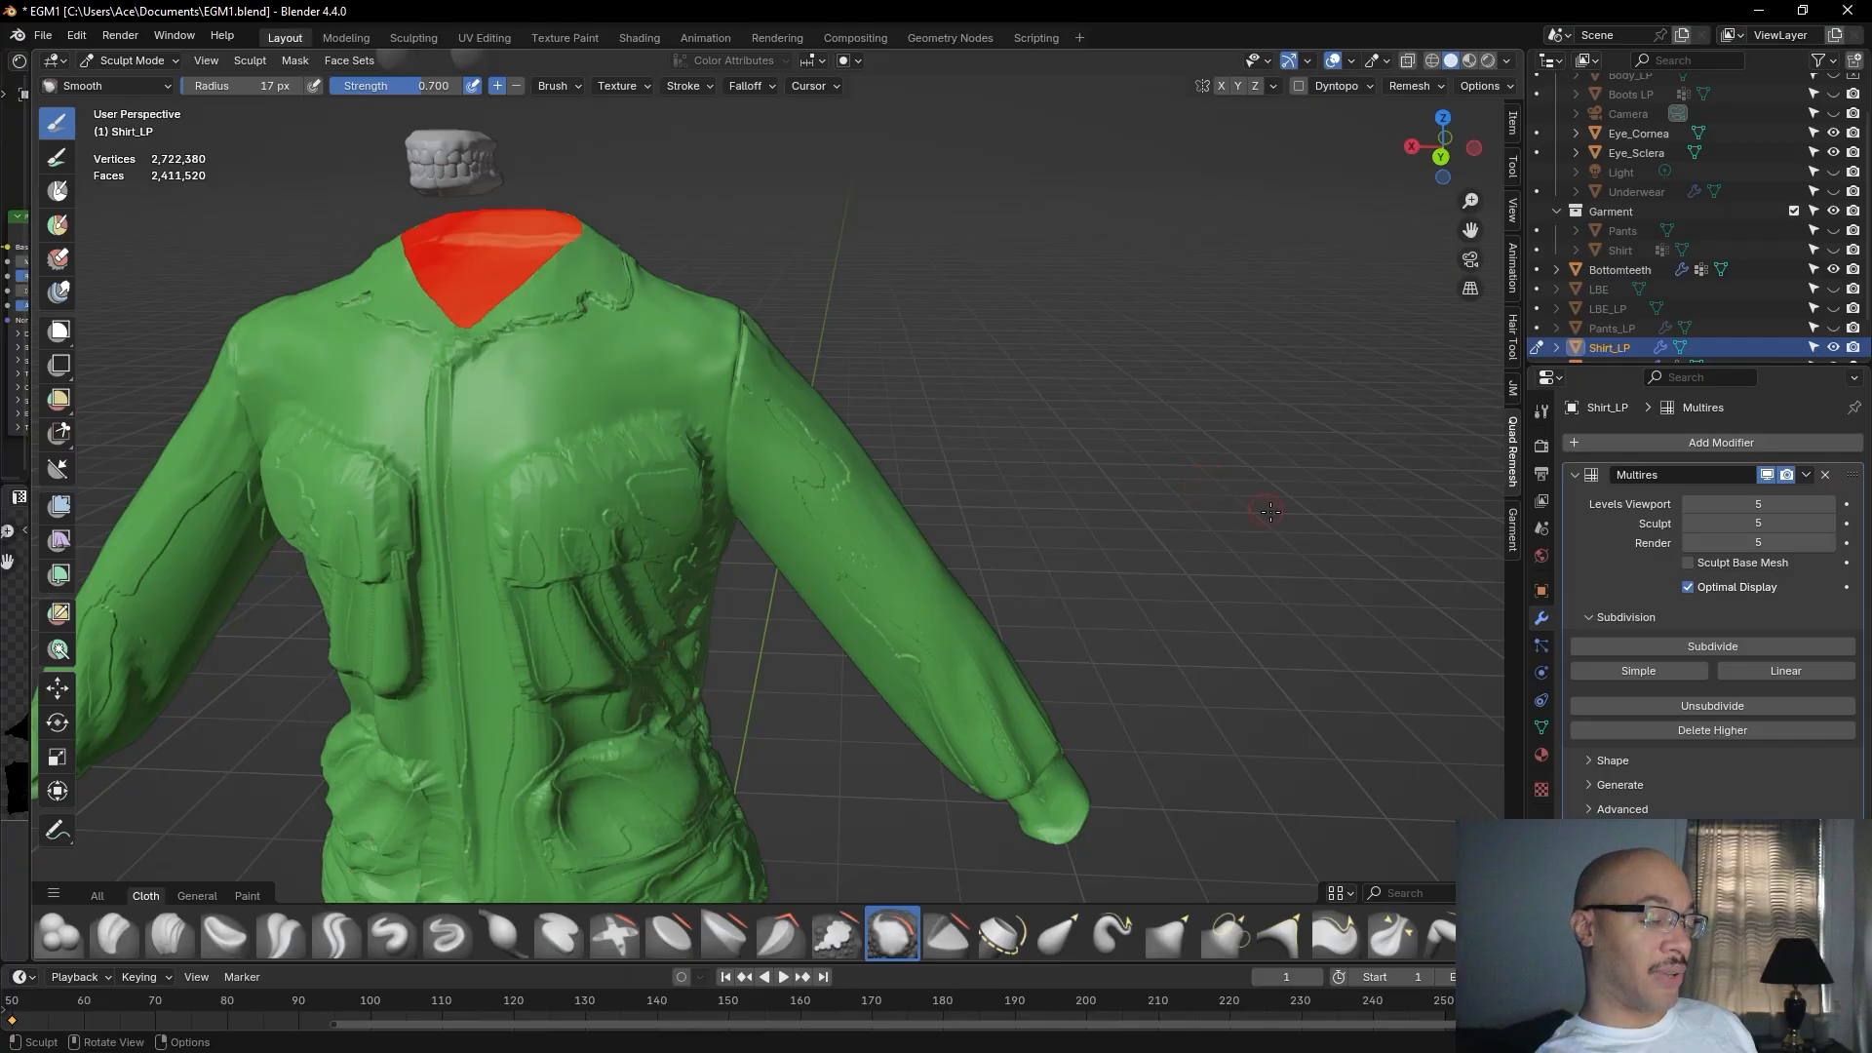
pyautogui.moveTo(1259, 505); pyautogui.dragTo(1194, 521, button='middle')
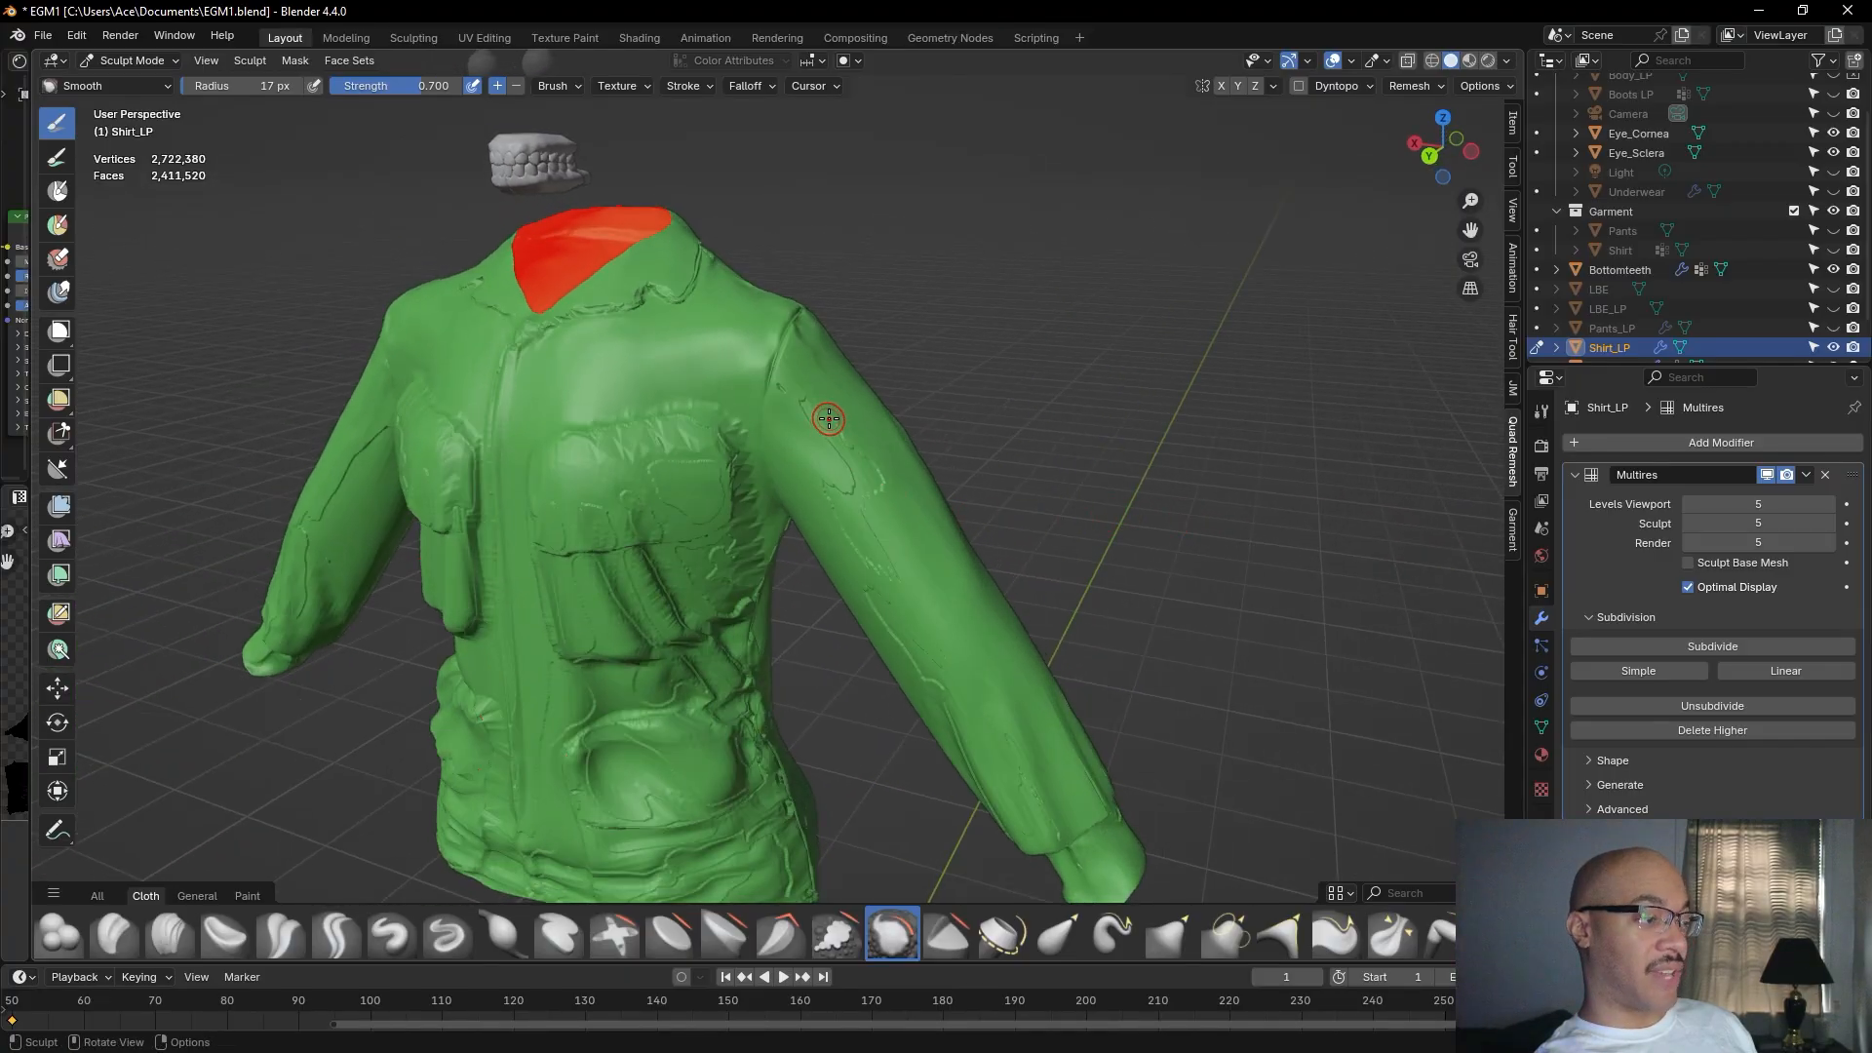
pyautogui.scroll(1, 829, 421)
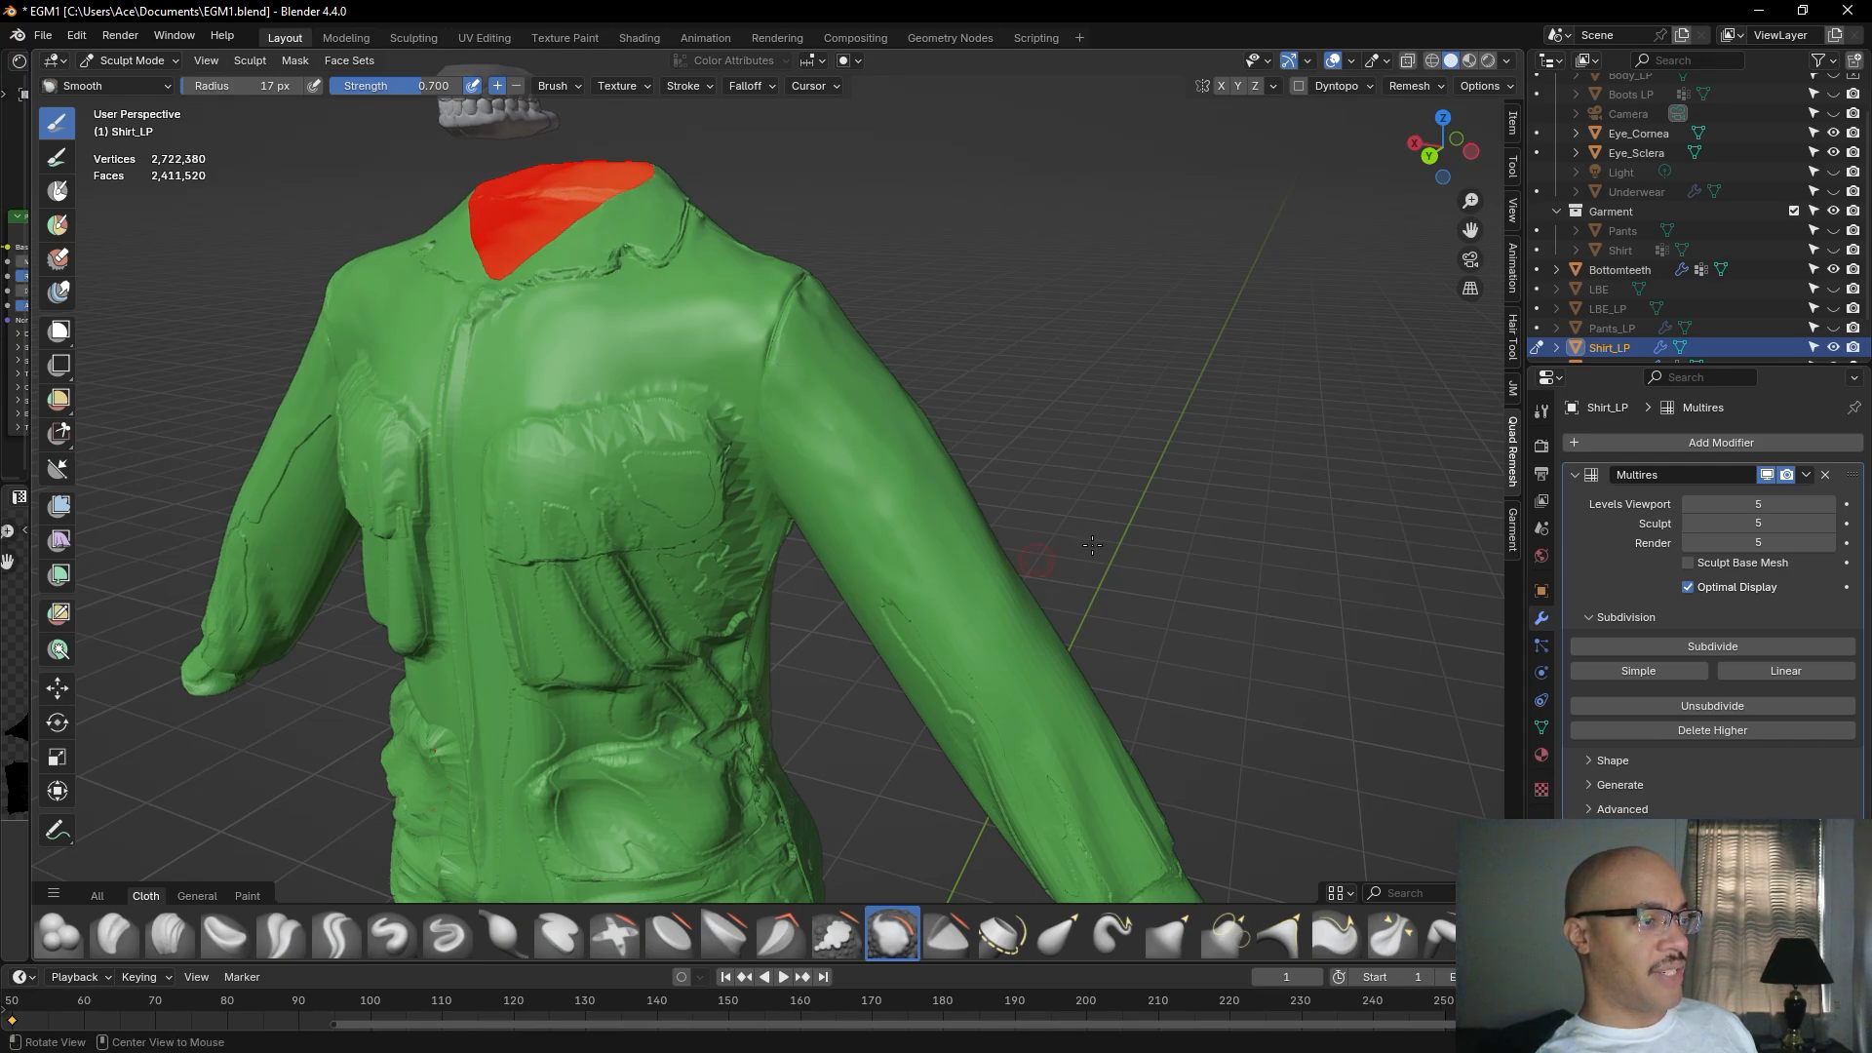
pyautogui.moveTo(994, 565); pyautogui.dragTo(1077, 541, button='middle')
pyautogui.moveTo(1001, 673); pyautogui.dragTo(1004, 683)
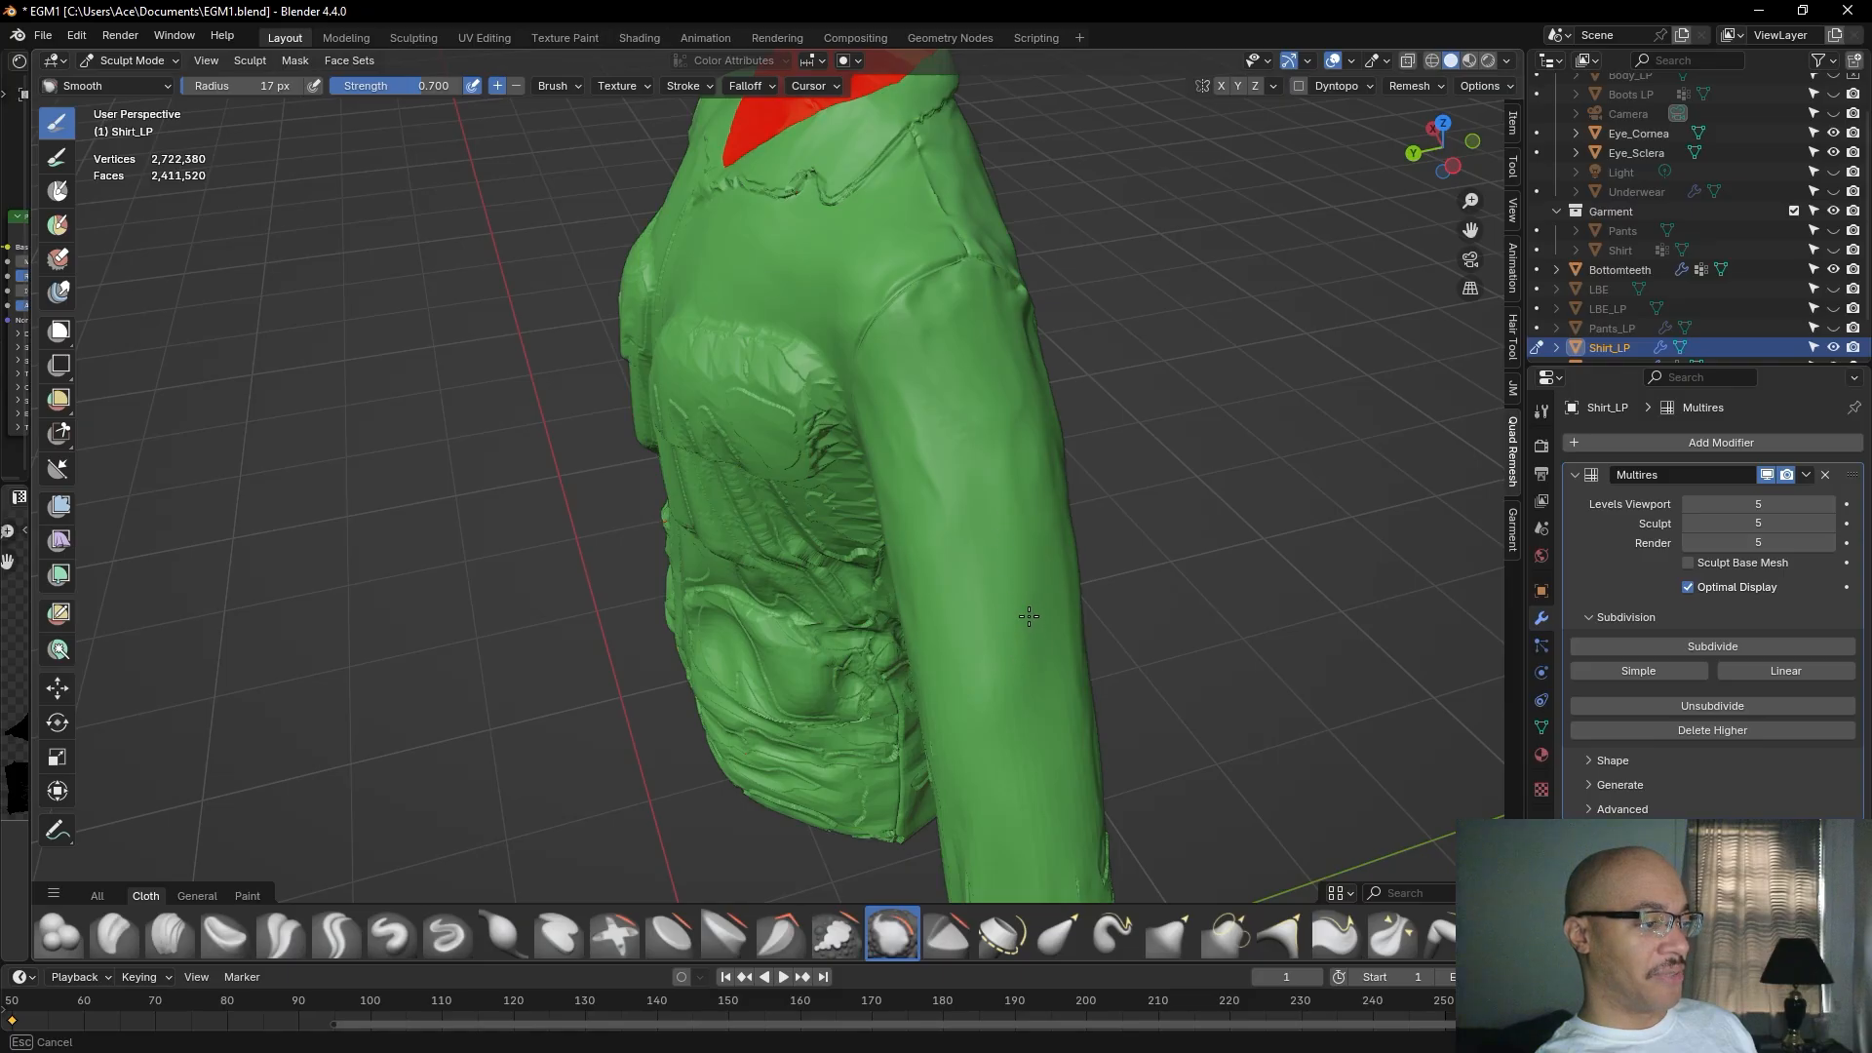
pyautogui.moveTo(893, 359)
pyautogui.mouseDown()
pyautogui.moveTo(880, 341)
pyautogui.moveTo(1022, 512)
pyautogui.moveTo(1036, 471)
pyautogui.mouseUp()
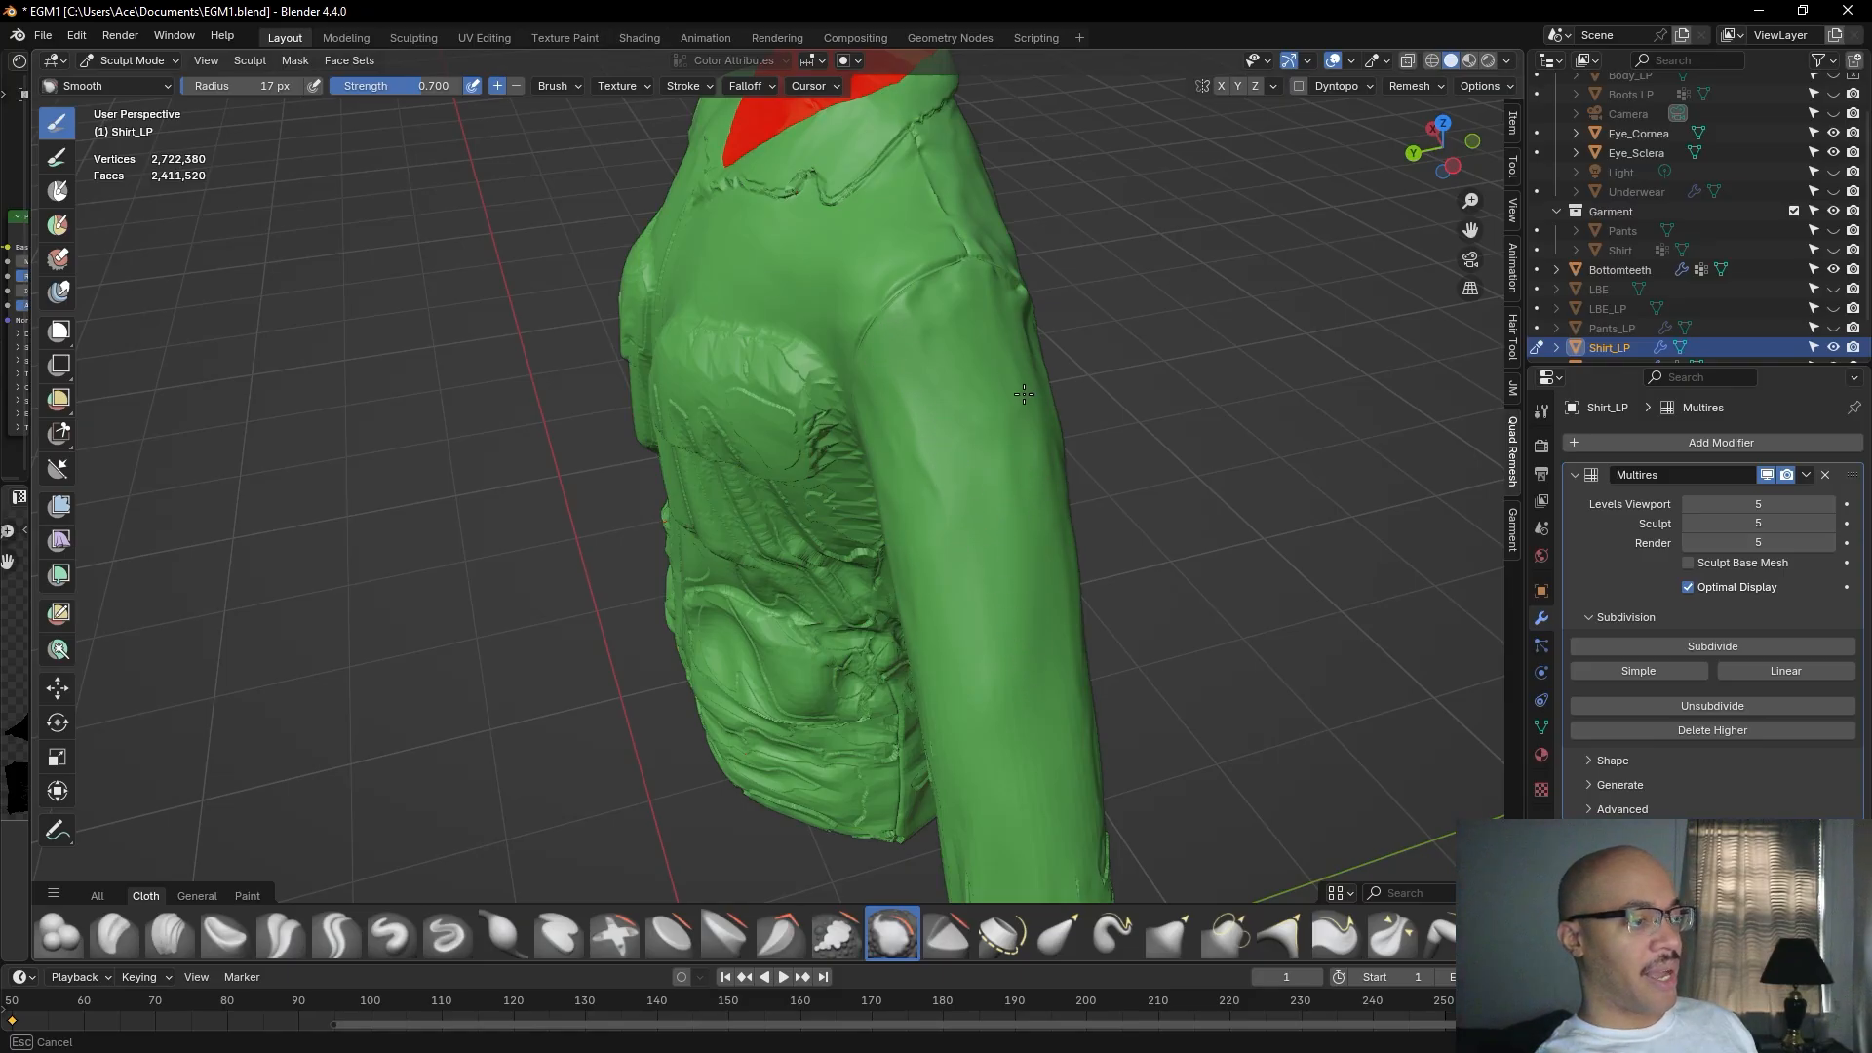
pyautogui.moveTo(1019, 405)
pyautogui.mouseDown()
pyautogui.moveTo(1021, 491)
pyautogui.moveTo(1014, 419)
pyautogui.mouseUp()
# Blend the side of the left upper sleeve toward its back with more Smooth strokes.
pyautogui.moveTo(1272, 419); pyautogui.dragTo(1214, 400, button='middle')
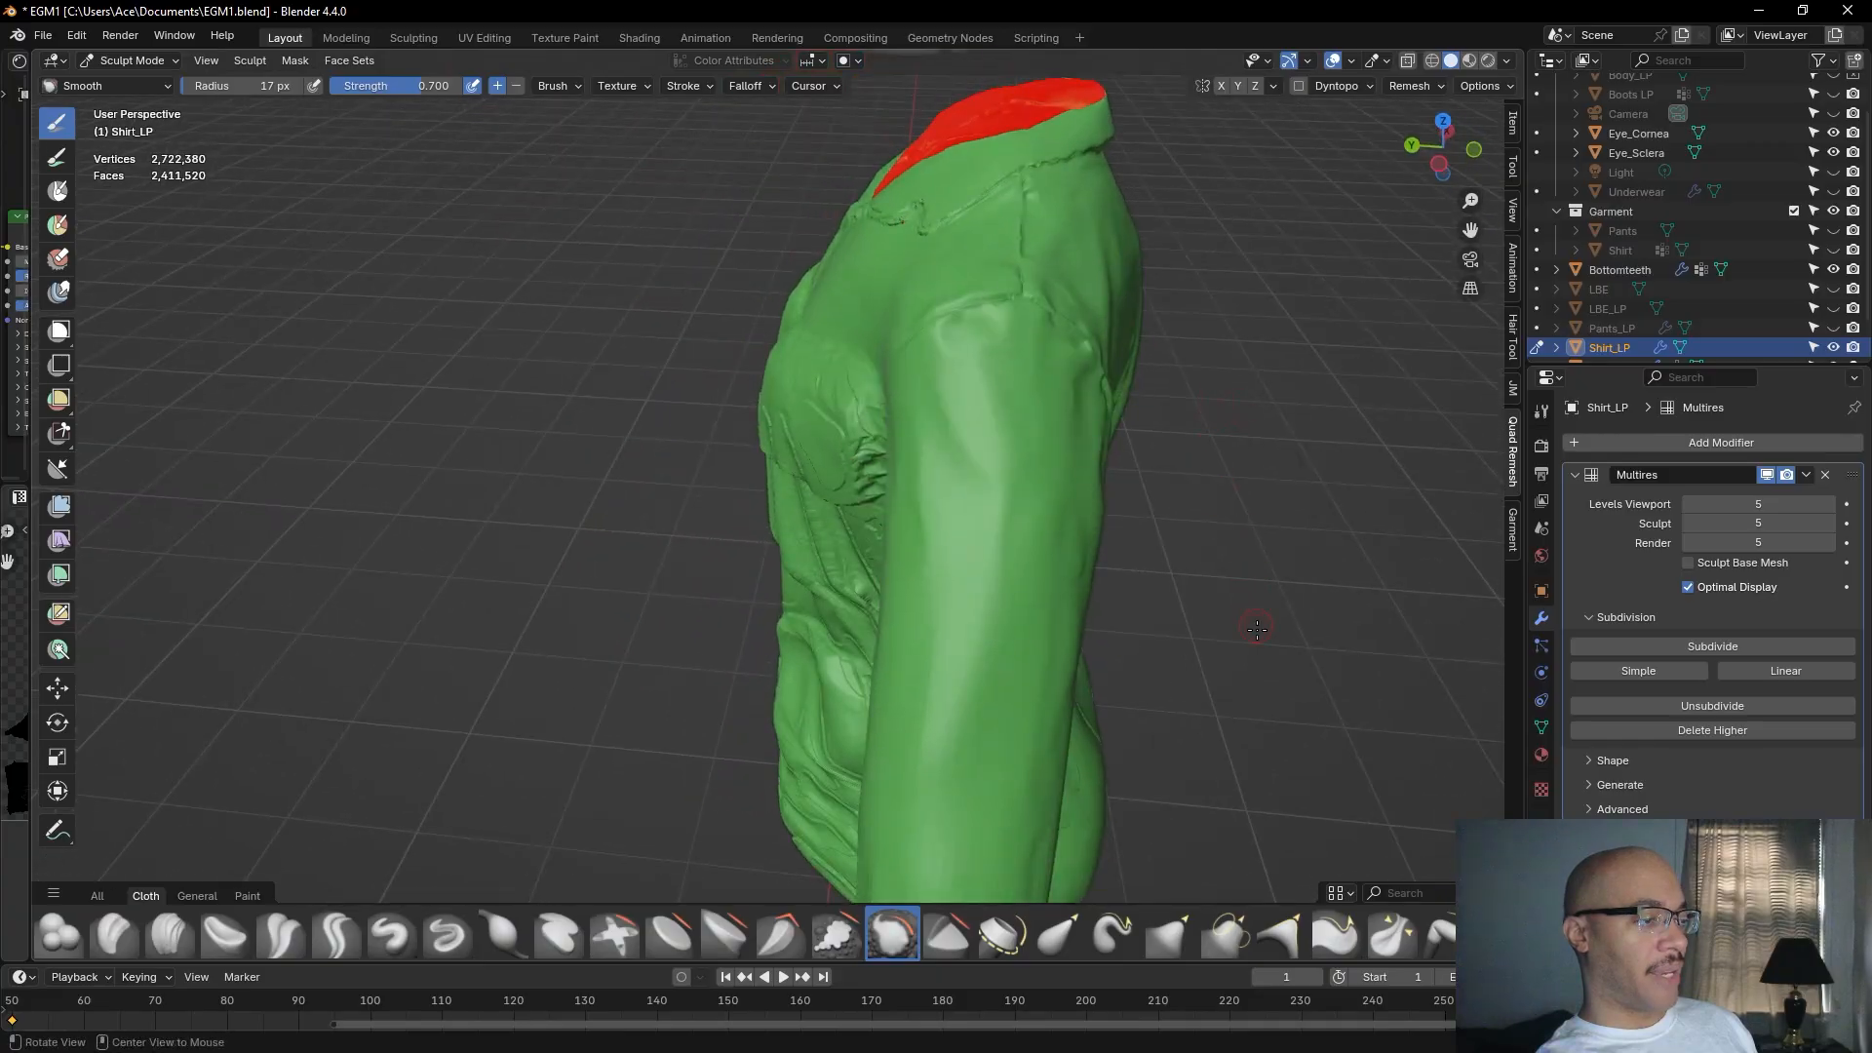
pyautogui.moveTo(1255, 616); pyautogui.dragTo(1203, 571, button='middle')
pyautogui.moveTo(1042, 537); pyautogui.dragTo(1019, 576)
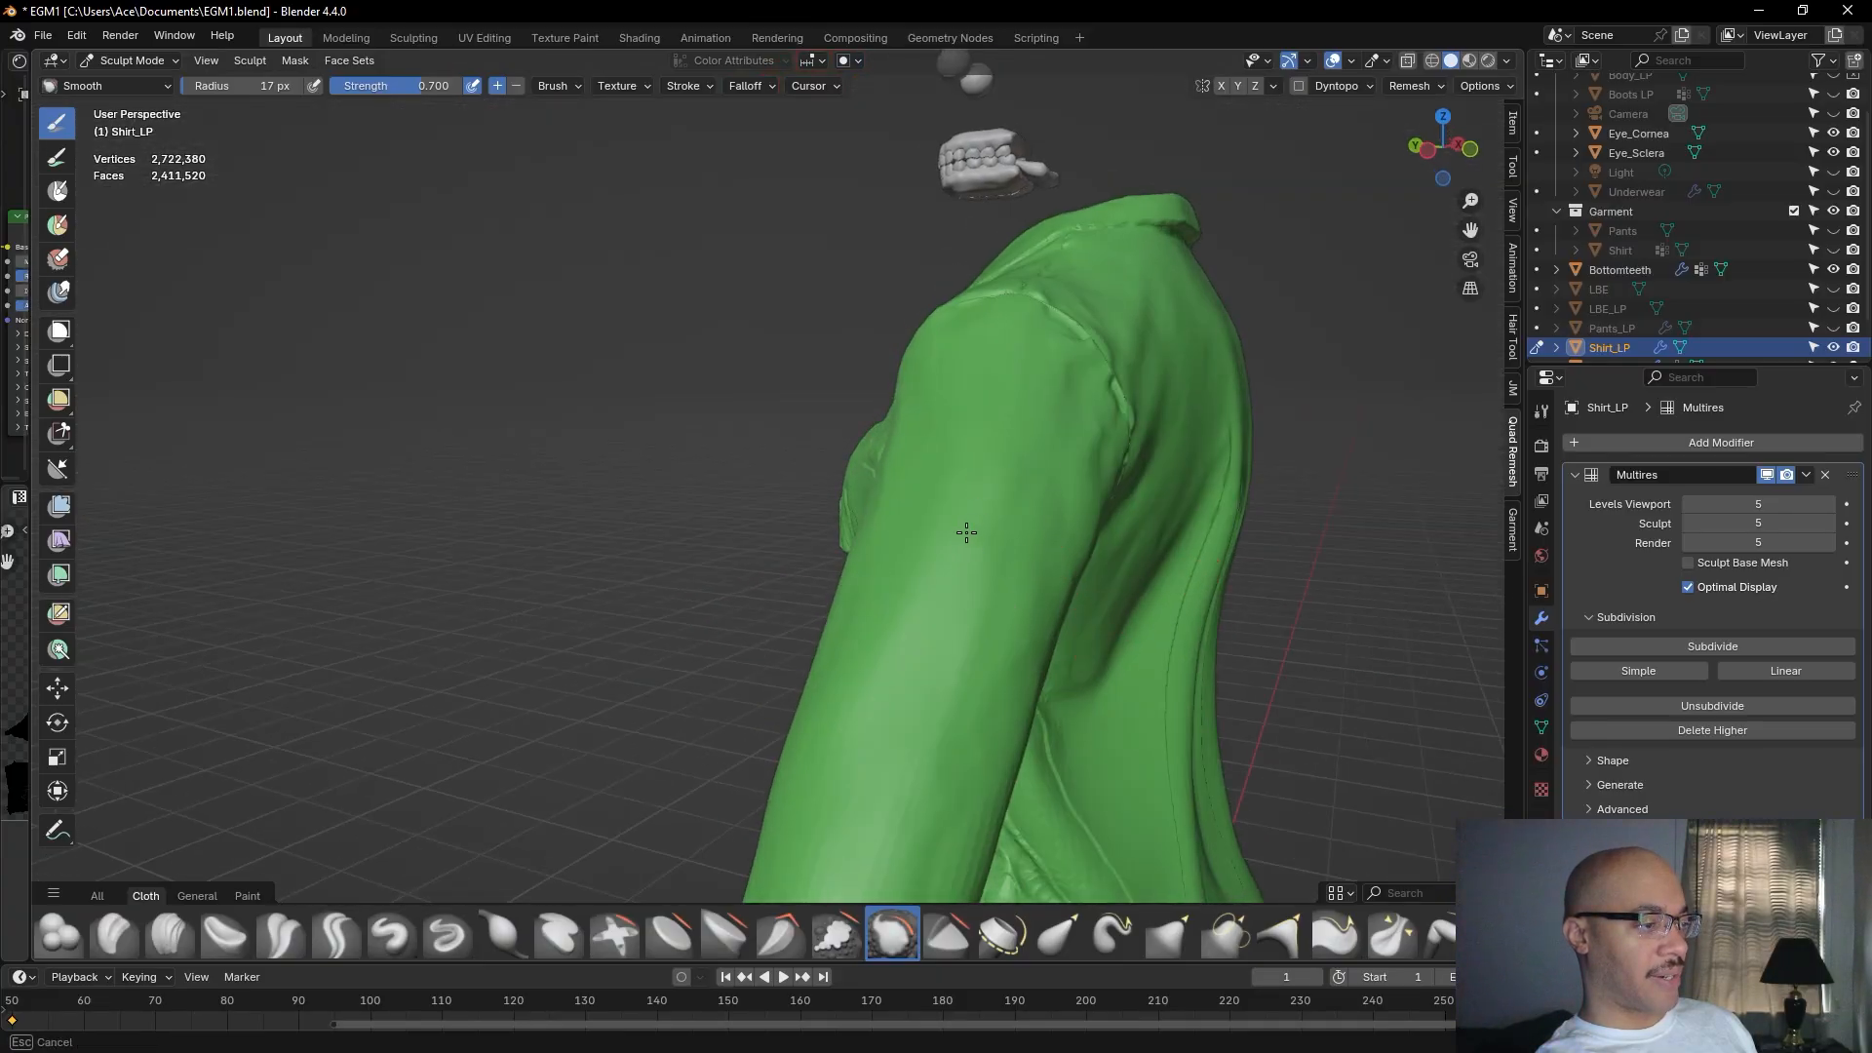
pyautogui.moveTo(1010, 502); pyautogui.dragTo(1015, 495)
# Examine the shirt's back, front and left sleeve for remaining ridges and artifacts.
pyautogui.moveTo(1414, 624); pyautogui.dragTo(1324, 635, button='middle')
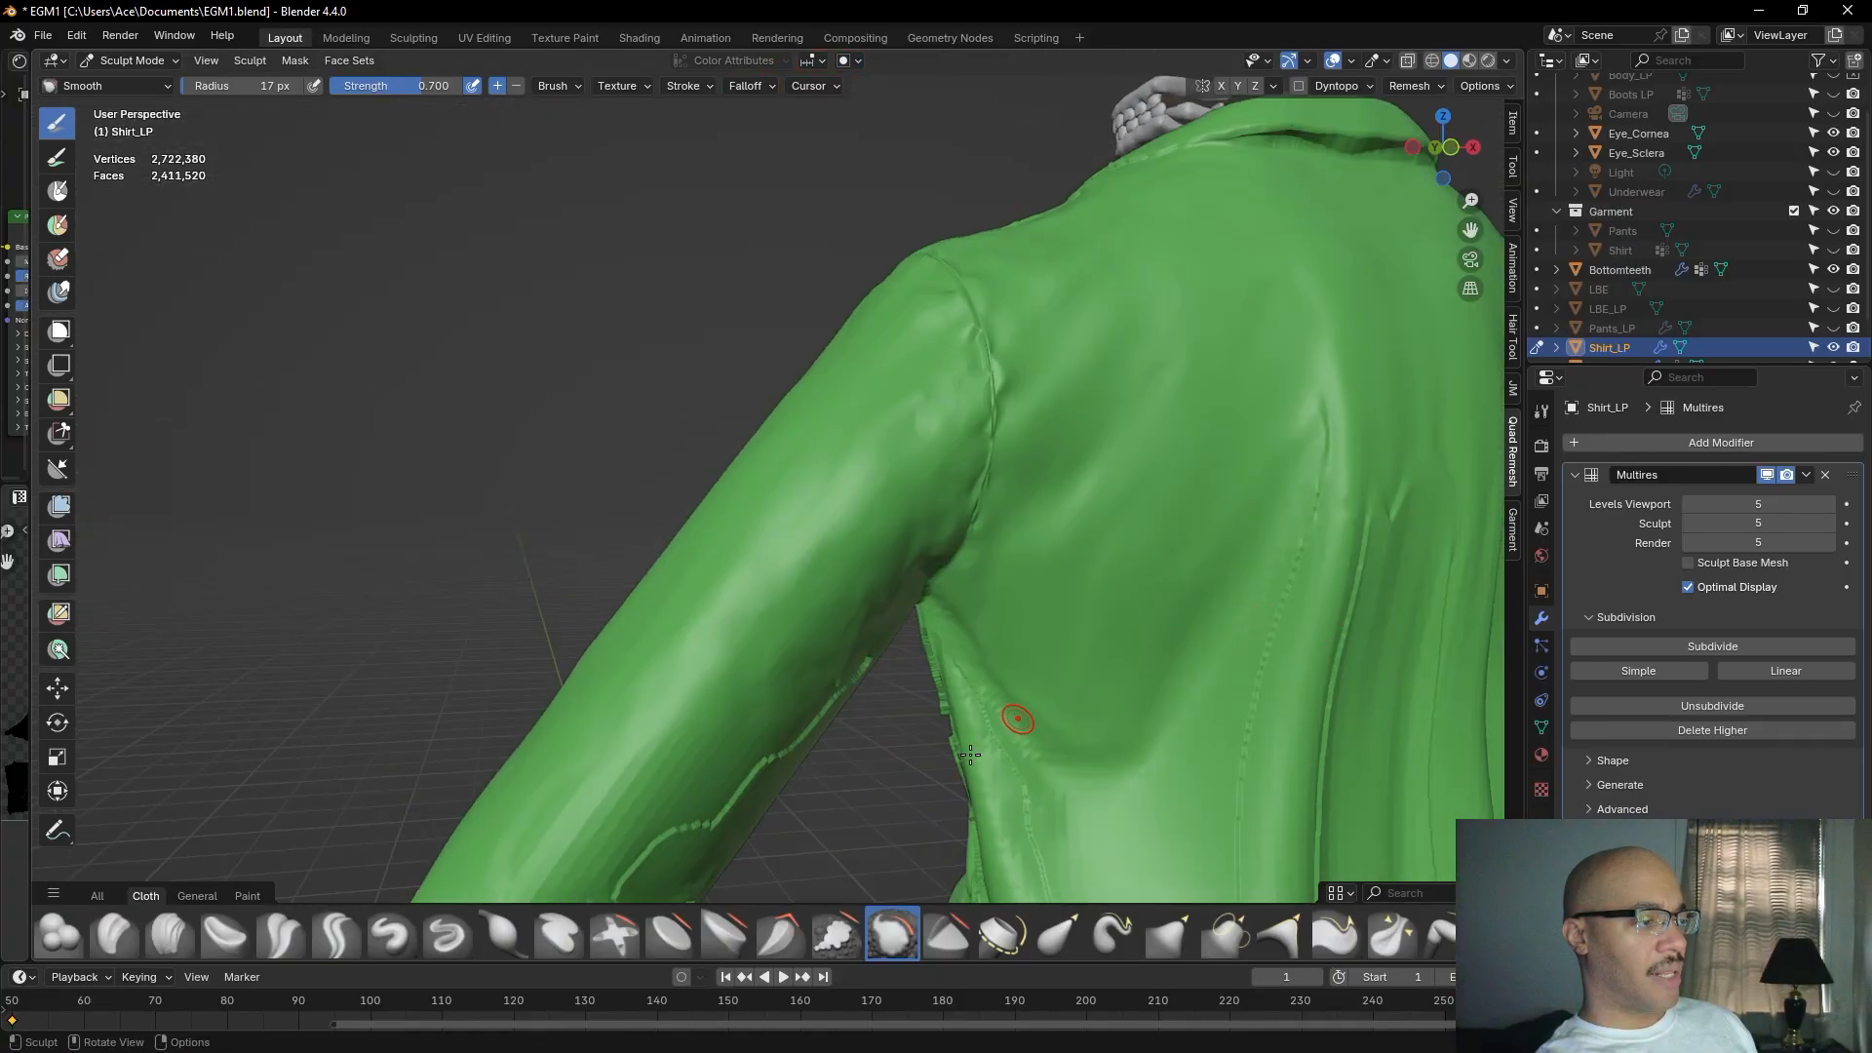
pyautogui.keyDown('shift'); pyautogui.moveTo(985, 746); pyautogui.dragTo(961, 400, button='middle'); pyautogui.keyUp('shift')
pyautogui.moveTo(828, 605); pyautogui.dragTo(784, 588, button='middle')
pyautogui.scroll(-3, 941, 493)
pyautogui.moveTo(903, 558); pyautogui.dragTo(872, 609, button='middle')
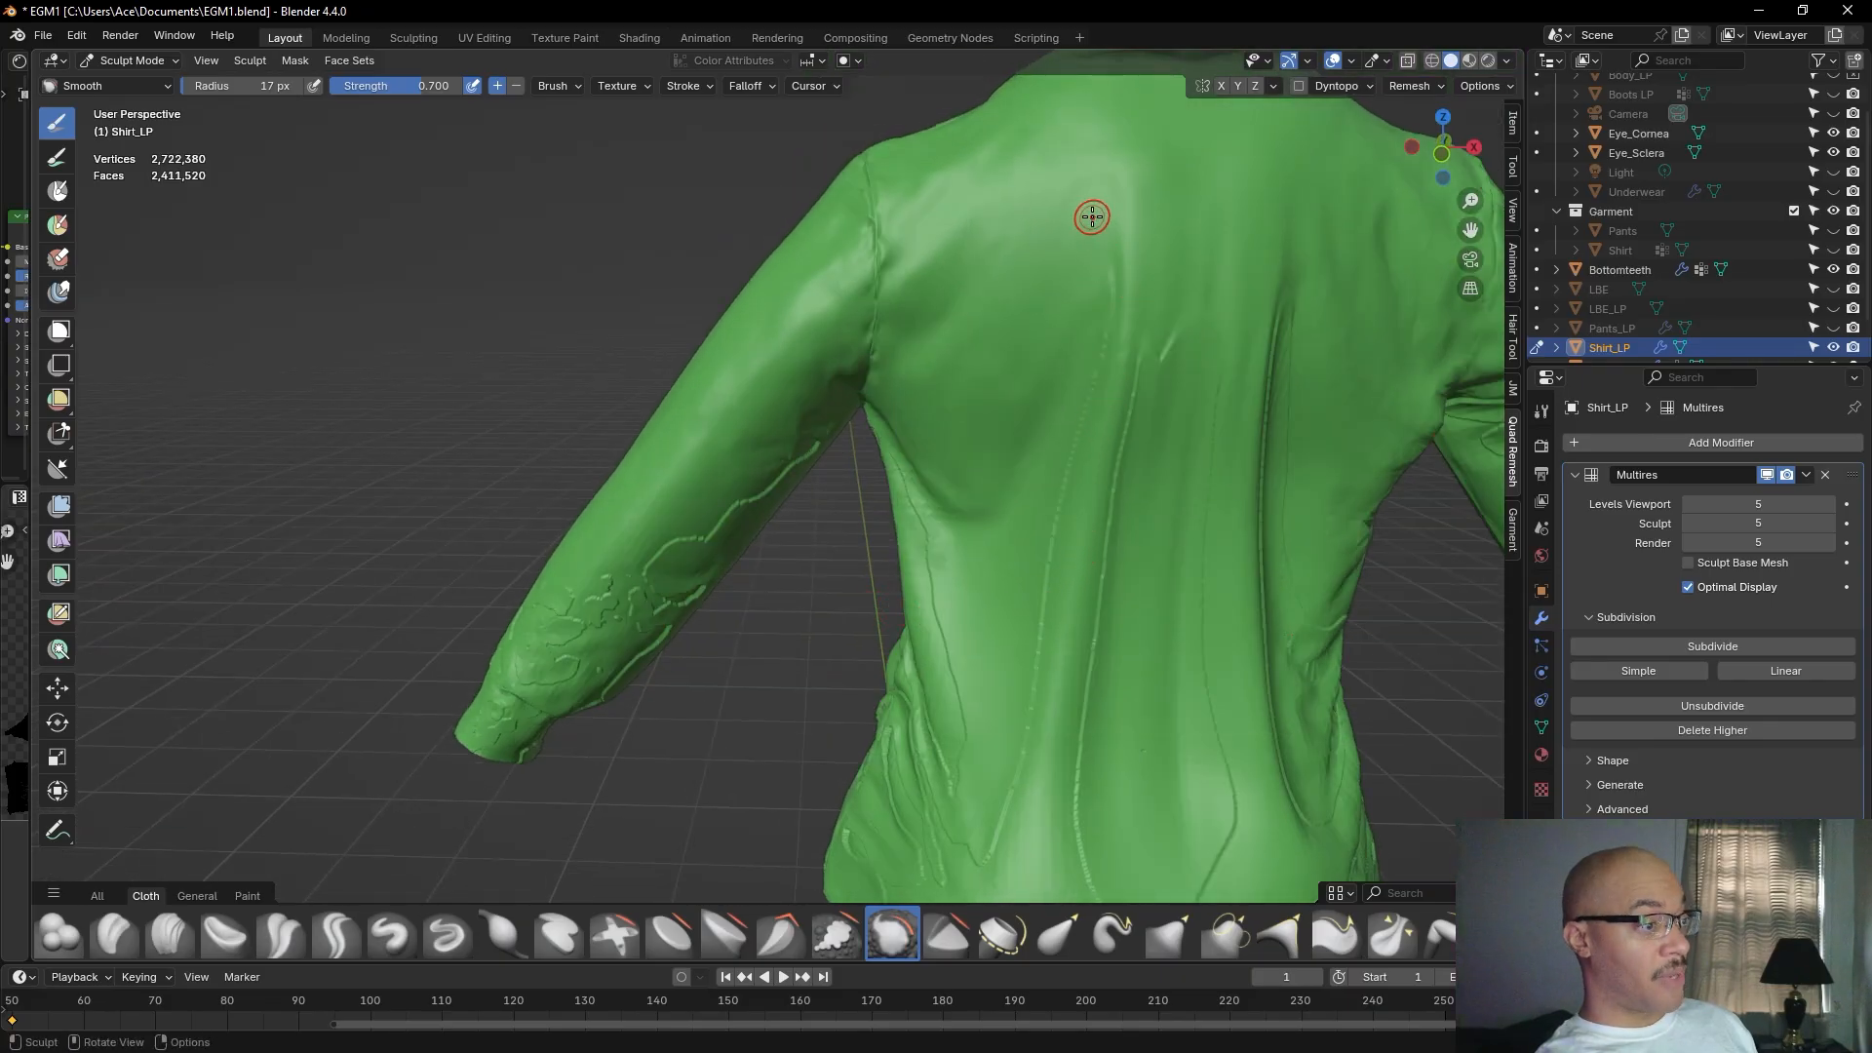
pyautogui.moveTo(1011, 495)
pyautogui.mouseDown(button='middle')
pyautogui.moveTo(984, 519)
pyautogui.moveTo(823, 489)
pyautogui.mouseUp(button='middle')
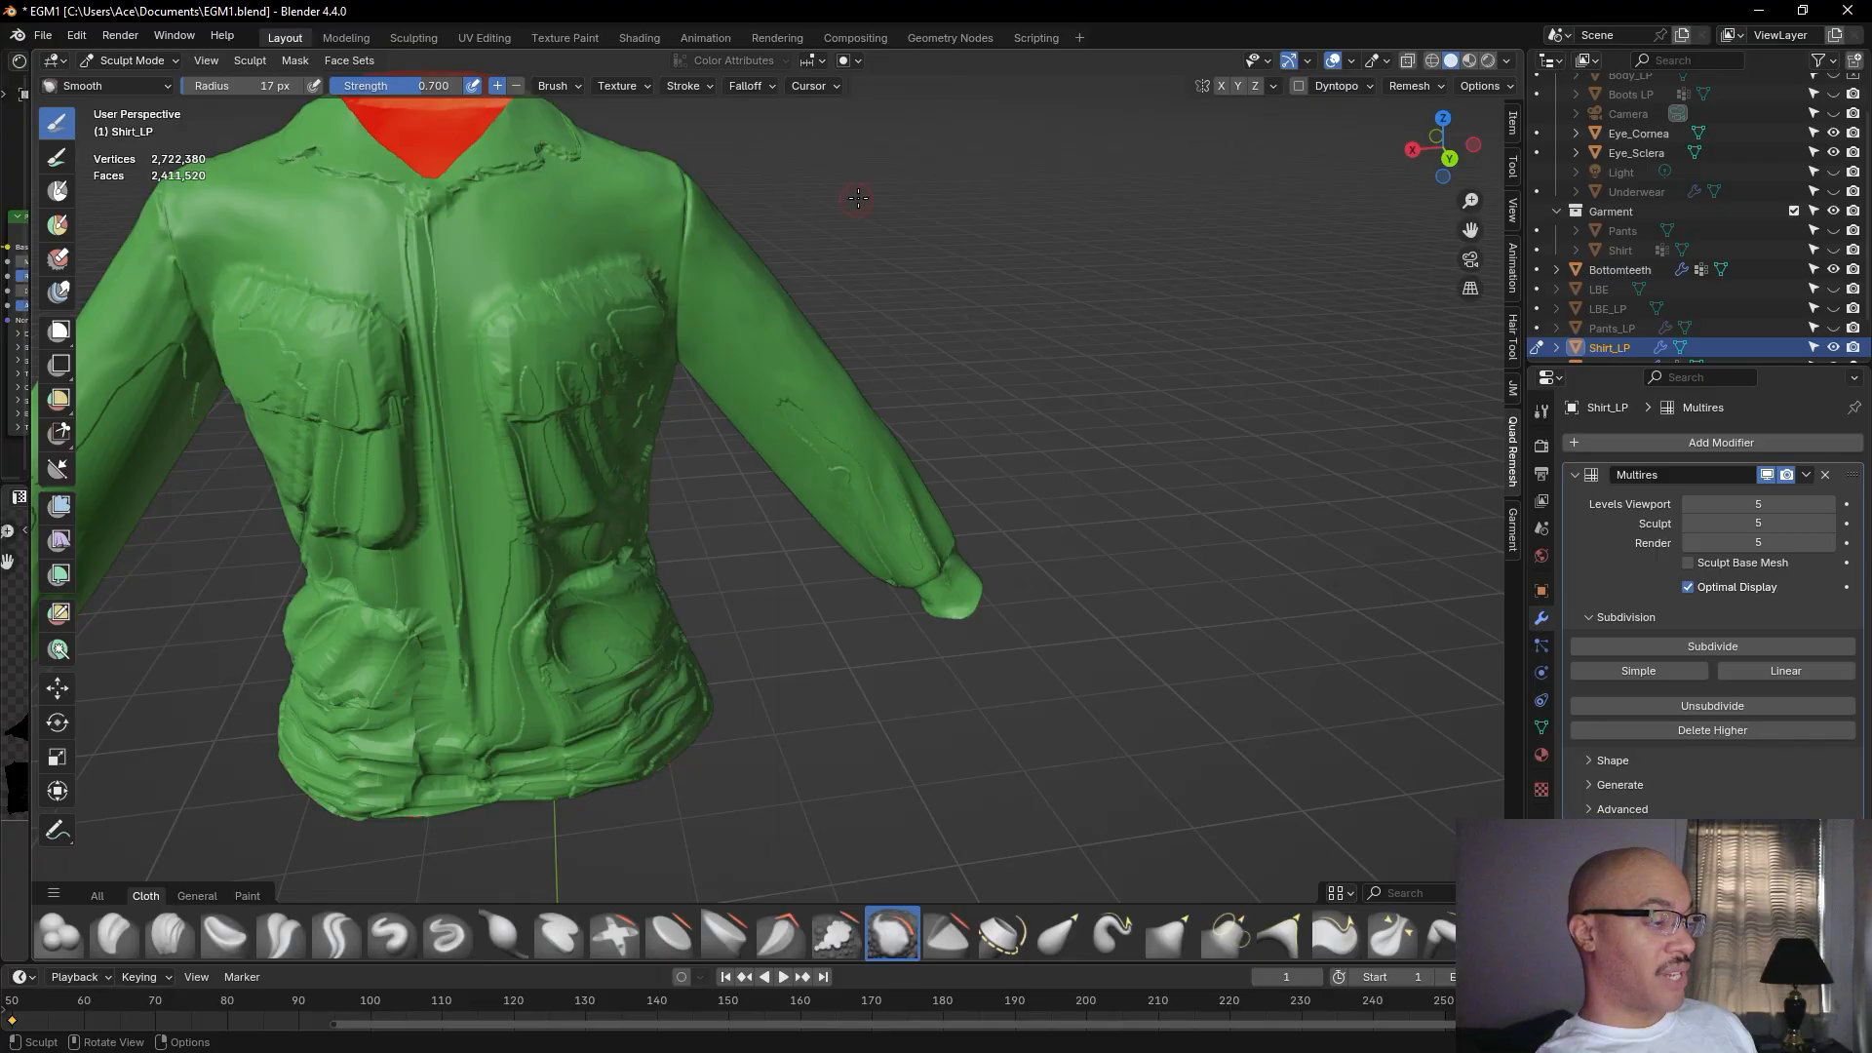
pyautogui.keyDown('shift'); pyautogui.moveTo(857, 200); pyautogui.dragTo(1063, 380, button='middle'); pyautogui.keyUp('shift')
pyautogui.moveTo(1183, 451); pyautogui.dragTo(1121, 406, button='middle')
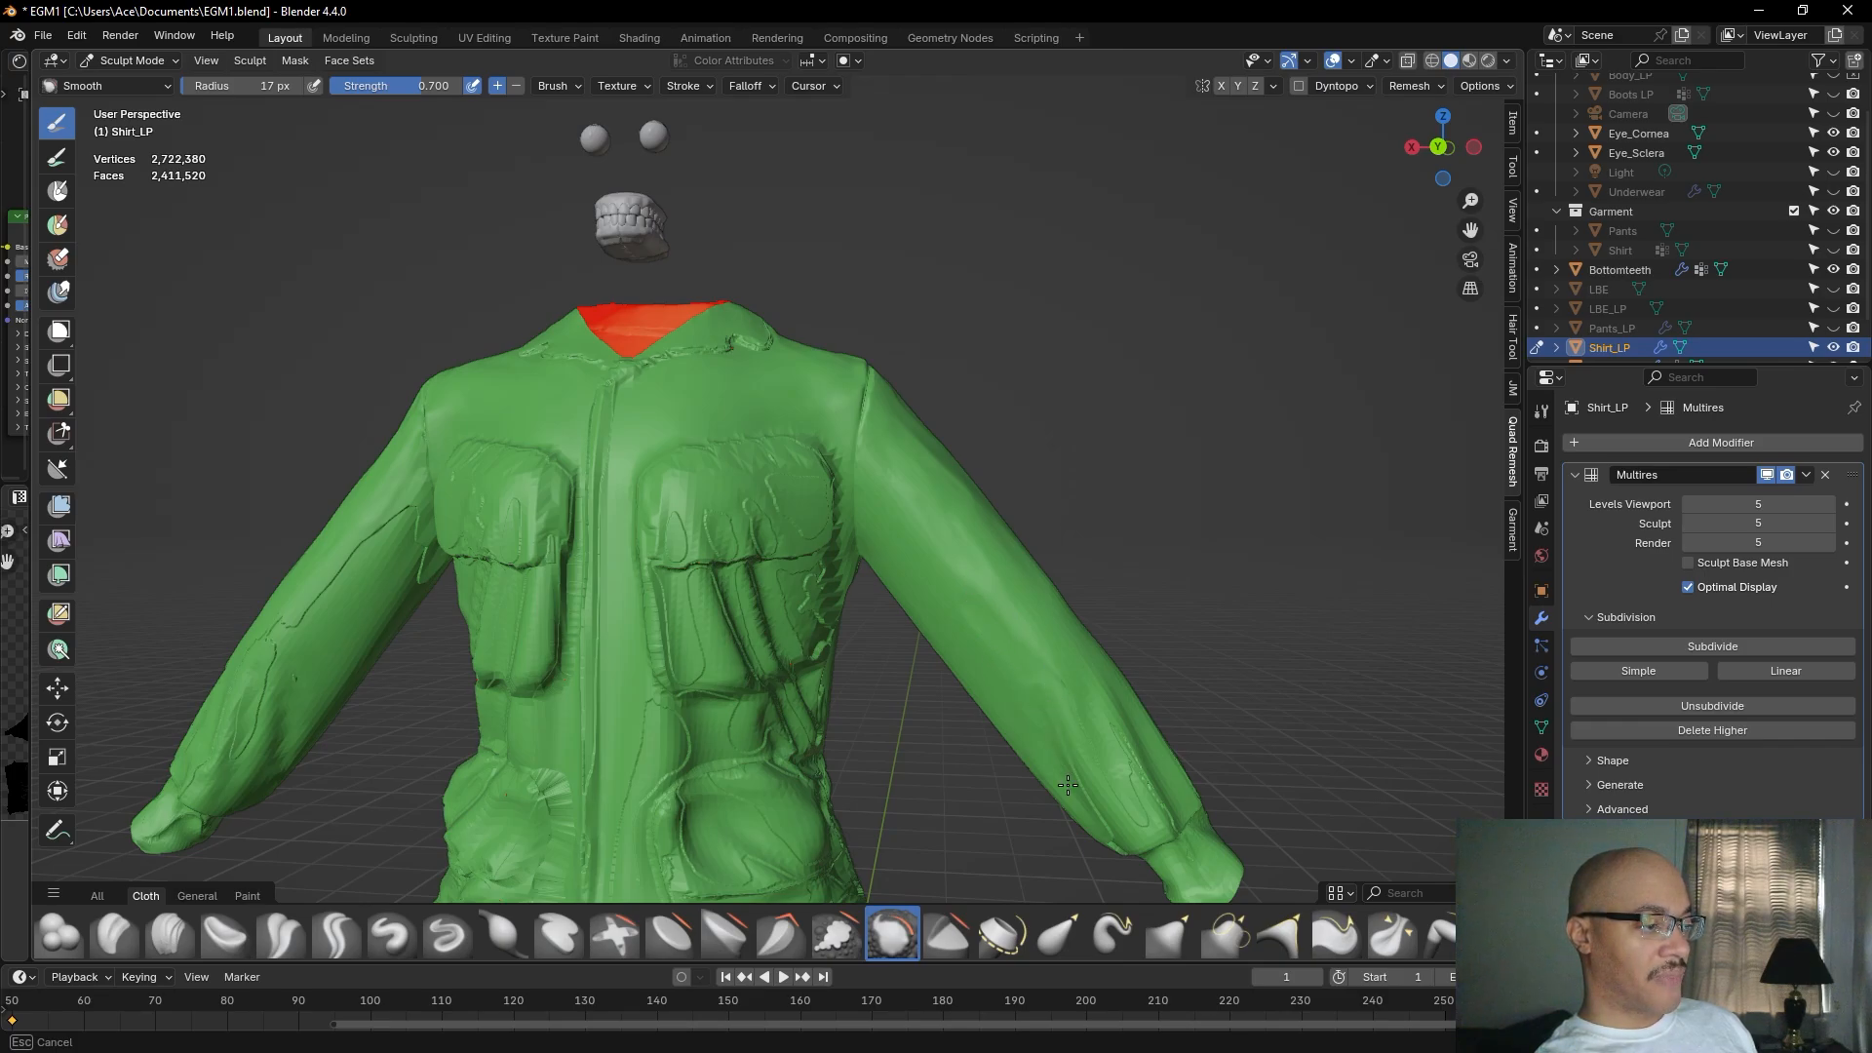
pyautogui.moveTo(1079, 771); pyautogui.dragTo(864, 556, button='middle')
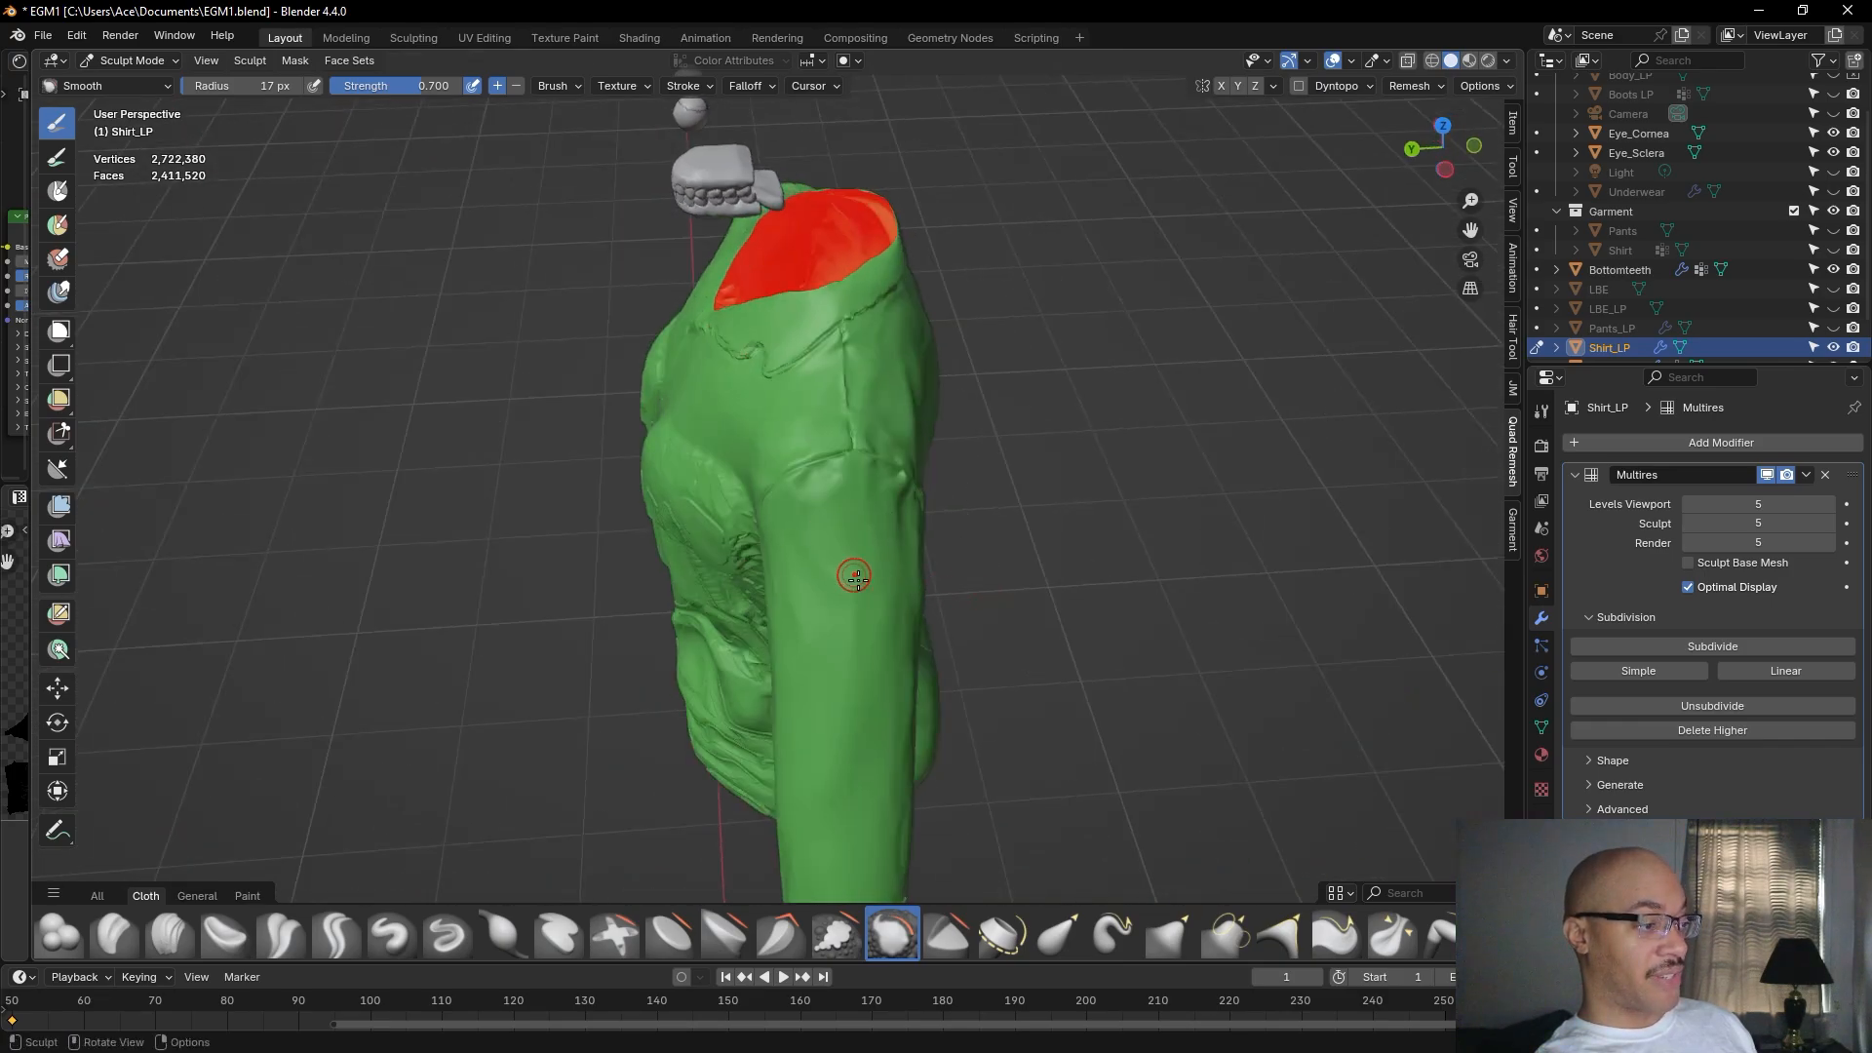
# Smooth the outer front of the left sleeve around the elbow and forearm with the Smooth brush.
pyautogui.moveTo(996, 659); pyautogui.dragTo(614, 430, button='middle')
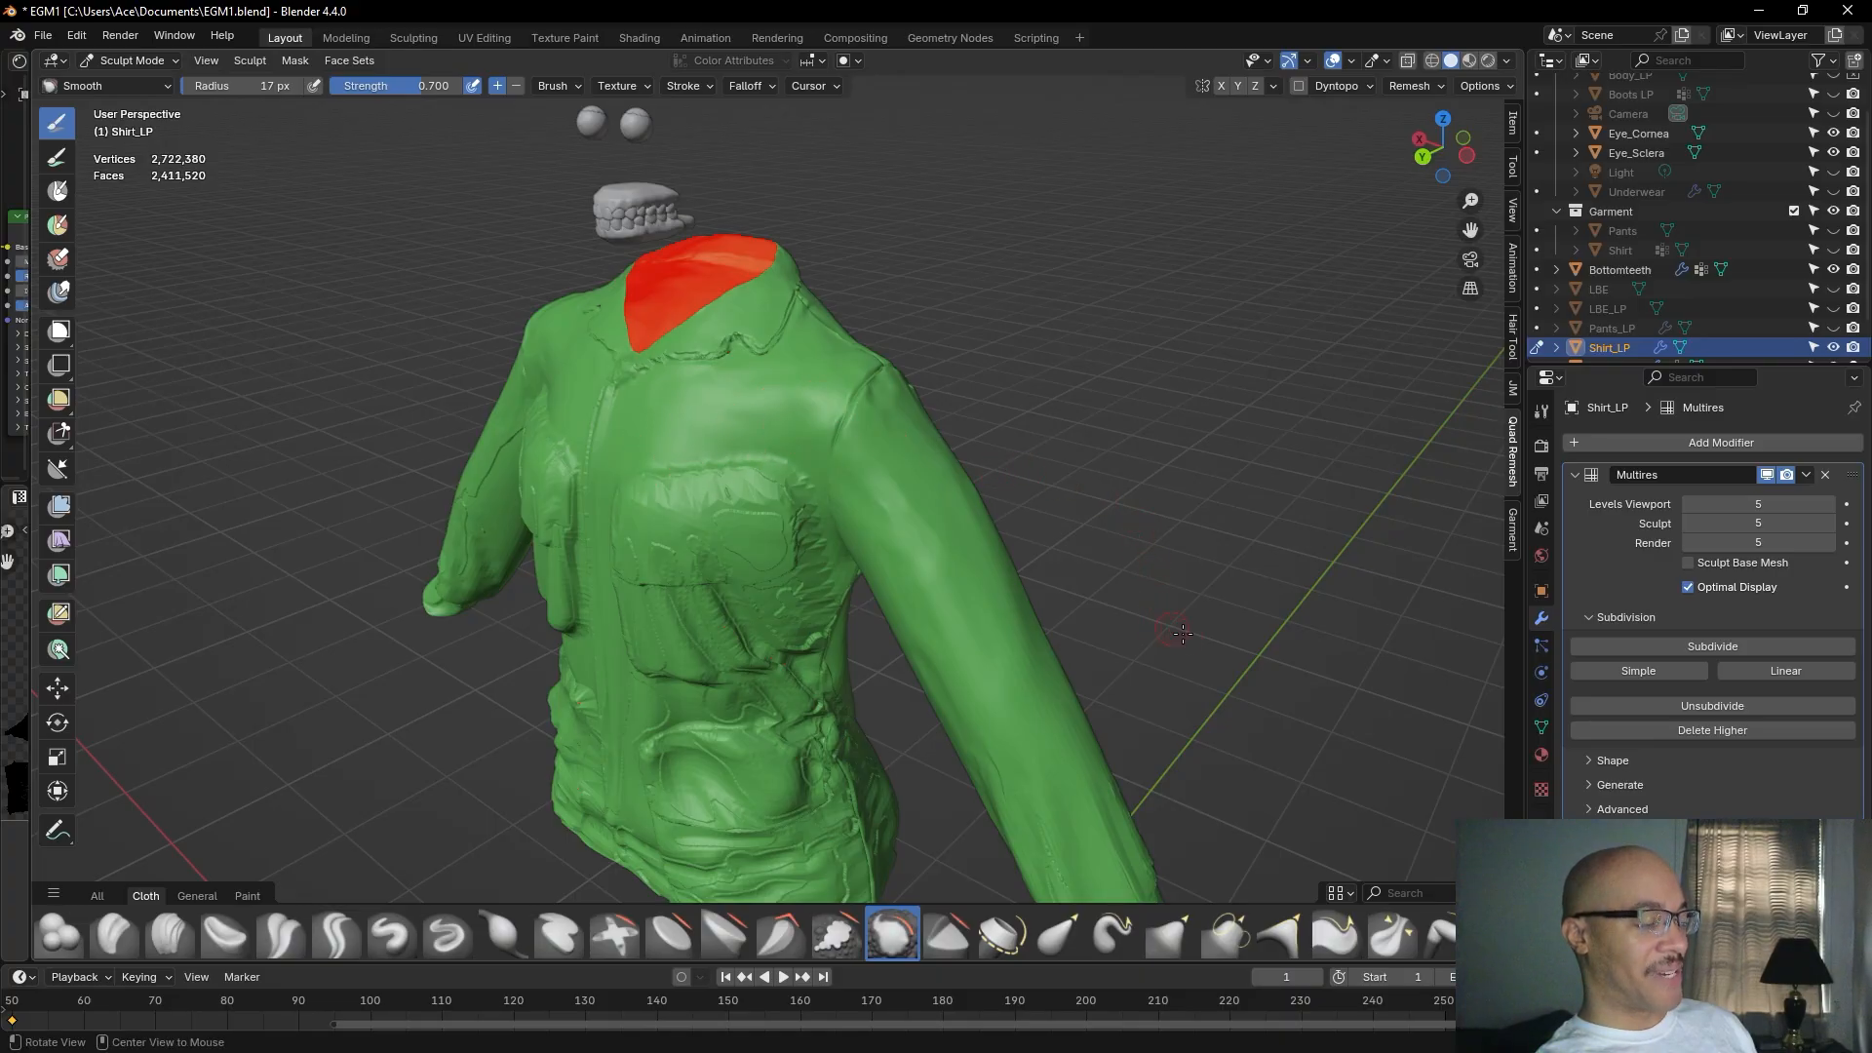
pyautogui.moveTo(1219, 507); pyautogui.dragTo(1352, 542, button='middle')
pyautogui.moveTo(1243, 663)
pyautogui.mouseDown(button='middle')
pyautogui.moveTo(1082, 586)
pyautogui.moveTo(819, 547)
pyautogui.mouseUp(button='middle')
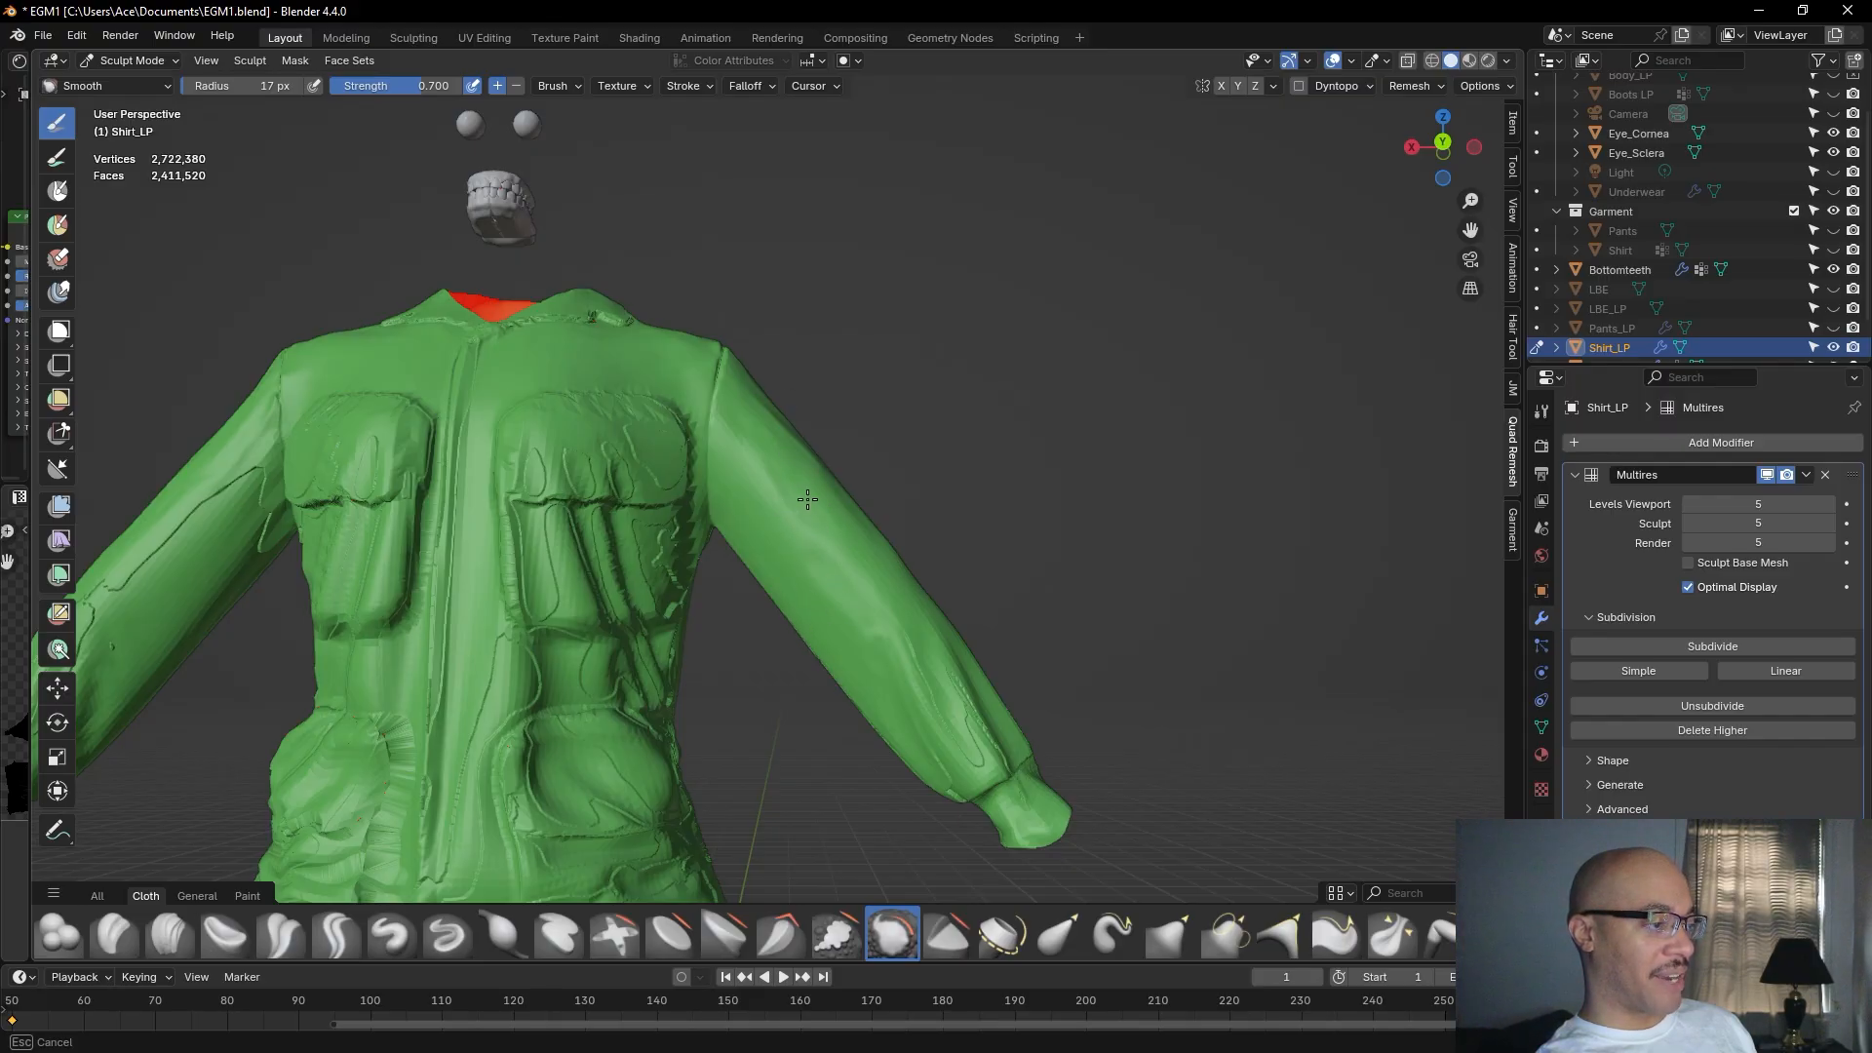
pyautogui.moveTo(790, 507); pyautogui.dragTo(761, 471, button='middle')
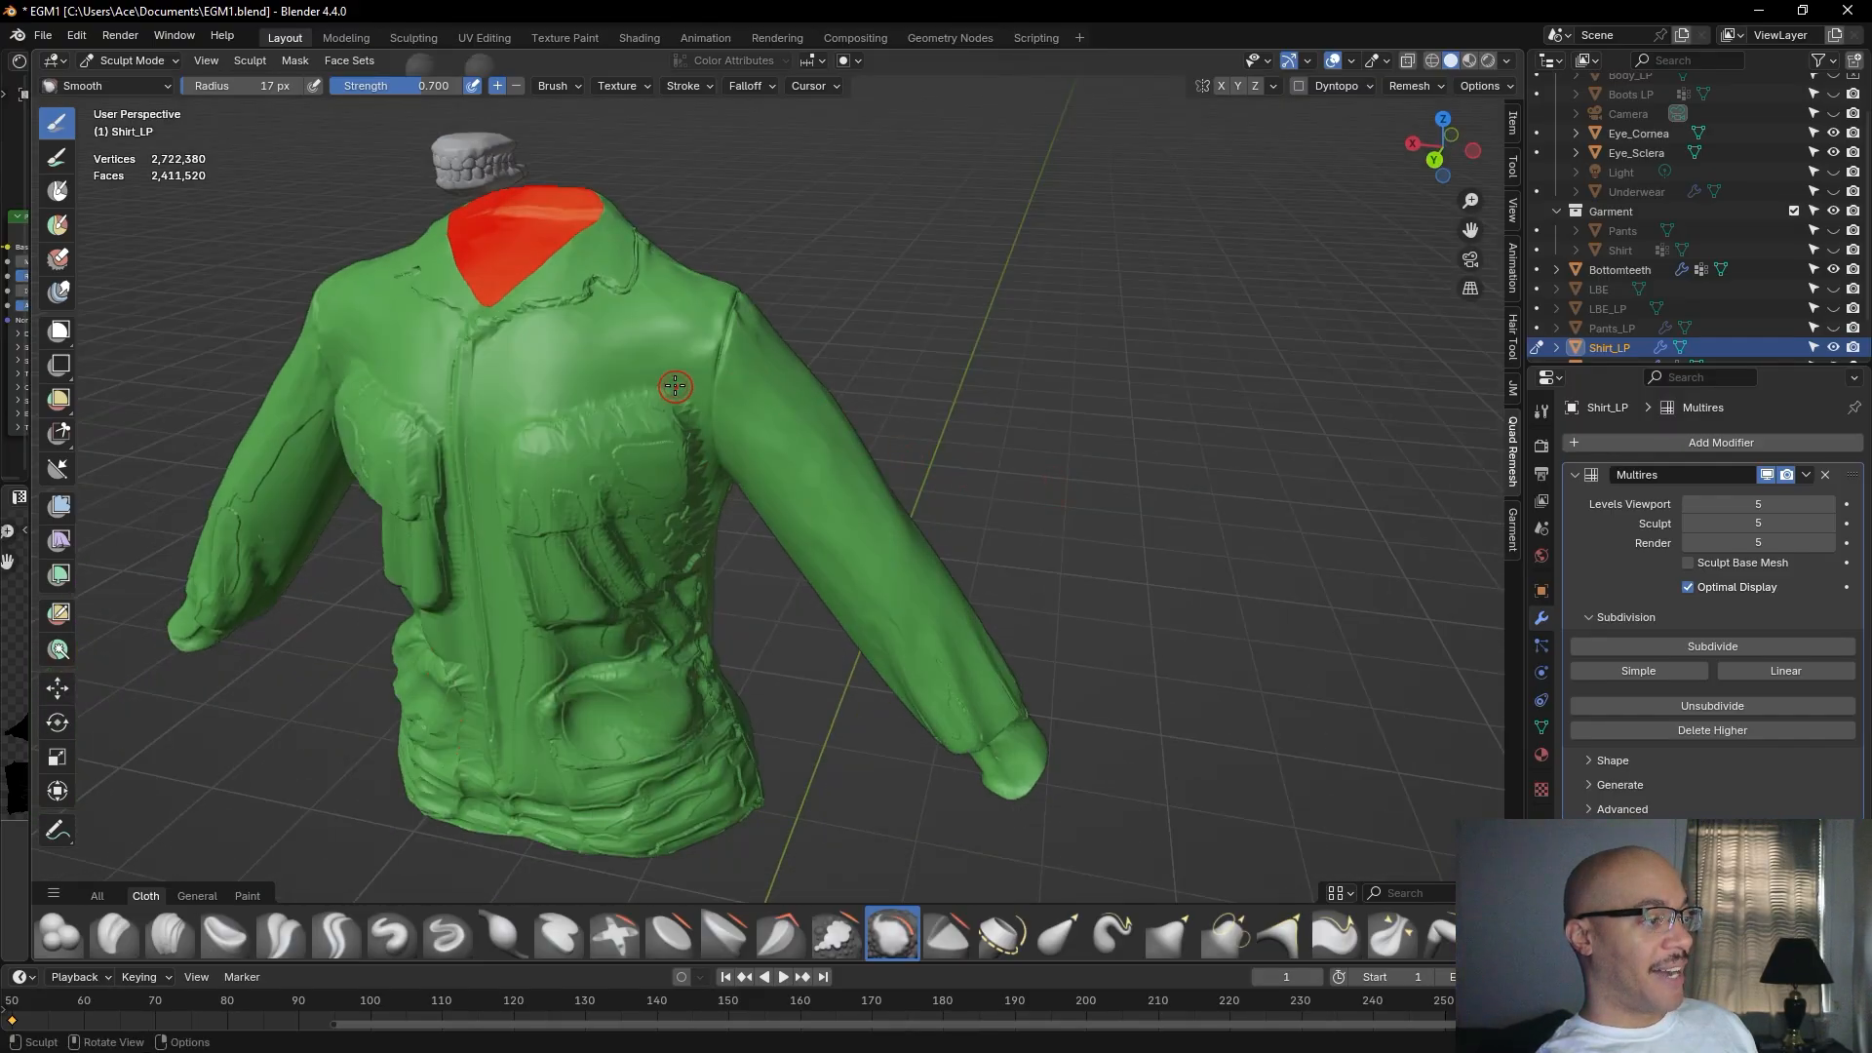
pyautogui.moveTo(493, 386); pyautogui.dragTo(985, 708, button='middle')
pyautogui.moveTo(985, 709); pyautogui.dragTo(917, 680)
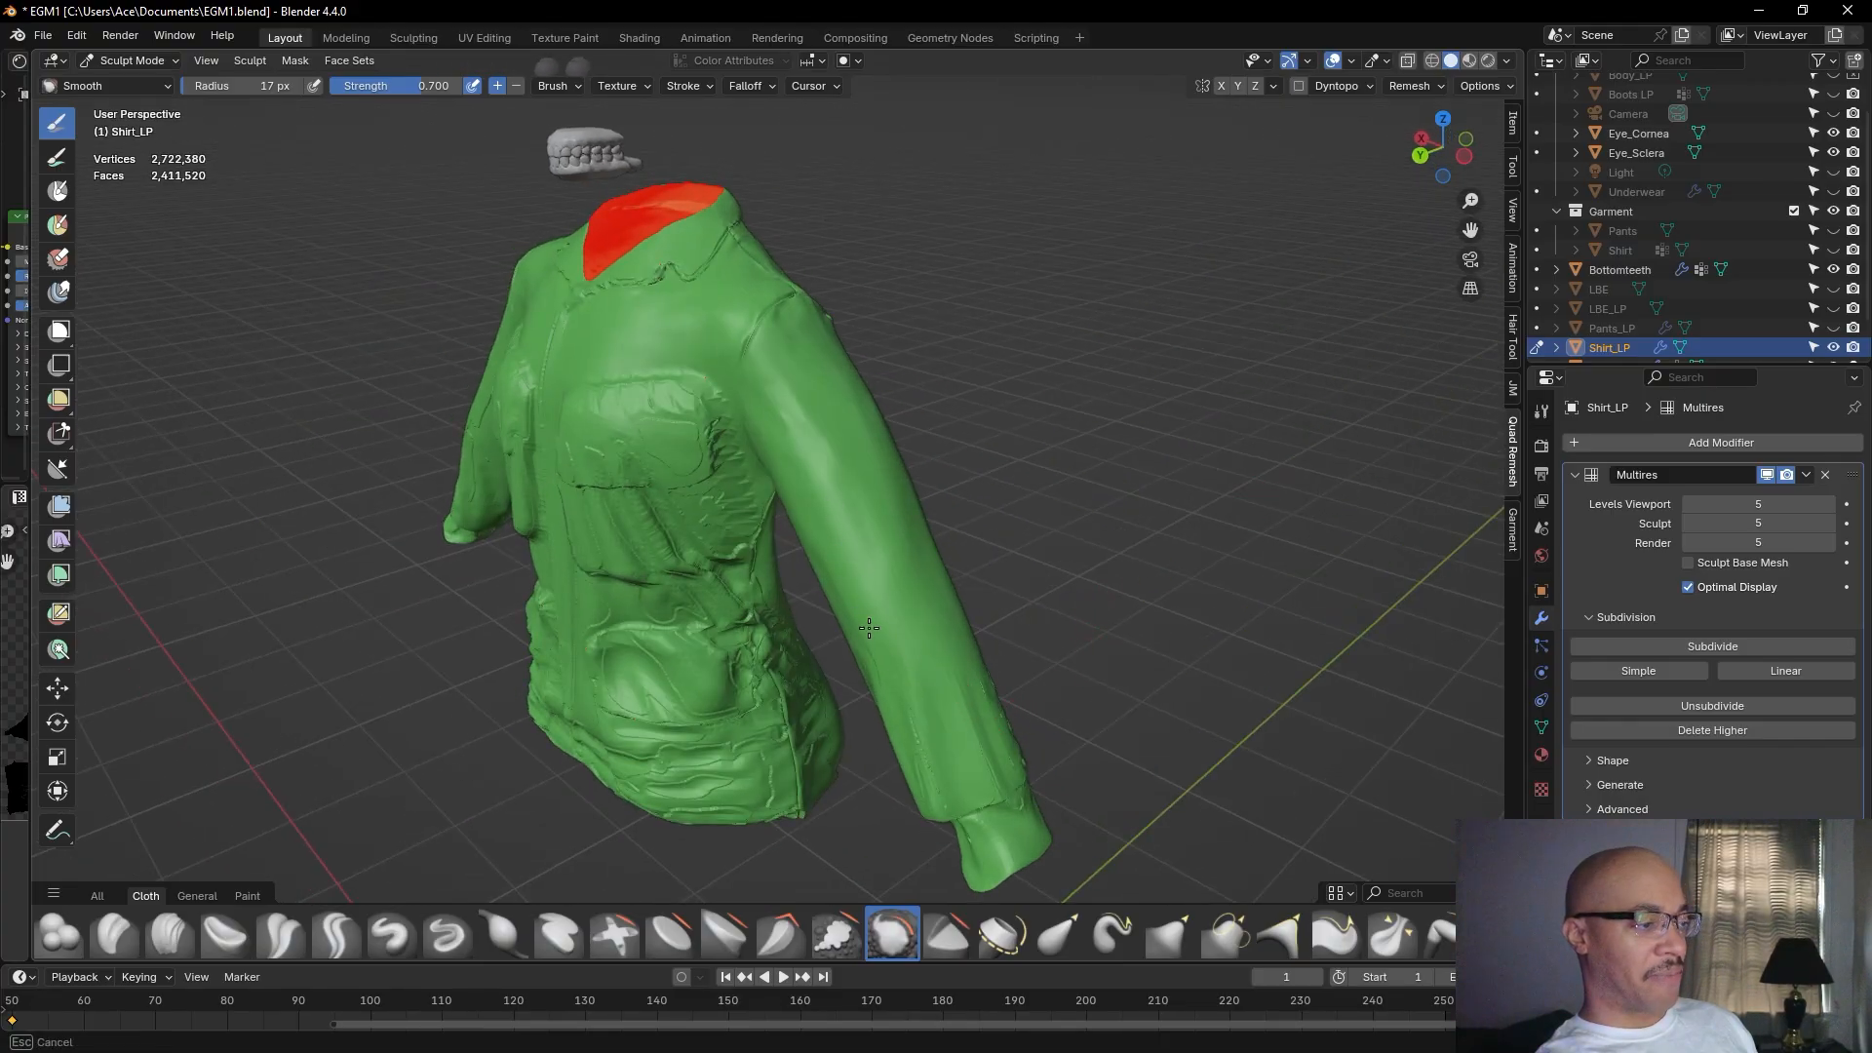
pyautogui.moveTo(917, 596)
pyautogui.mouseDown()
pyautogui.moveTo(947, 642)
pyautogui.moveTo(809, 532)
pyautogui.mouseUp()
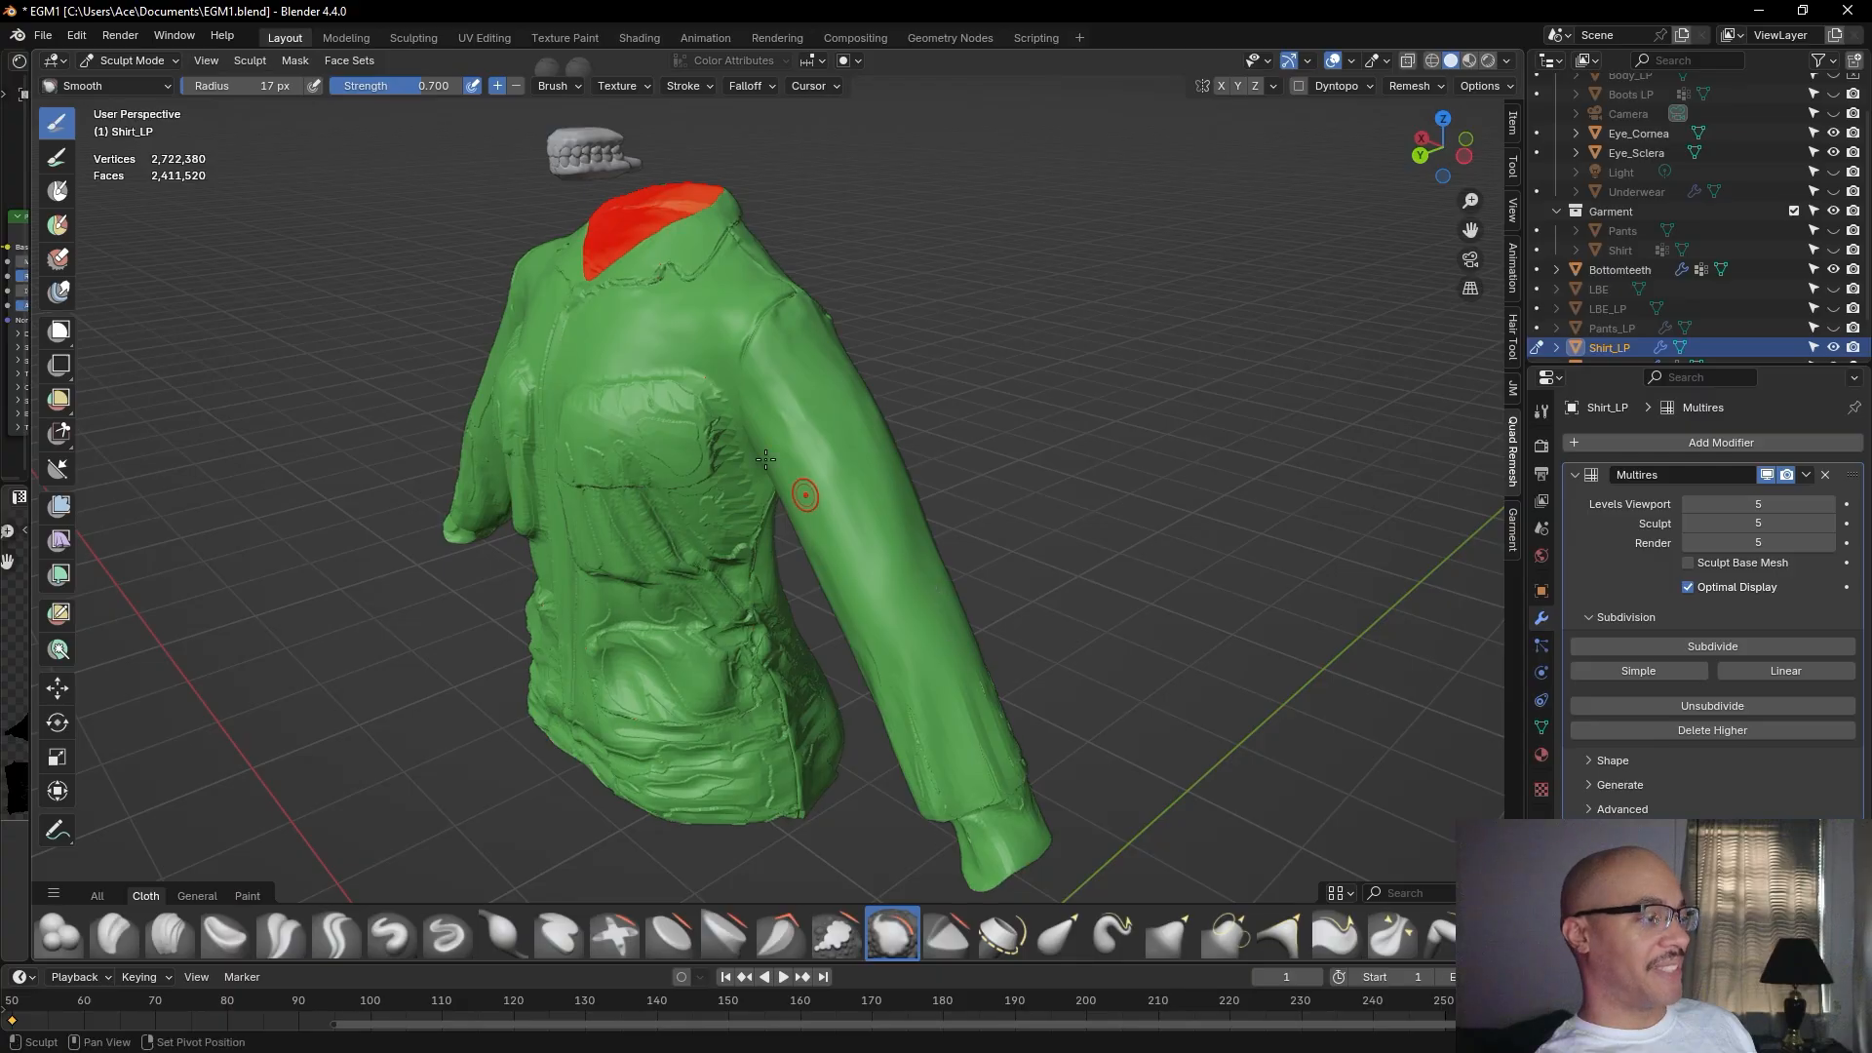
# Smooth away the raised contour lines on the back of the left sleeve above the forearm.
pyautogui.moveTo(702, 384); pyautogui.dragTo(1186, 435, button='middle')
pyautogui.keyDown('shift'); pyautogui.moveTo(1216, 681); pyautogui.dragTo(1229, 585, button='middle'); pyautogui.keyUp('shift')
pyautogui.moveTo(1229, 585); pyautogui.dragTo(1082, 580, button='middle')
pyautogui.moveTo(946, 749); pyautogui.dragTo(665, 686, button='middle')
pyautogui.scroll(3, 673, 691)
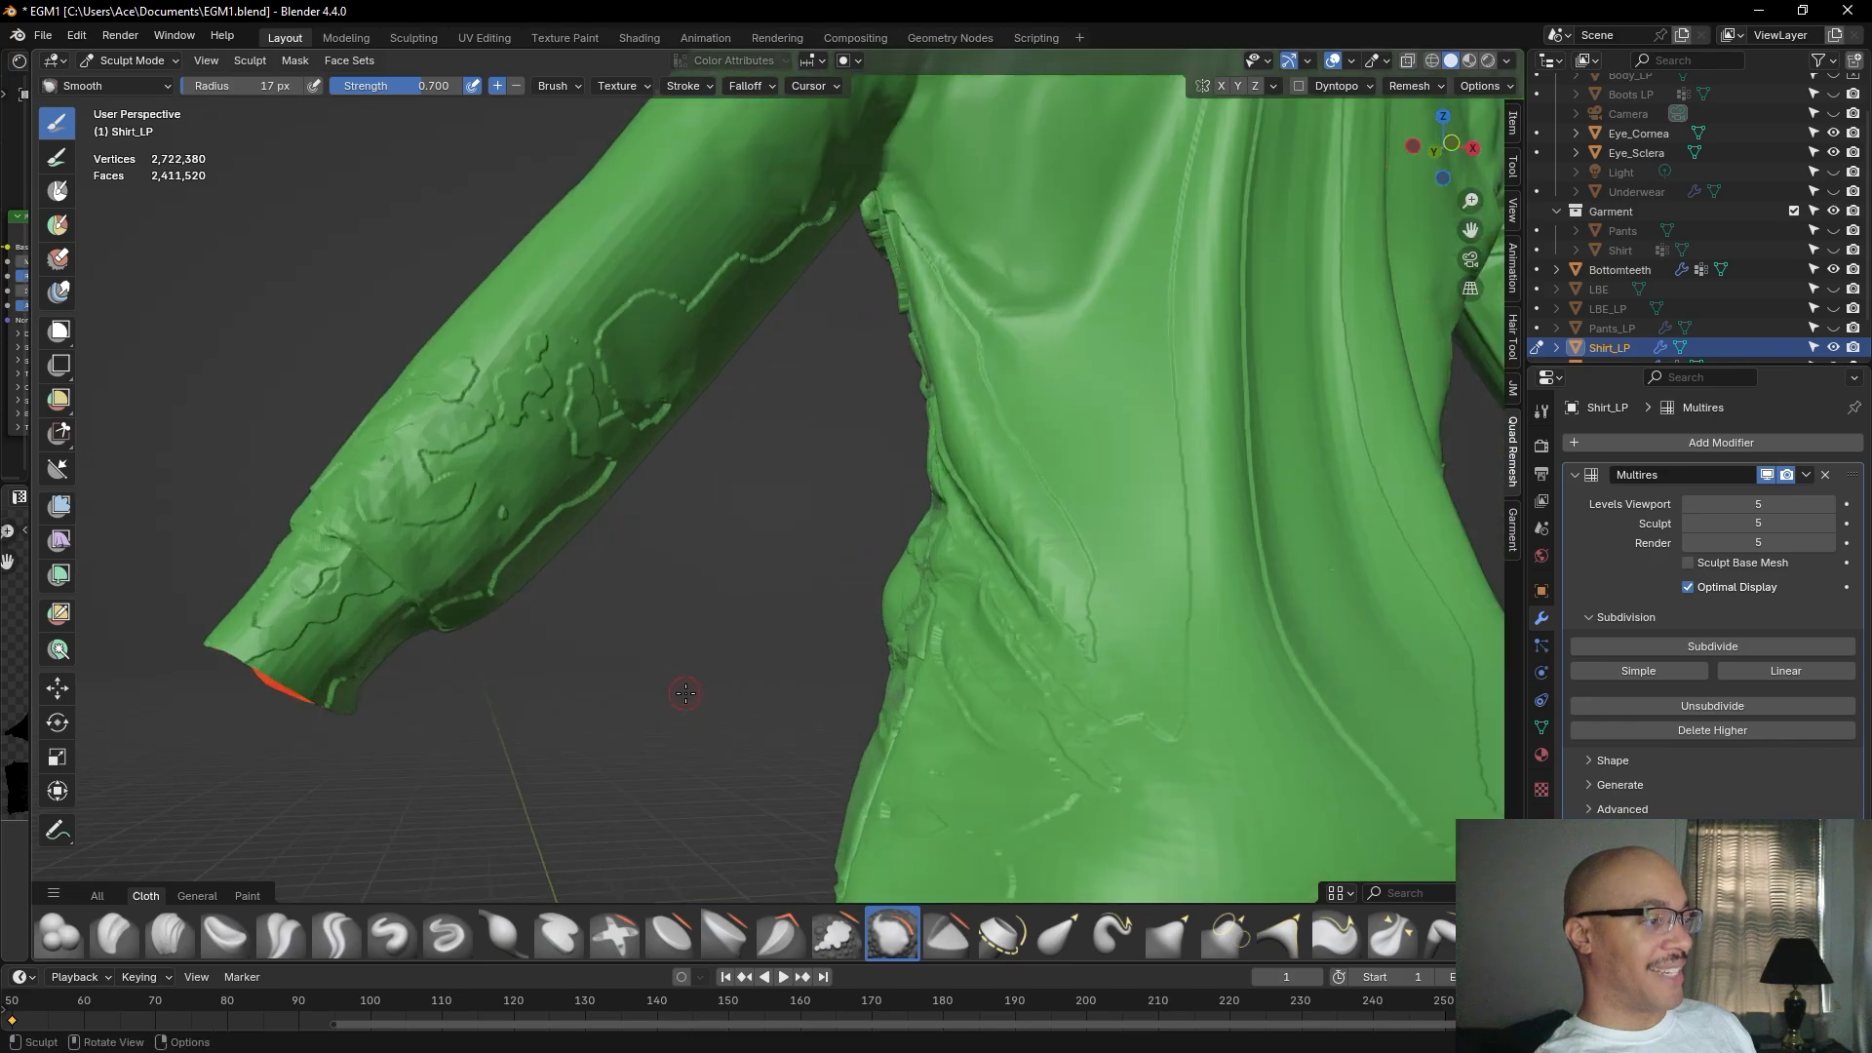
pyautogui.moveTo(618, 618); pyautogui.dragTo(574, 593, button='middle')
pyautogui.moveTo(799, 203)
pyautogui.mouseDown()
pyautogui.moveTo(827, 227)
pyautogui.moveTo(788, 267)
pyautogui.mouseUp()
pyautogui.moveTo(827, 180)
pyautogui.mouseDown()
pyautogui.moveTo(855, 180)
pyautogui.moveTo(872, 108)
pyautogui.mouseUp()
pyautogui.moveTo(782, 304)
pyautogui.mouseDown()
pyautogui.moveTo(756, 252)
pyautogui.moveTo(766, 273)
pyautogui.moveTo(711, 297)
pyautogui.mouseUp()
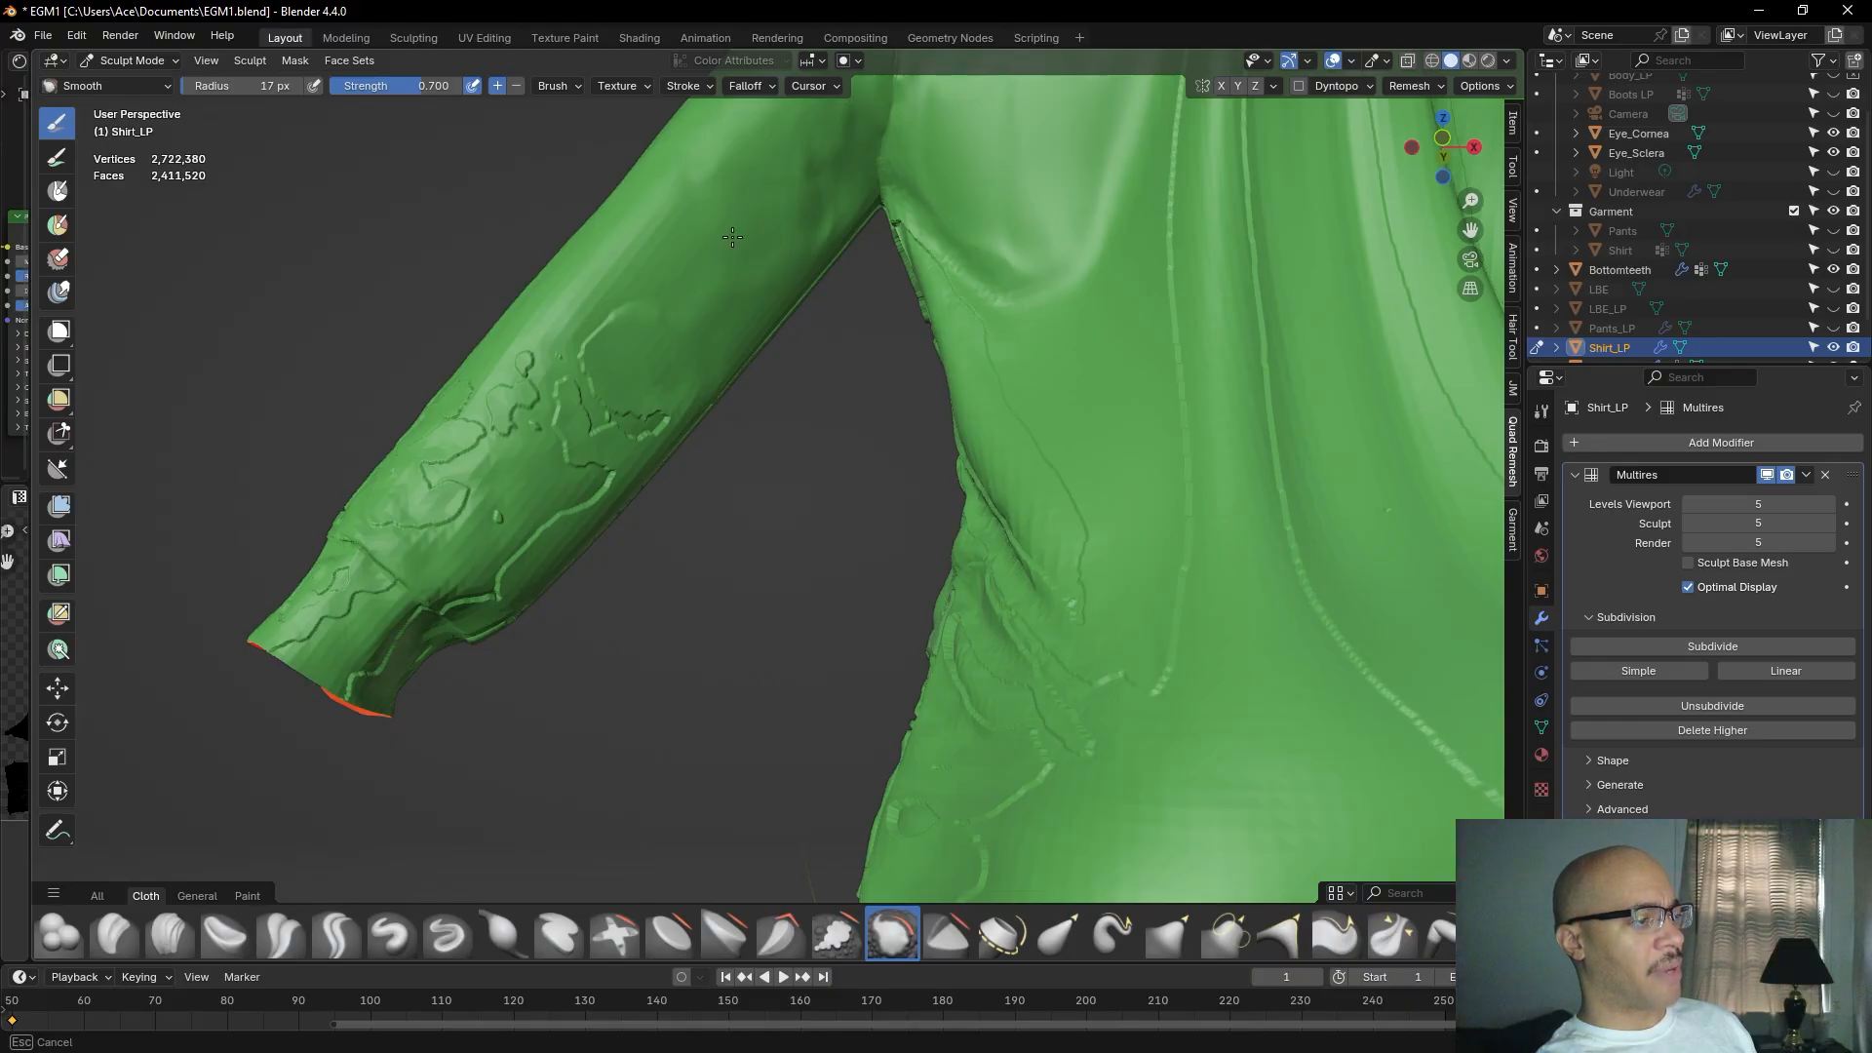
pyautogui.moveTo(583, 272)
pyautogui.mouseDown()
pyautogui.moveTo(637, 329)
pyautogui.moveTo(644, 295)
pyautogui.moveTo(521, 363)
pyautogui.mouseUp()
# Soften the remaining ridges on the front of the left forearm above the cuff.
pyautogui.moveTo(506, 367); pyautogui.dragTo(932, 472, button='middle')
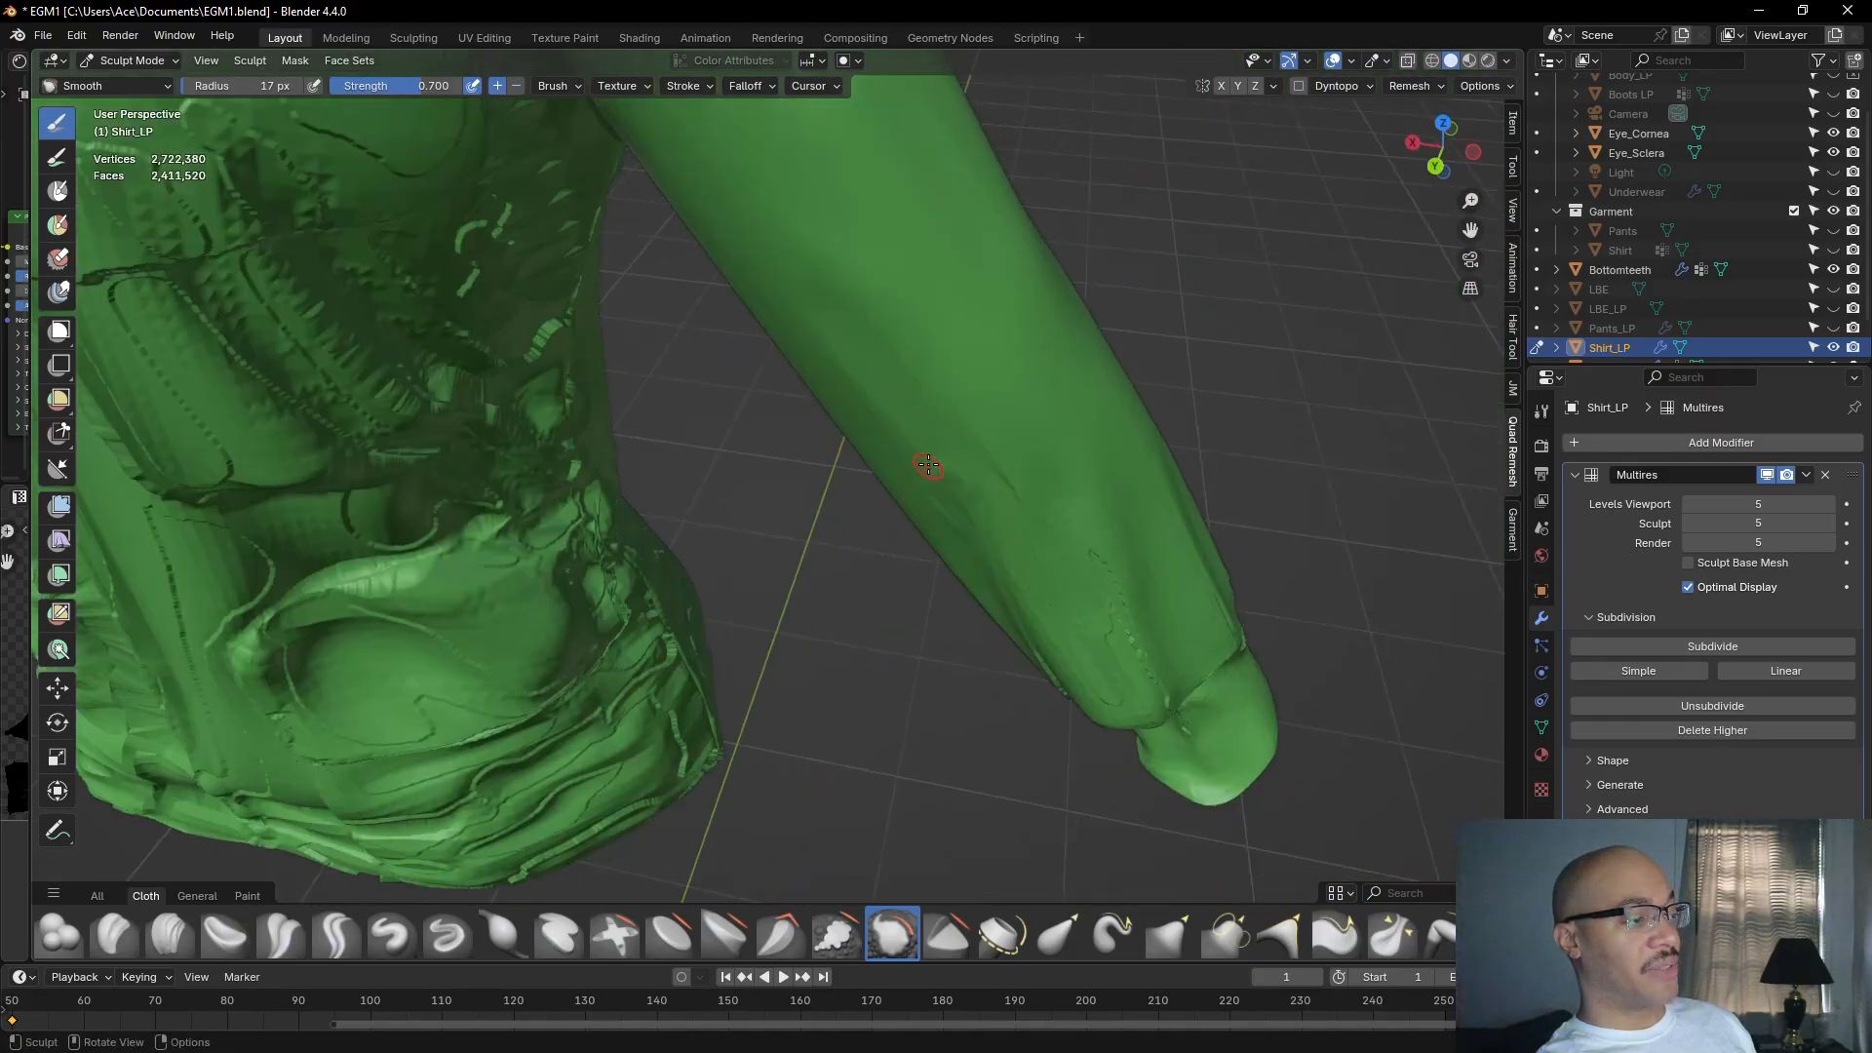
pyautogui.scroll(-4, 930, 470)
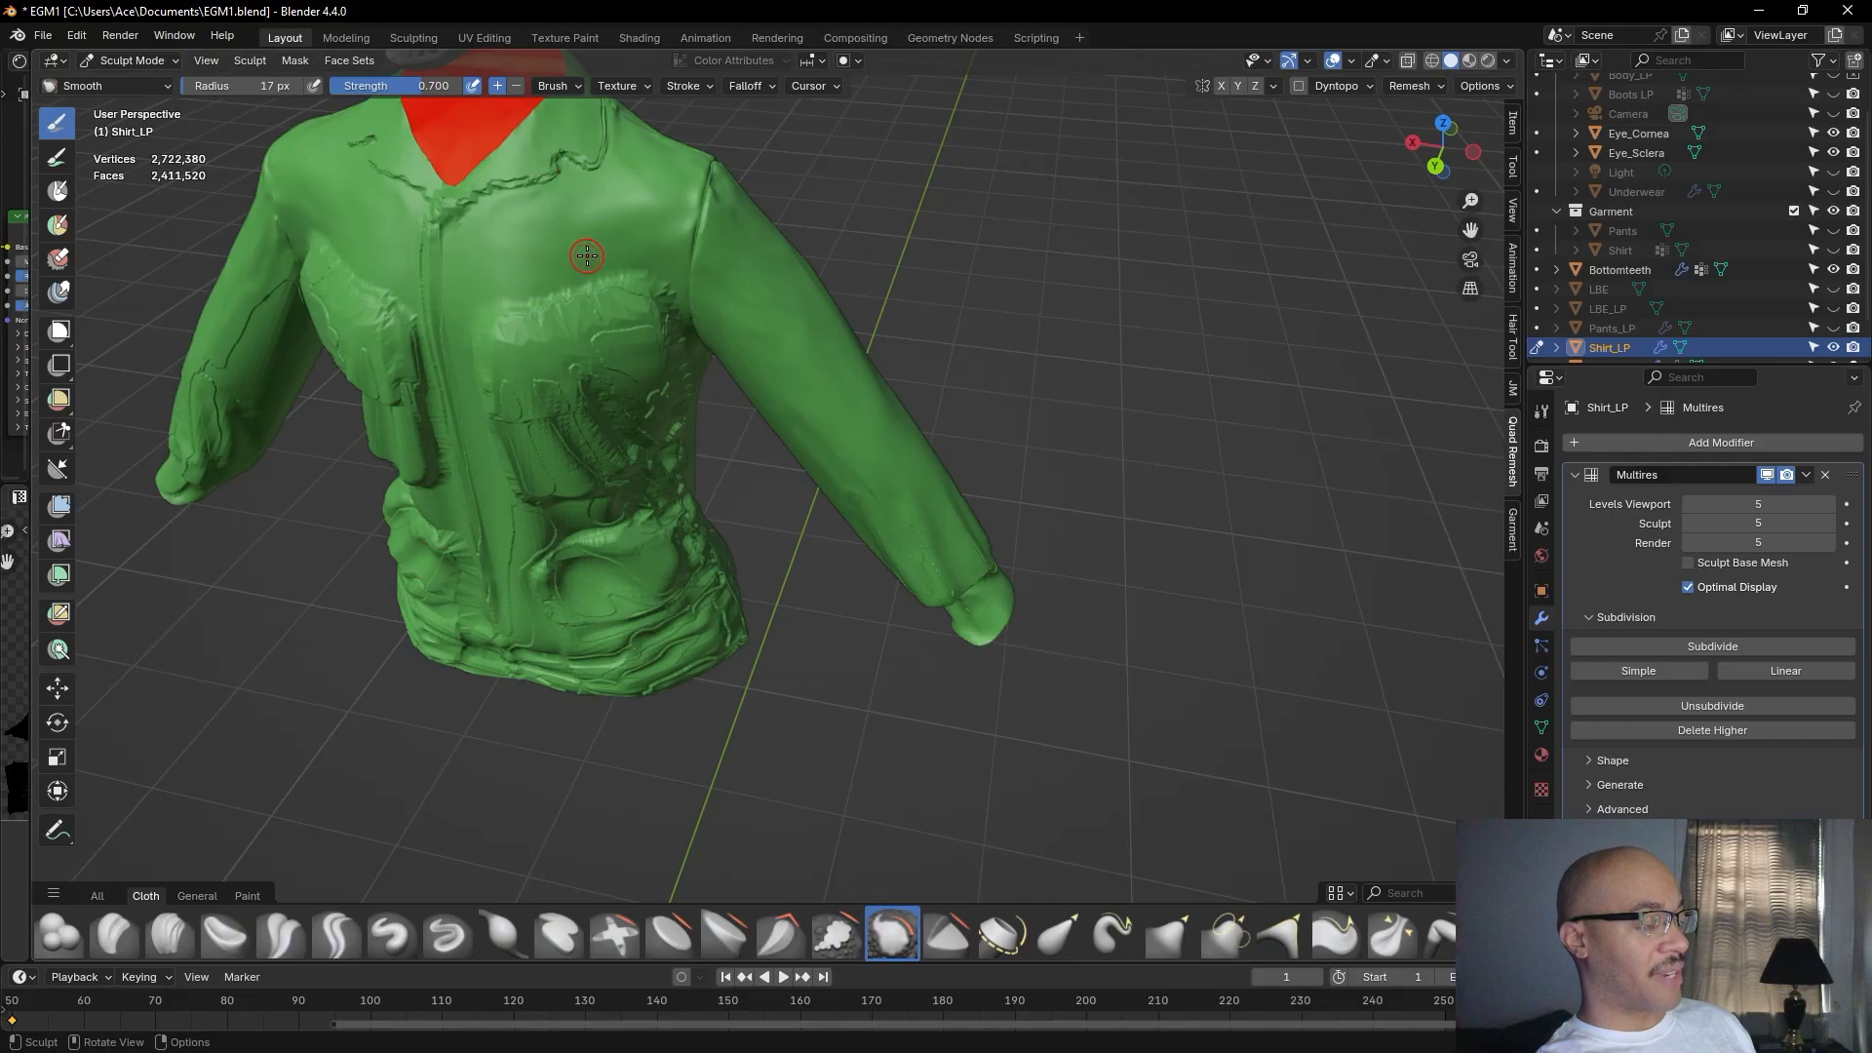
pyautogui.moveTo(1155, 409); pyautogui.dragTo(1037, 496, button='middle')
pyautogui.moveTo(956, 482); pyautogui.dragTo(868, 518, button='middle')
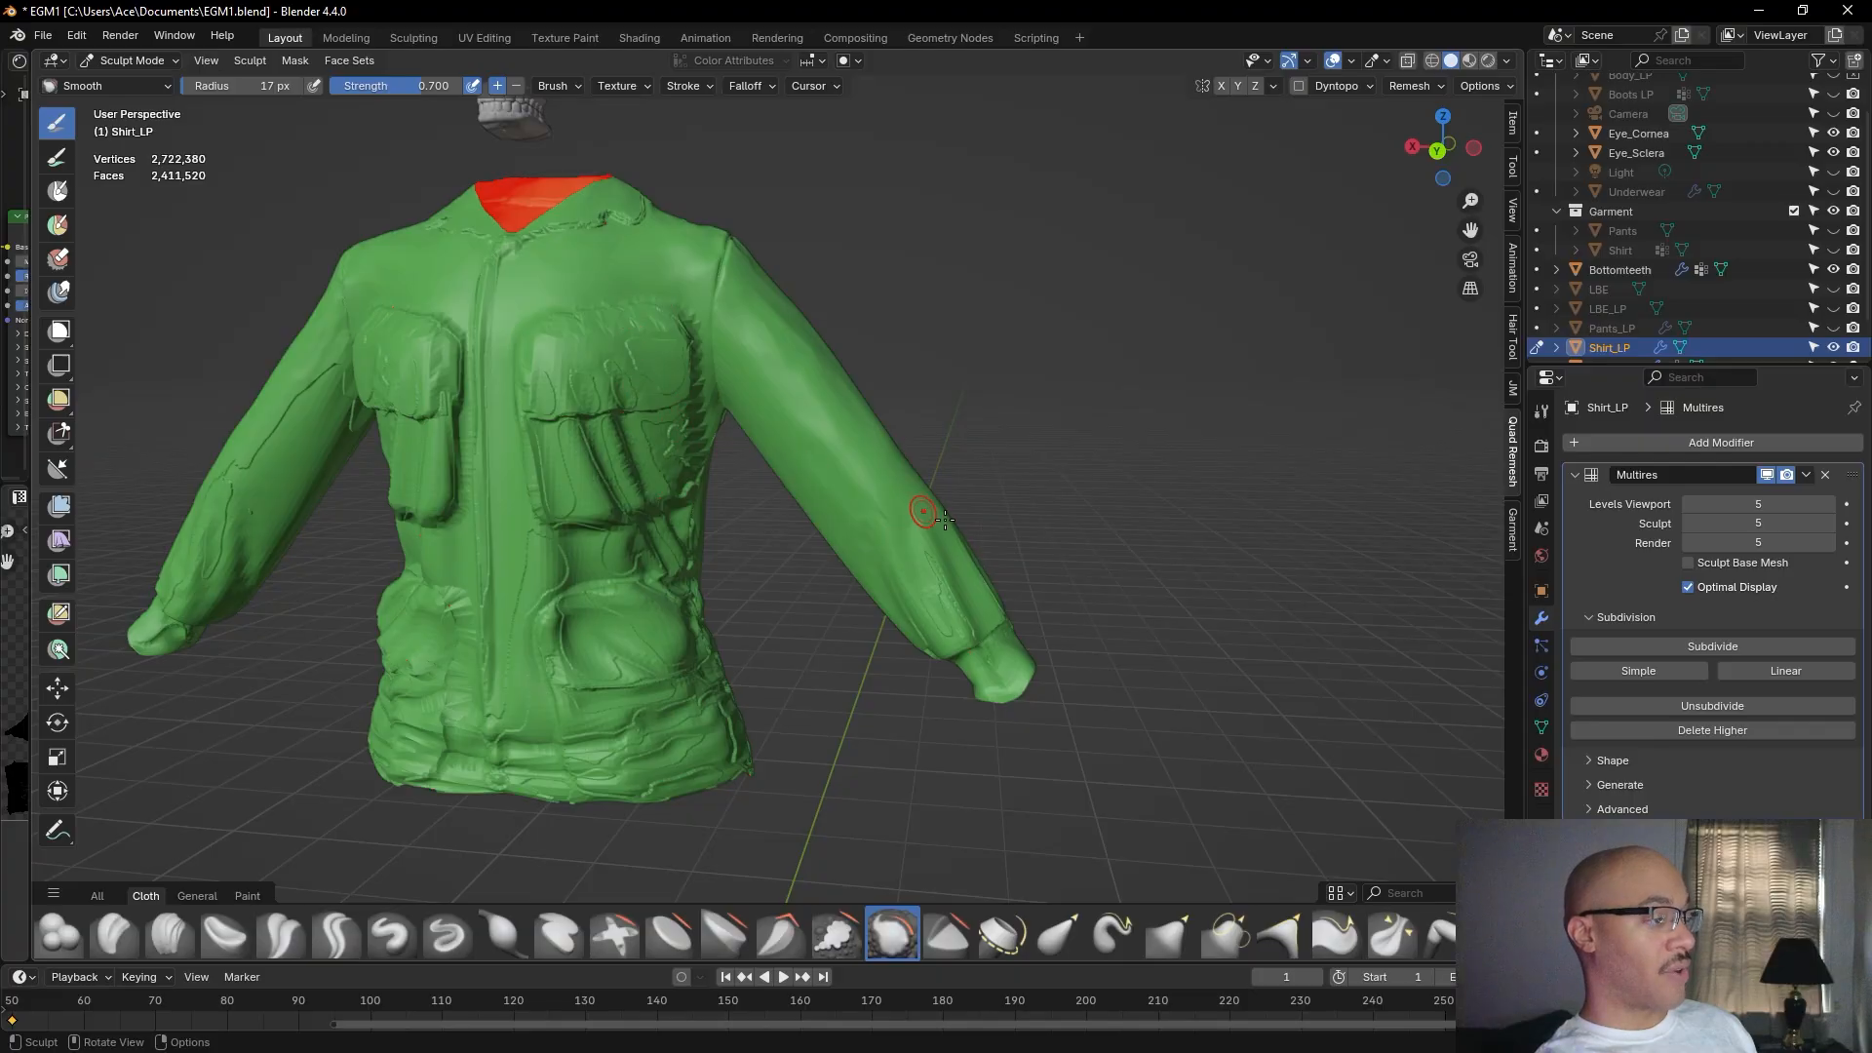
pyautogui.scroll(4, 878, 497)
pyautogui.keyDown('shift'); pyautogui.moveTo(1039, 570); pyautogui.dragTo(854, 553, button='middle'); pyautogui.keyUp('shift')
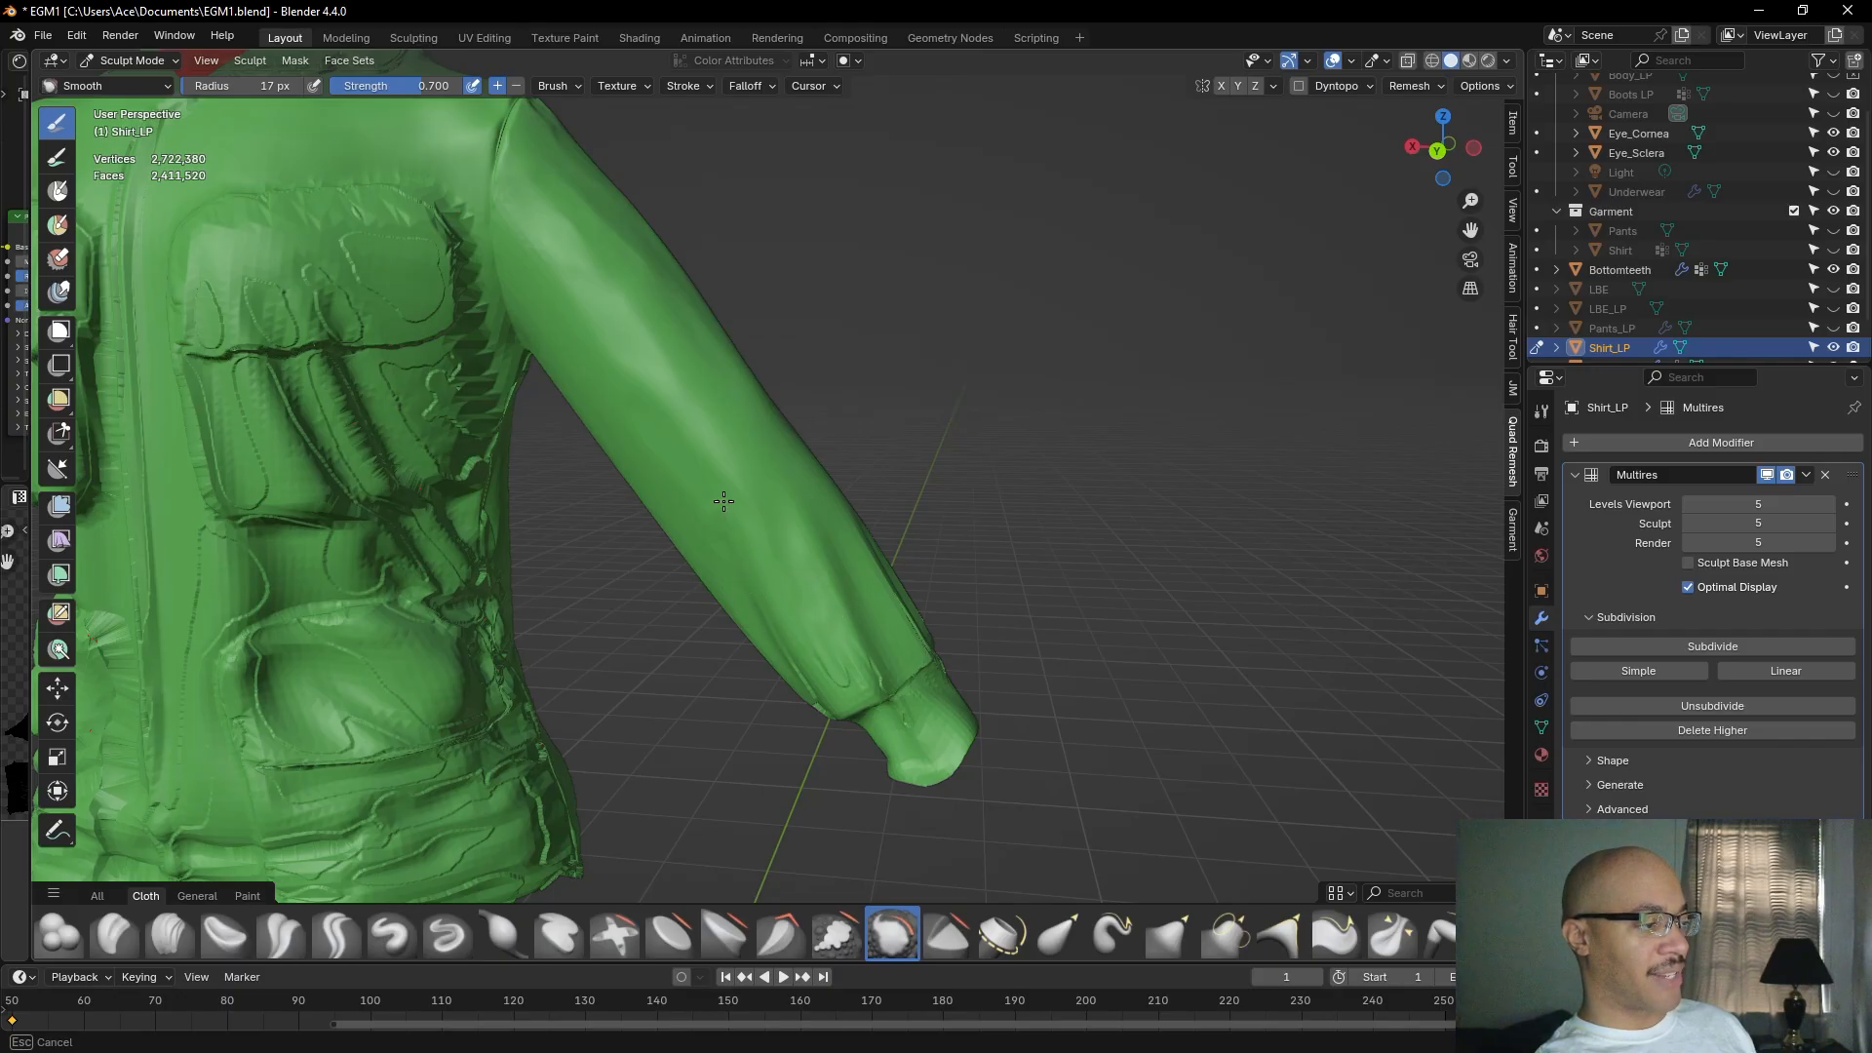
# Smooth the ridged patch on the back of the left sleeve around the elbow.
pyautogui.moveTo(857, 546); pyautogui.dragTo(1034, 613, button='middle')
pyautogui.scroll(3, 776, 721)
pyautogui.moveTo(776, 721); pyautogui.dragTo(787, 514, button='middle')
pyautogui.moveTo(787, 514)
pyautogui.mouseDown()
pyautogui.moveTo(813, 494)
pyautogui.moveTo(772, 495)
pyautogui.moveTo(755, 468)
pyautogui.moveTo(765, 500)
pyautogui.mouseUp()
pyautogui.moveTo(819, 435)
pyautogui.mouseDown()
pyautogui.moveTo(825, 484)
pyautogui.moveTo(725, 425)
pyautogui.moveTo(687, 482)
pyautogui.moveTo(714, 486)
pyautogui.moveTo(614, 509)
pyautogui.moveTo(682, 401)
pyautogui.moveTo(699, 507)
pyautogui.mouseUp()
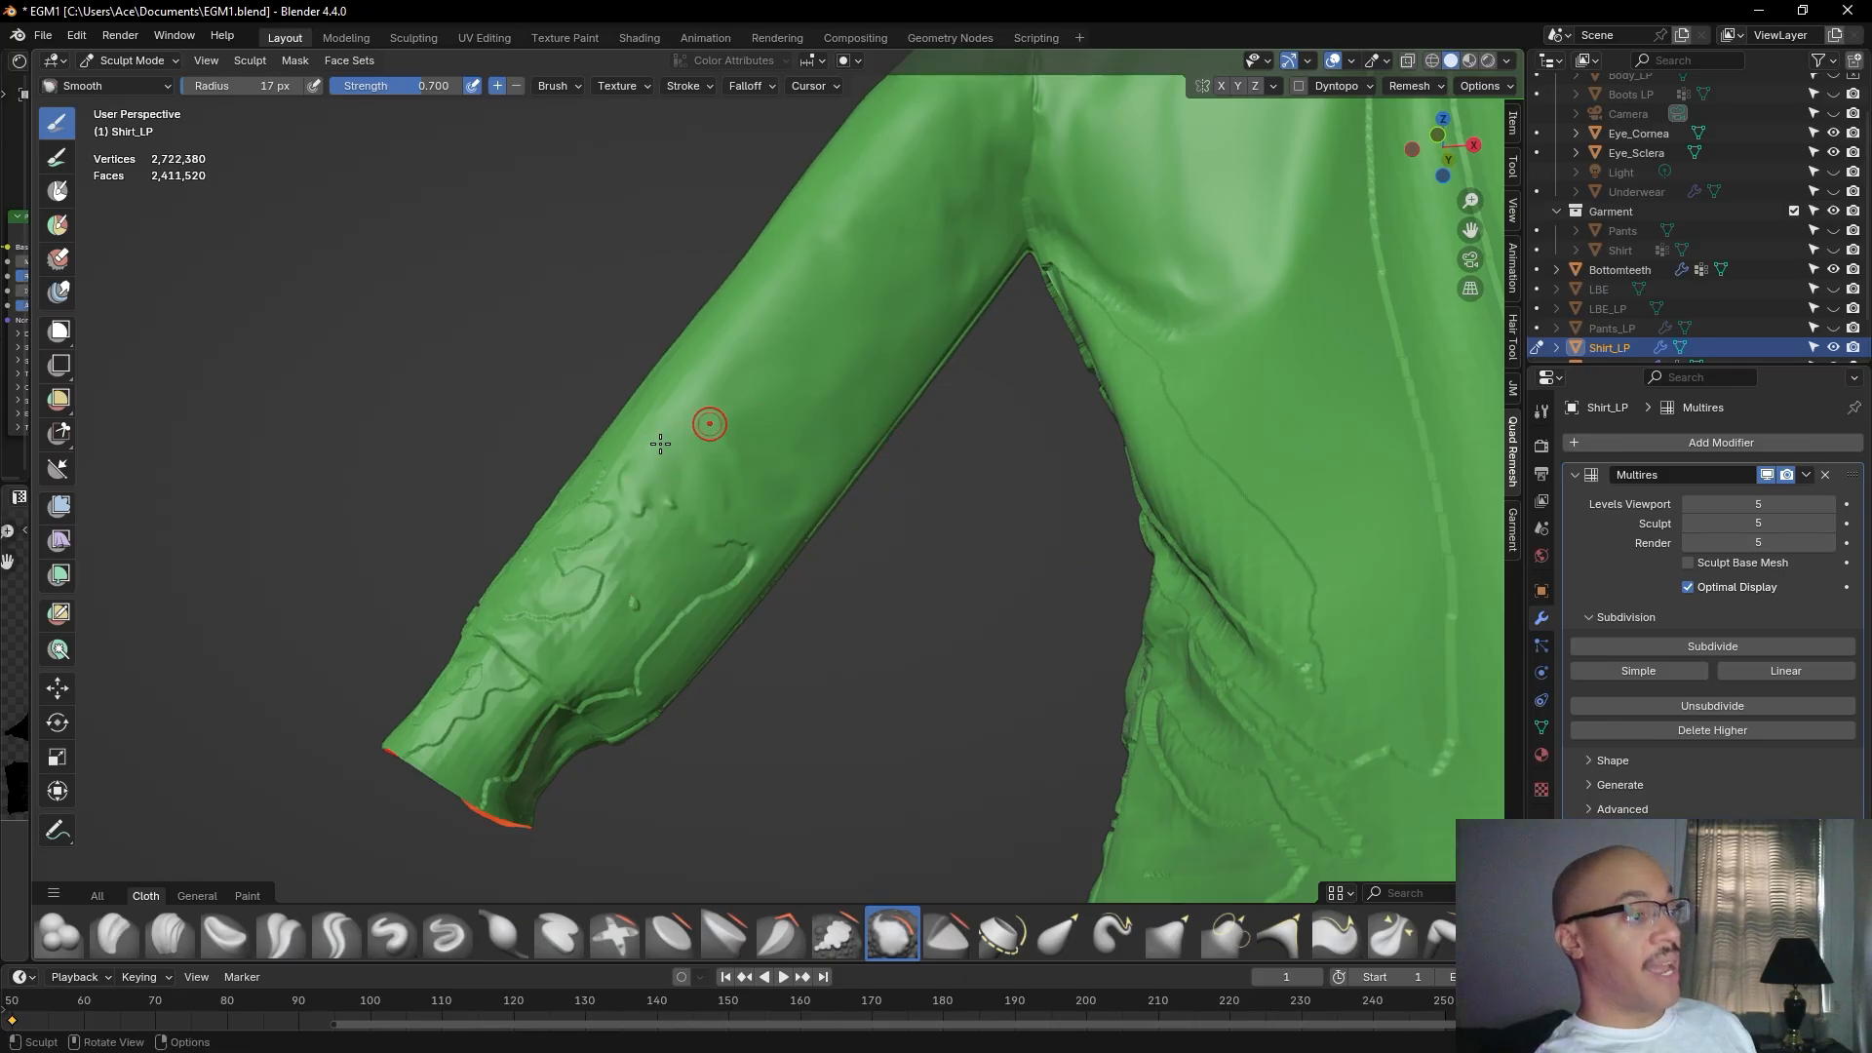
# Even out the outer back of the left sleeve from the elbow up toward the shoulder.
pyautogui.moveTo(692, 429); pyautogui.dragTo(868, 434, button='middle')
pyautogui.keyDown('ctrl'); pyautogui.moveTo(808, 181); pyautogui.dragTo(808, 342, button='middle'); pyautogui.keyUp('ctrl')
pyautogui.moveTo(624, 293); pyautogui.dragTo(780, 390, button='middle')
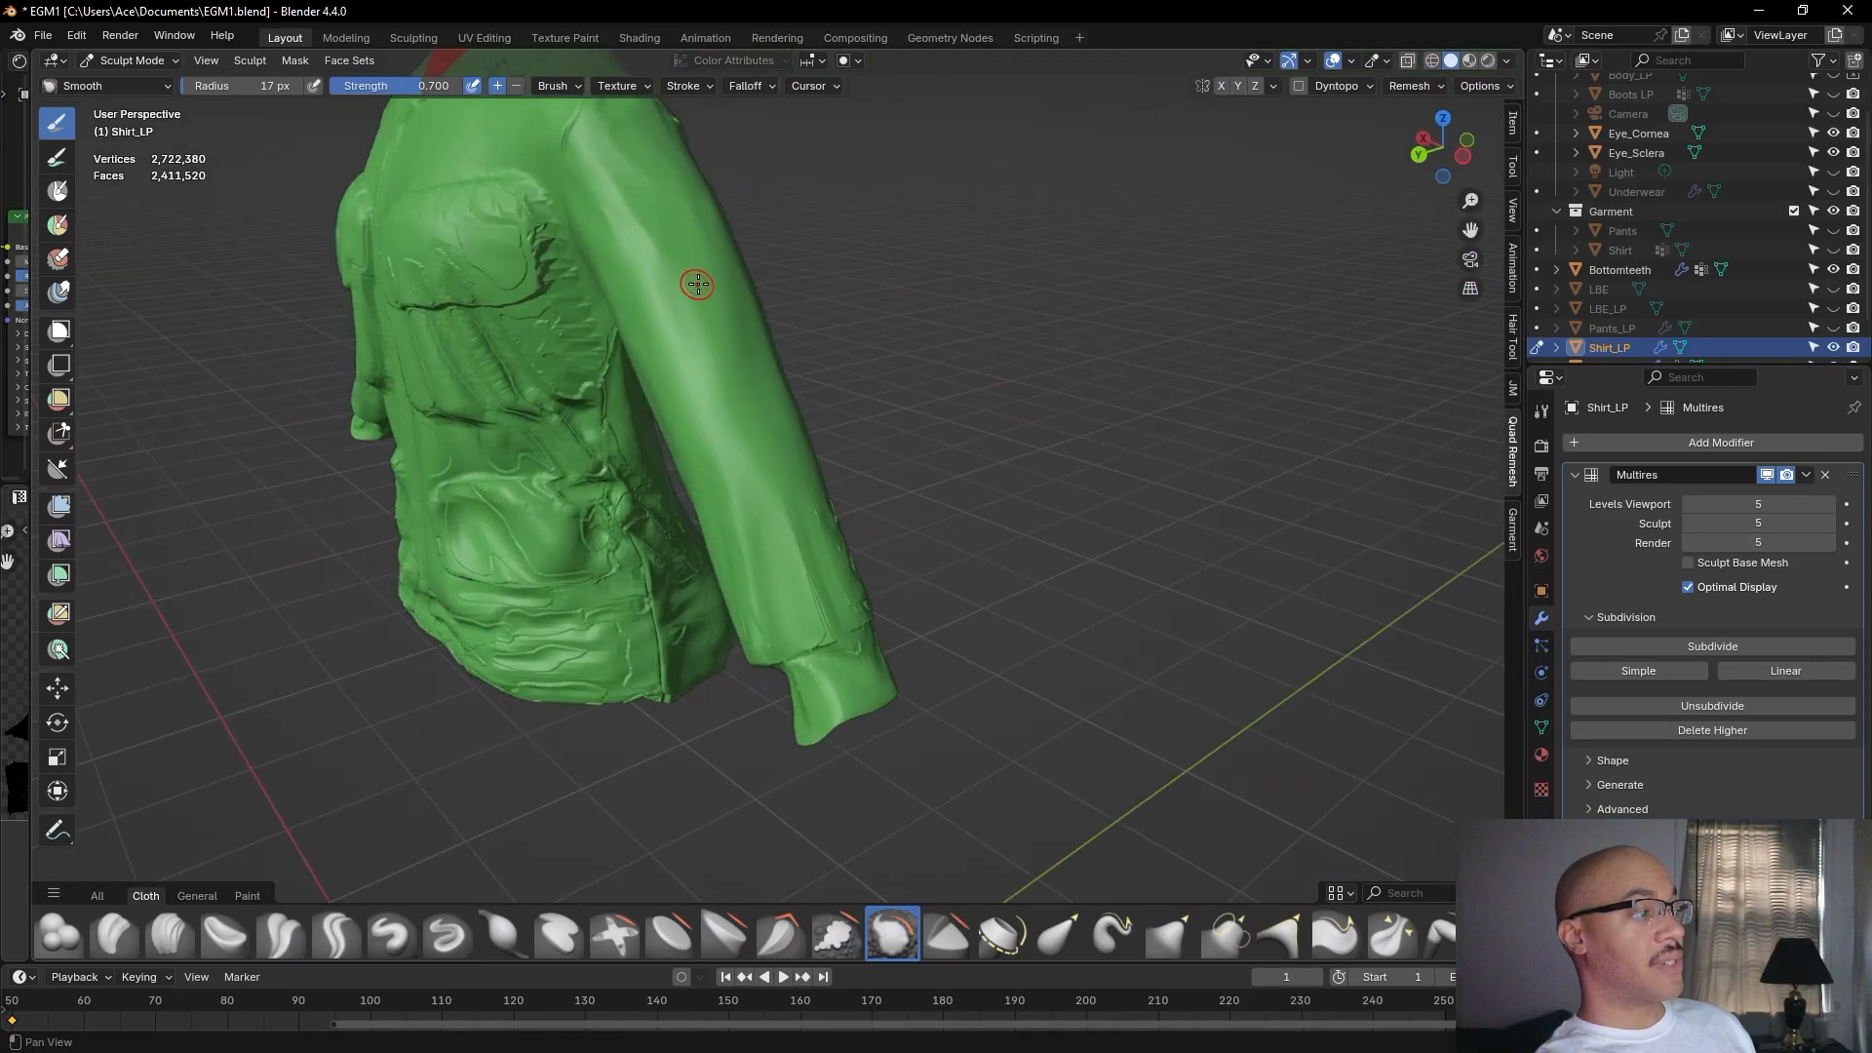
pyautogui.keyDown('shift'); pyautogui.moveTo(698, 283); pyautogui.dragTo(661, 413, button='middle'); pyautogui.keyUp('shift')
pyautogui.moveTo(1010, 555); pyautogui.dragTo(844, 610, button='middle')
pyautogui.moveTo(629, 829)
pyautogui.keyDown('shift'); pyautogui.mouseDown(button='middle')
pyautogui.moveTo(680, 735)
pyautogui.moveTo(597, 588)
pyautogui.mouseUp(button='middle'); pyautogui.keyUp('shift')
pyautogui.moveTo(598, 588)
pyautogui.mouseDown()
pyautogui.moveTo(617, 560)
pyautogui.moveTo(597, 456)
pyautogui.moveTo(646, 427)
pyautogui.moveTo(624, 468)
pyautogui.mouseUp()
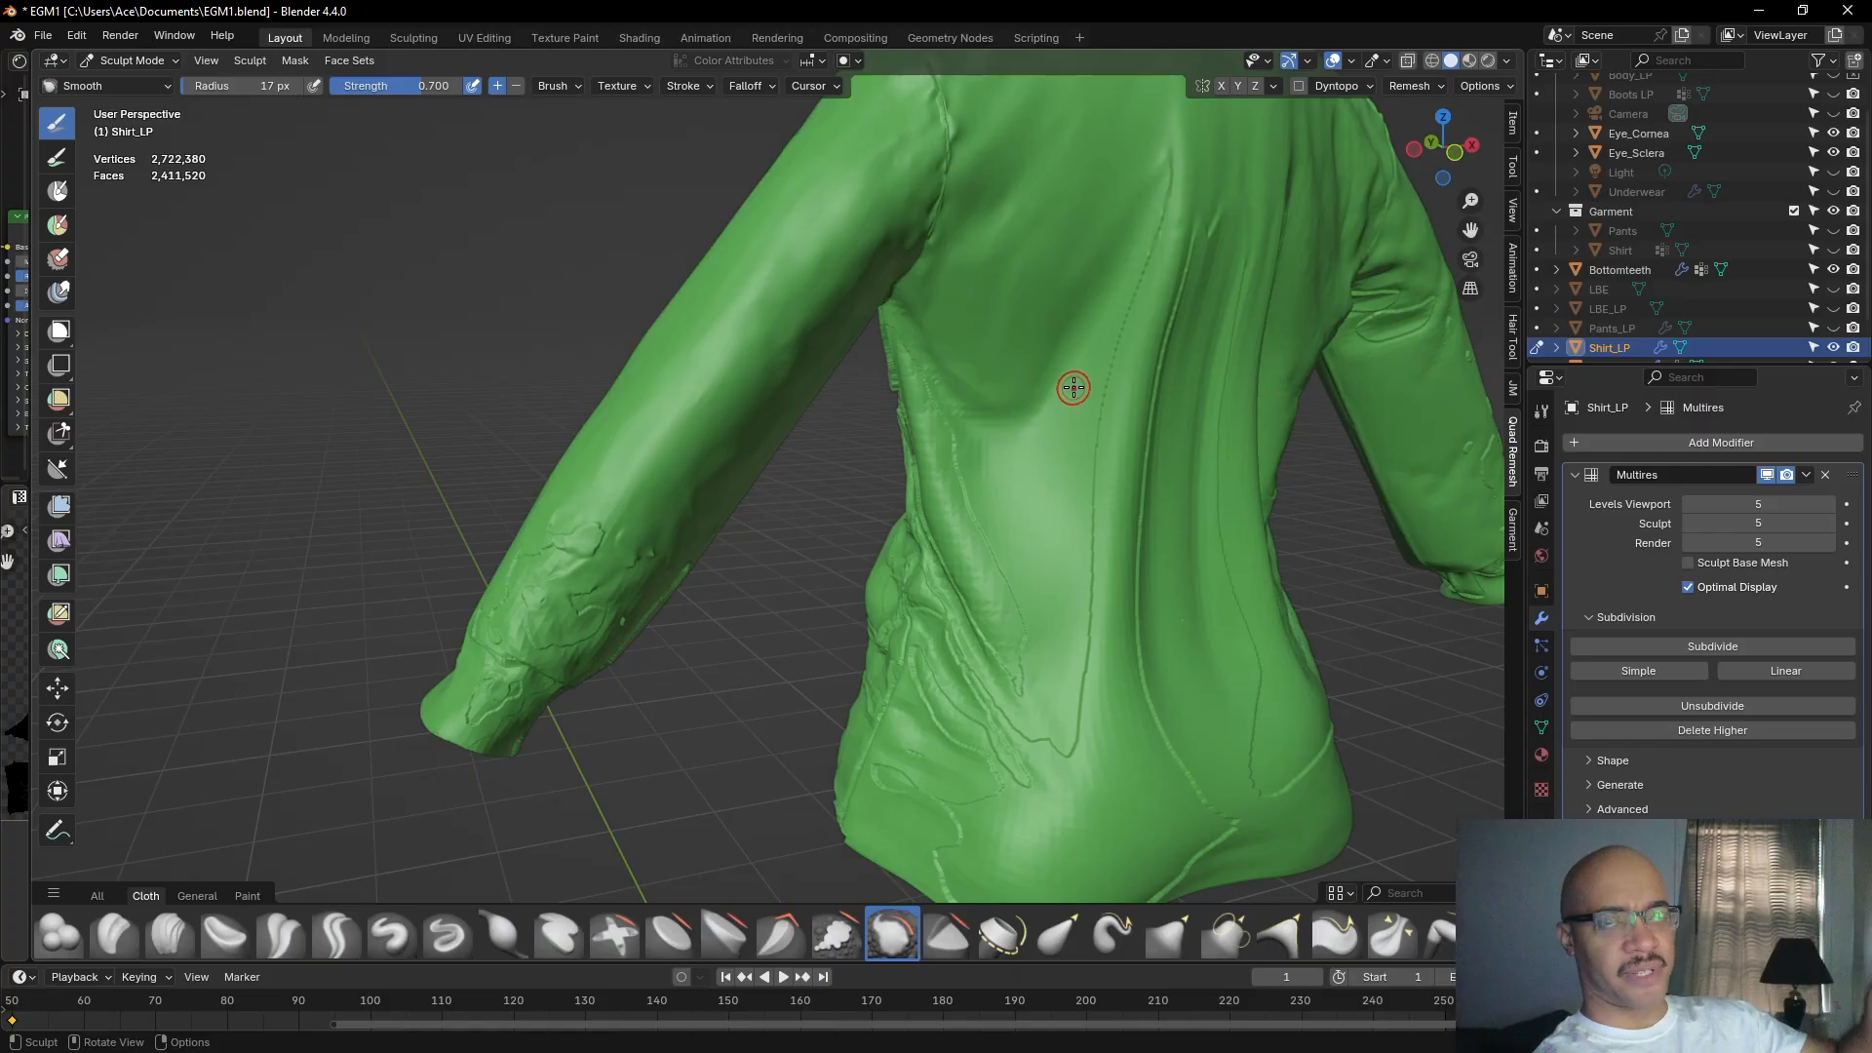
pyautogui.moveTo(741, 341)
pyautogui.mouseDown()
pyautogui.moveTo(771, 378)
pyautogui.moveTo(844, 272)
pyautogui.mouseUp()
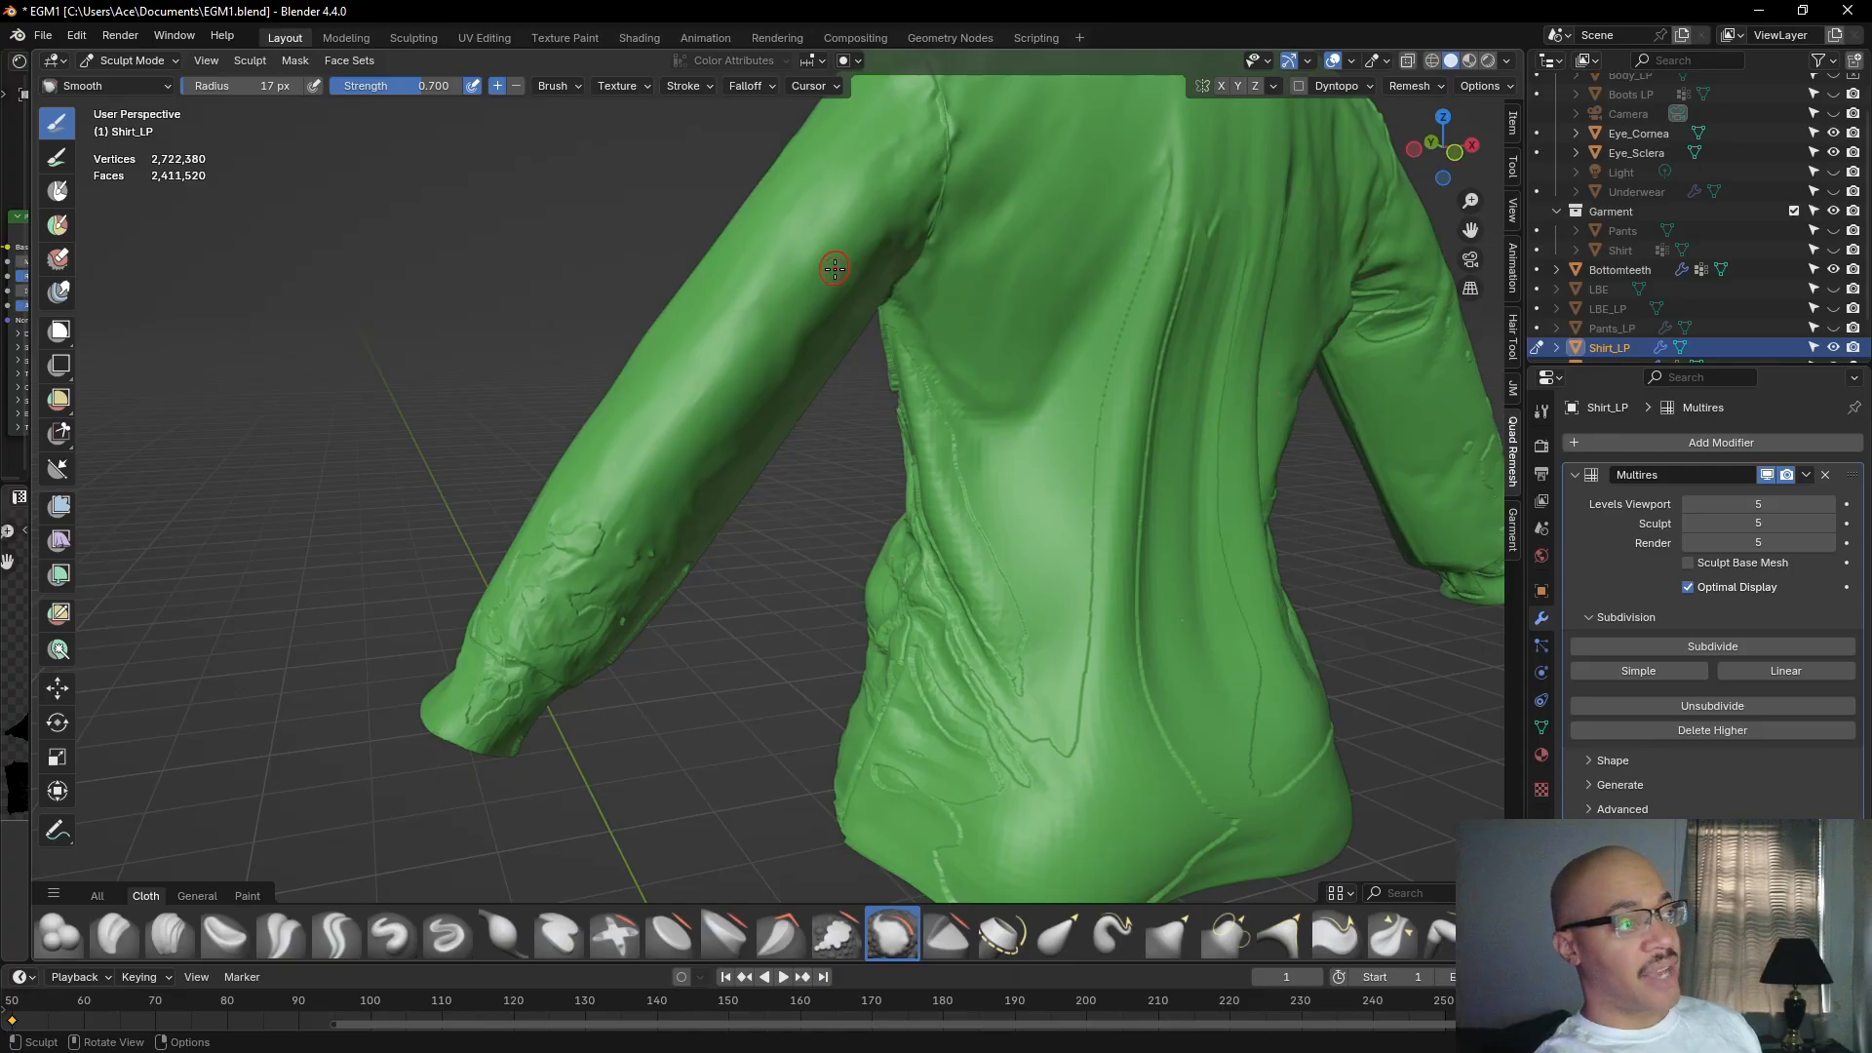
# Go over the side of the left sleeve between elbow and shoulder with more Smooth strokes.
pyautogui.moveTo(426, 247); pyautogui.dragTo(779, 330, button='middle')
pyautogui.moveTo(836, 530)
pyautogui.mouseDown()
pyautogui.moveTo(781, 539)
pyautogui.moveTo(692, 383)
pyautogui.mouseUp()
pyautogui.moveTo(755, 435)
pyautogui.mouseDown()
pyautogui.moveTo(770, 392)
pyautogui.moveTo(675, 256)
pyautogui.mouseUp()
pyautogui.moveTo(975, 293)
pyautogui.mouseDown(button='middle')
pyautogui.moveTo(800, 300)
pyautogui.moveTo(950, 326)
pyautogui.mouseUp(button='middle')
pyautogui.moveTo(952, 326)
pyautogui.mouseDown()
pyautogui.moveTo(878, 353)
pyautogui.moveTo(911, 367)
pyautogui.mouseUp()
pyautogui.moveTo(881, 298)
pyautogui.mouseDown()
pyautogui.moveTo(936, 486)
pyautogui.moveTo(939, 452)
pyautogui.mouseUp()
# Examine the original Shirt on its own as a reference by hiding Shirt_LP, and restore the visibility of both garments.
pyautogui.moveTo(939, 452)
pyautogui.mouseDown(button='middle')
pyautogui.moveTo(1281, 513)
pyautogui.moveTo(1365, 458)
pyautogui.mouseUp(button='middle')
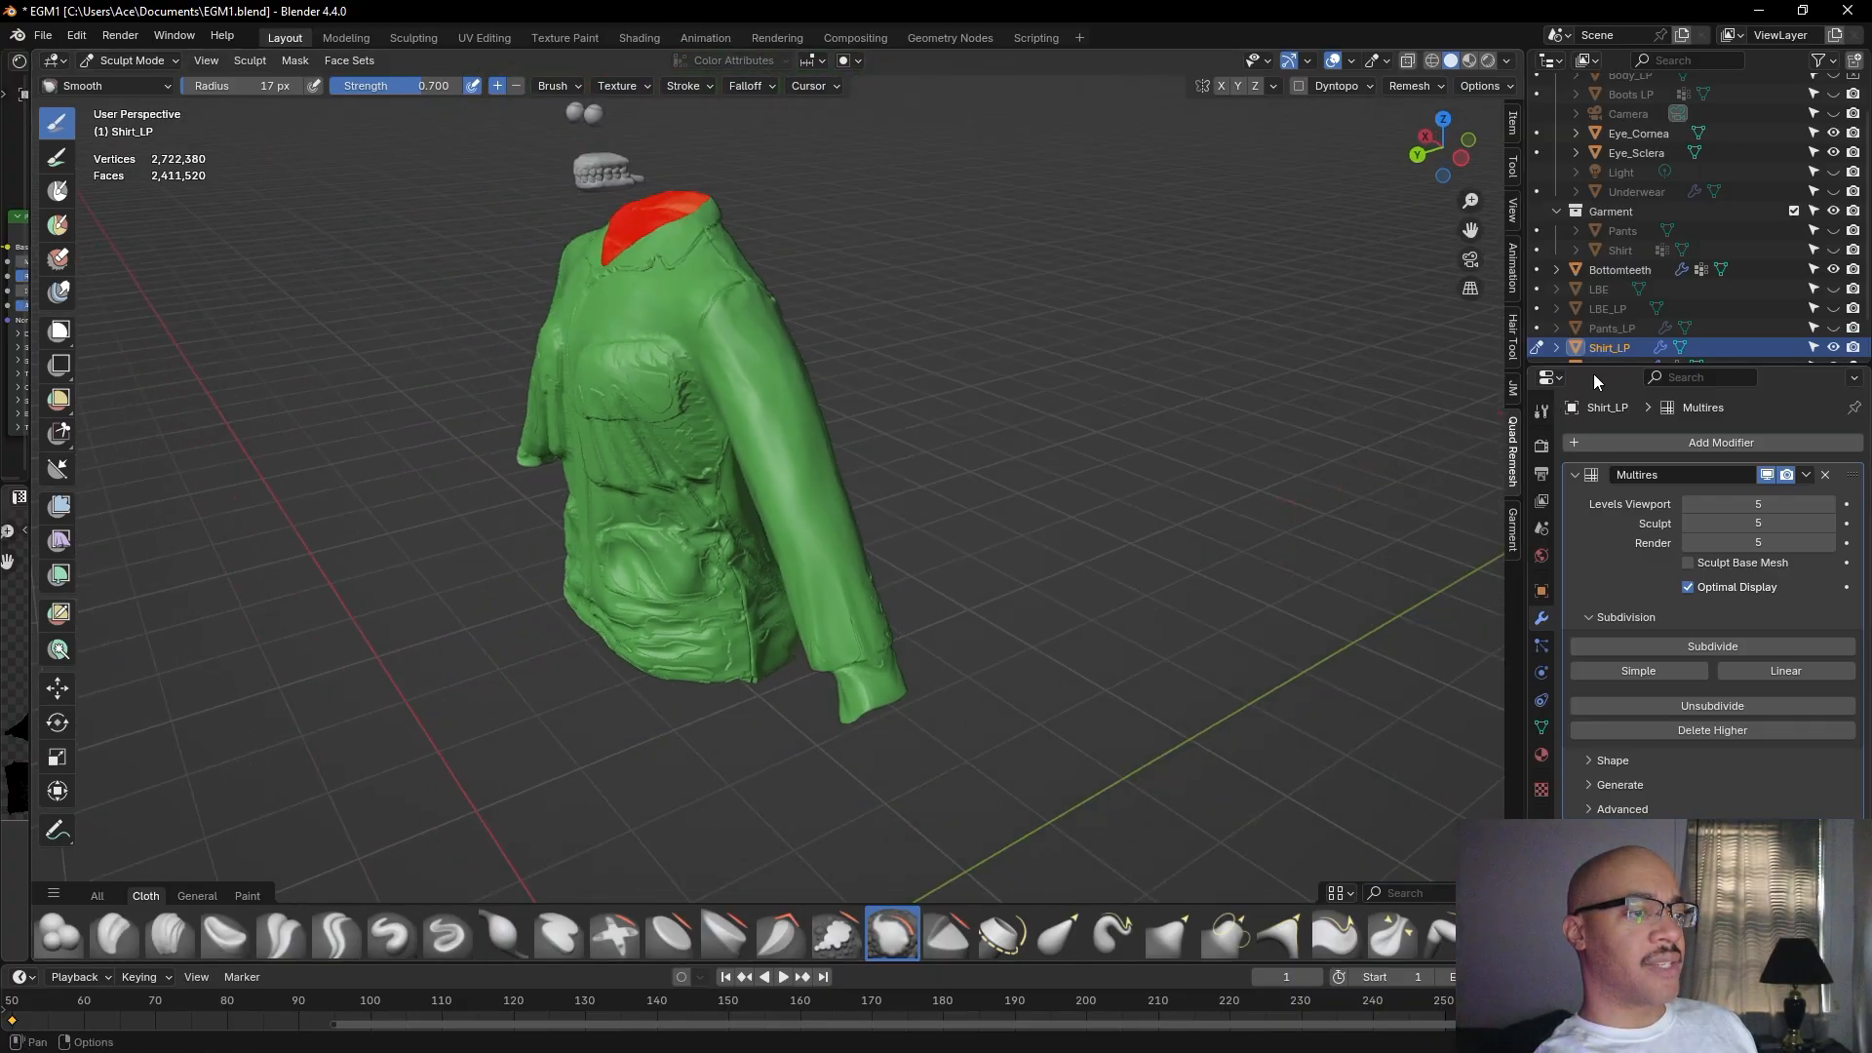
pyautogui.click(1832, 250)
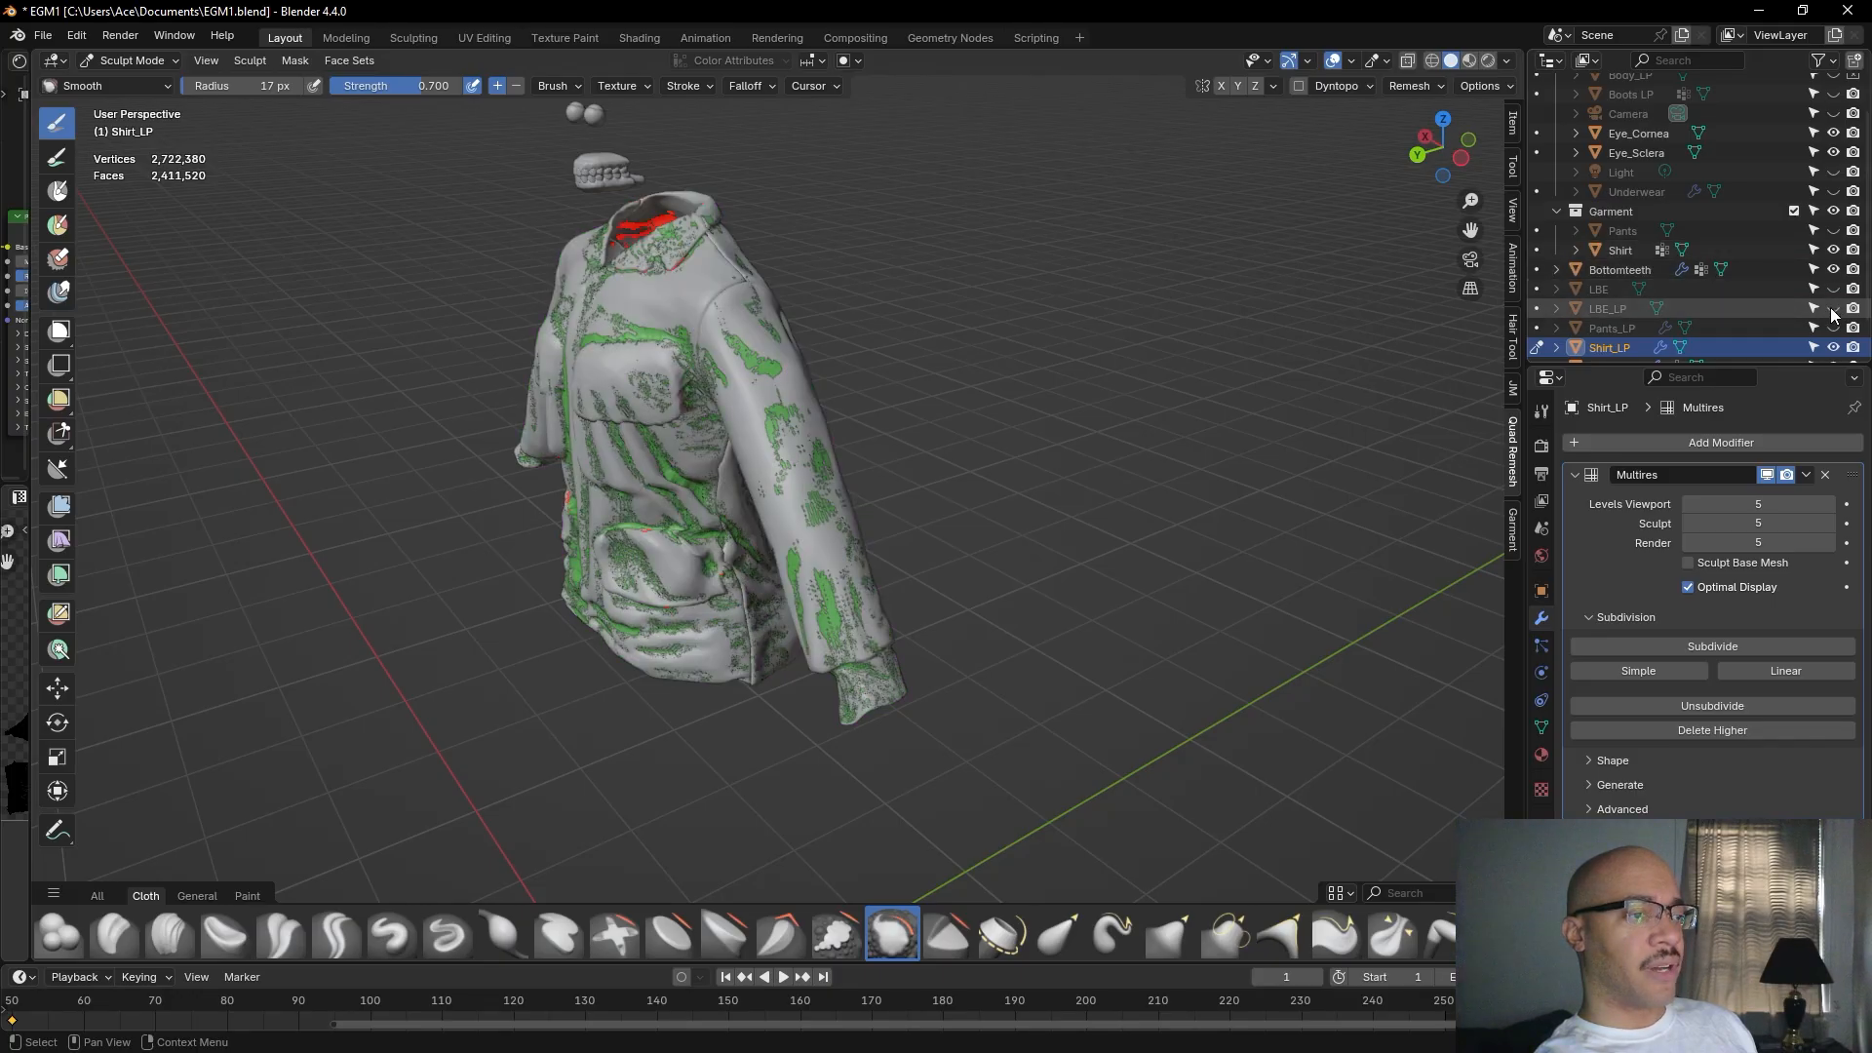
pyautogui.click(1834, 348)
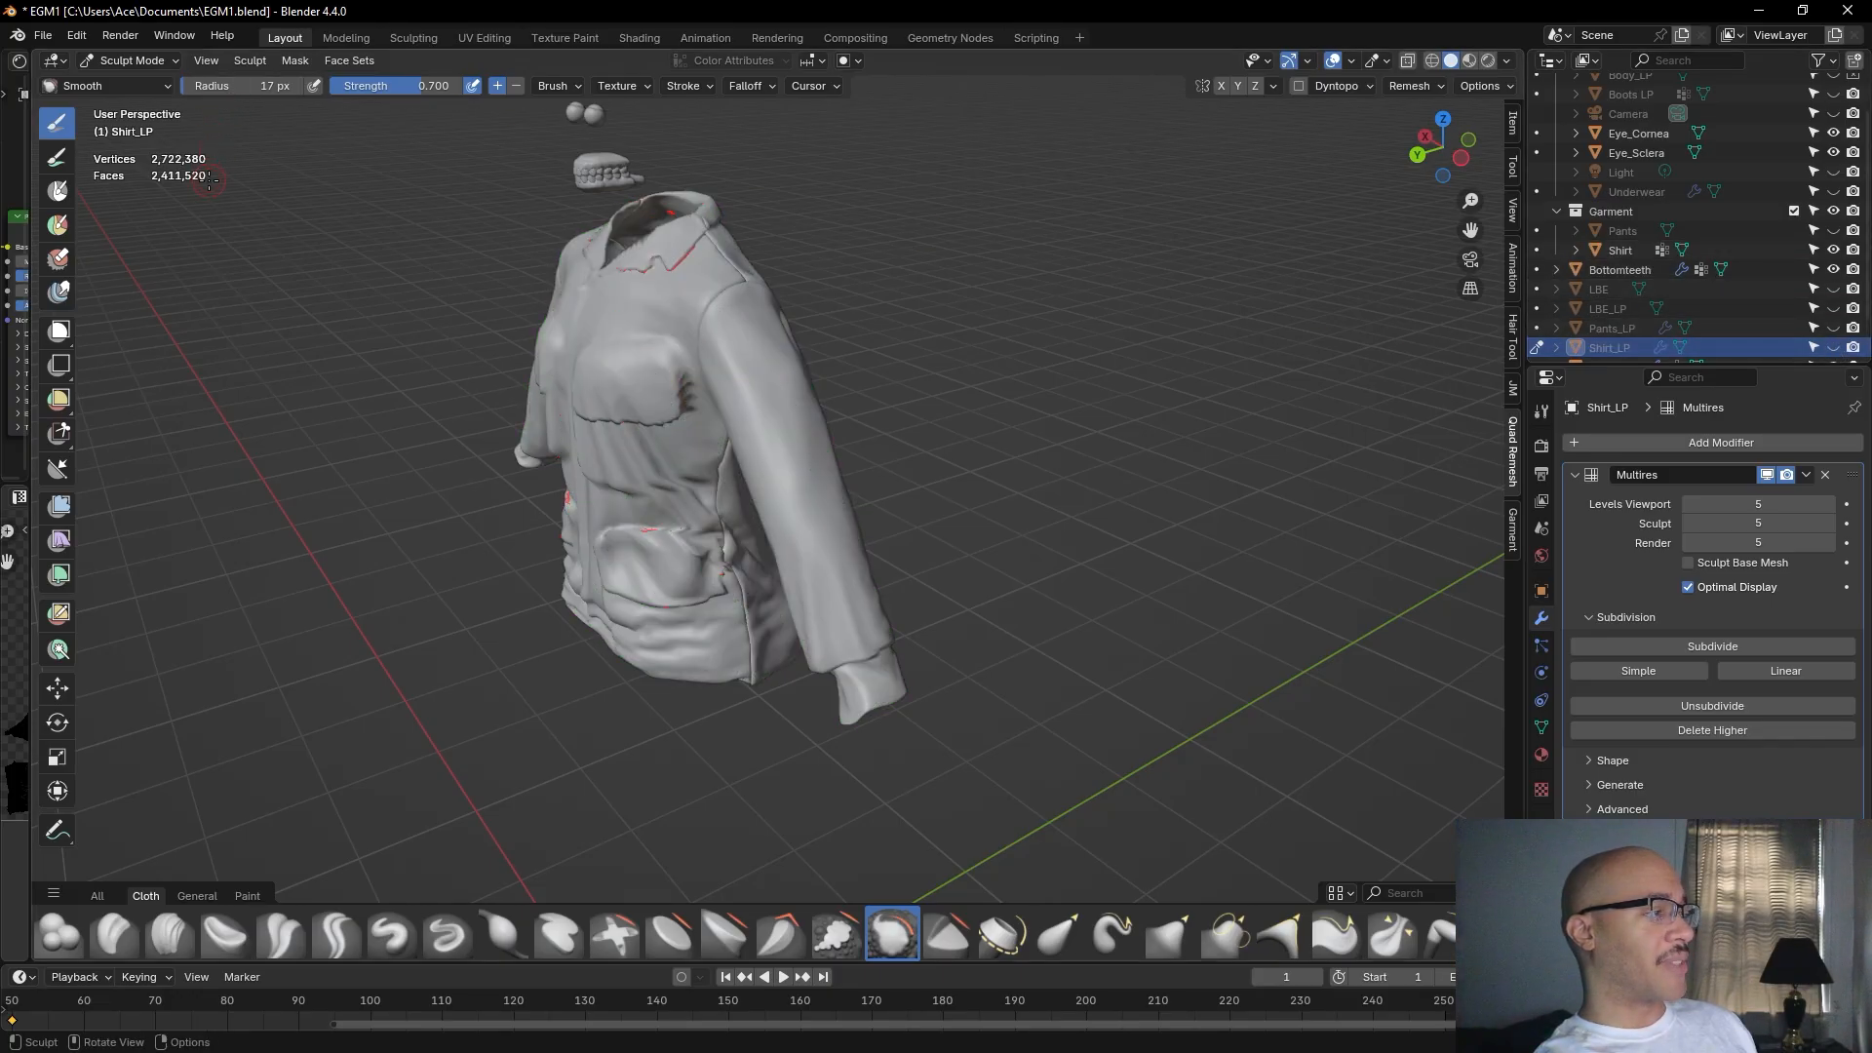
pyautogui.keyDown('alt'); pyautogui.moveTo(390, 281); pyautogui.dragTo(592, 431); pyautogui.keyUp('alt')
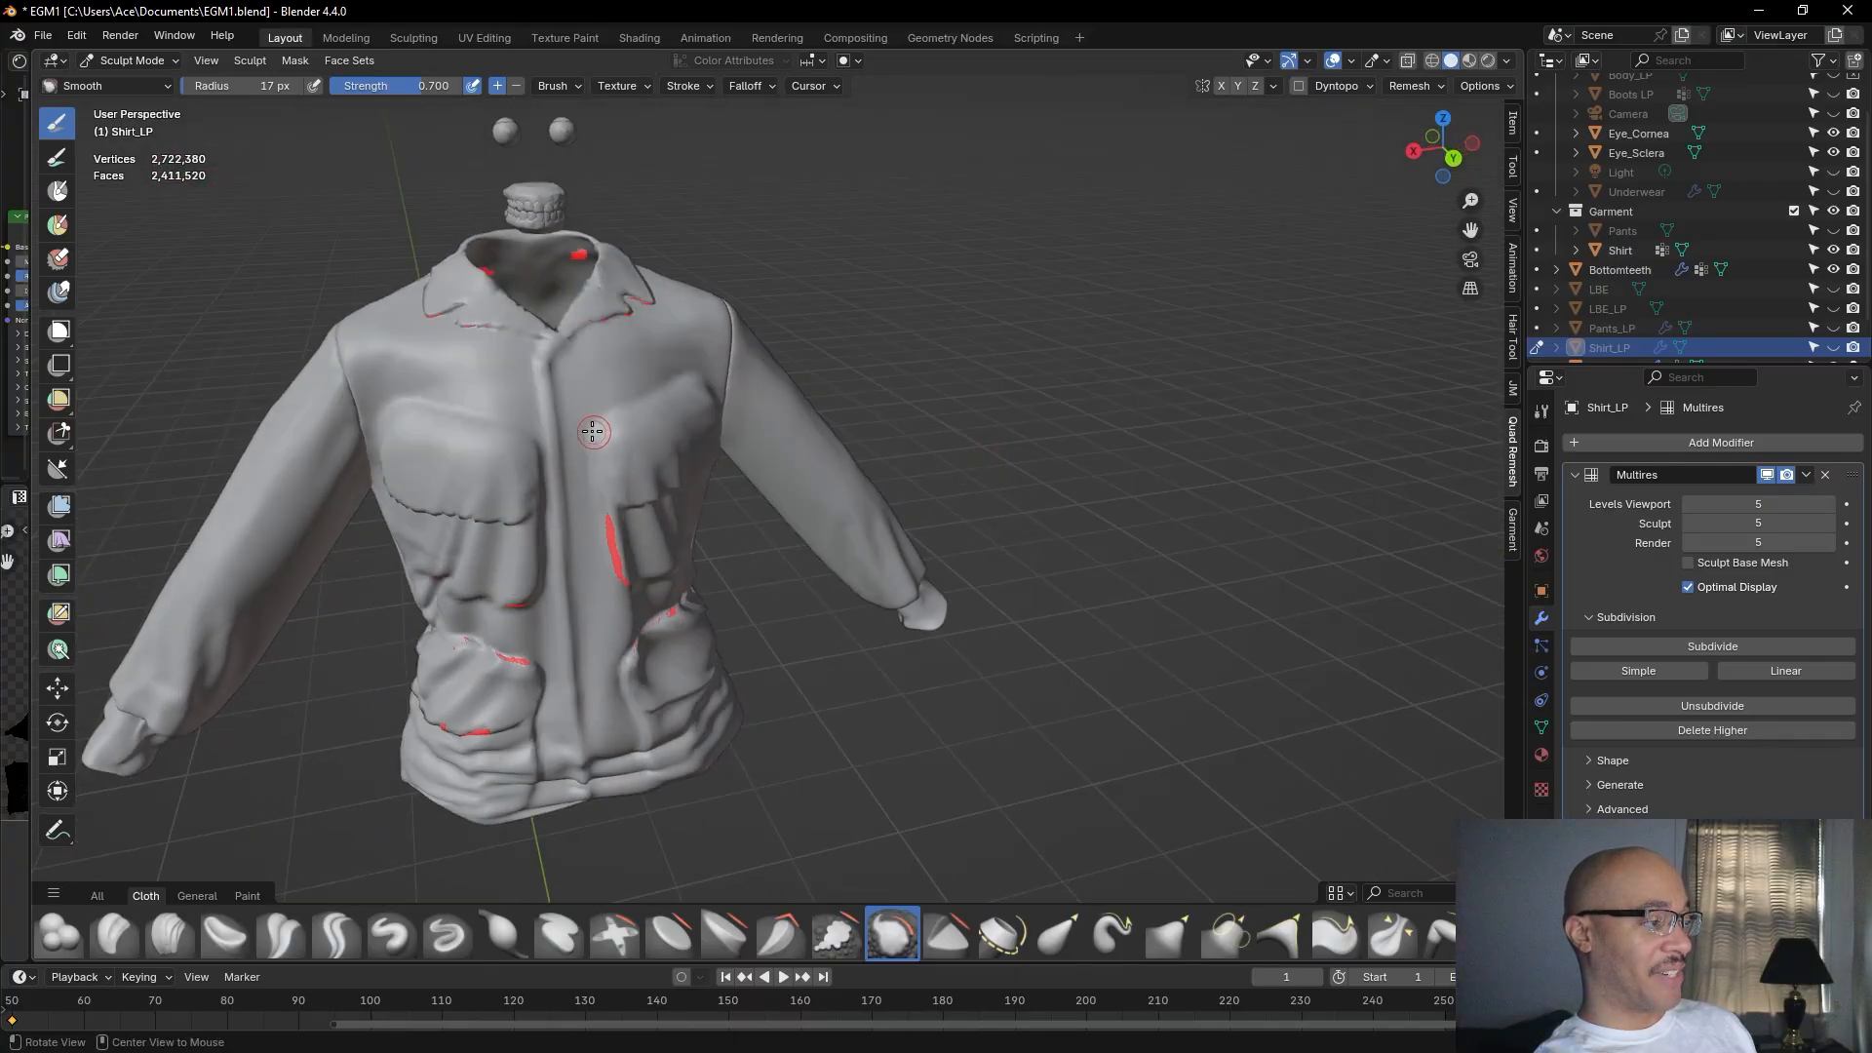
pyautogui.moveTo(263, 603); pyautogui.dragTo(324, 726, button='middle')
pyautogui.moveTo(1186, 420); pyautogui.dragTo(1131, 439, button='middle')
pyautogui.scroll(-1, 1789, 349)
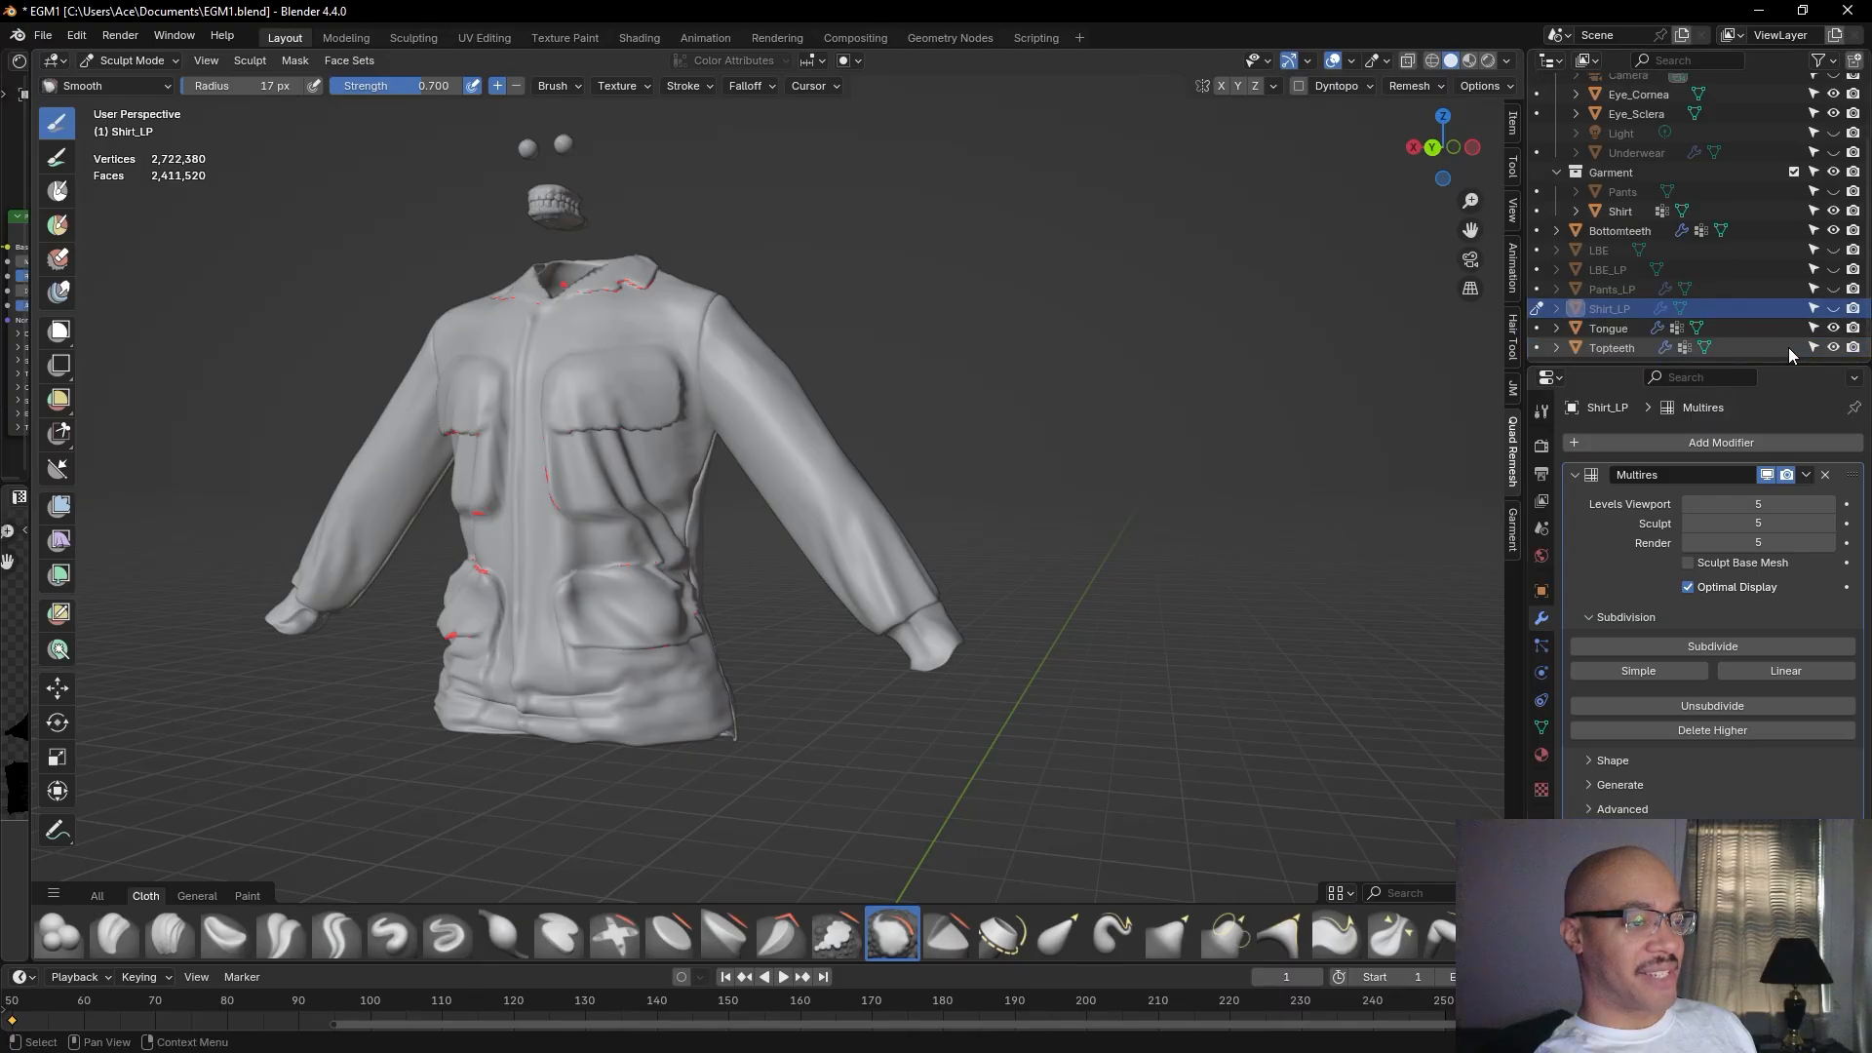
pyautogui.scroll(-1, 1788, 347)
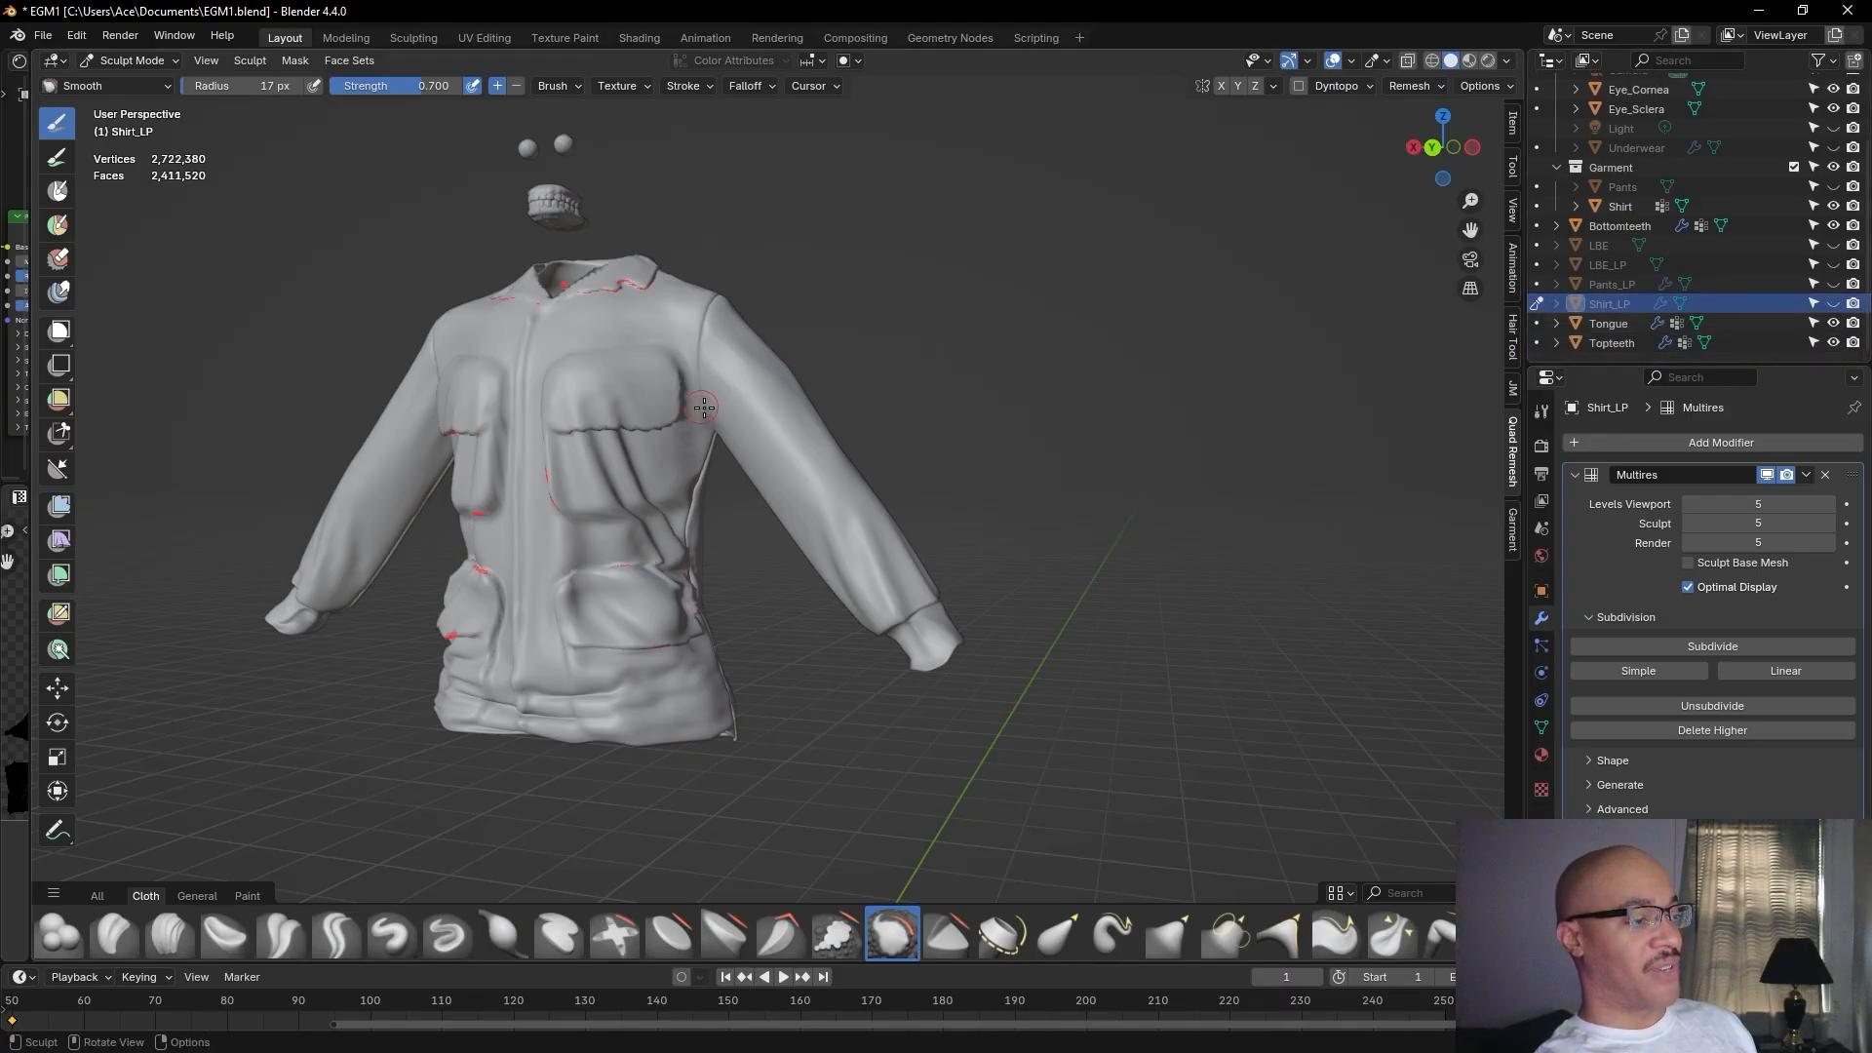
pyautogui.click(1834, 304)
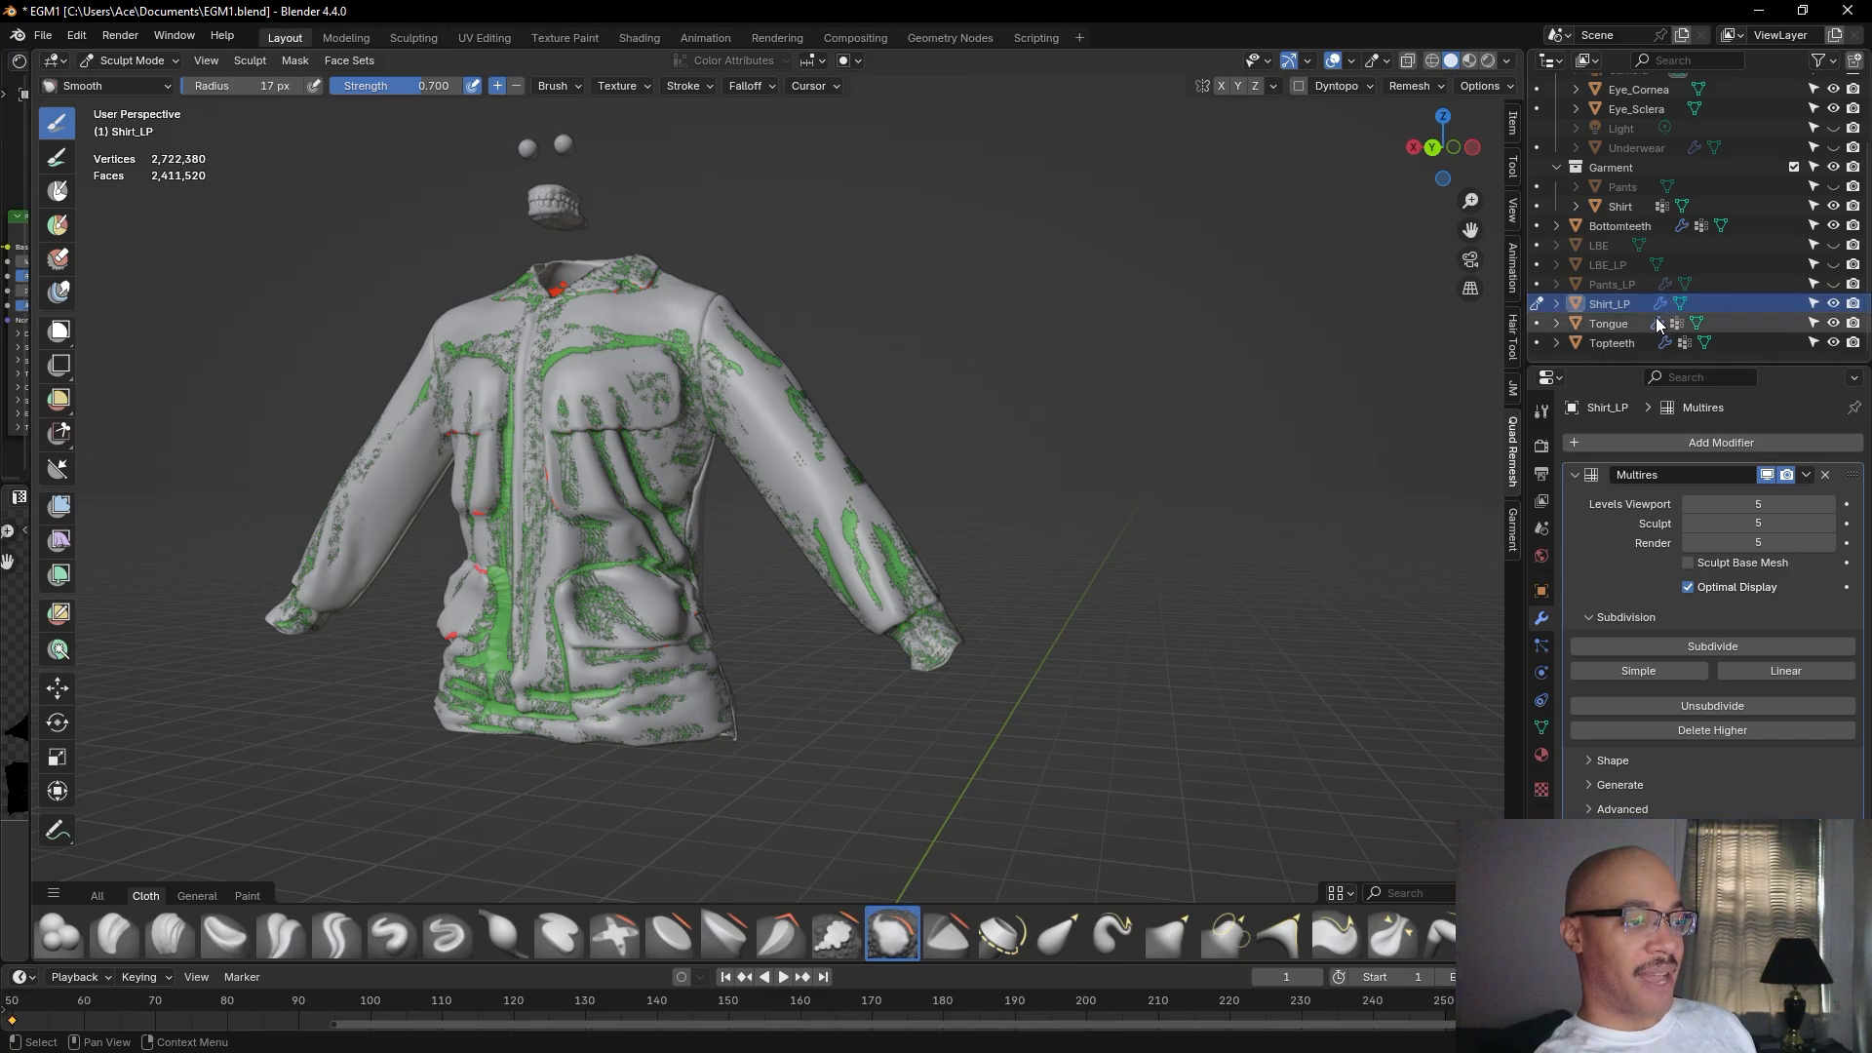
pyautogui.click(1834, 206)
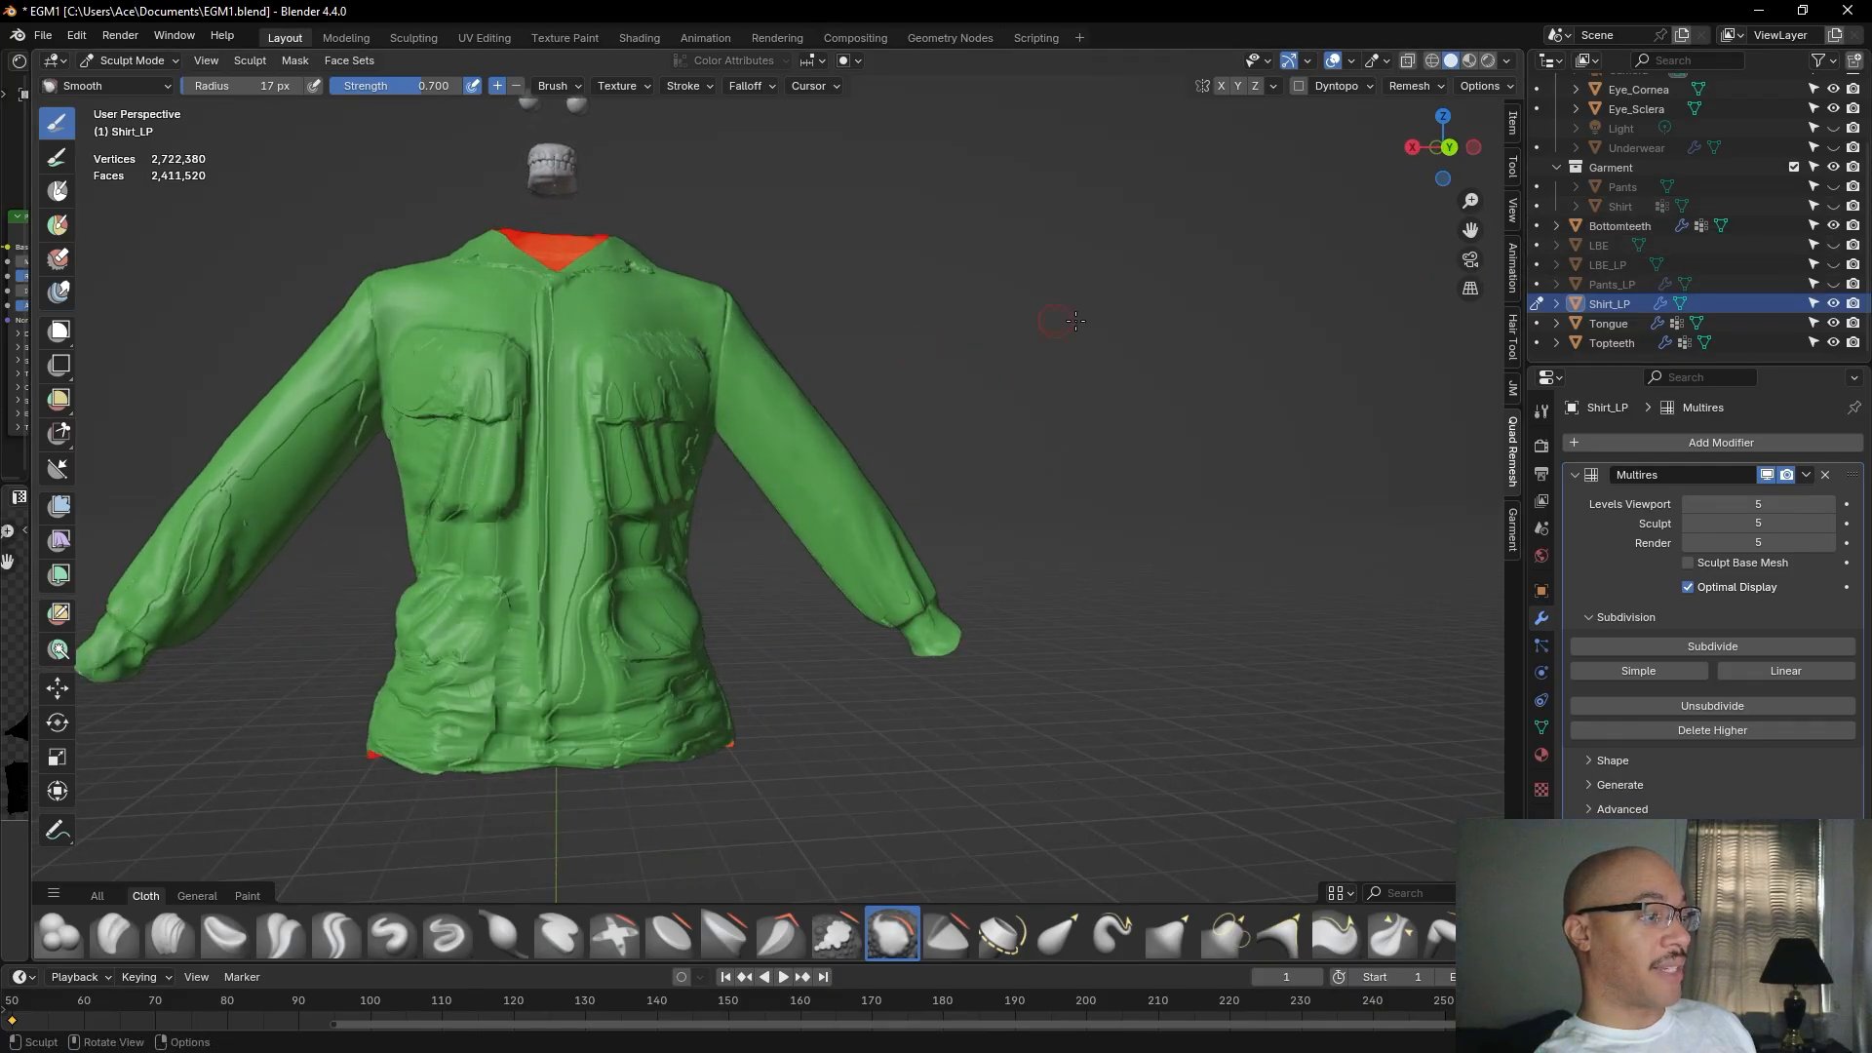
# Inspect Shirt_LP with the Multires viewport and sculpt levels at 0, and restore both levels to 5.
pyautogui.moveTo(1779, 500)
pyautogui.mouseDown()
pyautogui.moveTo(1735, 500)
pyautogui.moveTo(1770, 523)
pyautogui.moveTo(1735, 523)
pyautogui.mouseUp()
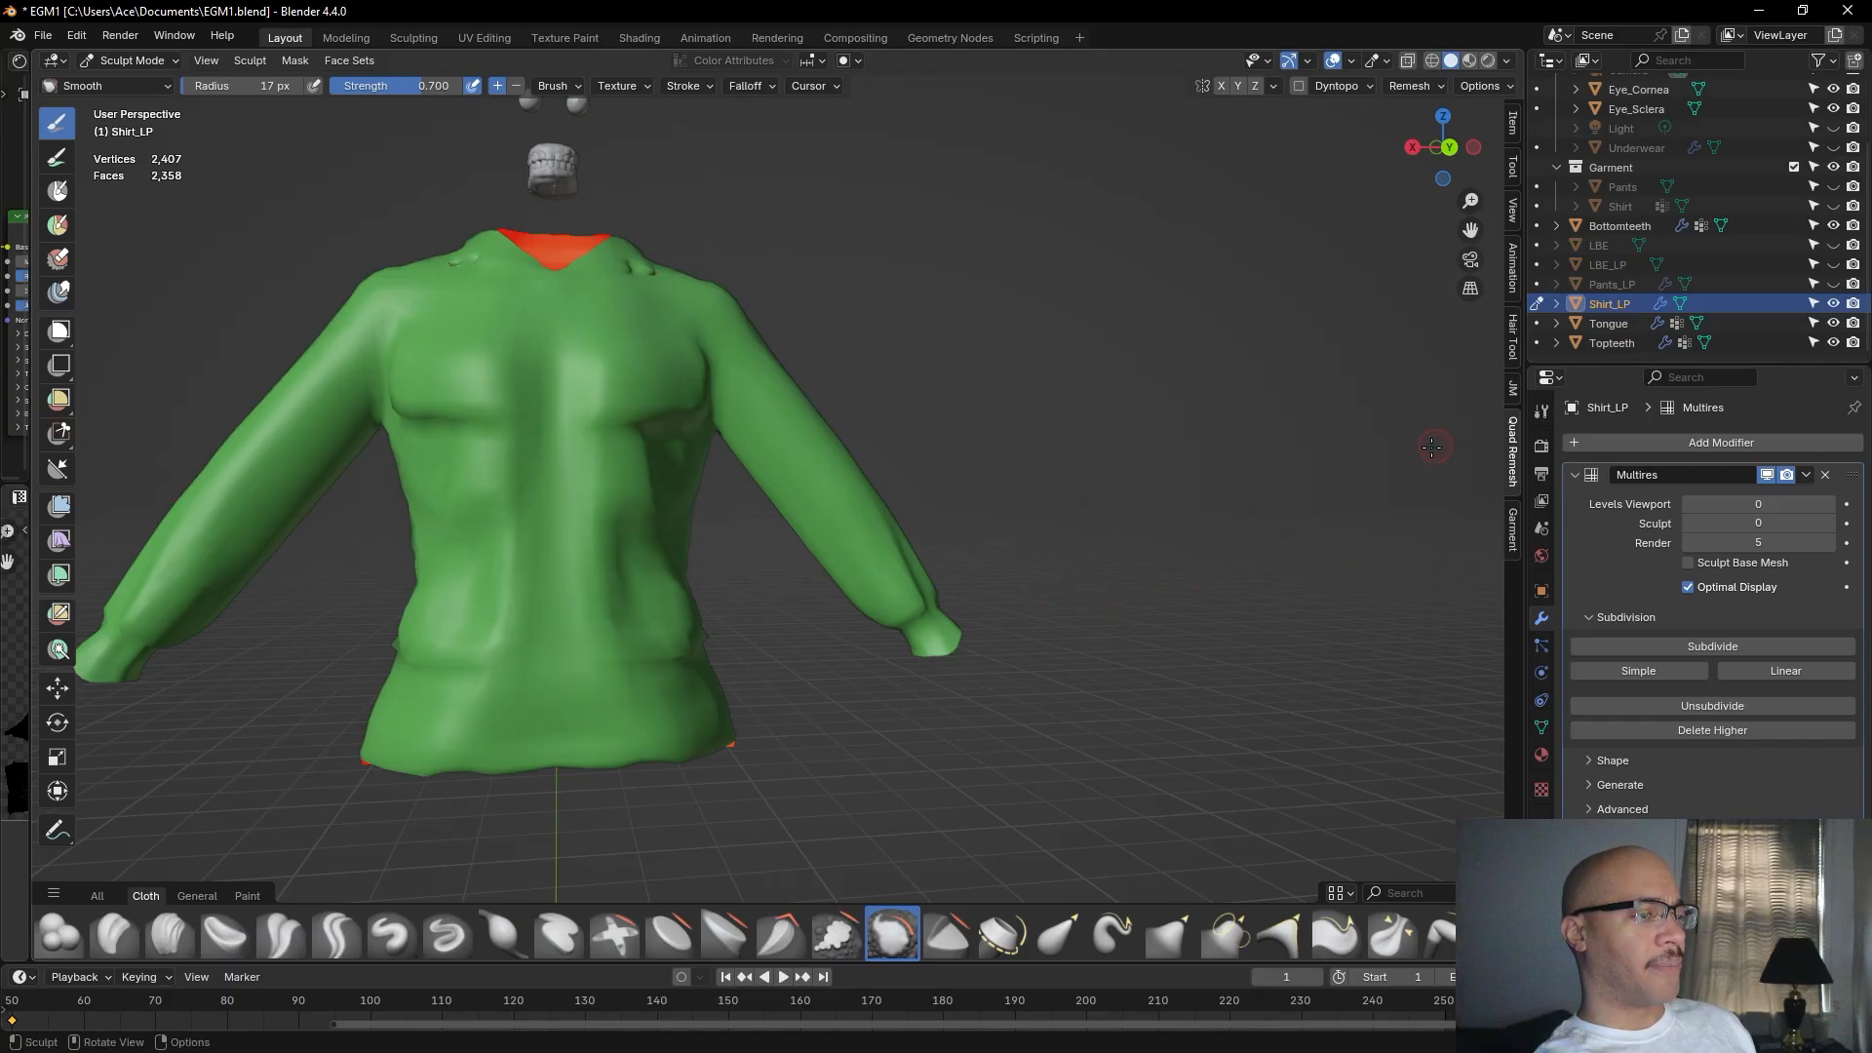
pyautogui.moveTo(1290, 447); pyautogui.dragTo(1208, 472, button='middle')
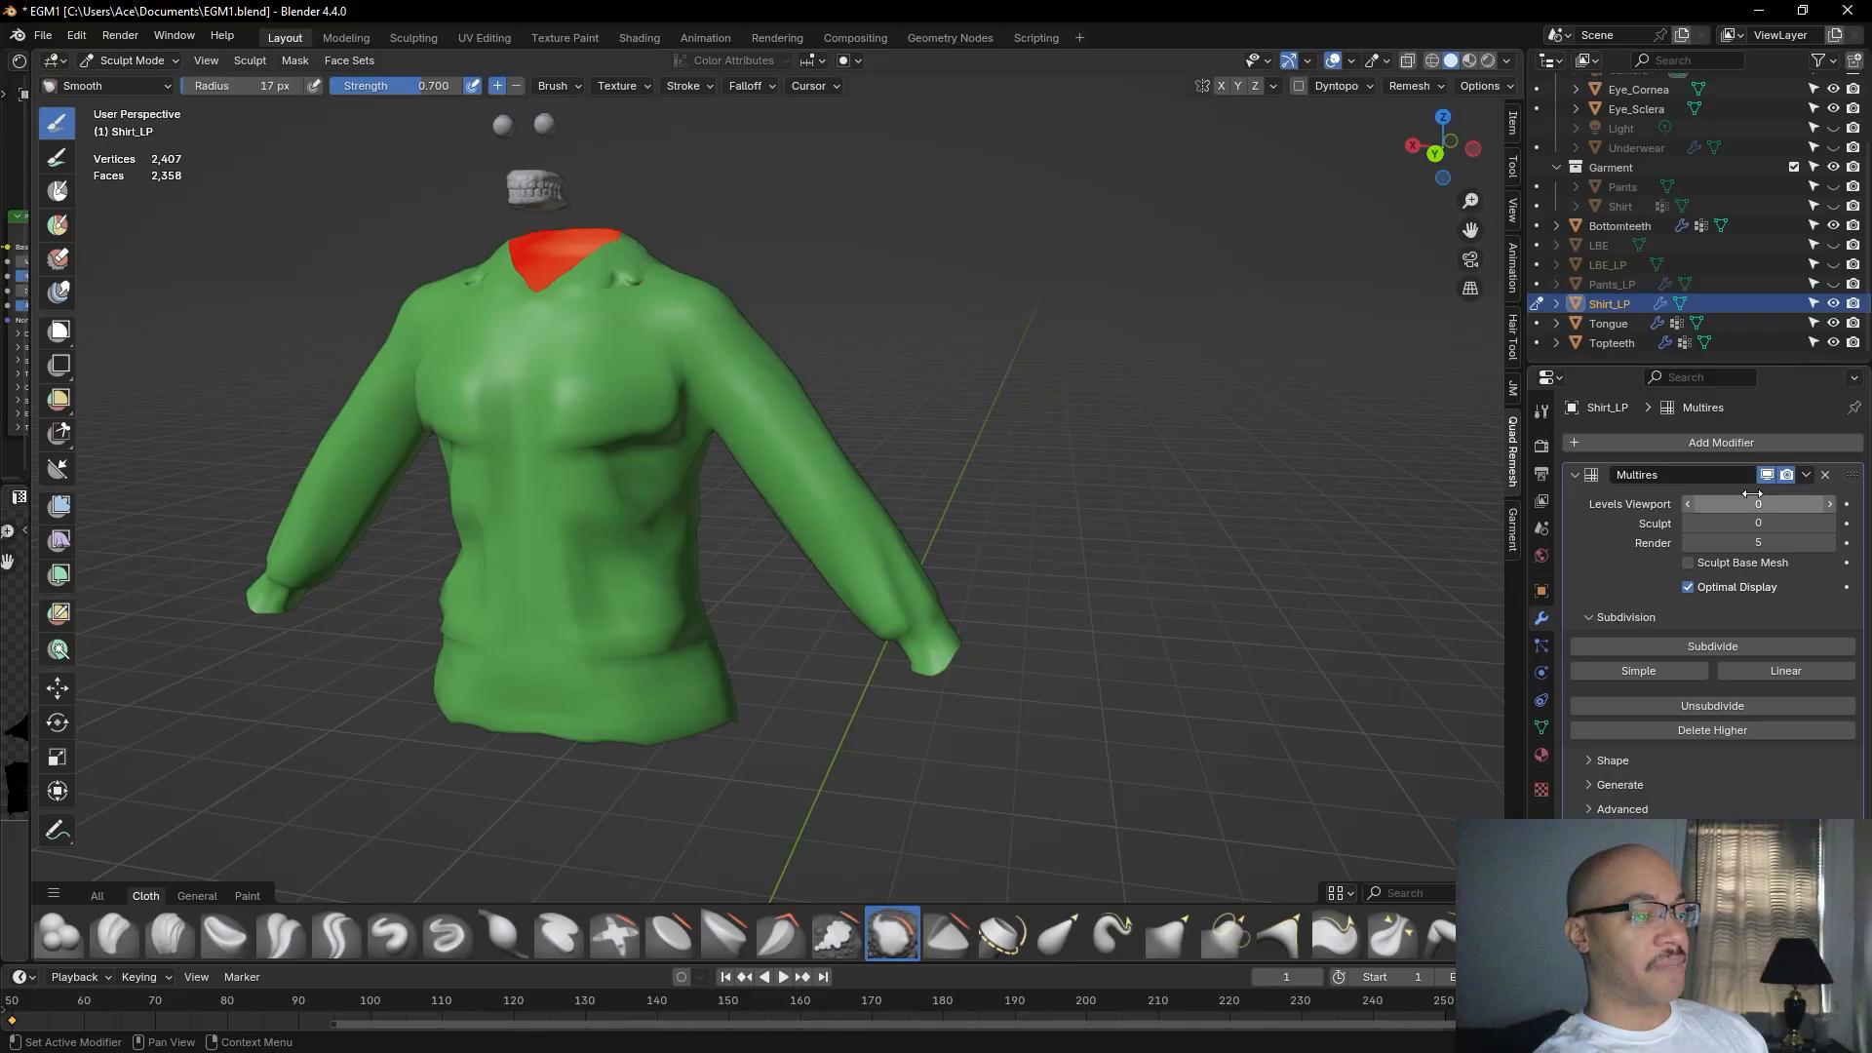
pyautogui.moveTo(1758, 524); pyautogui.dragTo(1835, 523)
# Smooth the folds on the front of the left forearm just above the cuff.
pyautogui.scroll(2, 1157, 387)
pyautogui.moveTo(1164, 381)
pyautogui.mouseDown(button='middle')
pyautogui.moveTo(1139, 518)
pyautogui.moveTo(1078, 606)
pyautogui.moveTo(1086, 583)
pyautogui.mouseUp(button='middle')
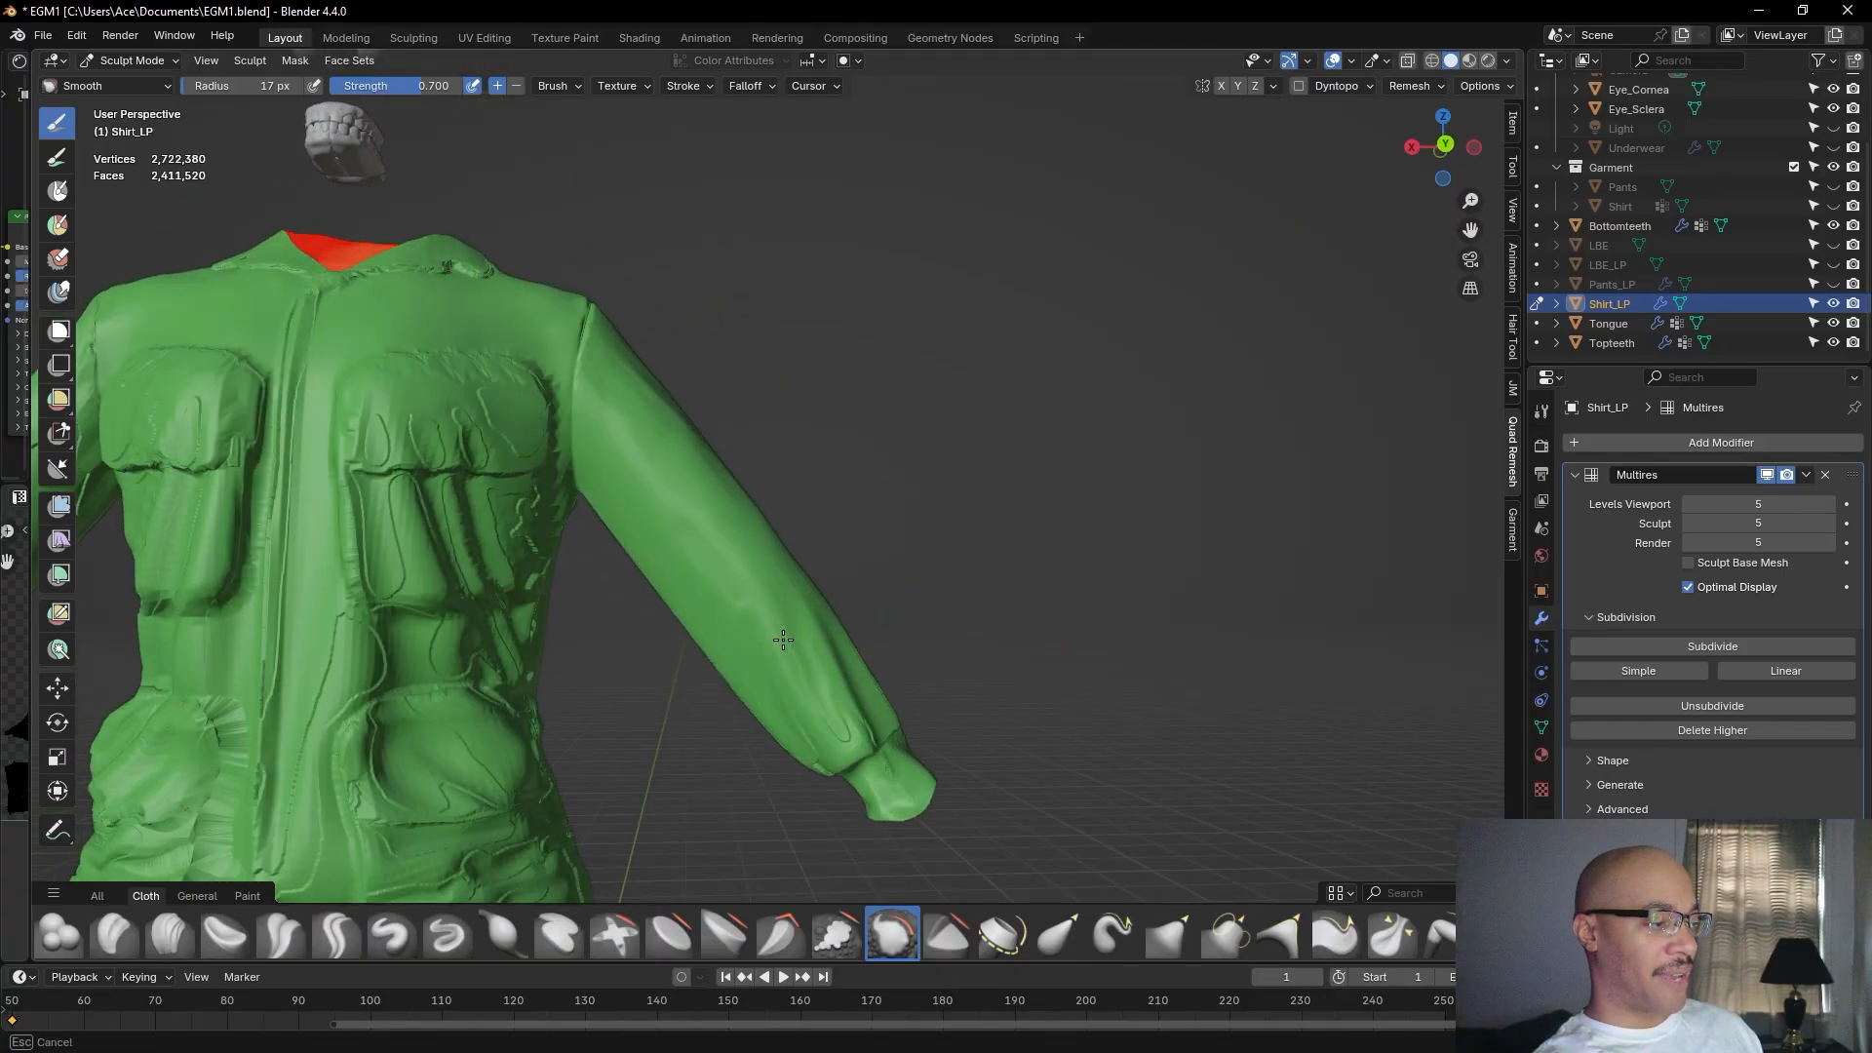
pyautogui.moveTo(1009, 671); pyautogui.dragTo(1015, 597, button='middle')
pyautogui.keyDown('alt'); pyautogui.moveTo(1016, 597); pyautogui.dragTo(1007, 652); pyautogui.keyUp('alt')
pyautogui.keyDown('alt'); pyautogui.keyDown('shift'); pyautogui.moveTo(1034, 761); pyautogui.dragTo(1057, 618); pyautogui.keyUp('shift'); pyautogui.keyUp('alt')
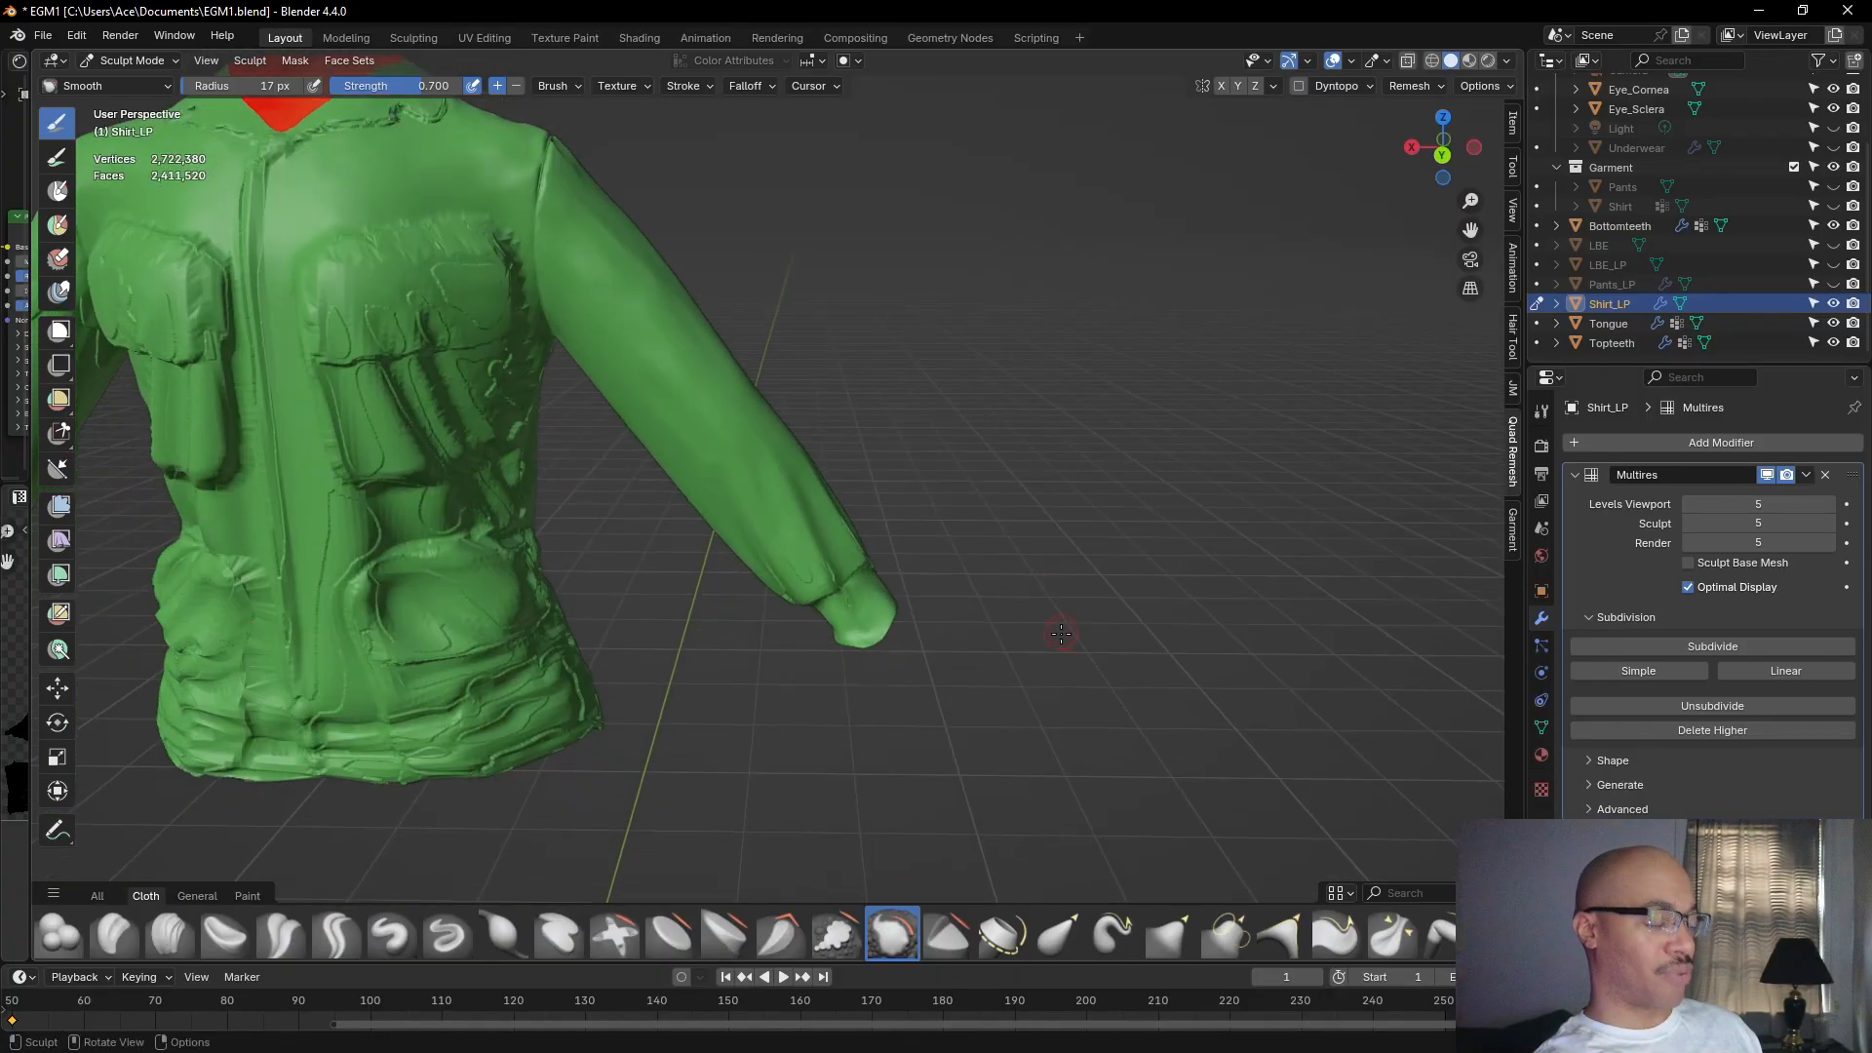
pyautogui.scroll(3, 1057, 618)
pyautogui.moveTo(813, 585)
pyautogui.mouseDown()
pyautogui.moveTo(811, 640)
pyautogui.moveTo(827, 612)
pyautogui.moveTo(870, 615)
pyautogui.mouseUp()
# Smooth the contour ridges on the back and underside of the left forearm and elbow.
pyautogui.moveTo(752, 377)
pyautogui.keyDown('shift'); pyautogui.mouseDown(button='middle')
pyautogui.moveTo(840, 488)
pyautogui.moveTo(912, 515)
pyautogui.mouseUp(button='middle'); pyautogui.keyUp('shift')
pyautogui.scroll(-4, 995, 501)
pyautogui.moveTo(1024, 429)
pyautogui.mouseDown(button='middle')
pyautogui.moveTo(959, 444)
pyautogui.moveTo(899, 406)
pyautogui.mouseUp(button='middle')
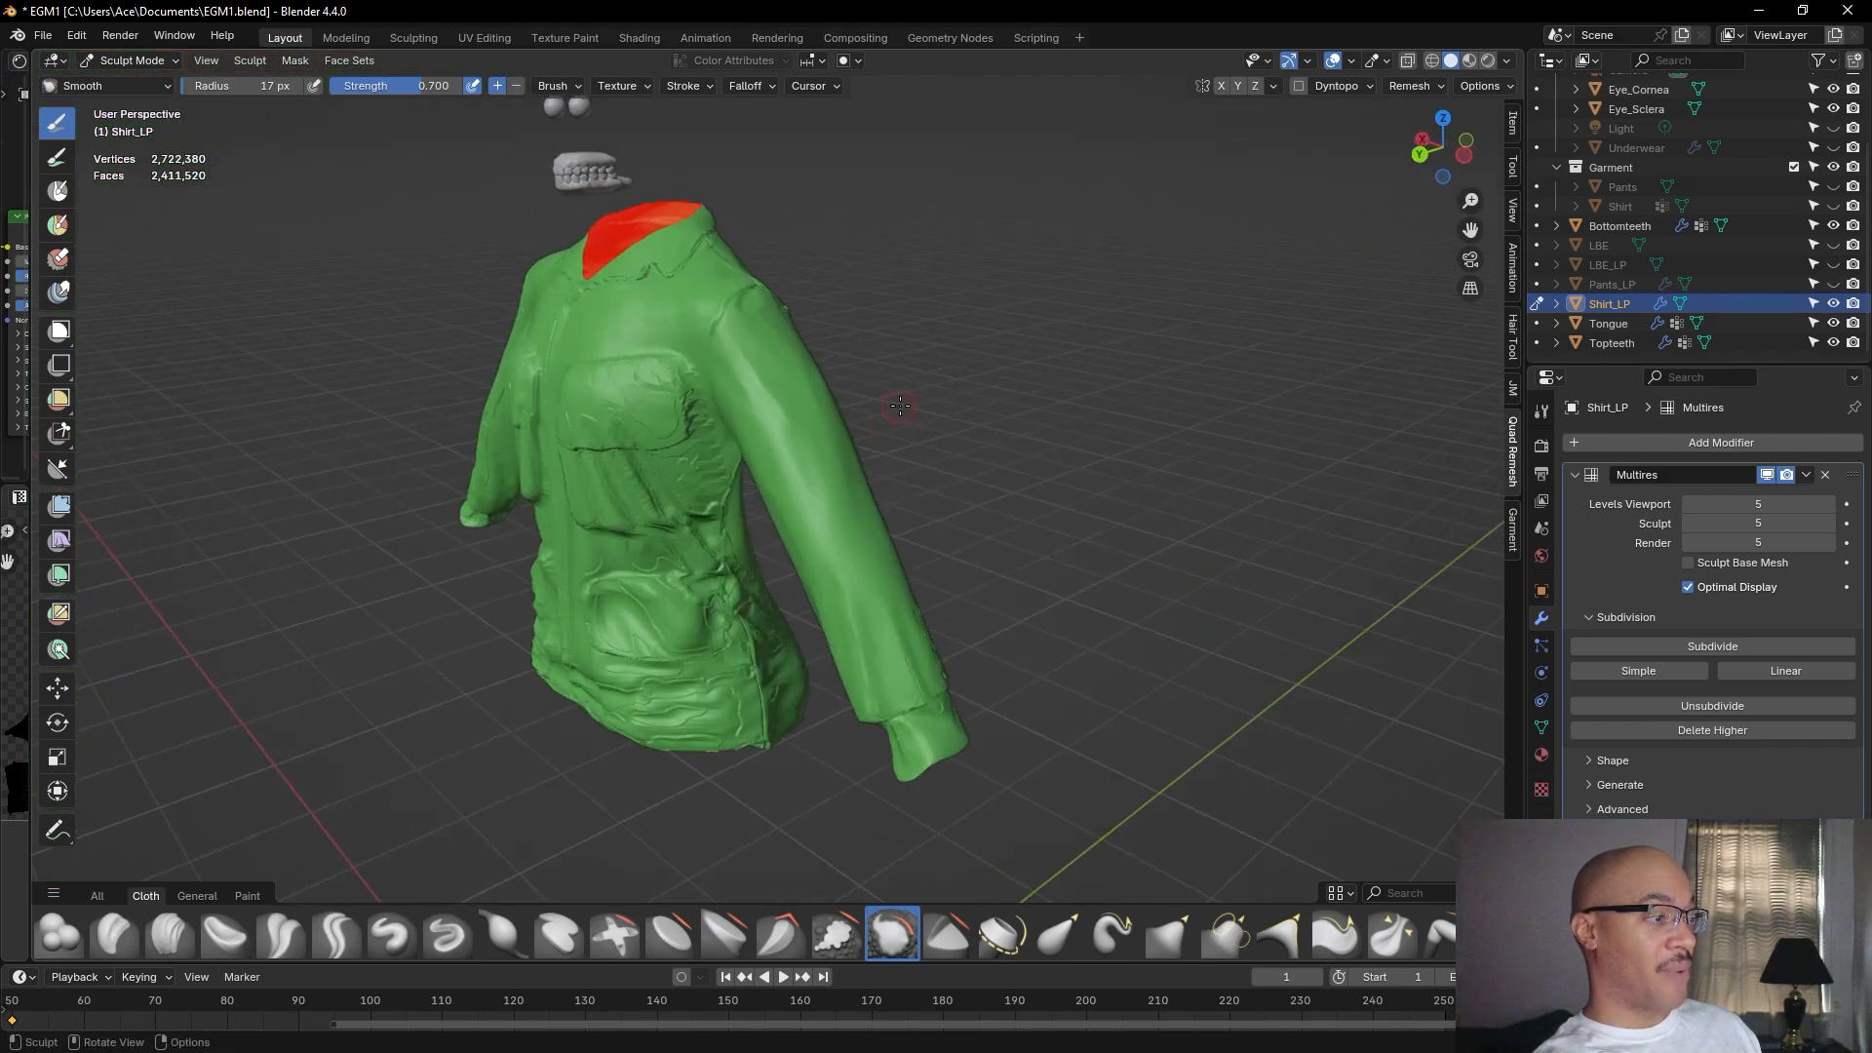
pyautogui.moveTo(1191, 478); pyautogui.dragTo(1034, 524, button='middle')
pyautogui.moveTo(965, 644)
pyautogui.mouseDown(button='middle')
pyautogui.moveTo(666, 734)
pyautogui.moveTo(643, 674)
pyautogui.mouseUp(button='middle')
pyautogui.scroll(4, 666, 735)
pyautogui.moveTo(606, 592); pyautogui.dragTo(555, 631)
pyautogui.moveTo(515, 690)
pyautogui.mouseDown()
pyautogui.moveTo(450, 720)
pyautogui.moveTo(468, 707)
pyautogui.moveTo(458, 637)
pyautogui.moveTo(552, 579)
pyautogui.moveTo(590, 524)
pyautogui.moveTo(558, 520)
pyautogui.mouseUp()
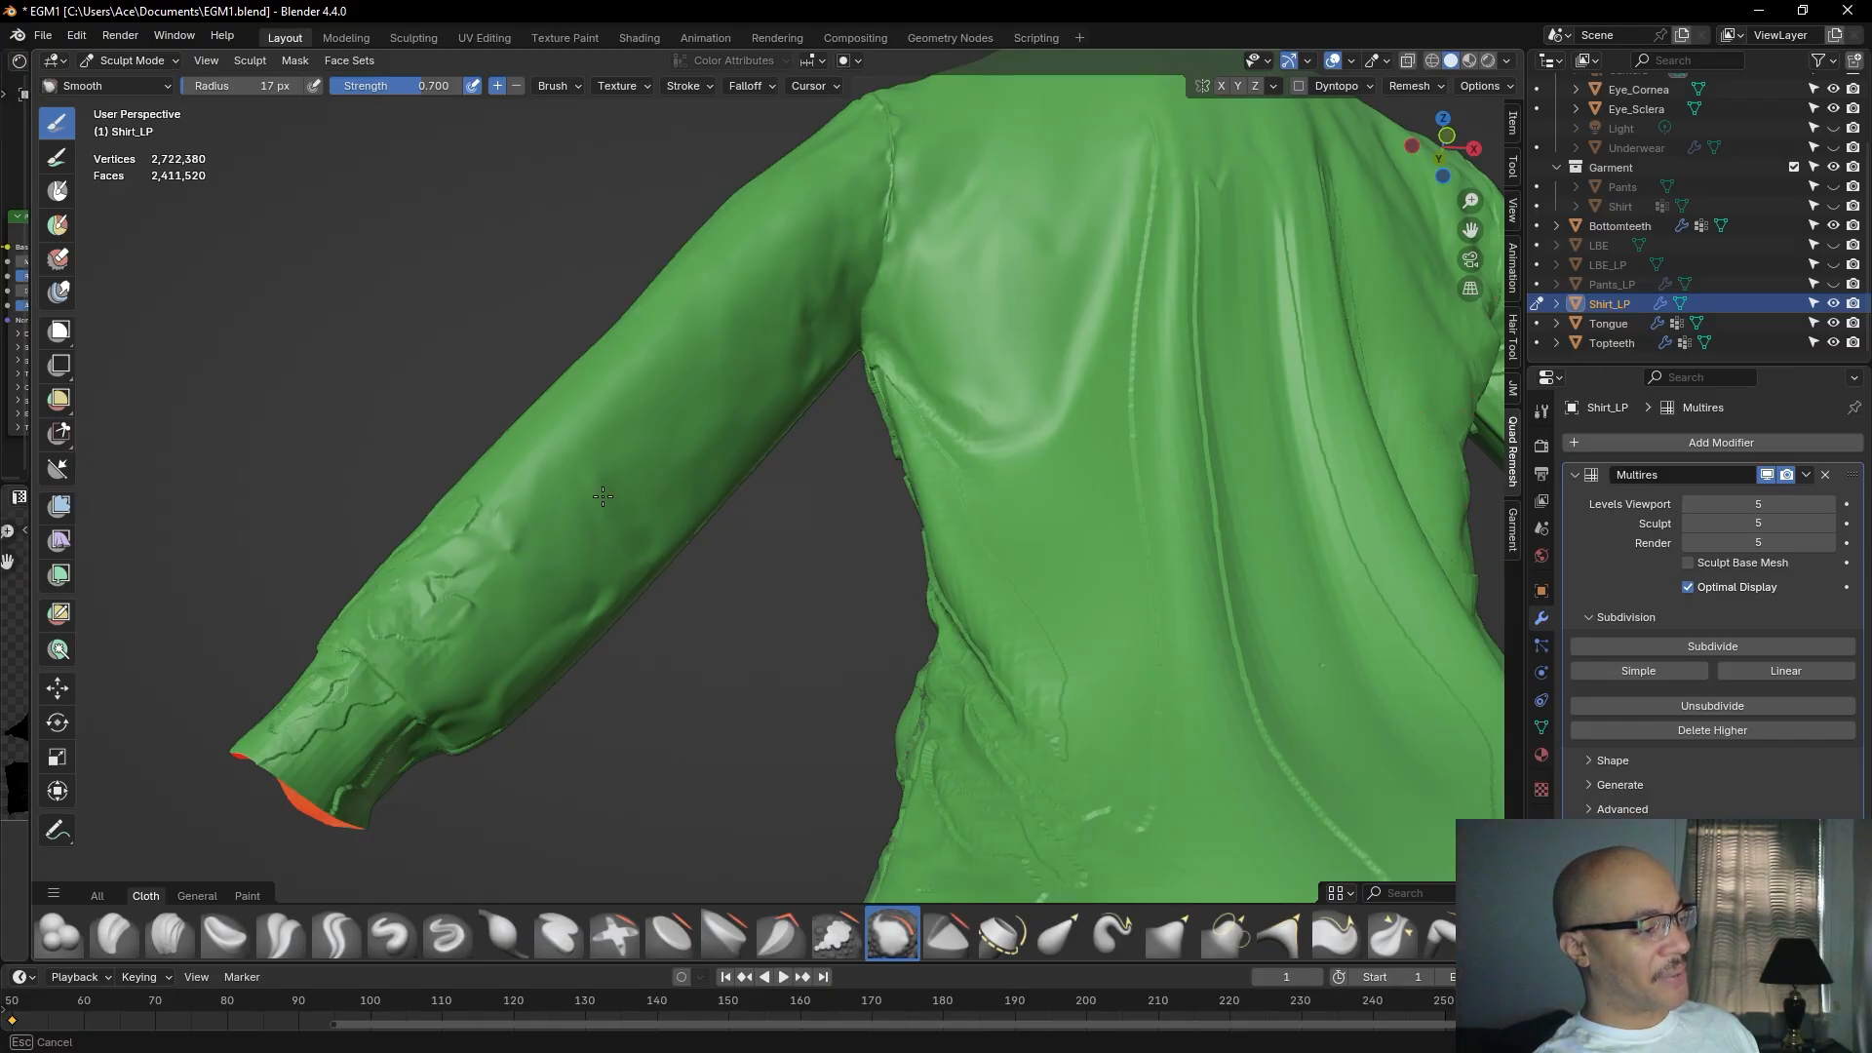
pyautogui.moveTo(590, 616)
pyautogui.mouseDown()
pyautogui.moveTo(620, 573)
pyautogui.moveTo(554, 605)
pyautogui.mouseUp()
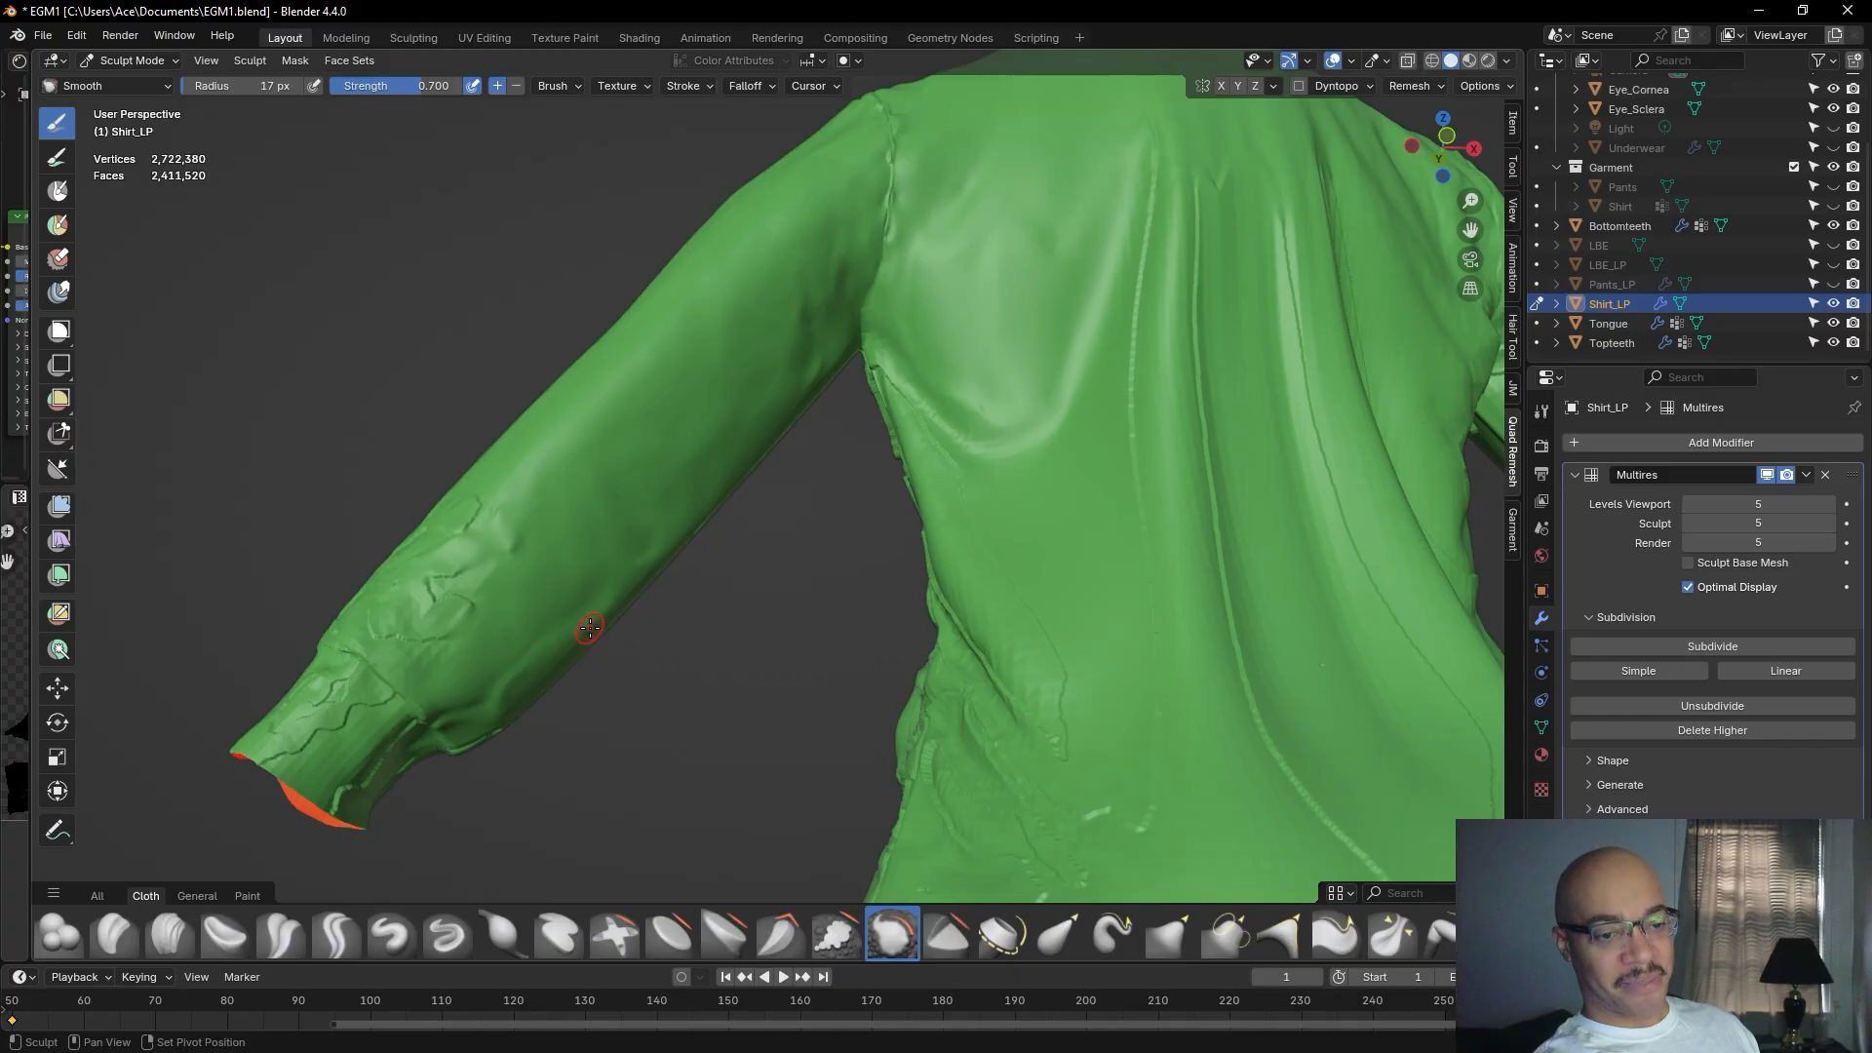
pyautogui.moveTo(478, 616)
pyautogui.mouseDown()
pyautogui.moveTo(519, 546)
pyautogui.moveTo(505, 513)
pyautogui.moveTo(557, 559)
pyautogui.mouseUp()
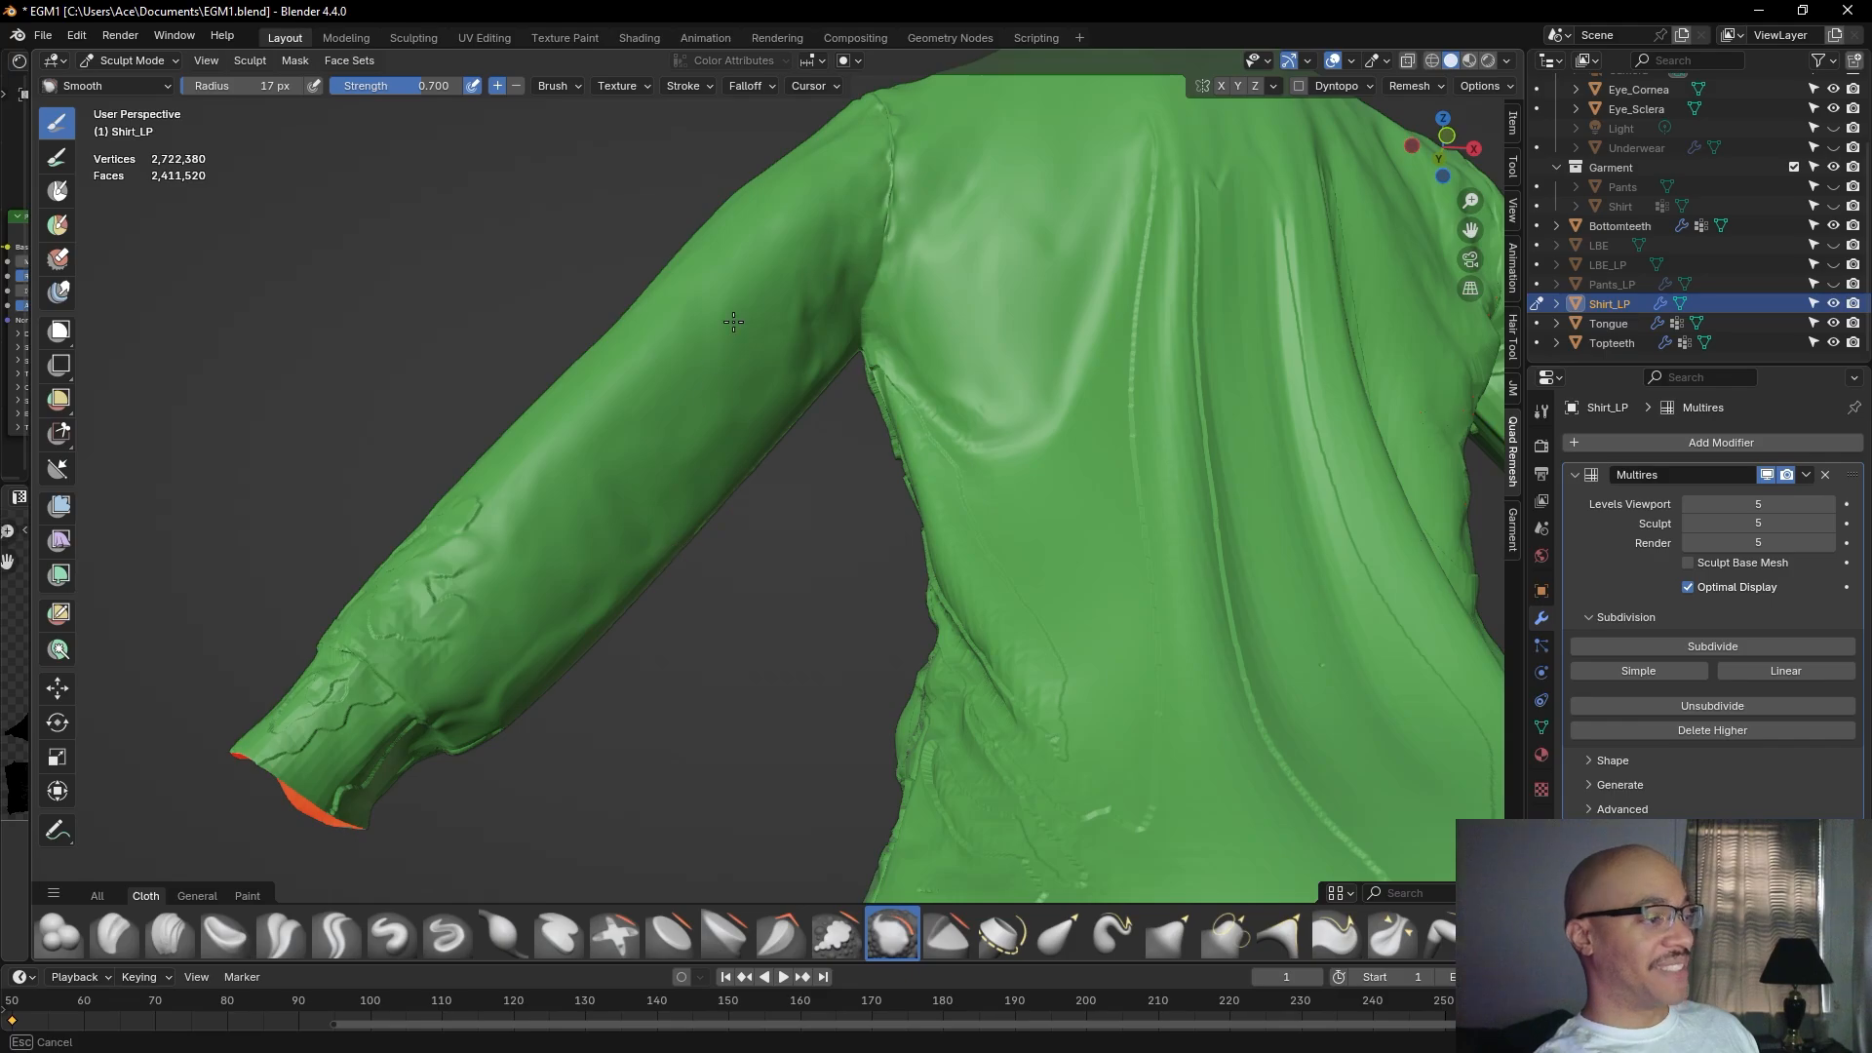
# Smooth the back of the left upper sleeve near the armpit and the top of the rough patch on the outer forearm.
pyautogui.moveTo(824, 368); pyautogui.dragTo(810, 386)
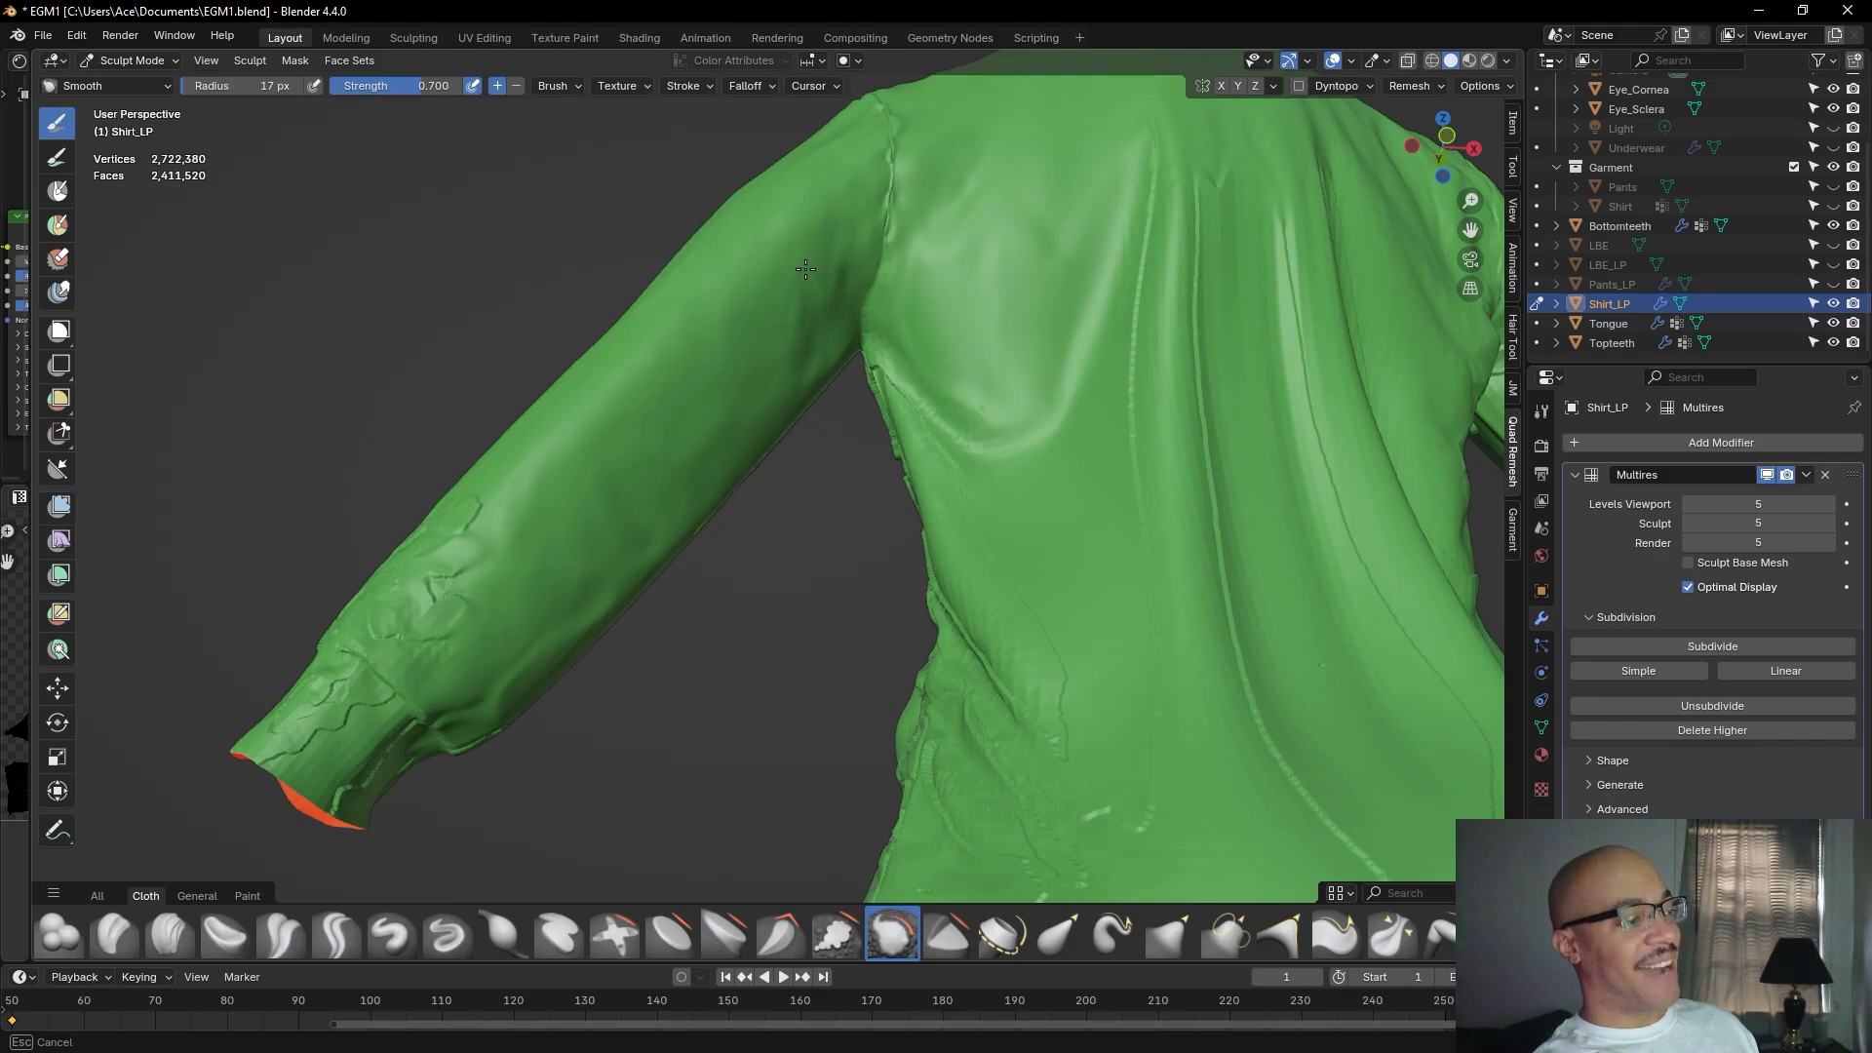
pyautogui.moveTo(829, 288)
pyautogui.mouseDown()
pyautogui.moveTo(862, 167)
pyautogui.moveTo(823, 237)
pyautogui.moveTo(799, 366)
pyautogui.mouseUp()
pyautogui.moveTo(772, 261)
pyautogui.mouseDown()
pyautogui.moveTo(728, 348)
pyautogui.moveTo(585, 436)
pyautogui.mouseUp()
pyautogui.moveTo(585, 436)
pyautogui.mouseDown(button='middle')
pyautogui.moveTo(569, 486)
pyautogui.moveTo(589, 446)
pyautogui.mouseUp(button='middle')
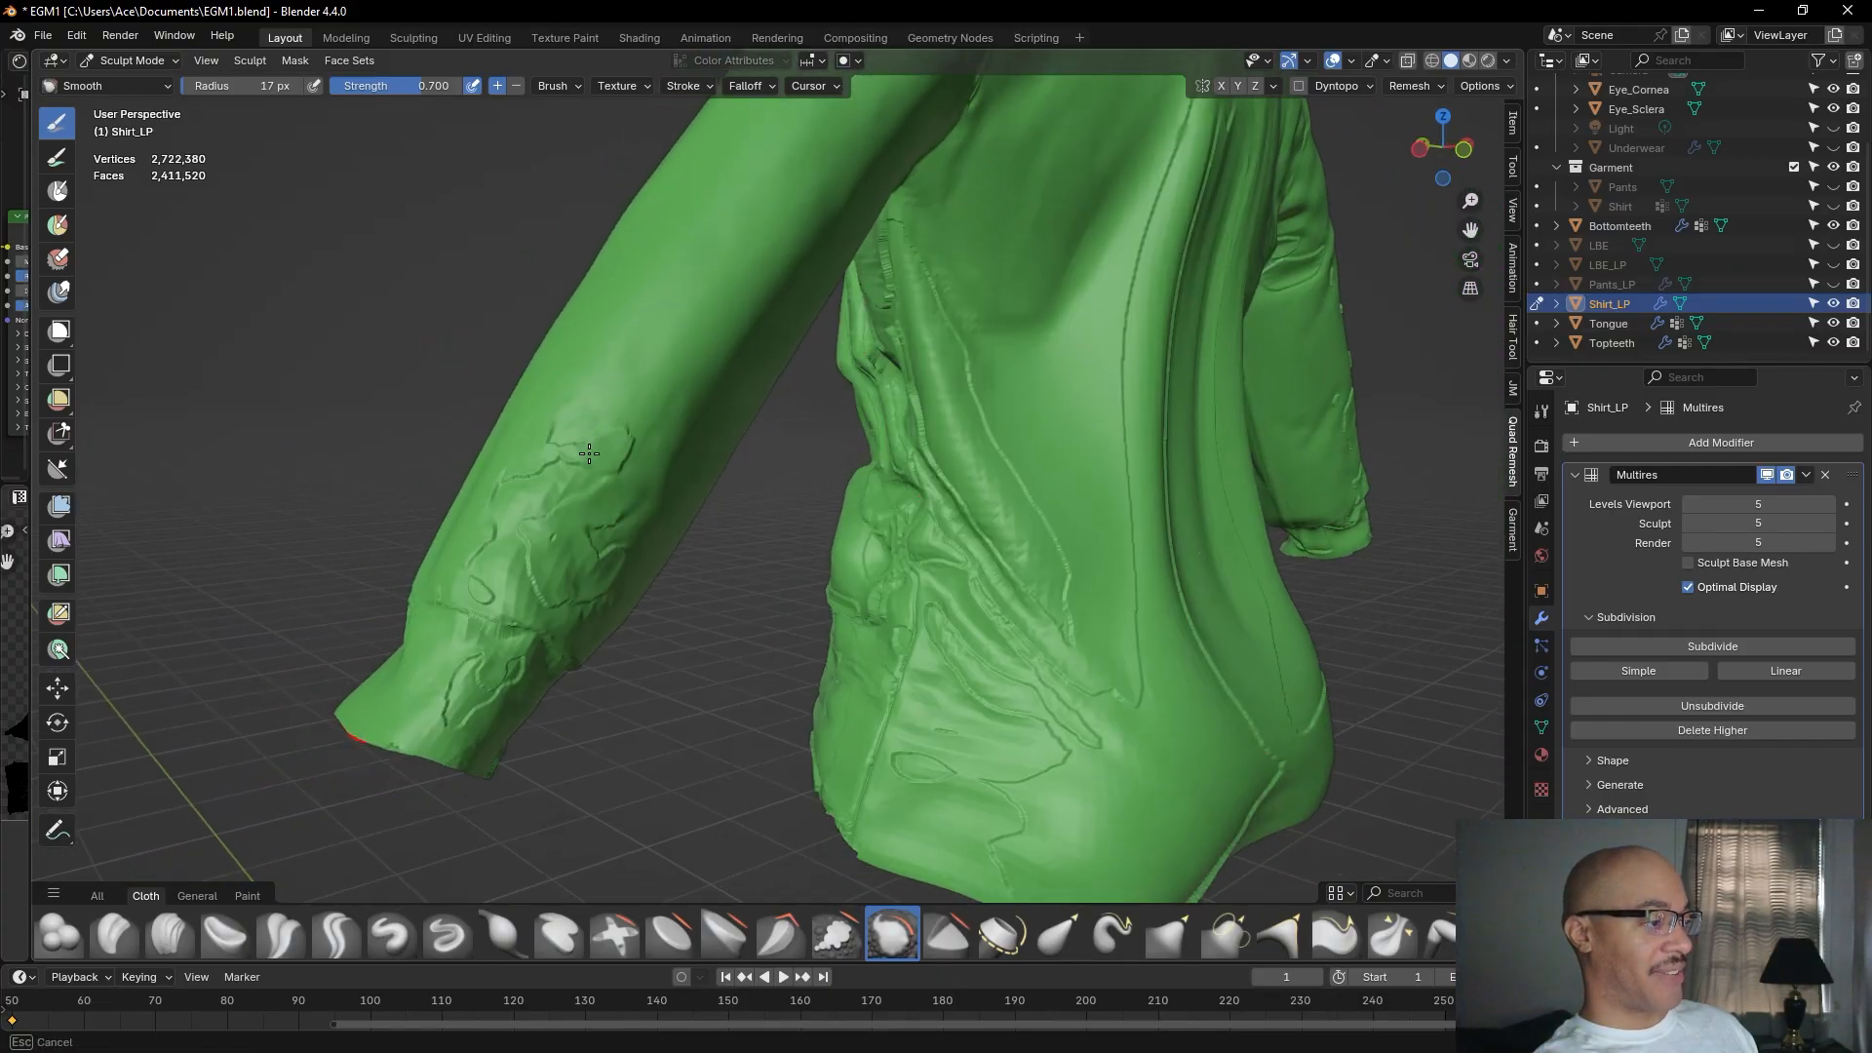
pyautogui.moveTo(622, 445)
pyautogui.mouseDown()
pyautogui.moveTo(571, 470)
pyautogui.moveTo(501, 439)
pyautogui.mouseUp()
pyautogui.moveTo(501, 438)
pyautogui.mouseDown(button='middle')
pyautogui.moveTo(472, 419)
pyautogui.moveTo(757, 472)
pyautogui.moveTo(1219, 429)
pyautogui.moveTo(1380, 385)
pyautogui.mouseUp(button='middle')
pyautogui.scroll(3, 1747, 253)
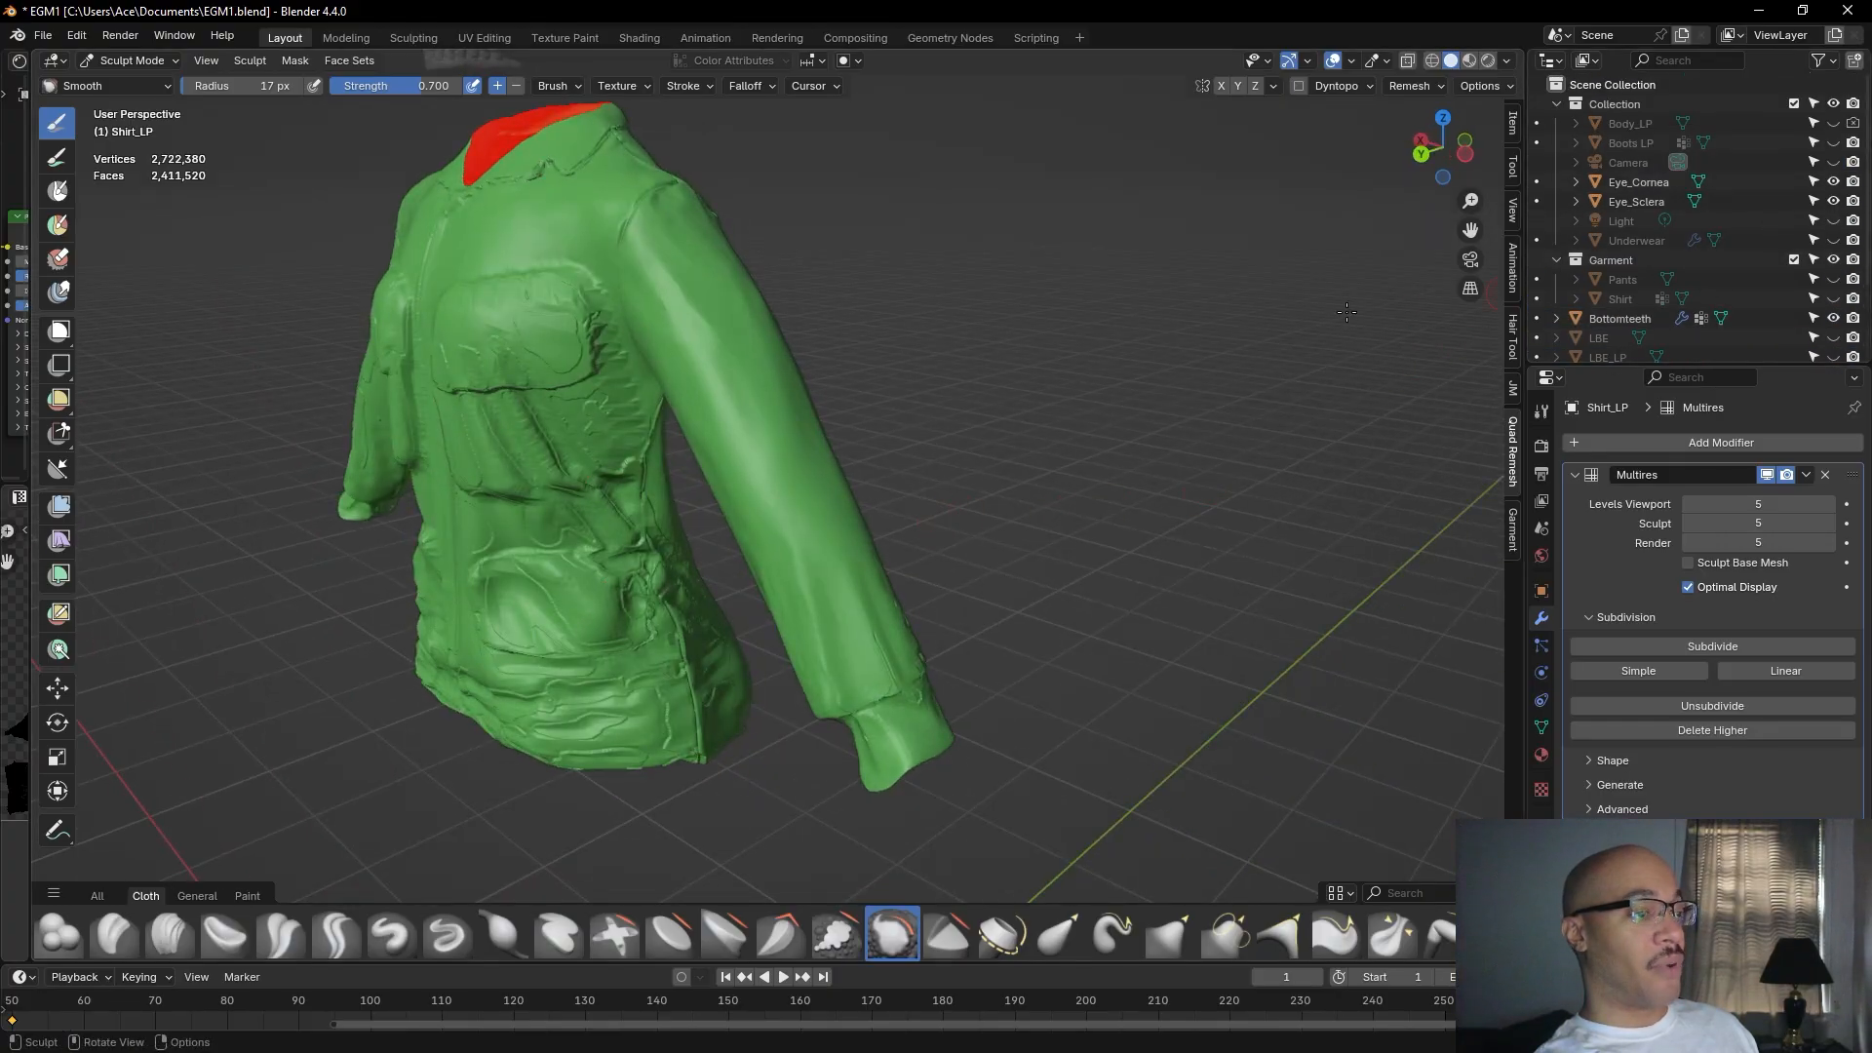
pyautogui.scroll(-3, 1718, 261)
pyautogui.scroll(3, 1730, 267)
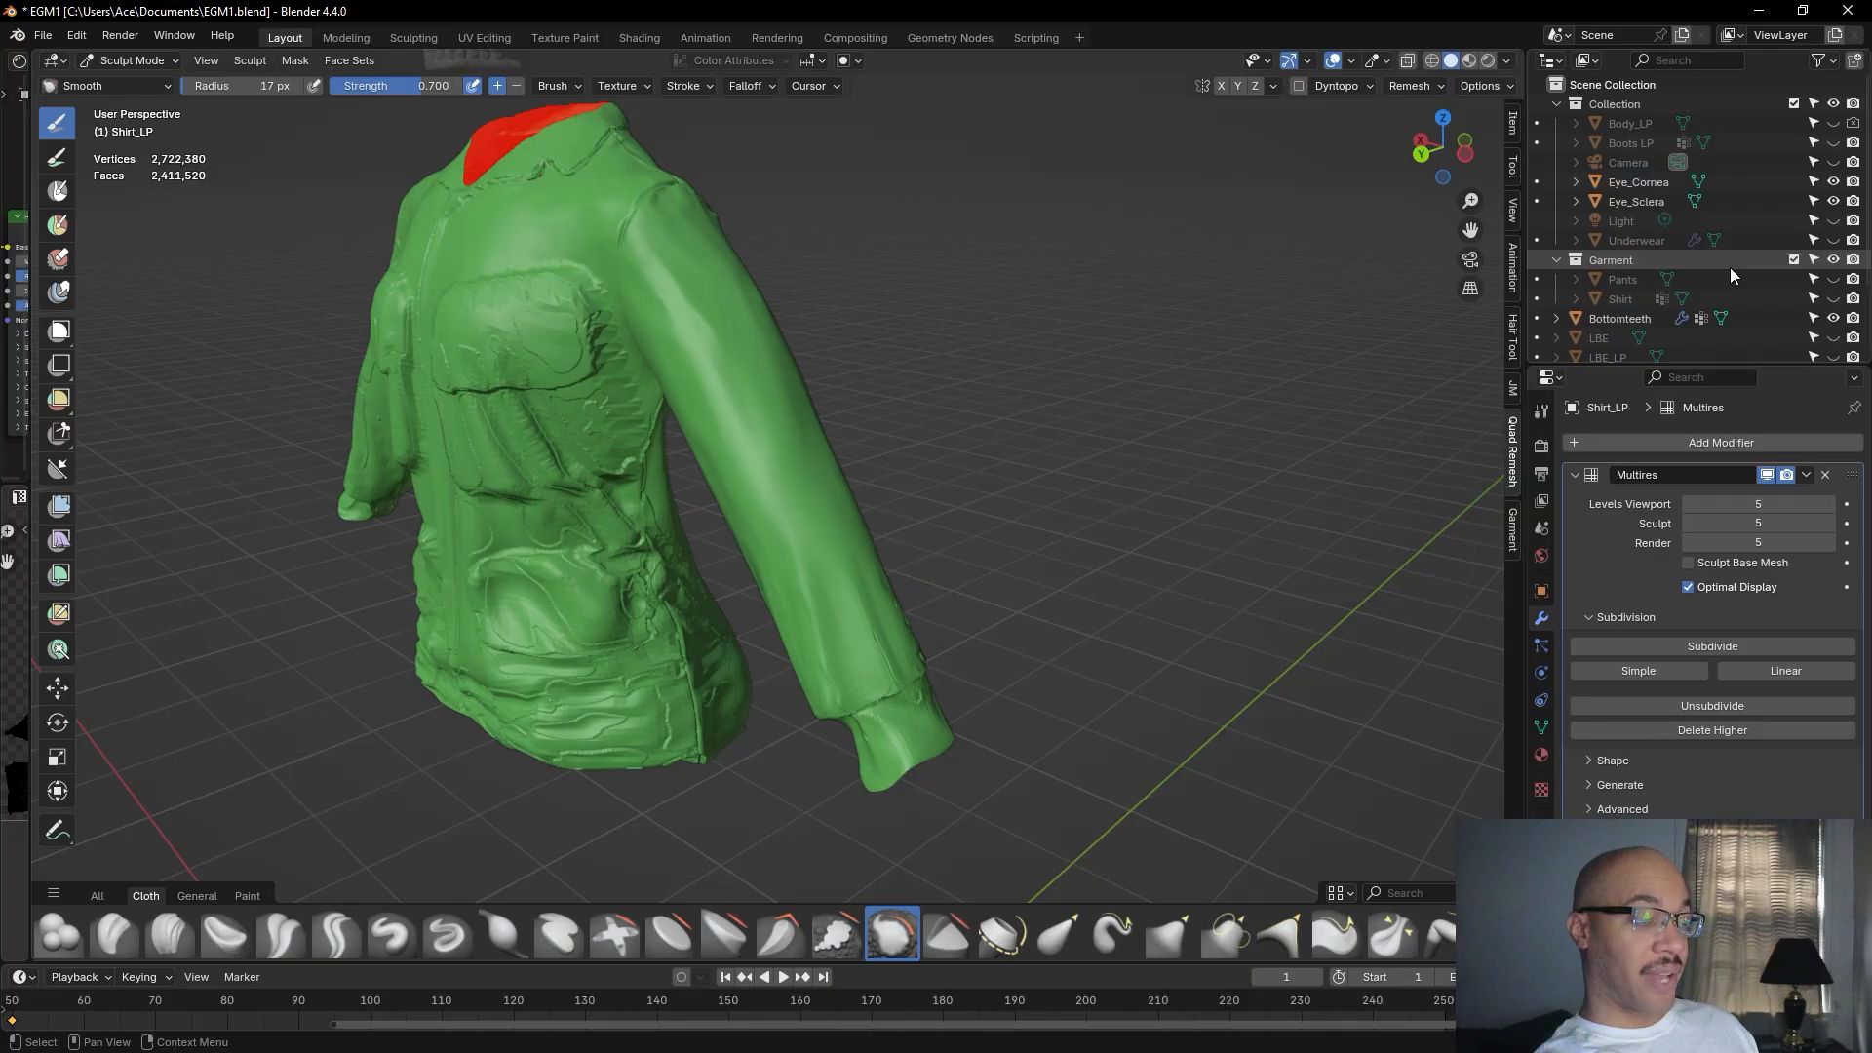
# Show Body_LP, Pants, Shirt and Boots LP alongside Shirt_LP in the viewport.
pyautogui.click(1833, 123)
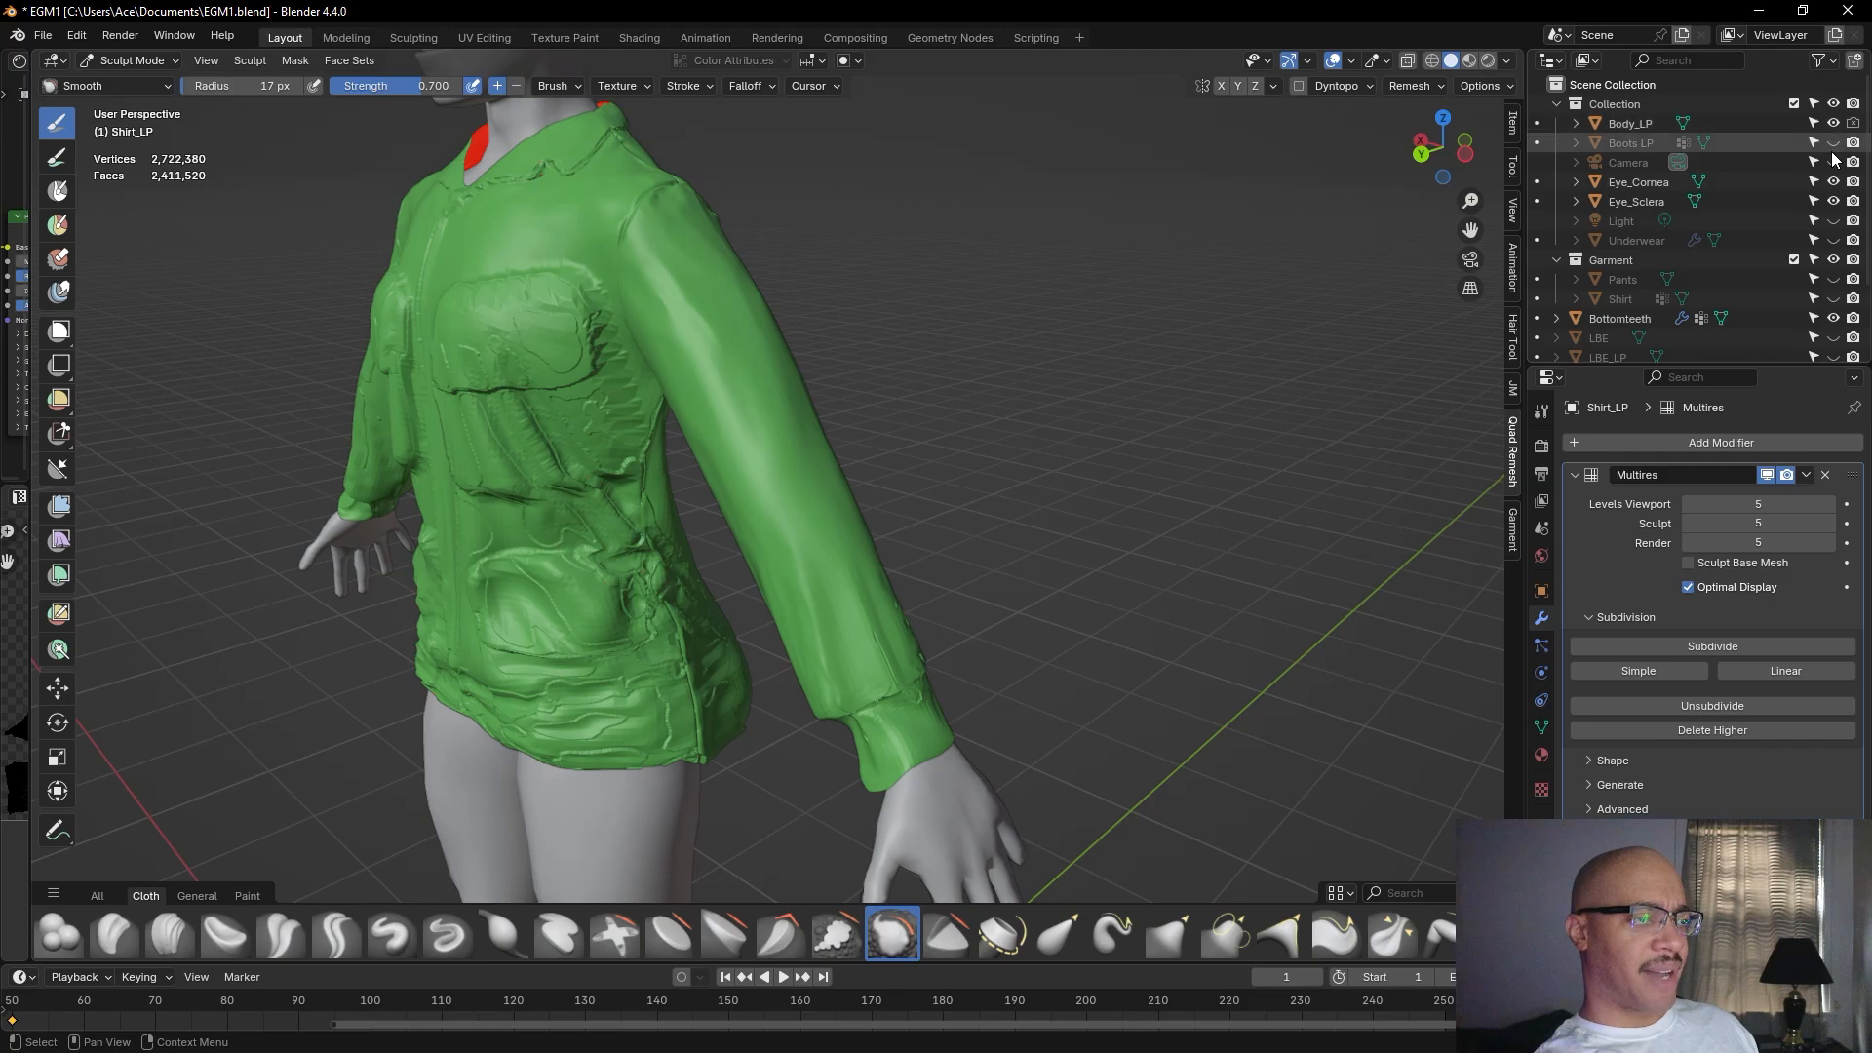
pyautogui.scroll(-2, 1798, 271)
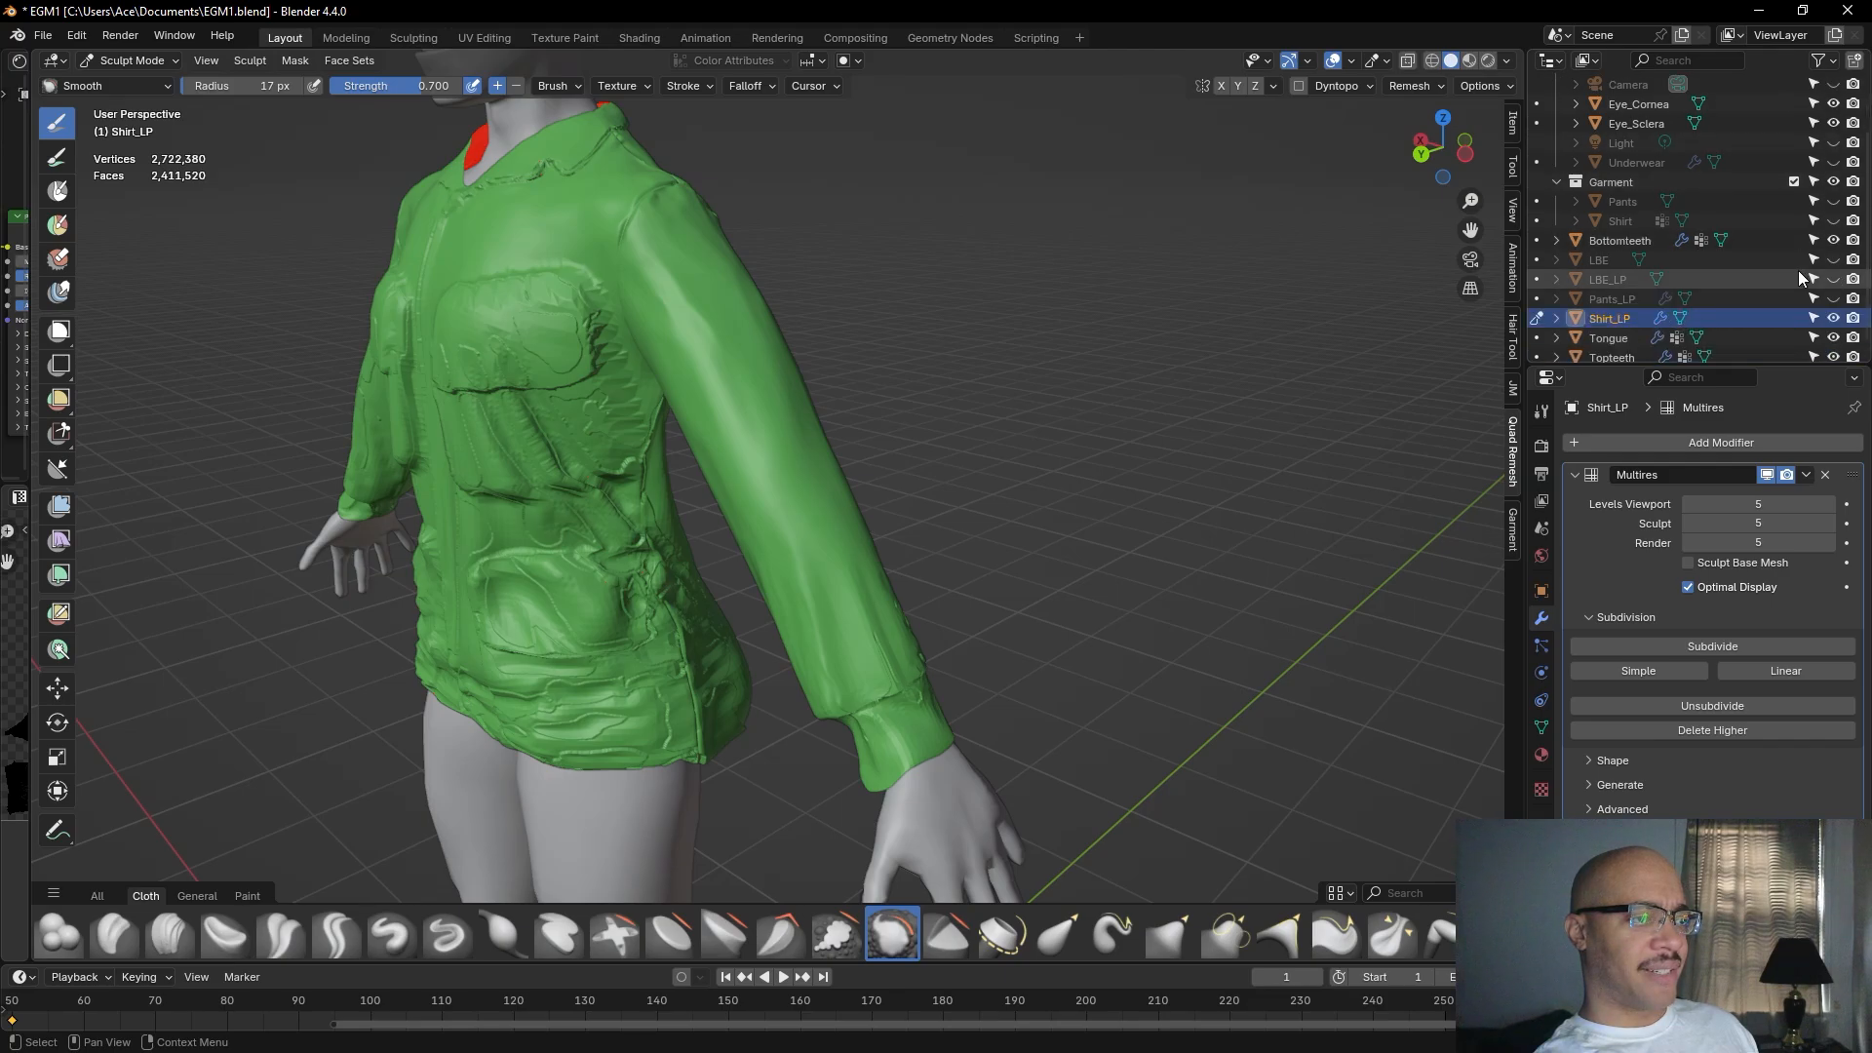
pyautogui.click(1833, 201)
pyautogui.click(1833, 221)
pyautogui.scroll(2, 1823, 229)
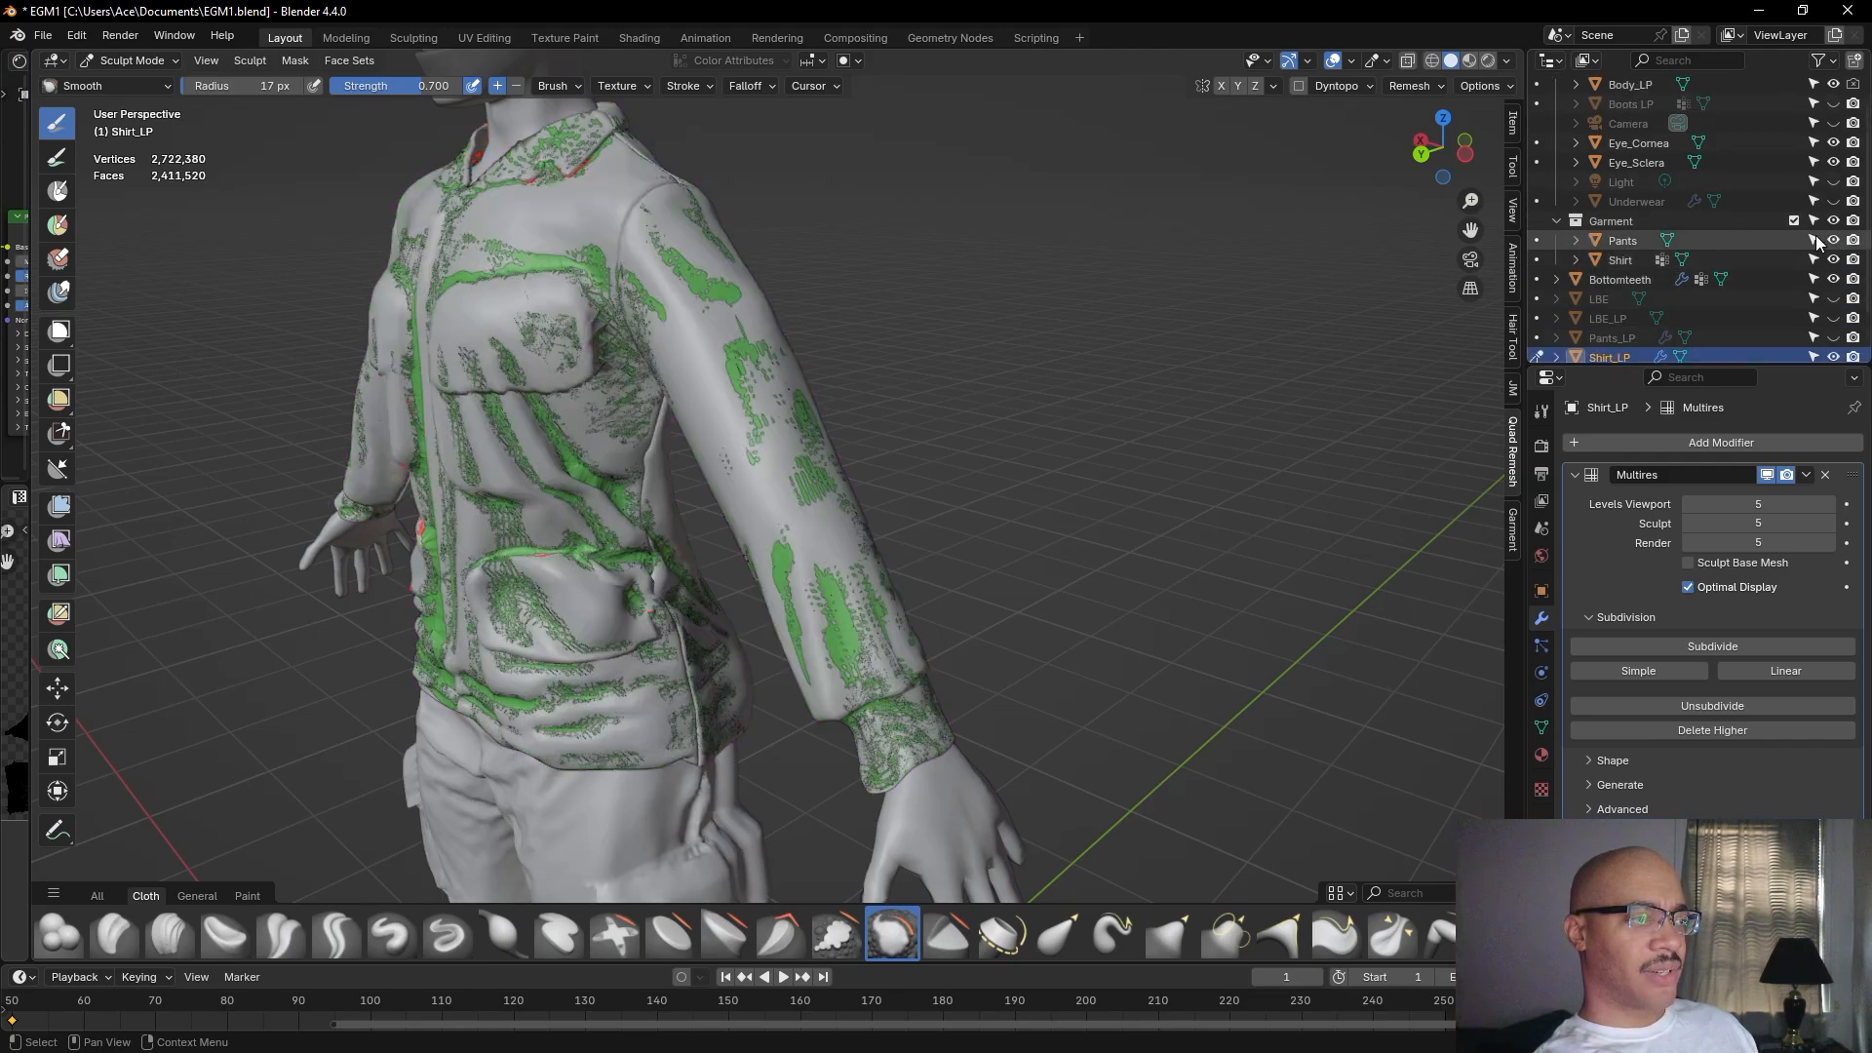
pyautogui.click(1833, 142)
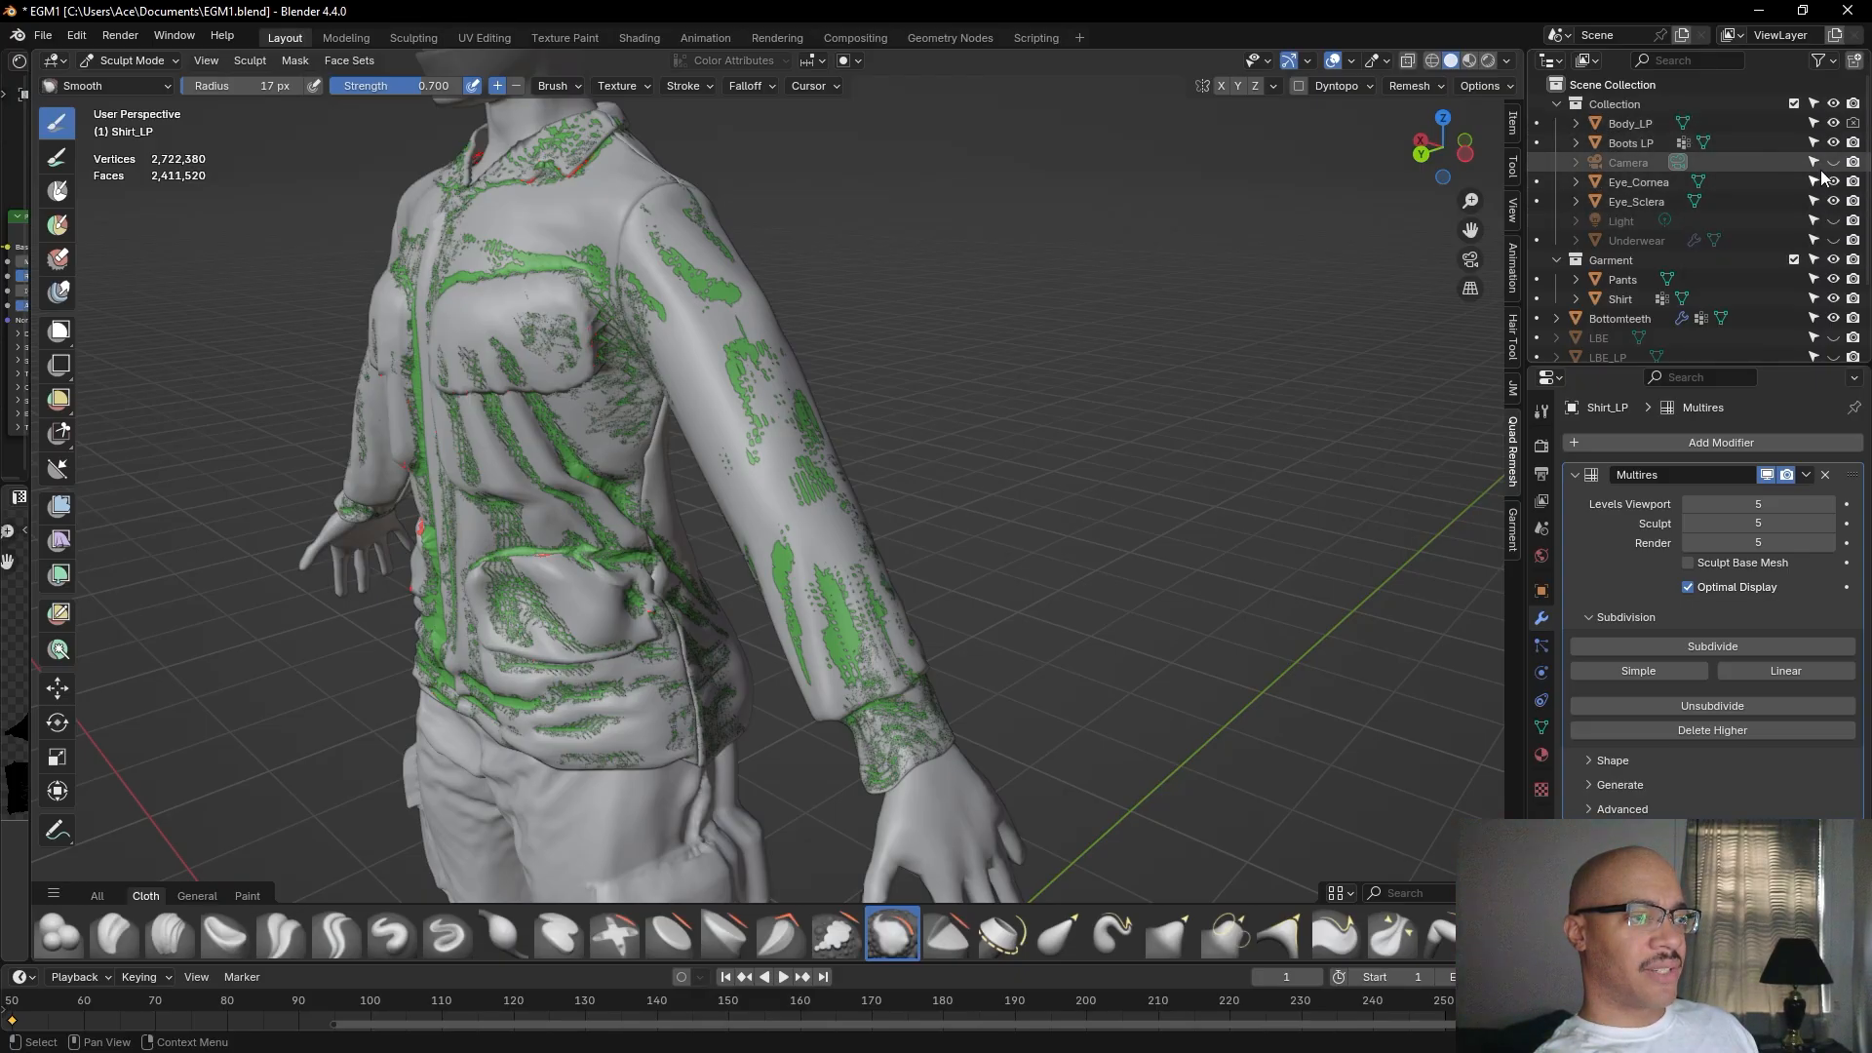
# Hide Body_LP and show the LBE gear over the shirt and pants.
pyautogui.click(1833, 124)
pyautogui.scroll(-1, 1831, 243)
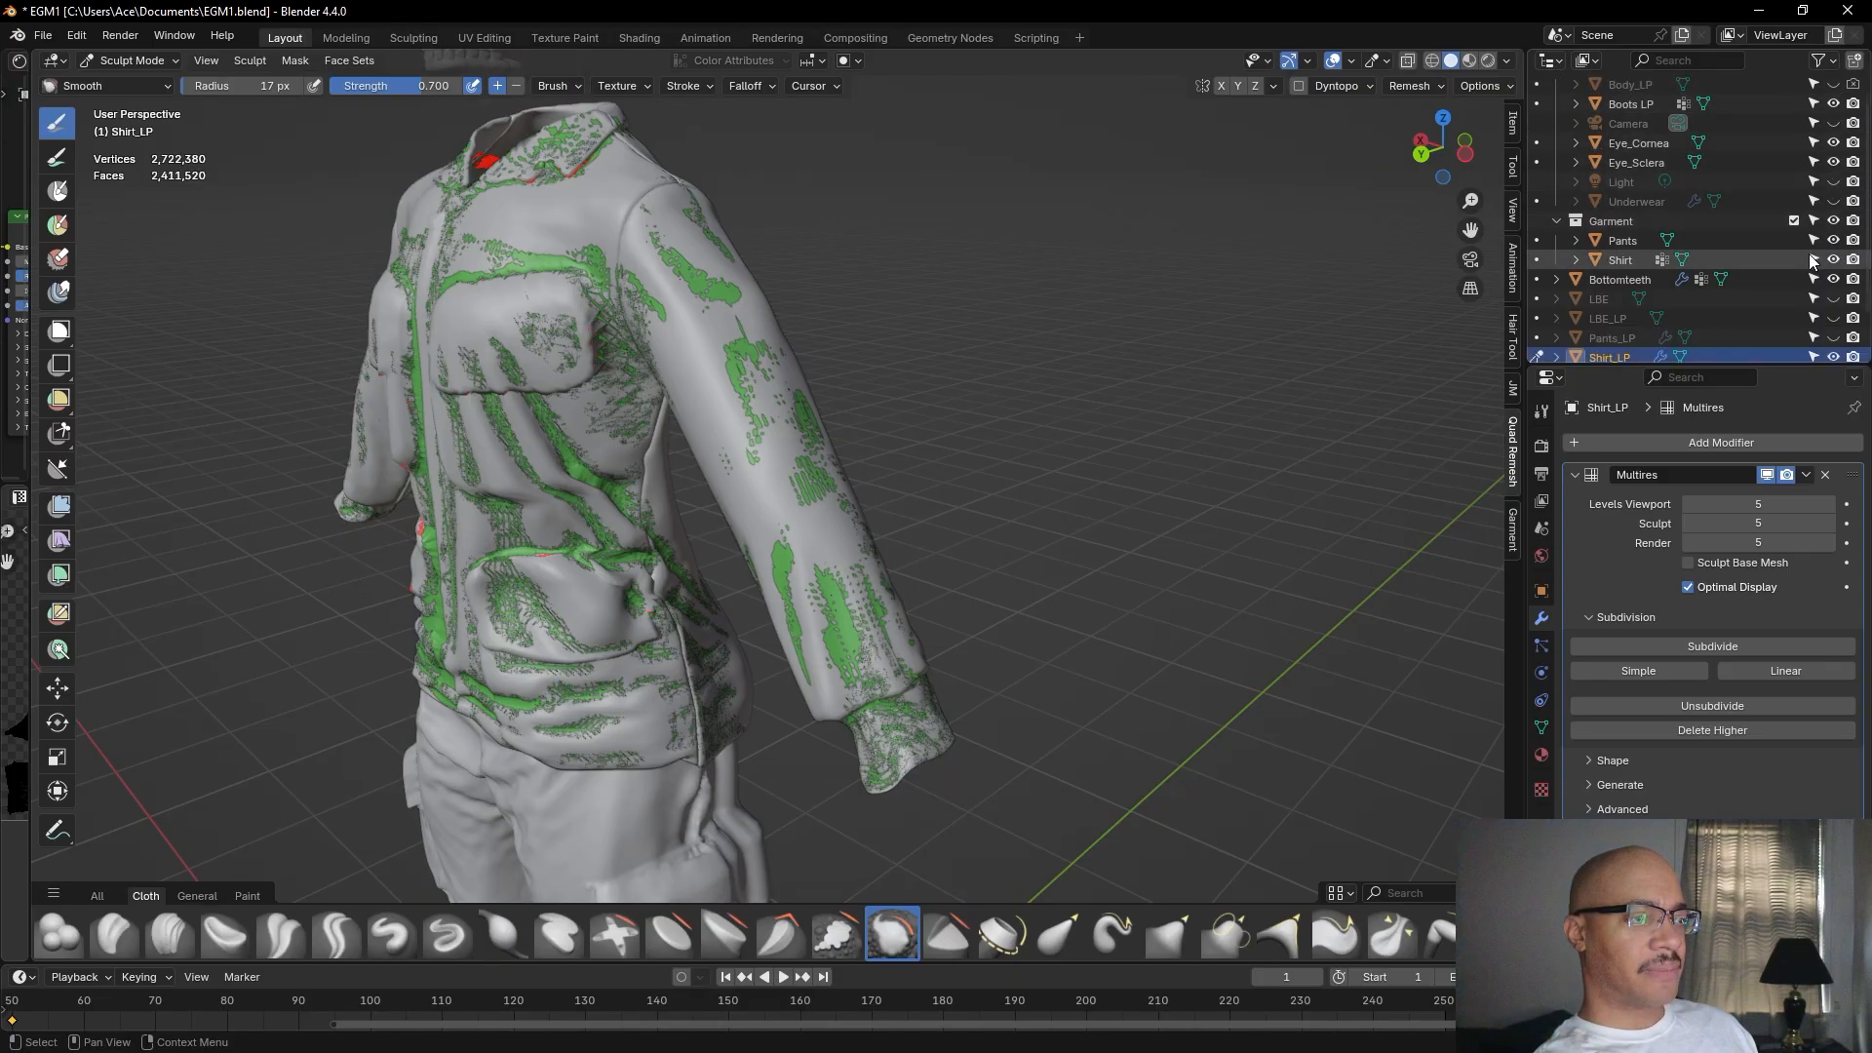
pyautogui.click(1833, 299)
pyautogui.scroll(-1, 1761, 342)
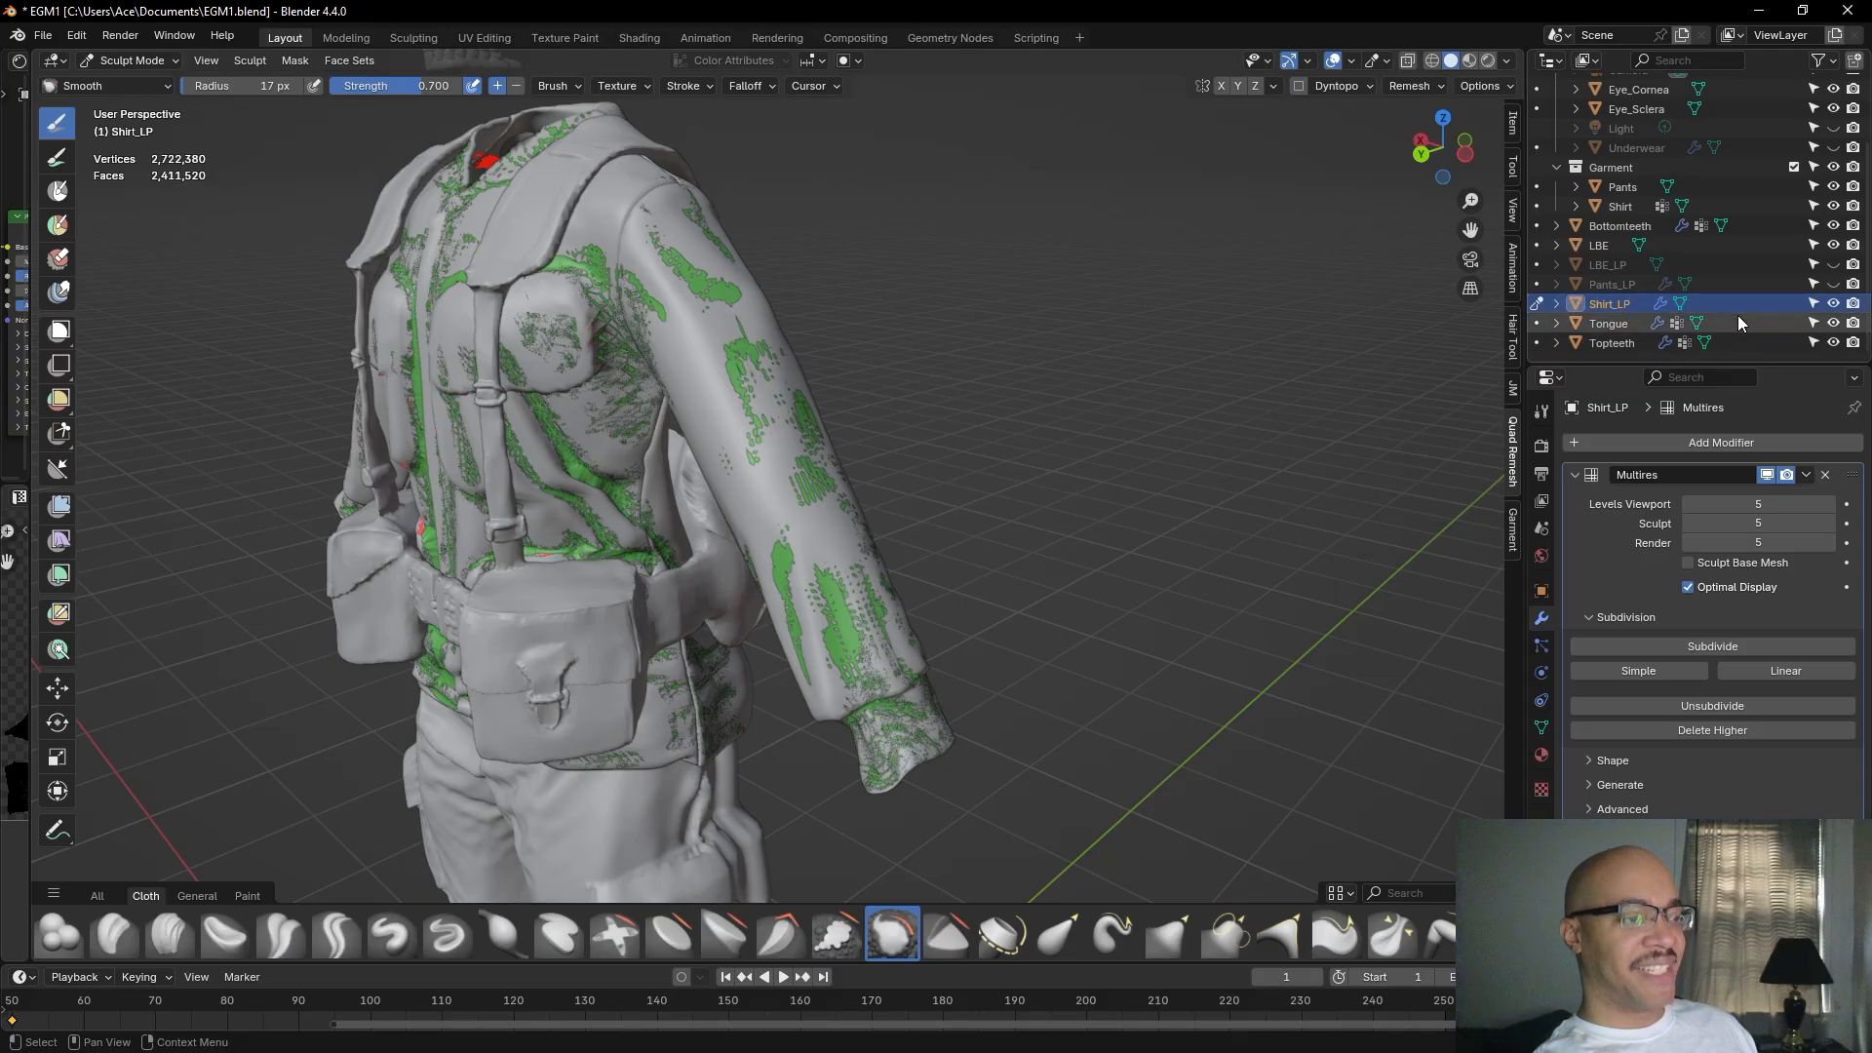
# Review the scene's object list, show Body_LP again and view the fully dressed character from the front.
pyautogui.scroll(3, 1740, 322)
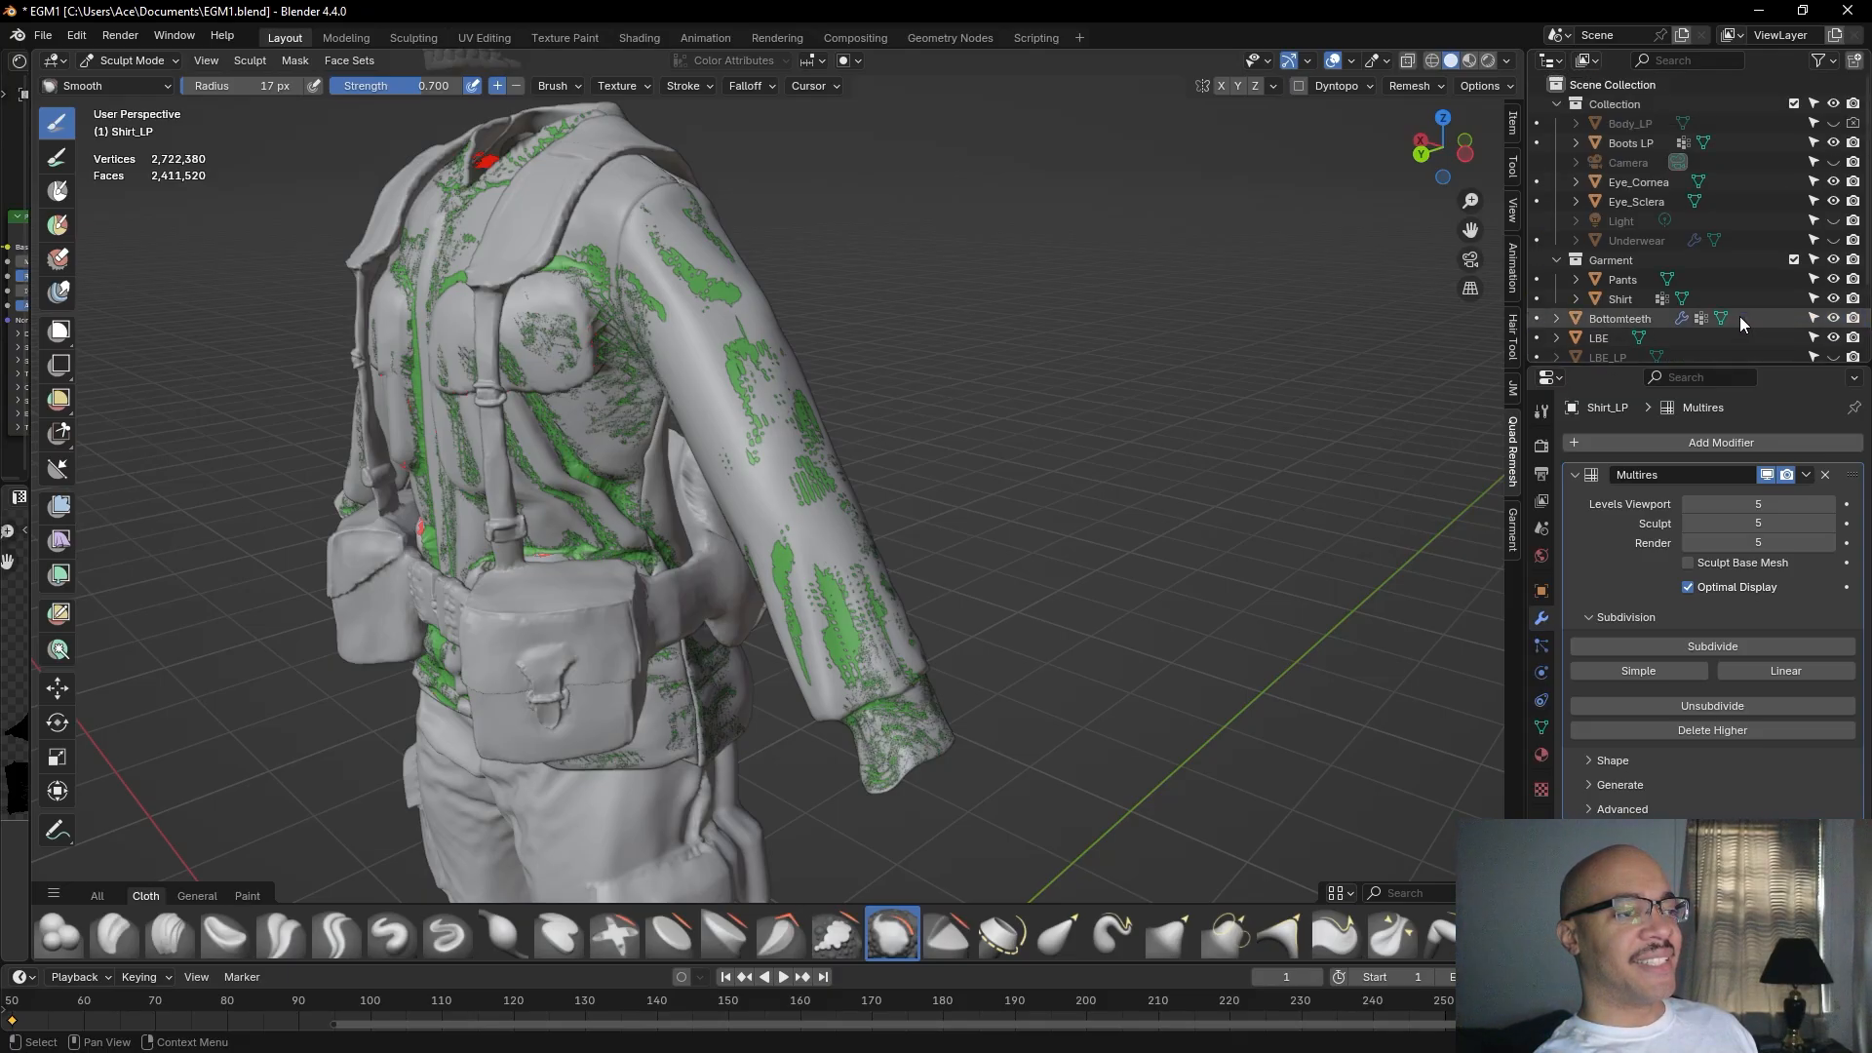
pyautogui.scroll(-3, 1740, 316)
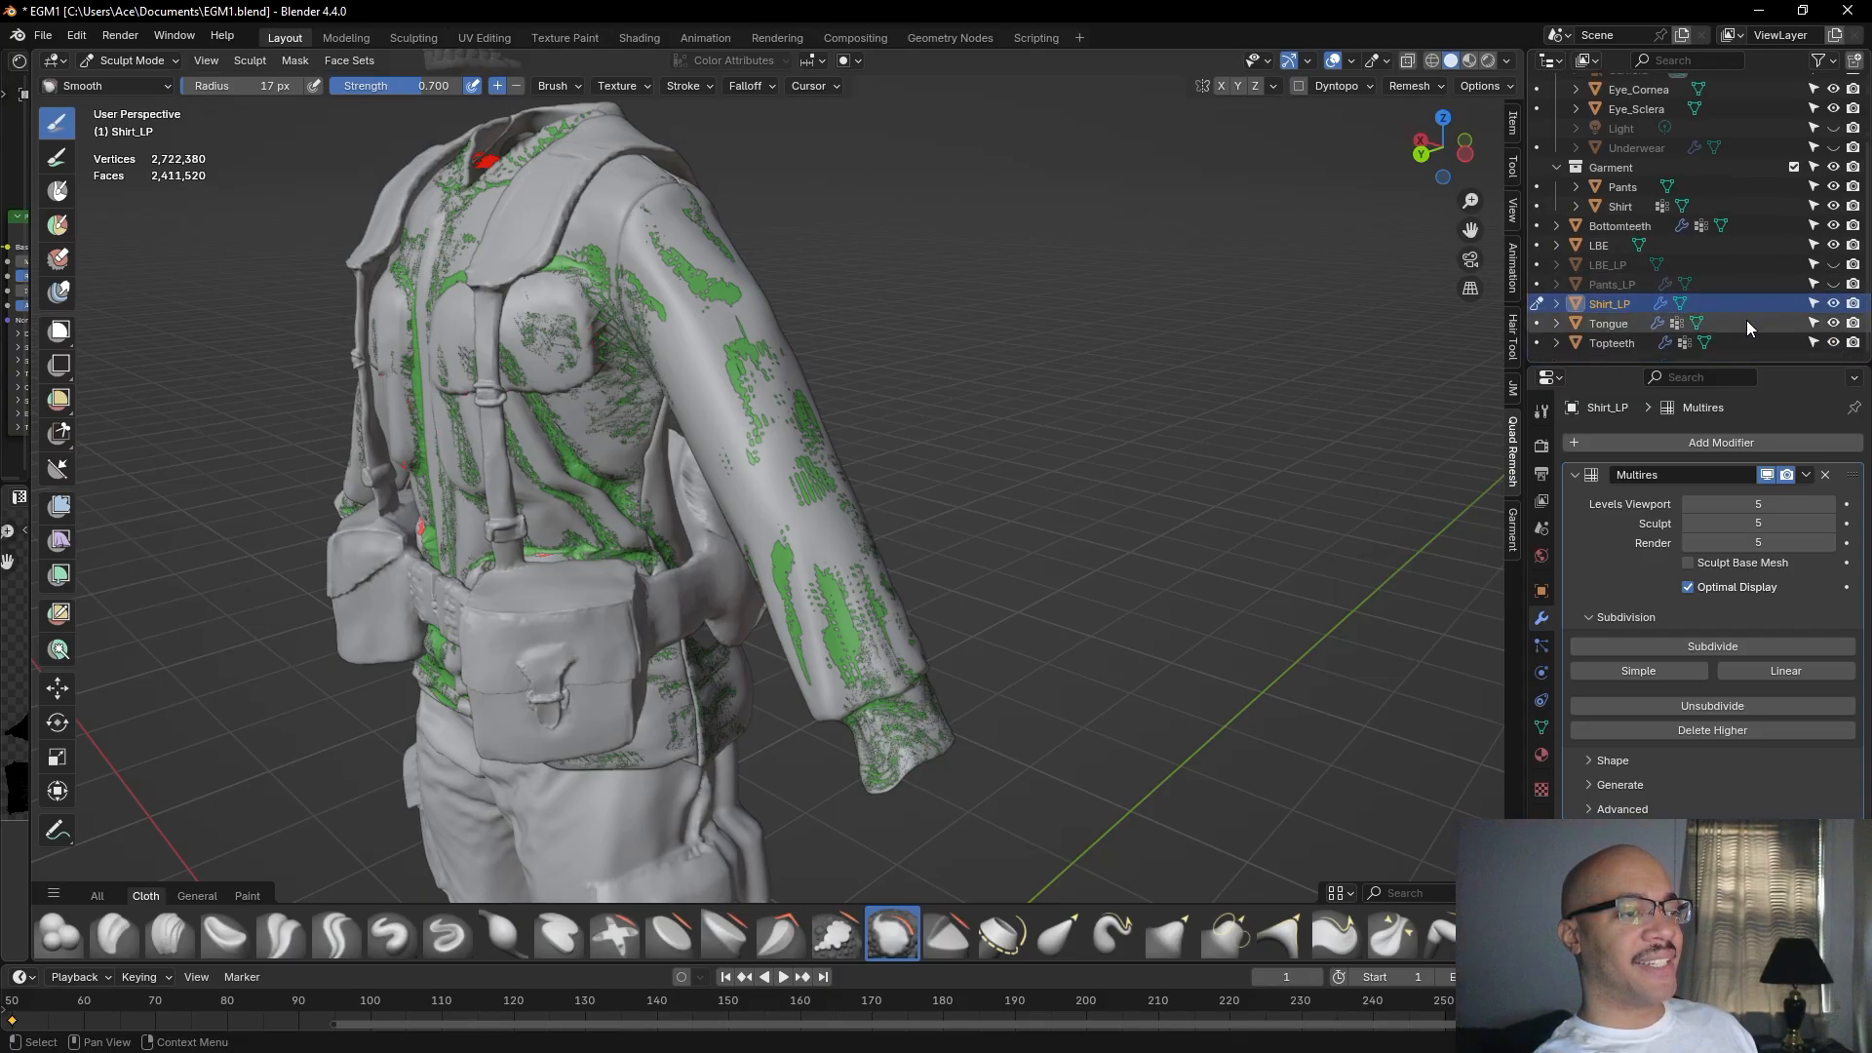
pyautogui.scroll(3, 1747, 319)
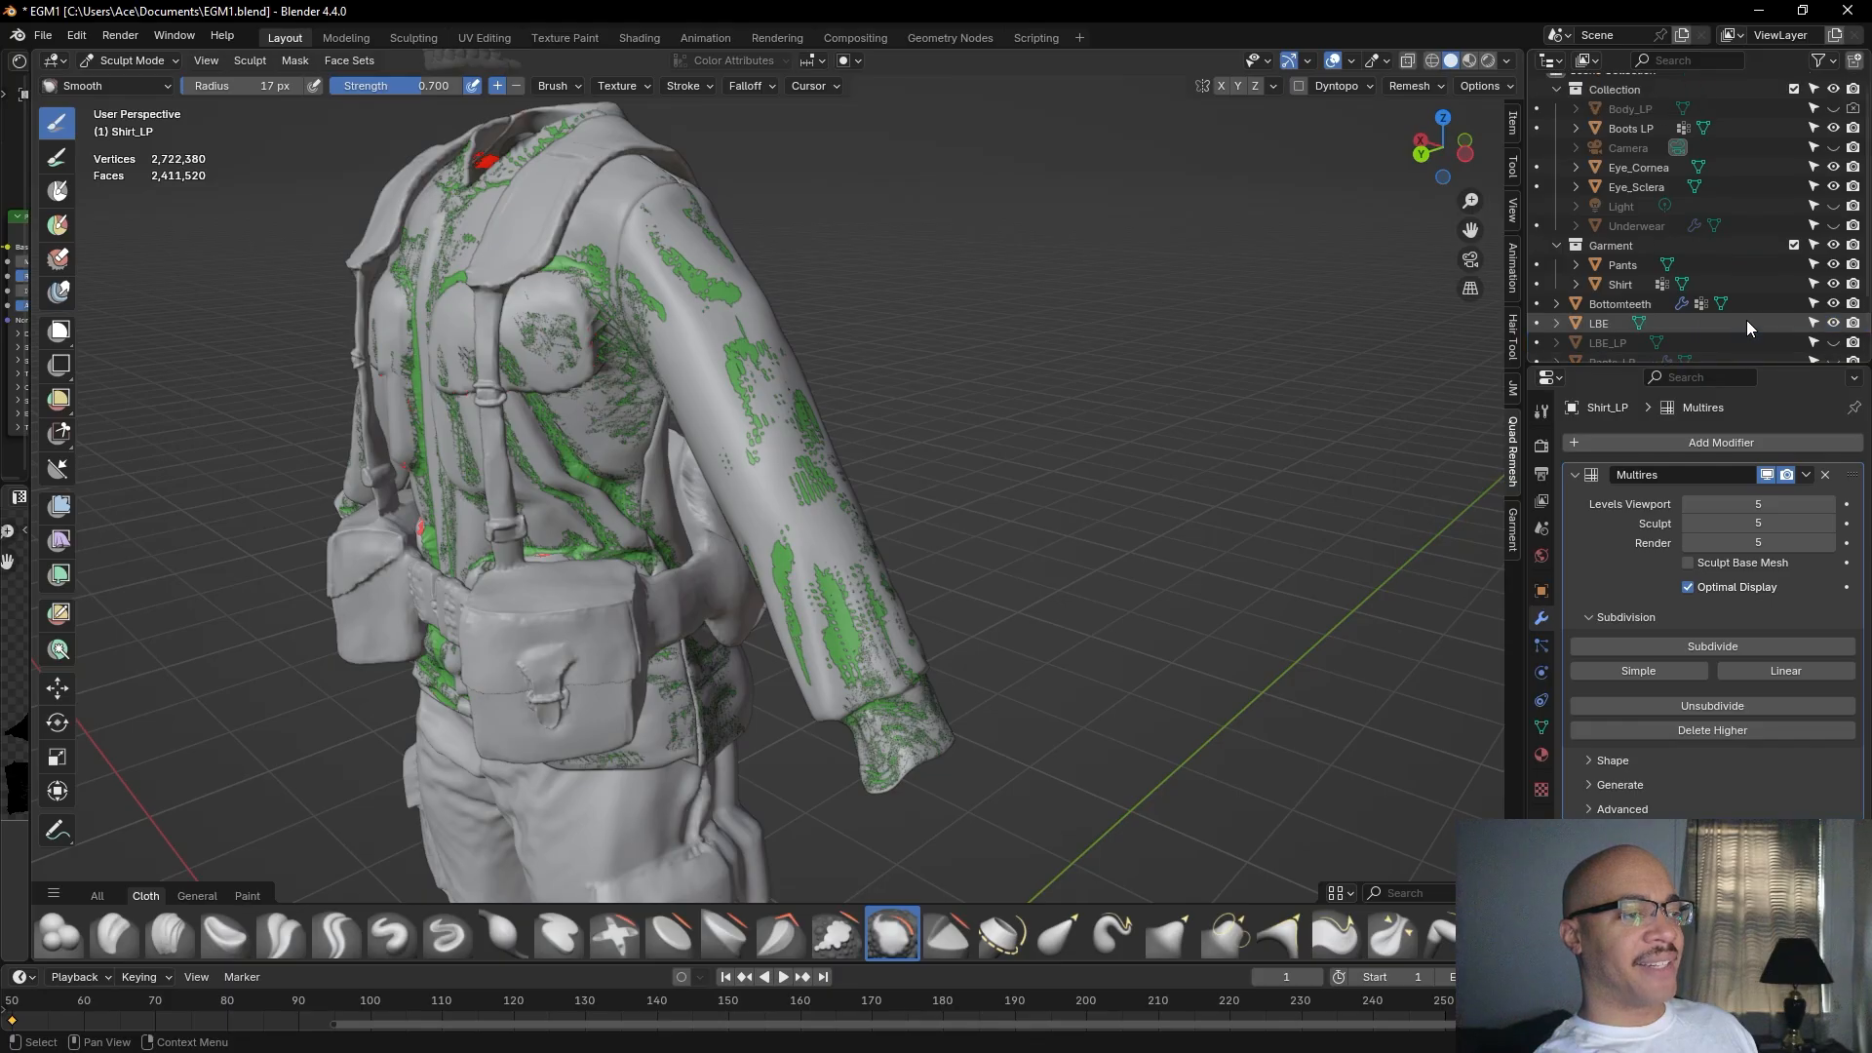
pyautogui.scroll(1, 1747, 314)
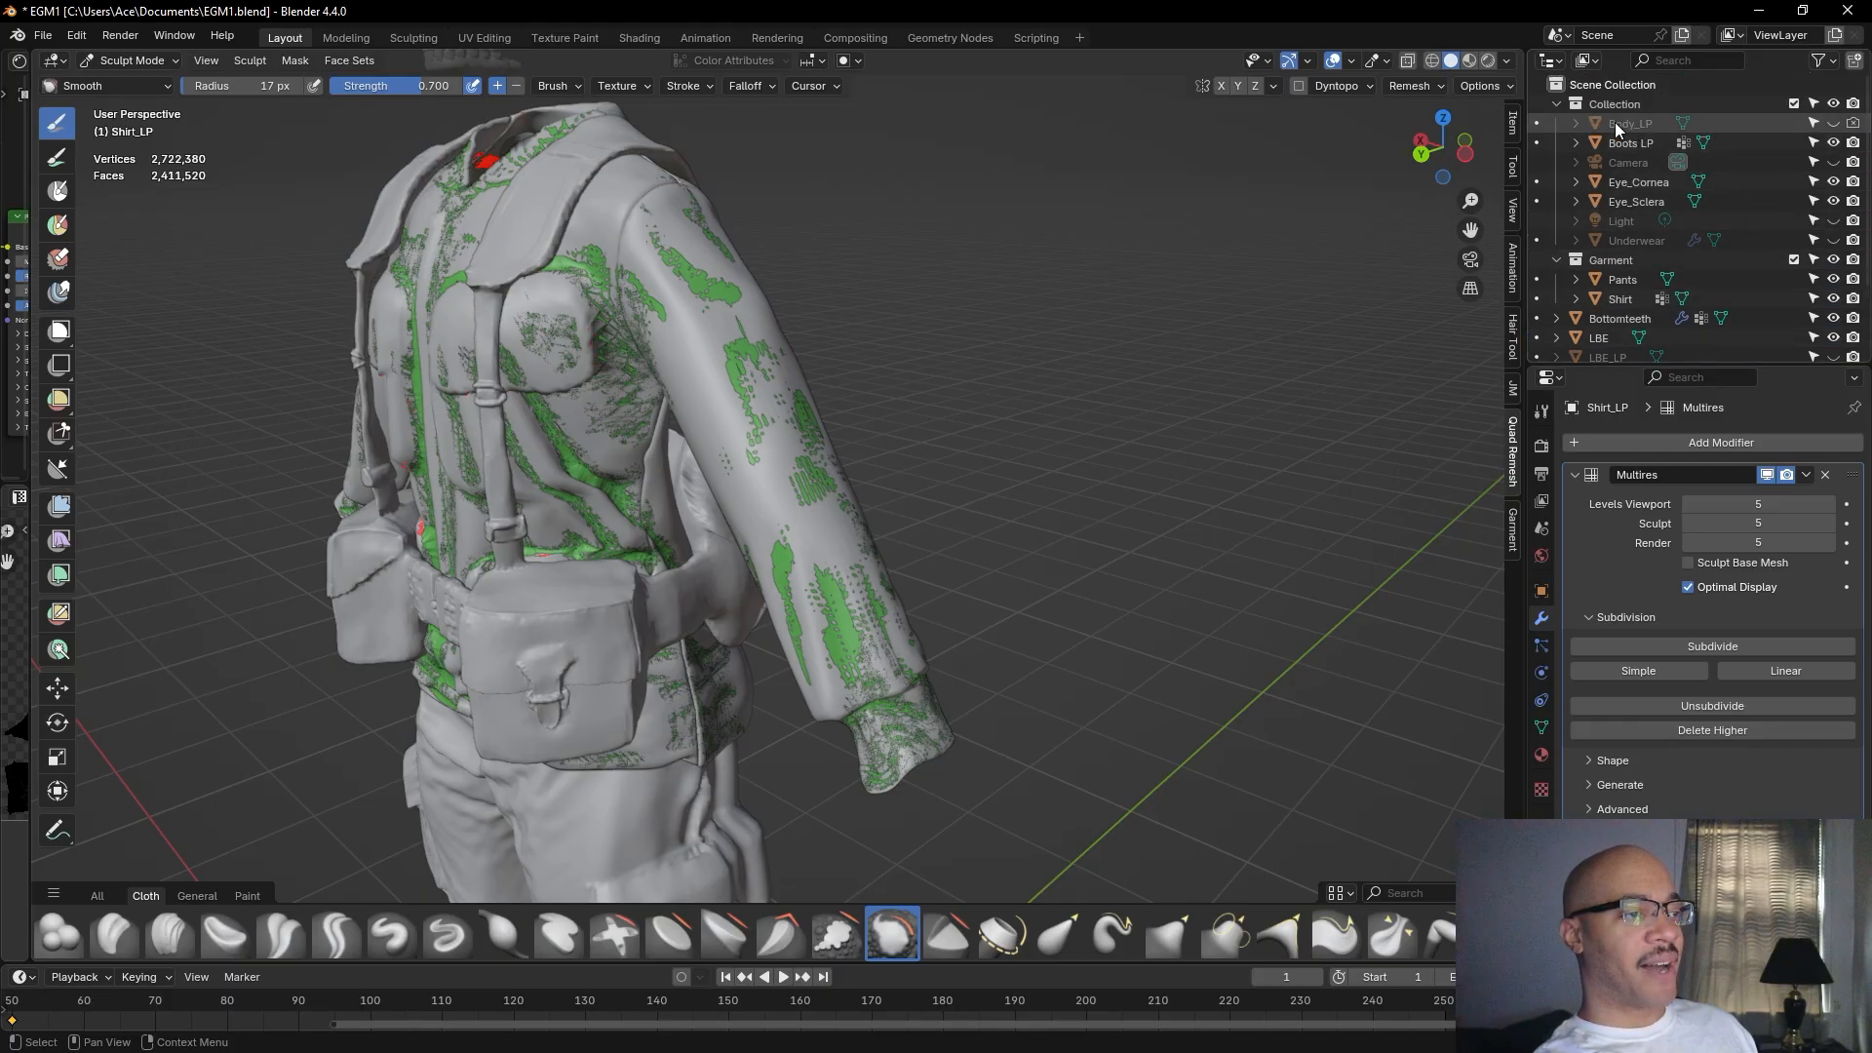
pyautogui.scroll(-3, 1618, 195)
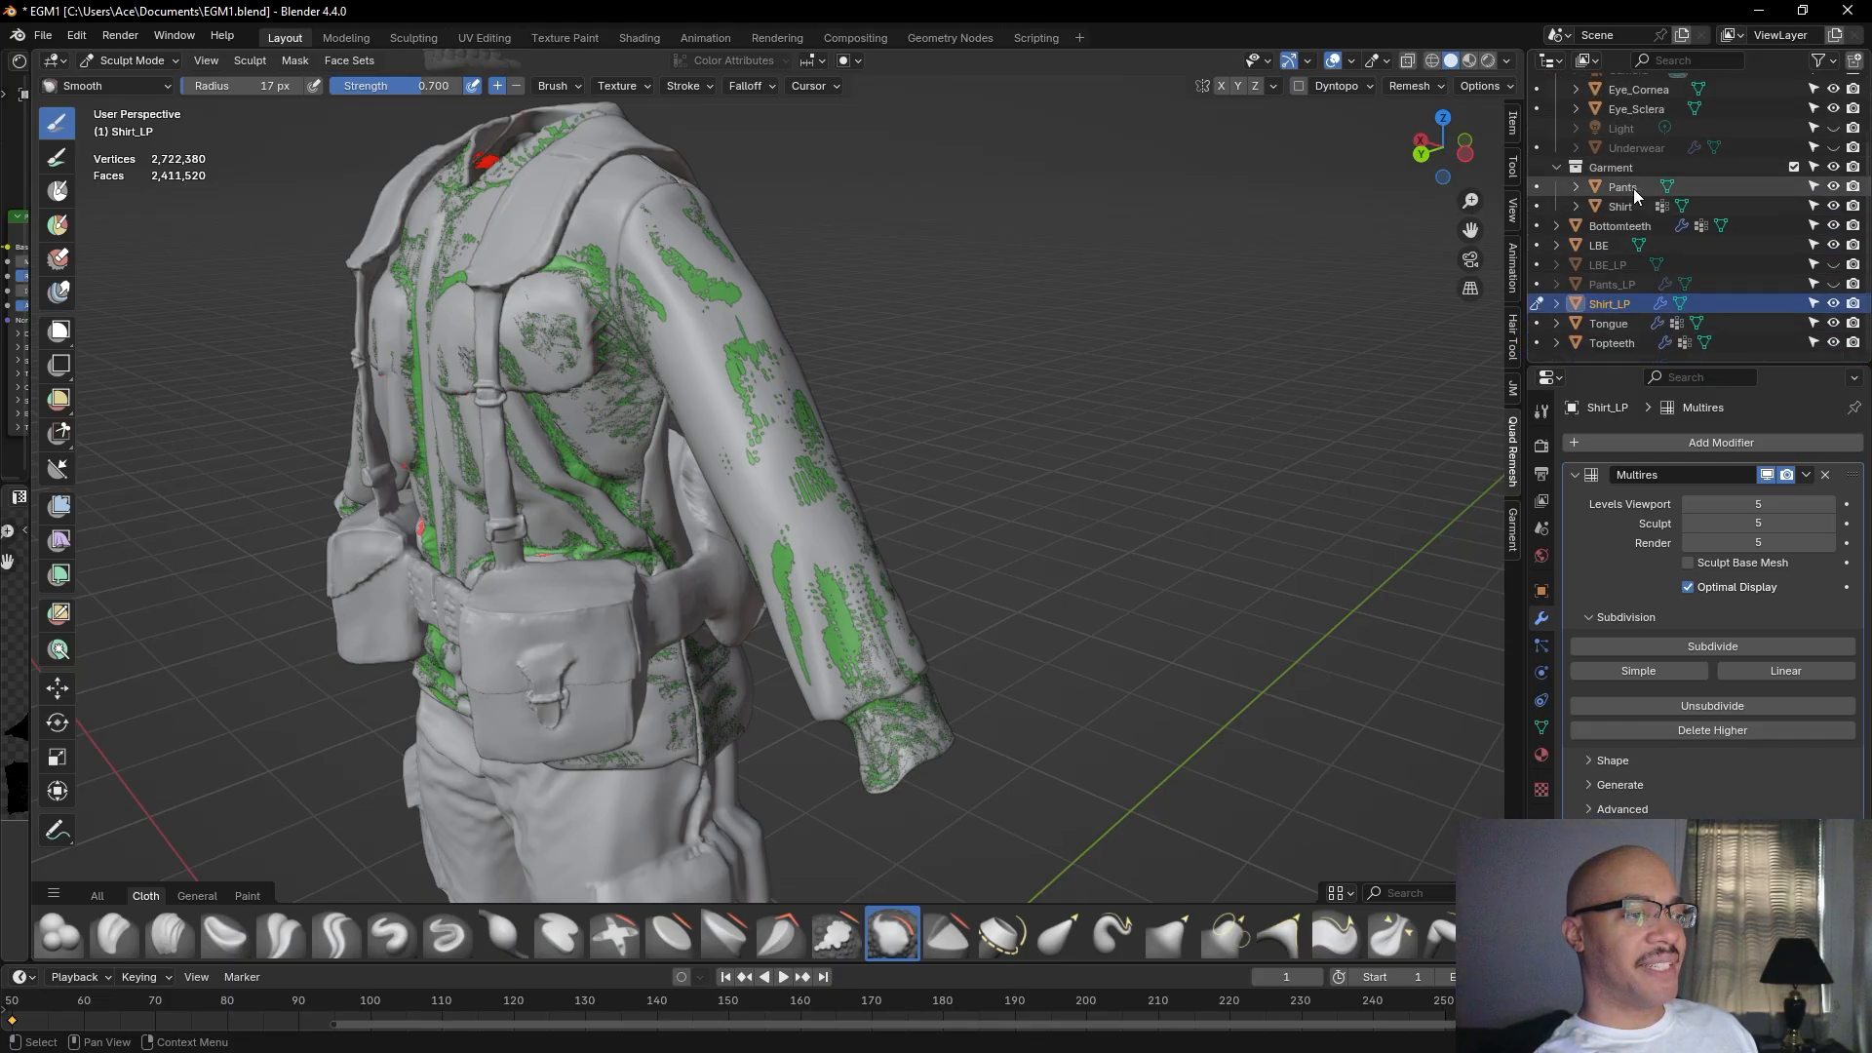
pyautogui.scroll(4, 1636, 189)
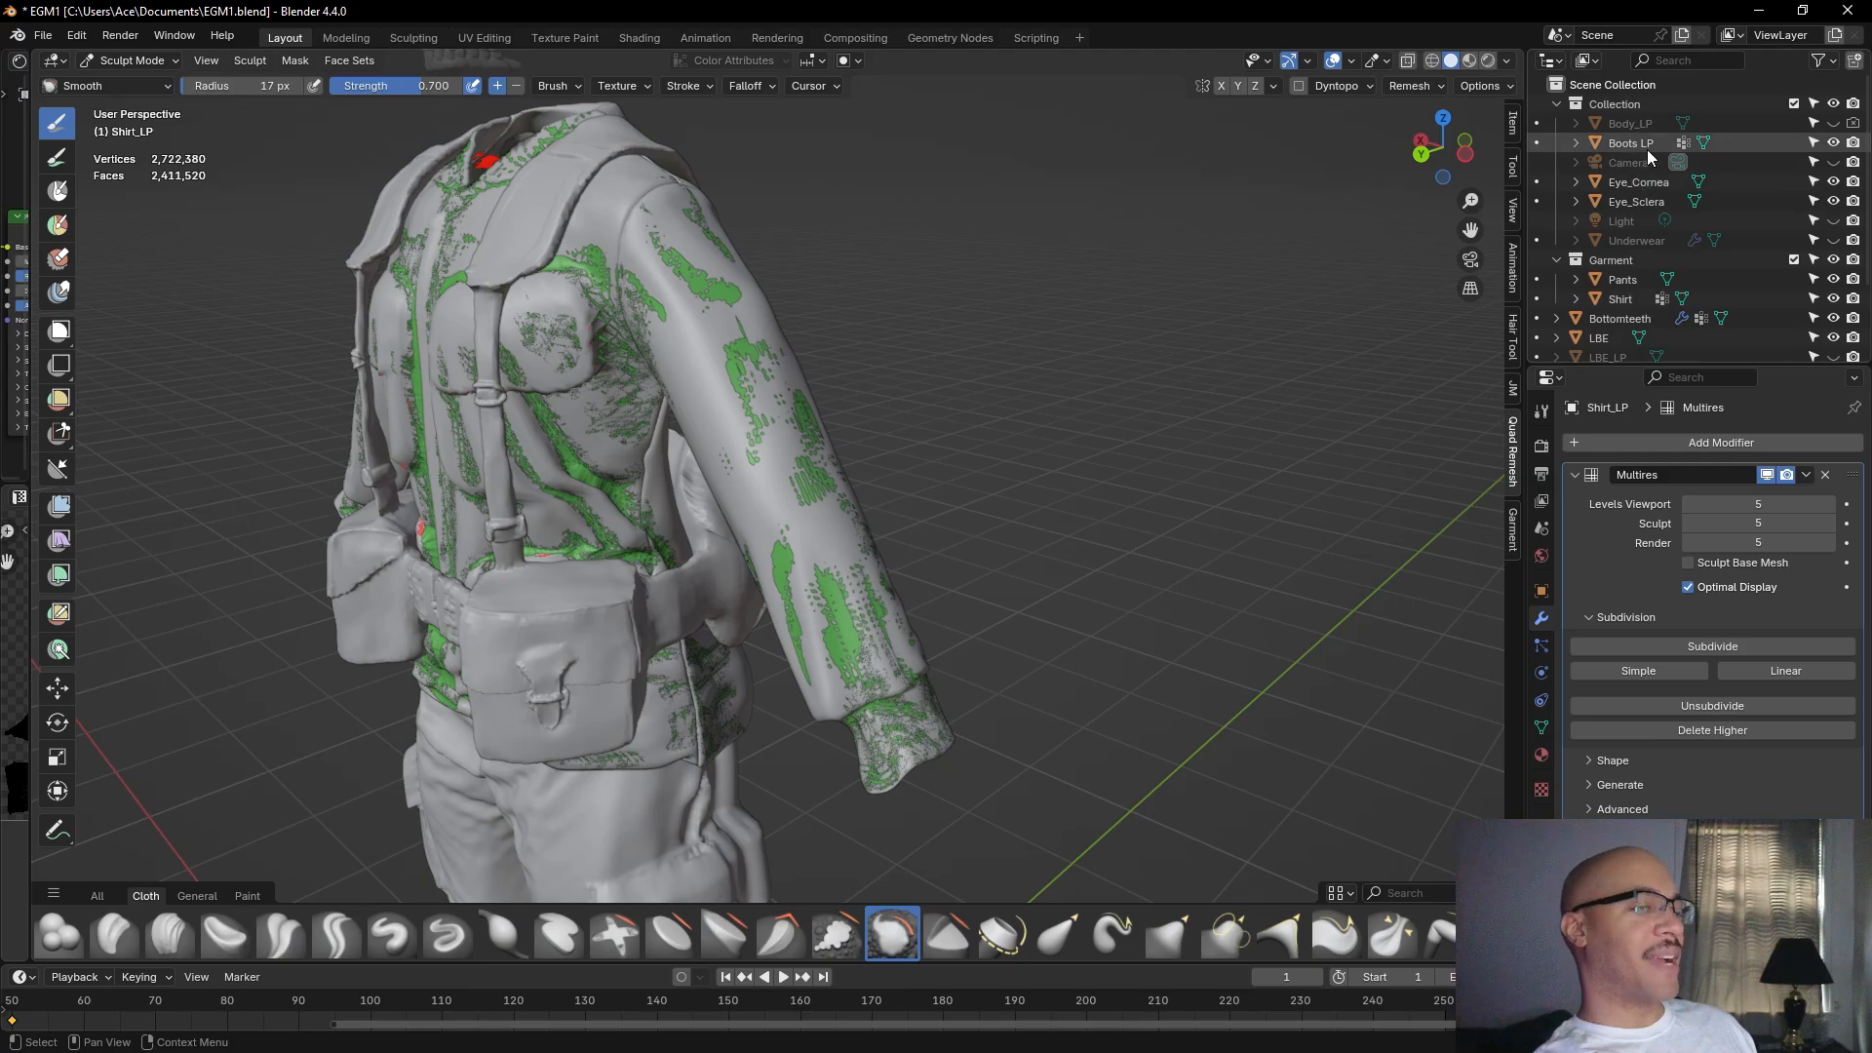
pyautogui.click(1834, 125)
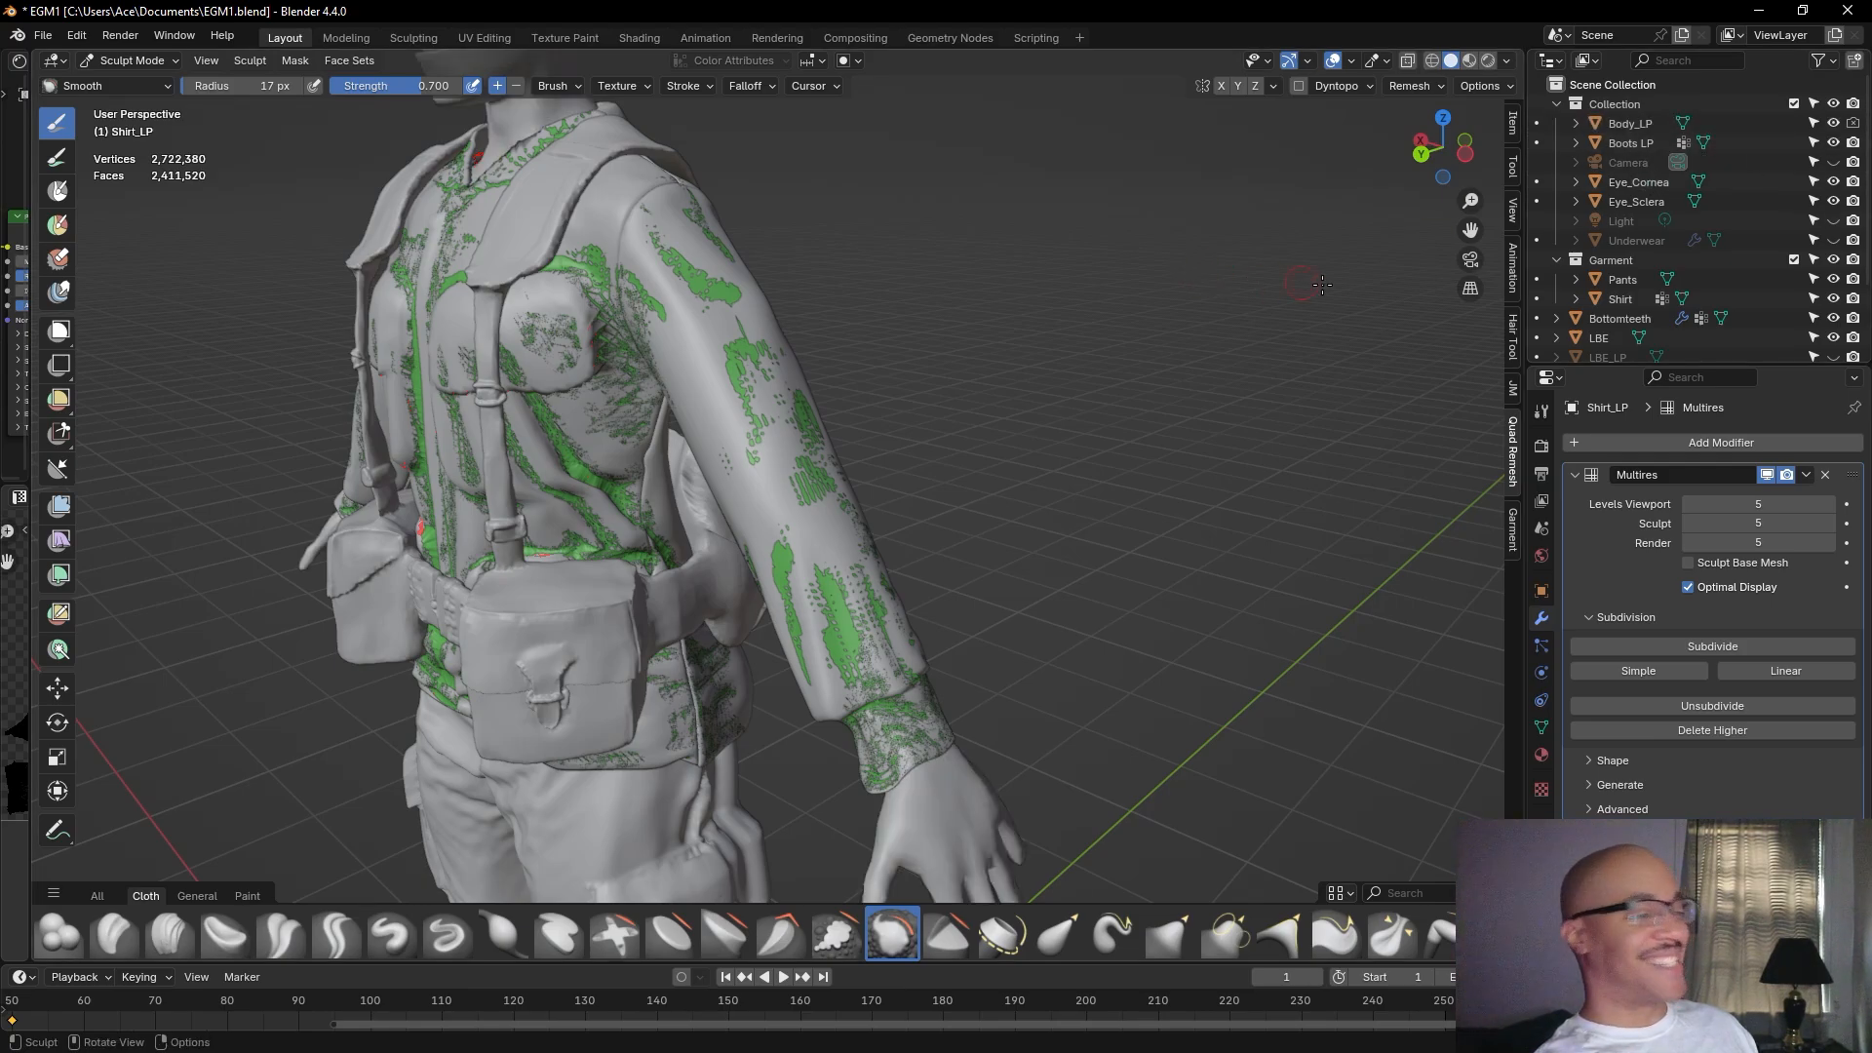
pyautogui.scroll(-5, 976, 403)
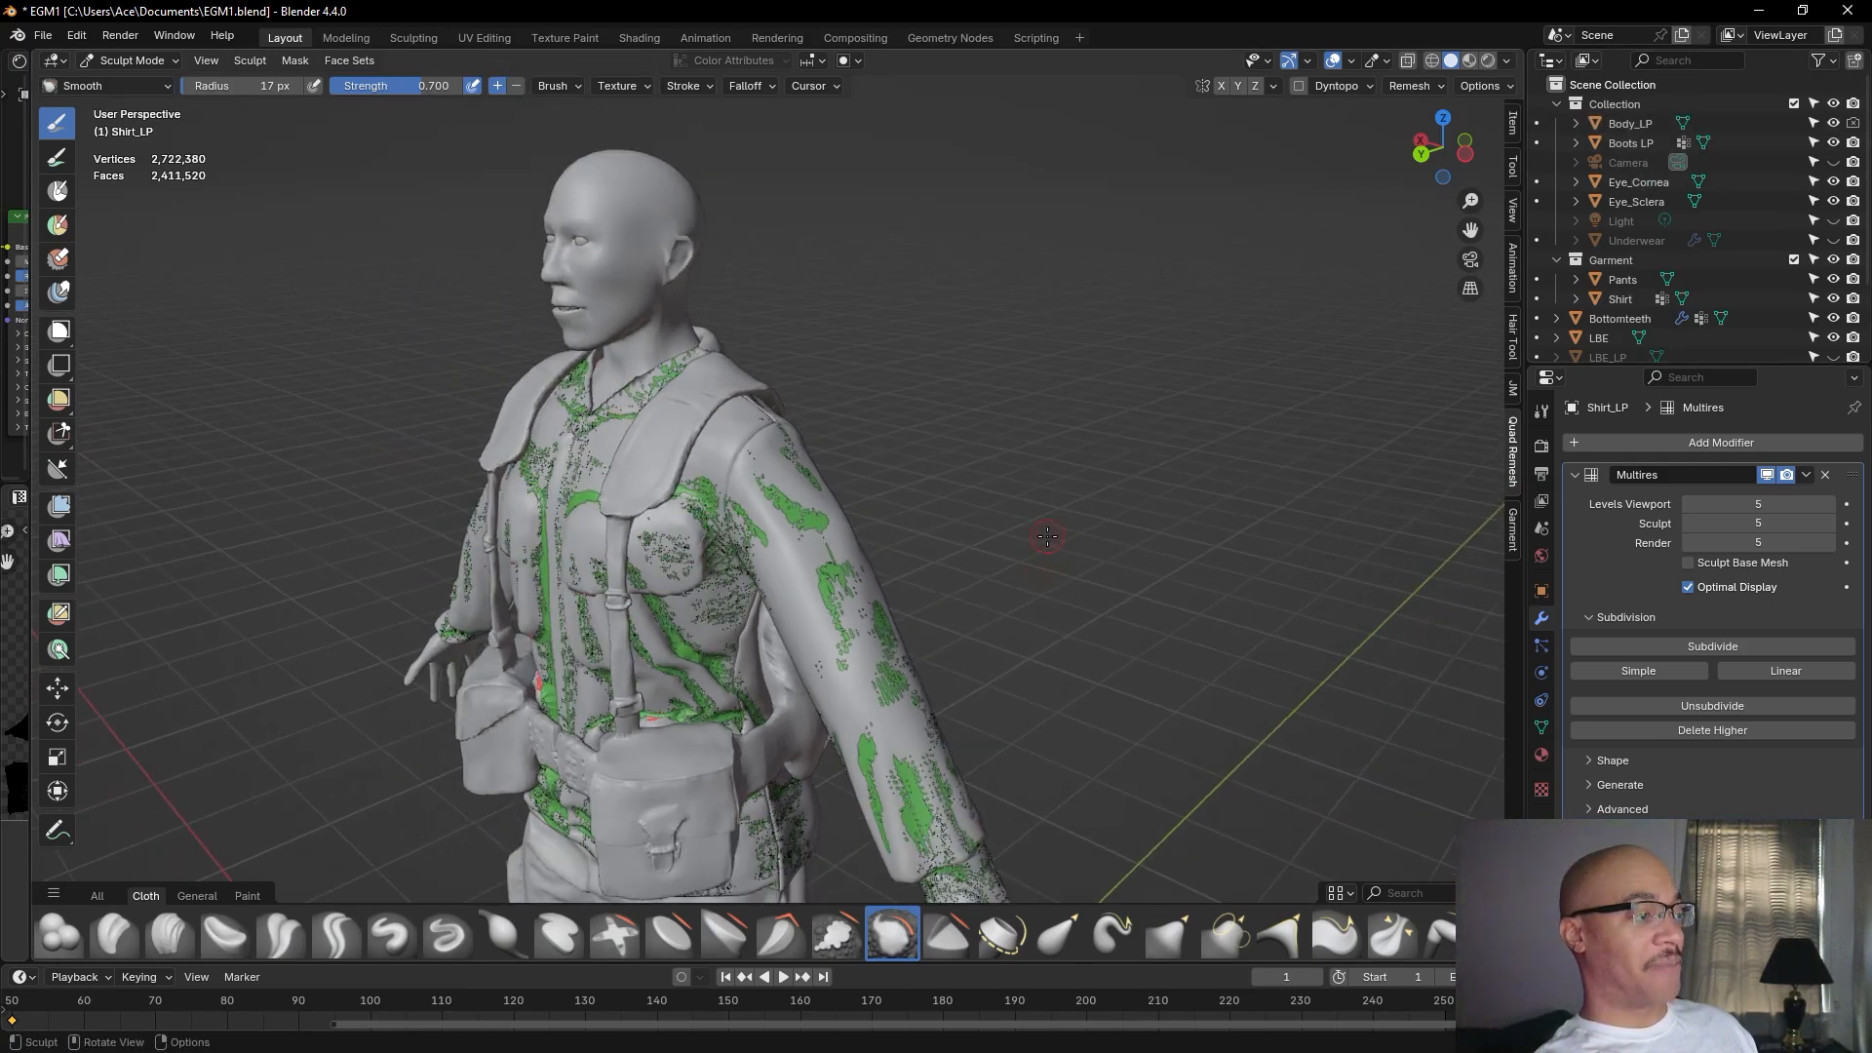
pyautogui.moveTo(1012, 581); pyautogui.dragTo(966, 583, button='middle')
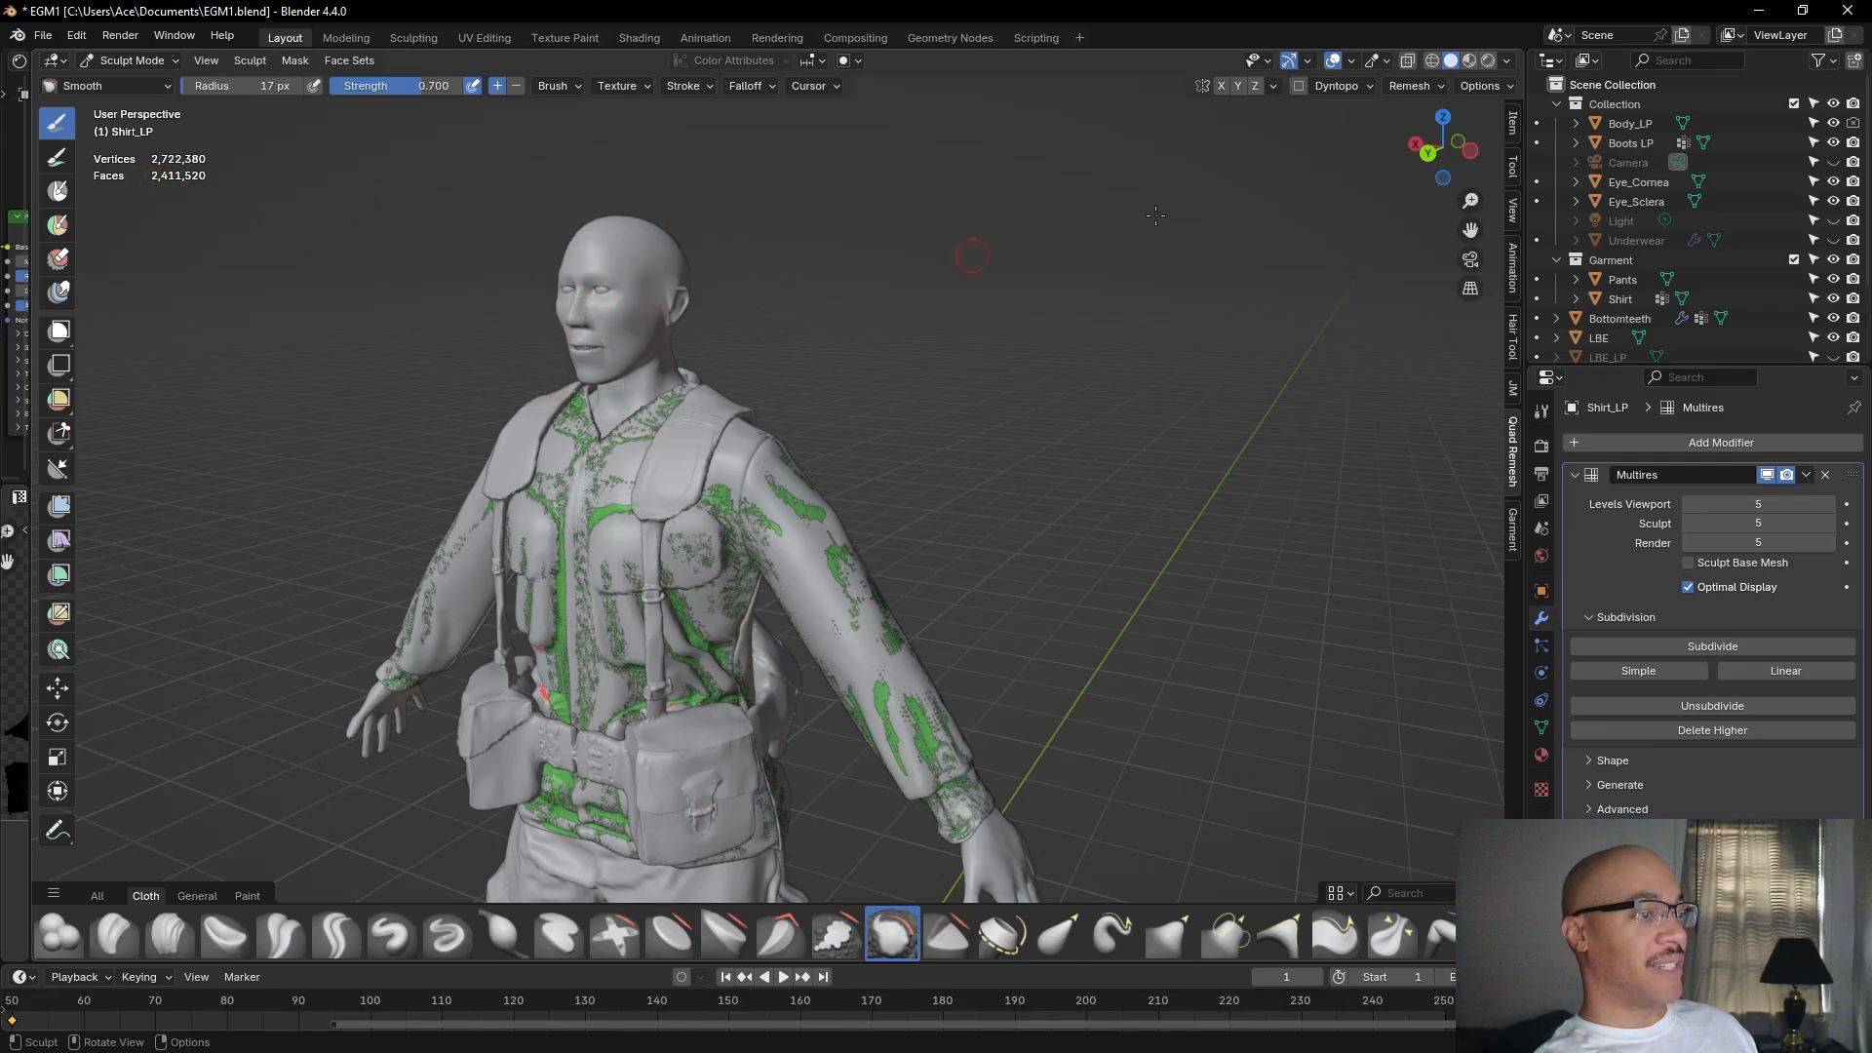
# Preview the fully dressed character in Rendered viewport shading.
pyautogui.click(1492, 61)
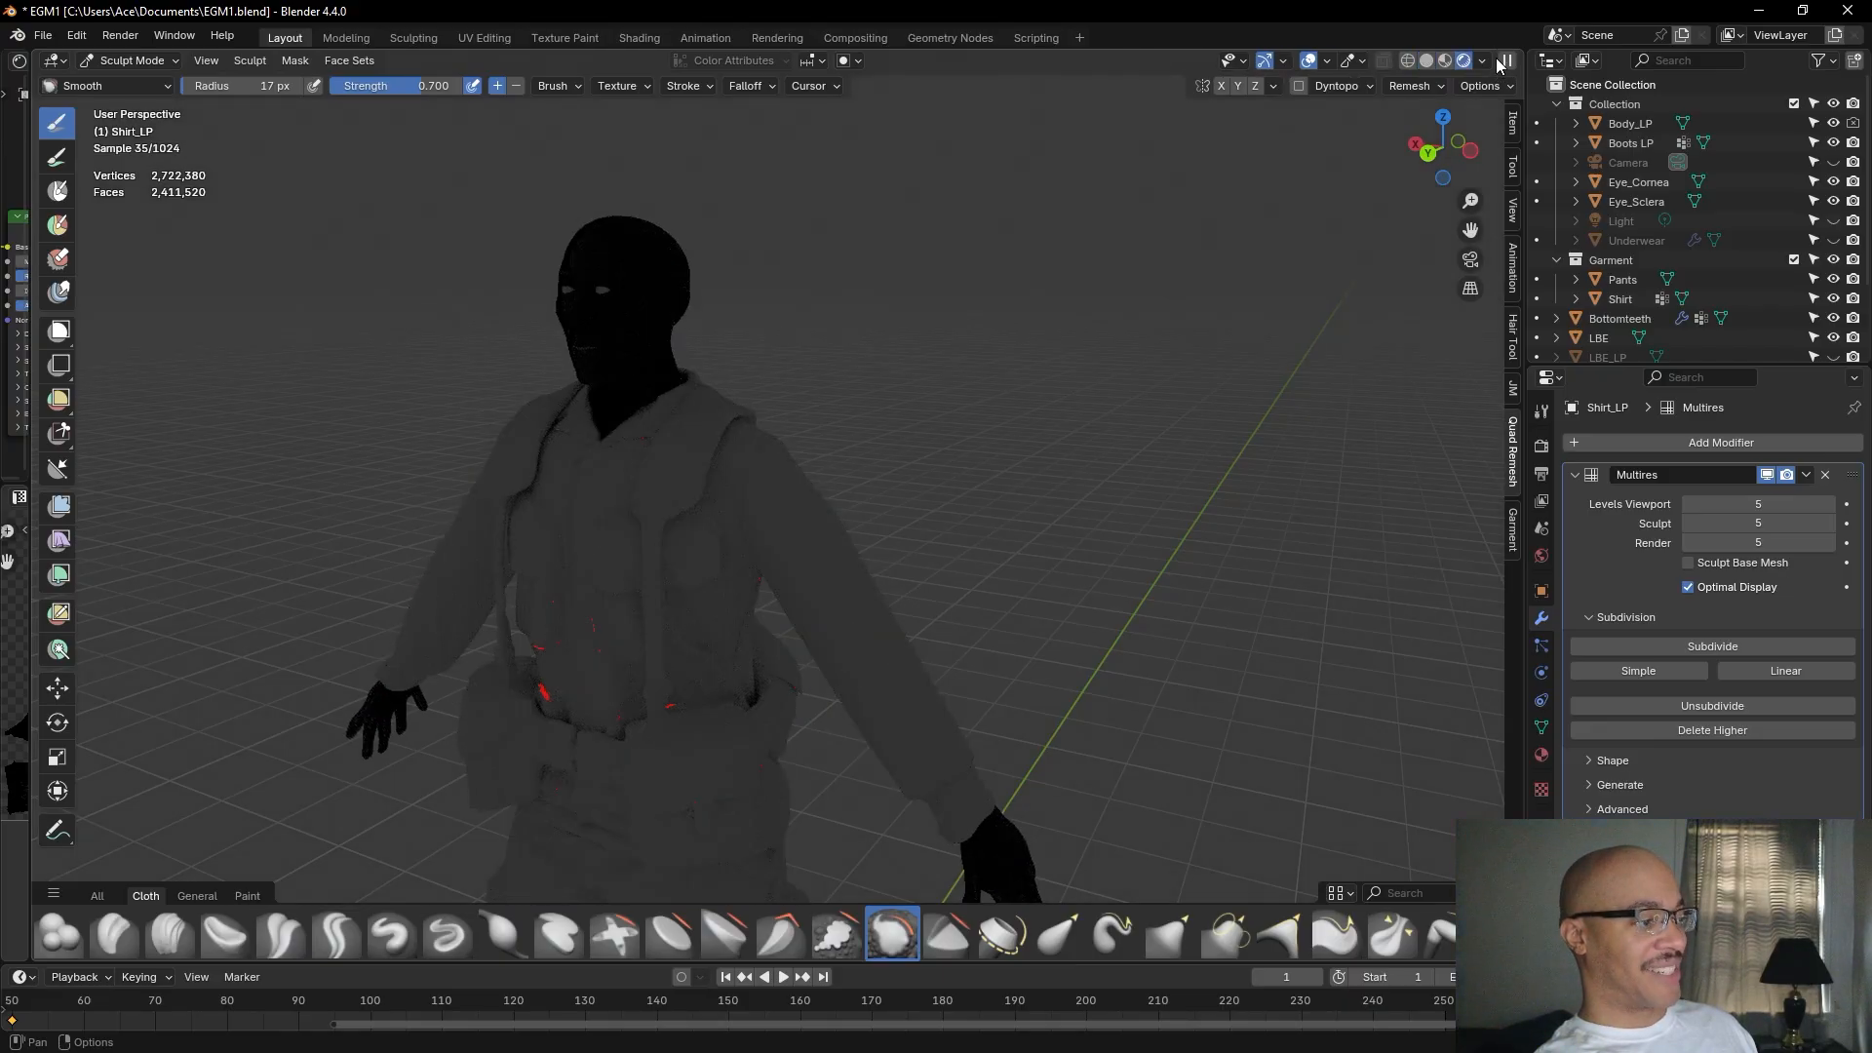
pyautogui.moveTo(1072, 546)
pyautogui.mouseDown(button='middle')
pyautogui.moveTo(1240, 546)
pyautogui.moveTo(1113, 568)
pyautogui.moveTo(1117, 512)
pyautogui.moveTo(1078, 564)
pyautogui.mouseUp(button='middle')
pyautogui.scroll(-3, 1172, 562)
pyautogui.scroll(-2, 1110, 566)
pyautogui.scroll(5, 1079, 564)
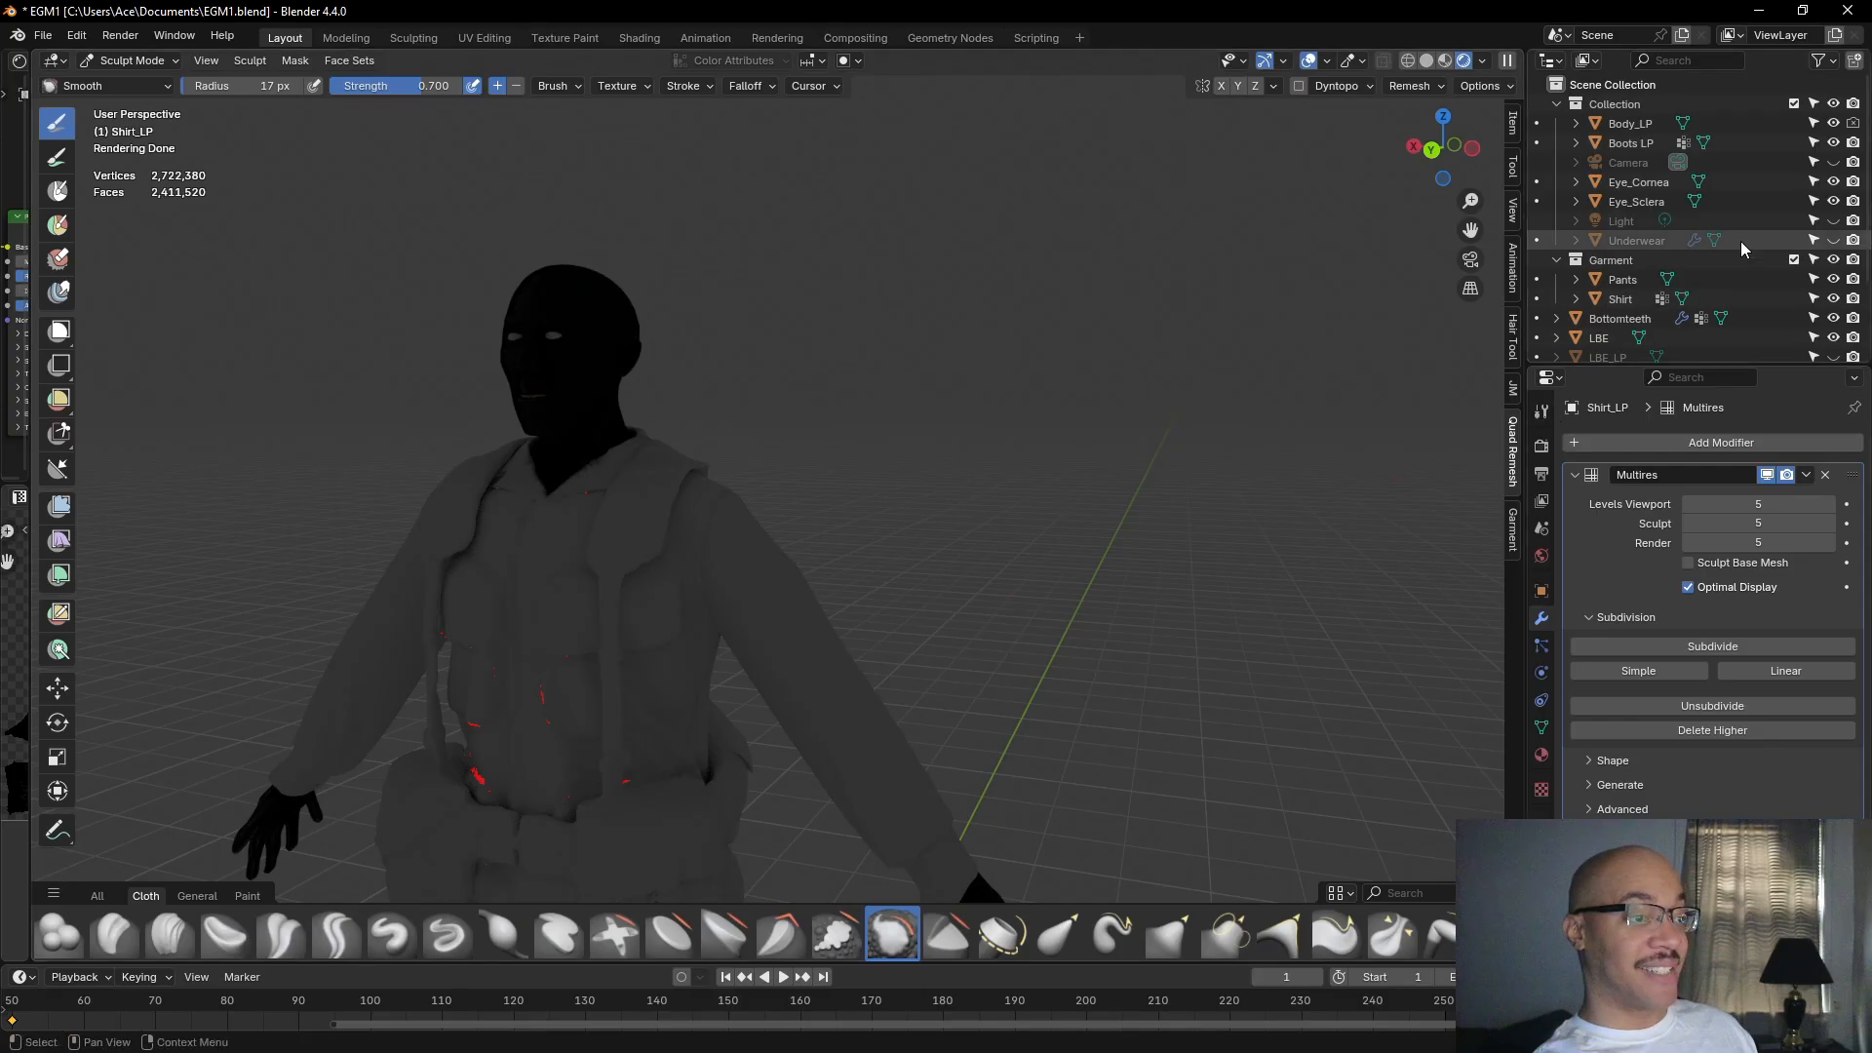
# Hide Body_LP and return the viewport to Solid shading.
pyautogui.click(1833, 124)
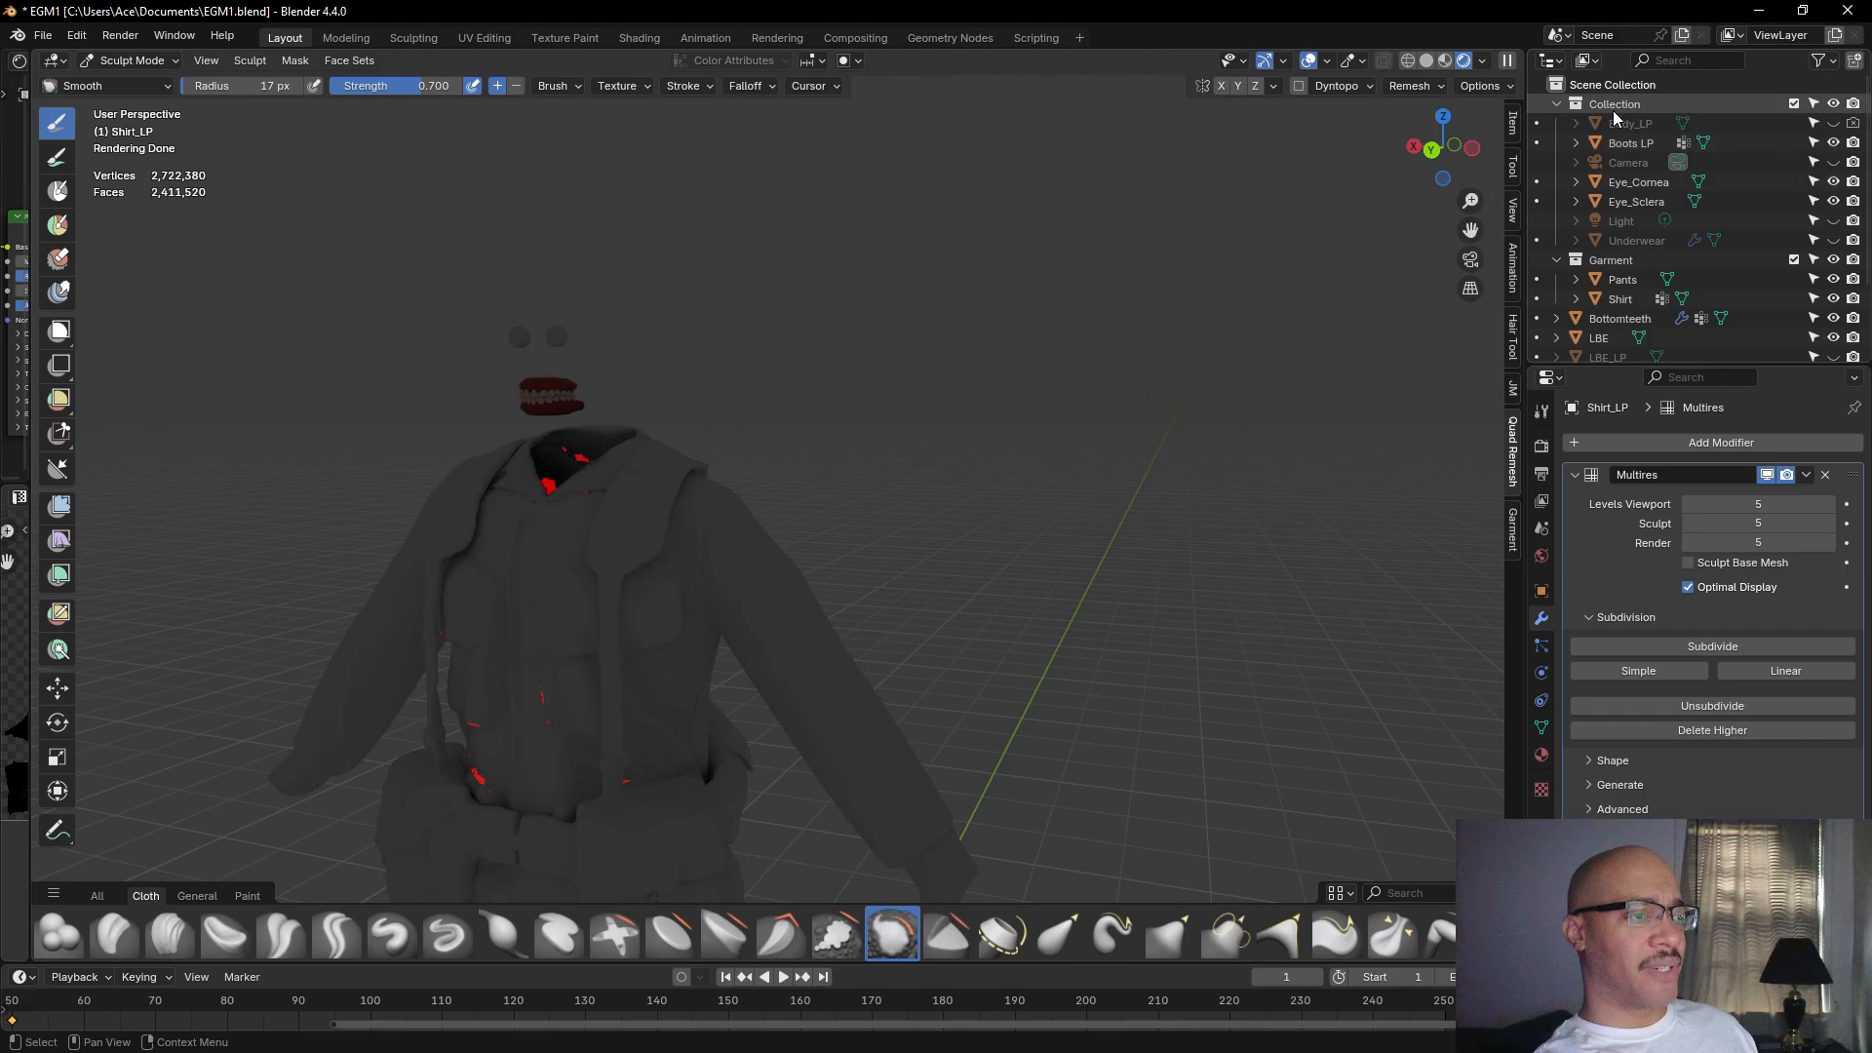
pyautogui.click(1427, 61)
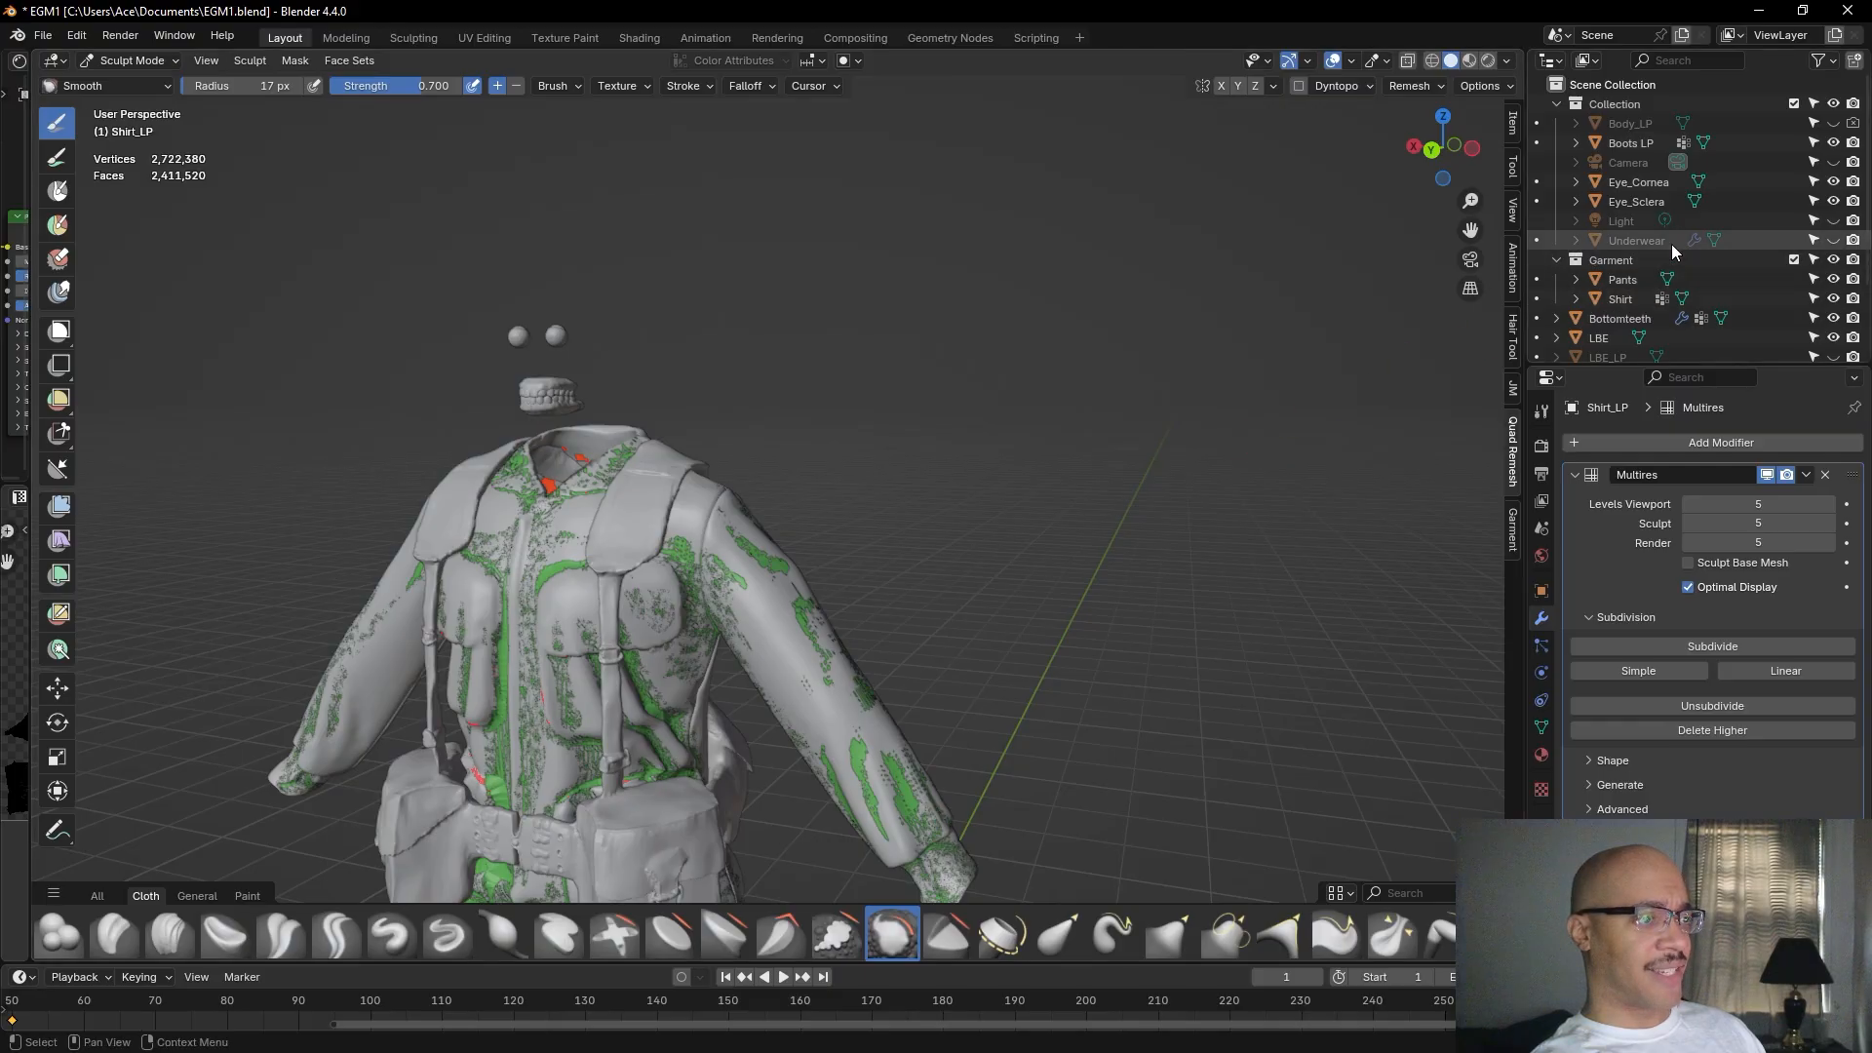
pyautogui.click(1830, 152)
pyautogui.click(1831, 153)
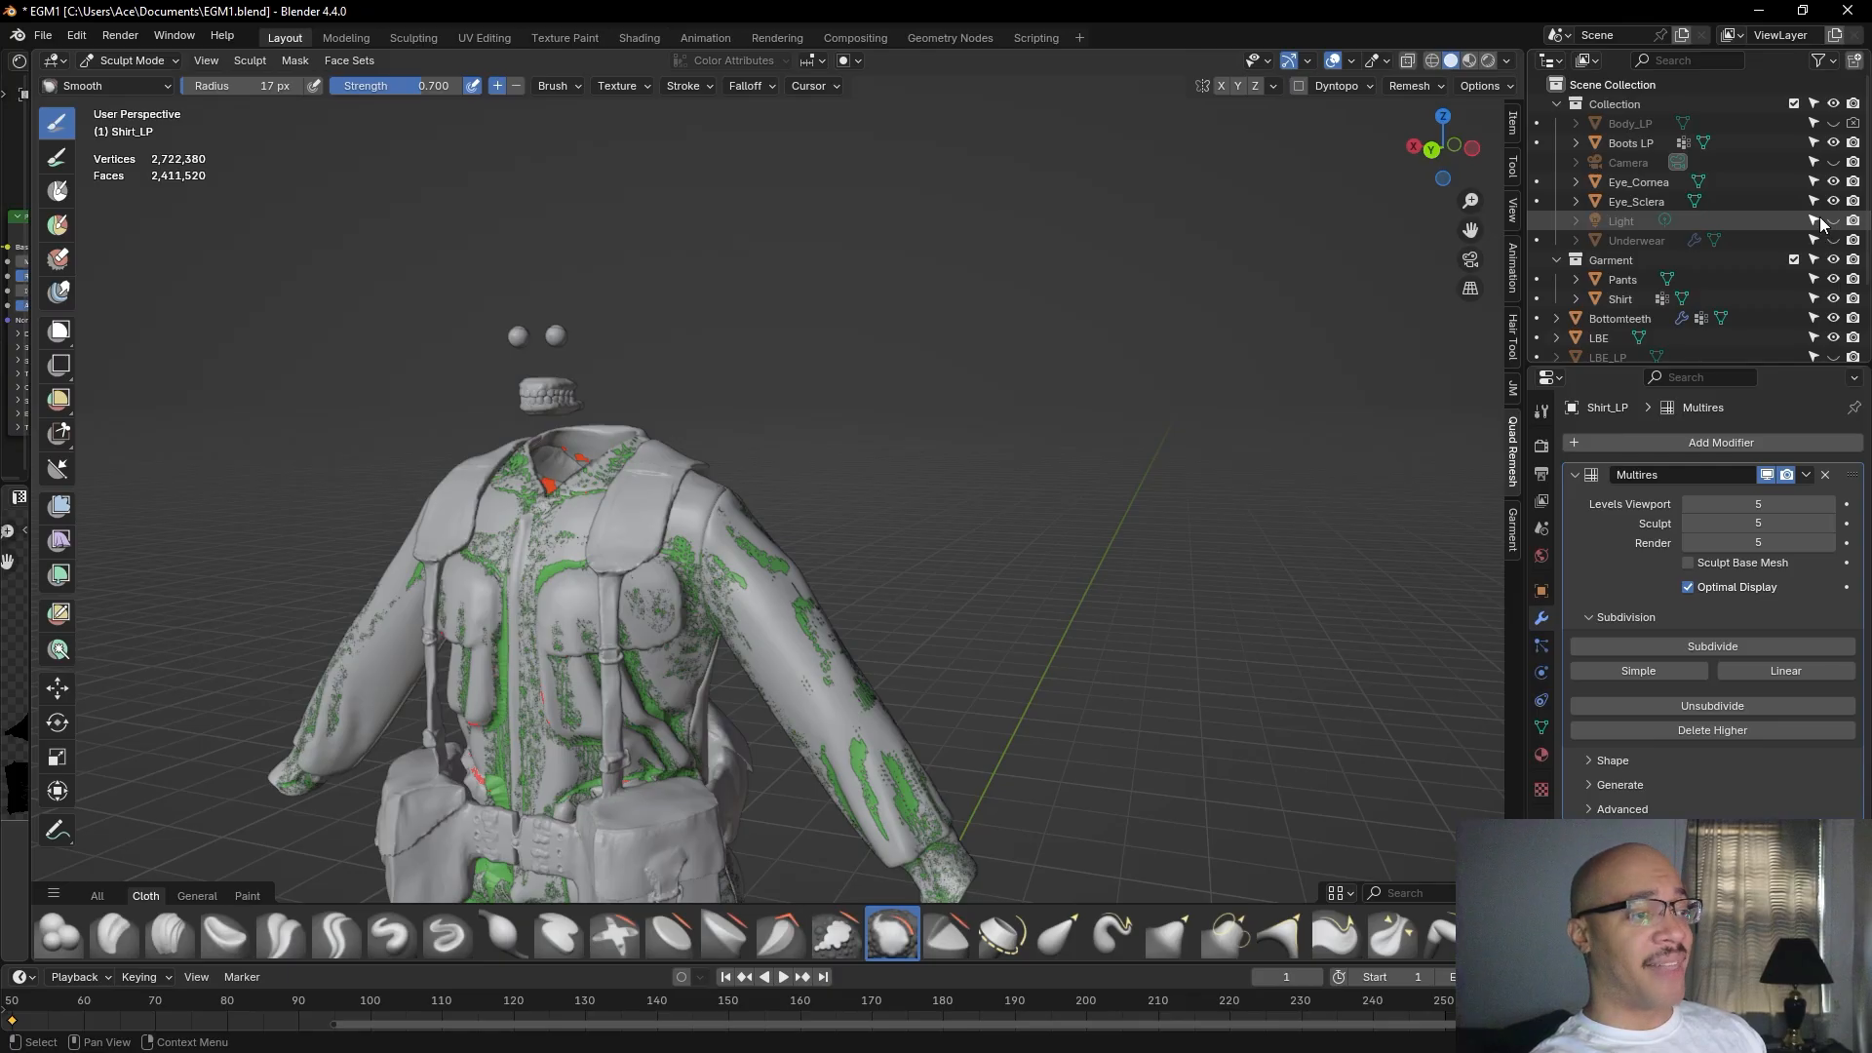
# Show the low-poly LBE_LP gear in place of LBE.
pyautogui.scroll(-1, 1823, 220)
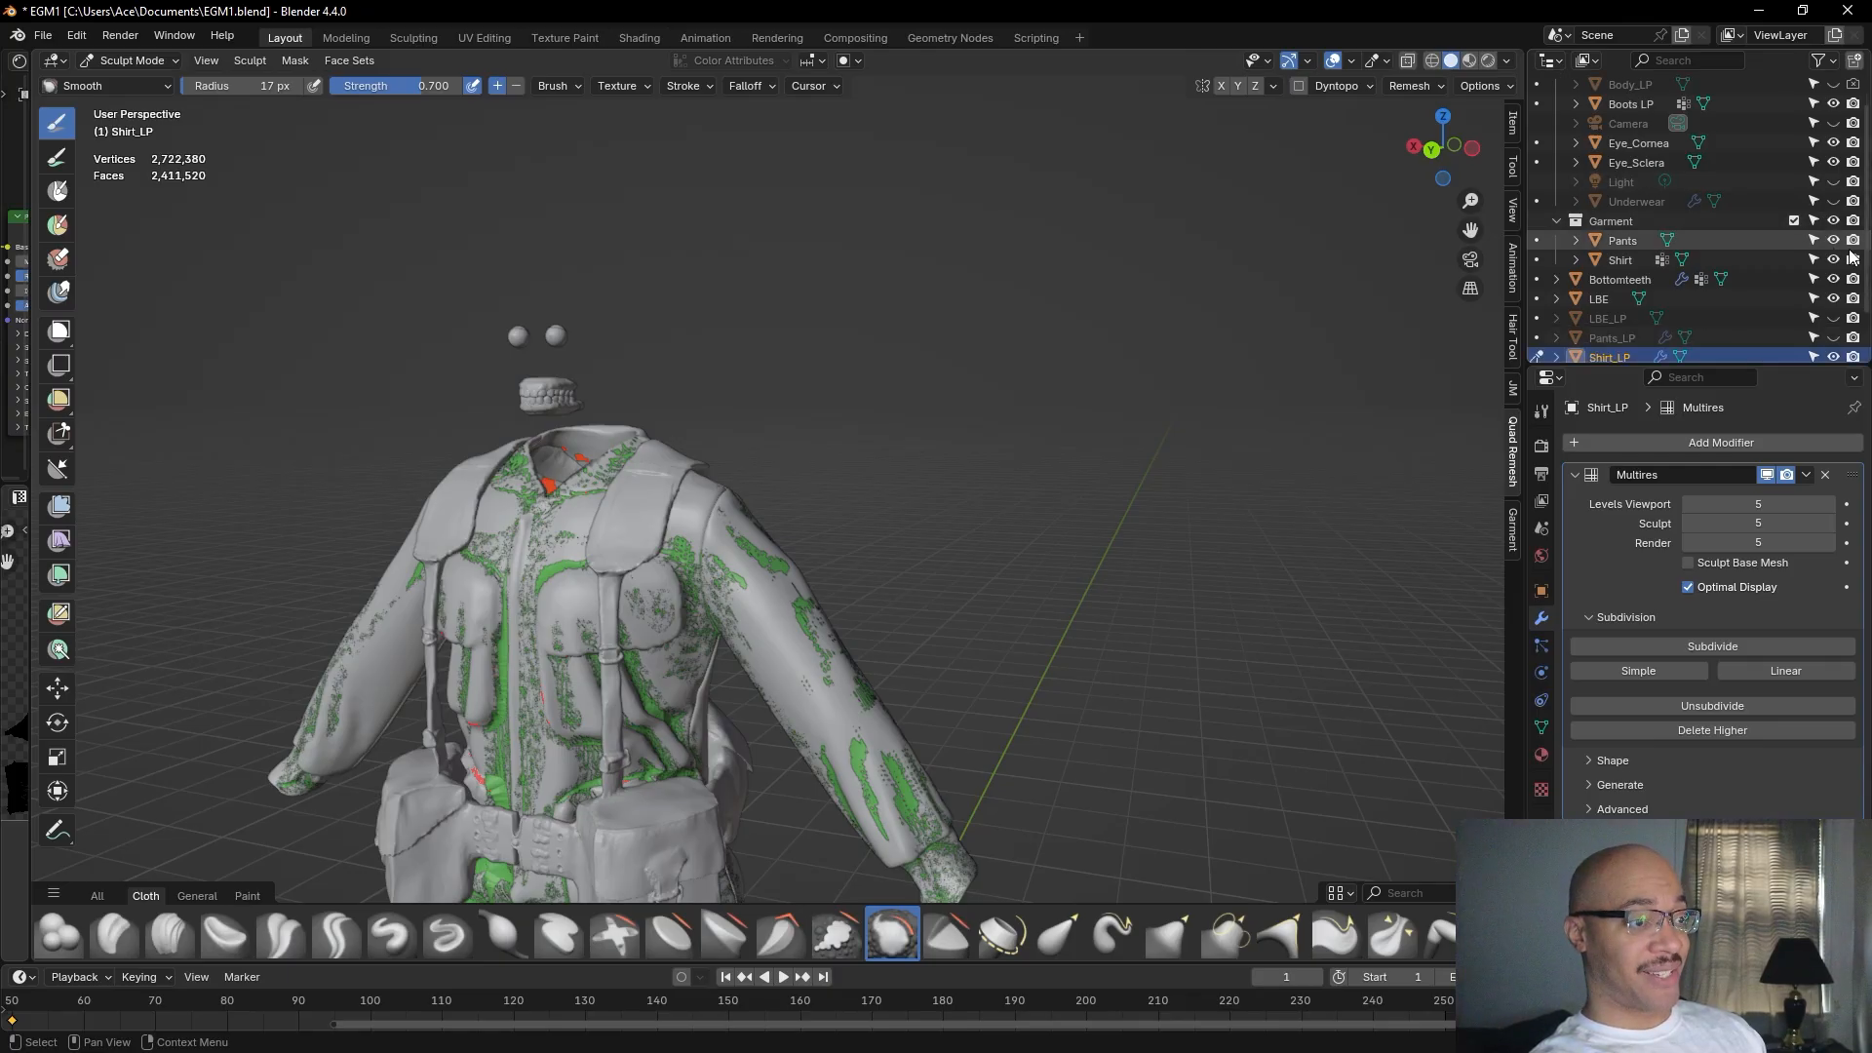
pyautogui.scroll(-2, 1798, 312)
pyautogui.click(1834, 281)
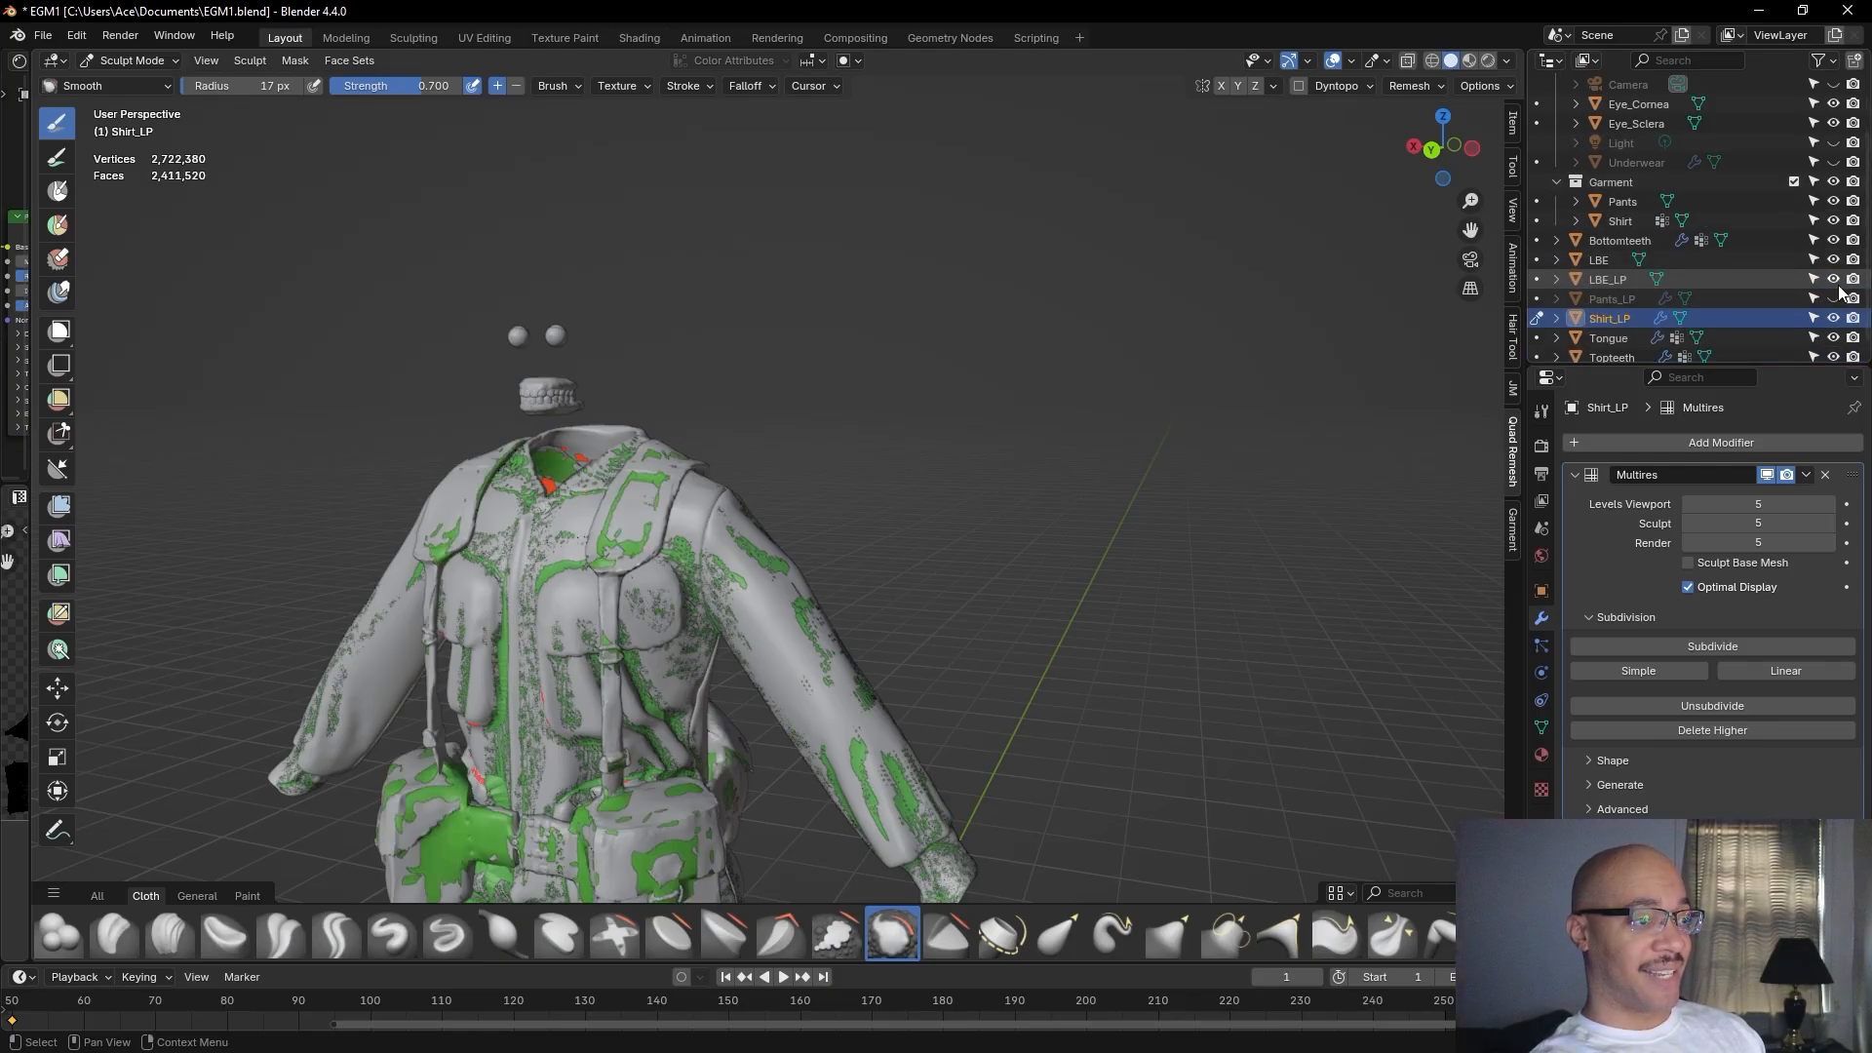
pyautogui.click(1835, 261)
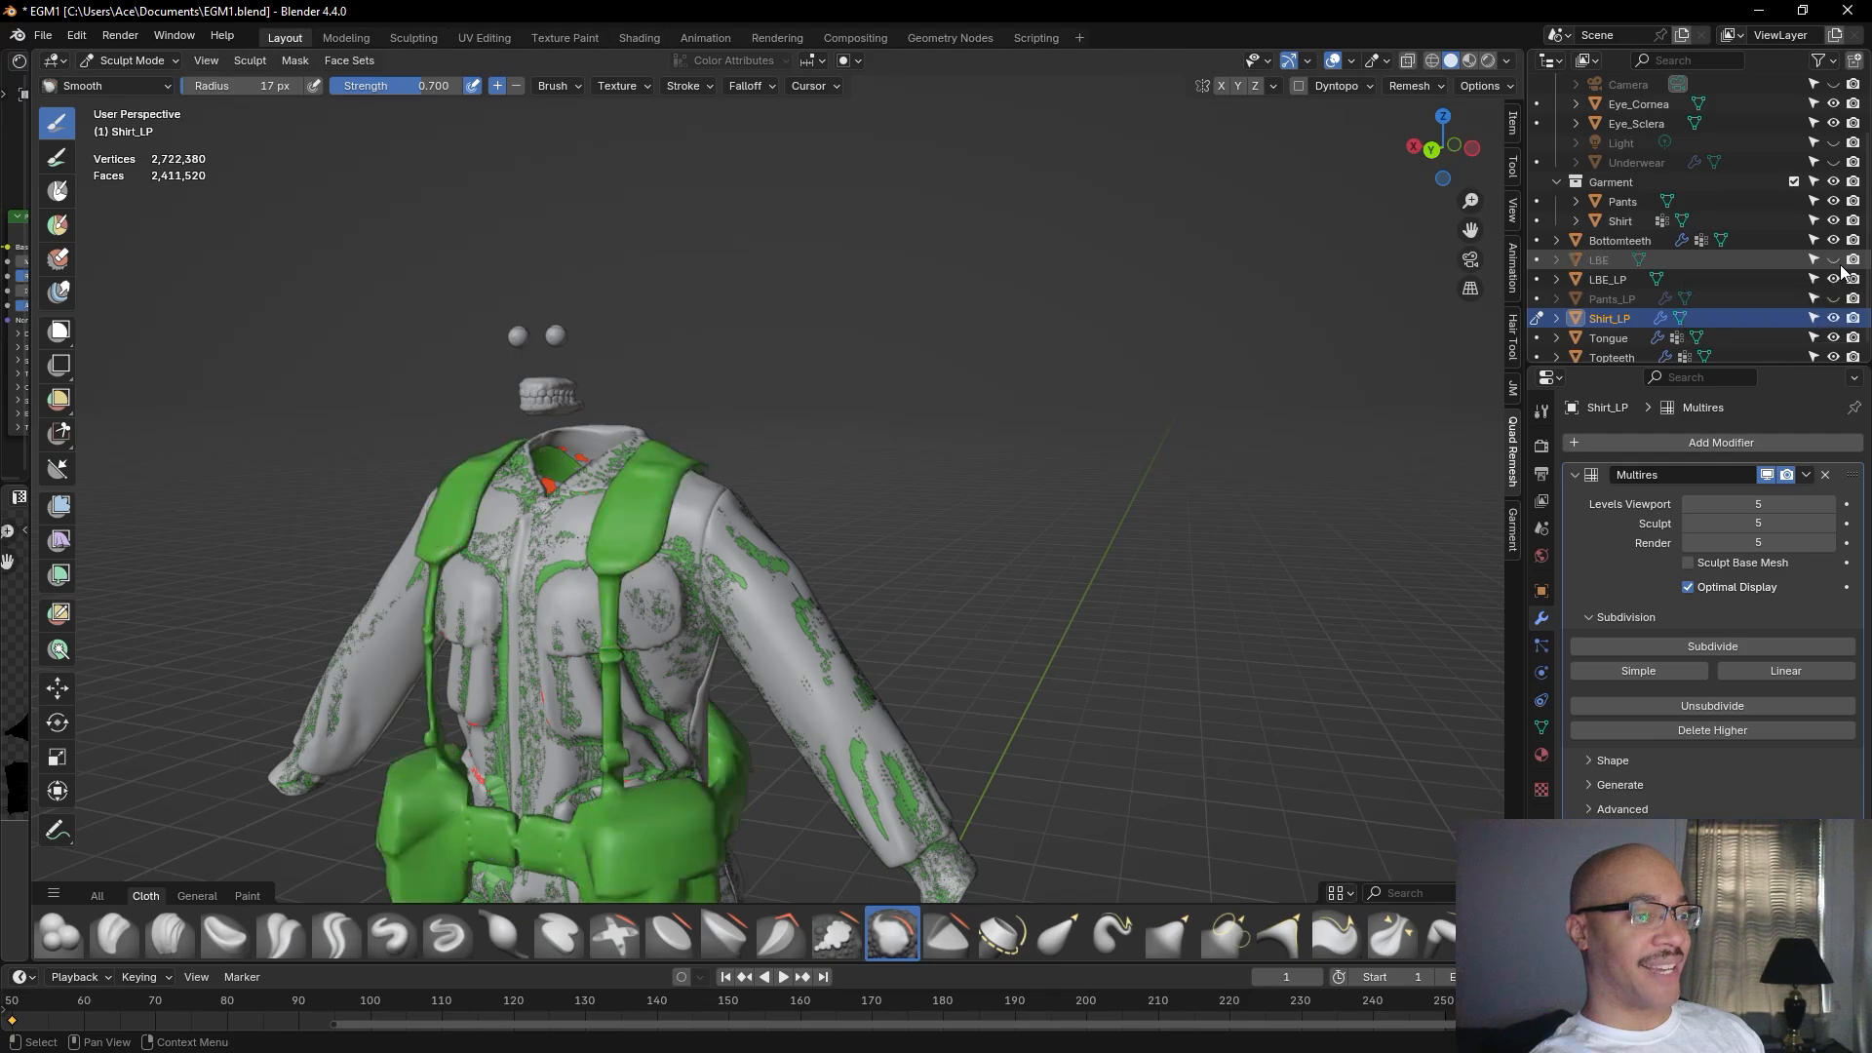
pyautogui.scroll(-1, 1815, 289)
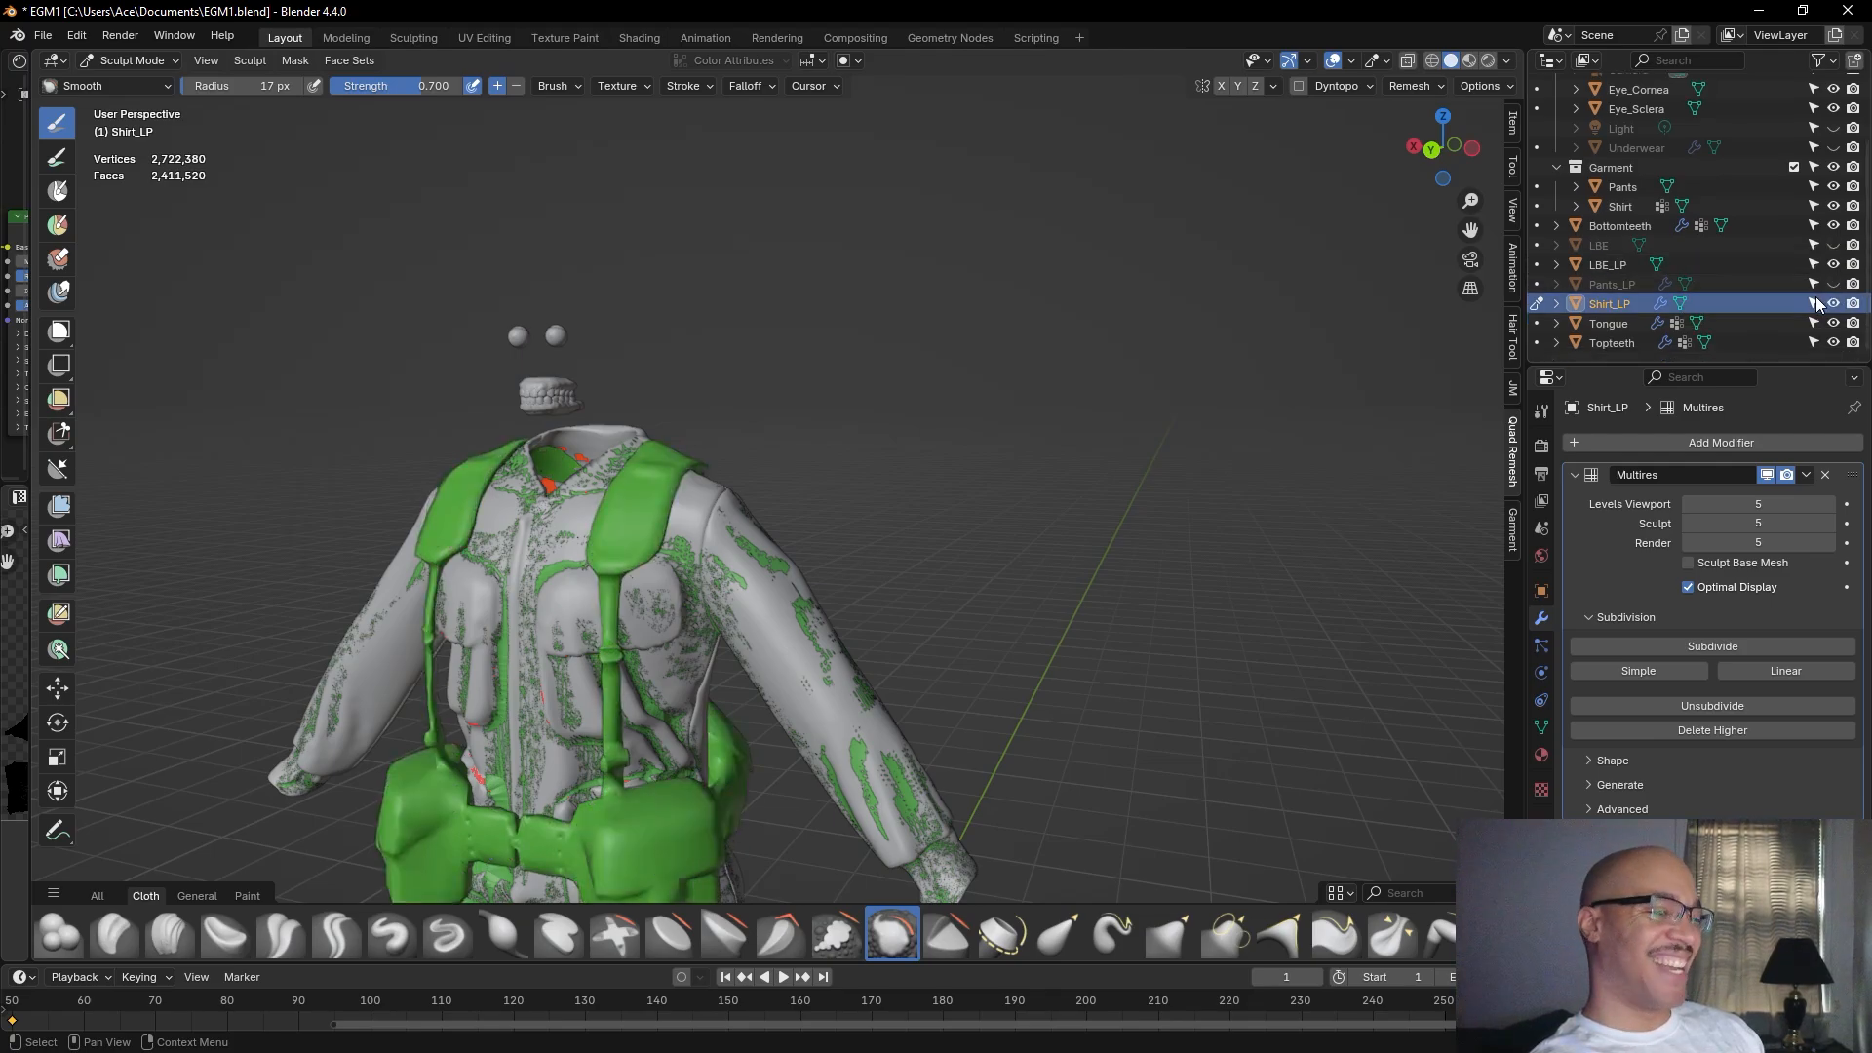
pyautogui.scroll(5, 1802, 298)
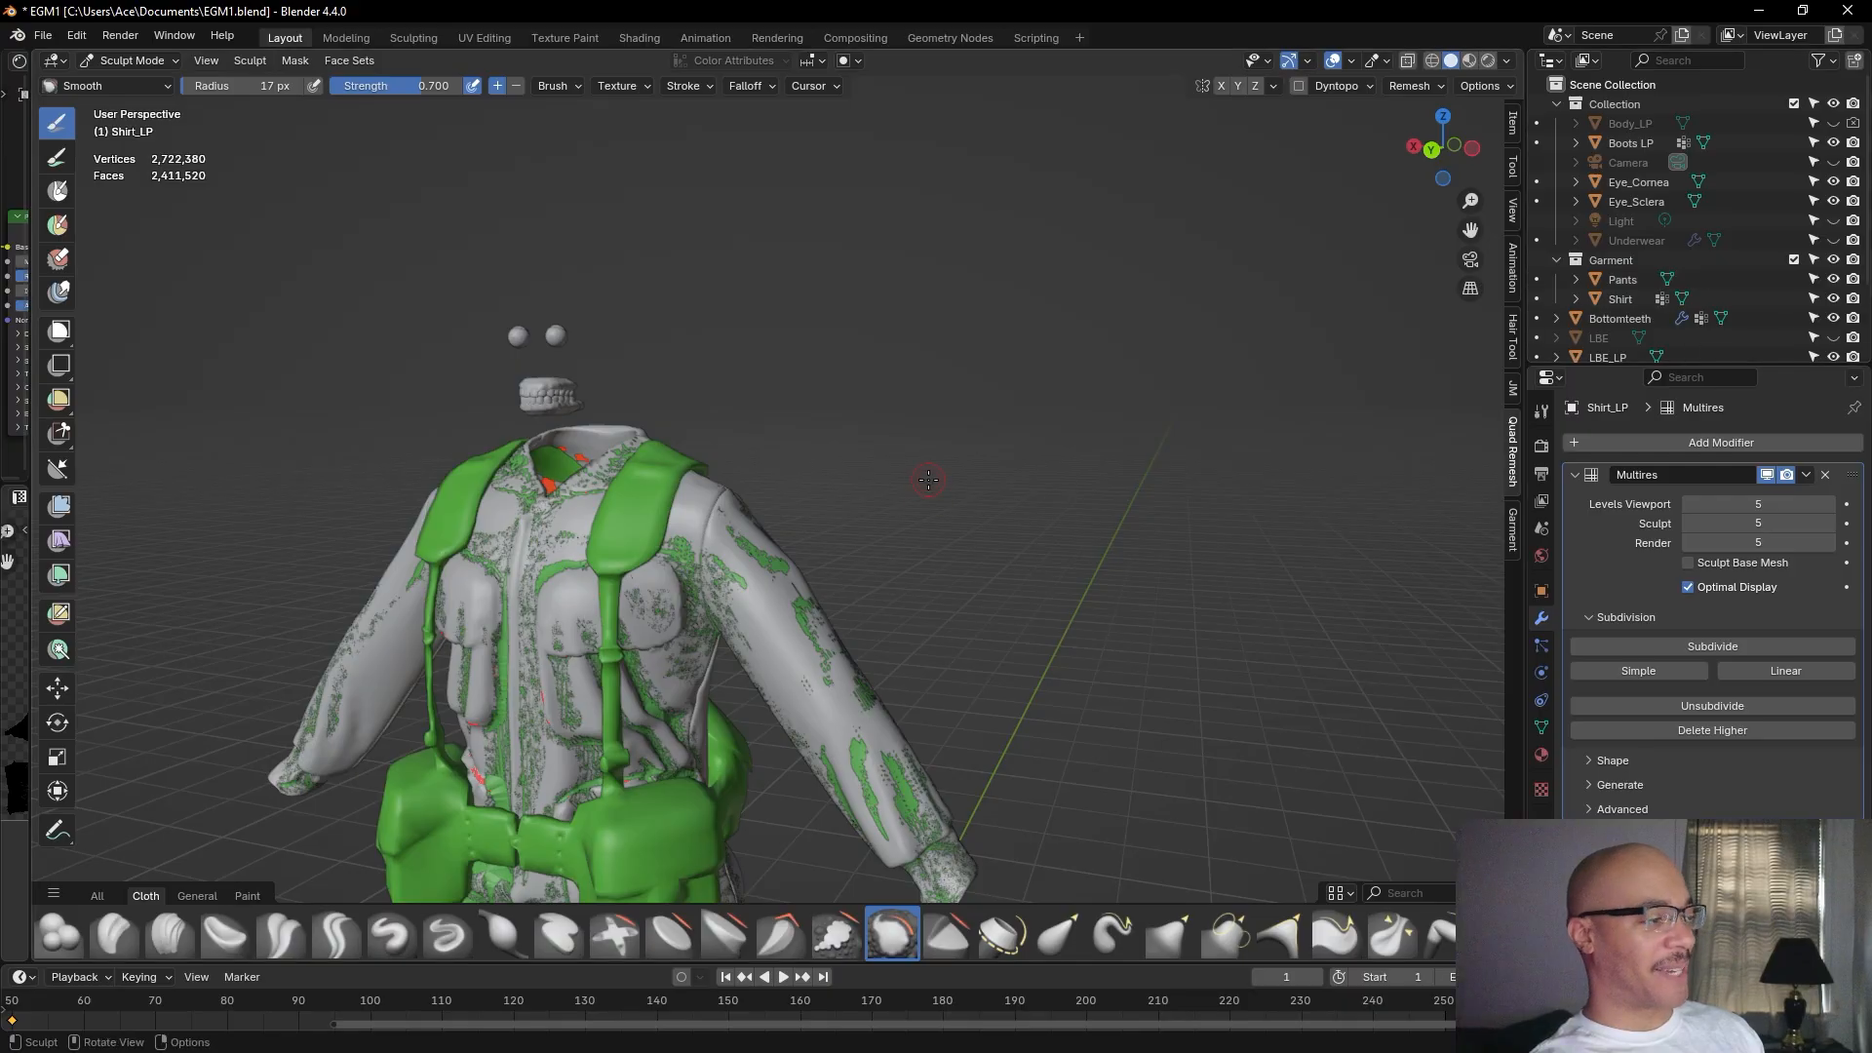
# Hide the original Pants and Shirt, and toggle the visibility of Shirt_LP off and on.
pyautogui.scroll(-2, 1722, 289)
pyautogui.scroll(-3, 1732, 336)
pyautogui.scroll(5, 1734, 332)
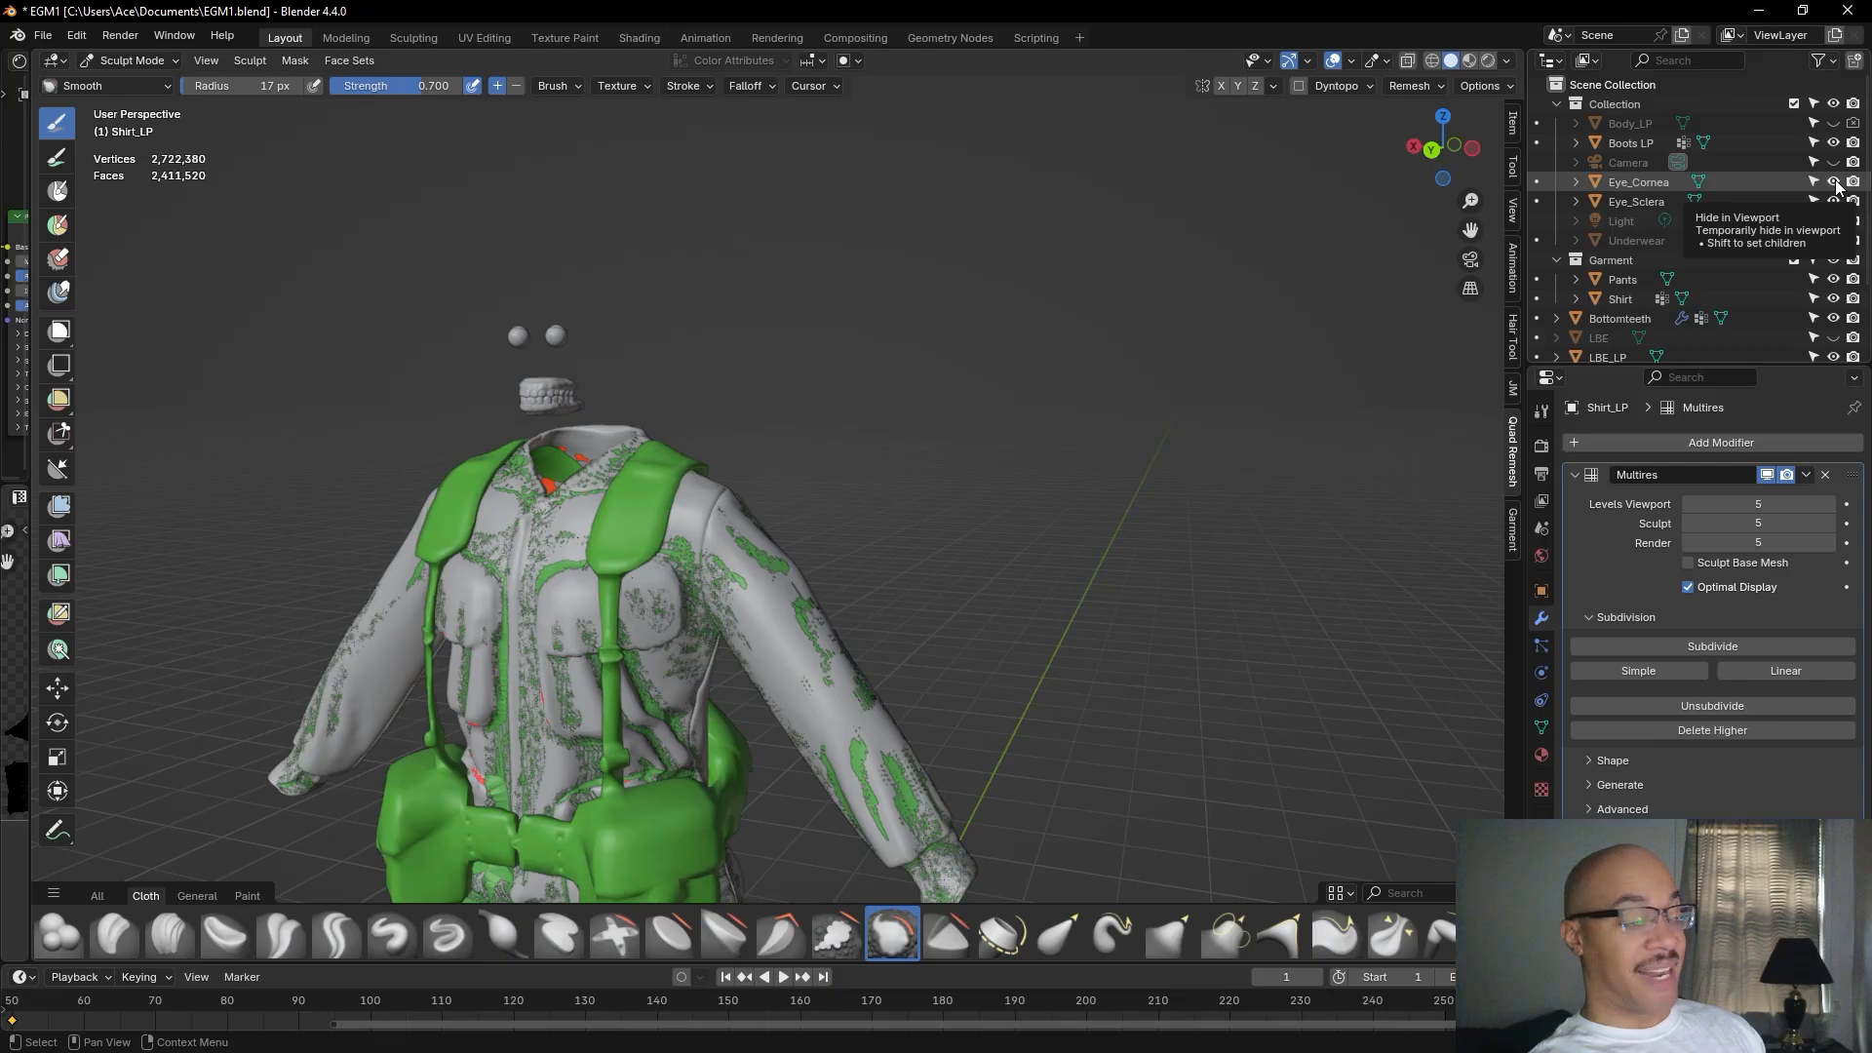
pyautogui.click(1835, 280)
pyautogui.click(1835, 298)
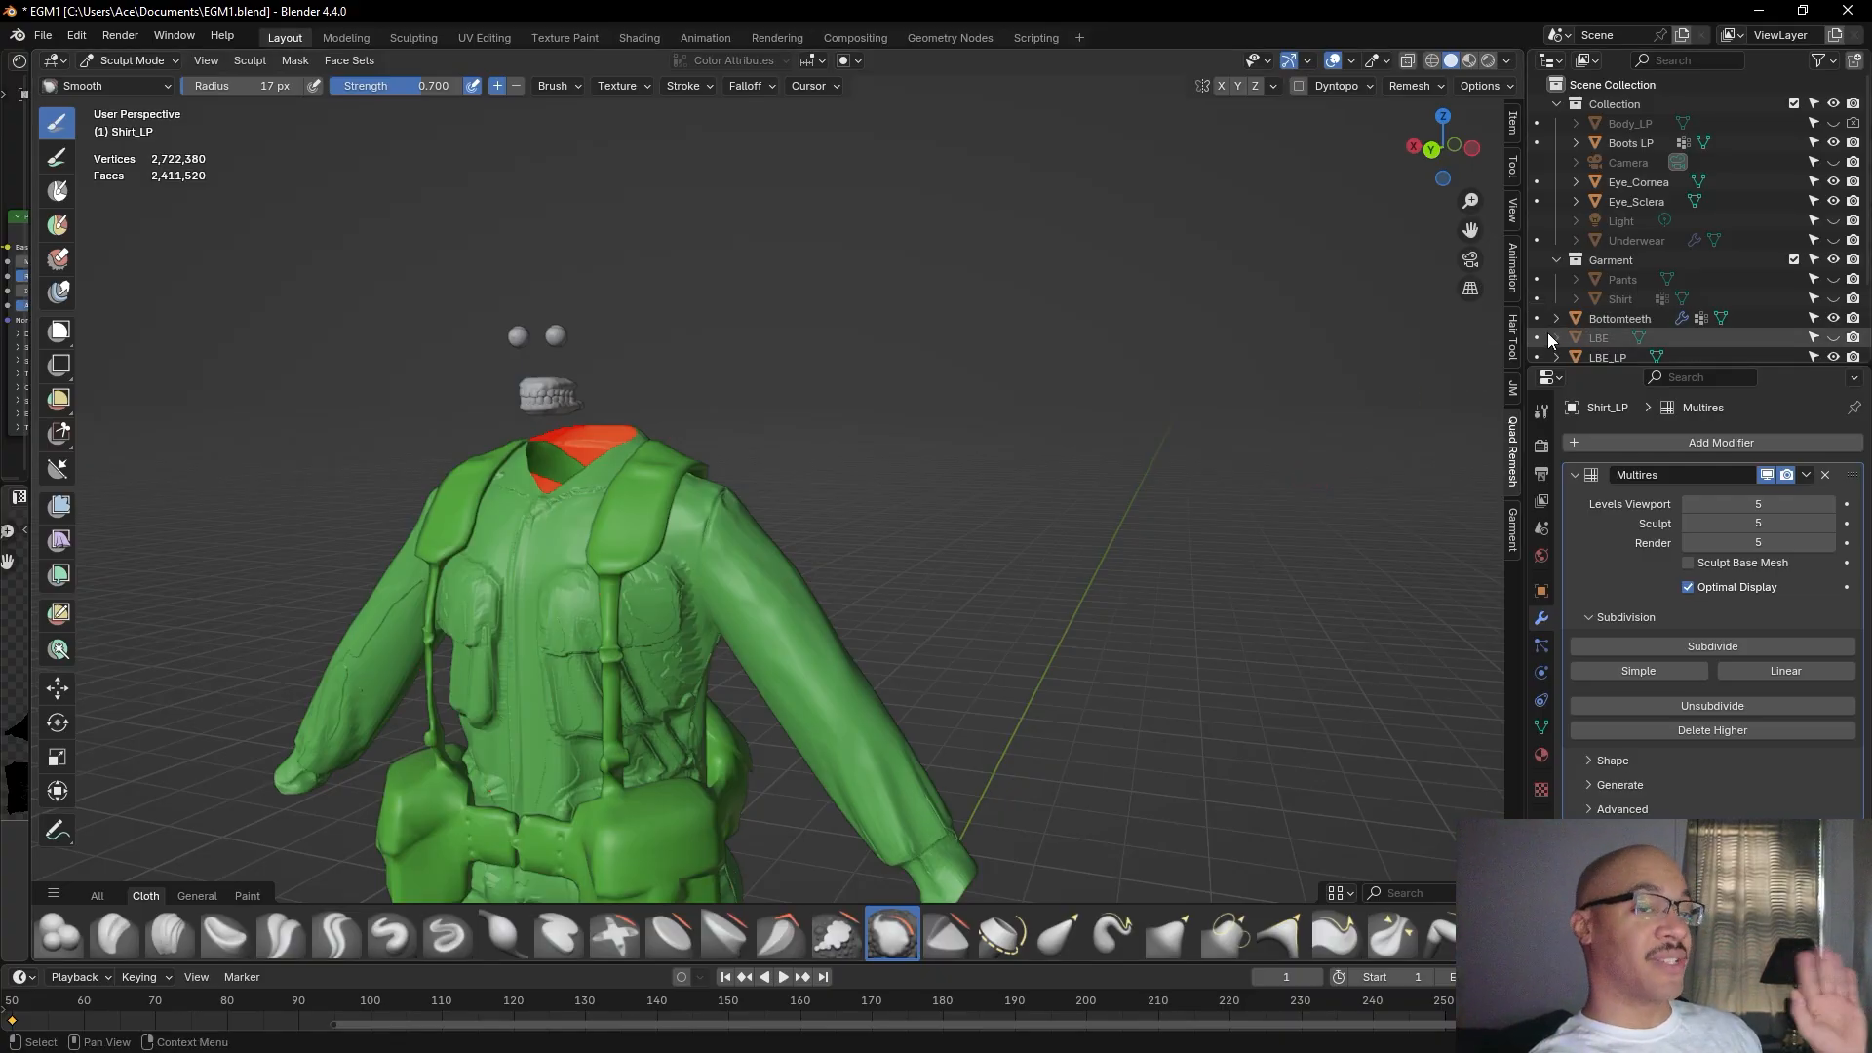
pyautogui.scroll(-3, 1629, 260)
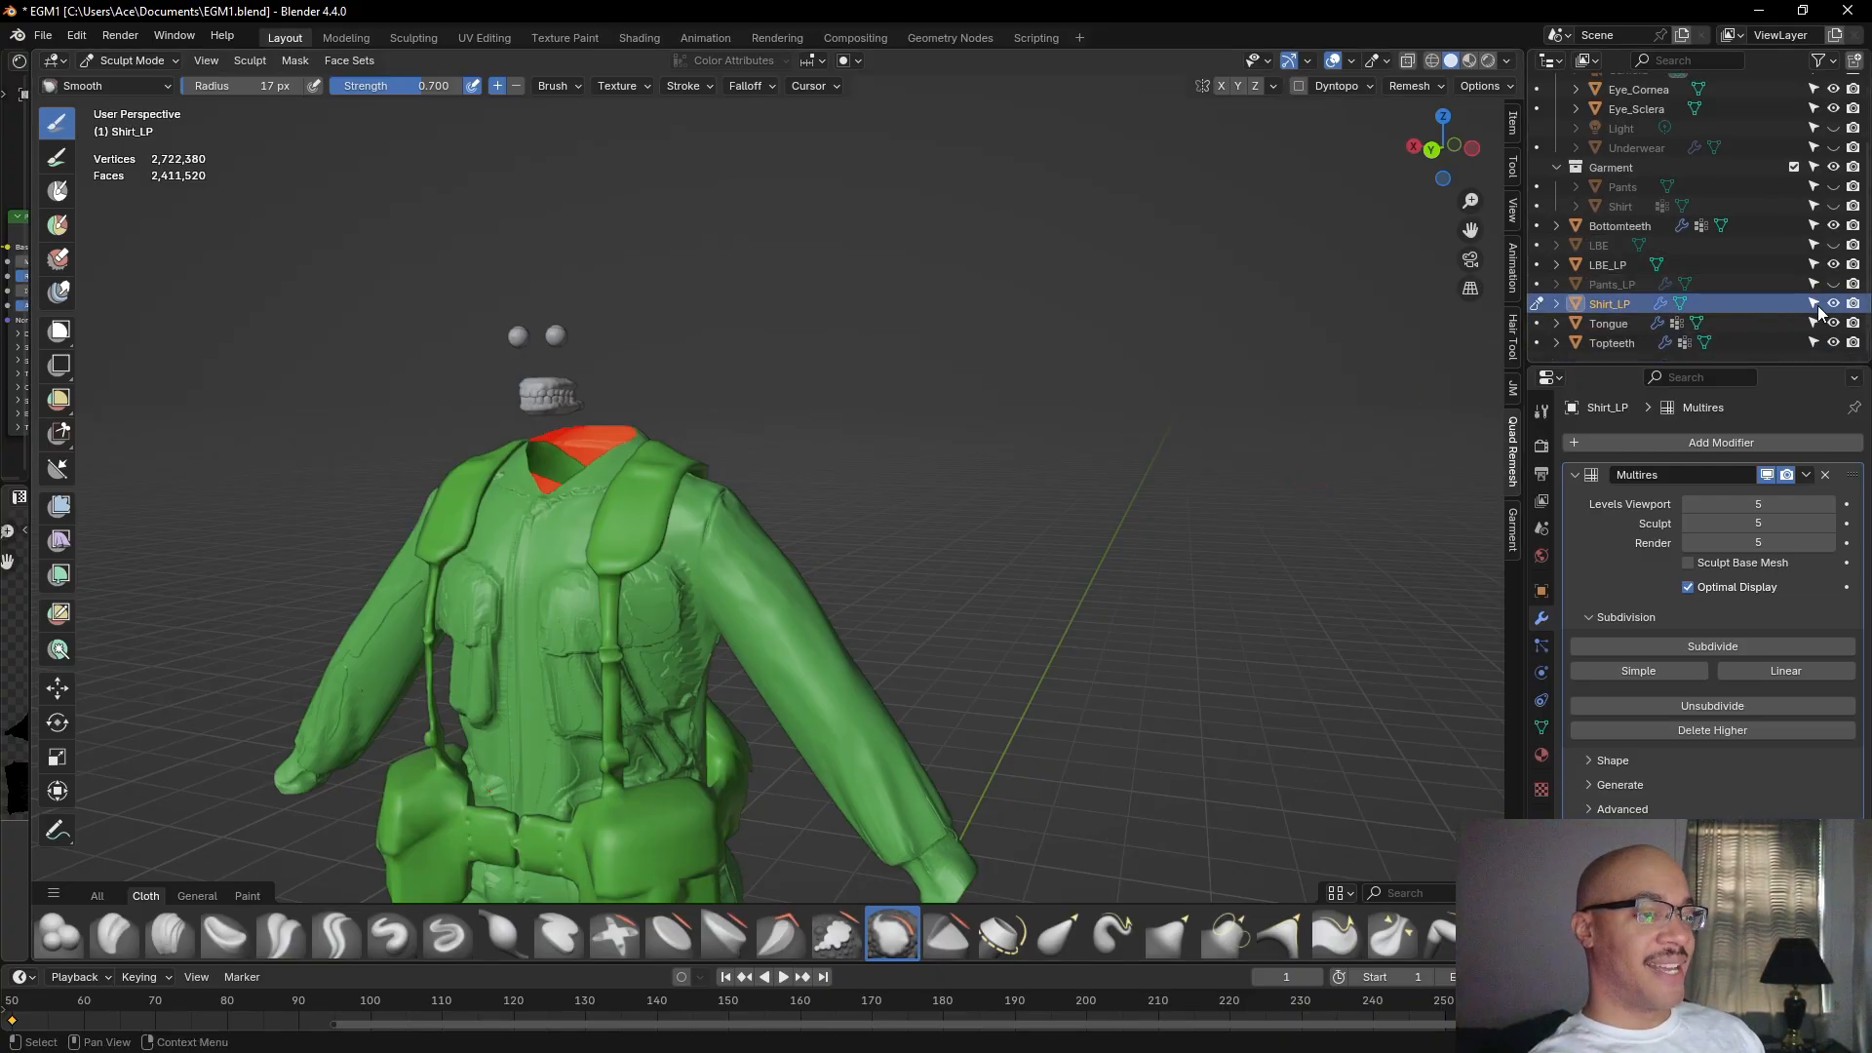
pyautogui.click(1833, 303)
pyautogui.click(1833, 303)
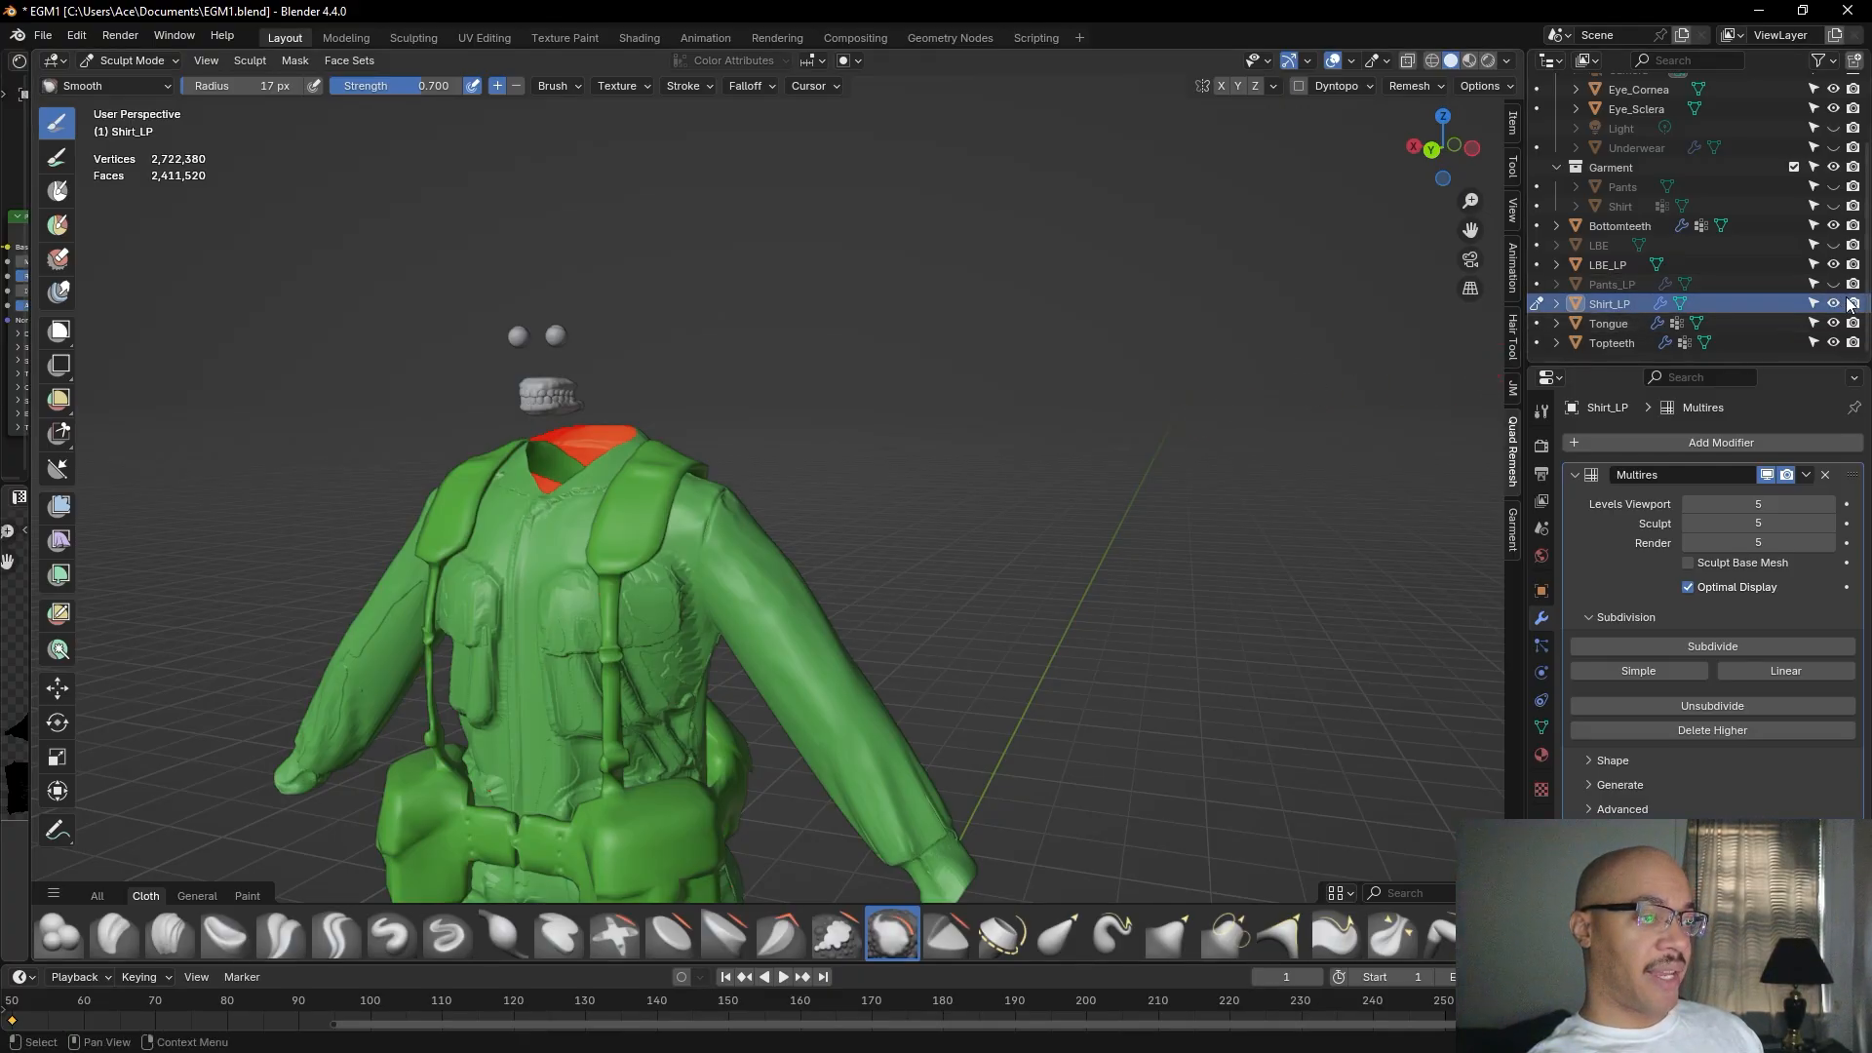
# Hide LBE_LP and view the uncovered Shirt_LP garment from above.
pyautogui.scroll(2, 1850, 327)
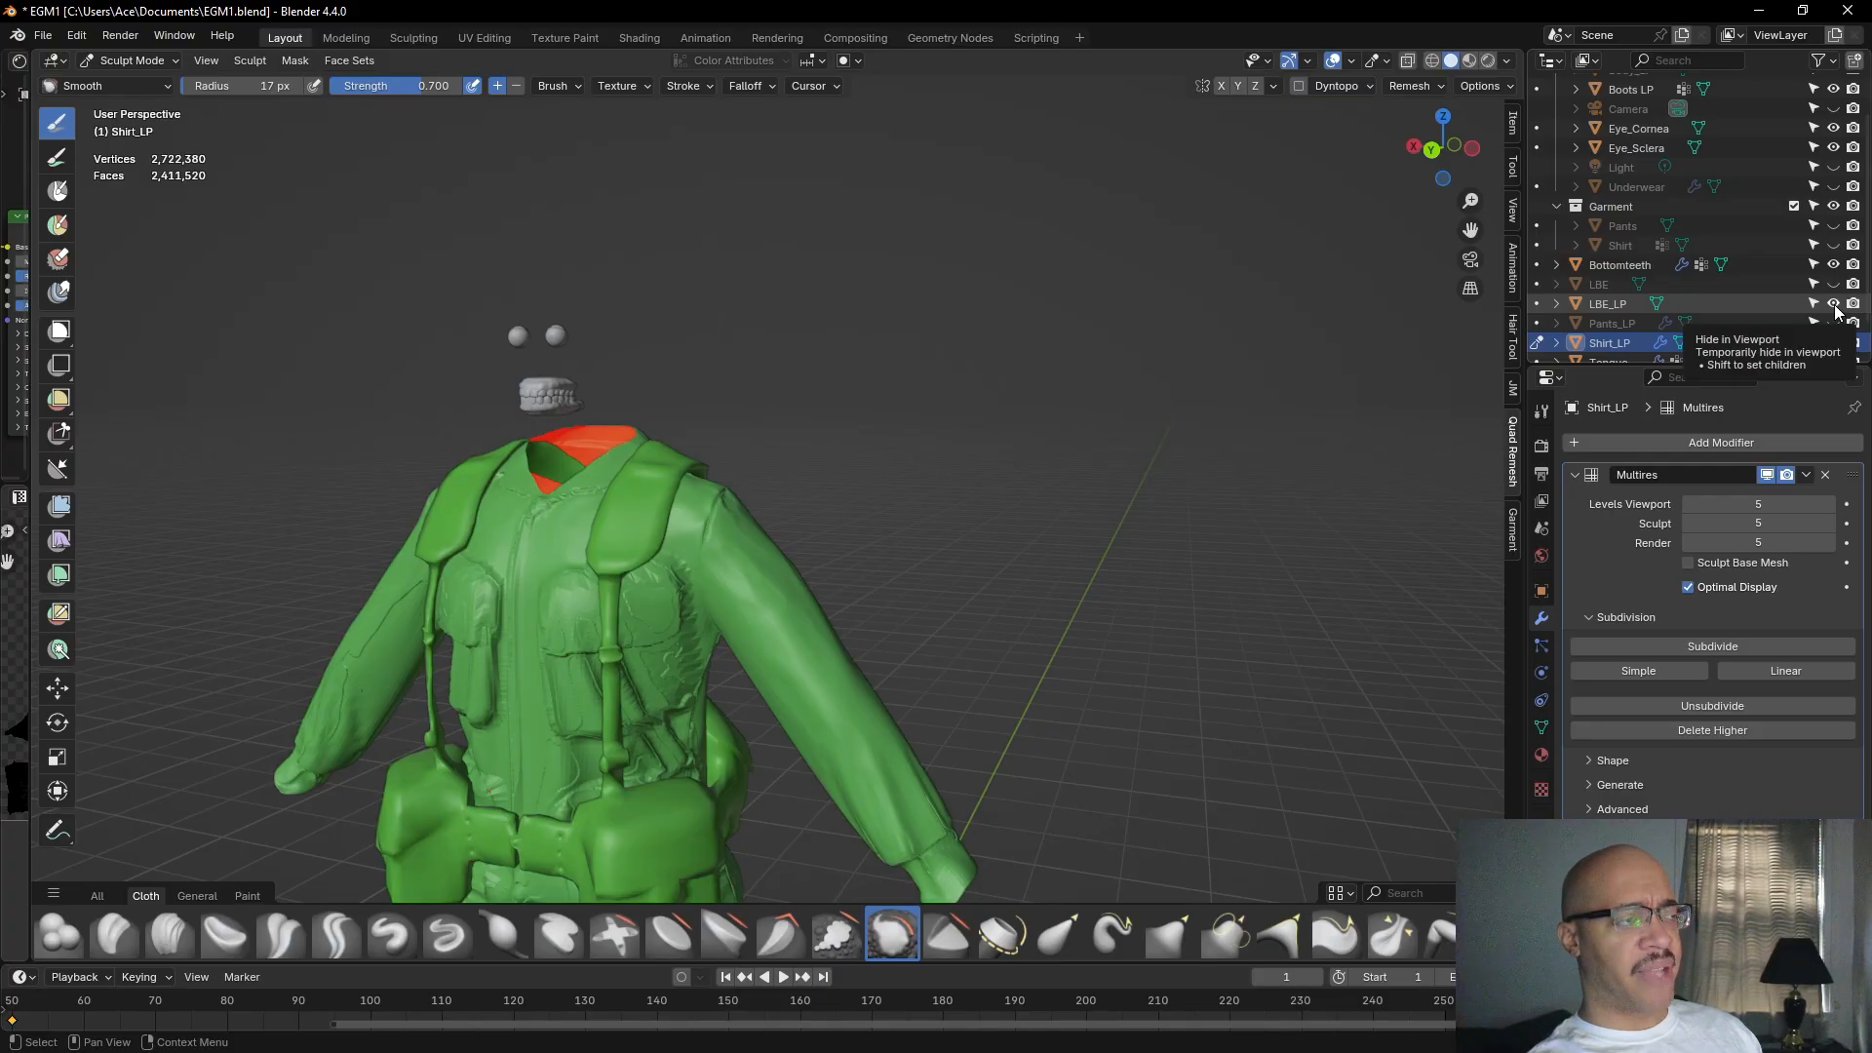
pyautogui.click(1833, 306)
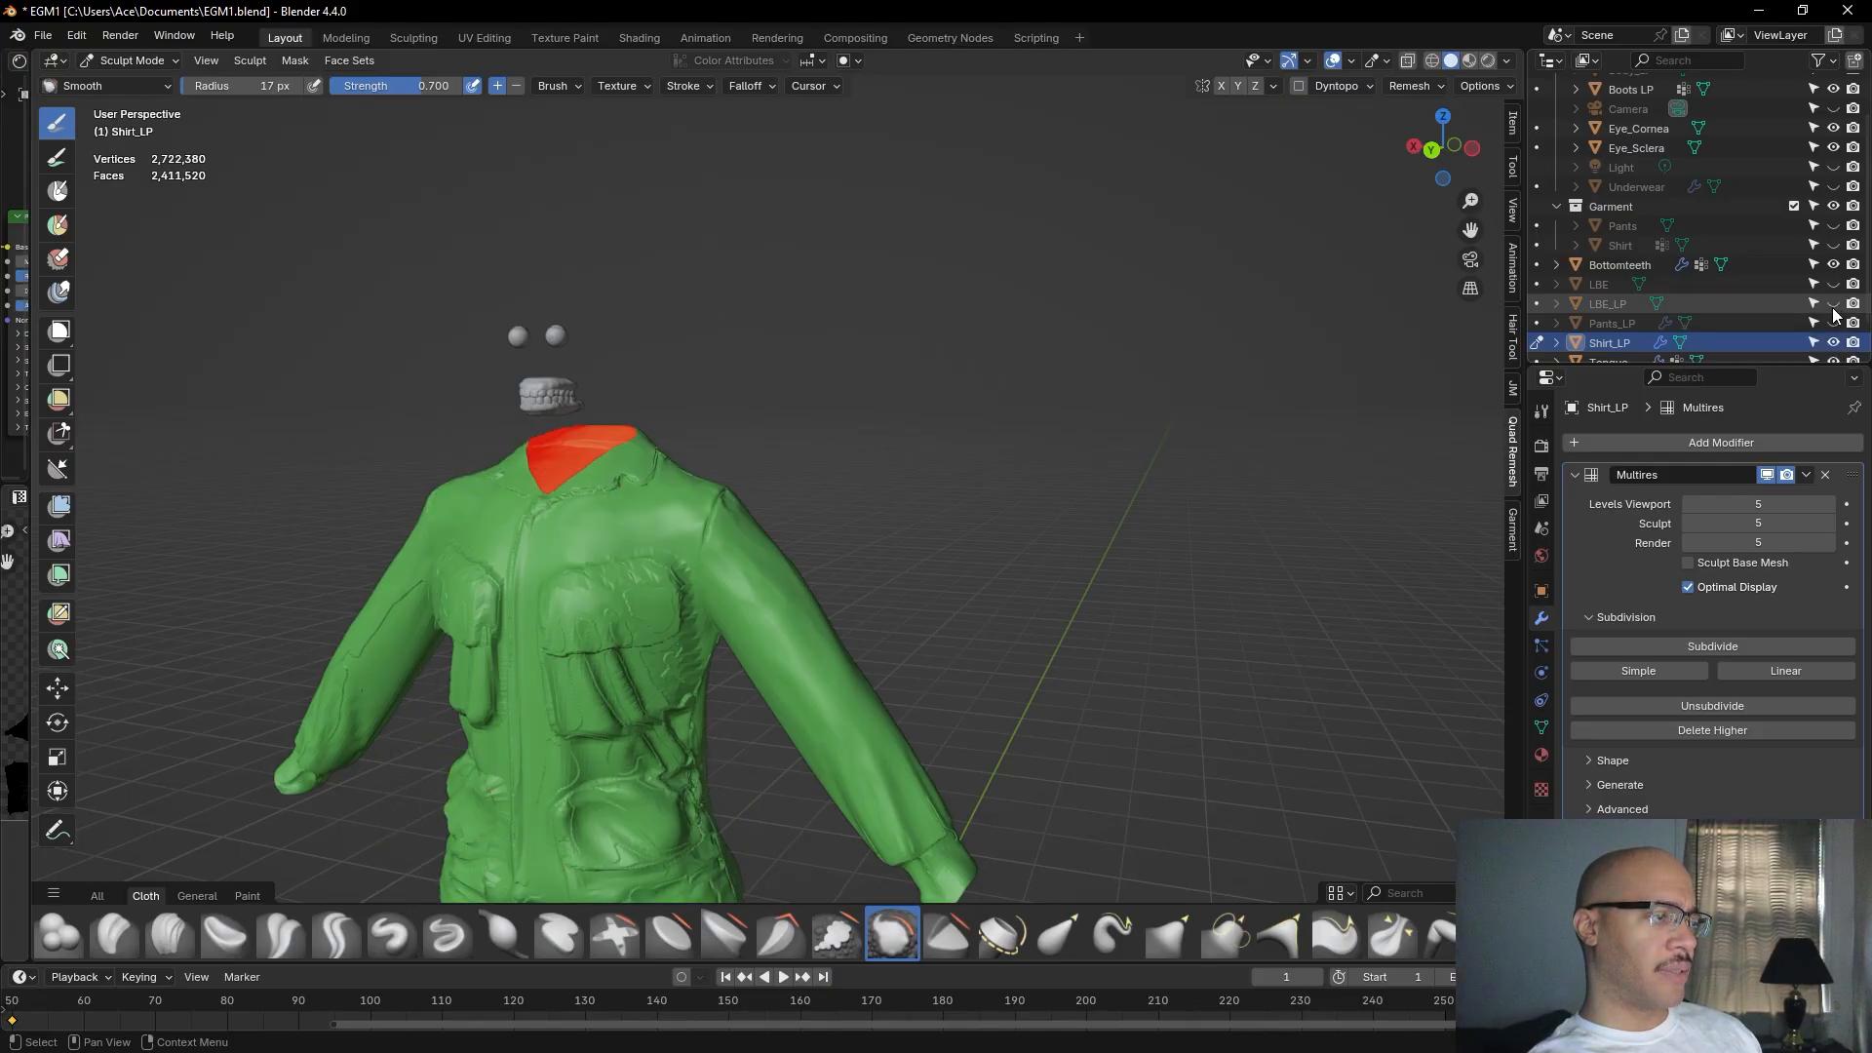
pyautogui.scroll(3, 1835, 303)
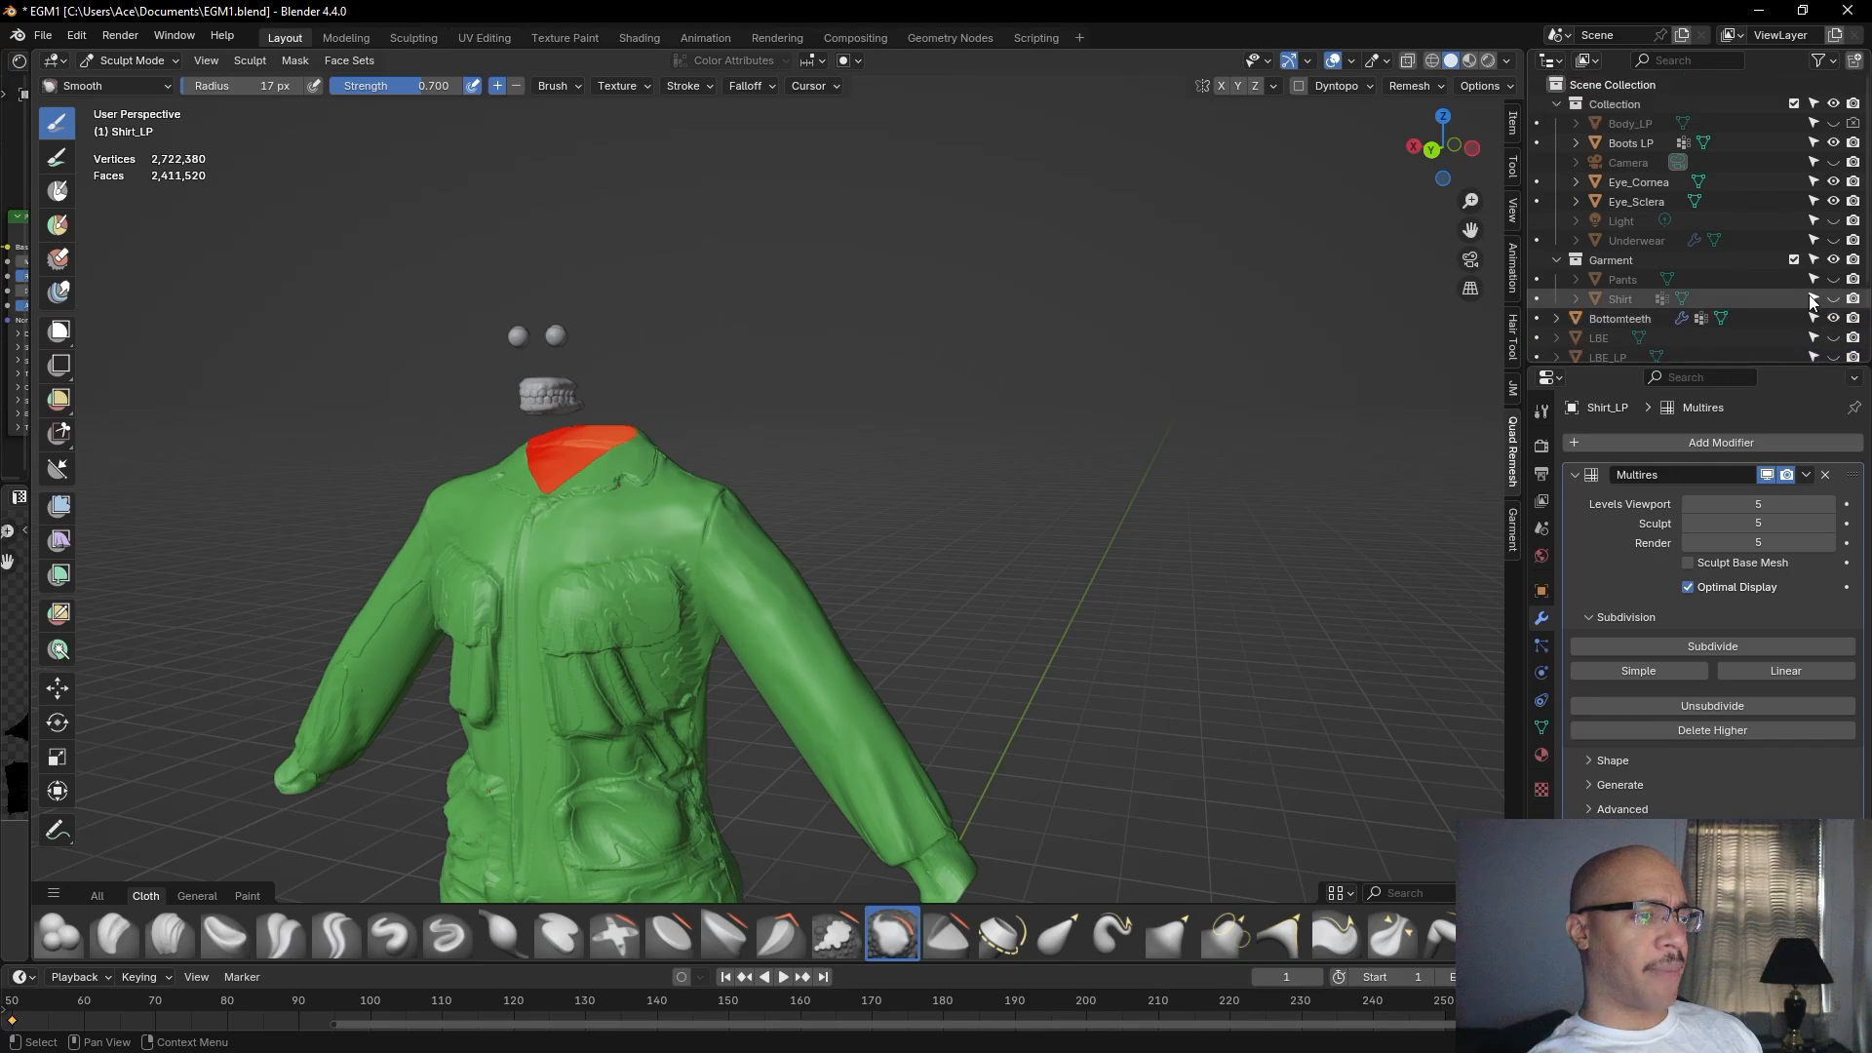
pyautogui.click(1834, 143)
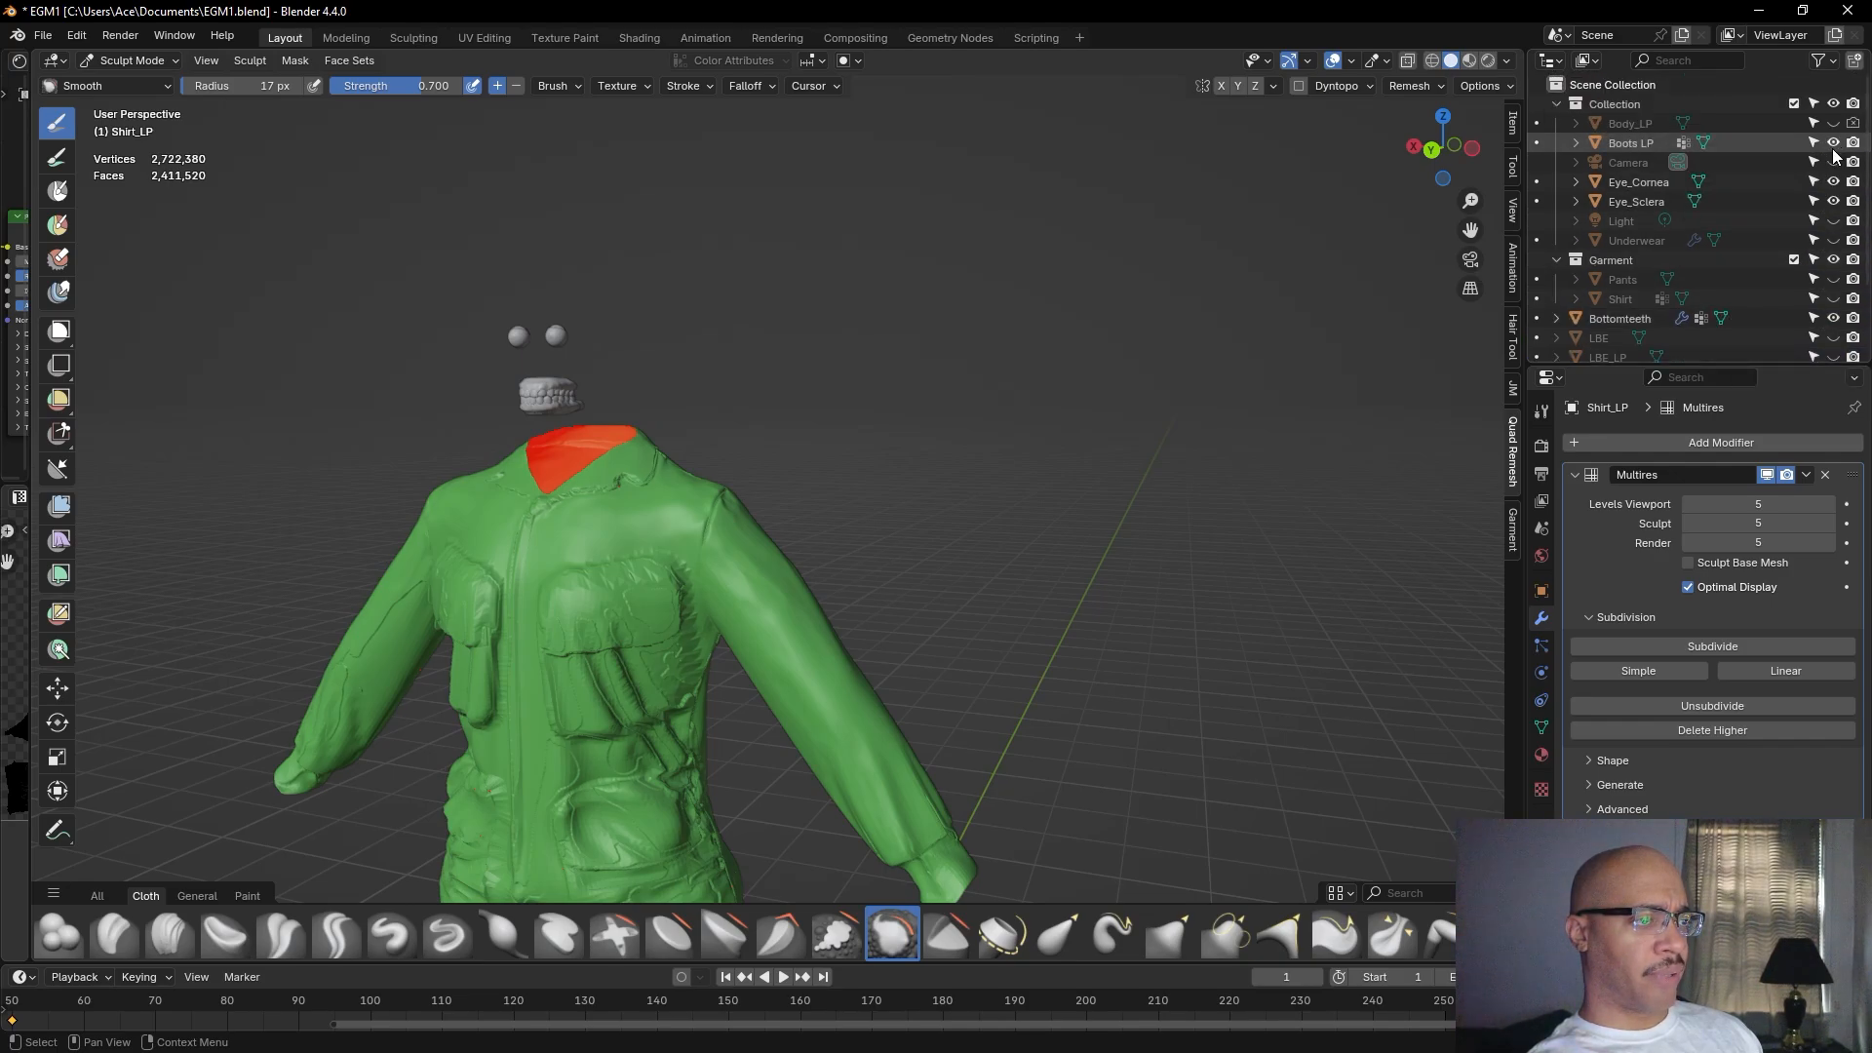
pyautogui.scroll(-3, 1791, 256)
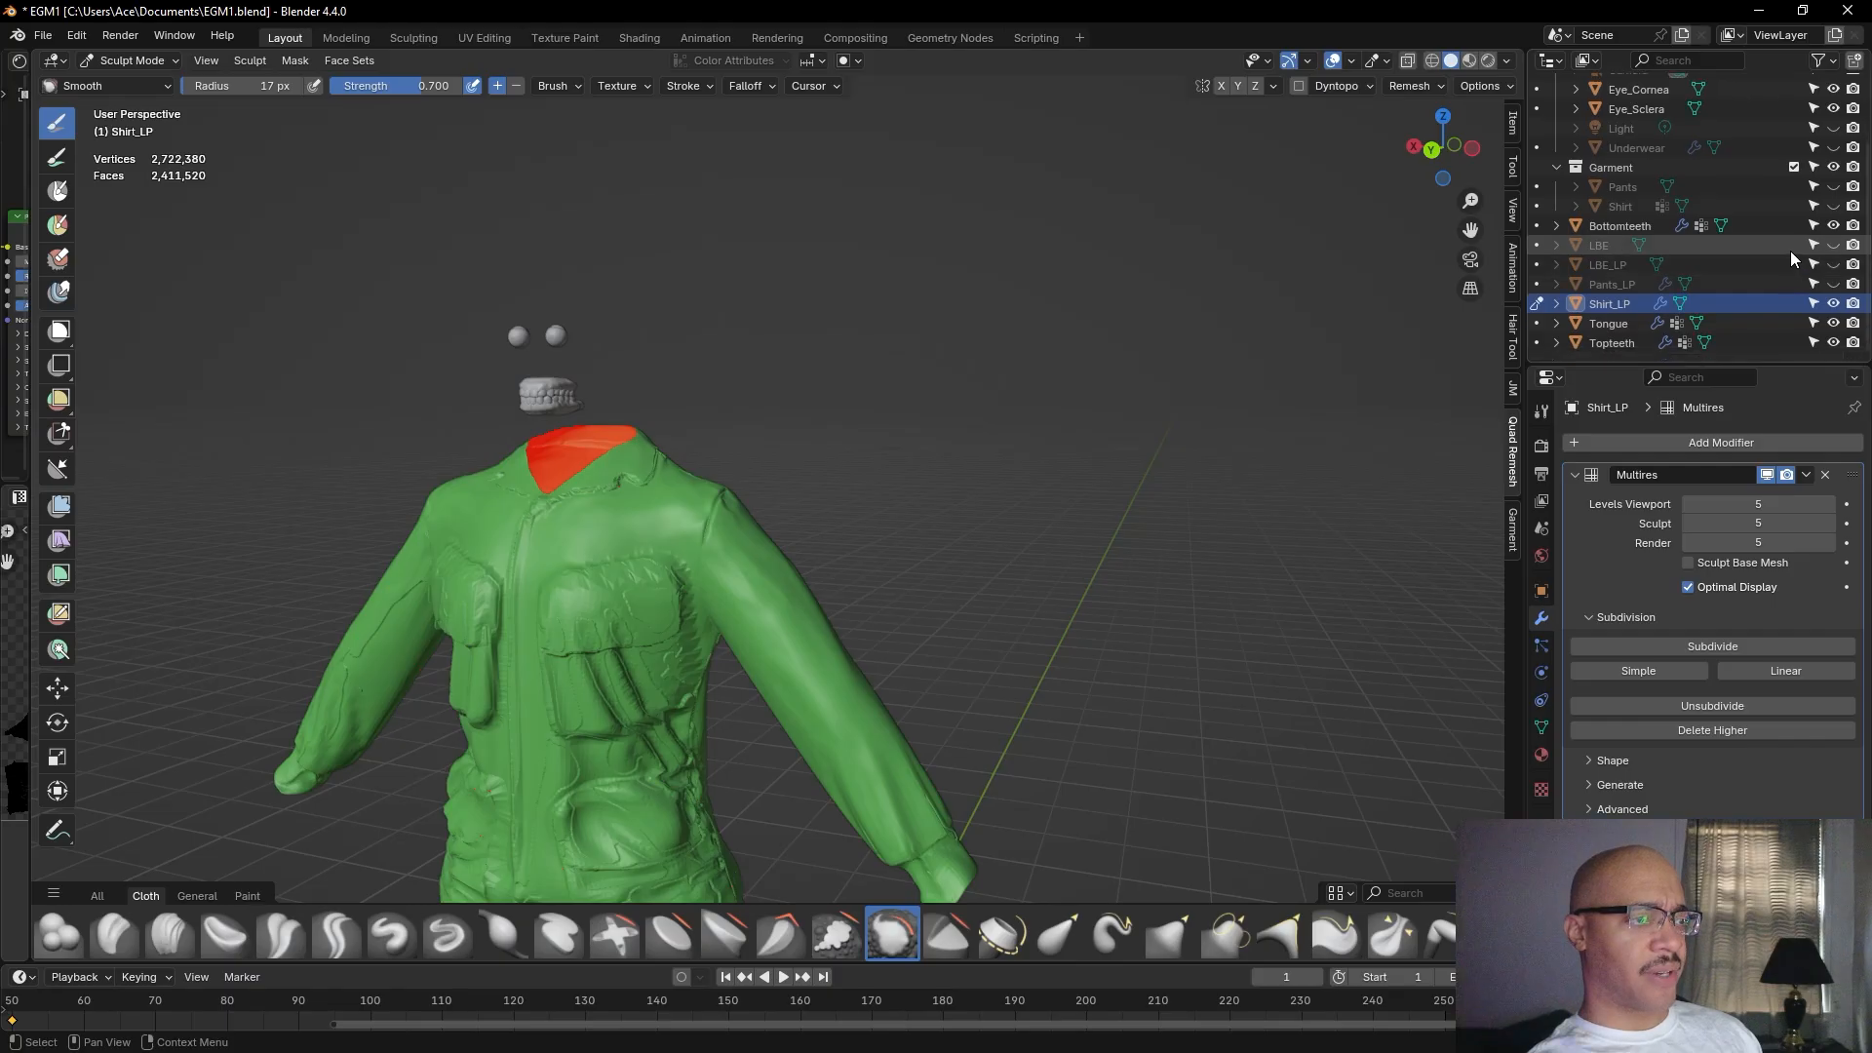
pyautogui.moveTo(1033, 456)
pyautogui.mouseDown(button='middle')
pyautogui.moveTo(993, 536)
pyautogui.moveTo(999, 468)
pyautogui.mouseUp(button='middle')
pyautogui.scroll(3, 1704, 324)
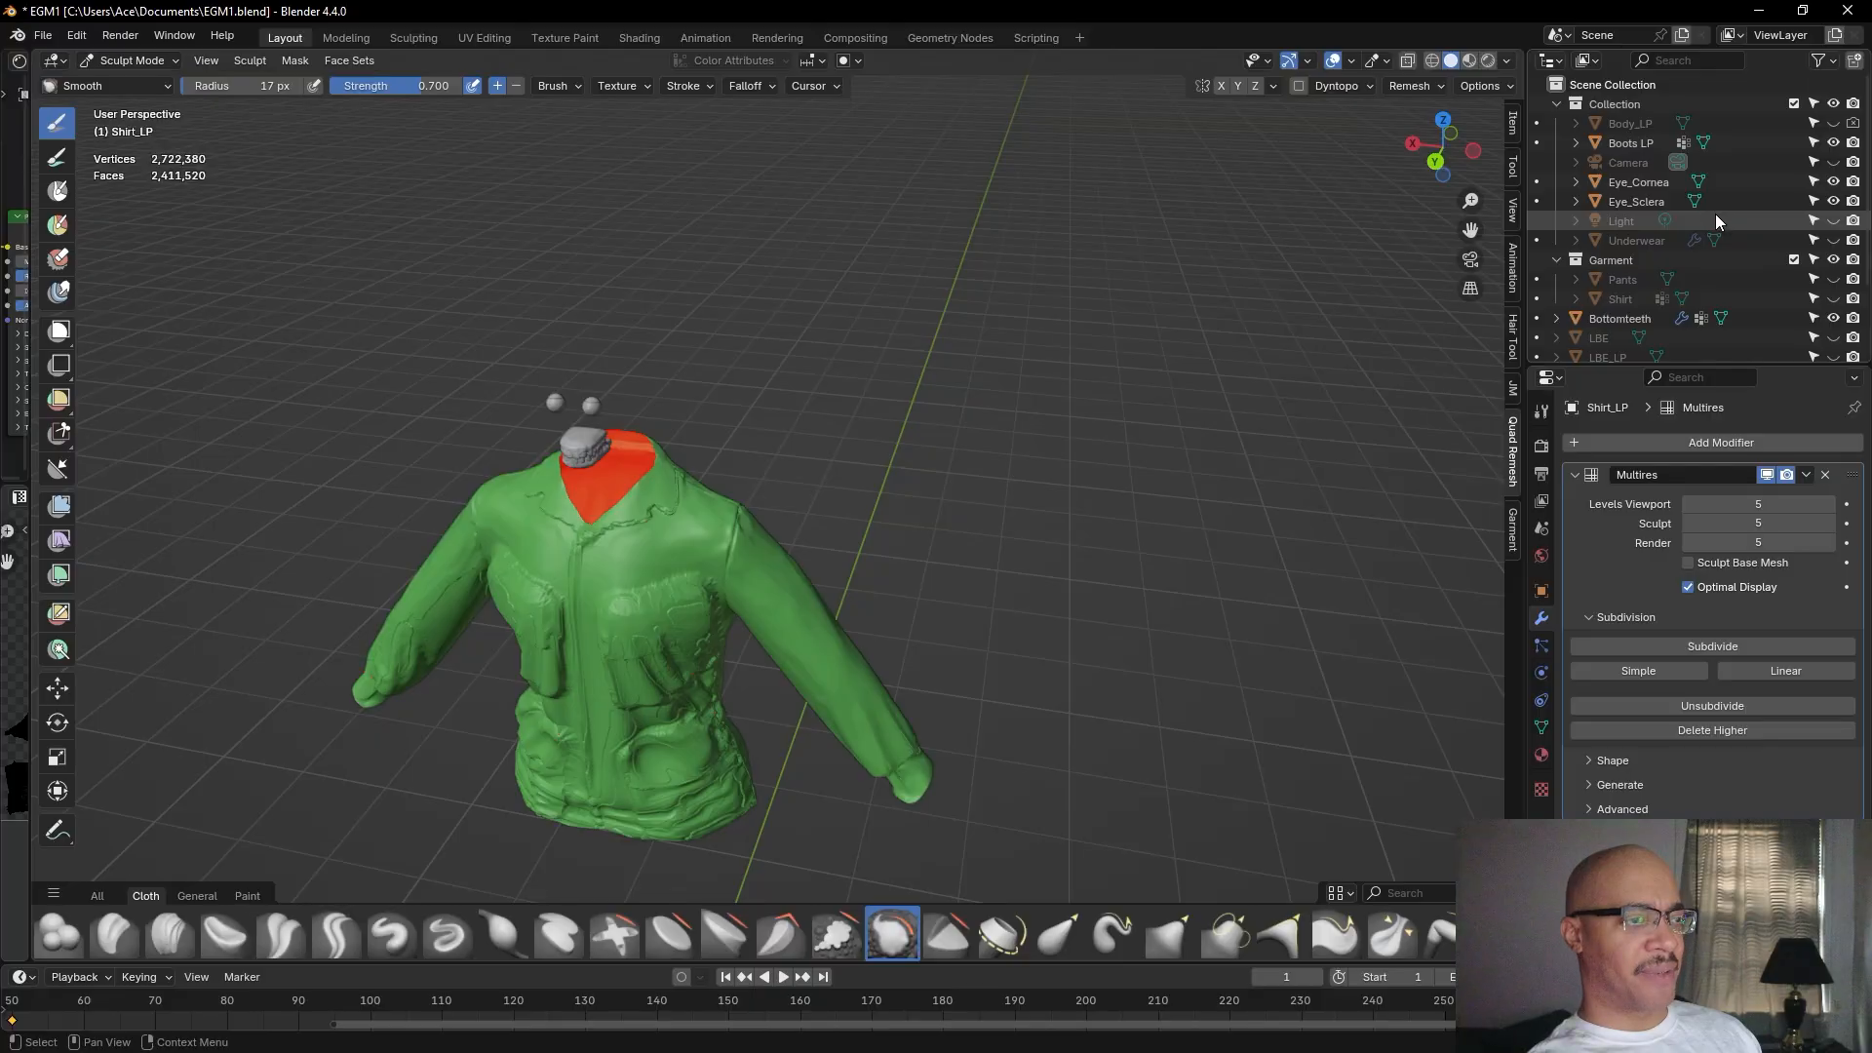
# Hide Boots LP and bring the chest pockets on the front of Shirt_LP into close view.
pyautogui.click(1834, 144)
pyautogui.scroll(2, 1082, 738)
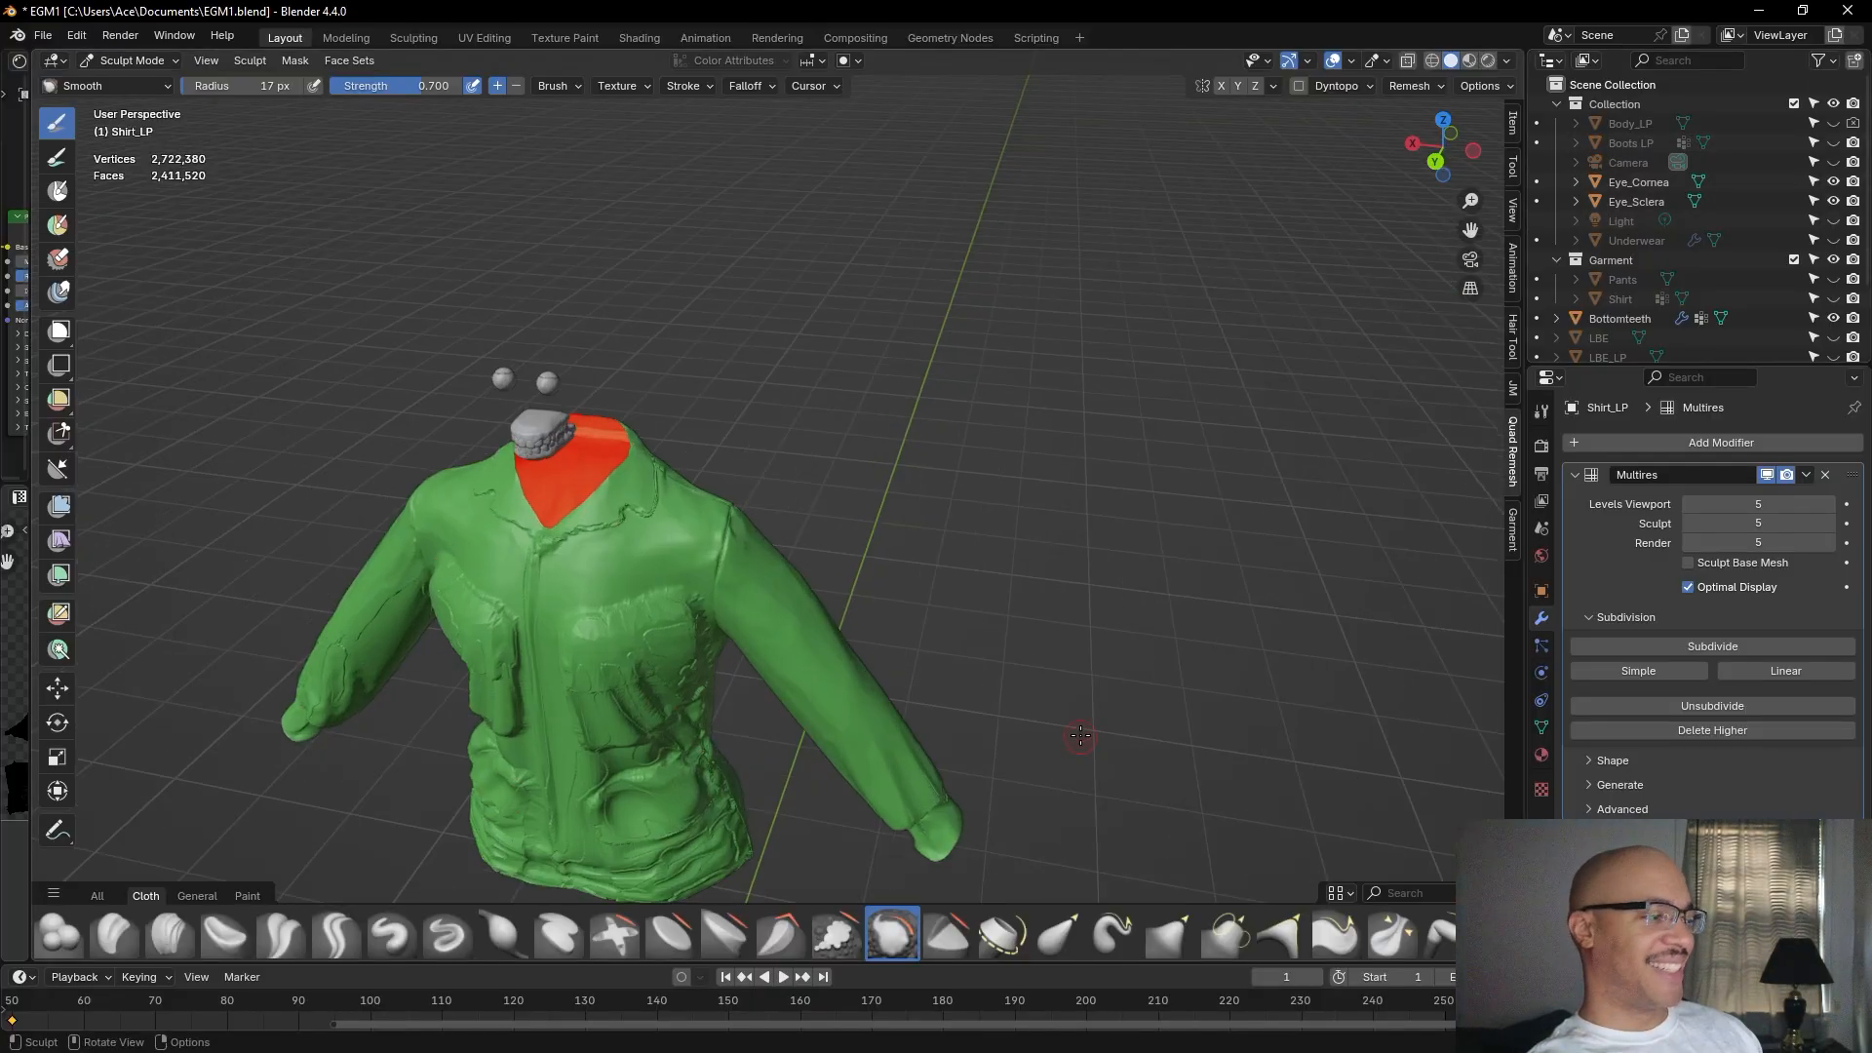
pyautogui.keyDown('shift'); pyautogui.moveTo(1107, 685); pyautogui.dragTo(1267, 313, button='middle'); pyautogui.keyUp('shift')
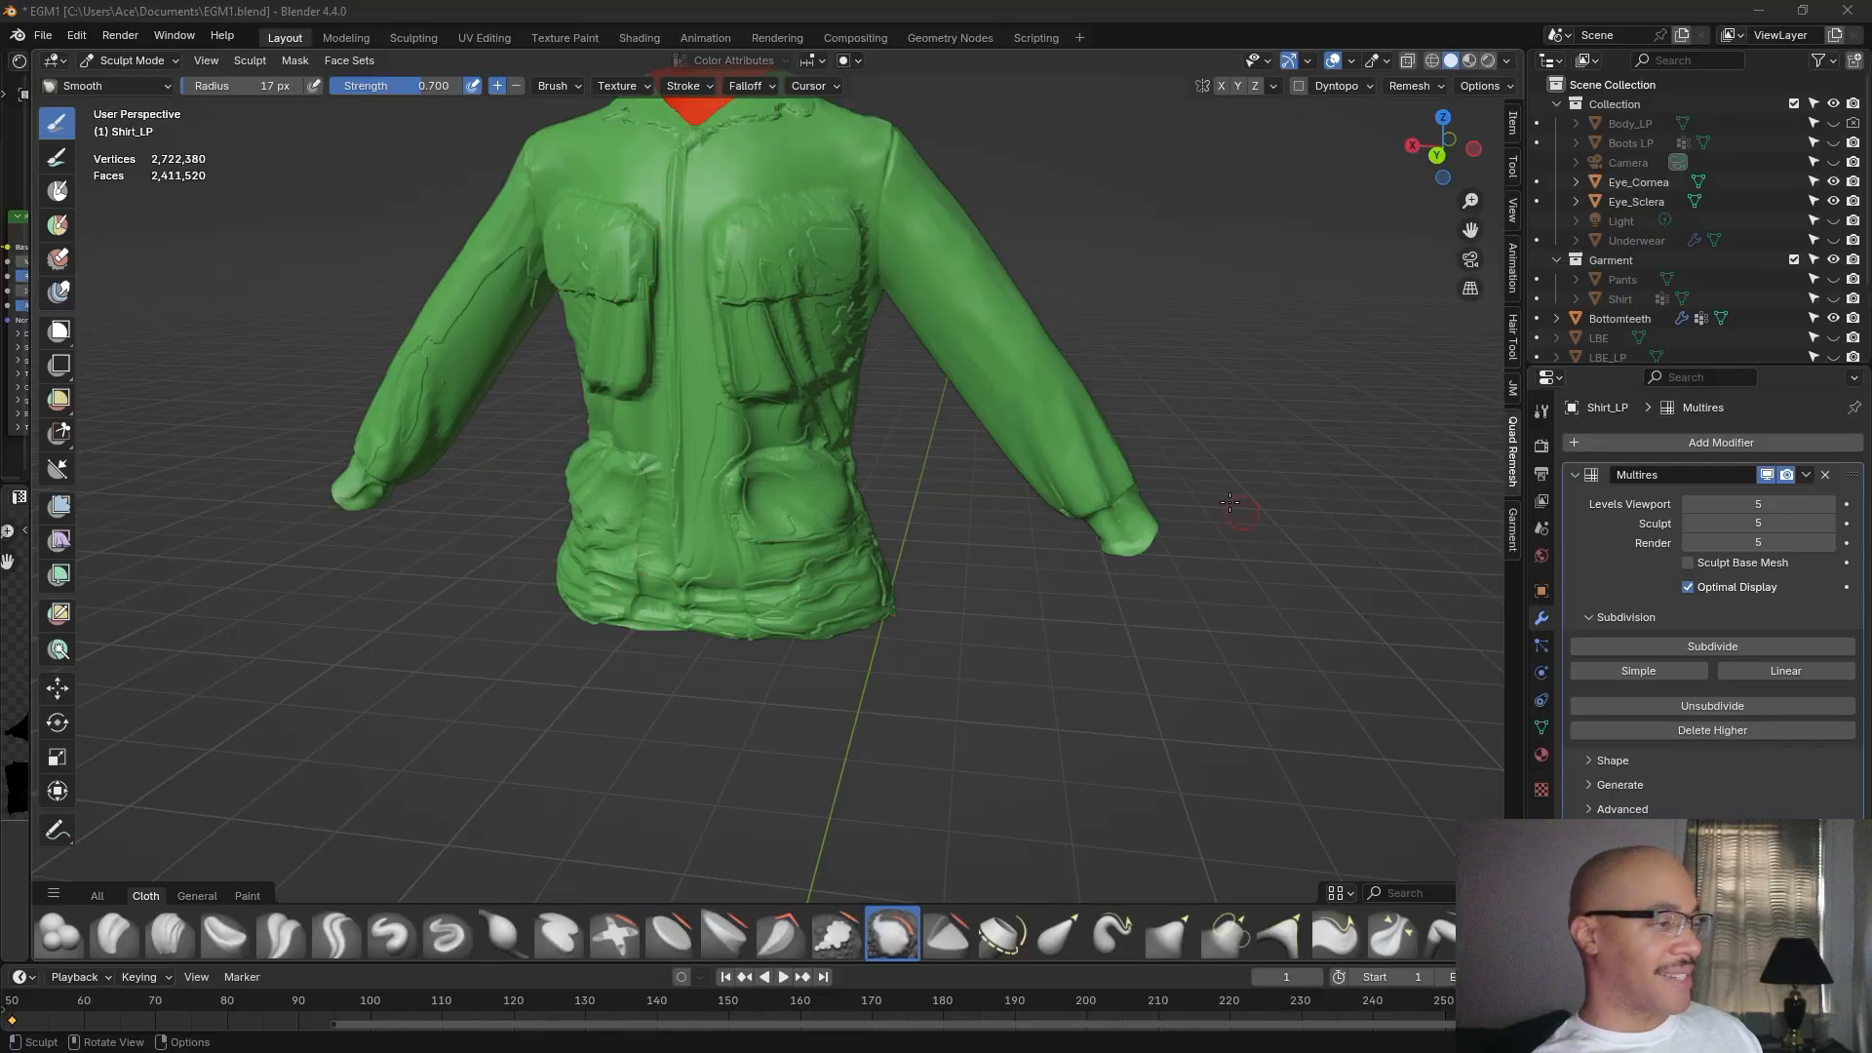
pyautogui.scroll(4, 1281, 439)
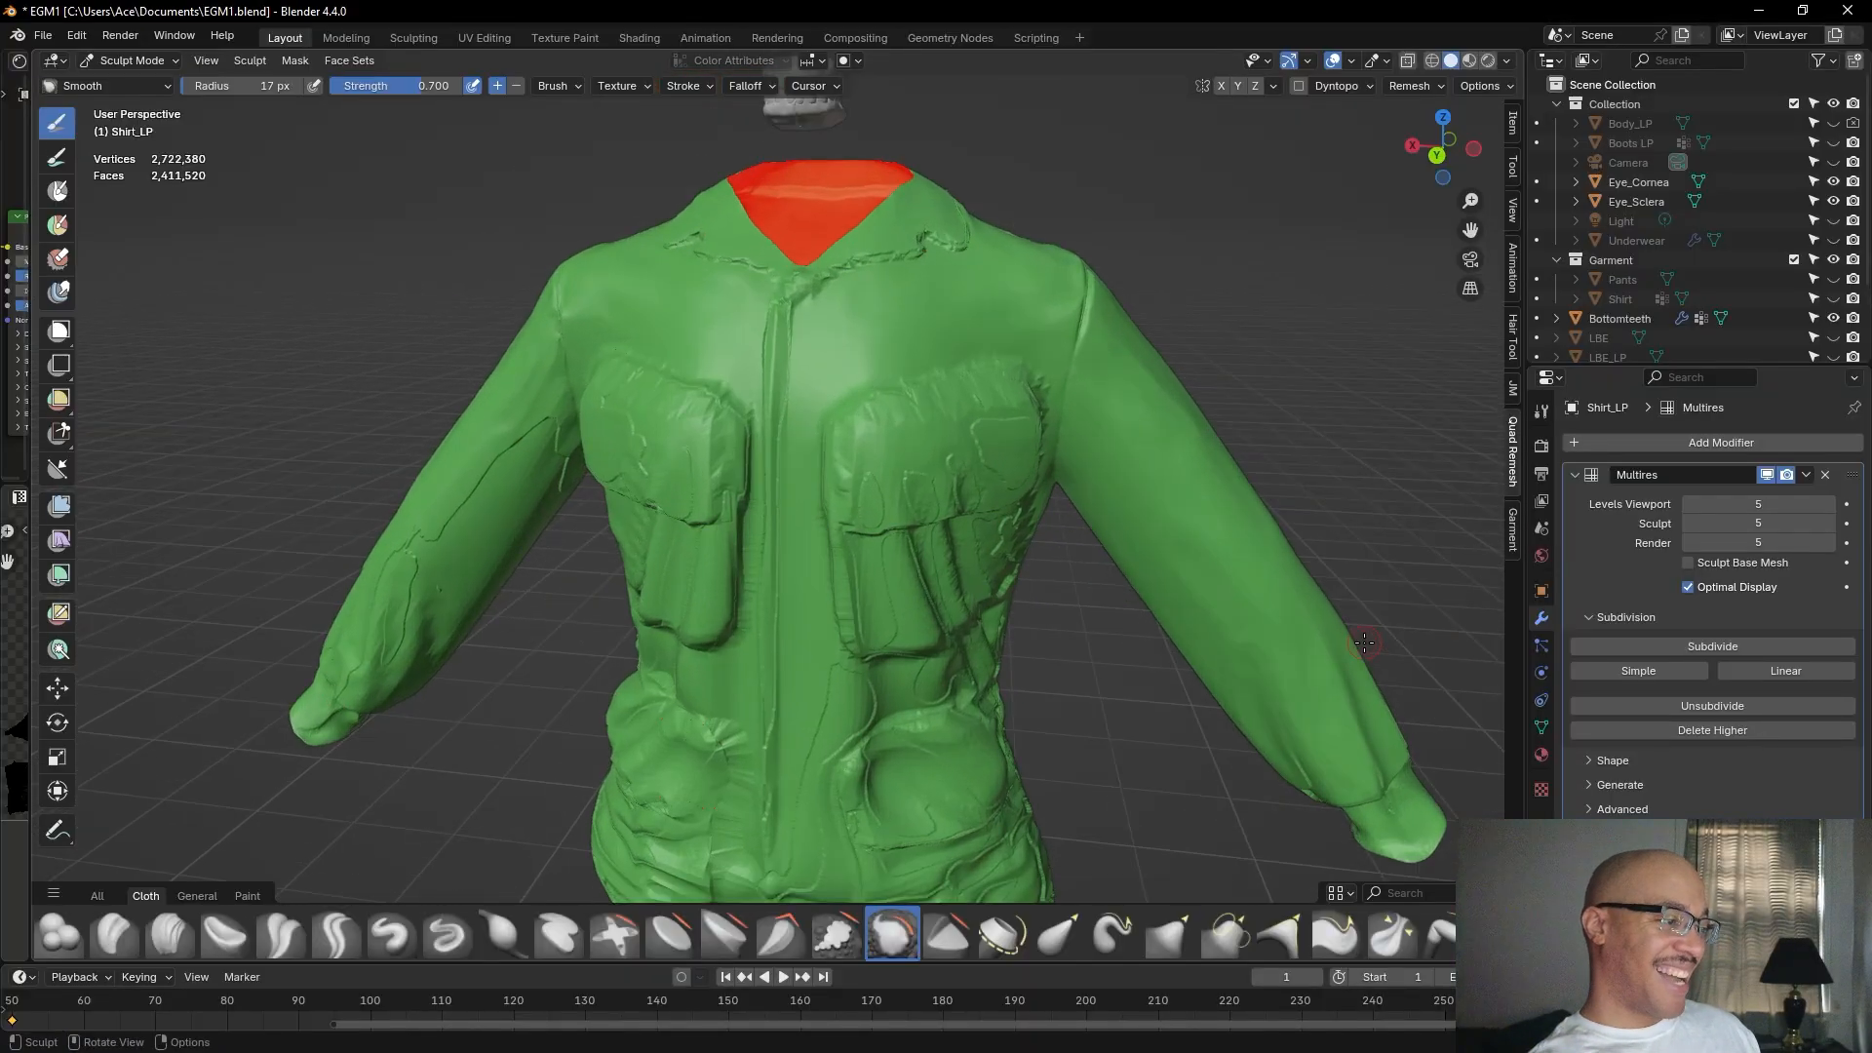
pyautogui.scroll(2, 1363, 642)
pyautogui.moveTo(1350, 632); pyautogui.dragTo(1103, 410, button='middle')
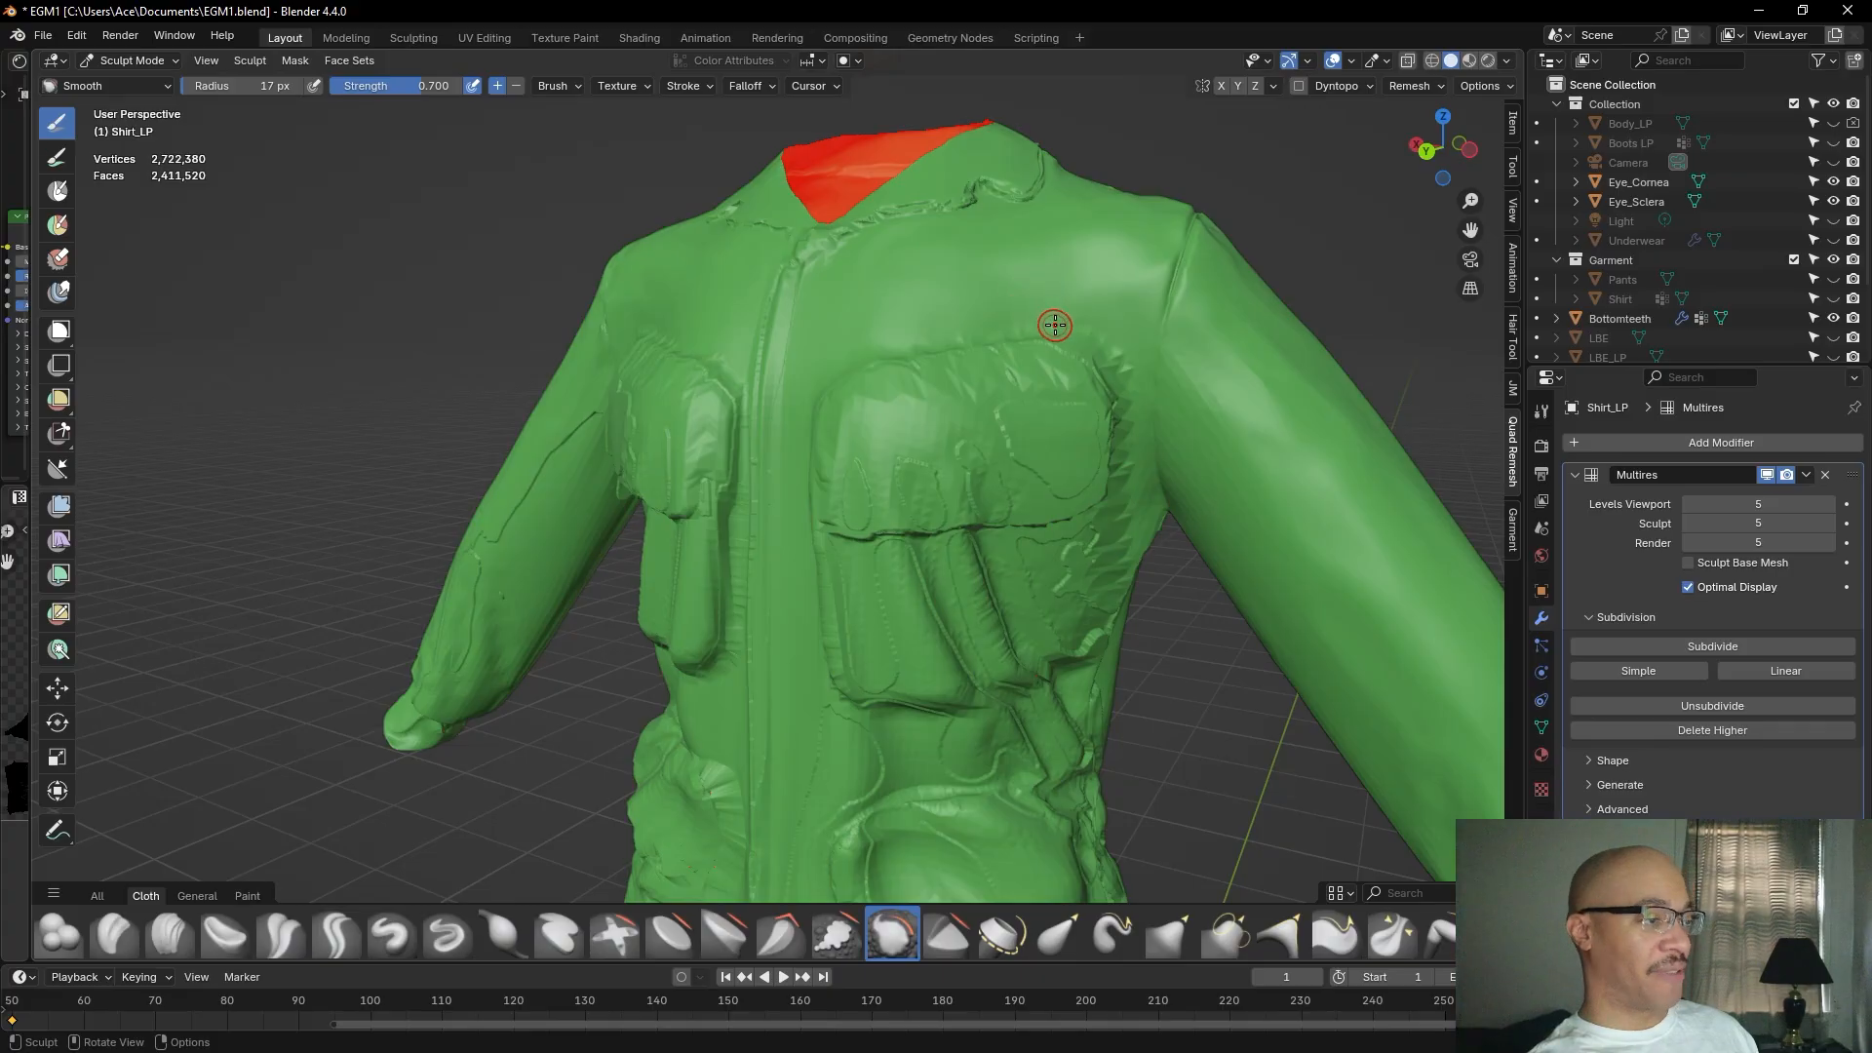
# Smooth the jagged upper edge and rough surface of the flap on the wearer's left chest pocket.
pyautogui.moveTo(1049, 324)
pyautogui.mouseDown()
pyautogui.moveTo(946, 340)
pyautogui.moveTo(1126, 374)
pyautogui.moveTo(1107, 358)
pyautogui.moveTo(1138, 496)
pyautogui.moveTo(1099, 367)
pyautogui.moveTo(898, 399)
pyautogui.moveTo(917, 379)
pyautogui.mouseUp()
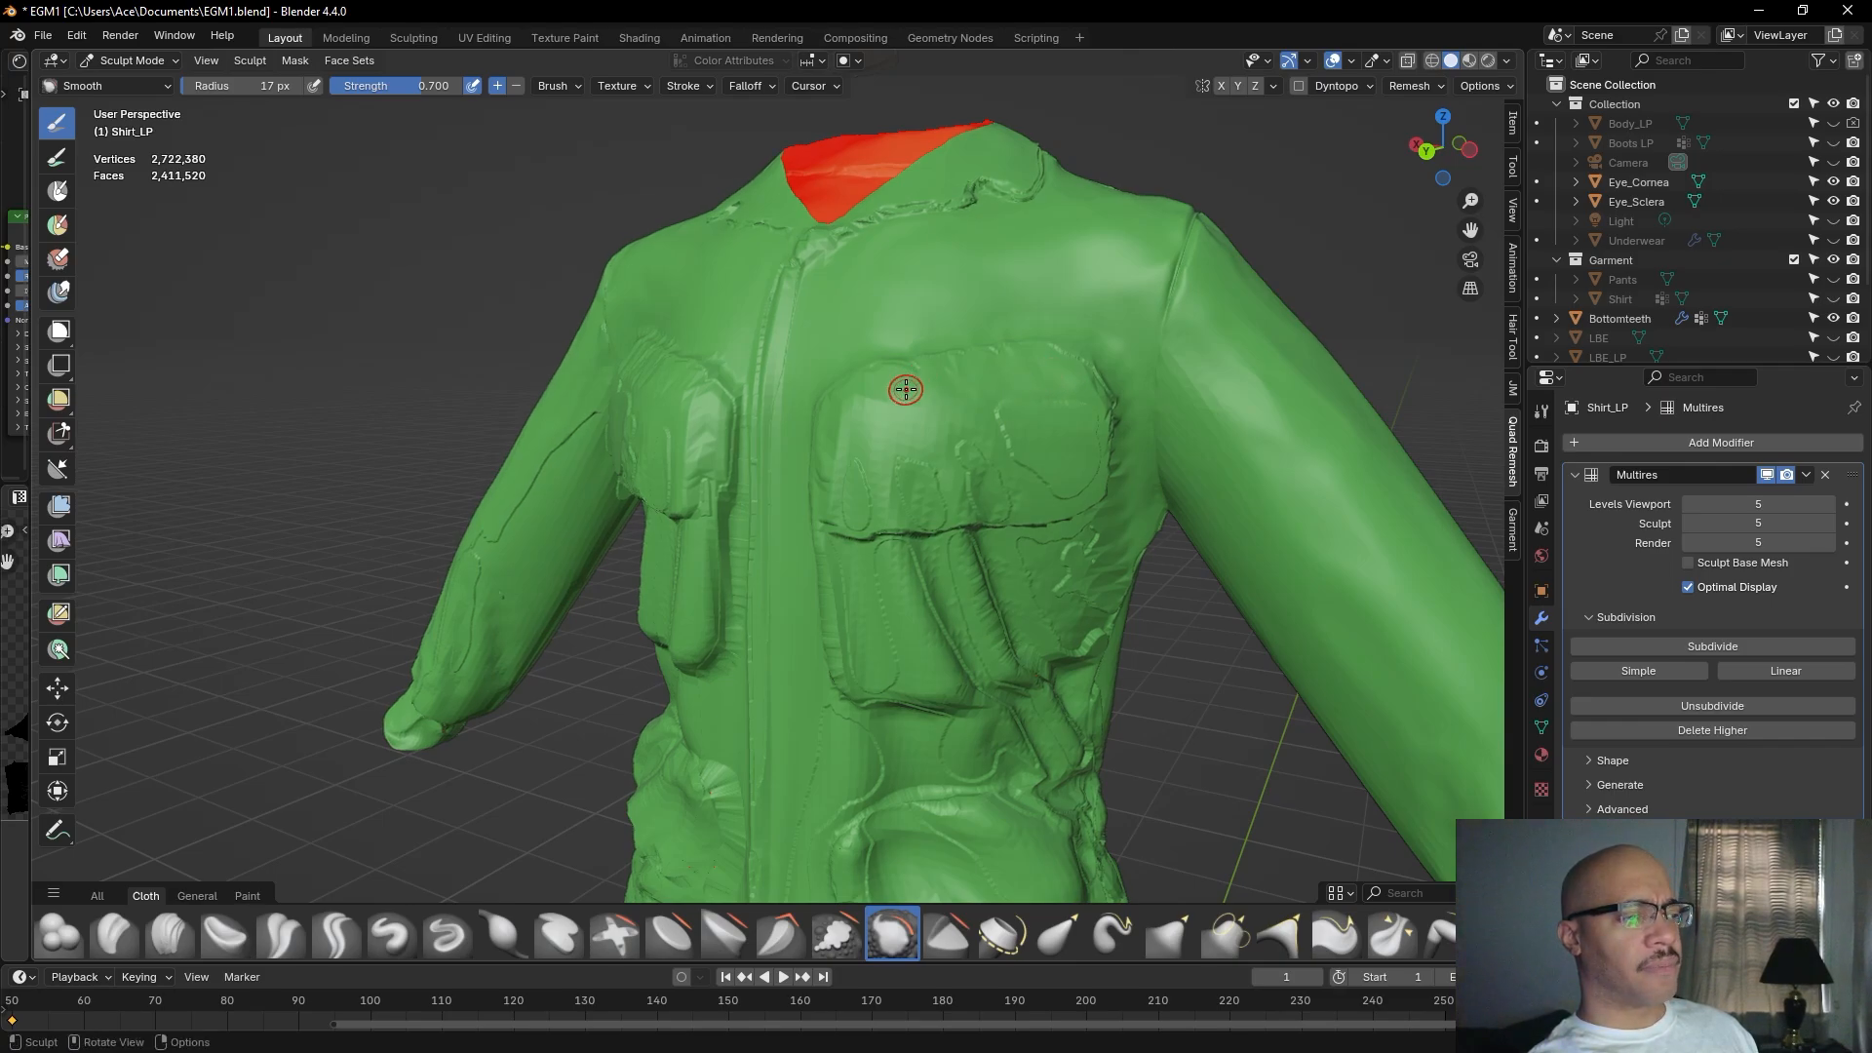
pyautogui.moveTo(906, 382)
pyautogui.mouseDown()
pyautogui.moveTo(840, 419)
pyautogui.moveTo(825, 486)
pyautogui.moveTo(861, 504)
pyautogui.moveTo(921, 421)
pyautogui.moveTo(900, 482)
pyautogui.moveTo(930, 488)
pyautogui.moveTo(901, 468)
pyautogui.moveTo(883, 520)
pyautogui.moveTo(839, 503)
pyautogui.moveTo(832, 519)
pyautogui.mouseUp()
pyautogui.moveTo(909, 392)
pyautogui.mouseDown()
pyautogui.moveTo(943, 372)
pyautogui.moveTo(917, 372)
pyautogui.moveTo(1002, 349)
pyautogui.moveTo(930, 362)
pyautogui.moveTo(1017, 362)
pyautogui.mouseUp()
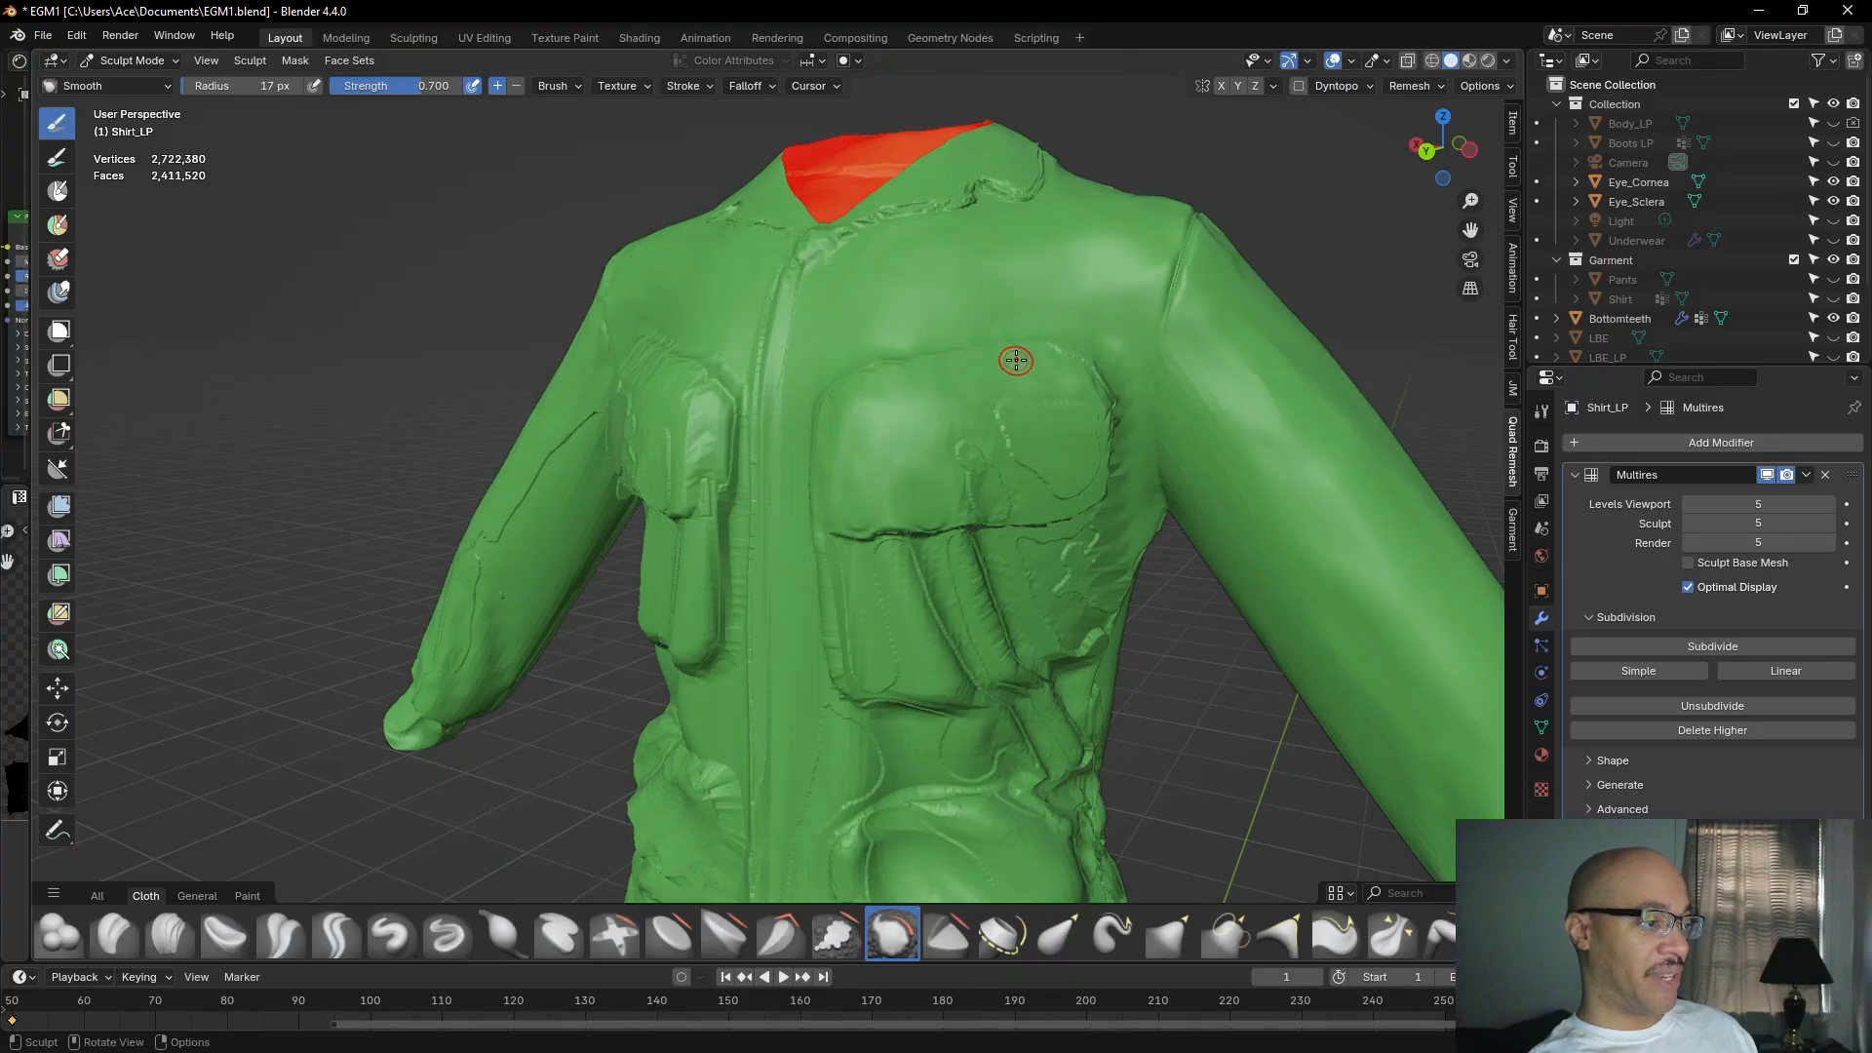
pyautogui.moveTo(1273, 187); pyautogui.dragTo(1329, 250, button='middle')
pyautogui.moveTo(1012, 407)
pyautogui.mouseDown()
pyautogui.moveTo(899, 441)
pyautogui.moveTo(895, 417)
pyautogui.moveTo(855, 473)
pyautogui.mouseUp()
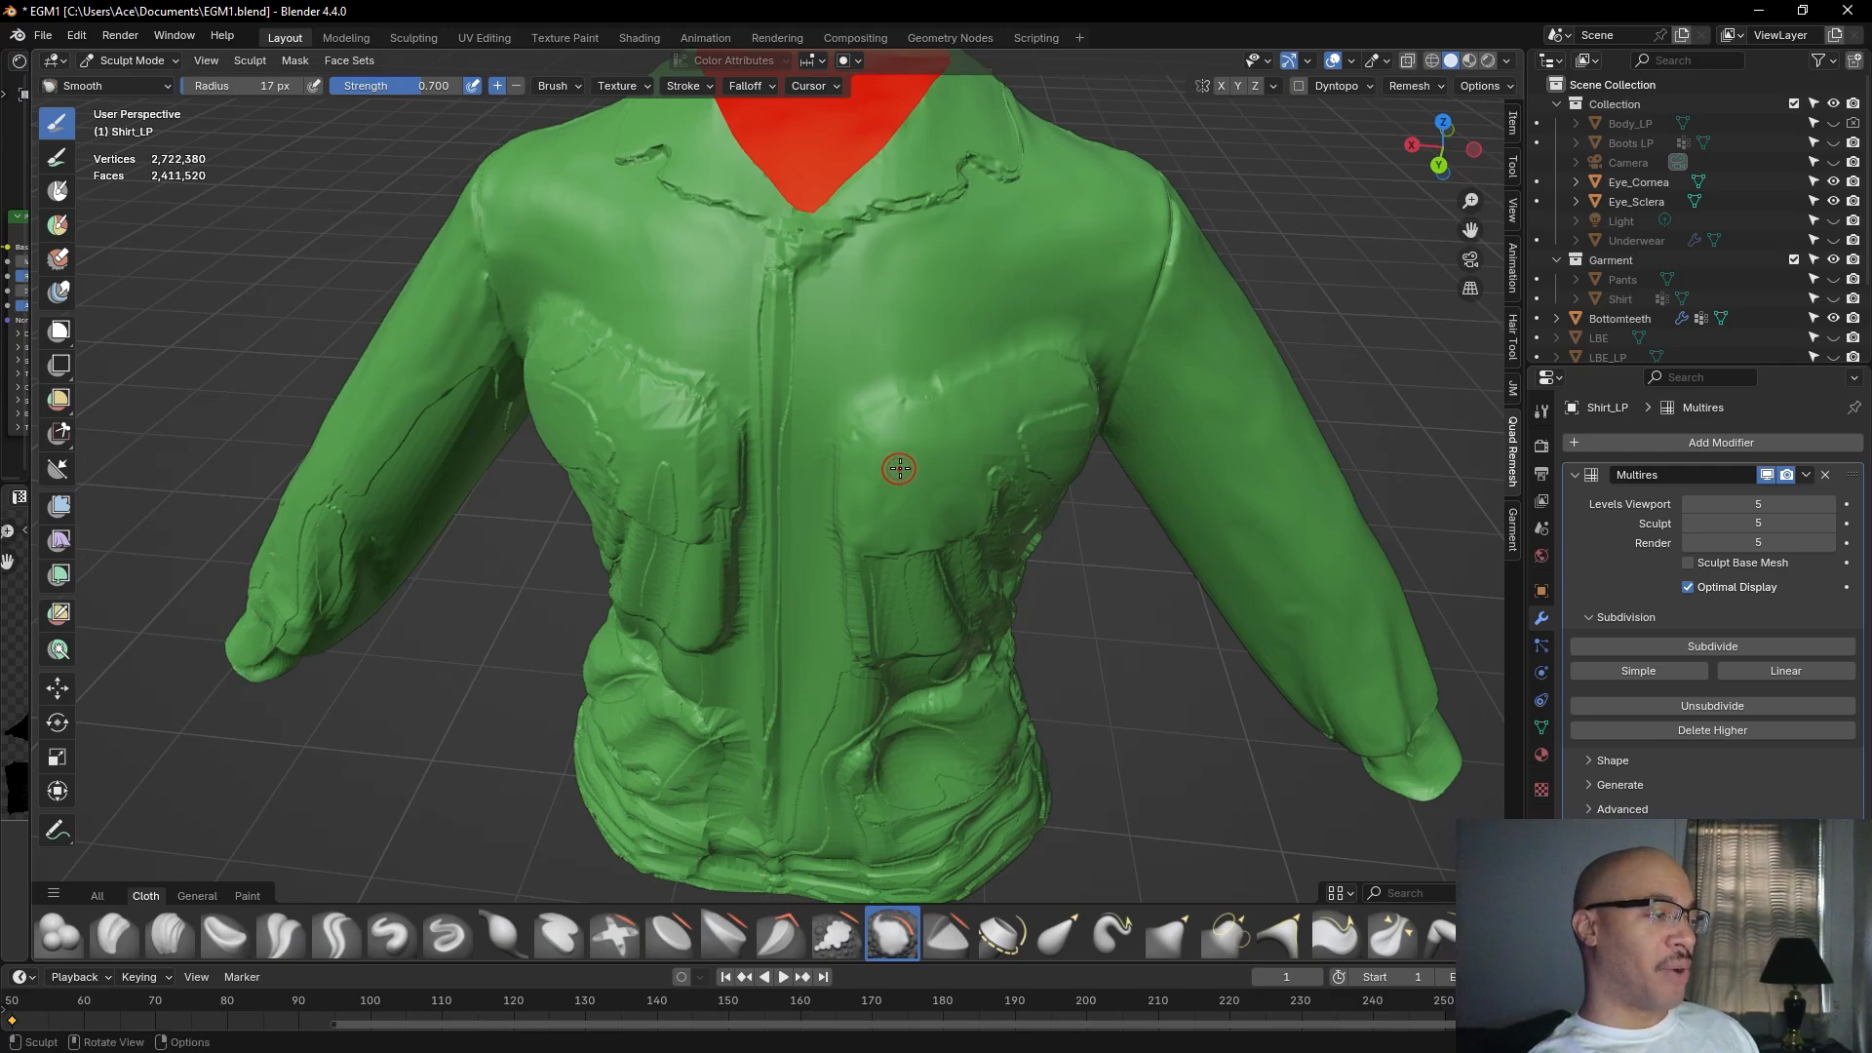
pyautogui.moveTo(1081, 589); pyautogui.dragTo(1011, 518, button='middle')
pyautogui.moveTo(980, 439)
pyautogui.mouseDown()
pyautogui.moveTo(946, 449)
pyautogui.moveTo(975, 449)
pyautogui.mouseUp()
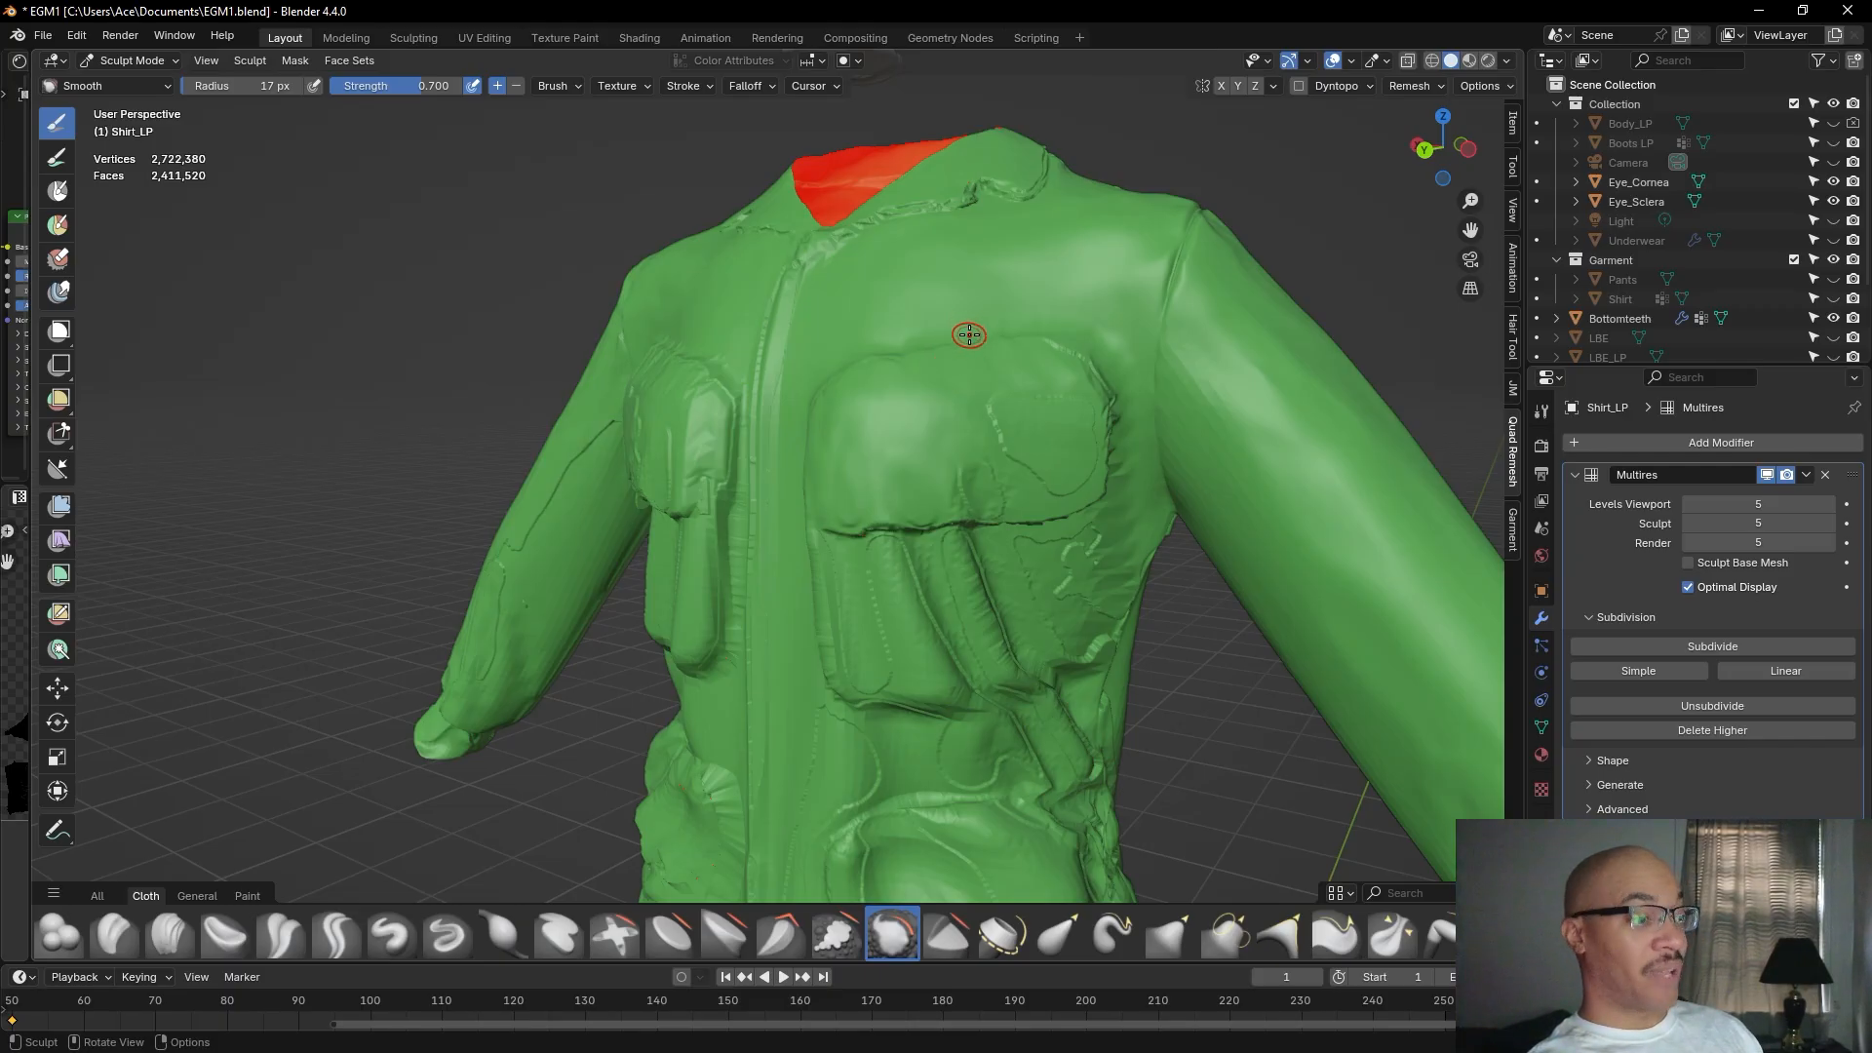
# Smooth out the outlined crease and remaining bumps across the face of the left chest pocket flap.
pyautogui.moveTo(999, 405)
pyautogui.mouseDown()
pyautogui.moveTo(1002, 439)
pyautogui.moveTo(1008, 398)
pyautogui.moveTo(1024, 462)
pyautogui.moveTo(1063, 494)
pyautogui.moveTo(1092, 473)
pyautogui.moveTo(994, 454)
pyautogui.mouseUp()
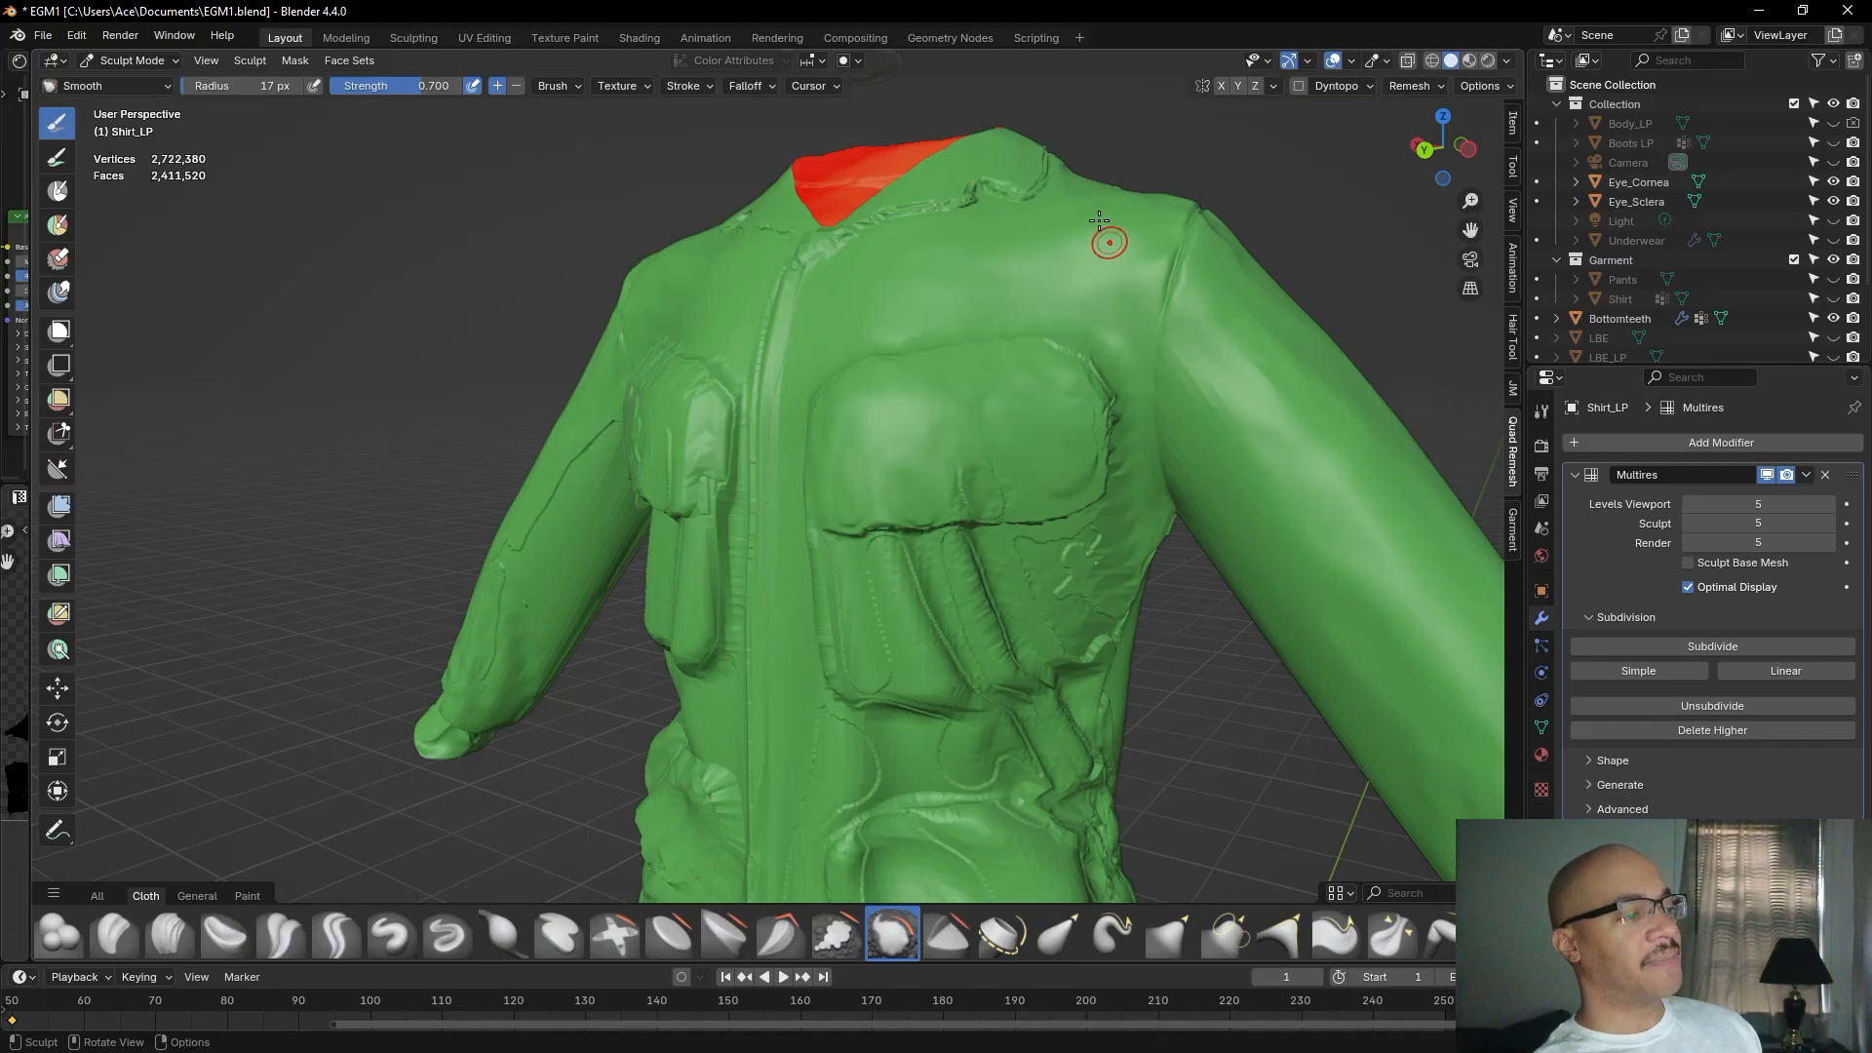
pyautogui.moveTo(979, 465)
pyautogui.mouseDown()
pyautogui.moveTo(1000, 484)
pyautogui.moveTo(917, 524)
pyautogui.mouseUp()
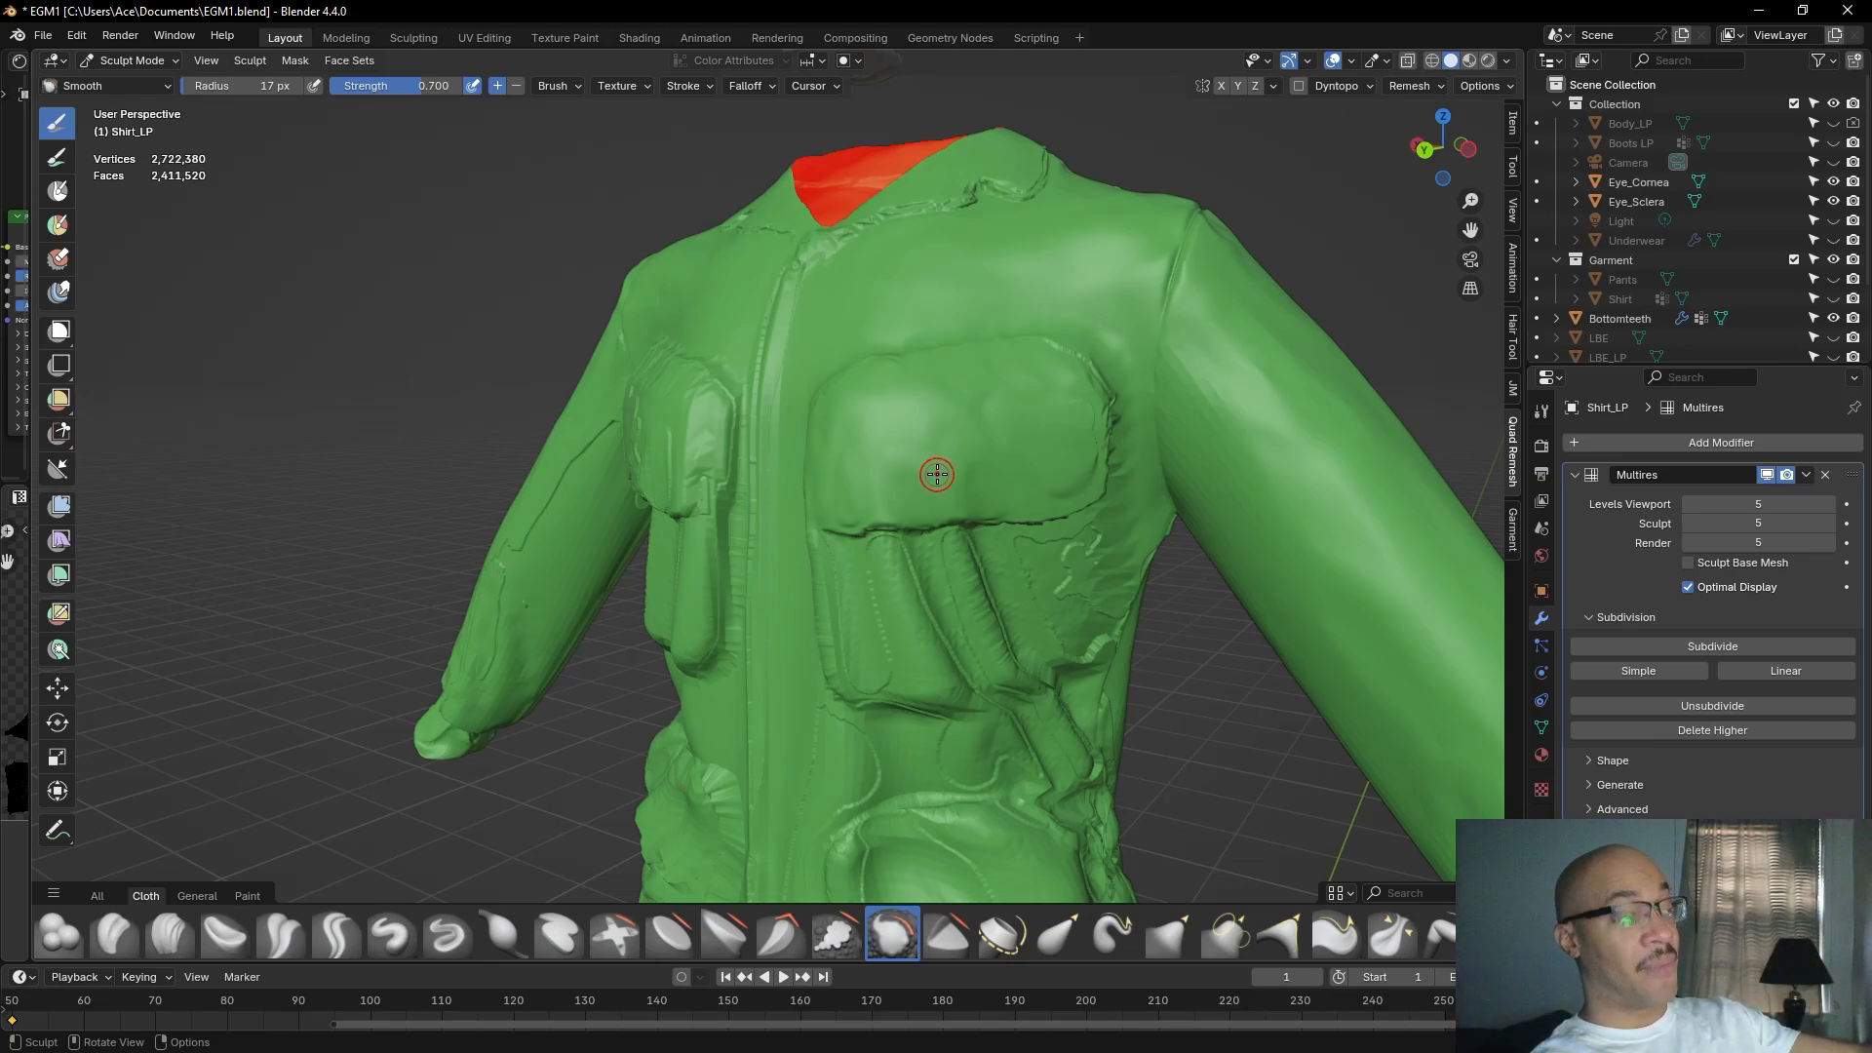
pyautogui.moveTo(1039, 435)
pyautogui.mouseDown()
pyautogui.moveTo(1060, 489)
pyautogui.moveTo(1096, 444)
pyautogui.moveTo(1079, 420)
pyautogui.mouseUp()
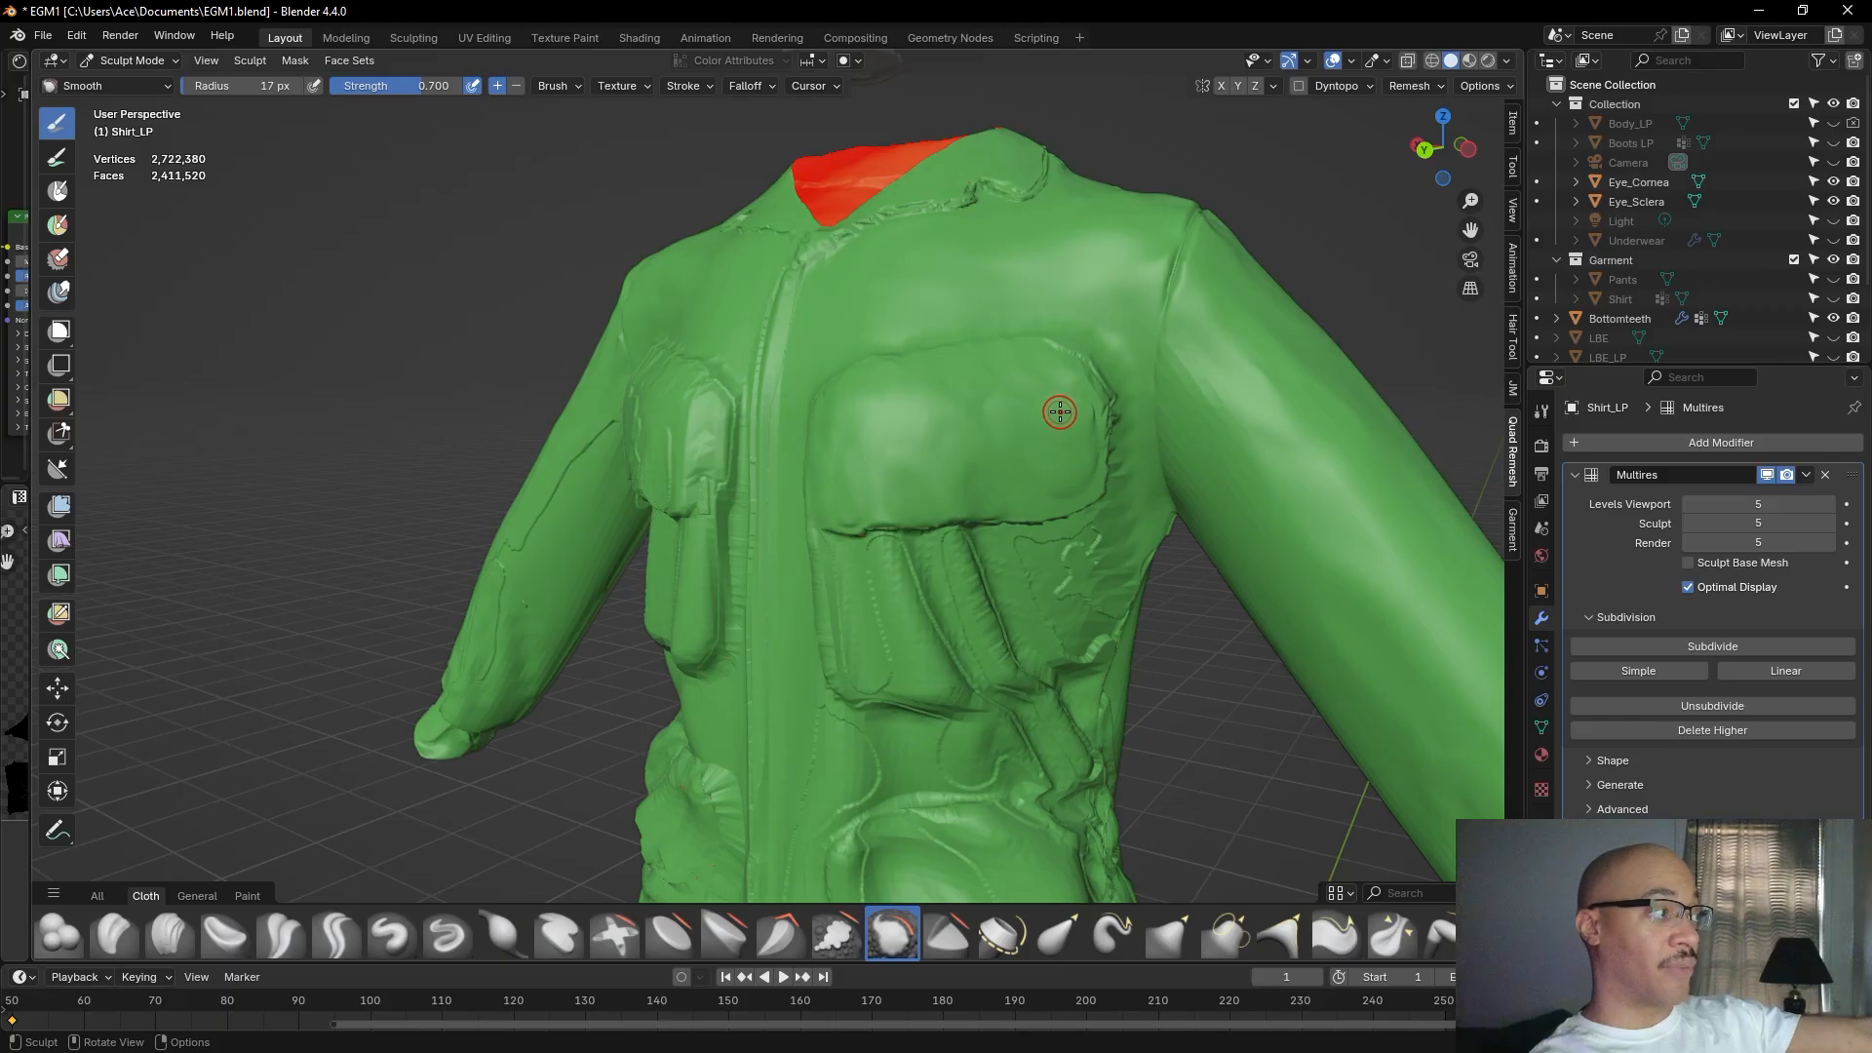
pyautogui.moveTo(1068, 419)
pyautogui.mouseDown()
pyautogui.moveTo(1093, 409)
pyautogui.moveTo(938, 430)
pyautogui.mouseUp()
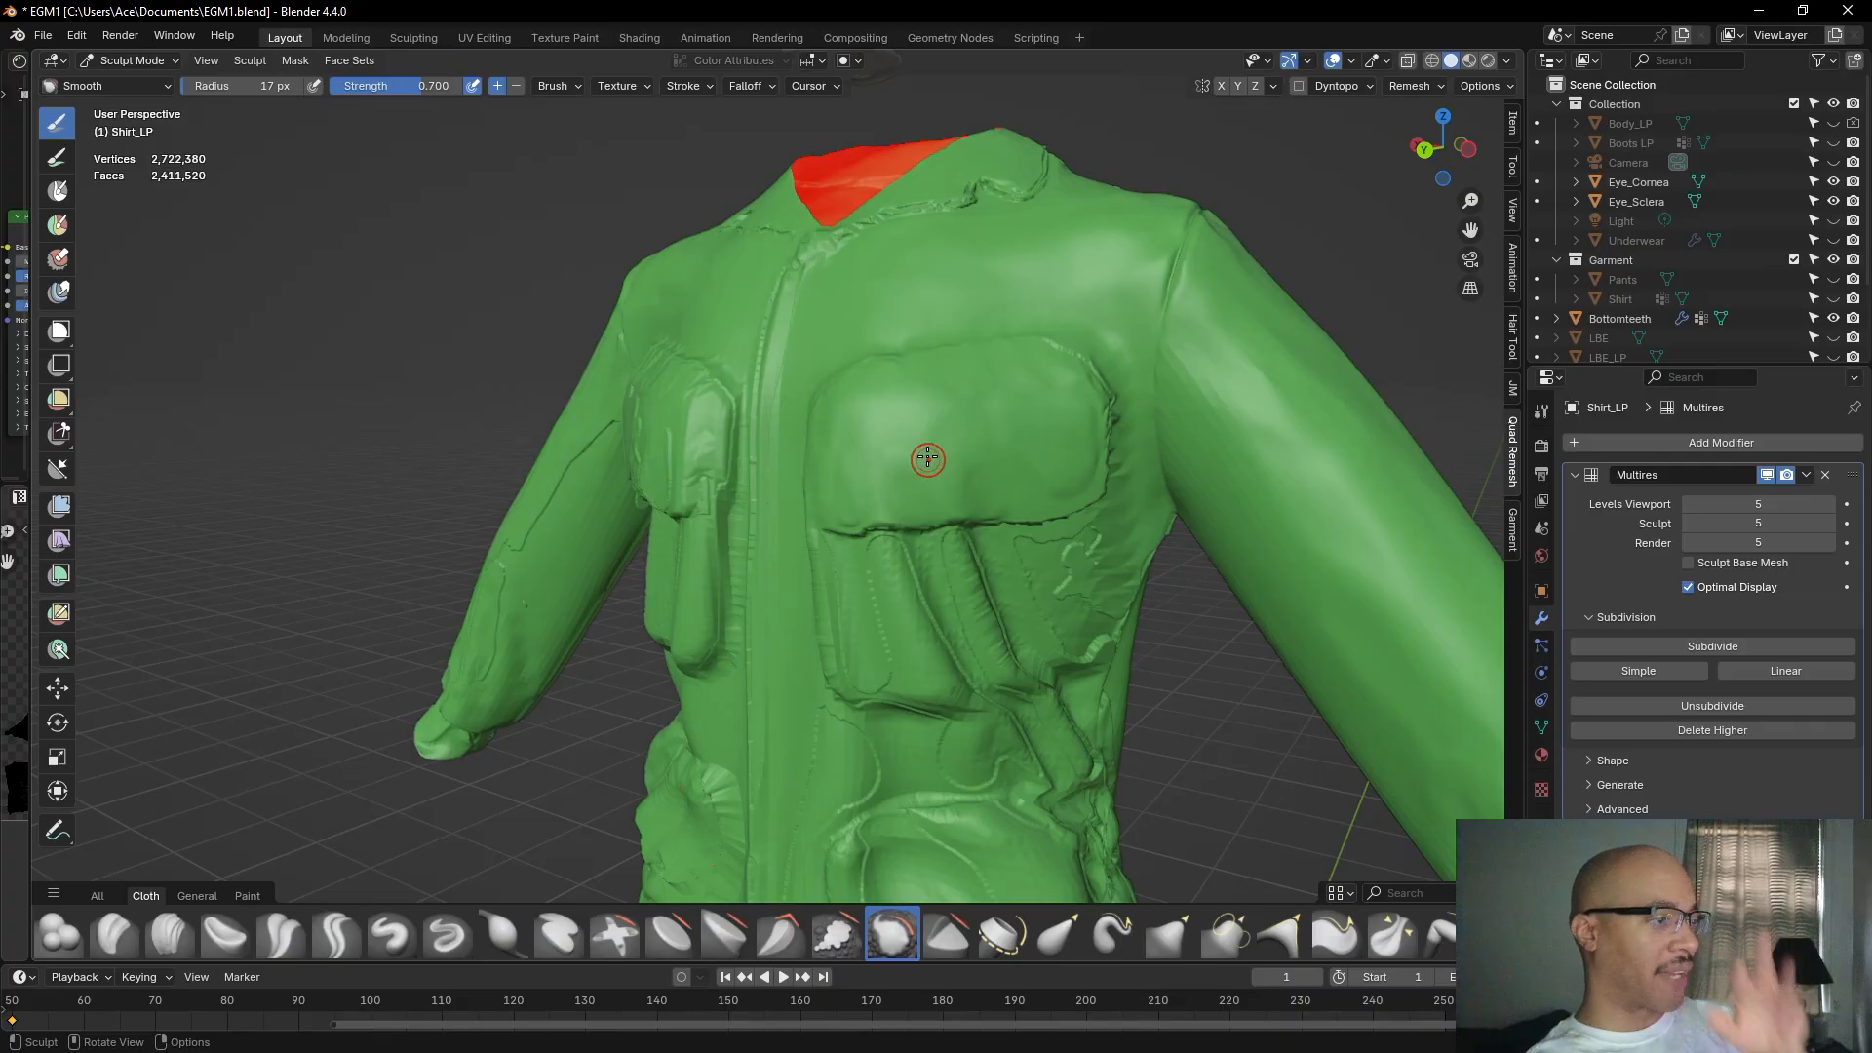
pyautogui.moveTo(921, 466); pyautogui.dragTo(963, 489)
pyautogui.moveTo(1012, 430)
pyautogui.mouseDown()
pyautogui.moveTo(1048, 472)
pyautogui.moveTo(1092, 466)
pyautogui.moveTo(1089, 403)
pyautogui.moveTo(1065, 402)
pyautogui.mouseUp()
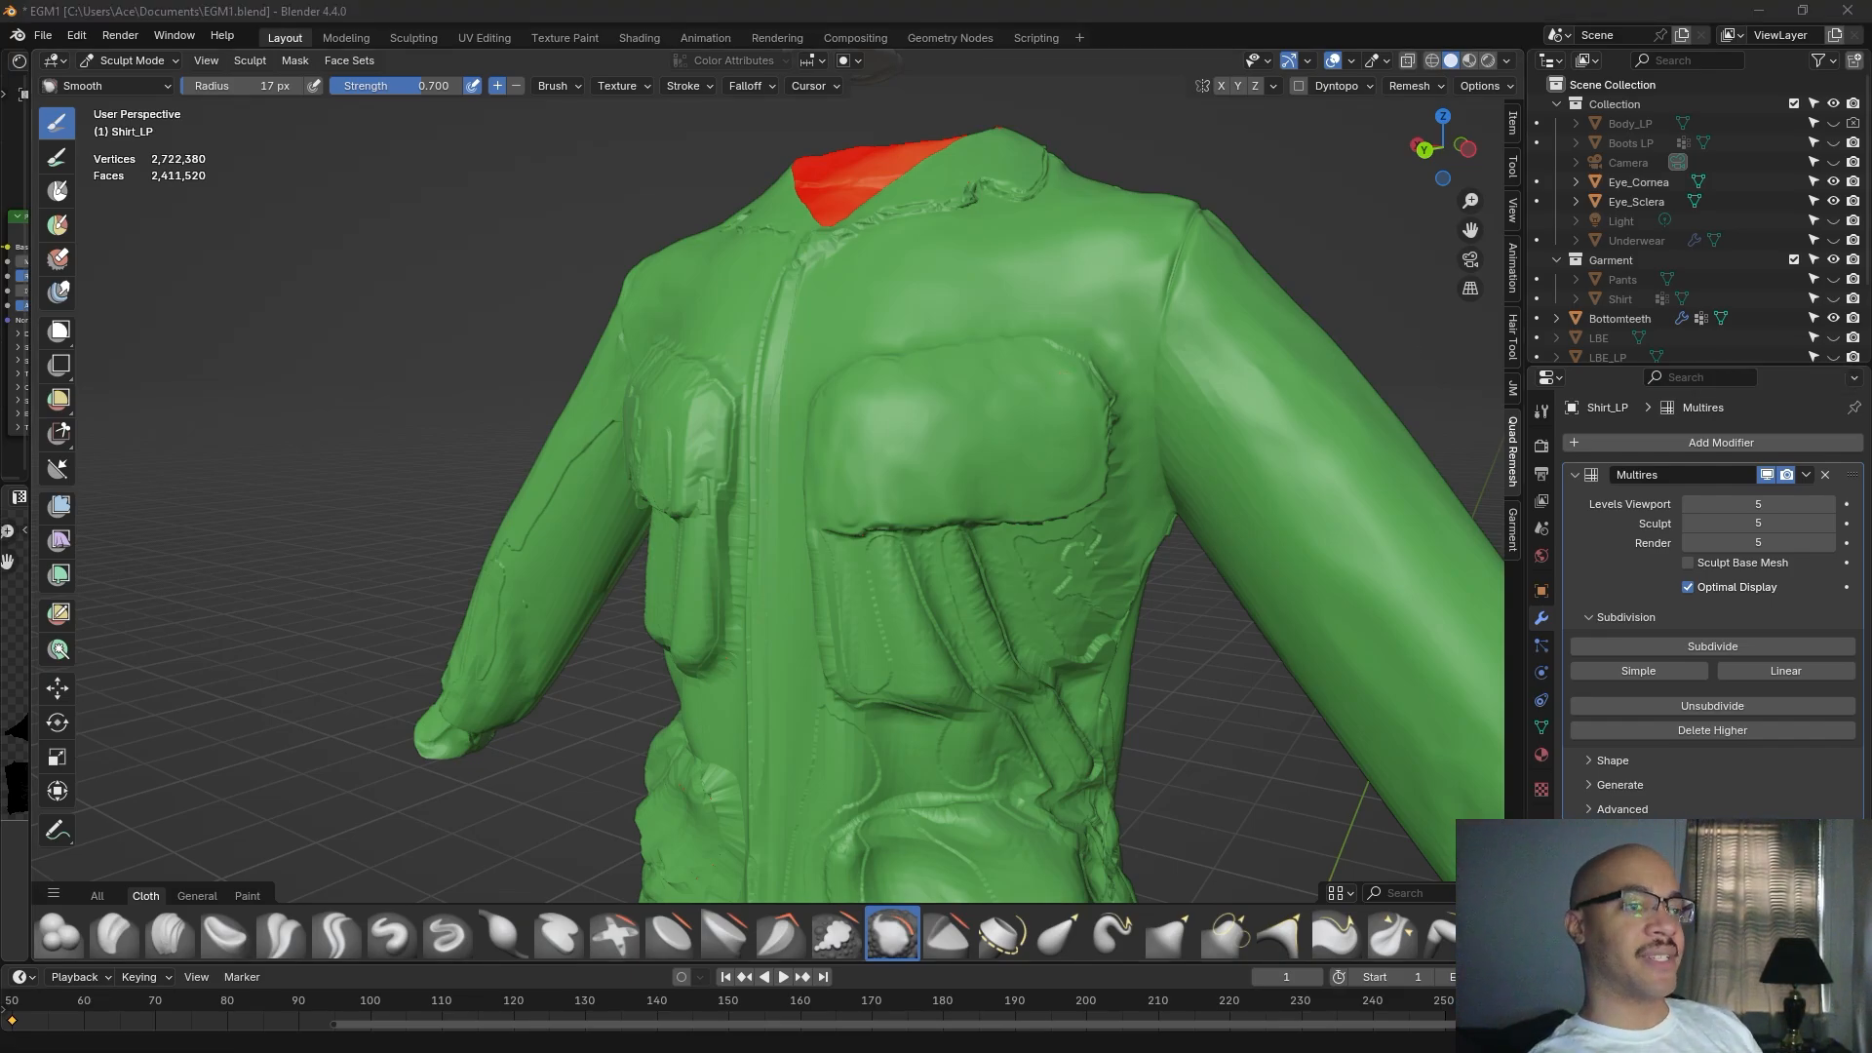
pyautogui.moveTo(969, 430)
pyautogui.mouseDown()
pyautogui.moveTo(907, 444)
pyautogui.moveTo(927, 419)
pyautogui.mouseUp()
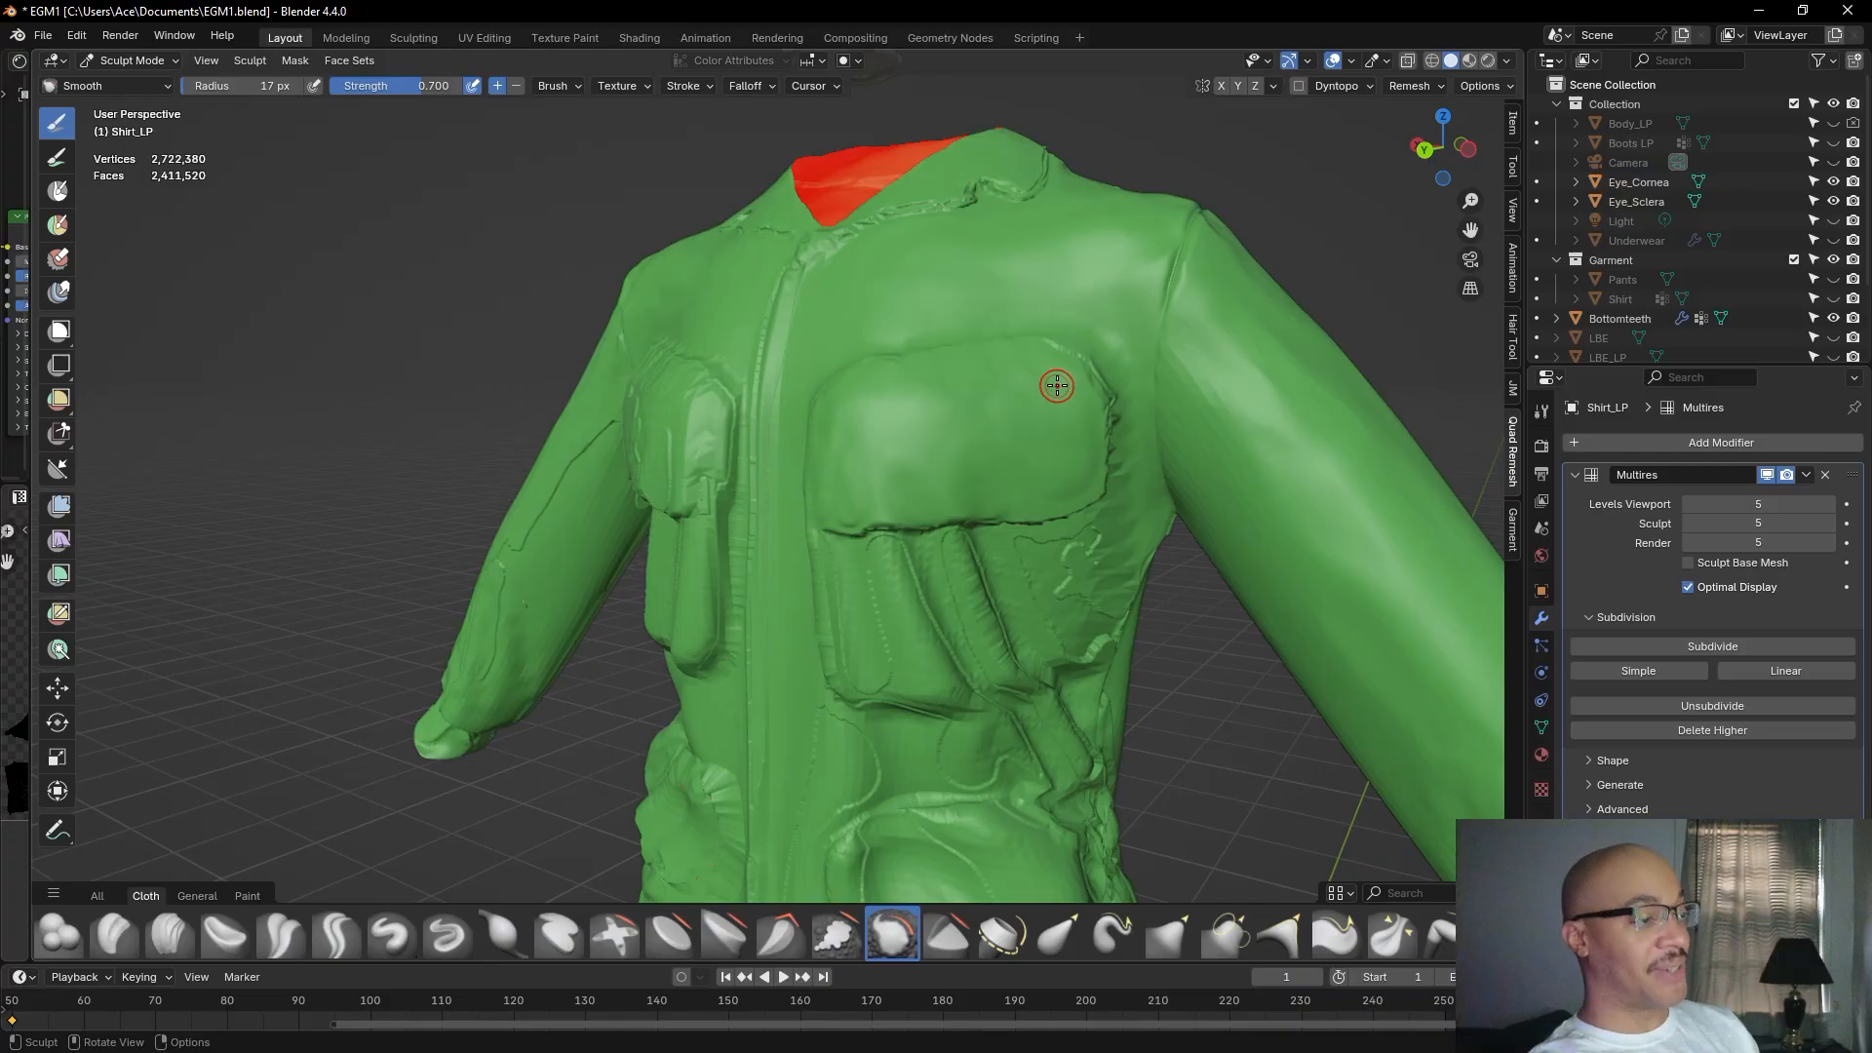
pyautogui.moveTo(1067, 379)
pyautogui.mouseDown()
pyautogui.moveTo(1086, 410)
pyautogui.moveTo(1045, 374)
pyautogui.moveTo(1045, 395)
pyautogui.moveTo(947, 391)
pyautogui.moveTo(887, 364)
pyautogui.moveTo(898, 465)
pyautogui.moveTo(872, 490)
pyautogui.moveTo(893, 496)
pyautogui.mouseUp()
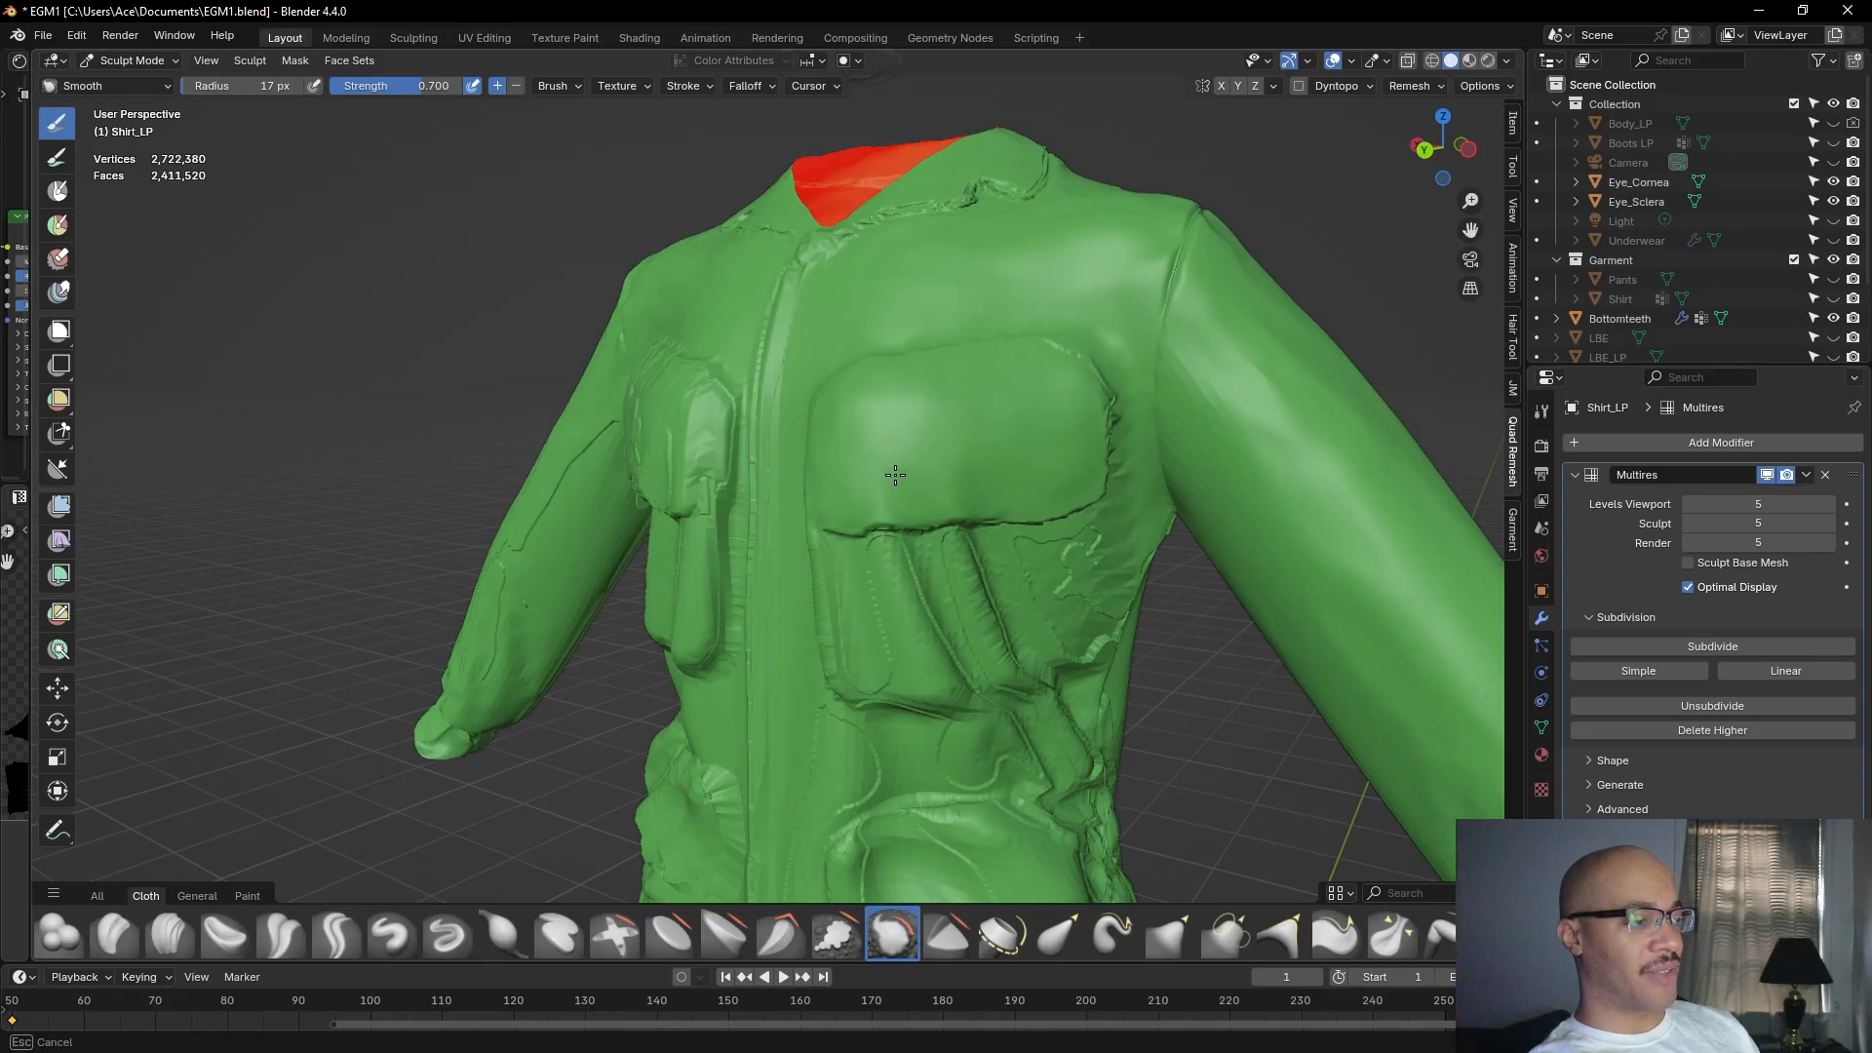
# Smooth the pleats directly below the left chest pocket flap and check them from several angles.
pyautogui.moveTo(845, 481); pyautogui.dragTo(903, 468, button='middle')
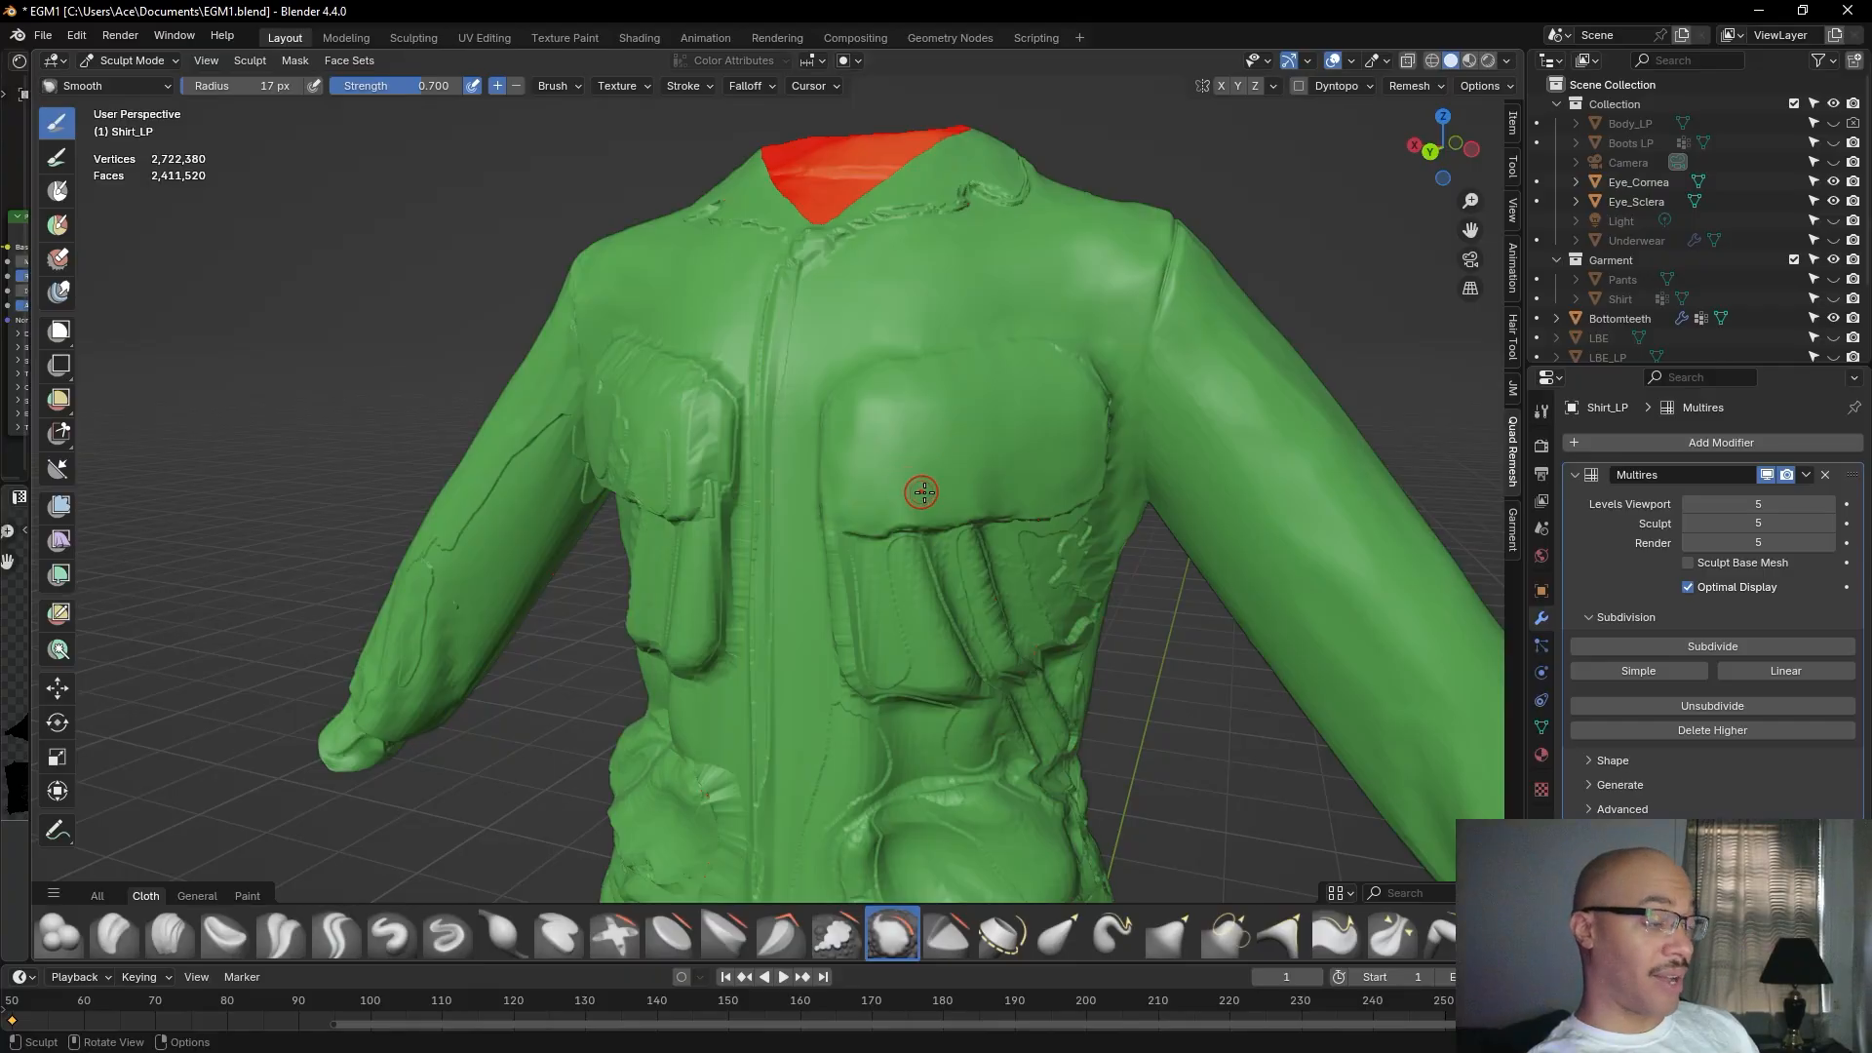
pyautogui.moveTo(946, 581)
pyautogui.mouseDown()
pyautogui.moveTo(939, 544)
pyautogui.moveTo(952, 602)
pyautogui.moveTo(961, 542)
pyautogui.moveTo(995, 626)
pyautogui.moveTo(971, 531)
pyautogui.mouseUp()
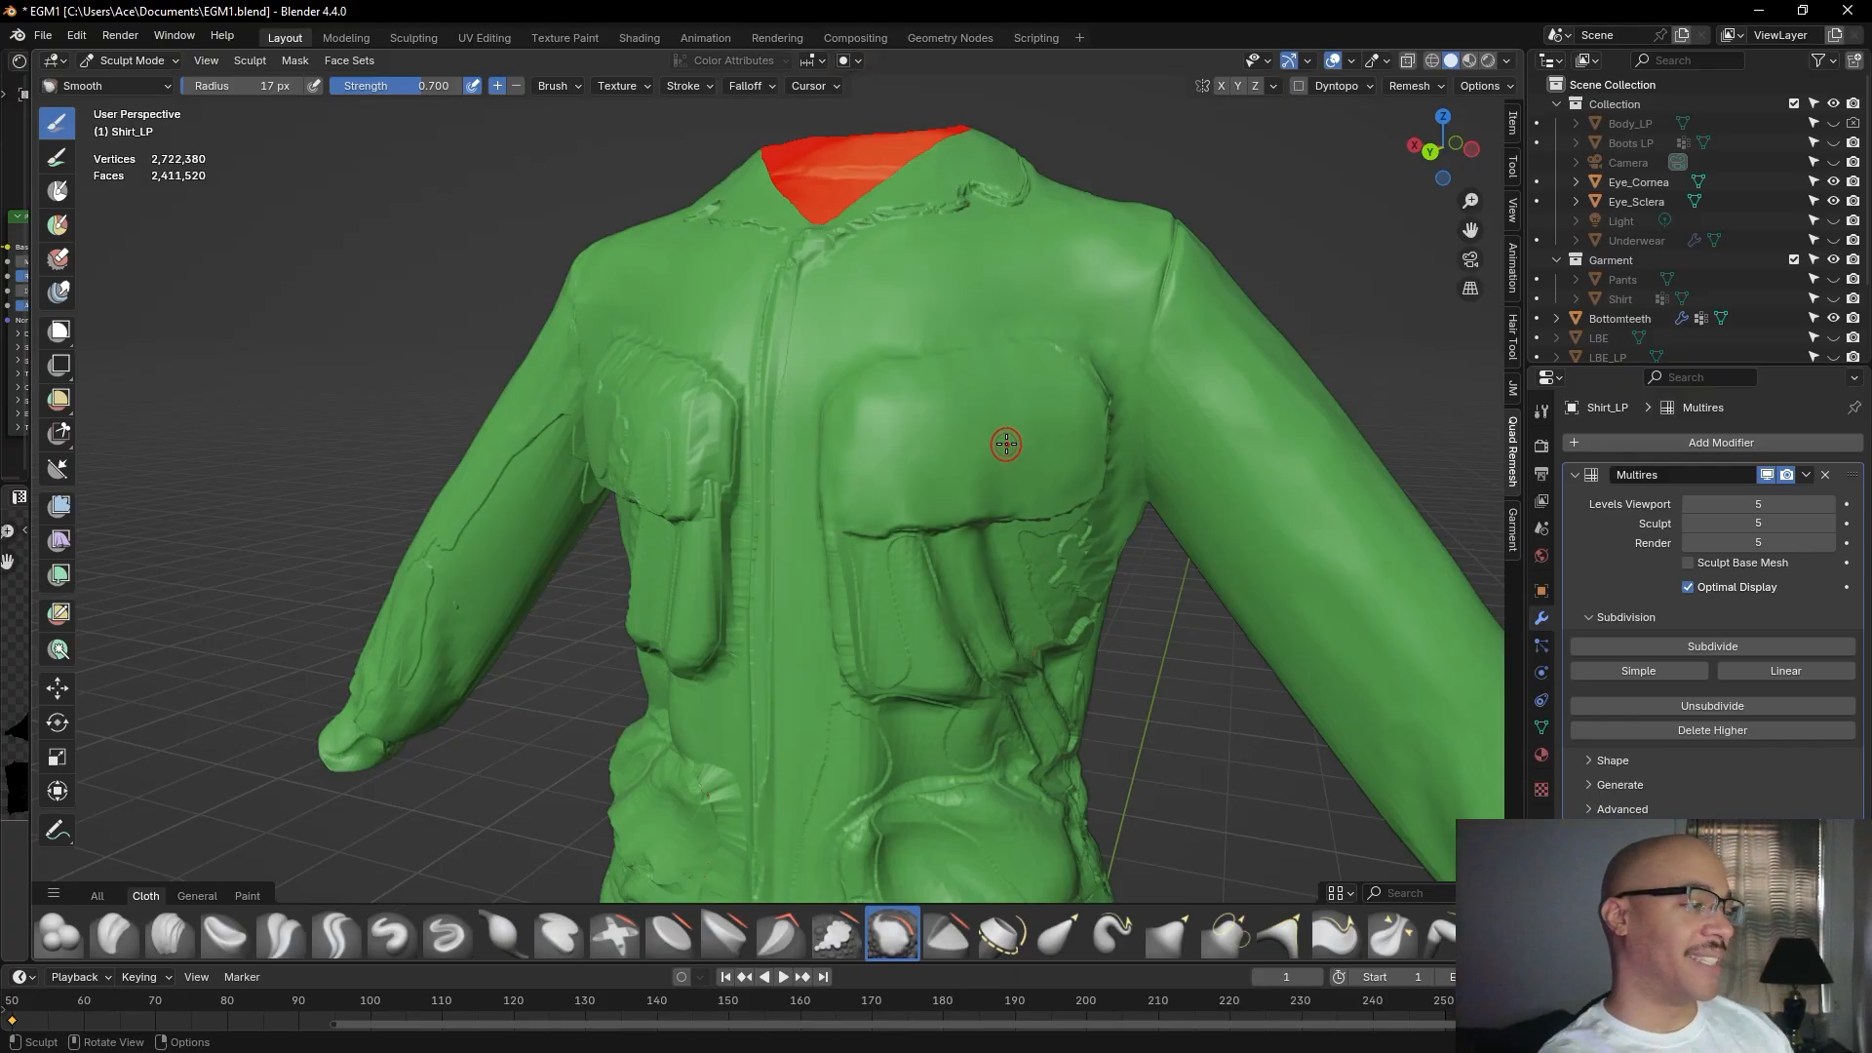
pyautogui.moveTo(910, 397); pyautogui.dragTo(961, 430, button='middle')
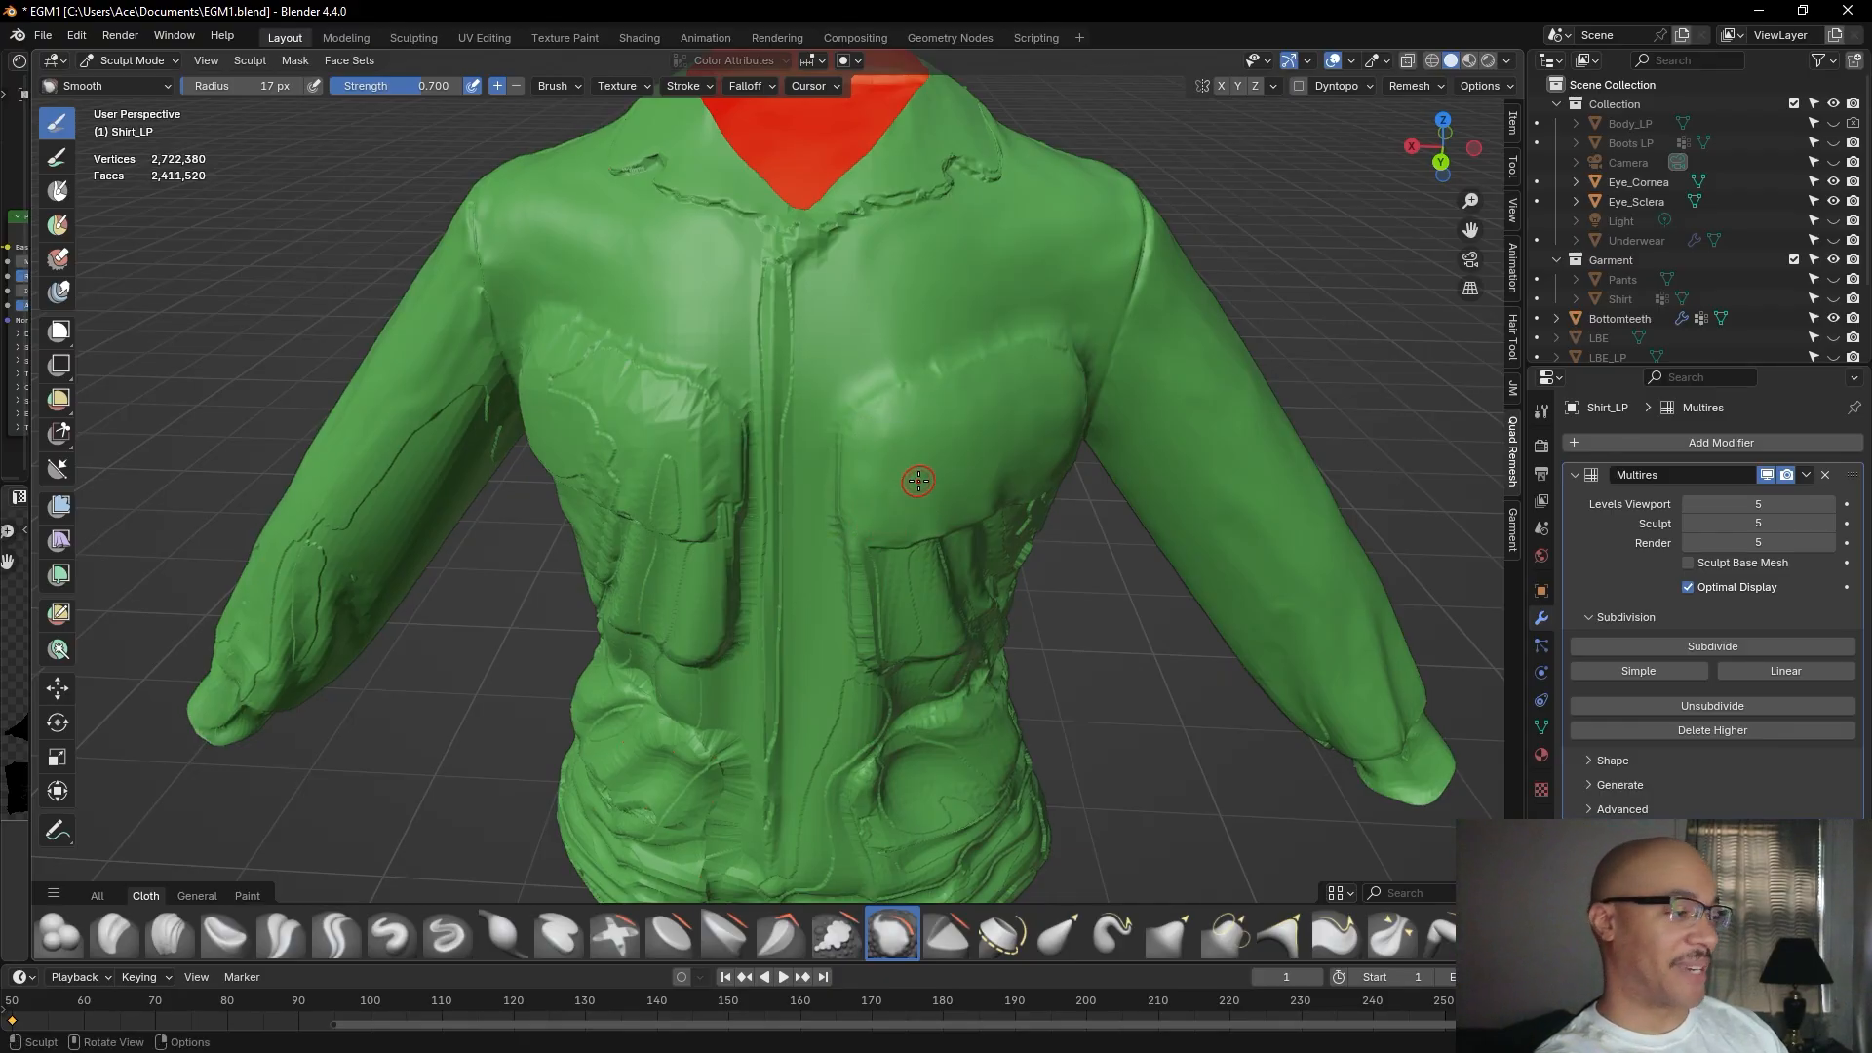
pyautogui.moveTo(902, 489); pyautogui.dragTo(858, 390, button='middle')
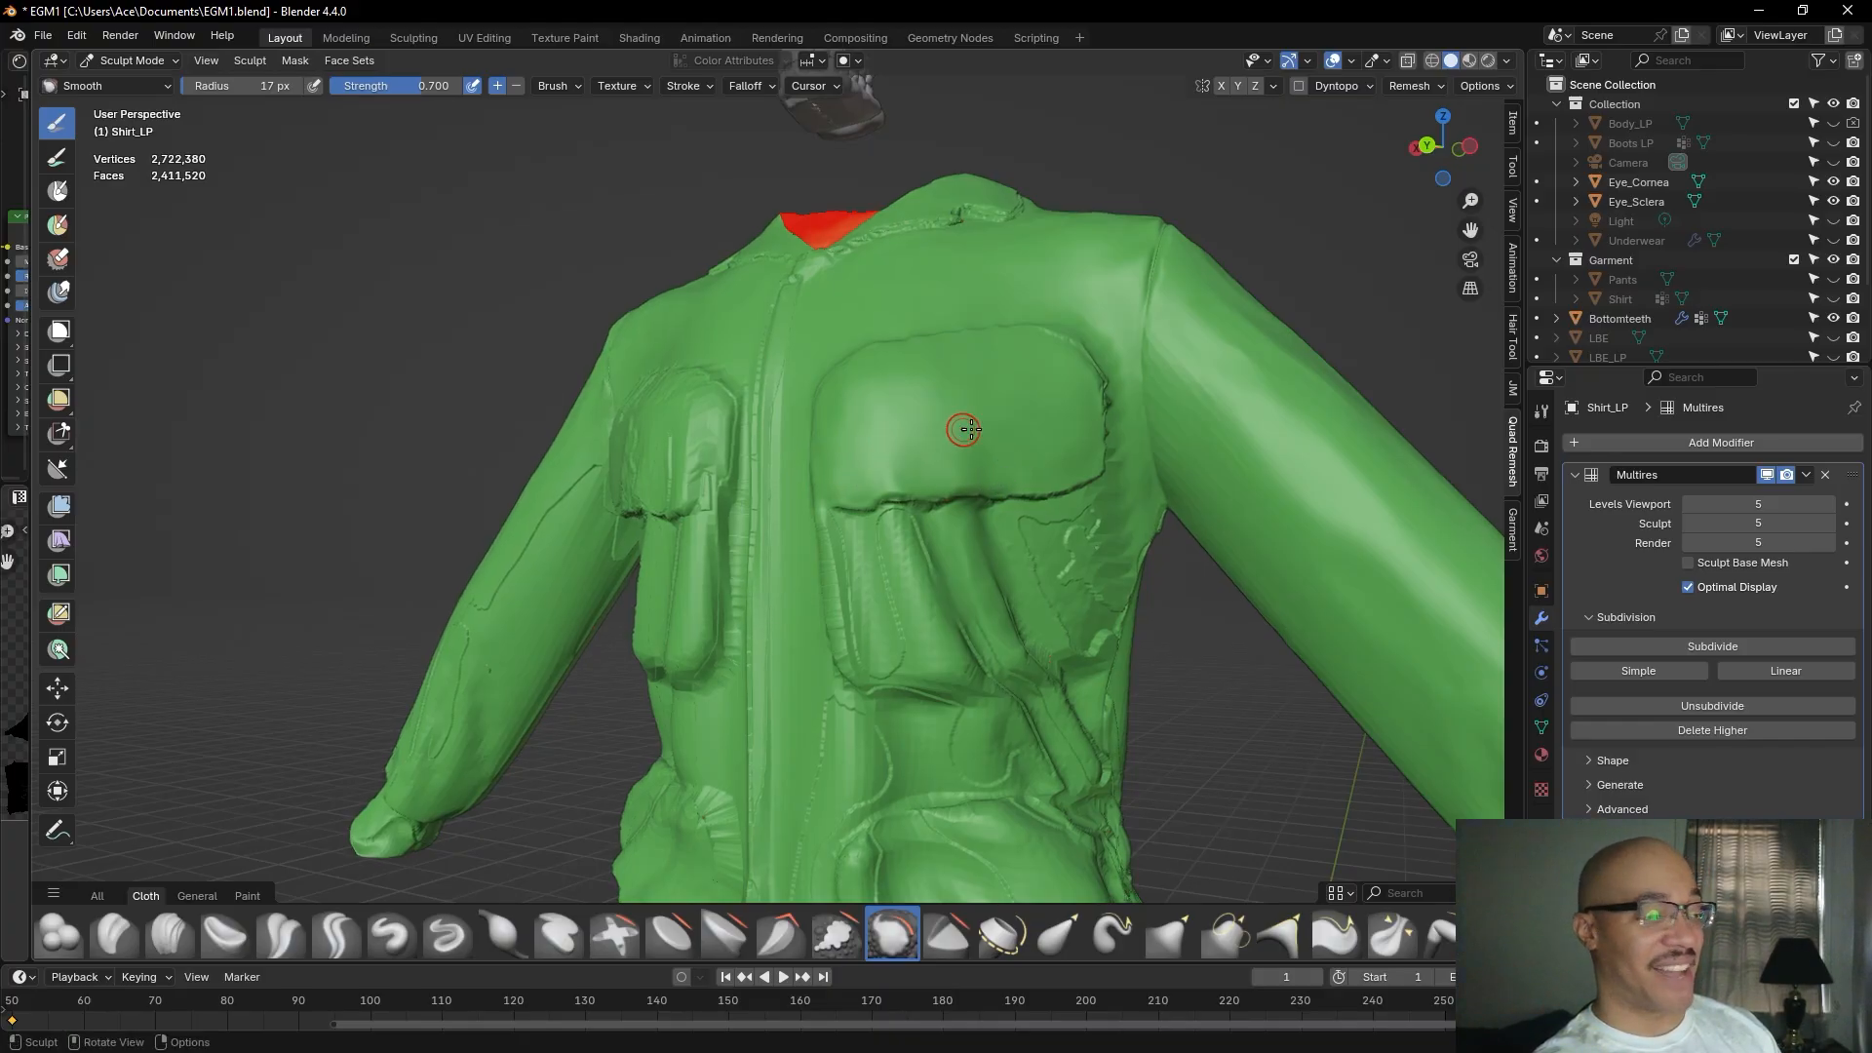
# Smooth the ragged outer edge of the left chest pocket flap facing the sleeve.
pyautogui.moveTo(1044, 406)
pyautogui.mouseDown(button='middle')
pyautogui.moveTo(996, 460)
pyautogui.moveTo(1046, 425)
pyautogui.mouseUp(button='middle')
pyautogui.moveTo(1047, 425); pyautogui.dragTo(1110, 472)
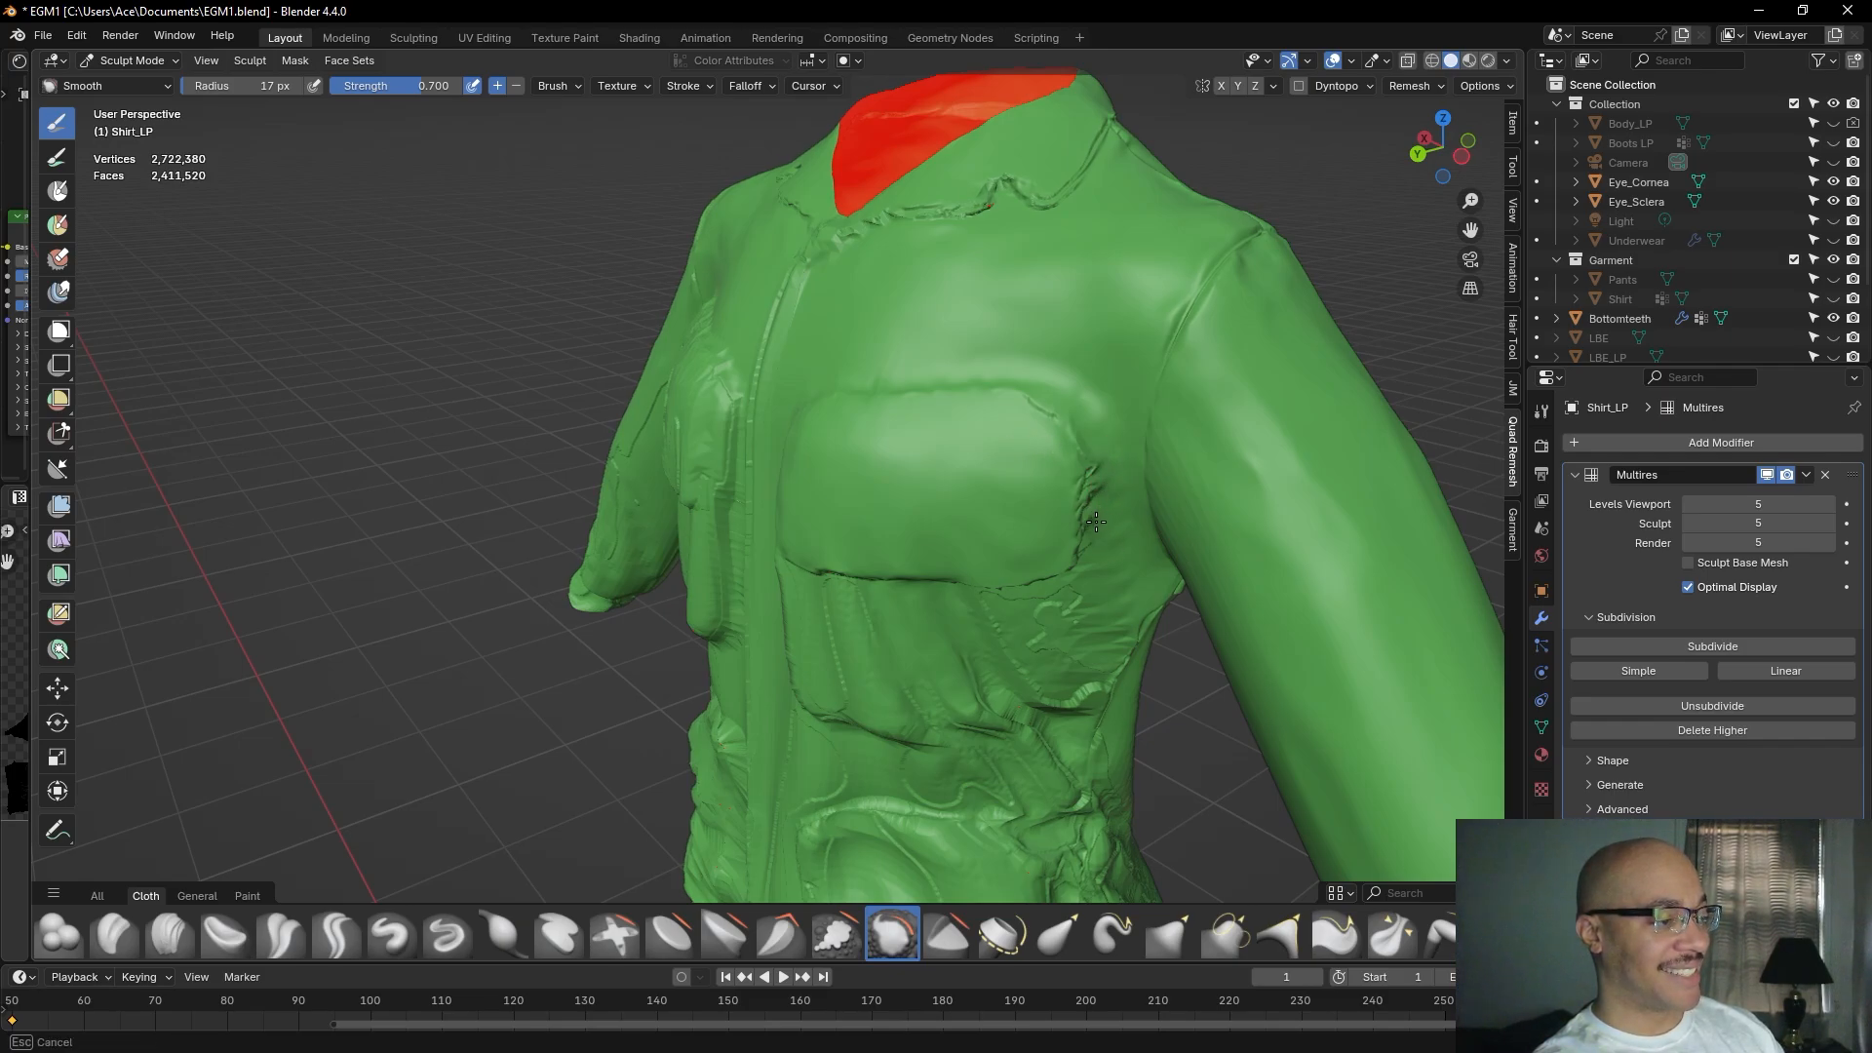
pyautogui.moveTo(1114, 536)
pyautogui.mouseDown()
pyautogui.moveTo(1124, 412)
pyautogui.moveTo(1167, 293)
pyautogui.moveTo(1161, 328)
pyautogui.mouseUp()
pyautogui.moveTo(1086, 339); pyautogui.dragTo(1162, 314, button='middle')
# Smooth the inner border, stitched creases and lower corner of the left chest pocket's body below the flap.
pyautogui.moveTo(923, 608)
pyautogui.mouseDown()
pyautogui.moveTo(891, 688)
pyautogui.moveTo(855, 582)
pyautogui.mouseUp()
pyautogui.moveTo(854, 577); pyautogui.dragTo(834, 535)
pyautogui.moveTo(856, 679)
pyautogui.mouseDown()
pyautogui.moveTo(845, 629)
pyautogui.moveTo(851, 663)
pyautogui.moveTo(870, 614)
pyautogui.moveTo(889, 644)
pyautogui.mouseUp()
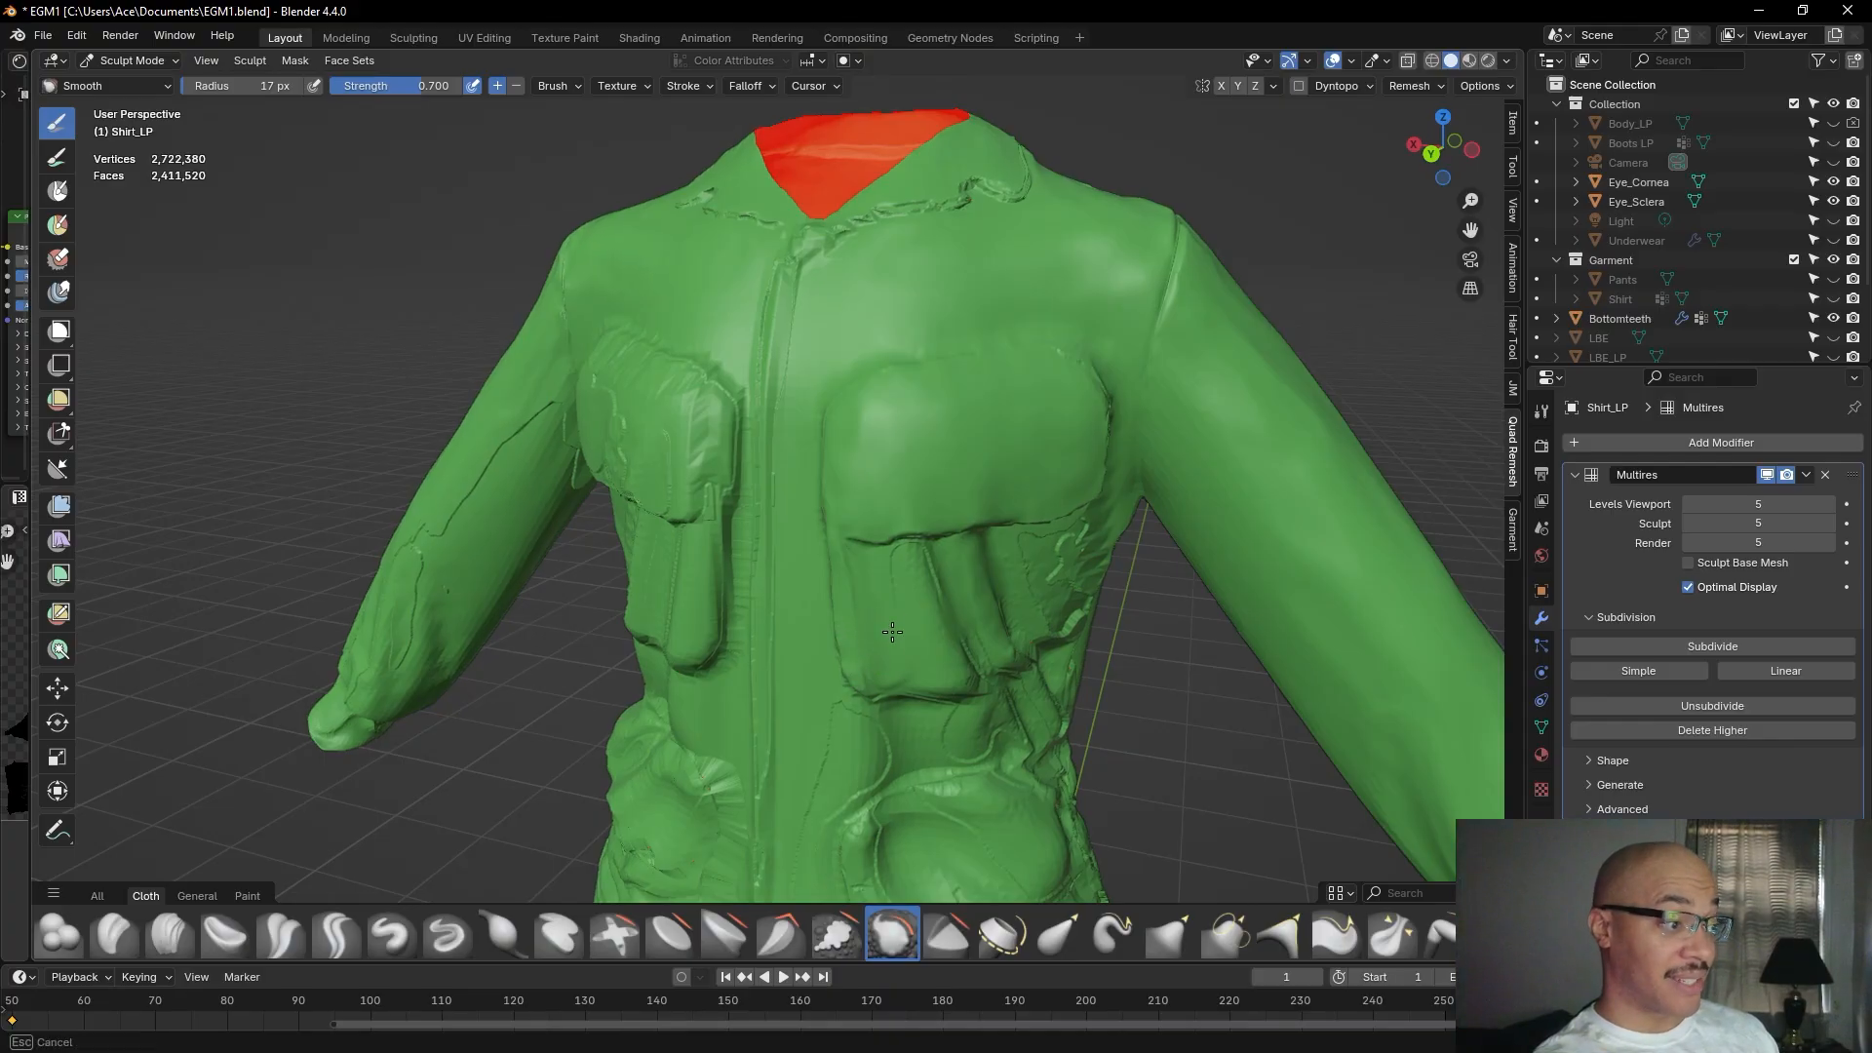
pyautogui.moveTo(910, 565)
pyautogui.mouseDown()
pyautogui.moveTo(932, 571)
pyautogui.moveTo(930, 552)
pyautogui.moveTo(895, 554)
pyautogui.moveTo(897, 590)
pyautogui.moveTo(913, 562)
pyautogui.mouseUp()
pyautogui.moveTo(899, 641)
pyautogui.mouseDown()
pyautogui.moveTo(949, 648)
pyautogui.moveTo(893, 675)
pyautogui.mouseUp()
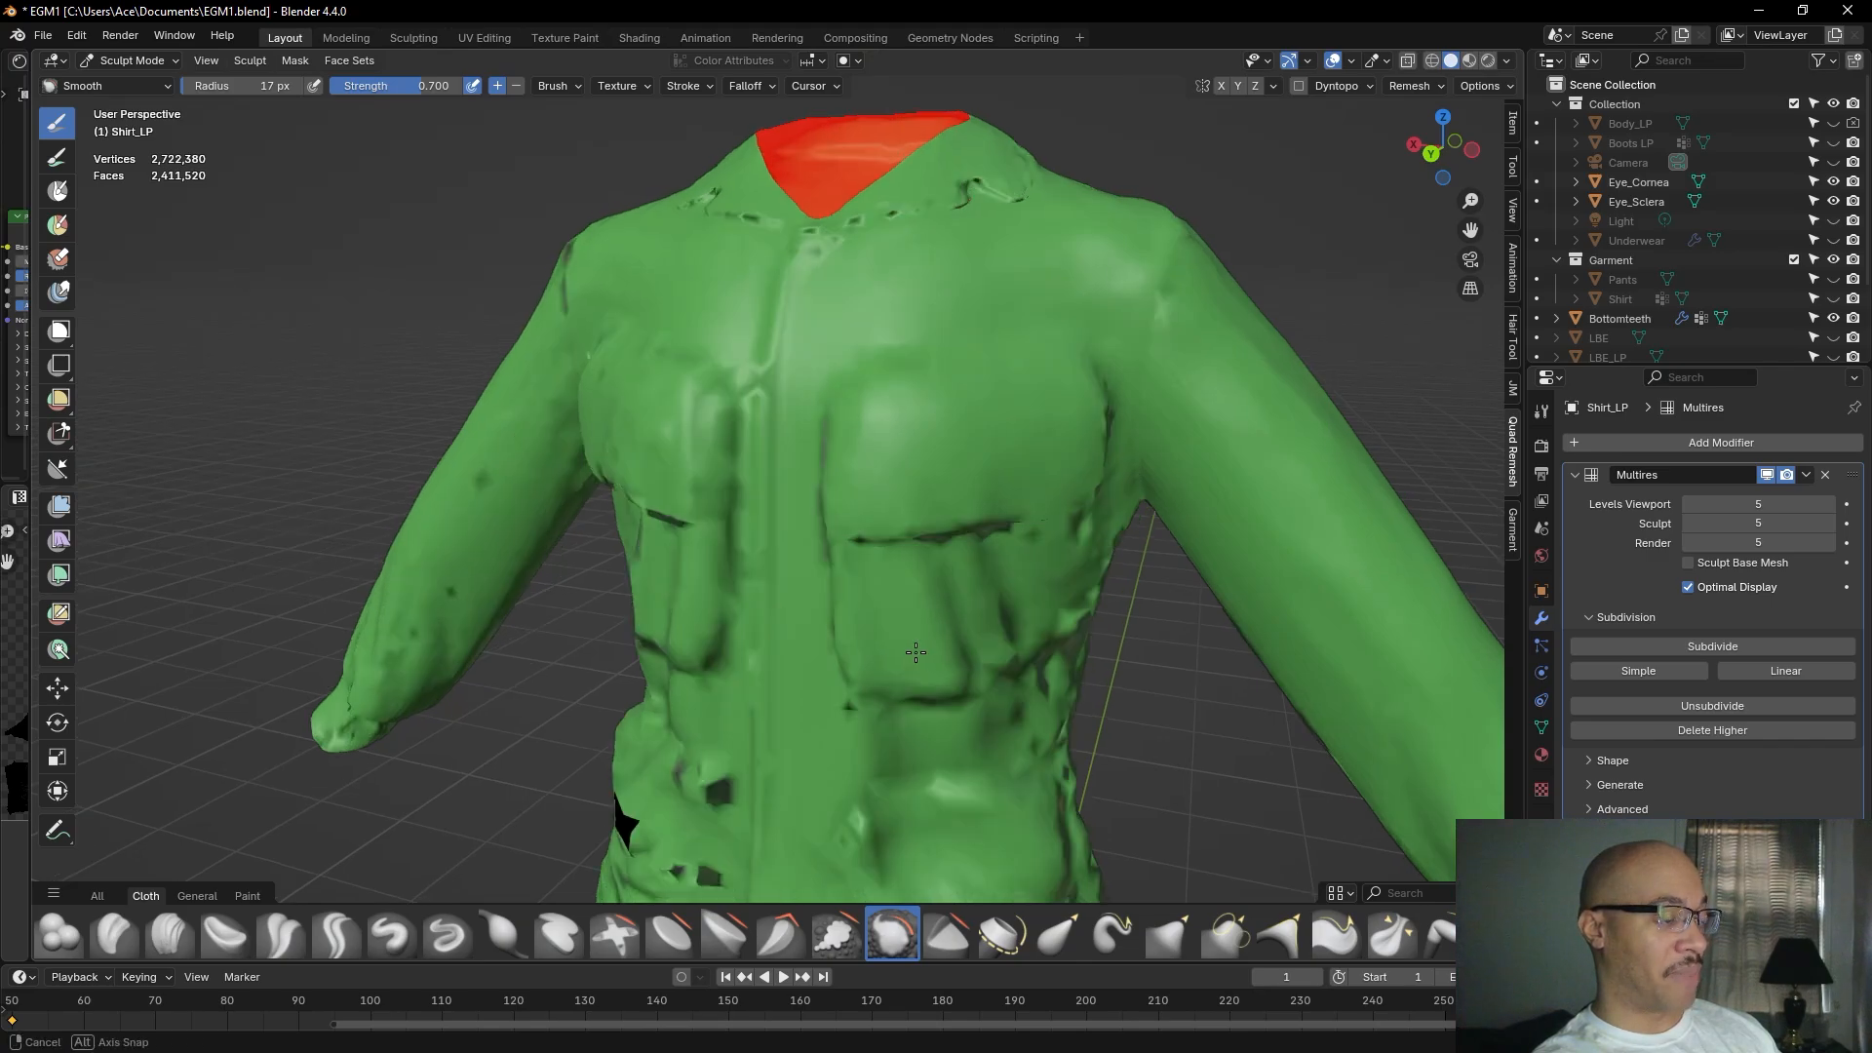
pyautogui.moveTo(918, 655); pyautogui.dragTo(861, 627, button='middle')
pyautogui.moveTo(936, 675)
pyautogui.mouseDown()
pyautogui.moveTo(973, 691)
pyautogui.moveTo(931, 673)
pyautogui.moveTo(966, 700)
pyautogui.moveTo(894, 697)
pyautogui.moveTo(943, 718)
pyautogui.moveTo(899, 682)
pyautogui.moveTo(972, 705)
pyautogui.mouseUp()
pyautogui.moveTo(949, 640)
pyautogui.mouseDown()
pyautogui.moveTo(961, 667)
pyautogui.moveTo(919, 608)
pyautogui.mouseUp()
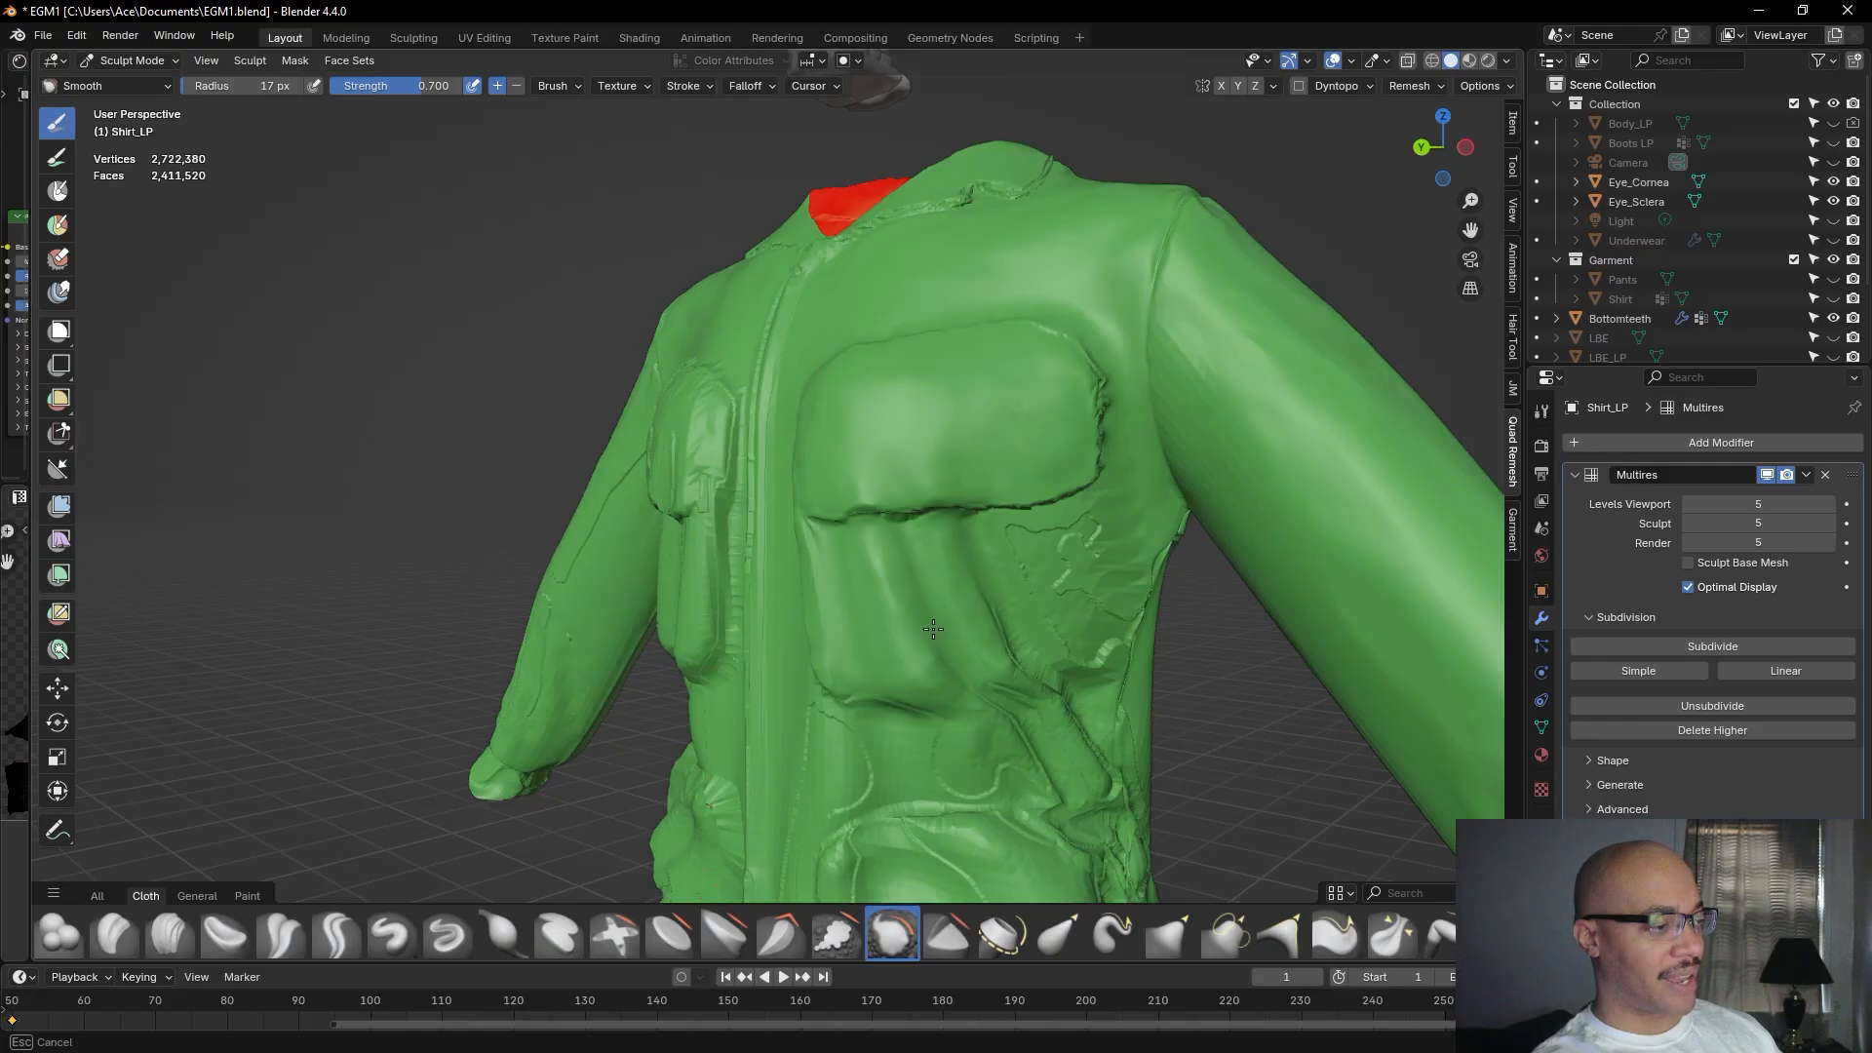
# Smooth the scratched folds on the torso between the left chest pocket and the armpit.
pyautogui.moveTo(987, 686)
pyautogui.mouseDown()
pyautogui.moveTo(991, 649)
pyautogui.moveTo(1024, 696)
pyautogui.moveTo(1016, 660)
pyautogui.mouseUp()
pyautogui.moveTo(990, 589)
pyautogui.mouseDown()
pyautogui.moveTo(1032, 656)
pyautogui.moveTo(992, 558)
pyautogui.moveTo(1018, 582)
pyautogui.moveTo(1016, 534)
pyautogui.moveTo(1090, 515)
pyautogui.moveTo(1061, 527)
pyautogui.moveTo(1083, 547)
pyautogui.moveTo(1065, 588)
pyautogui.moveTo(1113, 619)
pyautogui.mouseUp()
pyautogui.moveTo(1096, 549)
pyautogui.mouseDown()
pyautogui.moveTo(1050, 636)
pyautogui.moveTo(1092, 661)
pyautogui.moveTo(1117, 647)
pyautogui.moveTo(1097, 658)
pyautogui.moveTo(993, 544)
pyautogui.mouseUp()
pyautogui.moveTo(993, 544); pyautogui.dragTo(1419, 507, button='middle')
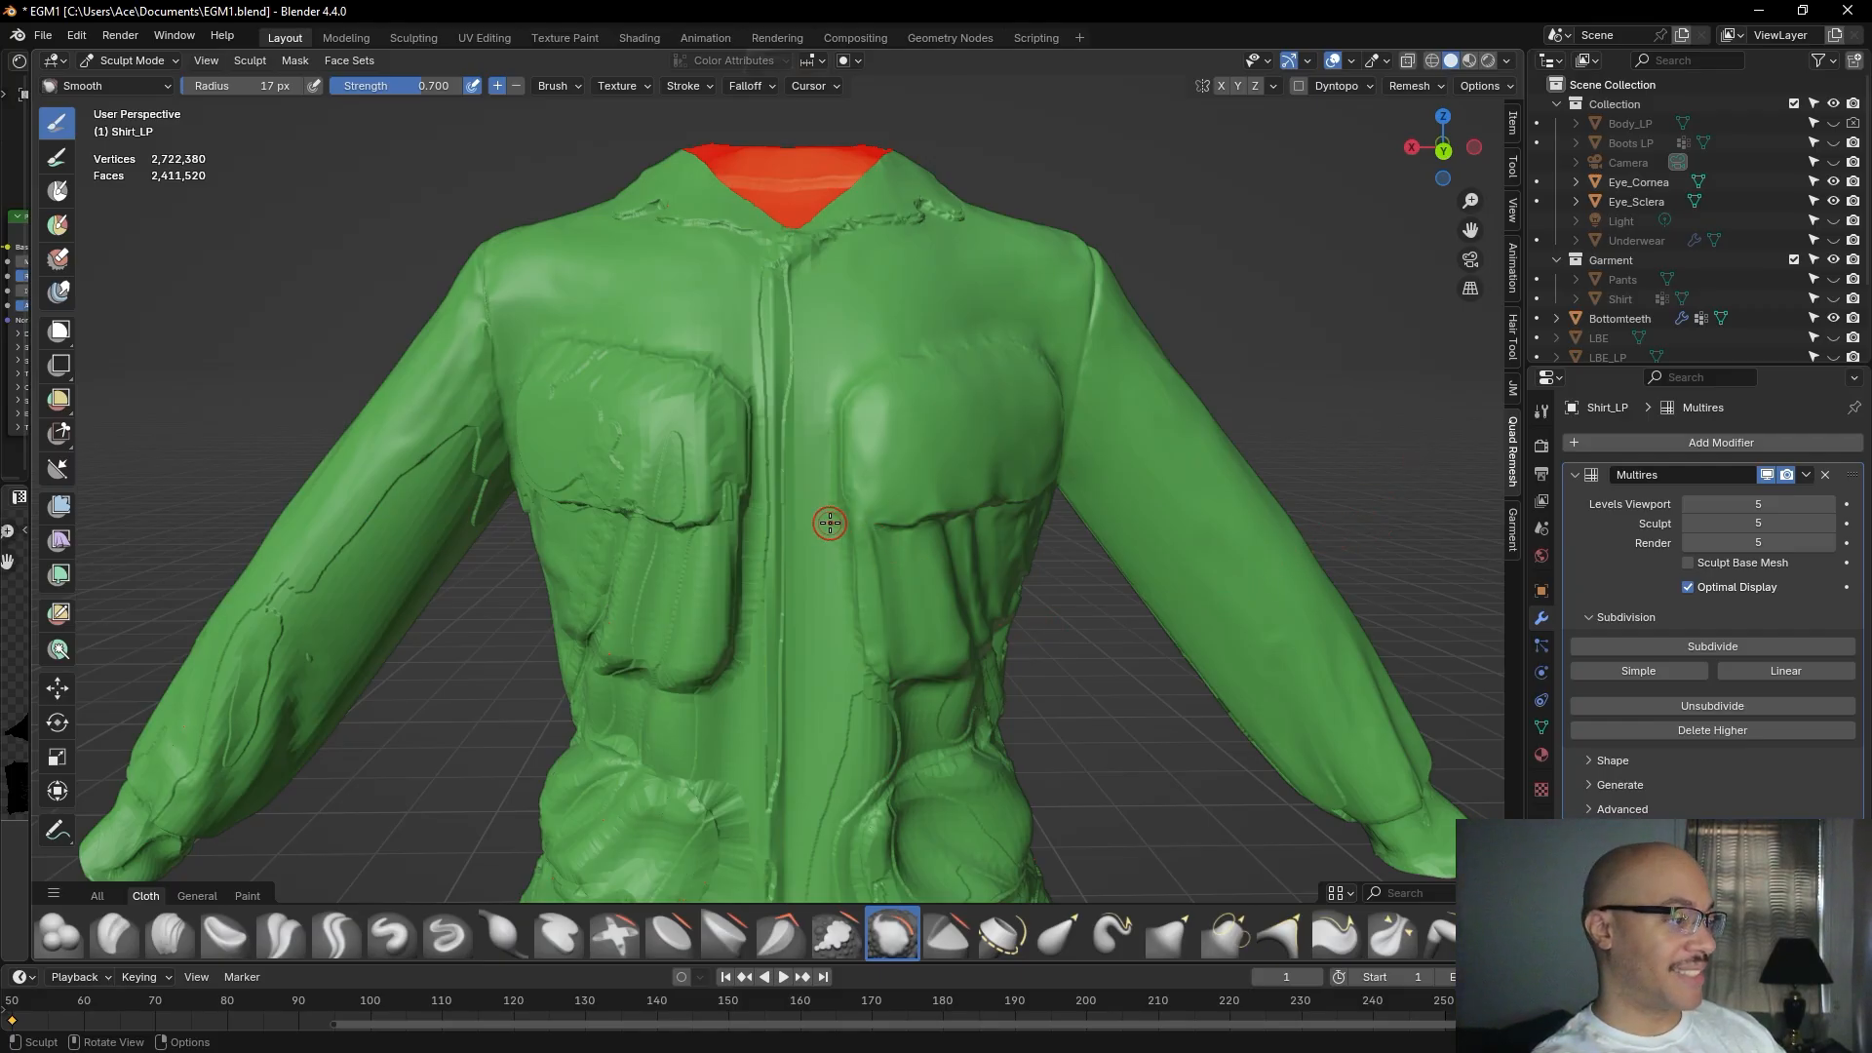
# Smooth the creases and ridges on the wearer's right chest pocket flap and the pocket body beneath it.
pyautogui.moveTo(829, 524); pyautogui.dragTo(843, 468, button='middle')
pyautogui.moveTo(684, 448)
pyautogui.mouseDown()
pyautogui.moveTo(741, 509)
pyautogui.moveTo(714, 456)
pyautogui.moveTo(614, 440)
pyautogui.moveTo(647, 421)
pyautogui.moveTo(571, 404)
pyautogui.moveTo(689, 416)
pyautogui.moveTo(706, 394)
pyautogui.mouseUp()
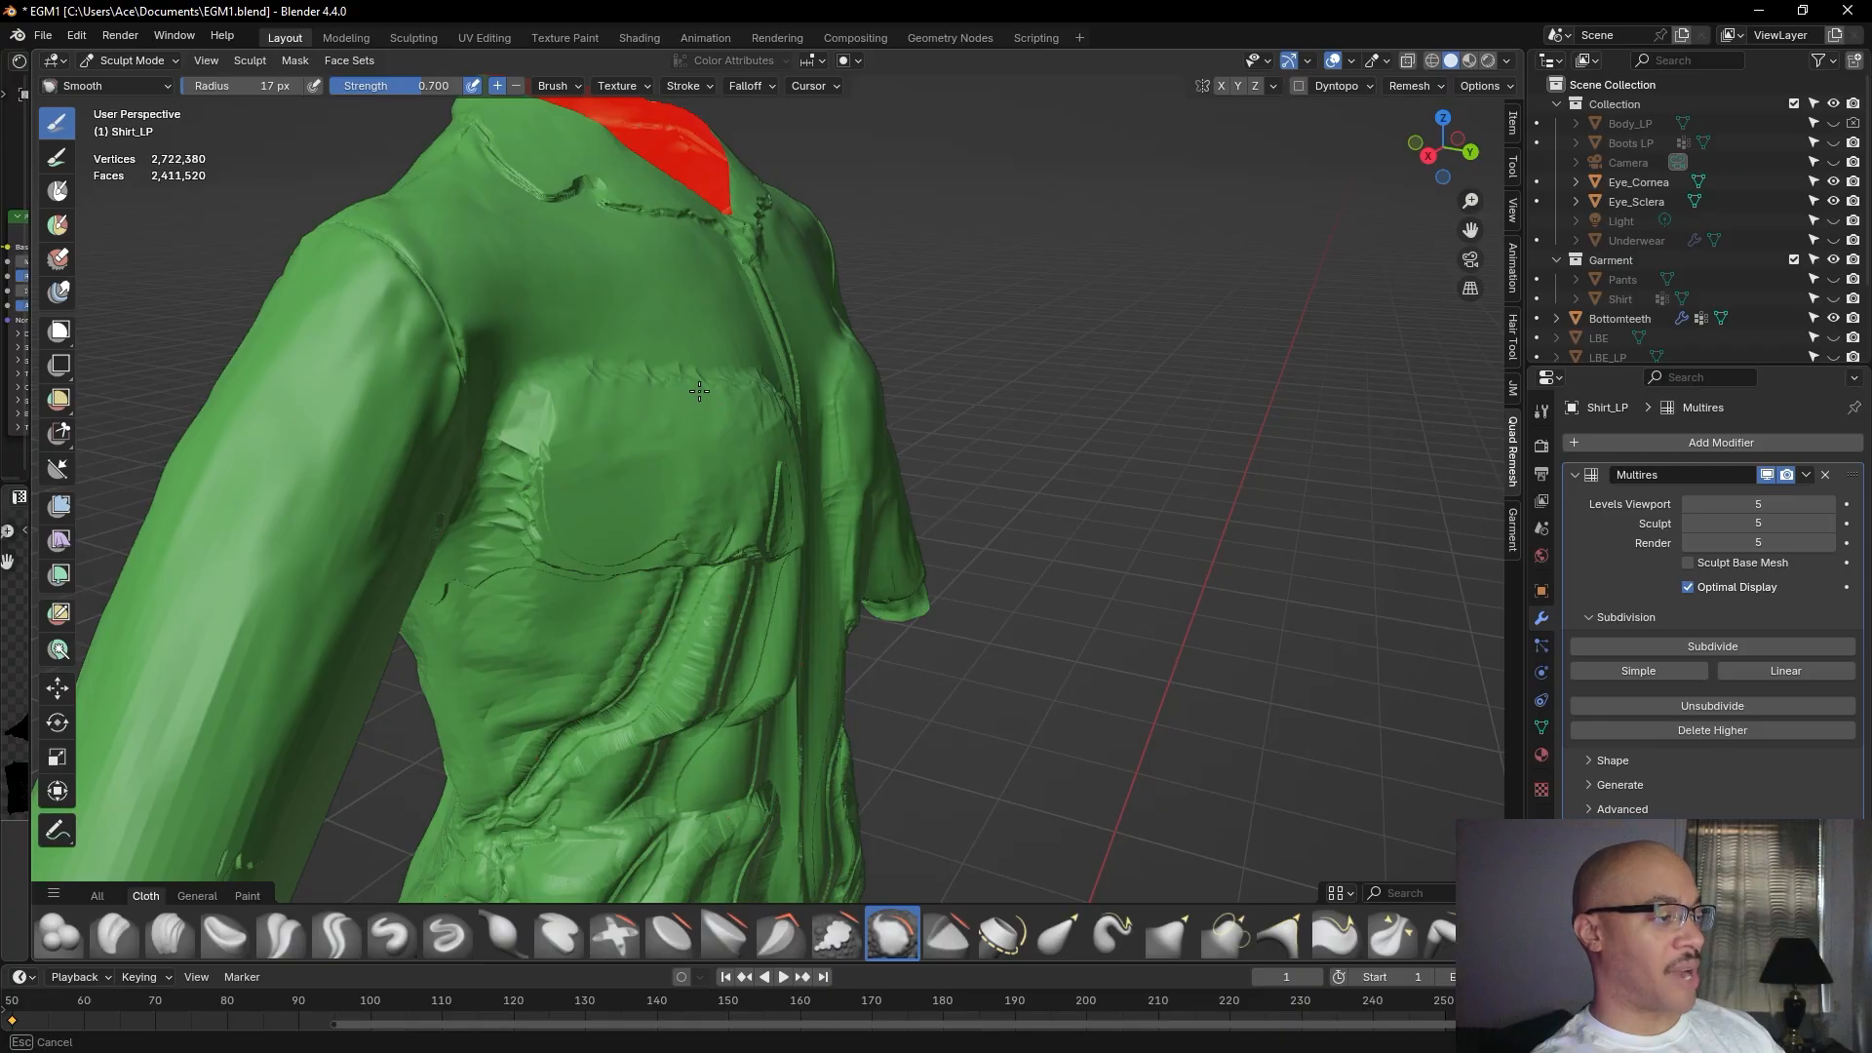
pyautogui.moveTo(662, 420); pyautogui.dragTo(653, 429, button='middle')
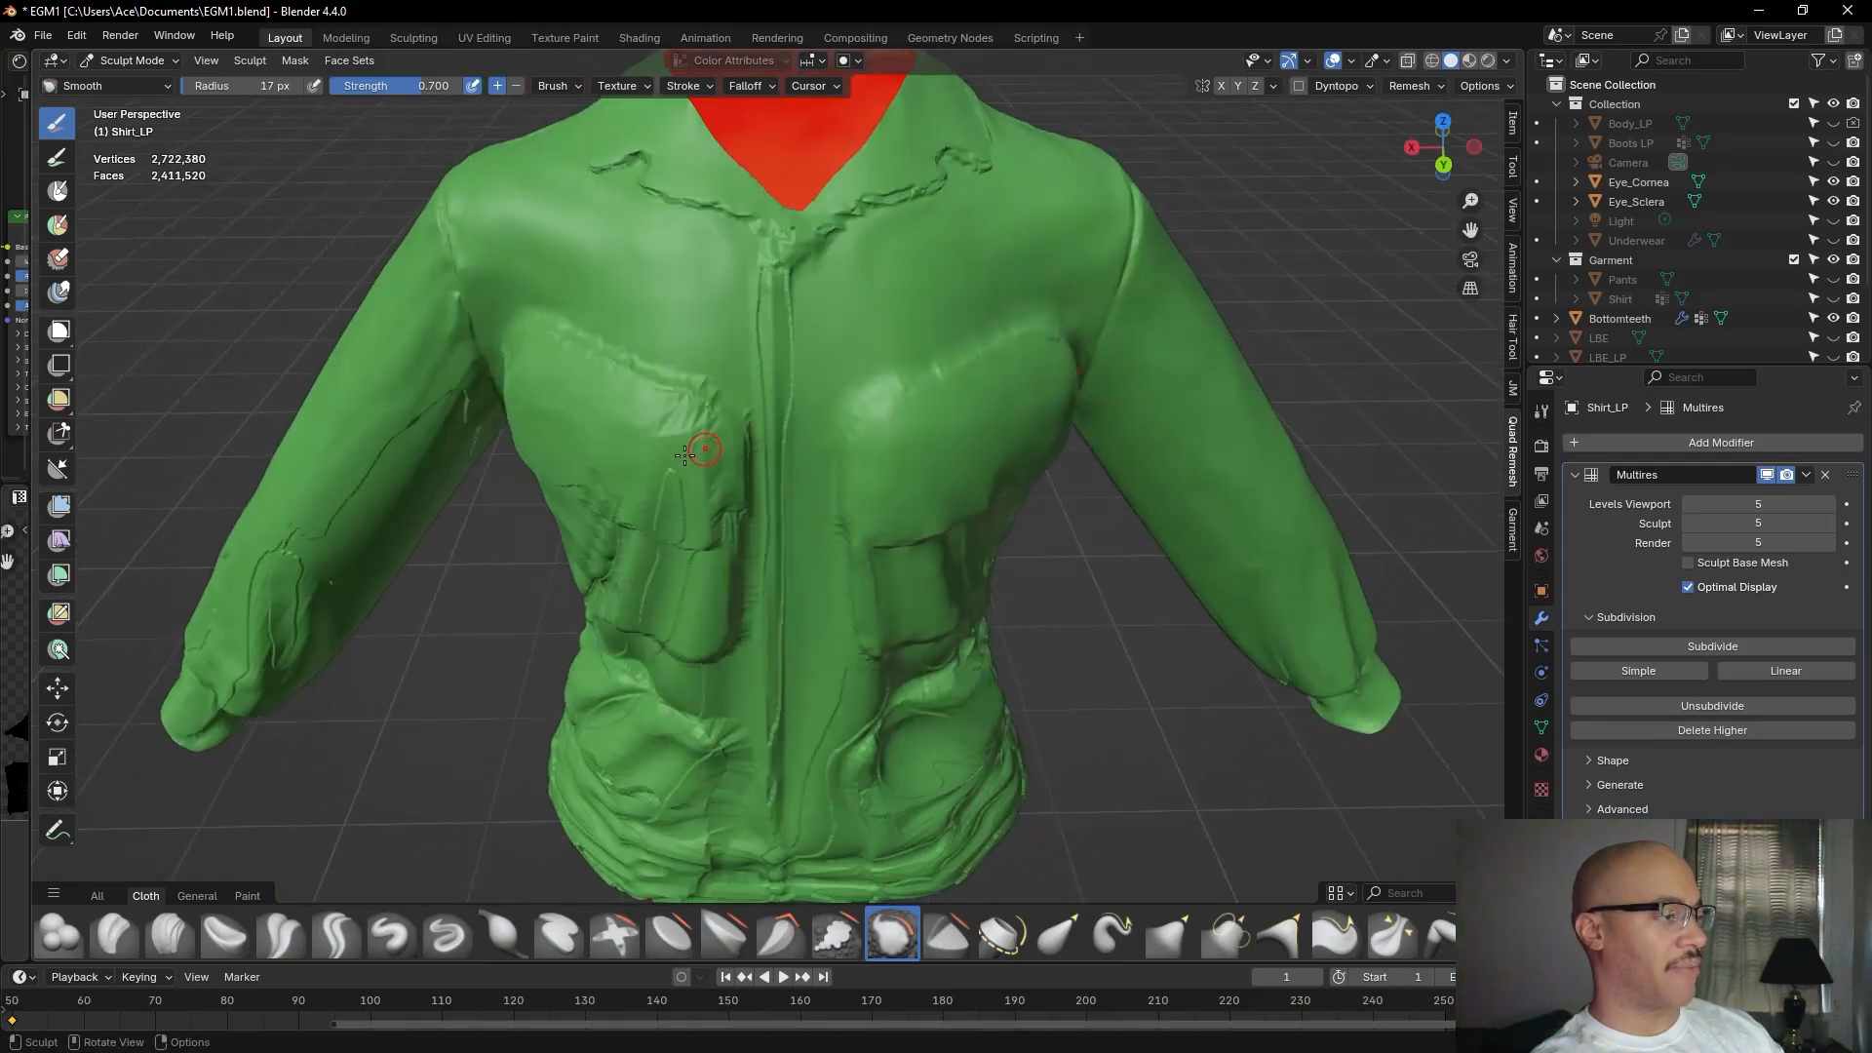
pyautogui.moveTo(653, 429)
pyautogui.mouseDown()
pyautogui.moveTo(668, 406)
pyautogui.moveTo(684, 416)
pyautogui.moveTo(723, 505)
pyautogui.moveTo(679, 522)
pyautogui.moveTo(677, 479)
pyautogui.moveTo(680, 544)
pyautogui.moveTo(687, 473)
pyautogui.moveTo(652, 406)
pyautogui.moveTo(607, 379)
pyautogui.mouseUp()
pyautogui.moveTo(643, 433); pyautogui.dragTo(718, 390, button='middle')
pyautogui.moveTo(707, 599)
pyautogui.mouseDown()
pyautogui.moveTo(731, 554)
pyautogui.moveTo(691, 655)
pyautogui.mouseUp()
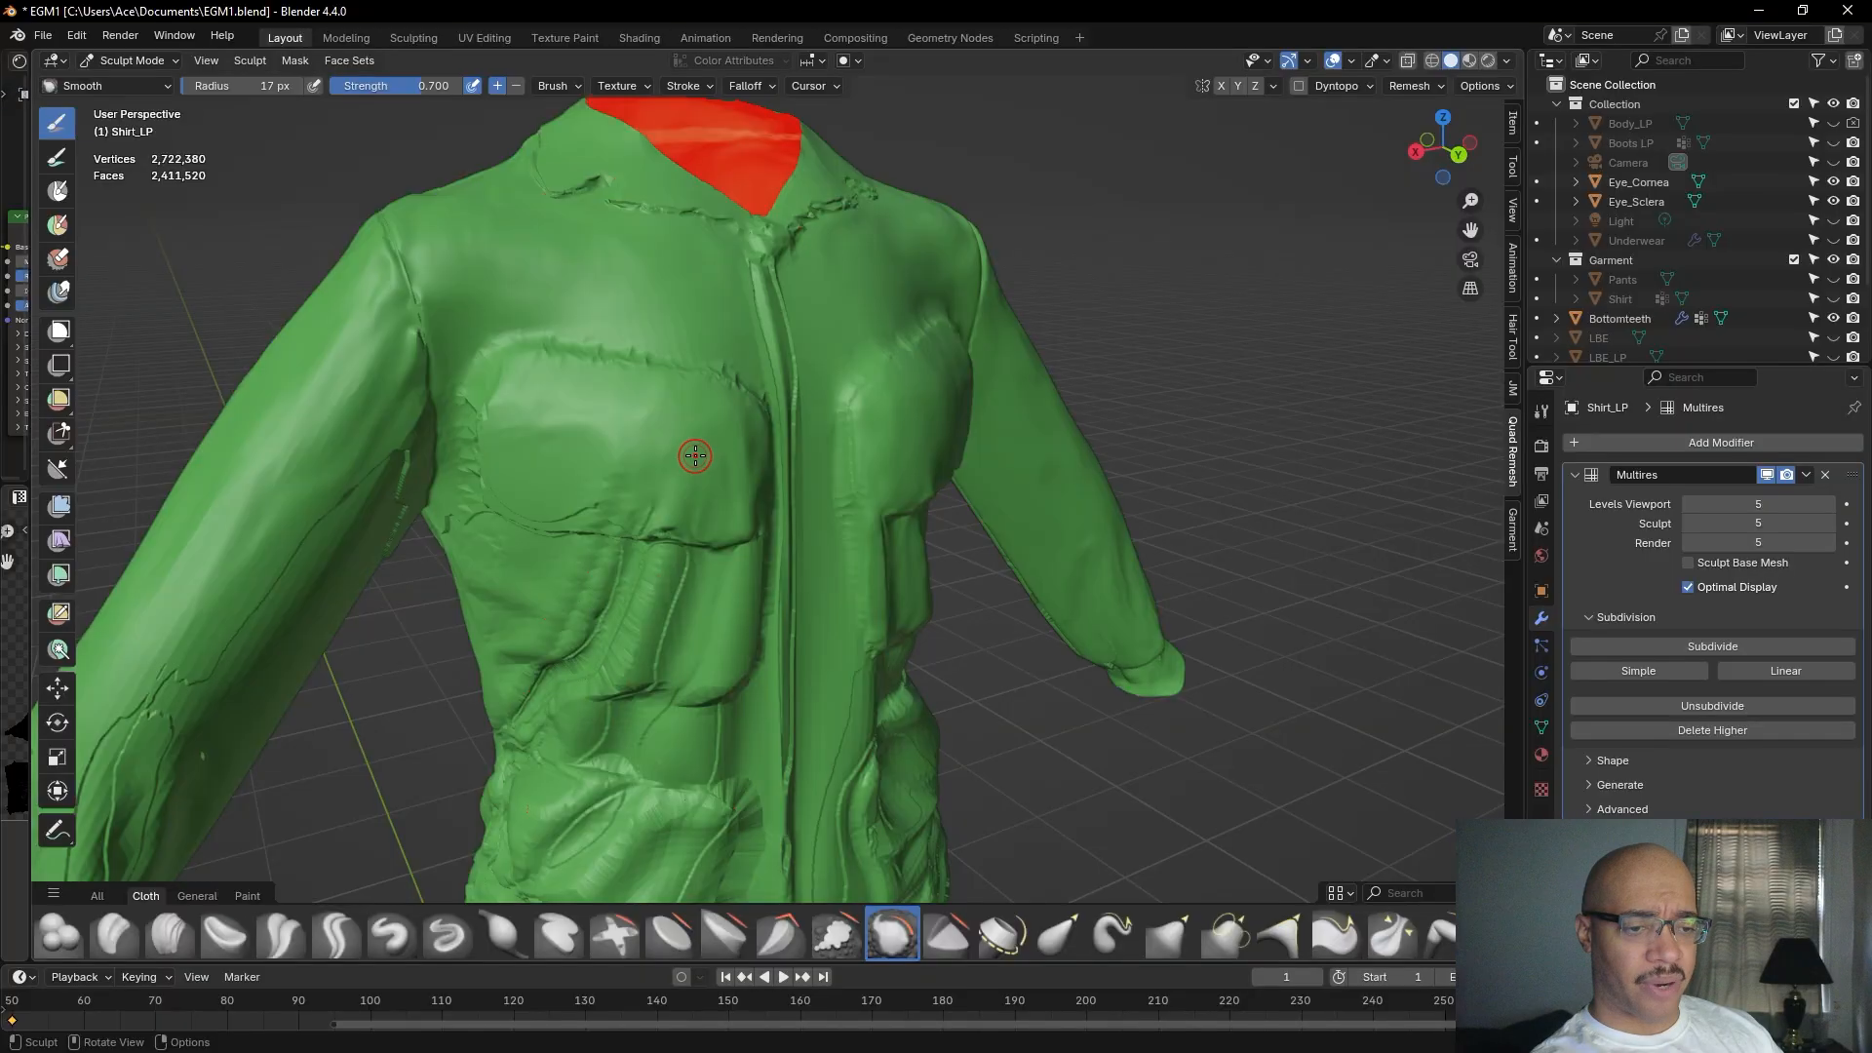
pyautogui.moveTo(634, 498)
pyautogui.mouseDown()
pyautogui.moveTo(640, 524)
pyautogui.moveTo(504, 491)
pyautogui.moveTo(537, 439)
pyautogui.moveTo(513, 400)
pyautogui.moveTo(484, 410)
pyautogui.moveTo(589, 379)
pyautogui.mouseUp()
pyautogui.moveTo(634, 458)
pyautogui.mouseDown()
pyautogui.moveTo(583, 531)
pyautogui.moveTo(614, 522)
pyautogui.moveTo(582, 515)
pyautogui.moveTo(597, 504)
pyautogui.moveTo(535, 522)
pyautogui.moveTo(677, 534)
pyautogui.moveTo(663, 512)
pyautogui.moveTo(702, 523)
pyautogui.moveTo(718, 458)
pyautogui.mouseUp()
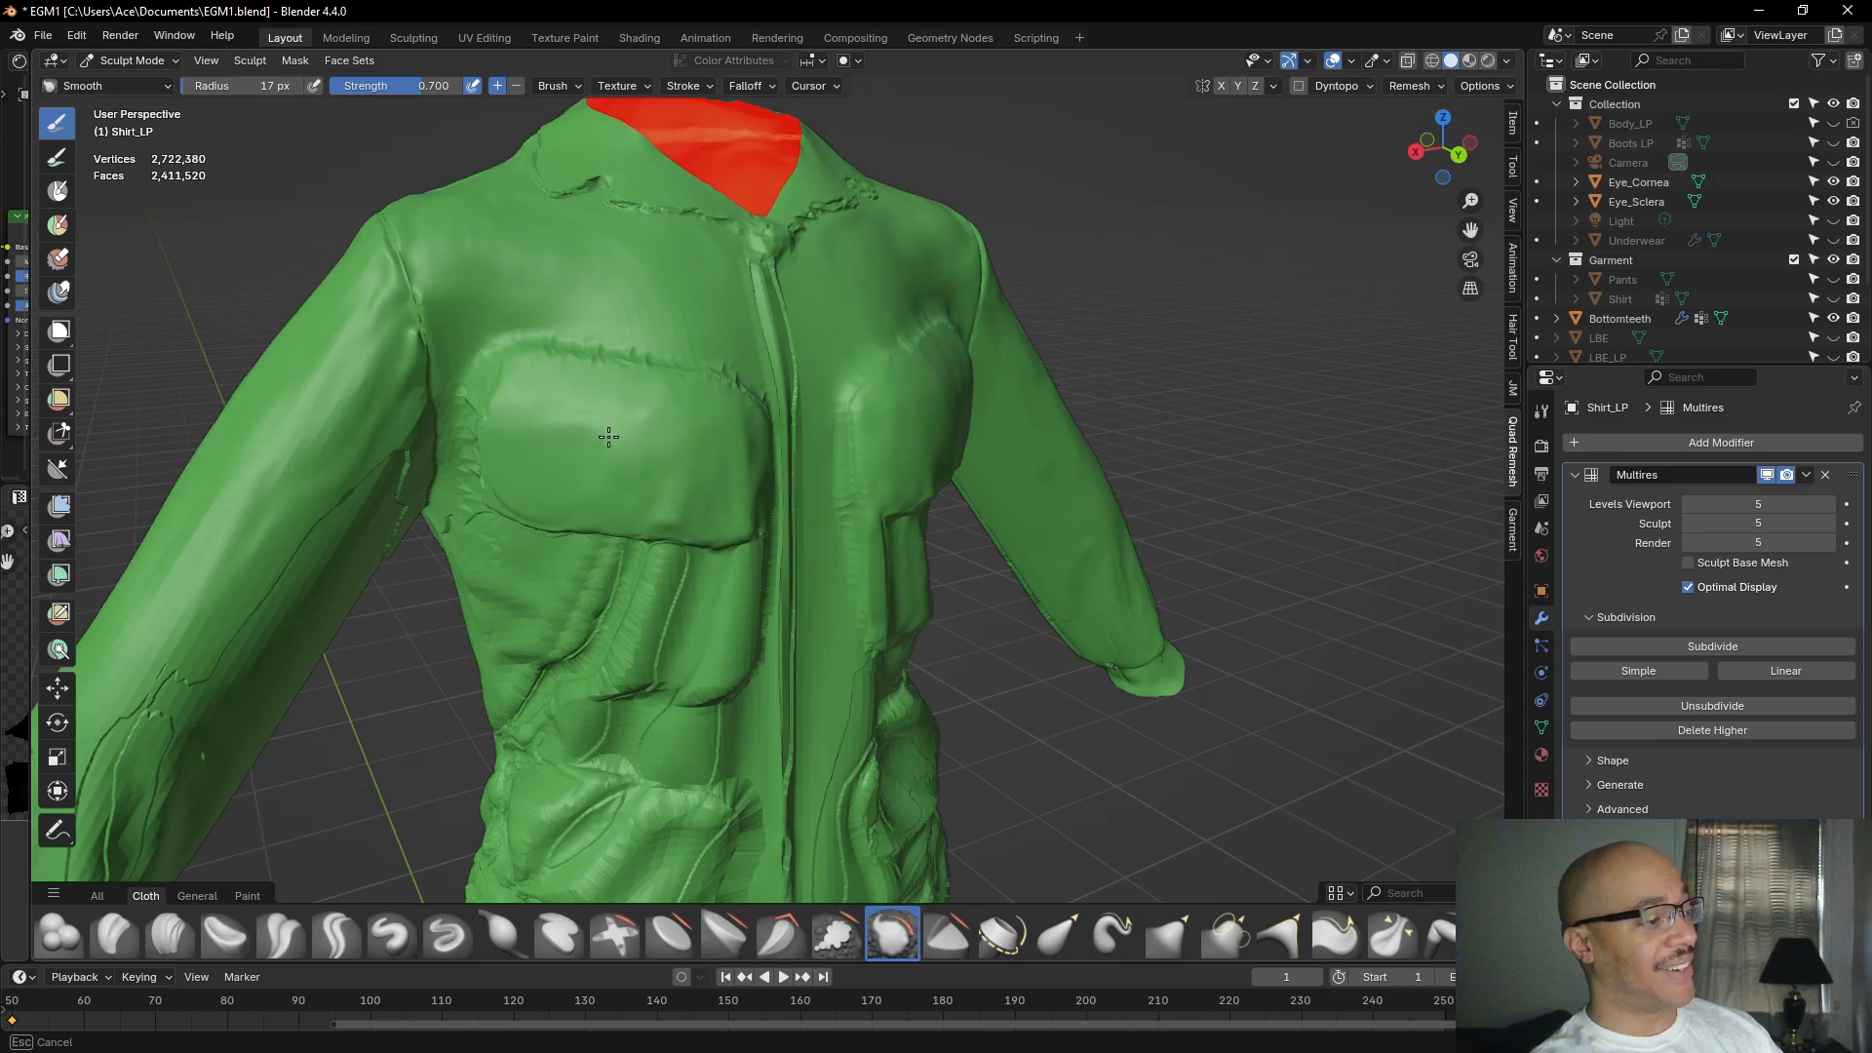
pyautogui.moveTo(537, 431); pyautogui.dragTo(542, 421)
# Smooth the remaining wrinkles along the outer side of the left chest pocket and the adjoining torso.
pyautogui.moveTo(577, 419); pyautogui.dragTo(503, 419, button='middle')
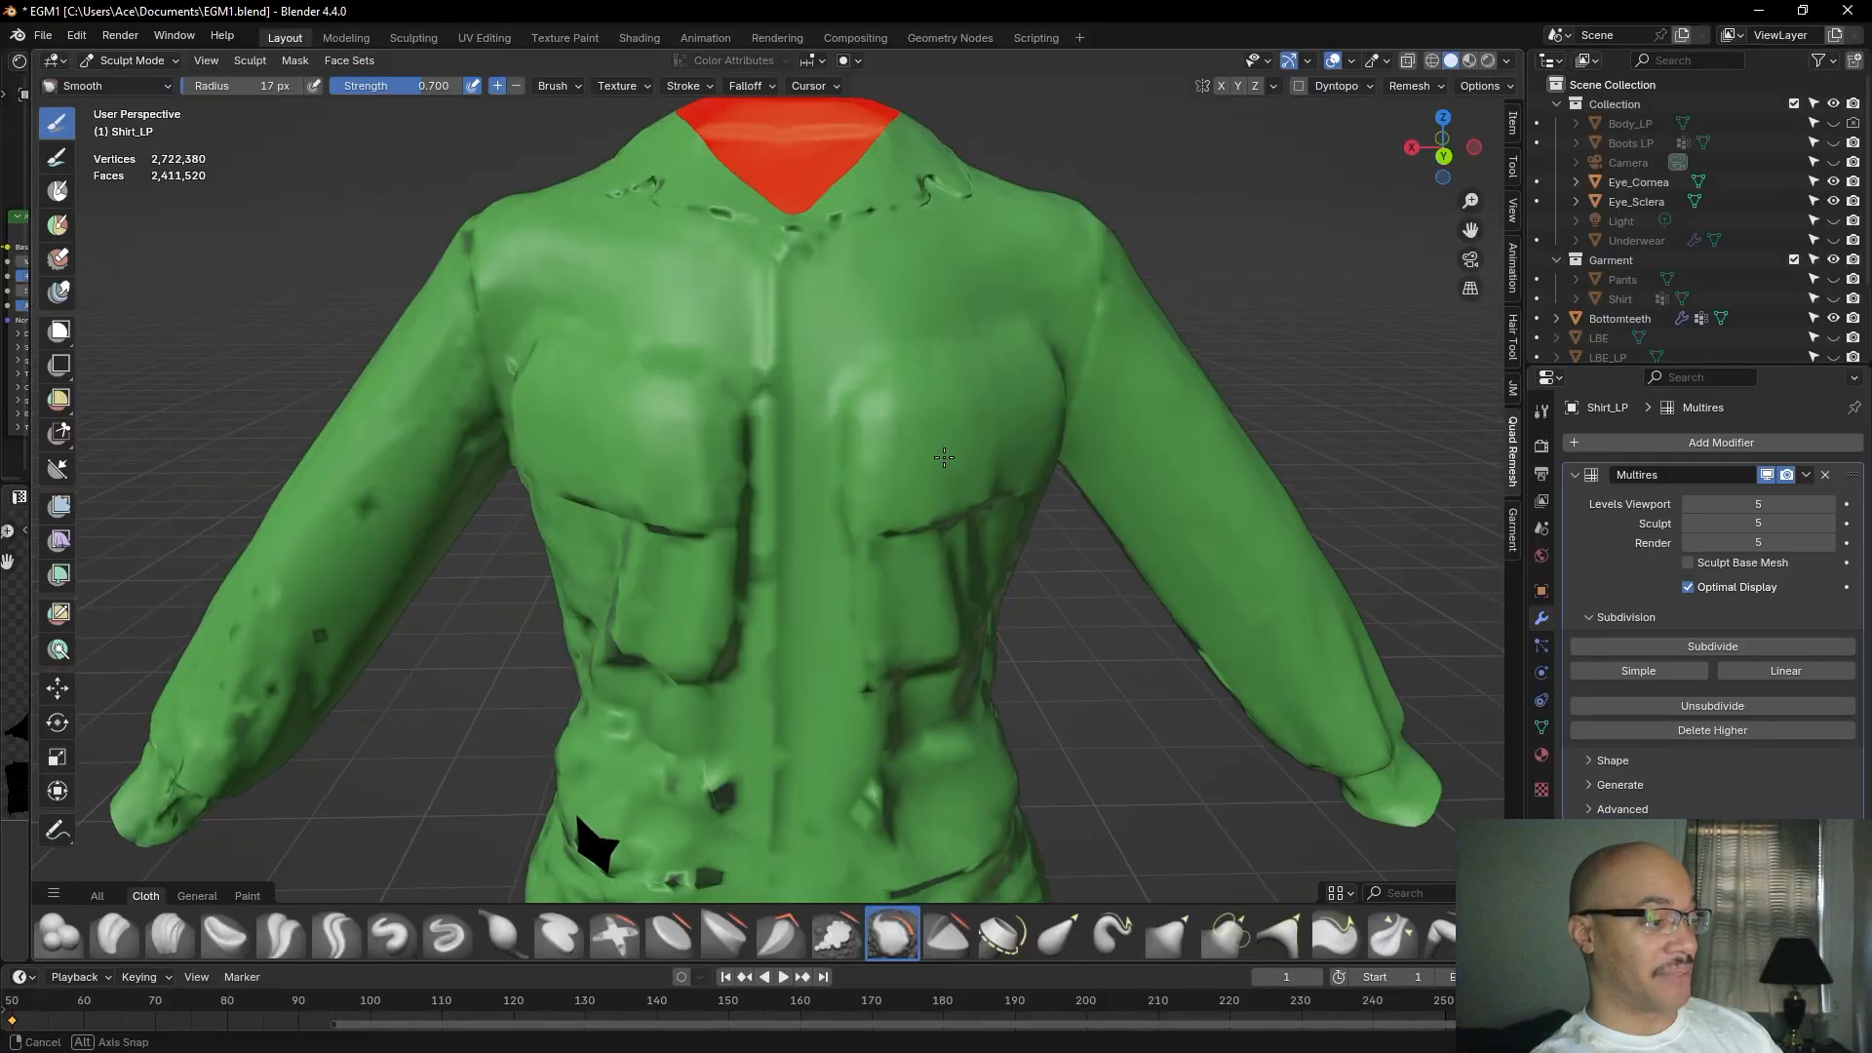
pyautogui.moveTo(923, 425); pyautogui.dragTo(871, 392, button='middle')
pyautogui.moveTo(1055, 468); pyautogui.dragTo(1066, 472, button='middle')
pyautogui.moveTo(1066, 472); pyautogui.dragTo(1075, 515)
pyautogui.moveTo(1132, 582); pyautogui.dragTo(1134, 529)
pyautogui.moveTo(1092, 492); pyautogui.dragTo(1083, 474)
pyautogui.moveTo(1083, 476); pyautogui.dragTo(1061, 528, button='middle')
pyautogui.moveTo(1031, 404)
pyautogui.mouseDown()
pyautogui.moveTo(1034, 450)
pyautogui.moveTo(975, 435)
pyautogui.moveTo(1002, 430)
pyautogui.moveTo(978, 455)
pyautogui.mouseUp()
pyautogui.moveTo(978, 454); pyautogui.dragTo(1027, 468, button='middle')
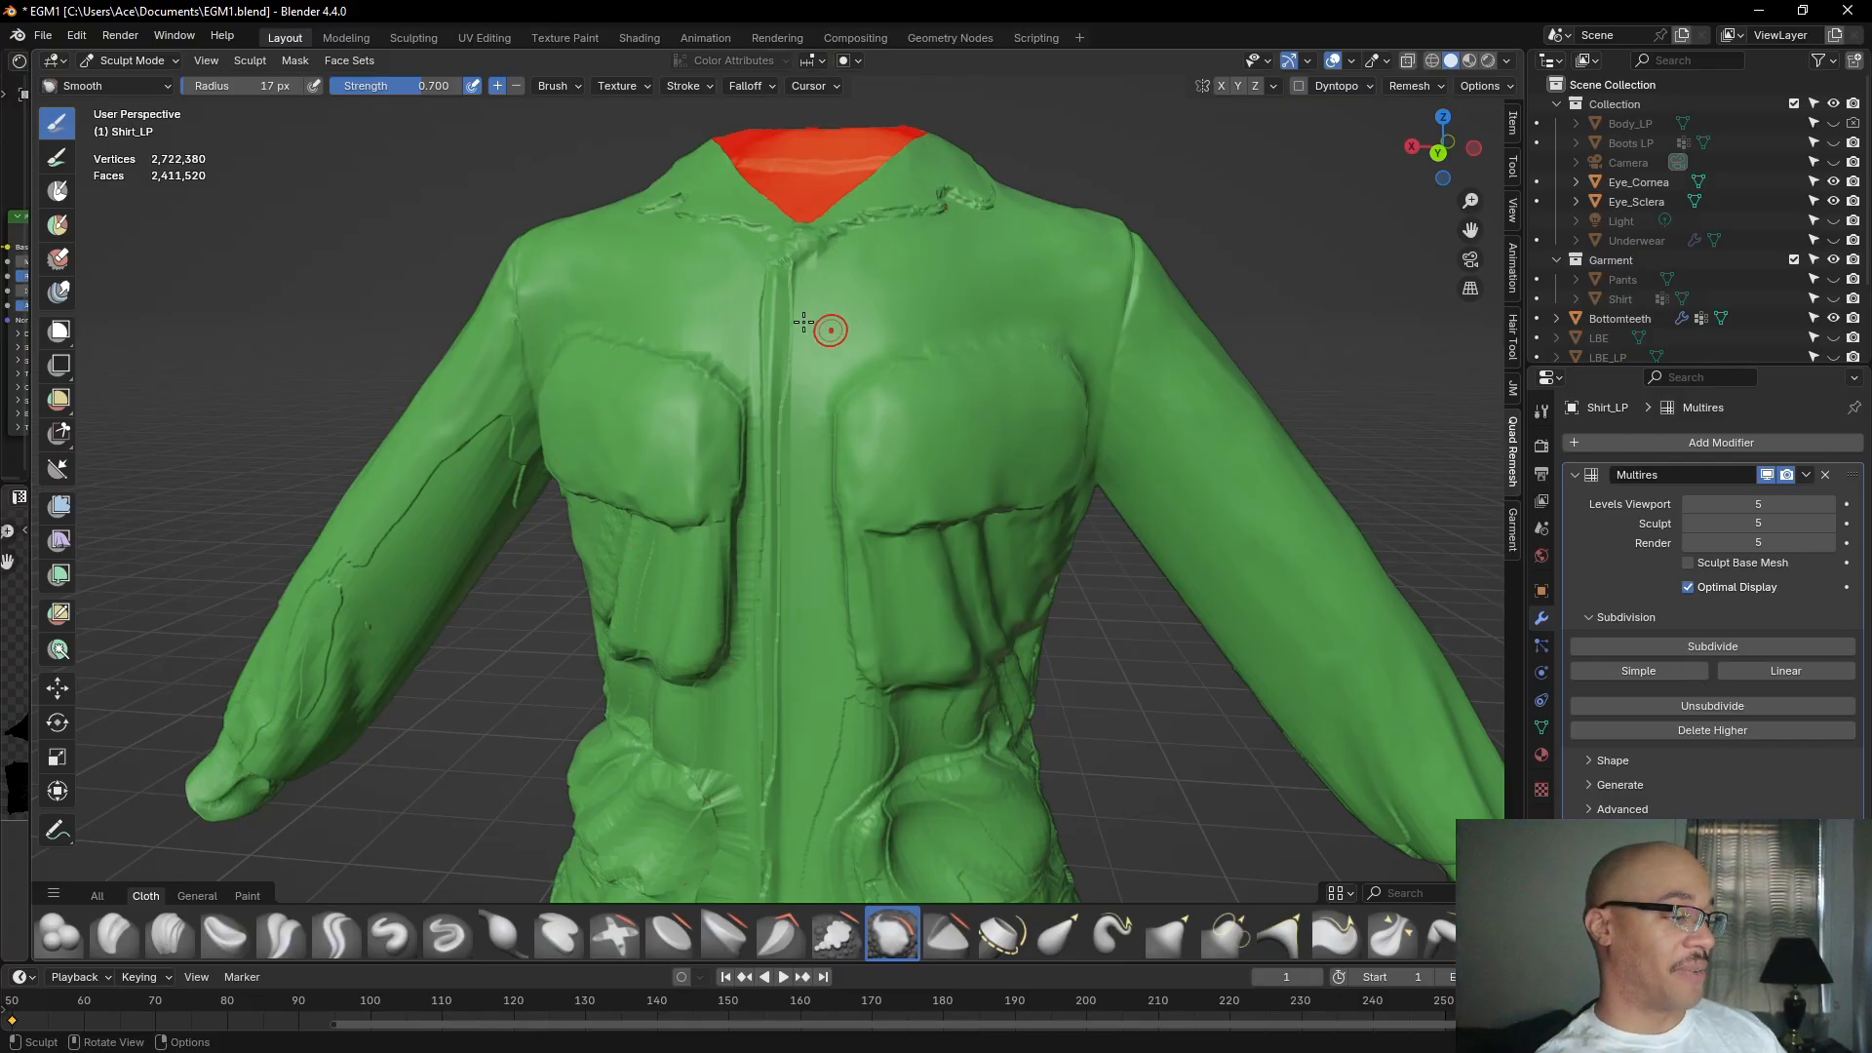
# Smooth the stitched strip between the front placket and the inner edge of the left chest pocket.
pyautogui.moveTo(805, 471); pyautogui.dragTo(890, 543, button='middle')
pyautogui.moveTo(853, 494)
pyautogui.mouseDown()
pyautogui.moveTo(855, 526)
pyautogui.moveTo(845, 418)
pyautogui.mouseUp()
pyautogui.moveTo(852, 571)
pyautogui.mouseDown()
pyautogui.moveTo(872, 656)
pyautogui.moveTo(866, 638)
pyautogui.mouseUp()
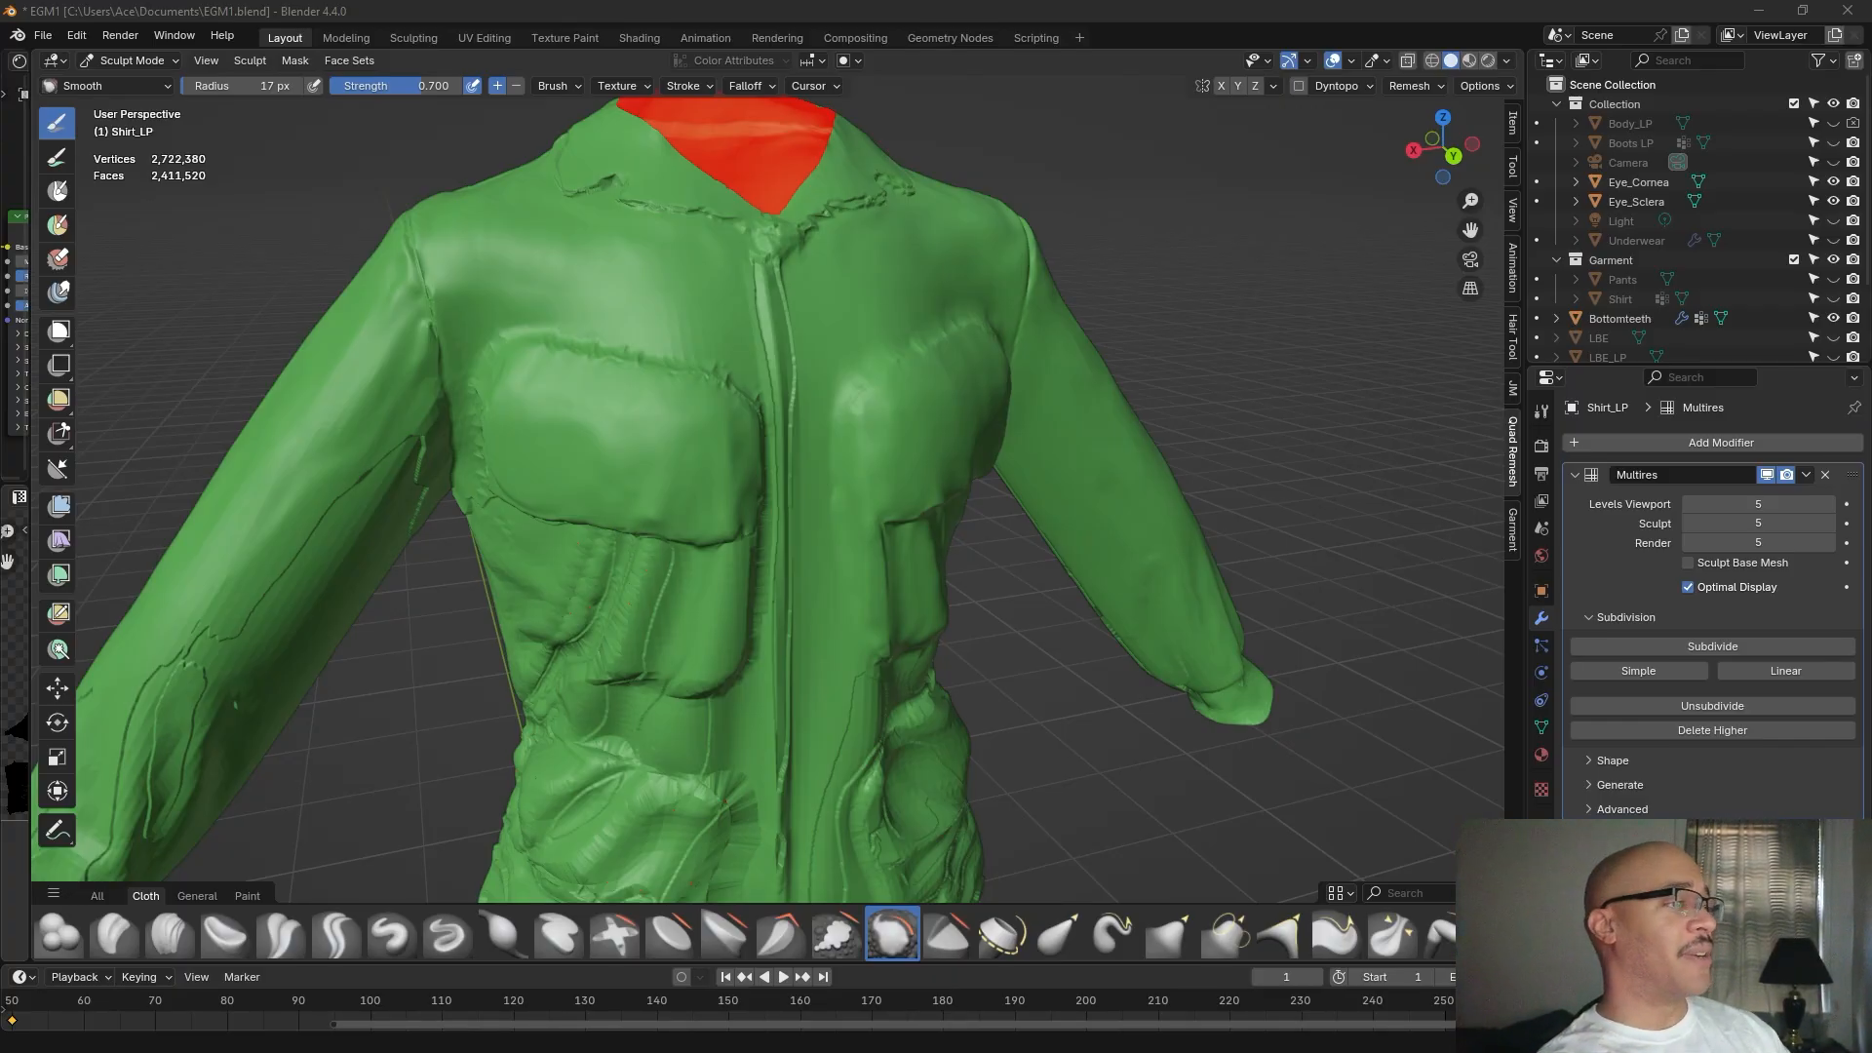
# Smooth the jagged top edges of both chest pocket flaps and the outer corner of the left one.
pyautogui.moveTo(561, 332)
pyautogui.mouseDown()
pyautogui.moveTo(759, 386)
pyautogui.moveTo(725, 359)
pyautogui.mouseUp()
pyautogui.moveTo(724, 359)
pyautogui.mouseDown(button='middle')
pyautogui.moveTo(857, 355)
pyautogui.moveTo(792, 334)
pyautogui.mouseUp(button='middle')
pyautogui.moveTo(791, 334)
pyautogui.mouseDown()
pyautogui.moveTo(803, 276)
pyautogui.moveTo(779, 363)
pyautogui.moveTo(951, 373)
pyautogui.mouseUp()
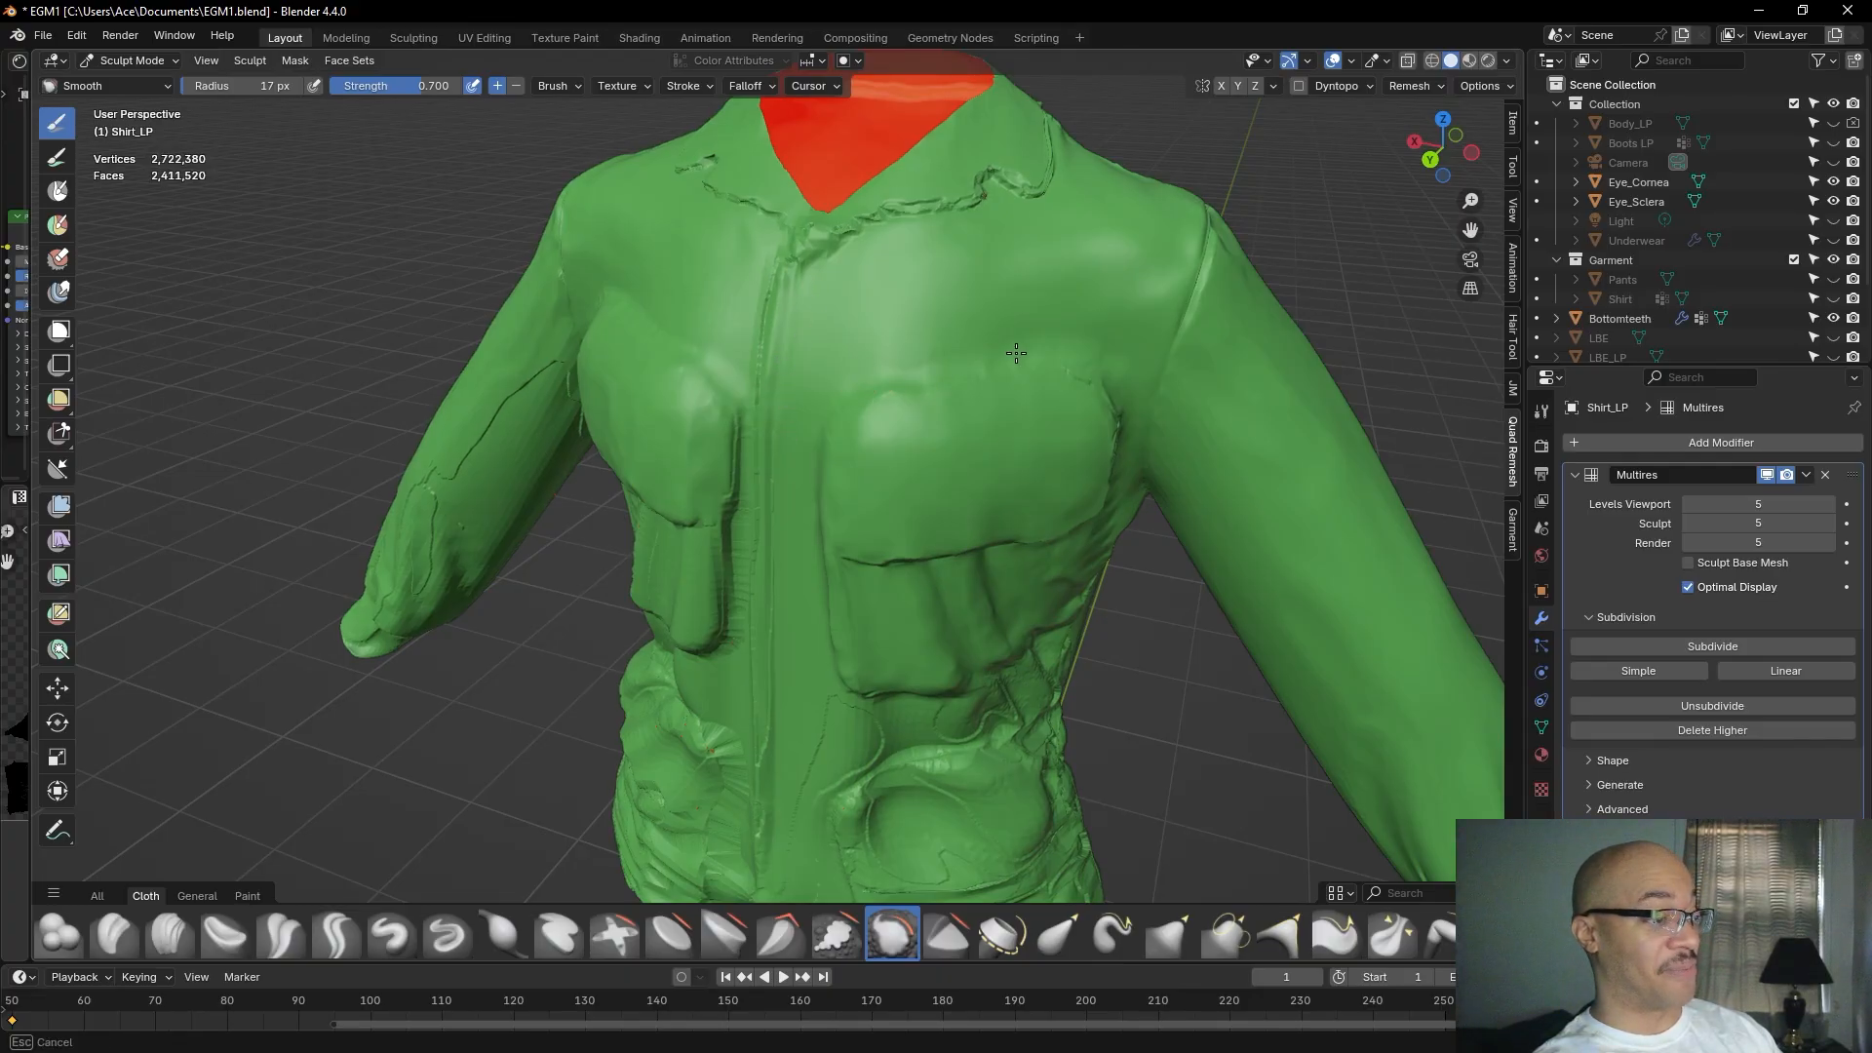
pyautogui.moveTo(1110, 364); pyautogui.dragTo(983, 372)
pyautogui.moveTo(1088, 367); pyautogui.dragTo(907, 341, button='middle')
pyautogui.moveTo(1052, 347)
pyautogui.mouseDown()
pyautogui.moveTo(1027, 318)
pyautogui.moveTo(1039, 405)
pyautogui.moveTo(1051, 393)
pyautogui.mouseUp()
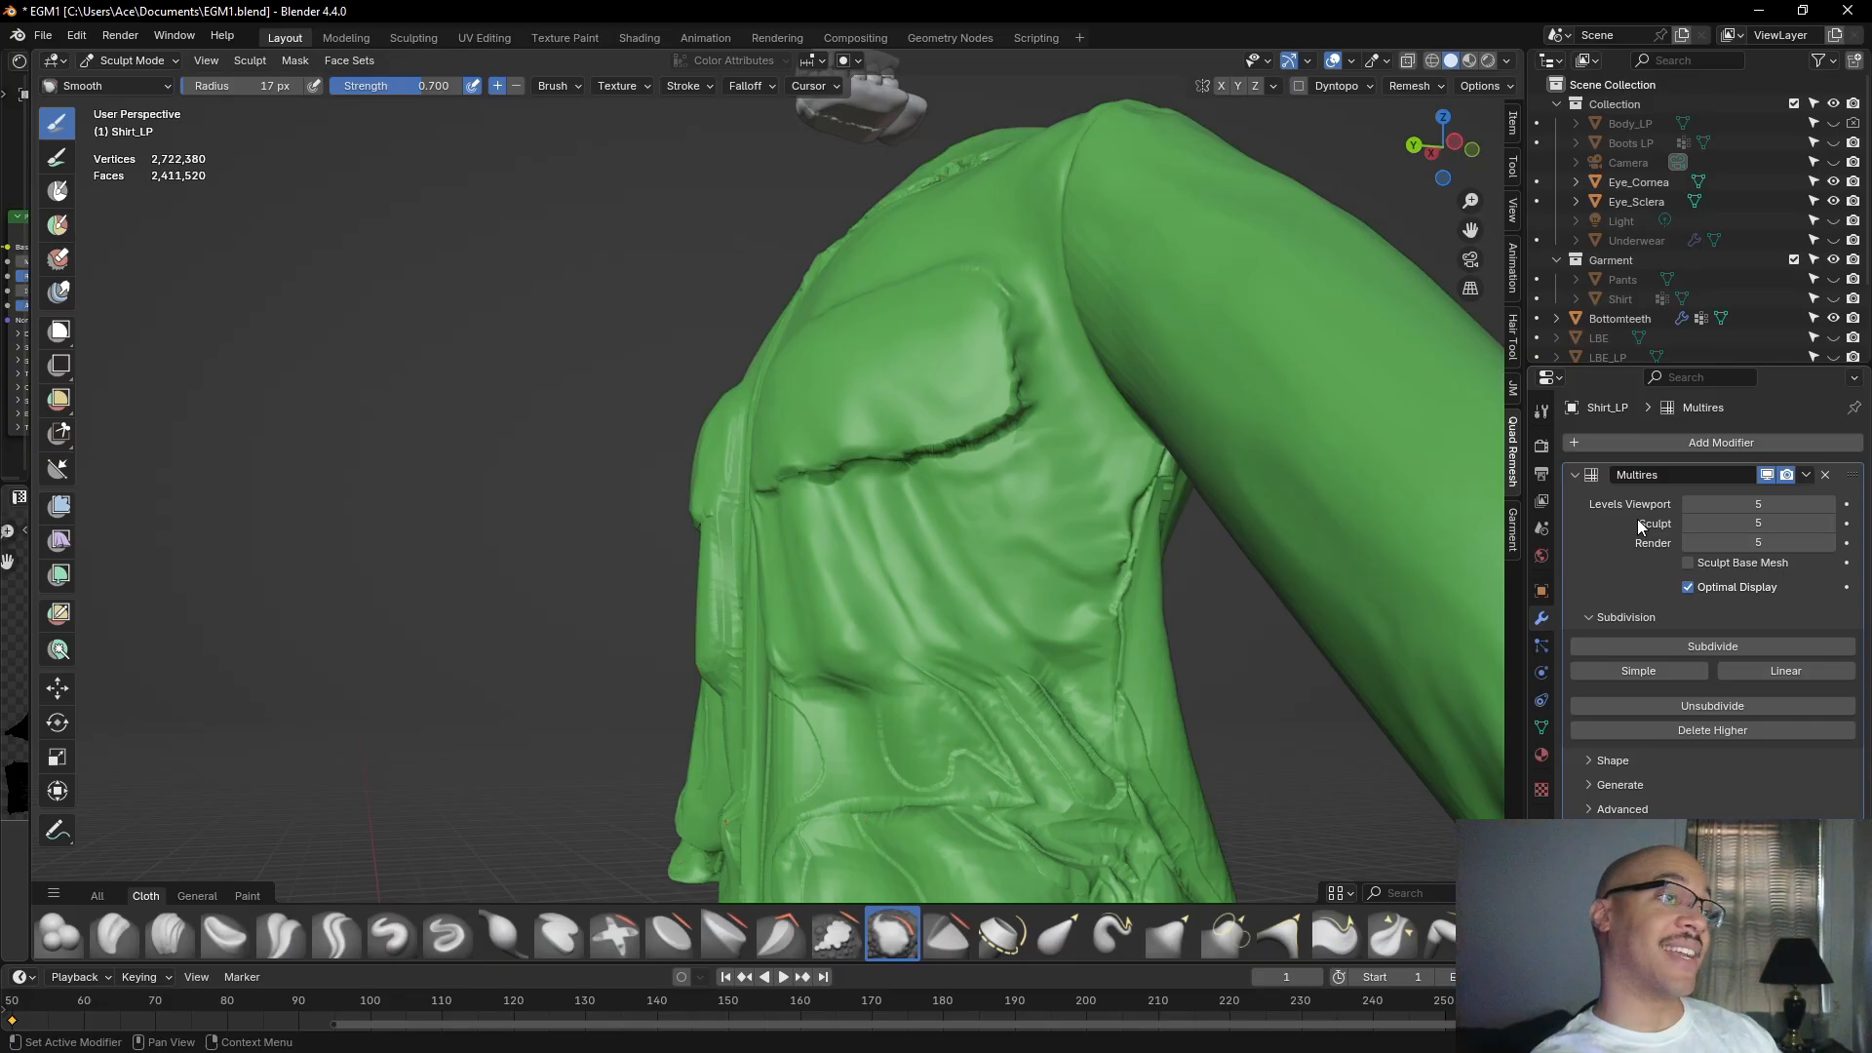
# Smooth the strip between the front placket and the wearer's right chest pocket, from below the collar down past the pocket body.
pyautogui.moveTo(989, 540)
pyautogui.mouseDown(button='middle')
pyautogui.moveTo(1098, 589)
pyautogui.moveTo(719, 461)
pyautogui.mouseUp(button='middle')
pyautogui.moveTo(750, 434)
pyautogui.mouseDown()
pyautogui.moveTo(768, 251)
pyautogui.moveTo(764, 406)
pyautogui.moveTo(771, 268)
pyautogui.mouseUp()
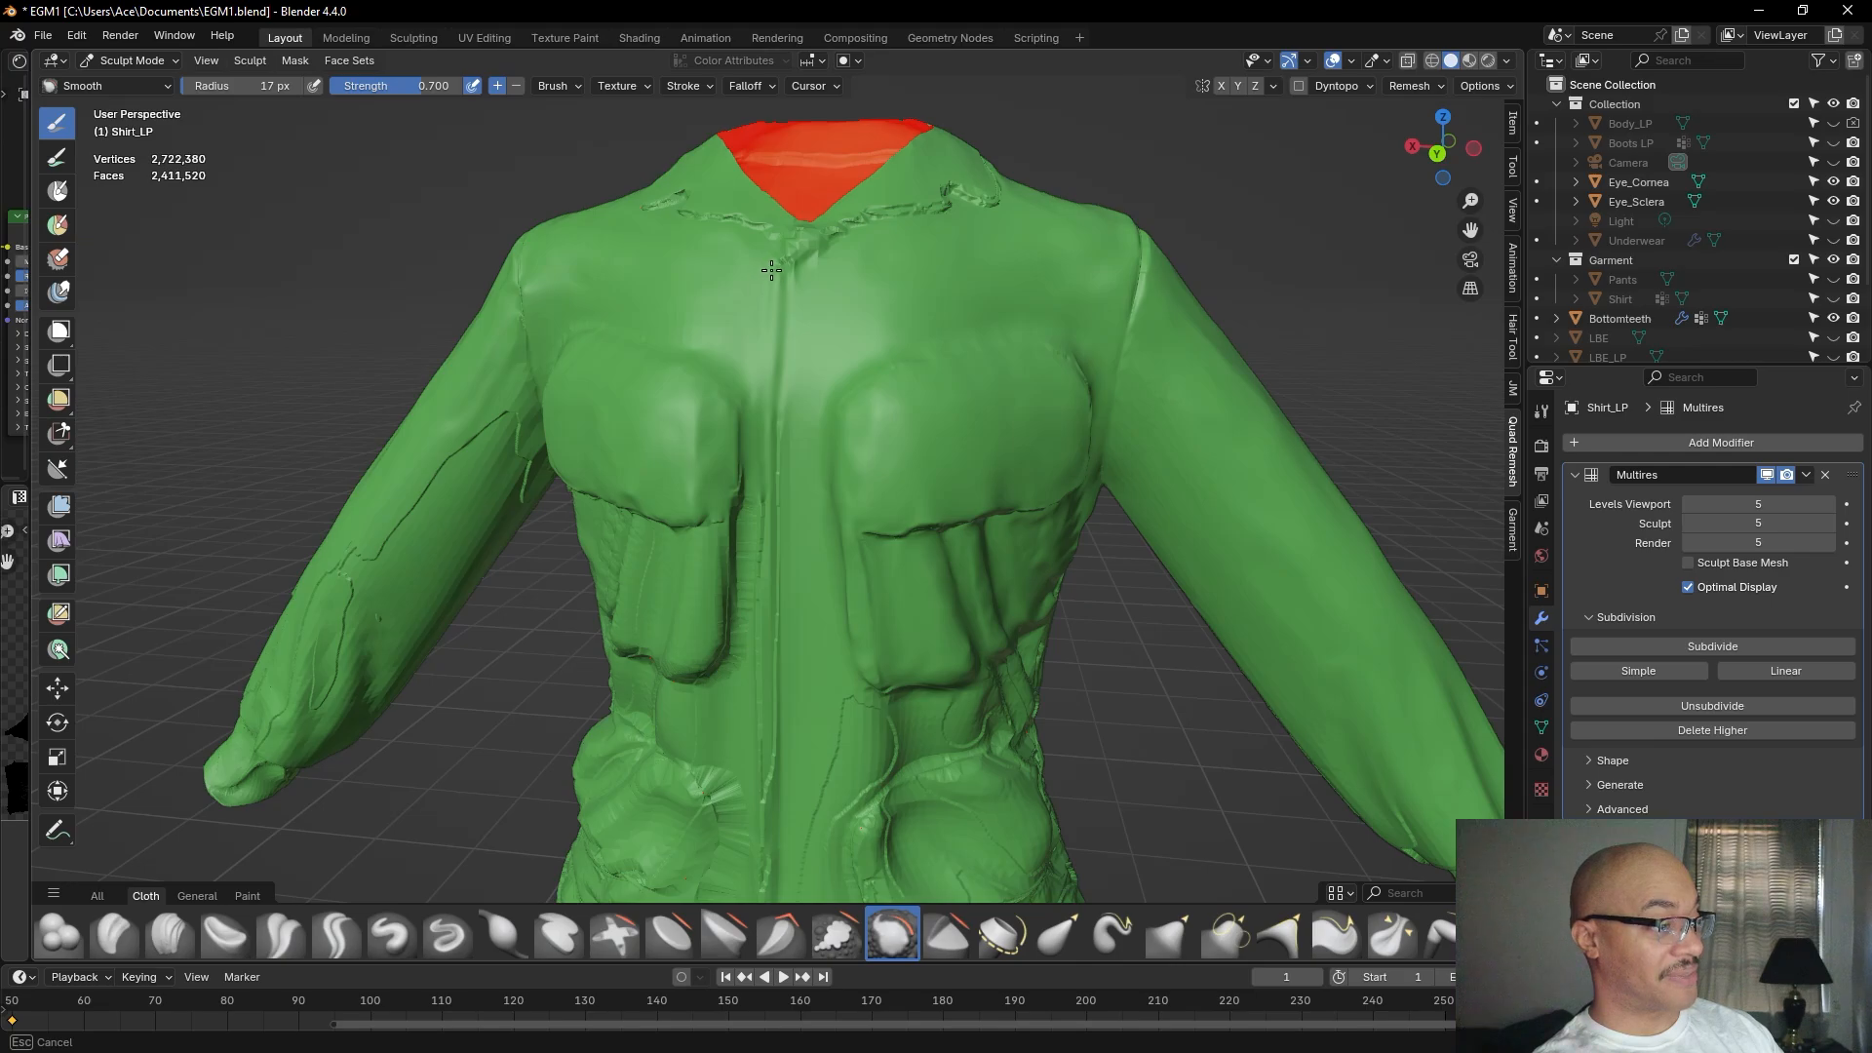
pyautogui.moveTo(757, 421)
pyautogui.mouseDown()
pyautogui.moveTo(748, 612)
pyautogui.moveTo(758, 574)
pyautogui.mouseUp()
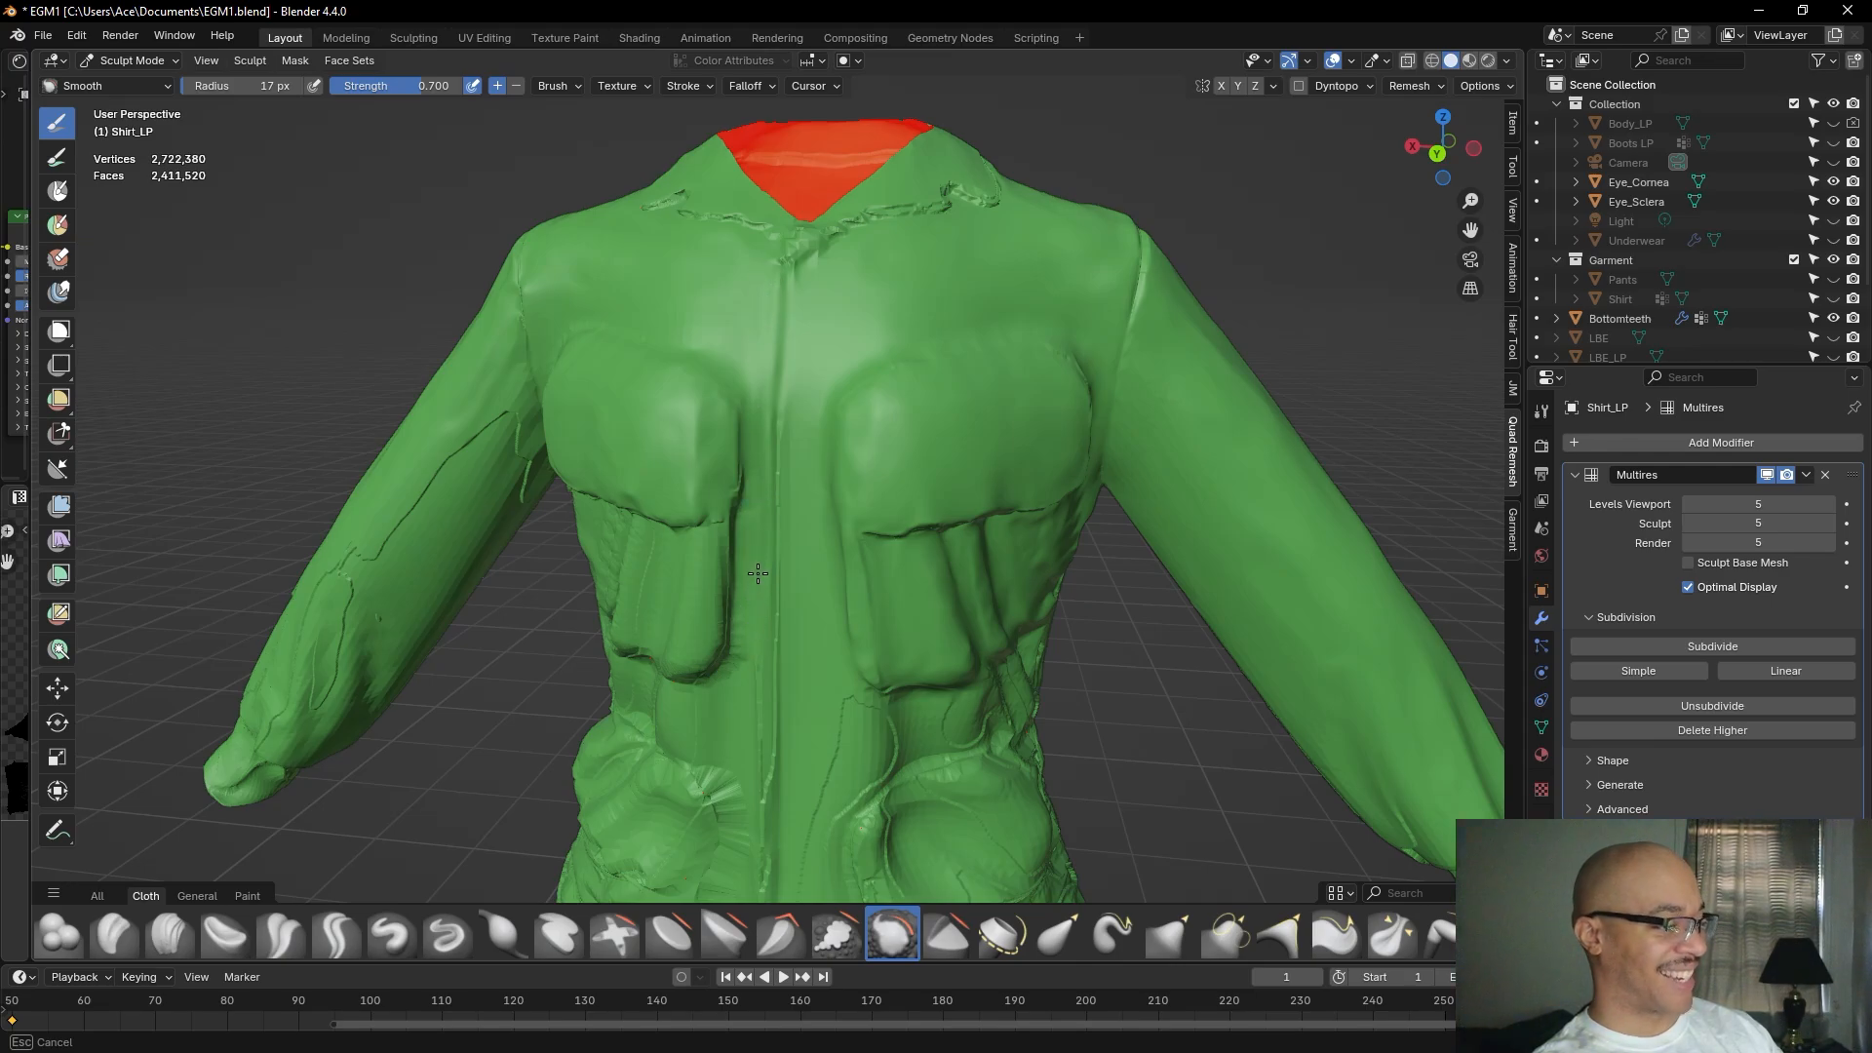
pyautogui.moveTo(758, 677)
pyautogui.mouseDown()
pyautogui.moveTo(754, 735)
pyautogui.moveTo(740, 663)
pyautogui.mouseUp()
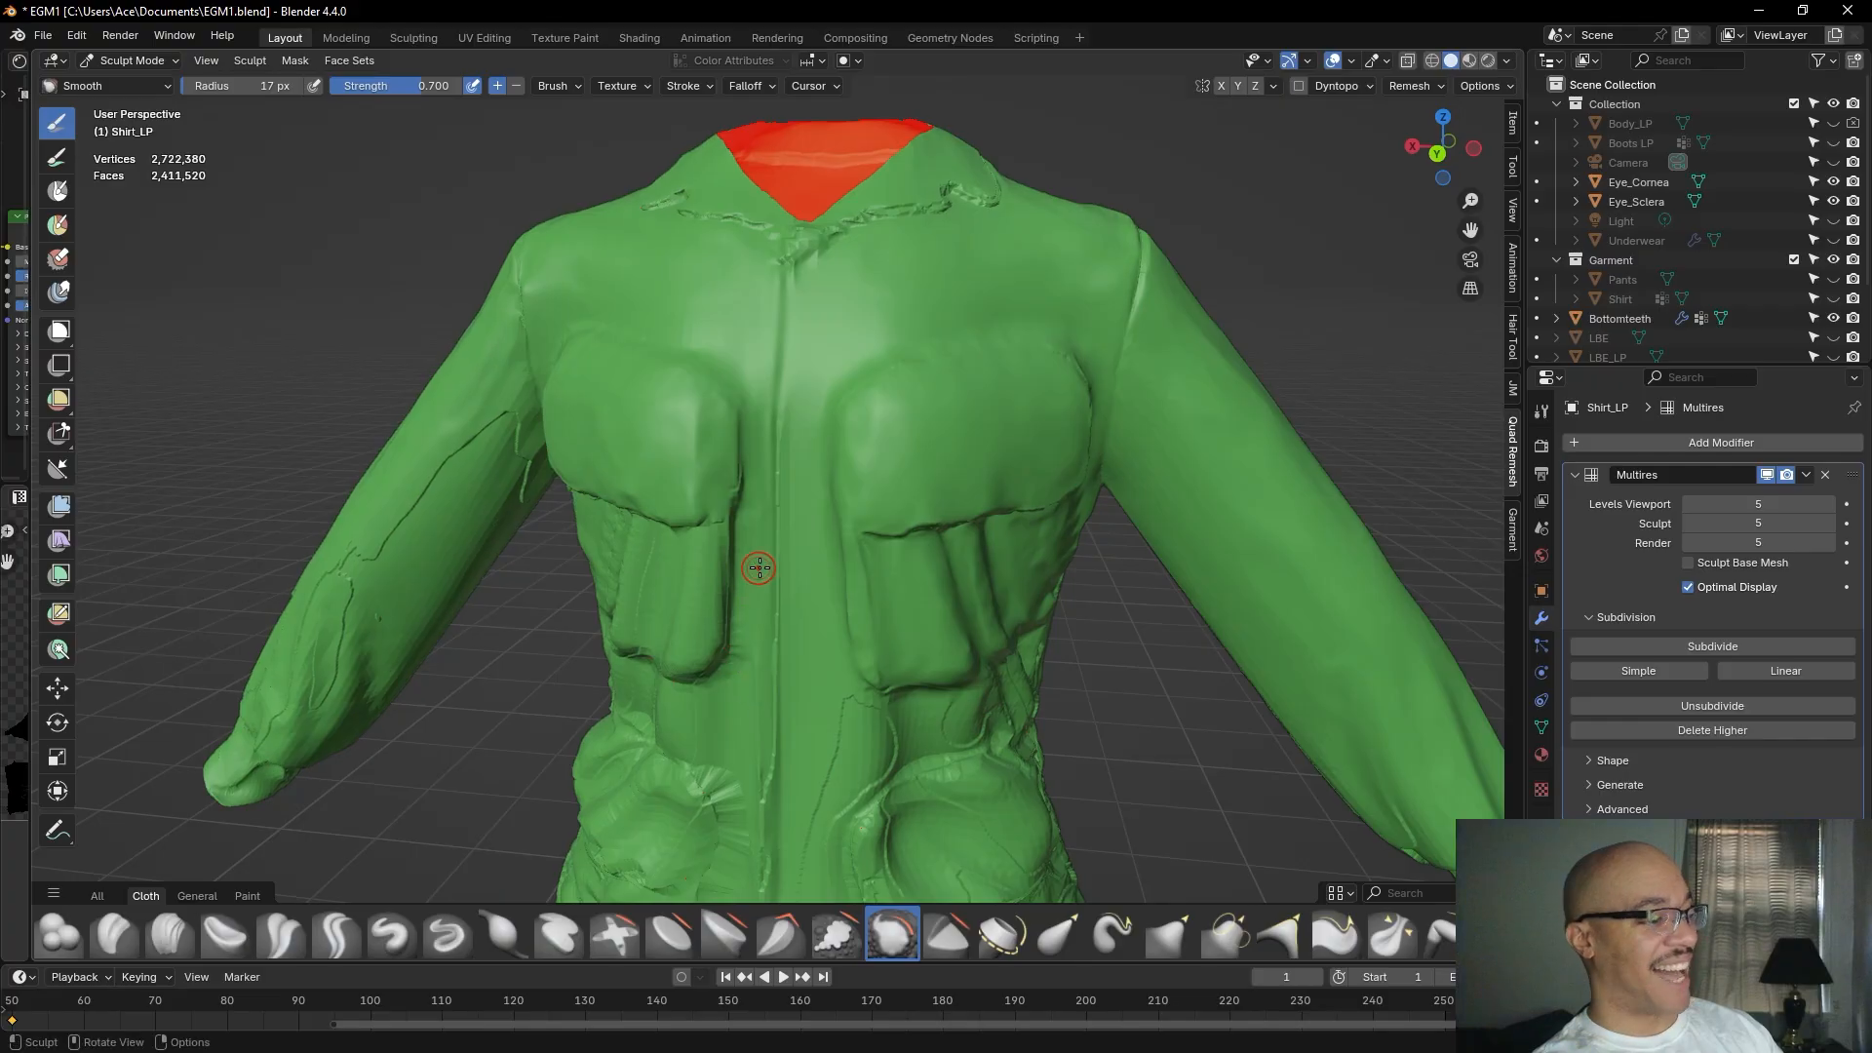
pyautogui.moveTo(787, 566); pyautogui.dragTo(703, 647, button='middle')
pyautogui.moveTo(704, 644); pyautogui.dragTo(750, 563)
pyautogui.moveTo(734, 651)
pyautogui.mouseDown()
pyautogui.moveTo(721, 680)
pyautogui.moveTo(685, 597)
pyautogui.moveTo(668, 625)
pyautogui.moveTo(686, 572)
pyautogui.moveTo(649, 635)
pyautogui.moveTo(638, 487)
pyautogui.mouseUp()
# Smooth the jagged outer side of the right chest pocket flap, the adjoining torso and the flap's top edge.
pyautogui.moveTo(639, 487)
pyautogui.mouseDown(button='middle')
pyautogui.moveTo(689, 405)
pyautogui.moveTo(682, 509)
pyautogui.mouseUp(button='middle')
pyautogui.moveTo(682, 509)
pyautogui.mouseDown()
pyautogui.moveTo(624, 599)
pyautogui.moveTo(661, 529)
pyautogui.moveTo(629, 497)
pyautogui.moveTo(507, 482)
pyautogui.moveTo(421, 515)
pyautogui.moveTo(478, 458)
pyautogui.moveTo(462, 477)
pyautogui.mouseUp()
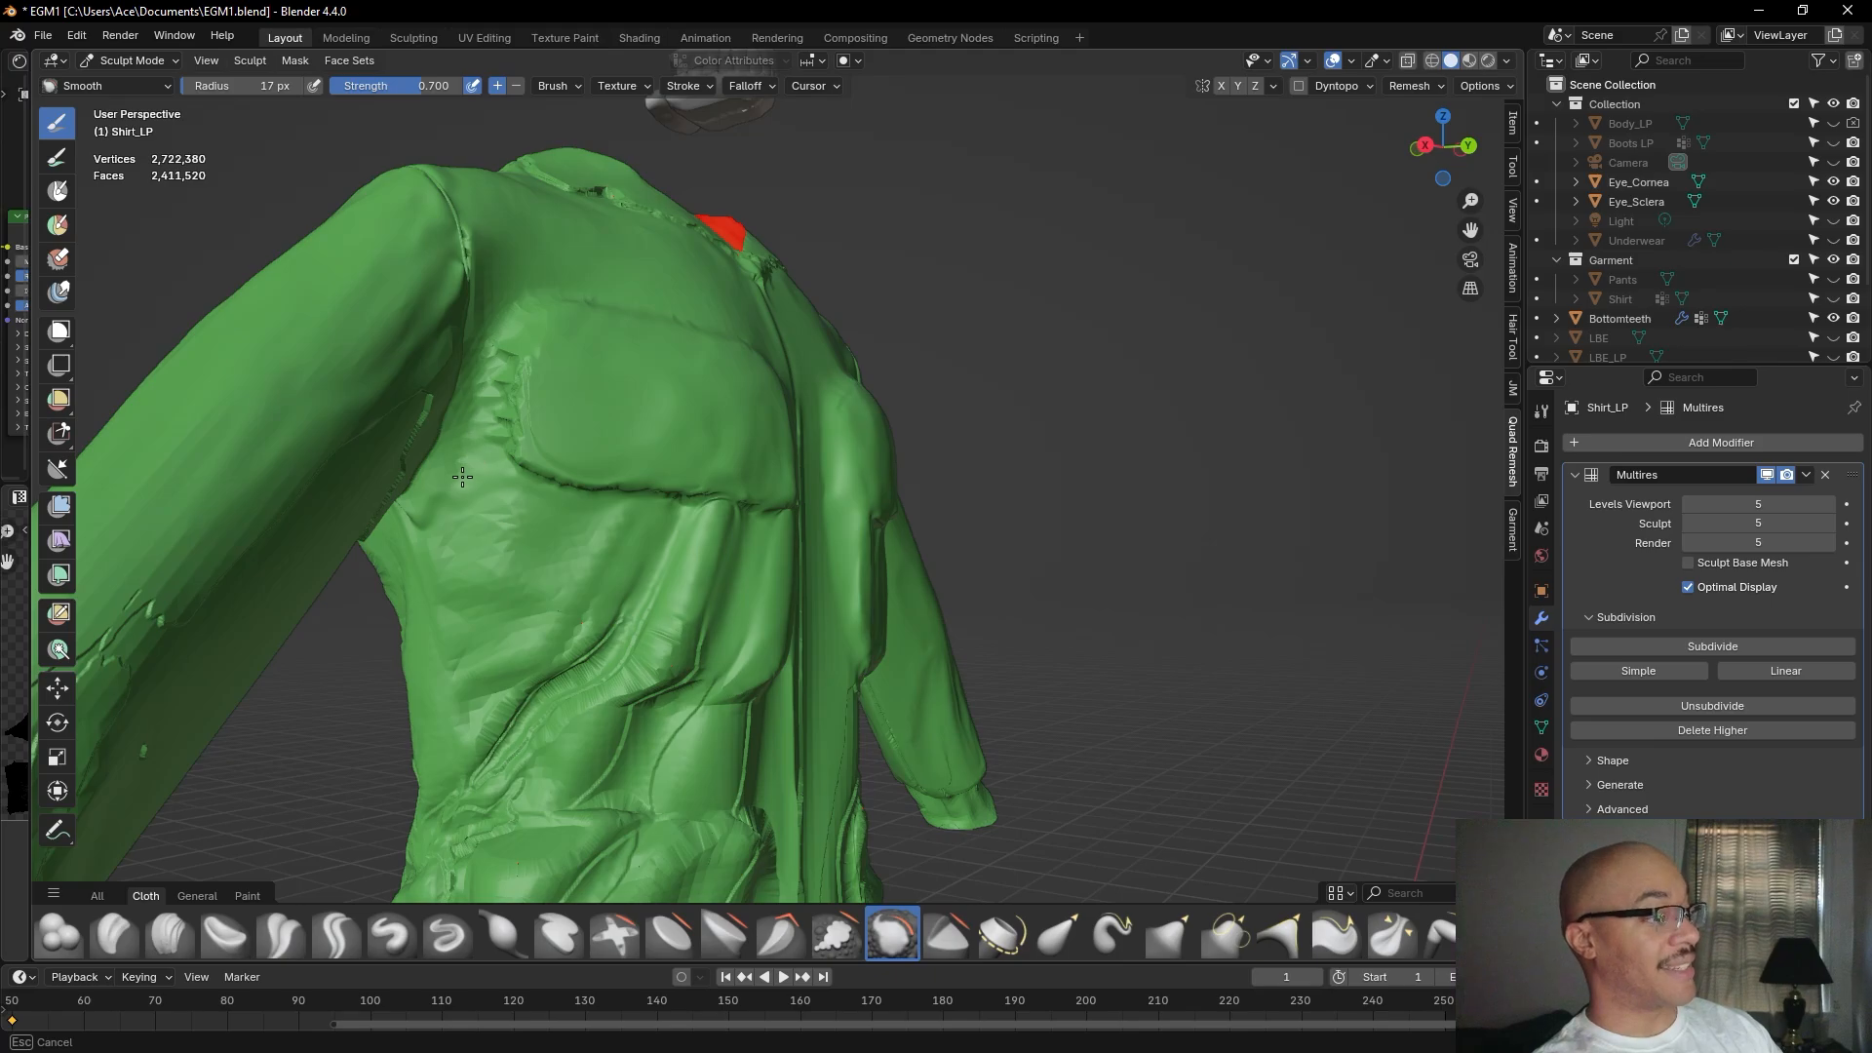
pyautogui.moveTo(496, 367); pyautogui.dragTo(514, 369)
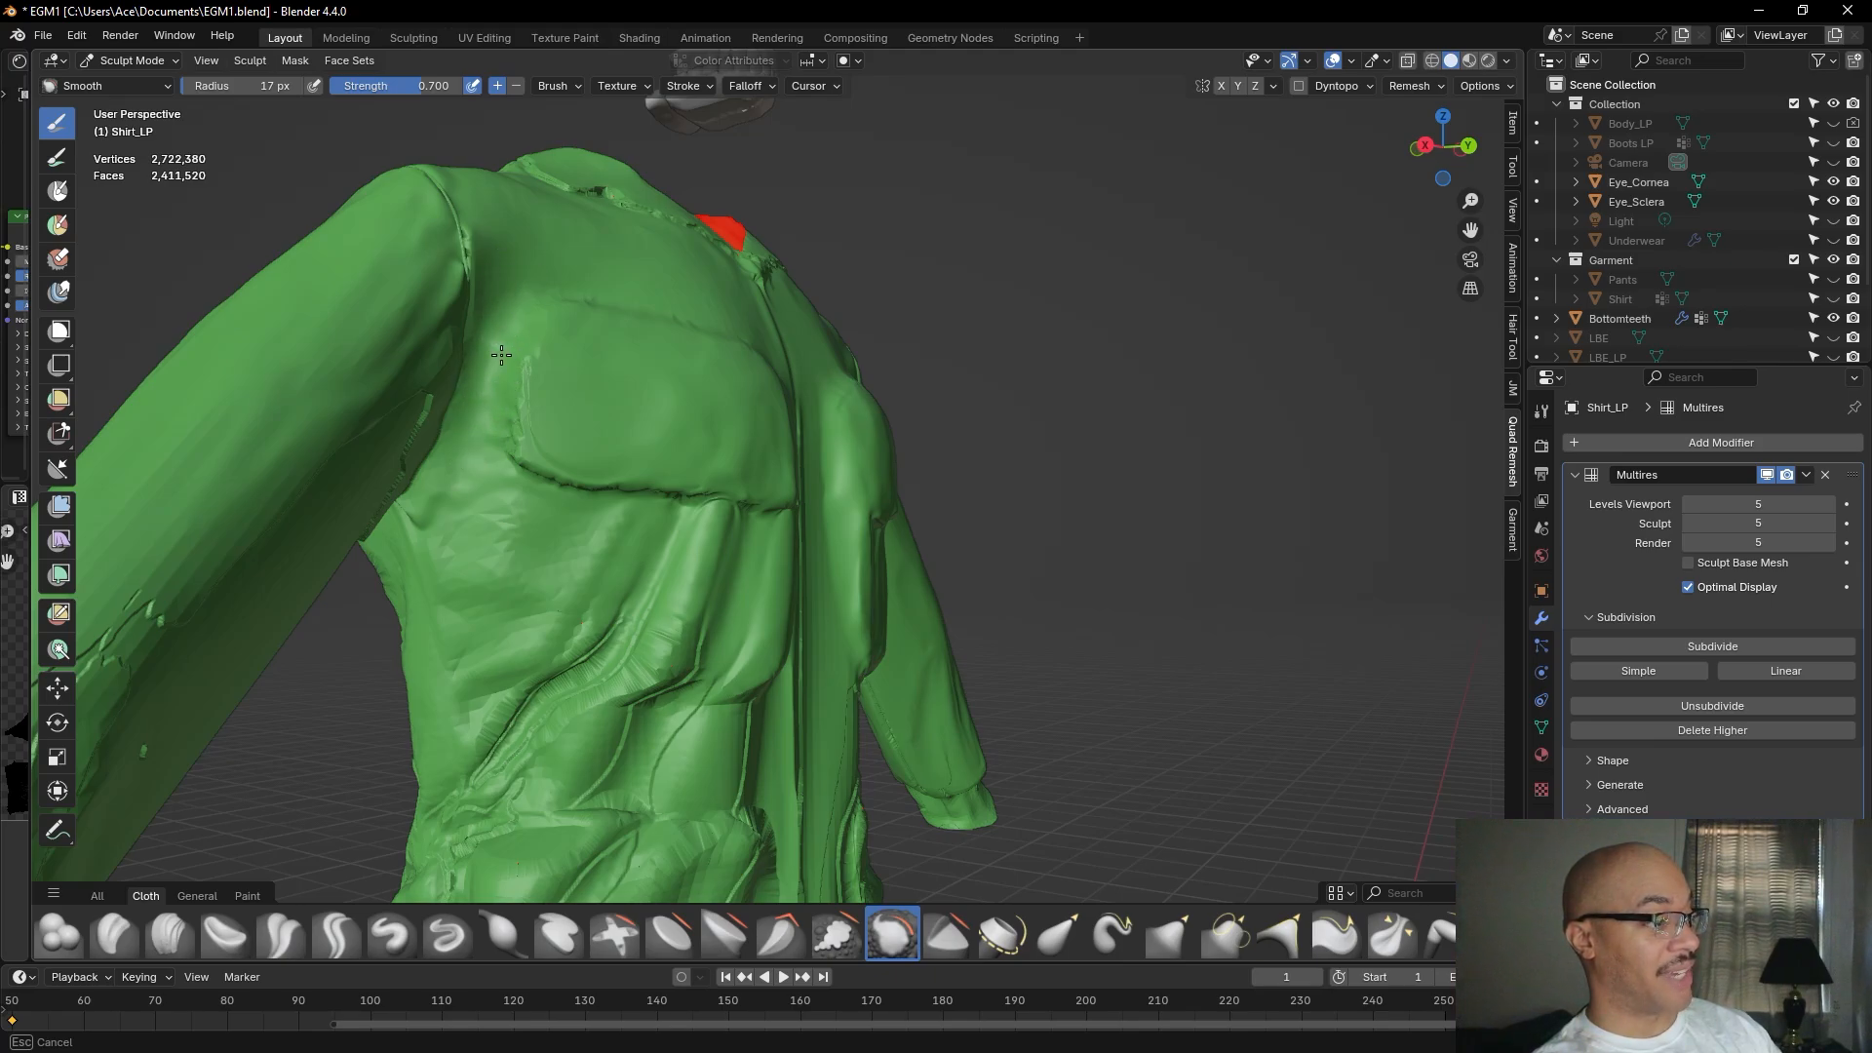
pyautogui.moveTo(534, 310); pyautogui.dragTo(543, 284)
pyautogui.moveTo(543, 283); pyautogui.dragTo(505, 435, button='middle')
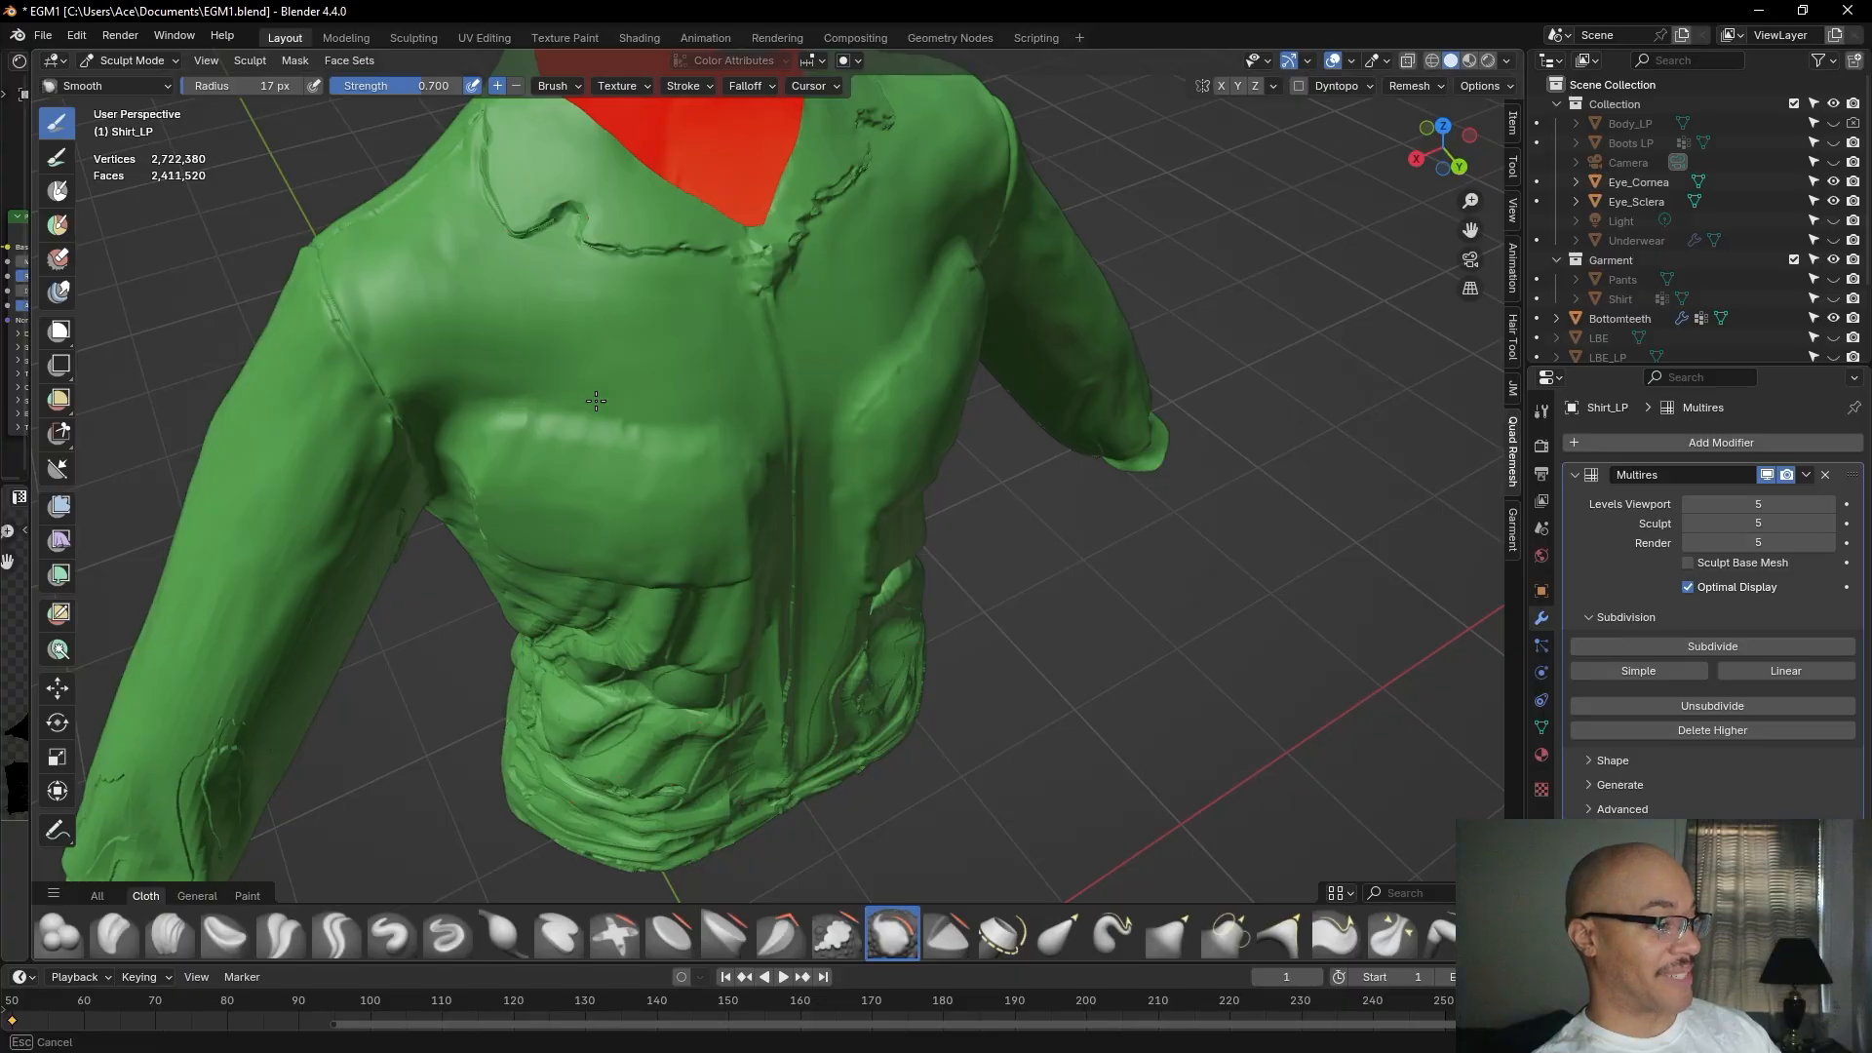
pyautogui.moveTo(639, 418); pyautogui.dragTo(614, 422)
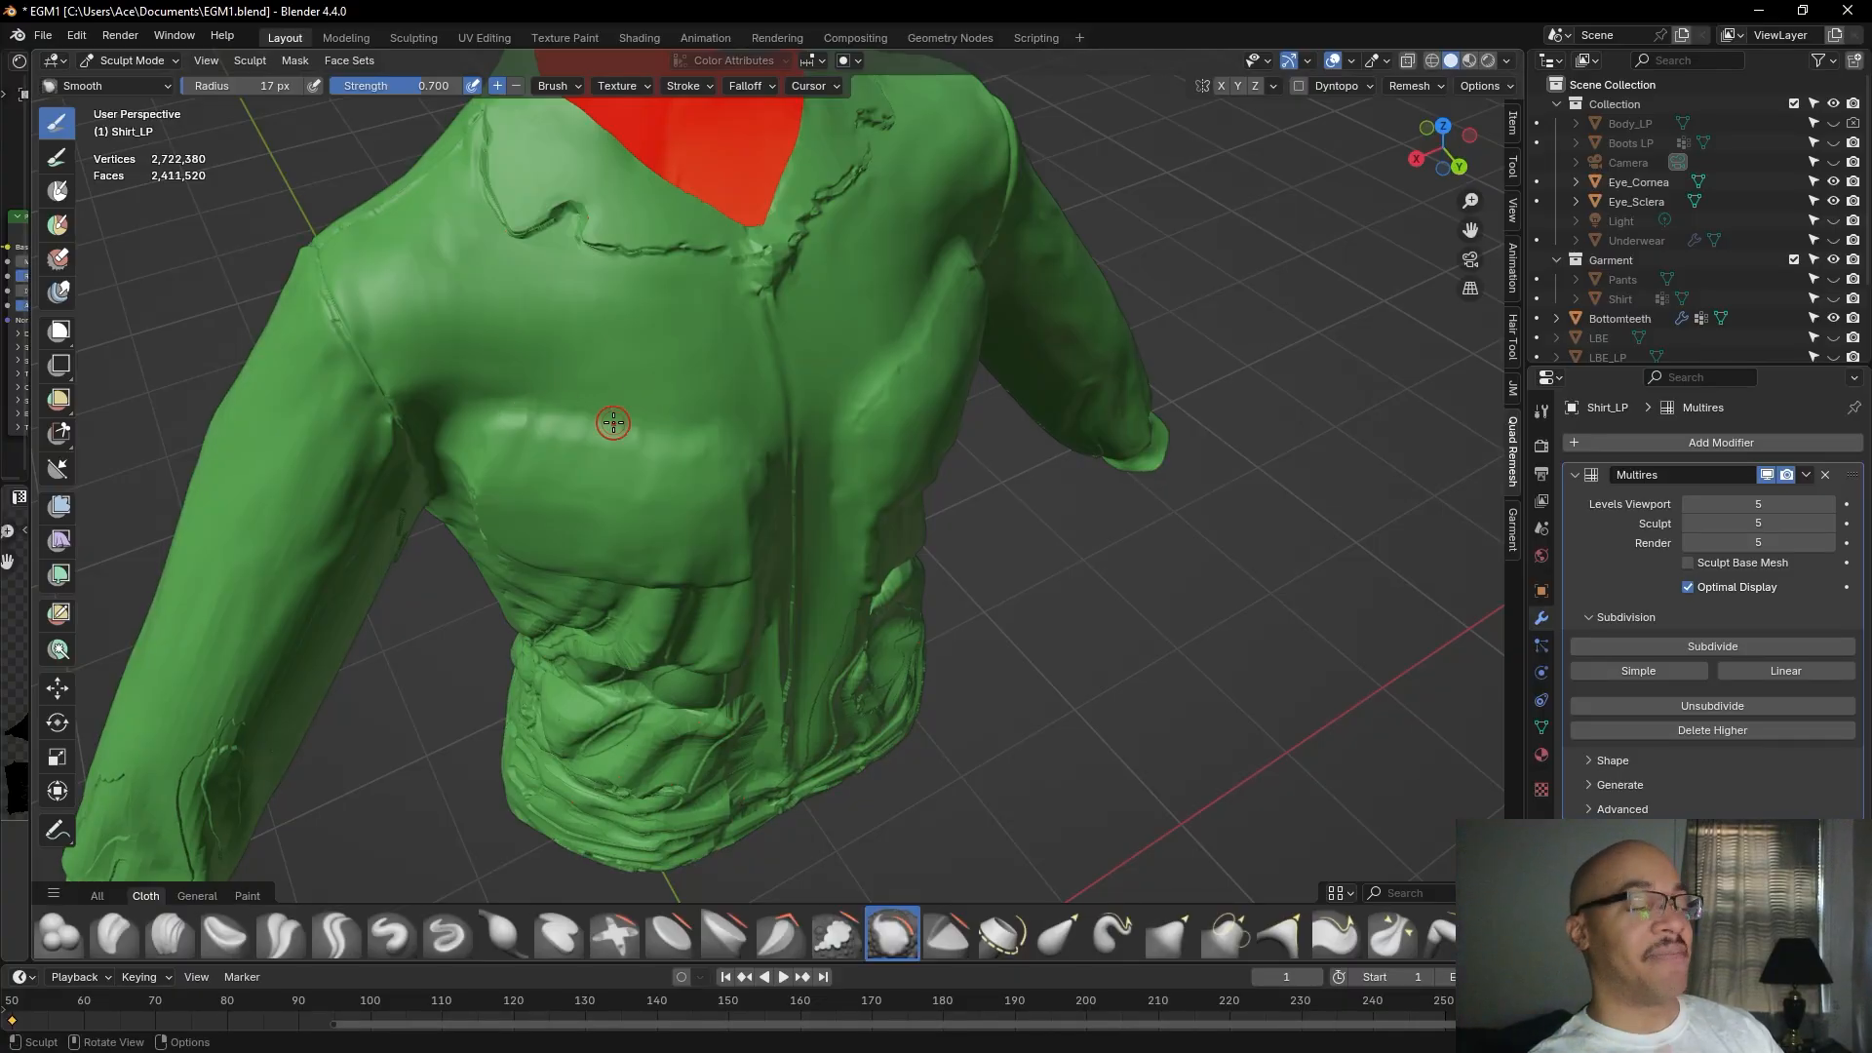
# Smooth the creases and ridge lines on the torso beneath the right chest pocket, down to the waist pocket.
pyautogui.moveTo(614, 422); pyautogui.dragTo(740, 510, button='middle')
pyautogui.moveTo(695, 564)
pyautogui.mouseDown()
pyautogui.moveTo(673, 634)
pyautogui.moveTo(705, 630)
pyautogui.moveTo(708, 560)
pyautogui.moveTo(684, 511)
pyautogui.moveTo(632, 641)
pyautogui.moveTo(592, 650)
pyautogui.moveTo(629, 581)
pyautogui.mouseUp()
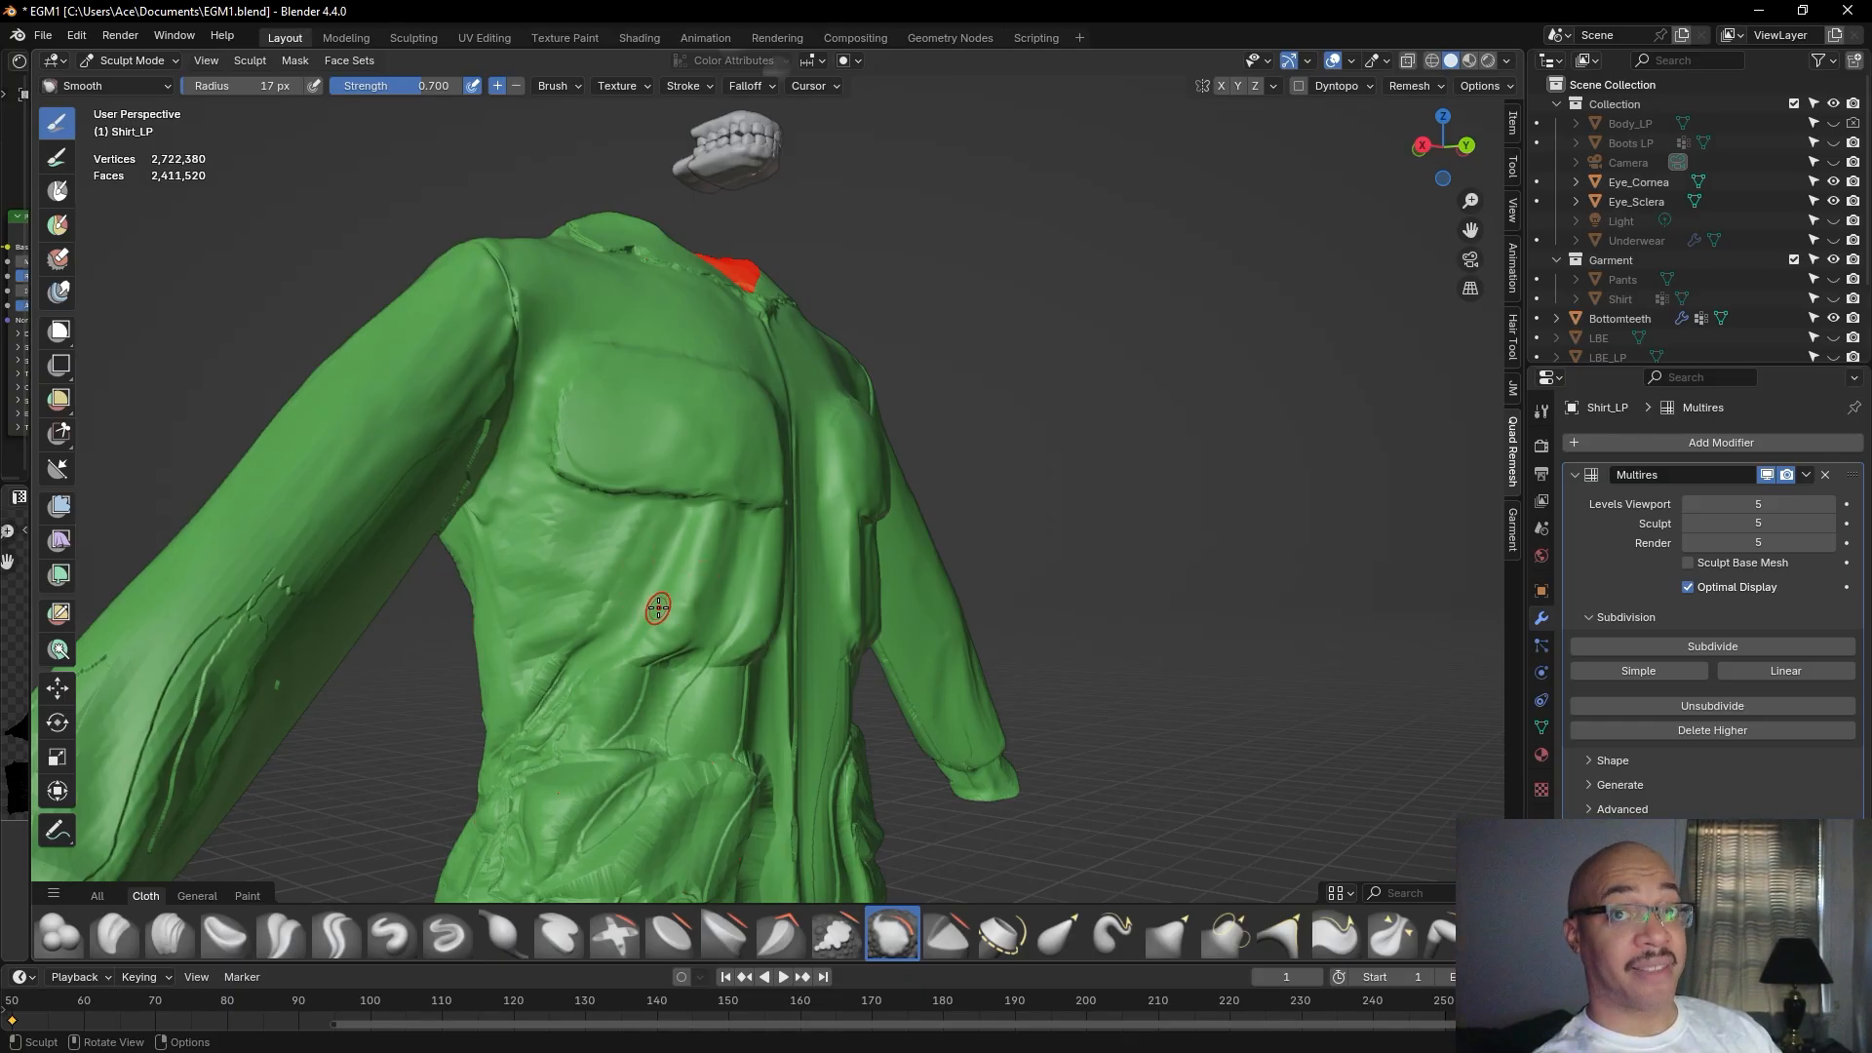
pyautogui.moveTo(606, 576)
pyautogui.mouseDown()
pyautogui.moveTo(596, 548)
pyautogui.moveTo(543, 565)
pyautogui.moveTo(556, 531)
pyautogui.moveTo(522, 530)
pyautogui.moveTo(526, 561)
pyautogui.moveTo(507, 541)
pyautogui.moveTo(513, 624)
pyautogui.moveTo(556, 673)
pyautogui.moveTo(623, 610)
pyautogui.moveTo(593, 693)
pyautogui.moveTo(530, 715)
pyautogui.moveTo(592, 717)
pyautogui.moveTo(693, 592)
pyautogui.moveTo(641, 650)
pyautogui.moveTo(645, 605)
pyautogui.mouseUp()
pyautogui.moveTo(535, 614); pyautogui.dragTo(548, 598)
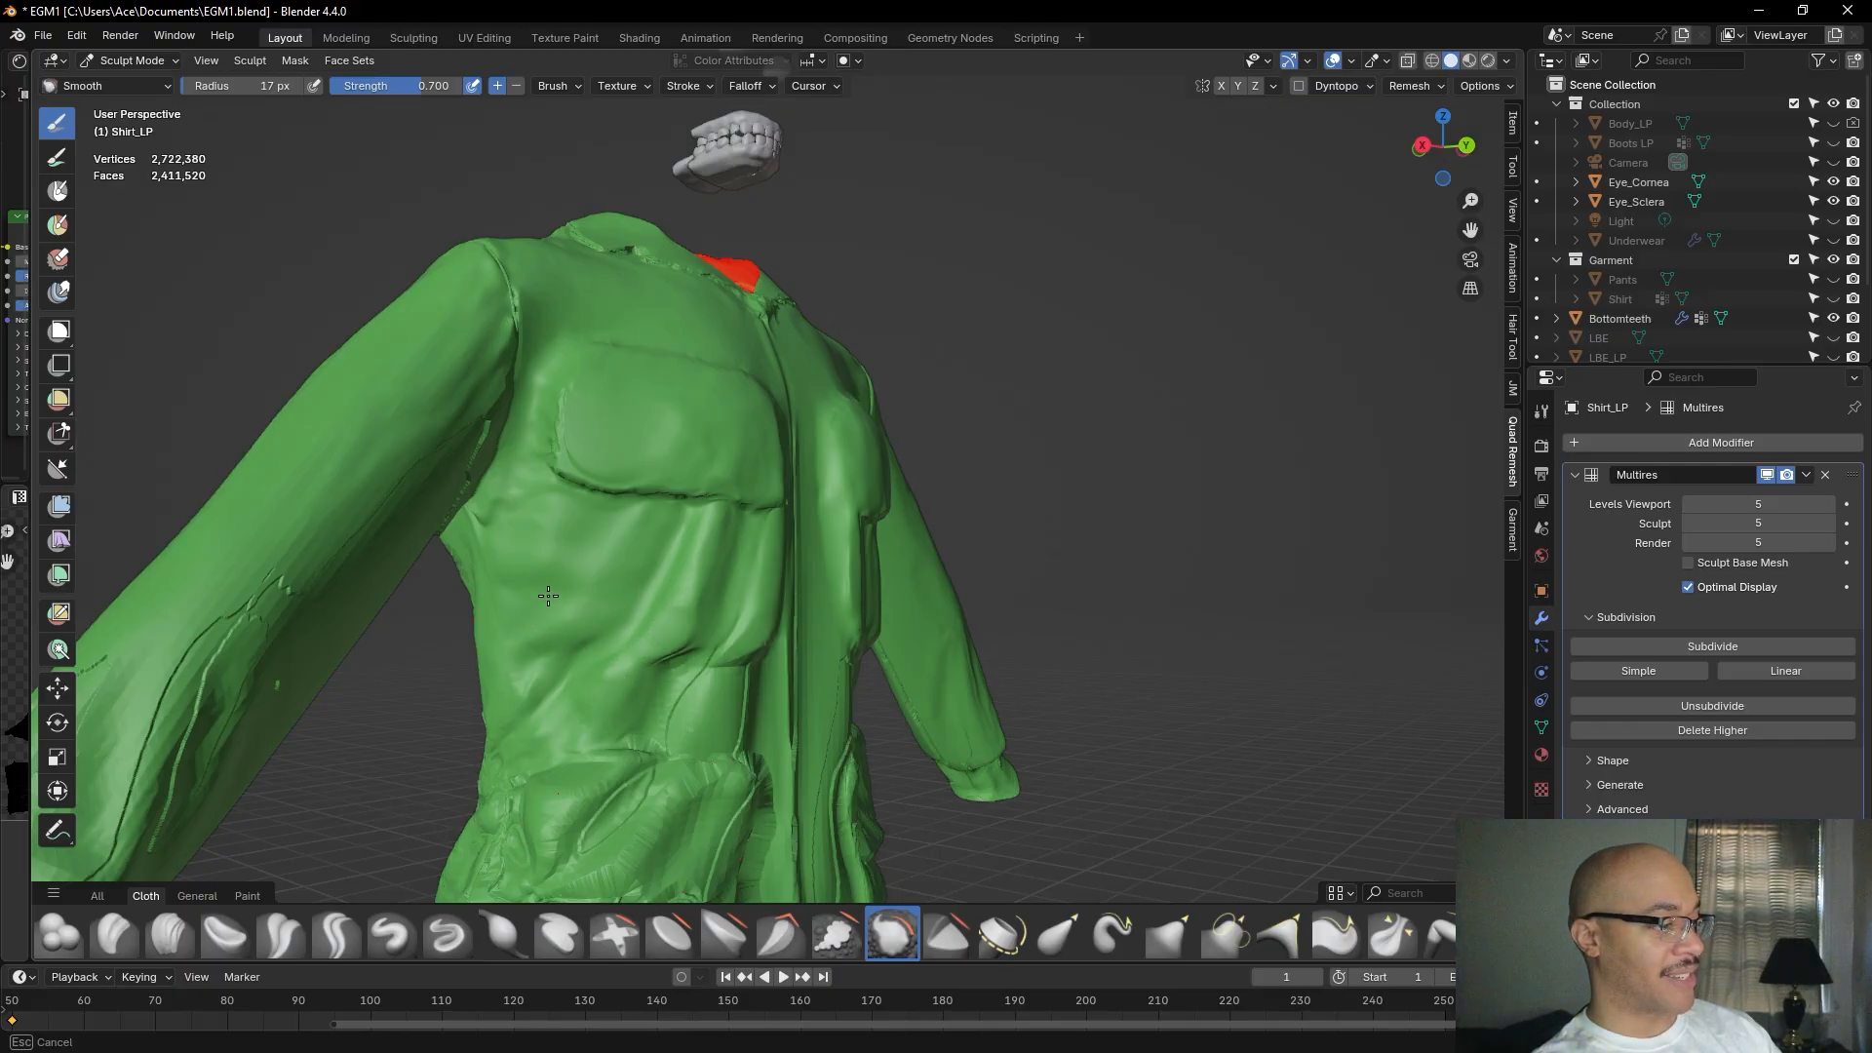
pyautogui.moveTo(534, 680); pyautogui.dragTo(688, 681)
pyautogui.moveTo(650, 742); pyautogui.dragTo(601, 747)
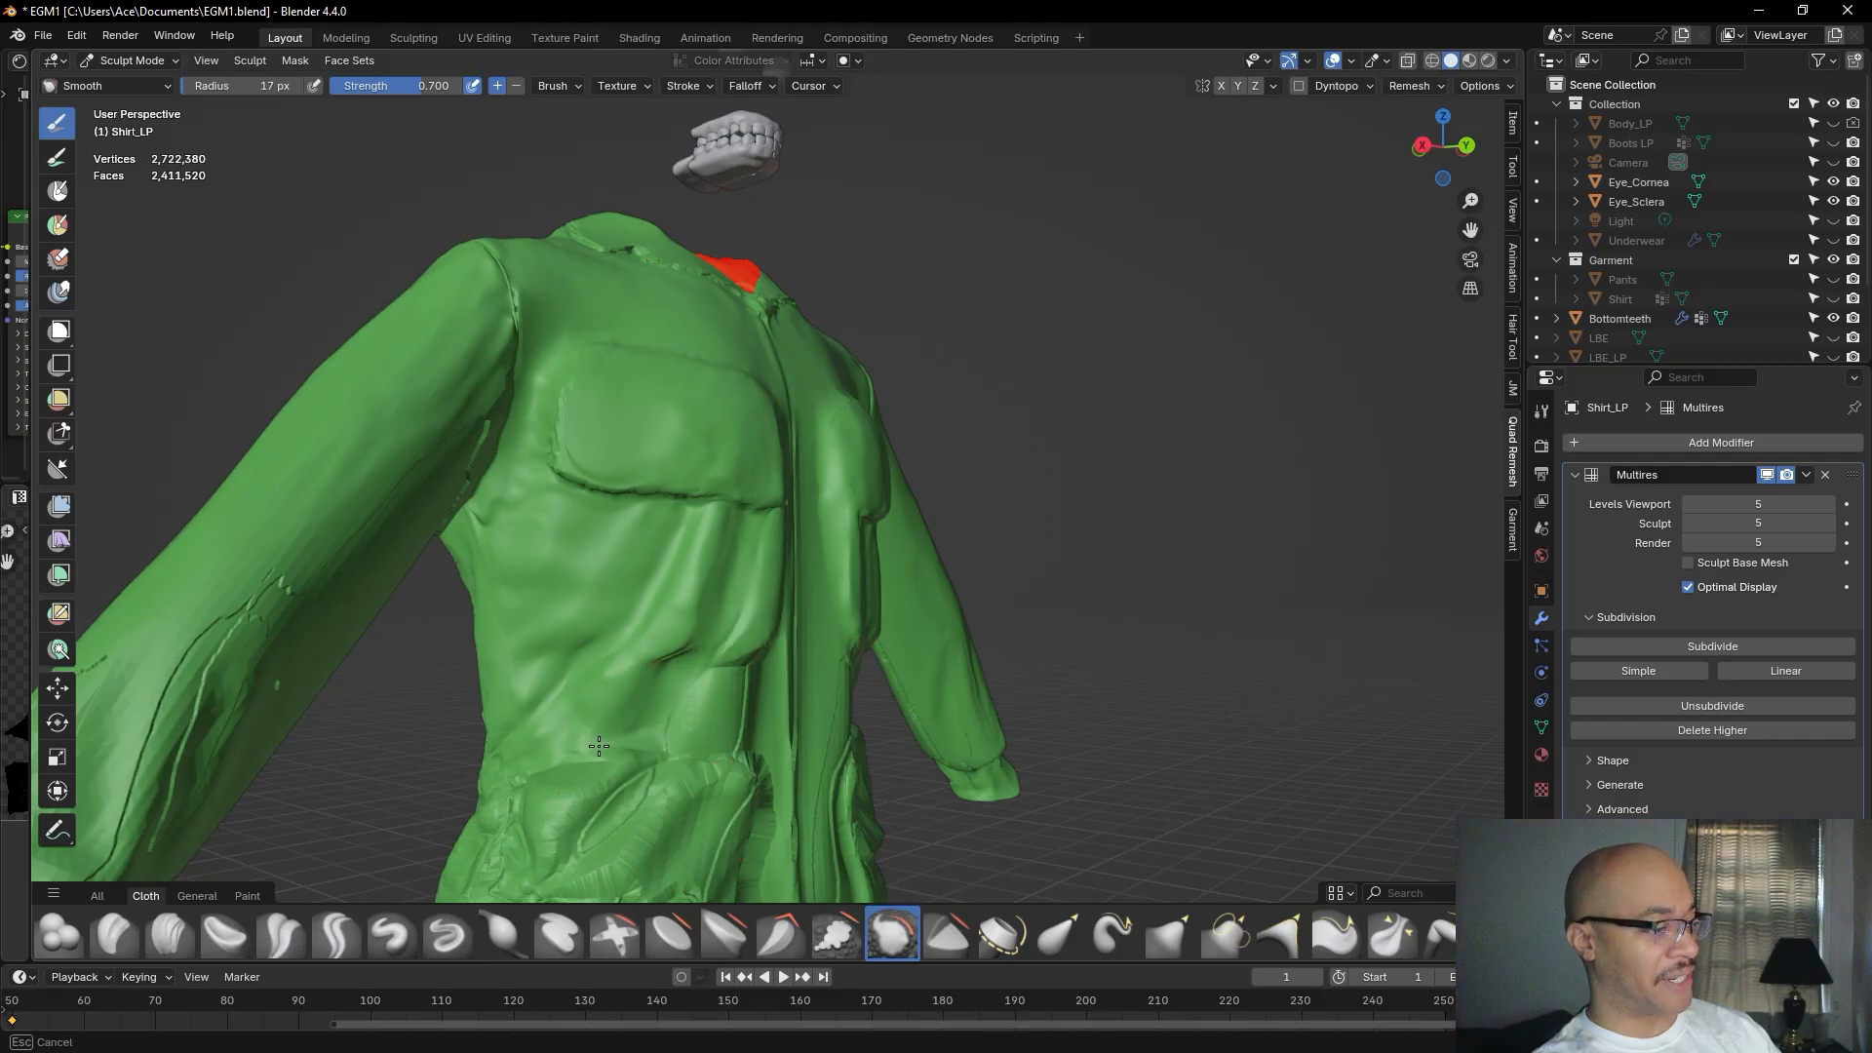
pyautogui.moveTo(681, 686); pyautogui.dragTo(706, 727)
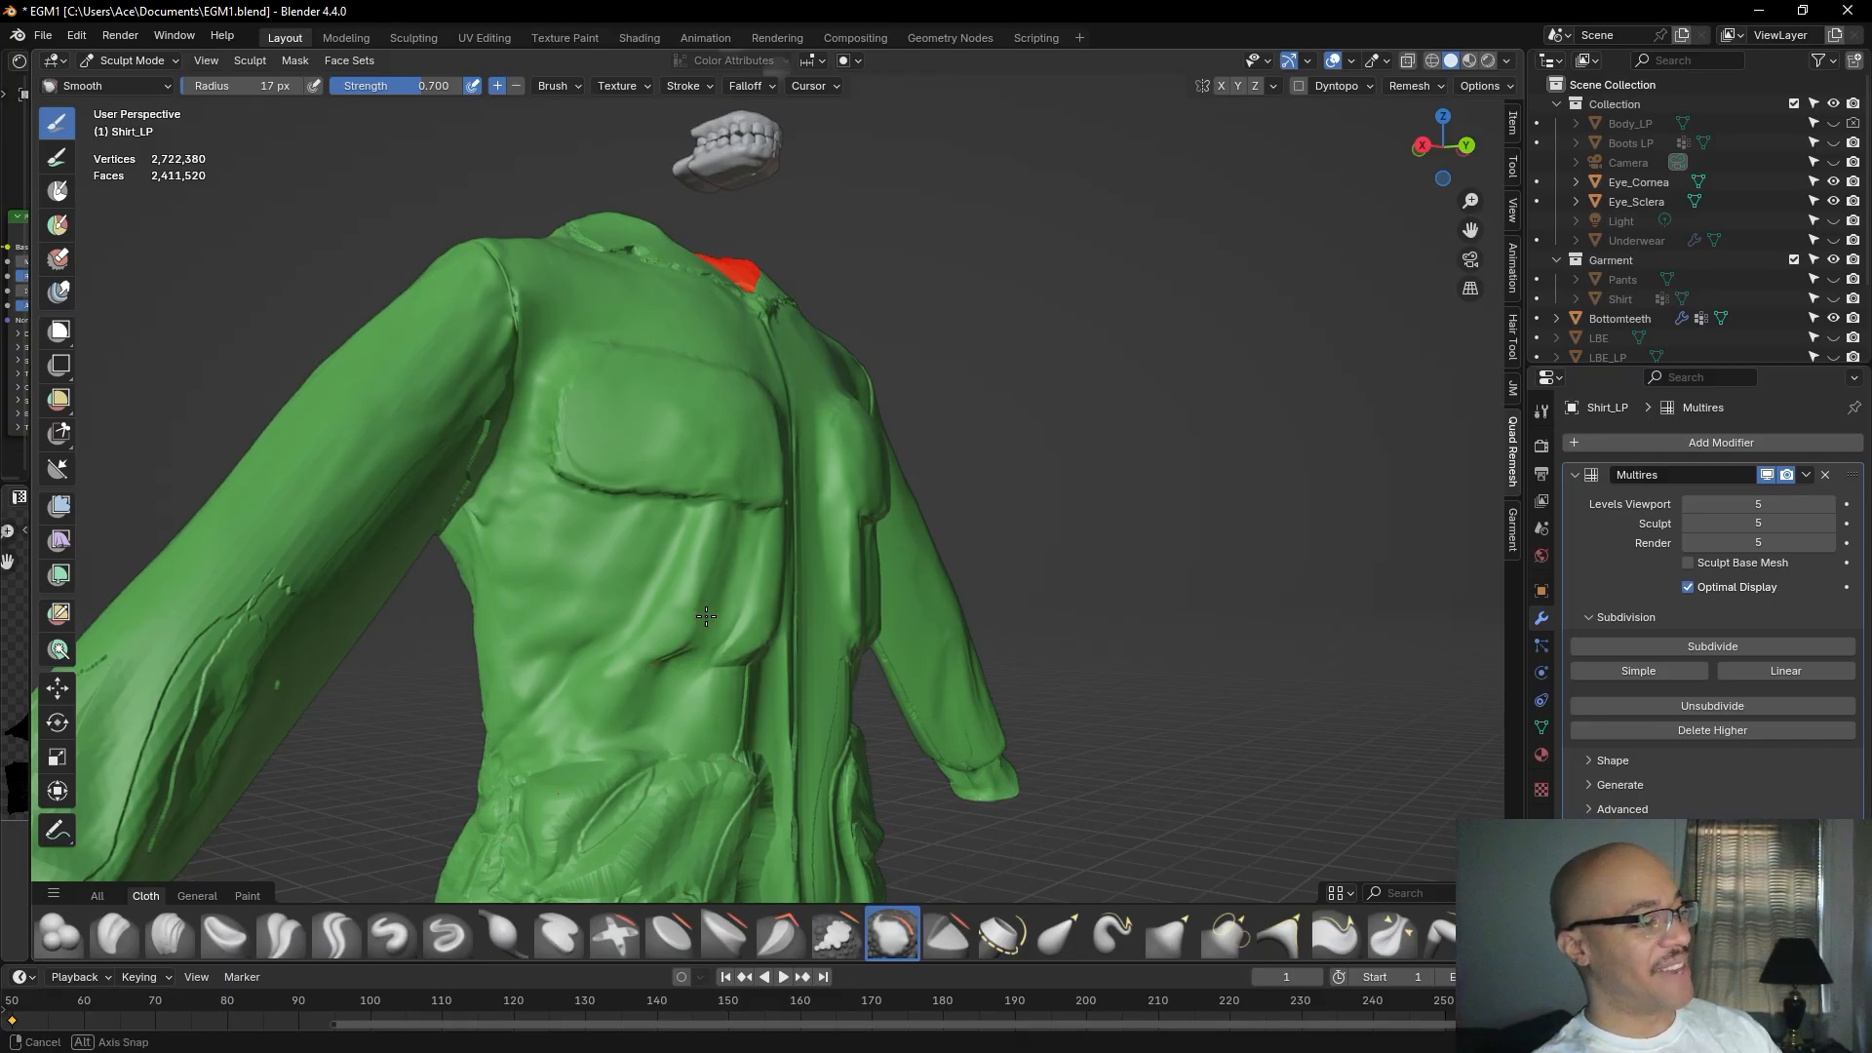
# Smooth the torso beside the left chest pocket, from below the flap up along its outer edge.
pyautogui.moveTo(706, 726); pyautogui.dragTo(607, 667, button='middle')
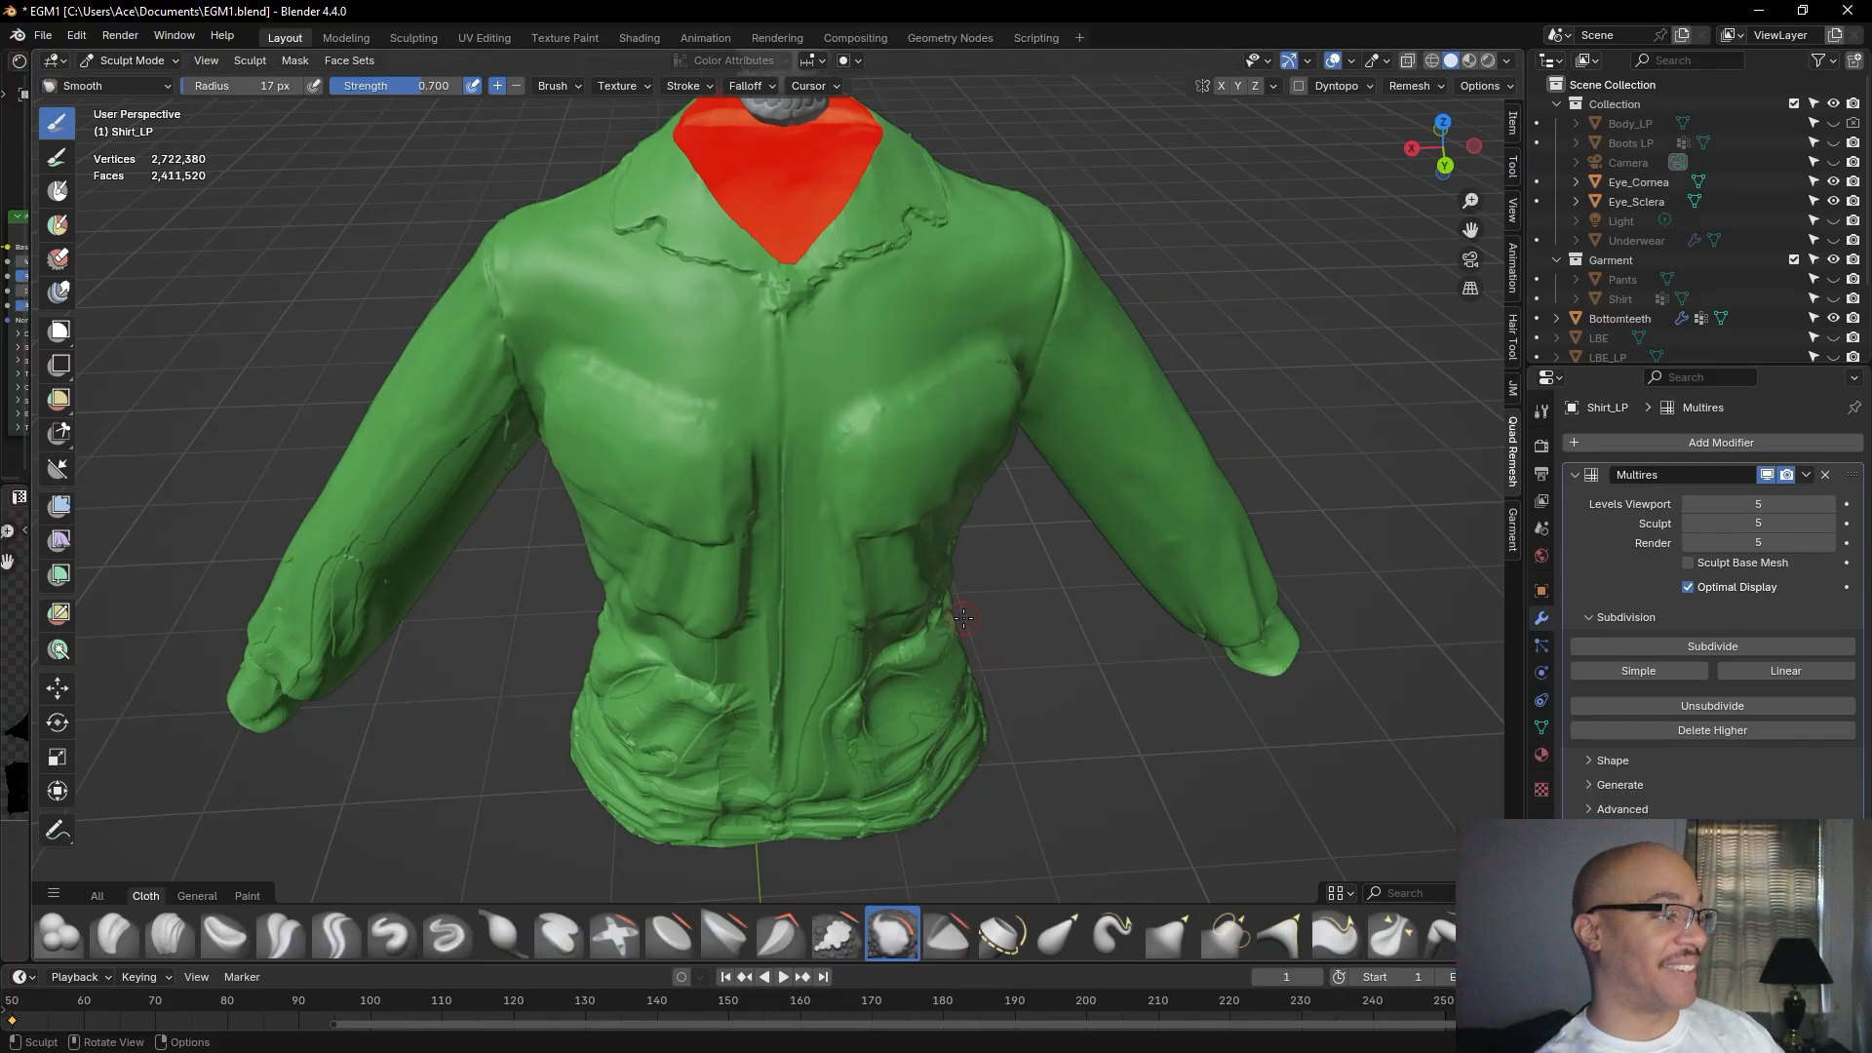
pyautogui.moveTo(811, 763); pyautogui.dragTo(821, 609, button='middle')
pyautogui.scroll(-2, 857, 748)
pyautogui.moveTo(898, 680); pyautogui.dragTo(838, 757, button='middle')
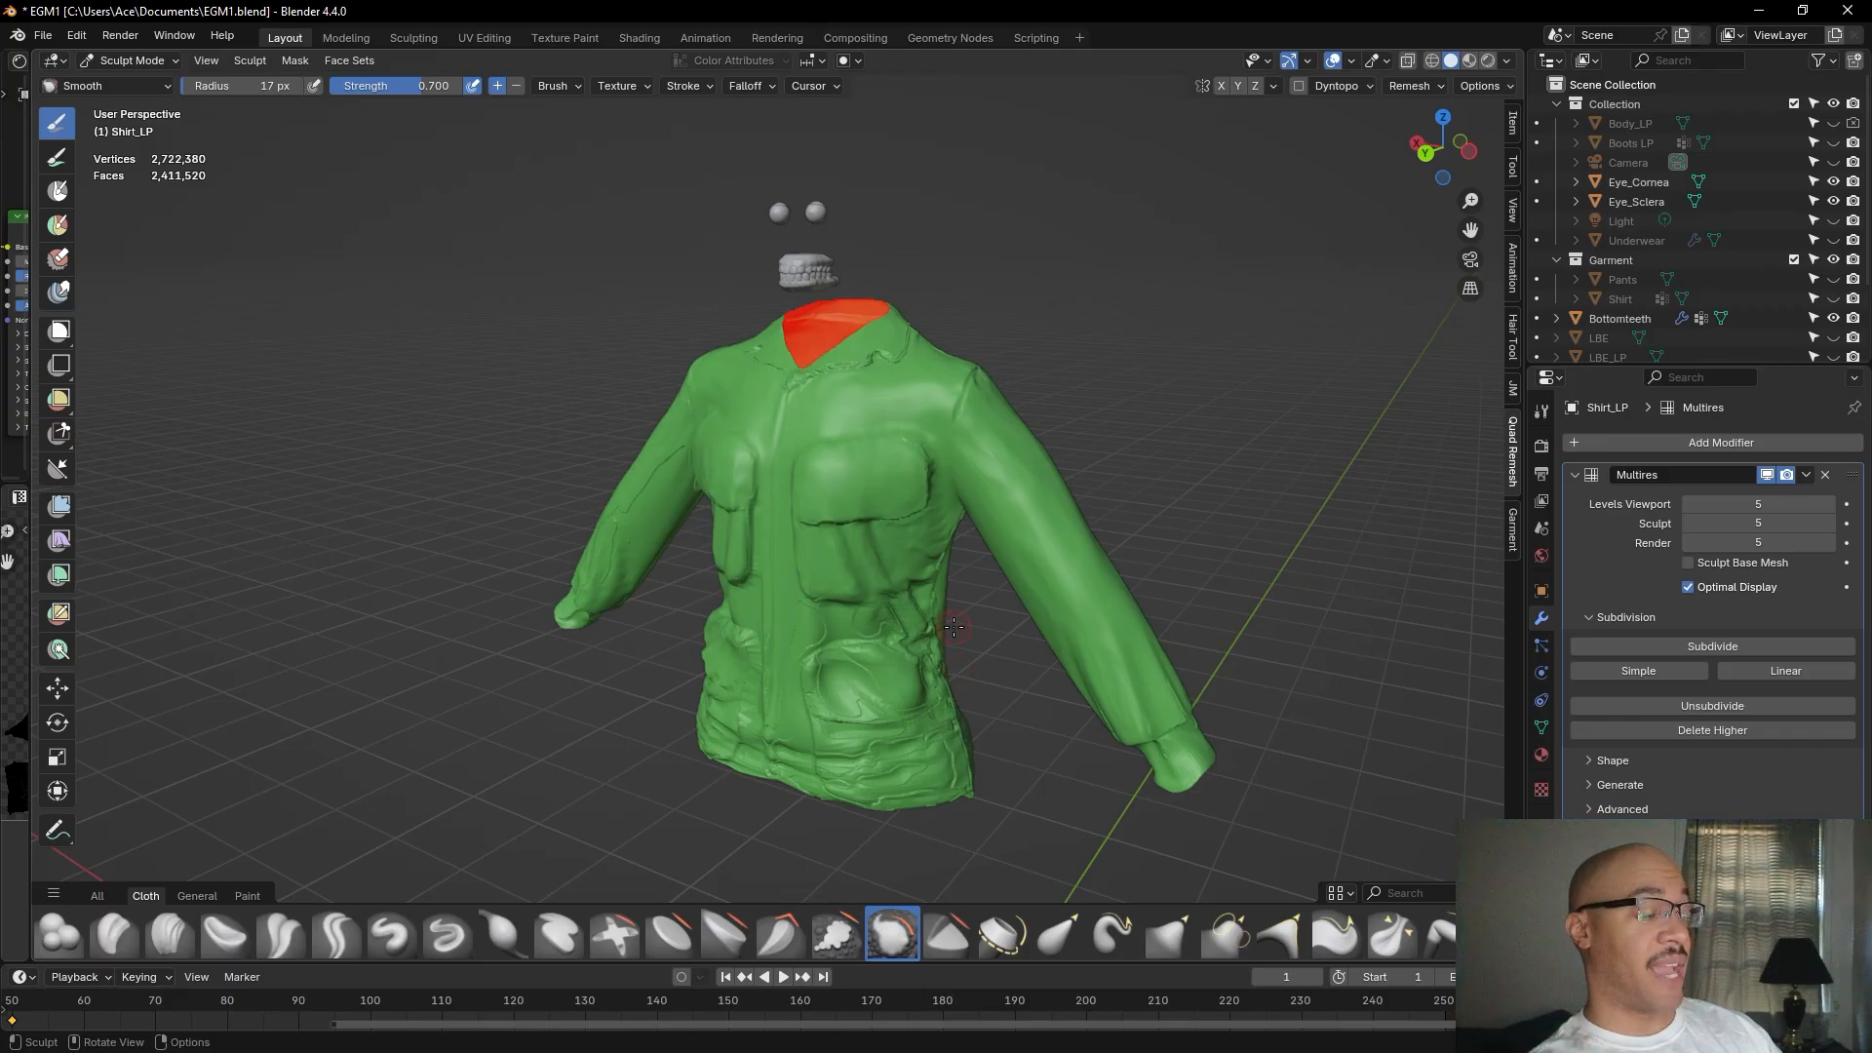
pyautogui.scroll(5, 954, 627)
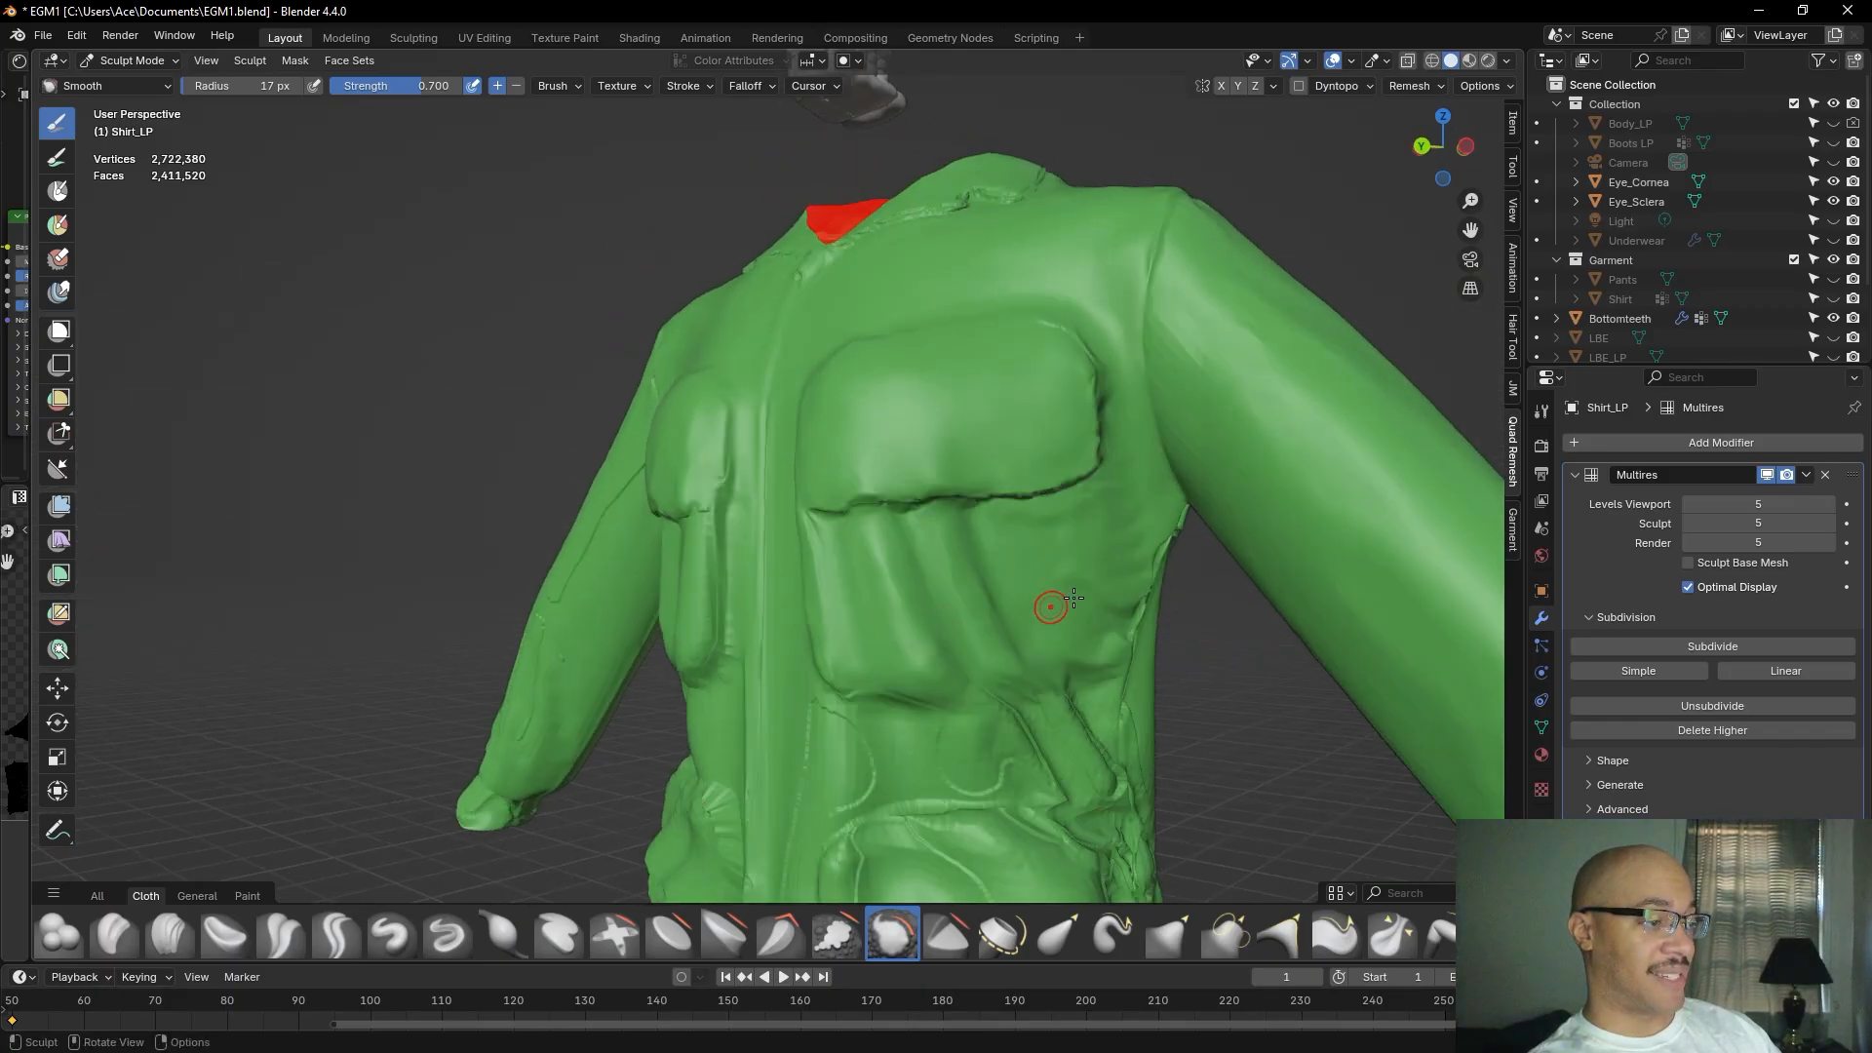
pyautogui.moveTo(1085, 569)
pyautogui.mouseDown()
pyautogui.moveTo(1117, 599)
pyautogui.moveTo(1094, 572)
pyautogui.mouseUp()
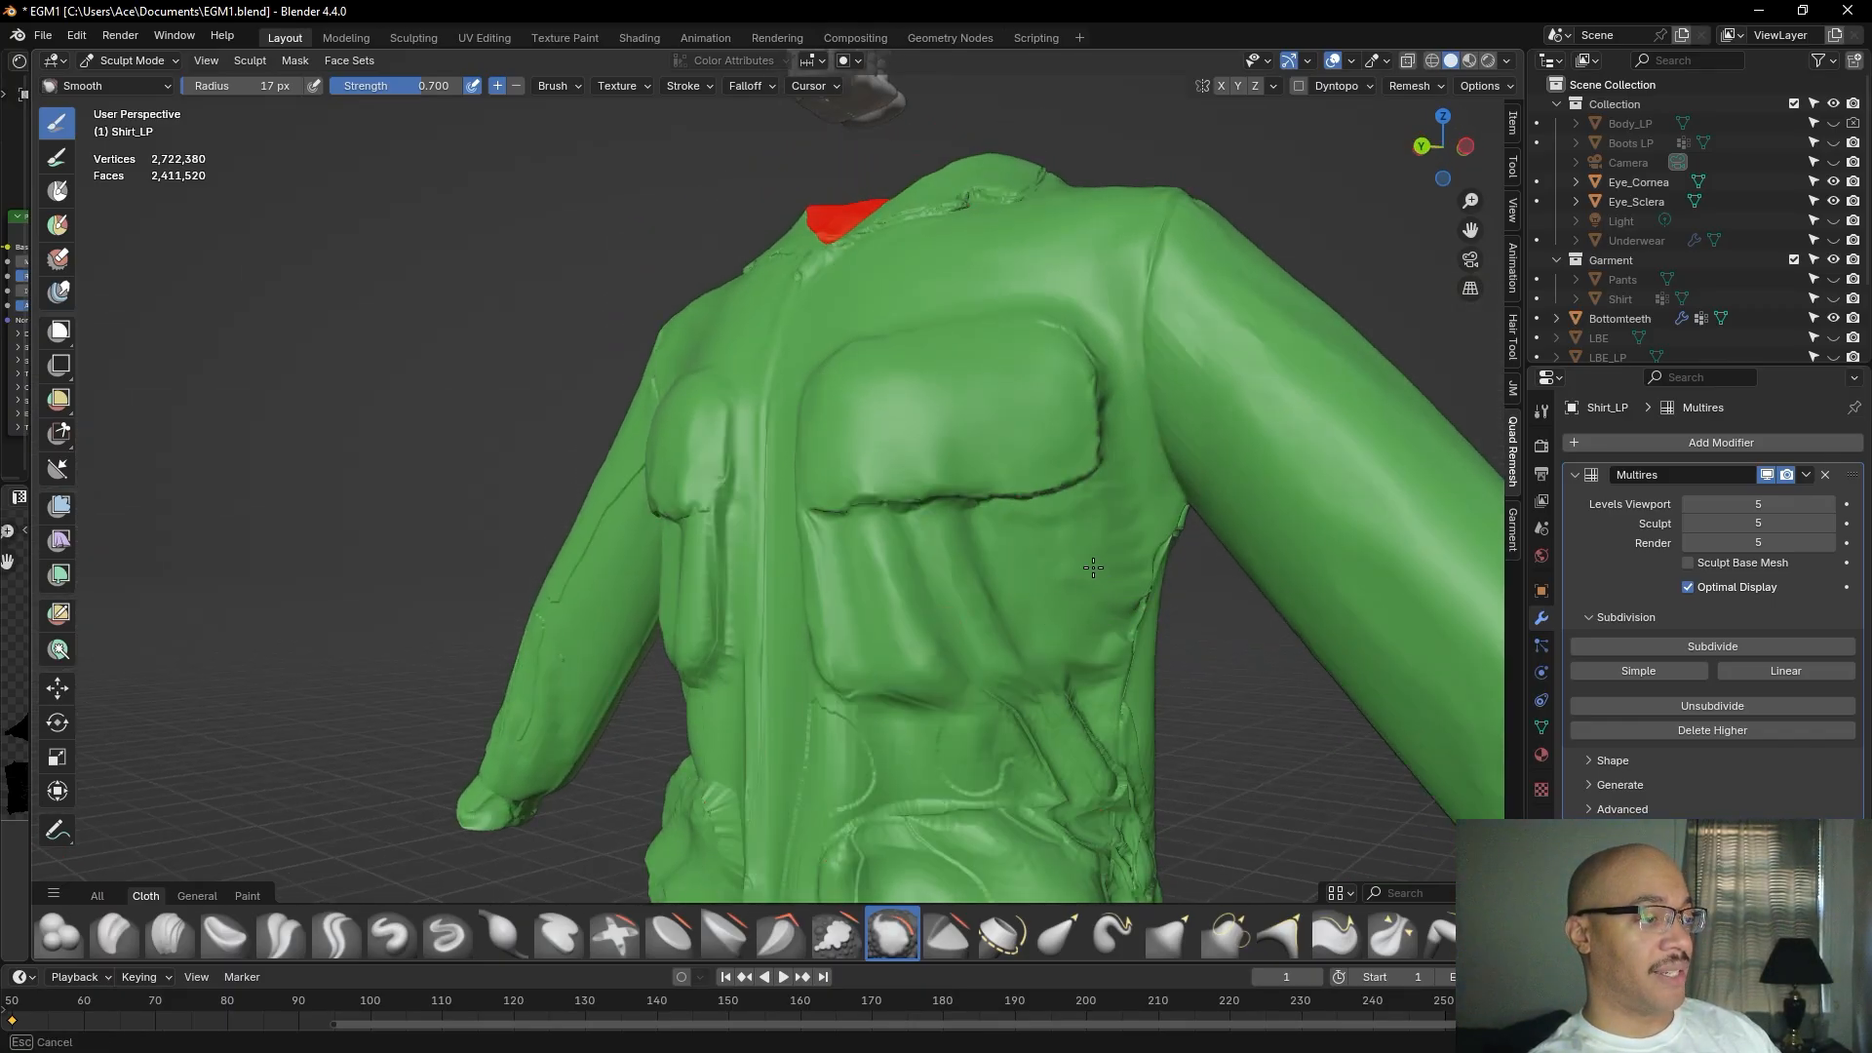
pyautogui.moveTo(1035, 518)
pyautogui.mouseDown()
pyautogui.moveTo(1009, 510)
pyautogui.moveTo(1073, 515)
pyautogui.moveTo(1103, 494)
pyautogui.moveTo(1116, 349)
pyautogui.moveTo(1117, 398)
pyautogui.moveTo(1106, 351)
pyautogui.moveTo(1031, 308)
pyautogui.moveTo(1123, 394)
pyautogui.mouseUp()
# Smooth the ridge lines on the underside of the wearer's right upper sleeve, next to the armpit.
pyautogui.moveTo(668, 444); pyautogui.dragTo(868, 493, button='middle')
pyautogui.scroll(-3, 715, 545)
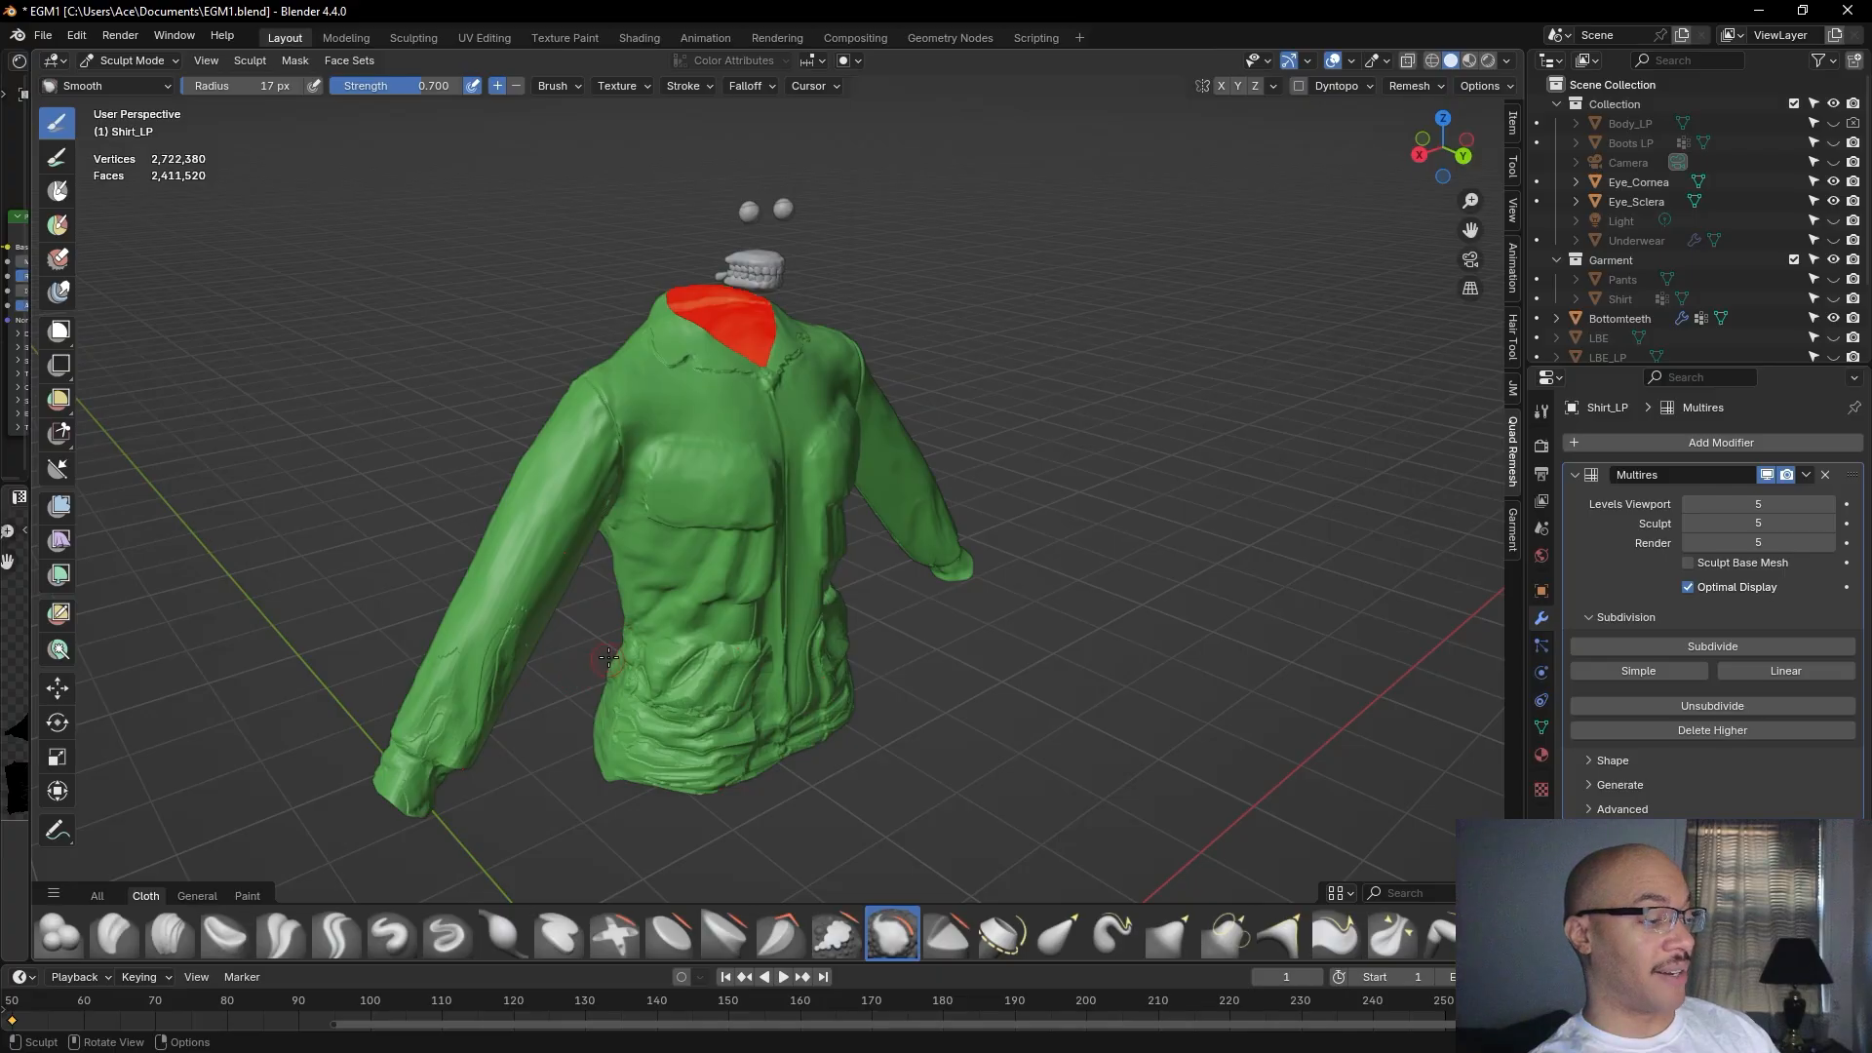
pyautogui.moveTo(507, 529); pyautogui.dragTo(589, 384, button='middle')
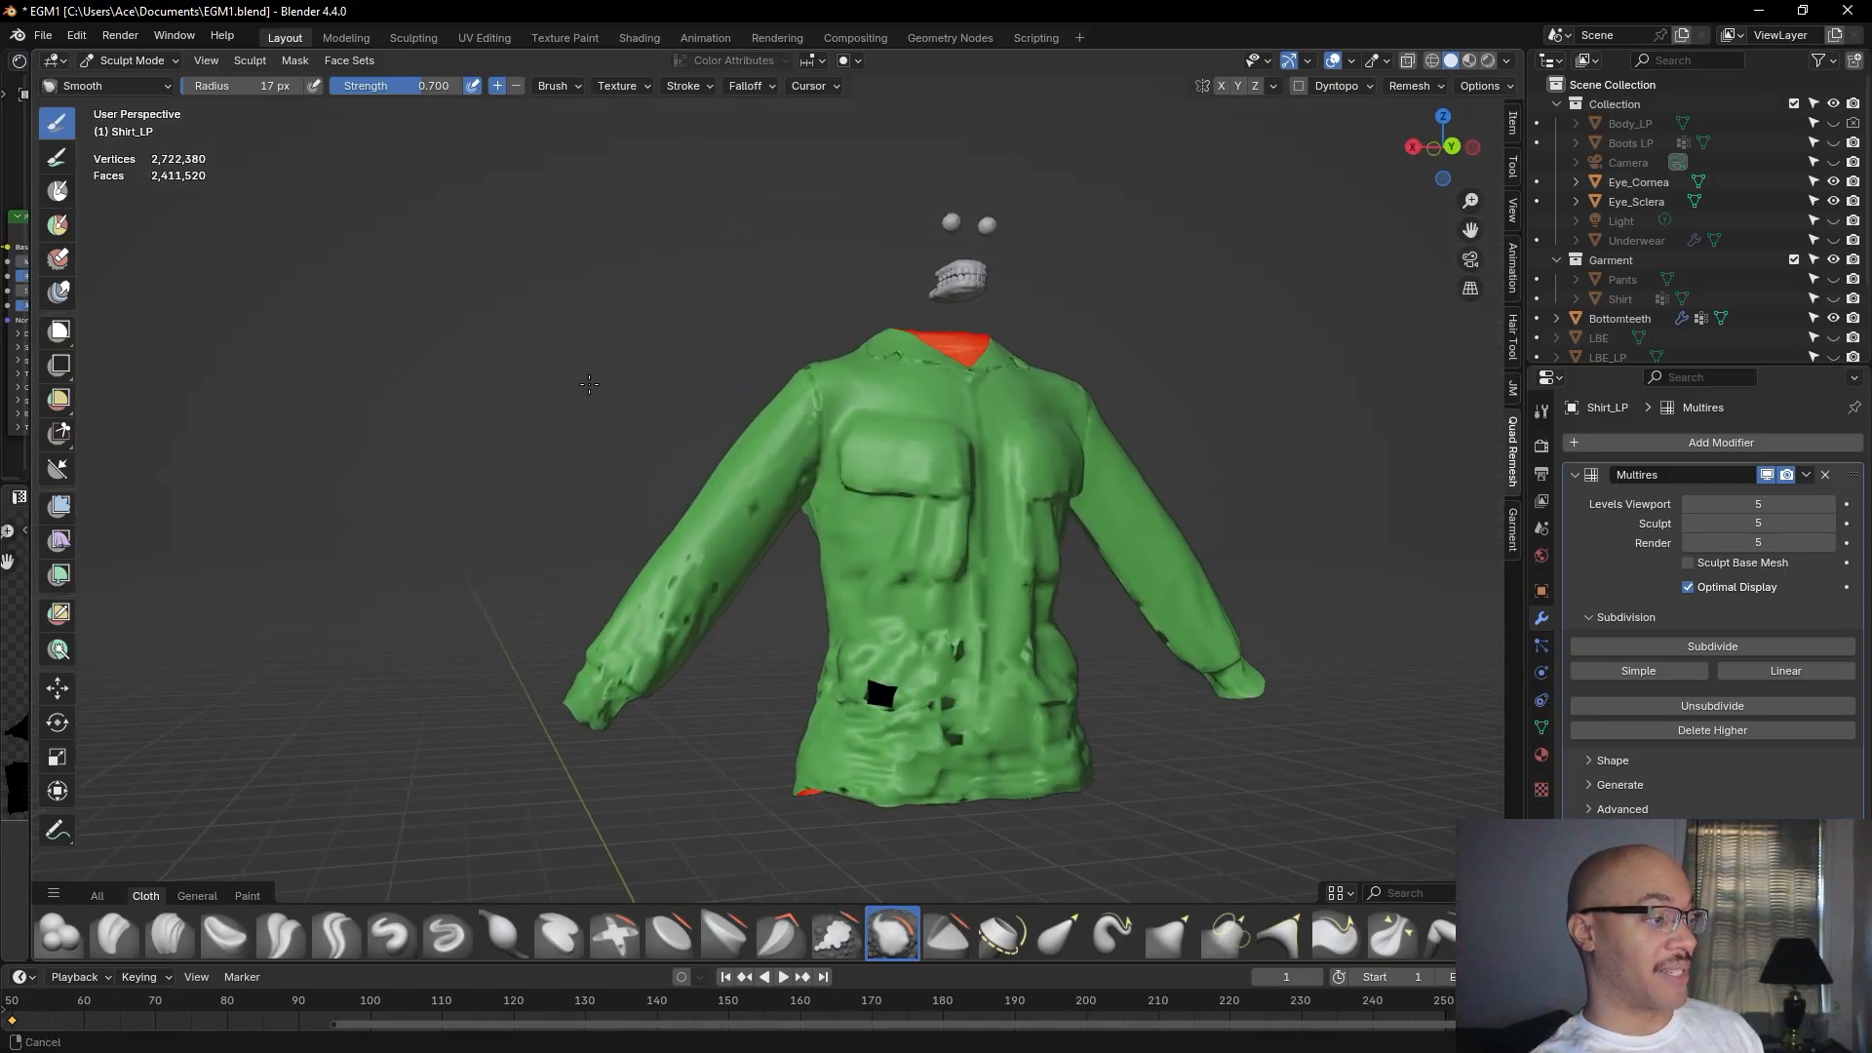
pyautogui.keyDown('alt'); pyautogui.moveTo(589, 383); pyautogui.dragTo(535, 377); pyautogui.keyUp('alt')
pyautogui.keyDown('alt'); pyautogui.keyDown('shift'); pyautogui.moveTo(535, 468); pyautogui.dragTo(556, 364); pyautogui.keyUp('shift'); pyautogui.keyUp('alt')
pyautogui.keyDown('alt'); pyautogui.moveTo(934, 491); pyautogui.dragTo(958, 411); pyautogui.keyUp('alt')
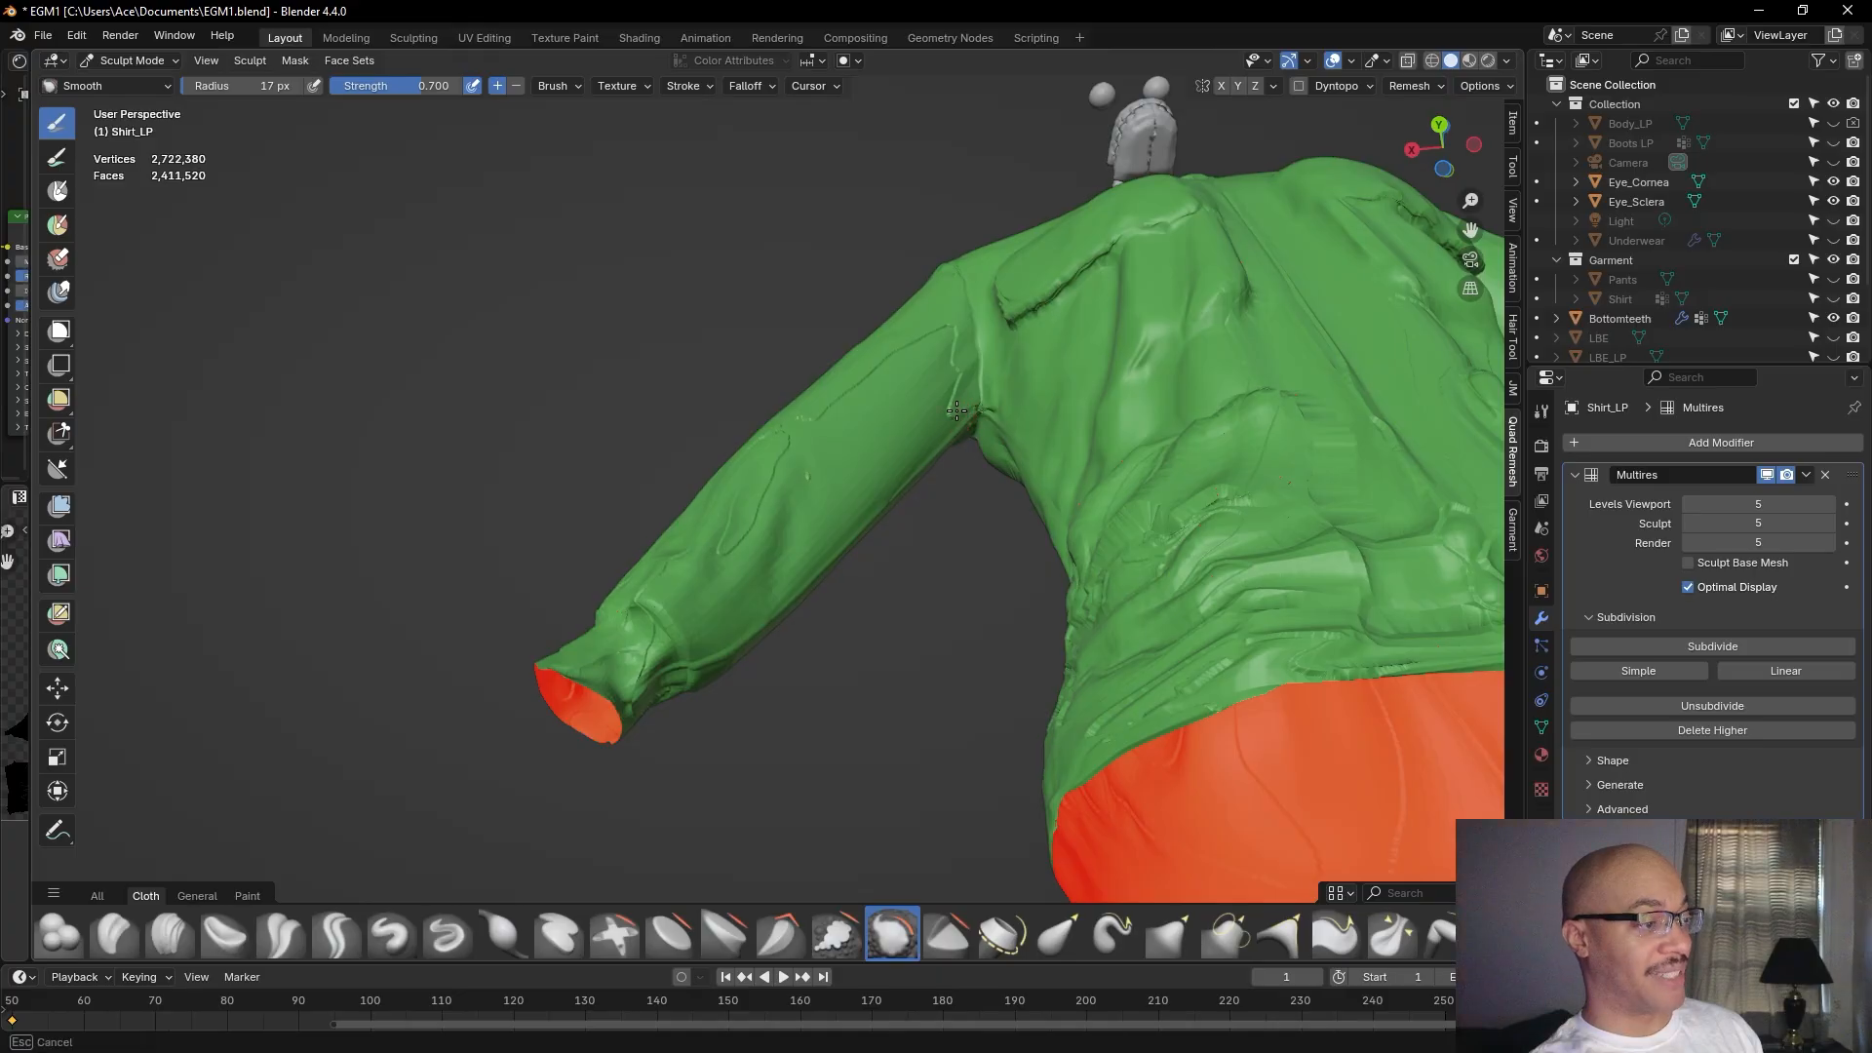
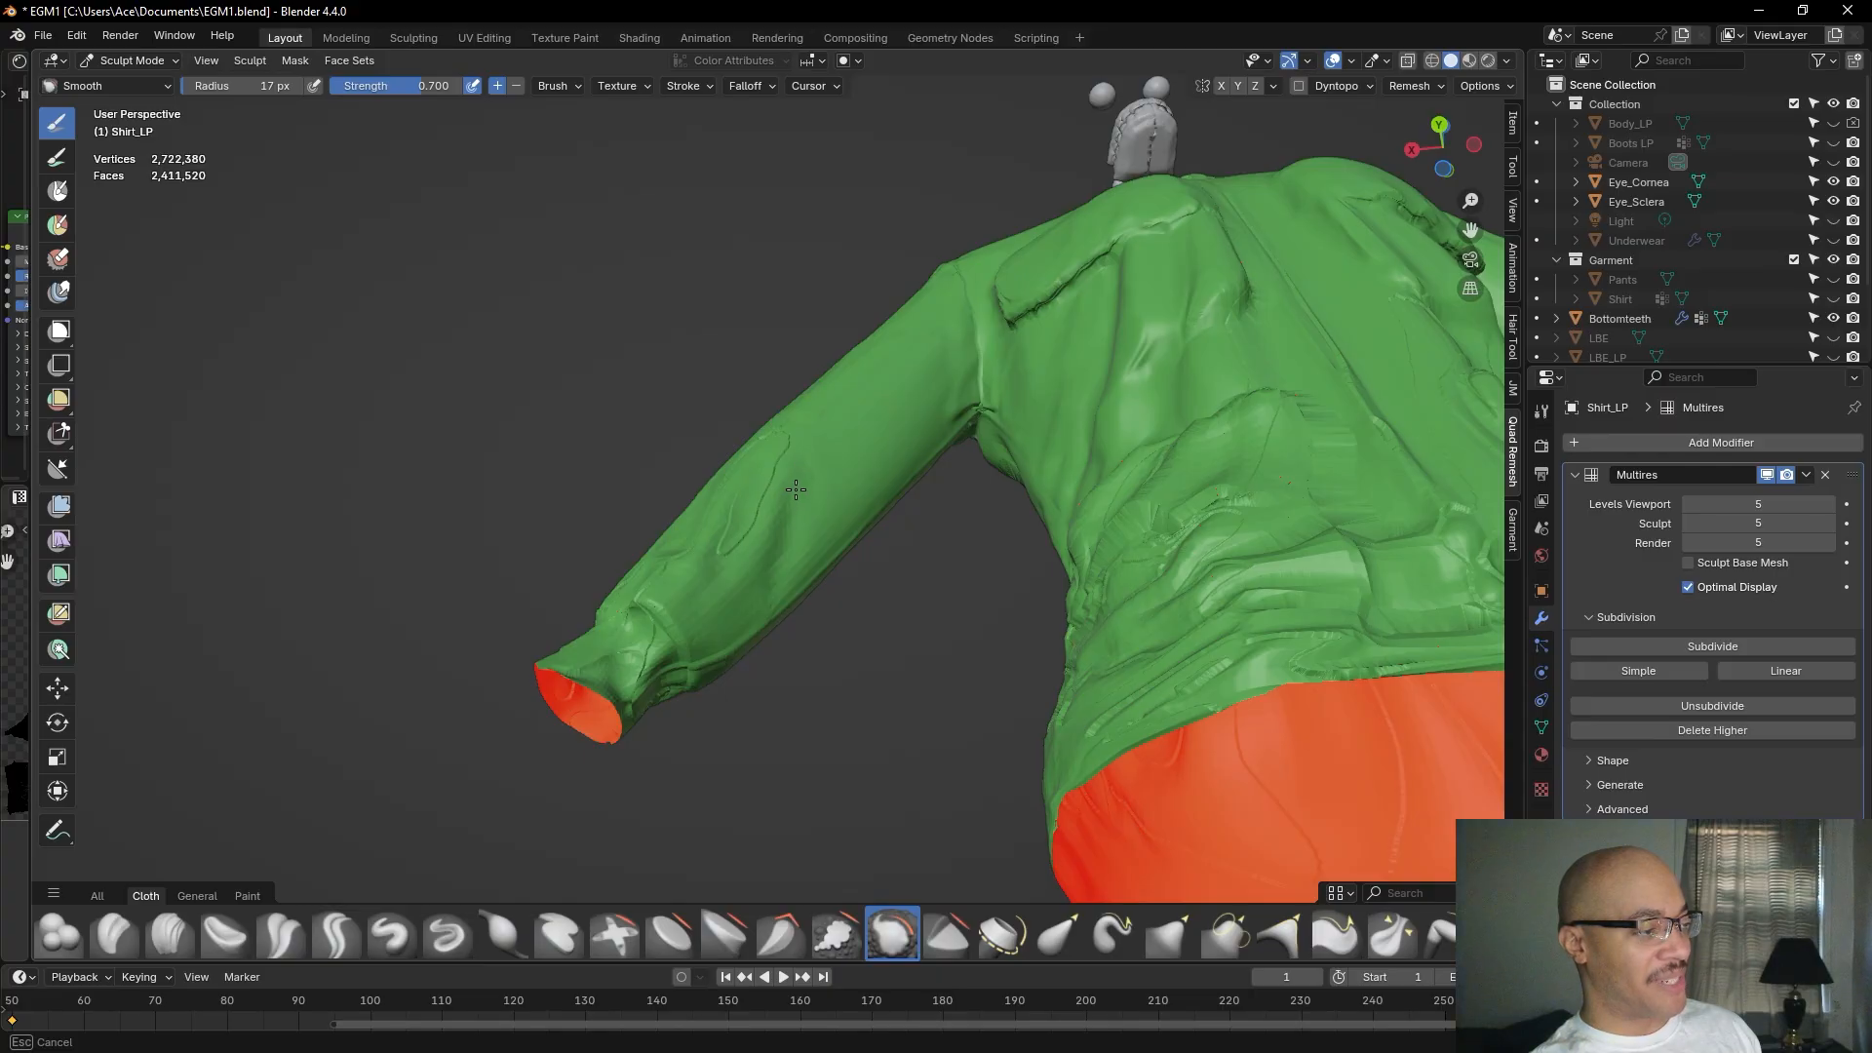
# Smooth the ridge lines and folds on the right sleeve's forearm, from the elbow down to the cuff seam.
pyautogui.moveTo(829, 452)
pyautogui.mouseDown(button='middle')
pyautogui.moveTo(682, 327)
pyautogui.moveTo(535, 426)
pyautogui.mouseUp(button='middle')
pyautogui.scroll(4, 546, 439)
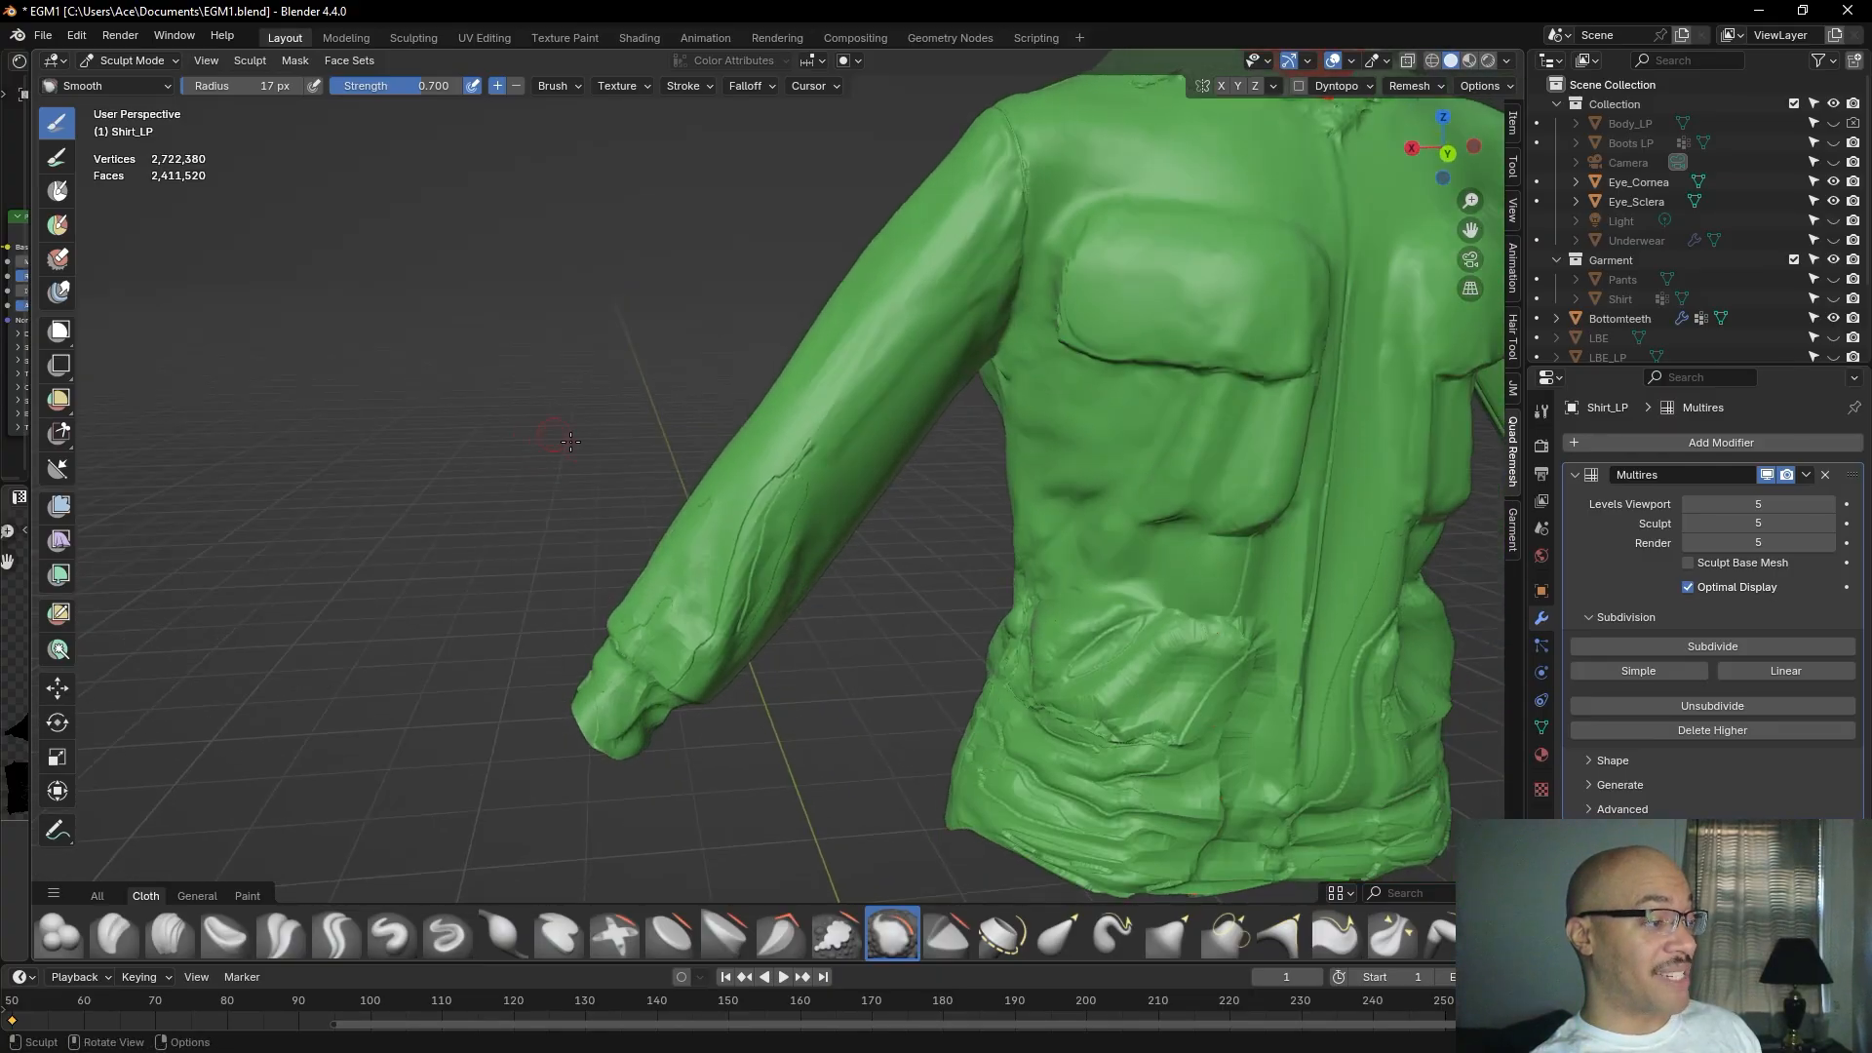
pyautogui.moveTo(794, 424)
pyautogui.mouseDown()
pyautogui.moveTo(836, 406)
pyautogui.moveTo(743, 512)
pyautogui.moveTo(638, 766)
pyautogui.moveTo(713, 563)
pyautogui.mouseUp()
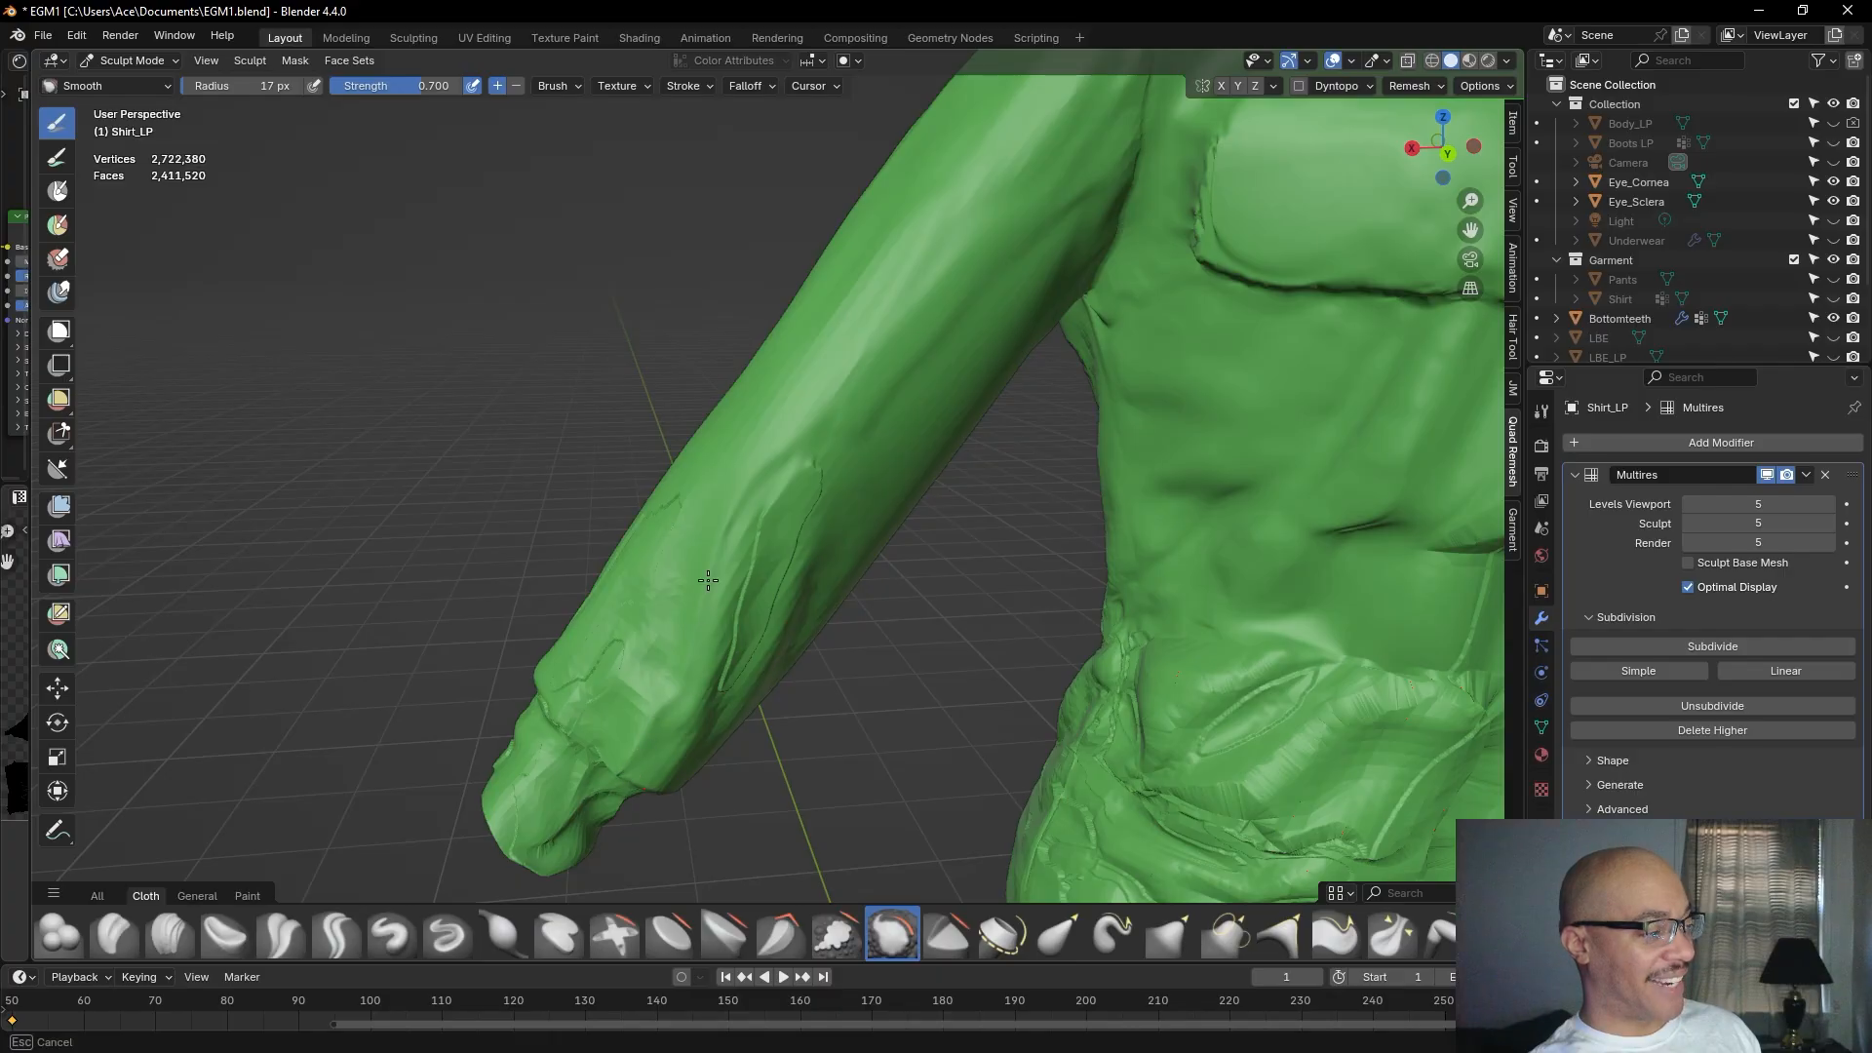
pyautogui.moveTo(671, 637); pyautogui.dragTo(652, 578)
pyautogui.moveTo(651, 577); pyautogui.dragTo(709, 561, button='middle')
pyautogui.moveTo(745, 512)
pyautogui.mouseDown()
pyautogui.moveTo(719, 493)
pyautogui.moveTo(719, 518)
pyautogui.moveTo(744, 504)
pyautogui.moveTo(647, 543)
pyautogui.moveTo(673, 526)
pyautogui.mouseUp()
pyautogui.moveTo(606, 647)
pyautogui.mouseDown()
pyautogui.moveTo(589, 671)
pyautogui.moveTo(657, 620)
pyautogui.moveTo(620, 722)
pyautogui.moveTo(703, 653)
pyautogui.moveTo(650, 760)
pyautogui.mouseUp()
pyautogui.moveTo(724, 705)
pyautogui.mouseDown()
pyautogui.moveTo(737, 716)
pyautogui.moveTo(729, 629)
pyautogui.moveTo(684, 654)
pyautogui.mouseUp()
pyautogui.moveTo(615, 731); pyautogui.dragTo(612, 708)
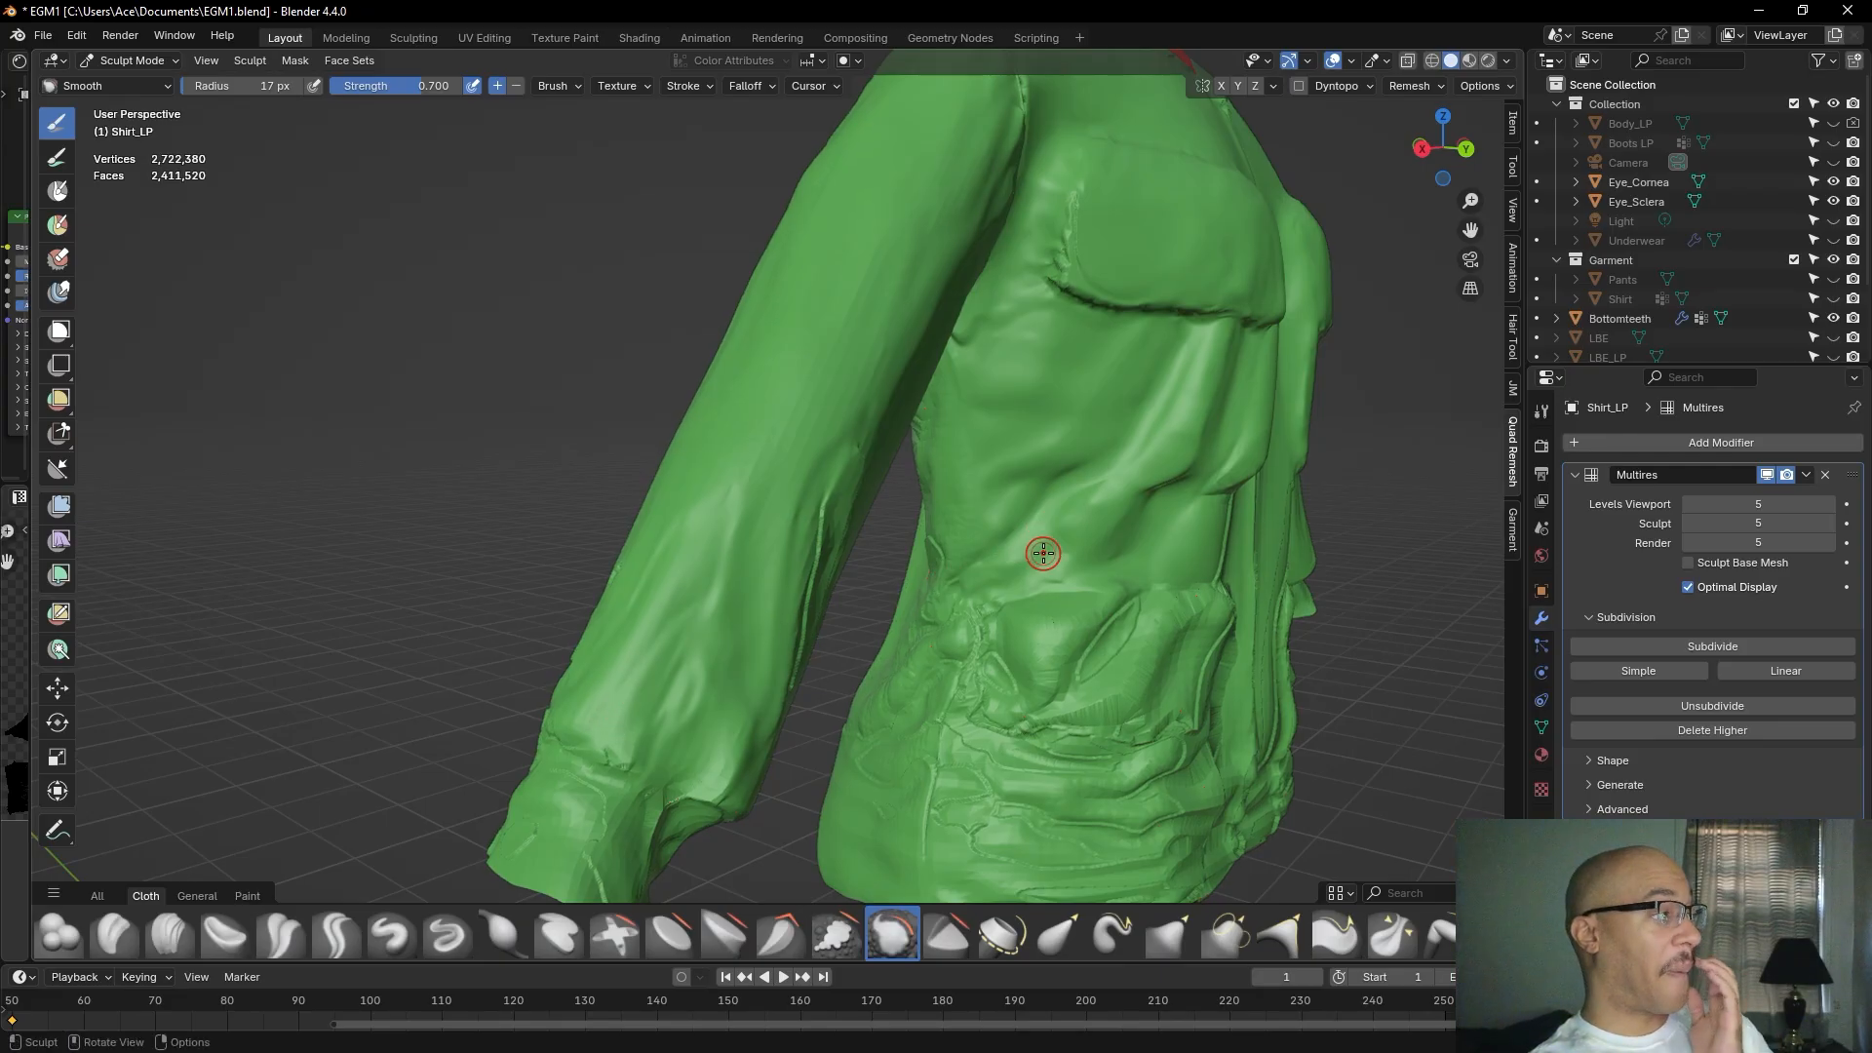
# Smooth the remaining ridges along the front and inner side of the right forearm above the cuff.
pyautogui.moveTo(728, 560)
pyautogui.mouseDown(button='middle')
pyautogui.moveTo(614, 539)
pyautogui.moveTo(672, 531)
pyautogui.mouseUp(button='middle')
pyautogui.moveTo(773, 494)
pyautogui.mouseDown()
pyautogui.moveTo(769, 473)
pyautogui.moveTo(760, 530)
pyautogui.mouseUp()
pyautogui.moveTo(718, 613)
pyautogui.mouseDown()
pyautogui.moveTo(726, 650)
pyautogui.moveTo(698, 675)
pyautogui.moveTo(700, 558)
pyautogui.moveTo(755, 453)
pyautogui.moveTo(732, 515)
pyautogui.moveTo(766, 507)
pyautogui.moveTo(745, 648)
pyautogui.moveTo(843, 585)
pyautogui.mouseUp()
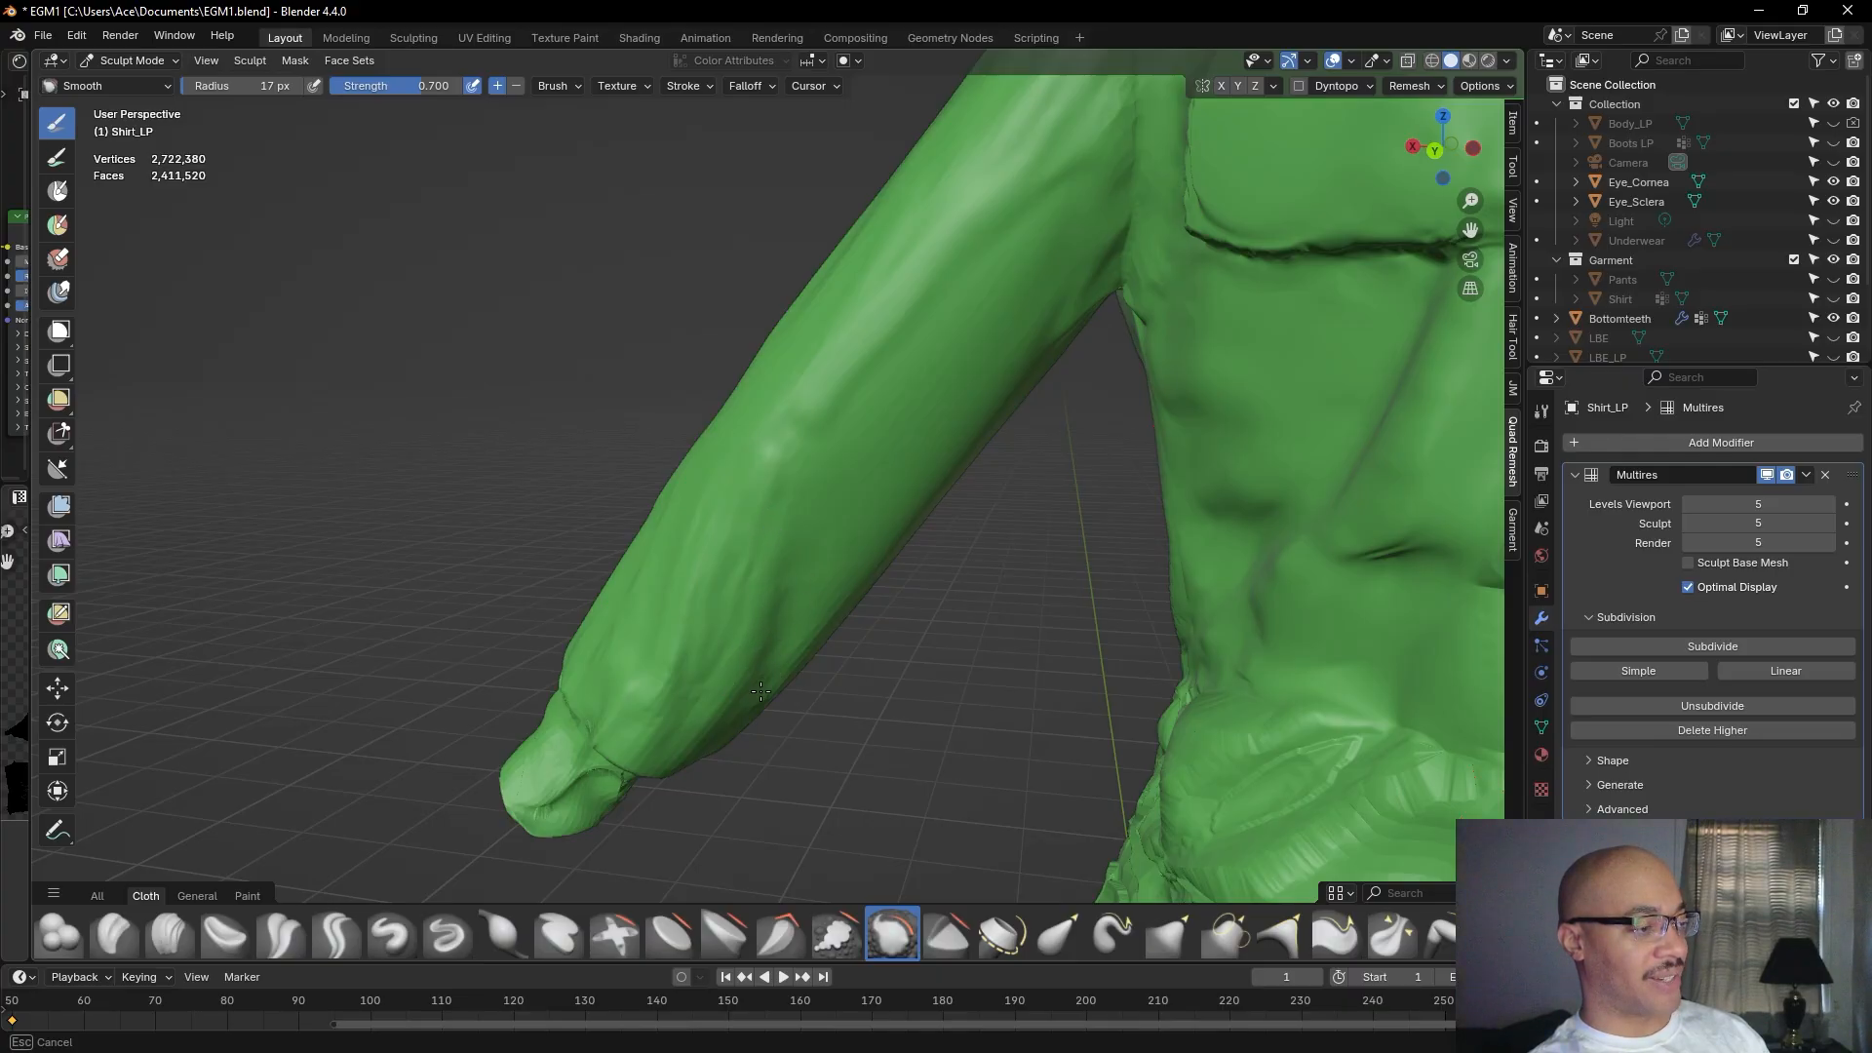
pyautogui.moveTo(679, 692)
pyautogui.mouseDown()
pyautogui.moveTo(631, 707)
pyautogui.moveTo(650, 758)
pyautogui.moveTo(780, 595)
pyautogui.mouseUp()
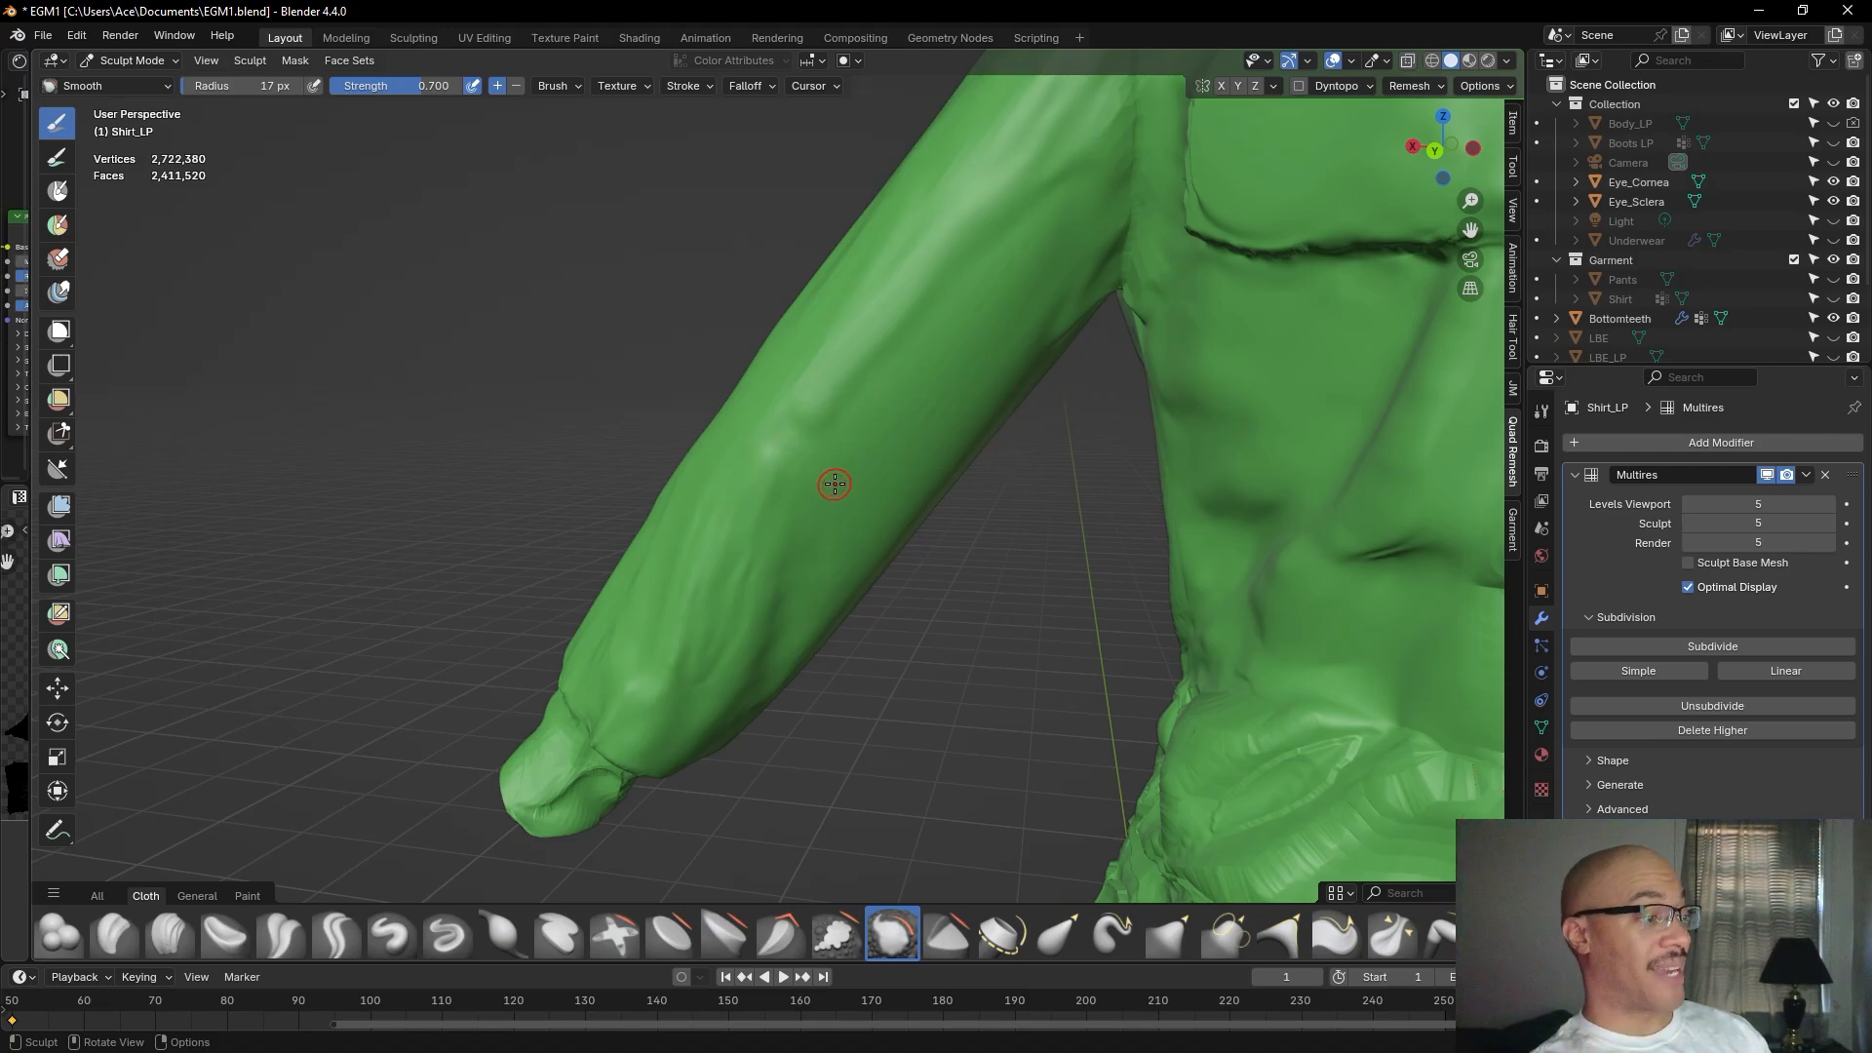
# Smooth the front of the right upper sleeve from the elbow up to the shoulder seam.
pyautogui.moveTo(901, 449); pyautogui.dragTo(936, 472)
pyautogui.moveTo(1020, 262); pyautogui.dragTo(909, 368)
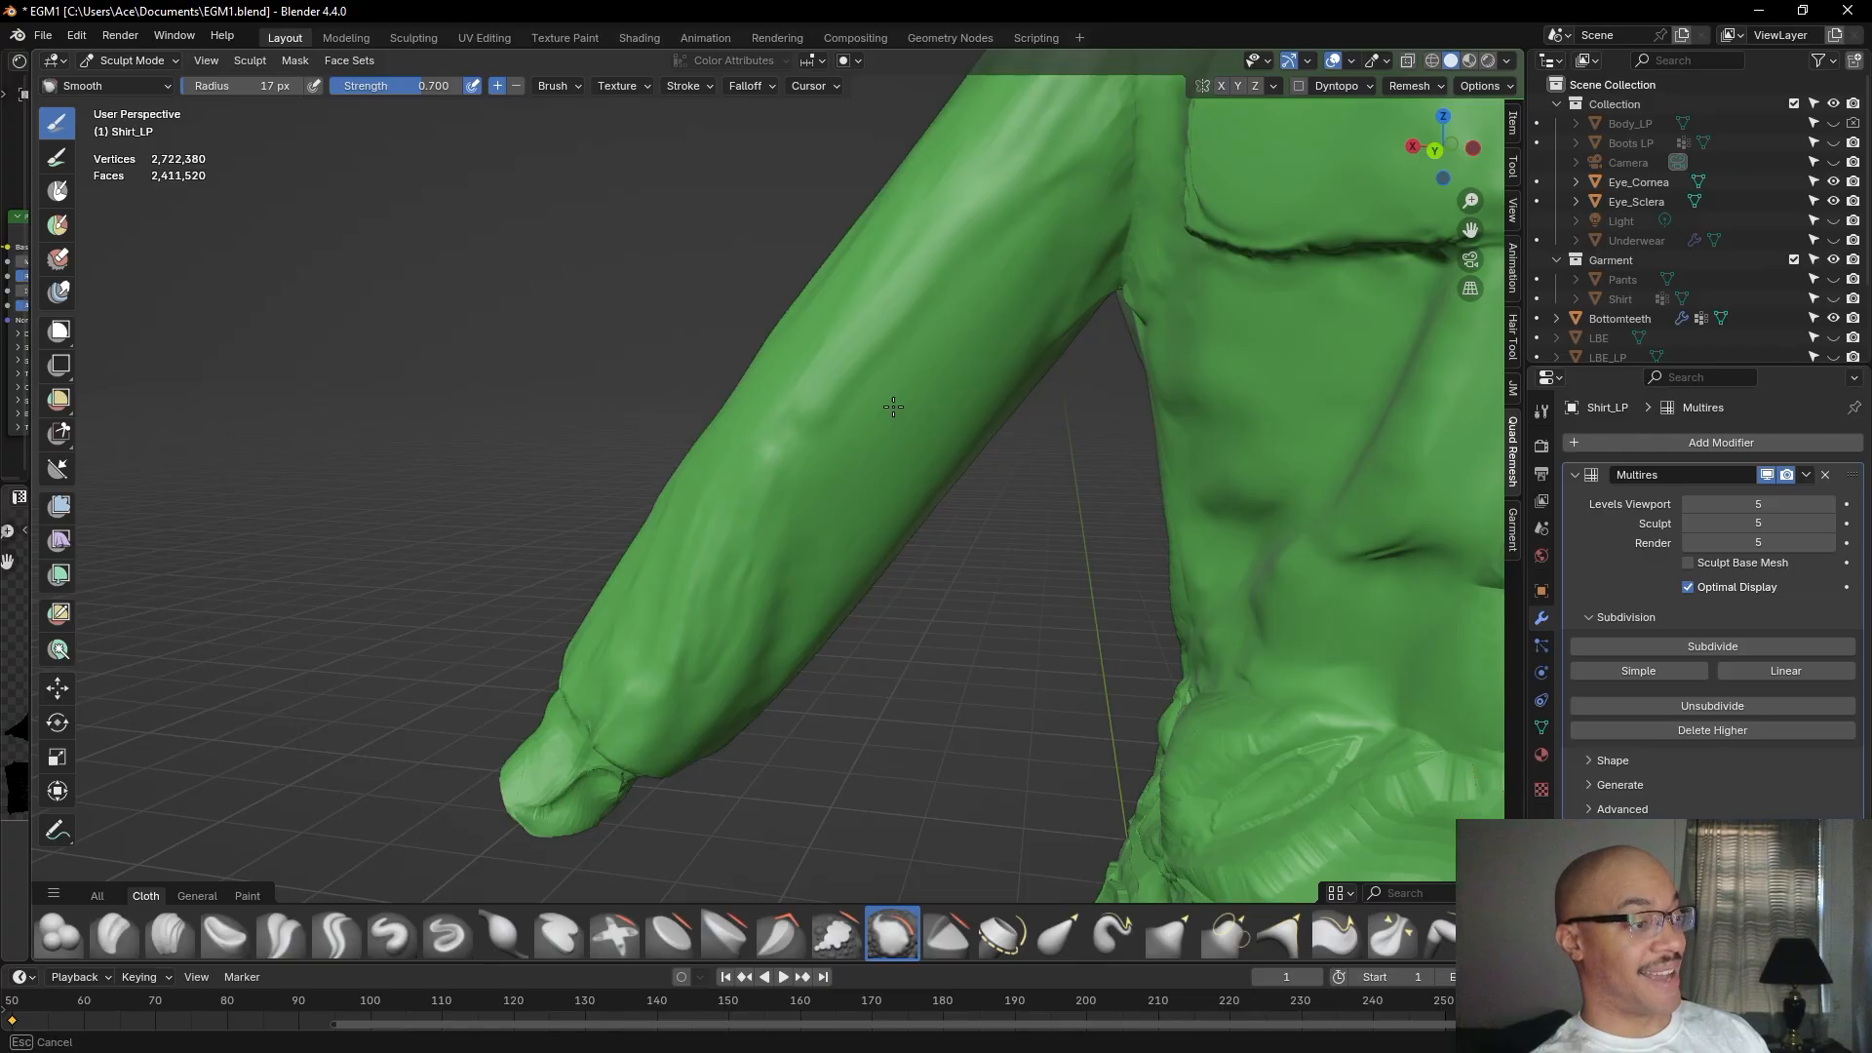
pyautogui.moveTo(1009, 332)
pyautogui.mouseDown()
pyautogui.moveTo(1041, 348)
pyautogui.moveTo(954, 266)
pyautogui.mouseUp()
pyautogui.moveTo(953, 264); pyautogui.dragTo(956, 281, button='middle')
pyautogui.scroll(-1, 956, 281)
pyautogui.moveTo(1026, 248)
pyautogui.mouseDown()
pyautogui.moveTo(1060, 214)
pyautogui.moveTo(1056, 174)
pyautogui.moveTo(1044, 203)
pyautogui.mouseUp()
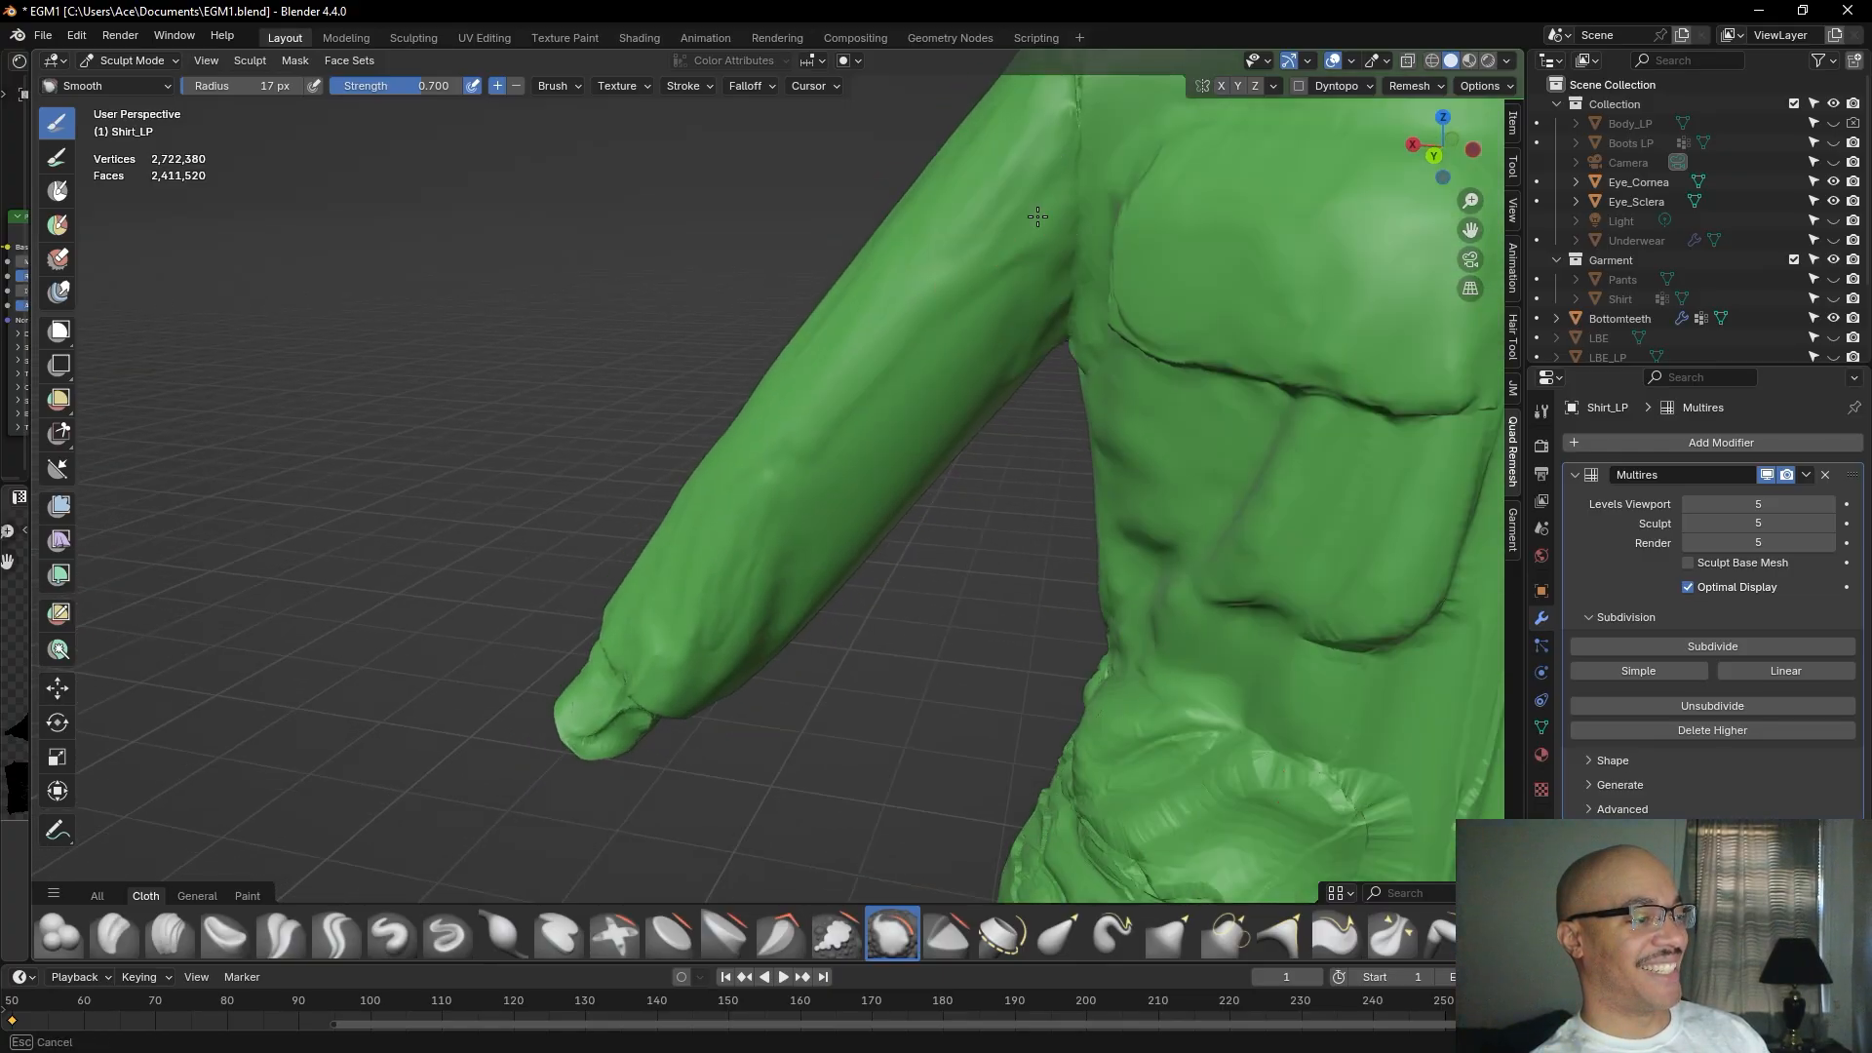
# Smooth the outer side of the right sleeve along its length, from the upper arm to the forearm.
pyautogui.moveTo(769, 619); pyautogui.dragTo(766, 473)
pyautogui.moveTo(765, 472); pyautogui.dragTo(700, 584, button='middle')
pyautogui.moveTo(699, 583); pyautogui.dragTo(860, 395)
pyautogui.moveTo(856, 268); pyautogui.dragTo(745, 531)
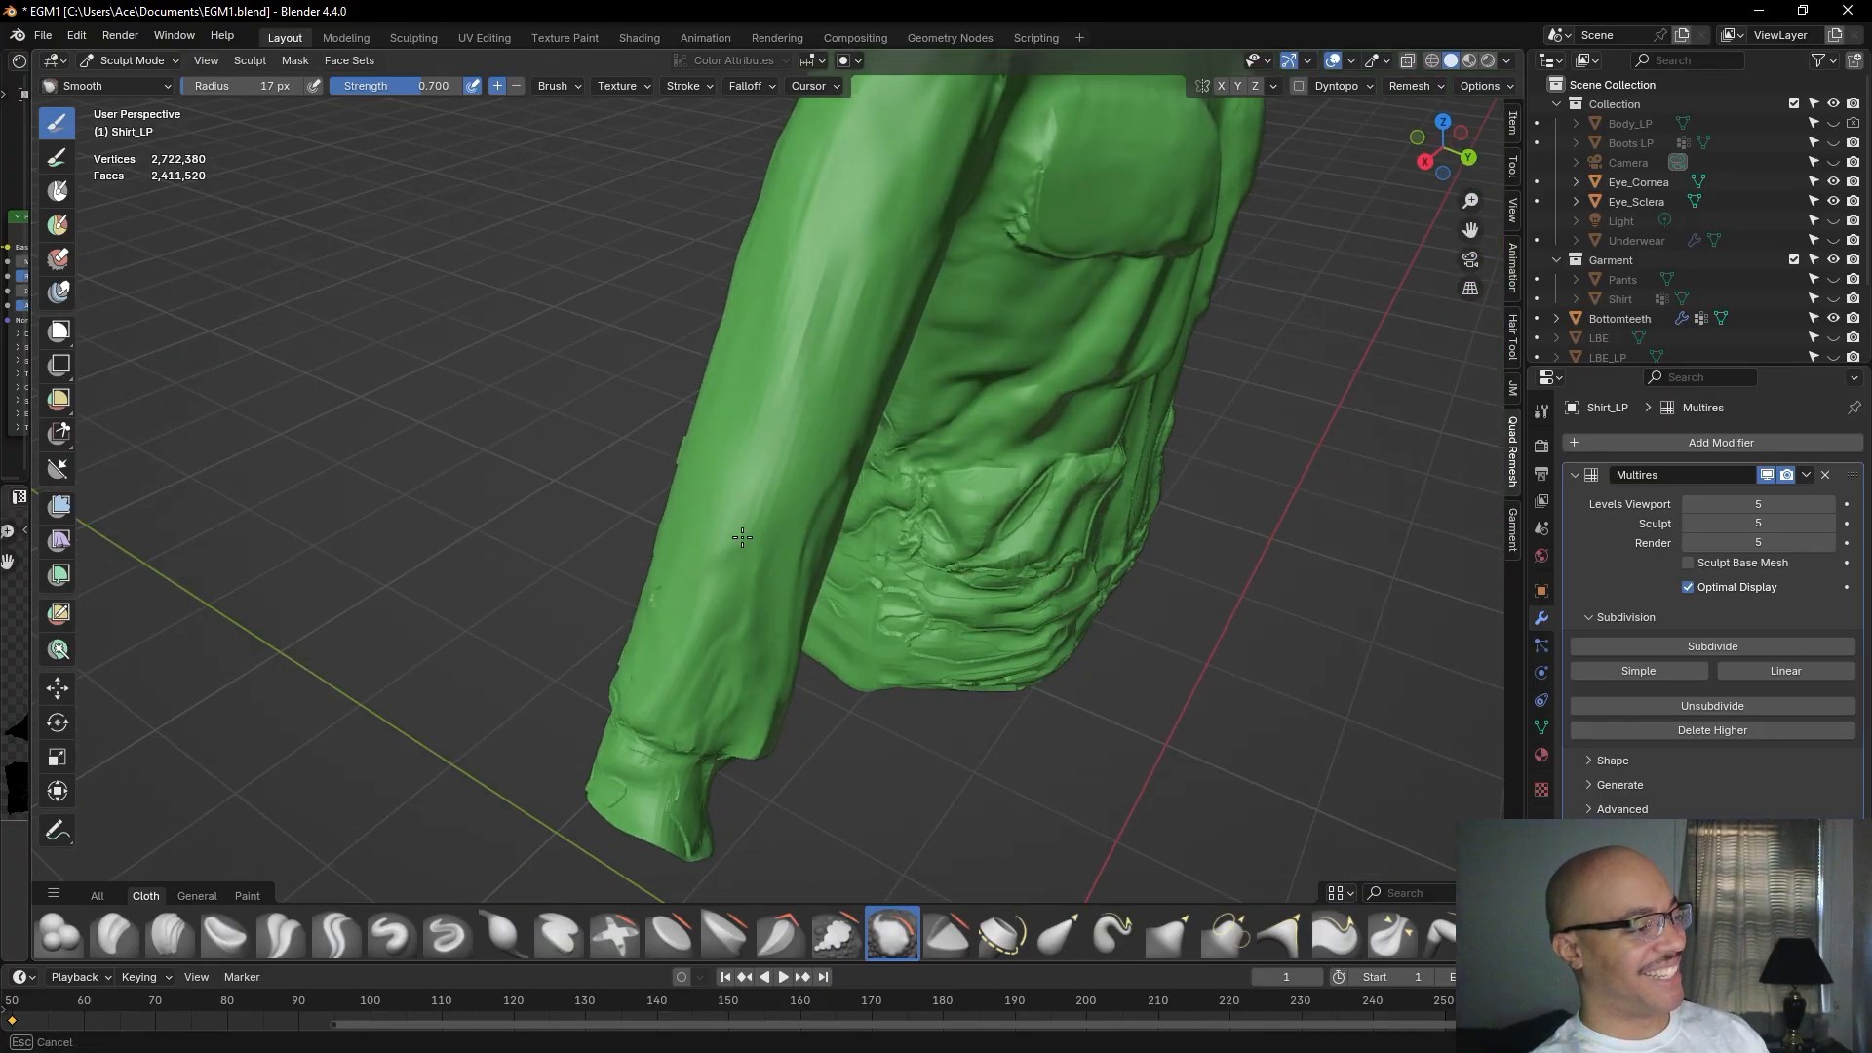
pyautogui.moveTo(777, 268); pyautogui.dragTo(780, 359, button='middle')
pyautogui.moveTo(809, 454)
pyautogui.mouseDown()
pyautogui.moveTo(834, 366)
pyautogui.moveTo(818, 431)
pyautogui.mouseUp()
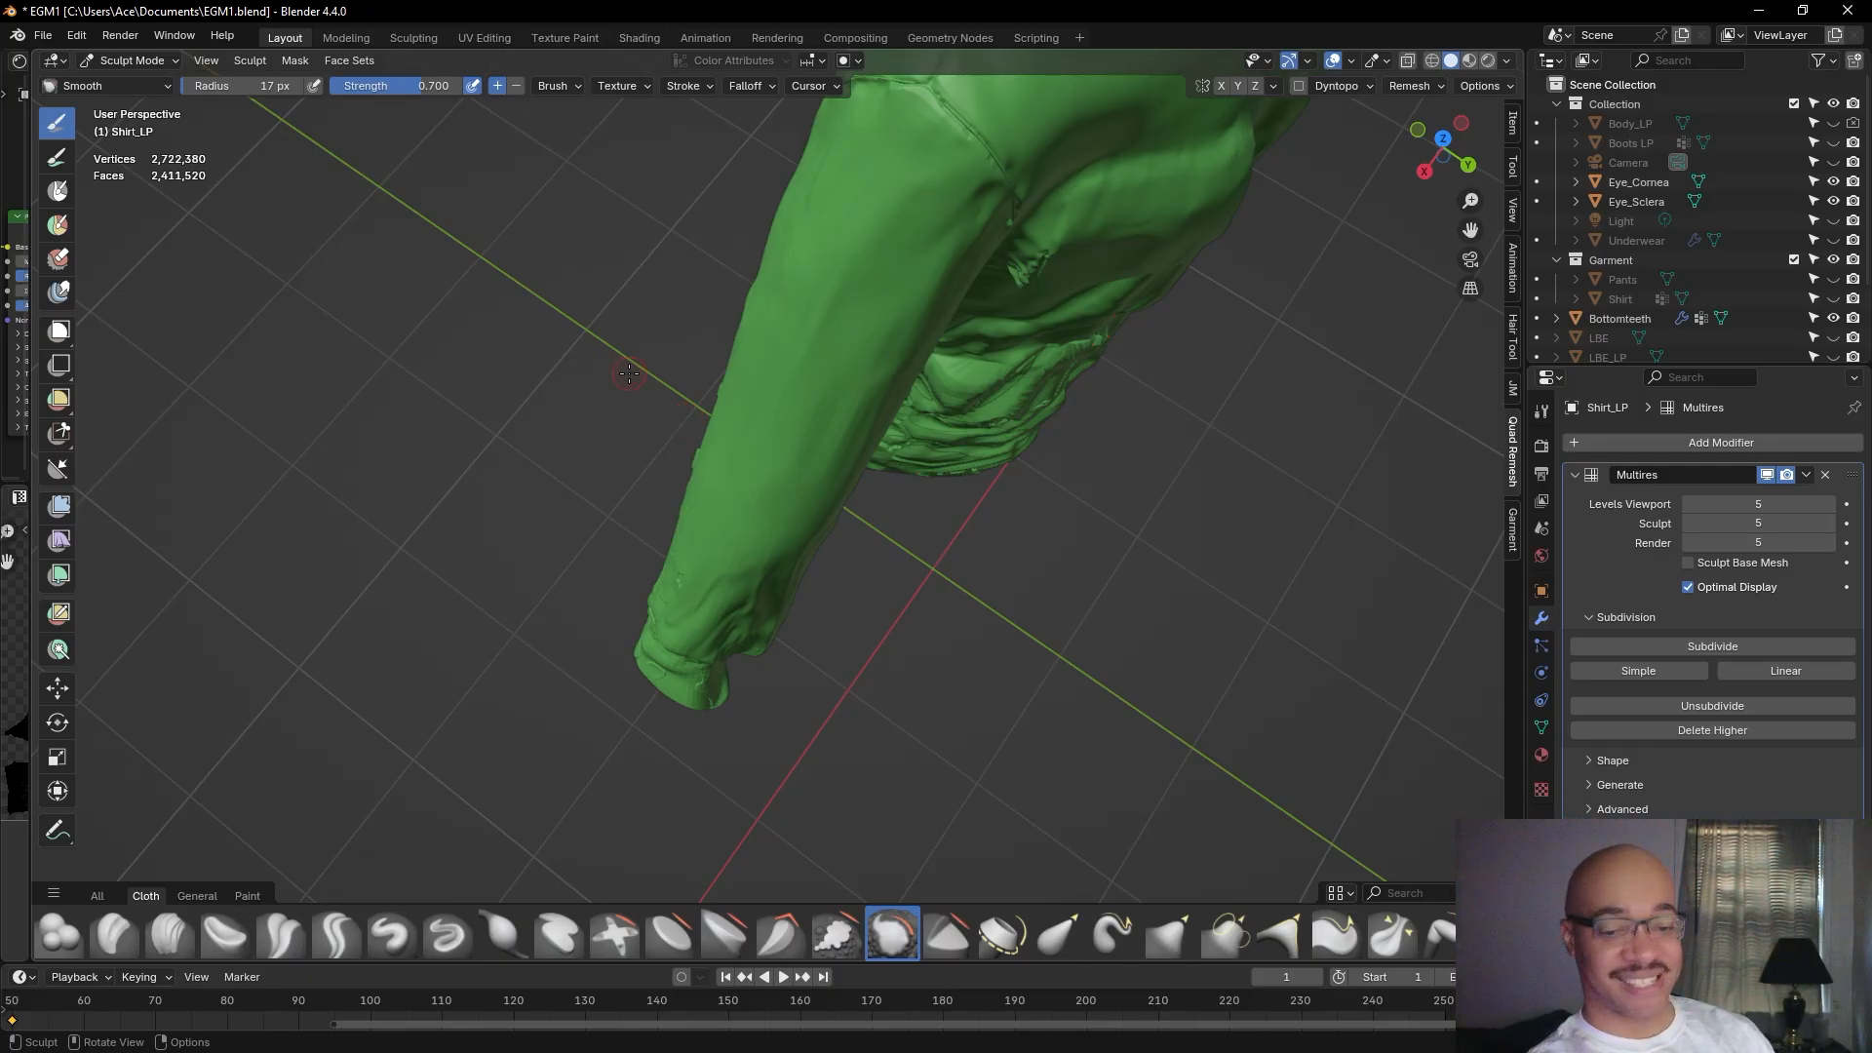
# Smooth the bumps and ridge lines on the back of the right sleeve, from the upper arm down to the forearm.
pyautogui.moveTo(647, 385); pyautogui.dragTo(941, 263, button='middle')
pyautogui.scroll(2, 898, 624)
pyautogui.moveTo(911, 595); pyautogui.dragTo(835, 586, button='middle')
pyautogui.moveTo(835, 586); pyautogui.dragTo(649, 255)
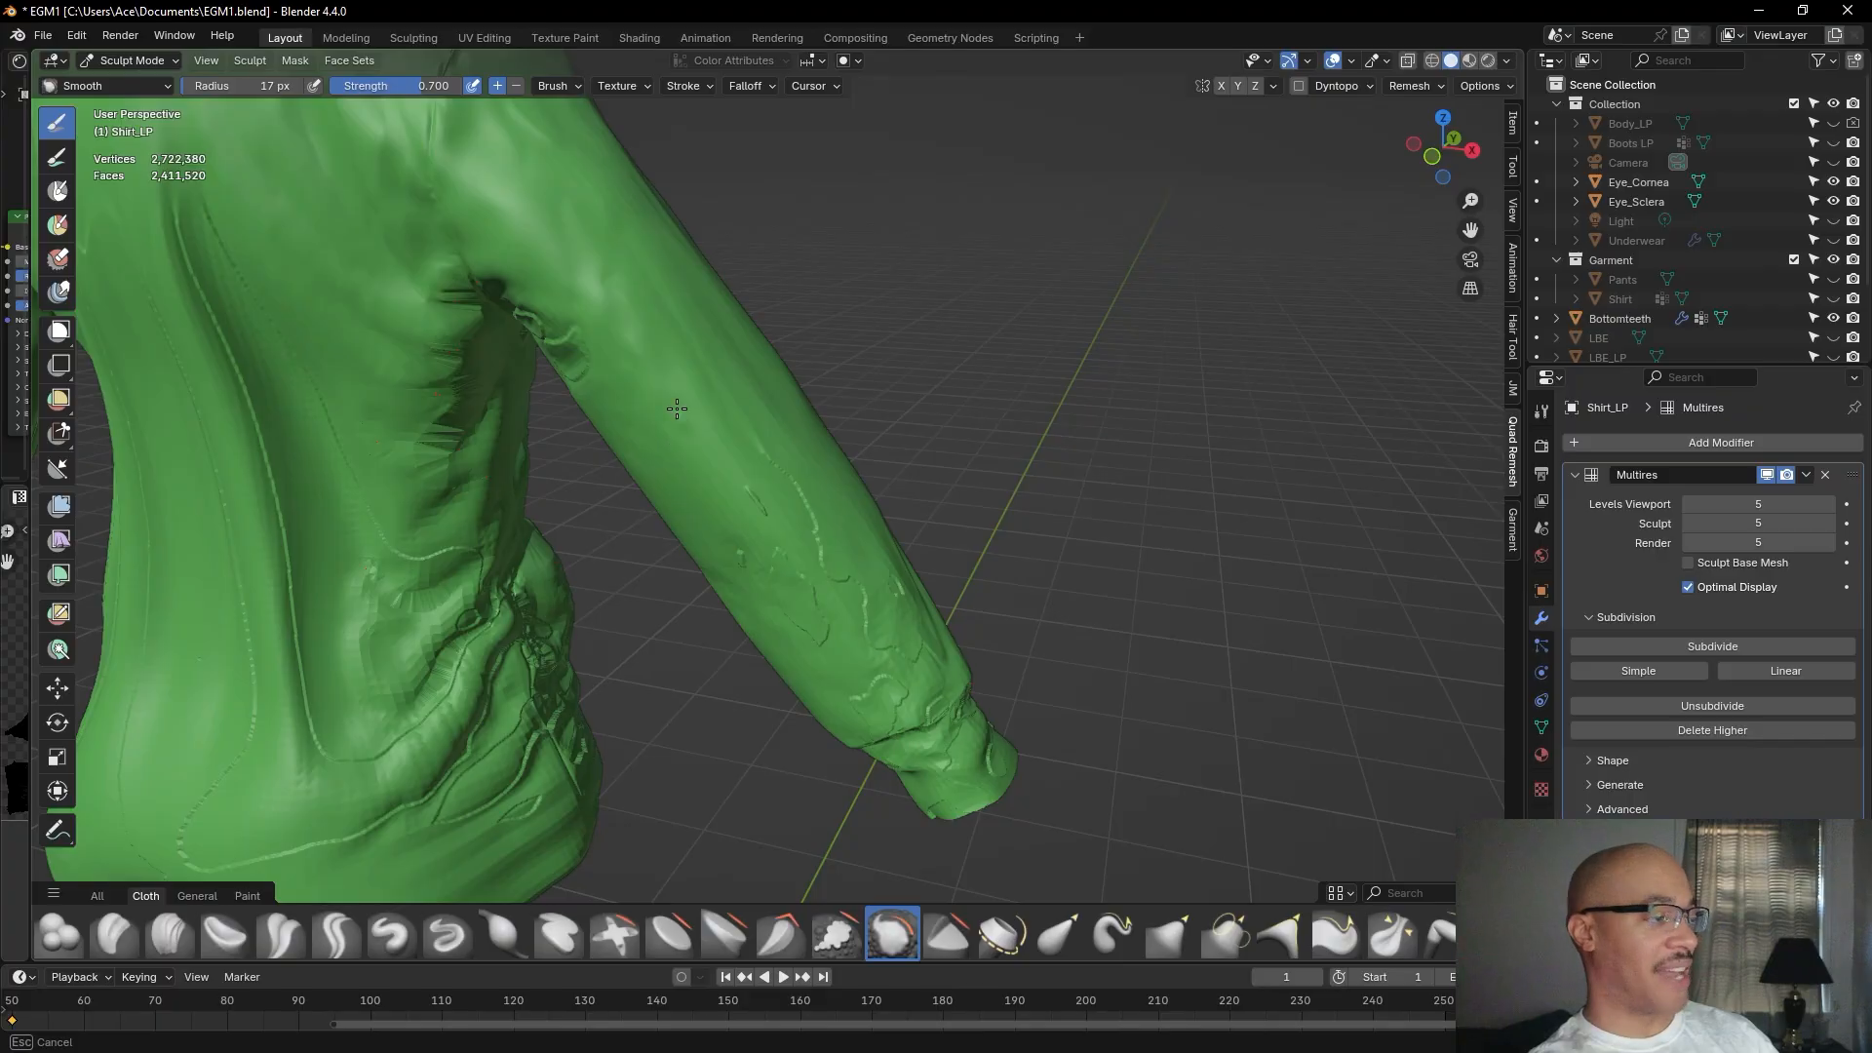
pyautogui.moveTo(767, 502)
pyautogui.mouseDown()
pyautogui.moveTo(772, 465)
pyautogui.moveTo(840, 593)
pyautogui.moveTo(786, 480)
pyautogui.mouseUp()
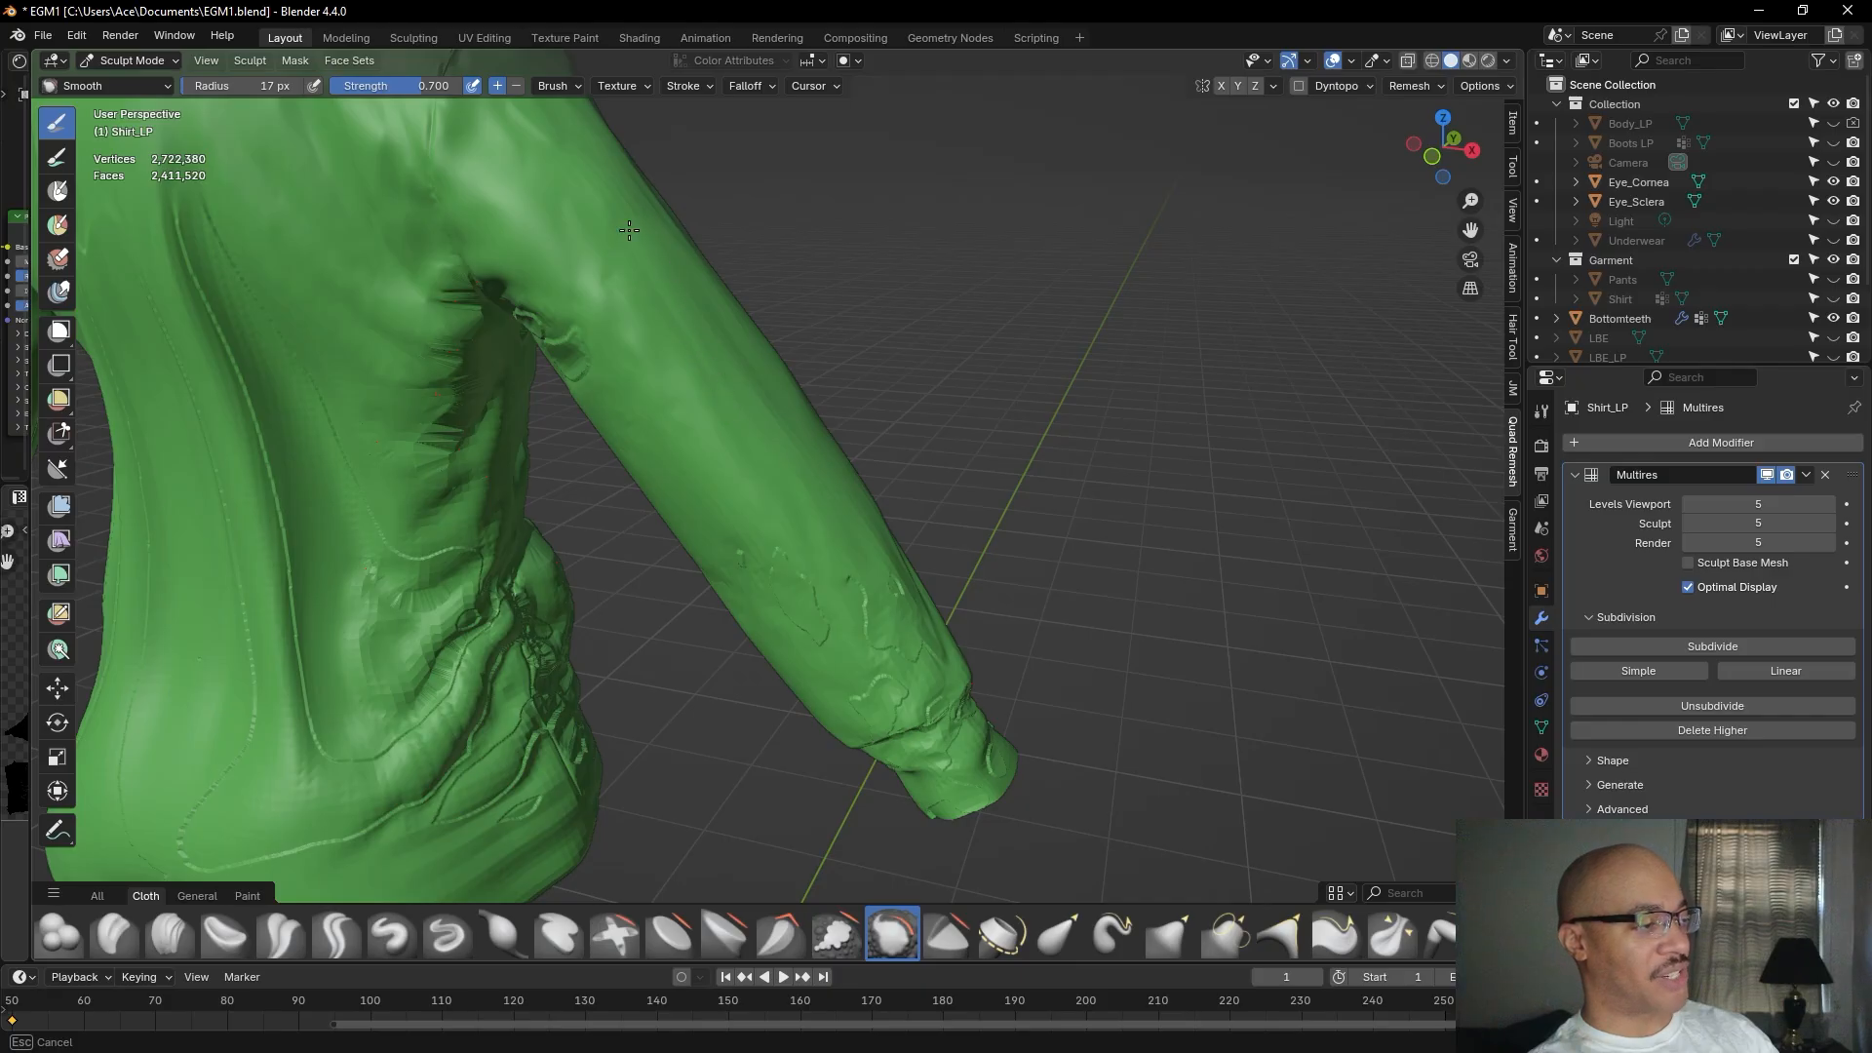
pyautogui.moveTo(830, 590)
pyautogui.mouseDown()
pyautogui.moveTo(892, 591)
pyautogui.moveTo(898, 639)
pyautogui.mouseUp()
# Smooth the wrinkles on the outer back of the right forearm and continue up the outer sleeve towards the shoulder.
pyautogui.moveTo(902, 634); pyautogui.dragTo(858, 611, button='middle')
pyautogui.moveTo(858, 611)
pyautogui.mouseDown()
pyautogui.moveTo(878, 673)
pyautogui.moveTo(904, 684)
pyautogui.moveTo(890, 669)
pyautogui.mouseUp()
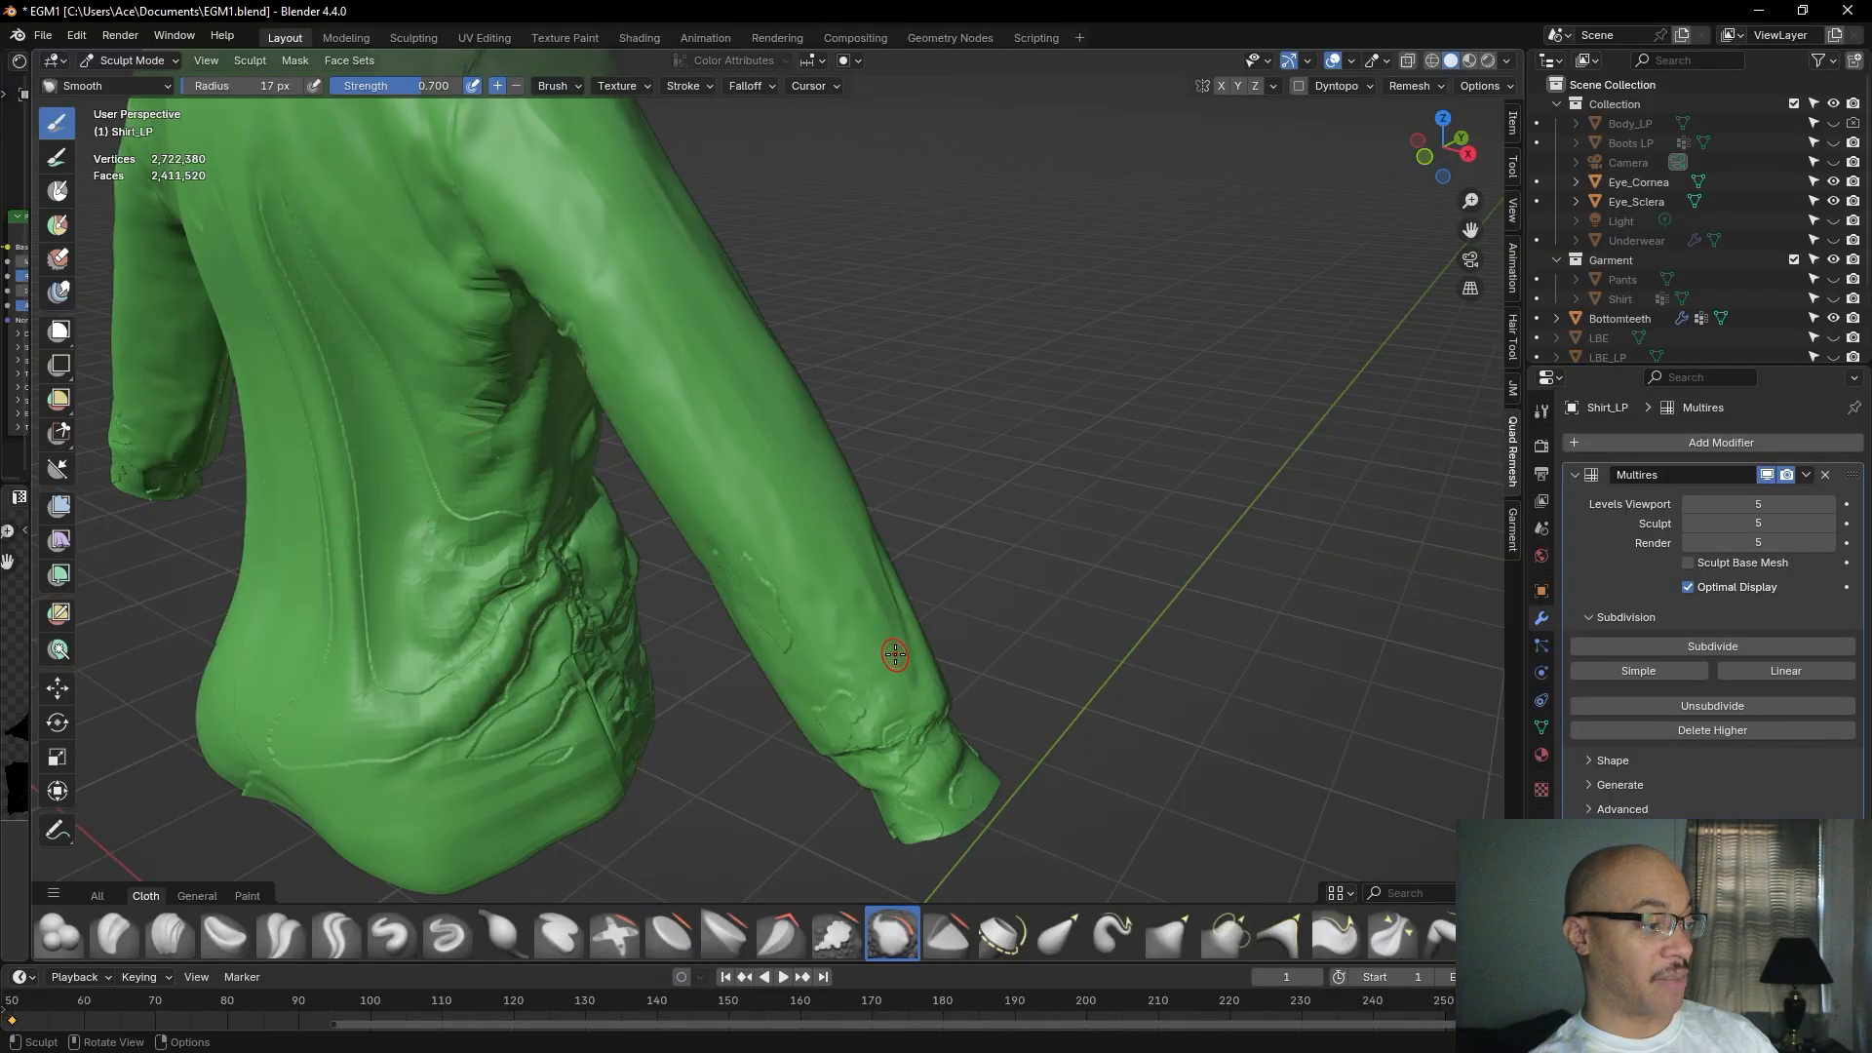
pyautogui.moveTo(890, 669); pyautogui.dragTo(820, 669, button='middle')
pyautogui.moveTo(819, 669)
pyautogui.mouseDown()
pyautogui.moveTo(845, 623)
pyautogui.moveTo(798, 532)
pyautogui.moveTo(799, 550)
pyautogui.mouseUp()
pyautogui.moveTo(819, 467); pyautogui.dragTo(817, 469)
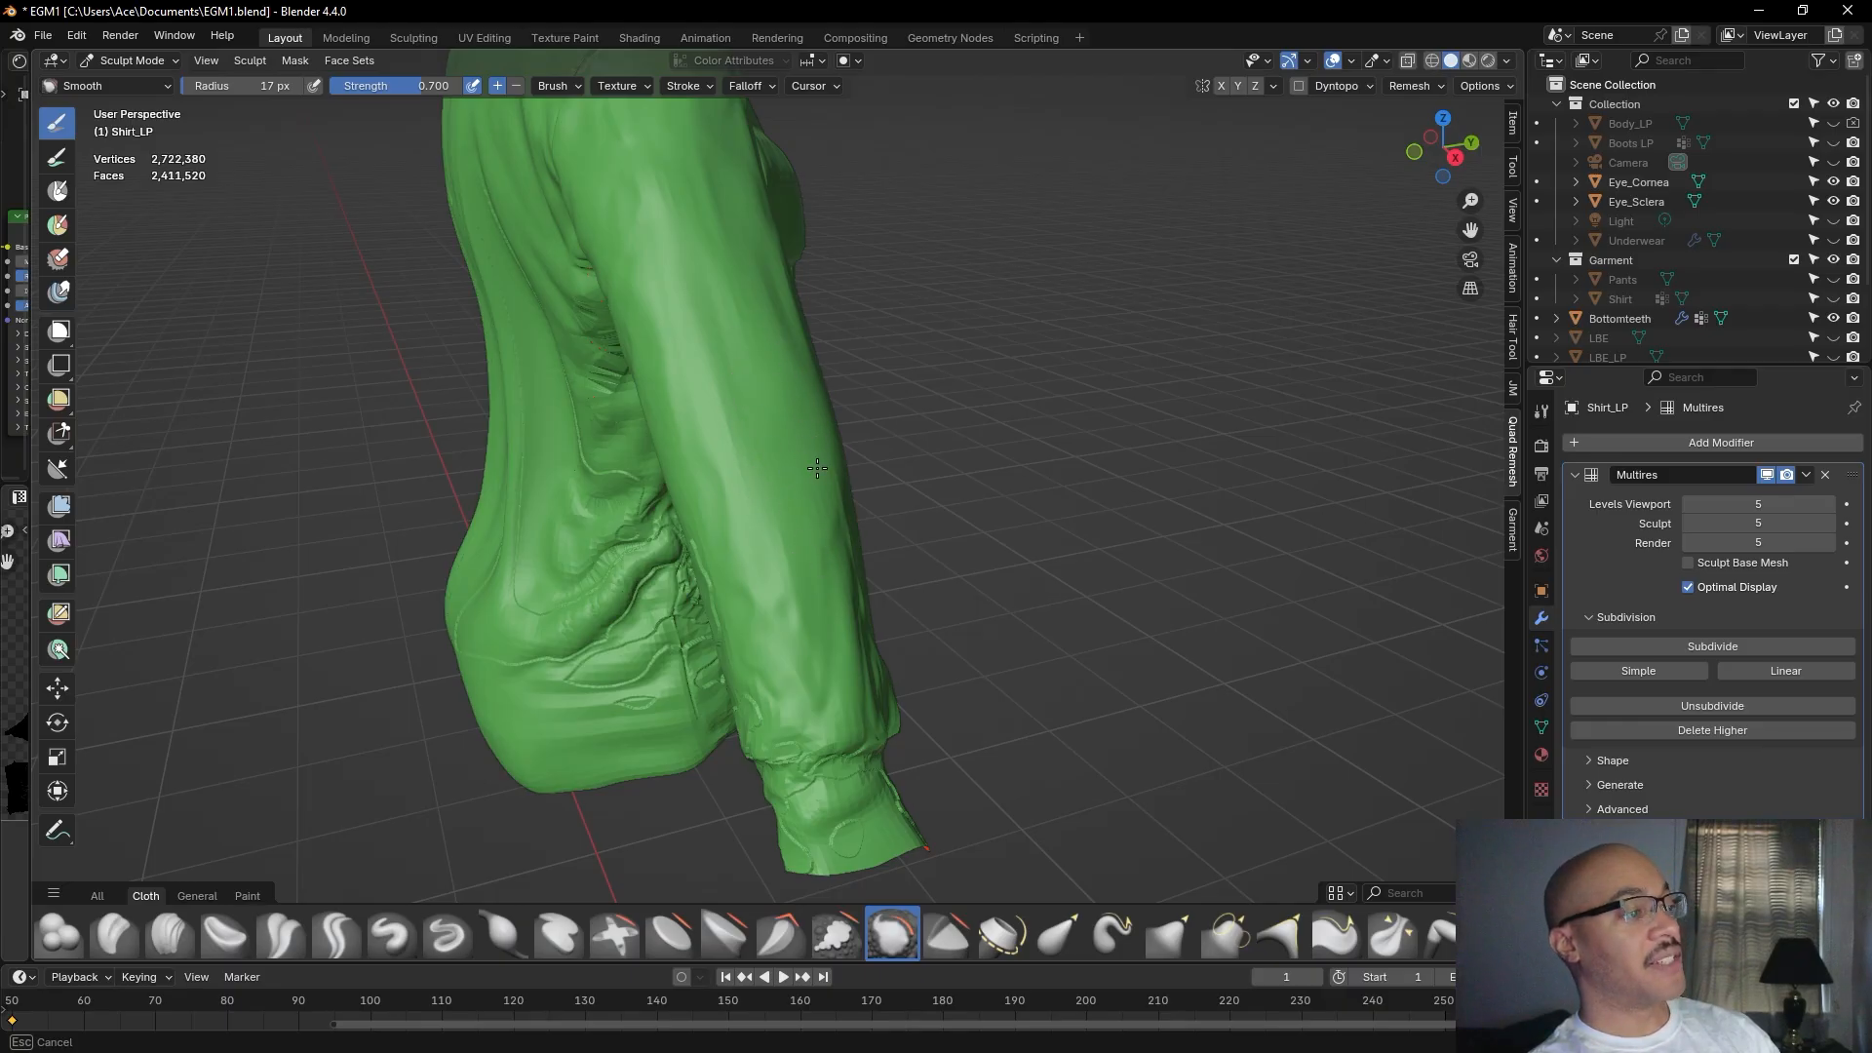
pyautogui.moveTo(765, 339); pyautogui.dragTo(722, 262)
pyautogui.moveTo(649, 144); pyautogui.dragTo(643, 185)
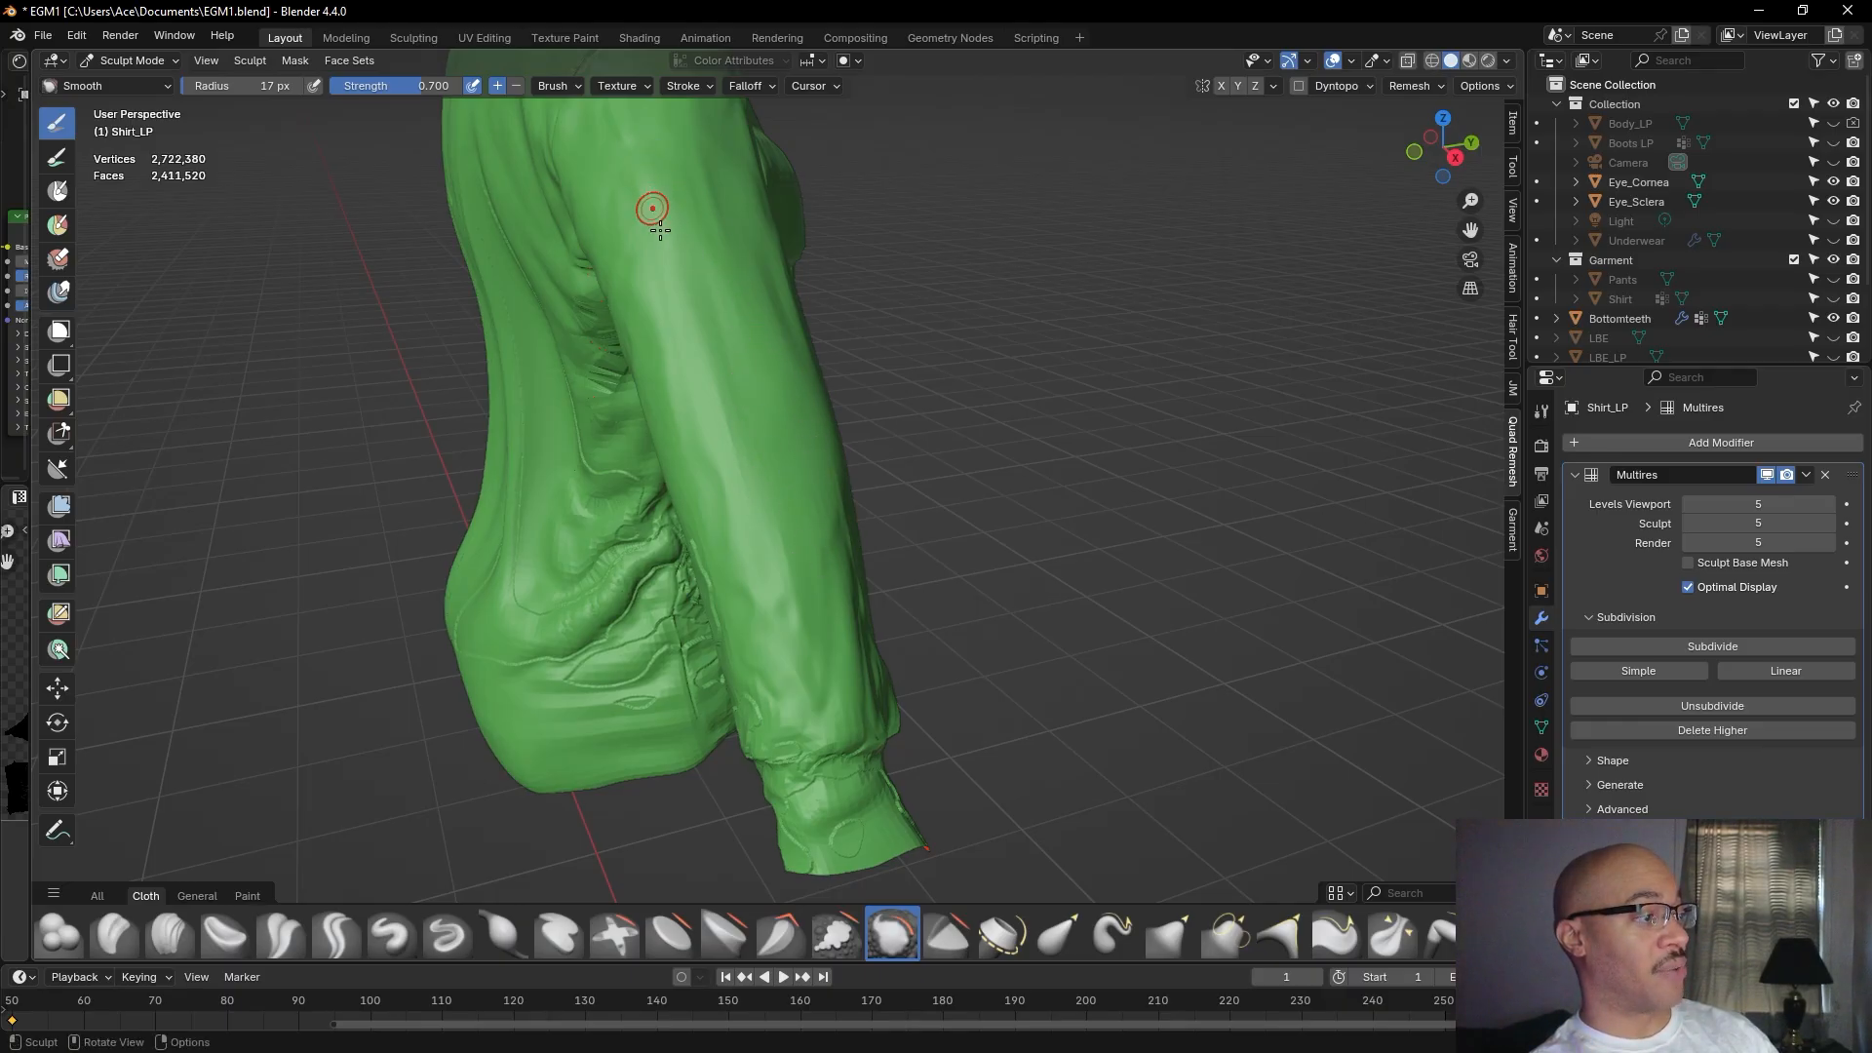
# Smooth the leftover unevenness along the back of the right sleeve and the area just above the cuff seam.
pyautogui.moveTo(688, 390); pyautogui.dragTo(807, 306, button='middle')
pyautogui.moveTo(775, 426)
pyautogui.mouseDown()
pyautogui.moveTo(768, 507)
pyautogui.moveTo(817, 531)
pyautogui.moveTo(802, 575)
pyautogui.moveTo(733, 502)
pyautogui.moveTo(778, 491)
pyautogui.mouseUp()
pyautogui.moveTo(852, 621)
pyautogui.mouseDown()
pyautogui.moveTo(888, 614)
pyautogui.moveTo(859, 642)
pyautogui.moveTo(886, 635)
pyautogui.moveTo(864, 685)
pyautogui.moveTo(917, 654)
pyautogui.moveTo(868, 553)
pyautogui.moveTo(875, 588)
pyautogui.moveTo(881, 569)
pyautogui.mouseUp()
pyautogui.moveTo(882, 568); pyautogui.dragTo(819, 673, button='middle')
pyautogui.moveTo(819, 673); pyautogui.dragTo(844, 614)
pyautogui.moveTo(786, 485)
pyautogui.mouseDown()
pyautogui.moveTo(799, 568)
pyautogui.moveTo(718, 376)
pyautogui.mouseUp()
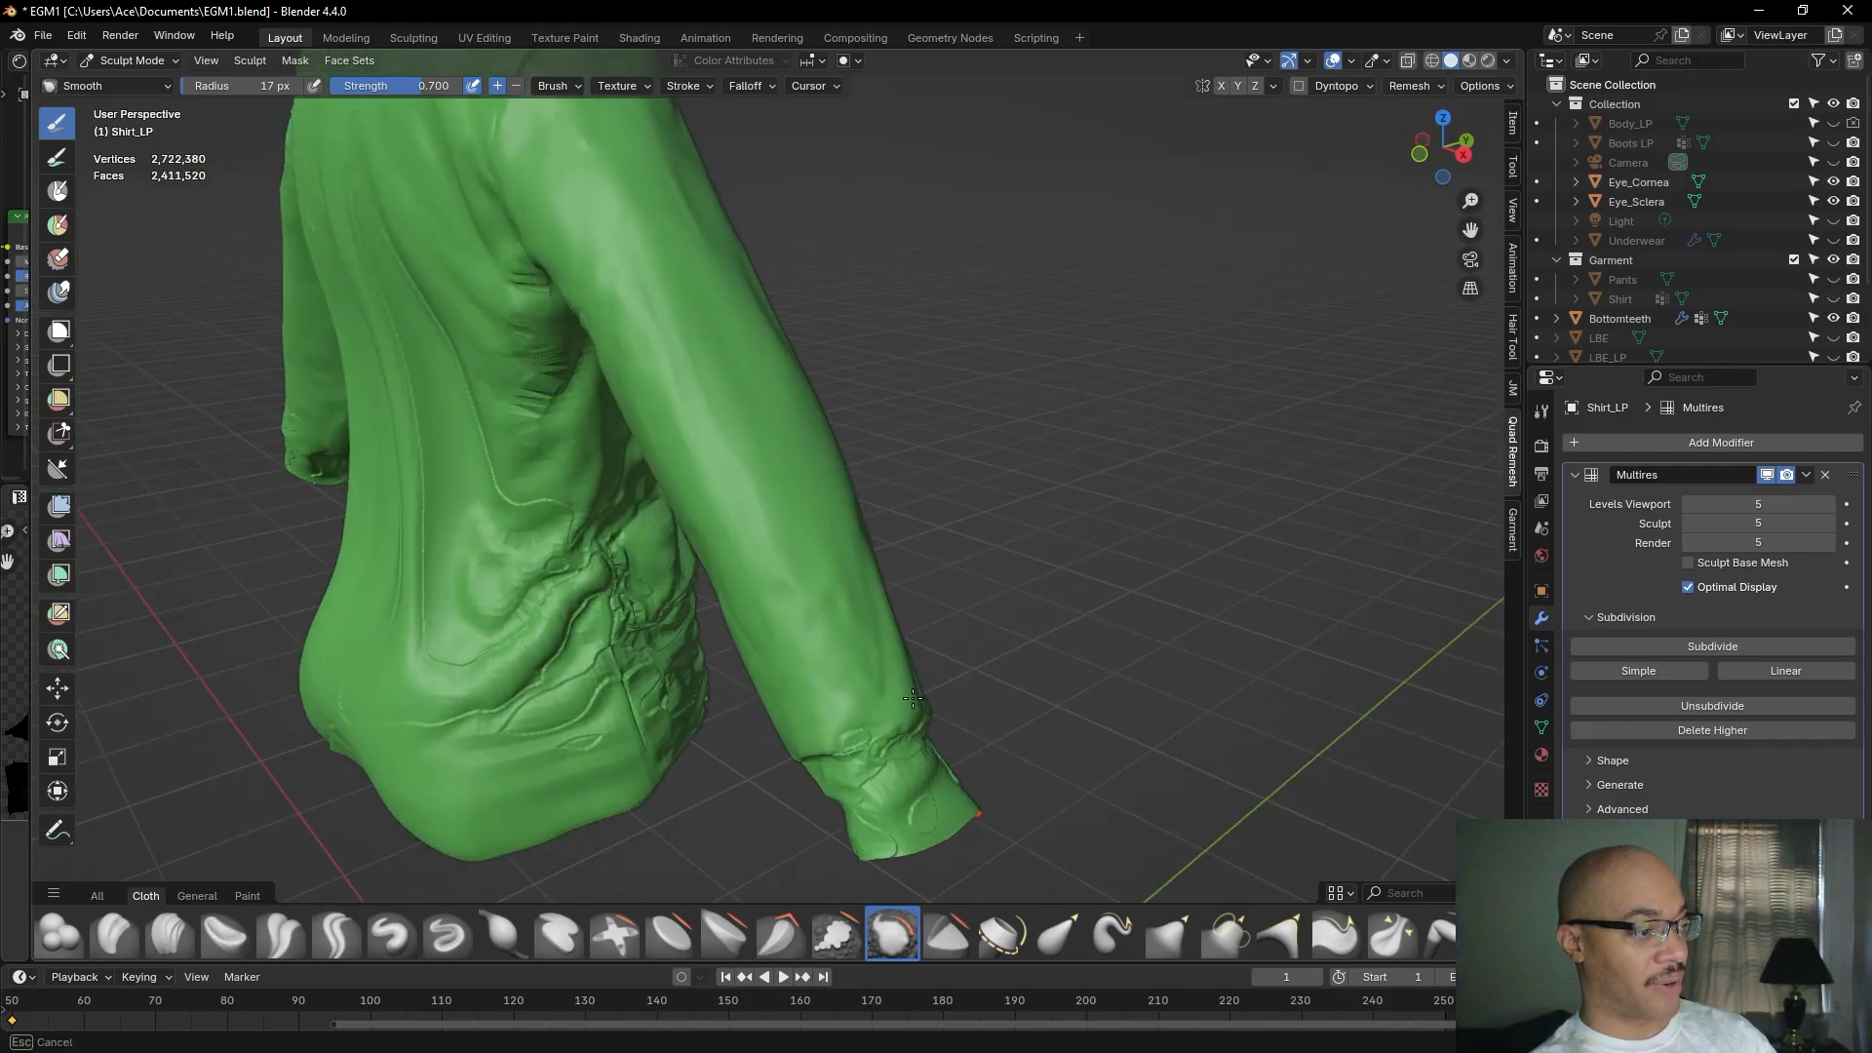
pyautogui.moveTo(917, 704); pyautogui.dragTo(893, 699)
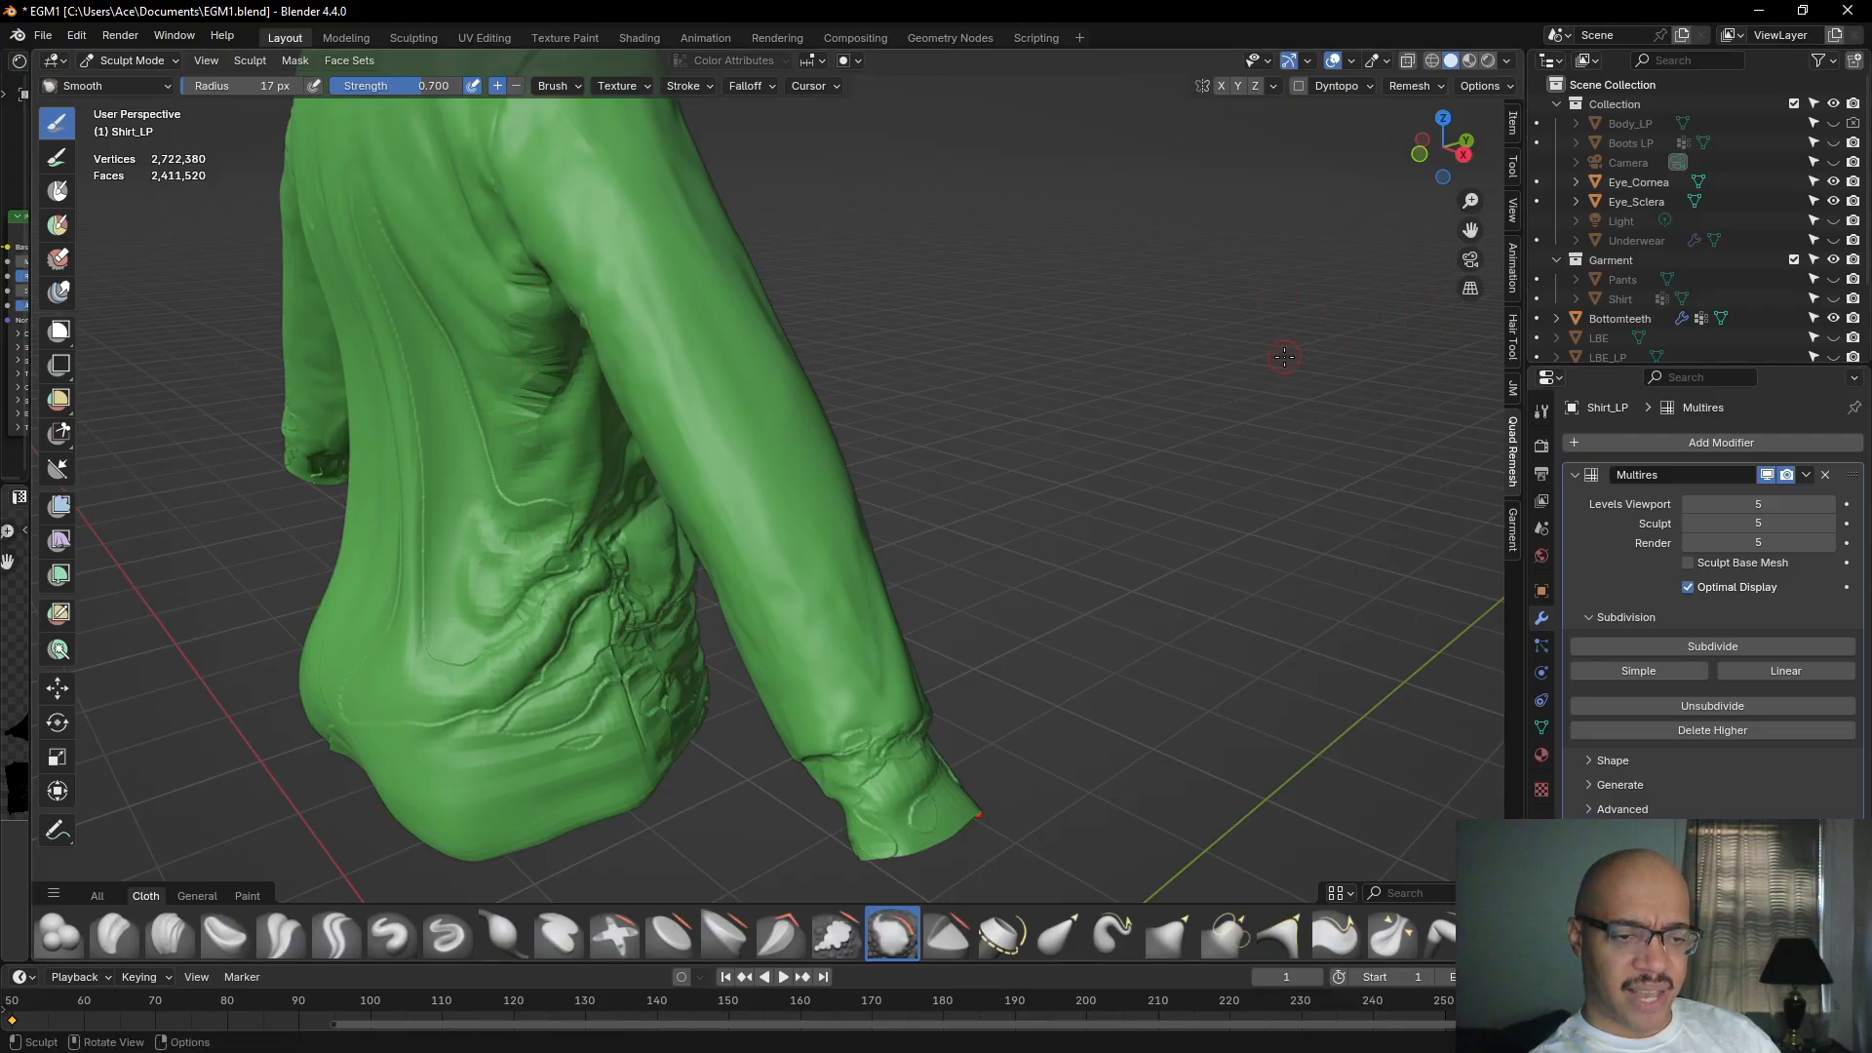
# Smooth the remaining bumps and folds on the back of the right sleeve, from the elbow area up to the upper arm.
pyautogui.moveTo(1241, 389); pyautogui.dragTo(1322, 390, button='middle')
pyautogui.moveTo(725, 569)
pyautogui.mouseDown()
pyautogui.moveTo(731, 544)
pyautogui.moveTo(727, 579)
pyautogui.moveTo(799, 559)
pyautogui.mouseUp()
pyautogui.moveTo(576, 352); pyautogui.dragTo(673, 518)
pyautogui.moveTo(677, 459); pyautogui.dragTo(765, 405, button='middle')
pyautogui.moveTo(641, 254)
pyautogui.mouseDown()
pyautogui.moveTo(655, 279)
pyautogui.moveTo(608, 292)
pyautogui.moveTo(603, 336)
pyautogui.moveTo(563, 313)
pyautogui.mouseUp()
pyautogui.moveTo(586, 248)
pyautogui.mouseDown()
pyautogui.moveTo(530, 295)
pyautogui.moveTo(647, 313)
pyautogui.mouseUp()
# Smooth the leftover unevenness on the back of the right forearm and the edge of the cuff.
pyautogui.moveTo(1129, 429); pyautogui.dragTo(987, 336, button='middle')
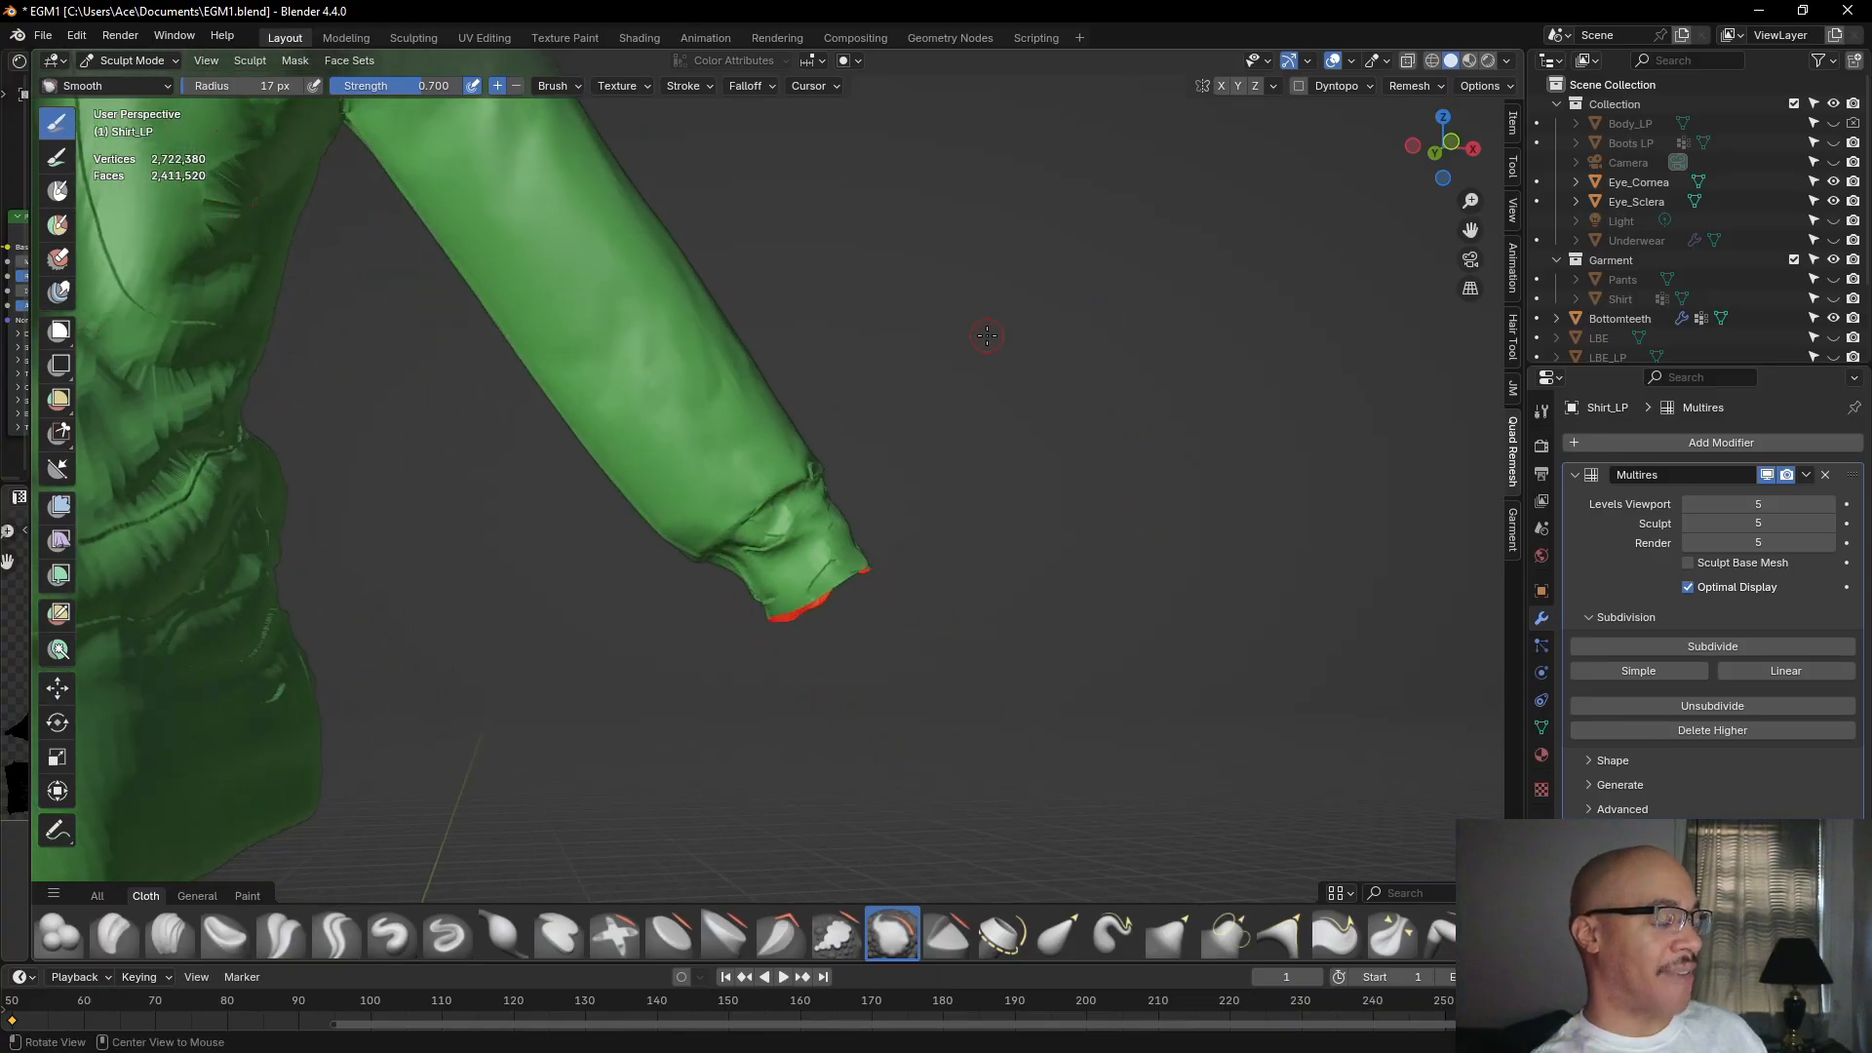
pyautogui.keyDown('alt'); pyautogui.moveTo(1048, 395); pyautogui.dragTo(1040, 452); pyautogui.keyUp('alt')
pyautogui.scroll(4, 1037, 441)
pyautogui.moveTo(601, 320); pyautogui.dragTo(499, 308)
pyautogui.moveTo(683, 341)
pyautogui.mouseDown()
pyautogui.moveTo(726, 302)
pyautogui.moveTo(717, 285)
pyautogui.mouseUp()
pyautogui.moveTo(799, 471)
pyautogui.mouseDown()
pyautogui.moveTo(800, 455)
pyautogui.moveTo(803, 472)
pyautogui.mouseUp()
pyautogui.moveTo(922, 509)
pyautogui.keyDown('alt'); pyautogui.mouseDown()
pyautogui.moveTo(817, 544)
pyautogui.moveTo(752, 506)
pyautogui.moveTo(726, 517)
pyautogui.moveTo(815, 485)
pyautogui.moveTo(677, 488)
pyautogui.mouseUp(); pyautogui.keyUp('alt')
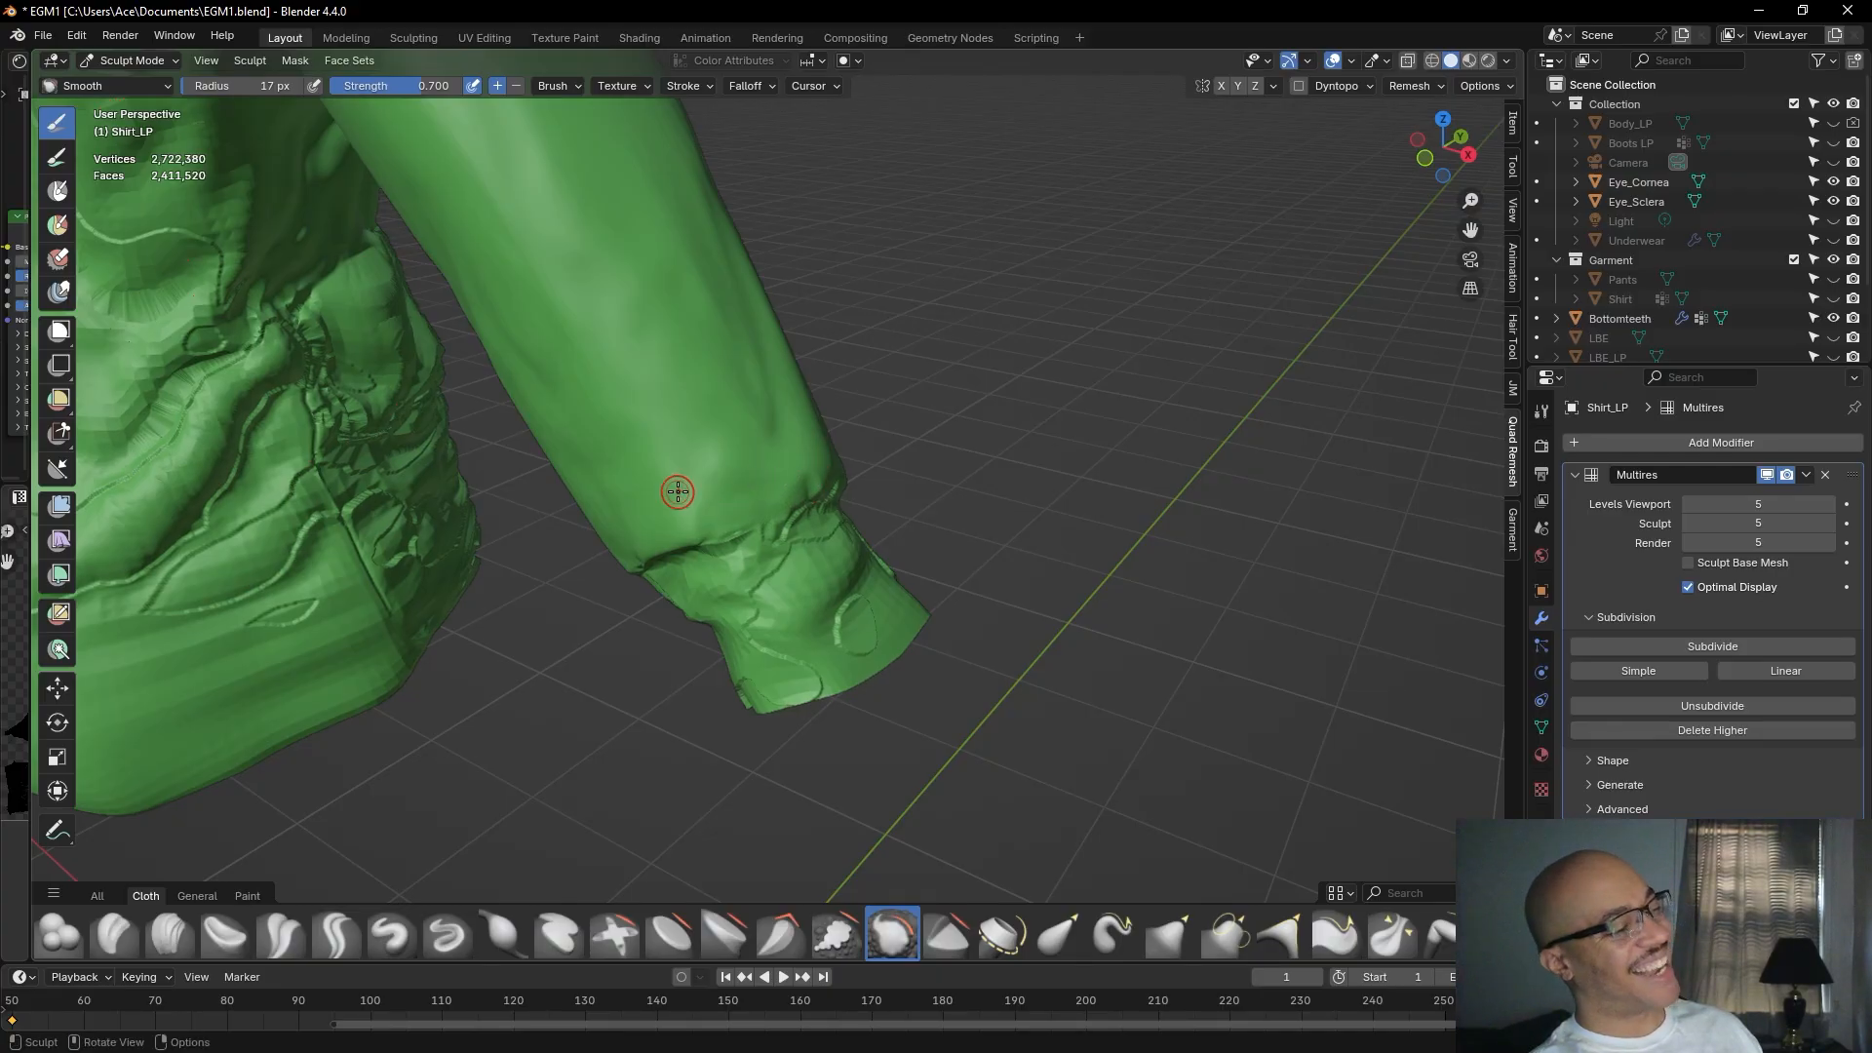
pyautogui.moveTo(744, 430); pyautogui.dragTo(935, 541, button='middle')
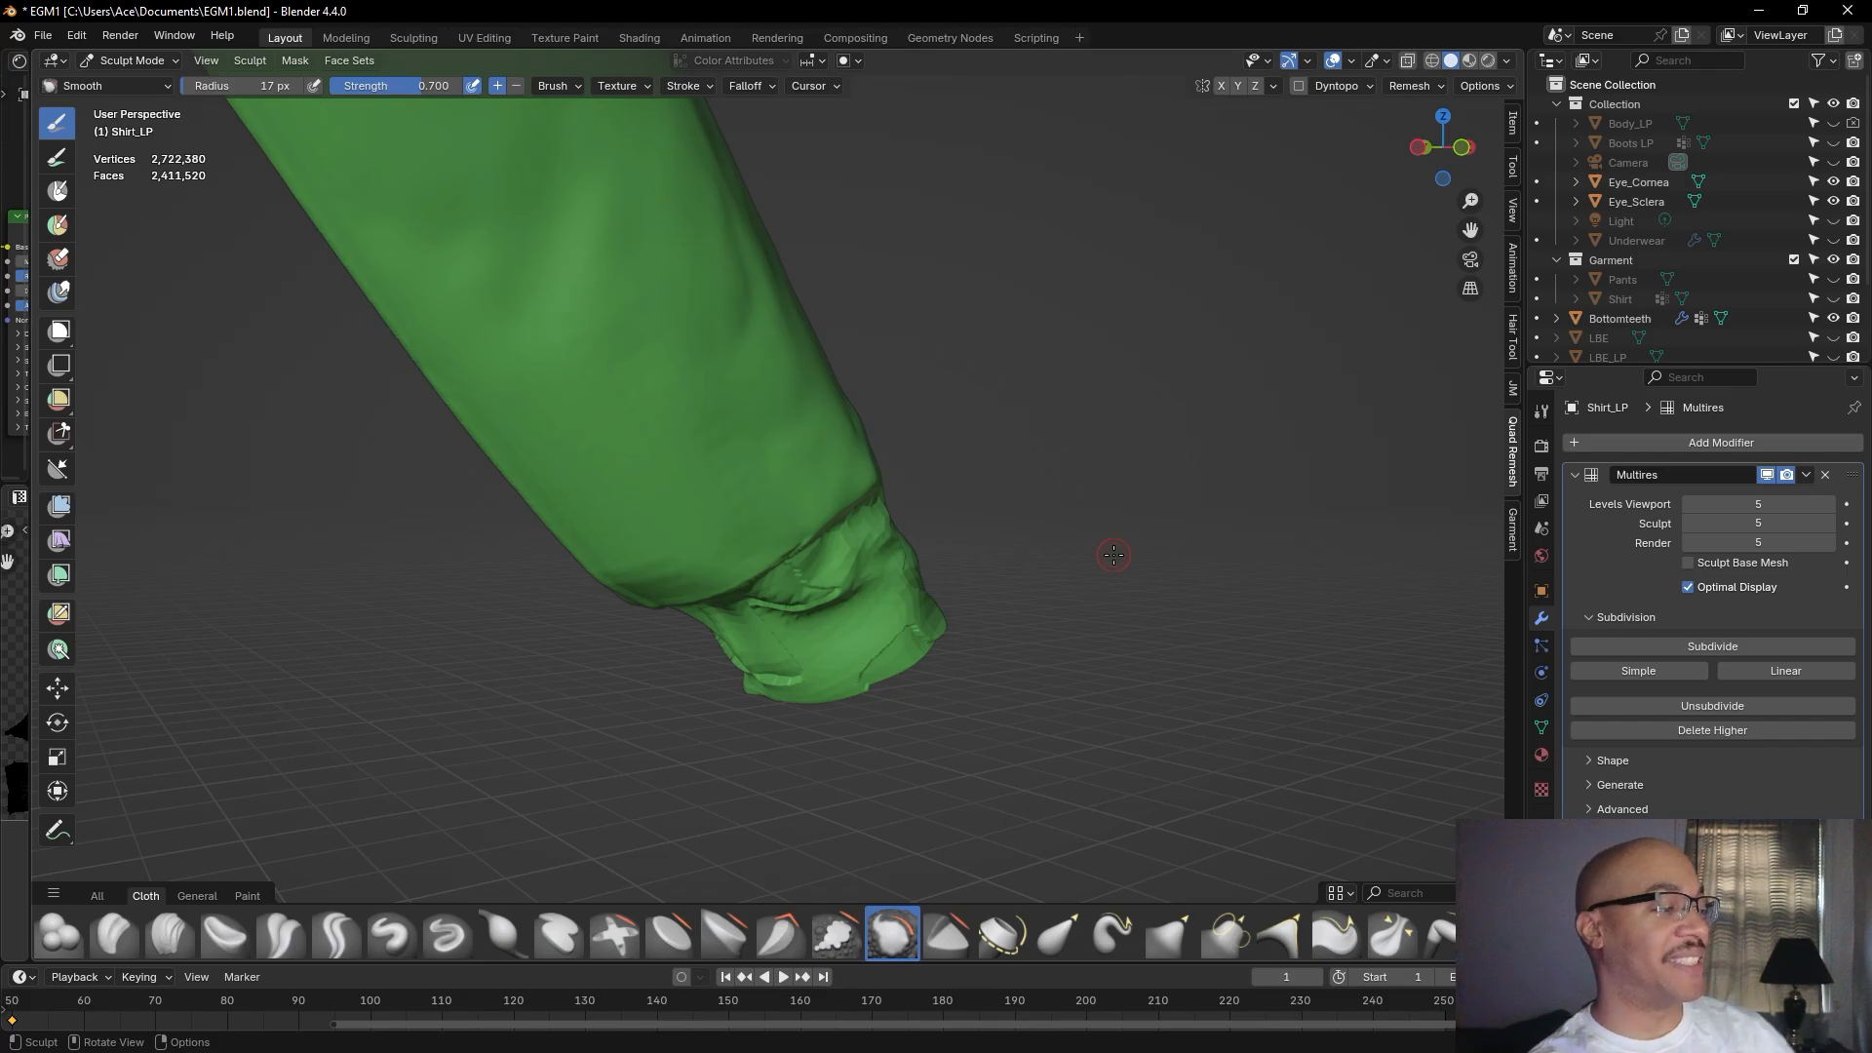
pyautogui.moveTo(854, 596)
pyautogui.mouseDown()
pyautogui.moveTo(823, 595)
pyautogui.moveTo(864, 551)
pyautogui.mouseUp()
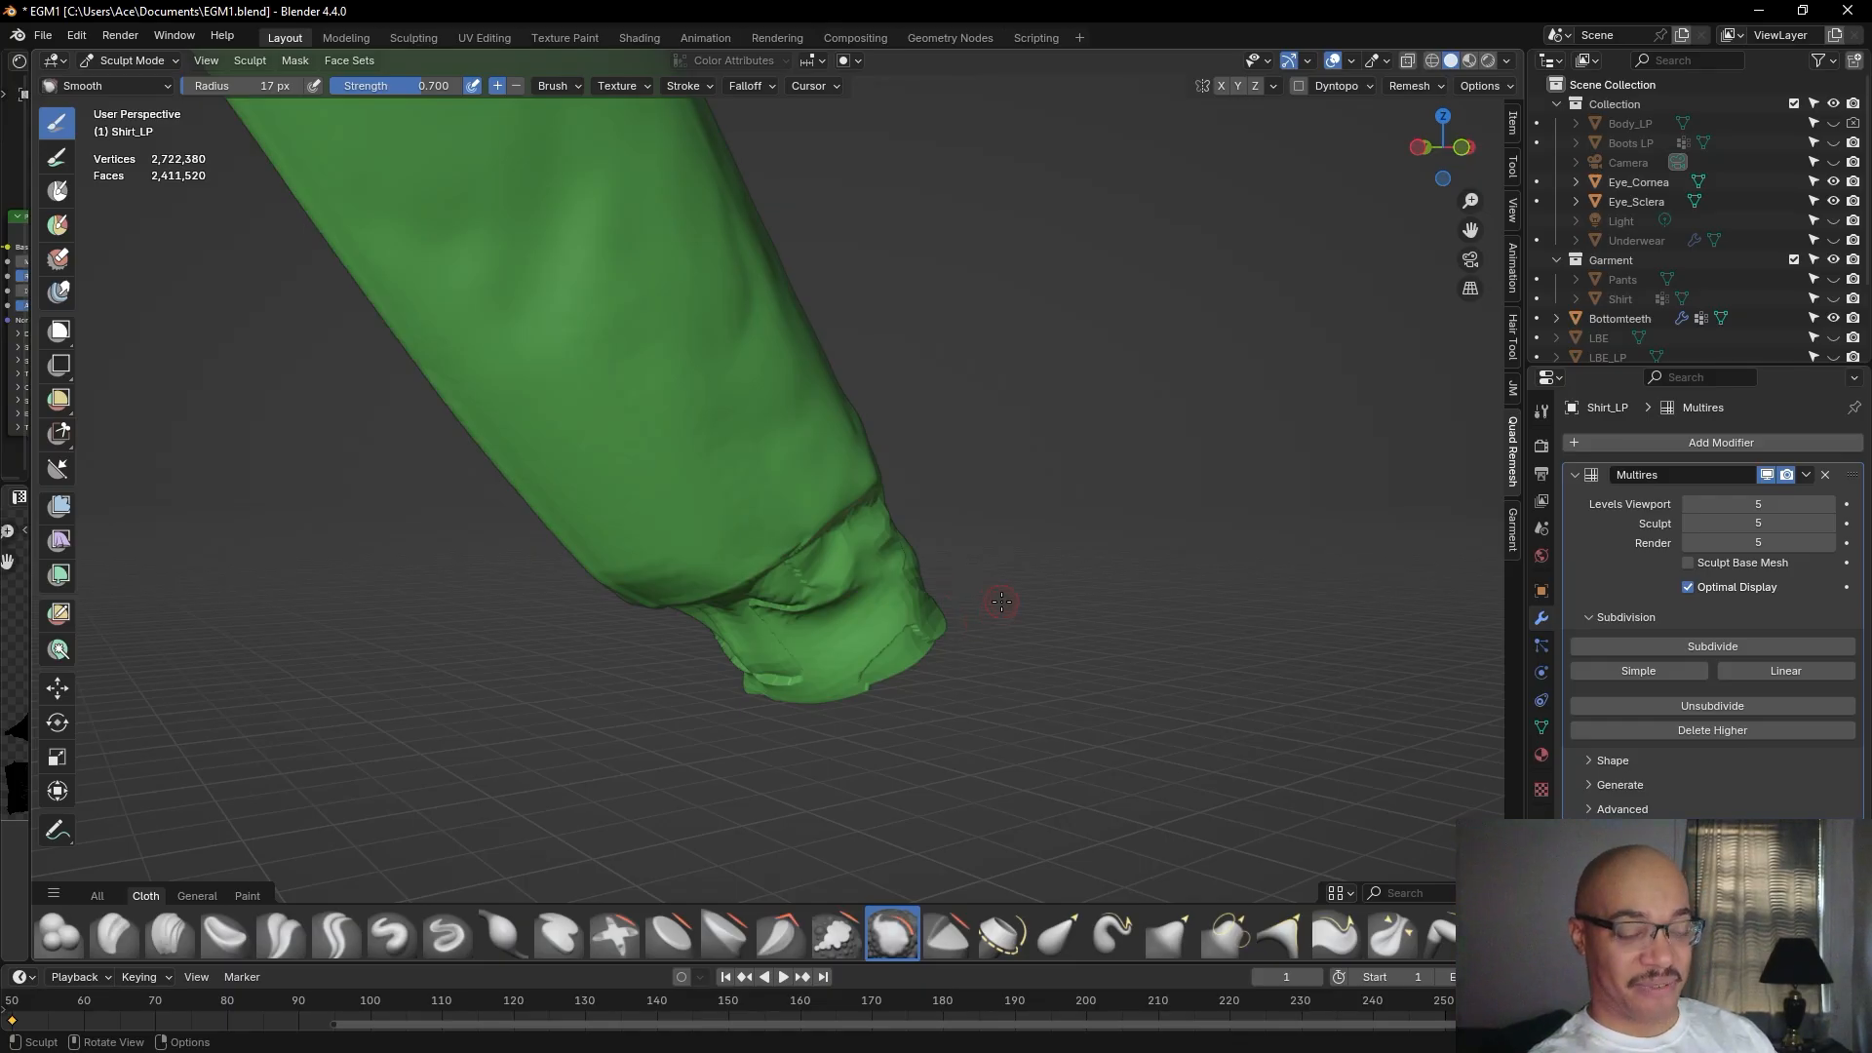
# Smooth the jagged seam where the right sleeve meets its cuff, along the back of the wrist.
pyautogui.moveTo(1061, 562); pyautogui.dragTo(790, 581, button='middle')
pyautogui.moveTo(790, 581)
pyautogui.mouseDown()
pyautogui.moveTo(792, 561)
pyautogui.moveTo(776, 588)
pyautogui.mouseUp()
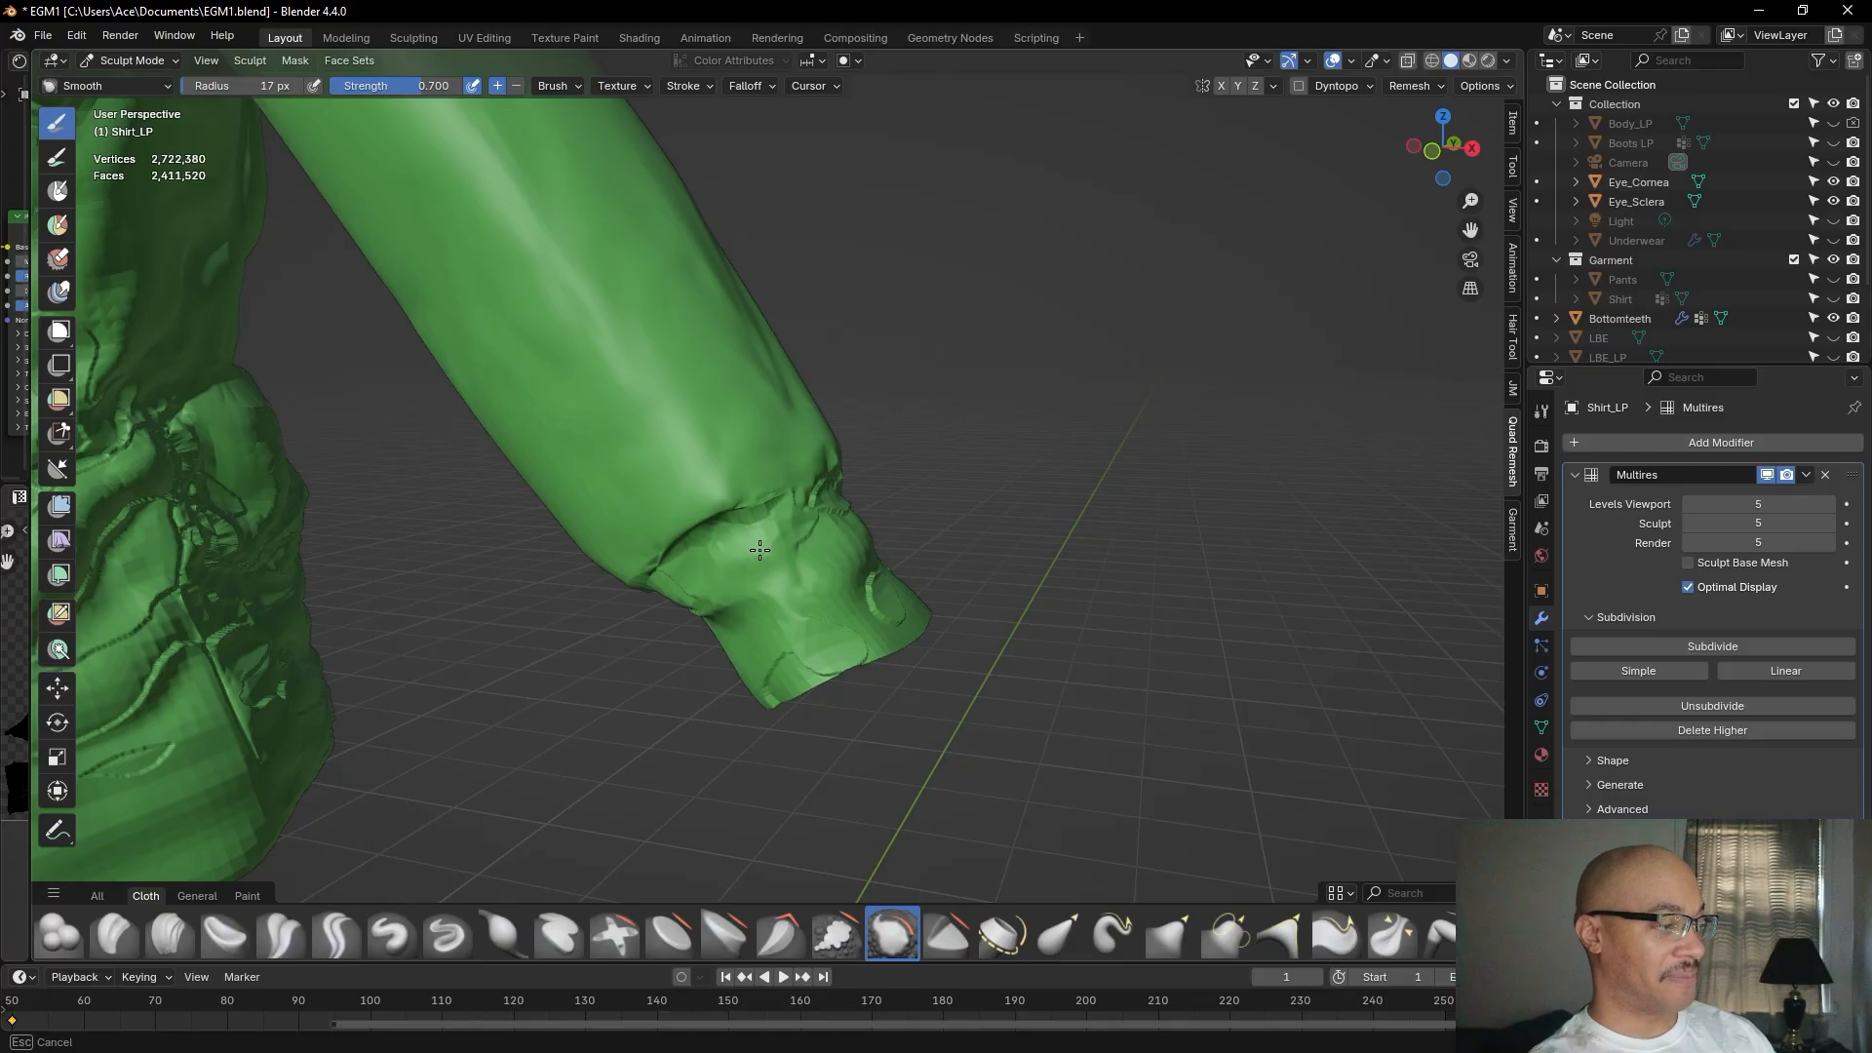
pyautogui.moveTo(729, 529)
pyautogui.mouseDown()
pyautogui.moveTo(764, 506)
pyautogui.moveTo(673, 556)
pyautogui.moveTo(661, 544)
pyautogui.moveTo(651, 568)
pyautogui.mouseUp()
pyautogui.moveTo(766, 534); pyautogui.dragTo(723, 568, button='middle')
pyautogui.moveTo(761, 550)
pyautogui.mouseDown()
pyautogui.moveTo(762, 570)
pyautogui.moveTo(803, 505)
pyautogui.mouseUp()
pyautogui.moveTo(832, 487); pyautogui.dragTo(799, 546)
# Smooth the outer face of the right cuff, including its seam folds and the raised round button shape.
pyautogui.moveTo(799, 545); pyautogui.dragTo(663, 546, button='middle')
pyautogui.moveTo(813, 547)
pyautogui.mouseDown()
pyautogui.moveTo(838, 642)
pyautogui.moveTo(773, 614)
pyautogui.moveTo(731, 627)
pyautogui.moveTo(719, 661)
pyautogui.moveTo(758, 617)
pyautogui.moveTo(724, 641)
pyautogui.mouseUp()
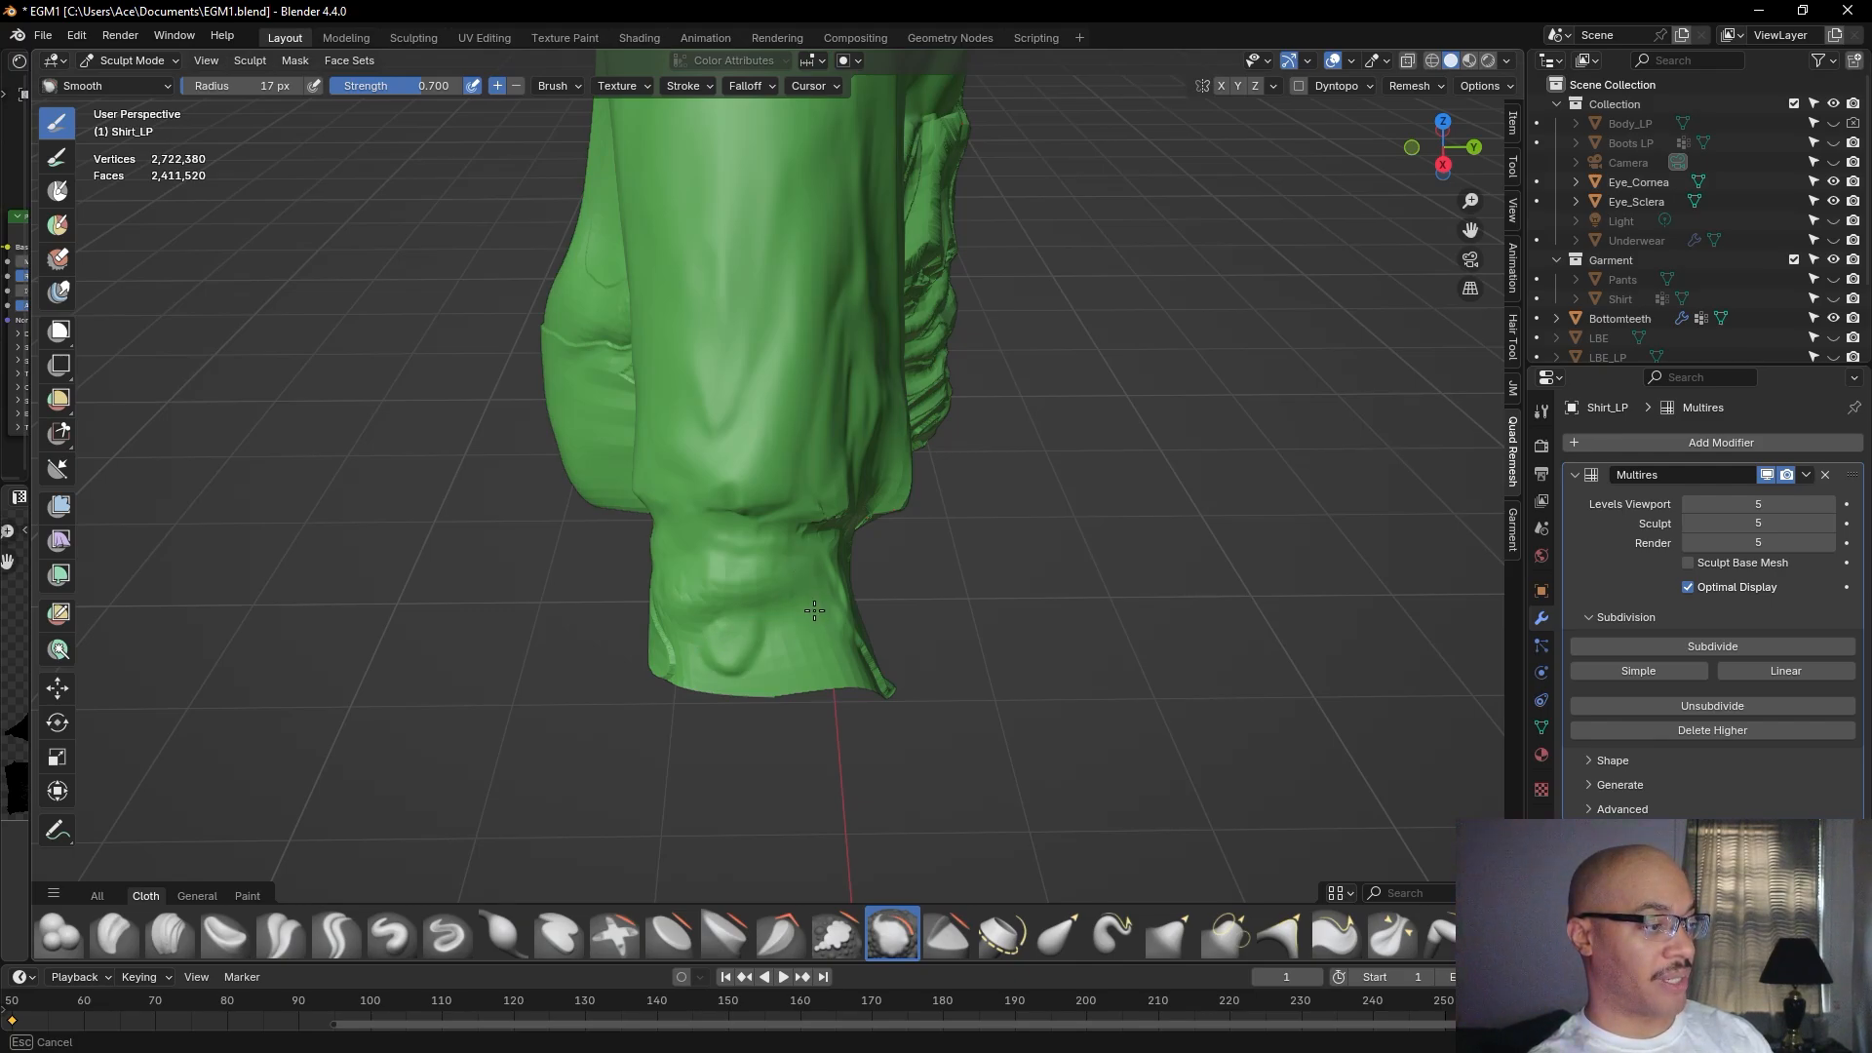
pyautogui.moveTo(795, 549)
pyautogui.mouseDown()
pyautogui.moveTo(778, 571)
pyautogui.moveTo(747, 549)
pyautogui.moveTo(706, 568)
pyautogui.moveTo(688, 611)
pyautogui.mouseUp()
pyautogui.moveTo(754, 506); pyautogui.dragTo(792, 544)
pyautogui.moveTo(746, 537); pyautogui.dragTo(769, 572, button='middle')
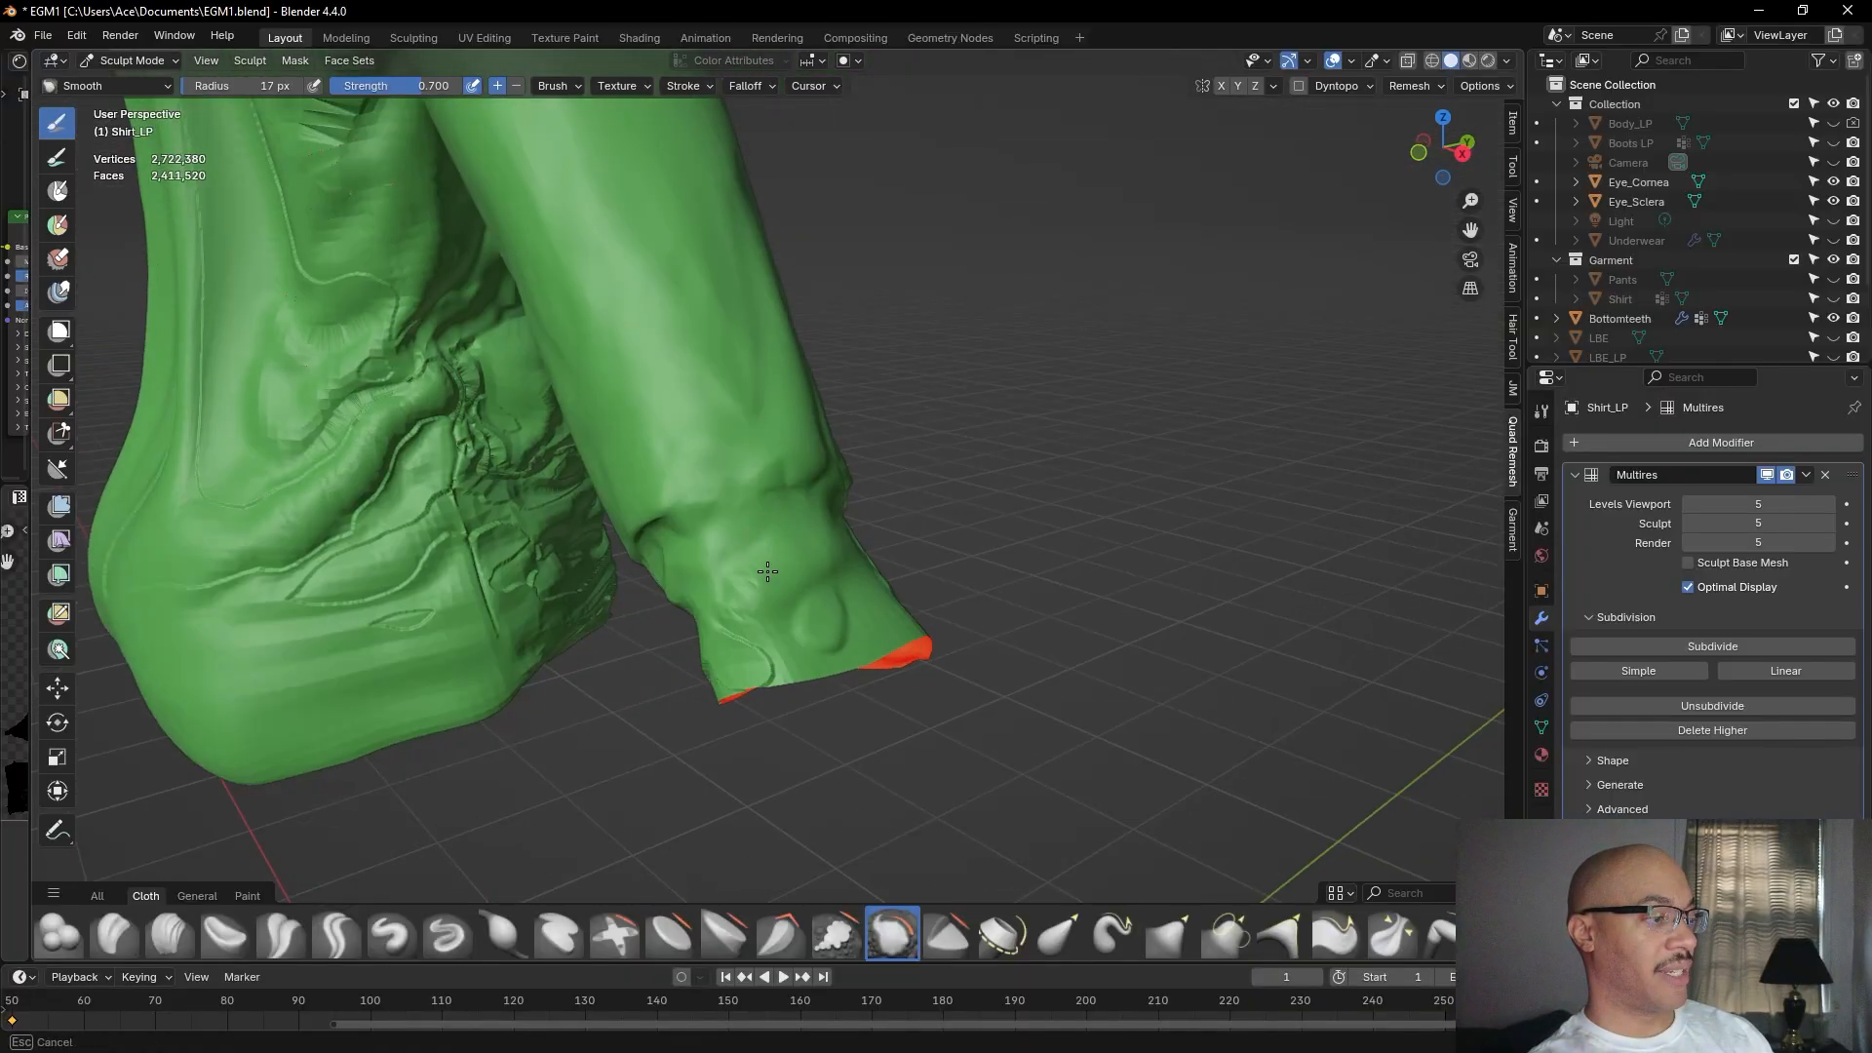
pyautogui.moveTo(756, 618)
pyautogui.mouseDown()
pyautogui.moveTo(724, 632)
pyautogui.moveTo(767, 676)
pyautogui.moveTo(827, 643)
pyautogui.moveTo(787, 661)
pyautogui.moveTo(811, 657)
pyautogui.mouseUp()
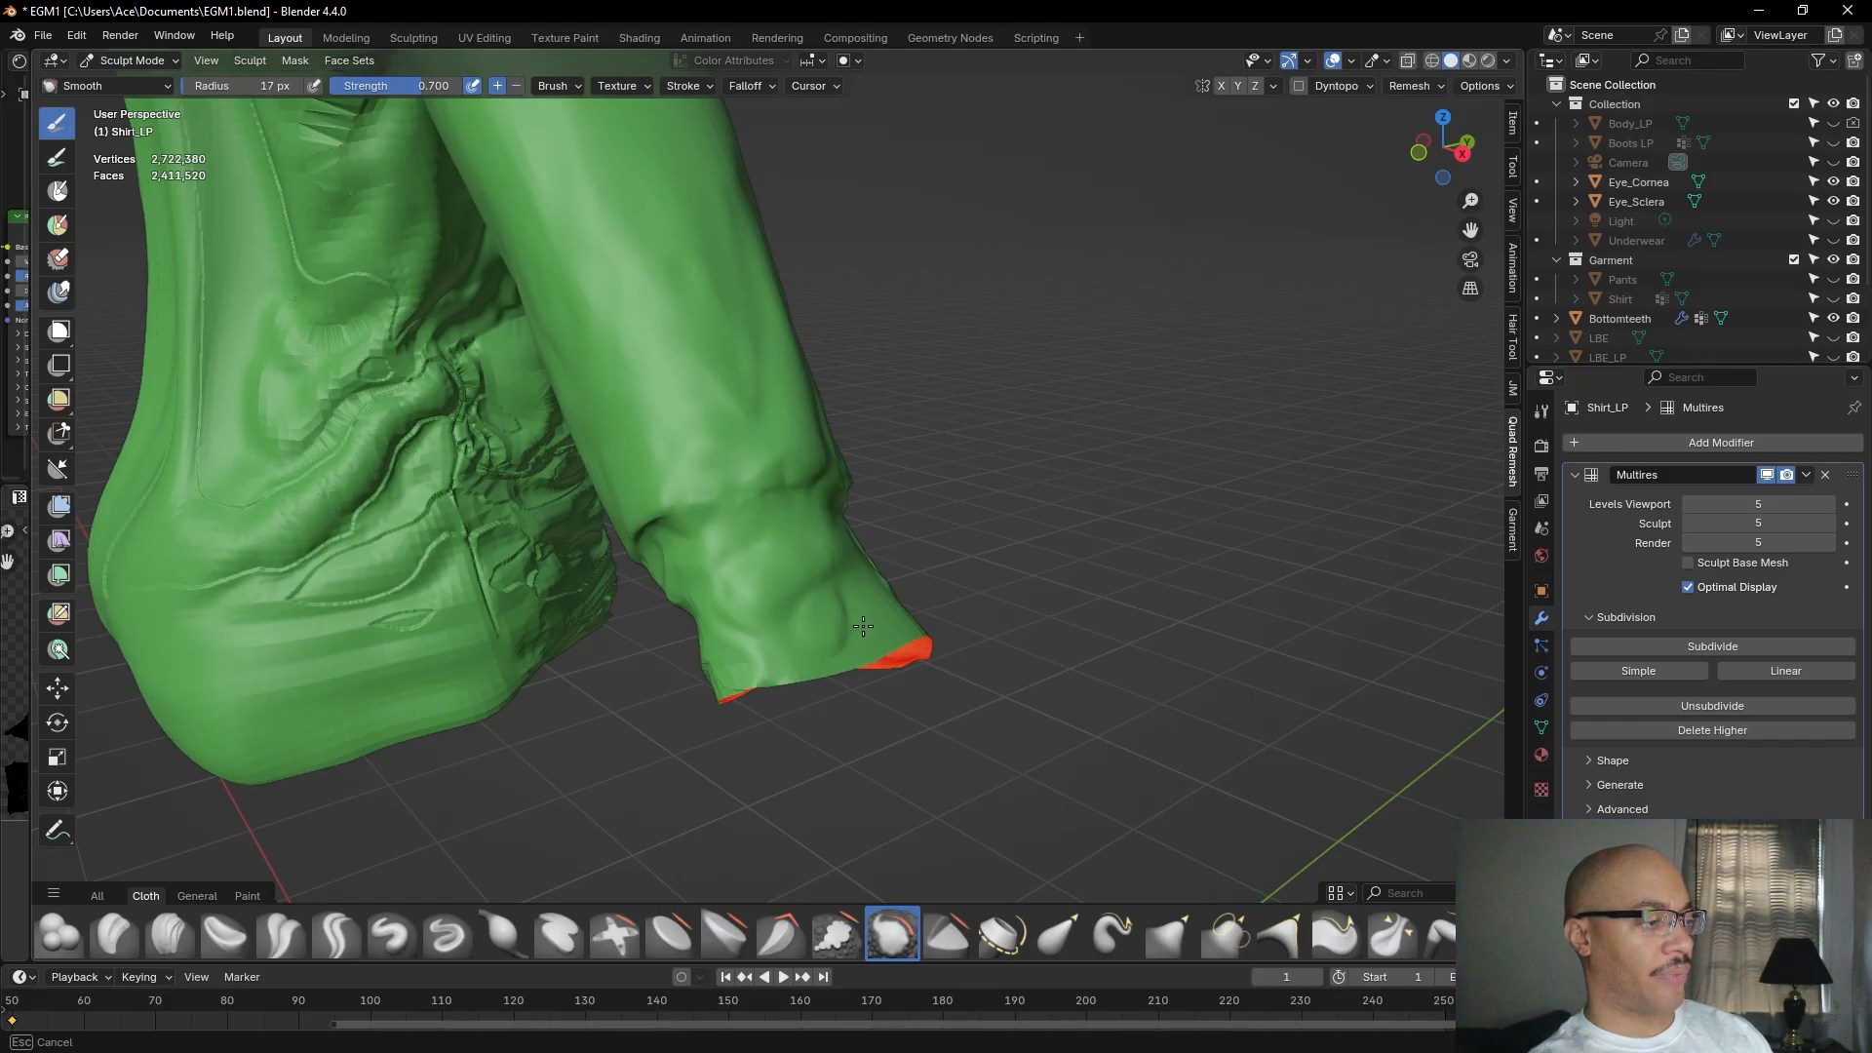
pyautogui.moveTo(799, 517)
pyautogui.mouseDown()
pyautogui.moveTo(809, 492)
pyautogui.moveTo(769, 474)
pyautogui.mouseUp()
# Smooth the front side of the right cuff and the creases where it joins the forearm.
pyautogui.moveTo(734, 510)
pyautogui.mouseDown(button='middle')
pyautogui.moveTo(687, 517)
pyautogui.moveTo(656, 618)
pyautogui.mouseUp(button='middle')
pyautogui.moveTo(657, 618)
pyautogui.mouseDown()
pyautogui.moveTo(784, 616)
pyautogui.moveTo(812, 726)
pyautogui.moveTo(792, 666)
pyautogui.moveTo(757, 661)
pyautogui.moveTo(778, 705)
pyautogui.mouseUp()
pyautogui.moveTo(809, 601); pyautogui.dragTo(792, 519)
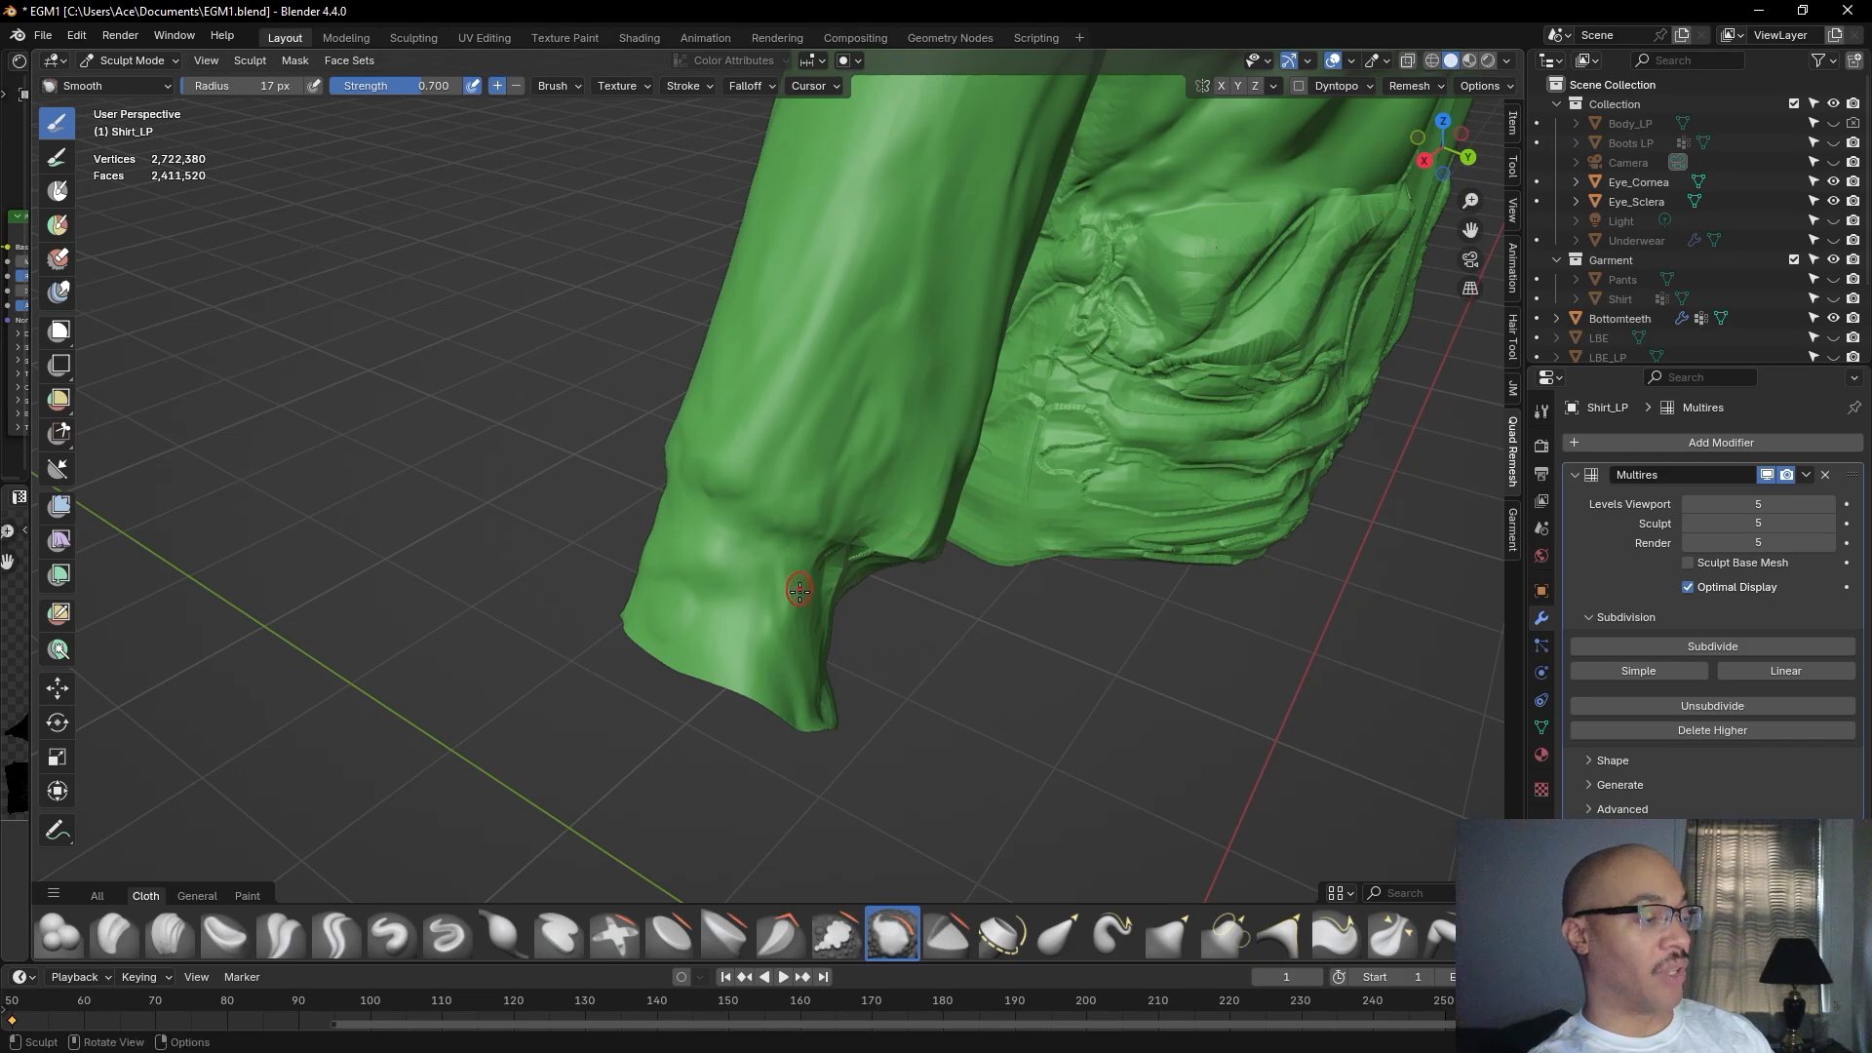
pyautogui.moveTo(792, 519); pyautogui.dragTo(713, 495, button='middle')
pyautogui.moveTo(799, 531)
pyautogui.mouseDown()
pyautogui.moveTo(858, 561)
pyautogui.moveTo(925, 496)
pyautogui.mouseUp()
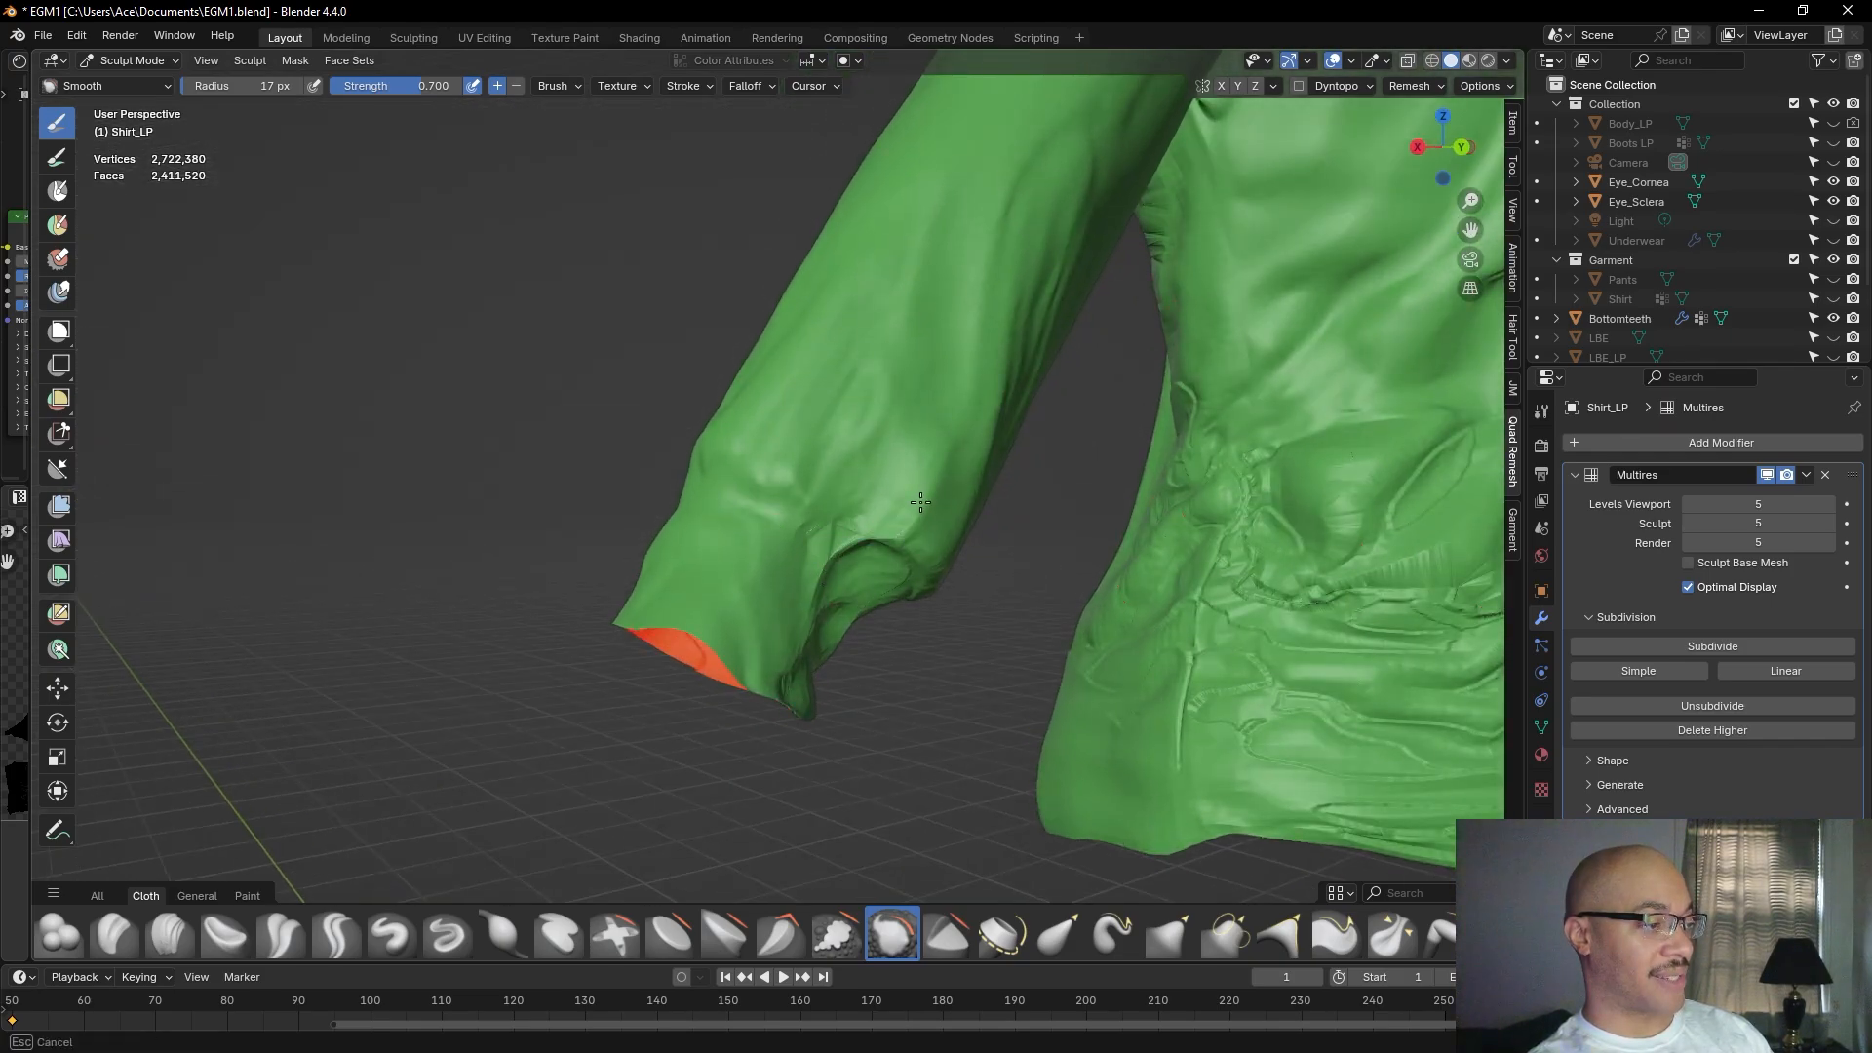
pyautogui.moveTo(818, 541)
pyautogui.mouseDown()
pyautogui.moveTo(783, 597)
pyautogui.moveTo(796, 550)
pyautogui.moveTo(787, 649)
pyautogui.moveTo(790, 621)
pyautogui.mouseUp()
# Smooth the inner side of the right cuff, its opening edge and the folds just above the wrist.
pyautogui.moveTo(789, 620); pyautogui.dragTo(734, 507, button='middle')
pyautogui.moveTo(734, 507)
pyautogui.mouseDown()
pyautogui.moveTo(793, 523)
pyautogui.moveTo(799, 573)
pyautogui.moveTo(854, 560)
pyautogui.moveTo(813, 627)
pyautogui.moveTo(788, 553)
pyautogui.moveTo(756, 538)
pyautogui.moveTo(673, 611)
pyautogui.moveTo(694, 588)
pyautogui.moveTo(693, 608)
pyautogui.moveTo(778, 610)
pyautogui.mouseUp()
pyautogui.moveTo(779, 610); pyautogui.dragTo(773, 580, button='middle')
pyautogui.moveTo(780, 581)
pyautogui.mouseDown()
pyautogui.moveTo(822, 600)
pyautogui.moveTo(743, 576)
pyautogui.moveTo(848, 554)
pyautogui.moveTo(862, 517)
pyautogui.moveTo(853, 566)
pyautogui.moveTo(868, 463)
pyautogui.moveTo(880, 532)
pyautogui.mouseUp()
pyautogui.moveTo(879, 533); pyautogui.dragTo(780, 504, button='middle')
pyautogui.moveTo(780, 505)
pyautogui.mouseDown()
pyautogui.moveTo(792, 478)
pyautogui.moveTo(703, 483)
pyautogui.moveTo(681, 519)
pyautogui.moveTo(612, 542)
pyautogui.moveTo(680, 526)
pyautogui.mouseUp()
pyautogui.moveTo(807, 498)
pyautogui.mouseDown()
pyautogui.moveTo(793, 552)
pyautogui.moveTo(858, 600)
pyautogui.moveTo(902, 552)
pyautogui.moveTo(936, 573)
pyautogui.mouseUp()
pyautogui.moveTo(898, 517); pyautogui.dragTo(823, 568, button='middle')
pyautogui.moveTo(823, 569)
pyautogui.mouseDown()
pyautogui.moveTo(782, 609)
pyautogui.moveTo(869, 615)
pyautogui.moveTo(819, 663)
pyautogui.mouseUp()
pyautogui.moveTo(906, 513); pyautogui.dragTo(794, 559, button='middle')
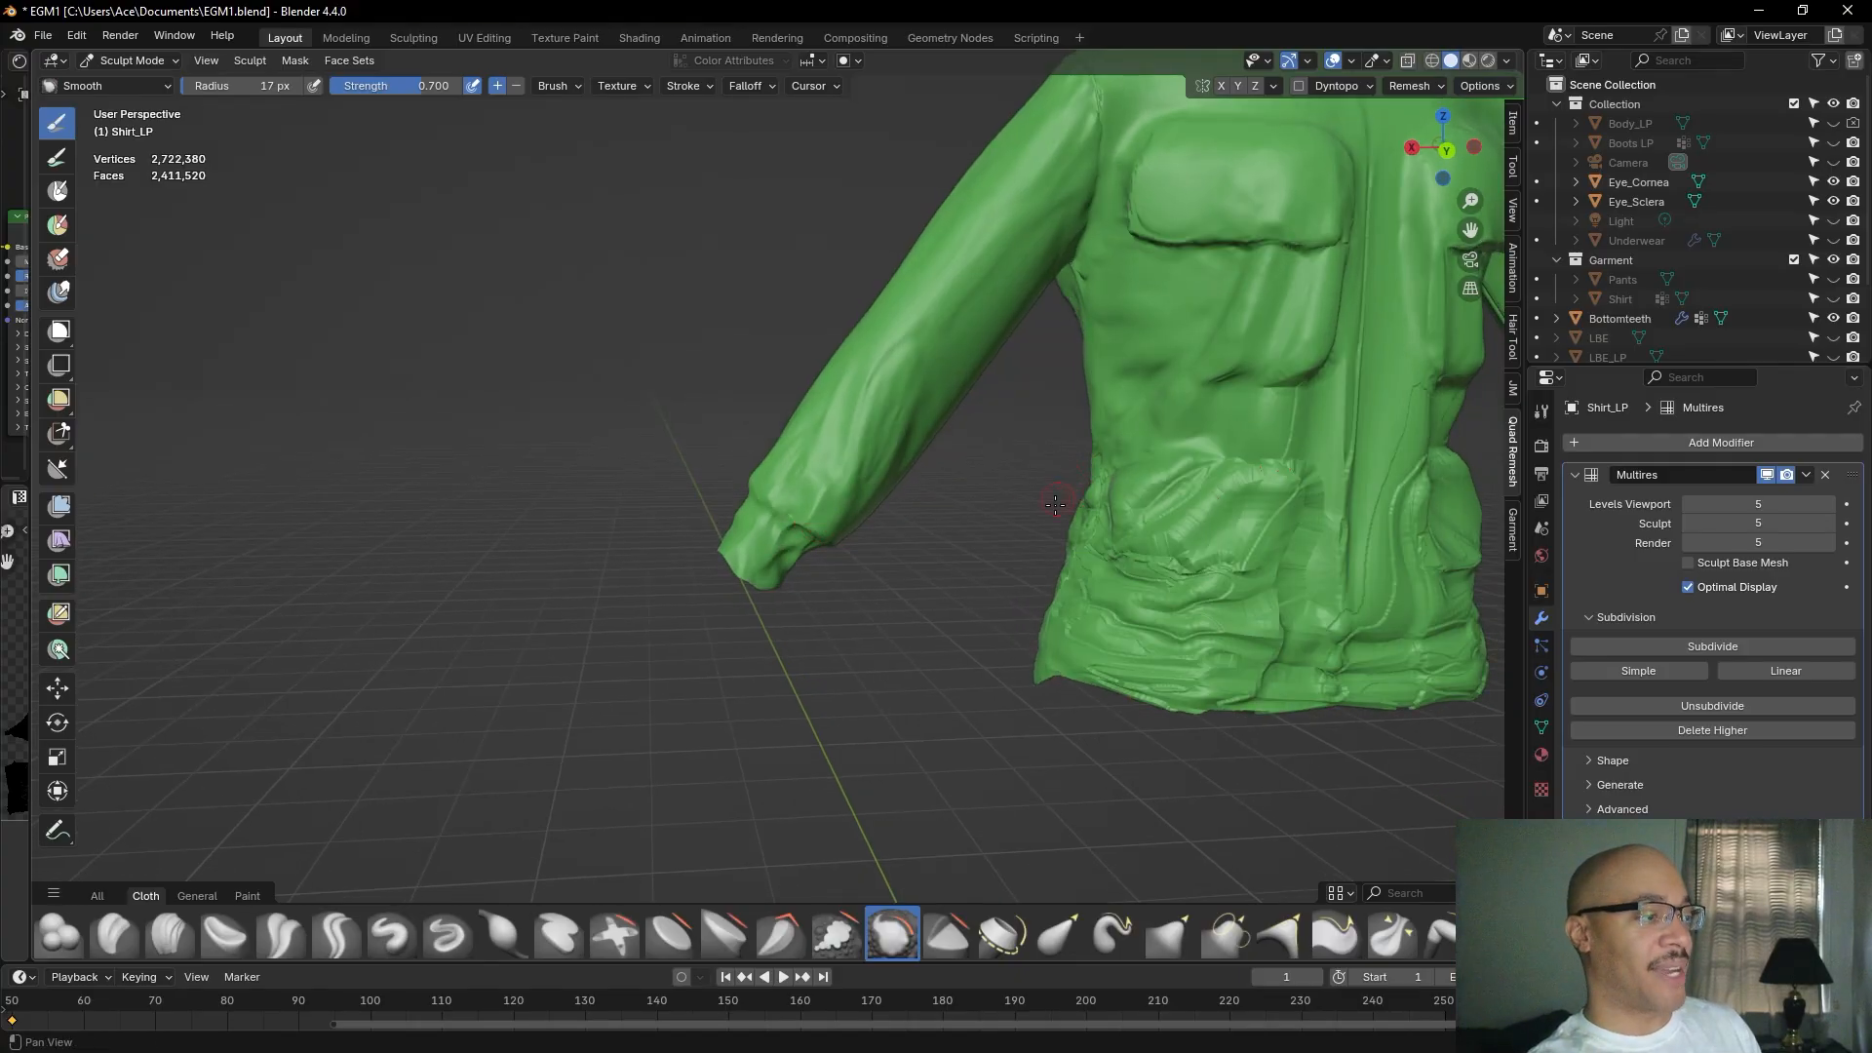
# Smooth the long wrinkles on the front of the right forearm down to the cuff.
pyautogui.keyDown('shift'); pyautogui.moveTo(1080, 493); pyautogui.dragTo(1083, 621, button='middle'); pyautogui.keyUp('shift')
pyautogui.scroll(3, 997, 561)
pyautogui.moveTo(996, 504)
pyautogui.mouseDown()
pyautogui.moveTo(941, 525)
pyautogui.moveTo(953, 542)
pyautogui.mouseUp()
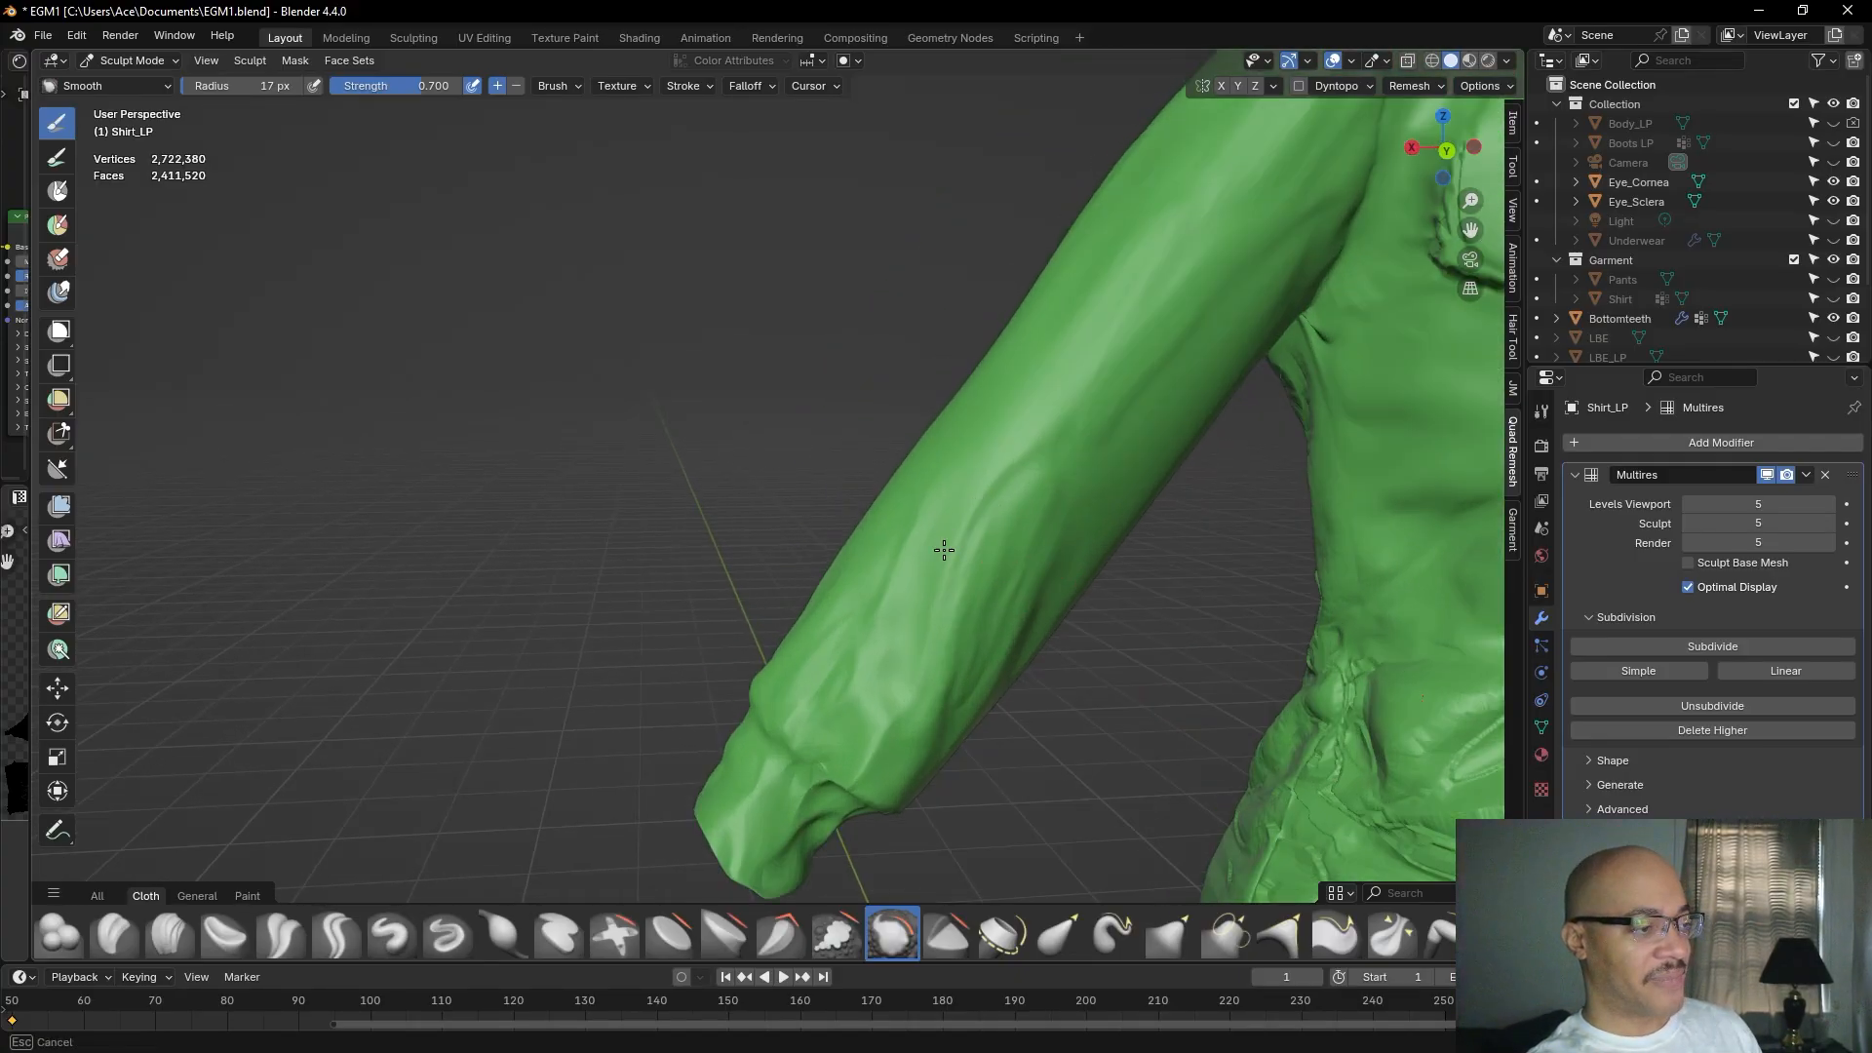
pyautogui.moveTo(975, 698); pyautogui.dragTo(967, 629)
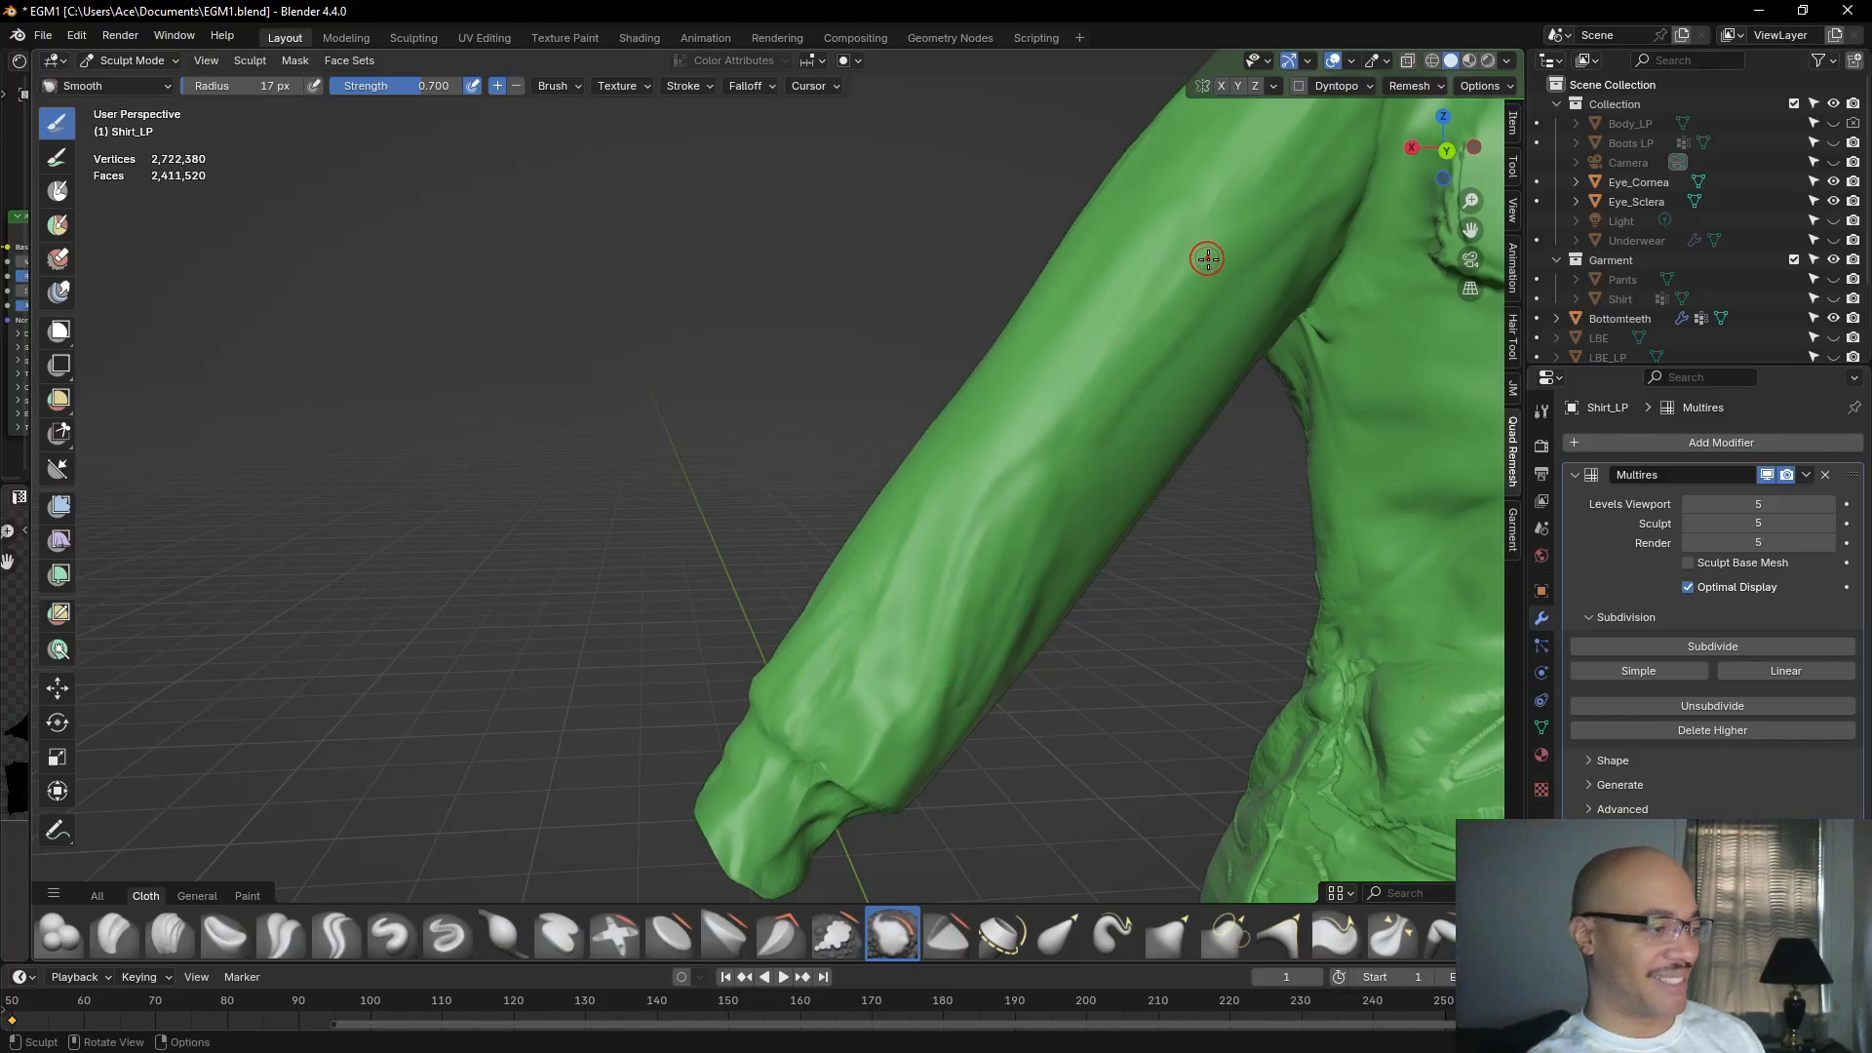
pyautogui.moveTo(1005, 605); pyautogui.dragTo(978, 662)
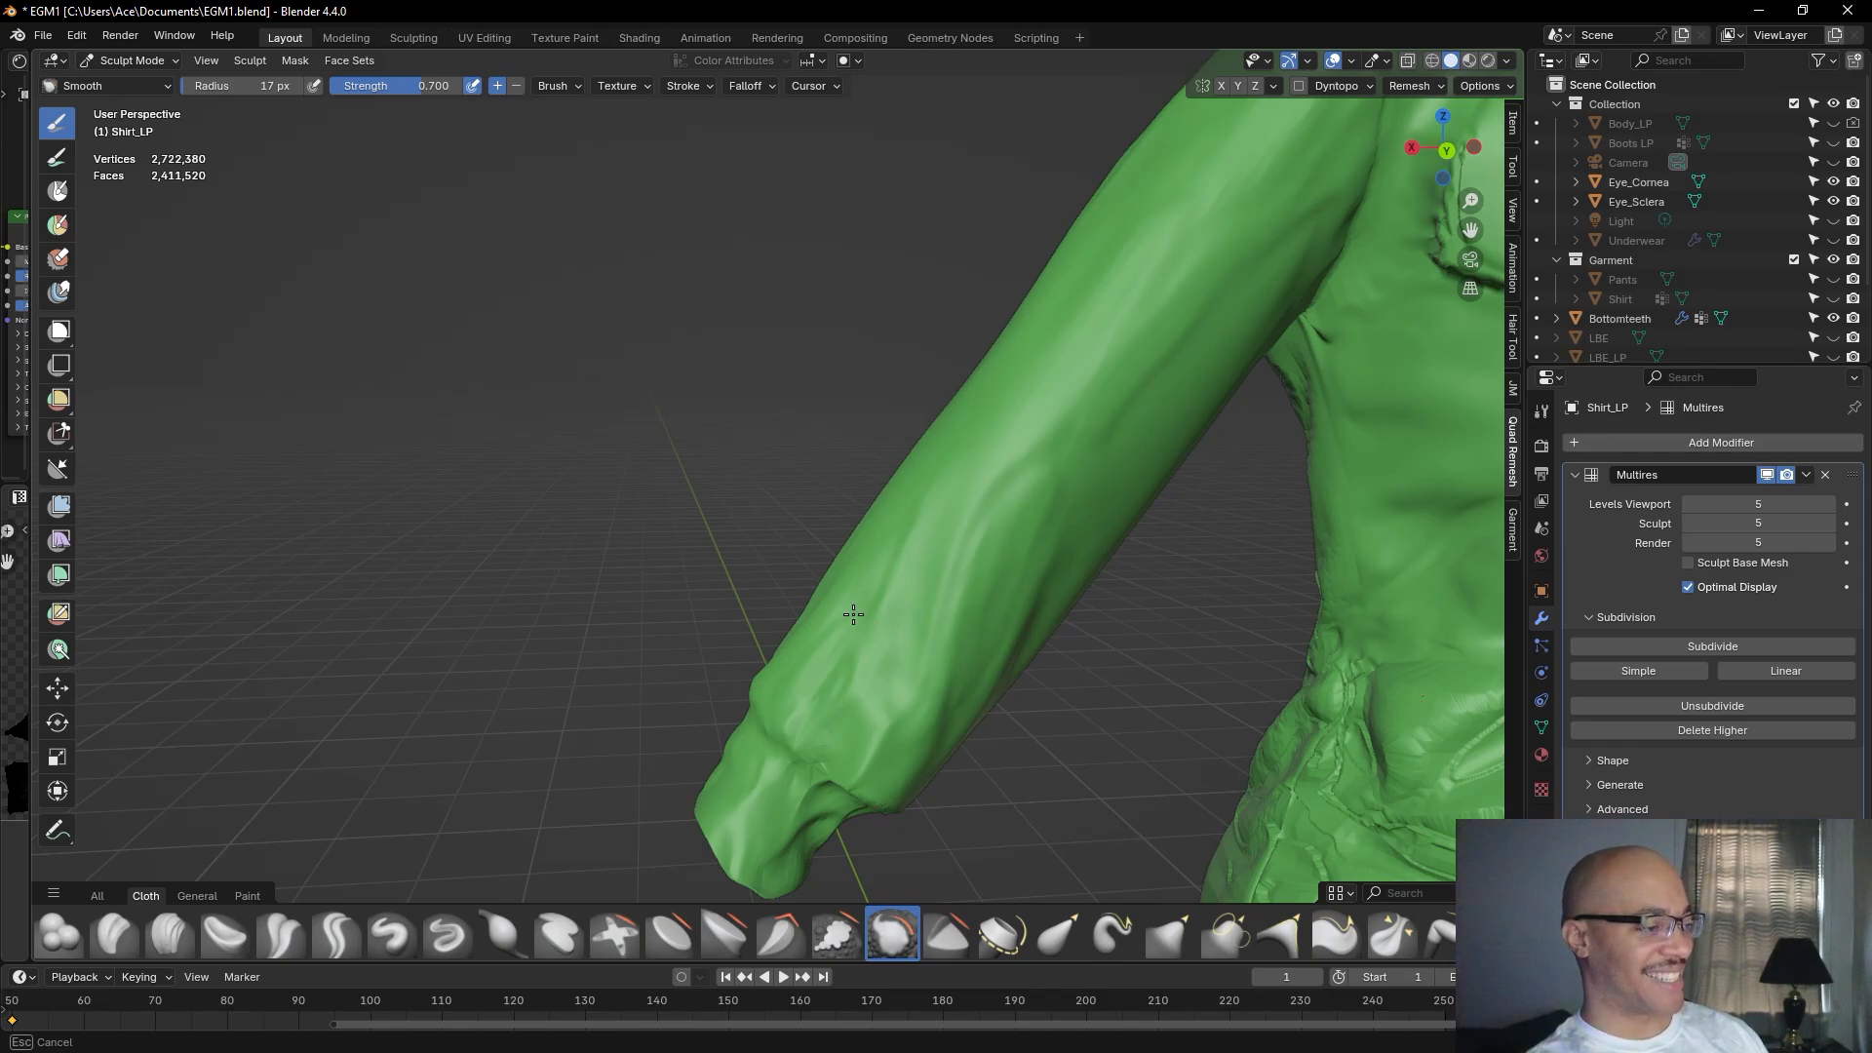
pyautogui.moveTo(831, 693)
pyautogui.mouseDown()
pyautogui.moveTo(796, 728)
pyautogui.moveTo(824, 761)
pyautogui.moveTo(845, 753)
pyautogui.moveTo(866, 648)
pyautogui.mouseUp()
pyautogui.moveTo(866, 646)
pyautogui.mouseDown(button='middle')
pyautogui.moveTo(975, 678)
pyautogui.moveTo(932, 663)
pyautogui.mouseUp(button='middle')
# Smooth the upper back between the collar and the right shoulder, continuing down beside the vertical back crease.
pyautogui.scroll(-3, 980, 647)
pyautogui.moveTo(1073, 548); pyautogui.dragTo(1106, 642, button='middle')
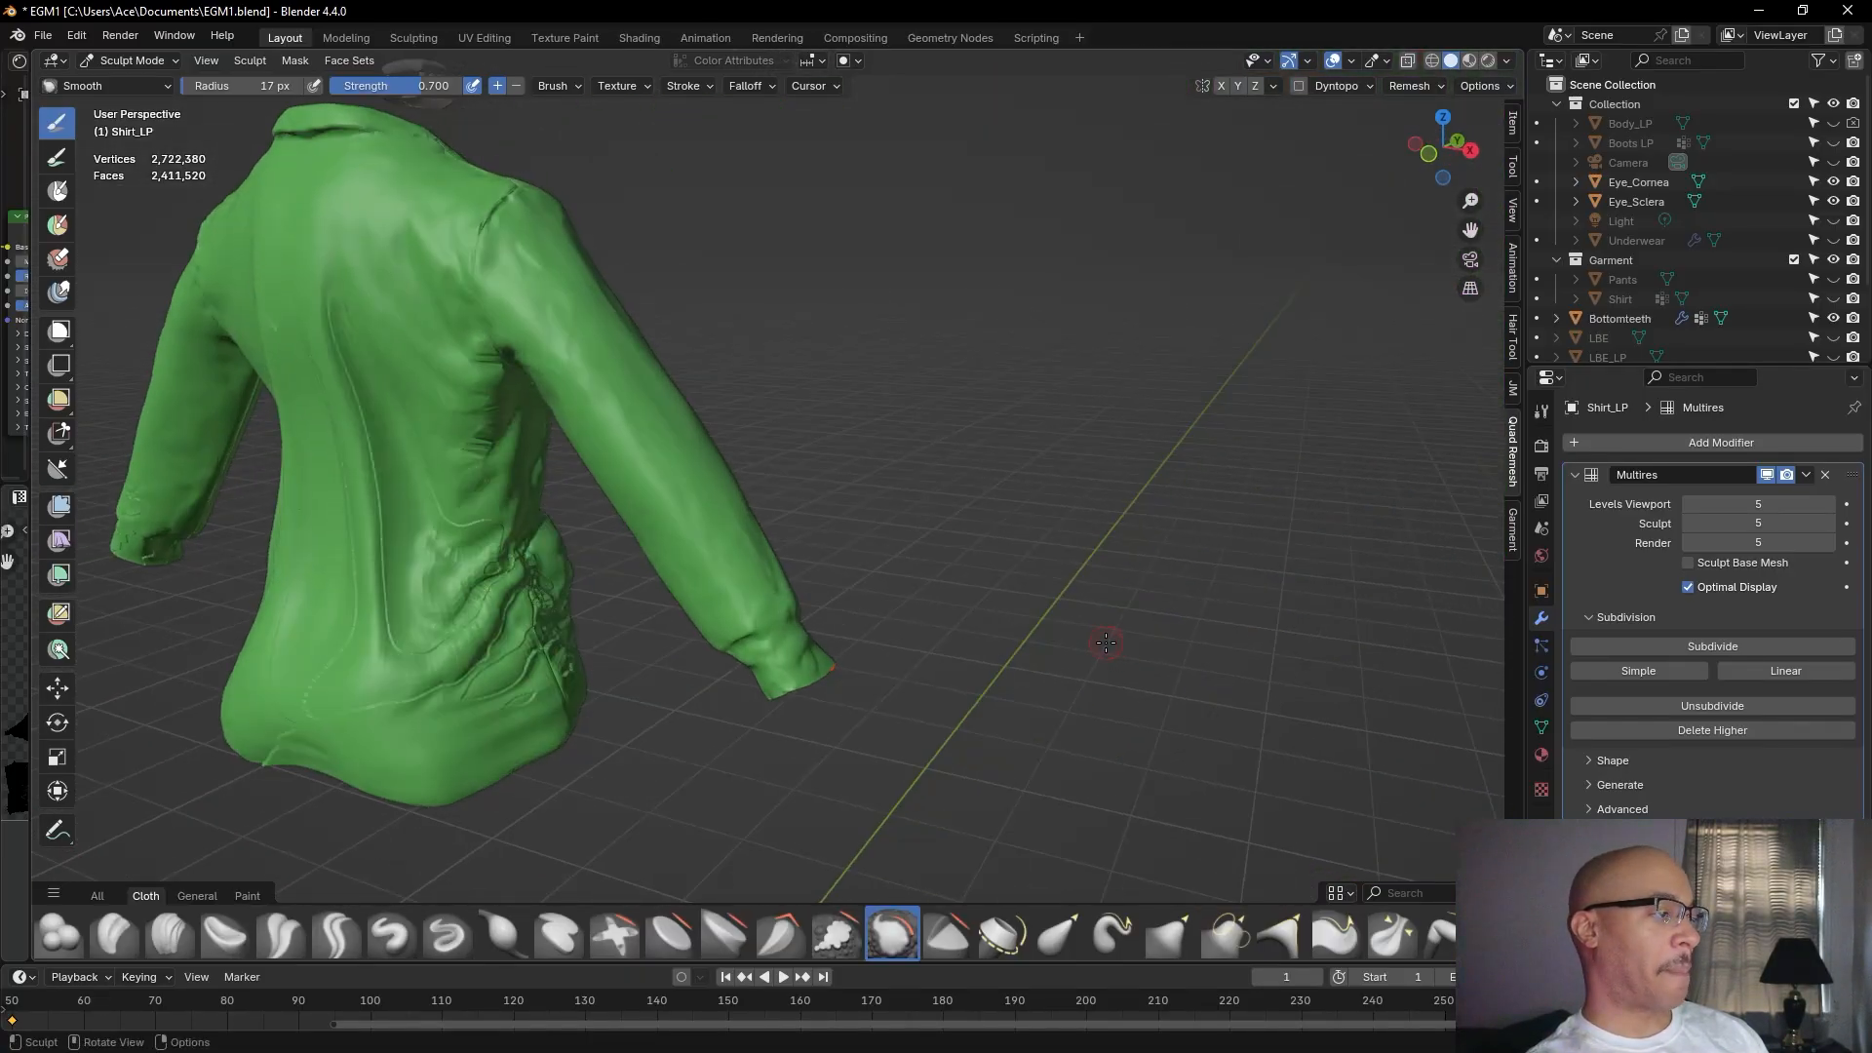
pyautogui.moveTo(908, 695); pyautogui.dragTo(1025, 720, button='middle')
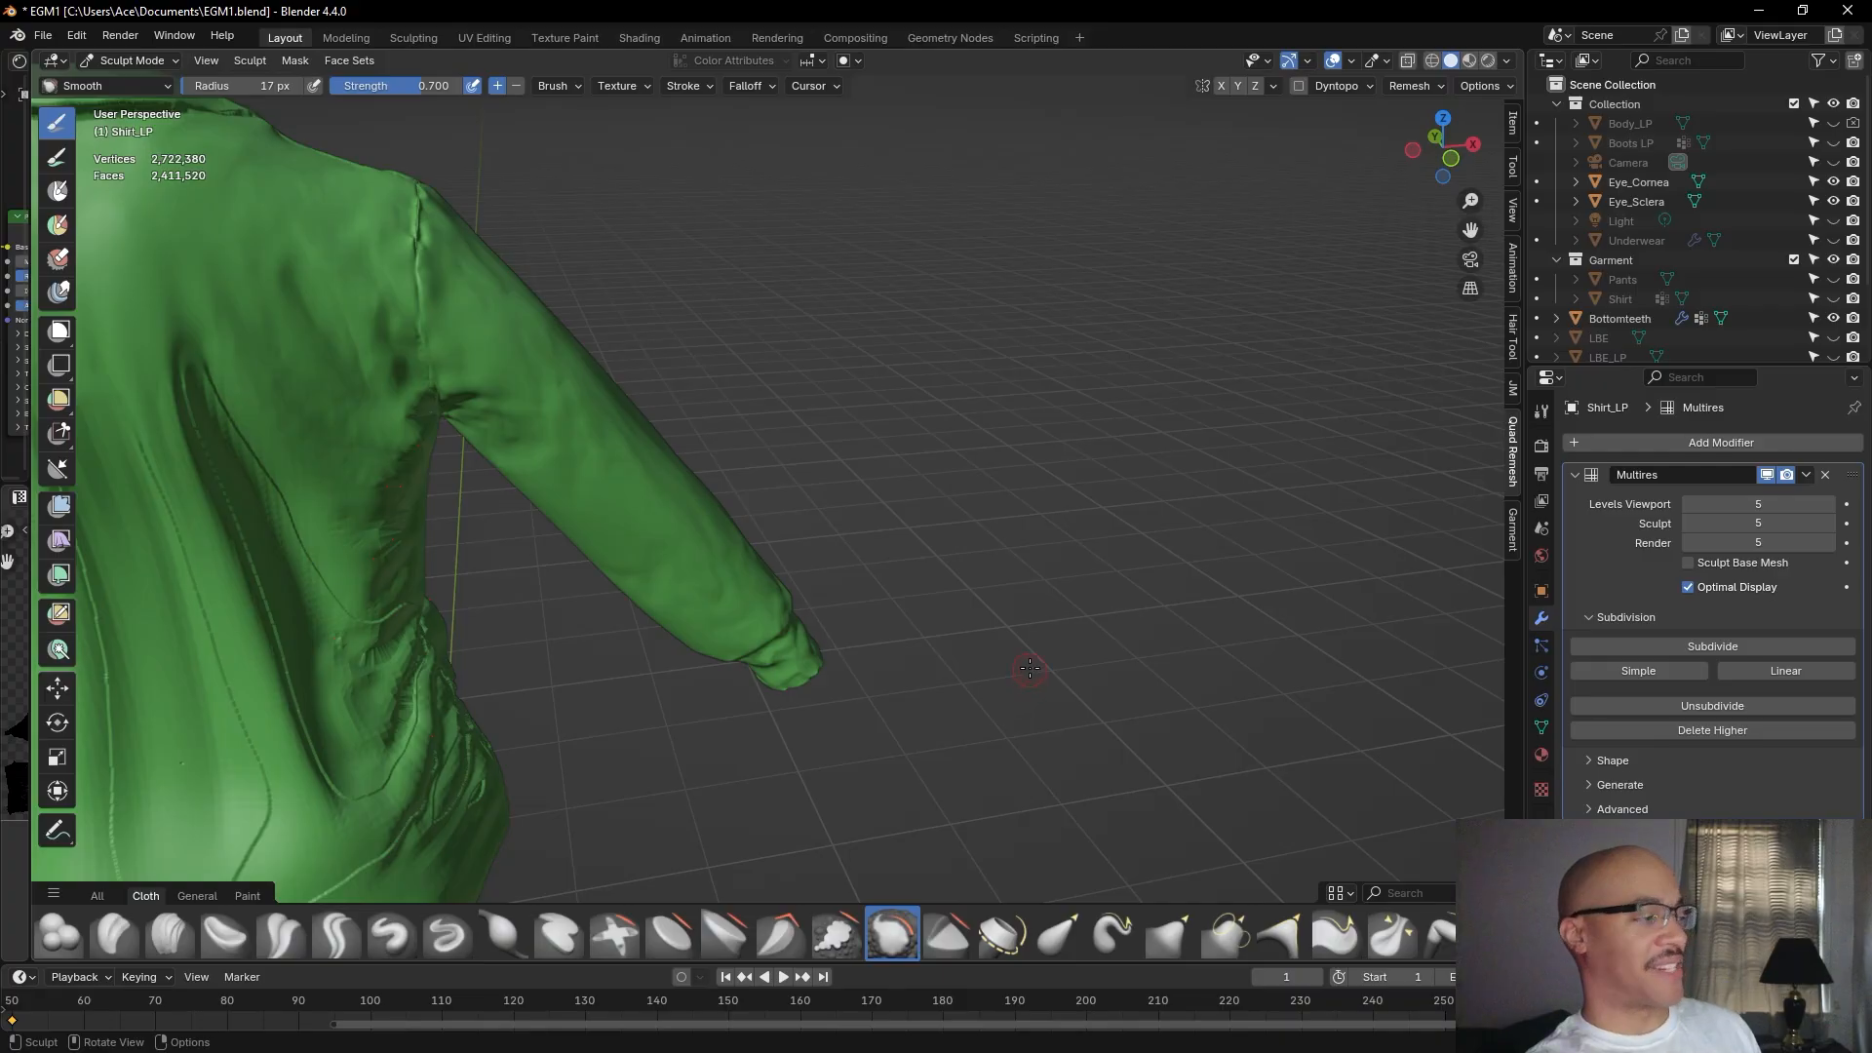
pyautogui.keyDown('shift'); pyautogui.moveTo(410, 312); pyautogui.dragTo(848, 432, button='middle'); pyautogui.keyUp('shift')
pyautogui.moveTo(848, 432)
pyautogui.mouseDown()
pyautogui.moveTo(895, 525)
pyautogui.moveTo(942, 421)
pyautogui.moveTo(1010, 465)
pyautogui.mouseUp()
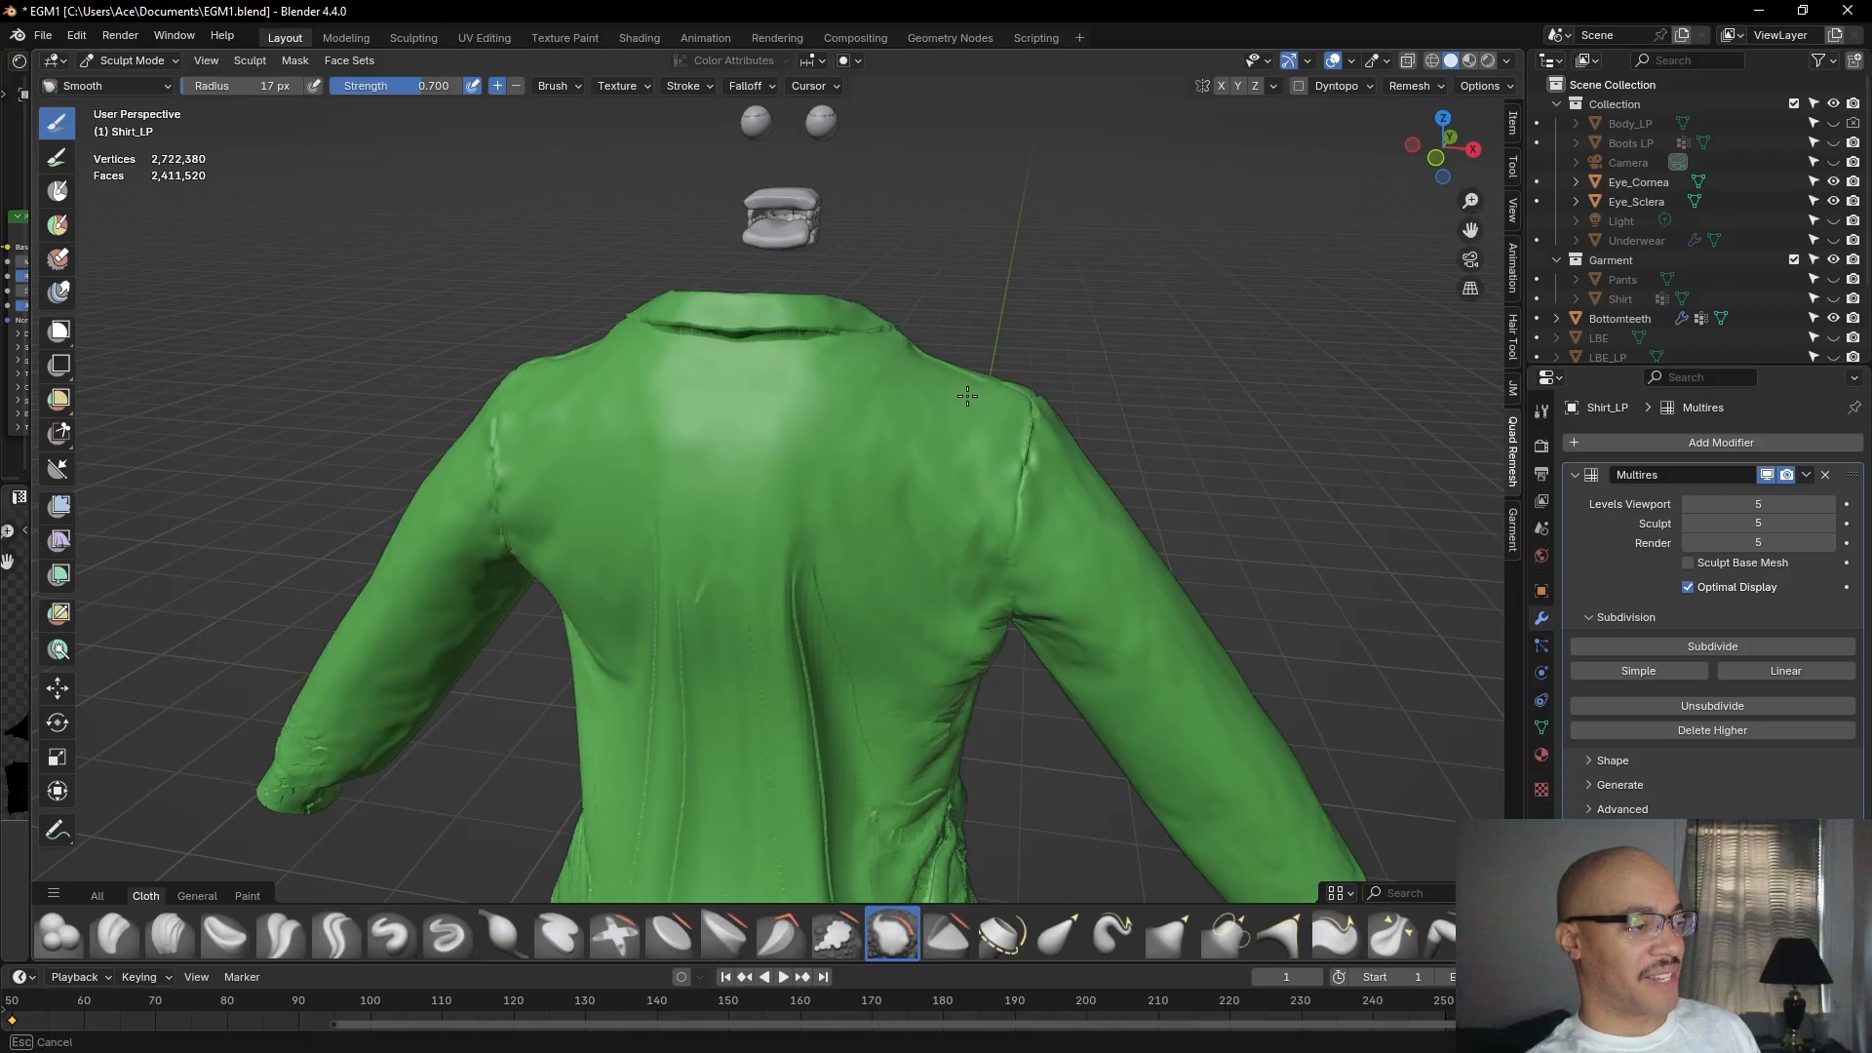
pyautogui.moveTo(813, 470)
pyautogui.mouseDown()
pyautogui.moveTo(789, 439)
pyautogui.moveTo(836, 385)
pyautogui.moveTo(831, 361)
pyautogui.mouseUp()
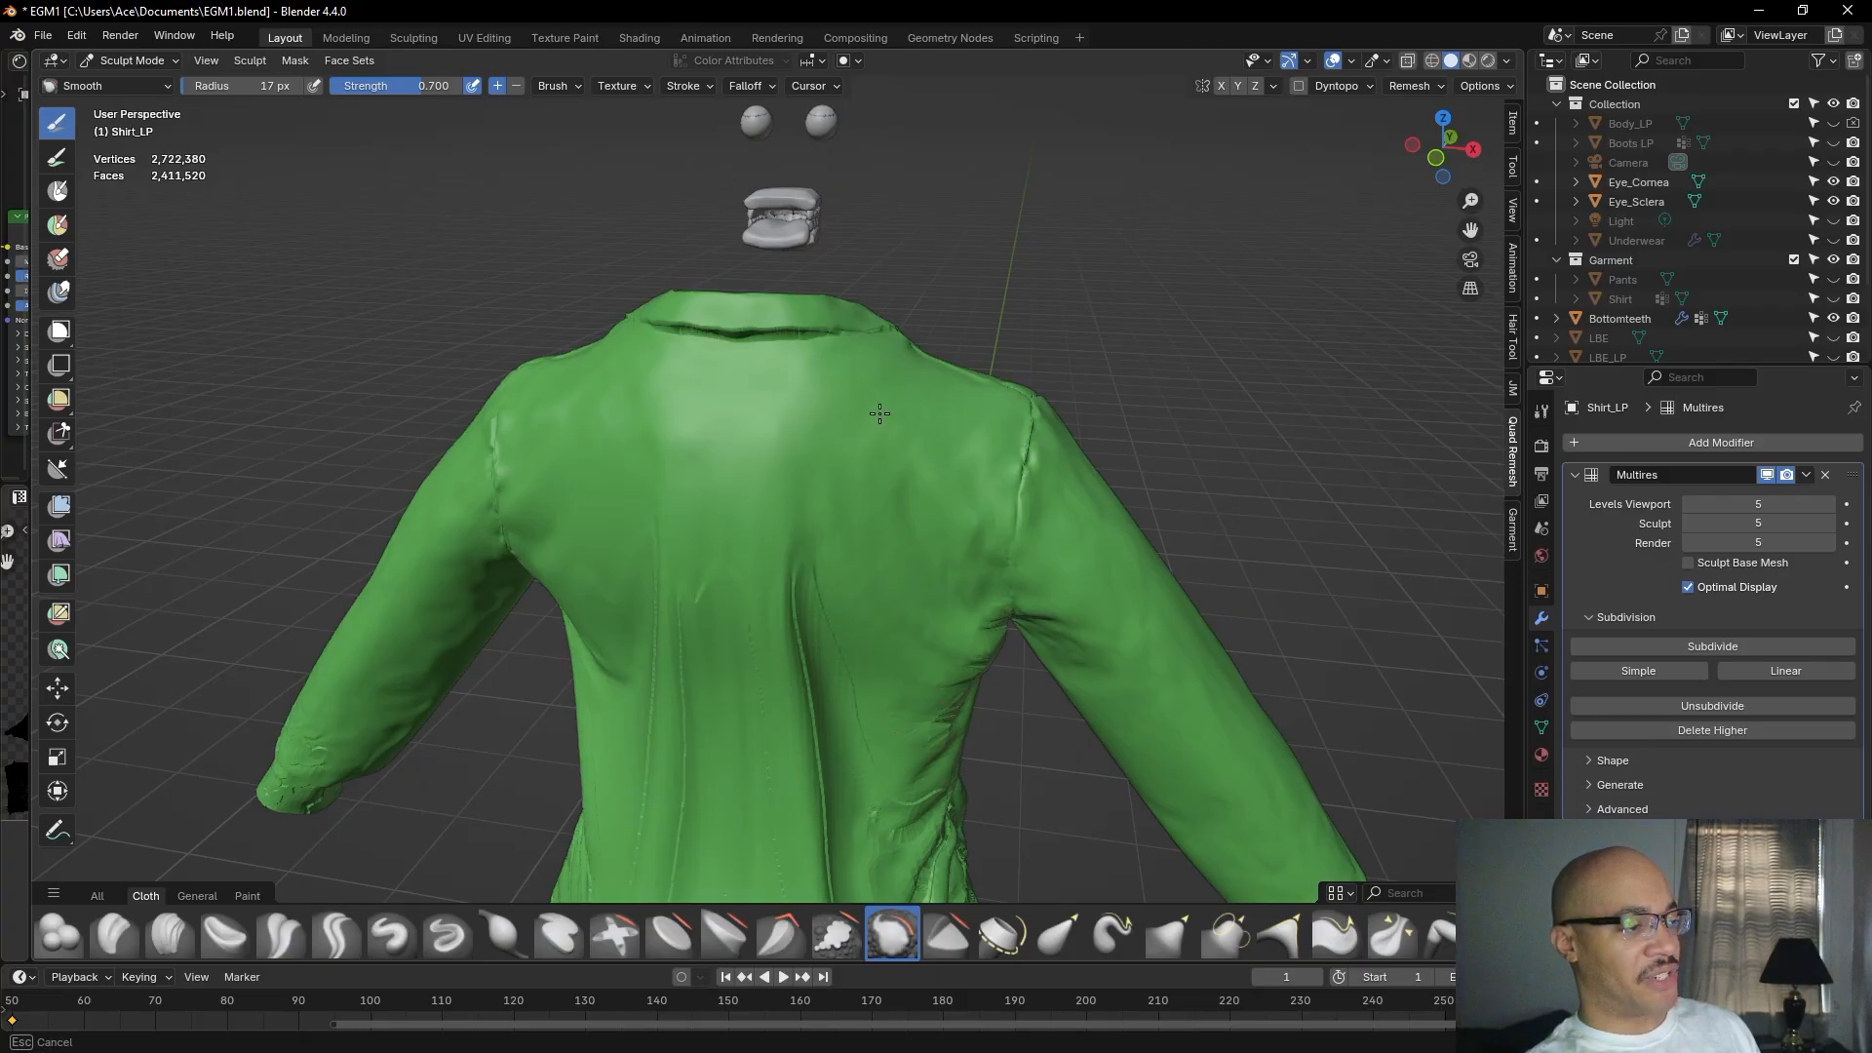
pyautogui.moveTo(959, 390)
pyautogui.mouseDown()
pyautogui.moveTo(826, 610)
pyautogui.moveTo(842, 653)
pyautogui.mouseUp()
pyautogui.moveTo(854, 720)
pyautogui.mouseDown()
pyautogui.moveTo(872, 748)
pyautogui.moveTo(844, 658)
pyautogui.mouseUp()
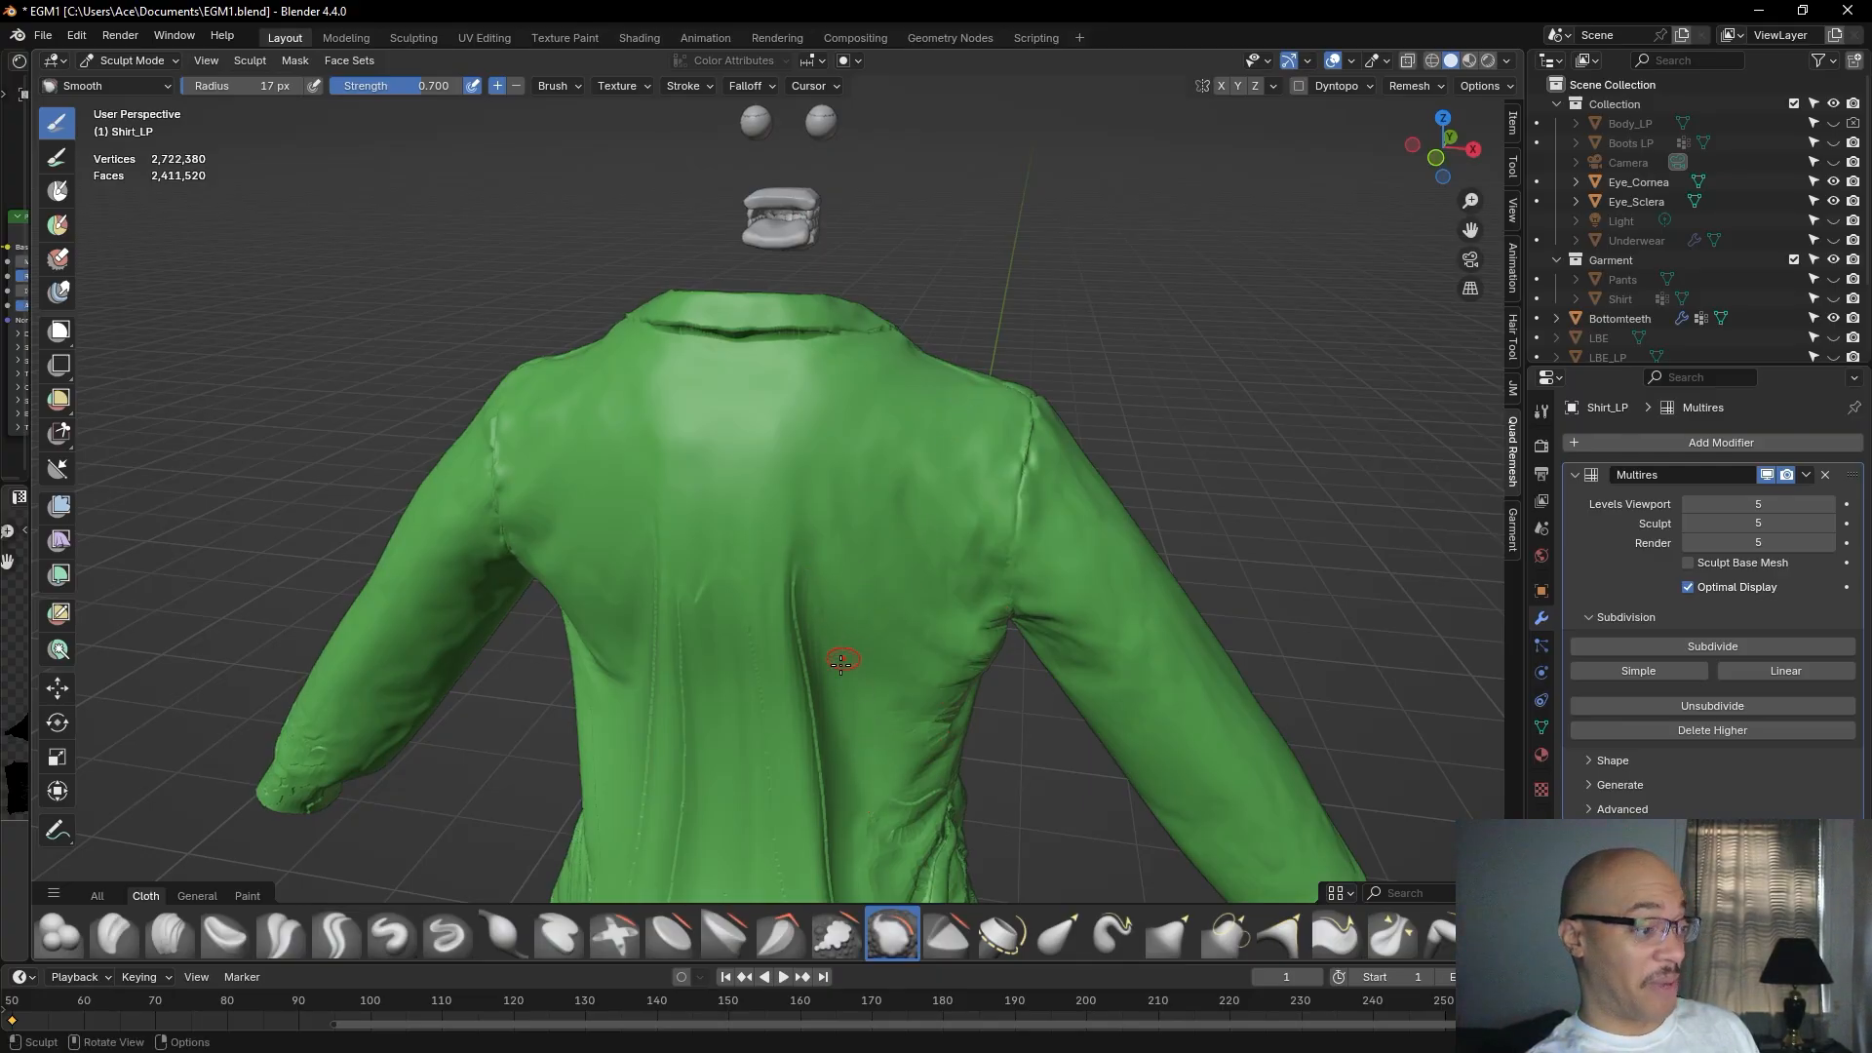
# Smooth the upper part of the vertical crease line running down the right half of the back.
pyautogui.scroll(2, 845, 658)
pyautogui.scroll(3, 848, 531)
pyautogui.scroll(2, 927, 309)
pyautogui.moveTo(859, 343)
pyautogui.mouseDown()
pyautogui.moveTo(854, 476)
pyautogui.moveTo(835, 389)
pyautogui.mouseUp()
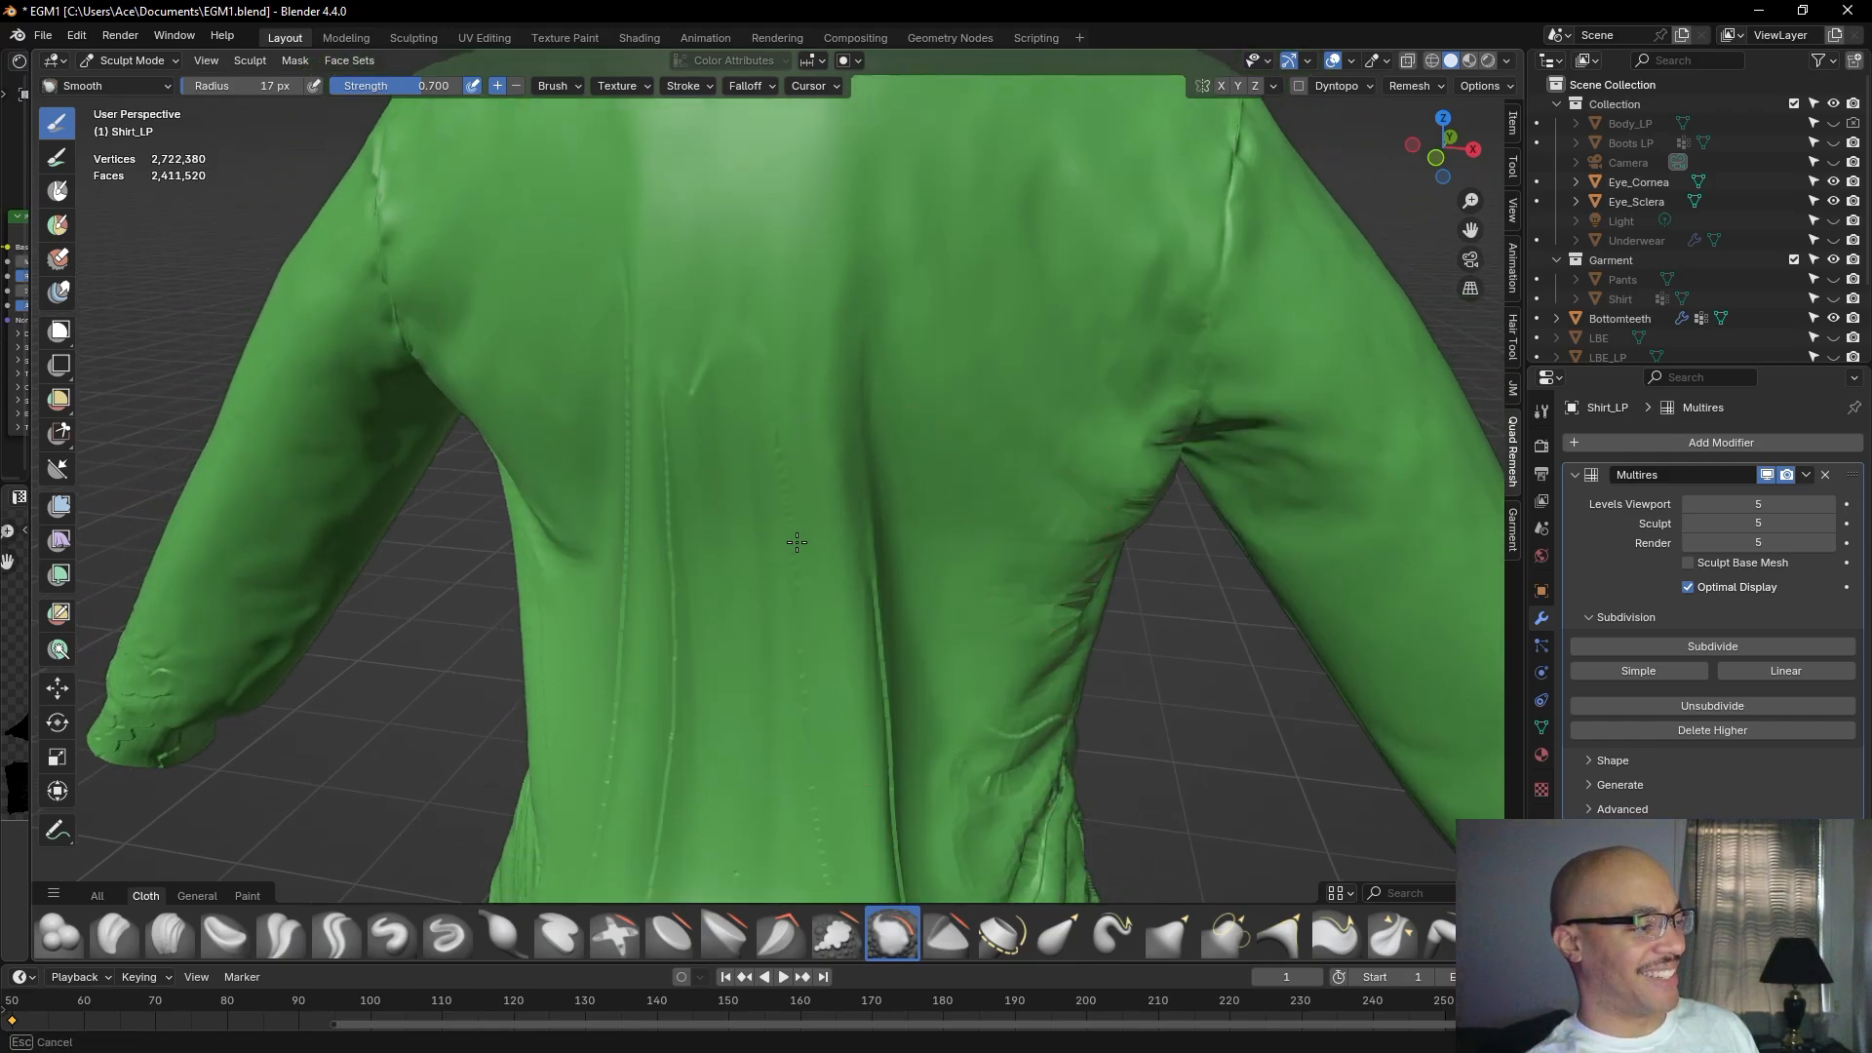
pyautogui.moveTo(837, 520); pyautogui.dragTo(878, 406)
# Smooth away the raised crease line and surrounding bumps on the right half of the lower back.
pyautogui.moveTo(936, 640); pyautogui.dragTo(694, 266, button='middle')
pyautogui.moveTo(693, 266)
pyautogui.mouseDown()
pyautogui.moveTo(734, 261)
pyautogui.moveTo(741, 294)
pyautogui.mouseUp()
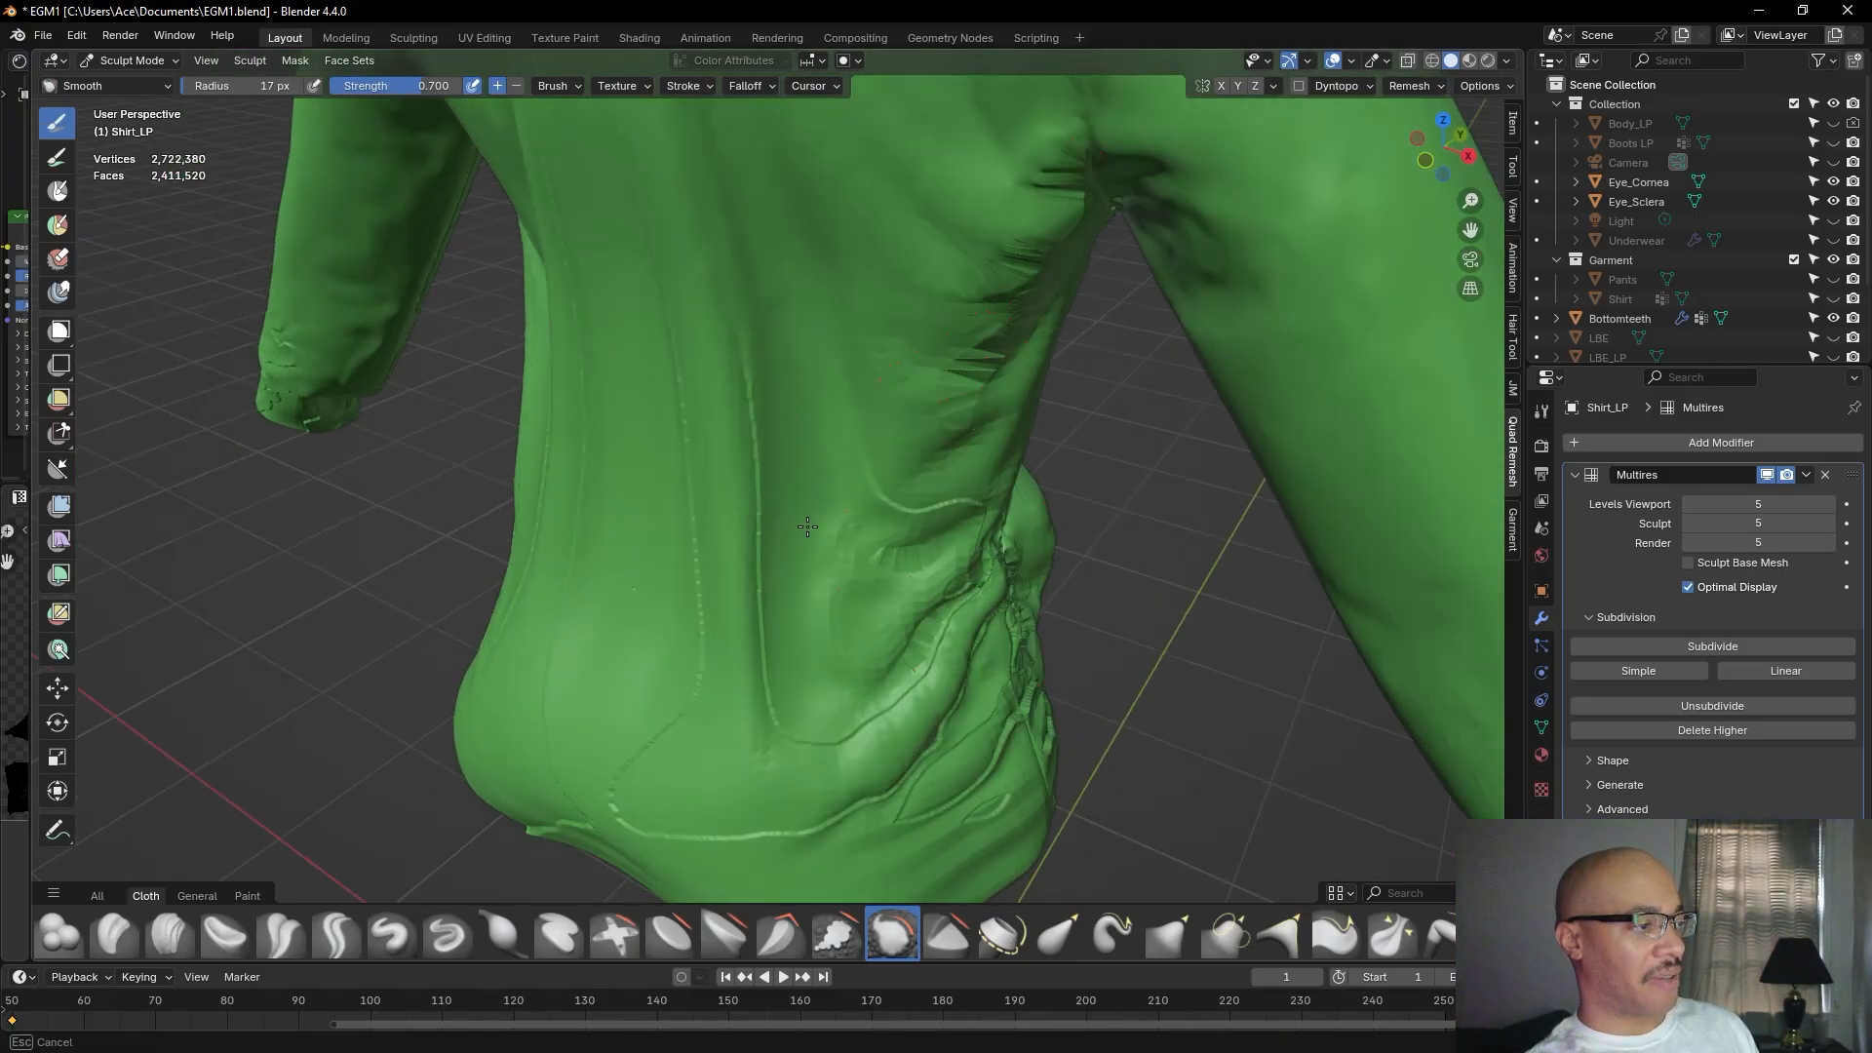
pyautogui.moveTo(780, 515)
pyautogui.mouseDown()
pyautogui.moveTo(763, 460)
pyautogui.moveTo(772, 709)
pyautogui.moveTo(790, 725)
pyautogui.moveTo(866, 733)
pyautogui.moveTo(986, 583)
pyautogui.mouseUp()
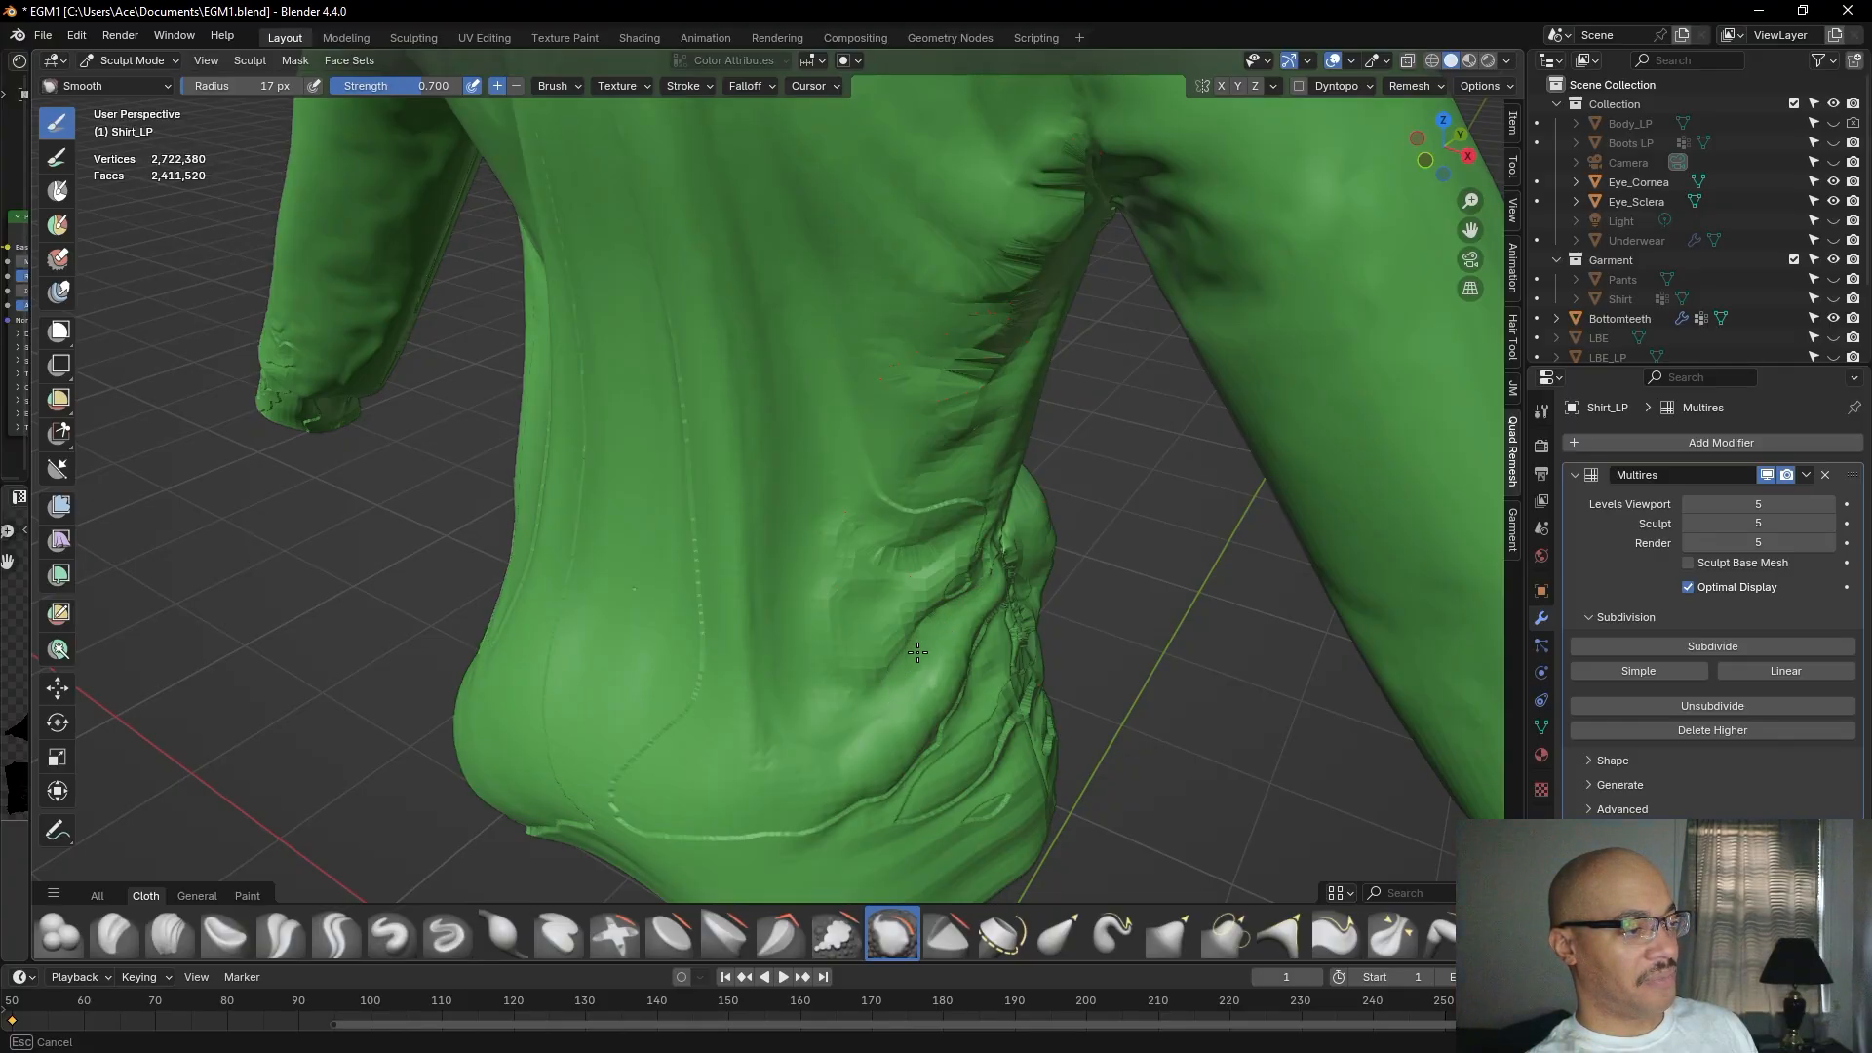
pyautogui.moveTo(913, 719); pyautogui.dragTo(863, 698)
pyautogui.moveTo(823, 573)
pyautogui.mouseDown()
pyautogui.moveTo(838, 626)
pyautogui.moveTo(862, 627)
pyautogui.mouseUp()
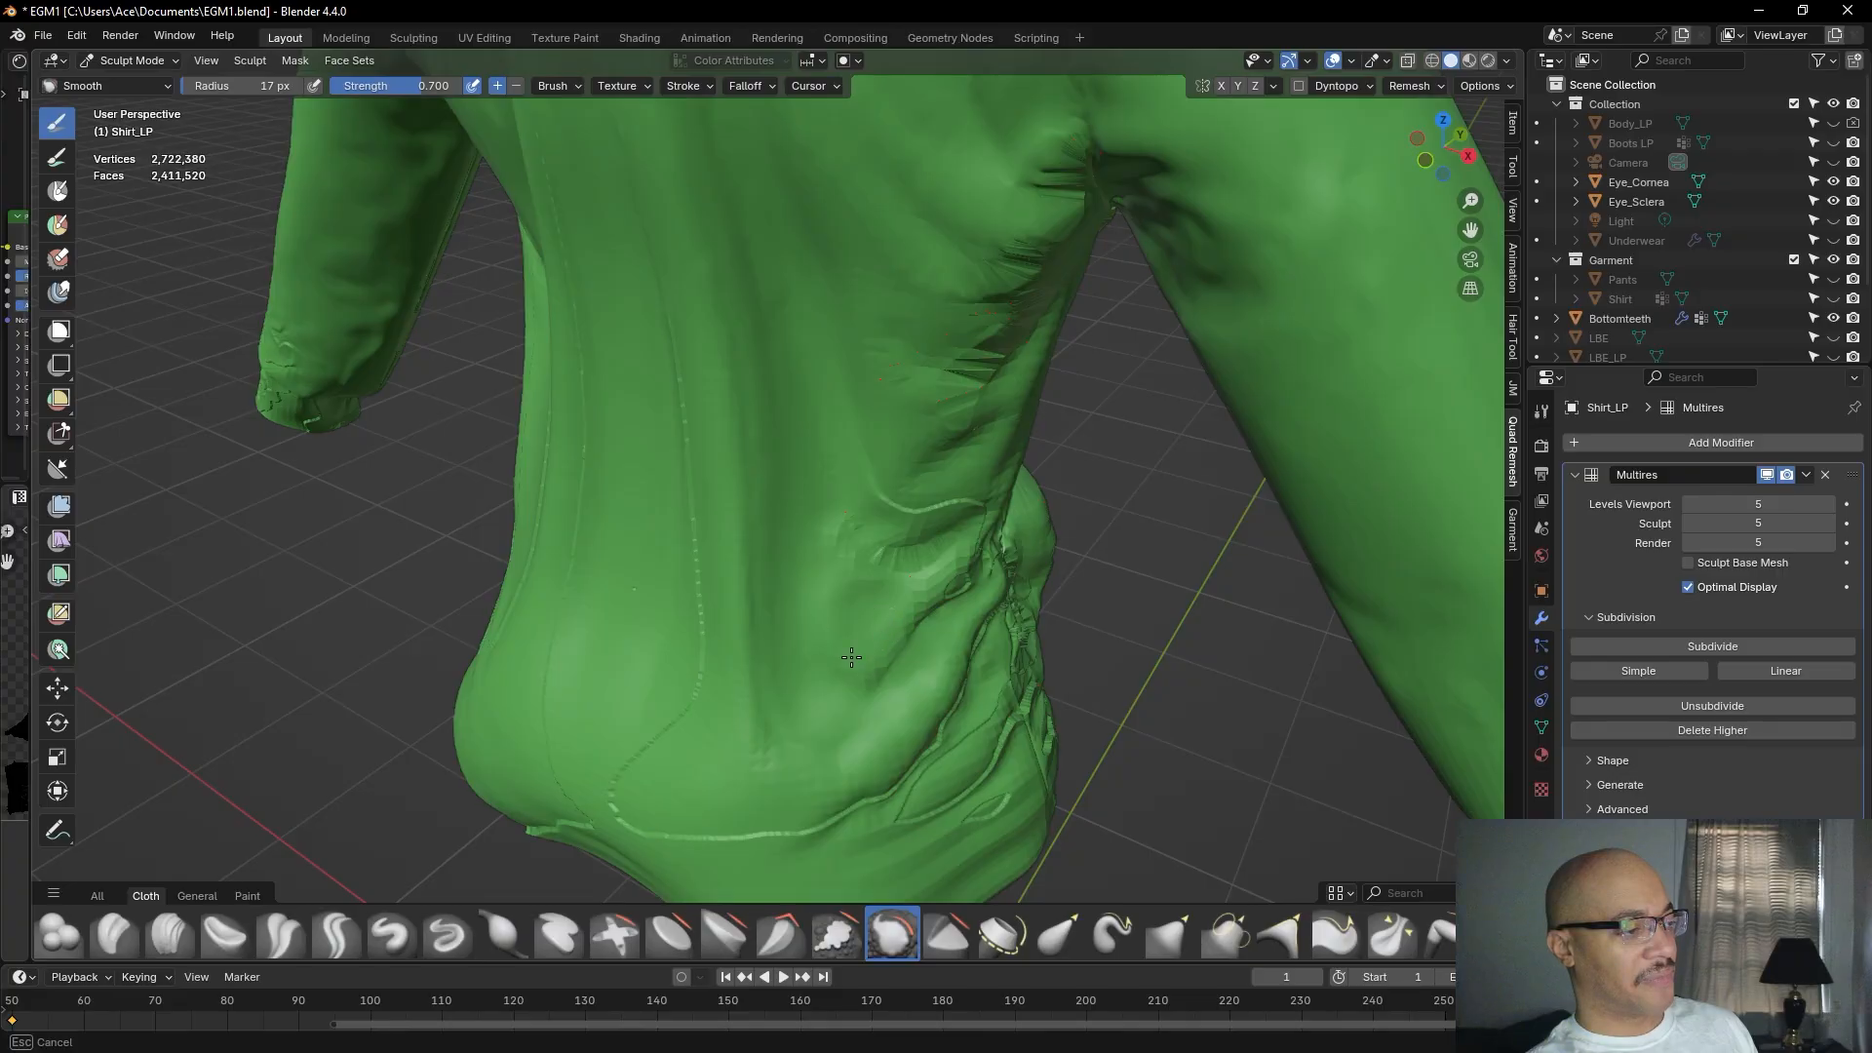
# Smooth the jagged wrinkles along the right side of the torso, from below the armpit down to the waist.
pyautogui.moveTo(944, 580)
pyautogui.mouseDown()
pyautogui.moveTo(919, 587)
pyautogui.moveTo(829, 502)
pyautogui.moveTo(913, 485)
pyautogui.moveTo(876, 524)
pyautogui.moveTo(869, 472)
pyautogui.moveTo(926, 497)
pyautogui.moveTo(846, 465)
pyautogui.moveTo(925, 450)
pyautogui.mouseUp()
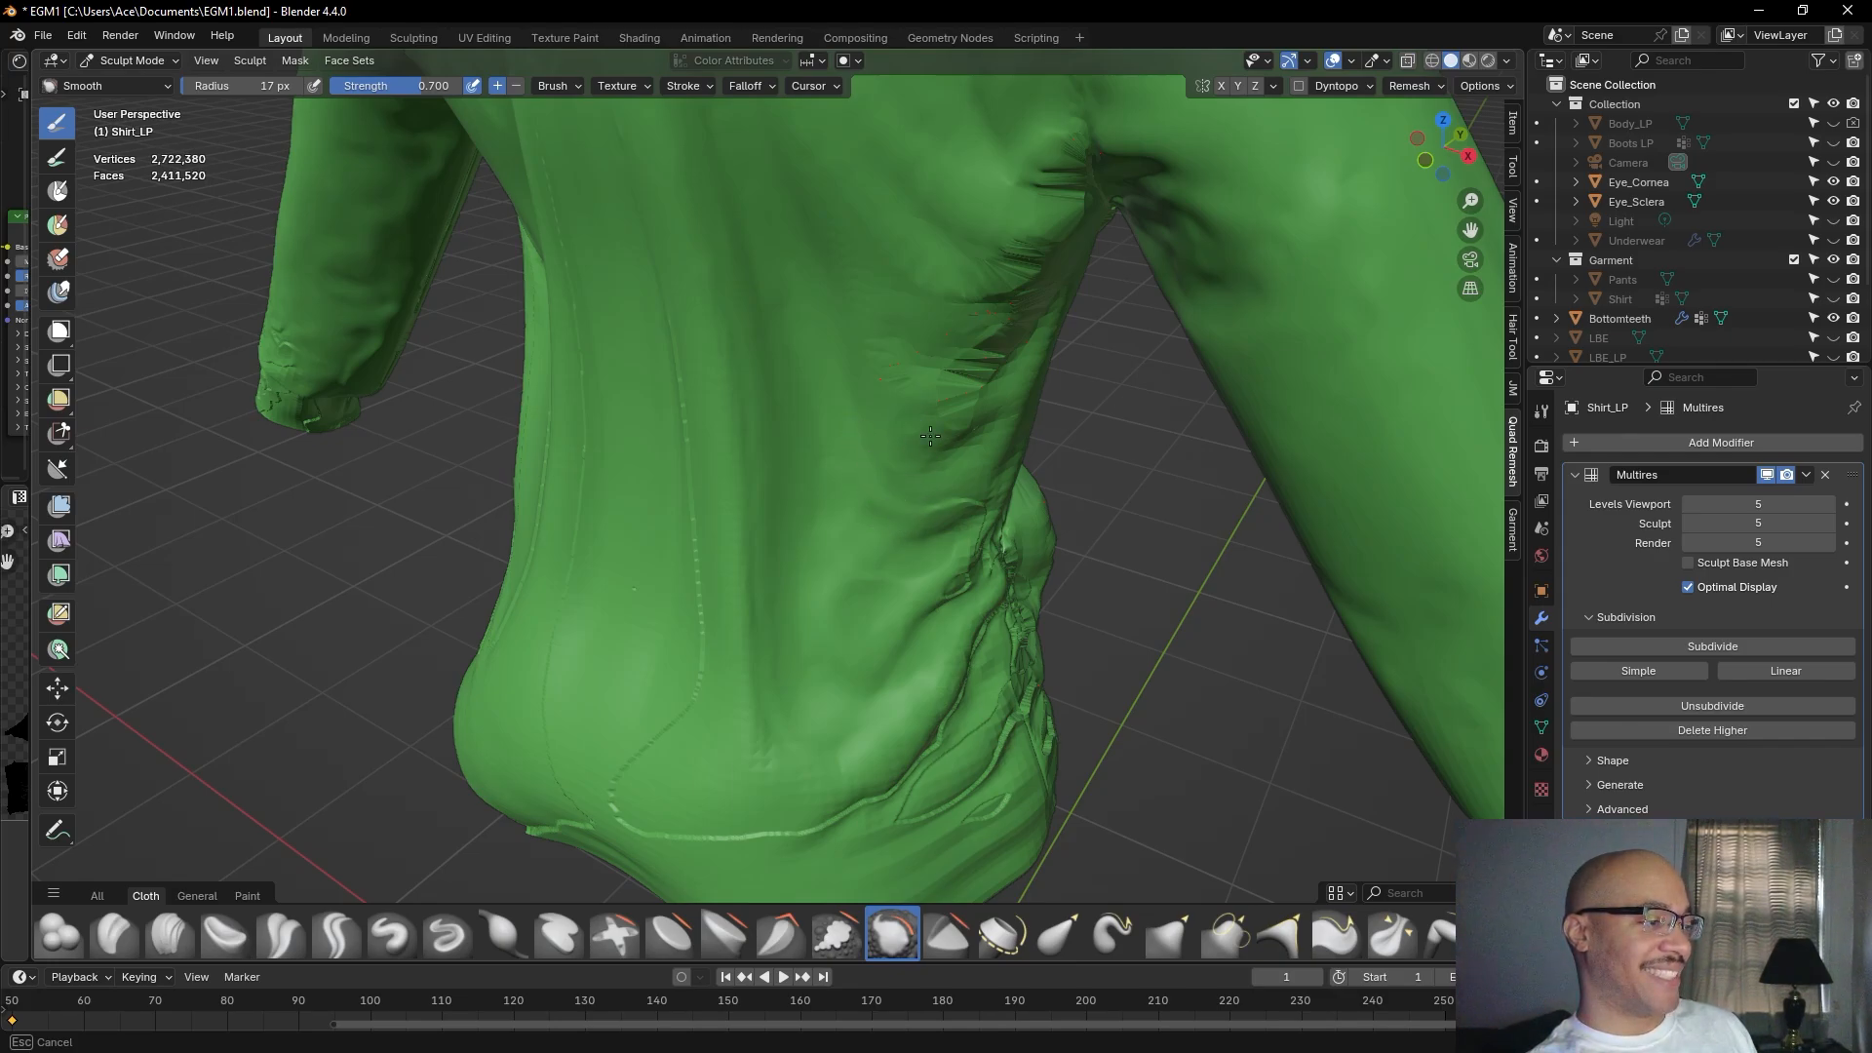
pyautogui.moveTo(894, 349)
pyautogui.mouseDown()
pyautogui.moveTo(880, 372)
pyautogui.moveTo(965, 340)
pyautogui.moveTo(1014, 293)
pyautogui.moveTo(1019, 236)
pyautogui.moveTo(1026, 259)
pyautogui.moveTo(970, 304)
pyautogui.mouseUp()
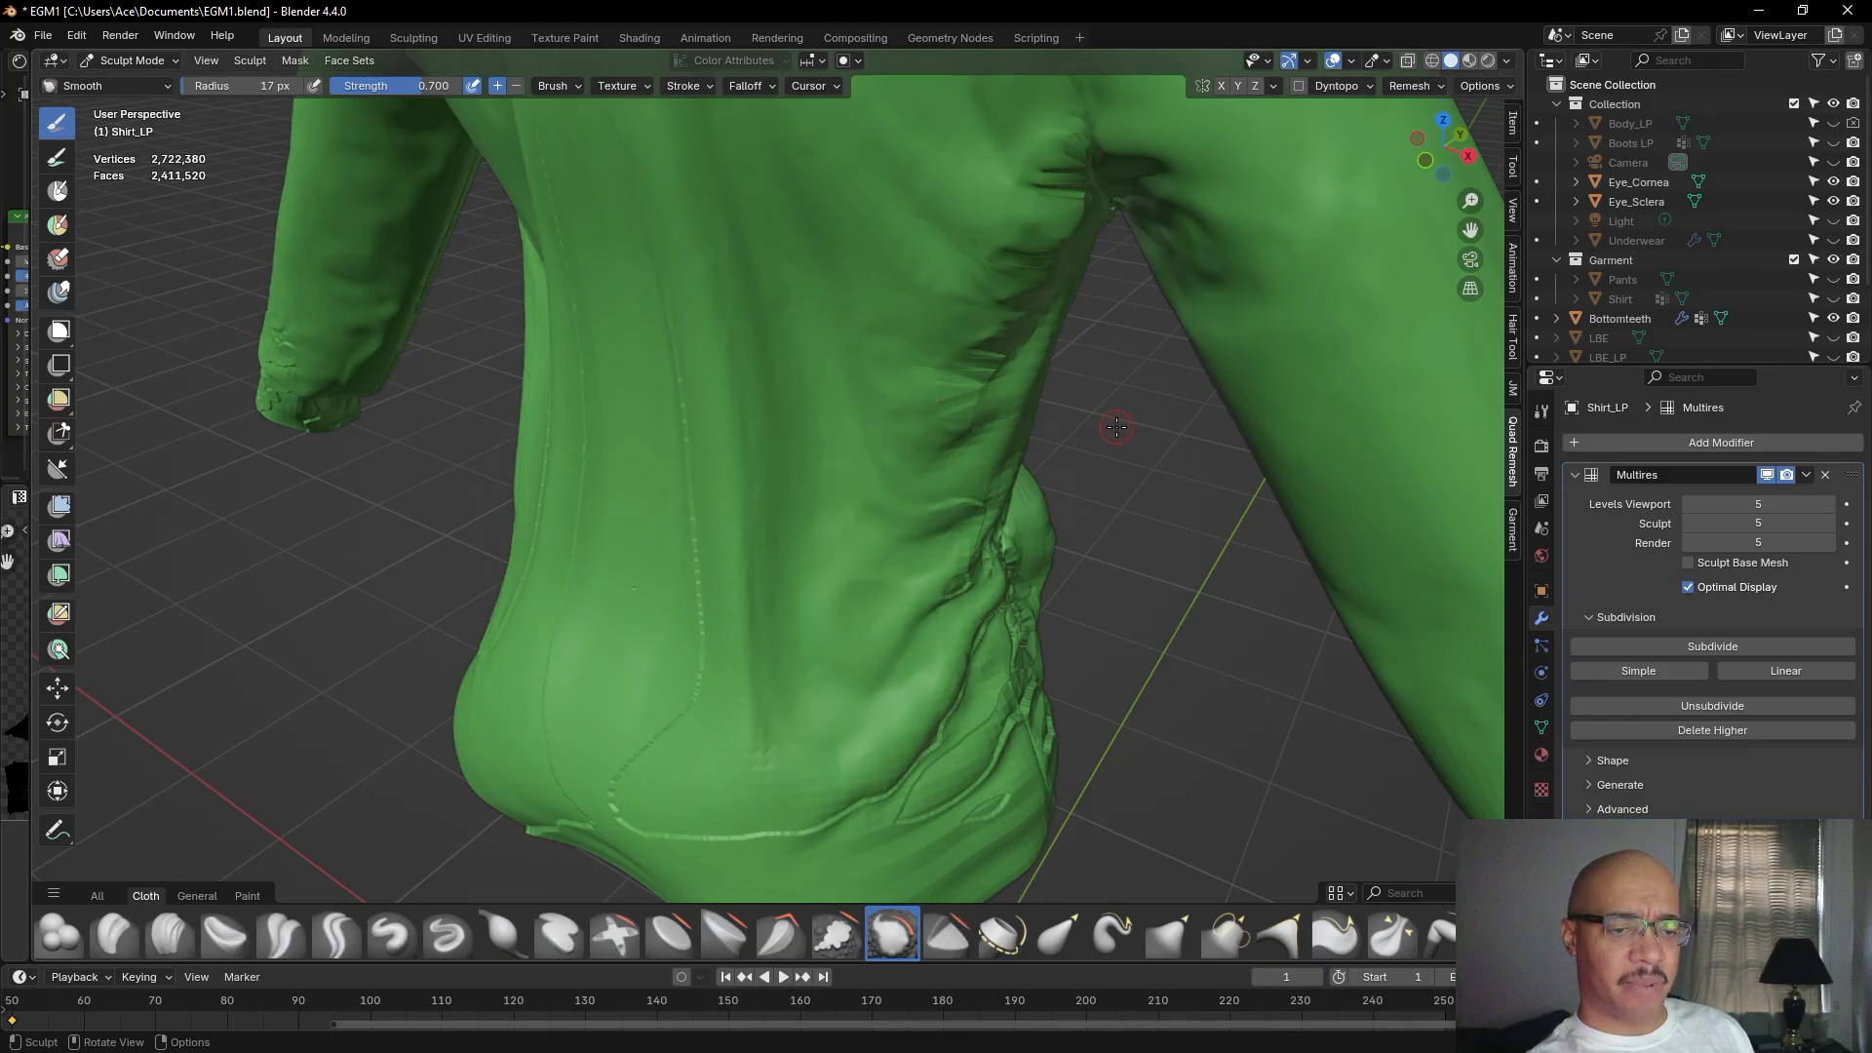
pyautogui.moveTo(1074, 524); pyautogui.dragTo(1001, 401, button='middle')
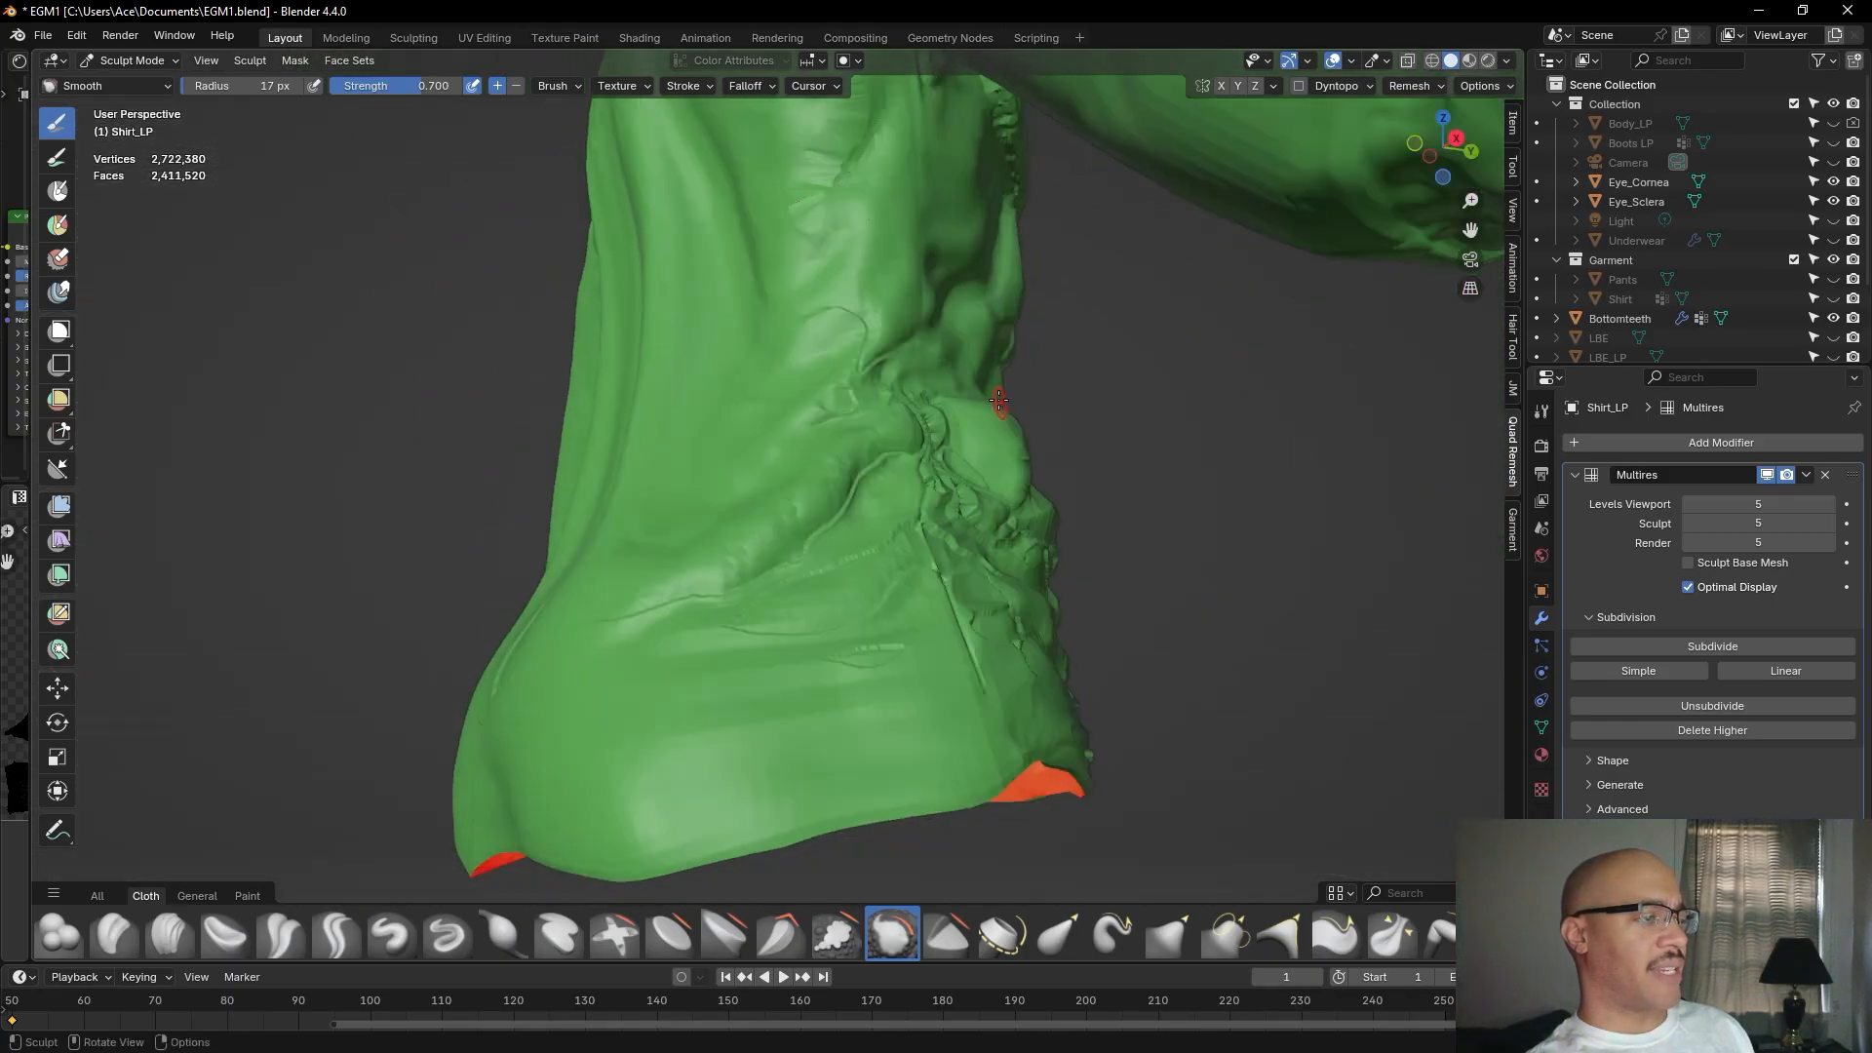
pyautogui.moveTo(1137, 384); pyautogui.dragTo(1086, 501, button='middle')
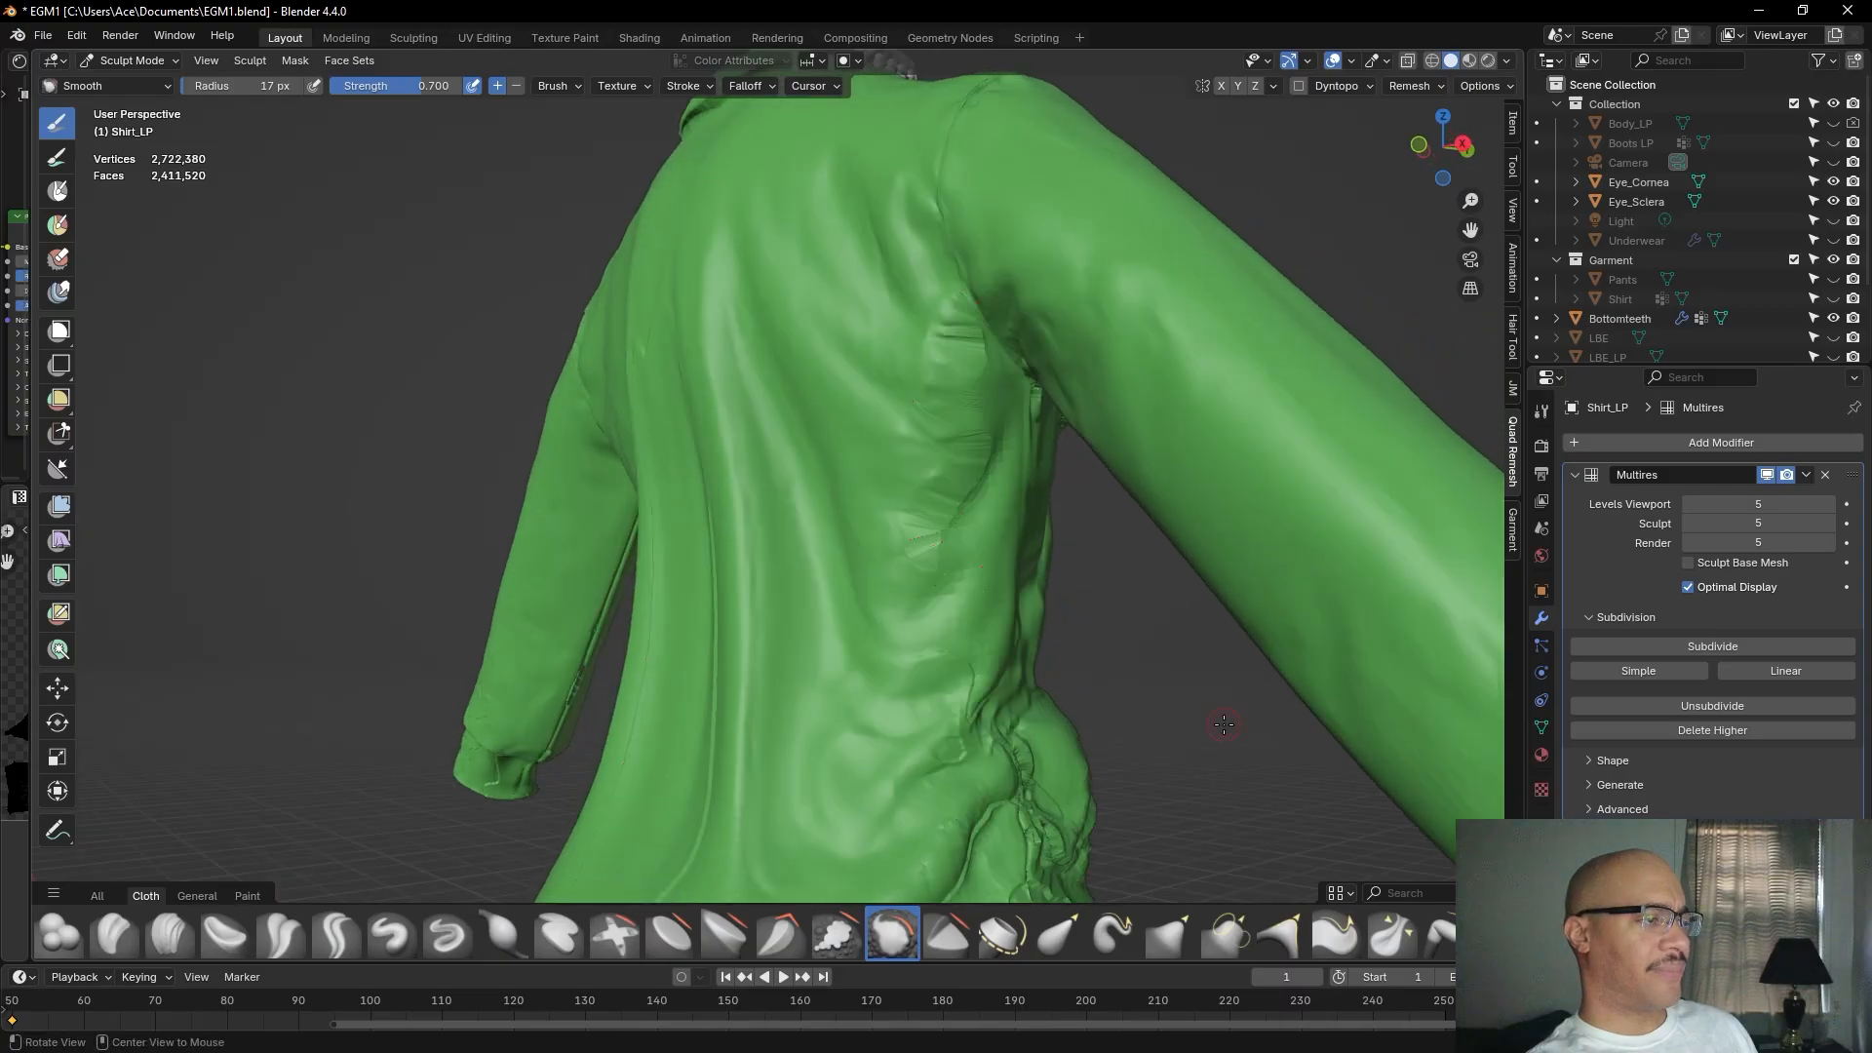
pyautogui.moveTo(963, 320)
pyautogui.mouseDown()
pyautogui.moveTo(978, 352)
pyautogui.moveTo(946, 328)
pyautogui.moveTo(961, 310)
pyautogui.moveTo(937, 358)
pyautogui.moveTo(942, 320)
pyautogui.moveTo(956, 464)
pyautogui.moveTo(1011, 445)
pyautogui.moveTo(955, 537)
pyautogui.moveTo(899, 532)
pyautogui.moveTo(899, 582)
pyautogui.moveTo(939, 606)
pyautogui.moveTo(986, 565)
pyautogui.moveTo(963, 634)
pyautogui.moveTo(977, 705)
pyautogui.moveTo(991, 667)
pyautogui.mouseUp()
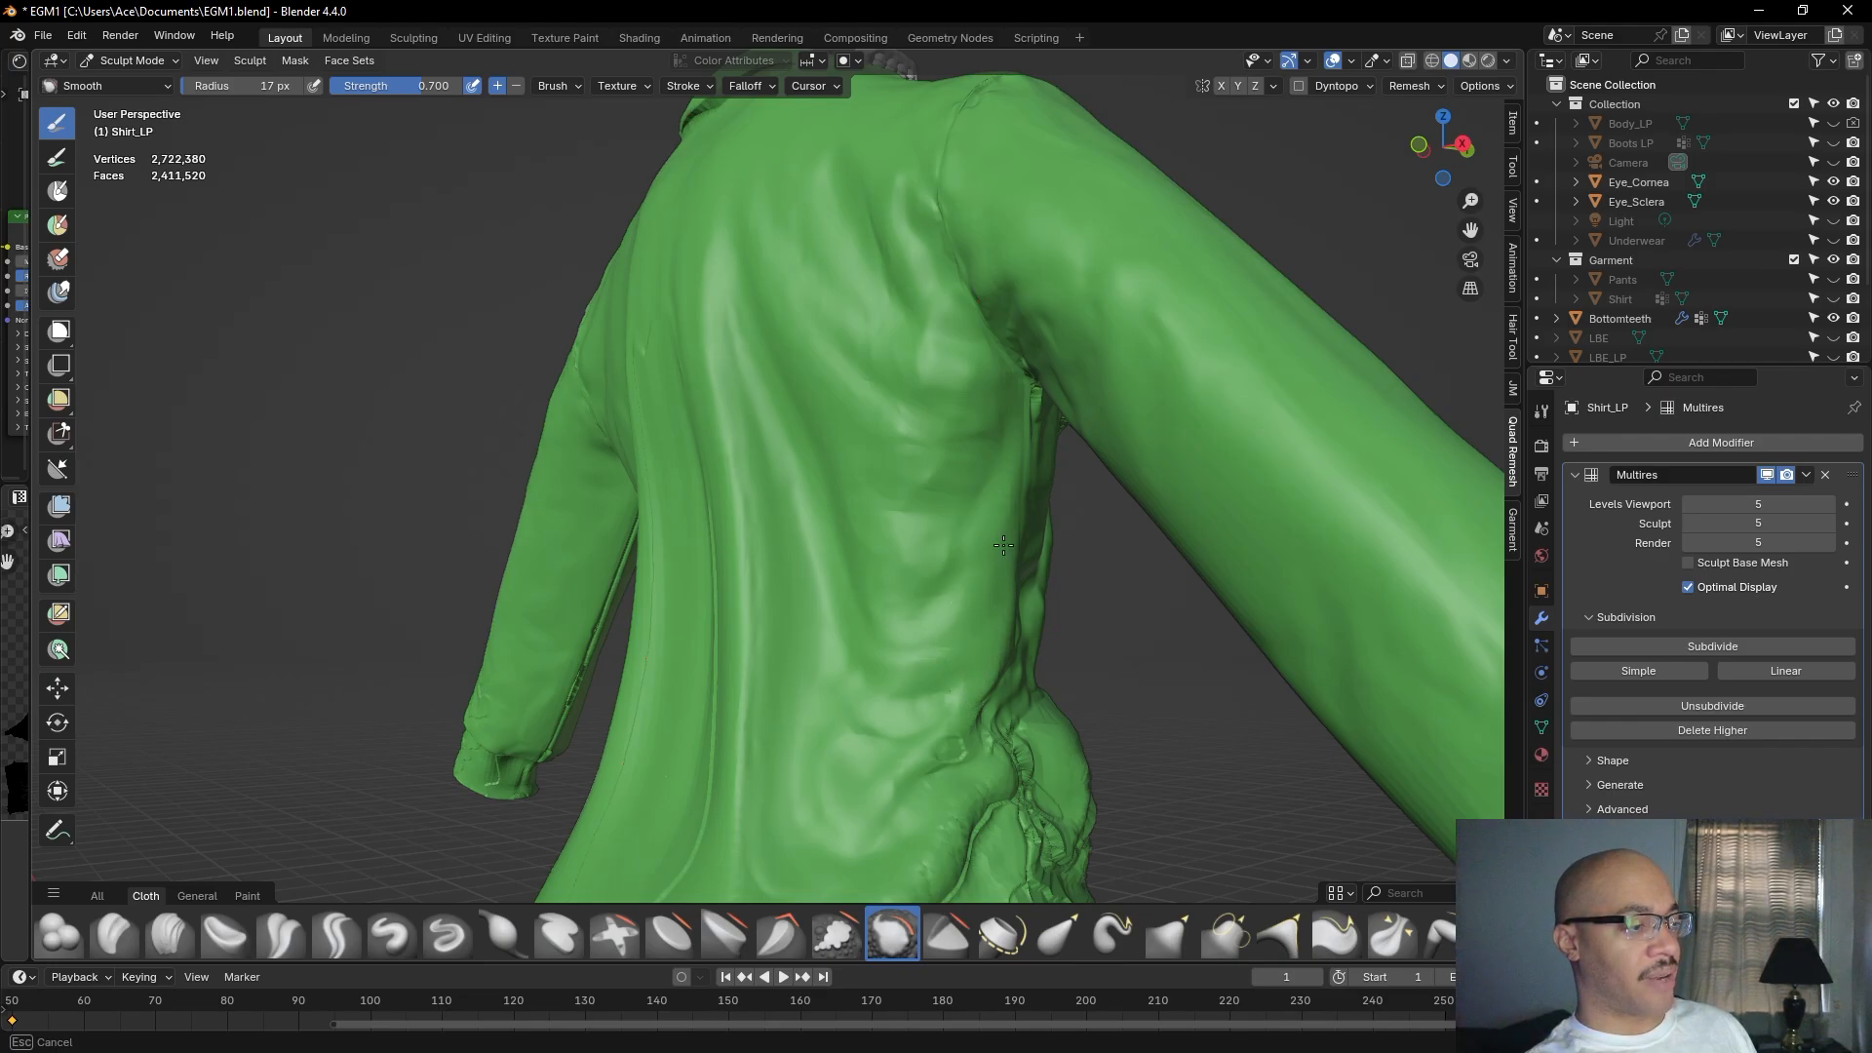
pyautogui.moveTo(1011, 475)
pyautogui.mouseDown()
pyautogui.moveTo(939, 700)
pyautogui.moveTo(945, 743)
pyautogui.mouseUp()
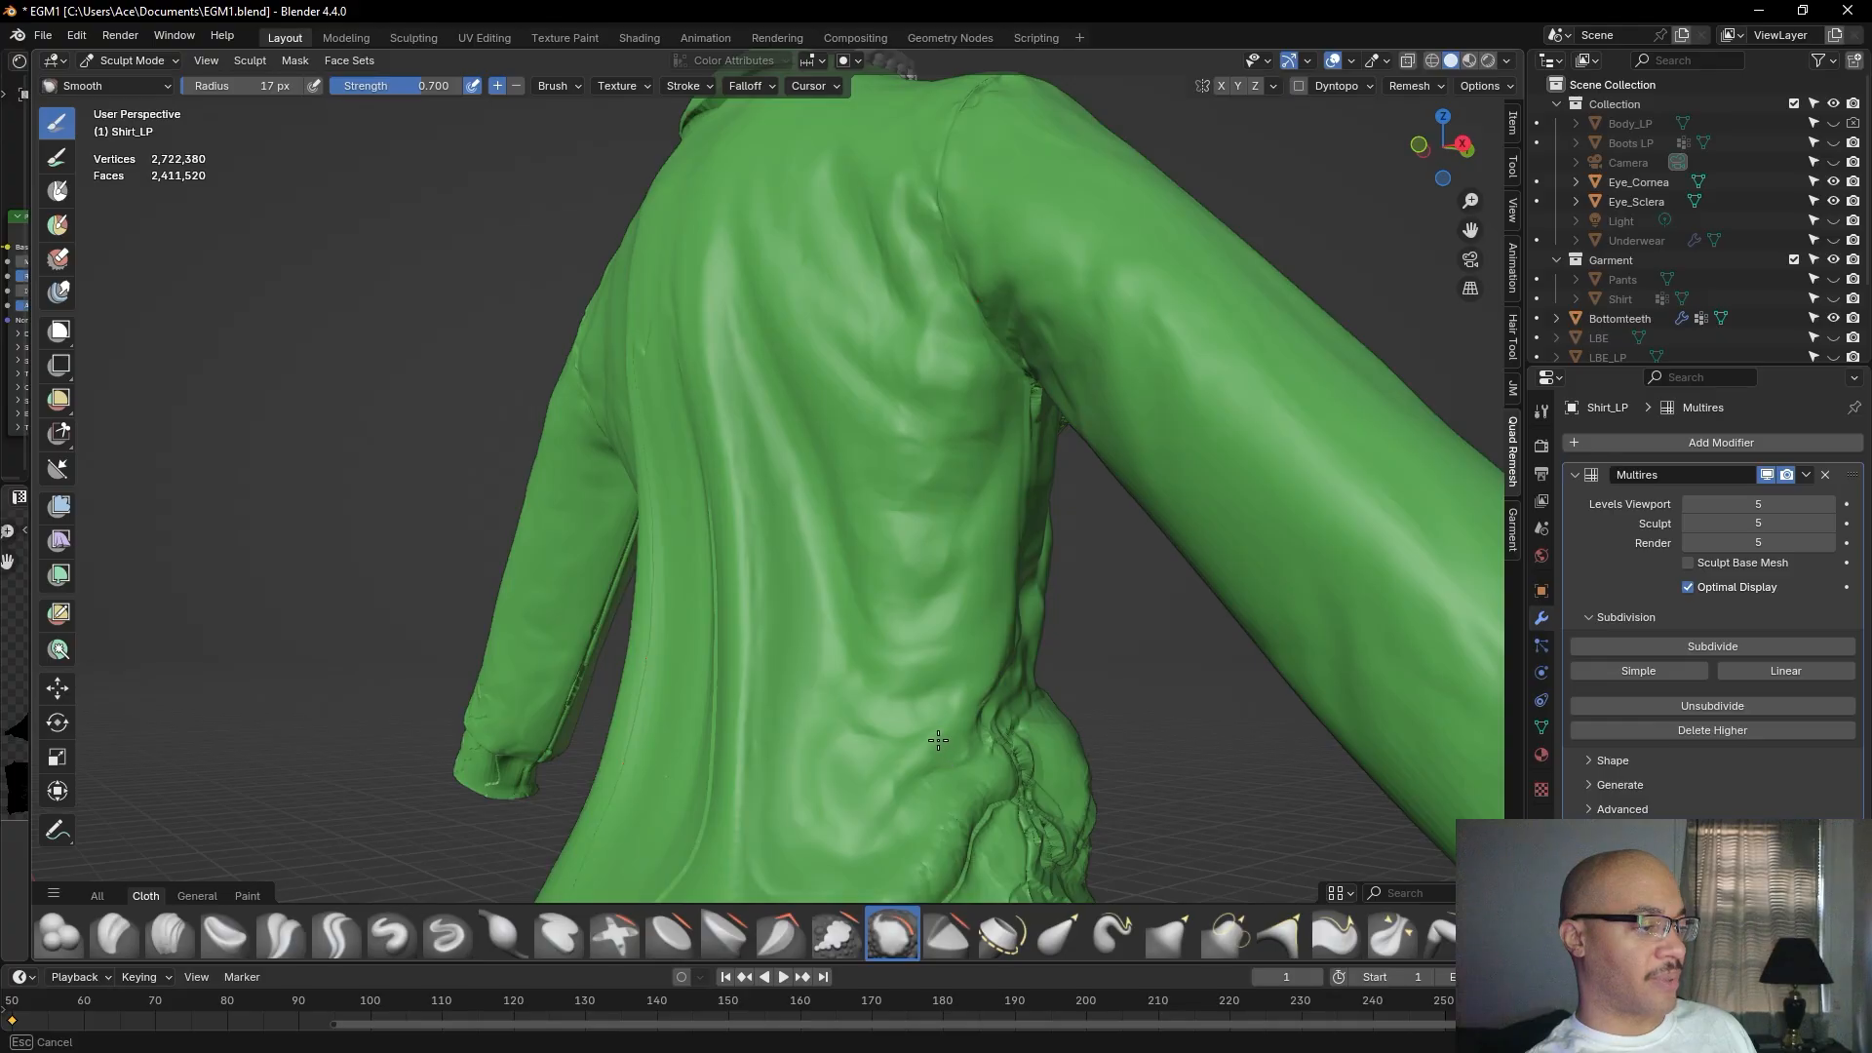
pyautogui.moveTo(944, 813)
pyautogui.mouseDown()
pyautogui.moveTo(972, 797)
pyautogui.moveTo(920, 805)
pyautogui.mouseUp()
# Smooth away the long thin vertical crease line on the left half of the back, from the shoulder blade to the waist.
pyautogui.scroll(-3, 835, 645)
pyautogui.moveTo(832, 643); pyautogui.dragTo(879, 680, button='middle')
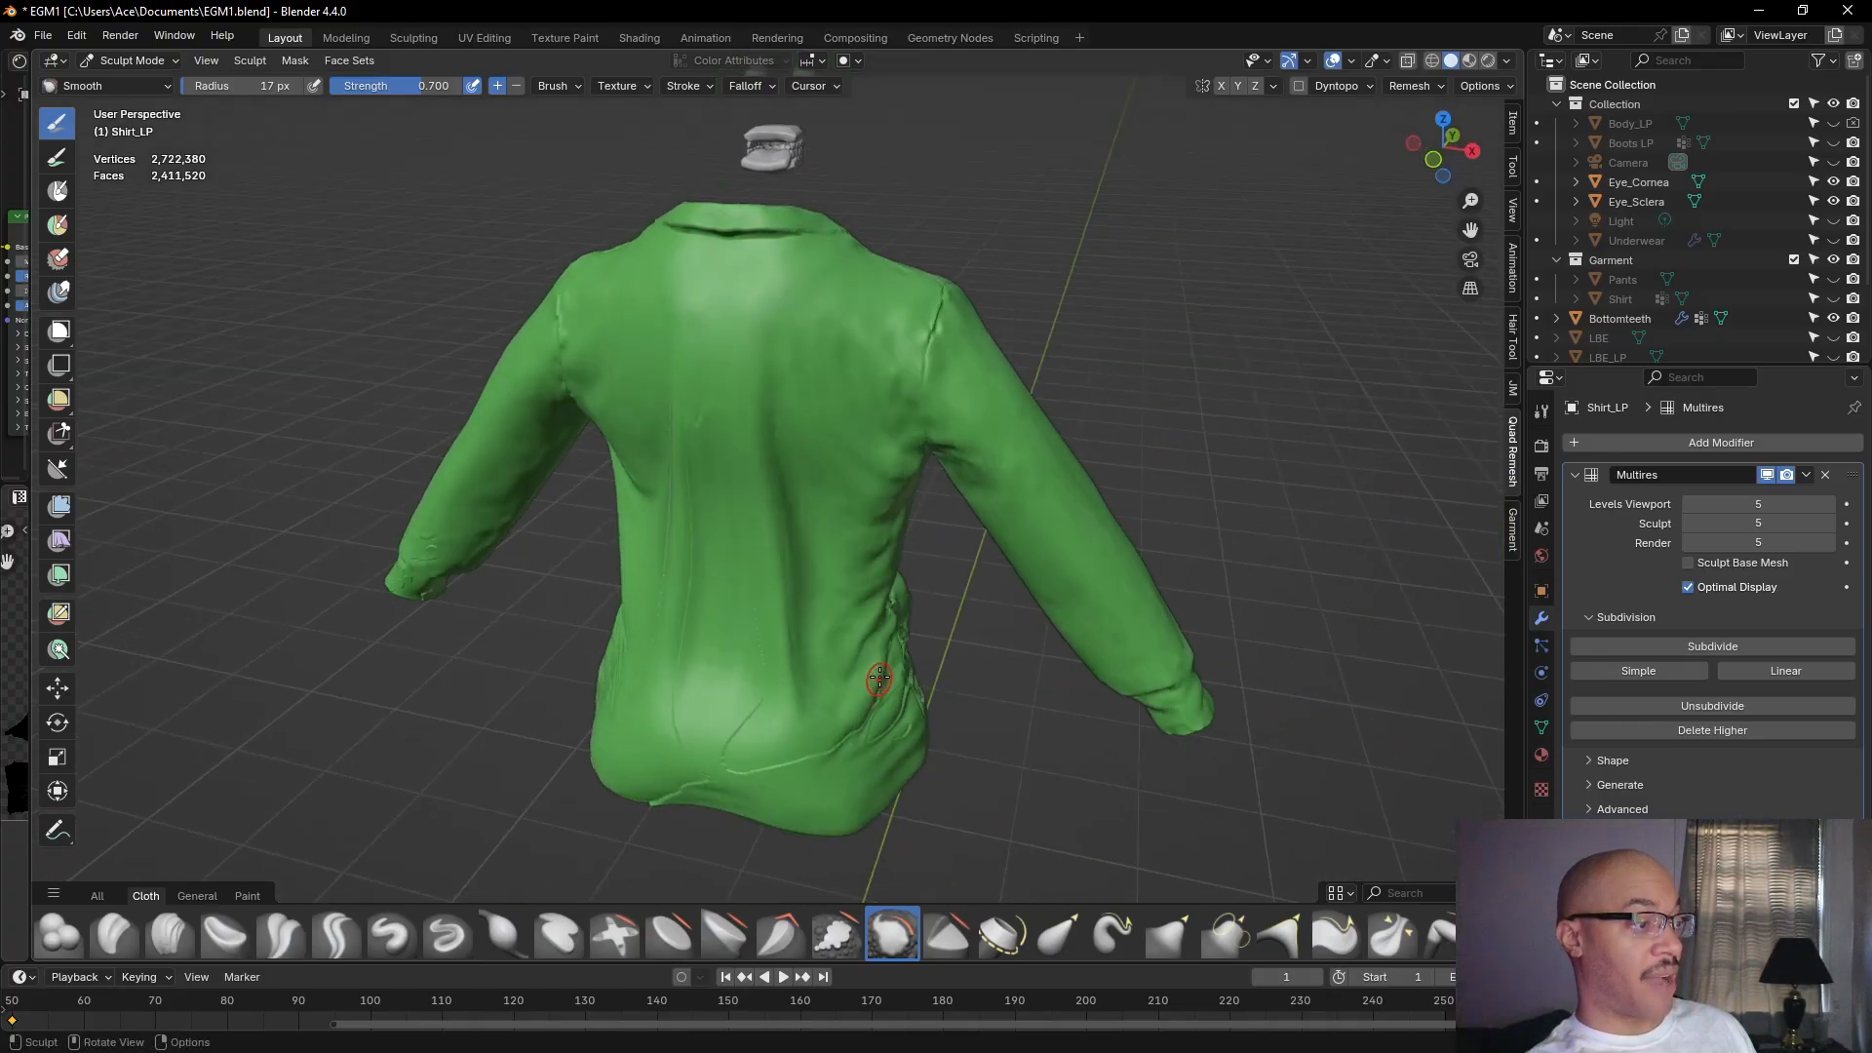
pyautogui.scroll(1, 722, 514)
pyautogui.moveTo(737, 487); pyautogui.dragTo(723, 433, button='middle')
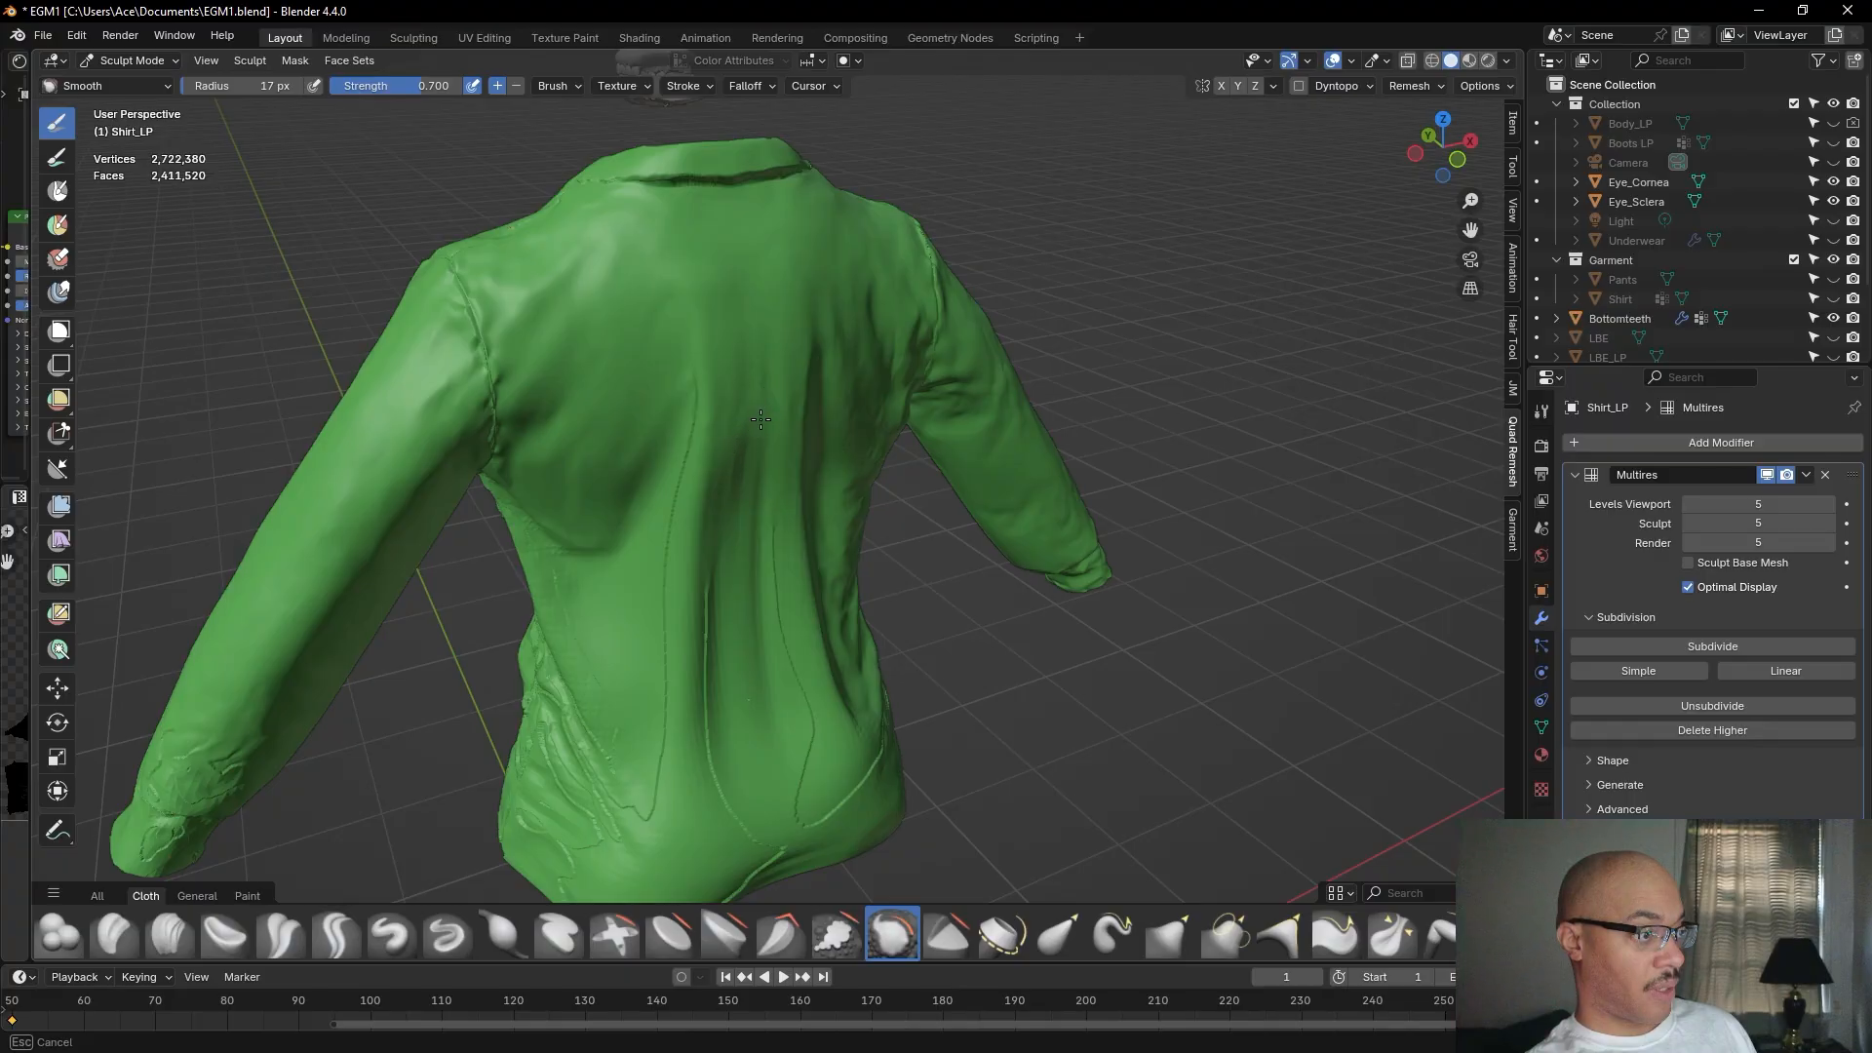
pyautogui.scroll(-4, 856, 655)
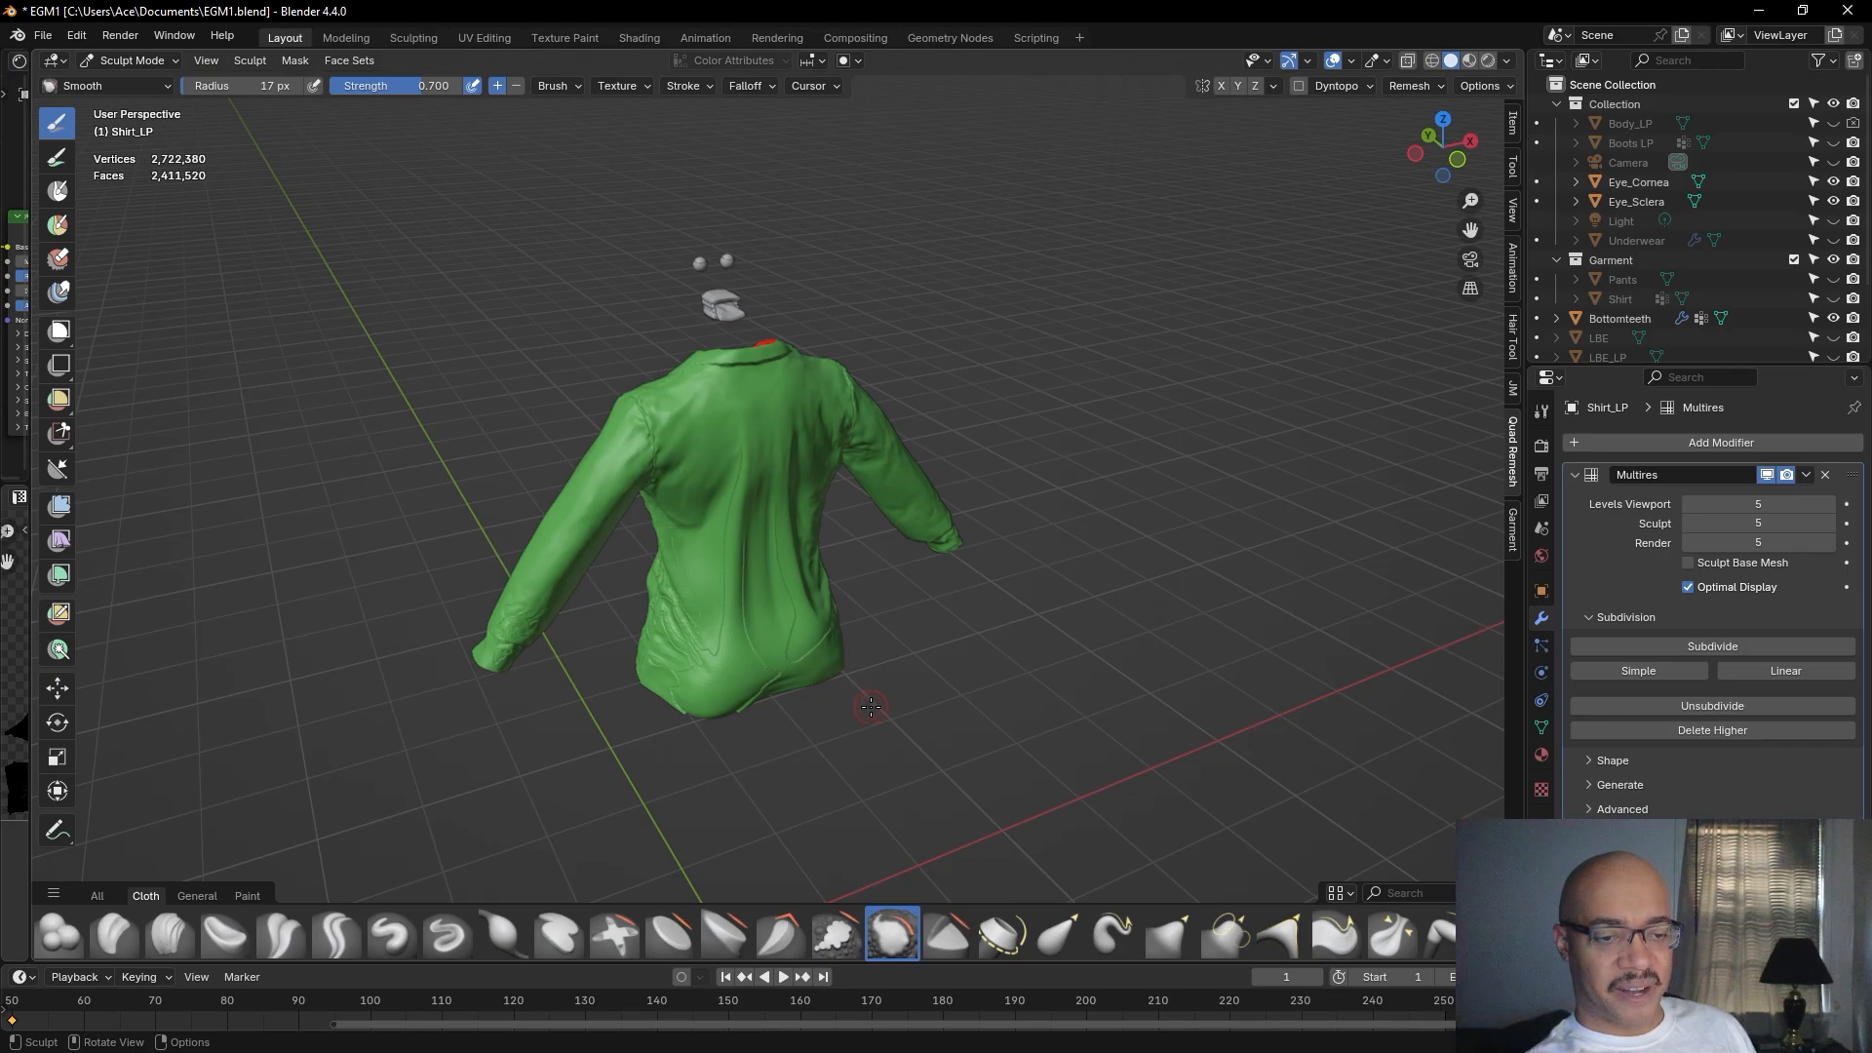
pyautogui.scroll(4, 888, 761)
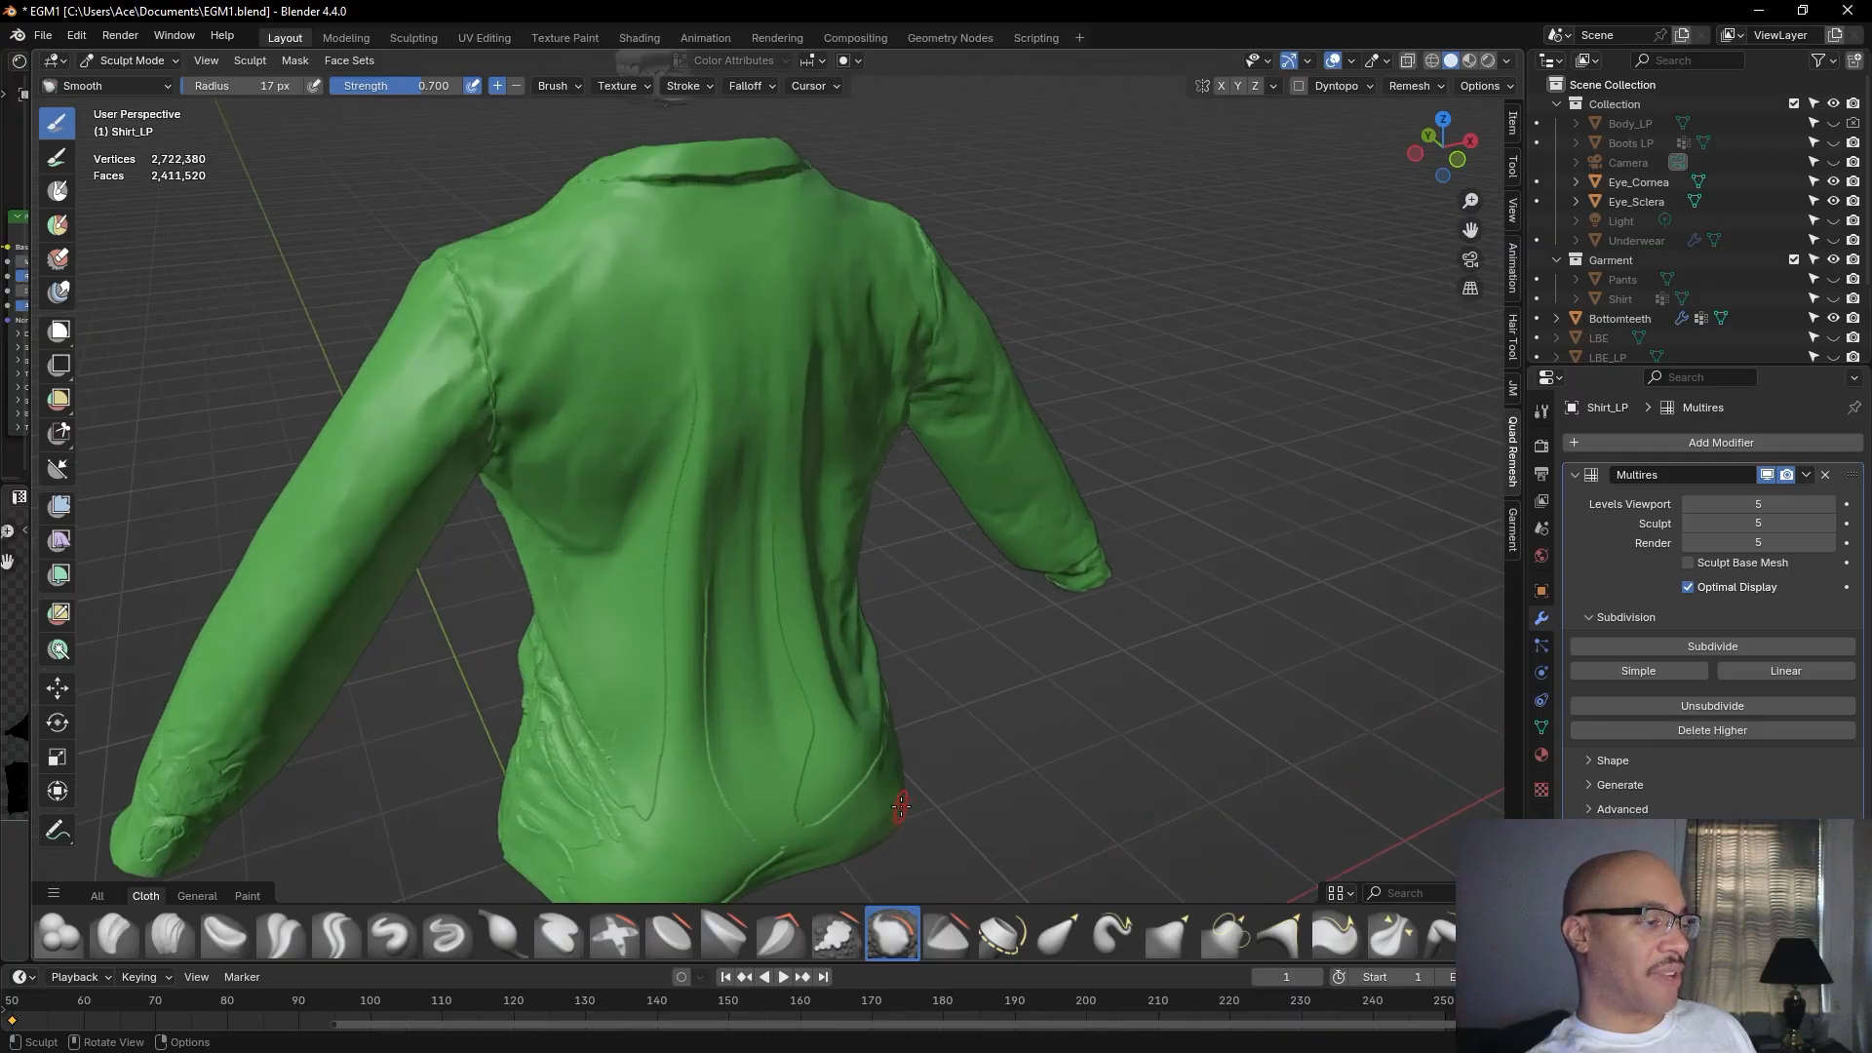
pyautogui.scroll(1, 901, 806)
pyautogui.moveTo(1115, 761); pyautogui.dragTo(1118, 731, button='middle')
pyautogui.moveTo(659, 492); pyautogui.dragTo(691, 485, button='middle')
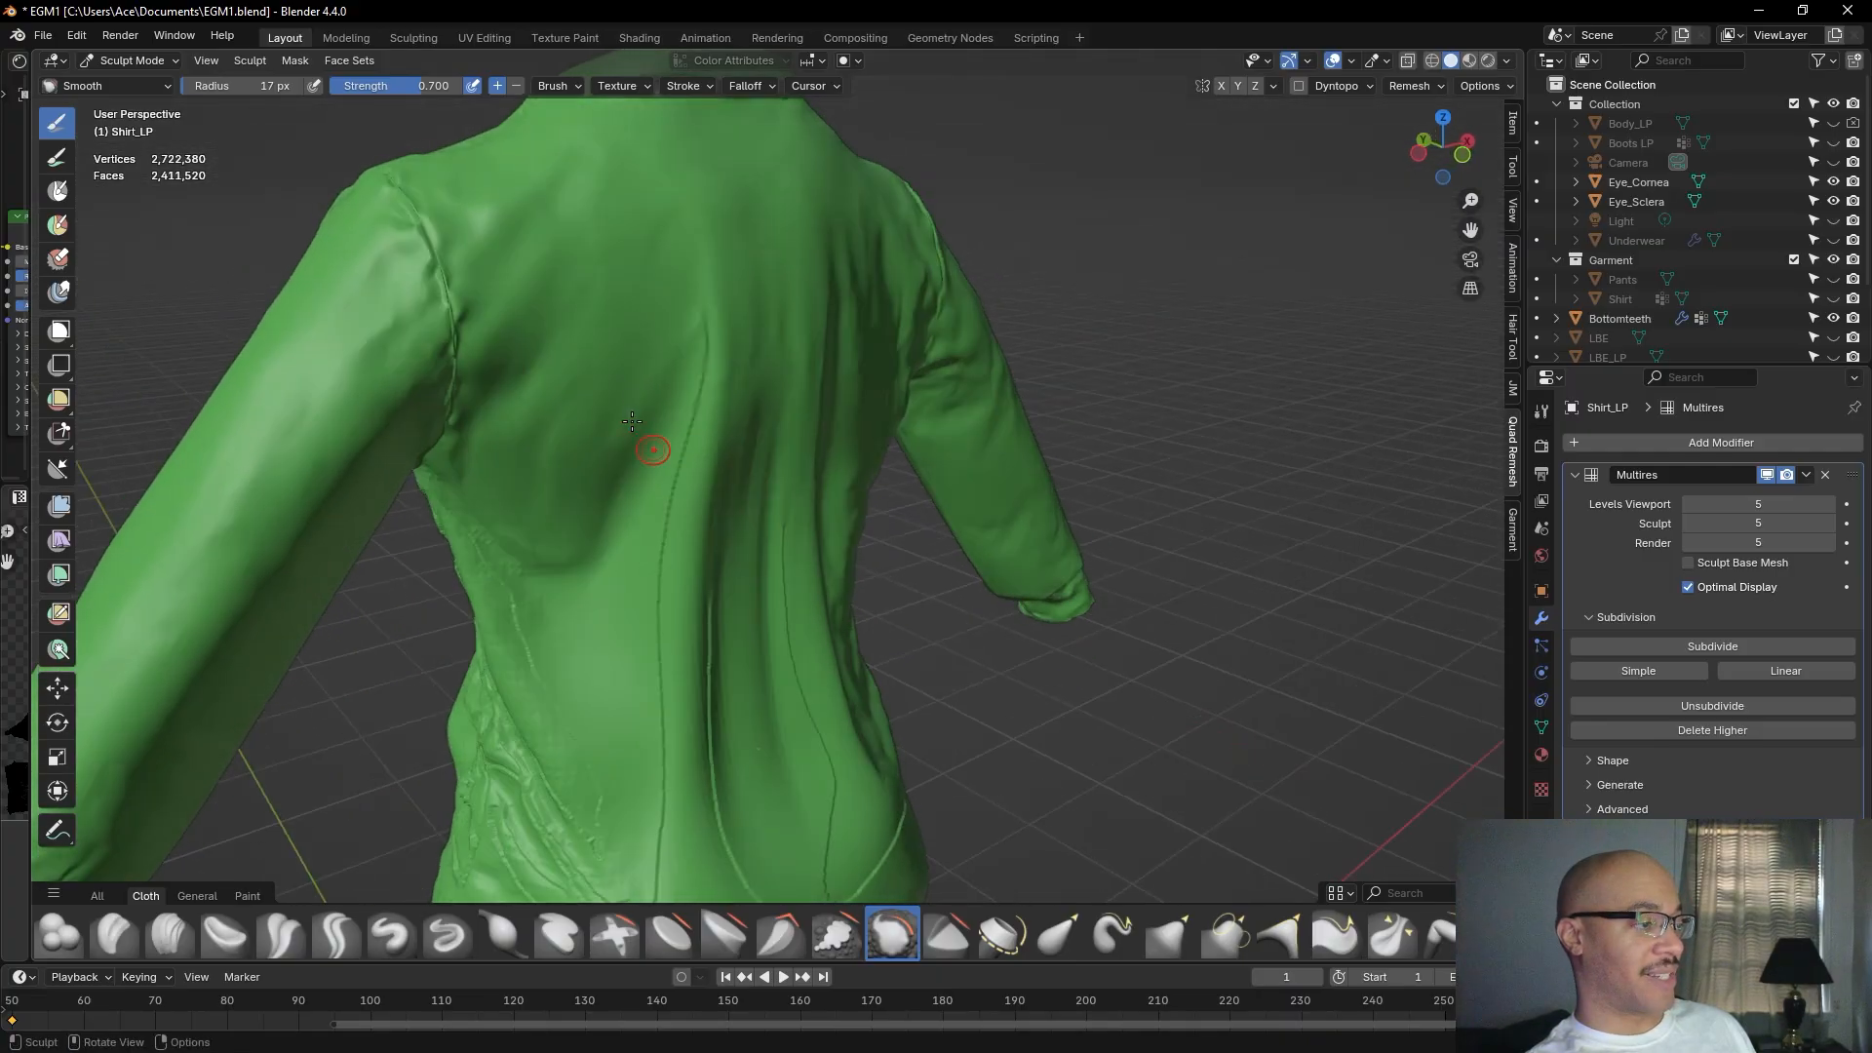
pyautogui.moveTo(698, 307)
pyautogui.mouseDown()
pyautogui.moveTo(702, 409)
pyautogui.moveTo(699, 381)
pyautogui.moveTo(651, 597)
pyautogui.moveTo(651, 563)
pyautogui.moveTo(653, 867)
pyautogui.moveTo(656, 850)
pyautogui.mouseUp()
pyautogui.moveTo(731, 675); pyautogui.dragTo(676, 662, button='middle')
pyautogui.moveTo(683, 561); pyautogui.dragTo(668, 632)
pyautogui.moveTo(652, 701); pyautogui.dragTo(666, 711)
pyautogui.moveTo(672, 606)
pyautogui.mouseDown()
pyautogui.moveTo(680, 840)
pyautogui.moveTo(667, 753)
pyautogui.moveTo(689, 752)
pyautogui.mouseUp()
# Smooth the remaining vertical crease lines and folds down the centre of the back.
pyautogui.moveTo(690, 752); pyautogui.dragTo(744, 572, button='middle')
pyautogui.moveTo(780, 467)
pyautogui.mouseDown()
pyautogui.moveTo(818, 684)
pyautogui.moveTo(799, 767)
pyautogui.moveTo(816, 711)
pyautogui.moveTo(798, 553)
pyautogui.moveTo(773, 678)
pyautogui.mouseUp()
pyautogui.moveTo(786, 430)
pyautogui.mouseDown()
pyautogui.moveTo(715, 428)
pyautogui.moveTo(734, 451)
pyautogui.mouseUp()
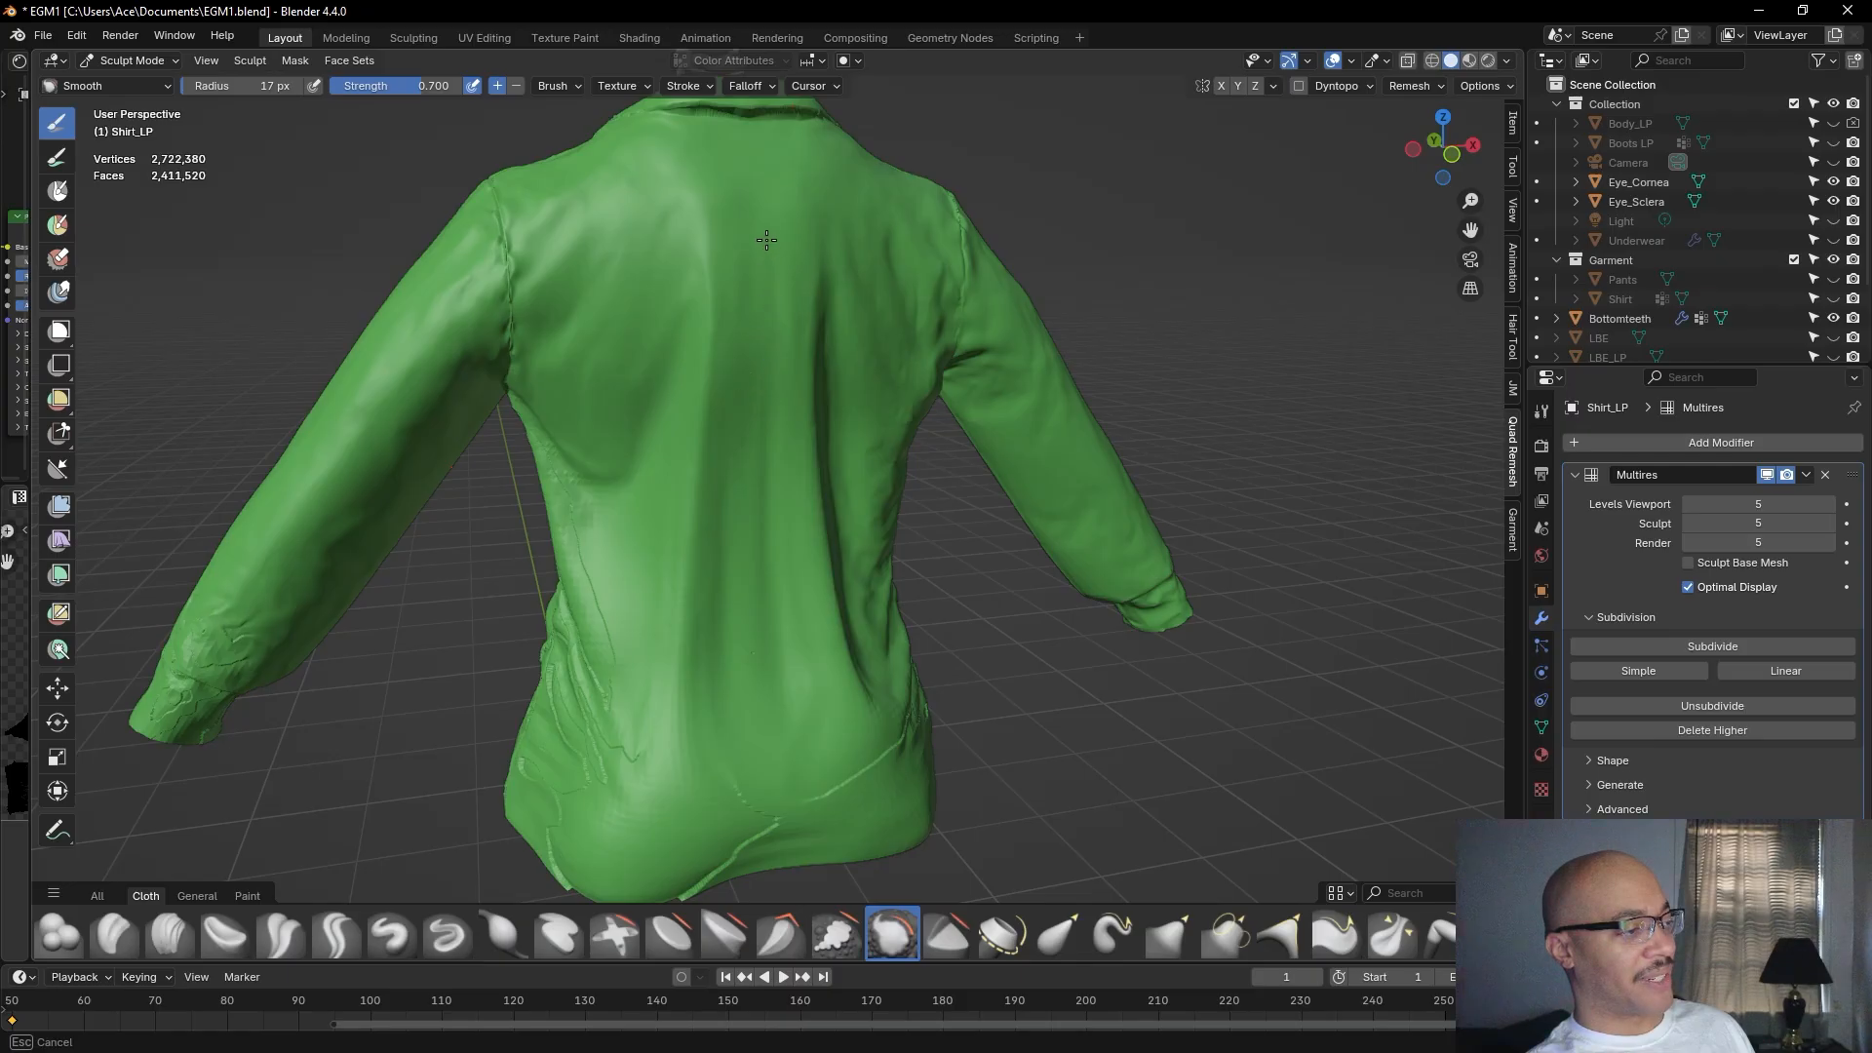
# Smooth away the raised crease lines across the lower back and along the right side of the back hem.
pyautogui.moveTo(869, 545); pyautogui.dragTo(866, 556)
pyautogui.keyDown('shift'); pyautogui.moveTo(720, 779); pyautogui.dragTo(727, 597, button='middle'); pyautogui.keyUp('shift')
pyautogui.moveTo(752, 593)
pyautogui.mouseDown()
pyautogui.moveTo(772, 661)
pyautogui.moveTo(704, 709)
pyautogui.moveTo(691, 700)
pyautogui.moveTo(735, 696)
pyautogui.moveTo(973, 543)
pyautogui.mouseUp()
pyautogui.moveTo(997, 542)
pyautogui.mouseDown(button='middle')
pyautogui.moveTo(1025, 805)
pyautogui.moveTo(1024, 677)
pyautogui.mouseUp(button='middle')
pyautogui.moveTo(974, 618)
pyautogui.mouseDown()
pyautogui.moveTo(997, 621)
pyautogui.moveTo(970, 630)
pyautogui.moveTo(1003, 573)
pyautogui.moveTo(860, 596)
pyautogui.moveTo(955, 537)
pyautogui.moveTo(984, 490)
pyautogui.moveTo(940, 543)
pyautogui.mouseUp()
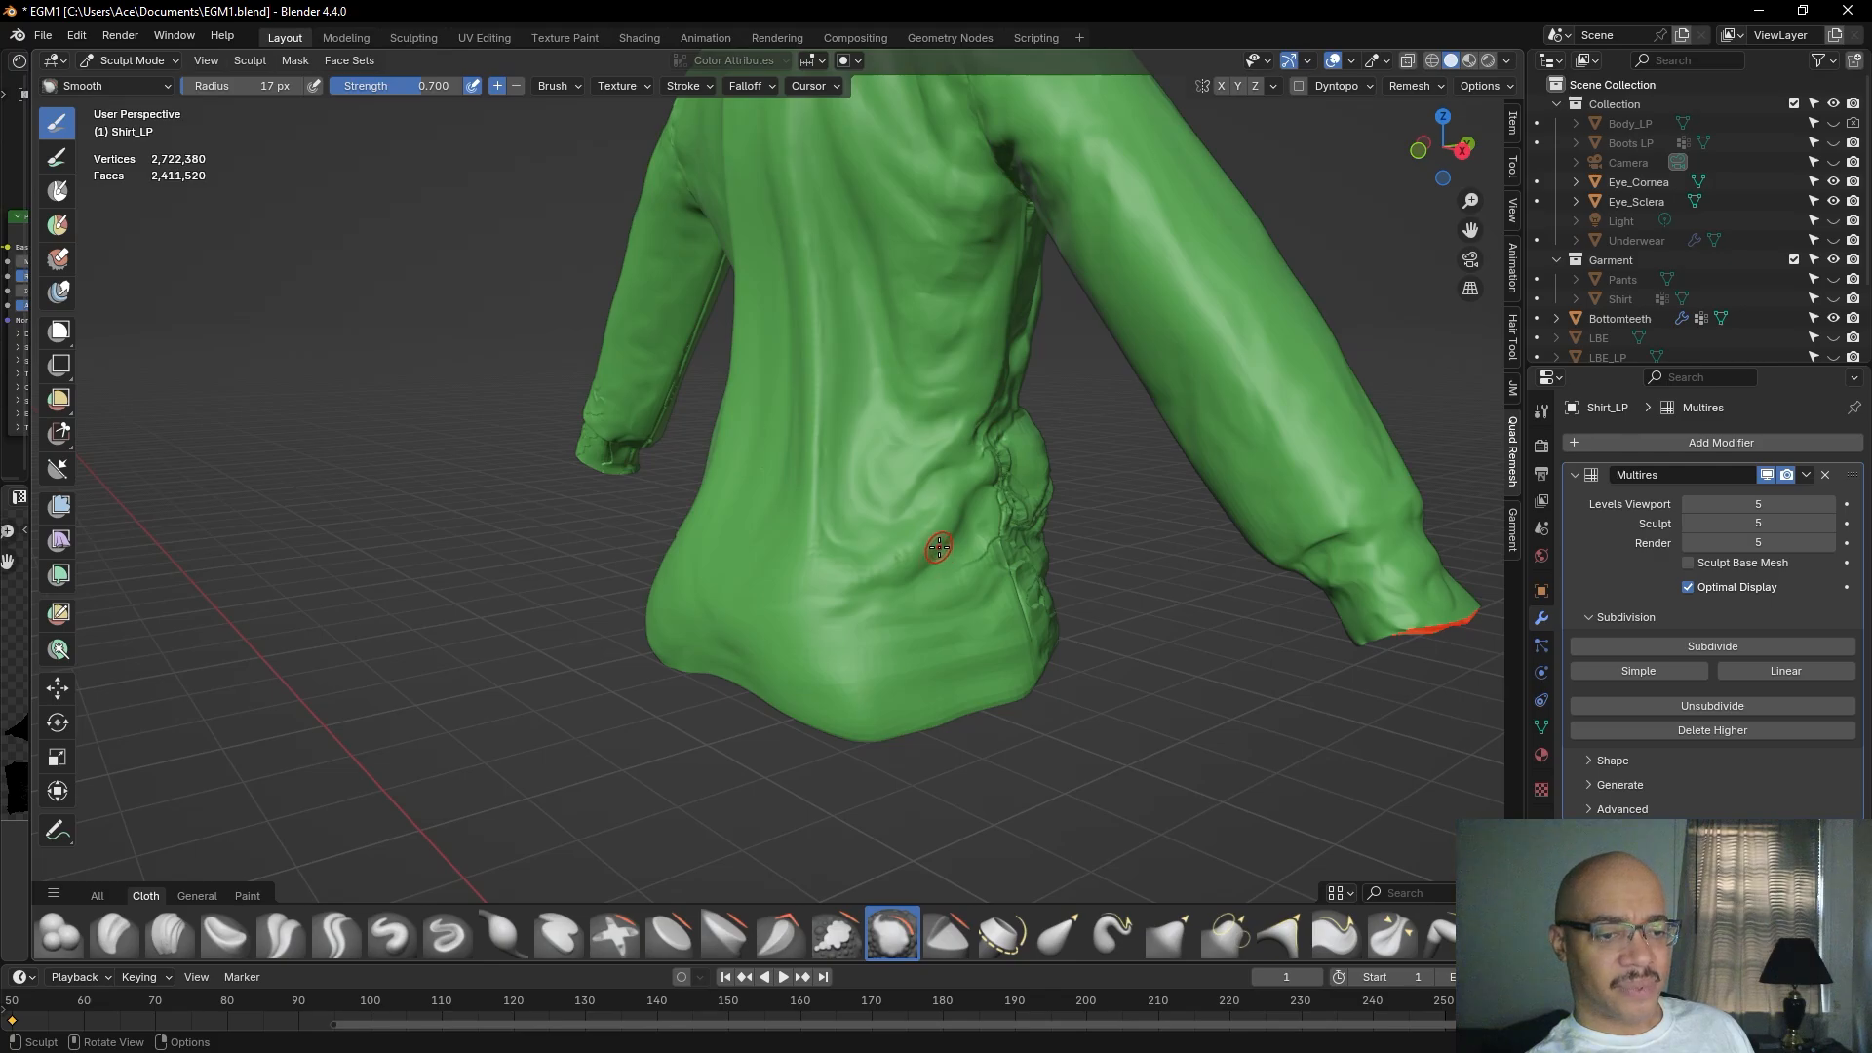
# Smooth the remaining unevenness along the middle of the back and down to the rear hem.
pyautogui.moveTo(861, 620); pyautogui.dragTo(816, 655, button='middle')
pyautogui.moveTo(815, 655); pyautogui.dragTo(811, 643)
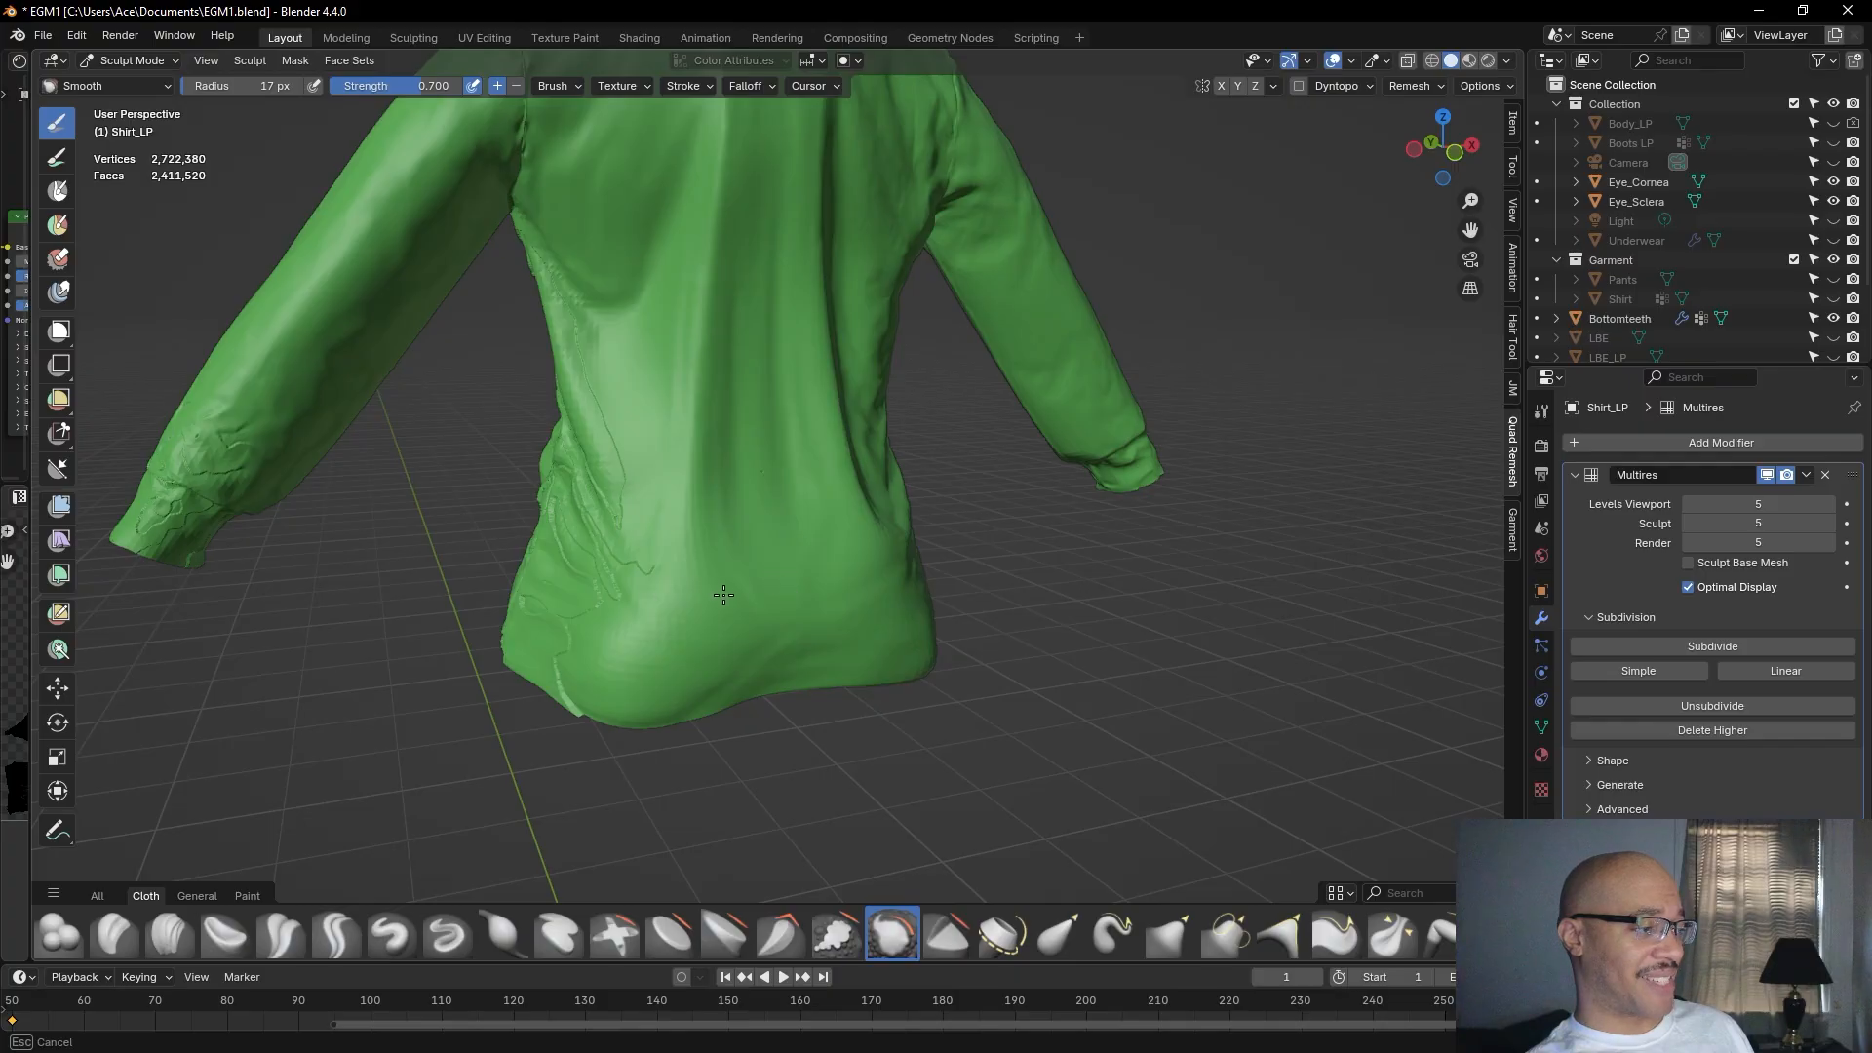
pyautogui.moveTo(732, 348); pyautogui.dragTo(707, 291)
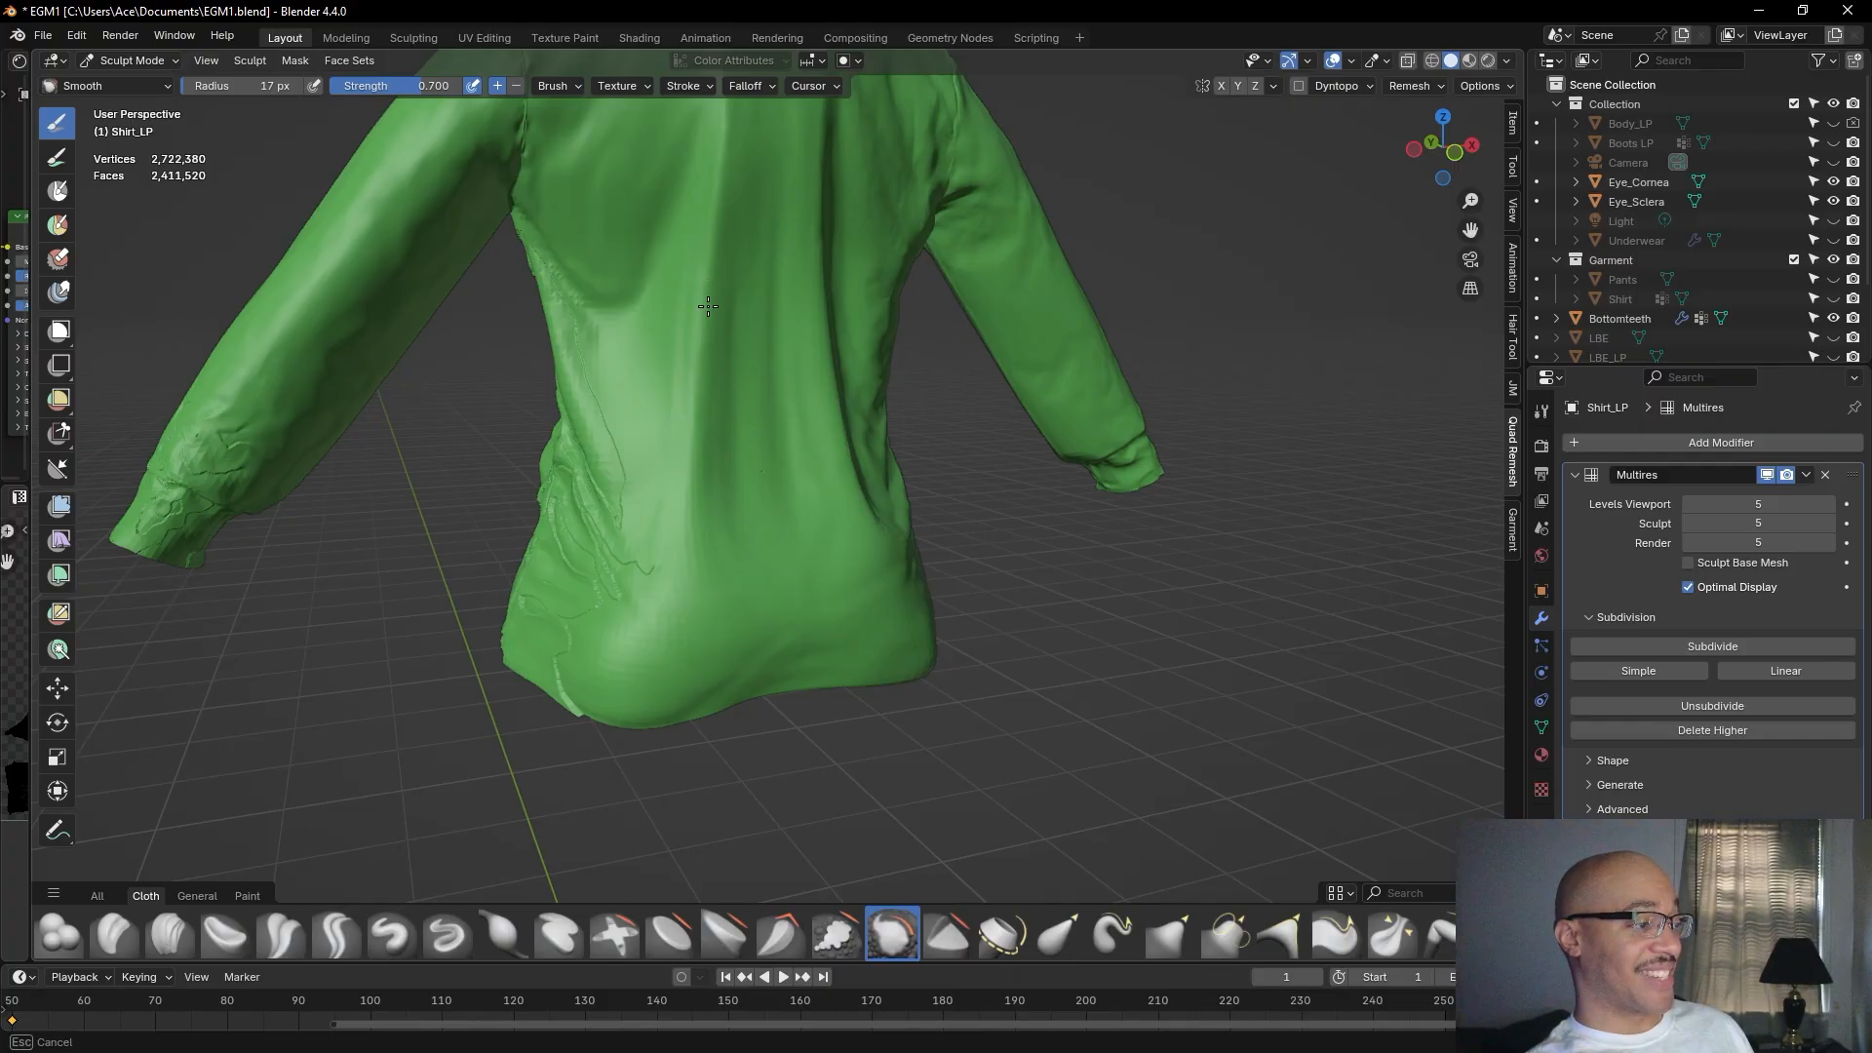
pyautogui.moveTo(839, 565)
pyautogui.mouseDown()
pyautogui.moveTo(796, 599)
pyautogui.moveTo(745, 695)
pyautogui.mouseUp()
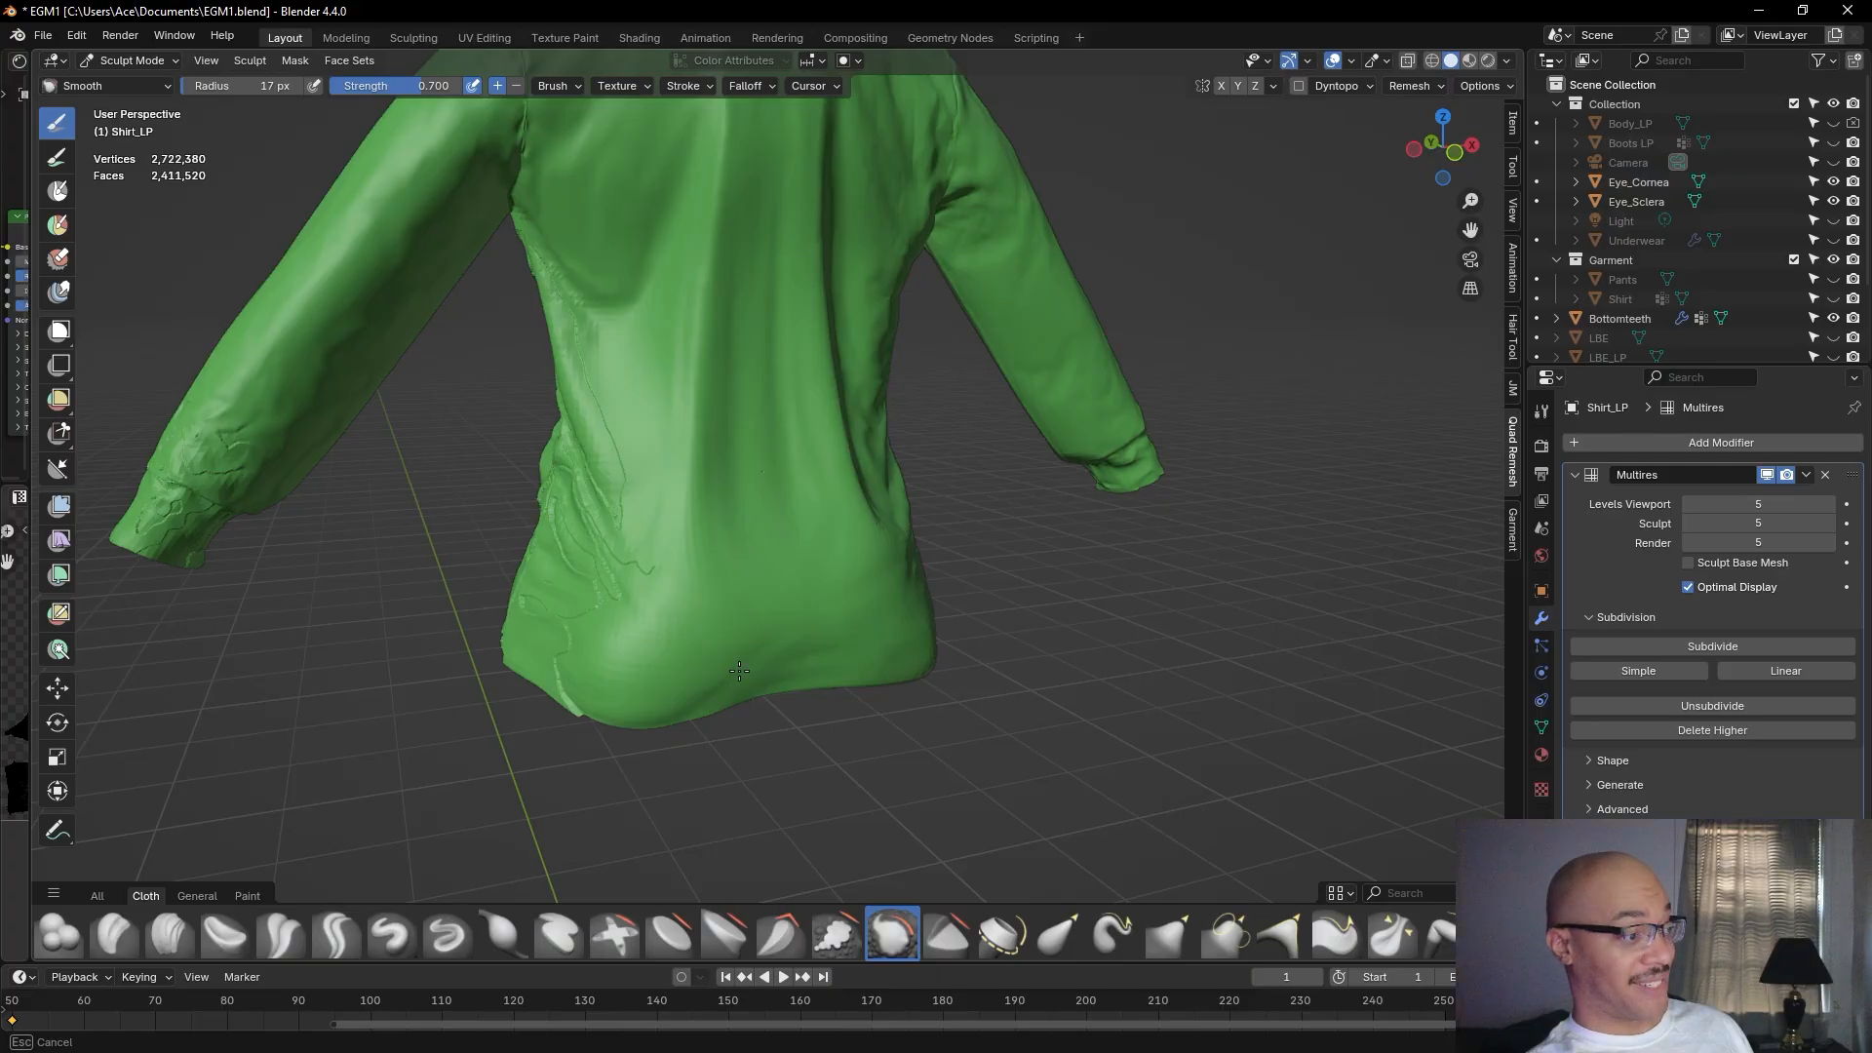
pyautogui.moveTo(606, 722)
pyautogui.mouseDown()
pyautogui.moveTo(782, 678)
pyautogui.moveTo(618, 717)
pyautogui.mouseUp()
# Smooth the rough speckled streak on the left side of the back, between the armpit and the waist.
pyautogui.moveTo(618, 717); pyautogui.dragTo(718, 660, button='middle')
pyautogui.moveTo(690, 443)
pyautogui.keyDown('shift'); pyautogui.mouseDown(button='middle')
pyautogui.moveTo(710, 618)
pyautogui.moveTo(668, 609)
pyautogui.moveTo(703, 629)
pyautogui.mouseUp(button='middle'); pyautogui.keyUp('shift')
pyautogui.moveTo(611, 536); pyautogui.dragTo(595, 520)
pyautogui.moveTo(647, 588)
pyautogui.mouseDown()
pyautogui.moveTo(725, 750)
pyautogui.moveTo(723, 794)
pyautogui.moveTo(603, 544)
pyautogui.moveTo(592, 469)
pyautogui.moveTo(668, 534)
pyautogui.moveTo(648, 620)
pyautogui.moveTo(669, 539)
pyautogui.mouseUp()
pyautogui.moveTo(669, 538)
pyautogui.mouseDown(button='middle')
pyautogui.moveTo(721, 547)
pyautogui.moveTo(672, 585)
pyautogui.mouseUp(button='middle')
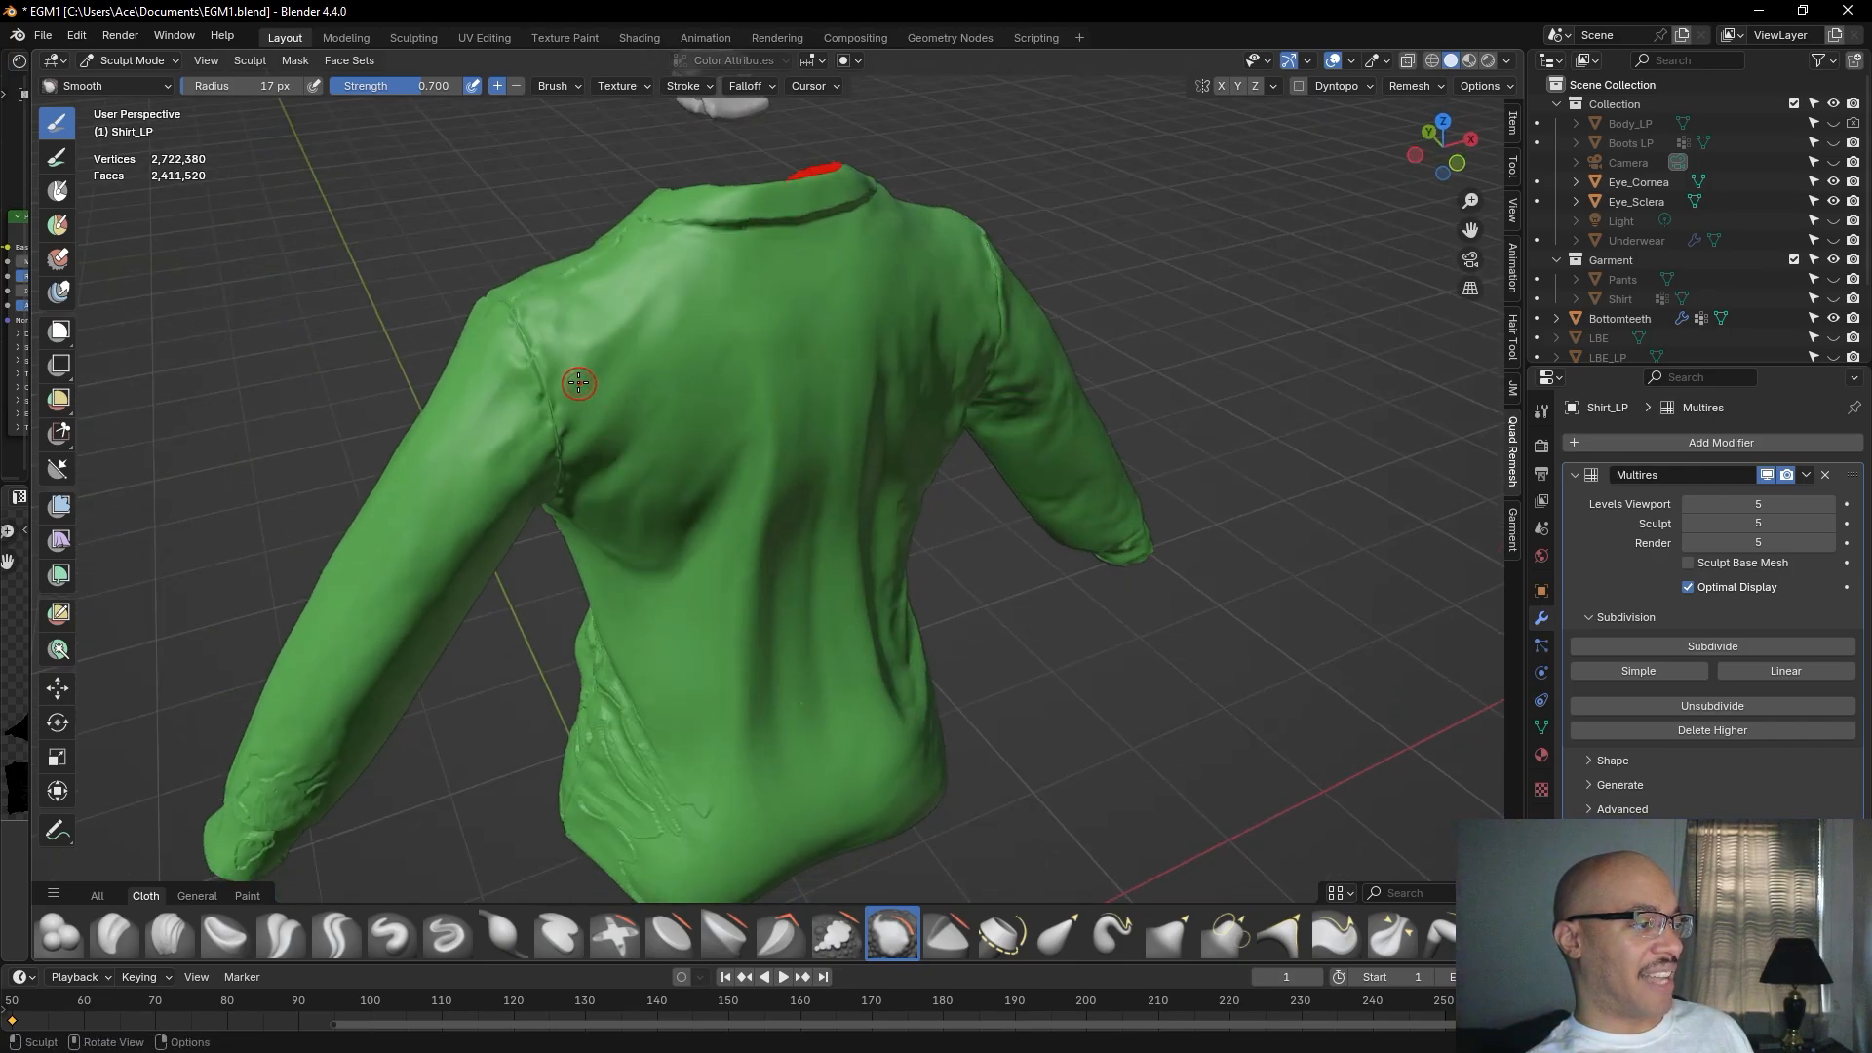
# Smooth the thin curving creases on the front between the placket and the wearer's left pockets, from the chest pocket down to the hem.
pyautogui.moveTo(539, 375); pyautogui.dragTo(731, 570, button='middle')
pyautogui.moveTo(1003, 421); pyautogui.dragTo(845, 495, button='middle')
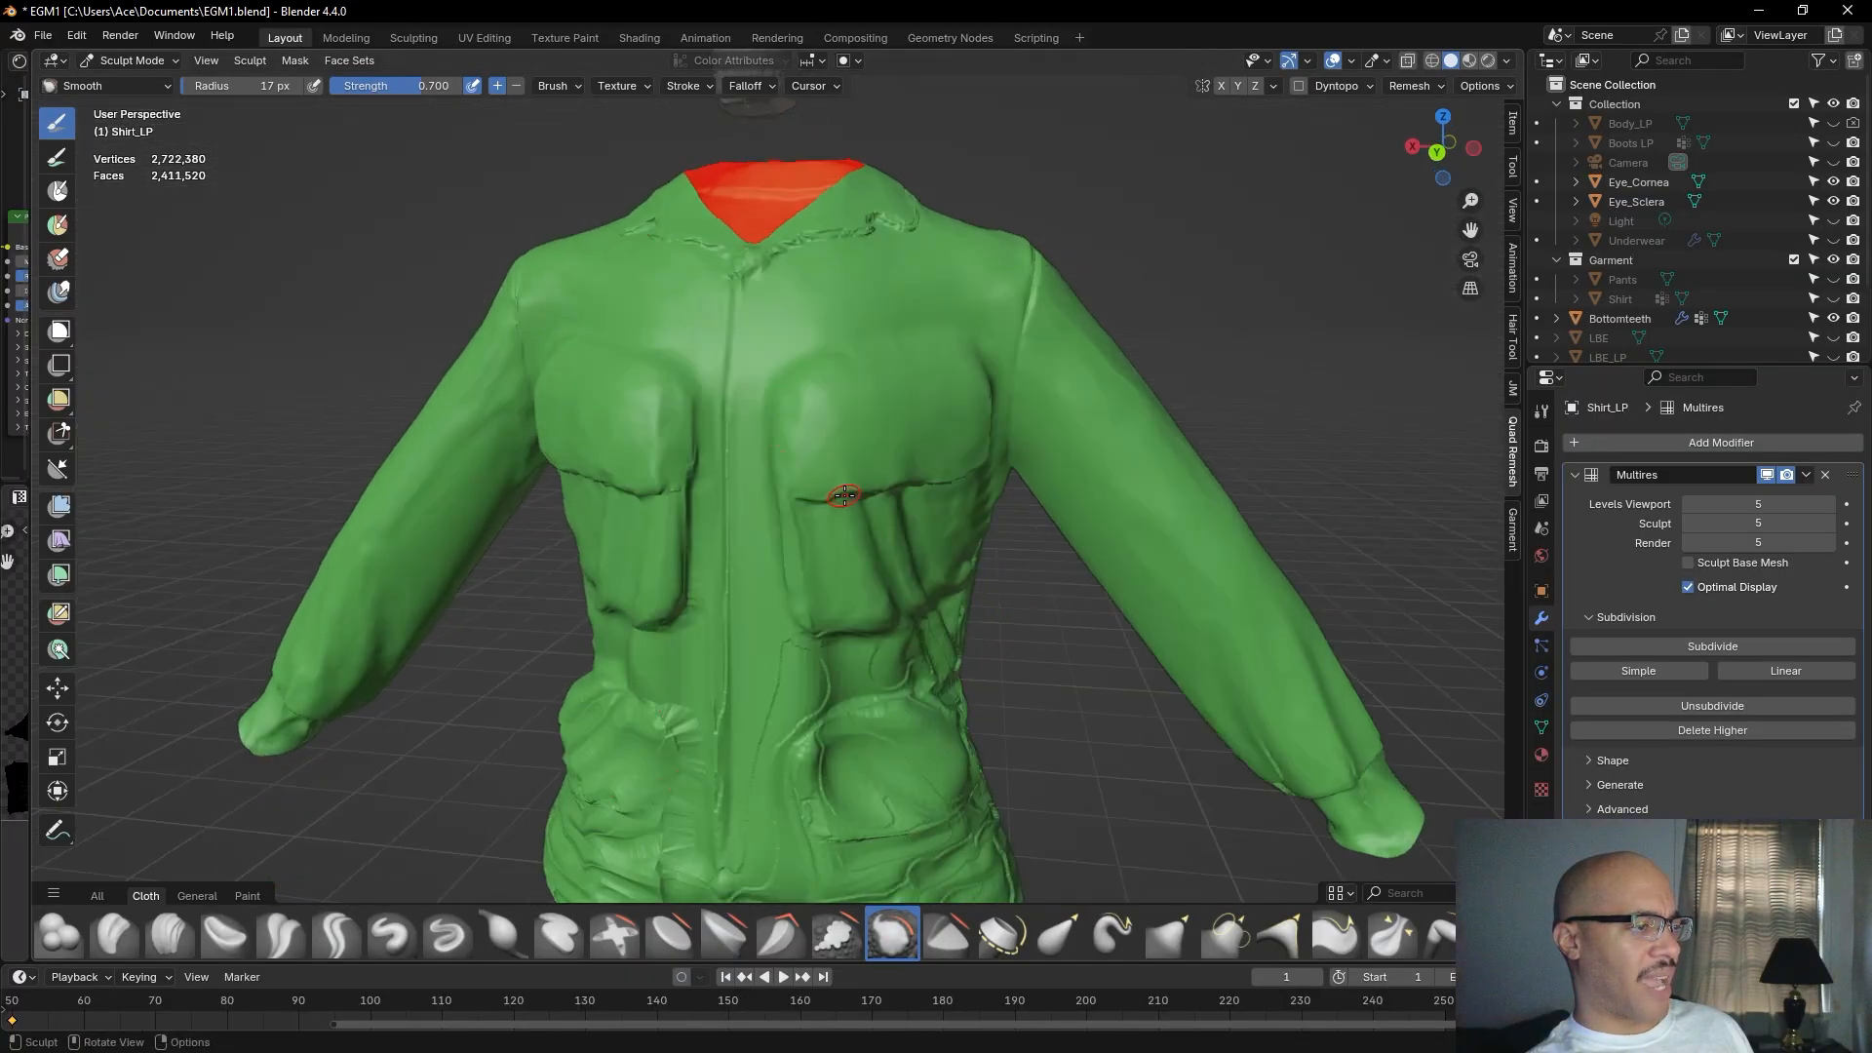
pyautogui.moveTo(851, 564); pyautogui.dragTo(850, 556, button='middle')
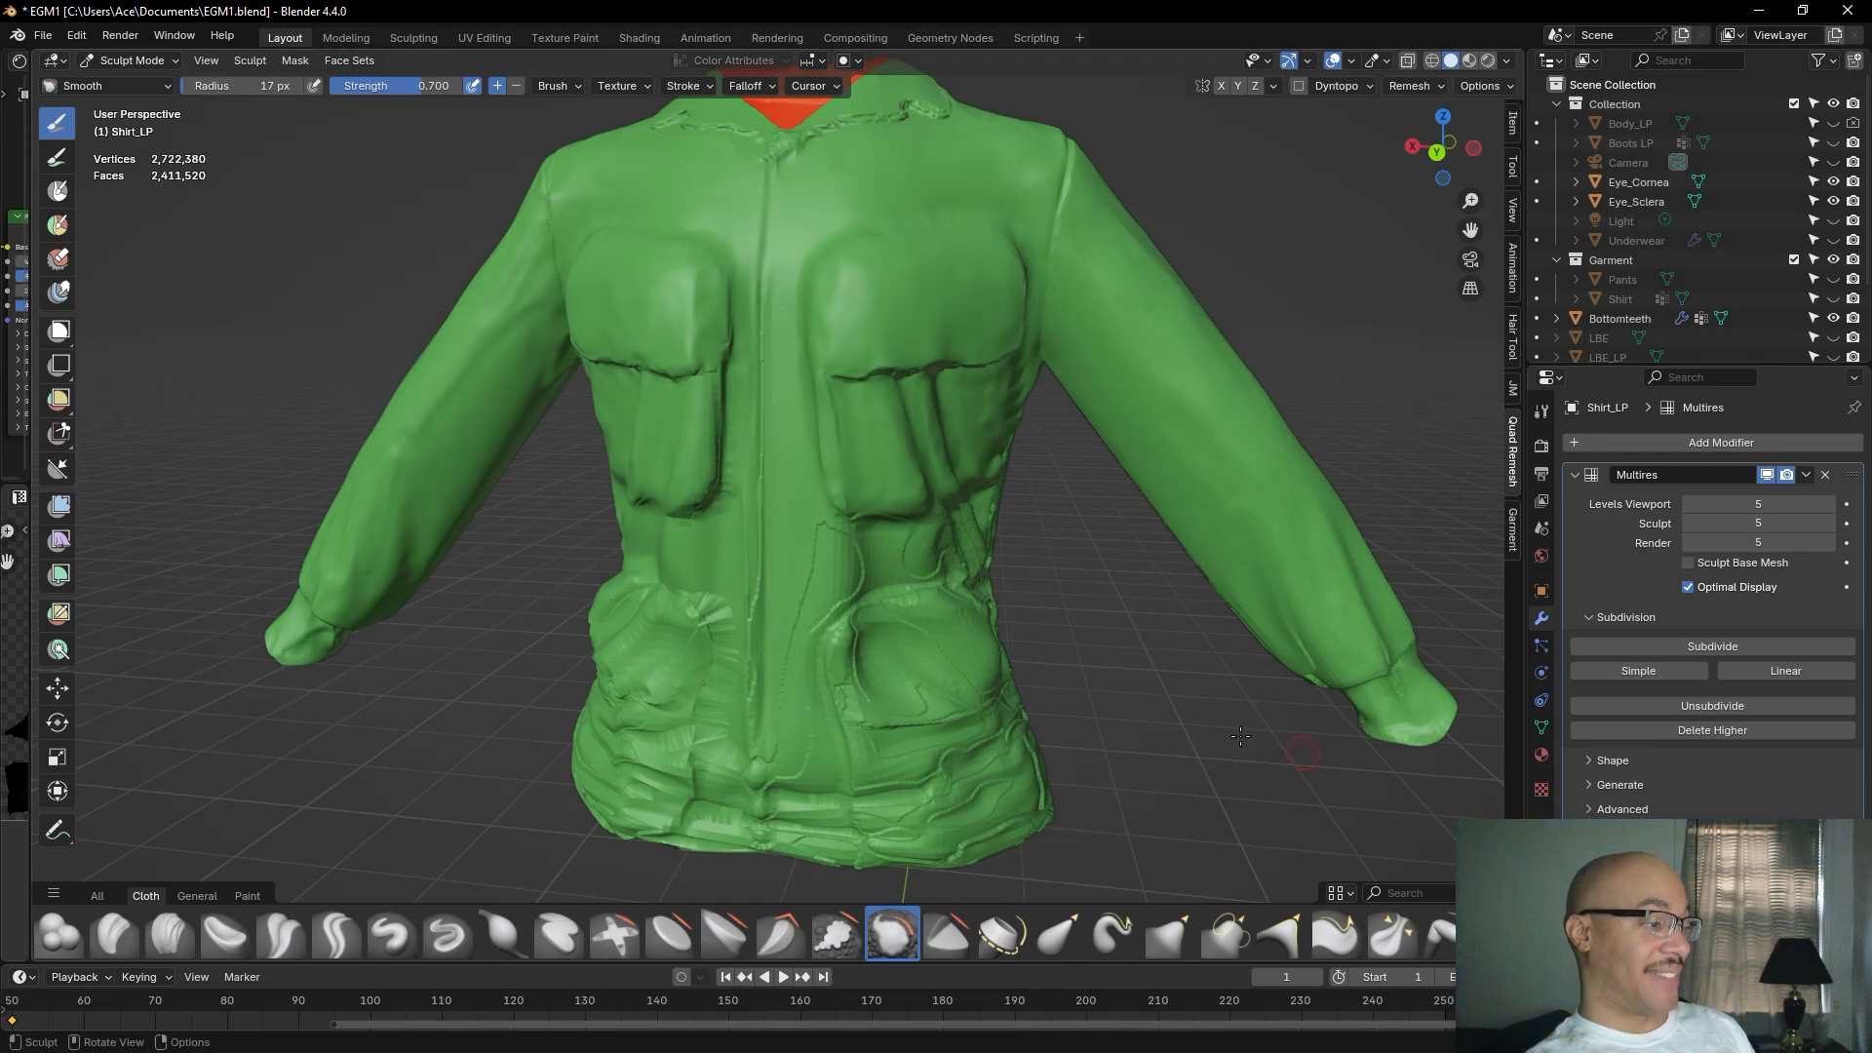
pyautogui.moveTo(836, 558)
pyautogui.mouseDown()
pyautogui.moveTo(865, 588)
pyautogui.moveTo(825, 616)
pyautogui.moveTo(851, 547)
pyautogui.moveTo(827, 519)
pyautogui.mouseUp()
pyautogui.moveTo(810, 604)
pyautogui.mouseDown()
pyautogui.moveTo(771, 755)
pyautogui.moveTo(807, 726)
pyautogui.mouseUp()
pyautogui.moveTo(780, 790); pyautogui.dragTo(782, 781)
pyautogui.moveTo(819, 682)
pyautogui.mouseDown()
pyautogui.moveTo(824, 661)
pyautogui.moveTo(872, 696)
pyautogui.moveTo(857, 627)
pyautogui.mouseUp()
# Smooth the jagged projection wrinkles on the rear of the wearer's left forearm, just above the cuff.
pyautogui.moveTo(857, 627)
pyautogui.mouseDown(button='middle')
pyautogui.moveTo(761, 604)
pyautogui.moveTo(731, 555)
pyautogui.mouseUp(button='middle')
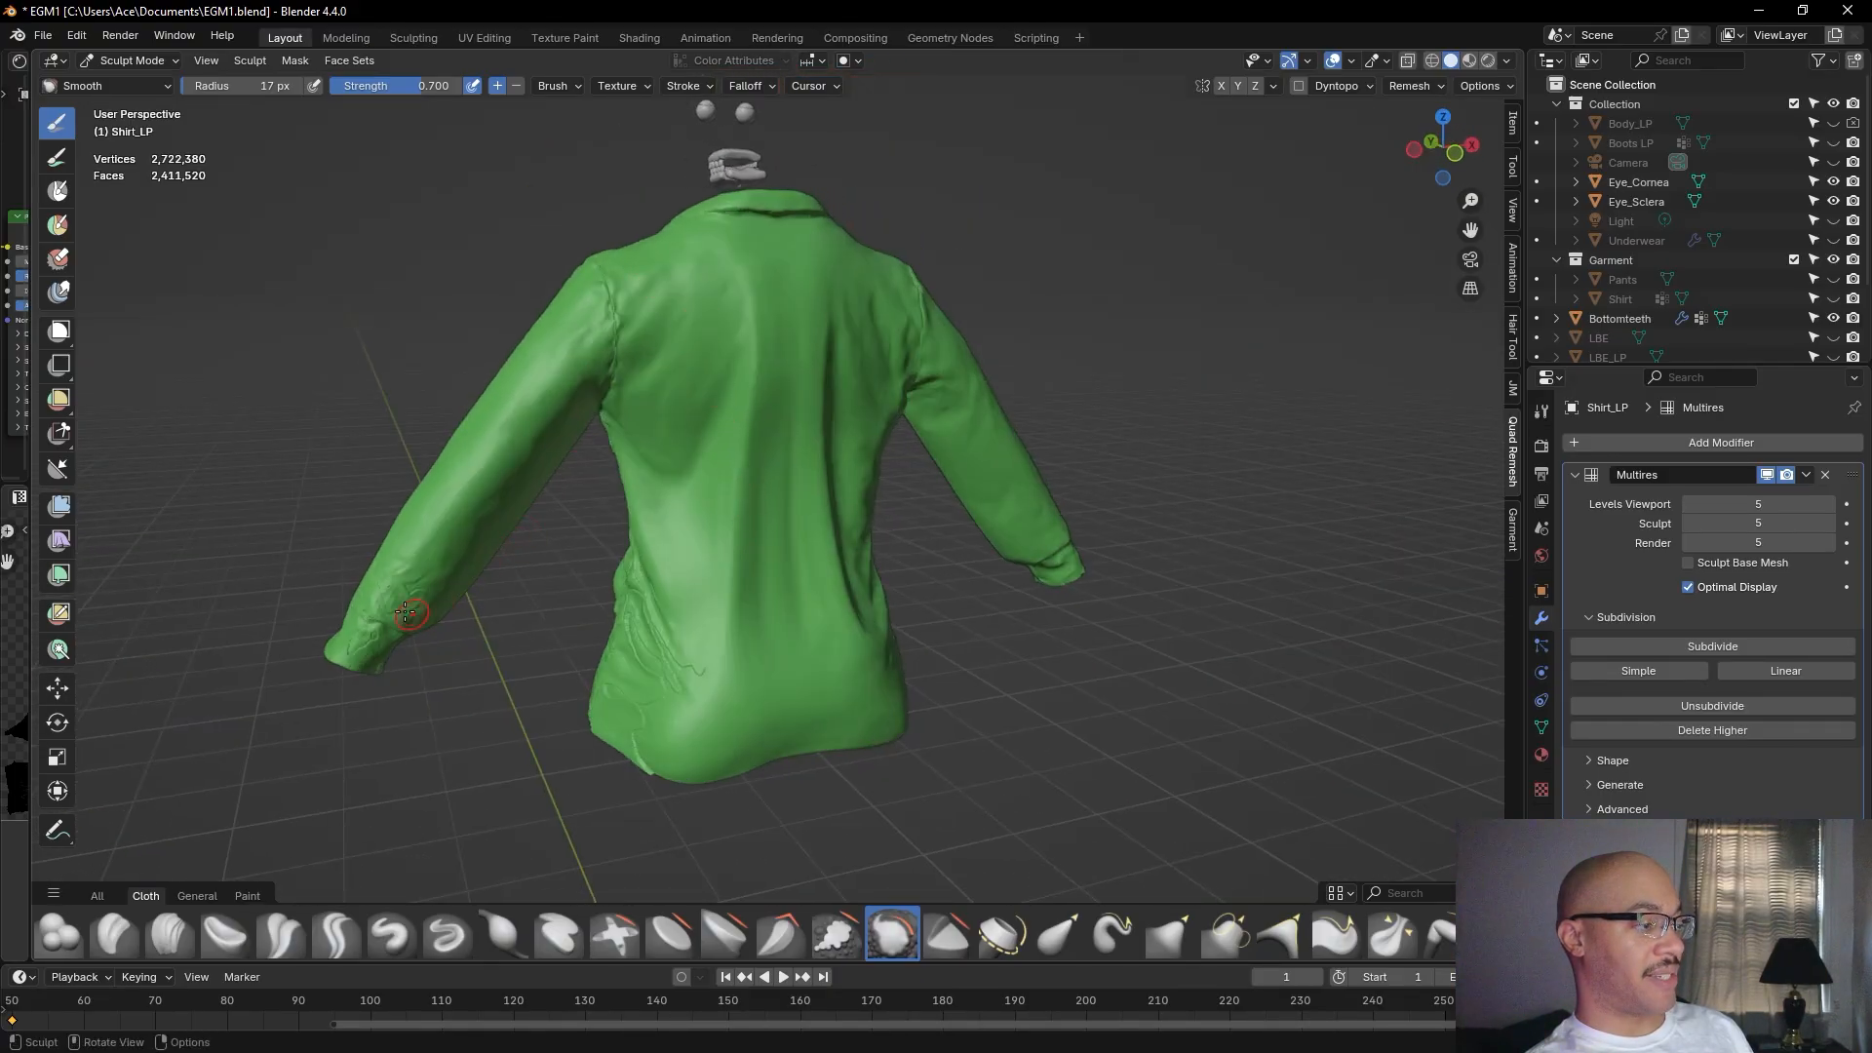
pyautogui.keyDown('shift'); pyautogui.moveTo(368, 476); pyautogui.dragTo(572, 412, button='middle'); pyautogui.keyUp('shift')
pyautogui.scroll(6, 495, 620)
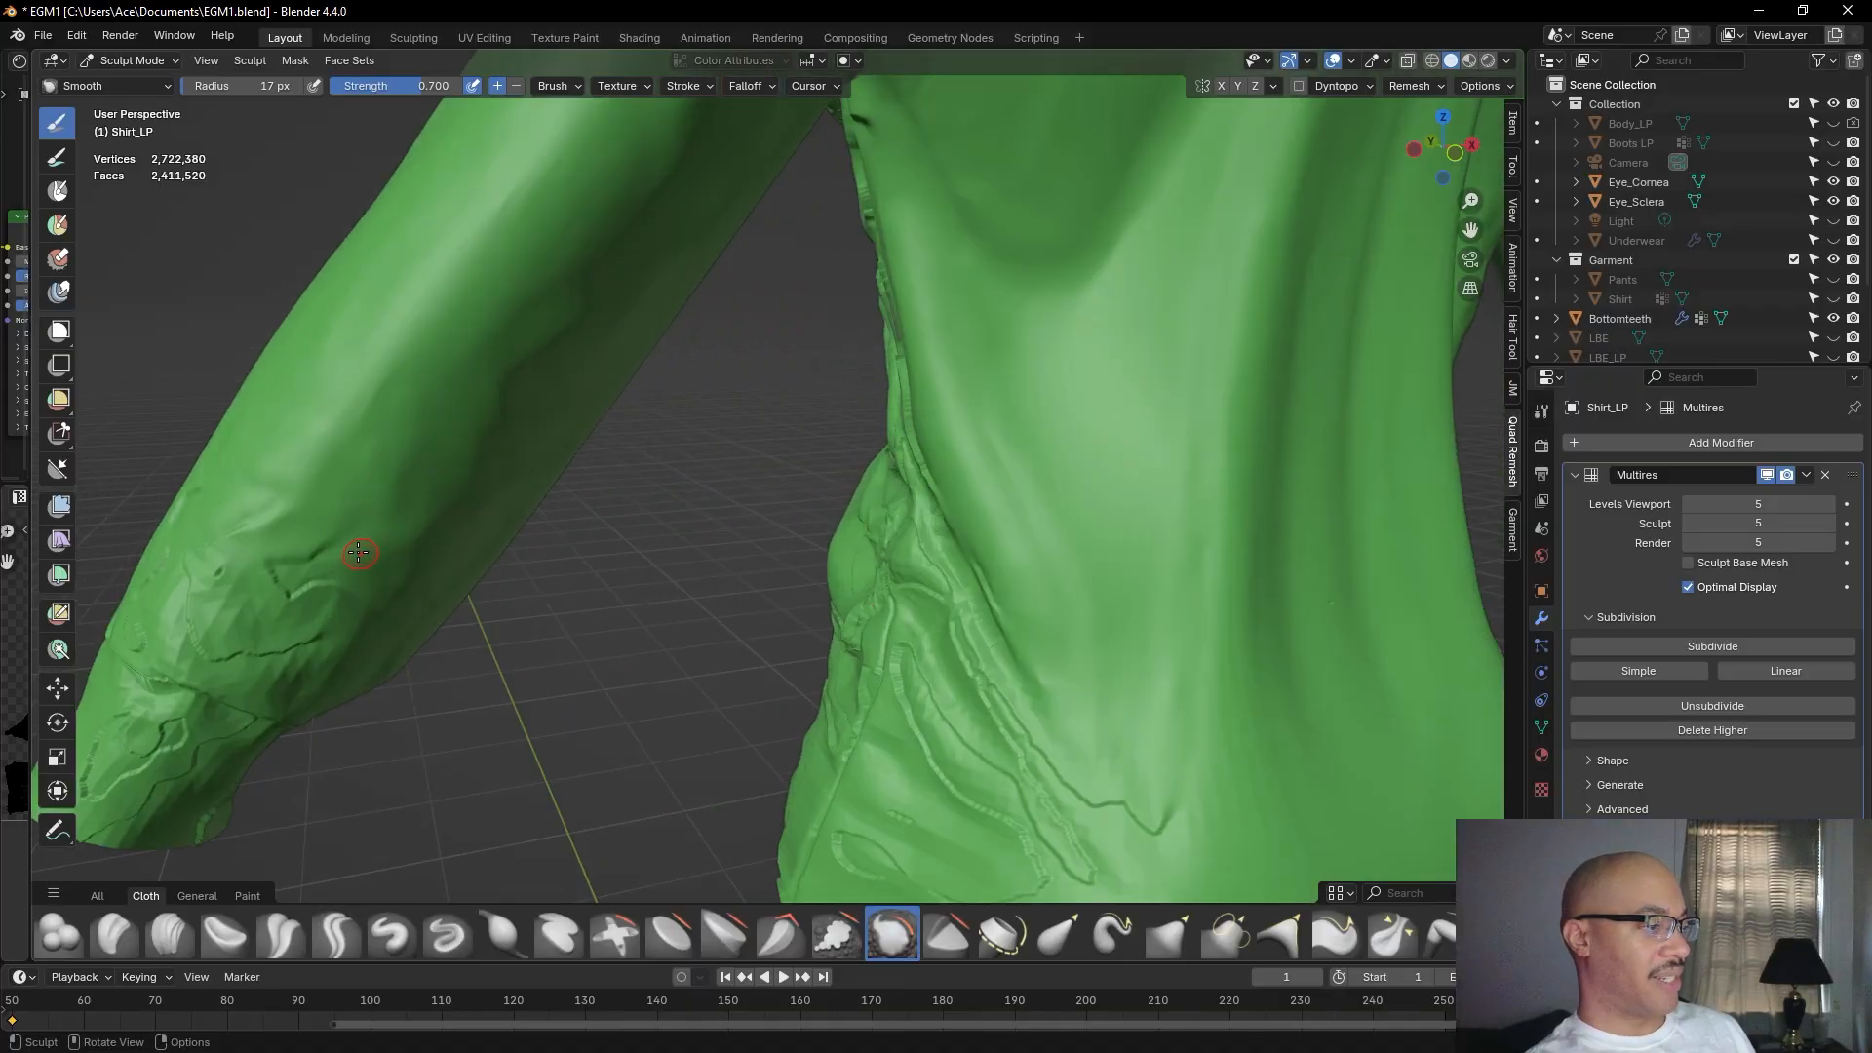
pyautogui.keyDown('shift'); pyautogui.moveTo(355, 556); pyautogui.dragTo(585, 599, button='middle'); pyautogui.keyUp('shift')
pyautogui.moveTo(695, 602)
pyautogui.mouseDown()
pyautogui.moveTo(647, 589)
pyautogui.moveTo(673, 645)
pyautogui.moveTo(570, 668)
pyautogui.moveTo(551, 614)
pyautogui.moveTo(610, 536)
pyautogui.moveTo(626, 534)
pyautogui.moveTo(605, 610)
pyautogui.moveTo(653, 595)
pyautogui.moveTo(640, 574)
pyautogui.moveTo(689, 546)
pyautogui.mouseUp()
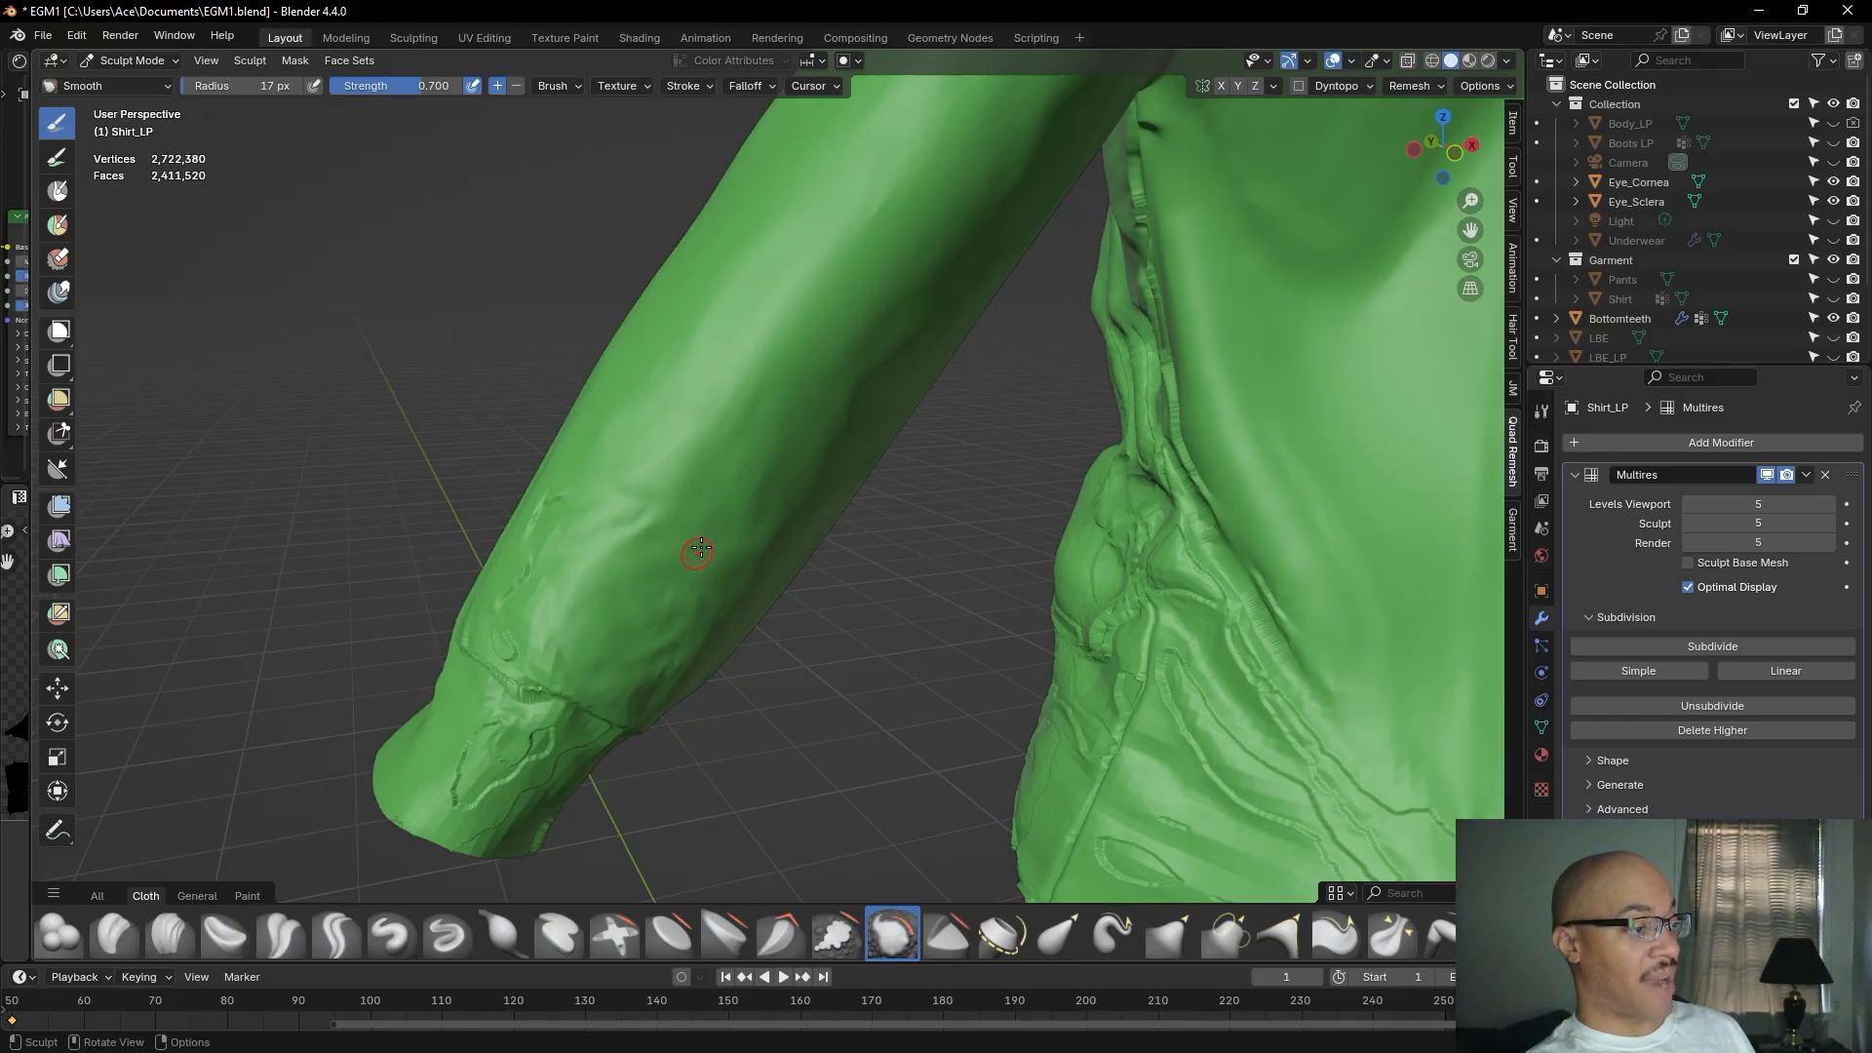
pyautogui.moveTo(878, 220); pyautogui.dragTo(927, 245)
# Even out the small bumps on the outer side of the left sleeve's forearm.
pyautogui.moveTo(836, 760); pyautogui.dragTo(800, 736, button='middle')
pyautogui.moveTo(653, 490)
pyautogui.mouseDown()
pyautogui.moveTo(708, 419)
pyautogui.moveTo(687, 458)
pyautogui.moveTo(708, 498)
pyautogui.moveTo(701, 403)
pyautogui.moveTo(670, 535)
pyautogui.moveTo(711, 591)
pyautogui.moveTo(751, 467)
pyautogui.mouseUp()
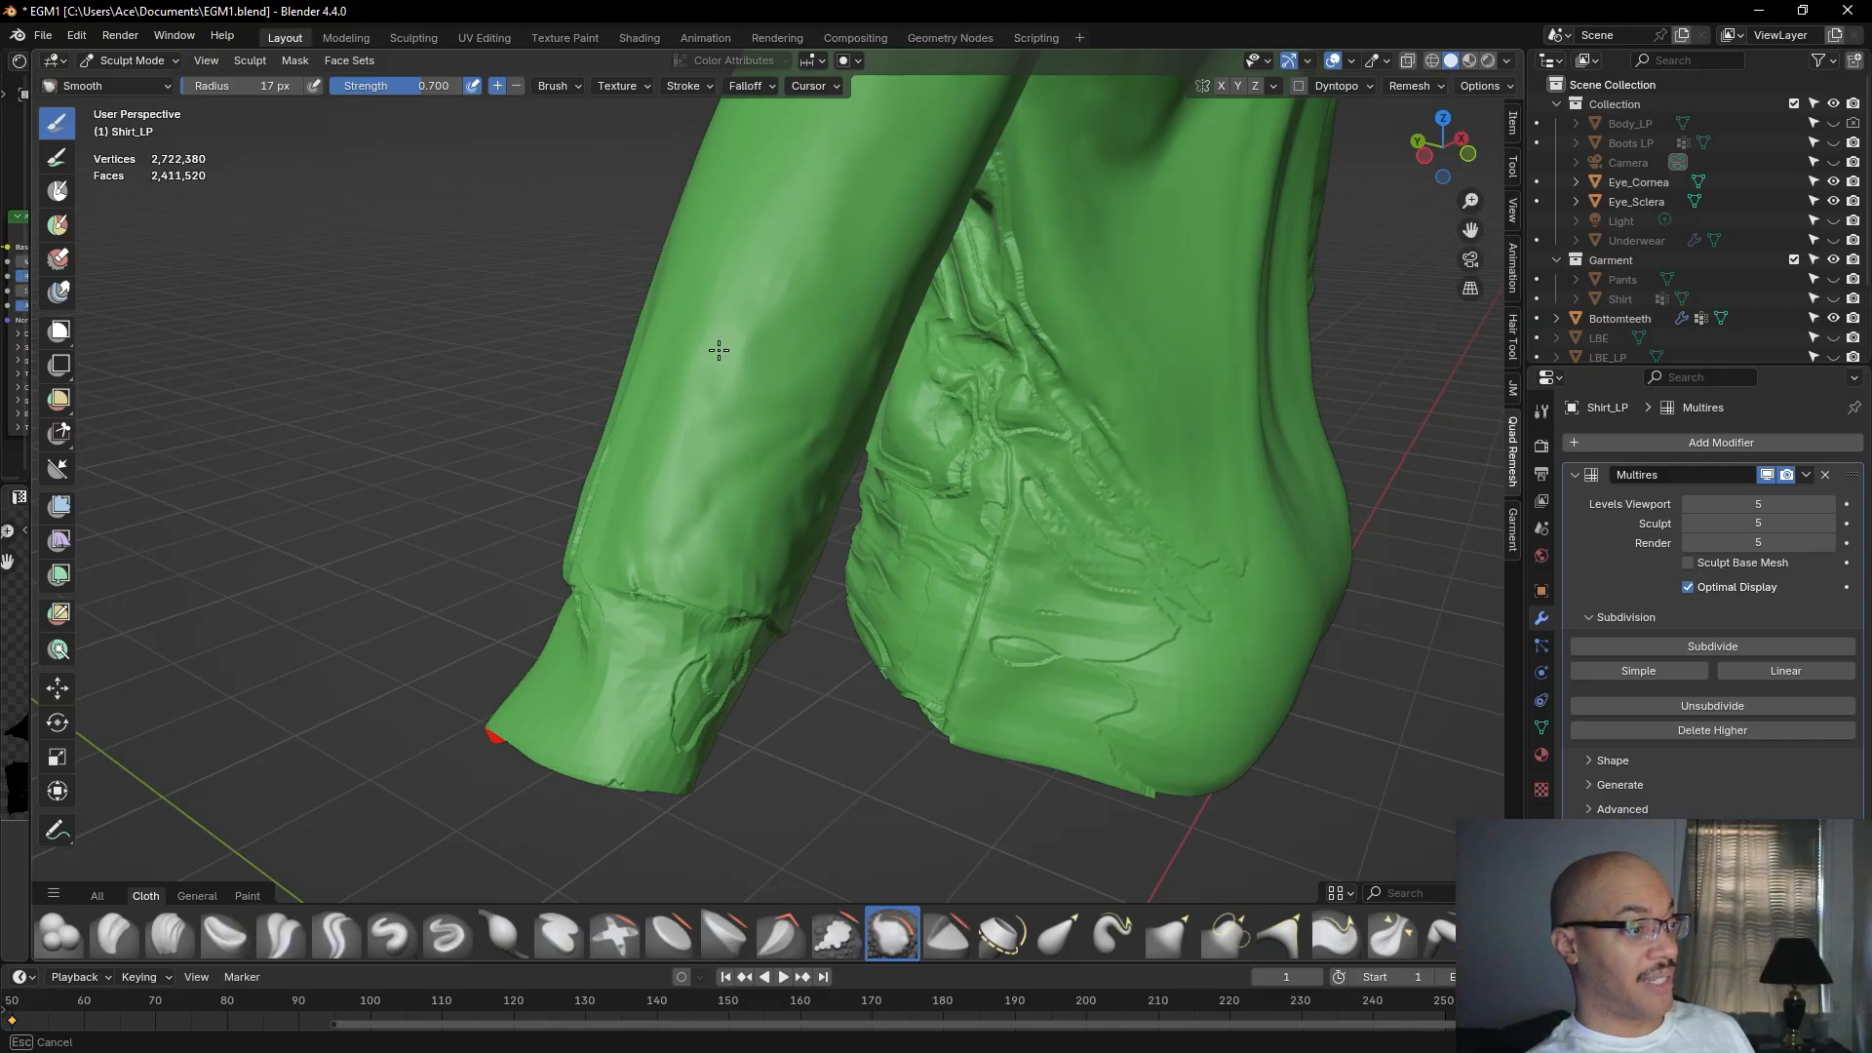
pyautogui.moveTo(807, 475)
pyautogui.mouseDown()
pyautogui.moveTo(775, 460)
pyautogui.moveTo(724, 475)
pyautogui.mouseUp()
pyautogui.moveTo(695, 399); pyautogui.dragTo(704, 379)
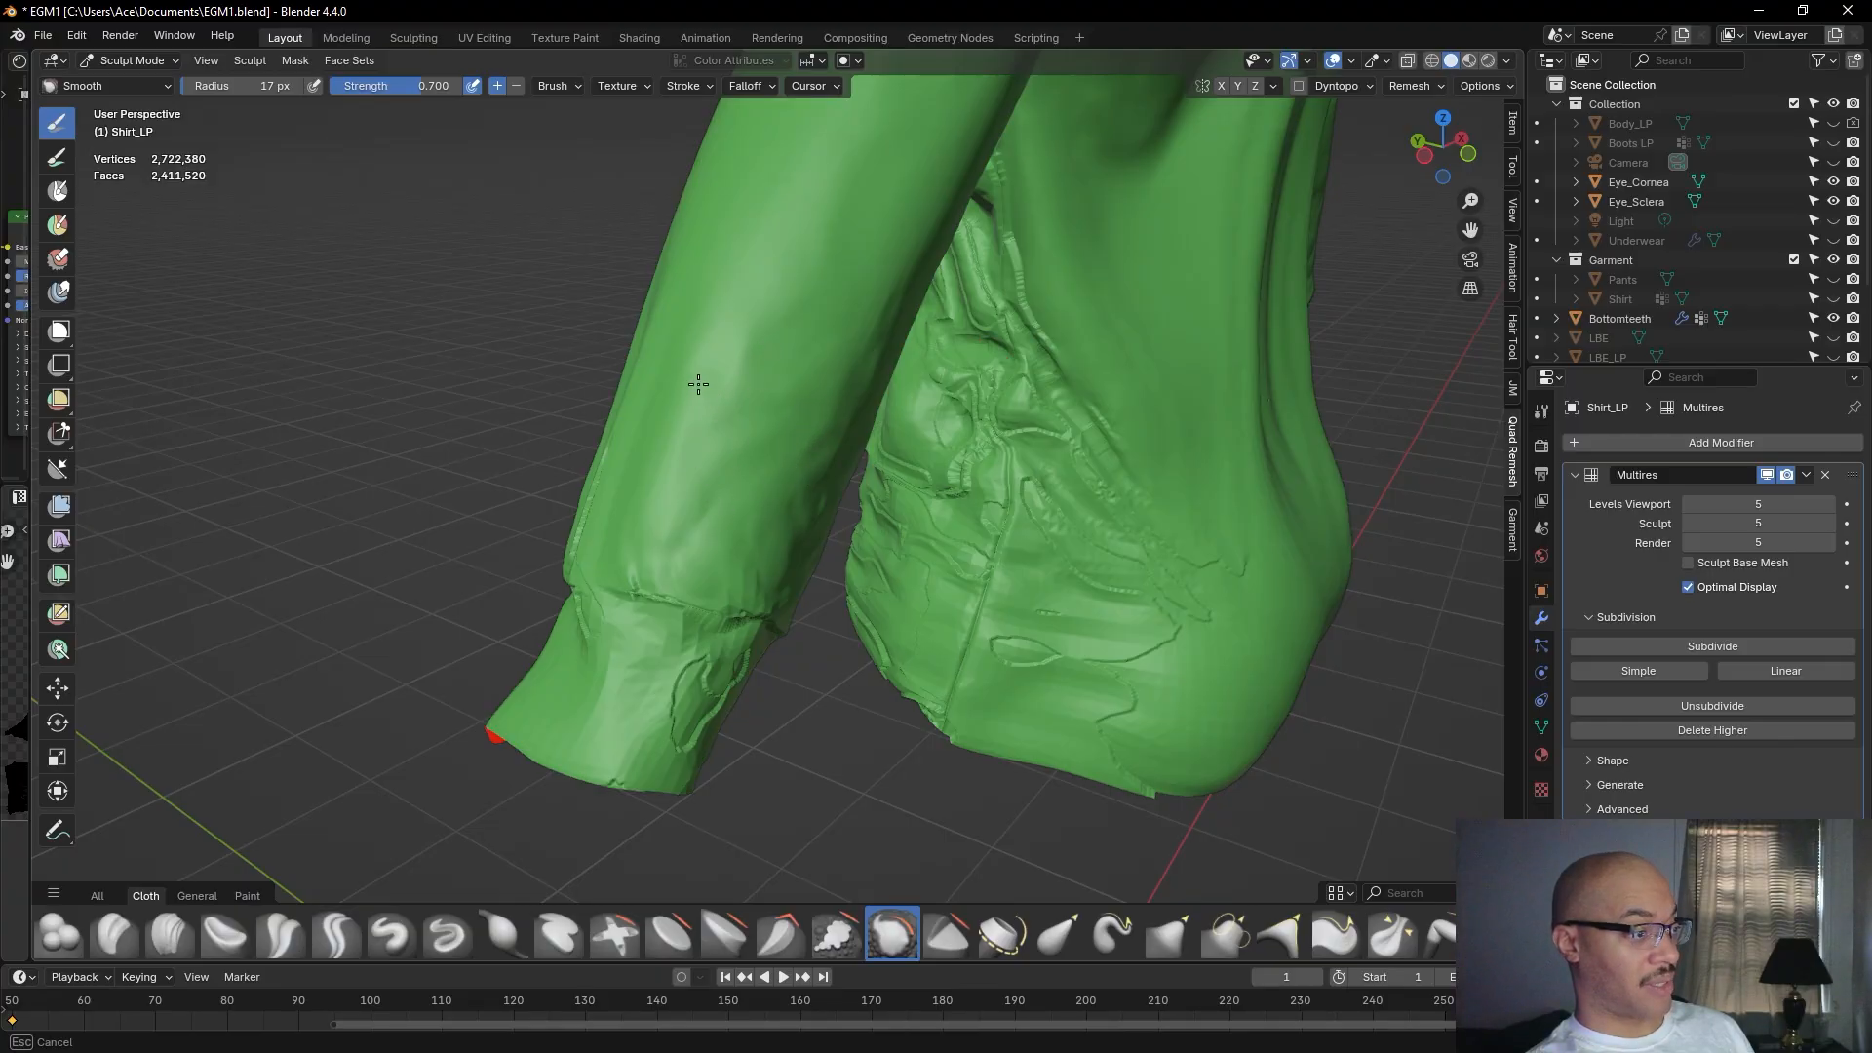
pyautogui.moveTo(804, 348)
pyautogui.mouseDown()
pyautogui.moveTo(836, 314)
pyautogui.moveTo(860, 362)
pyautogui.mouseUp()
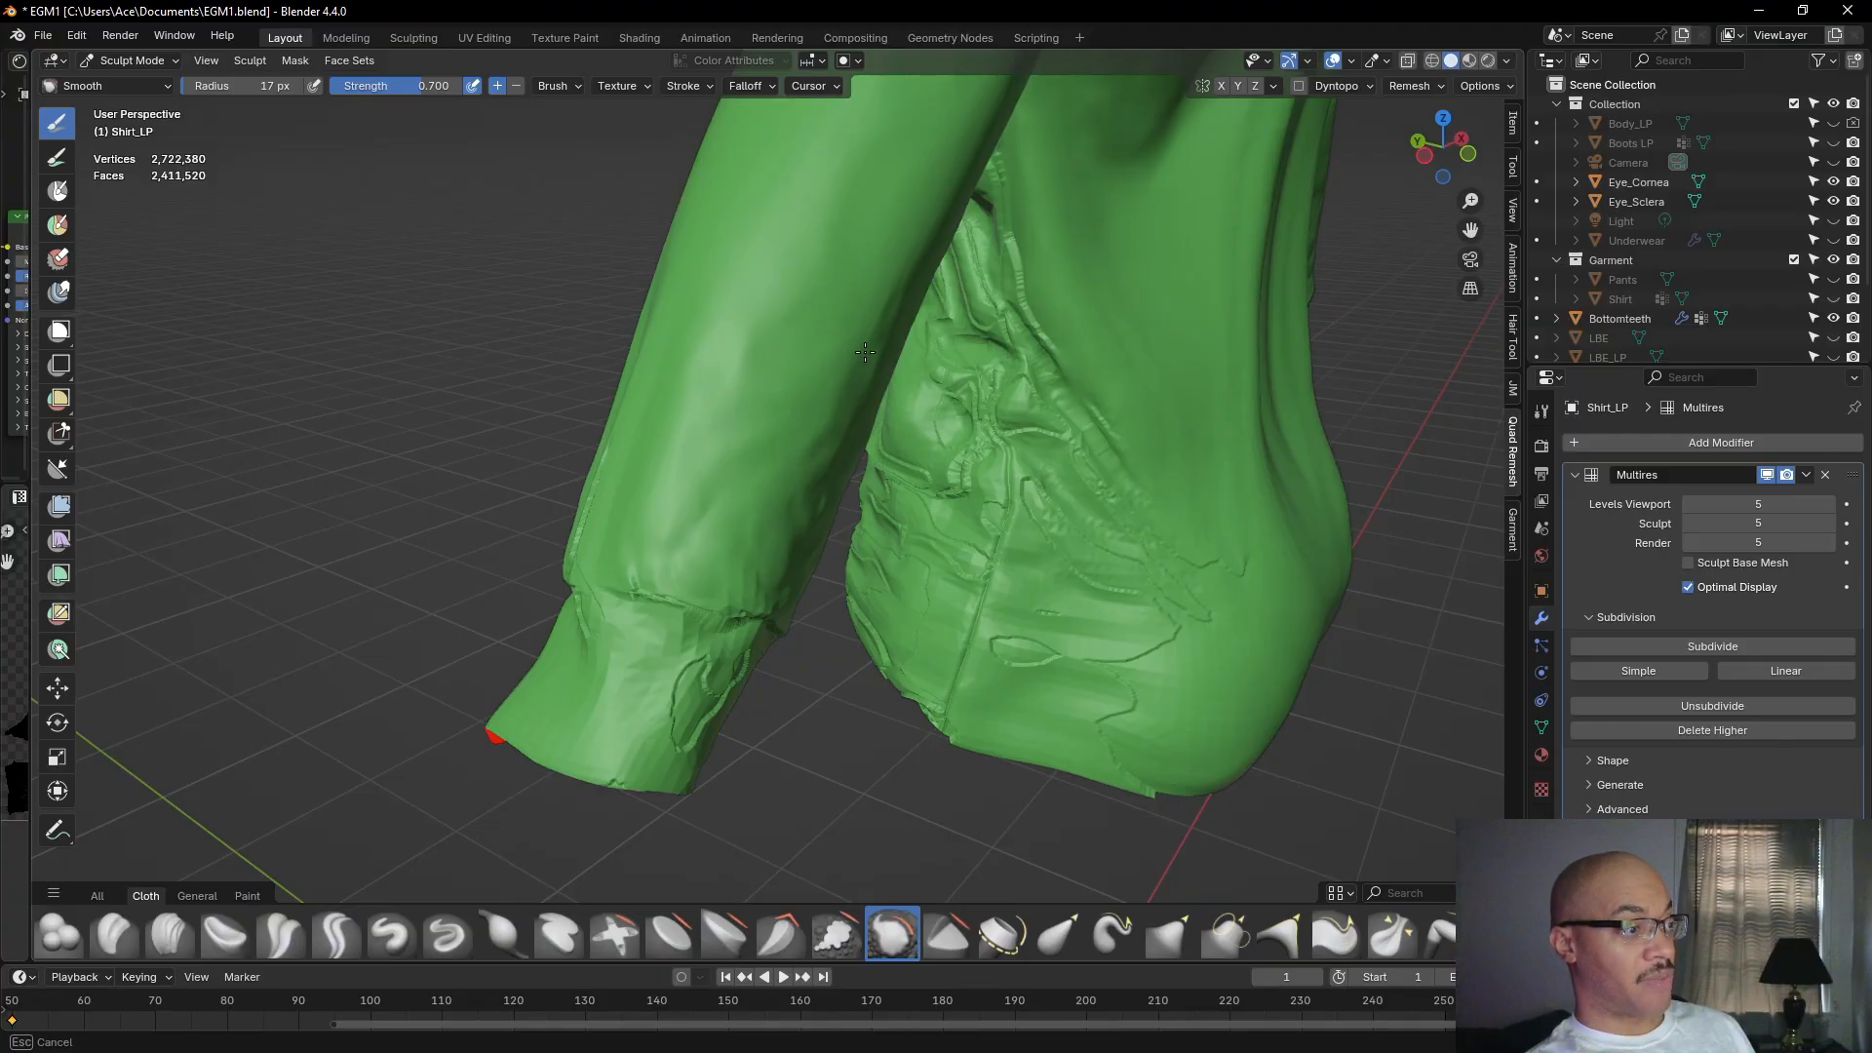
pyautogui.moveTo(875, 290); pyautogui.dragTo(874, 289)
# Smooth the remaining dents along the back of the left forearm, from mid-sleeve down to the cuff seam.
pyautogui.moveTo(875, 289); pyautogui.dragTo(711, 544, button='middle')
pyautogui.moveTo(598, 506)
pyautogui.mouseDown()
pyautogui.moveTo(652, 518)
pyautogui.moveTo(664, 554)
pyautogui.moveTo(559, 503)
pyautogui.moveTo(583, 517)
pyautogui.moveTo(708, 435)
pyautogui.moveTo(763, 456)
pyautogui.mouseUp()
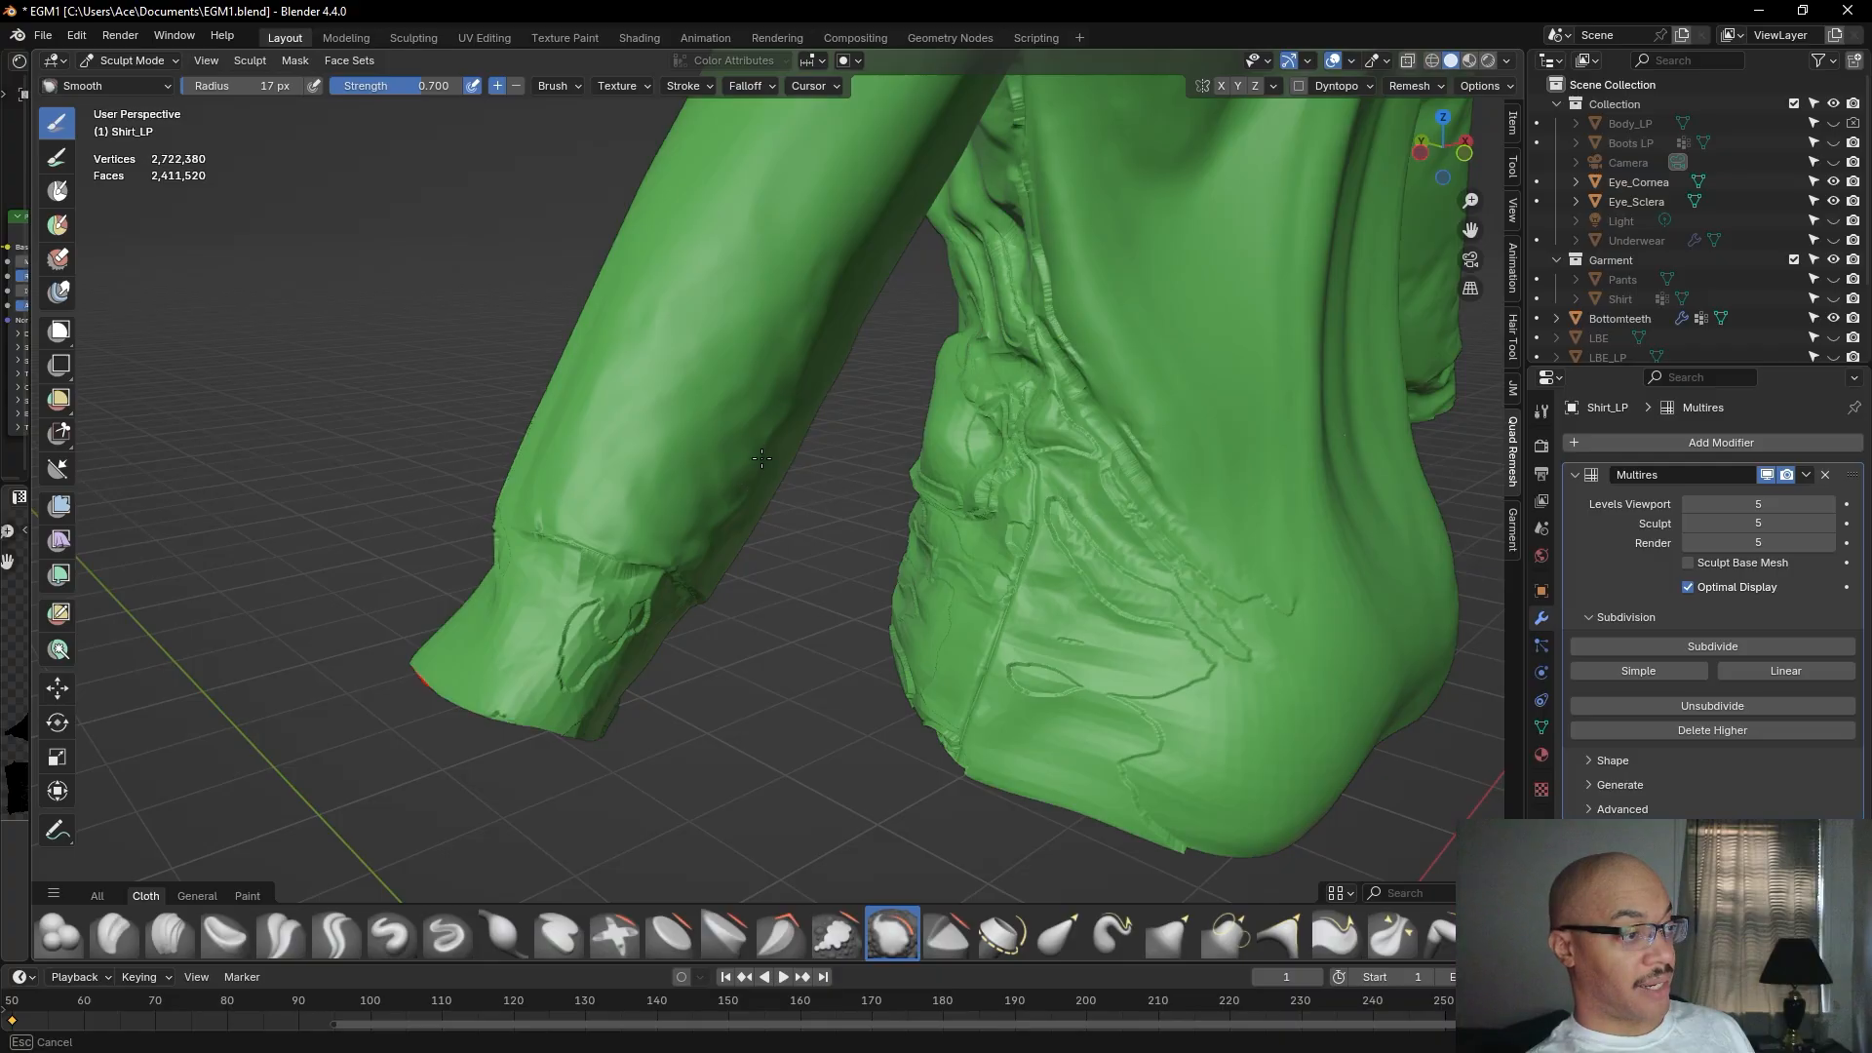
pyautogui.moveTo(648, 383); pyautogui.dragTo(619, 453)
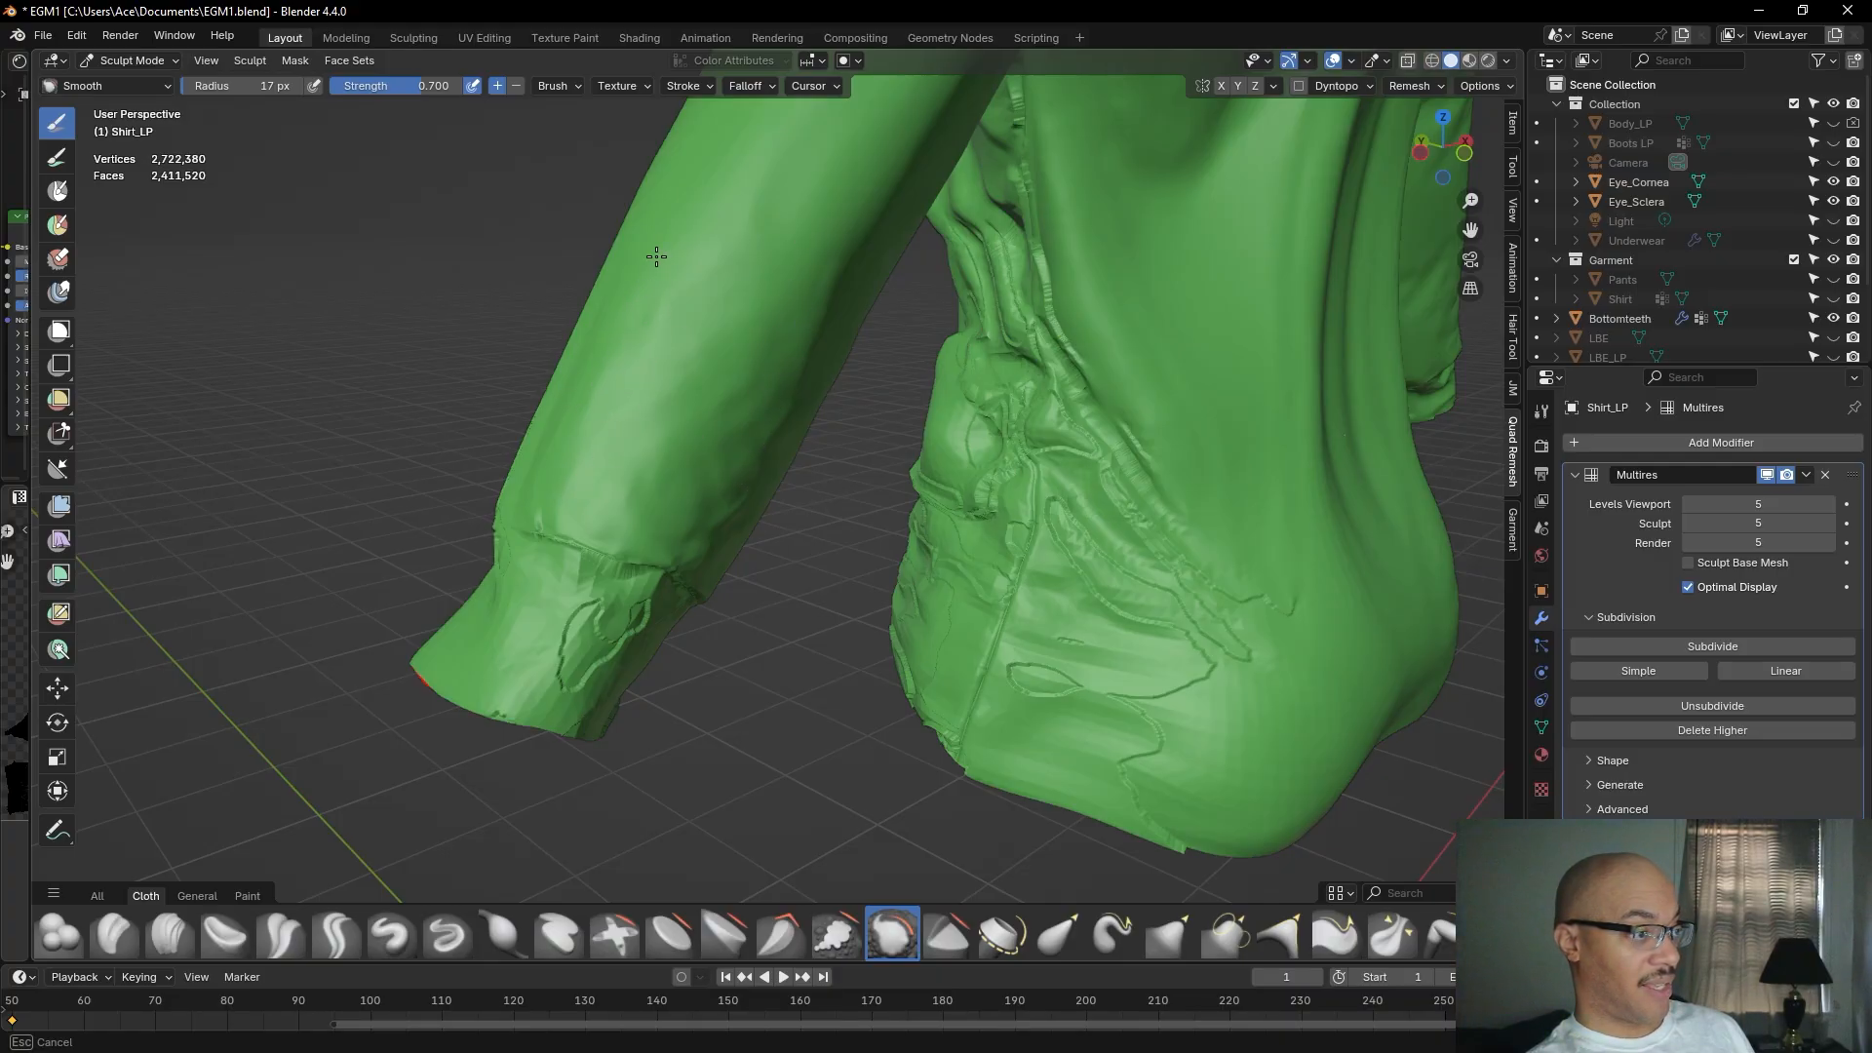
pyautogui.moveTo(702, 364)
pyautogui.mouseDown()
pyautogui.moveTo(743, 438)
pyautogui.moveTo(747, 397)
pyautogui.mouseUp()
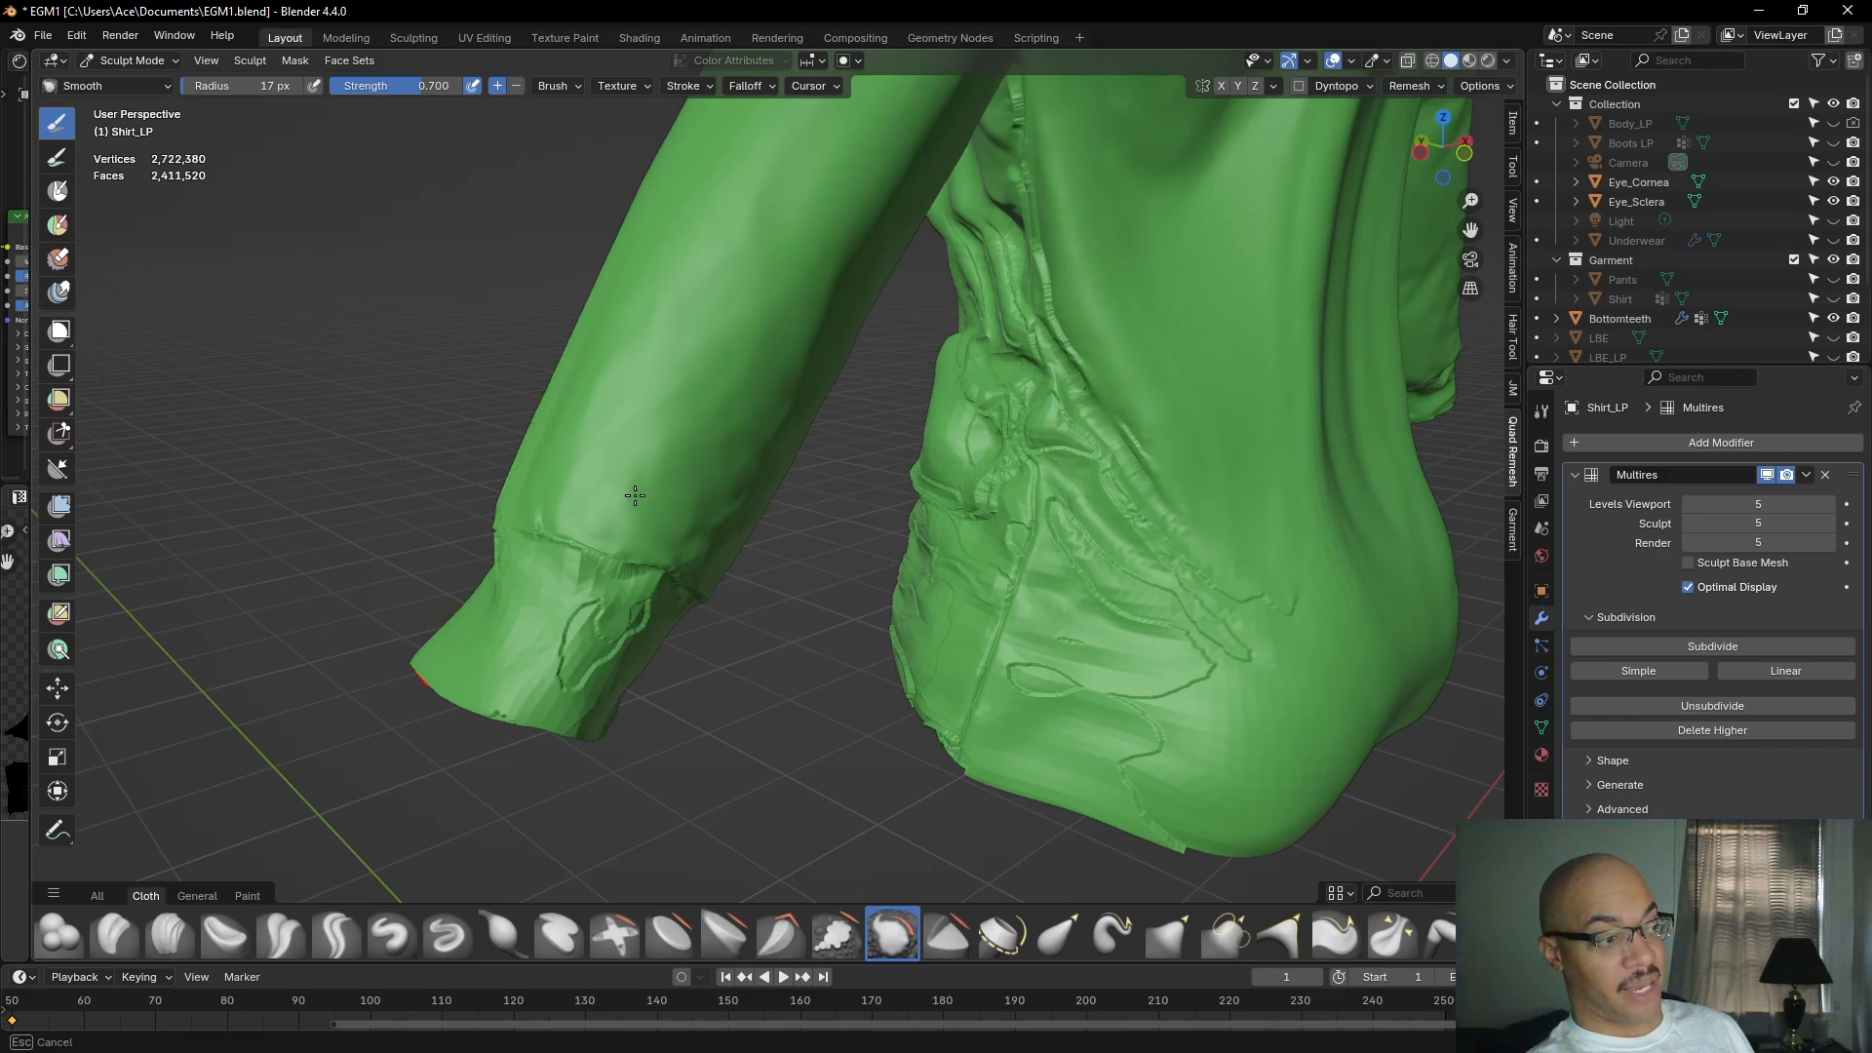
pyautogui.moveTo(634, 414); pyautogui.dragTo(874, 491, button='middle')
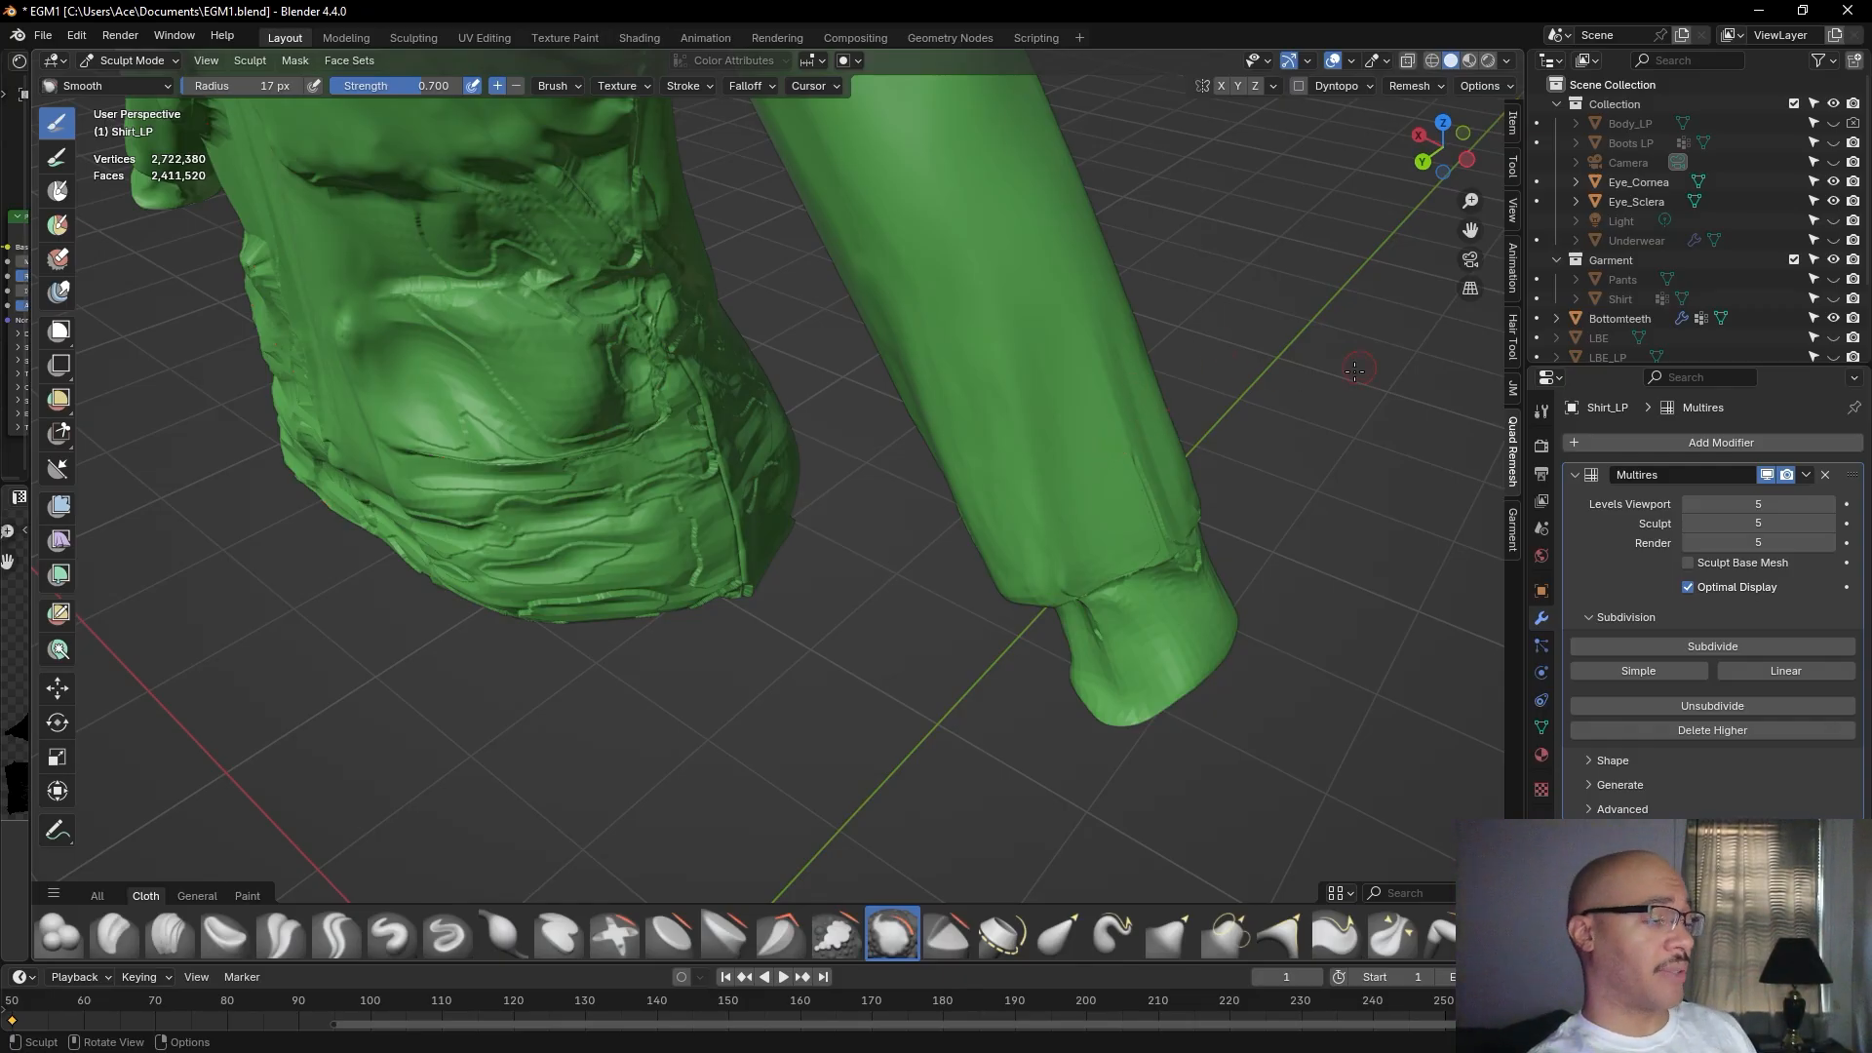
# Smooth the creases on the left cuff and the sleeve edge directly above it.
pyautogui.moveTo(1355, 367); pyautogui.dragTo(1266, 423, button='middle')
pyautogui.moveTo(1057, 502)
pyautogui.mouseDown()
pyautogui.moveTo(1037, 502)
pyautogui.moveTo(1066, 672)
pyautogui.moveTo(1067, 632)
pyautogui.moveTo(1024, 724)
pyautogui.moveTo(1018, 683)
pyautogui.moveTo(966, 720)
pyautogui.moveTo(963, 683)
pyautogui.mouseUp()
pyautogui.moveTo(973, 683); pyautogui.dragTo(1030, 611, button='middle')
pyautogui.moveTo(1100, 672); pyautogui.dragTo(1107, 687)
pyautogui.moveTo(1078, 579); pyautogui.dragTo(1078, 579)
pyautogui.scroll(-3, 1042, 481)
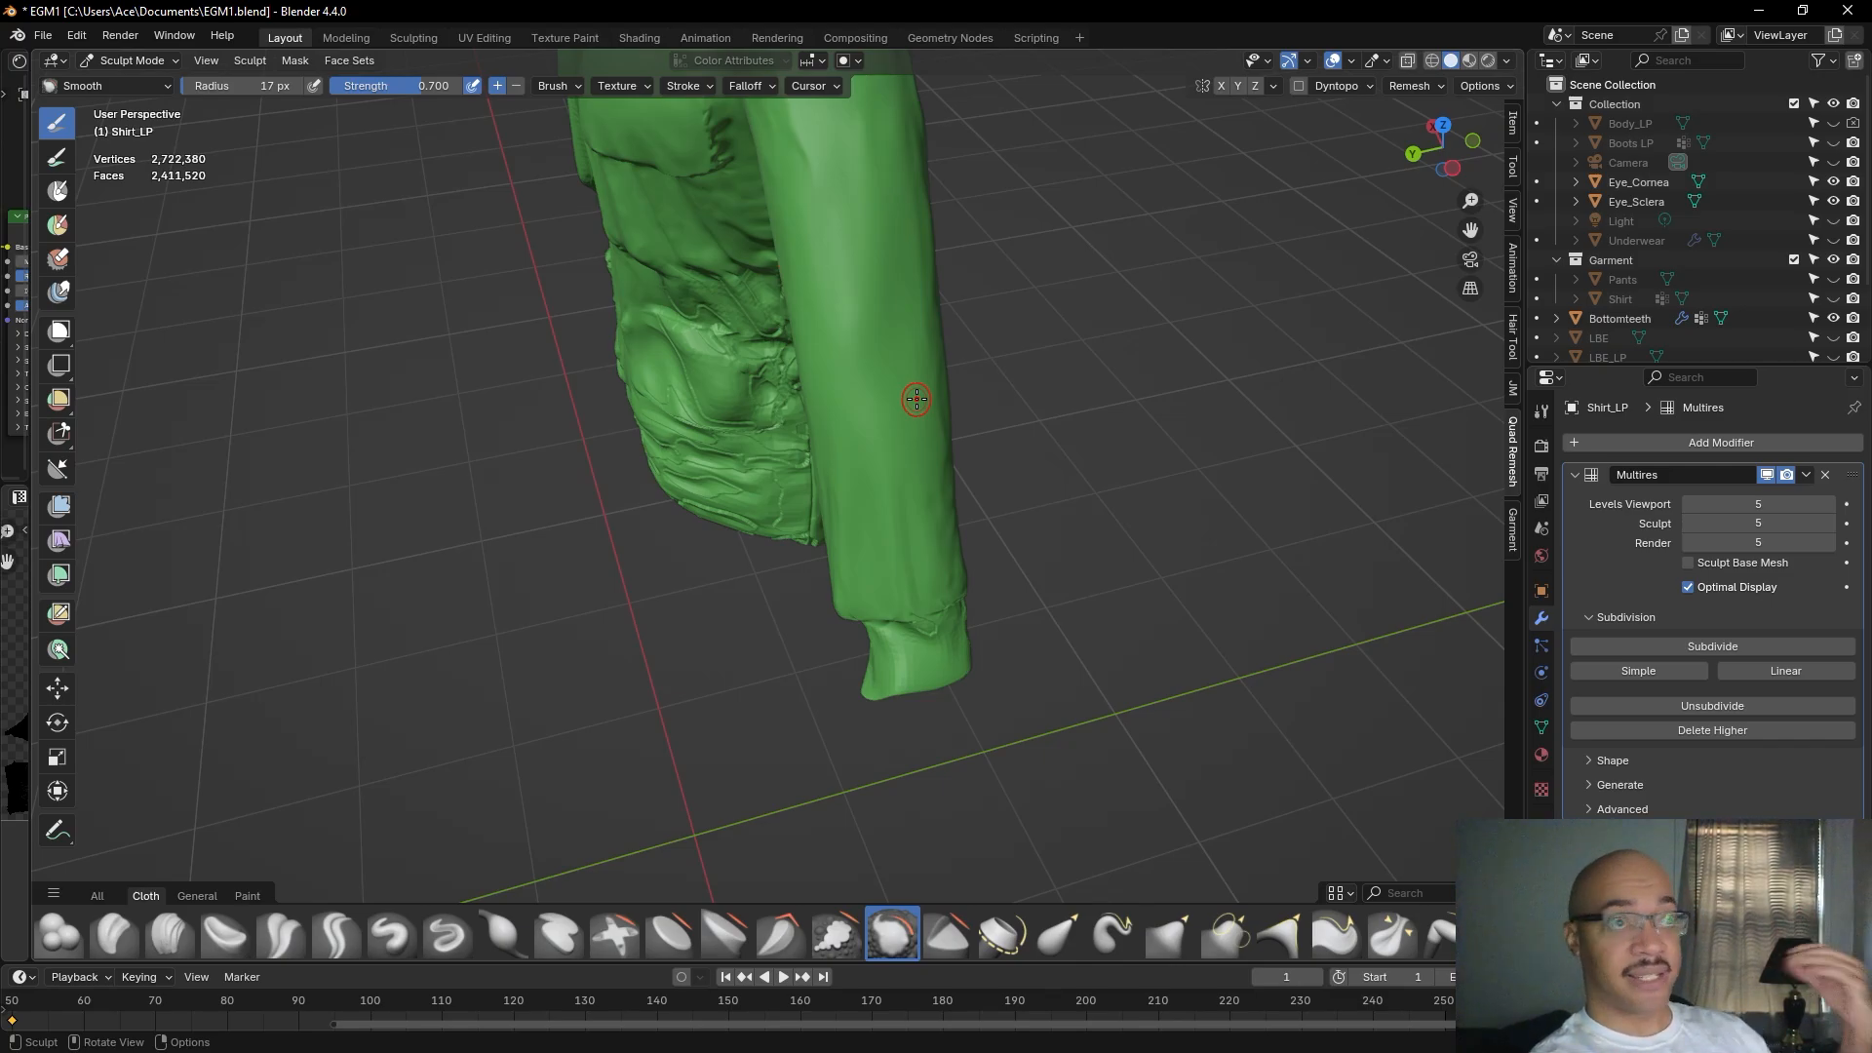
# Smooth the lengthwise folds on the outer face of the left forearm and the surface of its cuff.
pyautogui.moveTo(916, 399); pyautogui.dragTo(861, 510, button='middle')
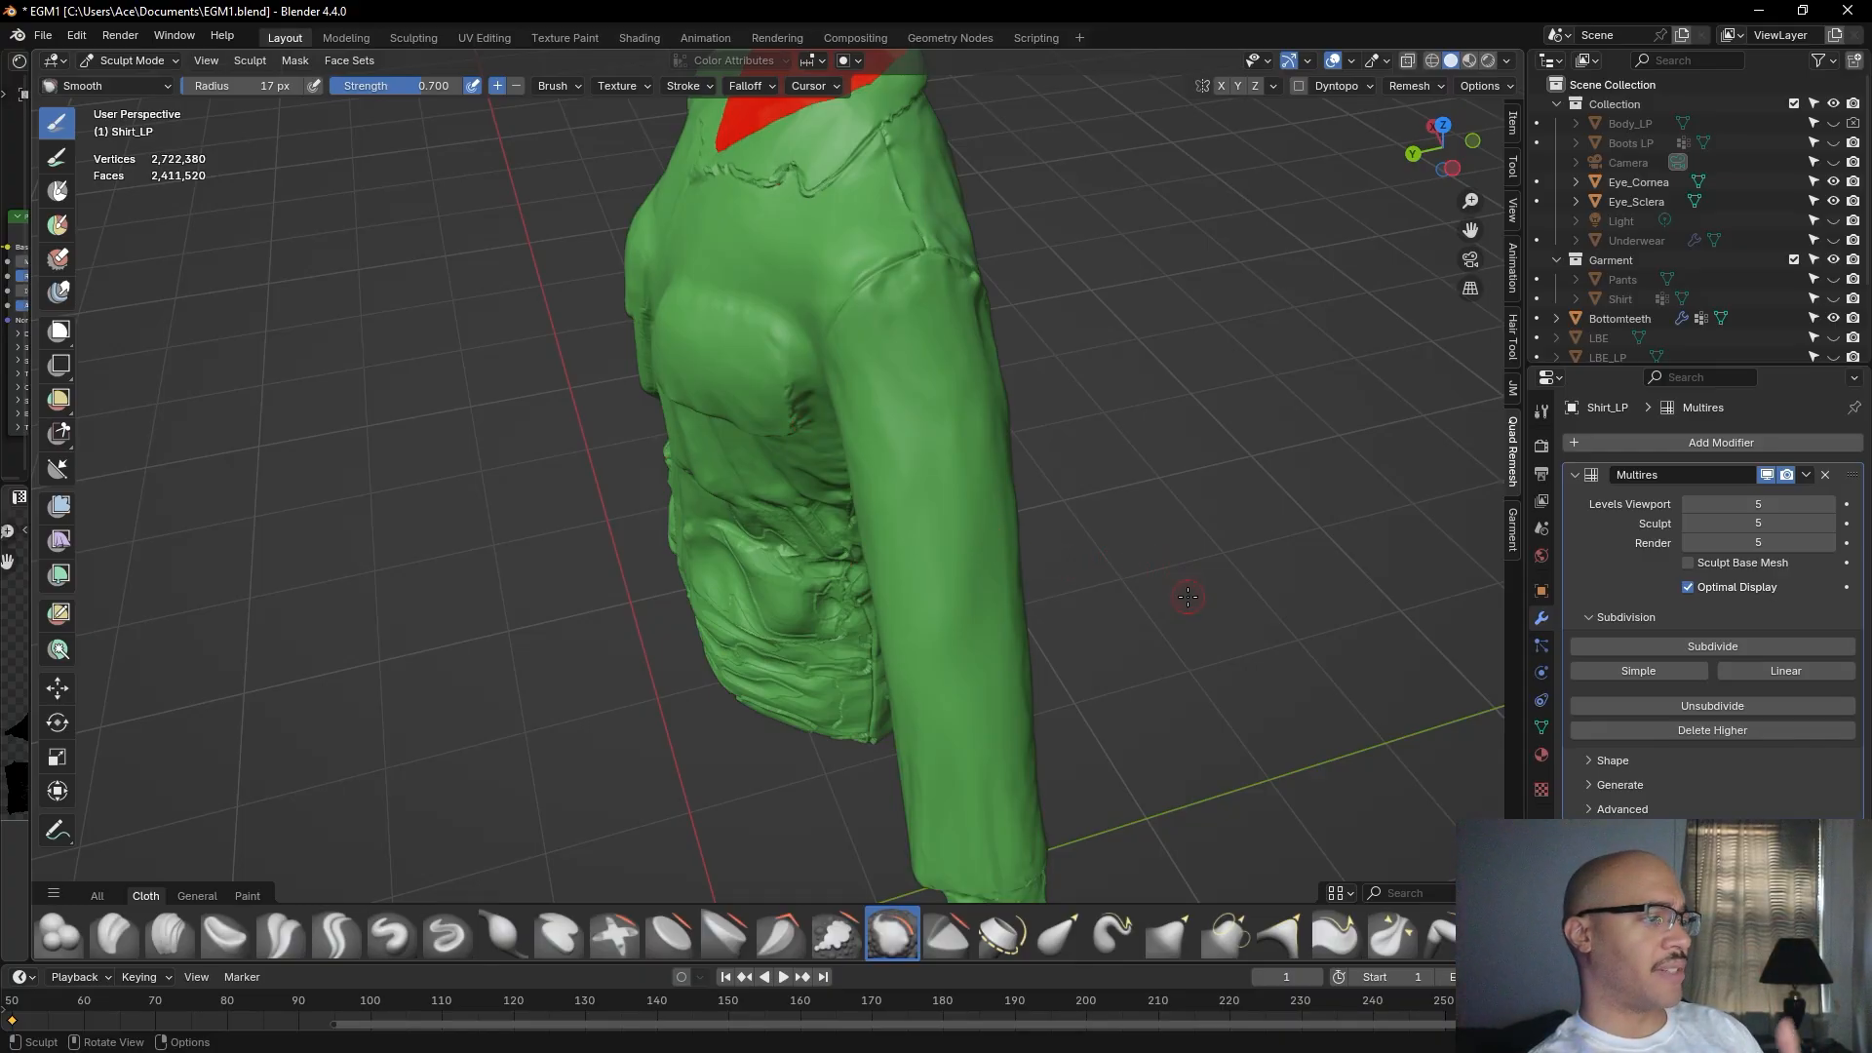
pyautogui.moveTo(1200, 610); pyautogui.dragTo(954, 448, button='middle')
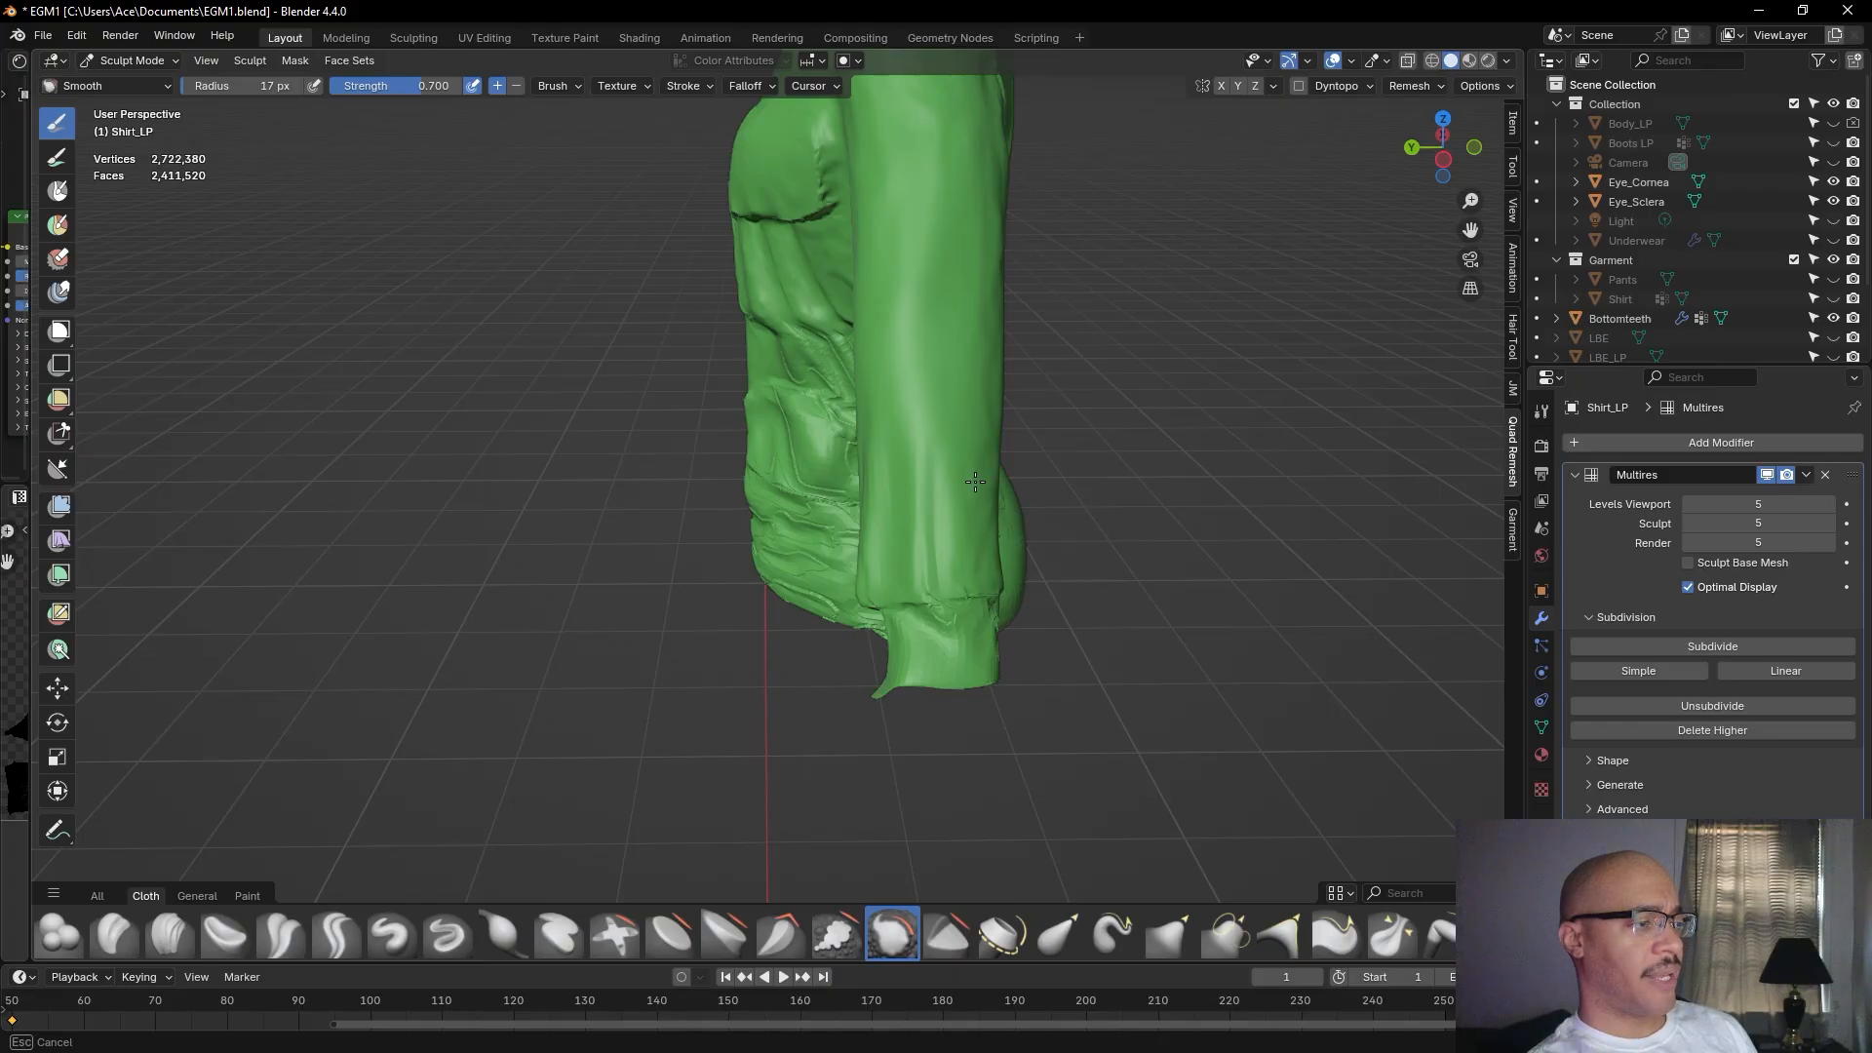
pyautogui.moveTo(926, 490); pyautogui.dragTo(926, 517)
pyautogui.moveTo(937, 654)
pyautogui.mouseDown()
pyautogui.moveTo(964, 621)
pyautogui.moveTo(985, 632)
pyautogui.moveTo(927, 673)
pyautogui.moveTo(939, 622)
pyautogui.moveTo(949, 638)
pyautogui.mouseUp()
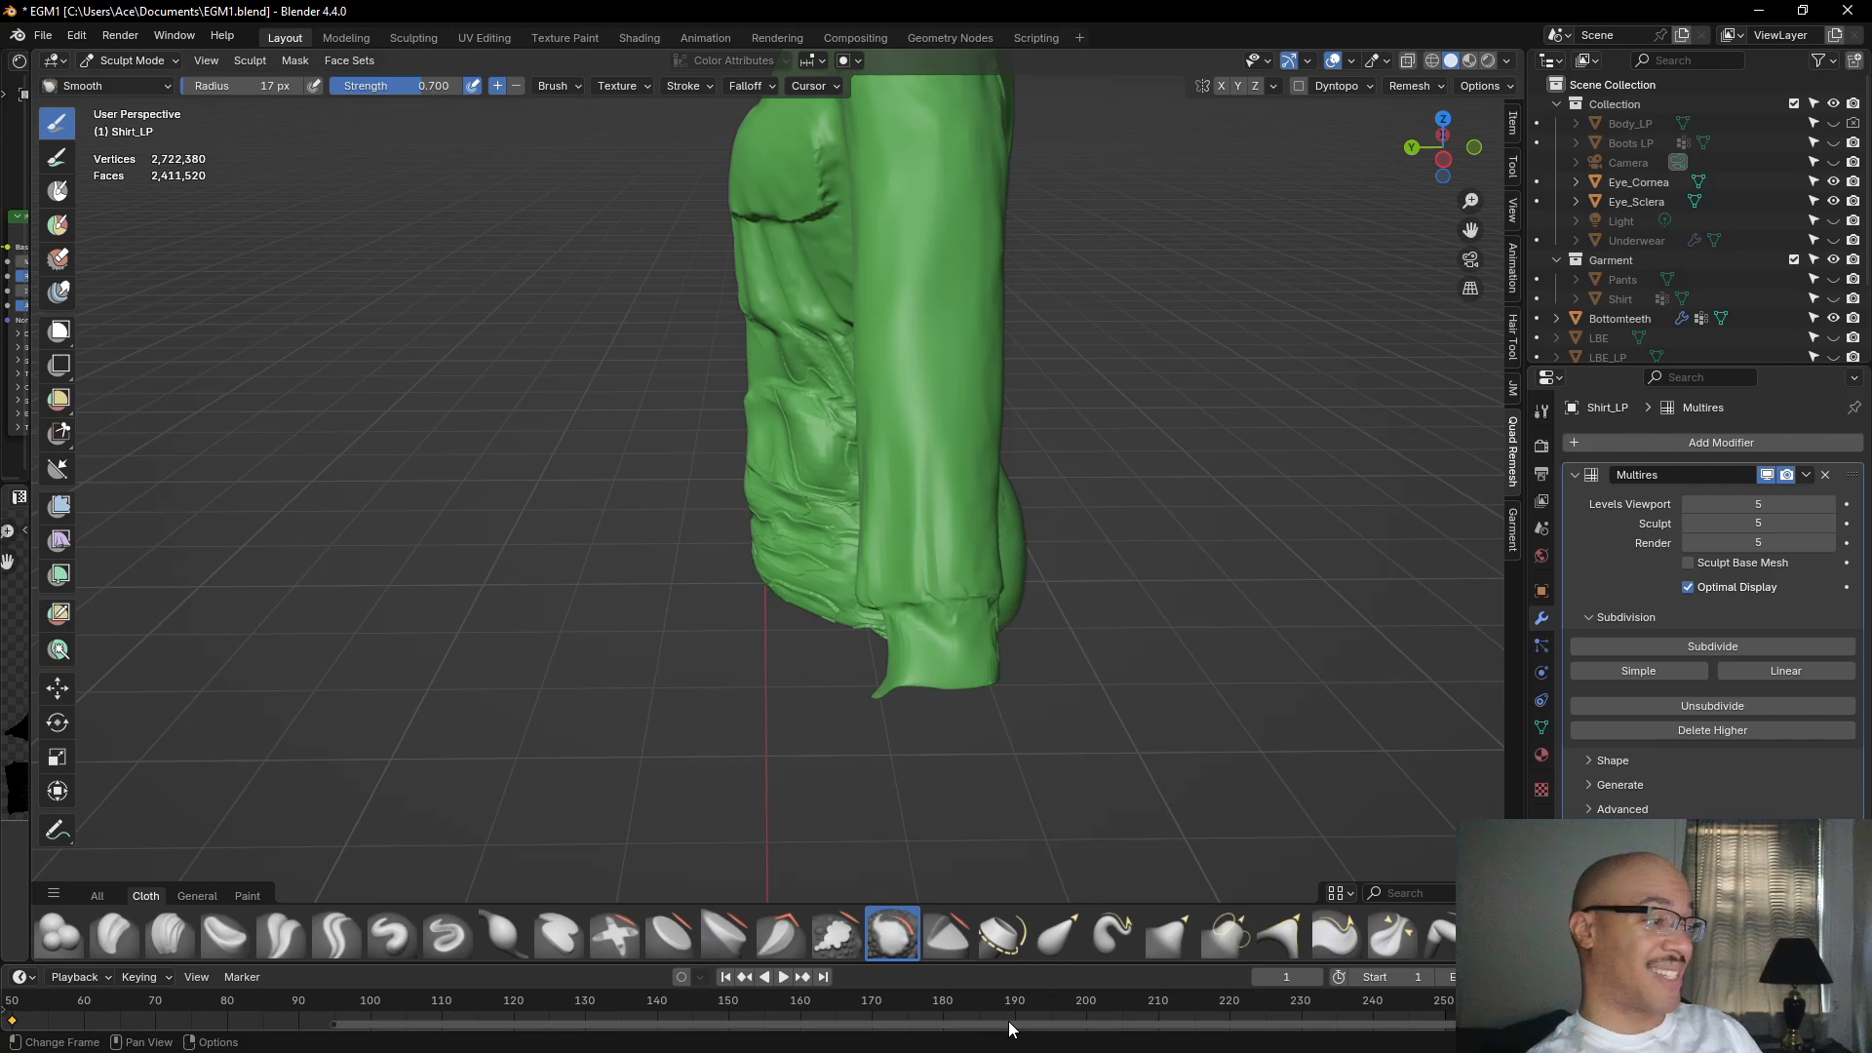
# Smooth the jagged wrinkles over the wearer's left hip pocket and its edge beside the side seam.
pyautogui.scroll(4, 729, 653)
pyautogui.moveTo(625, 655)
pyautogui.mouseDown(button='middle')
pyautogui.moveTo(543, 688)
pyautogui.moveTo(823, 602)
pyautogui.mouseUp(button='middle')
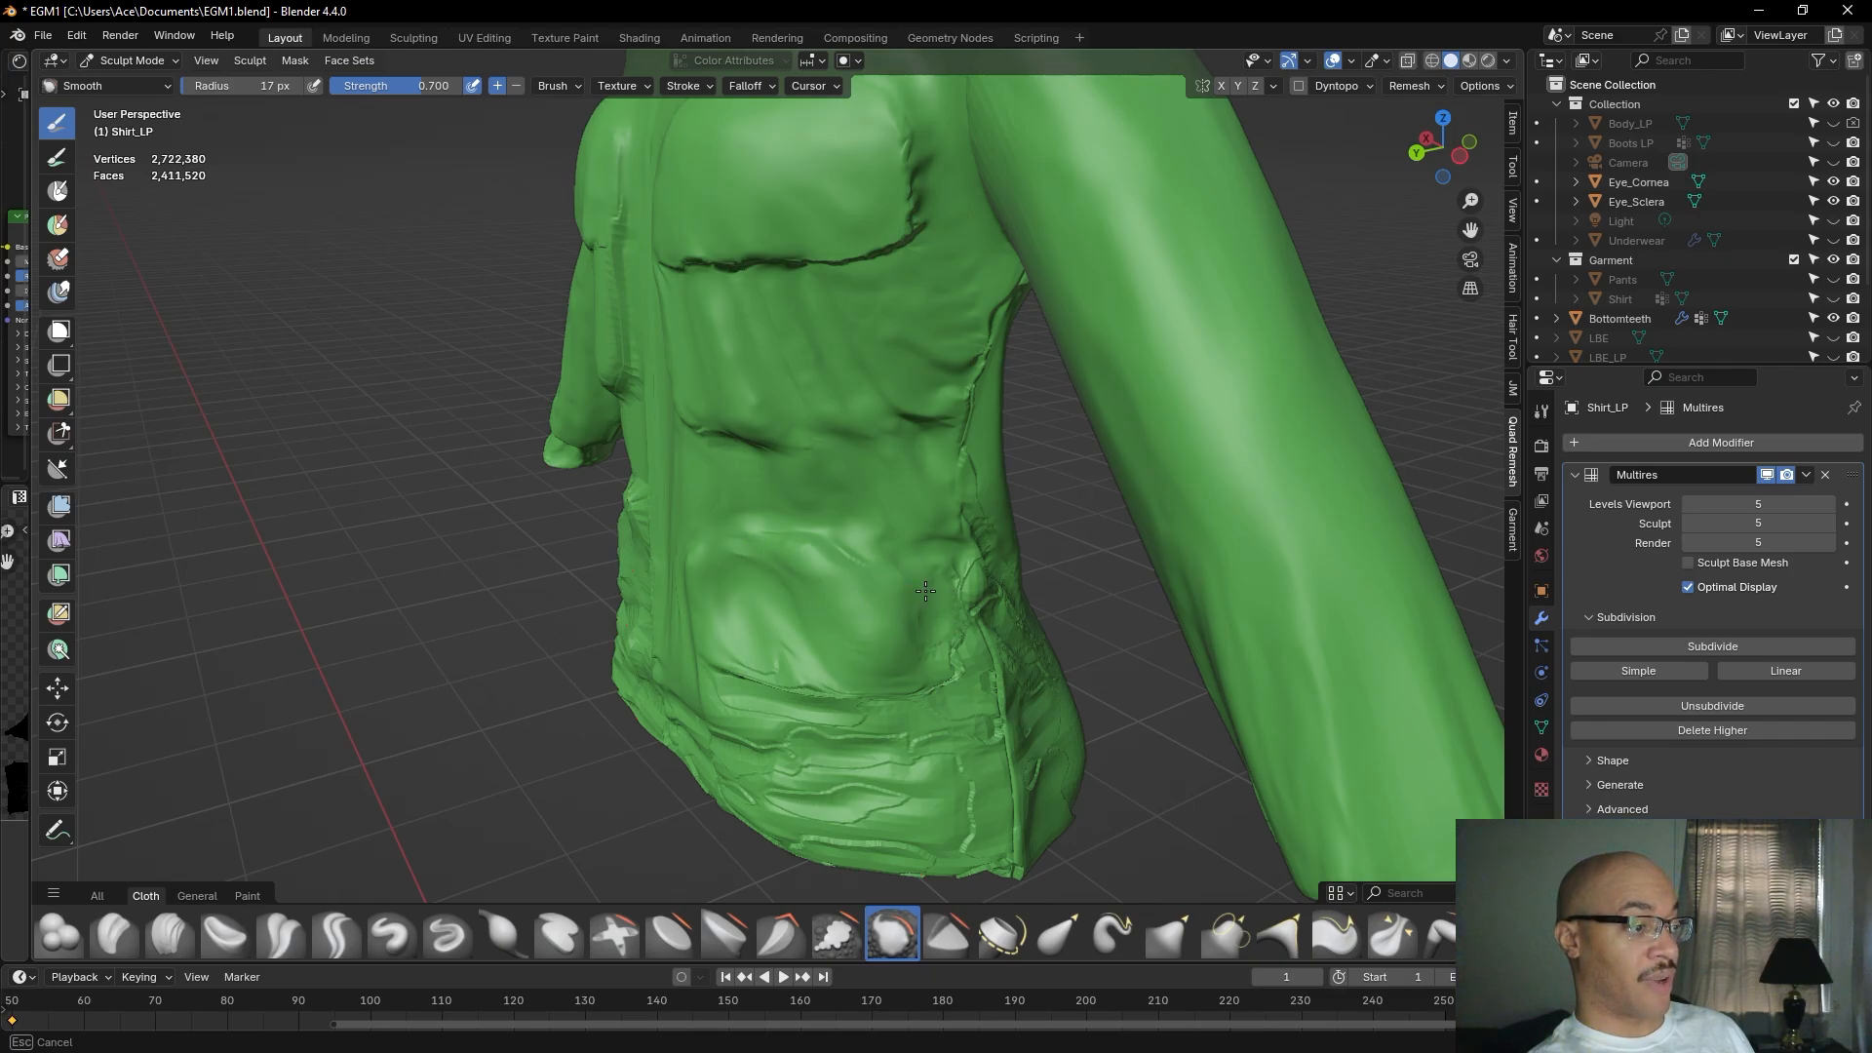
pyautogui.moveTo(978, 667)
pyautogui.mouseDown()
pyautogui.moveTo(926, 683)
pyautogui.moveTo(965, 667)
pyautogui.moveTo(931, 699)
pyautogui.moveTo(986, 711)
pyautogui.moveTo(982, 677)
pyautogui.moveTo(863, 696)
pyautogui.moveTo(736, 663)
pyautogui.moveTo(796, 674)
pyautogui.mouseUp()
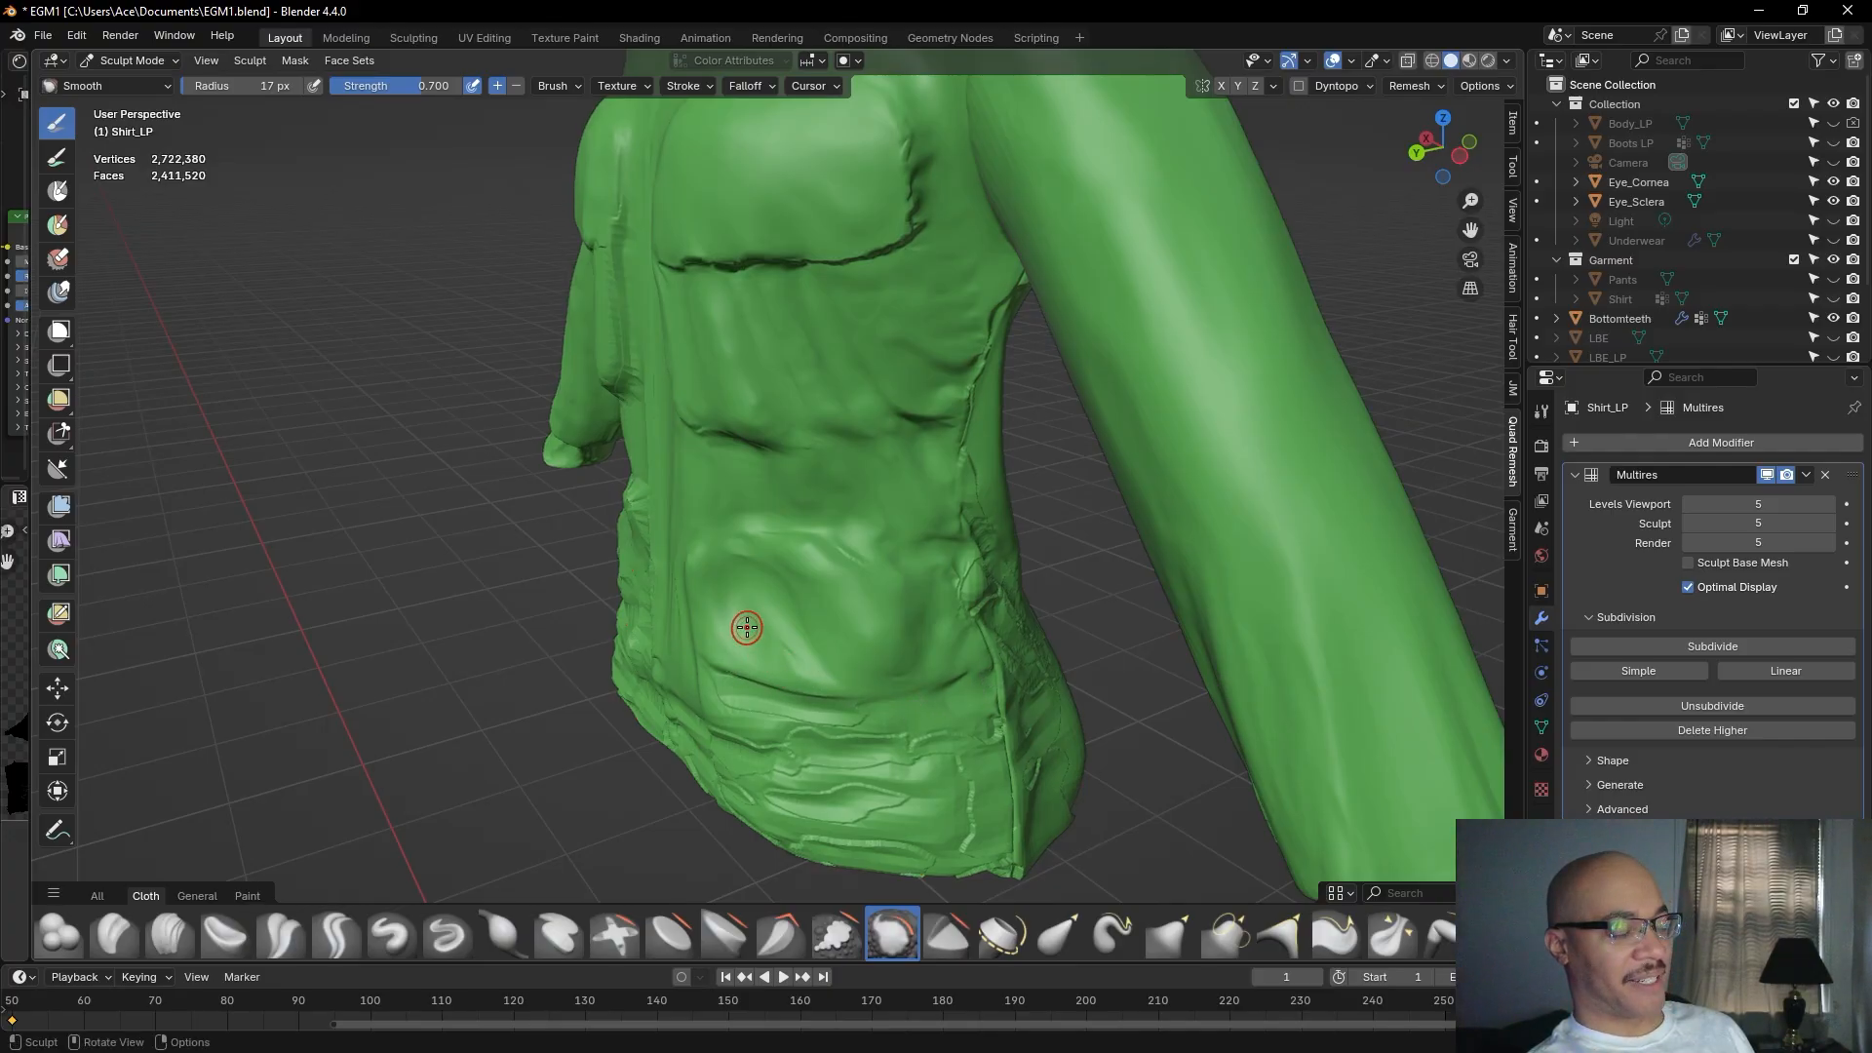
# Soften the lower edge and upper corner of the left hip pocket and the surface around them.
pyautogui.moveTo(744, 627); pyautogui.dragTo(812, 554, button='middle')
pyautogui.moveTo(751, 718)
pyautogui.mouseDown()
pyautogui.moveTo(756, 763)
pyautogui.moveTo(771, 727)
pyautogui.mouseUp()
pyautogui.moveTo(809, 594); pyautogui.dragTo(800, 587, button='middle')
pyautogui.moveTo(694, 553)
pyautogui.mouseDown()
pyautogui.moveTo(666, 534)
pyautogui.moveTo(717, 588)
pyautogui.mouseUp()
pyautogui.moveTo(1015, 752); pyautogui.dragTo(1018, 751, button='middle')
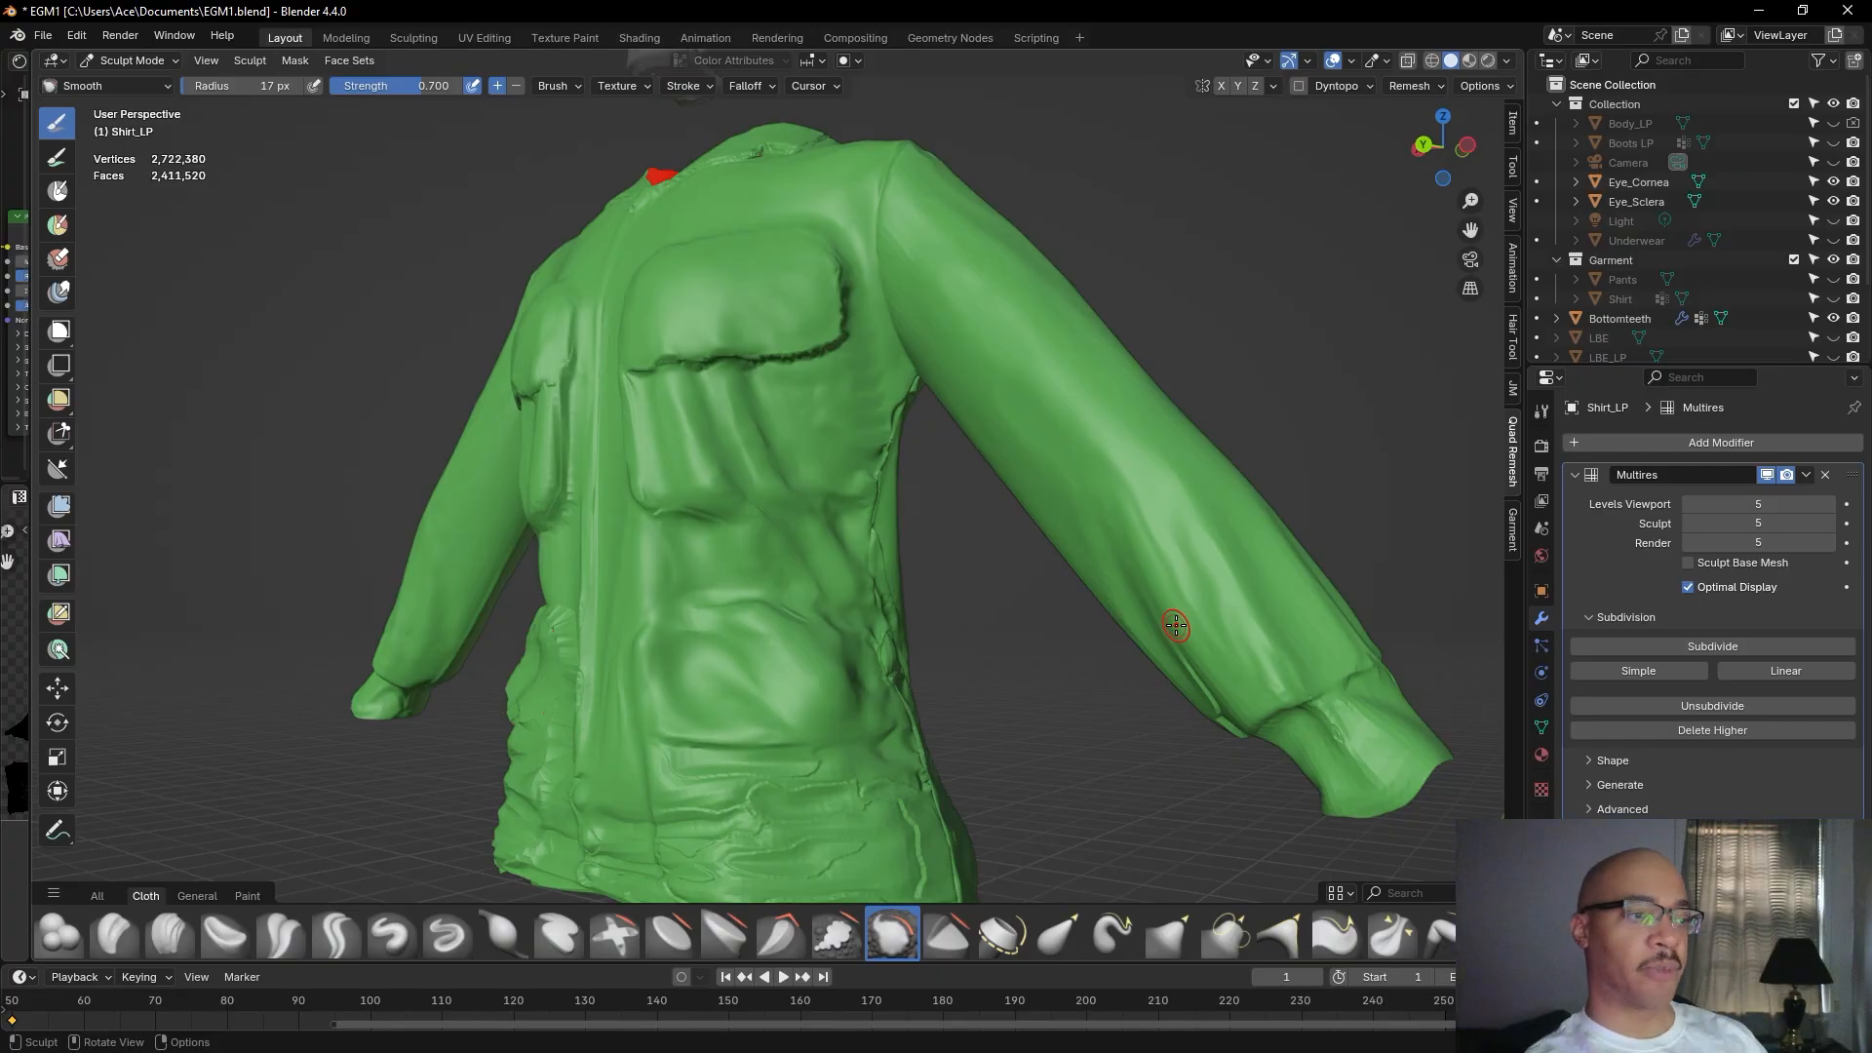
# Smooth away the layered horizontal ridges between the left hip pocket and the front hem.
pyautogui.moveTo(1090, 635); pyautogui.dragTo(1136, 624, button='middle')
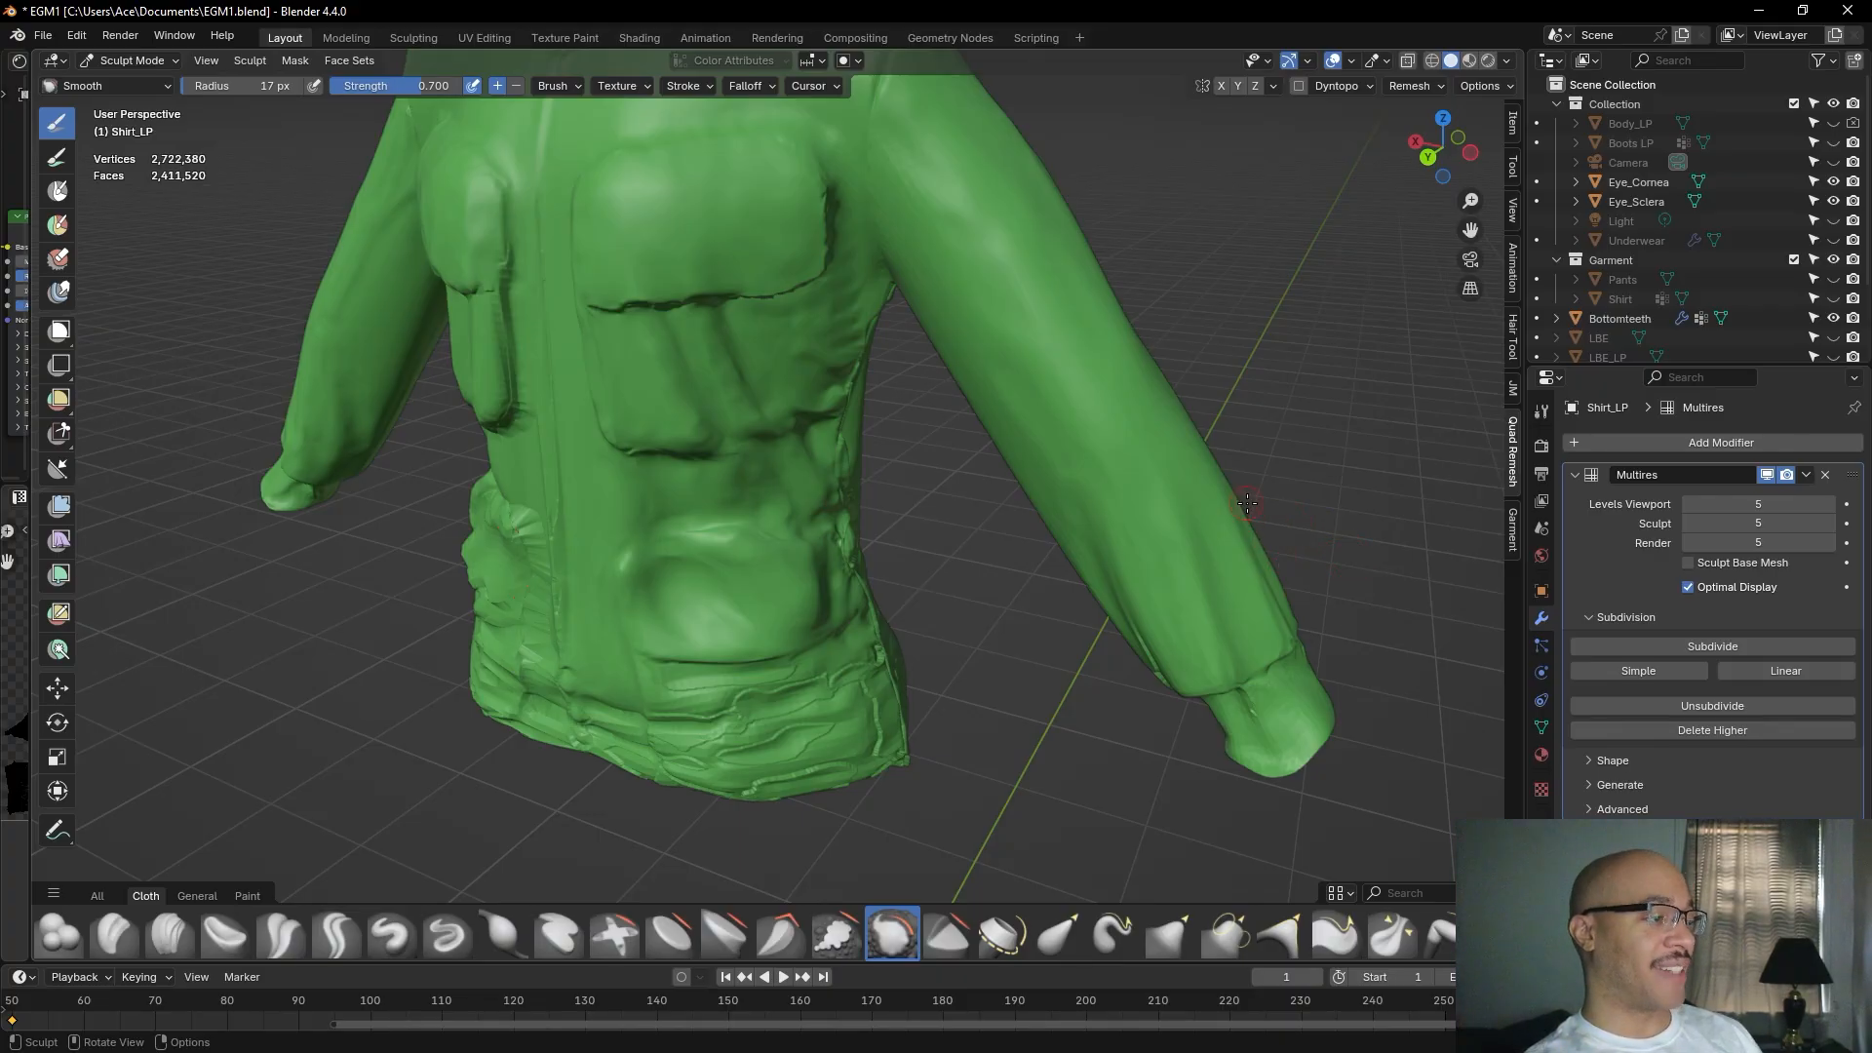
pyautogui.moveTo(1245, 503); pyautogui.dragTo(1217, 477, button='middle')
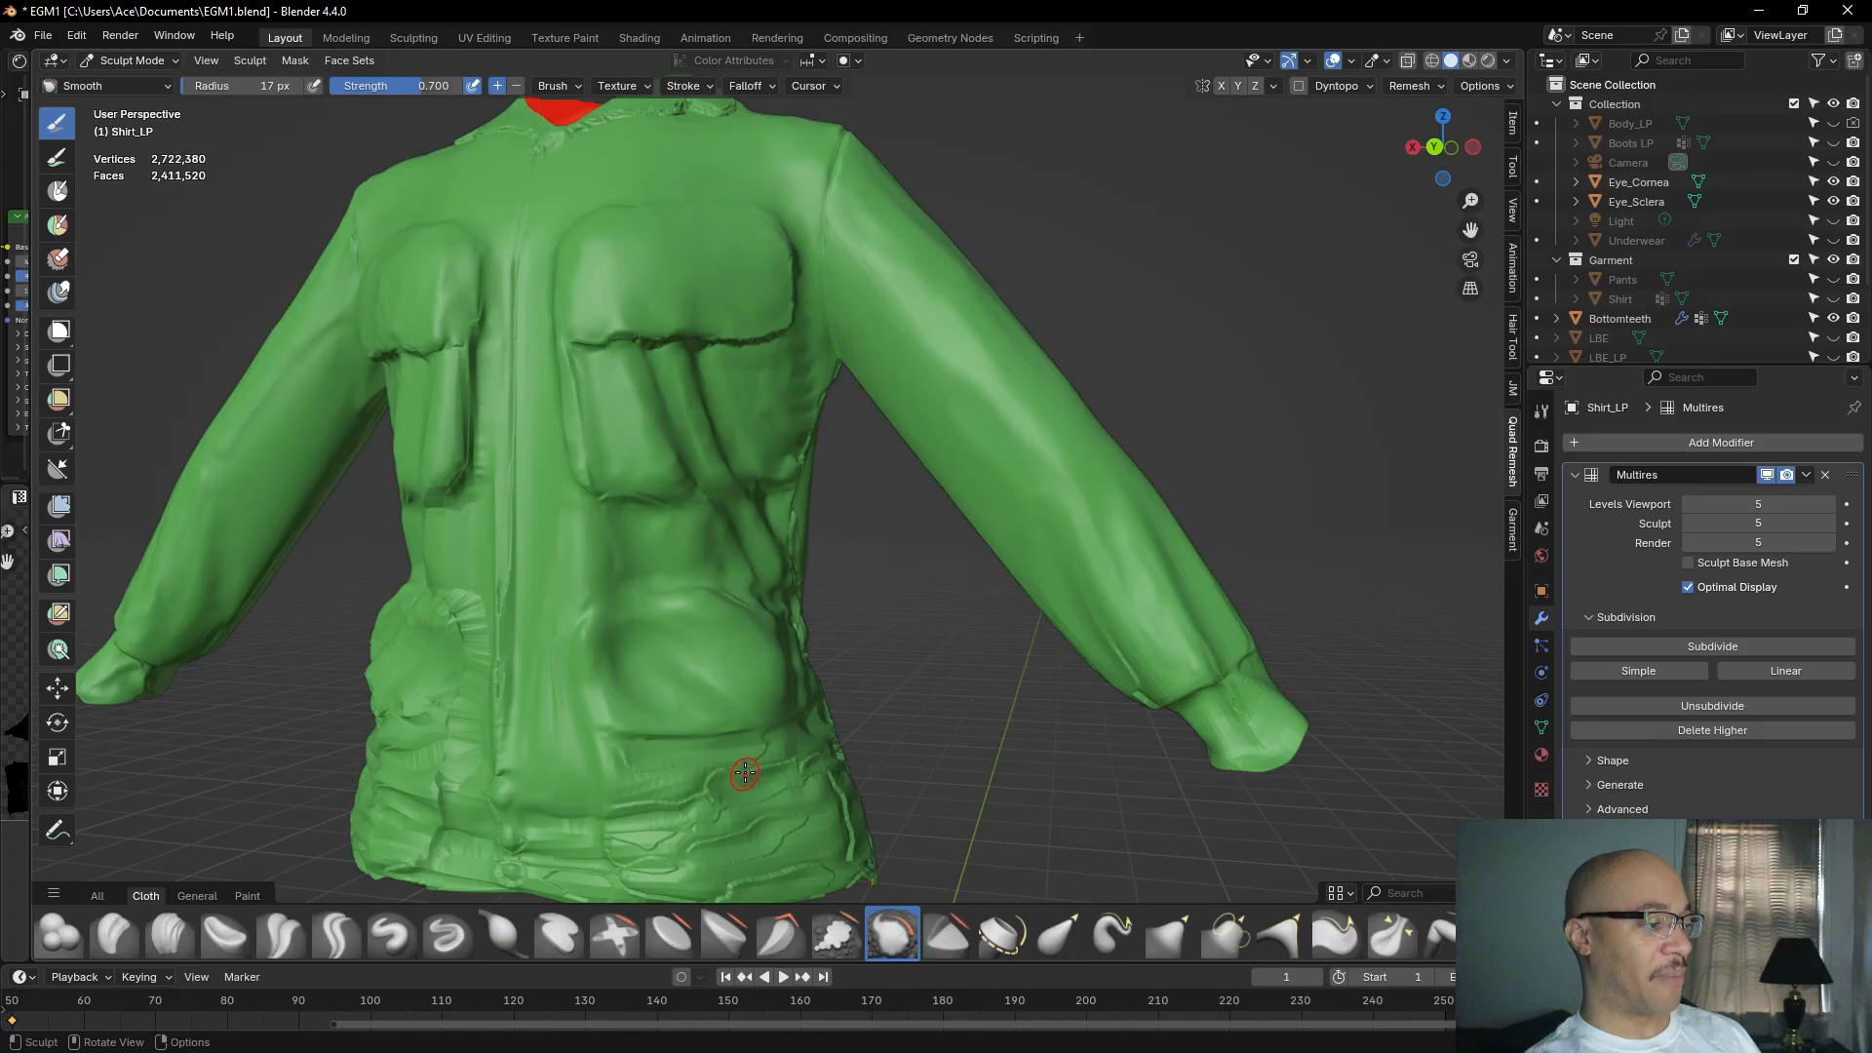
pyautogui.moveTo(760, 750); pyautogui.dragTo(756, 748)
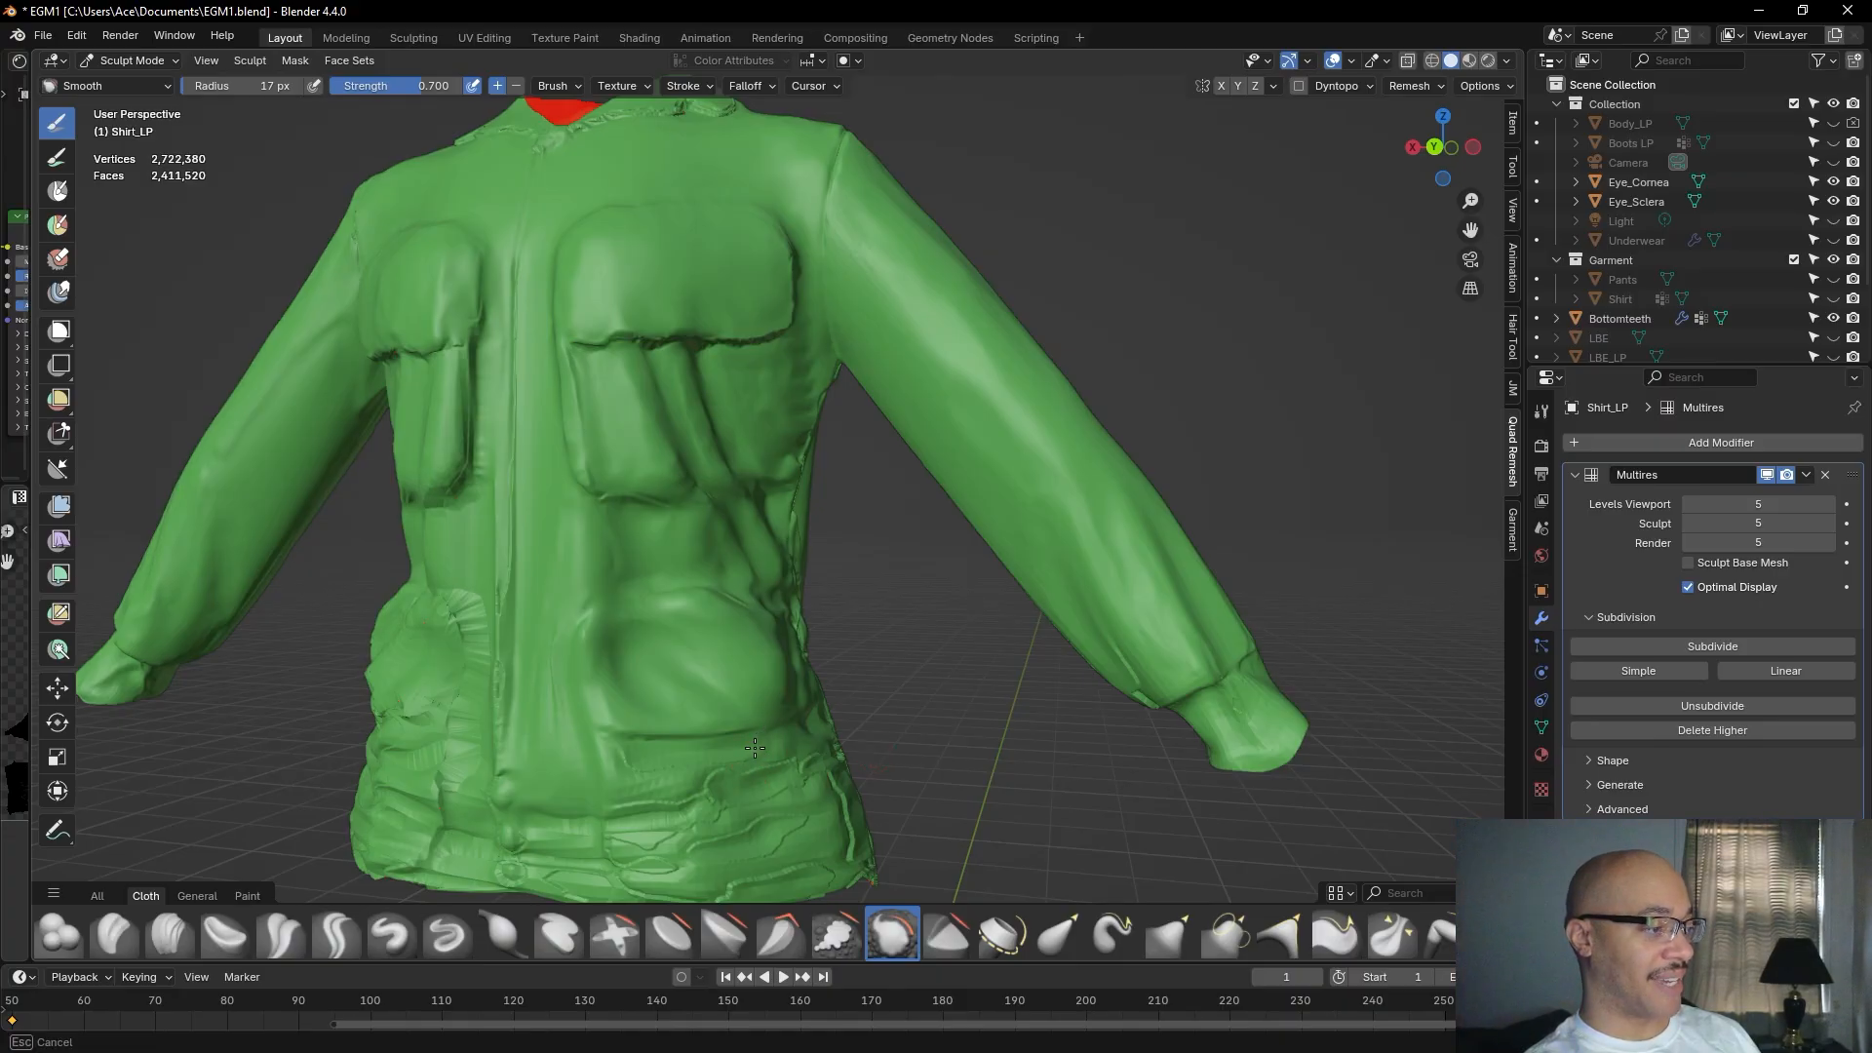
pyautogui.moveTo(653, 783)
pyautogui.mouseDown()
pyautogui.moveTo(678, 771)
pyautogui.moveTo(617, 749)
pyautogui.moveTo(673, 773)
pyautogui.moveTo(728, 755)
pyautogui.moveTo(613, 812)
pyautogui.moveTo(707, 779)
pyautogui.moveTo(743, 790)
pyautogui.moveTo(727, 813)
pyautogui.moveTo(638, 835)
pyautogui.moveTo(692, 845)
pyautogui.moveTo(799, 822)
pyautogui.moveTo(815, 785)
pyautogui.moveTo(795, 752)
pyautogui.moveTo(806, 782)
pyautogui.mouseUp()
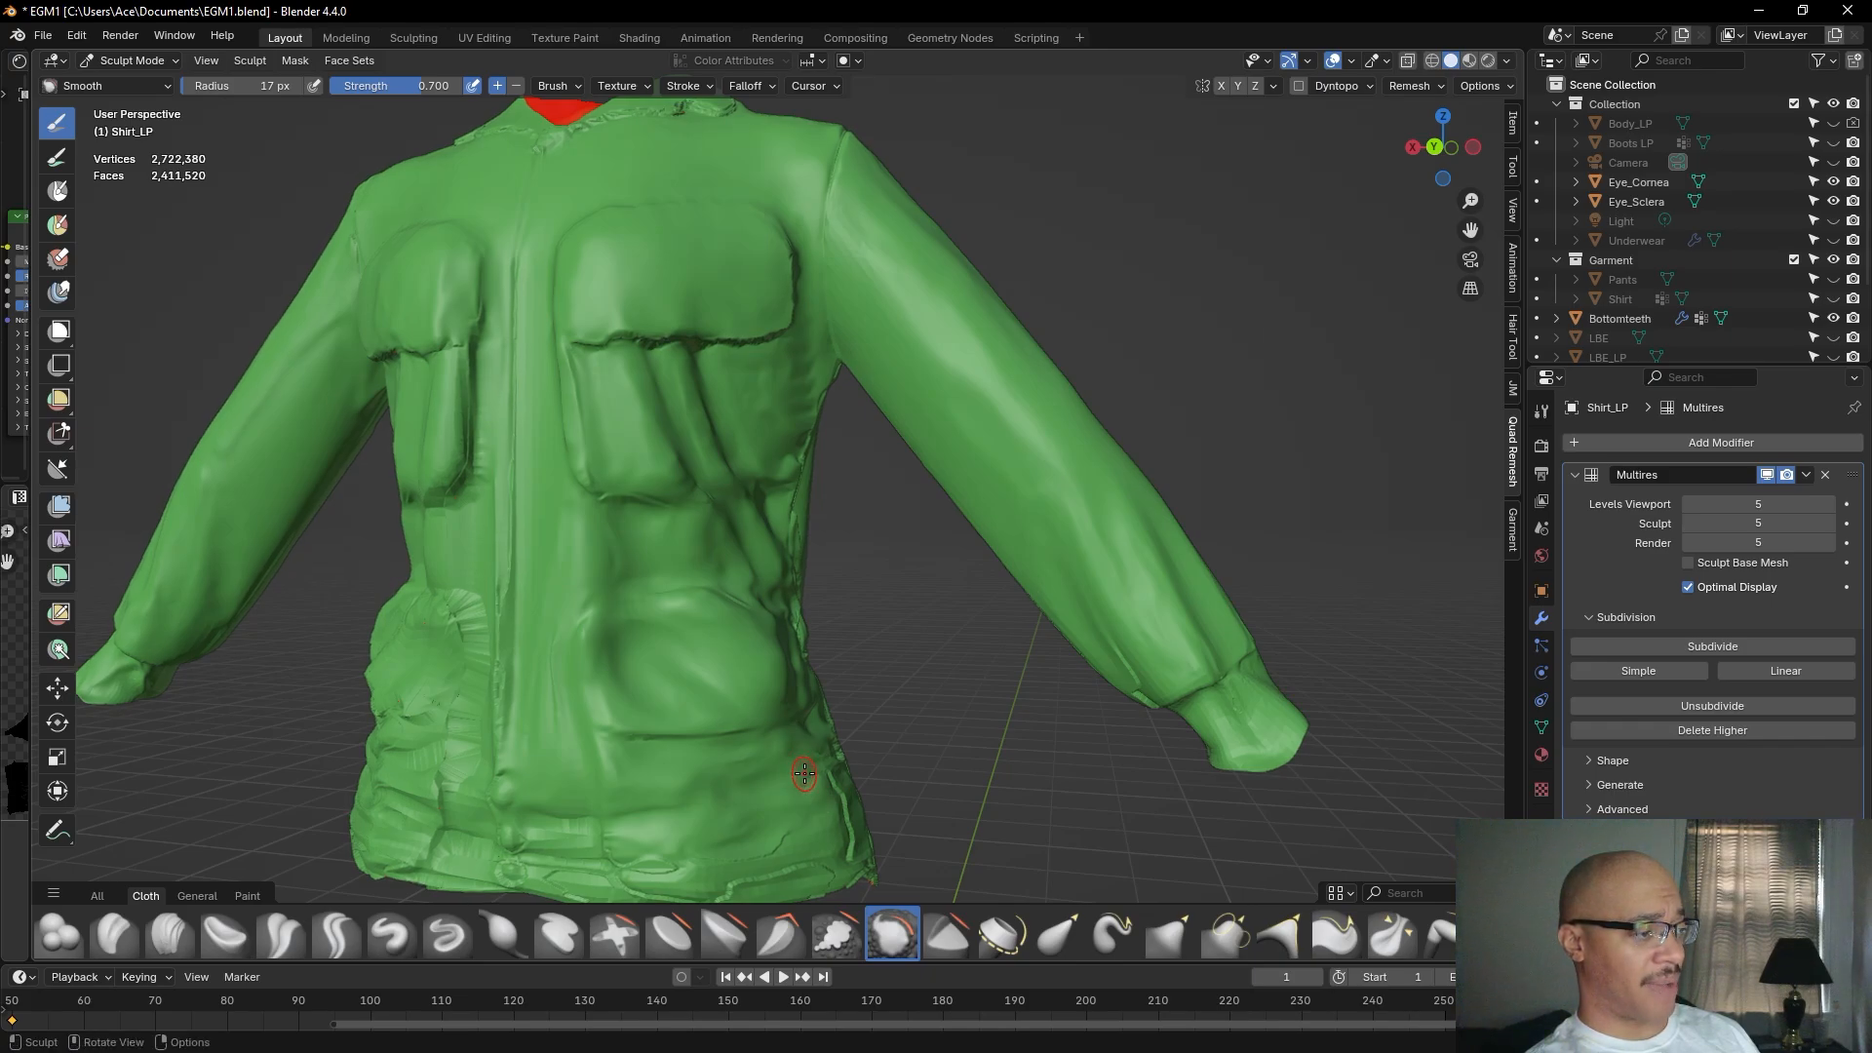
# Smooth the leftover ridges along the left front hem and toward the side seam.
pyautogui.moveTo(807, 781); pyautogui.dragTo(752, 781, button='middle')
pyautogui.moveTo(855, 754)
pyautogui.mouseDown()
pyautogui.moveTo(911, 761)
pyautogui.moveTo(904, 709)
pyautogui.moveTo(875, 737)
pyautogui.moveTo(798, 702)
pyautogui.moveTo(773, 732)
pyautogui.moveTo(819, 791)
pyautogui.moveTo(758, 805)
pyautogui.moveTo(838, 798)
pyautogui.moveTo(871, 828)
pyautogui.moveTo(763, 838)
pyautogui.mouseUp()
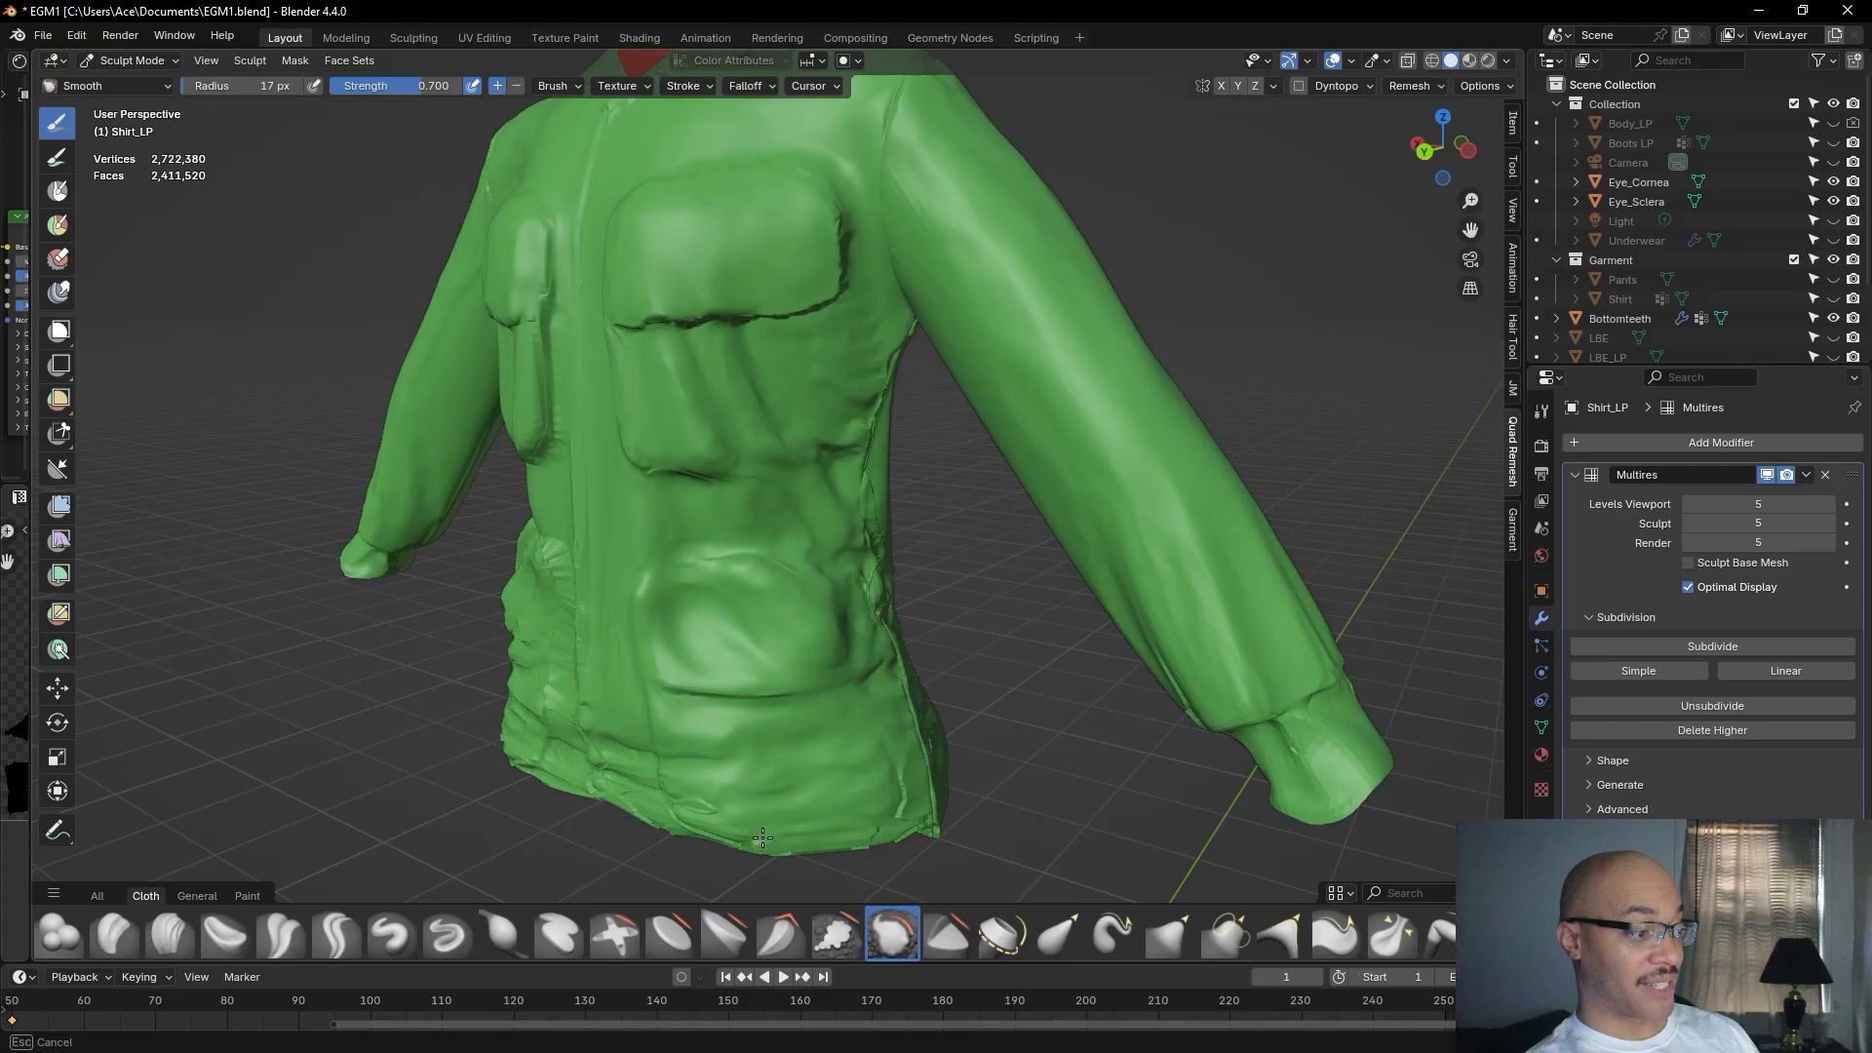
pyautogui.moveTo(855, 788)
pyautogui.mouseDown()
pyautogui.moveTo(907, 809)
pyautogui.moveTo(903, 783)
pyautogui.moveTo(906, 812)
pyautogui.mouseUp()
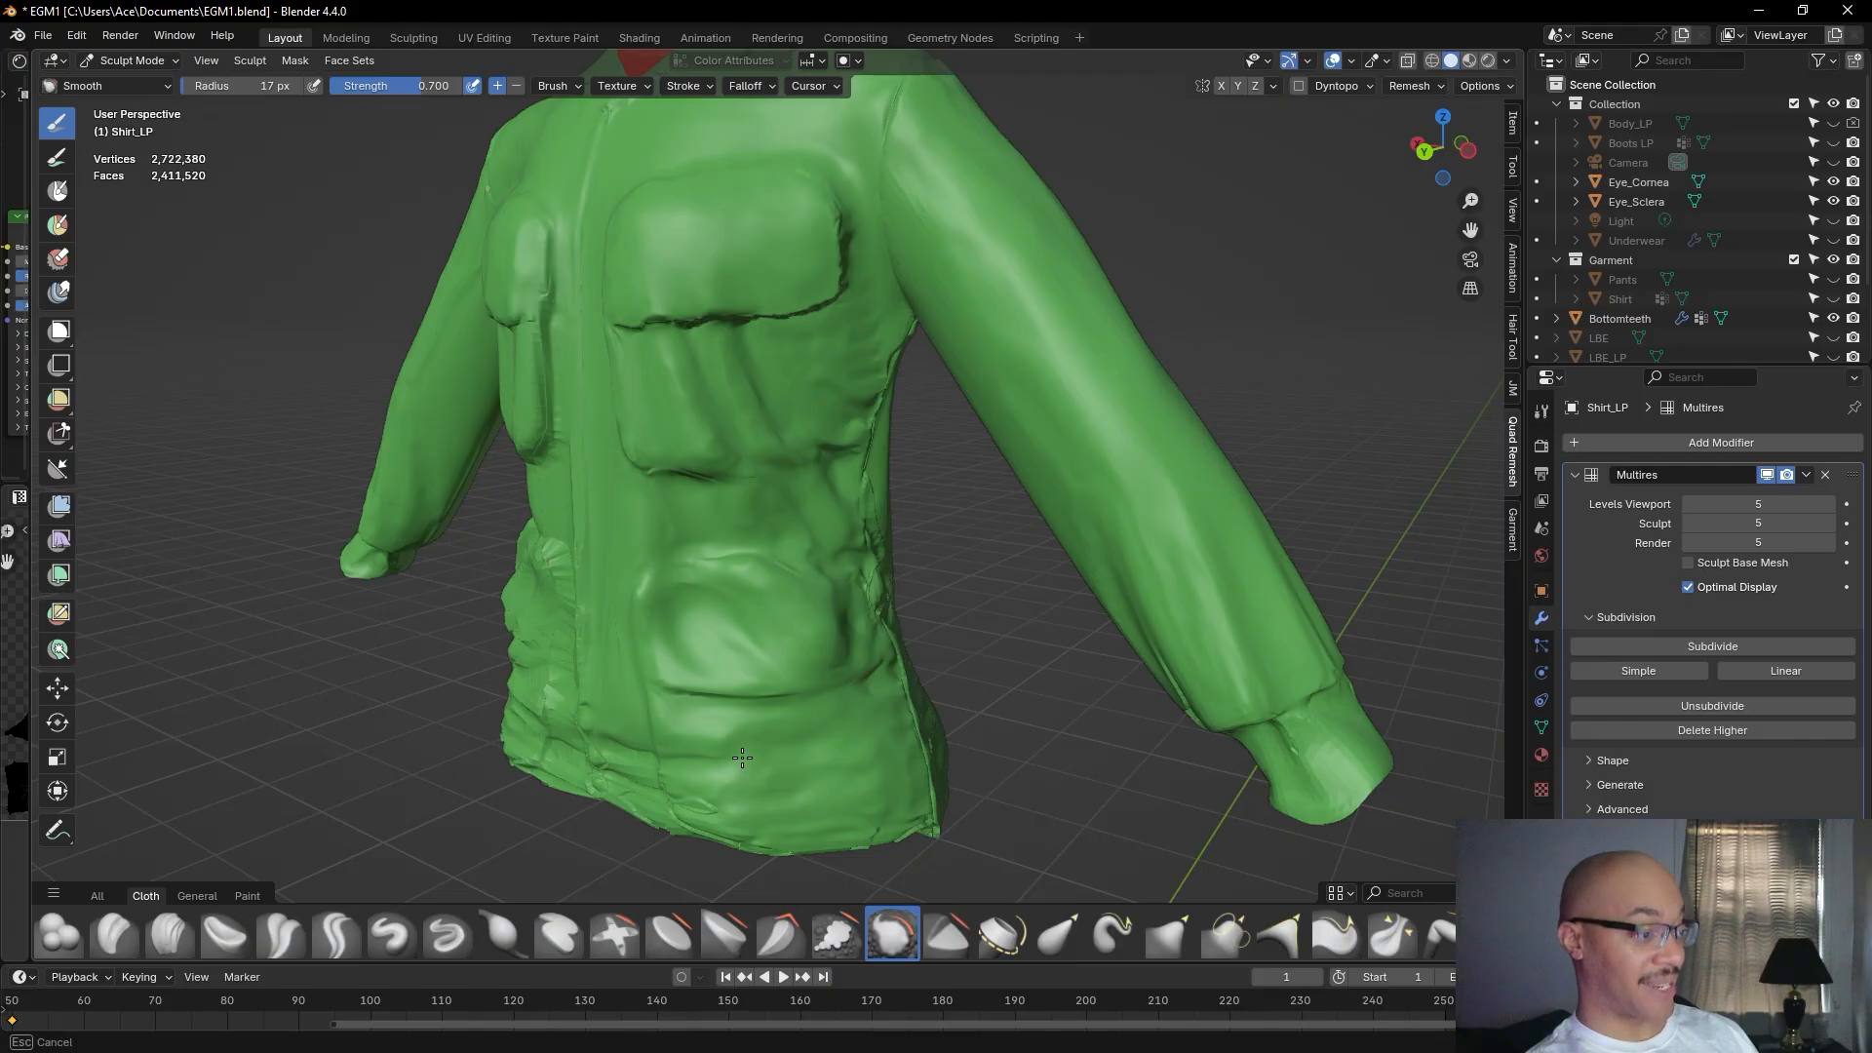
# Smooth the lower front beside the placket and the bottom edge of the left front hem.
pyautogui.moveTo(744, 773); pyautogui.dragTo(609, 795, button='middle')
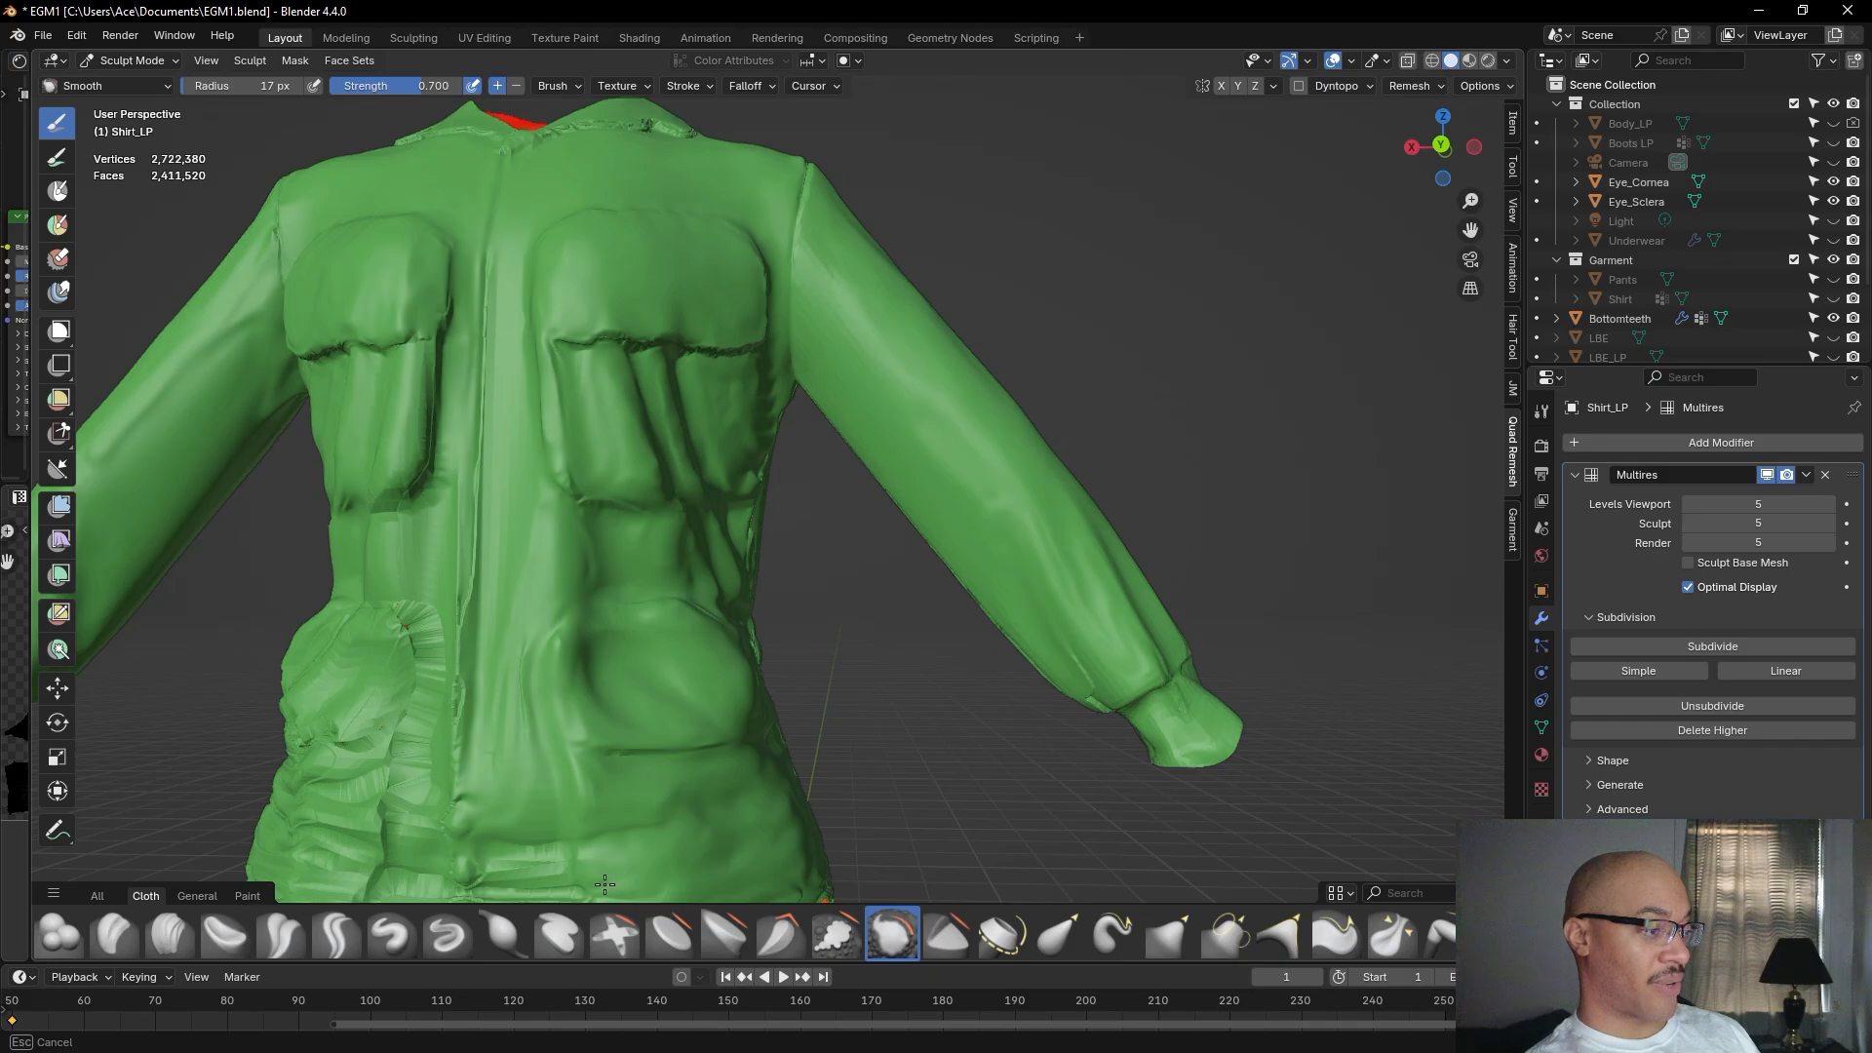
pyautogui.scroll(-2, 614, 814)
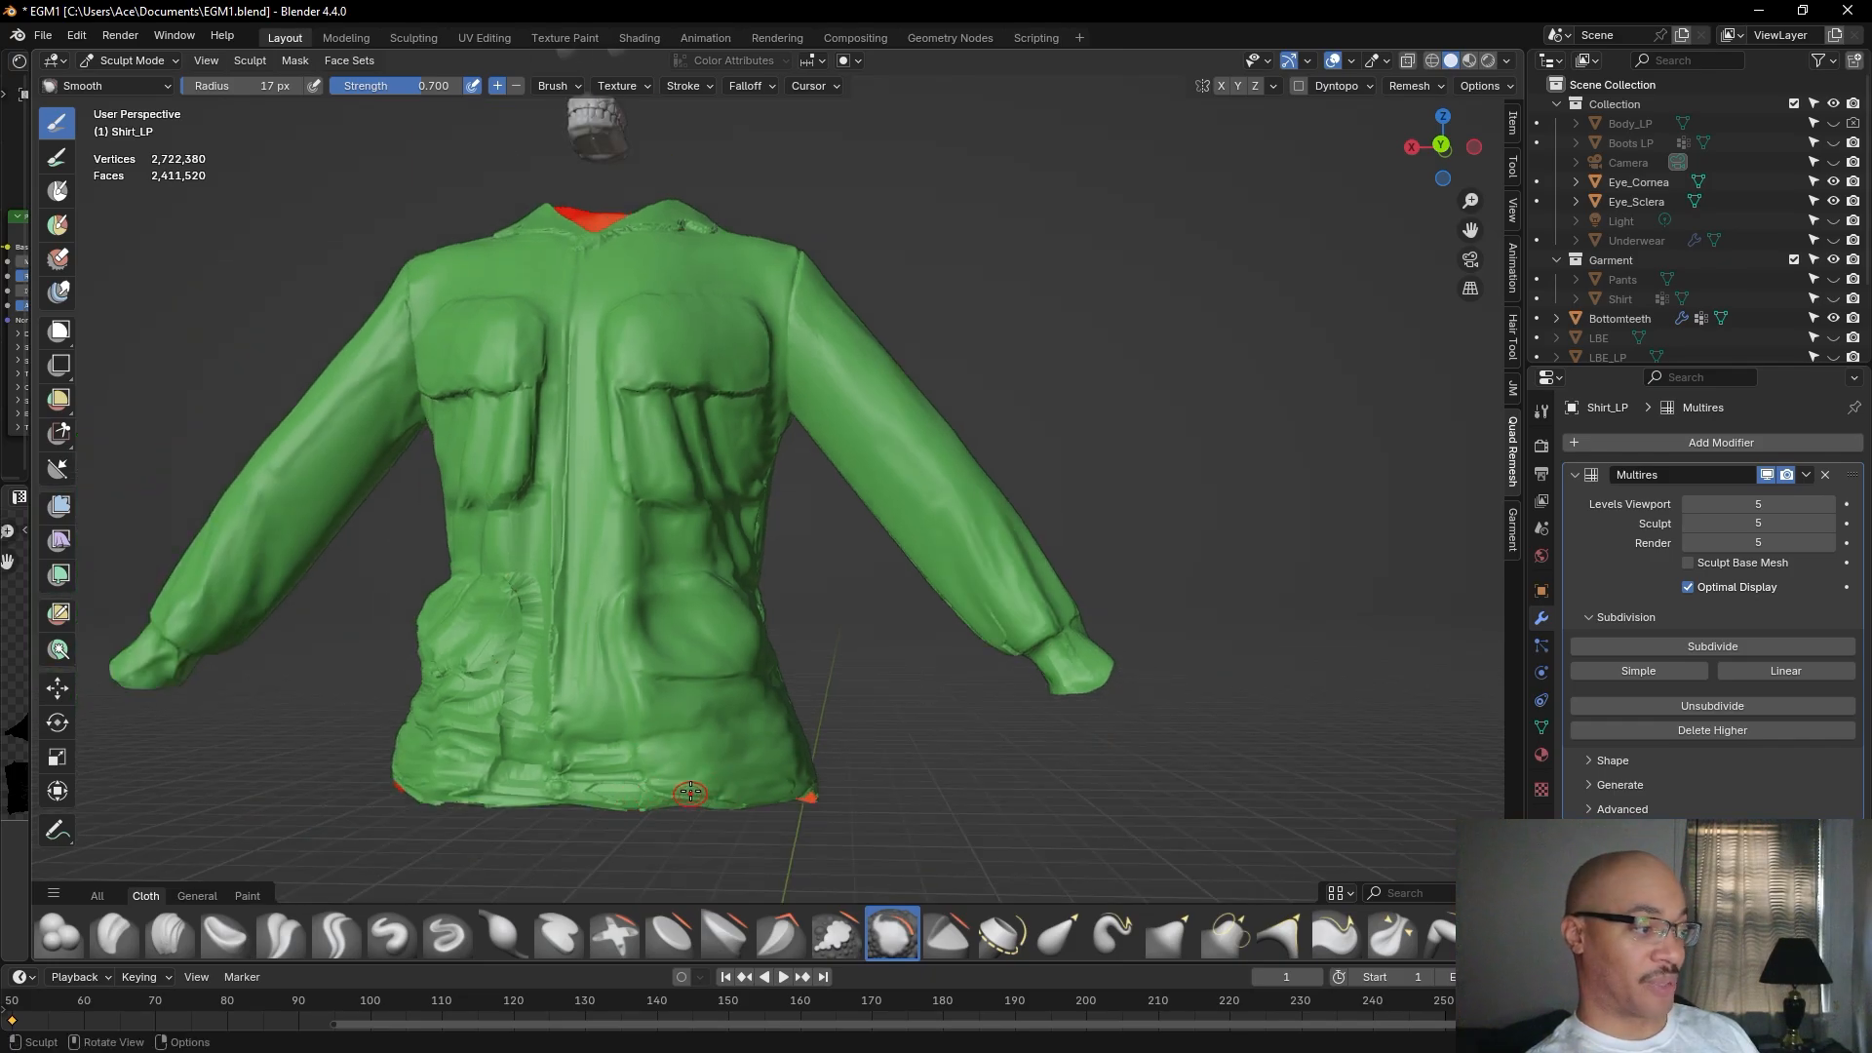
pyautogui.moveTo(720, 797)
pyautogui.mouseDown()
pyautogui.moveTo(662, 793)
pyautogui.moveTo(746, 792)
pyautogui.mouseUp()
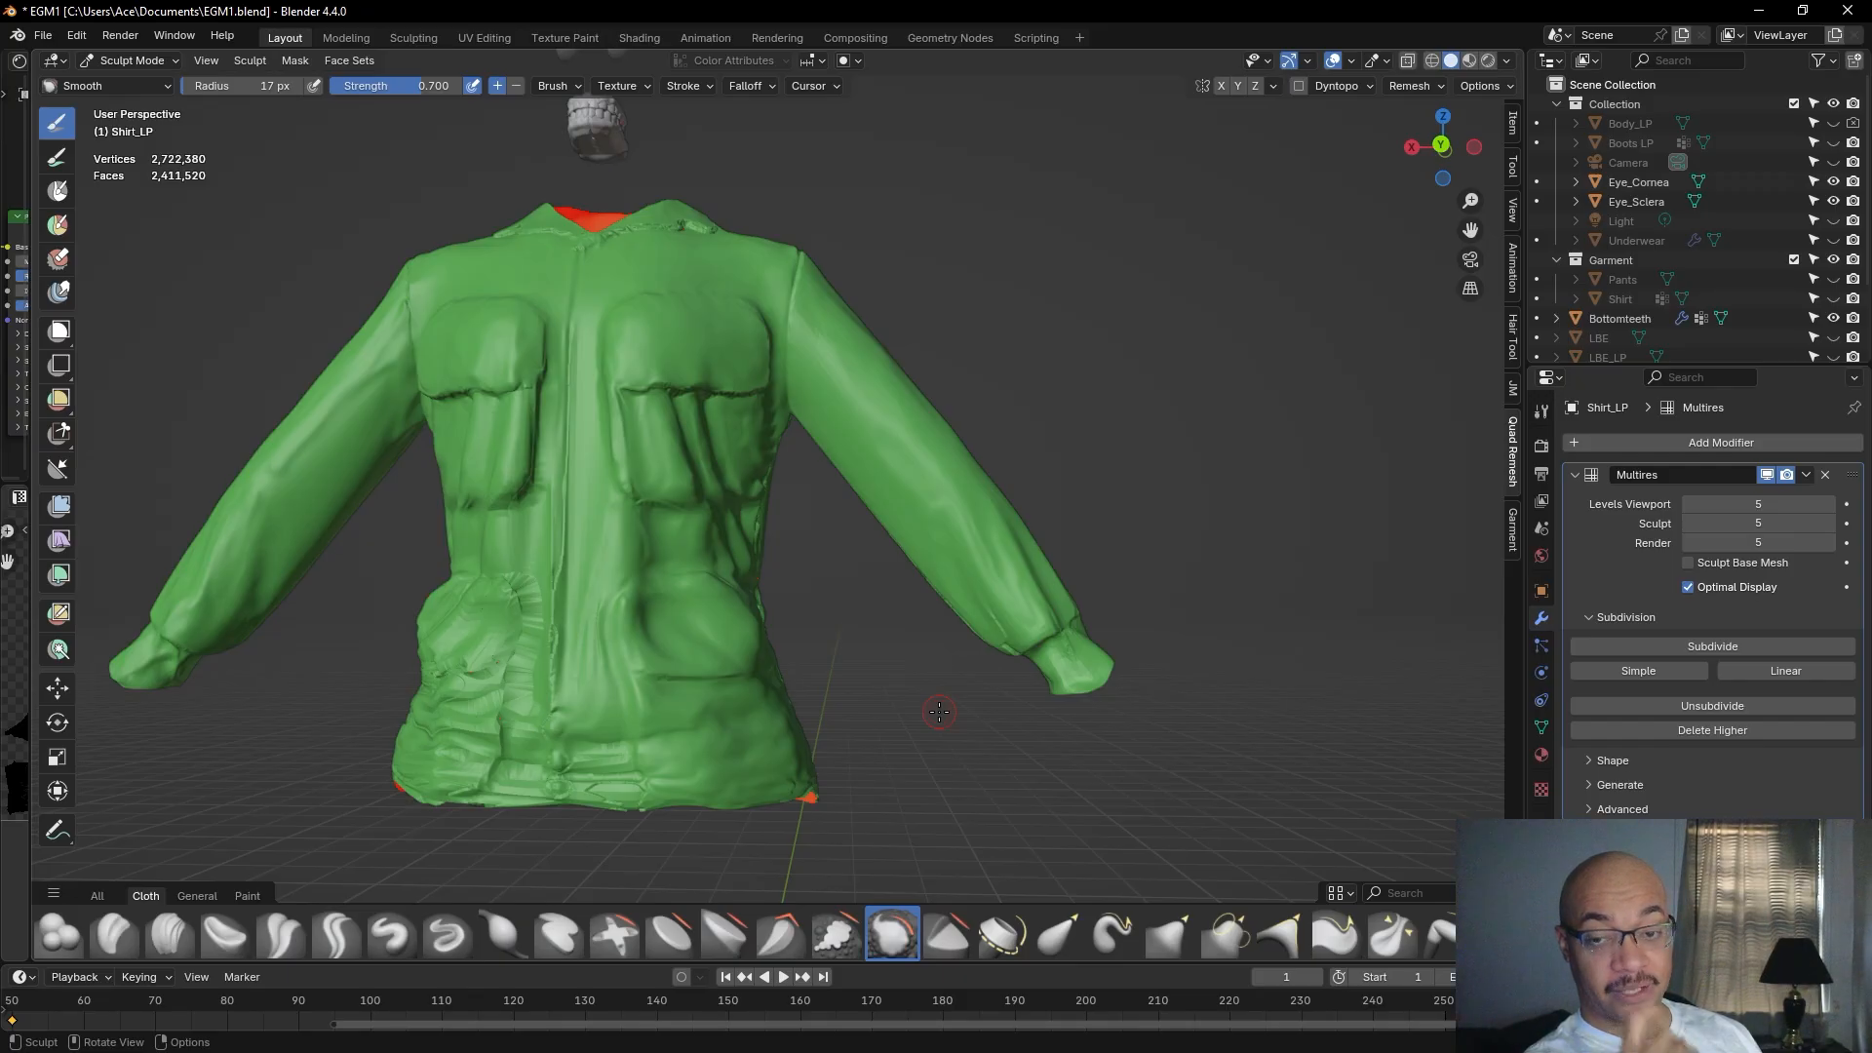
# Smooth the creases on the wearer's right front between the chest pocket and the hip pocket.
pyautogui.moveTo(939, 712); pyautogui.dragTo(799, 708, button='middle')
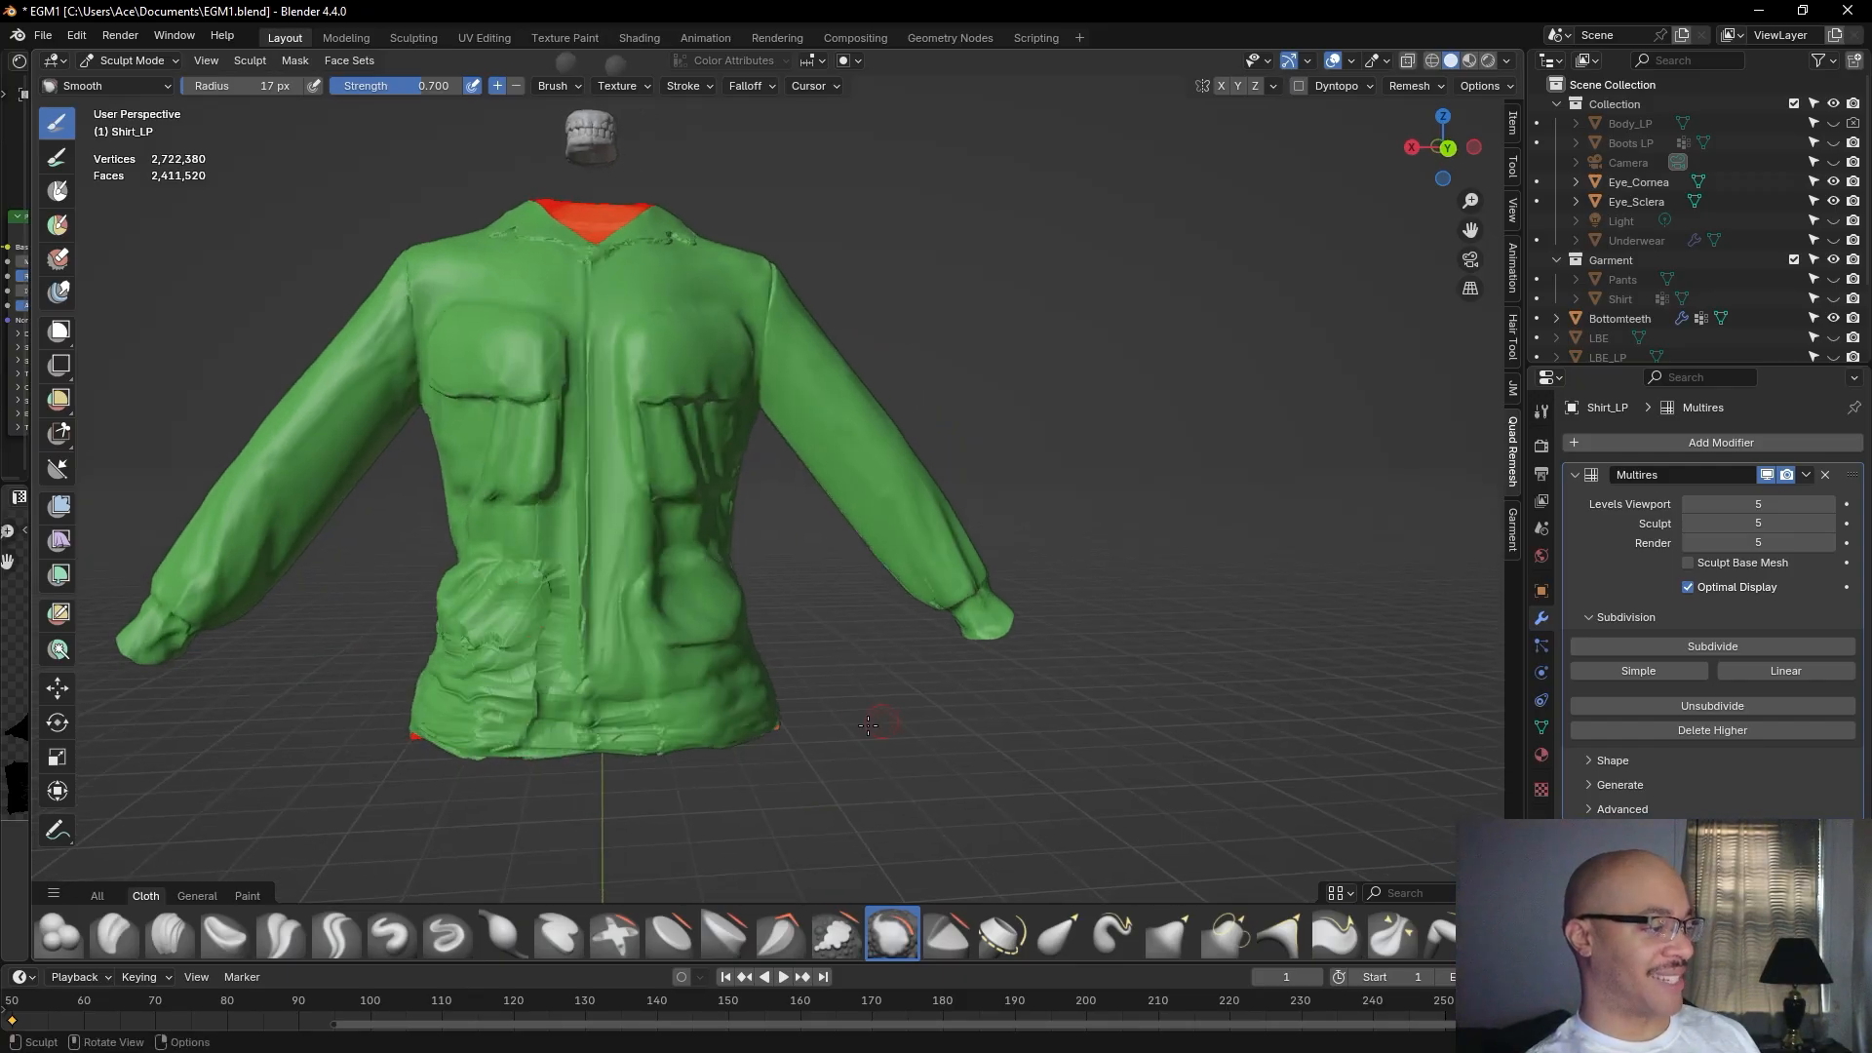
pyautogui.keyDown('shift'); pyautogui.moveTo(822, 582); pyautogui.dragTo(1132, 666, button='middle'); pyautogui.keyUp('shift')
pyautogui.scroll(3, 477, 715)
pyautogui.moveTo(476, 715); pyautogui.dragTo(792, 421, button='middle')
pyautogui.moveTo(802, 423); pyautogui.dragTo(786, 429)
pyautogui.moveTo(850, 394); pyautogui.dragTo(819, 473)
pyautogui.moveTo(819, 473); pyautogui.dragTo(749, 477, button='middle')
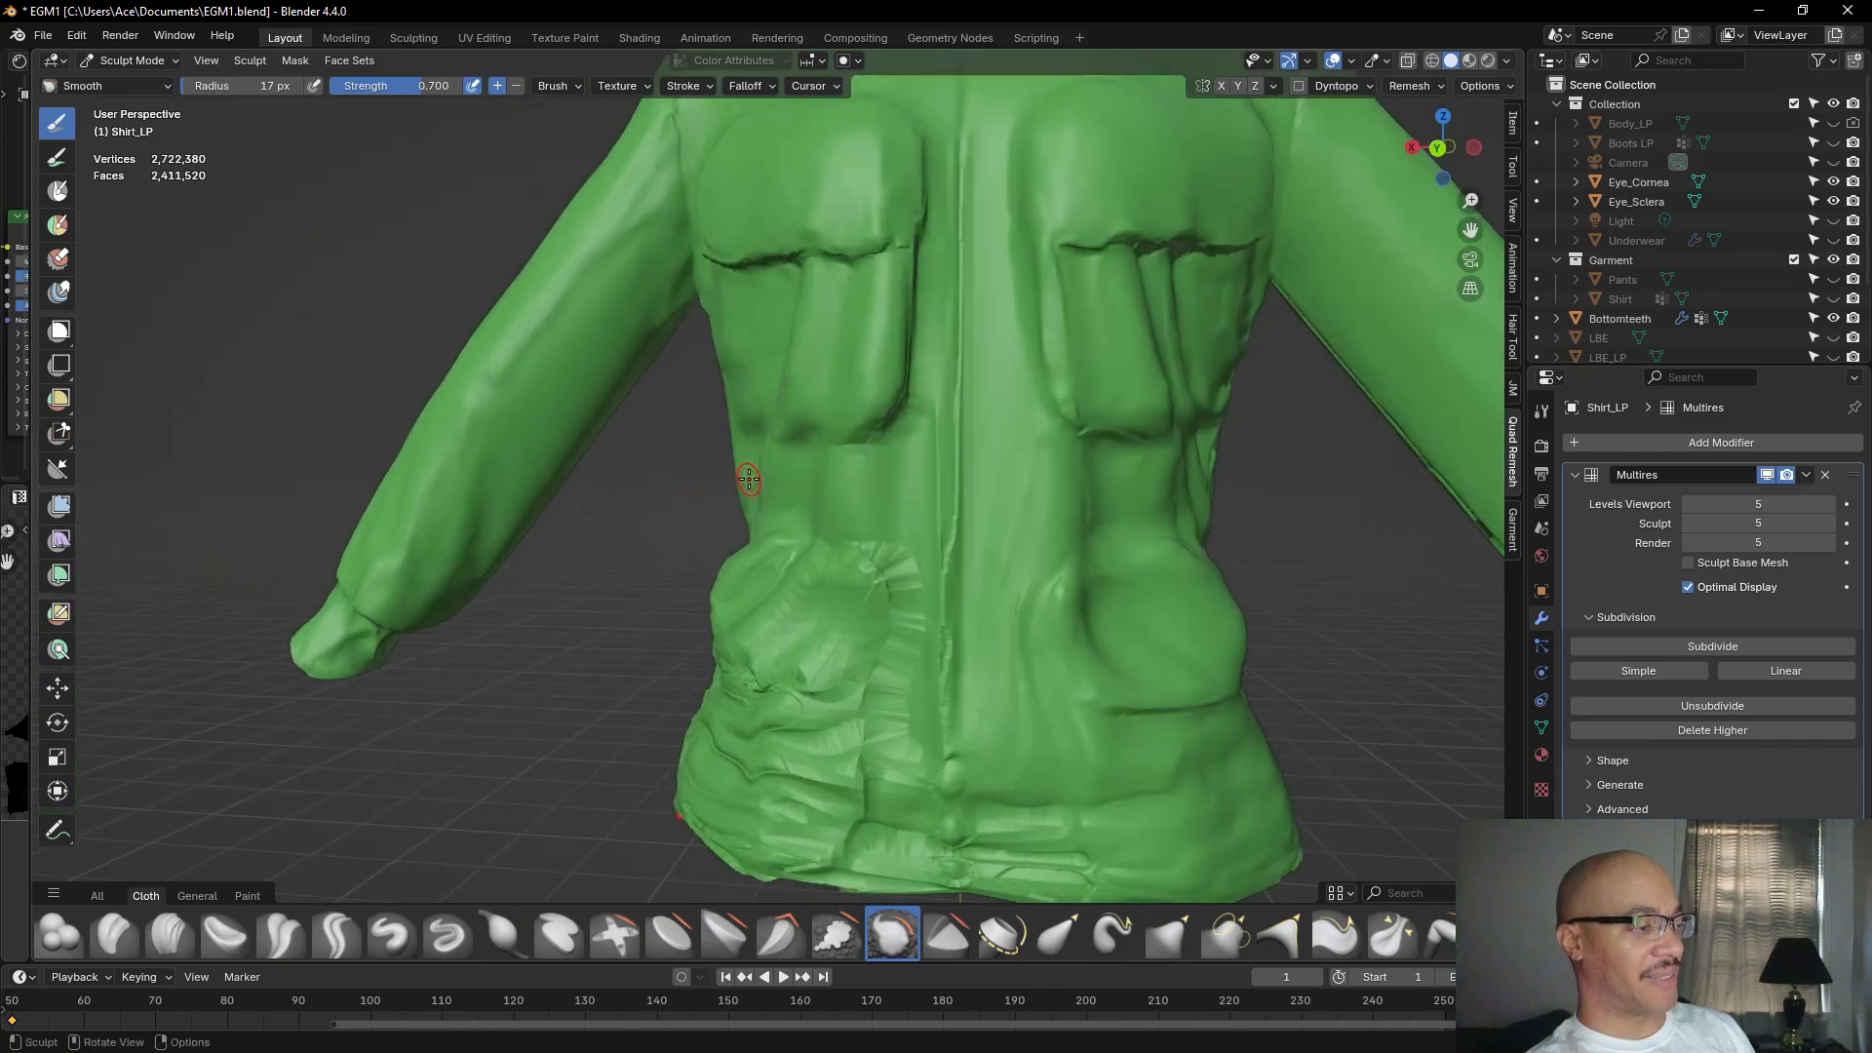
# Smooth the front between the wearer's right chest pocket and hip pocket, including the strip beside the placket.
pyautogui.scroll(2, 749, 479)
pyautogui.moveTo(1053, 327); pyautogui.dragTo(1026, 363, button='middle')
pyautogui.moveTo(1035, 289)
pyautogui.mouseDown()
pyautogui.moveTo(1006, 372)
pyautogui.moveTo(1026, 389)
pyautogui.moveTo(1019, 137)
pyautogui.moveTo(1006, 182)
pyautogui.moveTo(1033, 93)
pyautogui.moveTo(989, 346)
pyautogui.moveTo(1010, 256)
pyautogui.mouseUp()
pyautogui.moveTo(988, 381)
pyautogui.mouseDown()
pyautogui.moveTo(953, 380)
pyautogui.moveTo(970, 410)
pyautogui.mouseUp()
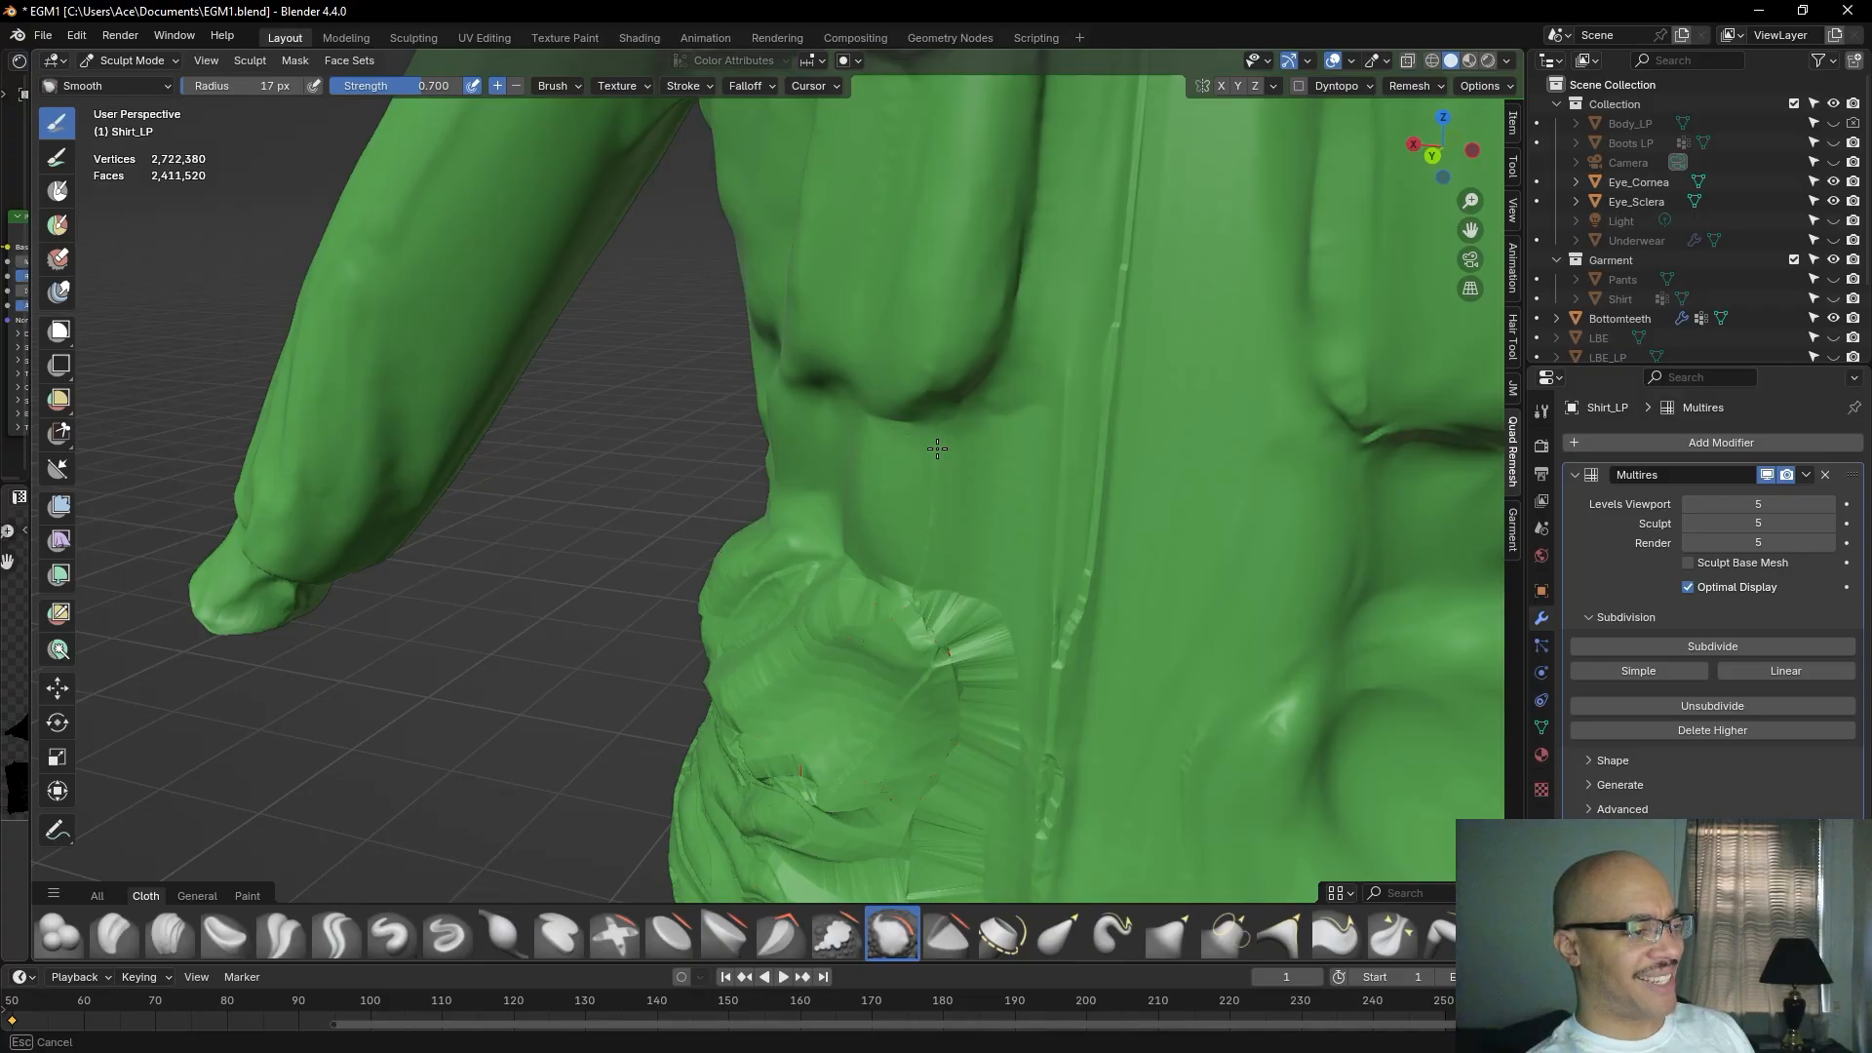
pyautogui.moveTo(931, 554)
pyautogui.mouseDown()
pyautogui.moveTo(918, 570)
pyautogui.moveTo(977, 478)
pyautogui.mouseUp()
pyautogui.moveTo(1028, 404)
pyautogui.mouseDown()
pyautogui.moveTo(1034, 539)
pyautogui.moveTo(1077, 346)
pyautogui.mouseUp()
pyautogui.moveTo(1057, 556)
pyautogui.mouseDown()
pyautogui.moveTo(1068, 658)
pyautogui.moveTo(1121, 317)
pyautogui.mouseUp()
# Smooth the radiating ridges between the inner edge of the right hip pocket and the placket.
pyautogui.scroll(-5, 1120, 317)
pyautogui.moveTo(1057, 472)
pyautogui.mouseDown(button='middle')
pyautogui.moveTo(744, 627)
pyautogui.moveTo(953, 530)
pyautogui.moveTo(1101, 653)
pyautogui.moveTo(1006, 614)
pyautogui.moveTo(815, 669)
pyautogui.moveTo(662, 610)
pyautogui.mouseUp(button='middle')
pyautogui.scroll(-3, 951, 522)
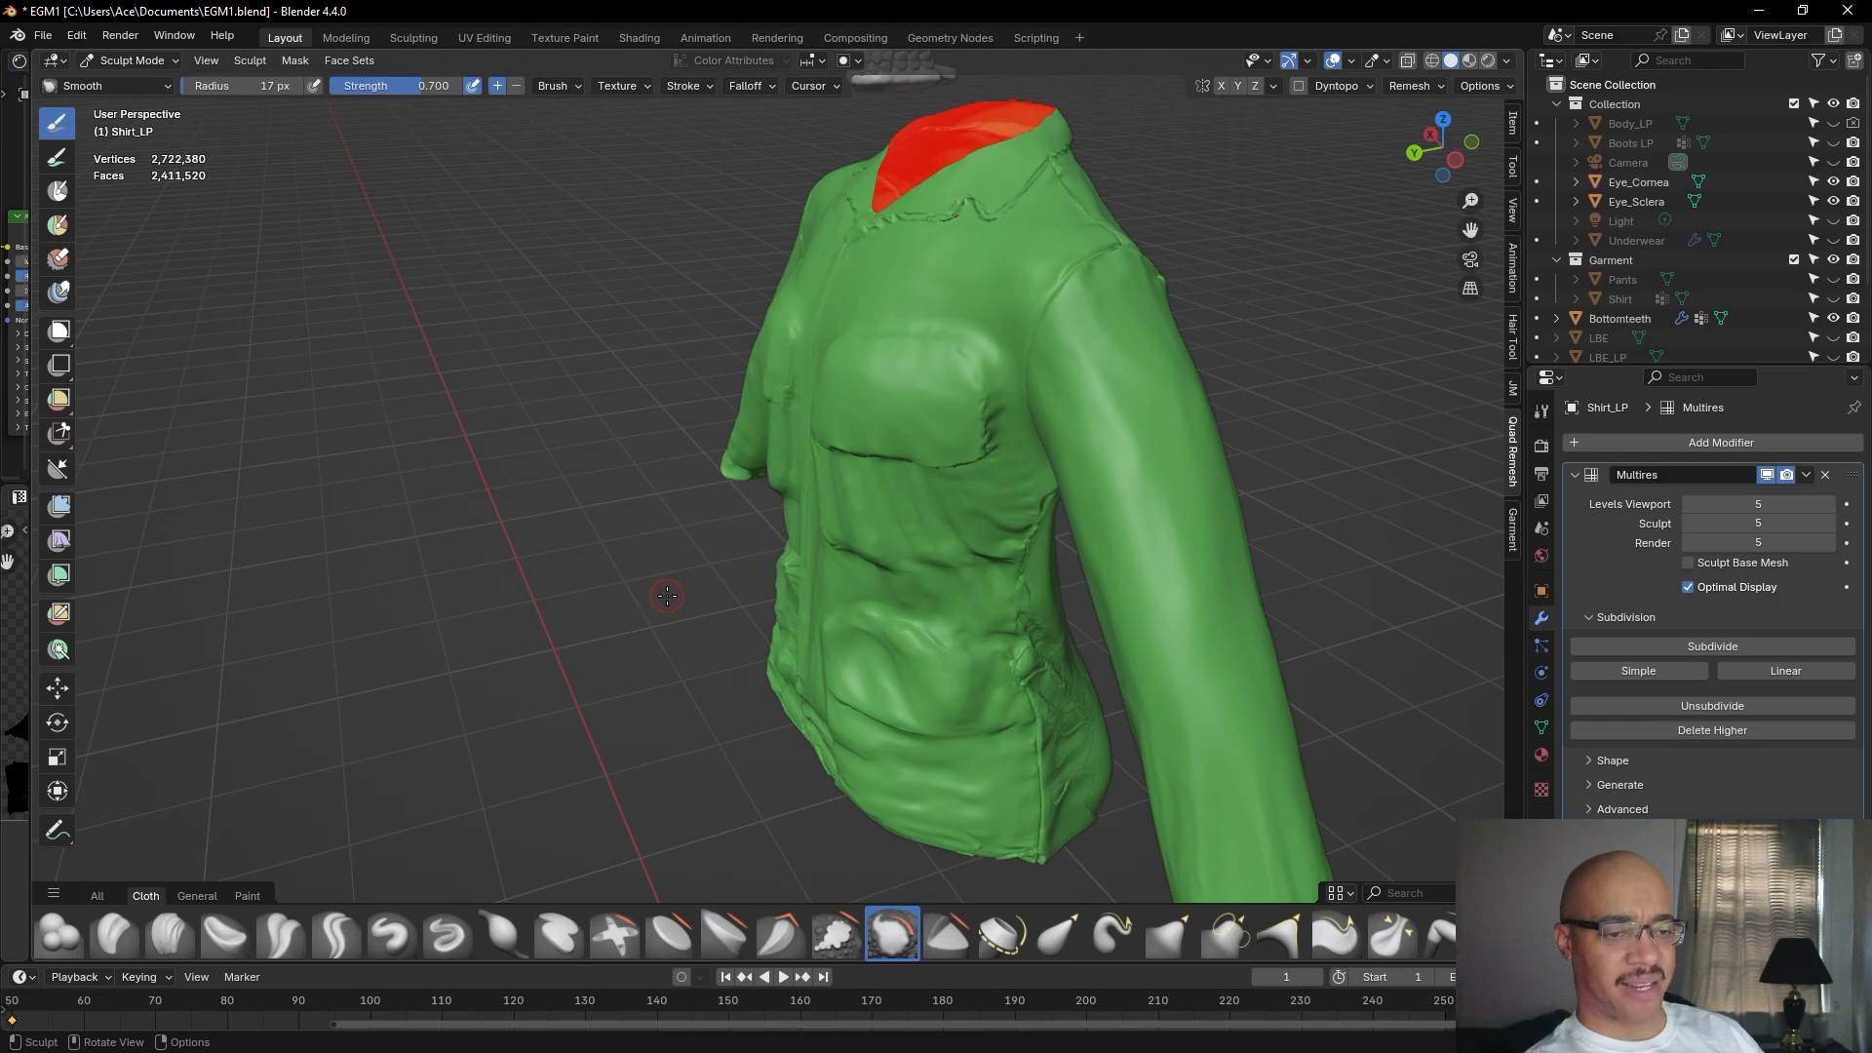
pyautogui.moveTo(624, 675); pyautogui.dragTo(651, 673, button='middle')
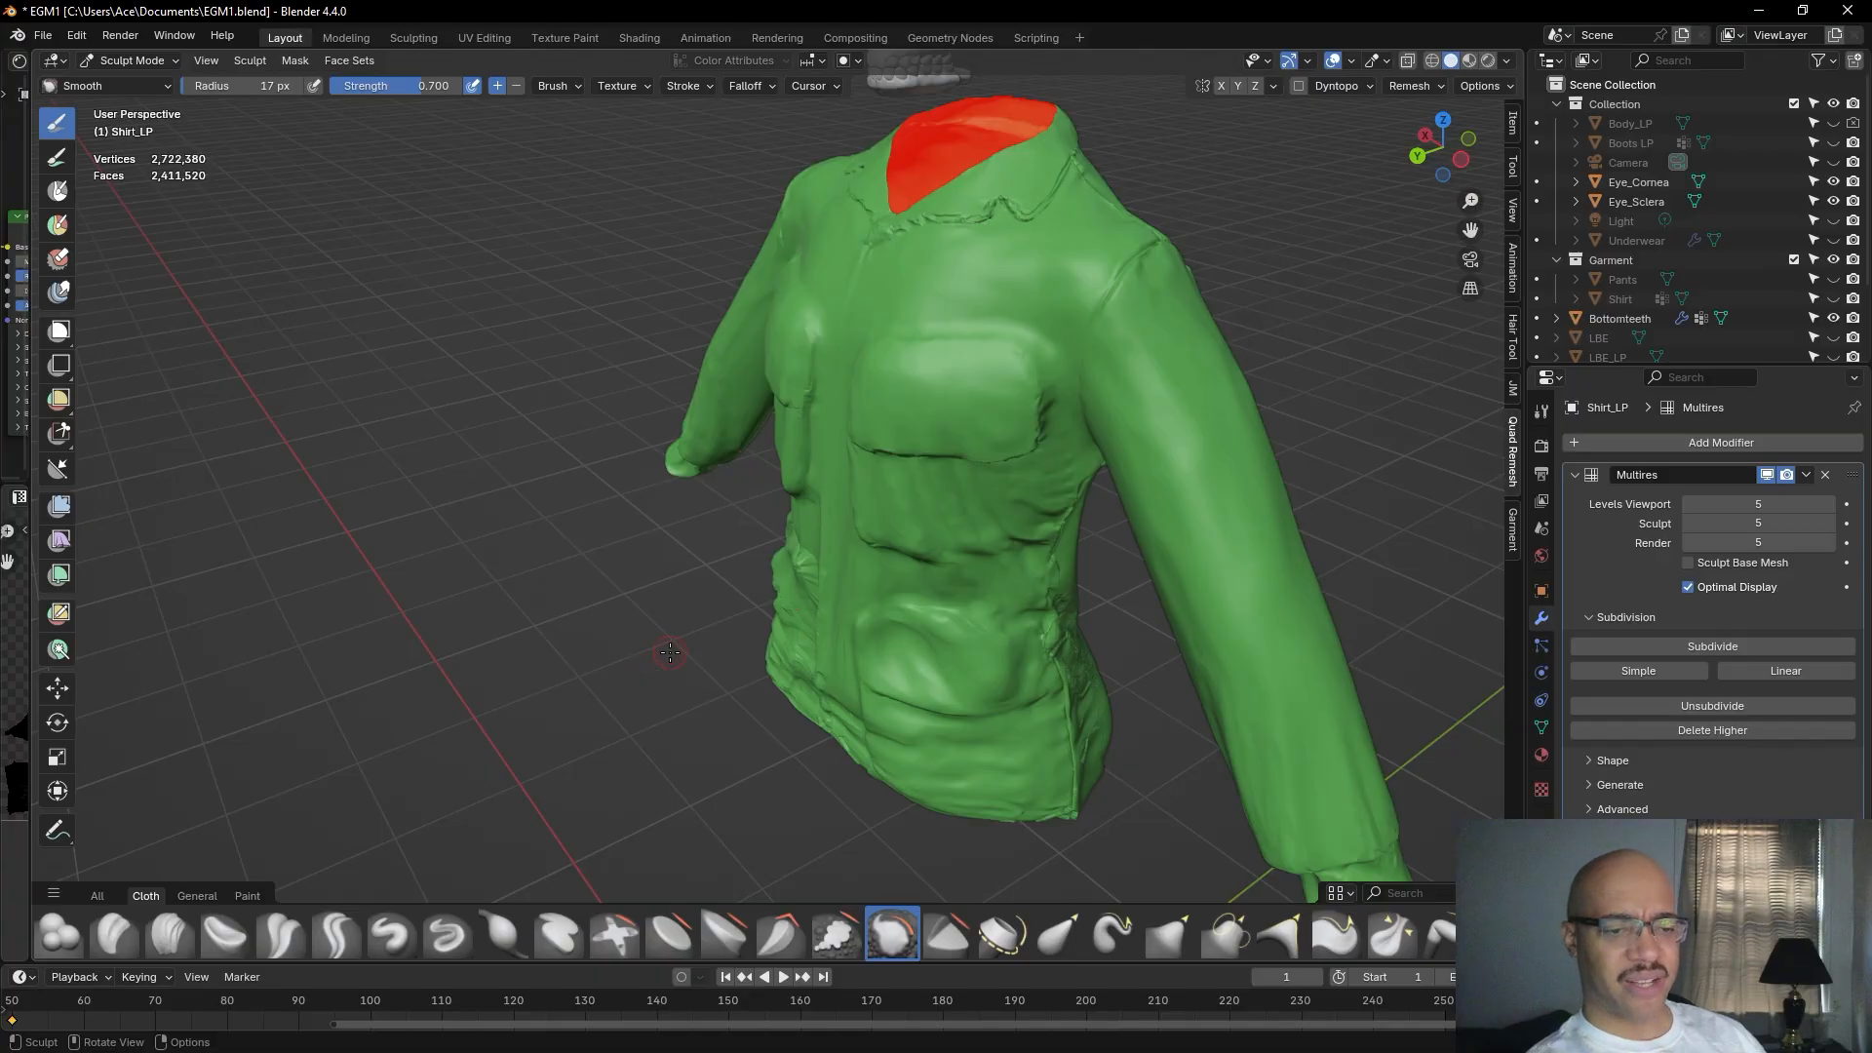
pyautogui.moveTo(693, 609); pyautogui.dragTo(793, 594, button='middle')
pyautogui.moveTo(871, 533)
pyautogui.mouseDown()
pyautogui.moveTo(898, 622)
pyautogui.moveTo(870, 668)
pyautogui.moveTo(874, 553)
pyautogui.moveTo(883, 616)
pyautogui.moveTo(904, 572)
pyautogui.moveTo(906, 675)
pyautogui.moveTo(861, 681)
pyautogui.moveTo(907, 692)
pyautogui.moveTo(908, 711)
pyautogui.moveTo(888, 702)
pyautogui.moveTo(973, 683)
pyautogui.moveTo(963, 599)
pyautogui.mouseUp()
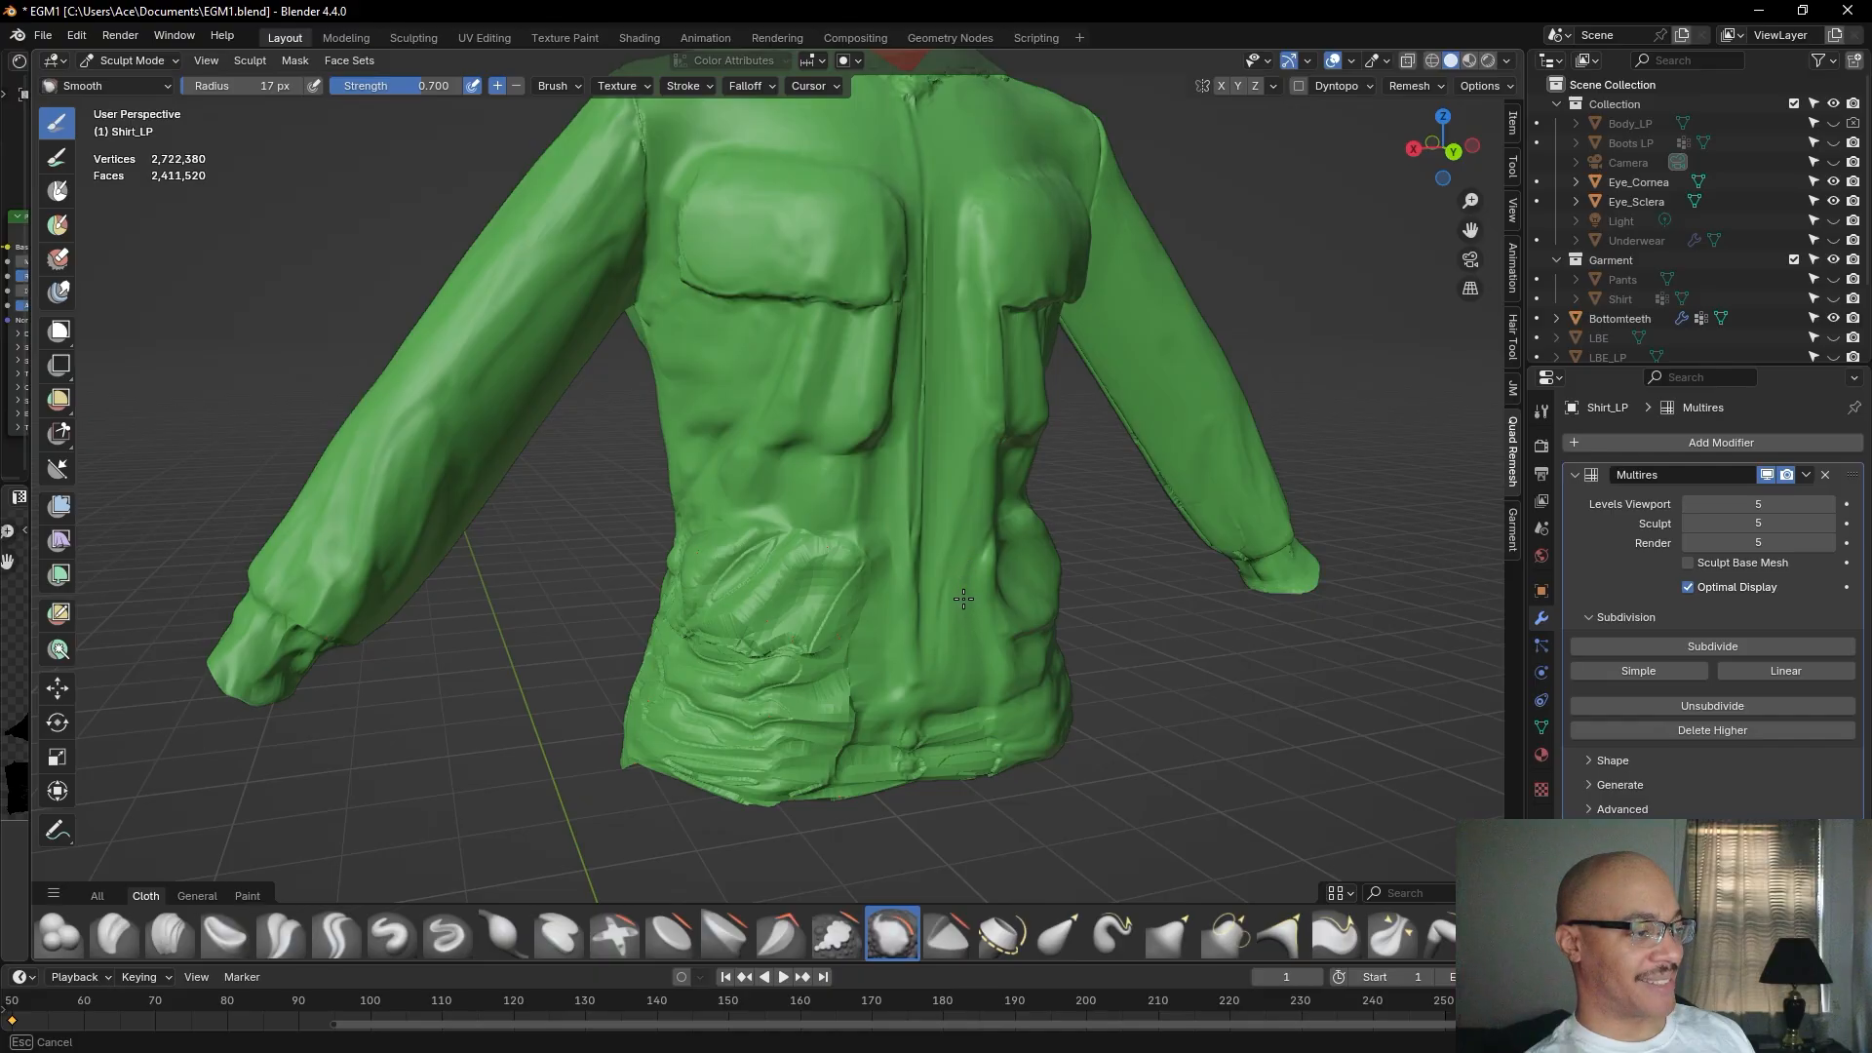
pyautogui.moveTo(957, 691)
pyautogui.mouseDown()
pyautogui.moveTo(839, 652)
pyautogui.moveTo(843, 573)
pyautogui.moveTo(789, 561)
pyautogui.moveTo(801, 538)
pyautogui.moveTo(749, 607)
pyautogui.moveTo(775, 596)
pyautogui.moveTo(765, 646)
pyautogui.moveTo(803, 624)
pyautogui.moveTo(809, 648)
pyautogui.moveTo(865, 566)
pyautogui.mouseUp()
# Smooth the diagonal creases across the right hip pocket and the small bumps near the right underarm.
pyautogui.moveTo(865, 547); pyautogui.dragTo(778, 556, button='middle')
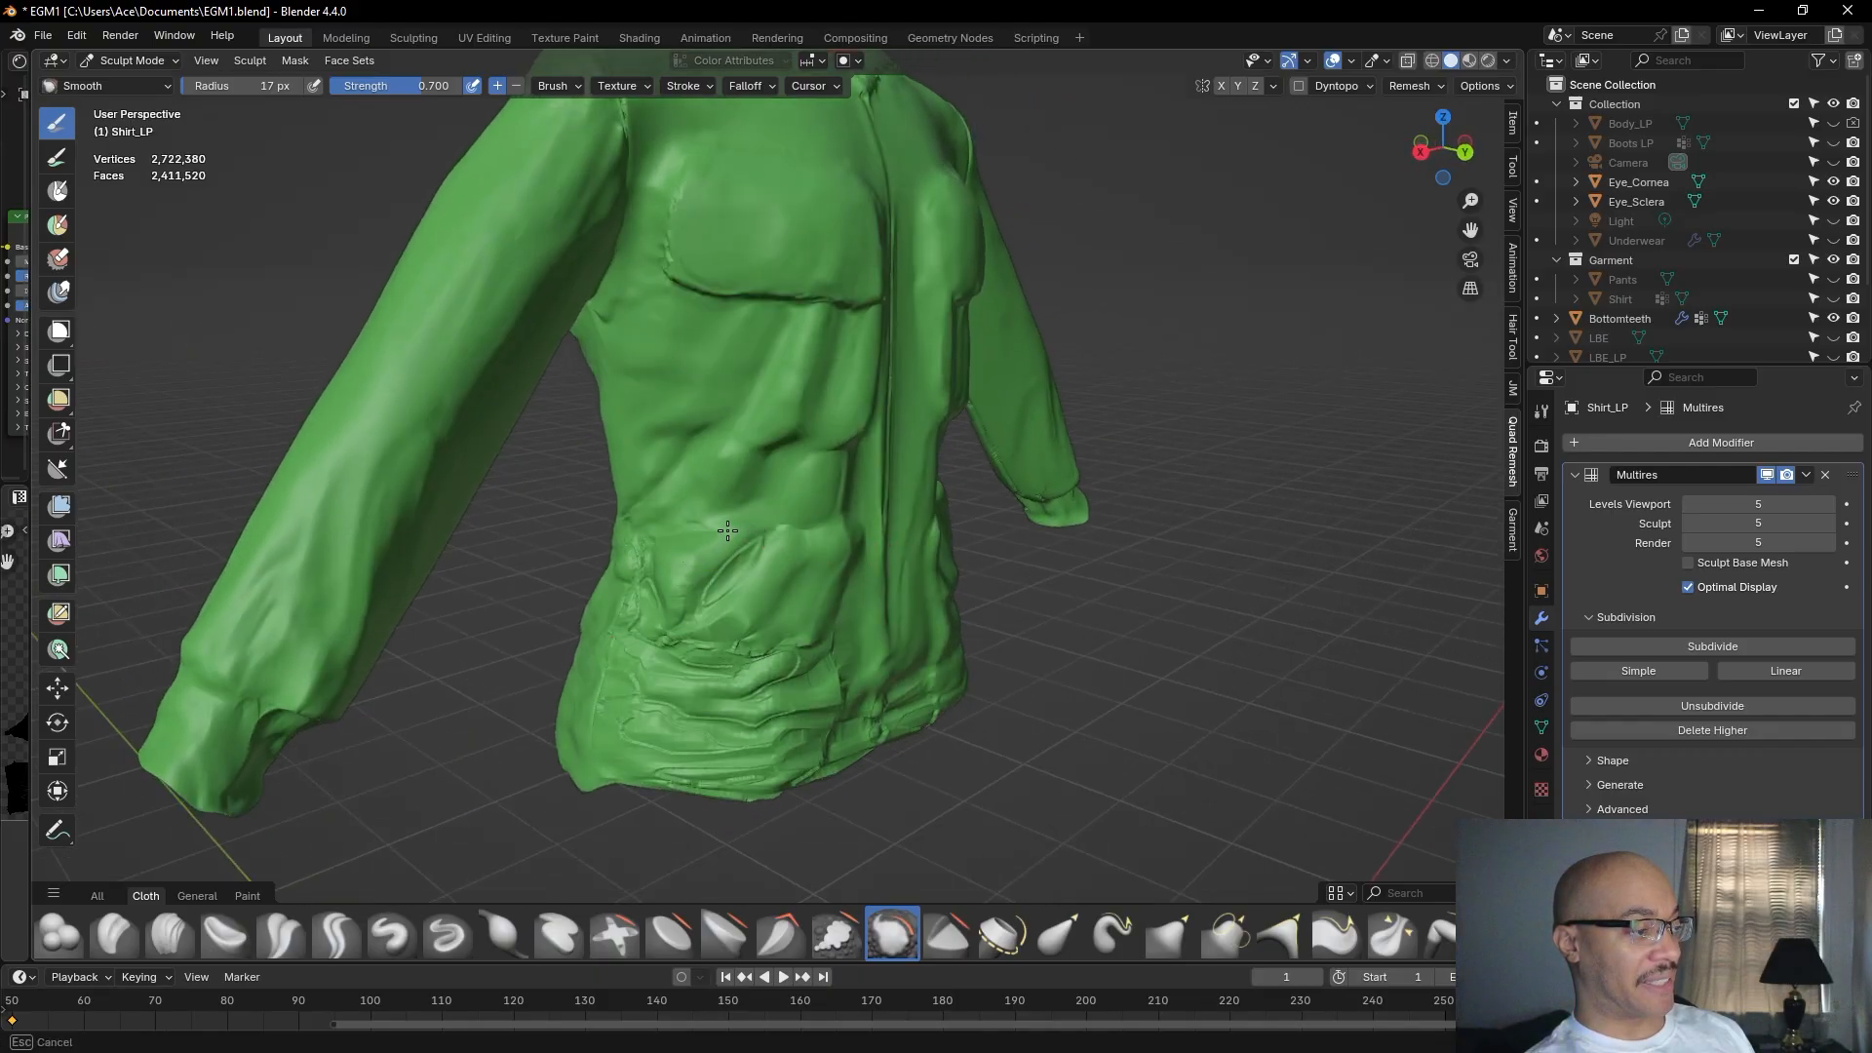
pyautogui.moveTo(659, 608)
pyautogui.mouseDown()
pyautogui.moveTo(758, 546)
pyautogui.moveTo(698, 623)
pyautogui.moveTo(766, 576)
pyautogui.moveTo(780, 534)
pyautogui.moveTo(741, 530)
pyautogui.moveTo(700, 565)
pyautogui.moveTo(717, 538)
pyautogui.mouseUp()
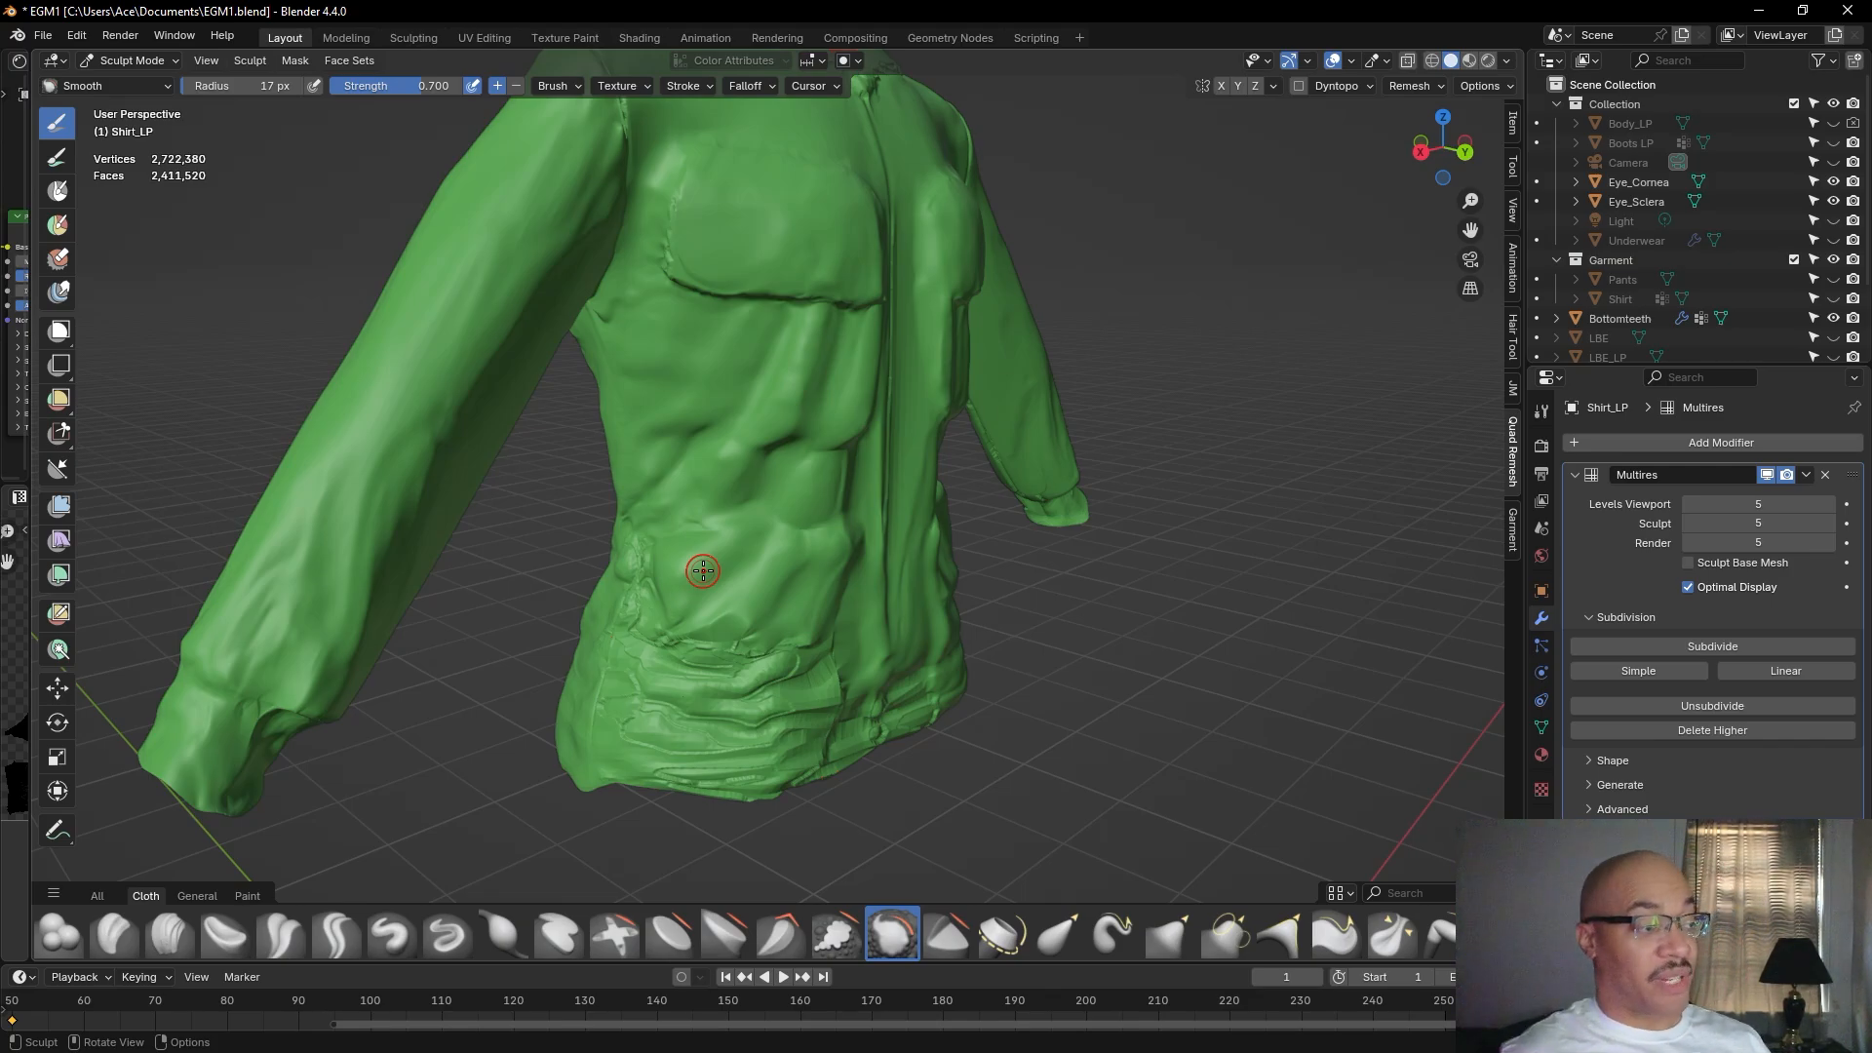
pyautogui.moveTo(627, 288)
pyautogui.mouseDown()
pyautogui.moveTo(602, 316)
pyautogui.moveTo(658, 292)
pyautogui.moveTo(661, 234)
pyautogui.moveTo(667, 260)
pyautogui.moveTo(649, 251)
pyautogui.mouseUp()
# Smooth the crumpled outer edge of the right hip pocket along the side seam.
pyautogui.moveTo(663, 477)
pyautogui.mouseDown(button='middle')
pyautogui.moveTo(753, 618)
pyautogui.moveTo(851, 588)
pyautogui.mouseUp(button='middle')
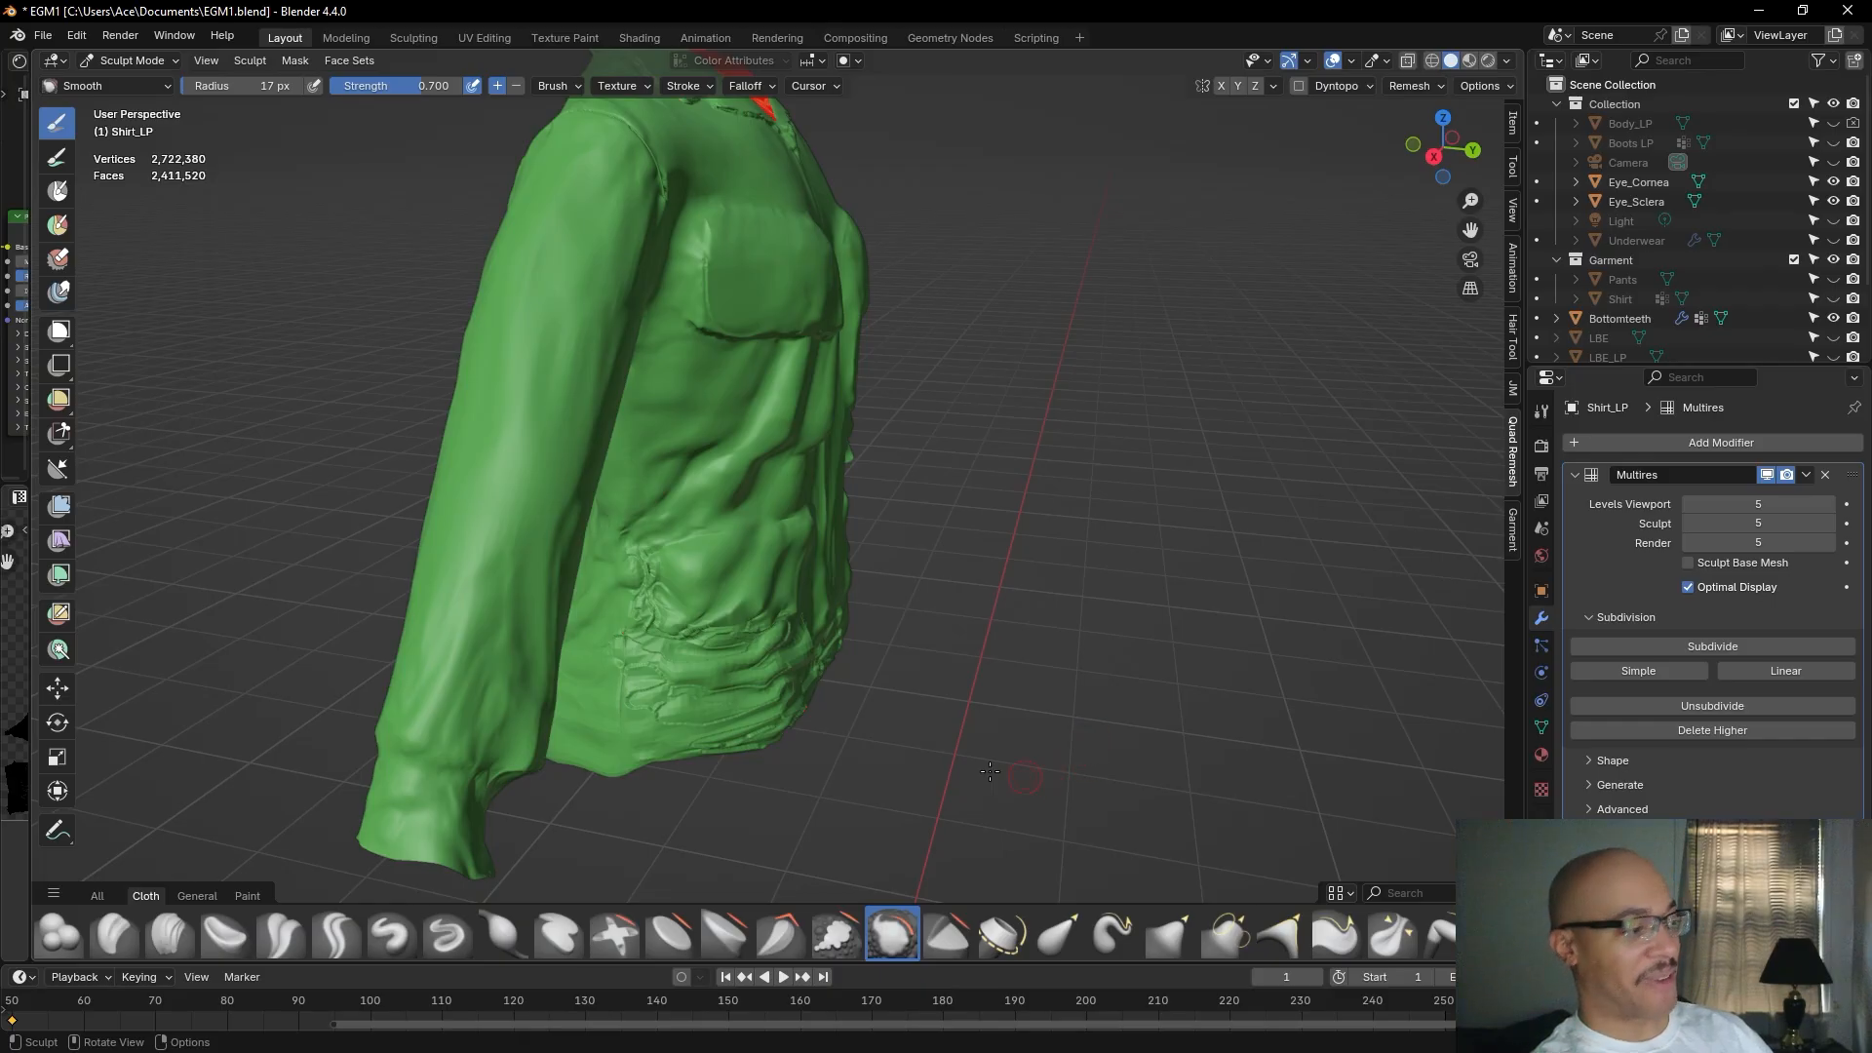
pyautogui.scroll(3, 644, 697)
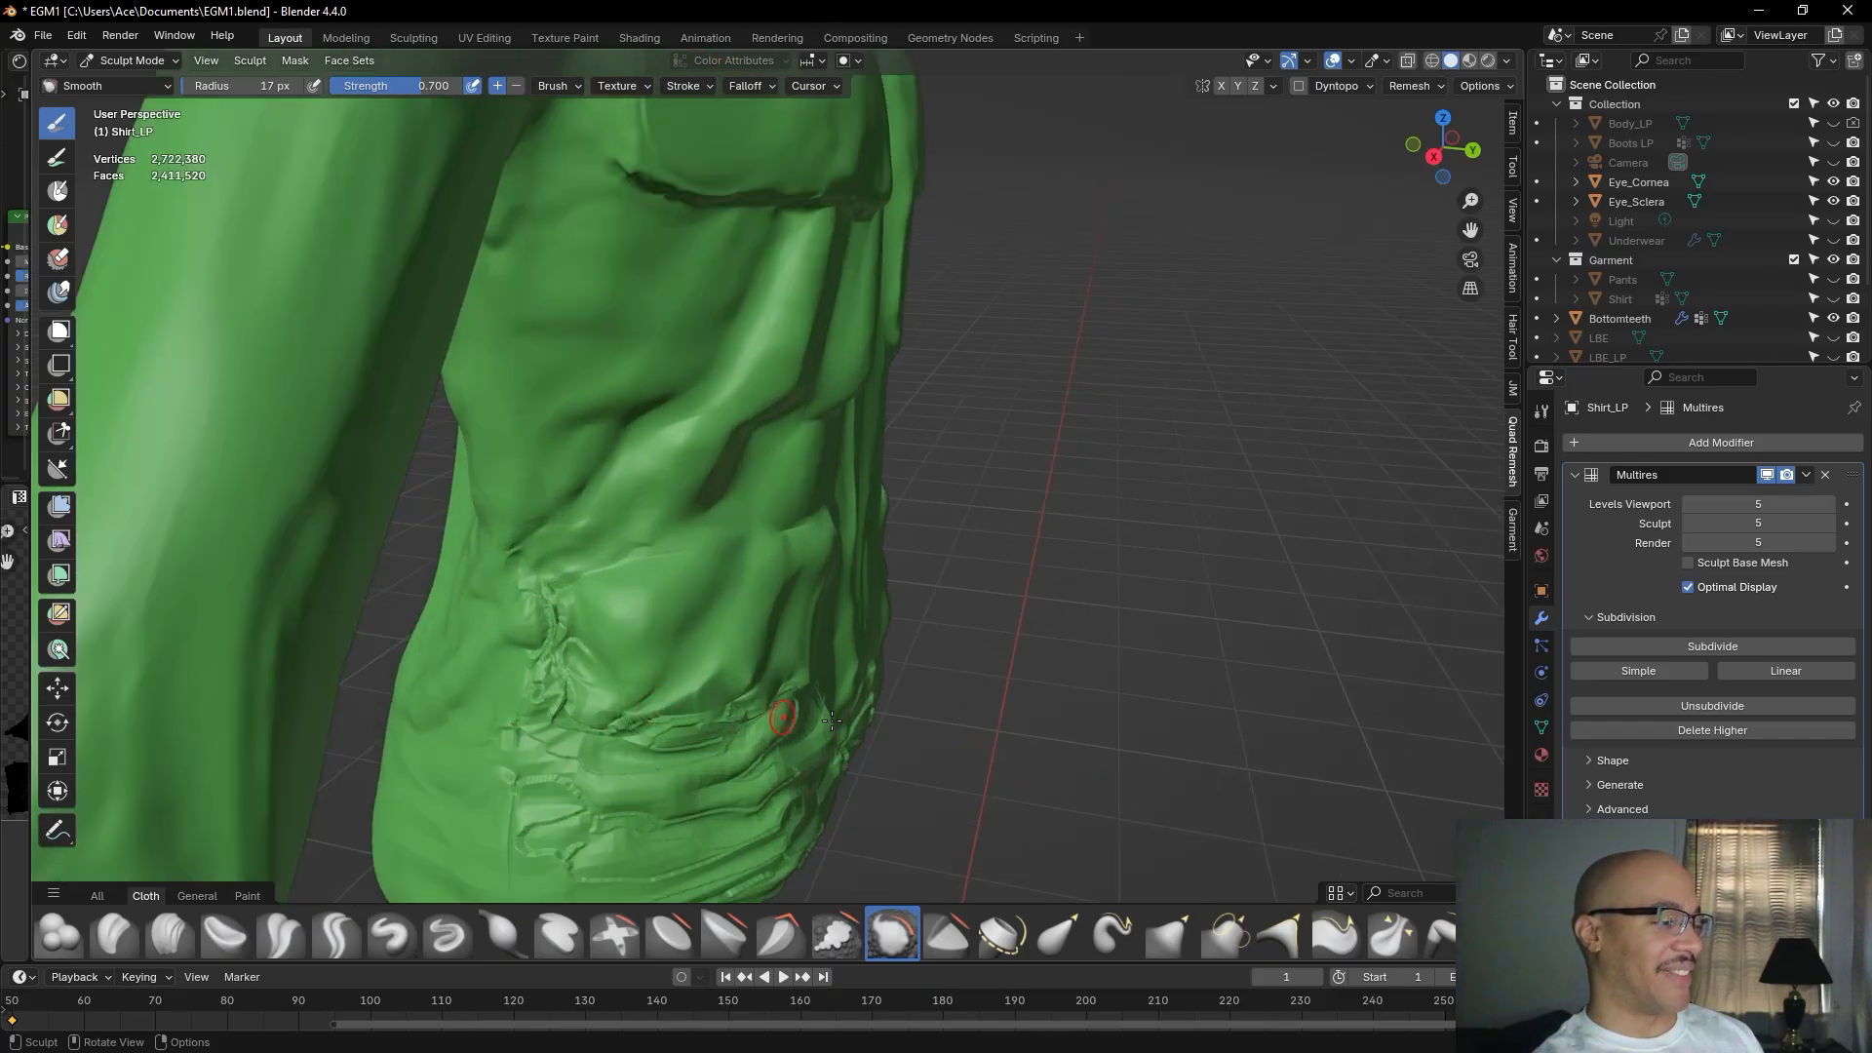
pyautogui.keyDown('shift'); pyautogui.moveTo(533, 544); pyautogui.dragTo(638, 452, button='middle'); pyautogui.keyUp('shift')
pyautogui.moveTo(662, 510)
pyautogui.mouseDown()
pyautogui.moveTo(688, 577)
pyautogui.moveTo(672, 629)
pyautogui.moveTo(659, 583)
pyautogui.moveTo(651, 610)
pyautogui.moveTo(640, 596)
pyautogui.moveTo(626, 347)
pyautogui.moveTo(632, 379)
pyautogui.mouseUp()
pyautogui.moveTo(777, 441)
pyautogui.mouseDown()
pyautogui.moveTo(716, 483)
pyautogui.moveTo(743, 472)
pyautogui.mouseUp()
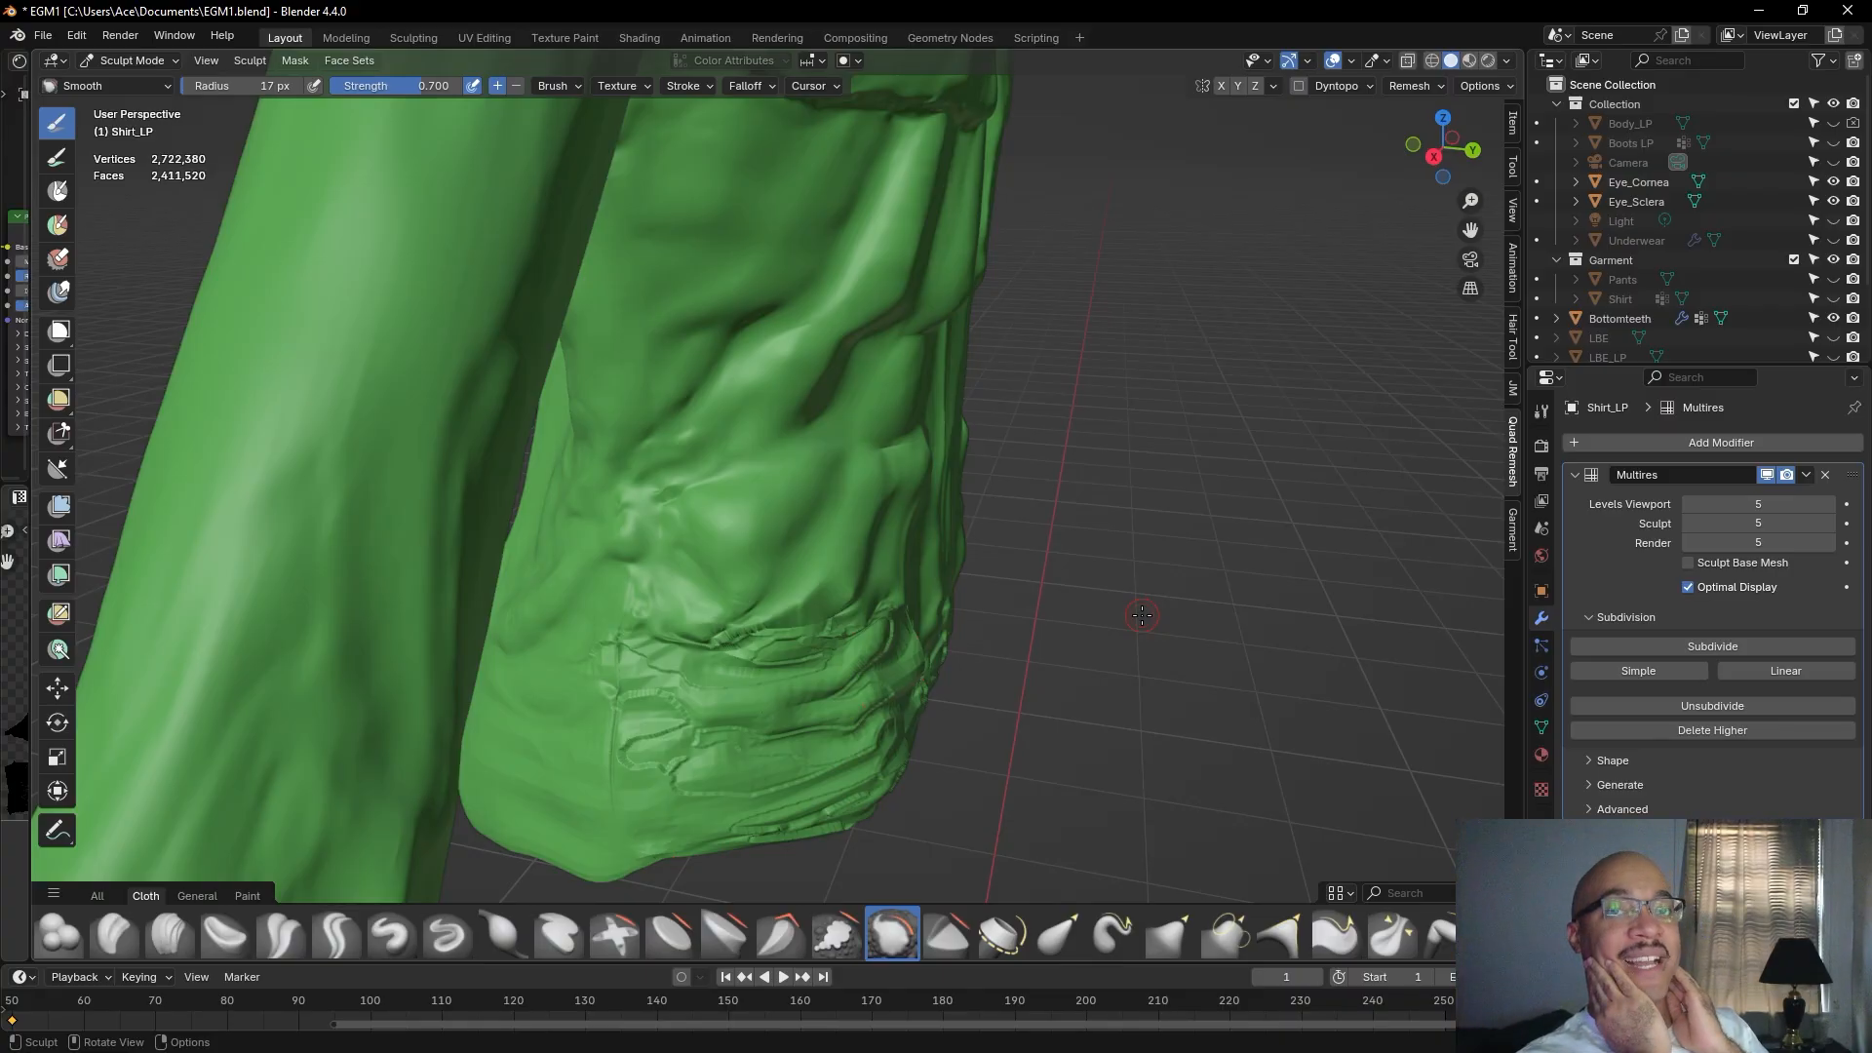
# Smooth the lower face of the right hip pocket and the ragged seam along its bottom edge.
pyautogui.moveTo(1144, 620)
pyautogui.mouseDown(button='middle')
pyautogui.moveTo(1177, 702)
pyautogui.moveTo(1171, 687)
pyautogui.mouseUp(button='middle')
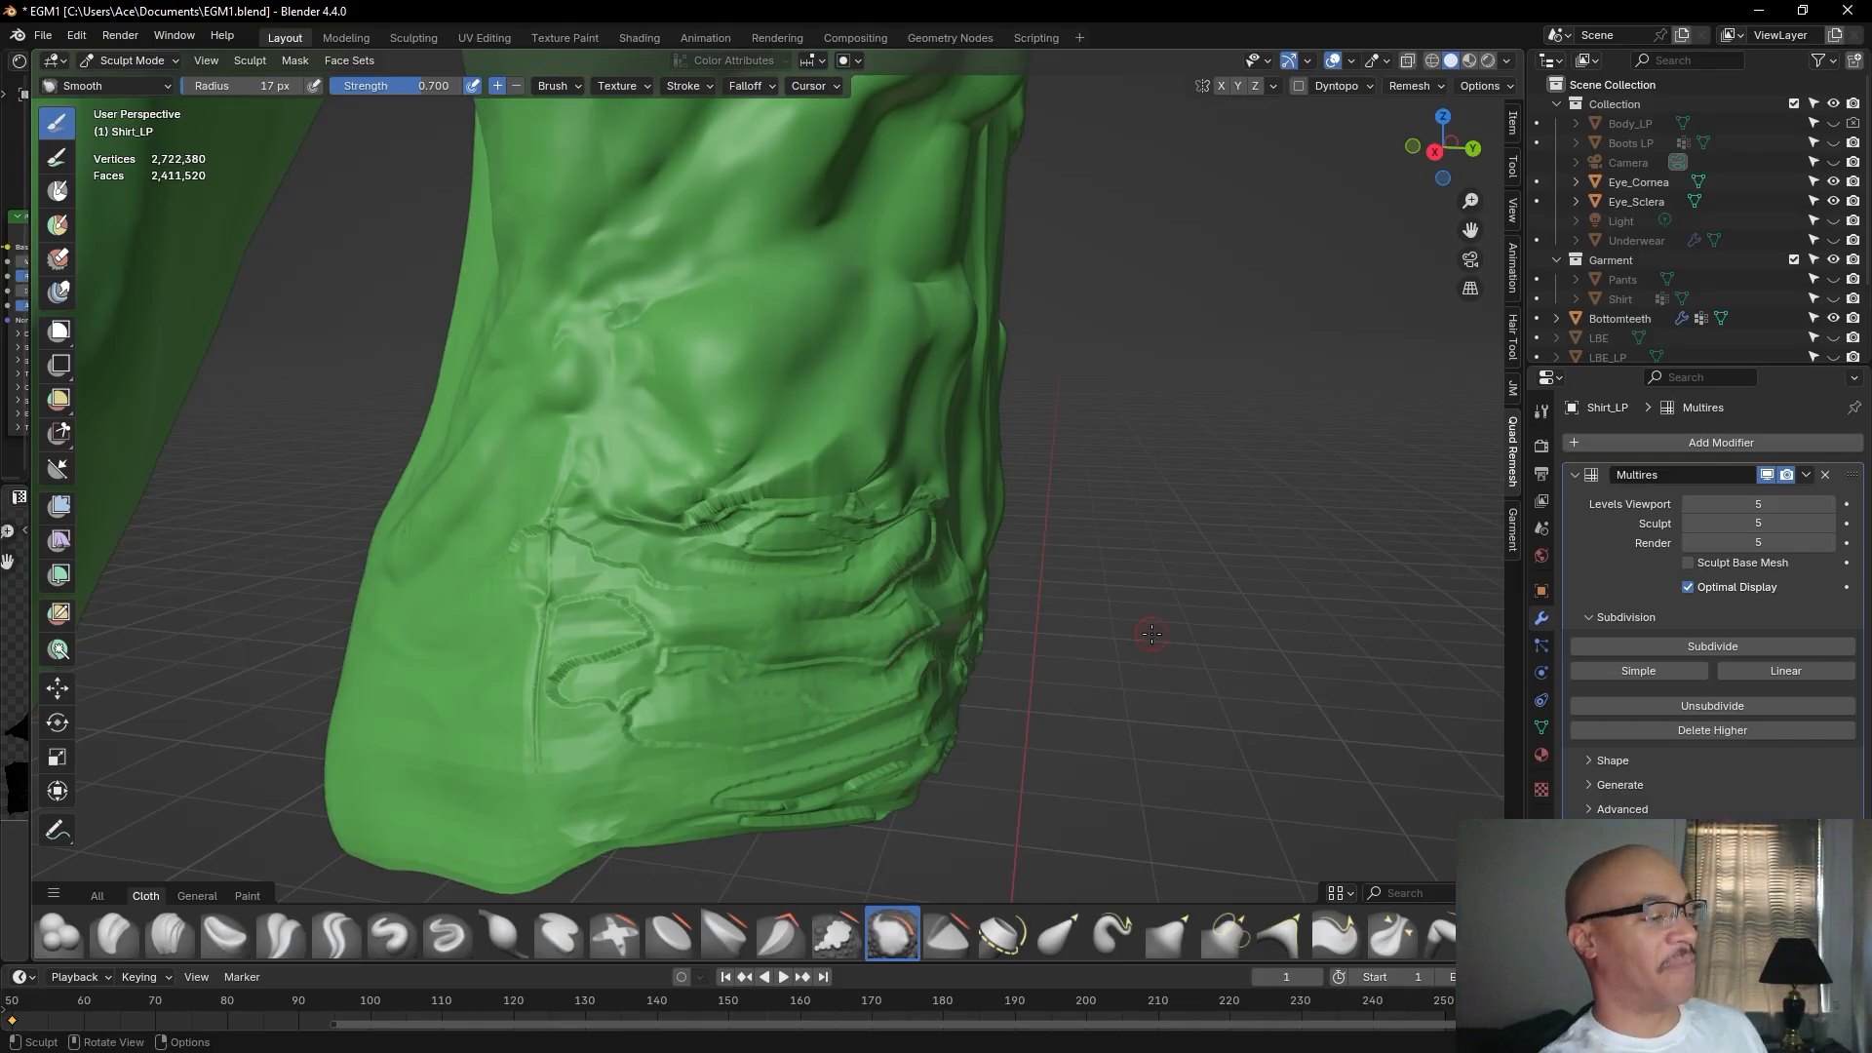
pyautogui.moveTo(1171, 604); pyautogui.dragTo(790, 417, button='middle')
pyautogui.moveTo(791, 402)
pyautogui.mouseDown()
pyautogui.moveTo(768, 449)
pyautogui.moveTo(704, 466)
pyautogui.moveTo(753, 433)
pyautogui.moveTo(718, 439)
pyautogui.moveTo(706, 410)
pyautogui.moveTo(646, 451)
pyautogui.moveTo(671, 466)
pyautogui.moveTo(819, 417)
pyautogui.moveTo(809, 399)
pyautogui.moveTo(852, 415)
pyautogui.mouseUp()
pyautogui.moveTo(863, 420)
pyautogui.mouseDown()
pyautogui.moveTo(851, 457)
pyautogui.moveTo(766, 466)
pyautogui.moveTo(854, 447)
pyautogui.mouseUp()
pyautogui.moveTo(972, 440)
pyautogui.mouseDown()
pyautogui.moveTo(951, 467)
pyautogui.moveTo(890, 468)
pyautogui.mouseUp()
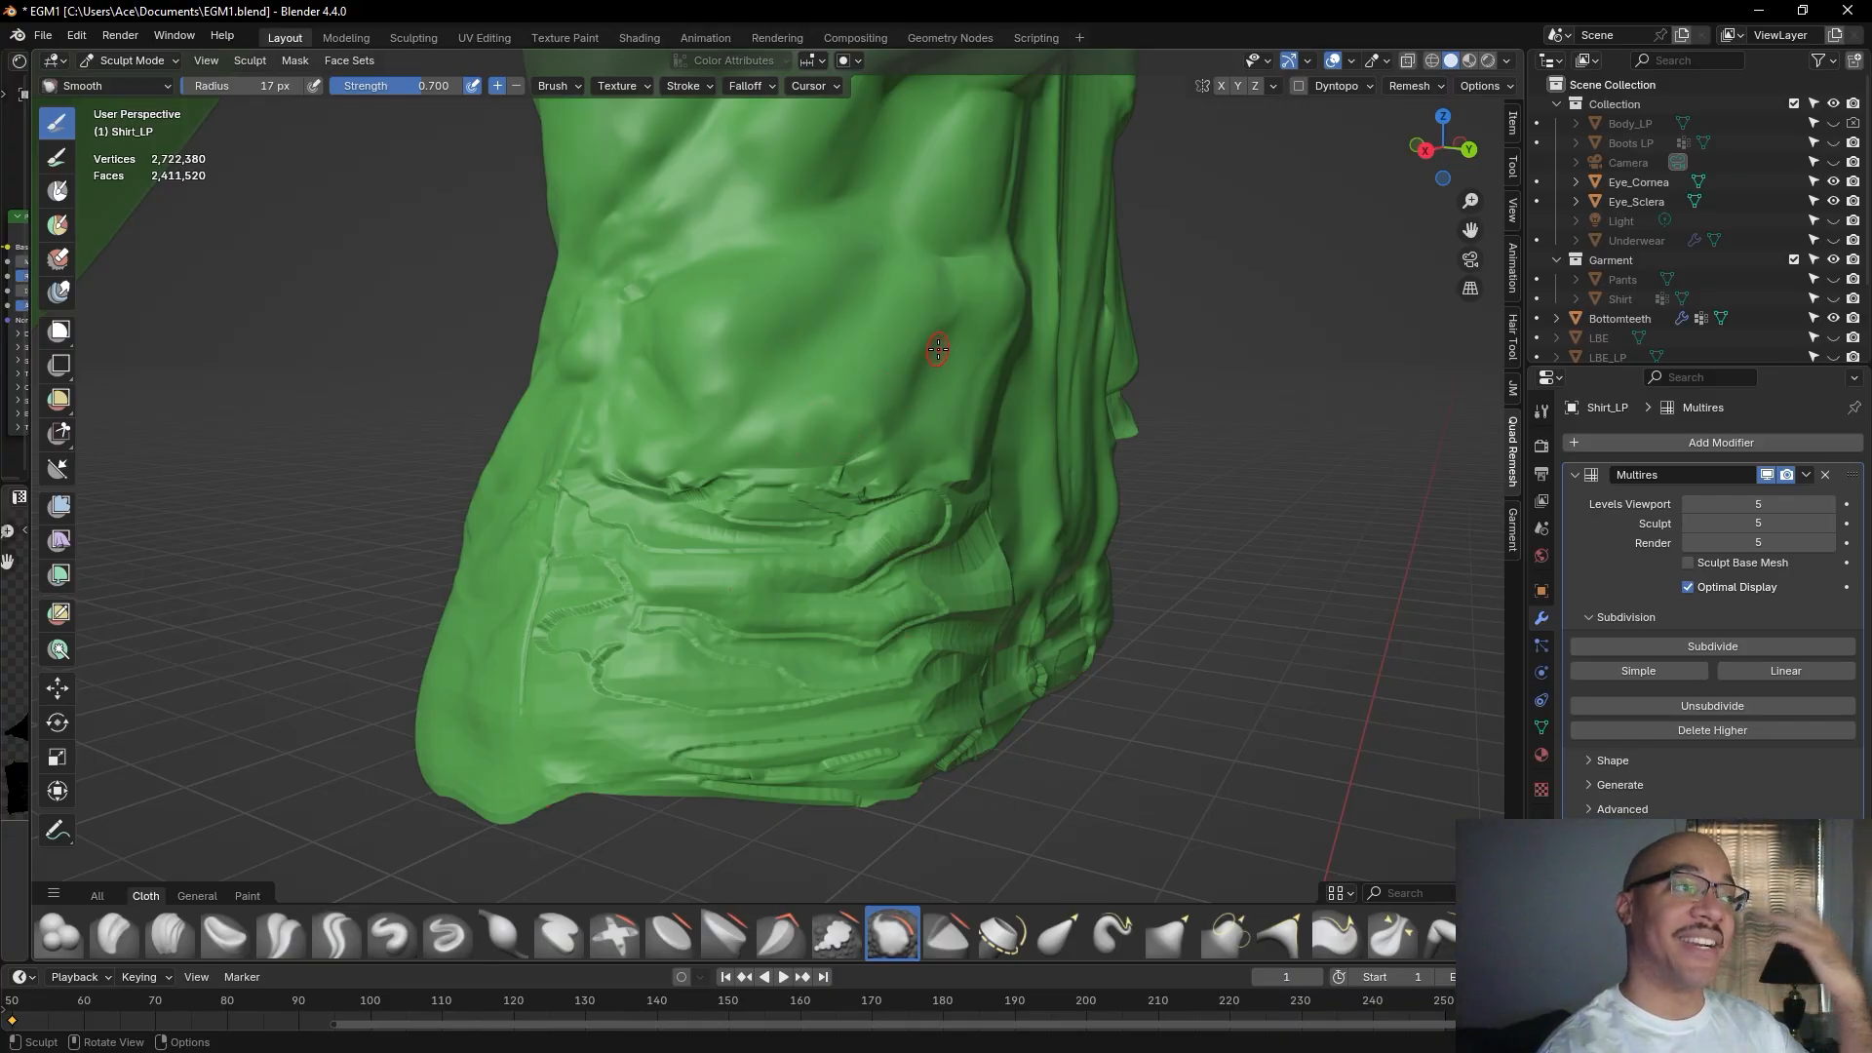
pyautogui.moveTo(854, 487)
pyautogui.mouseDown()
pyautogui.moveTo(839, 470)
pyautogui.moveTo(856, 480)
pyautogui.mouseUp()
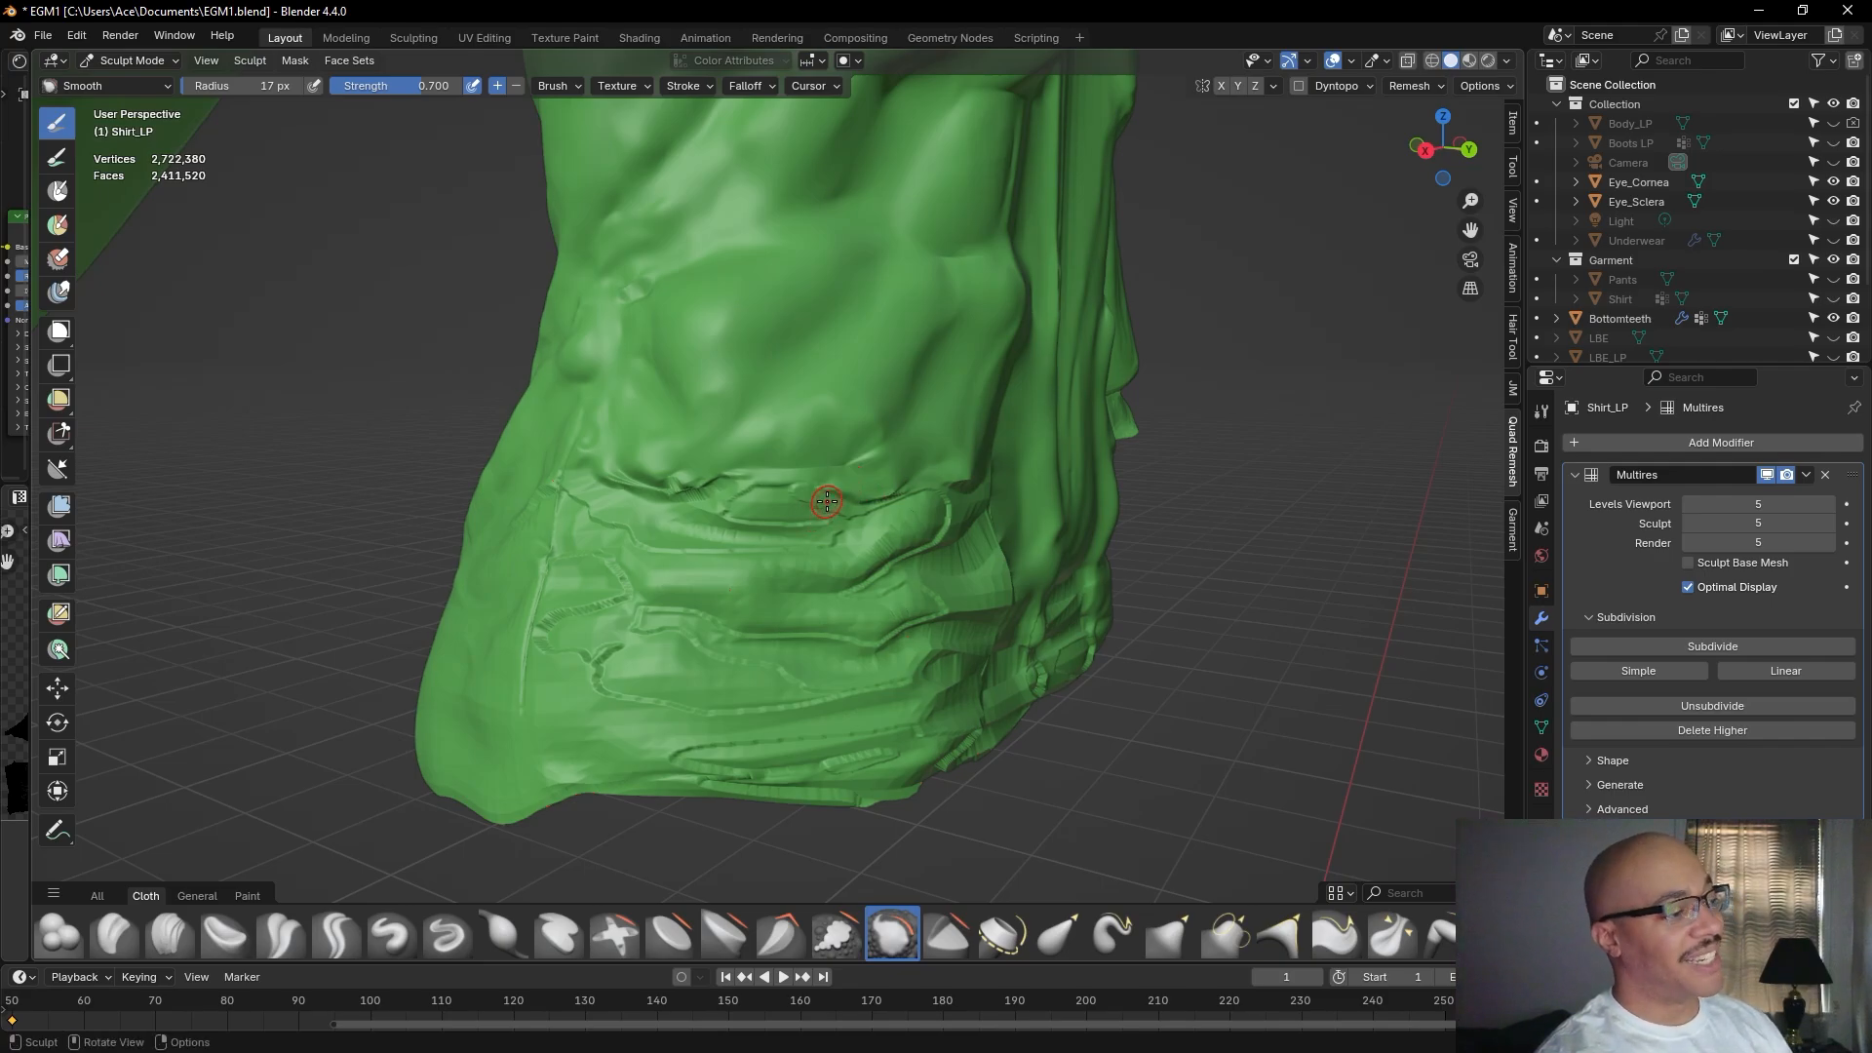
# Smooth the layered horizontal ridges on the right front between the hip pocket and the hem.
pyautogui.moveTo(811, 488); pyautogui.dragTo(869, 506)
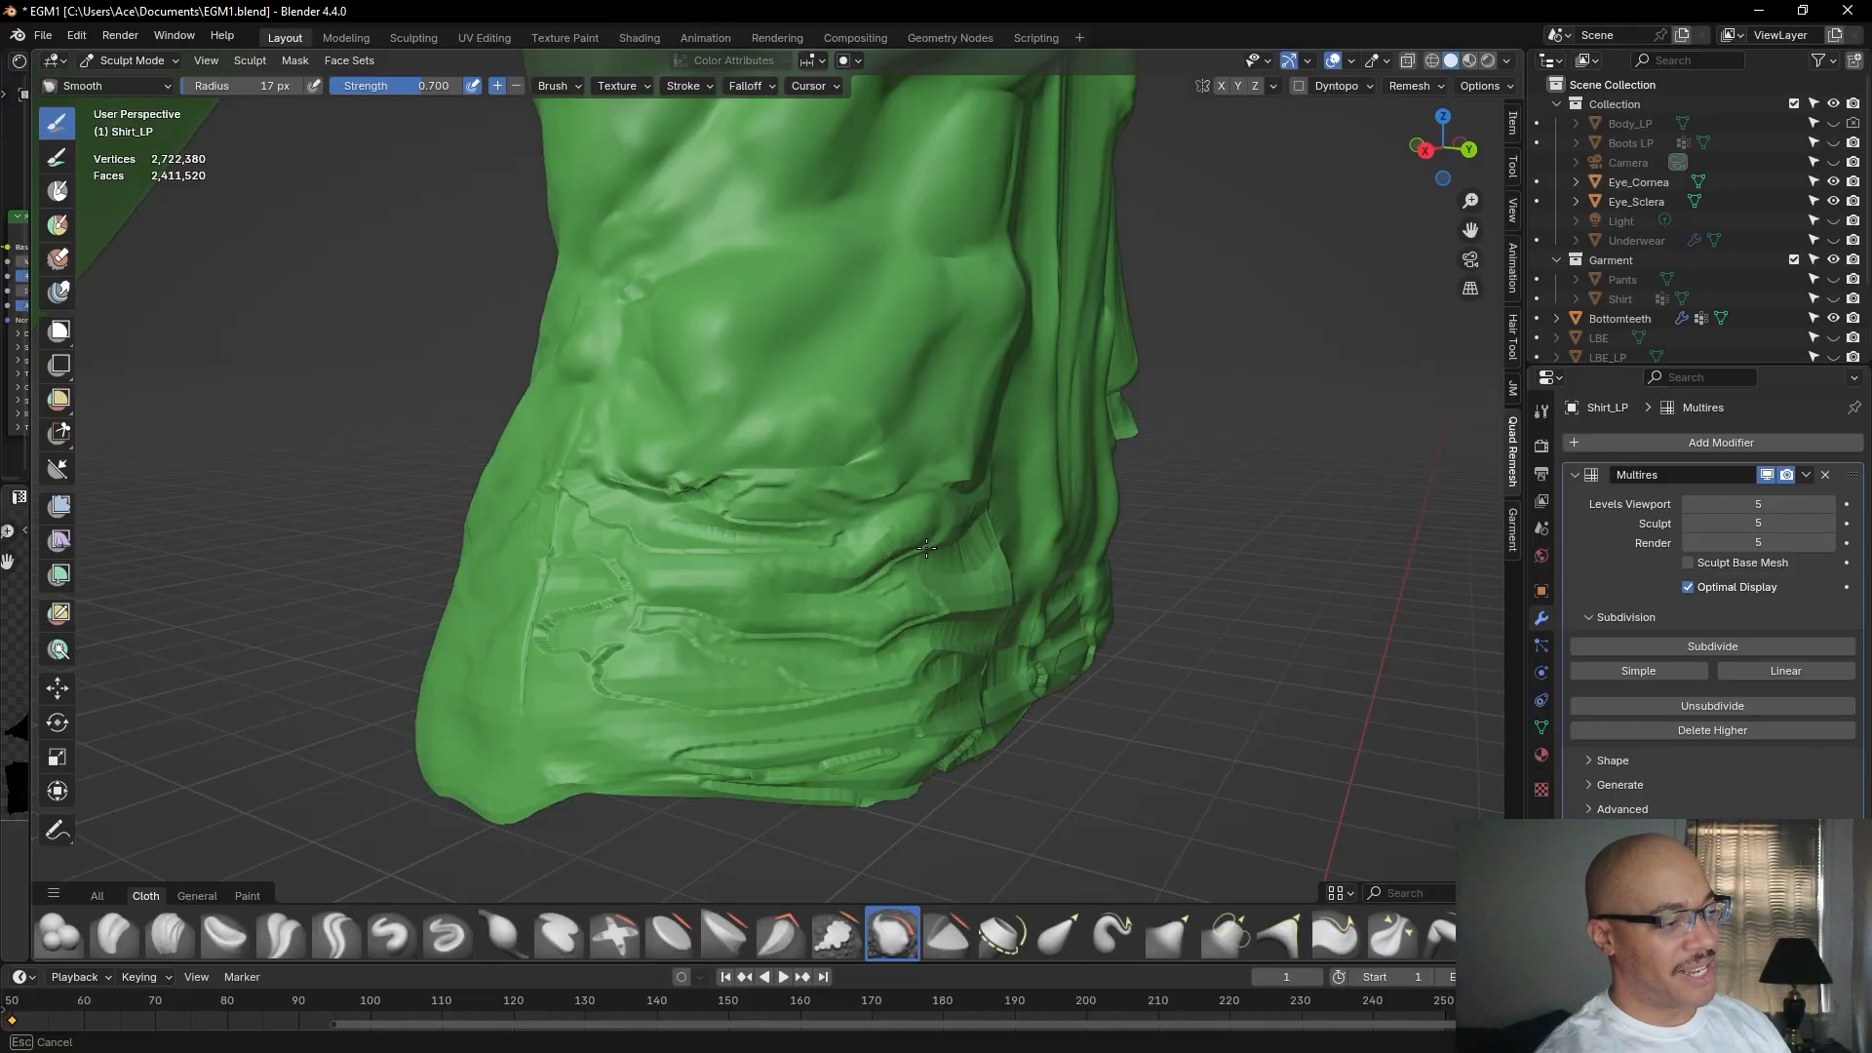
pyautogui.moveTo(917, 552)
pyautogui.mouseDown()
pyautogui.moveTo(798, 590)
pyautogui.moveTo(840, 542)
pyautogui.moveTo(873, 566)
pyautogui.mouseUp()
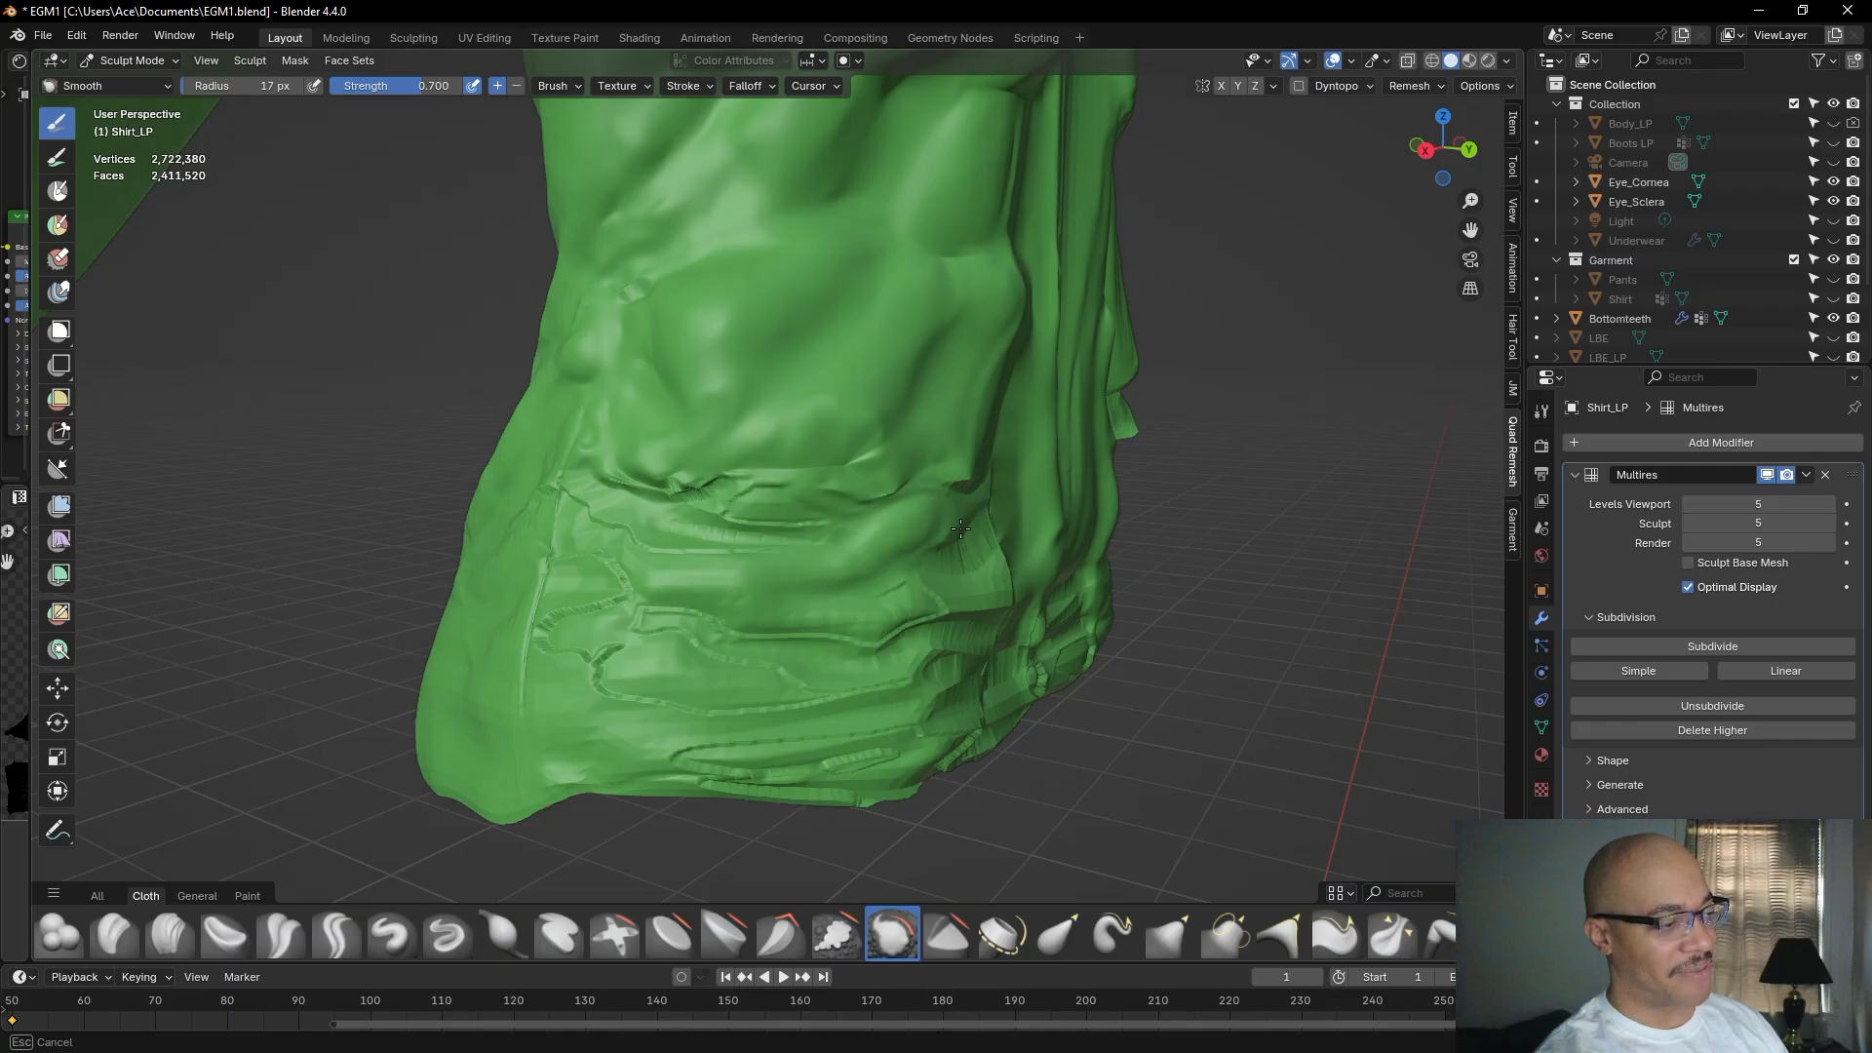
pyautogui.moveTo(953, 563); pyautogui.dragTo(967, 555)
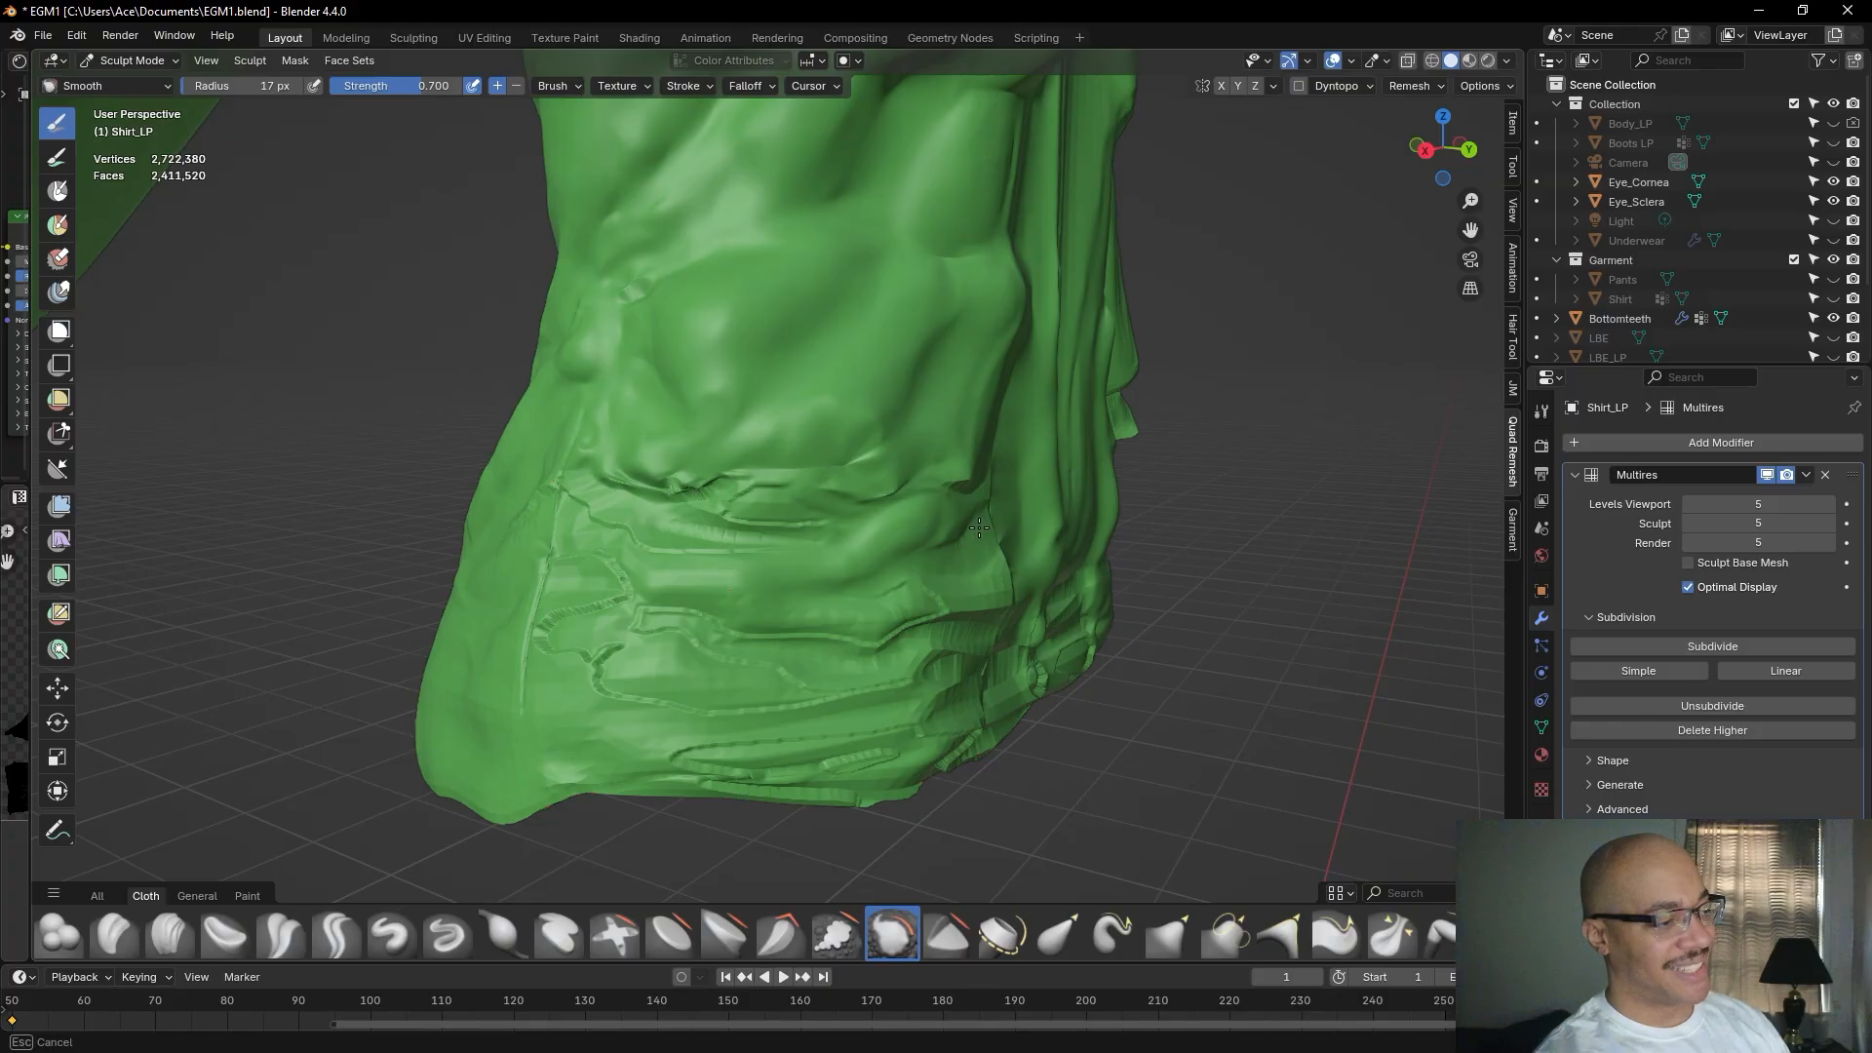
pyautogui.moveTo(875, 604)
pyautogui.mouseDown()
pyautogui.moveTo(686, 601)
pyautogui.moveTo(713, 629)
pyautogui.moveTo(634, 594)
pyautogui.mouseUp()
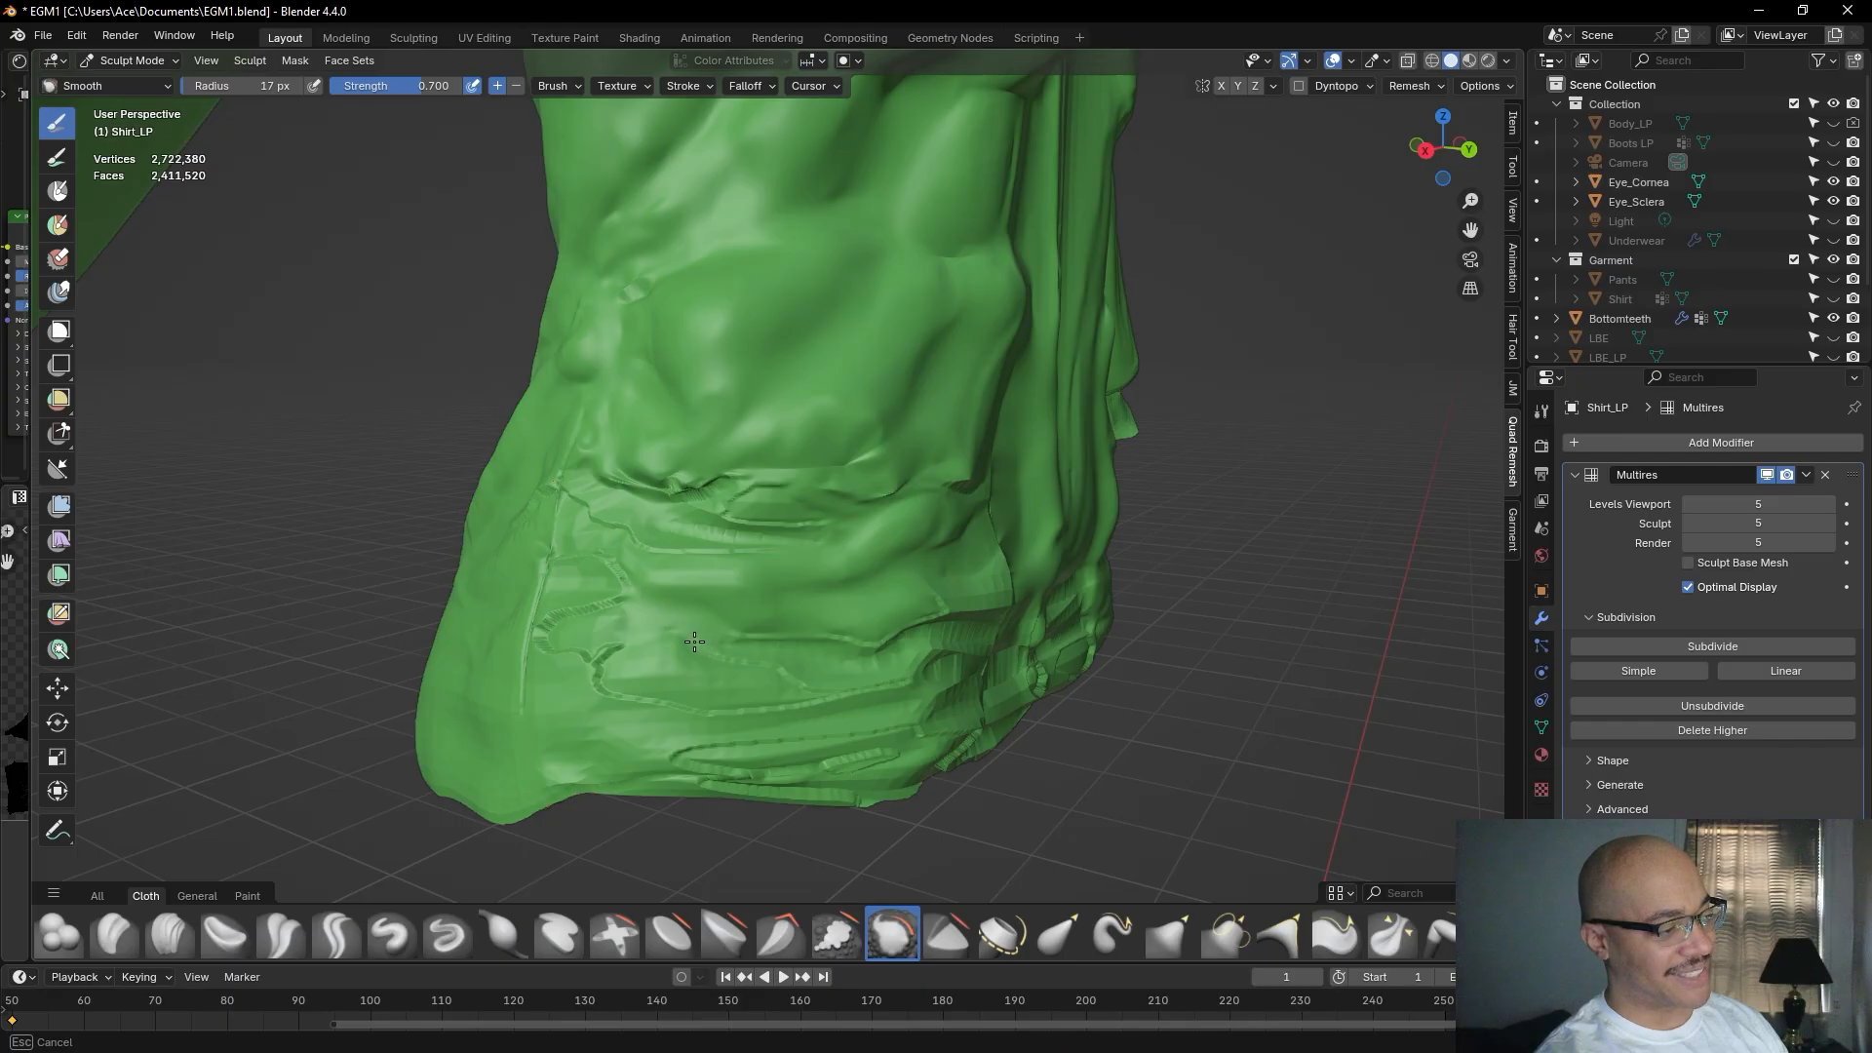
pyautogui.moveTo(786, 675)
pyautogui.mouseDown()
pyautogui.moveTo(768, 663)
pyautogui.moveTo(851, 634)
pyautogui.mouseUp()
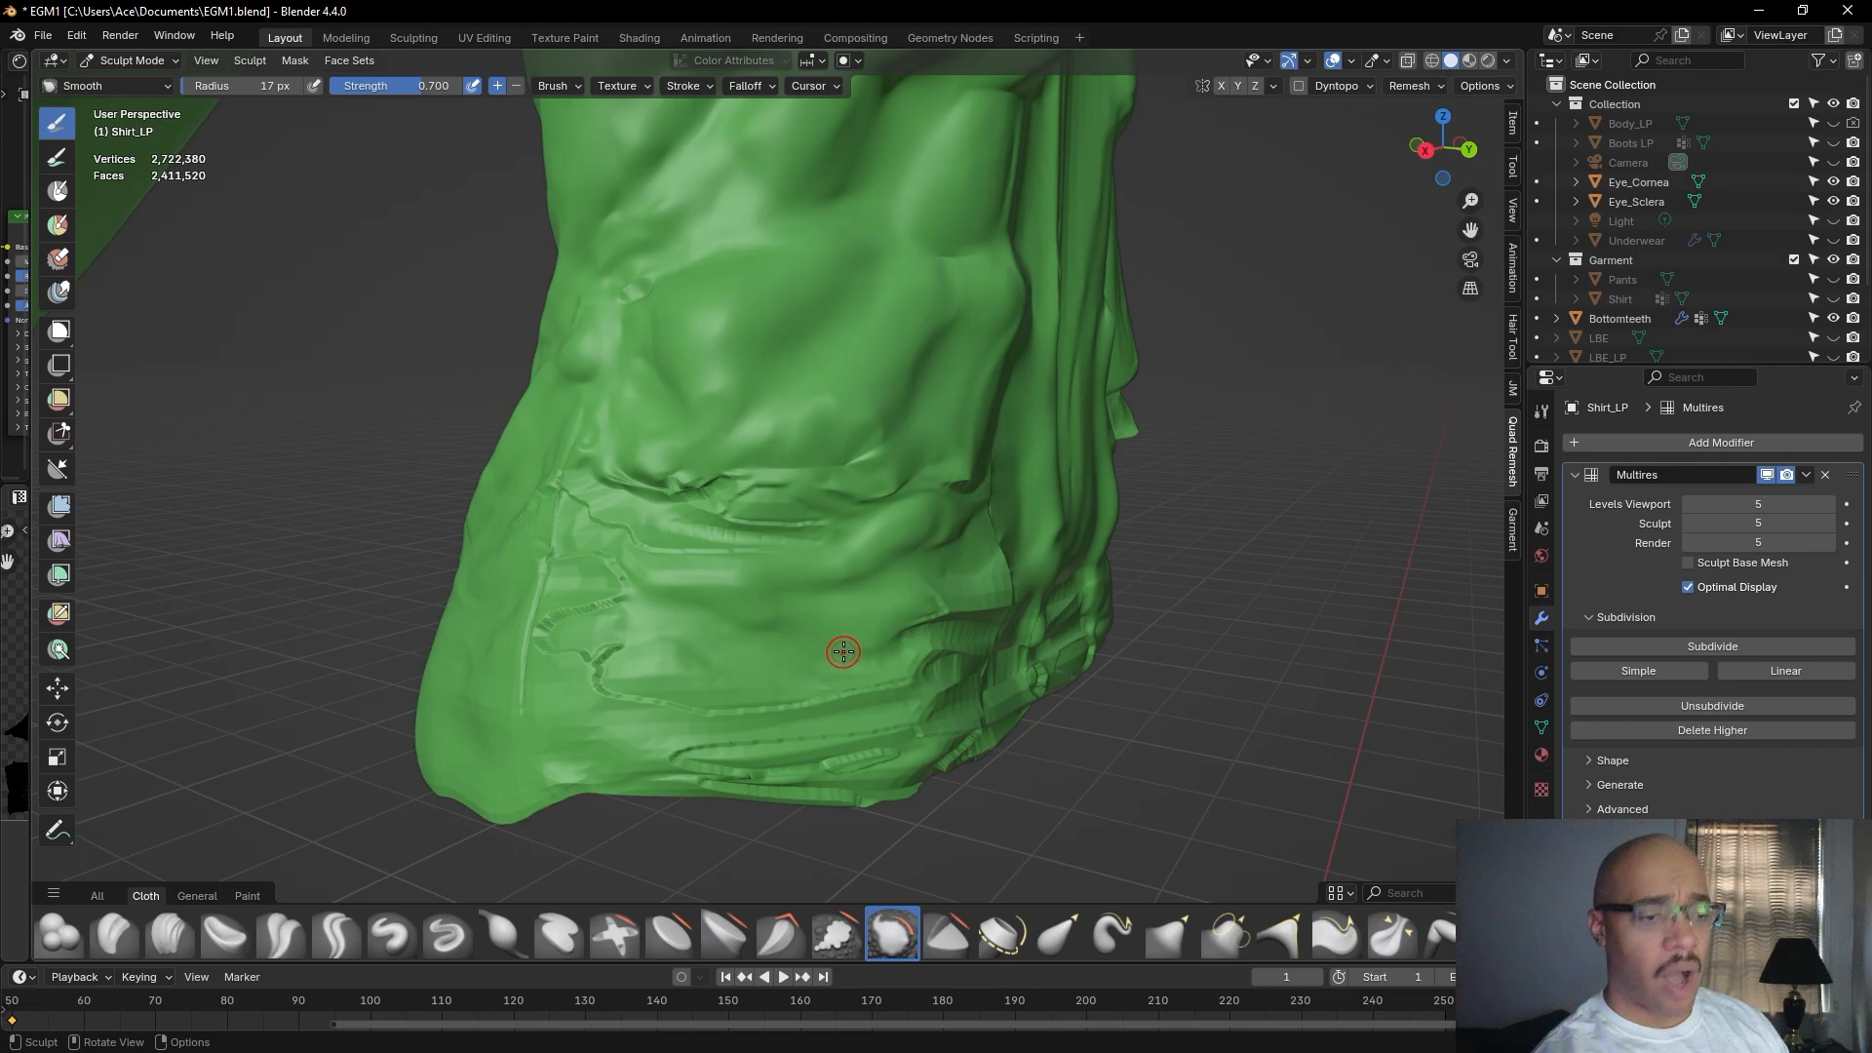
pyautogui.scroll(2, 775, 629)
pyautogui.moveTo(672, 532)
pyautogui.mouseDown()
pyautogui.moveTo(857, 556)
pyautogui.moveTo(579, 463)
pyautogui.moveTo(779, 476)
pyautogui.moveTo(744, 481)
pyautogui.mouseUp()
# Show the original Shirt and hide Shirt_LP to examine the source shape of the hip pockets and front hem.
pyautogui.moveTo(744, 481)
pyautogui.mouseDown(button='middle')
pyautogui.moveTo(857, 536)
pyautogui.moveTo(734, 569)
pyautogui.moveTo(965, 622)
pyautogui.moveTo(773, 630)
pyautogui.moveTo(877, 682)
pyautogui.moveTo(860, 715)
pyautogui.moveTo(1015, 552)
pyautogui.mouseUp(button='middle')
pyautogui.moveTo(1107, 635)
pyautogui.mouseDown(button='middle')
pyautogui.moveTo(1015, 702)
pyautogui.moveTo(898, 702)
pyautogui.moveTo(1088, 704)
pyautogui.mouseUp(button='middle')
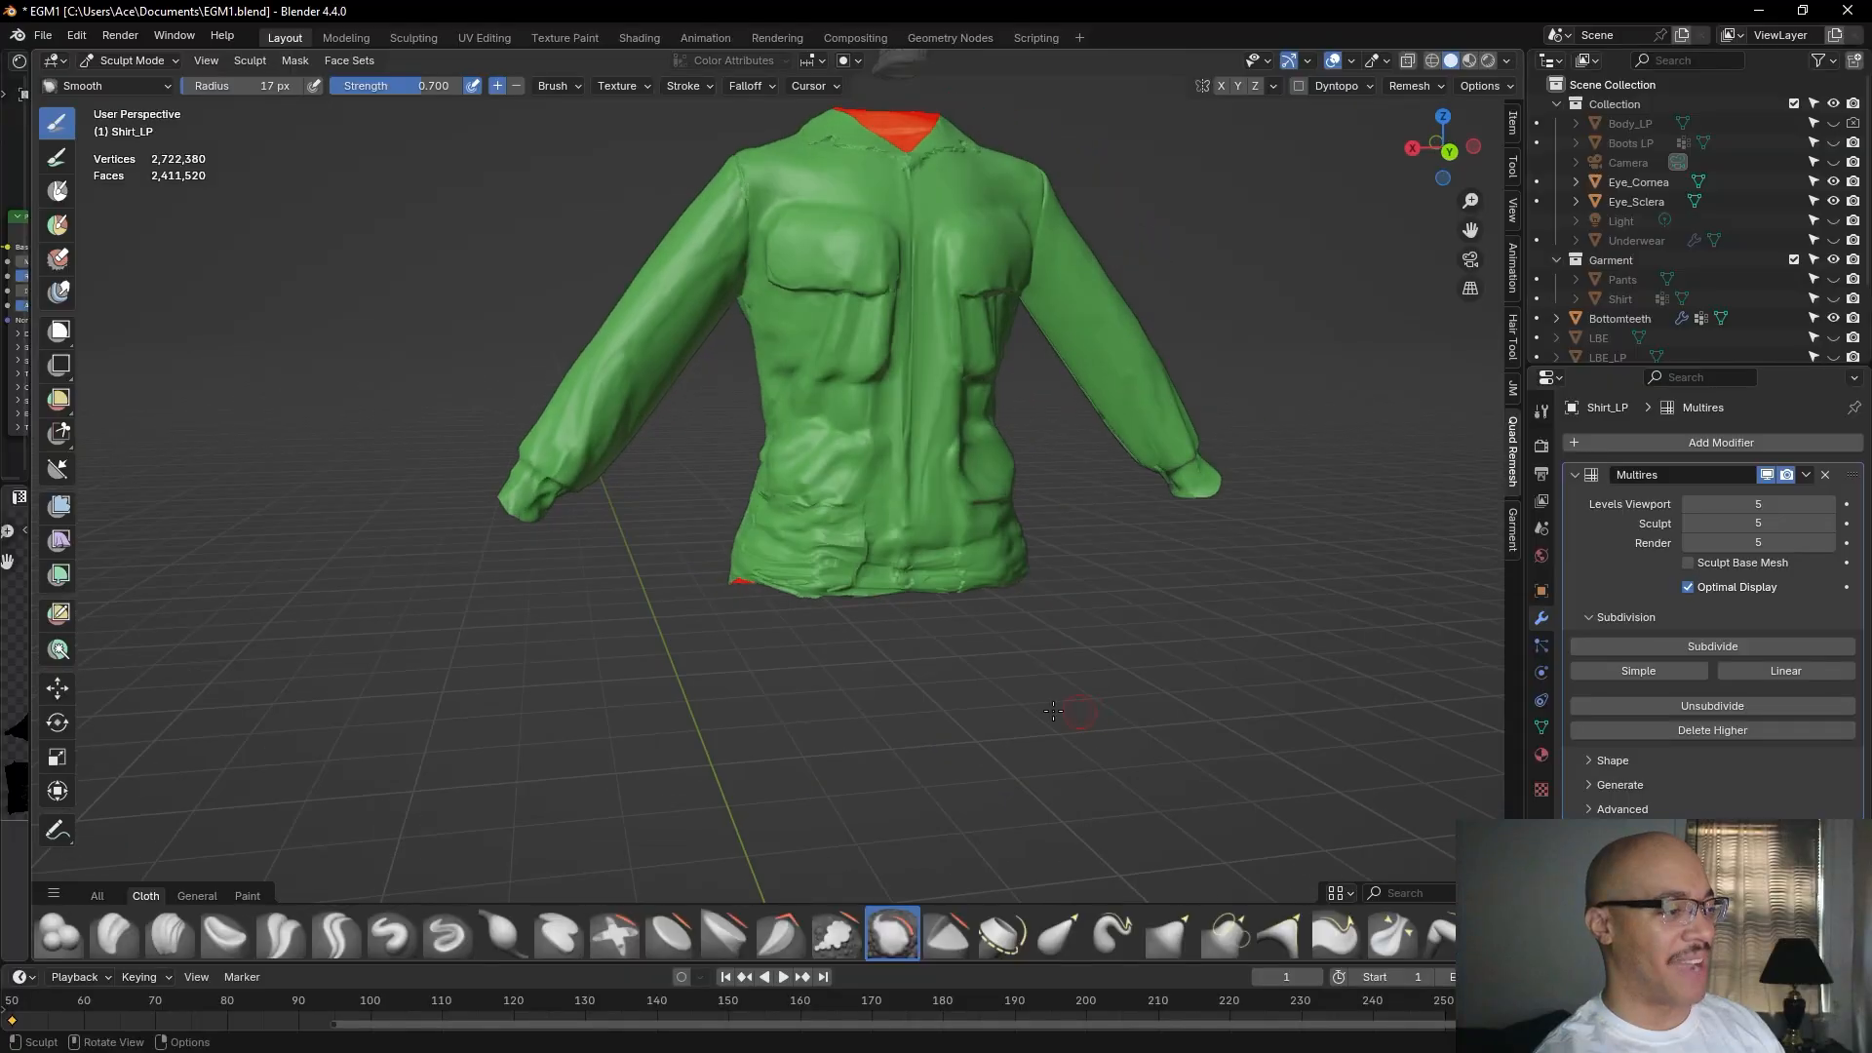
pyautogui.scroll(4, 755, 685)
pyautogui.moveTo(759, 692); pyautogui.dragTo(862, 722, button='middle')
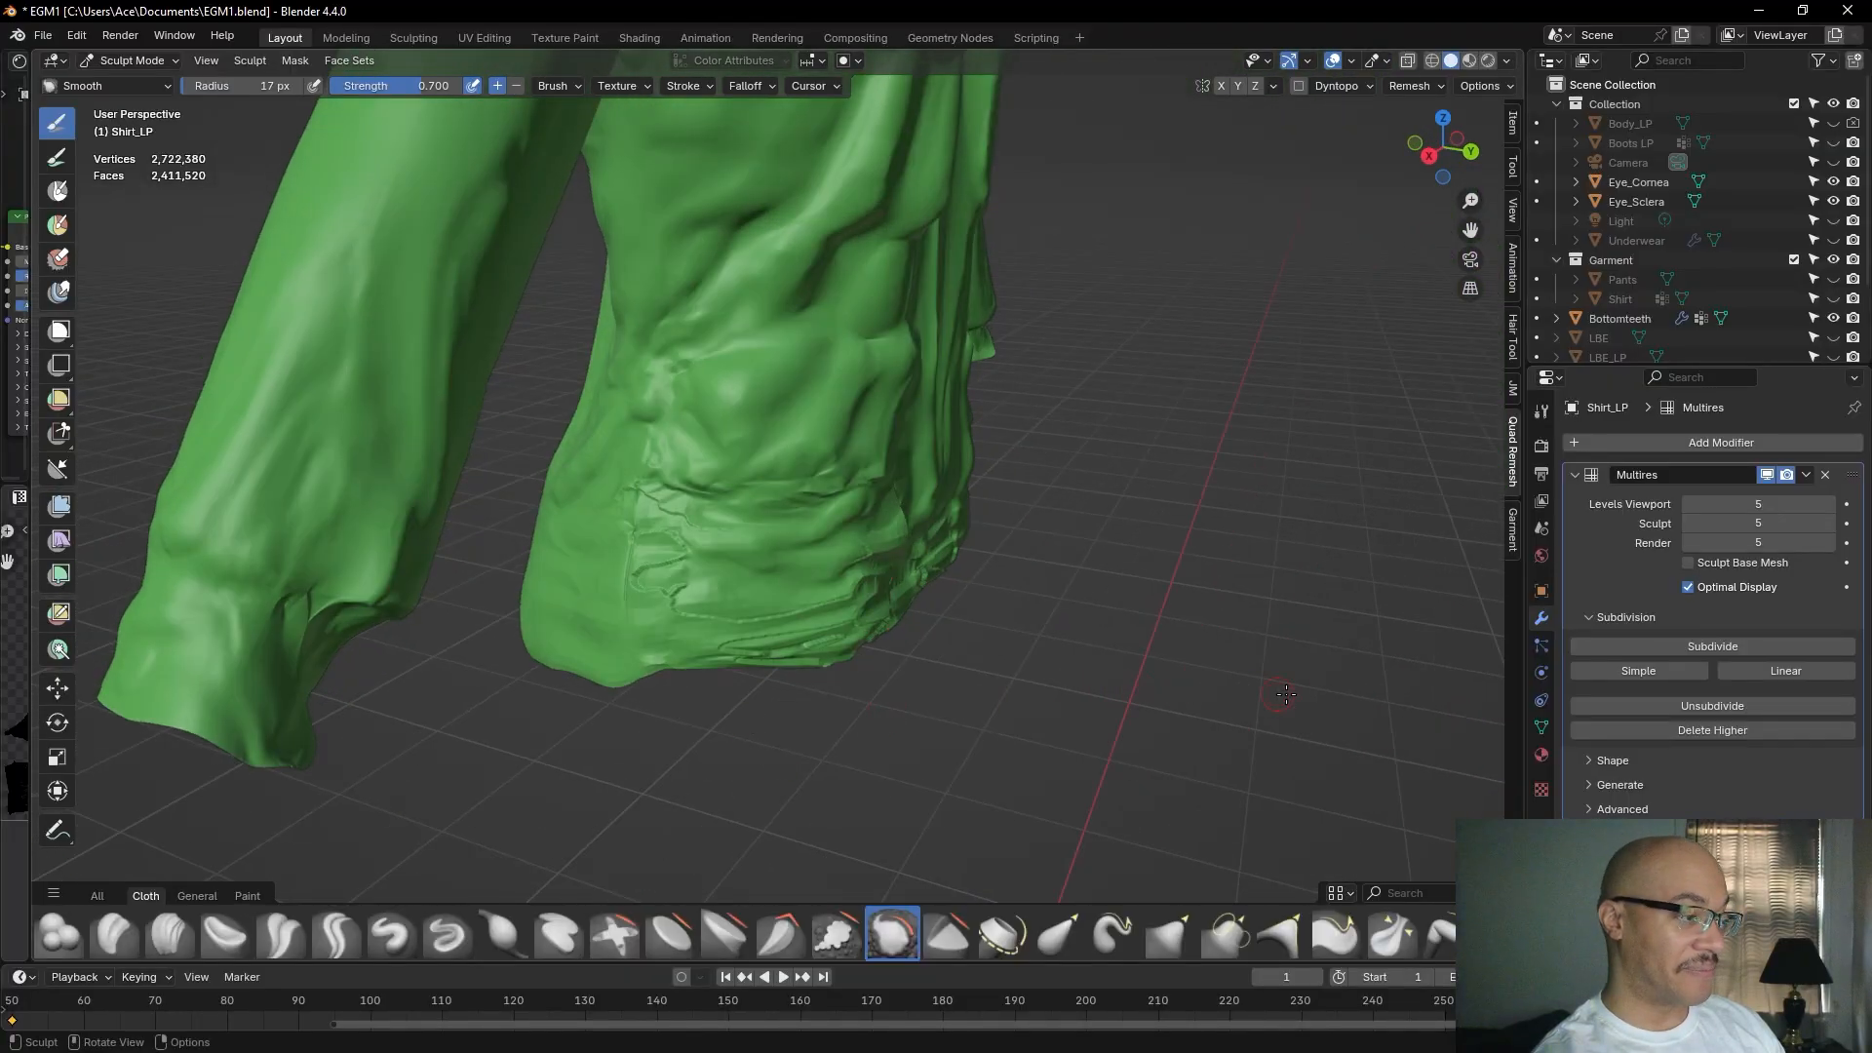
pyautogui.scroll(-2, 1712, 283)
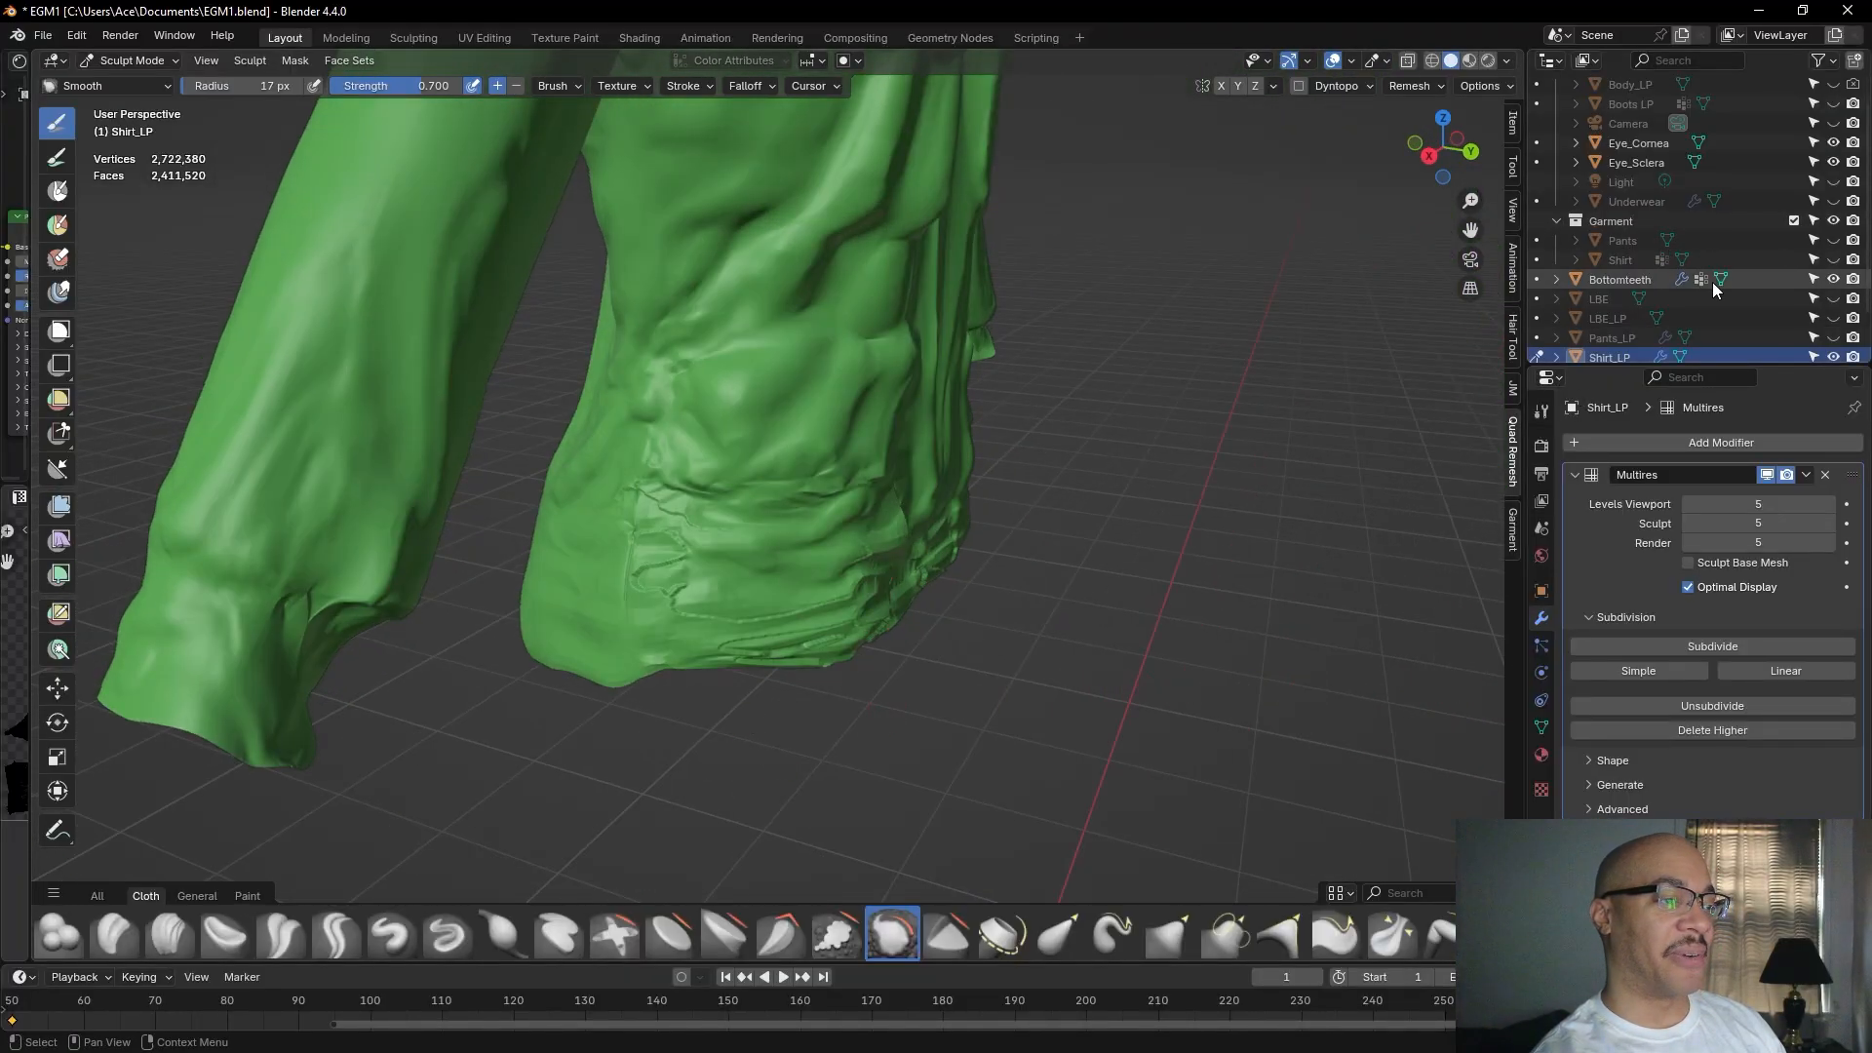
pyautogui.scroll(-3, 1713, 282)
pyautogui.scroll(5, 1713, 285)
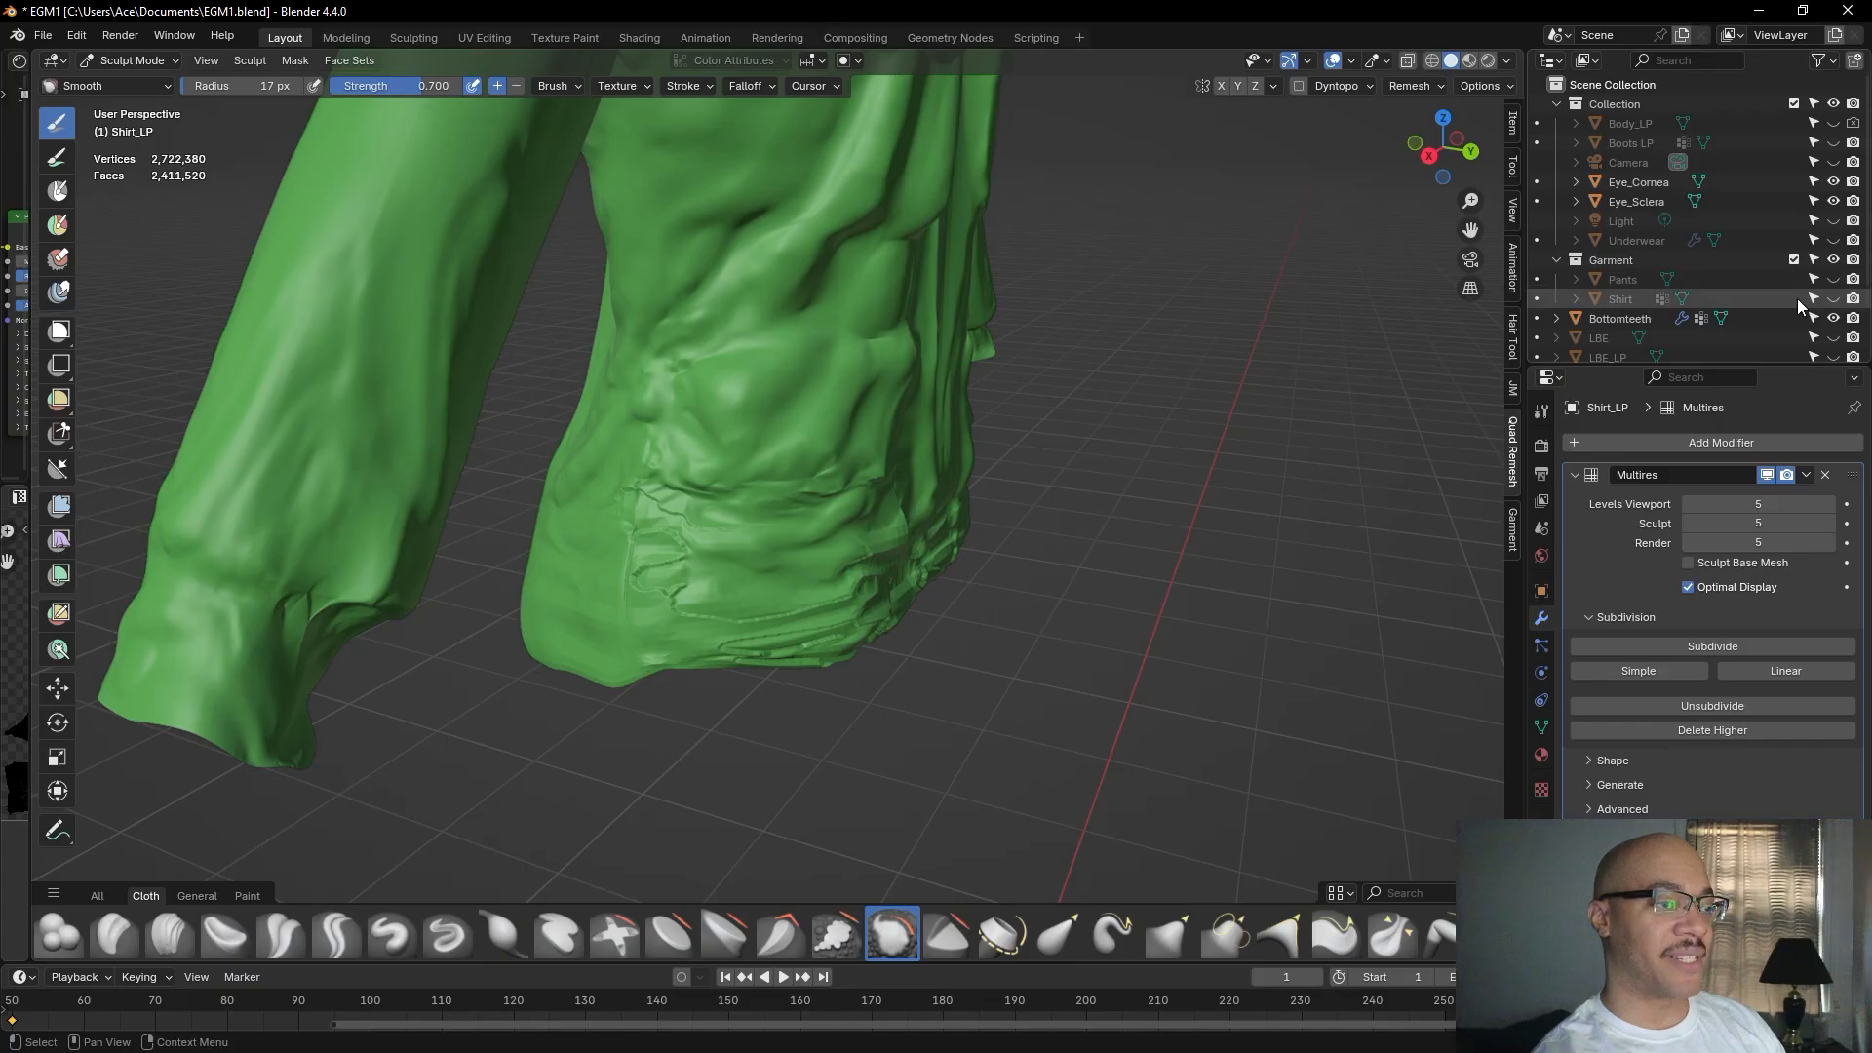
pyautogui.click(1833, 299)
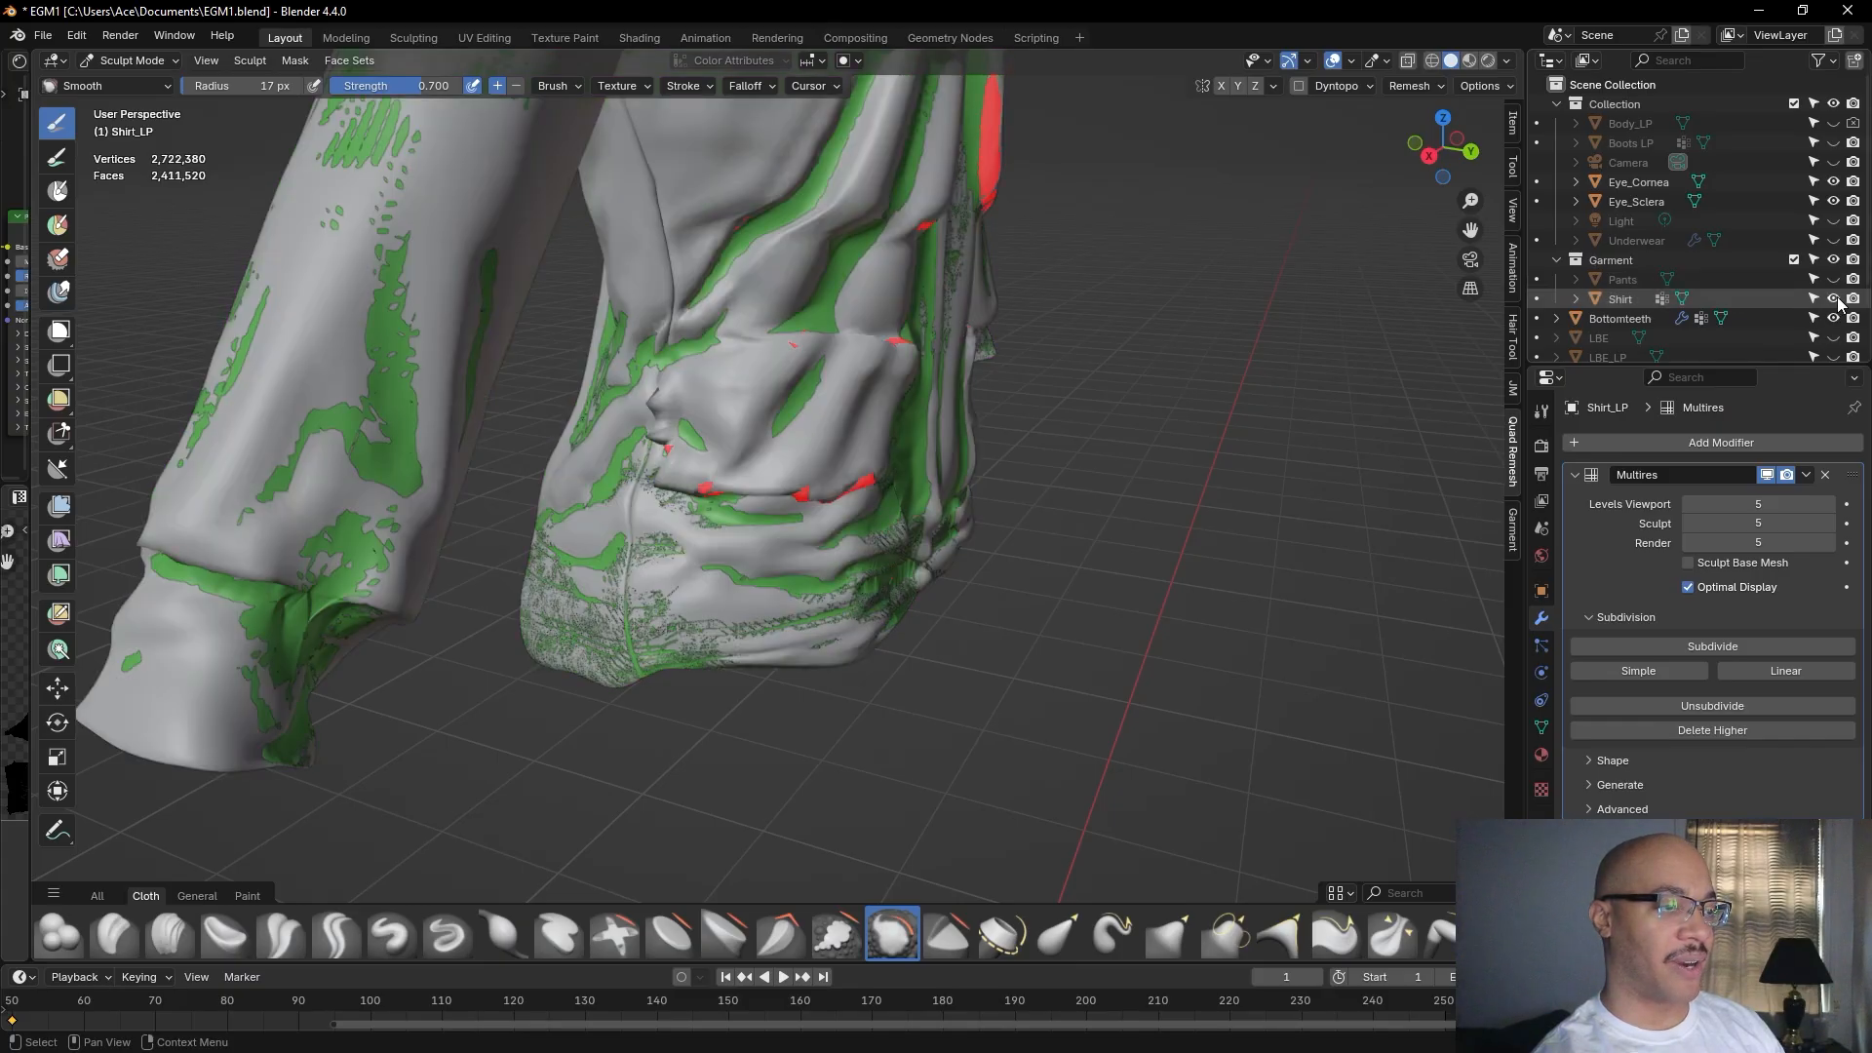
pyautogui.scroll(-4, 1785, 336)
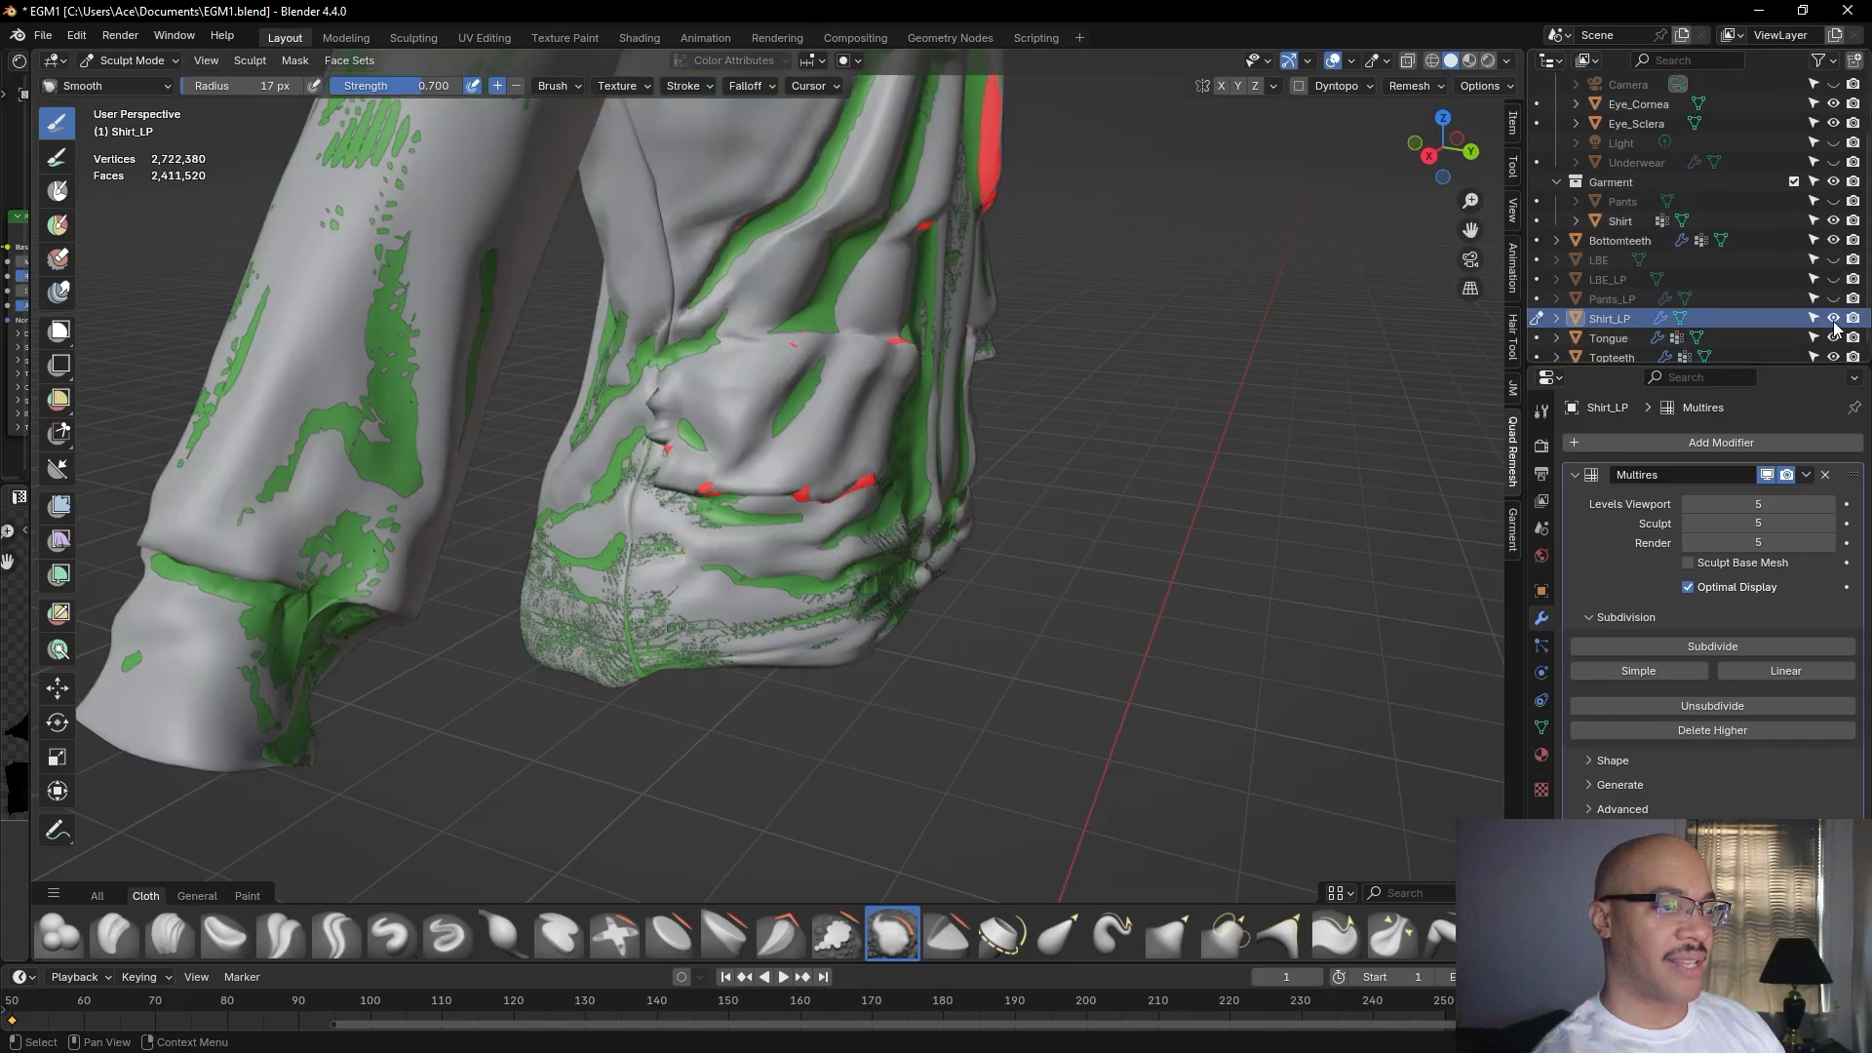
pyautogui.click(1834, 317)
pyautogui.moveTo(1140, 505); pyautogui.dragTo(982, 502, button='middle')
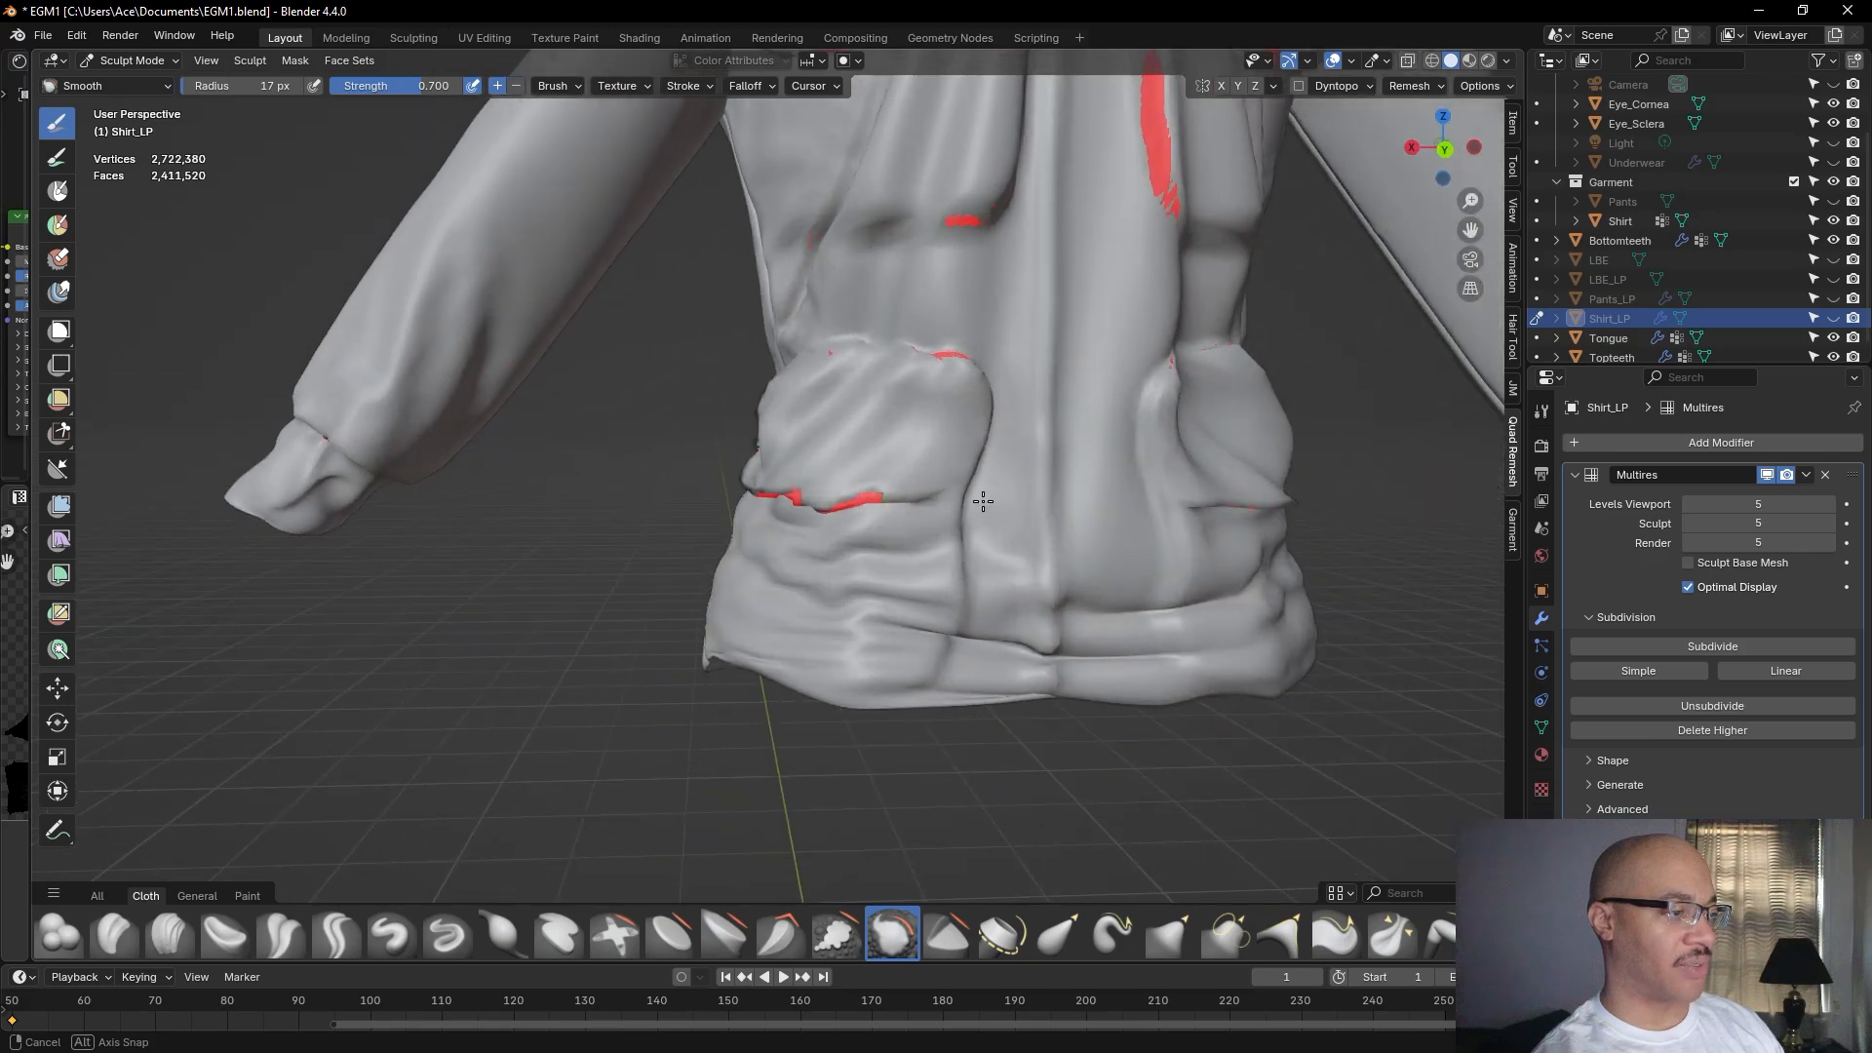
pyautogui.scroll(-5, 984, 504)
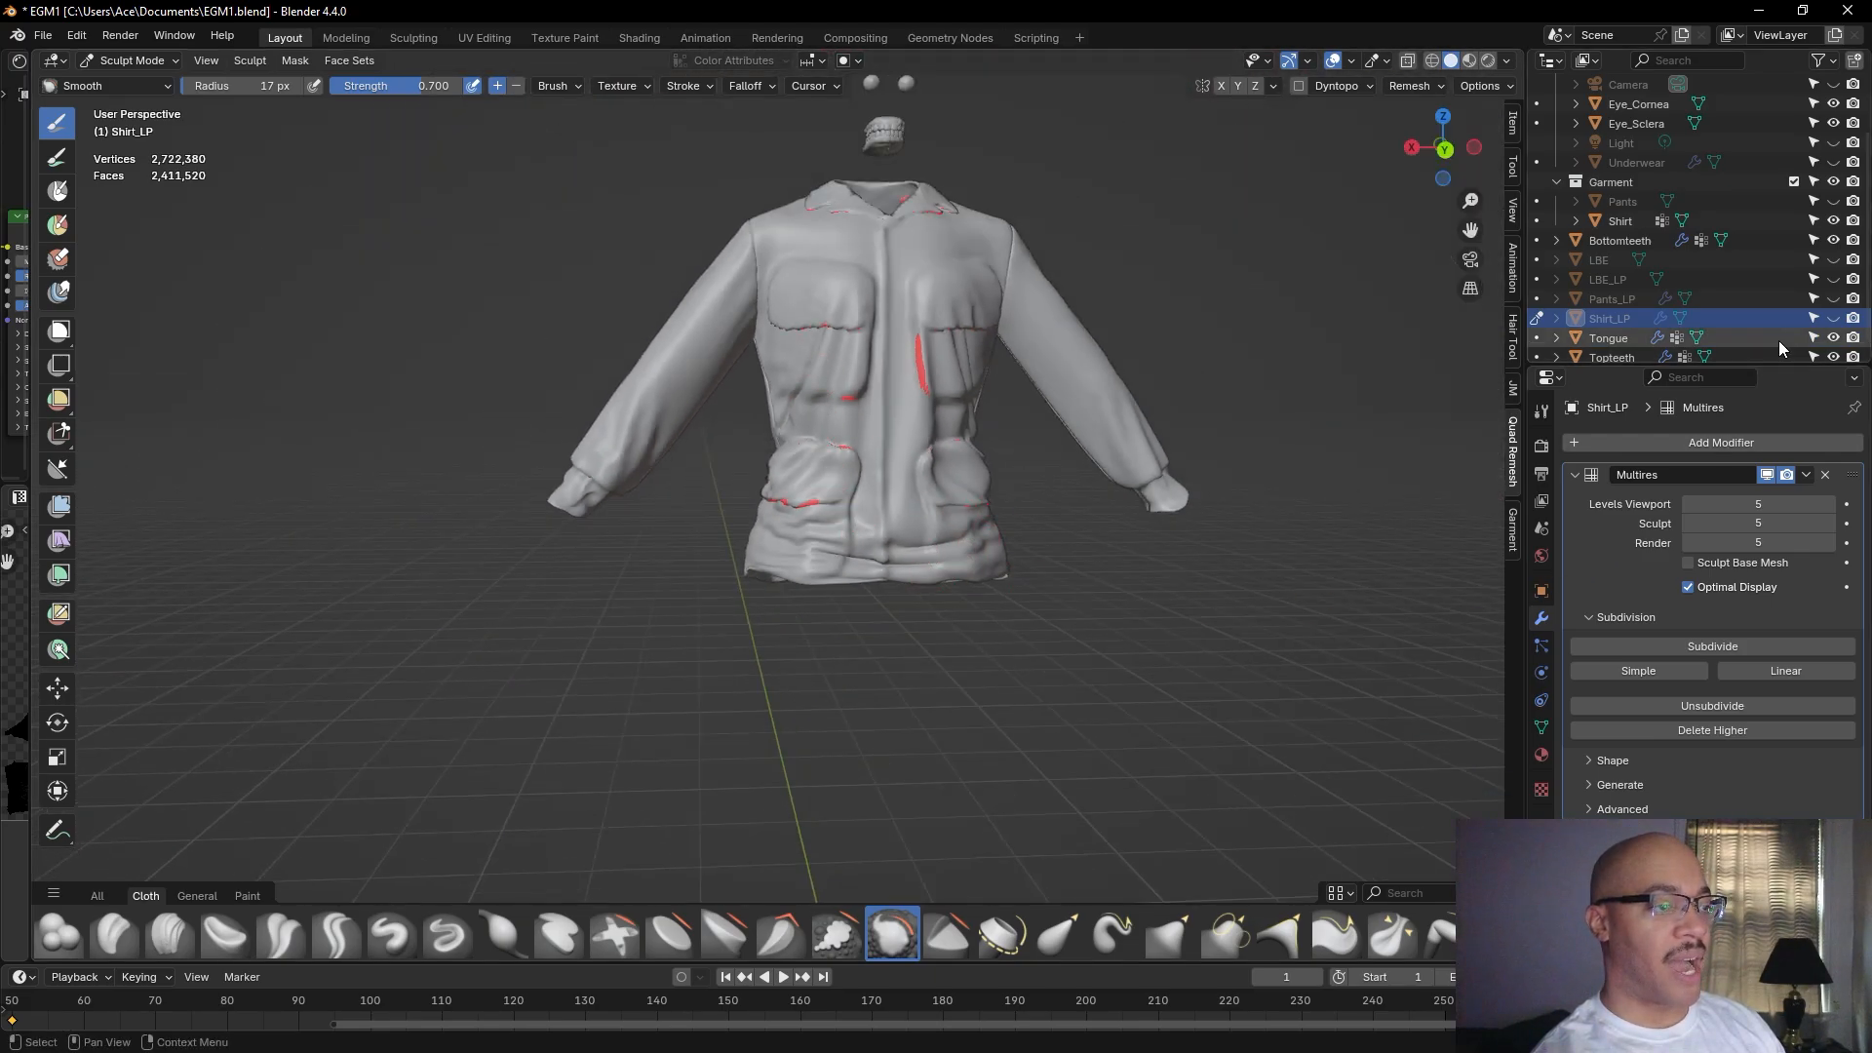
# Show the LBE gear to check which shirt areas it covers, restore Shirt_LP and hide LBE again.
pyautogui.click(1833, 259)
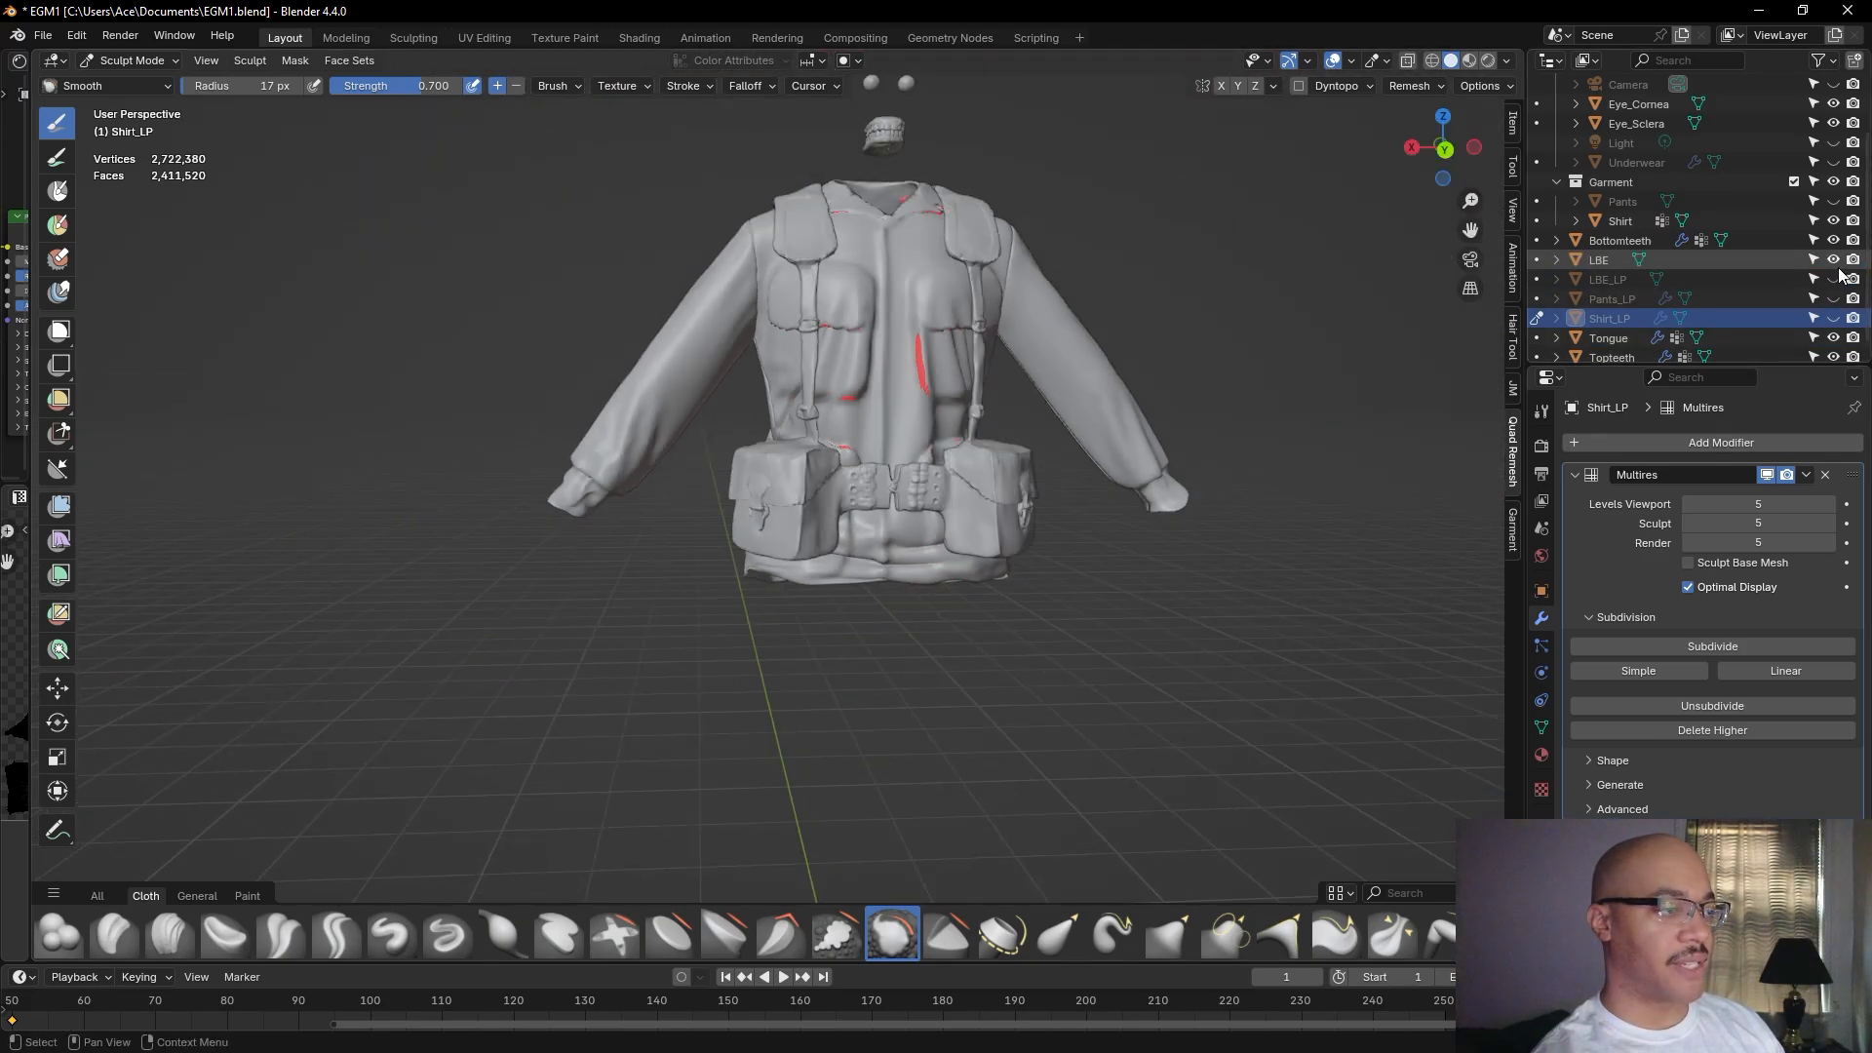
pyautogui.moveTo(858, 761)
pyautogui.mouseDown(button='middle')
pyautogui.moveTo(689, 794)
pyautogui.moveTo(869, 786)
pyautogui.mouseUp(button='middle')
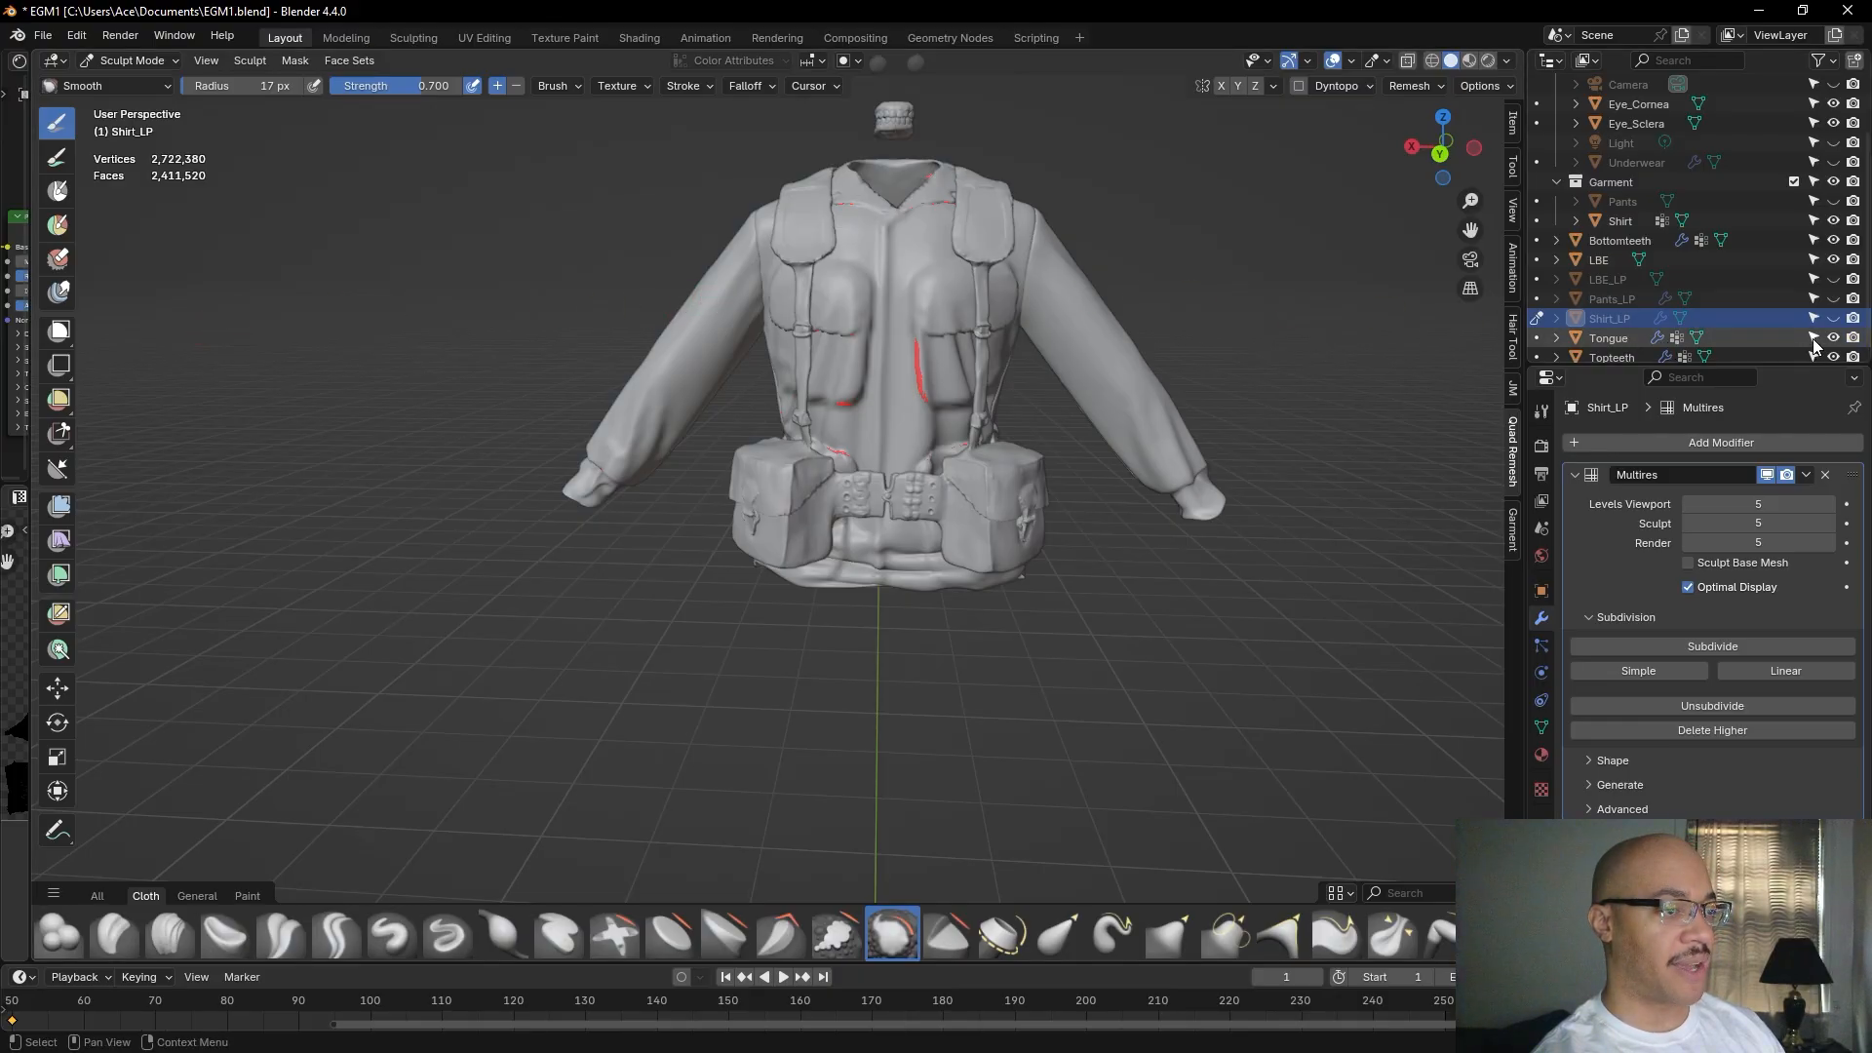
pyautogui.click(1832, 319)
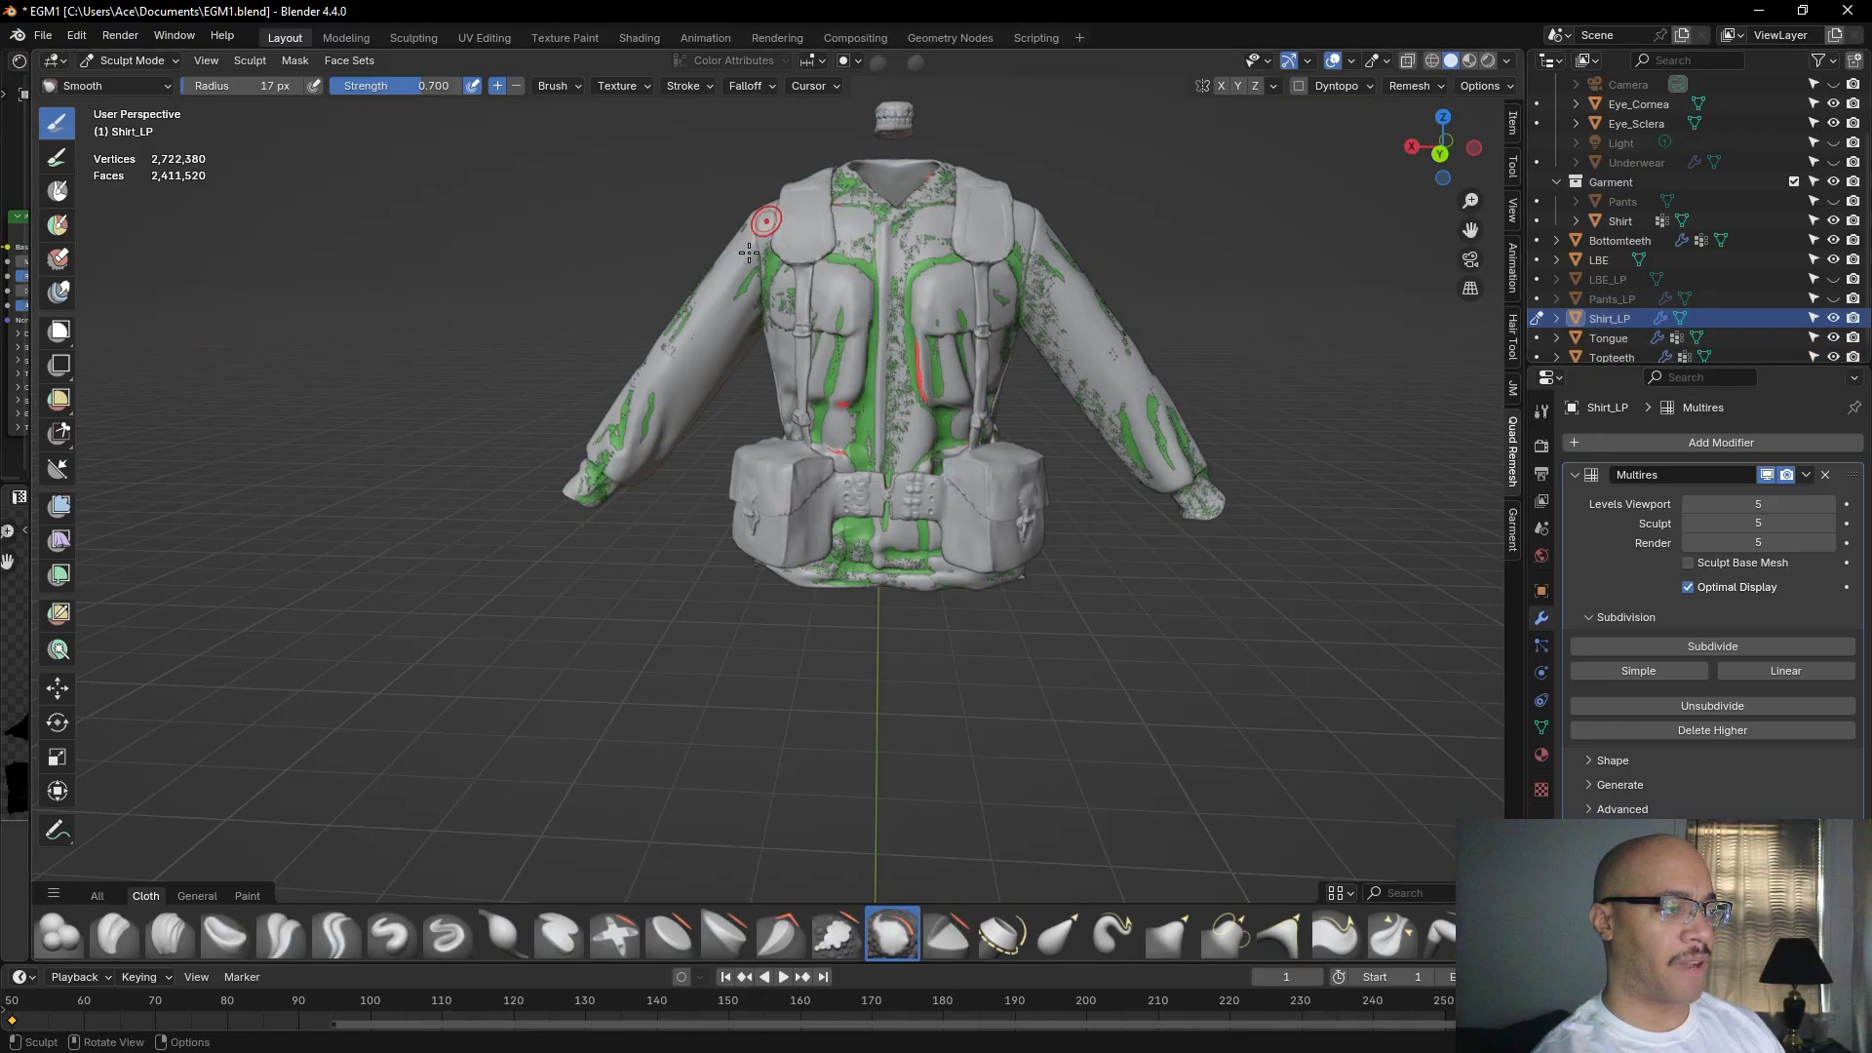
pyautogui.scroll(4, 1331, 500)
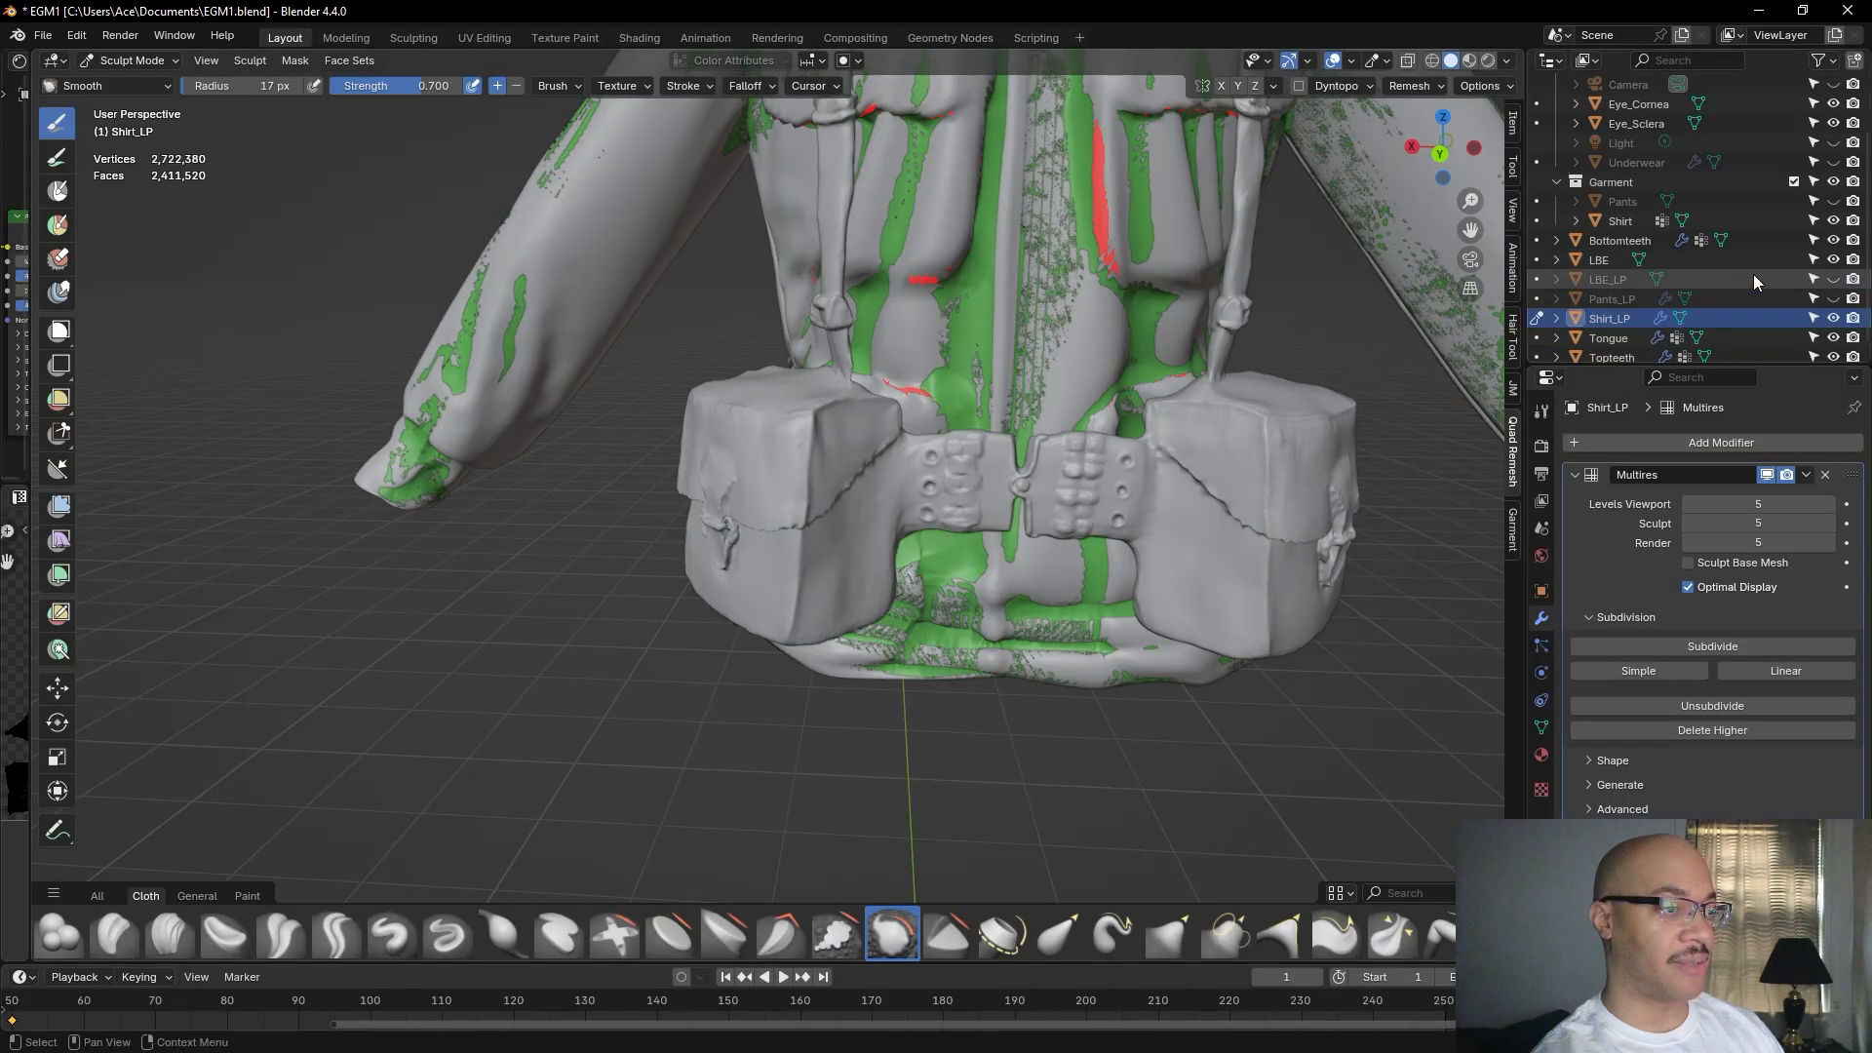
pyautogui.click(1833, 260)
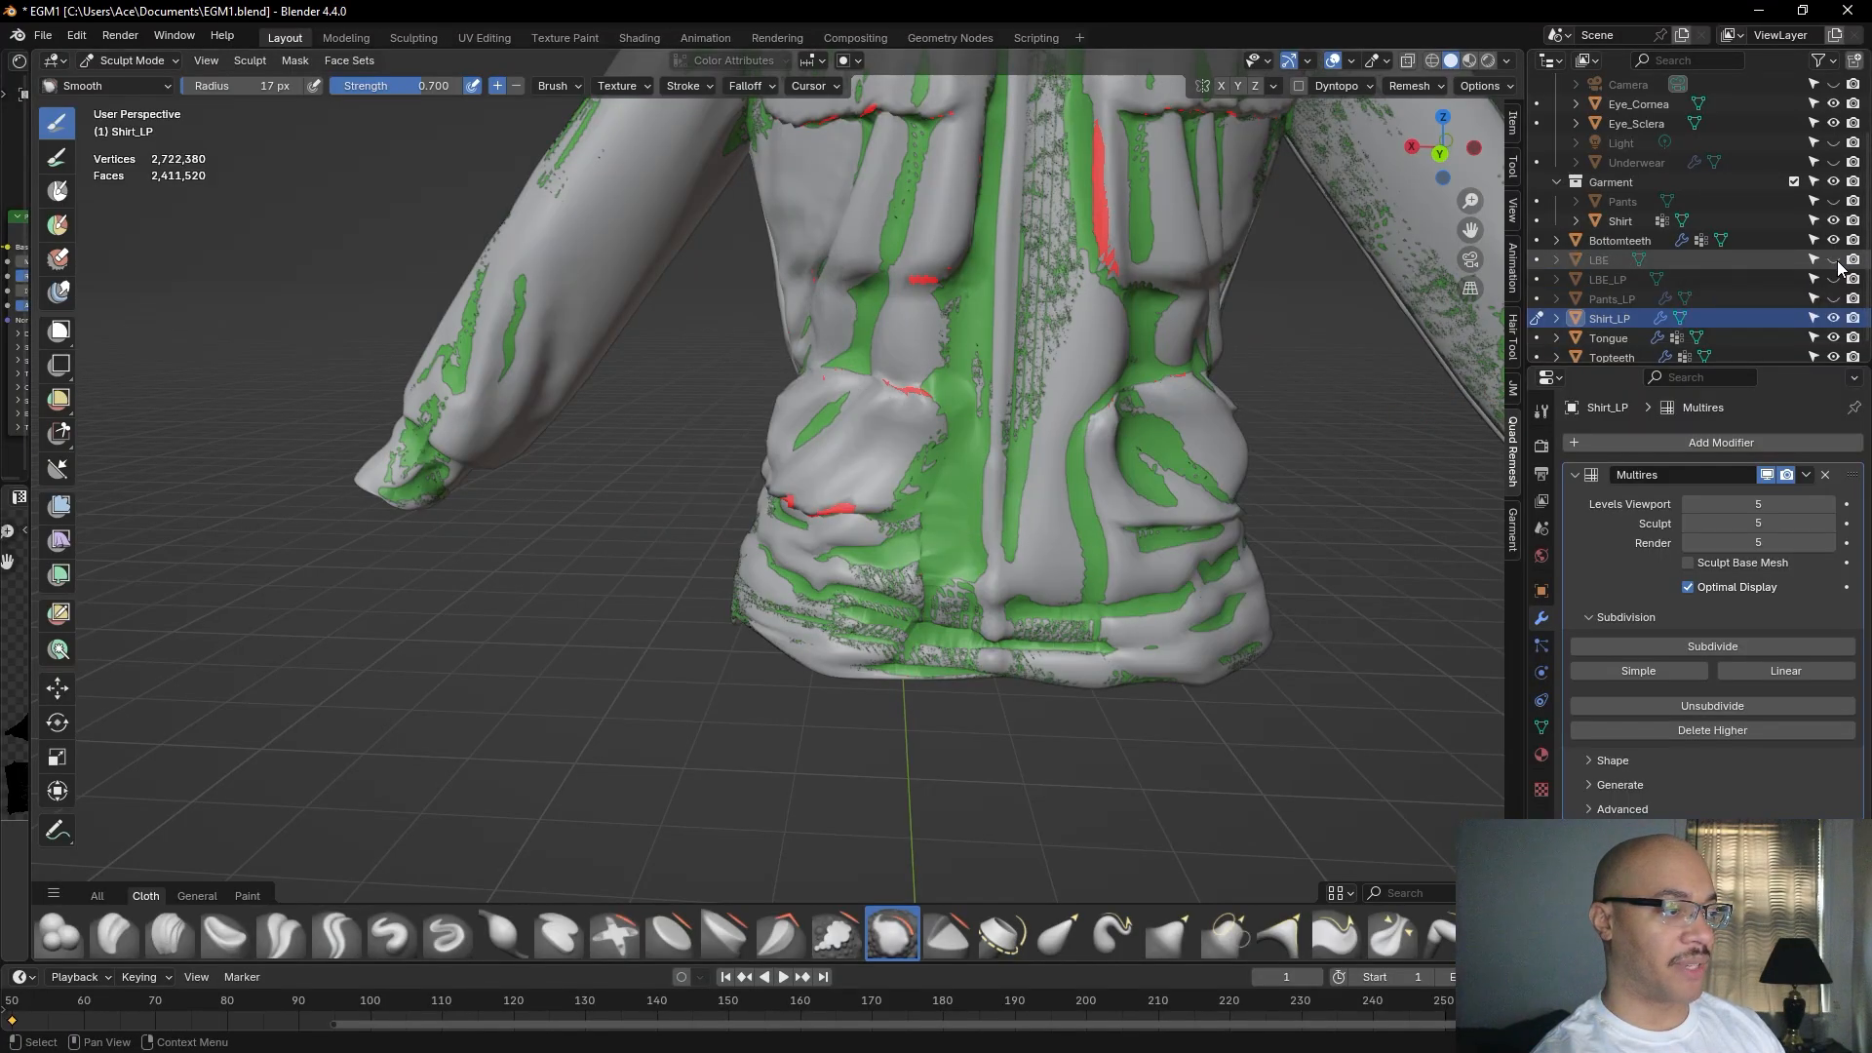
# Compare Shirt_LP with the original Shirt on the right front, then hide Shirt to leave only Shirt_LP.
pyautogui.moveTo(1150, 488); pyautogui.dragTo(1283, 470, button='middle')
pyautogui.scroll(-1, 1742, 325)
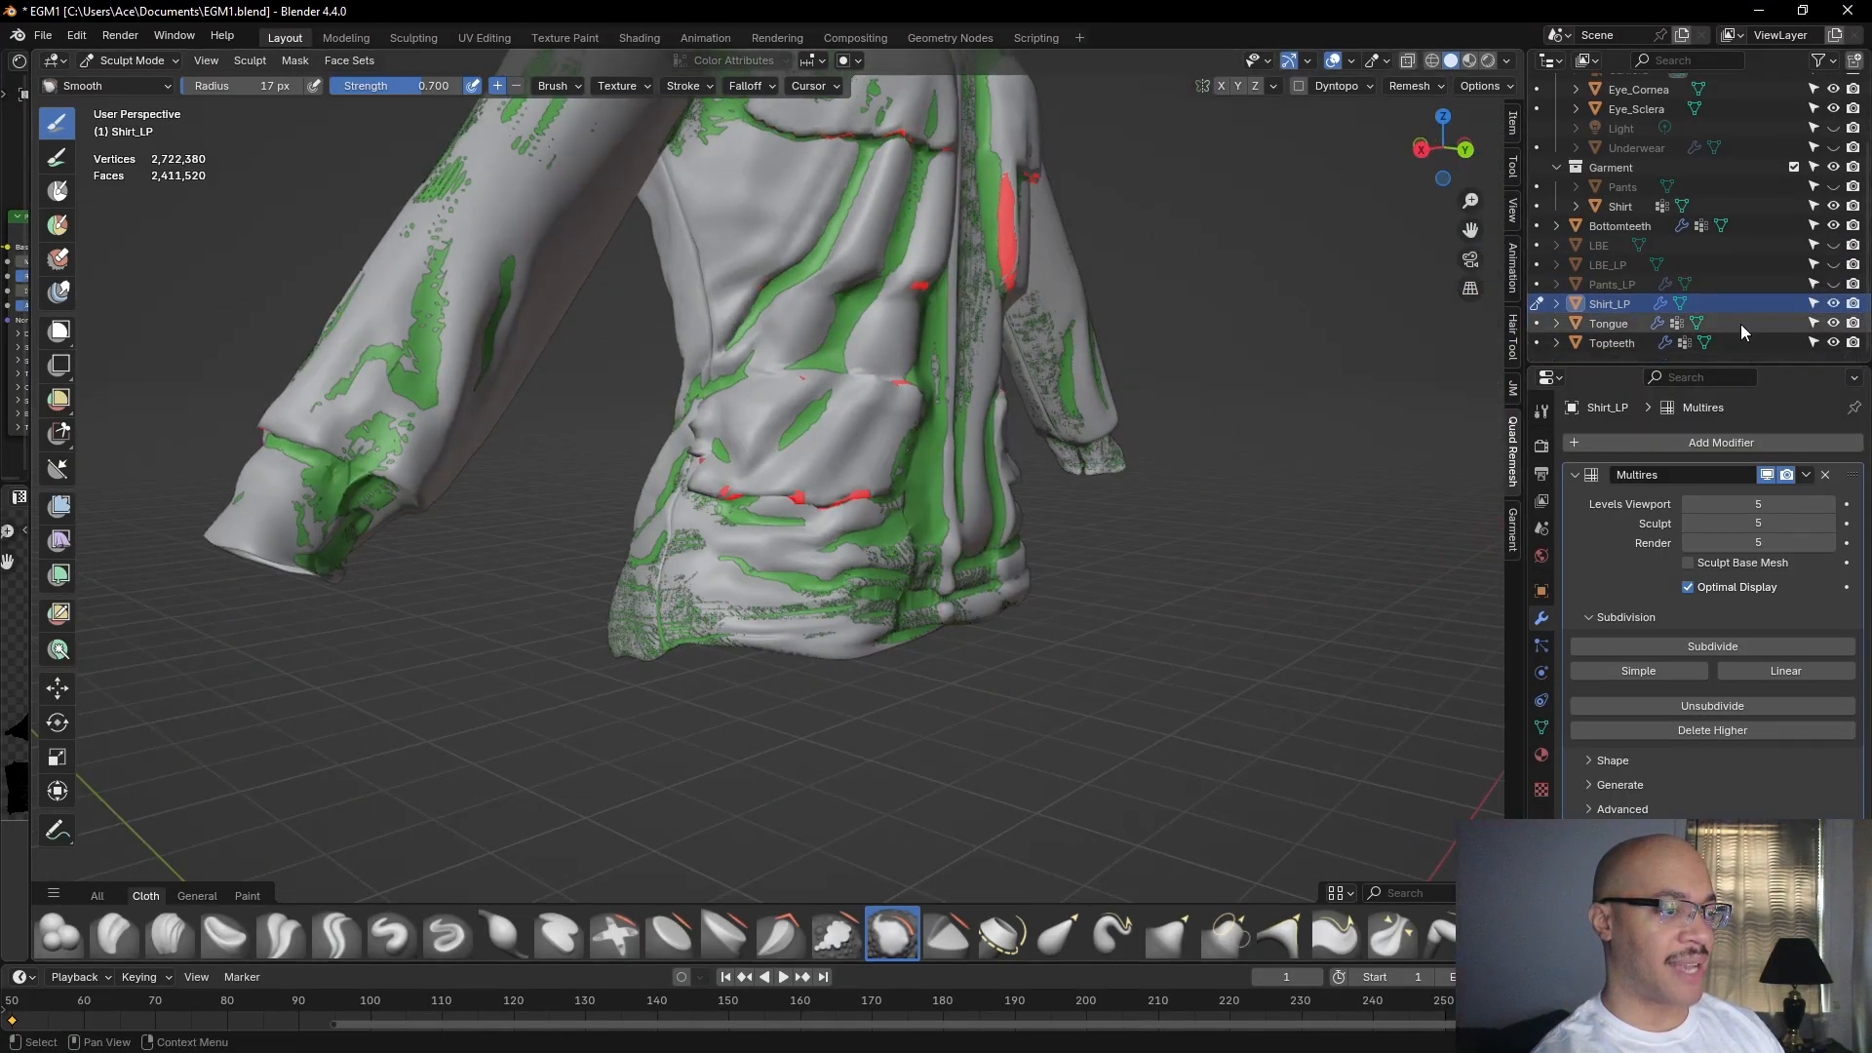
pyautogui.click(1833, 305)
pyautogui.click(1833, 304)
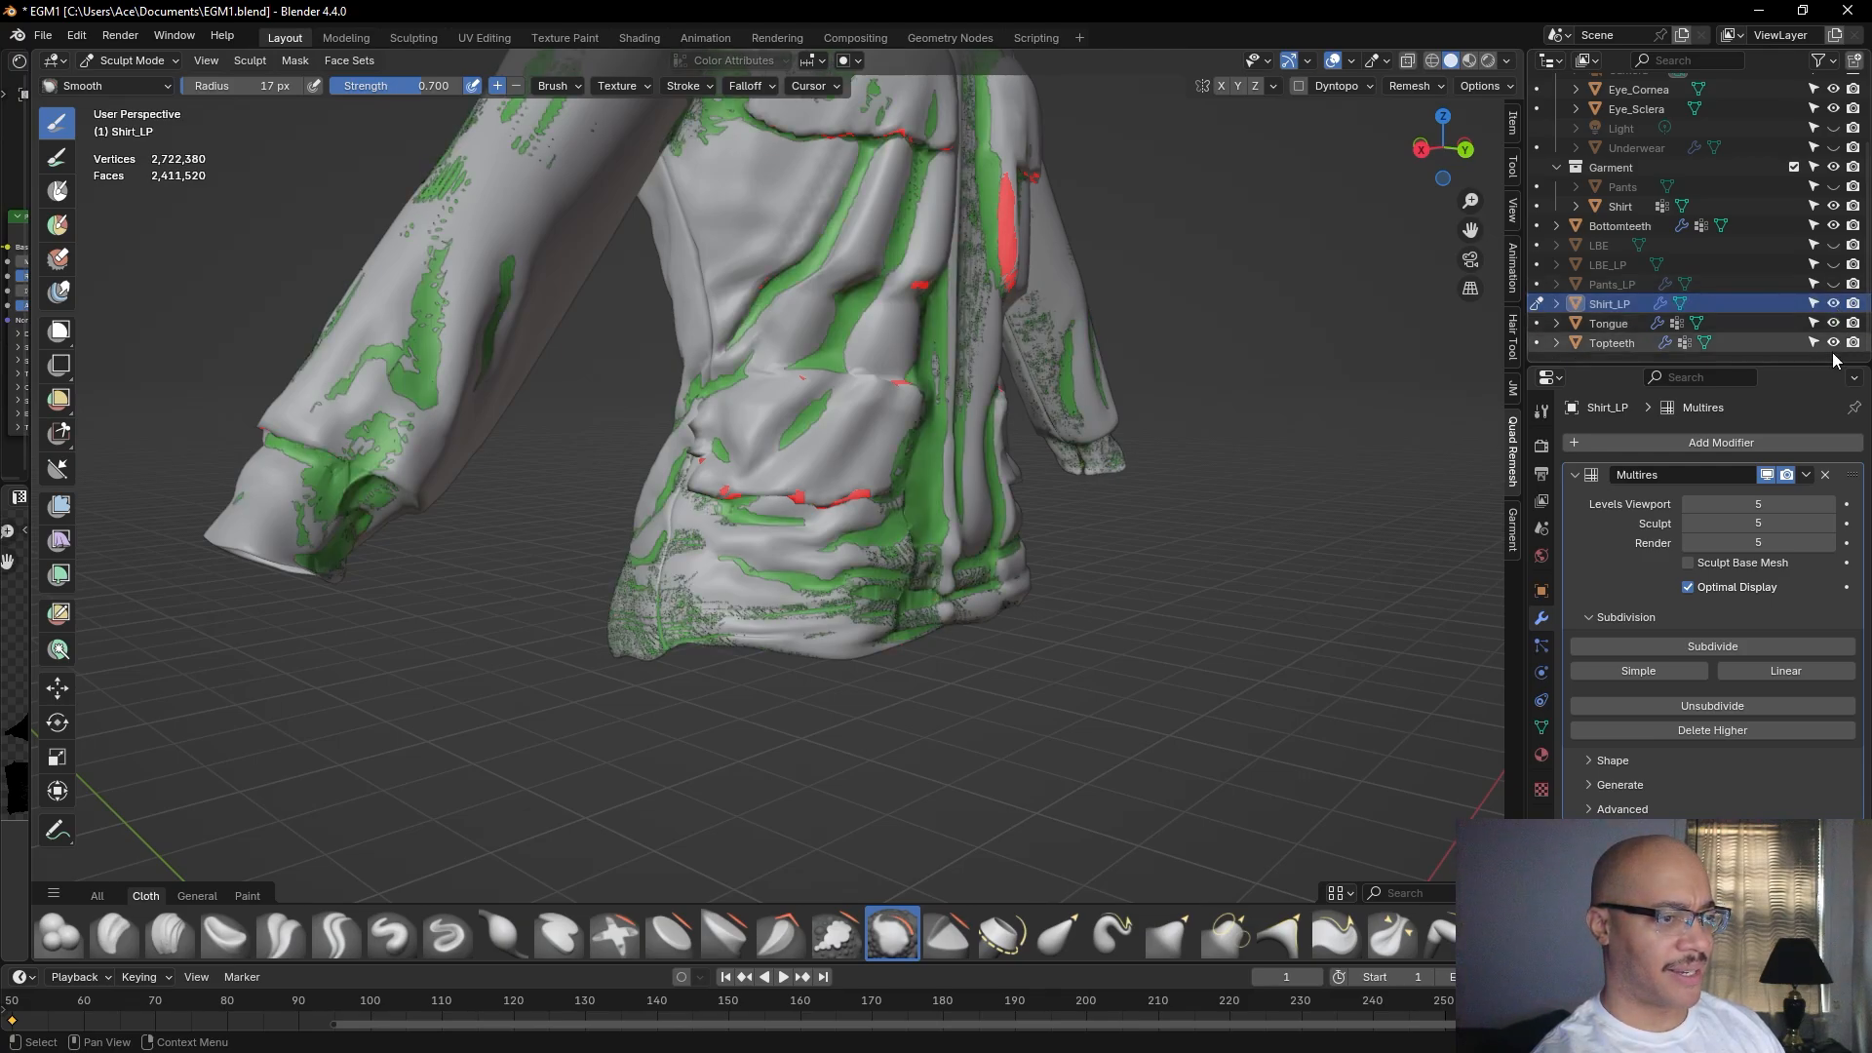
pyautogui.scroll(2, 1822, 294)
pyautogui.click(1833, 244)
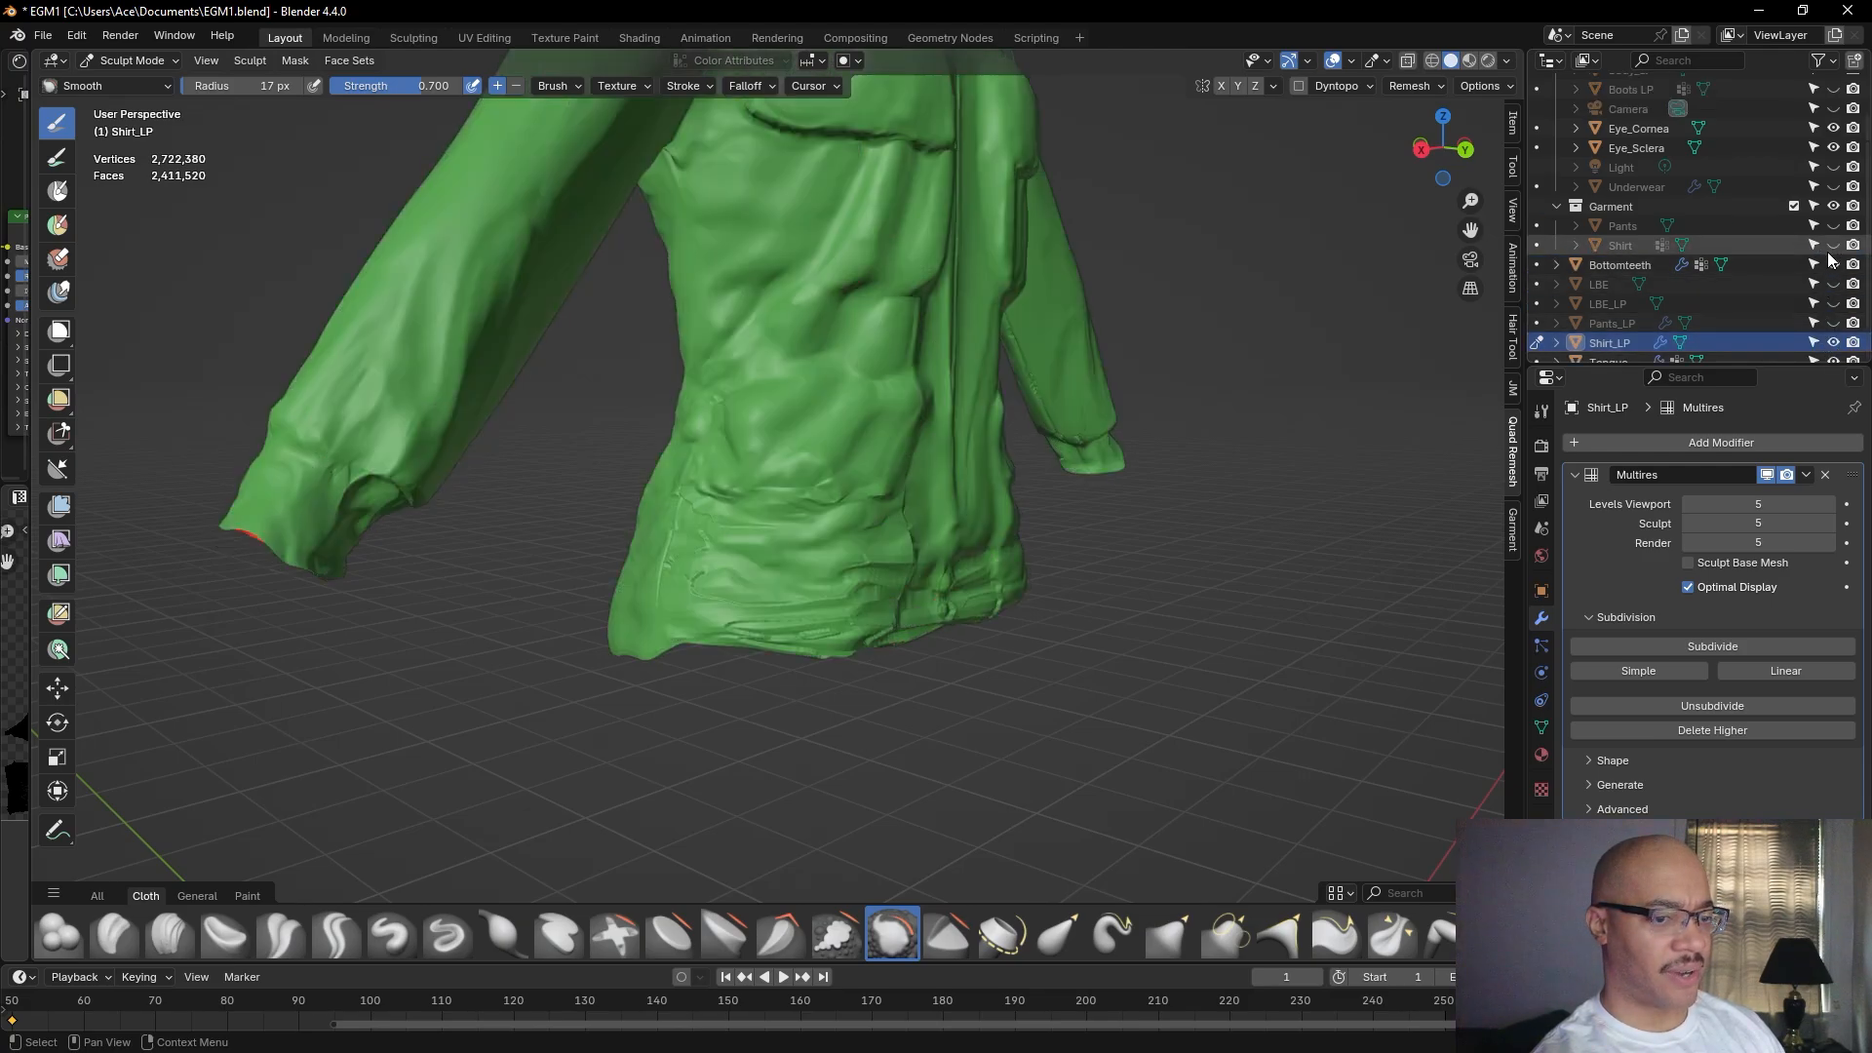
# Smooth the sharp creases along the upper edge of the right hip pocket.
pyautogui.scroll(4, 692, 546)
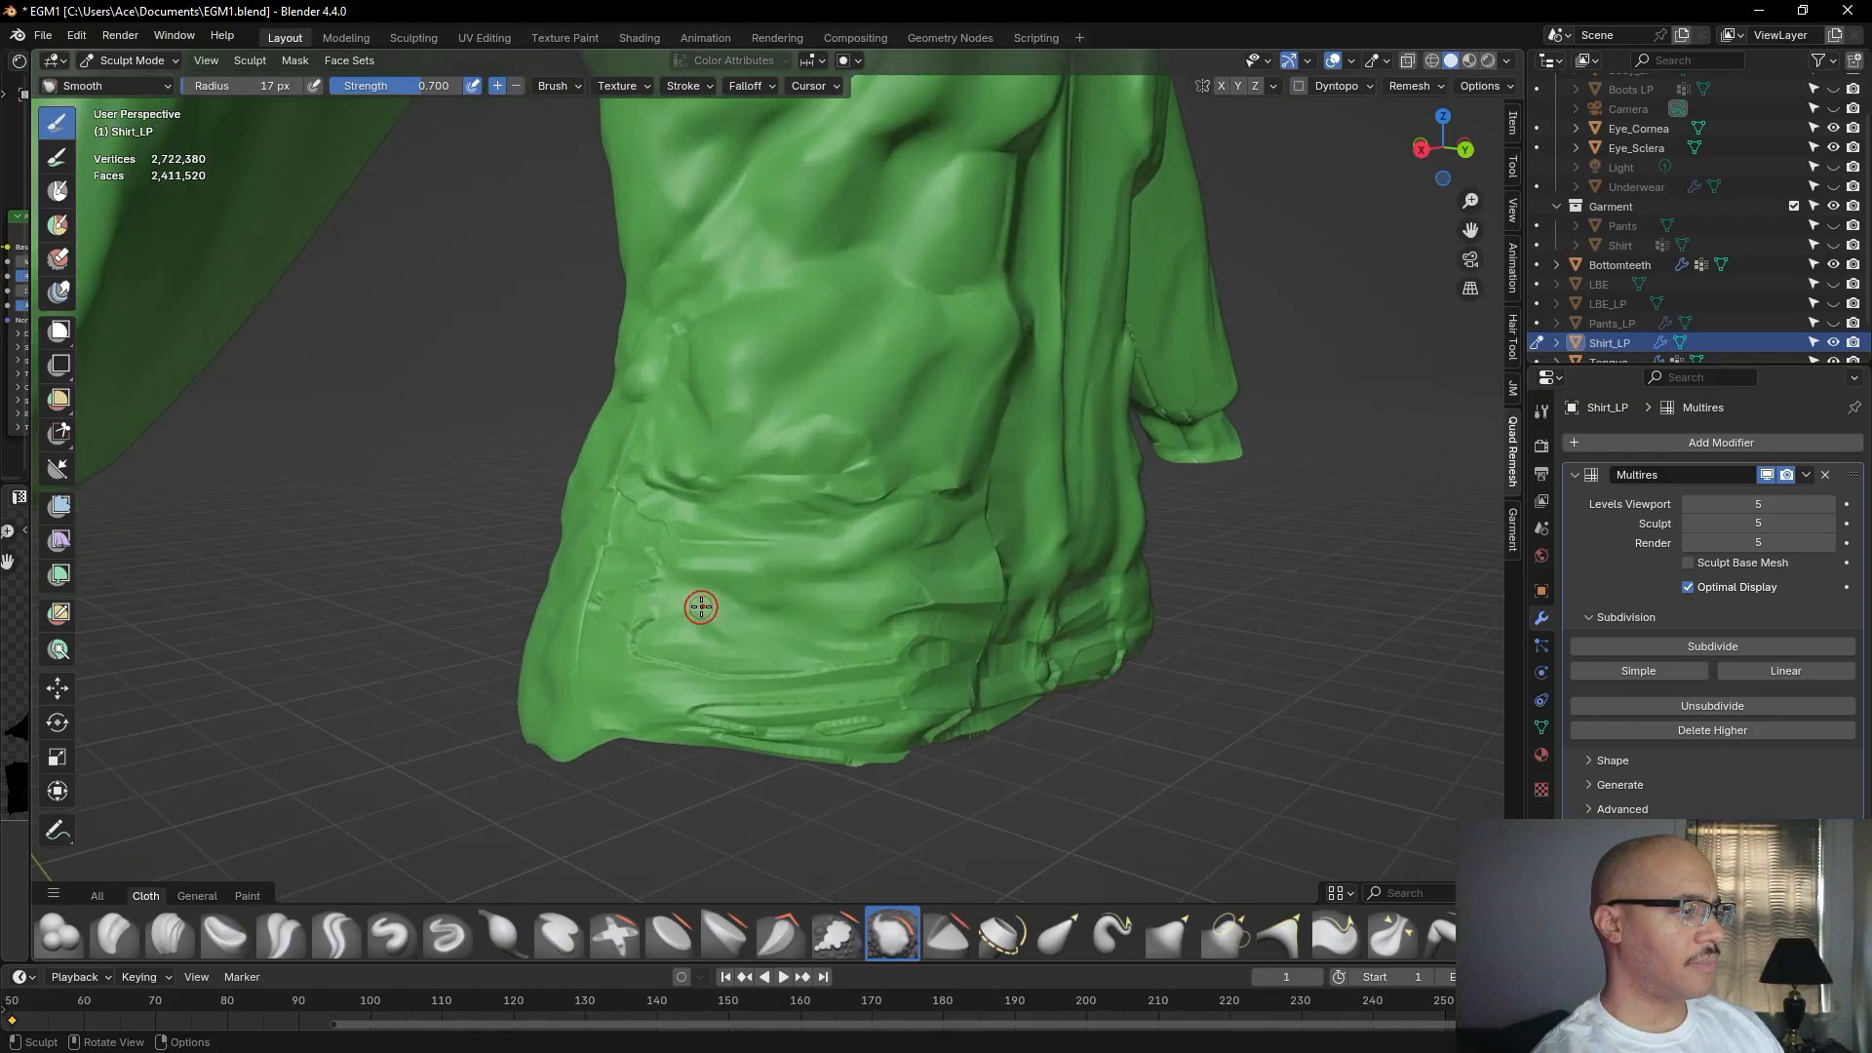
pyautogui.moveTo(672, 461)
pyautogui.mouseDown()
pyautogui.moveTo(786, 417)
pyautogui.moveTo(752, 410)
pyautogui.moveTo(754, 449)
pyautogui.mouseUp()
pyautogui.moveTo(901, 460)
pyautogui.mouseDown()
pyautogui.moveTo(857, 472)
pyautogui.moveTo(901, 421)
pyautogui.moveTo(807, 398)
pyautogui.moveTo(767, 437)
pyautogui.moveTo(899, 478)
pyautogui.moveTo(822, 488)
pyautogui.mouseUp()
pyautogui.moveTo(915, 483); pyautogui.dragTo(1020, 485, button='middle')
pyautogui.moveTo(995, 502); pyautogui.dragTo(988, 495)
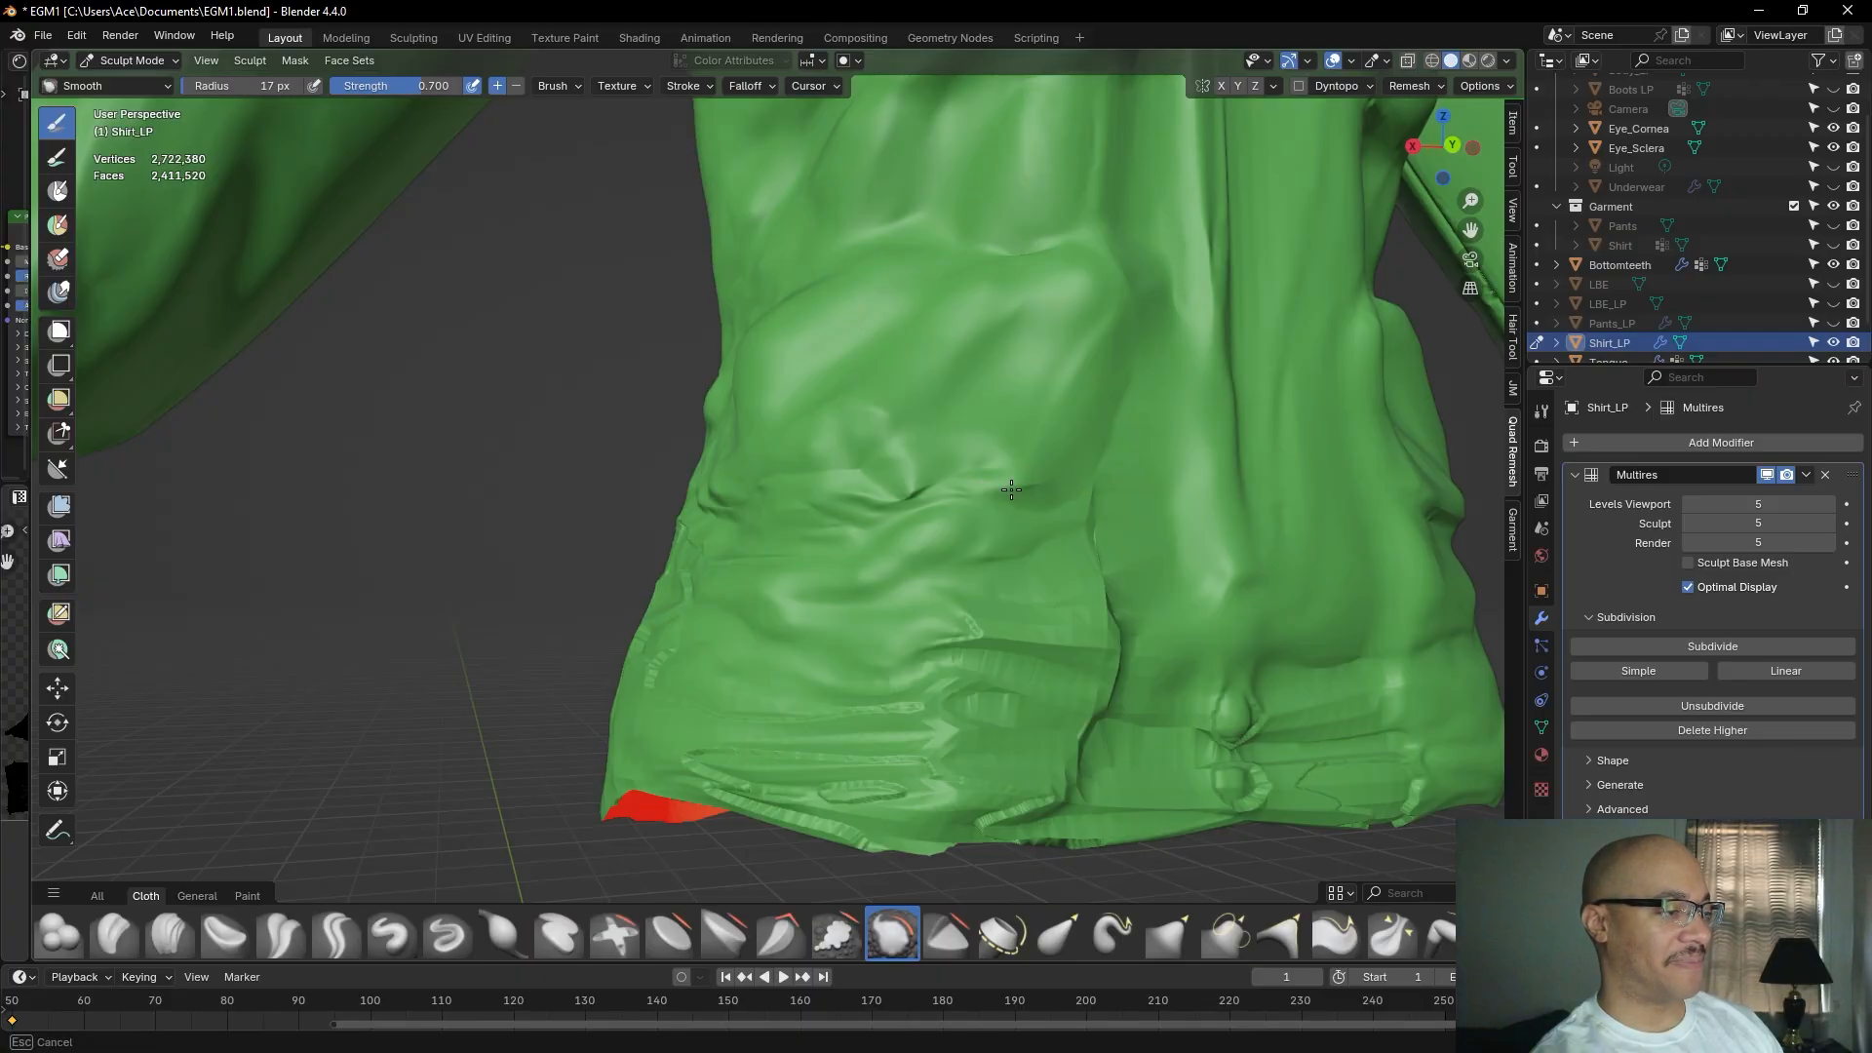
# Smooth the right hip pocket's front edge and the stepped ridges across its lower part.
pyautogui.moveTo(1031, 505)
pyautogui.mouseDown()
pyautogui.moveTo(1067, 448)
pyautogui.moveTo(1049, 616)
pyautogui.mouseUp()
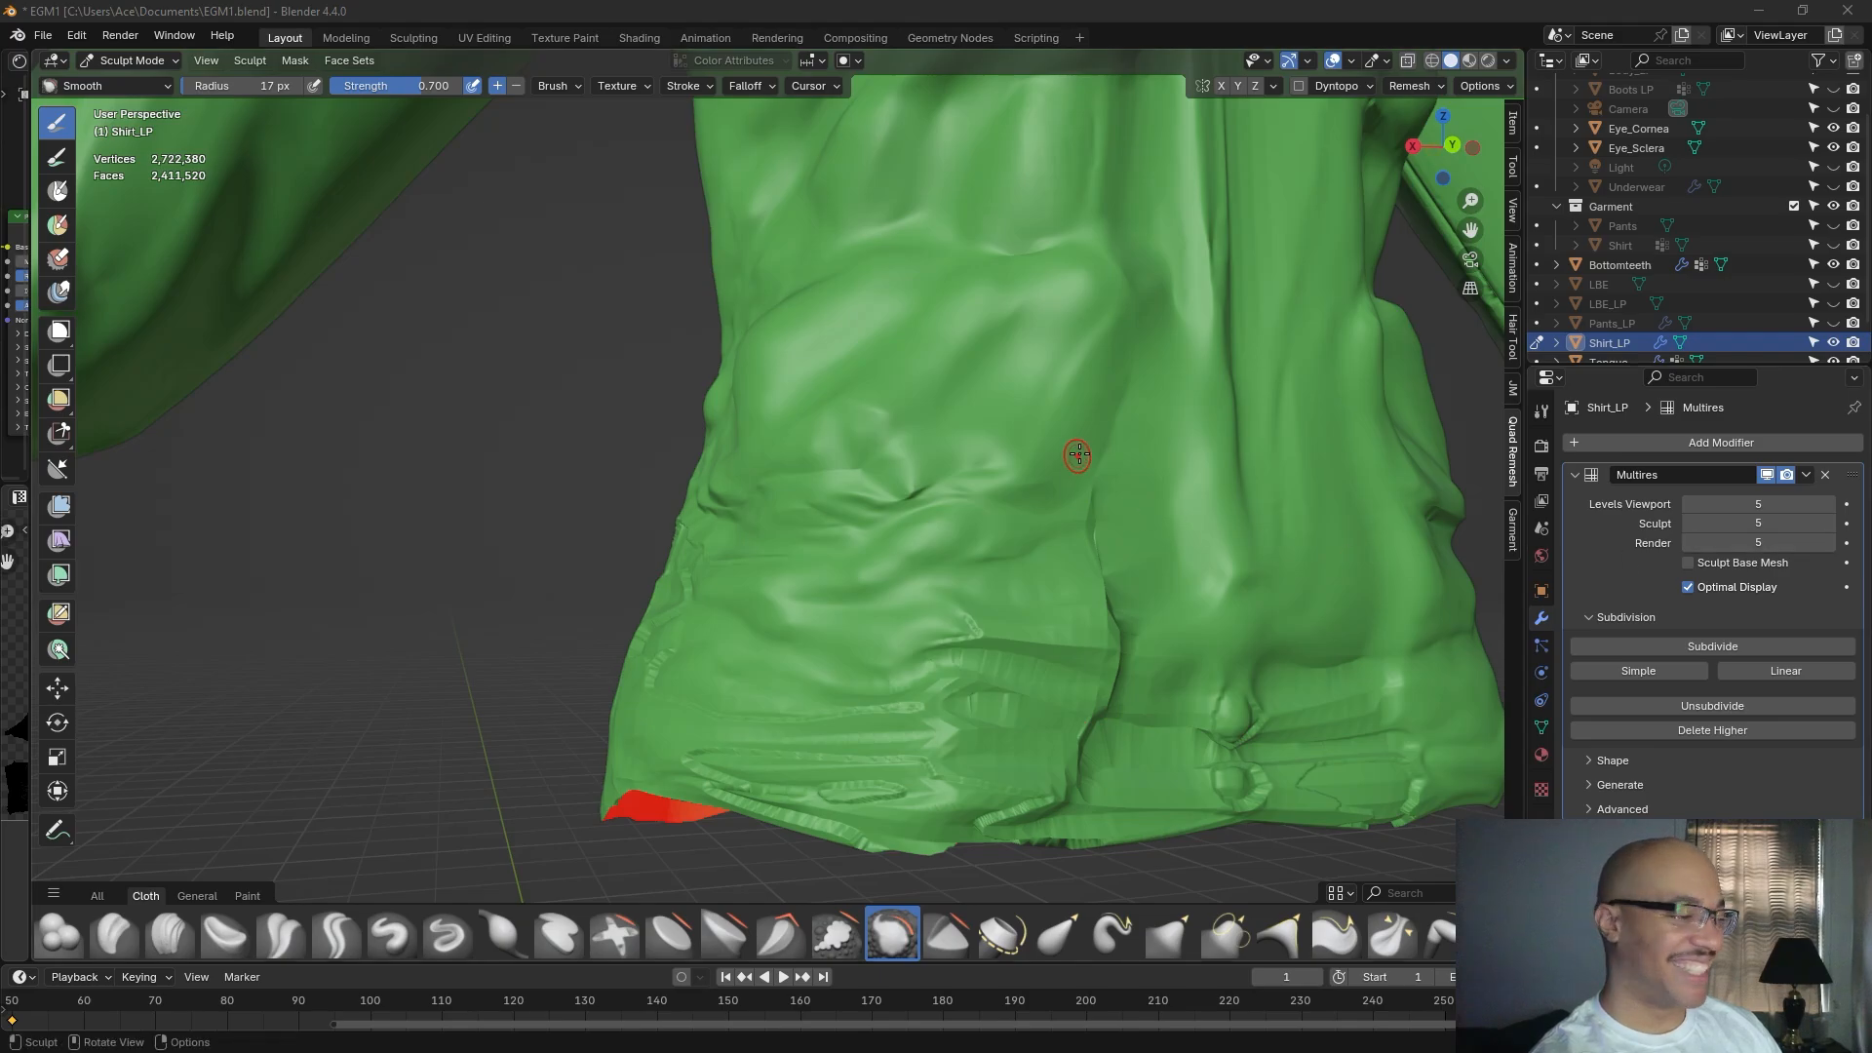
pyautogui.moveTo(1077, 460); pyautogui.dragTo(993, 619)
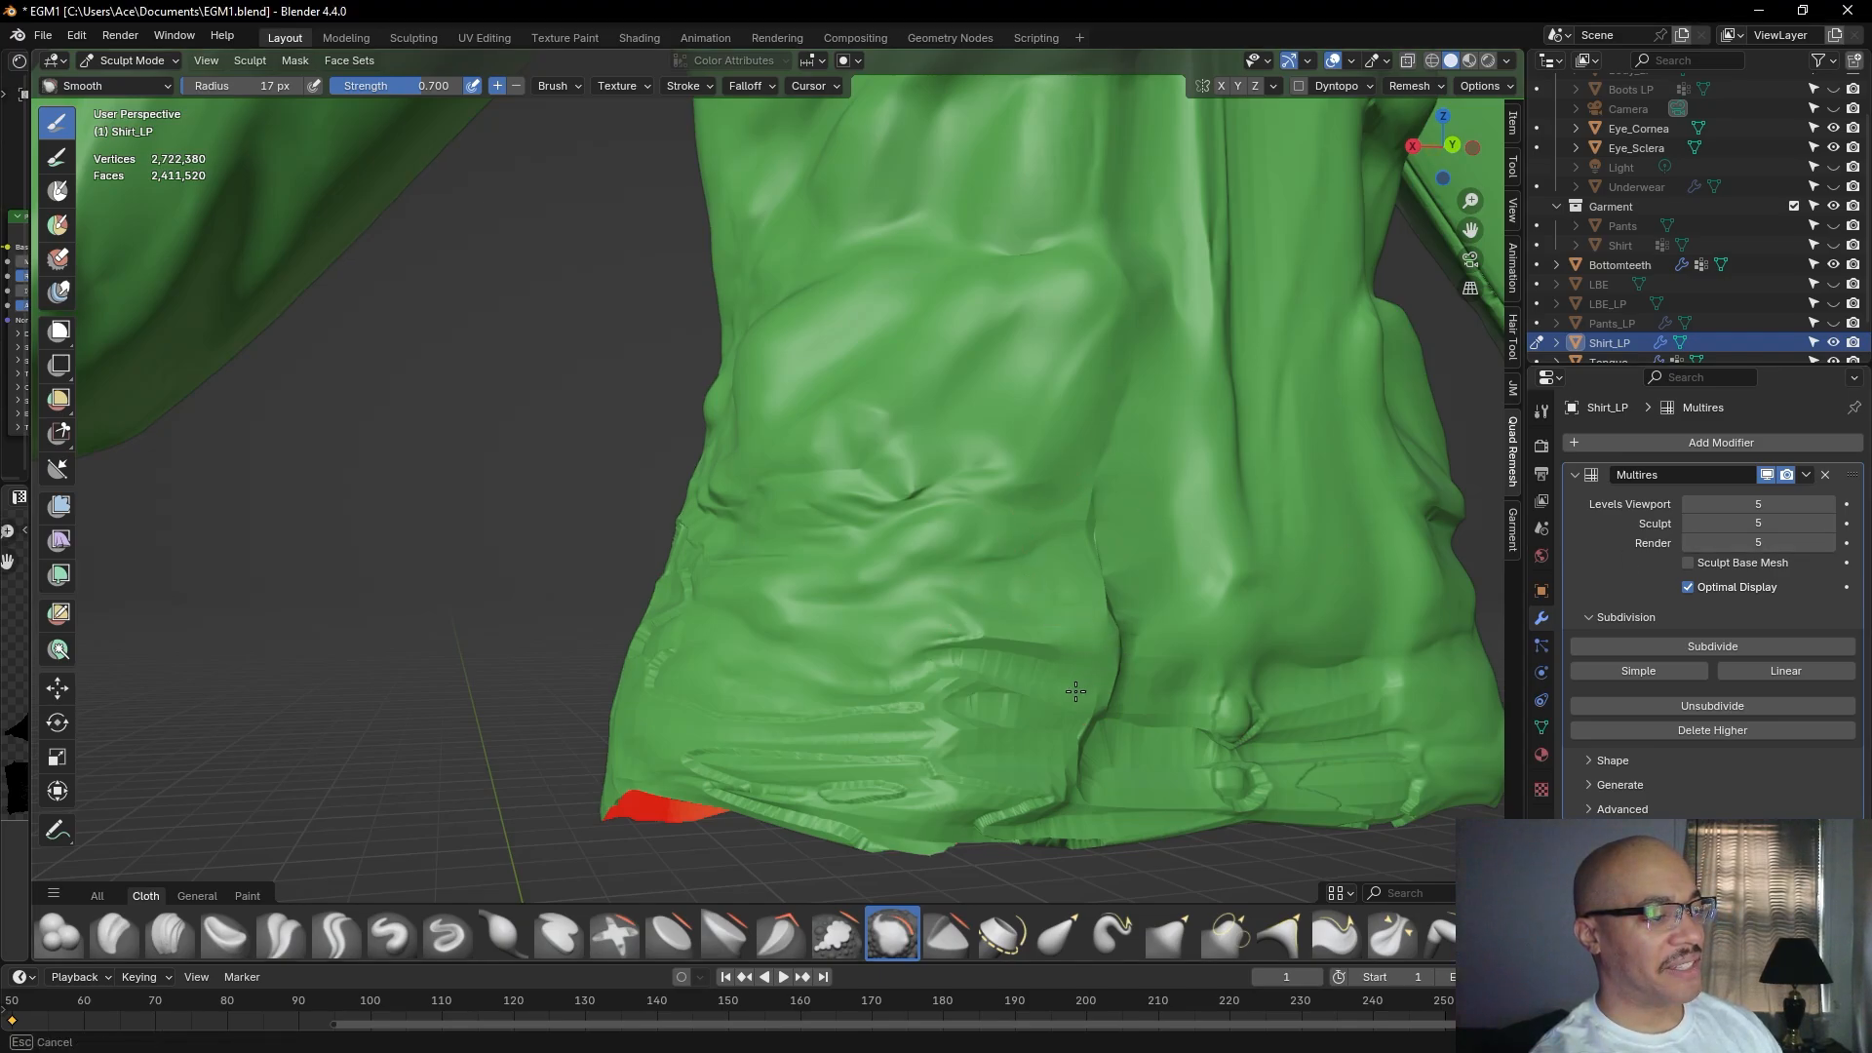
pyautogui.moveTo(1006, 654)
pyautogui.mouseDown()
pyautogui.moveTo(970, 645)
pyautogui.moveTo(988, 682)
pyautogui.moveTo(1058, 655)
pyautogui.mouseUp()
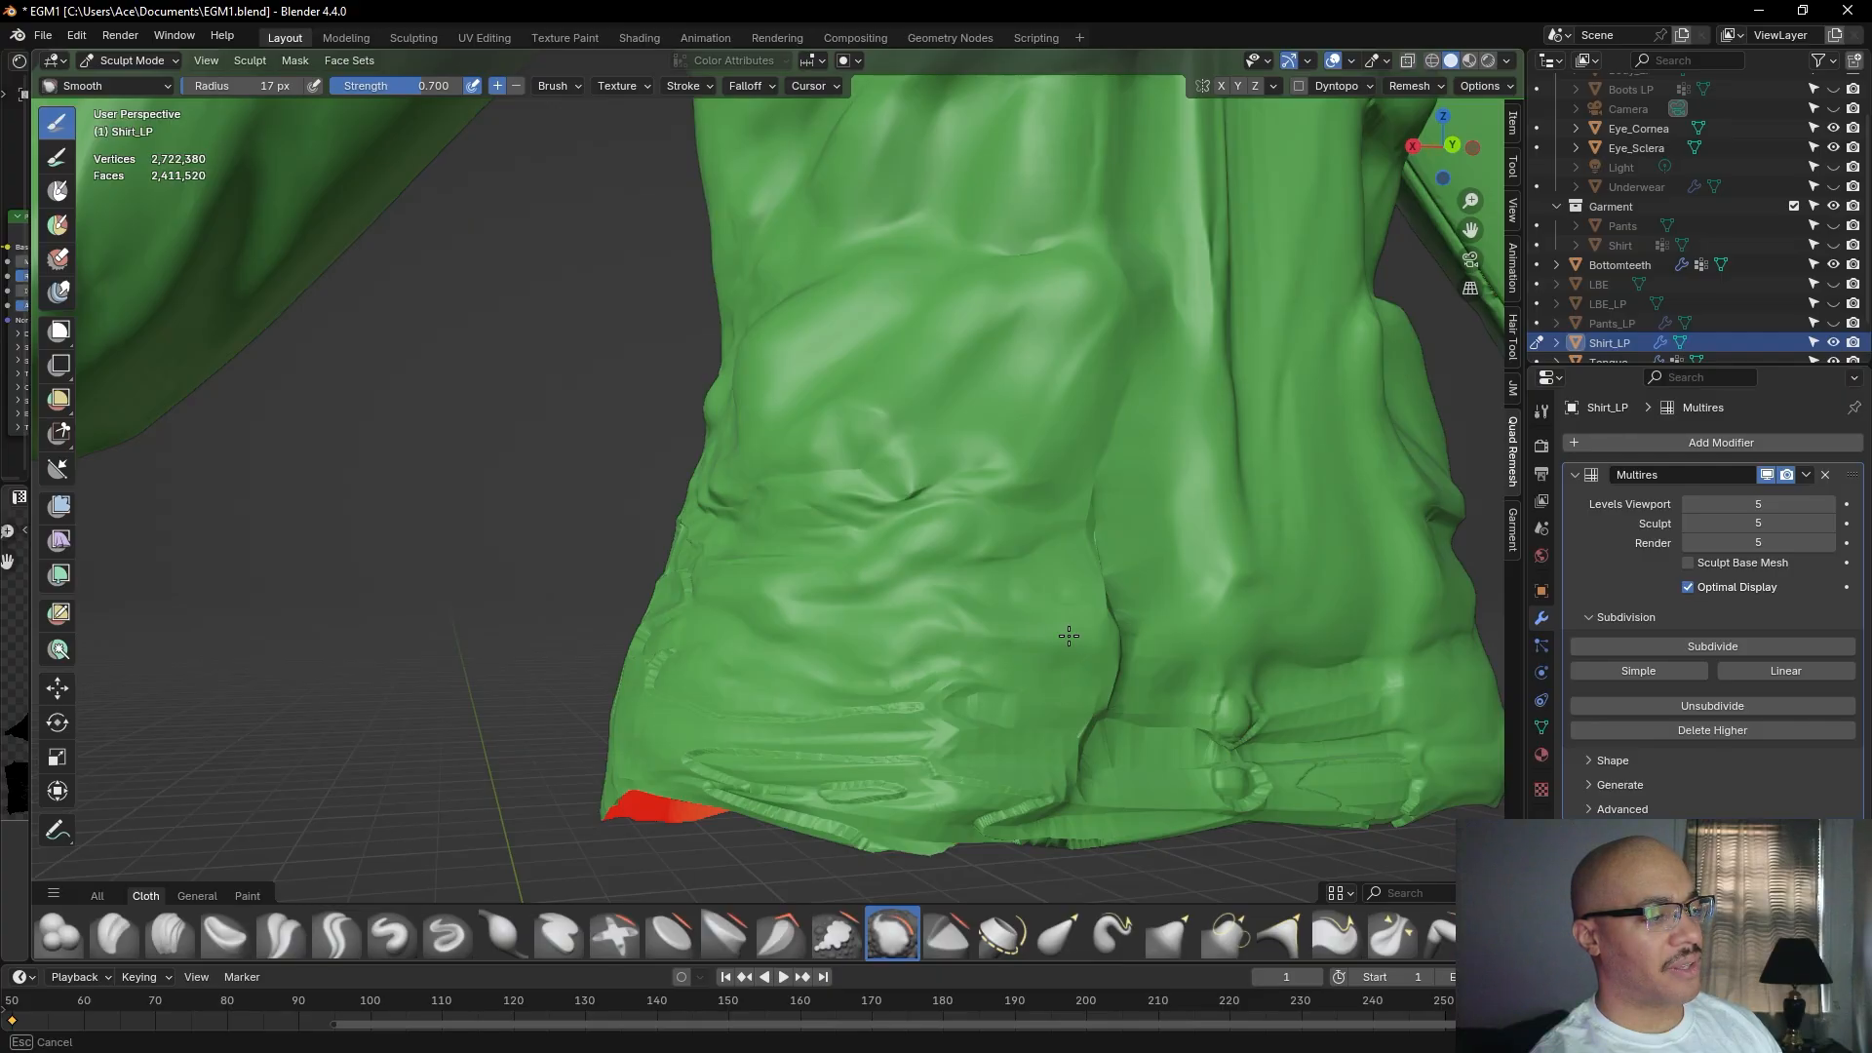
pyautogui.moveTo(896, 675)
pyautogui.mouseDown()
pyautogui.moveTo(811, 677)
pyautogui.moveTo(811, 657)
pyautogui.mouseUp()
pyautogui.moveTo(810, 657); pyautogui.dragTo(823, 685, button='middle')
# Smooth the jagged artifact line crossing the shirt's right side seam at hip pocket height.
pyautogui.moveTo(922, 655)
pyautogui.mouseDown()
pyautogui.moveTo(783, 690)
pyautogui.moveTo(673, 688)
pyautogui.moveTo(604, 651)
pyautogui.moveTo(638, 633)
pyautogui.moveTo(606, 632)
pyautogui.moveTo(714, 671)
pyautogui.moveTo(548, 634)
pyautogui.moveTo(546, 606)
pyautogui.moveTo(629, 599)
pyautogui.moveTo(616, 554)
pyautogui.moveTo(574, 529)
pyautogui.moveTo(570, 497)
pyautogui.moveTo(612, 514)
pyautogui.moveTo(610, 488)
pyautogui.mouseUp()
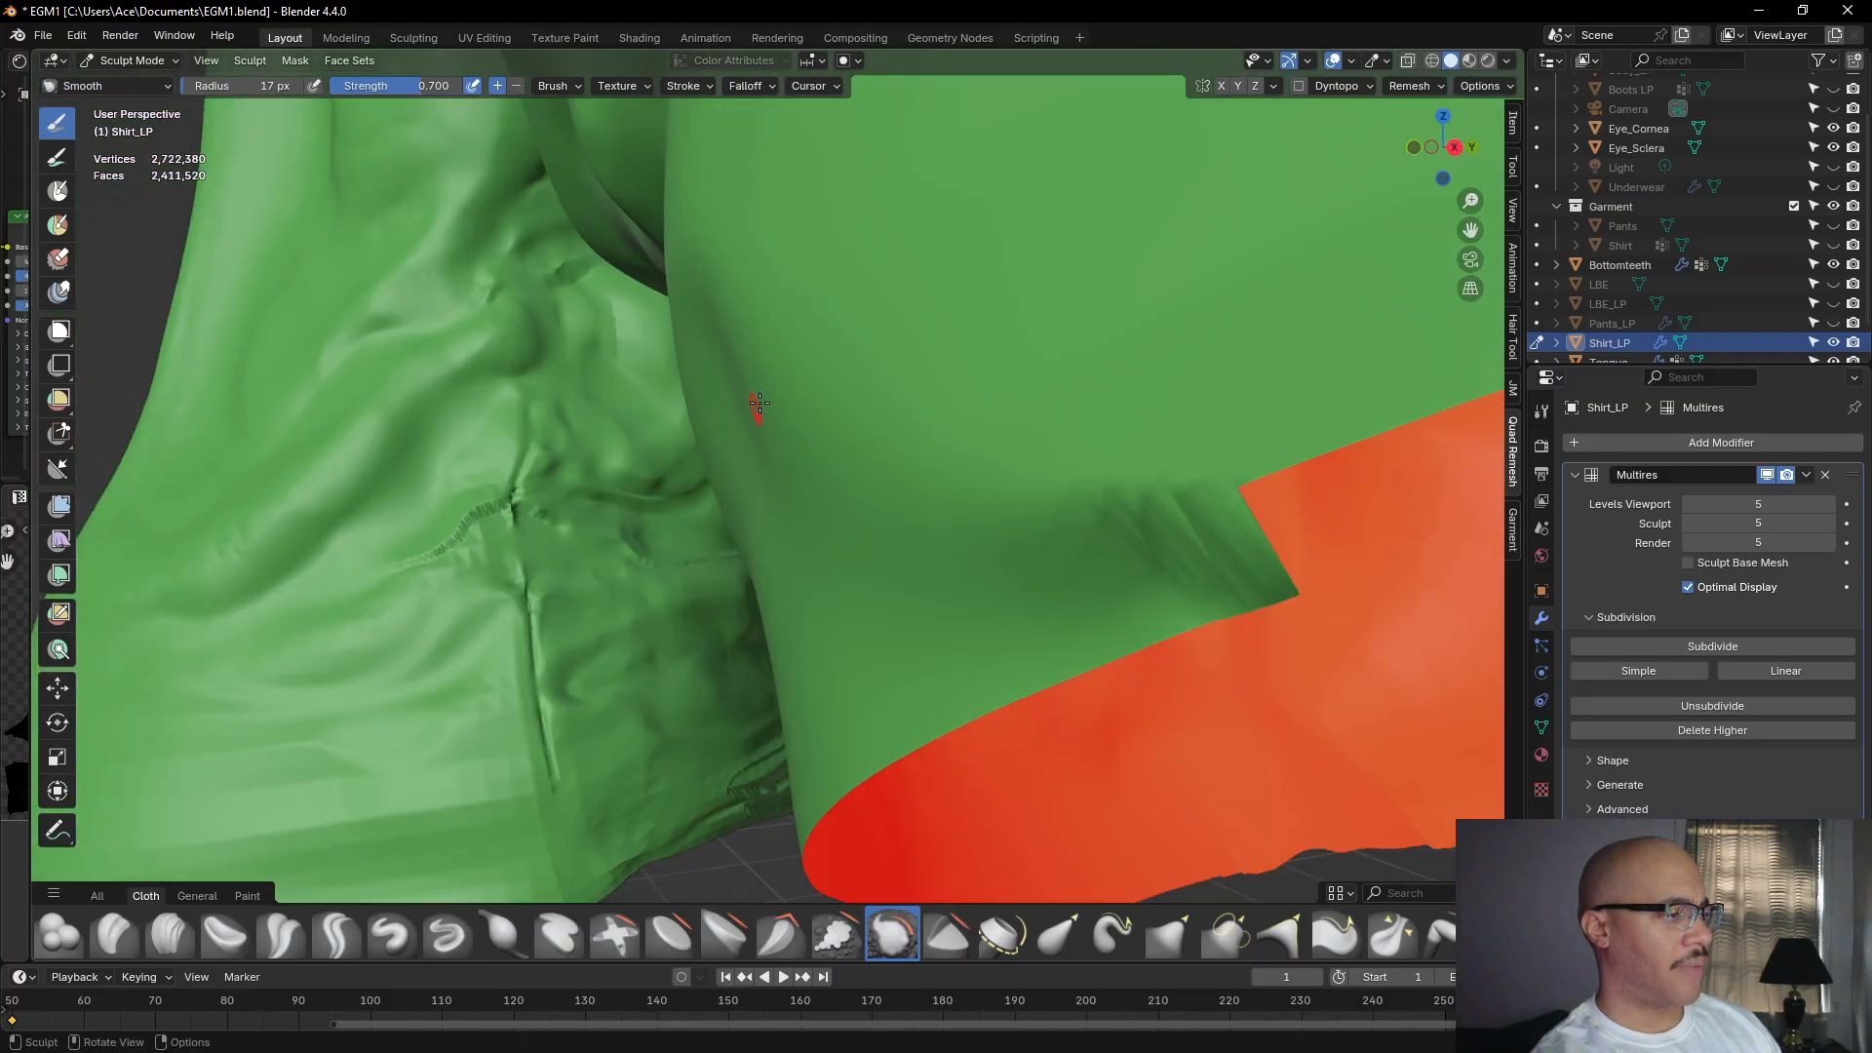
pyautogui.moveTo(623, 560)
pyautogui.mouseDown()
pyautogui.moveTo(446, 543)
pyautogui.moveTo(483, 502)
pyautogui.moveTo(448, 547)
pyautogui.moveTo(465, 520)
pyautogui.moveTo(412, 552)
pyautogui.mouseUp()
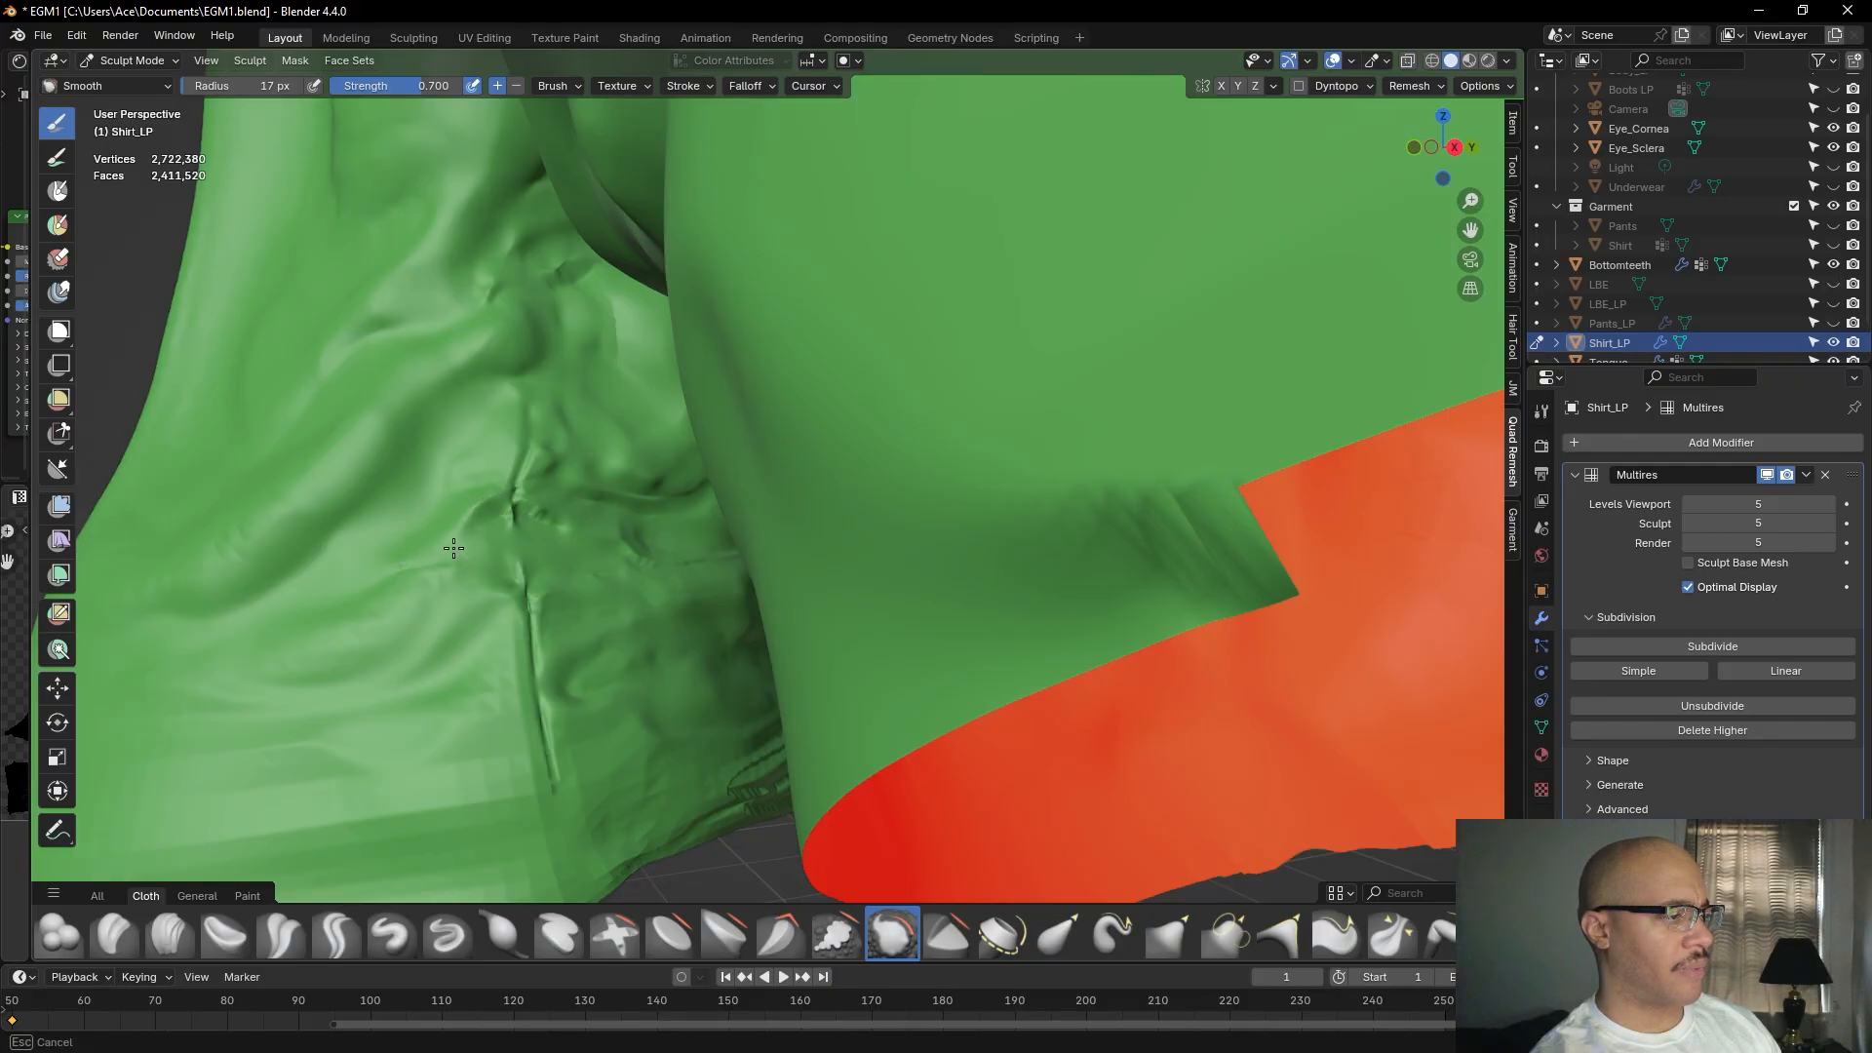
pyautogui.moveTo(288, 654); pyautogui.dragTo(364, 623)
pyautogui.scroll(-10, 363, 623)
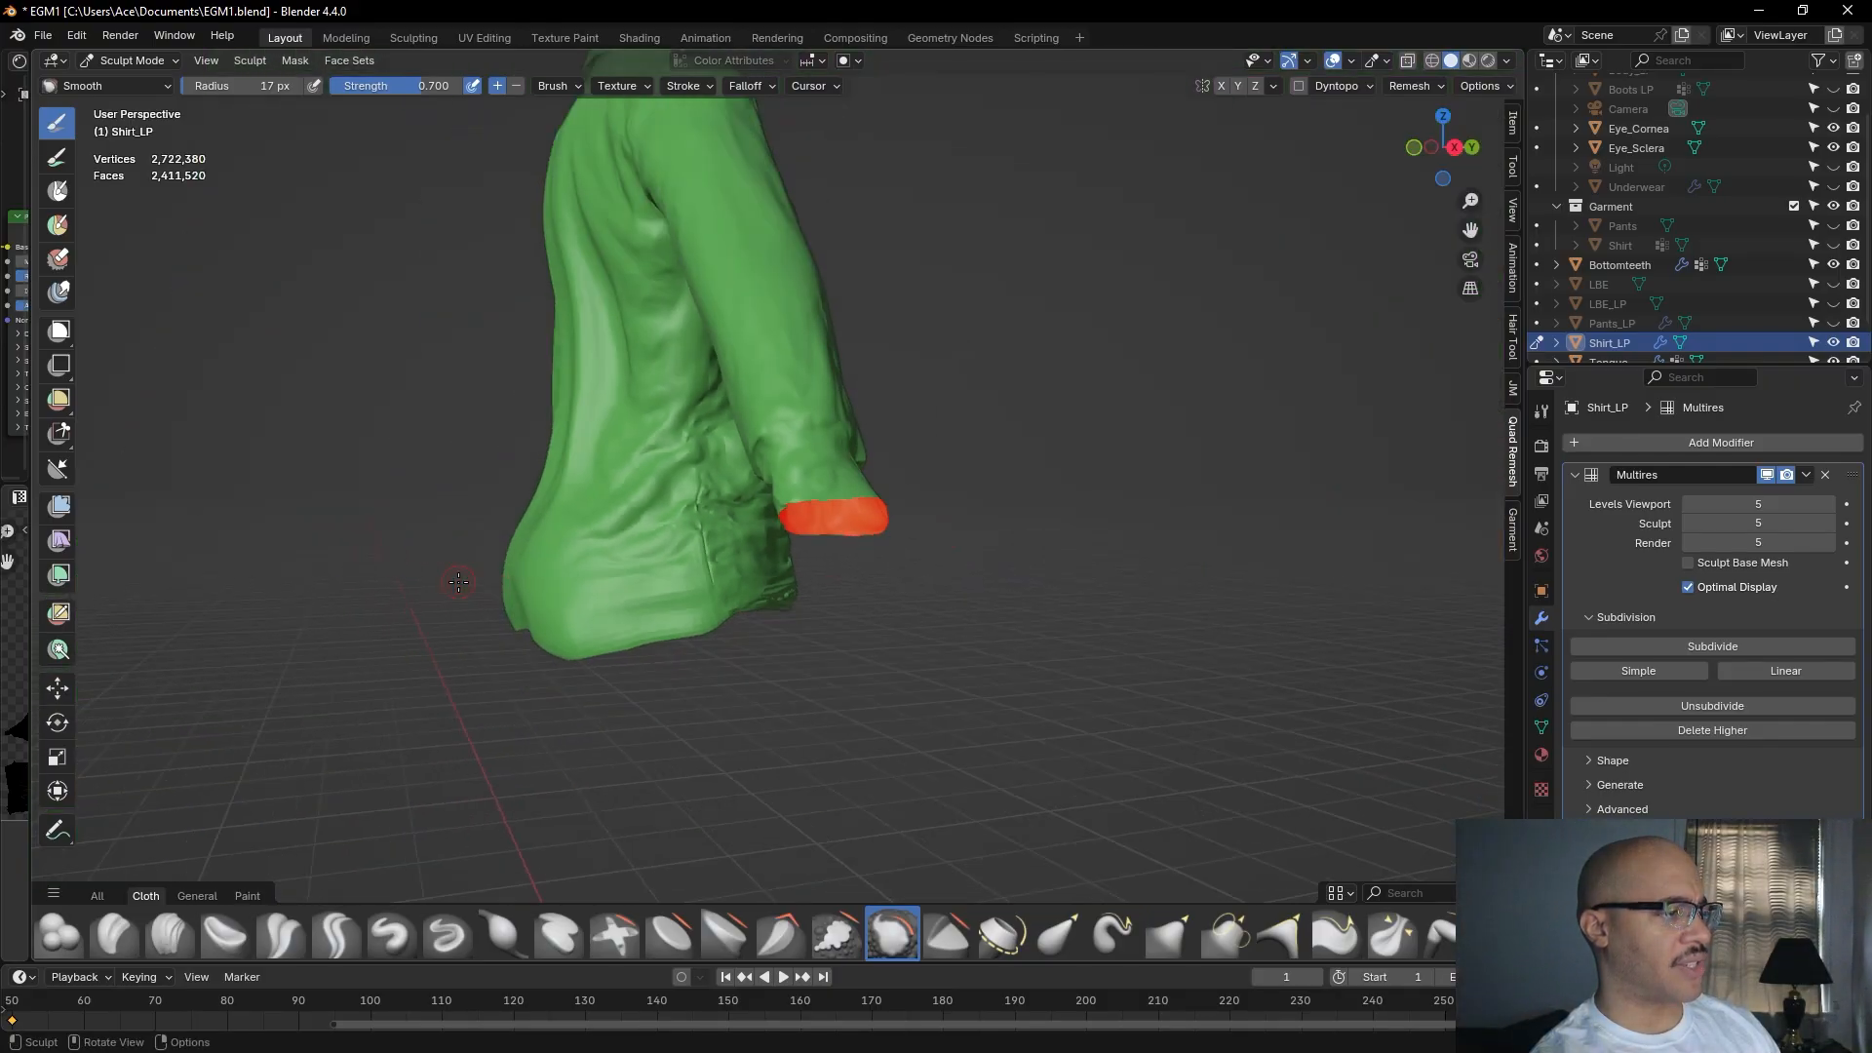
# Smooth away the button bump, ridges and vertical edge artifacts around the bottom of the front placket.
pyautogui.moveTo(459, 585); pyautogui.dragTo(313, 547, button='middle')
pyautogui.moveTo(851, 554)
pyautogui.mouseDown(button='middle')
pyautogui.moveTo(871, 589)
pyautogui.moveTo(865, 538)
pyautogui.mouseUp(button='middle')
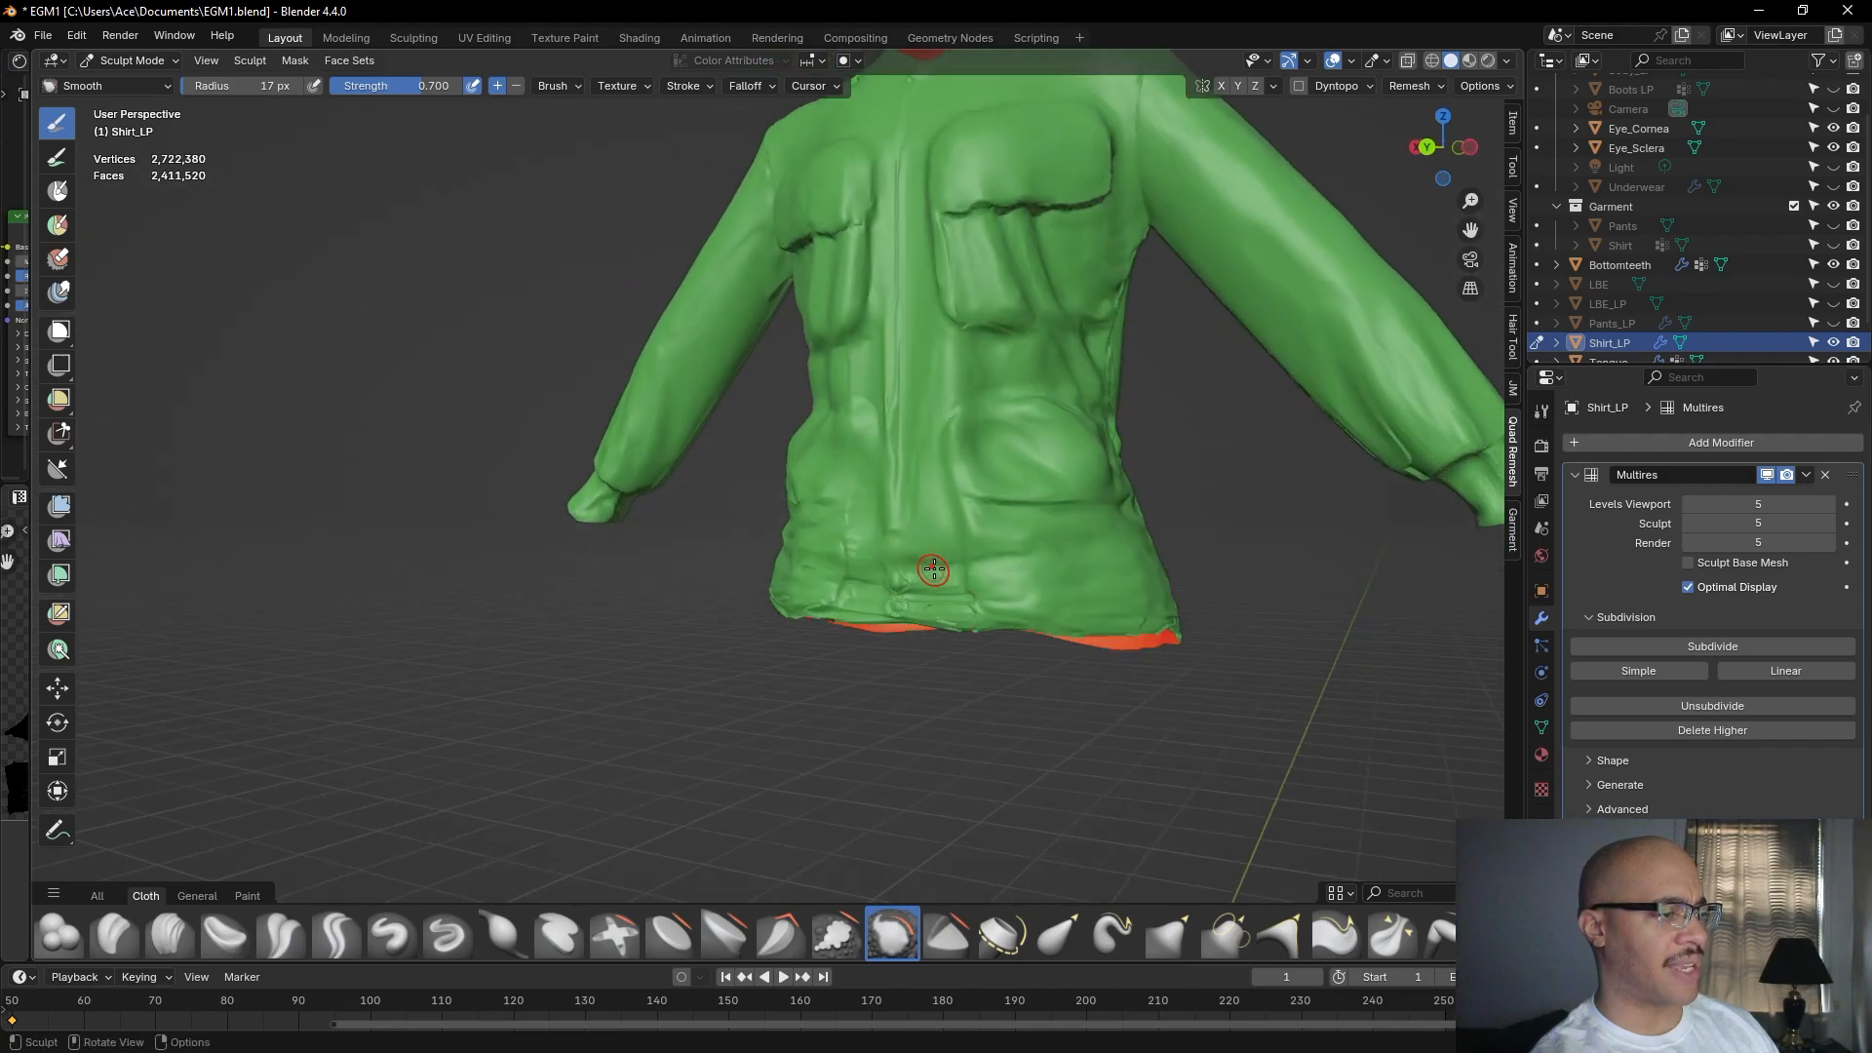
pyautogui.scroll(3, 1121, 744)
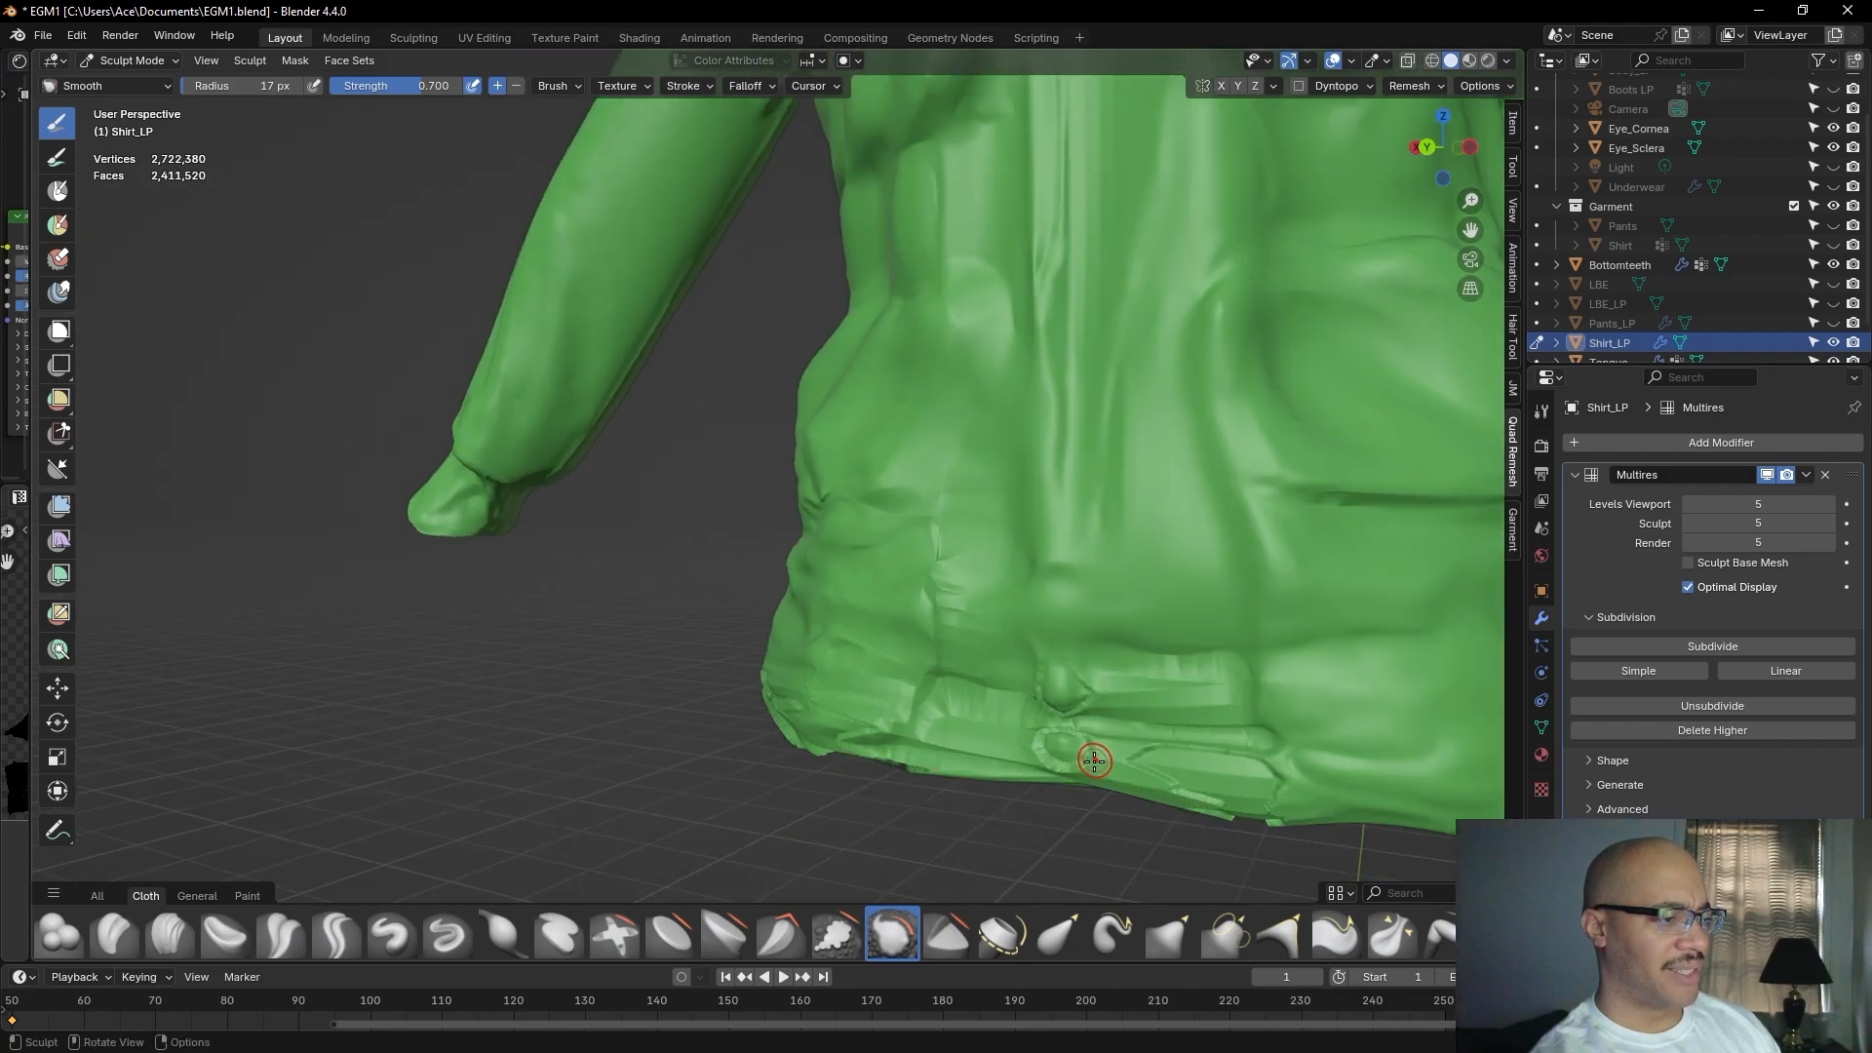
pyautogui.moveTo(1074, 693)
pyautogui.mouseDown()
pyautogui.moveTo(1090, 690)
pyautogui.moveTo(1068, 711)
pyautogui.moveTo(1040, 685)
pyautogui.moveTo(1062, 703)
pyautogui.moveTo(1214, 656)
pyautogui.moveTo(1074, 684)
pyautogui.moveTo(1227, 705)
pyautogui.moveTo(1123, 727)
pyautogui.moveTo(1161, 757)
pyautogui.mouseUp()
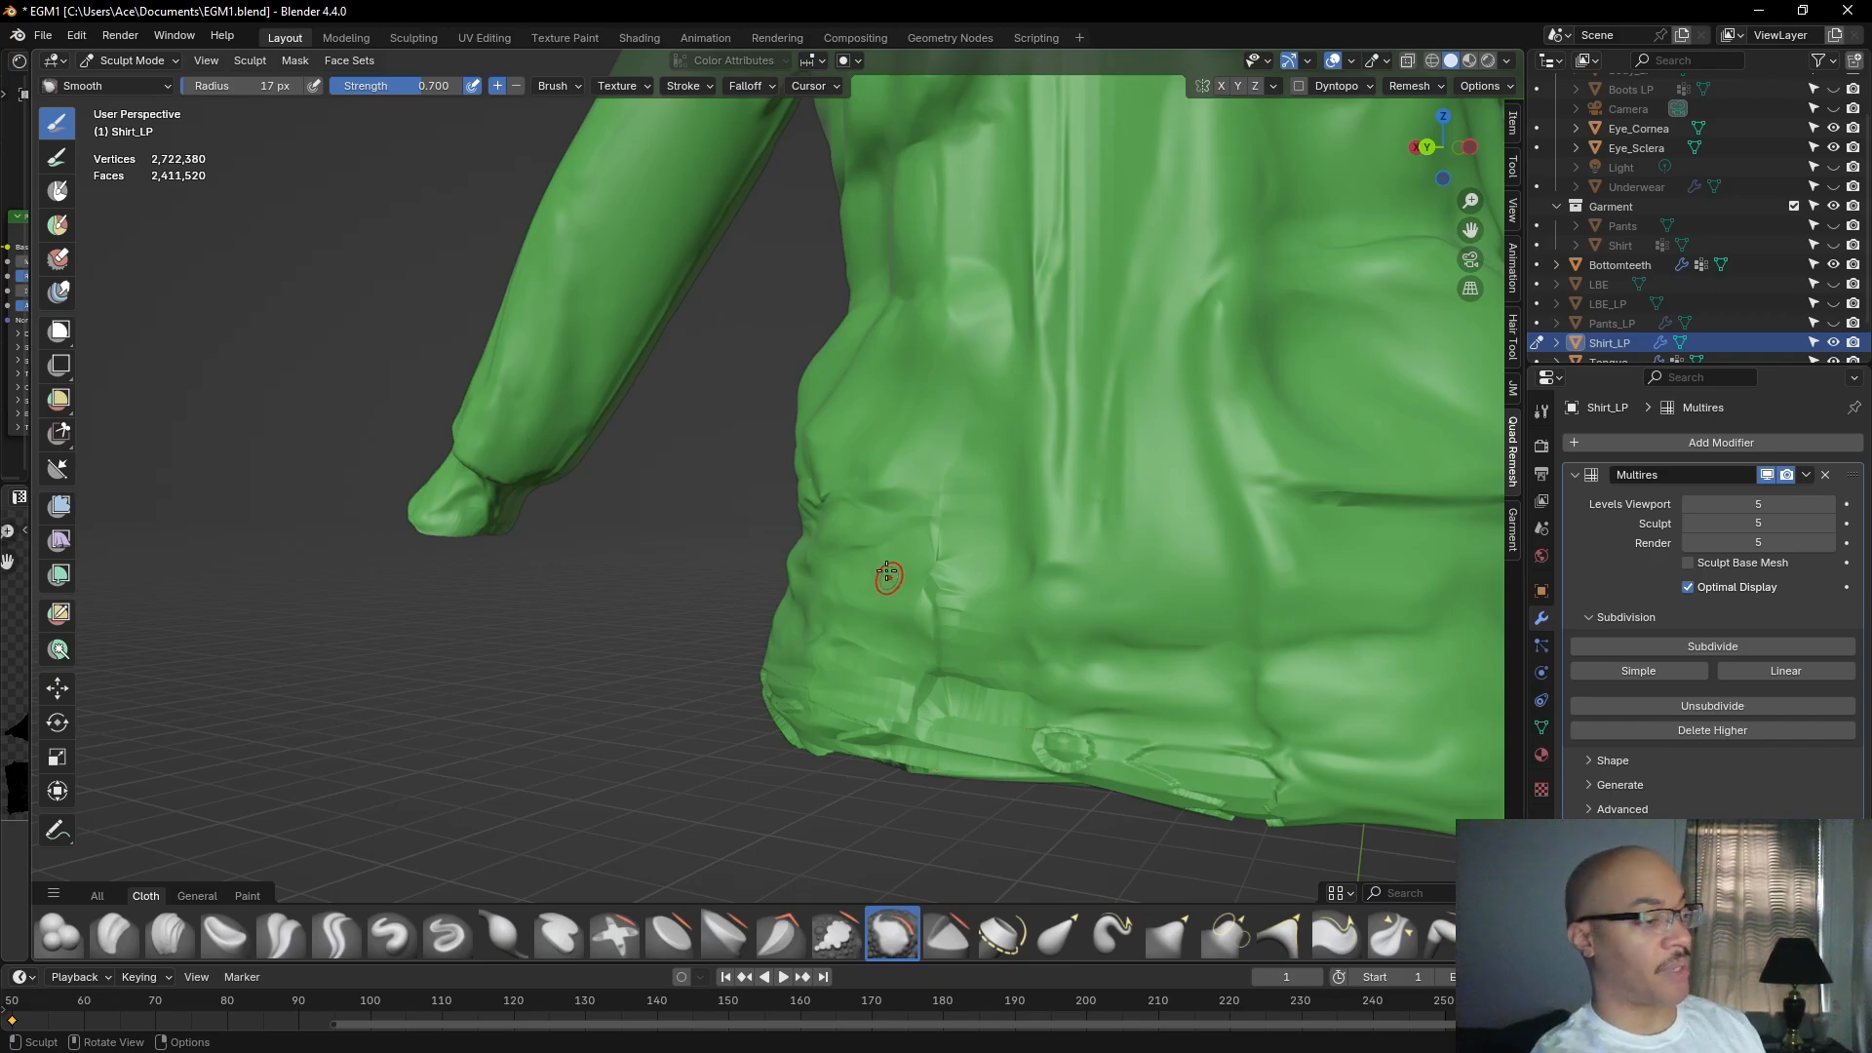
pyautogui.moveTo(945, 560)
pyautogui.mouseDown()
pyautogui.moveTo(947, 614)
pyautogui.moveTo(1003, 641)
pyautogui.moveTo(975, 687)
pyautogui.moveTo(951, 643)
pyautogui.moveTo(947, 530)
pyautogui.moveTo(894, 574)
pyautogui.moveTo(848, 552)
pyautogui.moveTo(868, 613)
pyautogui.moveTo(878, 581)
pyautogui.mouseUp()
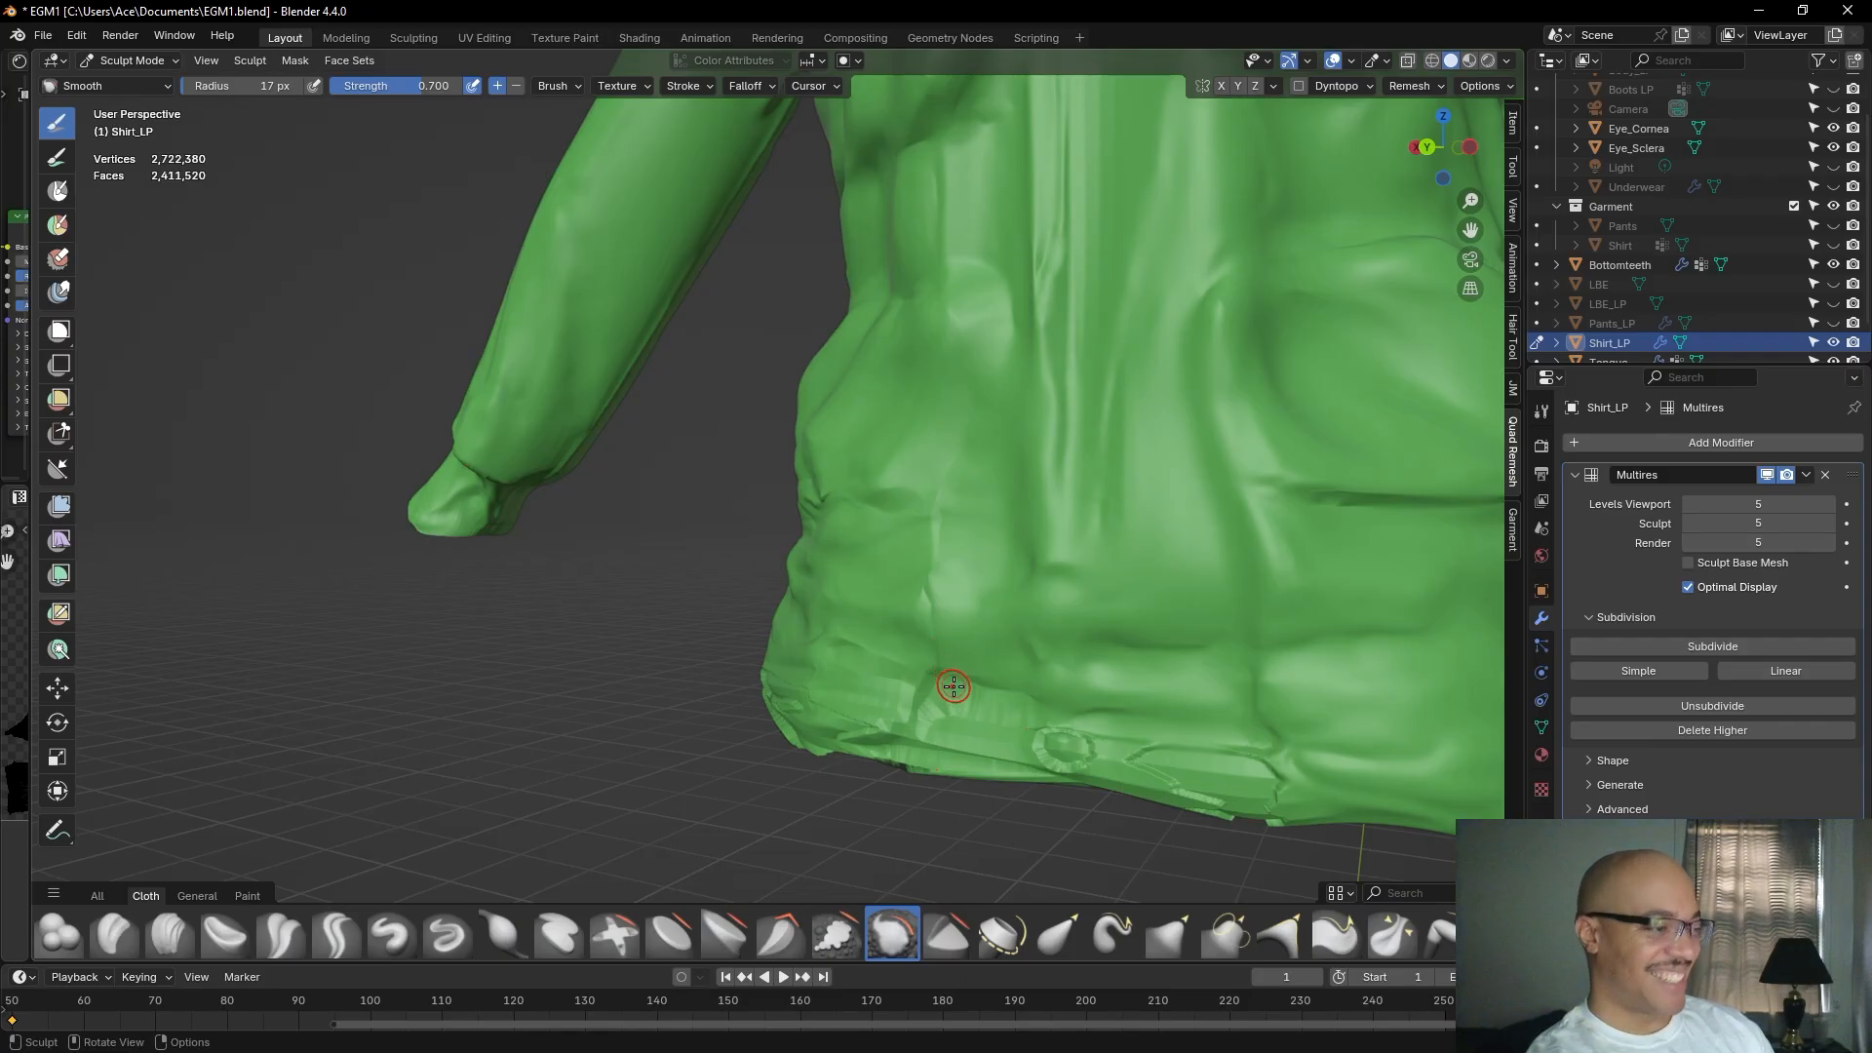
pyautogui.moveTo(975, 689)
pyautogui.mouseDown()
pyautogui.moveTo(916, 722)
pyautogui.moveTo(1083, 717)
pyautogui.moveTo(1055, 700)
pyautogui.mouseUp()
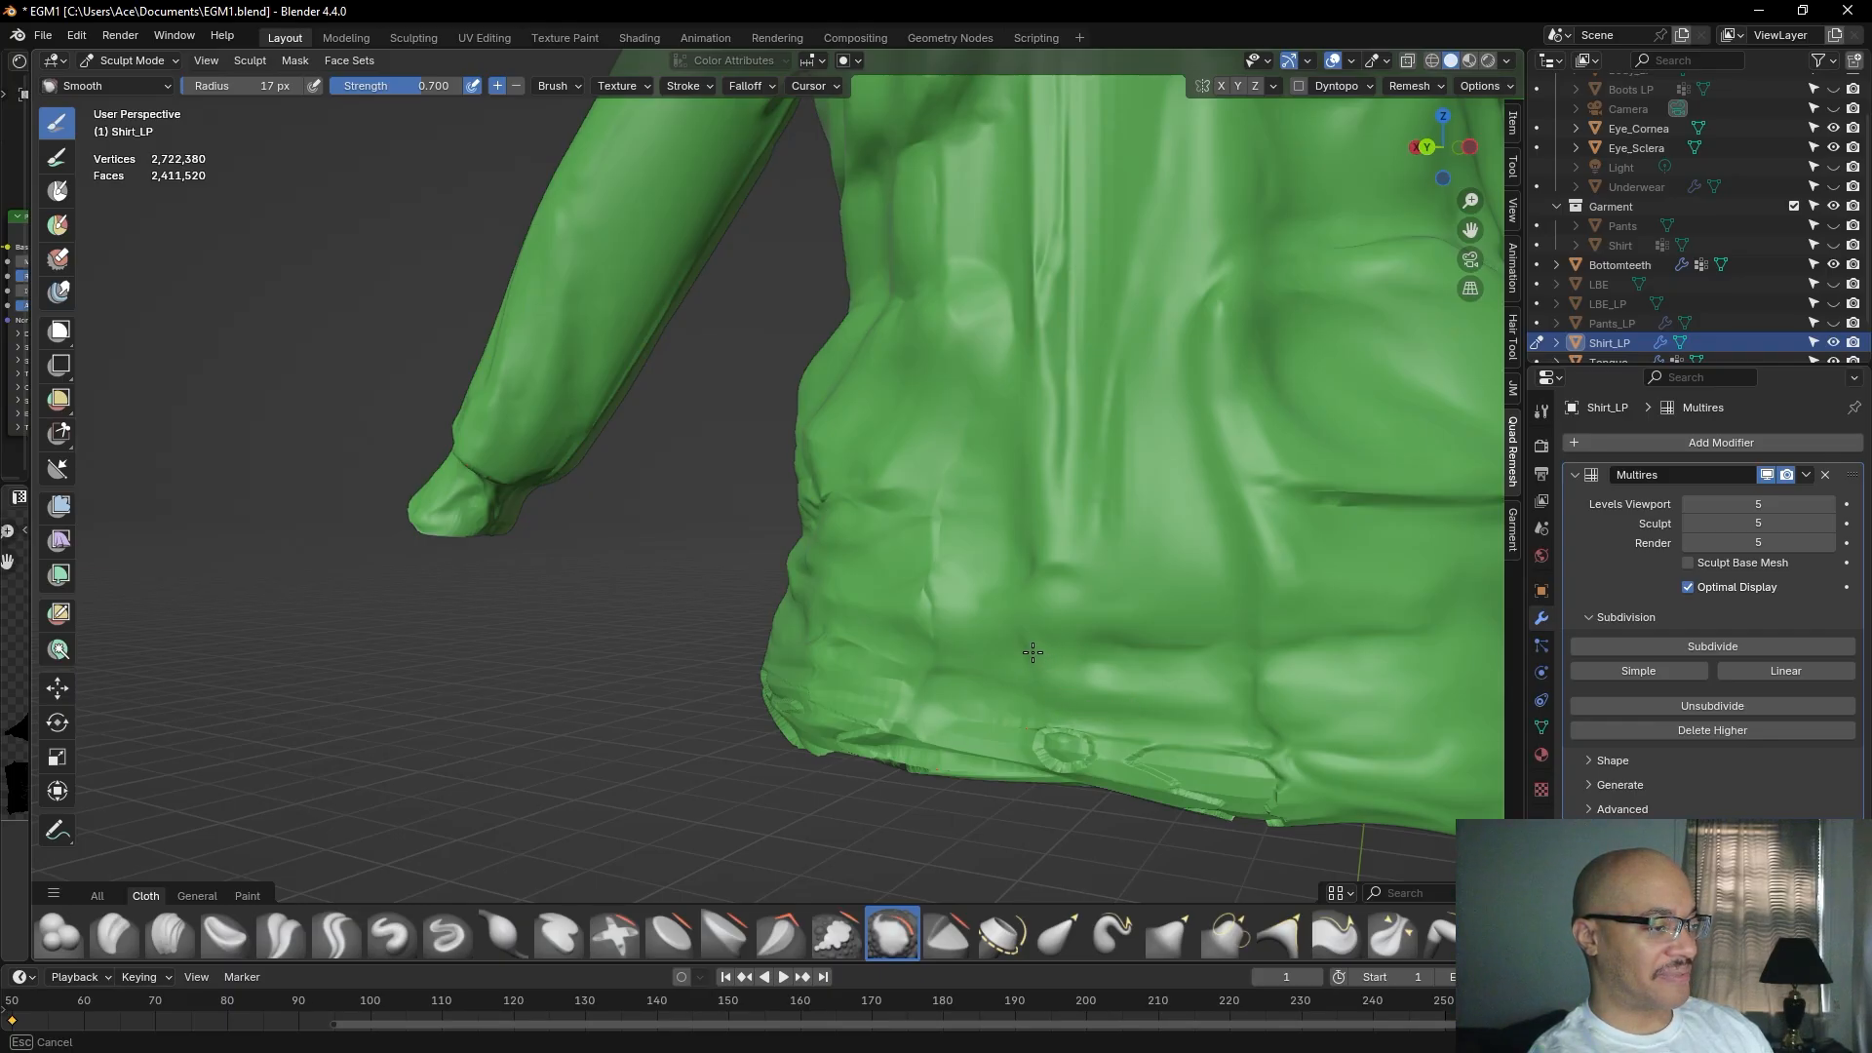
pyautogui.moveTo(1059, 544)
pyautogui.mouseDown()
pyautogui.moveTo(1120, 555)
pyautogui.moveTo(1382, 491)
pyautogui.moveTo(1059, 563)
pyautogui.mouseUp()
# Smooth the remaining button imprint, overlapping folds and jagged edge along the center of the front hem.
pyautogui.scroll(-2, 993, 559)
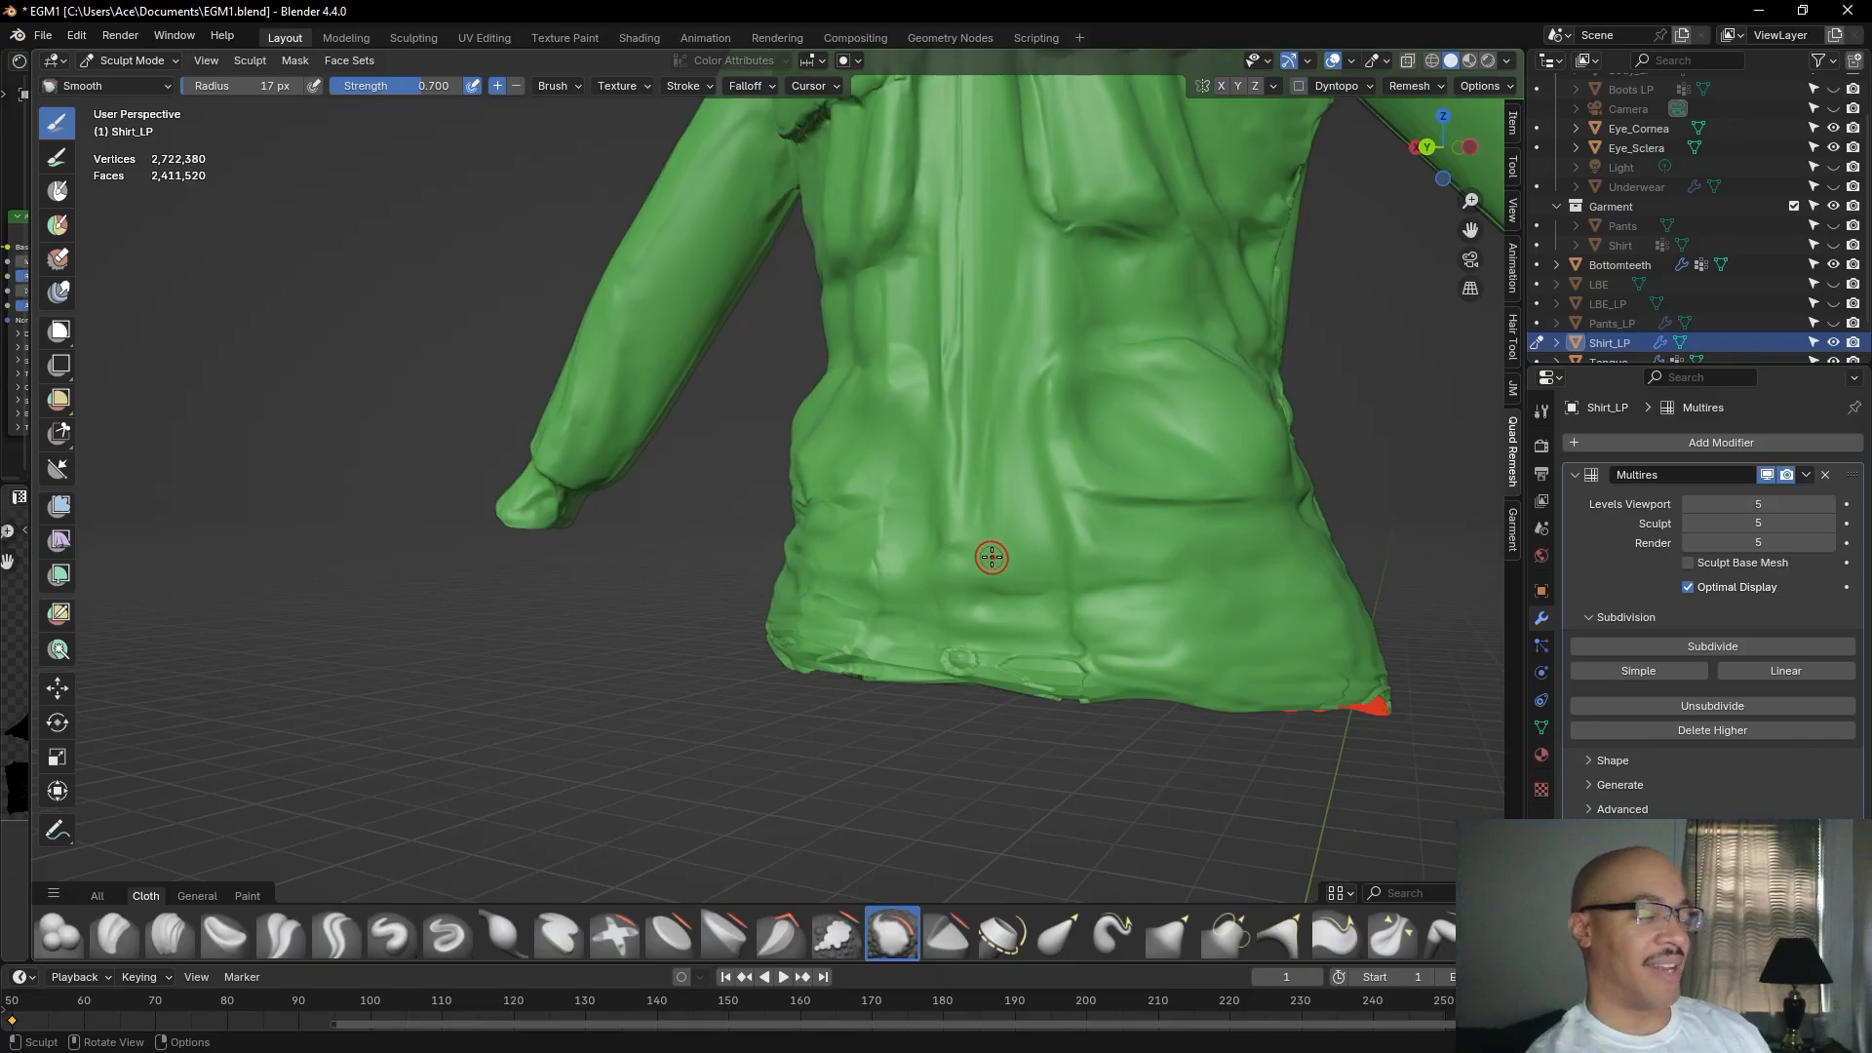
pyautogui.scroll(3, 916, 707)
pyautogui.moveTo(1047, 751); pyautogui.dragTo(1073, 700, button='middle')
pyautogui.scroll(-1, 1073, 699)
pyautogui.scroll(1, 1073, 699)
pyautogui.moveTo(1202, 710)
pyautogui.mouseDown()
pyautogui.moveTo(1083, 716)
pyautogui.moveTo(1160, 722)
pyautogui.moveTo(1160, 746)
pyautogui.moveTo(1226, 759)
pyautogui.moveTo(1185, 714)
pyautogui.moveTo(1143, 763)
pyautogui.moveTo(1090, 755)
pyautogui.moveTo(1162, 762)
pyautogui.moveTo(932, 736)
pyautogui.moveTo(946, 749)
pyautogui.moveTo(892, 757)
pyautogui.moveTo(926, 781)
pyautogui.moveTo(969, 772)
pyautogui.moveTo(943, 778)
pyautogui.mouseUp()
pyautogui.moveTo(1123, 782); pyautogui.dragTo(1132, 781)
pyautogui.moveTo(1308, 749); pyautogui.dragTo(1256, 738, button='middle')
pyautogui.moveTo(1184, 713)
pyautogui.mouseDown()
pyautogui.moveTo(1150, 718)
pyautogui.moveTo(1082, 672)
pyautogui.moveTo(1245, 648)
pyautogui.mouseUp()
pyautogui.moveTo(1031, 658)
pyautogui.mouseDown()
pyautogui.moveTo(1244, 677)
pyautogui.moveTo(1247, 719)
pyautogui.moveTo(1078, 707)
pyautogui.mouseUp()
pyautogui.moveTo(1077, 707); pyautogui.dragTo(1096, 718, button='middle')
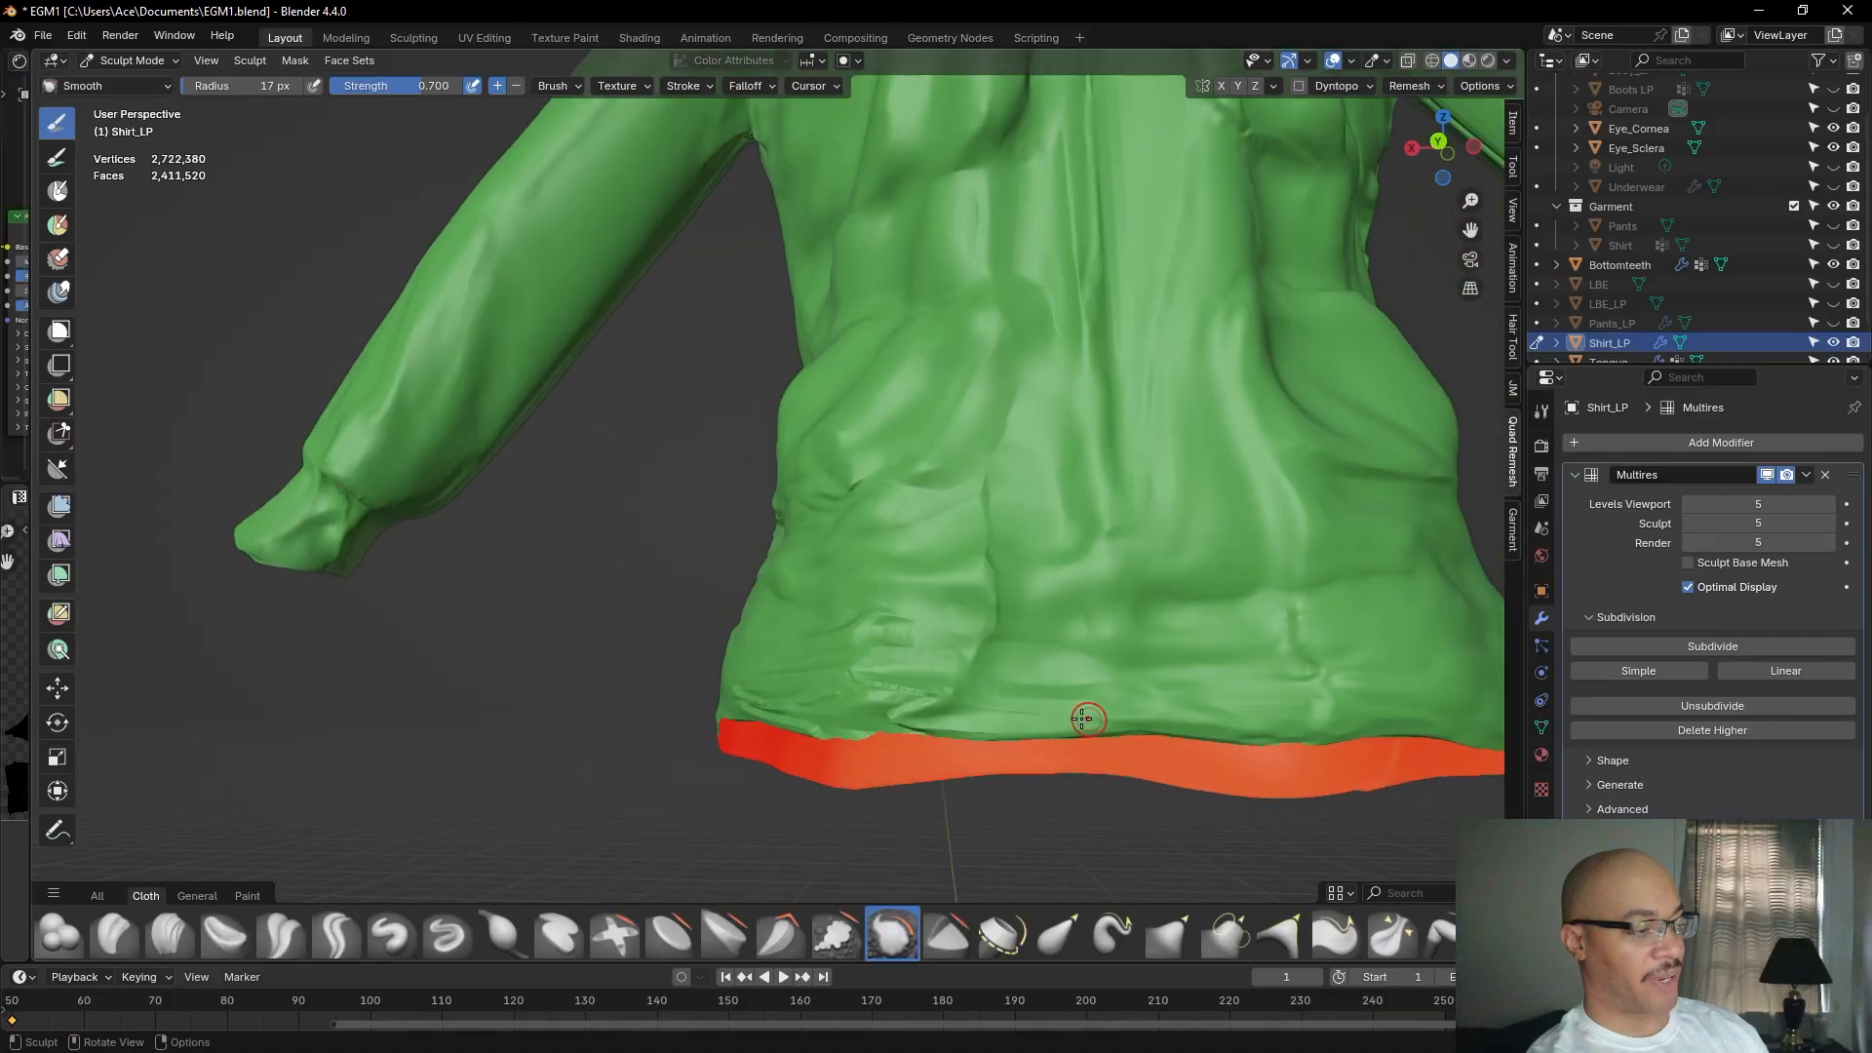
# Smooth the ridges and broken edge along the right front hem below the hip pocket.
pyautogui.moveTo(953, 697)
pyautogui.mouseDown()
pyautogui.moveTo(857, 678)
pyautogui.moveTo(899, 663)
pyautogui.moveTo(895, 622)
pyautogui.moveTo(815, 627)
pyautogui.mouseUp()
pyautogui.moveTo(815, 627); pyautogui.dragTo(881, 672, button='middle')
pyautogui.moveTo(881, 673)
pyautogui.mouseDown()
pyautogui.moveTo(736, 682)
pyautogui.moveTo(753, 669)
pyautogui.moveTo(786, 691)
pyautogui.moveTo(738, 693)
pyautogui.mouseUp()
pyautogui.moveTo(873, 694)
pyautogui.mouseDown()
pyautogui.moveTo(819, 697)
pyautogui.moveTo(935, 721)
pyautogui.mouseUp()
pyautogui.moveTo(738, 695); pyautogui.dragTo(807, 732)
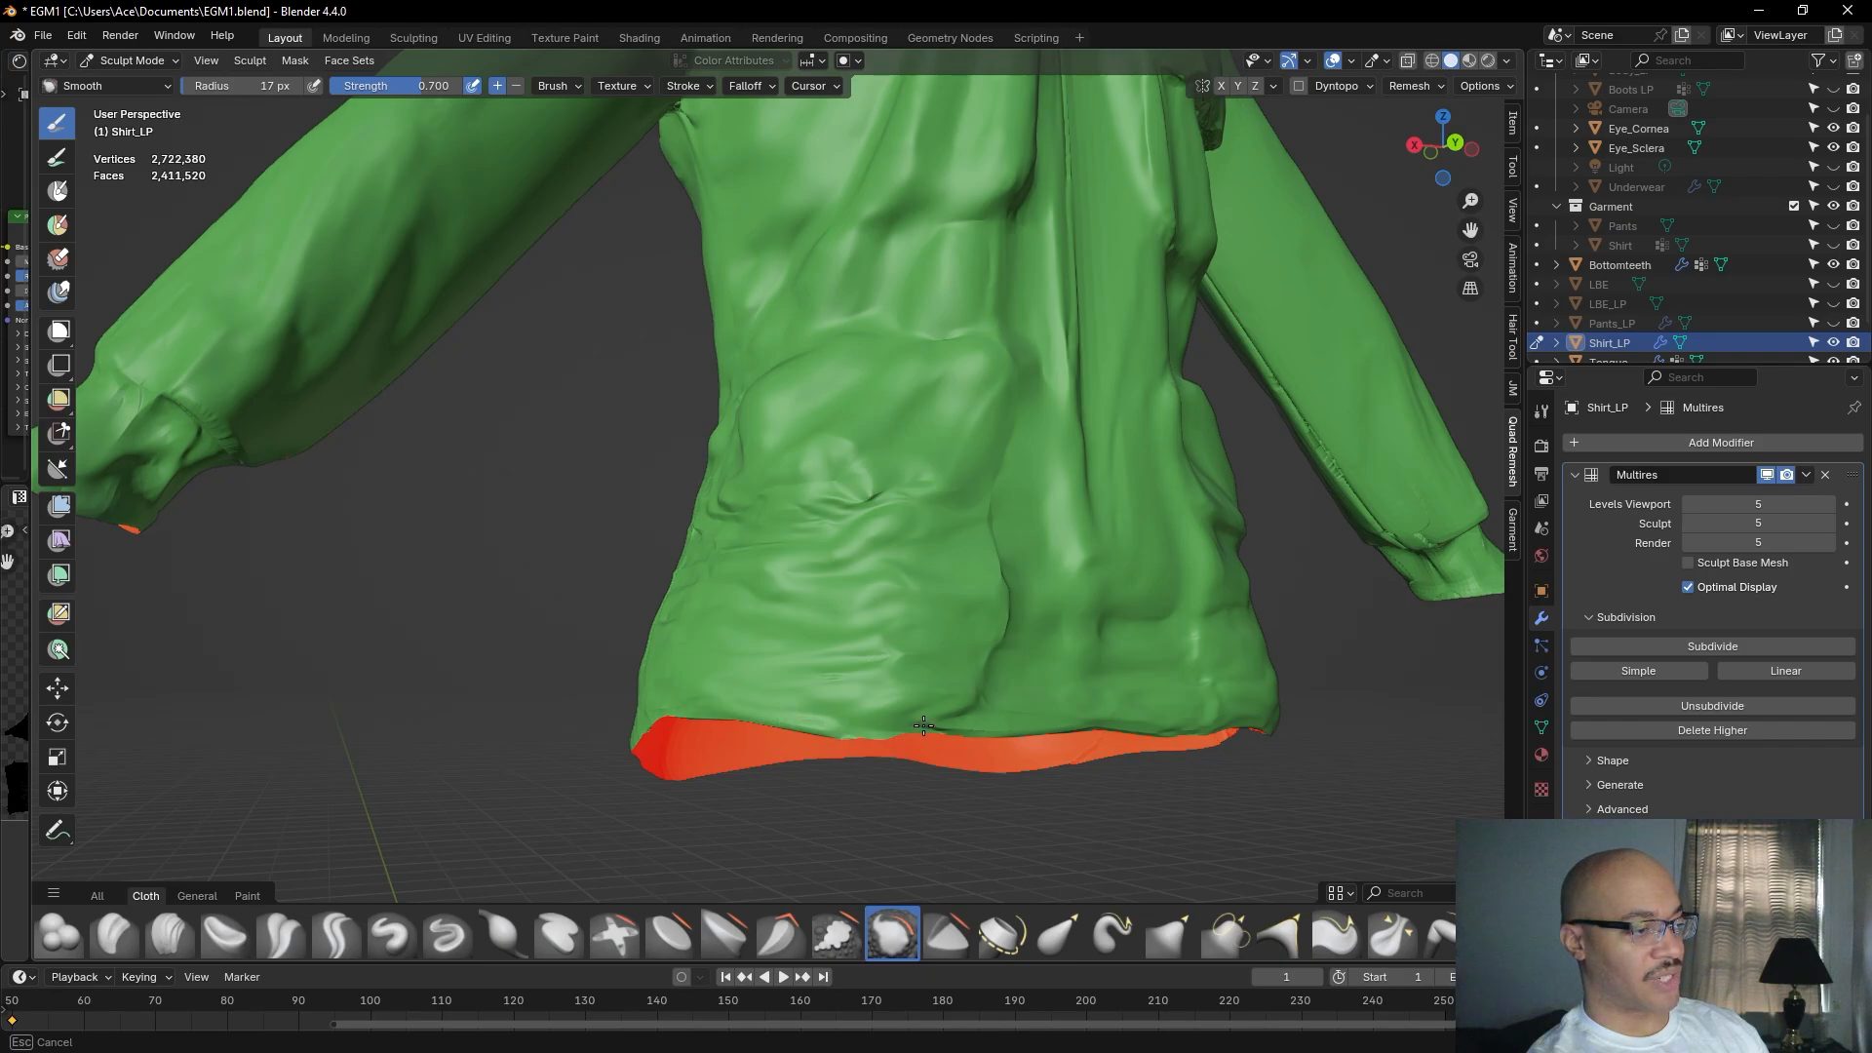
pyautogui.moveTo(960, 727)
pyautogui.mouseDown()
pyautogui.moveTo(1006, 713)
pyautogui.moveTo(1029, 611)
pyautogui.moveTo(1074, 682)
pyautogui.mouseUp()
# Smooth the faceted bands along the lower hem on the shirt's right side.
pyautogui.moveTo(1074, 682)
pyautogui.mouseDown(button='middle')
pyautogui.moveTo(1238, 681)
pyautogui.moveTo(830, 588)
pyautogui.moveTo(746, 607)
pyautogui.mouseUp(button='middle')
pyautogui.moveTo(577, 648)
pyautogui.mouseDown()
pyautogui.moveTo(590, 624)
pyautogui.moveTo(430, 689)
pyautogui.moveTo(348, 684)
pyautogui.mouseUp()
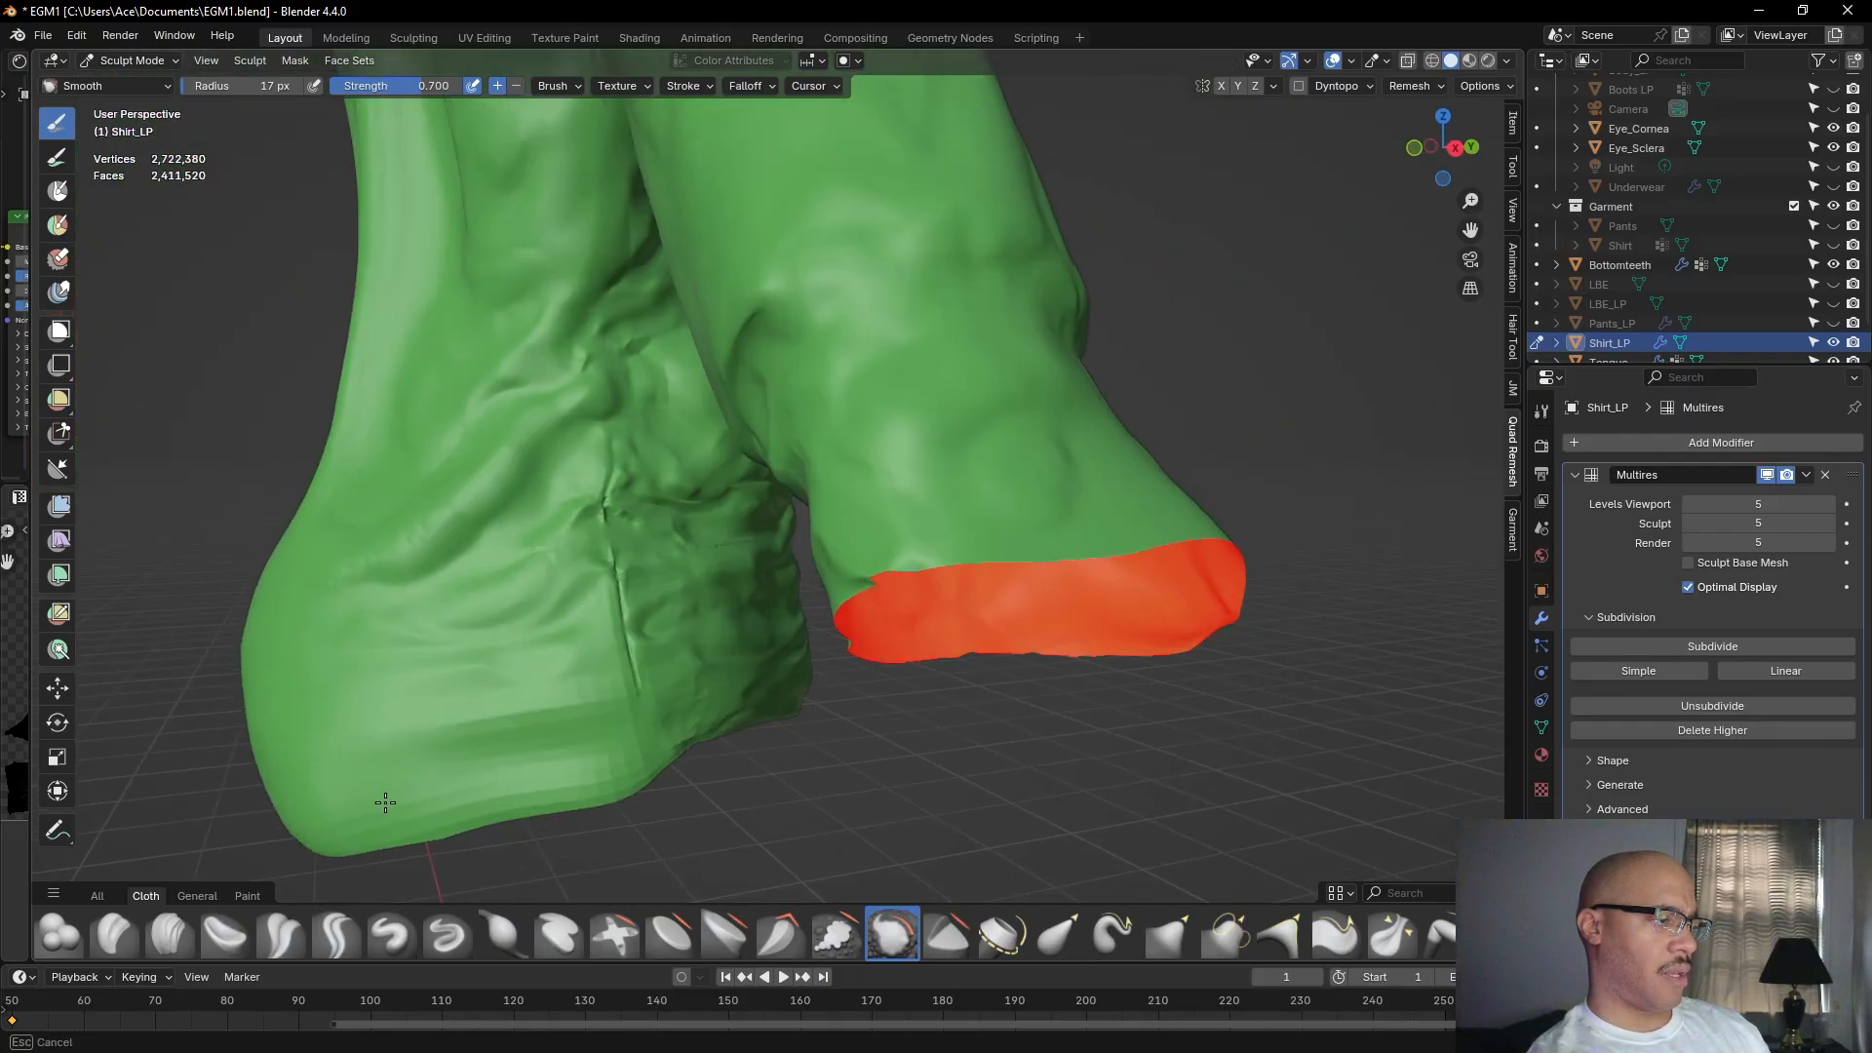
pyautogui.moveTo(448, 819); pyautogui.dragTo(451, 817)
# Examine the hem, sides and back of the shirt for remaining projection artifacts.
pyautogui.moveTo(450, 817)
pyautogui.mouseDown(button='middle')
pyautogui.moveTo(798, 767)
pyautogui.moveTo(743, 738)
pyautogui.mouseUp(button='middle')
pyautogui.scroll(3, 799, 766)
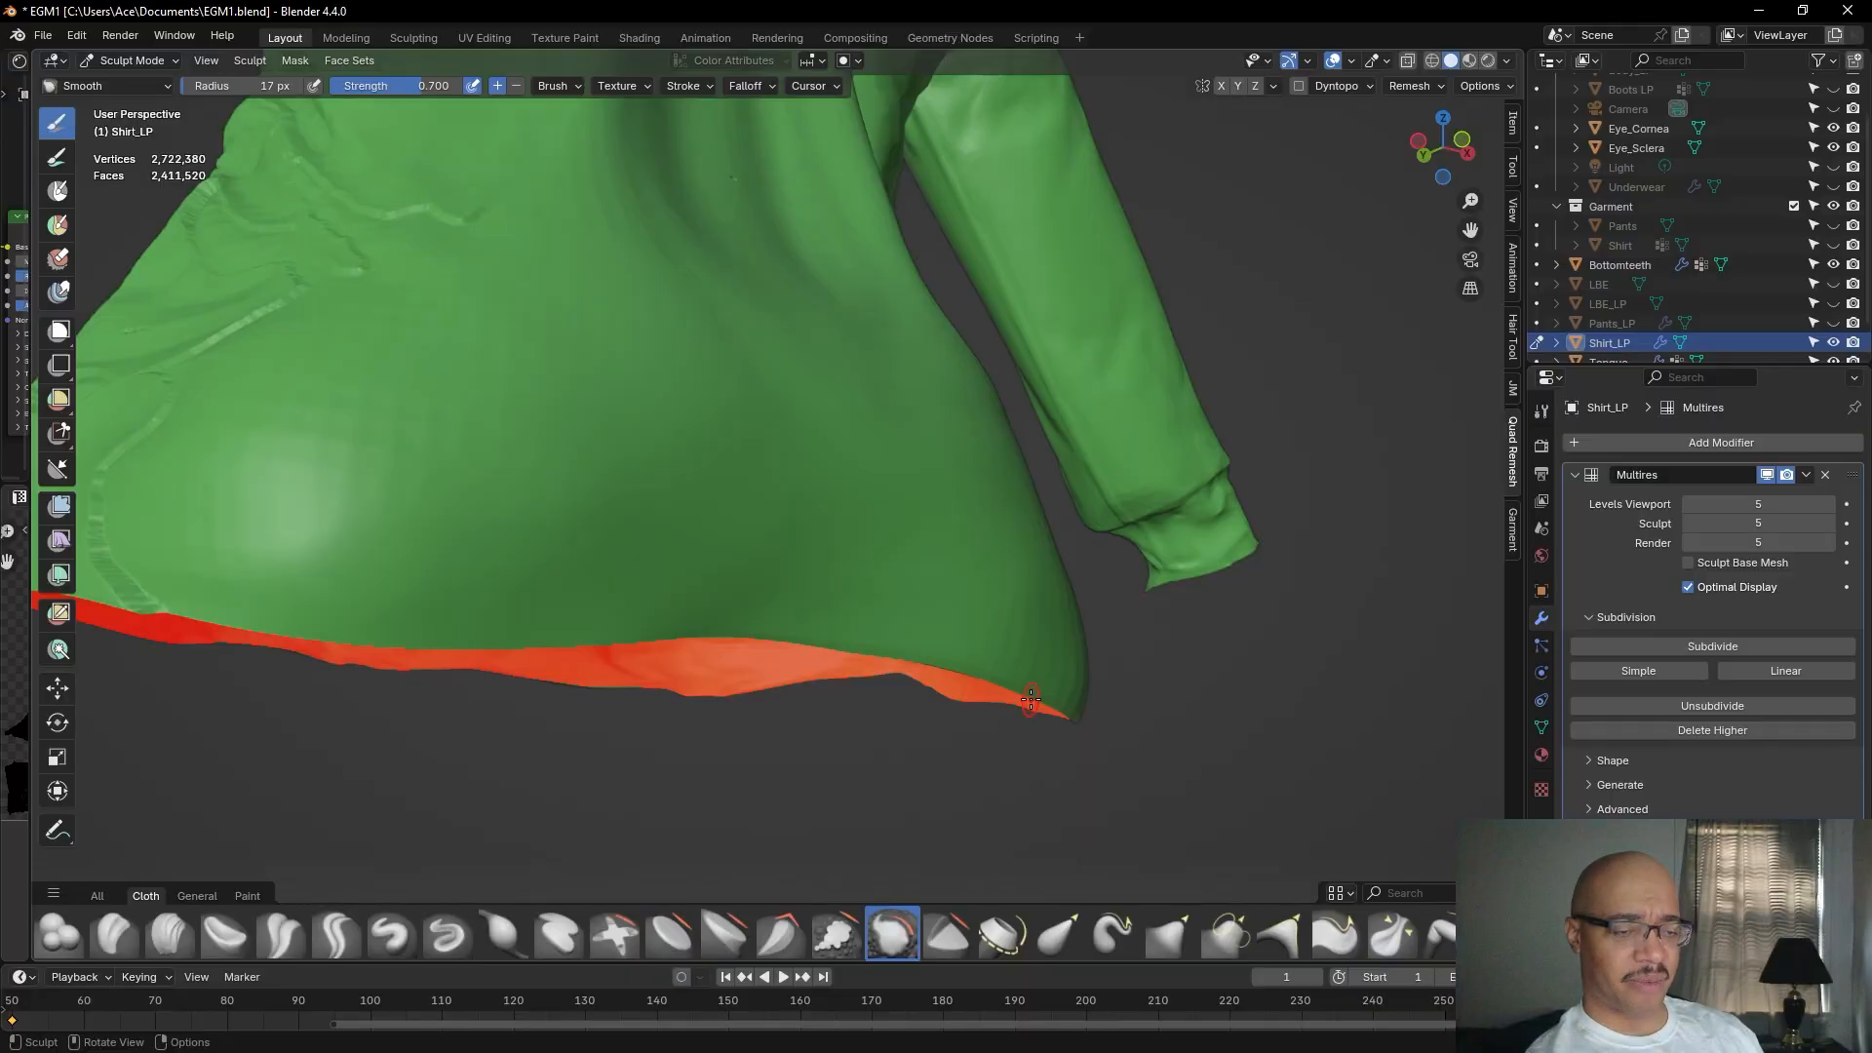
pyautogui.scroll(-3, 1102, 658)
pyautogui.moveTo(1144, 676); pyautogui.dragTo(1069, 770, button='middle')
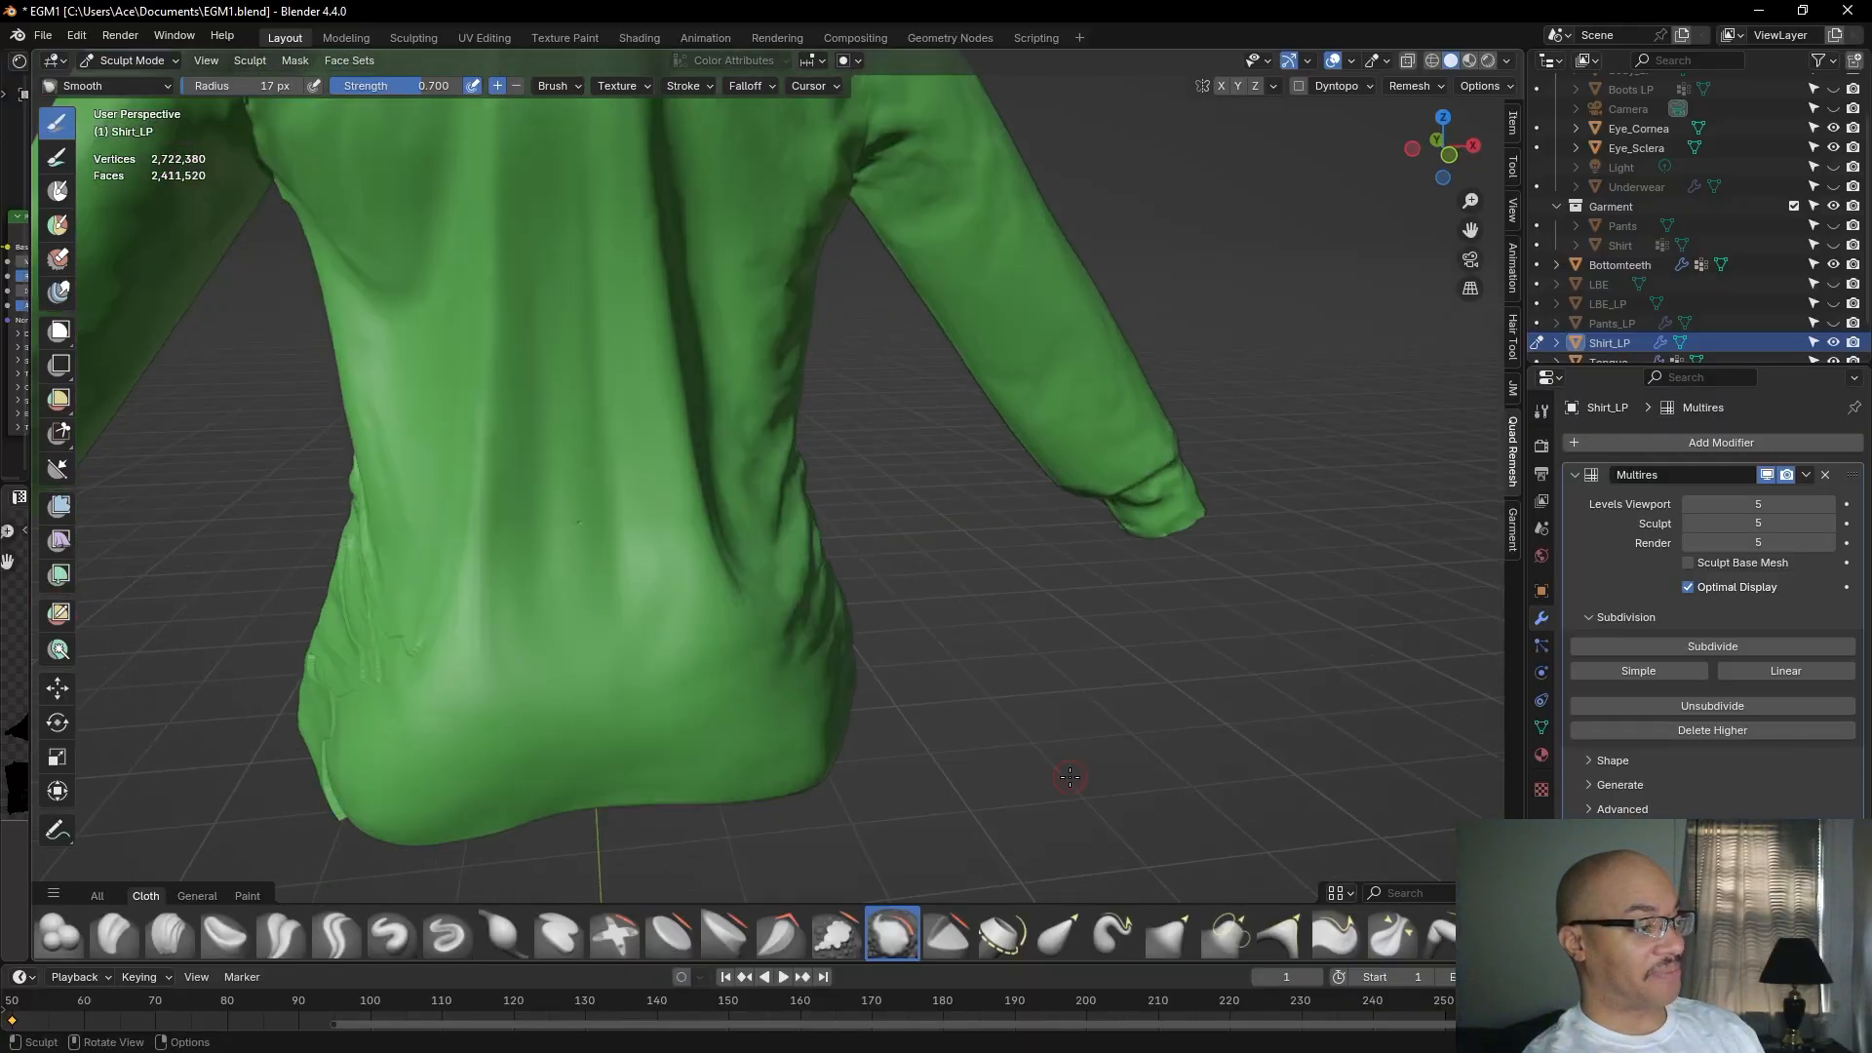
pyautogui.scroll(-2, 972, 656)
pyautogui.moveTo(972, 656); pyautogui.dragTo(945, 654, button='middle')
pyautogui.moveTo(962, 798); pyautogui.dragTo(1069, 783, button='middle')
pyautogui.moveTo(784, 788); pyautogui.dragTo(869, 797, button='middle')
# Smooth the jagged seam on the back of the left sleeve where it meets the cuff.
pyautogui.keyDown('shift'); pyautogui.moveTo(390, 746); pyautogui.dragTo(897, 785, button='middle'); pyautogui.keyUp('shift')
pyautogui.scroll(5, 780, 780)
pyautogui.moveTo(682, 824); pyautogui.dragTo(661, 775, button='middle')
pyautogui.moveTo(817, 455)
pyautogui.mouseDown()
pyautogui.moveTo(852, 449)
pyautogui.moveTo(835, 427)
pyautogui.moveTo(811, 472)
pyautogui.moveTo(792, 448)
pyautogui.moveTo(814, 390)
pyautogui.moveTo(824, 401)
pyautogui.moveTo(798, 373)
pyautogui.moveTo(915, 474)
pyautogui.moveTo(917, 448)
pyautogui.moveTo(752, 556)
pyautogui.moveTo(807, 548)
pyautogui.moveTo(744, 502)
pyautogui.moveTo(797, 492)
pyautogui.mouseUp()
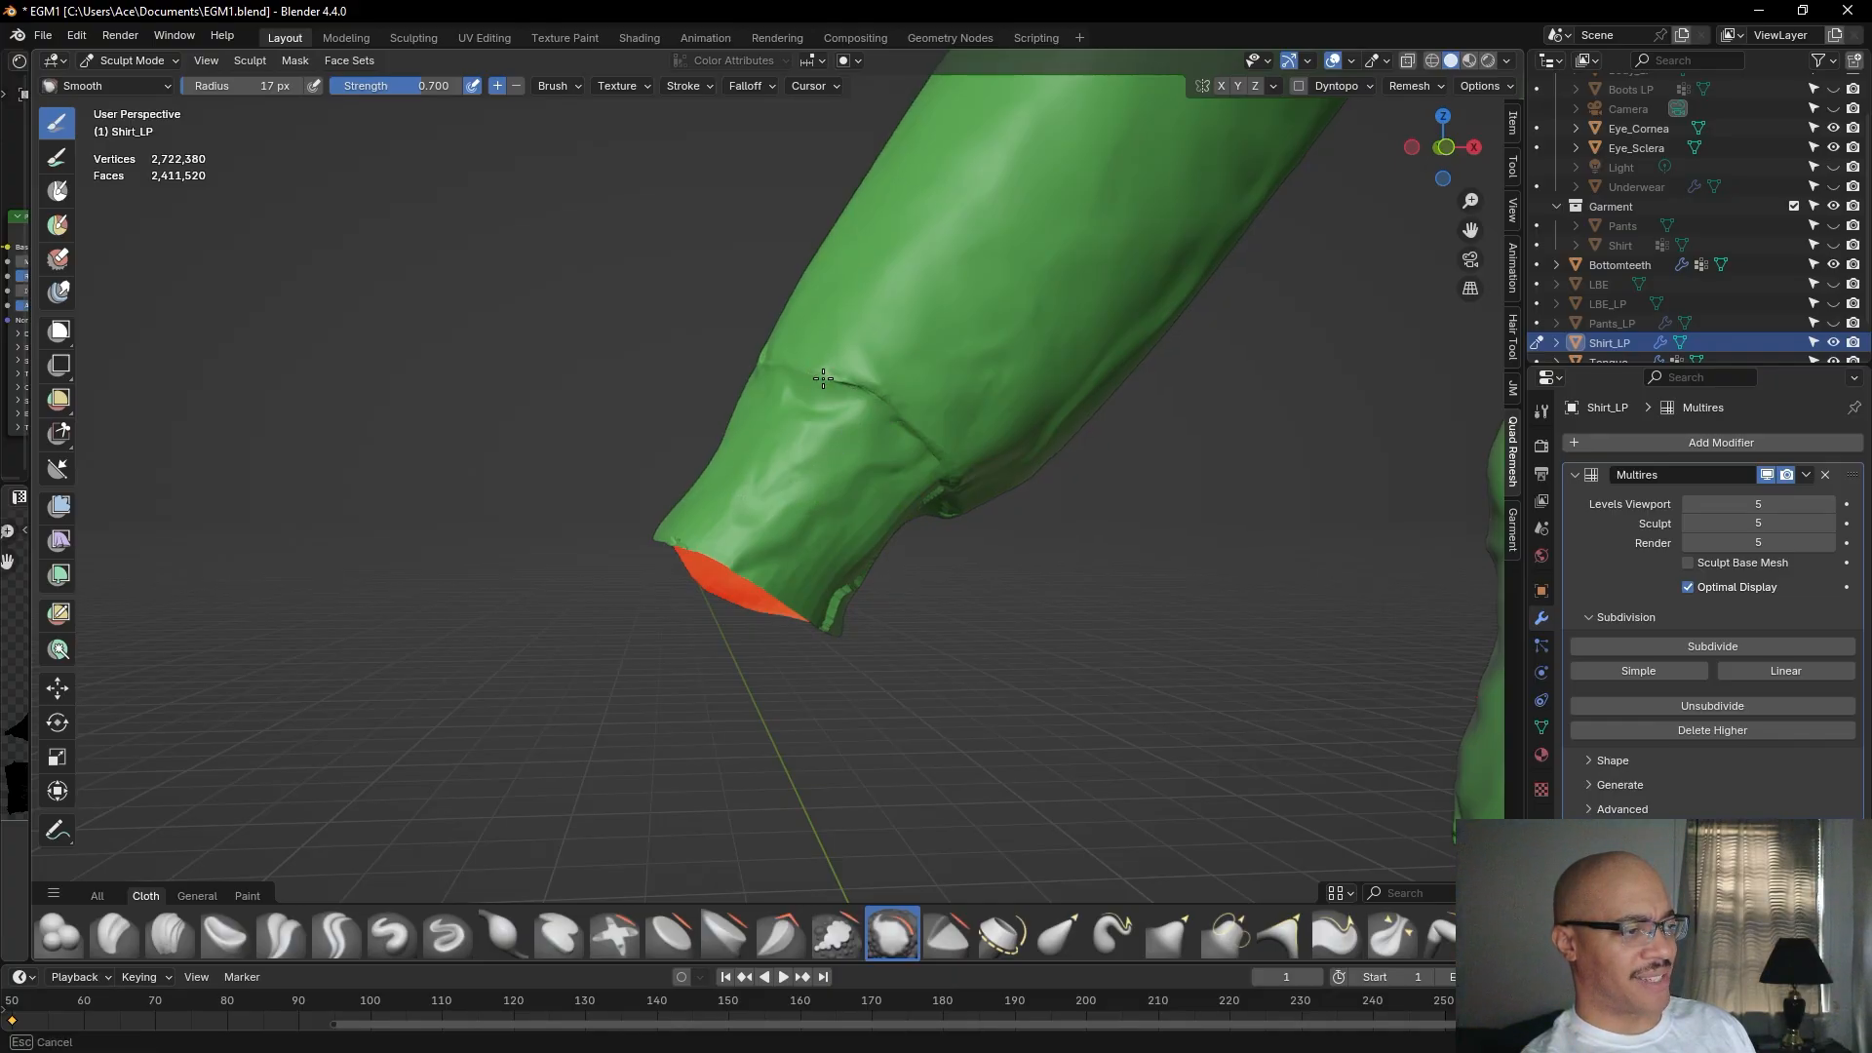
# Smooth the seam and surface artifacts around the side of the left cuff.
pyautogui.moveTo(938, 456)
pyautogui.mouseDown(button='middle')
pyautogui.moveTo(944, 440)
pyautogui.moveTo(831, 383)
pyautogui.moveTo(853, 655)
pyautogui.moveTo(940, 769)
pyautogui.moveTo(716, 647)
pyautogui.mouseUp(button='middle')
pyautogui.moveTo(557, 339)
pyautogui.mouseDown()
pyautogui.moveTo(532, 499)
pyautogui.moveTo(479, 526)
pyautogui.moveTo(499, 485)
pyautogui.moveTo(484, 462)
pyautogui.moveTo(444, 421)
pyautogui.moveTo(418, 460)
pyautogui.moveTo(556, 329)
pyautogui.mouseUp()
pyautogui.moveTo(484, 386)
pyautogui.mouseDown()
pyautogui.moveTo(479, 336)
pyautogui.moveTo(569, 418)
pyautogui.mouseUp()
pyautogui.moveTo(528, 526)
pyautogui.mouseDown()
pyautogui.moveTo(571, 541)
pyautogui.moveTo(565, 558)
pyautogui.mouseUp()
pyautogui.moveTo(605, 476)
pyautogui.mouseDown()
pyautogui.moveTo(577, 489)
pyautogui.moveTo(607, 436)
pyautogui.mouseUp()
# Smooth the stepped patches and the long curved line on the left sleeve just above the cuff.
pyautogui.moveTo(606, 436)
pyautogui.mouseDown(button='middle')
pyautogui.moveTo(710, 533)
pyautogui.moveTo(1120, 576)
pyautogui.moveTo(1021, 662)
pyautogui.moveTo(1126, 691)
pyautogui.moveTo(835, 447)
pyautogui.moveTo(791, 350)
pyautogui.mouseUp(button='middle')
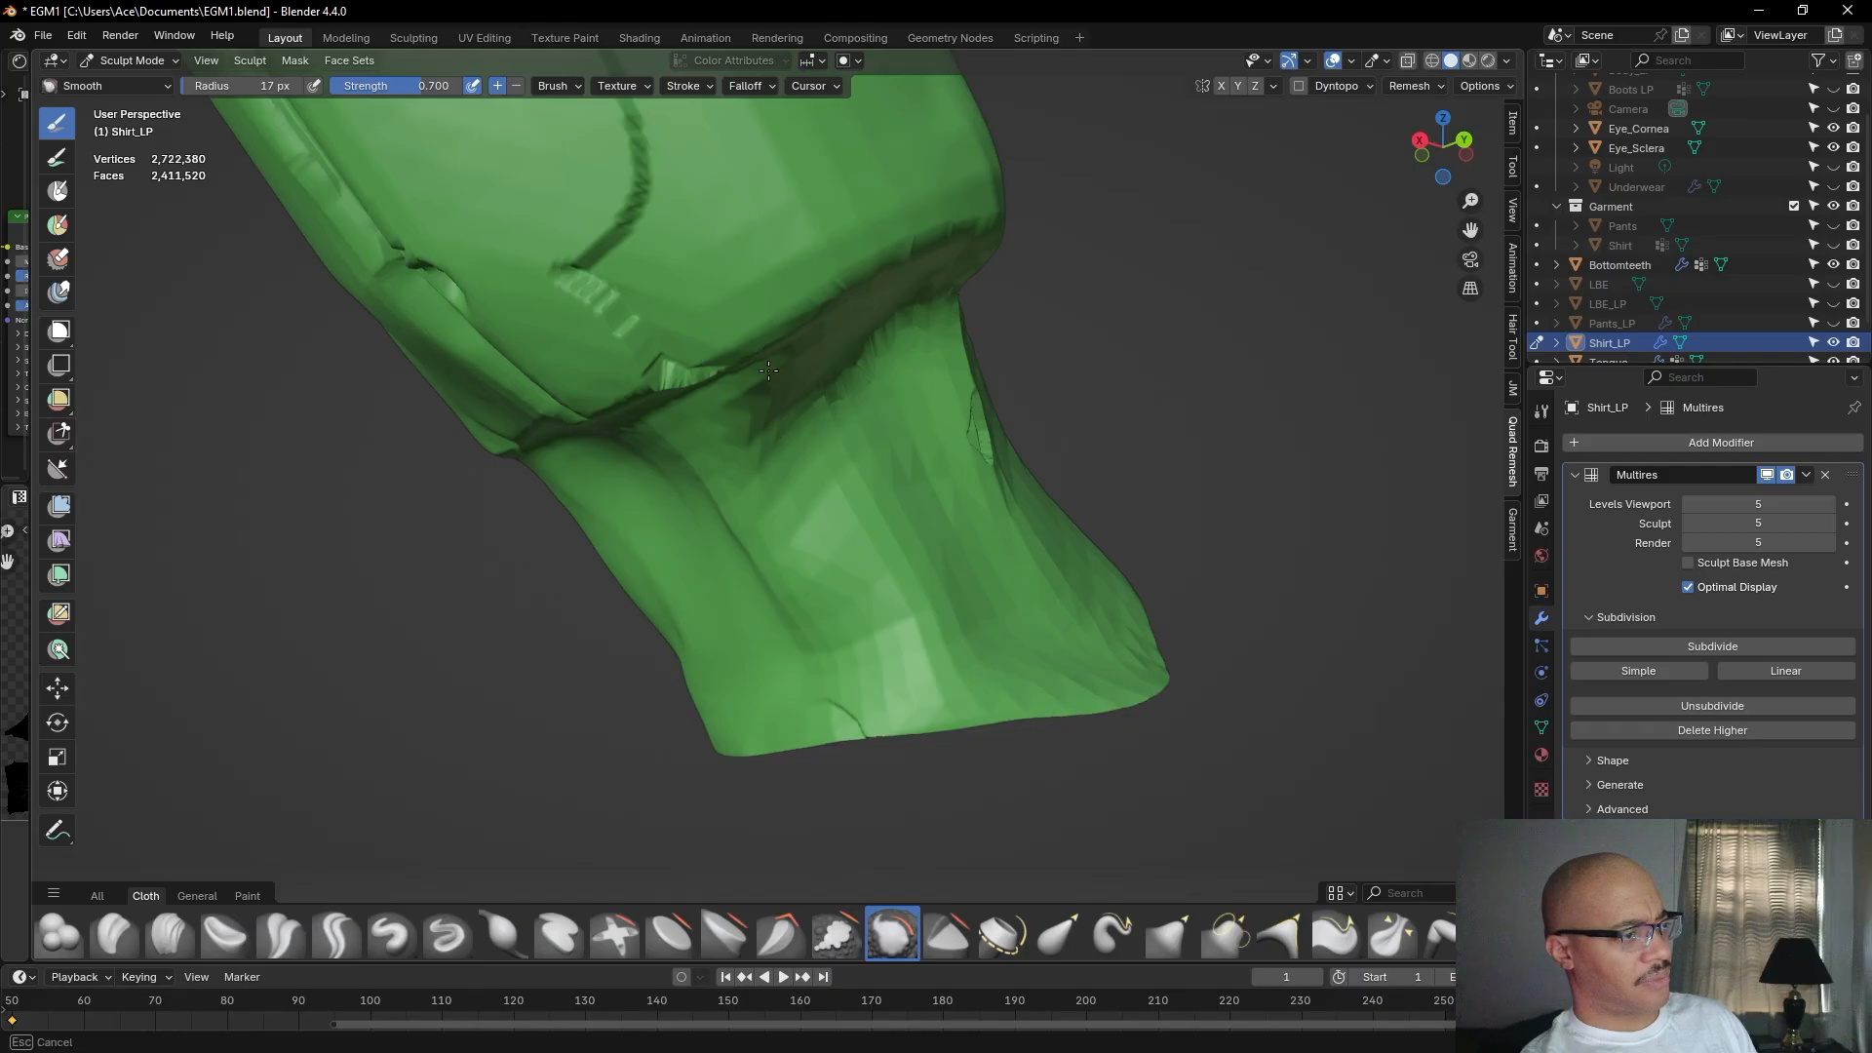
pyautogui.moveTo(694, 407)
pyautogui.mouseDown()
pyautogui.moveTo(727, 375)
pyautogui.moveTo(663, 375)
pyautogui.moveTo(597, 292)
pyautogui.moveTo(651, 356)
pyautogui.mouseUp()
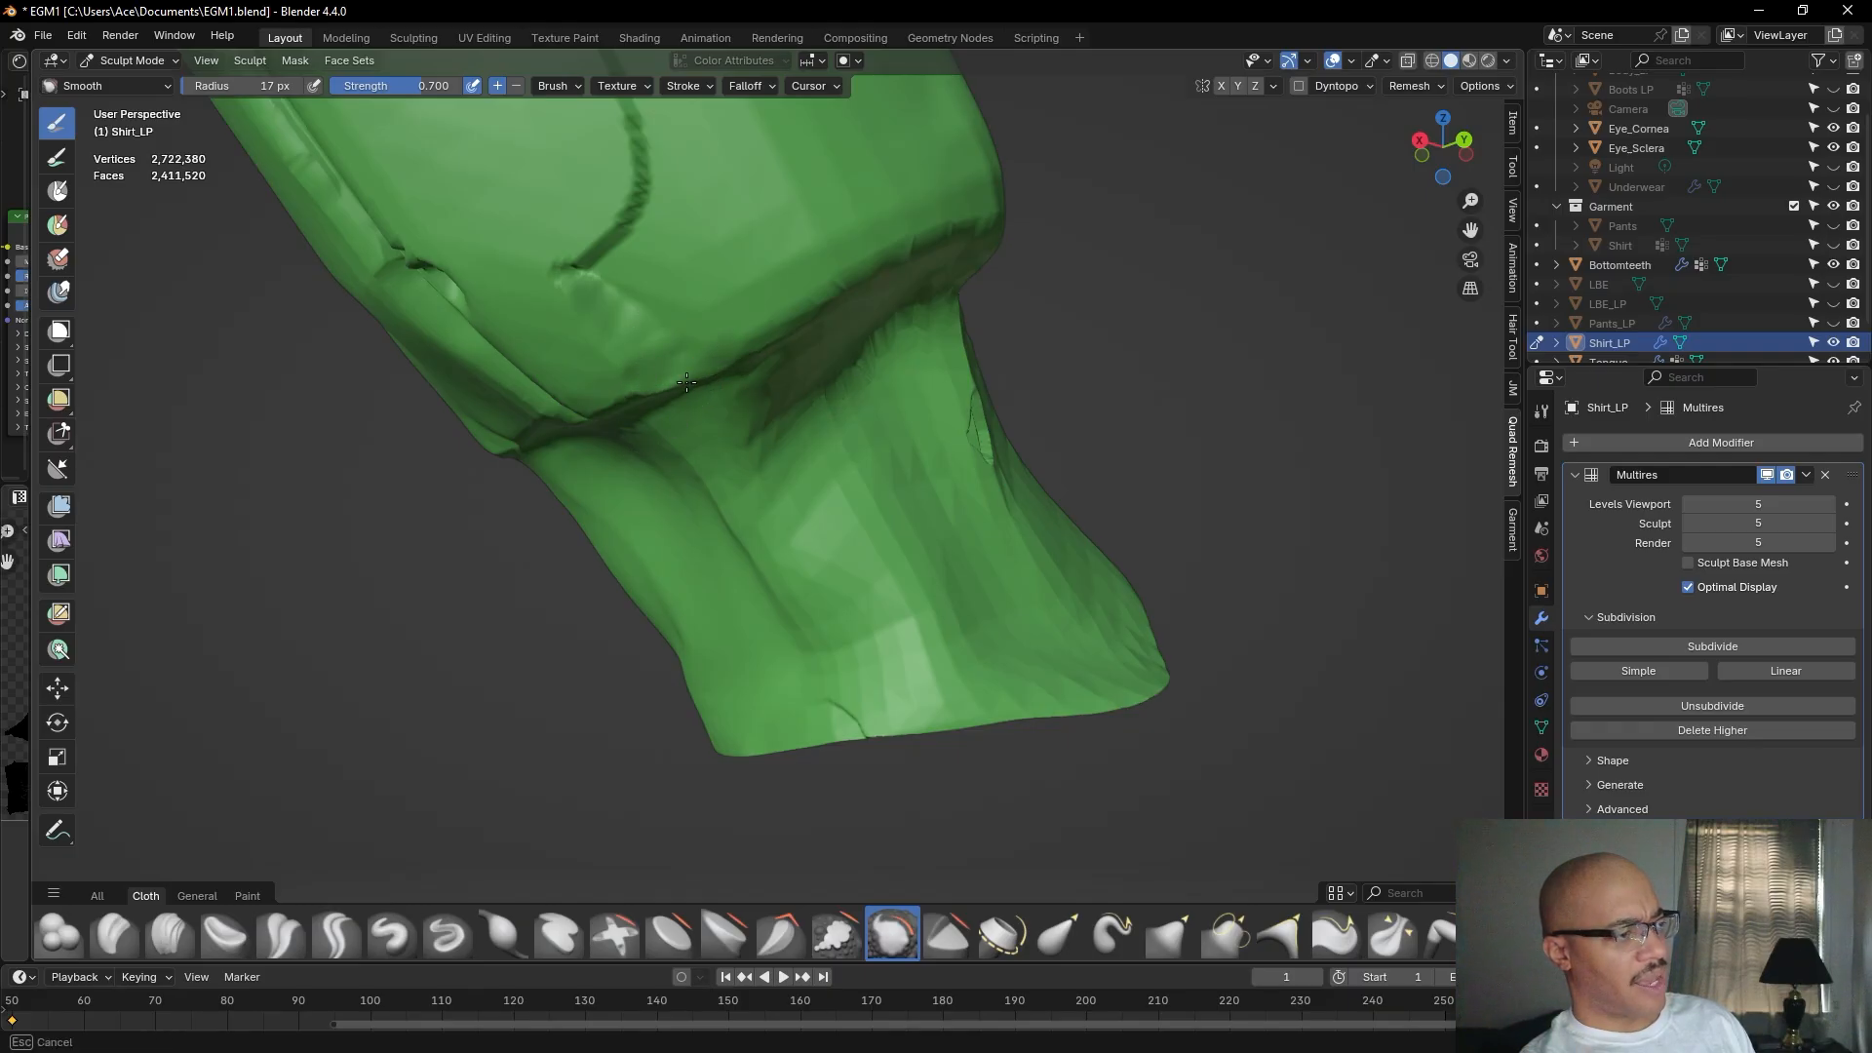
pyautogui.scroll(-5, 689, 374)
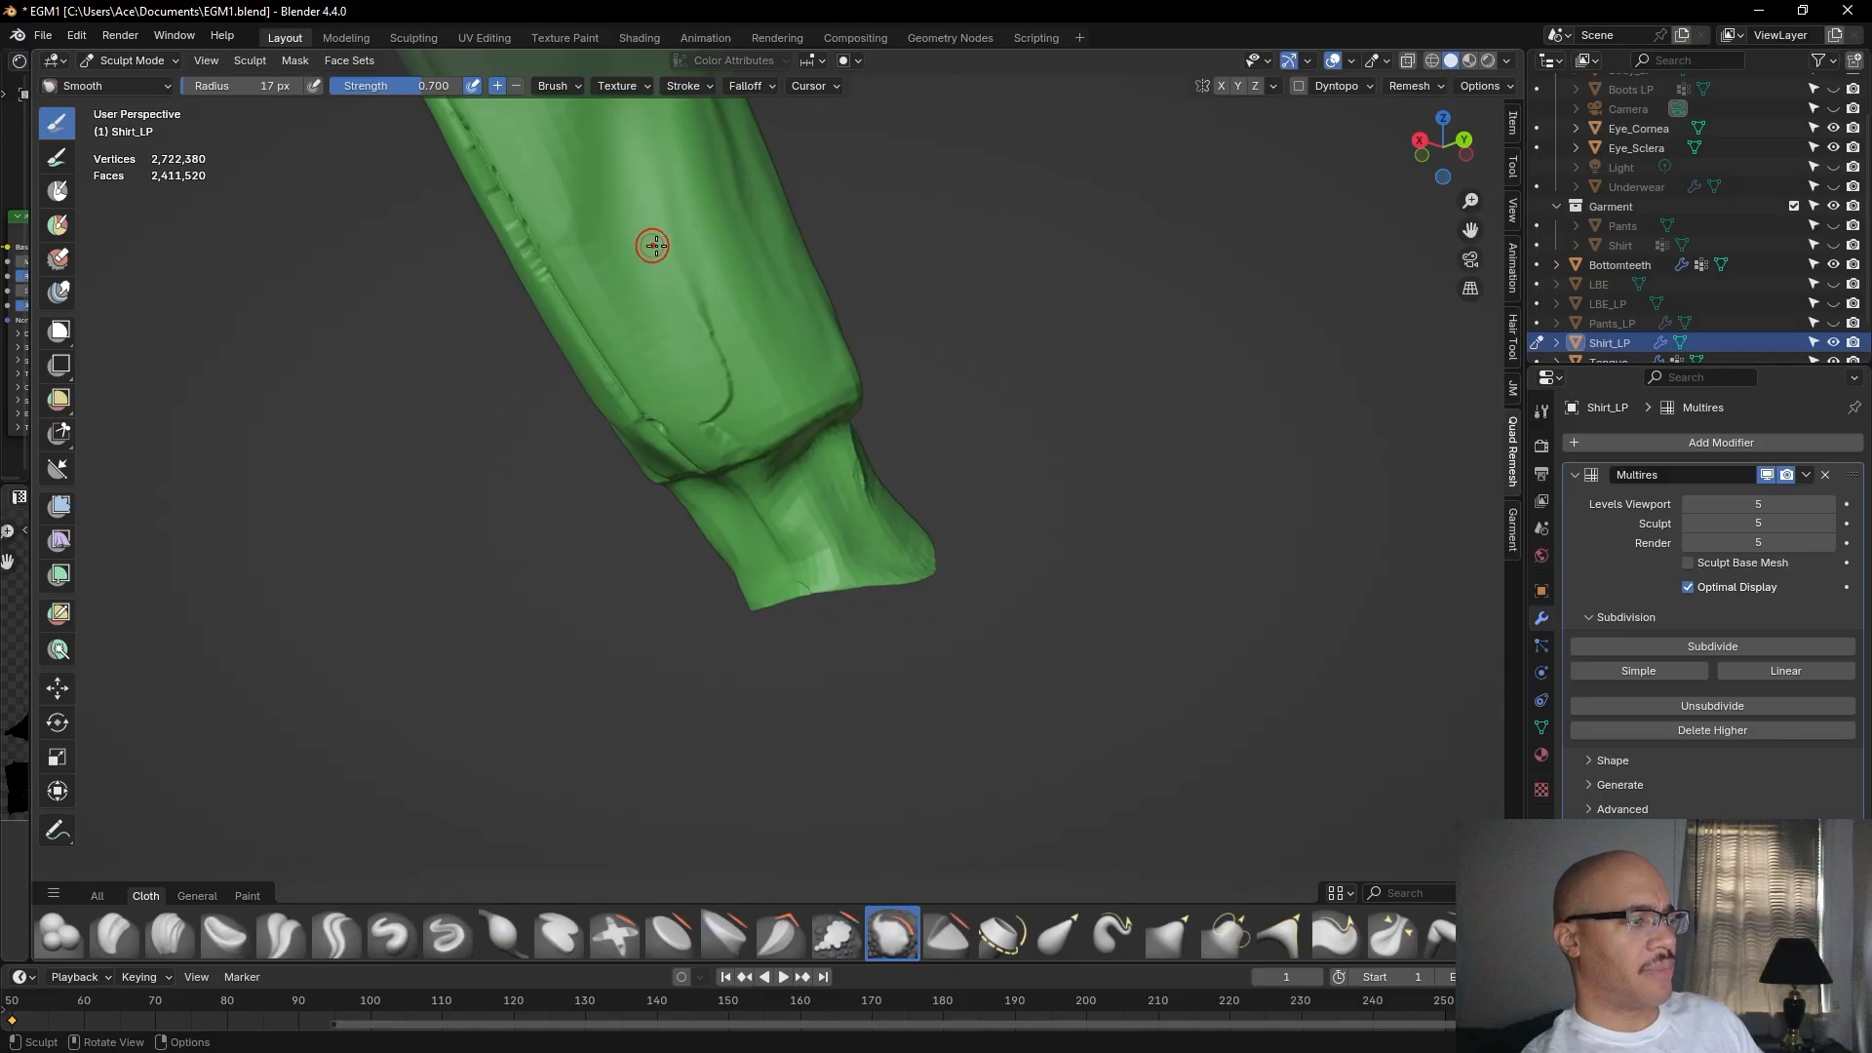
pyautogui.moveTo(672, 203); pyautogui.dragTo(684, 253)
pyautogui.moveTo(703, 316)
pyautogui.mouseDown()
pyautogui.moveTo(733, 448)
pyautogui.moveTo(698, 422)
pyautogui.moveTo(709, 354)
pyautogui.moveTo(718, 392)
pyautogui.mouseUp()
pyautogui.scroll(-4, 719, 392)
# Smooth the small notch, gathered seam and faceted opening edge on the front of the left cuff.
pyautogui.moveTo(909, 457); pyautogui.dragTo(822, 535, button='middle')
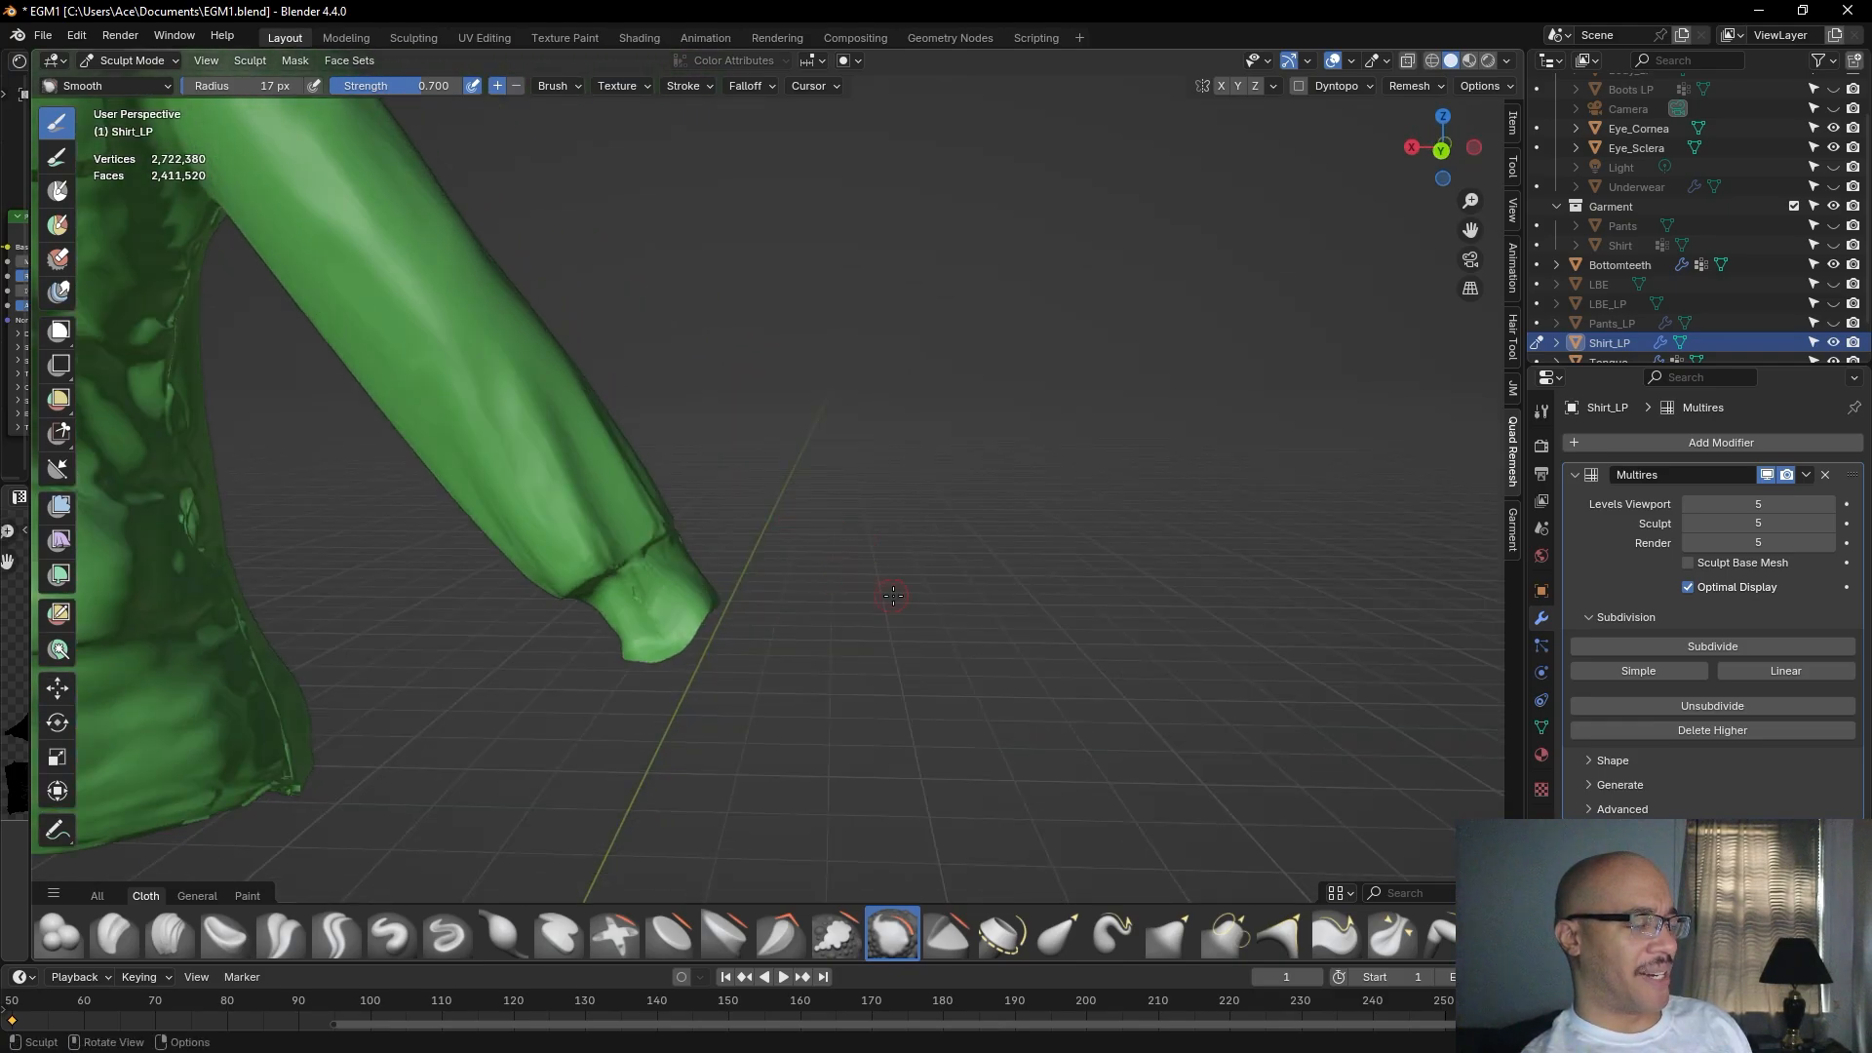
pyautogui.keyDown('shift'); pyautogui.moveTo(961, 583); pyautogui.dragTo(1161, 483, button='middle'); pyautogui.keyUp('shift')
pyautogui.scroll(5, 1098, 675)
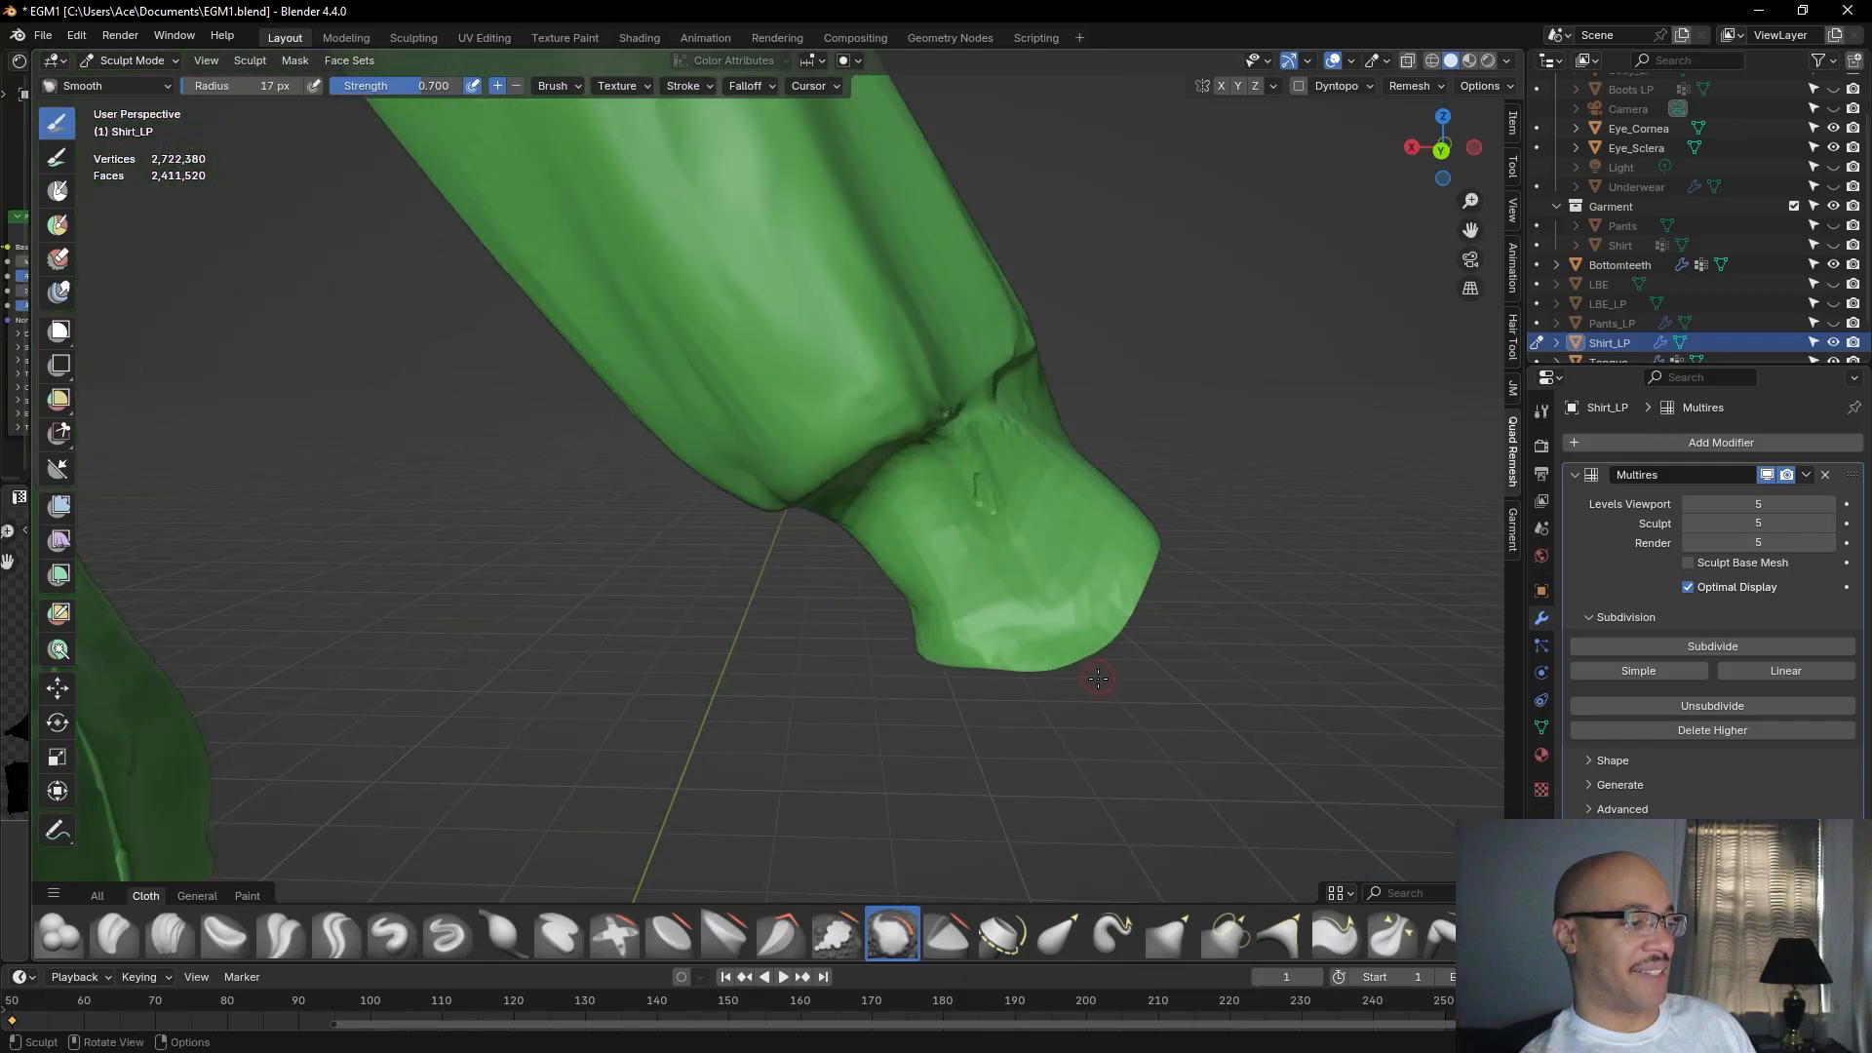
pyautogui.moveTo(980, 498); pyautogui.dragTo(997, 500)
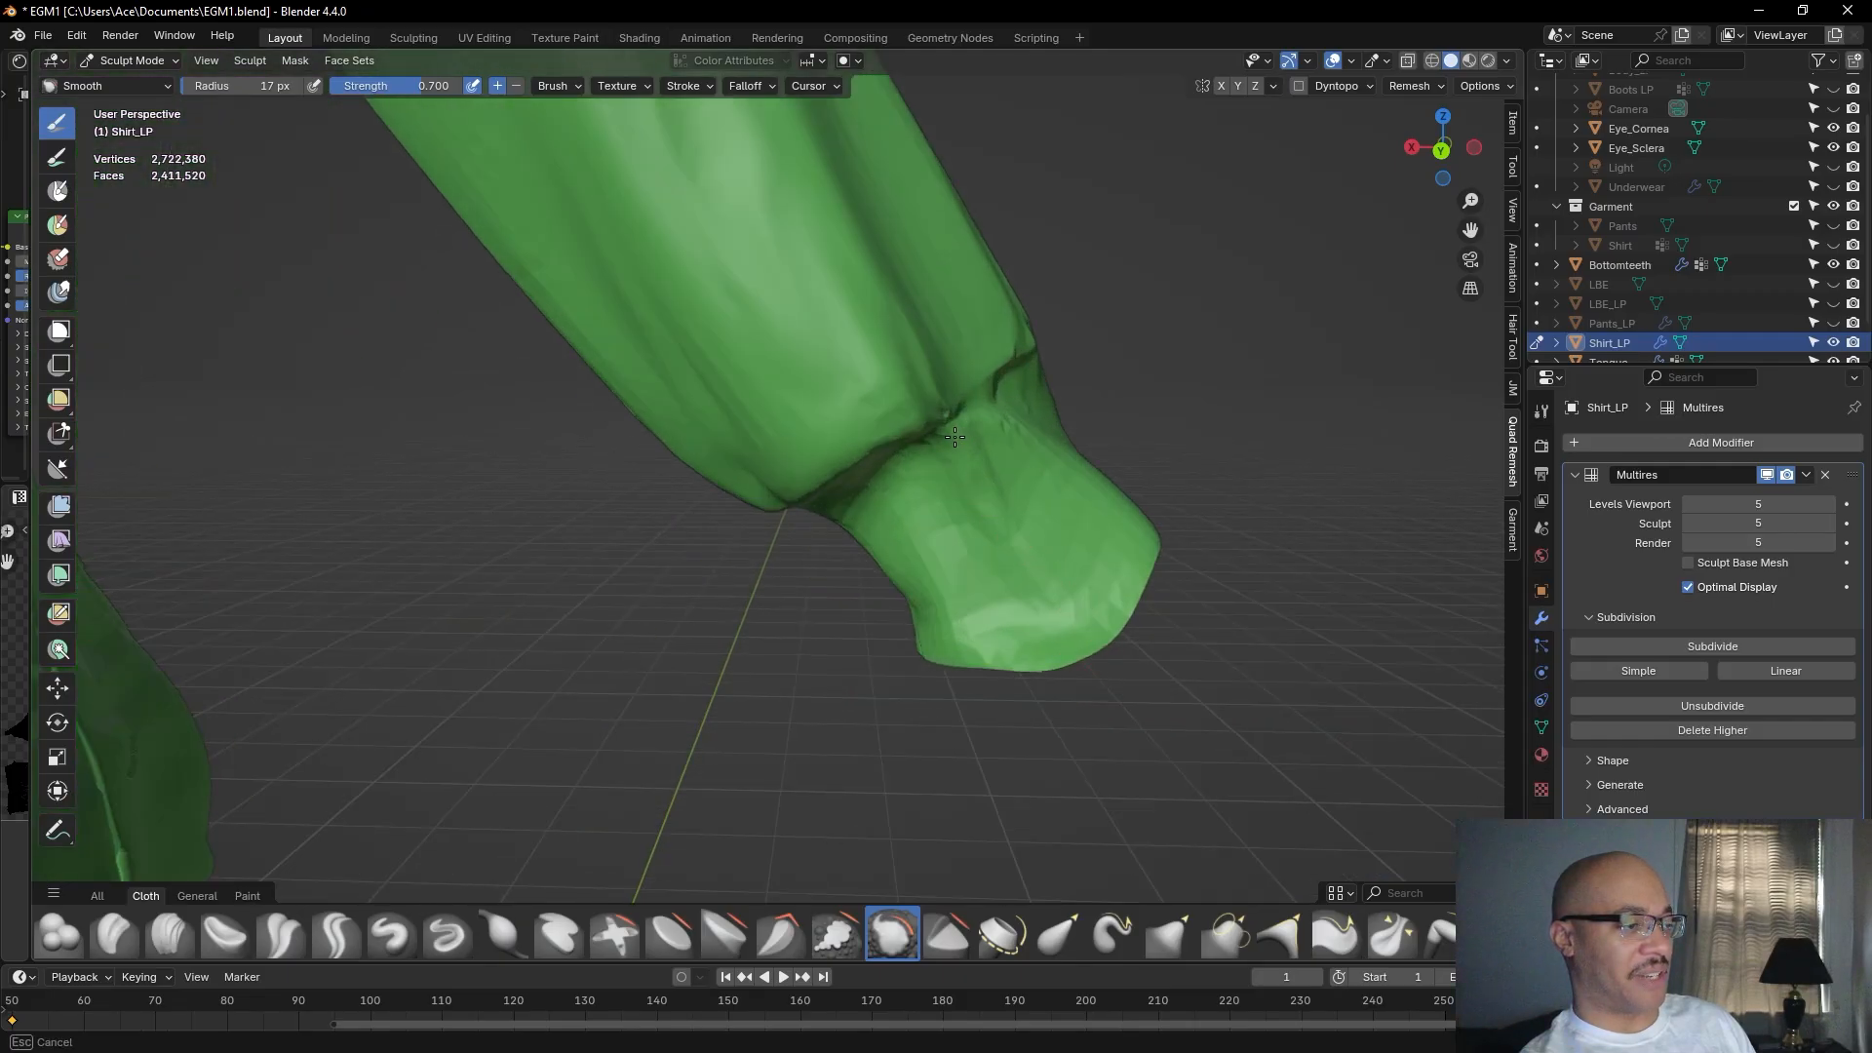
pyautogui.moveTo(915, 450); pyautogui.dragTo(873, 493)
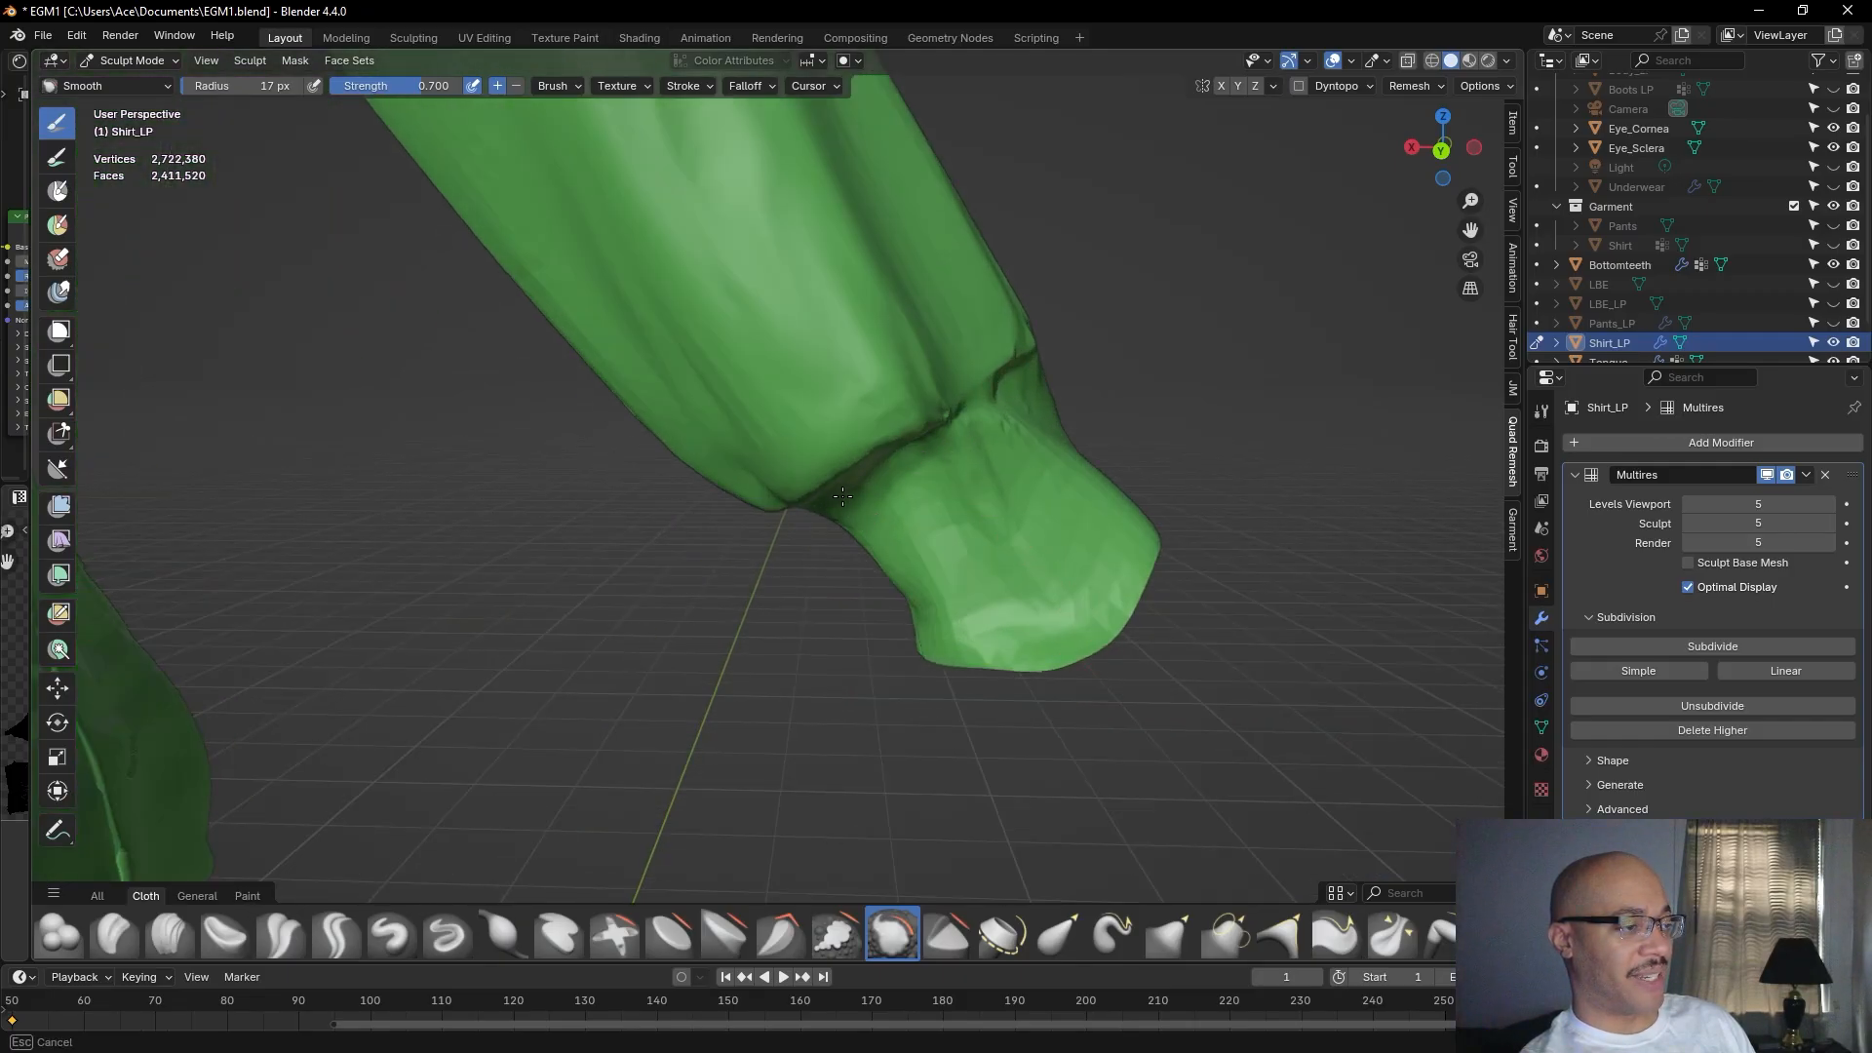
pyautogui.moveTo(1040, 613); pyautogui.dragTo(1120, 573)
pyautogui.moveTo(996, 663); pyautogui.dragTo(978, 651)
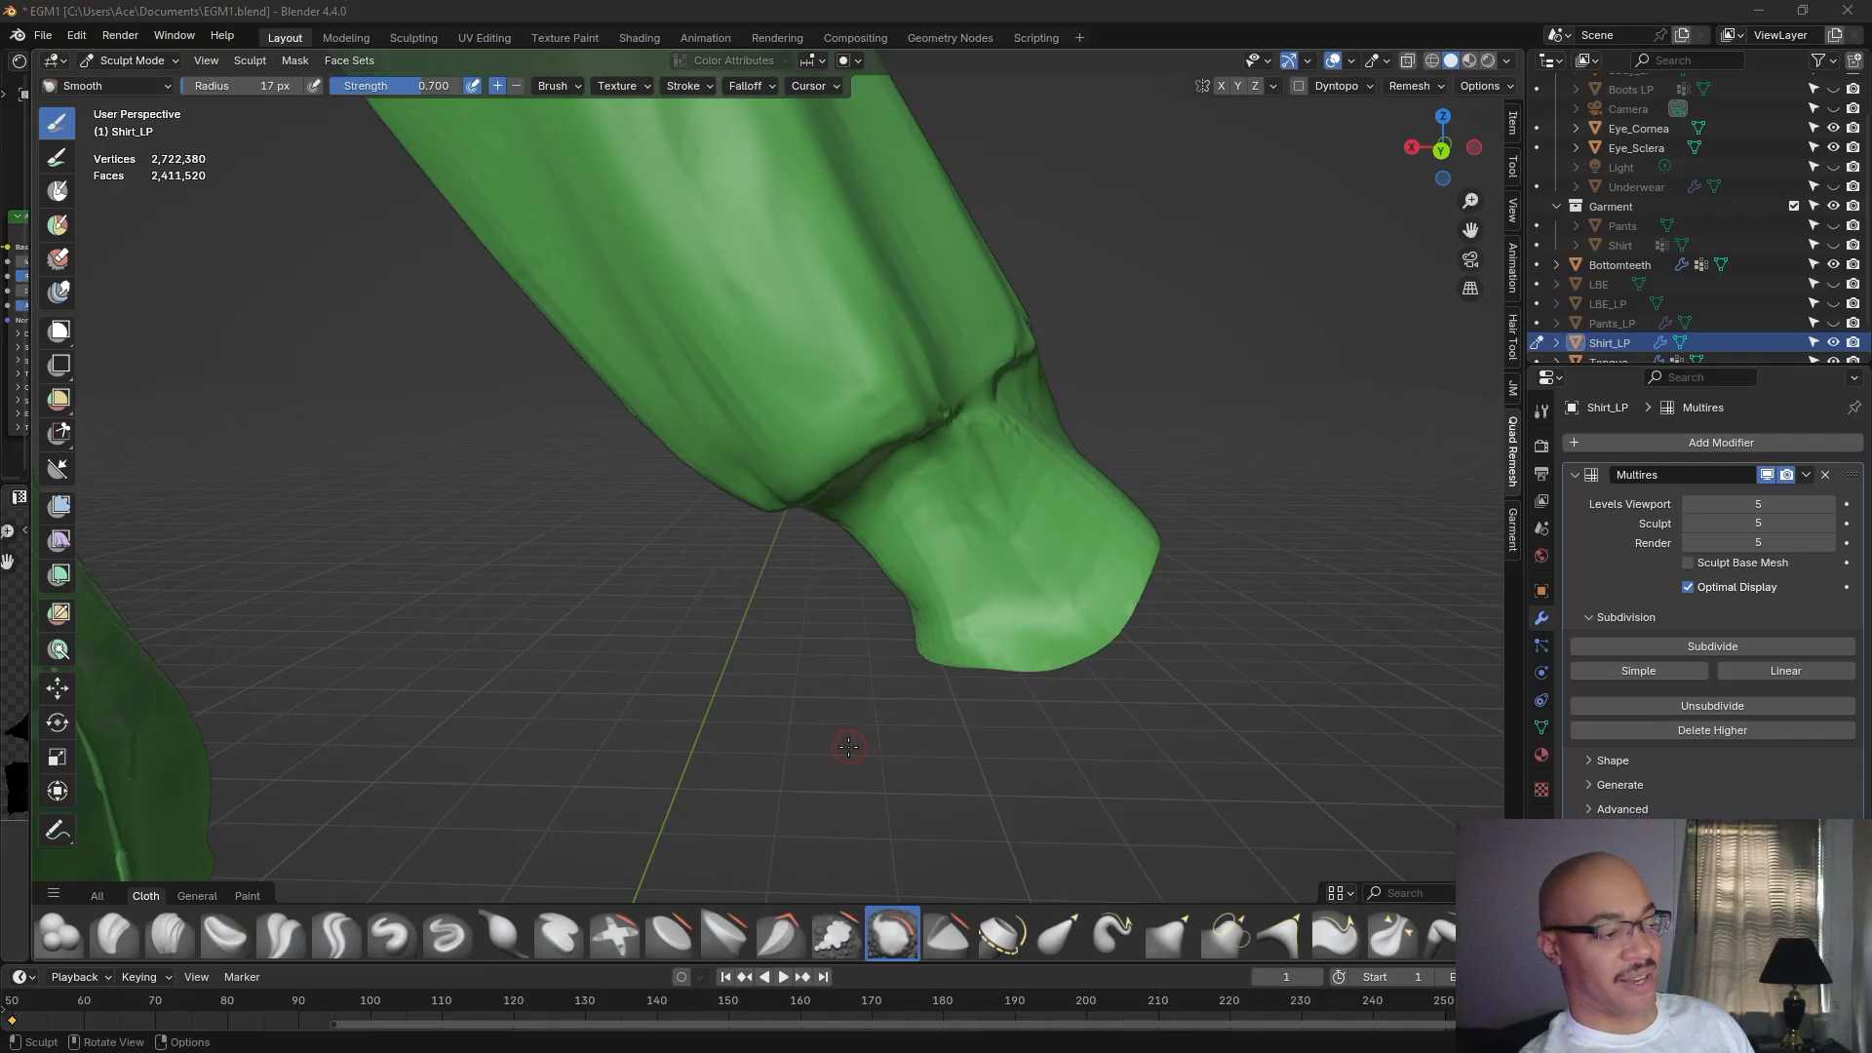
# Smooth the wrinkles on the sleeve cuff below the gathered seam using the Smooth brush.
pyautogui.moveTo(869, 752); pyautogui.dragTo(908, 855, button='middle')
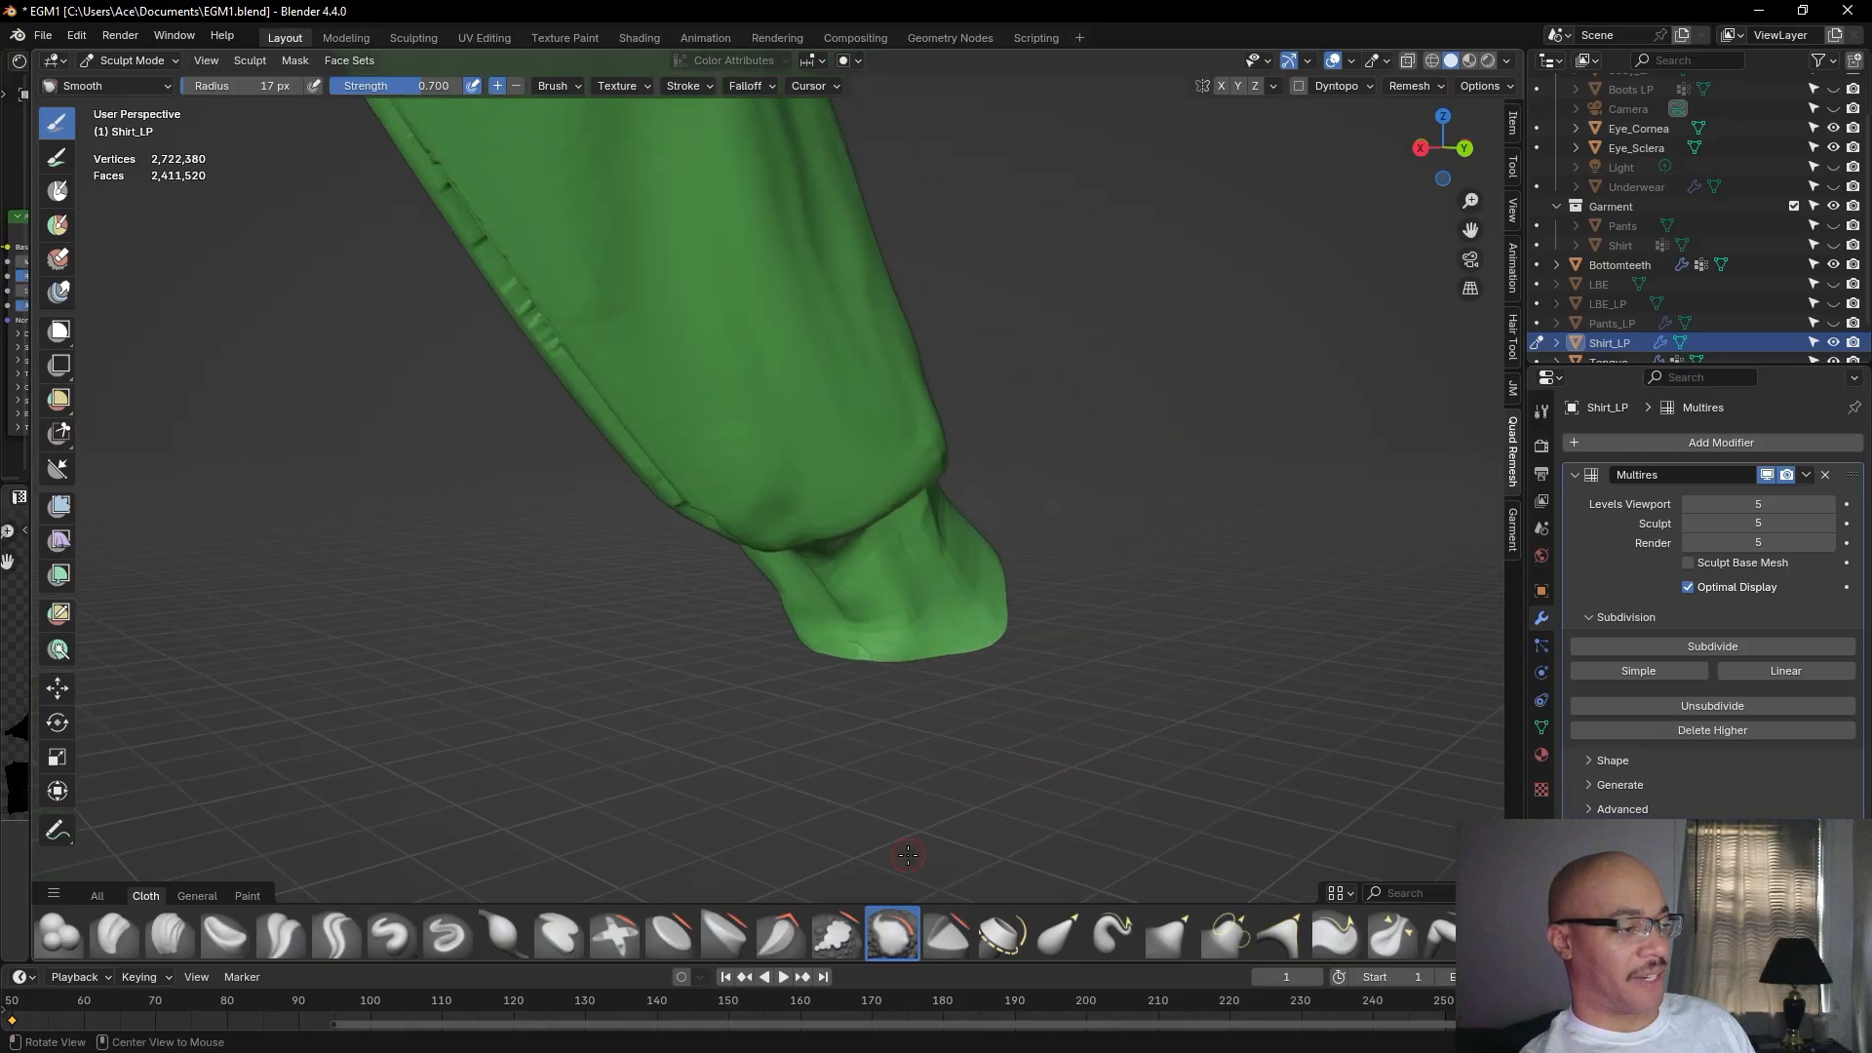
pyautogui.scroll(4, 912, 839)
pyautogui.moveTo(972, 427); pyautogui.dragTo(993, 424)
pyautogui.moveTo(1007, 555)
pyautogui.mouseDown()
pyautogui.moveTo(1024, 593)
pyautogui.moveTo(985, 569)
pyautogui.moveTo(1046, 428)
pyautogui.mouseUp()
pyautogui.moveTo(1034, 327)
pyautogui.mouseDown()
pyautogui.moveTo(998, 365)
pyautogui.moveTo(1110, 449)
pyautogui.mouseUp()
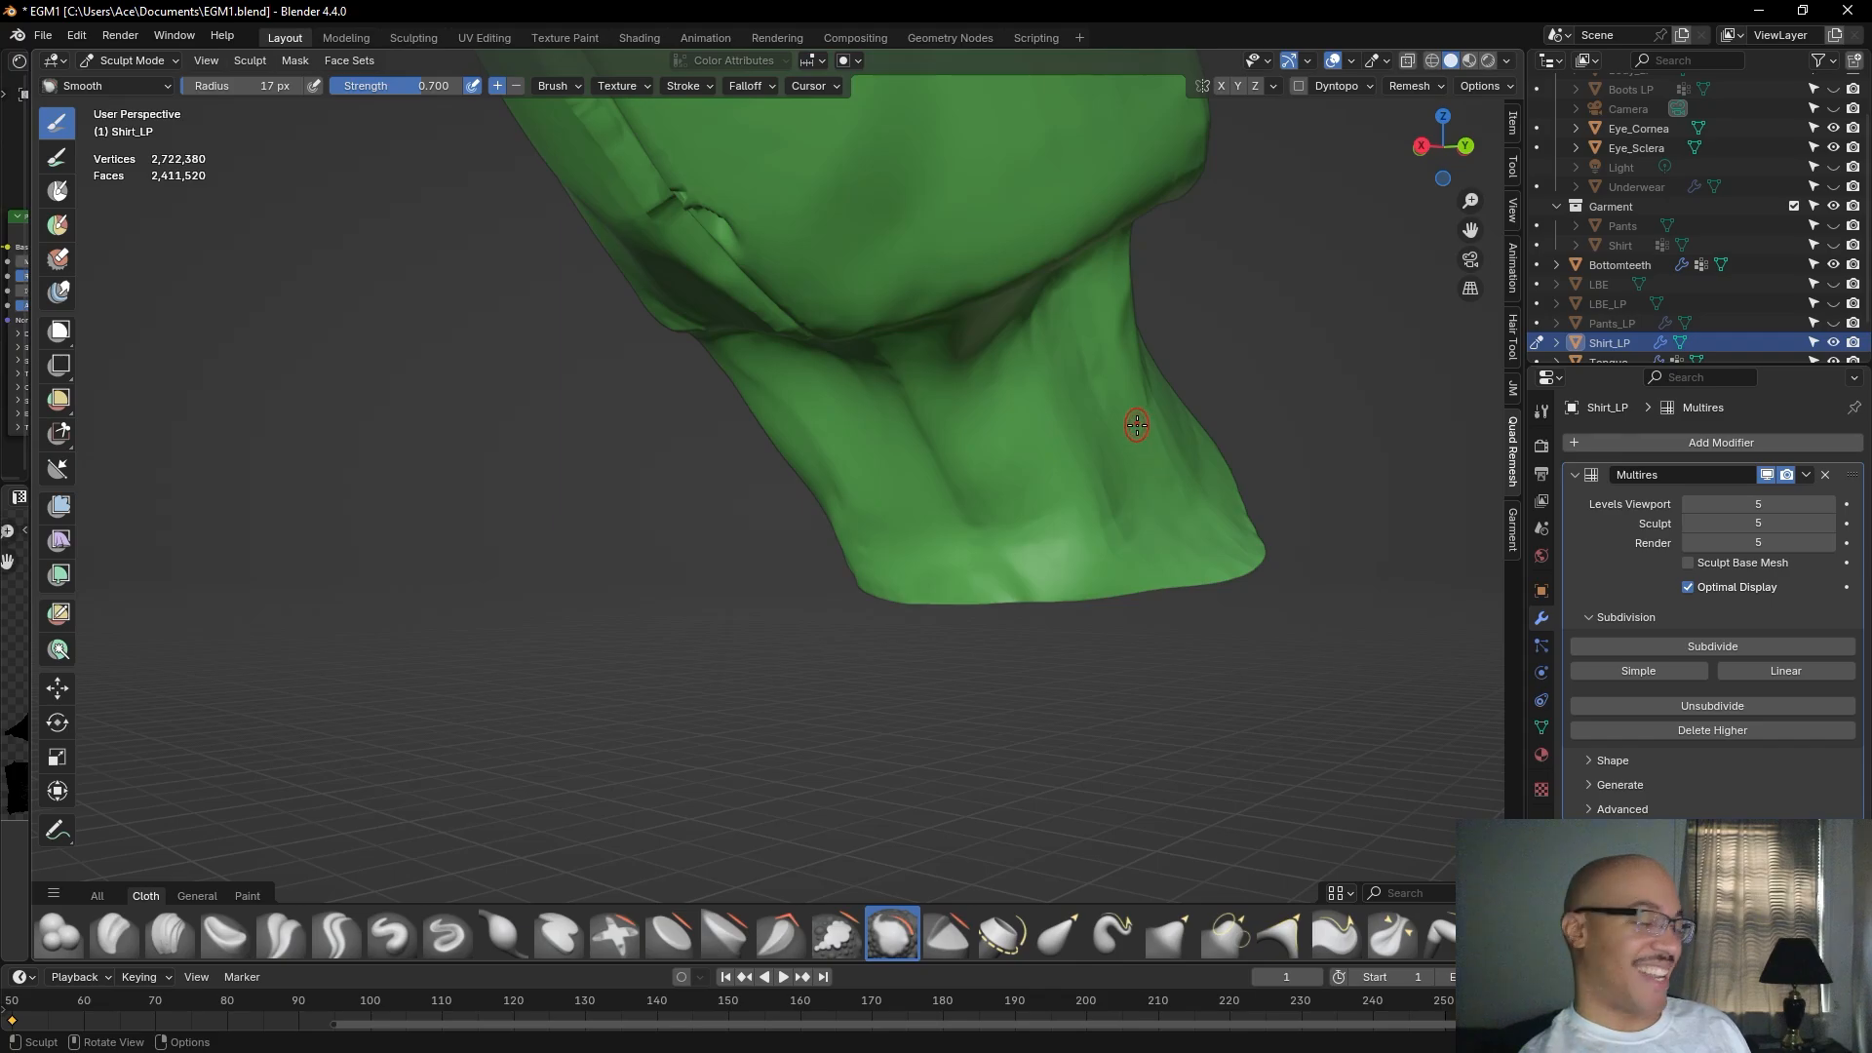
# Smooth the cuff's lower edge and the fold running up from it to the sleeve seam.
pyautogui.moveTo(1120, 459); pyautogui.dragTo(1044, 535, button='middle')
pyautogui.moveTo(1044, 535)
pyautogui.mouseDown()
pyautogui.moveTo(991, 645)
pyautogui.moveTo(954, 628)
pyautogui.mouseUp()
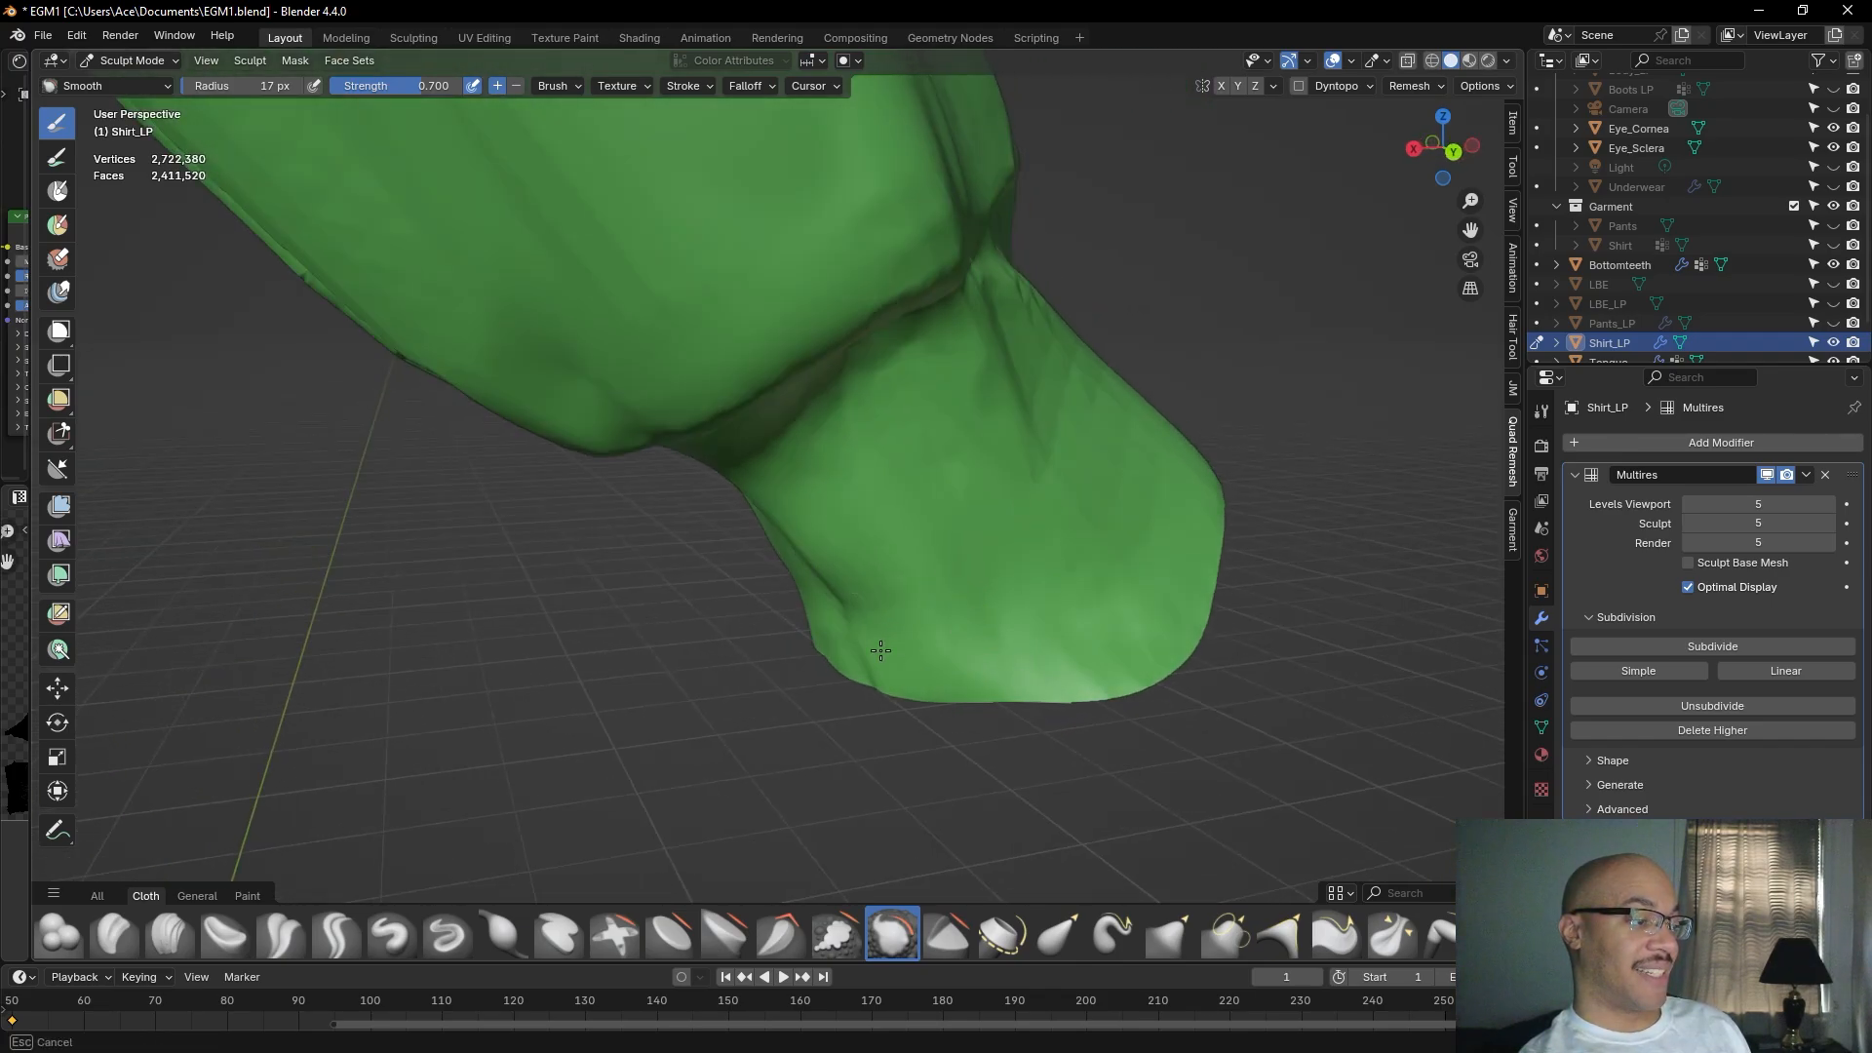
pyautogui.moveTo(826, 547)
pyautogui.mouseDown()
pyautogui.moveTo(811, 550)
pyautogui.moveTo(906, 710)
pyautogui.mouseUp()
pyautogui.moveTo(801, 423)
pyautogui.mouseDown()
pyautogui.moveTo(745, 450)
pyautogui.moveTo(878, 416)
pyautogui.moveTo(809, 458)
pyautogui.mouseUp()
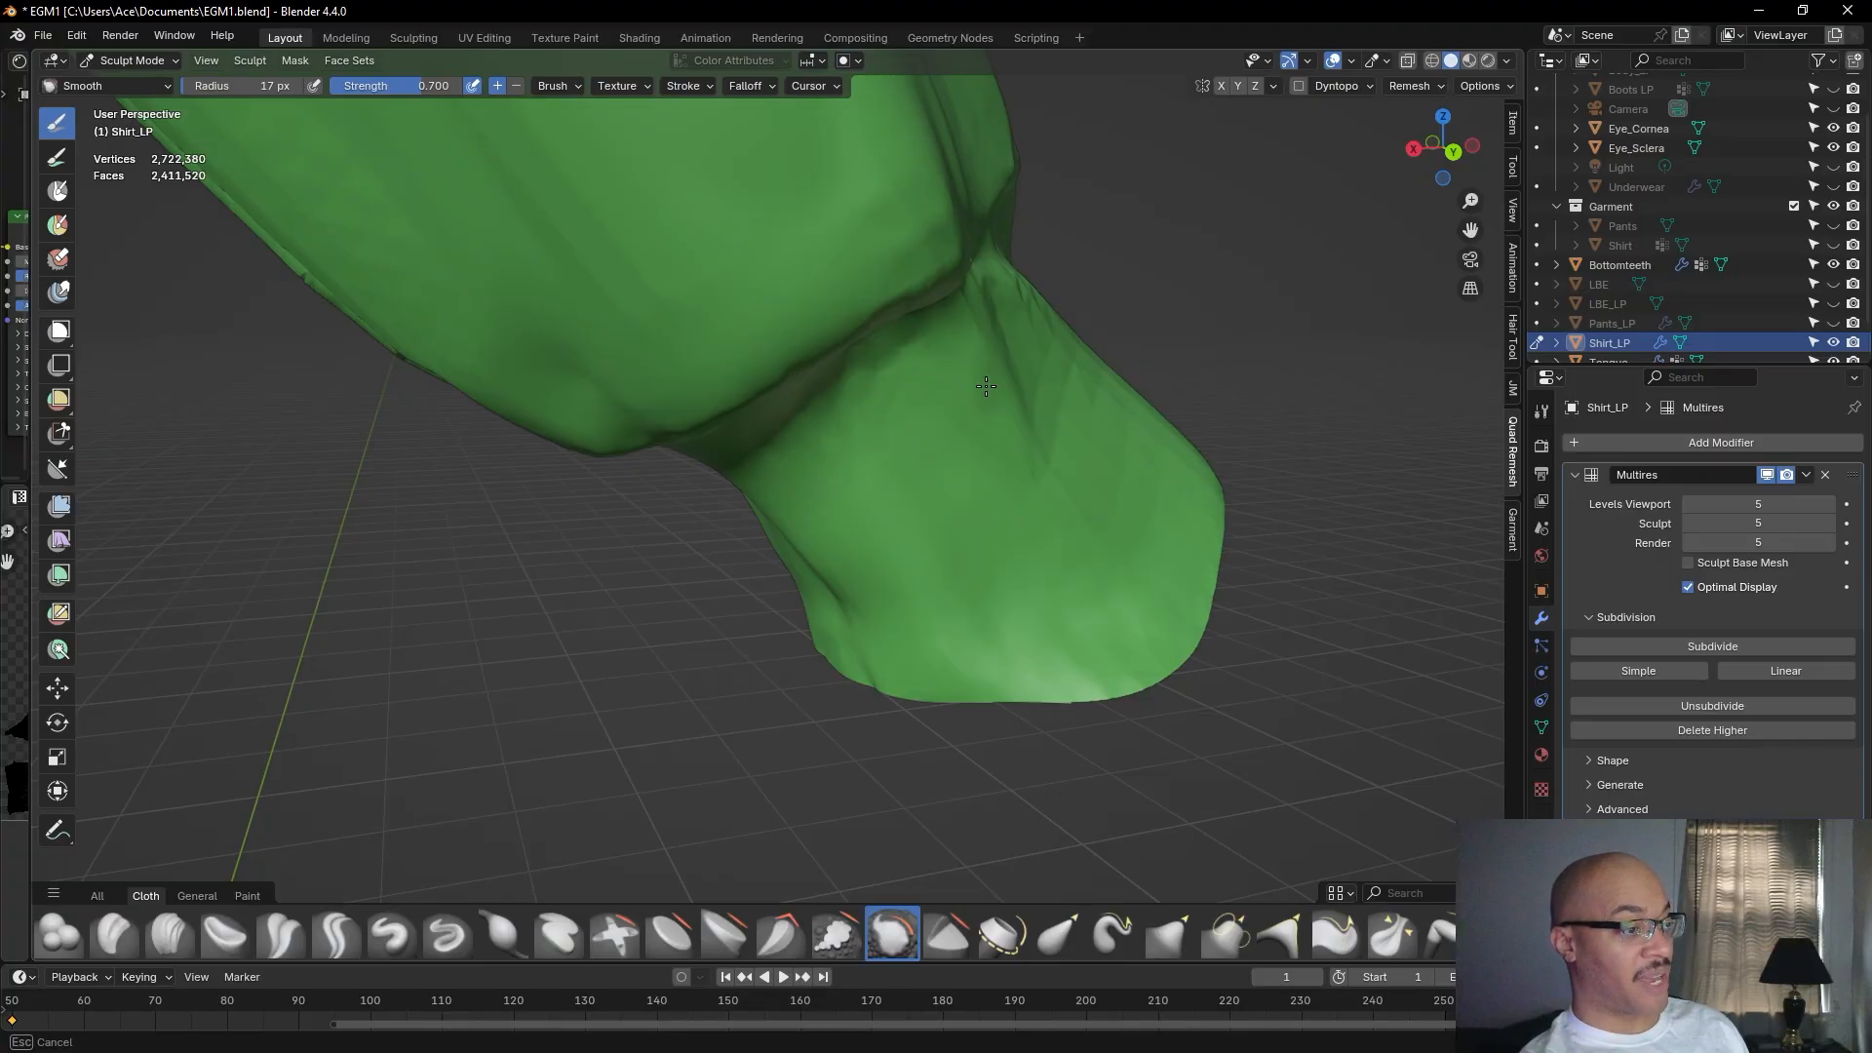
# Smooth out the small bumps and creases on the cuff directly beneath the gathered sleeve seam.
pyautogui.moveTo(1033, 456); pyautogui.dragTo(827, 601, button='middle')
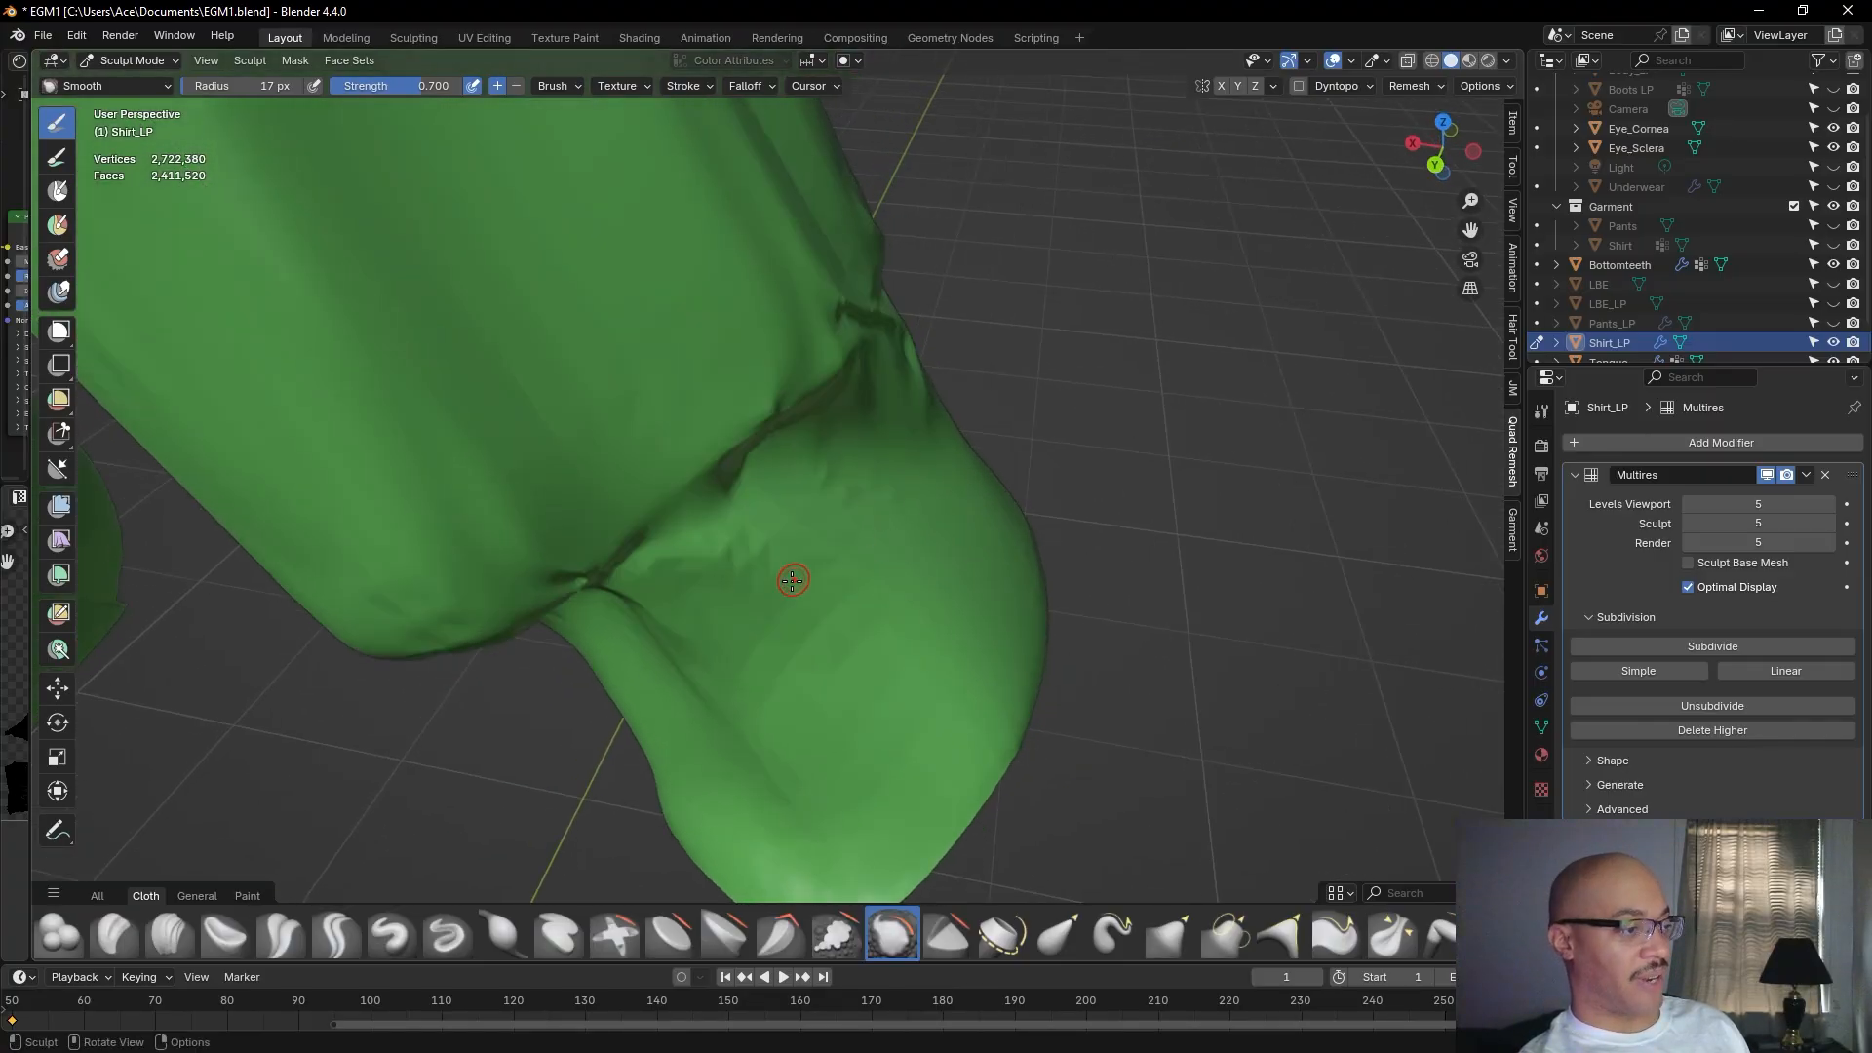
pyautogui.moveTo(631, 549)
pyautogui.mouseDown()
pyautogui.moveTo(670, 561)
pyautogui.moveTo(673, 592)
pyautogui.mouseUp()
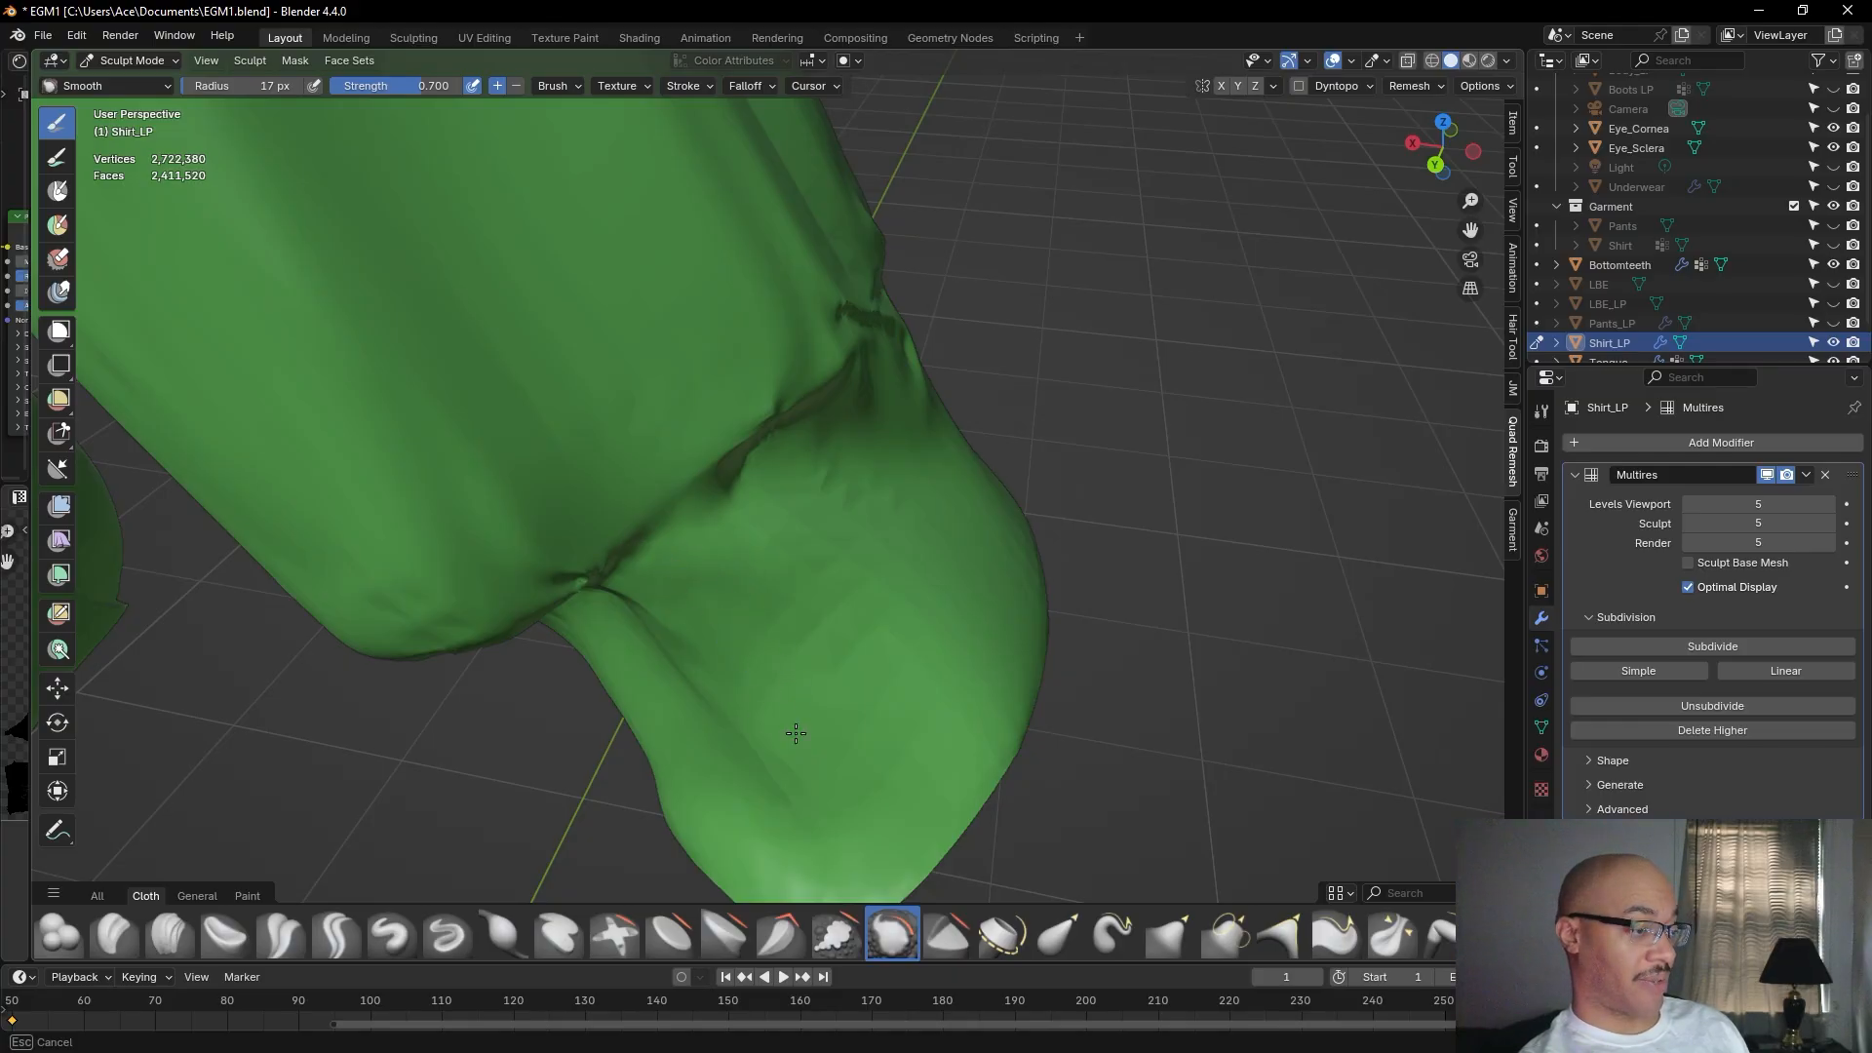
pyautogui.moveTo(796, 753)
pyautogui.mouseDown()
pyautogui.moveTo(836, 825)
pyautogui.moveTo(884, 714)
pyautogui.moveTo(805, 612)
pyautogui.mouseUp()
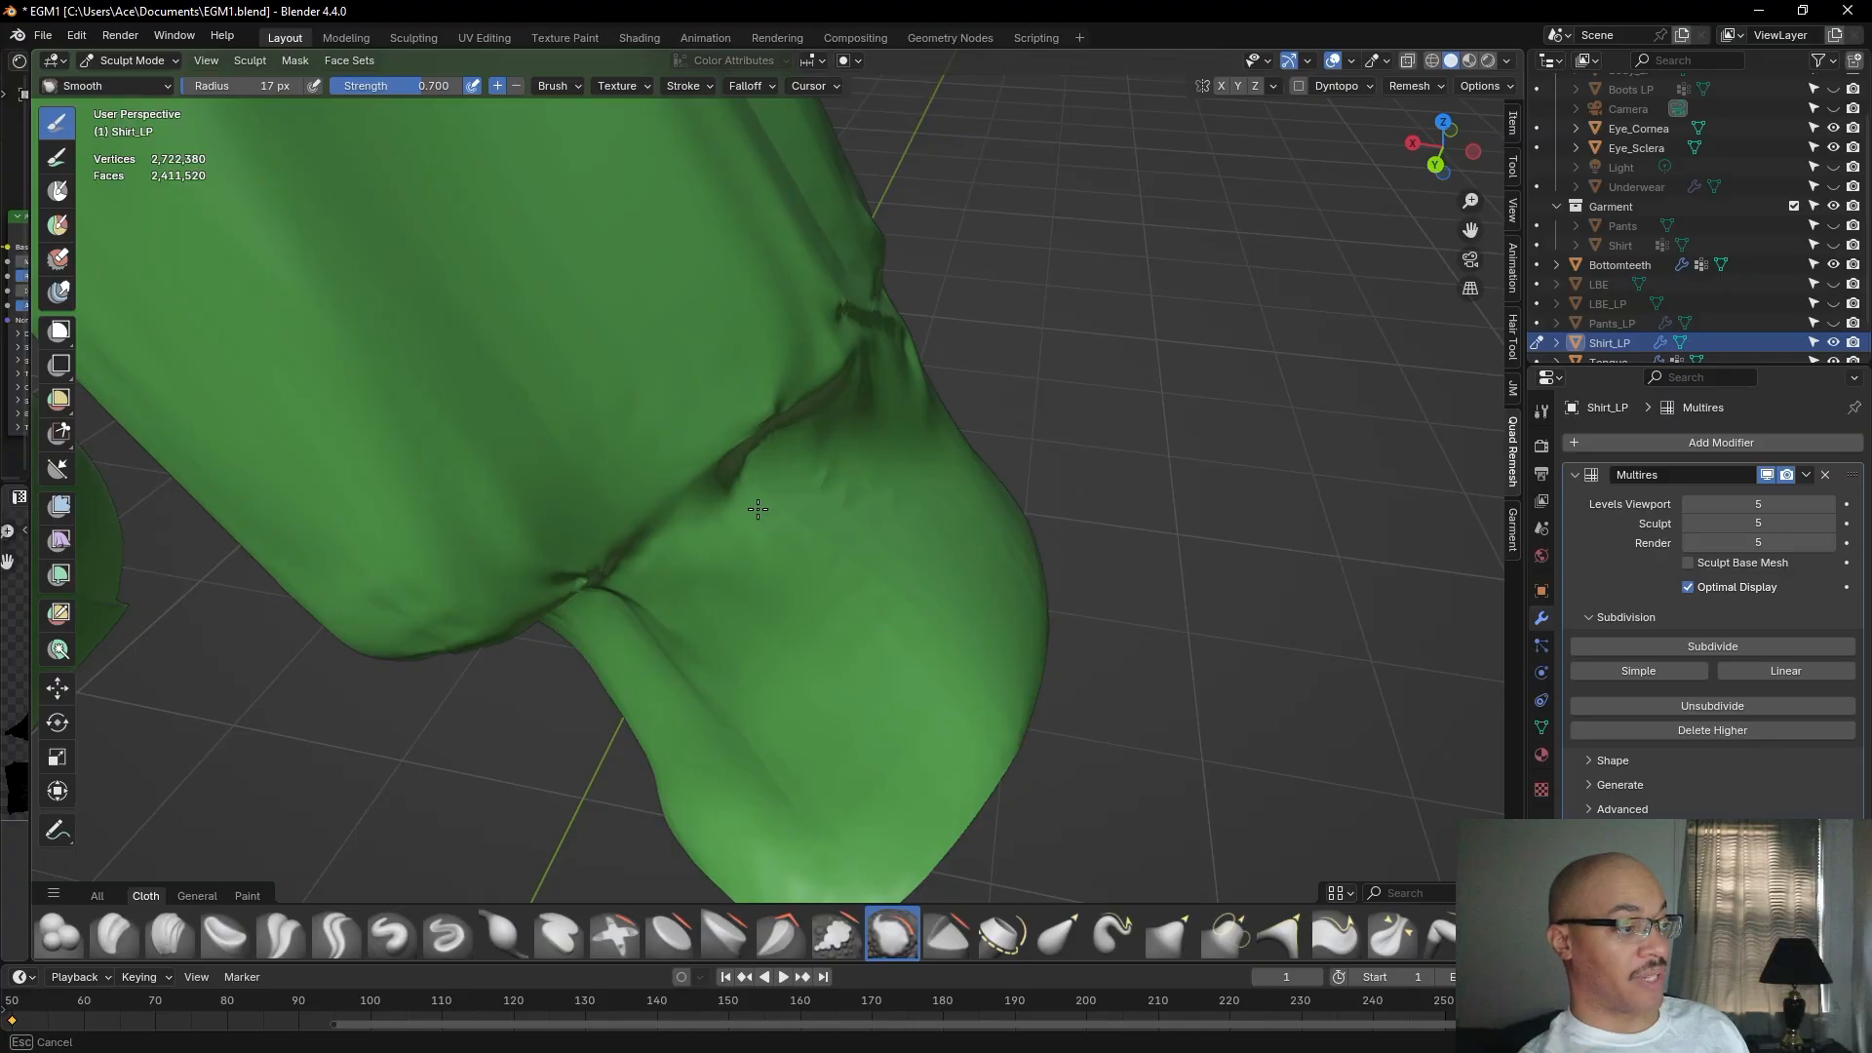
pyautogui.moveTo(774, 479)
pyautogui.mouseDown()
pyautogui.moveTo(755, 466)
pyautogui.moveTo(784, 447)
pyautogui.moveTo(767, 453)
pyautogui.moveTo(899, 503)
pyautogui.mouseUp()
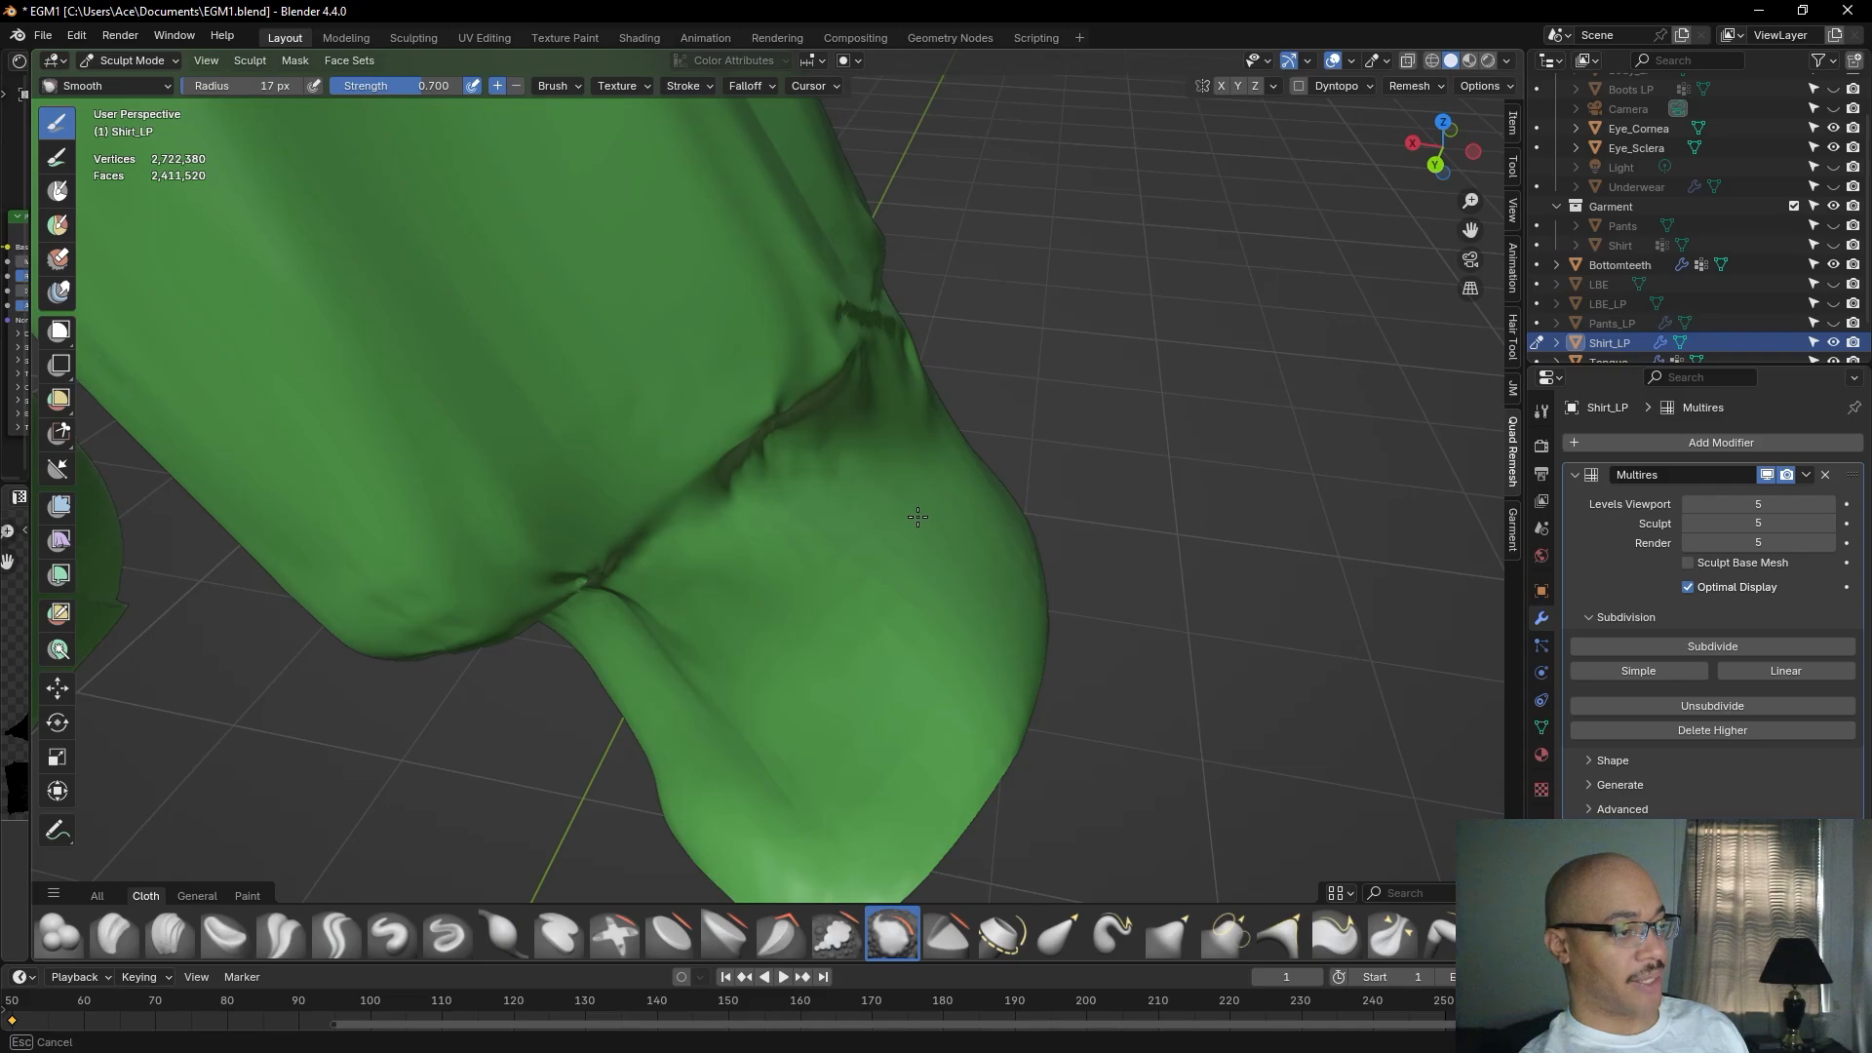
pyautogui.moveTo(816, 446)
pyautogui.mouseDown()
pyautogui.moveTo(771, 480)
pyautogui.moveTo(828, 473)
pyautogui.mouseUp()
pyautogui.moveTo(829, 473); pyautogui.dragTo(698, 269, button='middle')
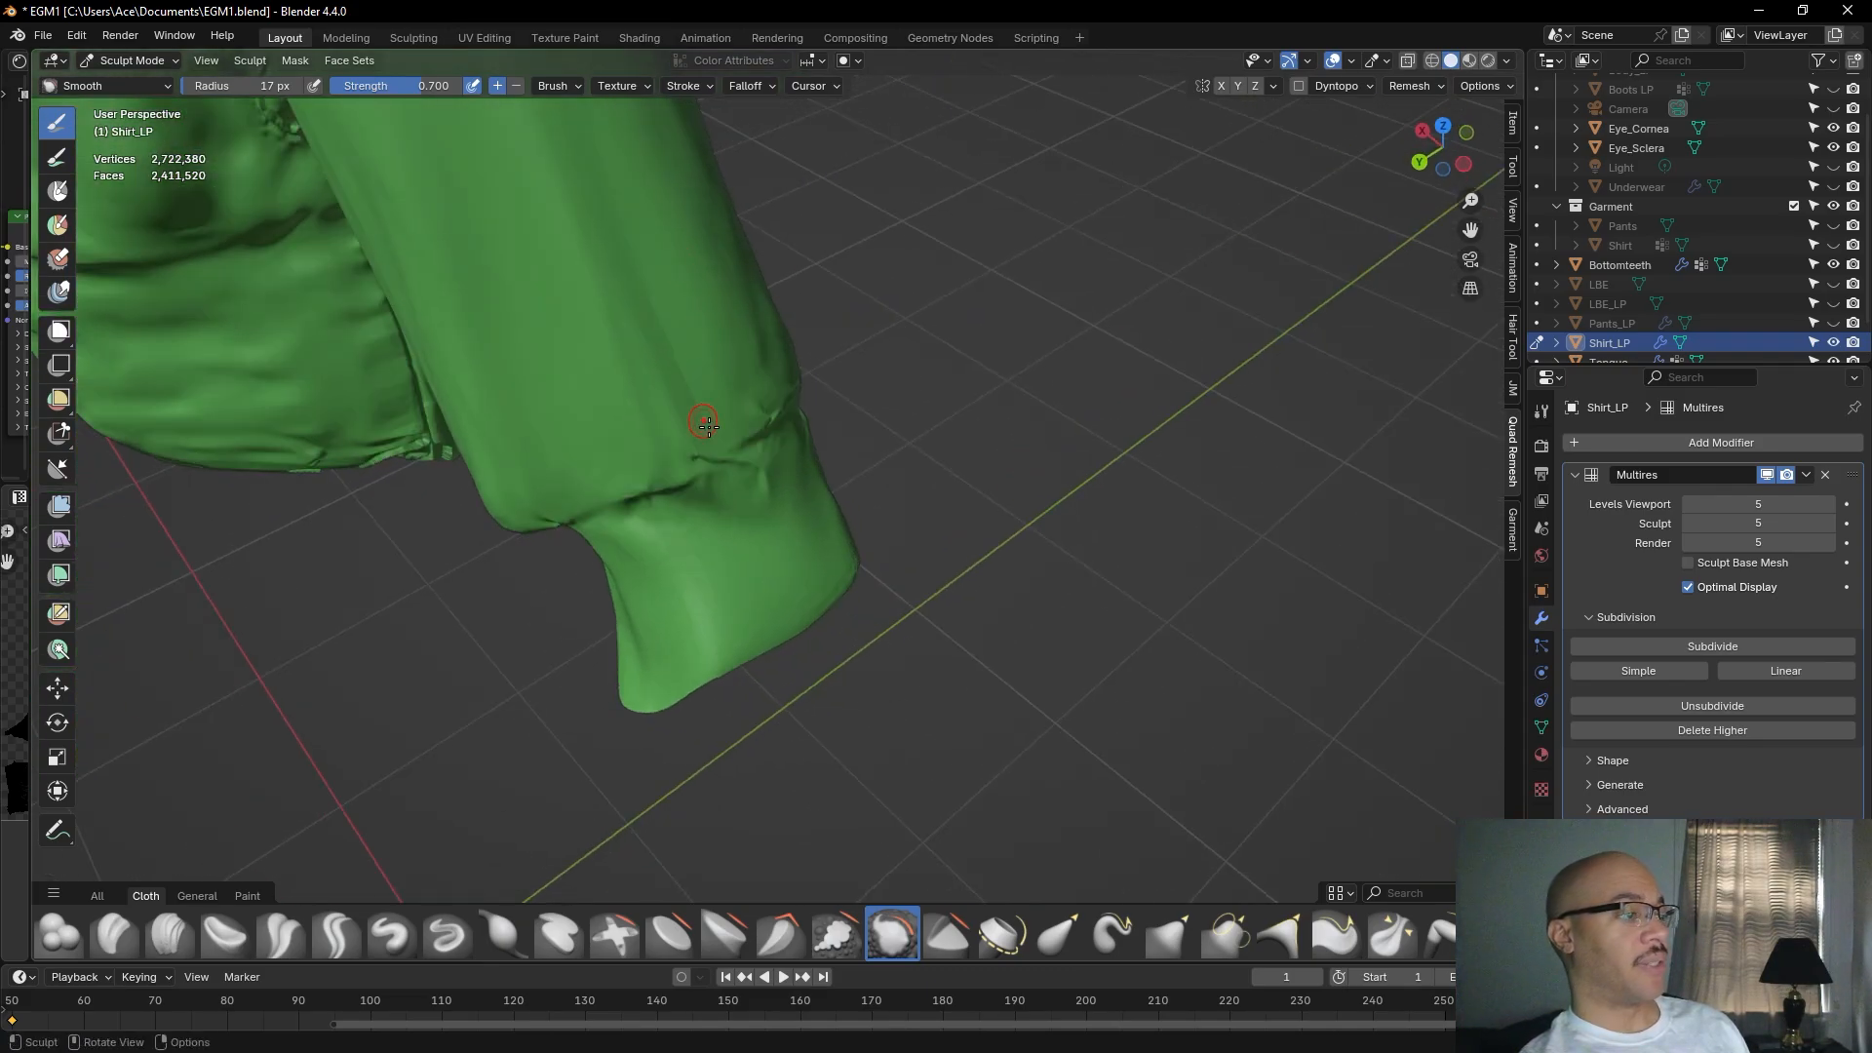
pyautogui.moveTo(702, 455)
pyautogui.mouseDown()
pyautogui.moveTo(771, 472)
pyautogui.moveTo(769, 492)
pyautogui.moveTo(682, 460)
pyautogui.moveTo(708, 455)
pyautogui.moveTo(650, 491)
pyautogui.moveTo(682, 472)
pyautogui.mouseUp()
# Smooth the outer face of the cuff down to its open hem.
pyautogui.moveTo(737, 468); pyautogui.dragTo(665, 466, button='middle')
pyautogui.scroll(3, 702, 456)
pyautogui.moveTo(613, 303)
pyautogui.mouseDown()
pyautogui.moveTo(652, 325)
pyautogui.moveTo(584, 353)
pyautogui.mouseUp()
pyautogui.moveTo(656, 396); pyautogui.dragTo(583, 364, button='middle')
pyautogui.moveTo(618, 588)
pyautogui.mouseDown()
pyautogui.moveTo(608, 564)
pyautogui.moveTo(629, 573)
pyautogui.moveTo(535, 553)
pyautogui.moveTo(705, 587)
pyautogui.mouseUp()
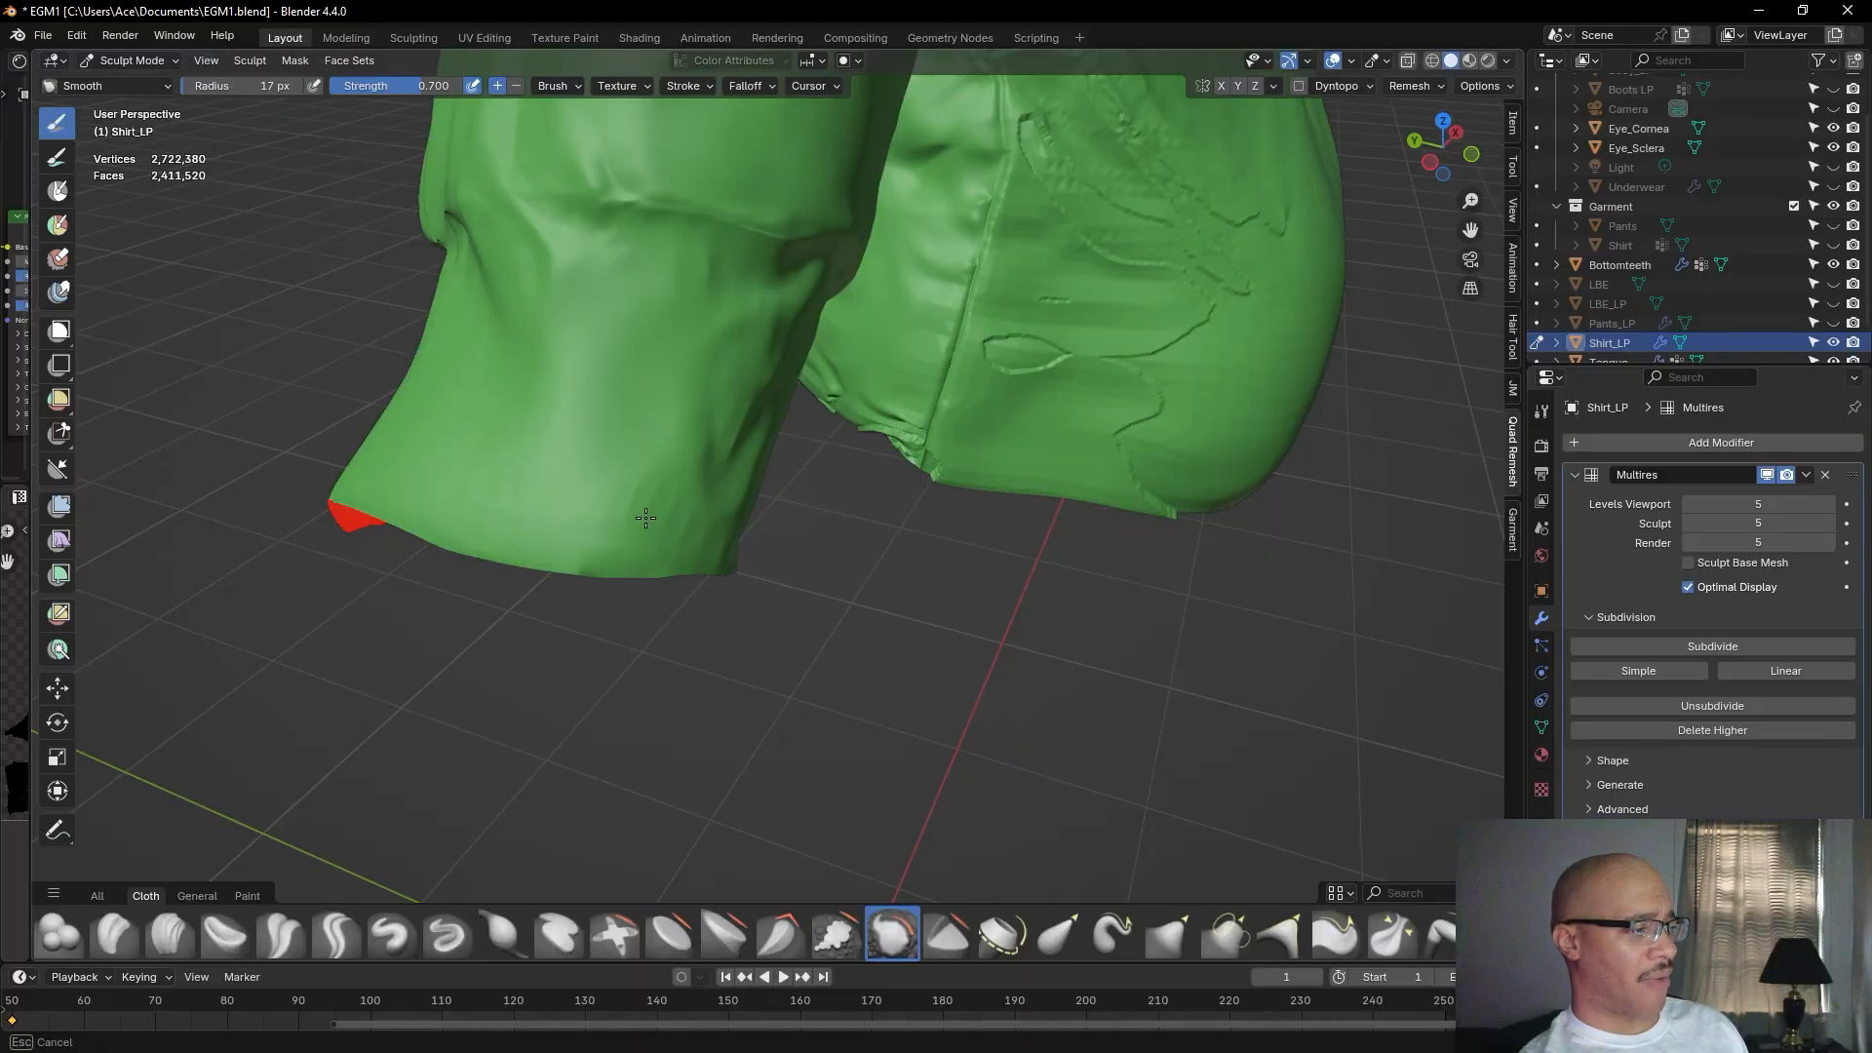
pyautogui.moveTo(661, 491); pyautogui.dragTo(652, 499)
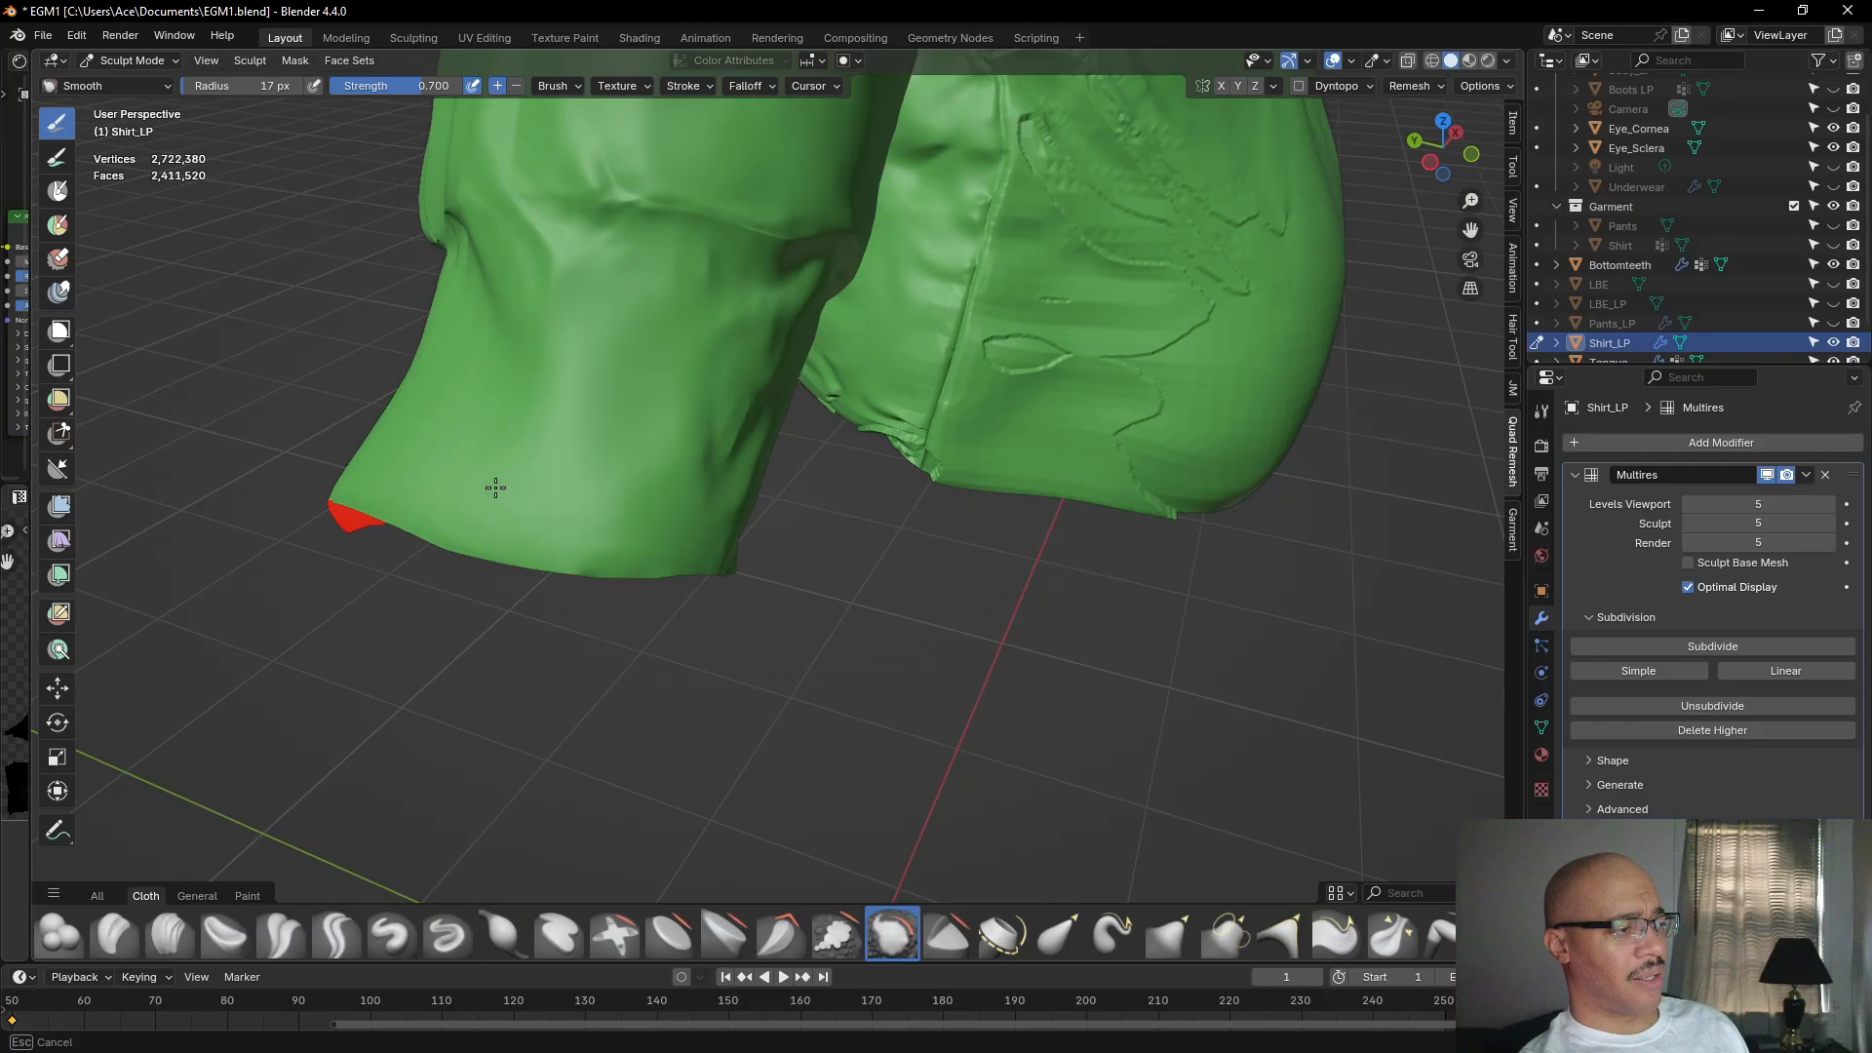
pyautogui.moveTo(646, 526)
pyautogui.mouseDown()
pyautogui.moveTo(552, 569)
pyautogui.moveTo(668, 559)
pyautogui.mouseUp()
# Smooth the sleeve fabric just above the gathered cuff seam.
pyautogui.moveTo(721, 509); pyautogui.dragTo(857, 574, button='middle')
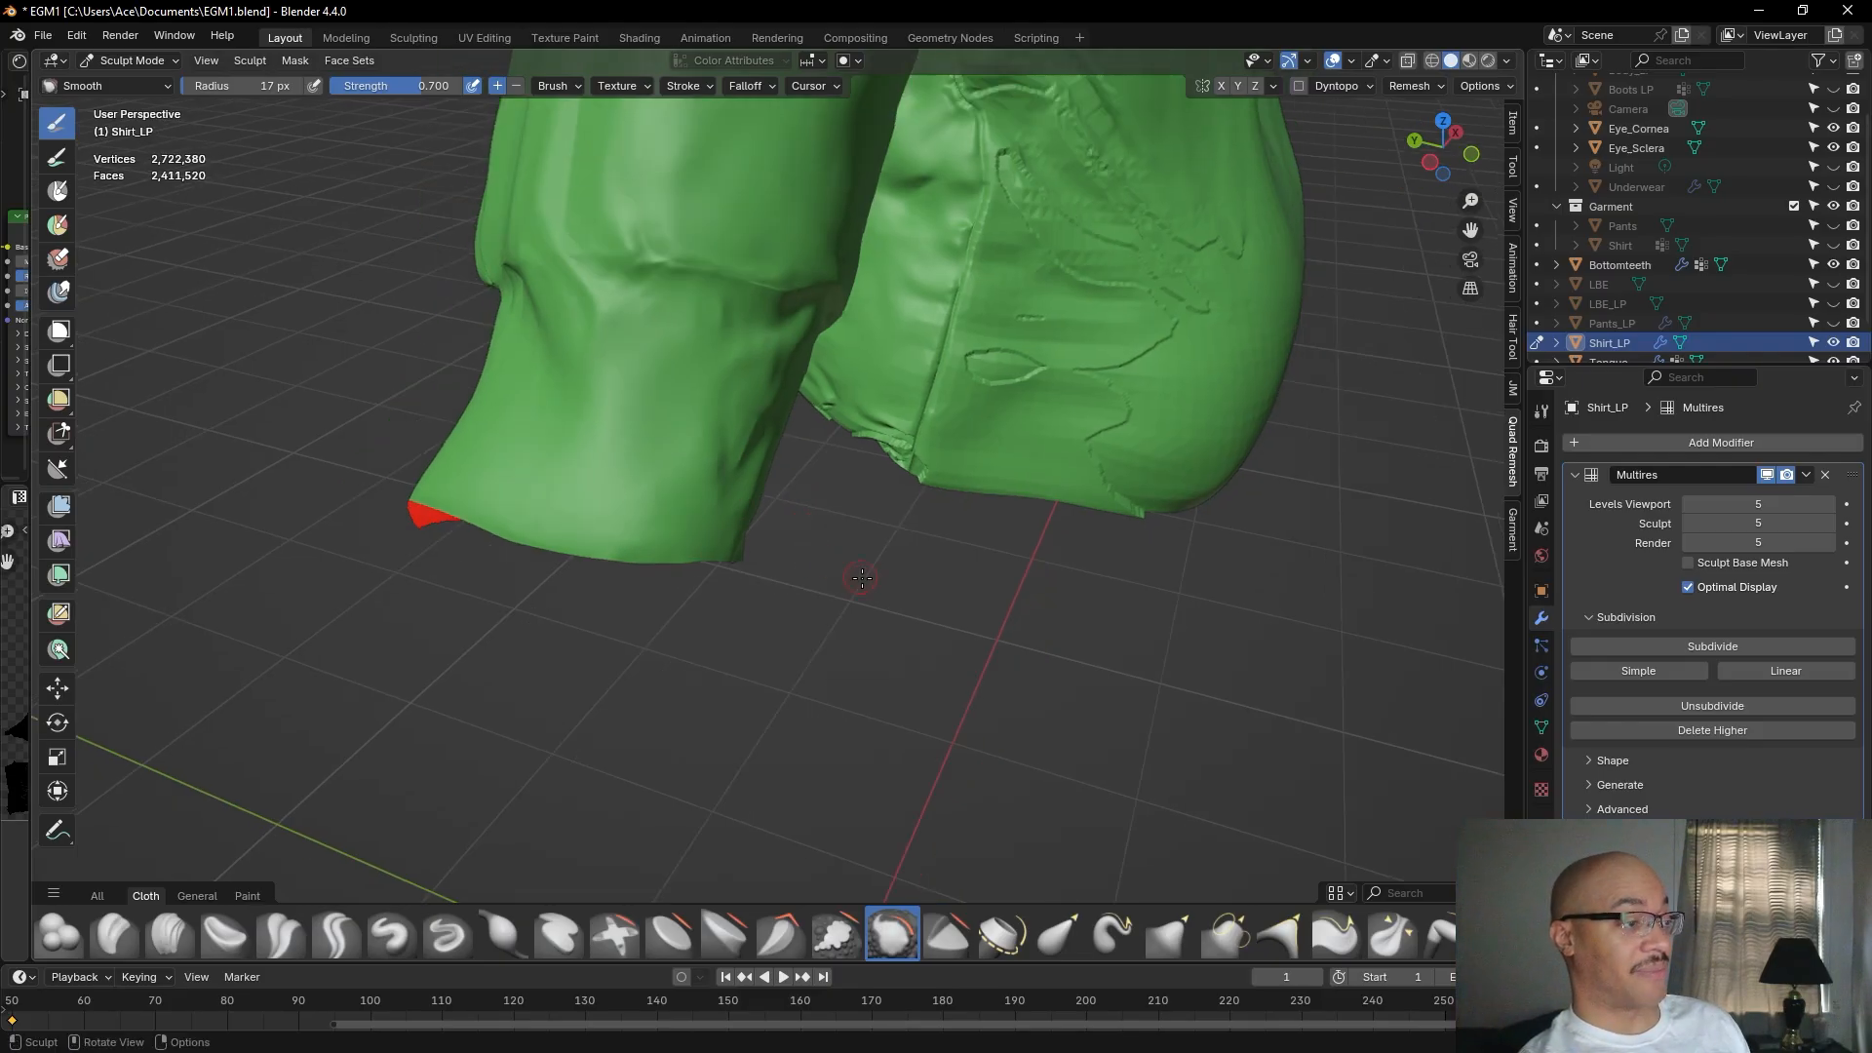
pyautogui.moveTo(929, 654); pyautogui.dragTo(782, 615, button='middle')
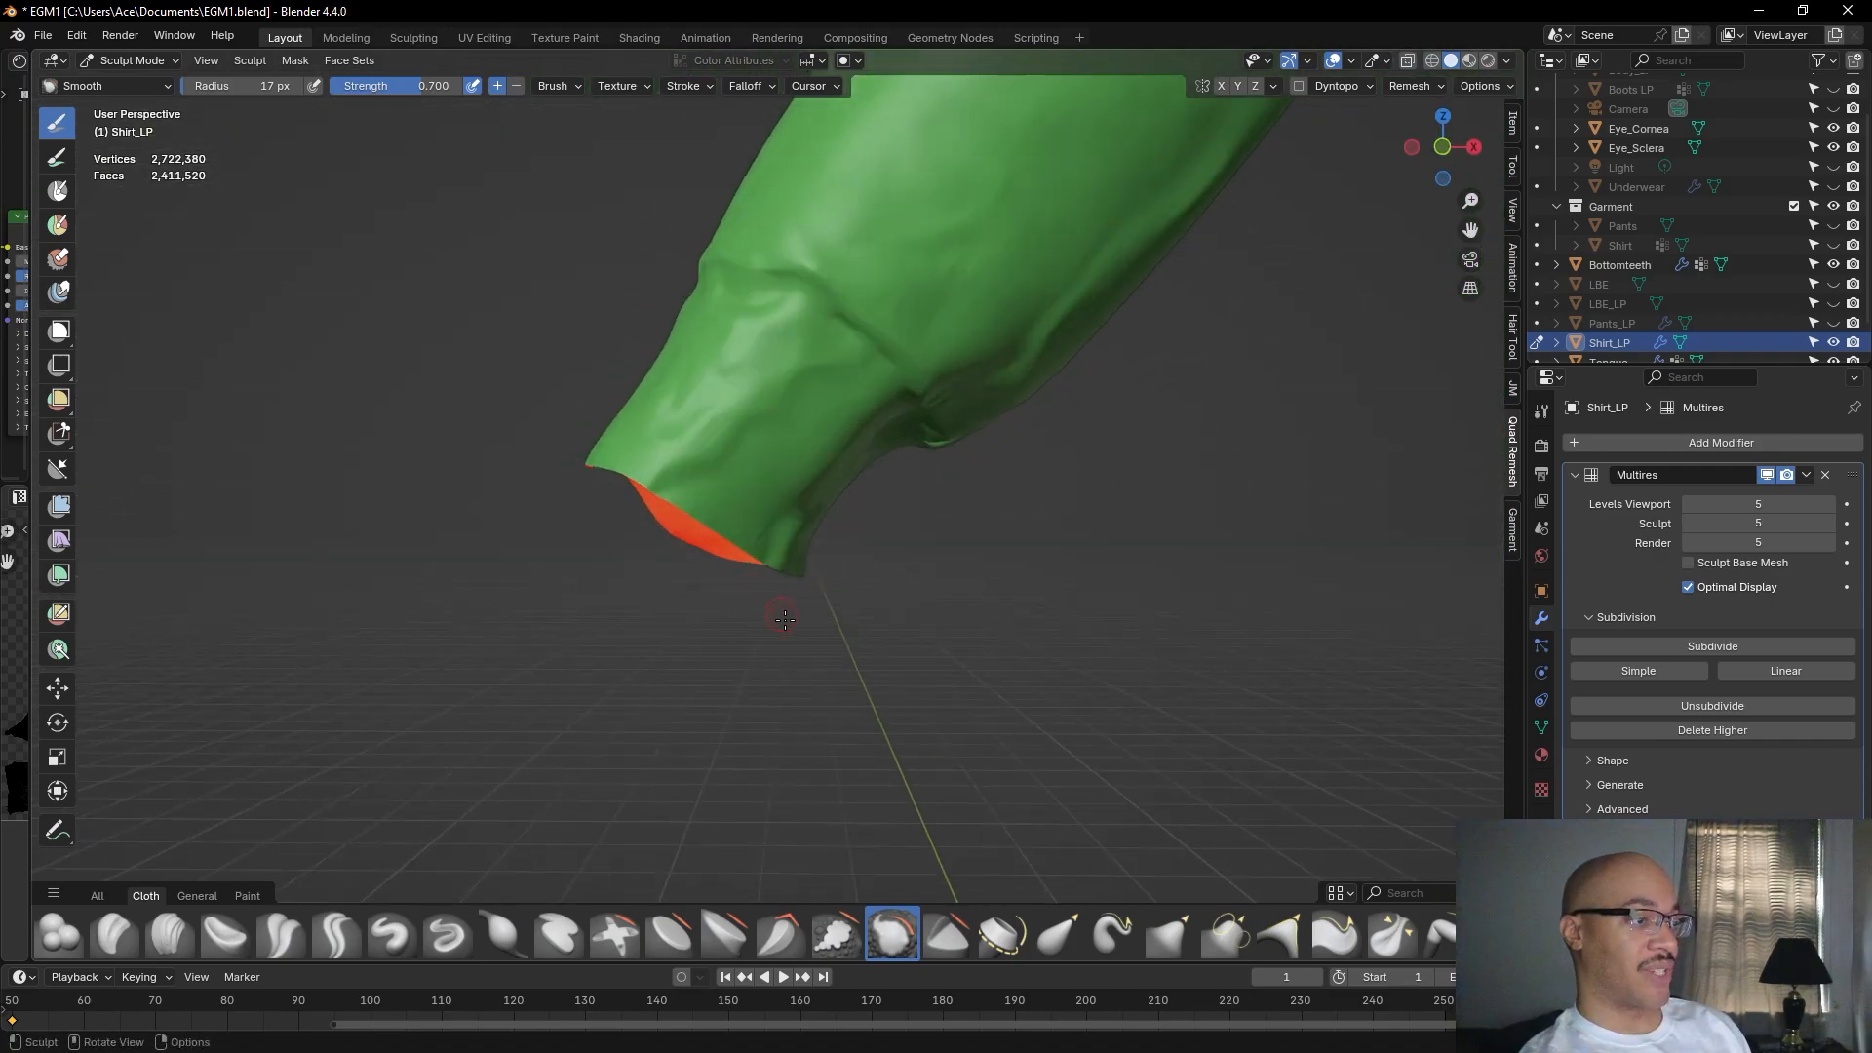
pyautogui.moveTo(997, 292)
pyautogui.mouseDown()
pyautogui.moveTo(1001, 276)
pyautogui.moveTo(945, 266)
pyautogui.moveTo(1090, 212)
pyautogui.moveTo(960, 222)
pyautogui.moveTo(952, 252)
pyautogui.moveTo(871, 293)
pyautogui.moveTo(960, 258)
pyautogui.moveTo(917, 301)
pyautogui.mouseUp()
pyautogui.moveTo(916, 300); pyautogui.dragTo(1121, 669, button='middle')
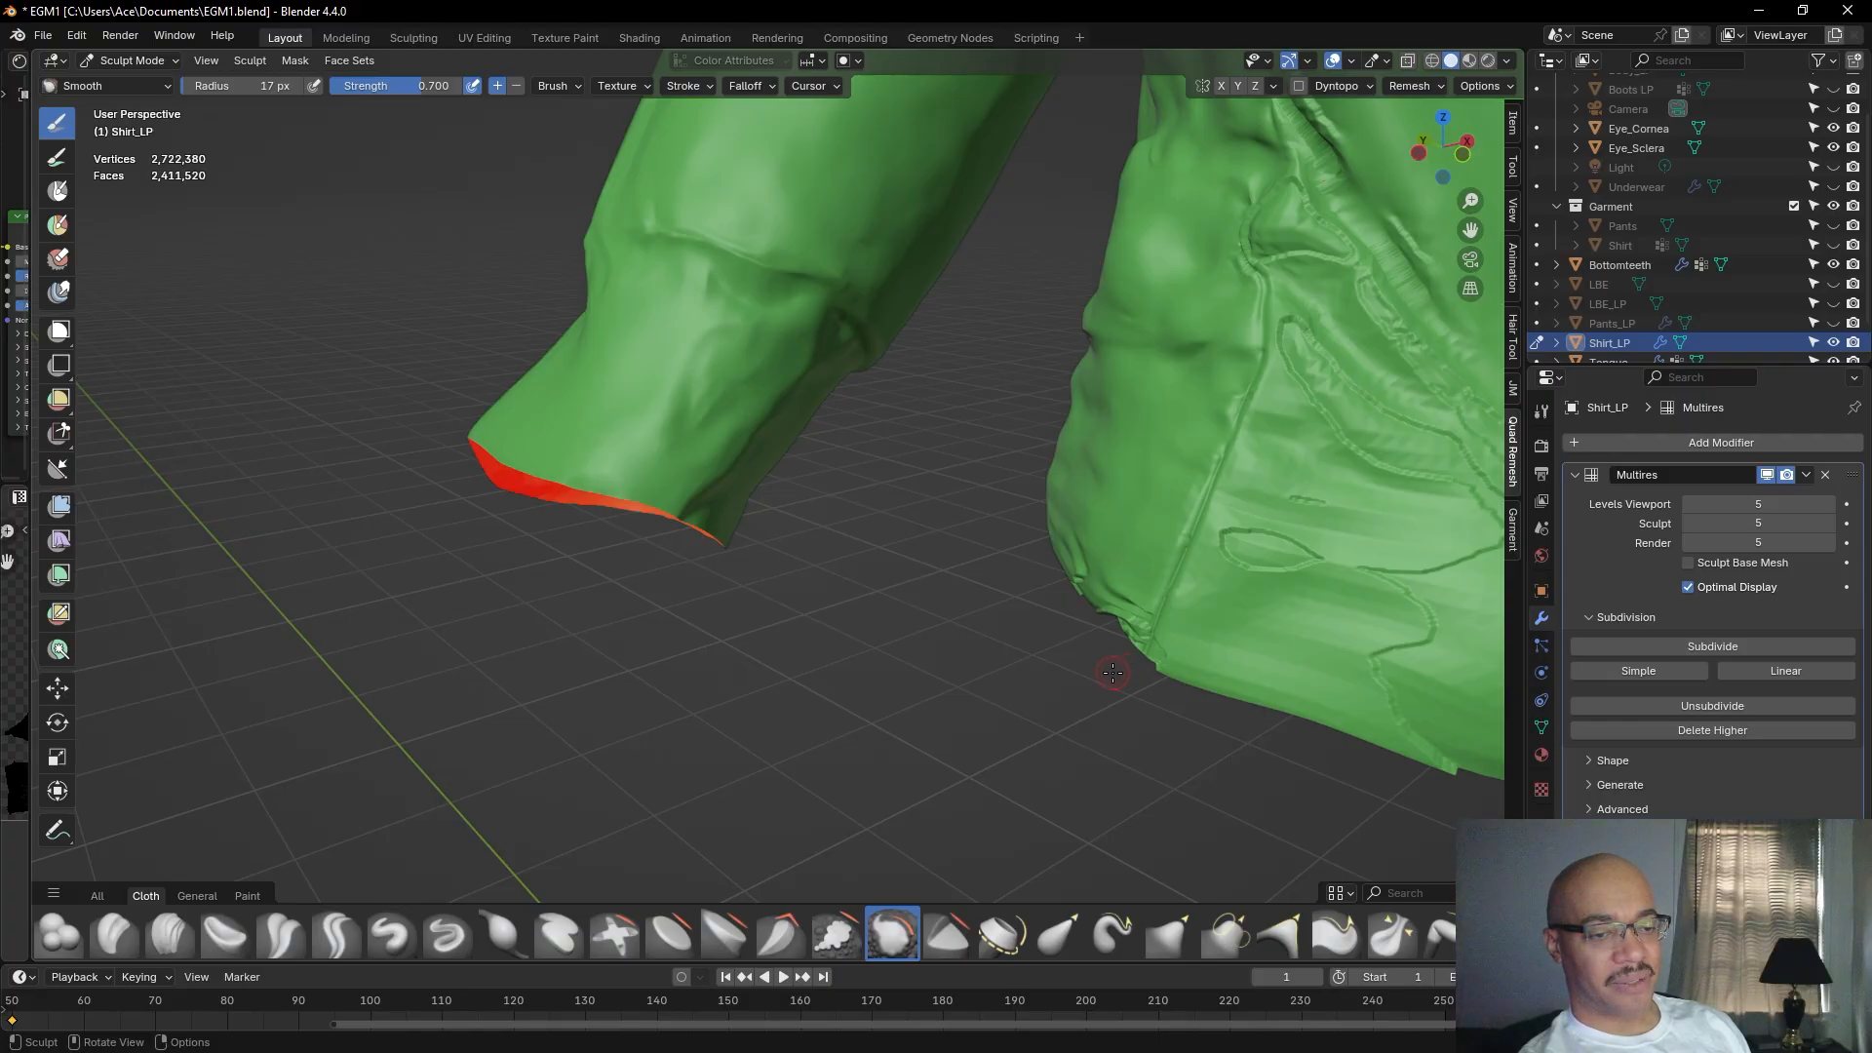
# Smooth the folds on the outer cuff from the gathered seam down towards the hem.
pyautogui.moveTo(781, 699); pyautogui.dragTo(738, 353, button='middle')
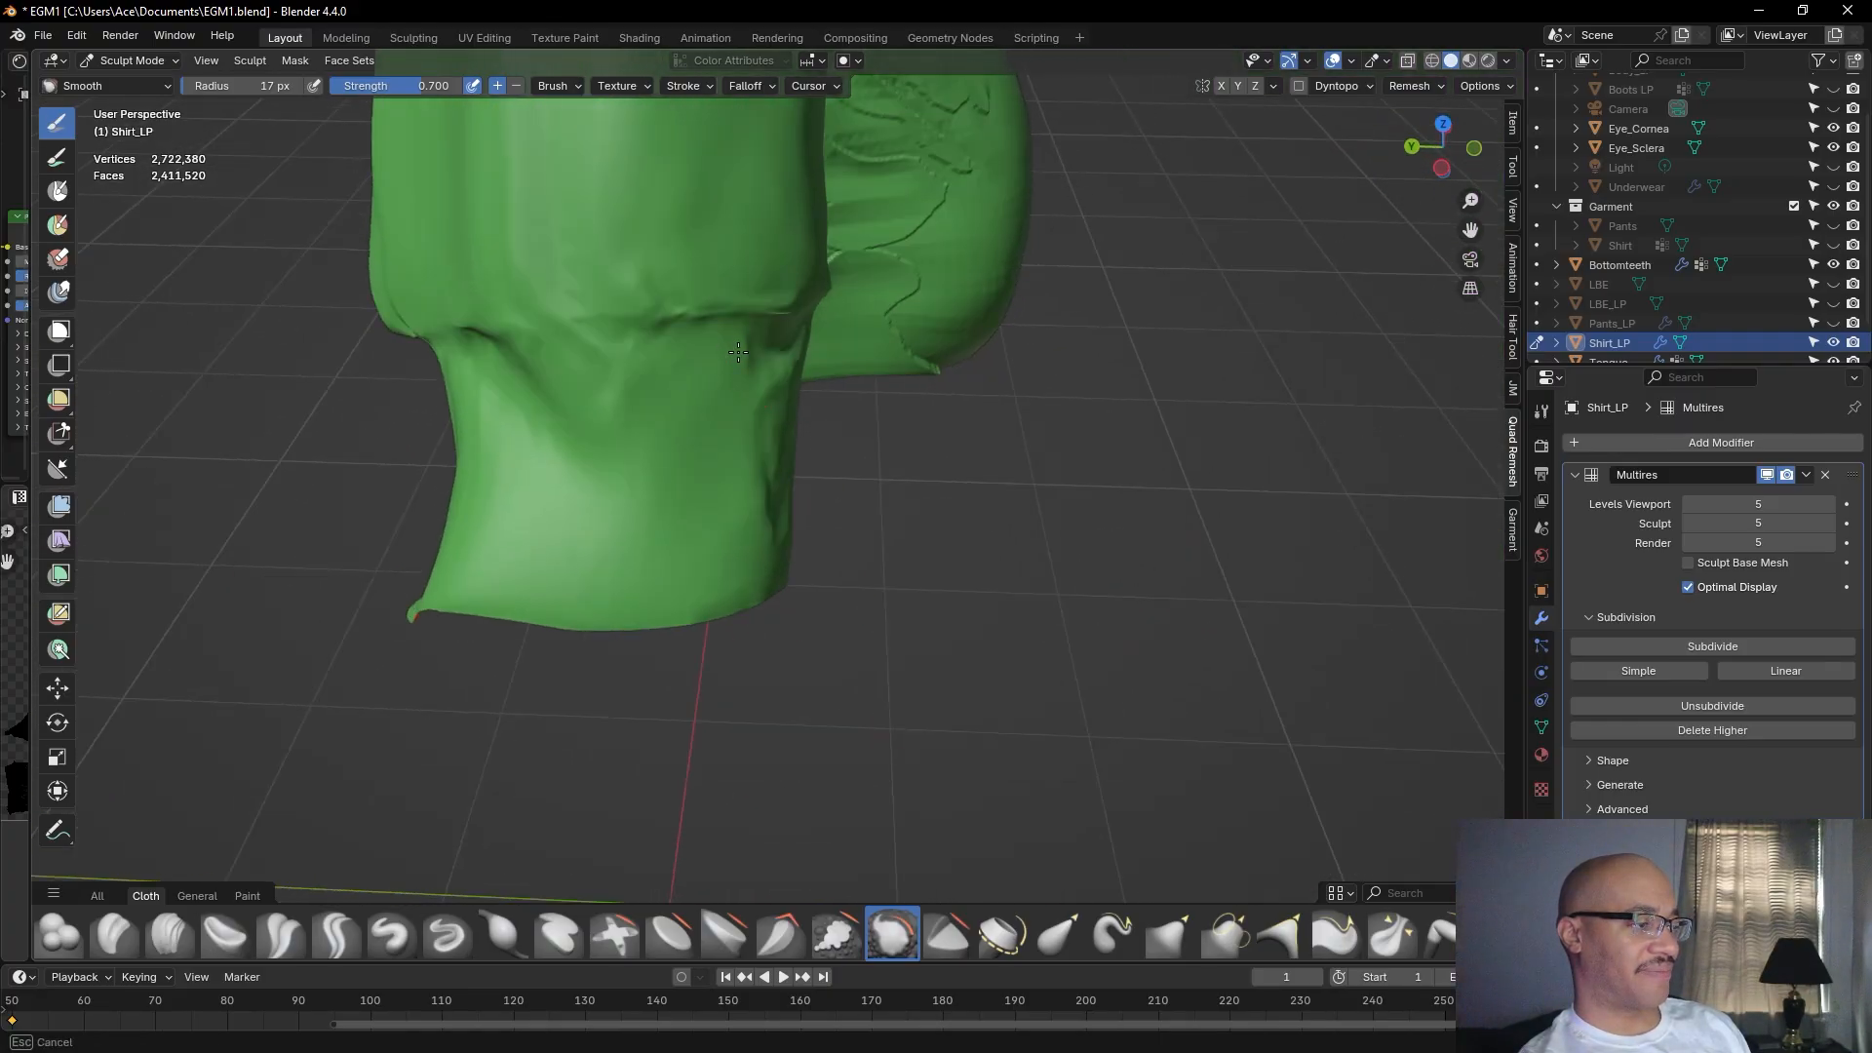
pyautogui.moveTo(766, 360)
pyautogui.mouseDown()
pyautogui.moveTo(718, 397)
pyautogui.moveTo(484, 420)
pyautogui.mouseUp()
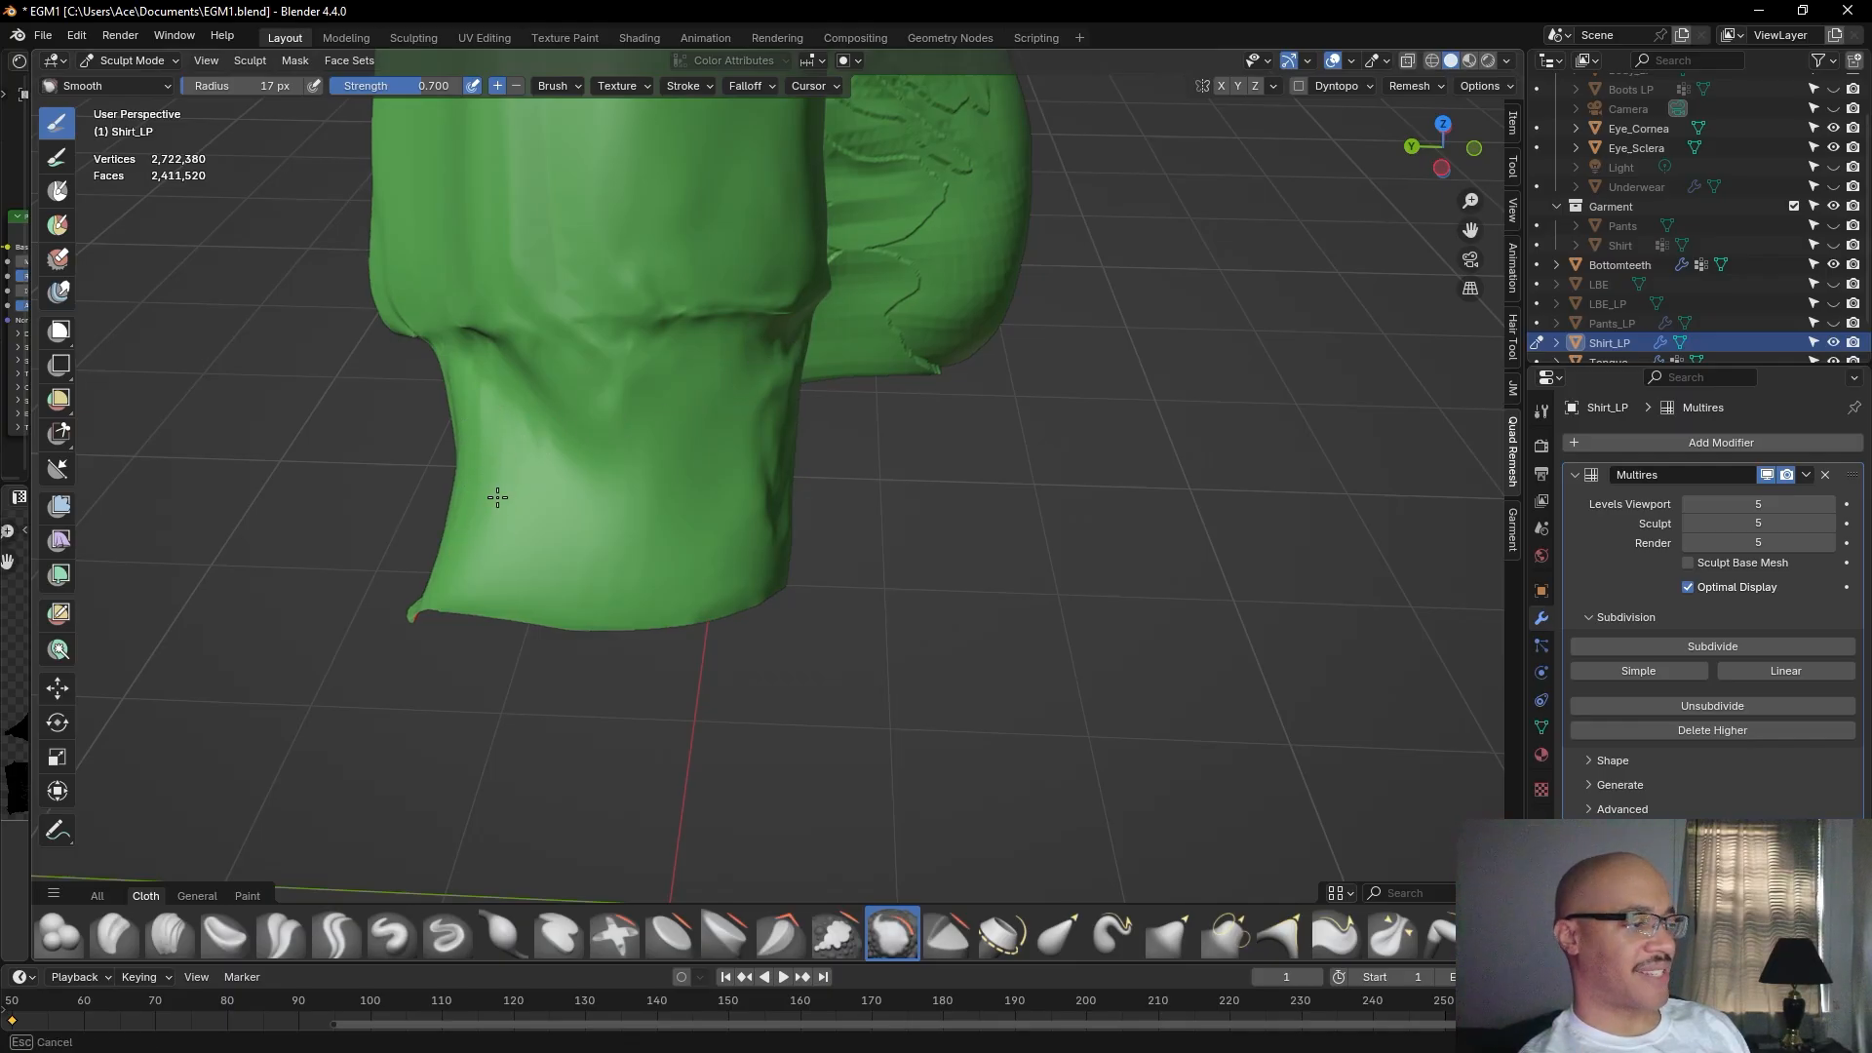
pyautogui.moveTo(559, 568); pyautogui.dragTo(585, 567)
pyautogui.moveTo(585, 568); pyautogui.dragTo(845, 553, button='middle')
pyautogui.moveTo(846, 553)
pyautogui.mouseDown()
pyautogui.moveTo(777, 532)
pyautogui.moveTo(839, 553)
pyautogui.mouseUp()
pyautogui.moveTo(951, 527); pyautogui.dragTo(1002, 417)
pyautogui.moveTo(1002, 417); pyautogui.dragTo(876, 476, button='middle')
# Smooth away the pinched bump on the sleeve's lengthwise seam above the cuff, undoing the first stroke and redoing it.
pyautogui.moveTo(825, 264); pyautogui.dragTo(947, 225, button='middle')
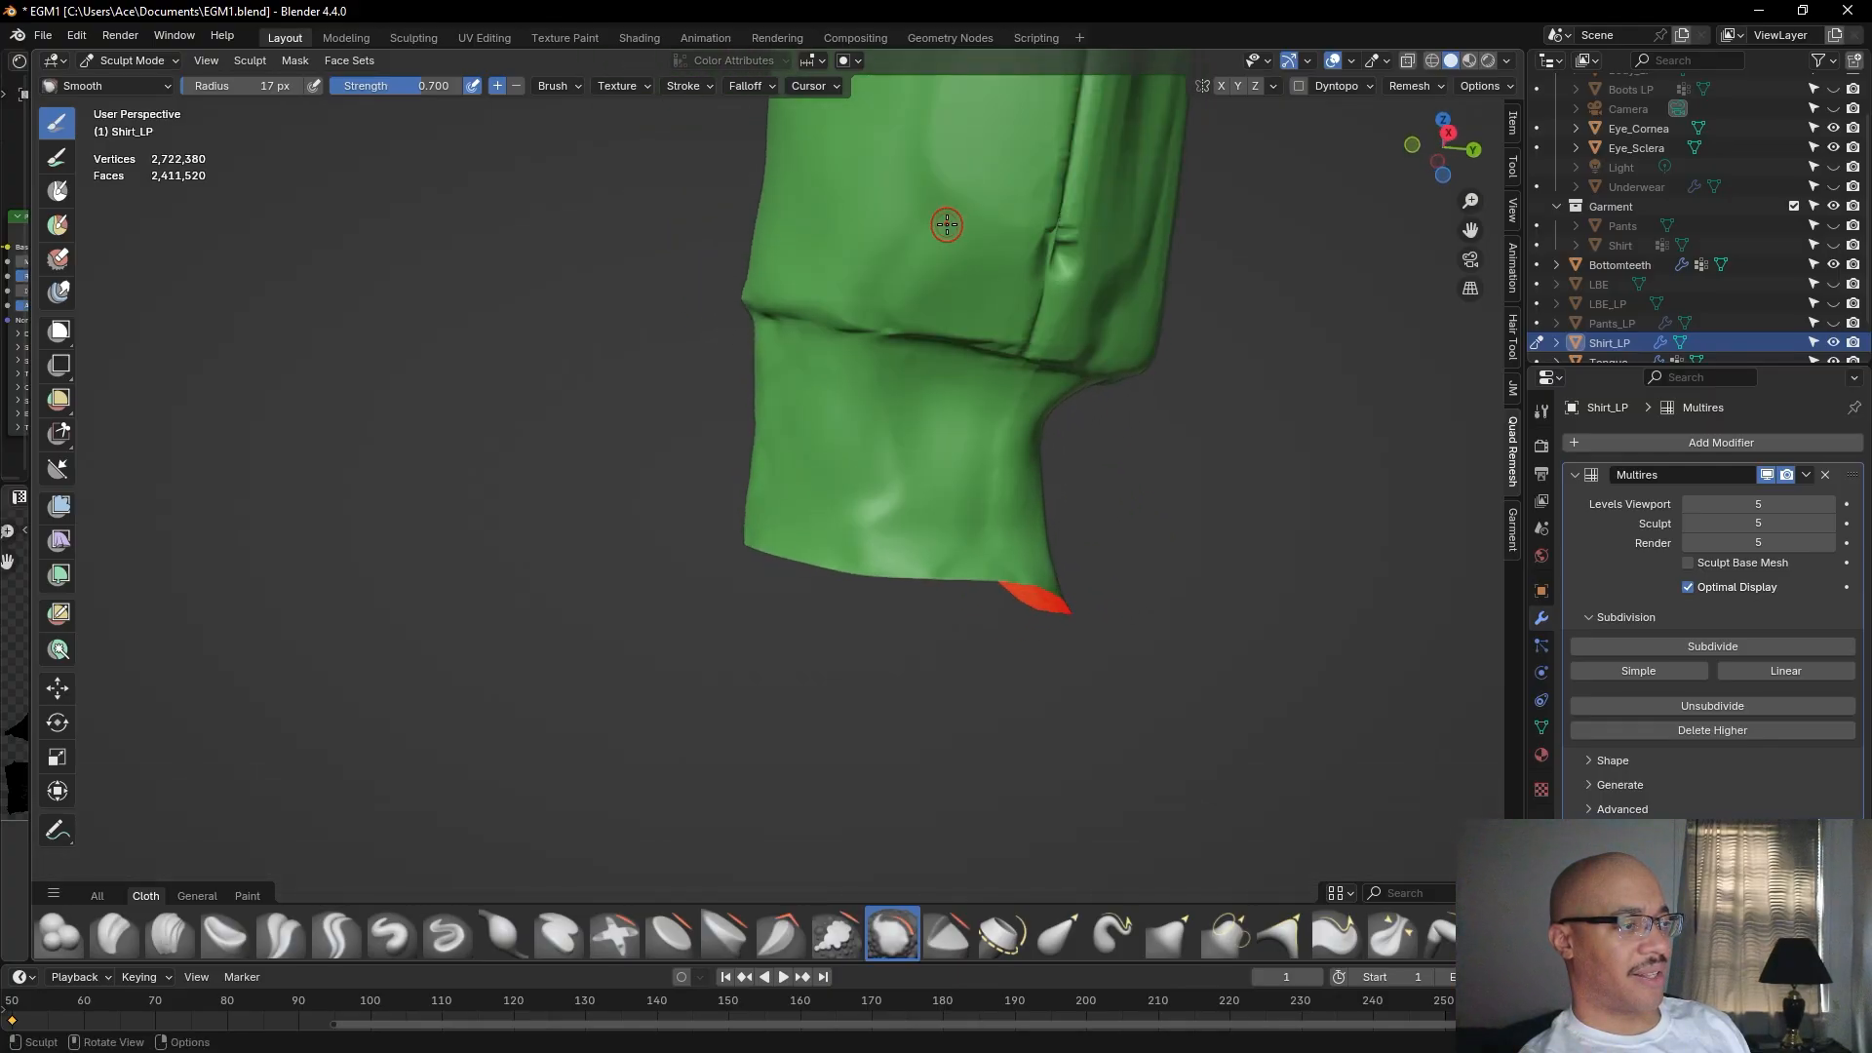
pyautogui.moveTo(1066, 220)
pyautogui.mouseDown()
pyautogui.moveTo(1061, 289)
pyautogui.moveTo(1065, 239)
pyautogui.moveTo(1078, 262)
pyautogui.mouseUp()
pyautogui.hotkey('ctrl', 'z')
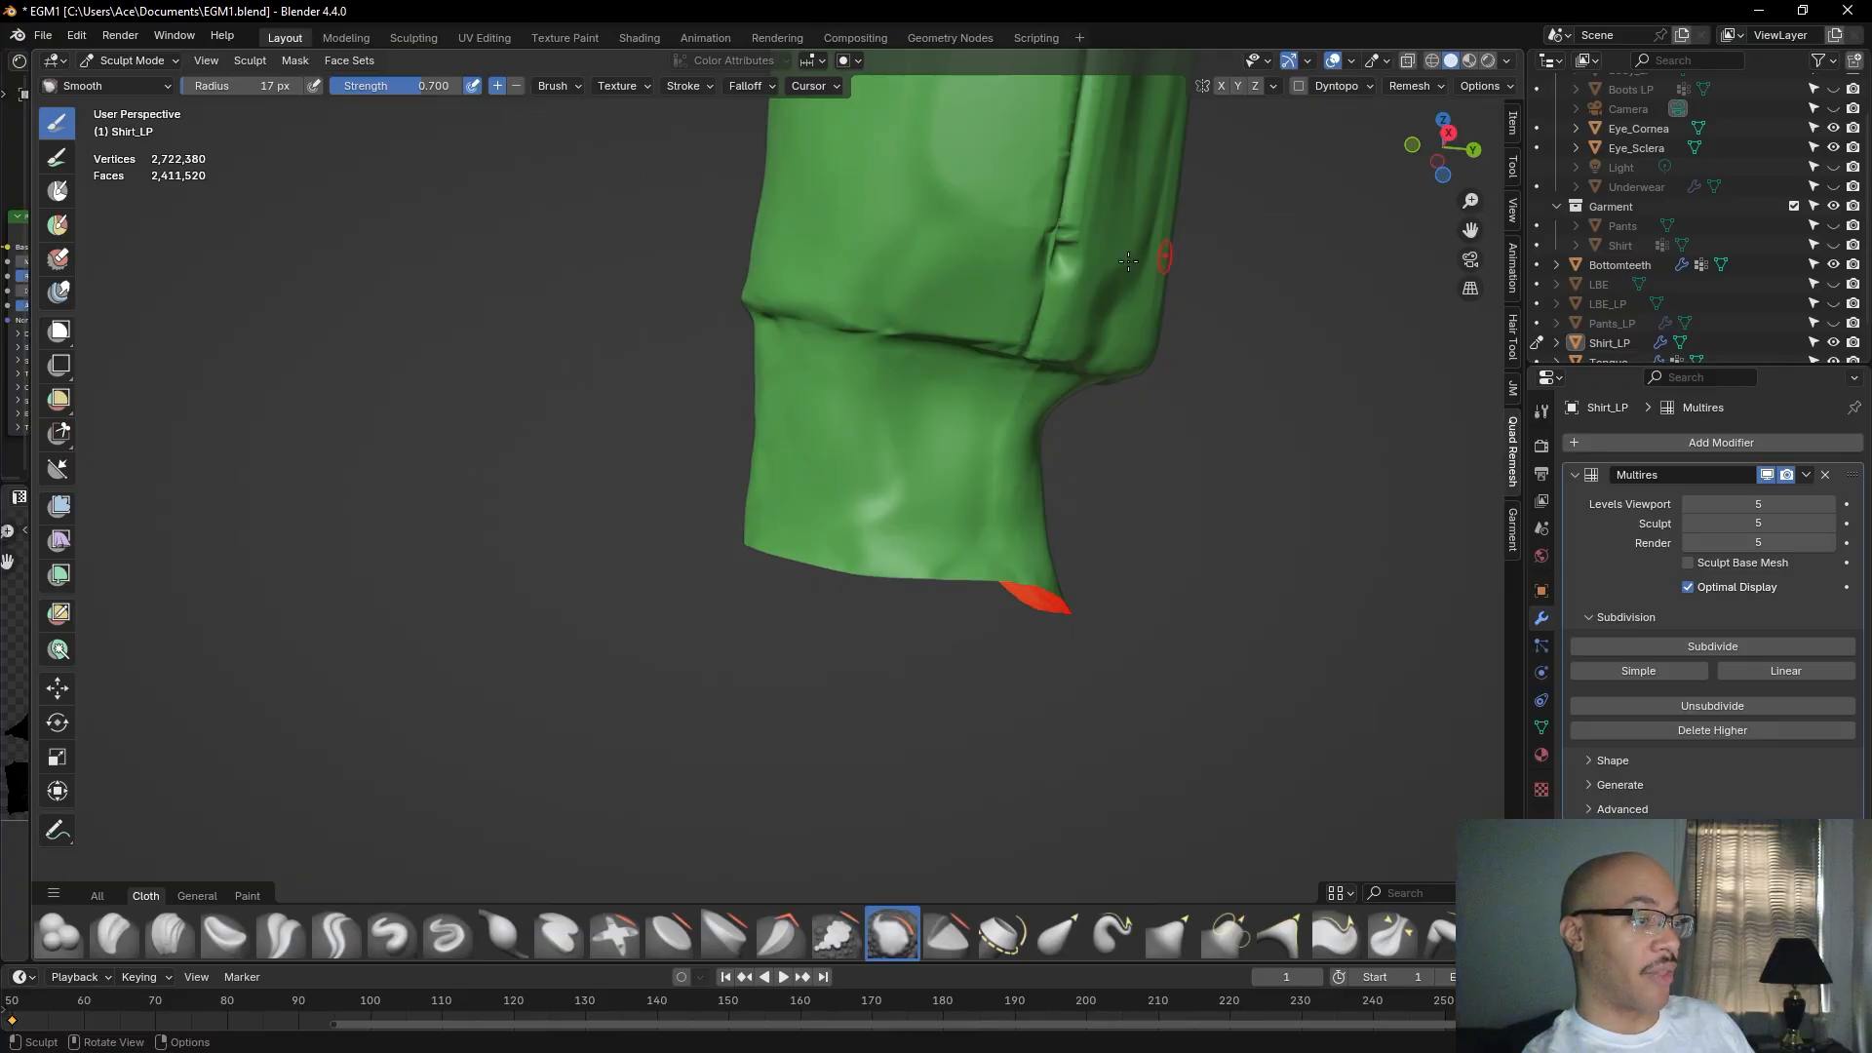
pyautogui.moveTo(1074, 242)
pyautogui.mouseDown()
pyautogui.moveTo(1072, 273)
pyautogui.moveTo(1067, 209)
pyautogui.moveTo(1076, 311)
pyautogui.mouseUp()
pyautogui.moveTo(1114, 60); pyautogui.dragTo(1096, 210)
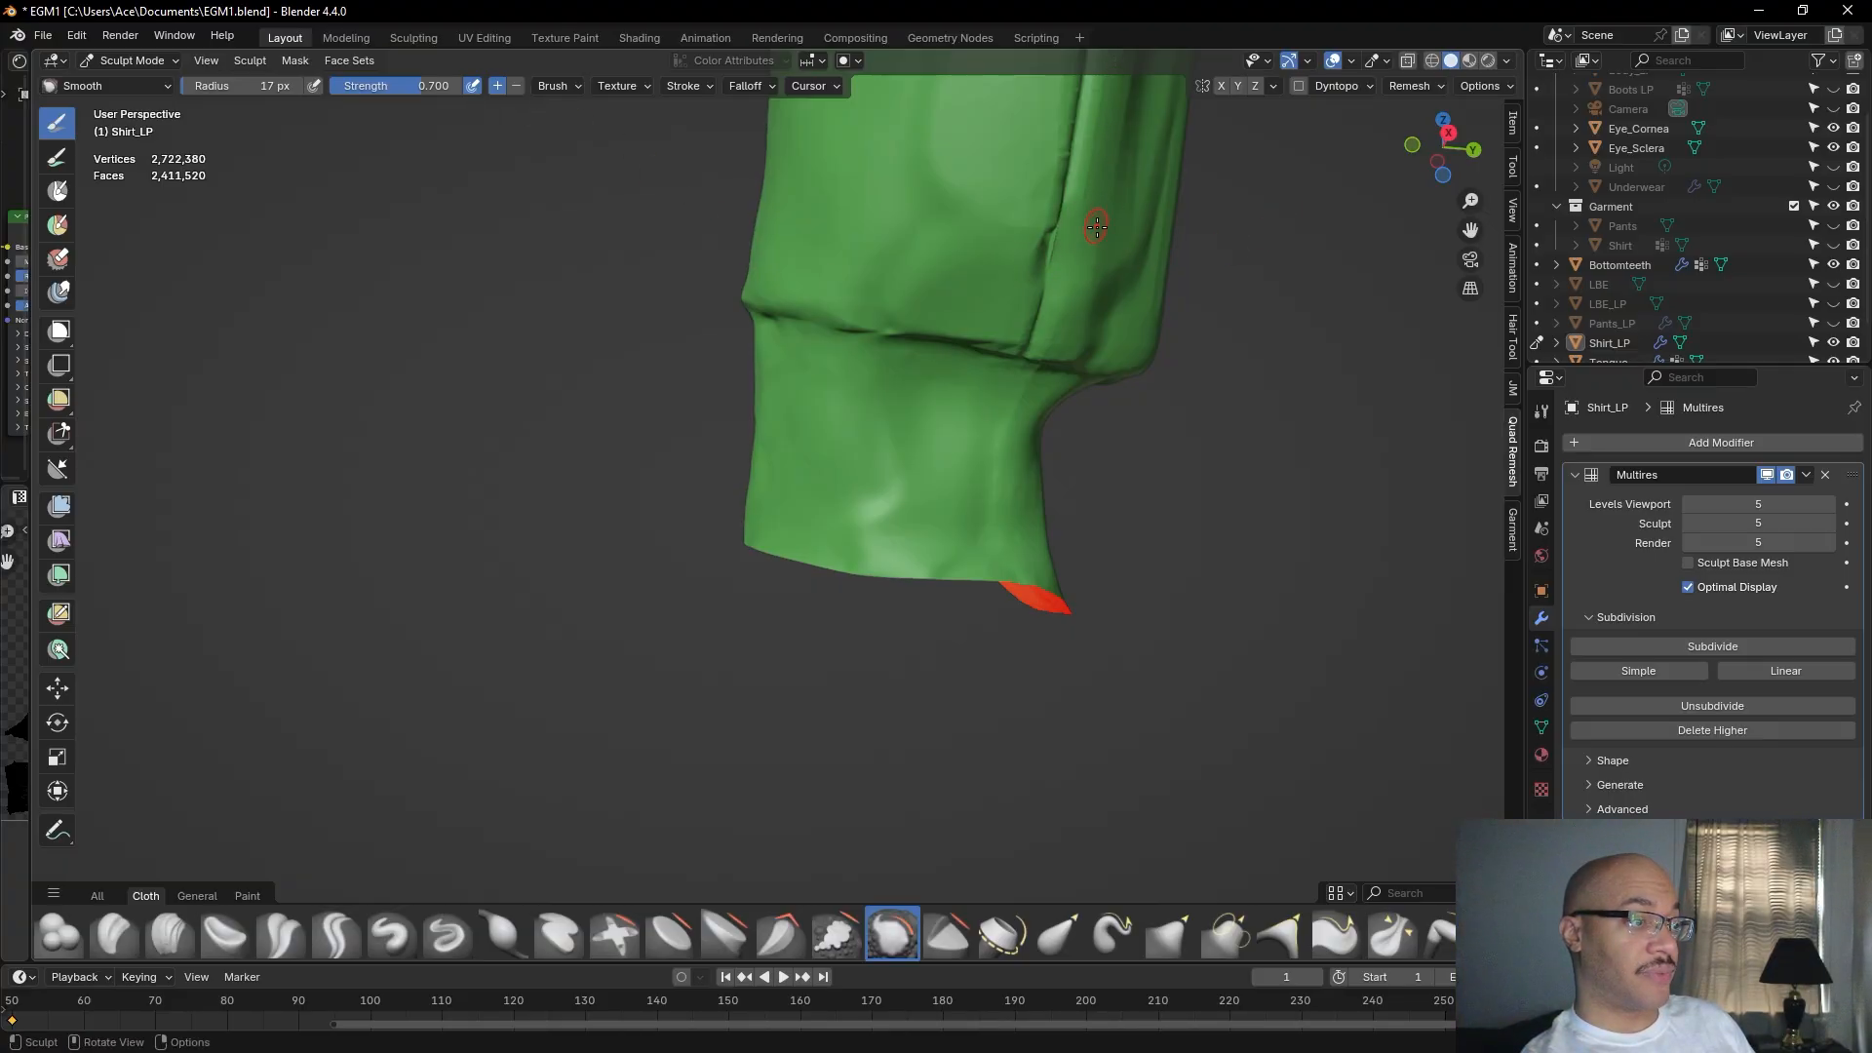
# Review the whole shirt and save the Blender file.
pyautogui.moveTo(1095, 221); pyautogui.dragTo(1096, 264, button='middle')
pyautogui.moveTo(1105, 407)
pyautogui.mouseDown(button='middle')
pyautogui.moveTo(1150, 410)
pyautogui.moveTo(898, 698)
pyautogui.moveTo(1024, 683)
pyautogui.moveTo(723, 517)
pyautogui.mouseUp(button='middle')
pyautogui.scroll(-8, 1149, 410)
pyautogui.scroll(4, 898, 699)
pyautogui.scroll(-3, 1026, 683)
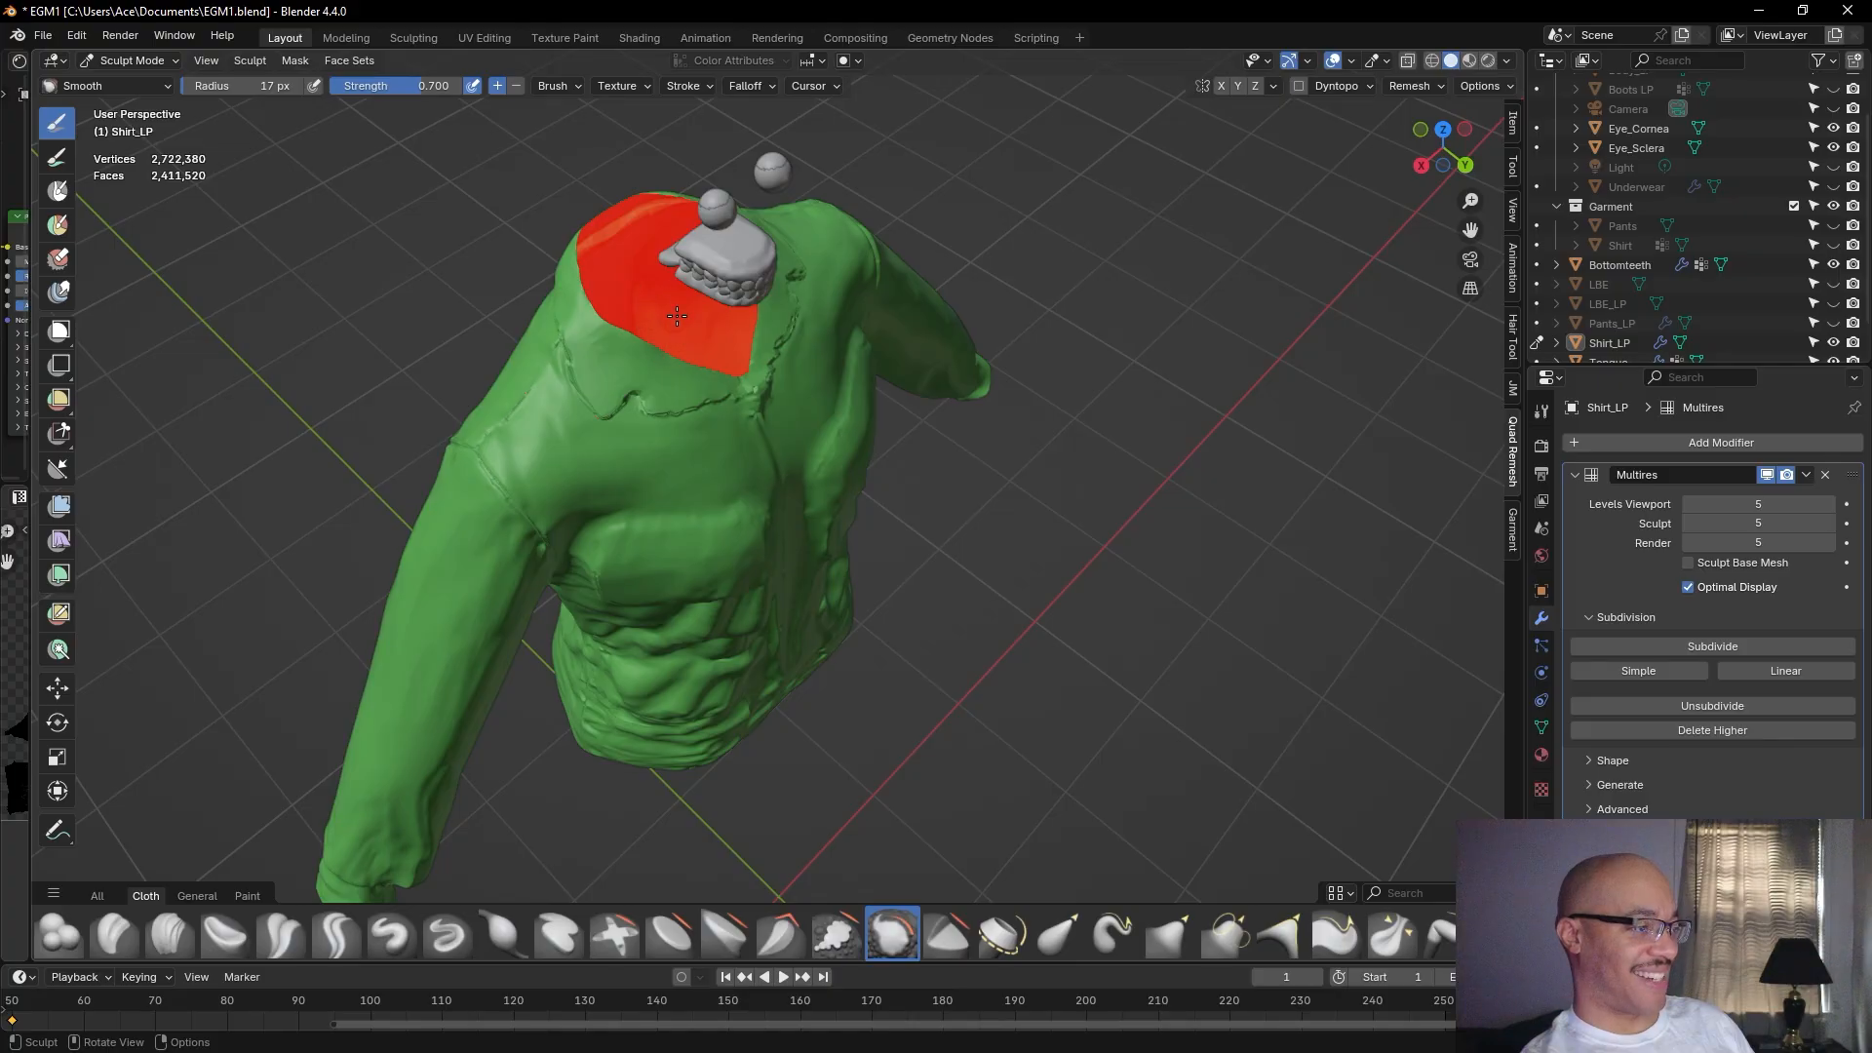
pyautogui.moveTo(1050, 717); pyautogui.dragTo(868, 753, button='middle')
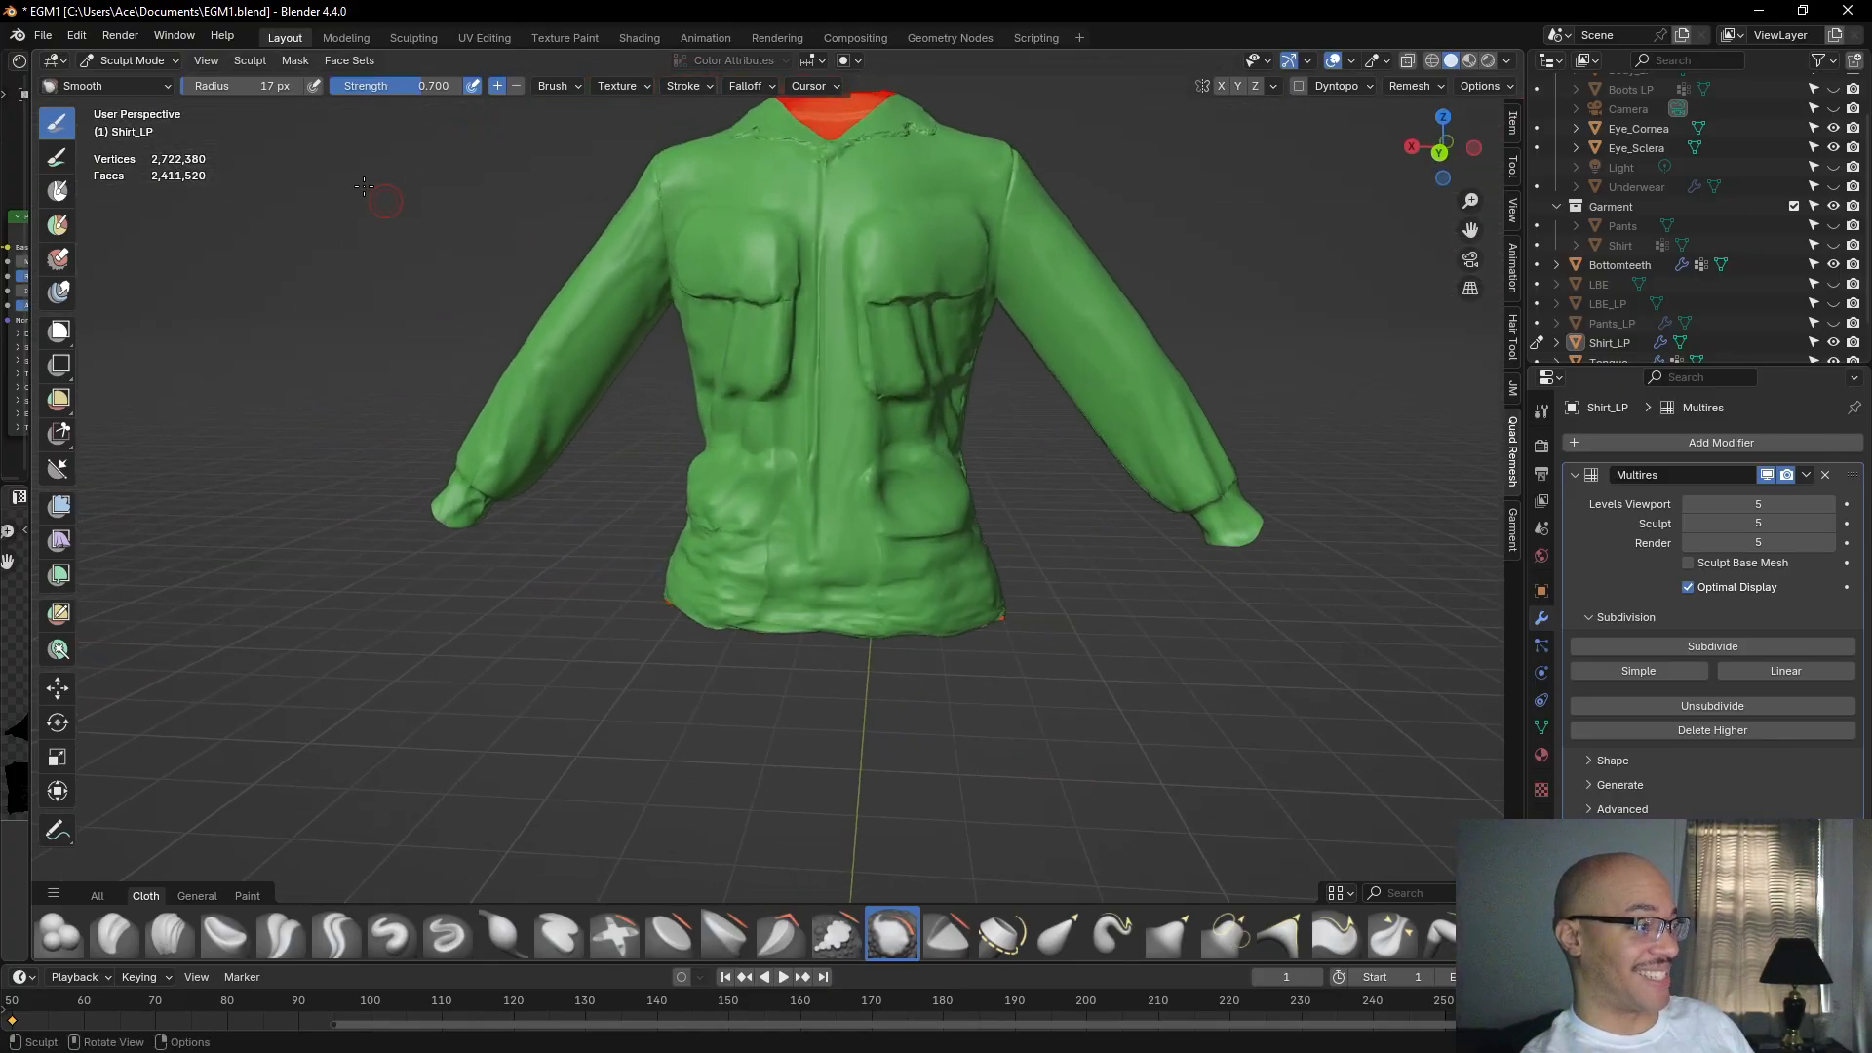
pyautogui.click(42, 35)
pyautogui.click(73, 162)
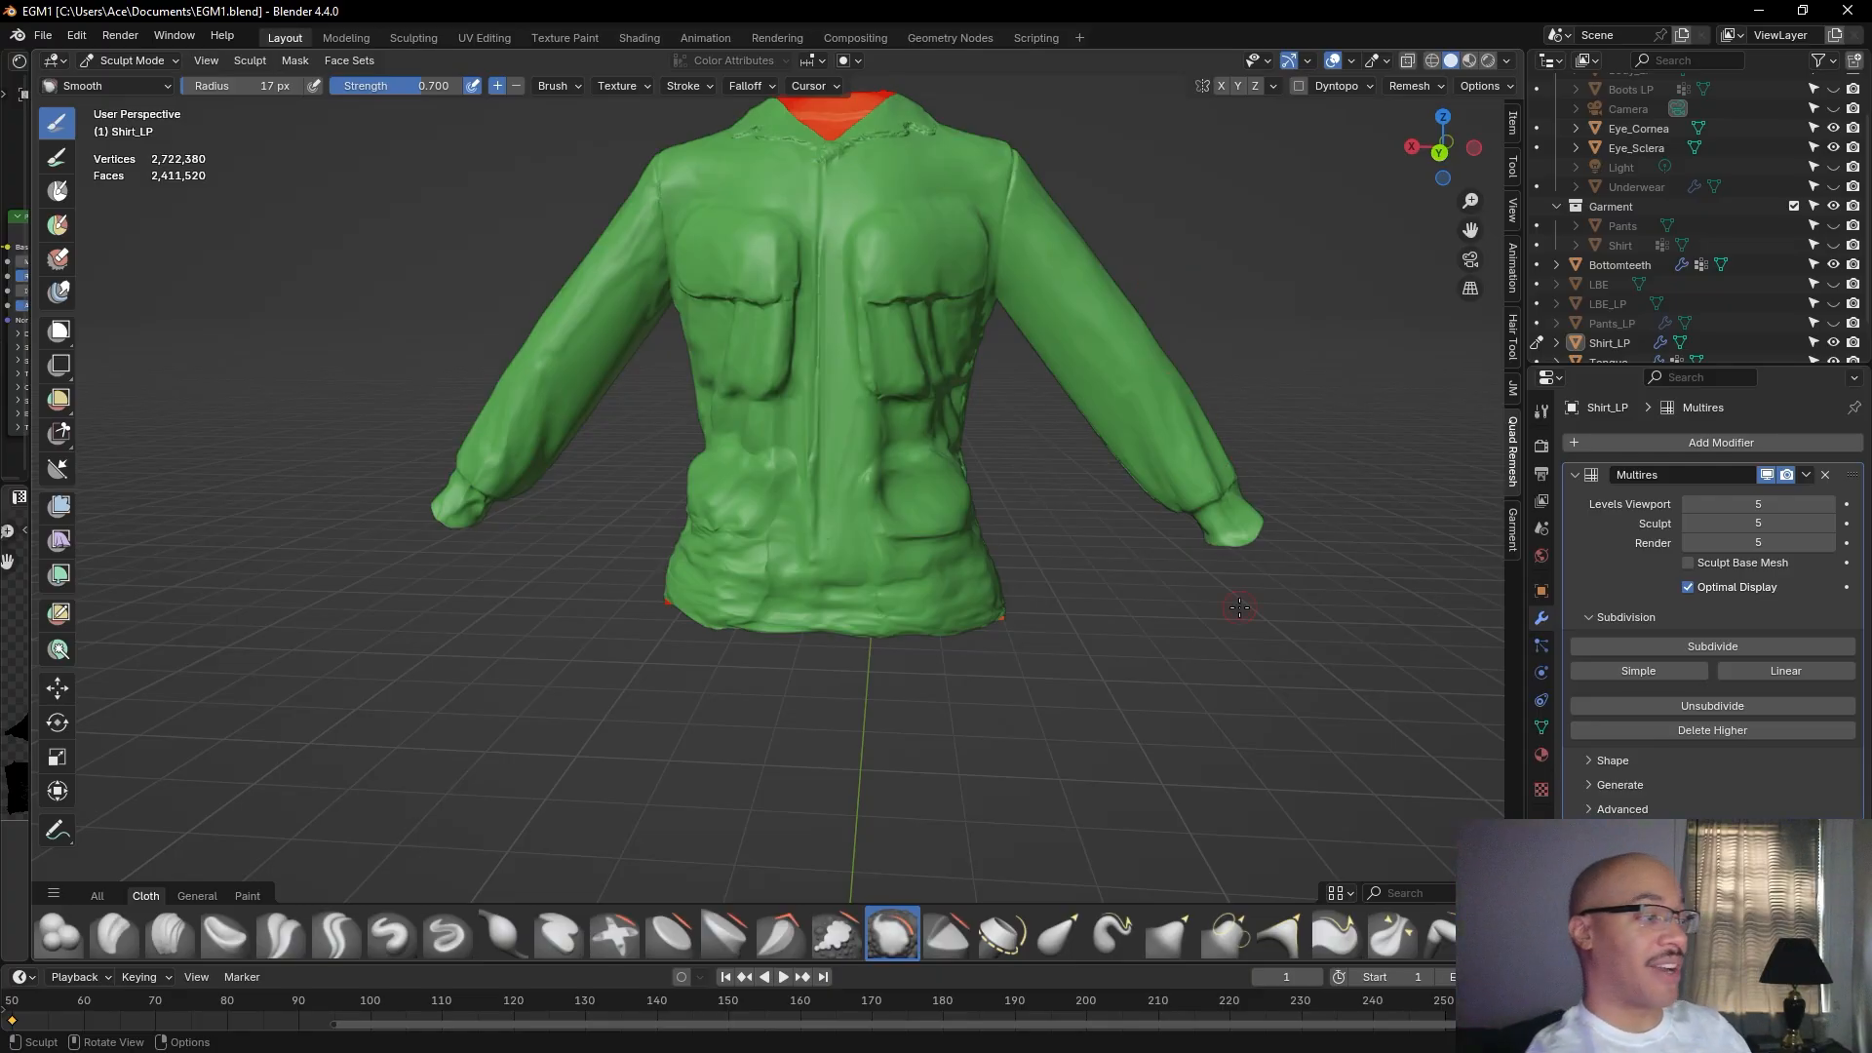
# Smooth the jagged collar edge on the shirt front, from the collar point through the notch towards the neckline opening.
pyautogui.moveTo(1222, 685); pyautogui.dragTo(1171, 627, button='middle')
pyautogui.keyDown('alt'); pyautogui.scroll(1, 1170, 599); pyautogui.keyUp('alt')
pyautogui.scroll(4, 1170, 600)
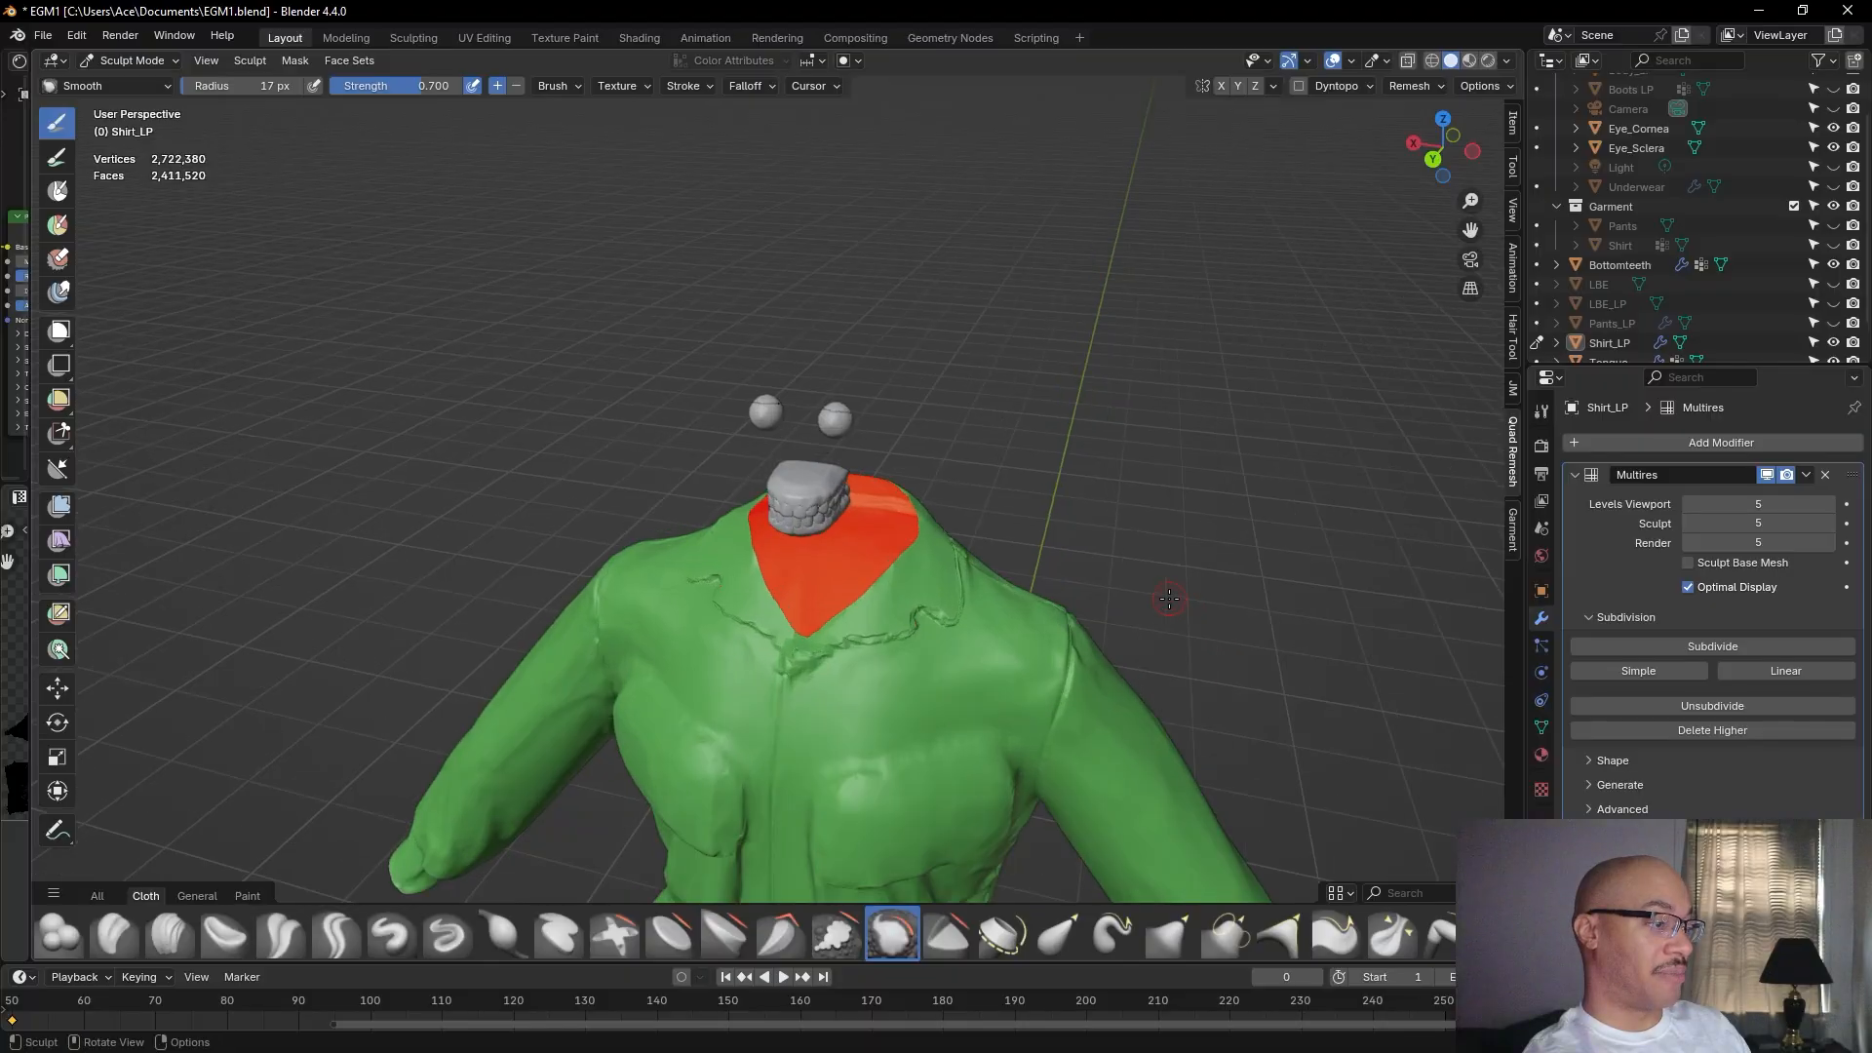
pyautogui.keyDown('alt'); pyautogui.moveTo(1170, 600); pyautogui.dragTo(1201, 500); pyautogui.keyUp('alt')
pyautogui.keyDown('alt'); pyautogui.keyDown('shift'); pyautogui.moveTo(1231, 425); pyautogui.dragTo(1093, 323); pyautogui.keyUp('shift'); pyautogui.keyUp('alt')
pyautogui.scroll(2, 1124, 272)
pyautogui.keyDown('alt'); pyautogui.moveTo(1140, 209); pyautogui.dragTo(1153, 265); pyautogui.keyUp('alt')
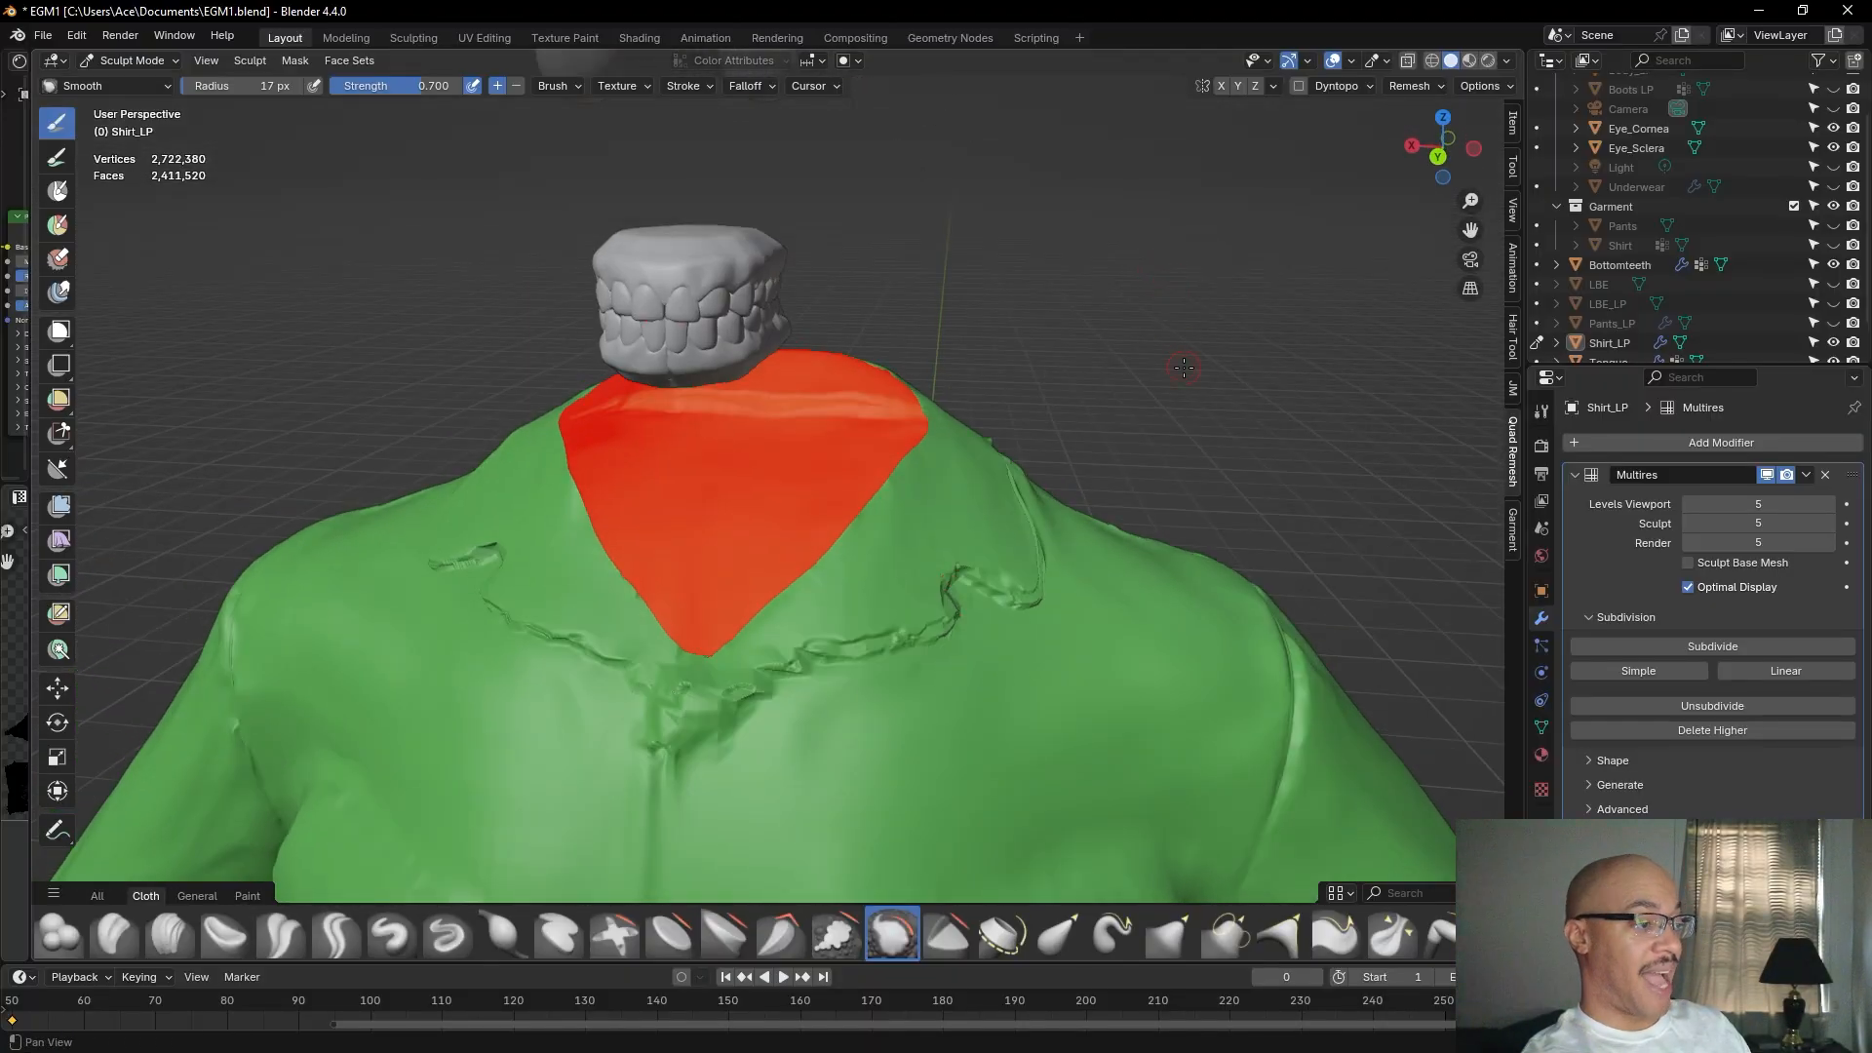
pyautogui.keyDown('alt'); pyautogui.keyDown('shift'); pyautogui.moveTo(1204, 397); pyautogui.dragTo(1157, 318); pyautogui.keyUp('shift'); pyautogui.keyUp('alt')
pyautogui.scroll(2, 1161, 329)
pyautogui.moveTo(980, 429)
pyautogui.mouseDown()
pyautogui.moveTo(1016, 468)
pyautogui.moveTo(994, 453)
pyautogui.moveTo(1059, 446)
pyautogui.moveTo(1069, 469)
pyautogui.mouseUp()
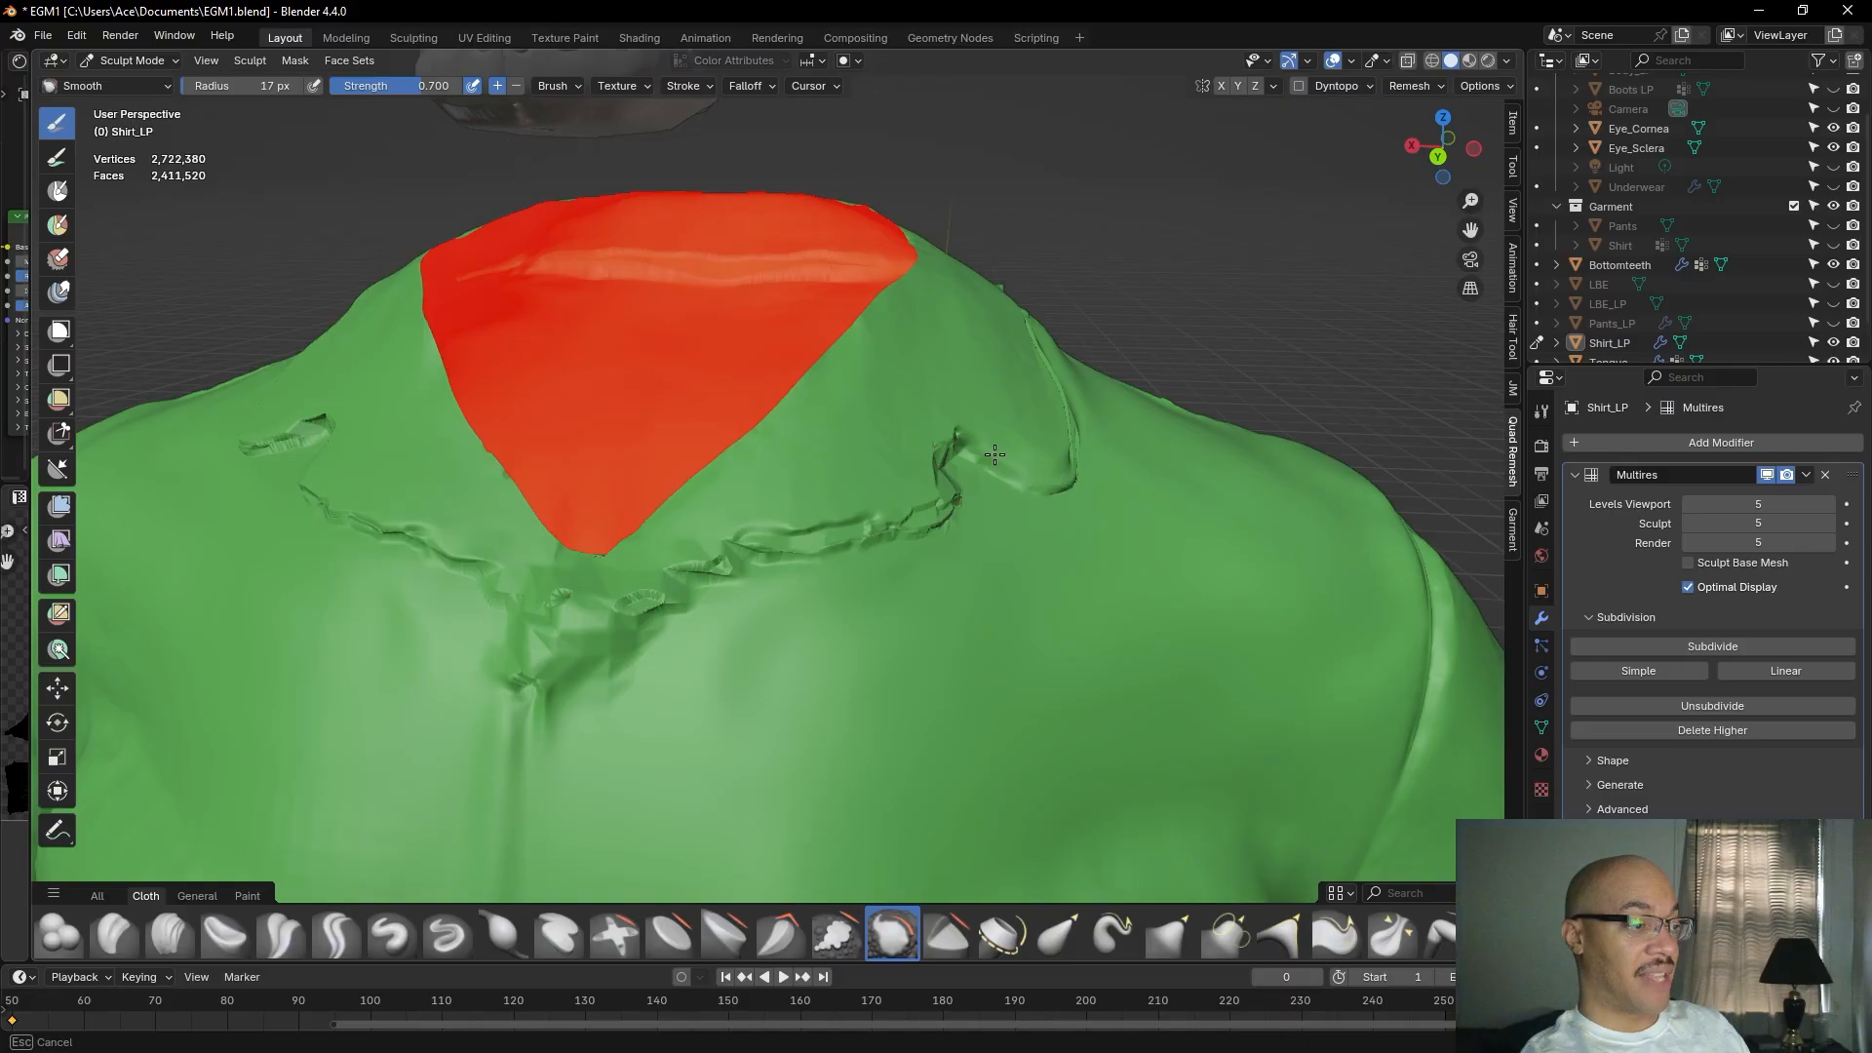
pyautogui.moveTo(958, 426)
pyautogui.mouseDown()
pyautogui.moveTo(928, 510)
pyautogui.moveTo(951, 494)
pyautogui.mouseUp()
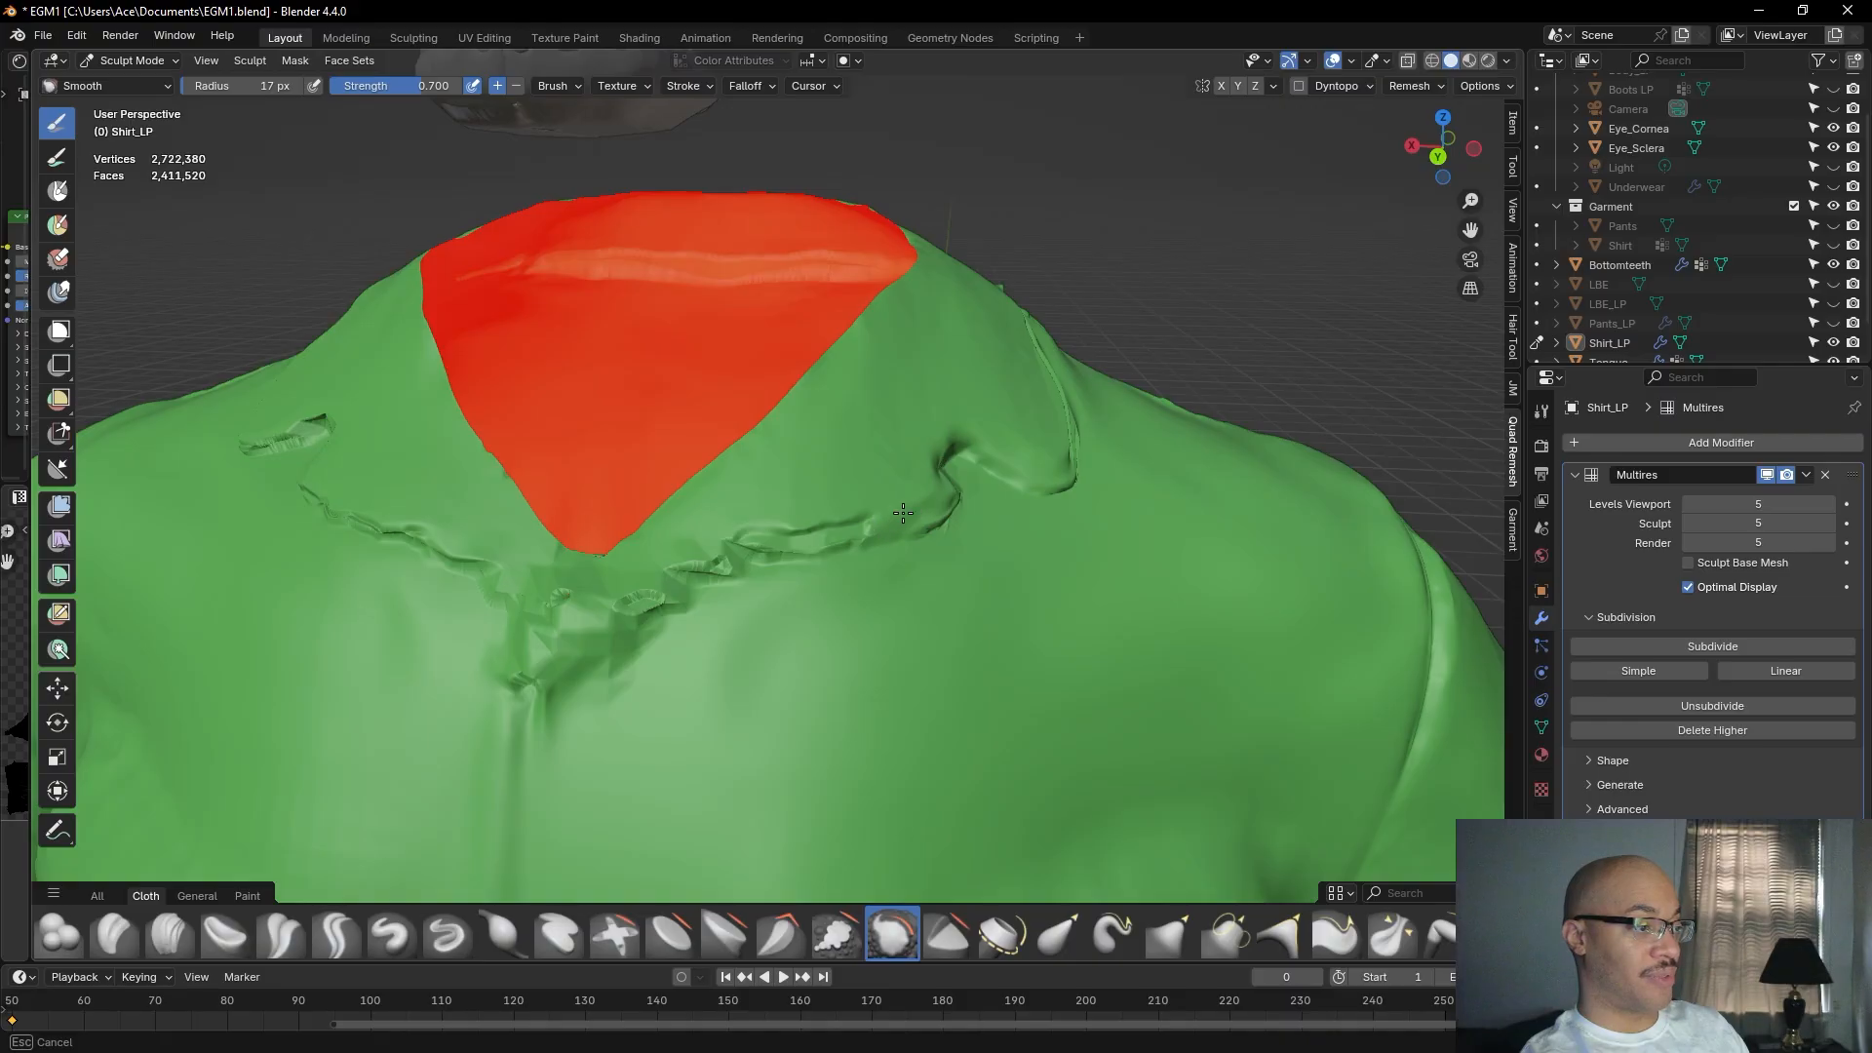
pyautogui.moveTo(811, 525)
pyautogui.mouseDown()
pyautogui.moveTo(834, 538)
pyautogui.moveTo(736, 500)
pyautogui.mouseUp()
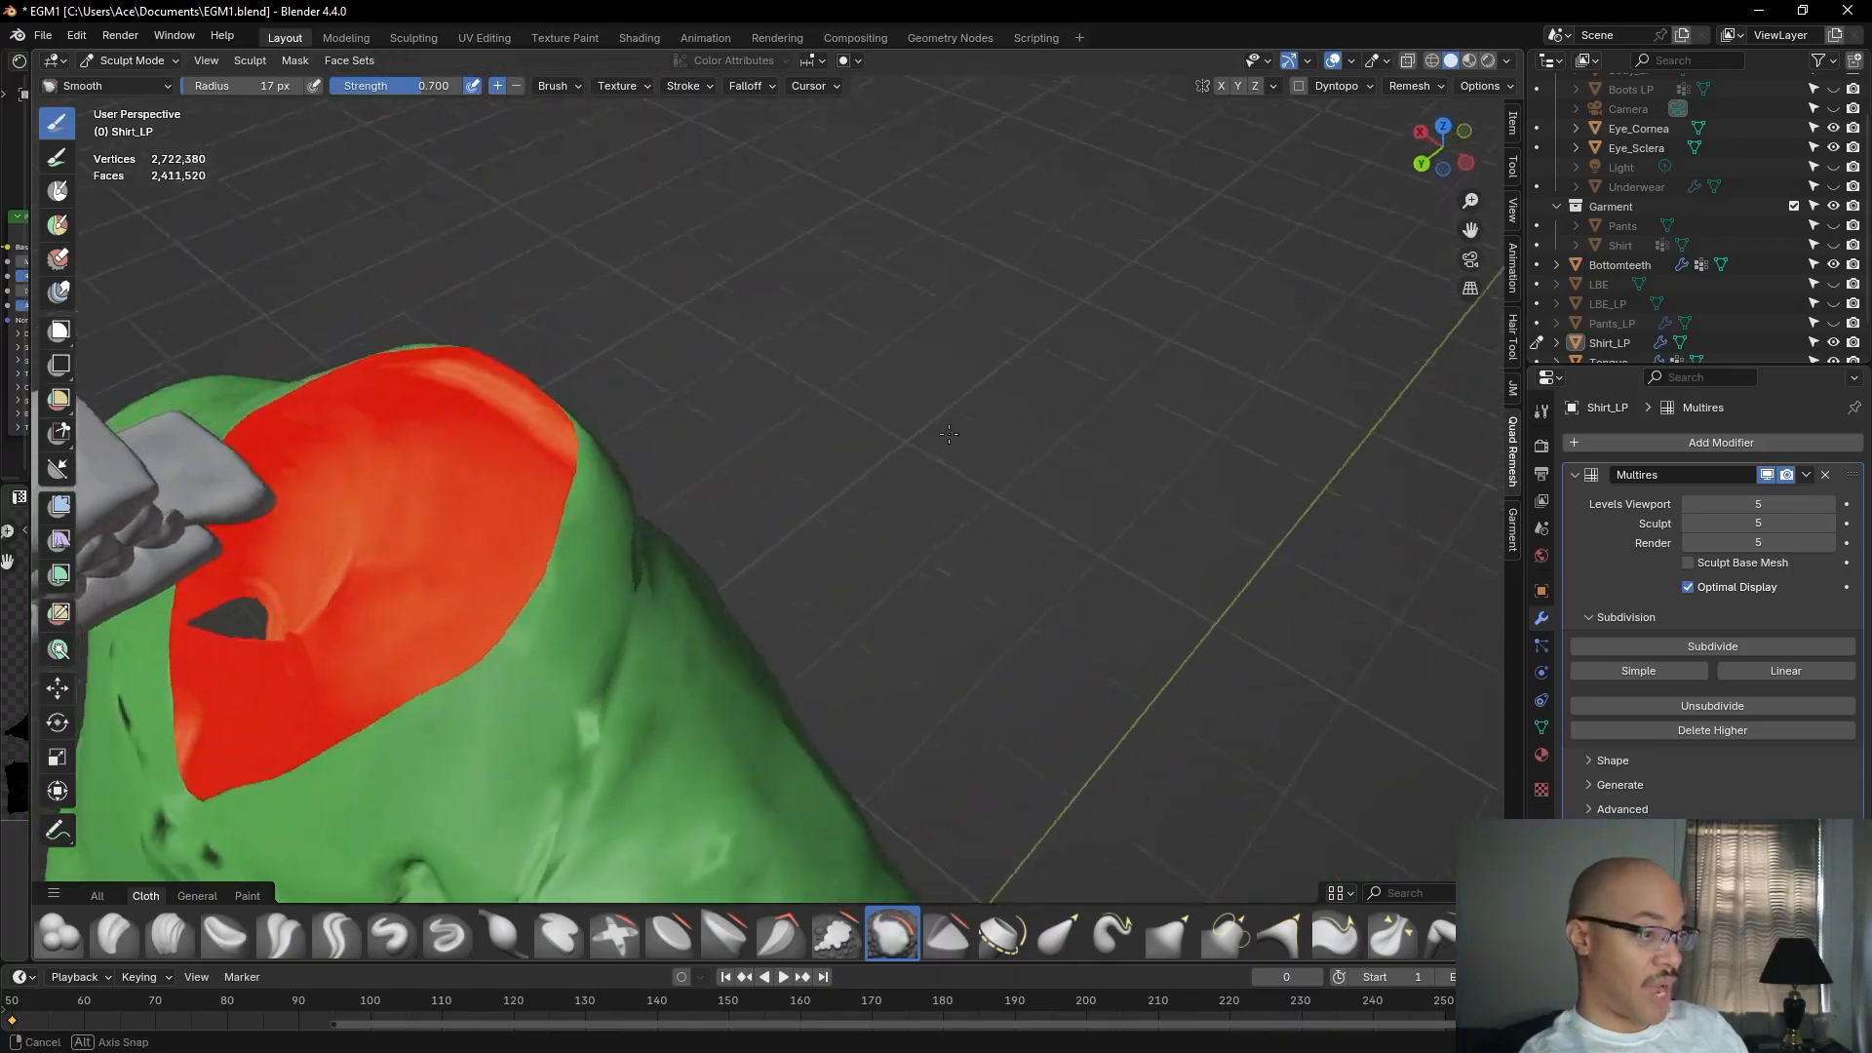
# Smooth the layered creases at the collar point along the collar's outer edge.
pyautogui.moveTo(1039, 363); pyautogui.dragTo(927, 488, button='middle')
pyautogui.scroll(6, 929, 491)
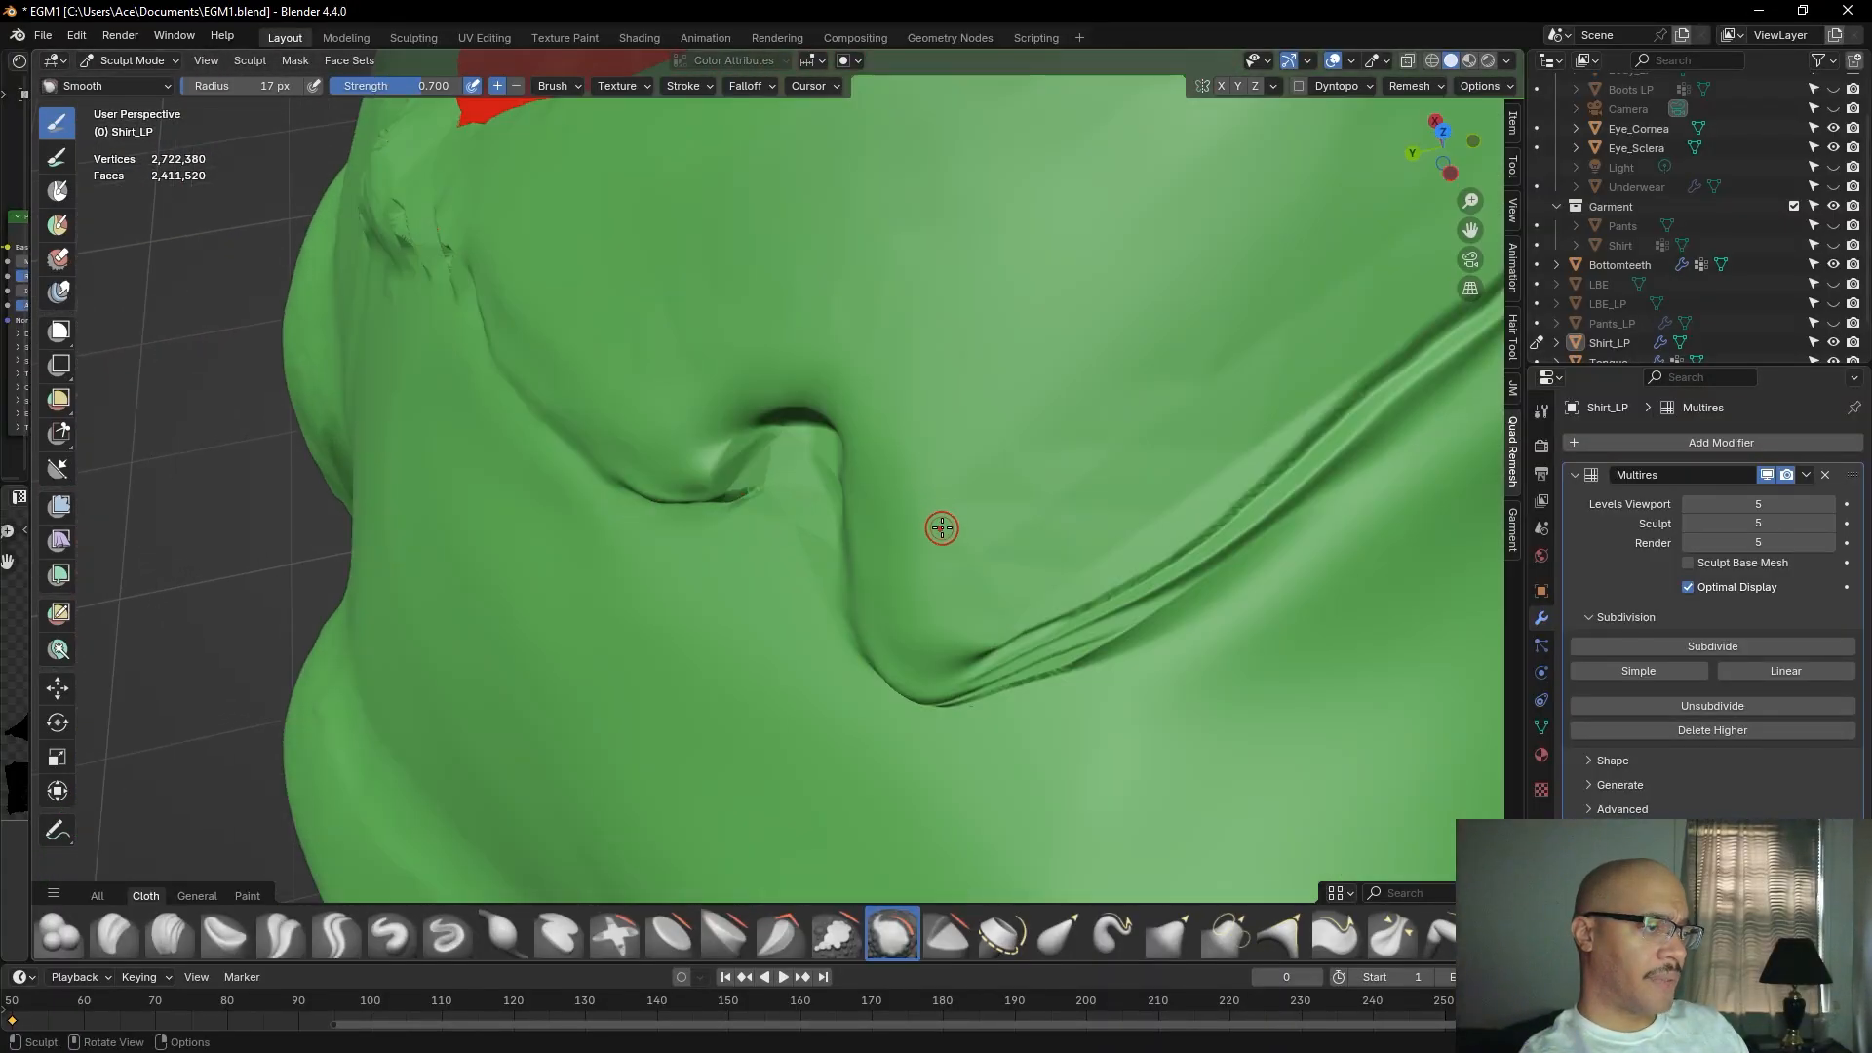
pyautogui.moveTo(975, 639)
pyautogui.mouseDown()
pyautogui.moveTo(1063, 634)
pyautogui.moveTo(988, 651)
pyautogui.moveTo(1138, 567)
pyautogui.moveTo(1121, 573)
pyautogui.mouseUp()
pyautogui.scroll(-8, 983, 573)
pyautogui.moveTo(841, 514); pyautogui.dragTo(998, 471, button='middle')
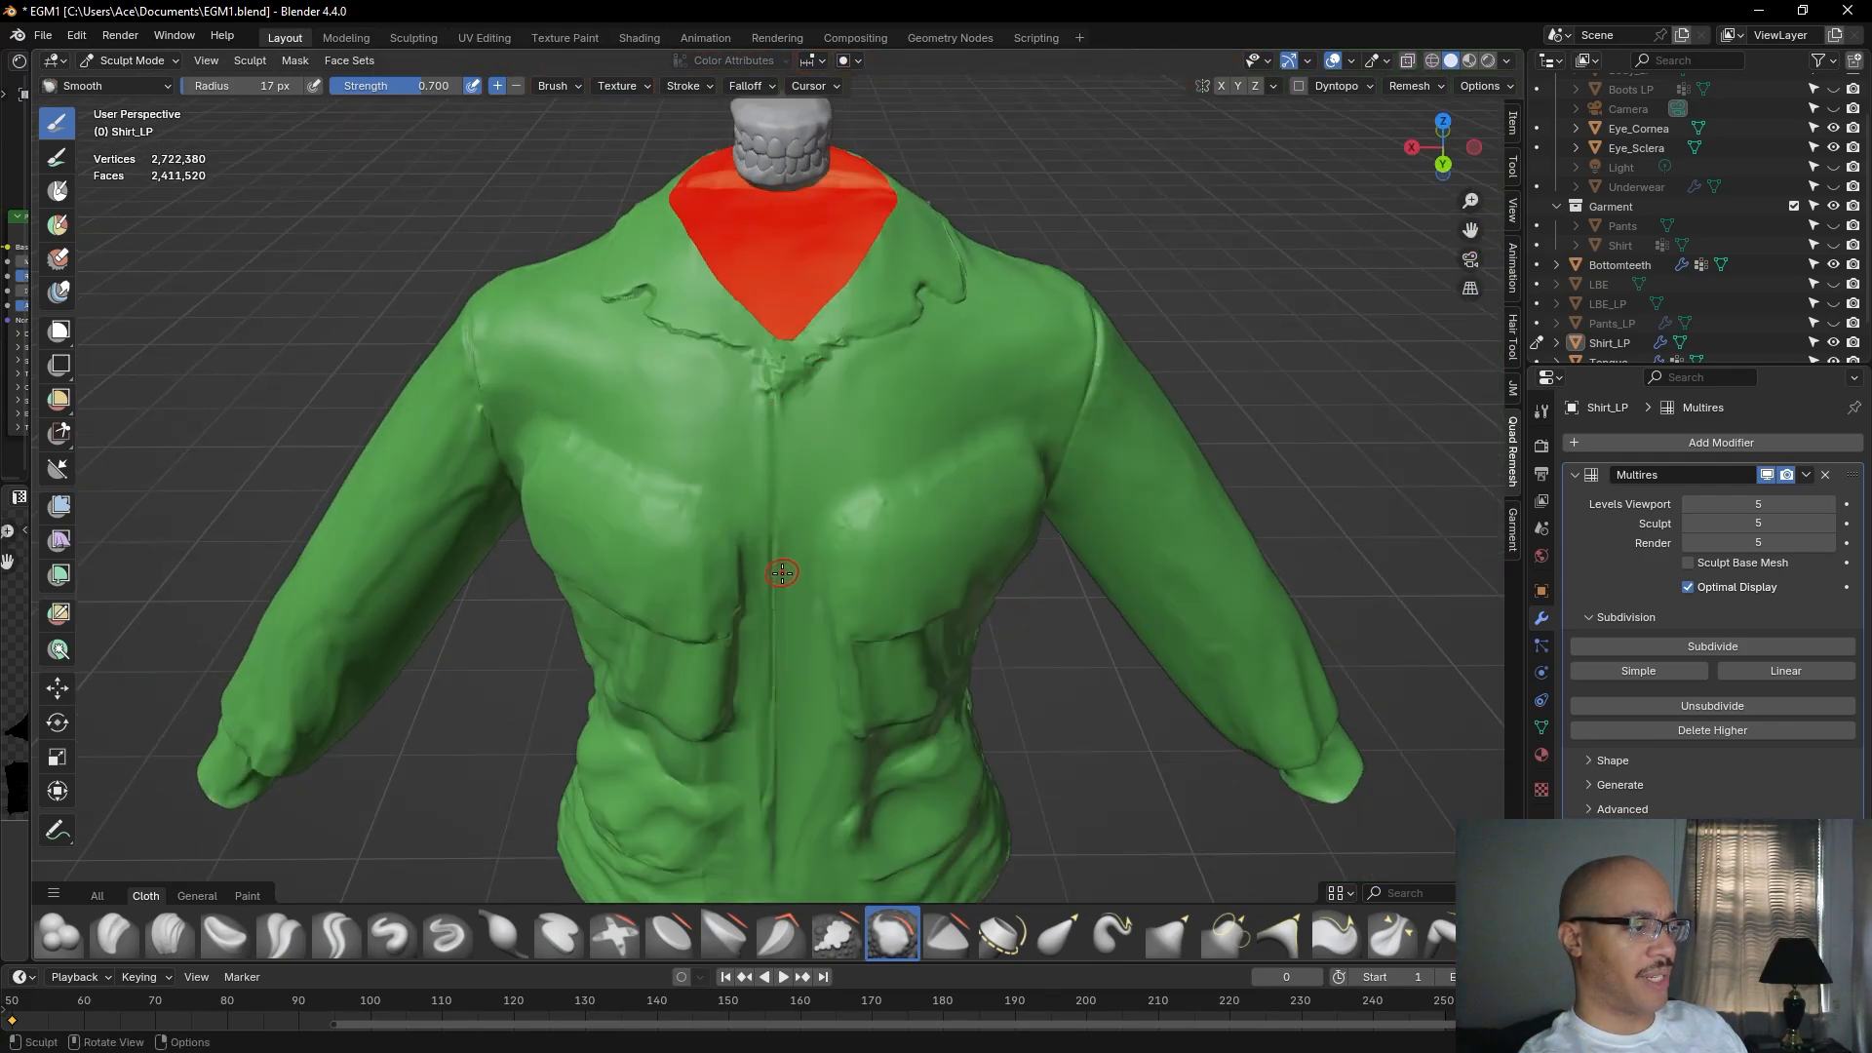
pyautogui.scroll(-3, 780, 585)
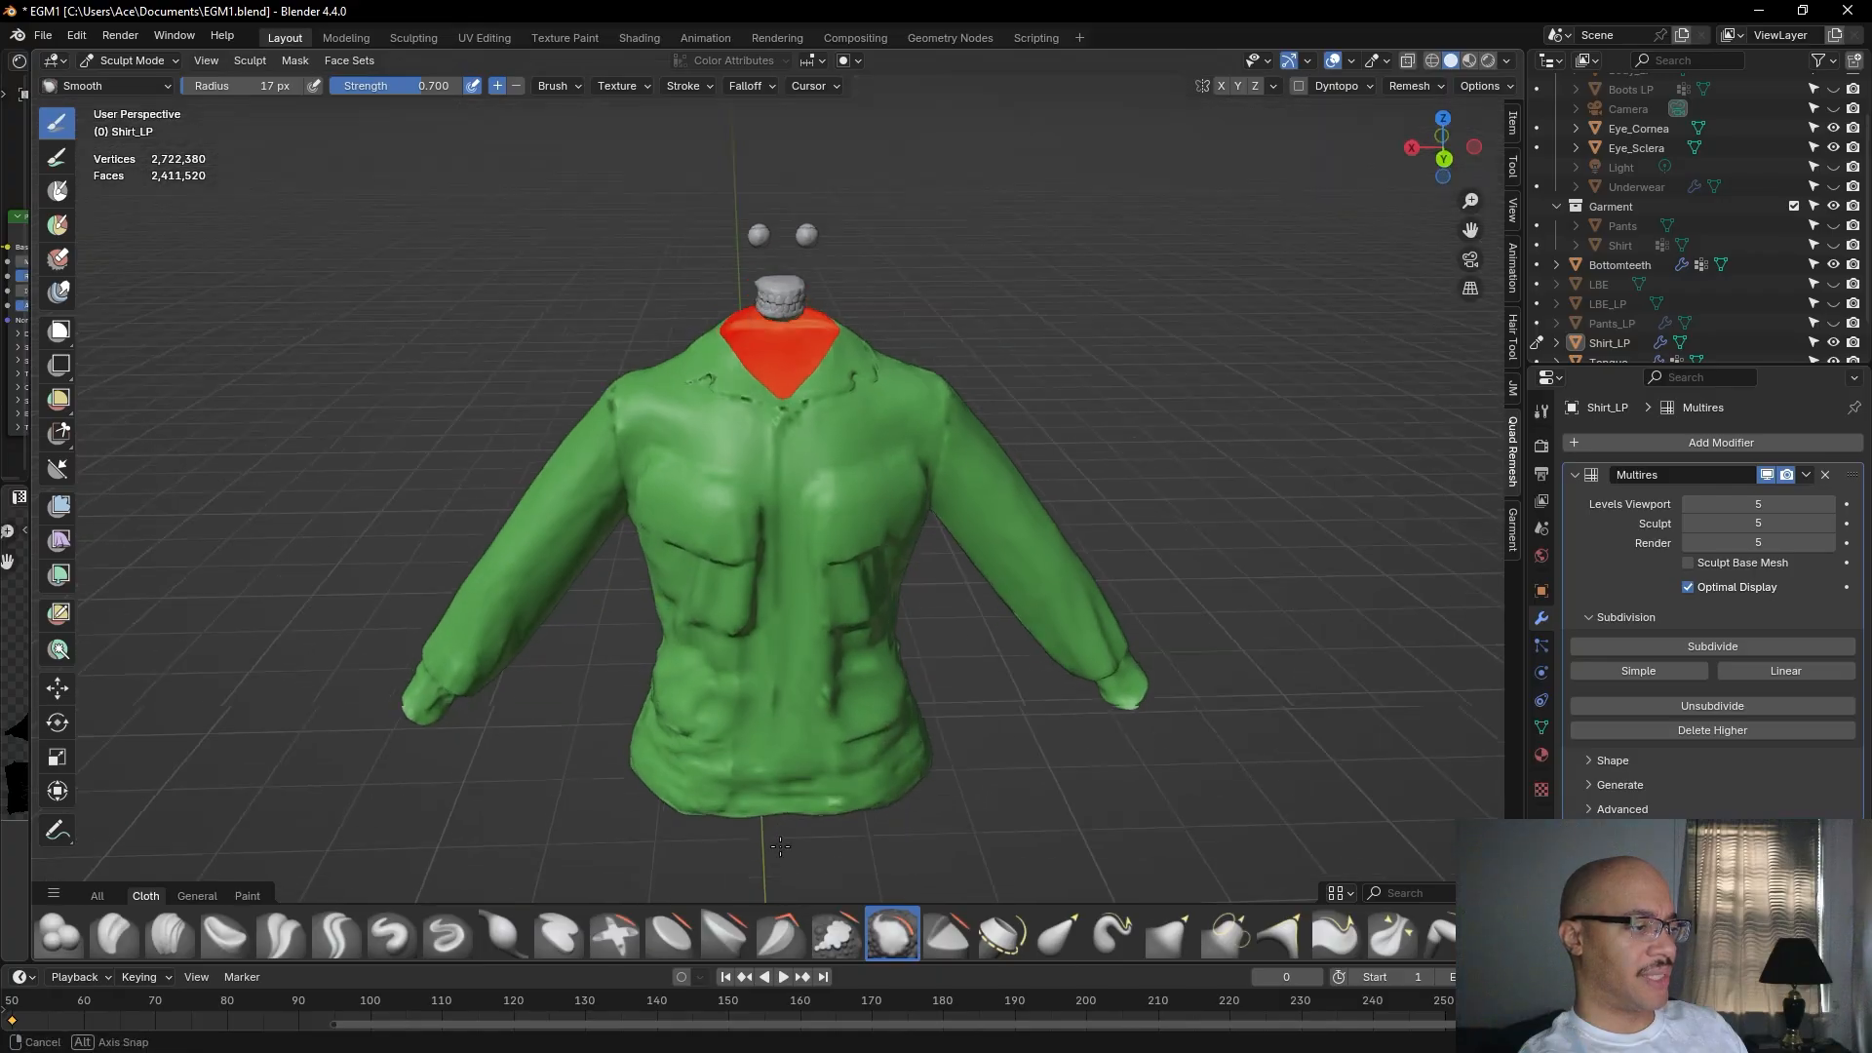
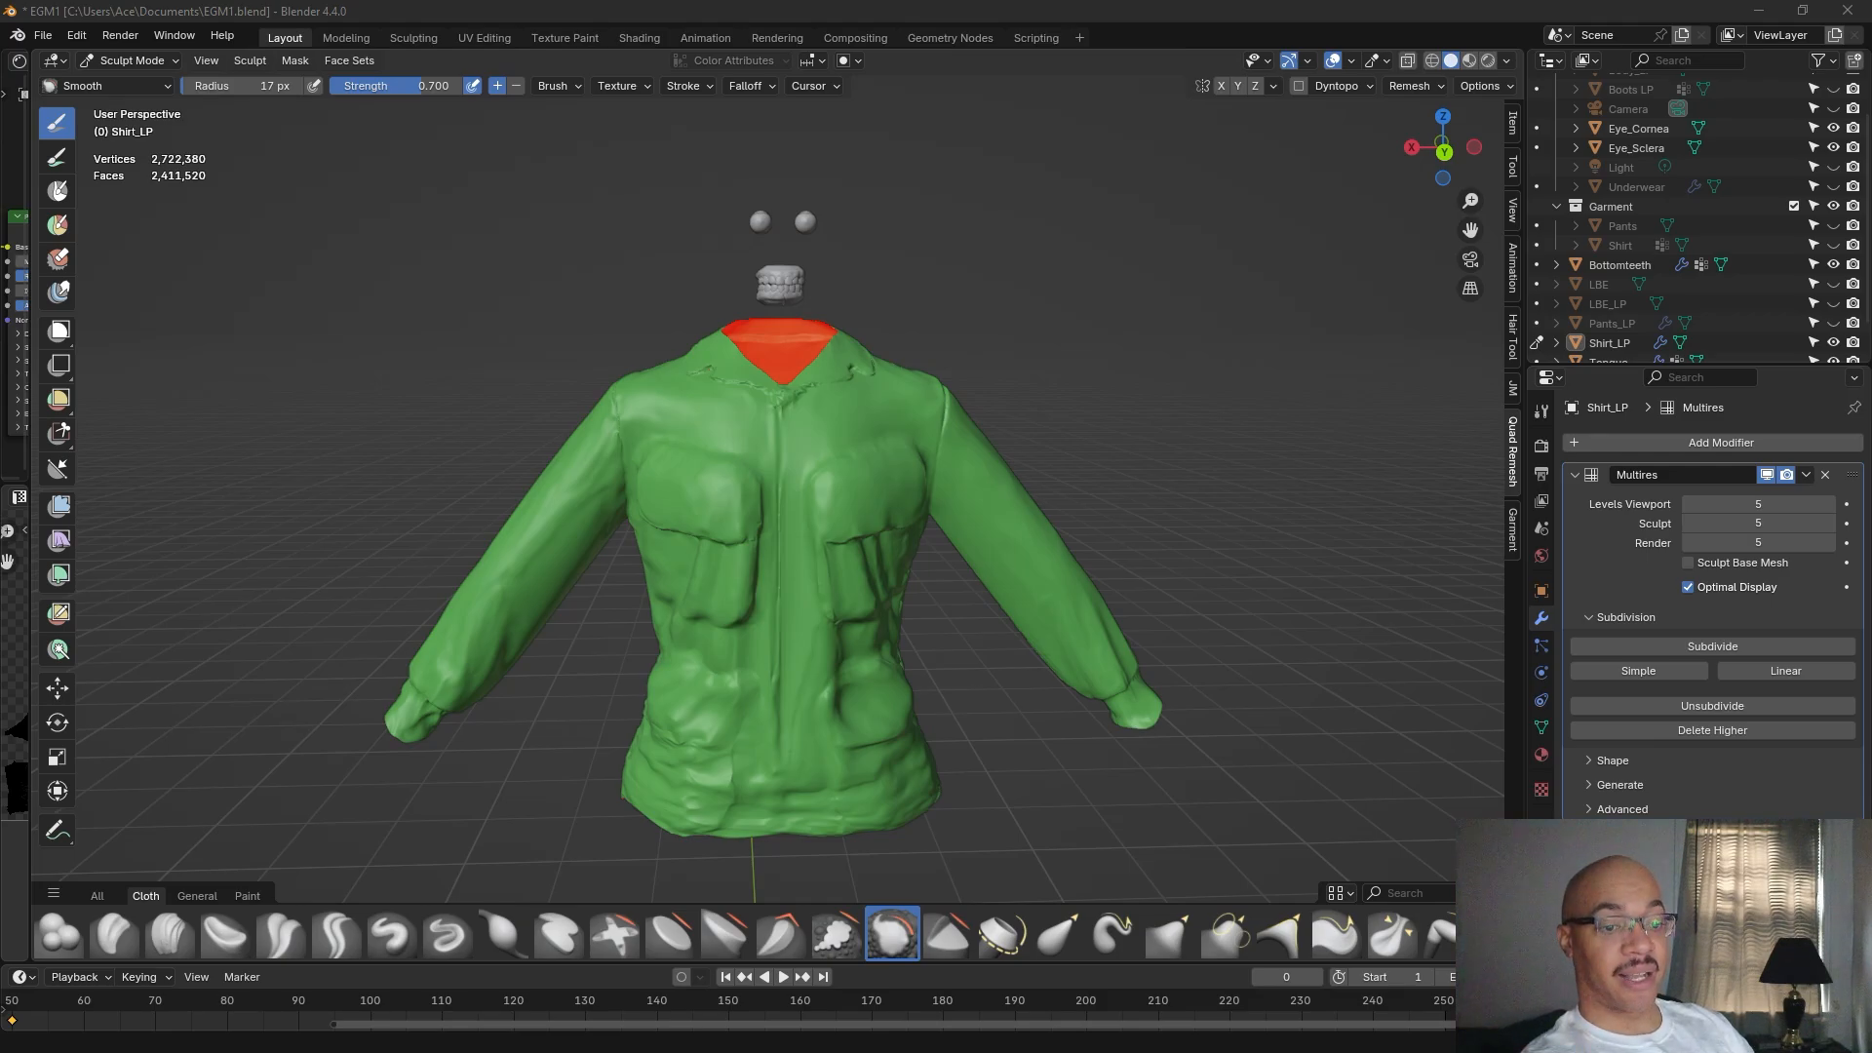
# Set the brush radius to 33 px and switch to the Grab brush at the side of the collar.
pyautogui.scroll(4, 834, 594)
pyautogui.moveTo(1023, 766)
pyautogui.mouseDown(button='middle')
pyautogui.moveTo(1272, 722)
pyautogui.moveTo(1336, 508)
pyautogui.mouseUp(button='middle')
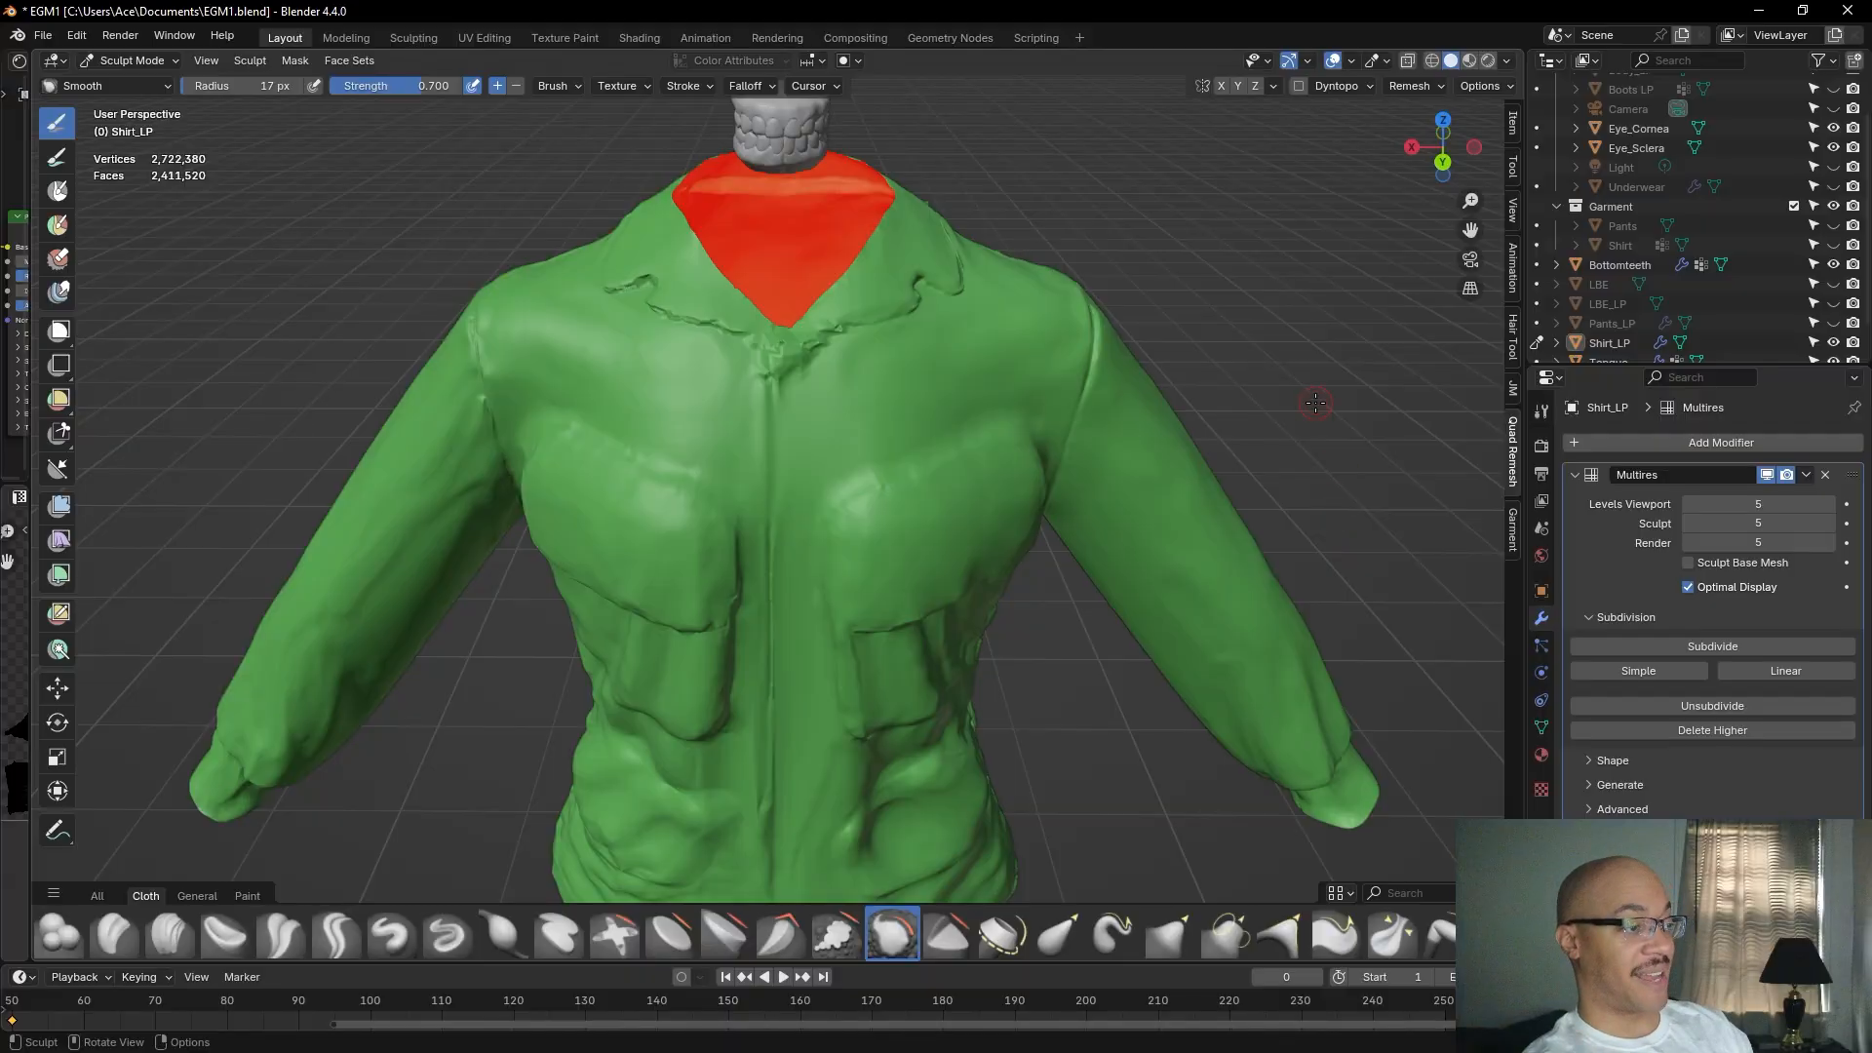
pyautogui.scroll(2, 1313, 390)
pyautogui.keyDown('shift'); pyautogui.moveTo(1243, 201); pyautogui.dragTo(1181, 441, button='middle'); pyautogui.keyUp('shift')
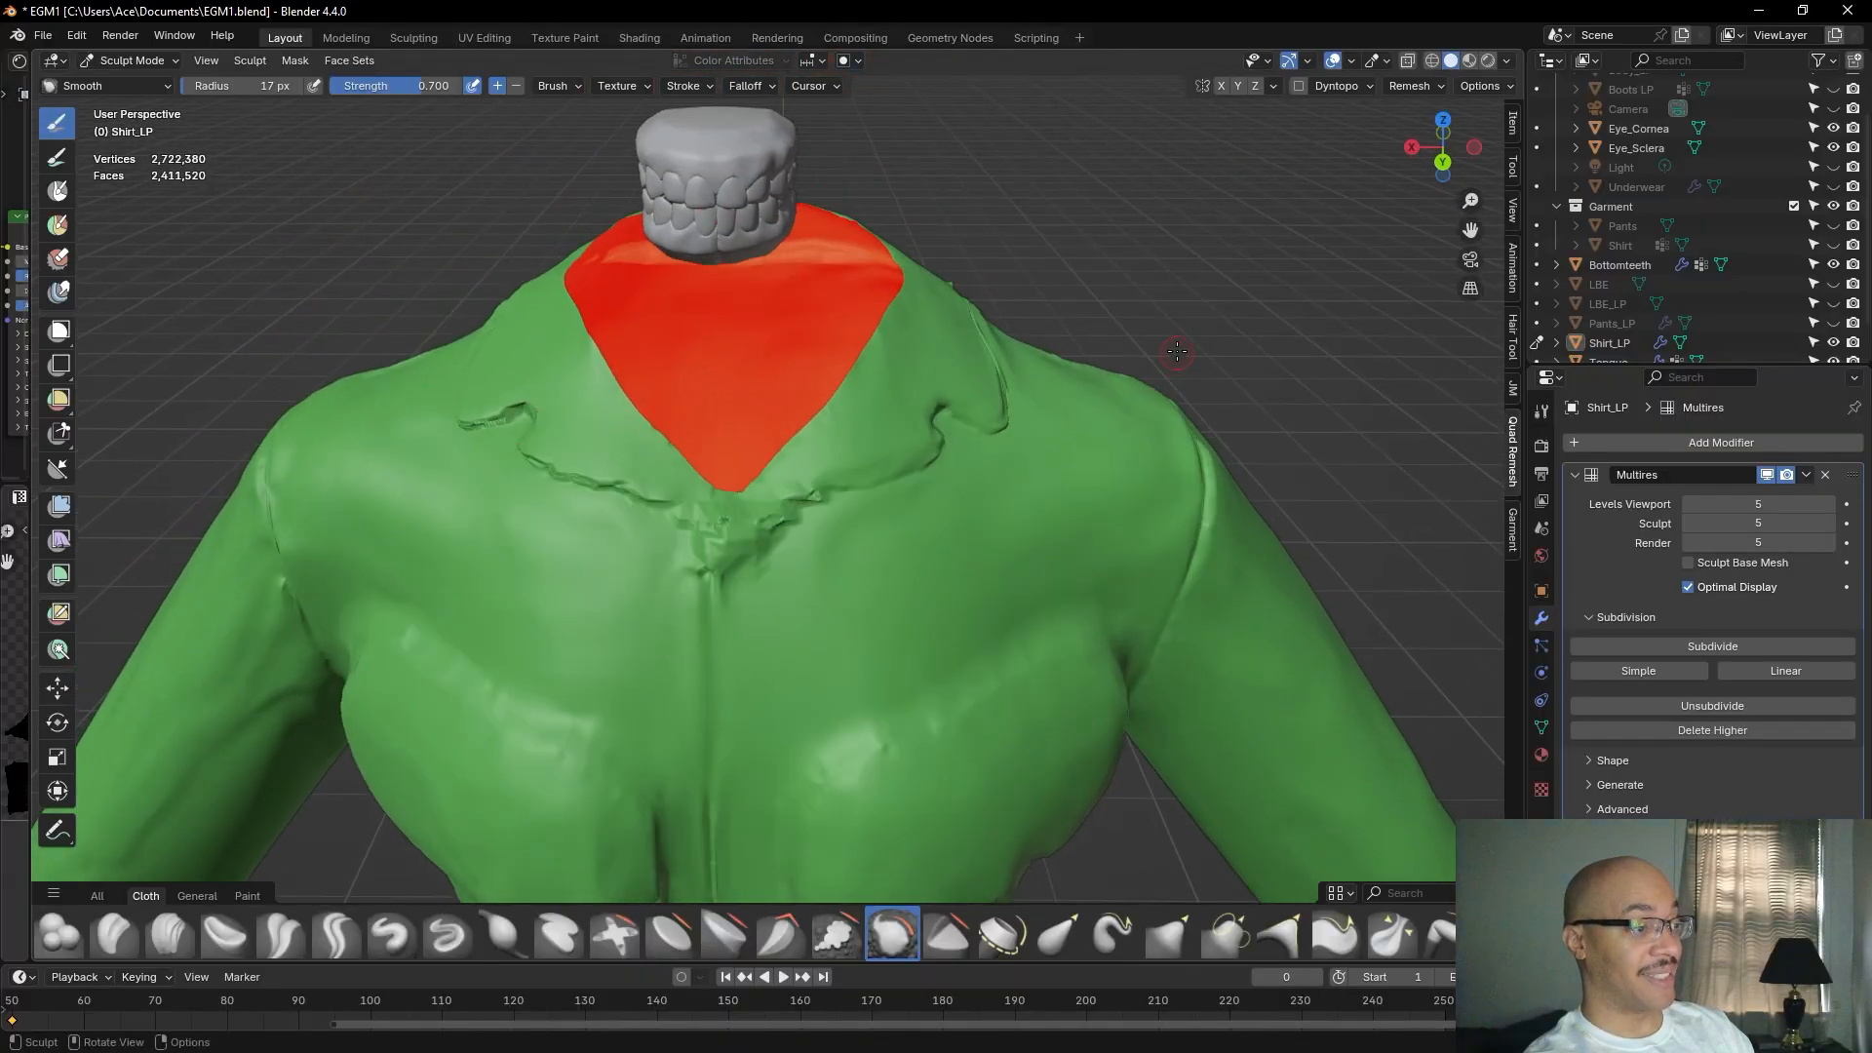
pyautogui.scroll(2, 1160, 331)
pyautogui.moveTo(1174, 238); pyautogui.dragTo(1011, 276, button='middle')
pyautogui.moveTo(1103, 210); pyautogui.dragTo(838, 299, button='middle')
pyautogui.moveTo(210, 91); pyautogui.dragTo(251, 90)
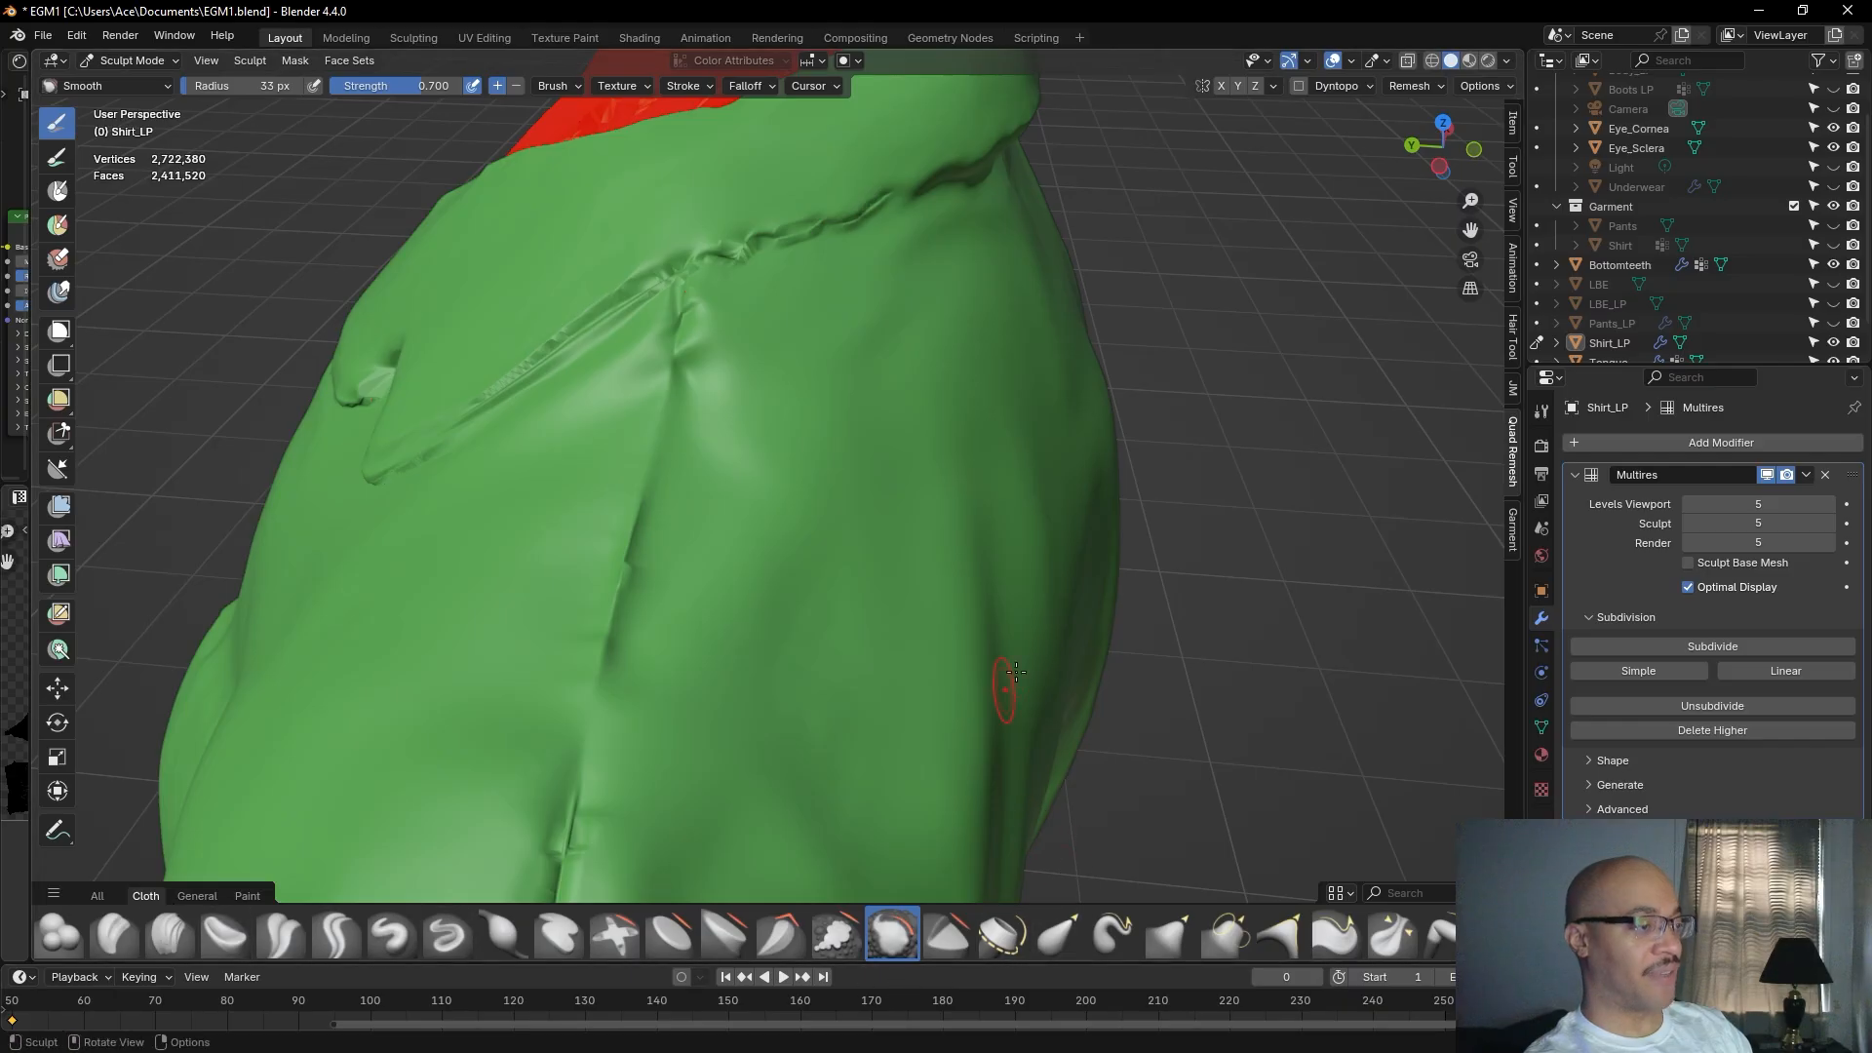
pyautogui.moveTo(1107, 575)
pyautogui.mouseDown(button='middle')
pyautogui.moveTo(1228, 363)
pyautogui.moveTo(1202, 406)
pyautogui.mouseUp(button='middle')
pyautogui.click(1170, 933)
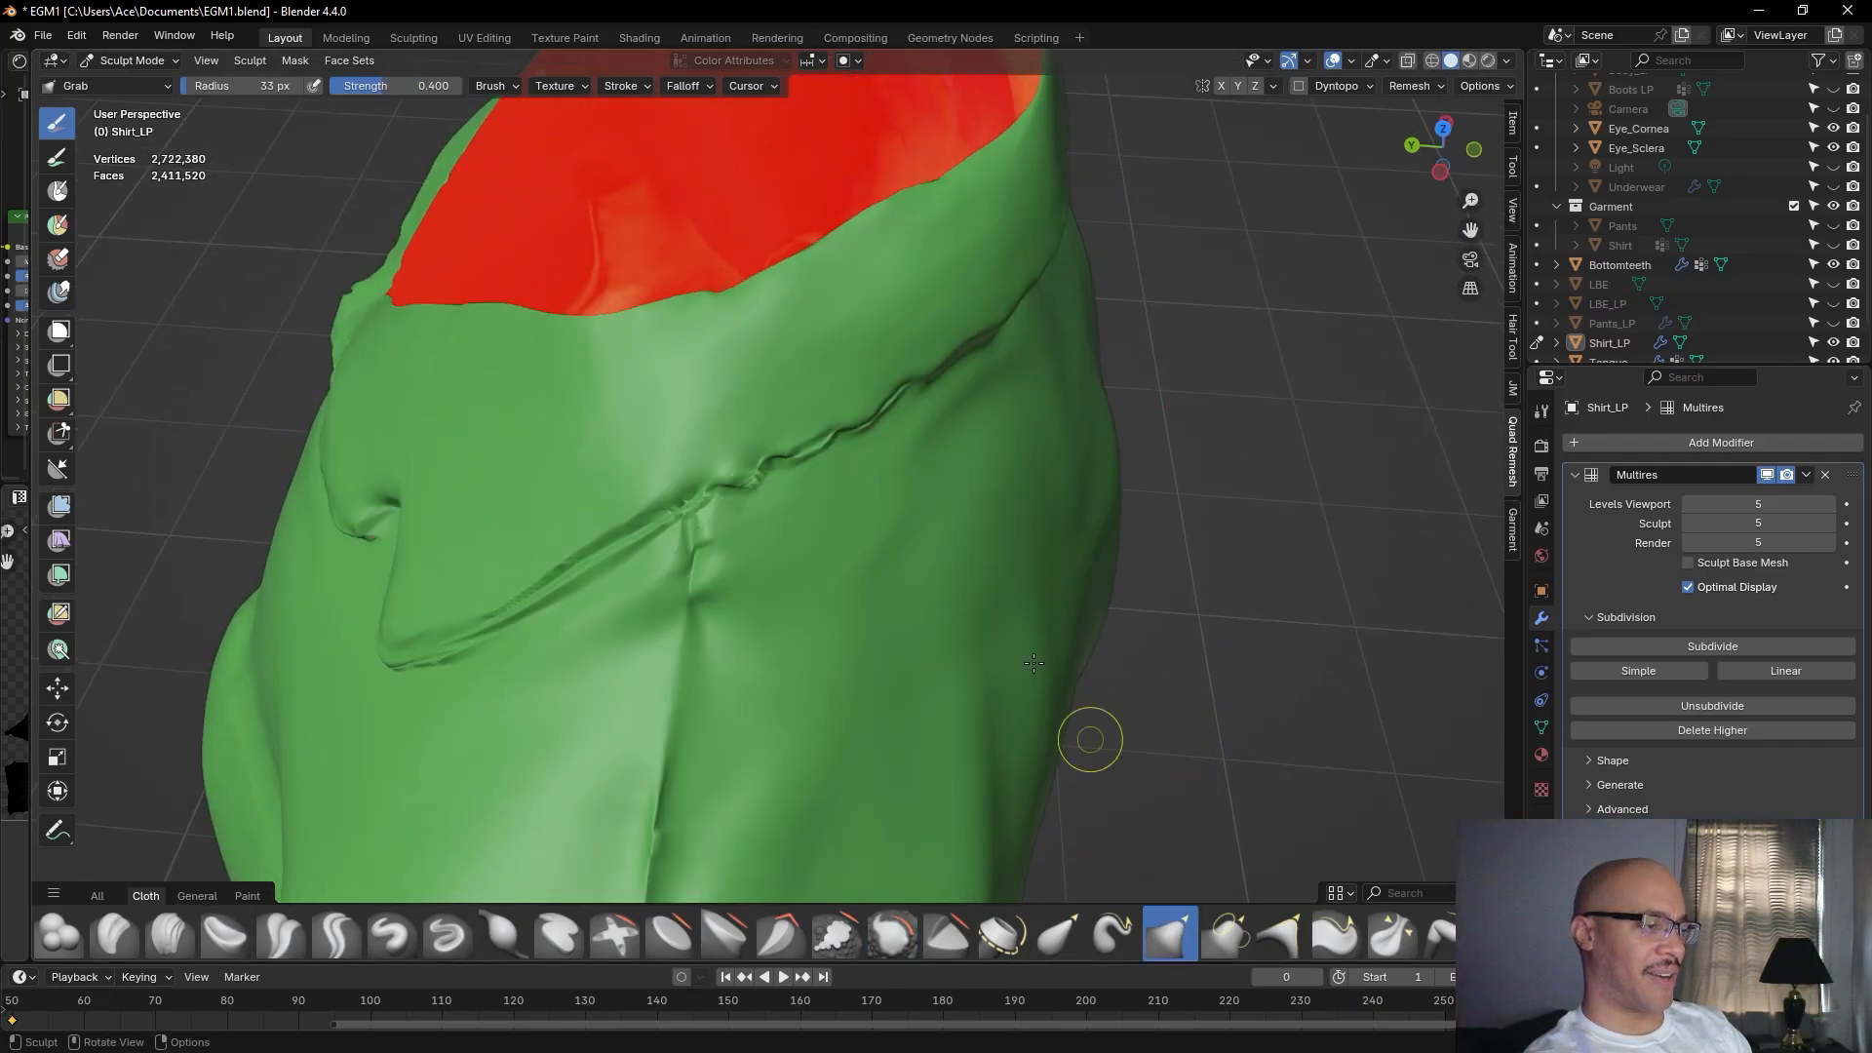
# Set the Grab brush radius to 45 px and pull the collar's jagged outer edge into line where it meets the shoulder seam.
pyautogui.moveTo(242, 86); pyautogui.dragTo(245, 86)
pyautogui.moveTo(898, 385)
pyautogui.mouseDown()
pyautogui.moveTo(908, 402)
pyautogui.moveTo(834, 423)
pyautogui.moveTo(843, 436)
pyautogui.moveTo(772, 472)
pyautogui.moveTo(810, 443)
pyautogui.mouseUp()
pyautogui.moveTo(756, 393); pyautogui.dragTo(809, 395, button='middle')
pyautogui.moveTo(928, 397)
pyautogui.mouseDown()
pyautogui.moveTo(961, 435)
pyautogui.moveTo(994, 385)
pyautogui.moveTo(924, 452)
pyautogui.moveTo(953, 443)
pyautogui.mouseUp()
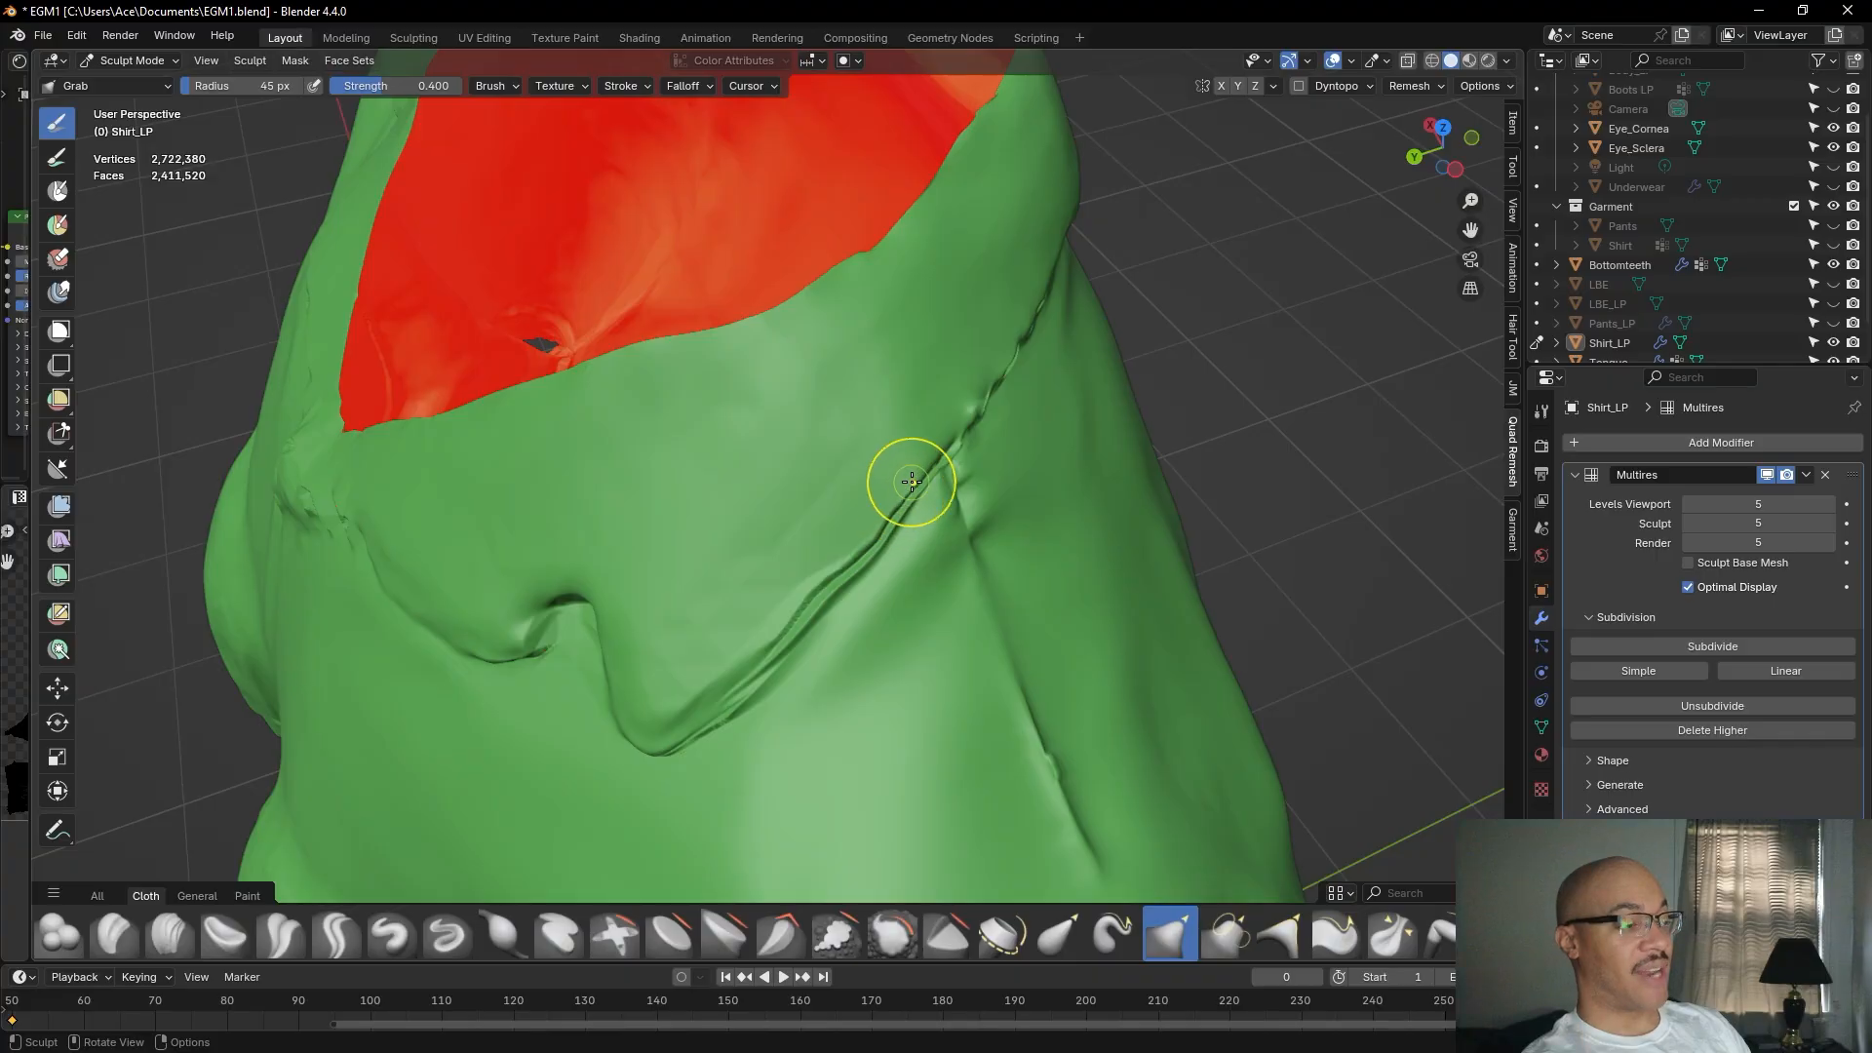
pyautogui.scroll(-4, 983, 464)
pyautogui.moveTo(1131, 488)
pyautogui.mouseDown(button='middle')
pyautogui.moveTo(1201, 439)
pyautogui.moveTo(1158, 464)
pyautogui.mouseUp(button='middle')
pyautogui.scroll(4, 1170, 449)
pyautogui.moveTo(914, 405)
pyautogui.mouseDown()
pyautogui.moveTo(941, 427)
pyautogui.moveTo(941, 391)
pyautogui.moveTo(910, 467)
pyautogui.mouseUp()
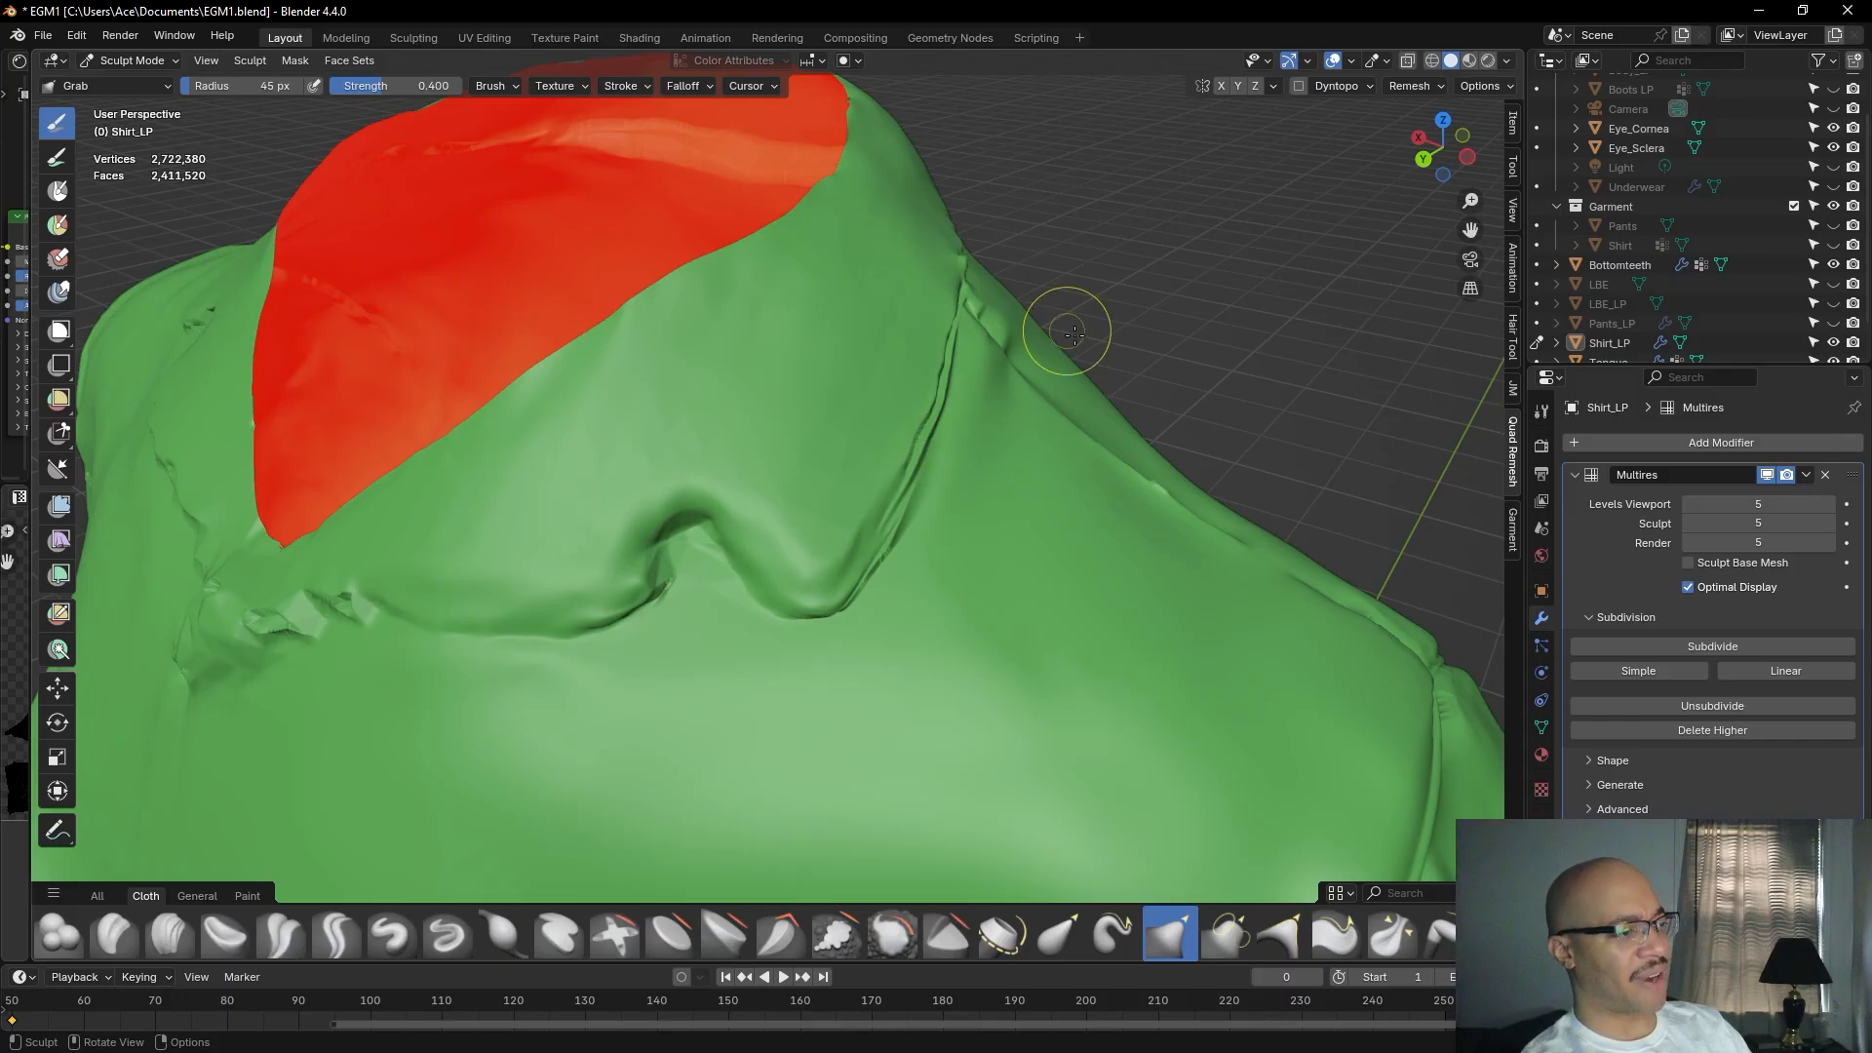
# Grab and reshape the layered collar edge between the collar point and the shoulder seam.
pyautogui.scroll(-5, 1102, 234)
pyautogui.moveTo(1141, 384); pyautogui.dragTo(952, 397, button='middle')
pyautogui.moveTo(1099, 221); pyautogui.dragTo(1145, 318, button='middle')
pyautogui.moveTo(1137, 382); pyautogui.dragTo(1233, 426, button='middle')
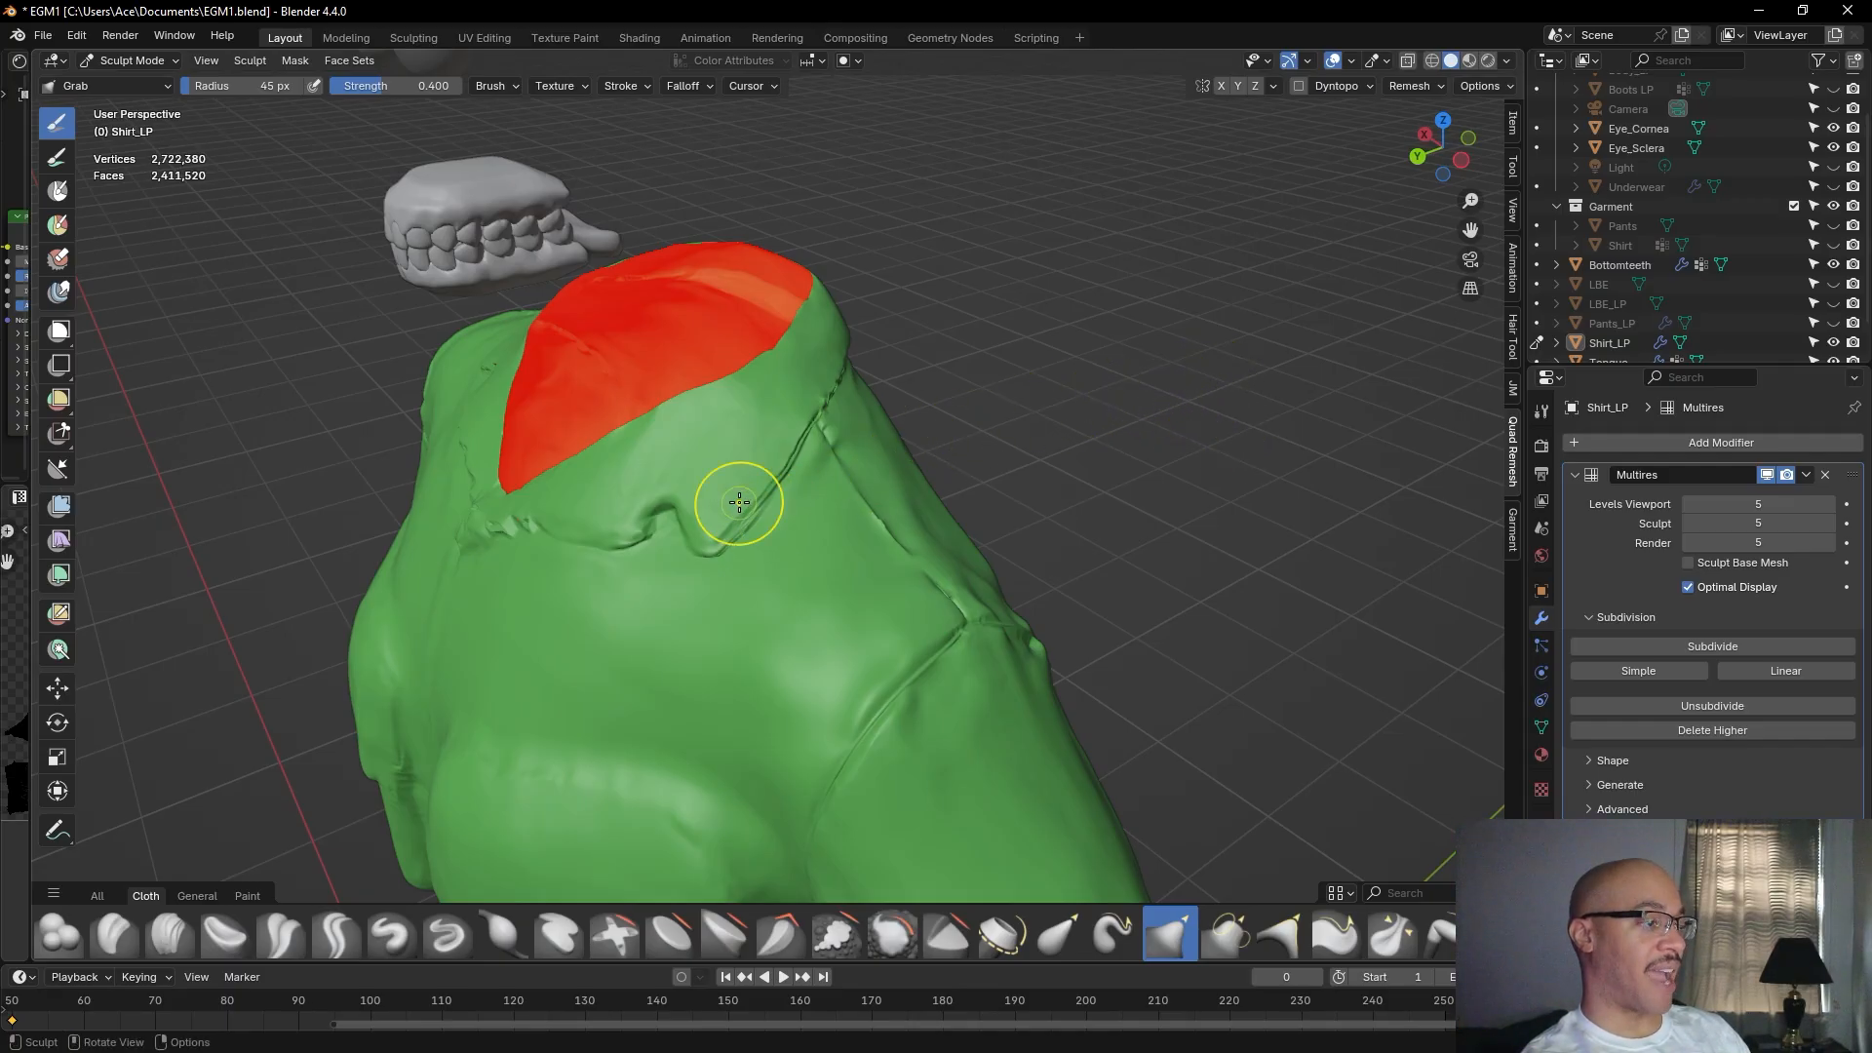
pyautogui.scroll(2, 739, 502)
pyautogui.moveTo(732, 502)
pyautogui.mouseDown()
pyautogui.moveTo(765, 459)
pyautogui.moveTo(757, 493)
pyautogui.mouseUp()
pyautogui.moveTo(700, 532)
pyautogui.mouseDown()
pyautogui.moveTo(707, 554)
pyautogui.moveTo(786, 452)
pyautogui.mouseUp()
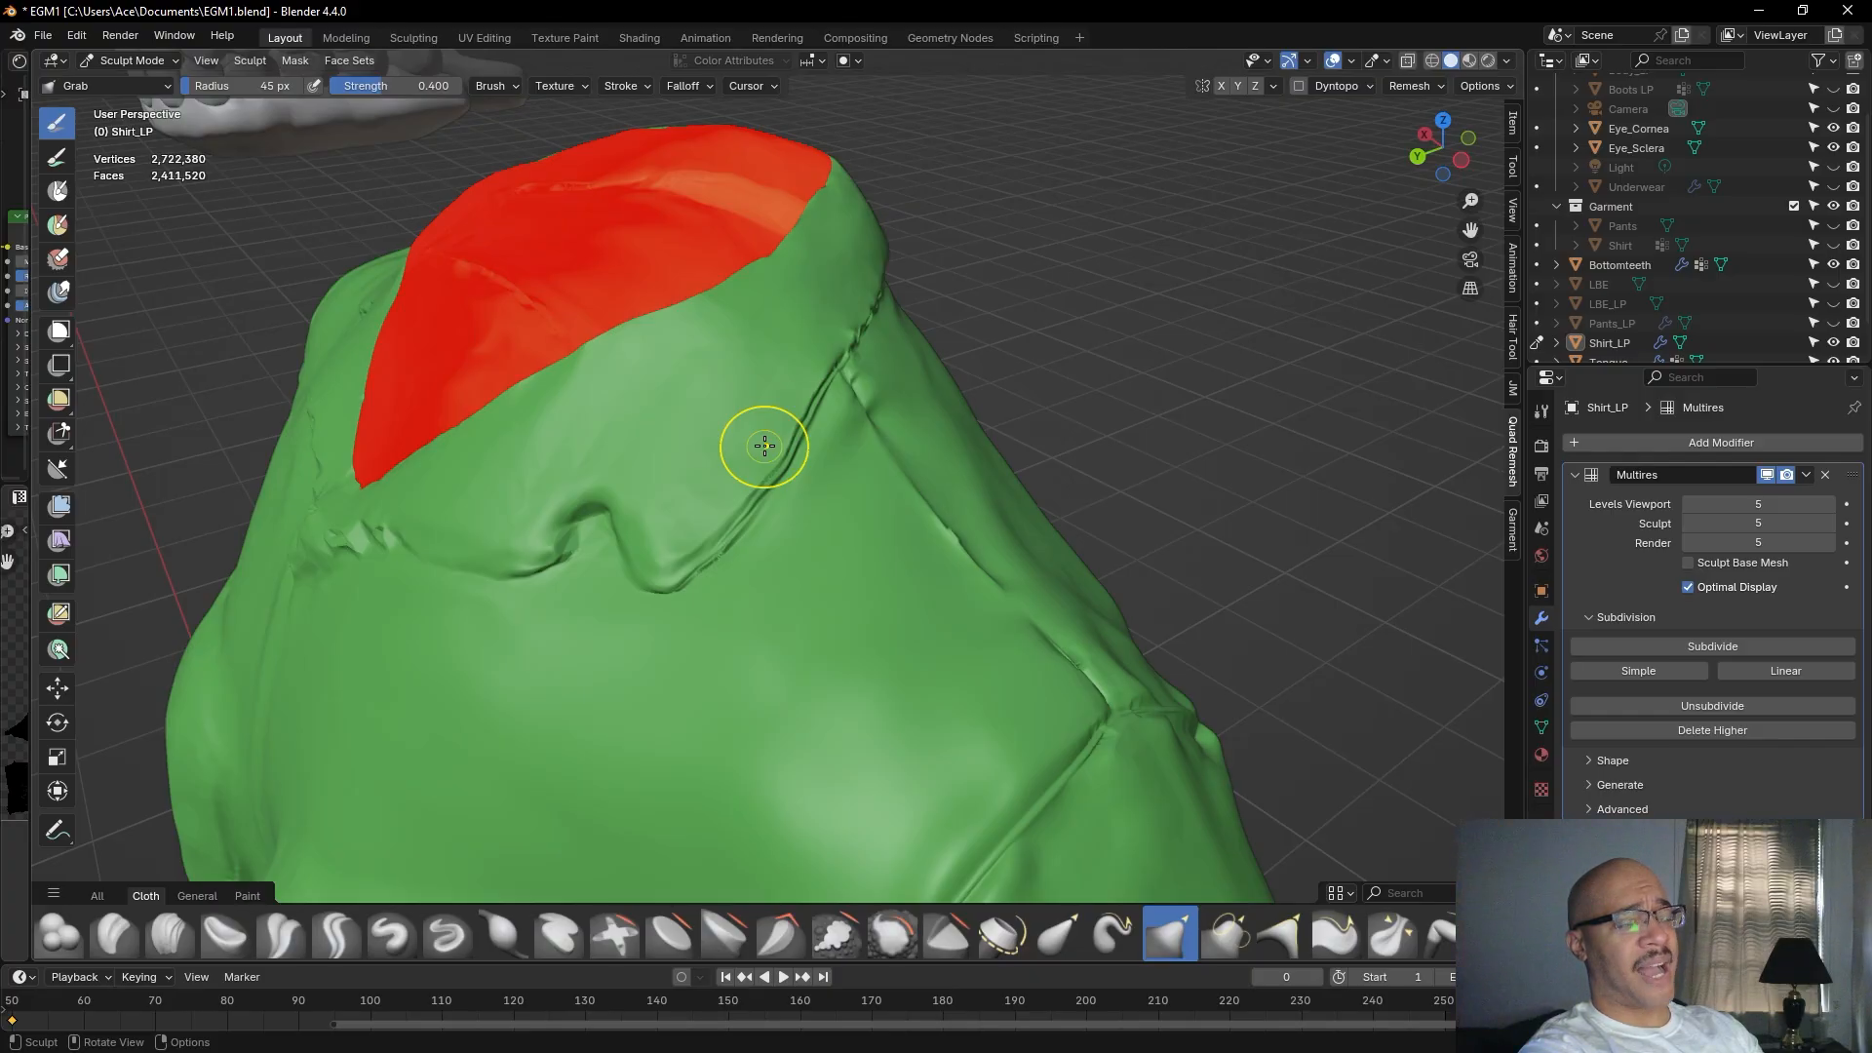
pyautogui.moveTo(1174, 384)
pyautogui.mouseDown(button='middle')
pyautogui.moveTo(1228, 371)
pyautogui.moveTo(1200, 400)
pyautogui.mouseUp(button='middle')
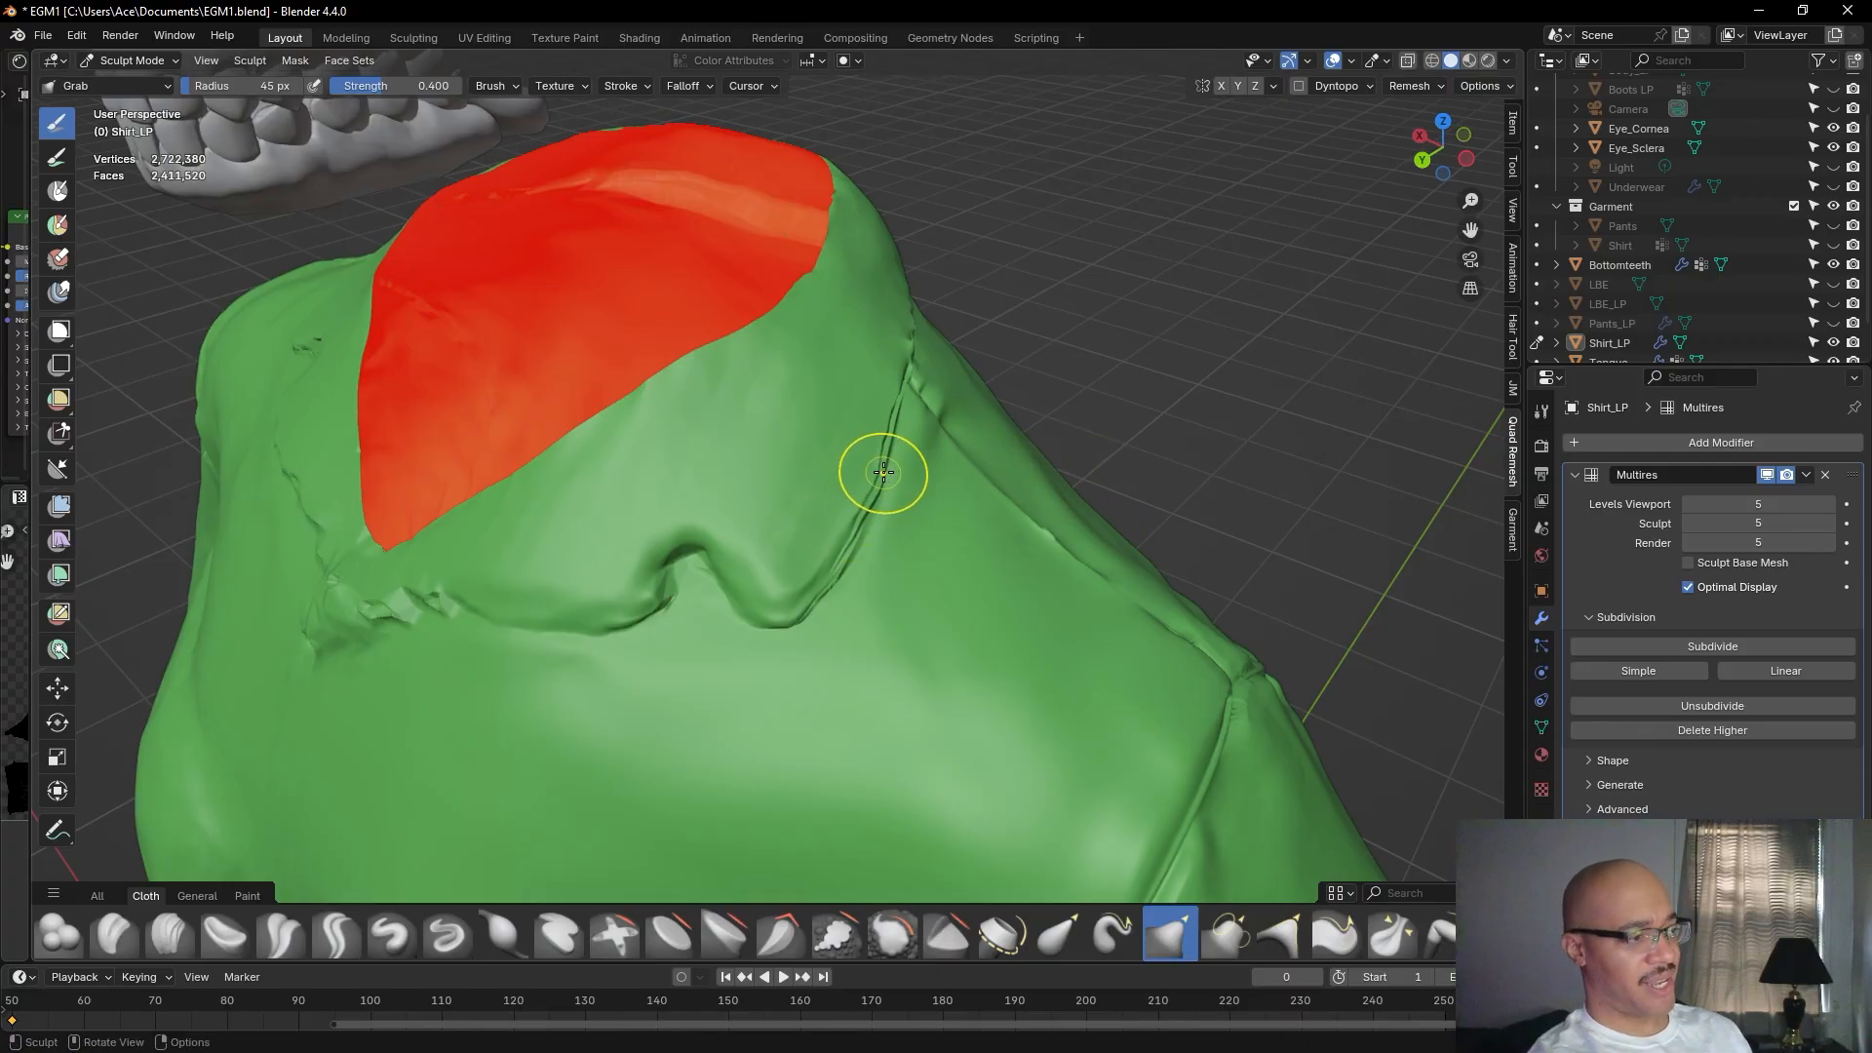
# Reduce the Grab brush radius to 26 px and close the double crease along the outer edge above the collar point.
pyautogui.moveTo(1082, 355); pyautogui.dragTo(1045, 409, button='middle')
pyautogui.scroll(1, 1117, 340)
pyautogui.scroll(3, 1121, 334)
pyautogui.scroll(-4, 1139, 291)
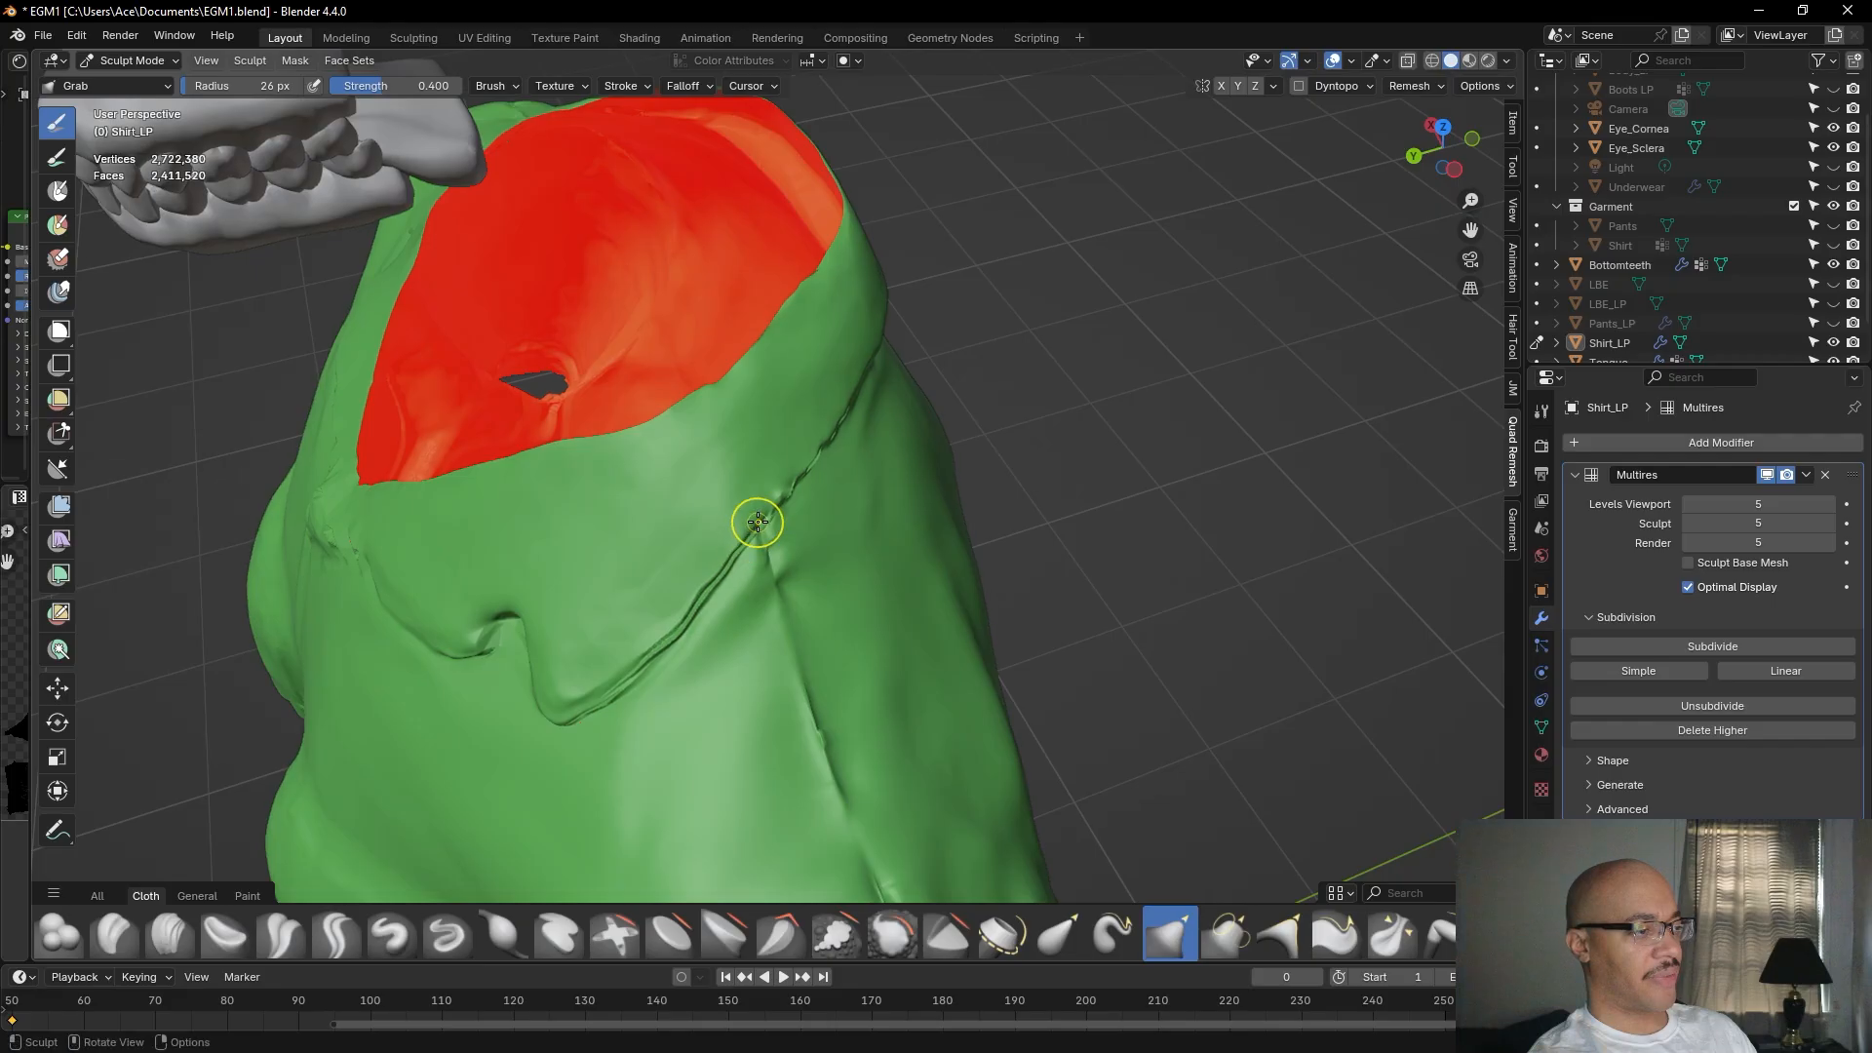
pyautogui.moveTo(781, 493)
pyautogui.mouseDown(button='middle')
pyautogui.moveTo(1217, 489)
pyautogui.moveTo(1190, 342)
pyautogui.mouseUp(button='middle')
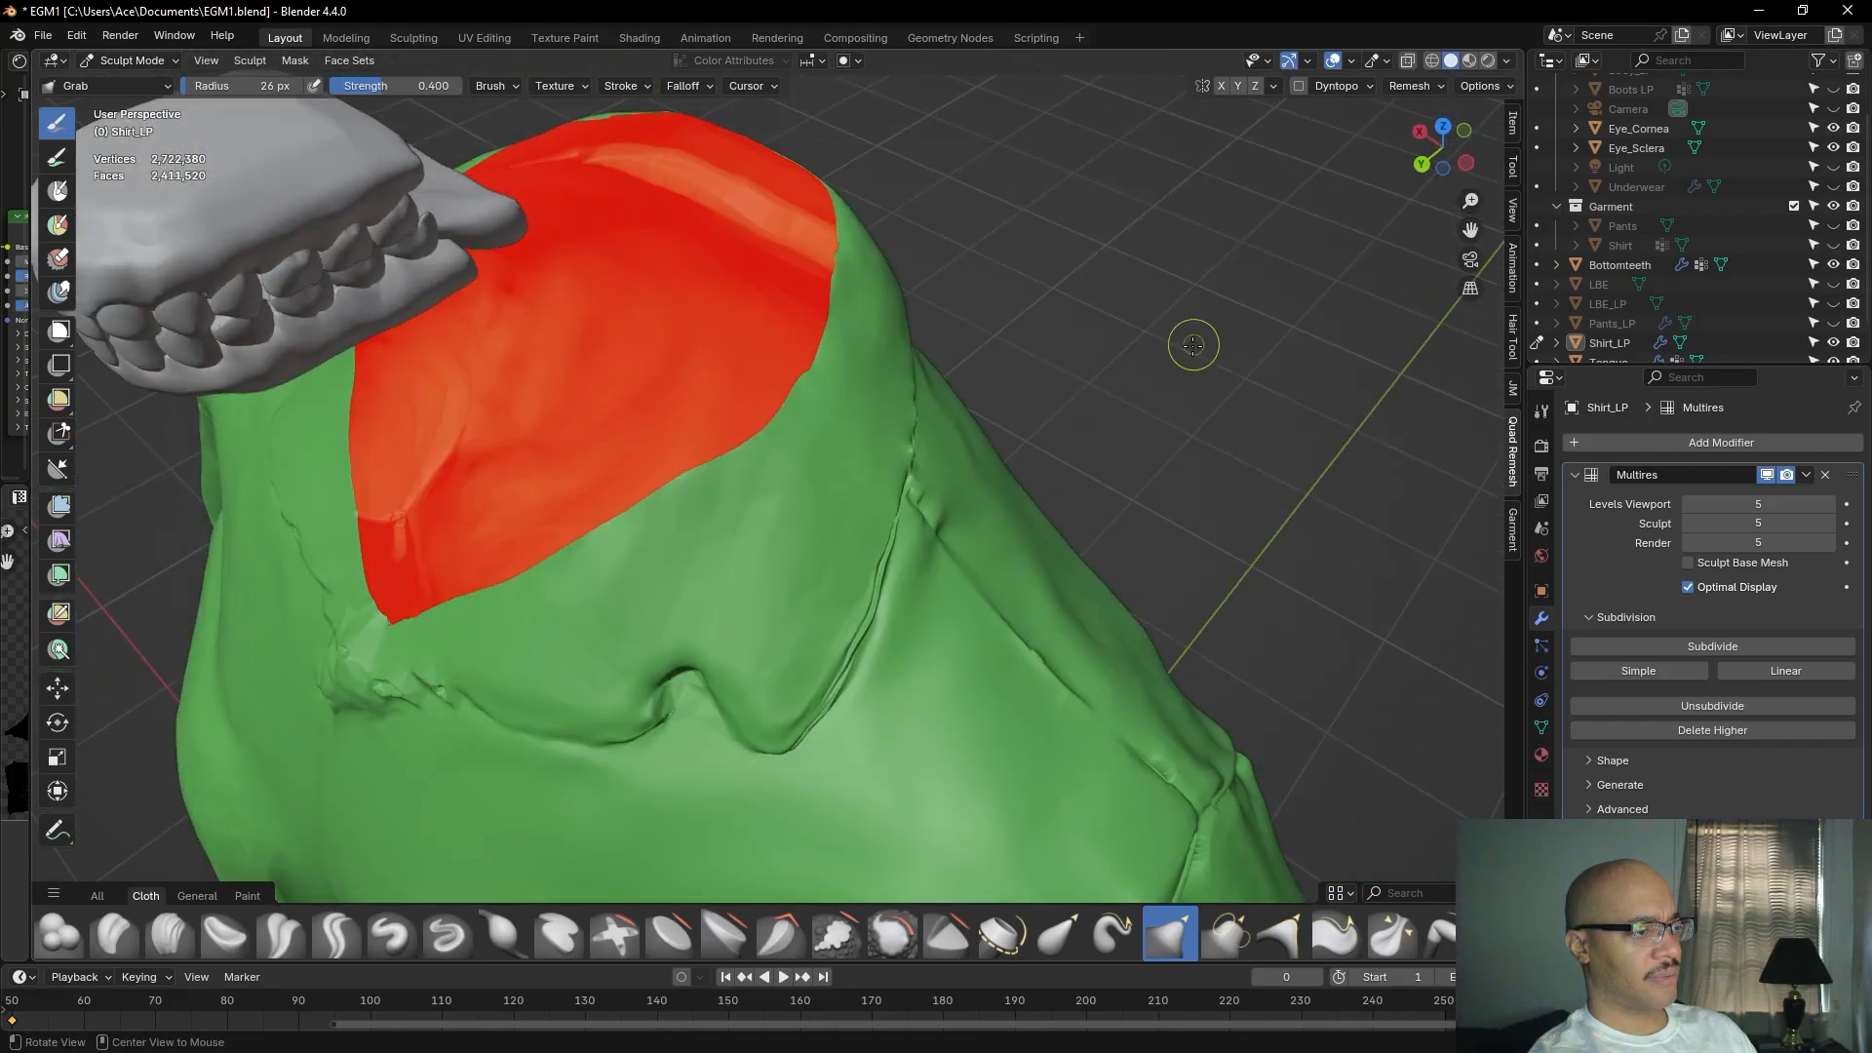
pyautogui.moveTo(806, 661)
pyautogui.mouseDown()
pyautogui.moveTo(790, 719)
pyautogui.moveTo(864, 622)
pyautogui.mouseUp()
pyautogui.moveTo(853, 618); pyautogui.dragTo(879, 571)
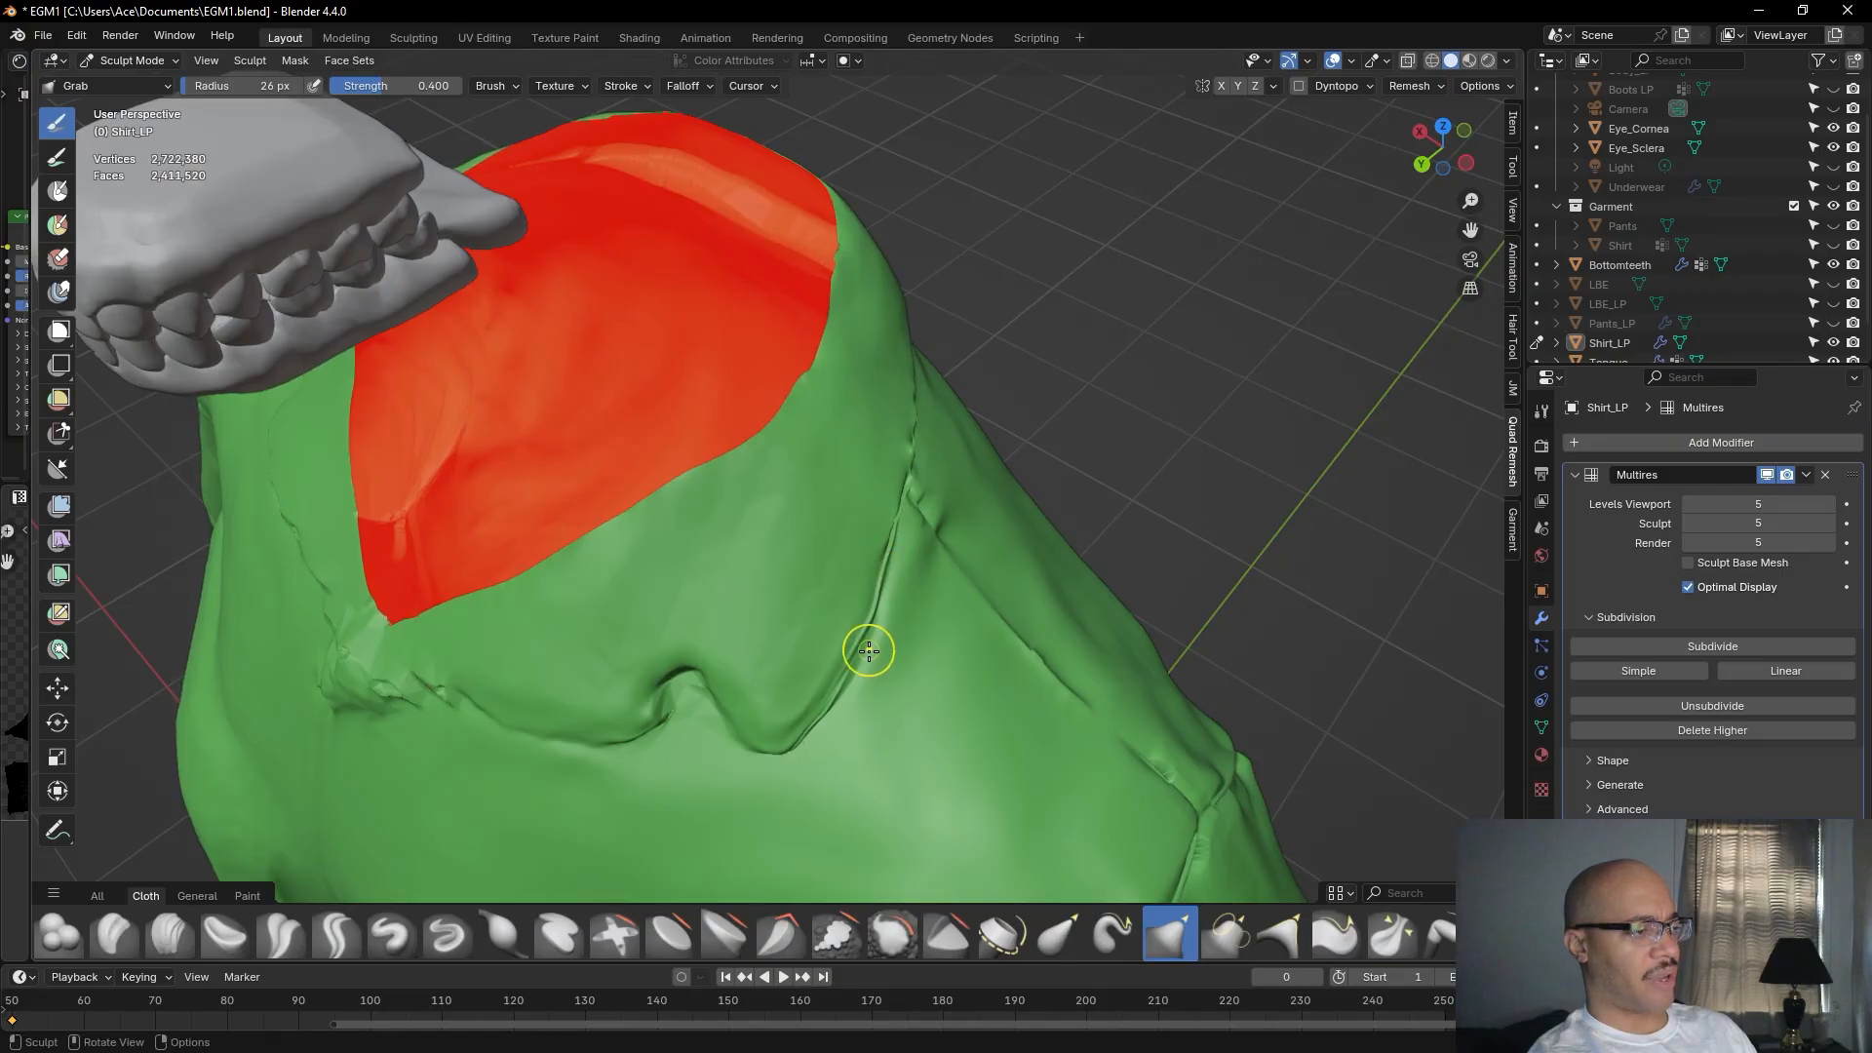
# Examine the front collar edges, the opposite collar point and the gap beneath the back of the collar.
pyautogui.moveTo(720, 734); pyautogui.dragTo(737, 647, button='middle')
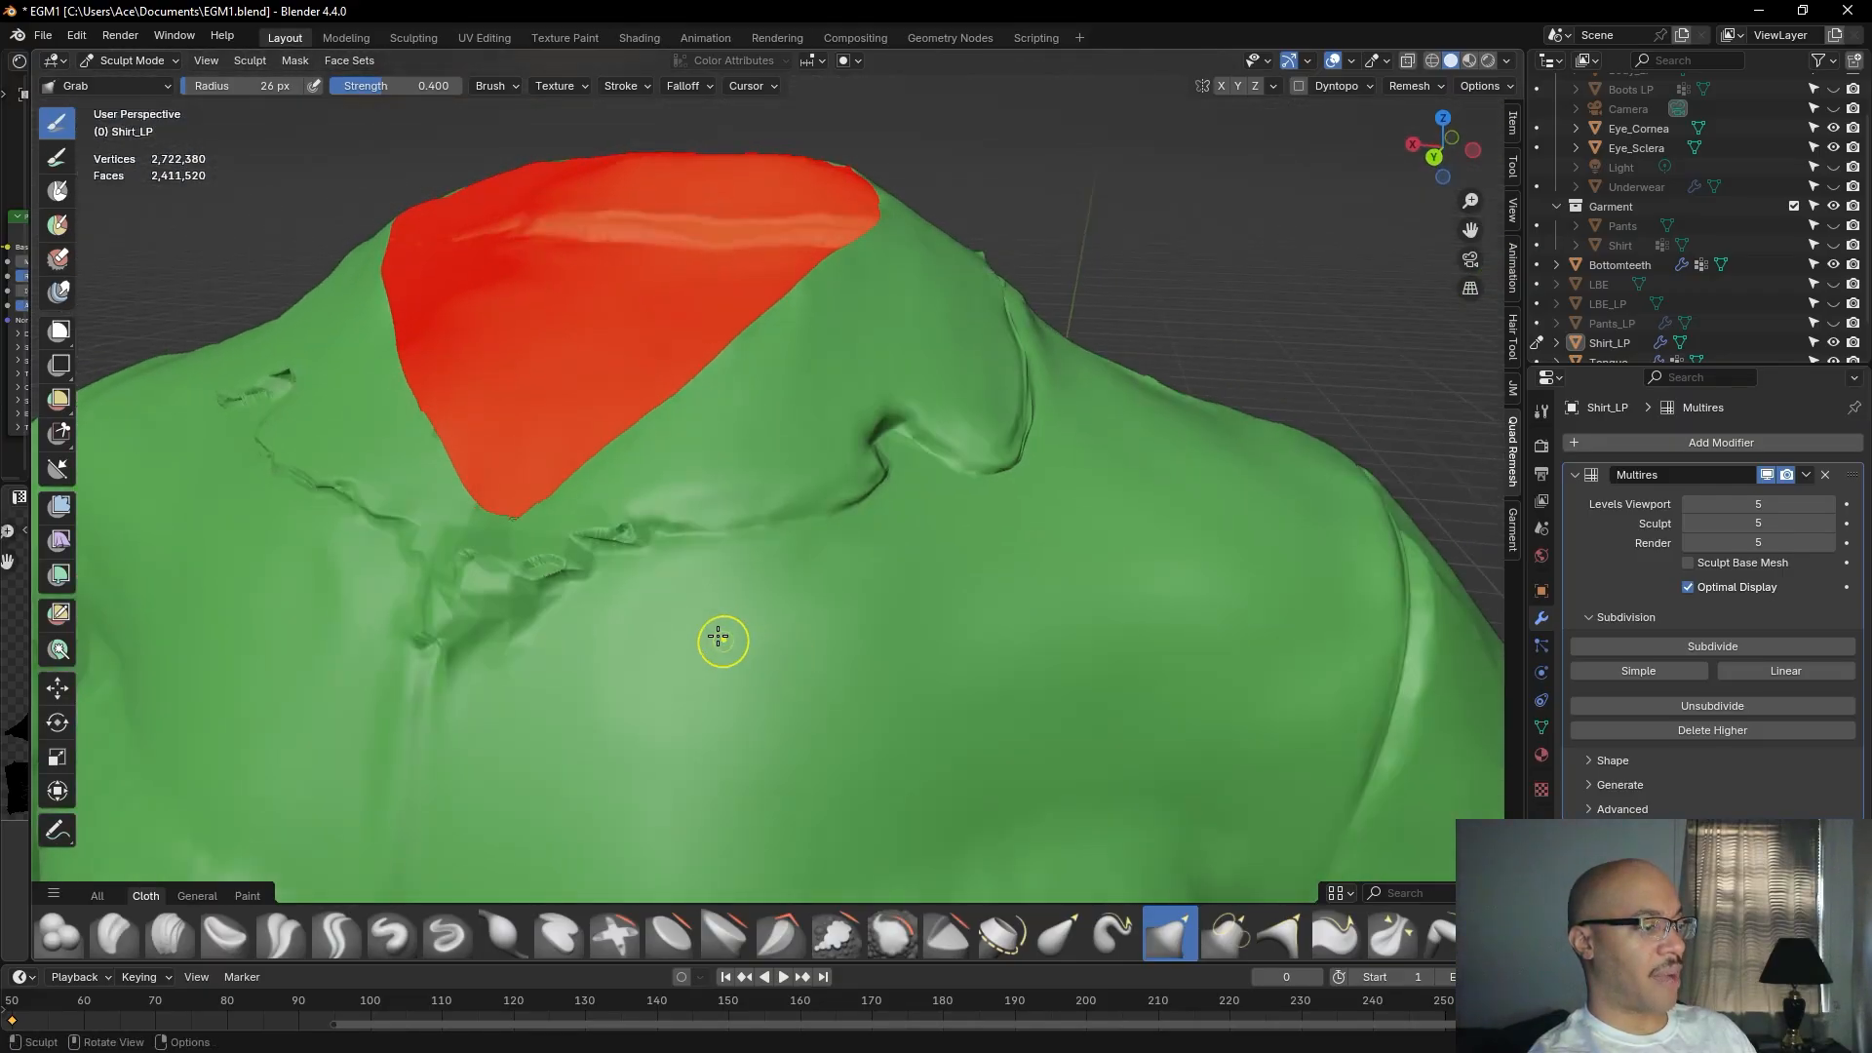
pyautogui.moveTo(744, 426); pyautogui.dragTo(817, 422, button='middle')
pyautogui.moveTo(722, 468); pyautogui.dragTo(743, 499, button='middle')
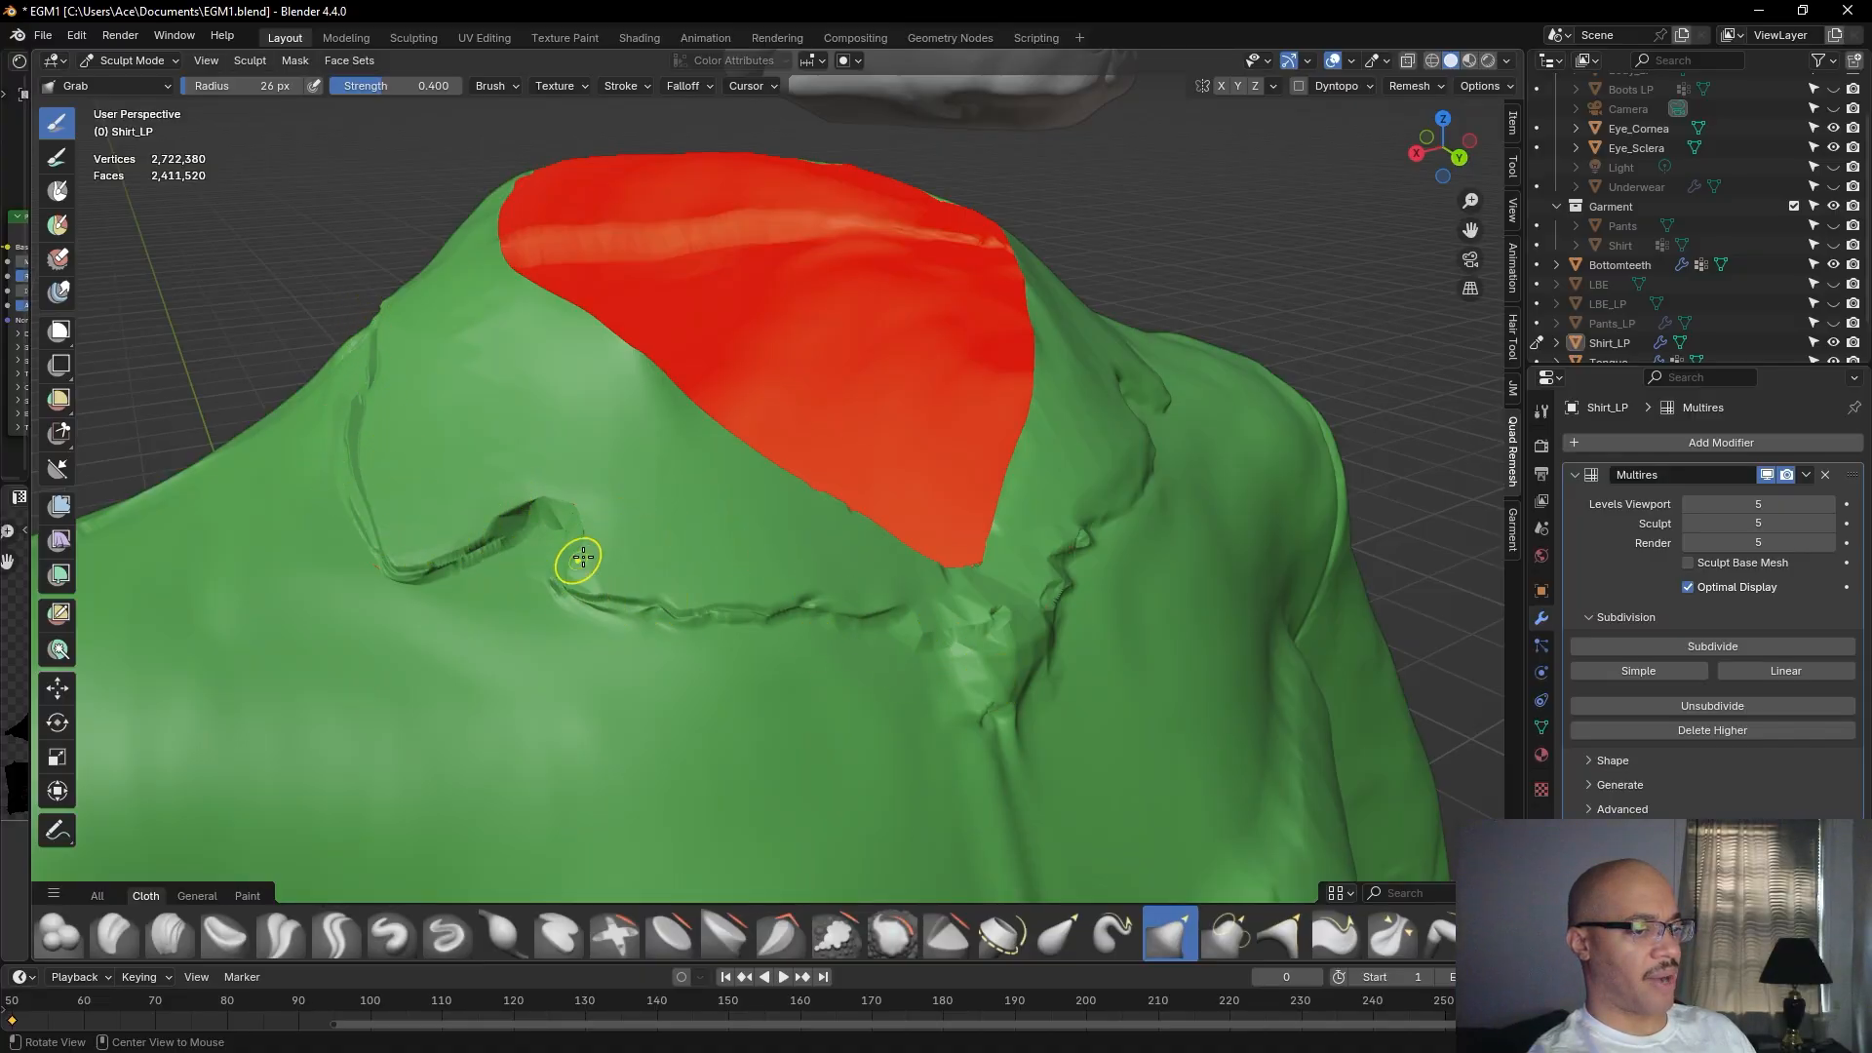
pyautogui.moveTo(375, 421)
pyautogui.mouseDown(button='middle')
pyautogui.moveTo(681, 481)
pyautogui.moveTo(852, 384)
pyautogui.moveTo(852, 318)
pyautogui.moveTo(907, 296)
pyautogui.moveTo(828, 336)
pyautogui.mouseUp(button='middle')
pyautogui.keyDown('shift'); pyautogui.moveTo(829, 336); pyautogui.dragTo(799, 531, button='middle'); pyautogui.keyUp('shift')
pyautogui.scroll(6, 801, 534)
pyautogui.moveTo(796, 354)
pyautogui.keyDown('shift'); pyautogui.mouseDown(button='middle')
pyautogui.moveTo(806, 451)
pyautogui.moveTo(831, 342)
pyautogui.mouseUp(button='middle'); pyautogui.keyUp('shift')
pyautogui.scroll(-3, 853, 215)
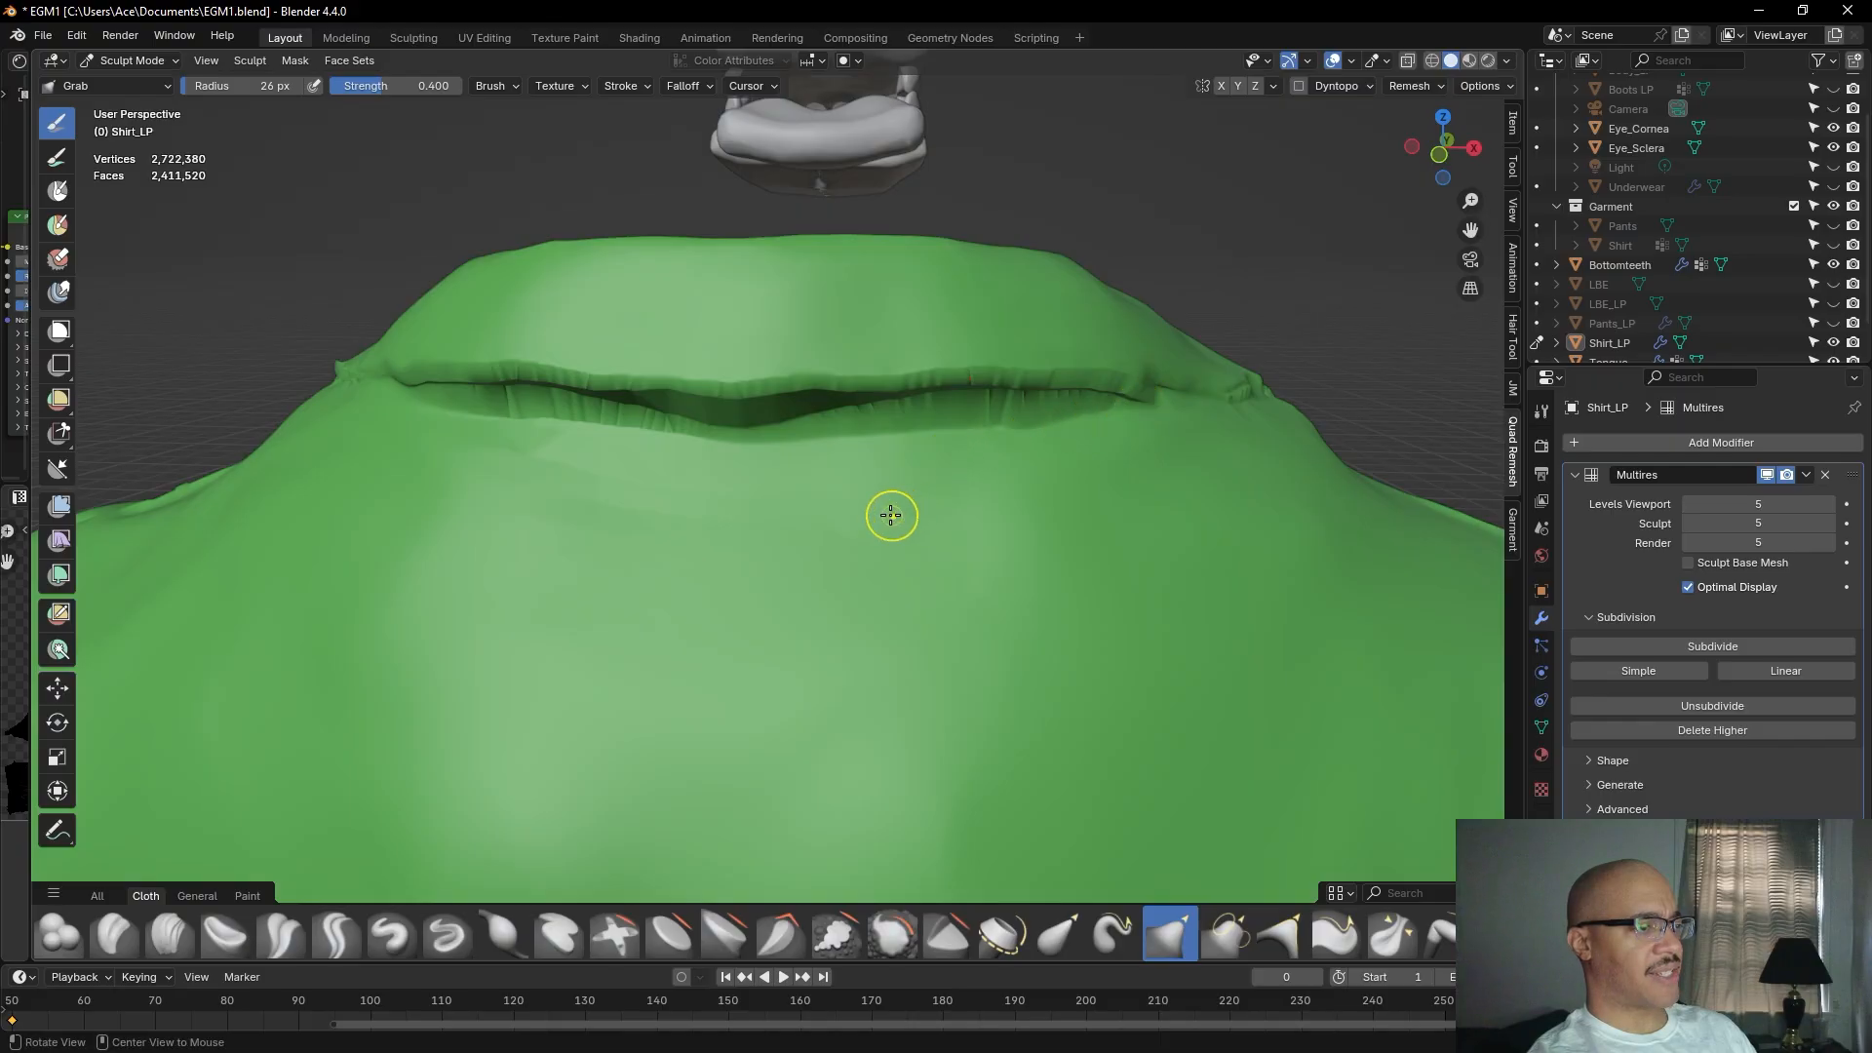
pyautogui.moveTo(895, 510); pyautogui.dragTo(916, 406, button='middle')
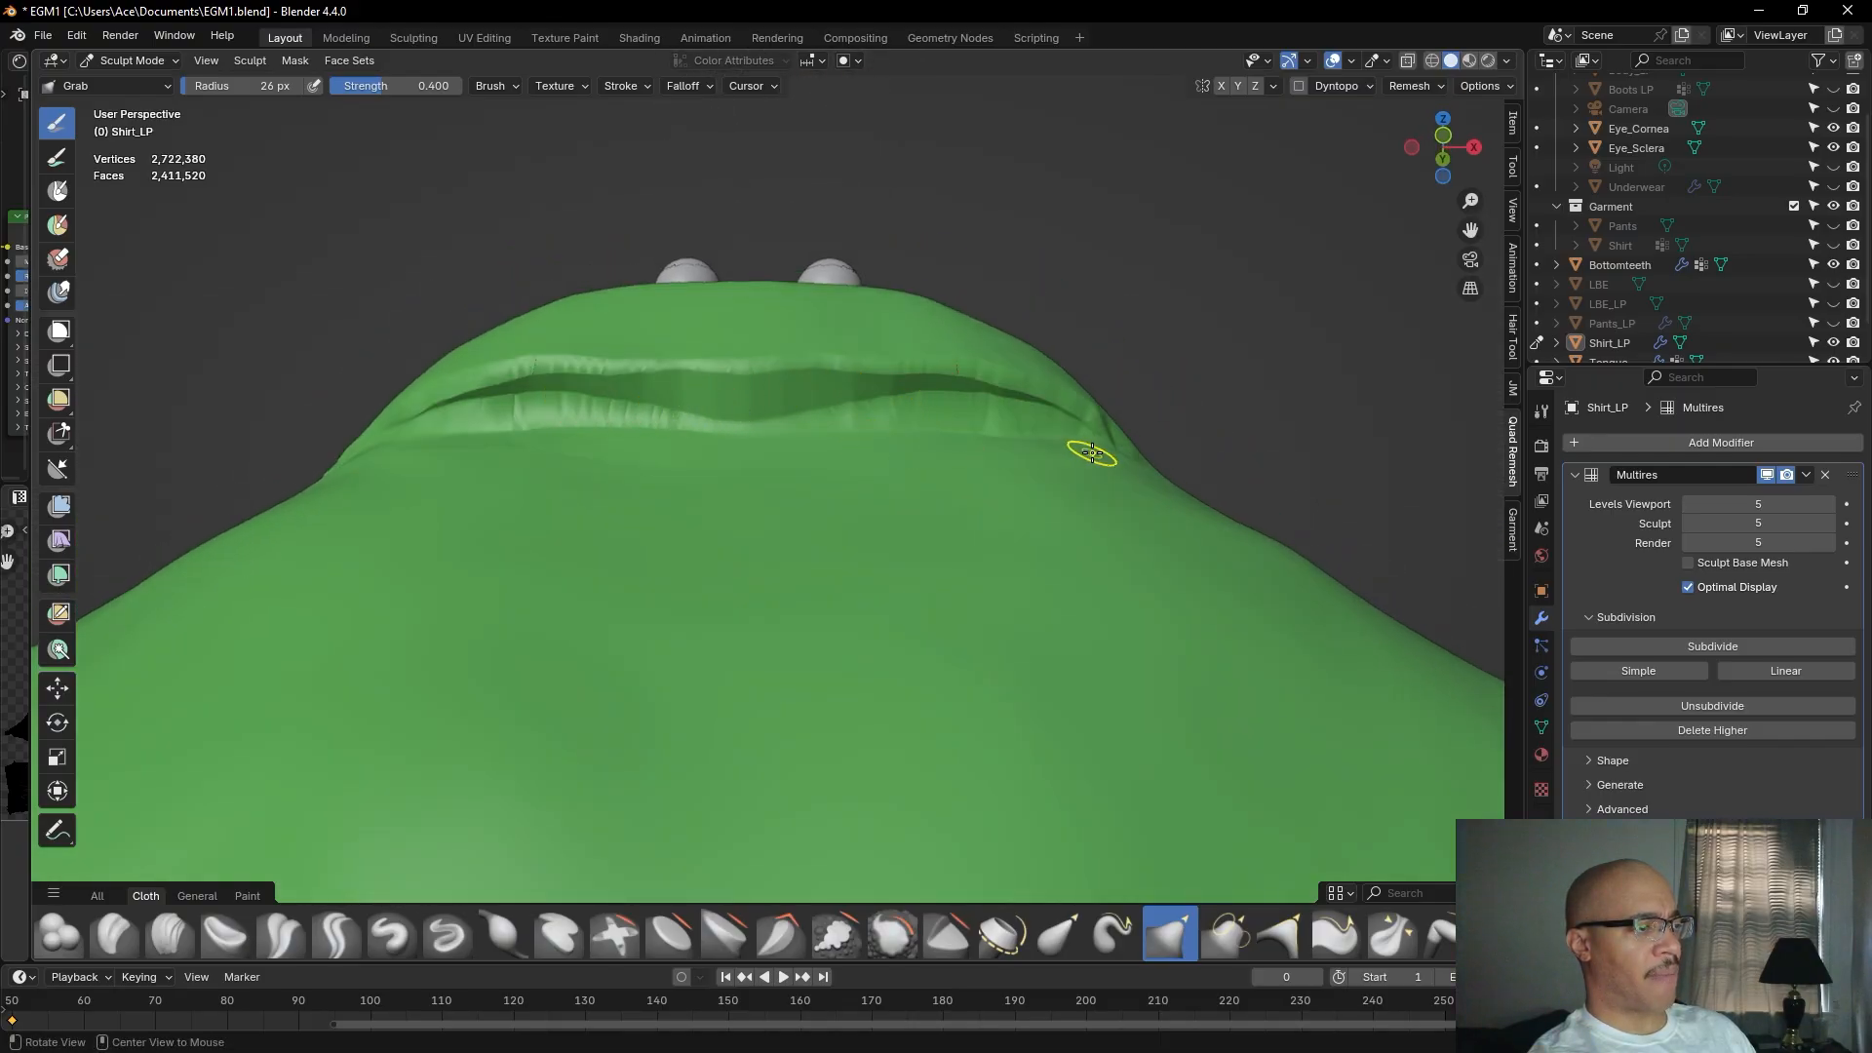
pyautogui.moveTo(1091, 448); pyautogui.dragTo(931, 488, button='middle')
pyautogui.moveTo(689, 536); pyautogui.dragTo(970, 485, button='middle')
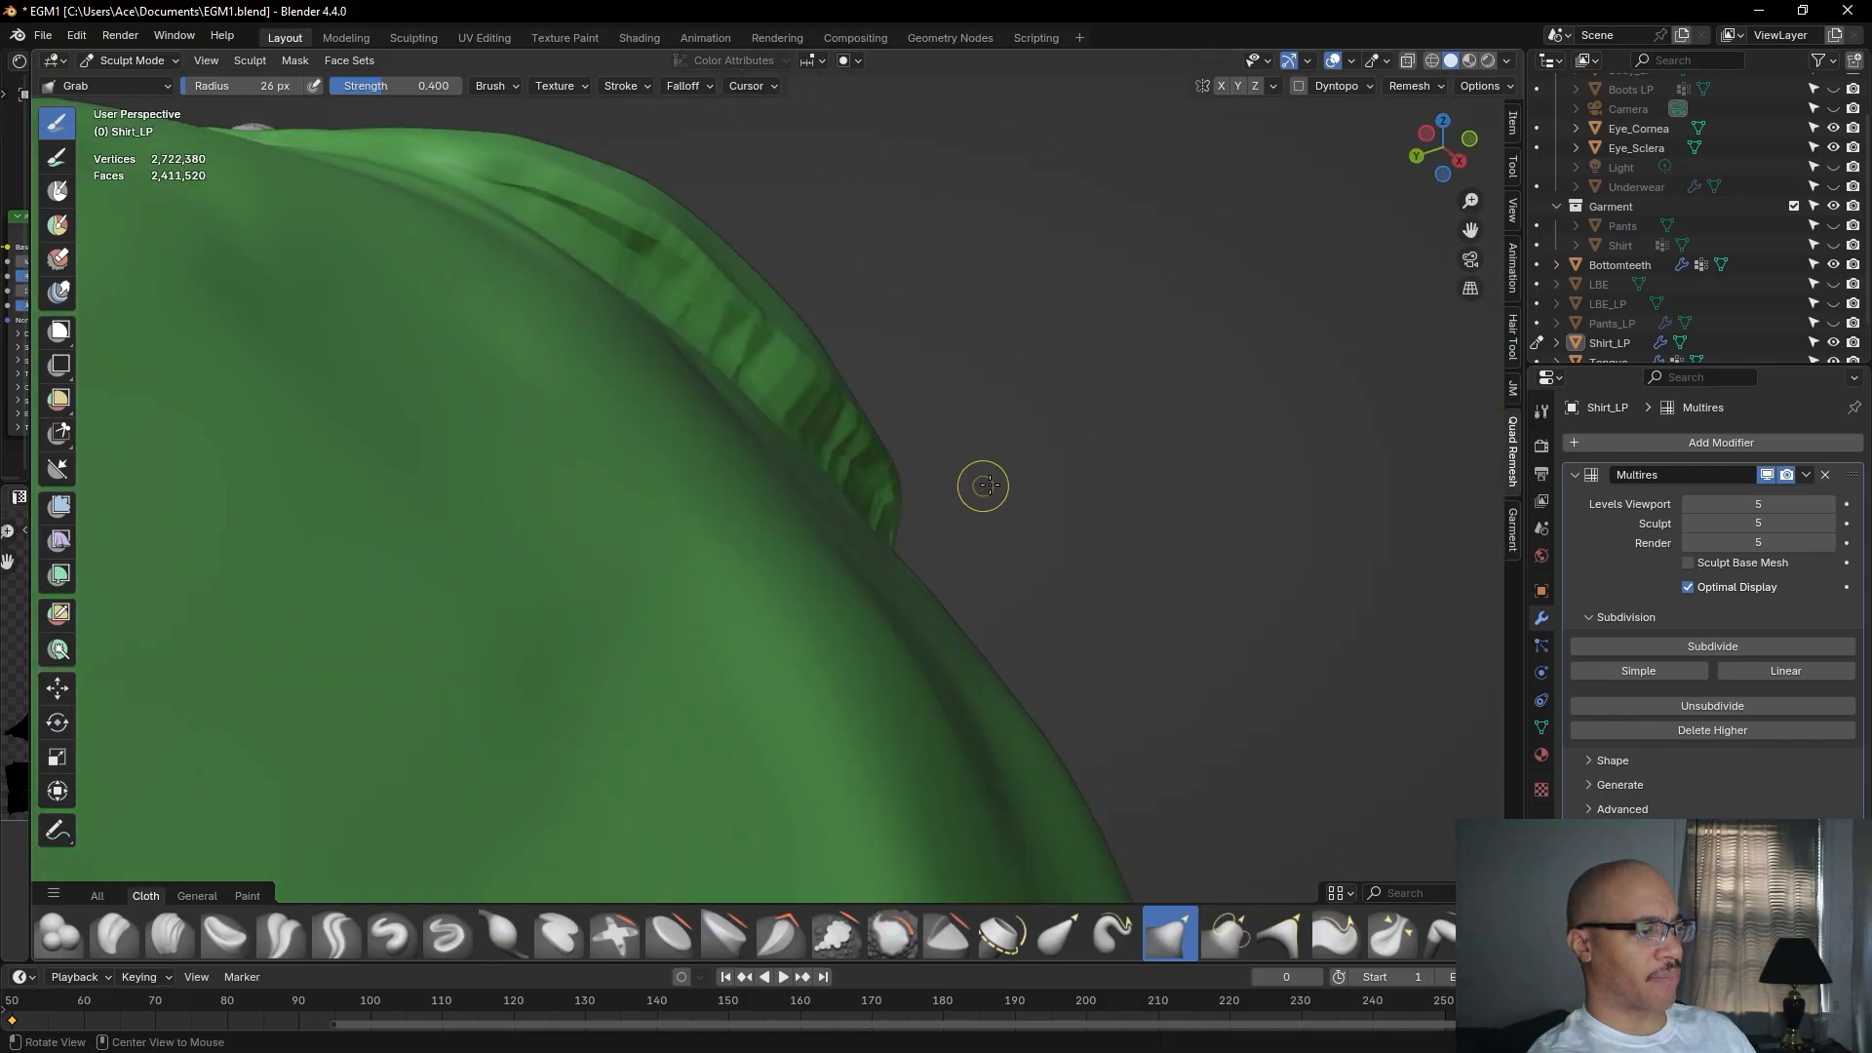
pyautogui.moveTo(1121, 477); pyautogui.dragTo(817, 601, button='middle')
pyautogui.moveTo(1018, 577); pyautogui.dragTo(1044, 648, button='middle')
pyautogui.moveTo(832, 789); pyautogui.dragTo(821, 639, button='middle')
pyautogui.moveTo(1007, 644); pyautogui.dragTo(910, 667, button='middle')
# Pull the crumpled fold below the lowest point of the neckline with the Grab brush.
pyautogui.keyDown('shift'); pyautogui.moveTo(873, 608); pyautogui.dragTo(872, 609, button='middle'); pyautogui.keyUp('shift')
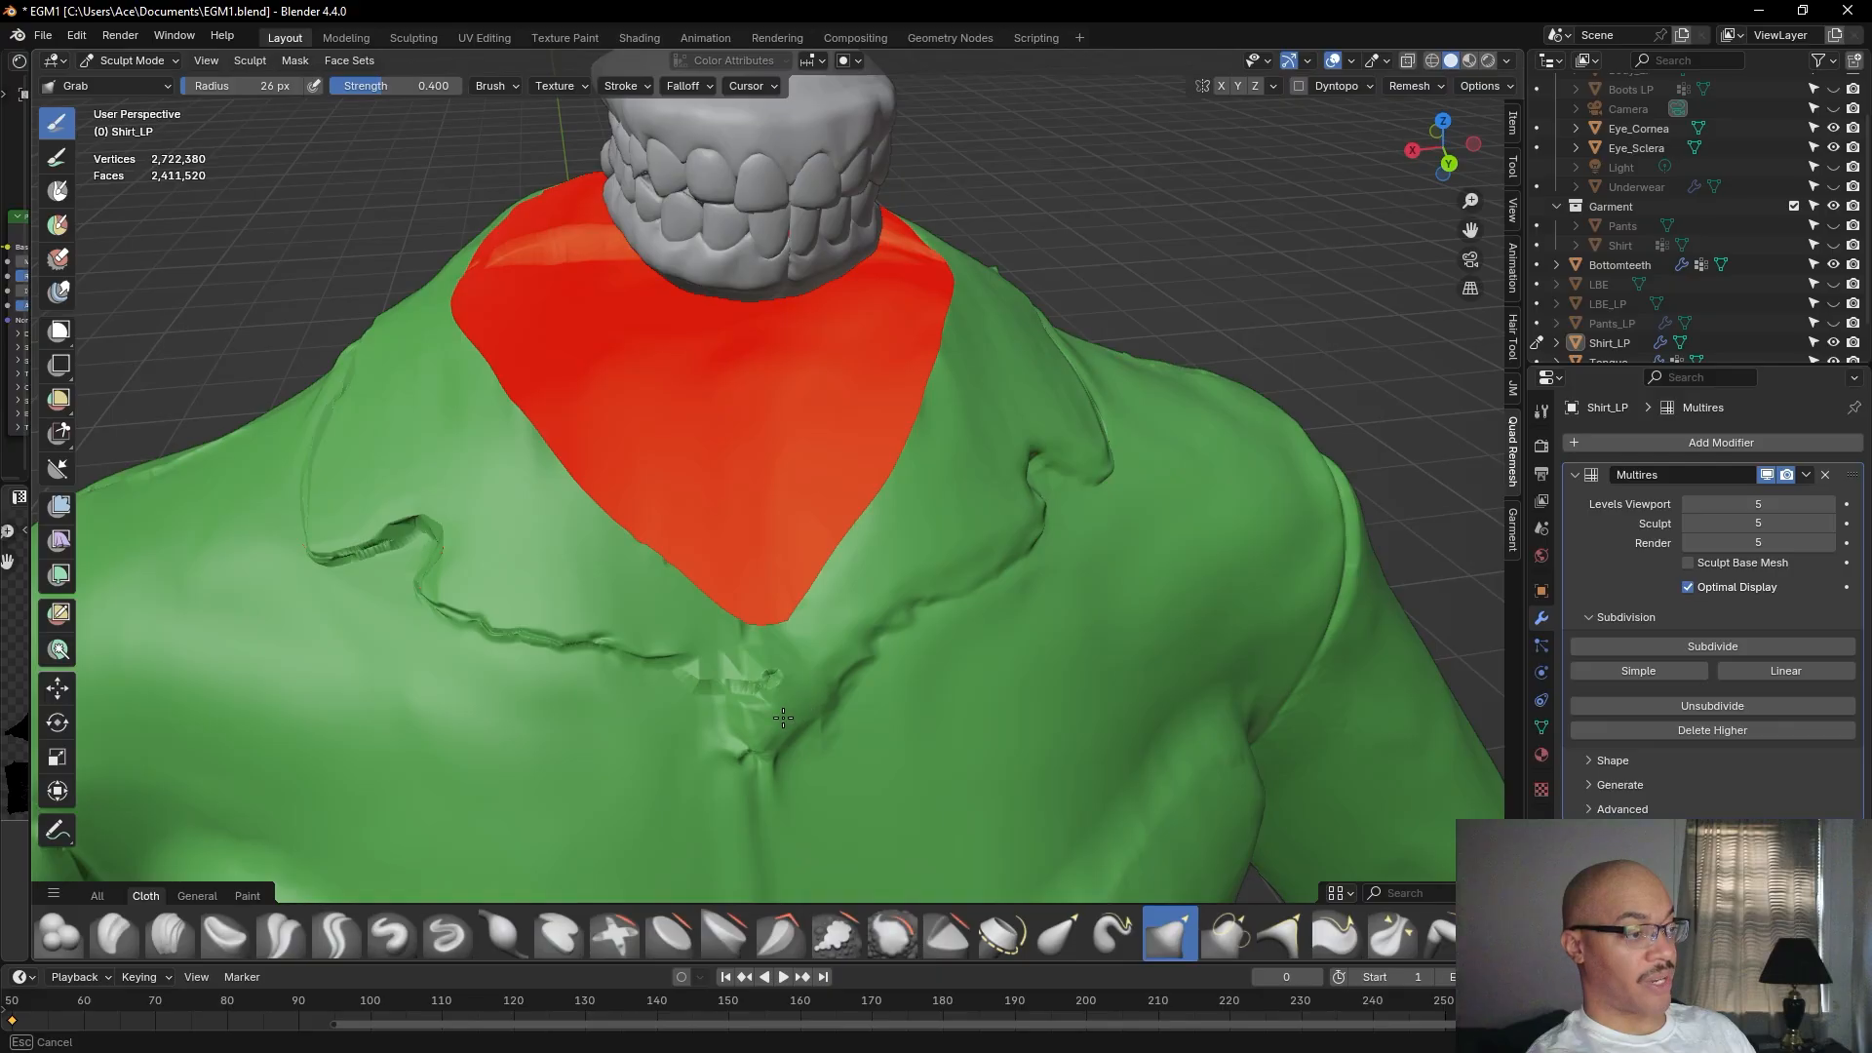
pyautogui.moveTo(747, 746); pyautogui.dragTo(771, 760)
pyautogui.scroll(-4, 766, 683)
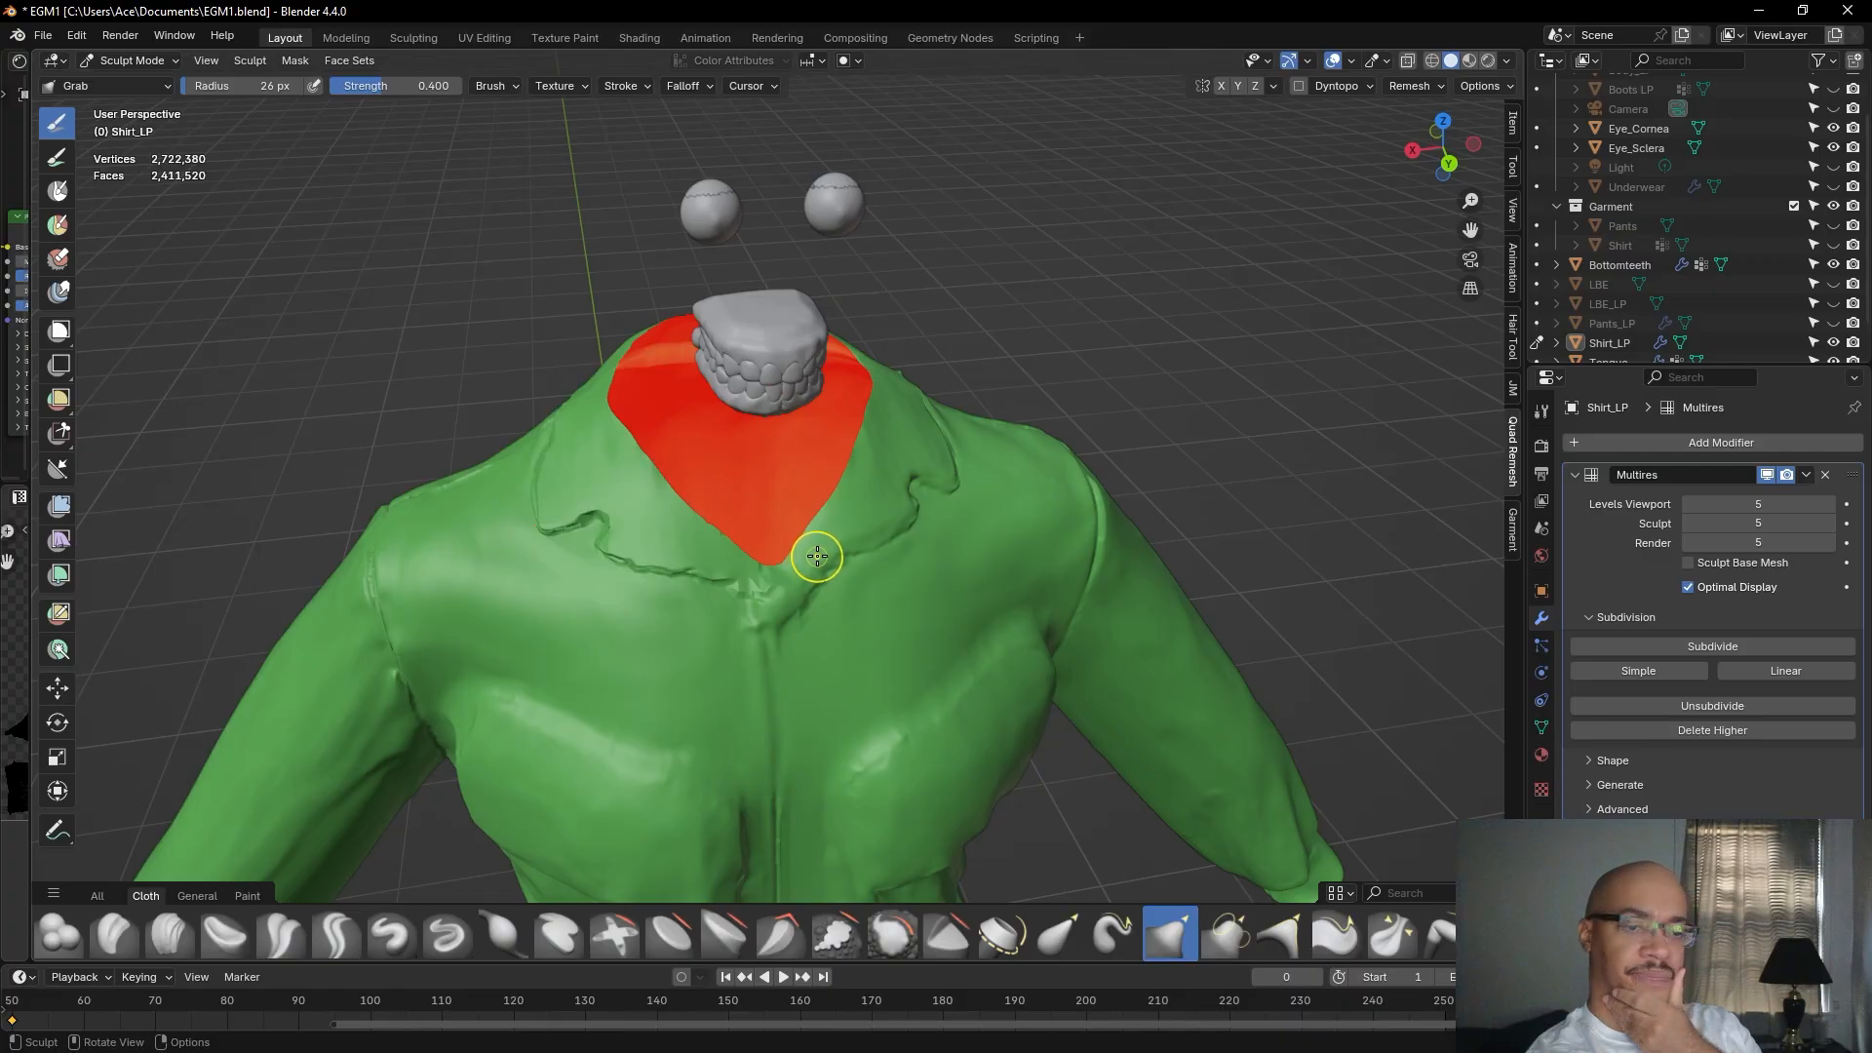
# Examine the collar and upper shirt from the front, both sides, the back and above for remaining artifacts.
pyautogui.moveTo(827, 553); pyautogui.dragTo(794, 585, button='middle')
pyautogui.moveTo(700, 518); pyautogui.dragTo(756, 487, button='middle')
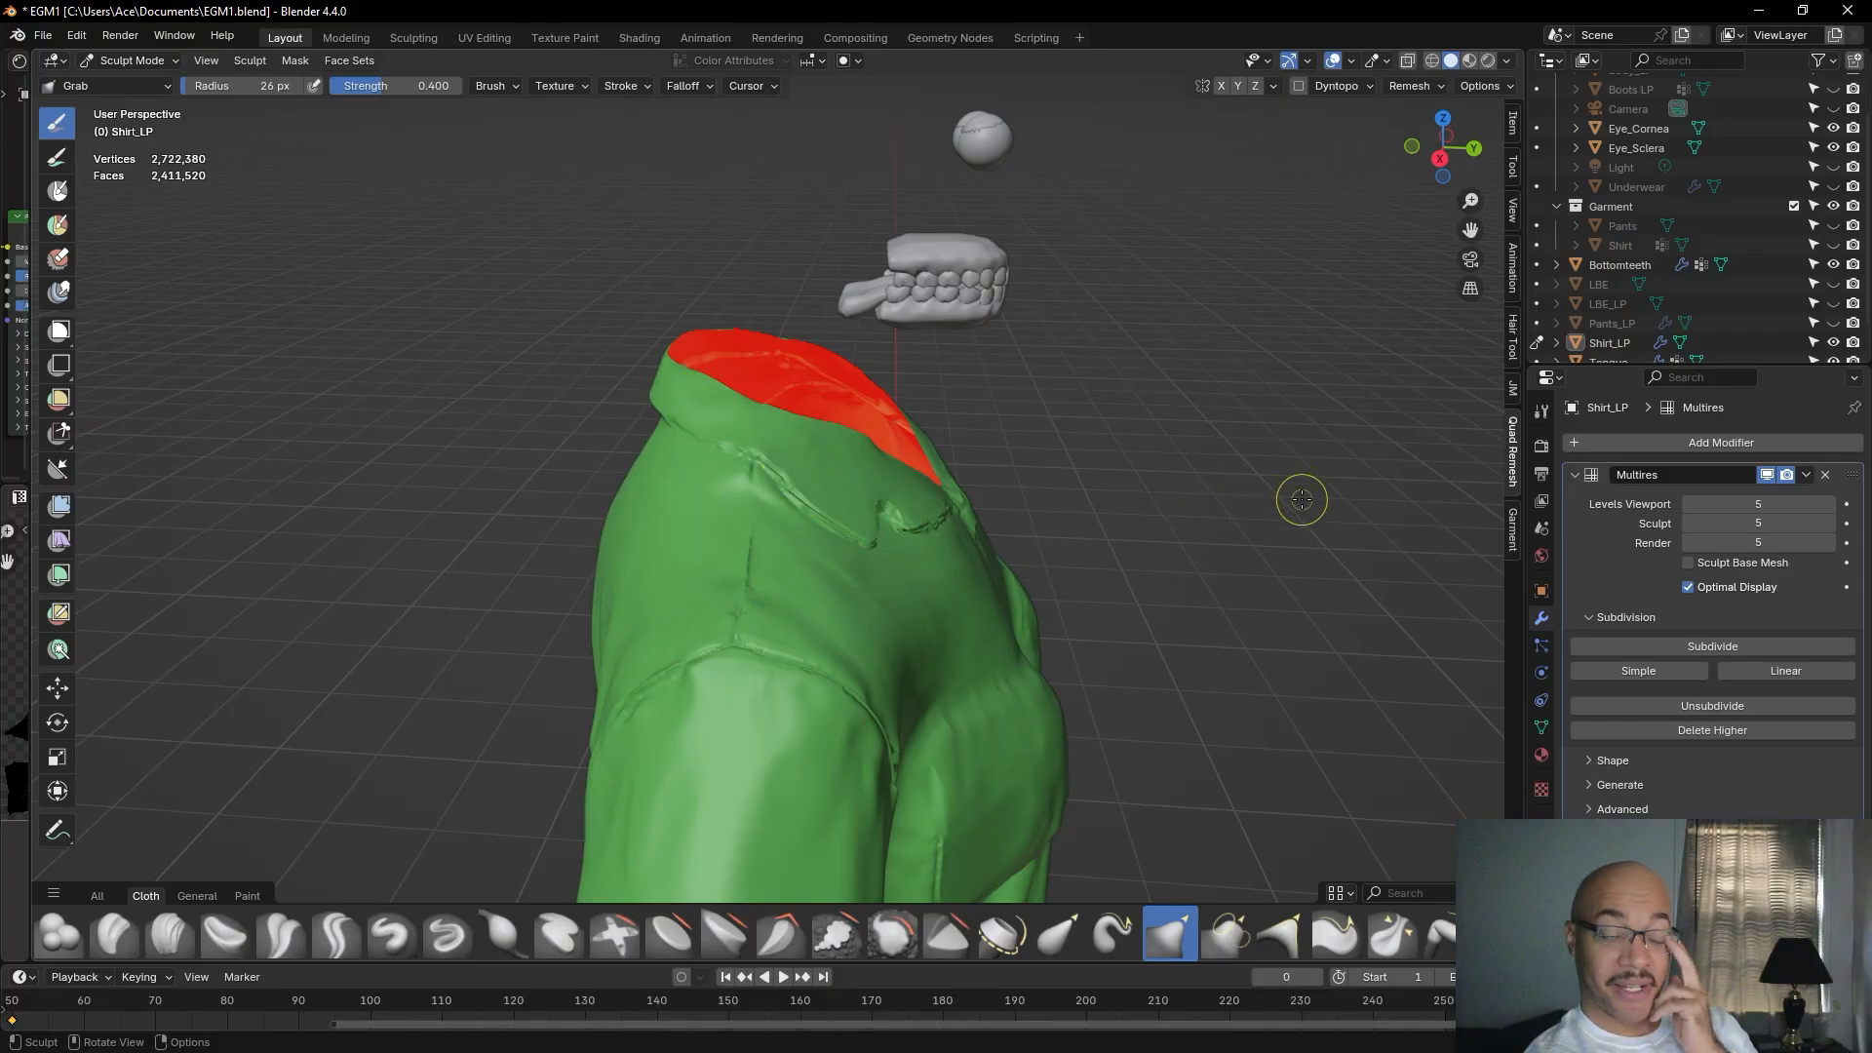
pyautogui.moveTo(1298, 500); pyautogui.dragTo(1375, 427, button='middle')
pyautogui.moveTo(1031, 414); pyautogui.dragTo(1061, 418, button='middle')
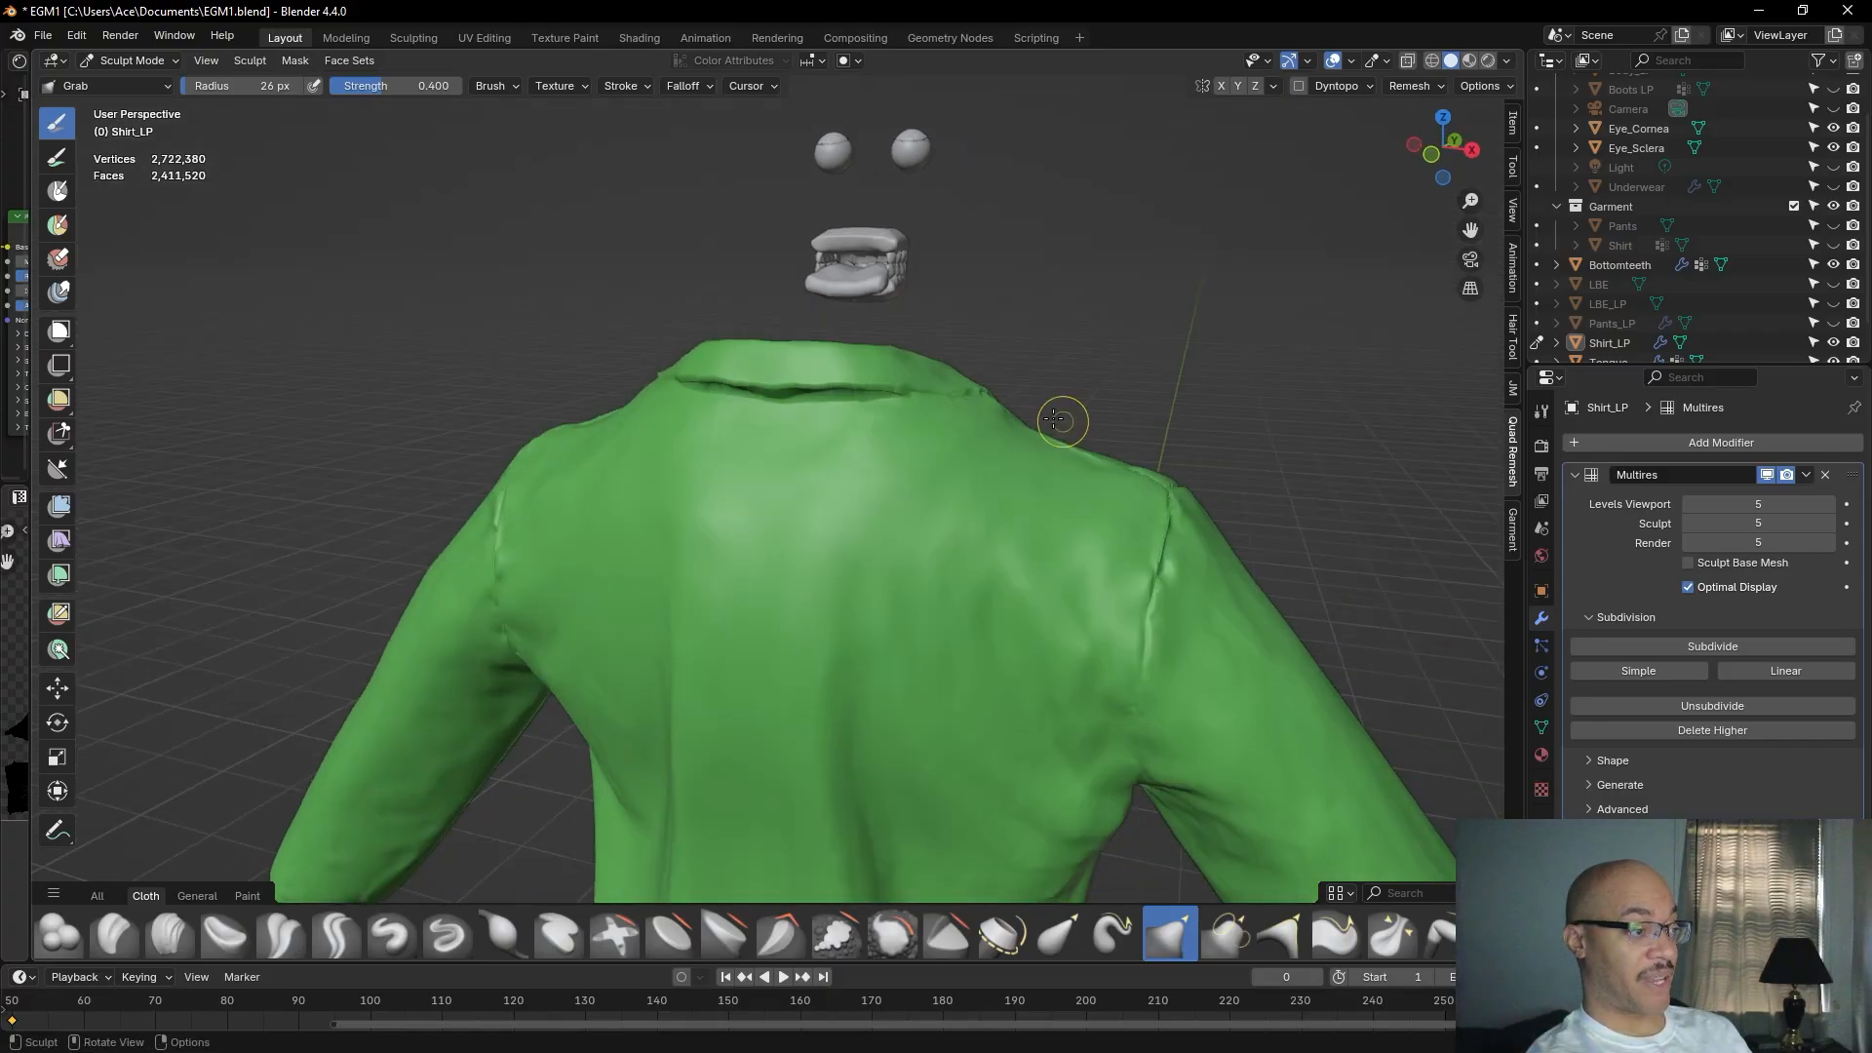
pyautogui.moveTo(922, 390); pyautogui.dragTo(712, 390, button='middle')
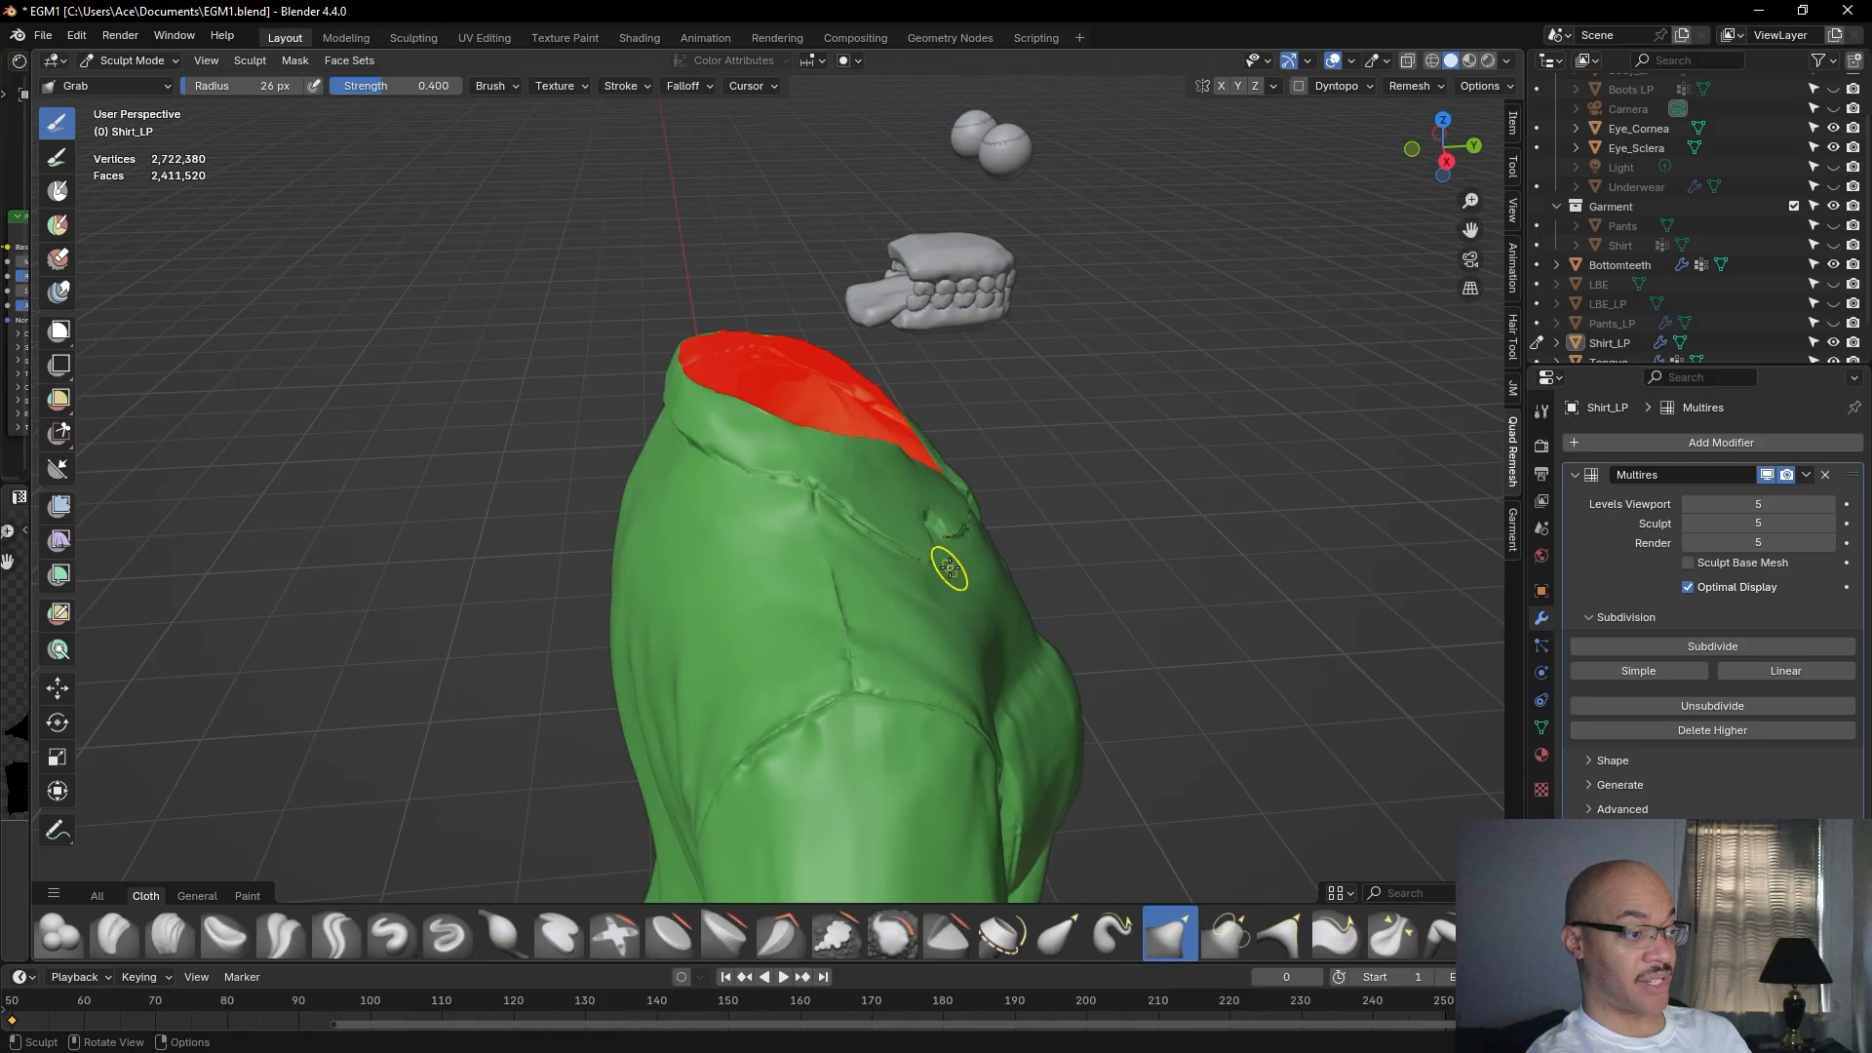
pyautogui.moveTo(789, 485); pyautogui.dragTo(887, 490, button='middle')
pyautogui.moveTo(570, 532); pyautogui.dragTo(832, 501, button='middle')
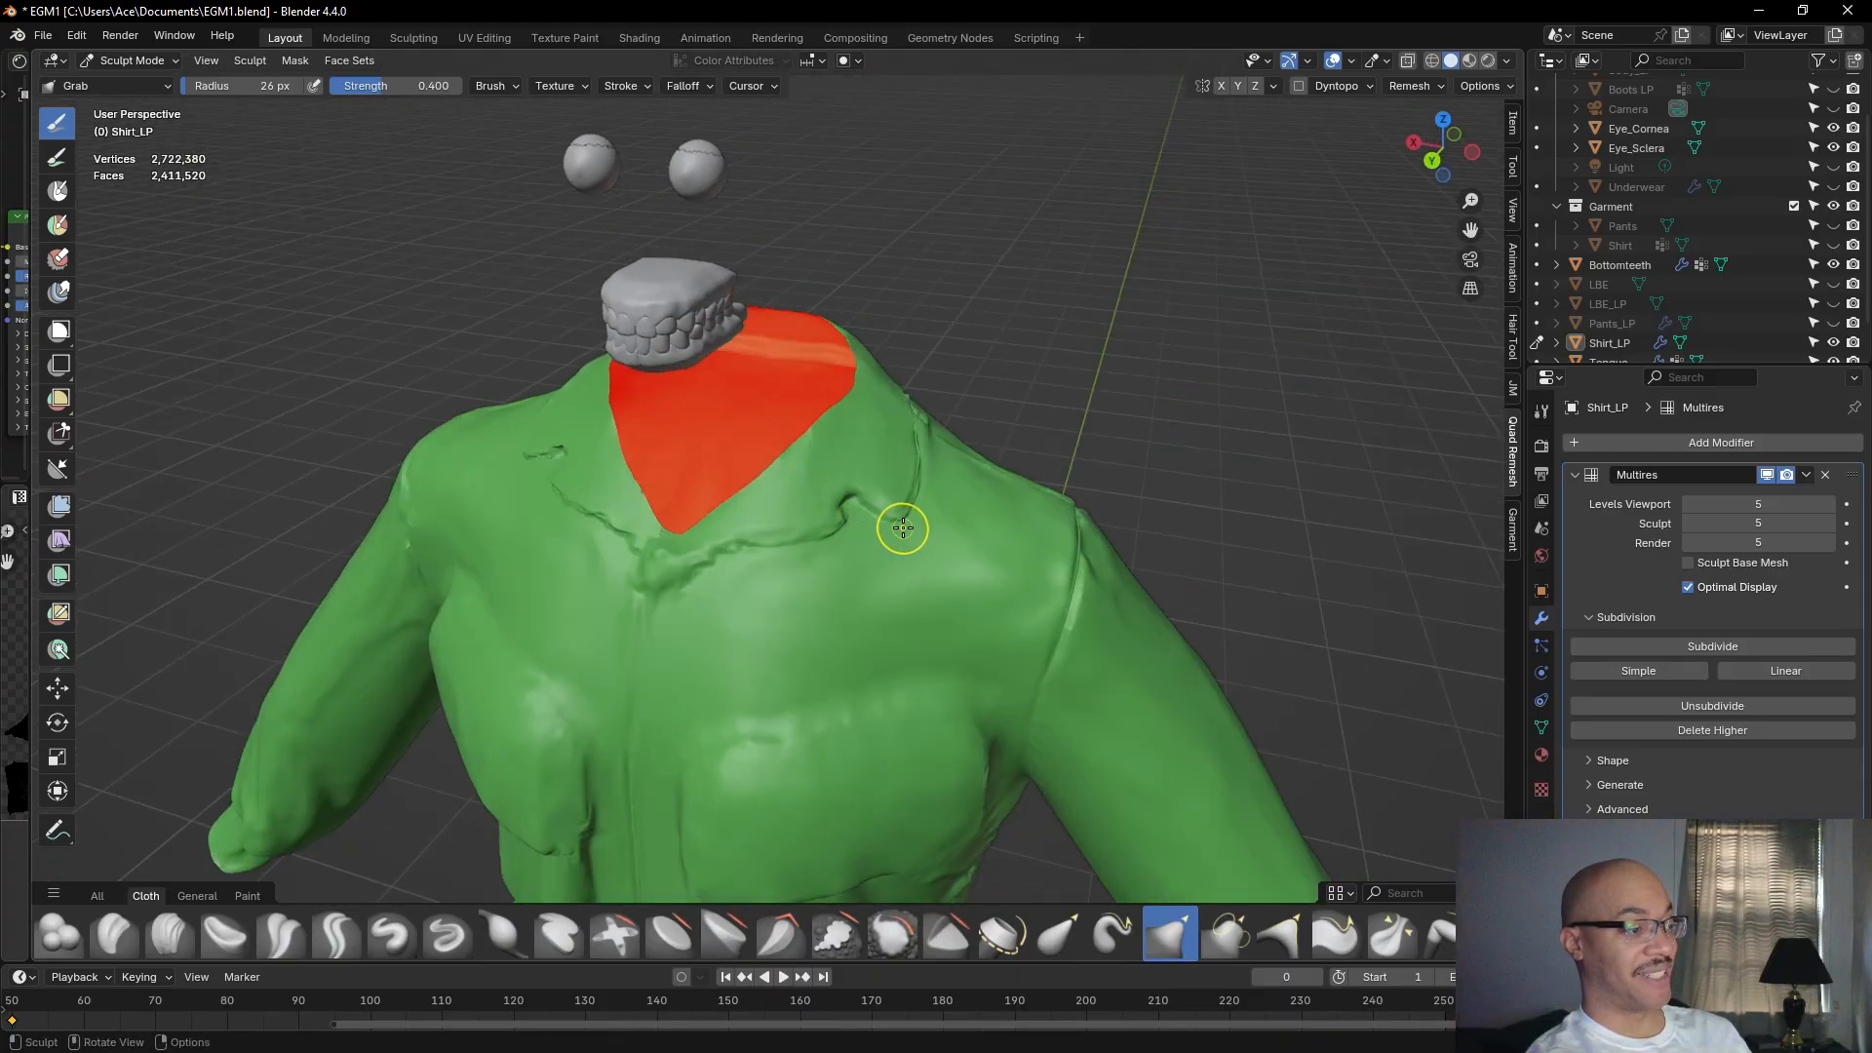
pyautogui.moveTo(1366, 515); pyautogui.dragTo(977, 466, button='middle')
pyautogui.scroll(3, 1178, 328)
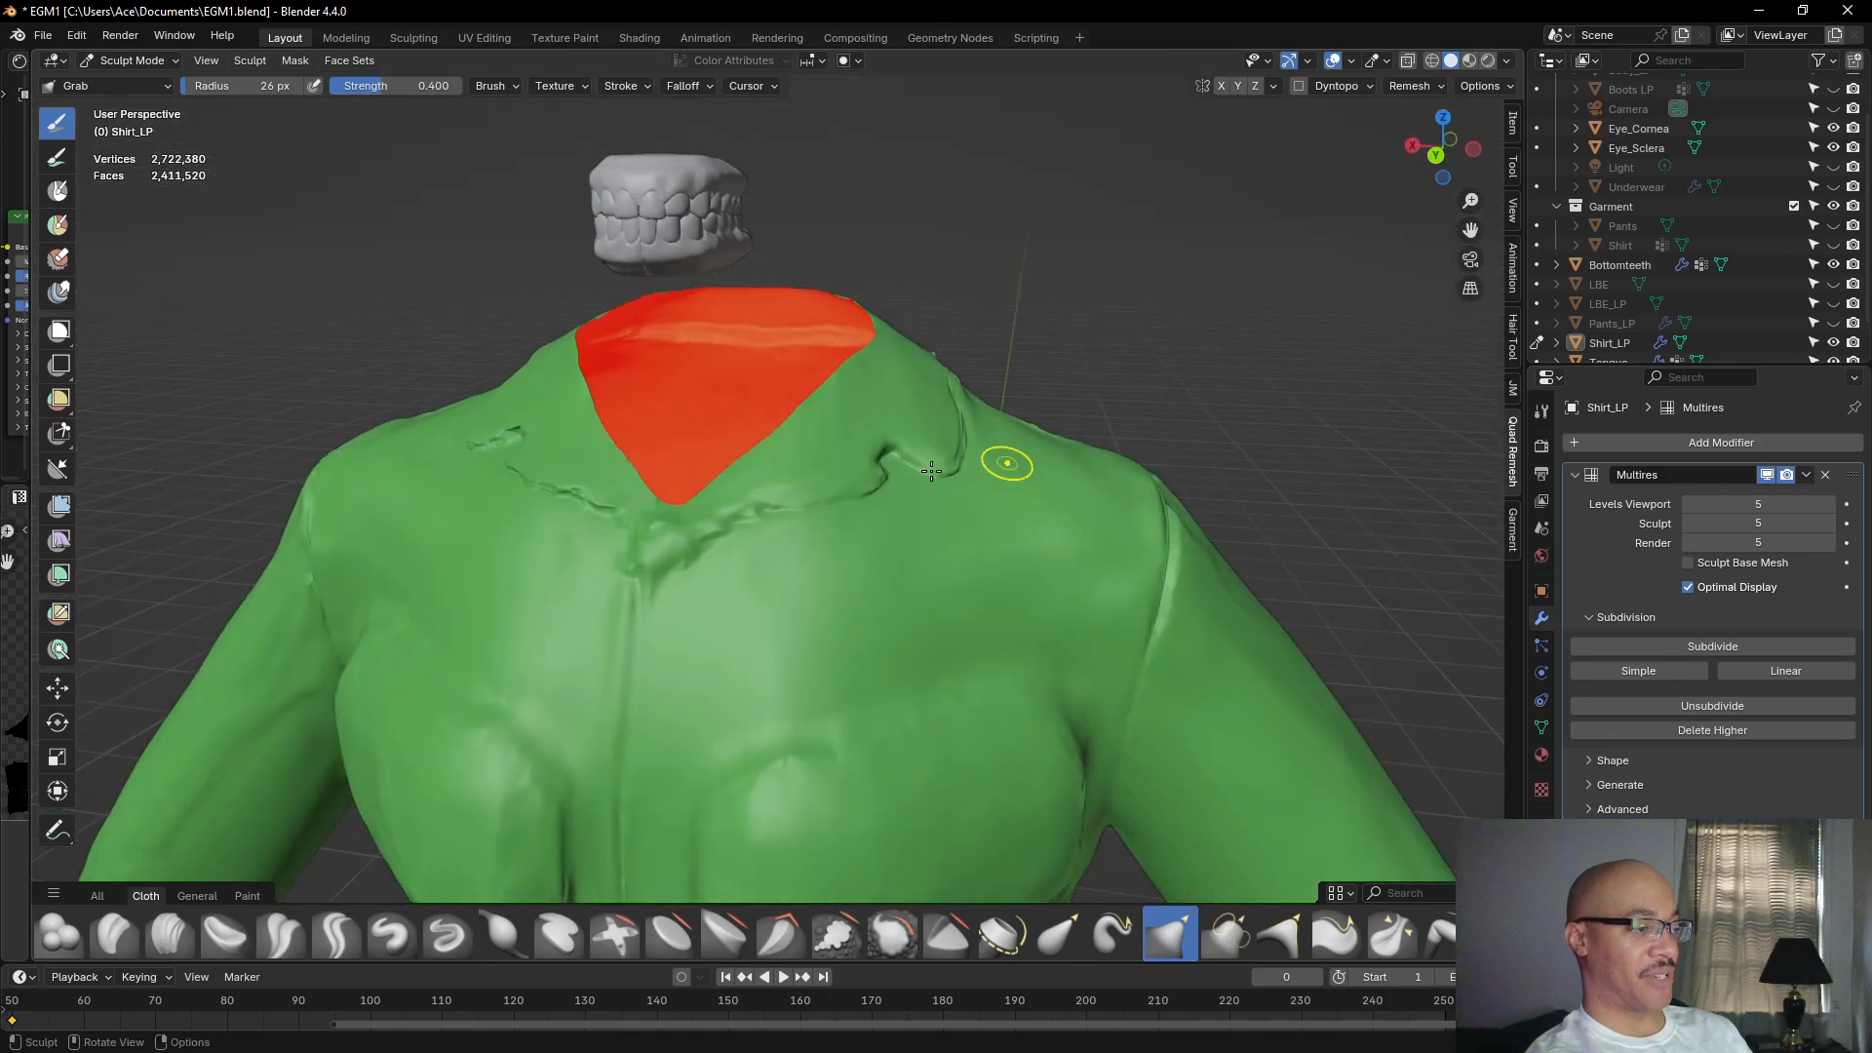
pyautogui.scroll(6, 878, 474)
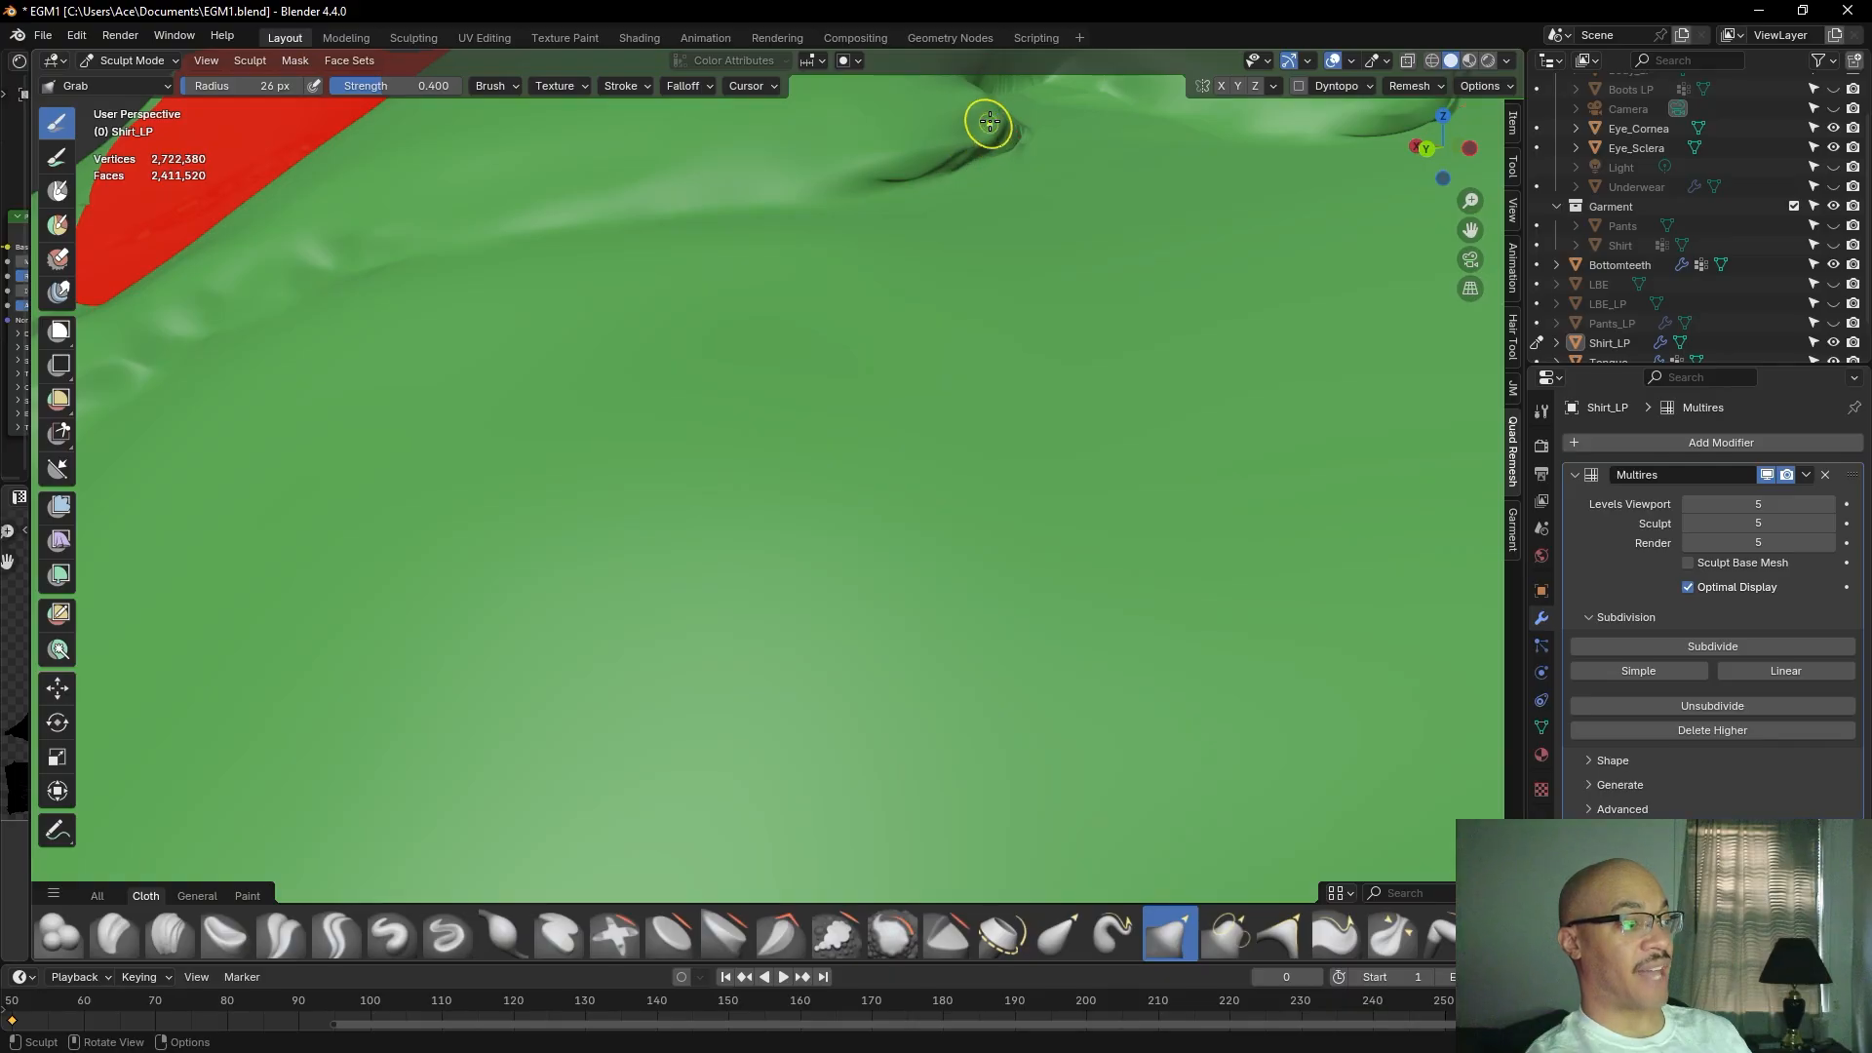
pyautogui.scroll(-4, 884, 416)
pyautogui.scroll(-3, 884, 417)
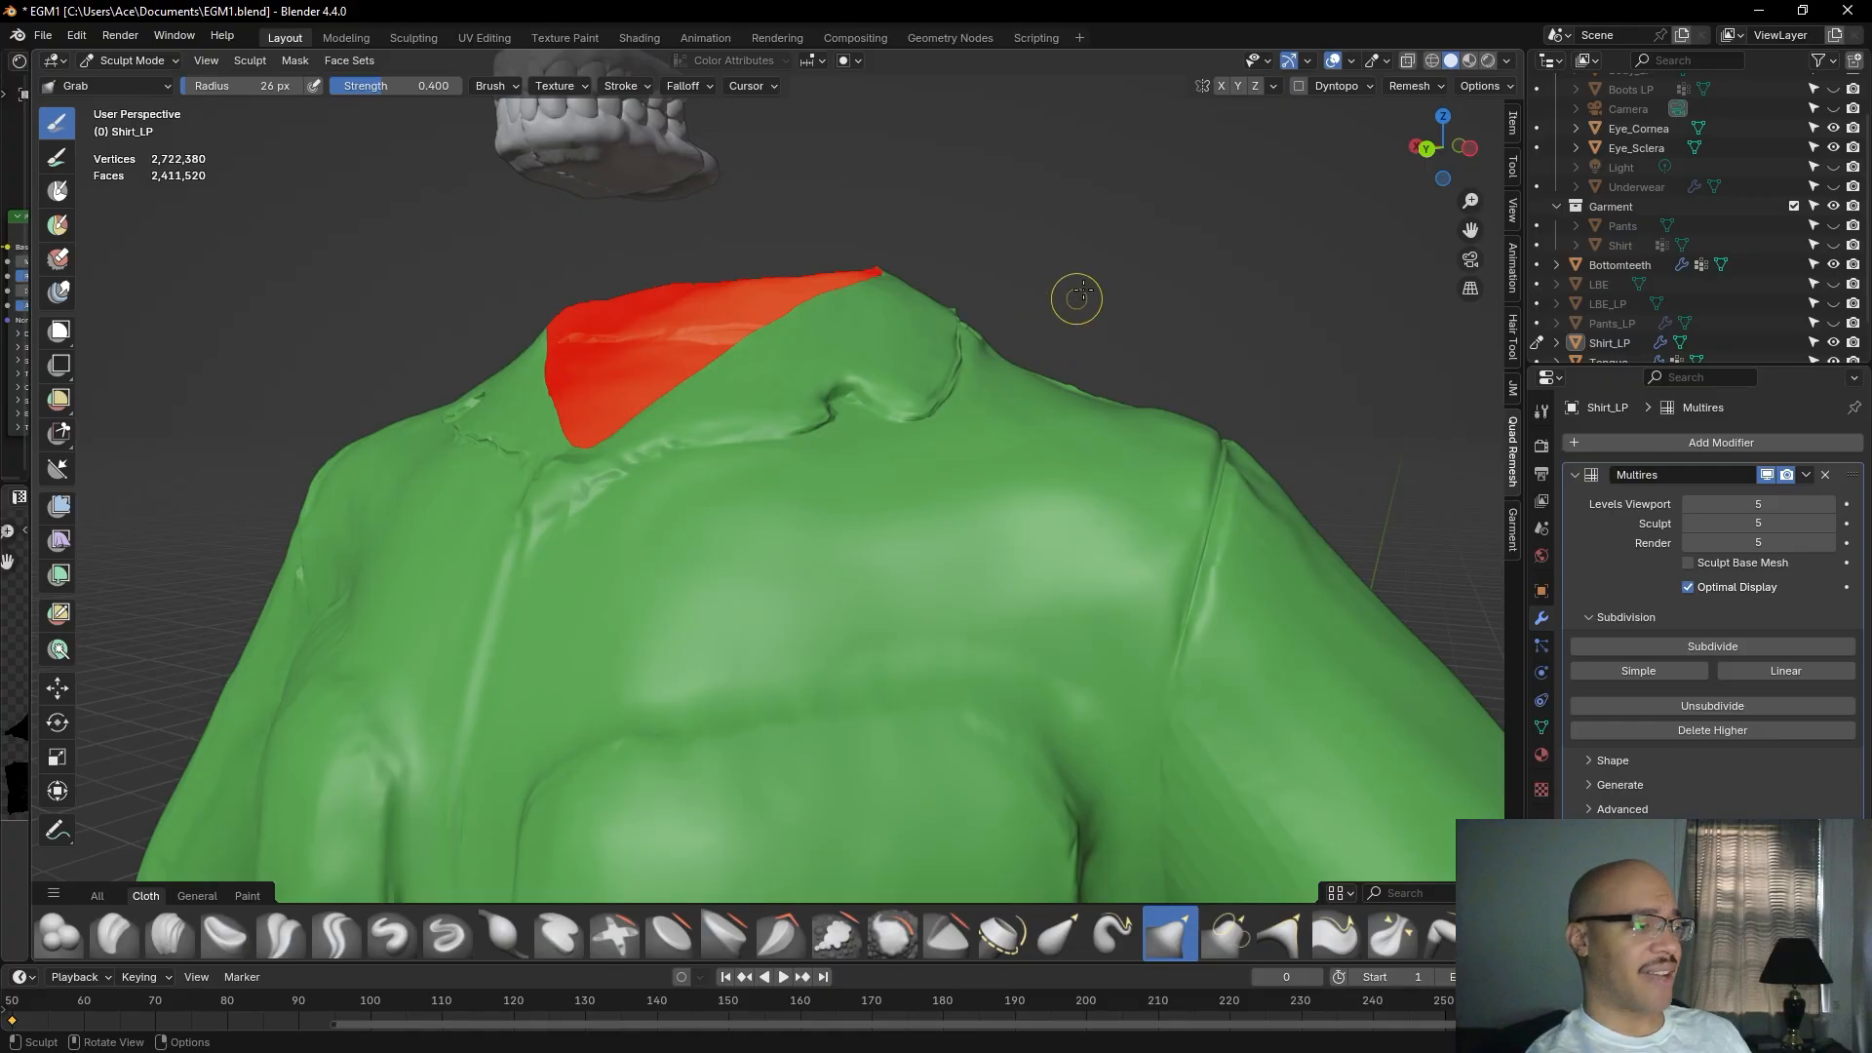
pyautogui.moveTo(1100, 275); pyautogui.dragTo(1073, 400, button='middle')
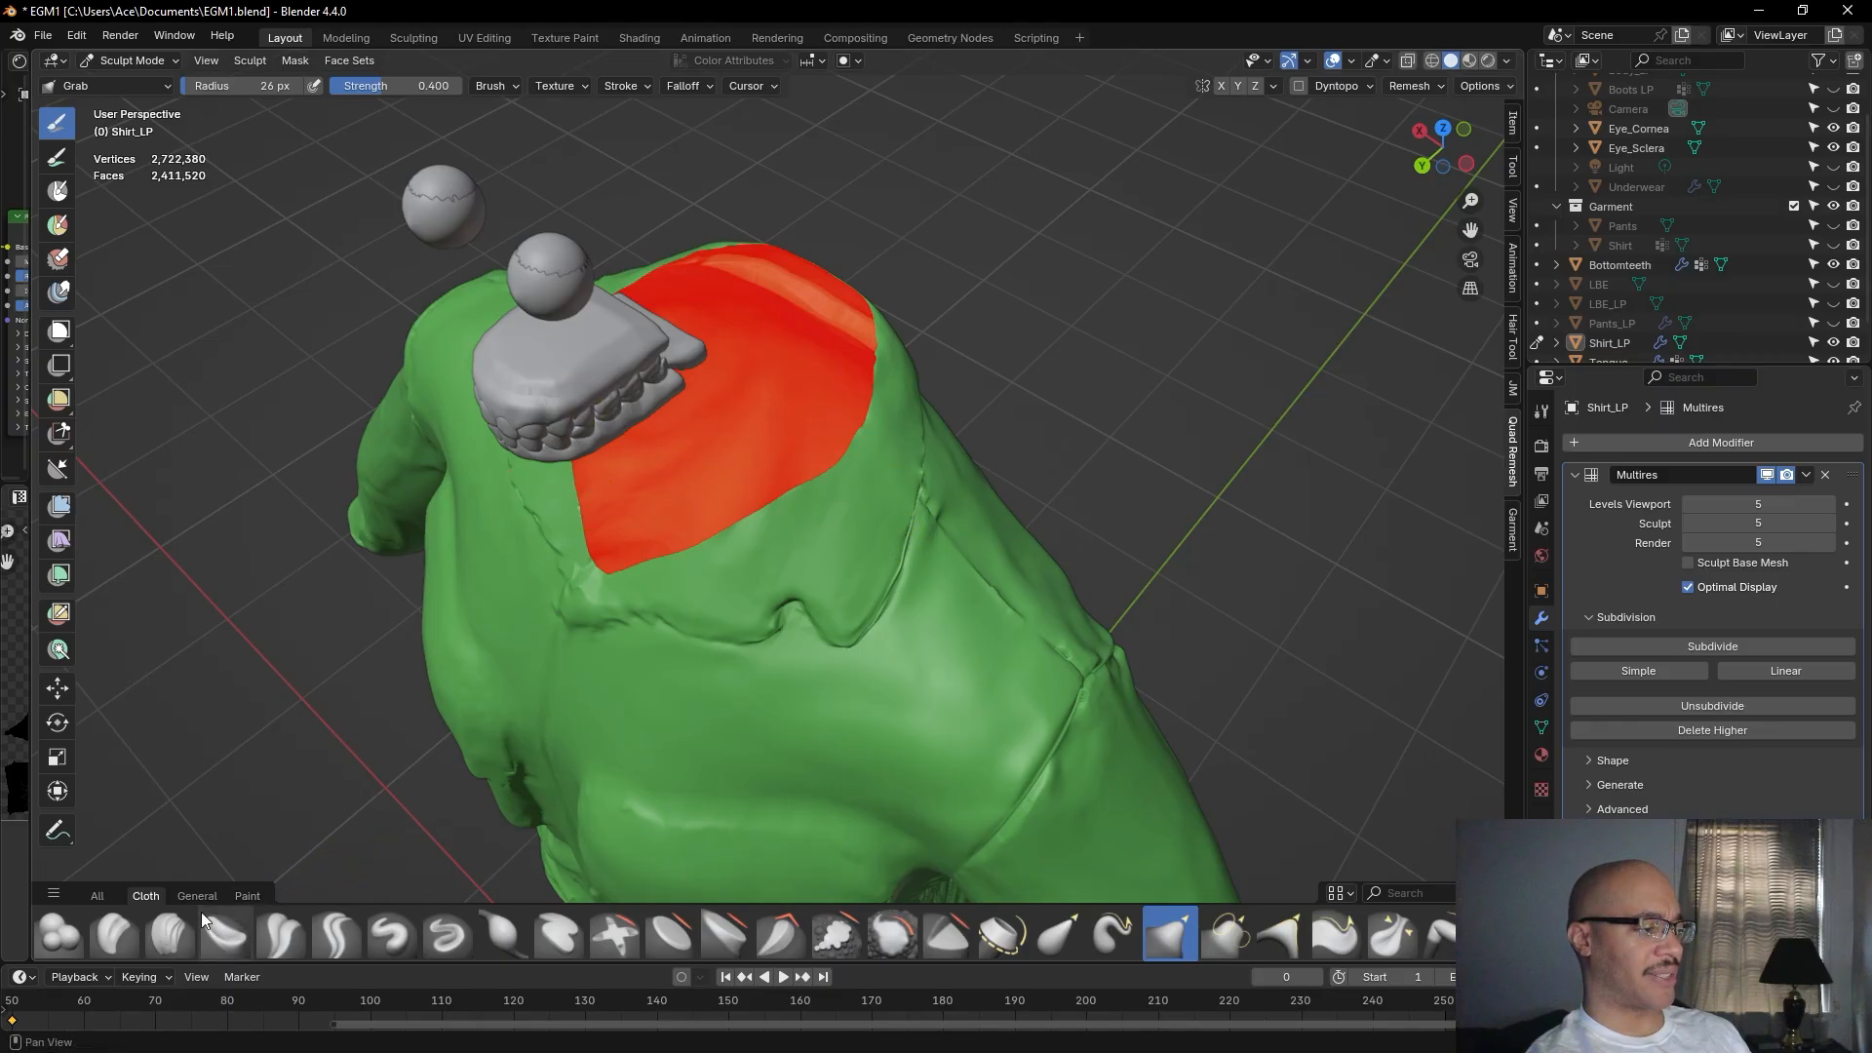
pyautogui.moveTo(1112, 208)
pyautogui.mouseDown(button='middle')
pyautogui.moveTo(1103, 284)
pyautogui.moveTo(952, 246)
pyautogui.moveTo(992, 394)
pyautogui.mouseUp(button='middle')
pyautogui.moveTo(1097, 352); pyautogui.dragTo(1297, 314, button='middle')
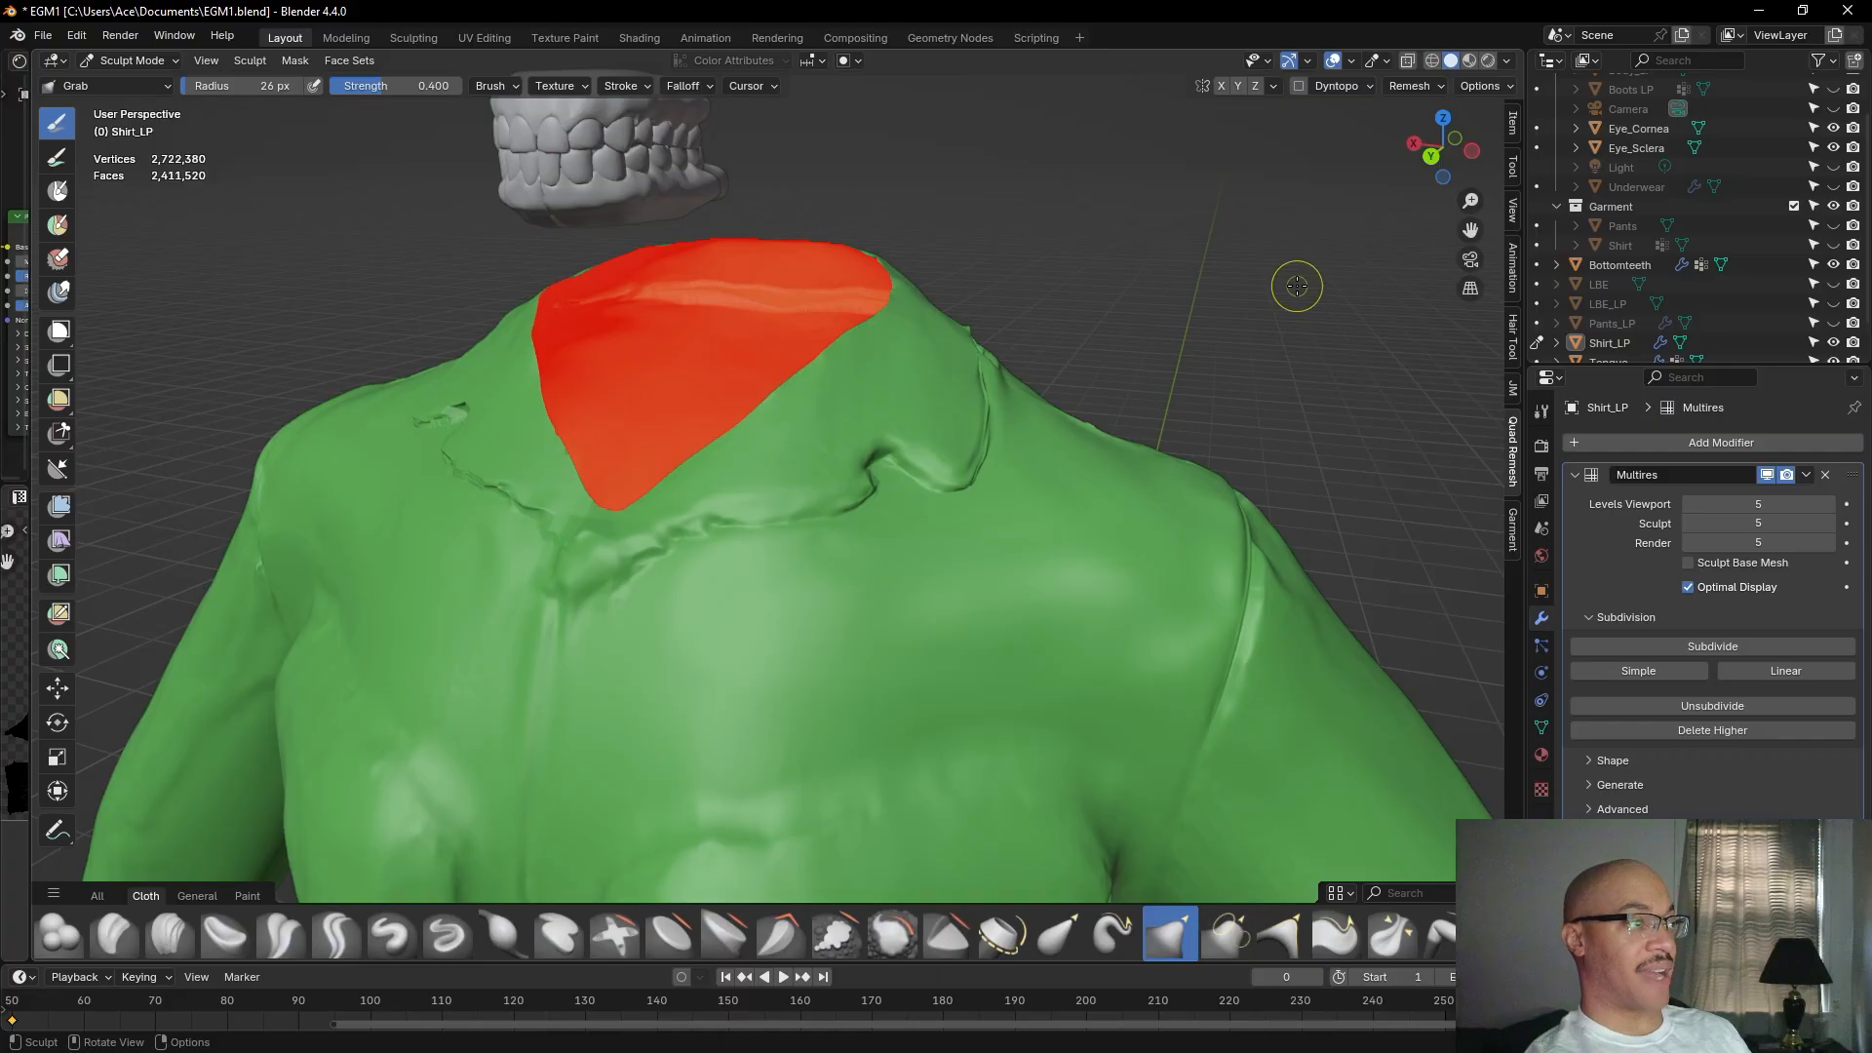
pyautogui.moveTo(1297, 285); pyautogui.dragTo(1137, 447, button='middle')
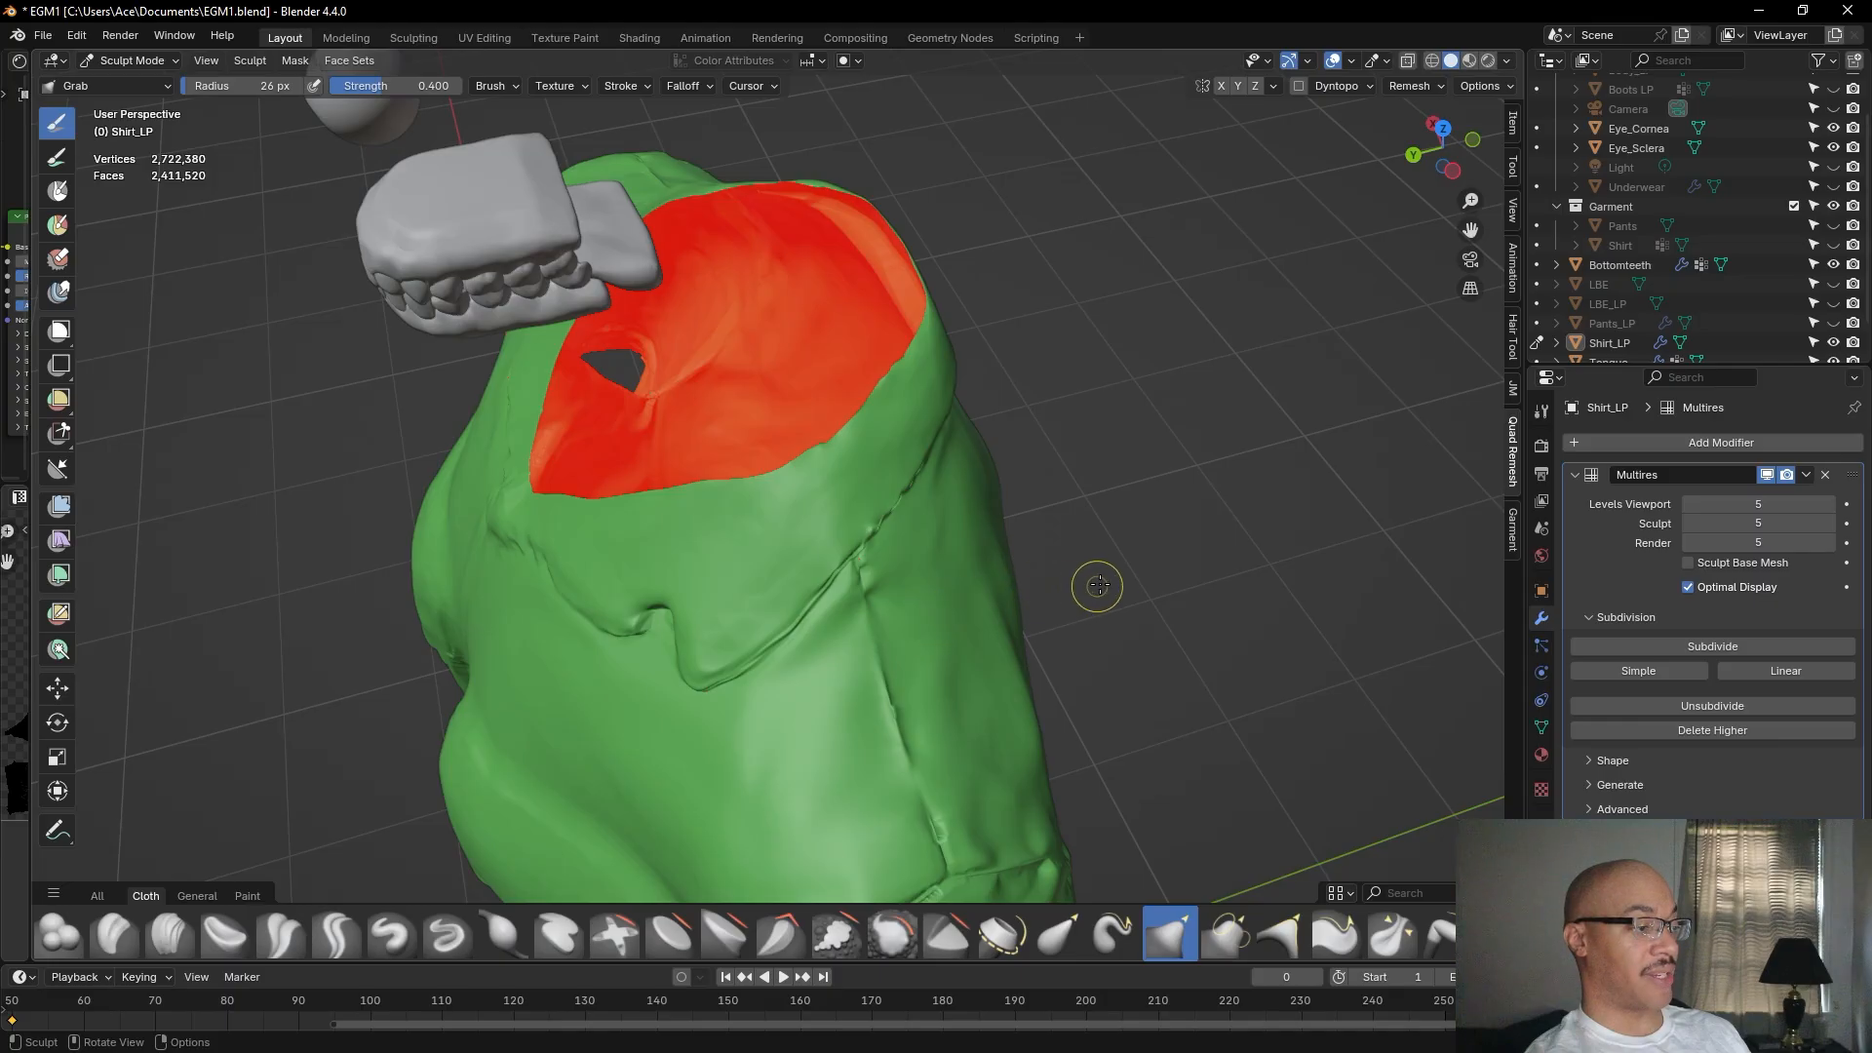
pyautogui.moveTo(1151, 516)
pyautogui.mouseDown(button='middle')
pyautogui.moveTo(1358, 397)
pyautogui.moveTo(1063, 478)
pyautogui.moveTo(1167, 542)
pyautogui.mouseUp(button='middle')
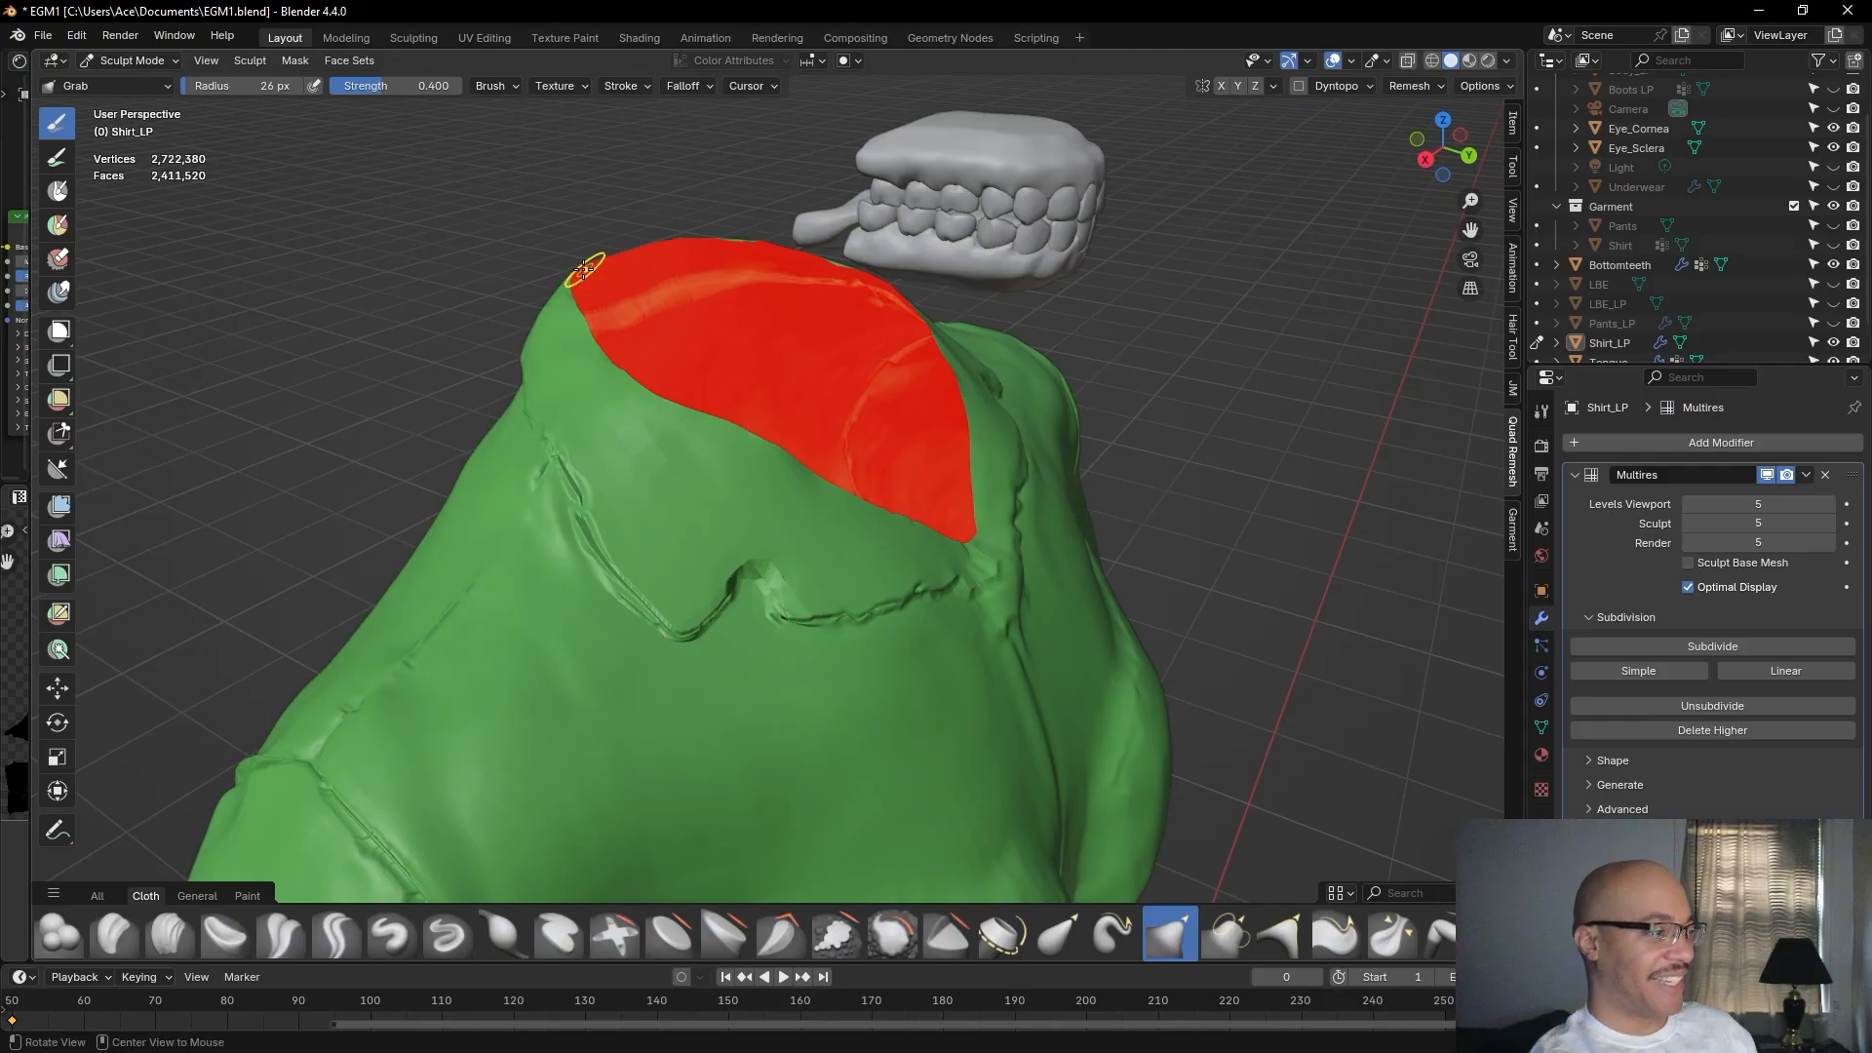
# Set the Grab brush radius to 30 px and pull the creased outer edge of the opposite collar flap.
pyautogui.moveTo(441, 310)
pyautogui.mouseDown(button='middle')
pyautogui.moveTo(437, 326)
pyautogui.moveTo(436, 275)
pyautogui.mouseUp(button='middle')
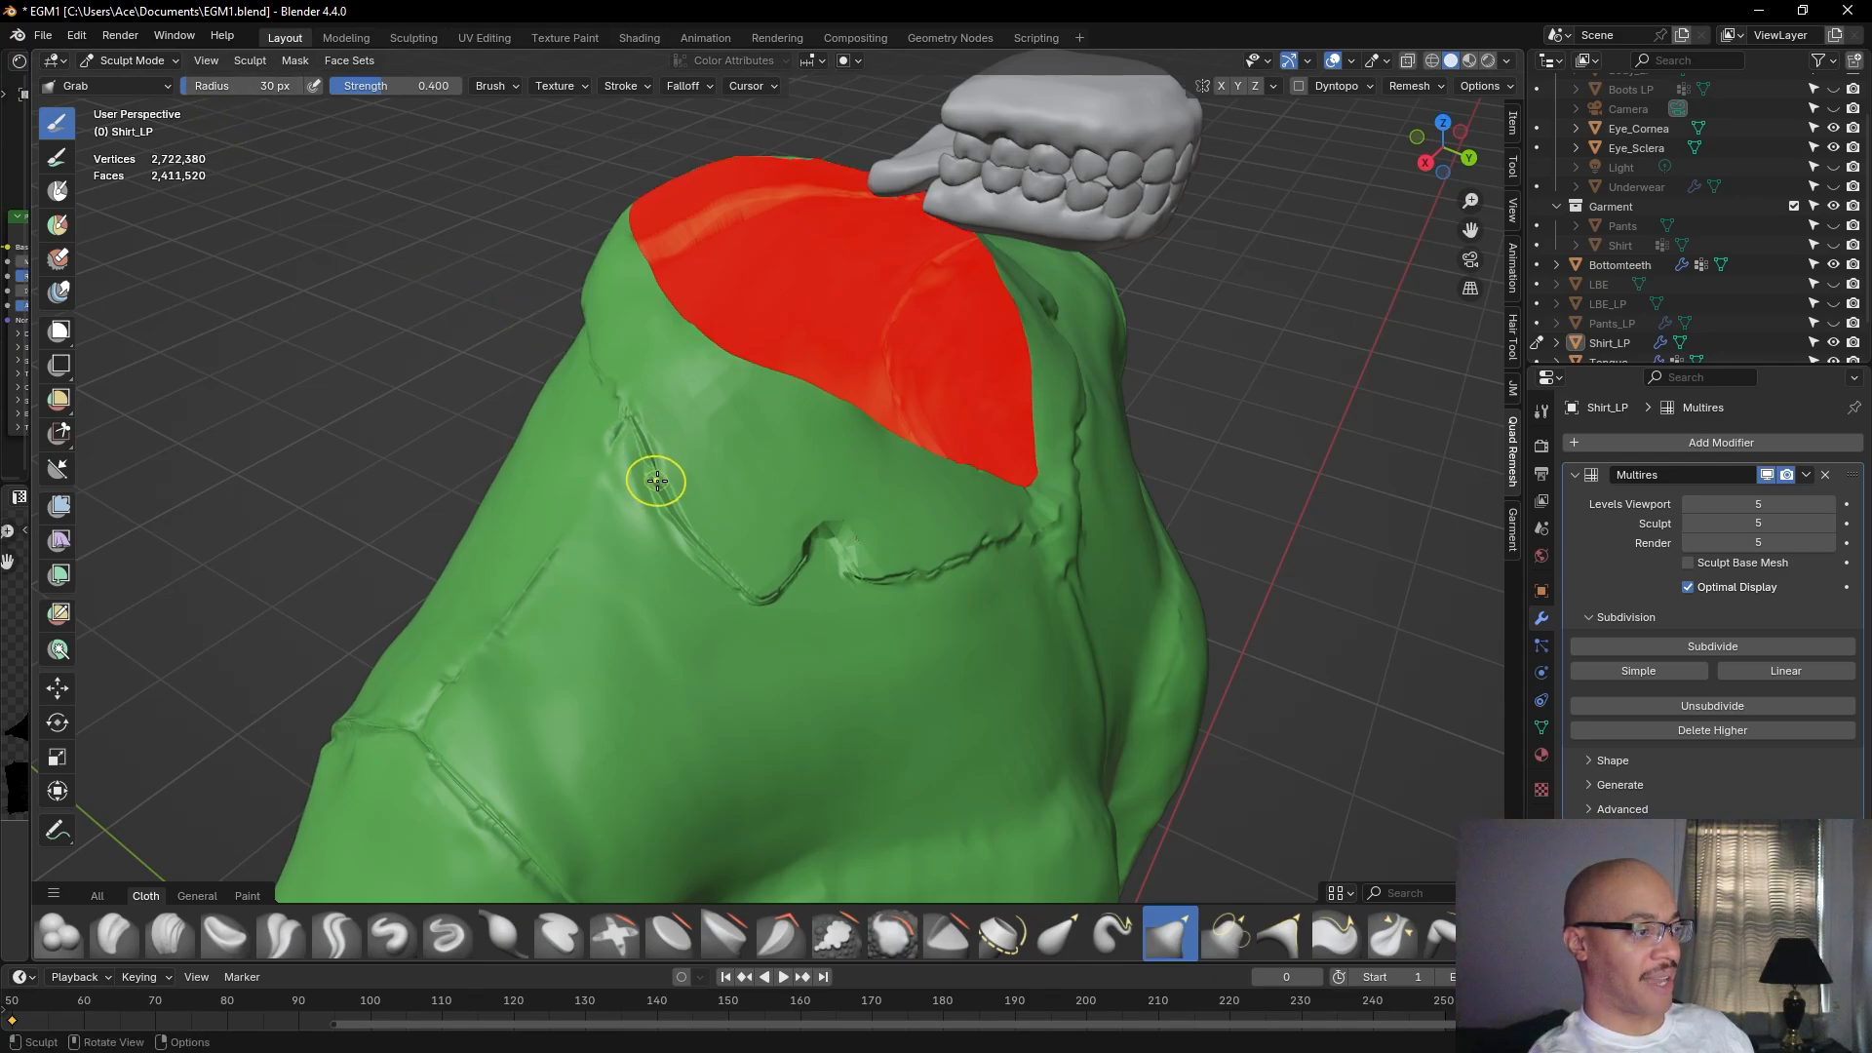
pyautogui.moveTo(682, 501); pyautogui.dragTo(681, 521)
pyautogui.moveTo(682, 524); pyautogui.dragTo(695, 544)
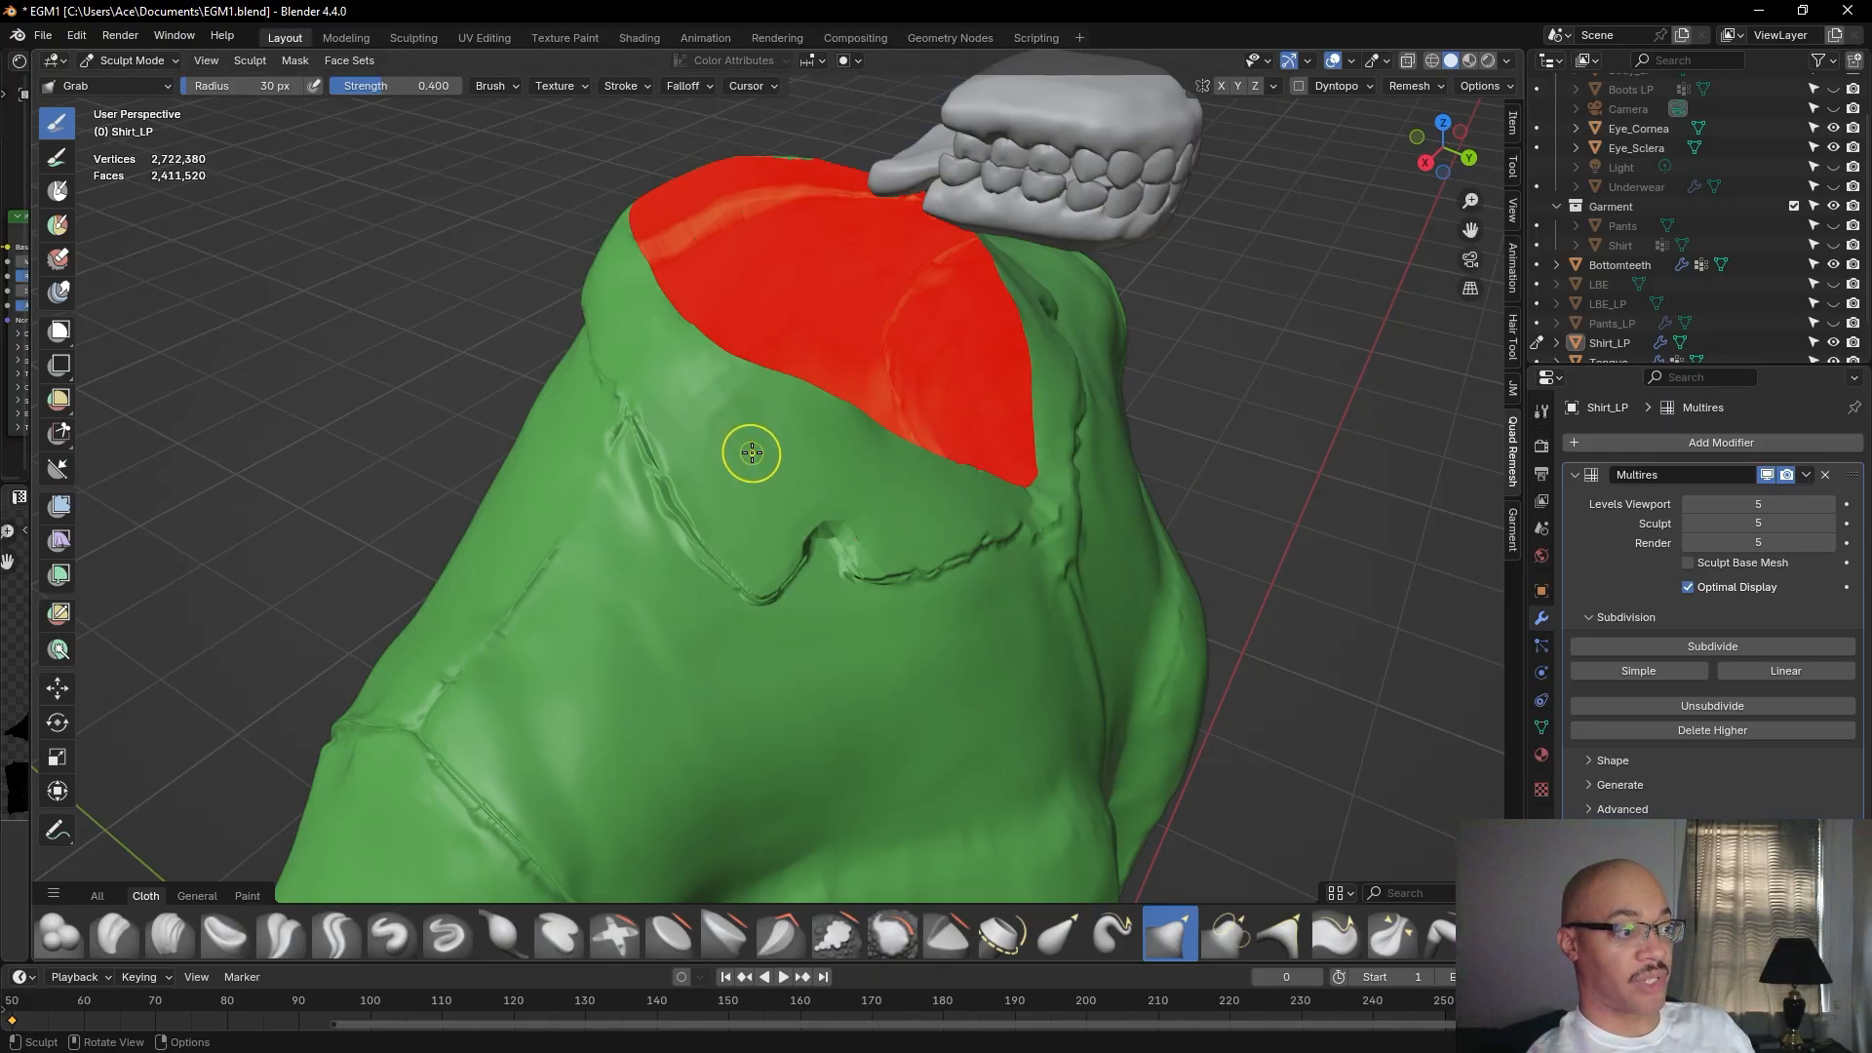
# Compare the two collar flaps and their shoulder seams, looking at their edges from above, the sides and the front.
pyautogui.moveTo(752, 449)
pyautogui.mouseDown(button='middle')
pyautogui.moveTo(779, 496)
pyautogui.moveTo(857, 530)
pyautogui.mouseUp(button='middle')
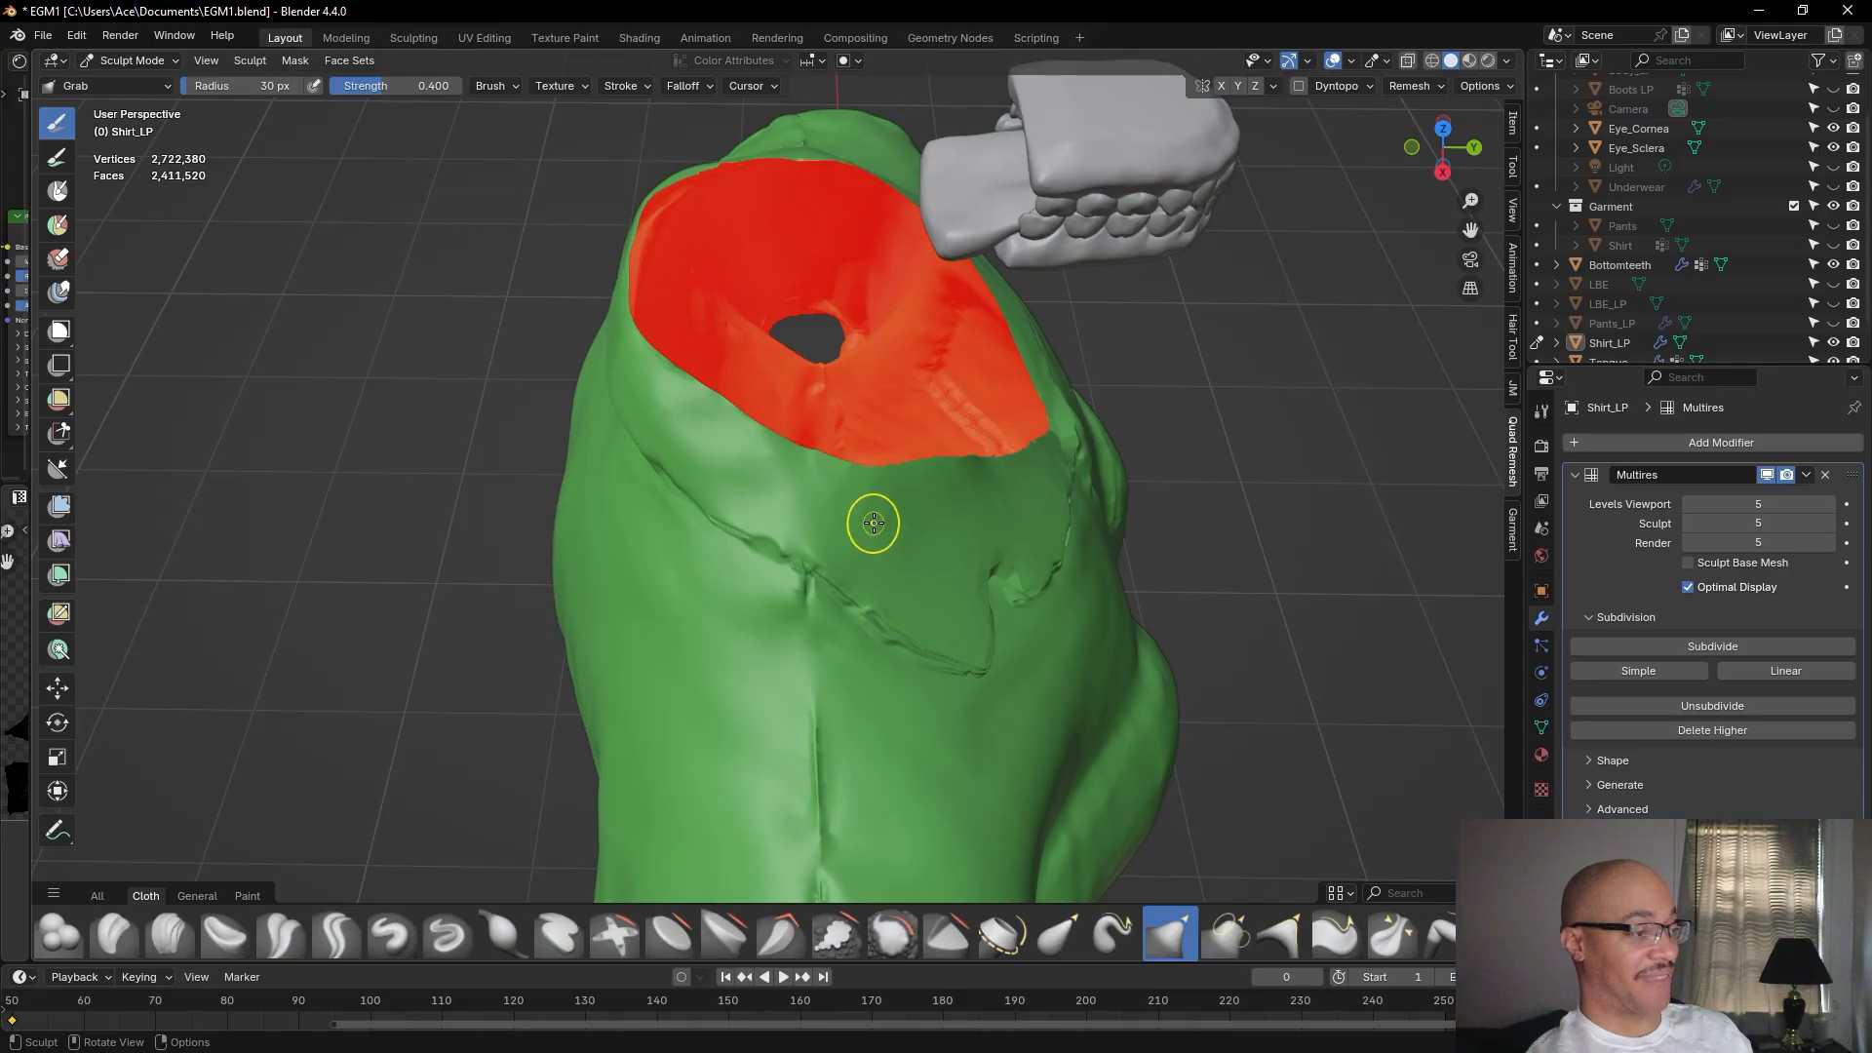
pyautogui.moveTo(885, 559); pyautogui.dragTo(823, 556, button='middle')
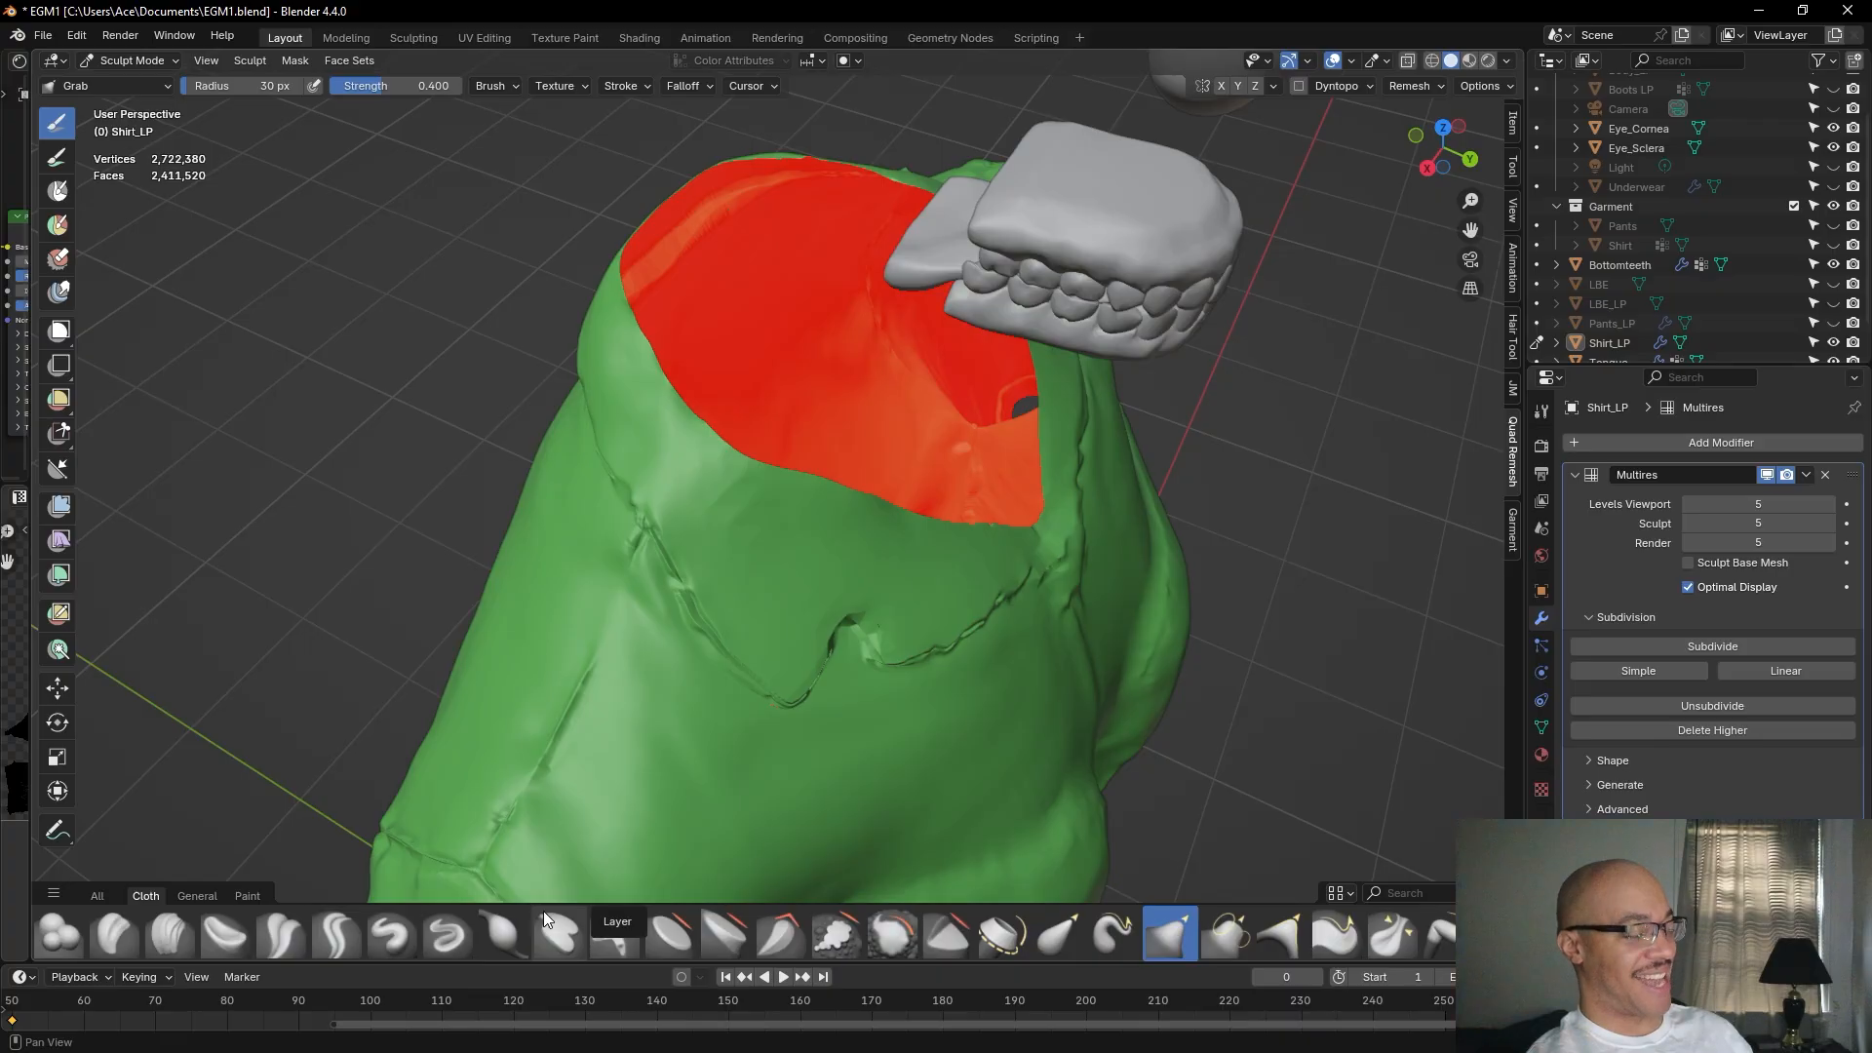
pyautogui.moveTo(836, 598); pyautogui.dragTo(739, 561, button='middle')
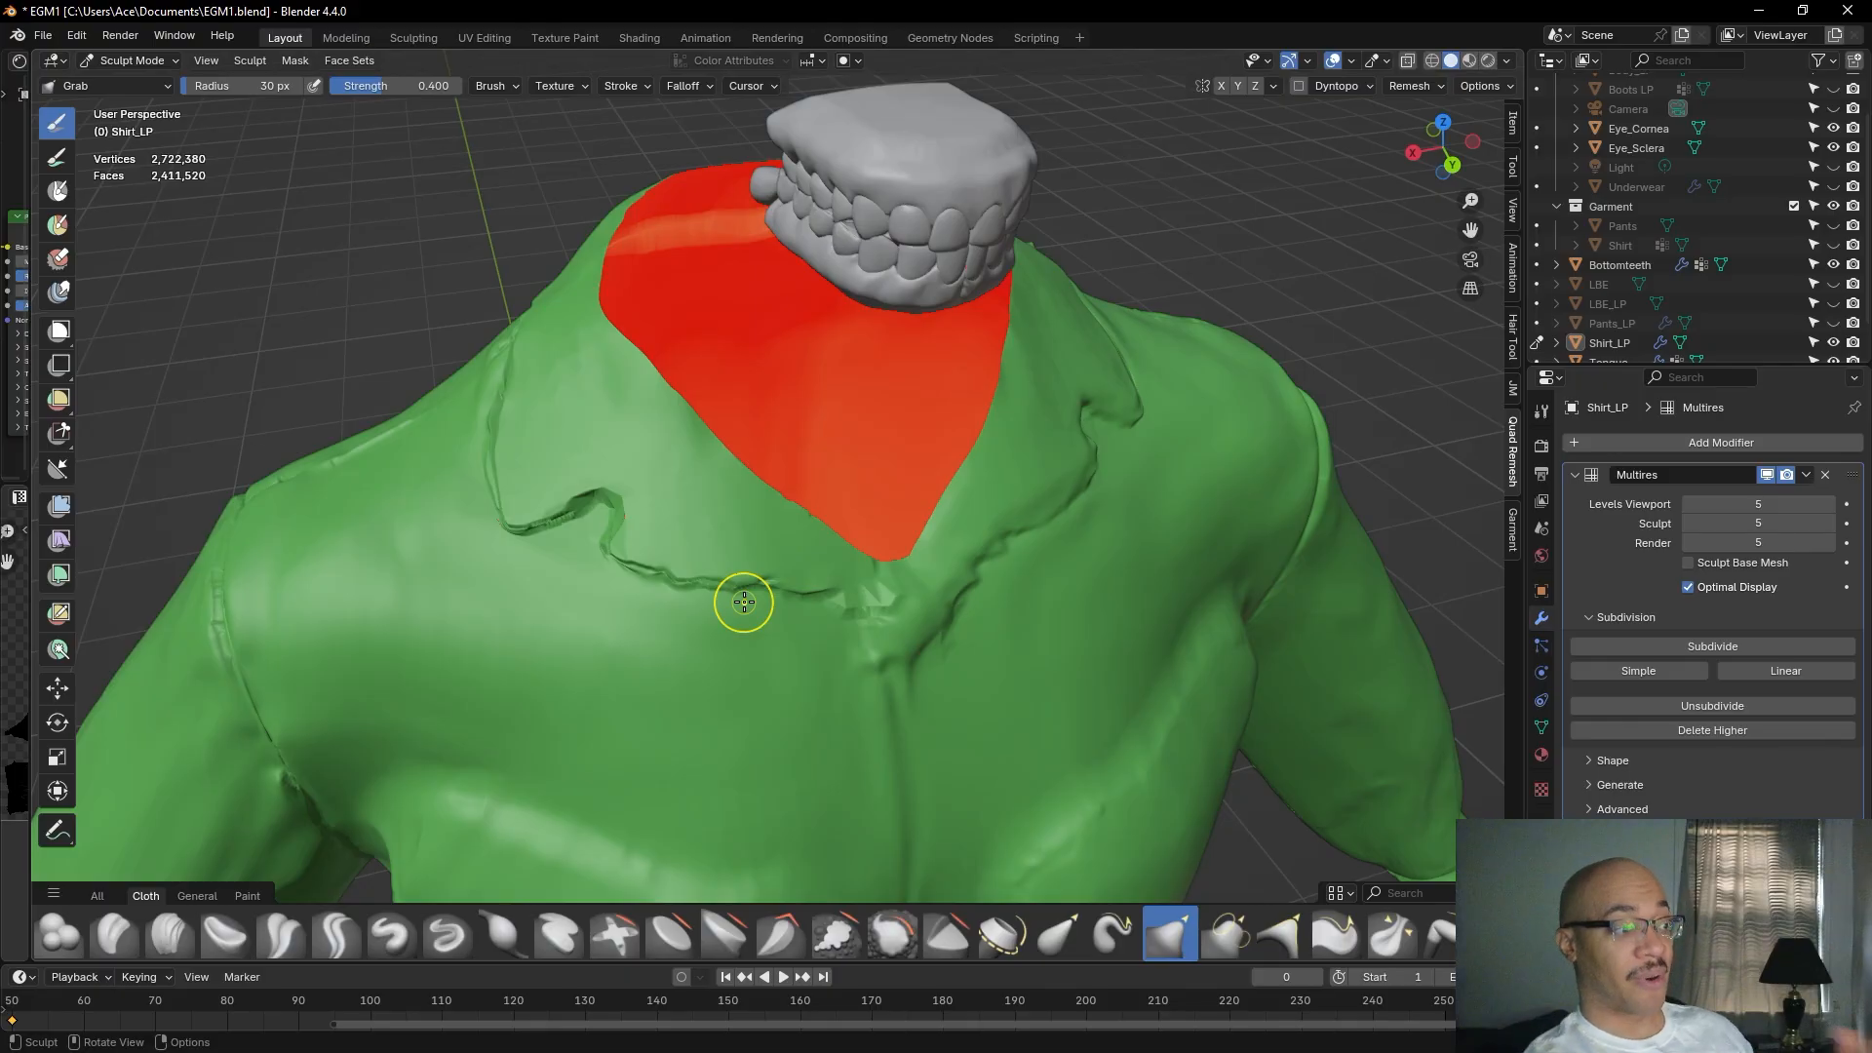
pyautogui.scroll(-2, 1281, 242)
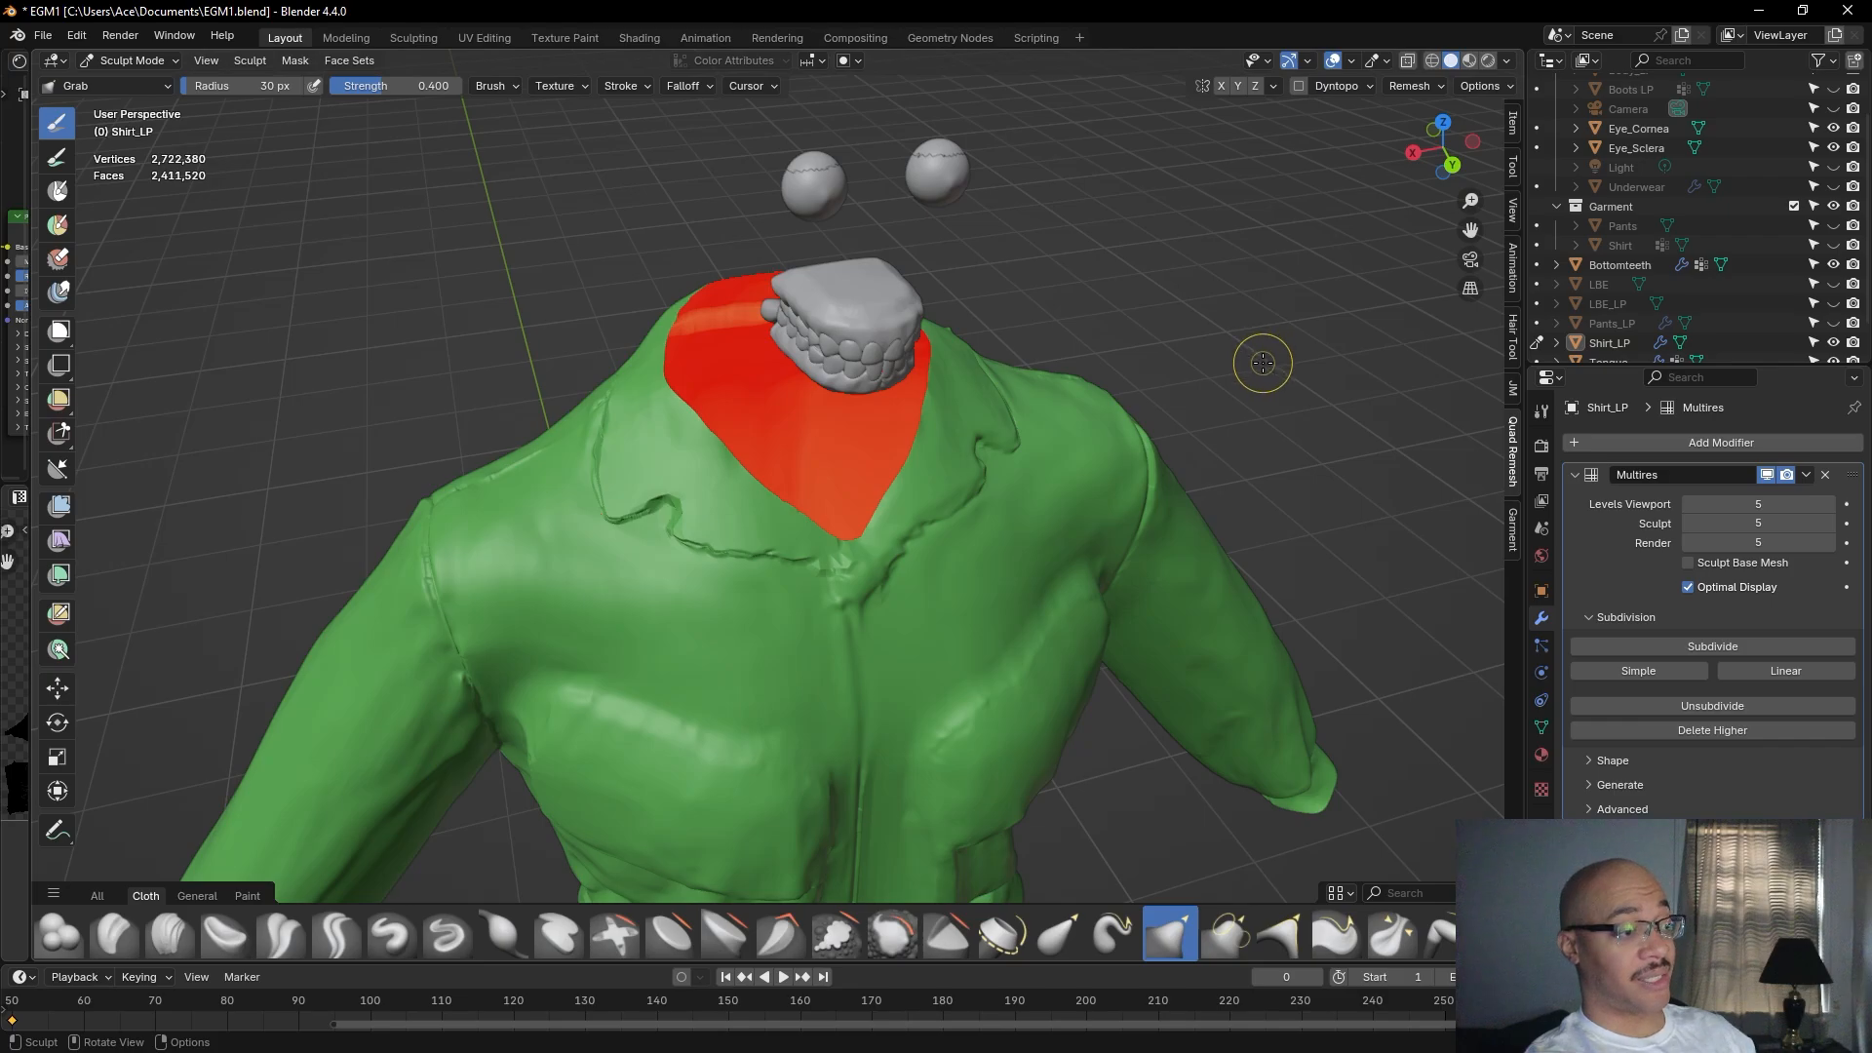
pyautogui.scroll(4, 1258, 353)
pyautogui.moveTo(1217, 334); pyautogui.dragTo(1212, 301, button='middle')
pyautogui.scroll(-3, 1212, 301)
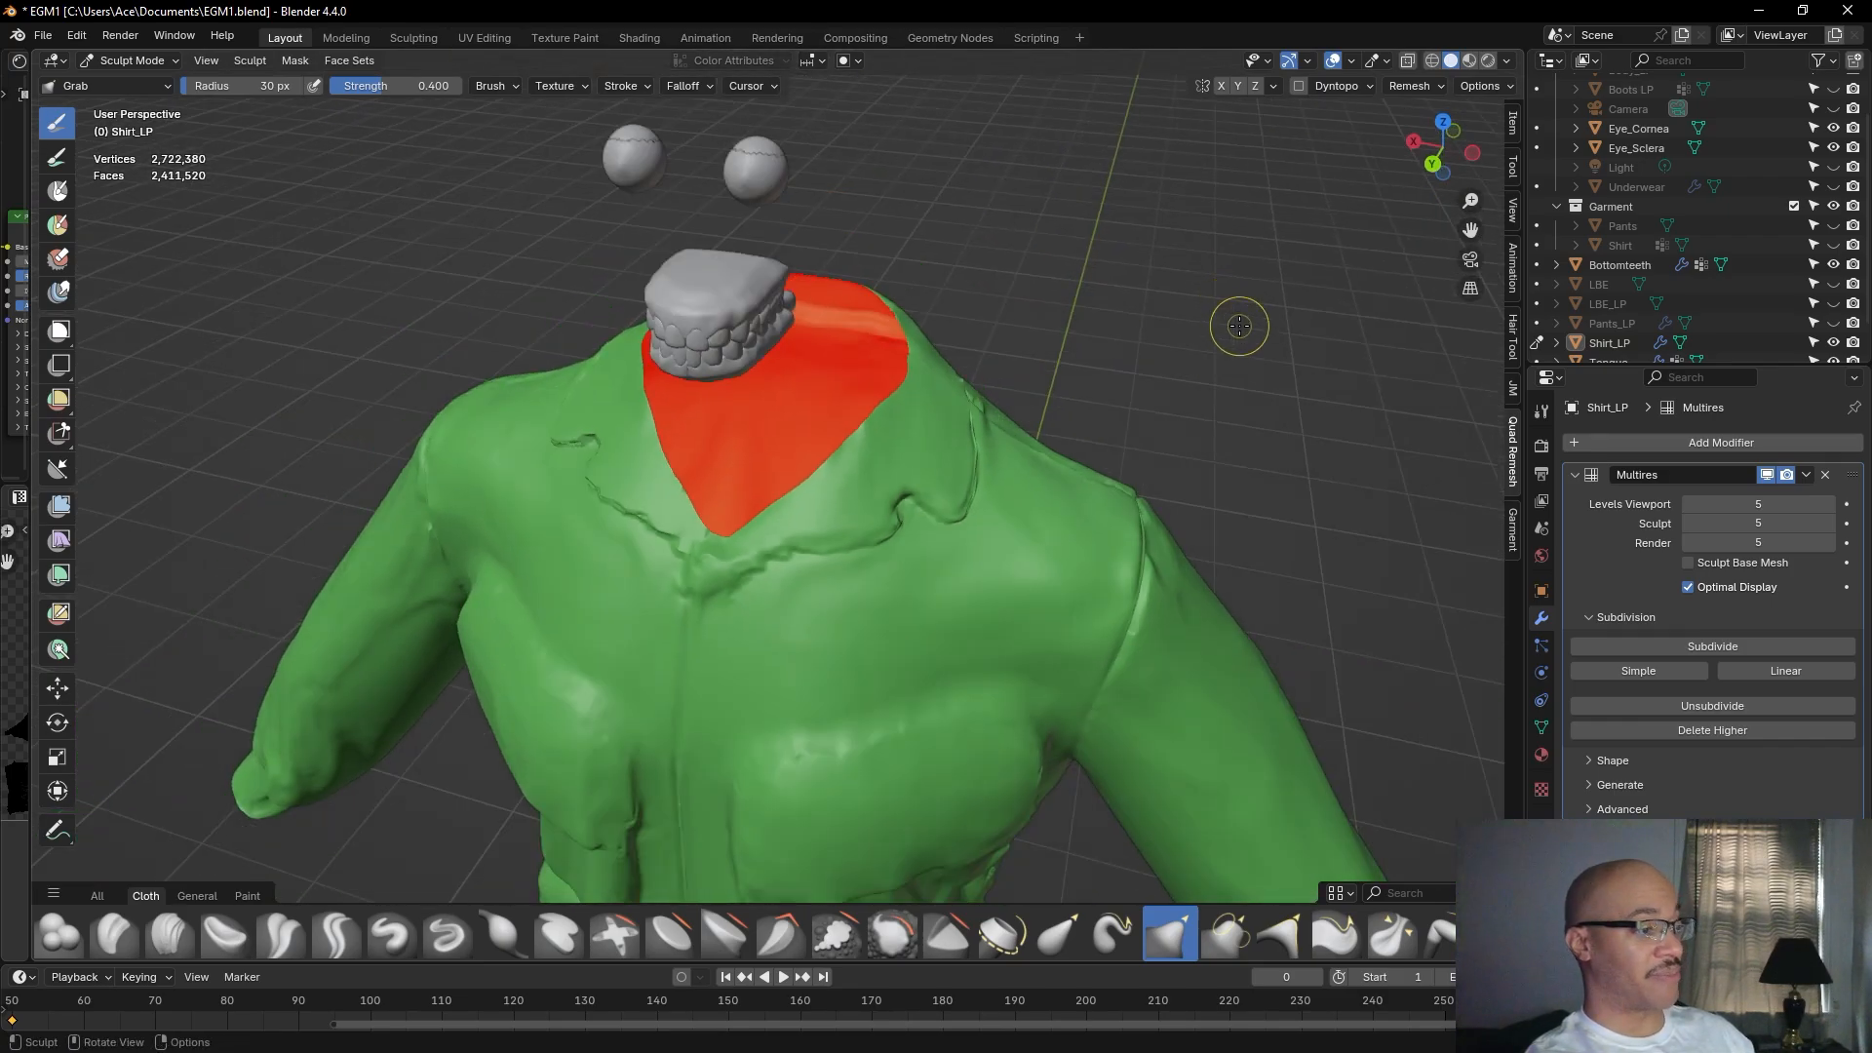
pyautogui.moveTo(1254, 368); pyautogui.dragTo(1119, 355, button='middle')
pyautogui.scroll(3, 1151, 435)
pyautogui.moveTo(1119, 424); pyautogui.dragTo(1022, 154, button='middle')
pyautogui.moveTo(1153, 176); pyautogui.dragTo(1014, 313, button='middle')
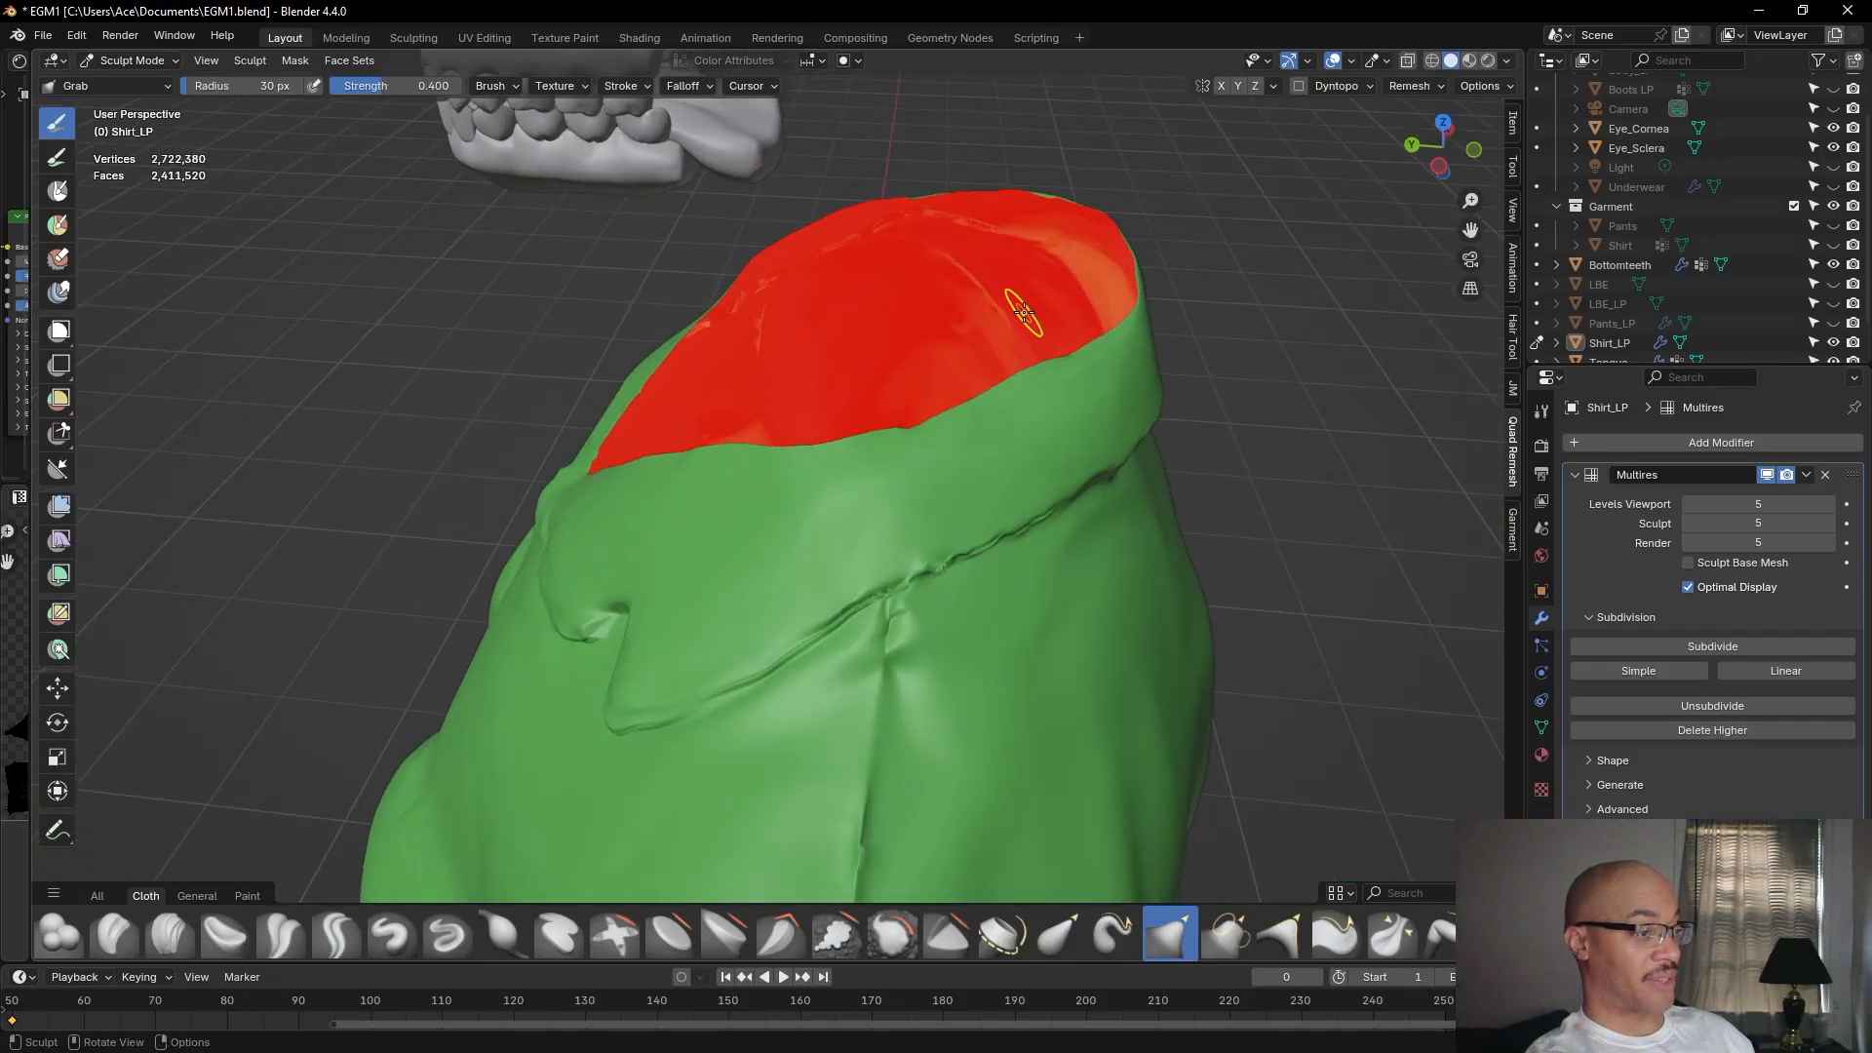
pyautogui.moveTo(1215, 295)
pyautogui.mouseDown(button='middle')
pyautogui.moveTo(1245, 334)
pyautogui.moveTo(1414, 293)
pyautogui.moveTo(1366, 326)
pyautogui.mouseUp(button='middle')
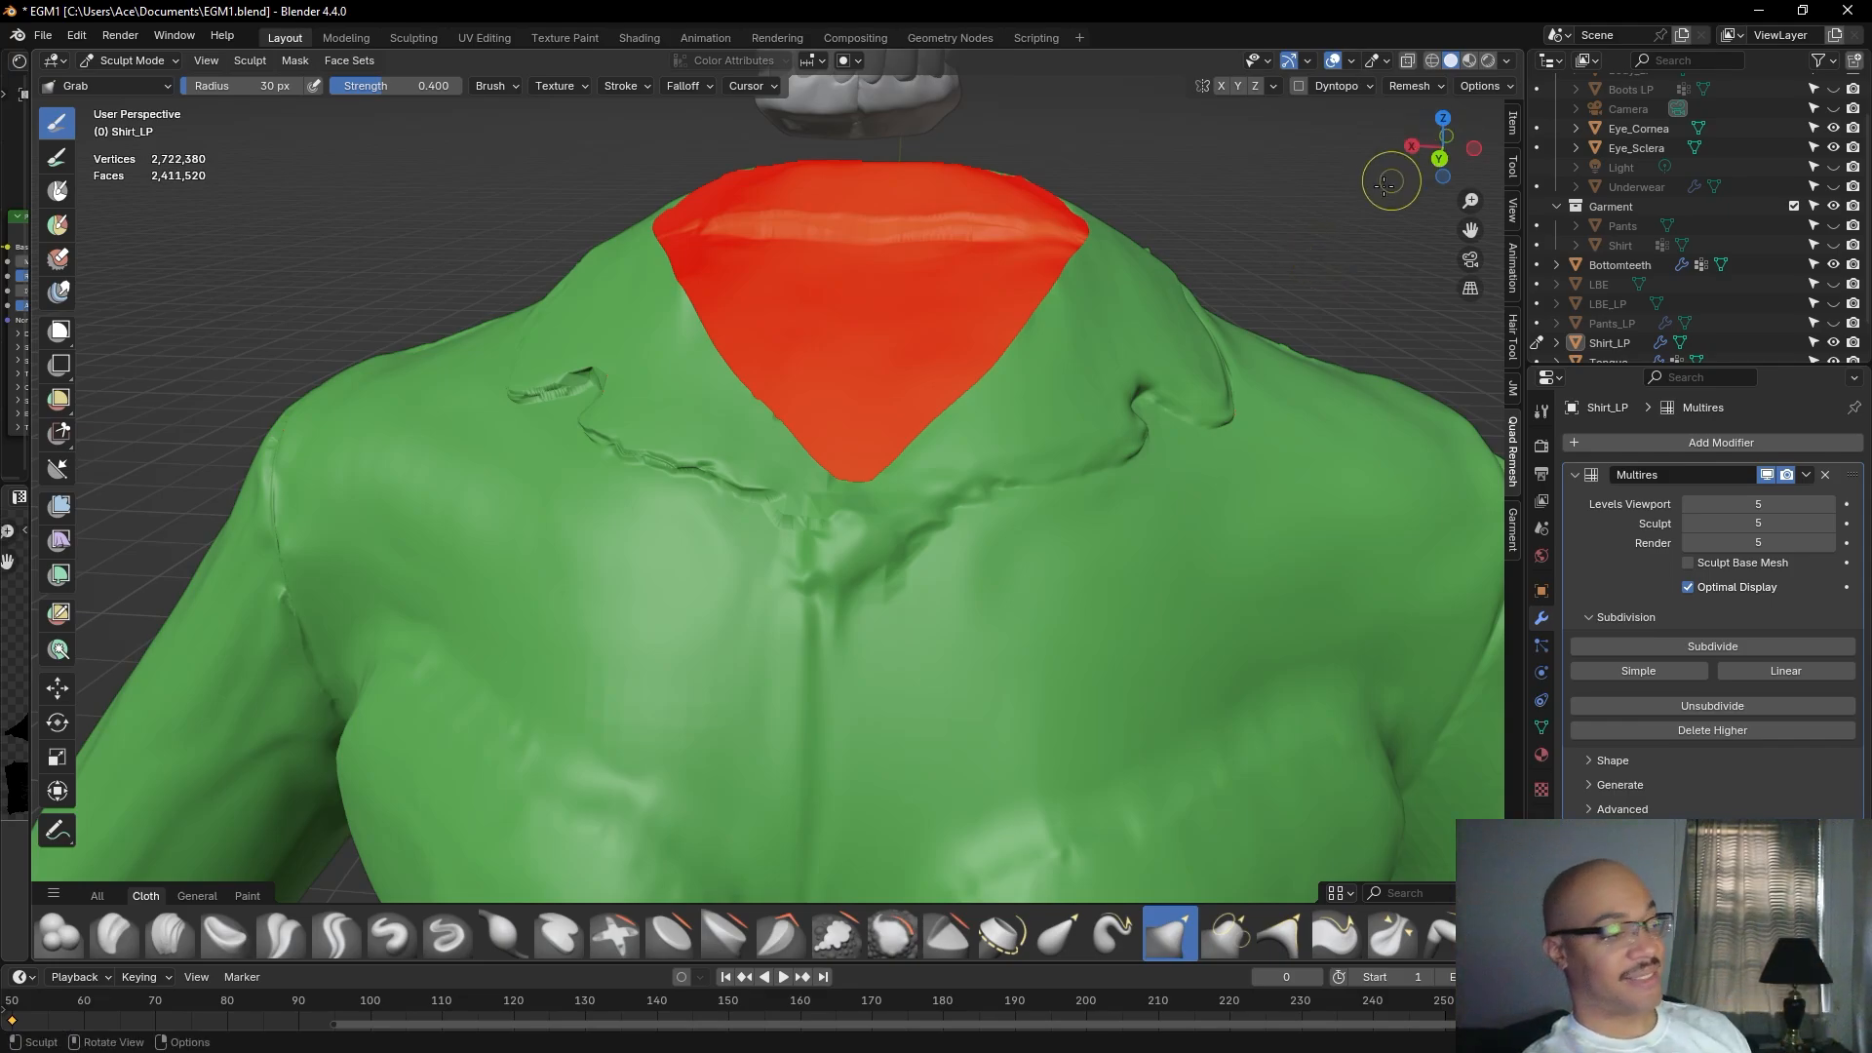
# Inspect the shirt collar from the front, above and behind, including the underside of its back fold.
pyautogui.moveTo(1294, 231); pyautogui.dragTo(1309, 260, button='middle')
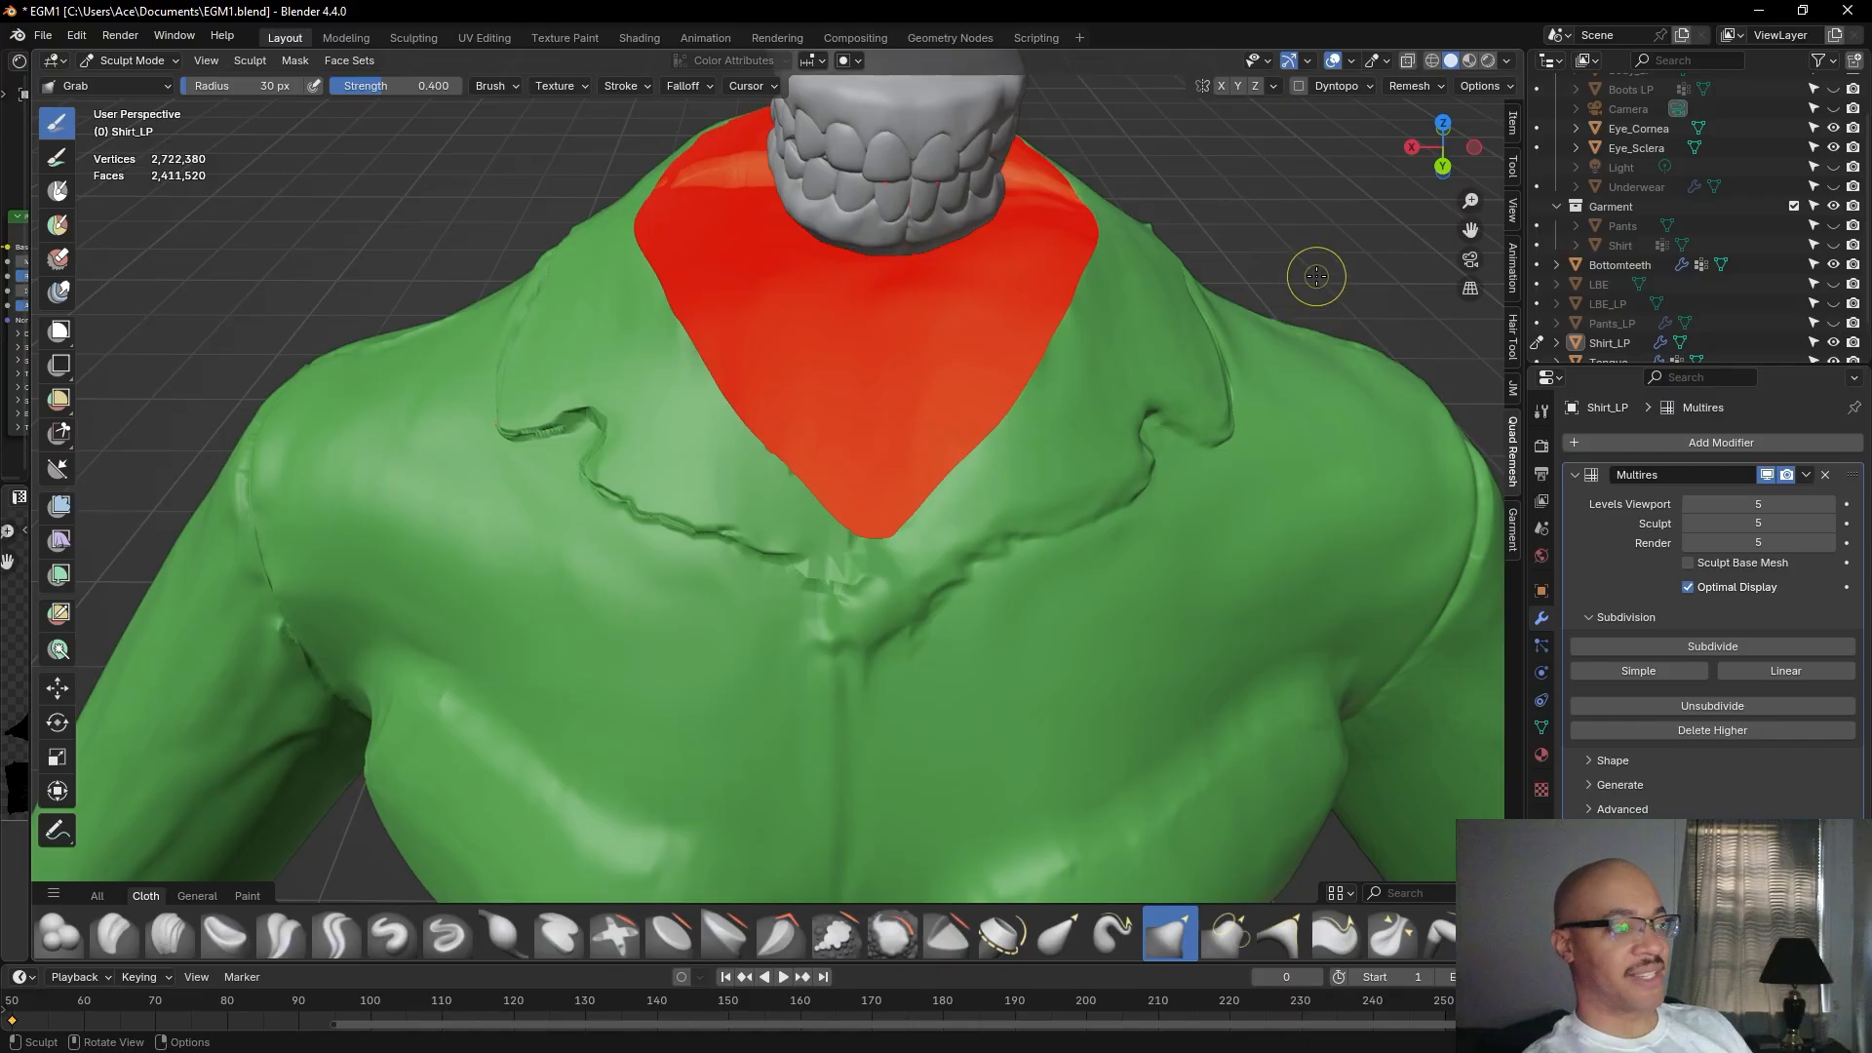
pyautogui.moveTo(1313, 269); pyautogui.dragTo(1200, 347, button='middle')
pyautogui.moveTo(1053, 343); pyautogui.dragTo(959, 455, button='middle')
pyautogui.keyDown('alt'); pyautogui.moveTo(862, 456); pyautogui.dragTo(861, 446); pyautogui.keyUp('alt')
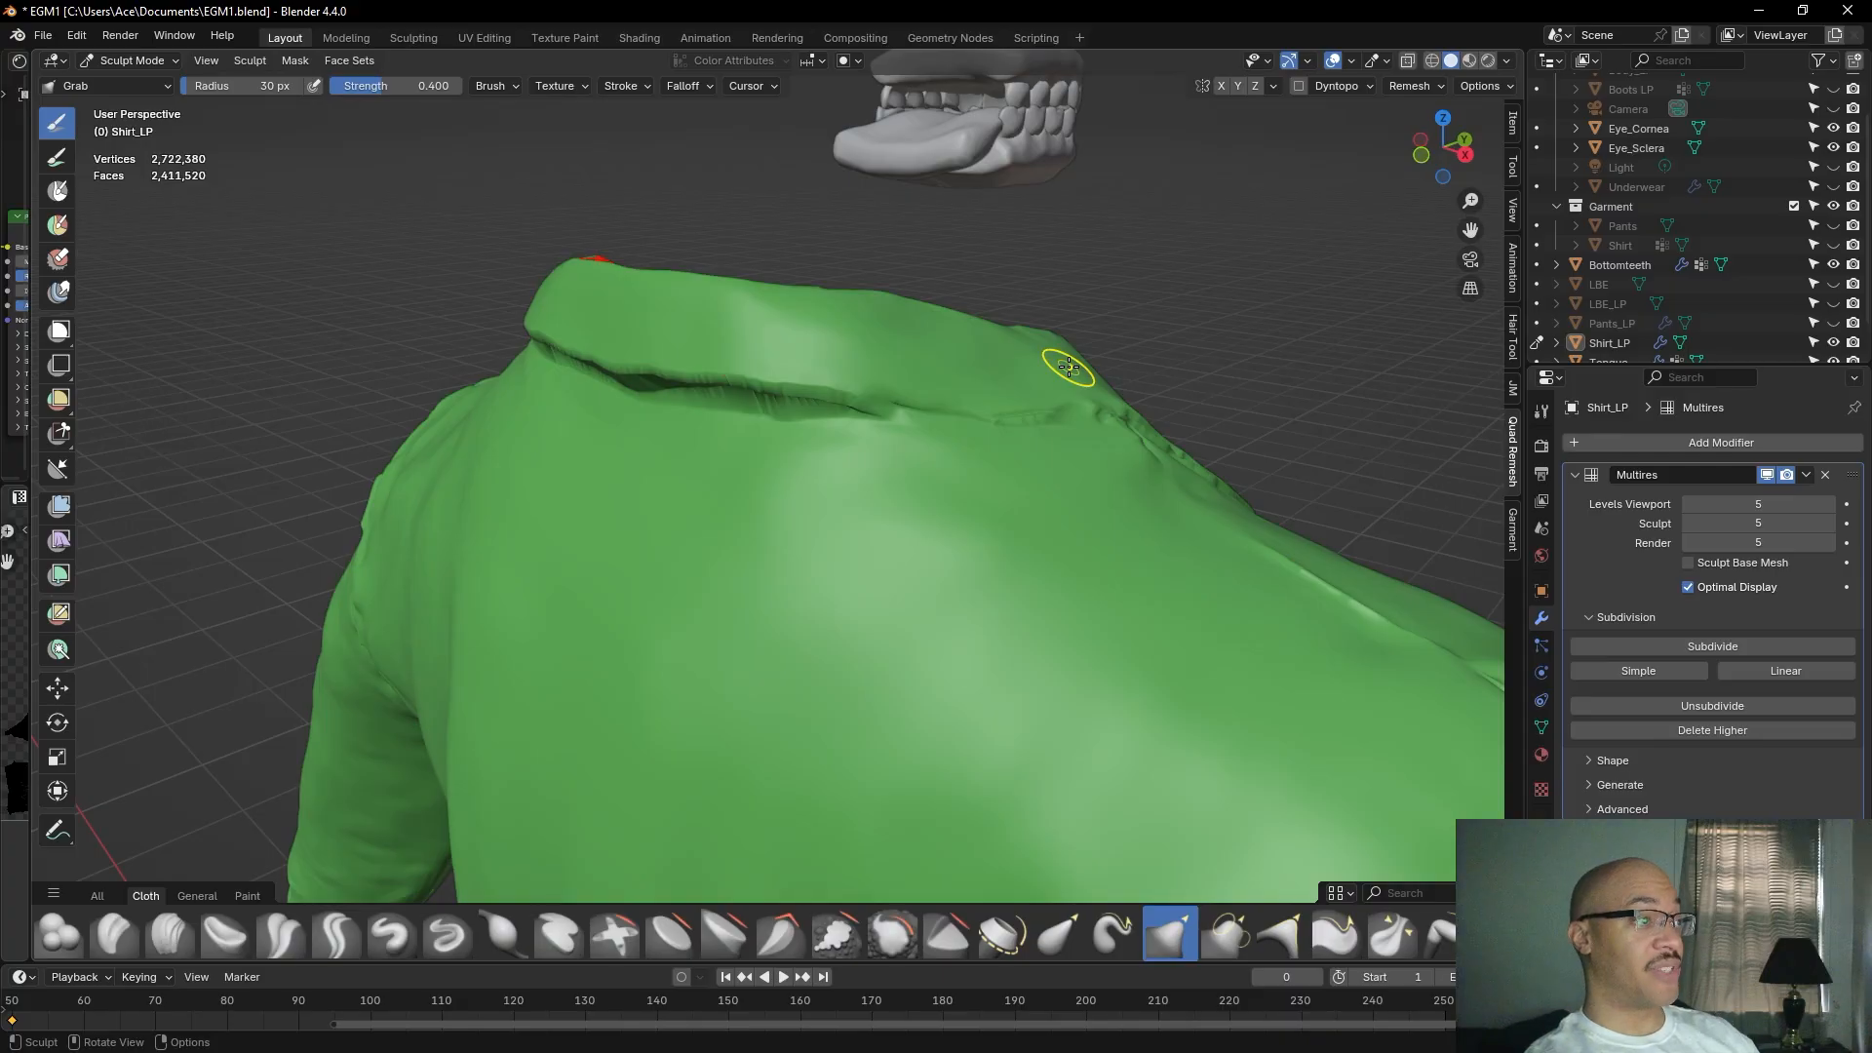
pyautogui.scroll(-2, 1181, 371)
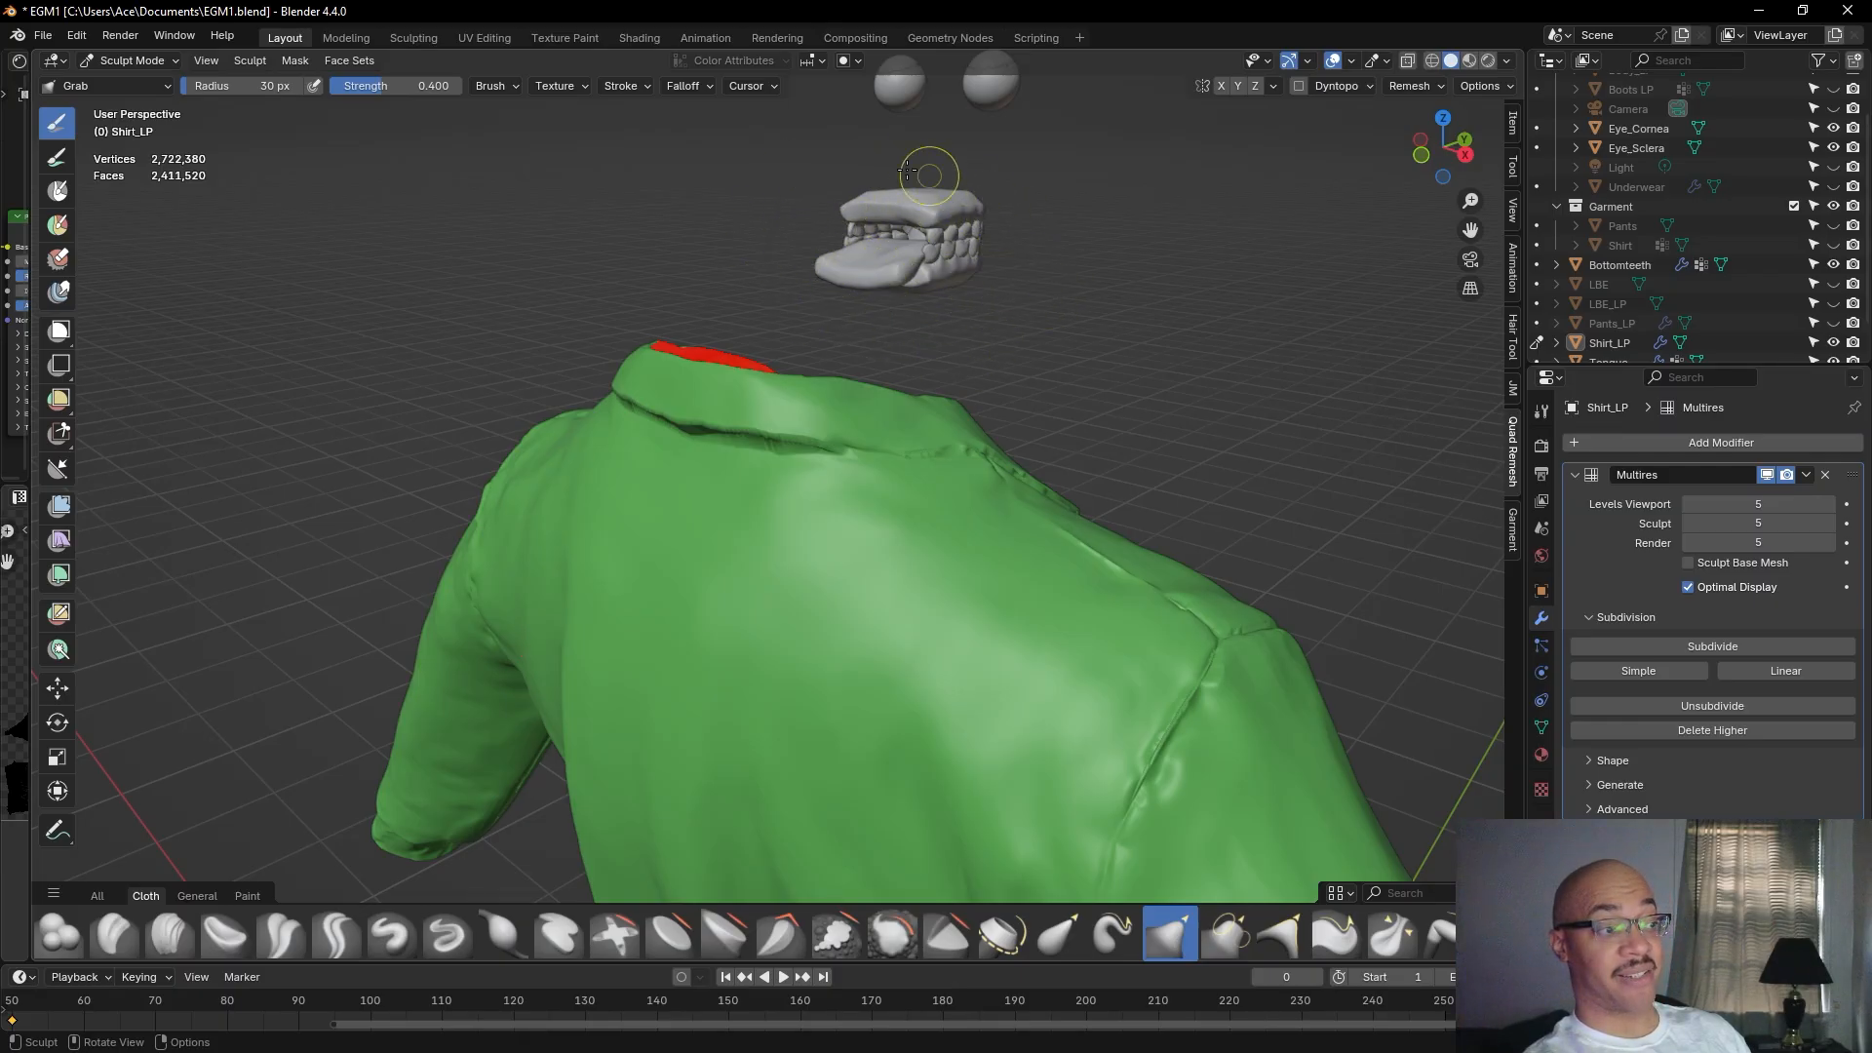
pyautogui.moveTo(1245, 510); pyautogui.dragTo(1300, 408, button='middle')
pyautogui.scroll(2, 1219, 322)
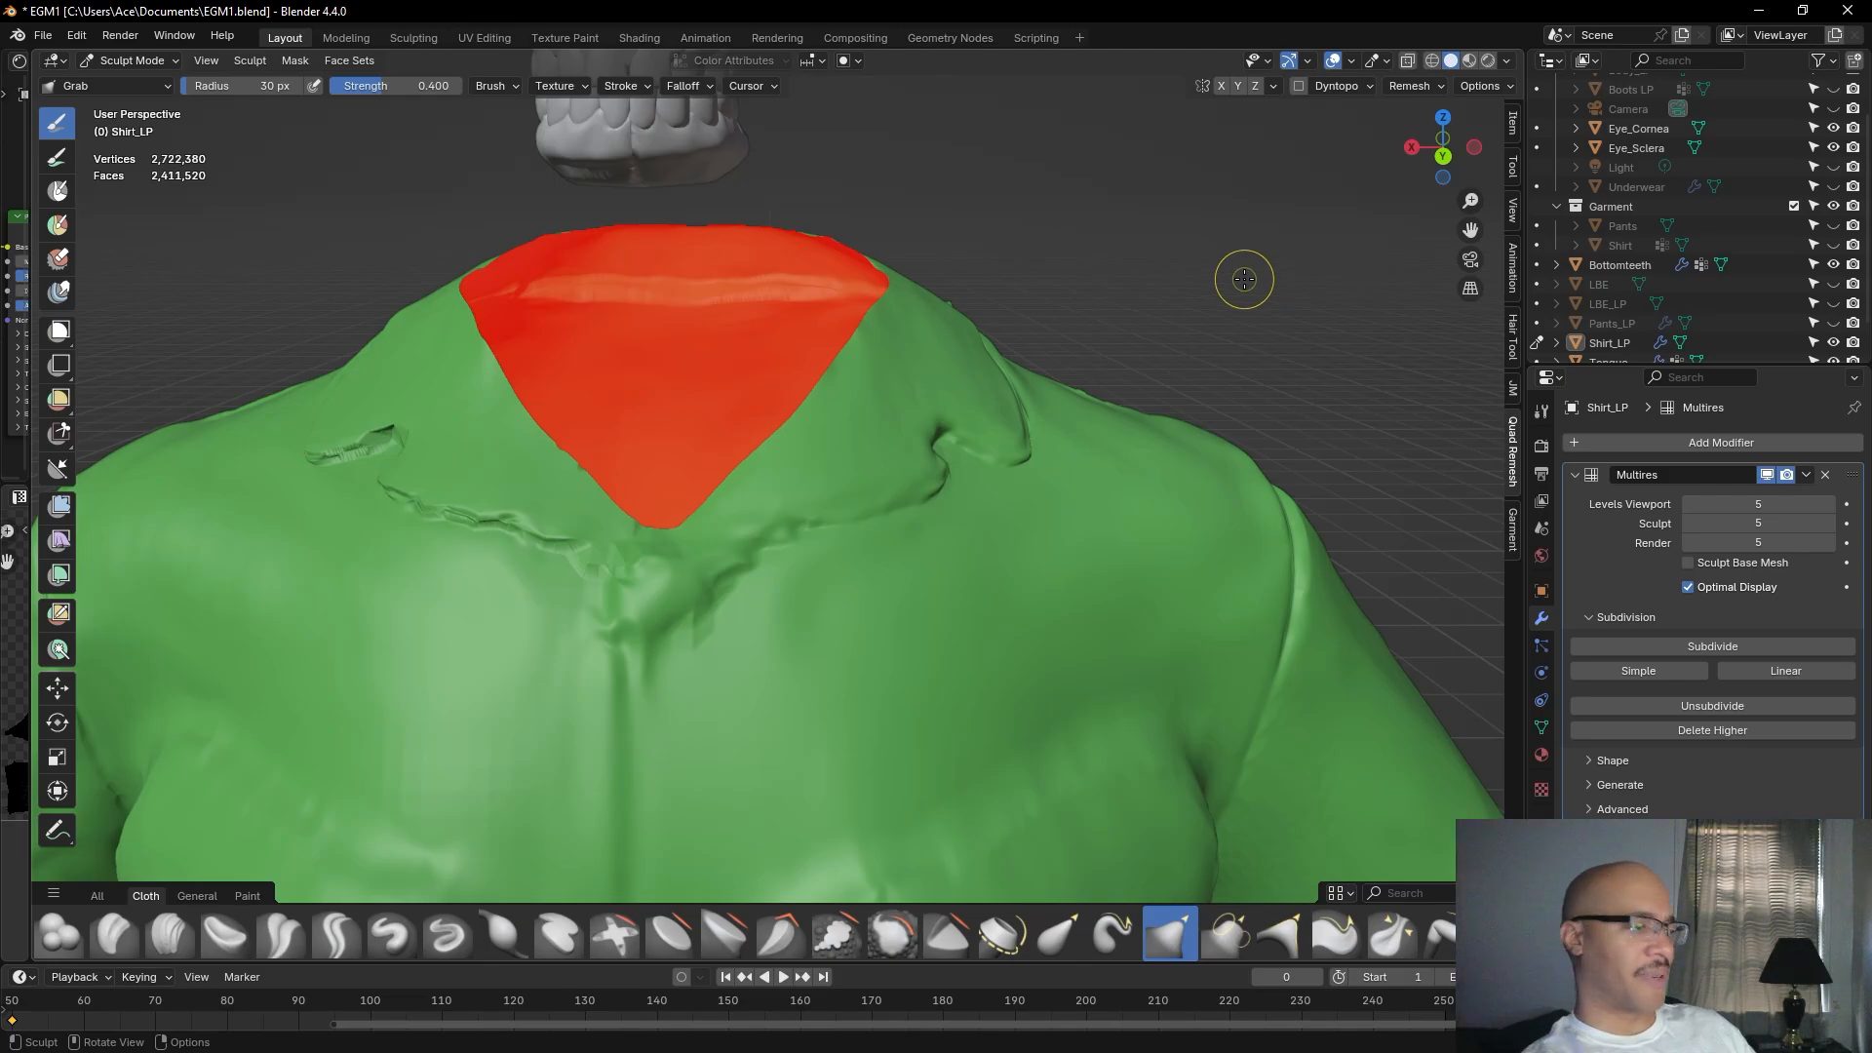
# Examine the front collar flap and neckline from a low front angle and from above.
pyautogui.moveTo(1254, 280); pyautogui.dragTo(1203, 334, button='middle')
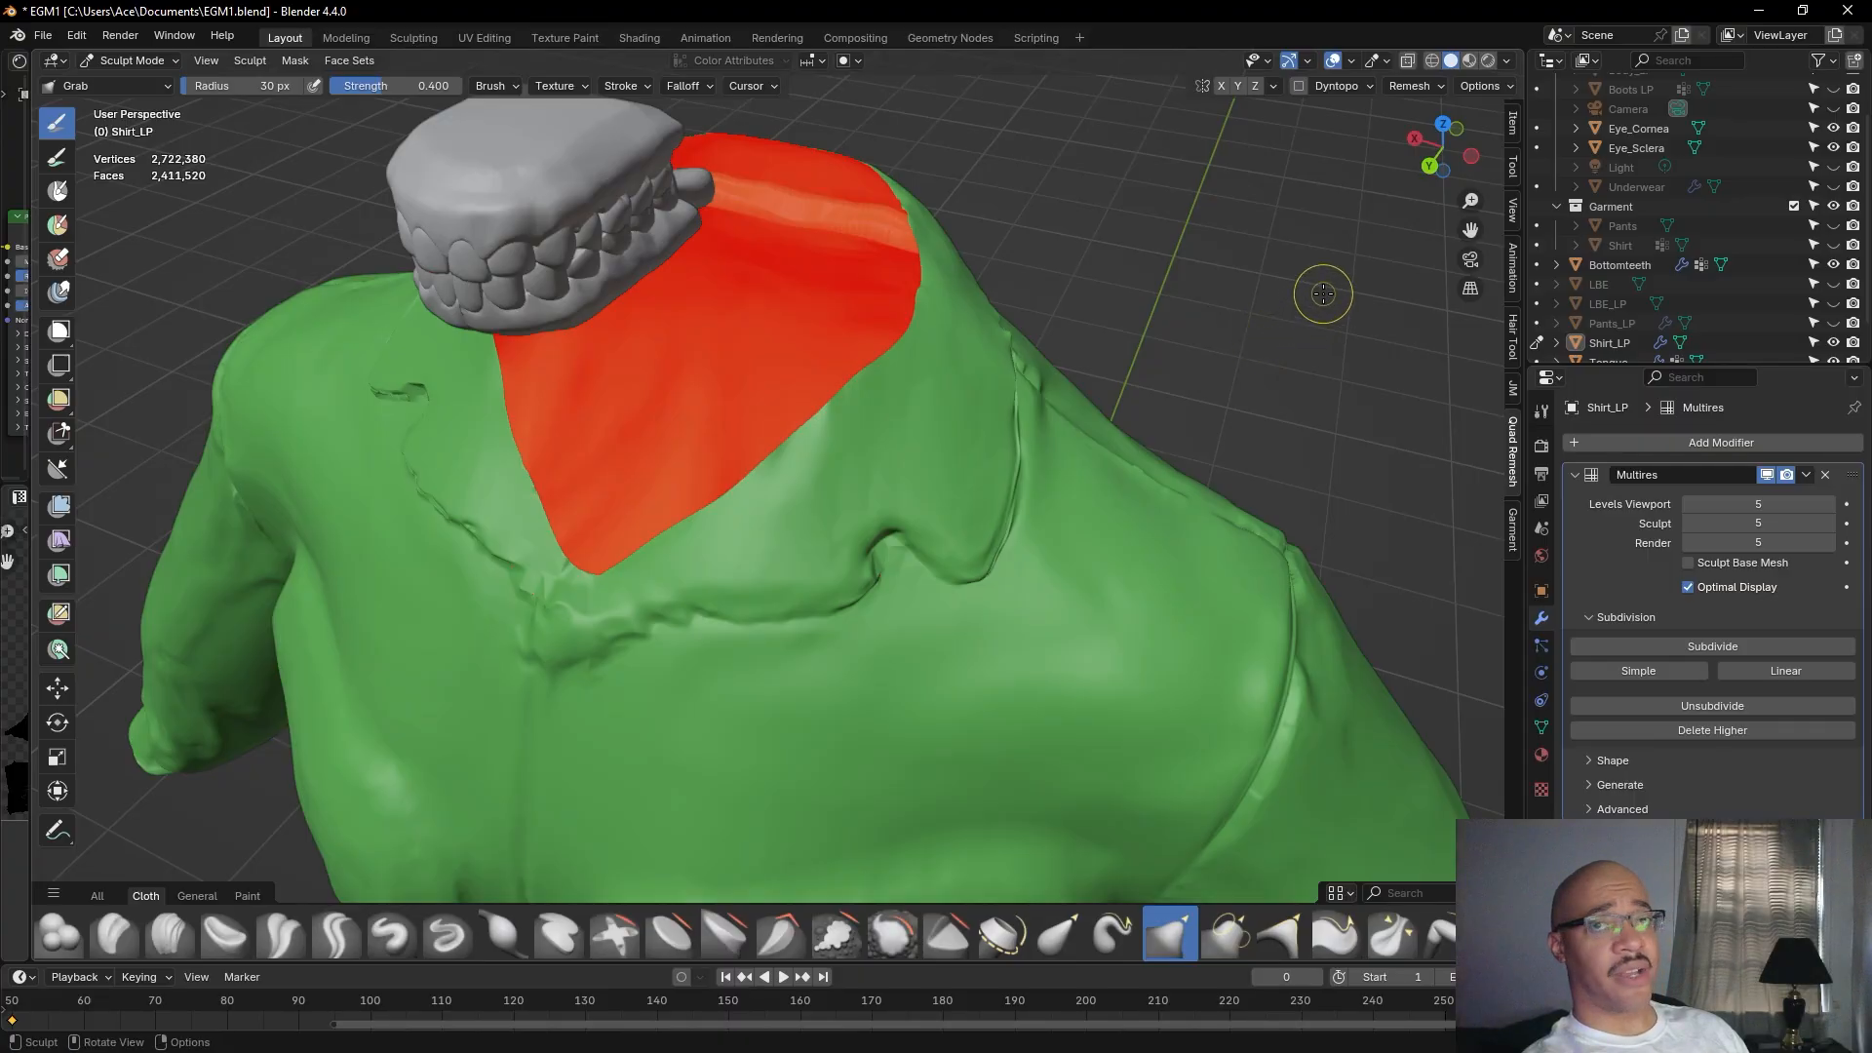
pyautogui.moveTo(1323, 294); pyautogui.dragTo(1266, 375, button='middle')
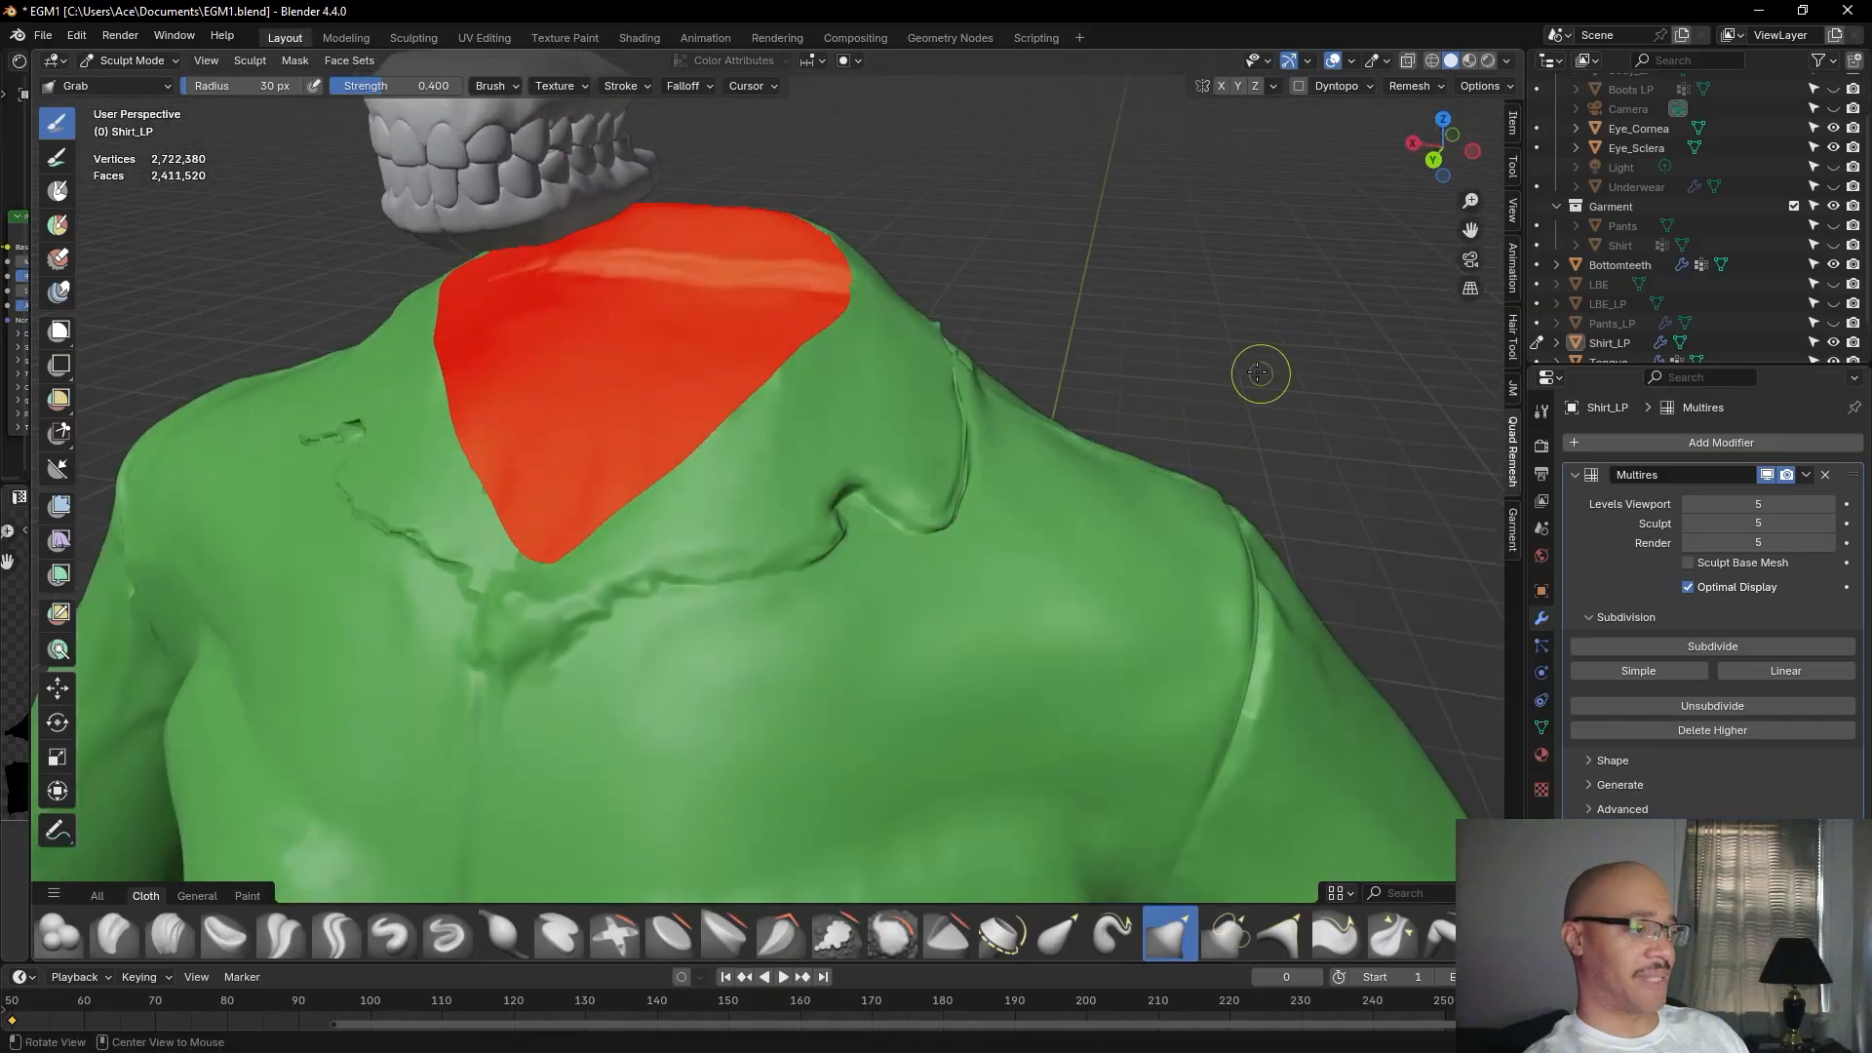
pyautogui.moveTo(1170, 335); pyautogui.dragTo(946, 413, button='middle')
pyautogui.moveTo(946, 412)
pyautogui.mouseDown()
pyautogui.moveTo(859, 428)
pyautogui.moveTo(857, 377)
pyautogui.mouseUp()
pyautogui.moveTo(858, 377); pyautogui.dragTo(802, 532, button='middle')
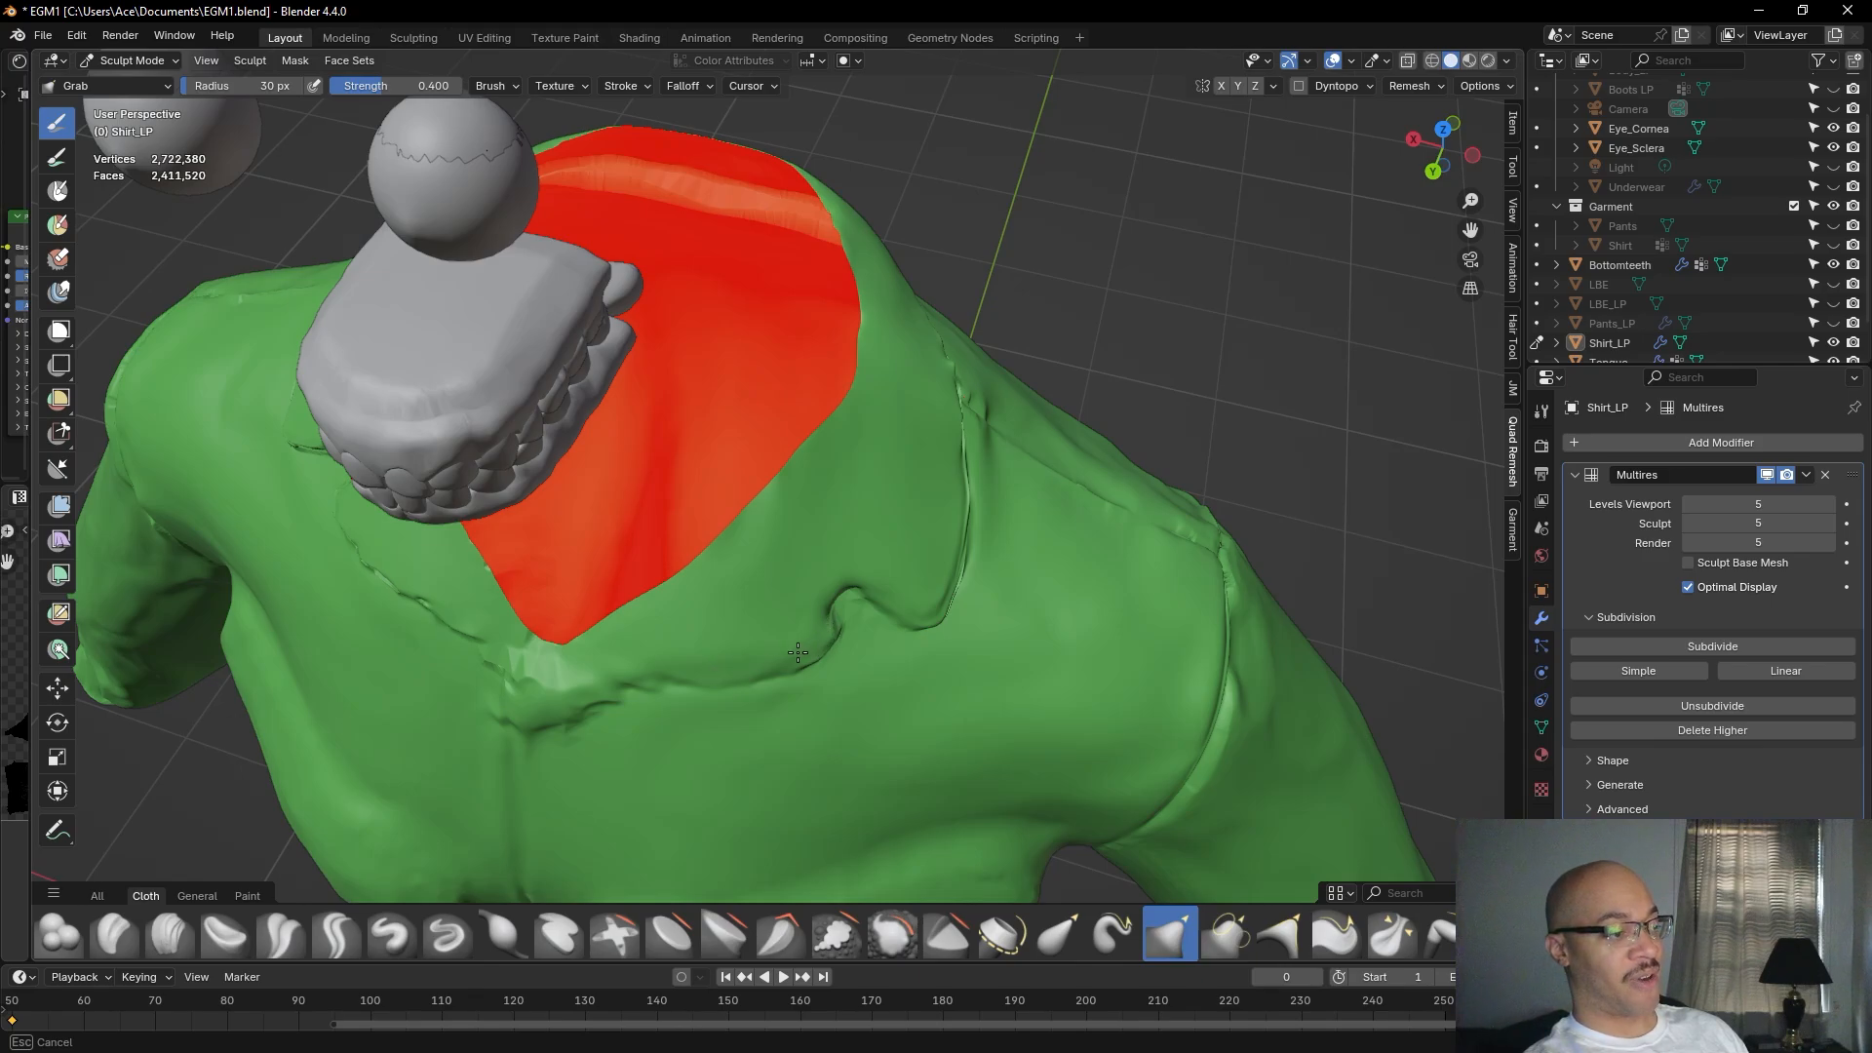
pyautogui.moveTo(819, 639); pyautogui.dragTo(786, 647)
pyautogui.moveTo(793, 635); pyautogui.dragTo(848, 520, button='middle')
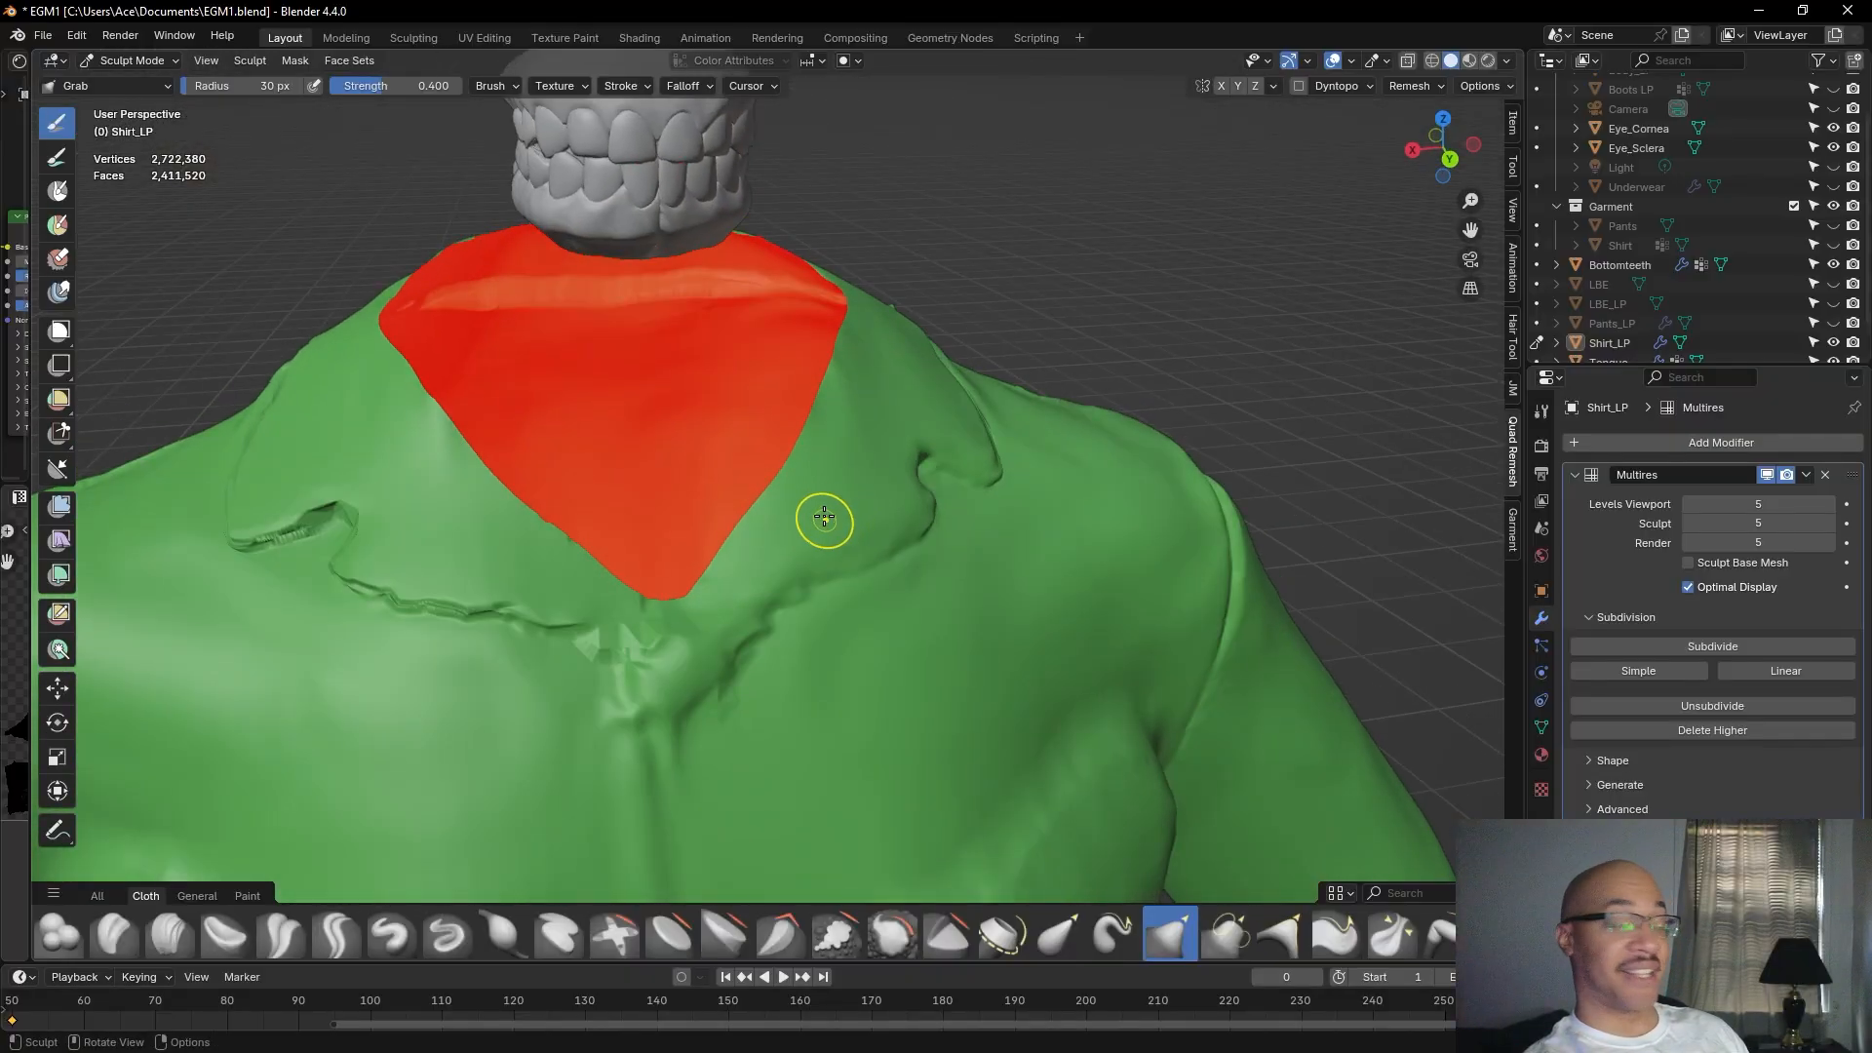
pyautogui.moveTo(1141, 309); pyautogui.dragTo(1042, 304, button='middle')
pyautogui.moveTo(1302, 397); pyautogui.dragTo(1098, 418, button='middle')
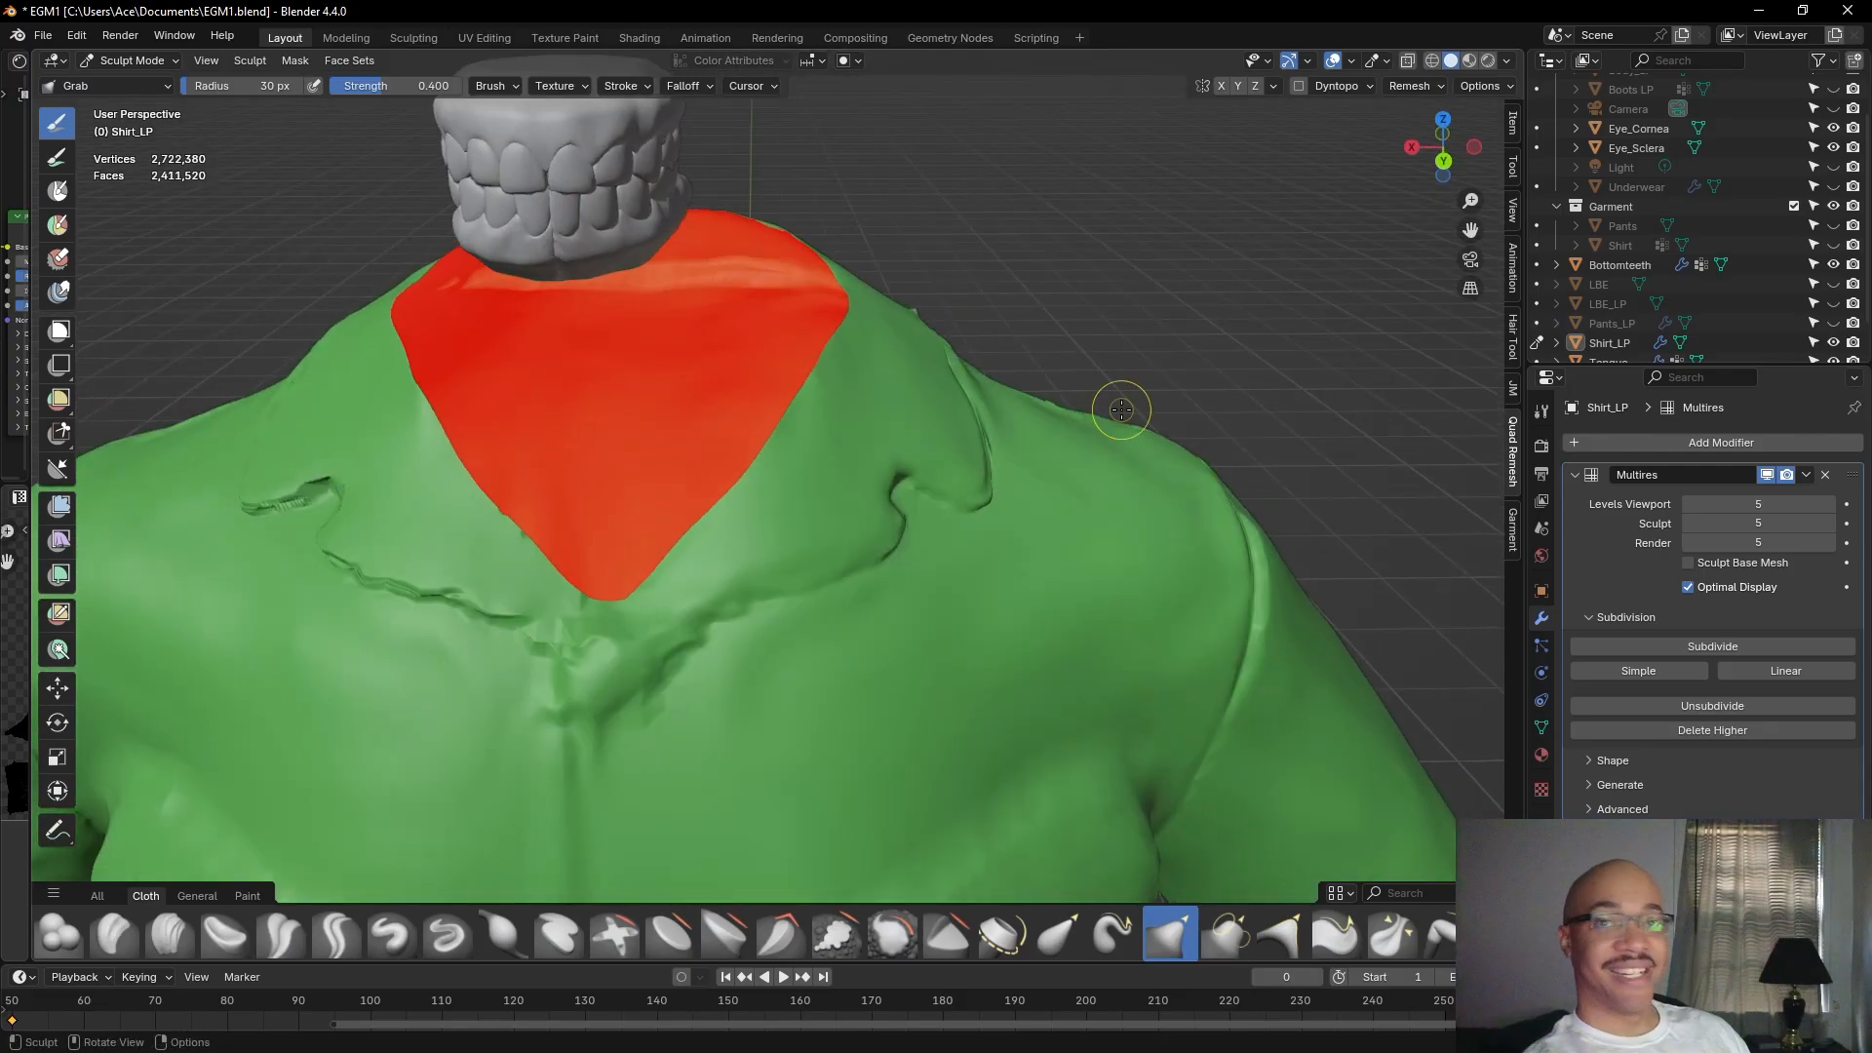
pyautogui.moveTo(1095, 306)
pyautogui.mouseDown(button='middle')
pyautogui.moveTo(1181, 360)
pyautogui.moveTo(1160, 363)
pyautogui.mouseUp(button='middle')
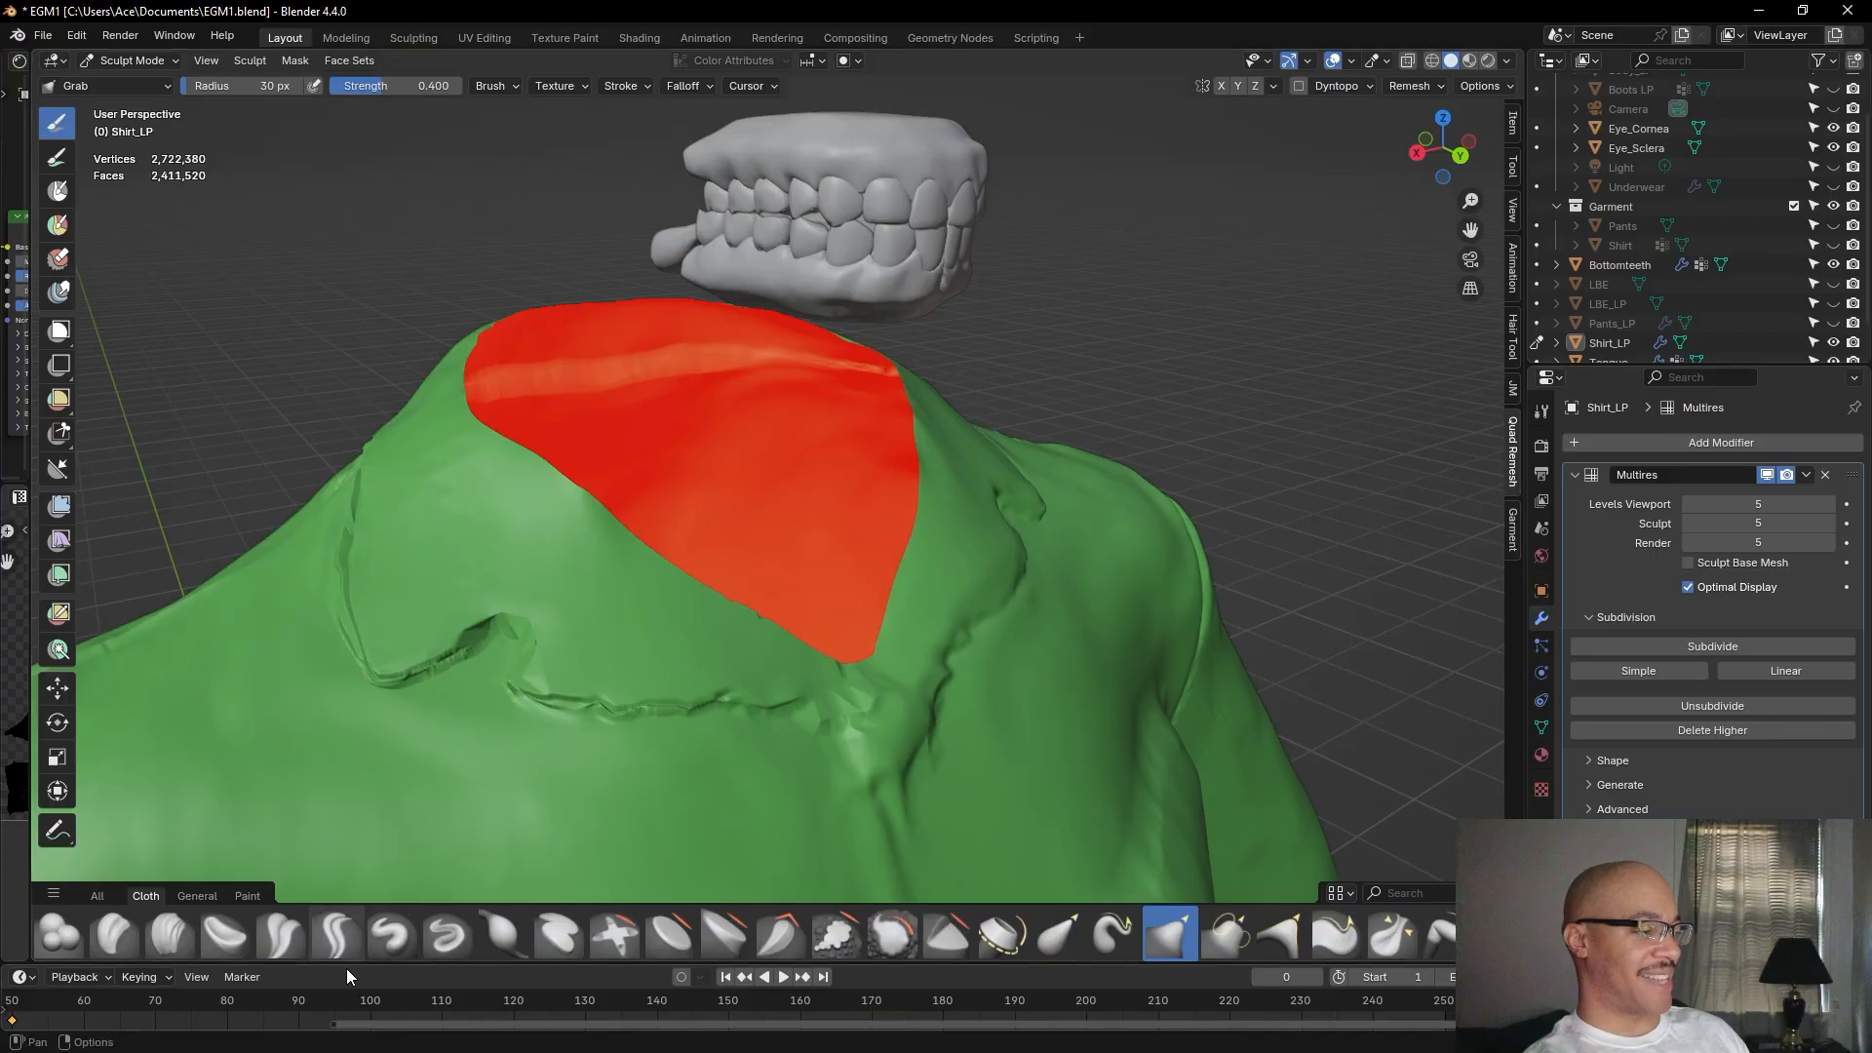
# Trace the lower edge of the opposite collar flap and its outer edge over the shoulder to check for roughness.
pyautogui.moveTo(583, 688); pyautogui.dragTo(604, 685)
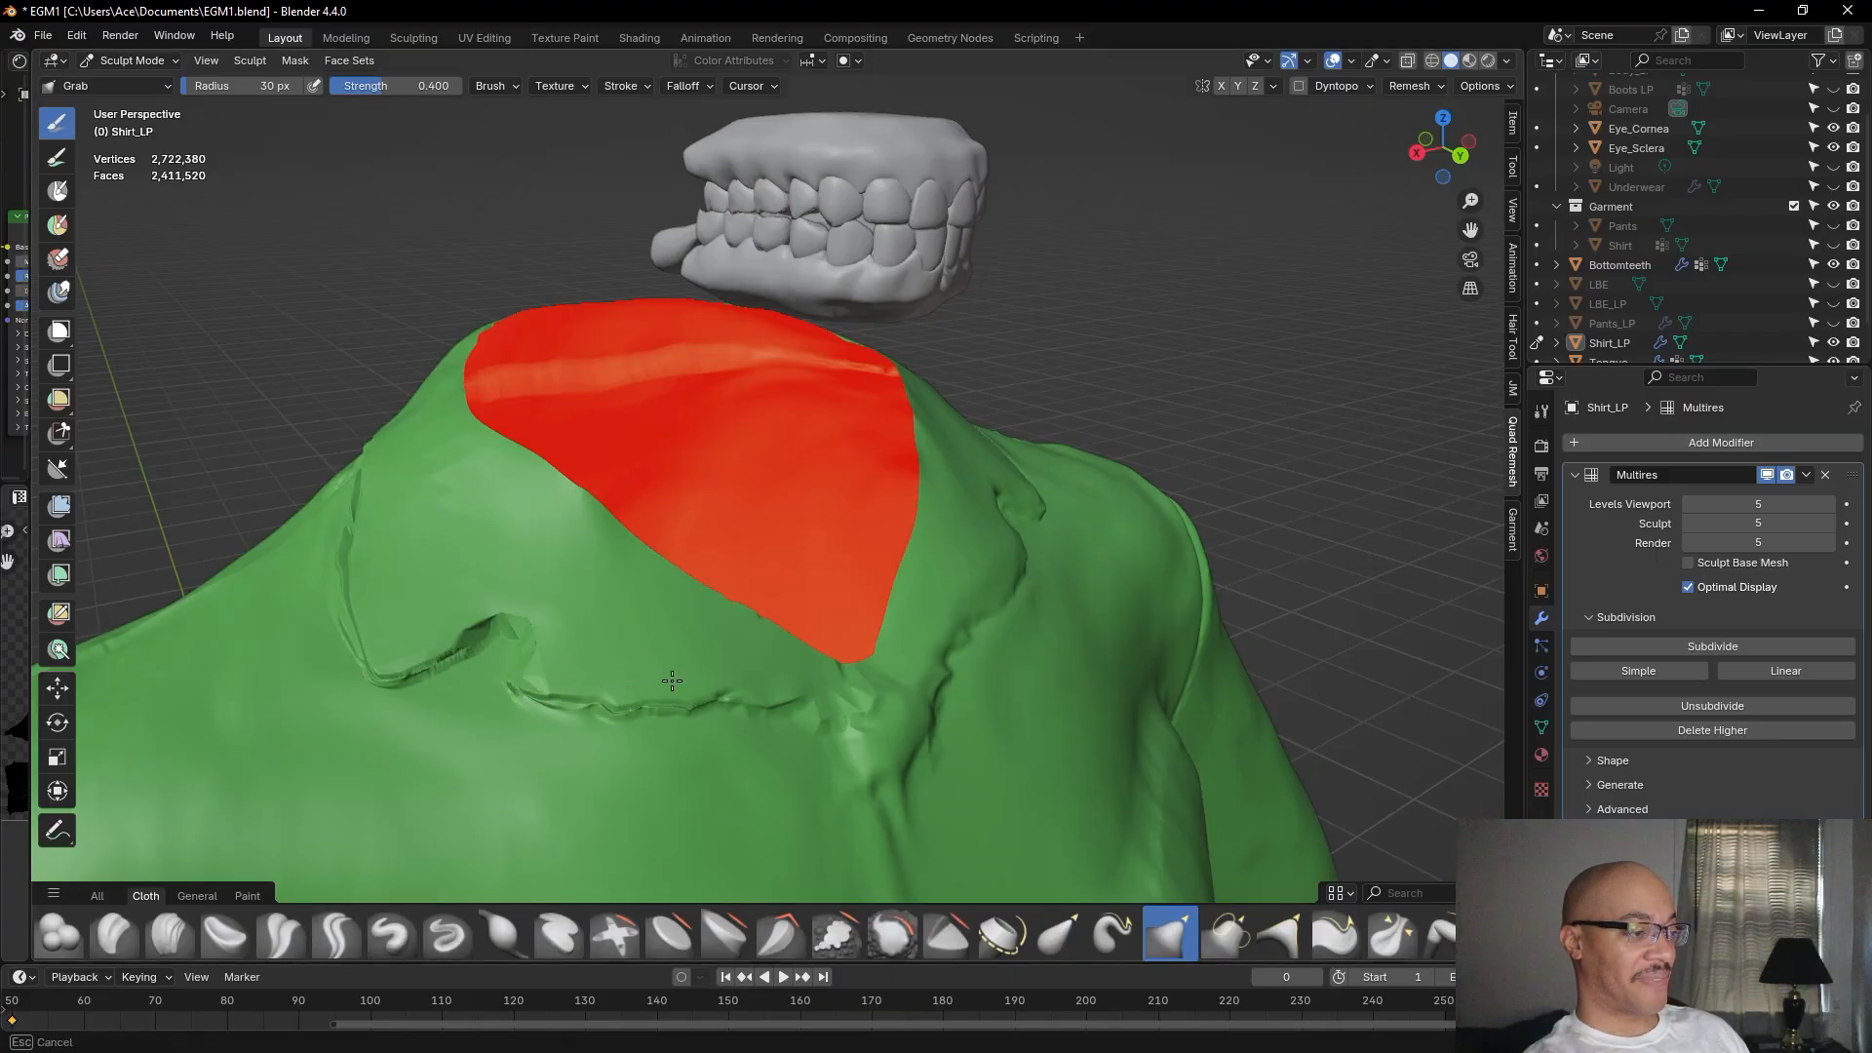
pyautogui.moveTo(734, 685); pyautogui.dragTo(724, 692)
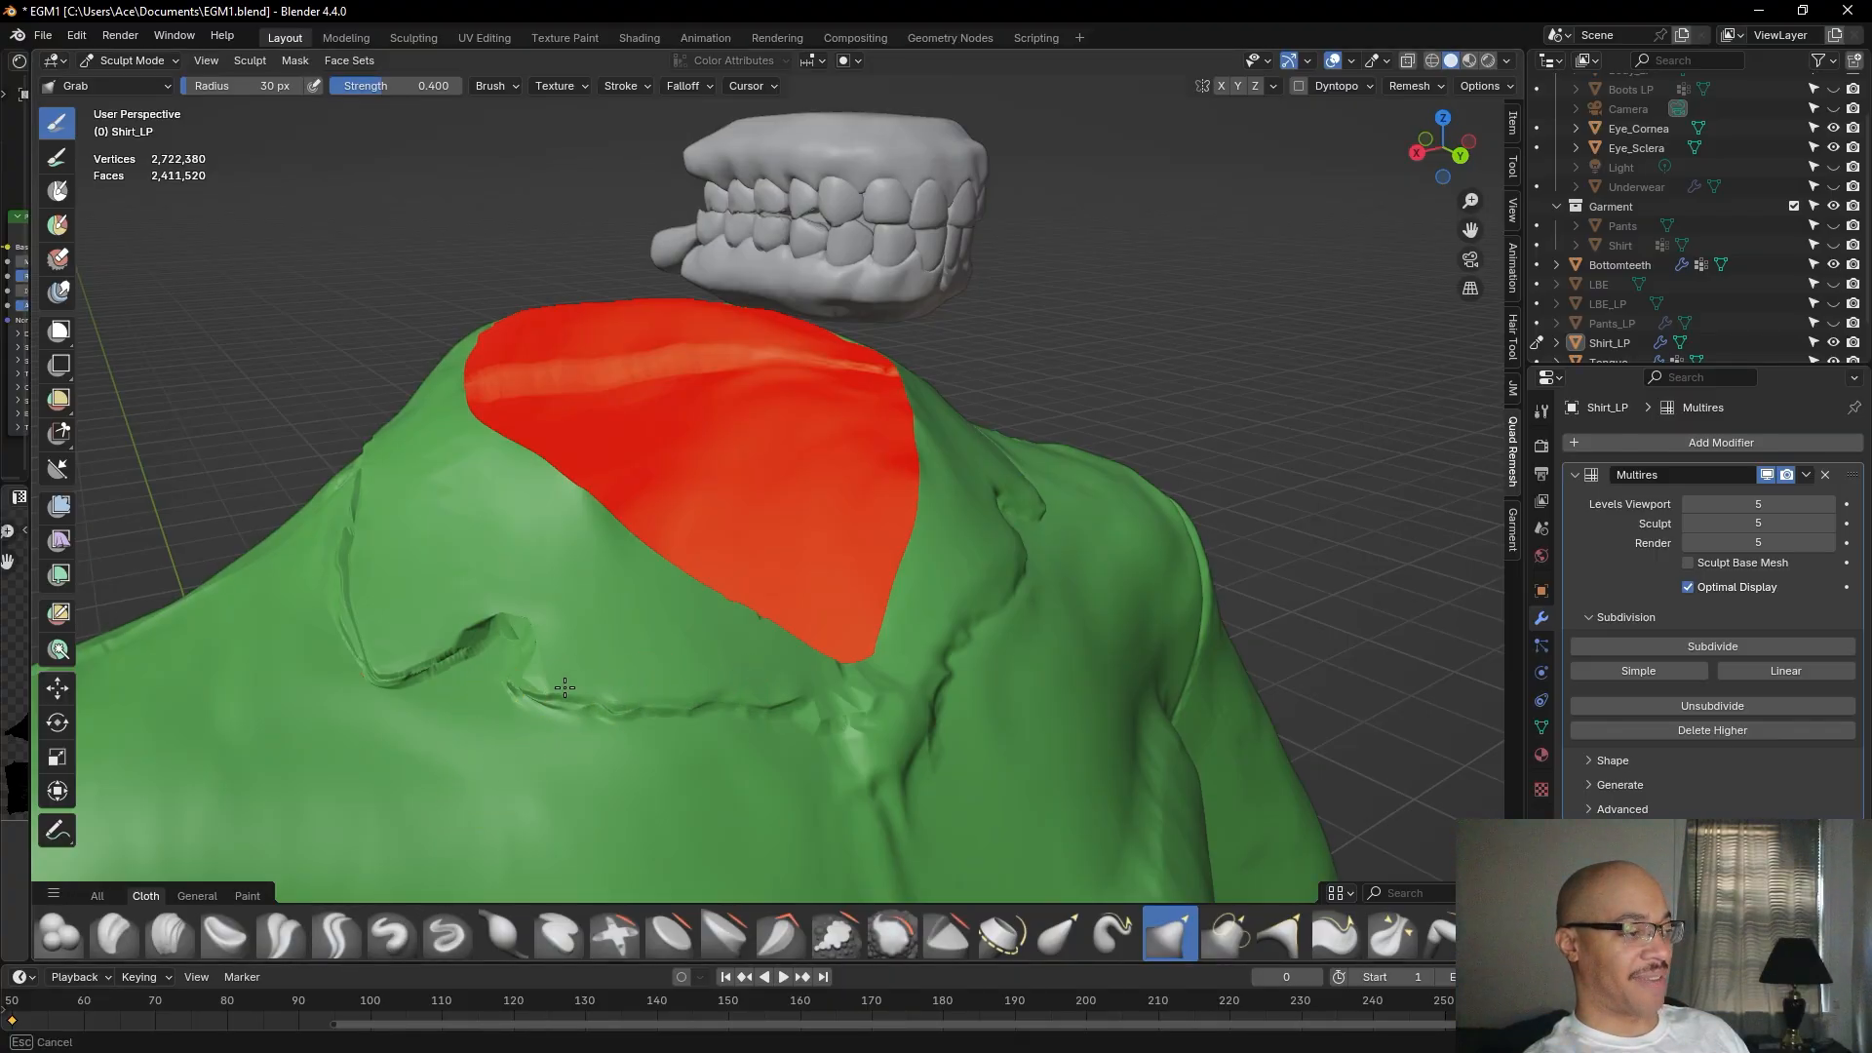
pyautogui.moveTo(572, 694); pyautogui.dragTo(576, 691)
pyautogui.moveTo(575, 690)
pyautogui.mouseDown()
pyautogui.moveTo(544, 696)
pyautogui.moveTo(507, 629)
pyautogui.moveTo(374, 673)
pyautogui.mouseUp()
pyautogui.scroll(3, 331, 426)
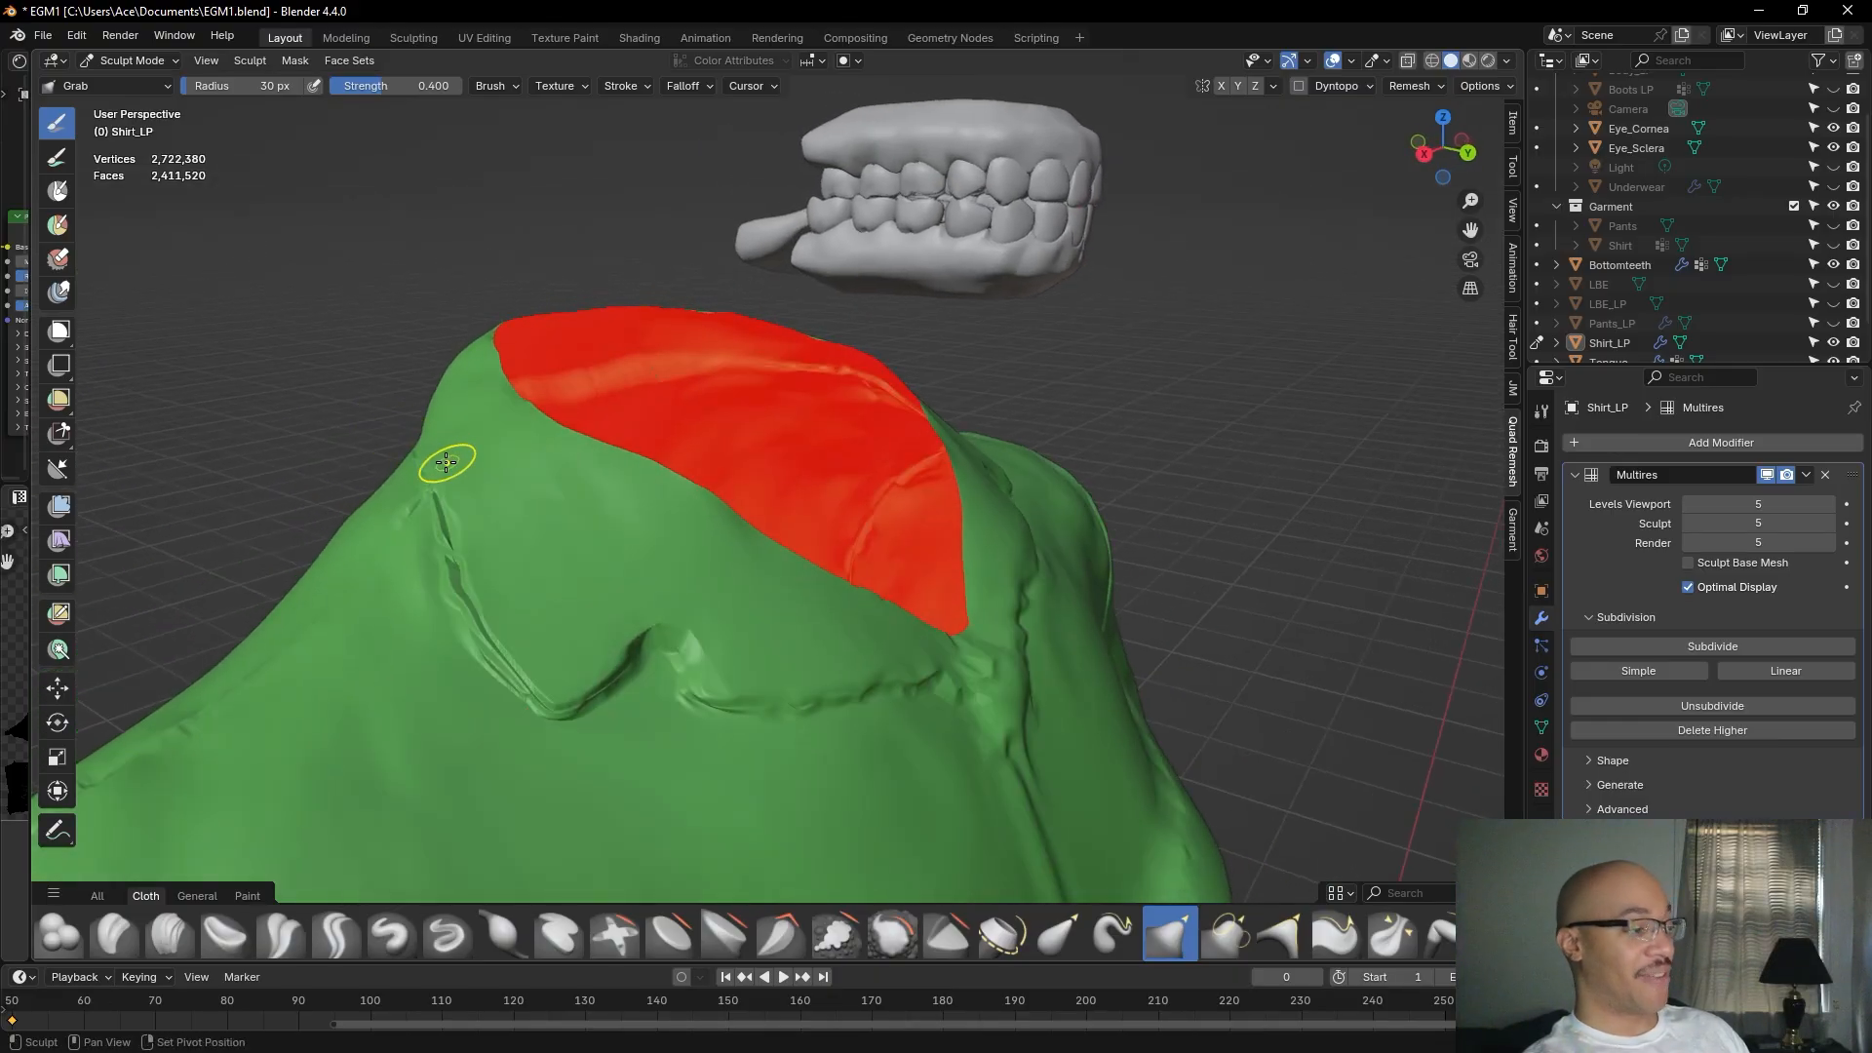
pyautogui.moveTo(416, 454); pyautogui.dragTo(659, 644, button='middle')
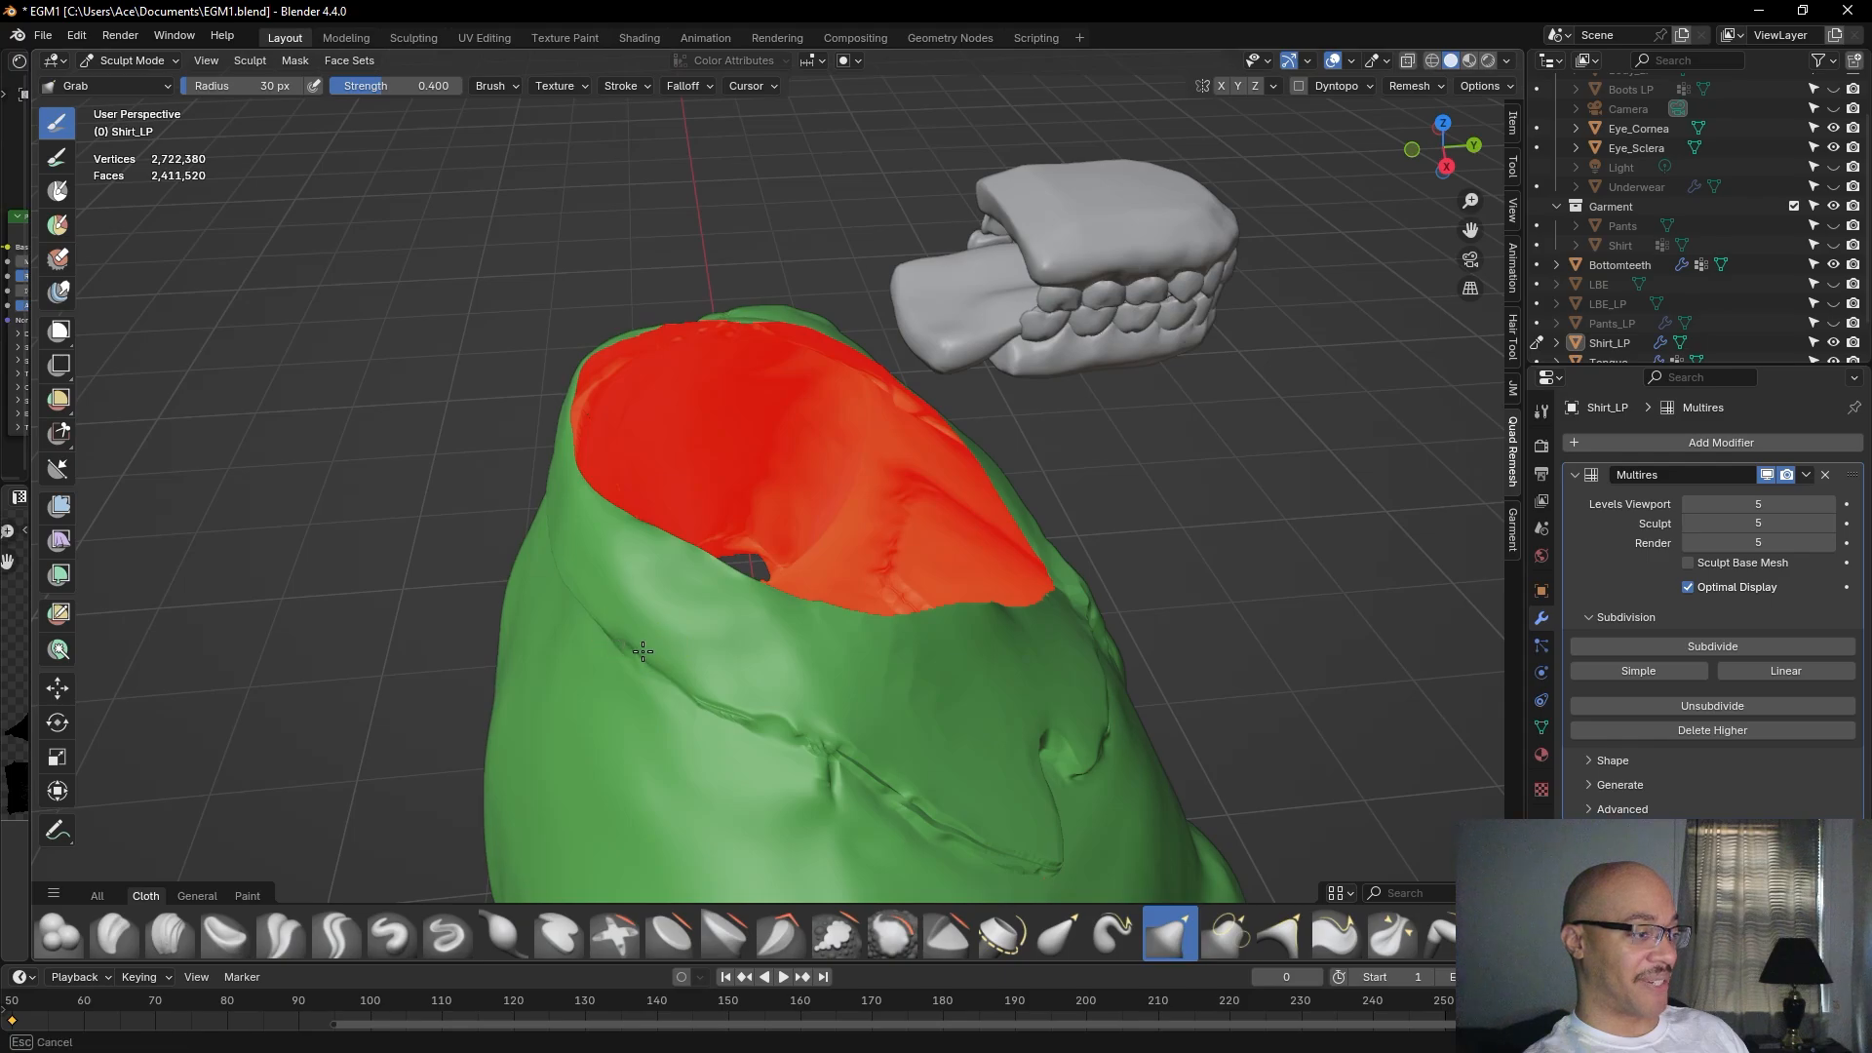
pyautogui.moveTo(765, 711); pyautogui.dragTo(839, 747)
pyautogui.moveTo(971, 830); pyautogui.dragTo(970, 830)
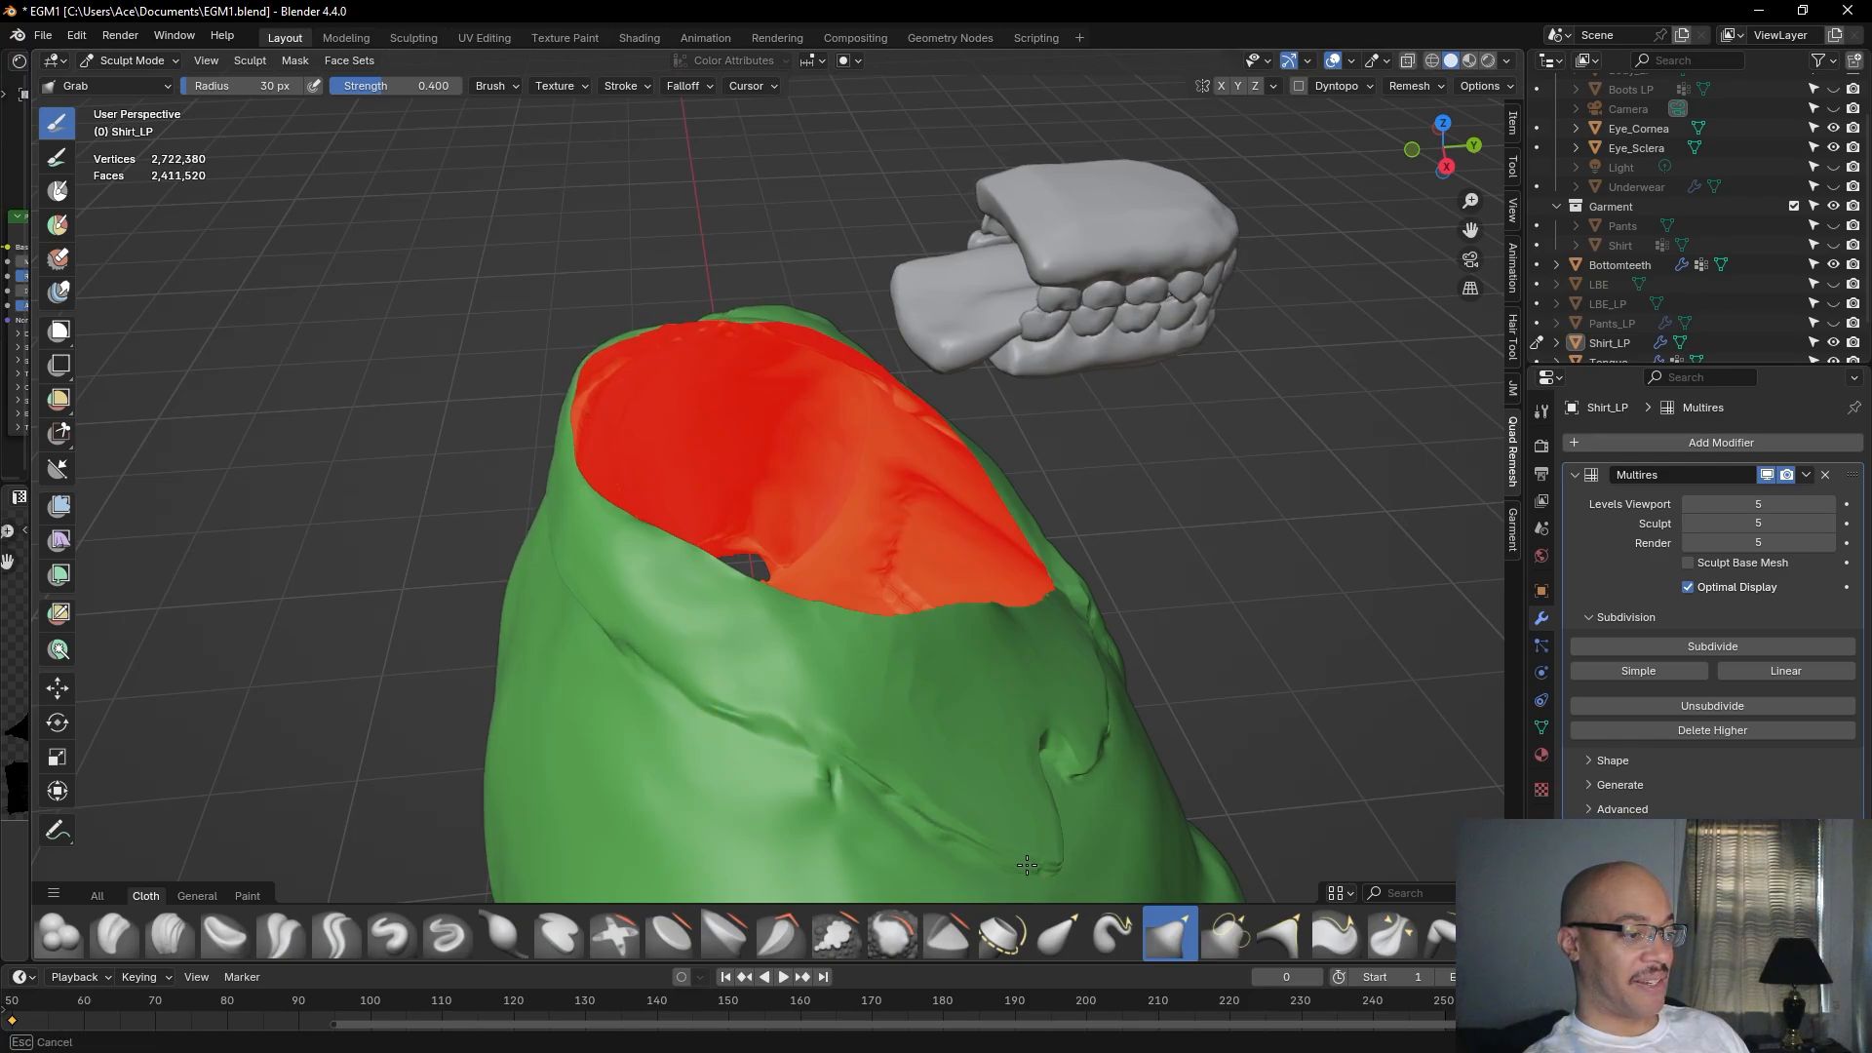
pyautogui.moveTo(1024, 823); pyautogui.dragTo(786, 757, button='middle')
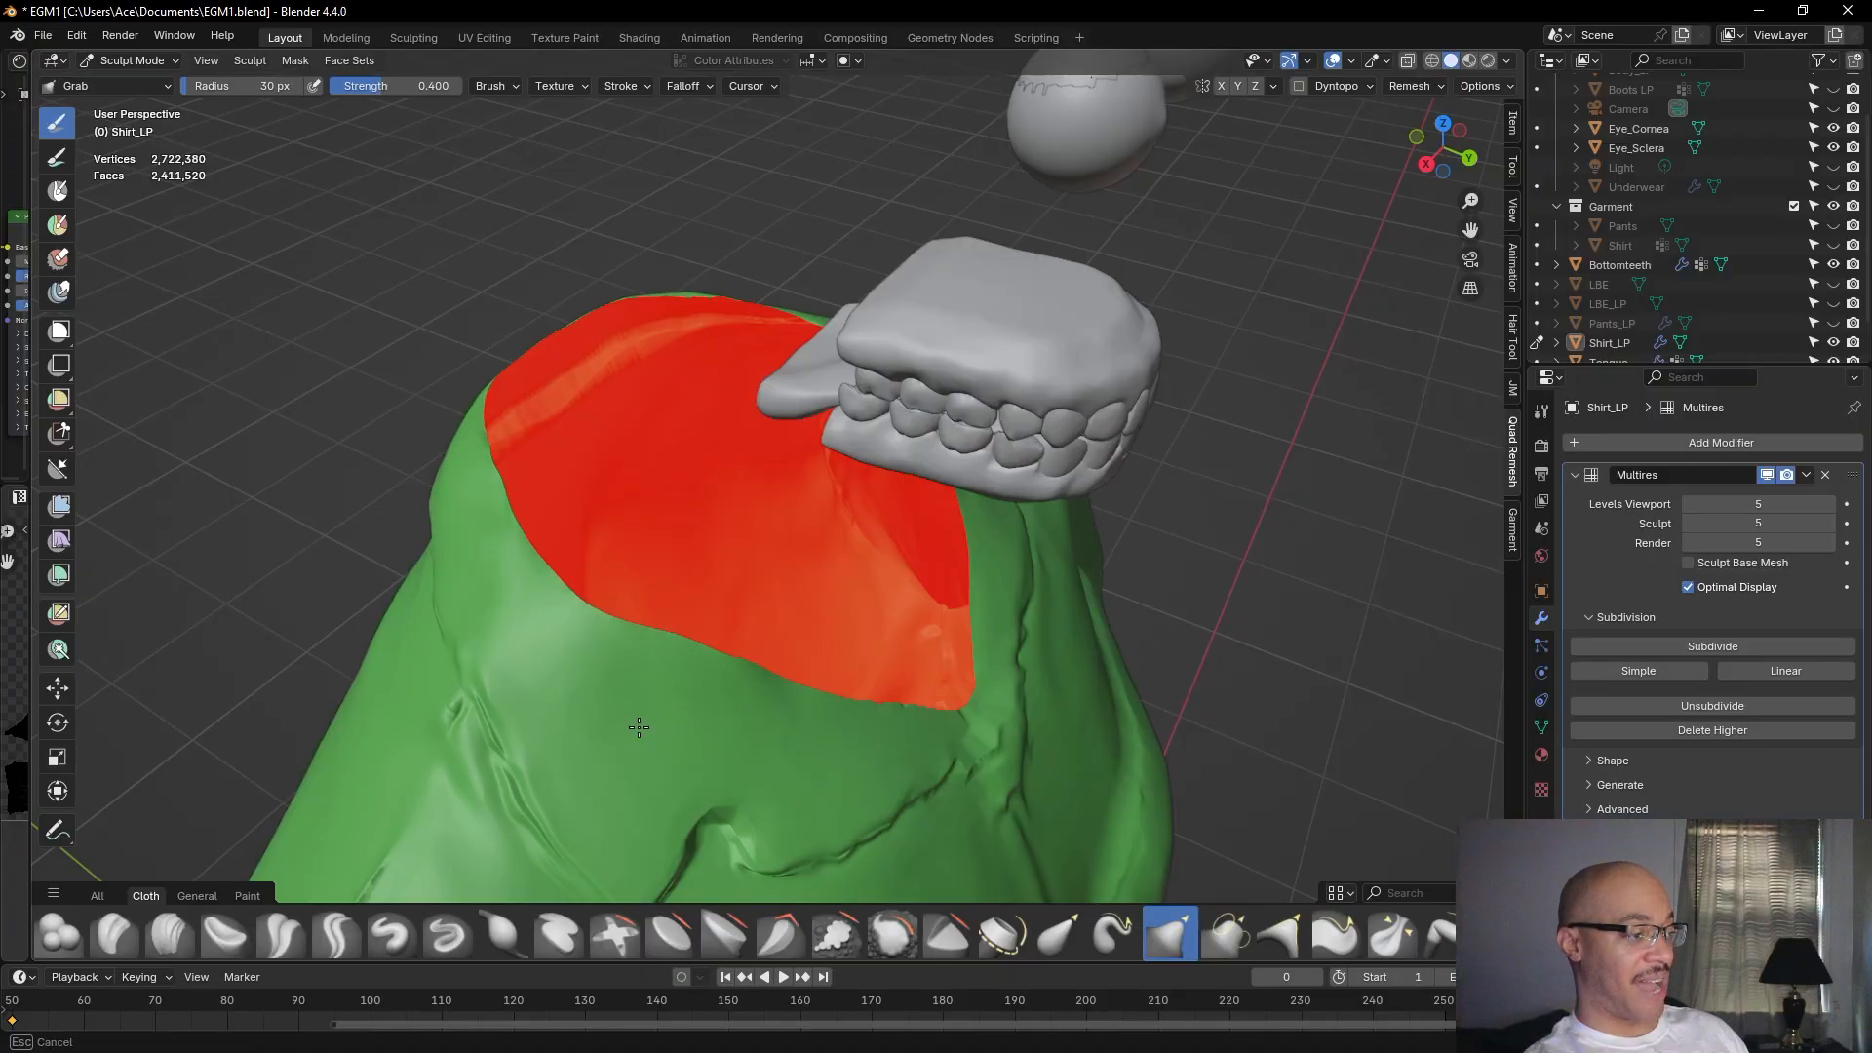
pyautogui.moveTo(743, 798)
pyautogui.mouseDown(button='middle')
pyautogui.moveTo(820, 807)
pyautogui.moveTo(832, 728)
pyautogui.moveTo(956, 682)
pyautogui.moveTo(1127, 531)
pyautogui.moveTo(1274, 582)
pyautogui.moveTo(1244, 568)
pyautogui.mouseUp(button='middle')
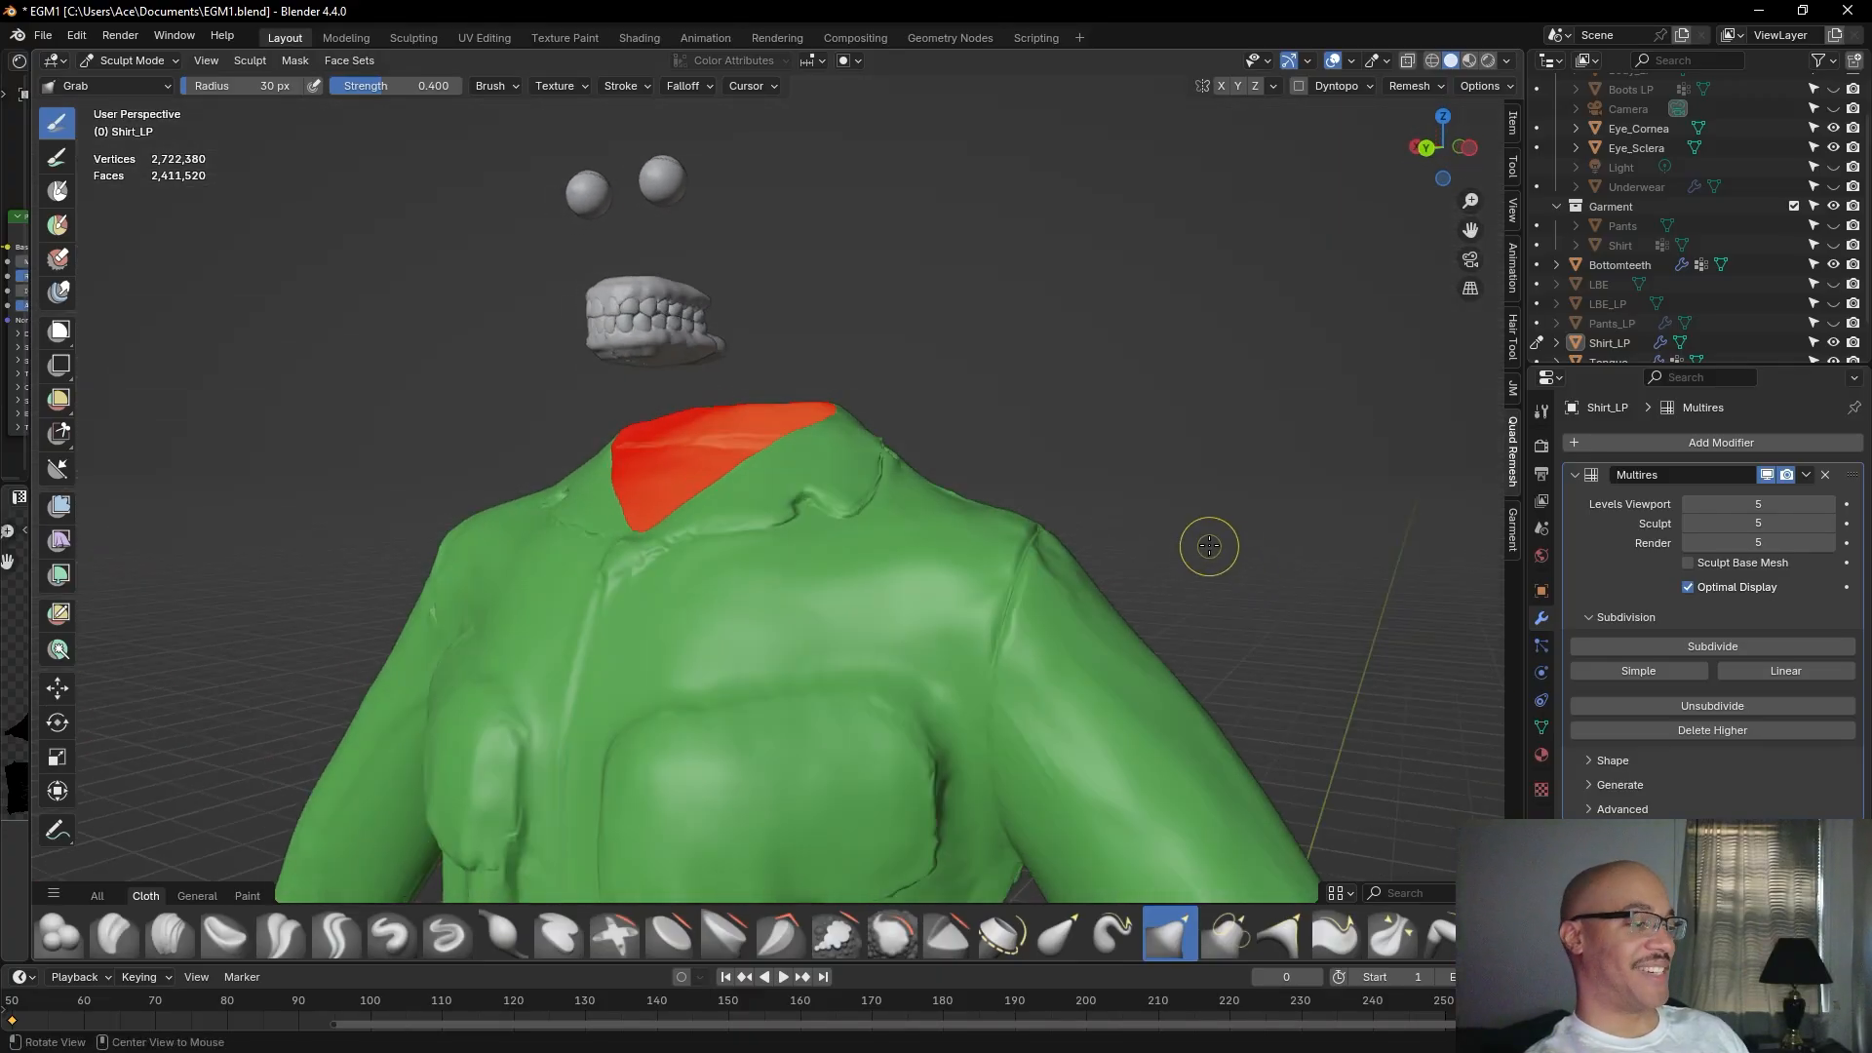
# Review the chest, shoulder seams and upper back of the shirt from the front, side, back and above.
pyautogui.moveTo(1208, 468); pyautogui.dragTo(1197, 366, button='middle')
pyautogui.moveTo(629, 680); pyautogui.dragTo(662, 653)
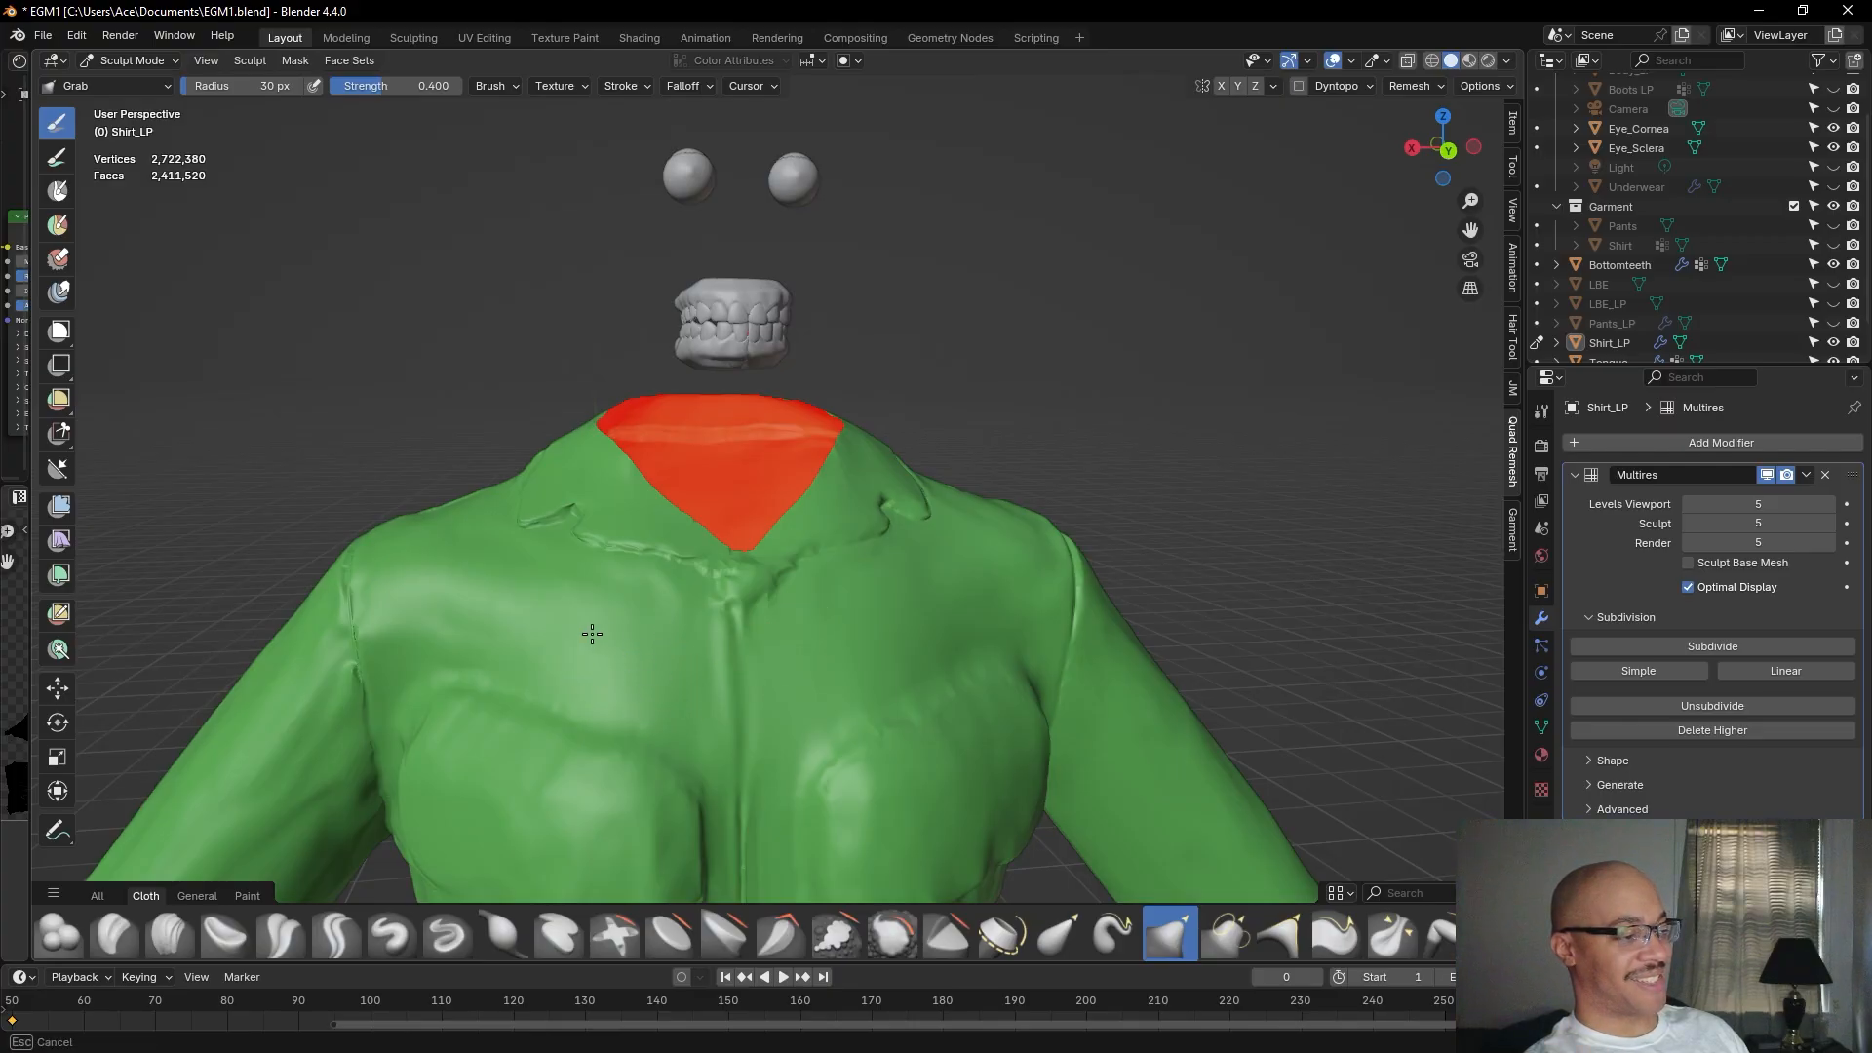
pyautogui.moveTo(490, 647); pyautogui.dragTo(489, 647)
pyautogui.moveTo(890, 669); pyautogui.dragTo(934, 532, button='middle')
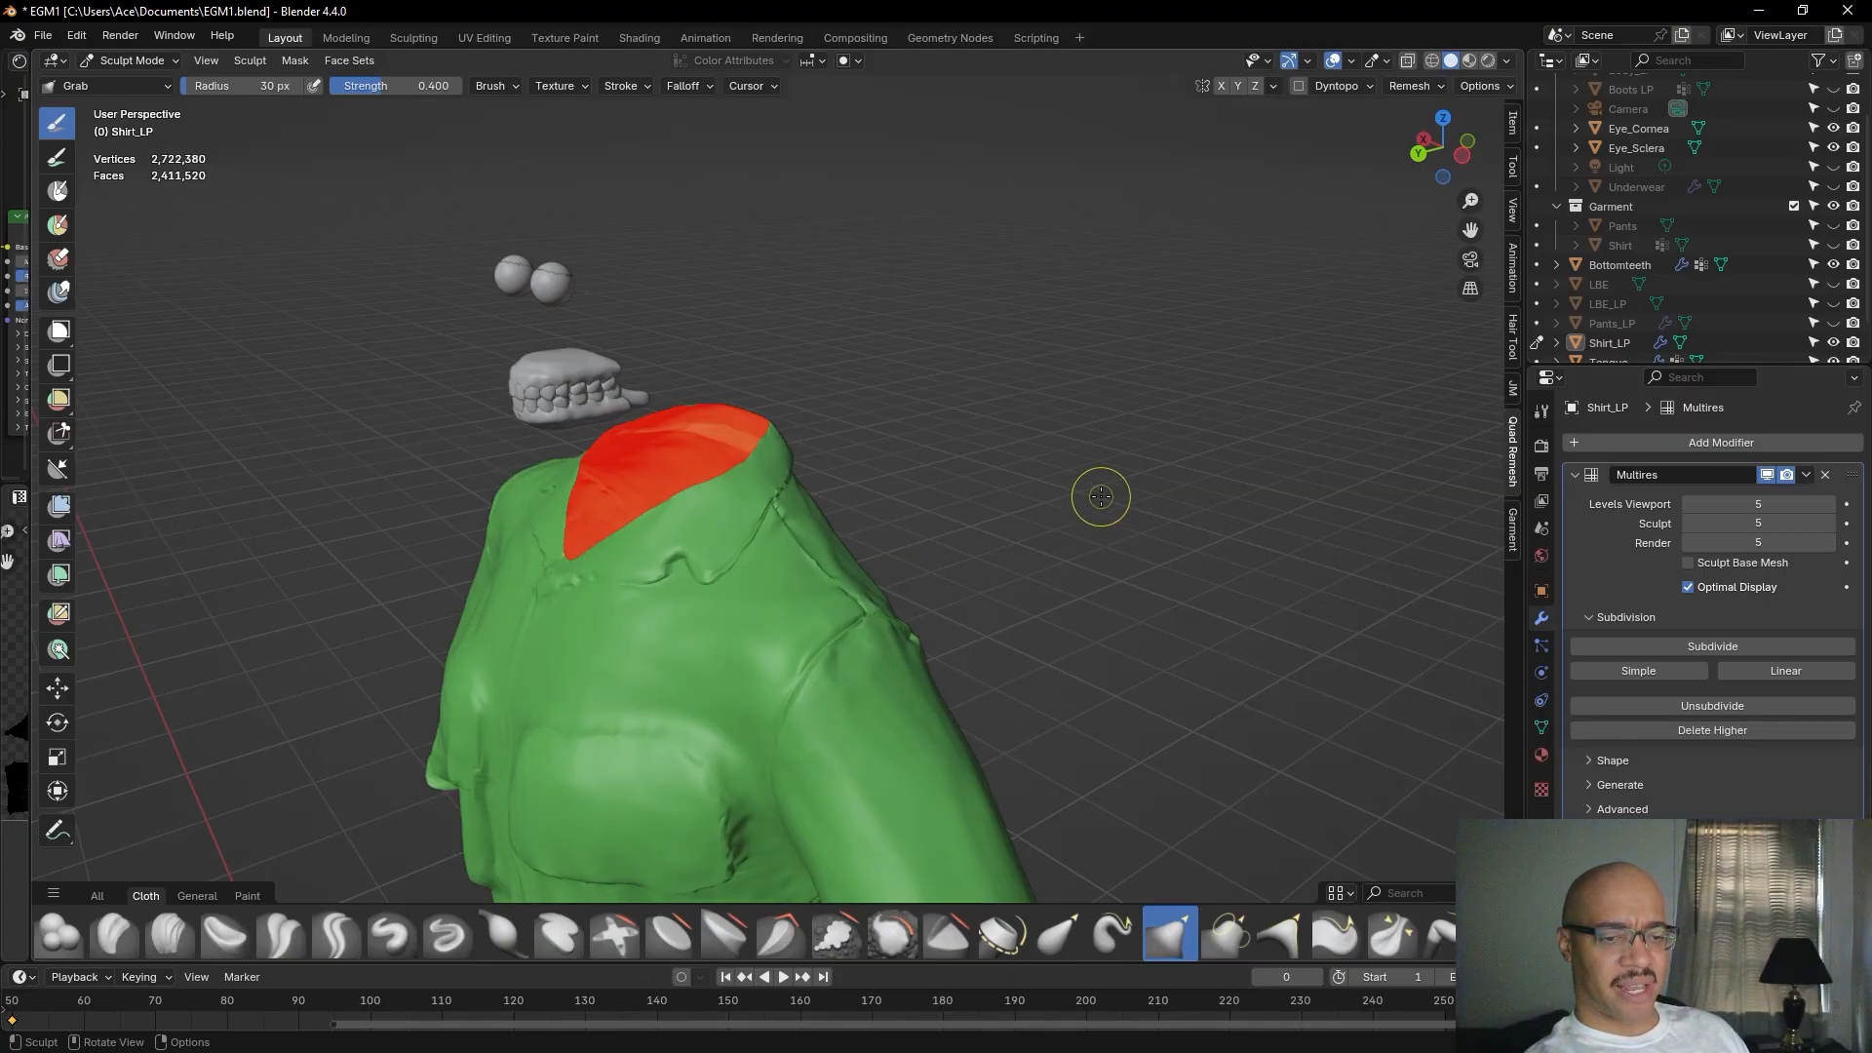
pyautogui.moveTo(874, 468); pyautogui.dragTo(616, 499, button='middle')
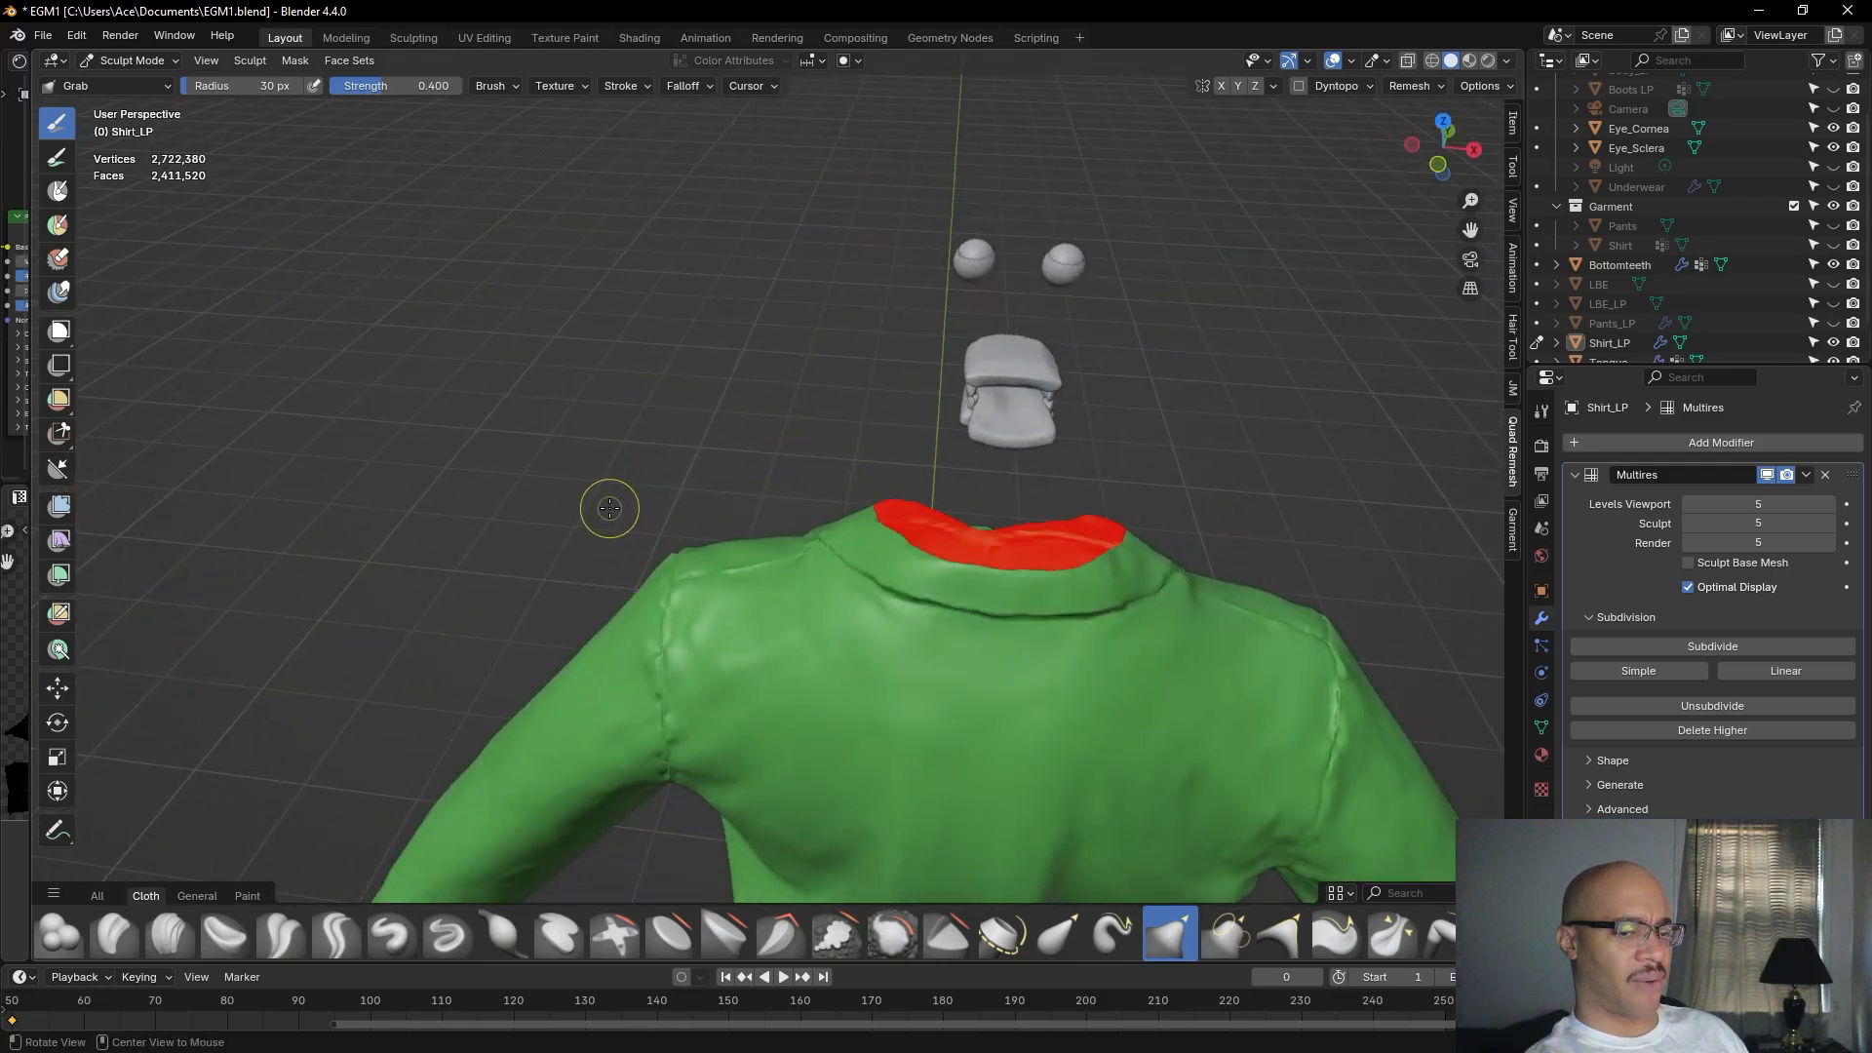
pyautogui.moveTo(609, 509)
pyautogui.mouseDown(button='middle')
pyautogui.moveTo(760, 448)
pyautogui.moveTo(874, 485)
pyautogui.moveTo(894, 547)
pyautogui.mouseUp(button='middle')
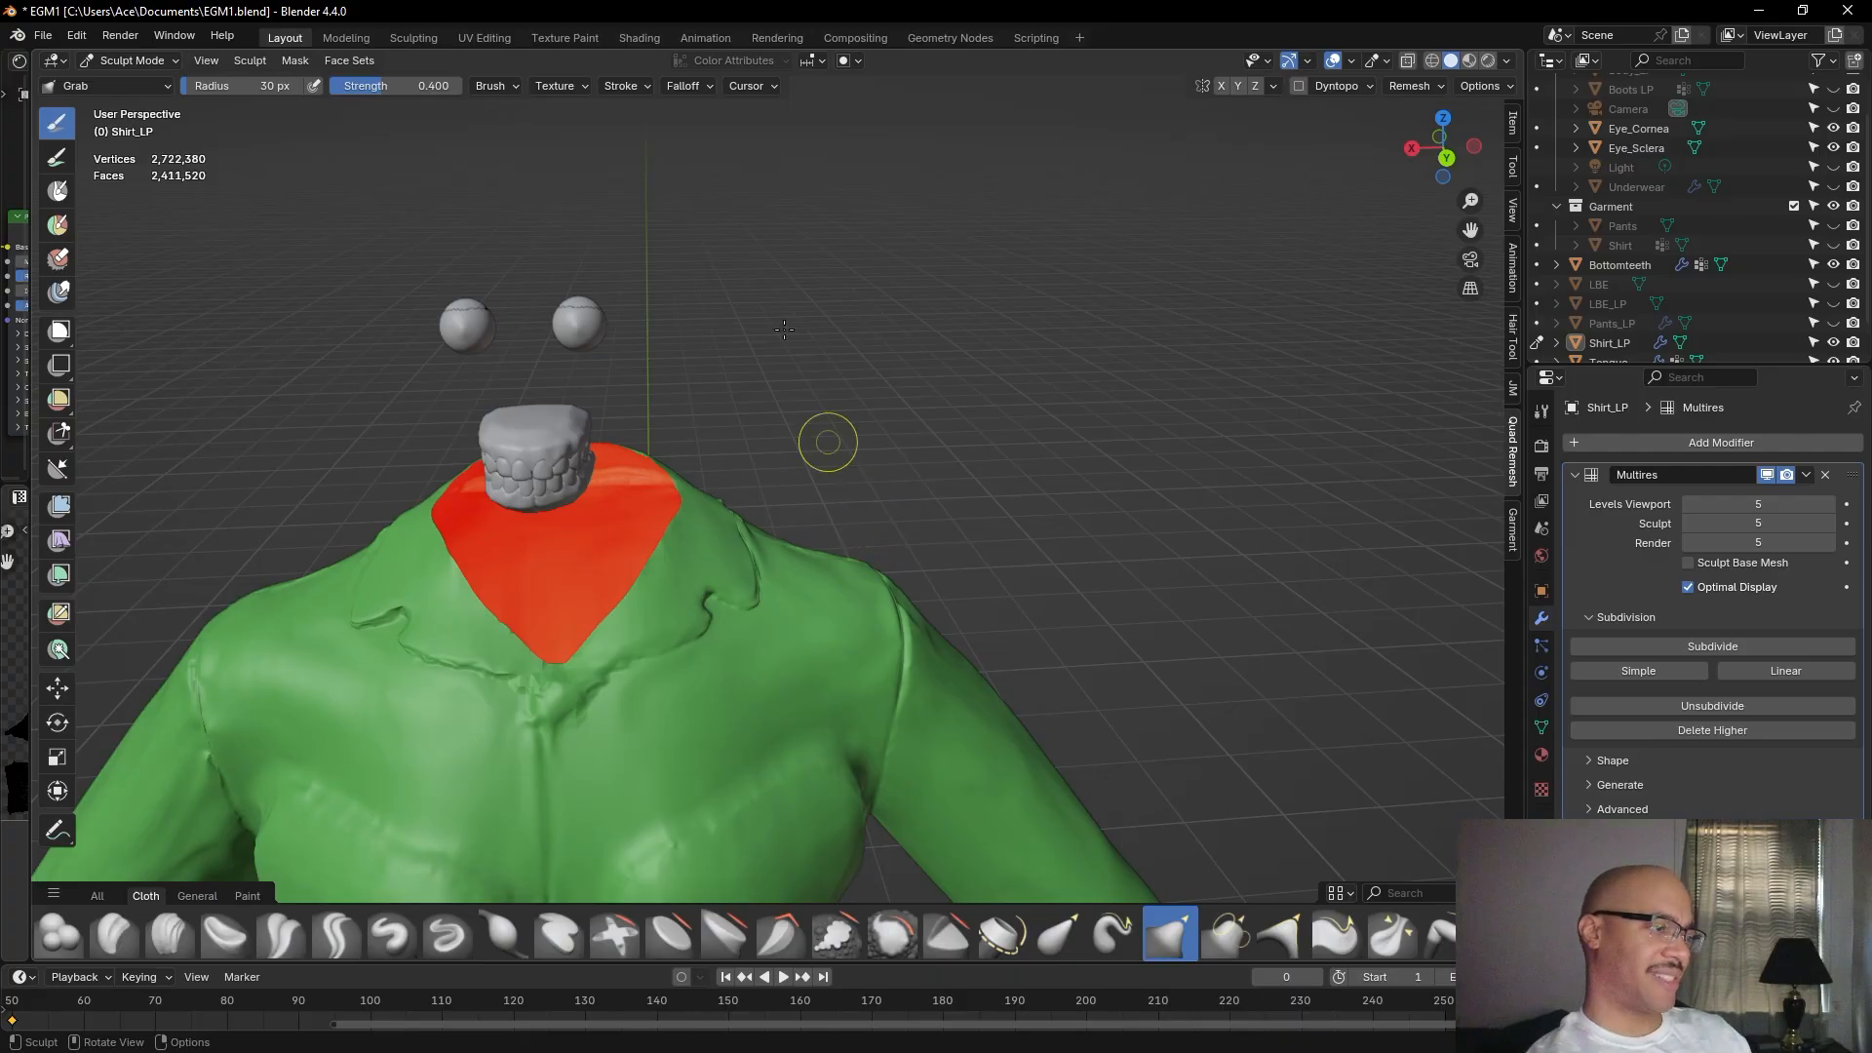
pyautogui.moveTo(907, 347); pyautogui.dragTo(960, 408, button='middle')
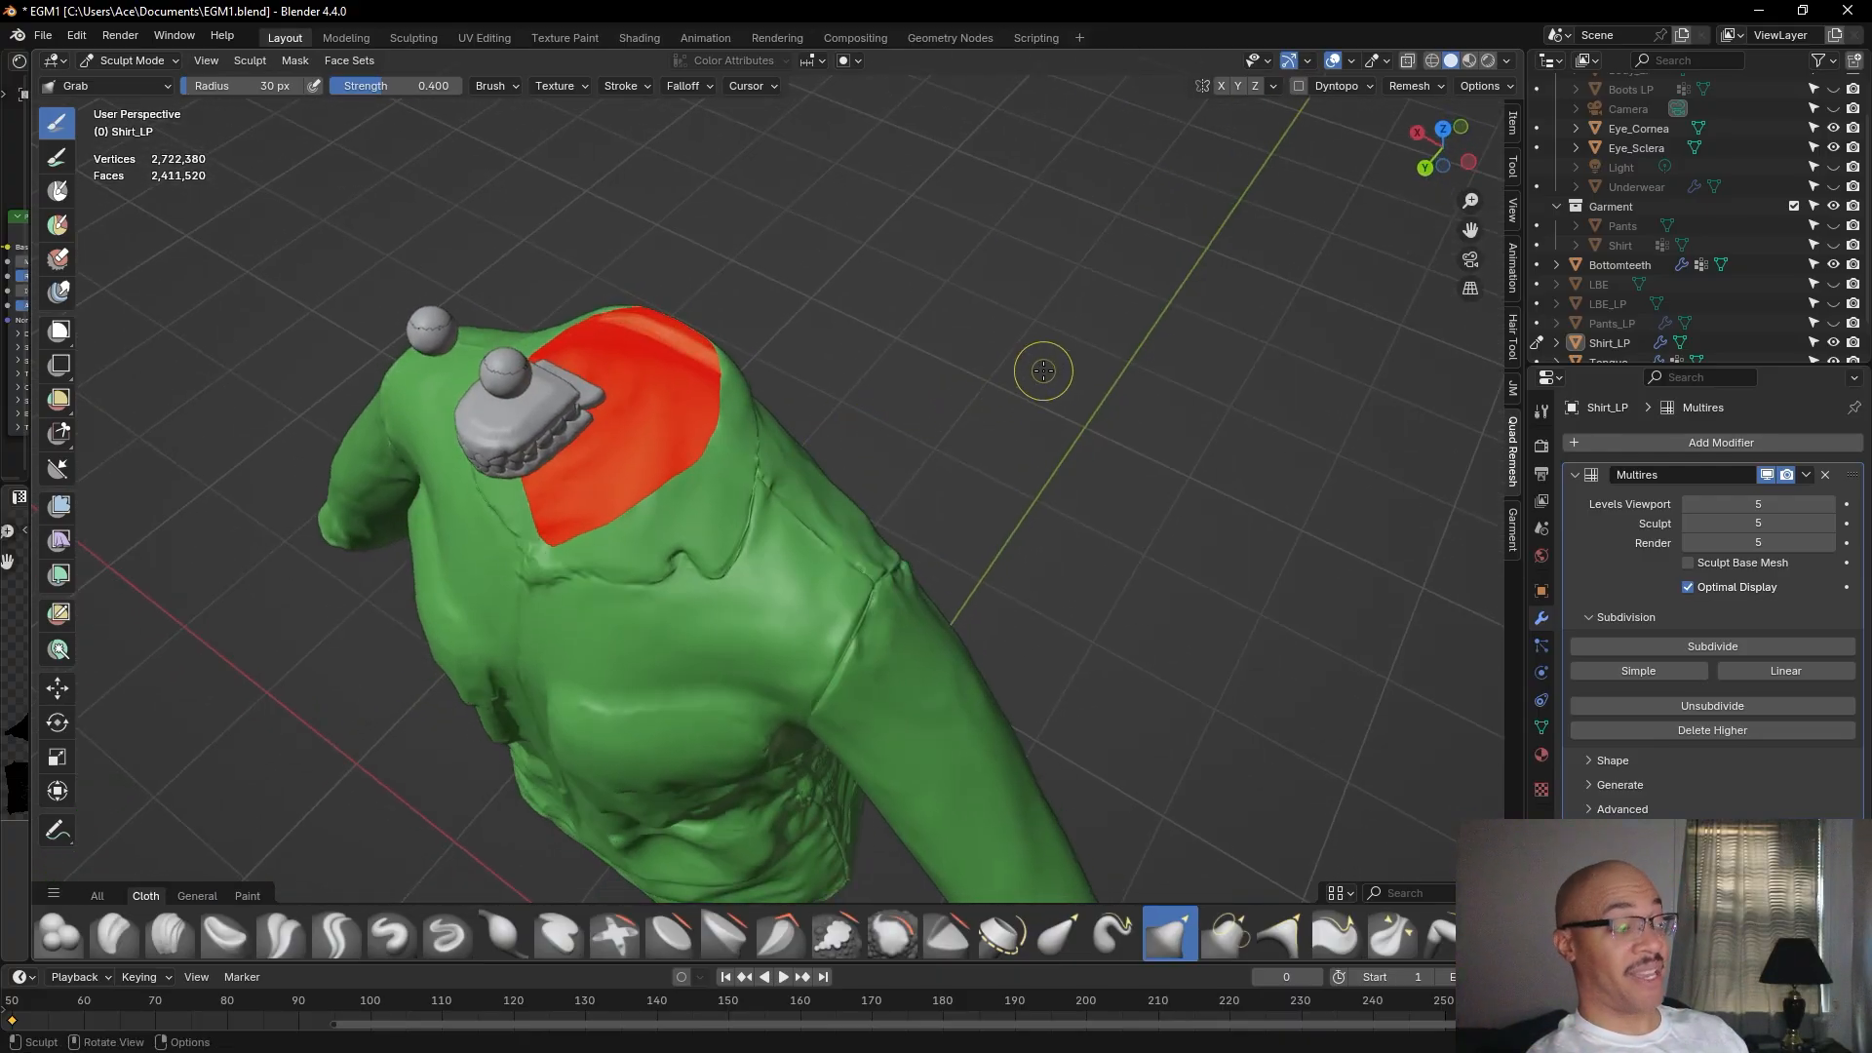
pyautogui.moveTo(1059, 355)
pyautogui.mouseDown(button='middle')
pyautogui.moveTo(1068, 407)
pyautogui.moveTo(1015, 489)
pyautogui.moveTo(1083, 343)
pyautogui.mouseUp(button='middle')
# Follow the collar's outline from the front flaps around the back of the neck to check its overall shape.
pyautogui.moveTo(732, 430); pyautogui.dragTo(756, 378)
pyautogui.moveTo(756, 378); pyautogui.dragTo(731, 420)
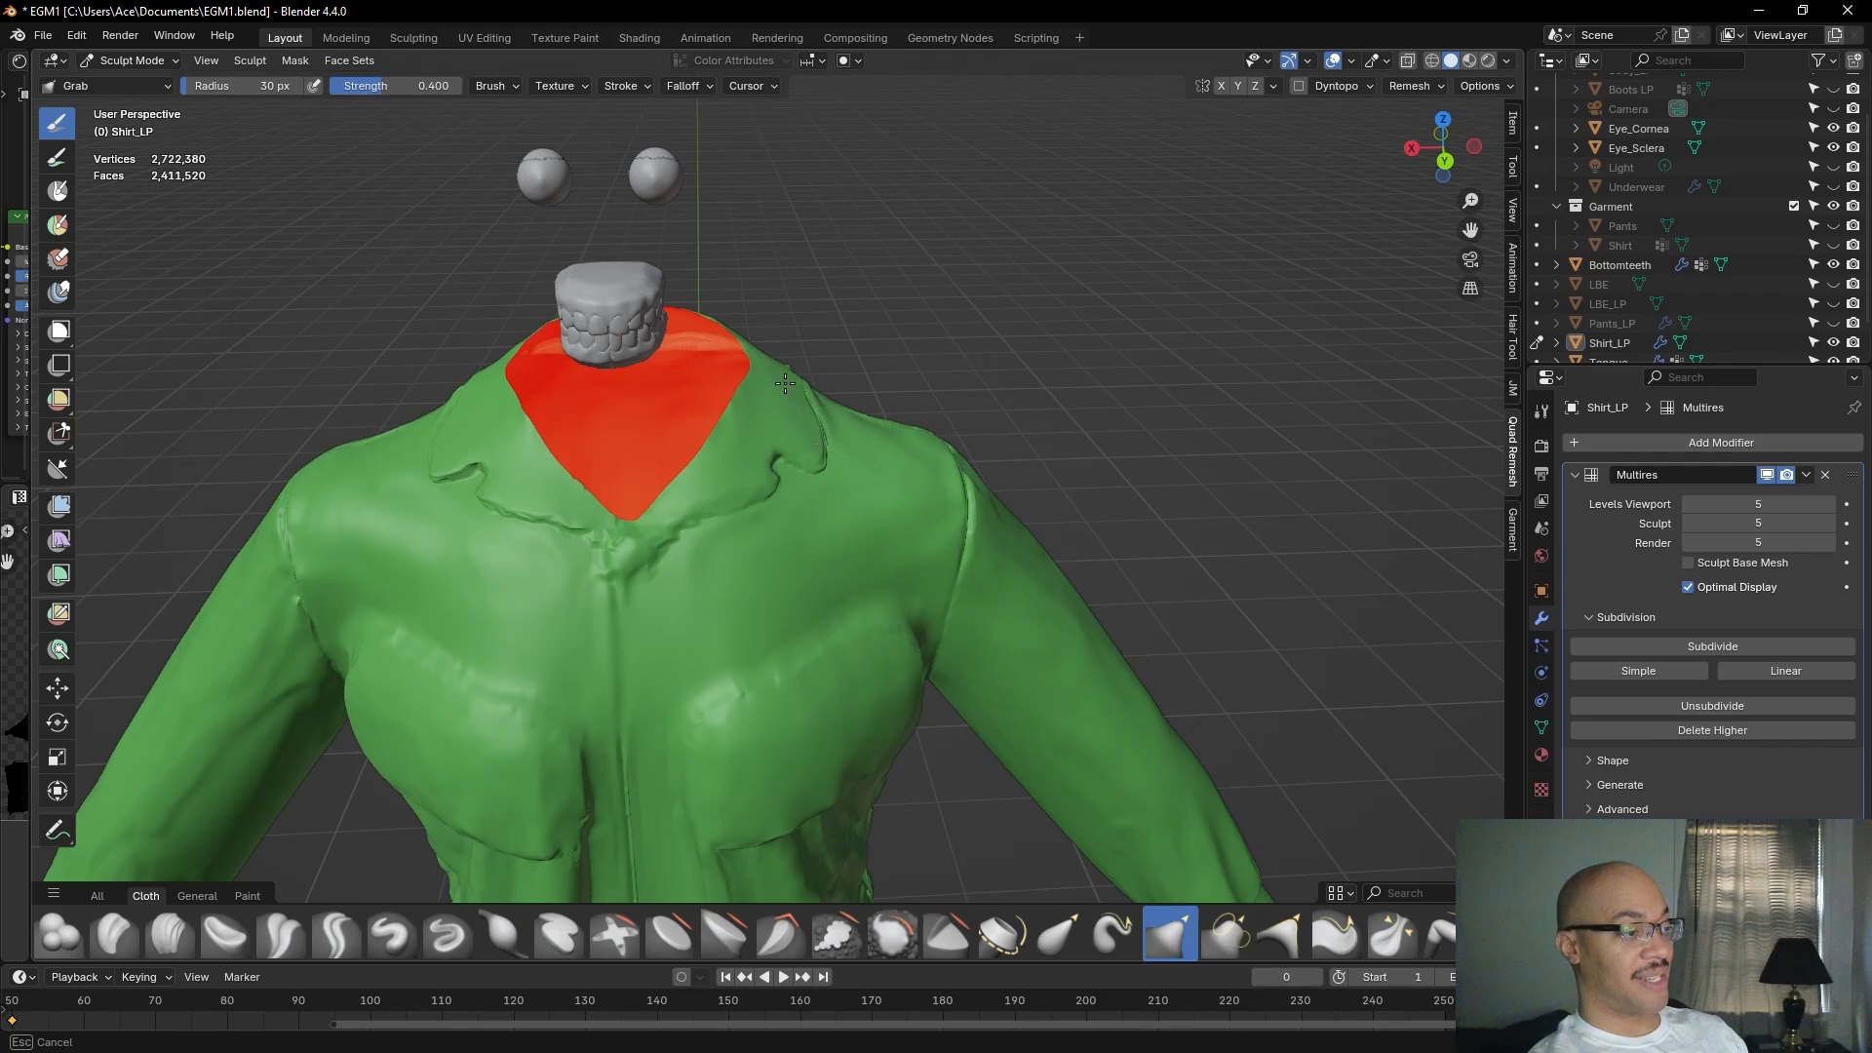
pyautogui.moveTo(816, 444); pyautogui.dragTo(750, 446)
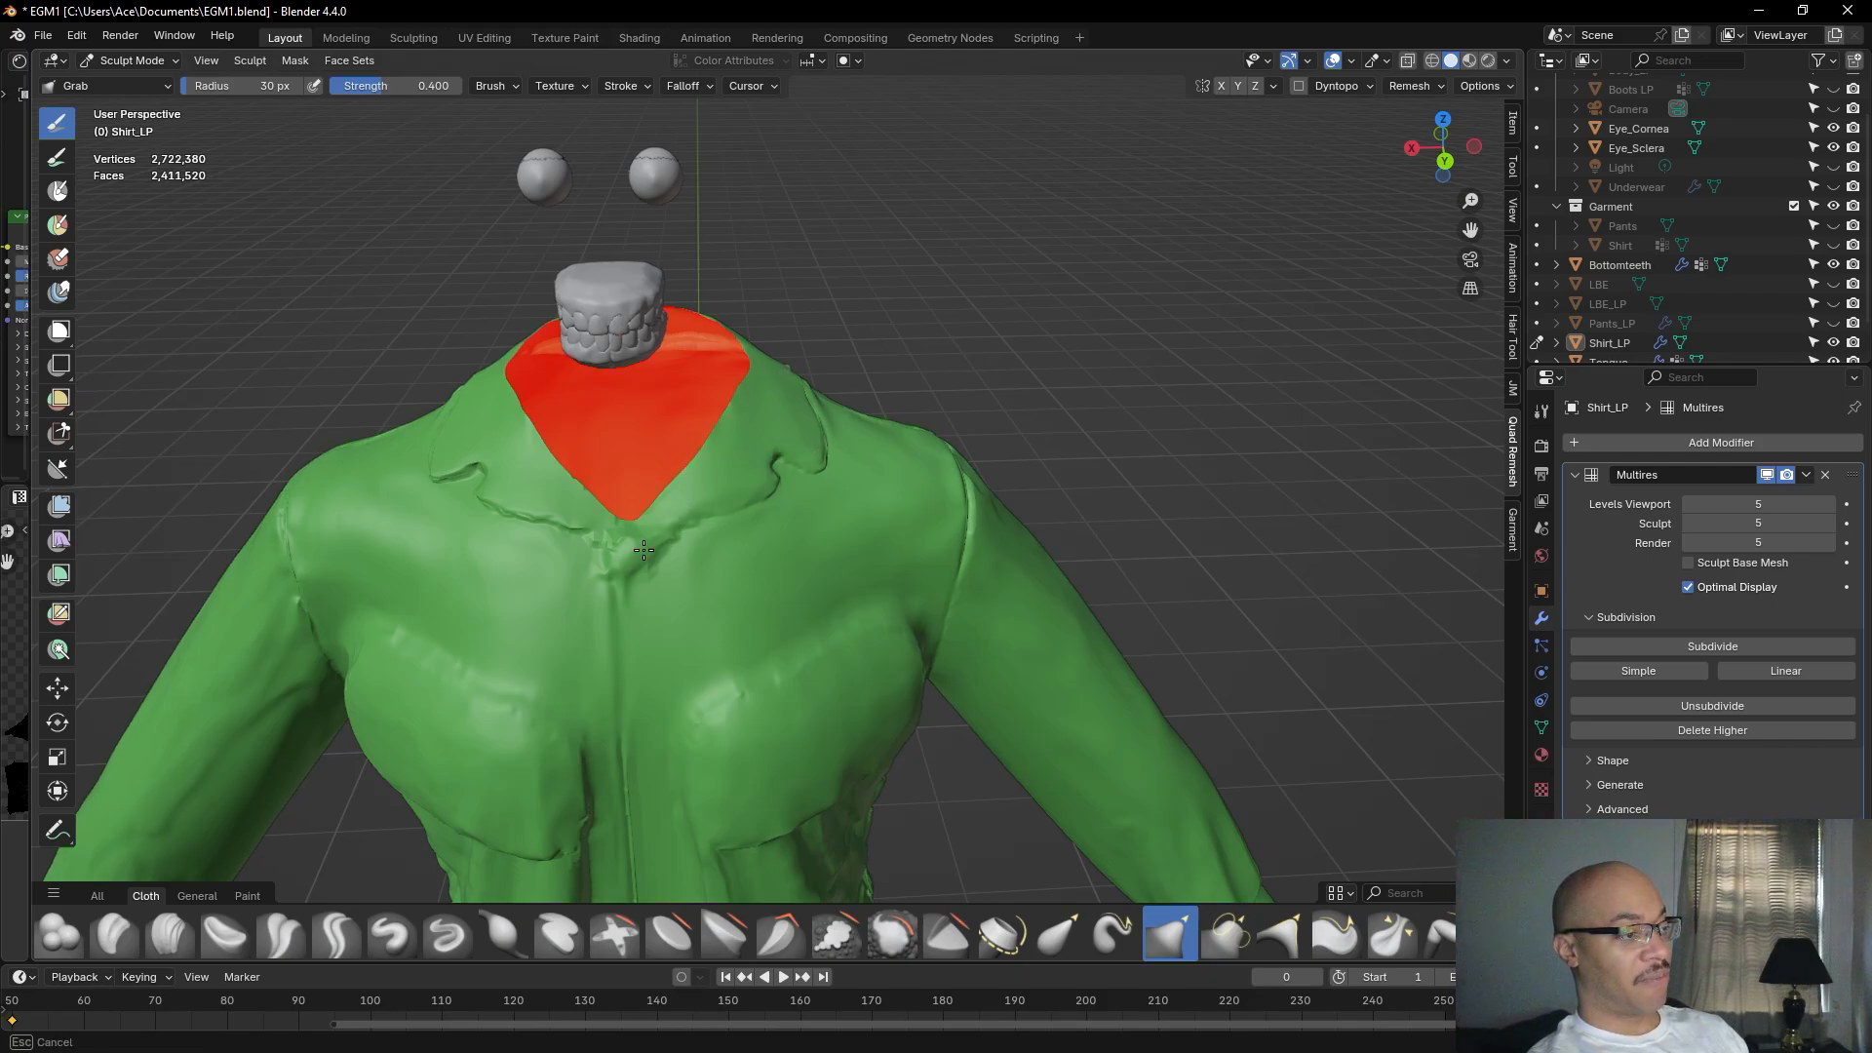
pyautogui.moveTo(636, 558); pyautogui.dragTo(529, 476)
pyautogui.moveTo(528, 474)
pyautogui.mouseDown(button='middle')
pyautogui.moveTo(877, 443)
pyautogui.moveTo(916, 505)
pyautogui.mouseUp(button='middle')
pyautogui.moveTo(915, 504); pyautogui.dragTo(854, 527)
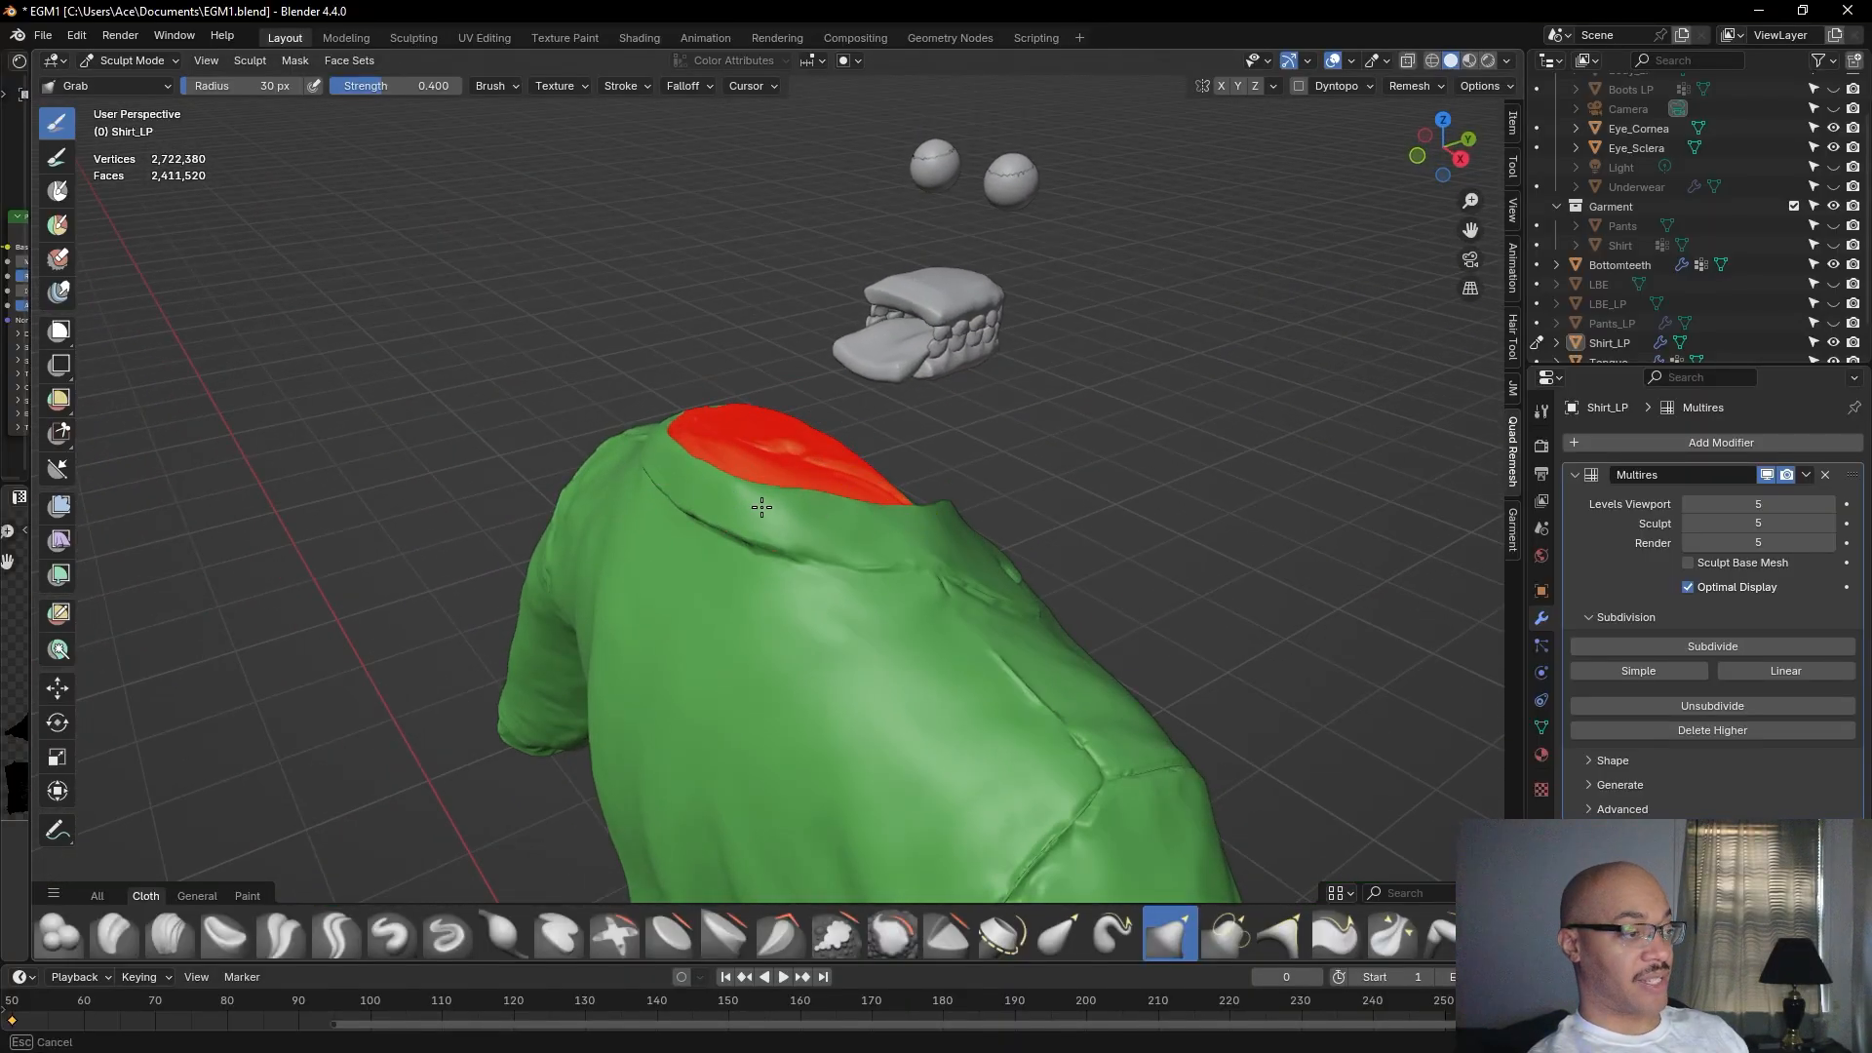
pyautogui.moveTo(909, 546); pyautogui.dragTo(855, 541)
pyautogui.moveTo(795, 532); pyautogui.dragTo(932, 535, button='middle')
pyautogui.moveTo(1047, 459); pyautogui.dragTo(911, 473)
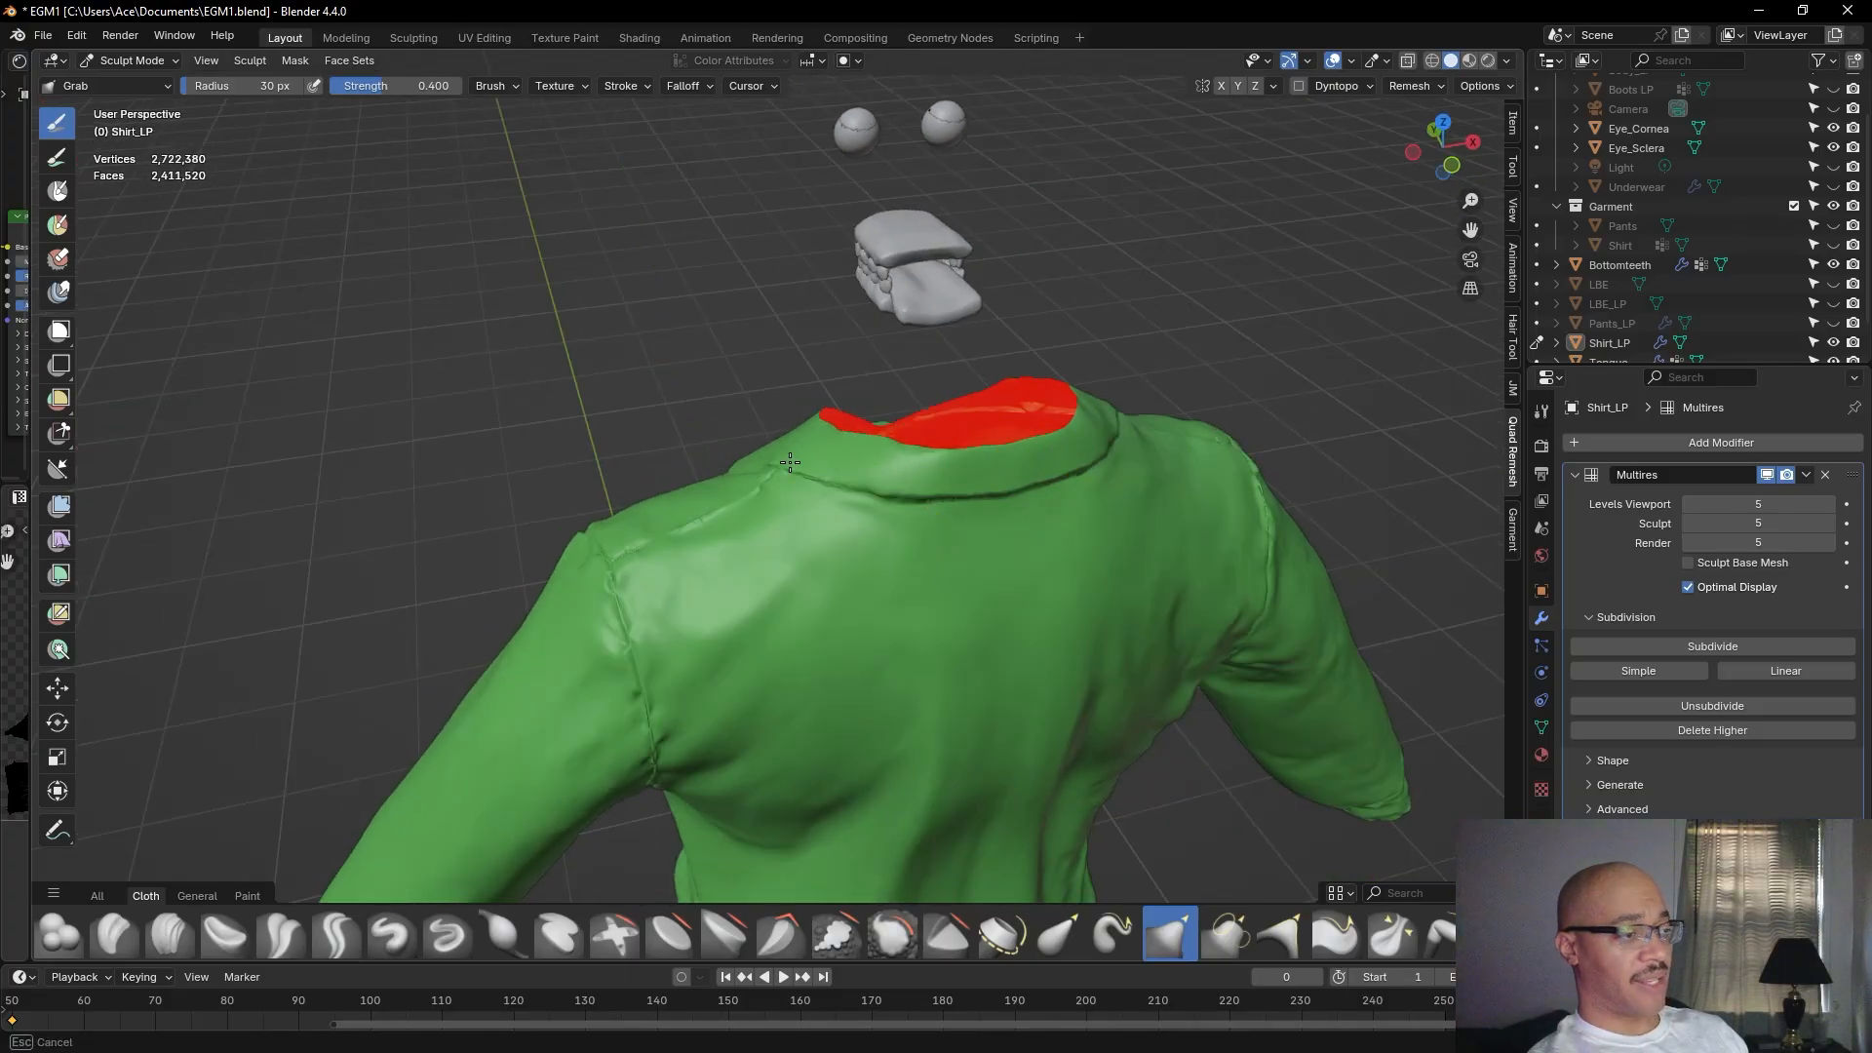
pyautogui.moveTo(642, 393); pyautogui.dragTo(903, 443, button='middle')
pyautogui.moveTo(799, 516); pyautogui.dragTo(960, 439, button='middle')
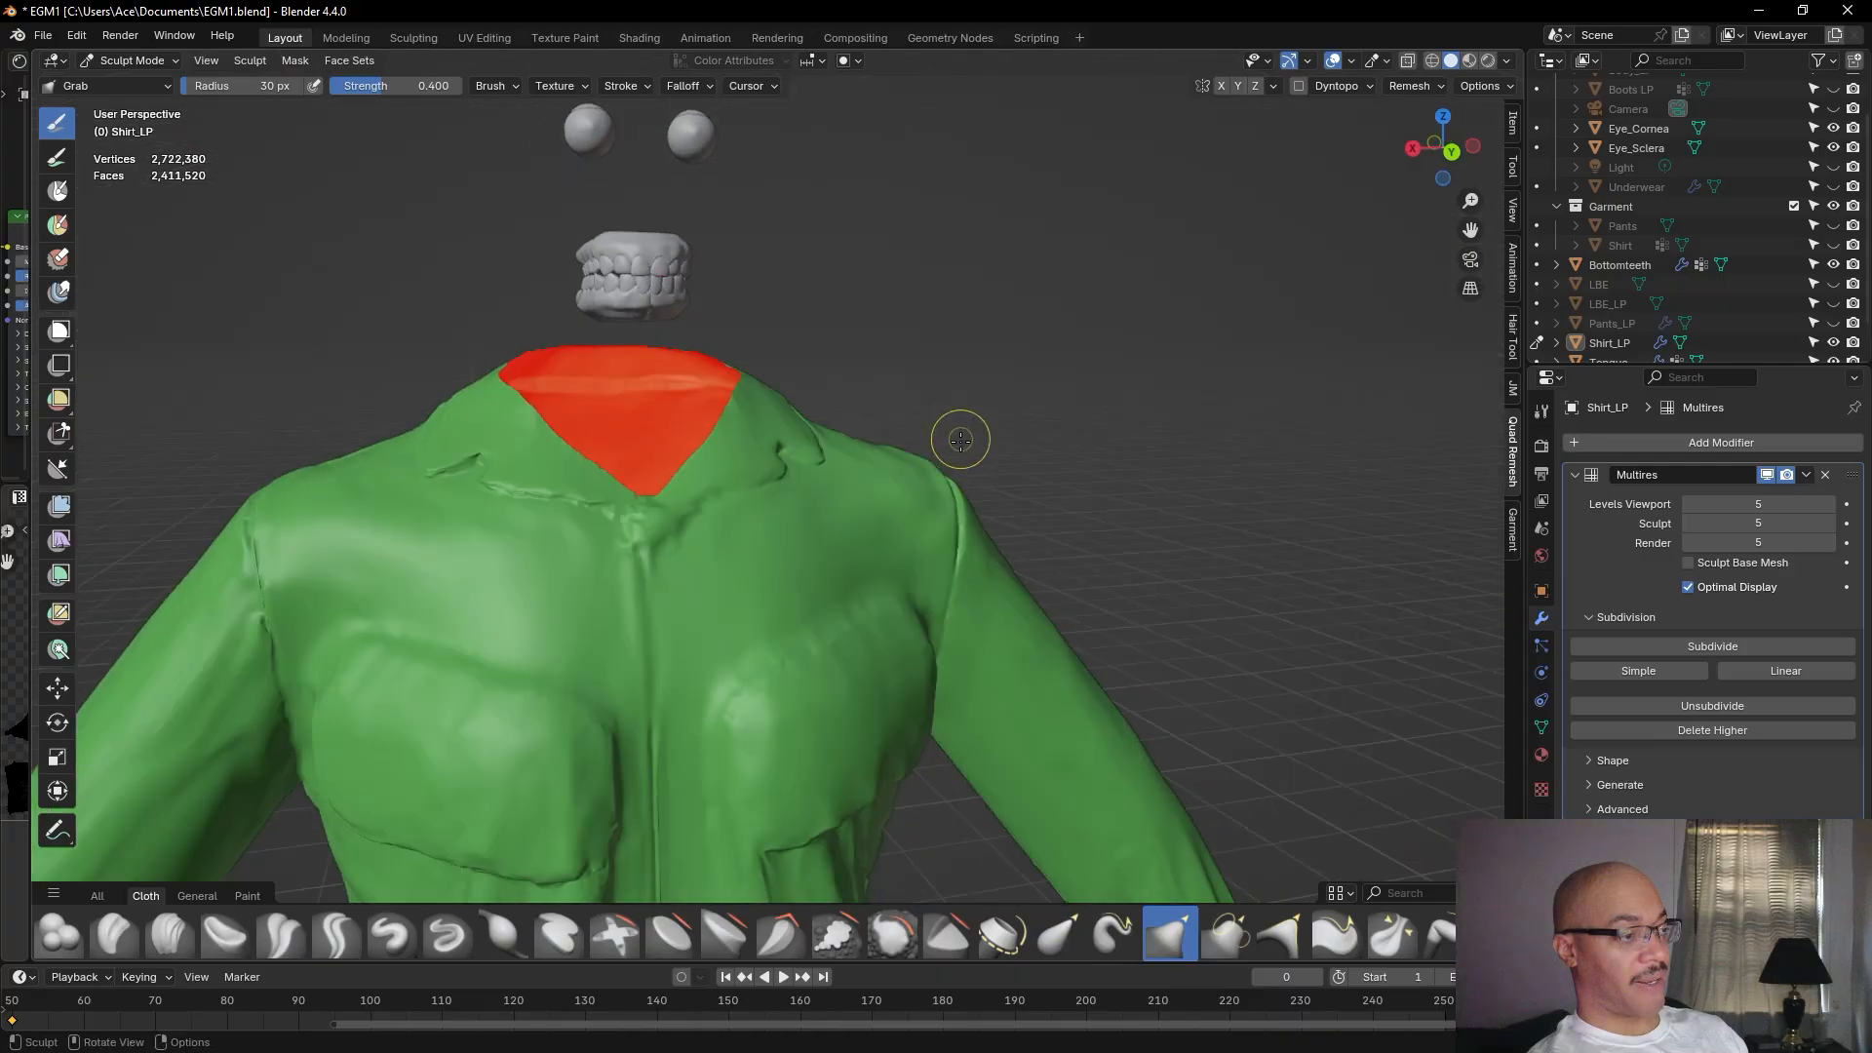
# Check the front neckline, button placket and chest pockets both close up and at a distance.
pyautogui.moveTo(1120, 347); pyautogui.dragTo(1068, 367, button='middle')
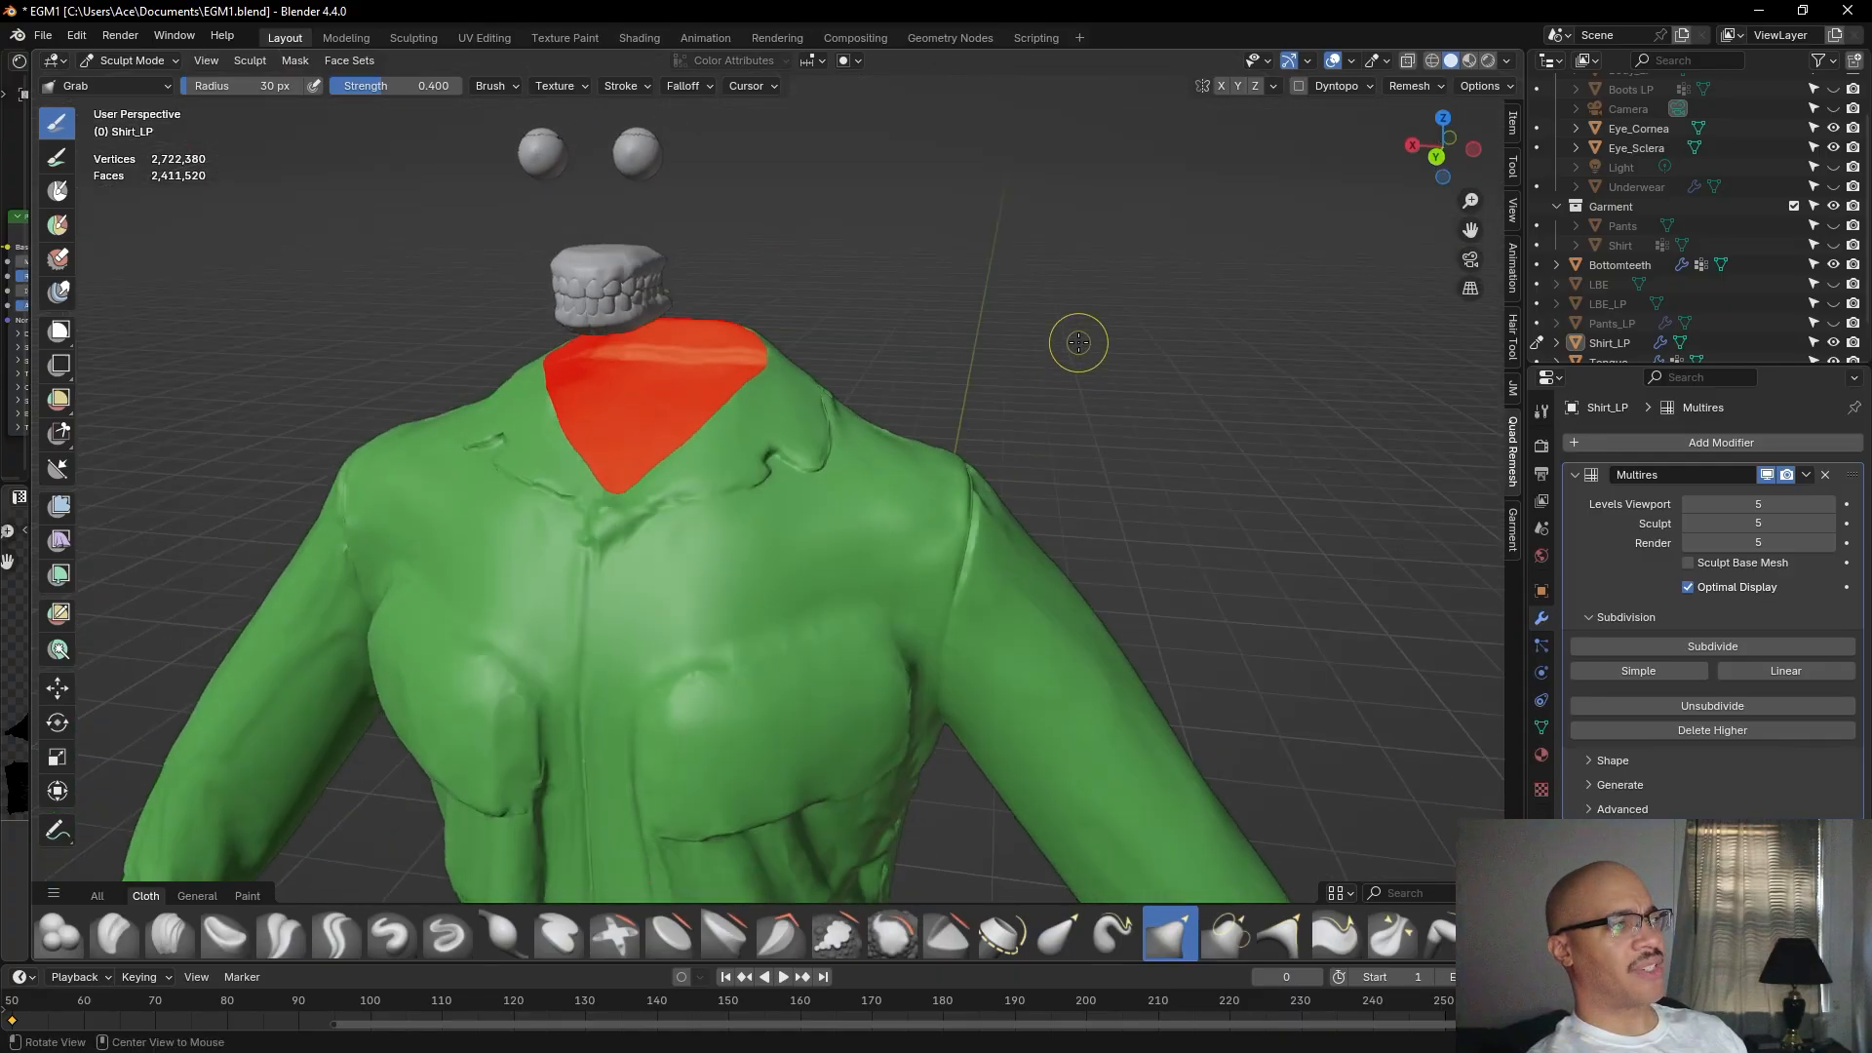
pyautogui.moveTo(1085, 371); pyautogui.dragTo(956, 459, button='middle')
pyautogui.moveTo(1056, 382); pyautogui.dragTo(1240, 334, button='middle')
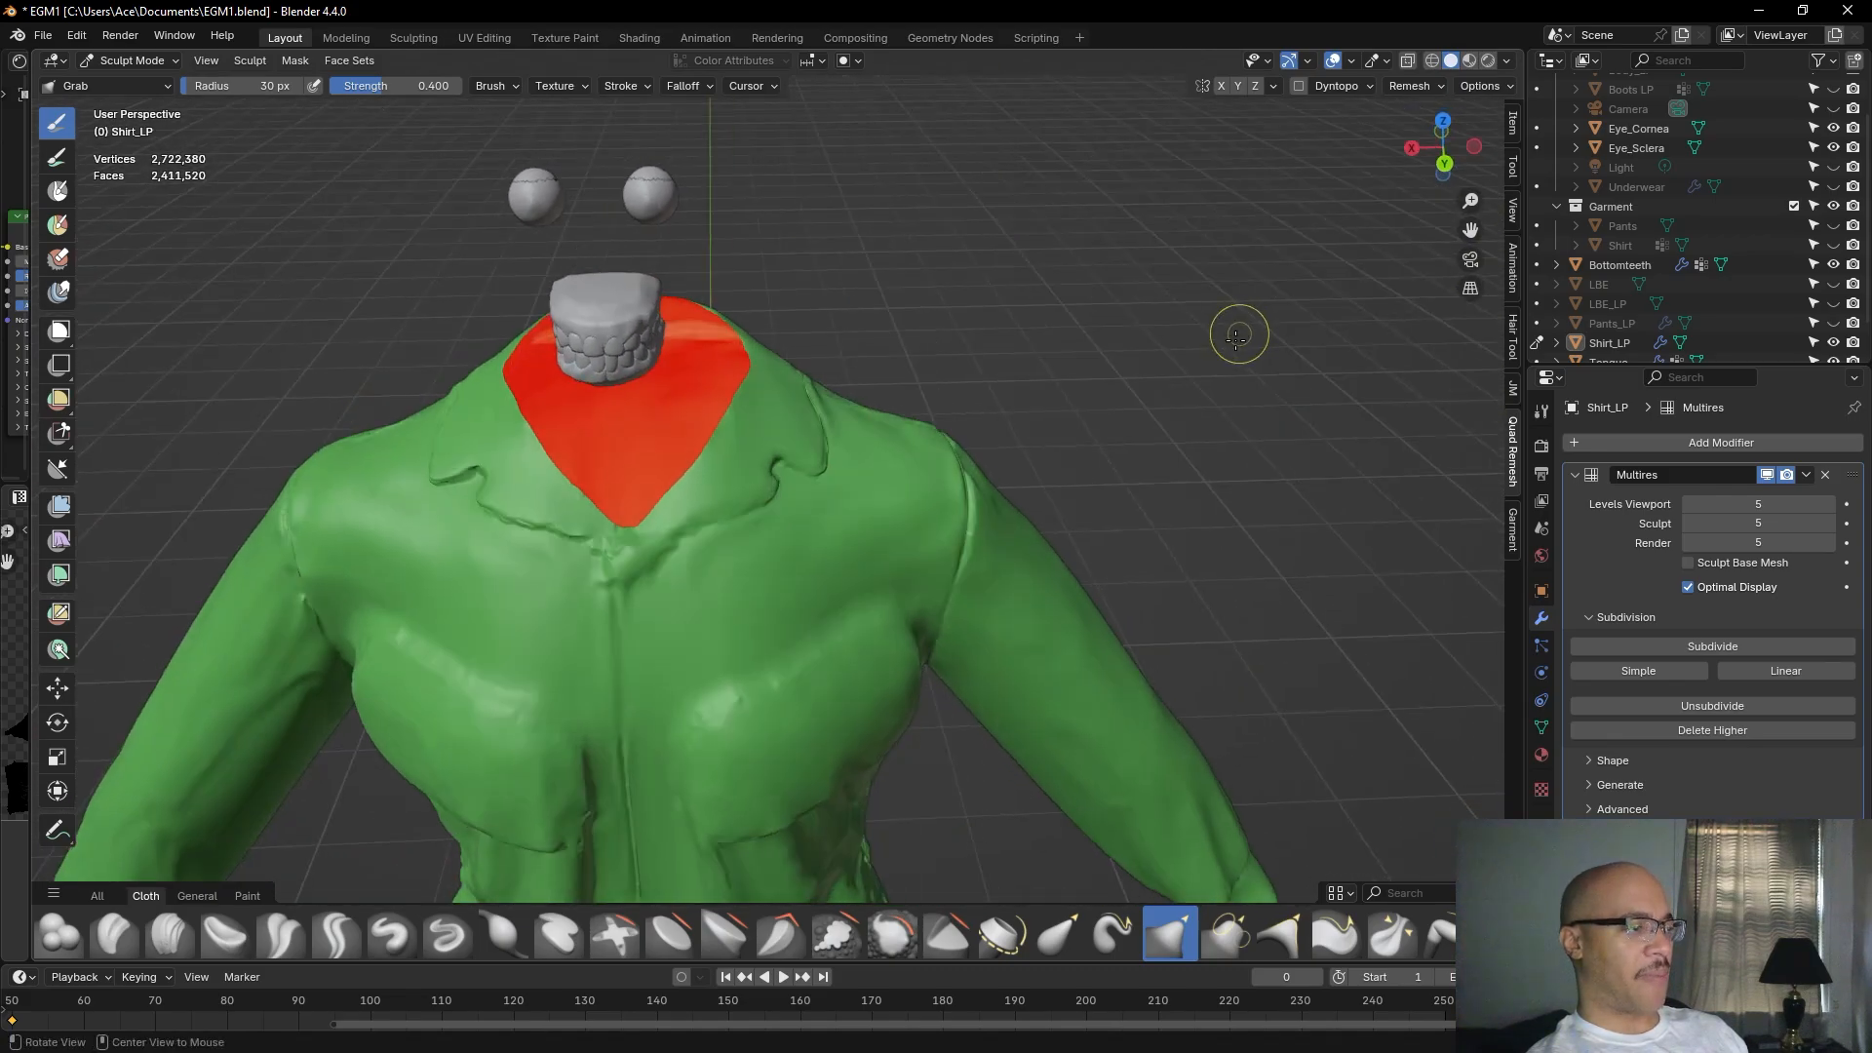
pyautogui.scroll(3, 1170, 322)
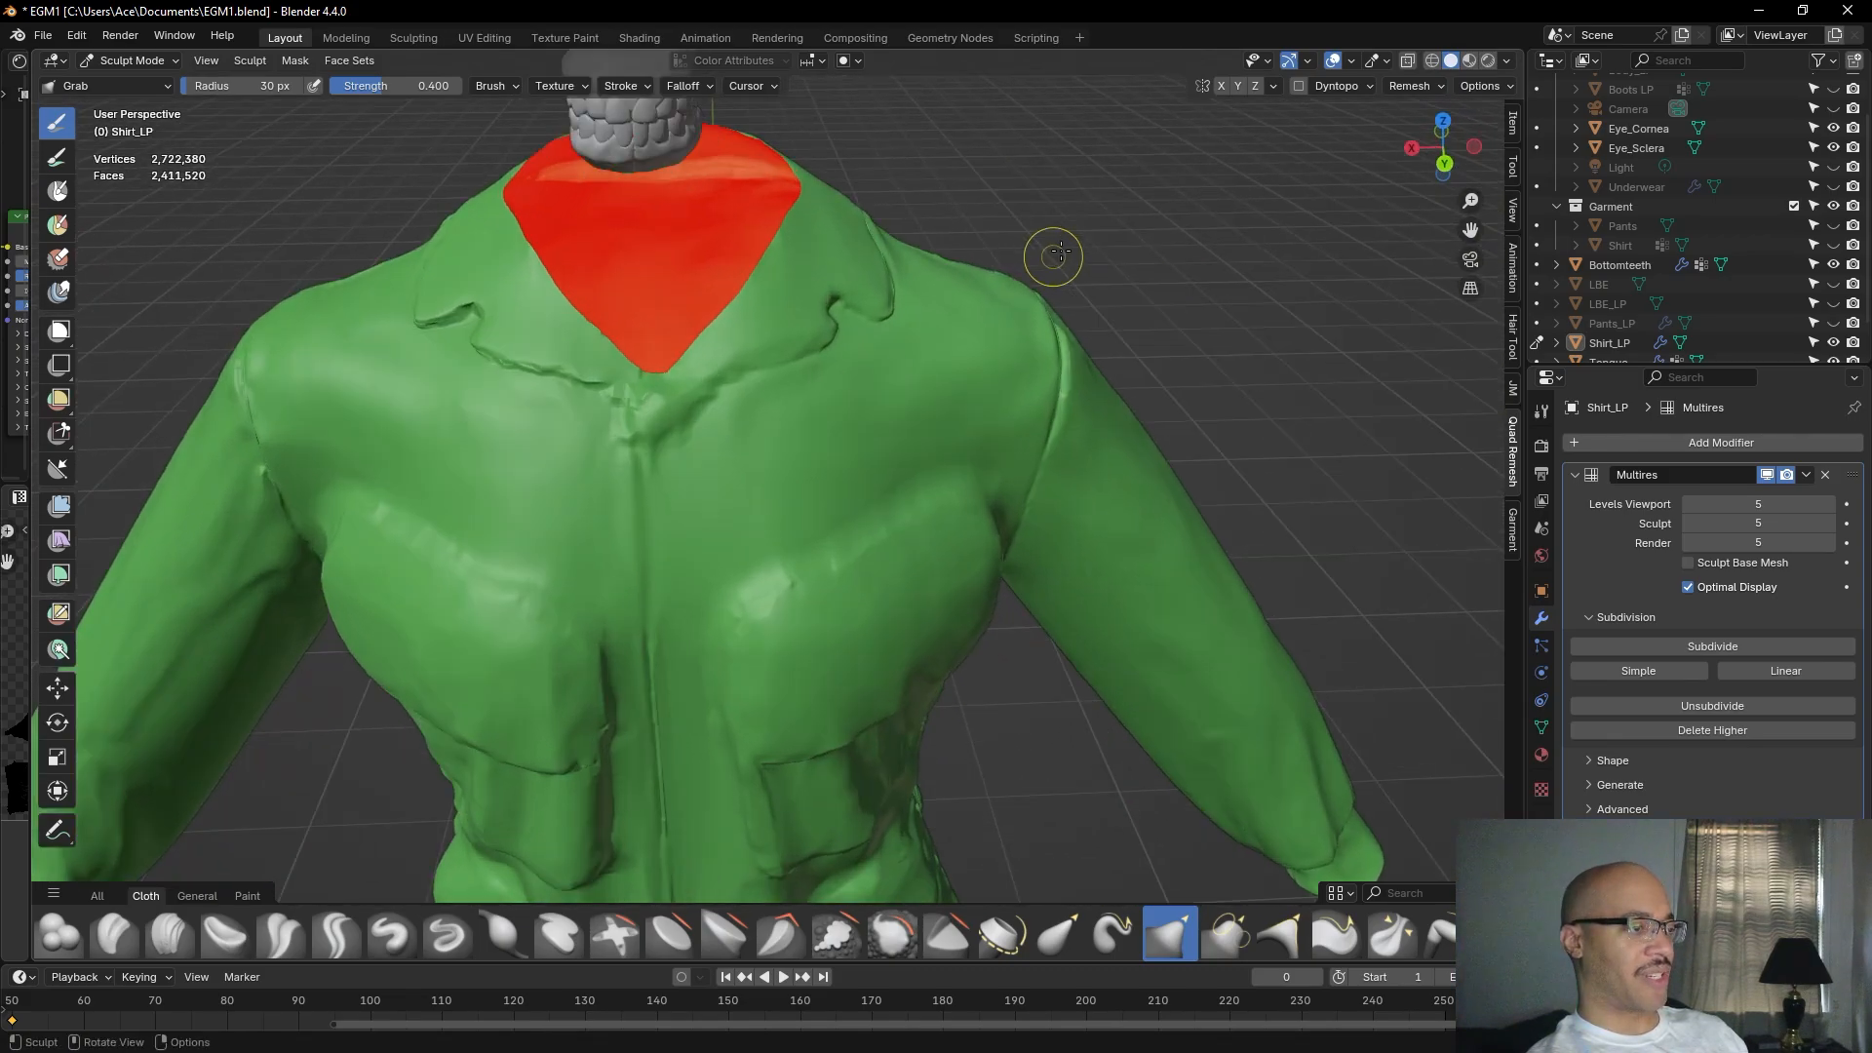
pyautogui.scroll(-3, 1072, 293)
pyautogui.scroll(5, 1160, 394)
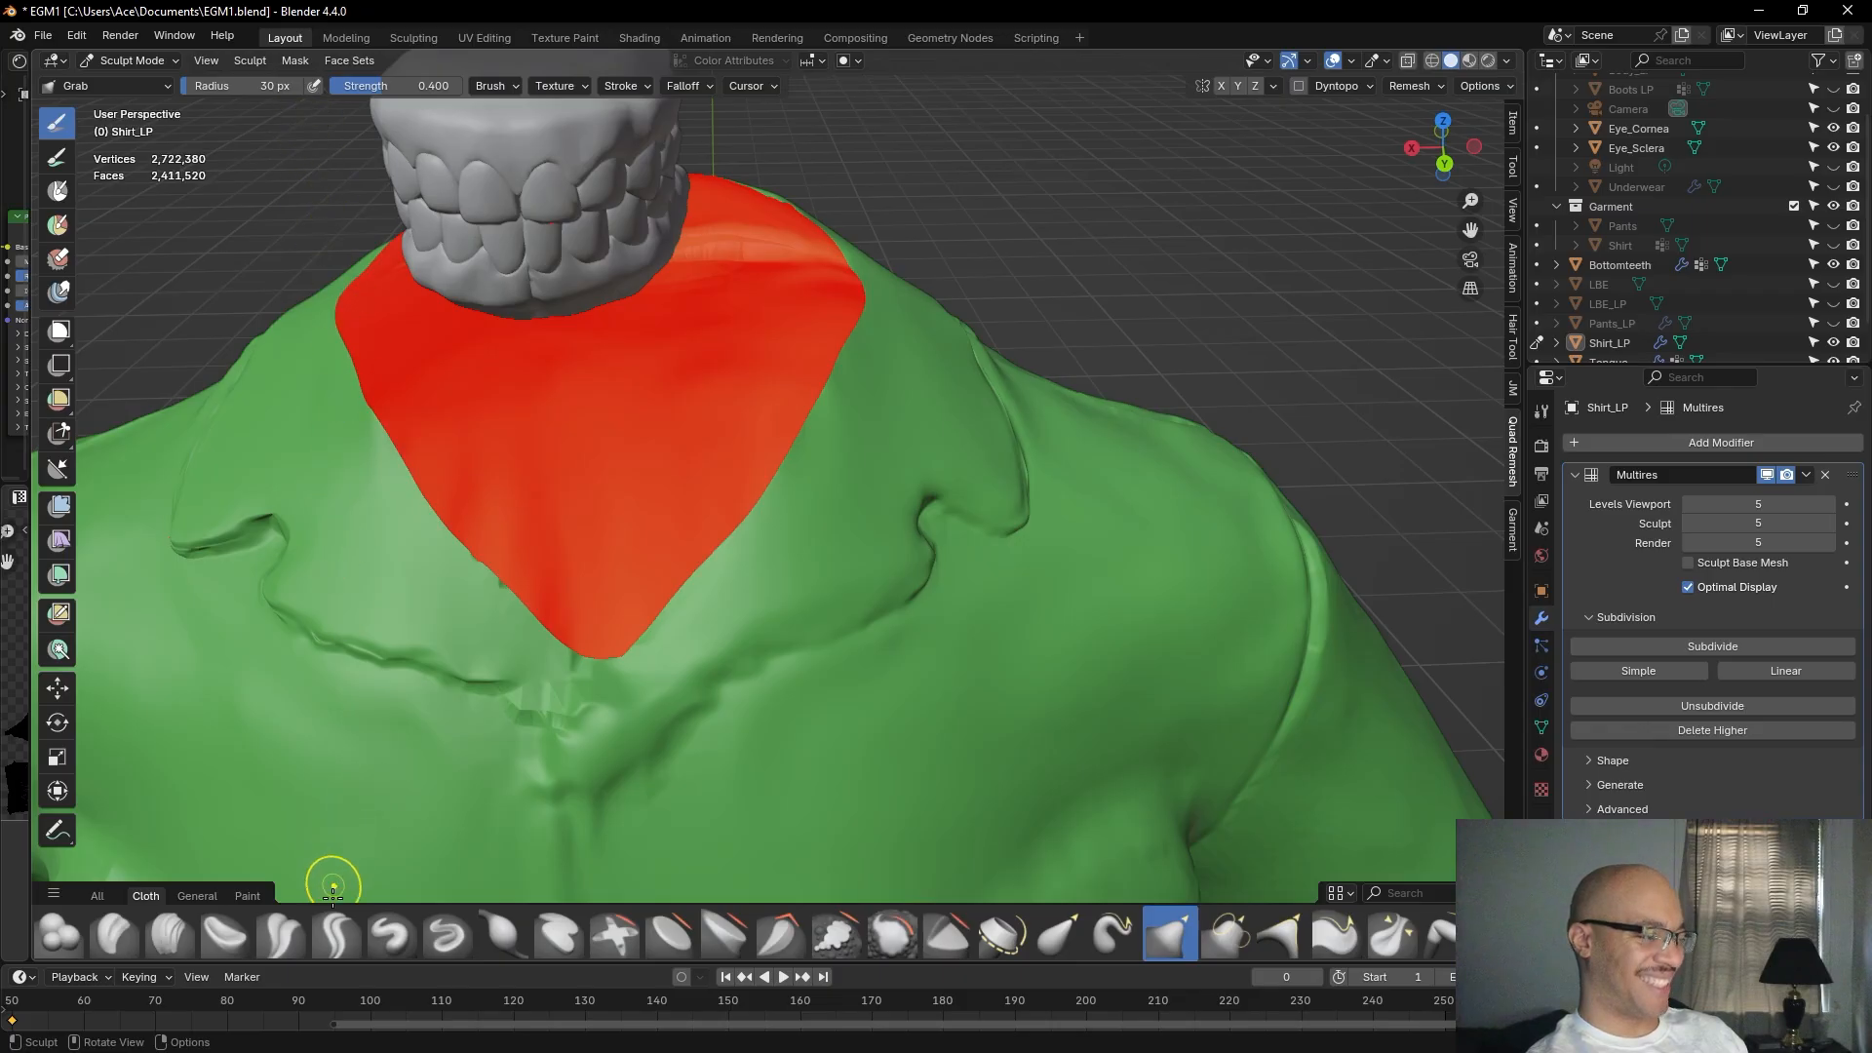
pyautogui.scroll(-1, 592, 566)
pyautogui.scroll(-3, 592, 566)
# Inspect the shirt's back, armpit and sleeve, and the pocket side of the front, for remaining artifacts.
pyautogui.moveTo(618, 585); pyautogui.dragTo(953, 660, button='middle')
pyautogui.scroll(3, 970, 745)
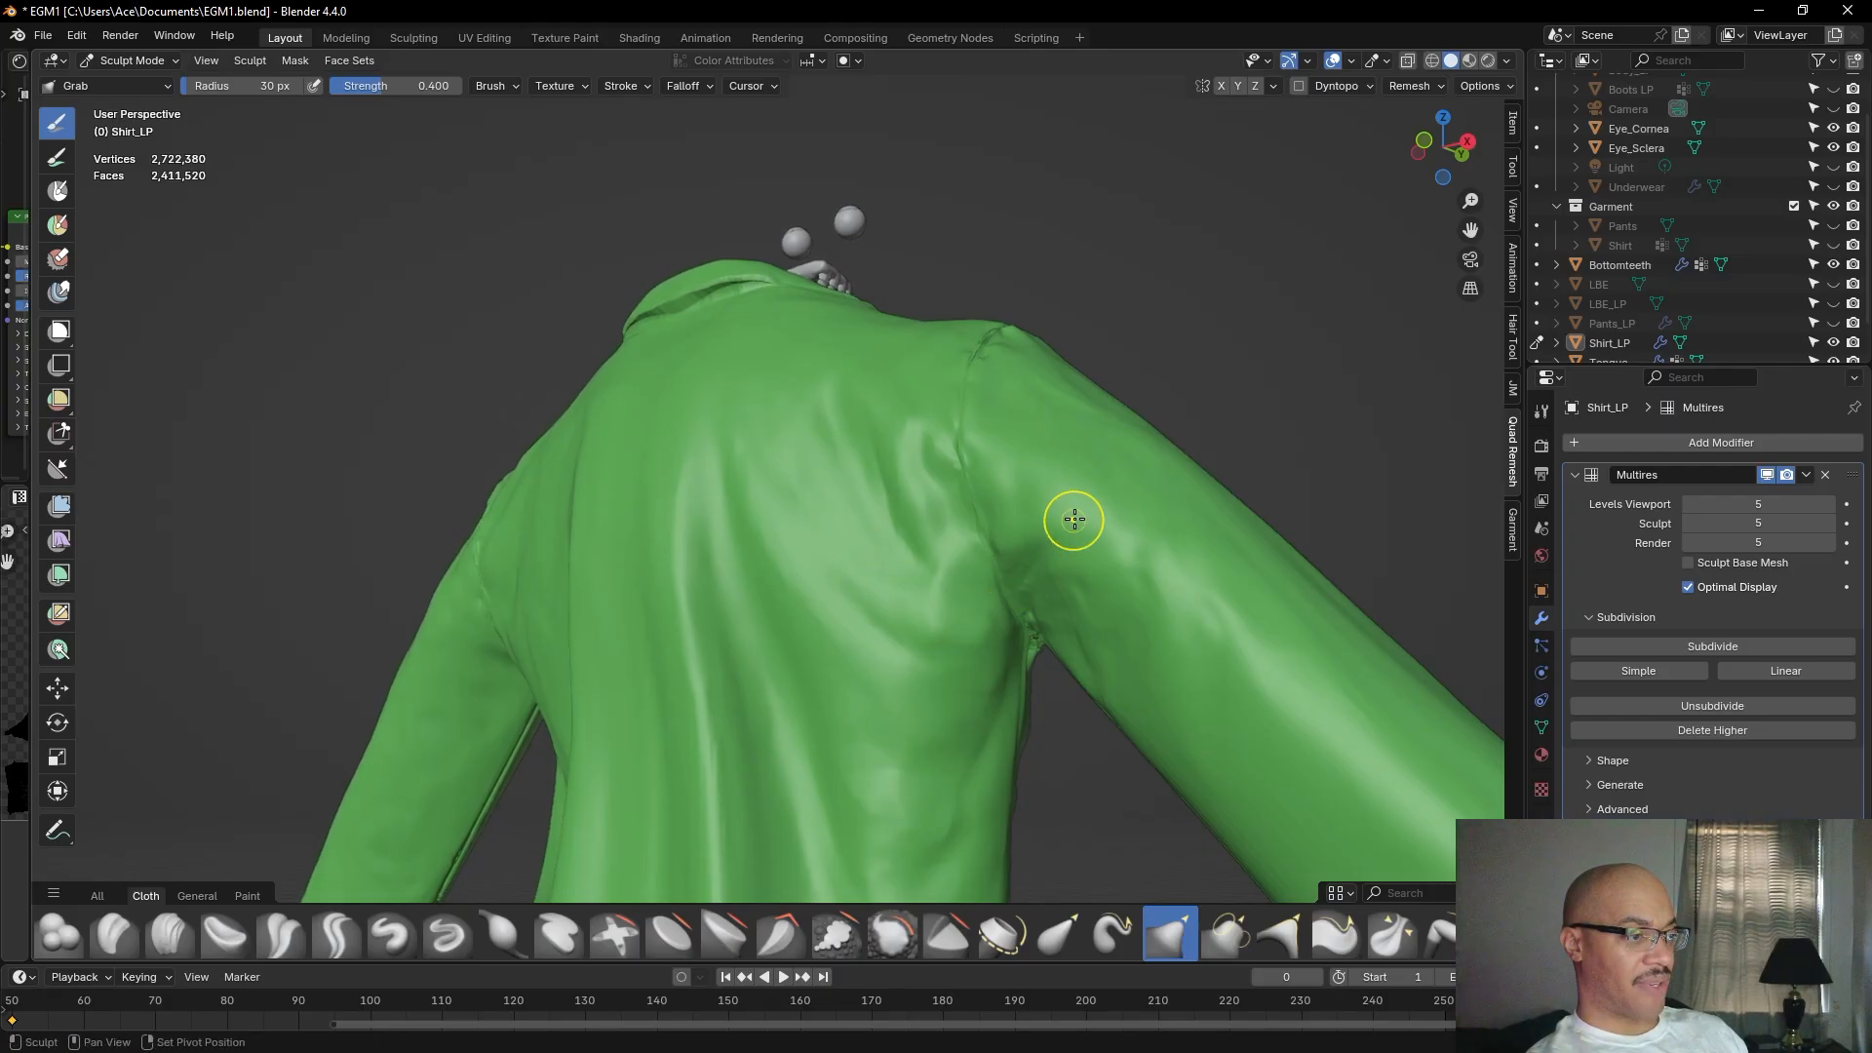
pyautogui.scroll(-3, 1180, 585)
pyautogui.moveTo(1174, 530)
pyautogui.mouseDown(button='middle')
pyautogui.moveTo(999, 656)
pyautogui.moveTo(1040, 689)
pyautogui.moveTo(1046, 544)
pyautogui.moveTo(1024, 627)
pyautogui.mouseUp(button='middle')
pyautogui.scroll(4, 773, 618)
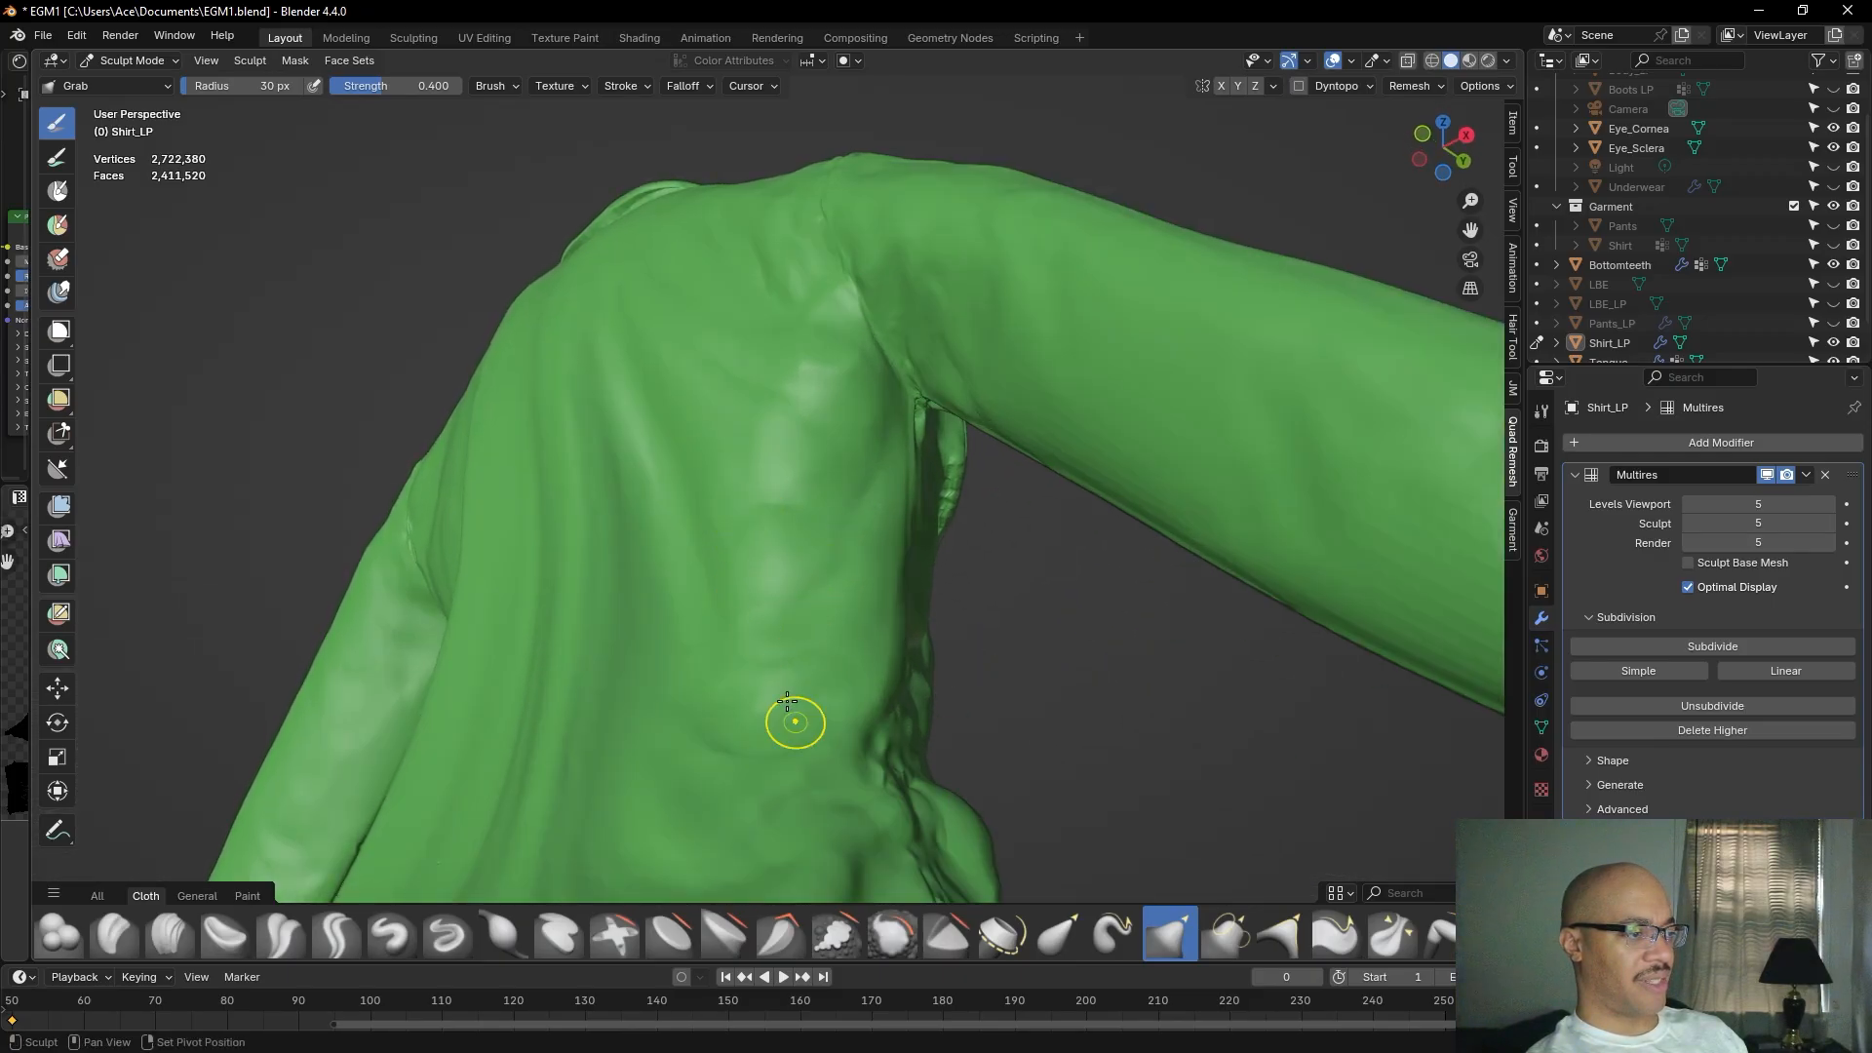
pyautogui.scroll(-6, 796, 616)
pyautogui.moveTo(972, 375); pyautogui.dragTo(1002, 501, button='middle')
pyautogui.scroll(5, 1001, 610)
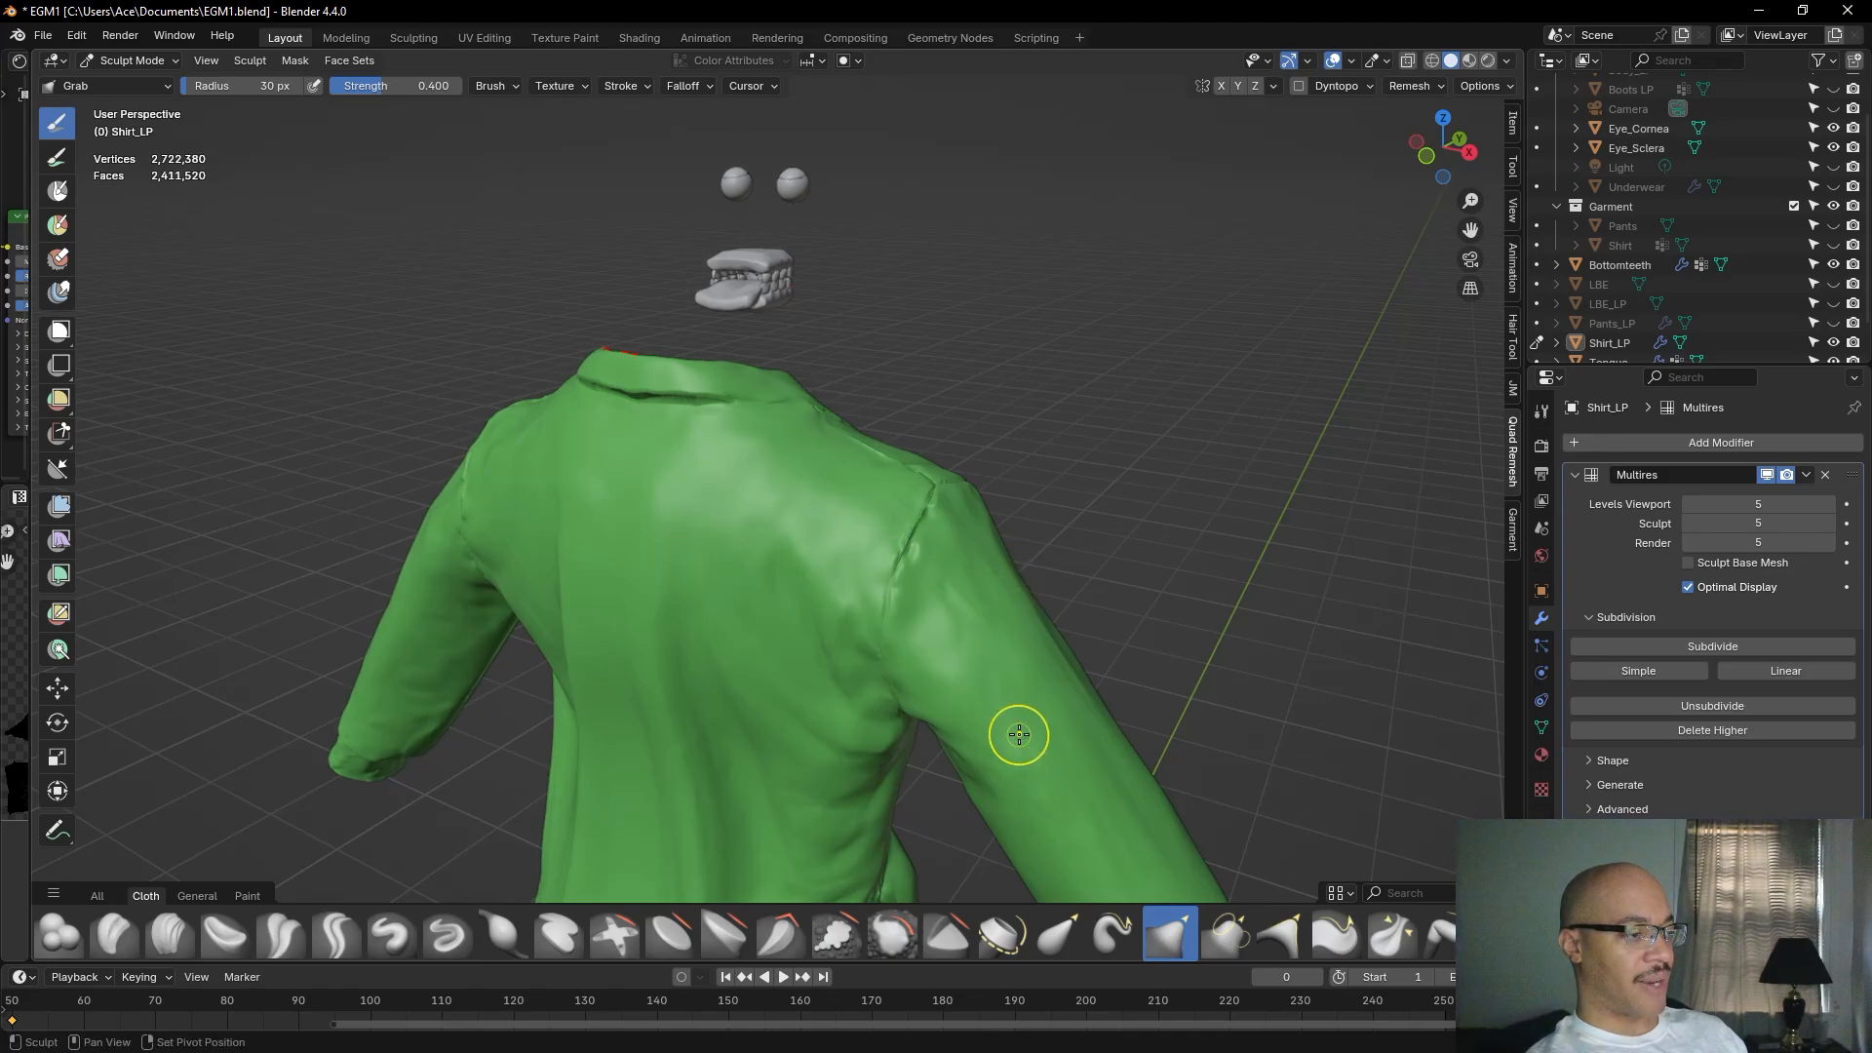
pyautogui.moveTo(1149, 627); pyautogui.dragTo(1028, 353, button='middle')
pyautogui.moveTo(1077, 498); pyautogui.dragTo(1153, 488, button='middle')
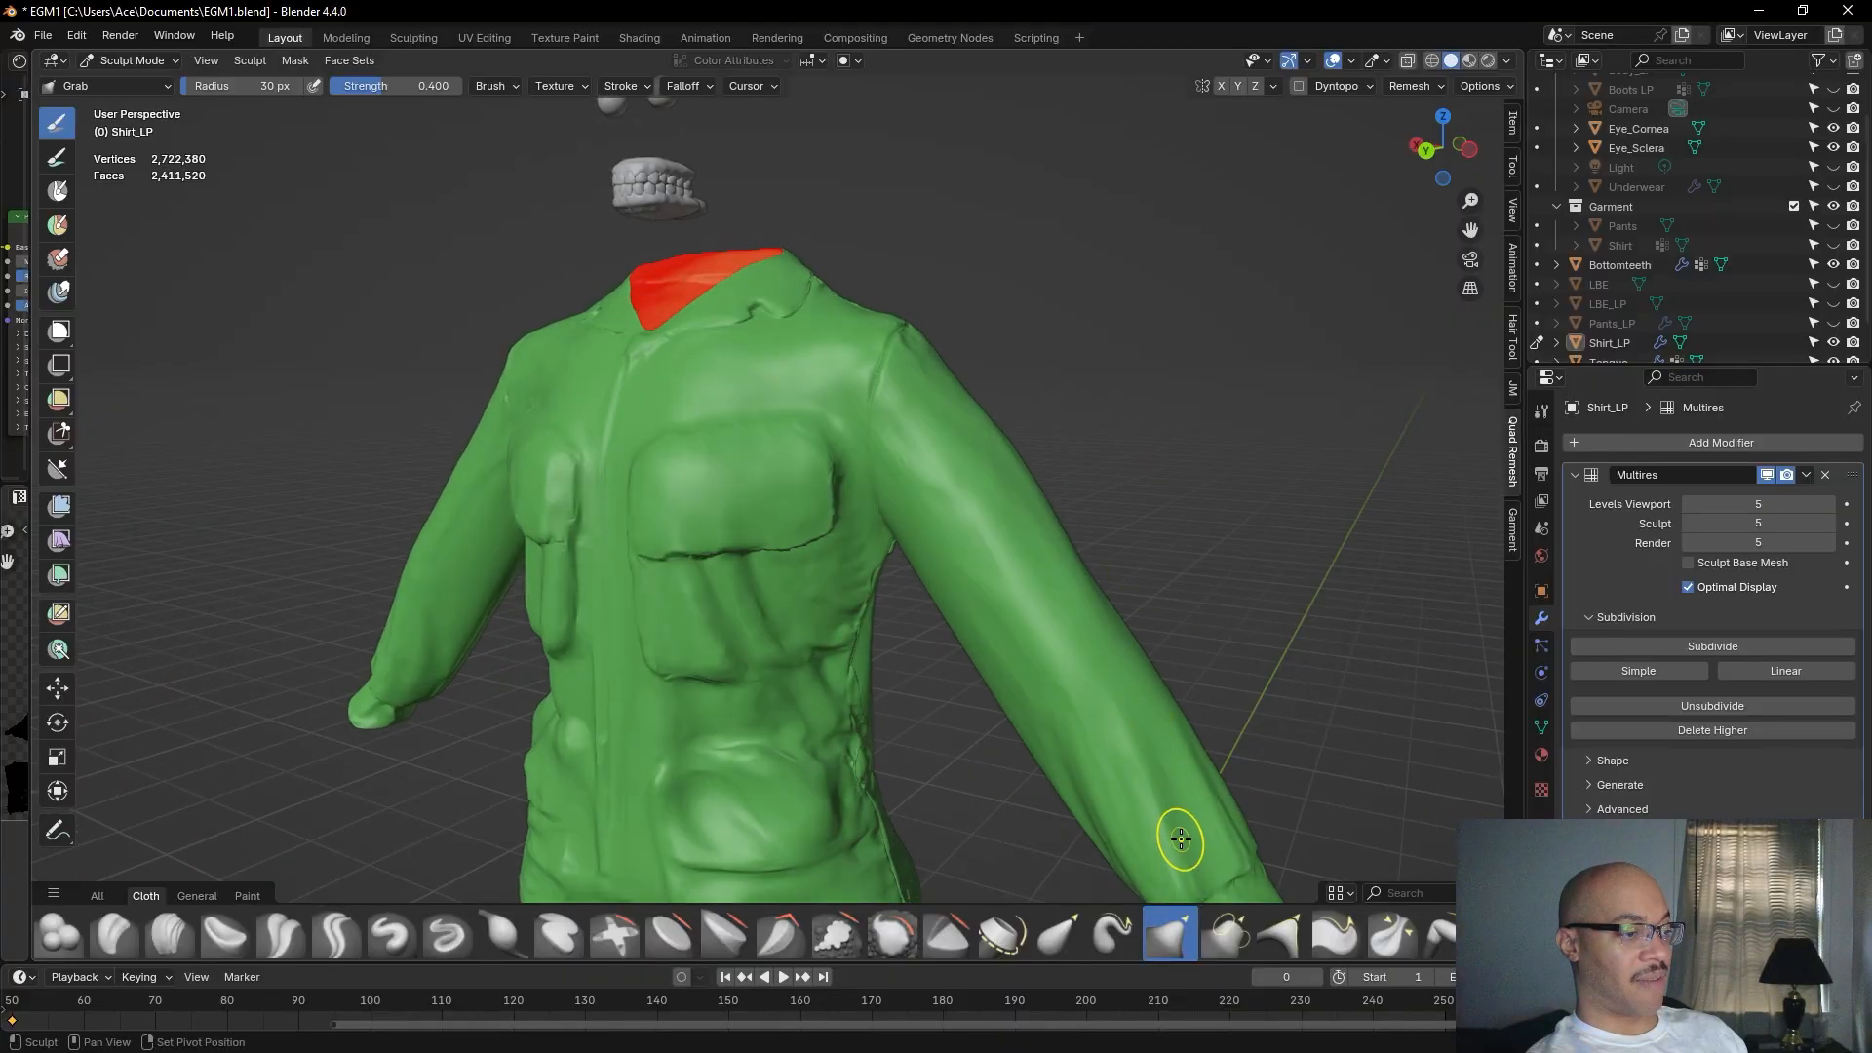
# Check the shirt's overall silhouette from the front, back and side, then inspect the collar and shoulder area.
pyautogui.keyDown('shift'); pyautogui.moveTo(1201, 843); pyautogui.dragTo(1134, 725, button='middle'); pyautogui.keyUp('shift')
pyautogui.scroll(-2, 1167, 464)
pyautogui.keyDown('shift'); pyautogui.moveTo(983, 449); pyautogui.dragTo(631, 569, button='middle'); pyautogui.keyUp('shift')
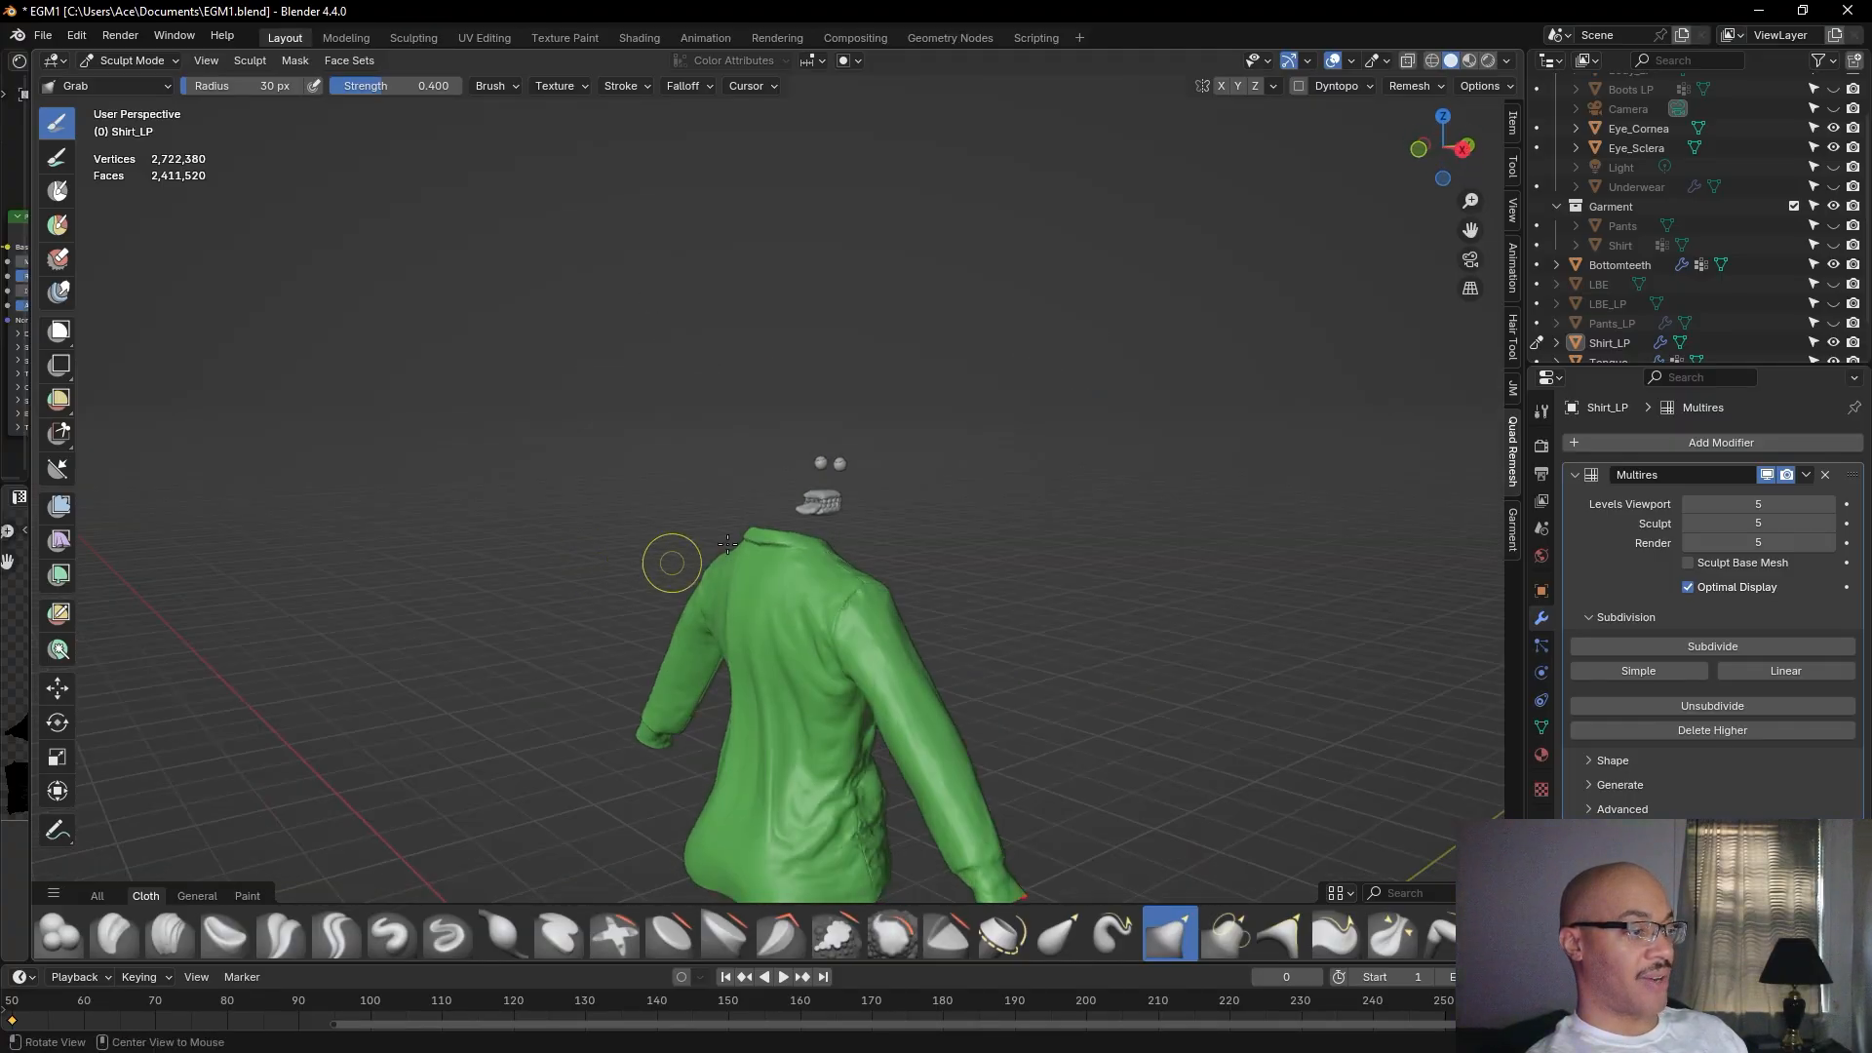
pyautogui.moveTo(966, 384); pyautogui.dragTo(888, 288, button='middle')
pyautogui.moveTo(1179, 606); pyautogui.dragTo(1141, 620, button='middle')
pyautogui.scroll(4, 1179, 583)
pyautogui.scroll(3, 1170, 598)
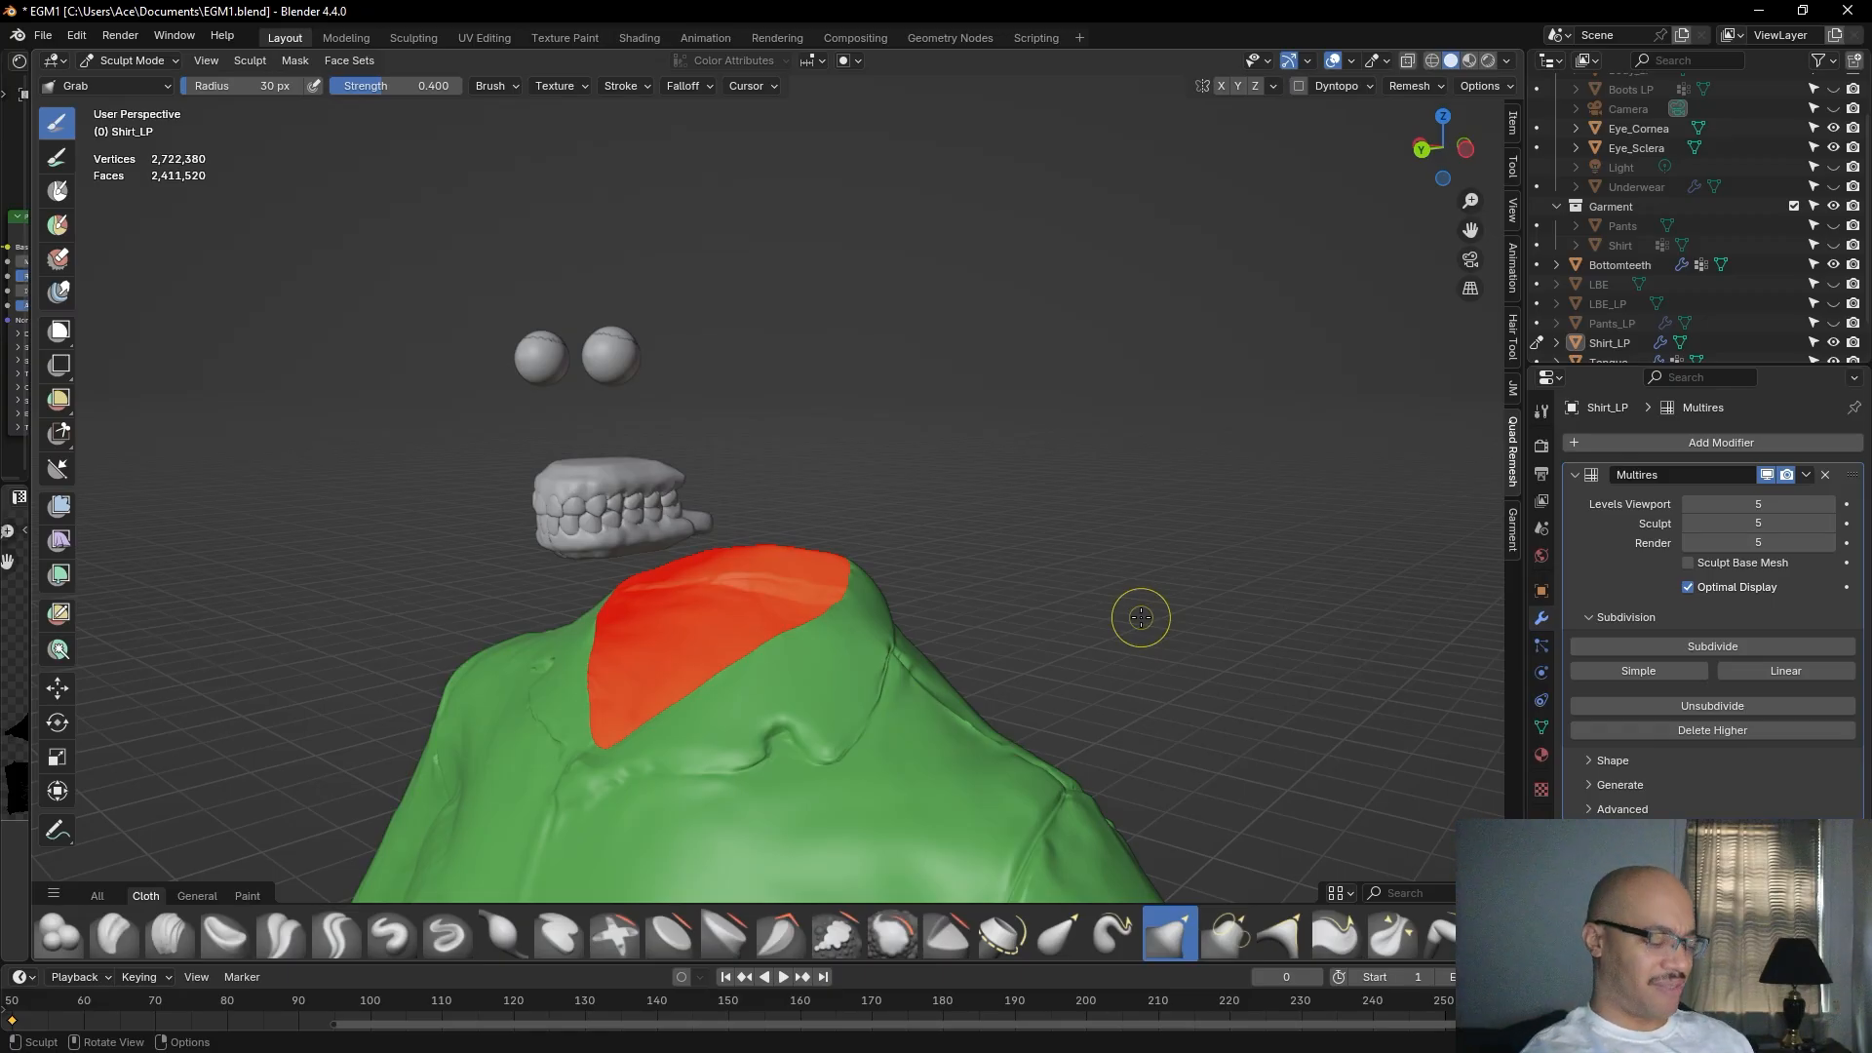
pyautogui.moveTo(1115, 535); pyautogui.dragTo(1083, 478, button='middle')
pyautogui.scroll(4, 1079, 480)
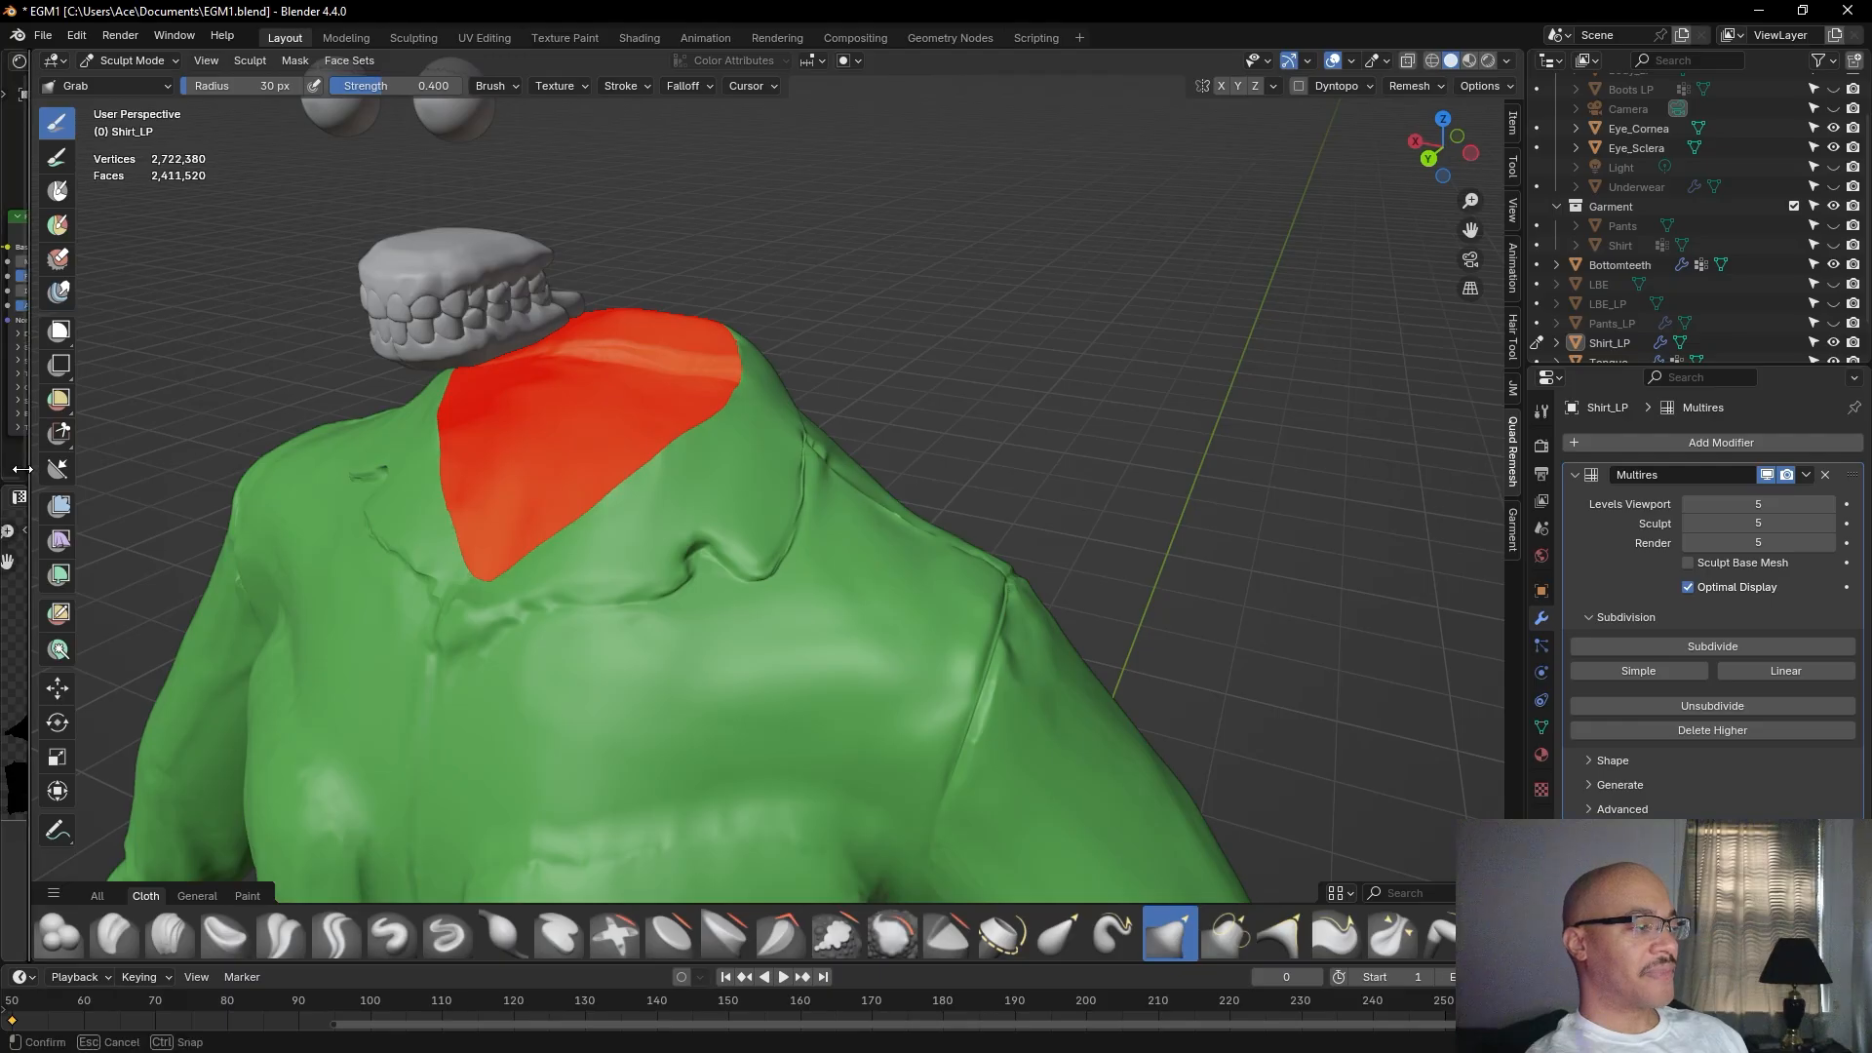
pyautogui.scroll(-1, 1075, 434)
pyautogui.moveTo(1069, 418)
pyautogui.mouseDown(button='middle')
pyautogui.moveTo(994, 452)
pyautogui.moveTo(1150, 443)
pyautogui.mouseUp(button='middle')
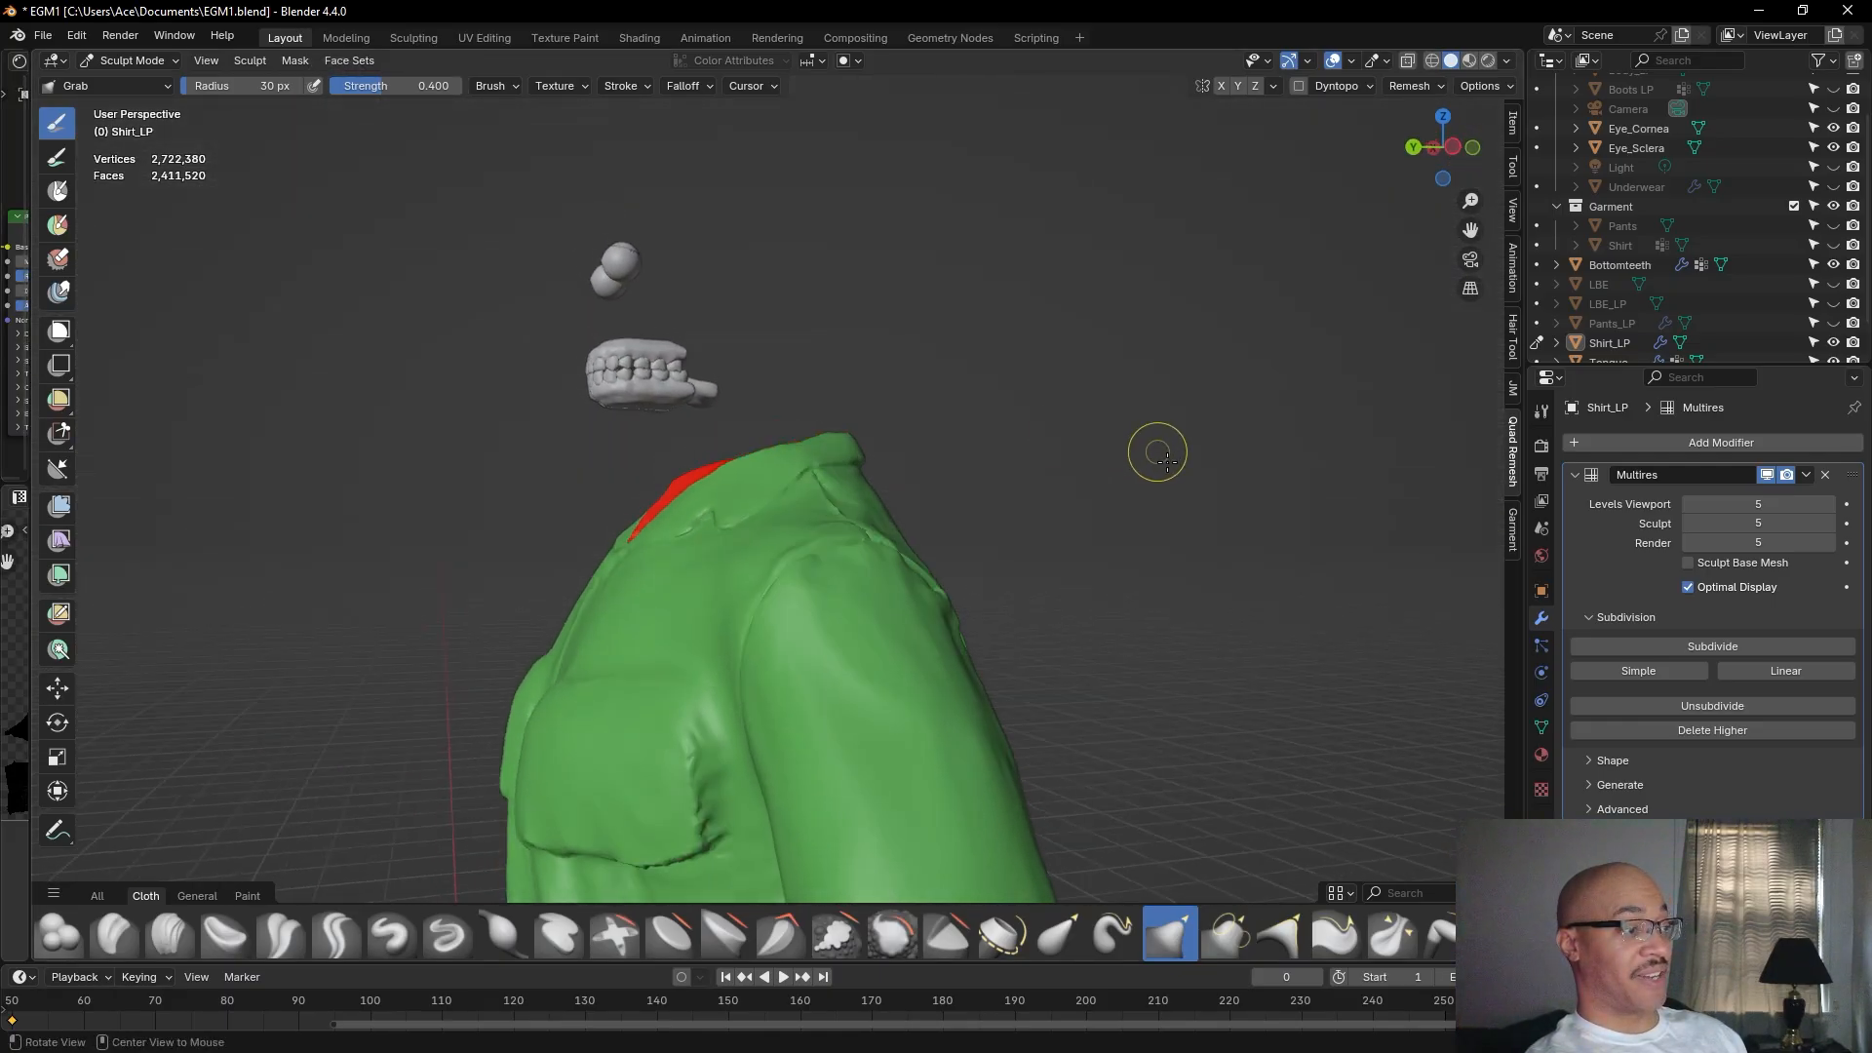
pyautogui.scroll(1, 1160, 522)
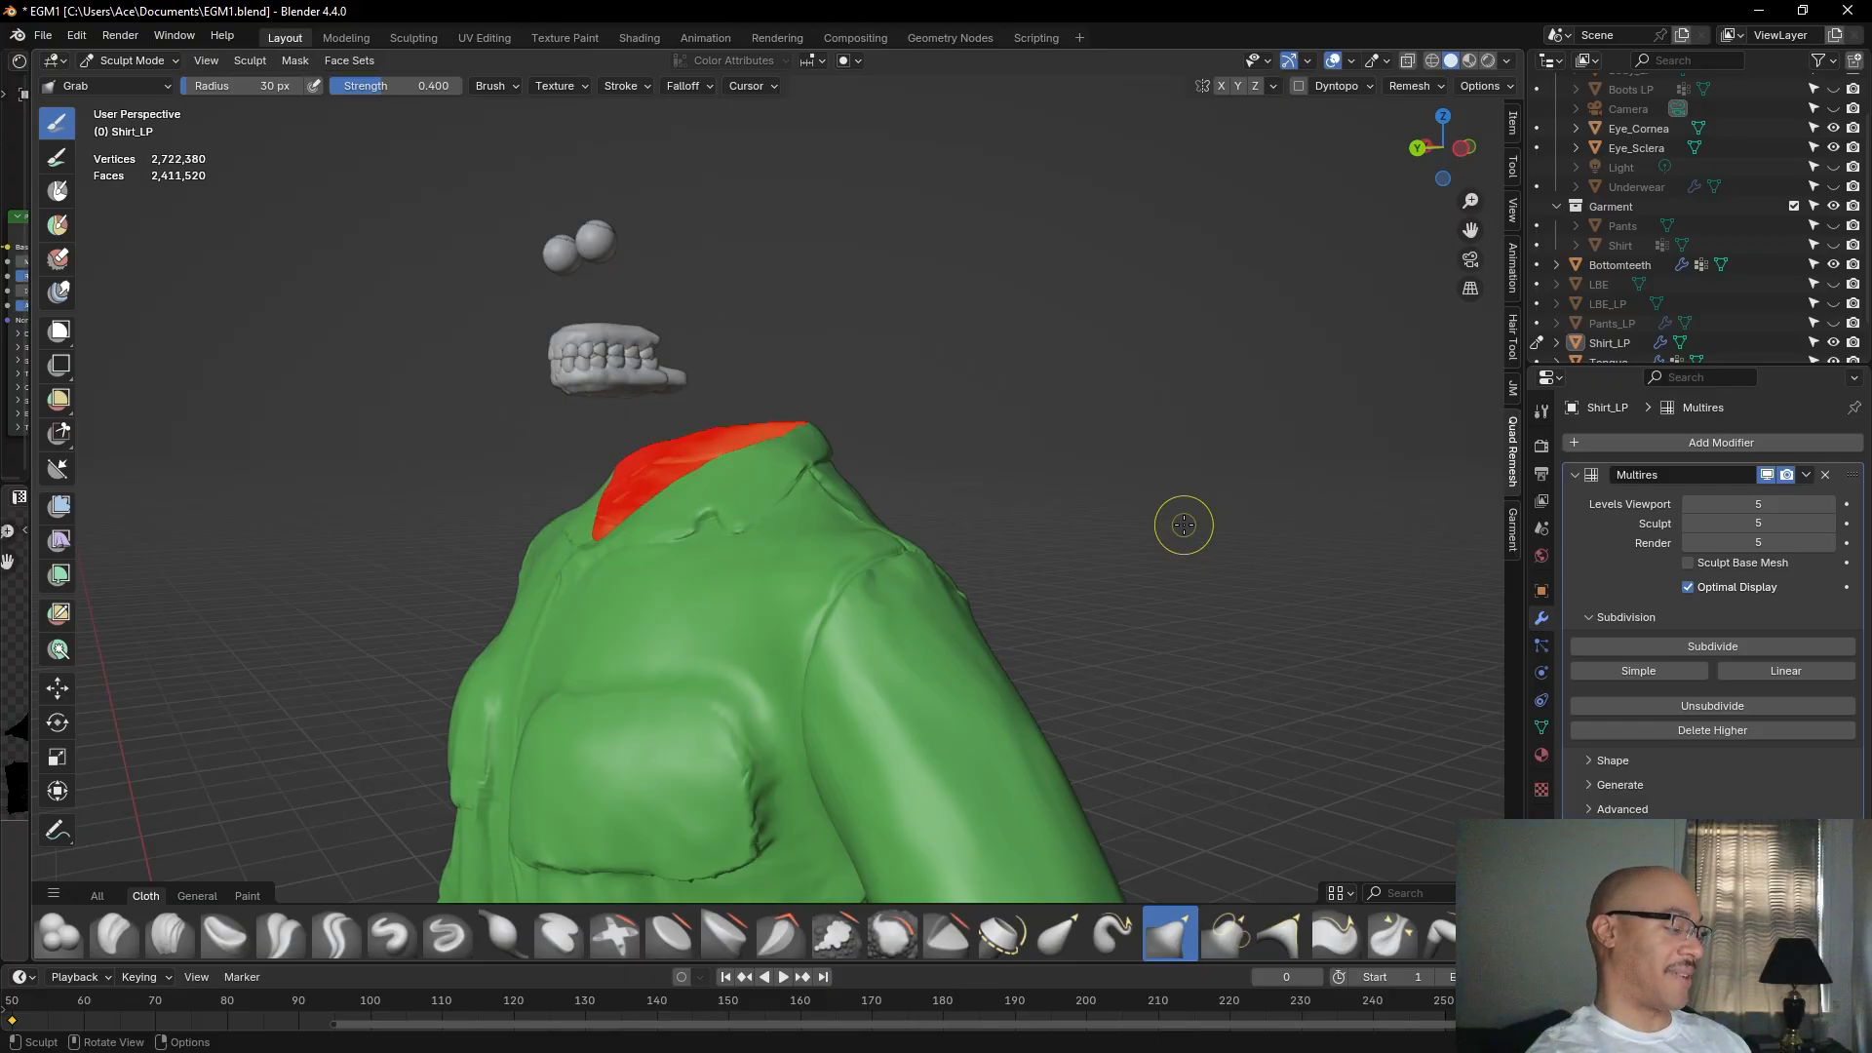
# Inspect the collar flap, its notch and the adjoining shoulder seam up close for remaining artifacts.
pyautogui.moveTo(1191, 459); pyautogui.dragTo(907, 473, button='middle')
pyautogui.scroll(2, 905, 472)
pyautogui.moveTo(580, 343)
pyautogui.mouseDown(button='middle')
pyautogui.moveTo(583, 288)
pyautogui.moveTo(734, 342)
pyautogui.mouseUp(button='middle')
pyautogui.moveTo(921, 298); pyautogui.dragTo(1022, 332, button='middle')
pyautogui.keyDown('ctrl'); pyautogui.moveTo(1056, 409); pyautogui.dragTo(1062, 367, button='middle'); pyautogui.keyUp('ctrl')
pyautogui.keyDown('shift'); pyautogui.moveTo(1203, 355); pyautogui.dragTo(1203, 367, button='middle'); pyautogui.keyUp('shift')
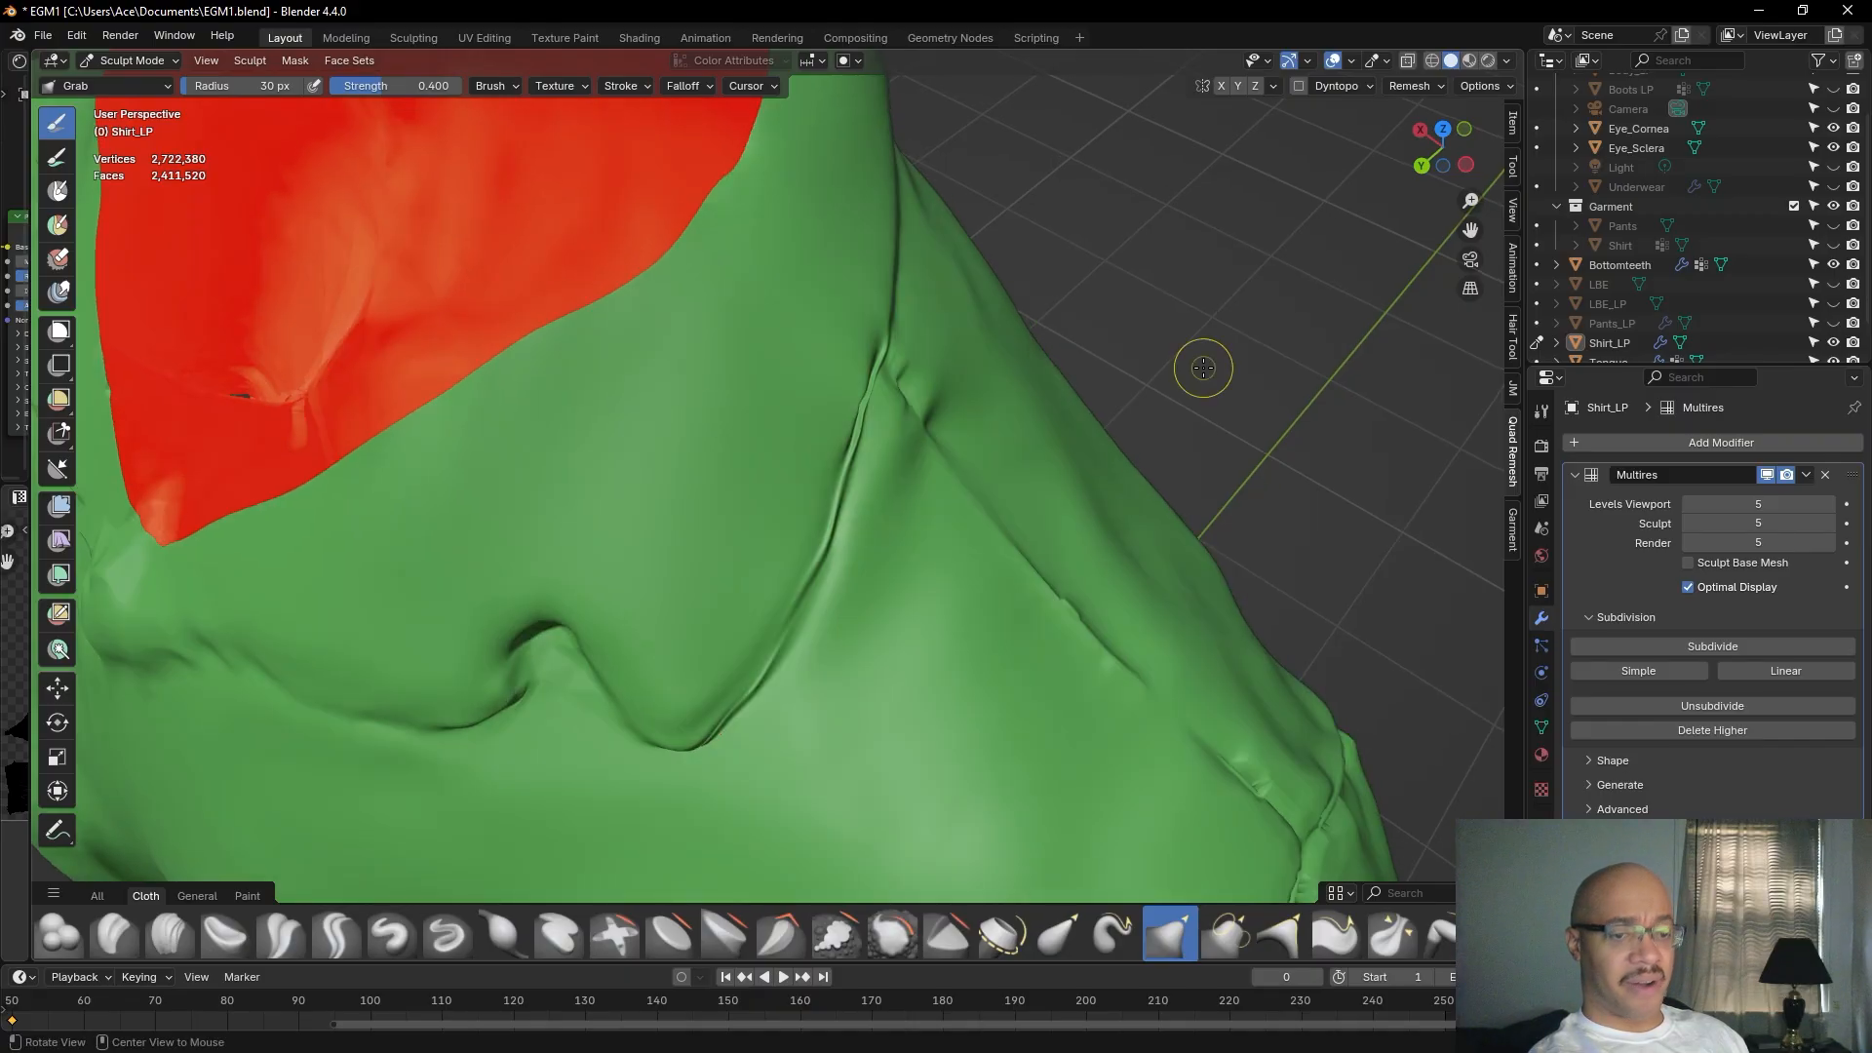
pyautogui.moveTo(1204, 367)
pyautogui.keyDown('ctrl'); pyautogui.mouseDown(button='middle')
pyautogui.moveTo(1193, 507)
pyautogui.moveTo(1200, 390)
pyautogui.mouseUp(button='middle'); pyautogui.keyUp('ctrl')
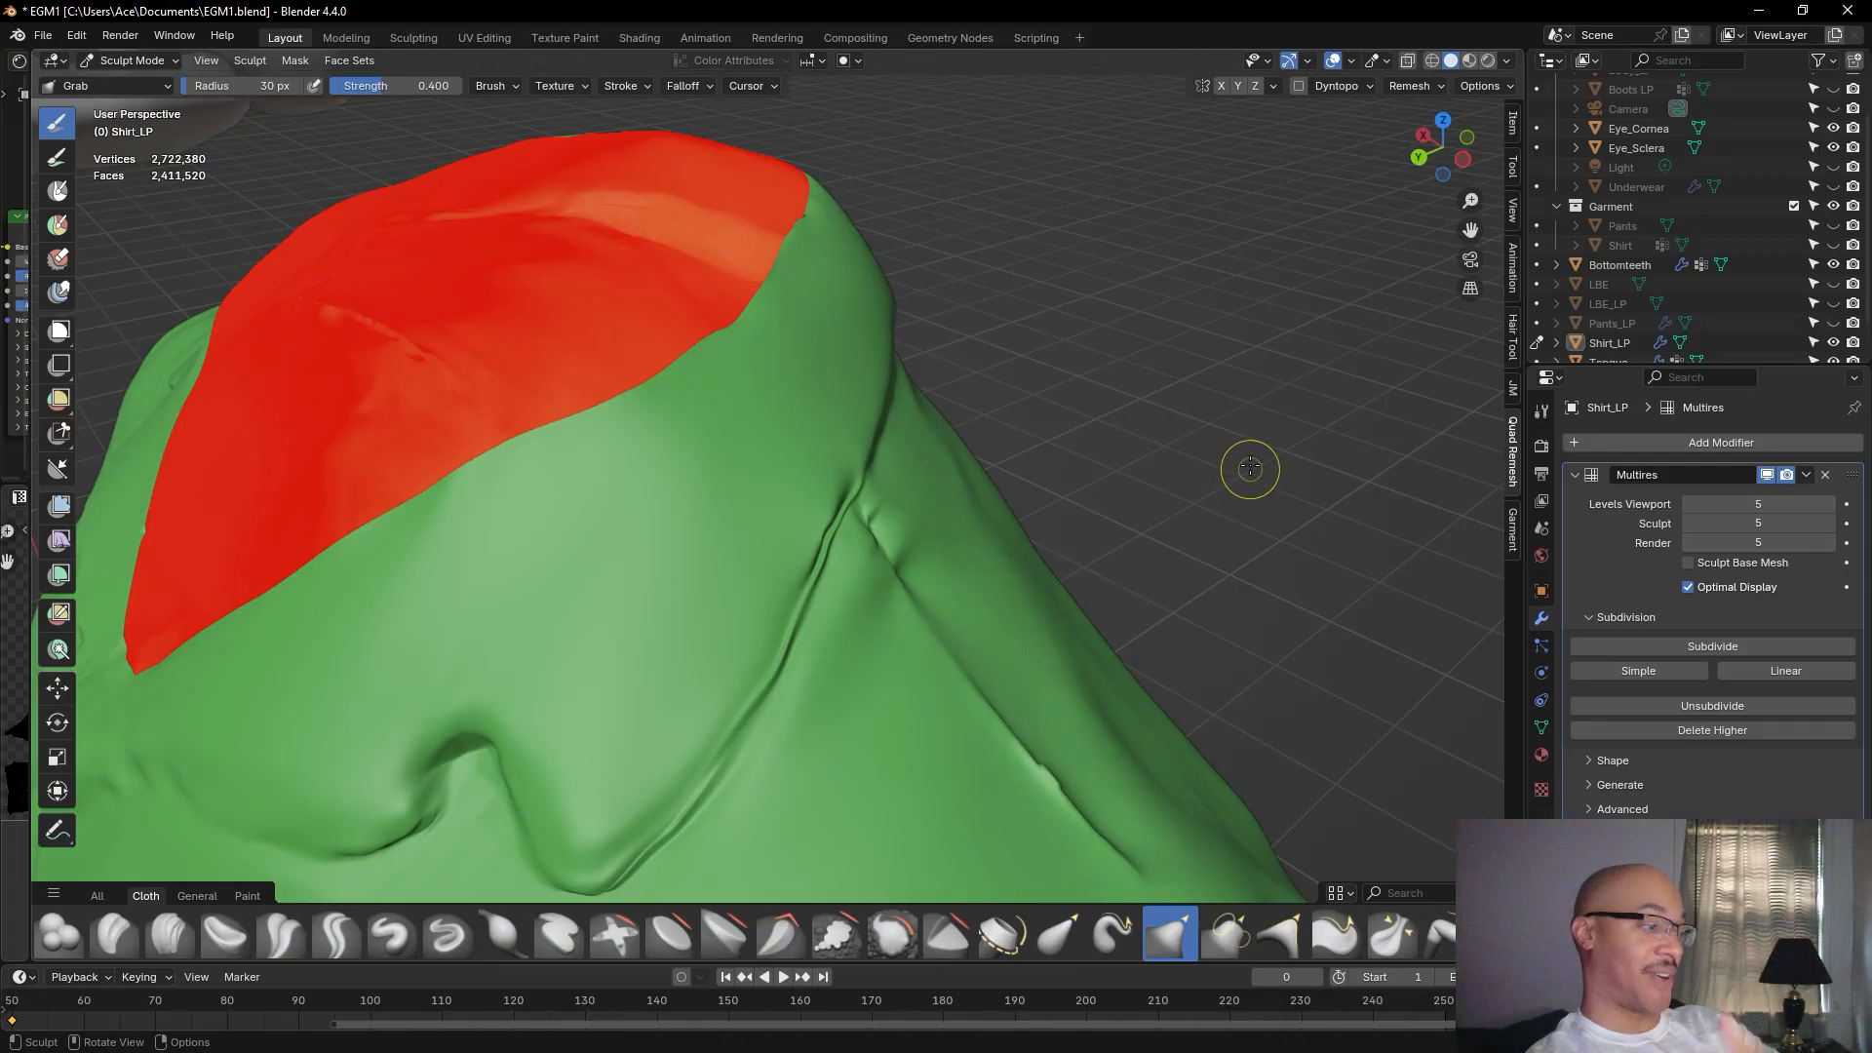
pyautogui.keyDown('alt'); pyautogui.moveTo(1248, 441); pyautogui.dragTo(1191, 493); pyautogui.keyUp('alt')
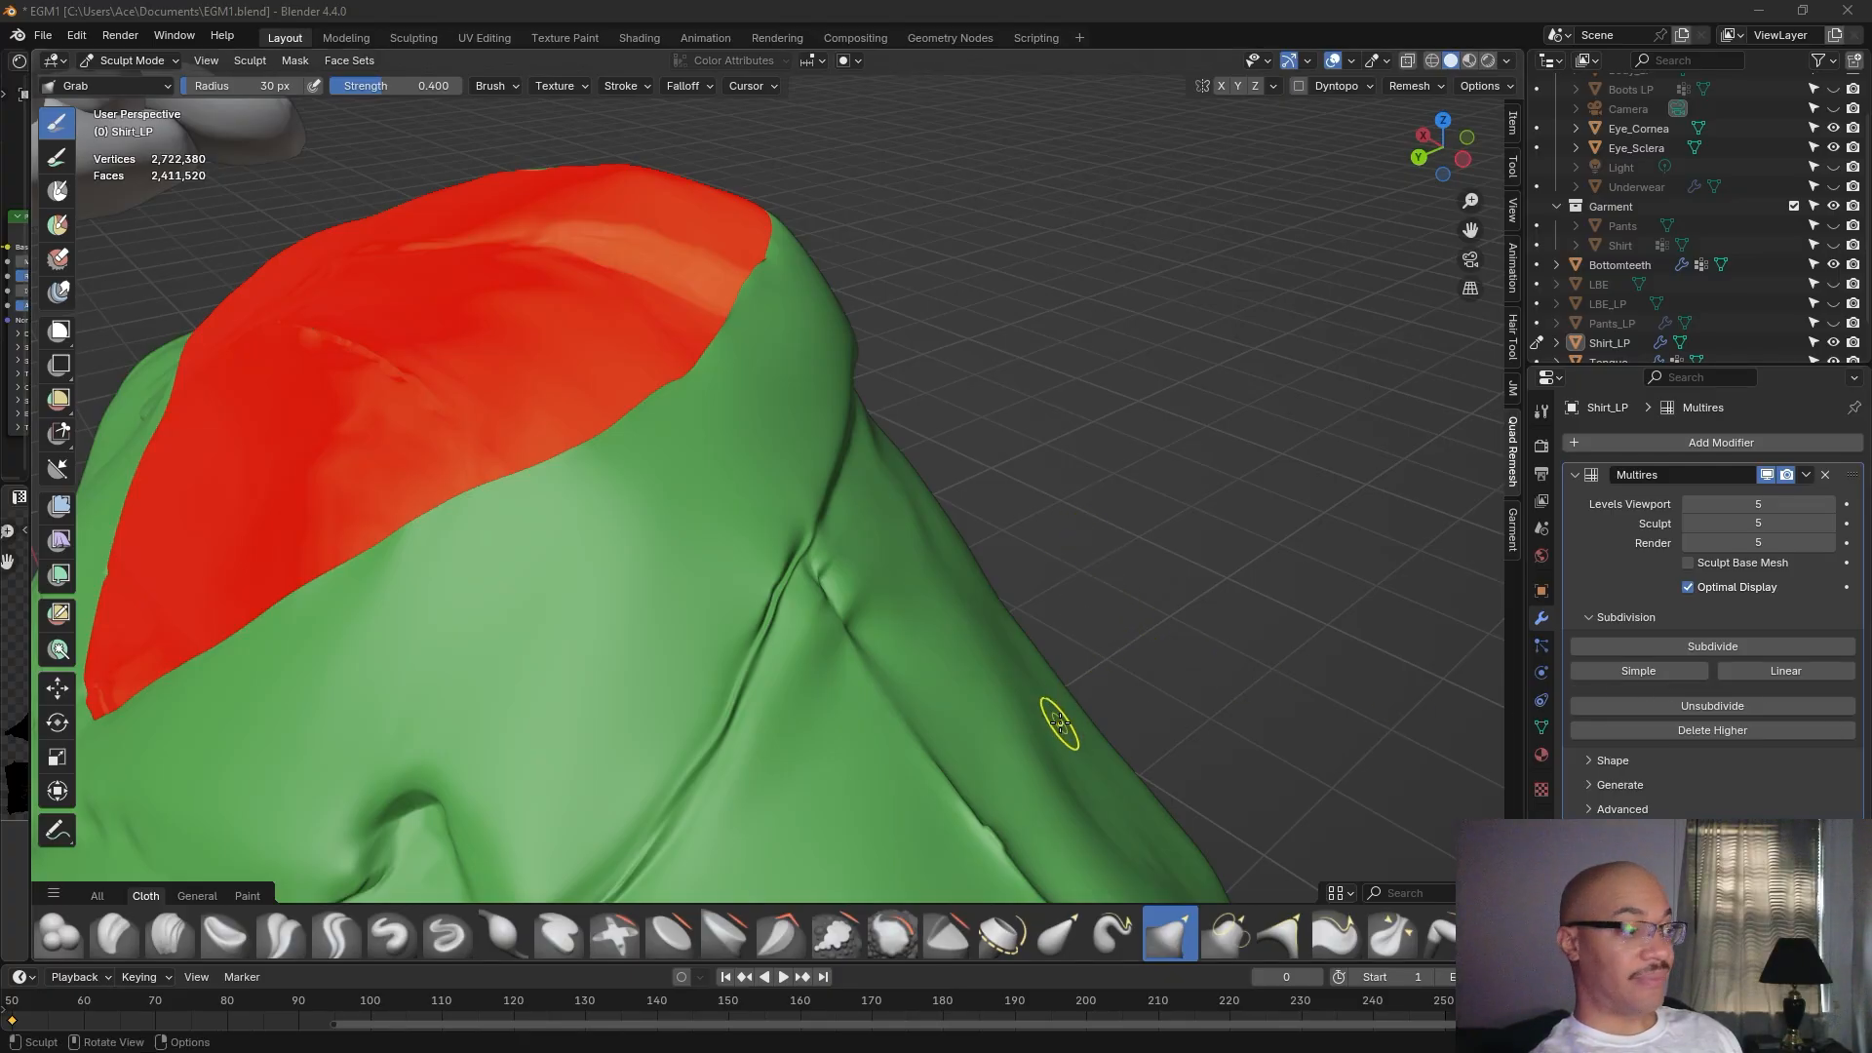
# Smooth the crease along the collar flap's outer edge, from the shoulder seam down to the flap's tip.
pyautogui.scroll(-3, 927, 451)
pyautogui.moveTo(927, 451)
pyautogui.mouseDown(button='middle')
pyautogui.moveTo(988, 444)
pyautogui.moveTo(945, 431)
pyautogui.mouseUp(button='middle')
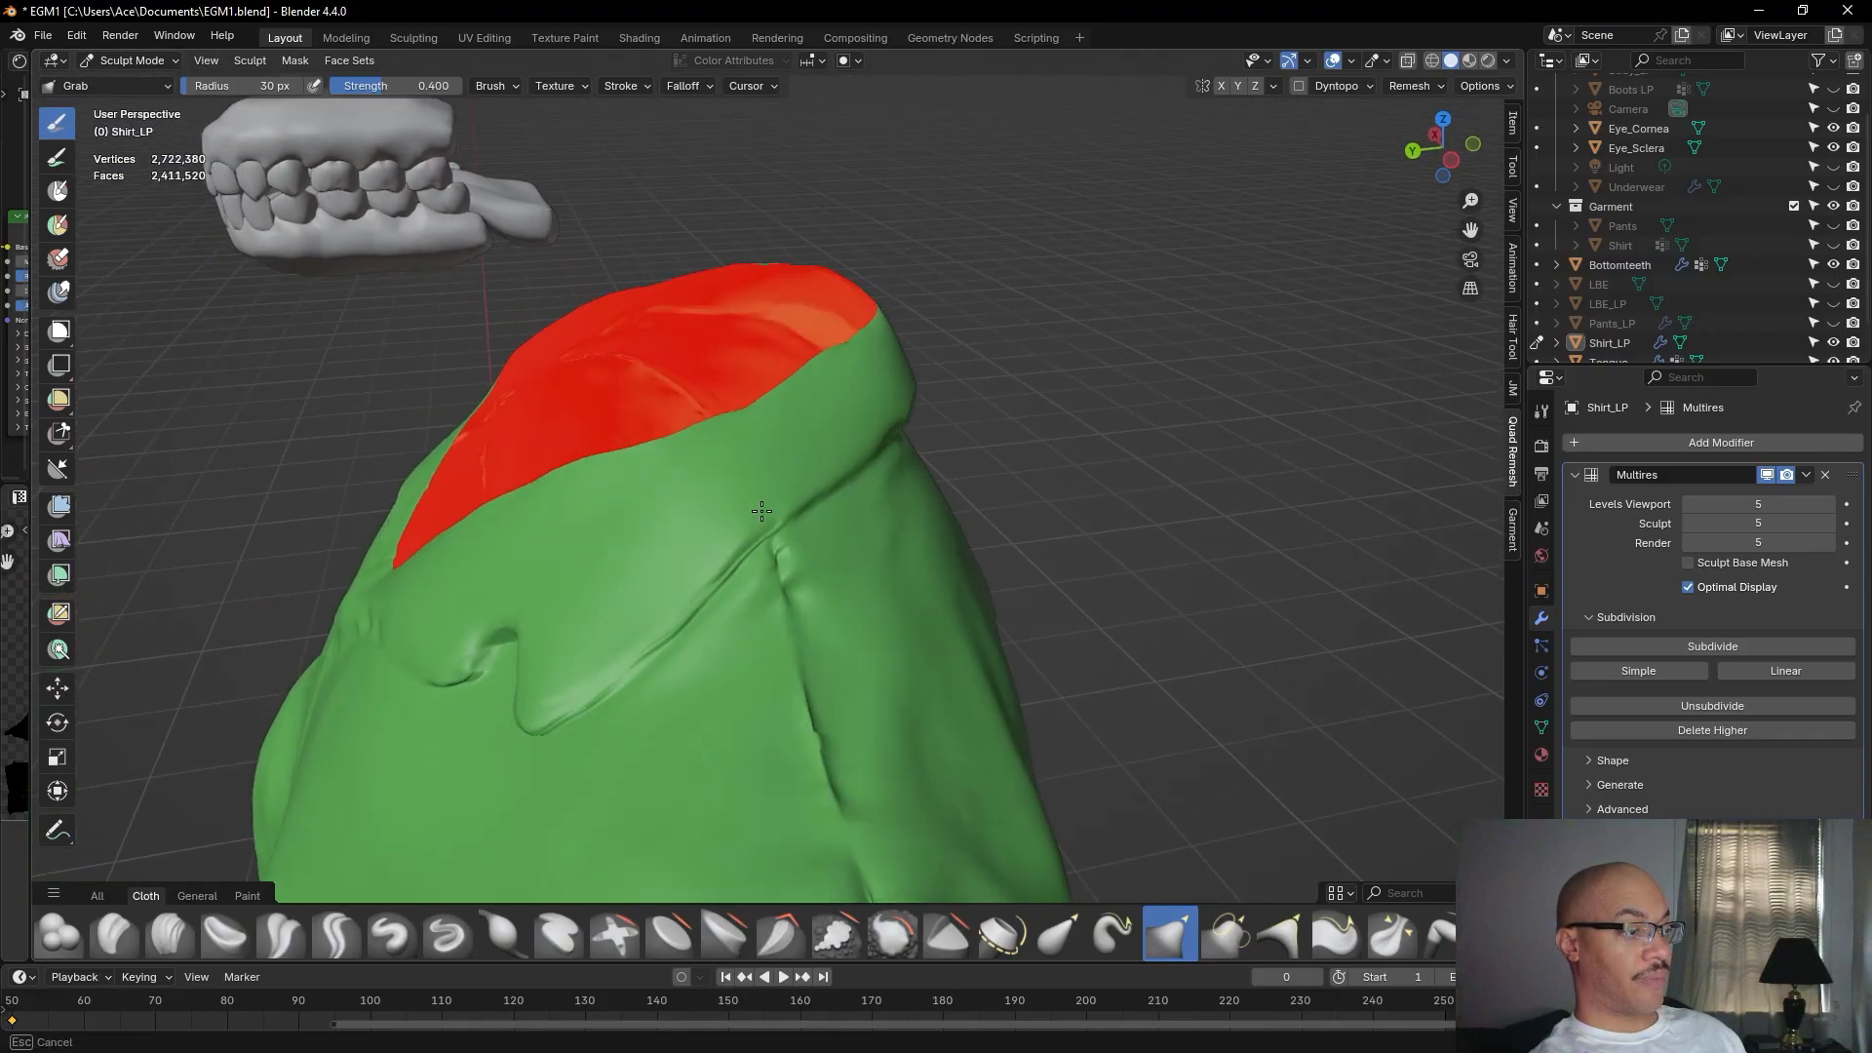
pyautogui.moveTo(753, 521); pyautogui.dragTo(577, 686)
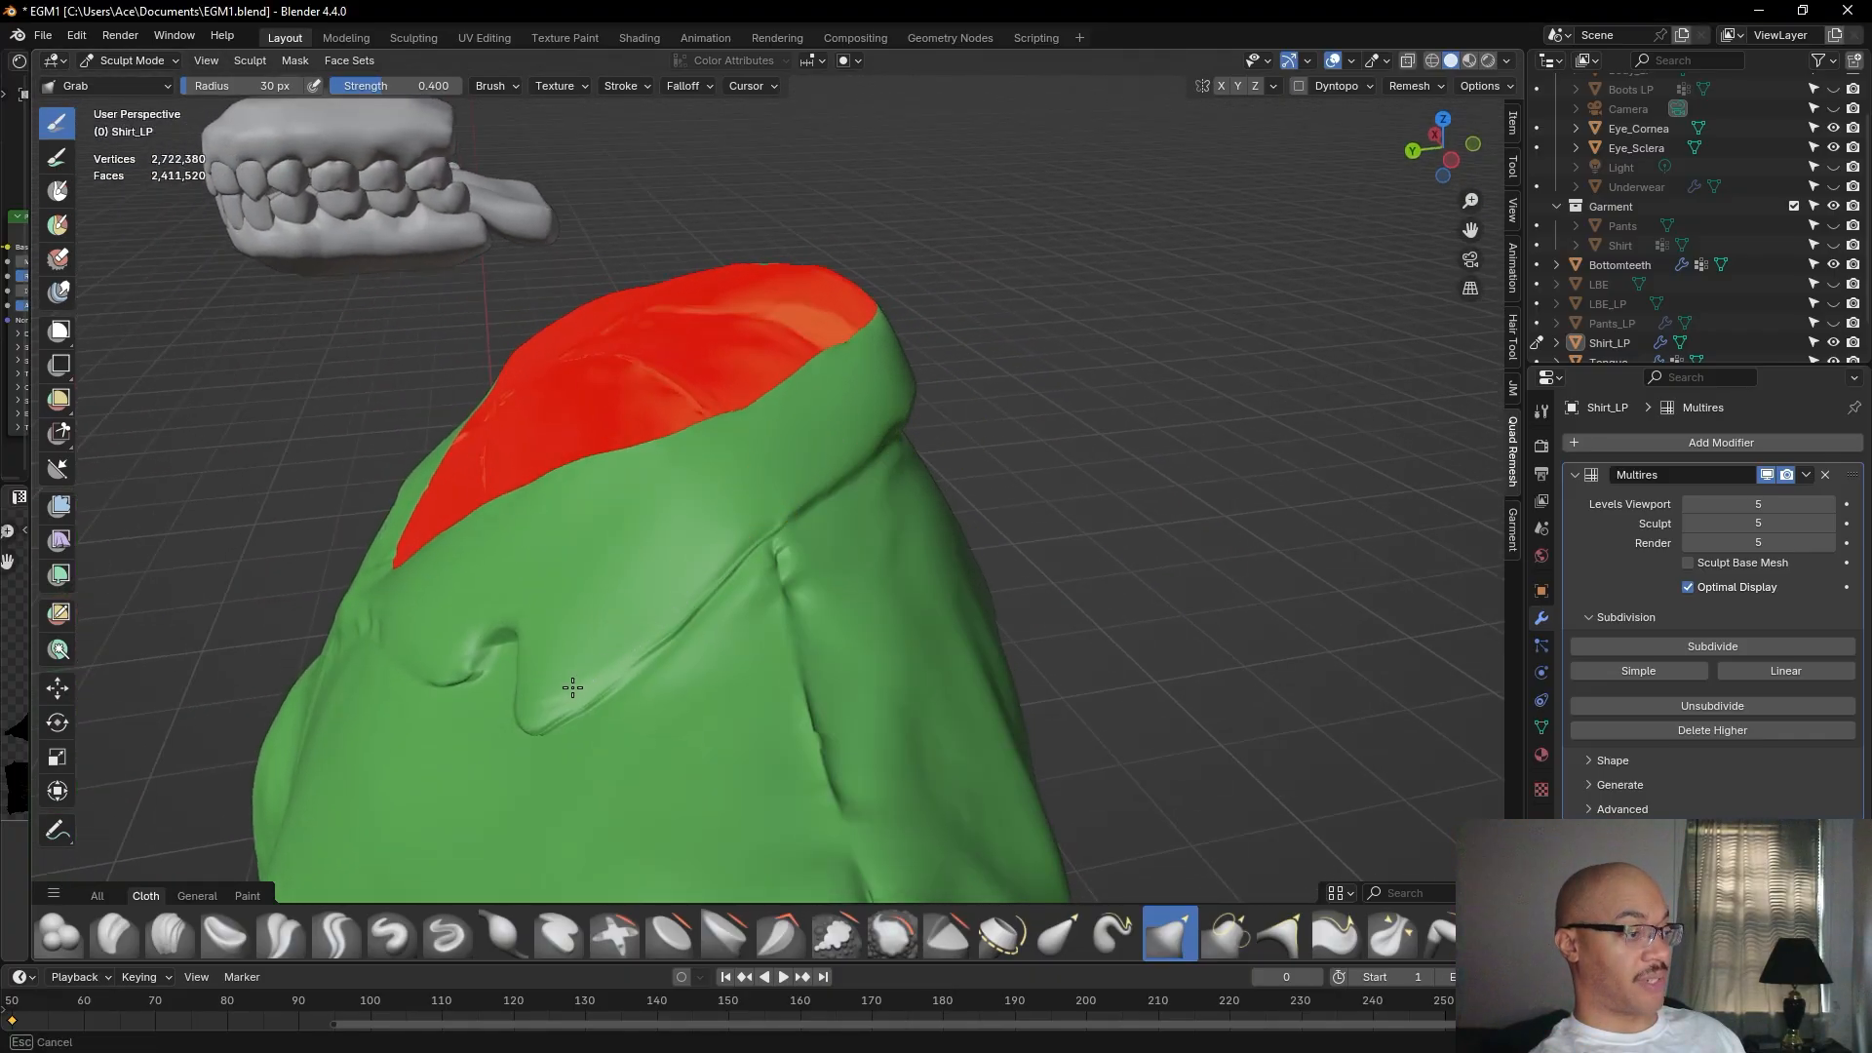
pyautogui.moveTo(567, 682)
pyautogui.mouseDown(button='middle')
pyautogui.moveTo(564, 660)
pyautogui.moveTo(648, 602)
pyautogui.moveTo(708, 629)
pyautogui.moveTo(711, 682)
pyautogui.mouseUp(button='middle')
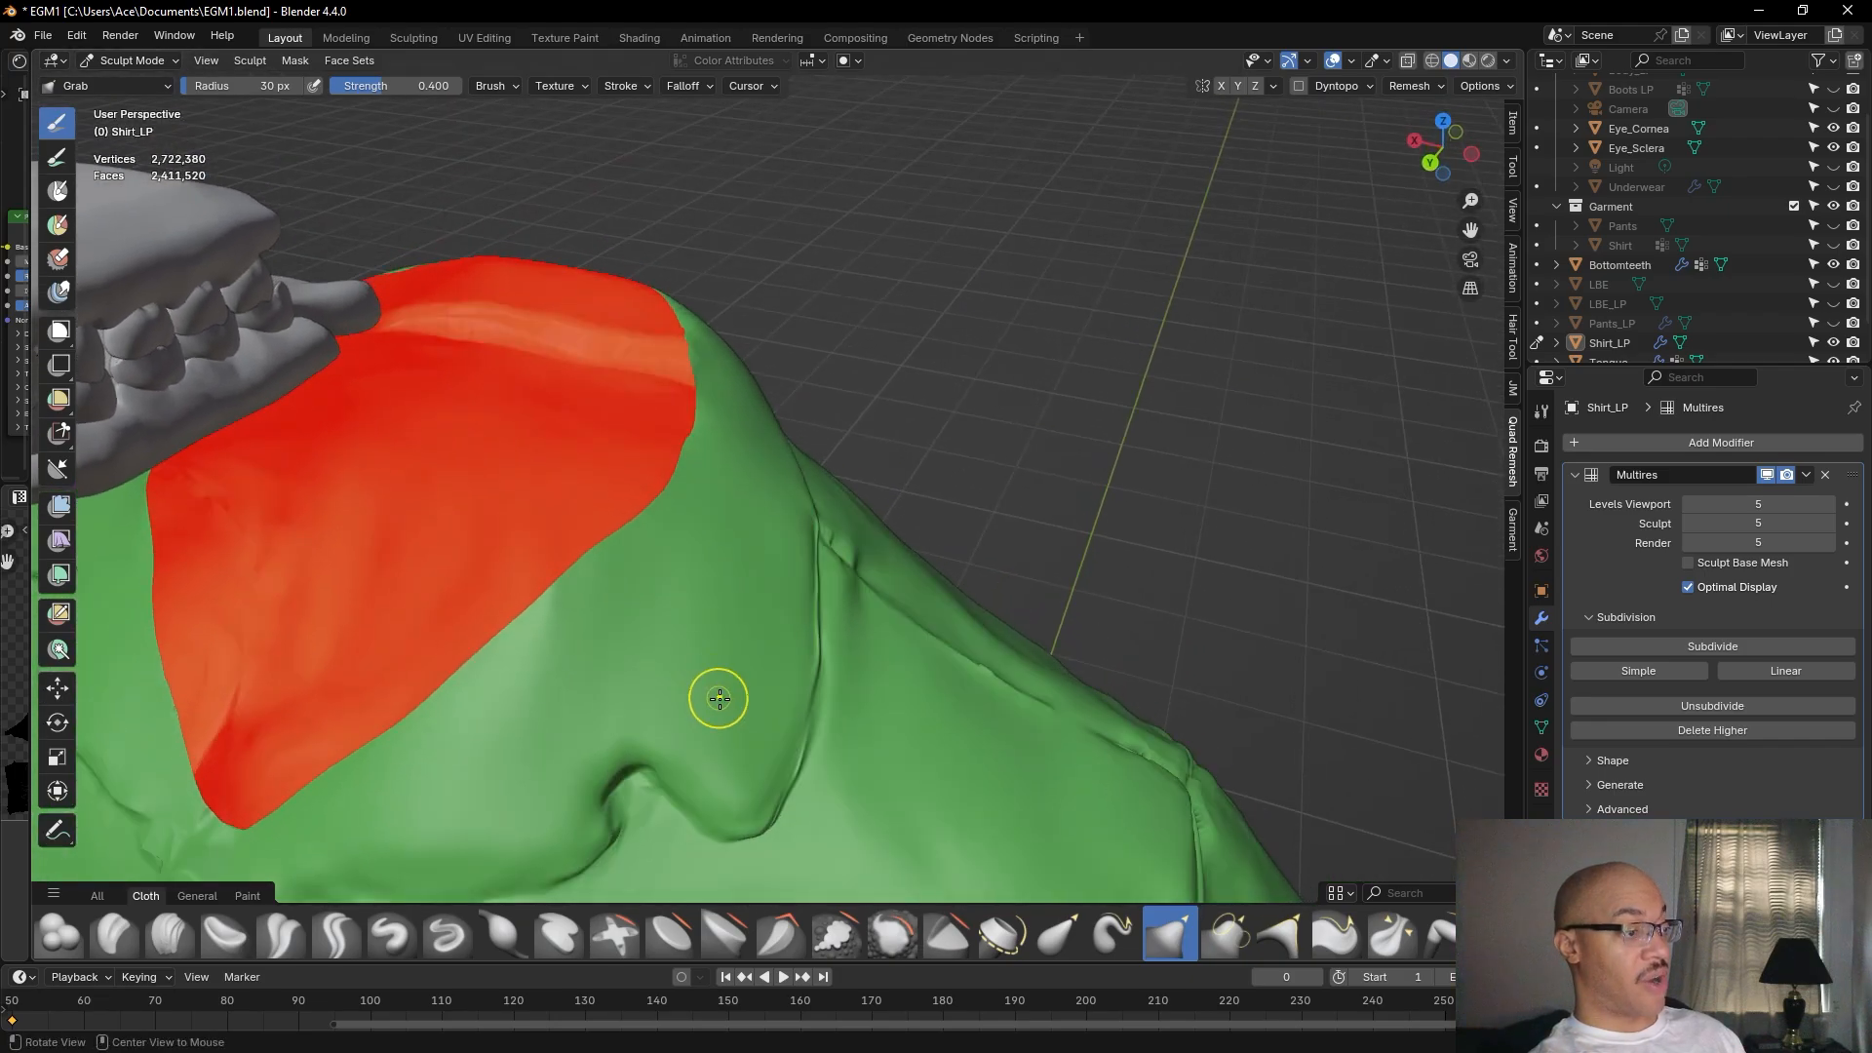
# Smooth the fold beneath the back of the collar across its width.
pyautogui.scroll(-4, 1114, 445)
pyautogui.keyDown('alt'); pyautogui.moveTo(1110, 477); pyautogui.dragTo(1183, 536); pyautogui.keyUp('alt')
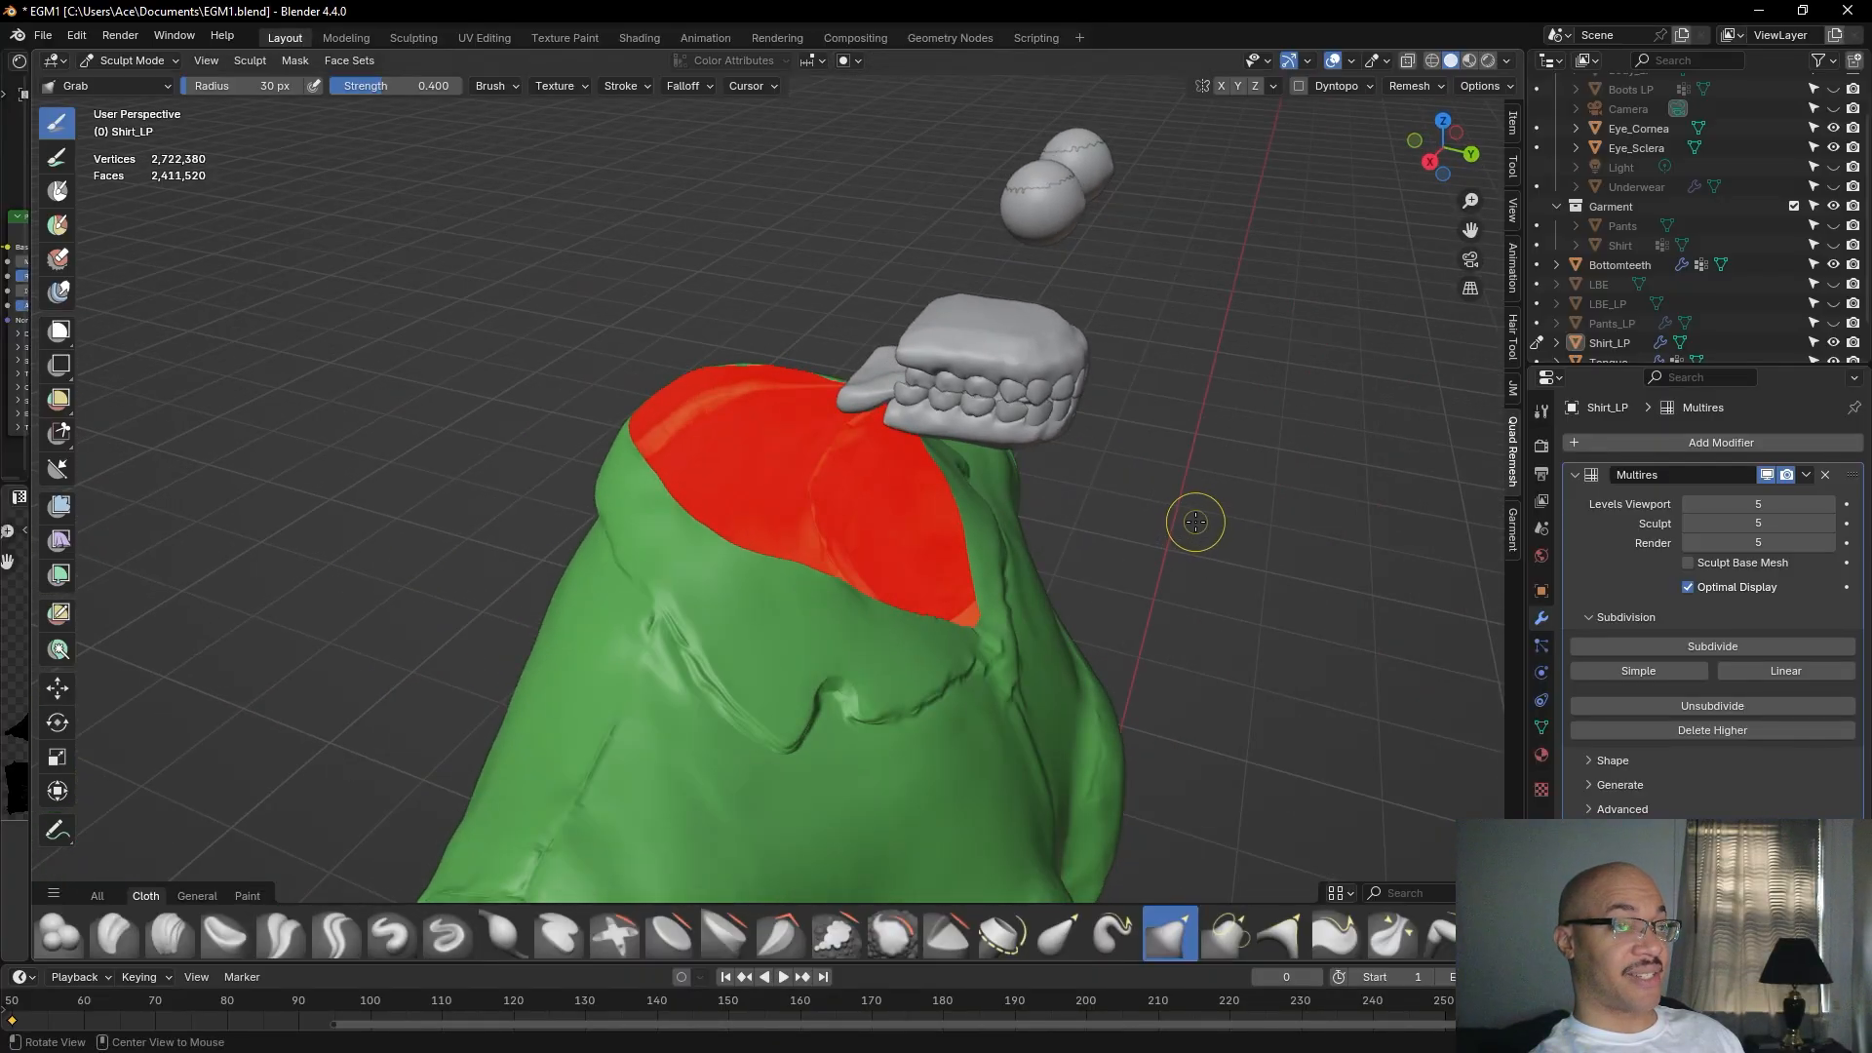
pyautogui.keyDown('alt'); pyautogui.moveTo(1233, 506); pyautogui.dragTo(1162, 532); pyautogui.keyUp('alt')
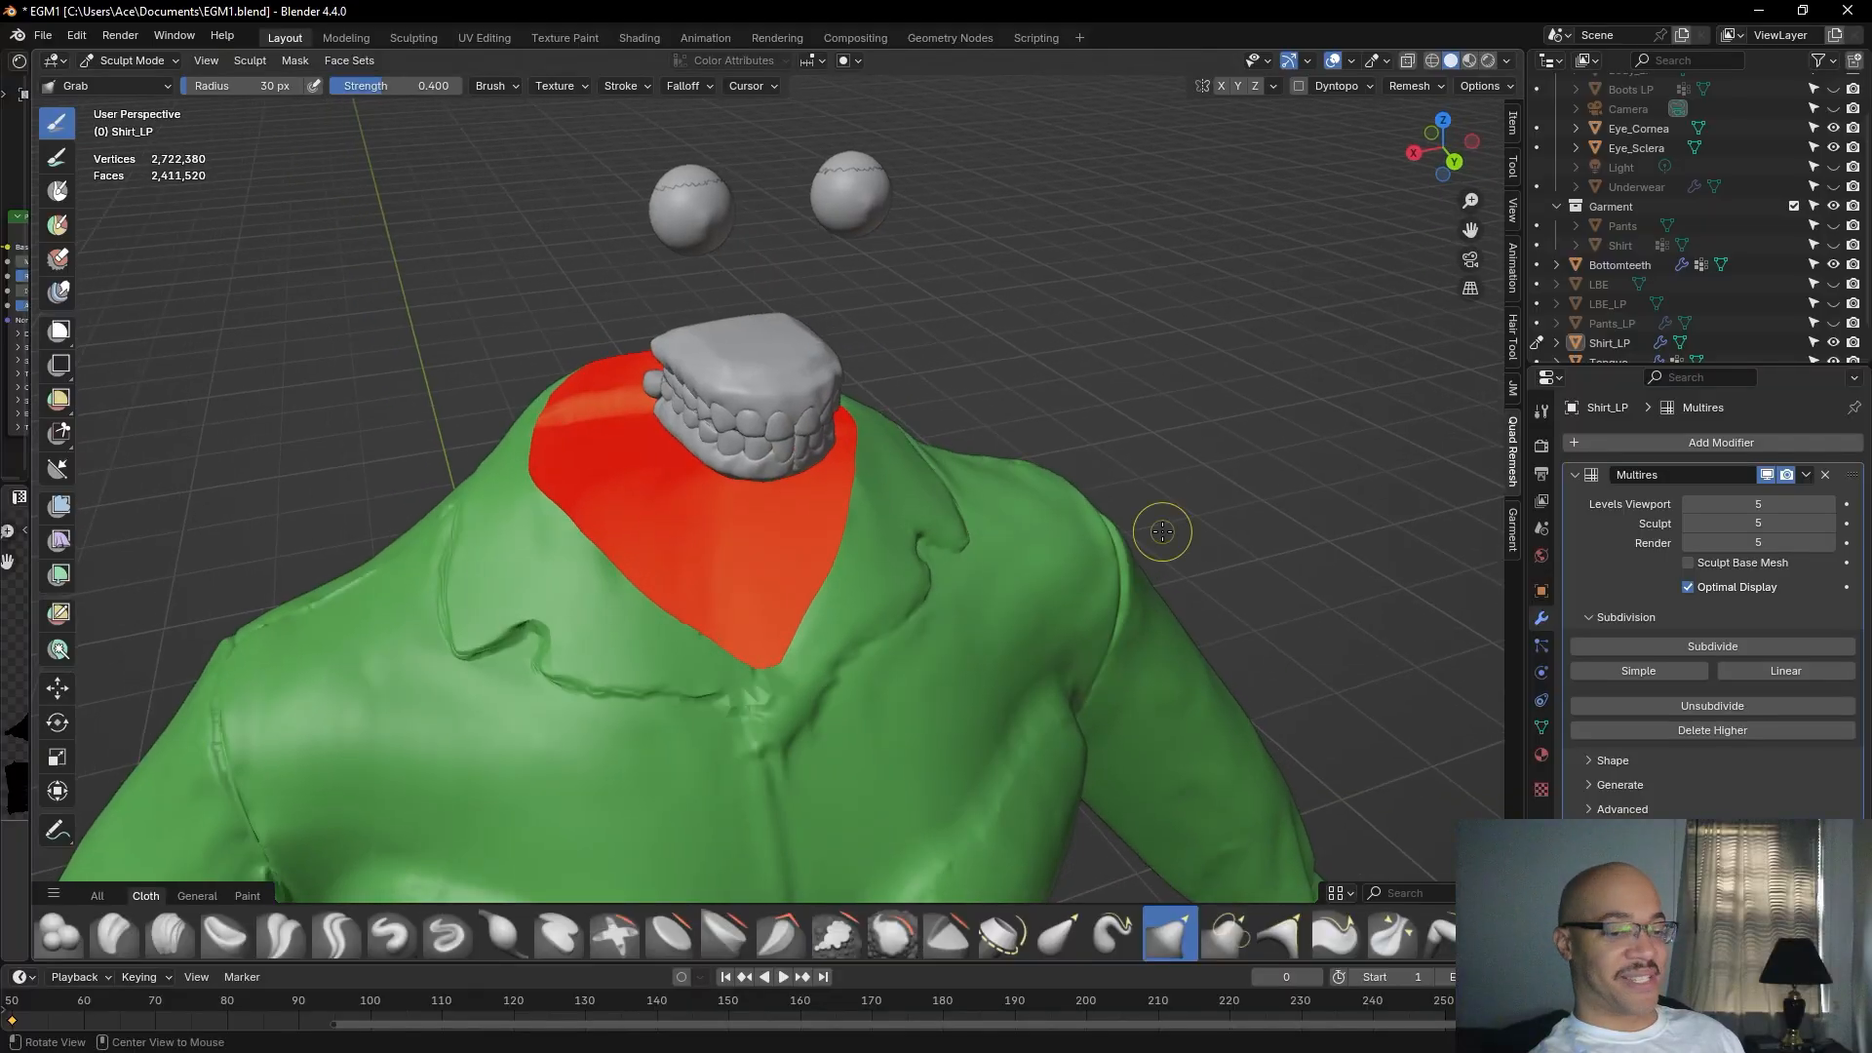
pyautogui.keyDown('alt'); pyautogui.moveTo(1227, 450); pyautogui.dragTo(669, 322); pyautogui.keyUp('alt')
pyautogui.keyDown('alt'); pyautogui.keyDown('shift'); pyautogui.moveTo(1092, 312); pyautogui.dragTo(1140, 420); pyautogui.keyUp('shift'); pyautogui.keyUp('alt')
pyautogui.keyDown('alt'); pyautogui.keyDown('shift'); pyautogui.moveTo(1338, 319); pyautogui.dragTo(1219, 449); pyautogui.keyUp('shift'); pyautogui.keyUp('alt')
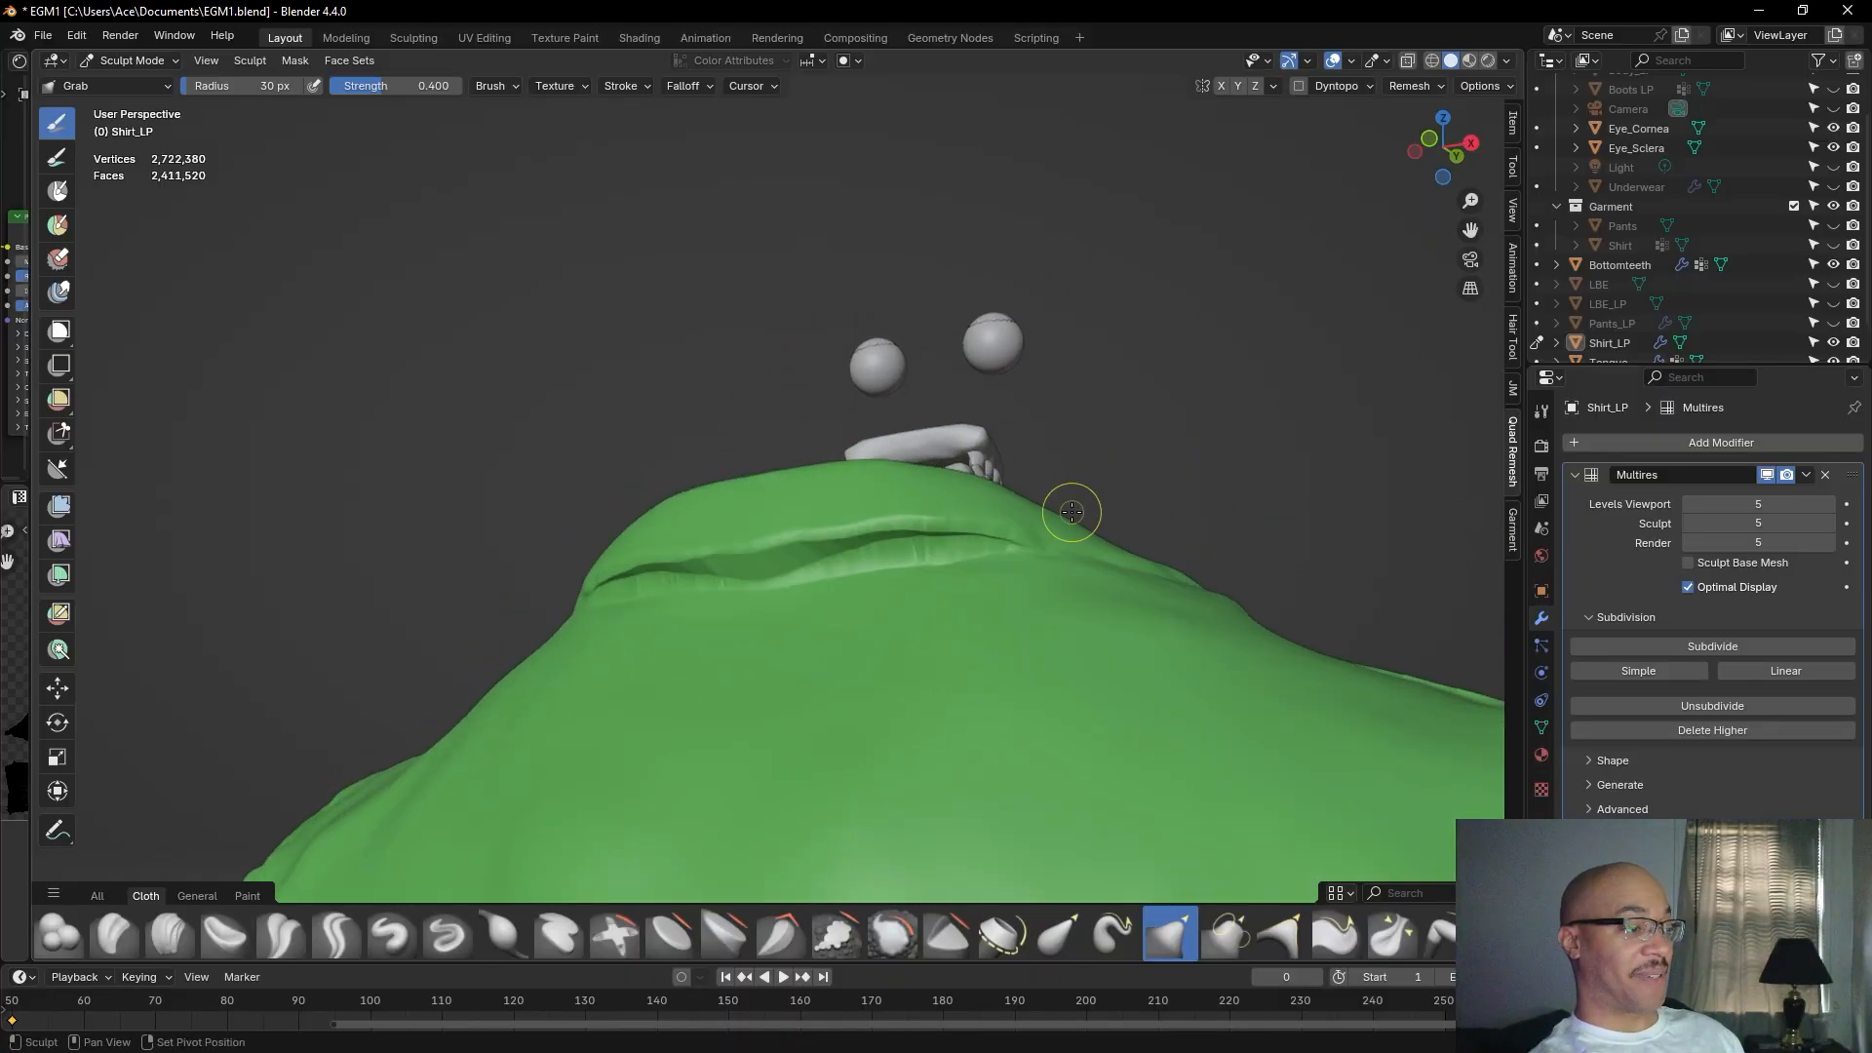
pyautogui.moveTo(1030, 527); pyautogui.dragTo(768, 511)
pyautogui.keyDown('alt'); pyautogui.moveTo(712, 511); pyautogui.dragTo(782, 529); pyautogui.keyUp('alt')
pyautogui.moveTo(630, 593)
pyautogui.mouseDown()
pyautogui.moveTo(989, 583)
pyautogui.moveTo(827, 573)
pyautogui.mouseUp()
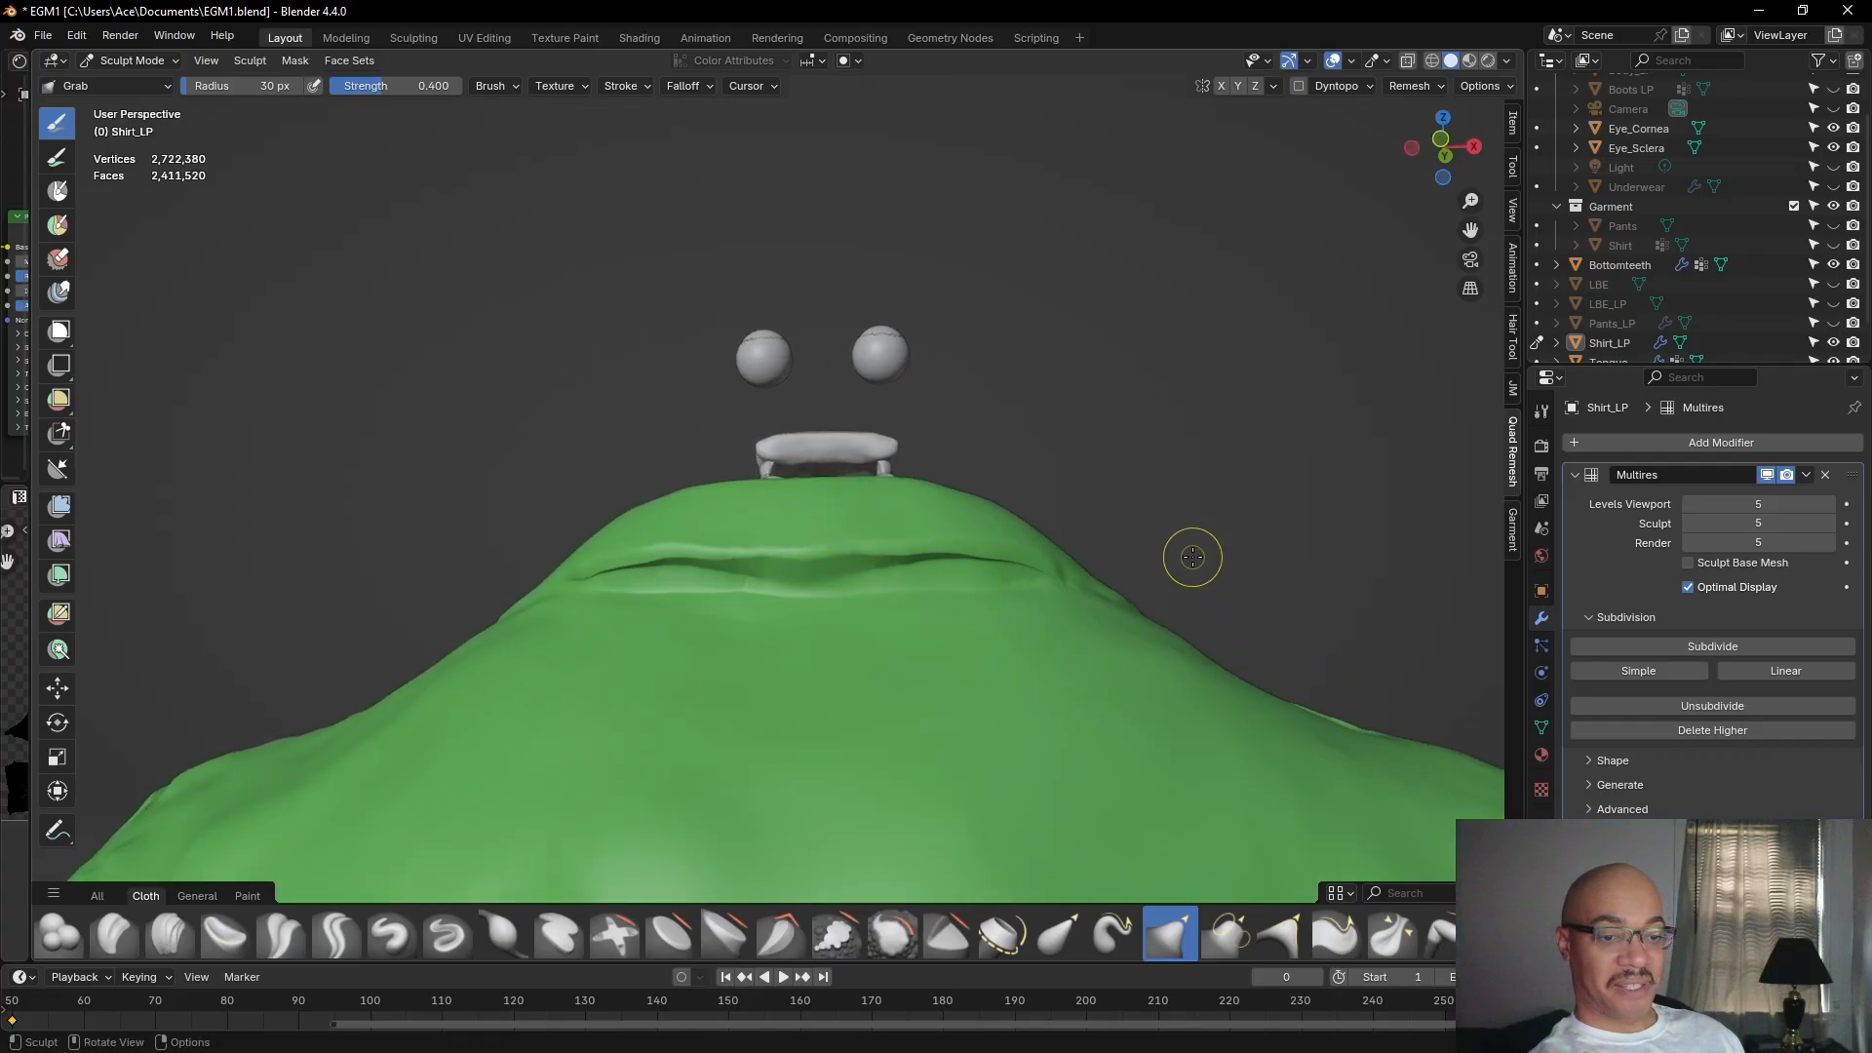
# Touch up the collar band around the side and back of the neck with short strokes.
pyautogui.keyDown('alt'); pyautogui.moveTo(1238, 500); pyautogui.dragTo(1133, 513); pyautogui.keyUp('alt')
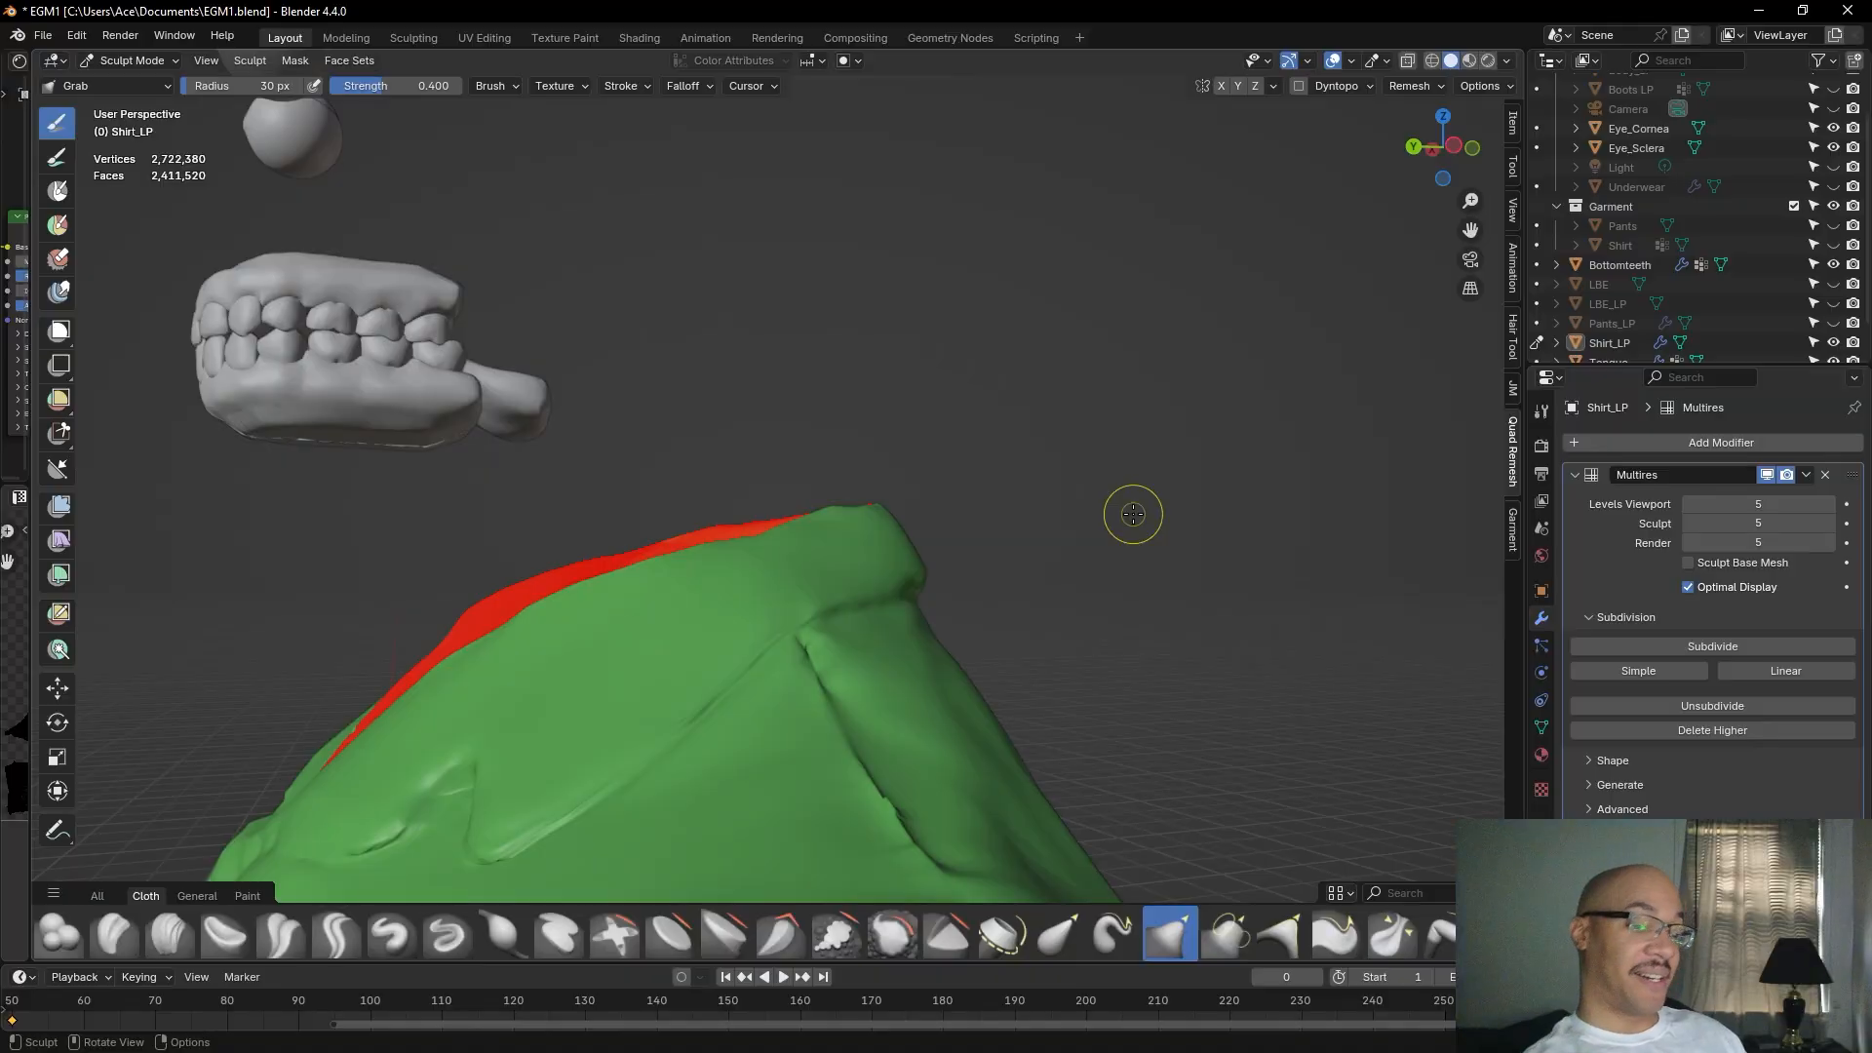
pyautogui.keyDown('alt'); pyautogui.moveTo(1086, 507); pyautogui.dragTo(884, 616); pyautogui.keyUp('alt')
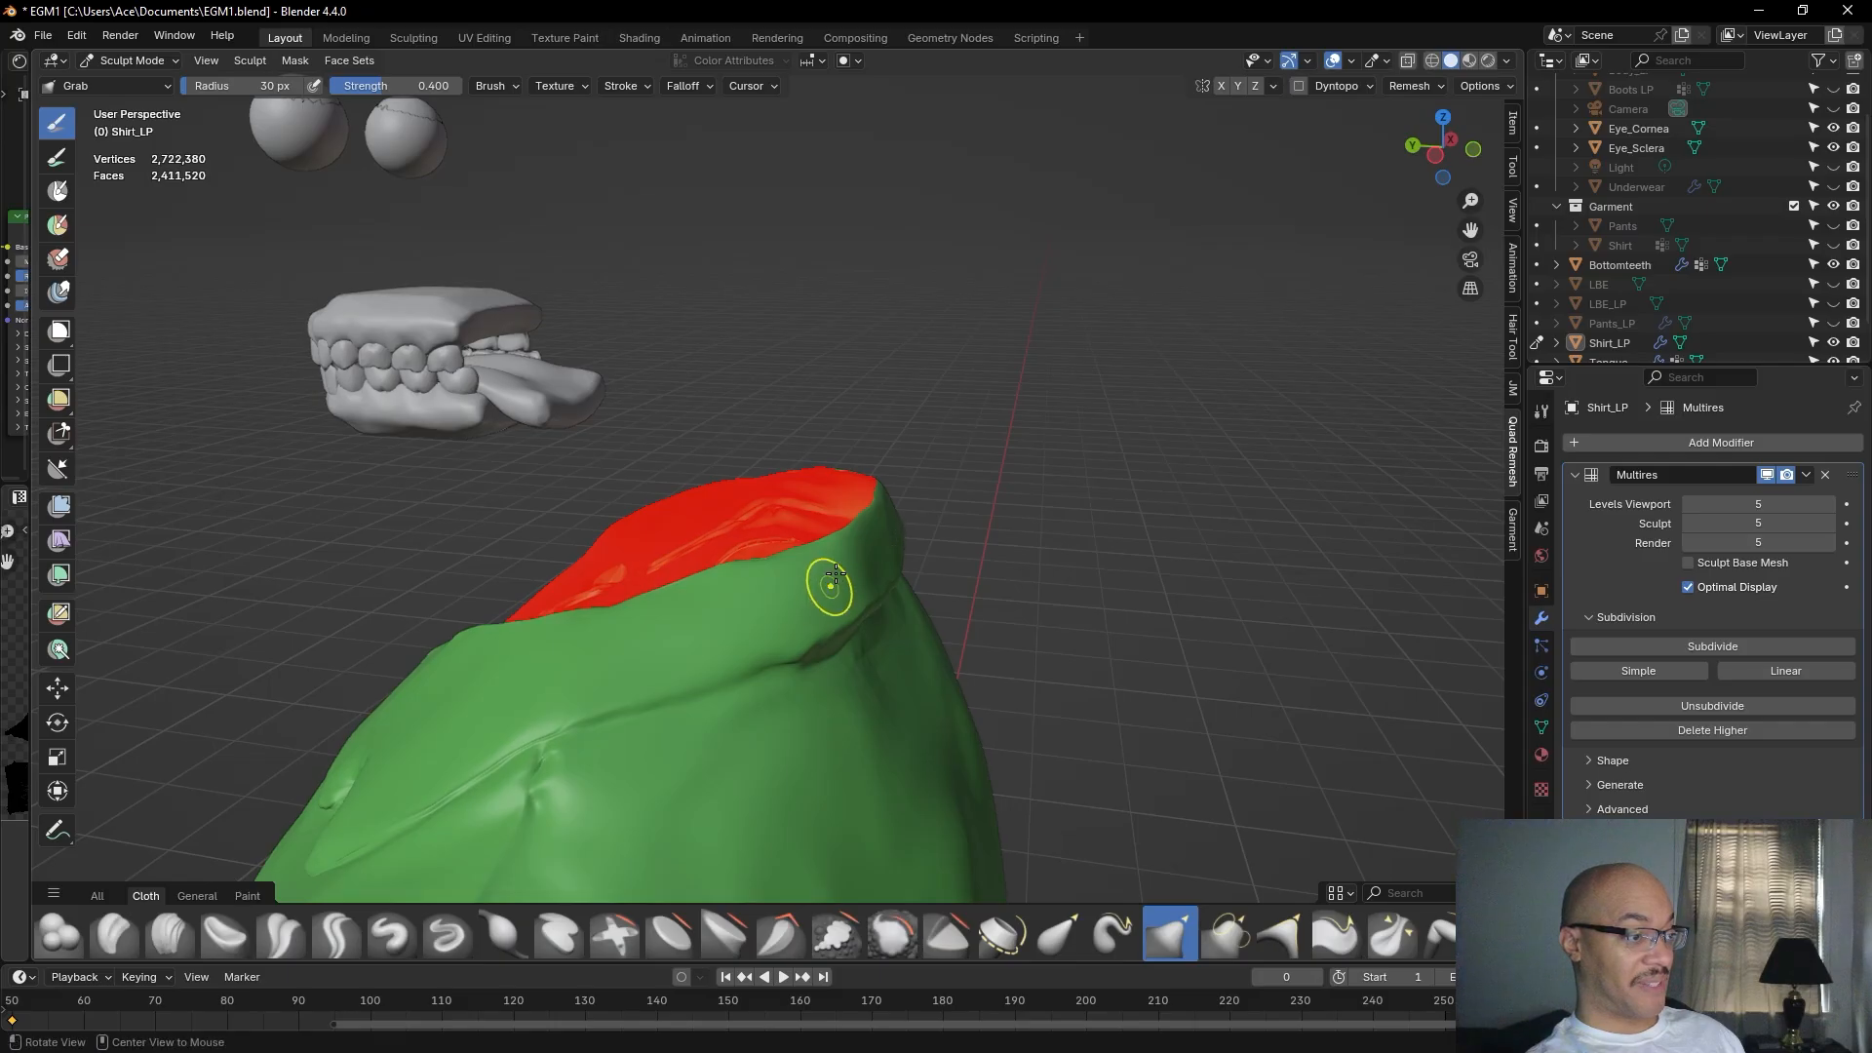
pyautogui.moveTo(828, 585); pyautogui.dragTo(744, 594, button='middle')
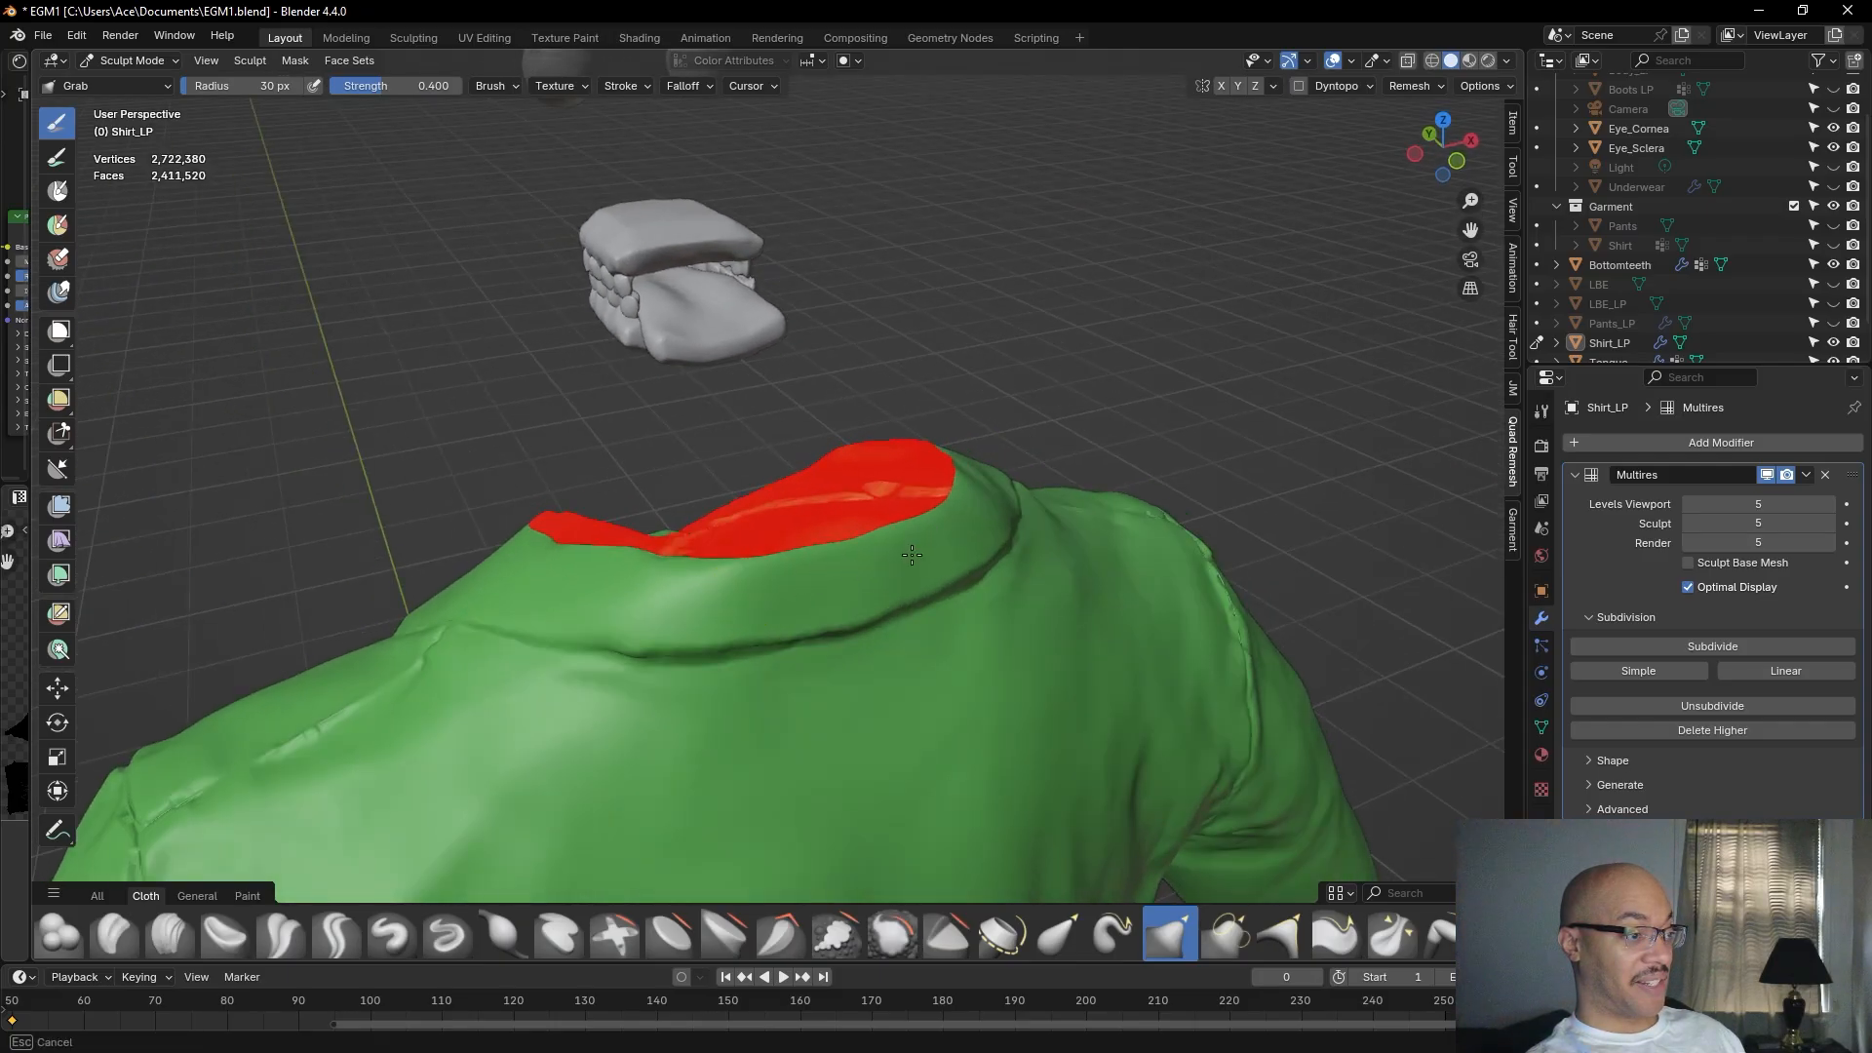
pyautogui.moveTo(1320, 410); pyautogui.dragTo(893, 564, button='middle')
pyautogui.moveTo(788, 591); pyautogui.dragTo(801, 587)
pyautogui.moveTo(982, 631)
pyautogui.mouseDown()
pyautogui.moveTo(960, 626)
pyautogui.moveTo(945, 547)
pyautogui.moveTo(1009, 515)
pyautogui.moveTo(1003, 590)
pyautogui.mouseUp()
pyautogui.moveTo(1004, 590)
pyautogui.mouseDown(button='middle')
pyautogui.moveTo(766, 551)
pyautogui.moveTo(702, 569)
pyautogui.mouseUp(button='middle')
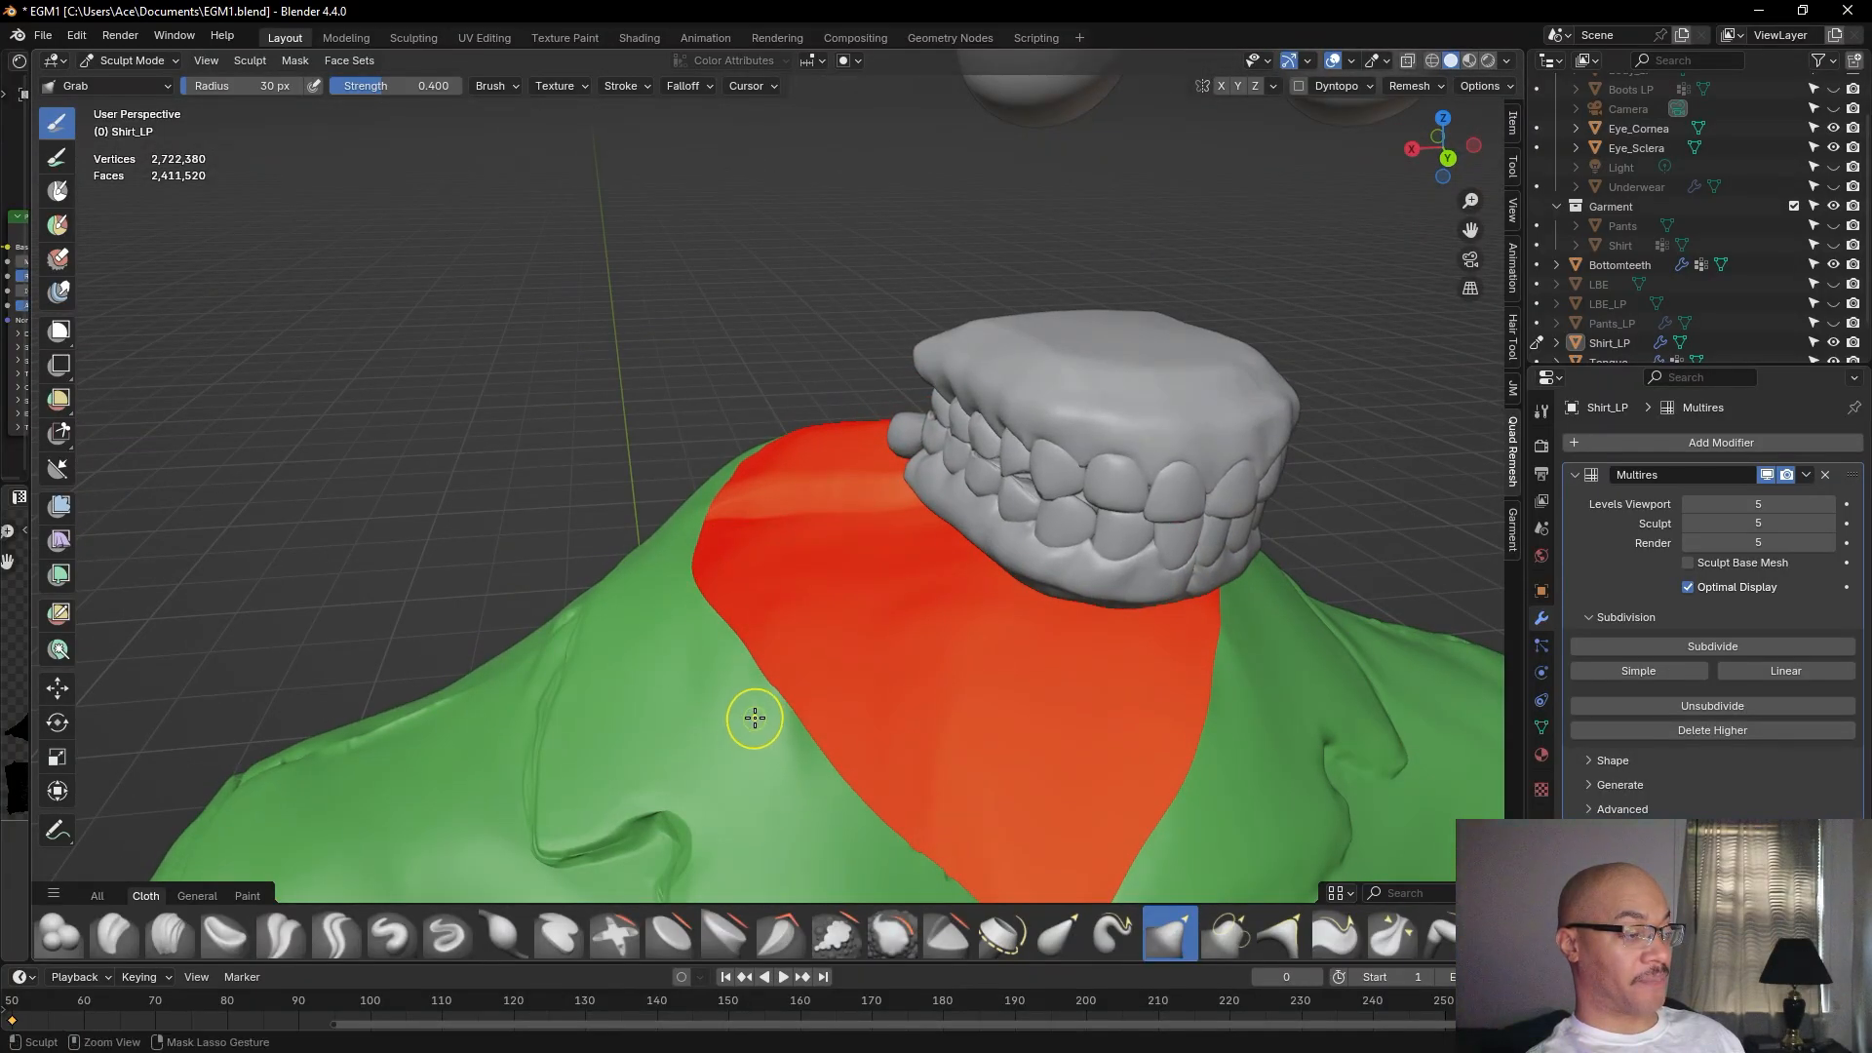
# Smooth the edges of the front neckline opening on both collar flaps.
pyautogui.scroll(-3, 501, 492)
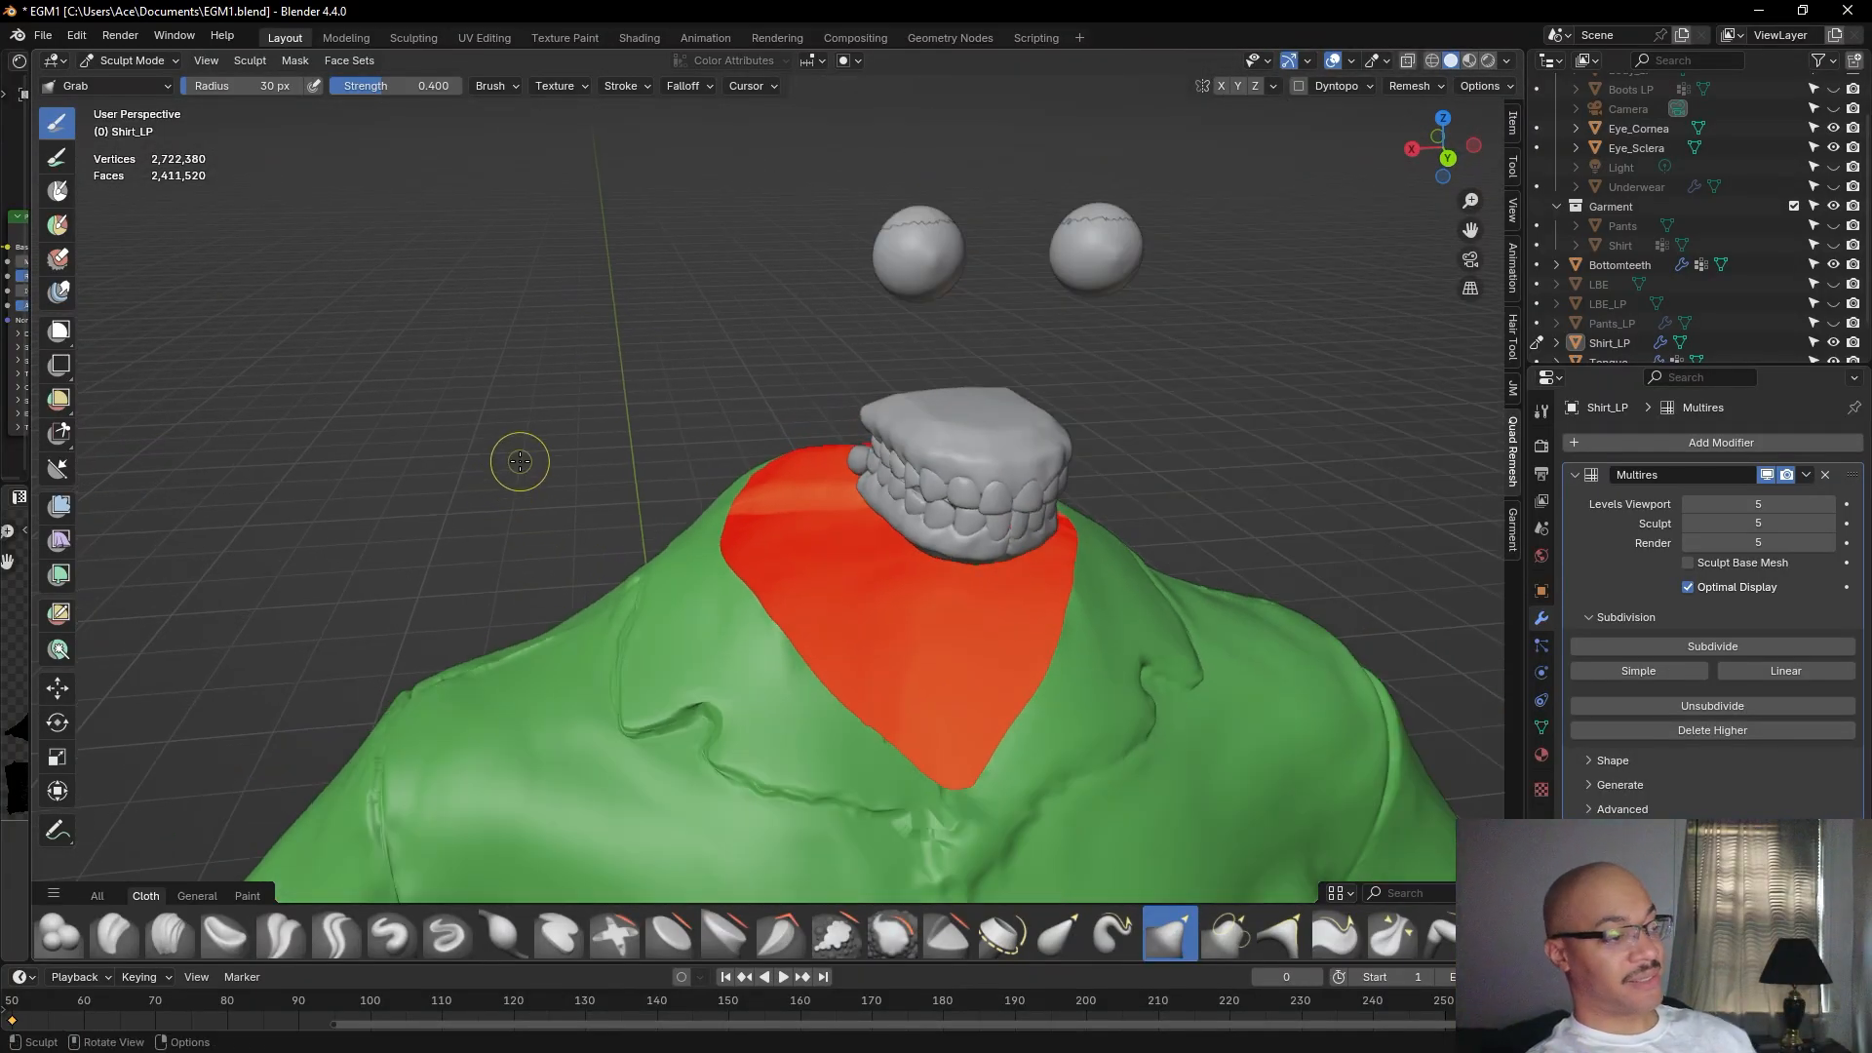
pyautogui.keyDown('shift'); pyautogui.moveTo(498, 504); pyautogui.dragTo(440, 390, button='middle'); pyautogui.keyUp('shift')
pyautogui.moveTo(778, 582)
pyautogui.mouseDown()
pyautogui.moveTo(772, 647)
pyautogui.moveTo(910, 708)
pyautogui.moveTo(732, 575)
pyautogui.moveTo(726, 543)
pyautogui.mouseUp()
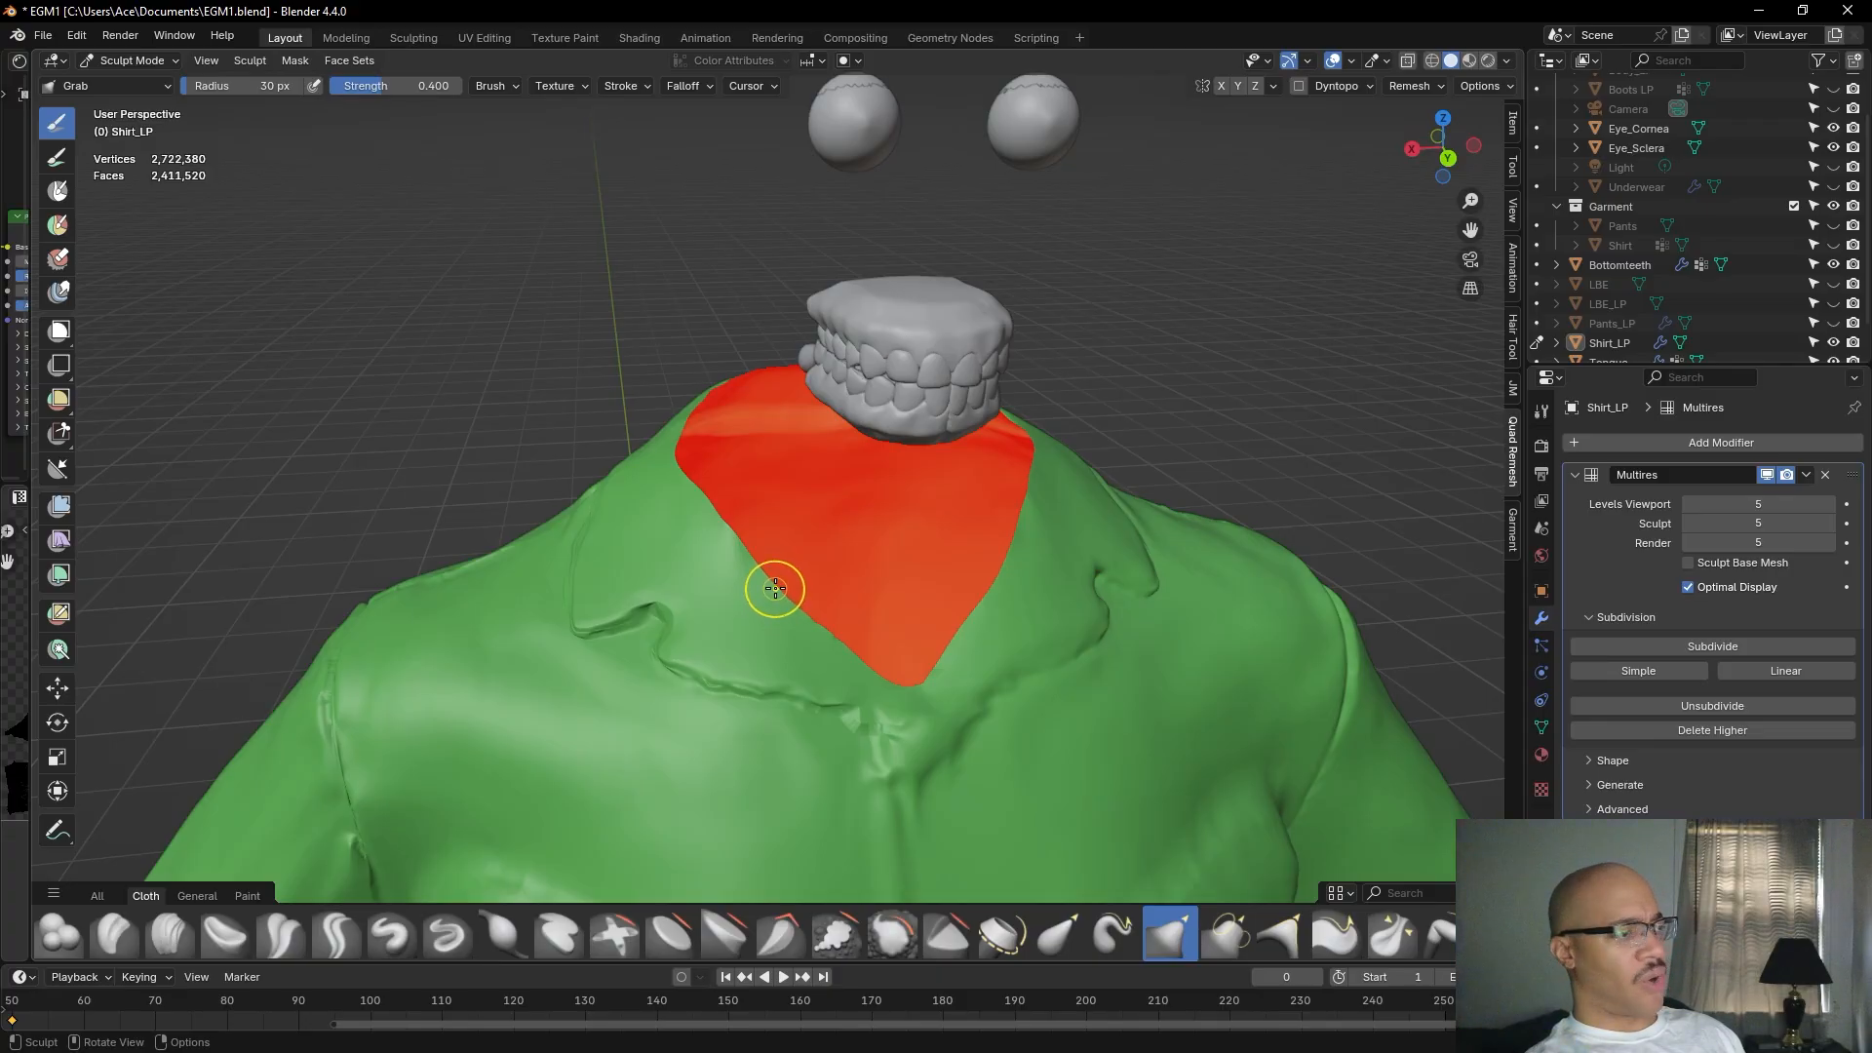
pyautogui.keyDown('shift'); pyautogui.moveTo(1069, 582); pyautogui.dragTo(960, 671, button='middle'); pyautogui.keyUp('shift')
pyautogui.moveTo(961, 671); pyautogui.dragTo(894, 723)
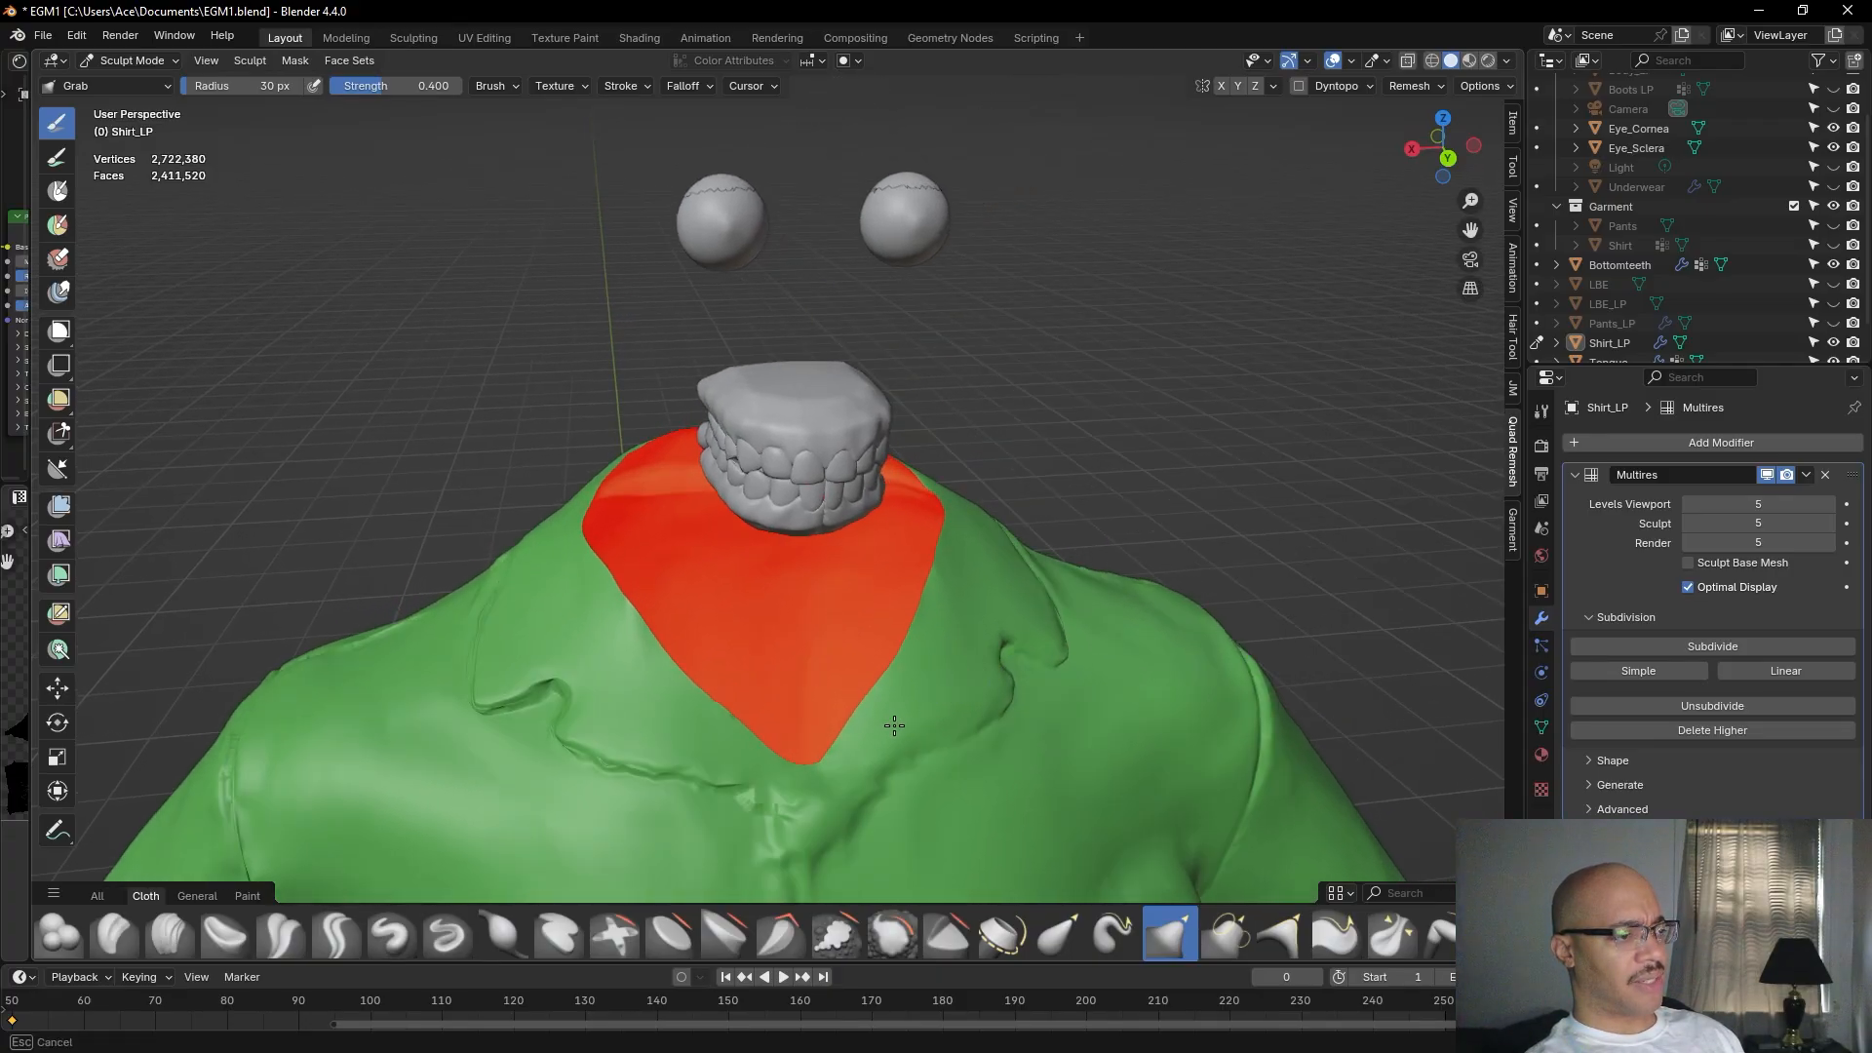
pyautogui.moveTo(948, 547)
pyautogui.mouseDown()
pyautogui.moveTo(925, 606)
pyautogui.moveTo(994, 575)
pyautogui.mouseUp()
# Sharpen the collar's lower edge between the side and back of the neck using Draw Sharp at a 15 px radius.
pyautogui.moveTo(1207, 406)
pyautogui.mouseDown(button='middle')
pyautogui.moveTo(1144, 484)
pyautogui.moveTo(1033, 413)
pyautogui.mouseUp(button='middle')
pyautogui.moveTo(1152, 413)
pyautogui.mouseDown(button='middle')
pyautogui.moveTo(1003, 363)
pyautogui.moveTo(1161, 419)
pyautogui.moveTo(1145, 471)
pyautogui.moveTo(753, 483)
pyautogui.mouseUp(button='middle')
pyautogui.moveTo(214, 85); pyautogui.dragTo(181, 85)
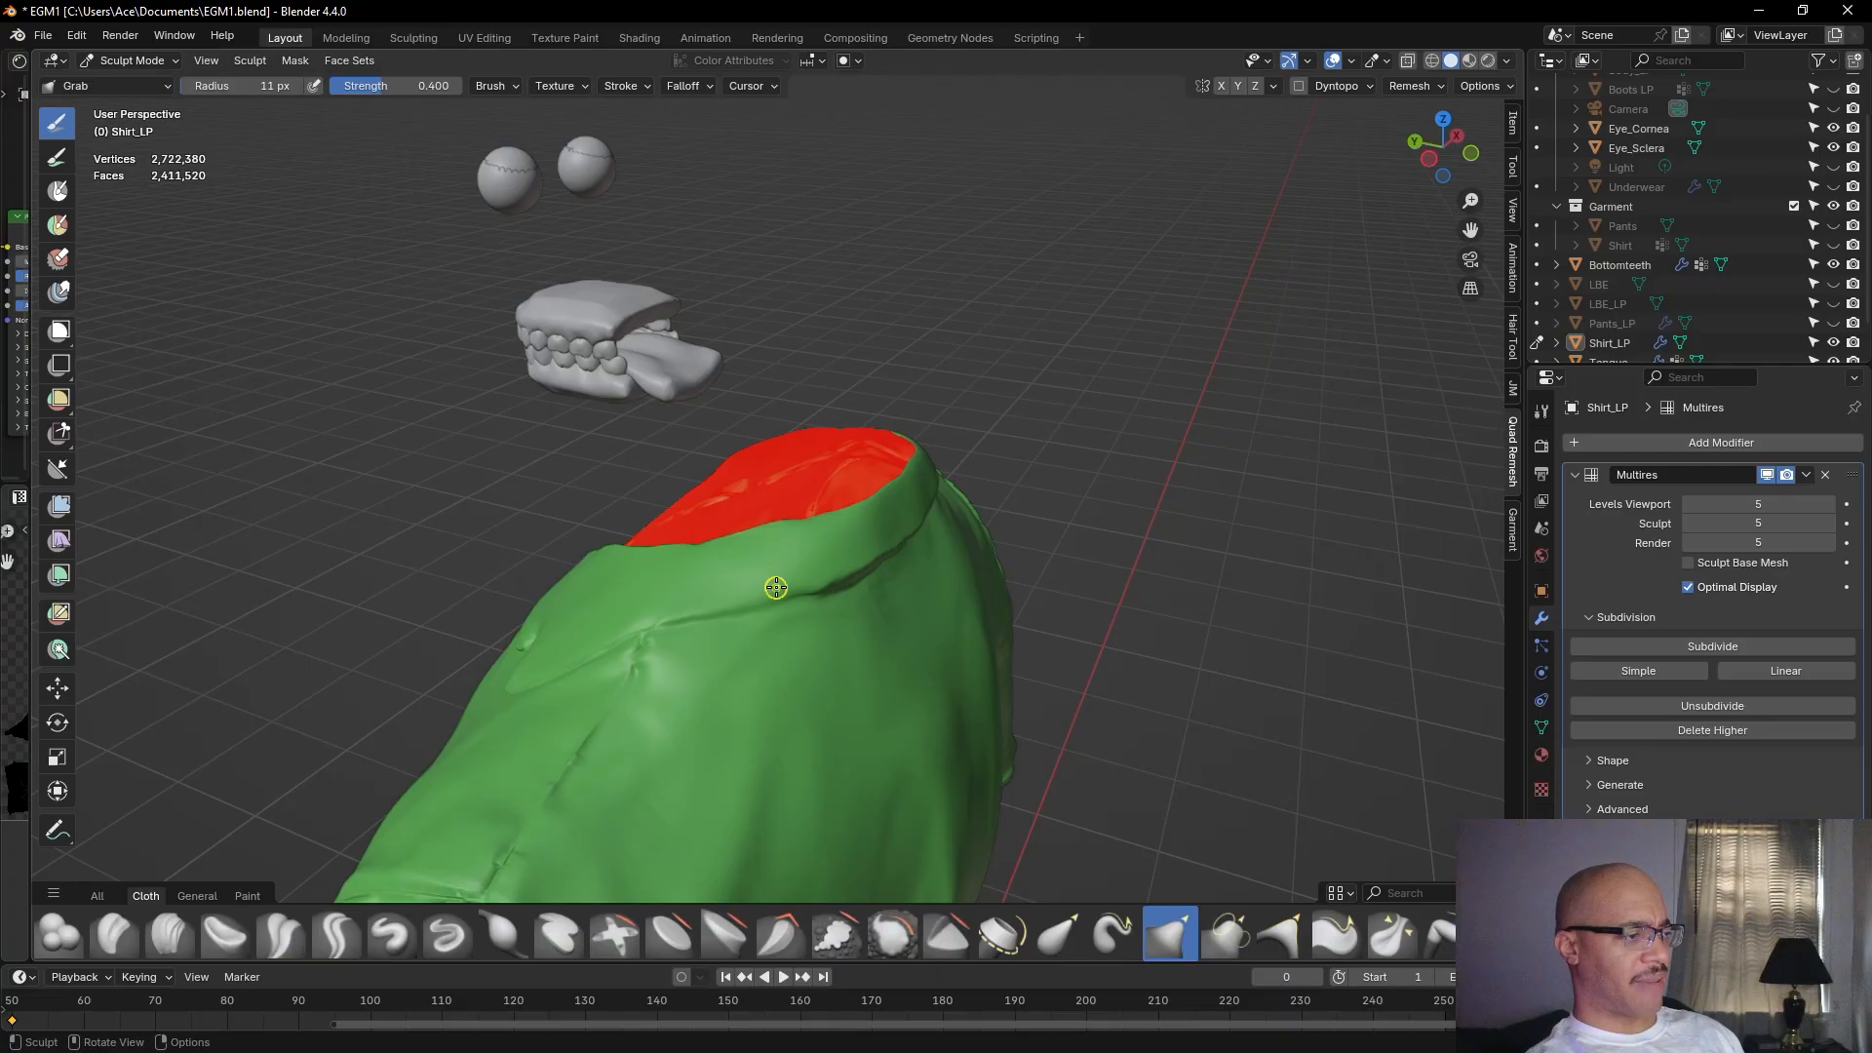
pyautogui.moveTo(1122, 471); pyautogui.dragTo(1113, 529, button='middle')
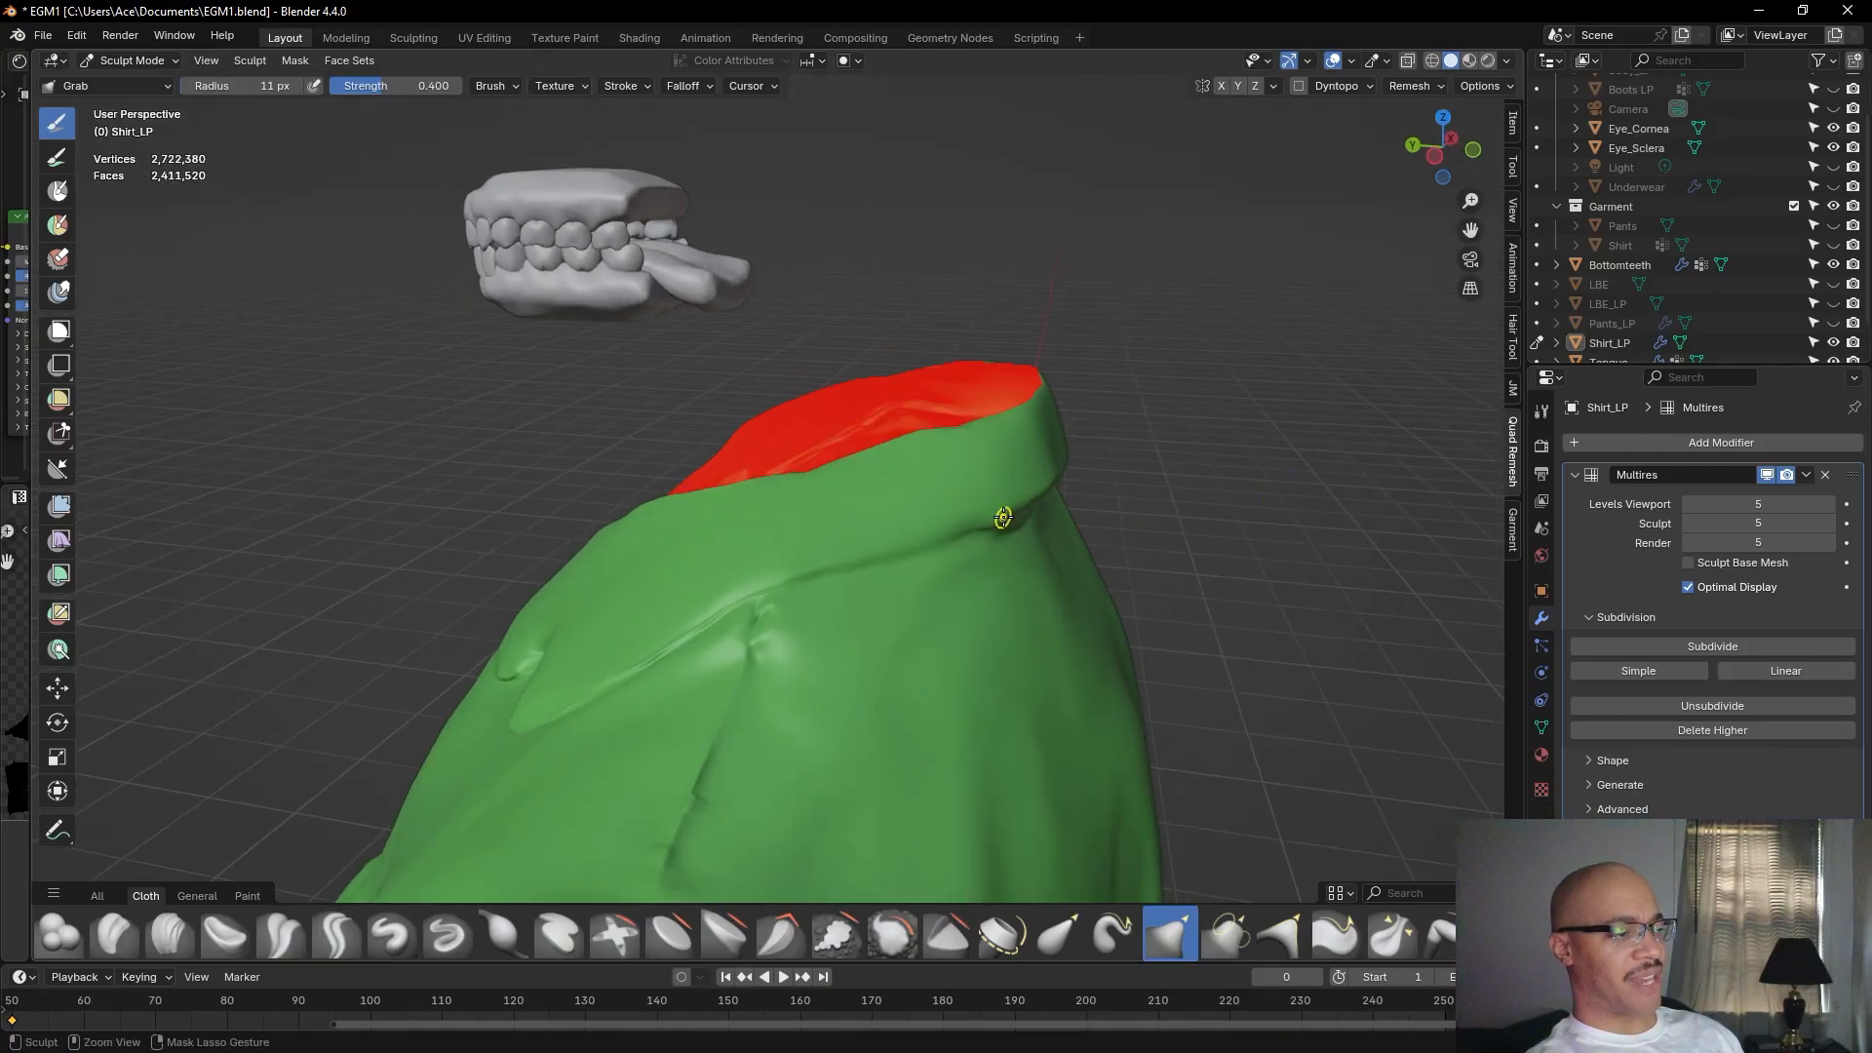
pyautogui.click(447, 933)
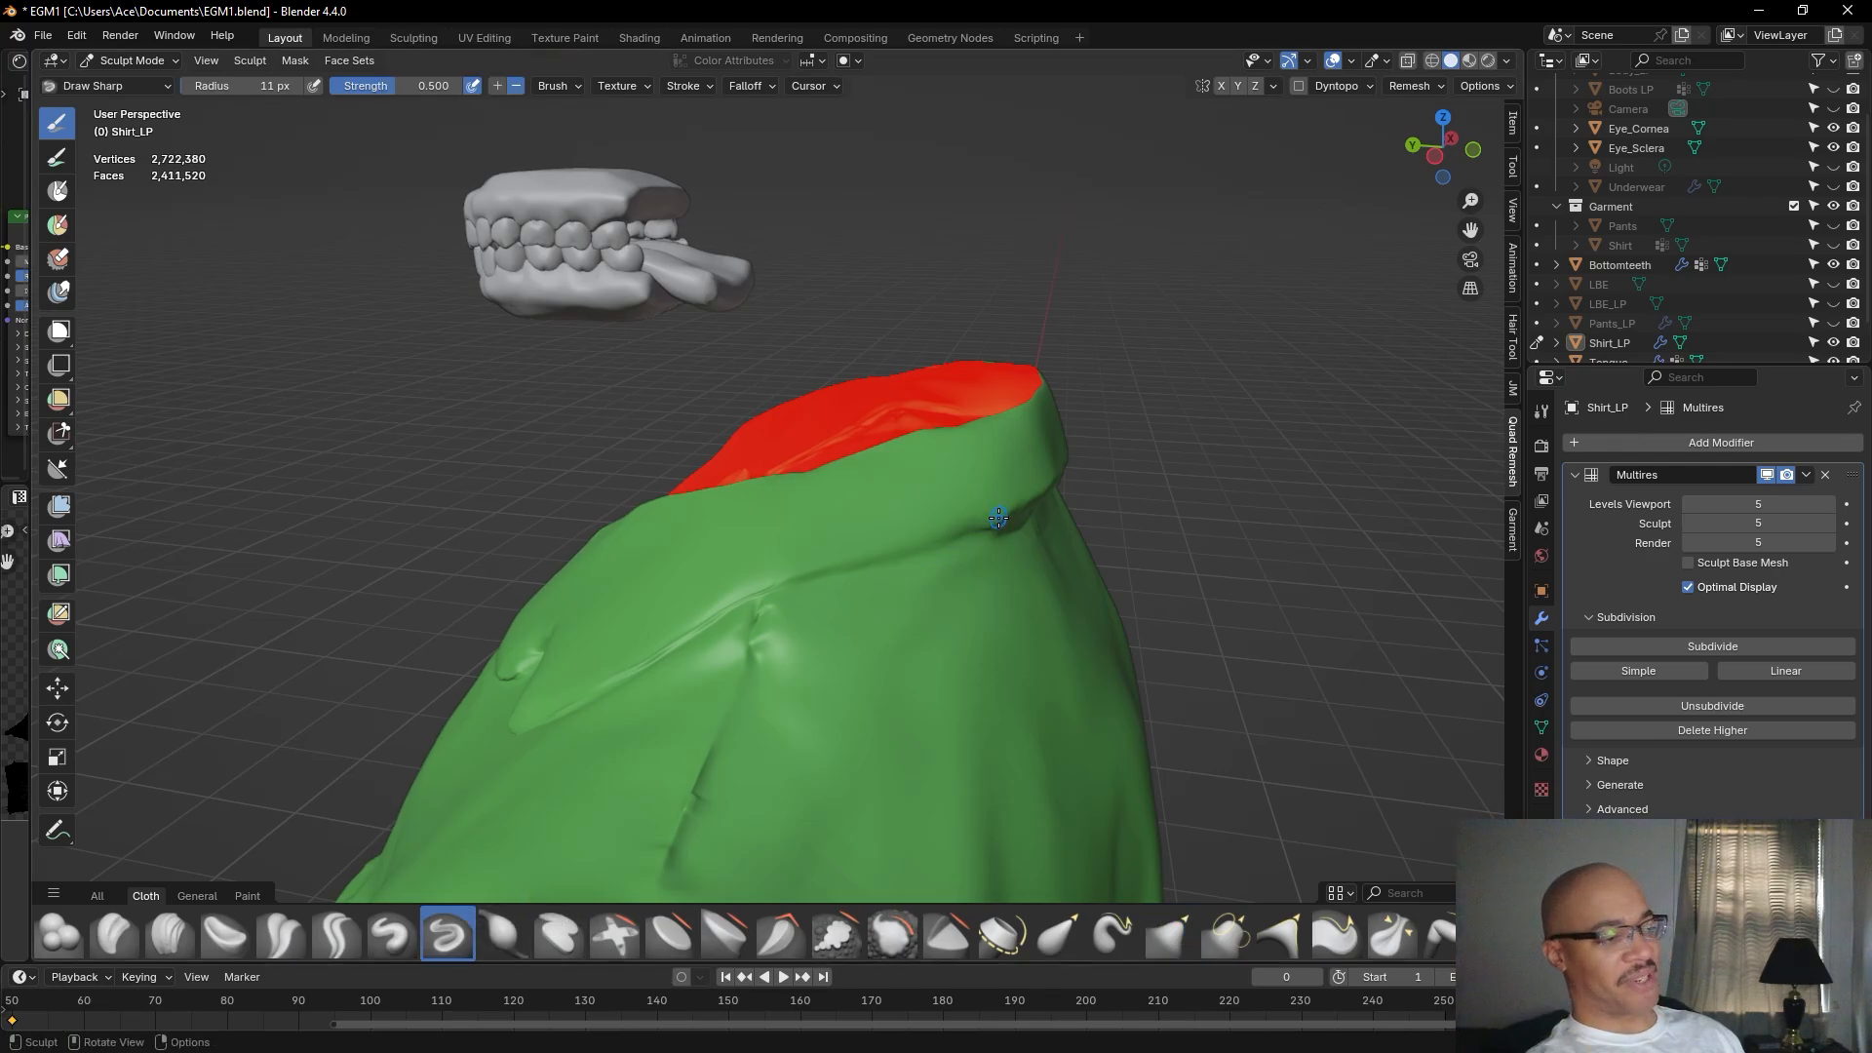
pyautogui.moveTo(994, 527); pyautogui.dragTo(1153, 501, button='middle')
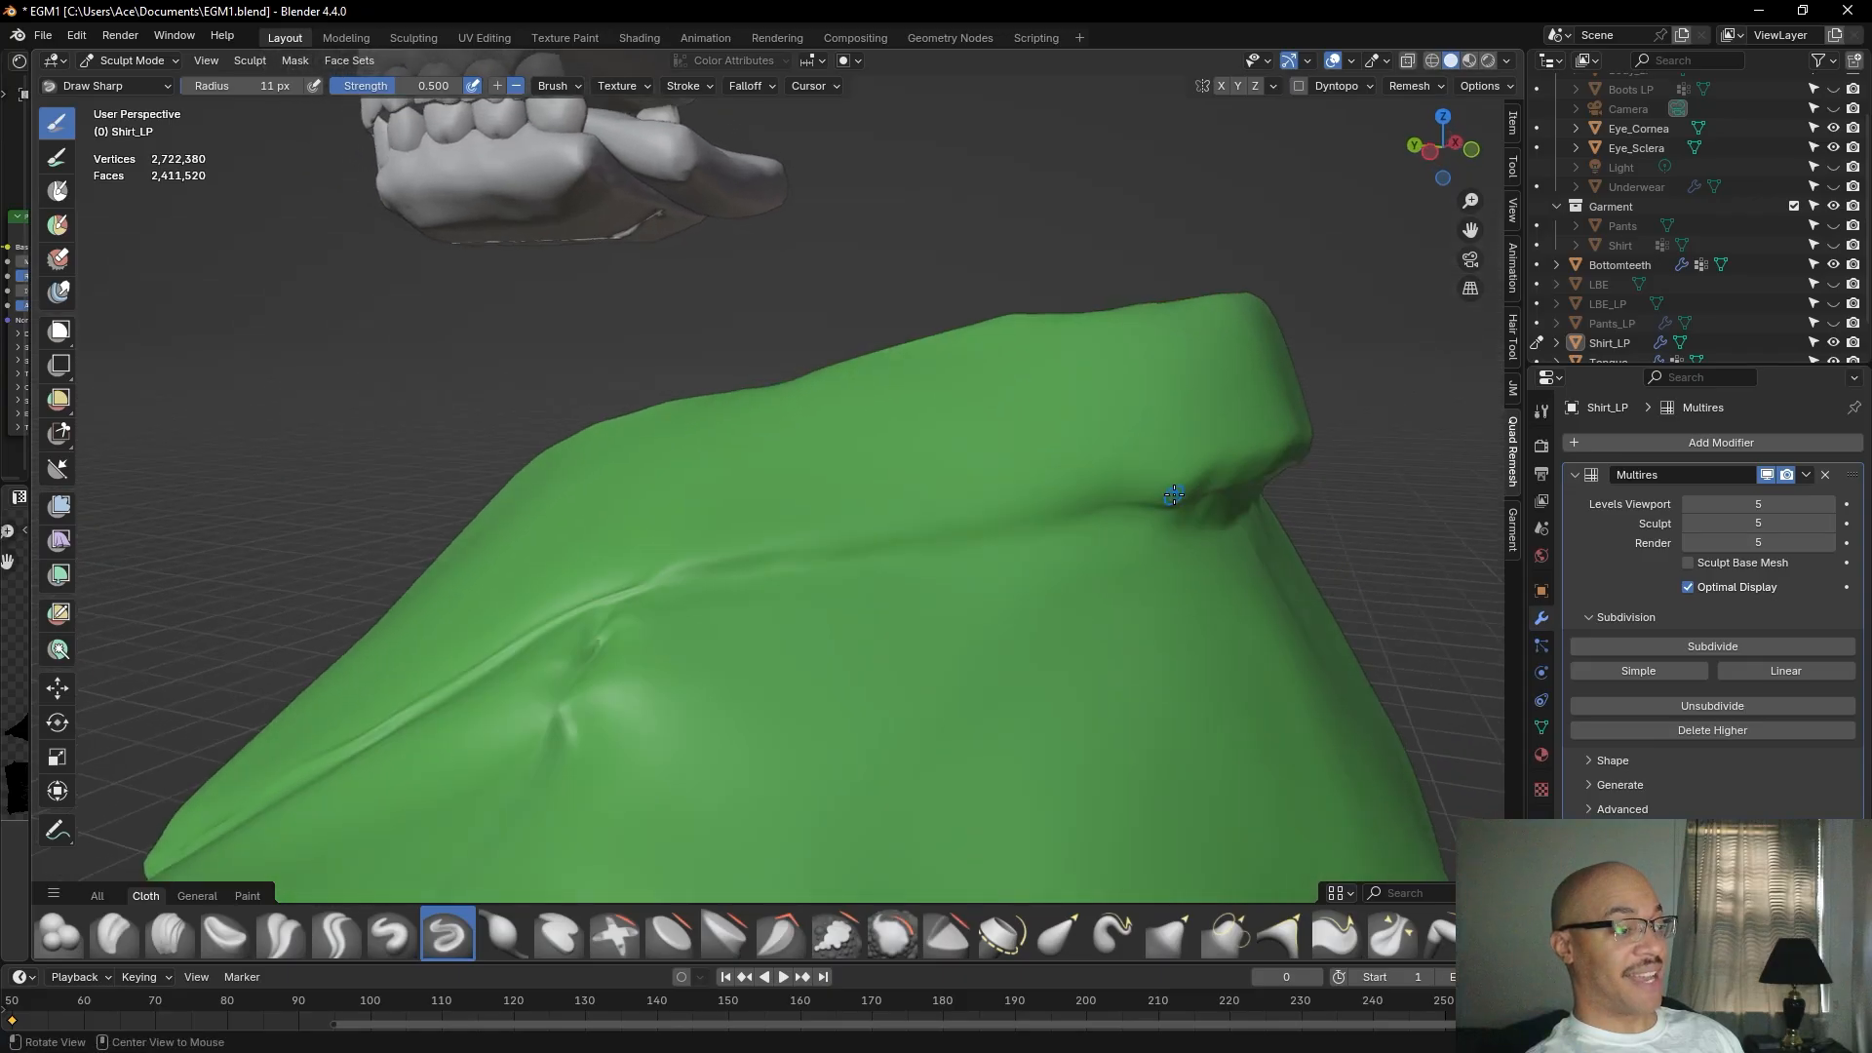
pyautogui.moveTo(247, 85); pyautogui.dragTo(252, 85)
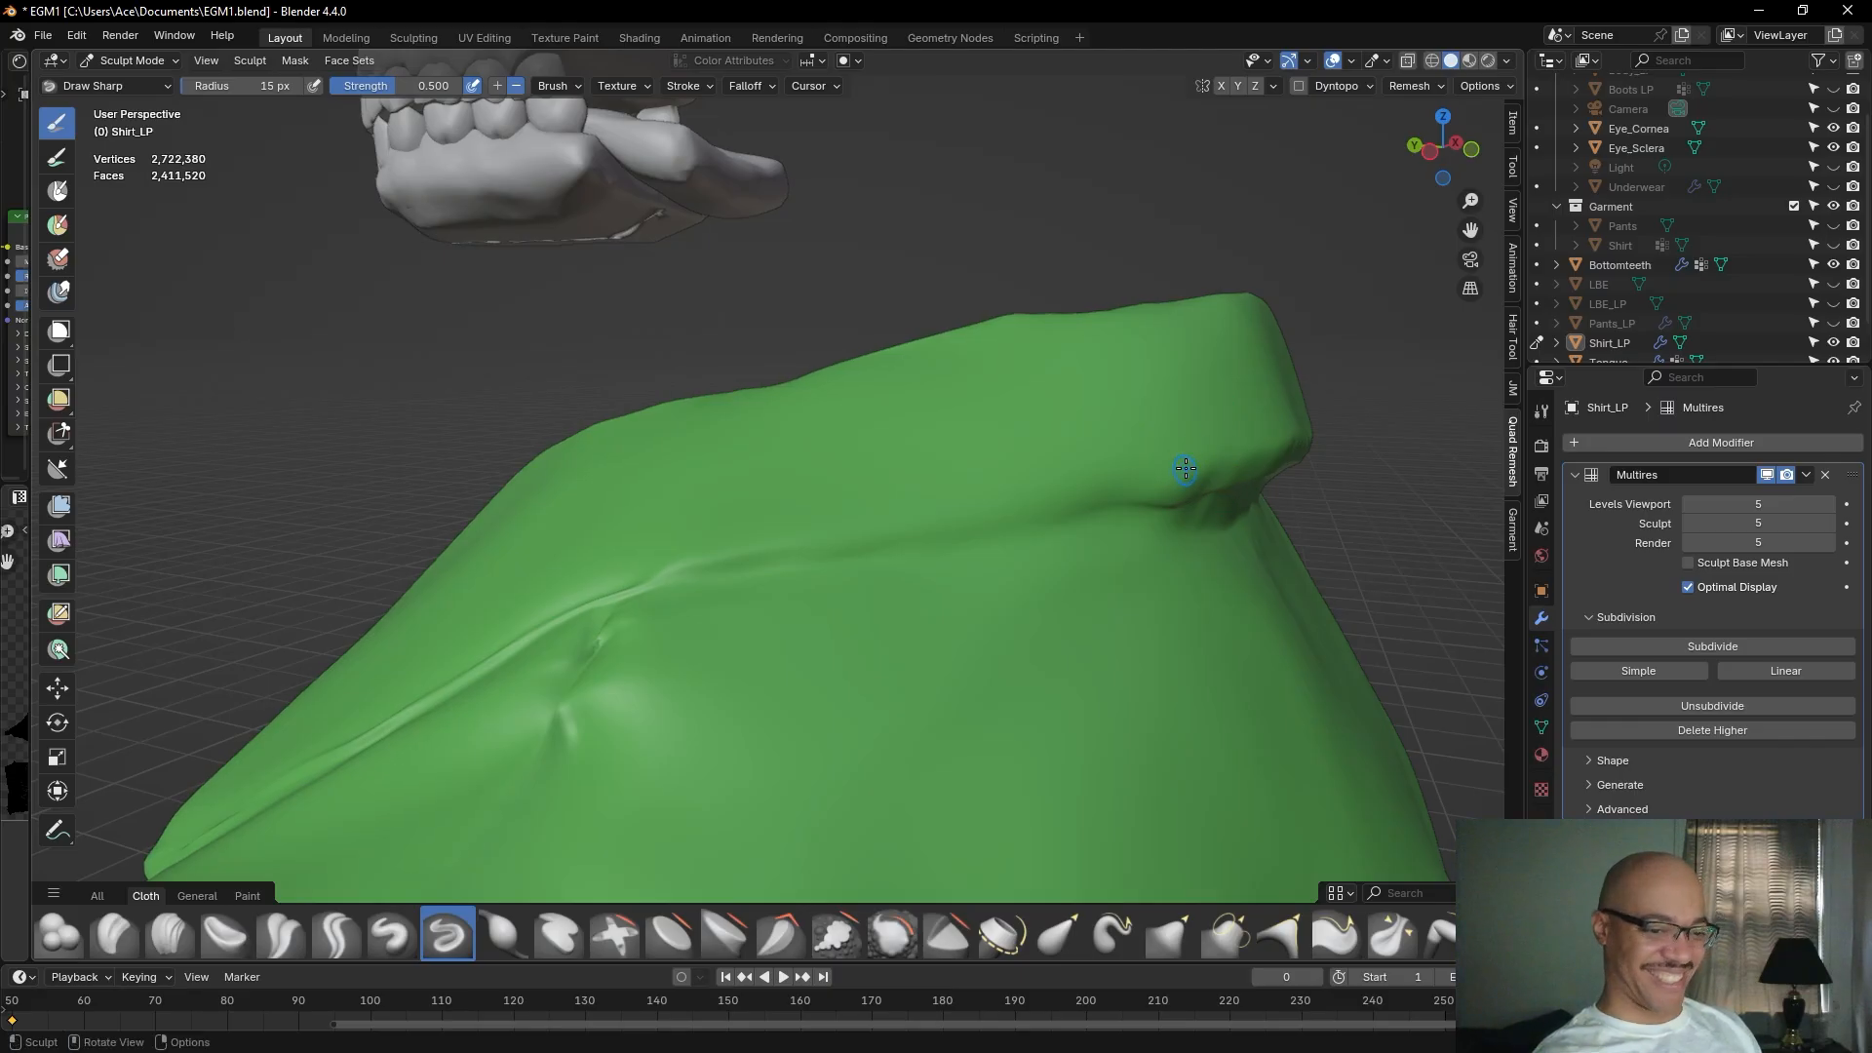
pyautogui.moveTo(1166, 500); pyautogui.dragTo(1182, 496)
pyautogui.moveTo(1158, 503); pyautogui.dragTo(1127, 483)
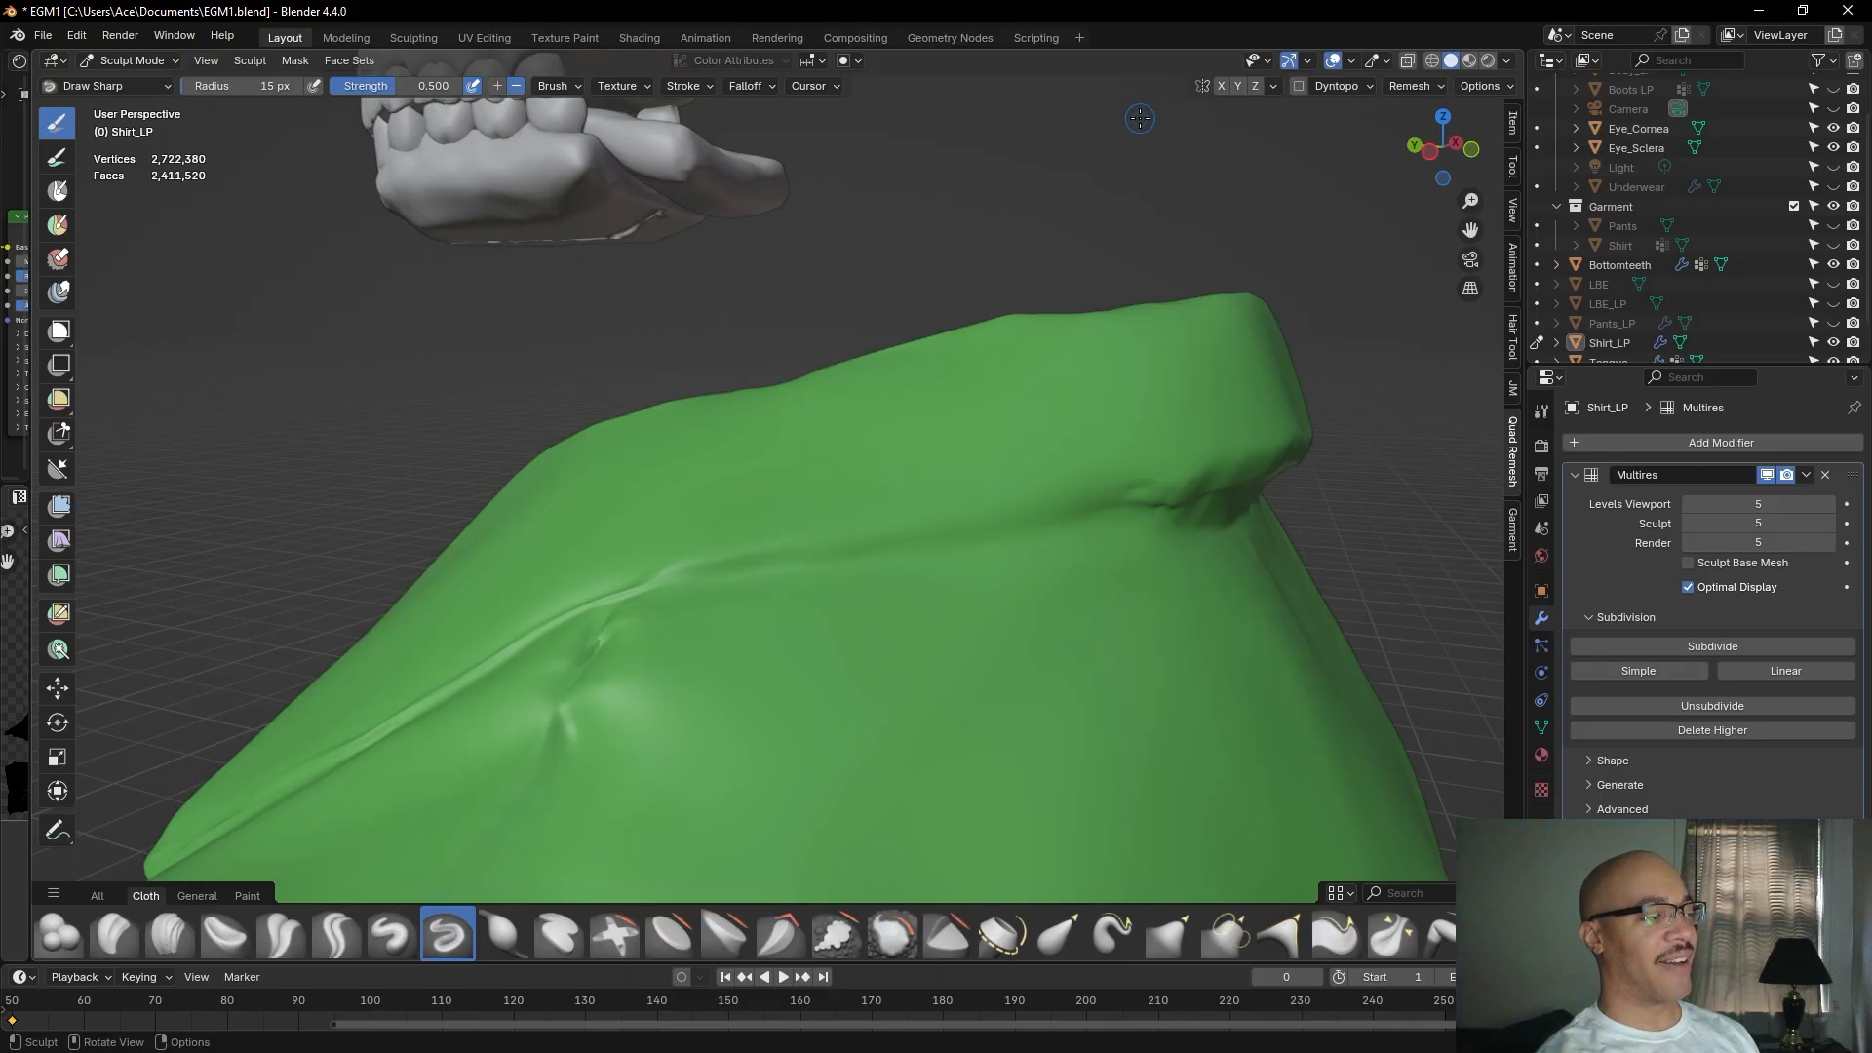
# Define the crease under the collar's rear corner with short Draw Sharp strokes along the lower edge.
pyautogui.keyDown('shift'); pyautogui.moveTo(1355, 202); pyautogui.dragTo(1305, 181, button='middle'); pyautogui.keyUp('shift')
pyautogui.moveTo(1353, 239); pyautogui.dragTo(1341, 236, button='middle')
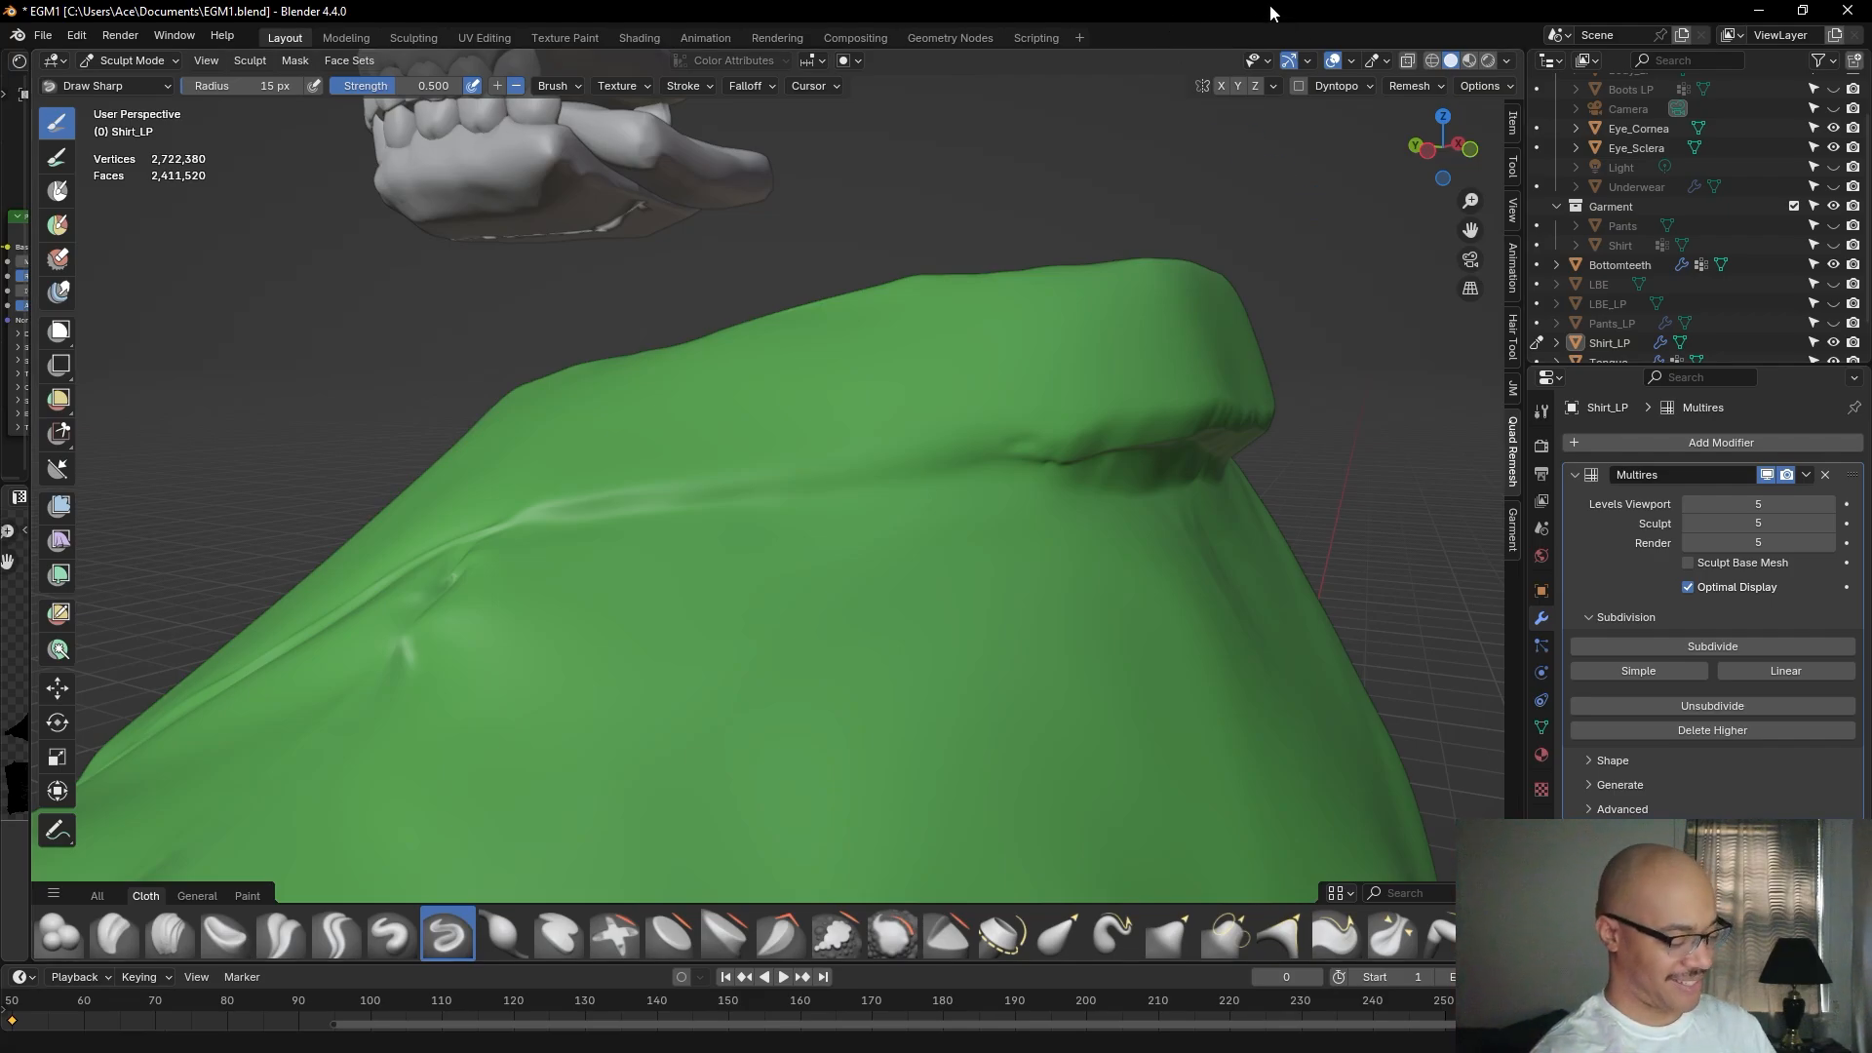
pyautogui.moveTo(1127, 360); pyautogui.dragTo(1224, 397, button='middle')
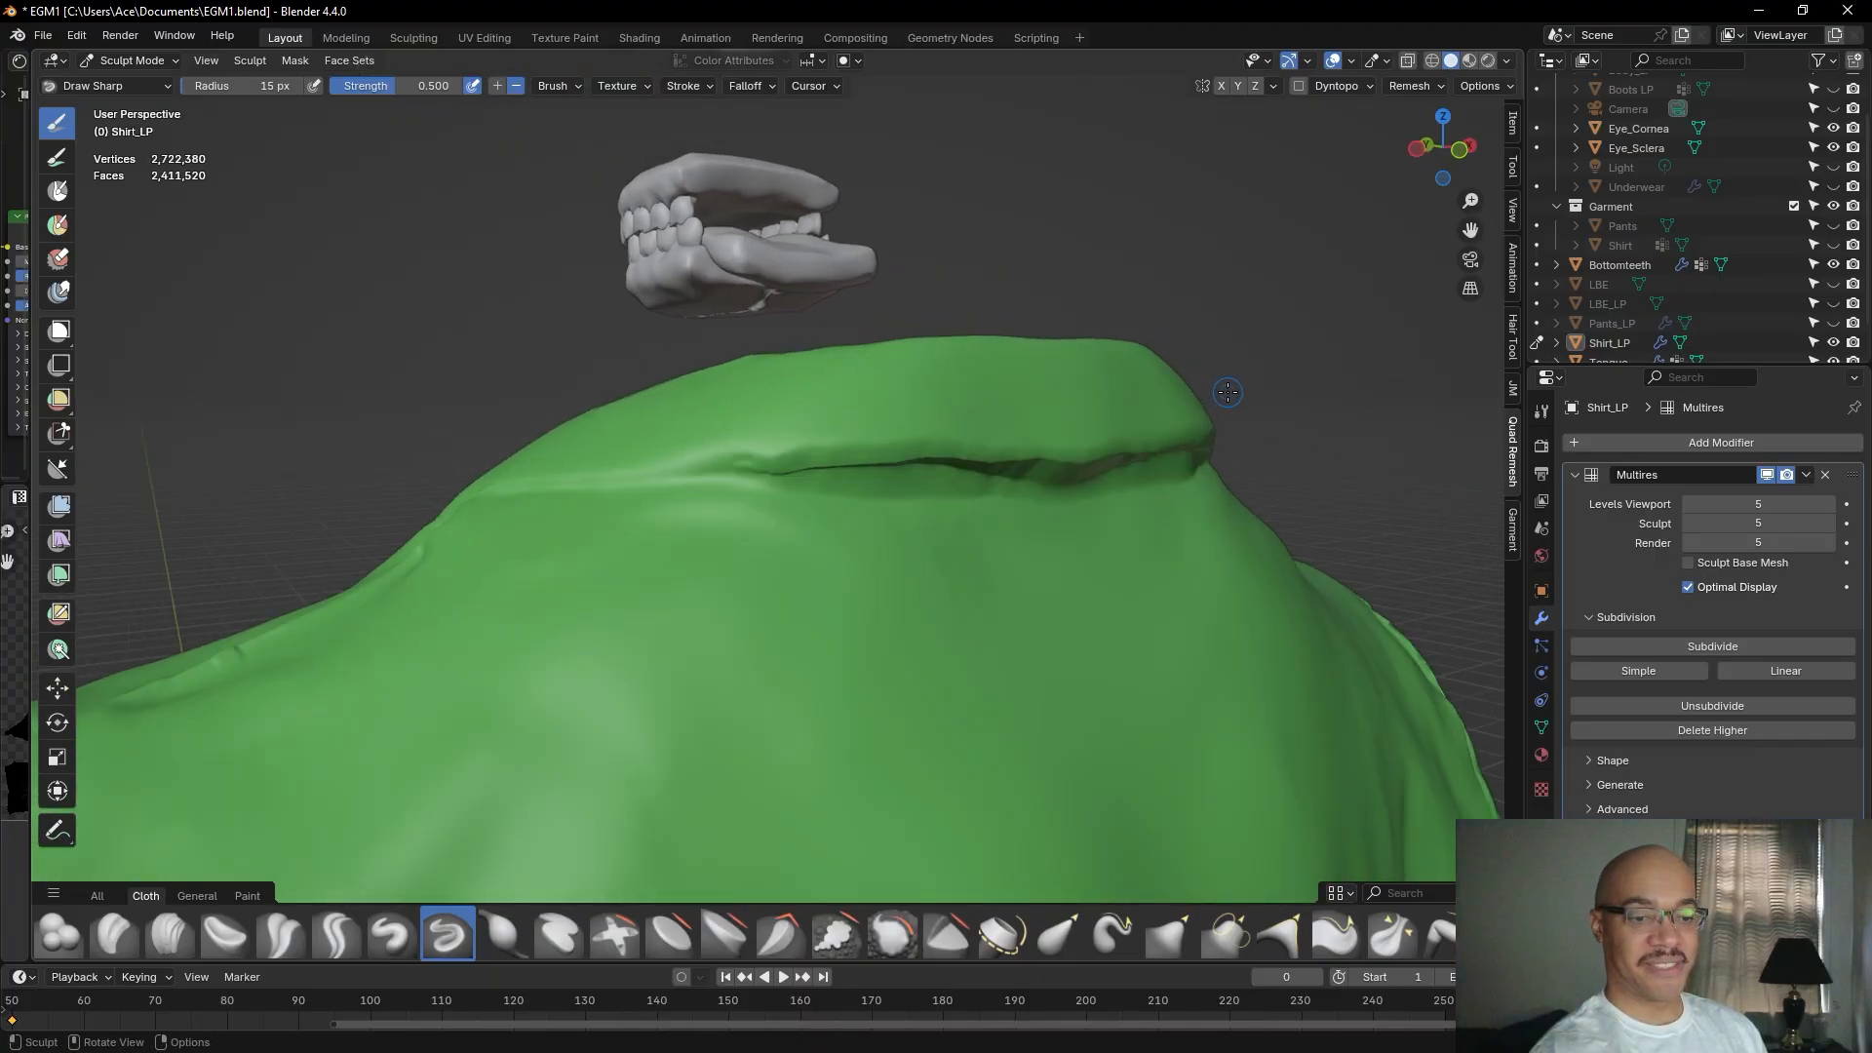
pyautogui.moveTo(819, 401); pyautogui.dragTo(1036, 292, button='middle')
pyautogui.keyDown('shift'); pyautogui.moveTo(1008, 471); pyautogui.dragTo(921, 420, button='middle'); pyautogui.keyUp('shift')
pyautogui.scroll(6, 1070, 452)
pyautogui.moveTo(1282, 298); pyautogui.dragTo(1100, 331, button='middle')
pyautogui.scroll(-2, 1335, 331)
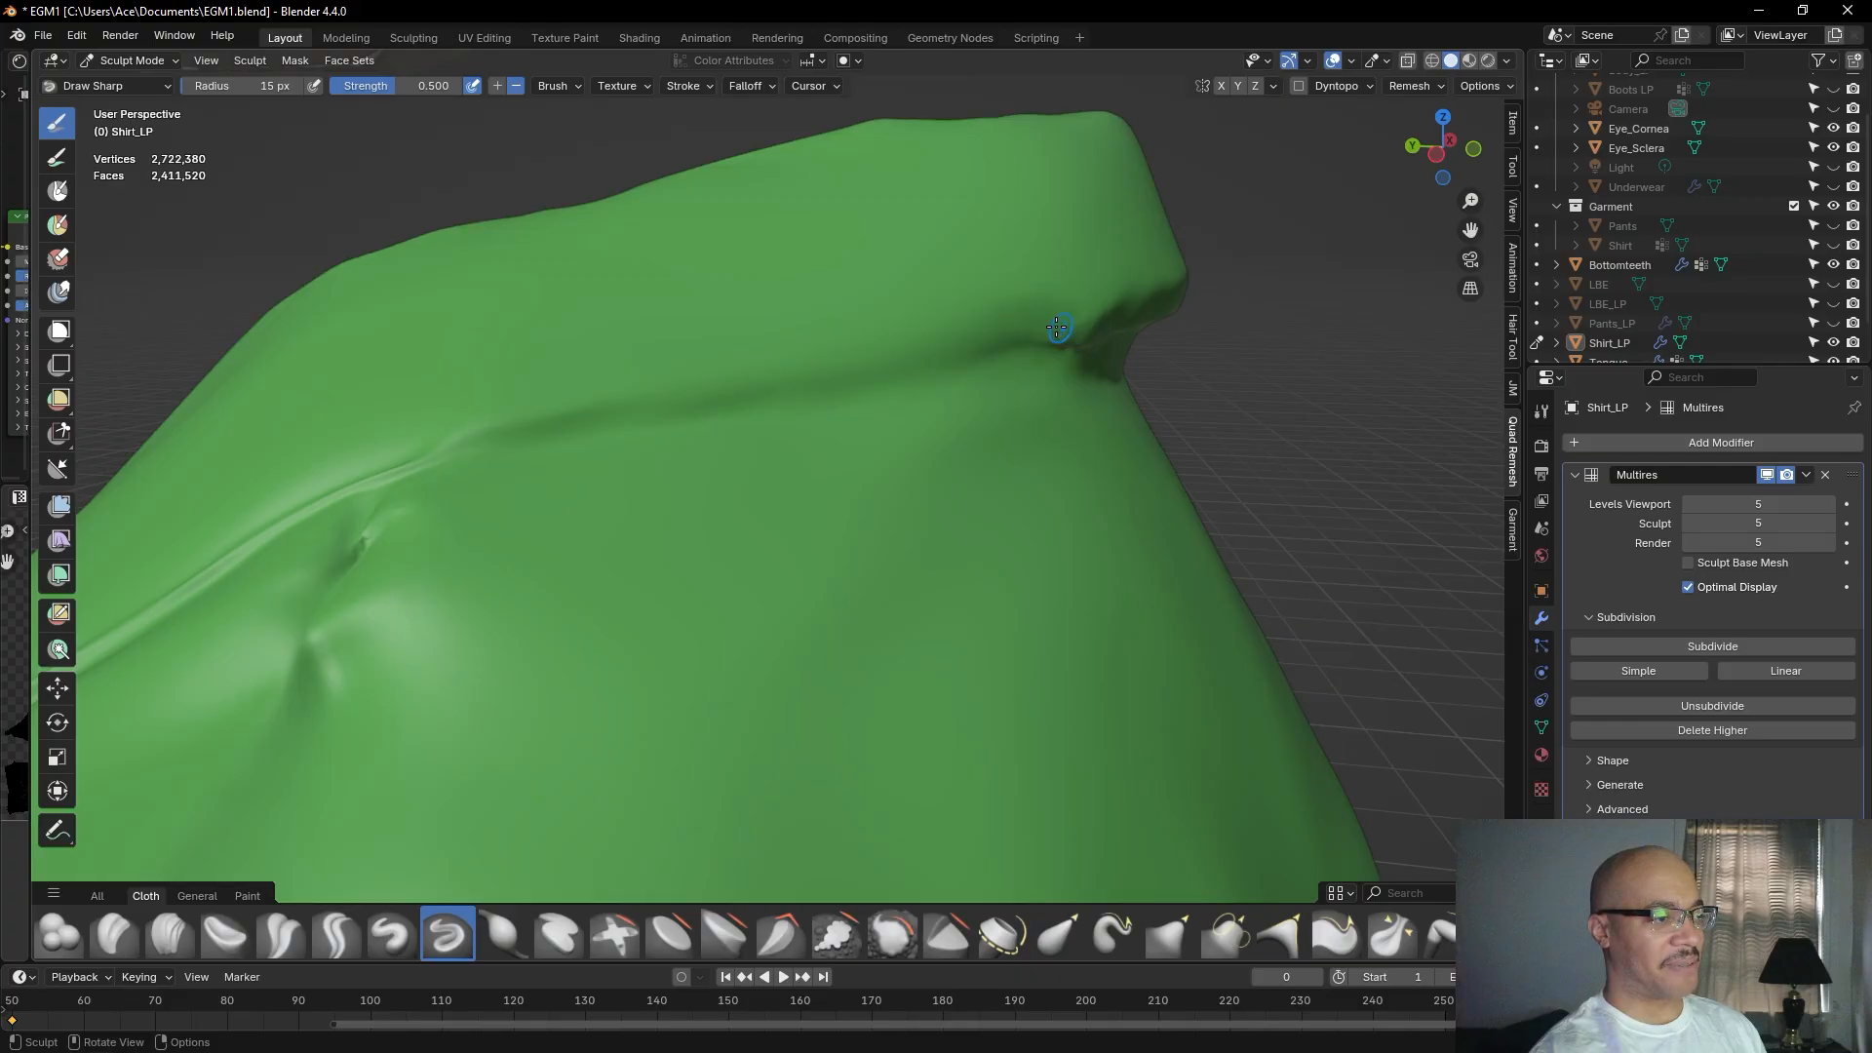
pyautogui.moveTo(1087, 325); pyautogui.dragTo(1086, 310)
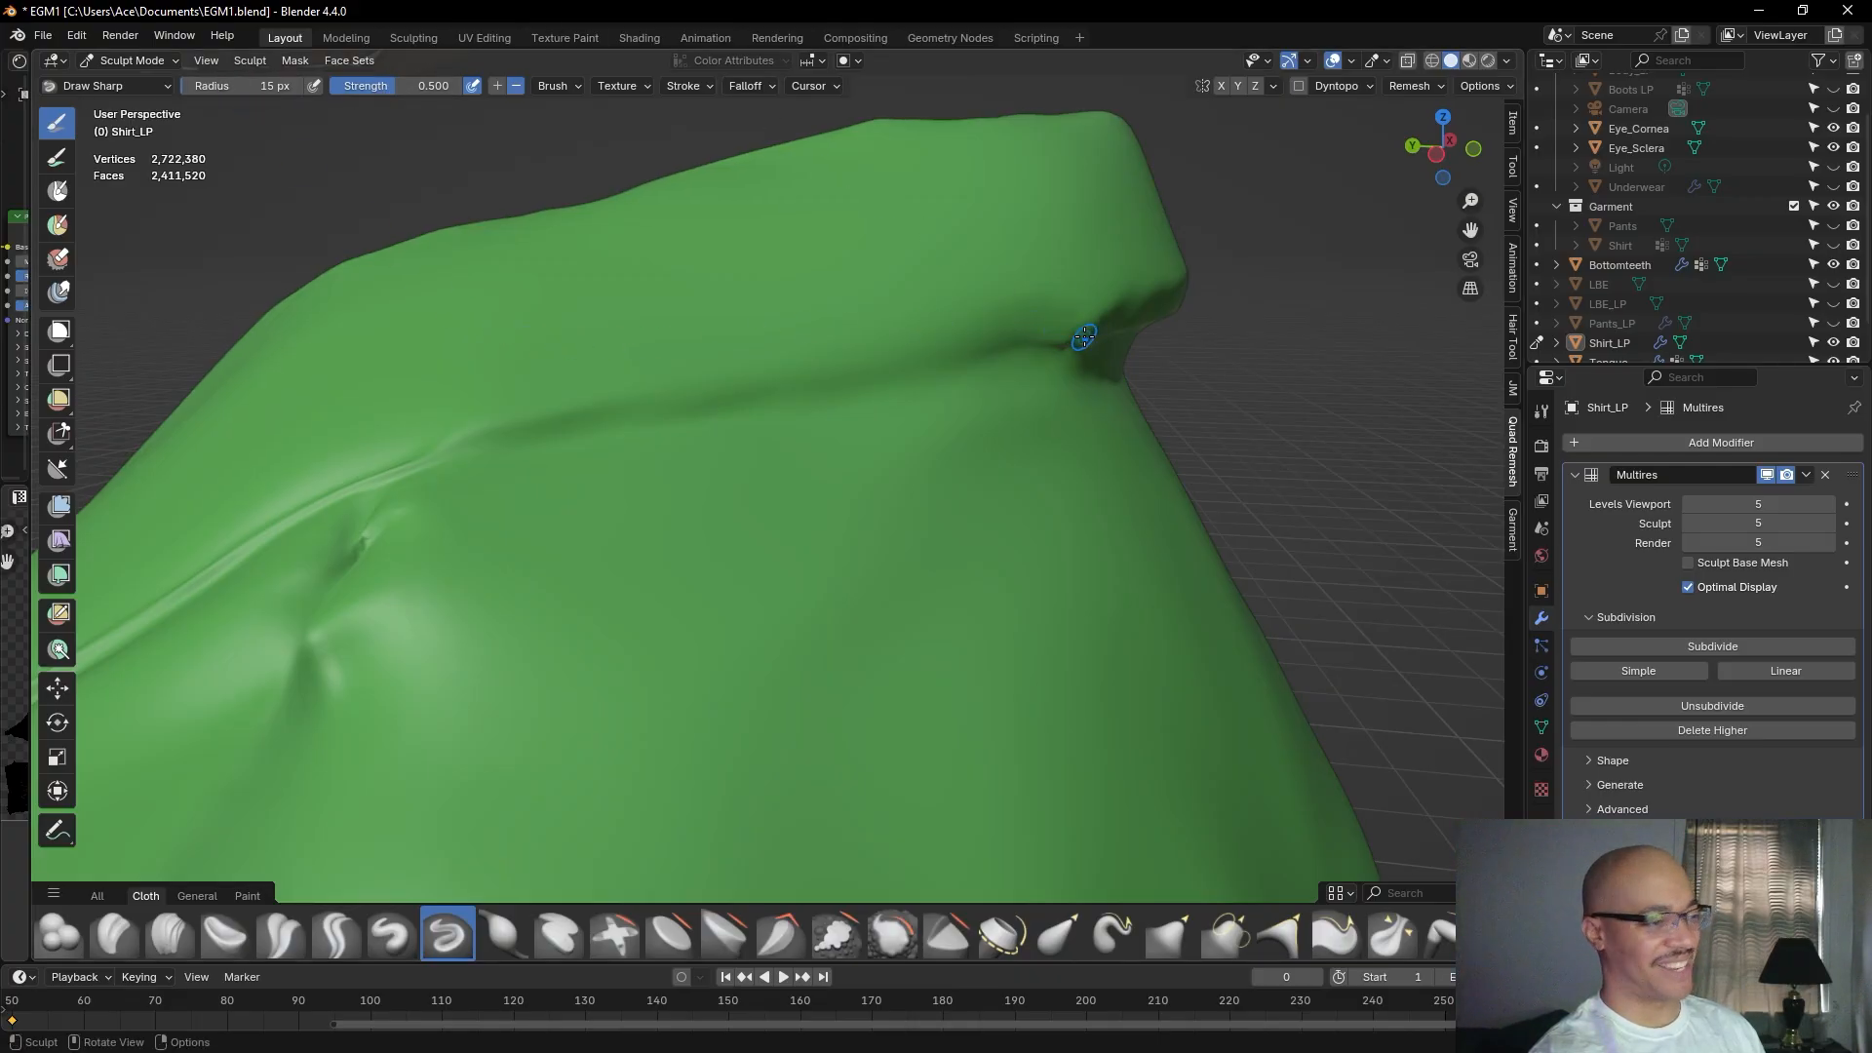
pyautogui.moveTo(1080, 327); pyautogui.dragTo(993, 337)
# Try Draw Sharp strokes along the crease beneath the collar's side near the shoulder seam, undoing the first and carving inversely.
pyautogui.moveTo(453, 444); pyautogui.dragTo(695, 399)
pyautogui.hotkey('ctrl', 'z')
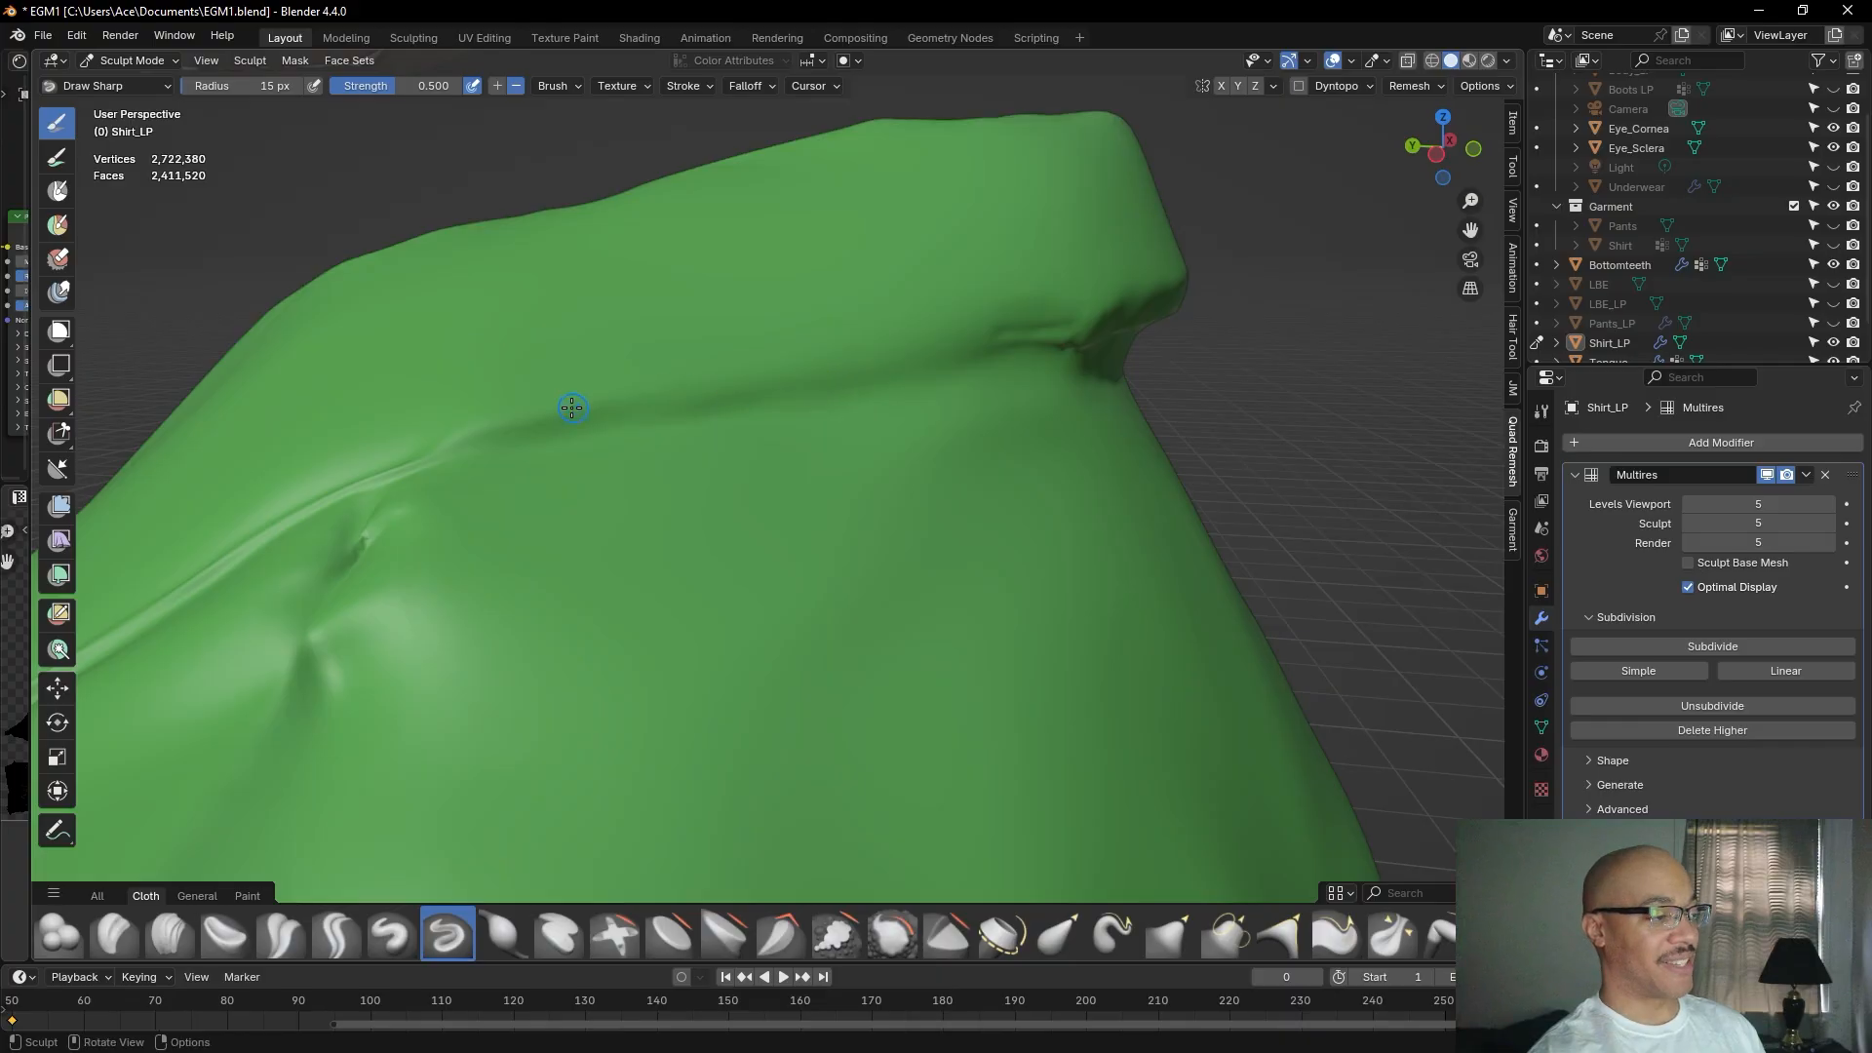
pyautogui.moveTo(430, 443); pyautogui.dragTo(619, 413)
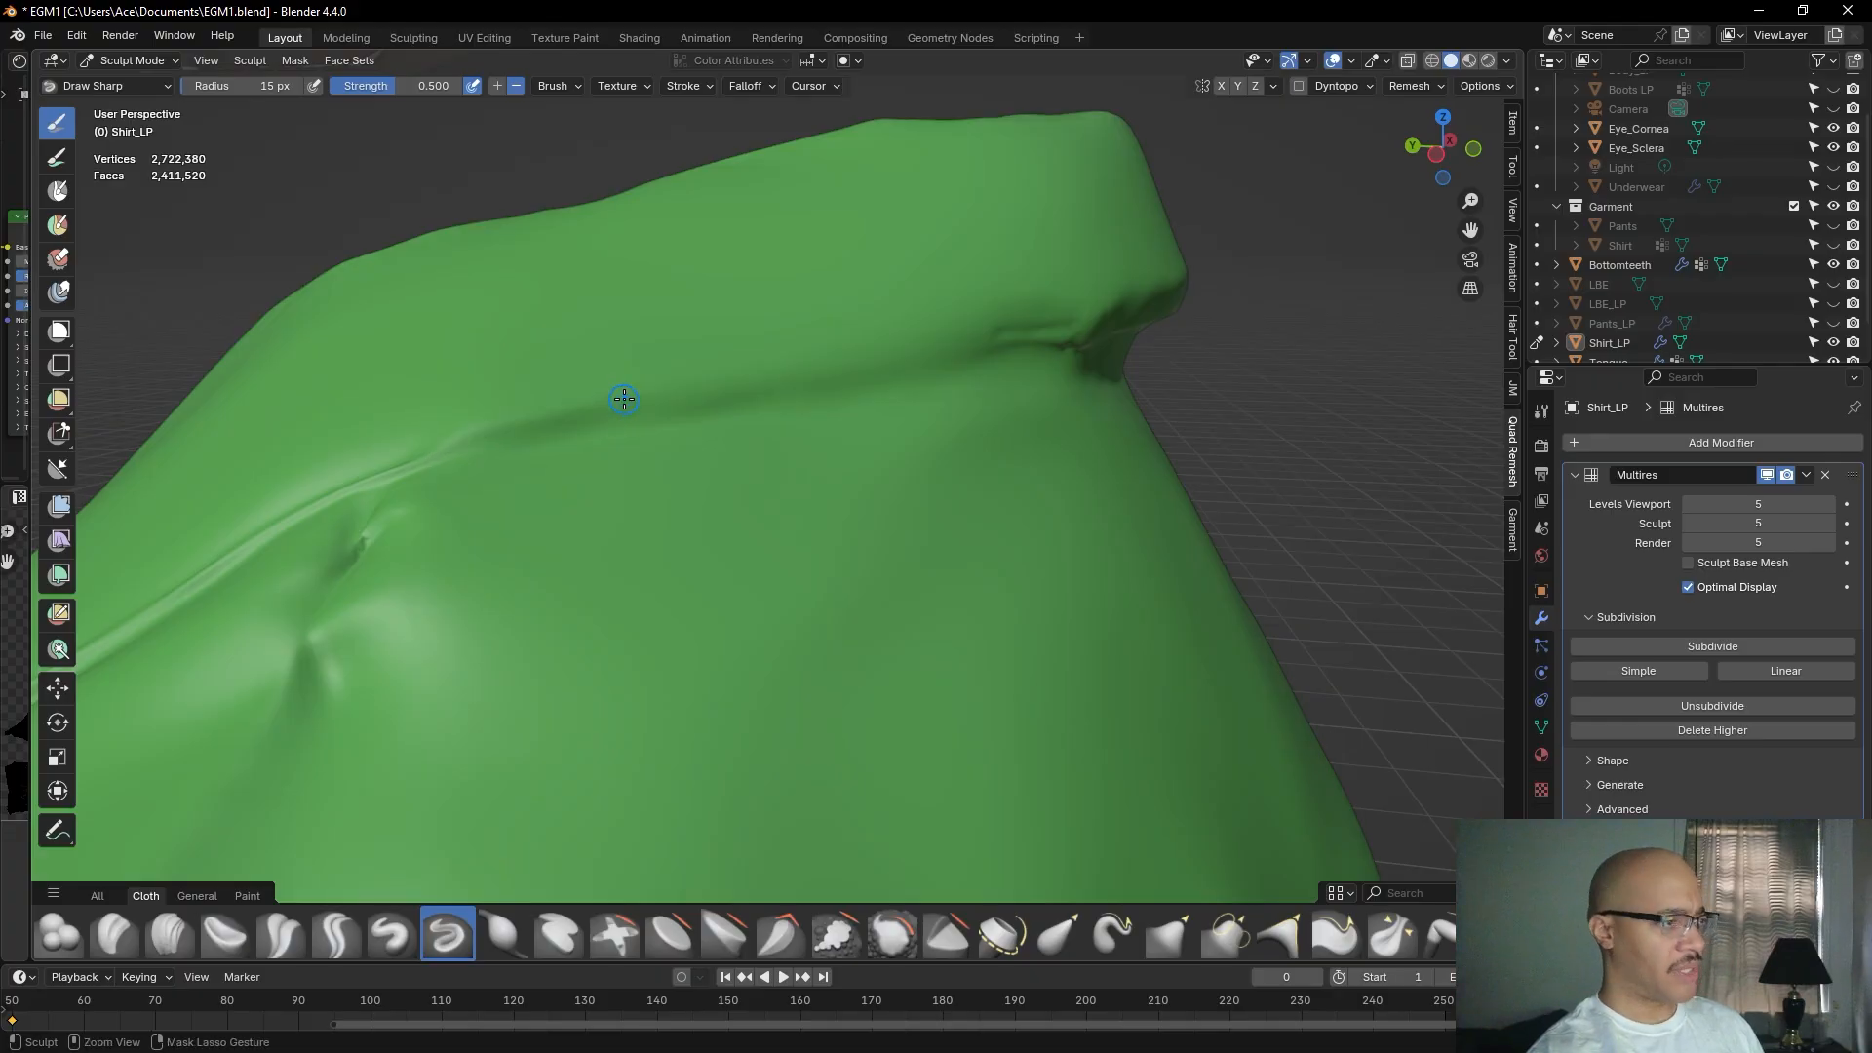
pyautogui.keyDown('ctrl'); pyautogui.moveTo(434, 451); pyautogui.dragTo(543, 418); pyautogui.keyUp('ctrl')
# Sculpt the crease beneath the collar near the shoulder seam on the shirt's opposite side.
pyautogui.moveTo(598, 377)
pyautogui.mouseDown(button='middle')
pyautogui.moveTo(389, 486)
pyautogui.moveTo(615, 468)
pyautogui.mouseUp(button='middle')
pyautogui.moveTo(1015, 430); pyautogui.dragTo(600, 449, button='middle')
pyautogui.moveTo(836, 552)
pyautogui.mouseDown()
pyautogui.moveTo(865, 603)
pyautogui.moveTo(882, 594)
pyautogui.mouseUp()
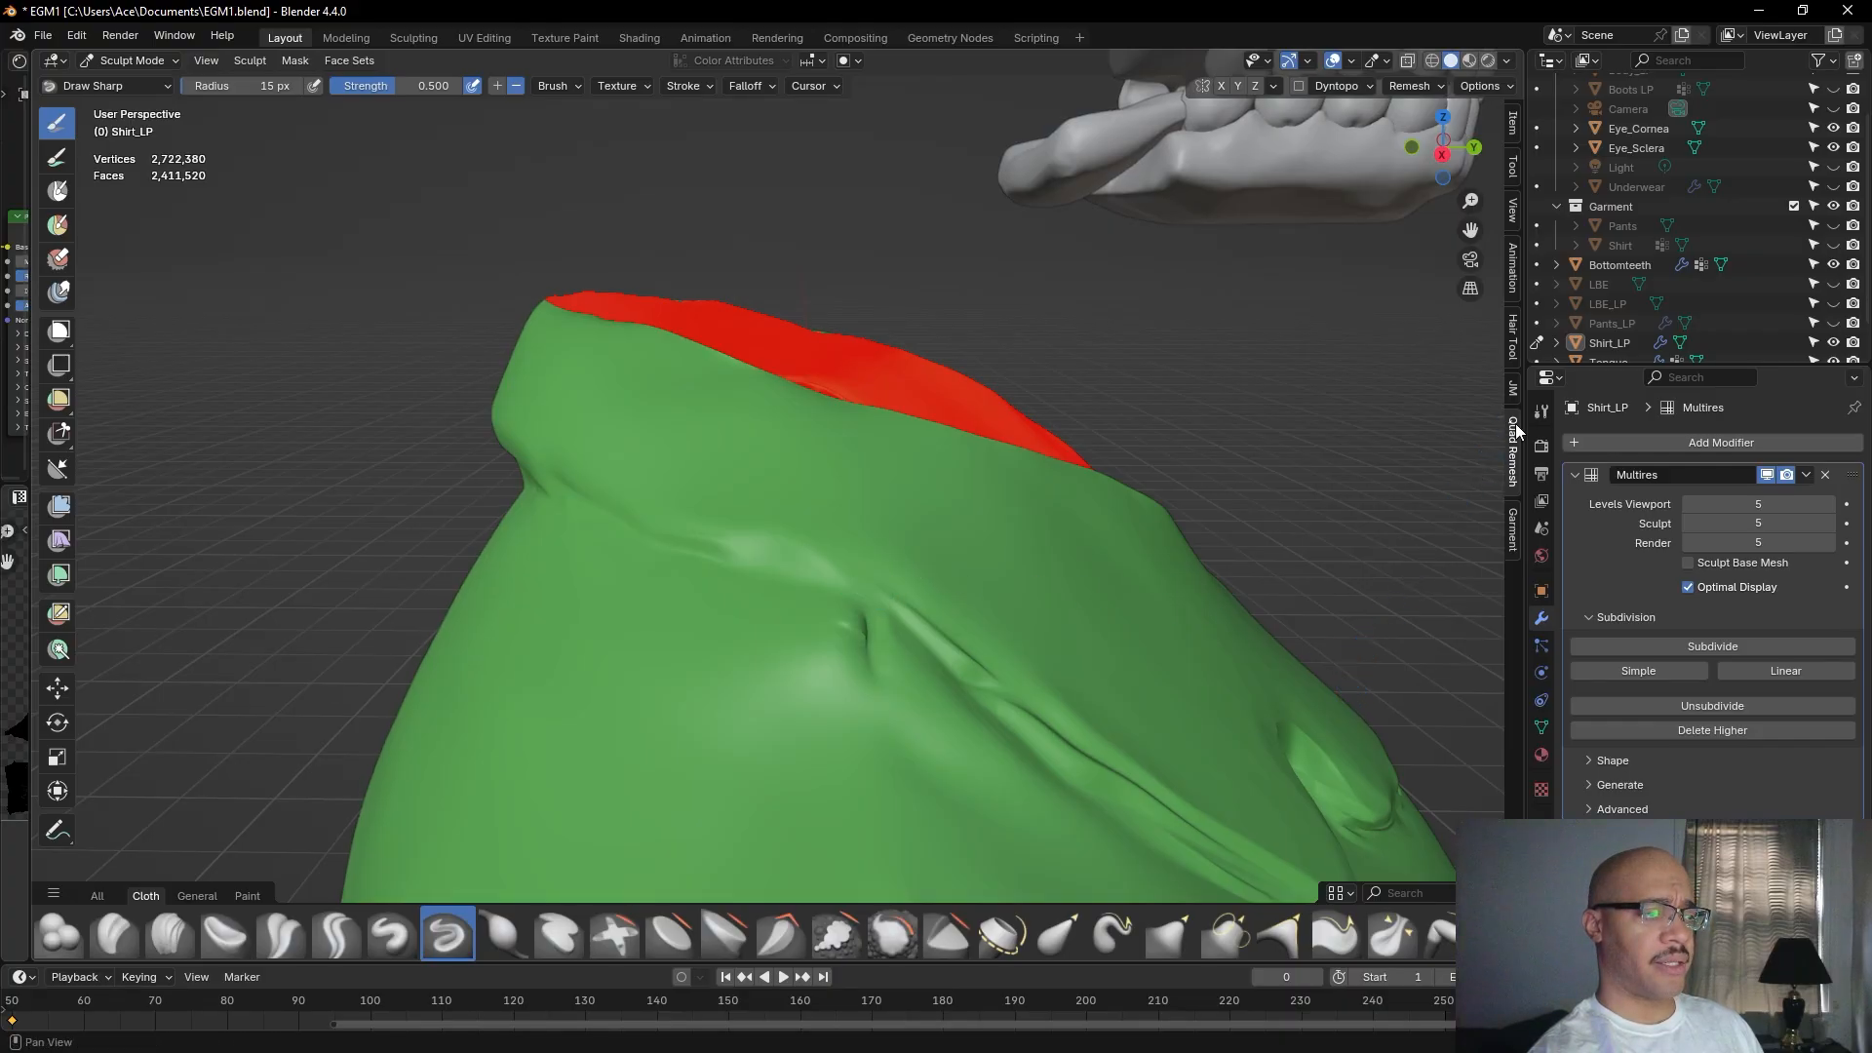
# Enable Stabilize Stroke in the Draw Sharp brush's stroke settings.
pyautogui.click(1540, 414)
pyautogui.scroll(-15, 1638, 770)
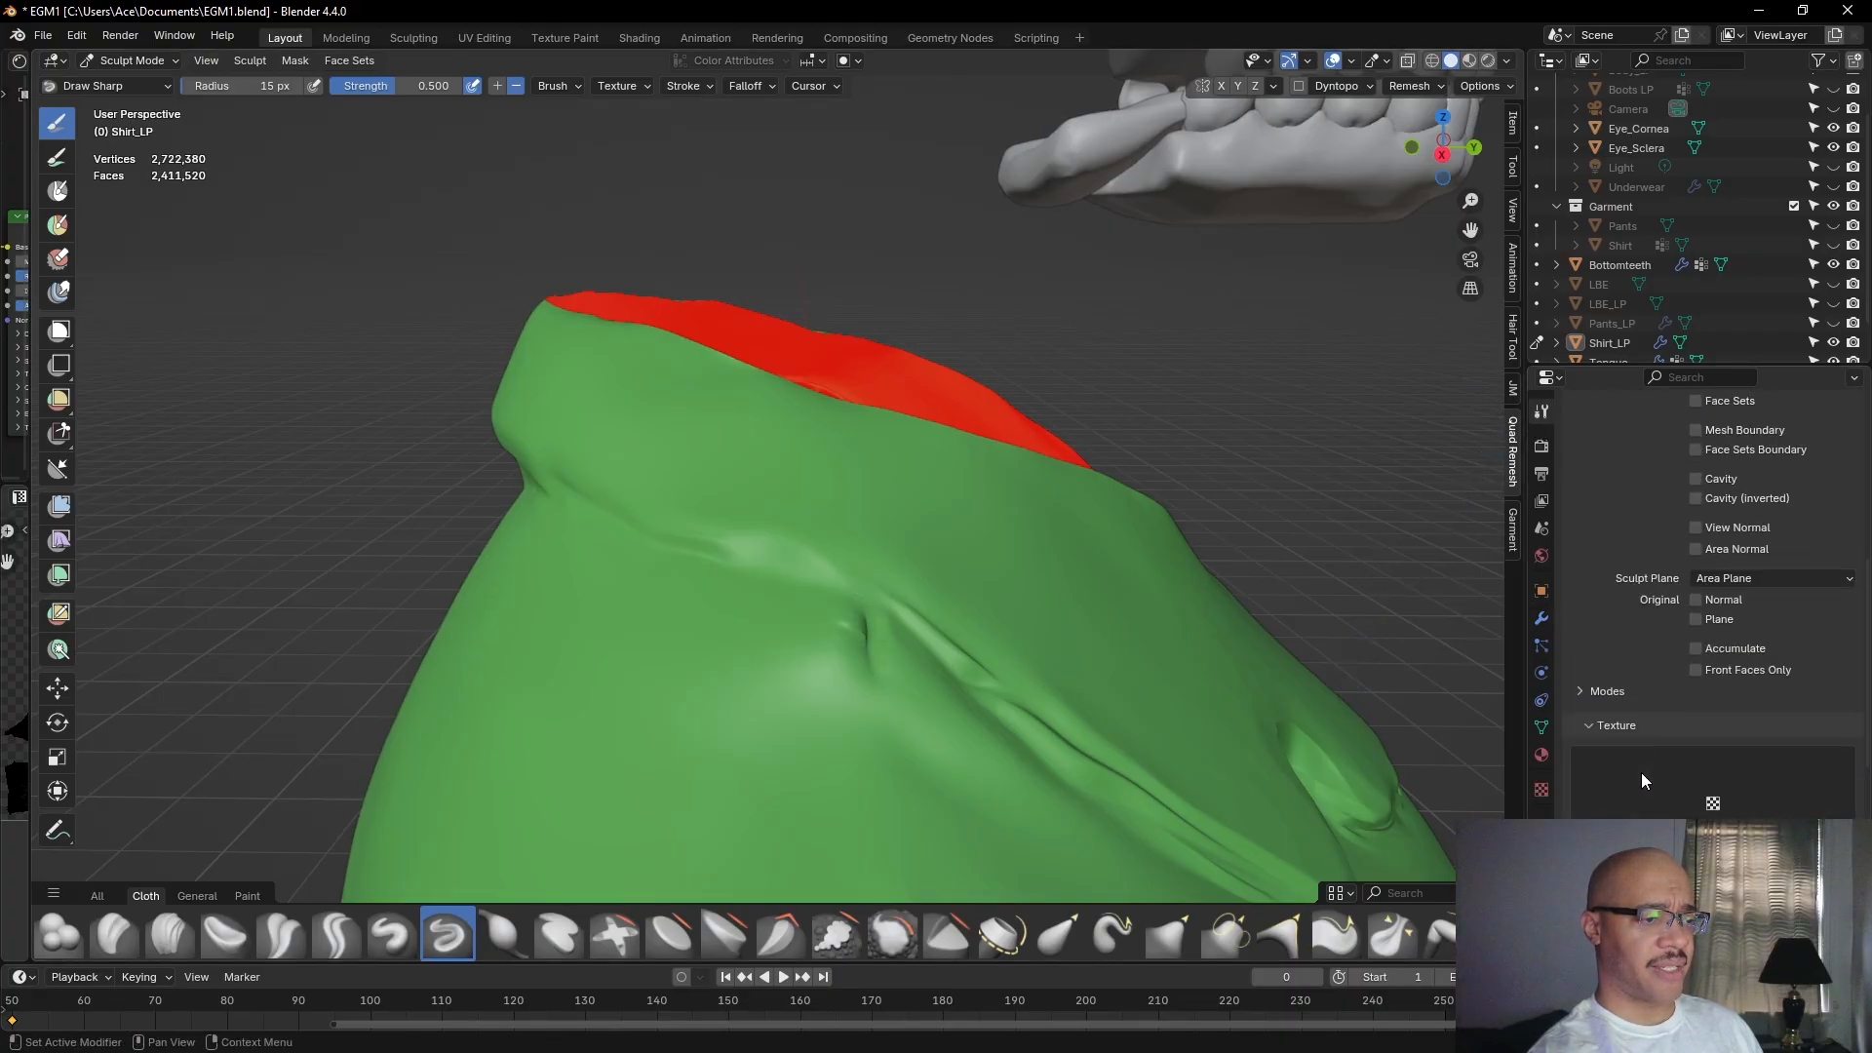
pyautogui.scroll(-10, 1652, 756)
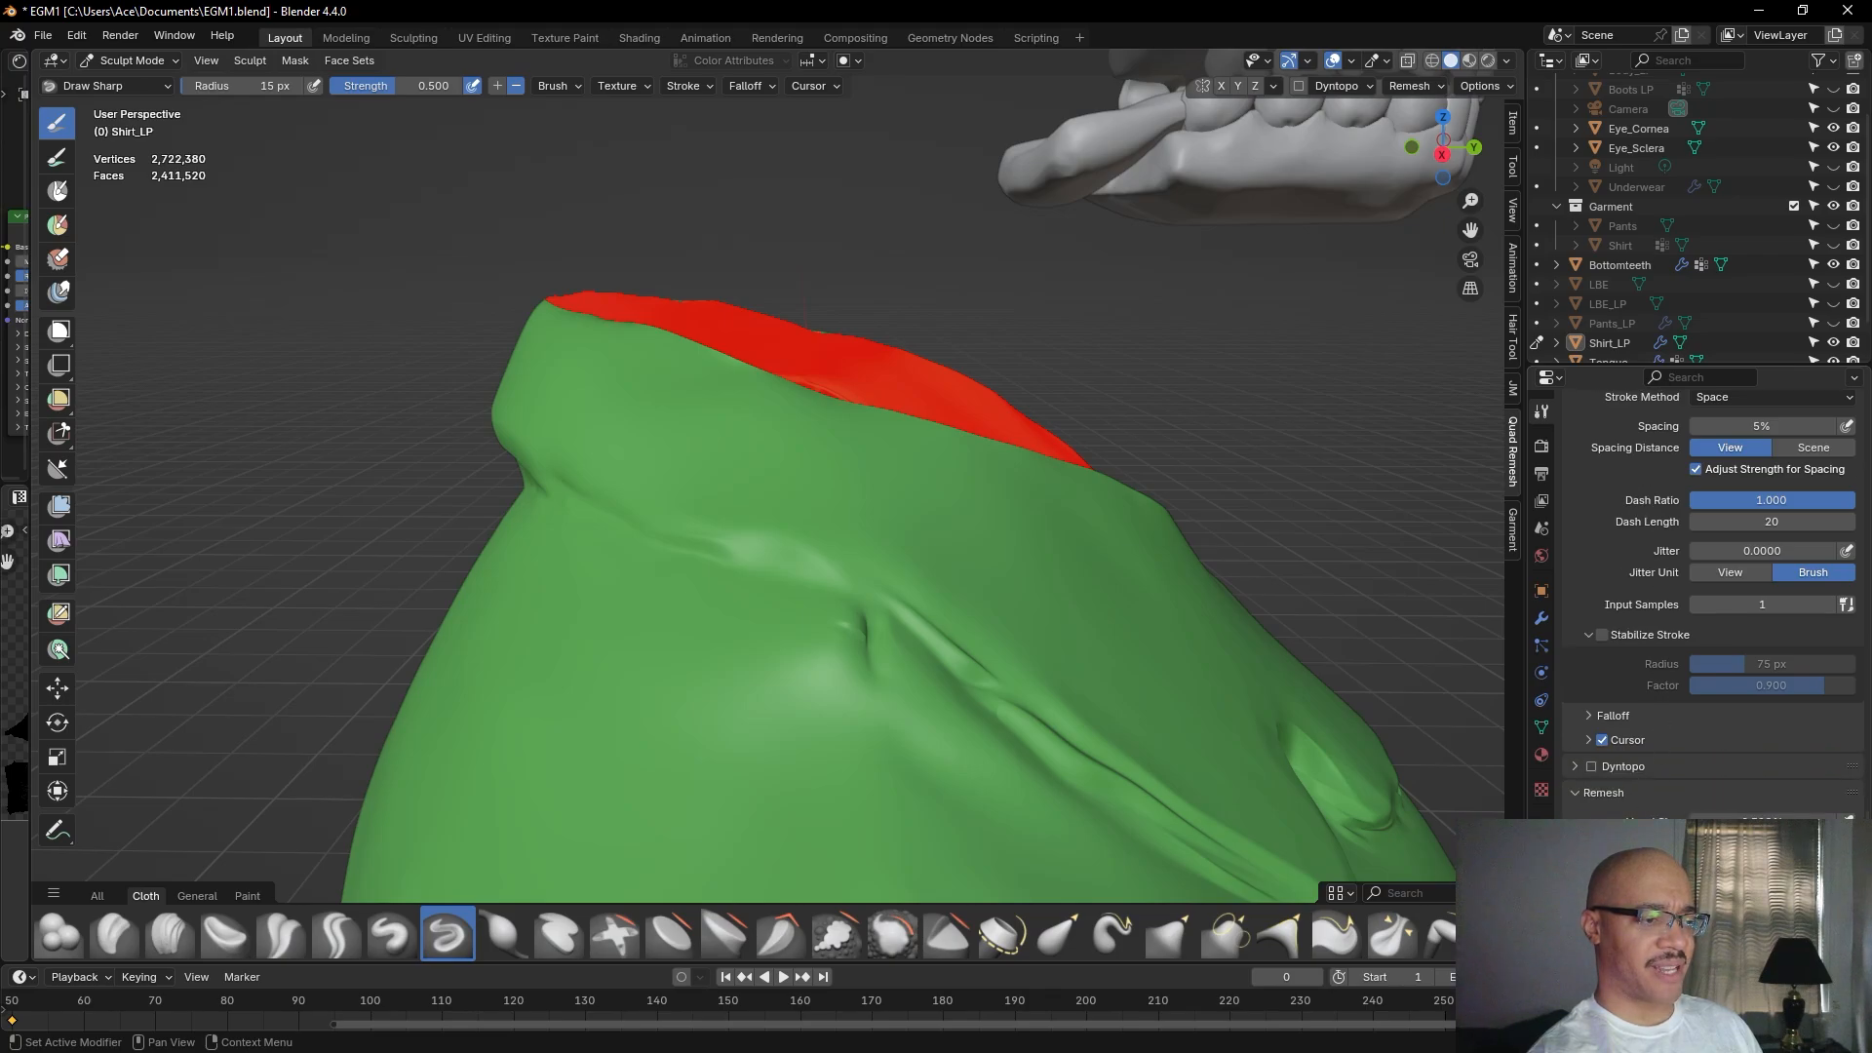
pyautogui.click(1602, 634)
# Sharpen the crease beneath the collar from the shoulder side around to the back using stabilized Draw Sharp strokes.
pyautogui.moveTo(878, 592)
pyautogui.mouseDown()
pyautogui.moveTo(884, 607)
pyautogui.moveTo(472, 431)
pyautogui.mouseUp()
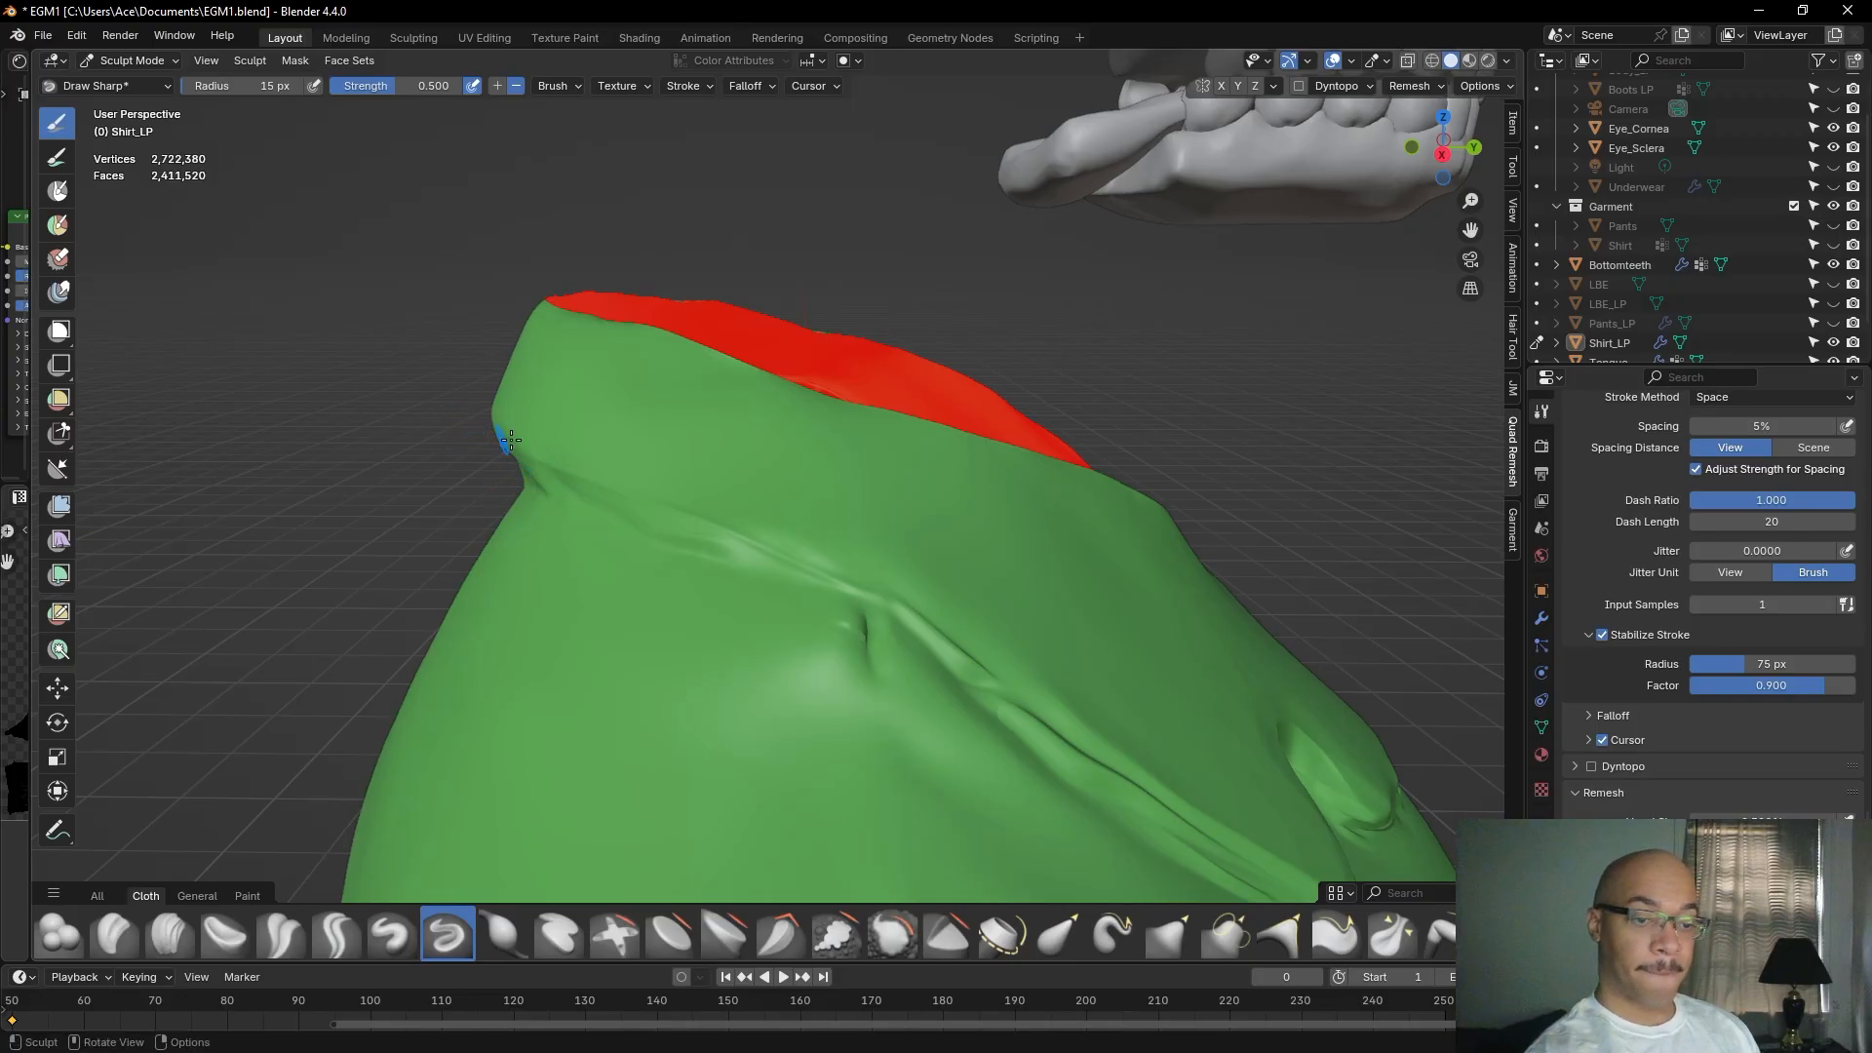
pyautogui.scroll(-2, 576, 425)
pyautogui.moveTo(586, 402)
pyautogui.mouseDown(button='middle')
pyautogui.moveTo(765, 326)
pyautogui.moveTo(991, 543)
pyautogui.moveTo(967, 580)
pyautogui.moveTo(1162, 523)
pyautogui.mouseUp(button='middle')
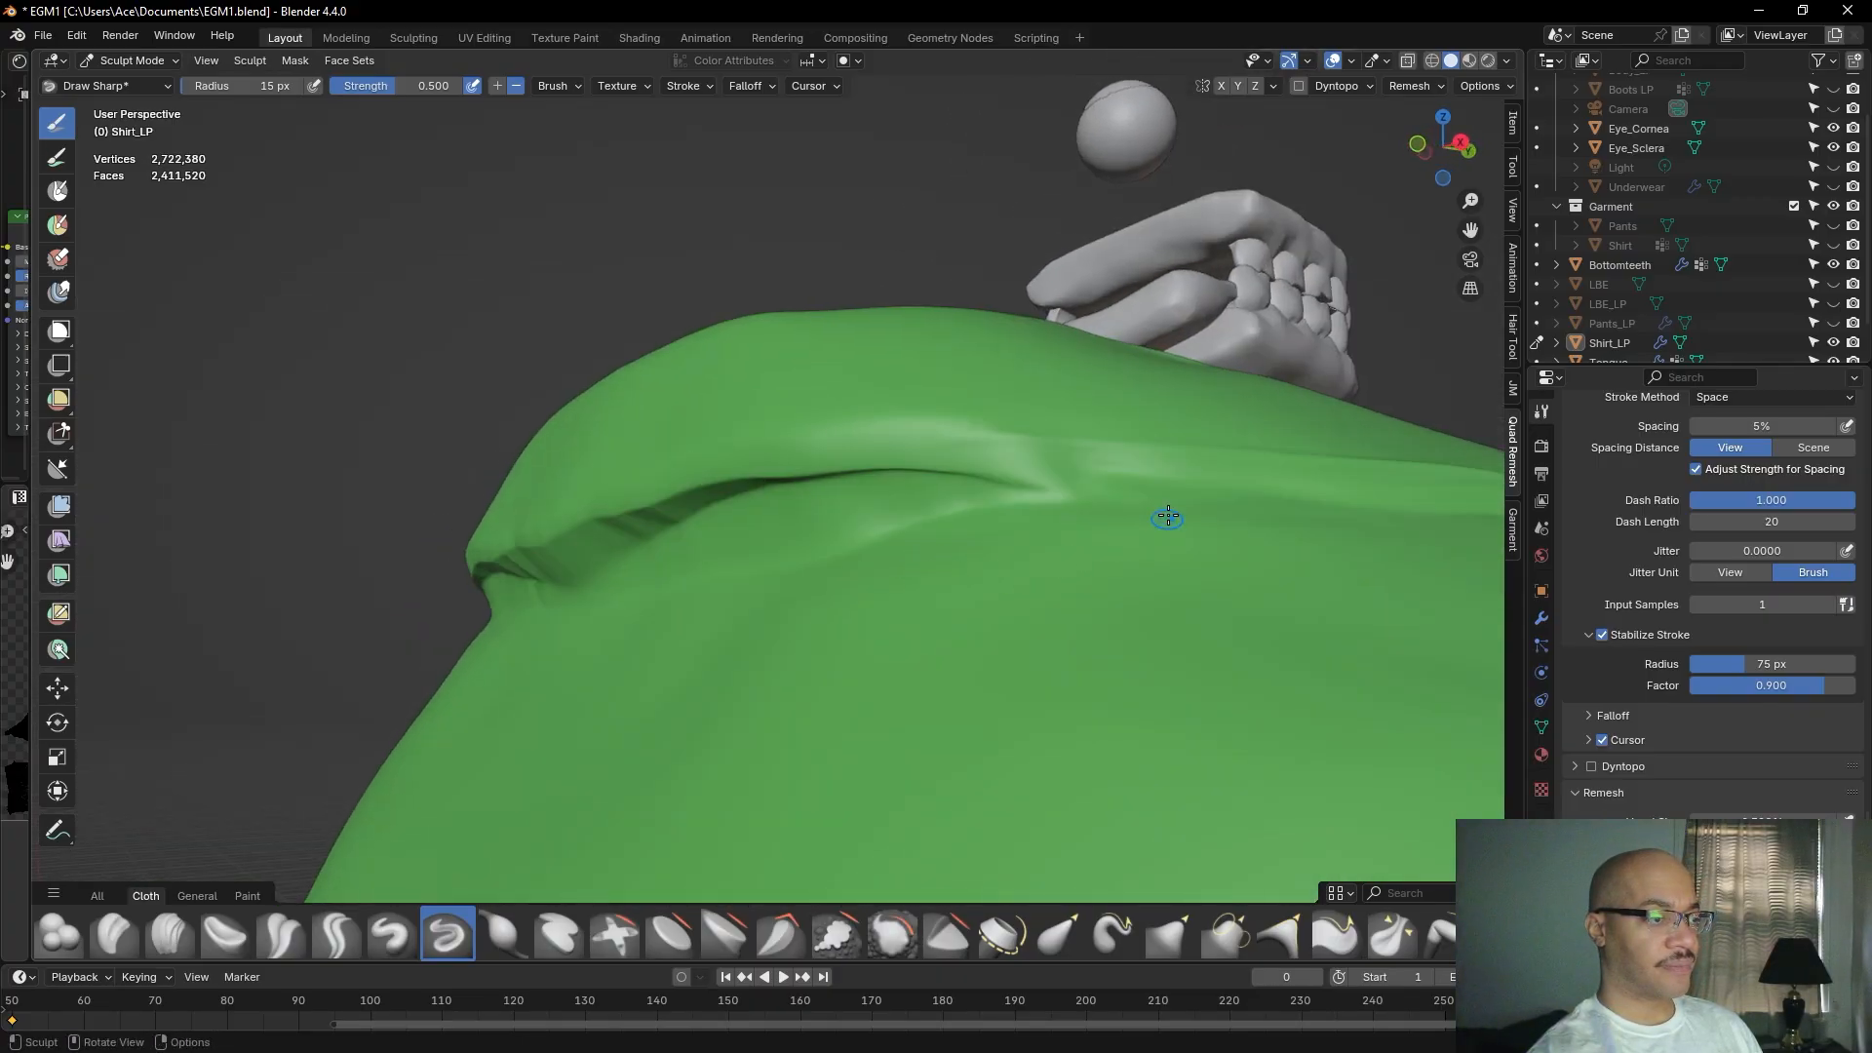
pyautogui.moveTo(990, 437); pyautogui.dragTo(982, 440)
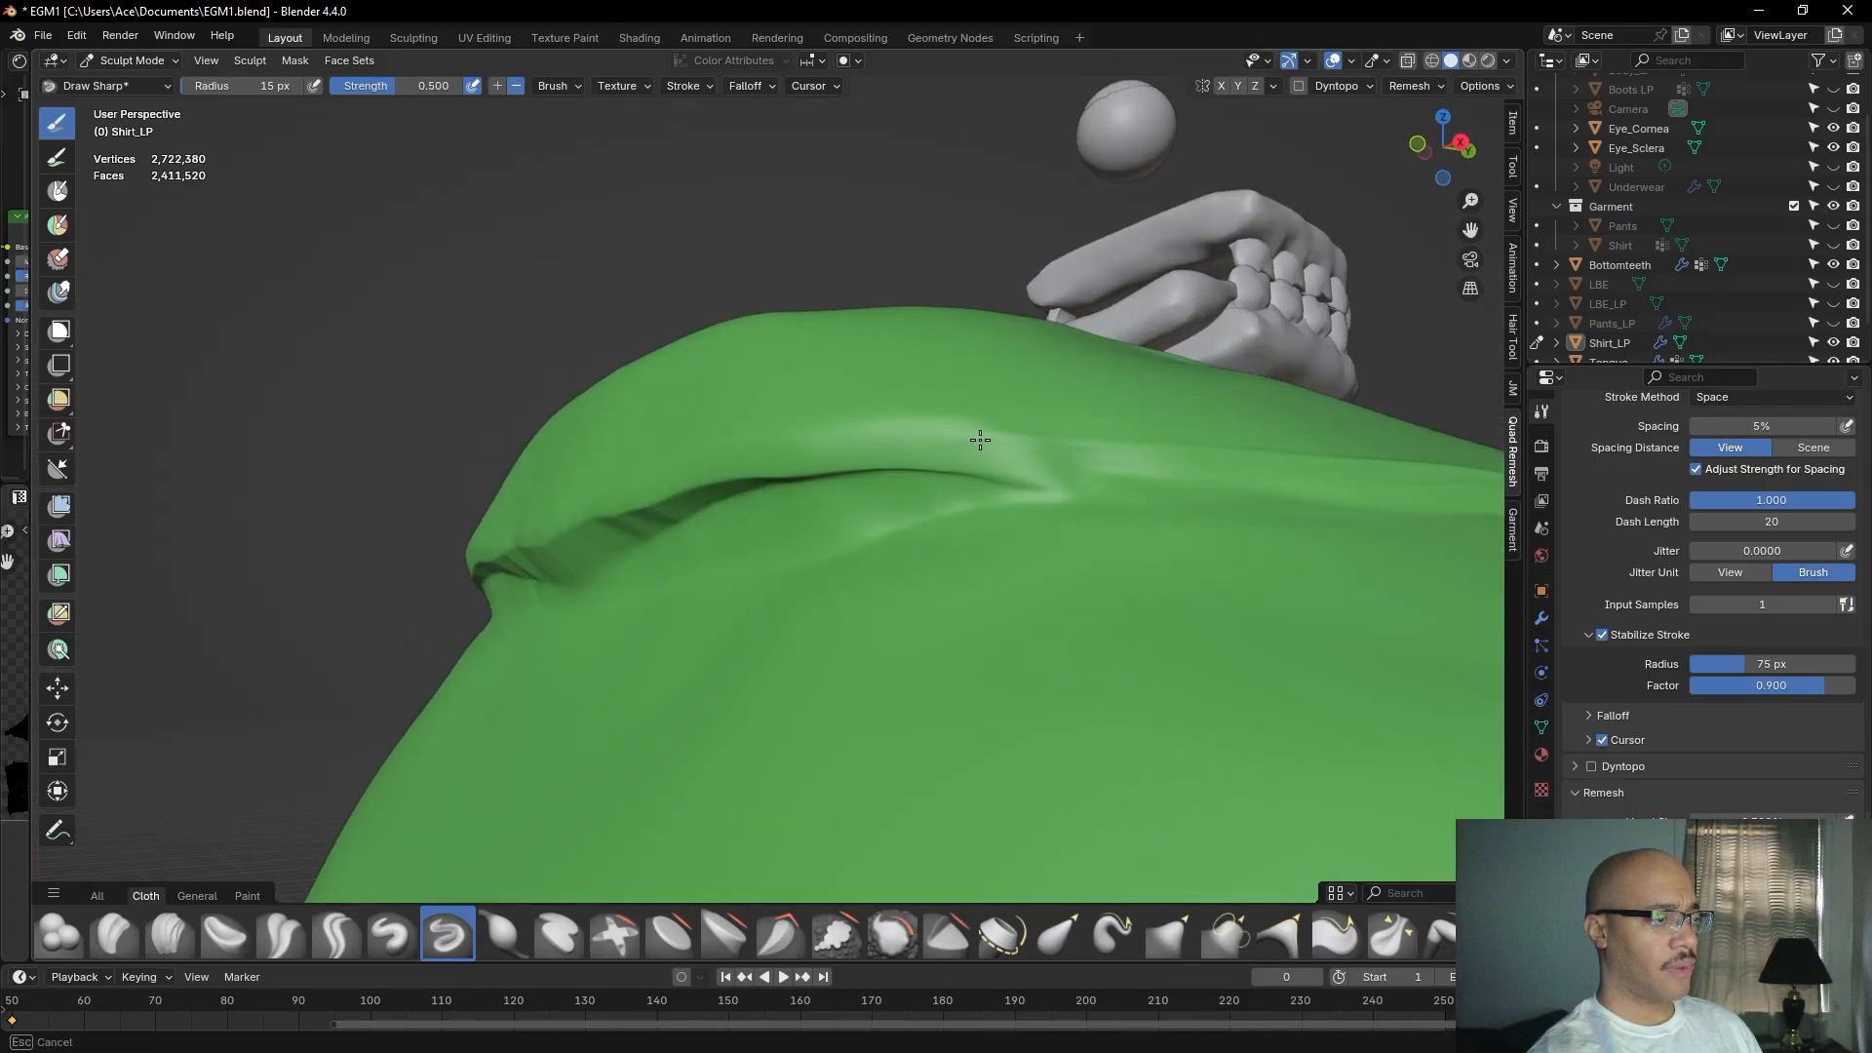
pyautogui.moveTo(850, 438); pyautogui.dragTo(814, 444)
pyautogui.moveTo(701, 473); pyautogui.dragTo(670, 482)
pyautogui.moveTo(556, 520); pyautogui.dragTo(531, 523)
# Define the collar's lower edge across the back of the neck with a long stabilized Draw Sharp stroke.
pyautogui.moveTo(567, 491)
pyautogui.mouseDown(button='middle')
pyautogui.moveTo(619, 489)
pyautogui.moveTo(626, 560)
pyautogui.moveTo(585, 593)
pyautogui.moveTo(546, 582)
pyautogui.moveTo(665, 523)
pyautogui.moveTo(652, 589)
pyautogui.moveTo(1015, 611)
pyautogui.mouseUp(button='middle')
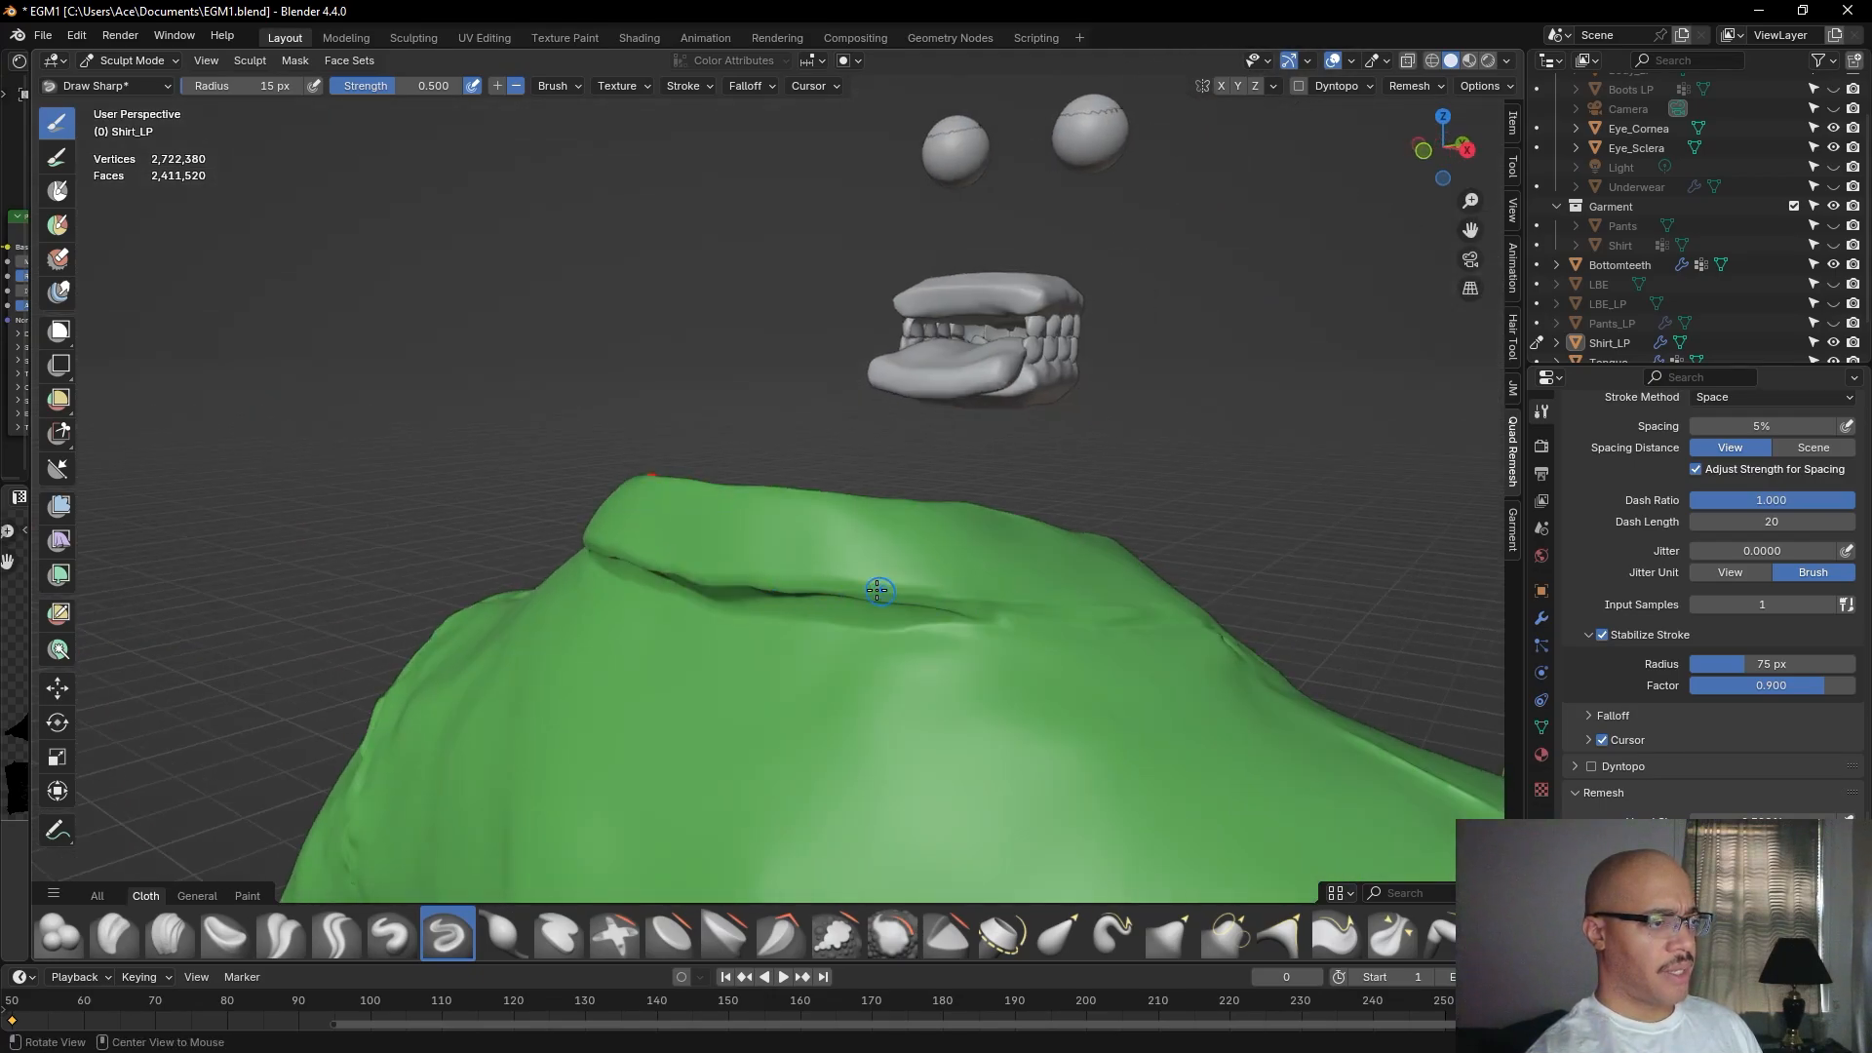
pyautogui.keyDown('alt'); pyautogui.moveTo(887, 594); pyautogui.dragTo(964, 583); pyautogui.keyUp('alt')
pyautogui.scroll(2, 878, 614)
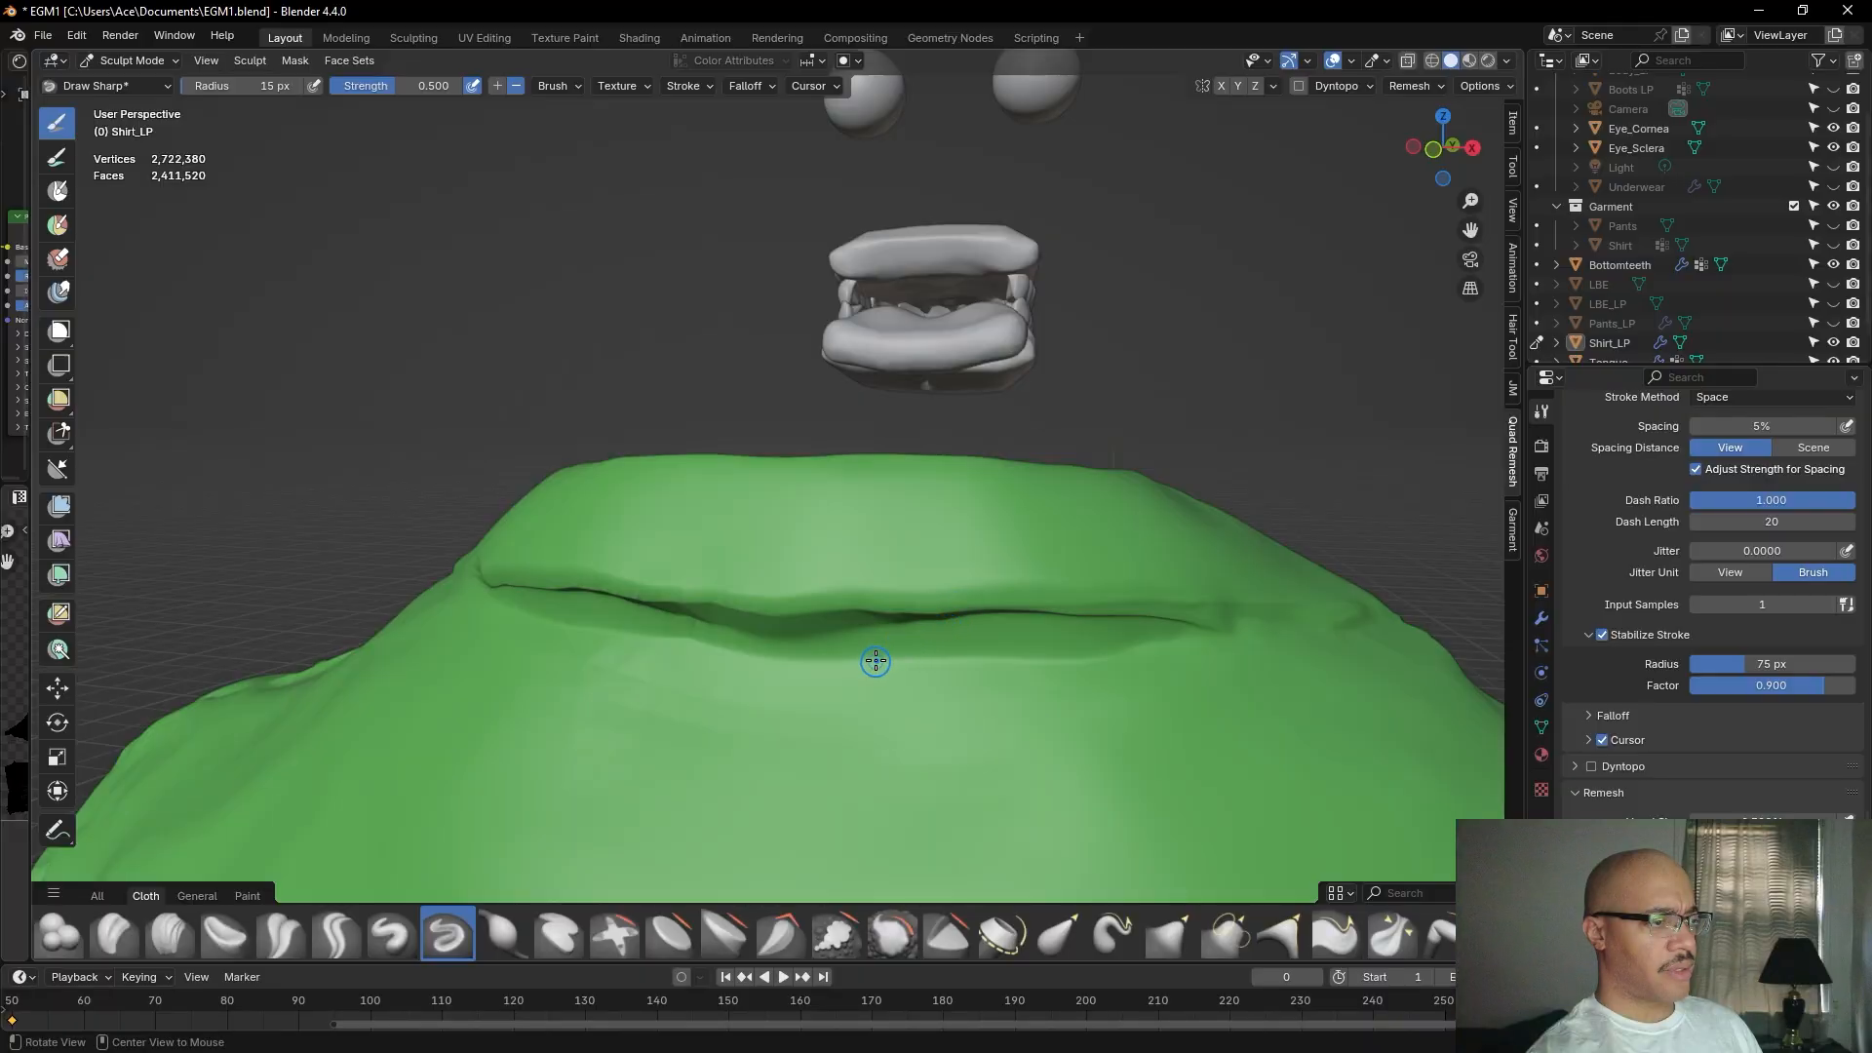
pyautogui.keyDown('alt'); pyautogui.moveTo(876, 662); pyautogui.dragTo(902, 644); pyautogui.keyUp('alt')
pyautogui.moveTo(946, 559)
pyautogui.mouseDown()
pyautogui.moveTo(818, 573)
pyautogui.moveTo(509, 552)
pyautogui.mouseUp()
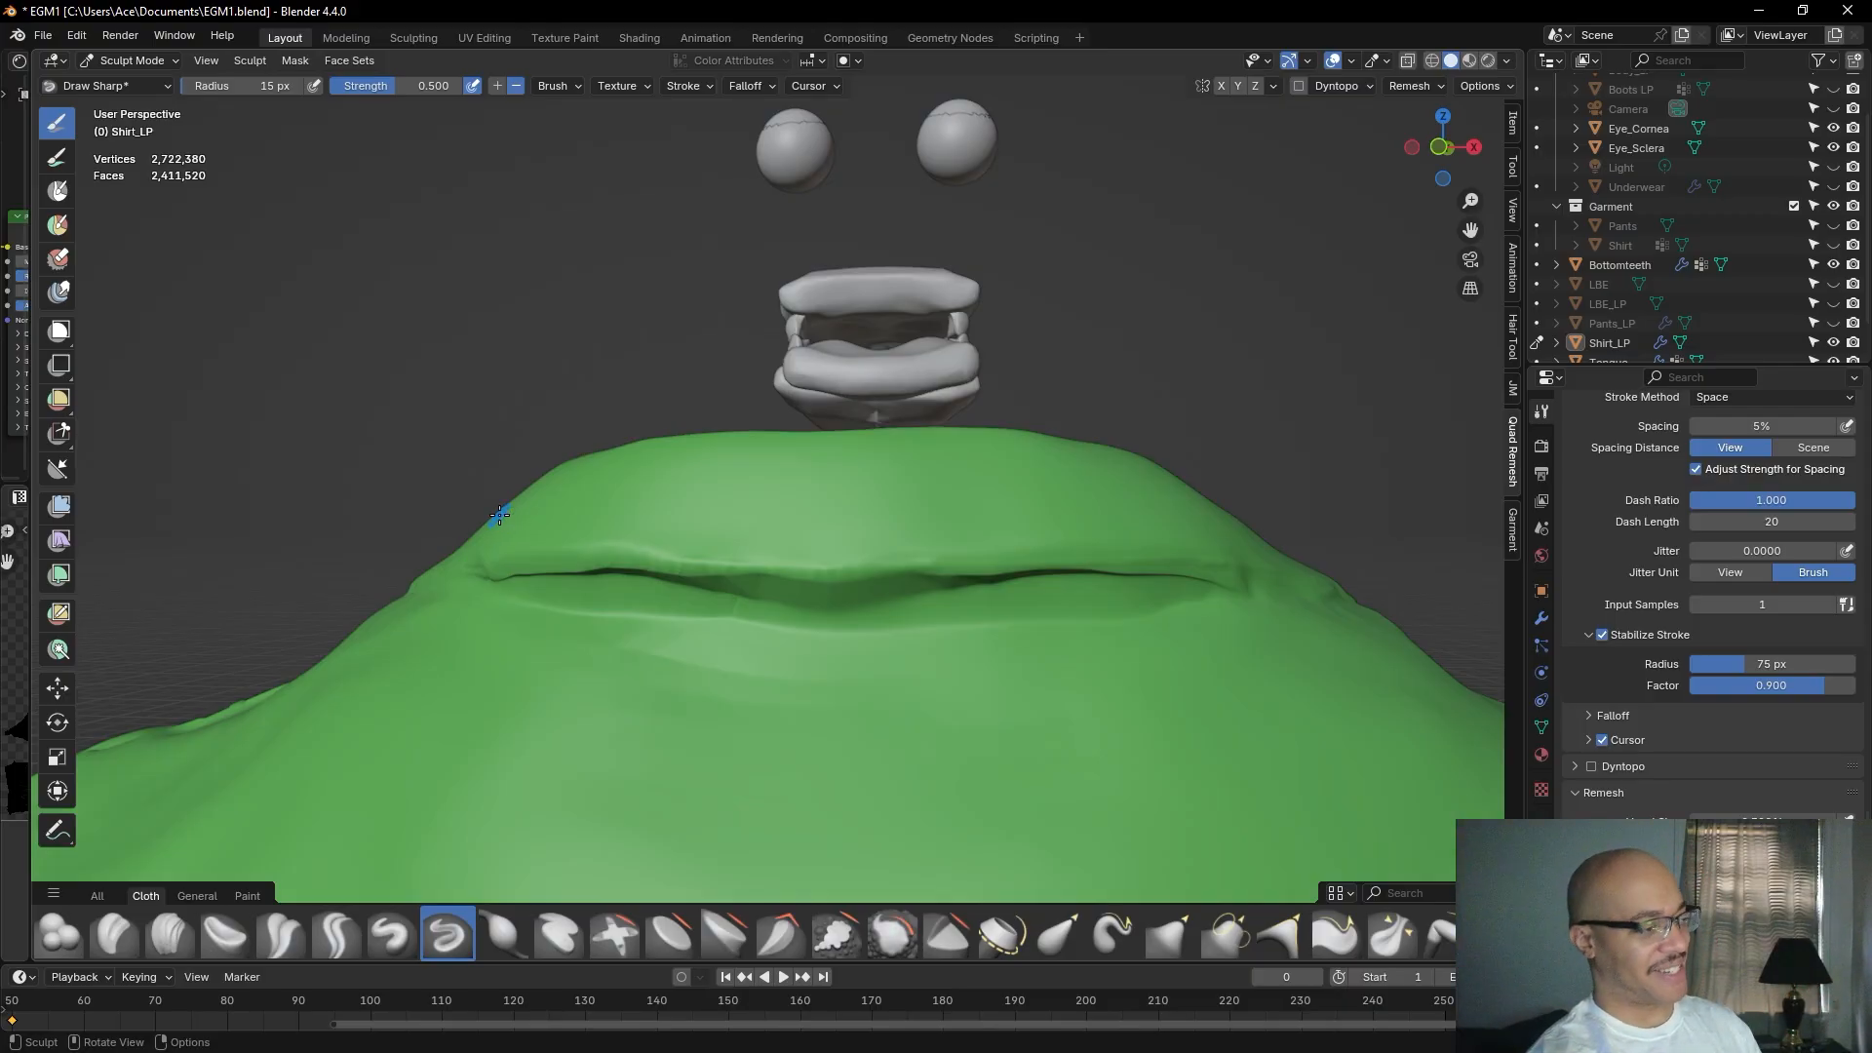
# Continue the sharp collar edge from the back of the neck around the opposite side toward the shoulder seam.
pyautogui.moveTo(381, 460); pyautogui.dragTo(764, 657, button='middle')
pyautogui.moveTo(774, 616); pyautogui.dragTo(613, 603)
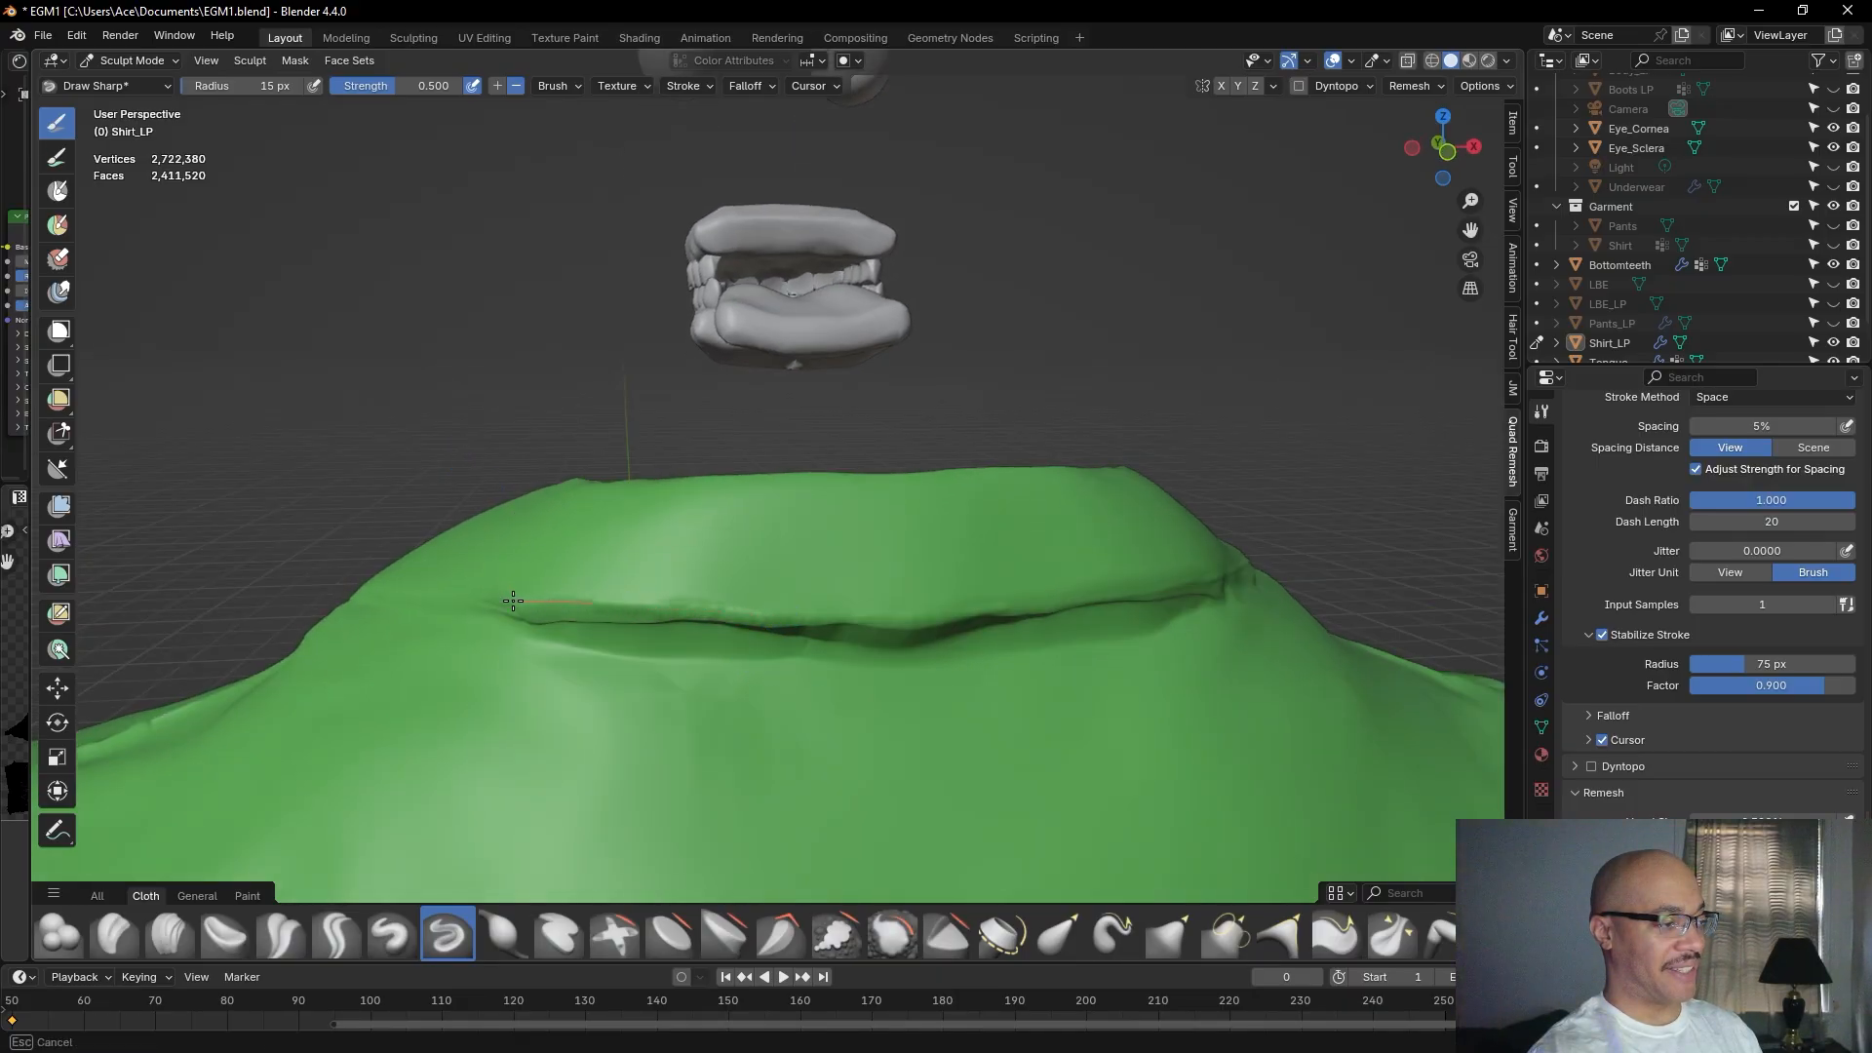
pyautogui.moveTo(472, 602); pyautogui.dragTo(347, 595)
pyautogui.moveTo(282, 499); pyautogui.dragTo(606, 449, button='middle')
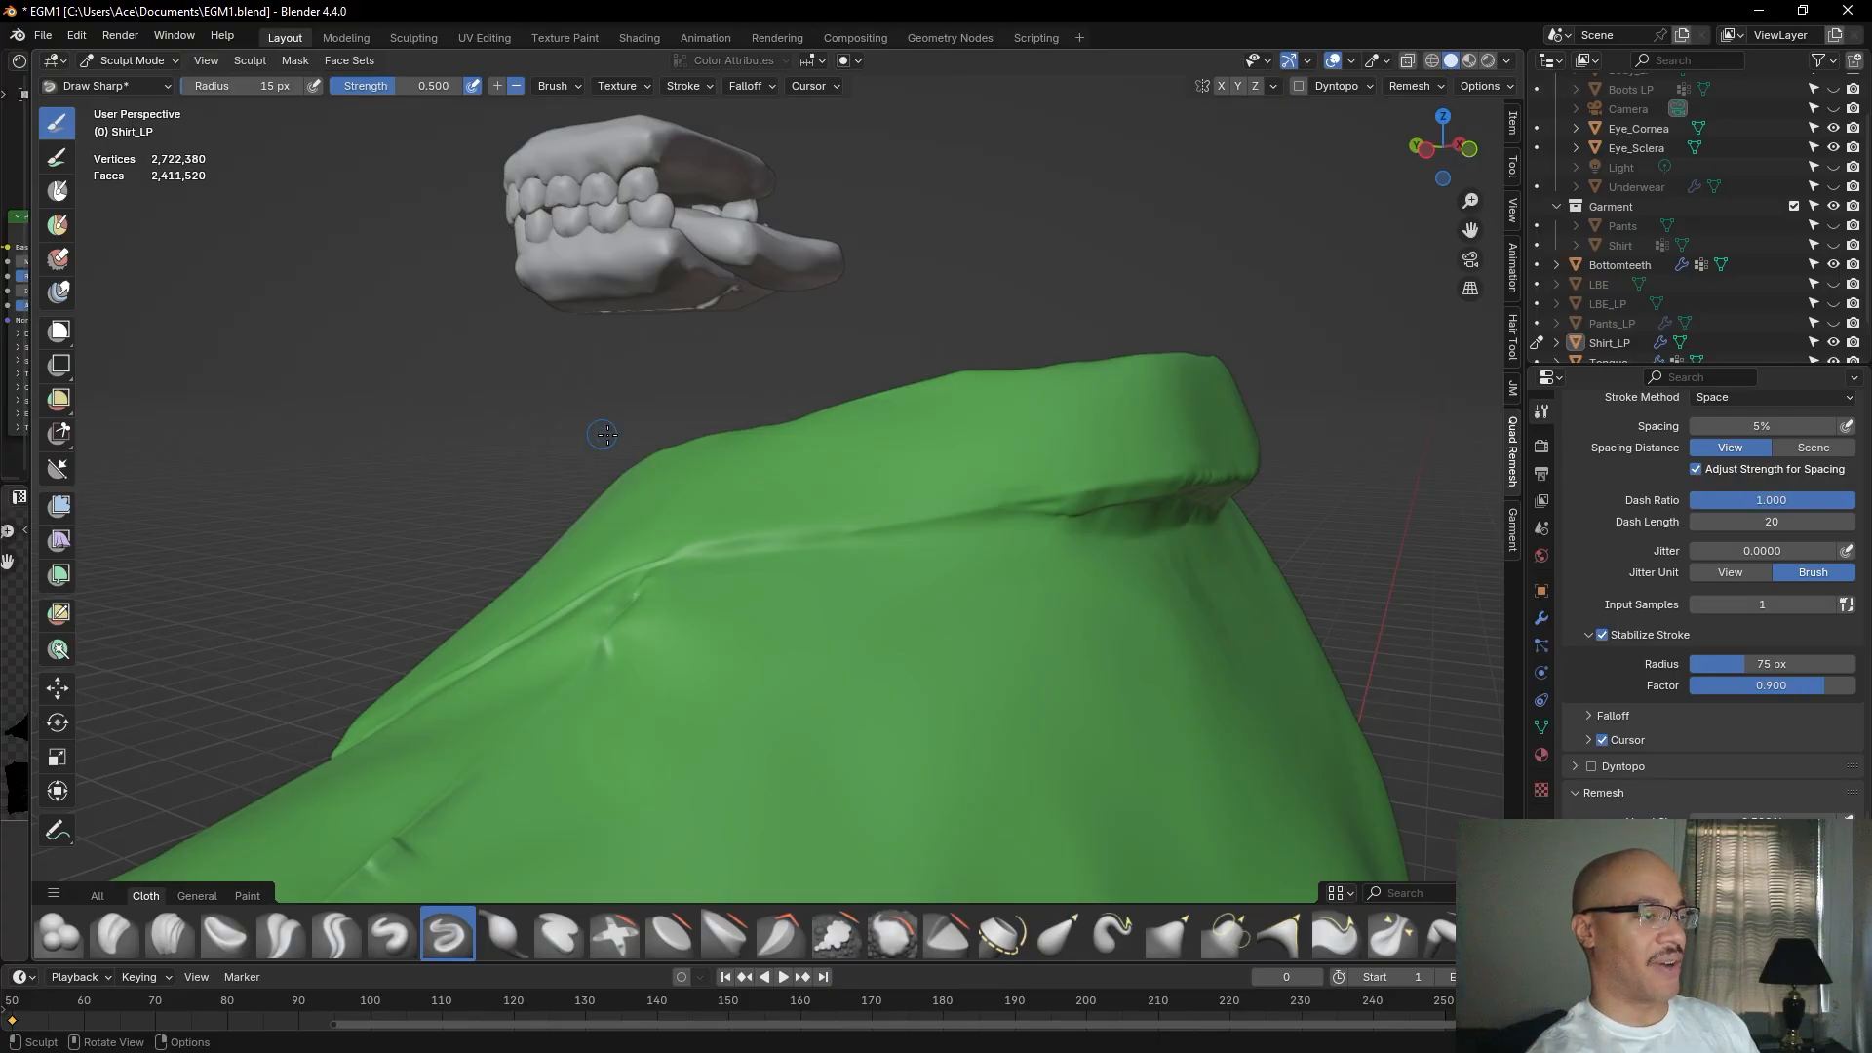
pyautogui.keyDown('alt'); pyautogui.moveTo(507, 418); pyautogui.dragTo(458, 505); pyautogui.keyUp('alt')
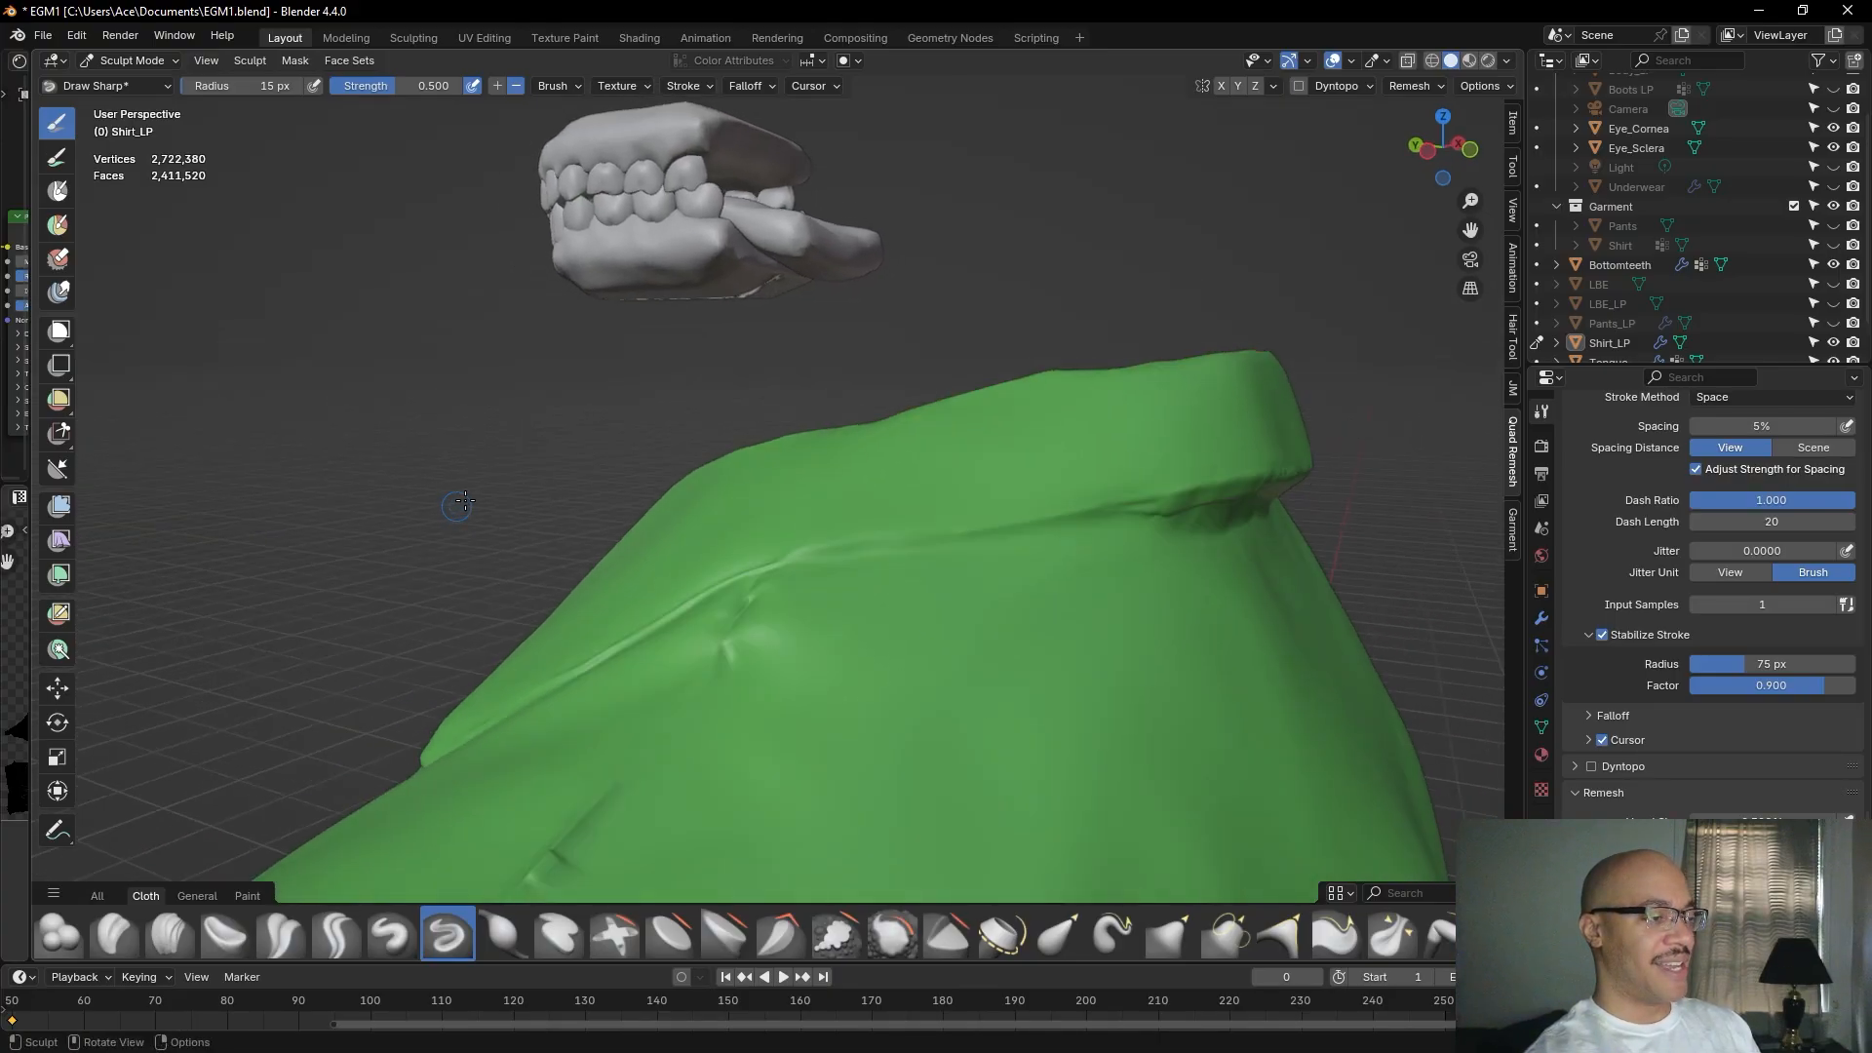
pyautogui.moveTo(954, 536); pyautogui.dragTo(696, 573)
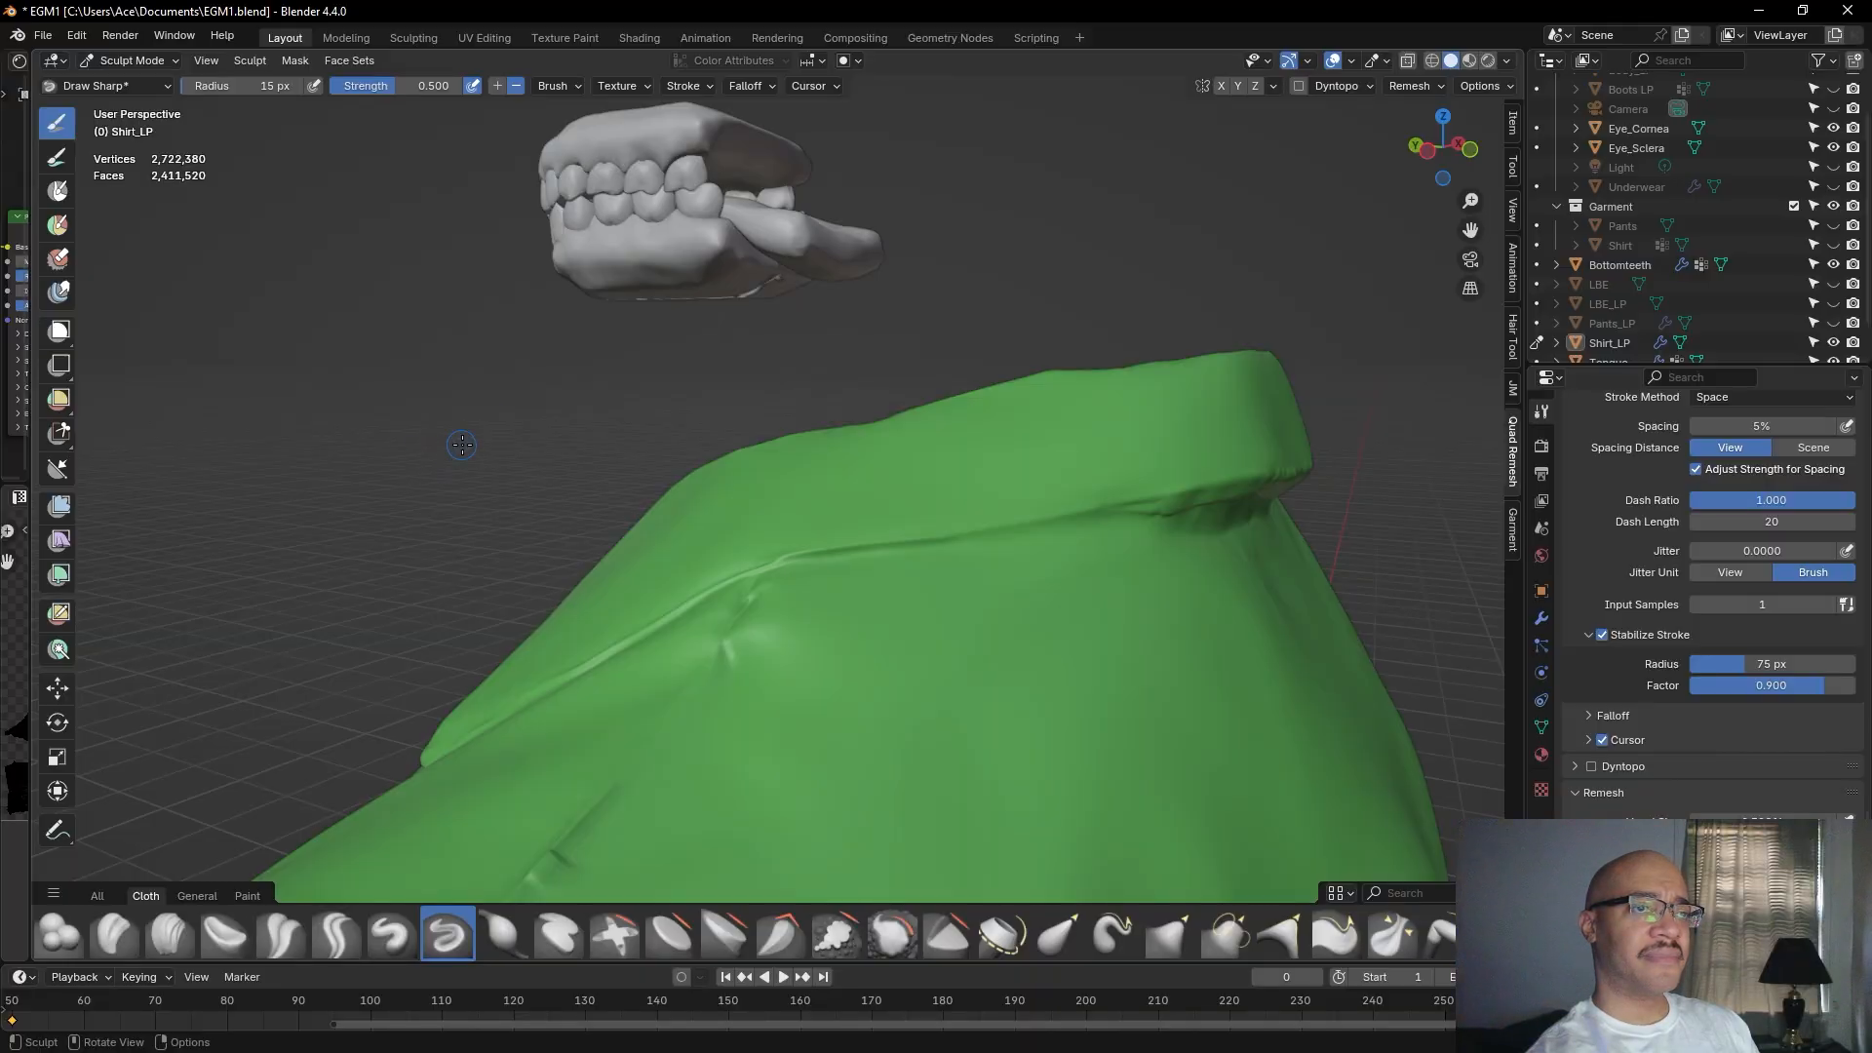
# Sharpen the rear collar's overhanging edge from below with a stabilized stroke running across the back.
pyautogui.keyDown('alt'); pyautogui.moveTo(522, 447); pyautogui.dragTo(524, 348); pyautogui.keyUp('alt')
pyautogui.keyDown('alt'); pyautogui.keyDown('shift'); pyautogui.moveTo(749, 236); pyautogui.dragTo(681, 274); pyautogui.keyUp('shift'); pyautogui.keyUp('alt')
pyautogui.moveTo(888, 305); pyautogui.dragTo(919, 307)
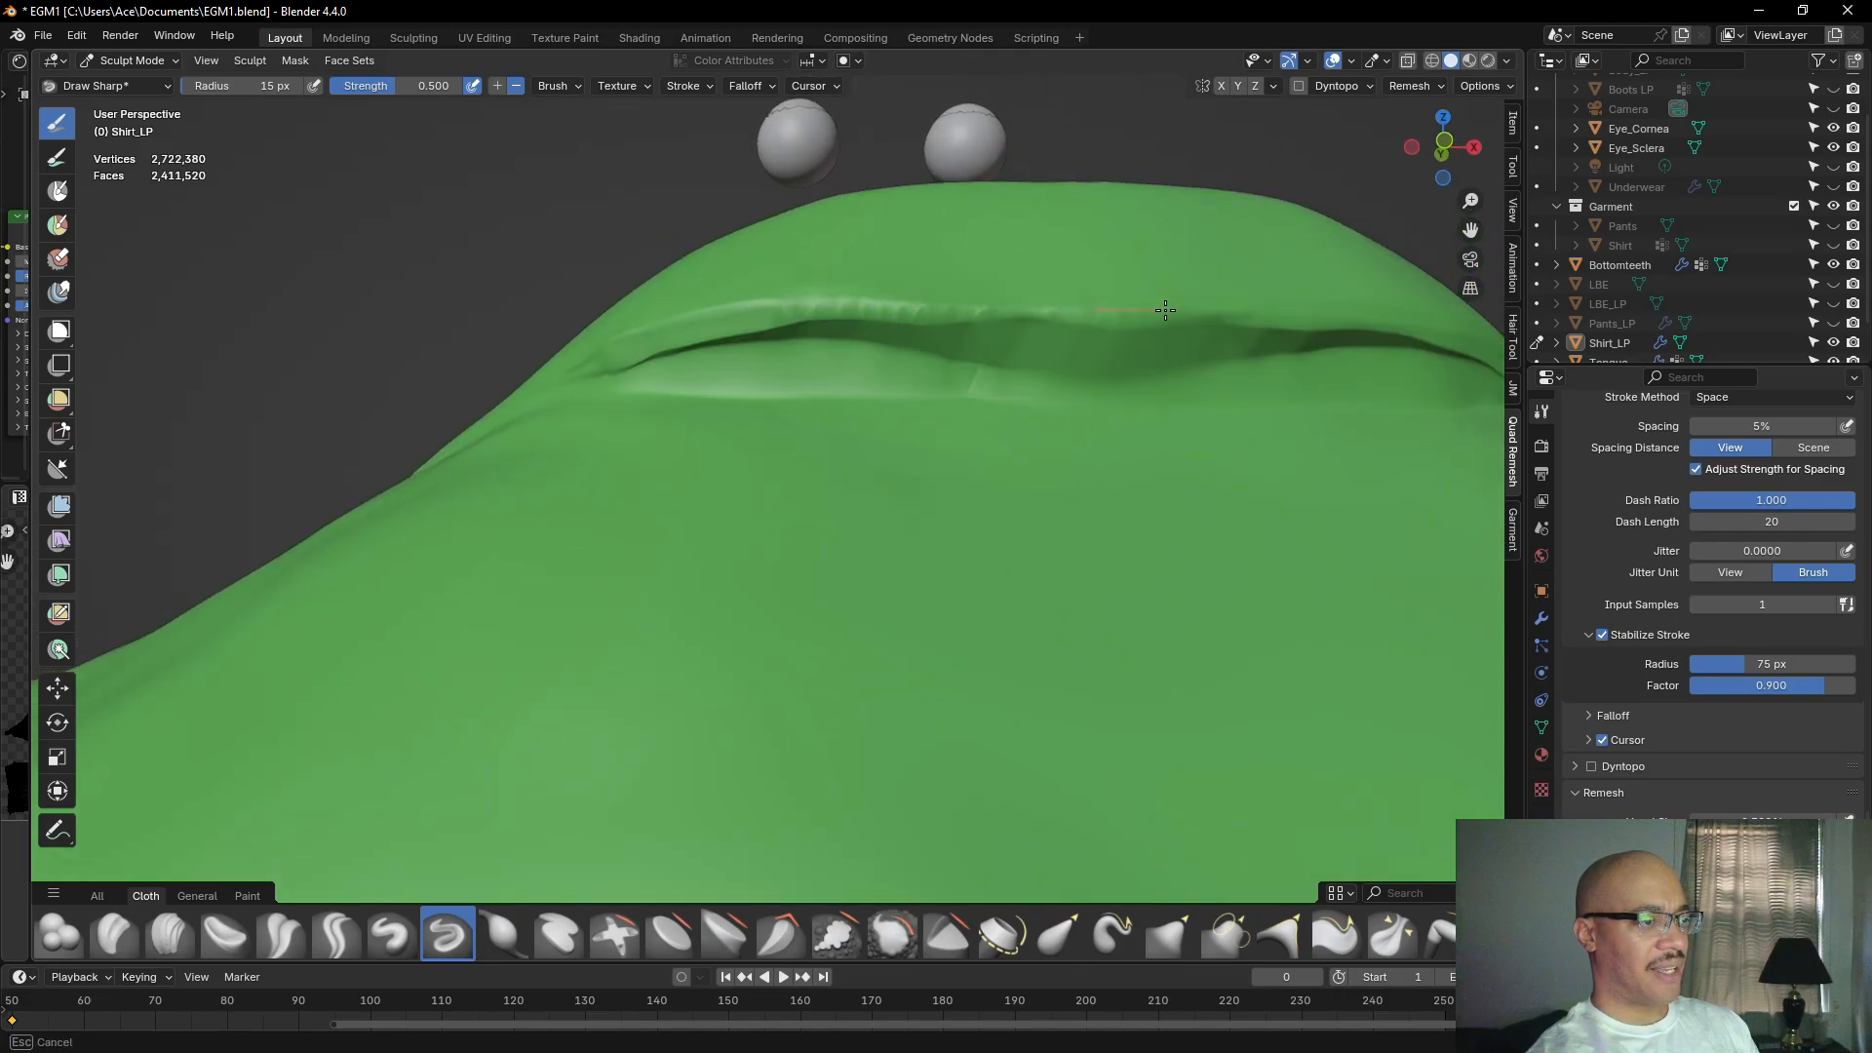
pyautogui.moveTo(1305, 318)
pyautogui.mouseDown()
pyautogui.moveTo(1213, 284)
pyautogui.moveTo(1209, 439)
pyautogui.moveTo(1032, 492)
pyautogui.moveTo(1018, 560)
pyautogui.moveTo(824, 573)
pyautogui.mouseUp()
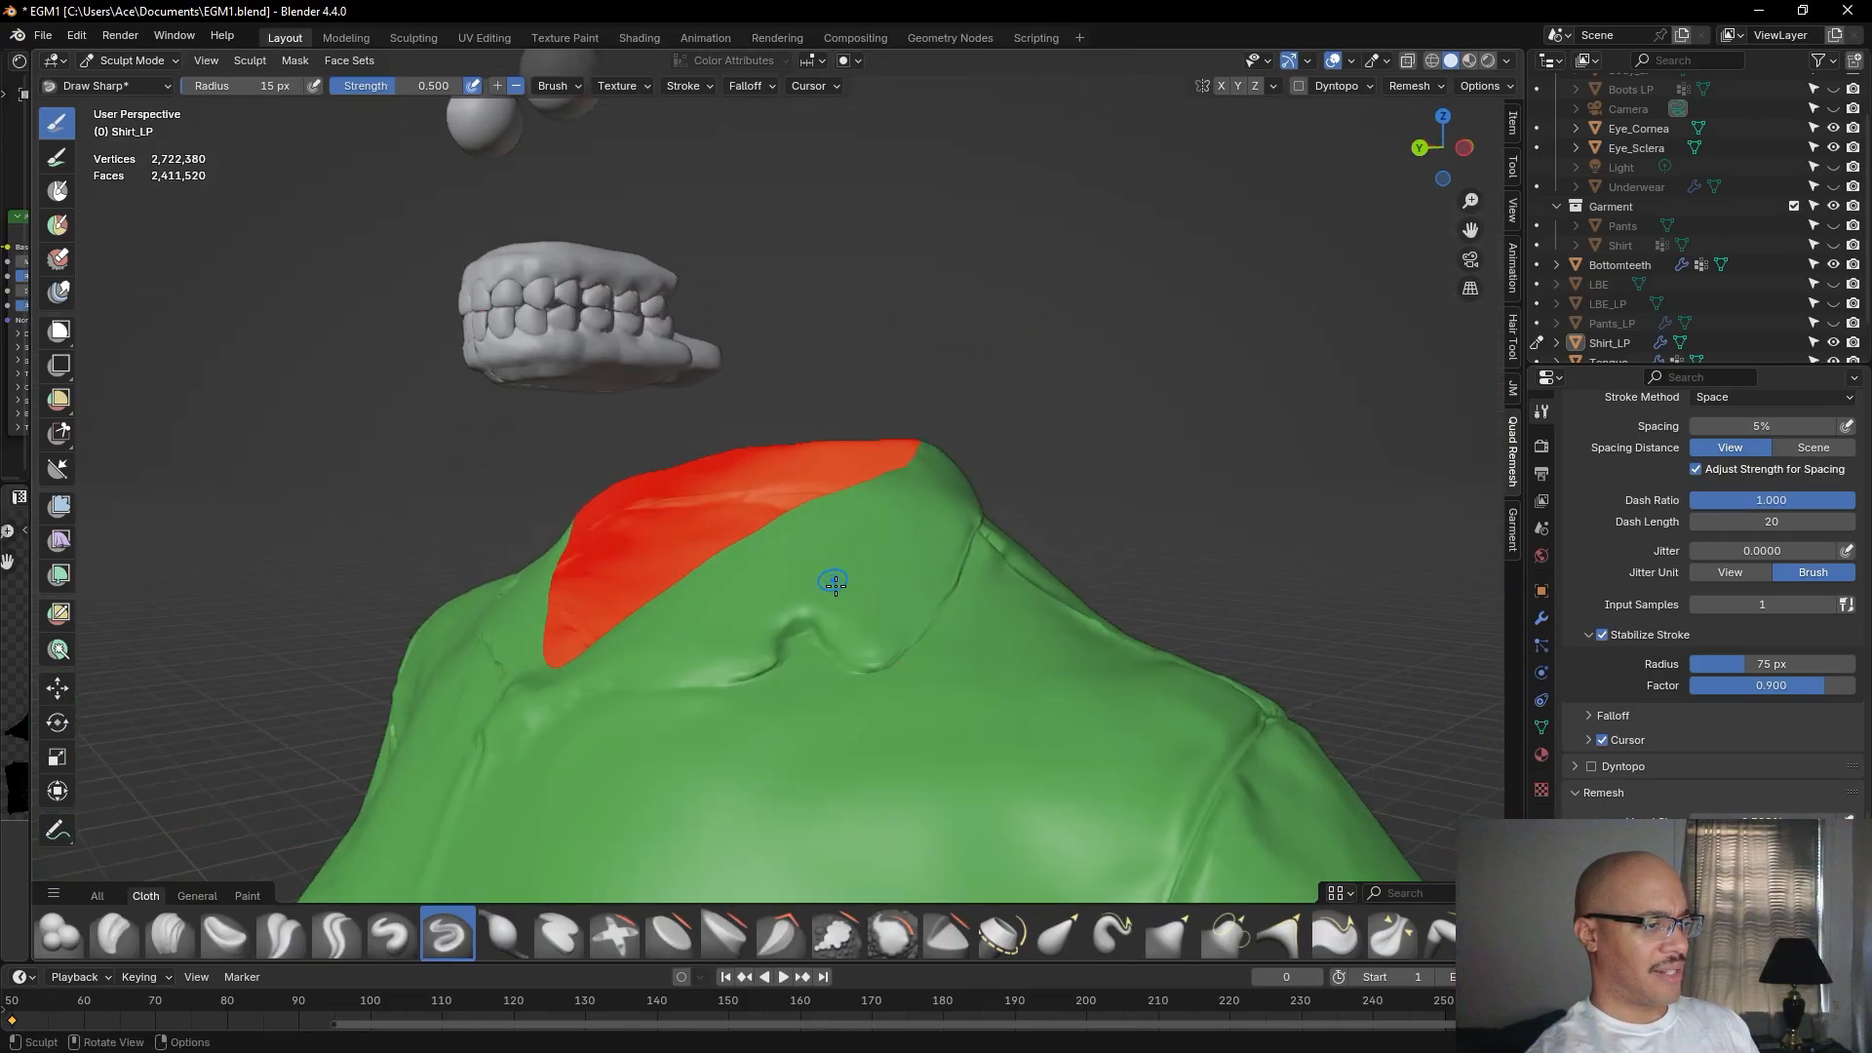
# Sharpen the outer edge of the front collar flap between the shoulder seam and the collar point.
pyautogui.scroll(2, 849, 586)
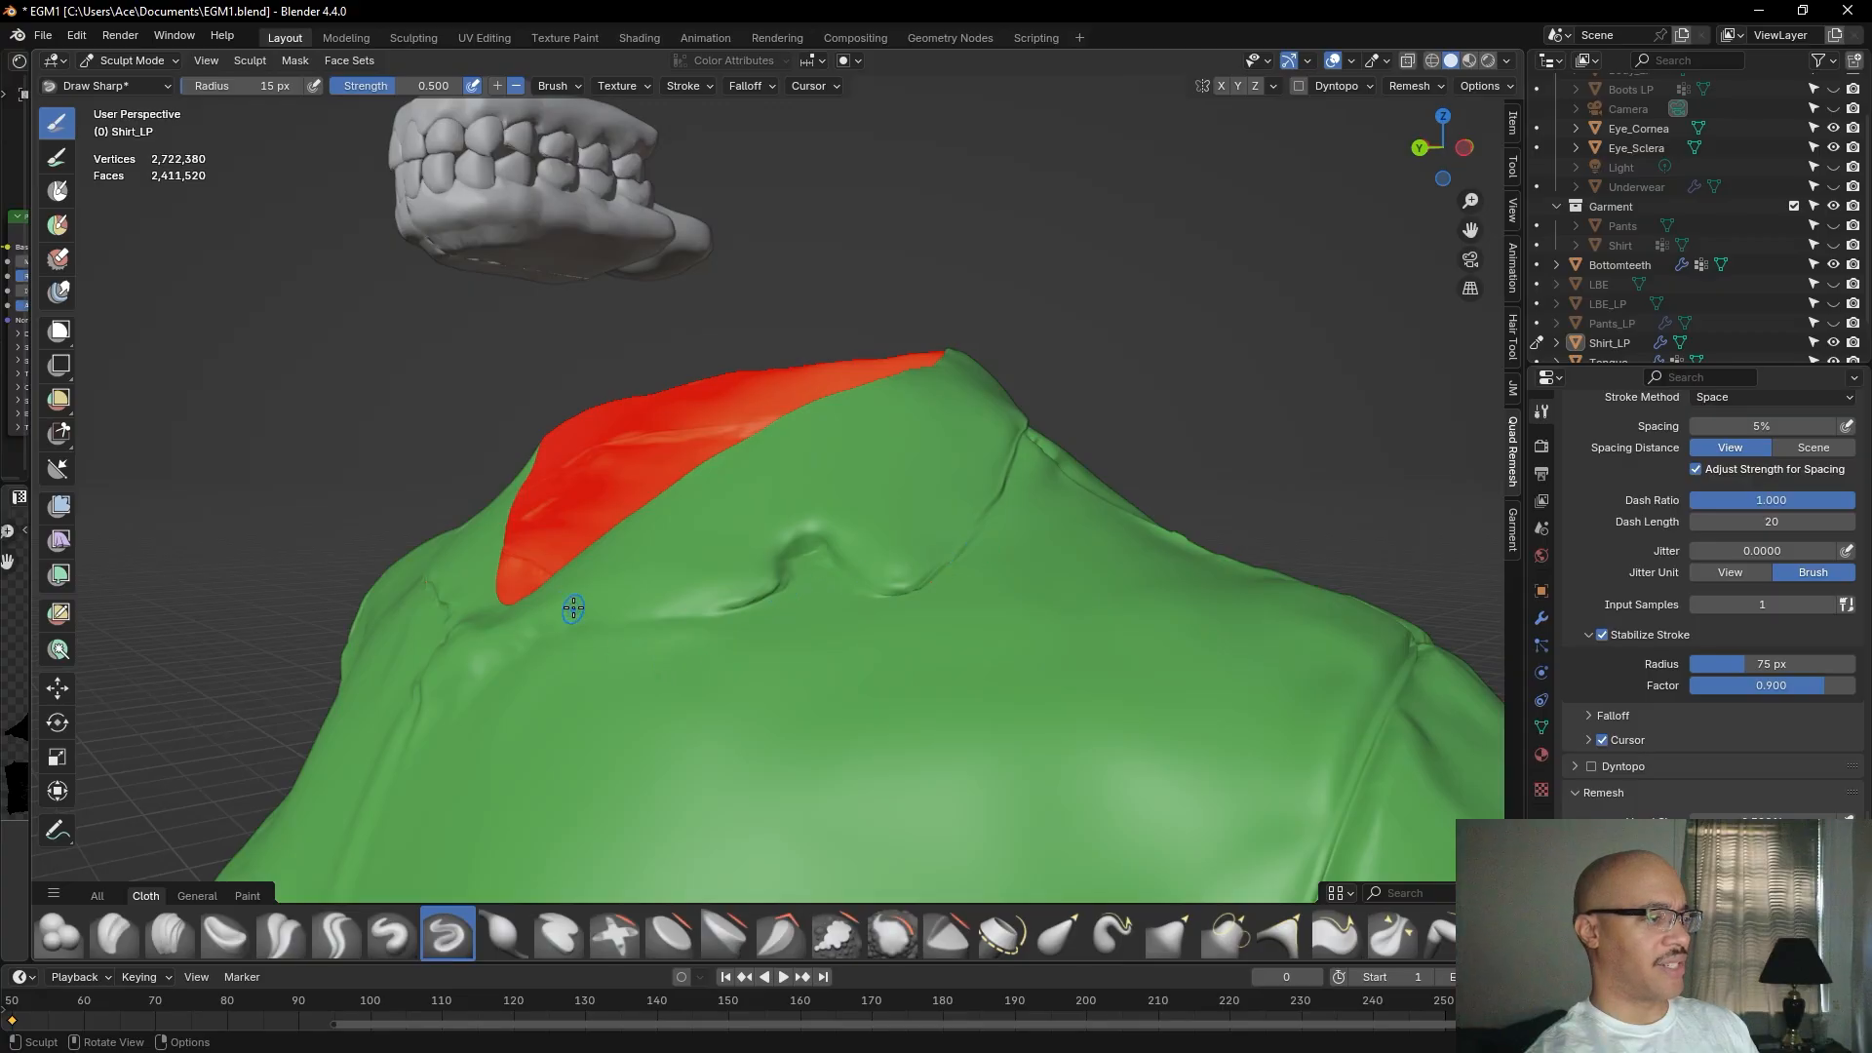
pyautogui.keyDown('alt'); pyautogui.moveTo(523, 570); pyautogui.dragTo(646, 556); pyautogui.keyUp('alt')
pyautogui.moveTo(377, 606); pyautogui.dragTo(543, 710, button='middle')
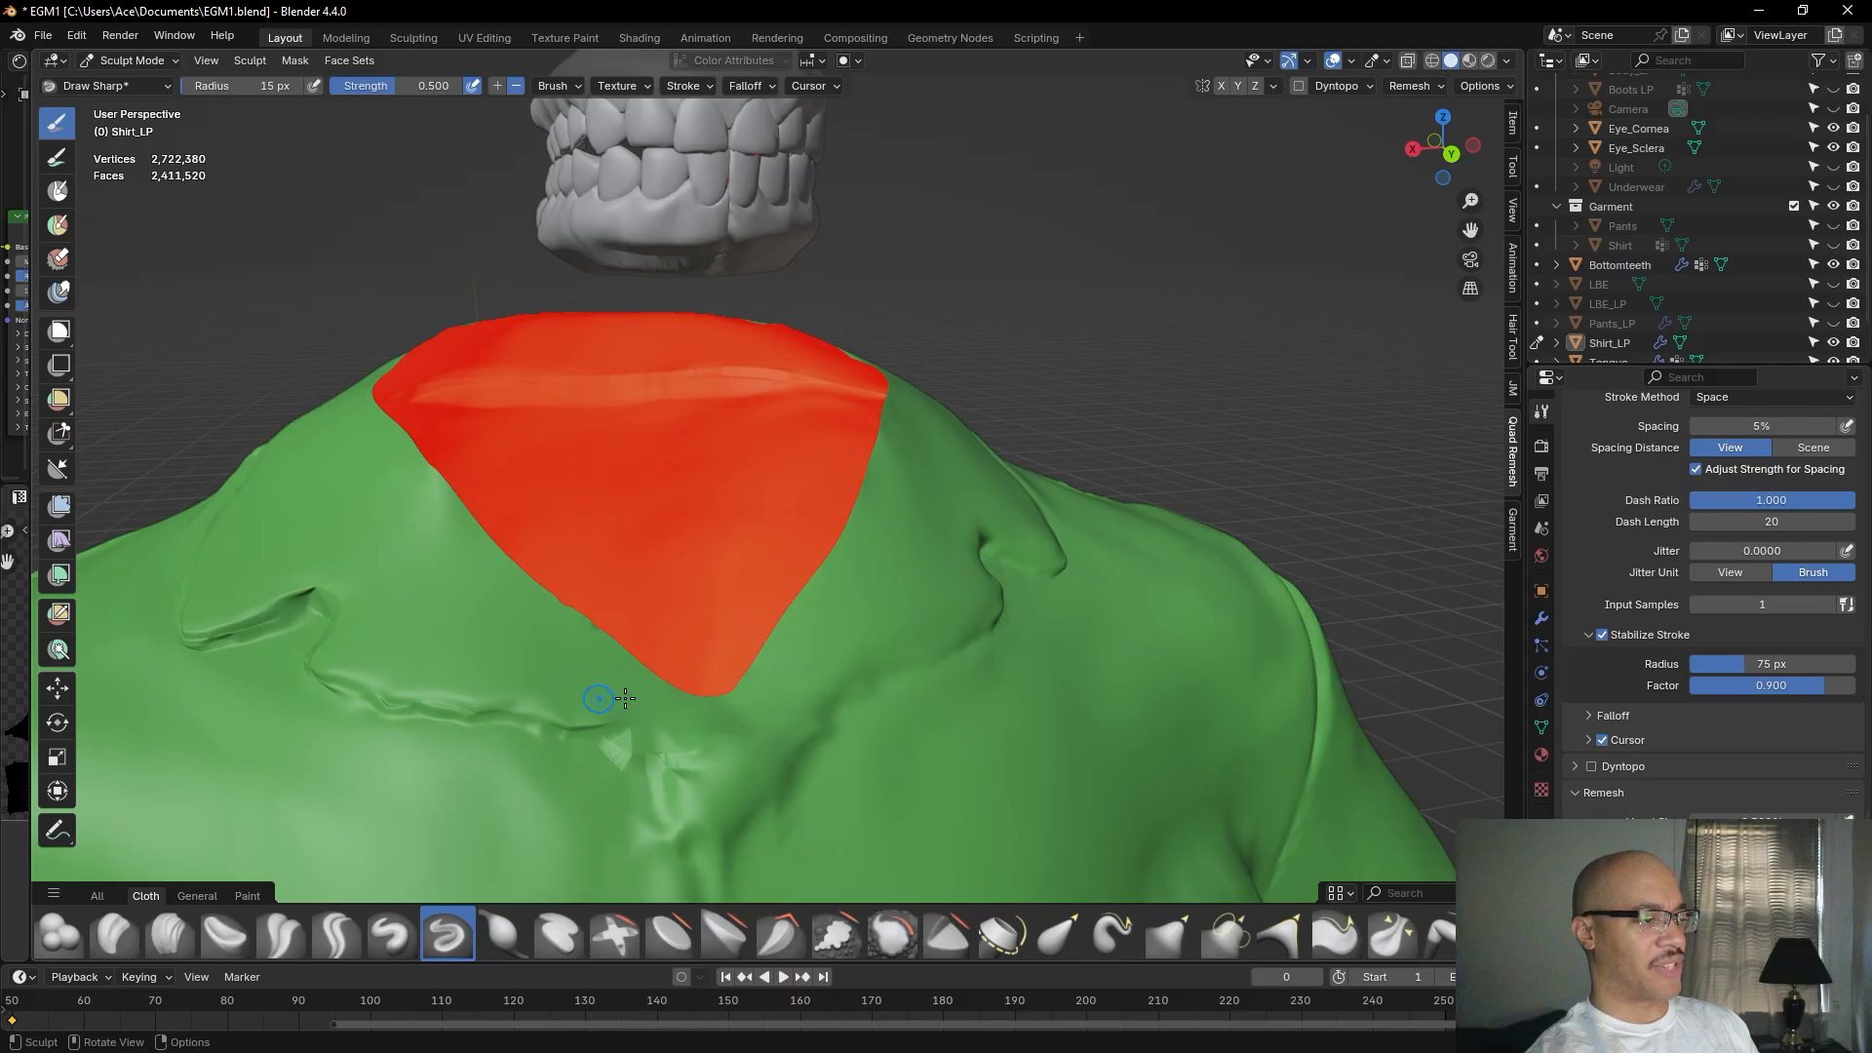
pyautogui.moveTo(948, 580)
pyautogui.mouseDown(button='middle')
pyautogui.moveTo(681, 636)
pyautogui.moveTo(763, 656)
pyautogui.moveTo(838, 611)
pyautogui.mouseUp(button='middle')
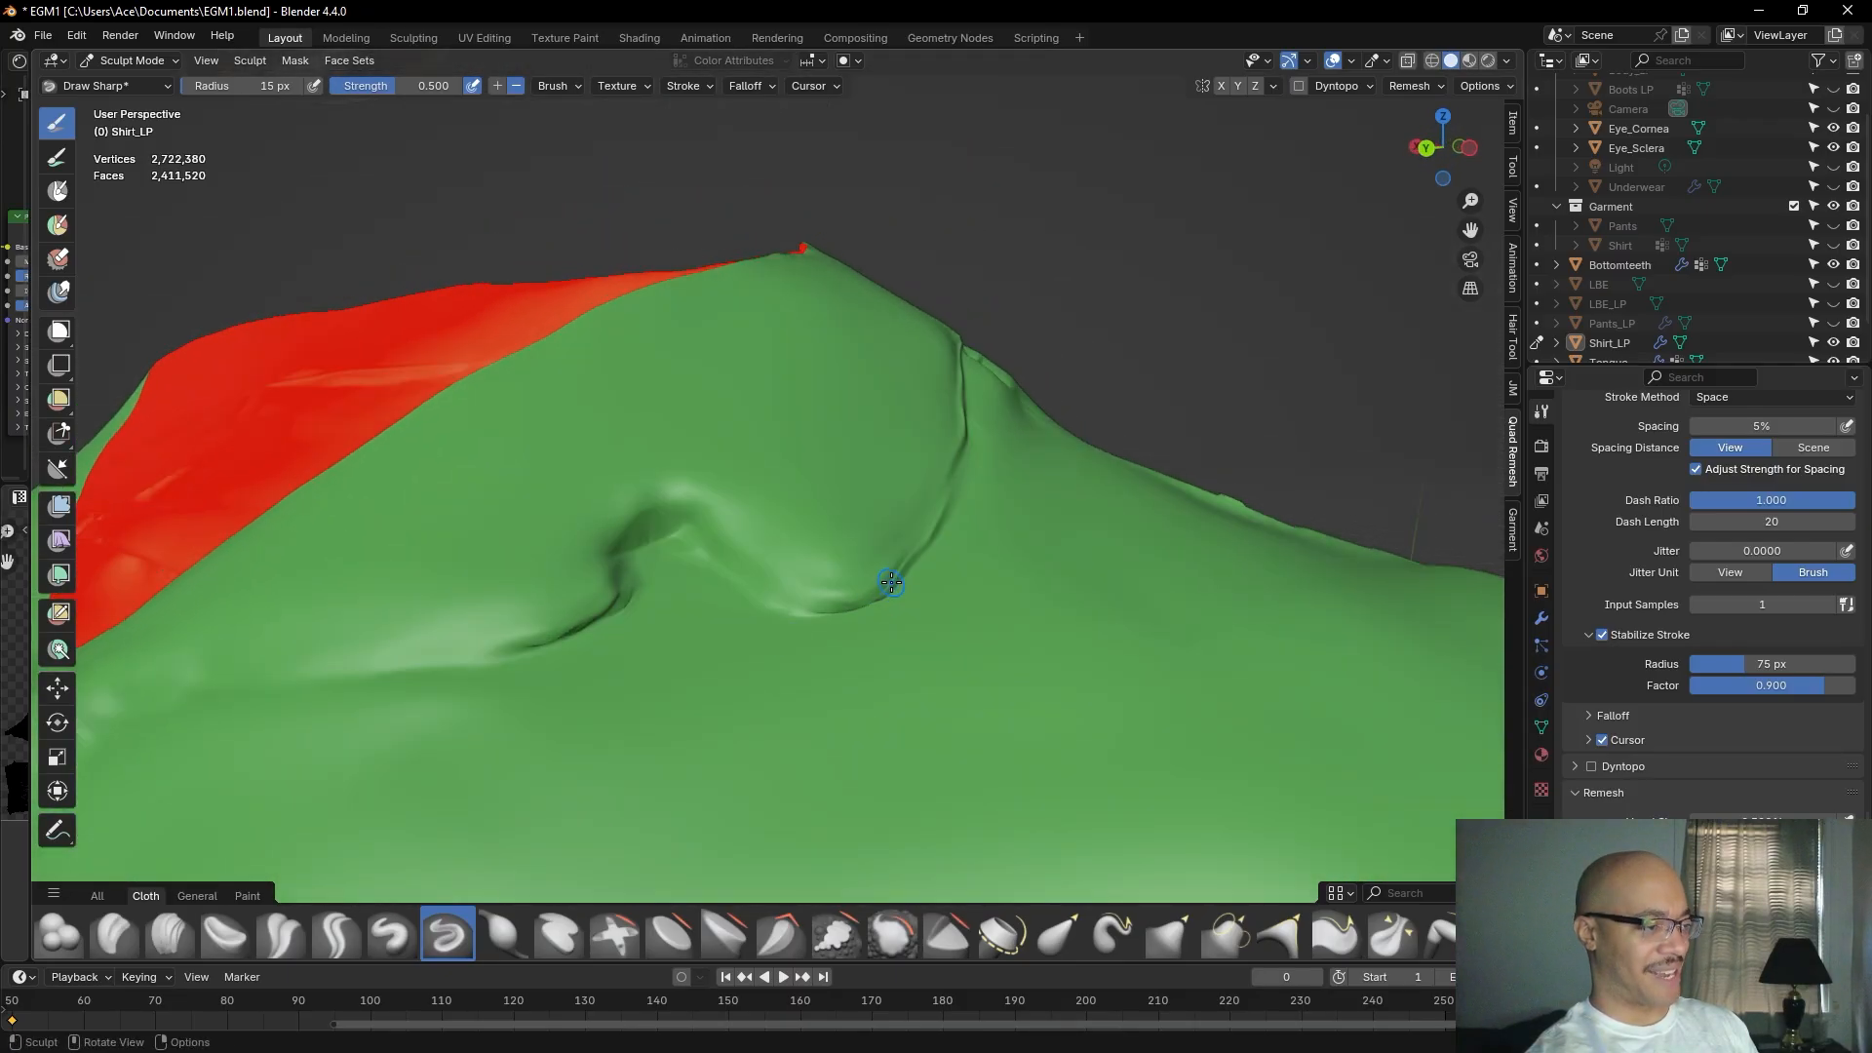
pyautogui.moveTo(953, 506); pyautogui.dragTo(916, 522, button='middle')
pyautogui.moveTo(1043, 408); pyautogui.dragTo(836, 614, button='middle')
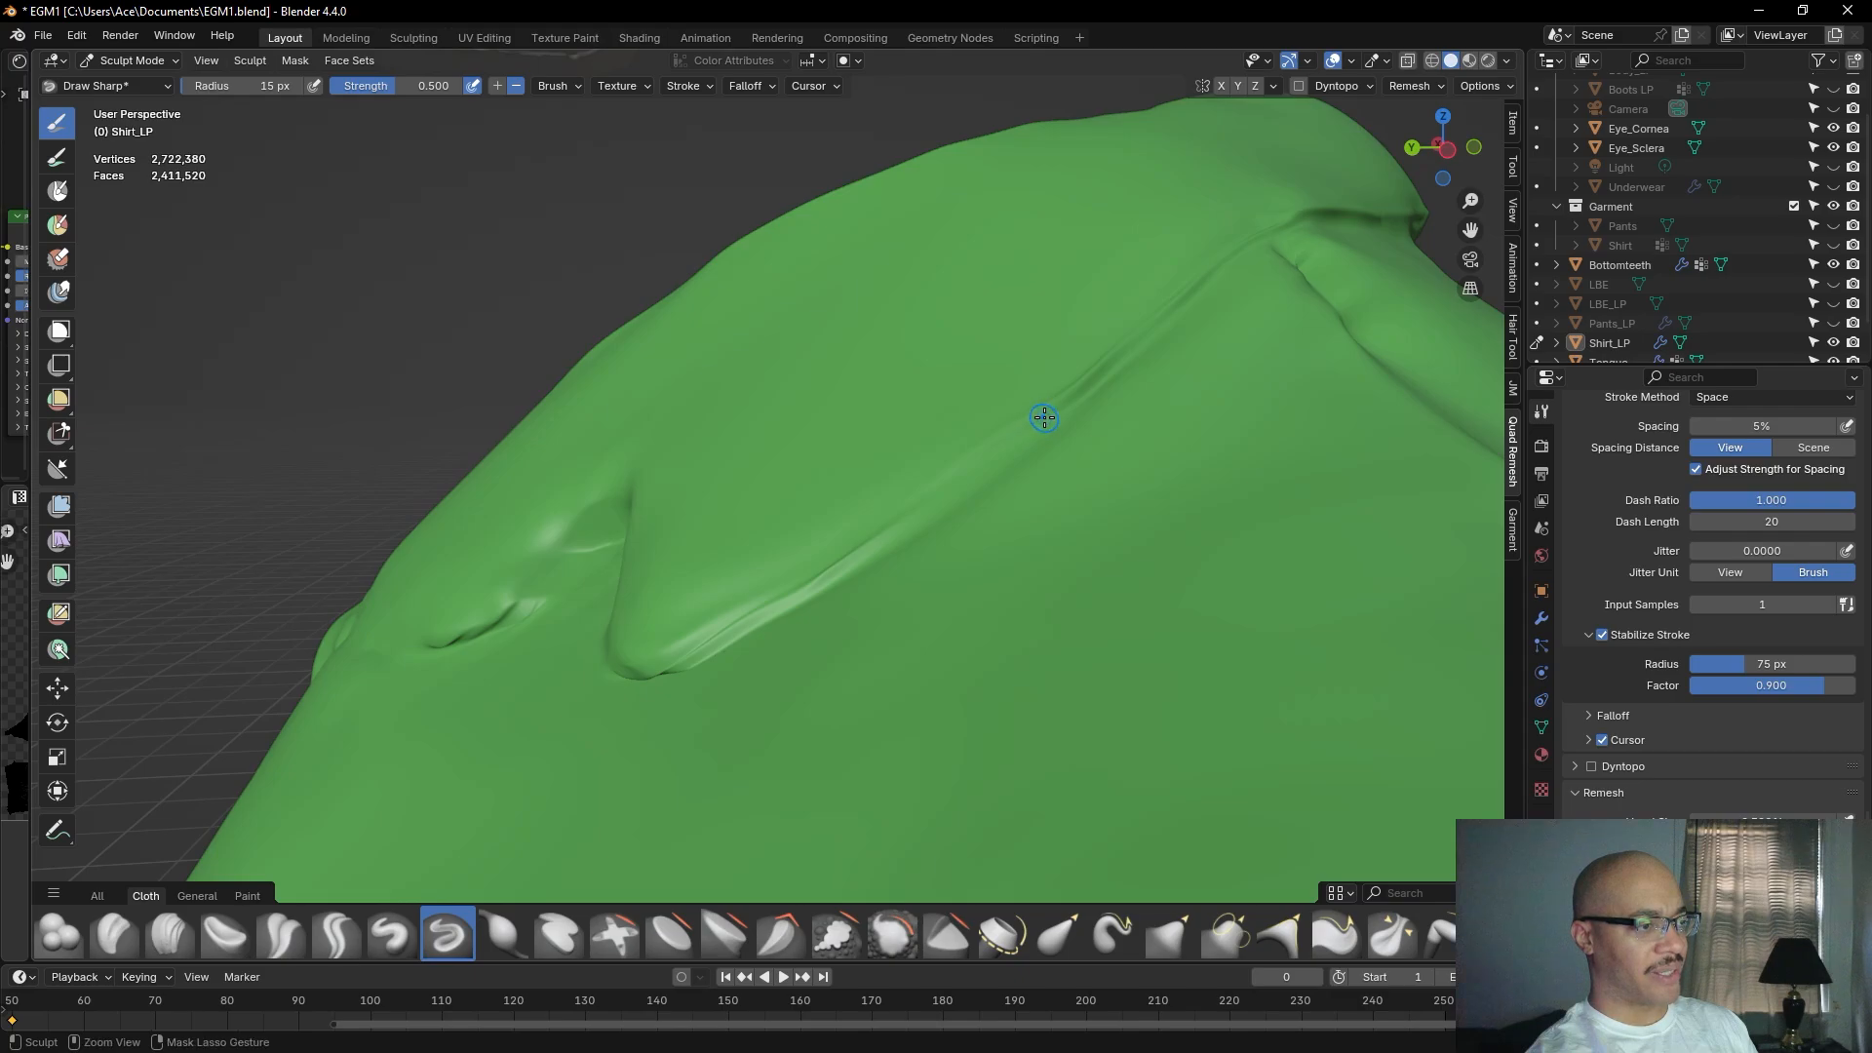
pyautogui.moveTo(1045, 415); pyautogui.dragTo(1023, 429)
pyautogui.keyDown('ctrl'); pyautogui.moveTo(940, 492); pyautogui.dragTo(917, 517); pyautogui.keyUp('ctrl')
pyautogui.moveTo(920, 574); pyautogui.dragTo(923, 617, button='middle')
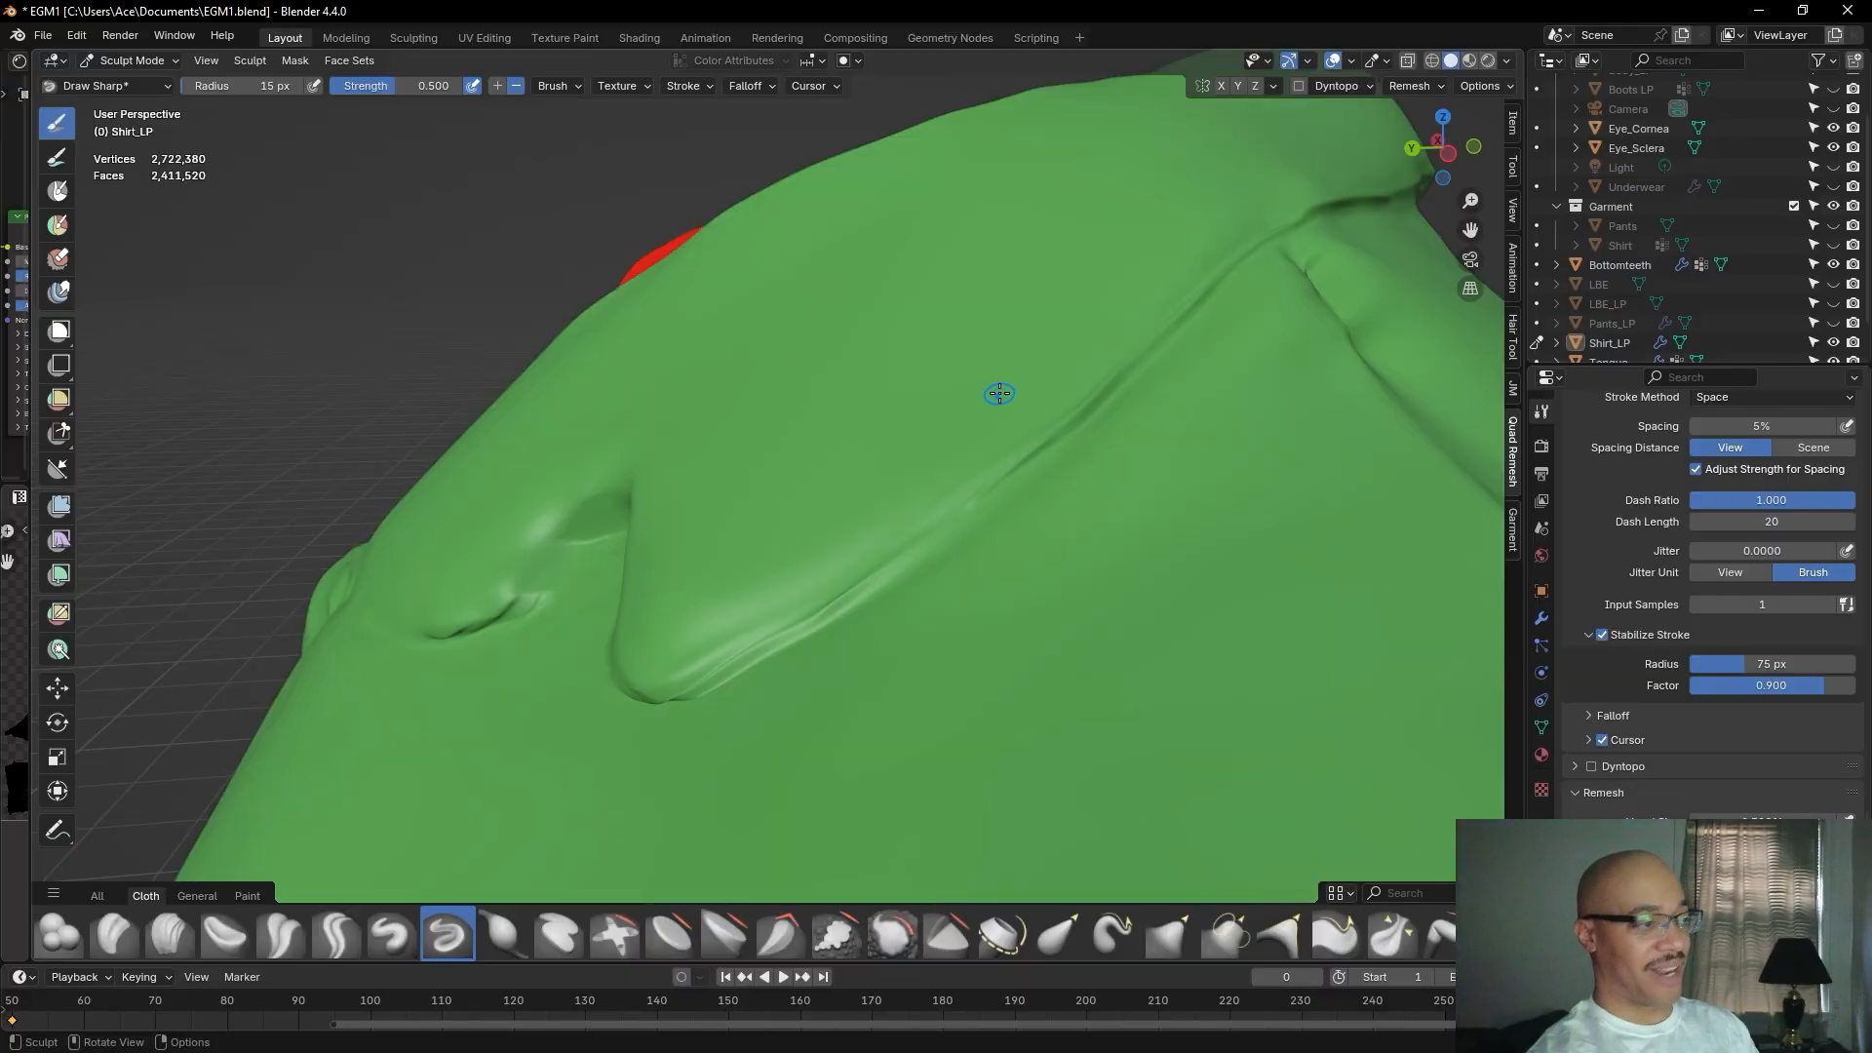
# Retrace the collar flap's outer edge with a stabilized Draw Sharp stroke down to and past the collar point.
pyautogui.scroll(2, 907, 468)
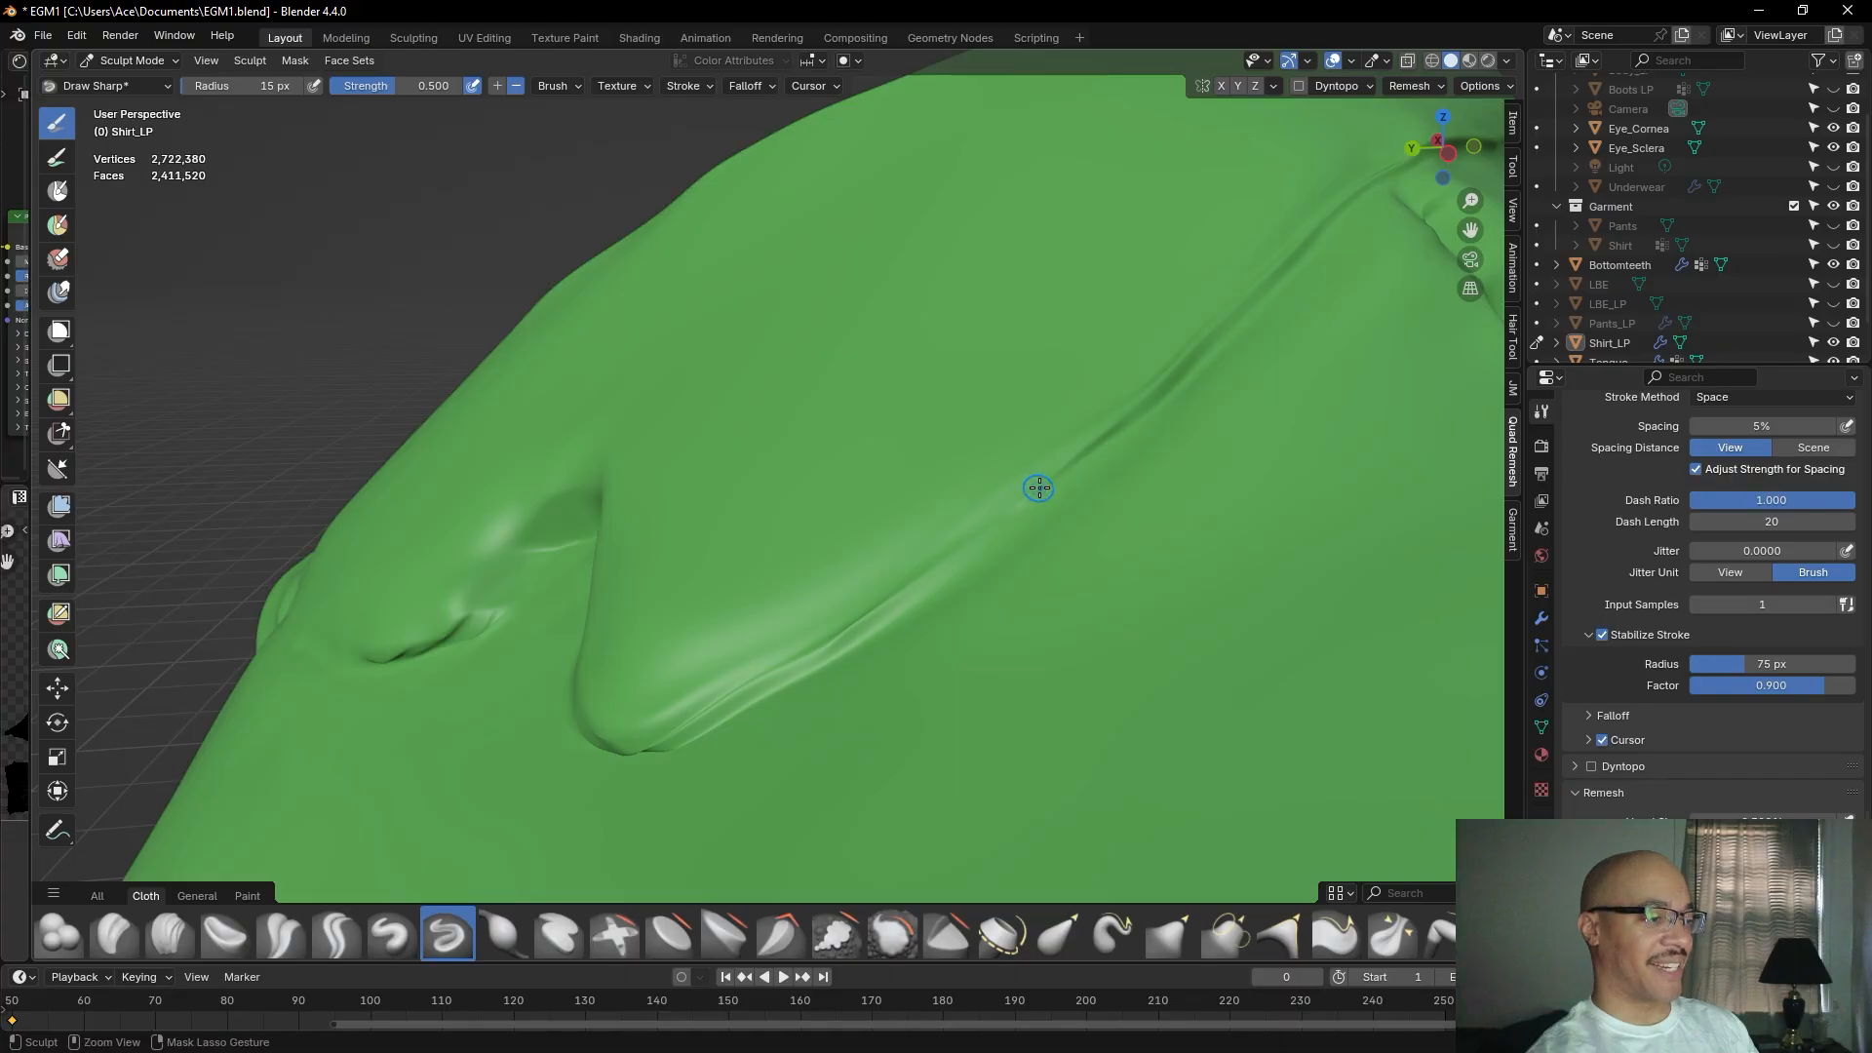
pyautogui.moveTo(1041, 482); pyautogui.dragTo(1045, 479)
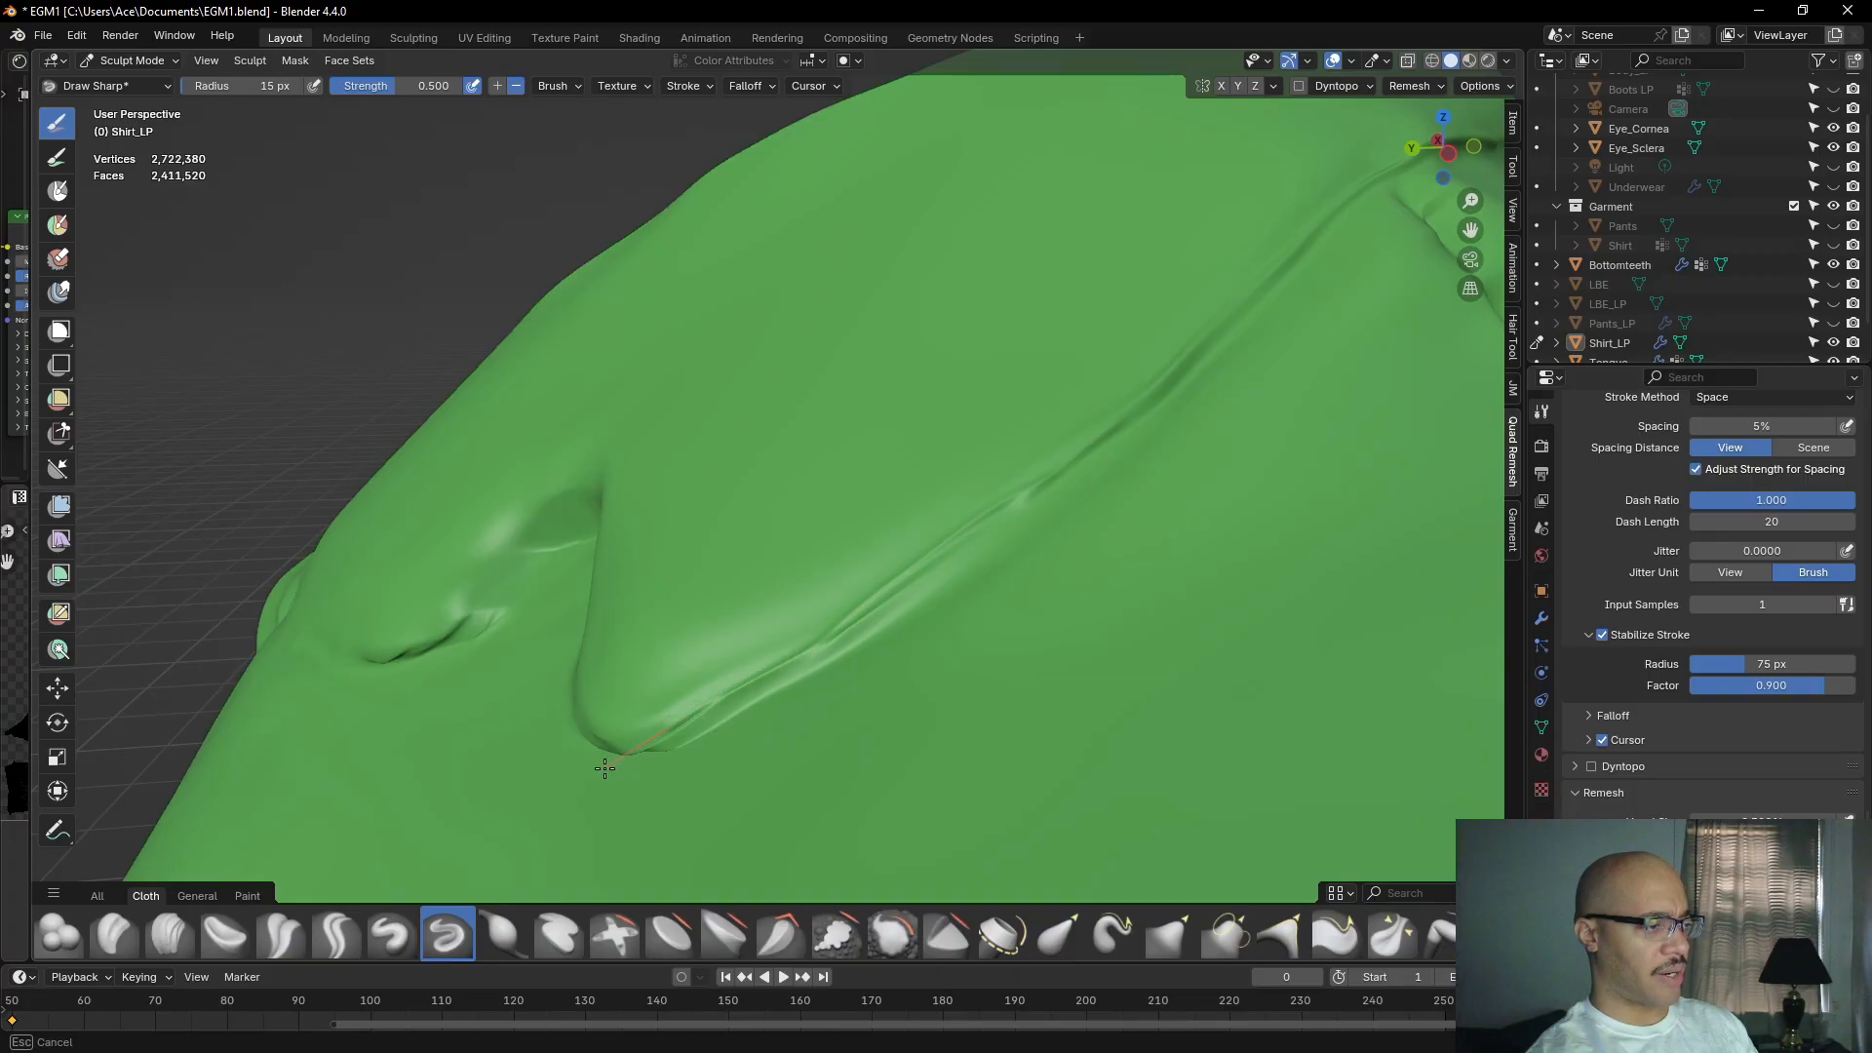
pyautogui.moveTo(565, 780); pyautogui.dragTo(460, 711)
pyautogui.moveTo(459, 711); pyautogui.dragTo(631, 650, button='middle')
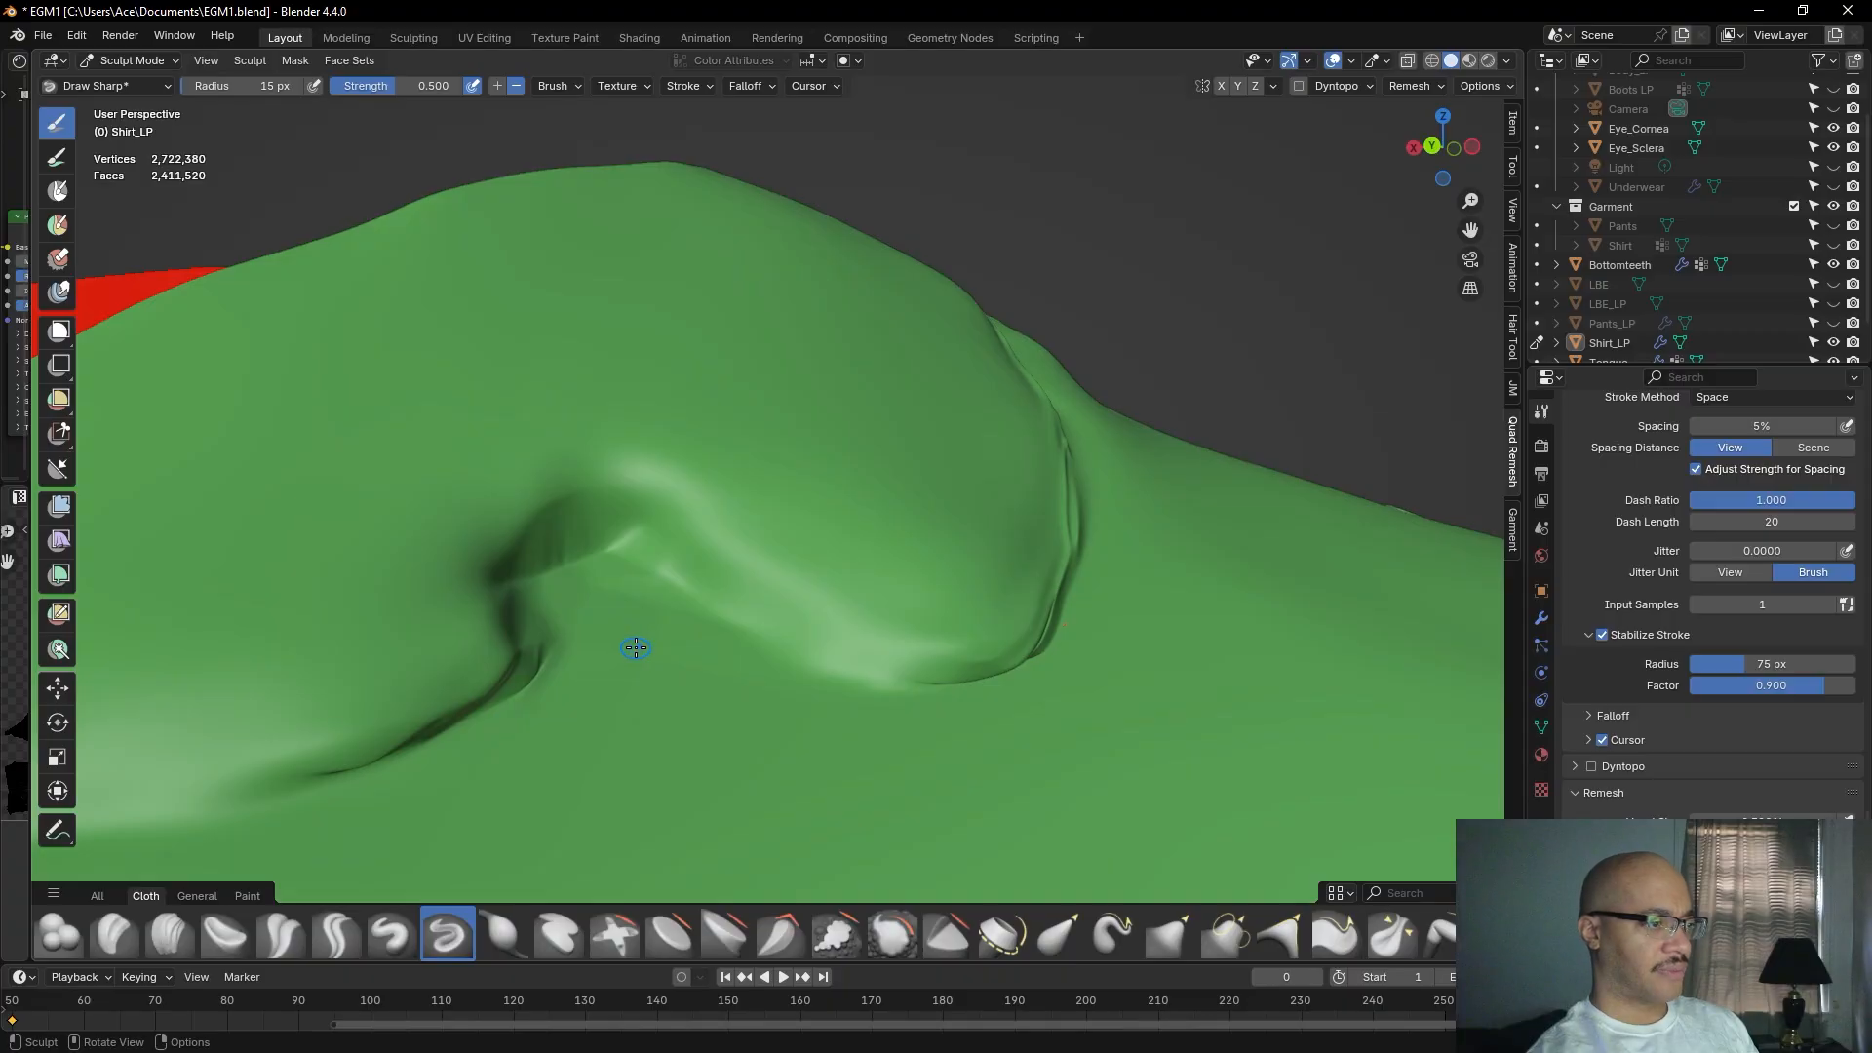
# Reinforce the crease along the collar flap's lower outer edge with another Draw Sharp stroke ending at the collar point.
pyautogui.moveTo(877, 543)
pyautogui.mouseDown(button='middle')
pyautogui.moveTo(937, 507)
pyautogui.moveTo(851, 537)
pyautogui.mouseUp(button='middle')
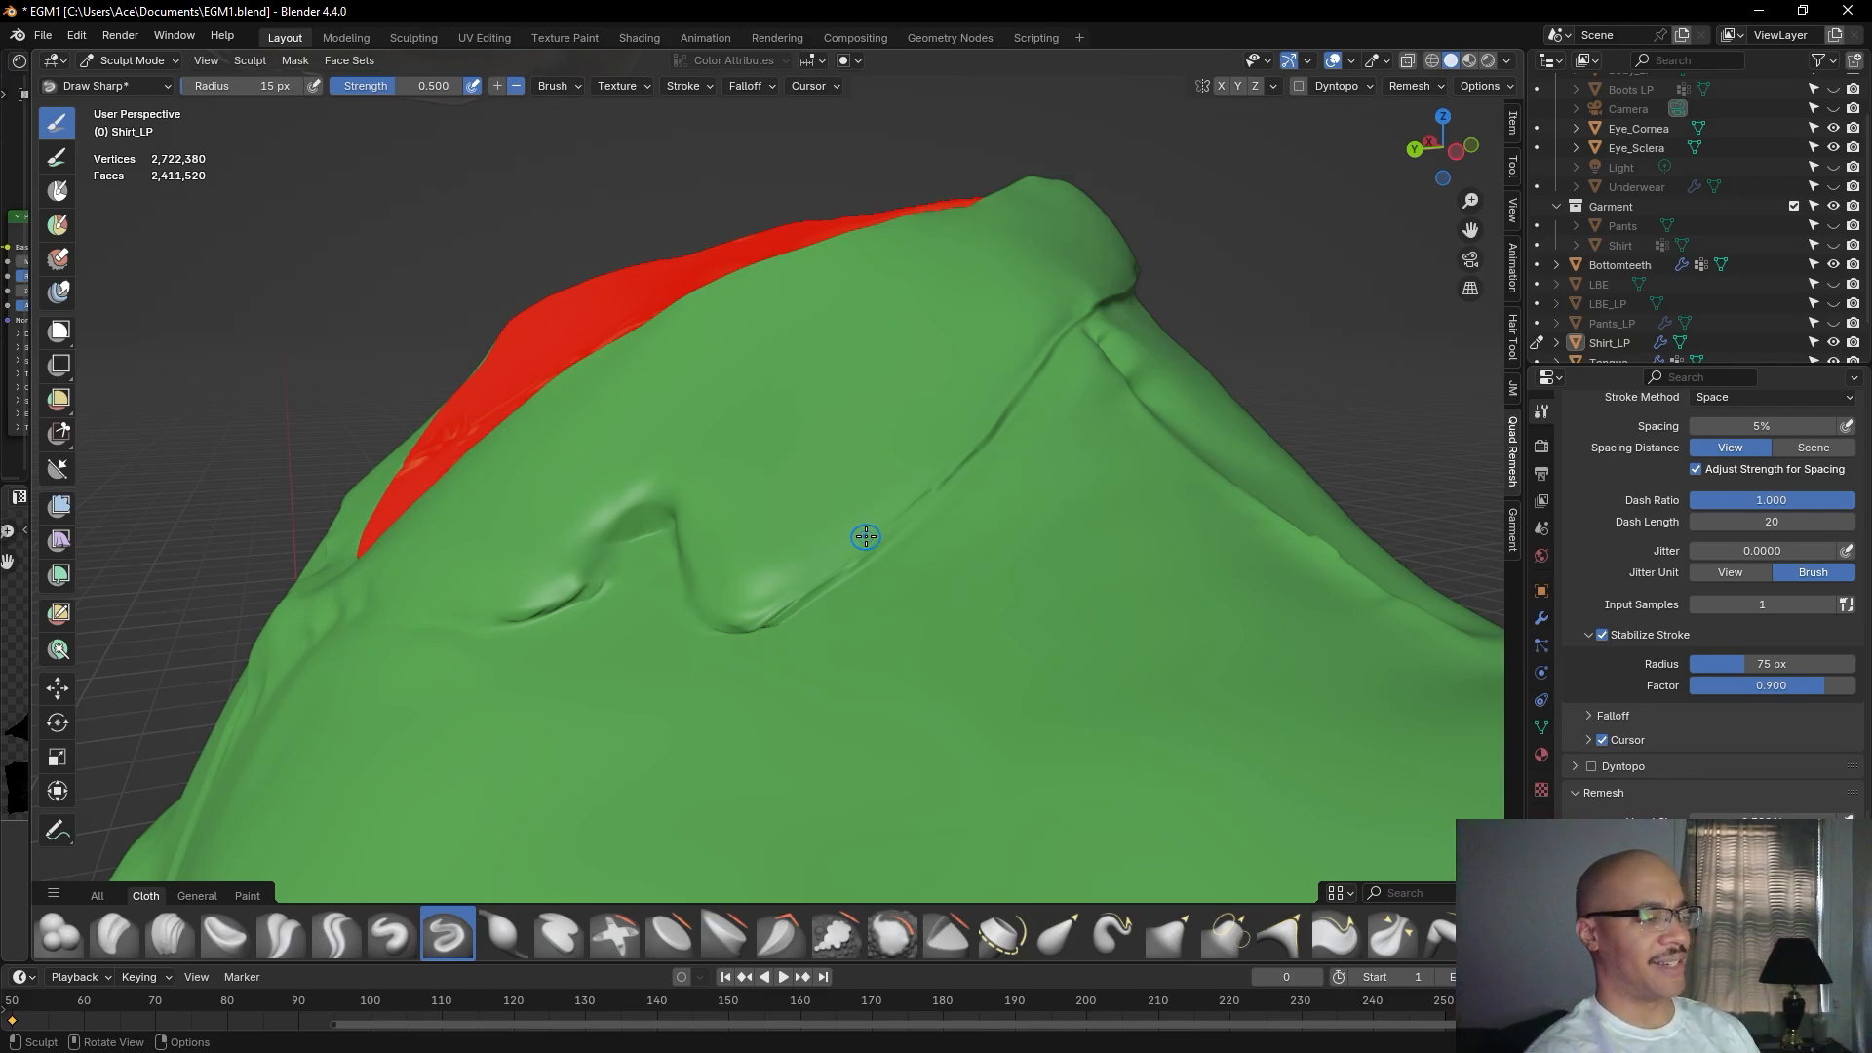
pyautogui.moveTo(865, 535); pyautogui.dragTo(1005, 458, button='middle')
pyautogui.keyDown('ctrl'); pyautogui.moveTo(1000, 445); pyautogui.dragTo(980, 460, button='right'); pyautogui.keyUp('ctrl')
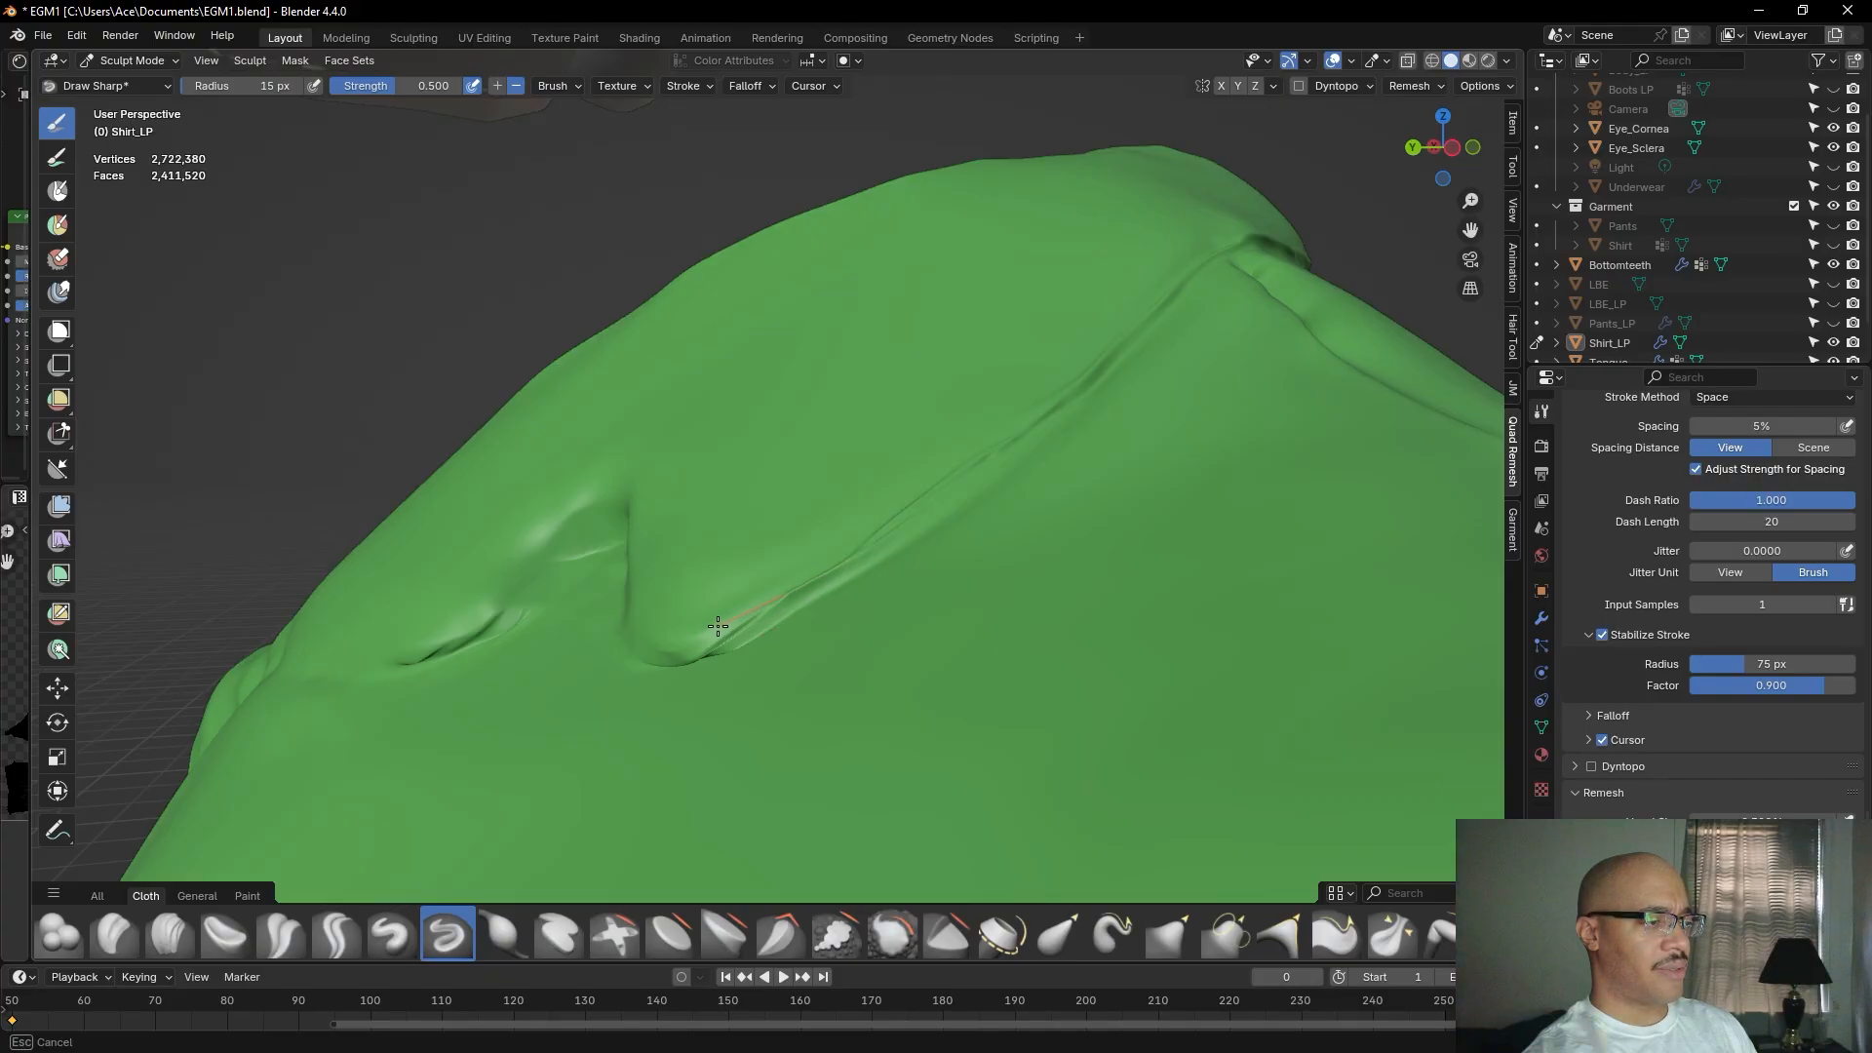
pyautogui.moveTo(706, 633); pyautogui.dragTo(696, 642)
# Sharpen the edge around the collar point and through the notch, ending along the lapel's lower edge.
pyautogui.moveTo(781, 479); pyautogui.dragTo(741, 557, button='middle')
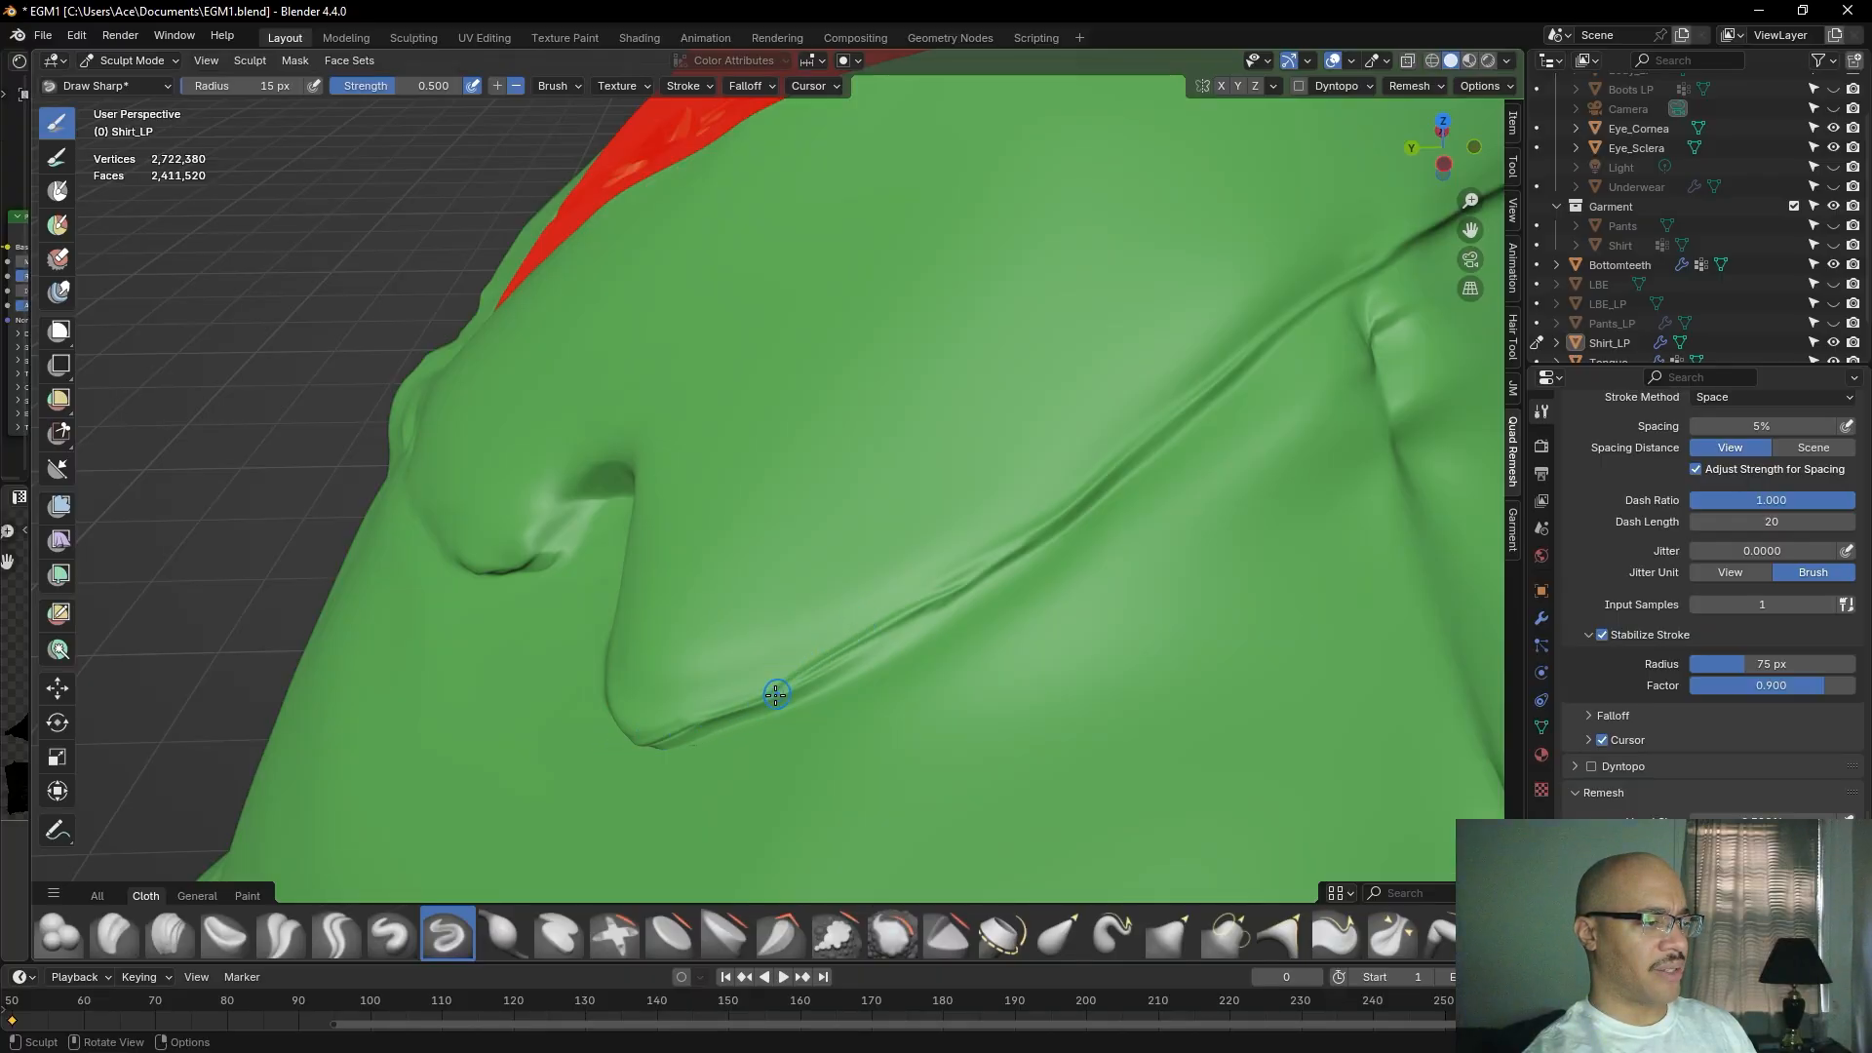
pyautogui.moveTo(1189, 379); pyautogui.dragTo(1221, 362, button='middle')
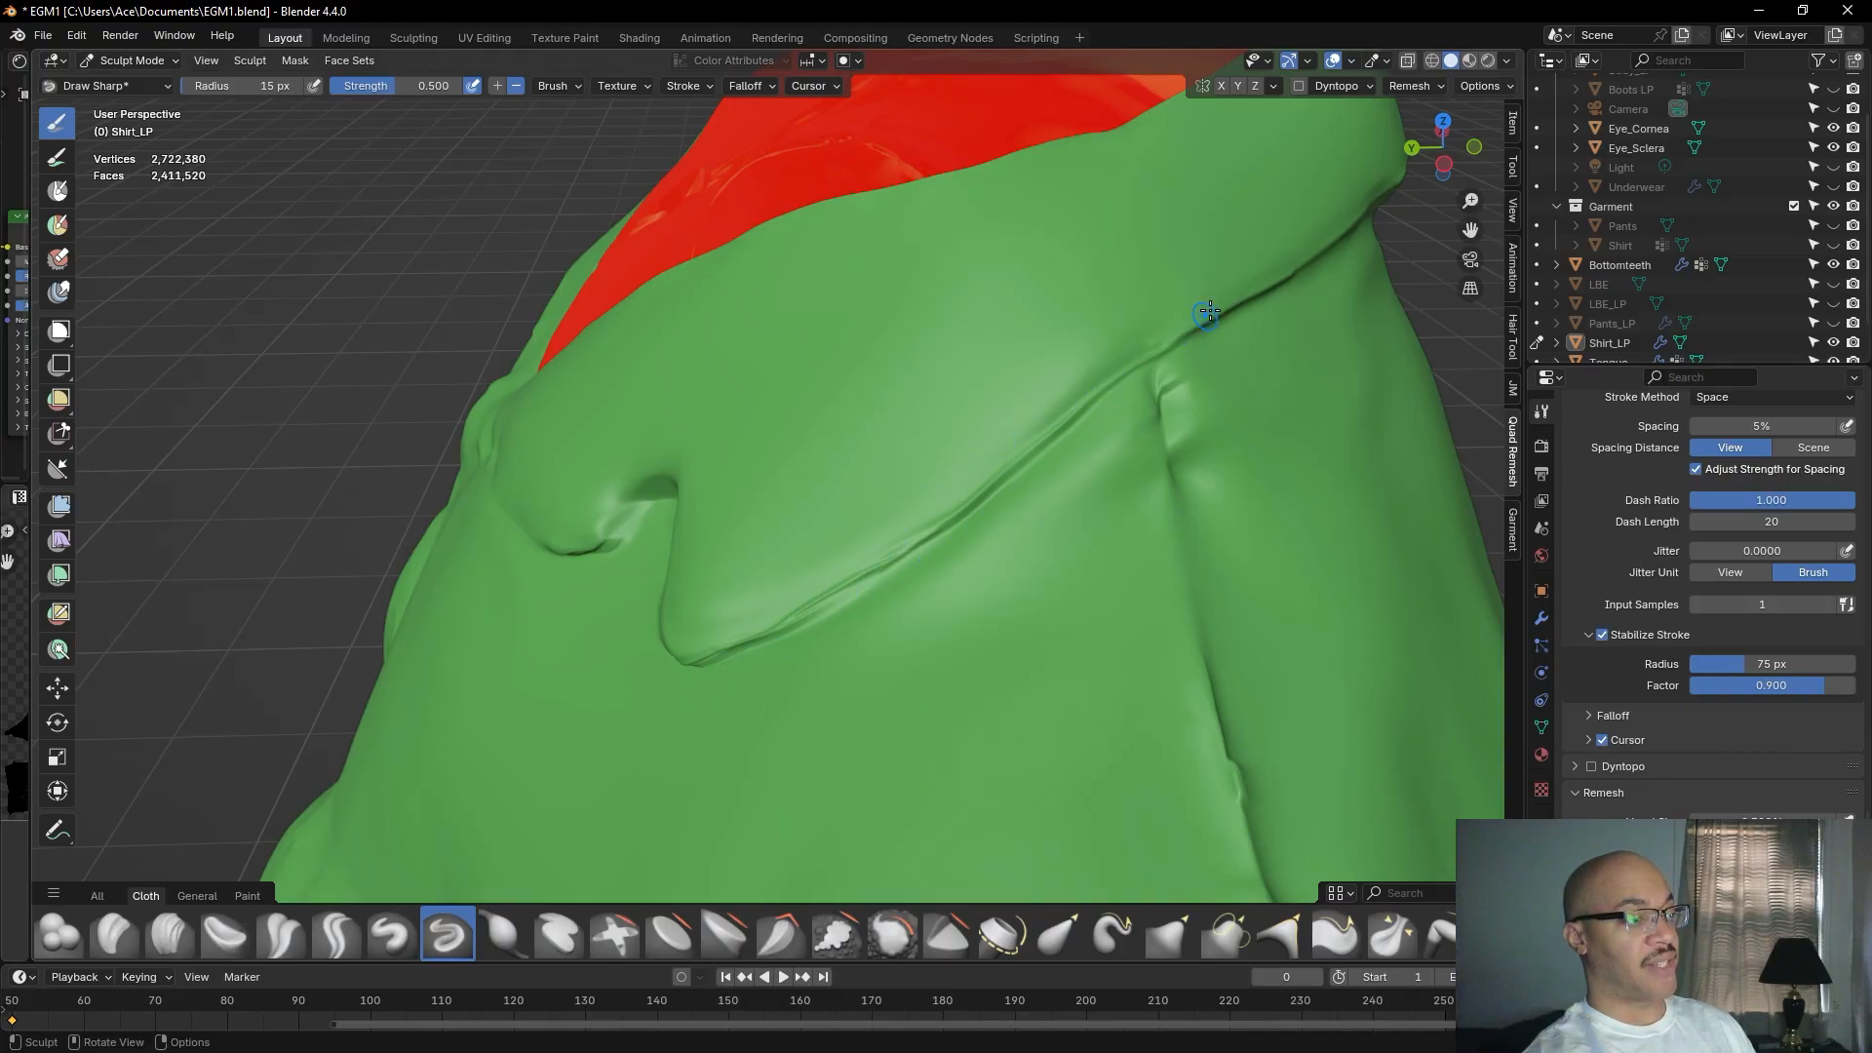
pyautogui.moveTo(738, 502); pyautogui.dragTo(858, 432, button='middle')
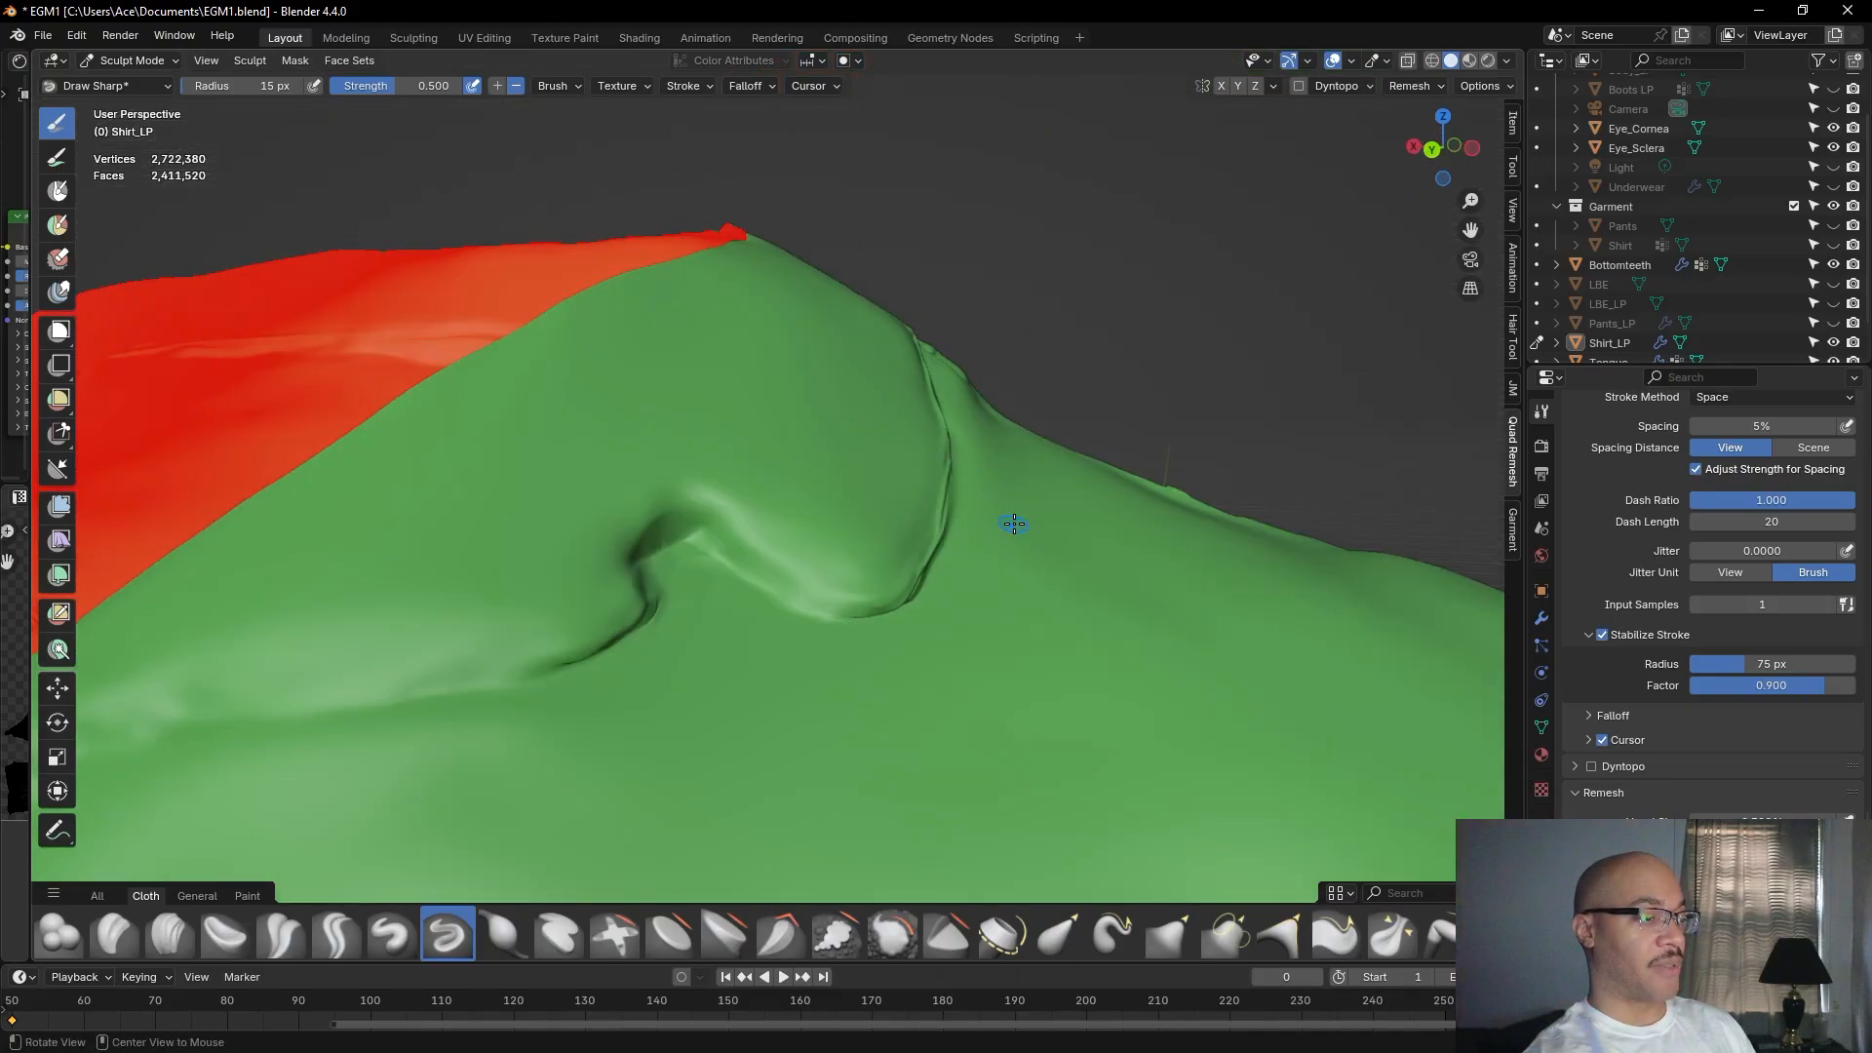
pyautogui.moveTo(1007, 523); pyautogui.dragTo(927, 614, button='middle')
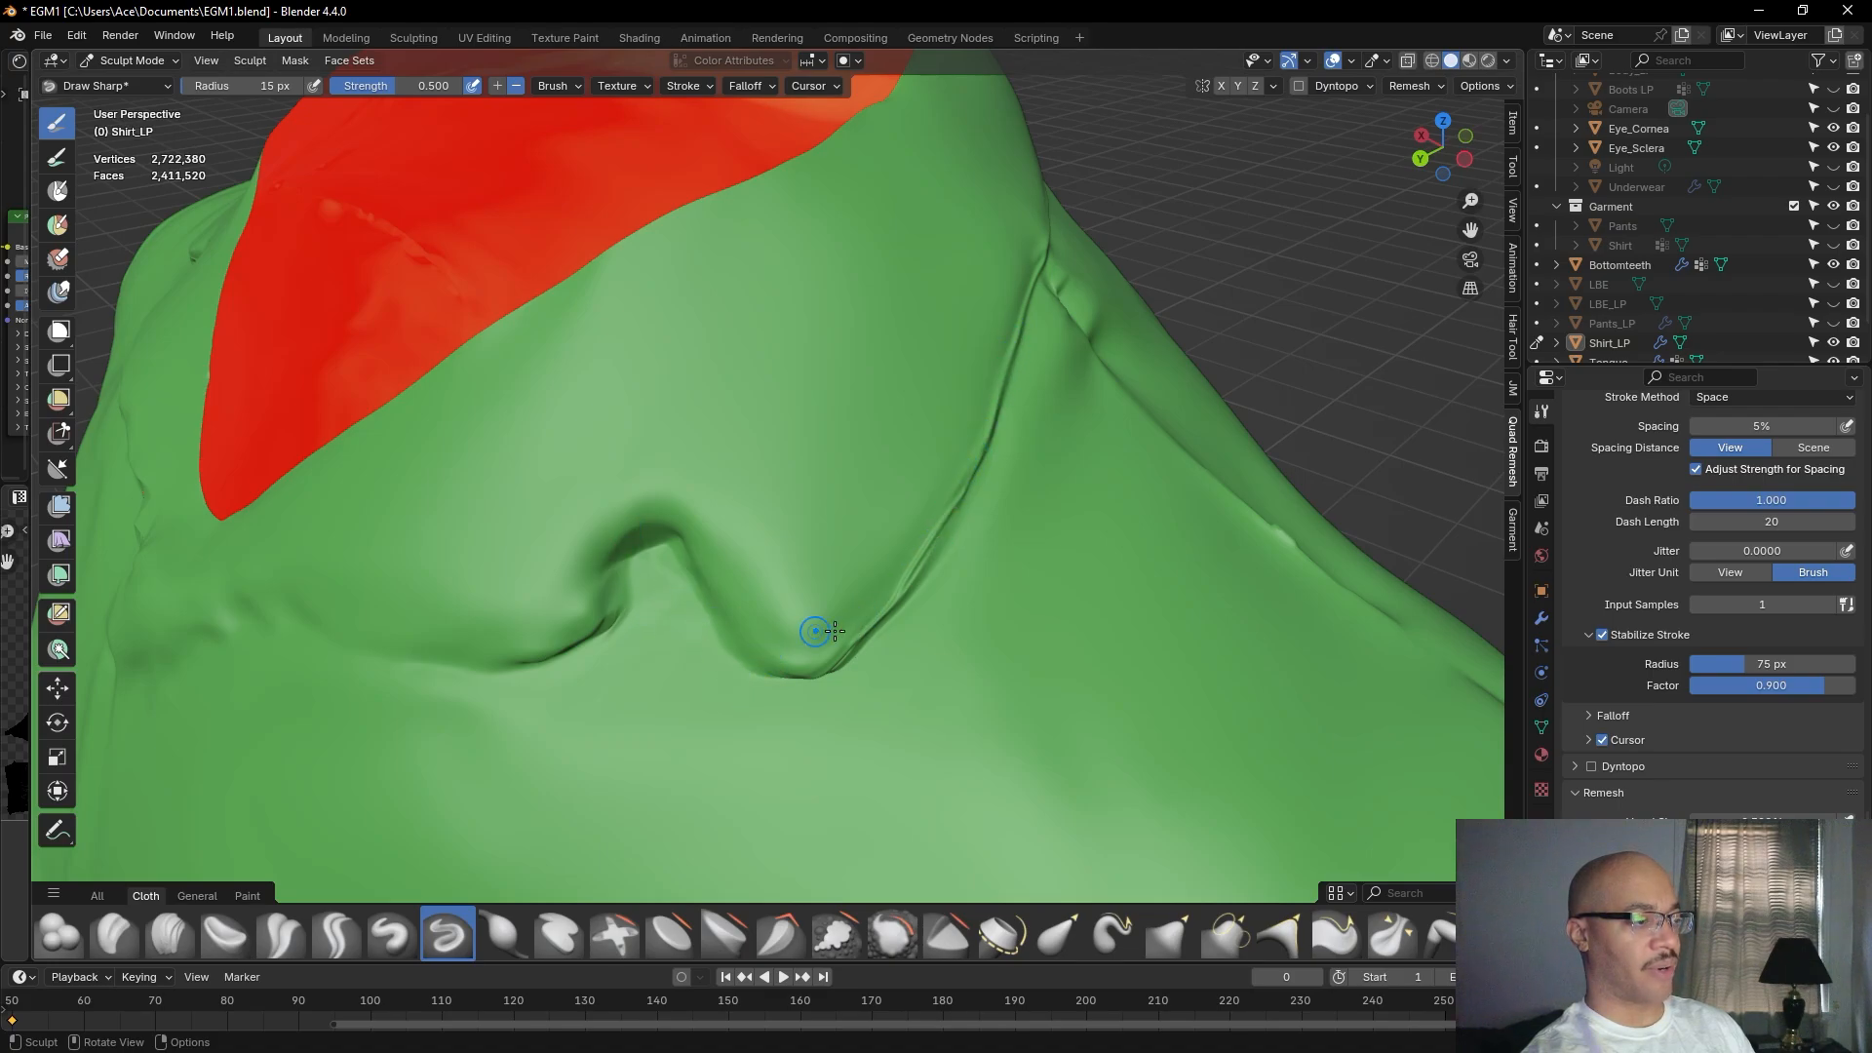
pyautogui.moveTo(816, 672); pyautogui.dragTo(860, 617, button='middle')
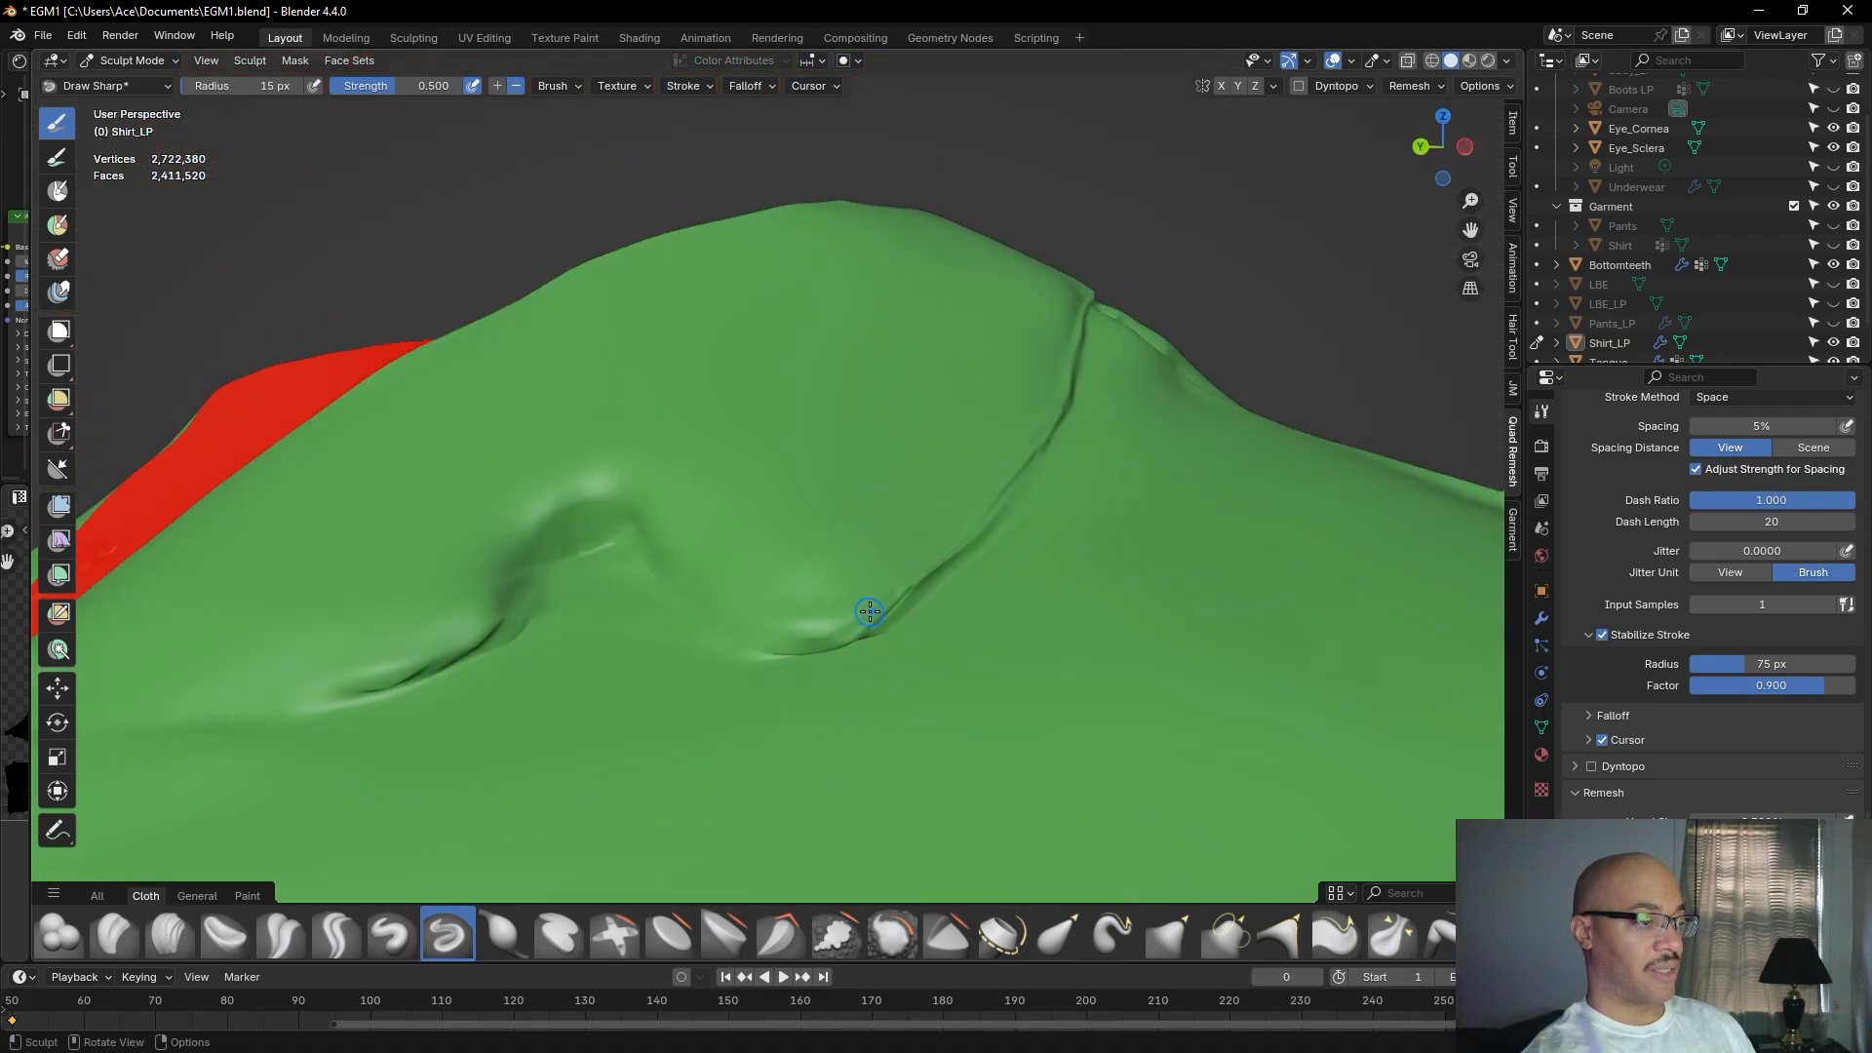
pyautogui.keyDown('ctrl'); pyautogui.moveTo(870, 625); pyautogui.dragTo(863, 631, button='right'); pyautogui.keyUp('ctrl')
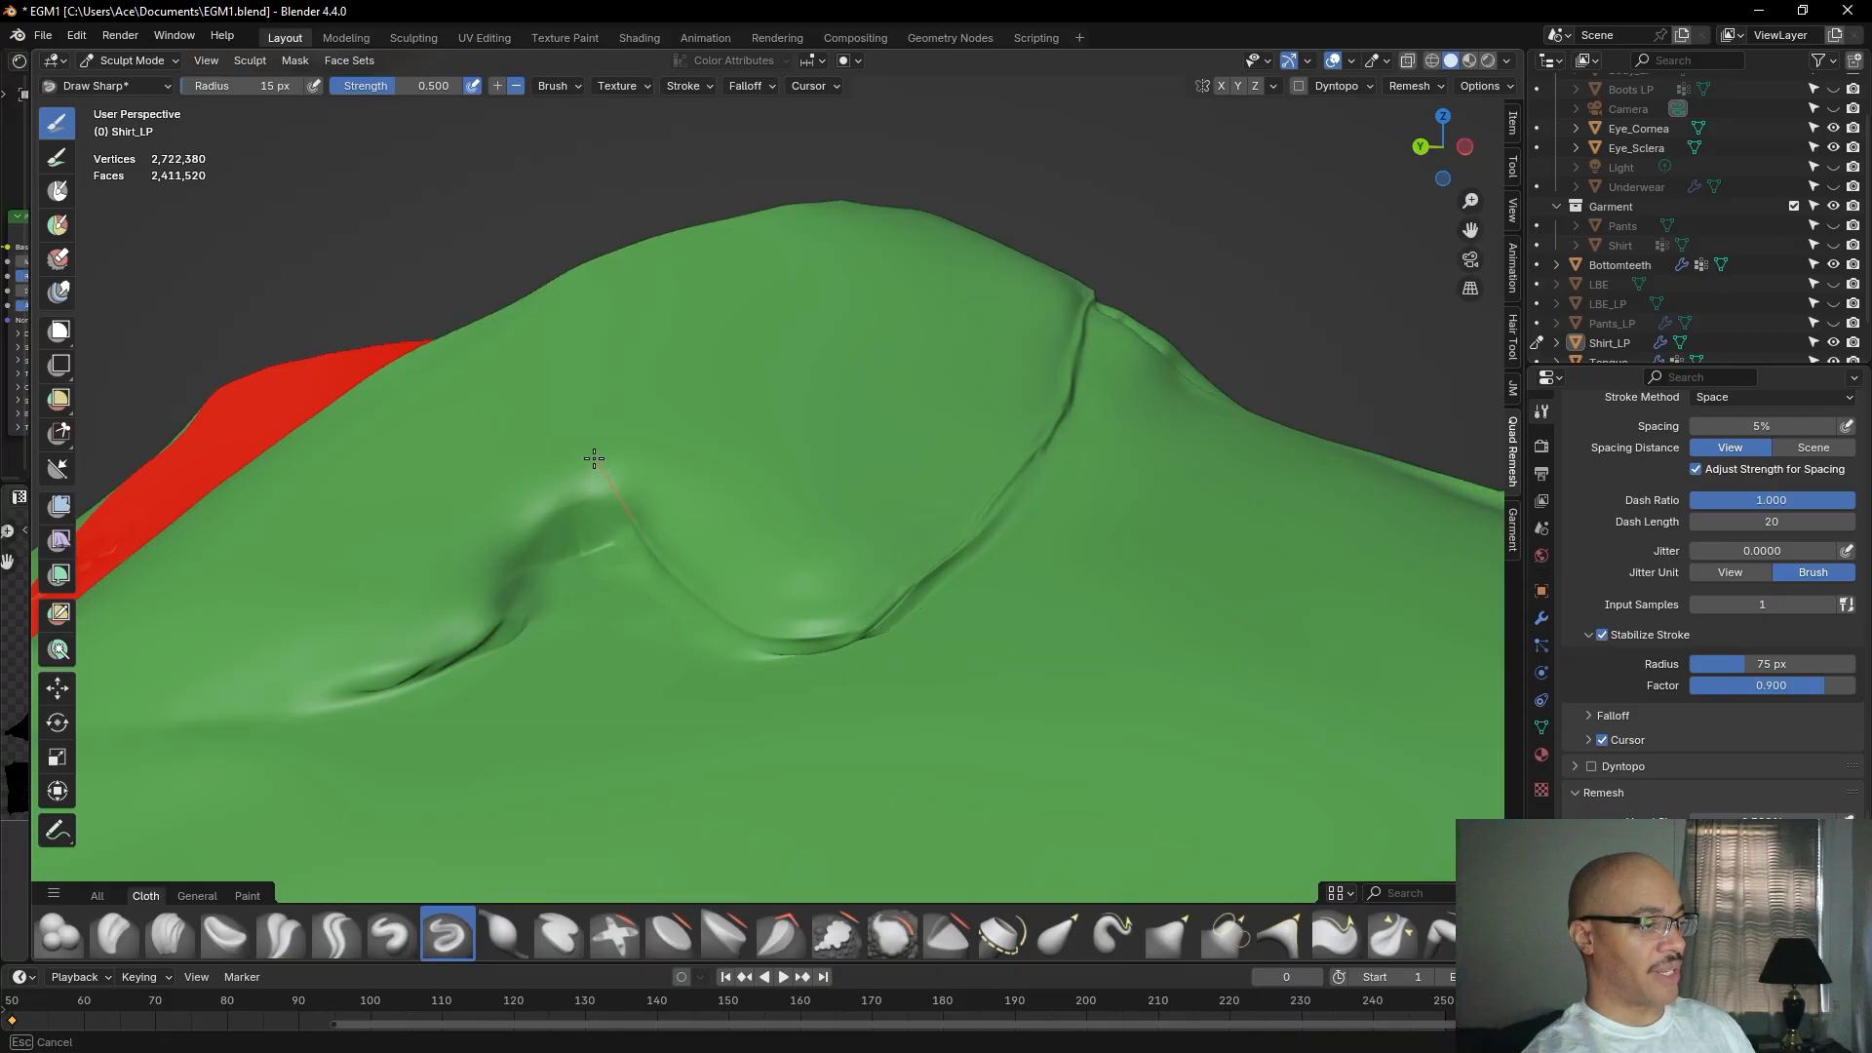
pyautogui.moveTo(578, 447)
pyautogui.mouseDown()
pyautogui.moveTo(543, 459)
pyautogui.moveTo(605, 489)
pyautogui.moveTo(590, 493)
pyautogui.mouseUp()
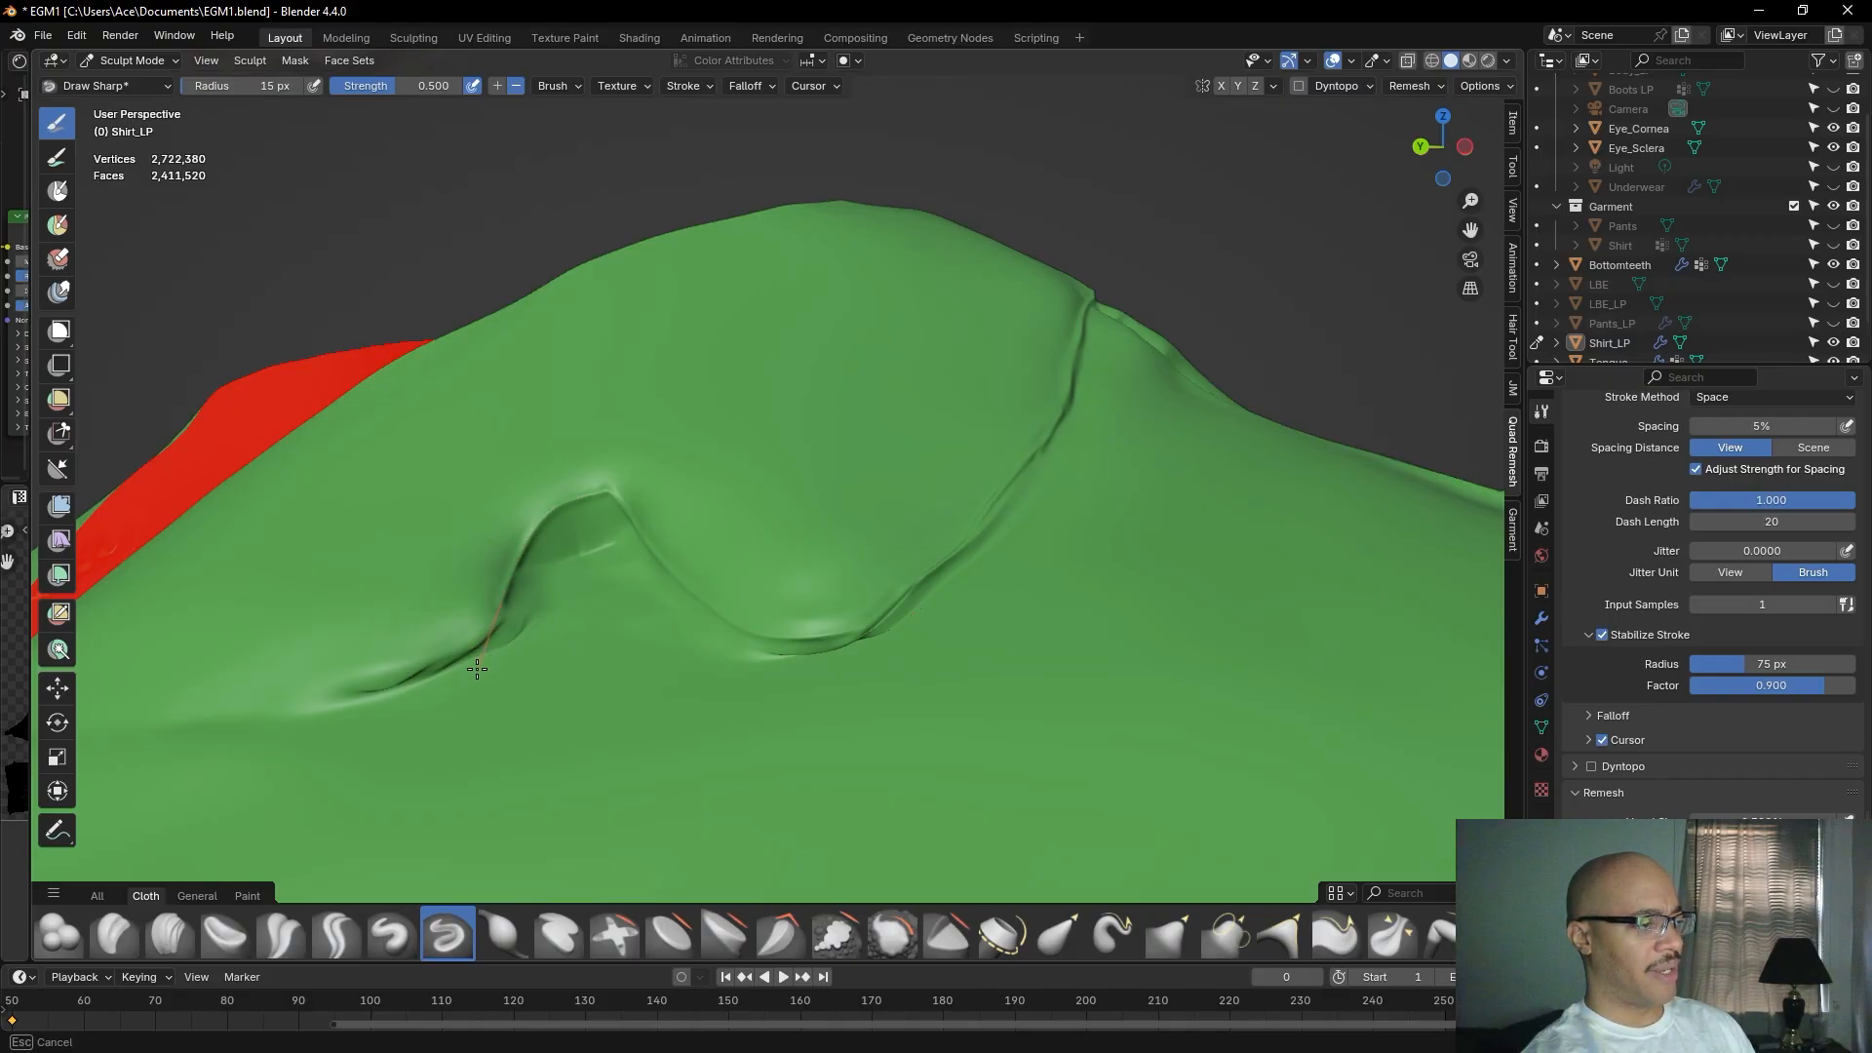
pyautogui.moveTo(461, 688); pyautogui.dragTo(377, 711)
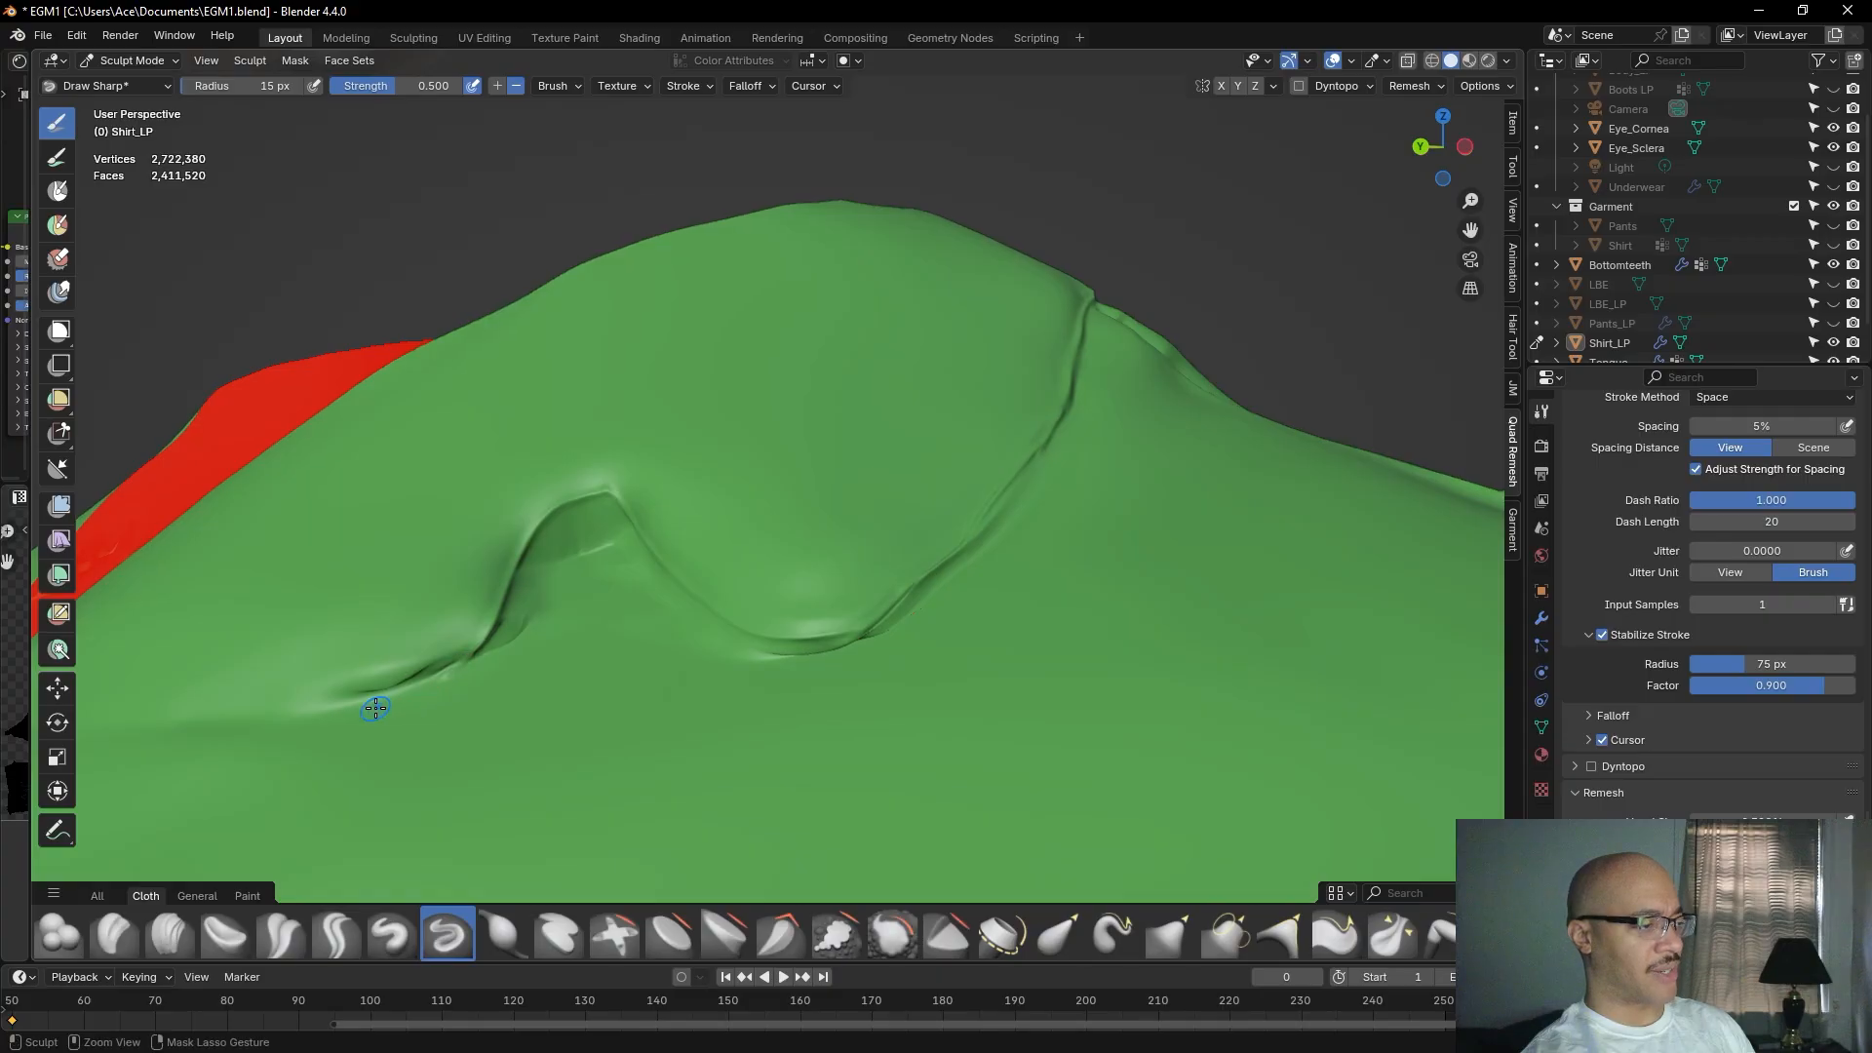
# Sharpen the lapel's lower edge with stabilized Draw Sharp strokes from below the collar notch toward the front of the neckline.
pyautogui.scroll(-4, 557, 577)
pyautogui.moveTo(573, 568)
pyautogui.keyDown('alt'); pyautogui.mouseDown()
pyautogui.moveTo(686, 748)
pyautogui.moveTo(494, 704)
pyautogui.mouseUp(); pyautogui.keyUp('alt')
pyautogui.moveTo(493, 704); pyautogui.dragTo(510, 694, button='middle')
pyautogui.moveTo(883, 673); pyautogui.dragTo(740, 669, button='middle')
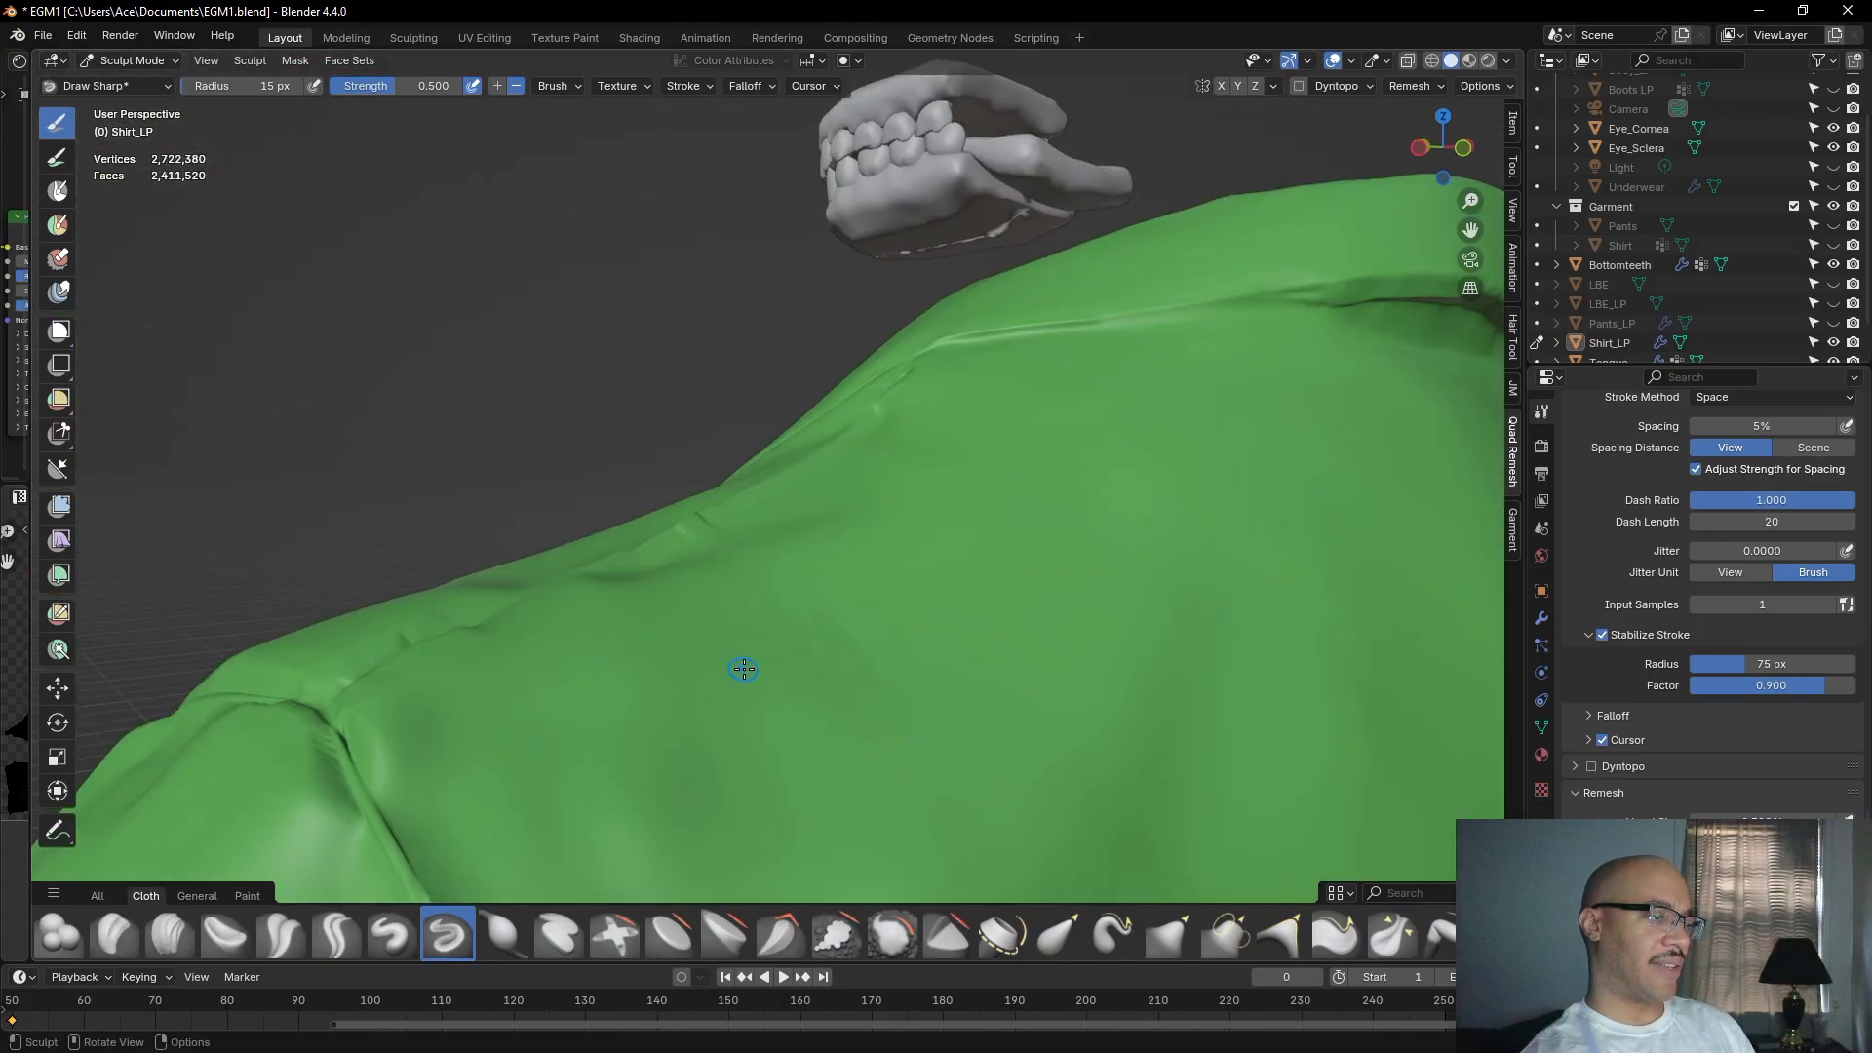
pyautogui.moveTo(823, 527); pyautogui.dragTo(1035, 547, button='middle')
pyautogui.moveTo(669, 660)
pyautogui.mouseDown(button='middle')
pyautogui.moveTo(965, 522)
pyautogui.moveTo(978, 589)
pyautogui.mouseUp(button='middle')
pyautogui.scroll(3, 931, 583)
pyautogui.moveTo(1003, 514); pyautogui.dragTo(945, 523, button='middle')
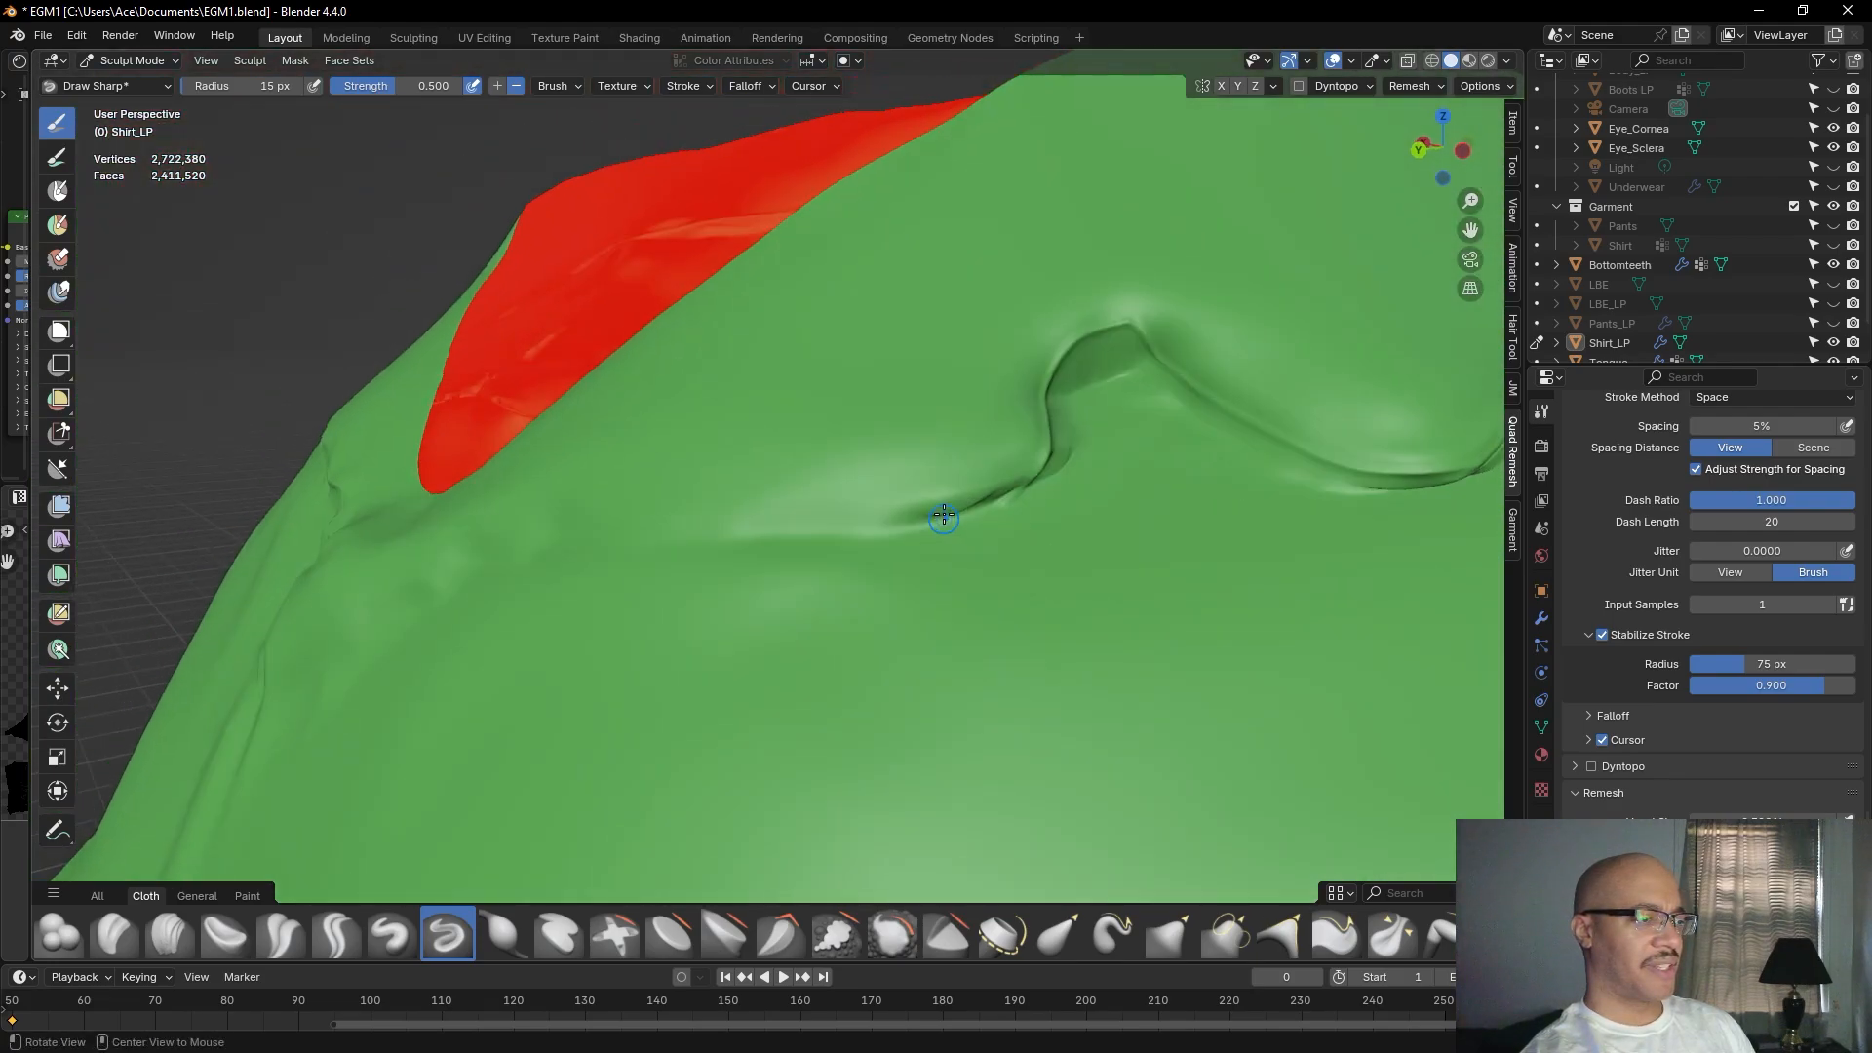
pyautogui.moveTo(1053, 455); pyautogui.dragTo(1044, 466)
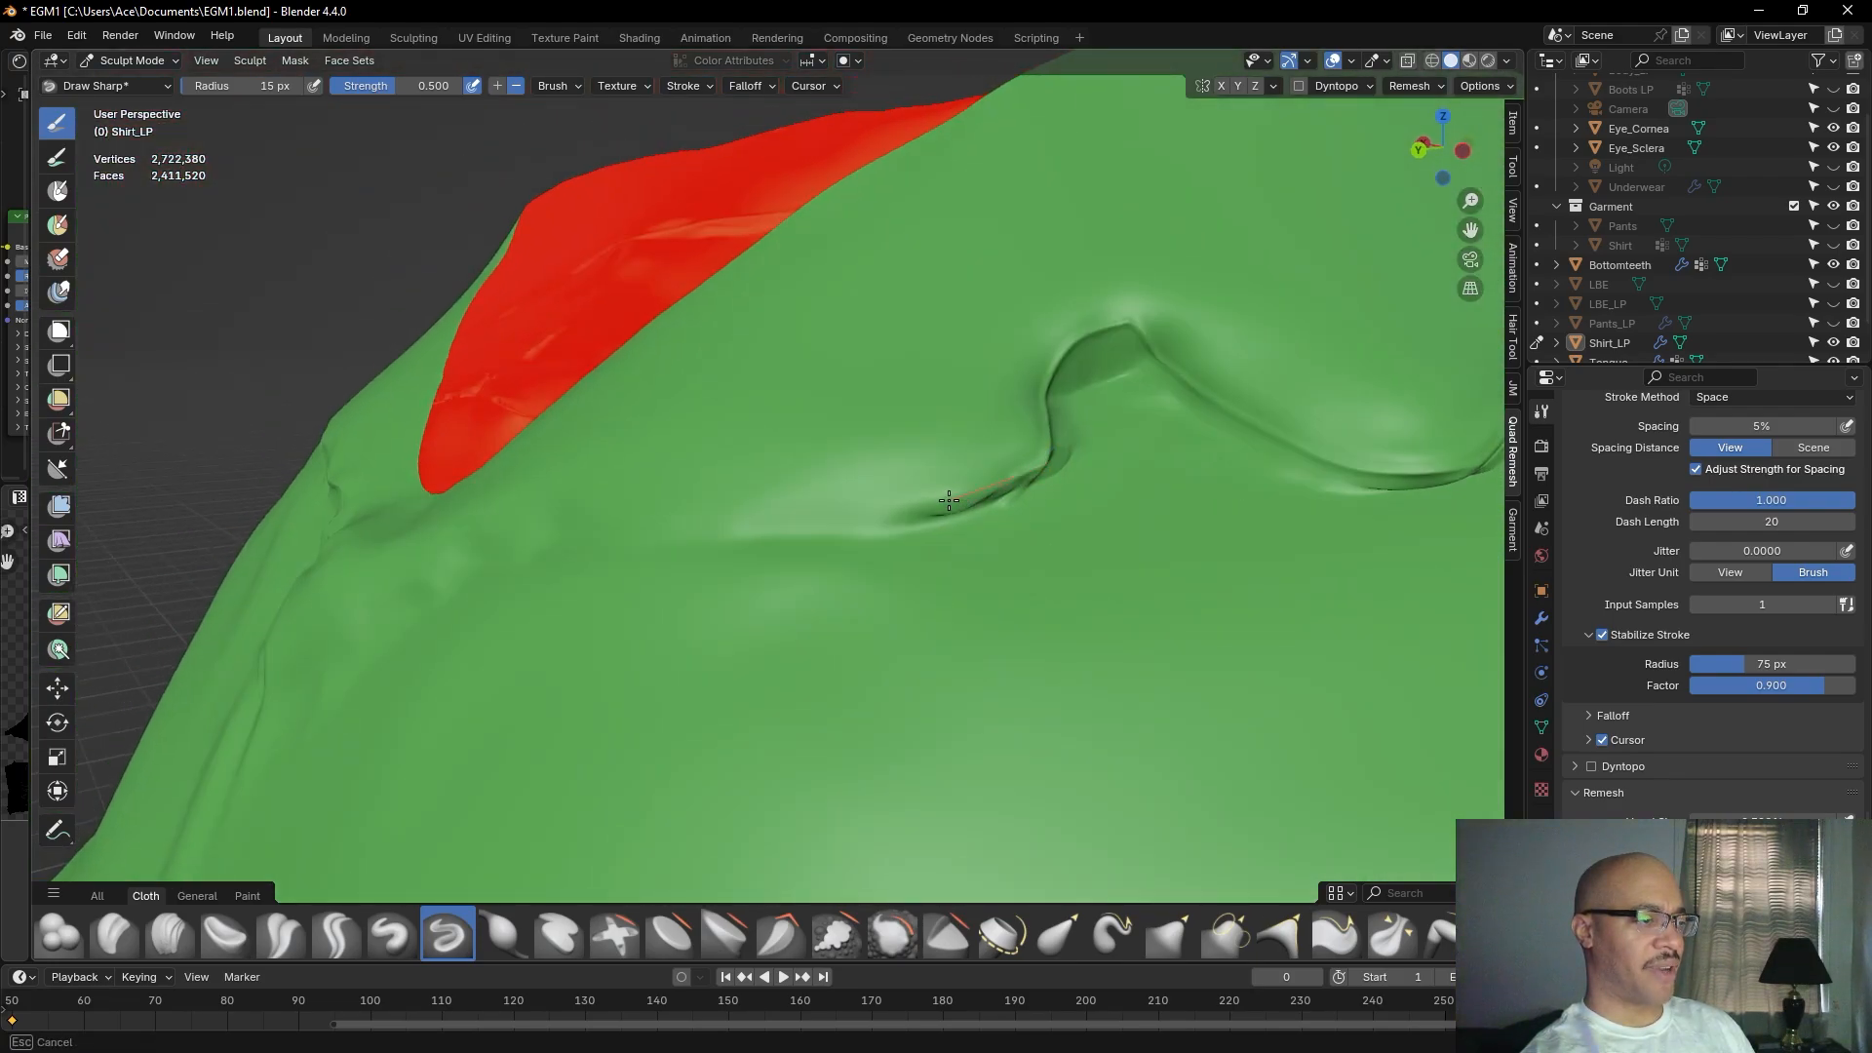
pyautogui.moveTo(799, 523); pyautogui.dragTo(754, 519)
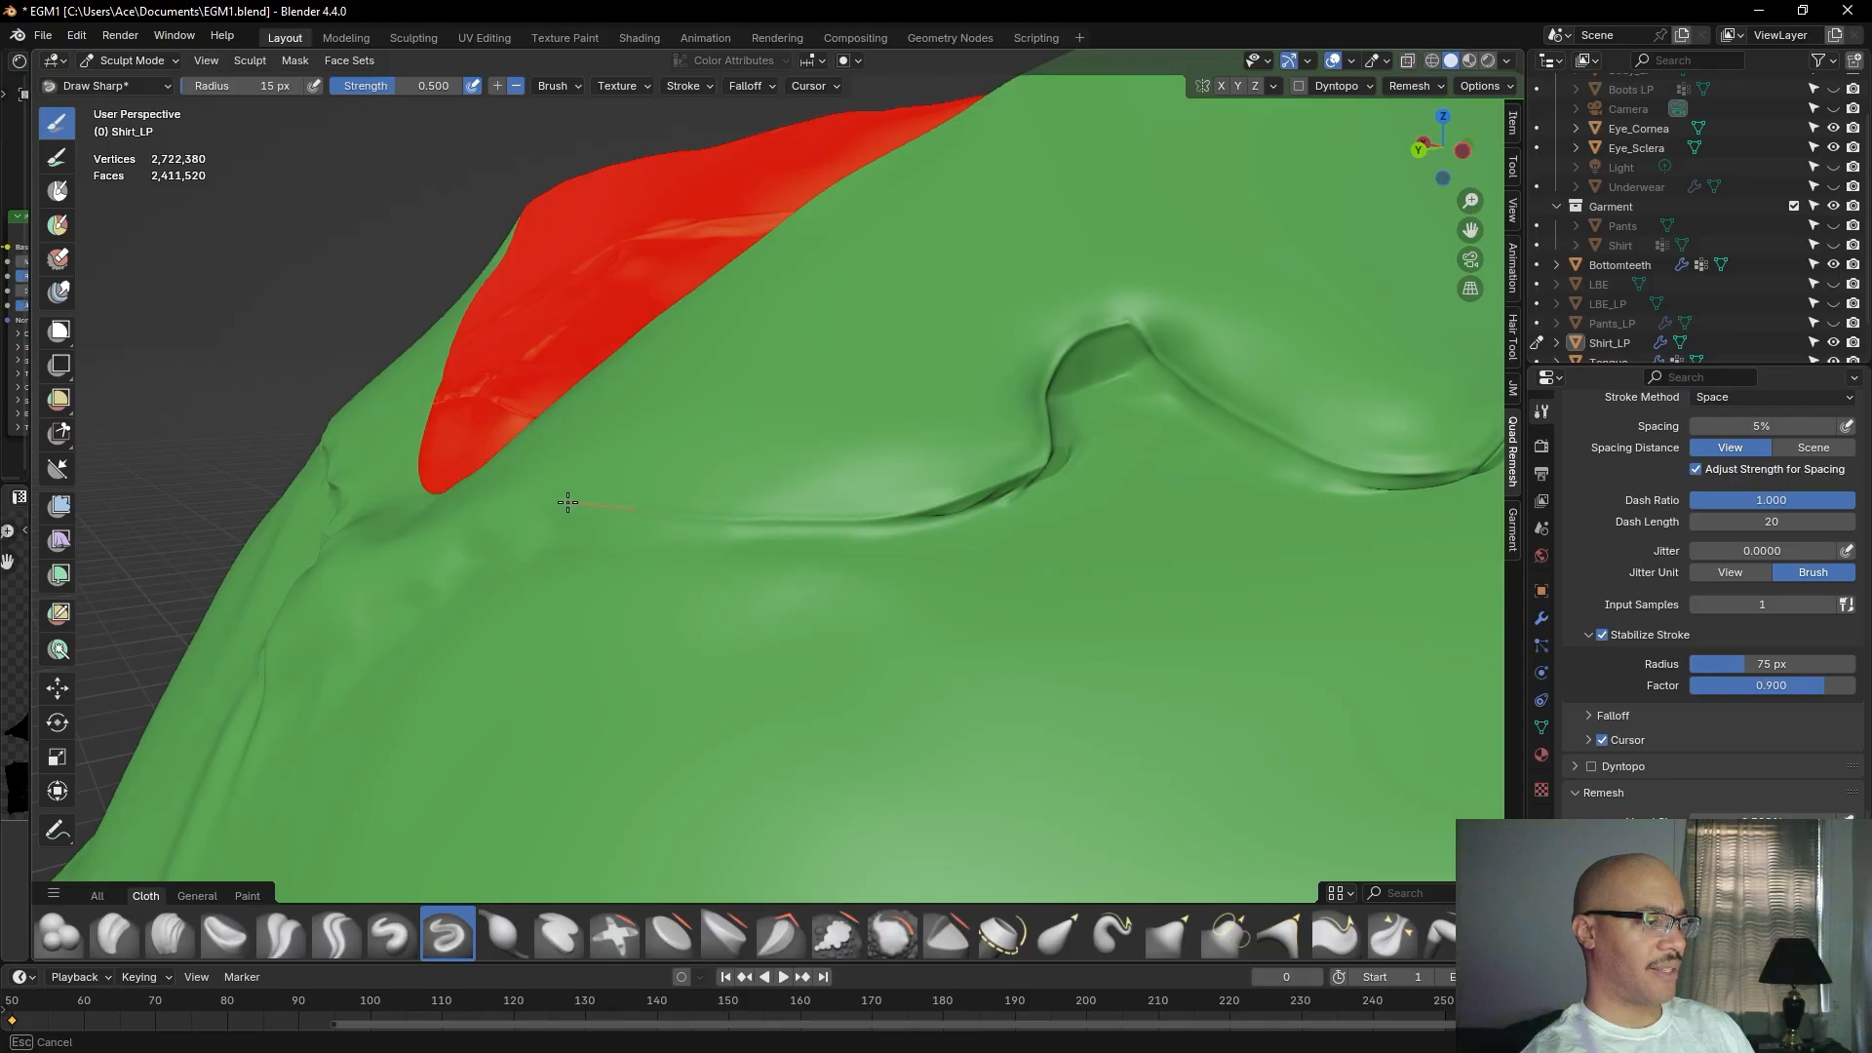
pyautogui.moveTo(498, 498); pyautogui.dragTo(516, 498)
# Extend the lapel's lower crease a short way toward the front closure with Draw Sharp.
pyautogui.moveTo(572, 488)
pyautogui.mouseDown(button='middle')
pyautogui.moveTo(773, 452)
pyautogui.moveTo(702, 493)
pyautogui.moveTo(762, 586)
pyautogui.moveTo(601, 614)
pyautogui.moveTo(702, 656)
pyautogui.mouseUp(button='middle')
pyautogui.scroll(-2, 647, 587)
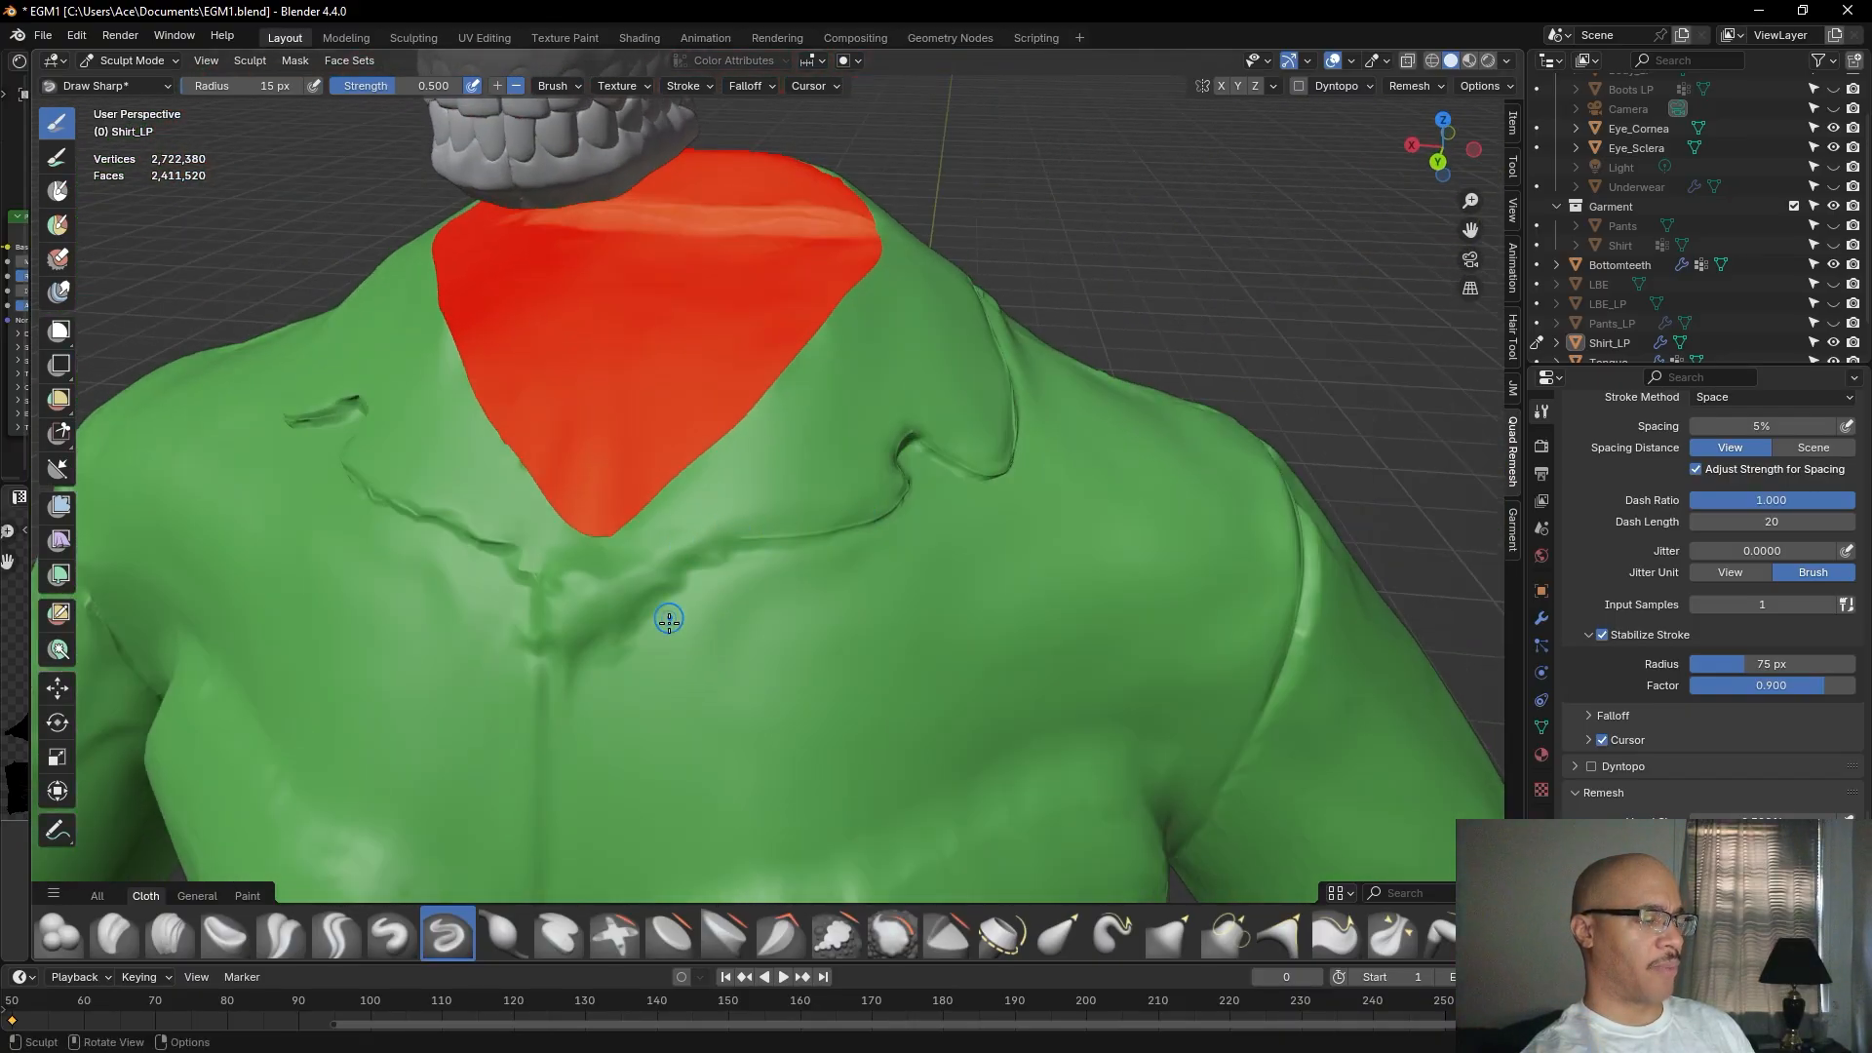
pyautogui.scroll(1, 685, 706)
pyautogui.scroll(2, 685, 706)
pyautogui.moveTo(716, 567); pyautogui.dragTo(674, 573)
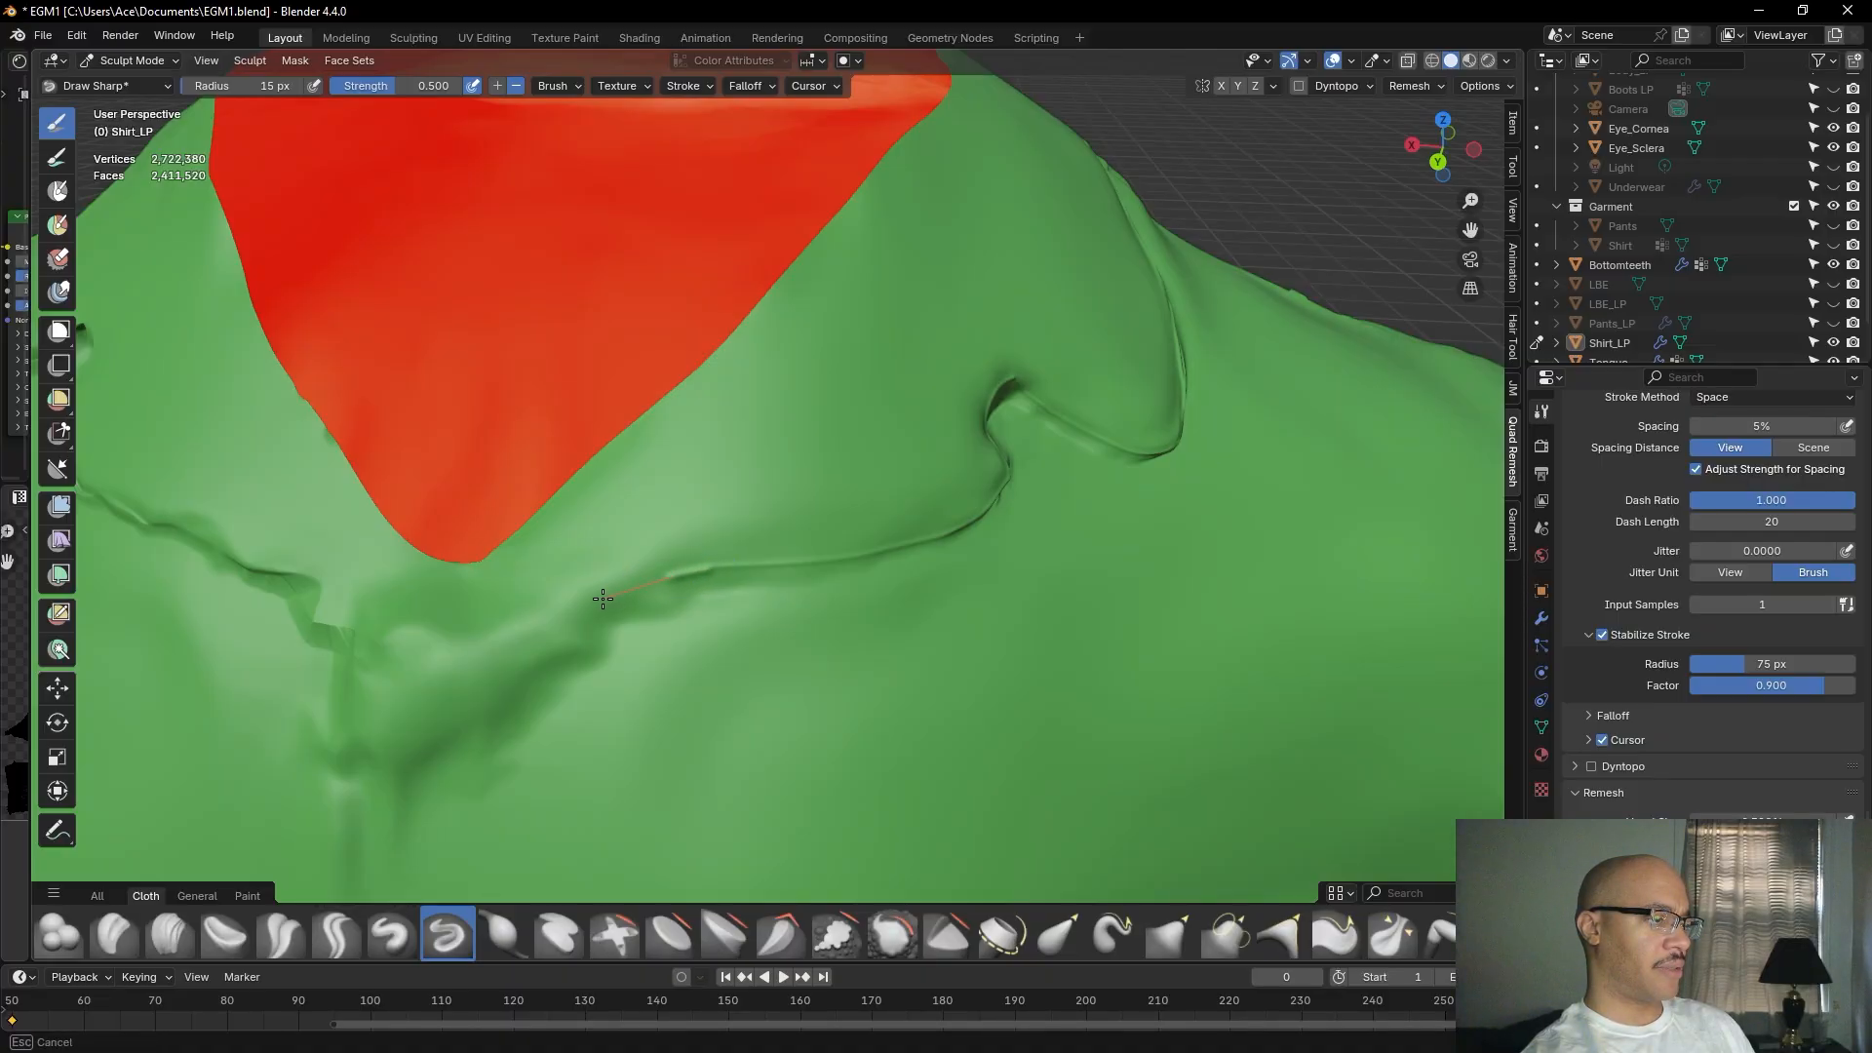
pyautogui.moveTo(595, 604); pyautogui.dragTo(596, 603)
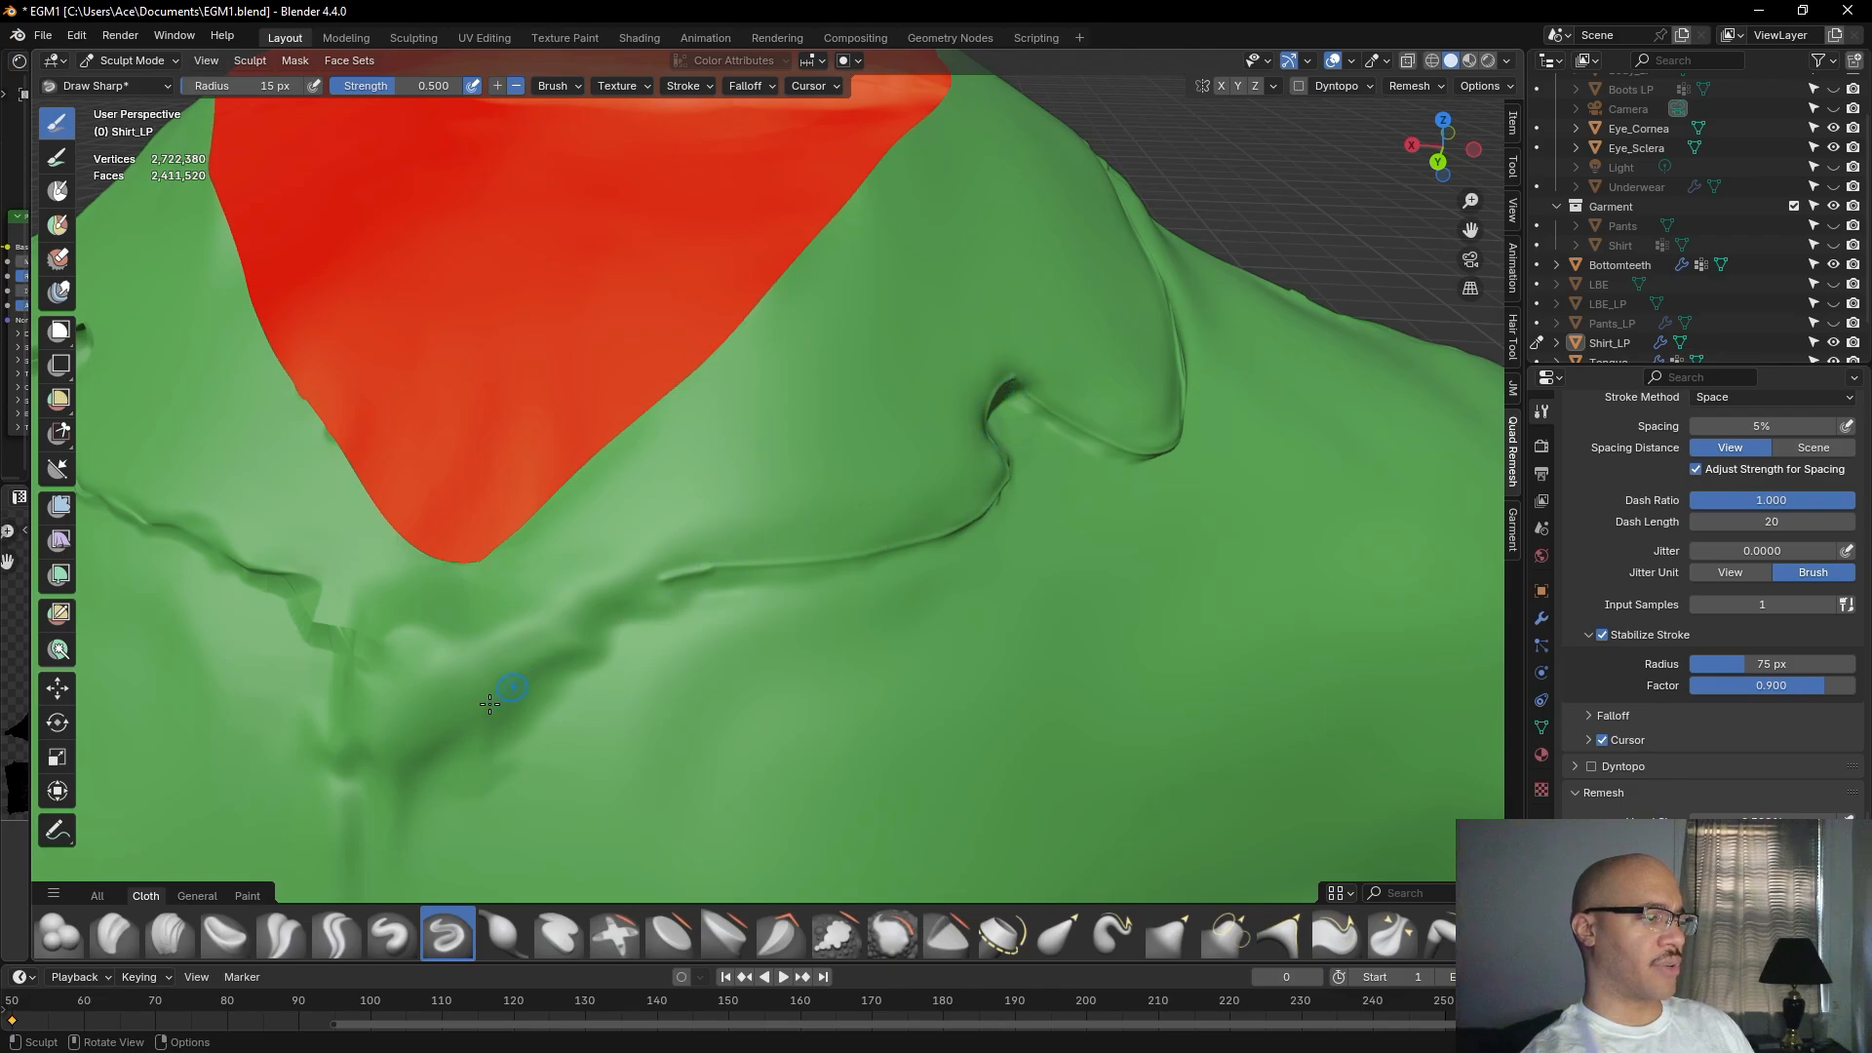
# Display the original Shirt mesh in place of Shirt_LP and examine its collar, lapels and shoulder seams from front and back.
pyautogui.moveTo(541, 811)
pyautogui.mouseDown(button='middle')
pyautogui.moveTo(744, 656)
pyautogui.moveTo(679, 697)
pyautogui.mouseUp(button='middle')
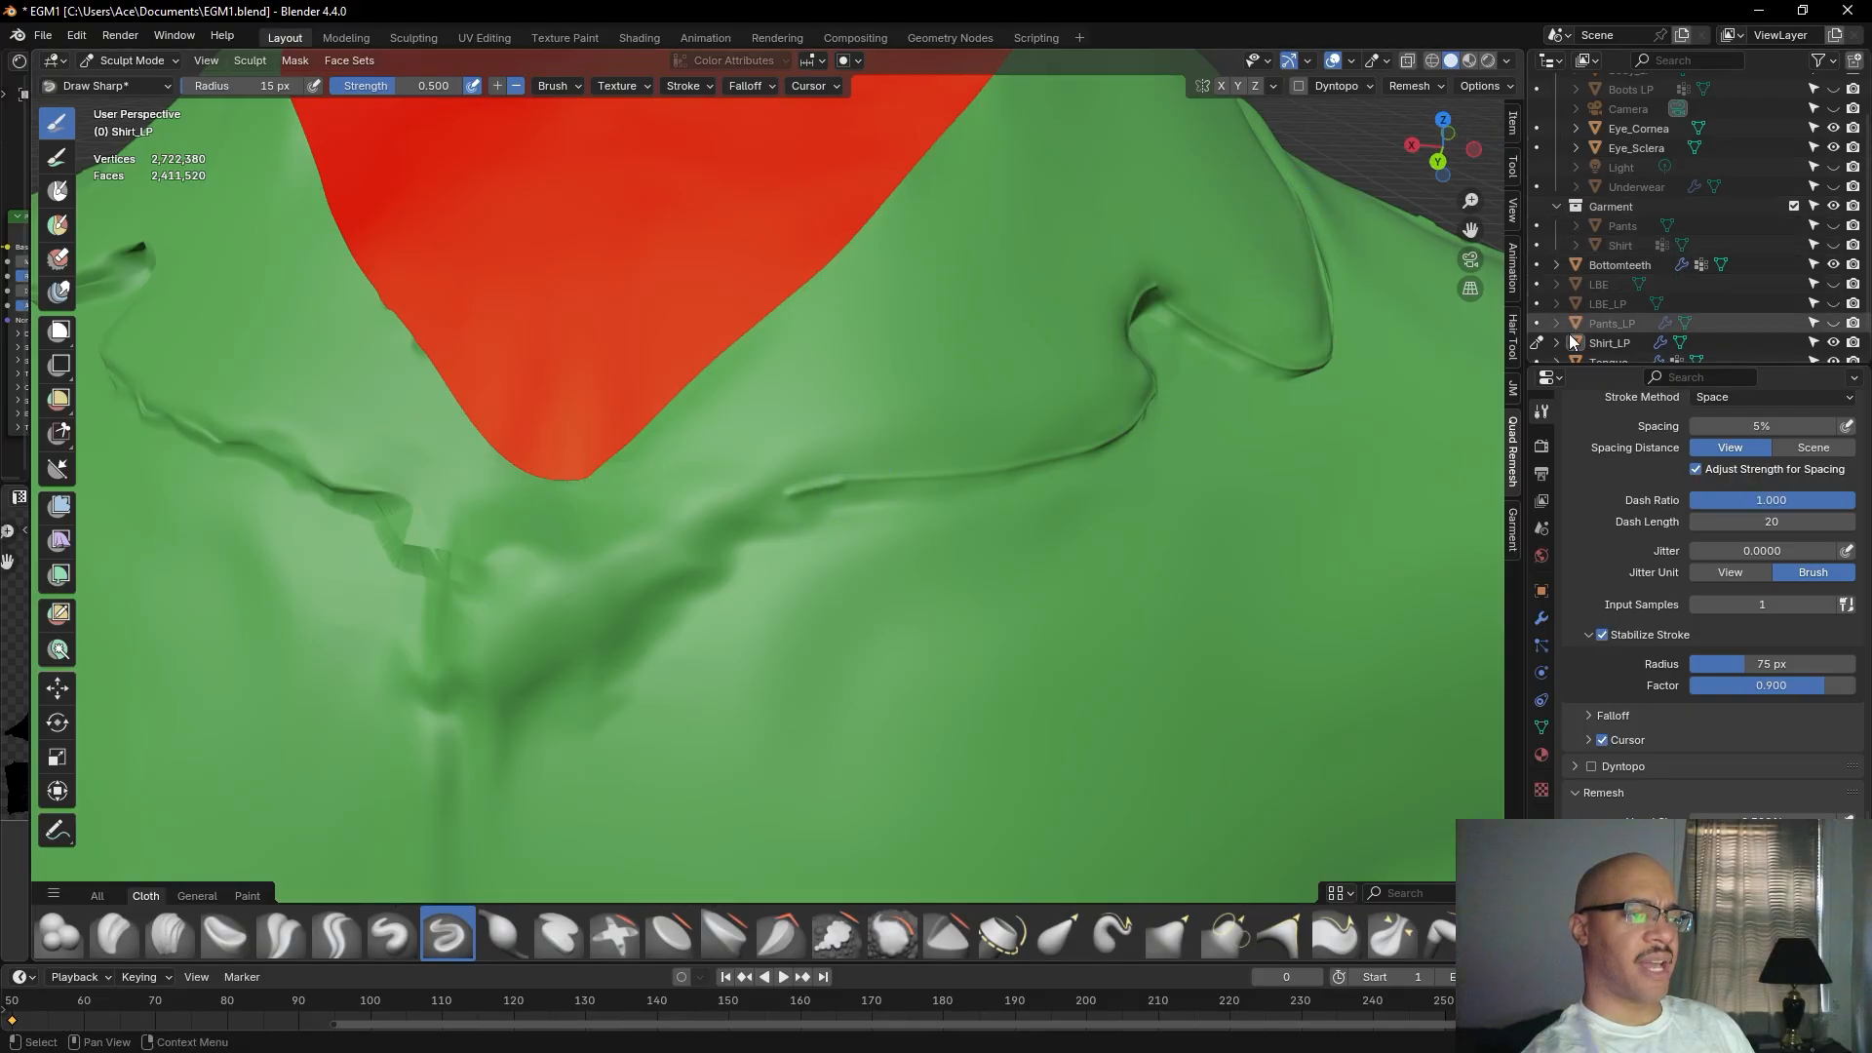
pyautogui.scroll(-2, 1836, 341)
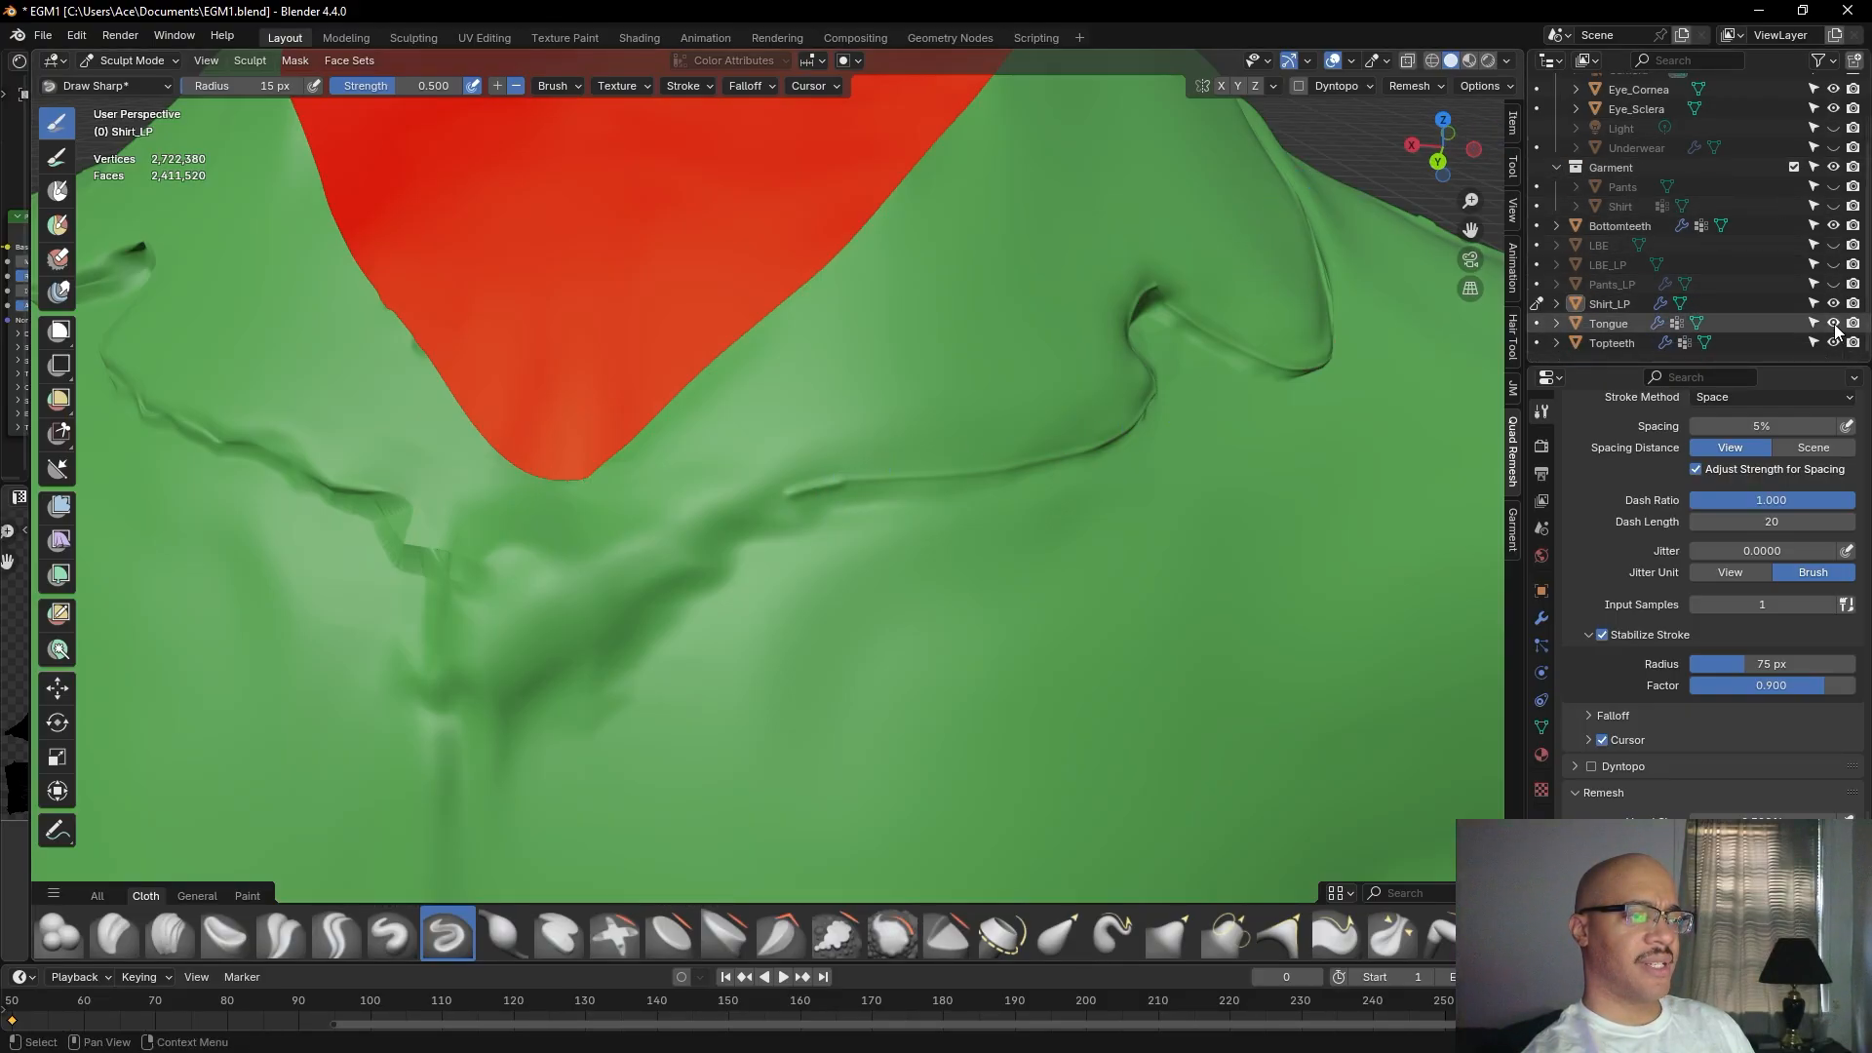
pyautogui.click(1833, 206)
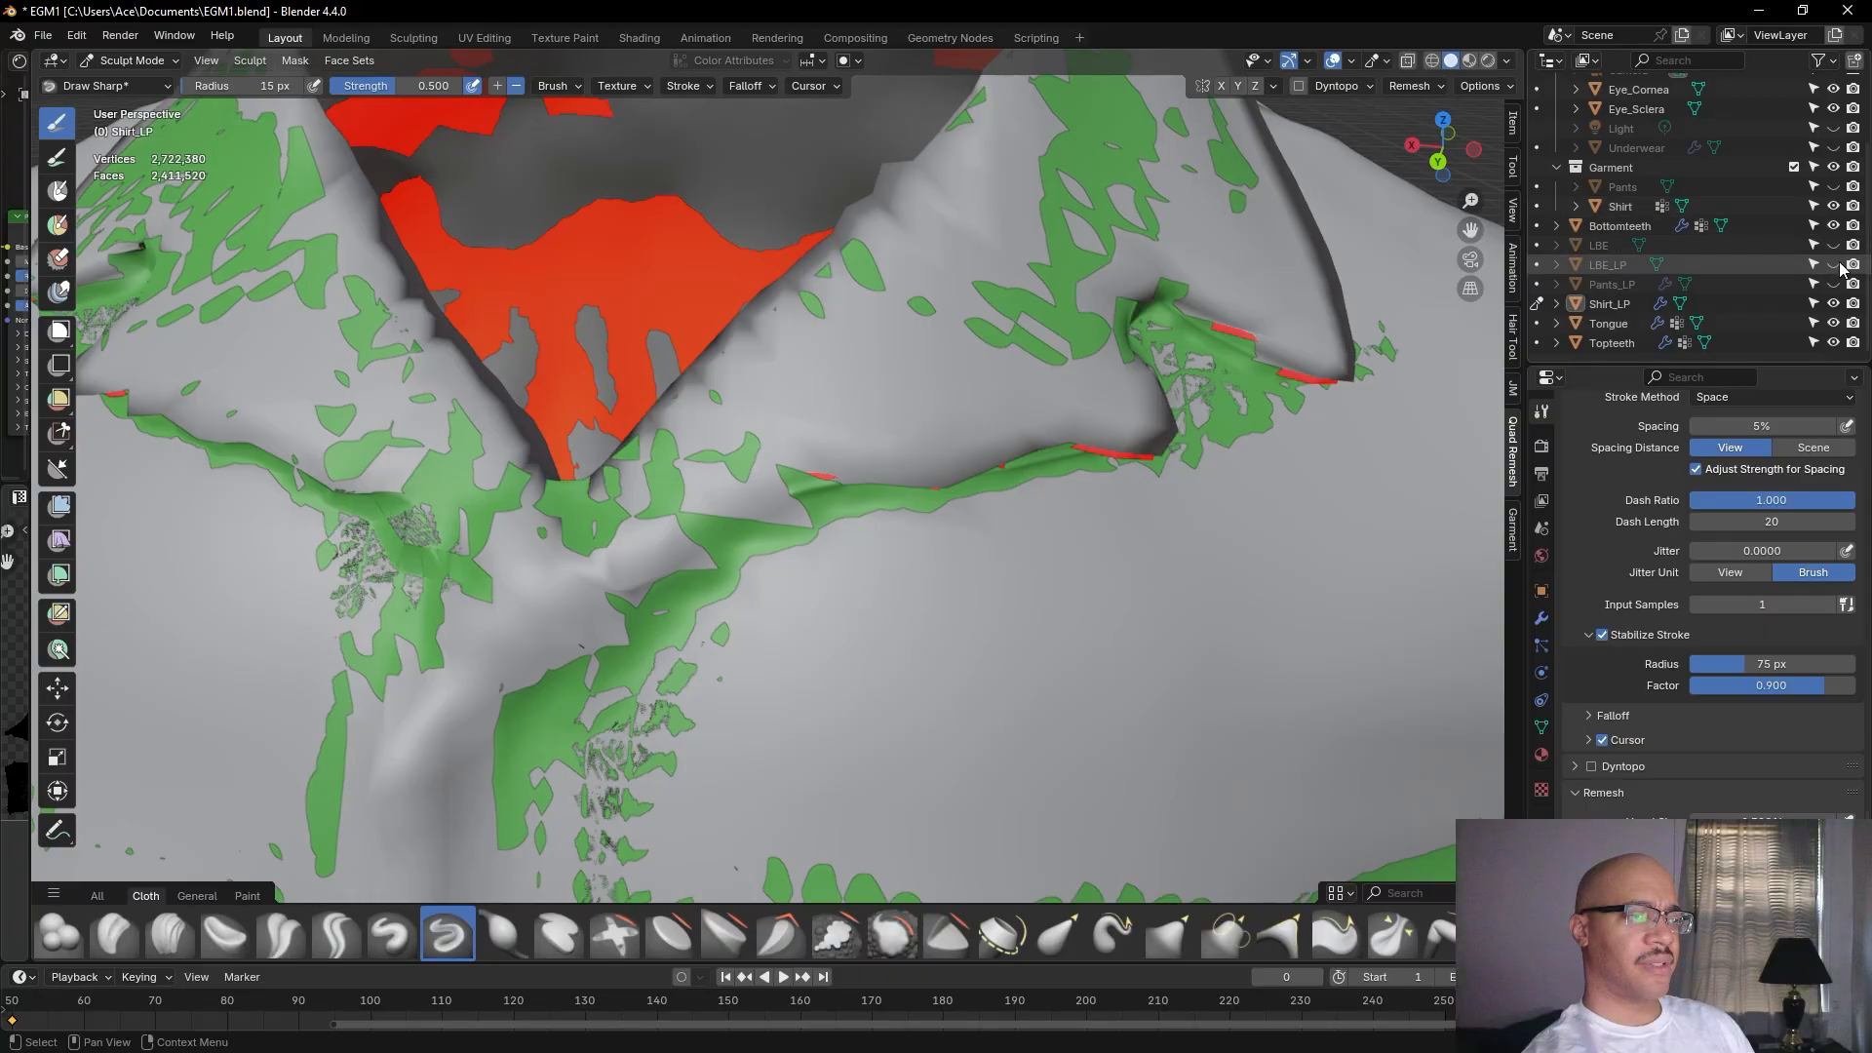
pyautogui.click(1833, 304)
pyautogui.scroll(-6, 954, 594)
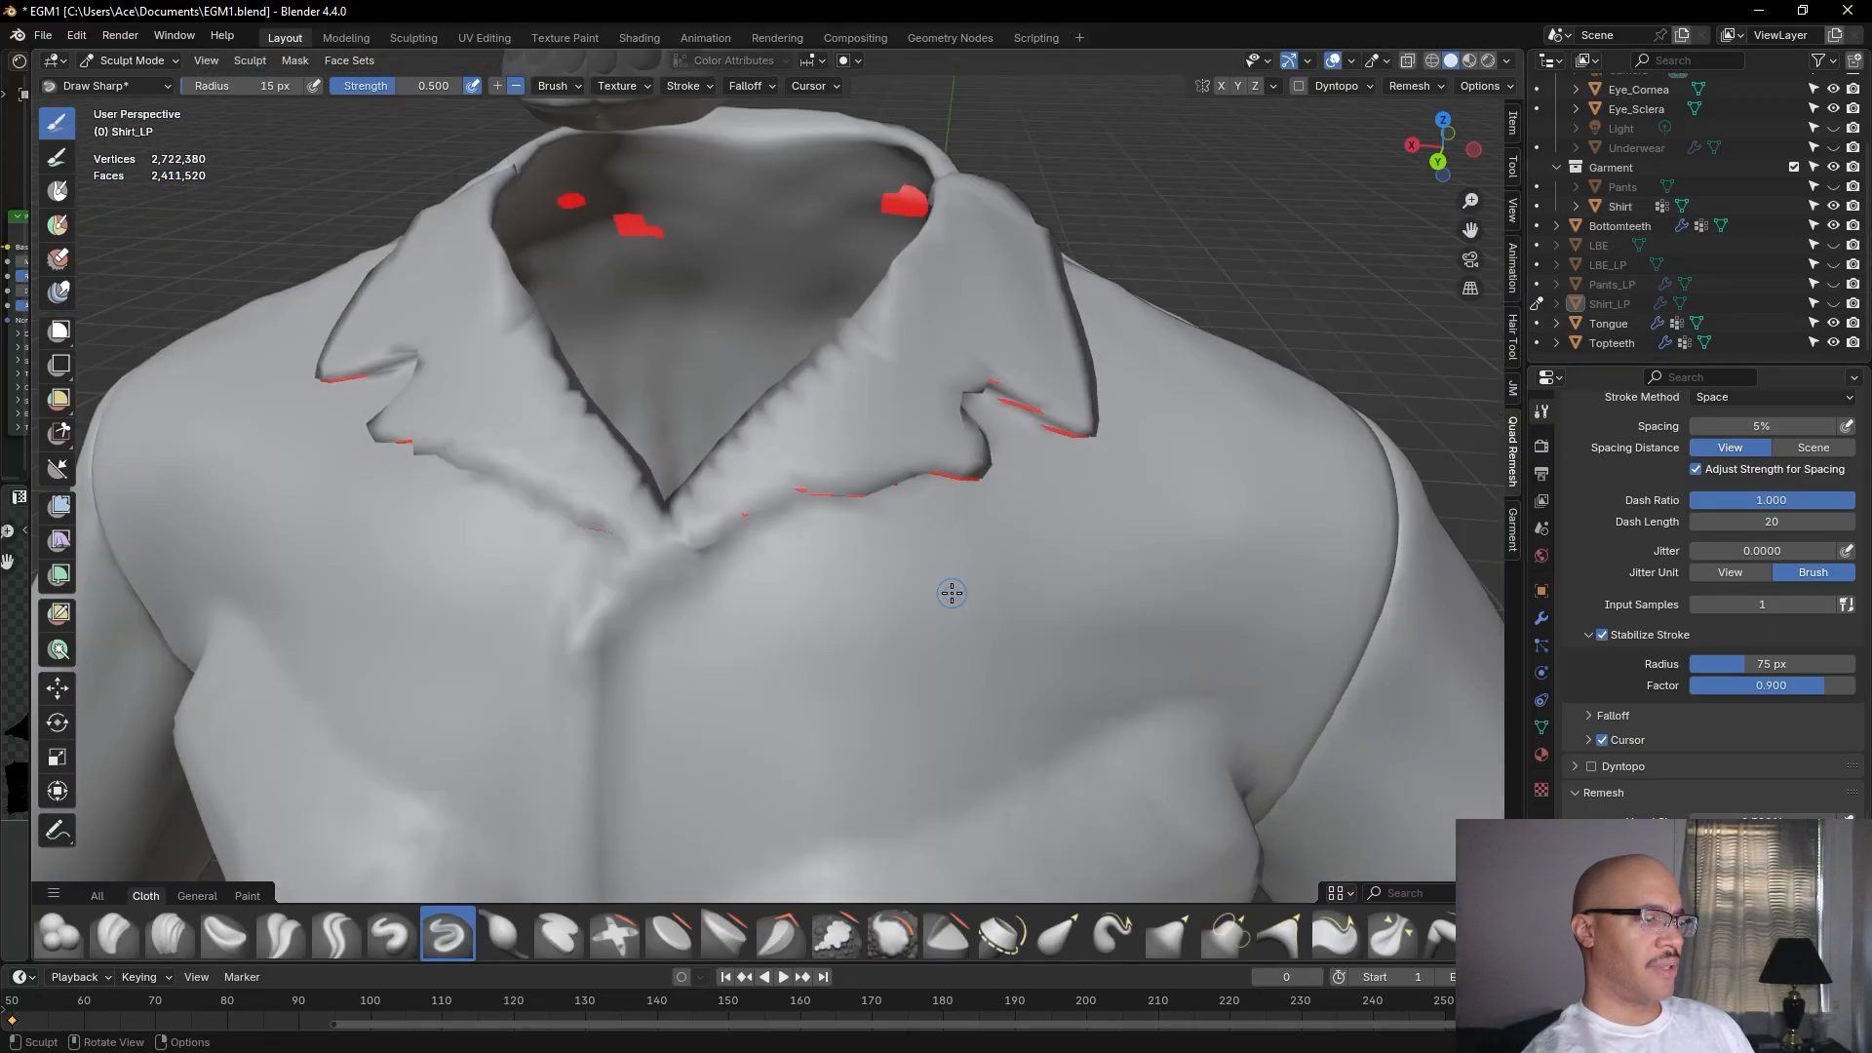
pyautogui.moveTo(773, 718)
pyautogui.mouseDown(button='middle')
pyautogui.moveTo(770, 744)
pyautogui.moveTo(836, 623)
pyautogui.moveTo(744, 643)
pyautogui.moveTo(585, 635)
pyautogui.moveTo(719, 405)
pyautogui.moveTo(459, 576)
pyautogui.moveTo(597, 614)
pyautogui.moveTo(323, 604)
pyautogui.moveTo(729, 176)
pyautogui.mouseUp(button='middle')
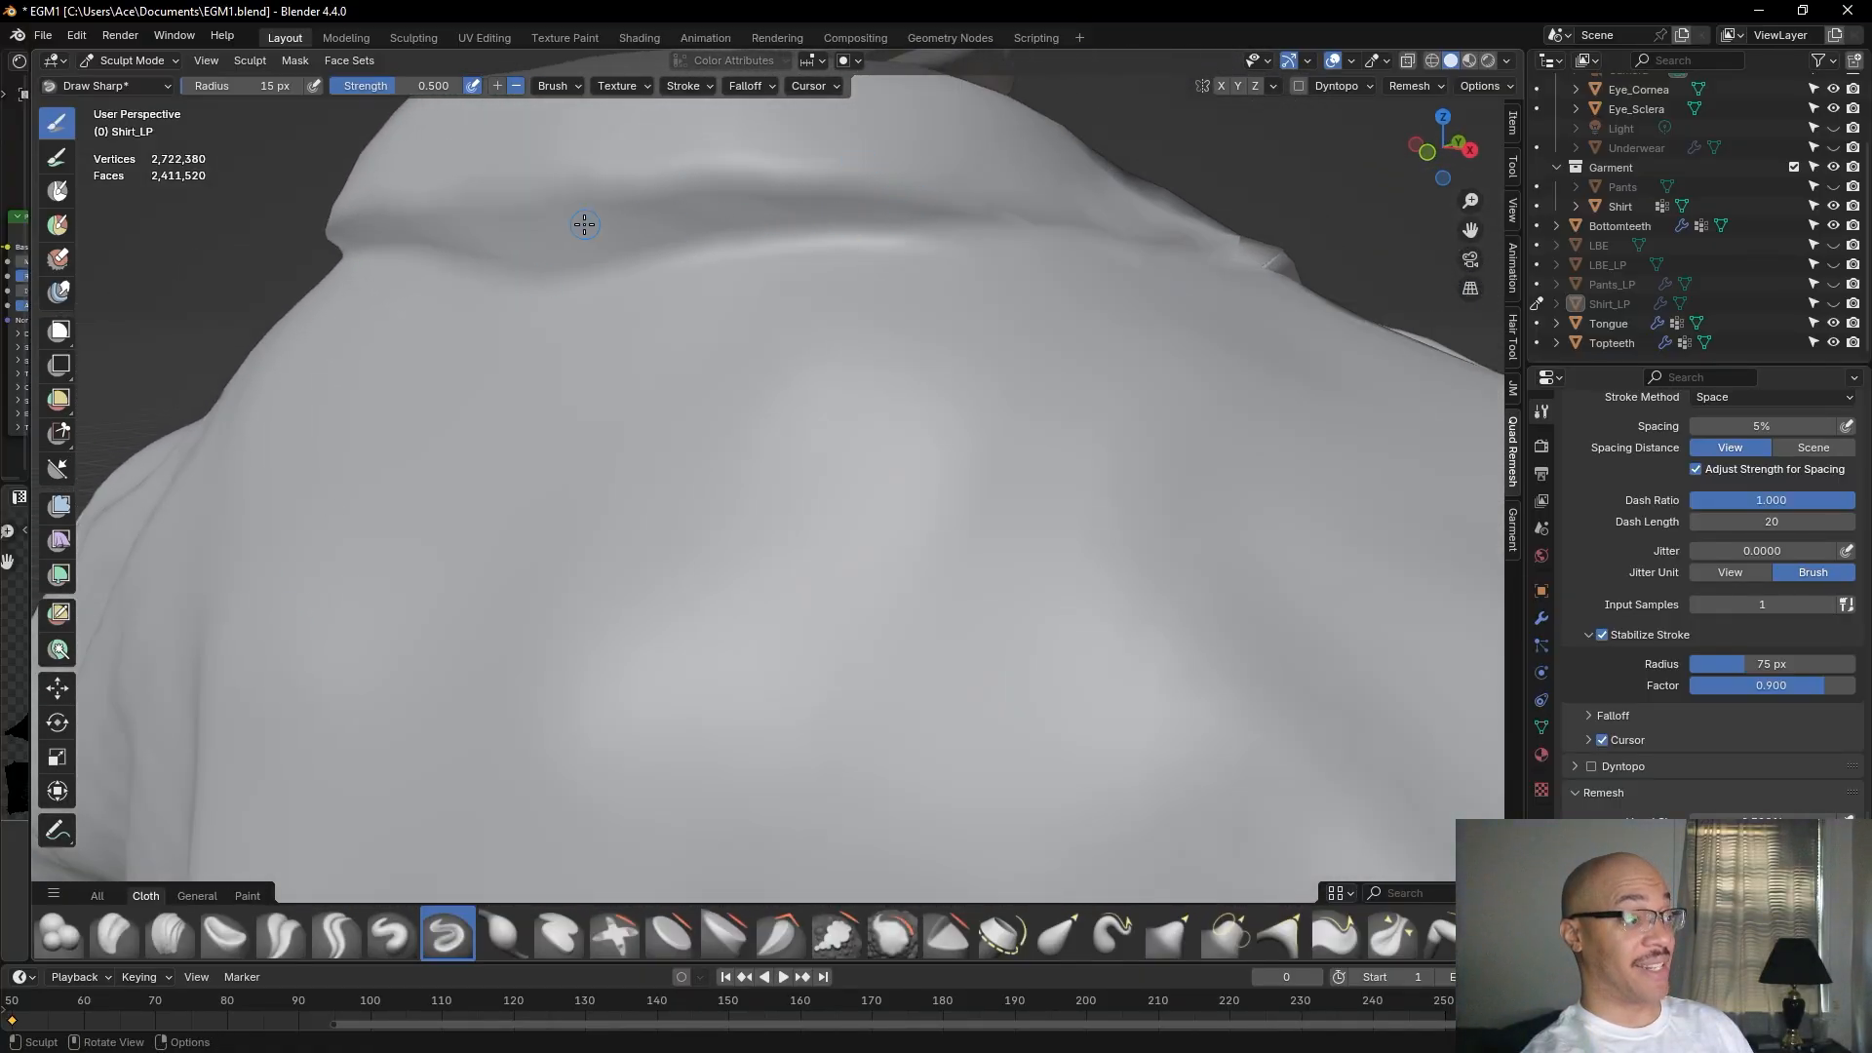
pyautogui.moveTo(877, 244); pyautogui.dragTo(1102, 408, button='middle')
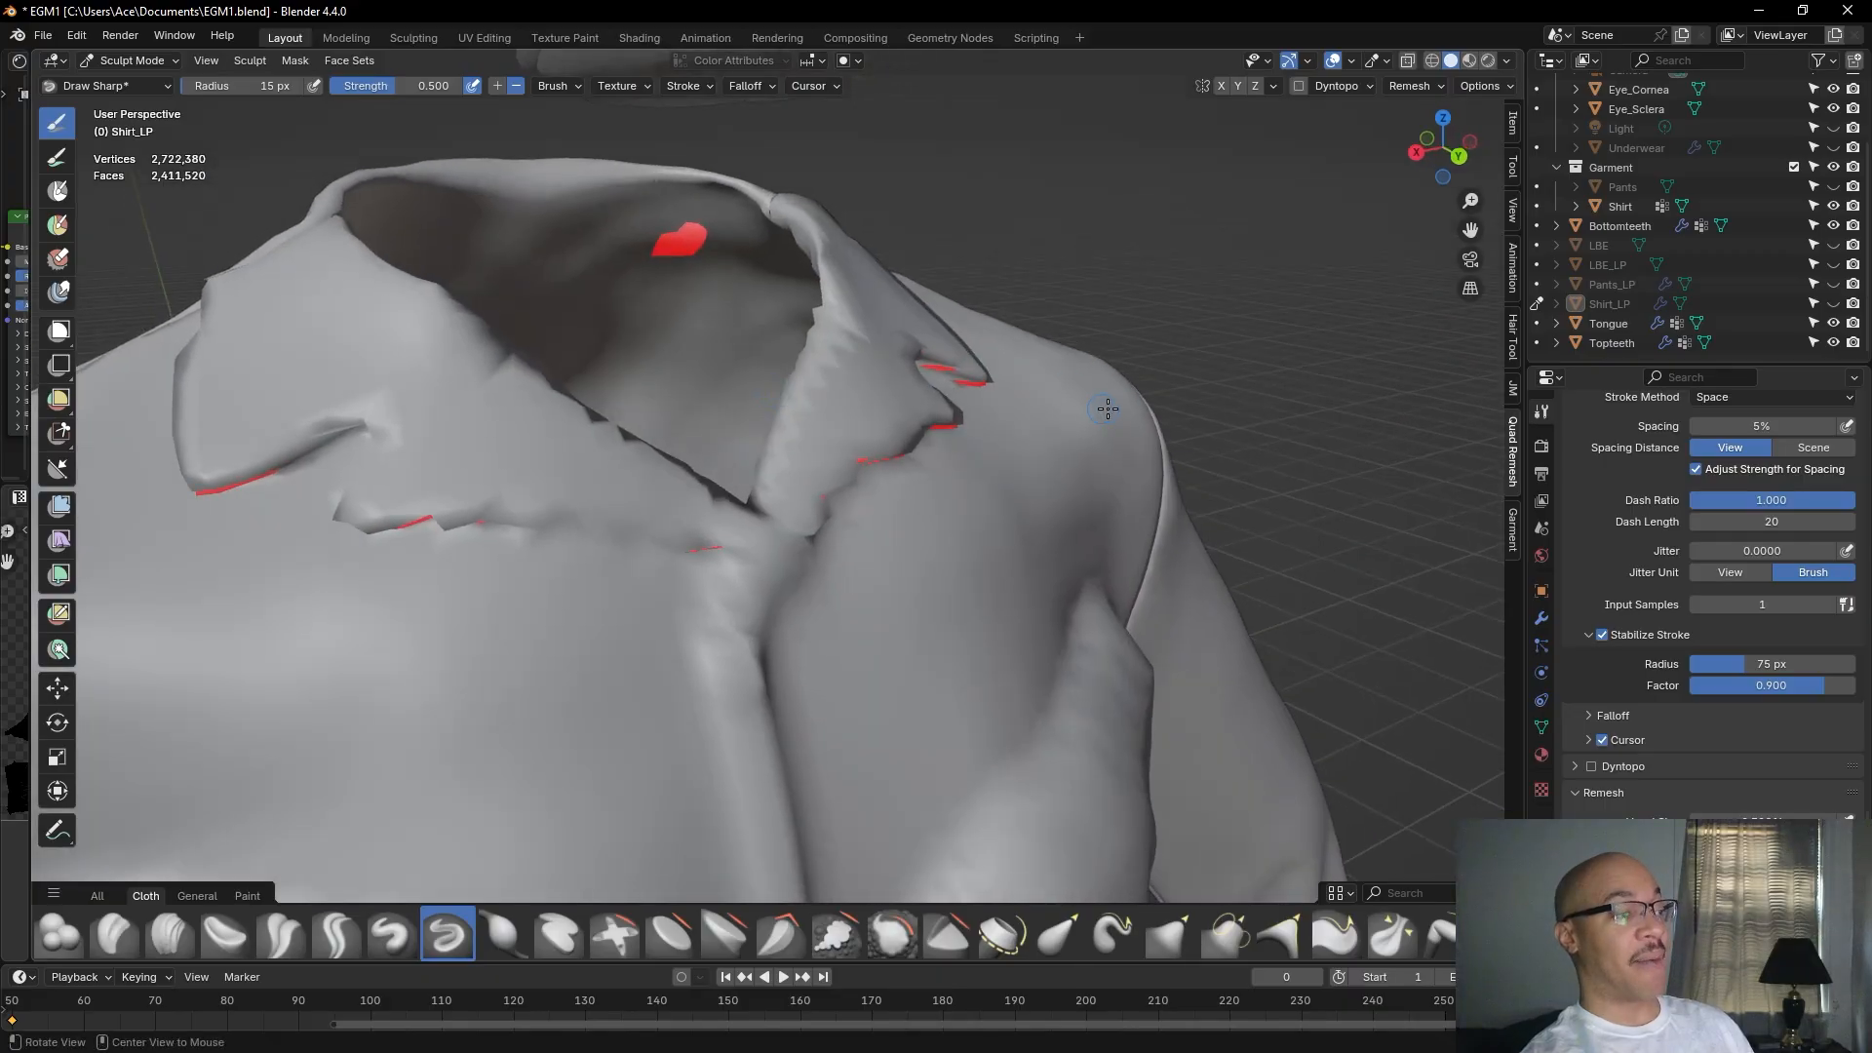
pyautogui.moveTo(1314, 302); pyautogui.dragTo(879, 377, button='middle')
pyautogui.moveTo(1261, 301); pyautogui.dragTo(913, 229, button='middle')
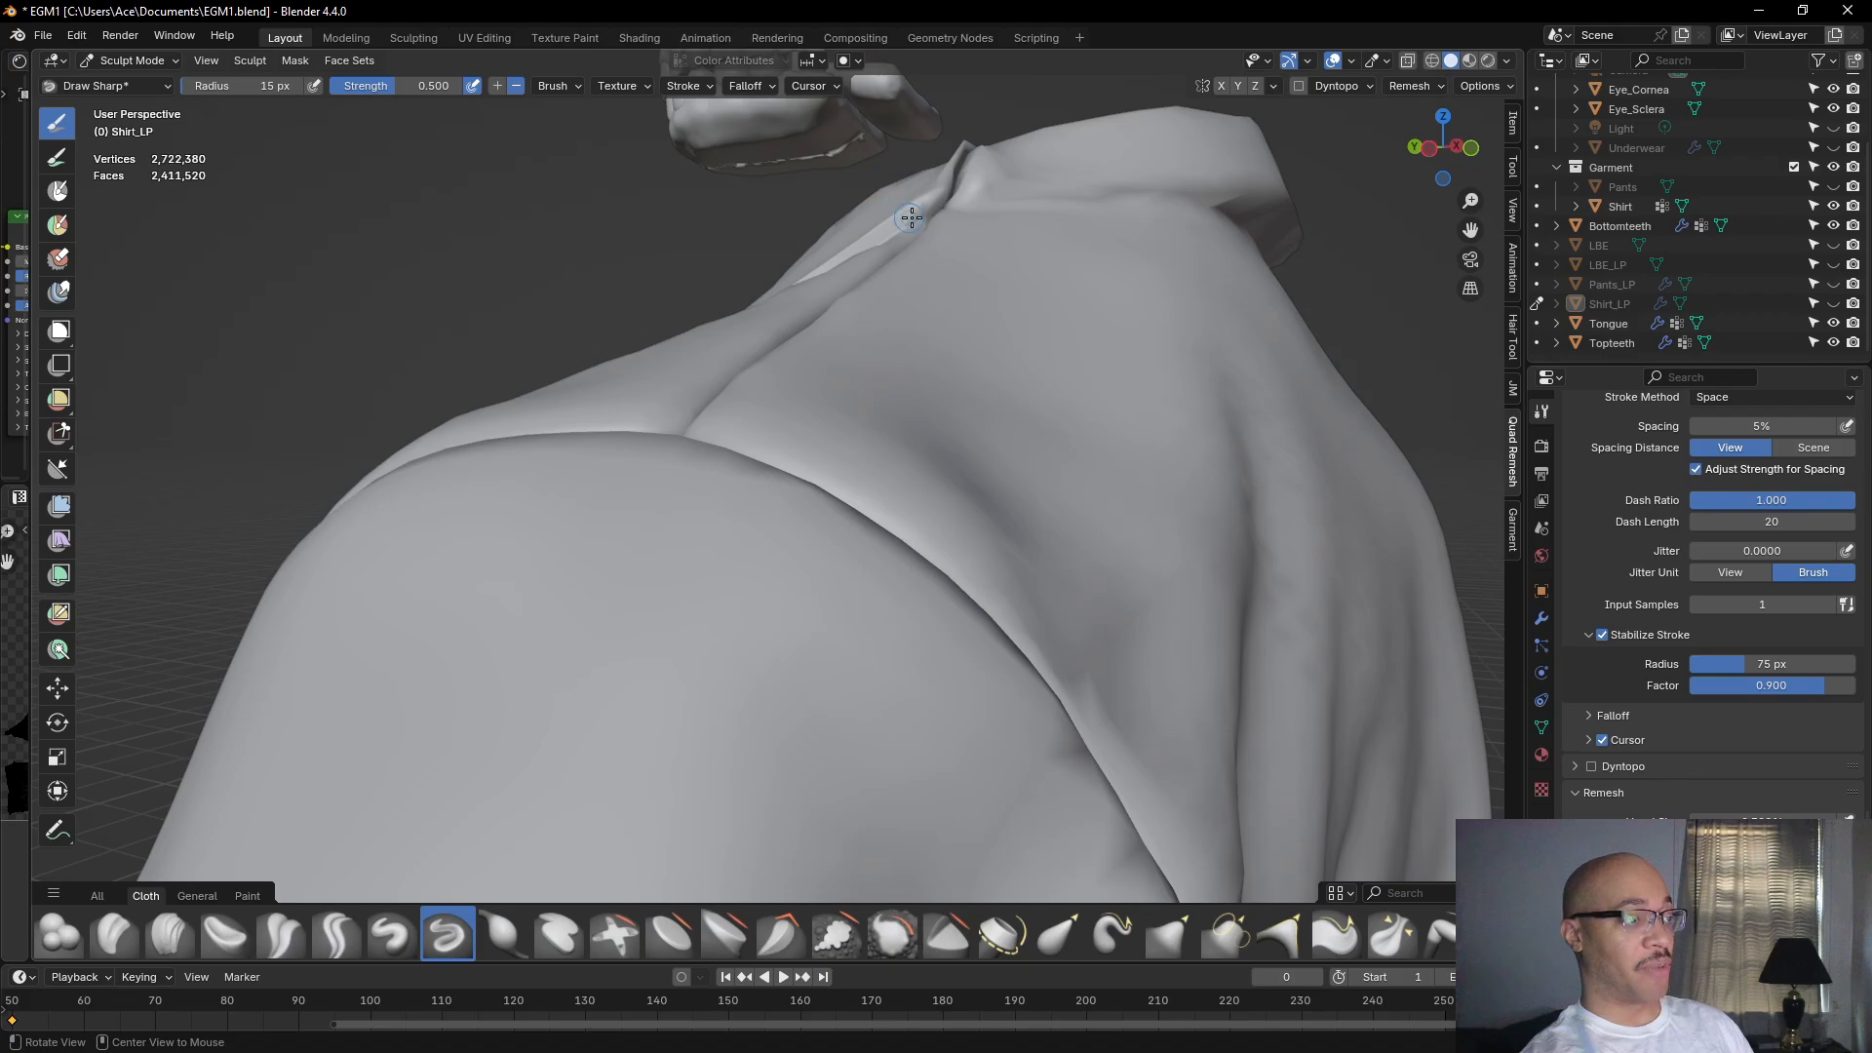
pyautogui.moveTo(1042, 281); pyautogui.dragTo(785, 401, button='middle')
pyautogui.moveTo(938, 454)
pyautogui.mouseDown(button='middle')
pyautogui.moveTo(882, 501)
pyautogui.moveTo(907, 572)
pyautogui.moveTo(789, 648)
pyautogui.moveTo(839, 727)
pyautogui.moveTo(1040, 647)
pyautogui.moveTo(769, 636)
pyautogui.mouseUp(button='middle')
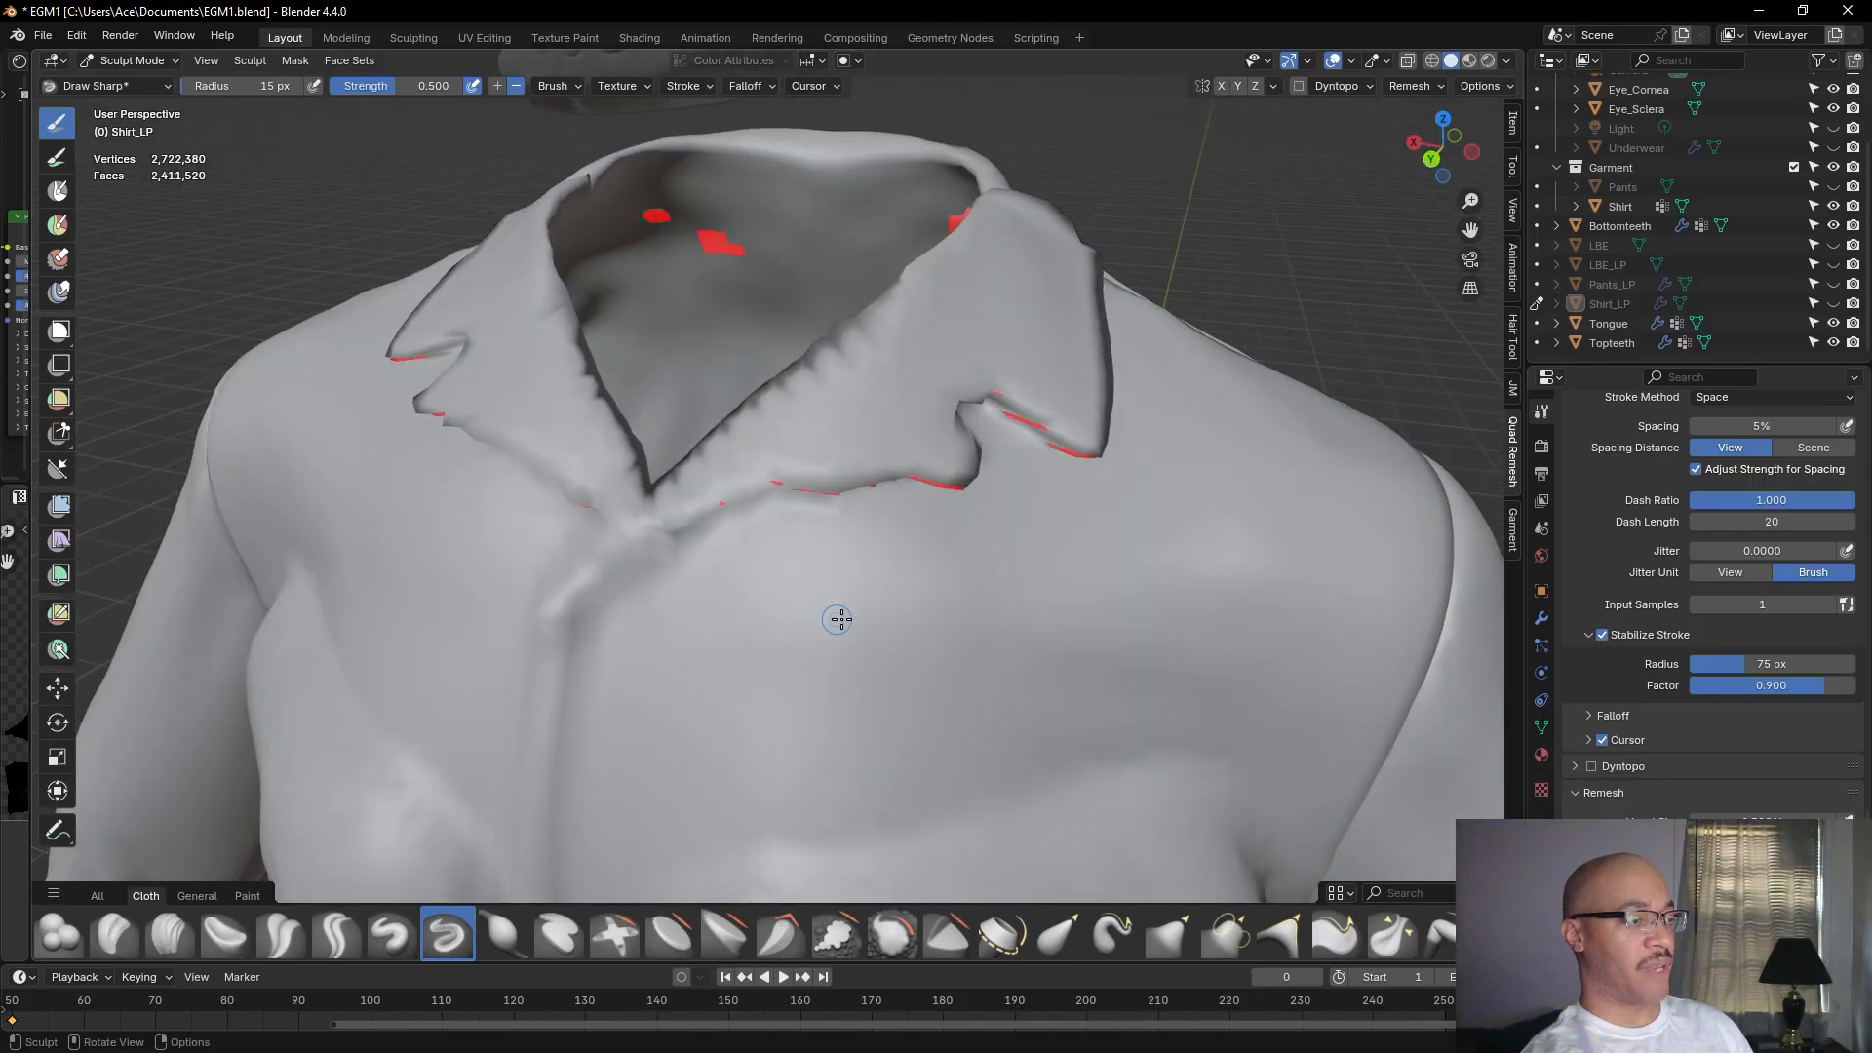
# Show Shirt_LP again and hide the original Shirt mesh.
pyautogui.click(1831, 305)
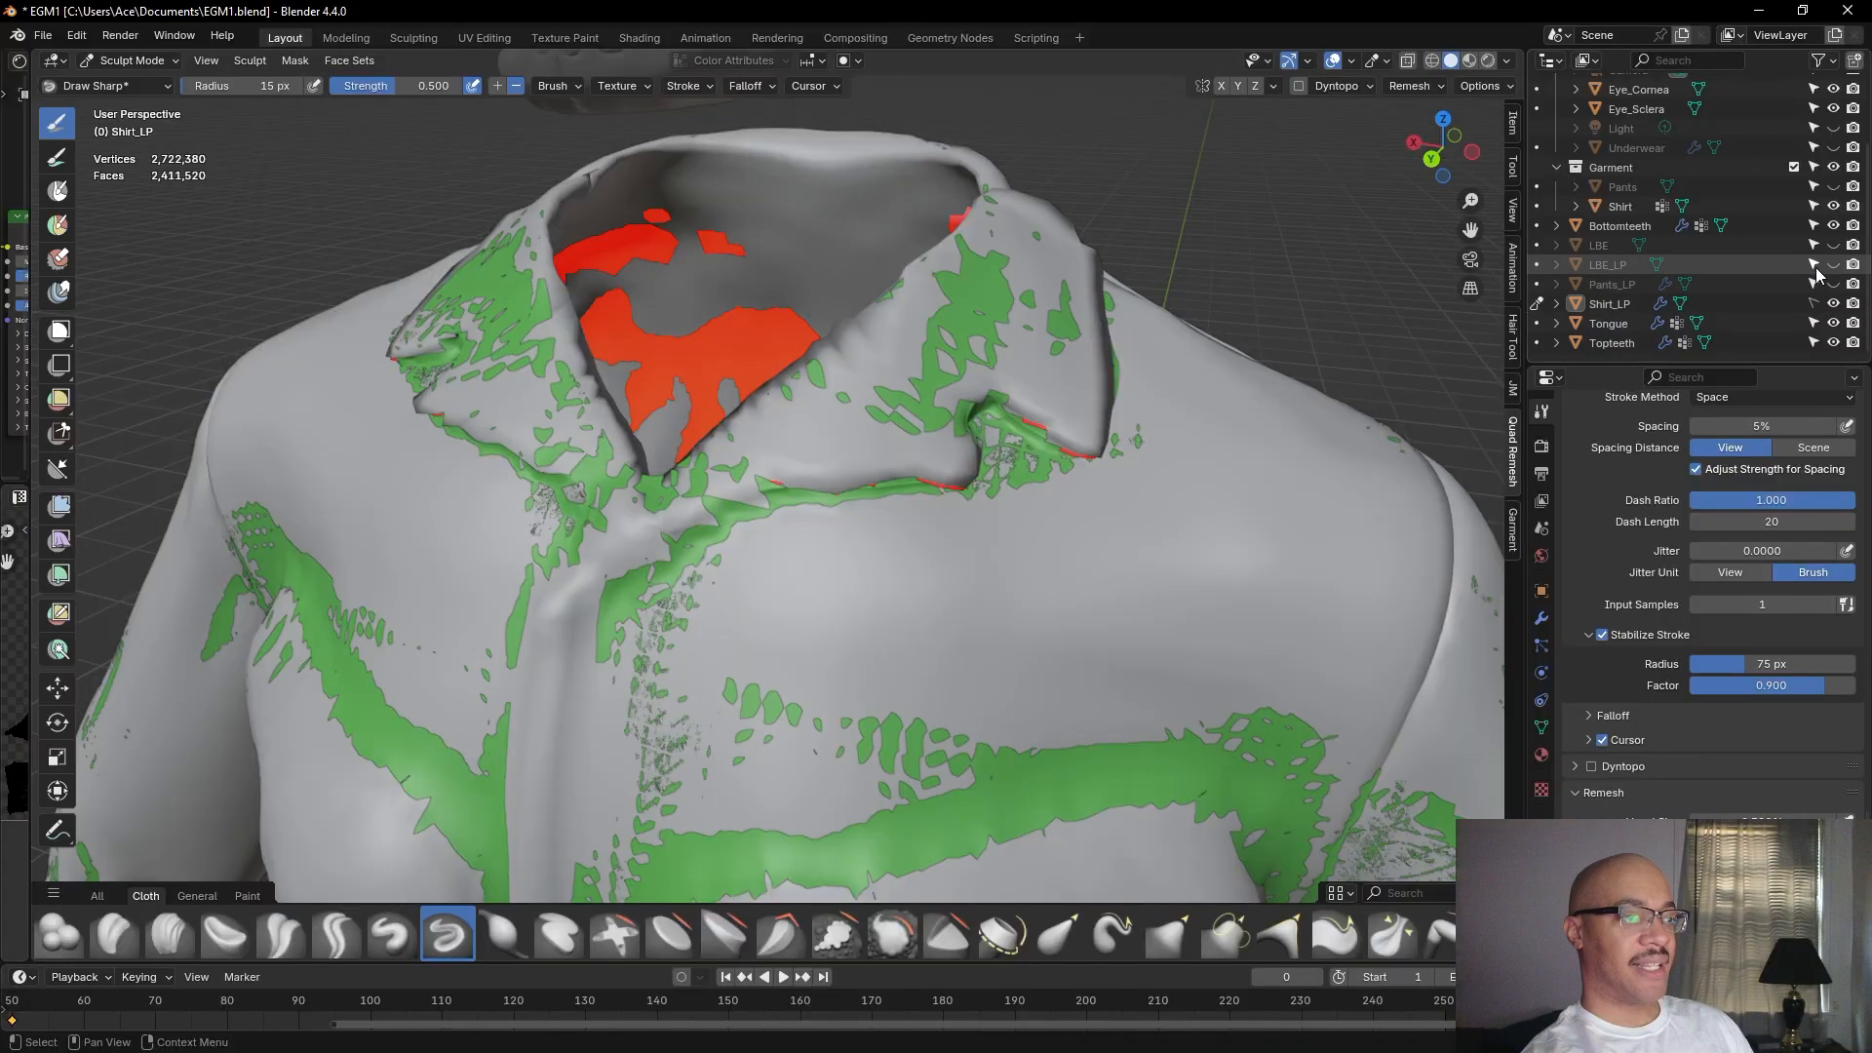
pyautogui.scroll(3, 1812, 218)
pyautogui.scroll(-3, 1812, 219)
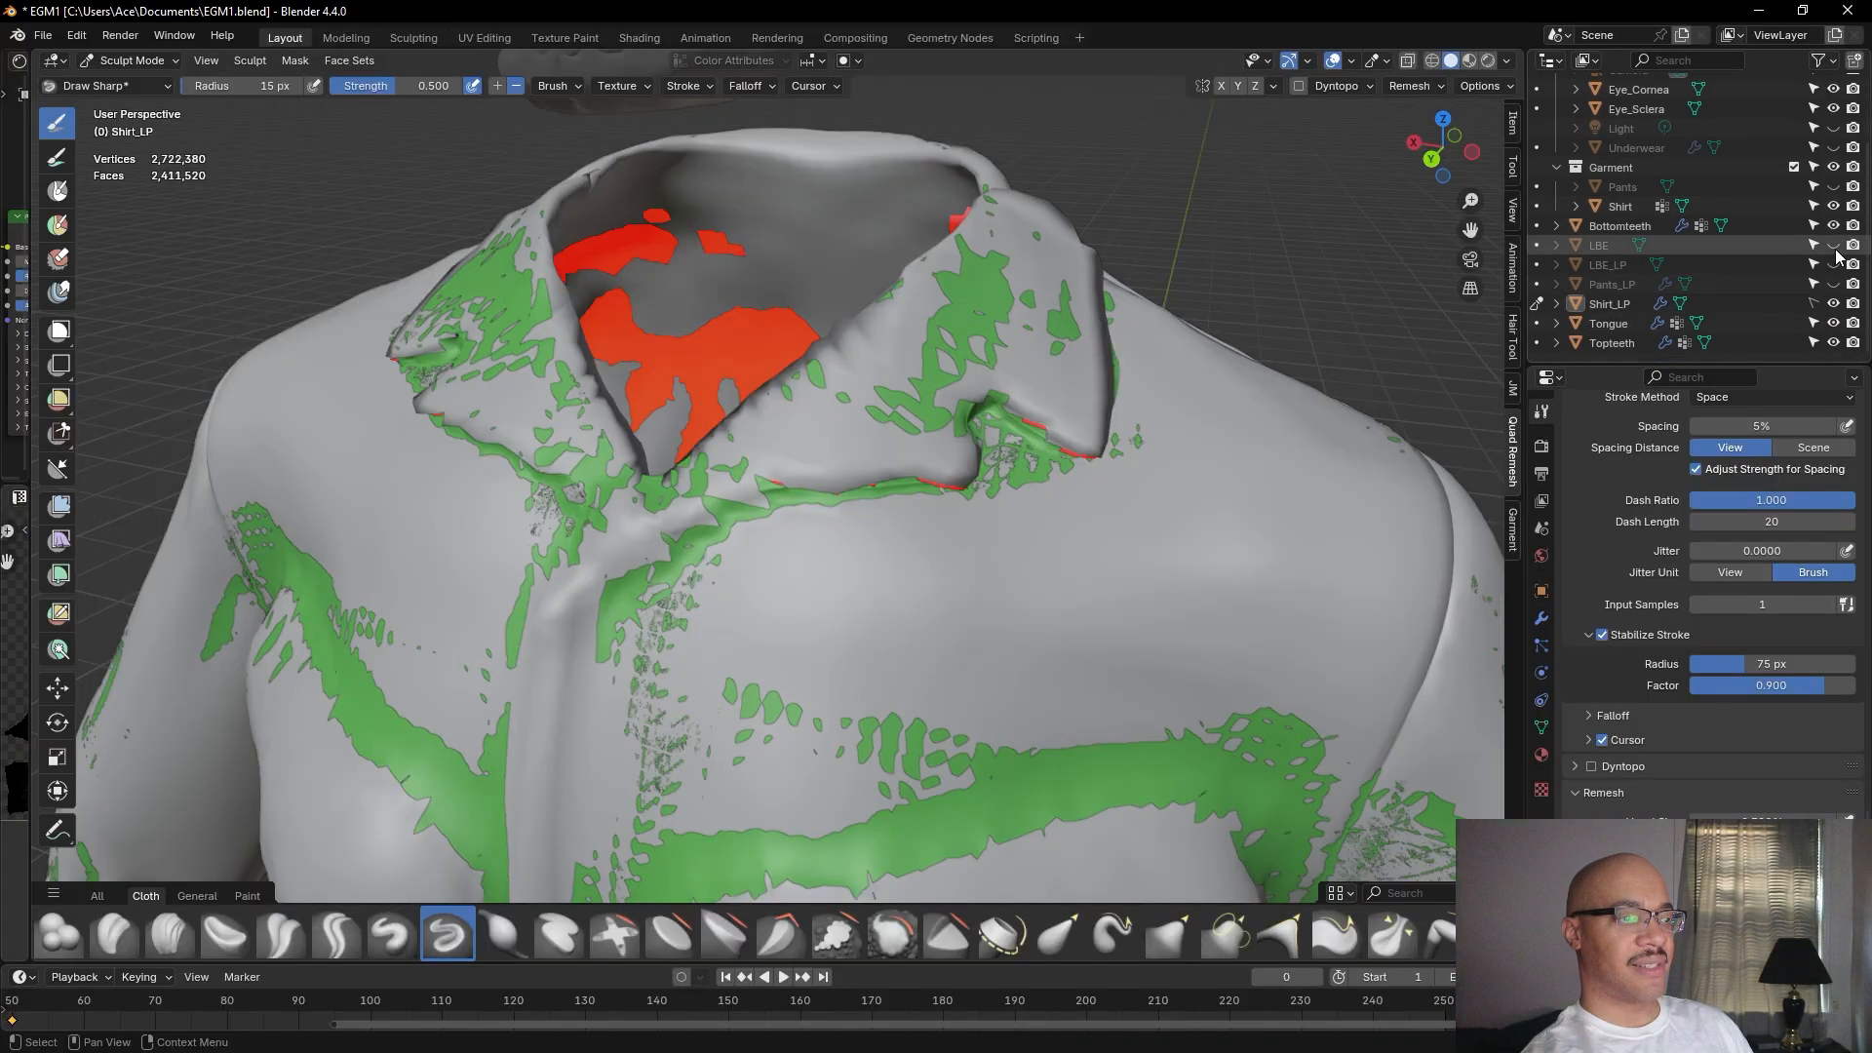
pyautogui.click(1833, 206)
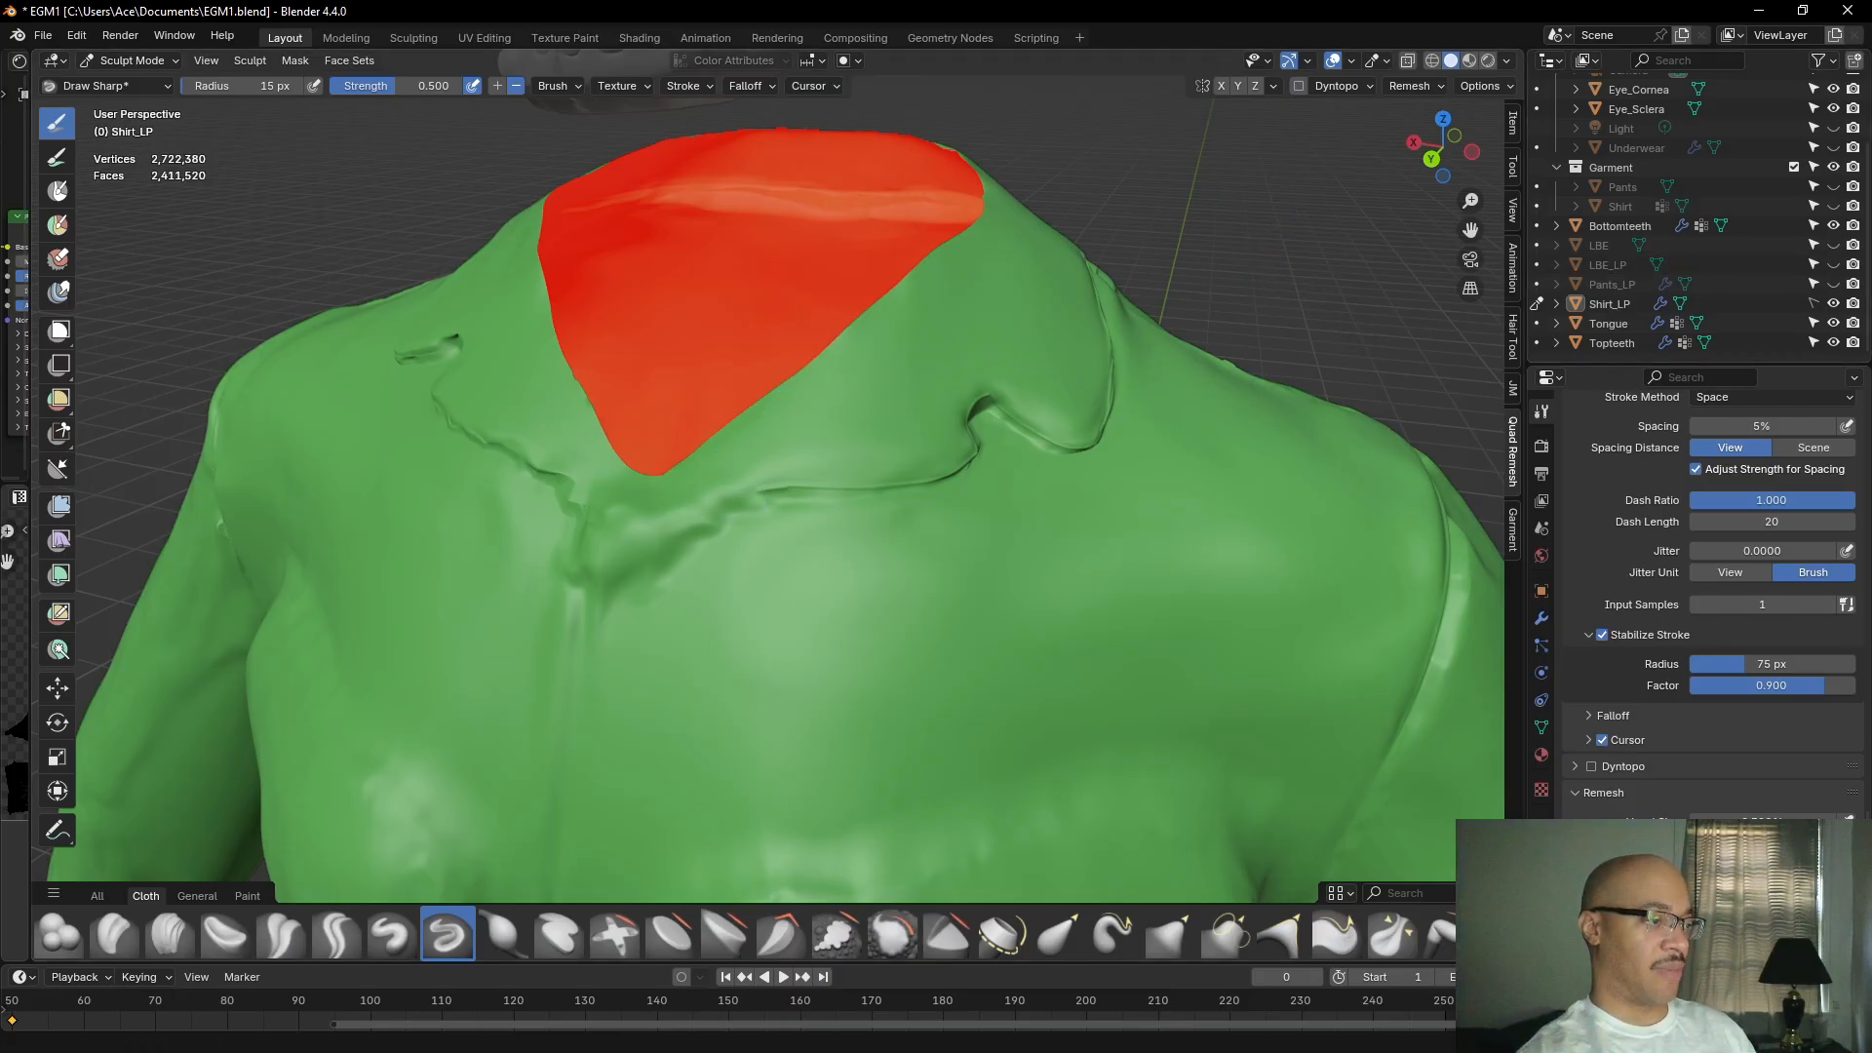
# Carve the lapel's lower edge from the end of the sharpened crease diagonally down to the front closure.
pyautogui.scroll(2, 688, 475)
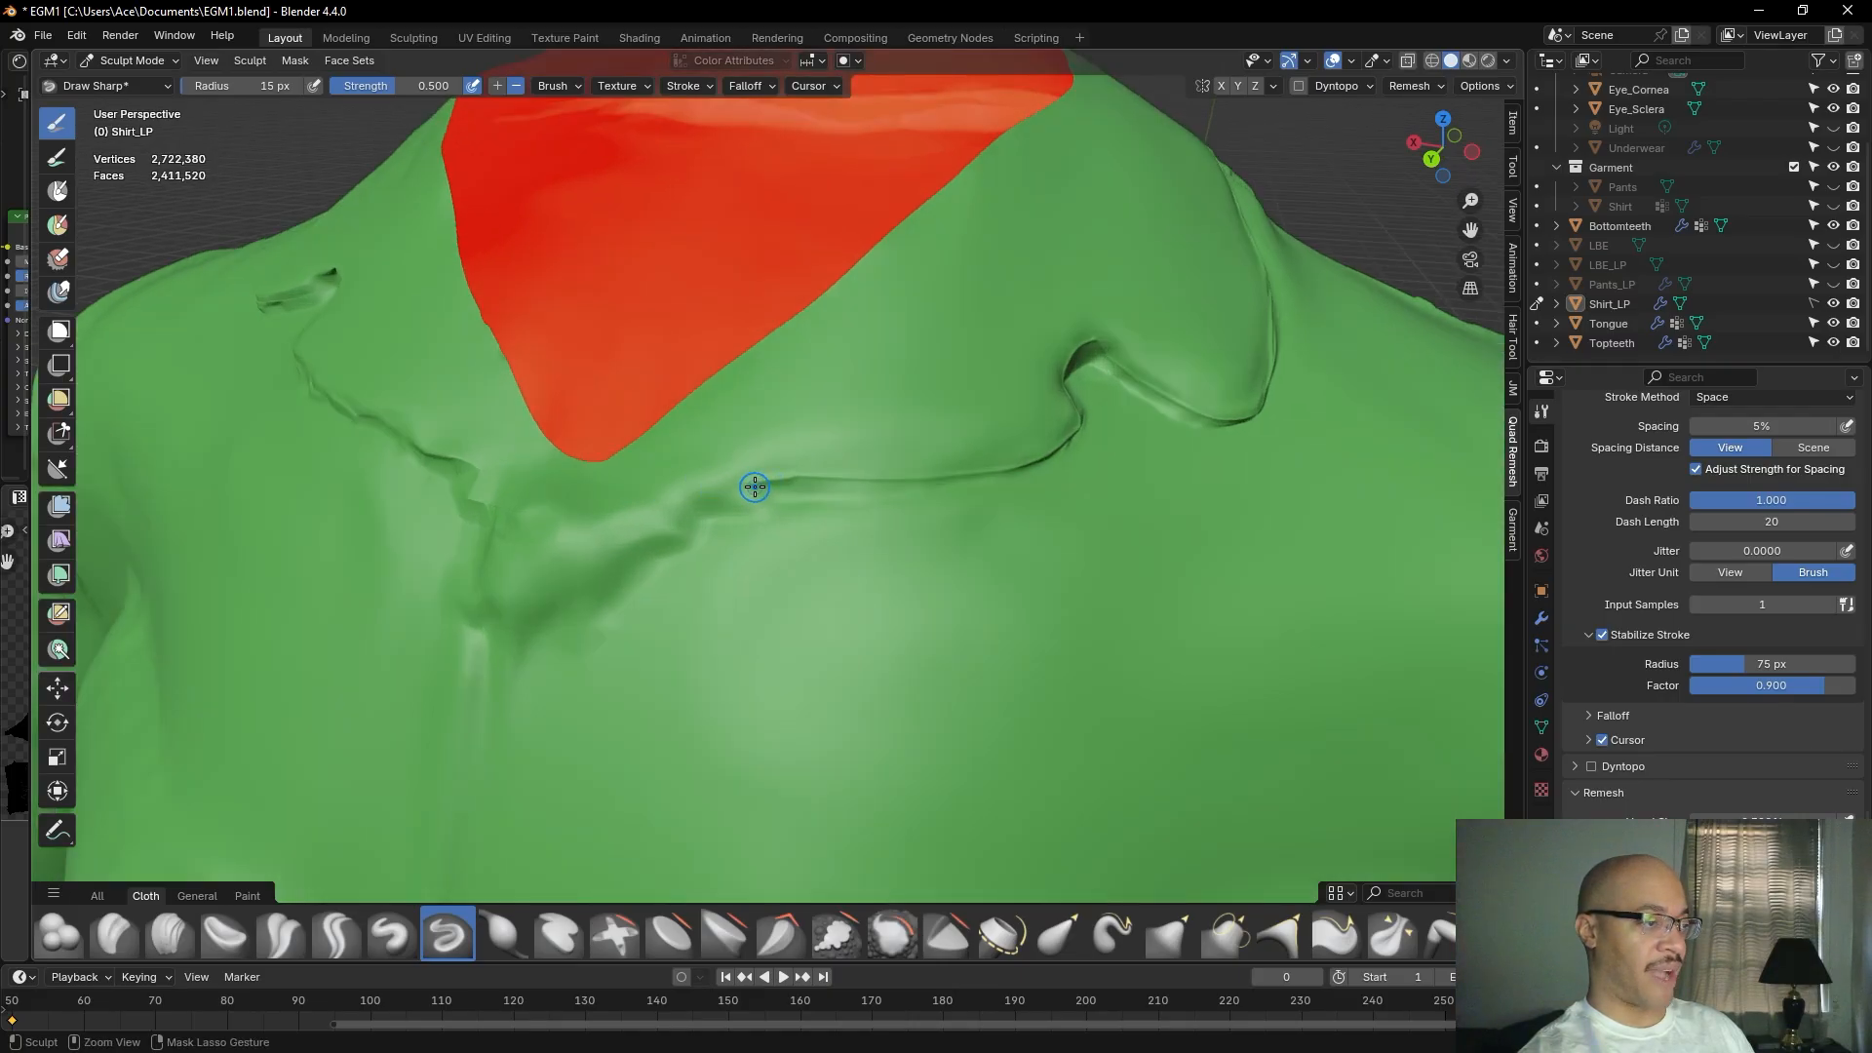
pyautogui.moveTo(755, 487)
pyautogui.mouseDown()
pyautogui.moveTo(698, 502)
pyautogui.moveTo(444, 662)
pyautogui.mouseUp()
pyautogui.moveTo(597, 509)
pyautogui.mouseDown(button='middle')
pyautogui.moveTo(689, 484)
pyautogui.moveTo(682, 510)
pyautogui.mouseUp(button='middle')
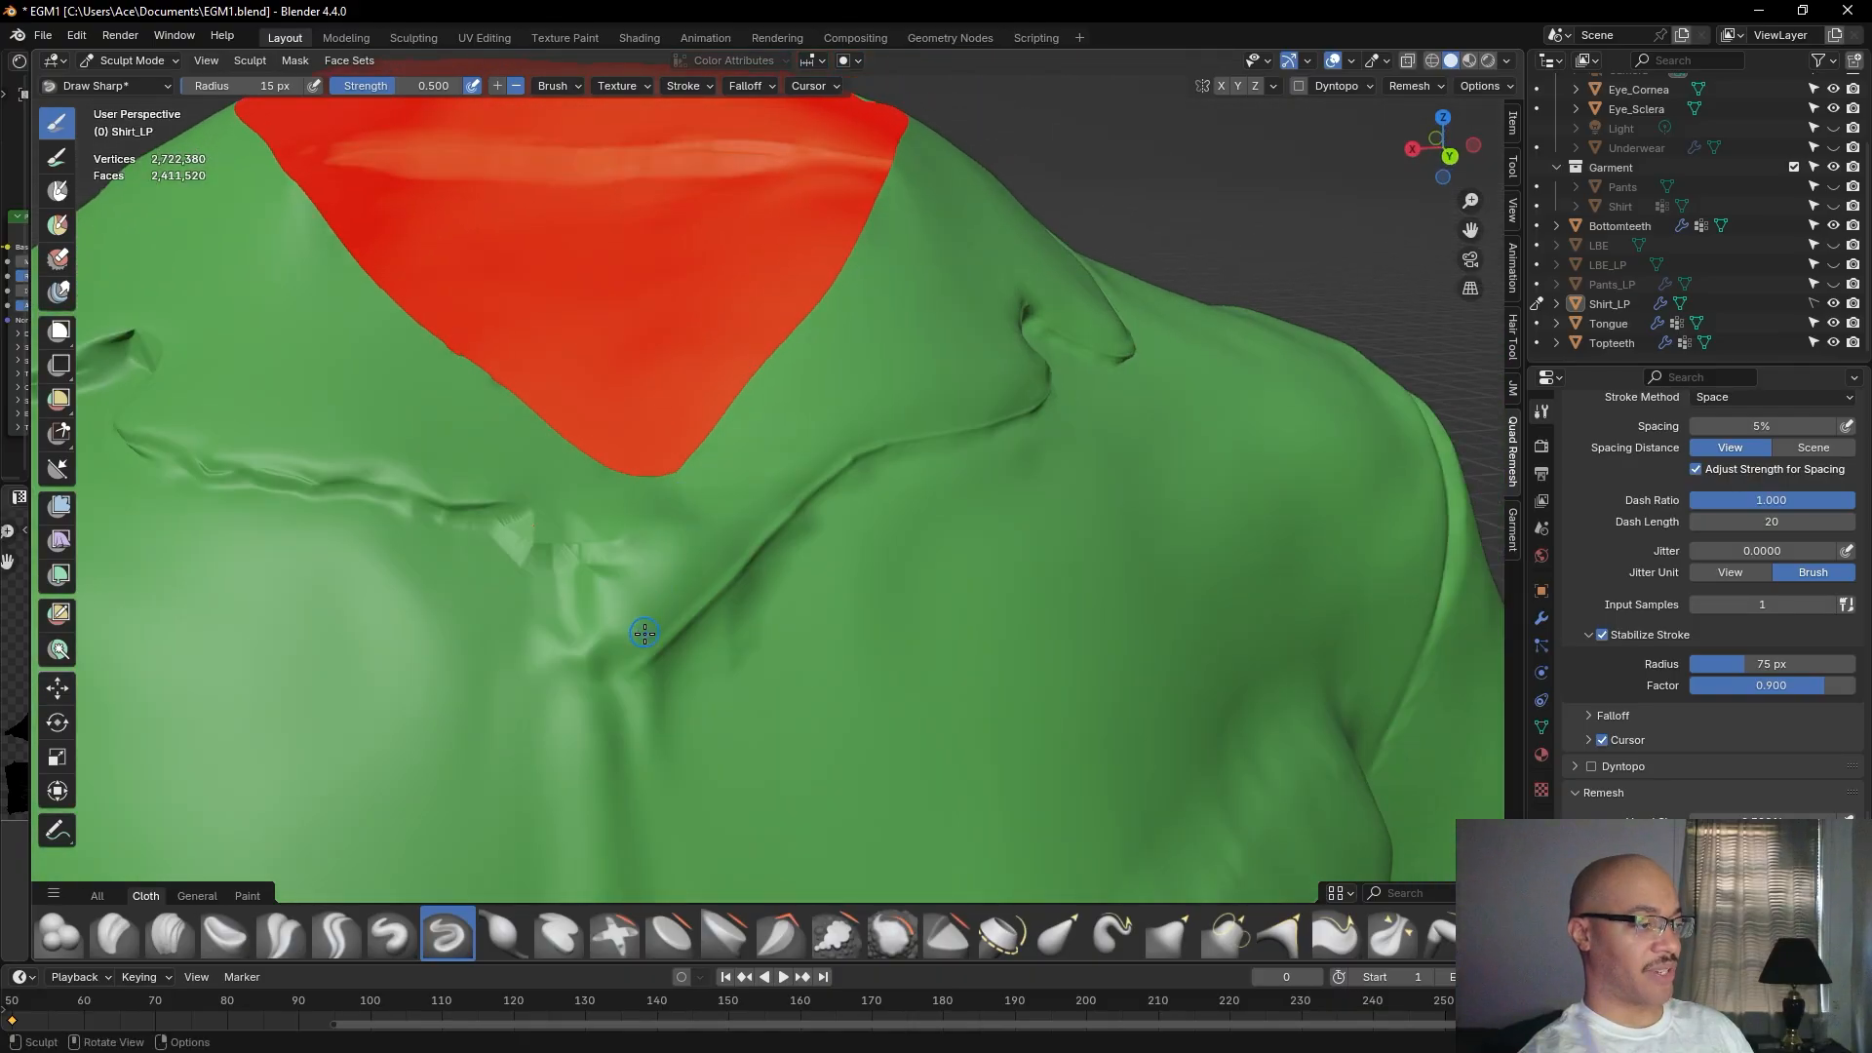
# Sharpen the short crease from the lowest point of the neckline down to the top of the front placket.
pyautogui.moveTo(647, 656); pyautogui.dragTo(664, 582, button='middle')
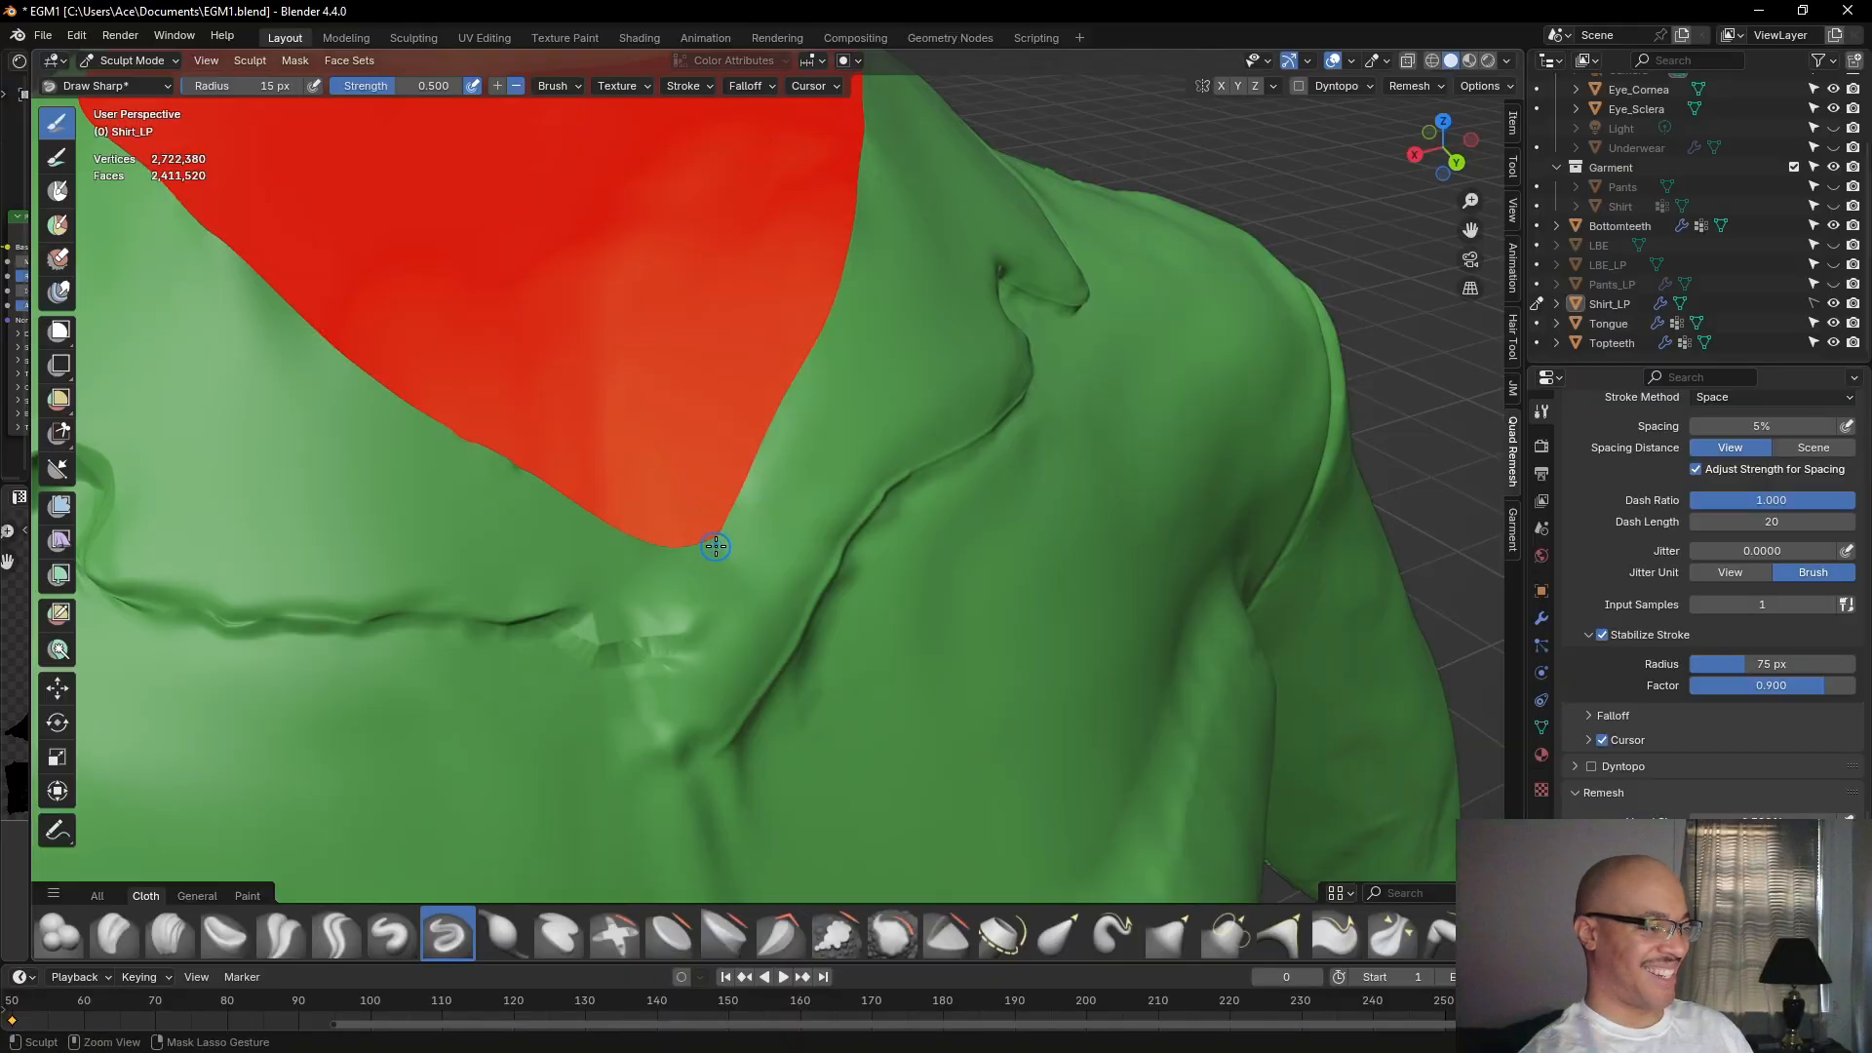
pyautogui.moveTo(718, 537)
pyautogui.mouseDown()
pyautogui.moveTo(654, 699)
pyautogui.moveTo(668, 666)
pyautogui.mouseUp()
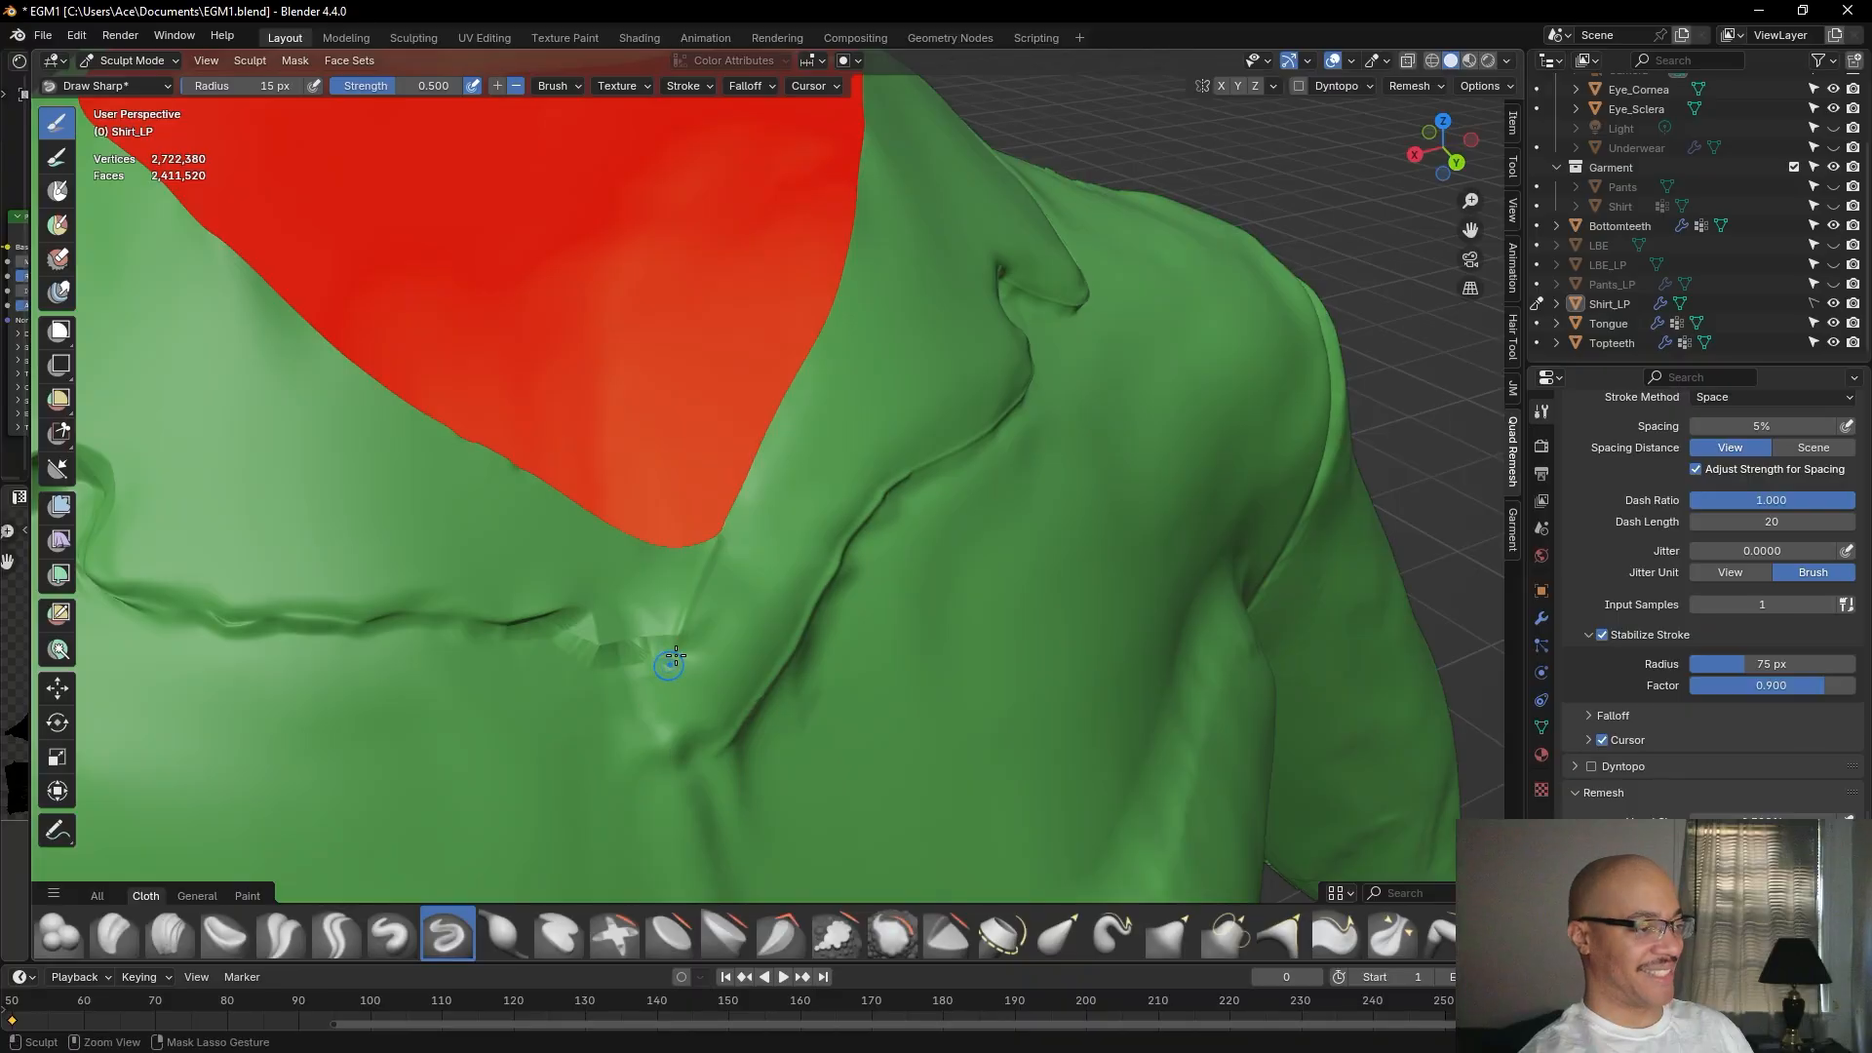
pyautogui.moveTo(835, 494)
pyautogui.mouseDown(button='middle')
pyautogui.moveTo(836, 460)
pyautogui.moveTo(765, 481)
pyautogui.moveTo(777, 504)
pyautogui.moveTo(951, 415)
pyautogui.moveTo(856, 488)
pyautogui.moveTo(1148, 469)
pyautogui.mouseUp(button='middle')
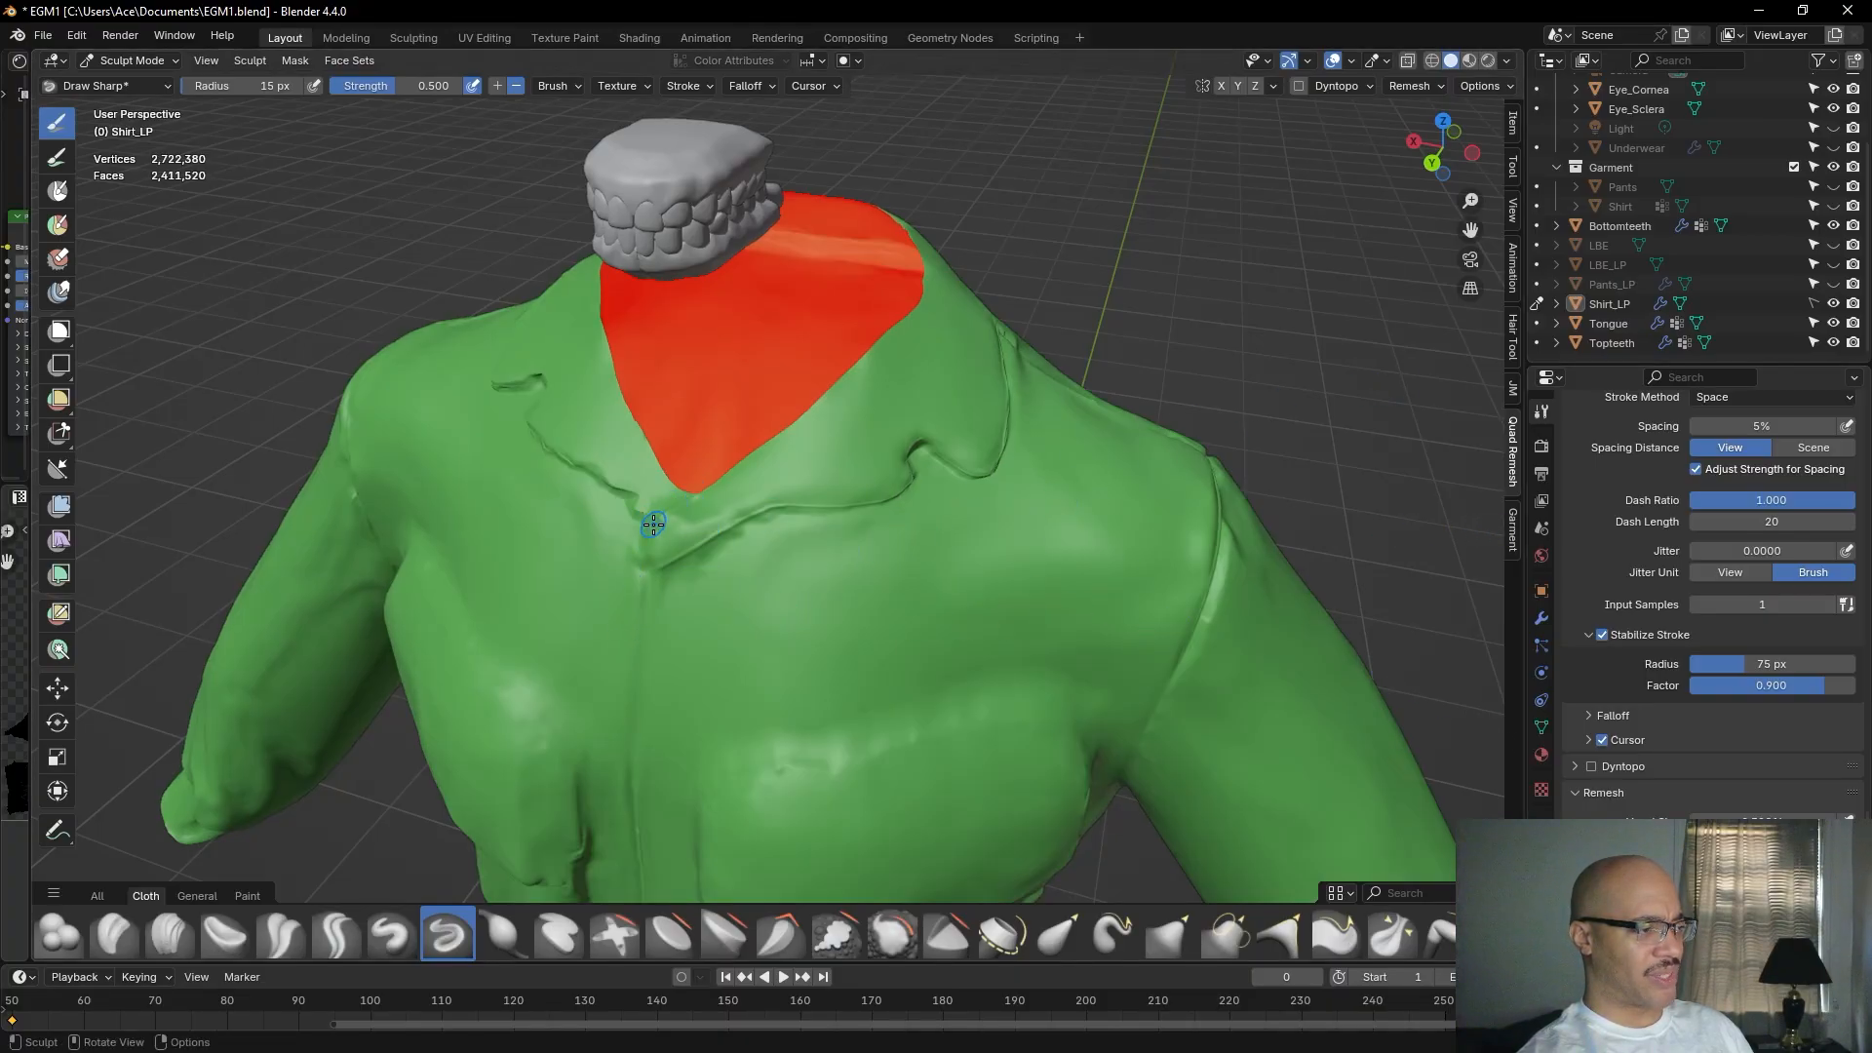
pyautogui.moveTo(656, 535); pyautogui.dragTo(752, 539, button='middle')
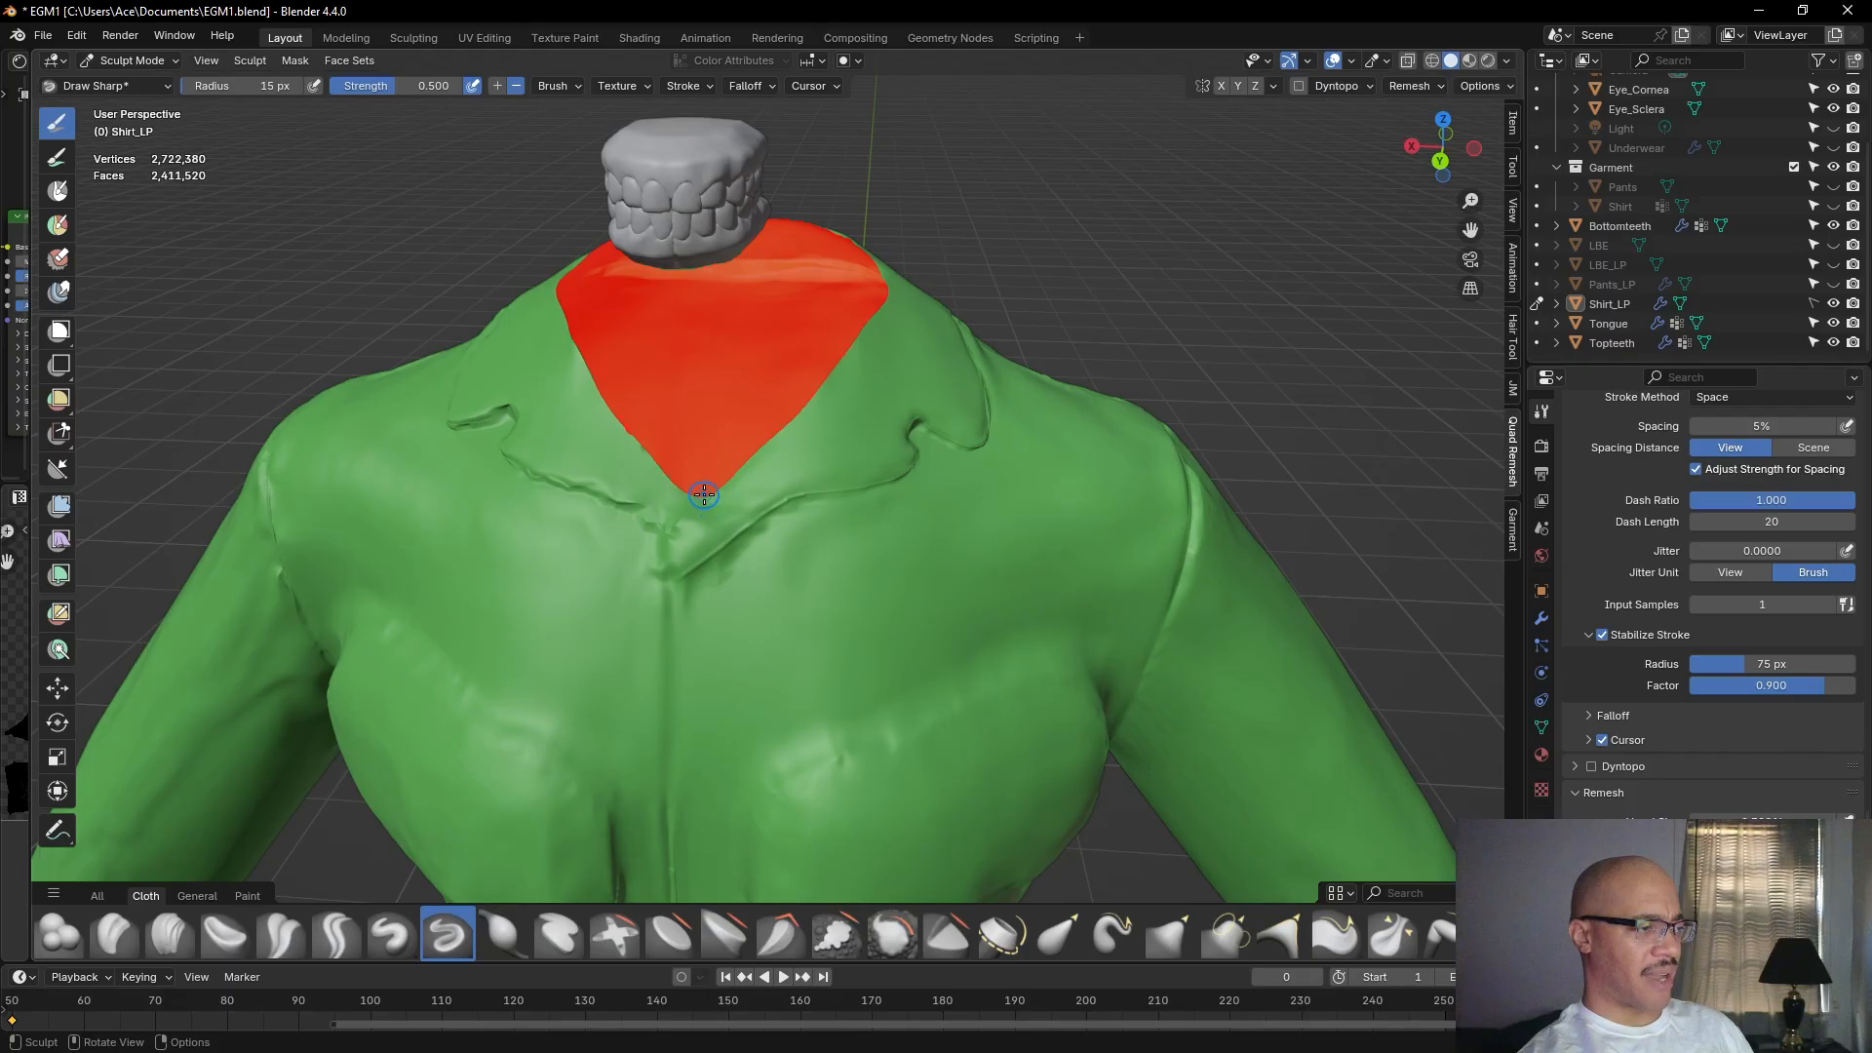
pyautogui.moveTo(706, 497)
pyautogui.mouseDown()
pyautogui.moveTo(612, 615)
pyautogui.moveTo(653, 610)
pyautogui.moveTo(659, 581)
pyautogui.moveTo(660, 676)
pyautogui.mouseUp()
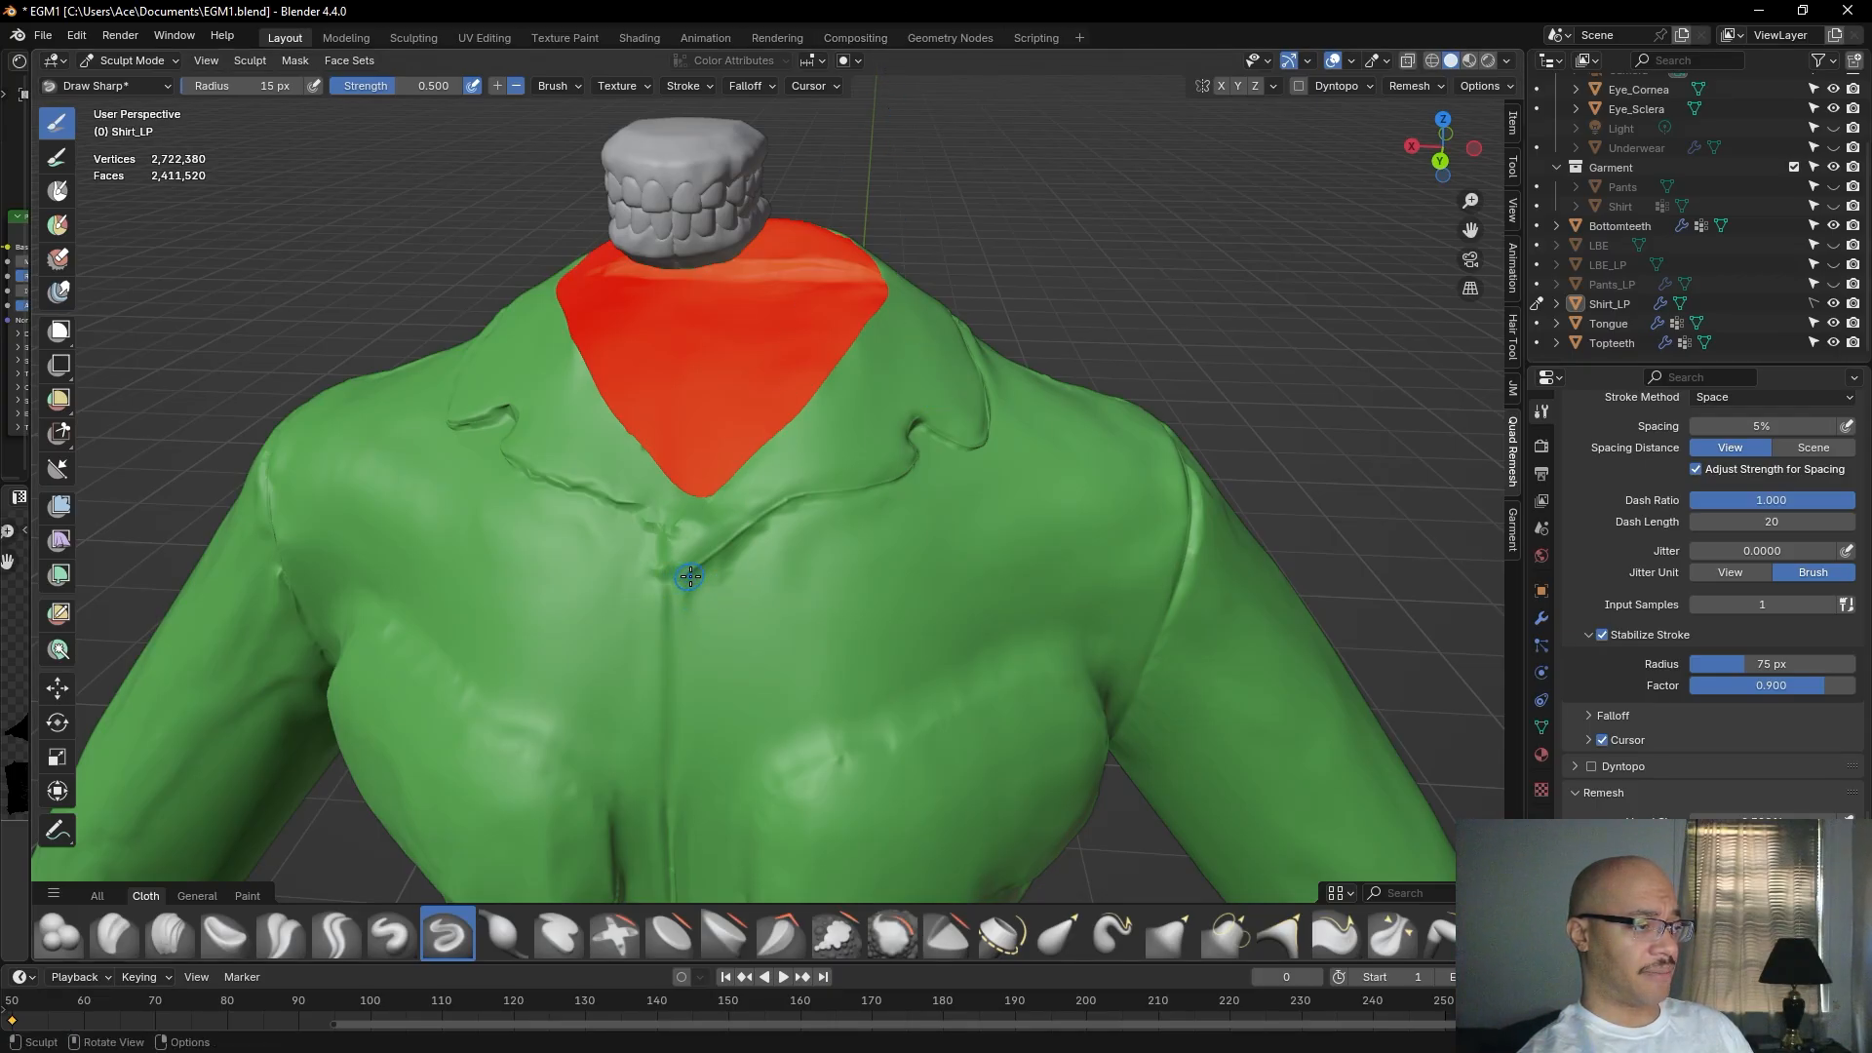
pyautogui.keyDown('ctrl'); pyautogui.moveTo(669, 731); pyautogui.dragTo(882, 580, button='middle'); pyautogui.keyUp('ctrl')
pyautogui.moveTo(851, 461); pyautogui.dragTo(770, 545)
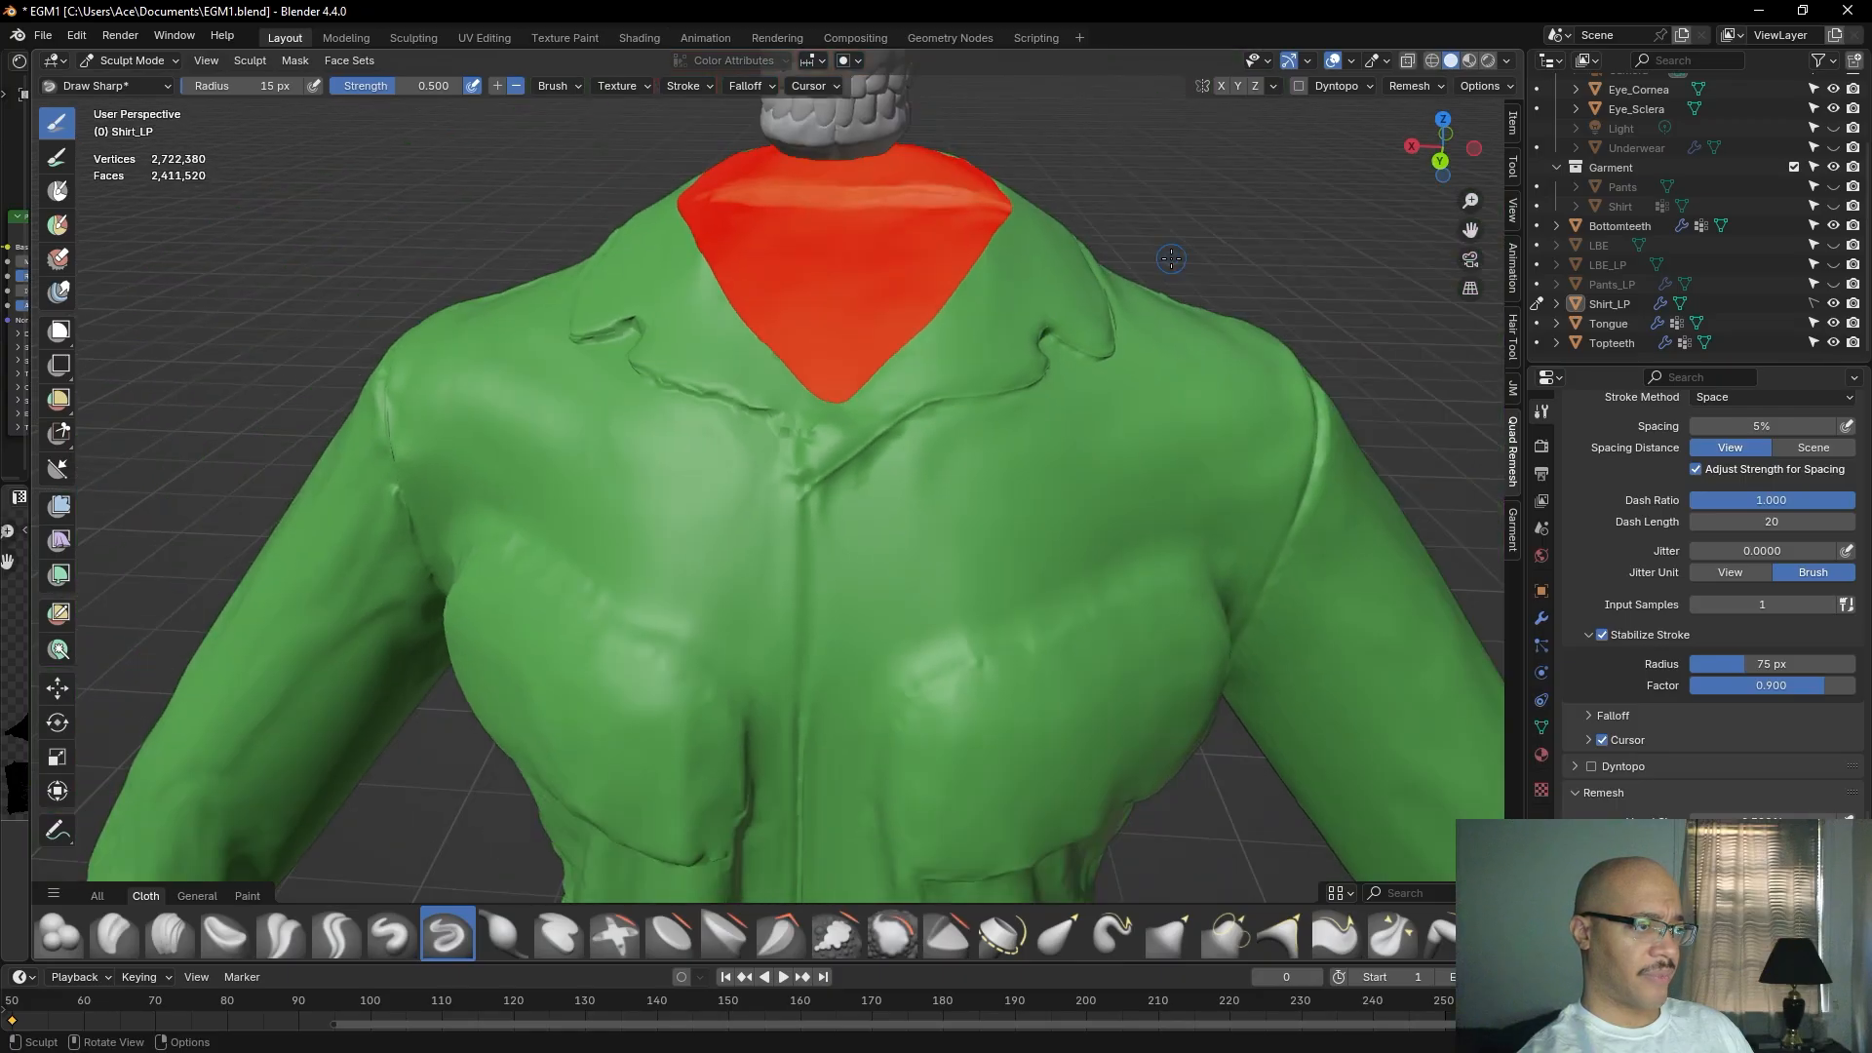
pyautogui.scroll(-6, 1171, 259)
pyautogui.scroll(-3, 1171, 258)
pyautogui.moveTo(1136, 400)
pyautogui.mouseDown(button='middle')
pyautogui.moveTo(1123, 332)
pyautogui.moveTo(1141, 472)
pyautogui.moveTo(1137, 409)
pyautogui.mouseUp(button='middle')
pyautogui.scroll(5, 1137, 410)
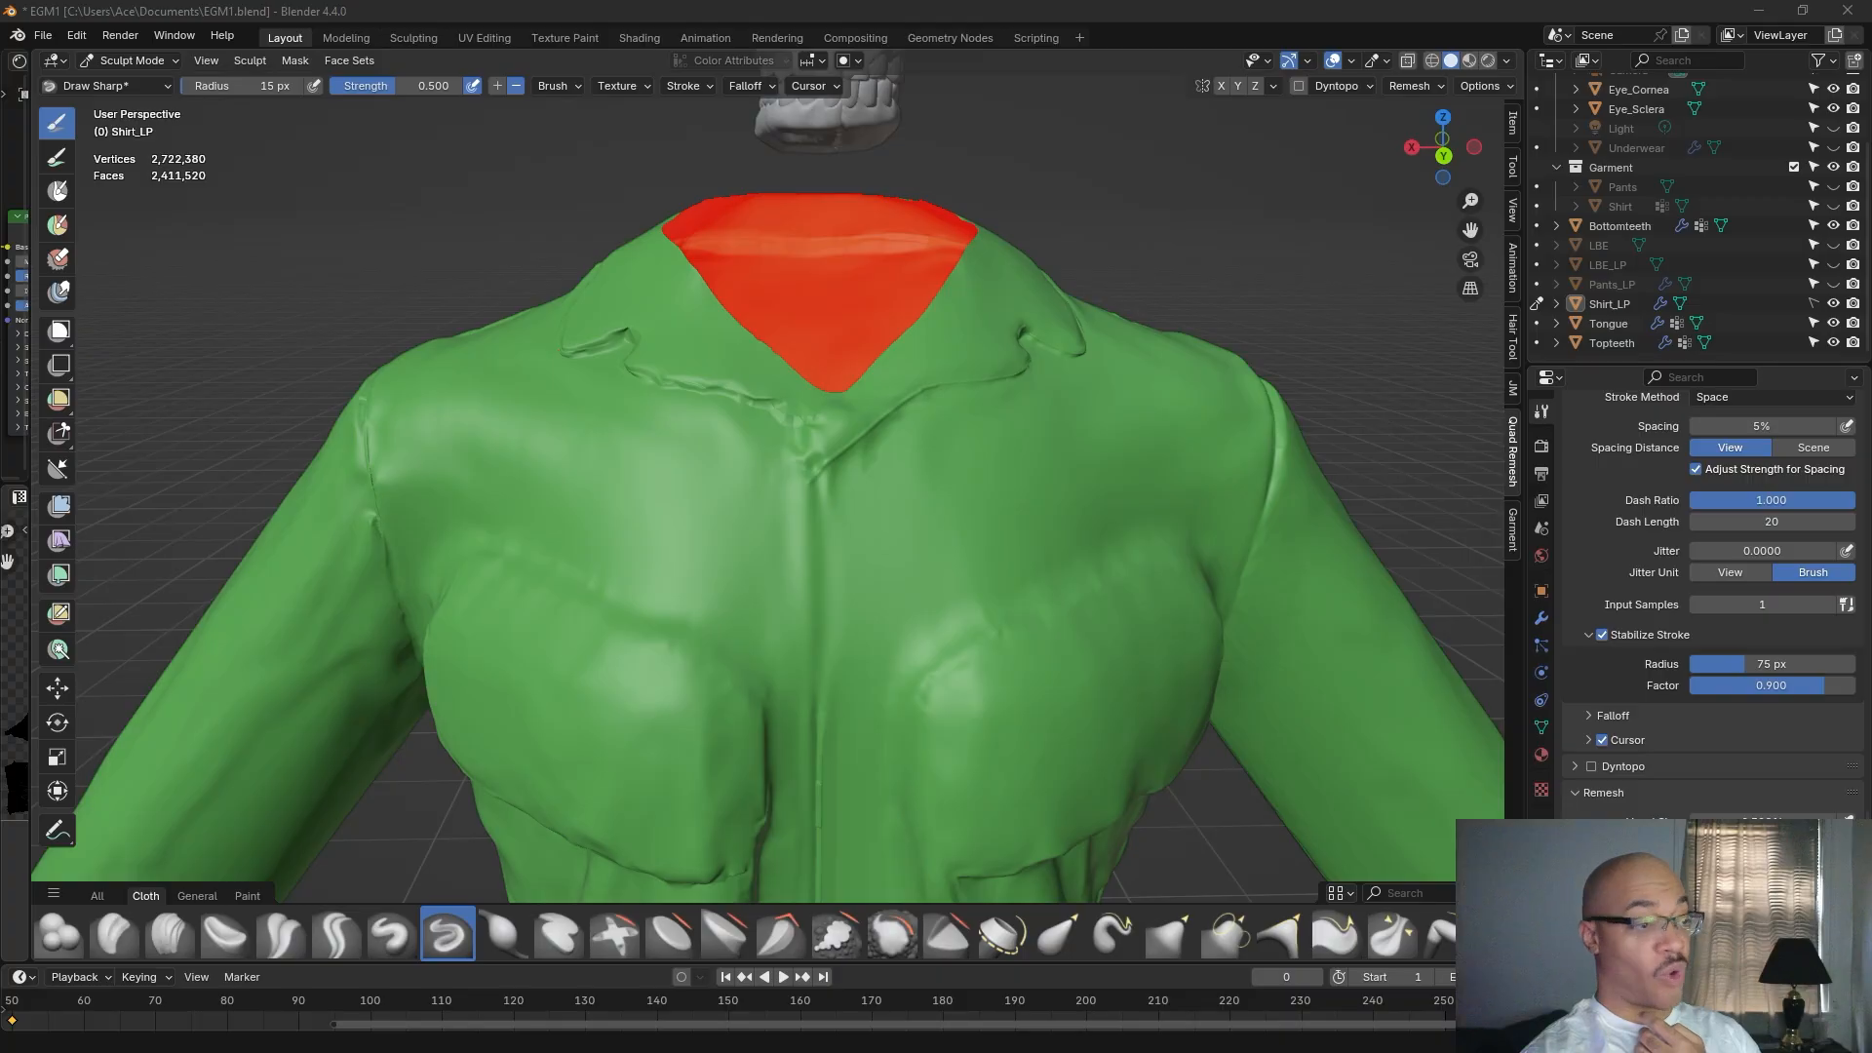
# Bring up the reference board and examine the collar and front closure on the U.S. Army and OG-107 uniform photos.
pyautogui.moveTo(1871, 558); pyautogui.dragTo(1548, 529, button='right')
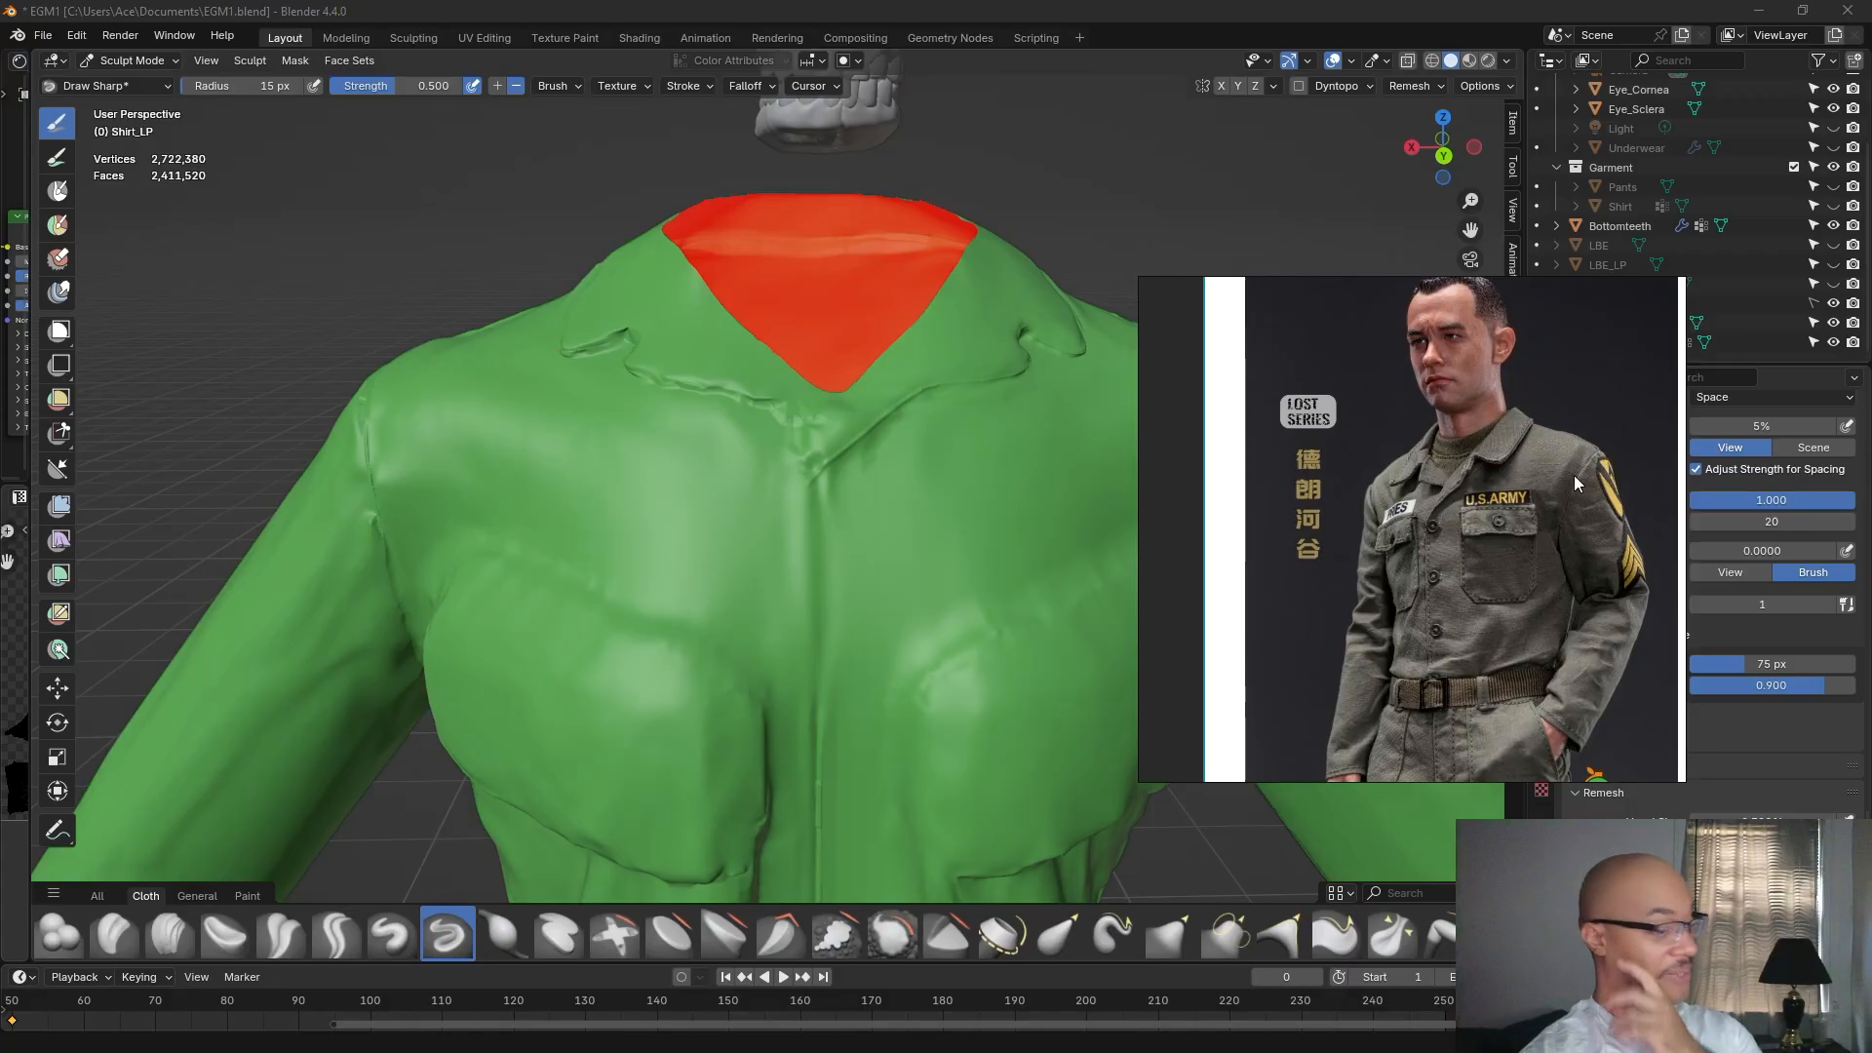
pyautogui.moveTo(1583, 409)
pyautogui.mouseDown()
pyautogui.moveTo(1581, 538)
pyautogui.moveTo(1577, 411)
pyautogui.mouseUp()
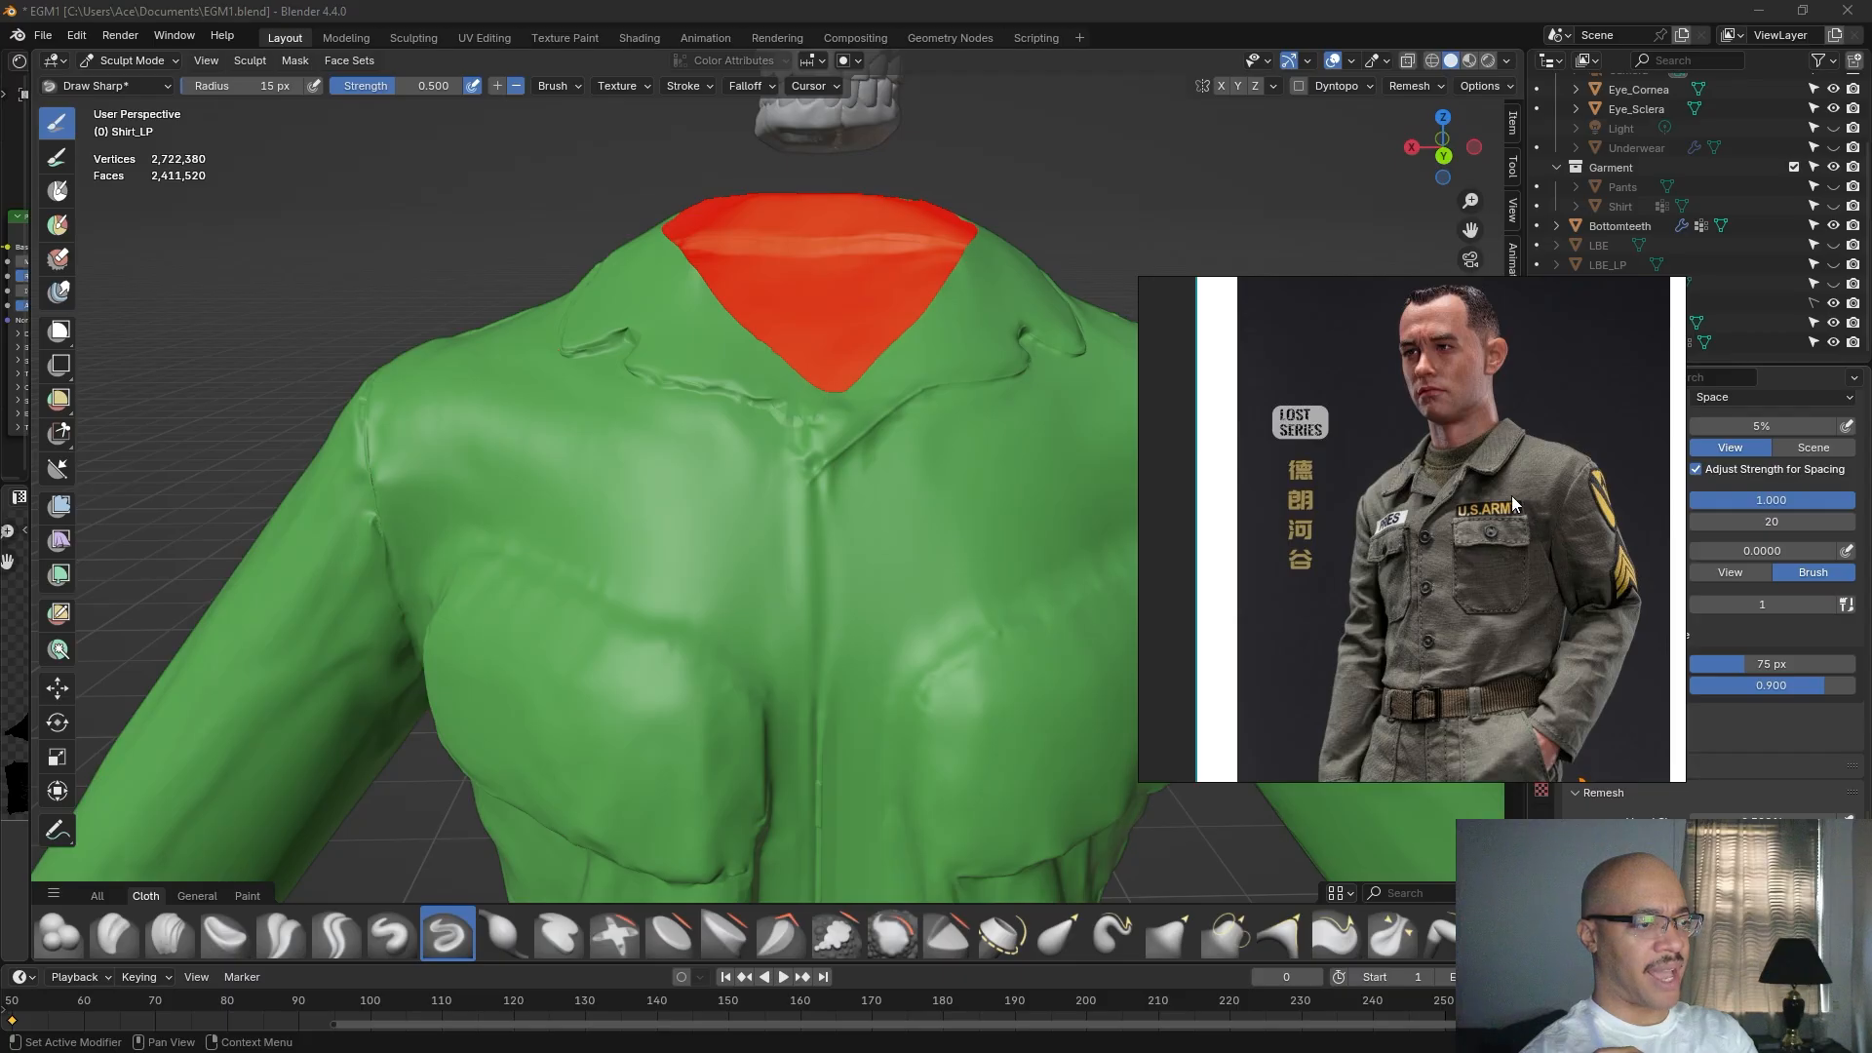
pyautogui.moveTo(1596, 544); pyautogui.dragTo(1625, 600)
pyautogui.moveTo(1515, 569); pyautogui.dragTo(1467, 577)
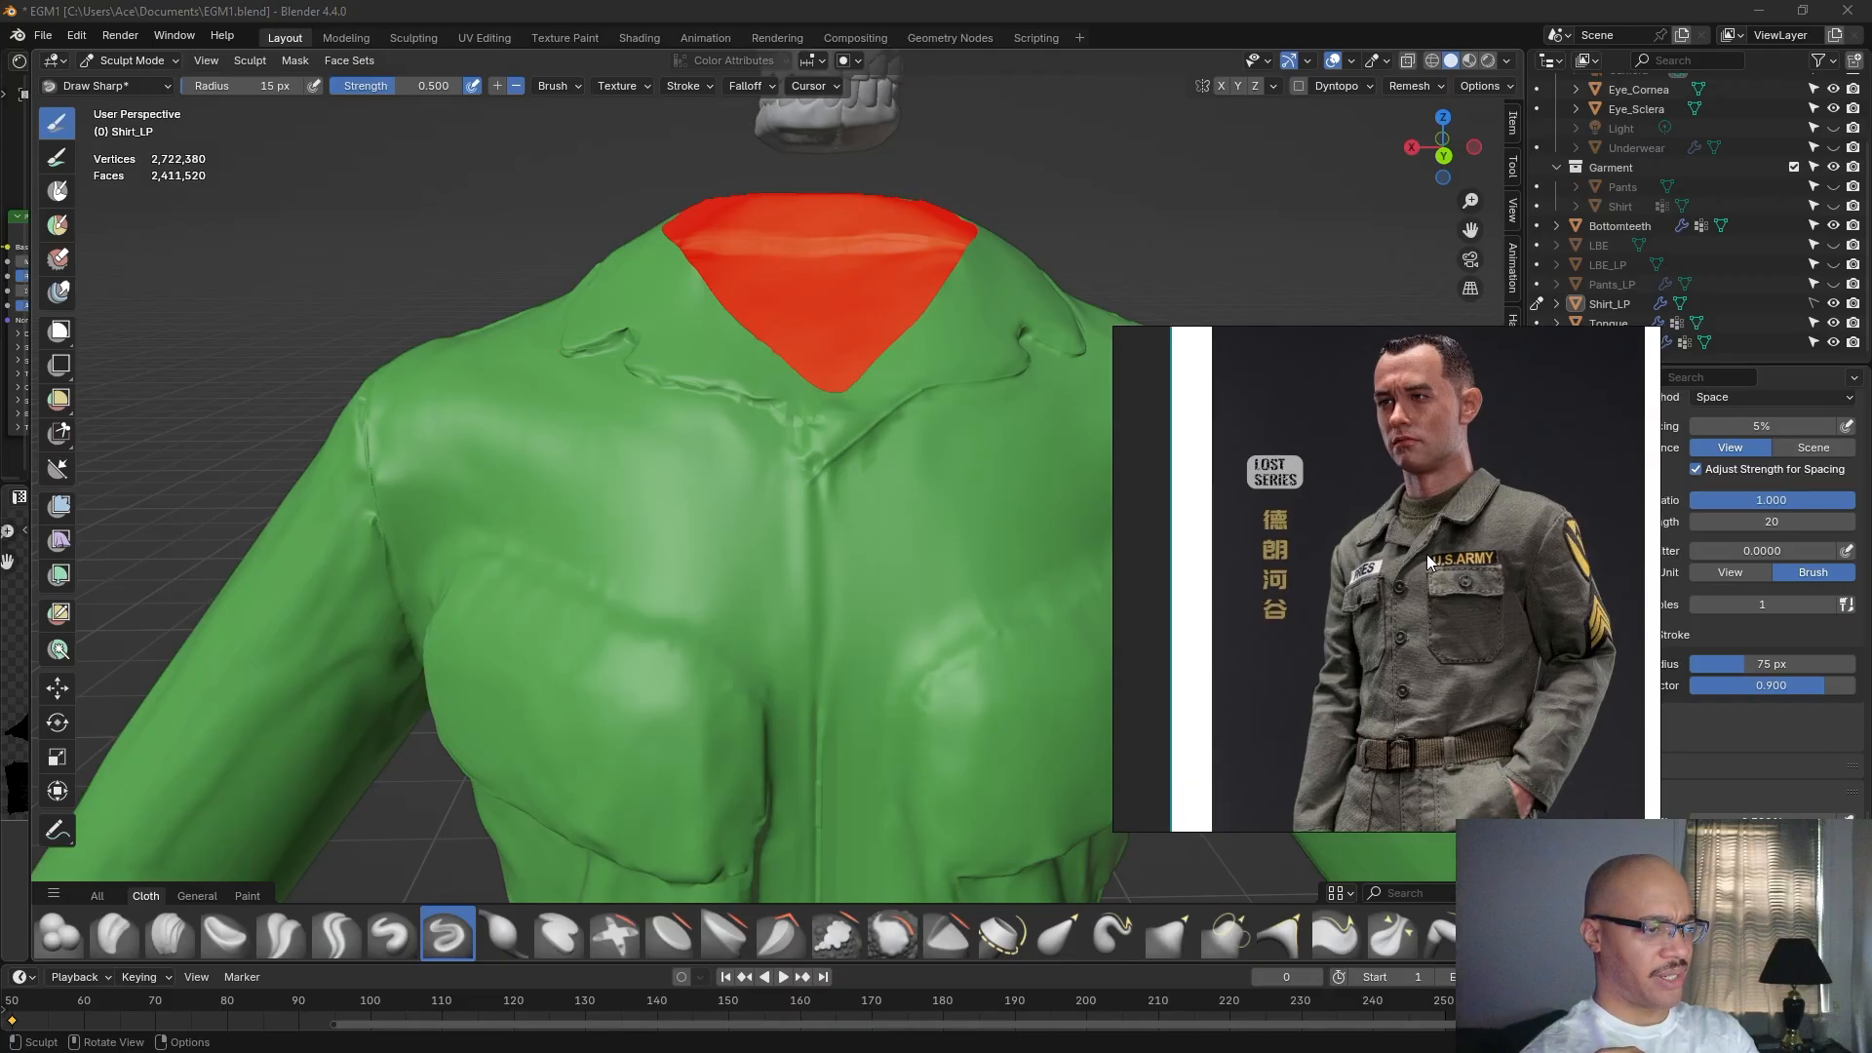
pyautogui.rightClick(1427, 553)
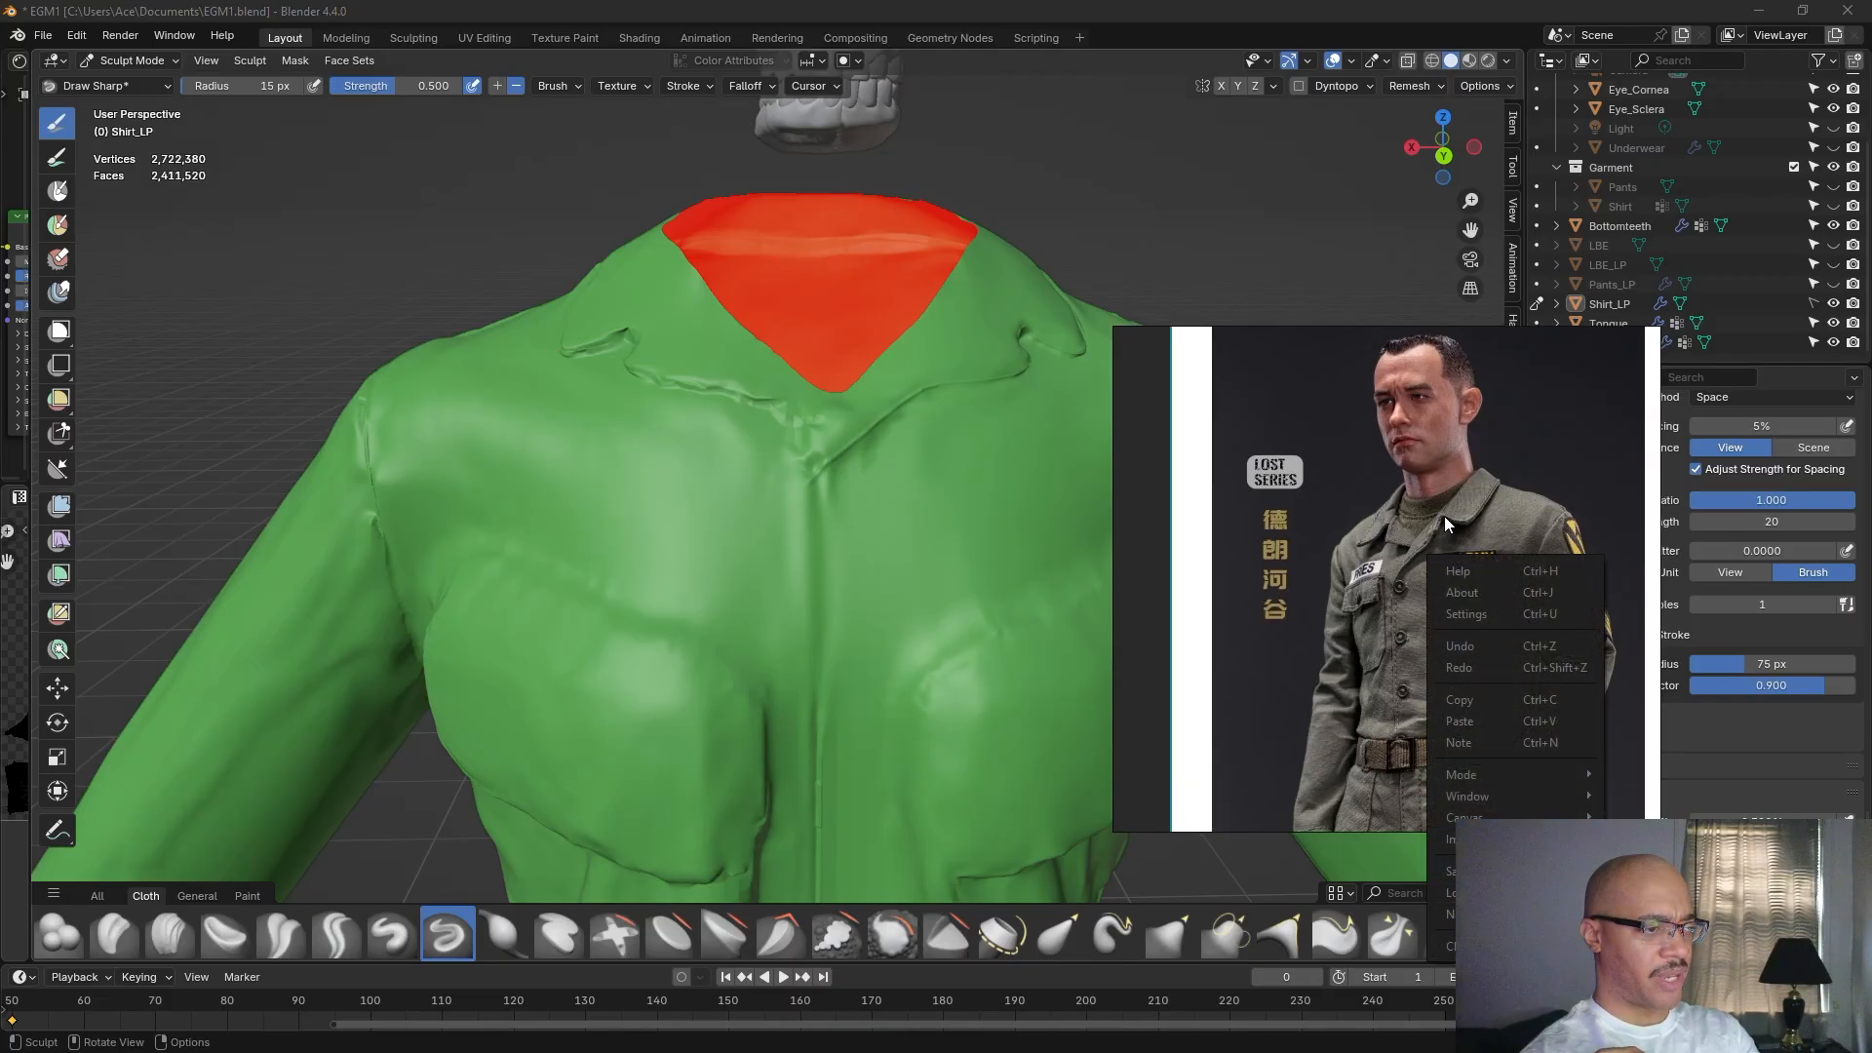
pyautogui.click(1406, 604)
pyautogui.hotkey('alt', 'Tab')
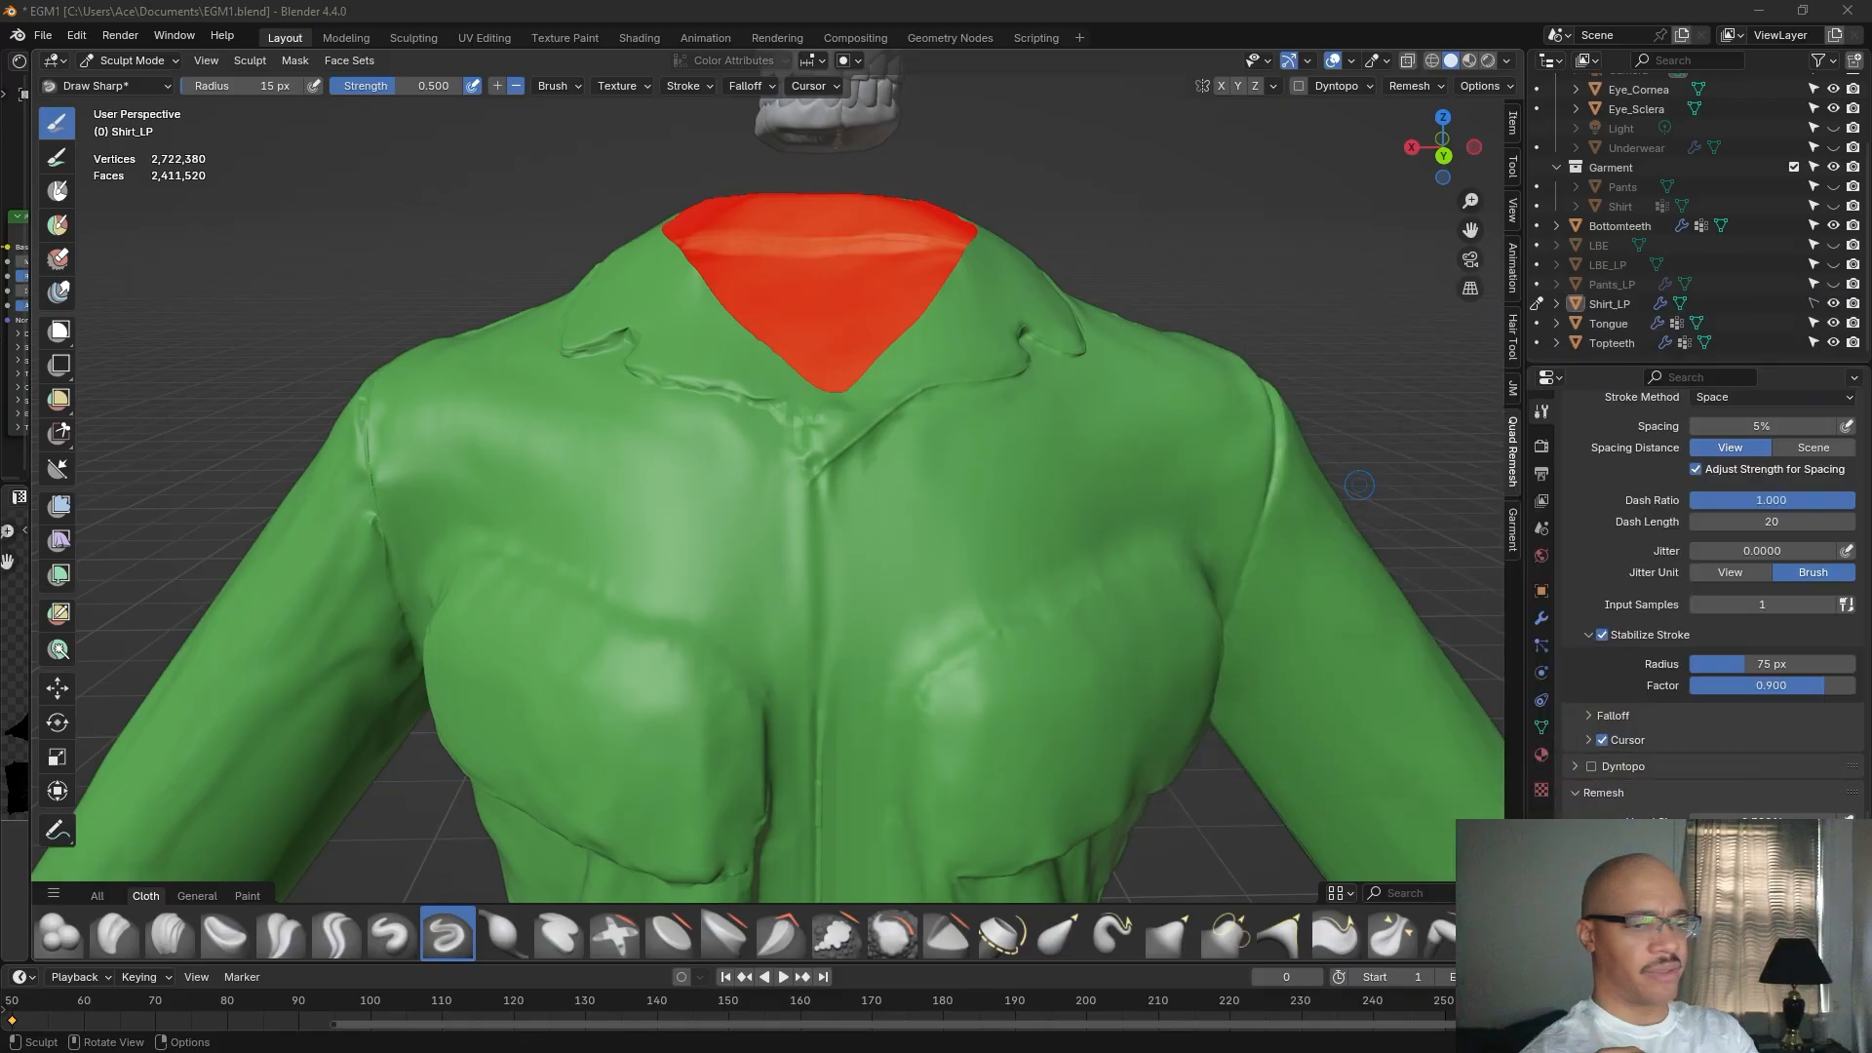
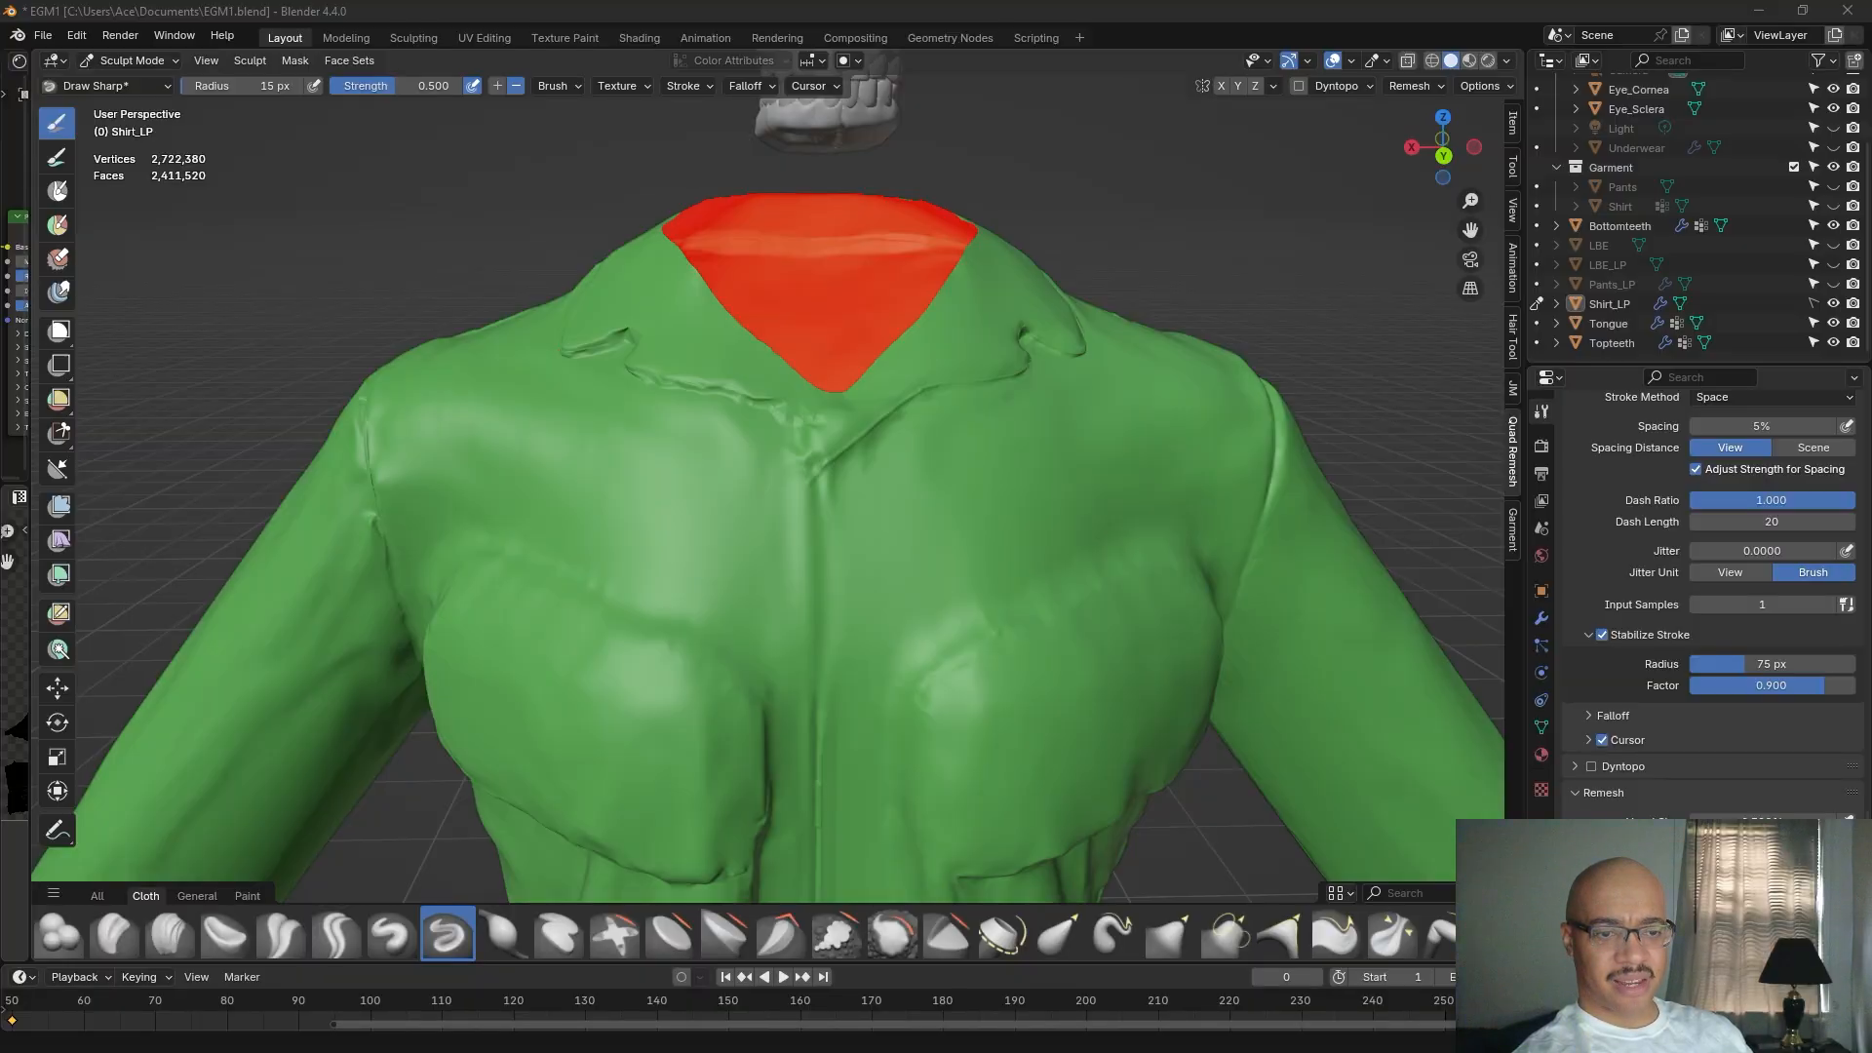
pyautogui.moveTo(1871, 612); pyautogui.dragTo(1430, 593, button='right')
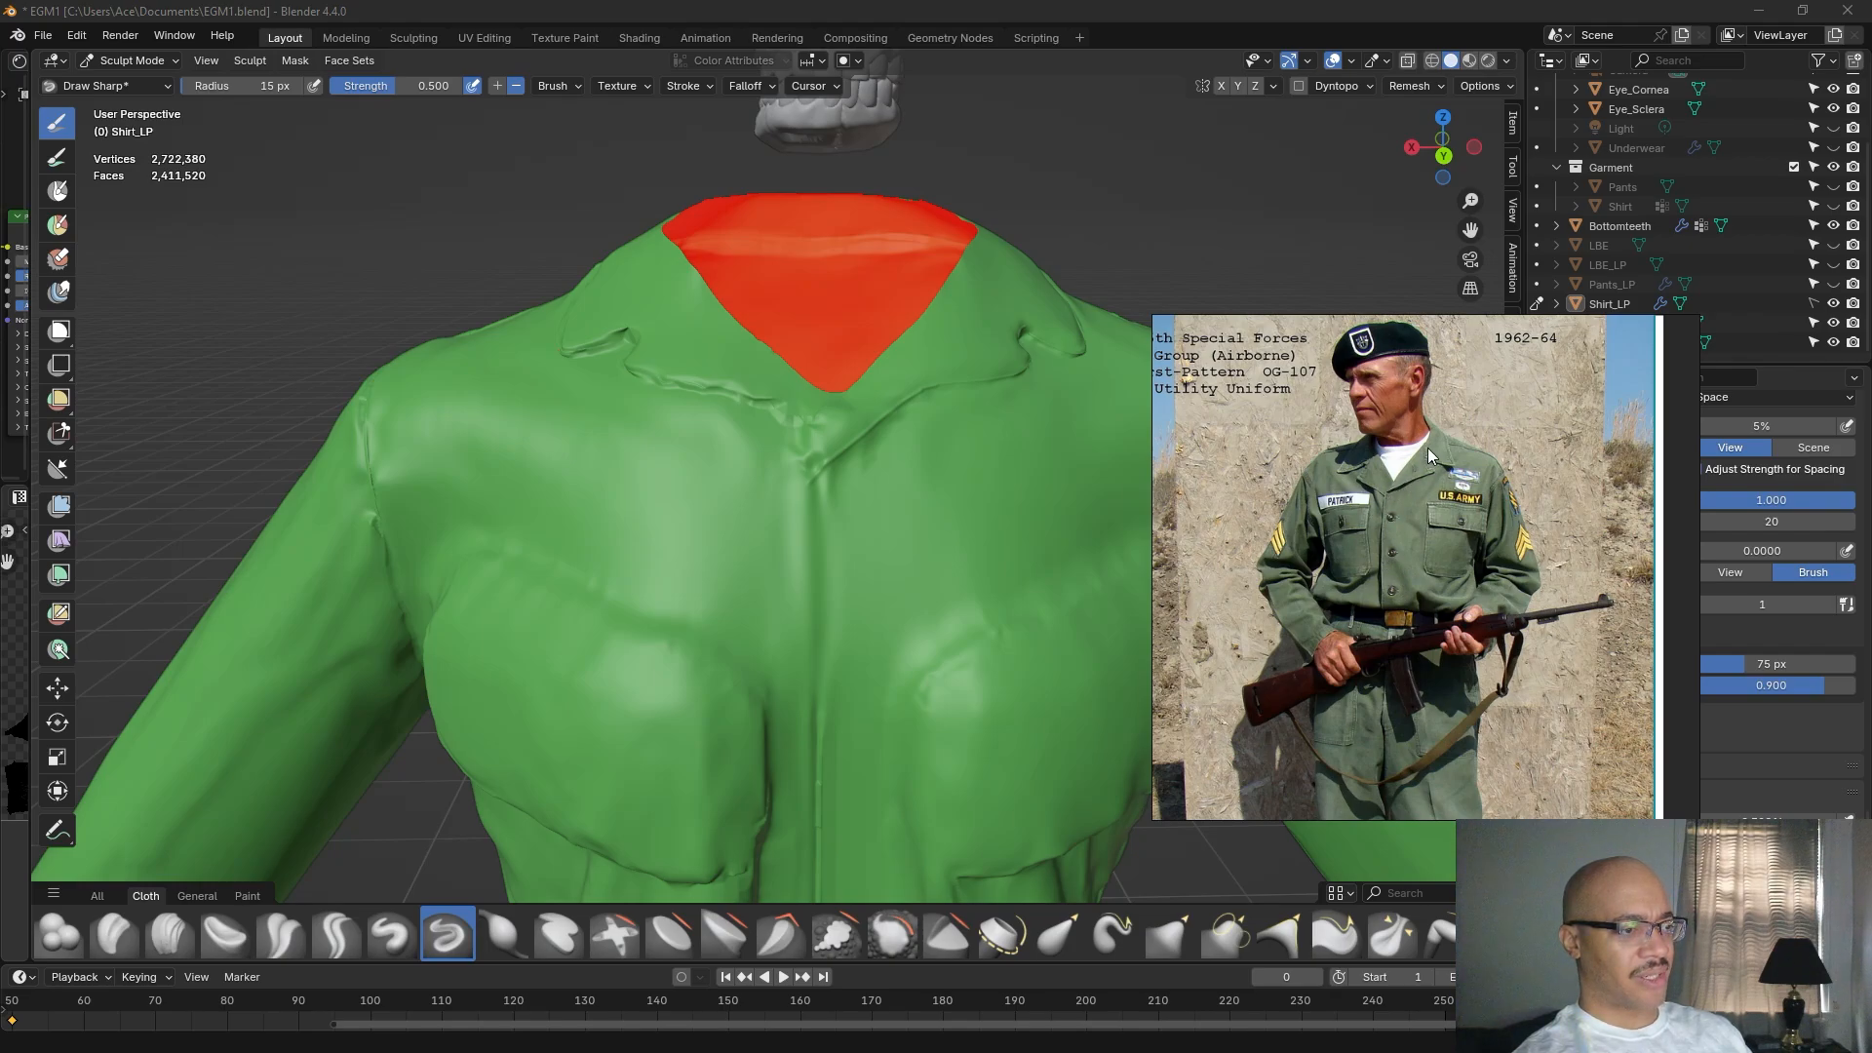
pyautogui.moveTo(1406, 569); pyautogui.dragTo(1871, 624, button='right')
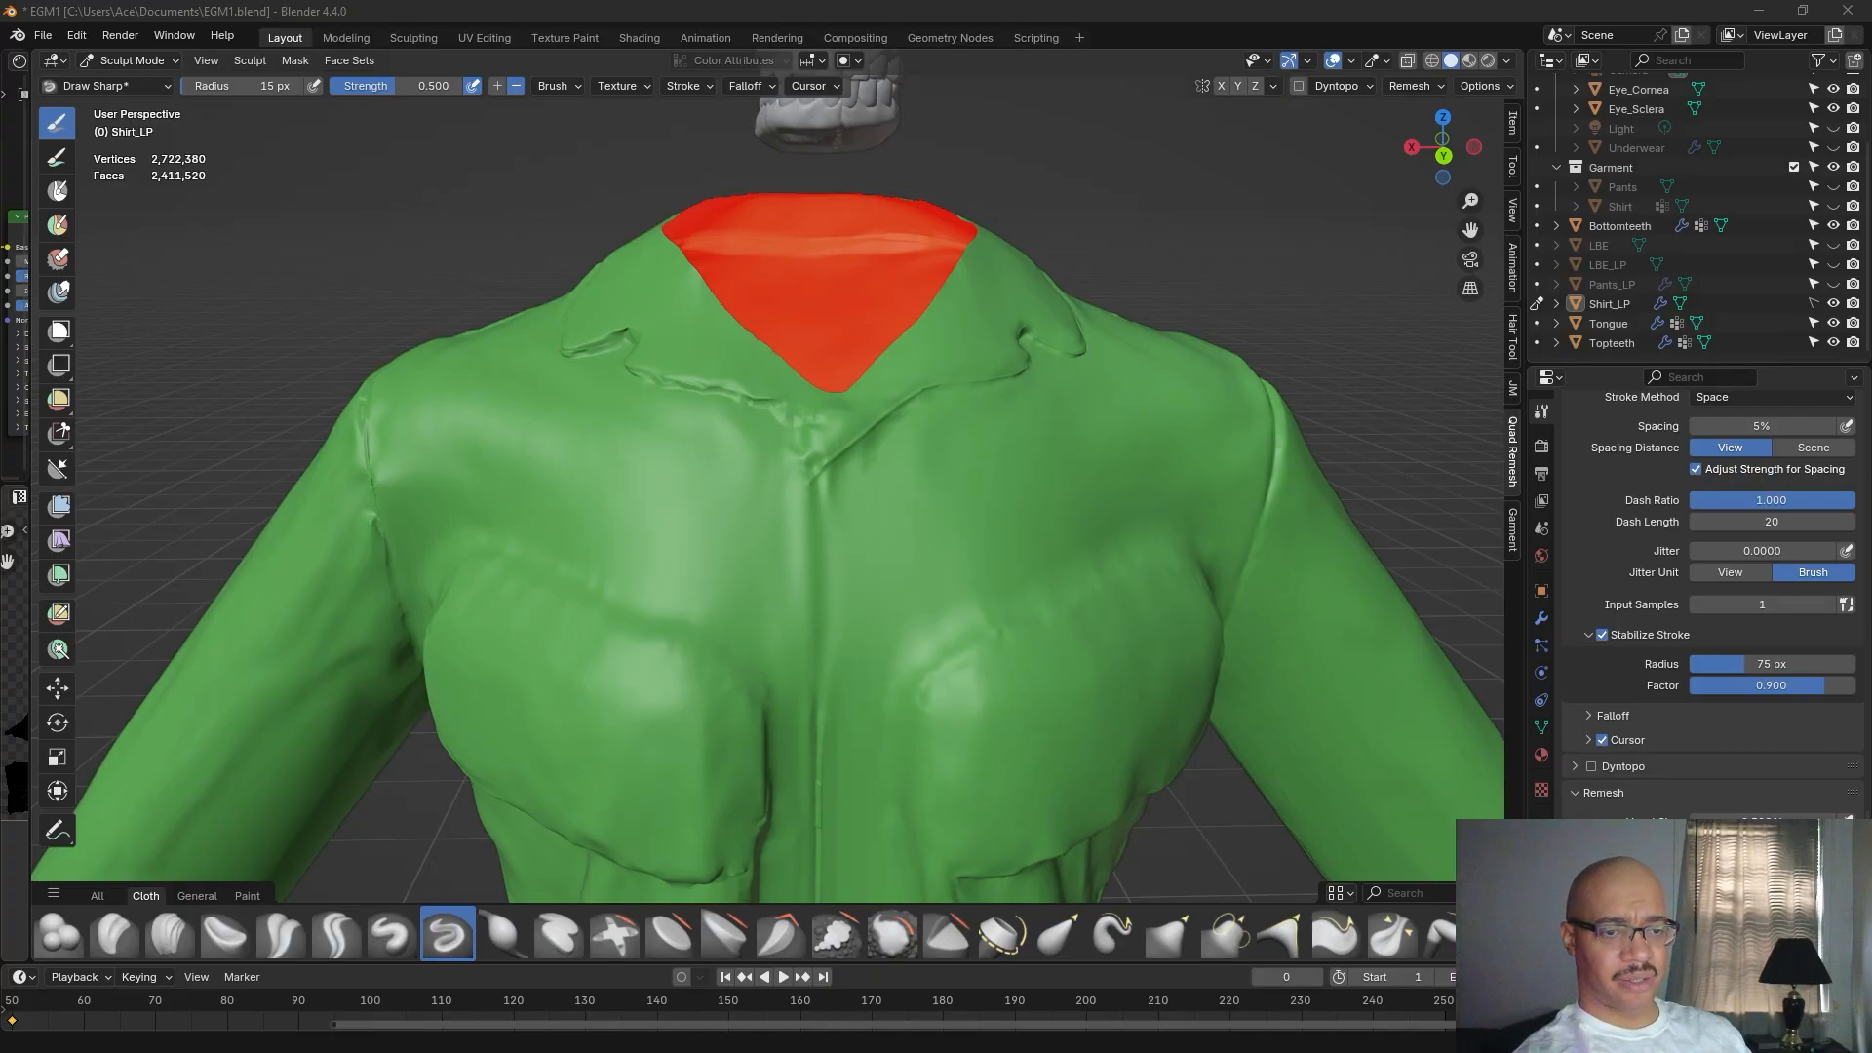
# Place the OG-107 uniform photo beside the sculpt and compare its collar and front placket with the shirt.
pyautogui.moveTo(1871, 633); pyautogui.dragTo(1564, 470, button='right')
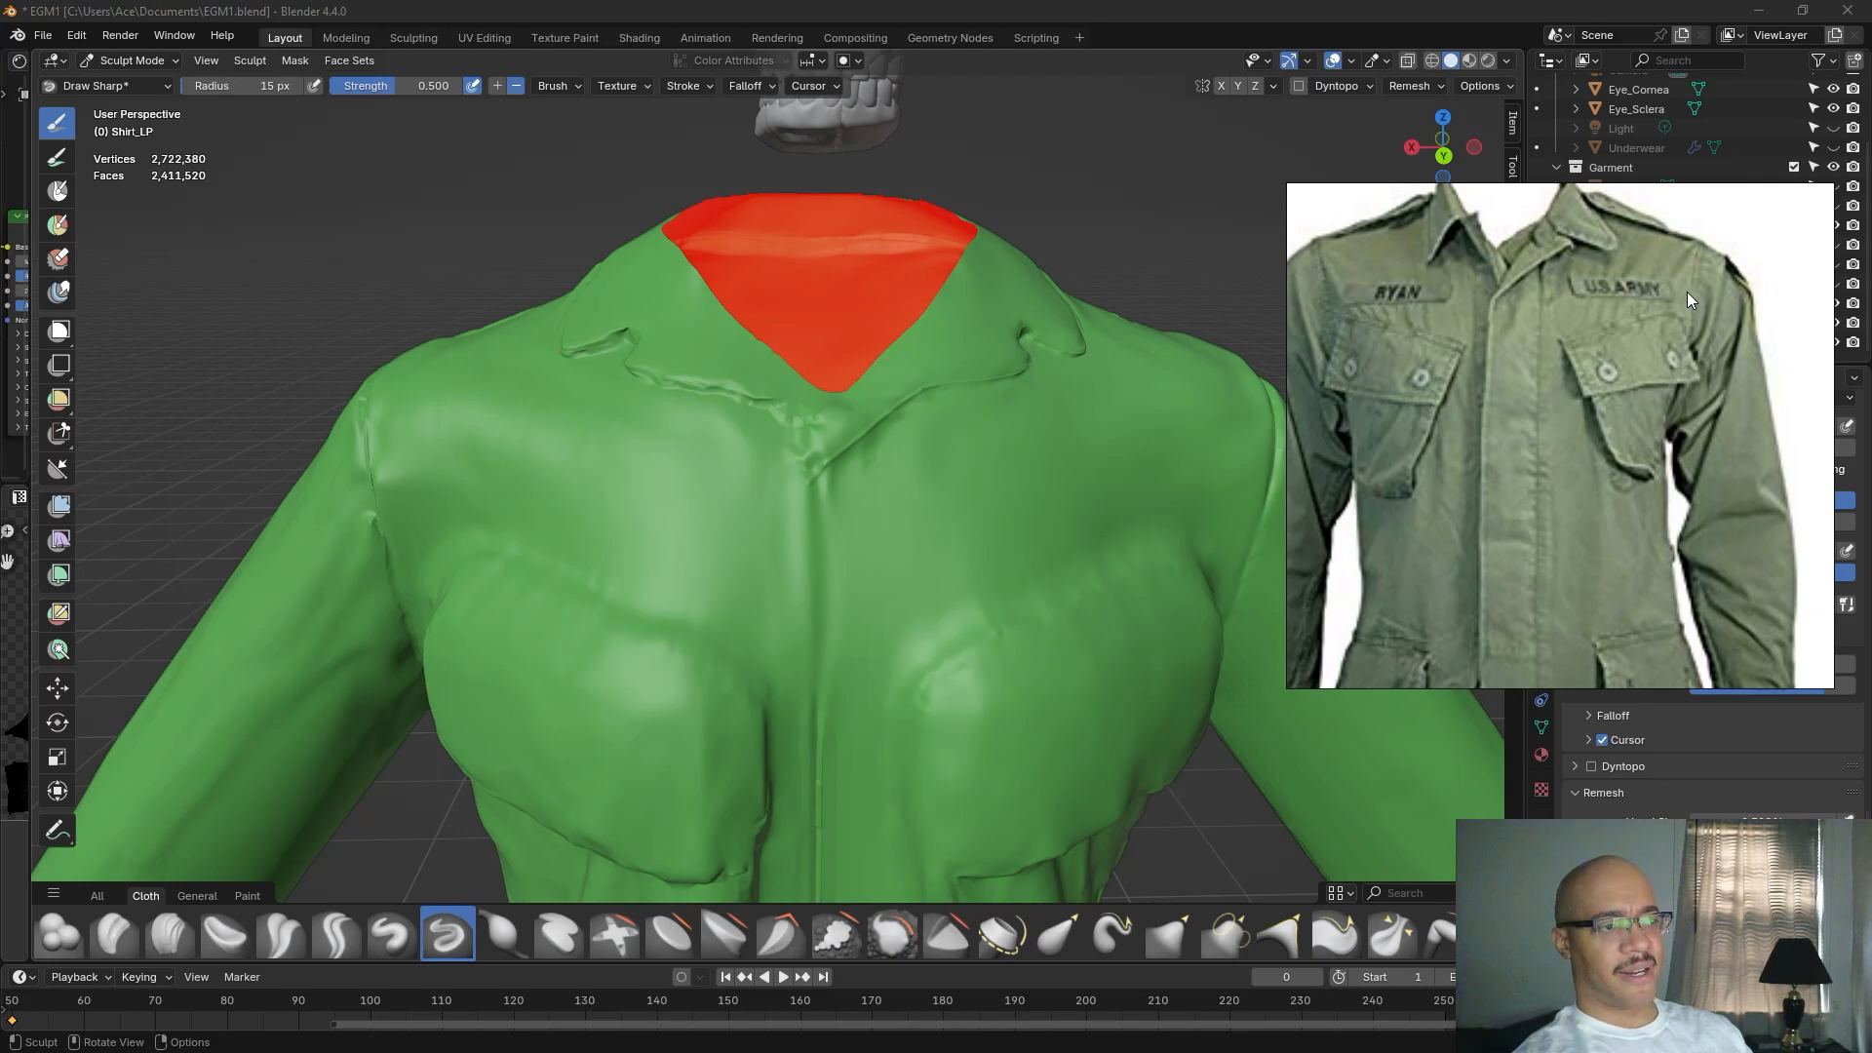
pyautogui.moveTo(1500, 365); pyautogui.dragTo(1374, 503)
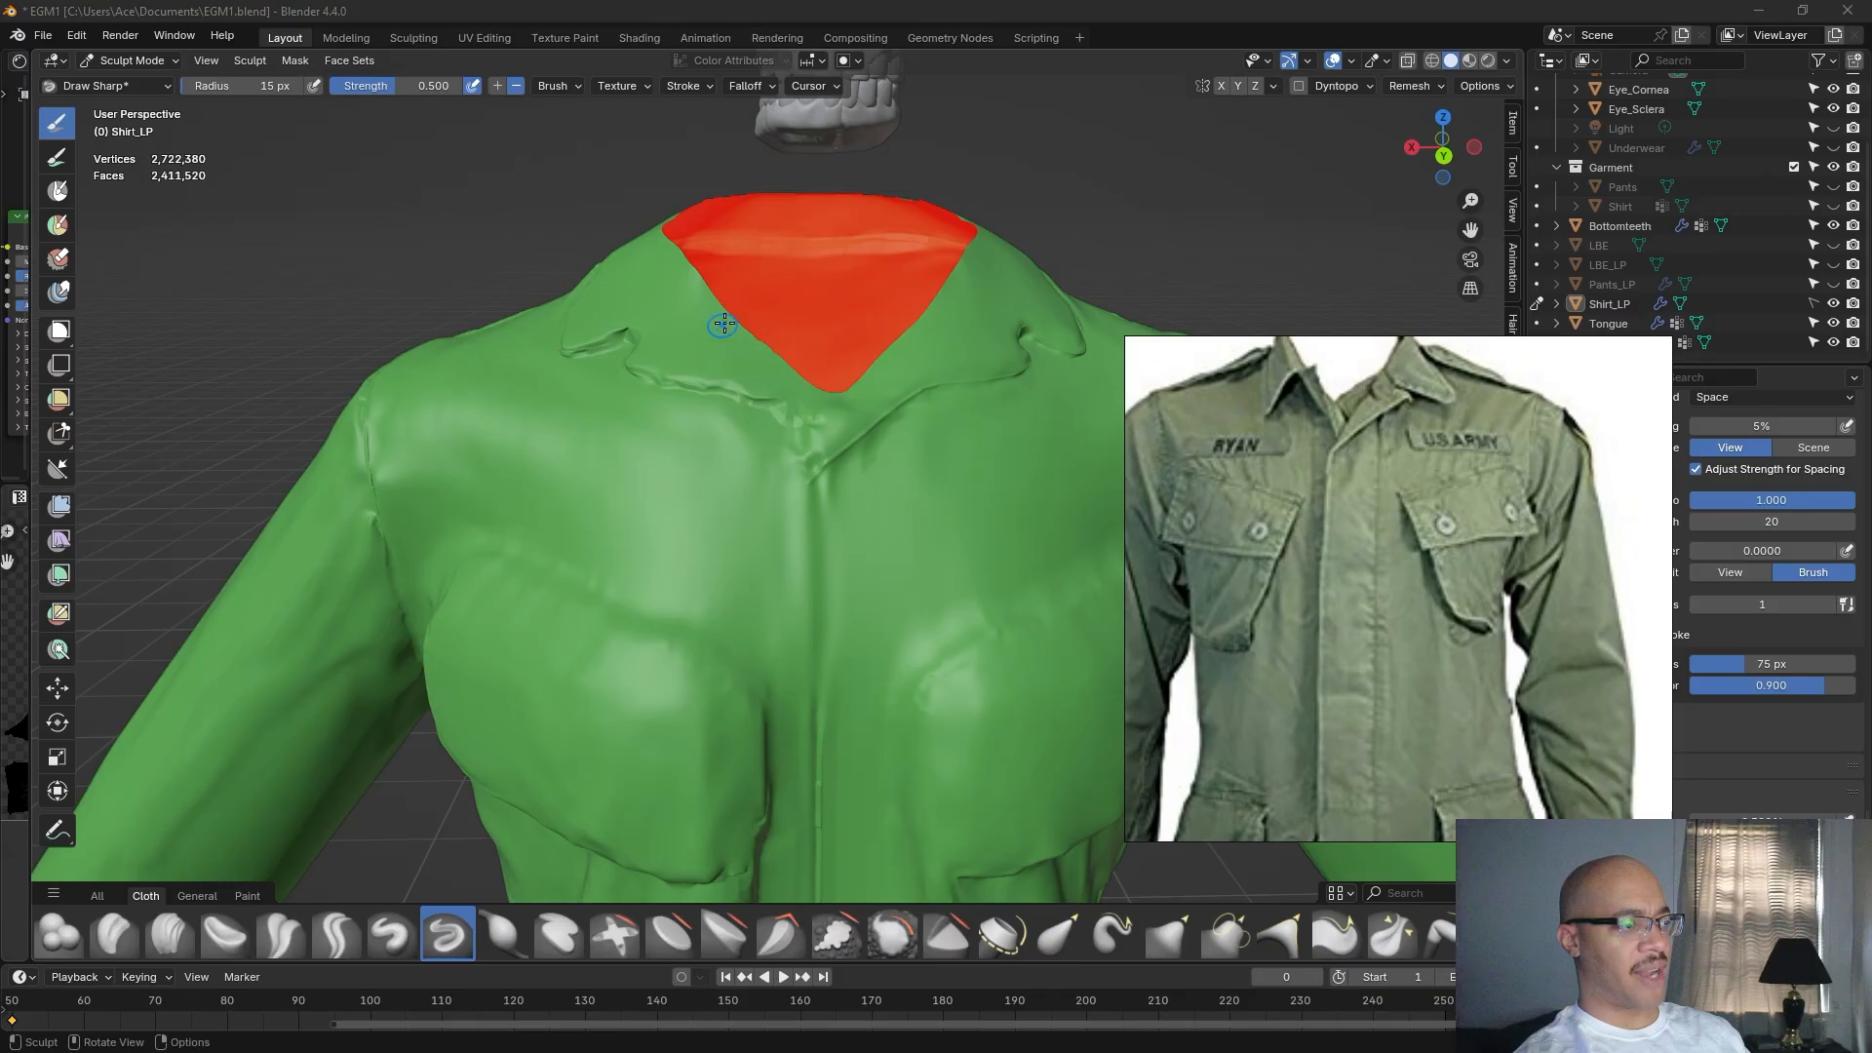
pyautogui.moveTo(1197, 544); pyautogui.dragTo(1871, 663)
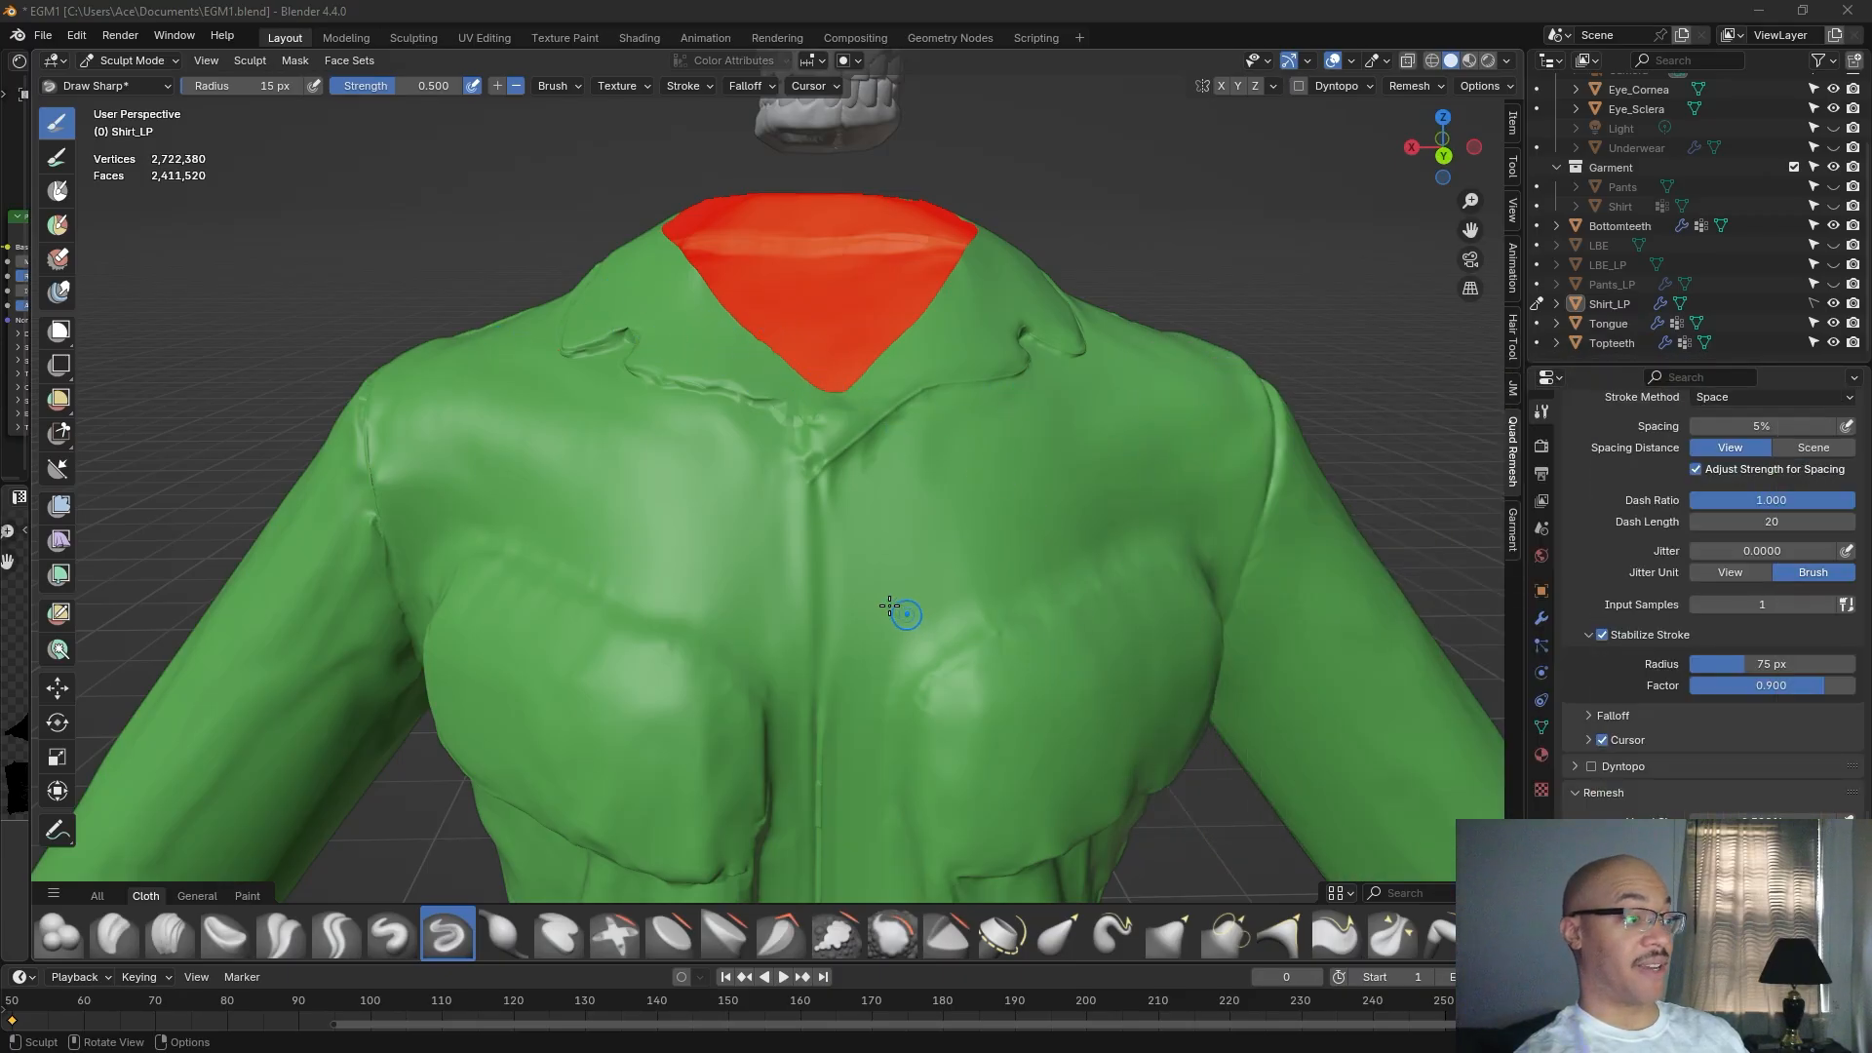
# Try to carve a crease from the lowest point of the neckline across the lapel and down the placket's edge.
pyautogui.scroll(2, 895, 523)
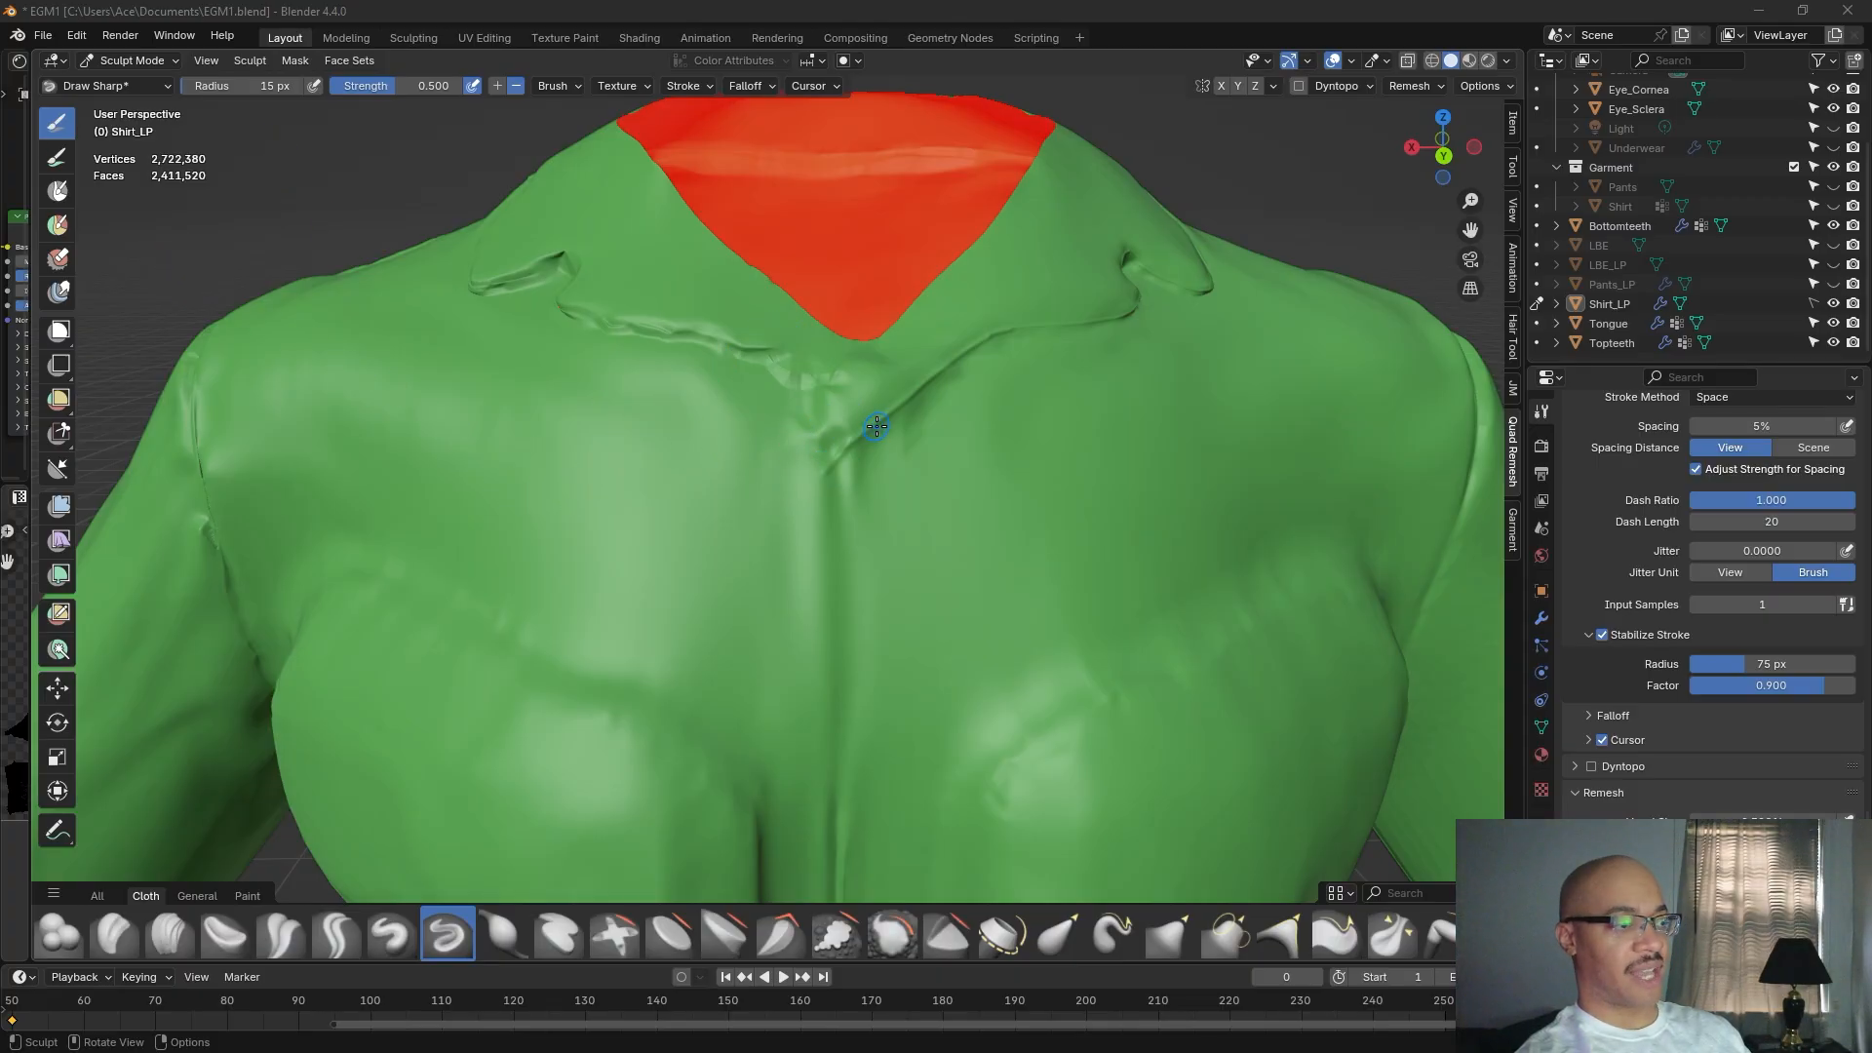
pyautogui.moveTo(867, 341)
pyautogui.mouseDown()
pyautogui.moveTo(752, 498)
pyautogui.moveTo(776, 603)
pyautogui.mouseUp()
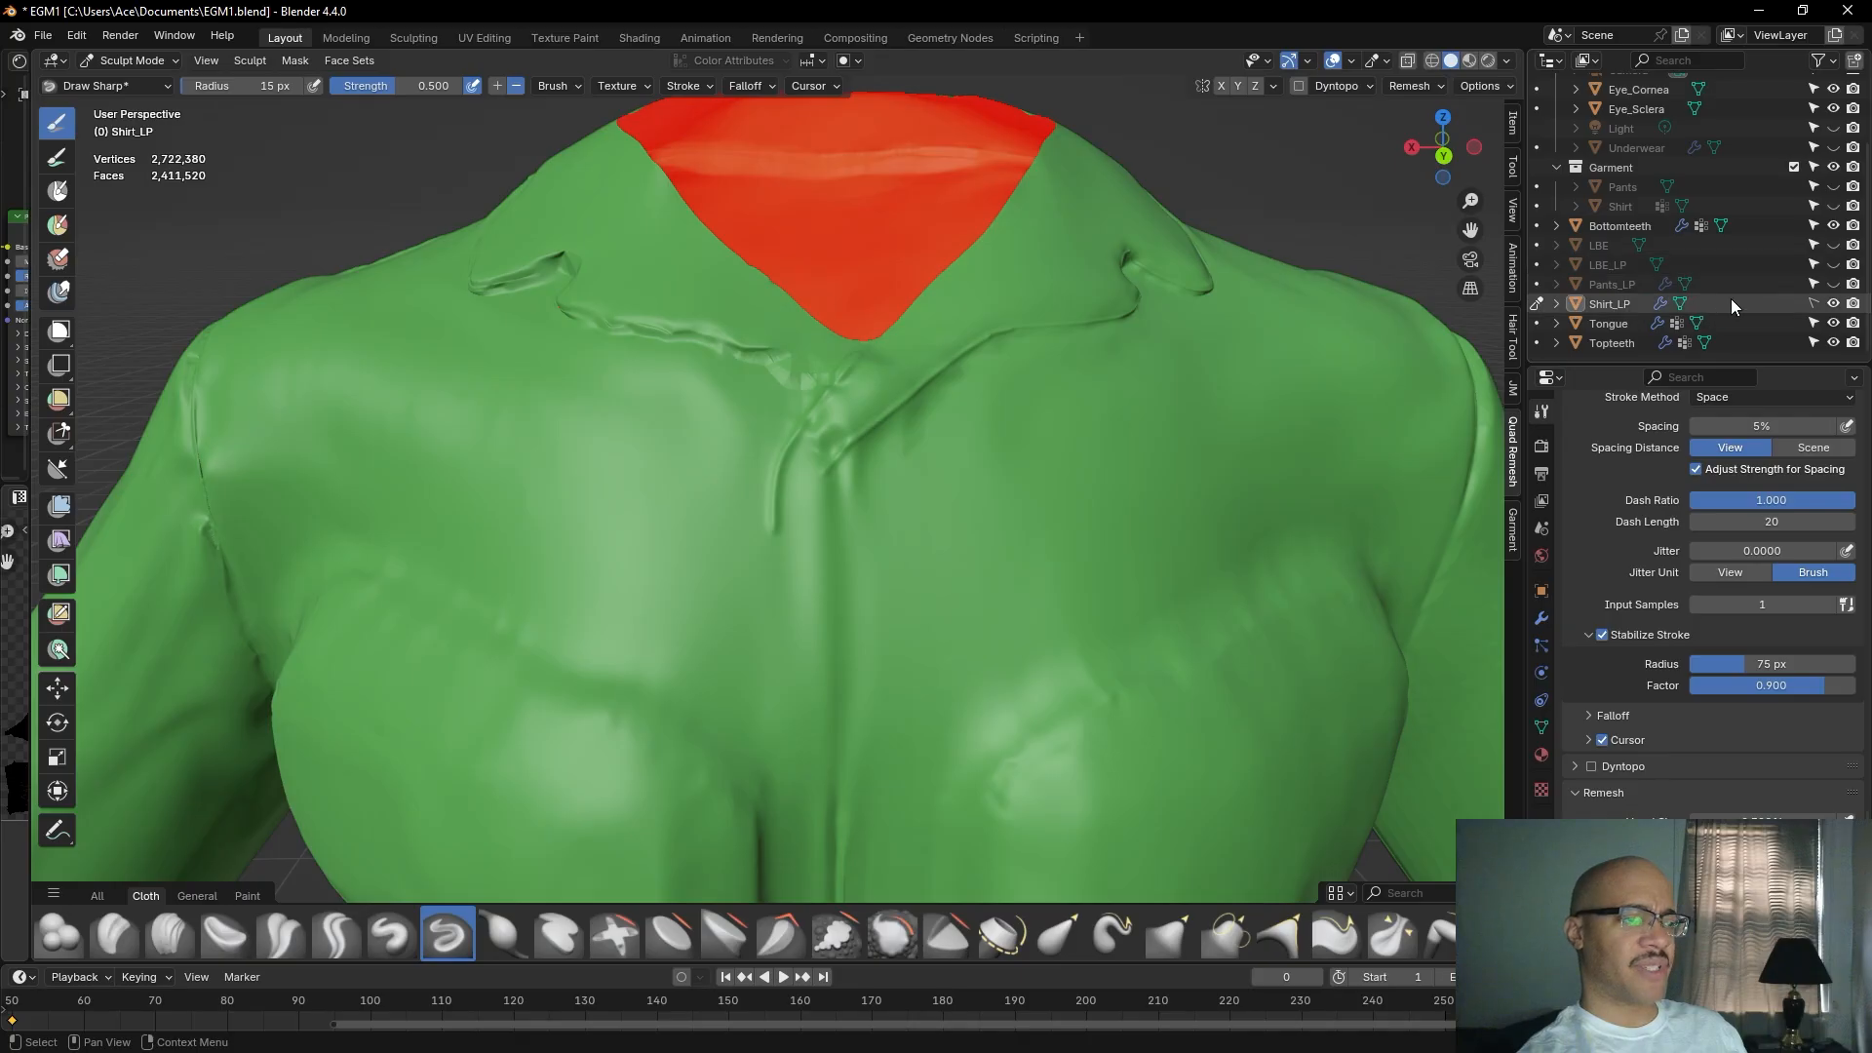
# Hide Shirt_LP, show the original Shirt mesh and examine its collar, lapel and front placket.
pyautogui.click(1833, 303)
pyautogui.scroll(3, 1812, 294)
pyautogui.scroll(-3, 1812, 294)
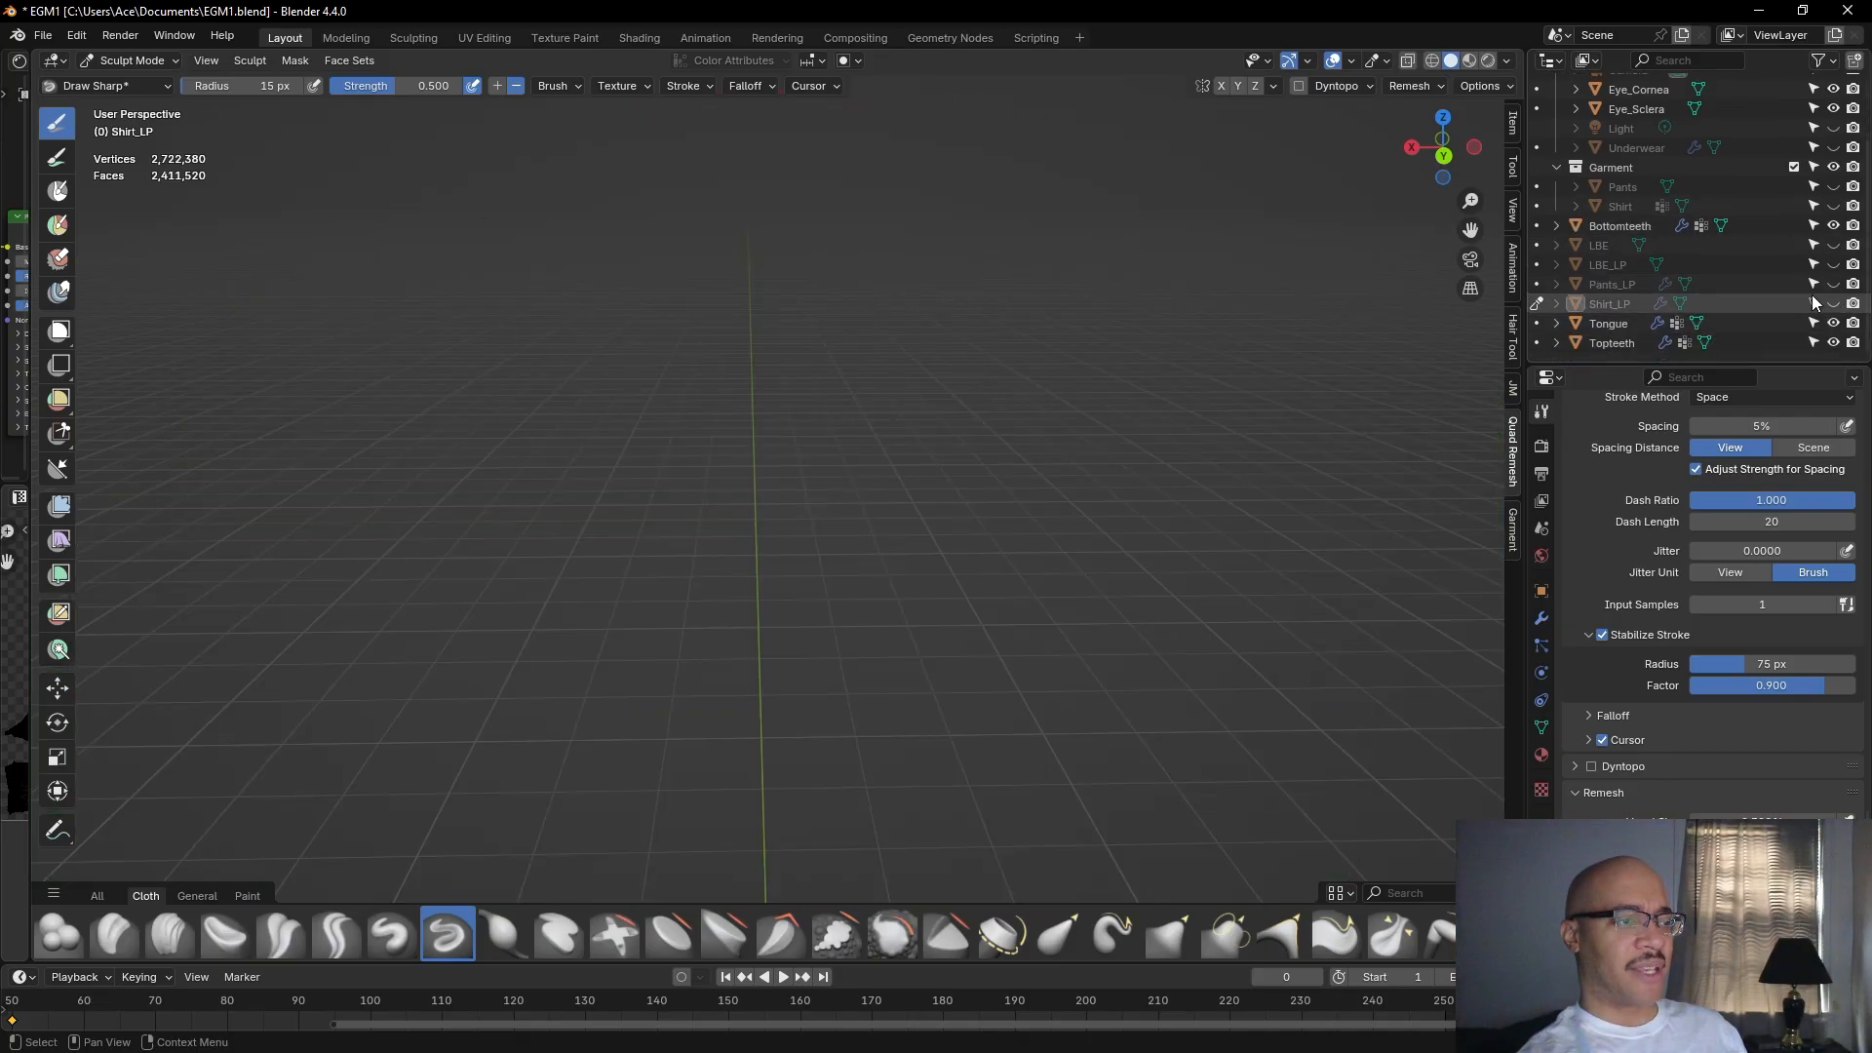
pyautogui.scroll(3, 1812, 295)
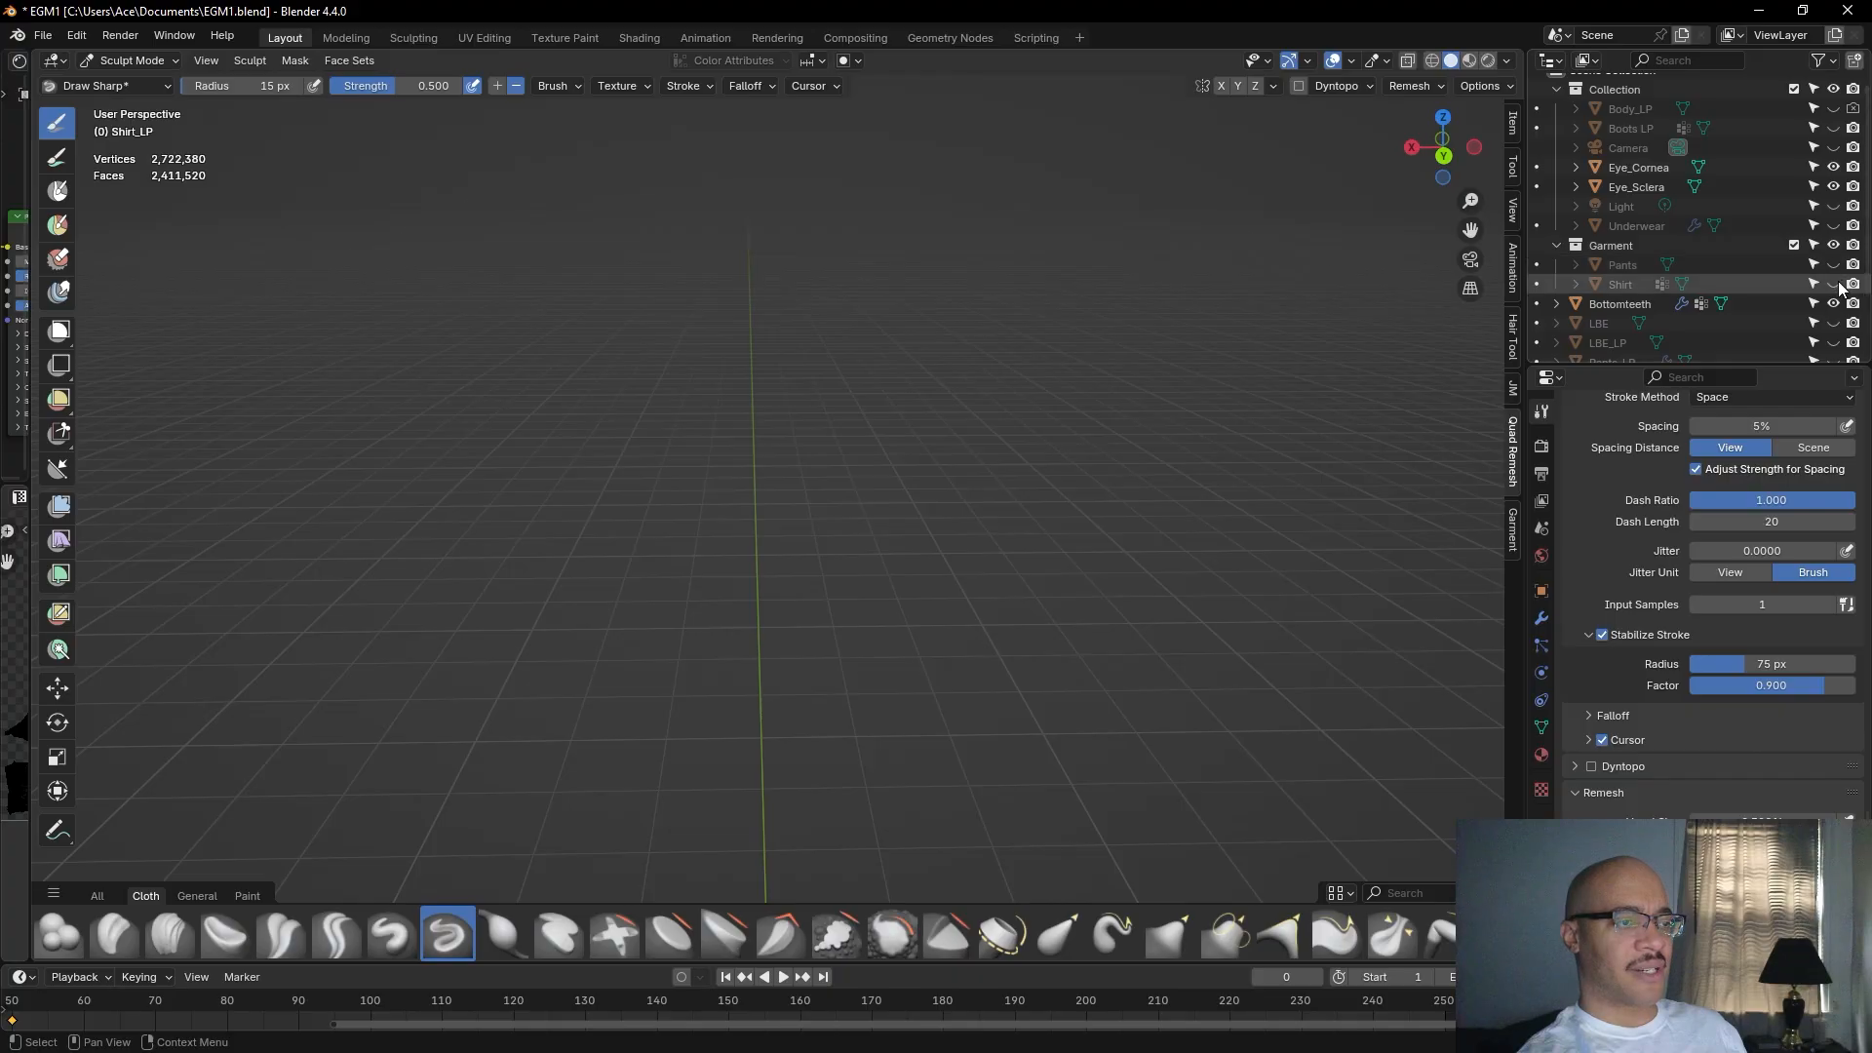
pyautogui.click(1833, 283)
pyautogui.scroll(-5, 787, 607)
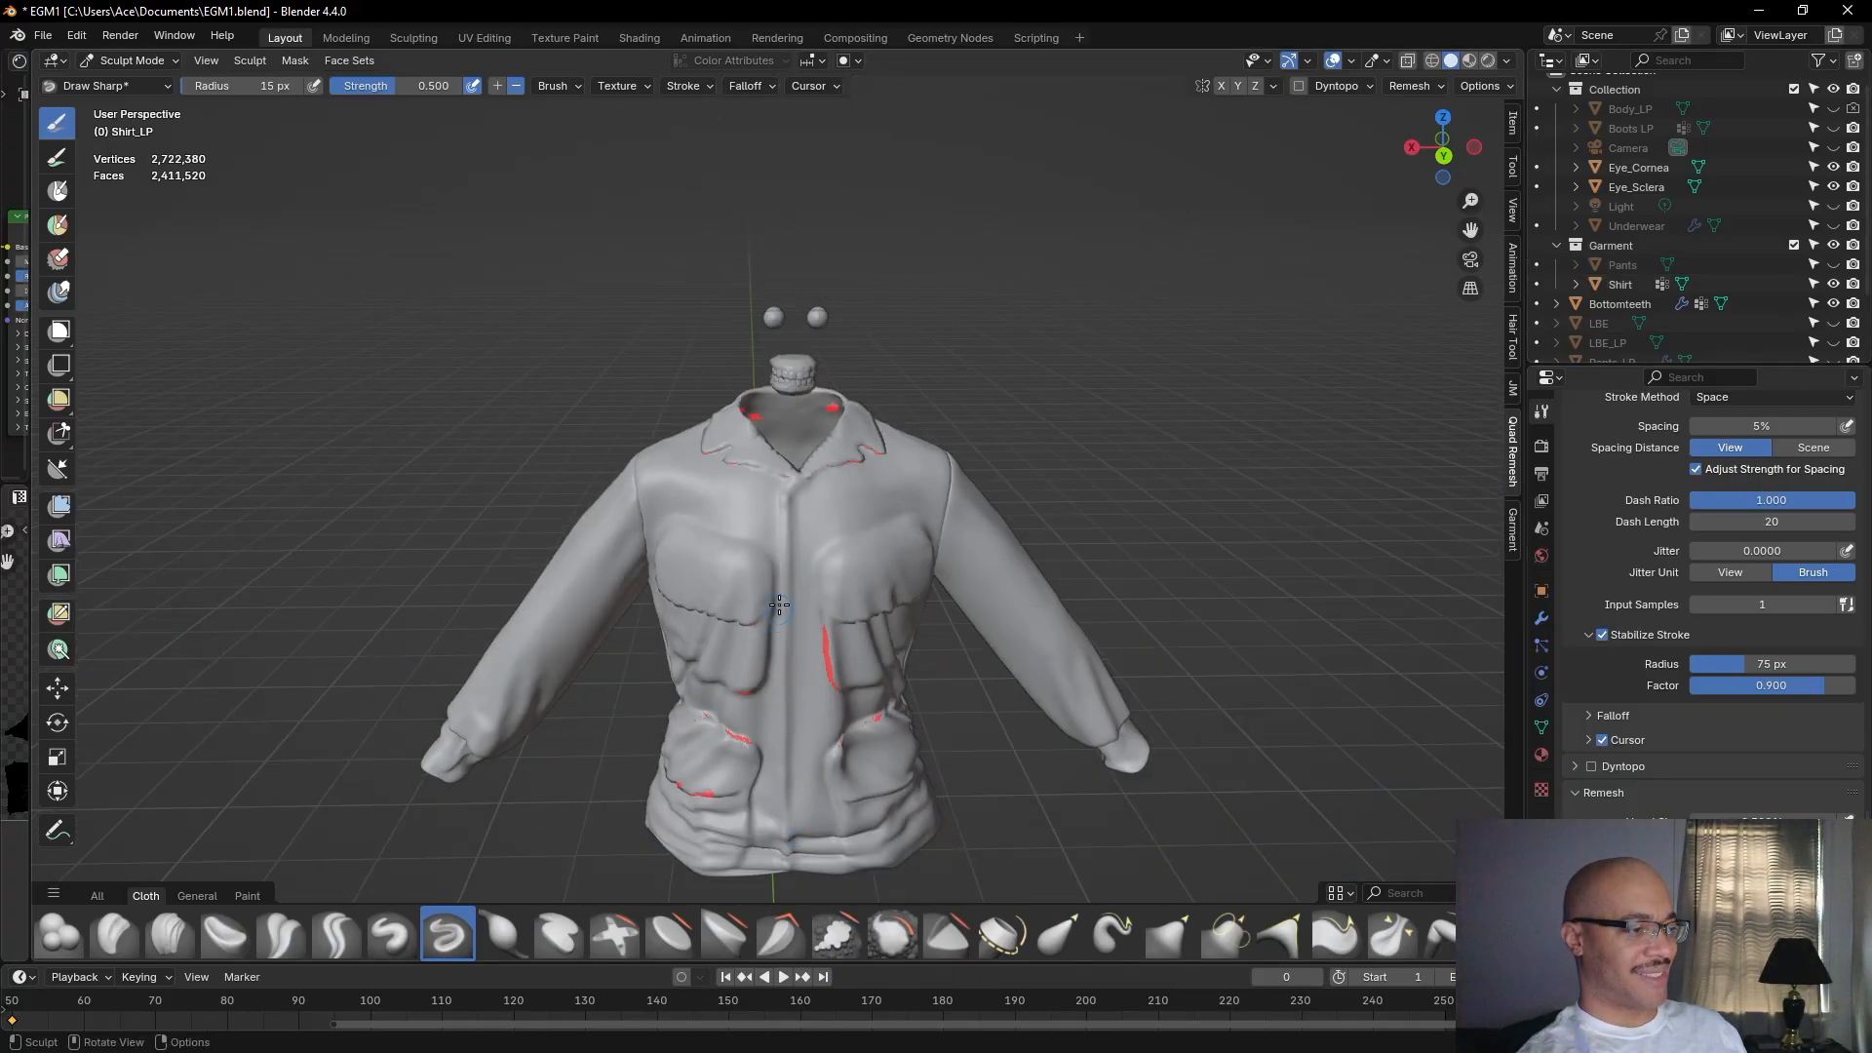
pyautogui.scroll(5, 792, 538)
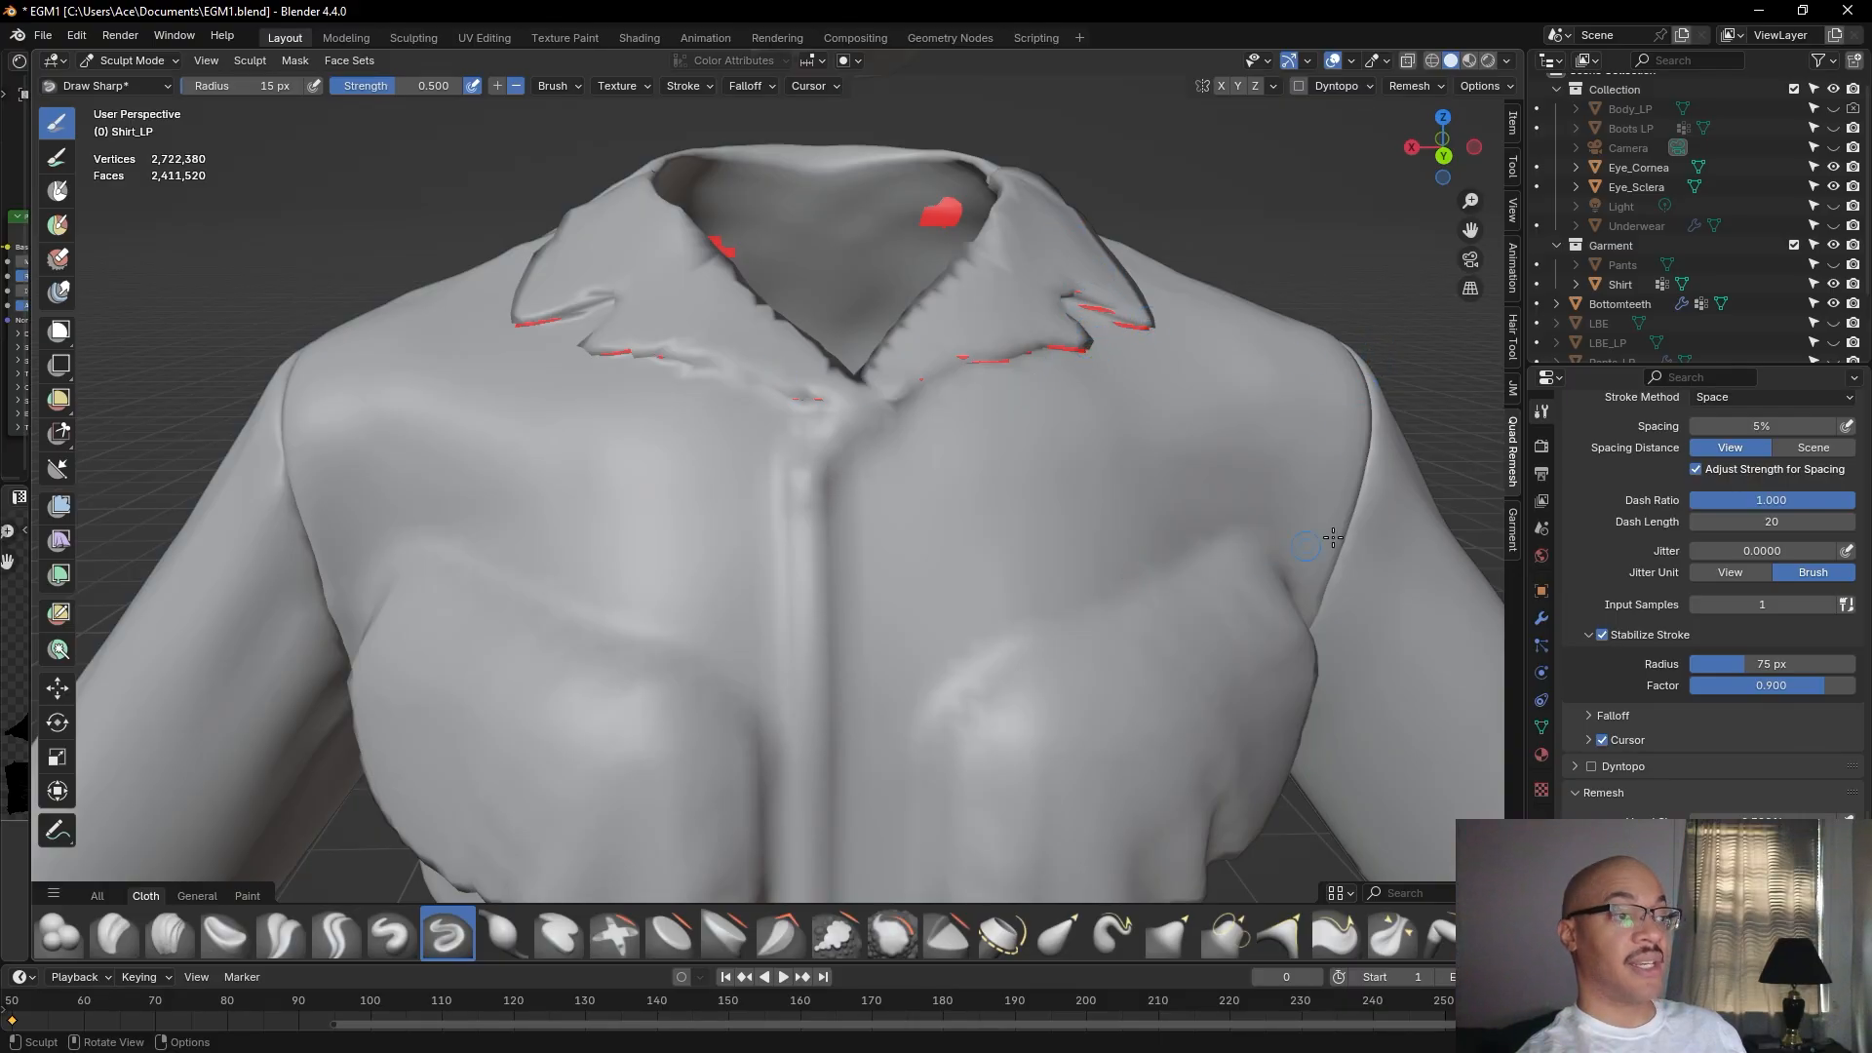
pyautogui.scroll(-5, 1070, 523)
pyautogui.scroll(4, 1072, 517)
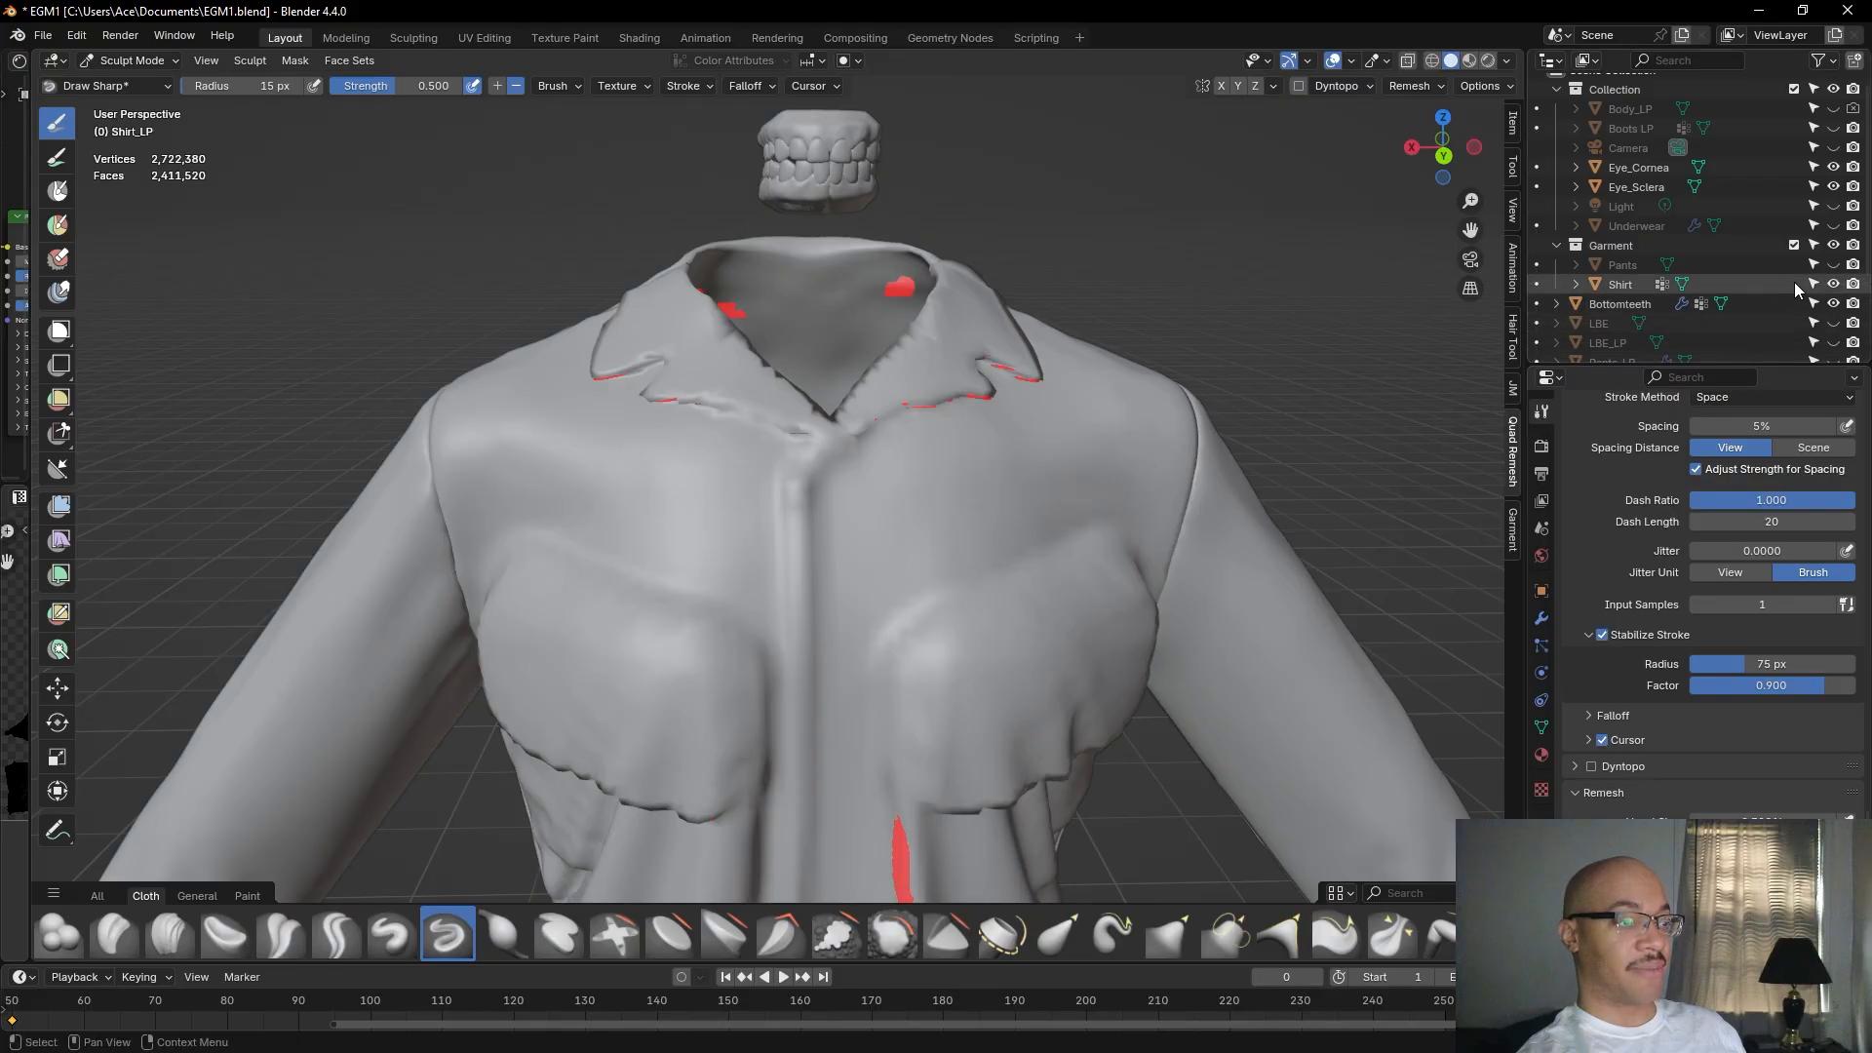
# Hide the original Shirt mesh and show Shirt_LP again.
pyautogui.click(1832, 284)
pyautogui.scroll(-2, 1817, 260)
pyautogui.click(1833, 303)
pyautogui.click(1833, 303)
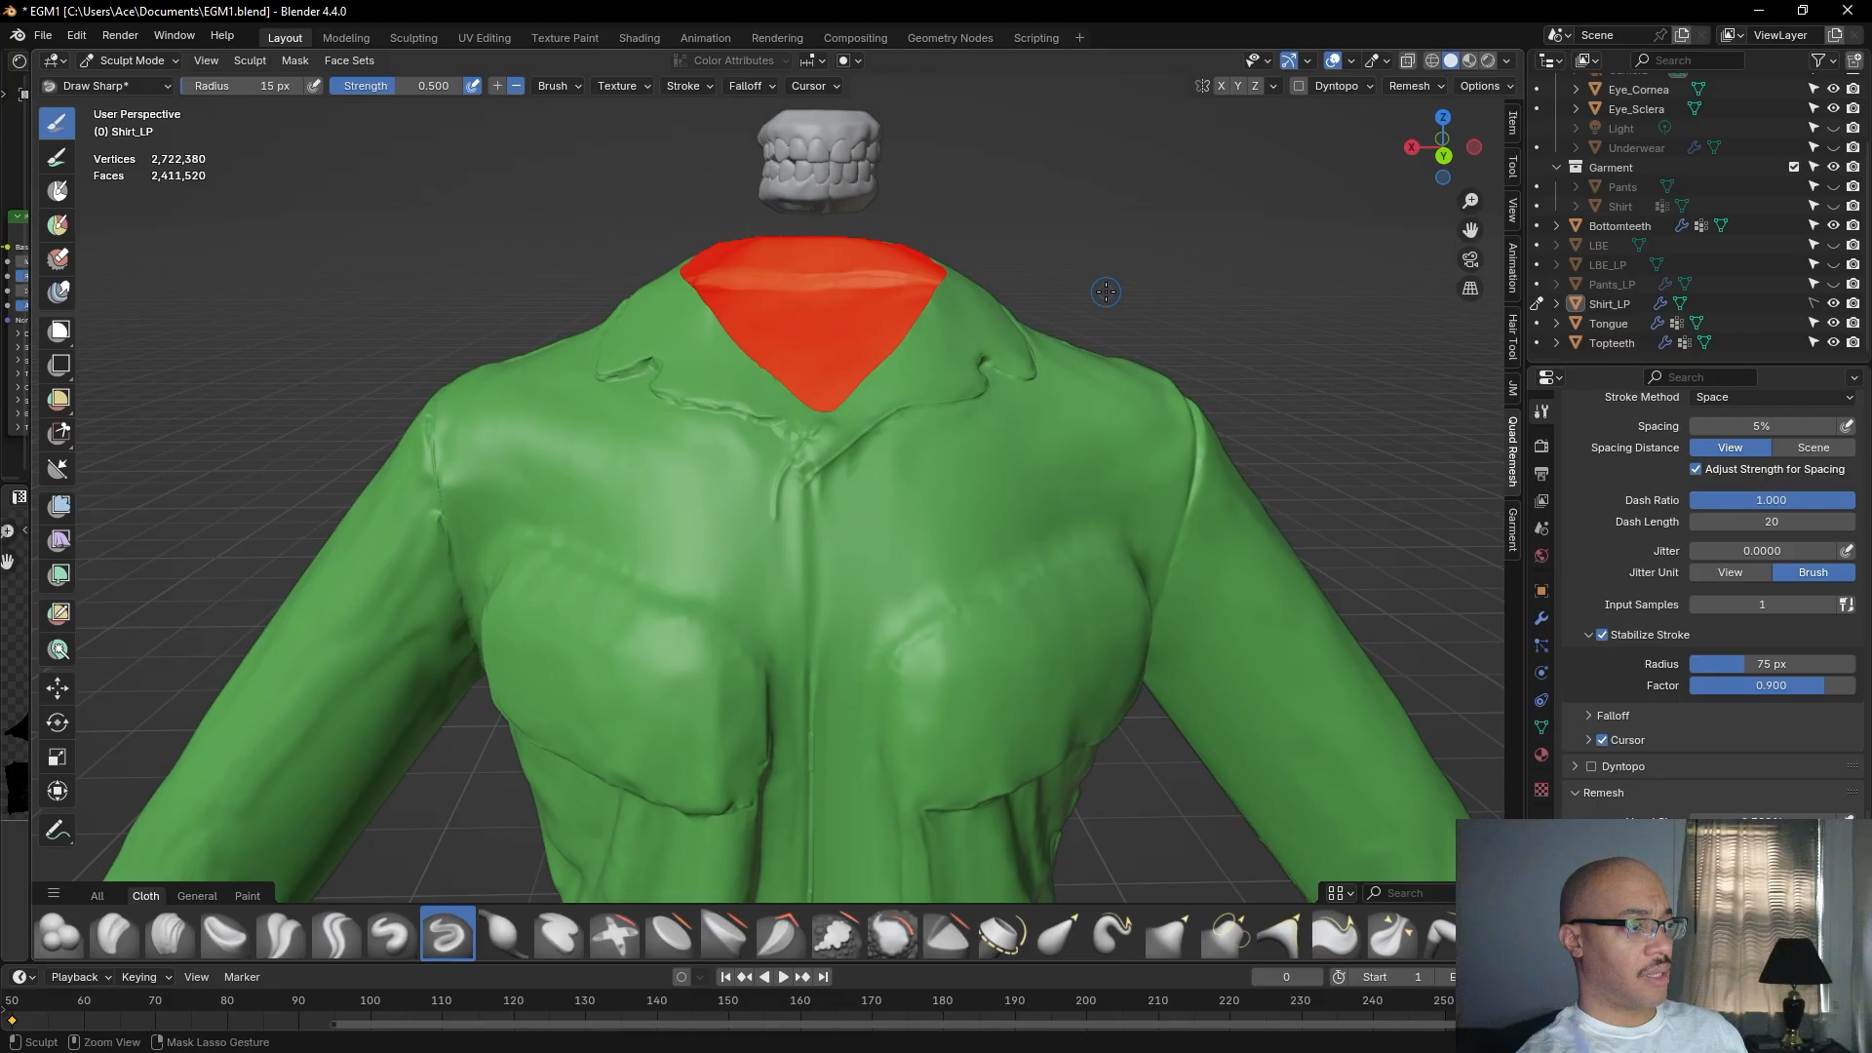
# Carve the placket's outer edge as a sharp crease from the lapel's lower tip down the chest.
pyautogui.scroll(2, 854, 520)
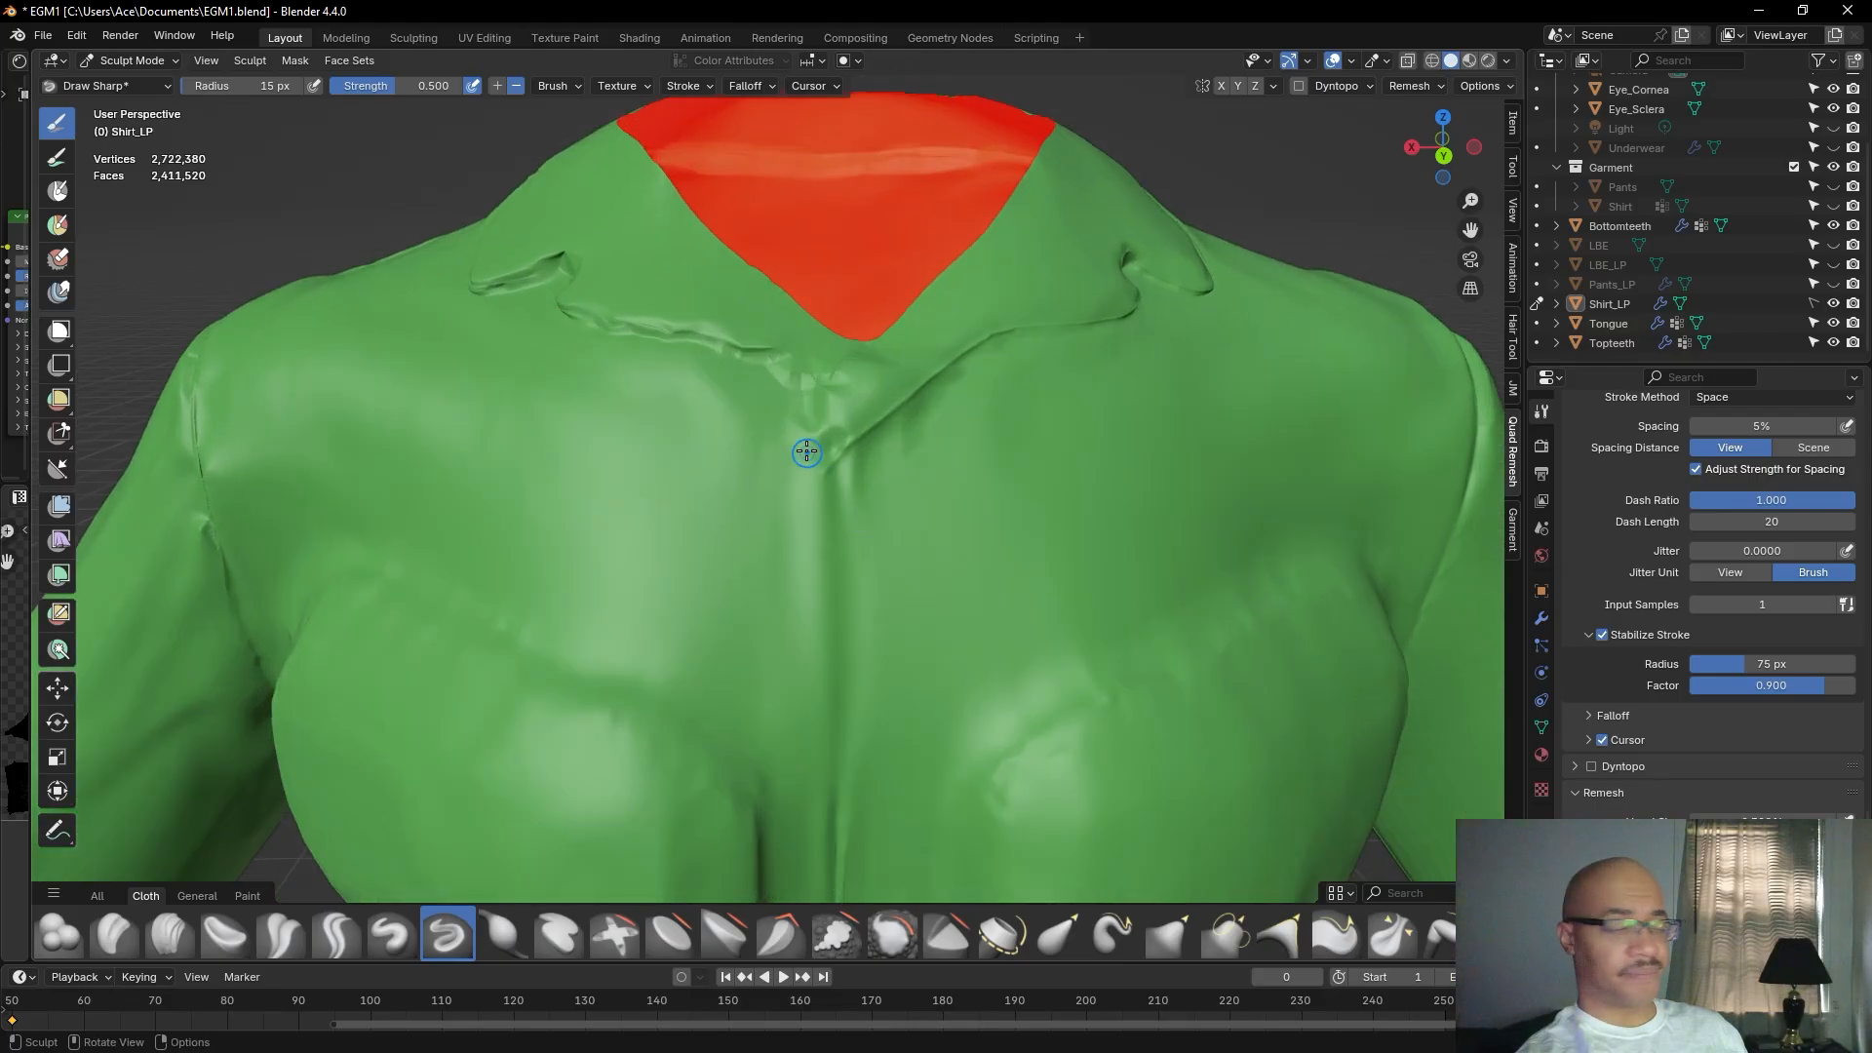
pyautogui.moveTo(830, 470)
pyautogui.mouseDown()
pyautogui.moveTo(807, 565)
pyautogui.moveTo(820, 474)
pyautogui.moveTo(781, 536)
pyautogui.moveTo(809, 841)
pyautogui.mouseUp()
pyautogui.scroll(-3, 817, 791)
pyautogui.scroll(5, 878, 546)
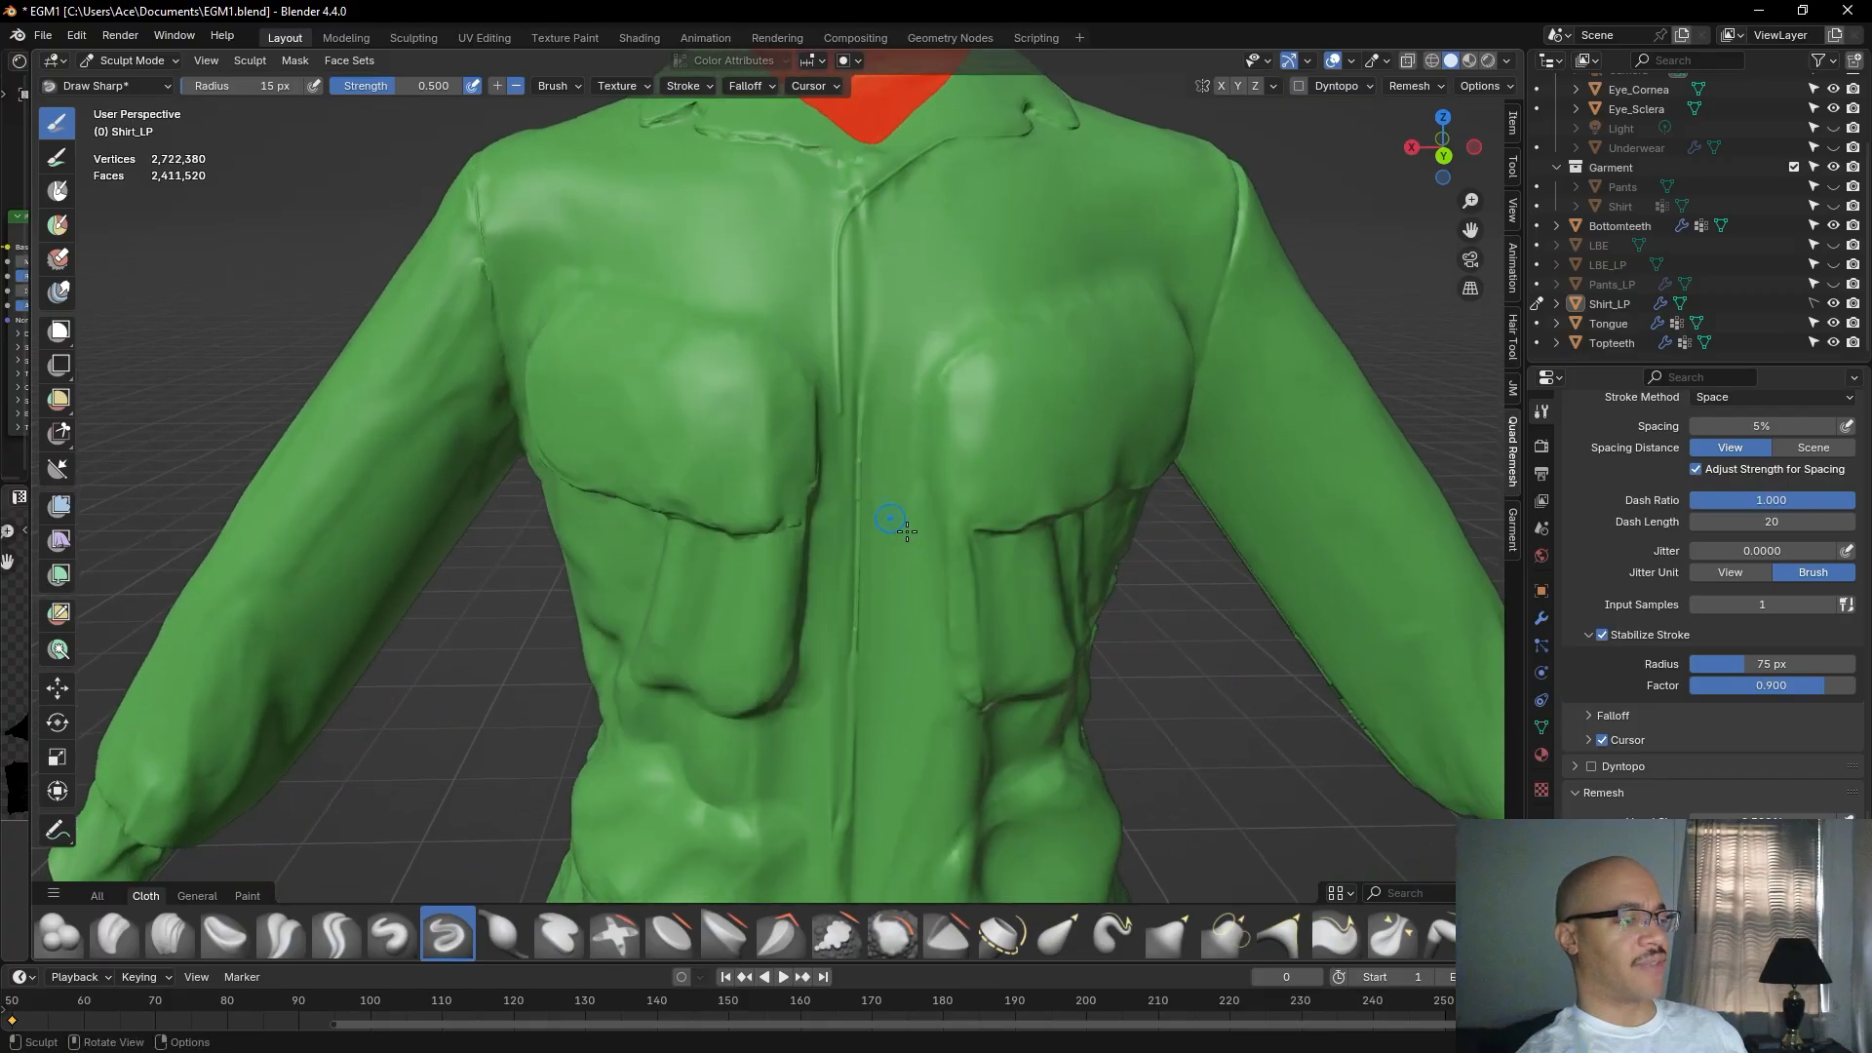
# Try to extend the placket's outer crease with short strokes down past the chest pocket flap.
pyautogui.scroll(-5, 856, 529)
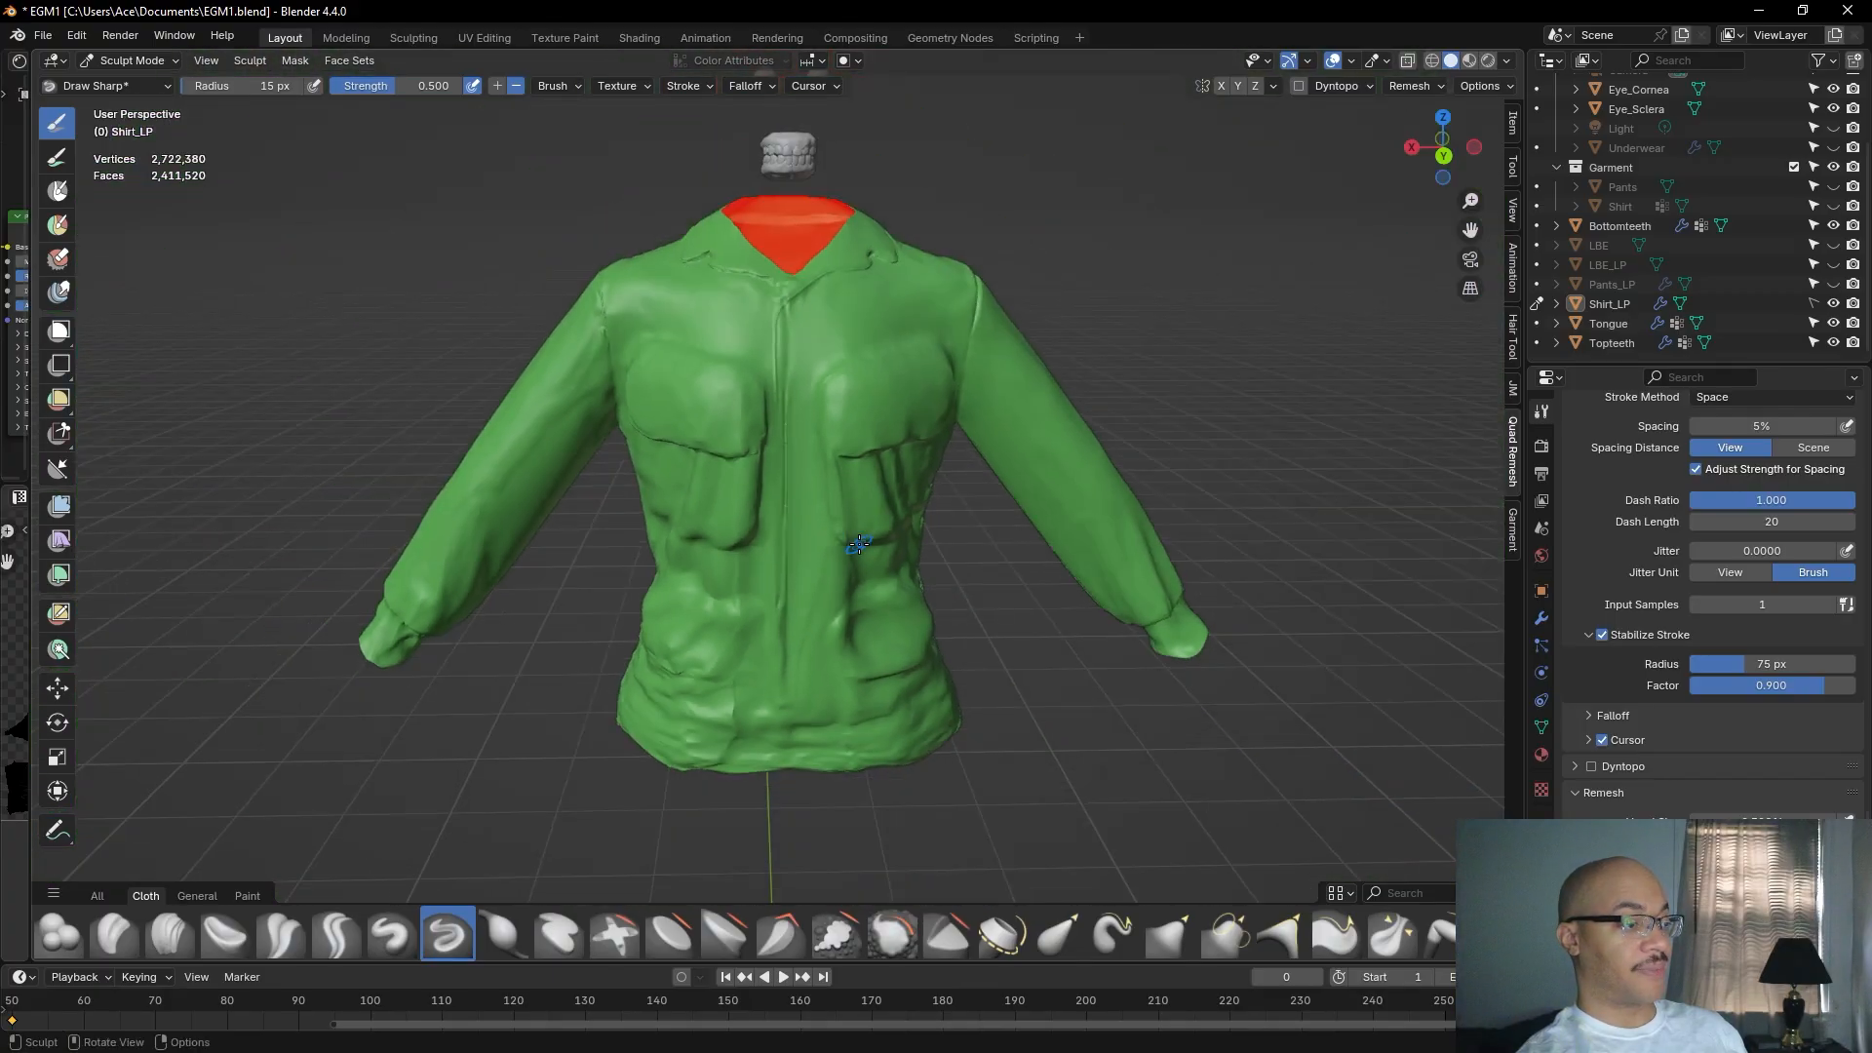
pyautogui.scroll(4, 804, 423)
pyautogui.moveTo(766, 312); pyautogui.dragTo(778, 367)
pyautogui.scroll(4, 775, 326)
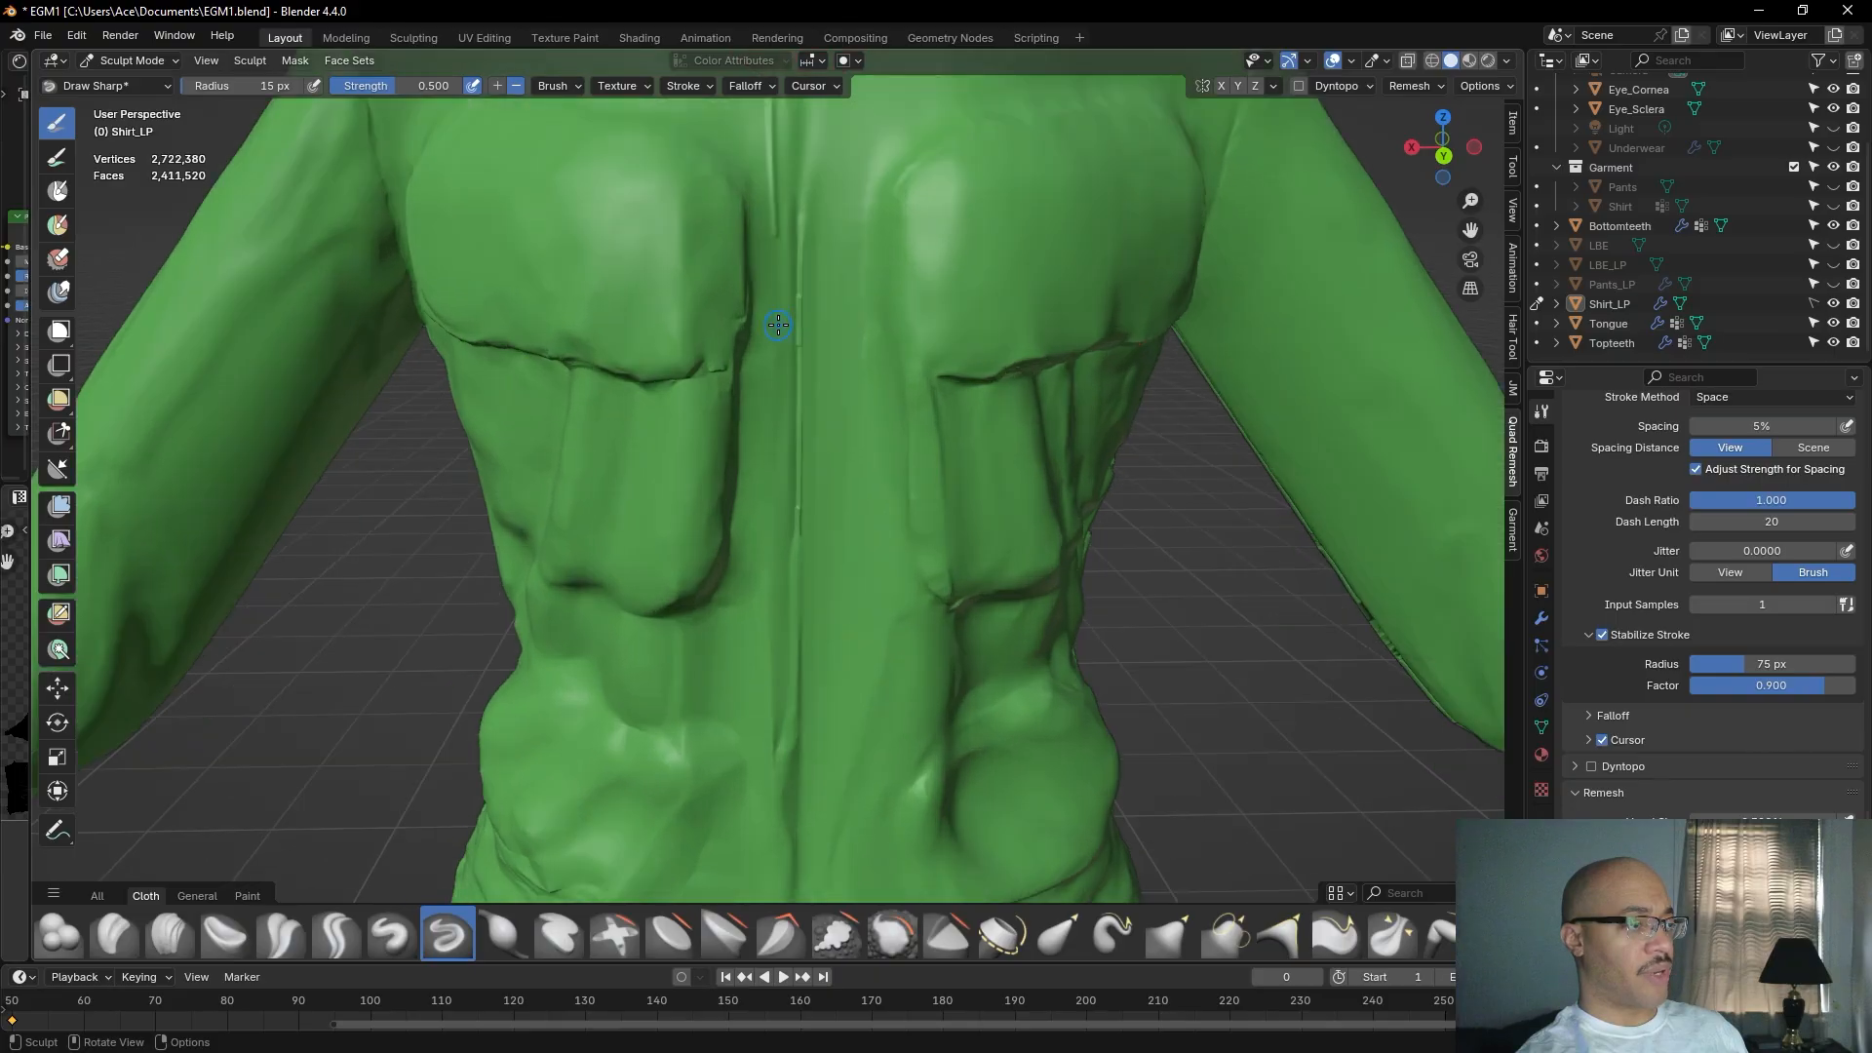
pyautogui.moveTo(764, 305); pyautogui.dragTo(767, 436)
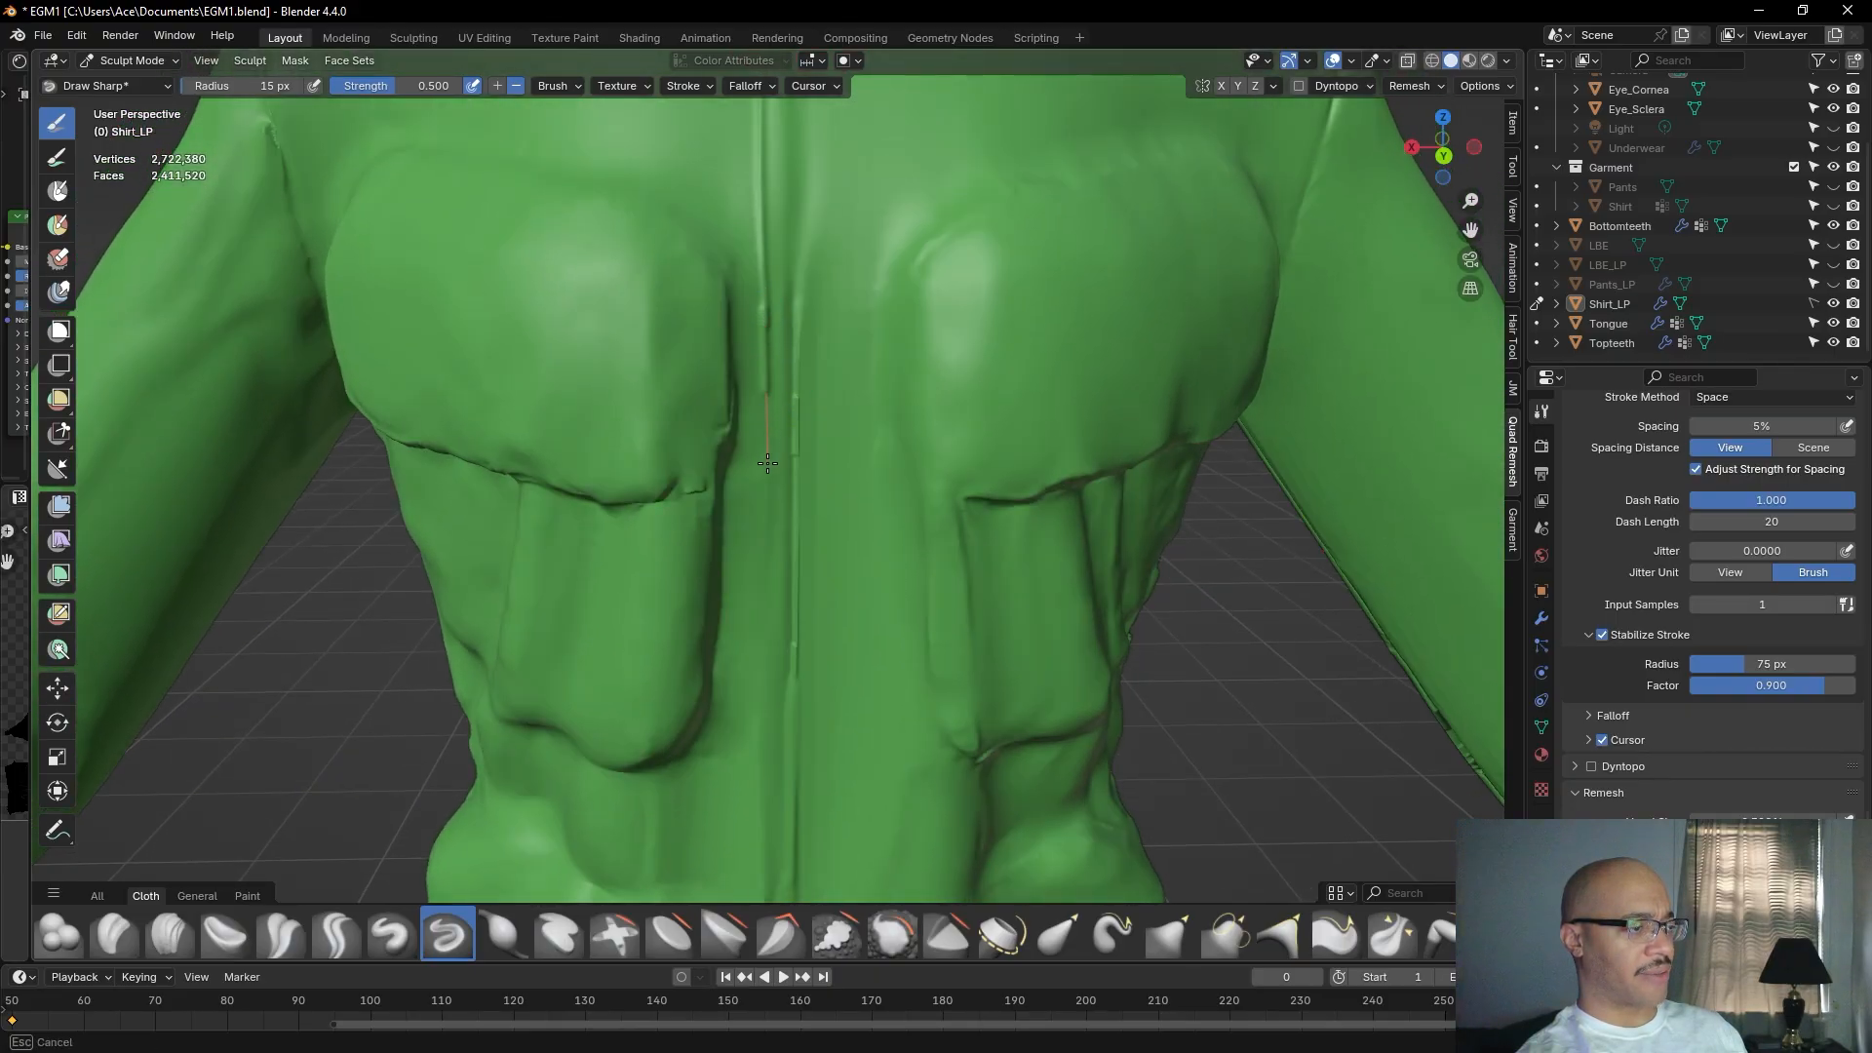
pyautogui.moveTo(761, 527); pyautogui.dragTo(765, 597)
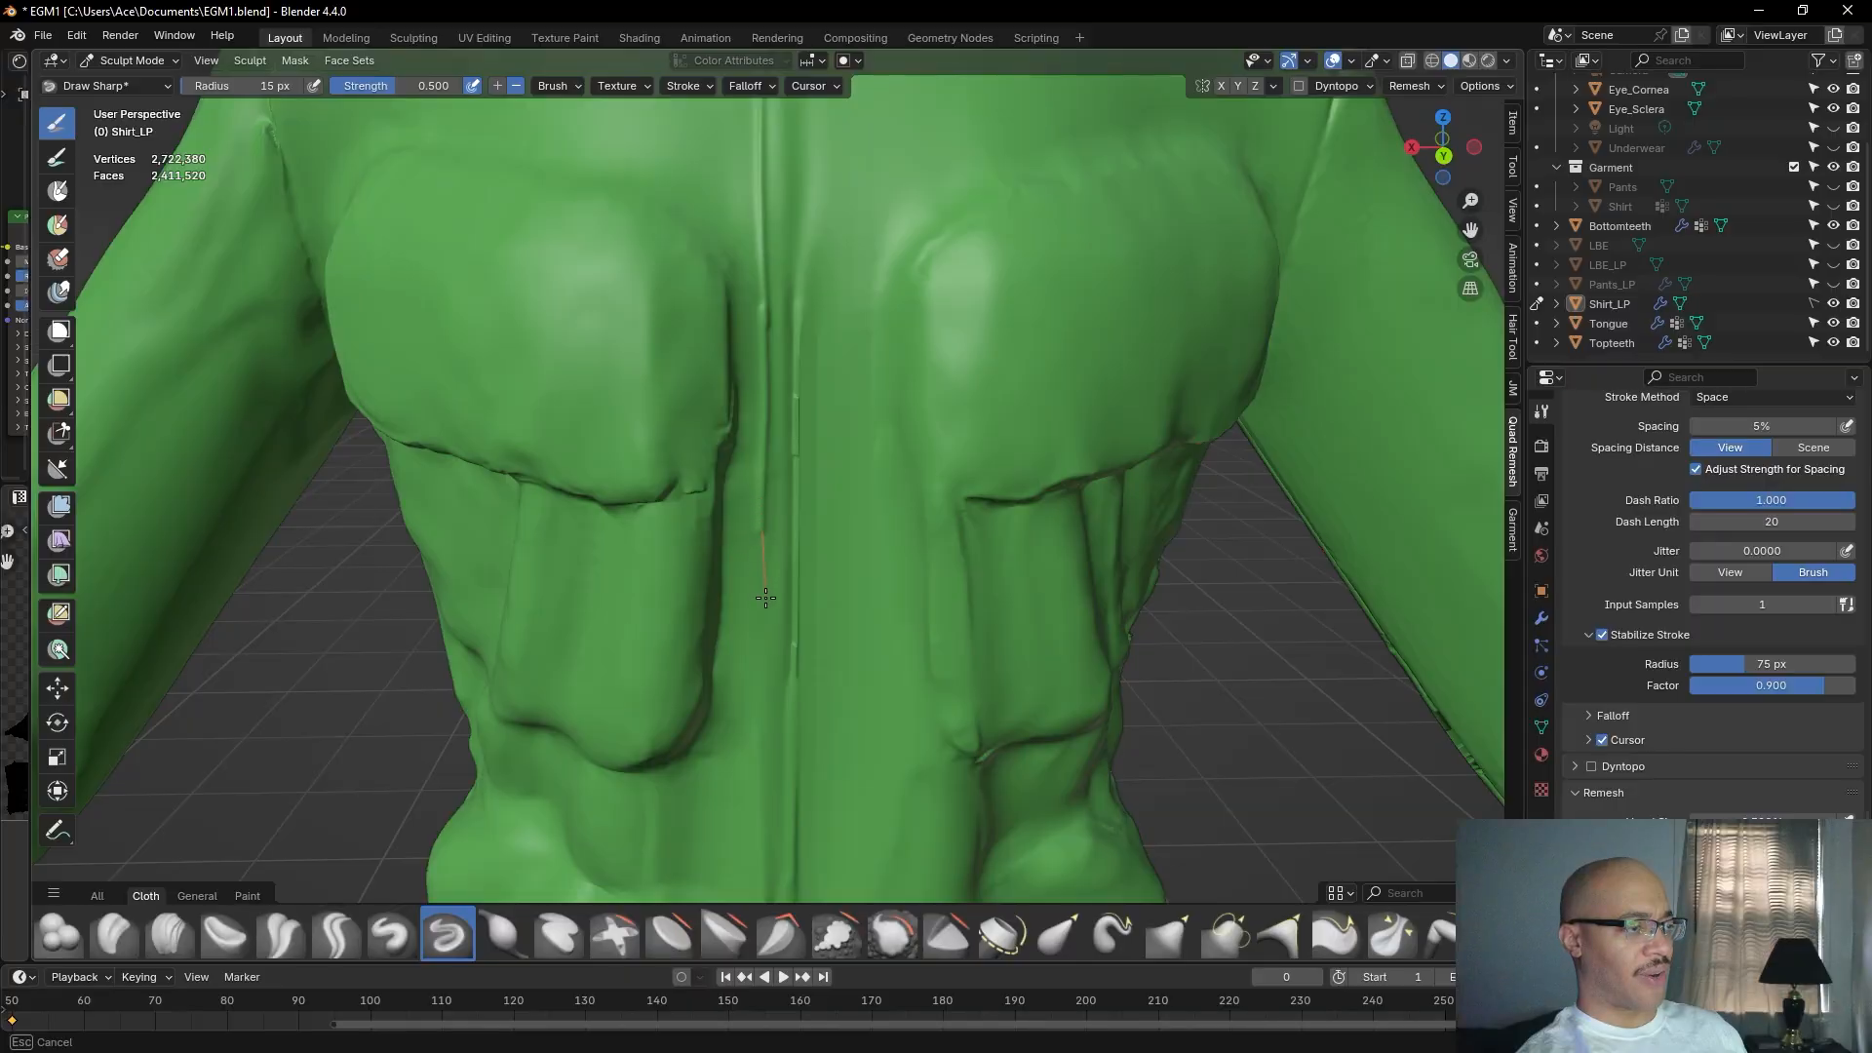
pyautogui.moveTo(770, 676); pyautogui.dragTo(770, 656)
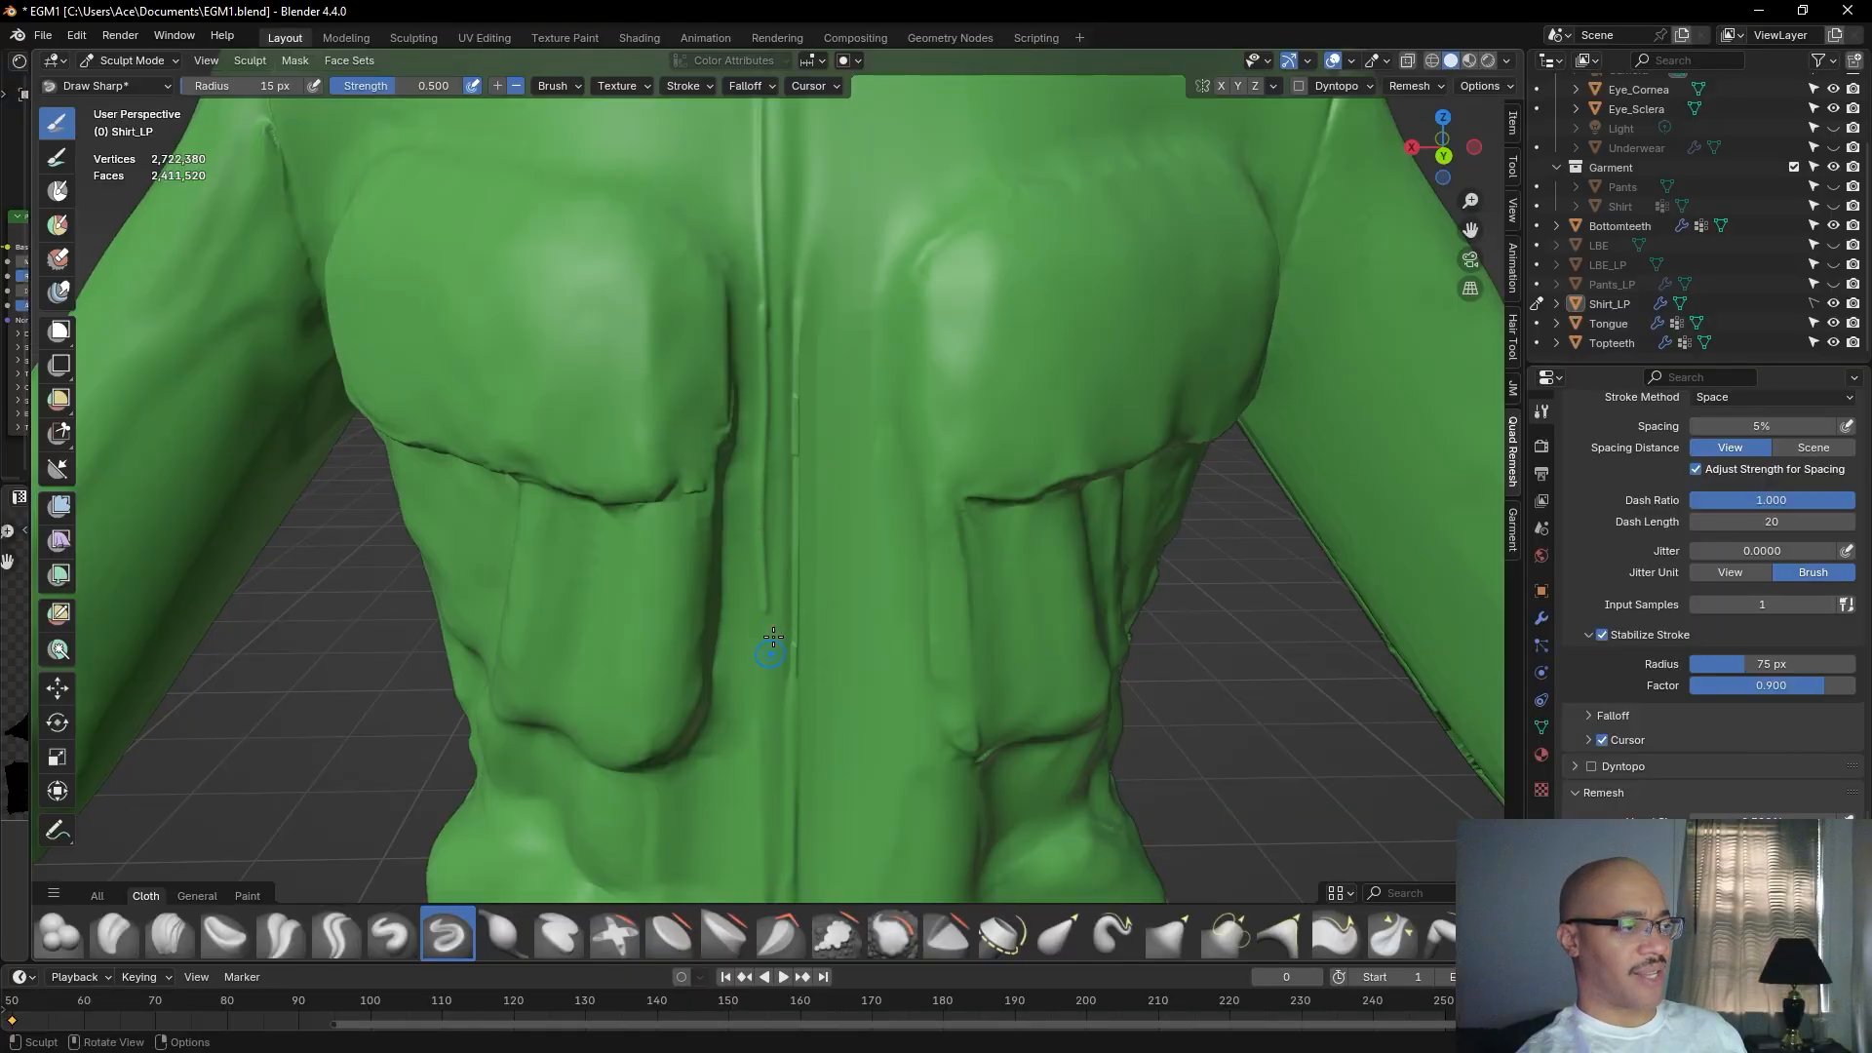
# Try again to carve the placket's outer crease from its lower end down beside the chest pocket flap.
pyautogui.scroll(-3, 765, 448)
pyautogui.keyDown('shift'); pyautogui.moveTo(769, 430); pyautogui.dragTo(785, 463, button='middle'); pyautogui.keyUp('shift')
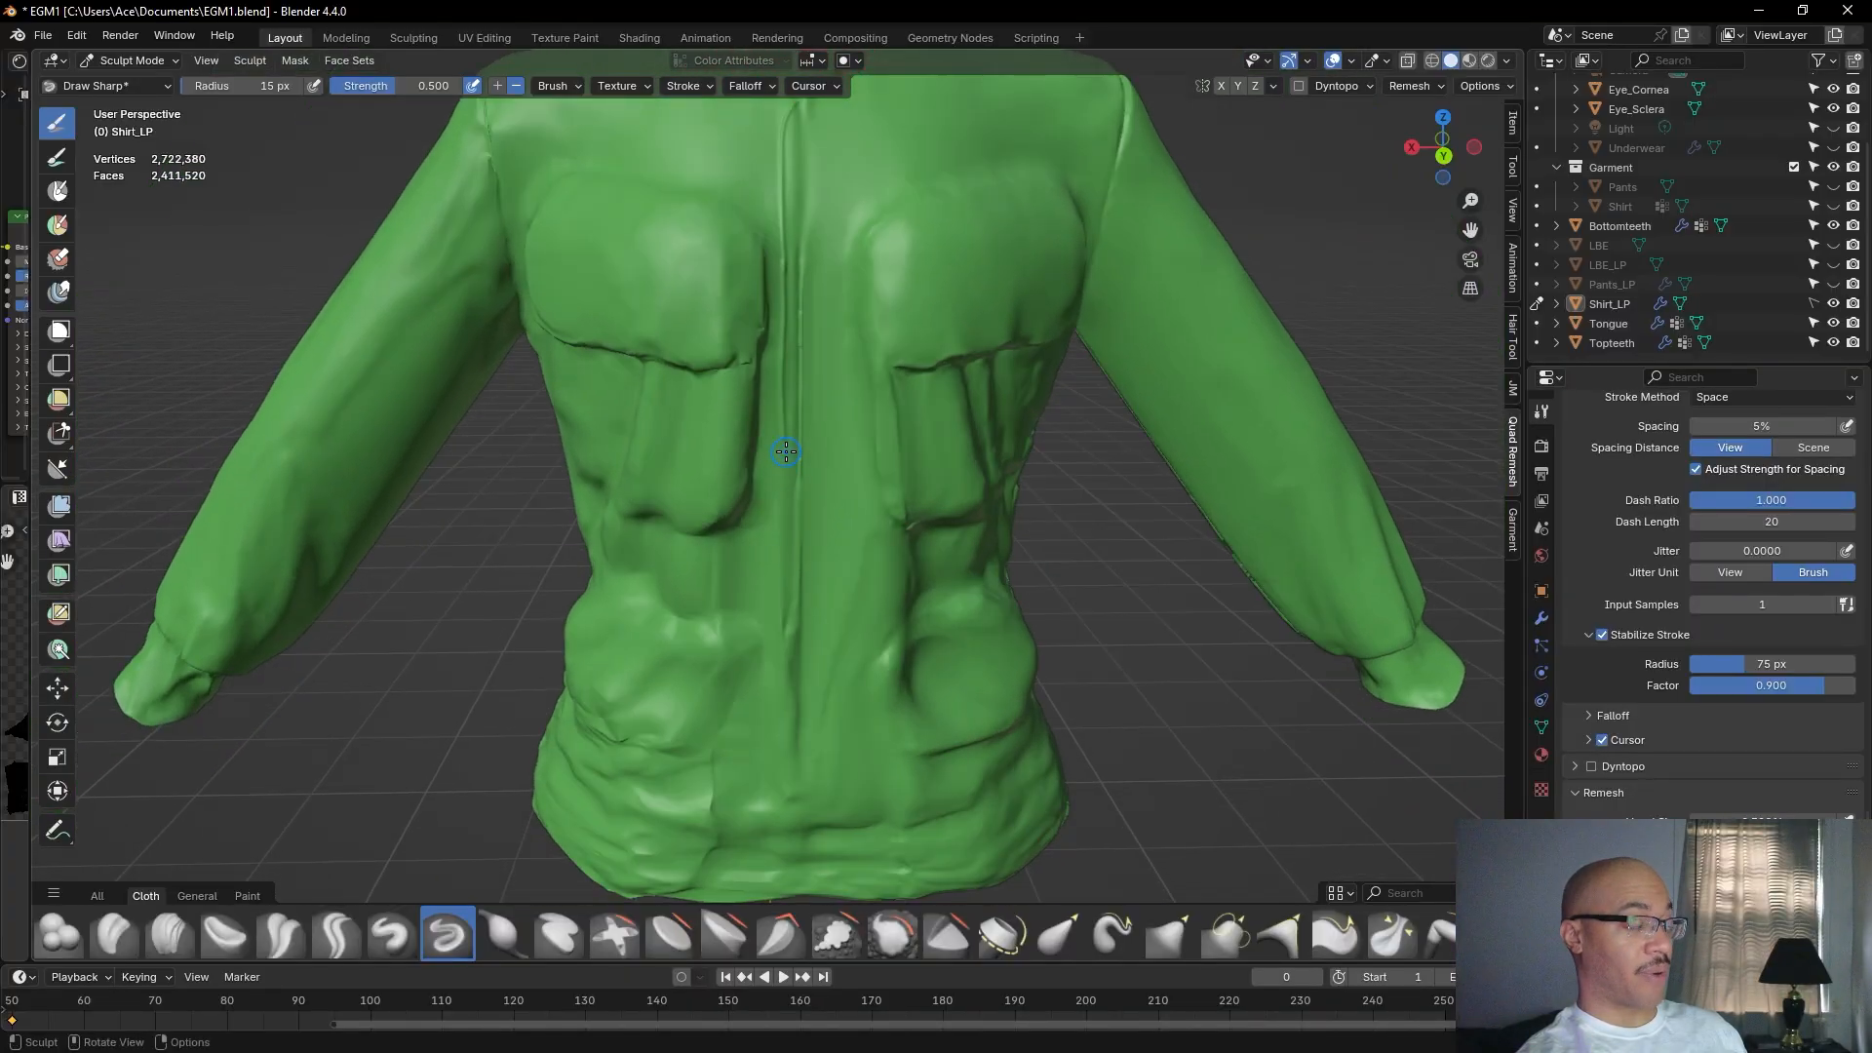
pyautogui.scroll(2, 784, 460)
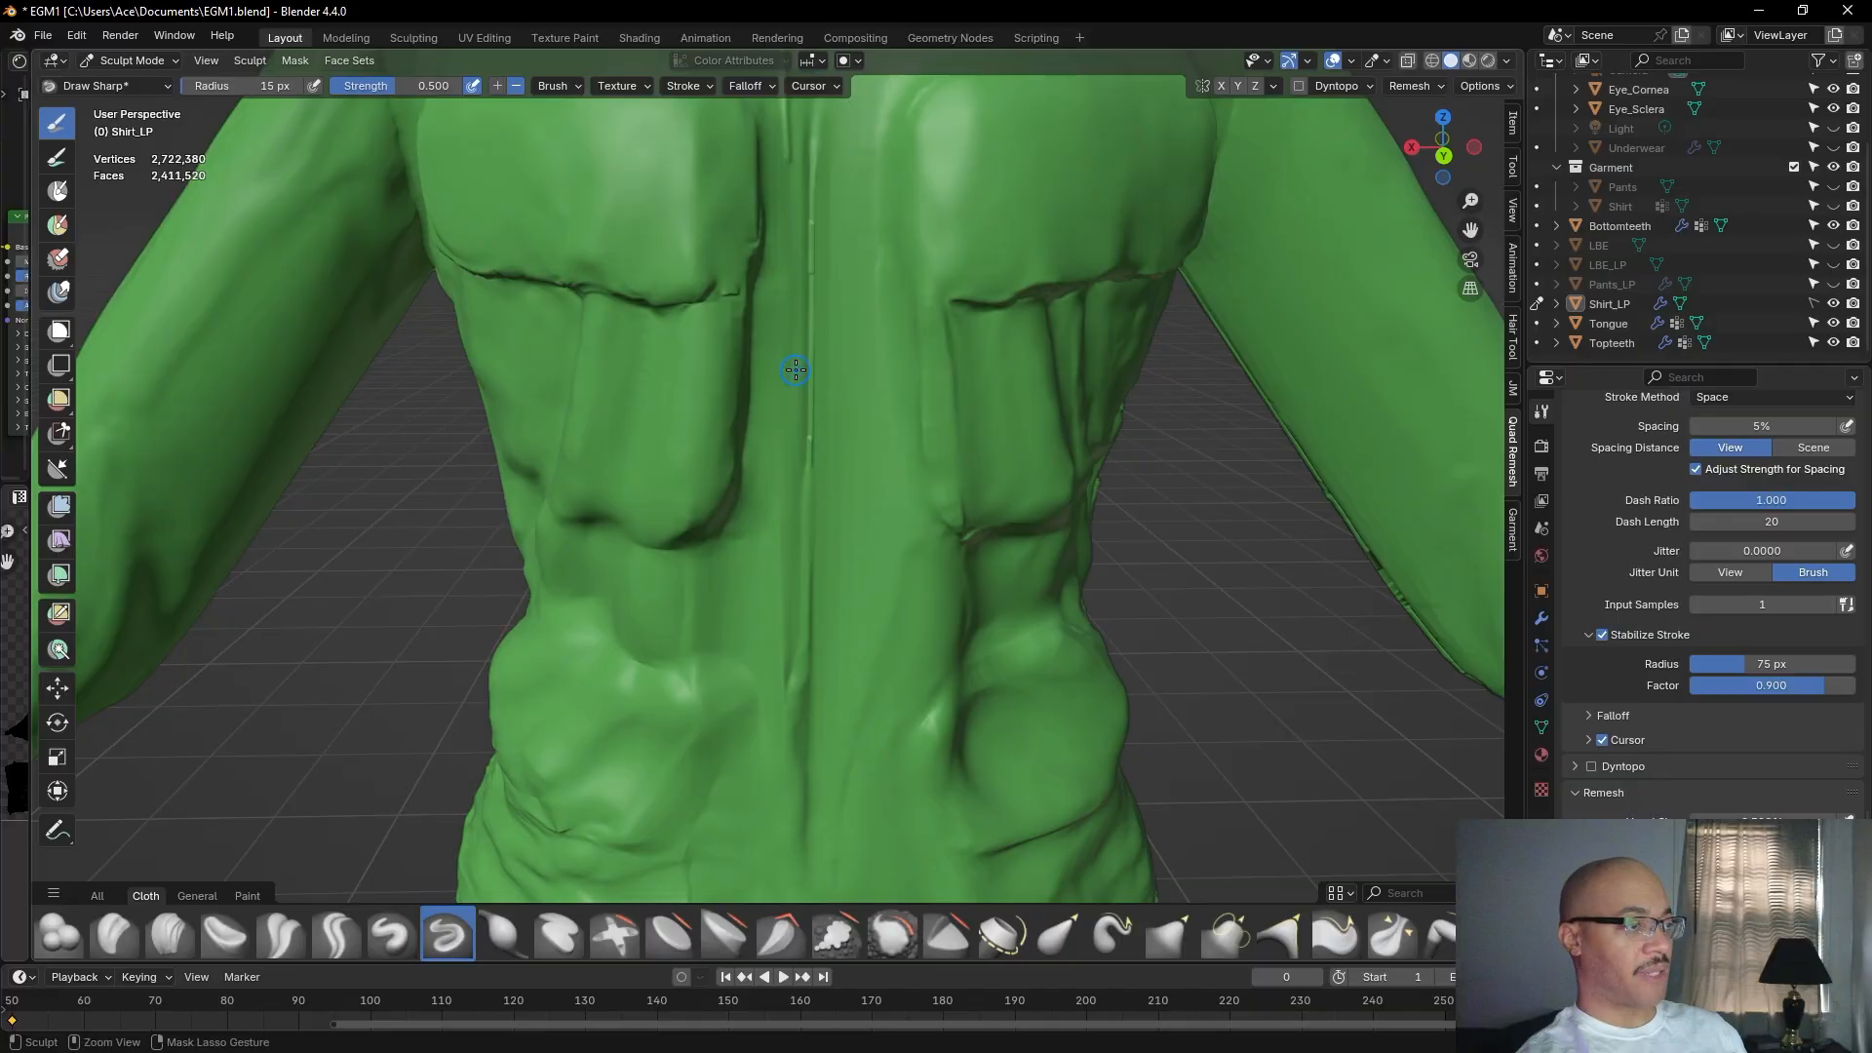
pyautogui.moveTo(788, 156); pyautogui.dragTo(789, 175)
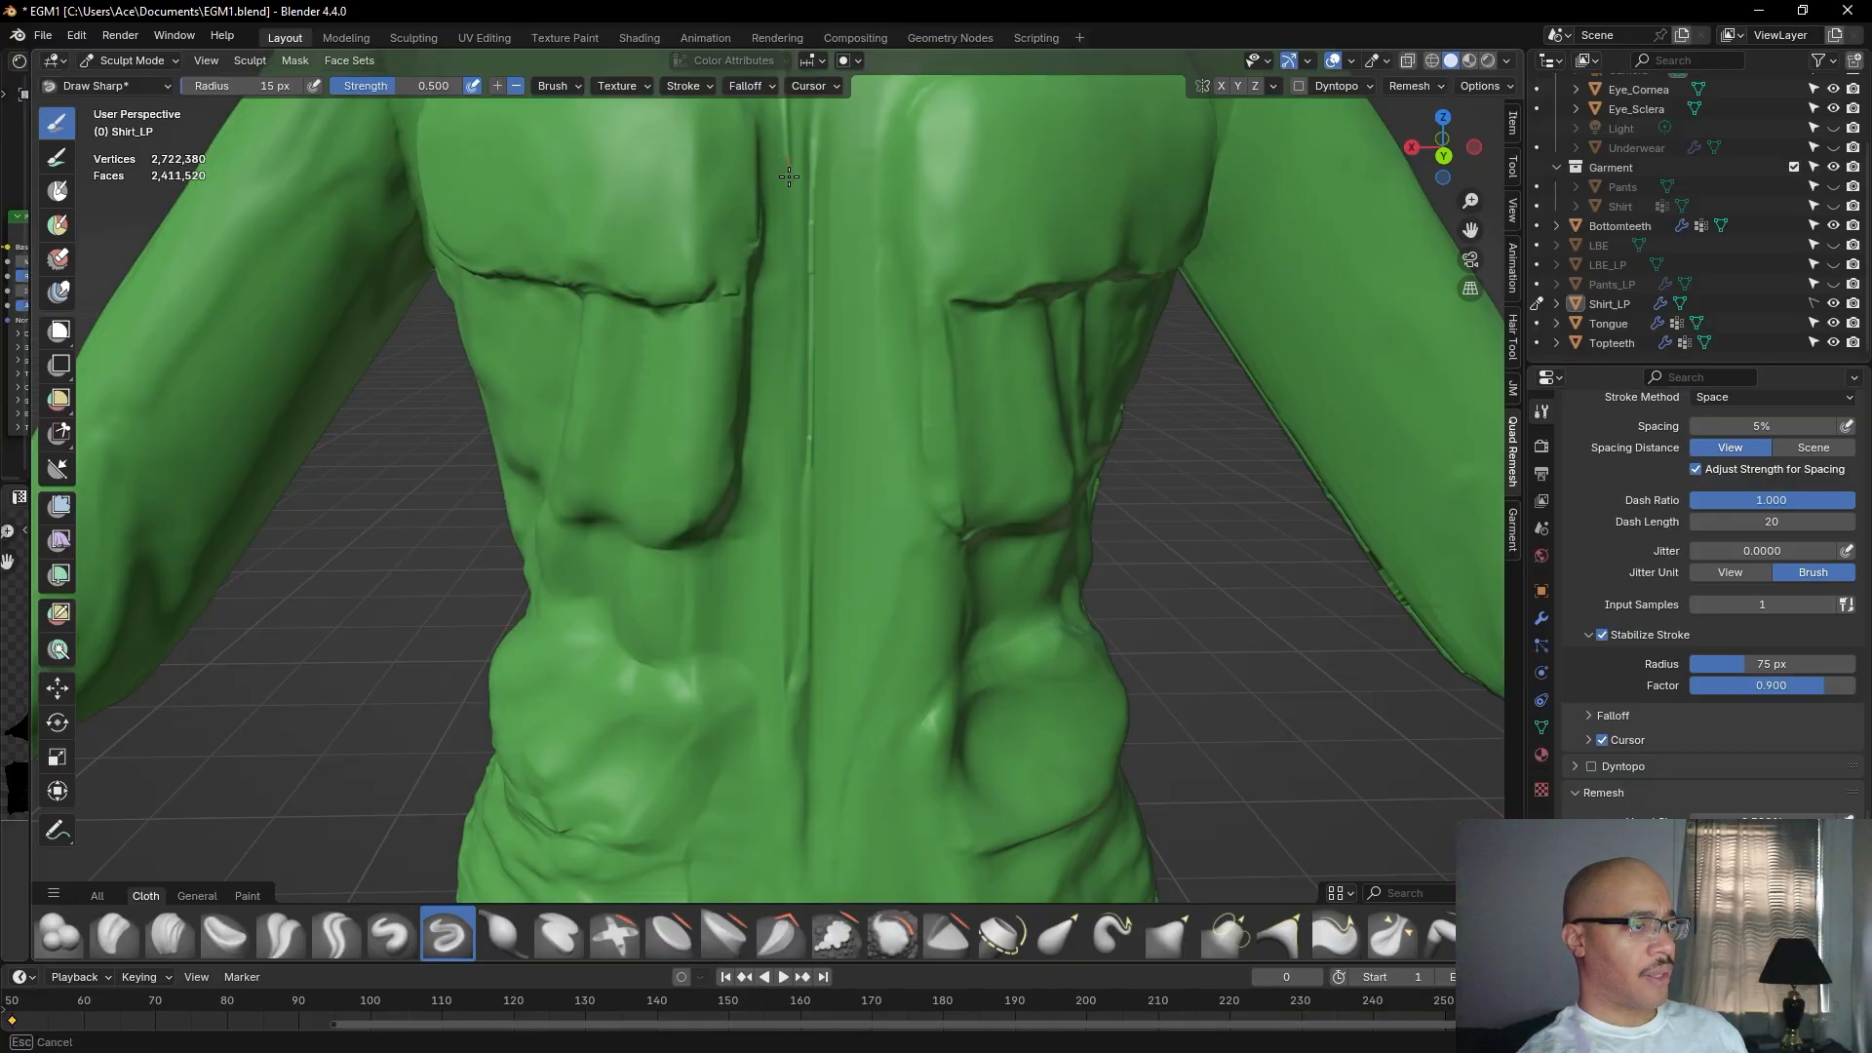
pyautogui.moveTo(788, 242); pyautogui.dragTo(789, 155)
pyautogui.moveTo(795, 226); pyautogui.dragTo(792, 324)
pyautogui.moveTo(786, 154); pyautogui.dragTo(788, 293)
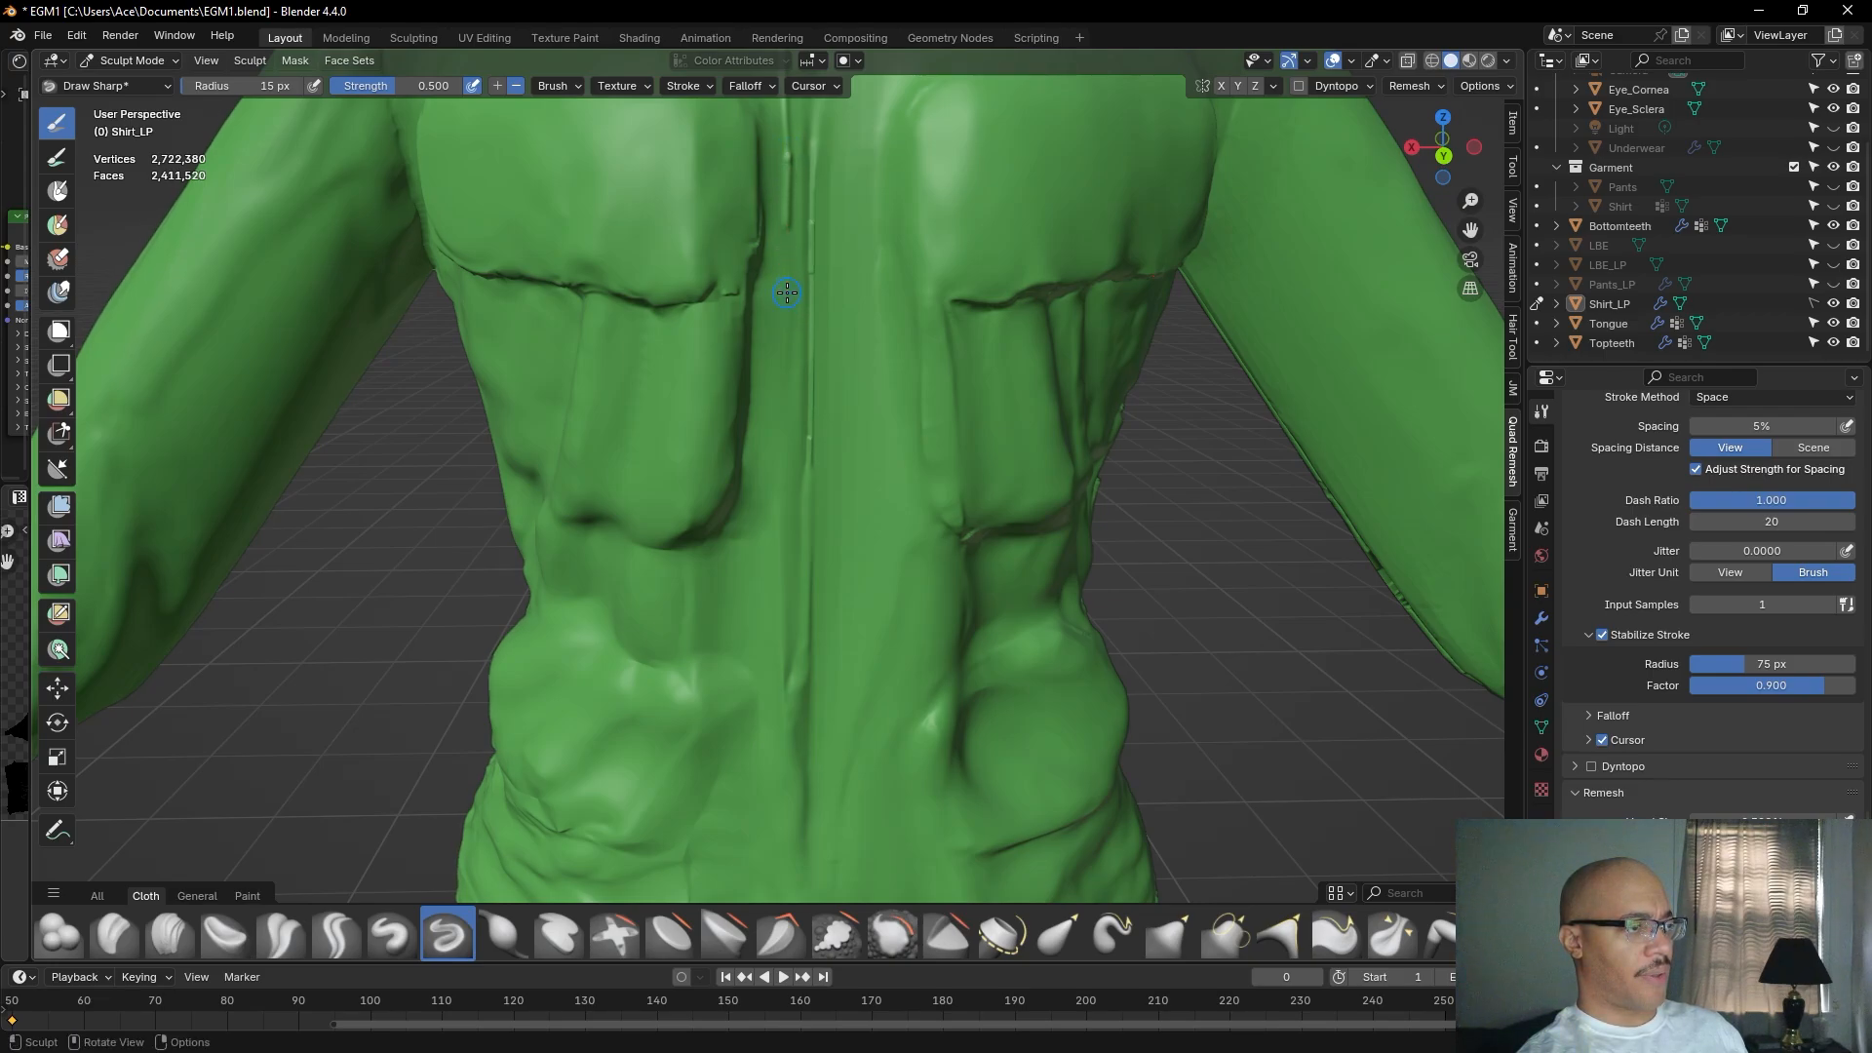
# Carve the placket's outer crease from the chest pockets straight down toward the shirt's hem.
pyautogui.scroll(-4, 785, 161)
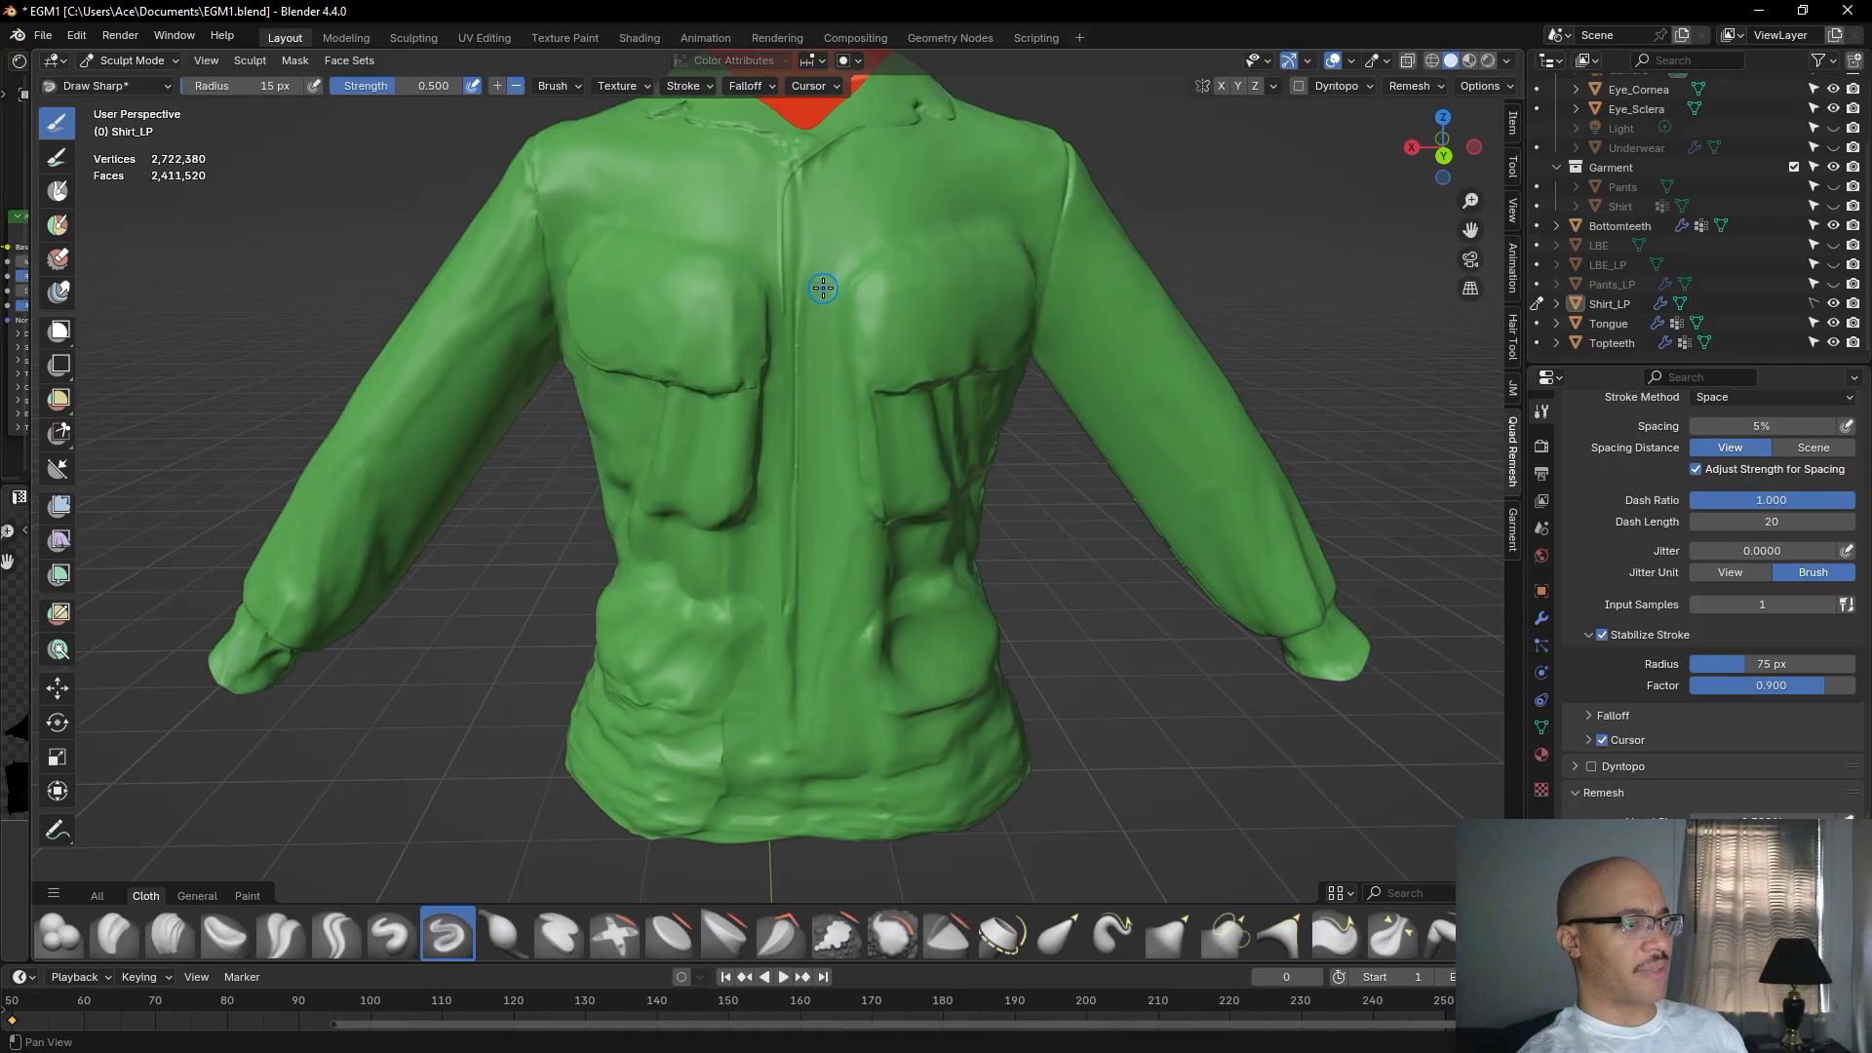
pyautogui.scroll(2, 767, 326)
pyautogui.moveTo(777, 346); pyautogui.dragTo(776, 365)
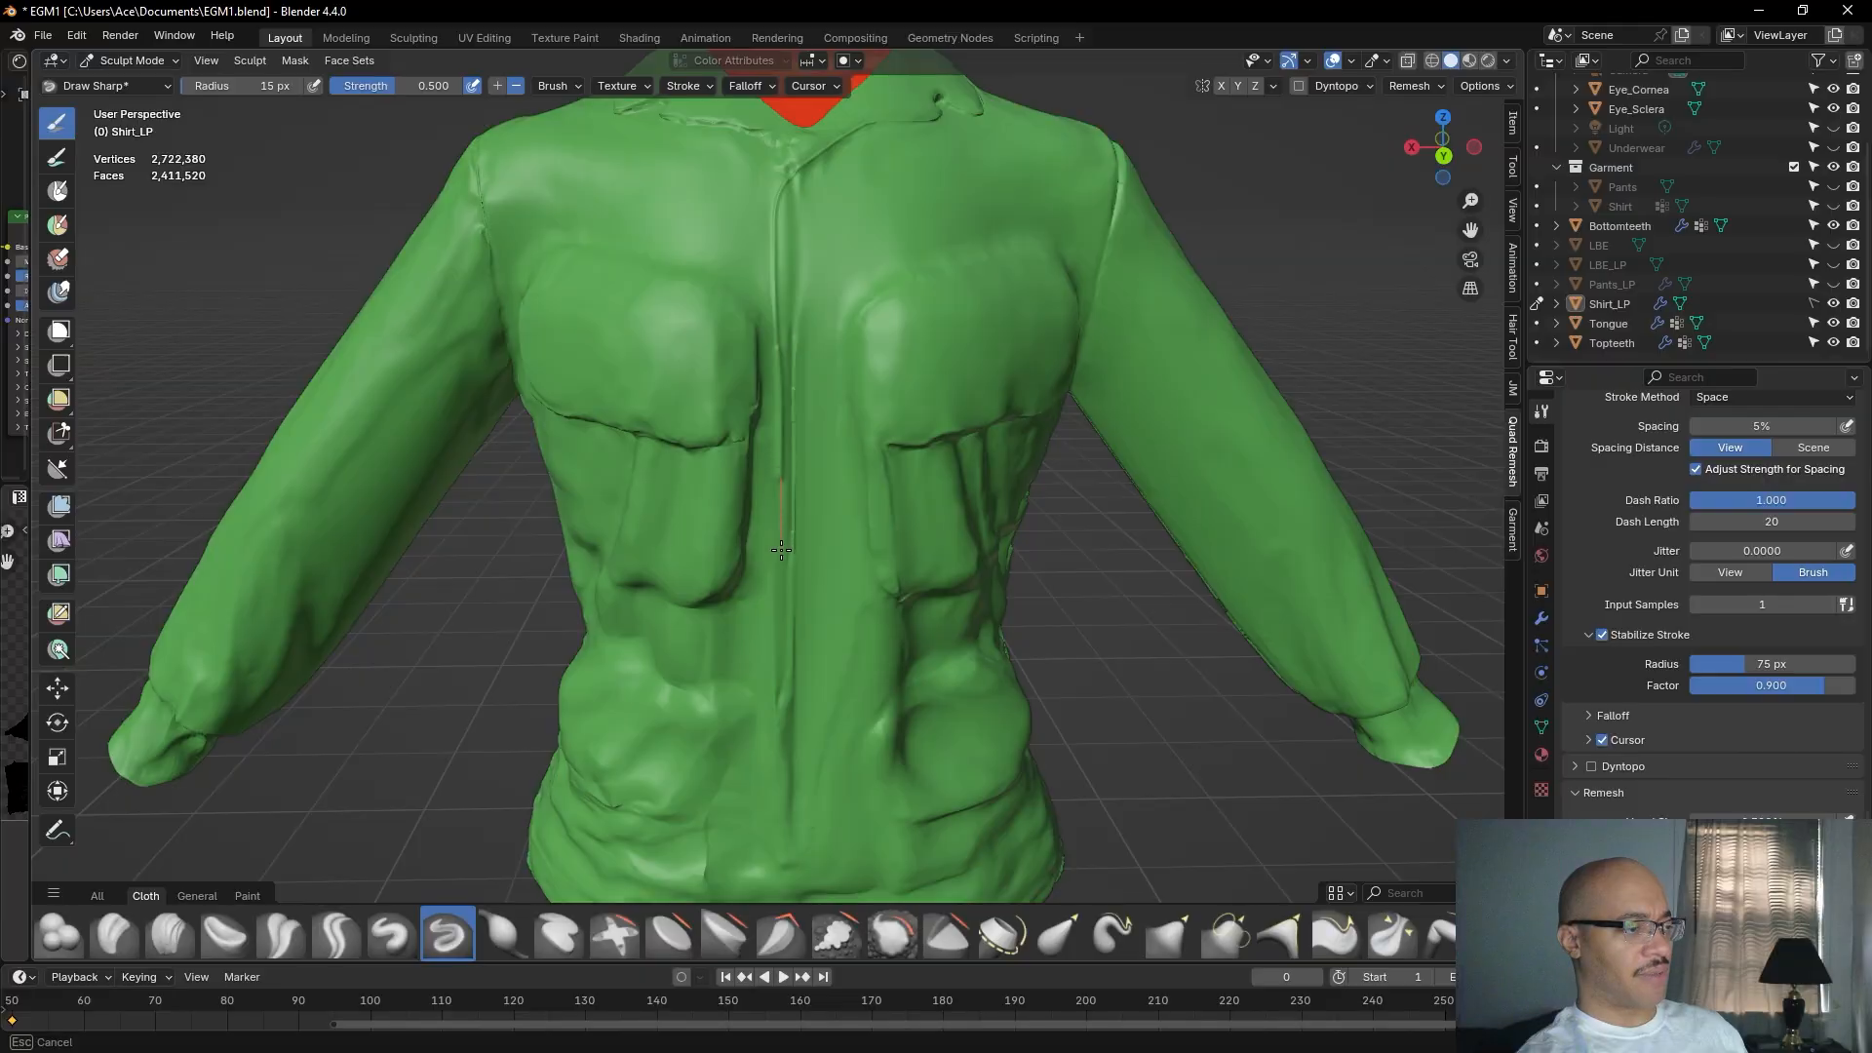
pyautogui.moveTo(781, 596); pyautogui.dragTo(781, 626)
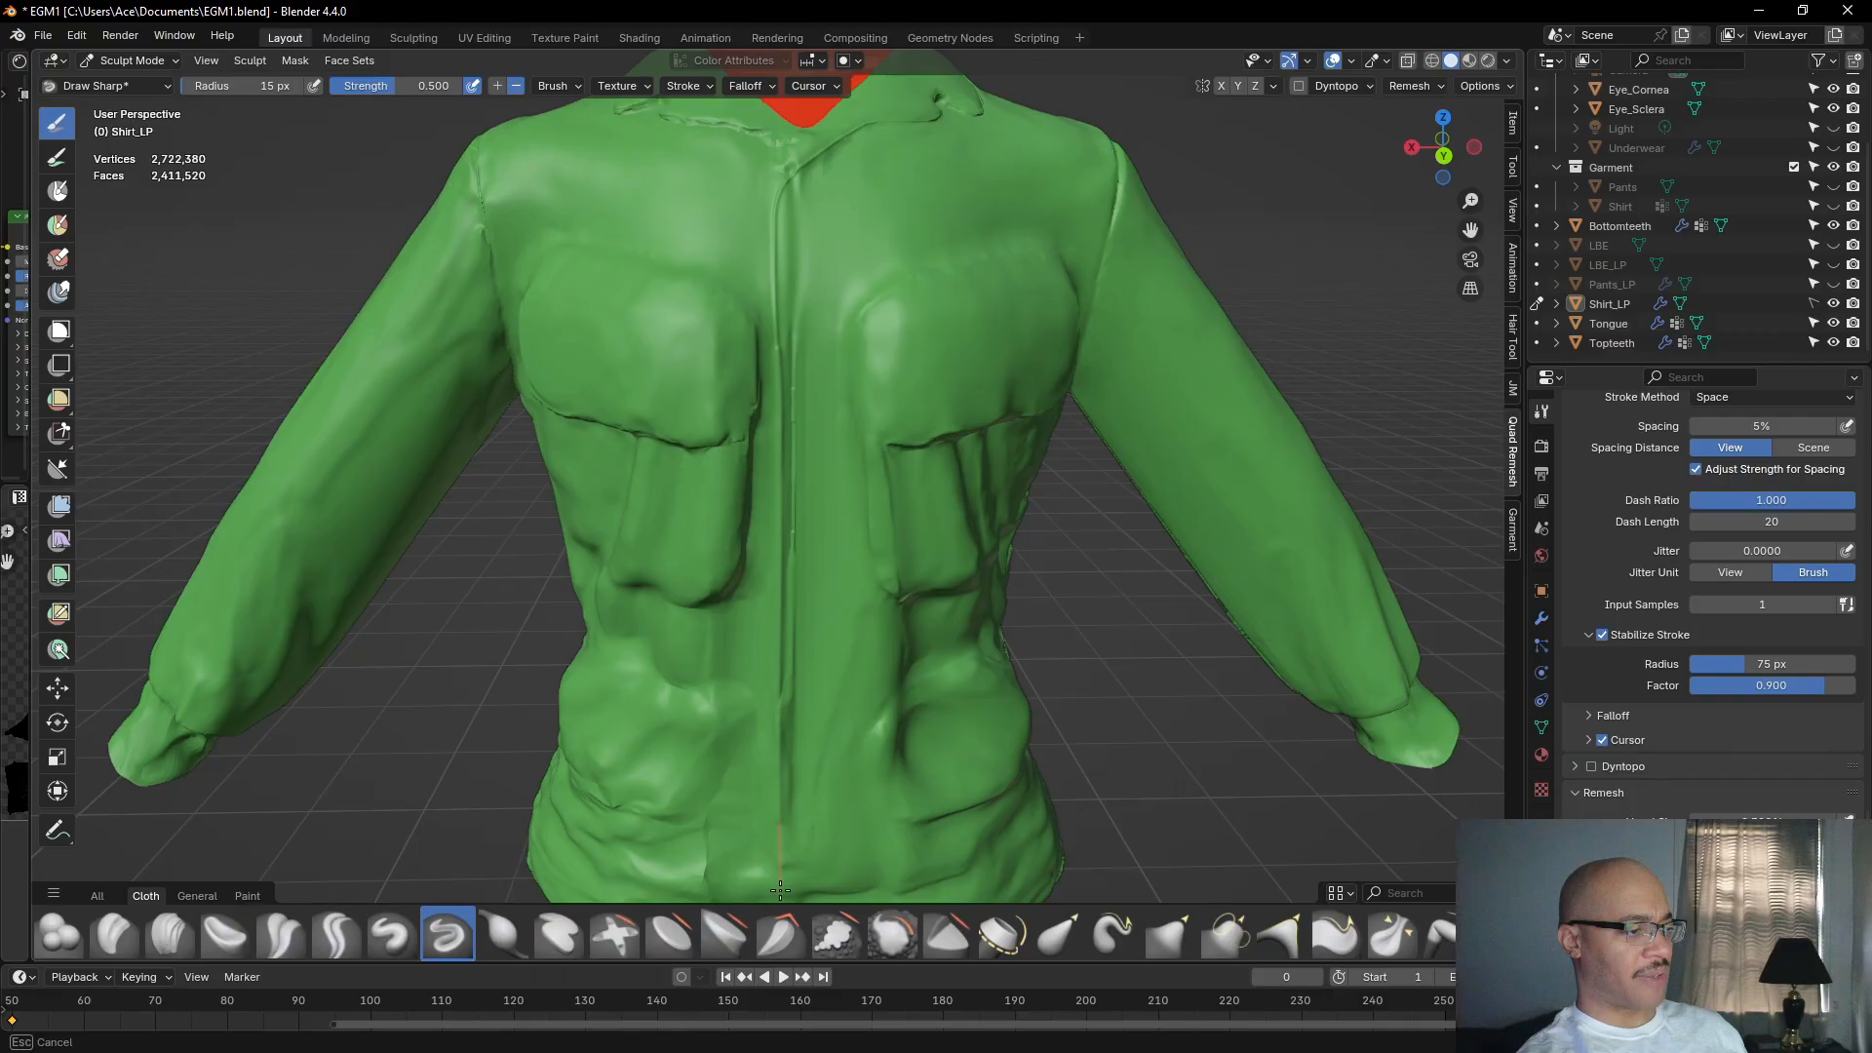
pyautogui.moveTo(775, 935); pyautogui.dragTo(775, 937)
pyautogui.keyDown('shift'); pyautogui.moveTo(799, 800); pyautogui.dragTo(826, 544, button='middle'); pyautogui.keyUp('shift')
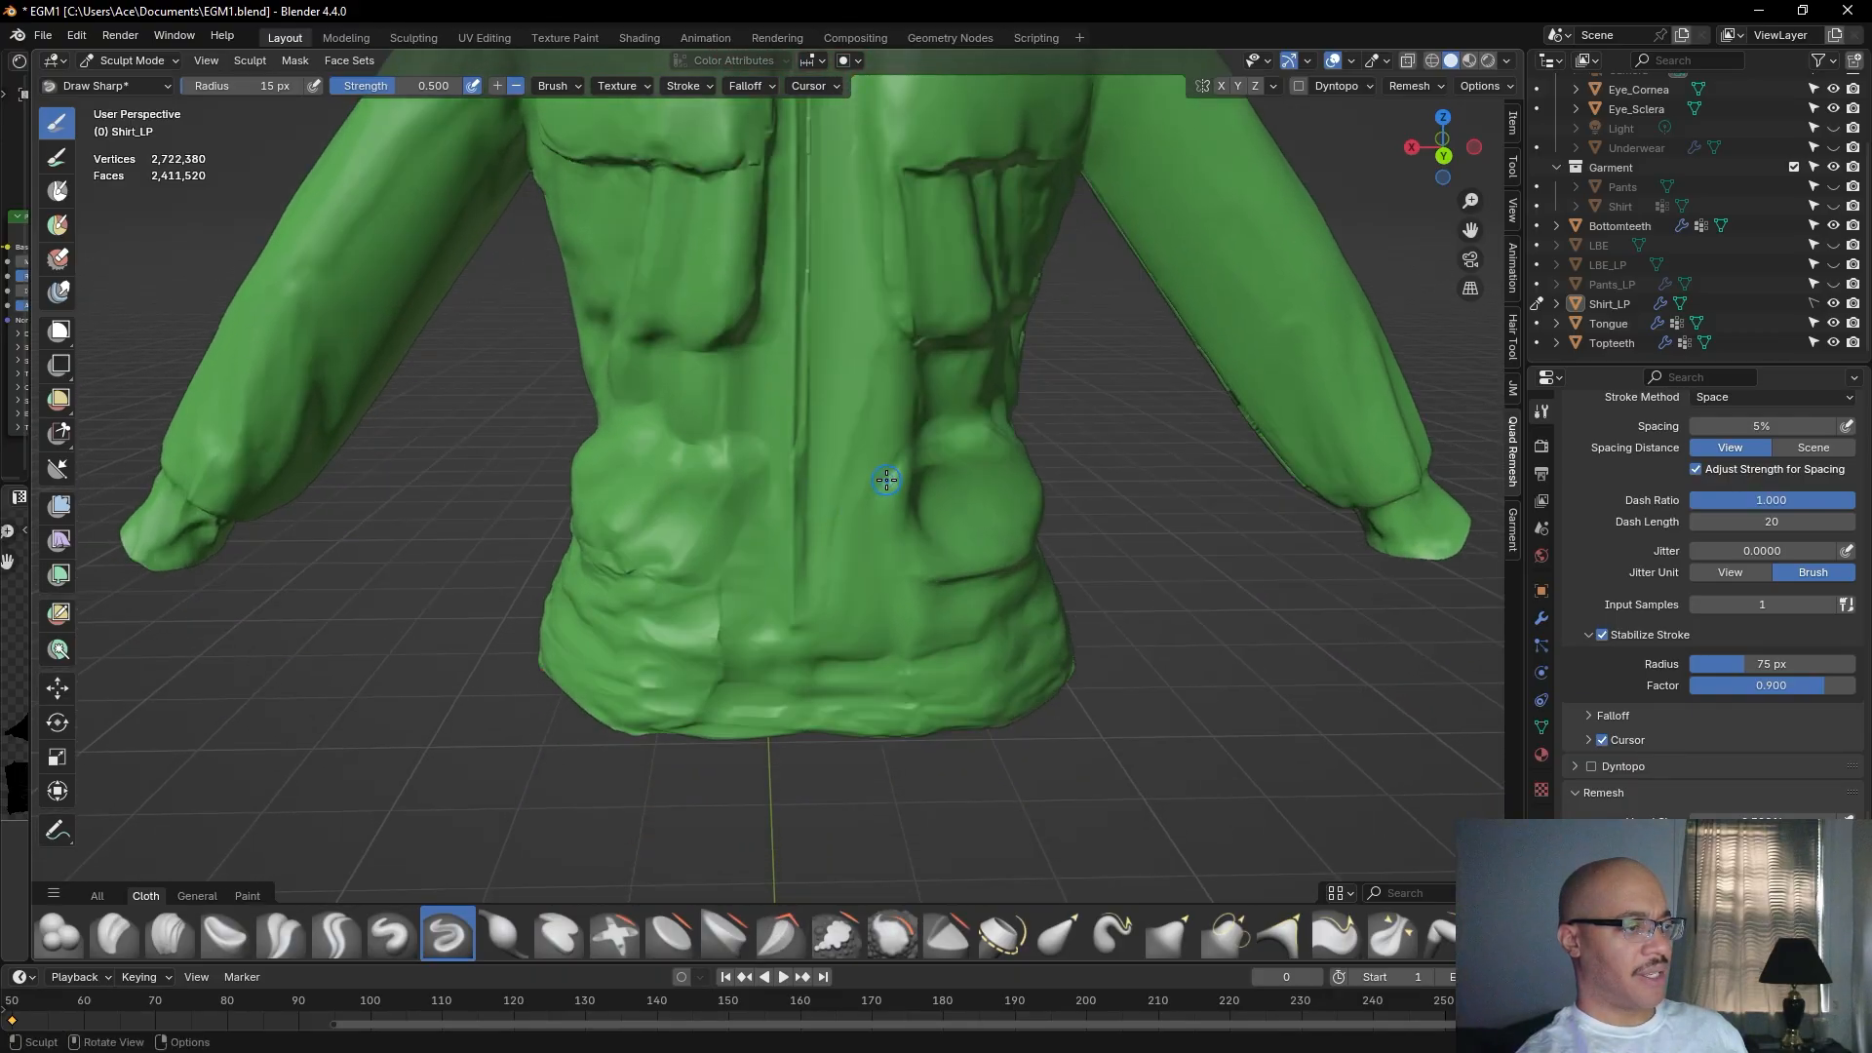
# Show the LBE mesh and examine how its belt, pouches and straps cover the shirt's front and side.
pyautogui.scroll(-2, 882, 487)
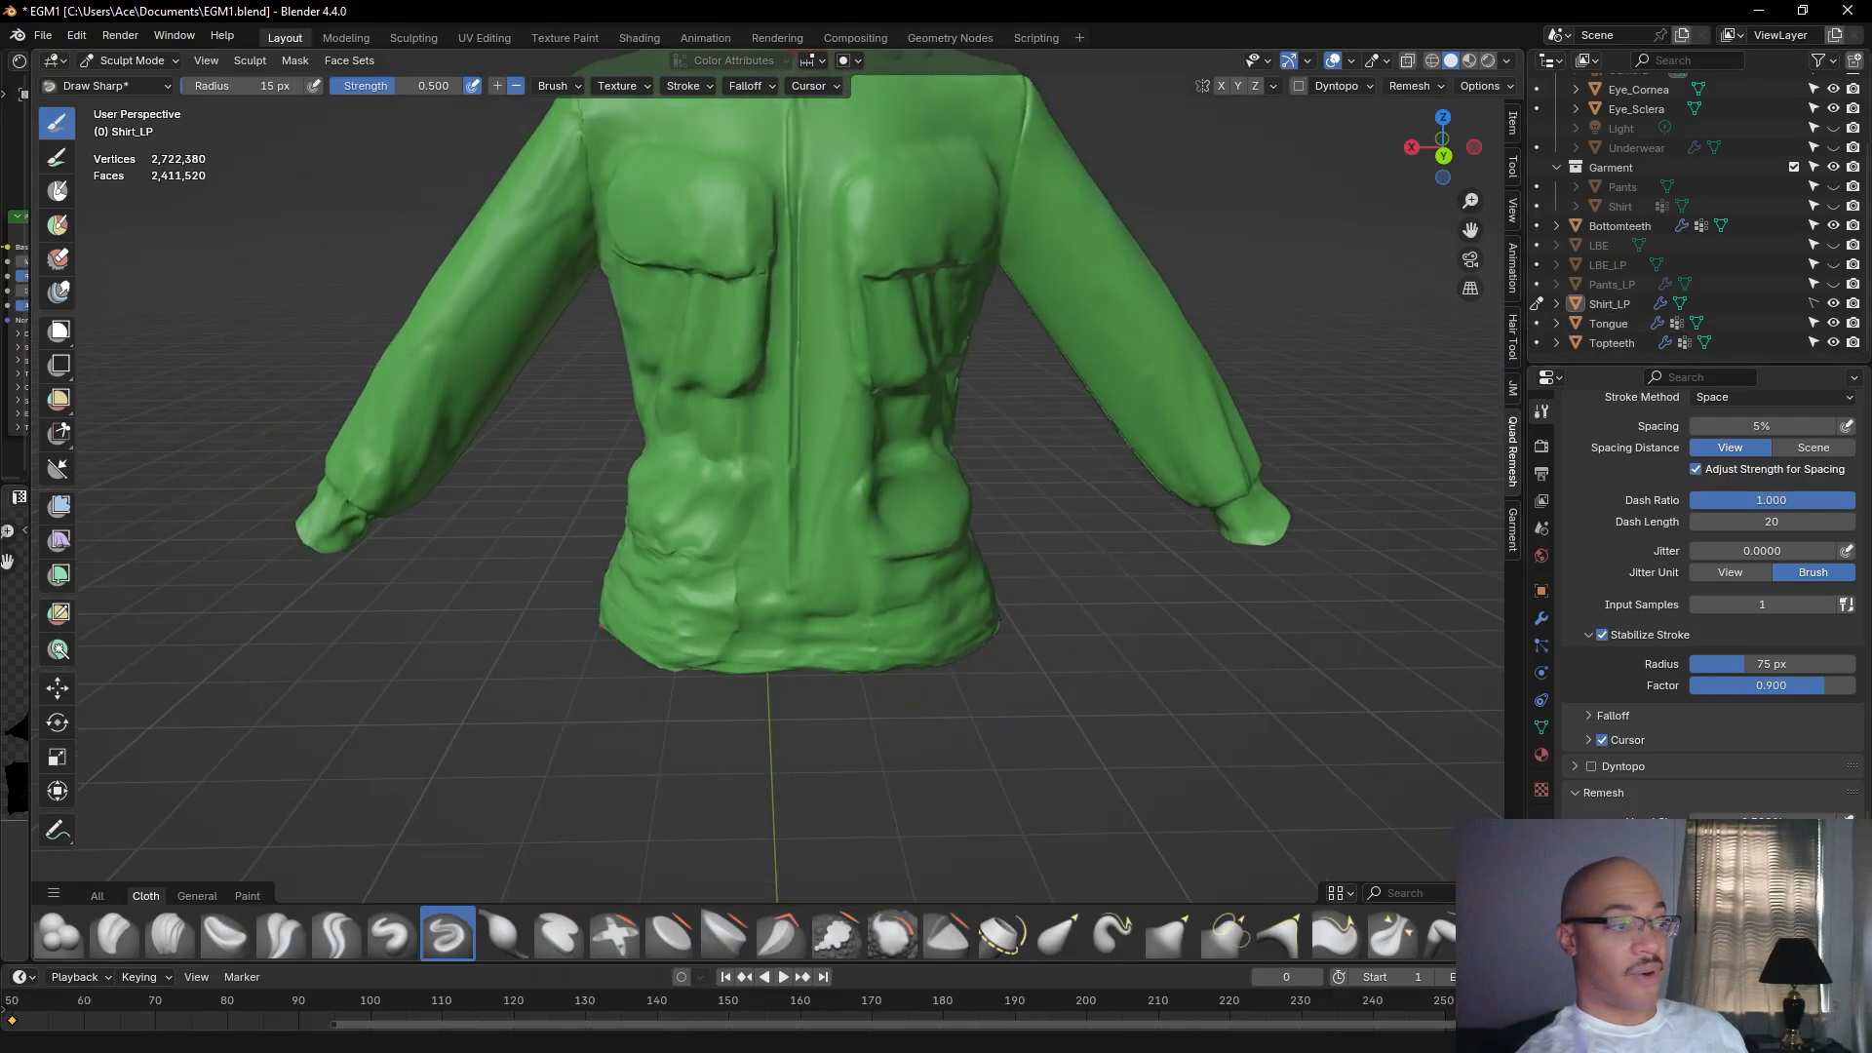
pyautogui.click(1834, 245)
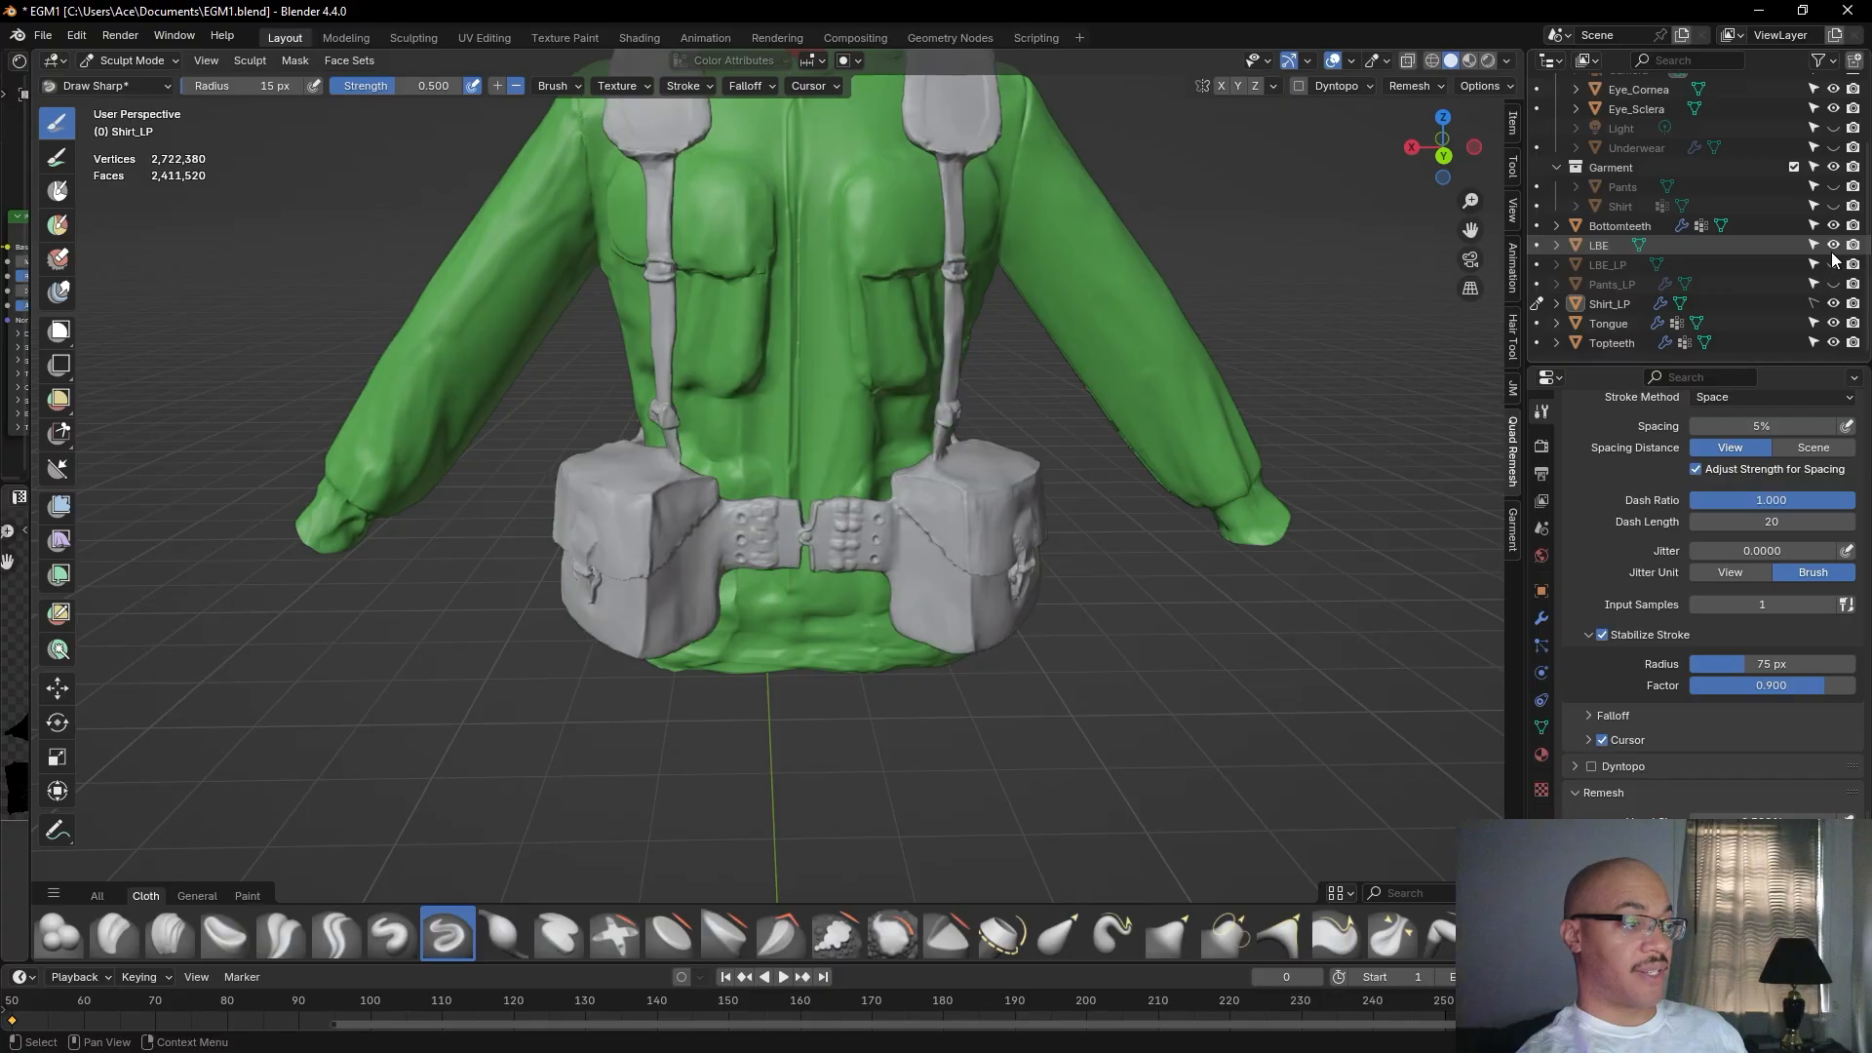
pyautogui.scroll(-3, 1119, 376)
pyautogui.moveTo(1095, 372); pyautogui.dragTo(897, 378, button='middle')
pyautogui.scroll(3, 866, 379)
pyautogui.scroll(2, 866, 379)
pyautogui.moveTo(663, 578); pyautogui.dragTo(807, 568, button='middle')
pyautogui.scroll(1, 622, 561)
pyautogui.moveTo(602, 560)
pyautogui.mouseDown(button='middle')
pyautogui.moveTo(988, 569)
pyautogui.moveTo(487, 569)
pyautogui.moveTo(624, 556)
pyautogui.mouseUp(button='middle')
pyautogui.scroll(-2, 696, 520)
pyautogui.keyDown('alt'); pyautogui.moveTo(1270, 244); pyautogui.dragTo(1169, 234); pyautogui.keyUp('alt')
pyautogui.scroll(-2, 1170, 234)
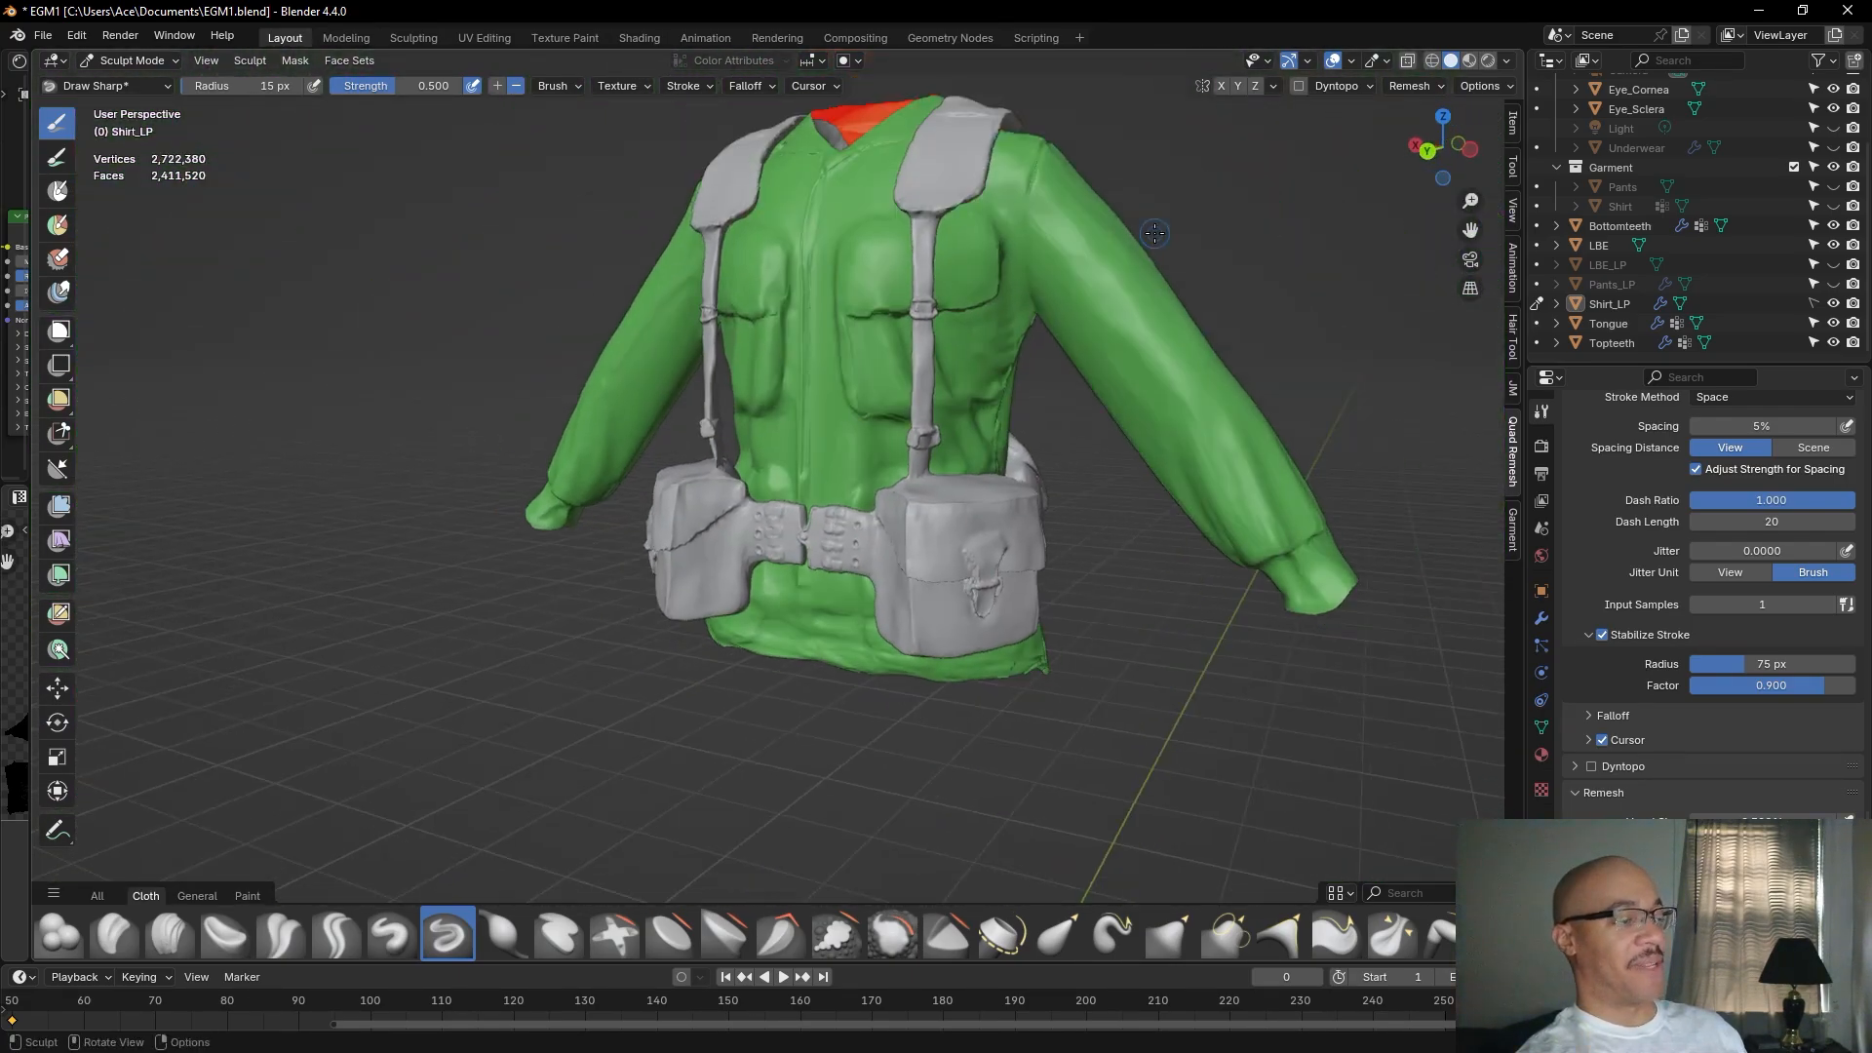
# Examine the LBE's shoulder yoke, rear straps and back pack, and the shirt's hem beneath them.
pyautogui.keyDown('alt'); pyautogui.moveTo(1264, 297); pyautogui.dragTo(923, 368); pyautogui.keyUp('alt')
pyautogui.scroll(4, 848, 435)
pyautogui.keyDown('alt'); pyautogui.keyDown('shift'); pyautogui.moveTo(803, 382); pyautogui.dragTo(751, 547); pyautogui.keyUp('shift'); pyautogui.keyUp('alt')
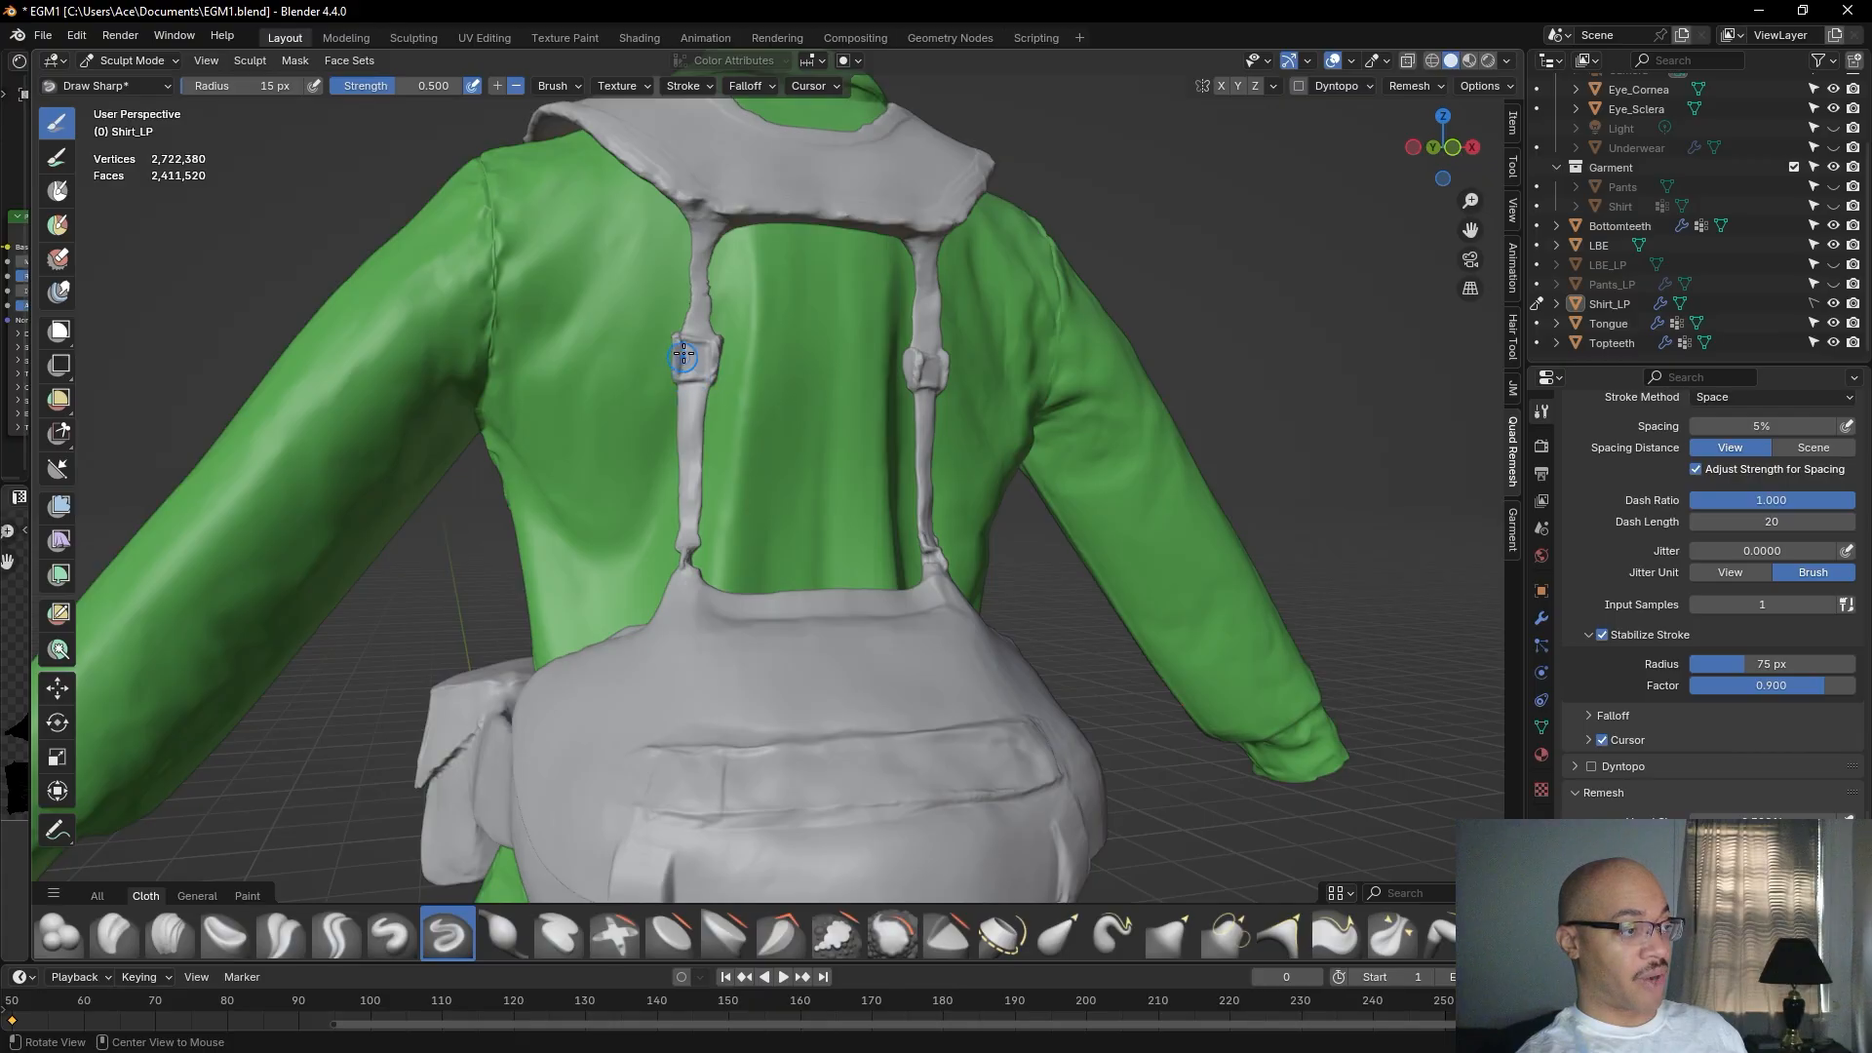
pyautogui.keyDown('alt'); pyautogui.keyDown('shift'); pyautogui.moveTo(677, 686); pyautogui.dragTo(705, 430); pyautogui.keyUp('shift'); pyautogui.keyUp('alt')
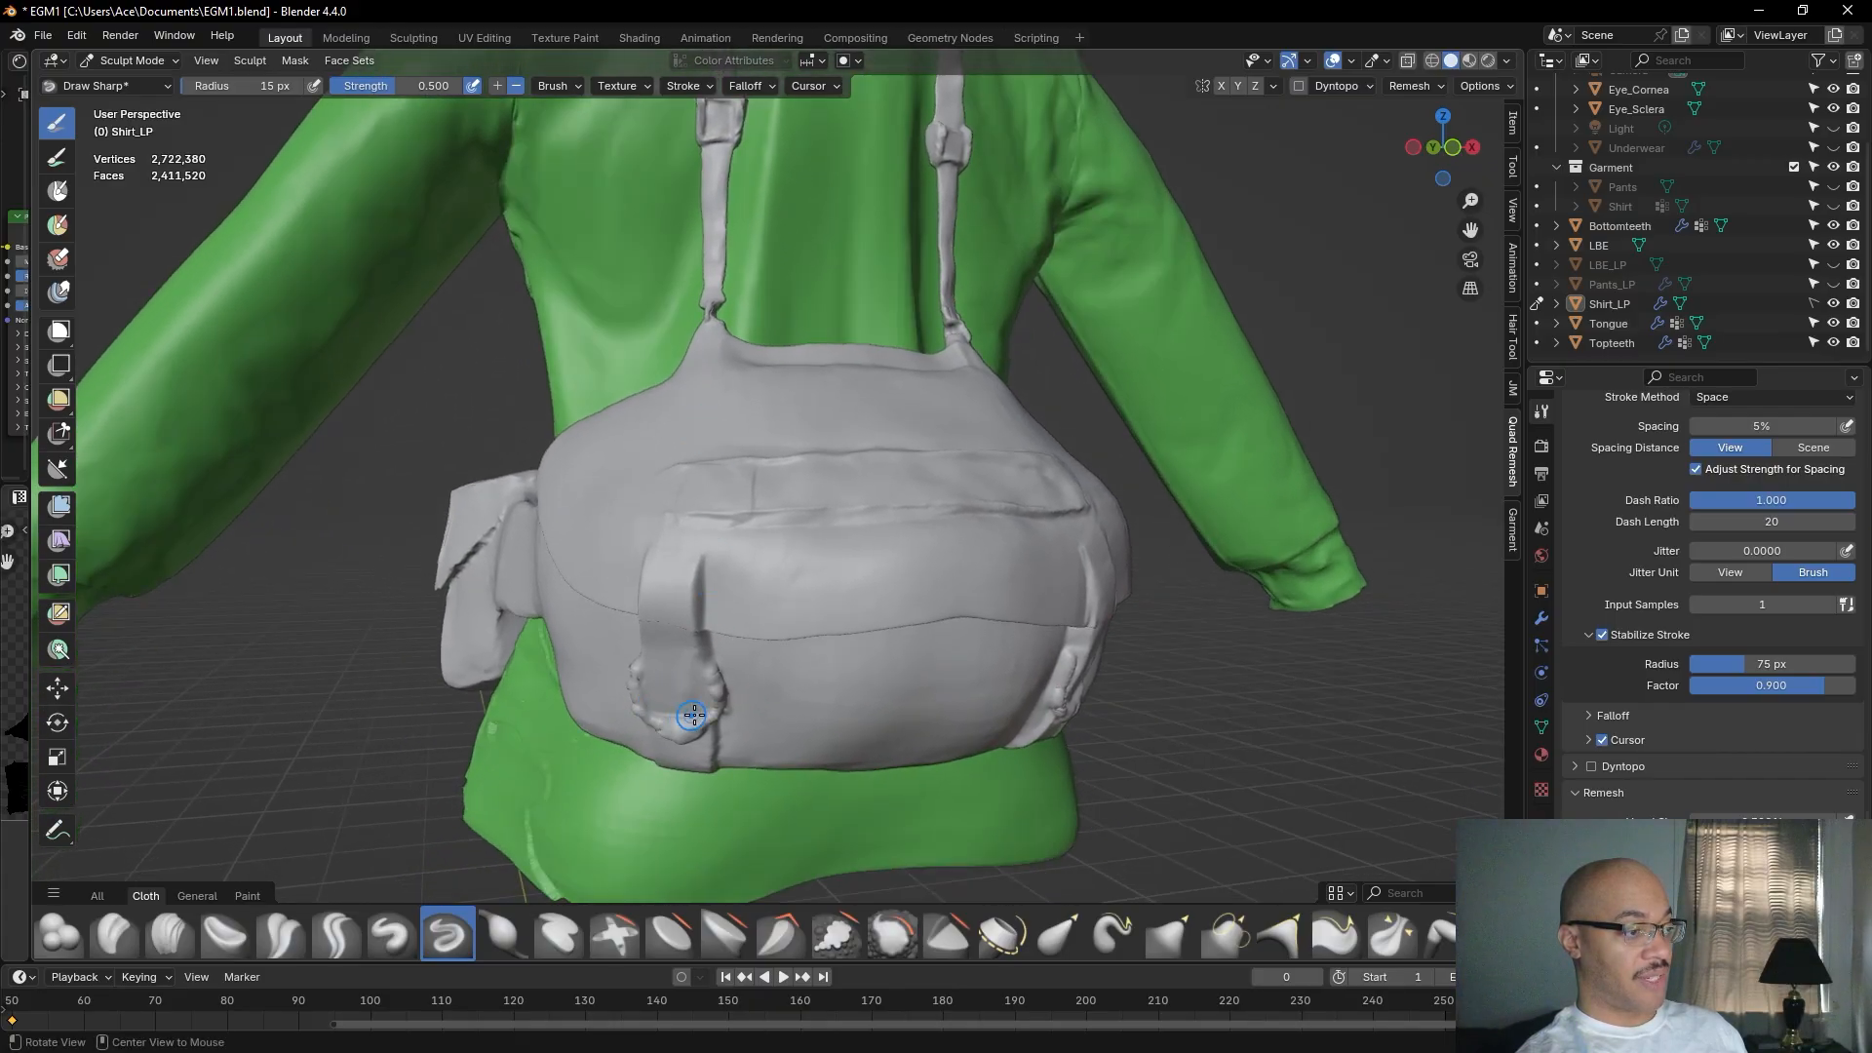
pyautogui.moveTo(668, 711); pyautogui.dragTo(654, 736)
pyautogui.moveTo(655, 737); pyautogui.dragTo(1010, 534, button='middle')
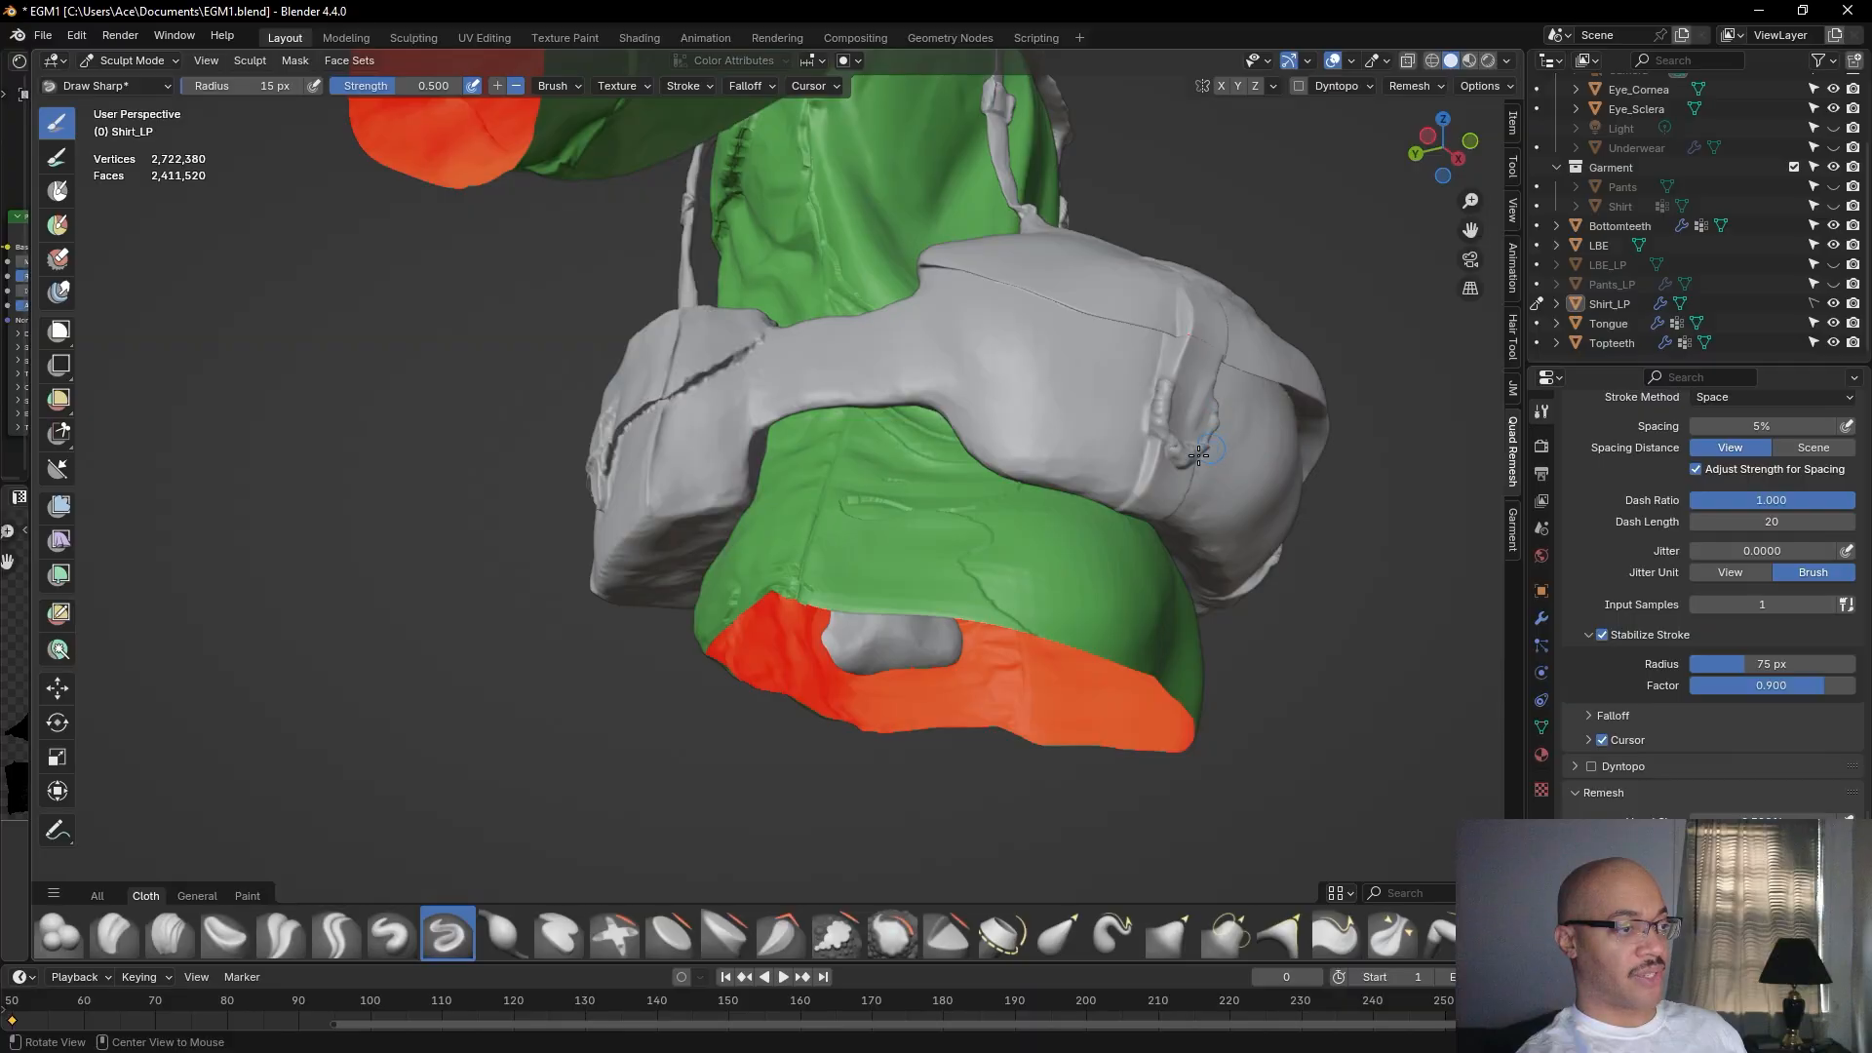
pyautogui.moveTo(1176, 426); pyautogui.dragTo(921, 634, button='middle')
pyautogui.scroll(1, 921, 634)
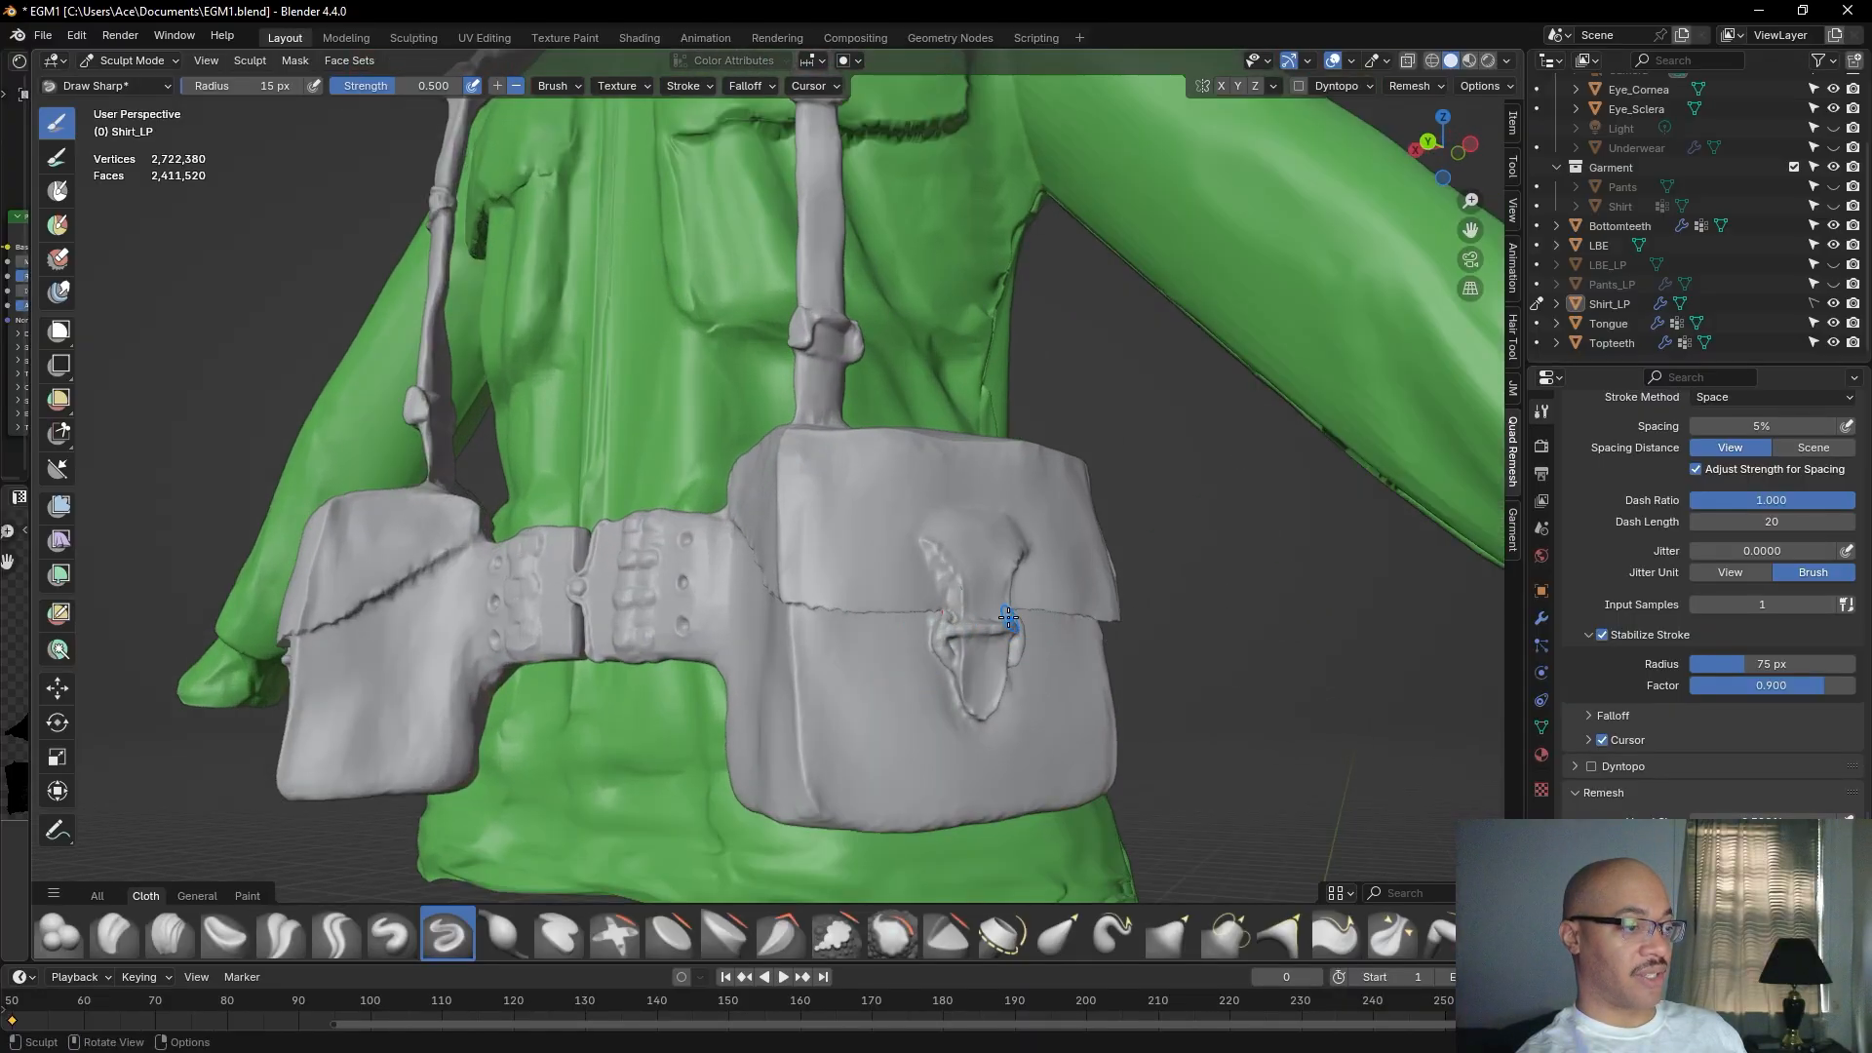
# Examine the LBE's front belt buckle and pouches against the shirt's placket and lower pockets.
pyautogui.moveTo(770, 646); pyautogui.dragTo(858, 642, button='middle')
pyautogui.keyDown('shift'); pyautogui.moveTo(669, 542); pyautogui.dragTo(629, 688, button='middle'); pyautogui.keyUp('shift')
pyautogui.scroll(-3, 654, 619)
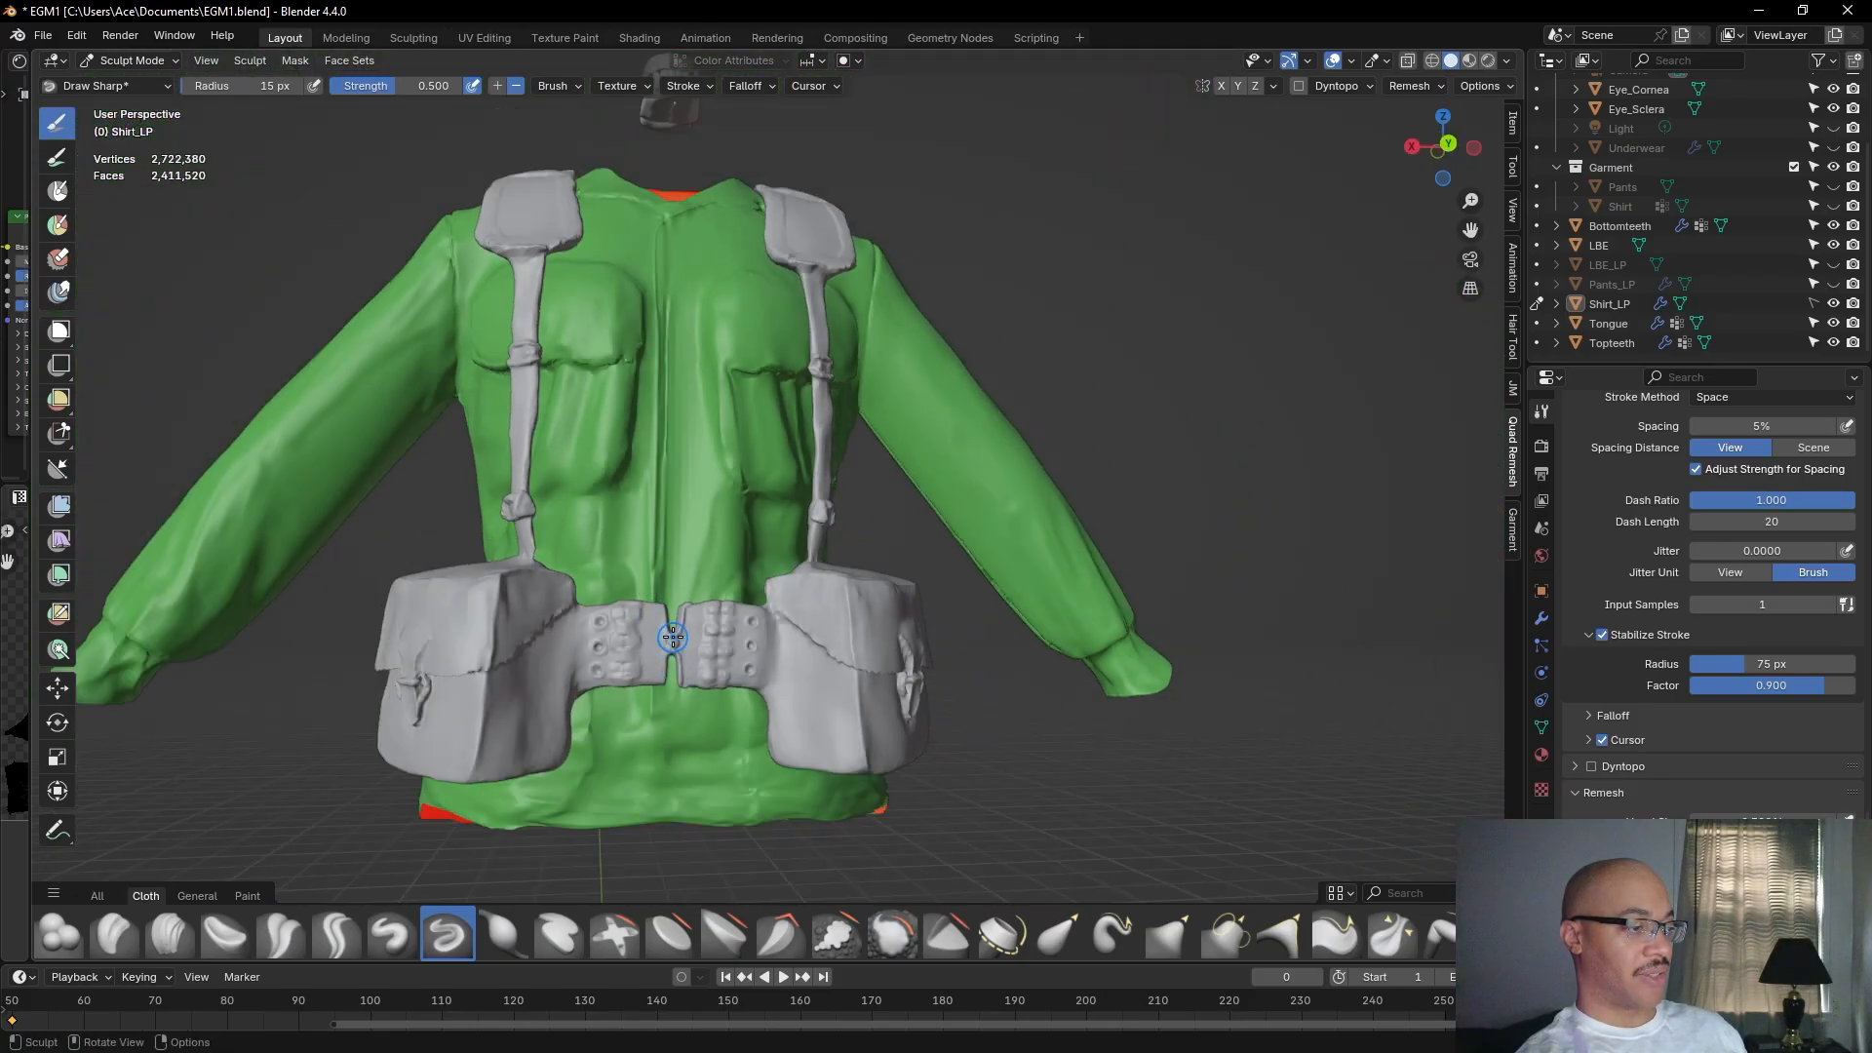
pyautogui.keyDown('alt'); pyautogui.keyDown('shift'); pyautogui.moveTo(722, 434); pyautogui.dragTo(624, 634); pyautogui.keyUp('shift'); pyautogui.keyUp('alt')
pyautogui.moveTo(761, 528); pyautogui.dragTo(904, 466, button='middle')
pyautogui.moveTo(694, 746); pyautogui.dragTo(854, 695, button='middle')
pyautogui.scroll(-4, 858, 690)
pyautogui.moveTo(937, 589); pyautogui.dragTo(996, 547, button='middle')
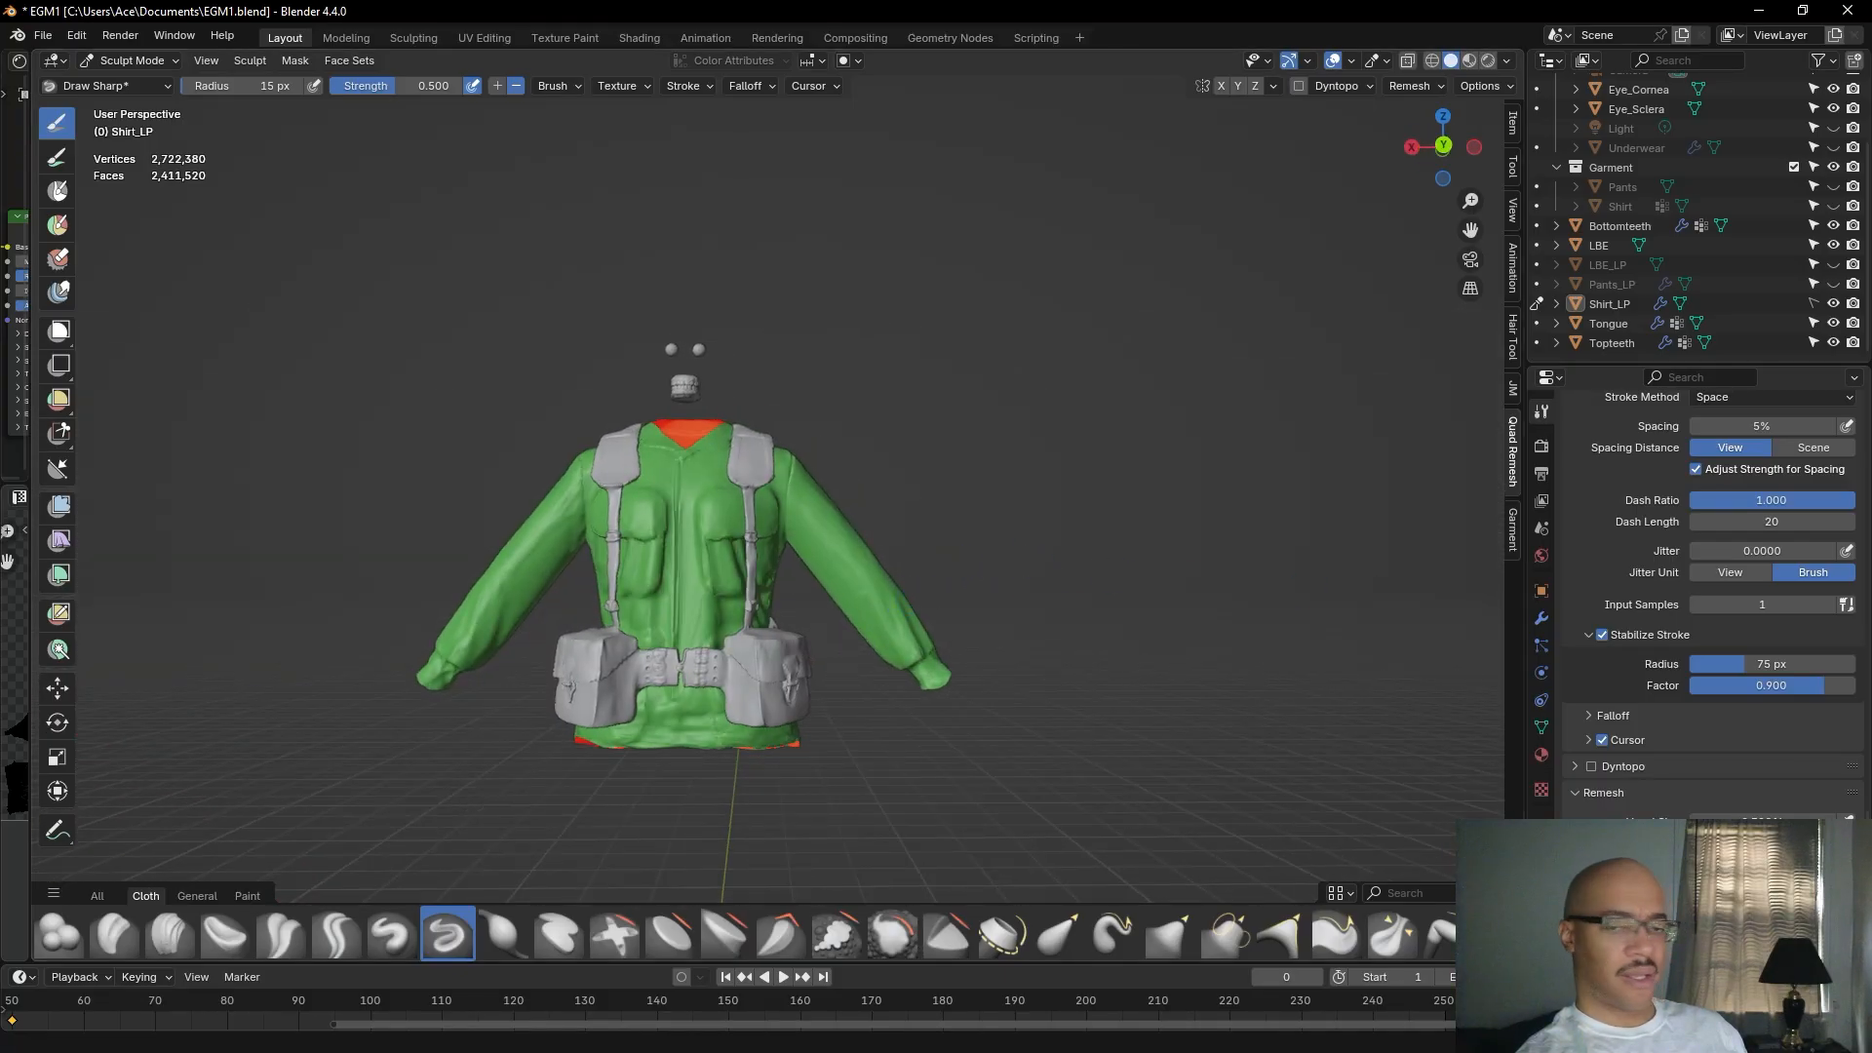
# Hide the LBE mesh and extend the placket's sharp edge from the waist down to the shirt's hem with Draw Sharp.
pyautogui.click(1834, 245)
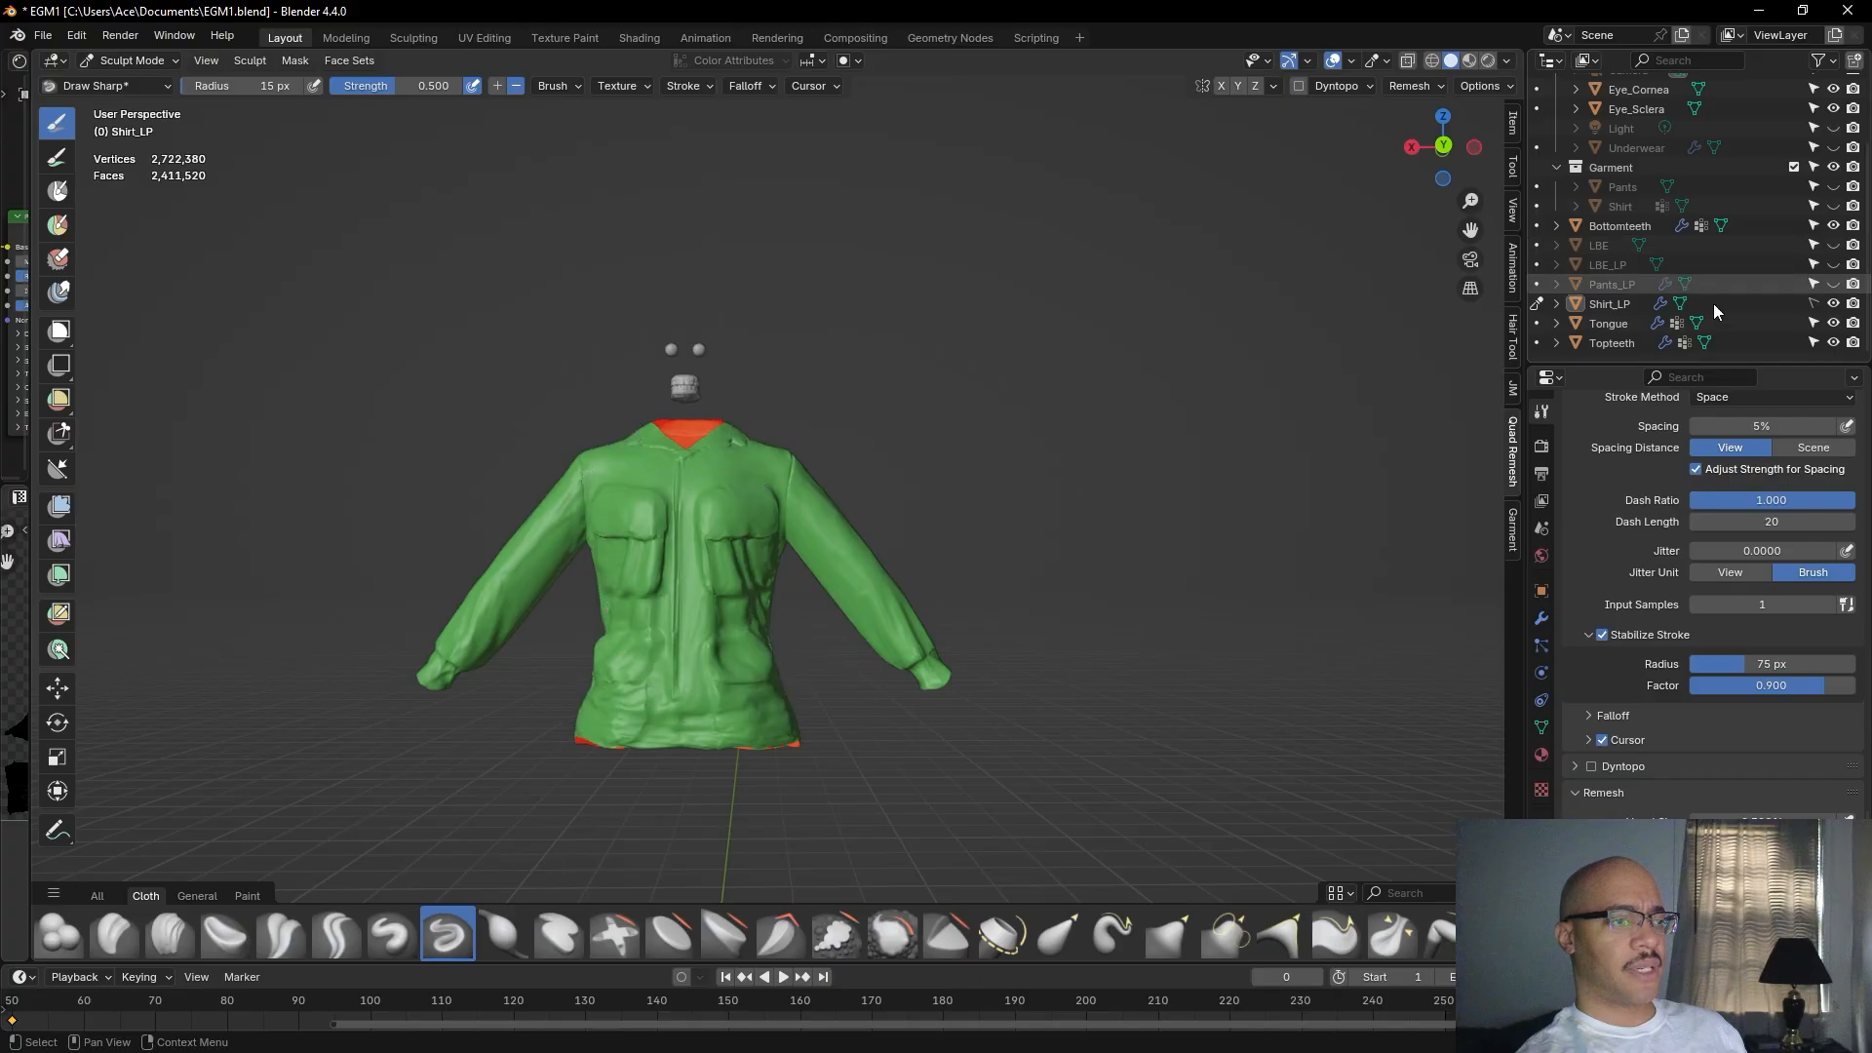
pyautogui.keyDown('shift'); pyautogui.moveTo(885, 725); pyautogui.dragTo(1028, 627, button='middle'); pyautogui.keyUp('shift')
pyautogui.scroll(7, 815, 698)
pyautogui.keyDown('shift'); pyautogui.moveTo(848, 817); pyautogui.dragTo(789, 696, button='middle'); pyautogui.keyUp('shift')
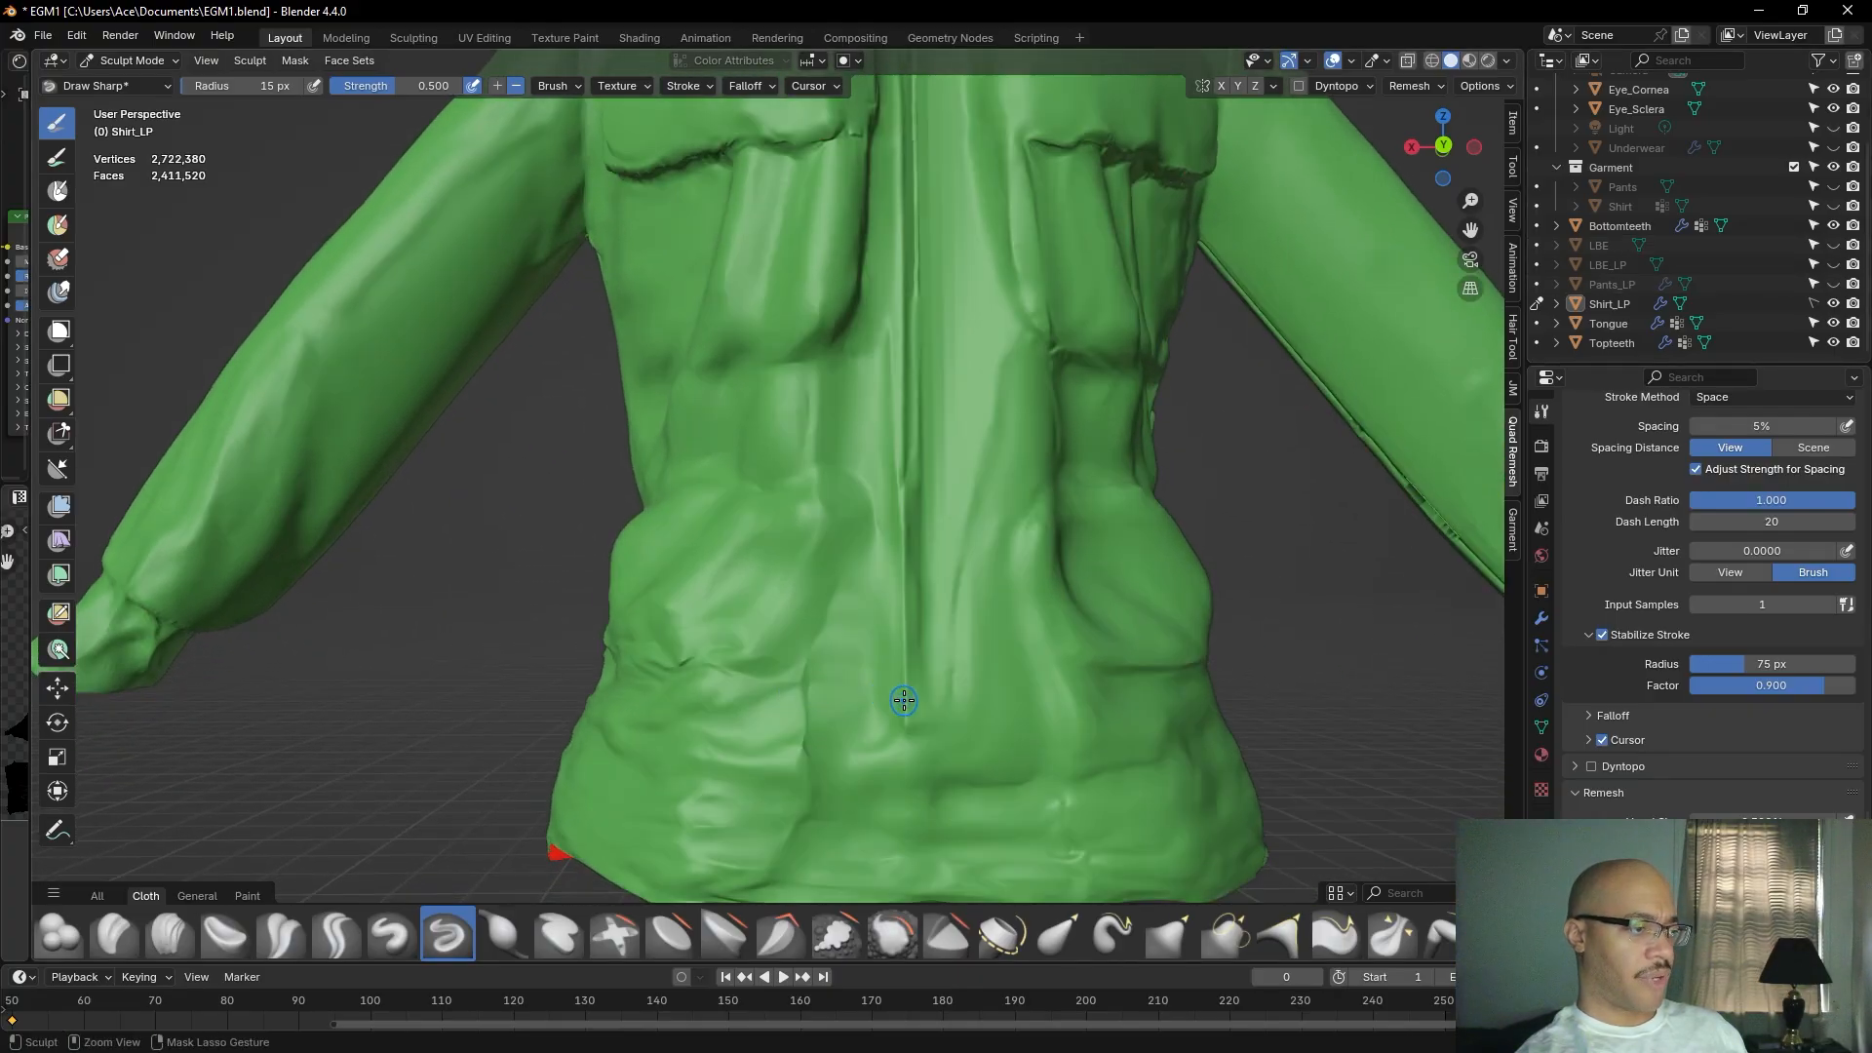
pyautogui.keyDown('ctrl'); pyautogui.moveTo(902, 721); pyautogui.dragTo(912, 819); pyautogui.keyUp('ctrl')
pyautogui.keyDown('ctrl'); pyautogui.moveTo(910, 898); pyautogui.dragTo(905, 1004); pyautogui.keyUp('ctrl')
pyautogui.scroll(-3, 963, 773)
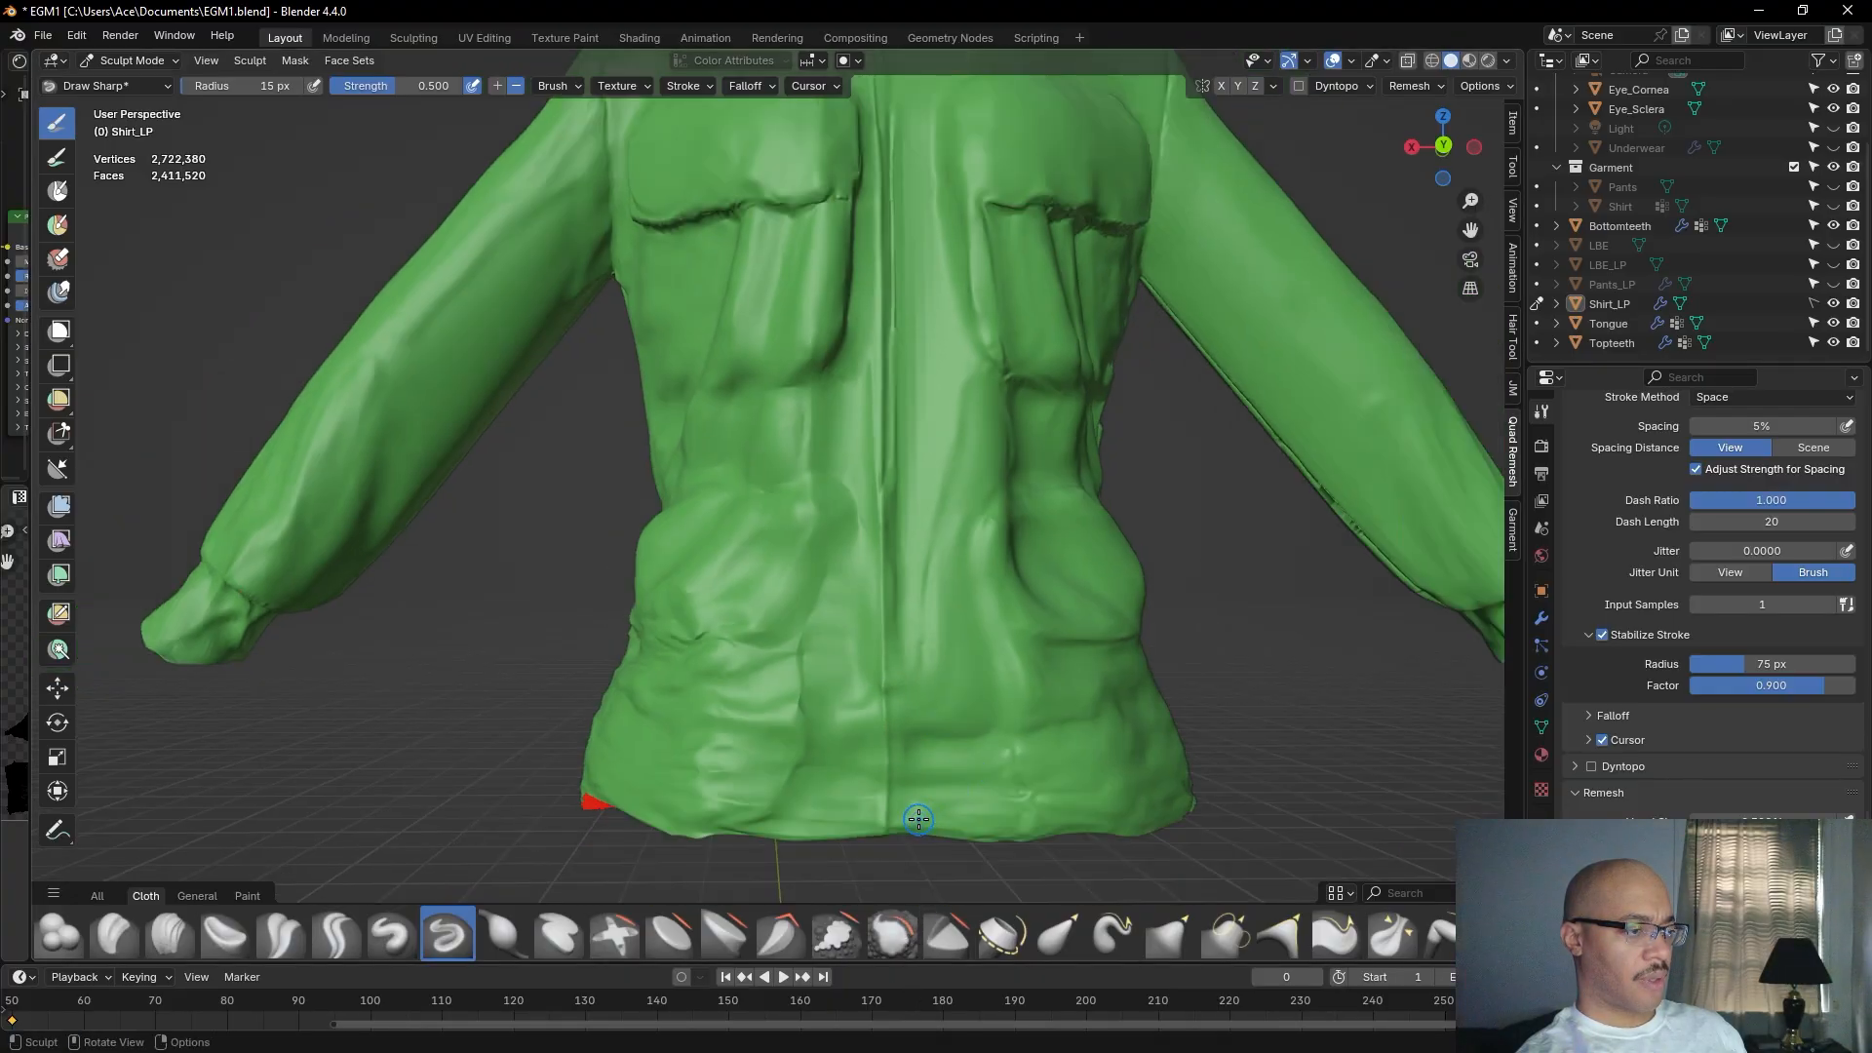
# Deepen the upper placket crease from the collar junction down between the chest pockets.
pyautogui.scroll(3, 809, 512)
pyautogui.scroll(3, 858, 355)
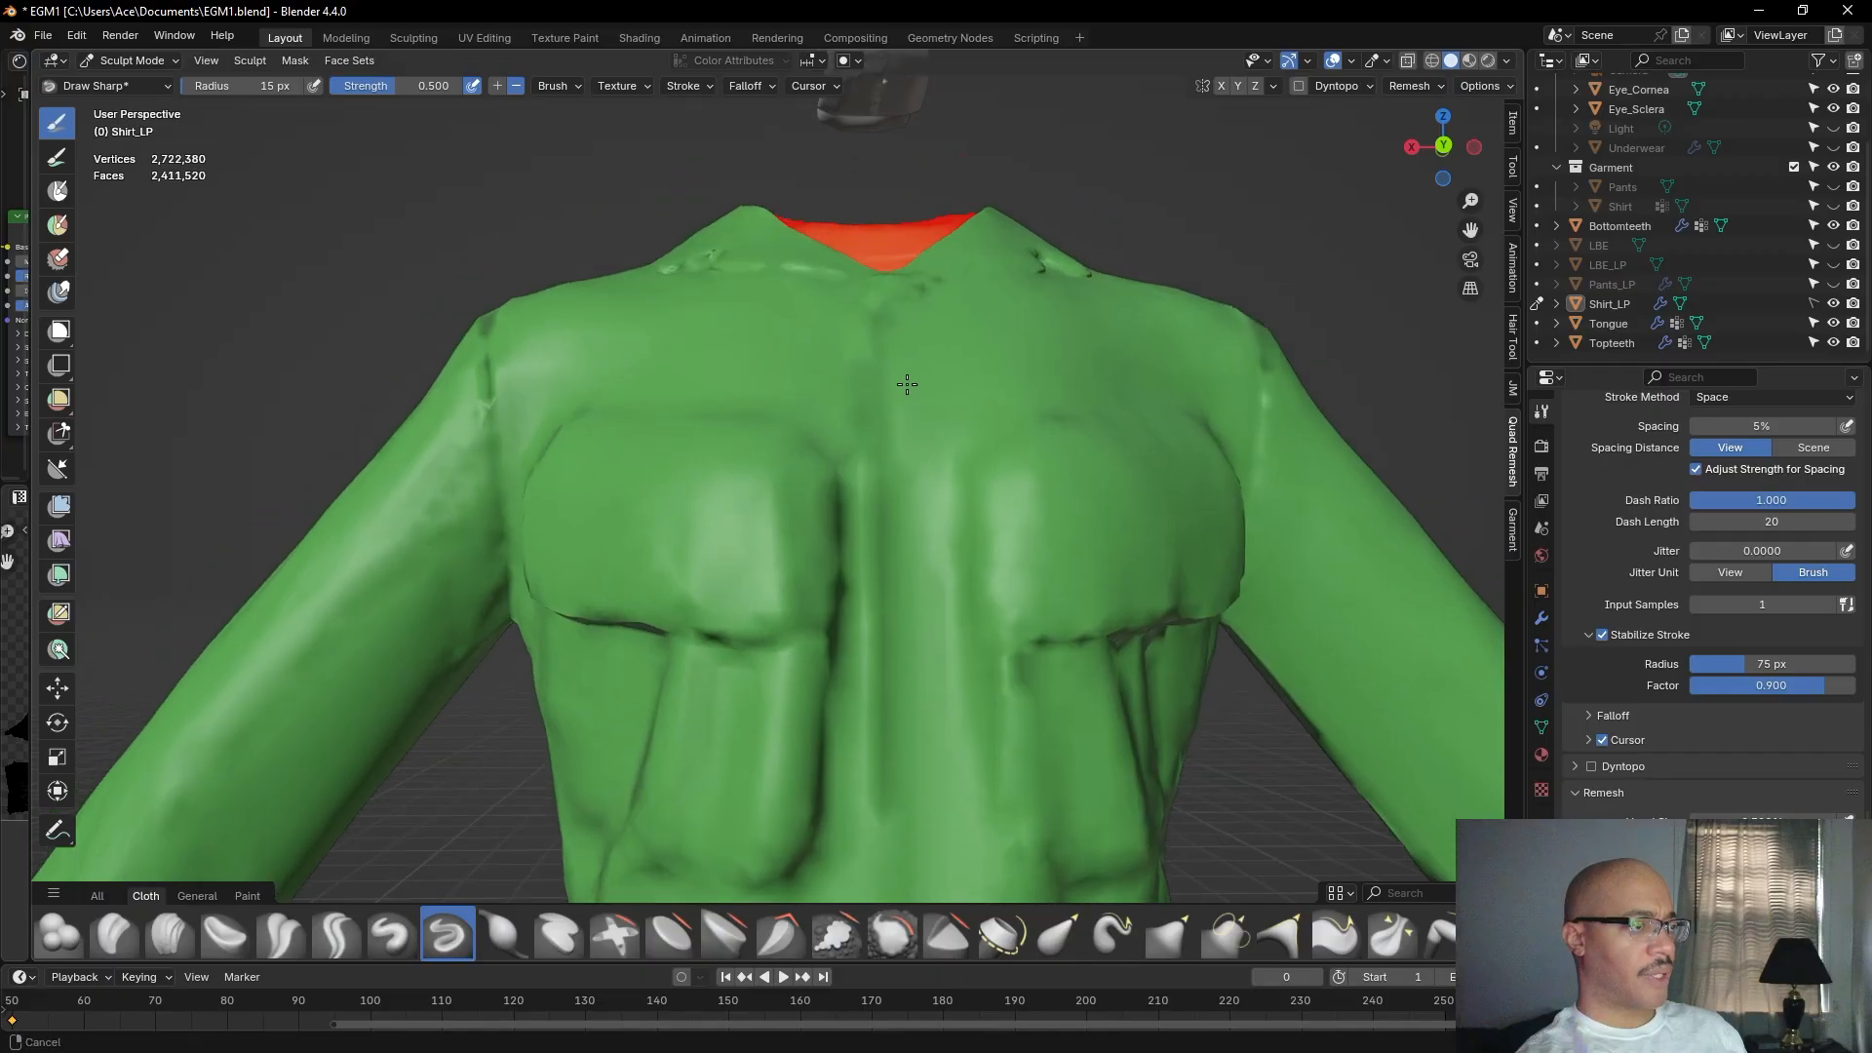
pyautogui.scroll(2, 873, 346)
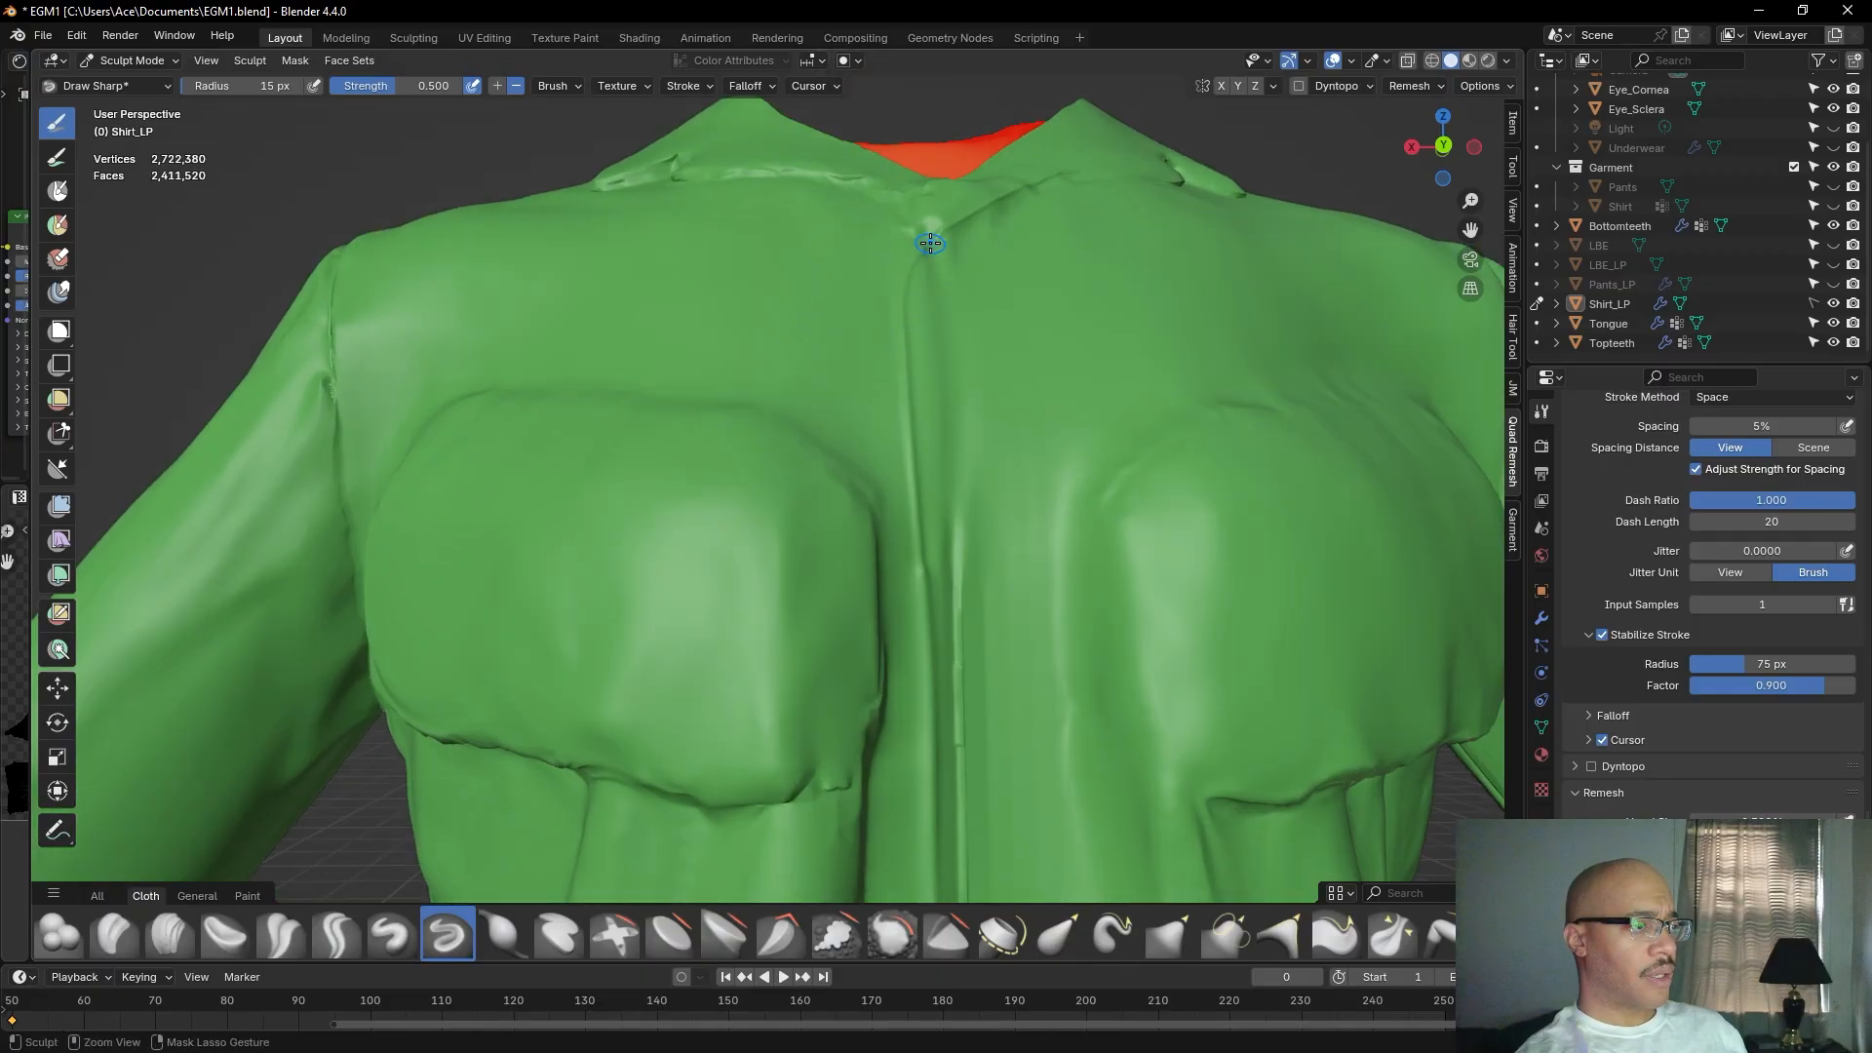
pyautogui.moveTo(941, 231); pyautogui.dragTo(943, 230)
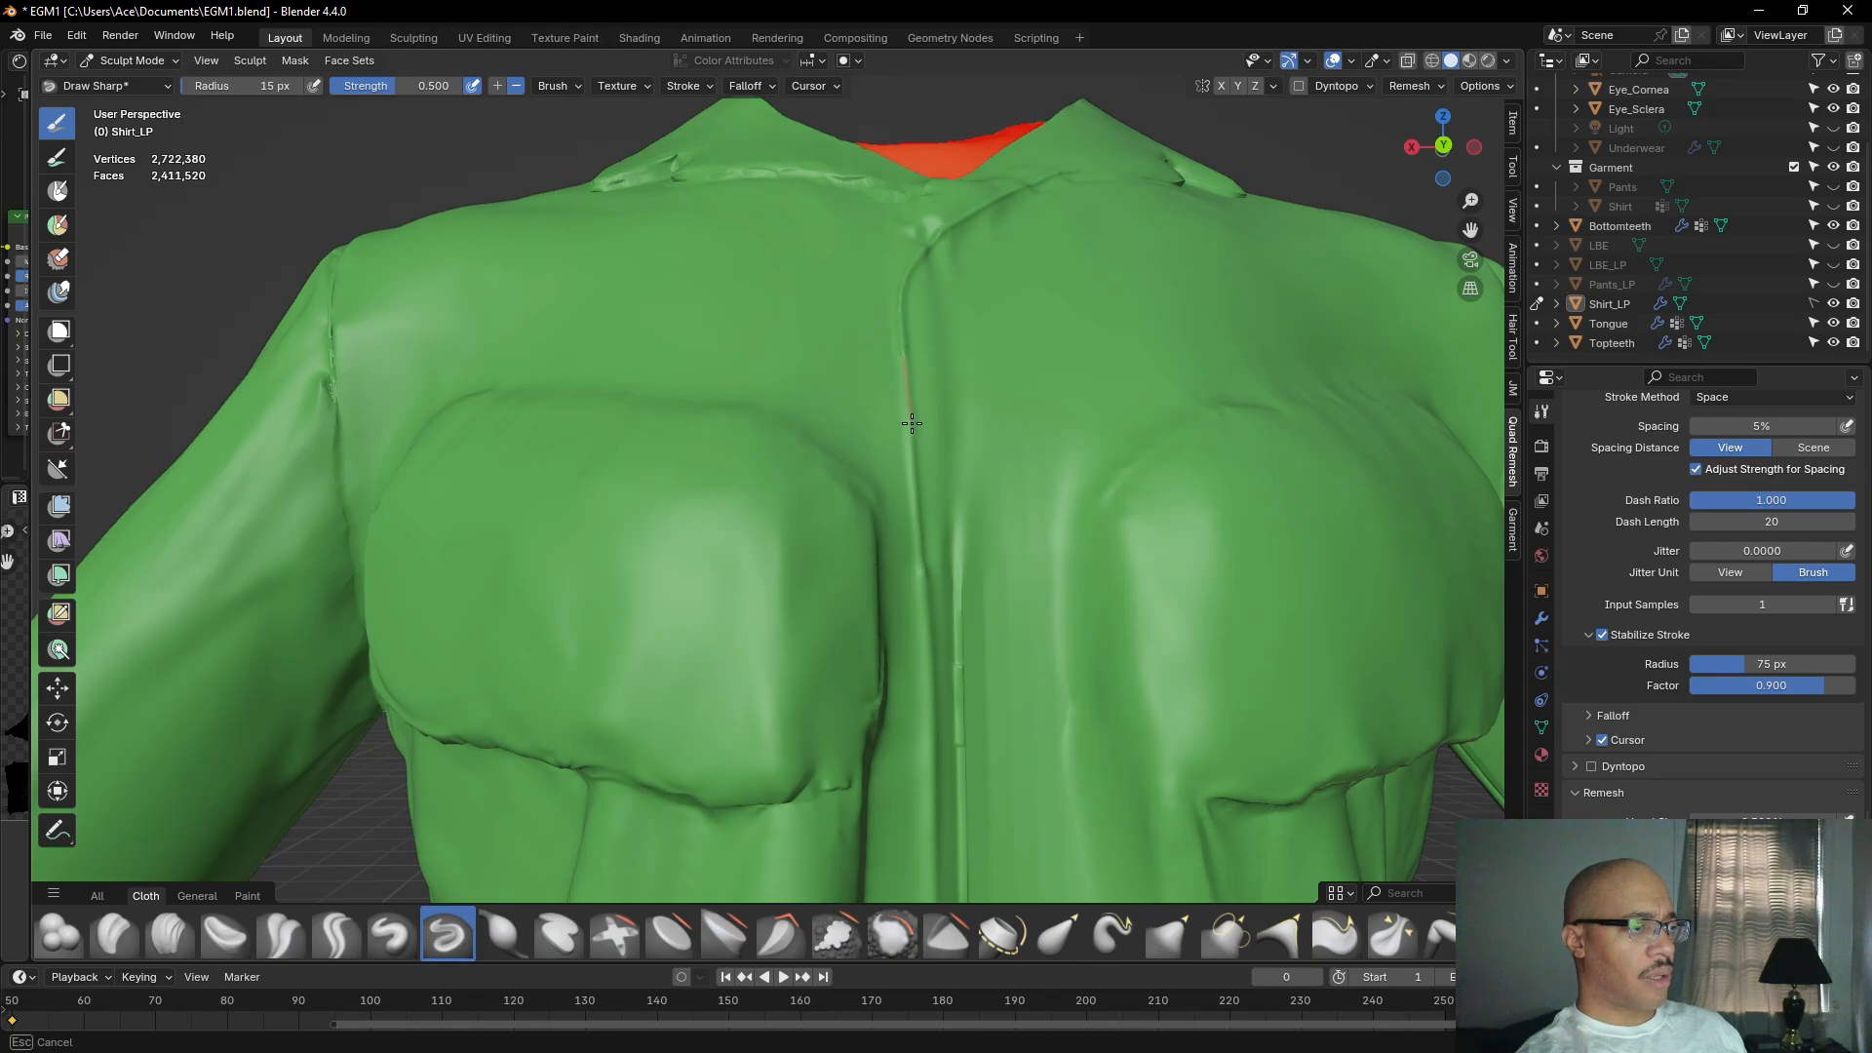
pyautogui.moveTo(922, 479); pyautogui.dragTo(927, 644)
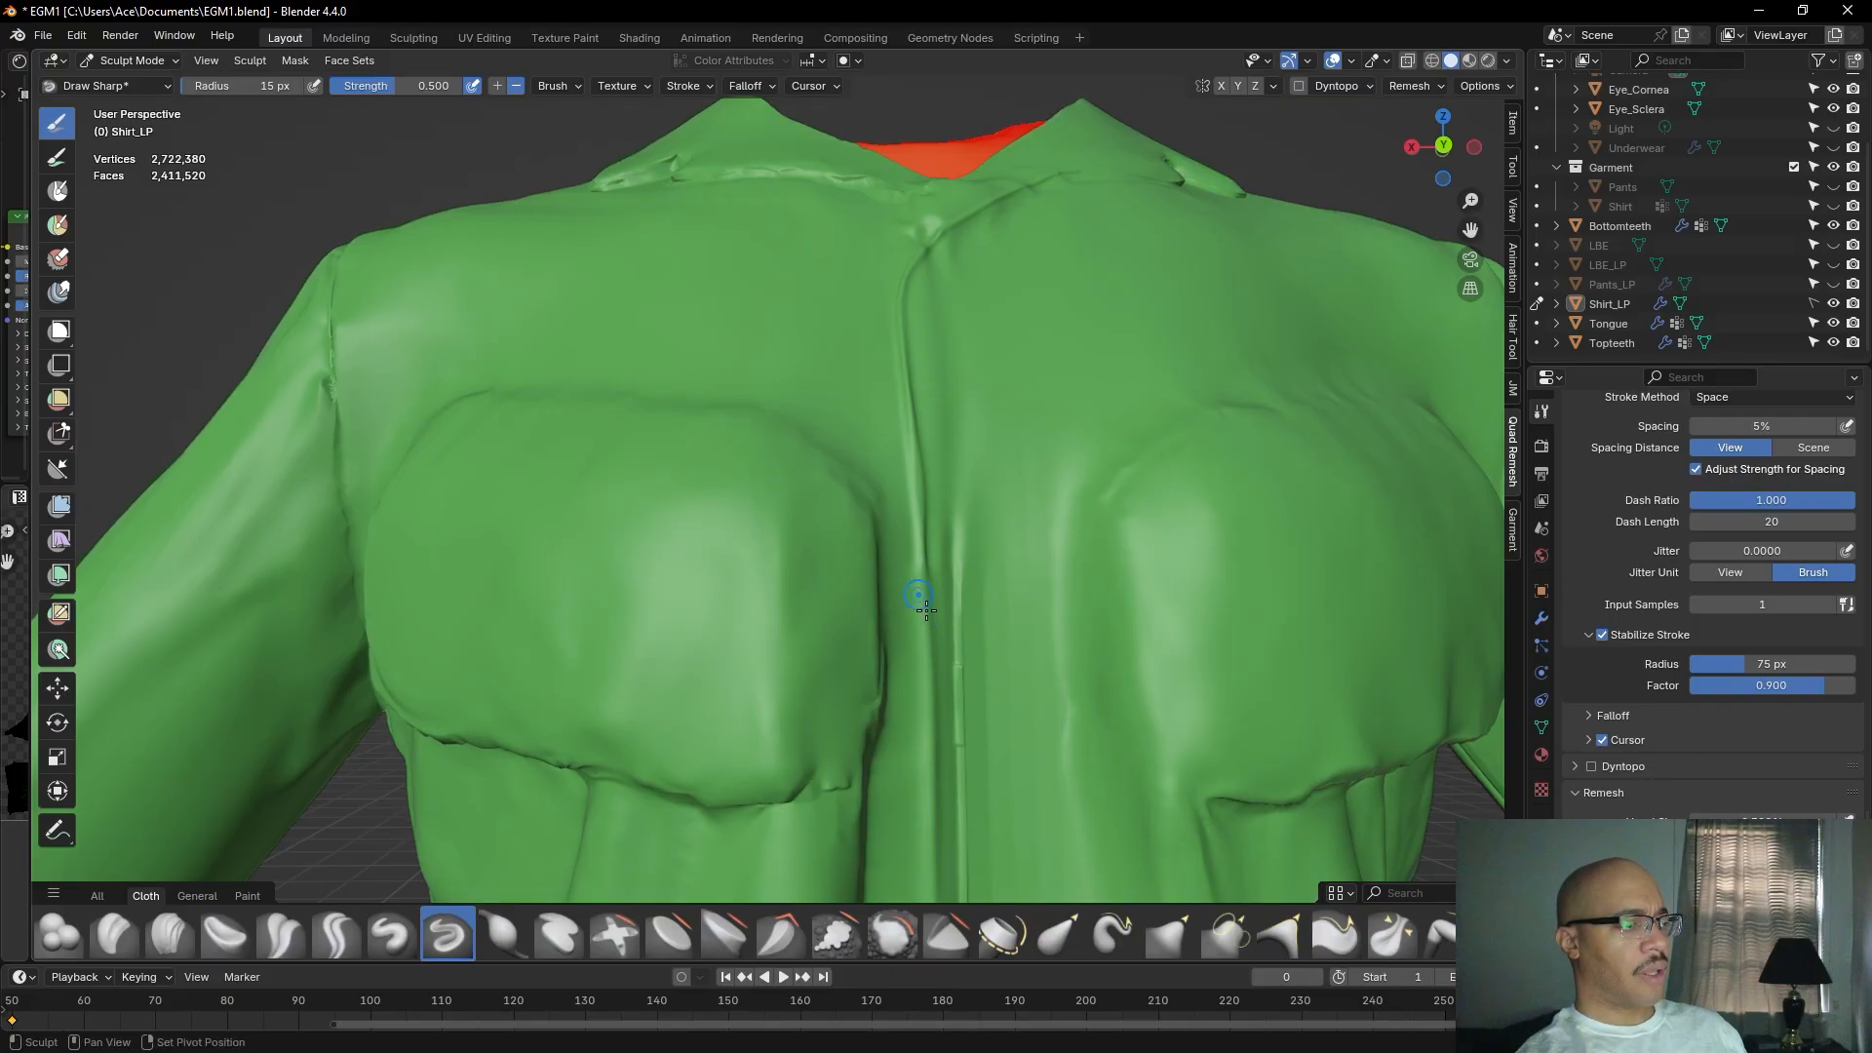
# Clean up the stray groove running beside the placket crease, from below the collar past the chest pockets to the waist.
pyautogui.scroll(-3, 1004, 530)
pyautogui.moveTo(995, 530); pyautogui.dragTo(916, 535, button='middle')
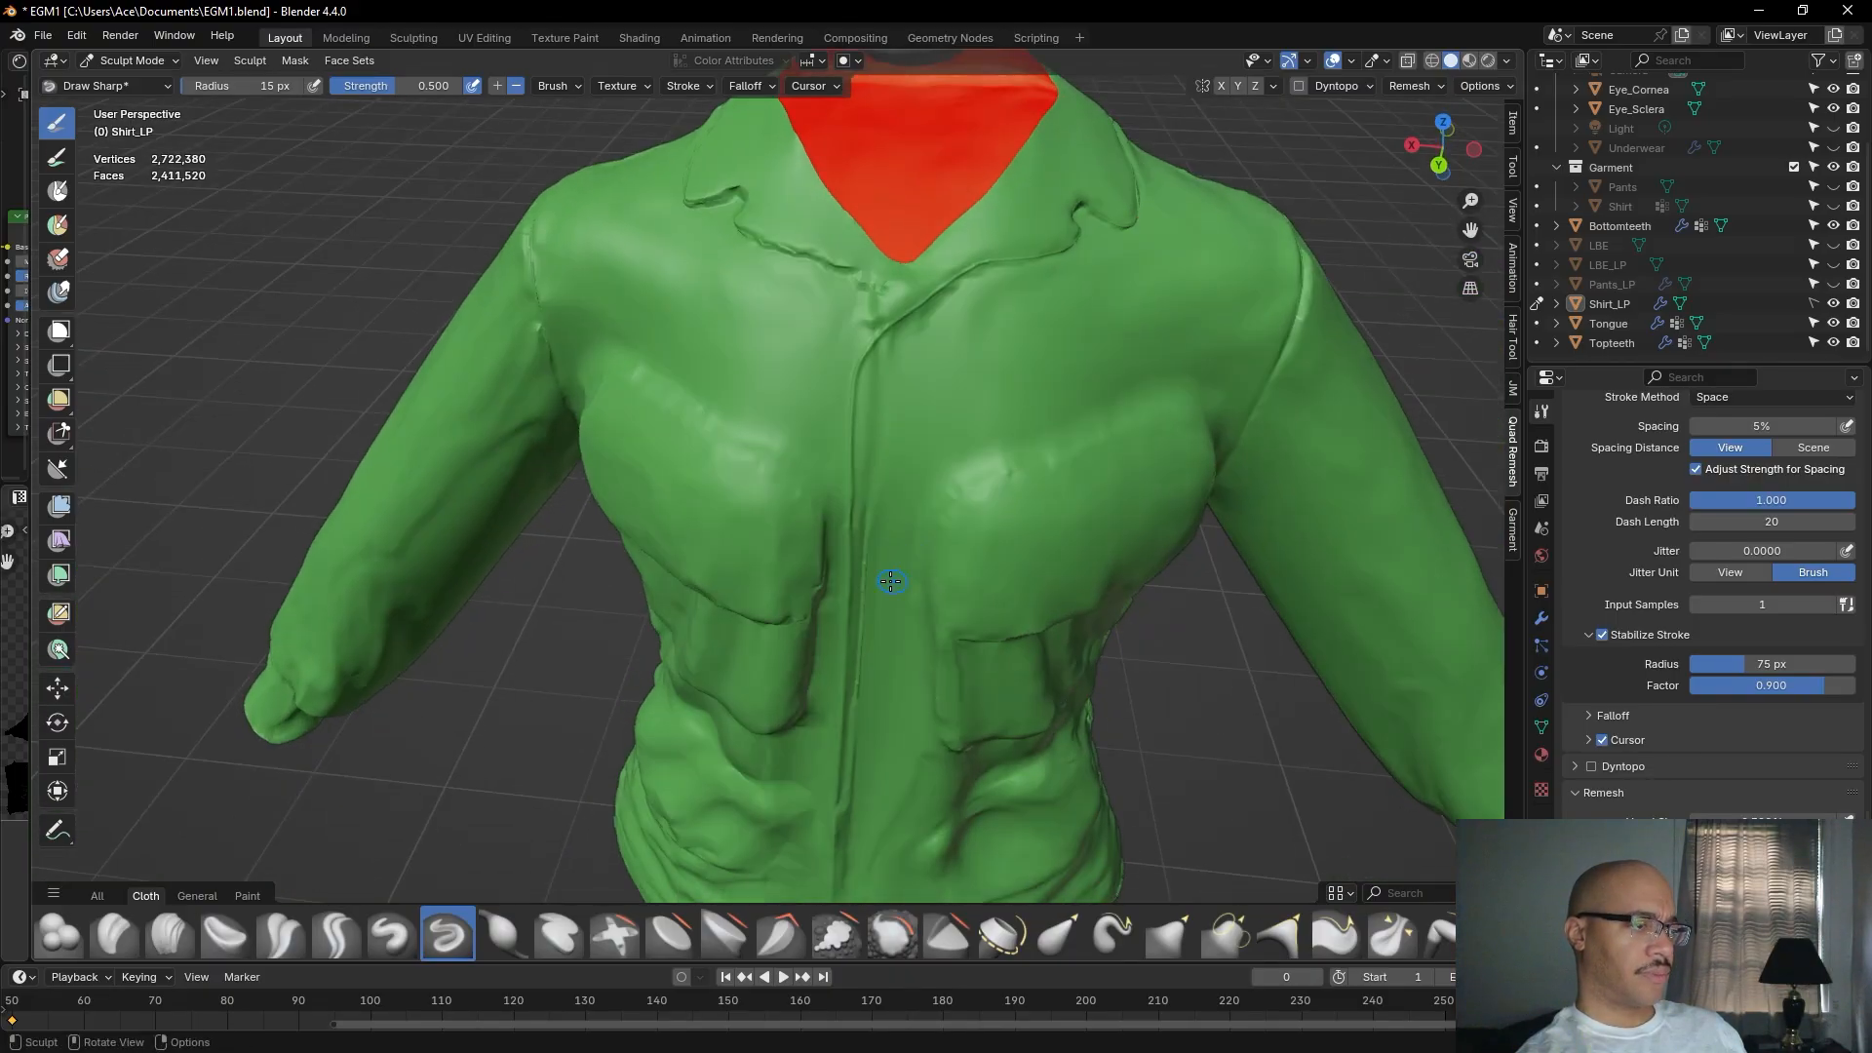
pyautogui.scroll(2, 872, 727)
pyautogui.moveTo(898, 794); pyautogui.dragTo(882, 627, button='middle')
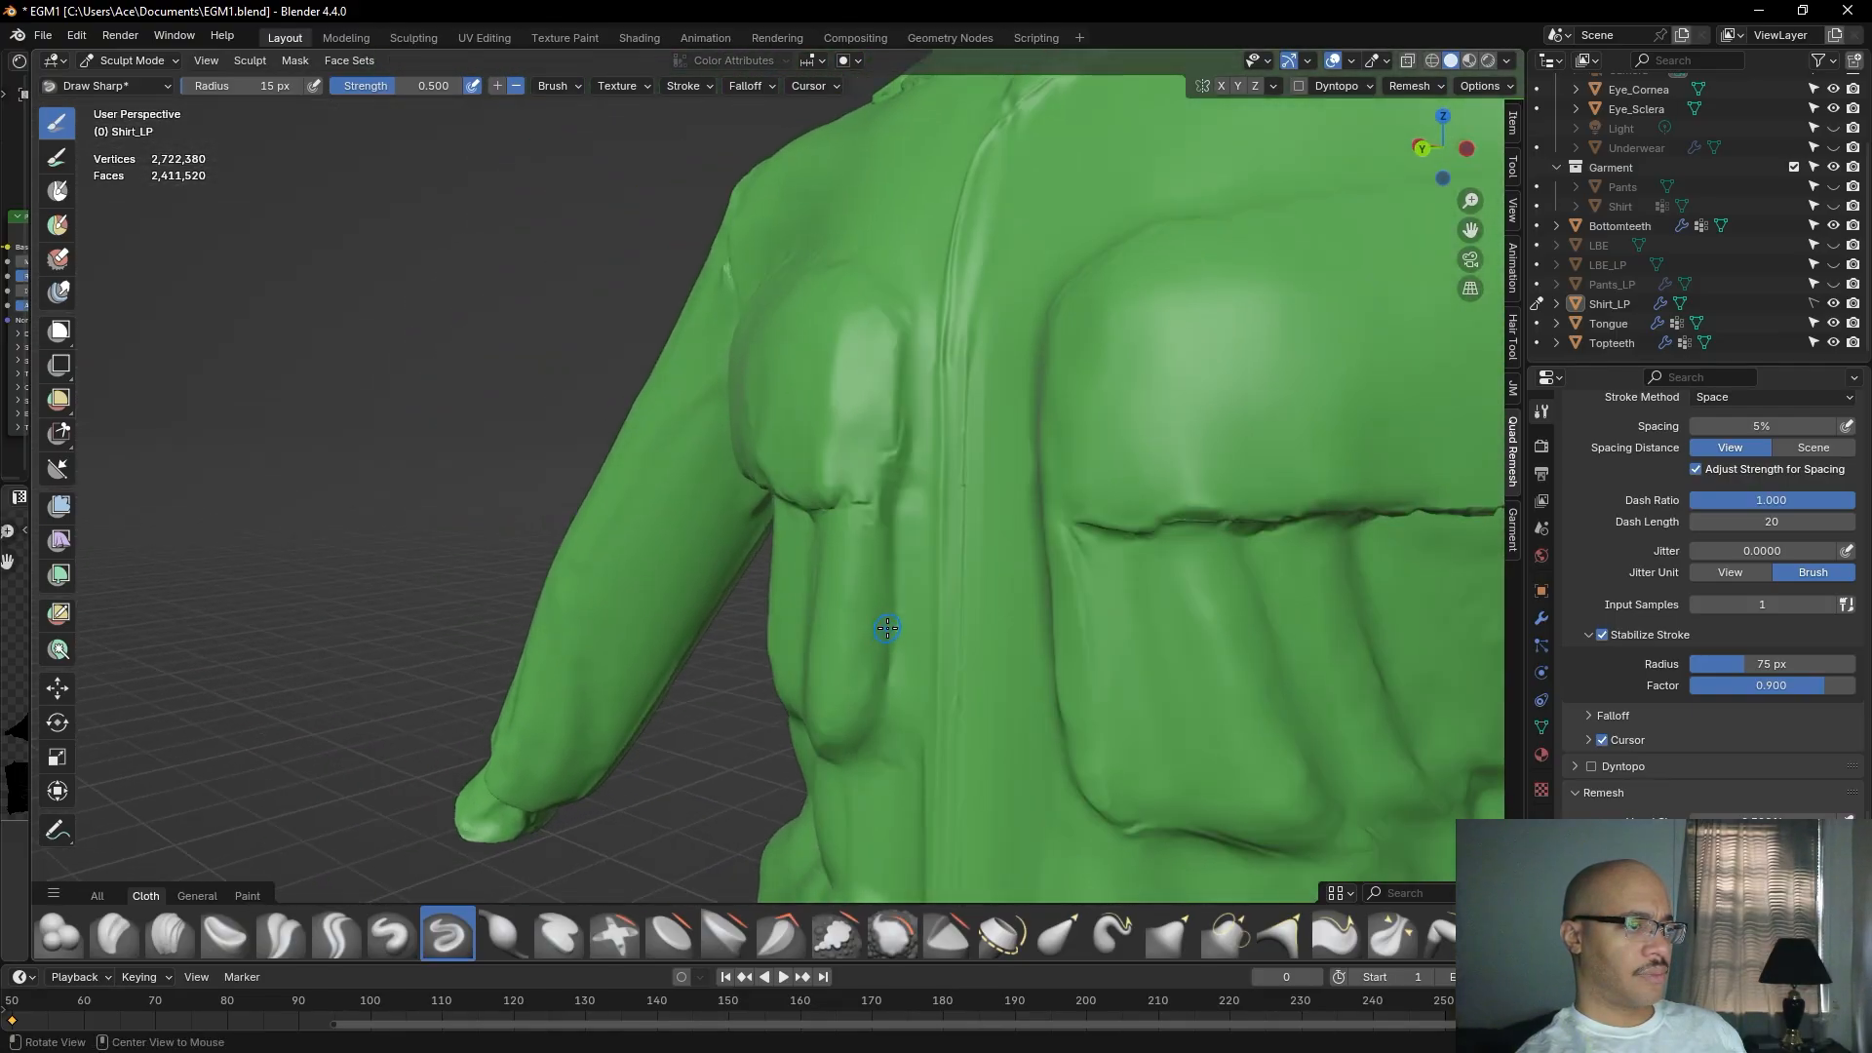
pyautogui.keyDown('alt'); pyautogui.moveTo(904, 620); pyautogui.dragTo(1053, 593); pyautogui.keyUp('alt')
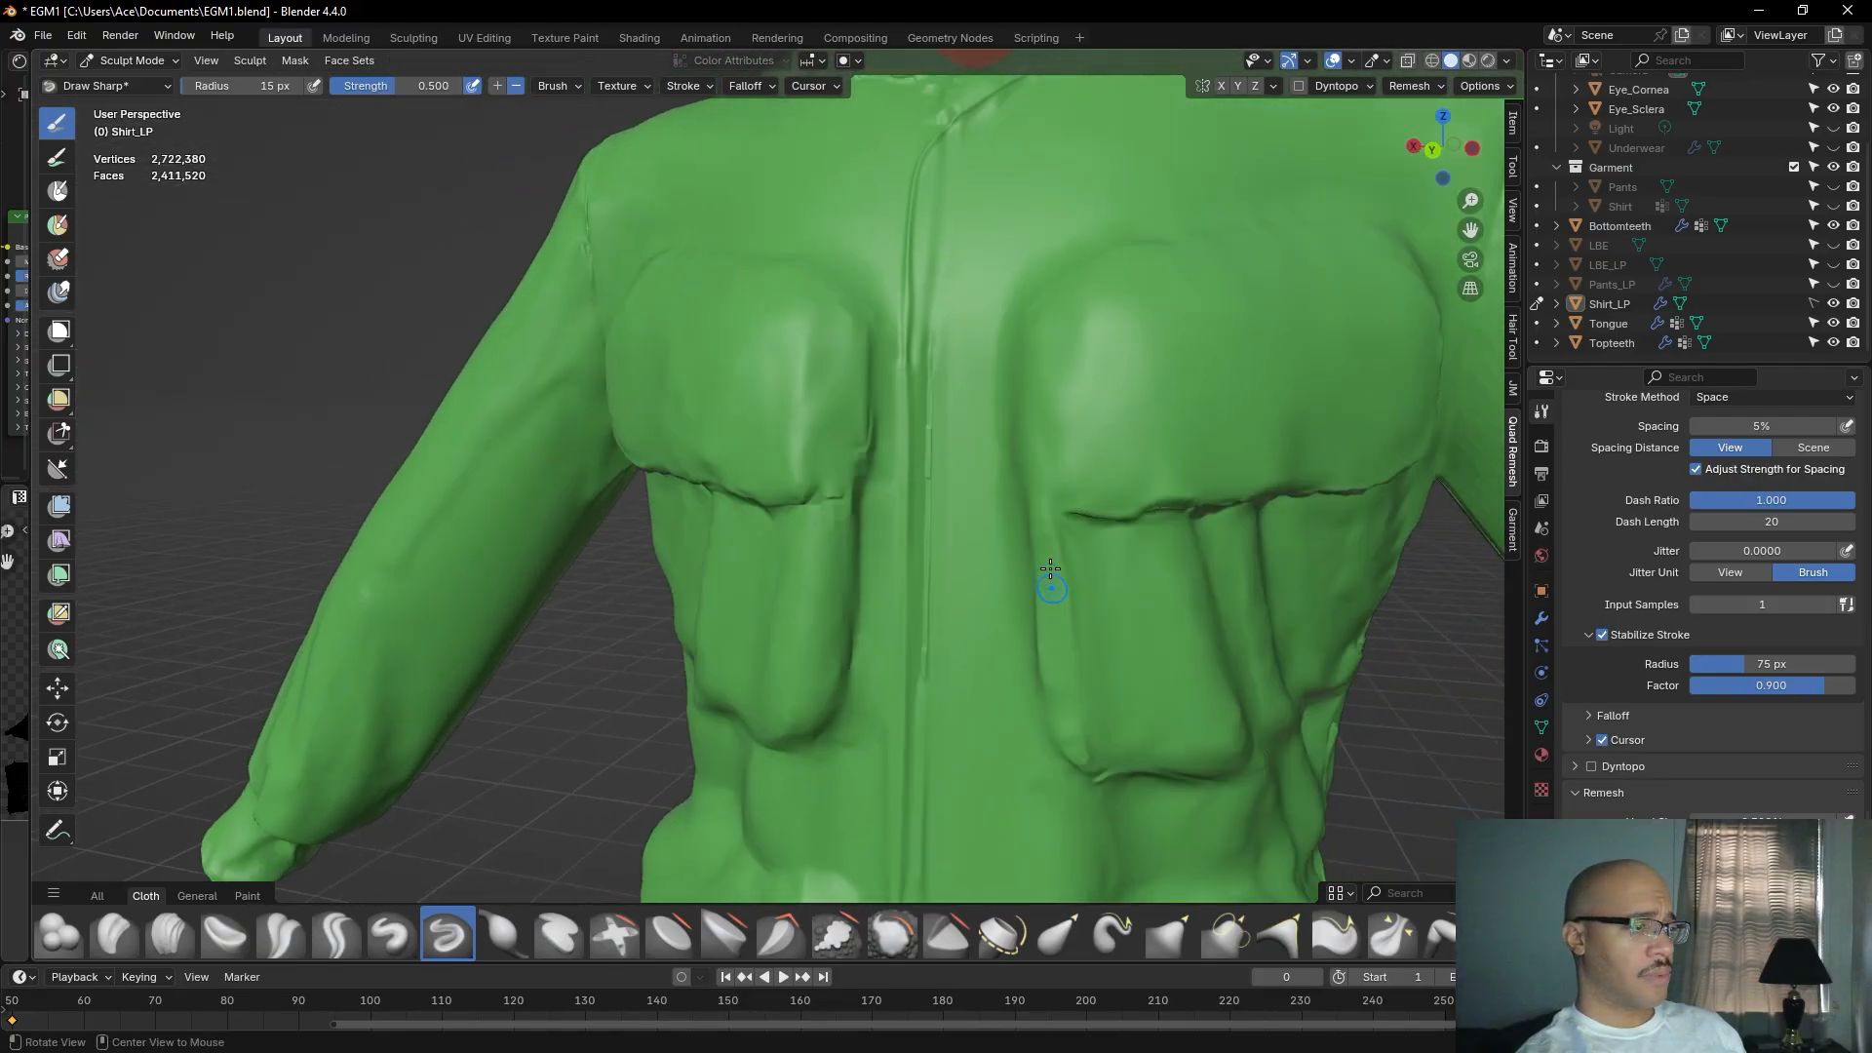
pyautogui.moveTo(940, 369)
pyautogui.mouseDown()
pyautogui.moveTo(930, 471)
pyautogui.moveTo(942, 386)
pyautogui.mouseUp()
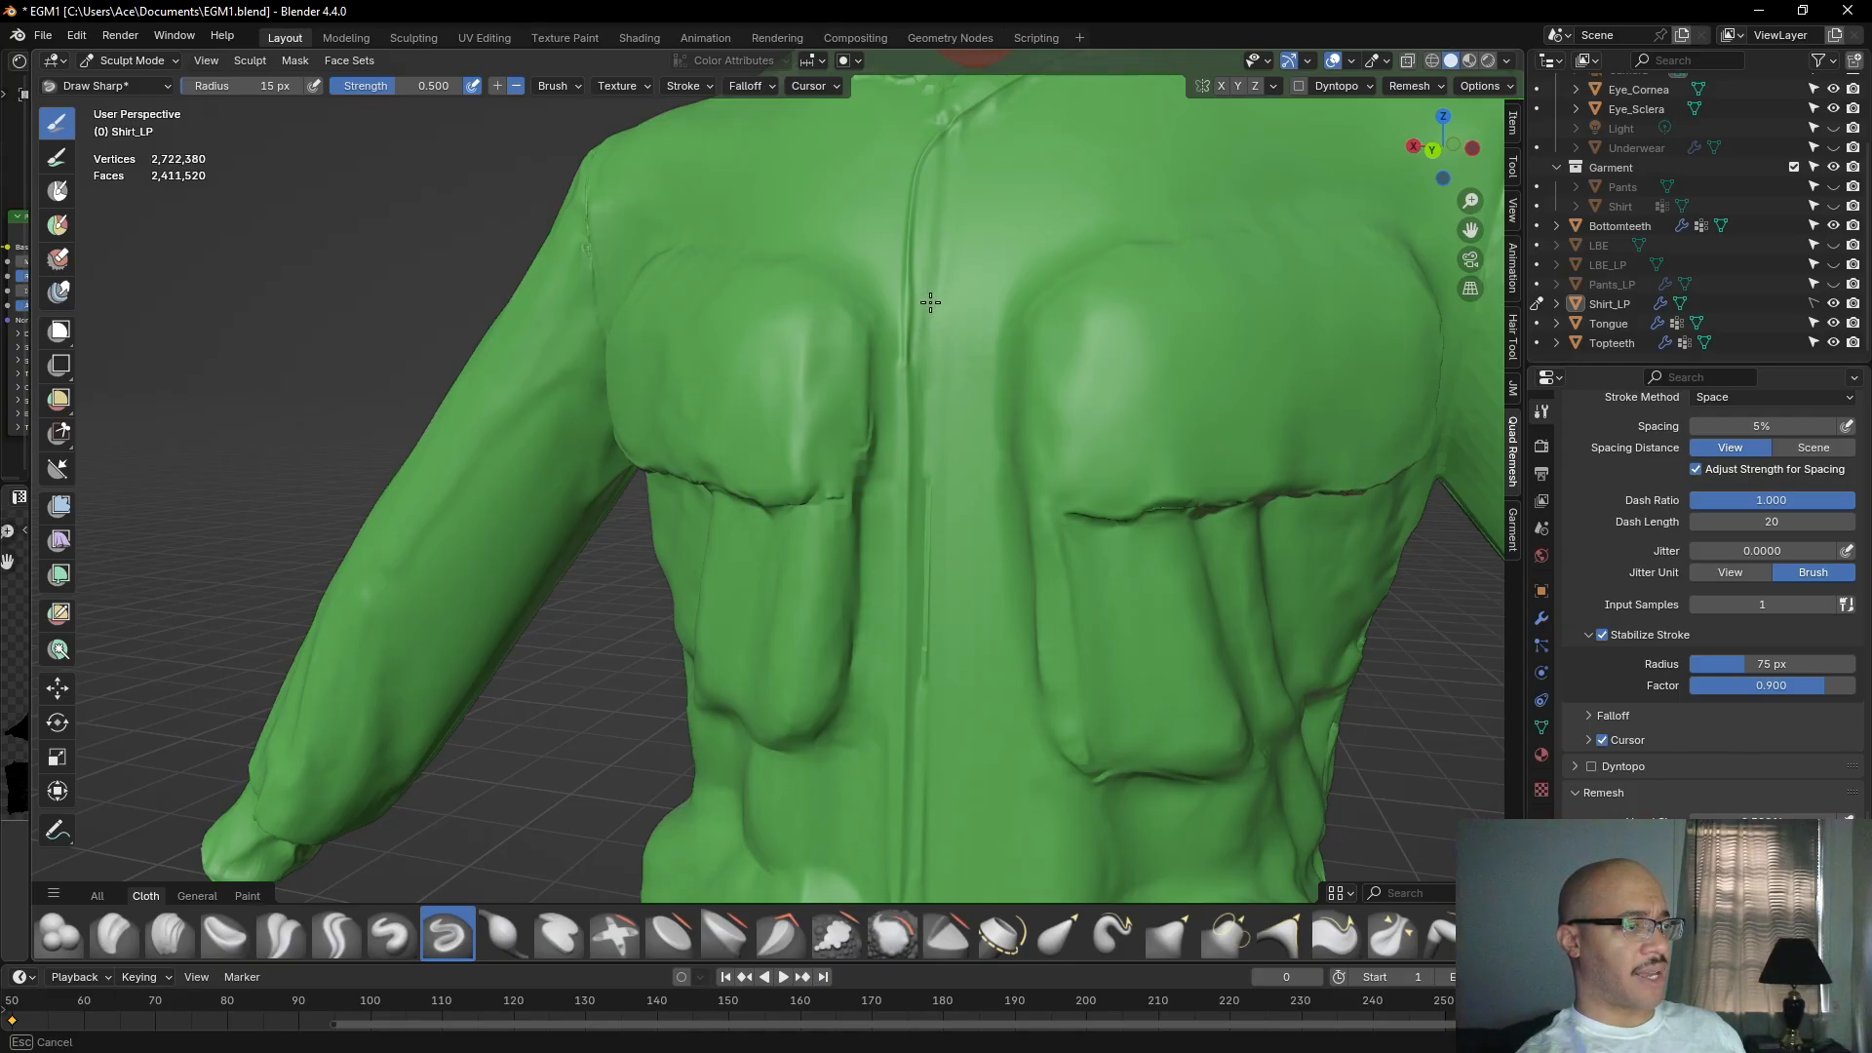
pyautogui.moveTo(934, 253); pyautogui.dragTo(947, 153)
pyautogui.moveTo(939, 279); pyautogui.dragTo(936, 497)
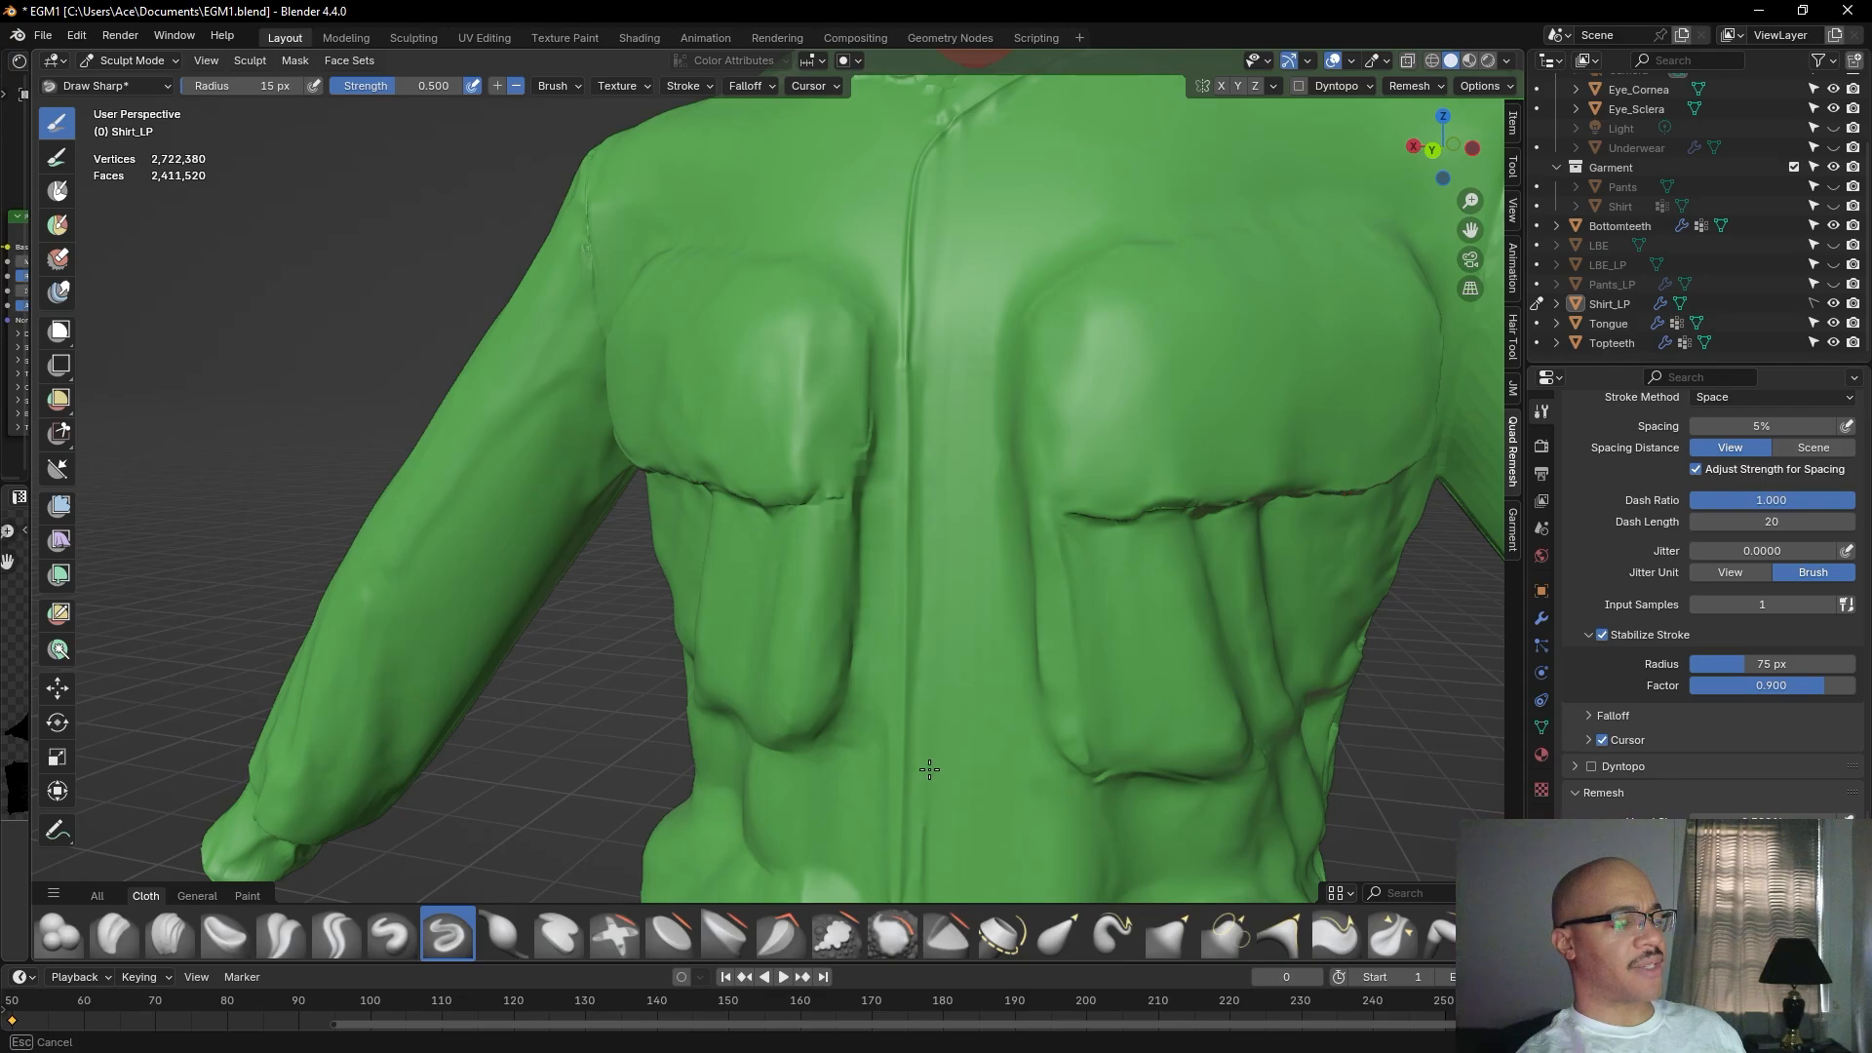
pyautogui.keyDown('shift'); pyautogui.moveTo(954, 782); pyautogui.dragTo(958, 556, button='middle'); pyautogui.keyUp('shift')
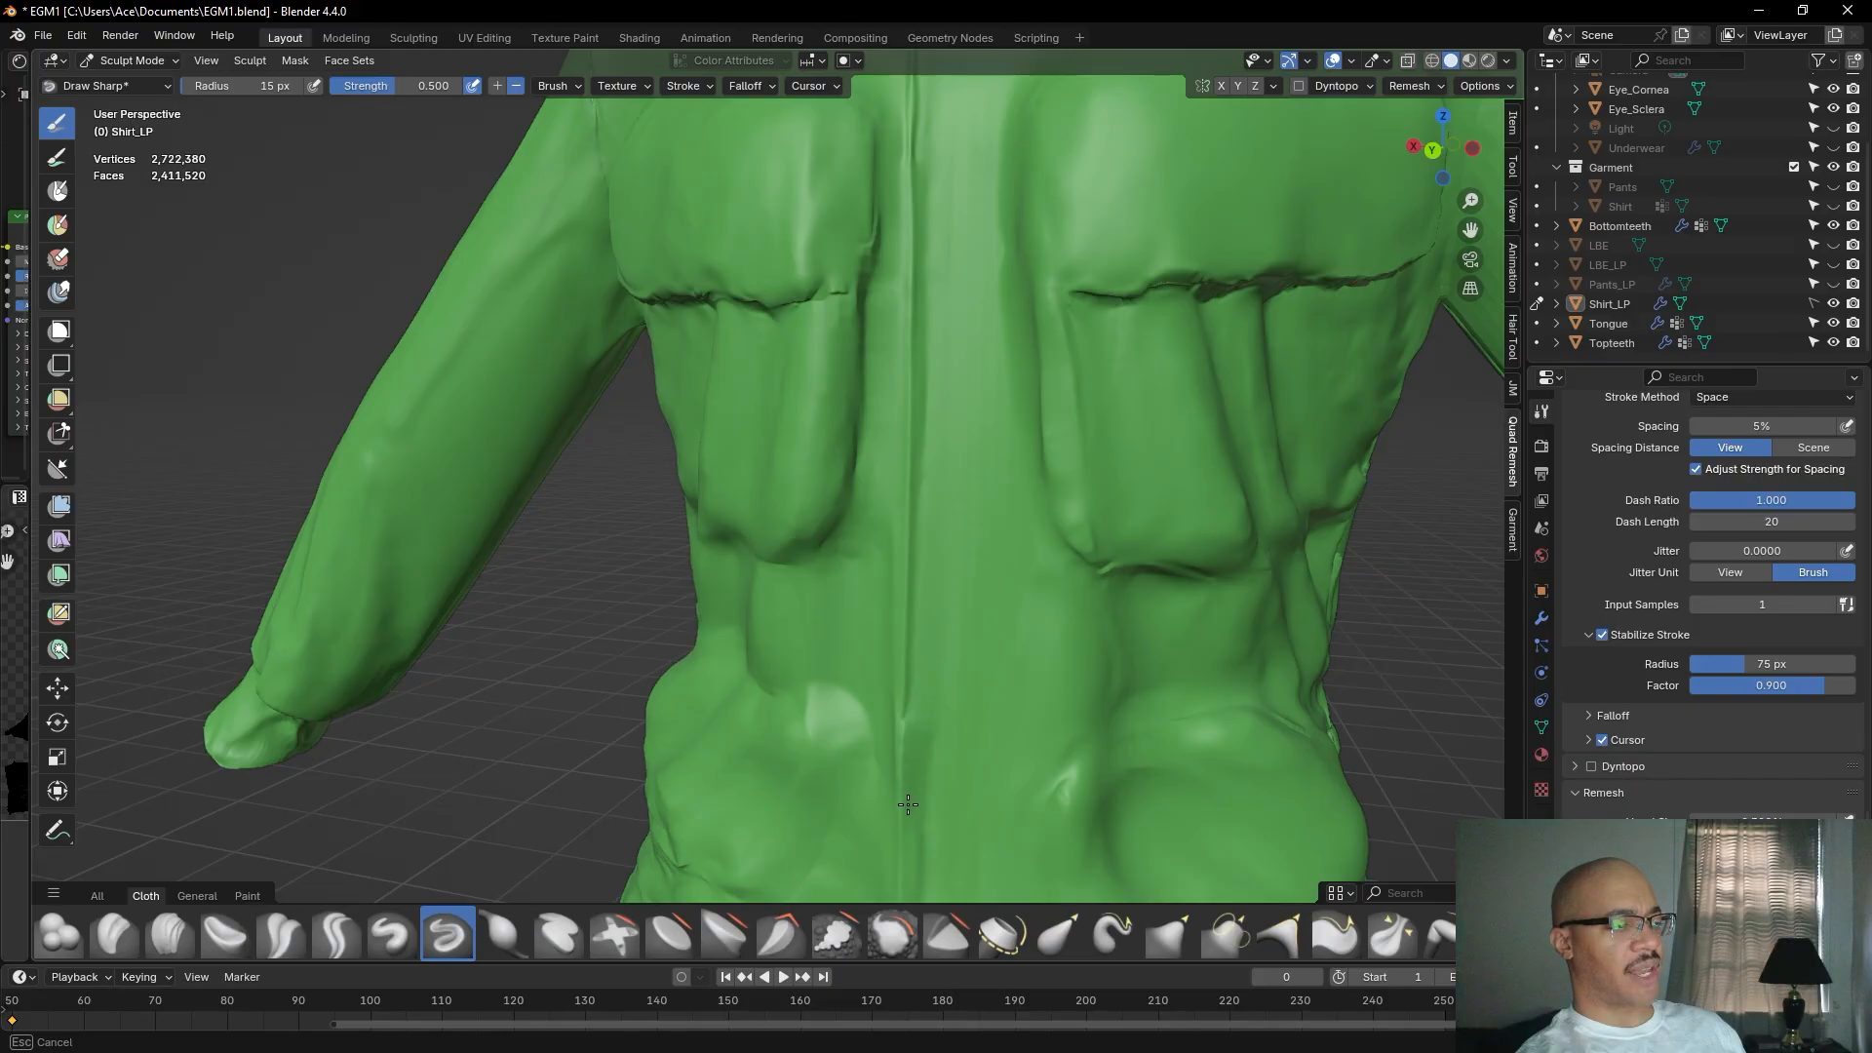
pyautogui.moveTo(919, 774); pyautogui.dragTo(952, 684, button='middle')
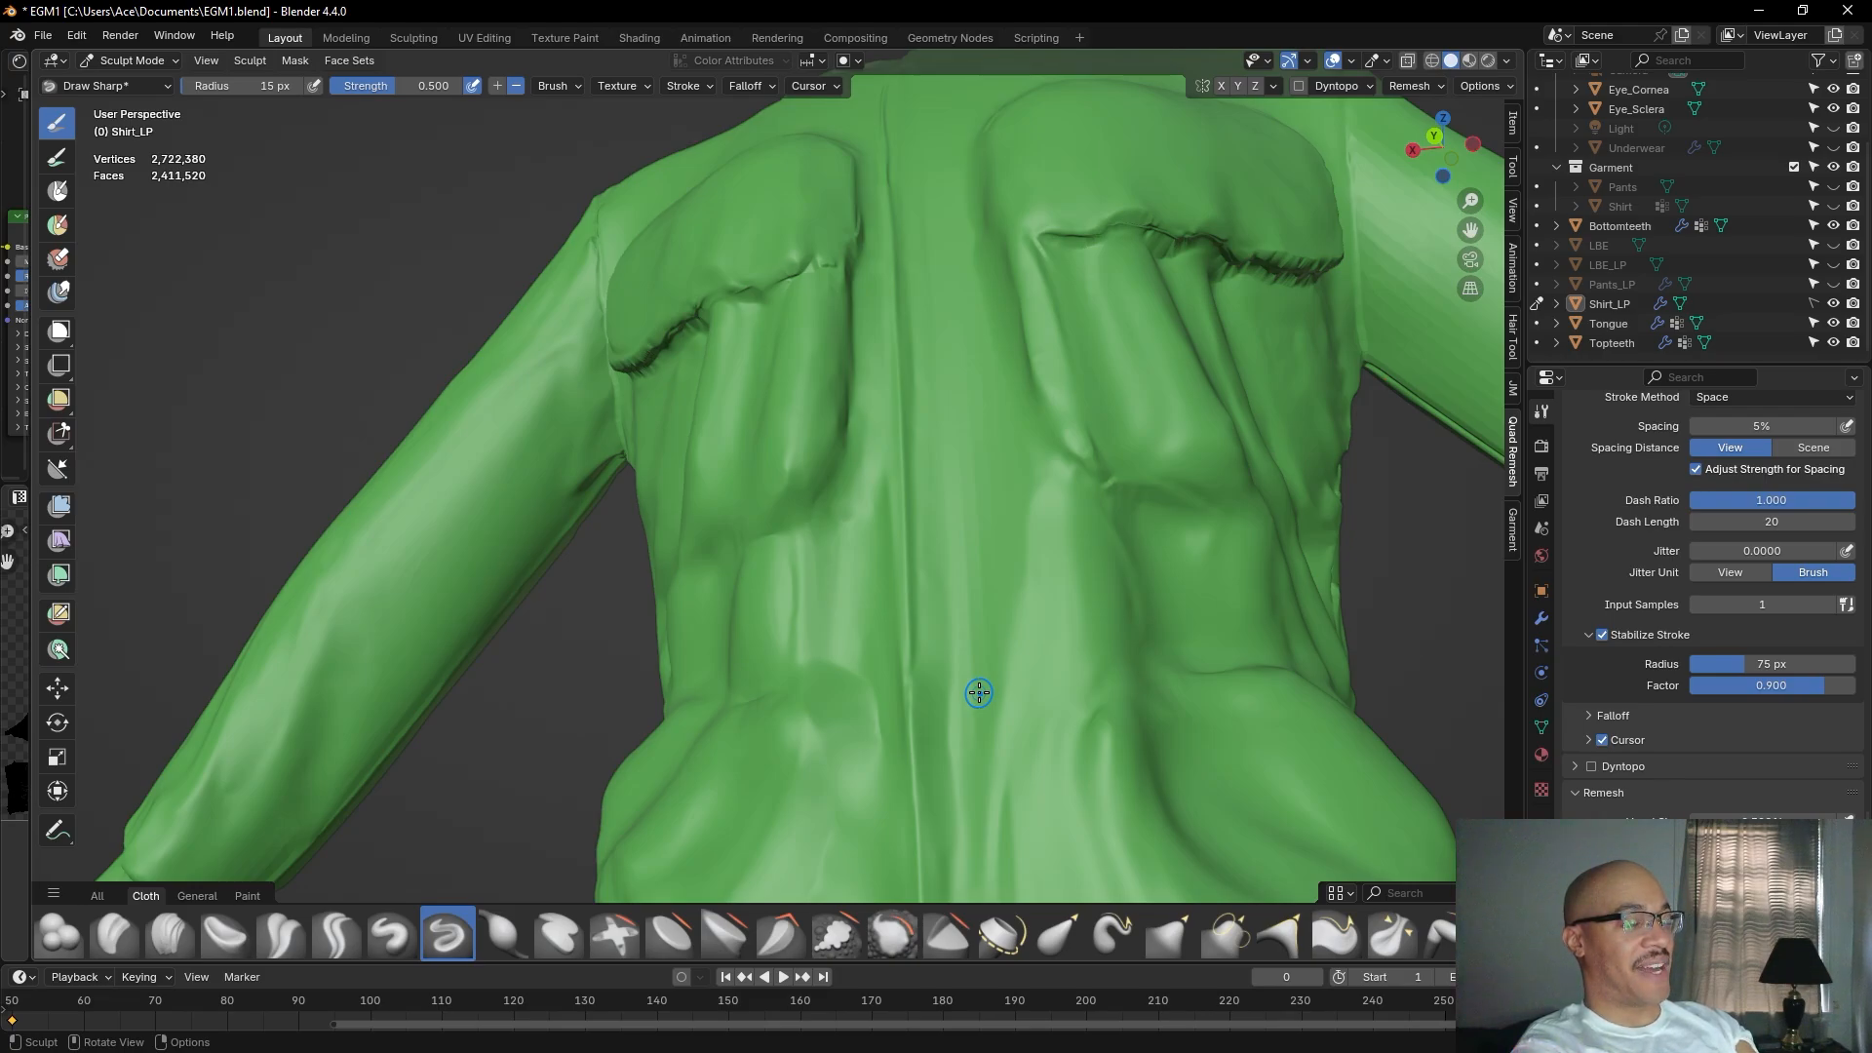
# Examine the placket line from the chest pockets to the hem from front, low and angled views.
pyautogui.scroll(-2, 1083, 673)
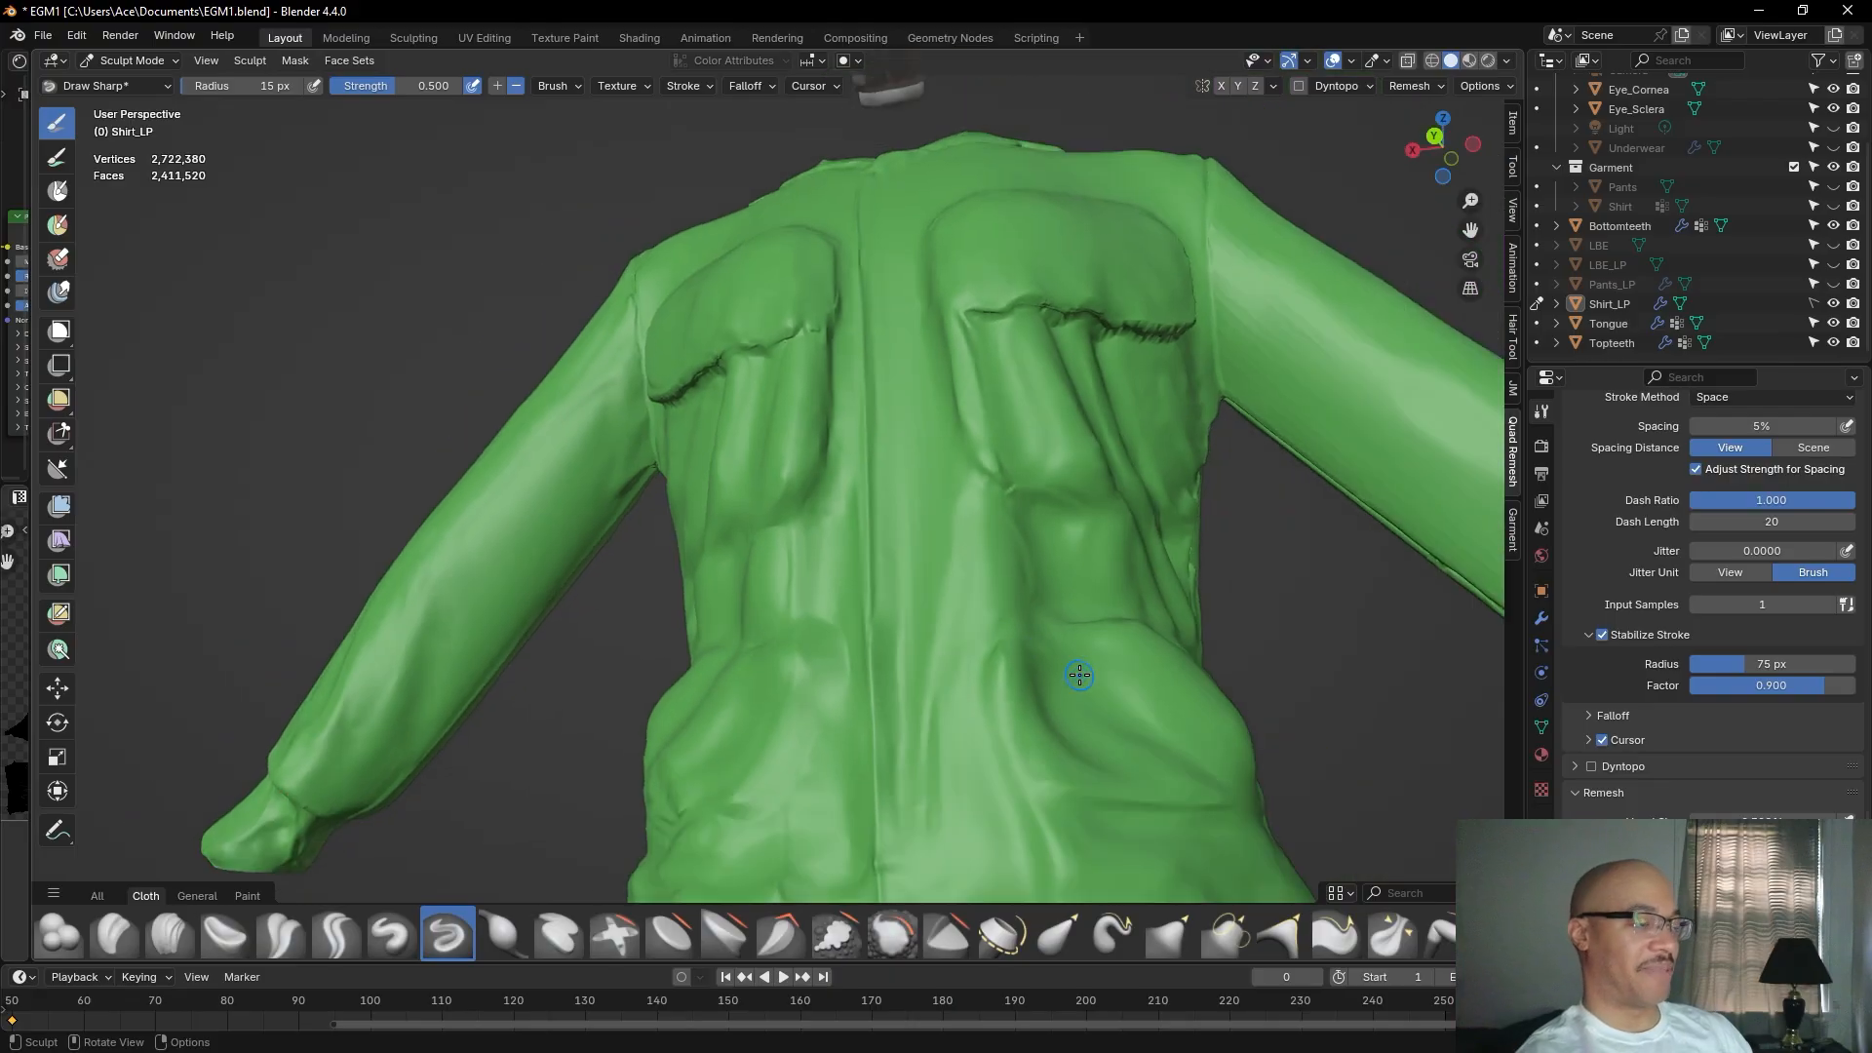
pyautogui.moveTo(985, 566)
pyautogui.mouseDown(button='middle')
pyautogui.moveTo(961, 656)
pyautogui.moveTo(953, 640)
pyautogui.mouseUp(button='middle')
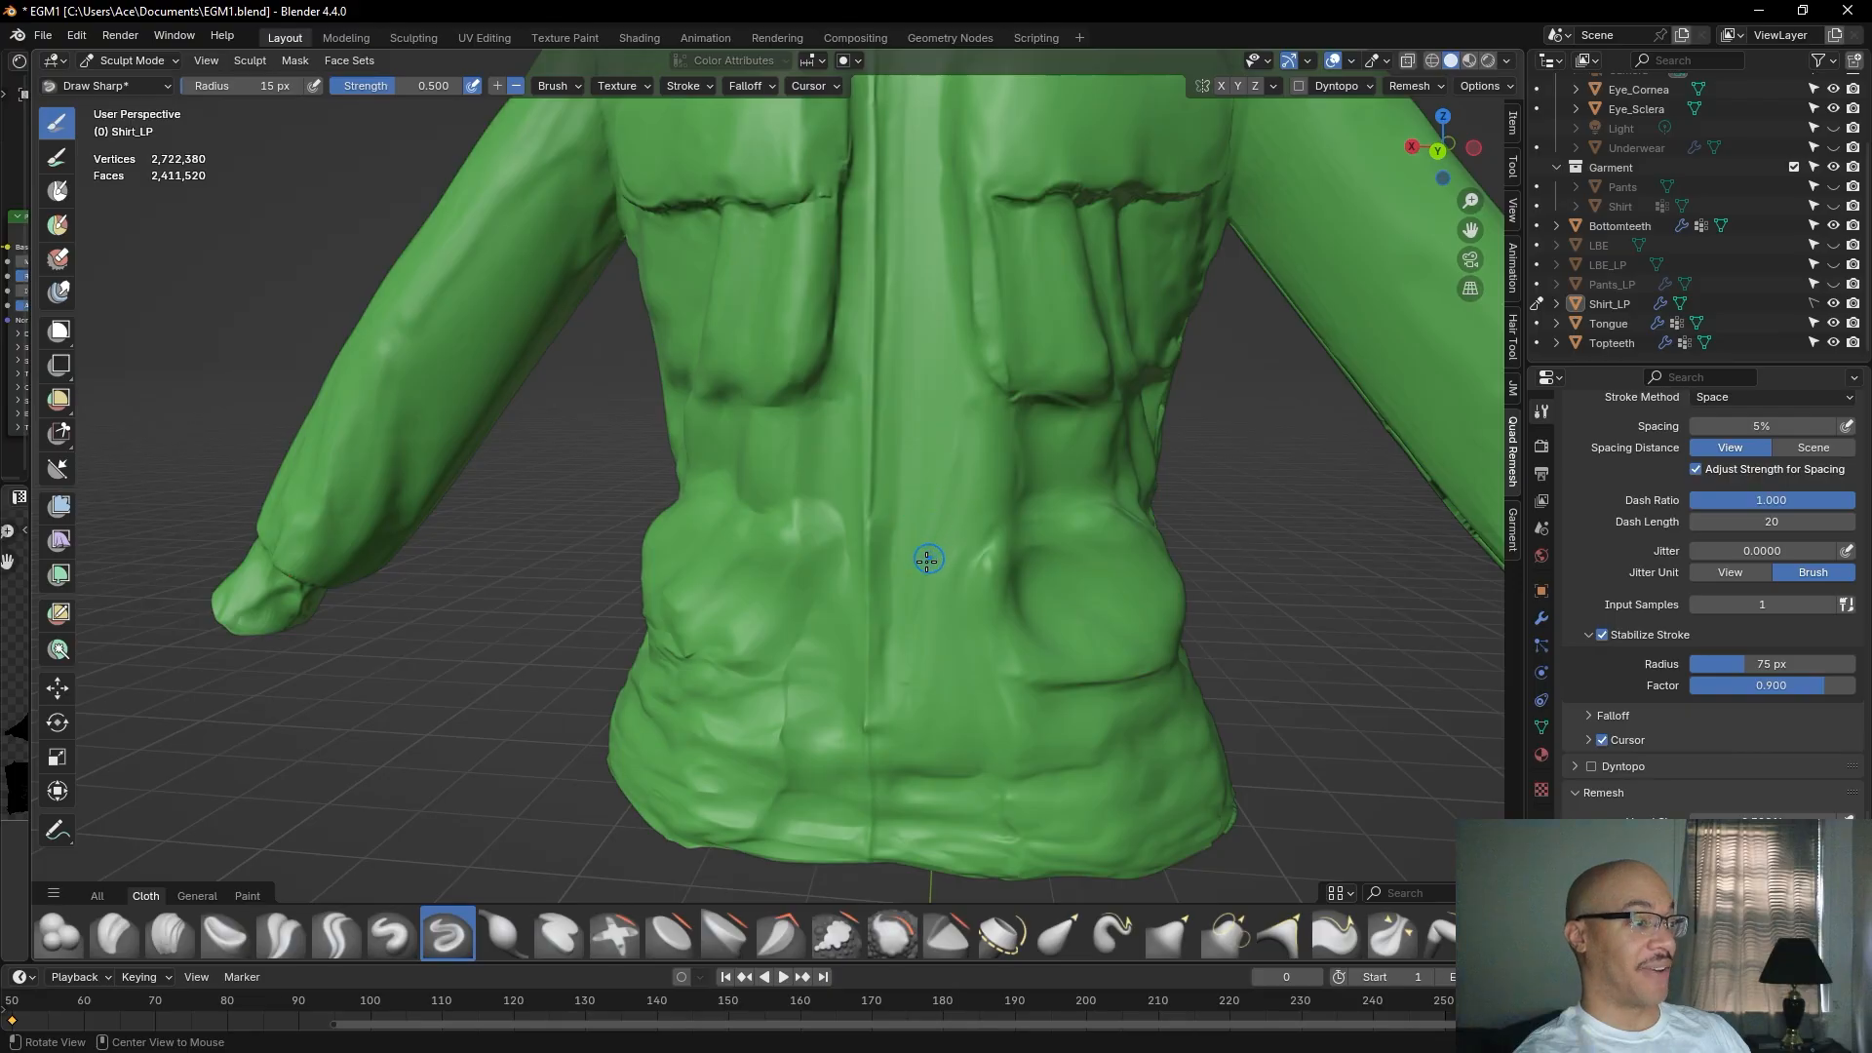
pyautogui.scroll(-3, 907, 390)
pyautogui.moveTo(902, 377)
pyautogui.mouseDown(button='middle')
pyautogui.moveTo(793, 384)
pyautogui.moveTo(487, 307)
pyautogui.moveTo(667, 345)
pyautogui.mouseUp(button='middle')
pyautogui.scroll(6, 873, 517)
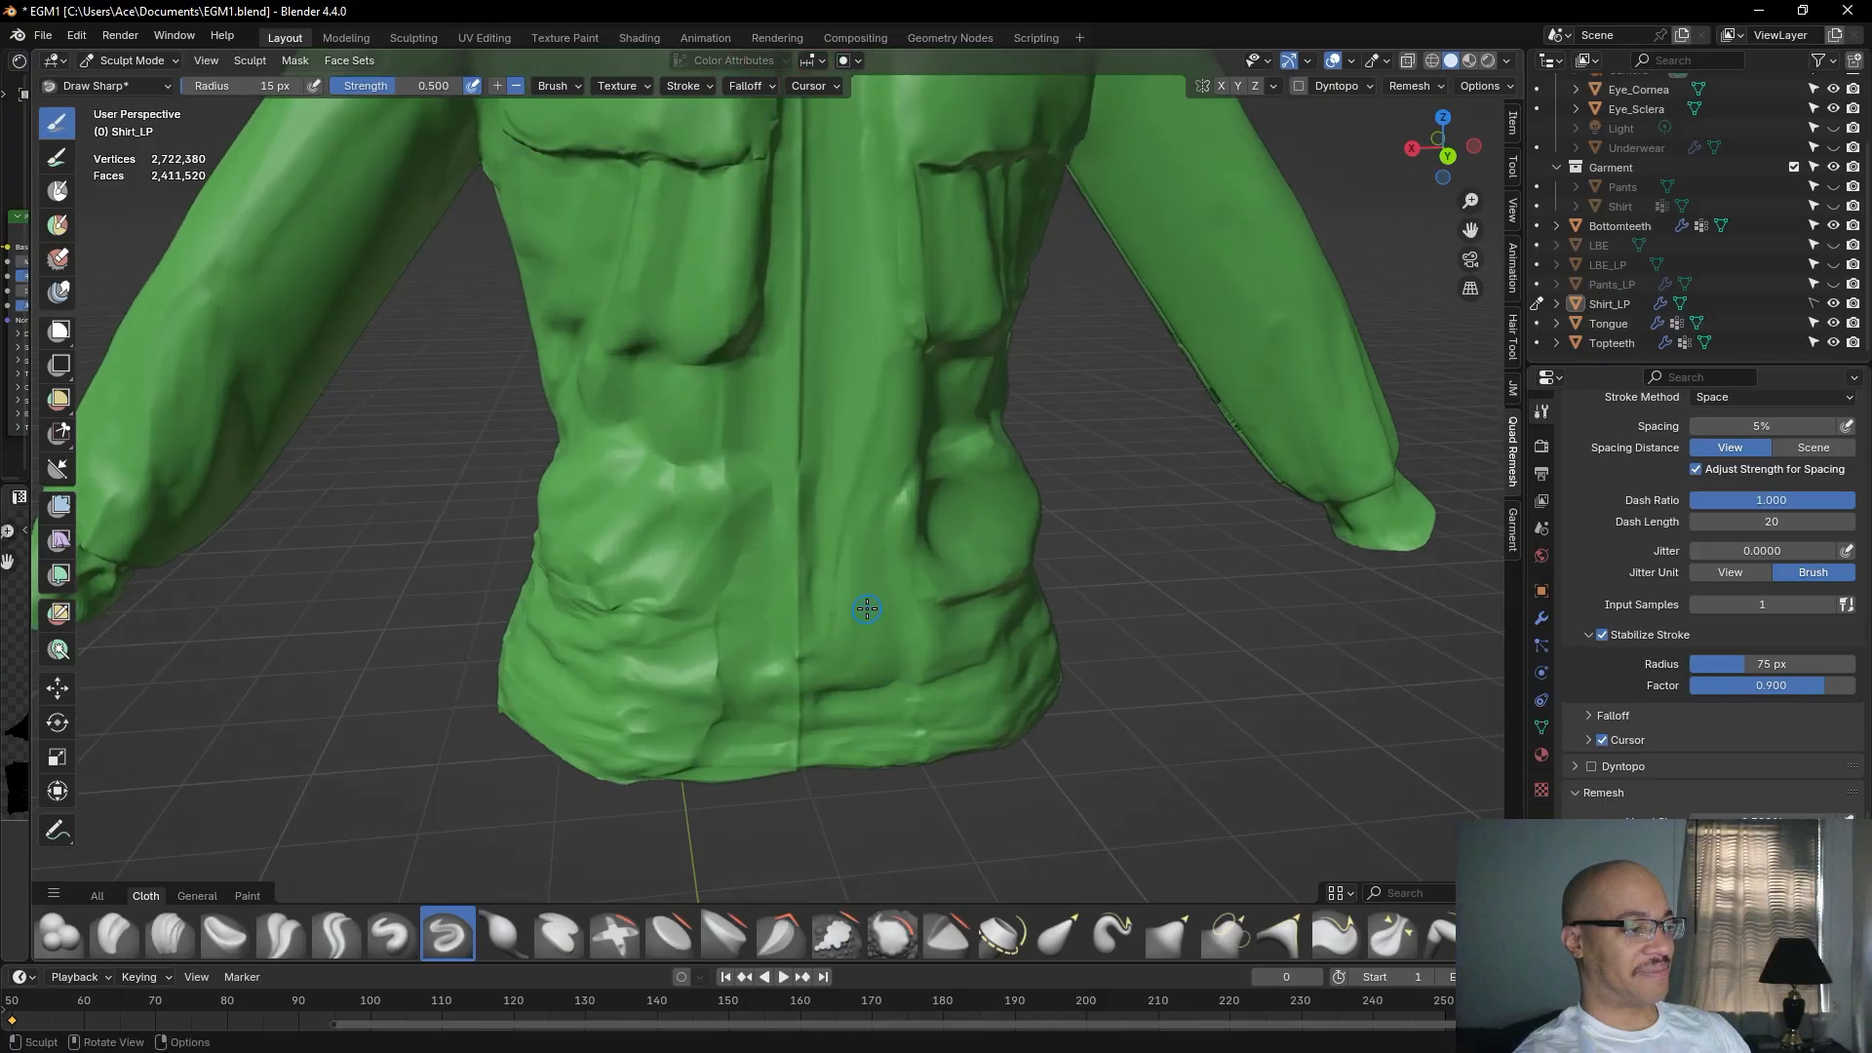
pyautogui.moveTo(834, 364); pyautogui.dragTo(838, 287, button='middle')
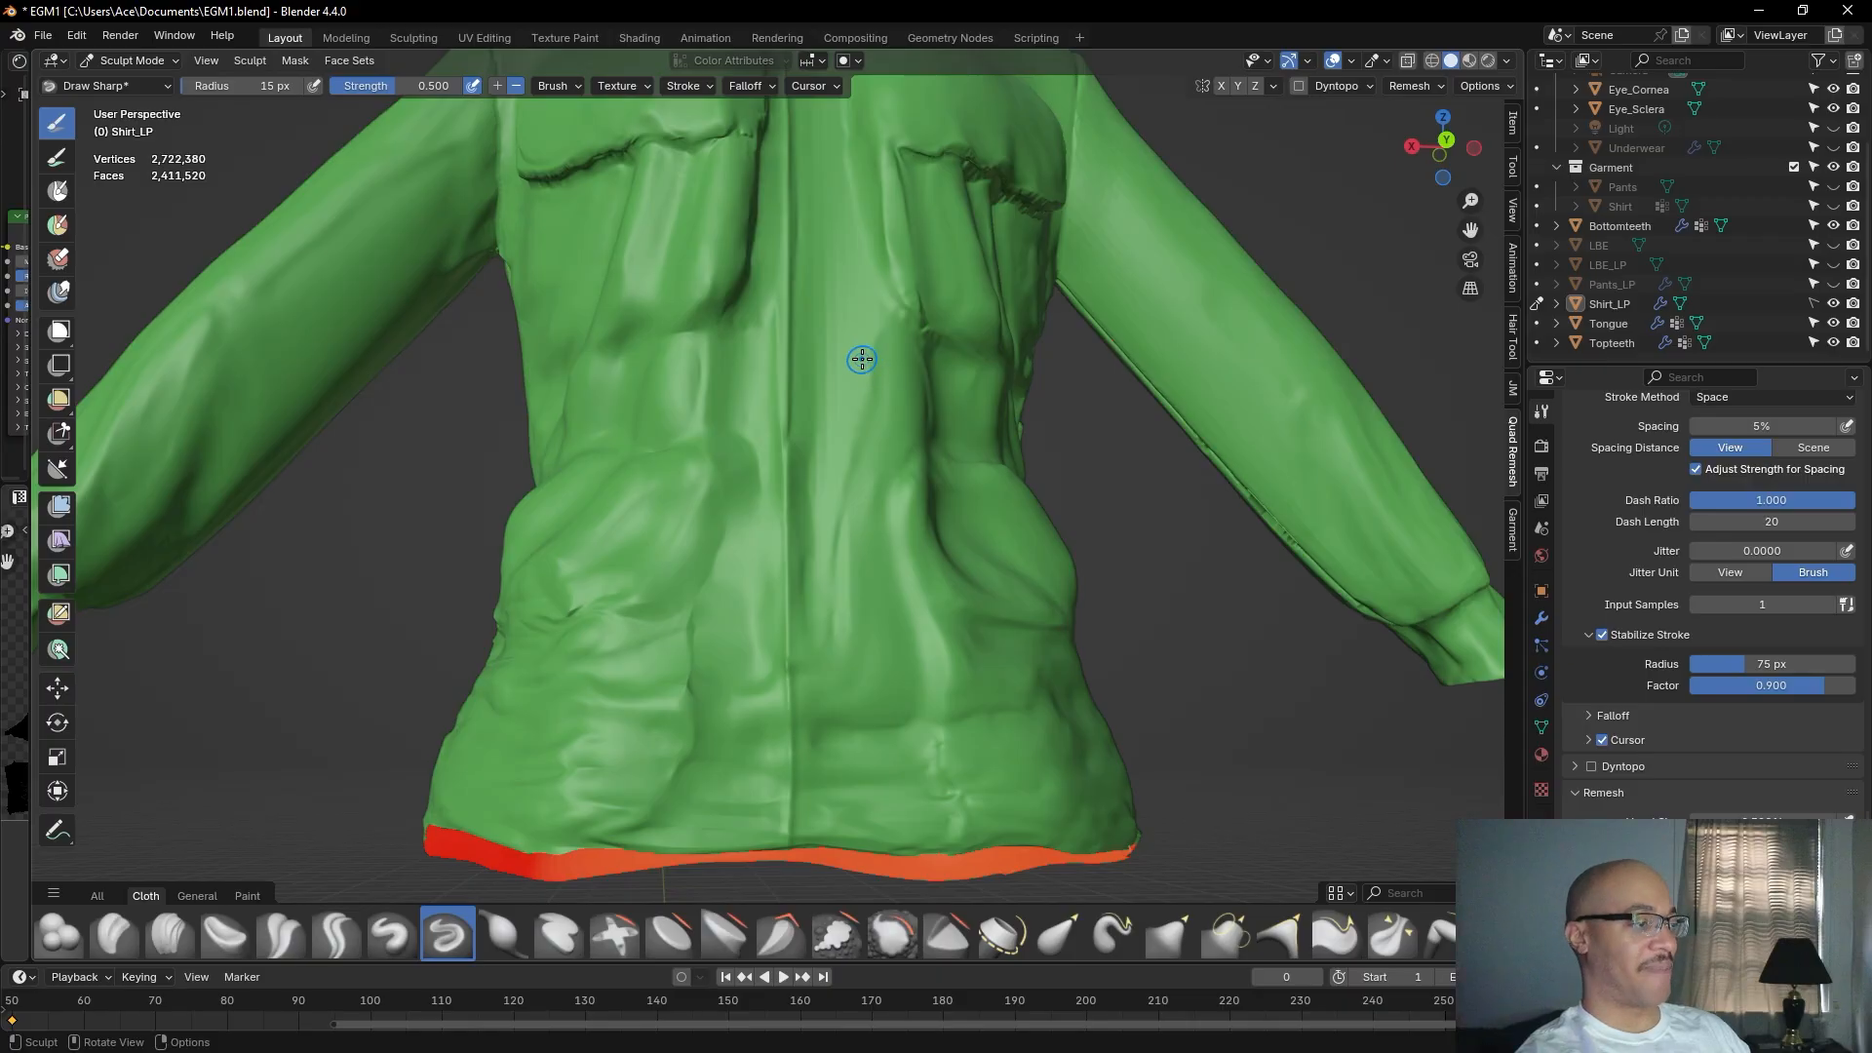
pyautogui.keyDown('shift'); pyautogui.moveTo(836, 529); pyautogui.dragTo(851, 493, button='middle'); pyautogui.keyUp('shift')
pyautogui.scroll(2, 858, 501)
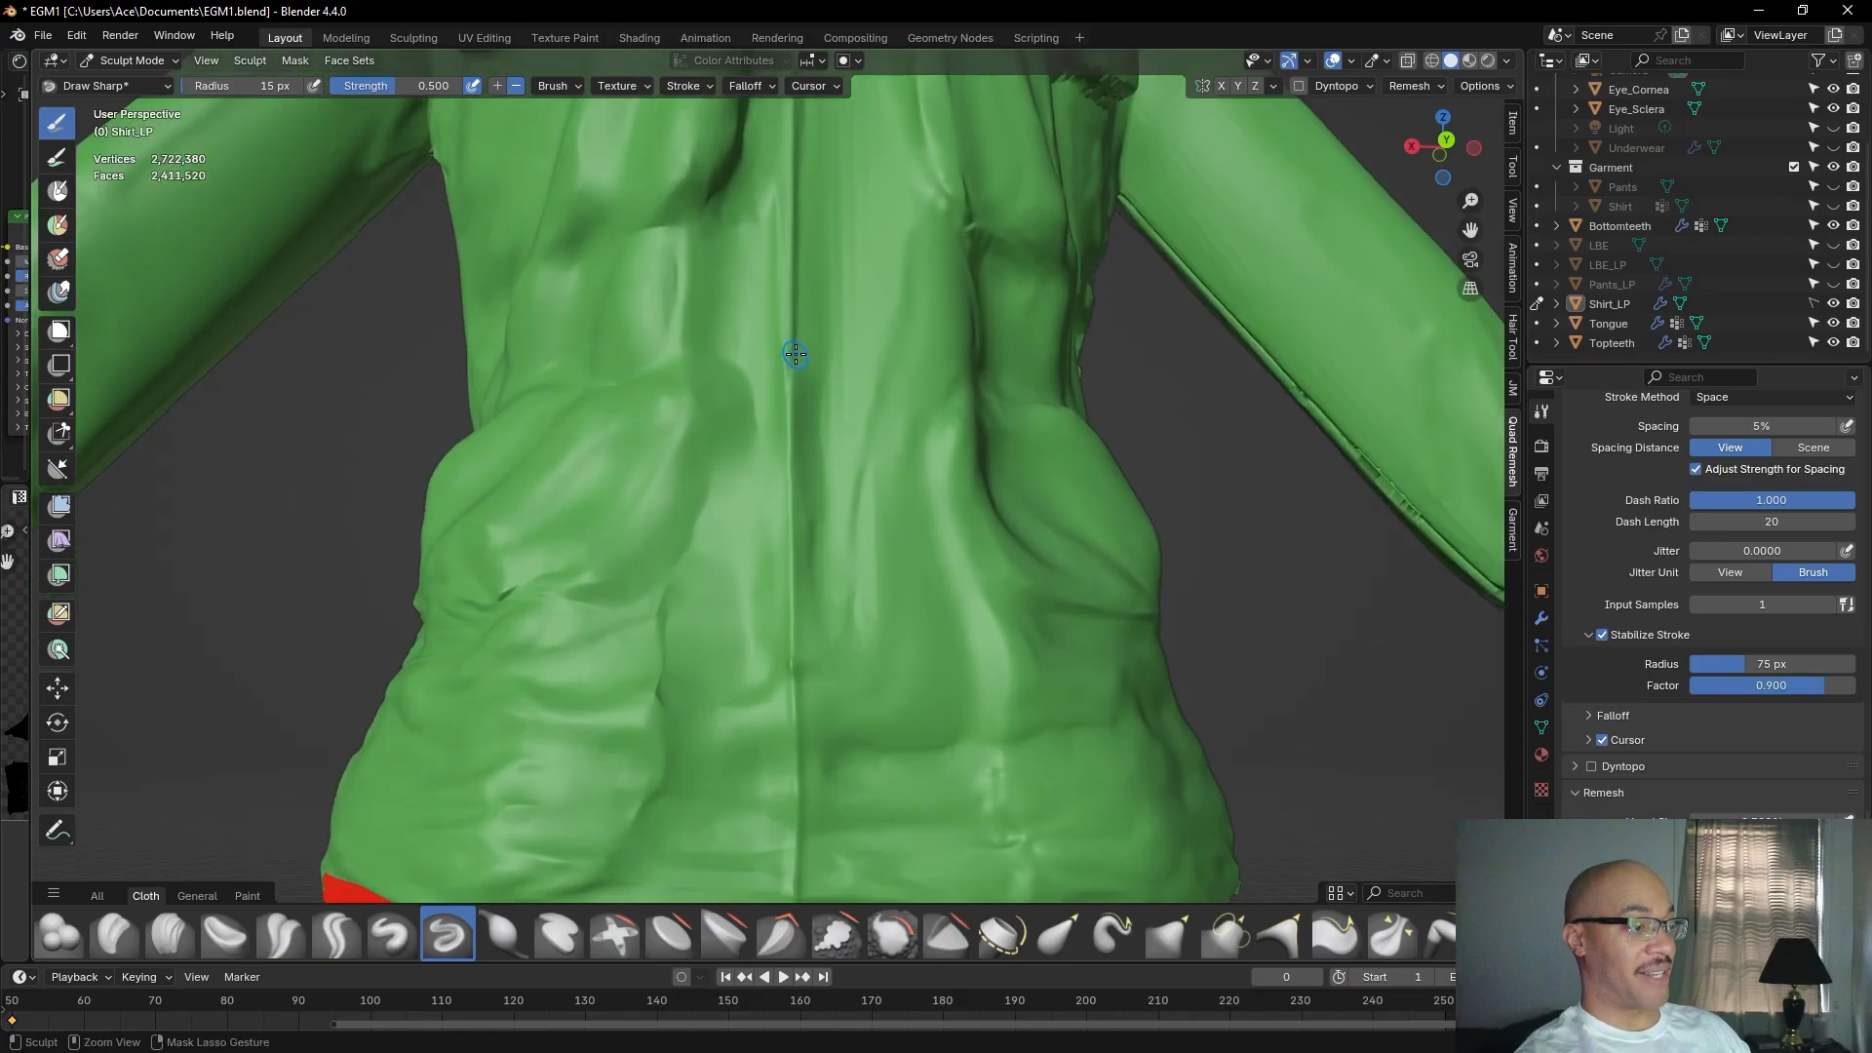
# Refine the placket's edge along the shirt's lower front and beside the chest pocket.
pyautogui.keyDown('ctrl'); pyautogui.moveTo(793, 346); pyautogui.dragTo(795, 352, button='right'); pyautogui.keyUp('ctrl')
pyautogui.moveTo(784, 473); pyautogui.dragTo(828, 389)
pyautogui.moveTo(828, 389)
pyautogui.mouseDown(button='middle')
pyautogui.moveTo(852, 389)
pyautogui.moveTo(823, 426)
pyautogui.moveTo(828, 631)
pyautogui.mouseUp(button='middle')
pyautogui.scroll(-3, 823, 426)
pyautogui.keyDown('shift'); pyautogui.moveTo(829, 422); pyautogui.dragTo(732, 478, button='middle'); pyautogui.keyUp('shift')
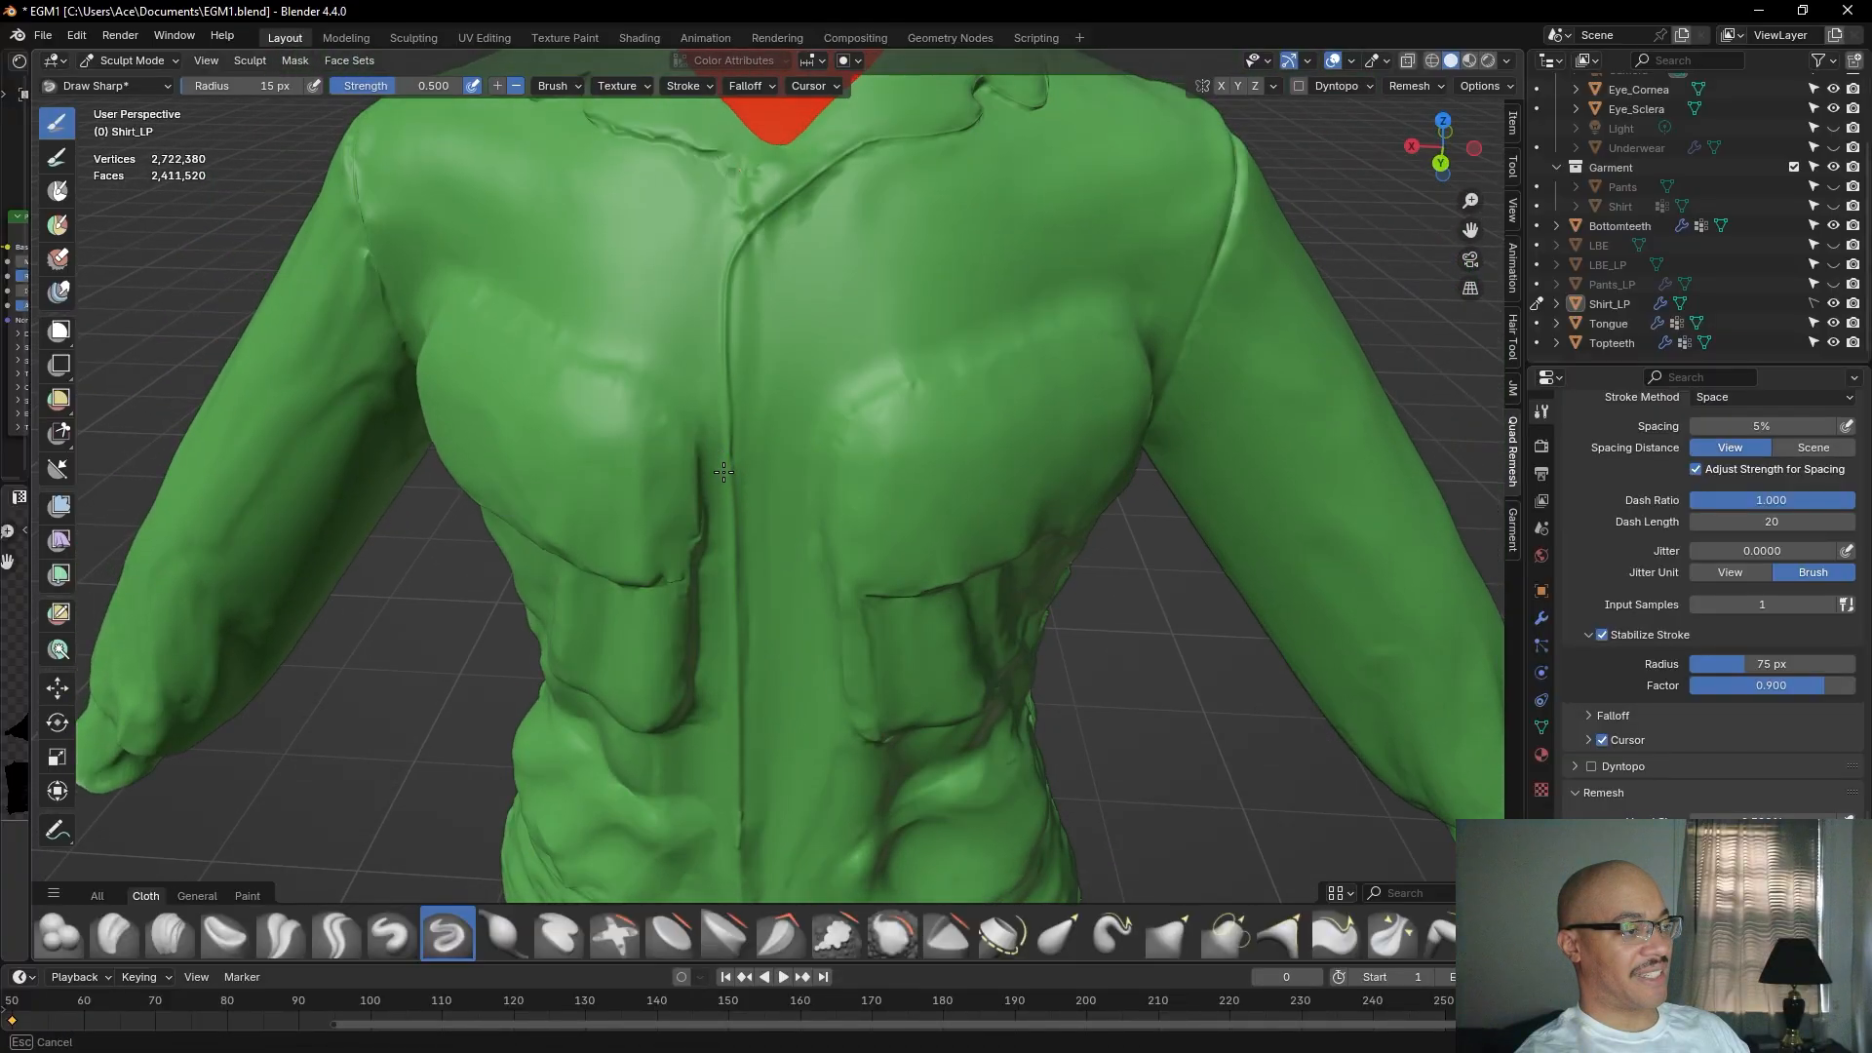
# Carve a sharp line from the neckline's V point down along the inside of the placket's upper edge.
pyautogui.keyDown('alt'); pyautogui.moveTo(838, 325); pyautogui.dragTo(949, 498); pyautogui.keyUp('alt')
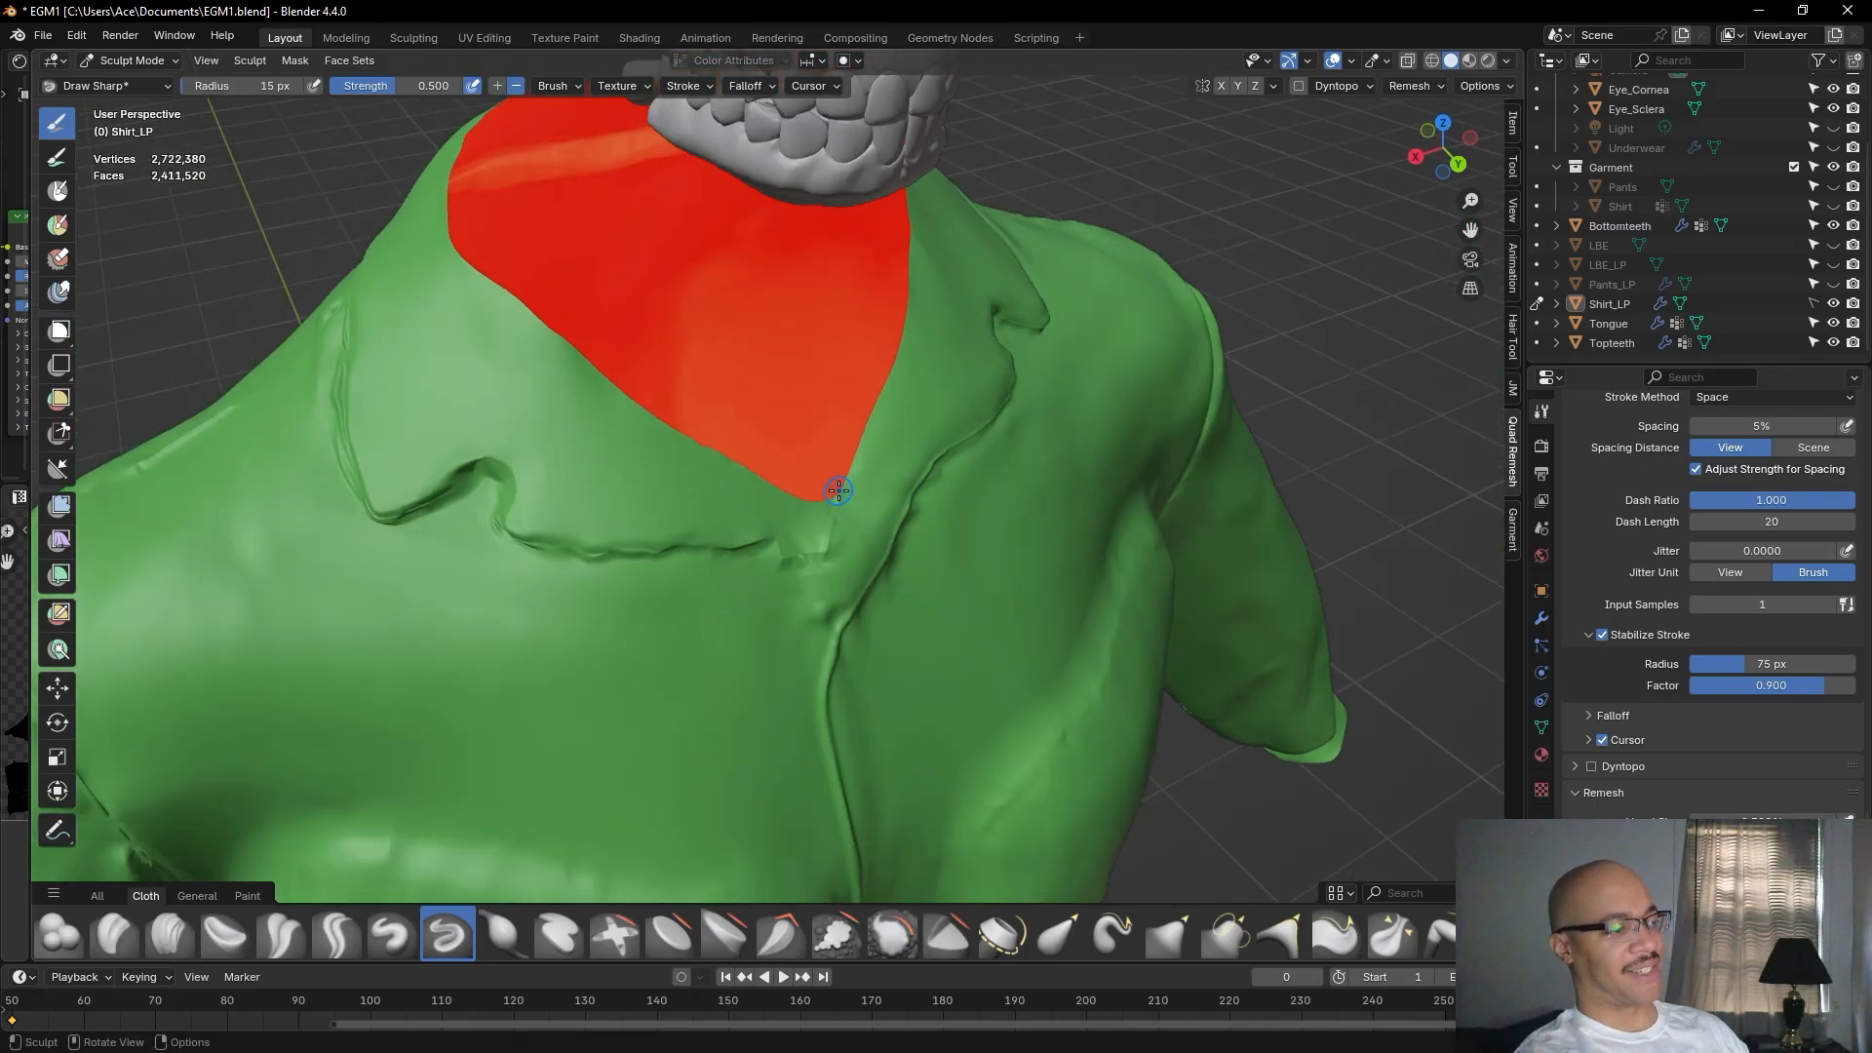
pyautogui.moveTo(836, 498); pyautogui.dragTo(836, 500)
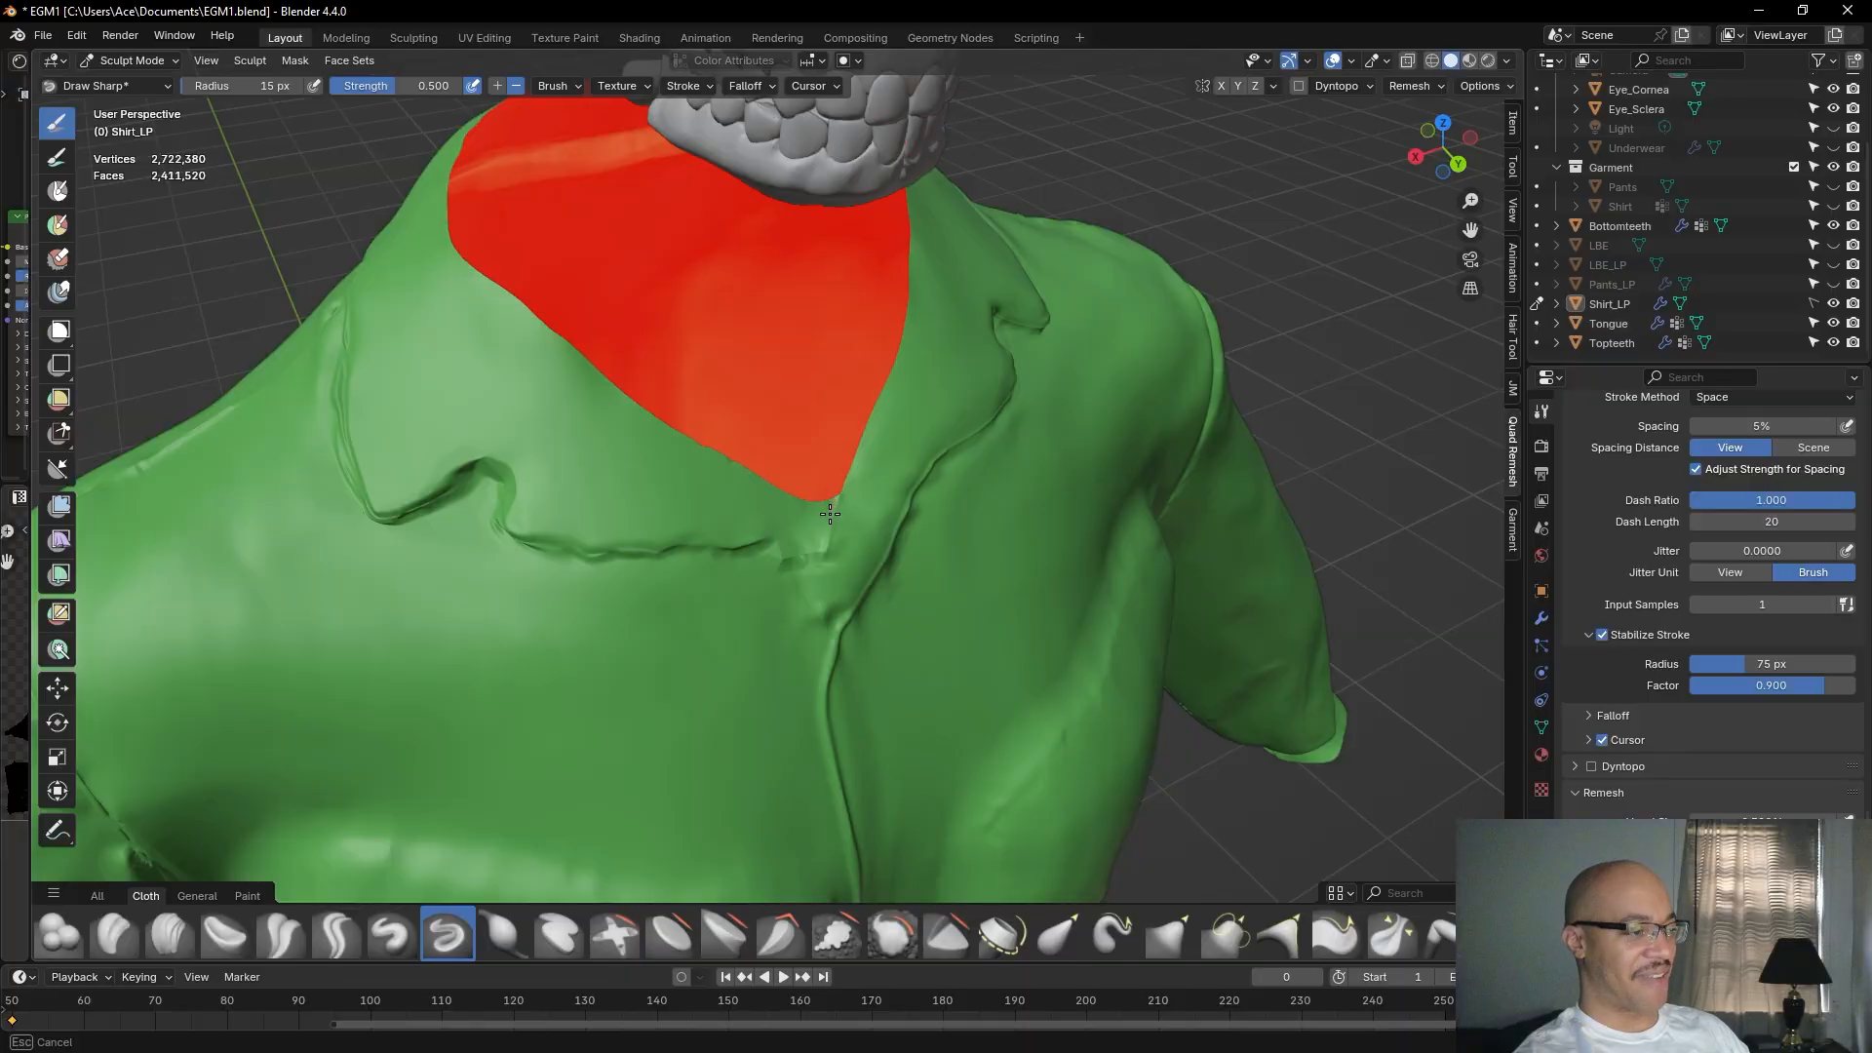
pyautogui.moveTo(819, 577)
pyautogui.mouseDown()
pyautogui.moveTo(806, 727)
pyautogui.moveTo(865, 840)
pyautogui.mouseUp()
pyautogui.moveTo(949, 693); pyautogui.dragTo(917, 596, button='middle')
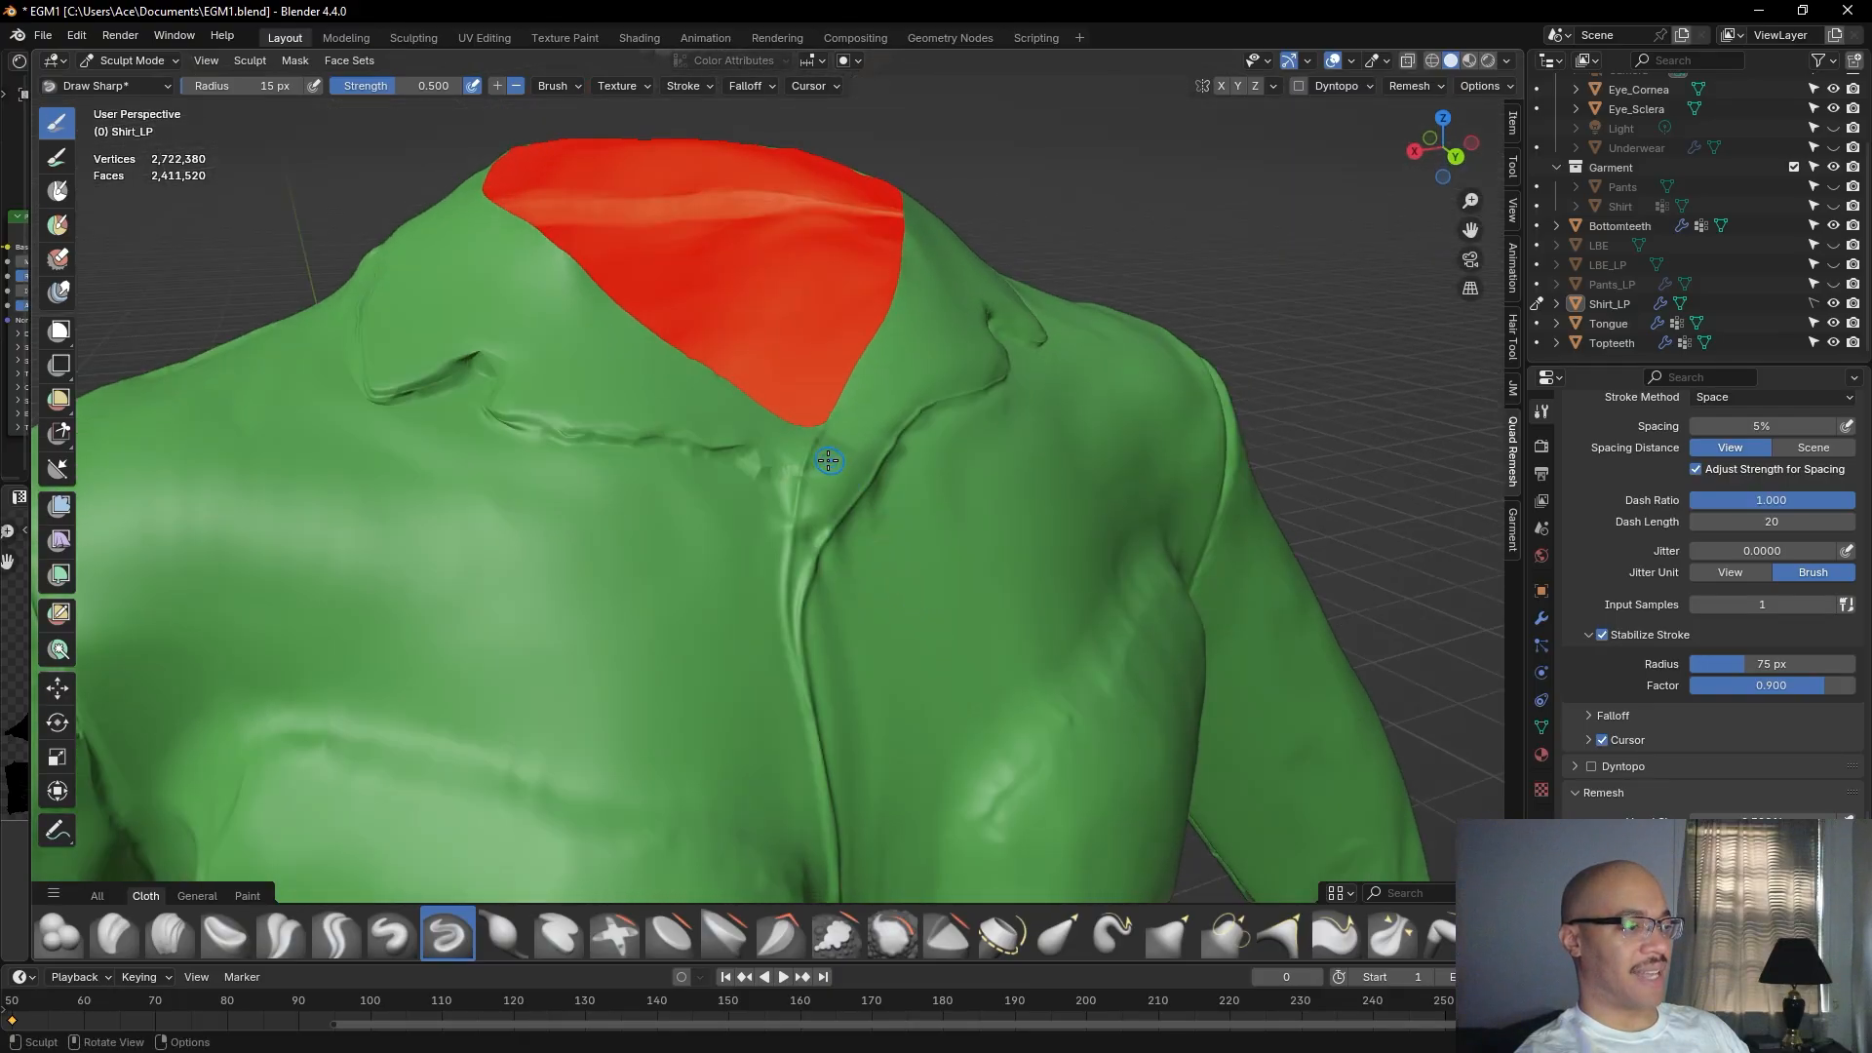
# Build up the lapel overlap just below the neckline's V with Clay Strips and smooth the added volume.
pyautogui.click(155, 935)
pyautogui.moveTo(821, 478); pyautogui.dragTo(815, 544)
pyautogui.moveTo(838, 476); pyautogui.dragTo(814, 538)
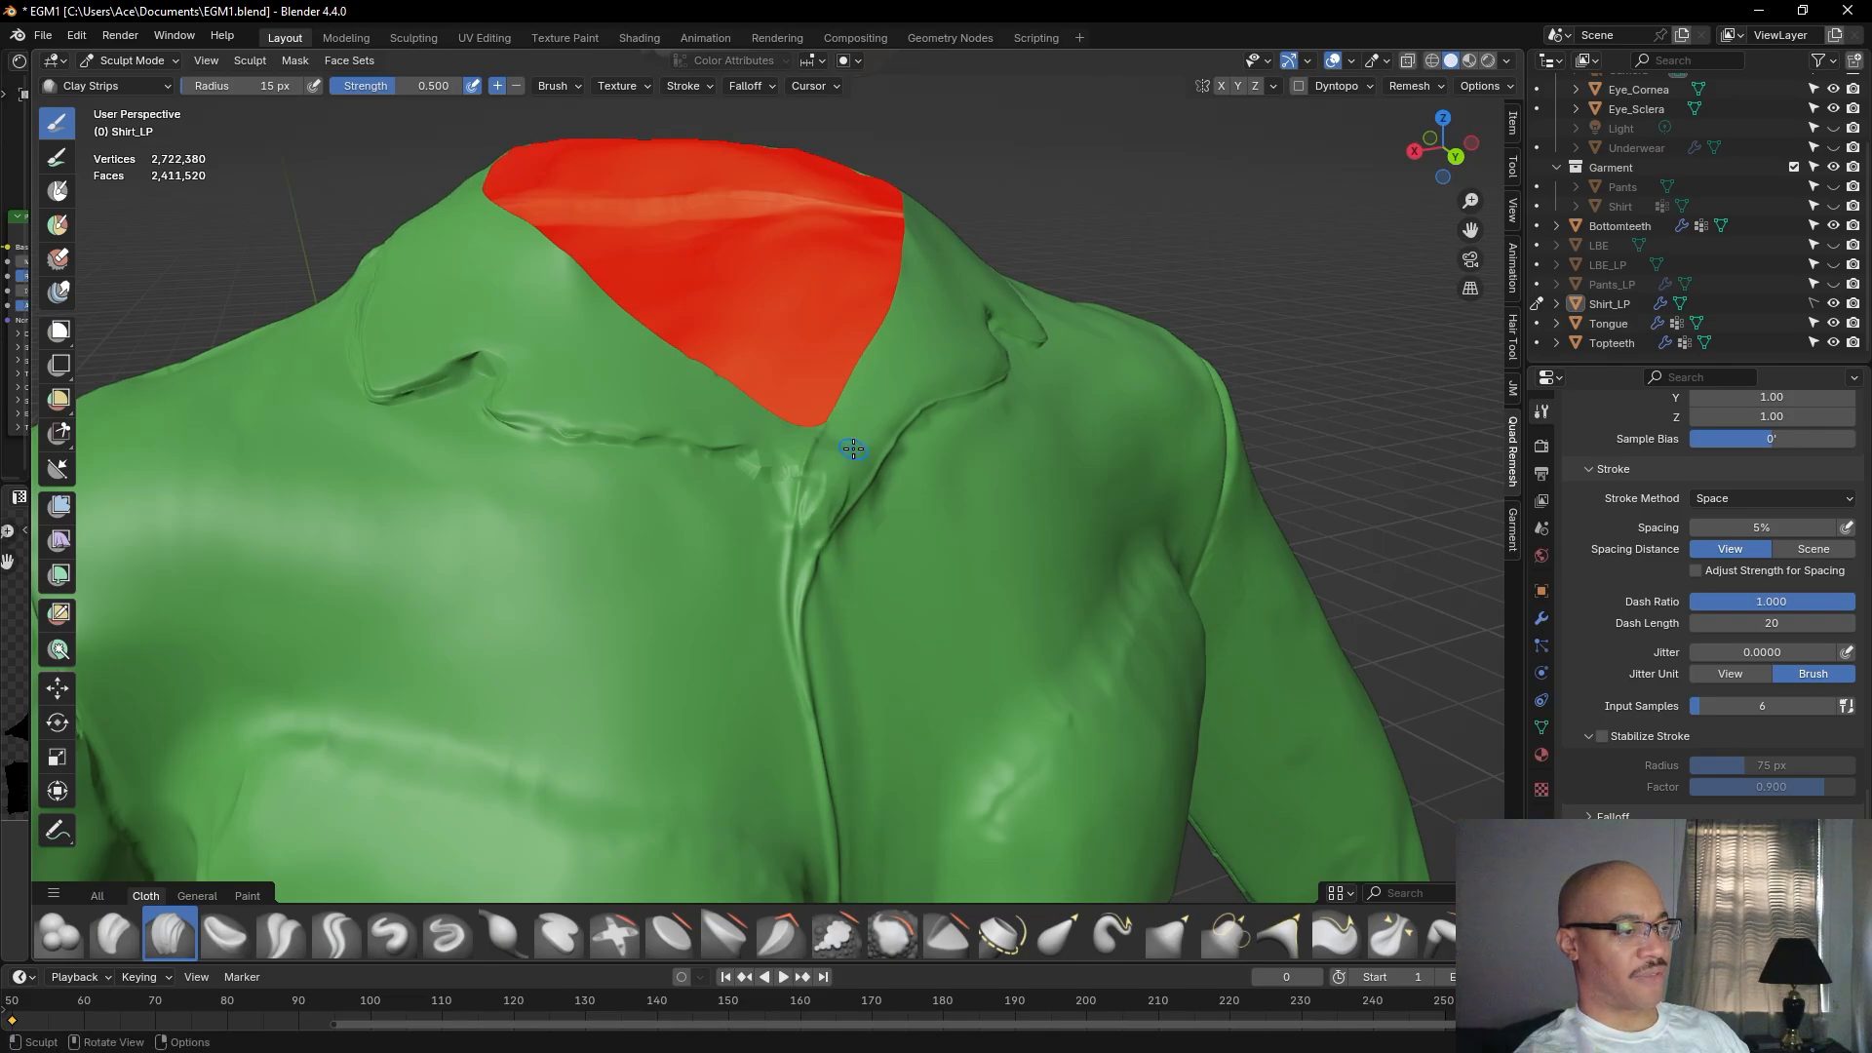
pyautogui.moveTo(828, 468); pyautogui.dragTo(822, 483)
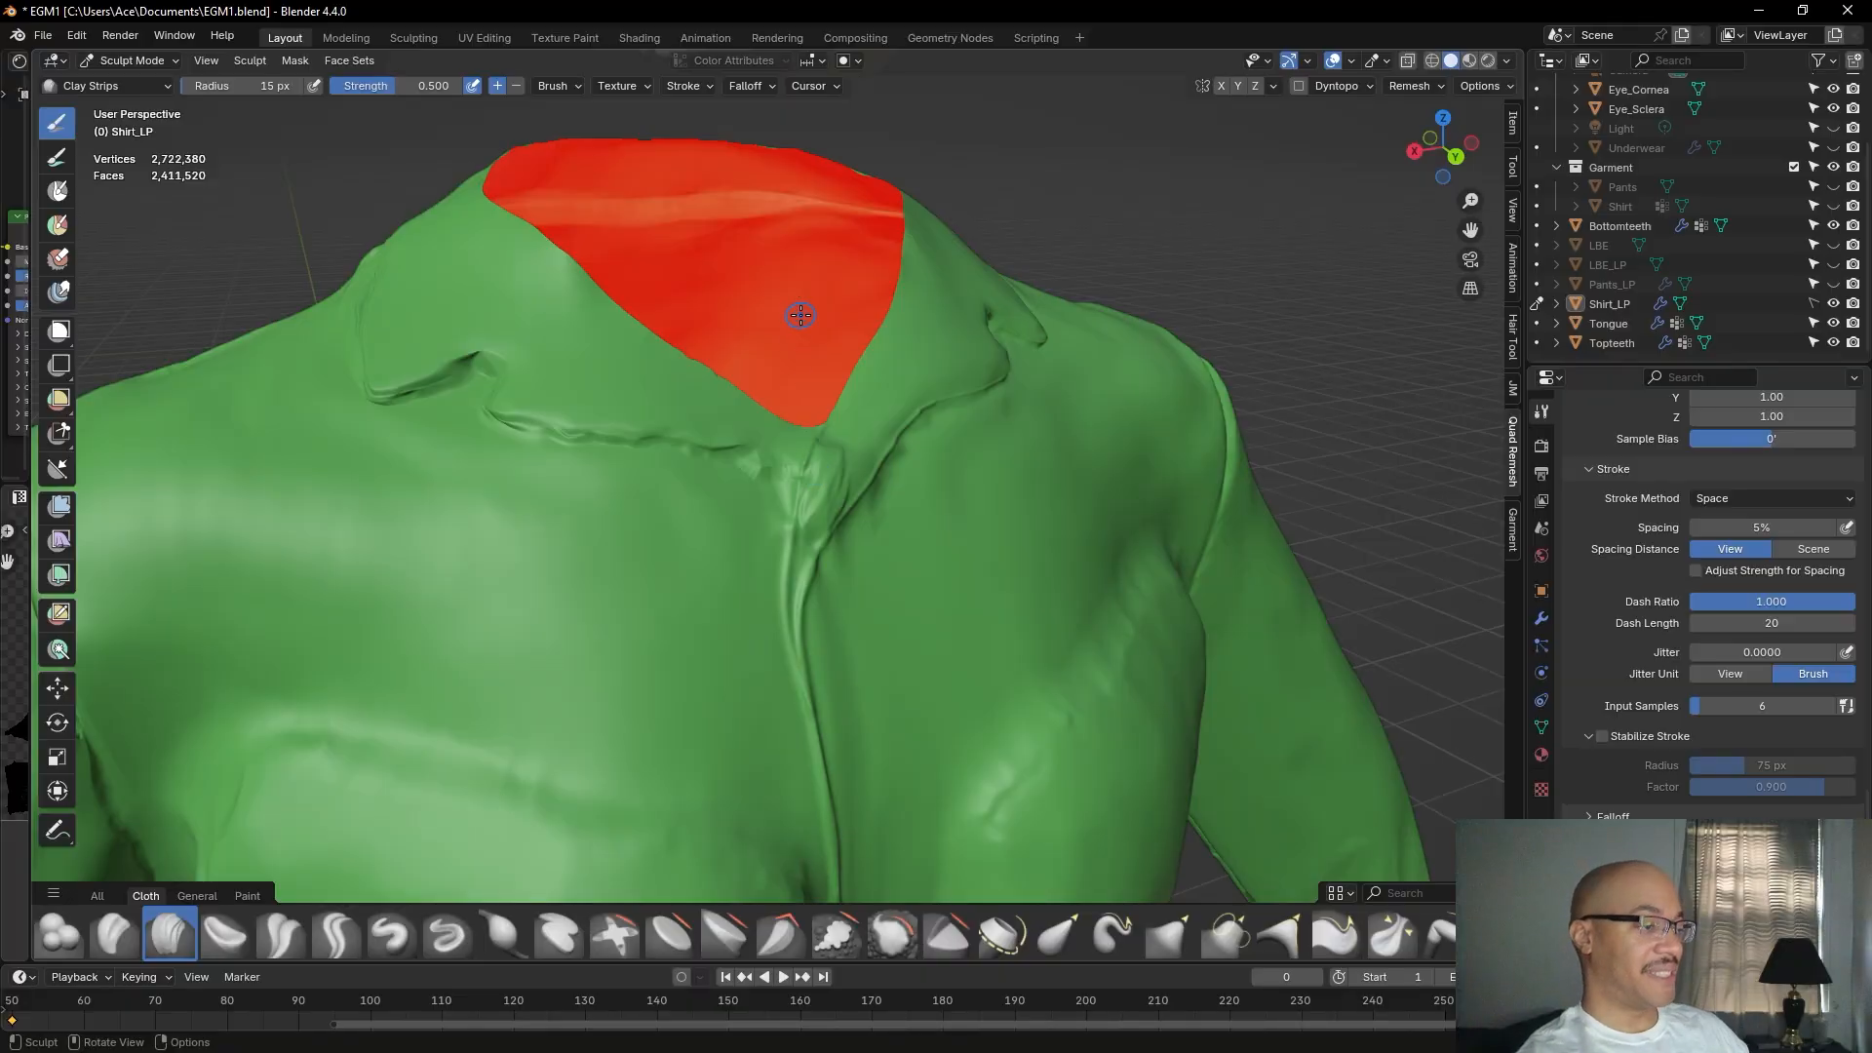
pyautogui.moveTo(888, 456)
pyautogui.mouseDown(button='middle')
pyautogui.moveTo(857, 439)
pyautogui.moveTo(806, 518)
pyautogui.mouseUp(button='middle')
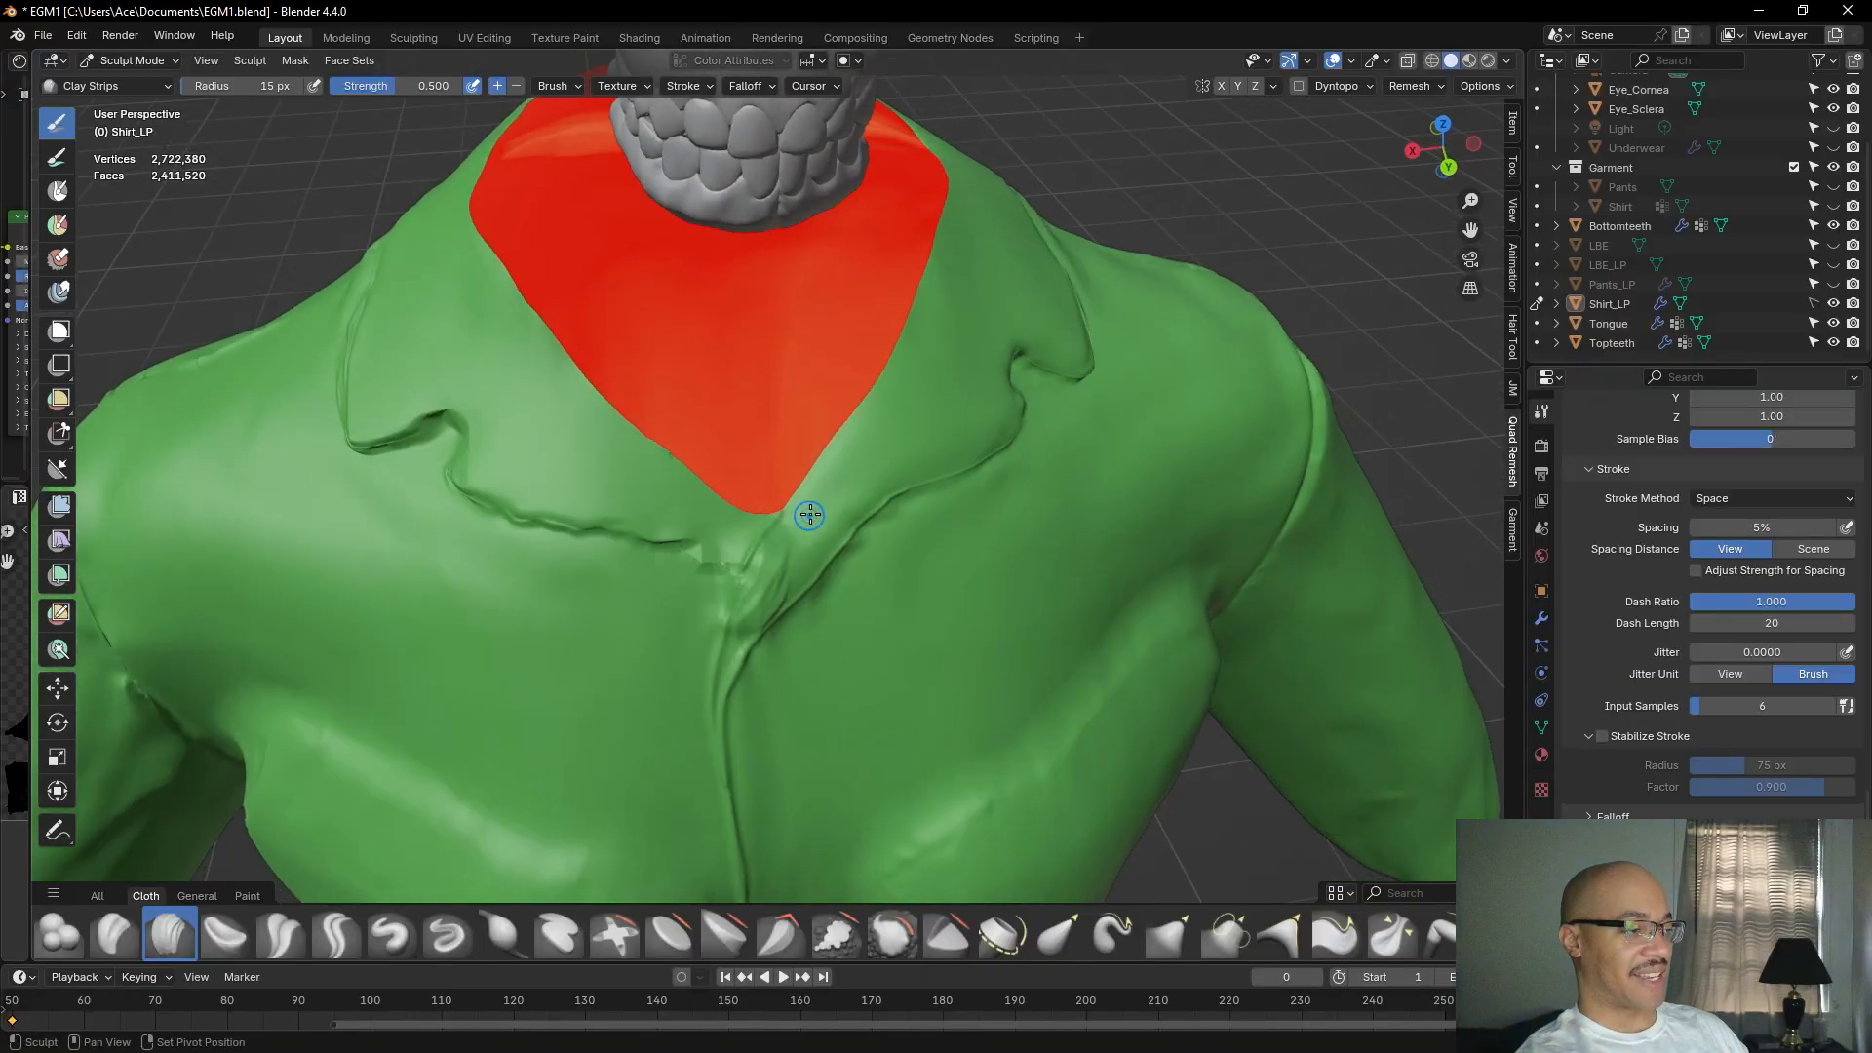
pyautogui.moveTo(802, 564)
pyautogui.mouseDown()
pyautogui.moveTo(775, 604)
pyautogui.moveTo(760, 569)
pyautogui.mouseUp()
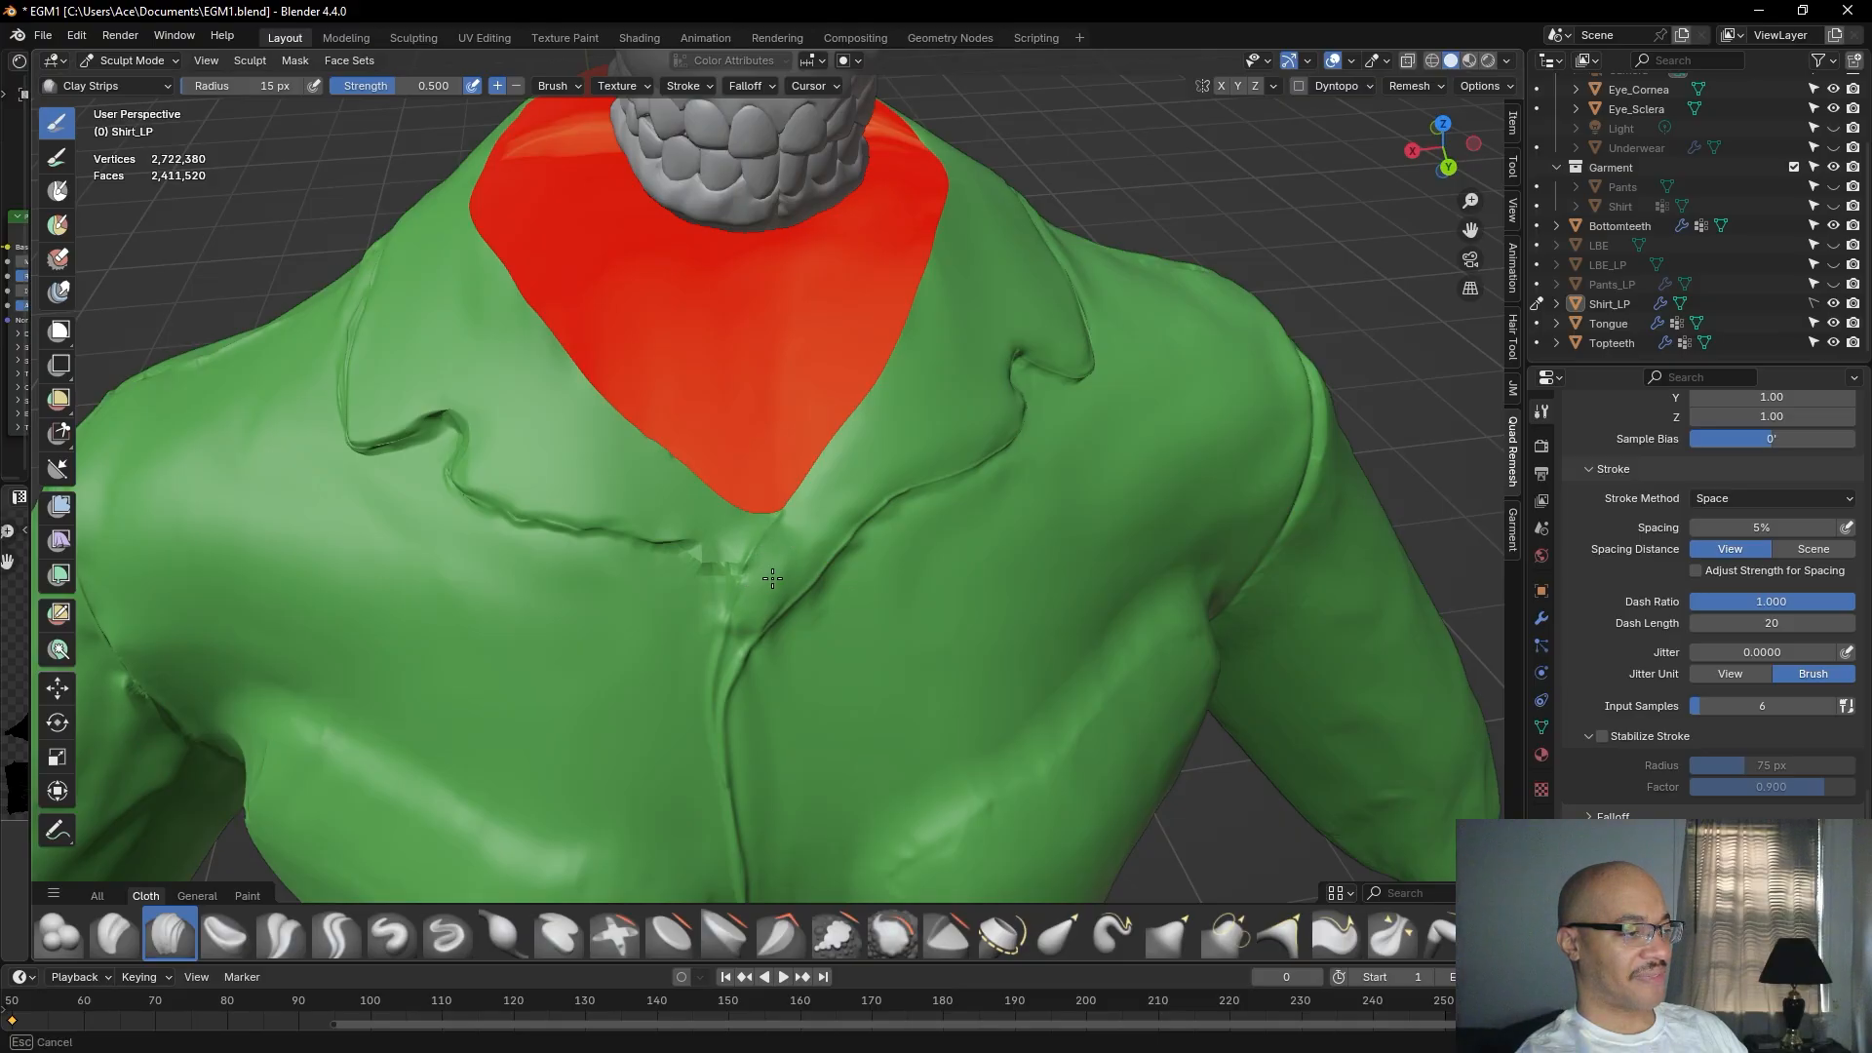
pyautogui.moveTo(788, 589)
pyautogui.mouseDown()
pyautogui.moveTo(743, 632)
pyautogui.moveTo(761, 565)
pyautogui.moveTo(760, 626)
pyautogui.moveTo(813, 559)
pyautogui.moveTo(785, 585)
pyautogui.mouseUp()
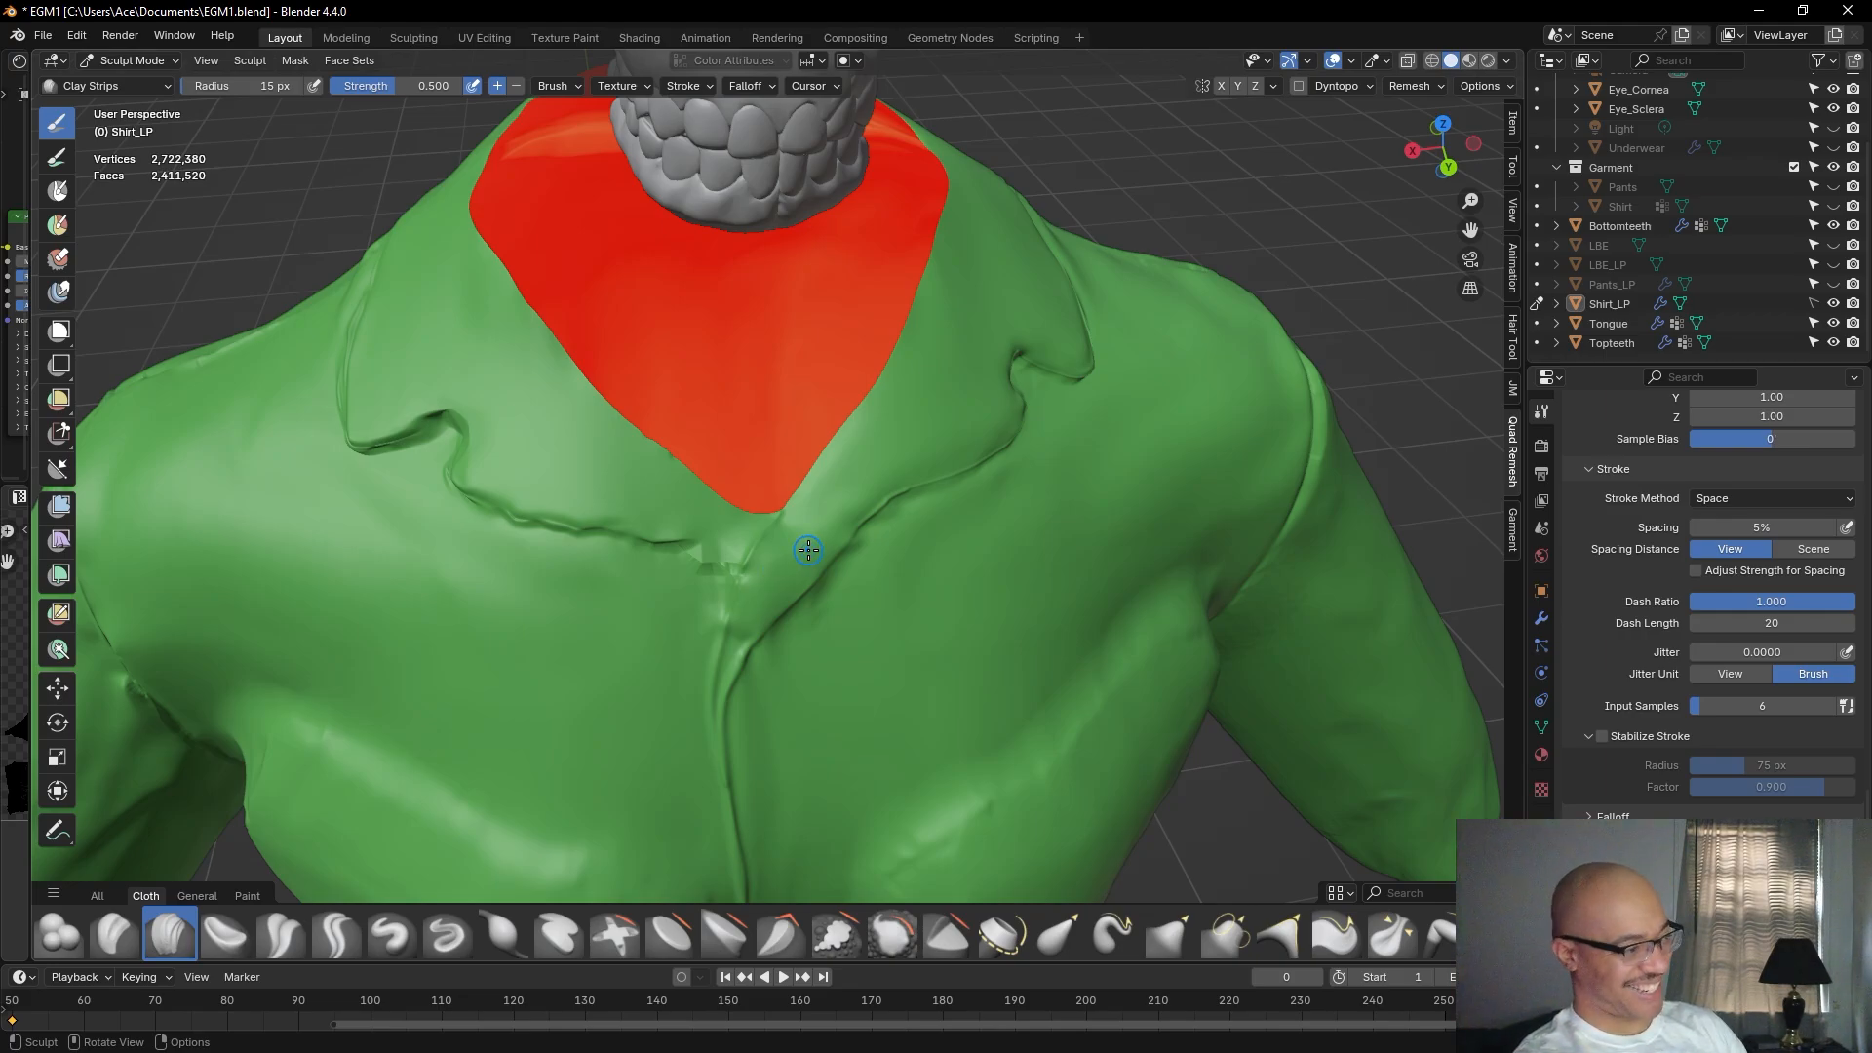
pyautogui.keyDown('shift'); pyautogui.moveTo(780, 513); pyautogui.dragTo(760, 555); pyautogui.keyUp('shift')
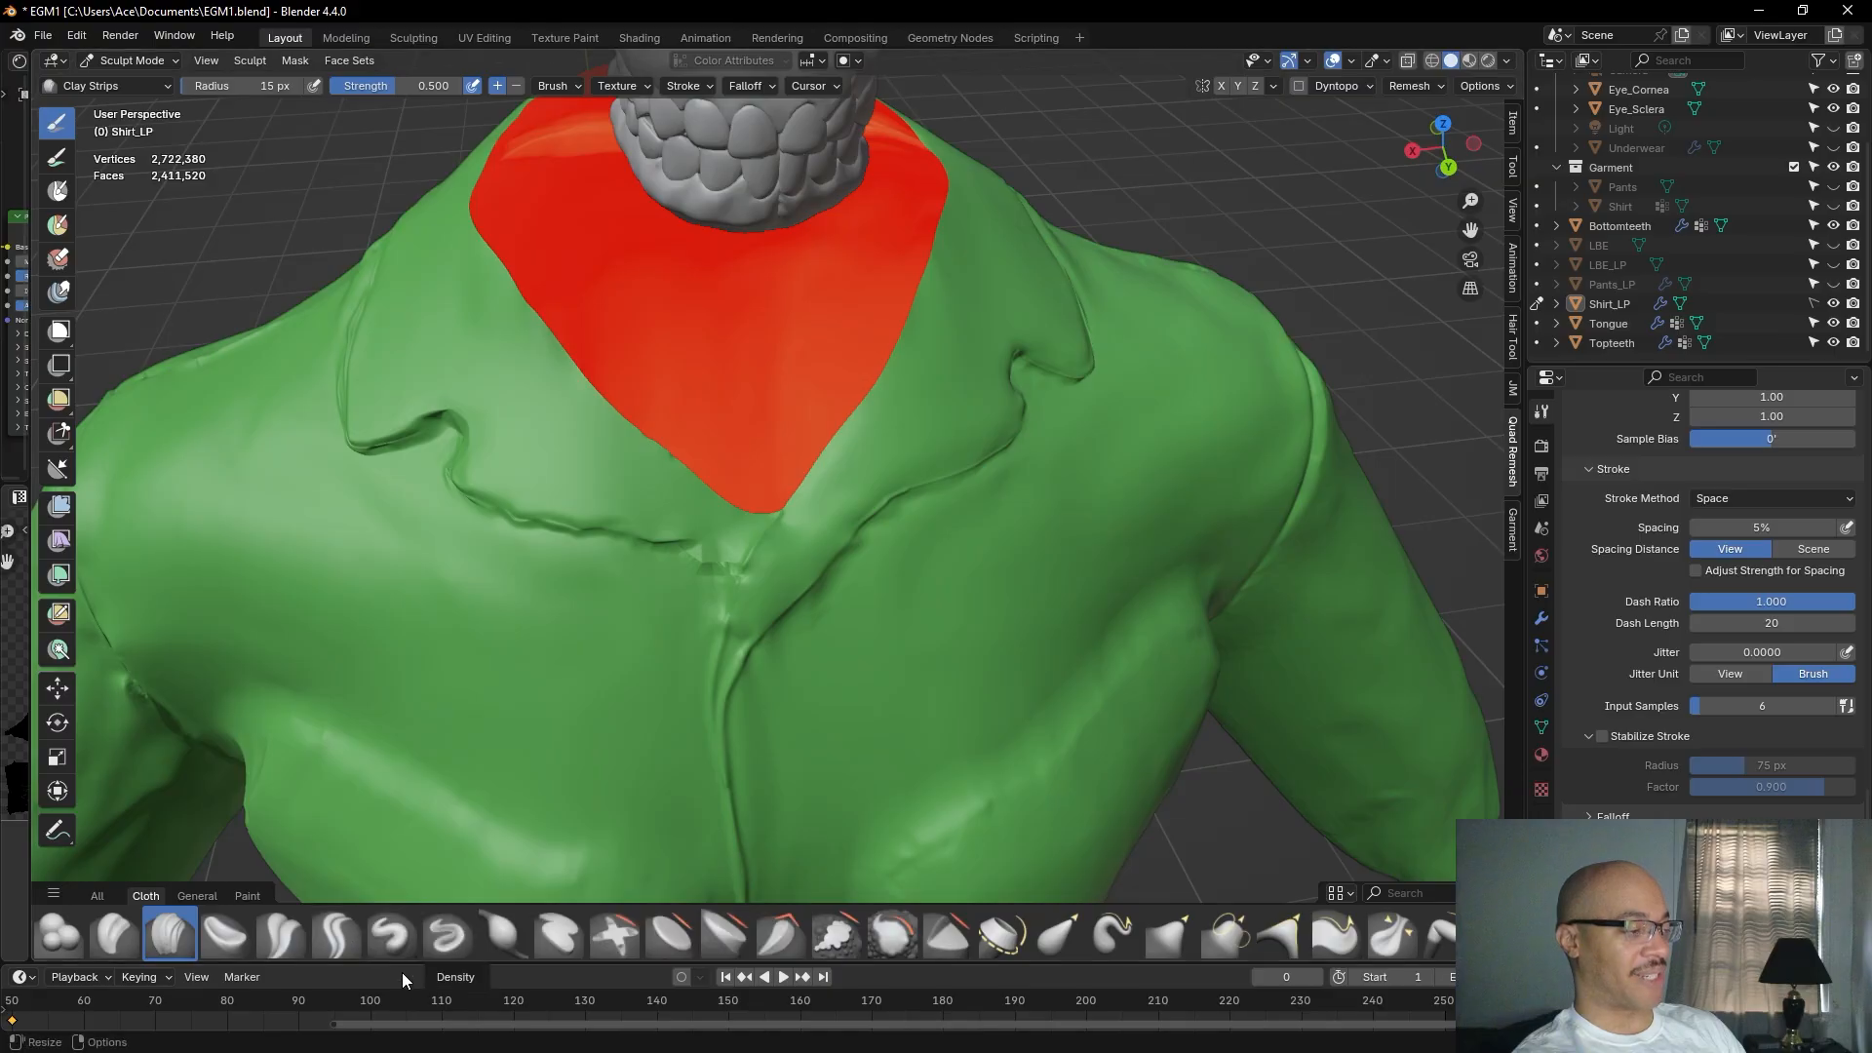
# Sharpen the lapel overlap's edge from the neckline's V down into the upper placket with Draw Sharp.
pyautogui.click(348, 934)
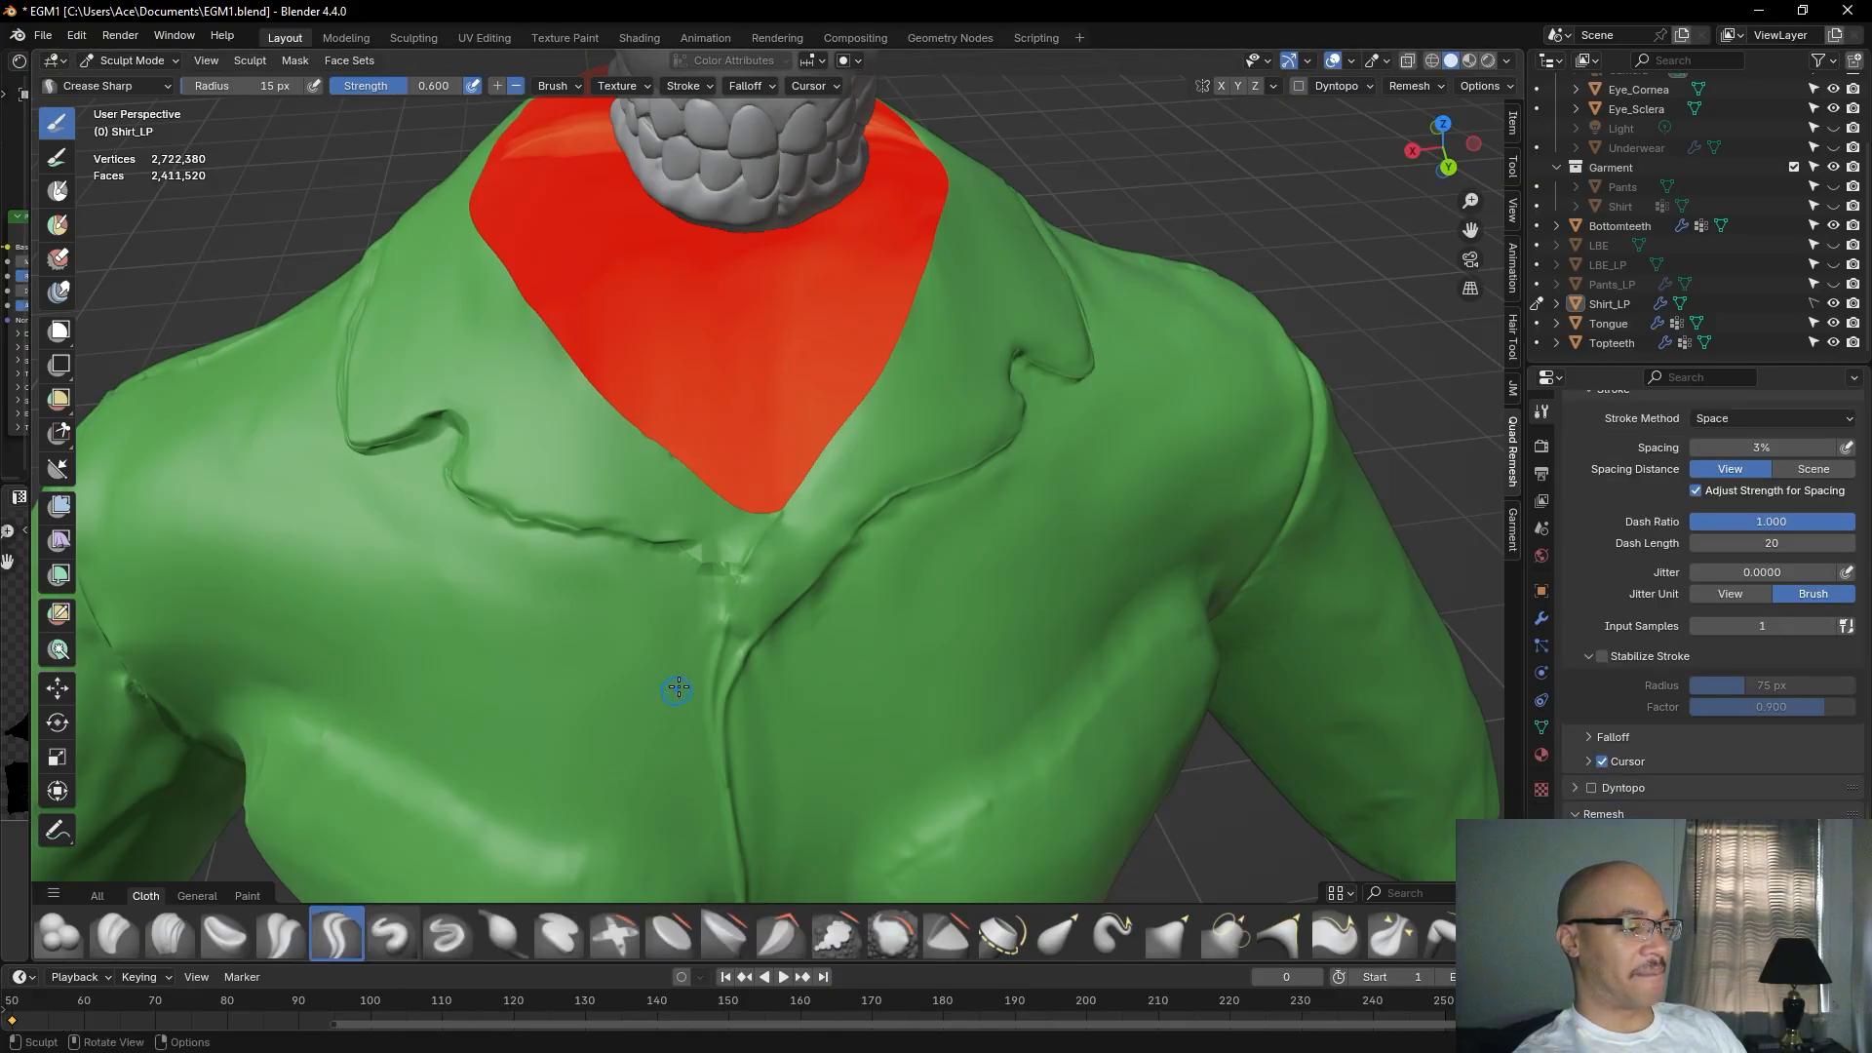
pyautogui.click(447, 934)
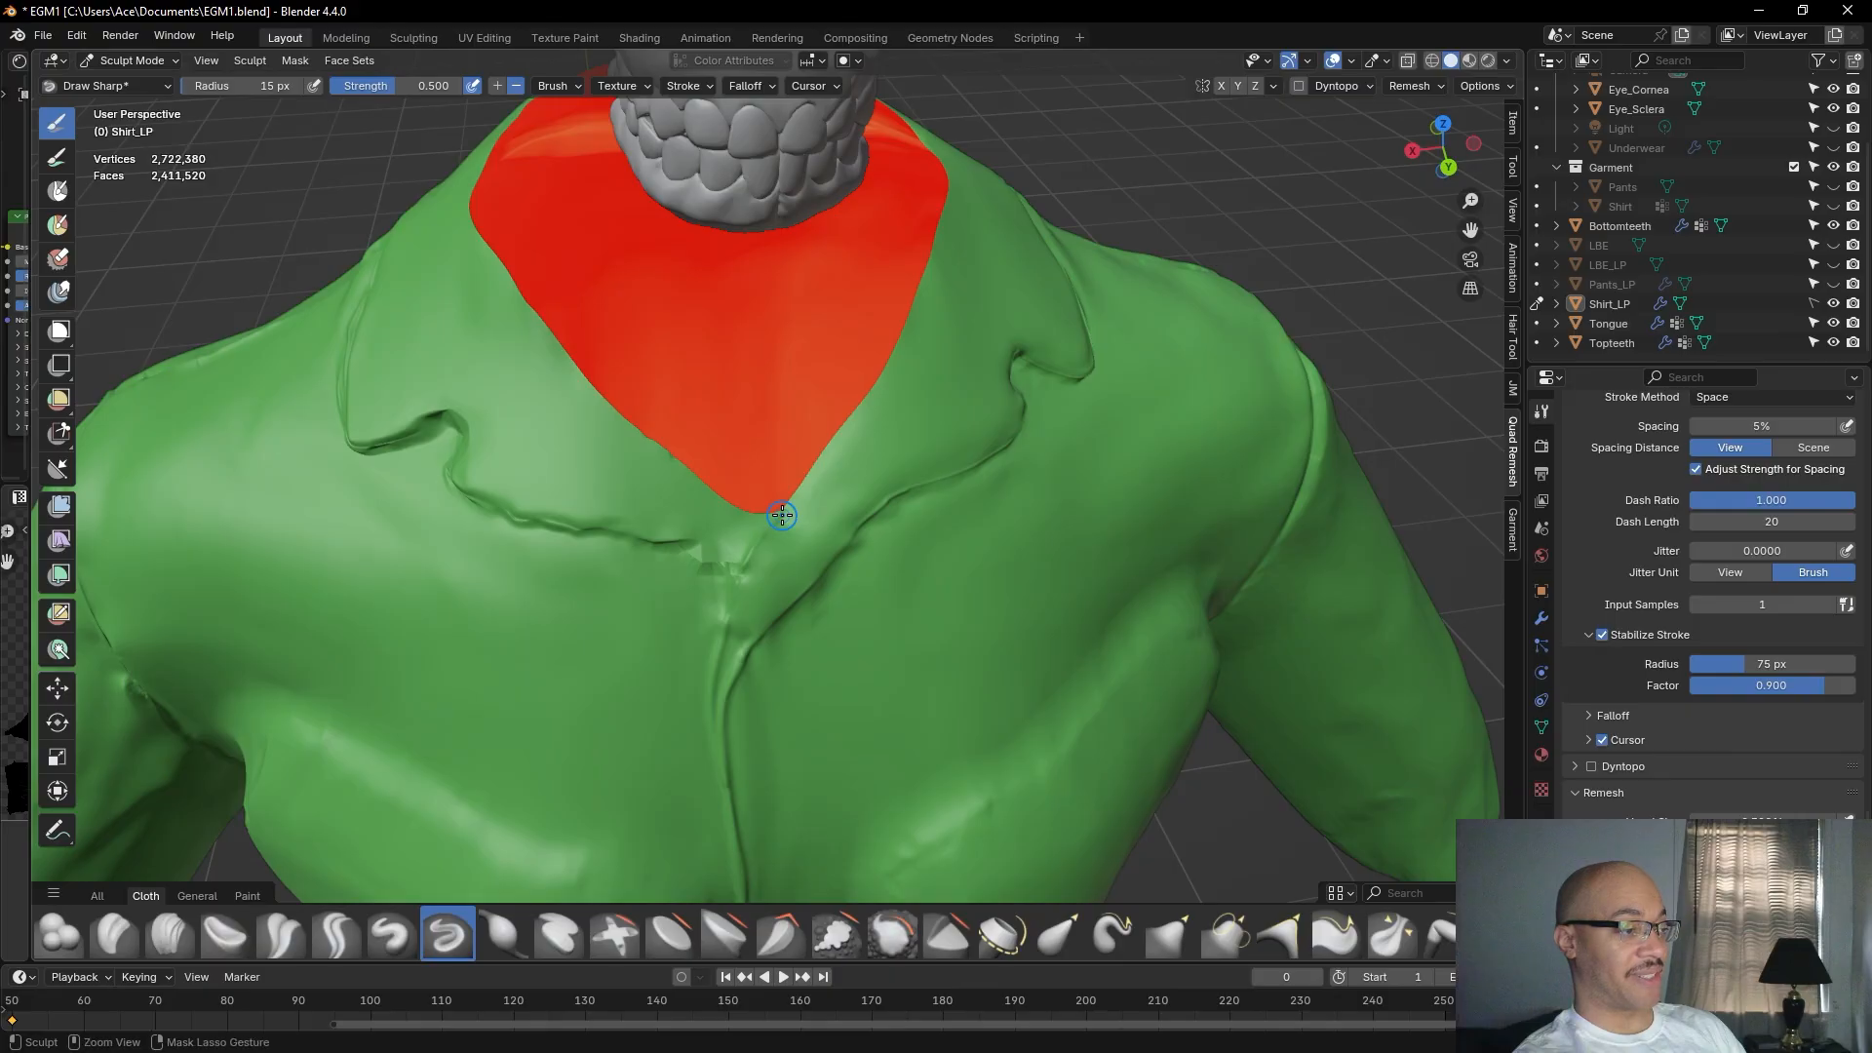
pyautogui.keyDown('ctrl'); pyautogui.moveTo(782, 514); pyautogui.dragTo(779, 511); pyautogui.keyUp('ctrl')
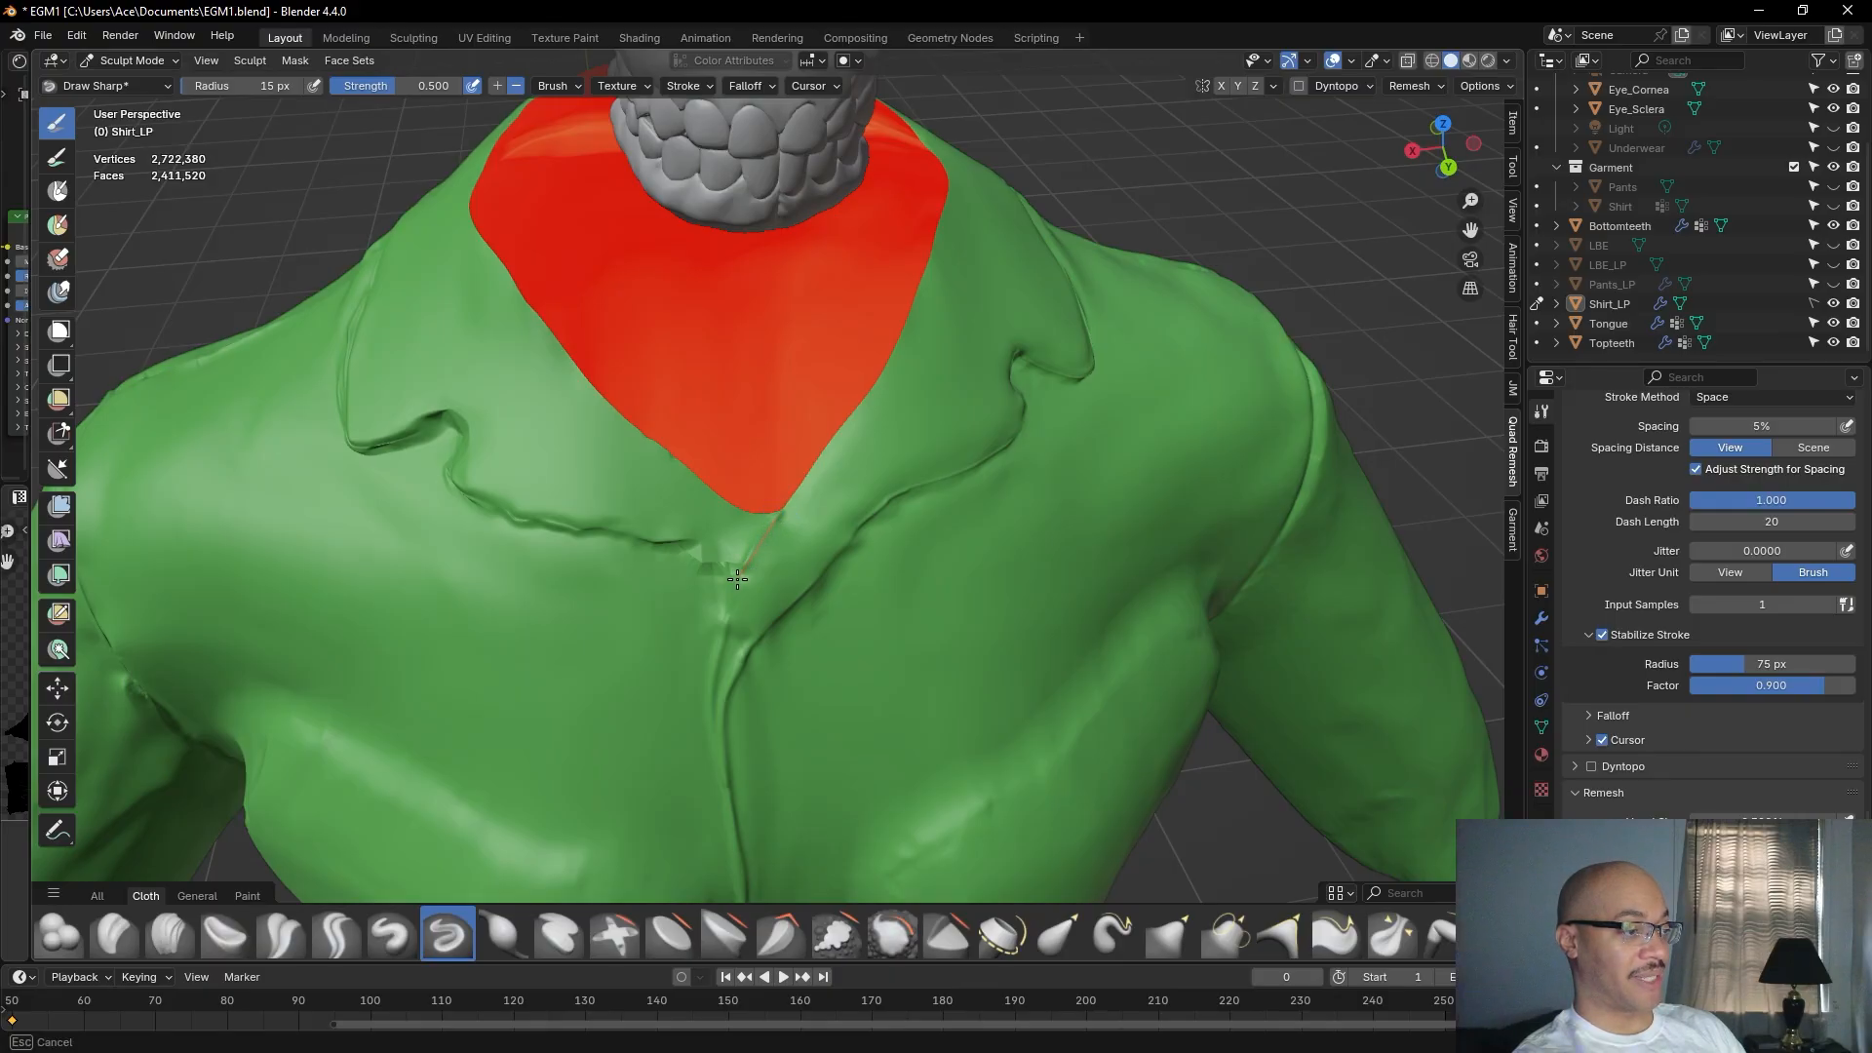
pyautogui.keyDown('ctrl'); pyautogui.moveTo(718, 609); pyautogui.dragTo(708, 660); pyautogui.keyUp('ctrl')
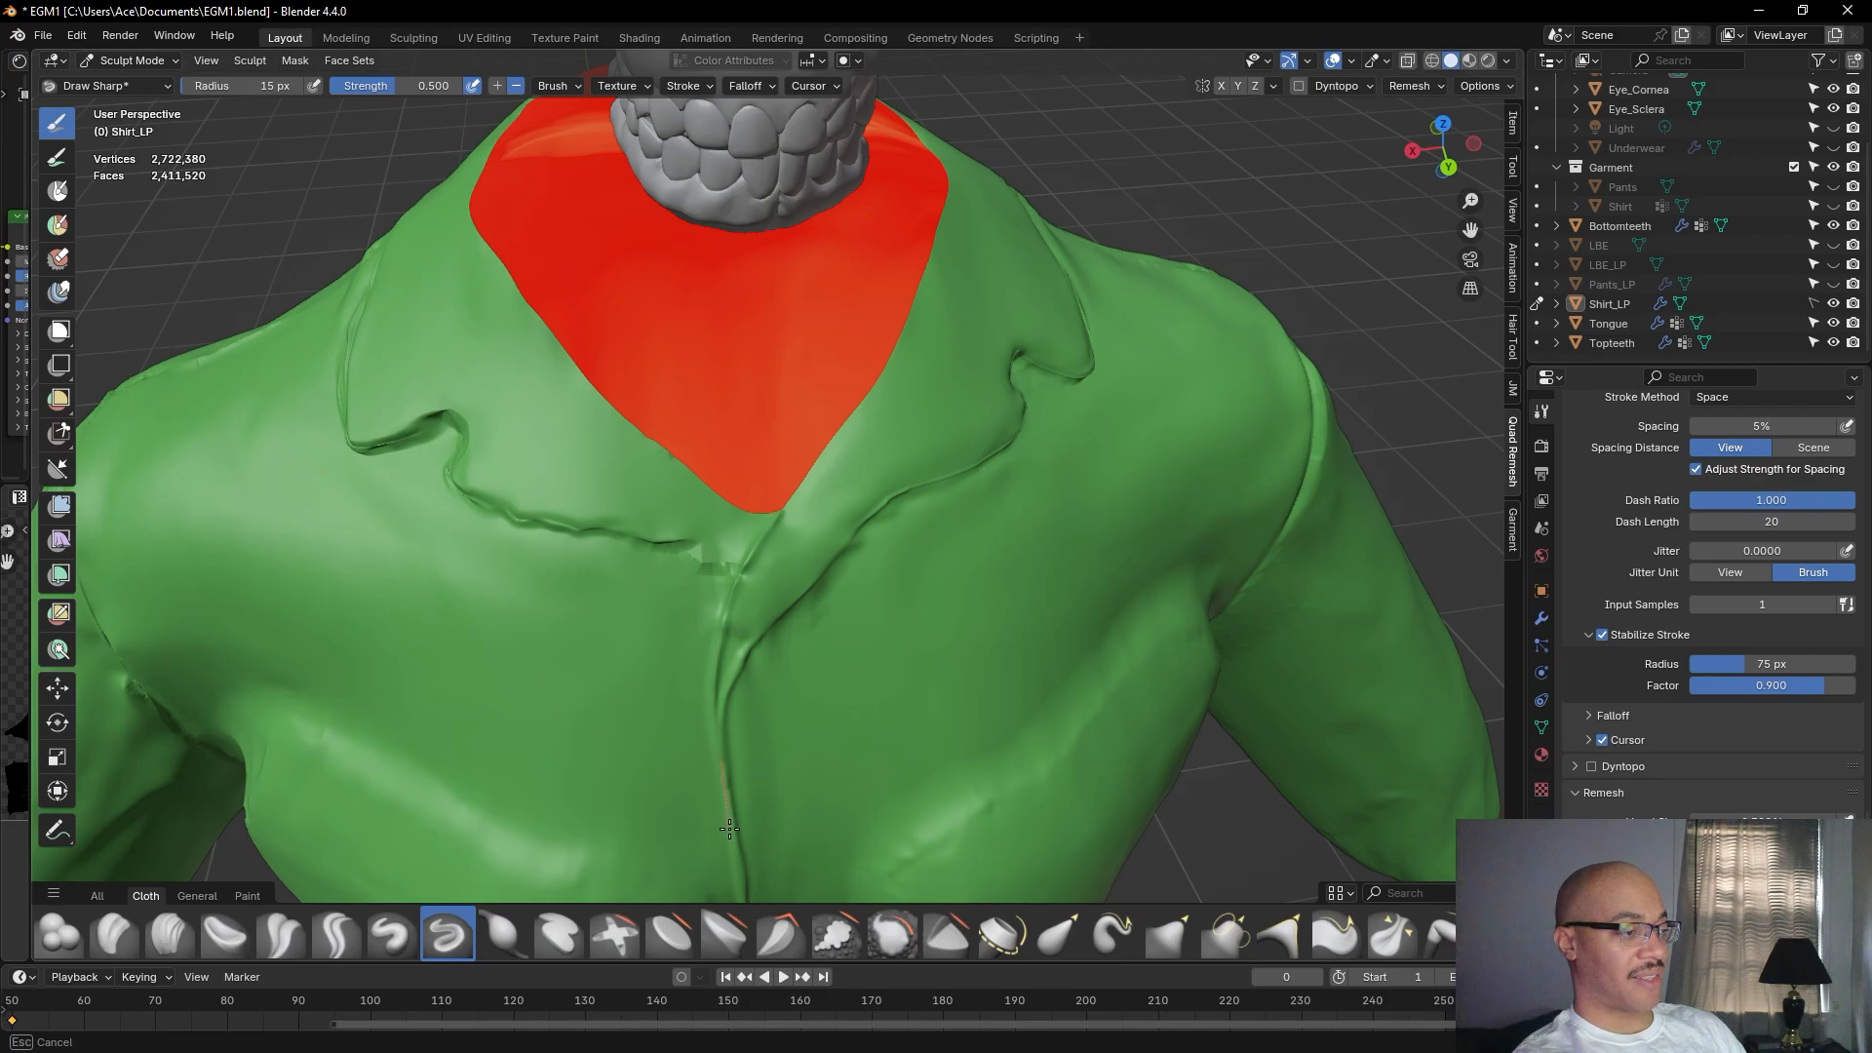
pyautogui.keyDown('ctrl'); pyautogui.moveTo(735, 847); pyautogui.dragTo(736, 848); pyautogui.keyUp('ctrl')
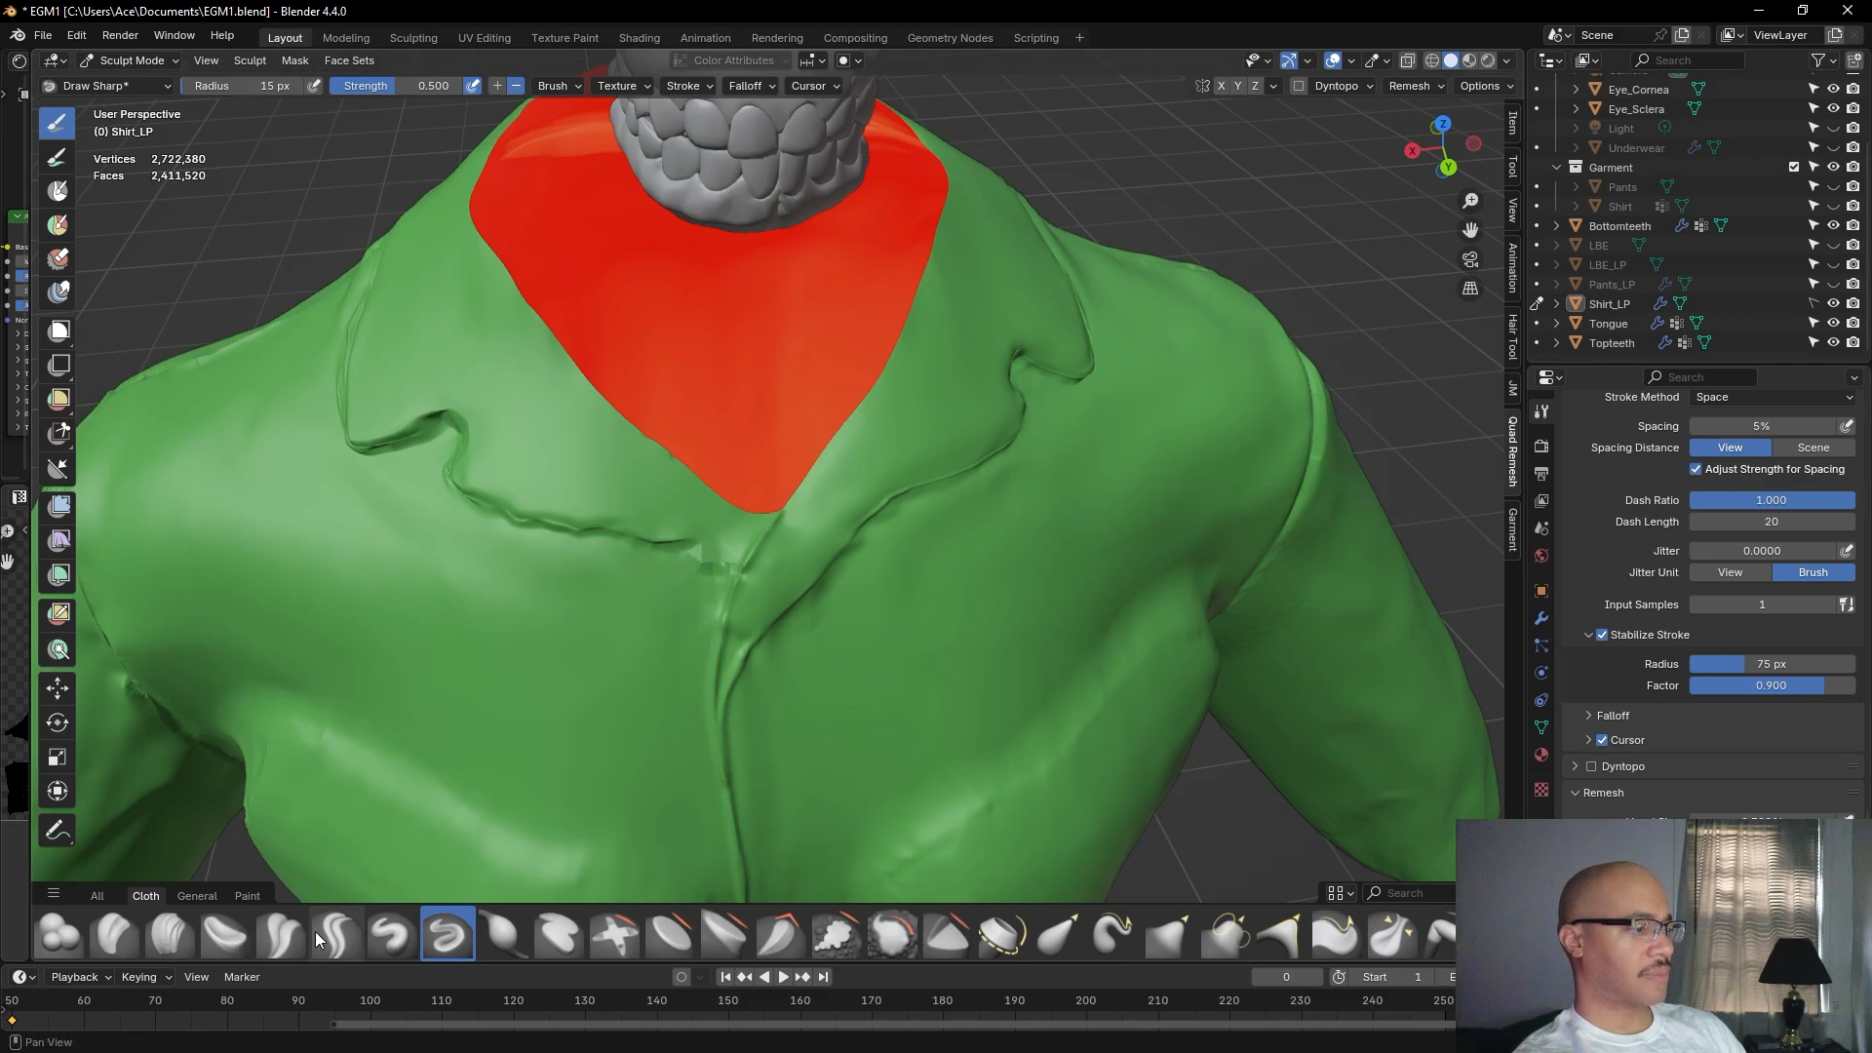
# Build up and blend the lapel overlap and the top of the placket below the neckline's V with Clay Strips.
pyautogui.click(170, 933)
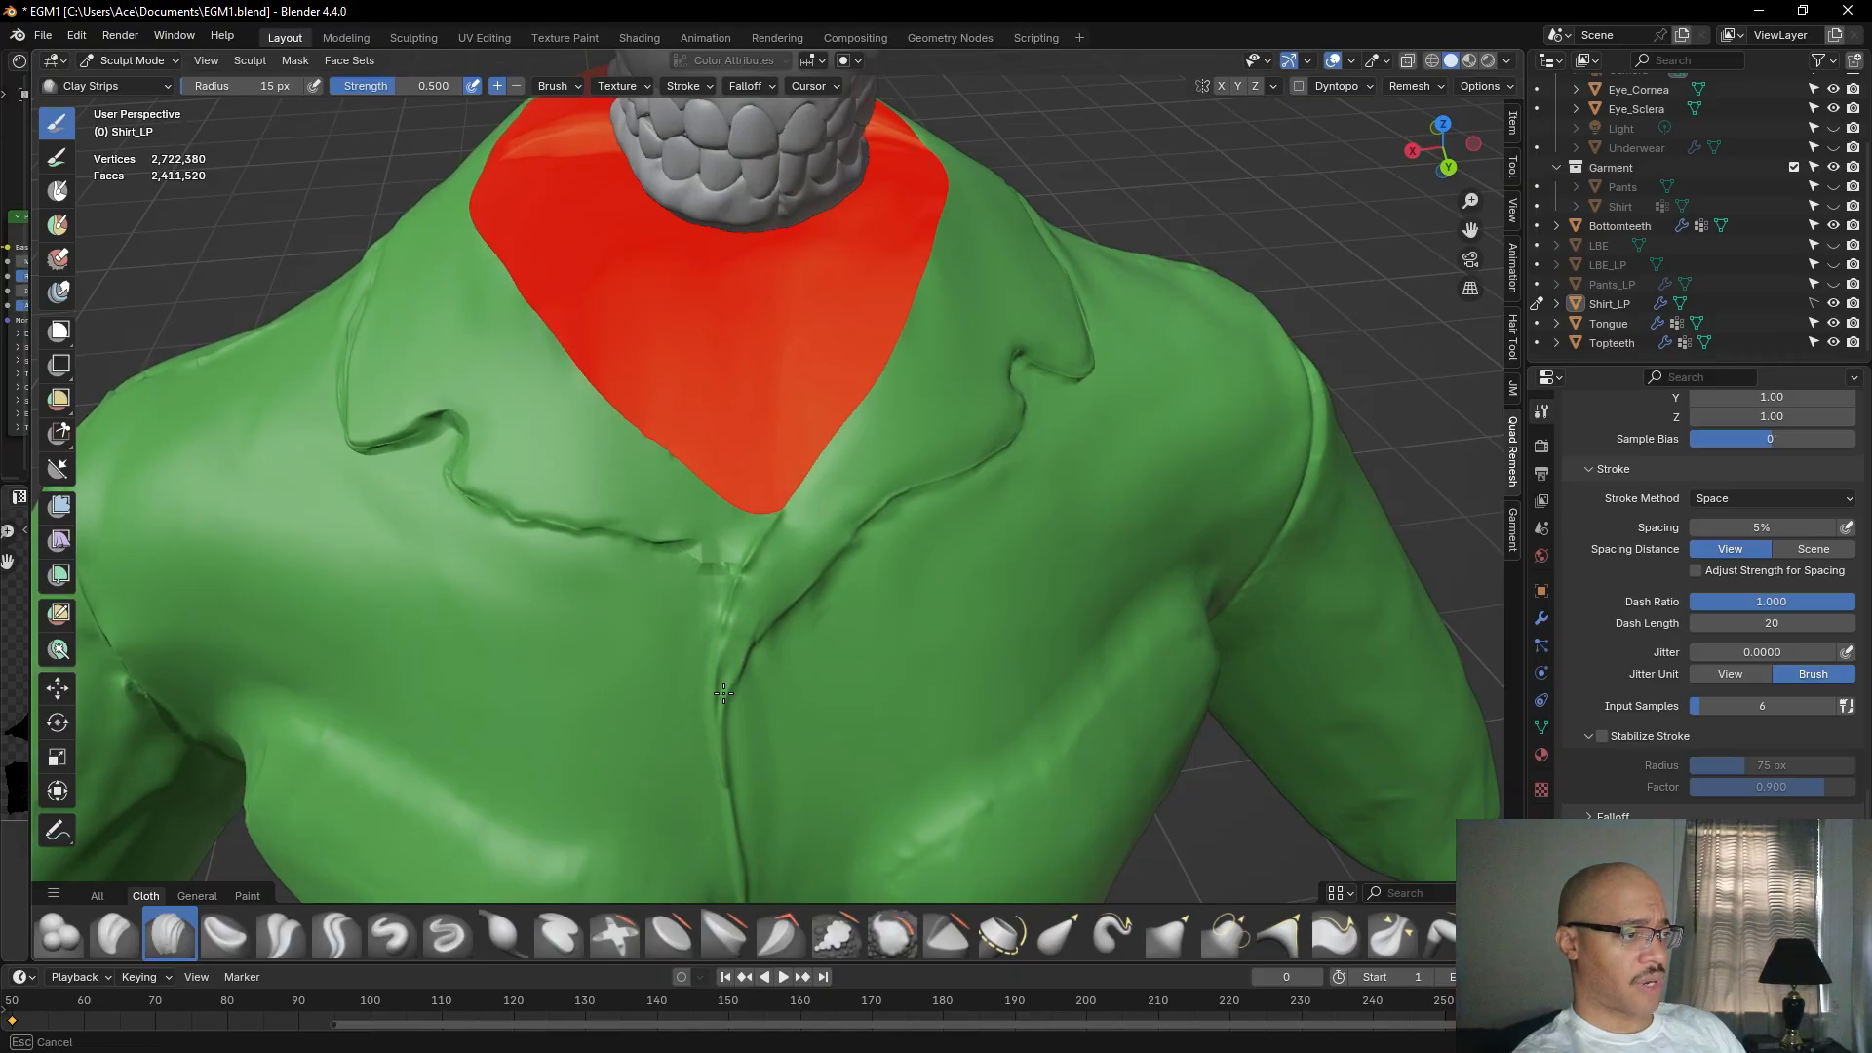
pyautogui.moveTo(758, 613)
pyautogui.mouseDown()
pyautogui.moveTo(735, 647)
pyautogui.moveTo(752, 593)
pyautogui.mouseUp()
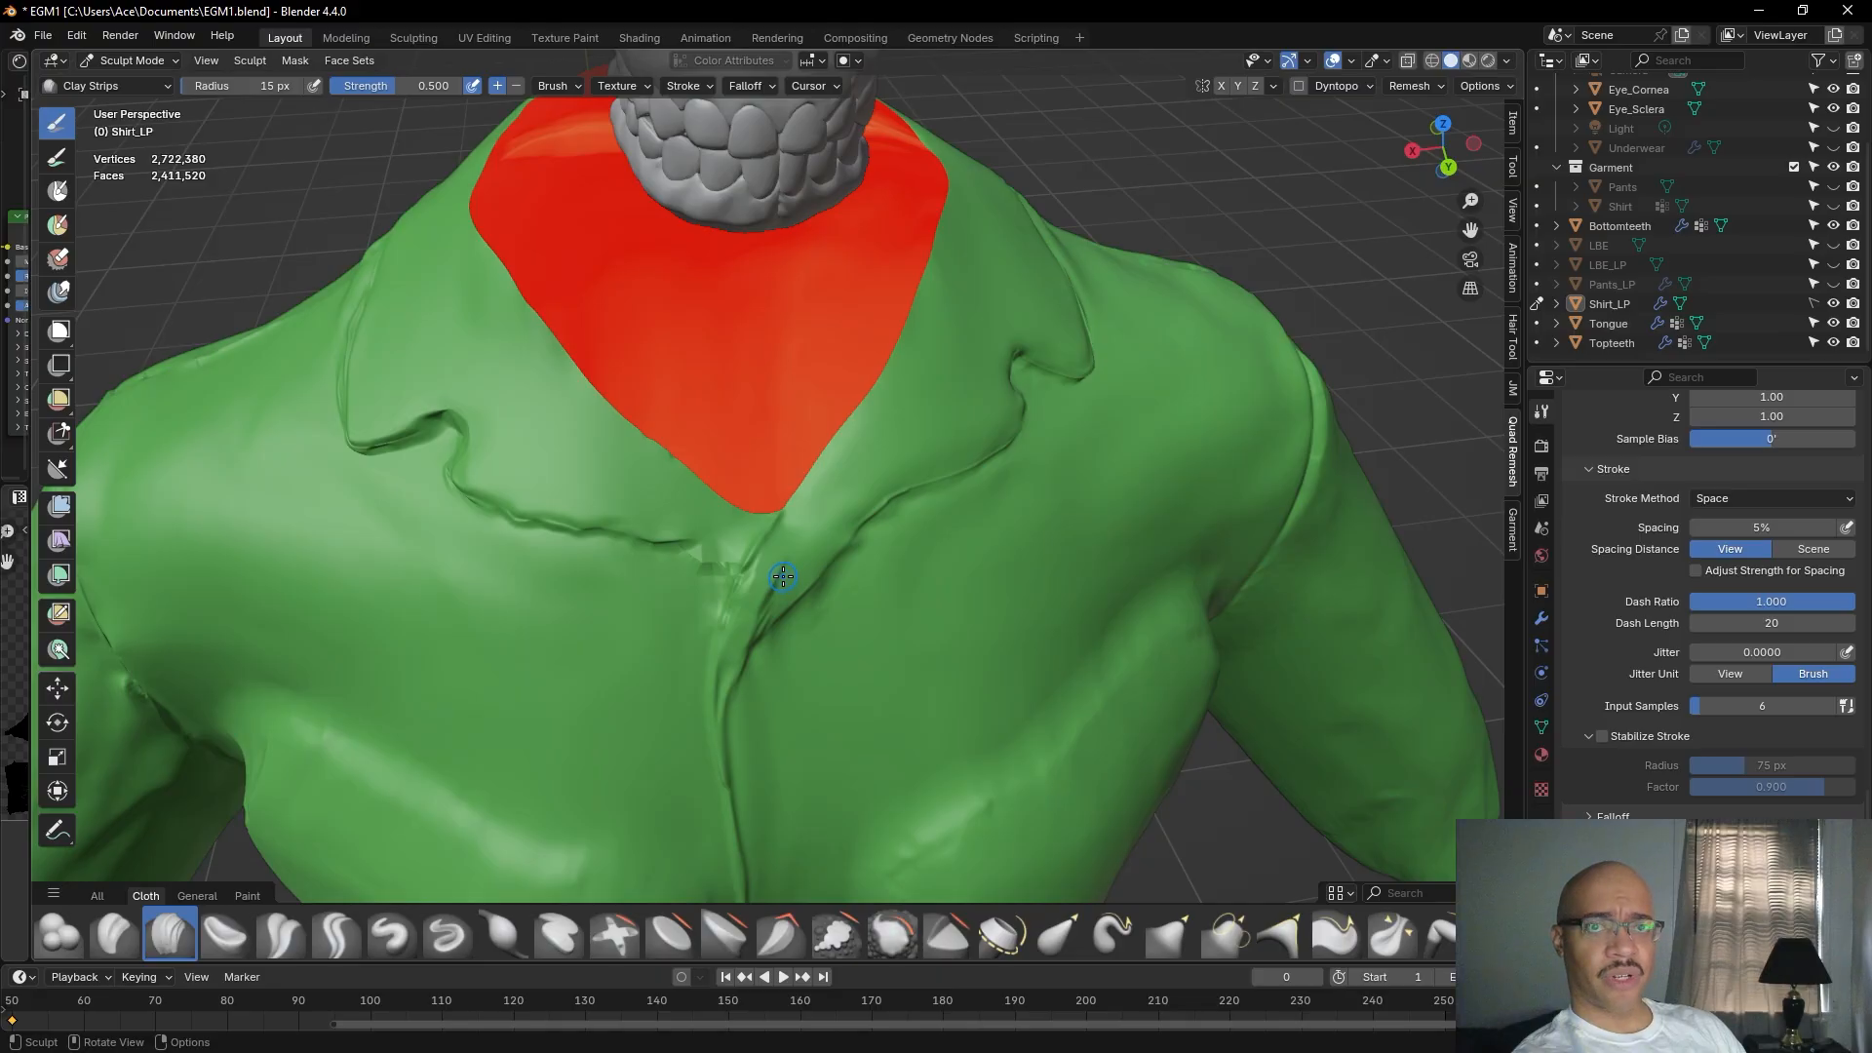
pyautogui.moveTo(781, 585)
pyautogui.mouseDown()
pyautogui.moveTo(742, 598)
pyautogui.moveTo(753, 577)
pyautogui.moveTo(738, 626)
pyautogui.mouseUp()
pyautogui.moveTo(760, 594)
pyautogui.mouseDown(button='middle')
pyautogui.moveTo(771, 573)
pyautogui.moveTo(723, 487)
pyautogui.mouseUp(button='middle')
pyautogui.moveTo(722, 488)
pyautogui.mouseDown()
pyautogui.moveTo(648, 552)
pyautogui.moveTo(639, 605)
pyautogui.mouseUp()
pyautogui.moveTo(823, 535)
pyautogui.mouseDown(button='middle')
pyautogui.moveTo(776, 674)
pyautogui.moveTo(817, 663)
pyautogui.mouseUp(button='middle')
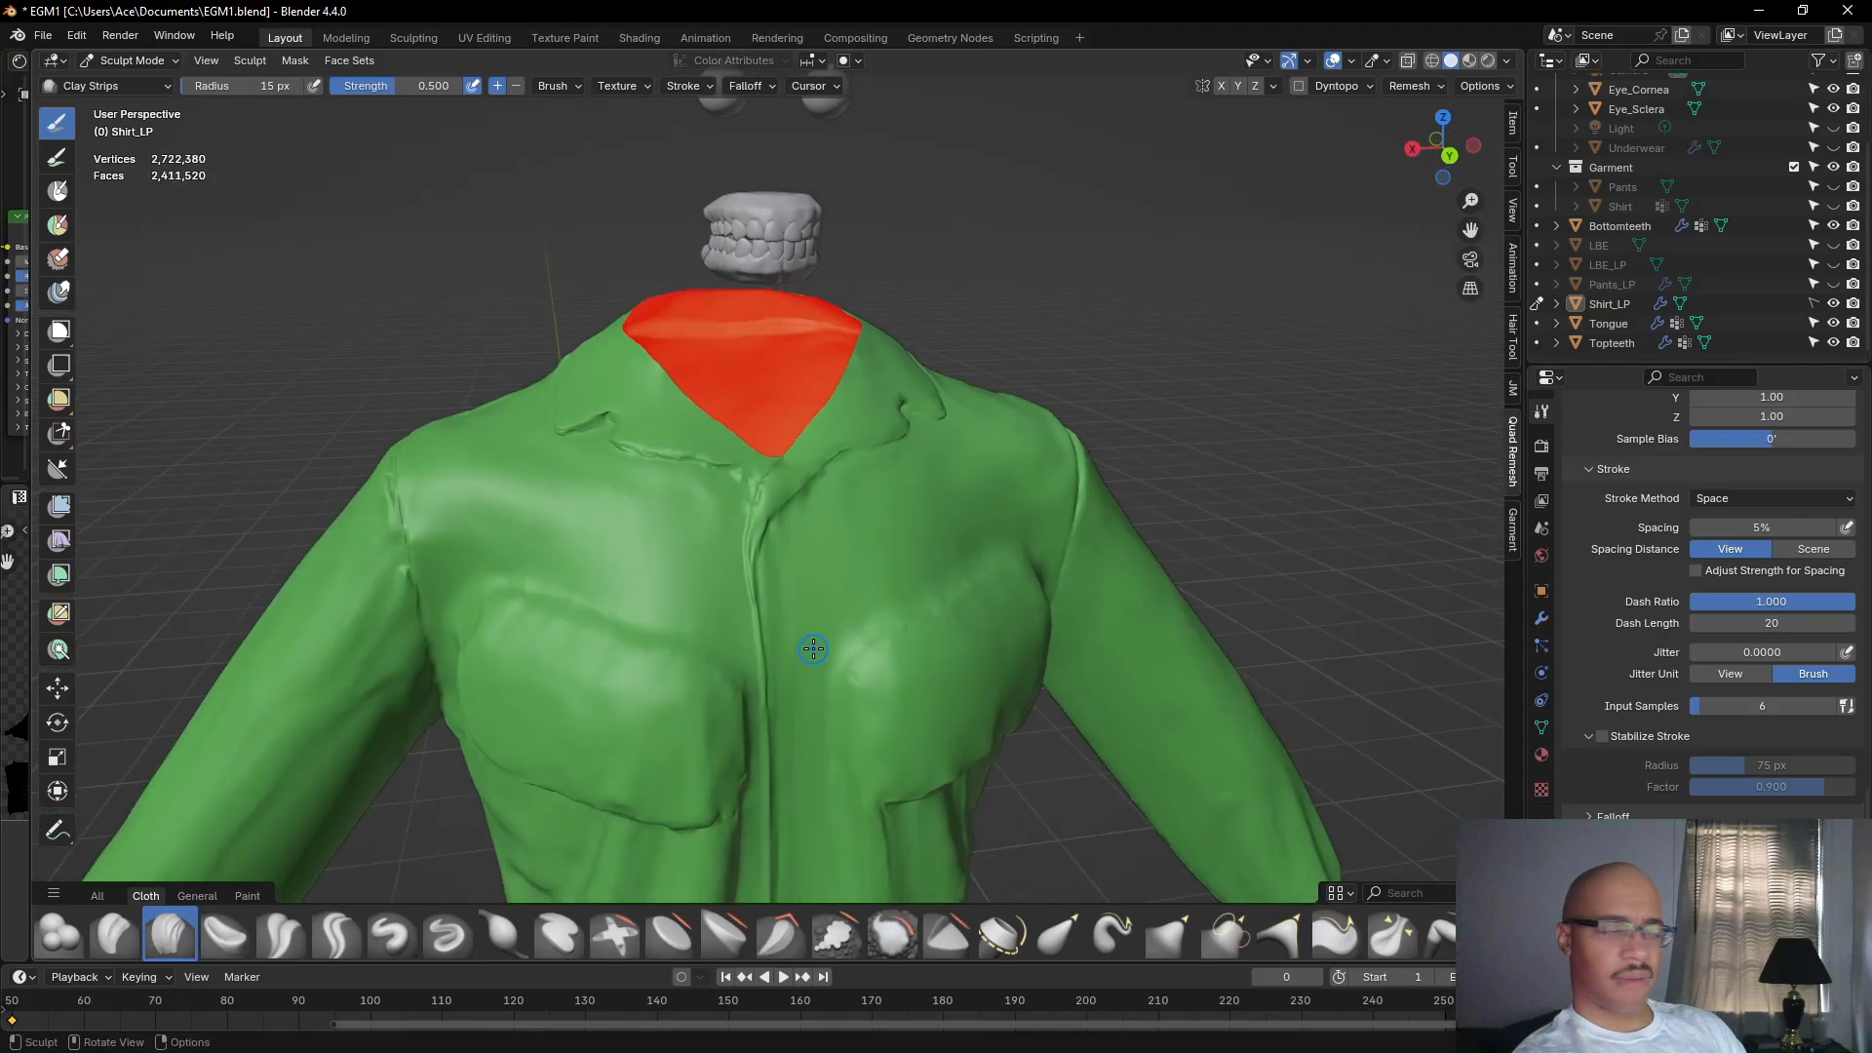
pyautogui.scroll(3, 813, 648)
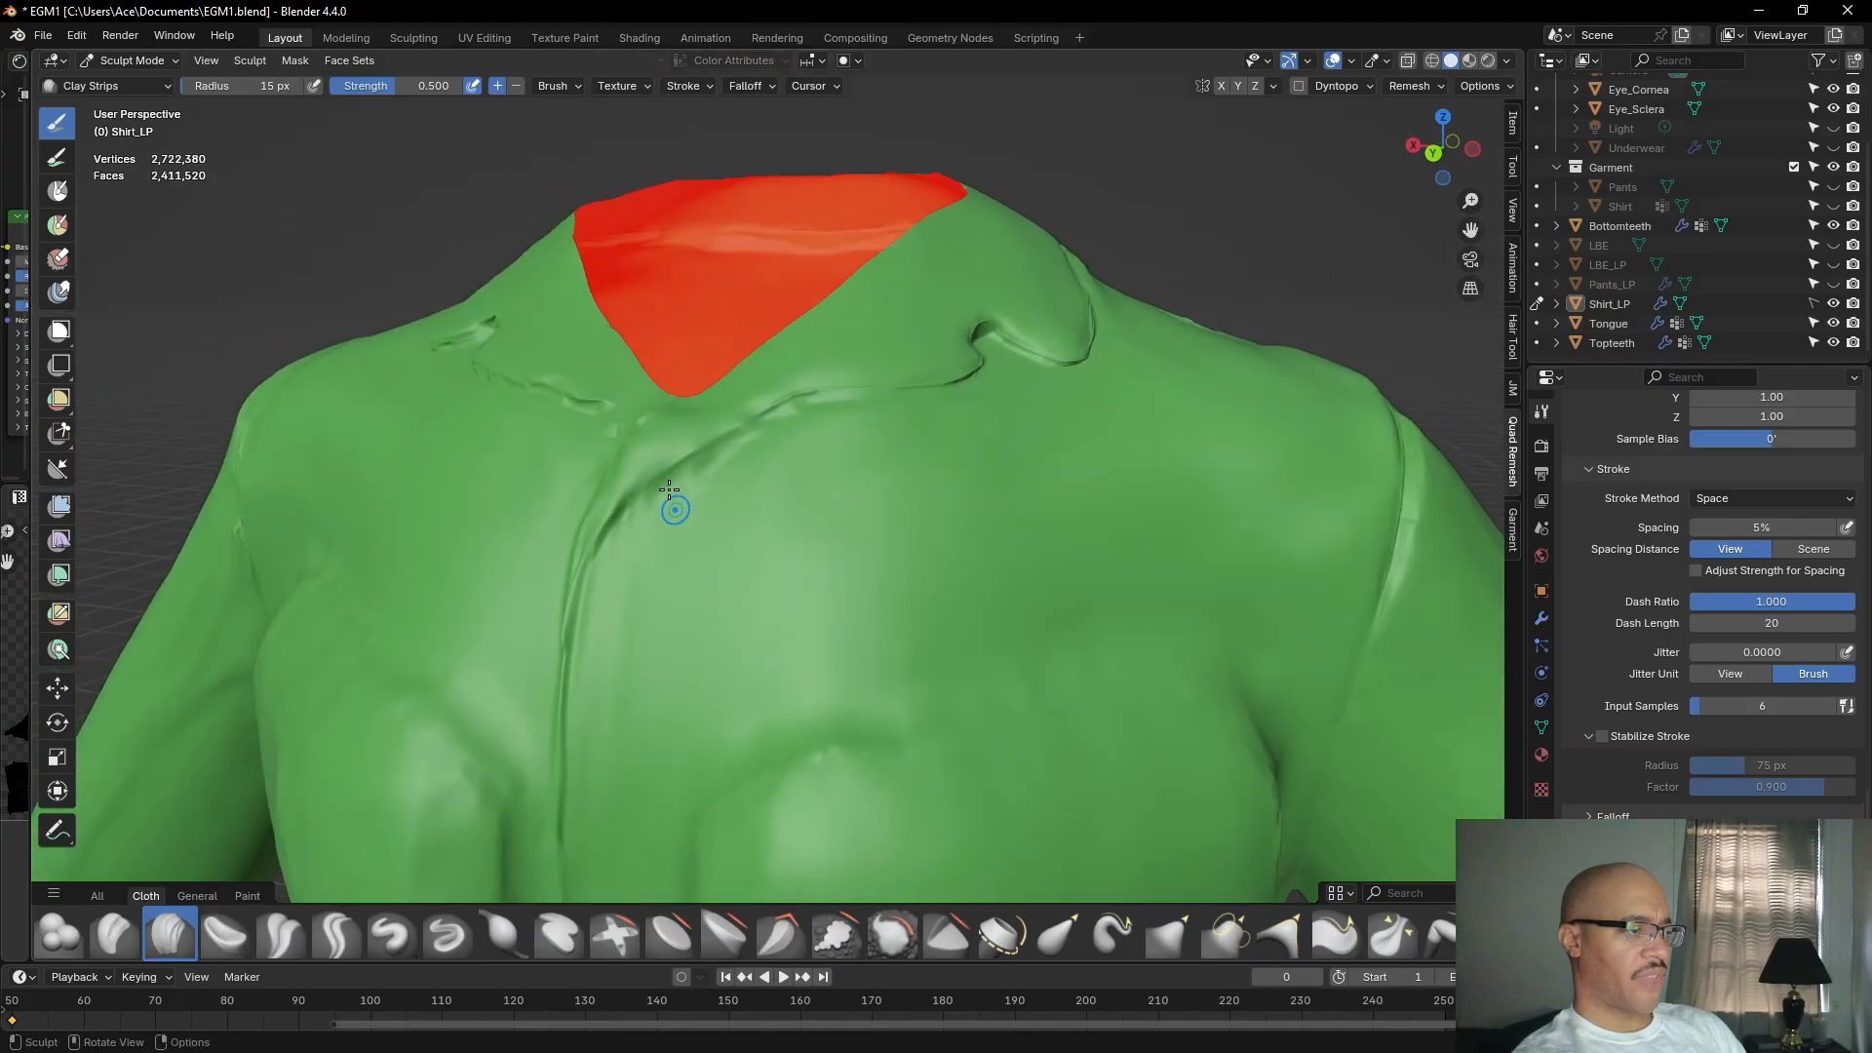
pyautogui.moveTo(686, 424); pyautogui.dragTo(716, 502, button='middle')
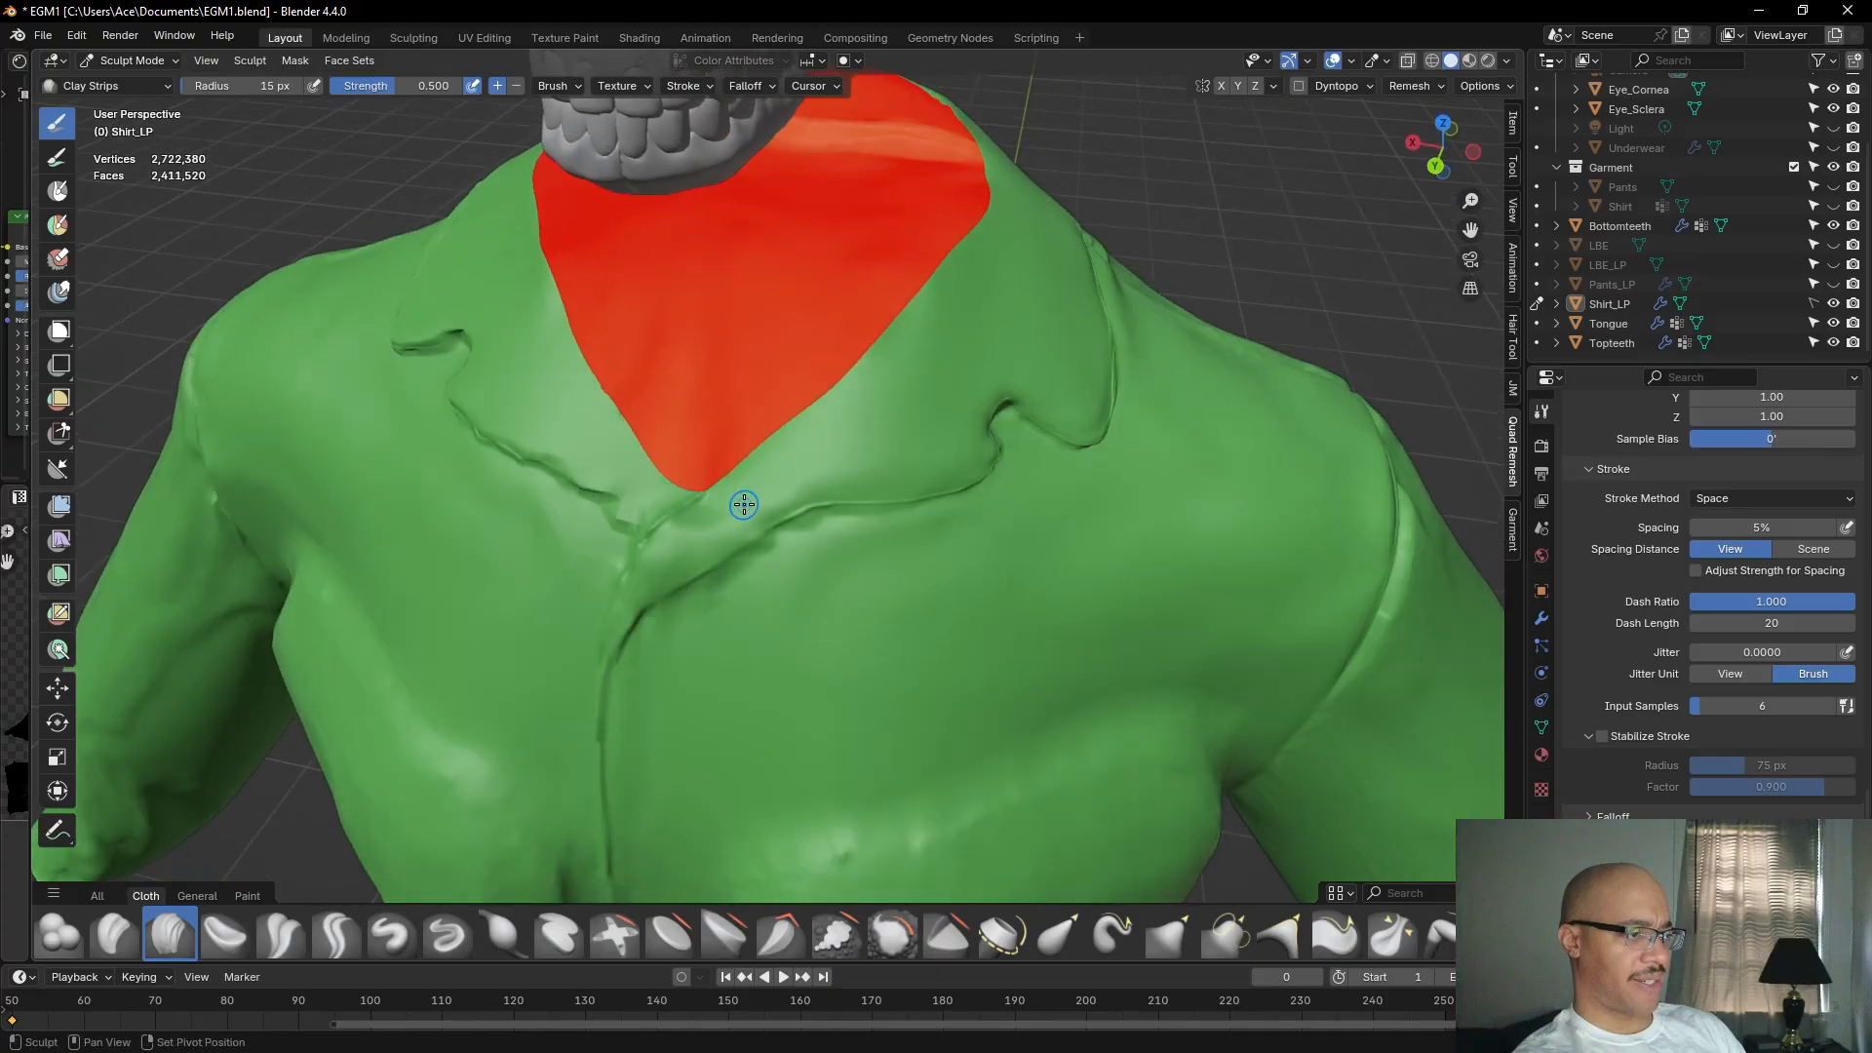
pyautogui.moveTo(744, 492)
pyautogui.mouseDown()
pyautogui.moveTo(703, 532)
pyautogui.moveTo(716, 503)
pyautogui.moveTo(685, 525)
pyautogui.moveTo(702, 521)
pyautogui.moveTo(693, 541)
pyautogui.moveTo(736, 512)
pyautogui.mouseUp()
# Examine the shirt's front, collar and lapels from several angles and distances.
pyautogui.scroll(-3, 777, 474)
pyautogui.scroll(-4, 761, 602)
pyautogui.moveTo(730, 663); pyautogui.dragTo(741, 588, button='middle')
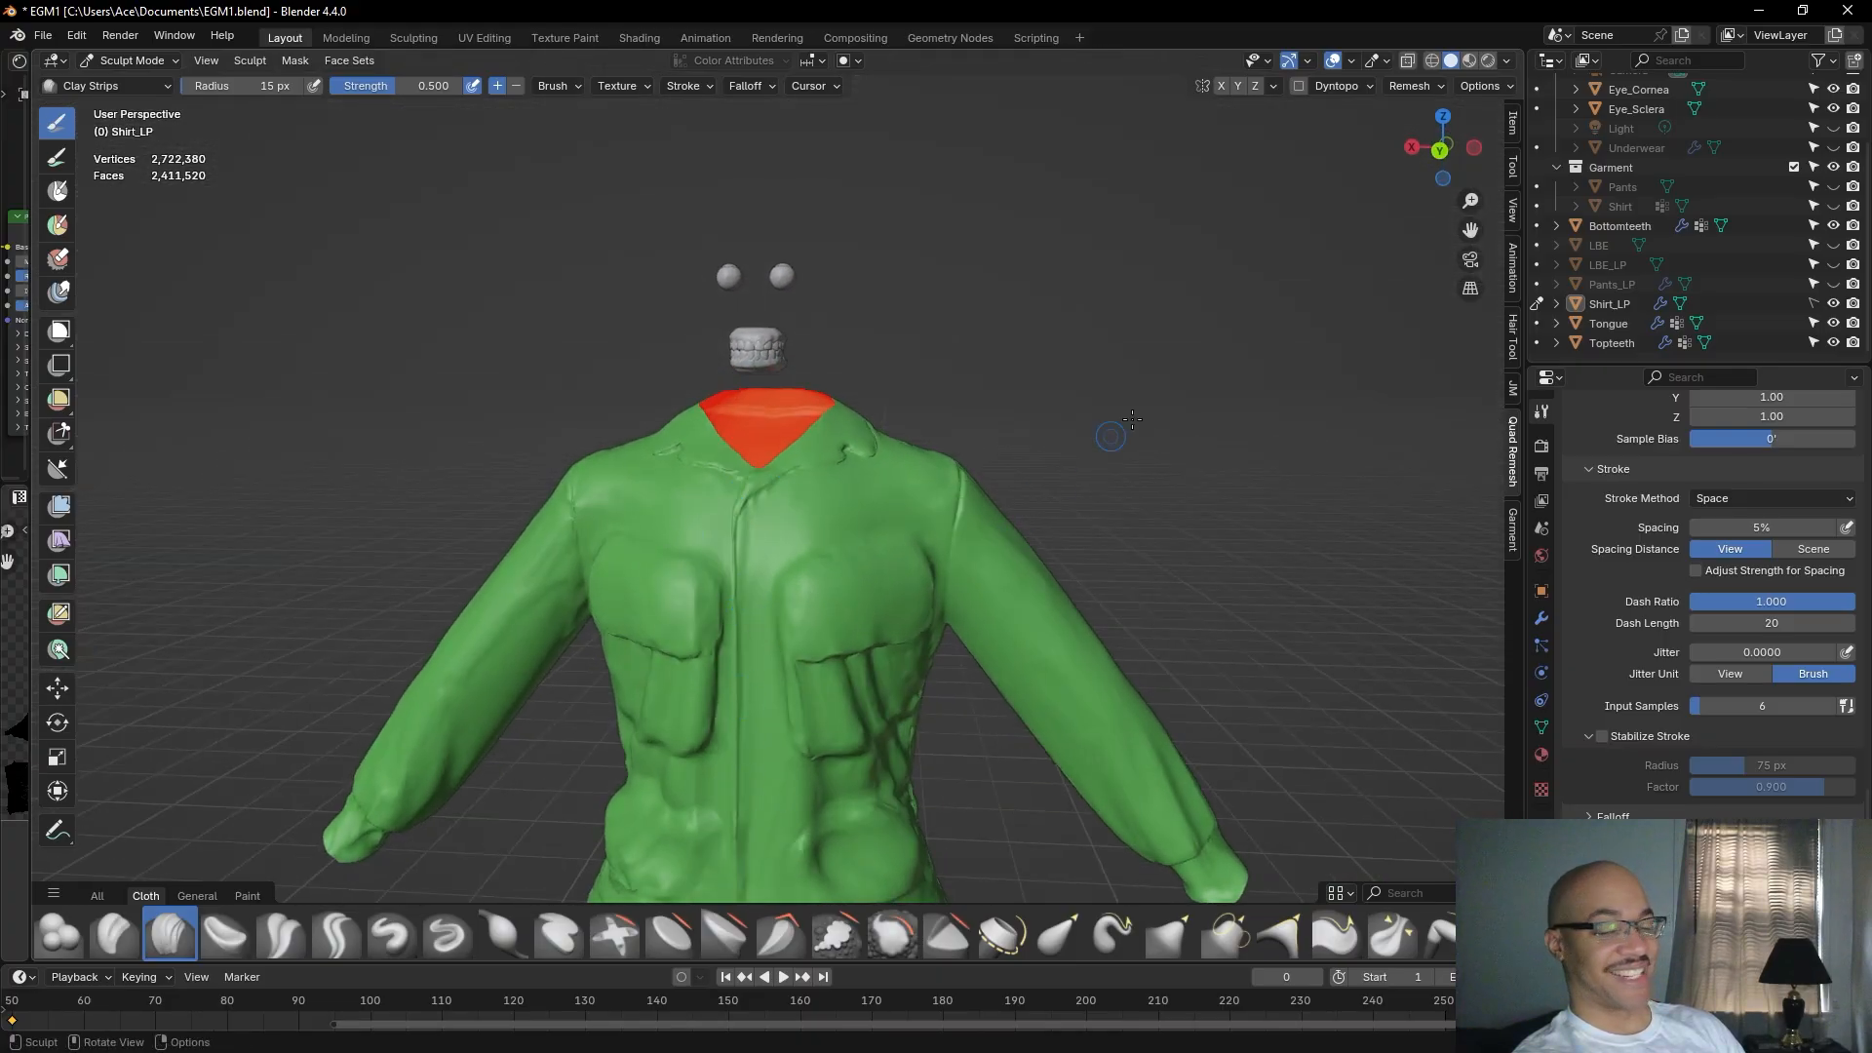
pyautogui.moveTo(1166, 524); pyautogui.dragTo(1145, 580, button='middle')
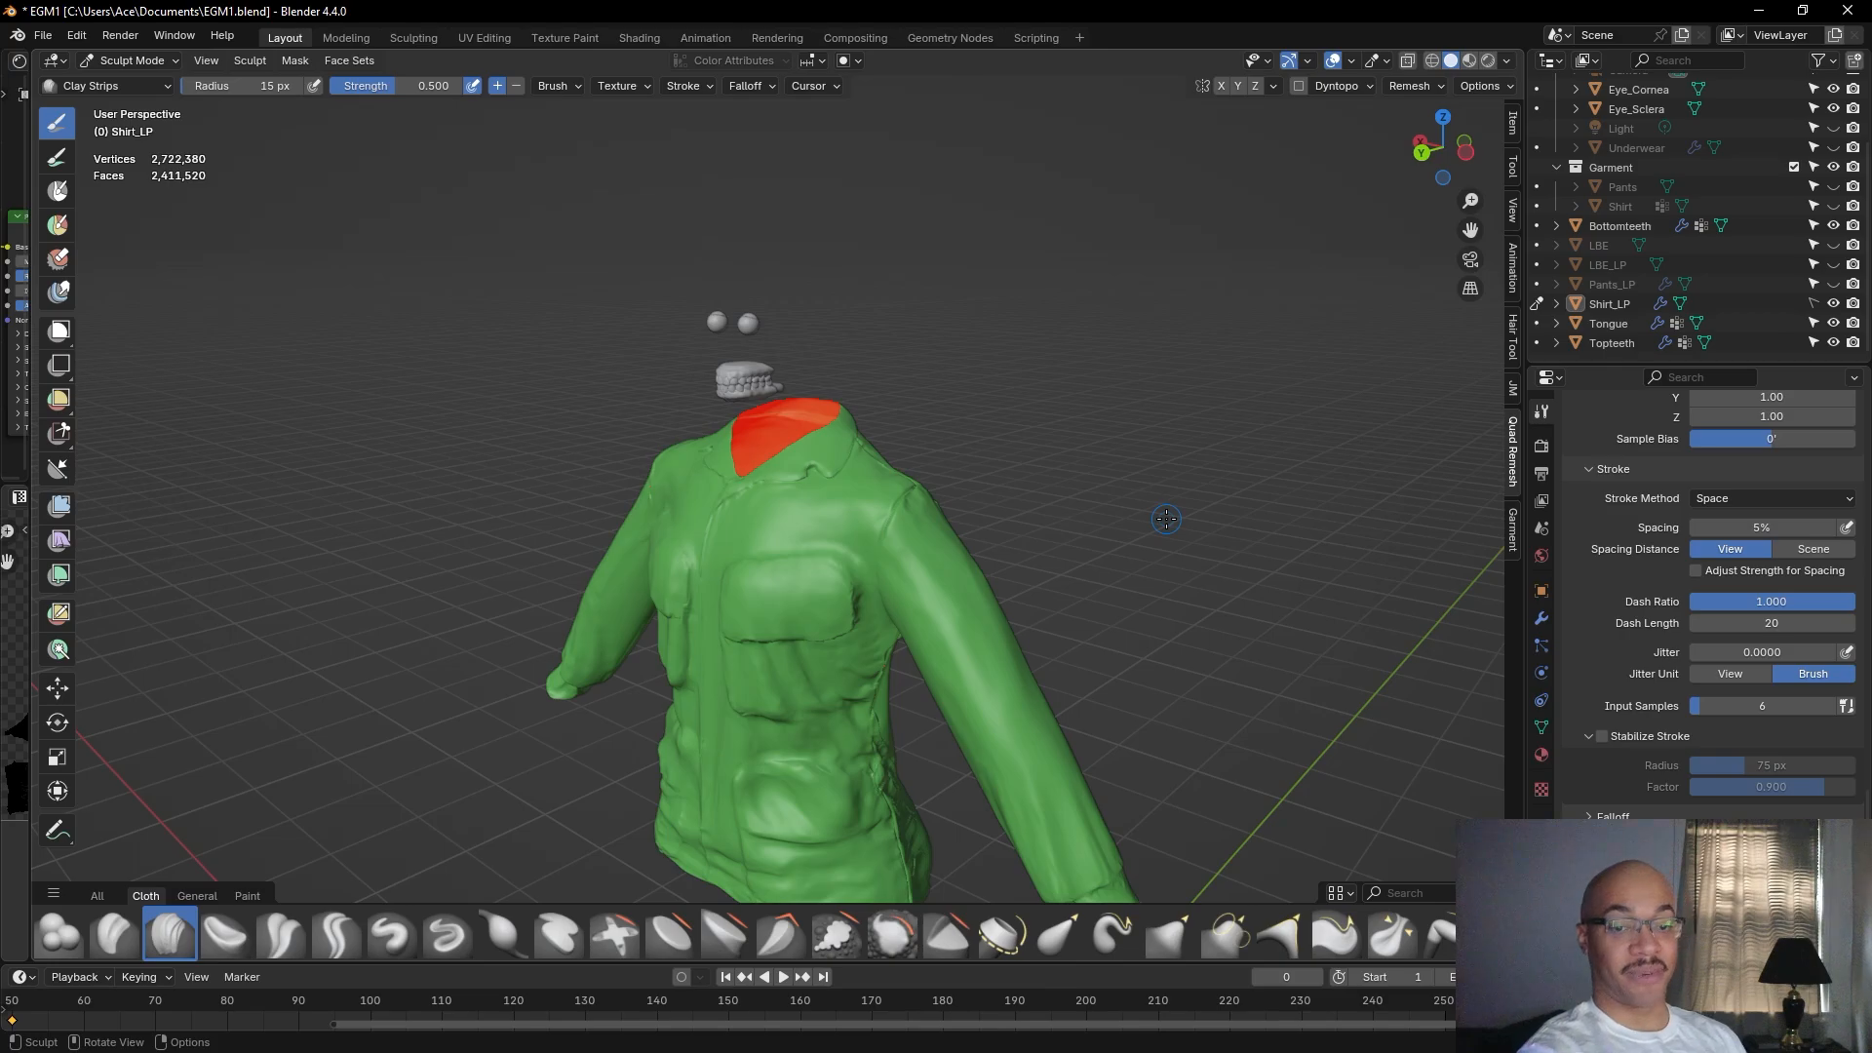
pyautogui.moveTo(1871, 419); pyautogui.dragTo(1242, 507, button='right')
pyautogui.moveTo(1354, 519); pyautogui.dragTo(1871, 501, button='right')
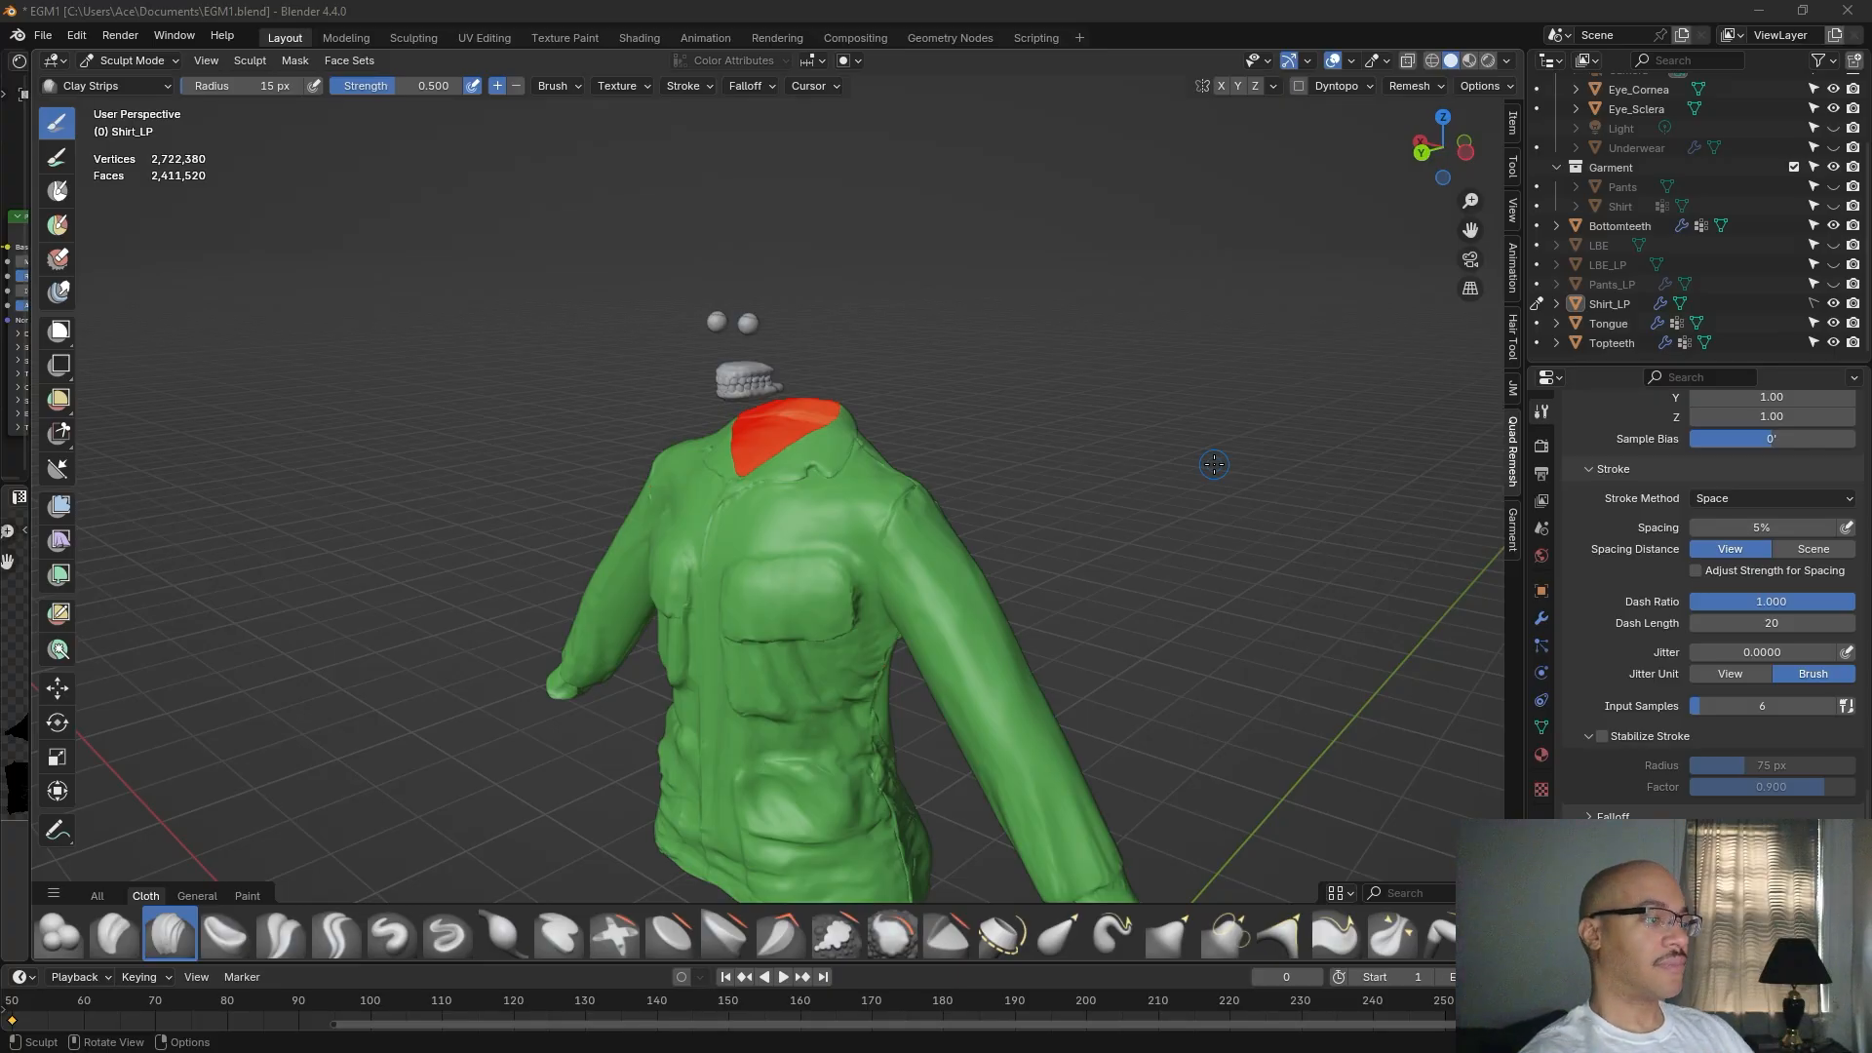
pyautogui.moveTo(1207, 464)
pyautogui.mouseDown(button='middle')
pyautogui.moveTo(1195, 531)
pyautogui.moveTo(1119, 461)
pyautogui.moveTo(1125, 378)
pyautogui.moveTo(1213, 323)
pyautogui.moveTo(1281, 361)
pyautogui.moveTo(1260, 385)
pyautogui.moveTo(1192, 349)
pyautogui.mouseUp(button='middle')
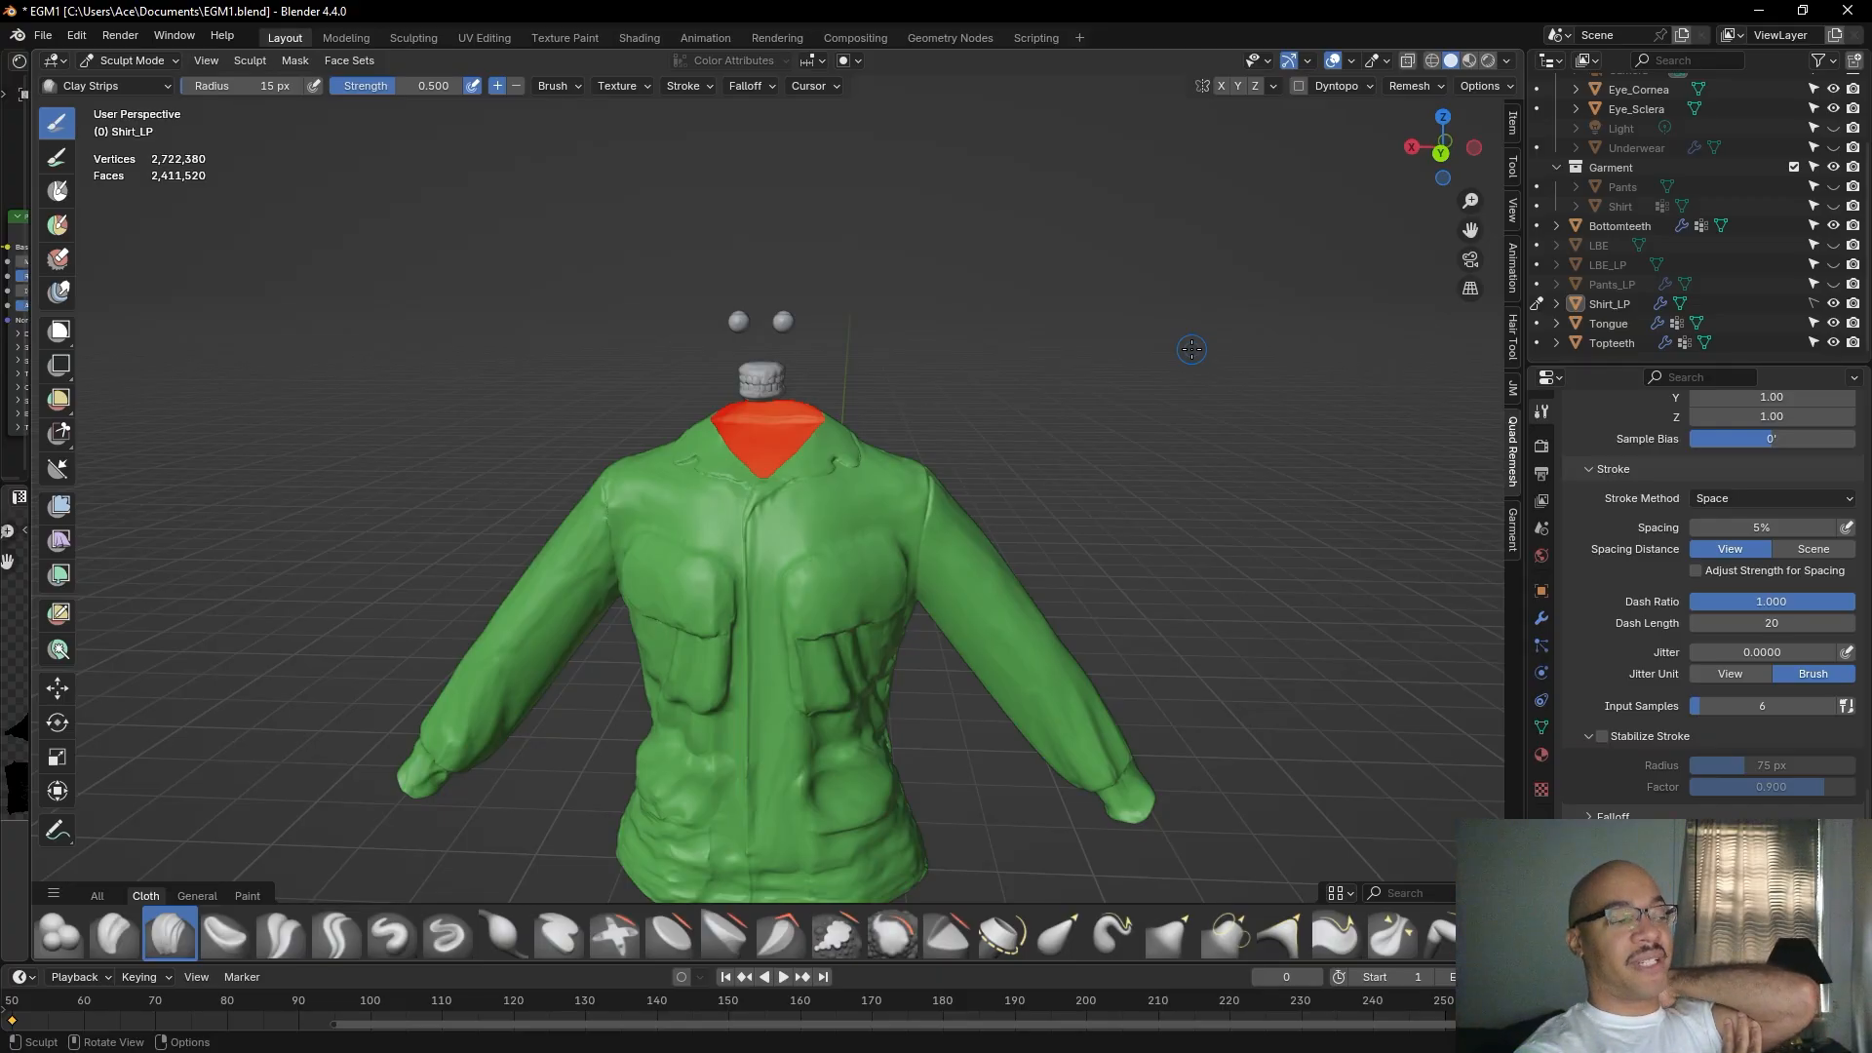
pyautogui.scroll(5, 1189, 349)
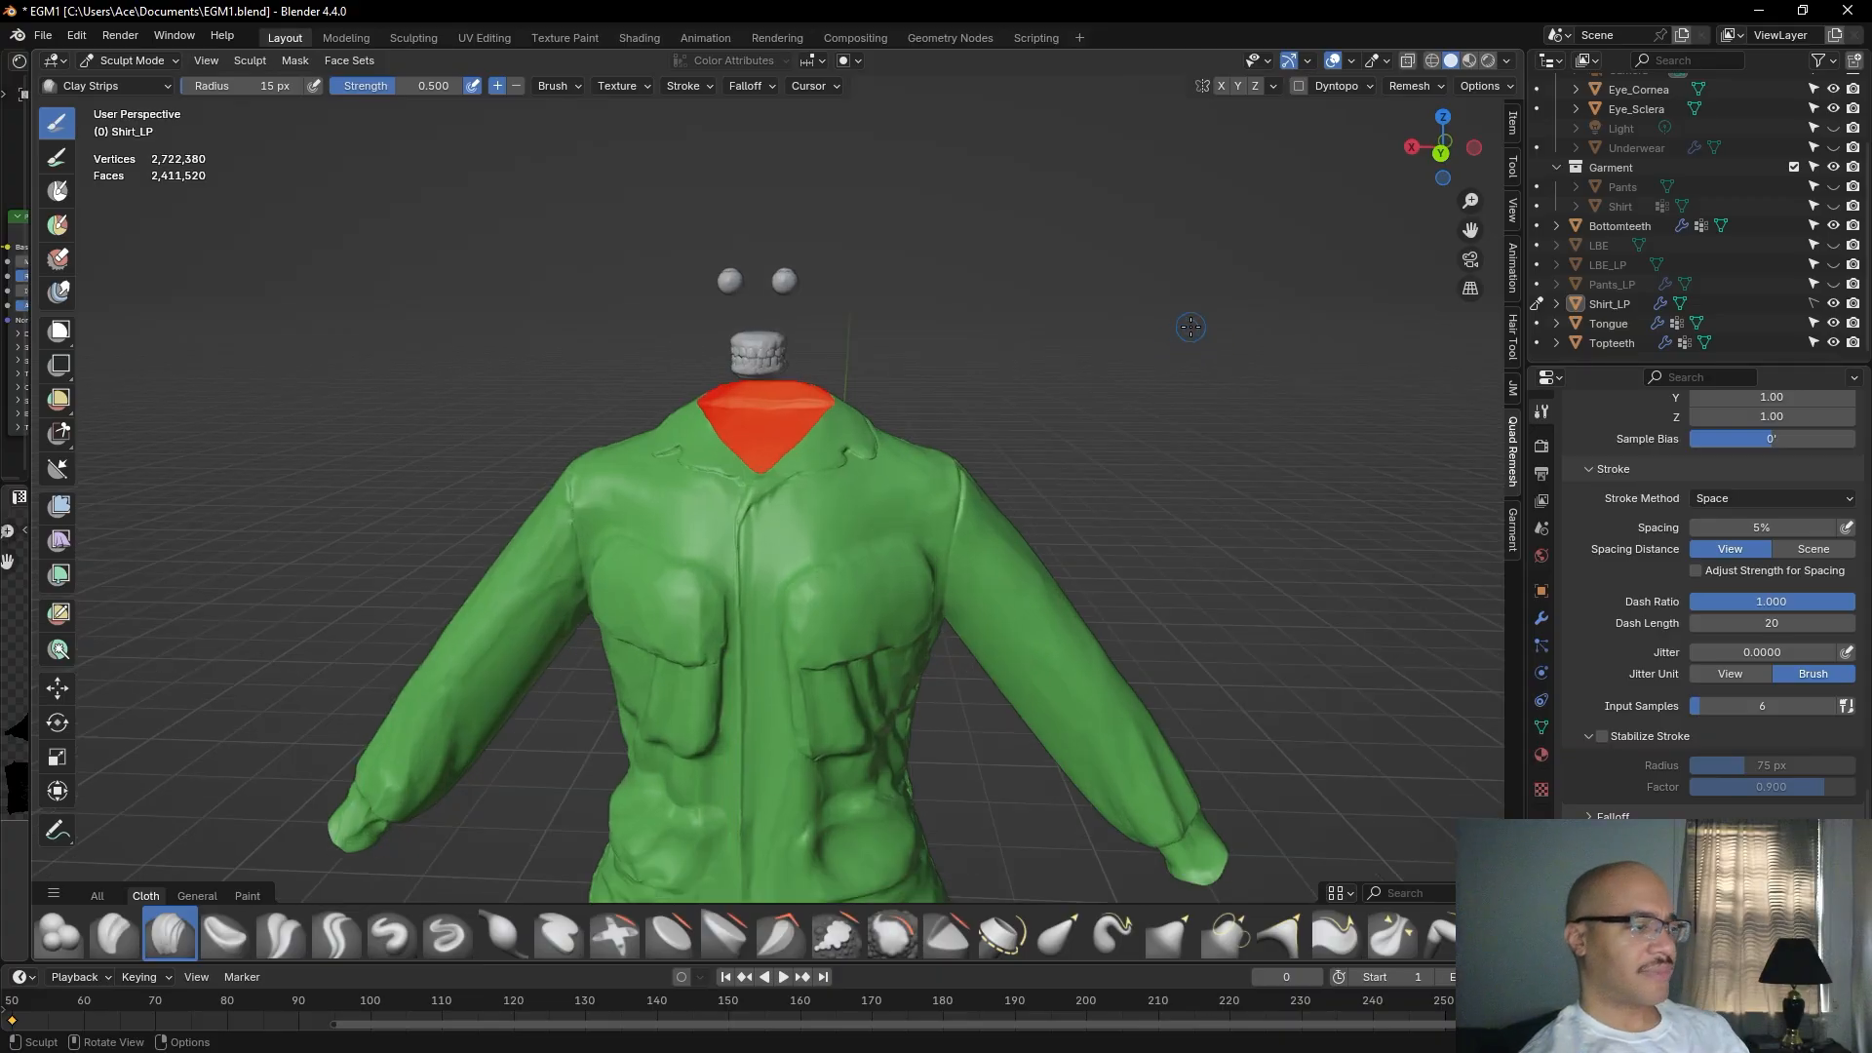
pyautogui.scroll(3, 1276, 260)
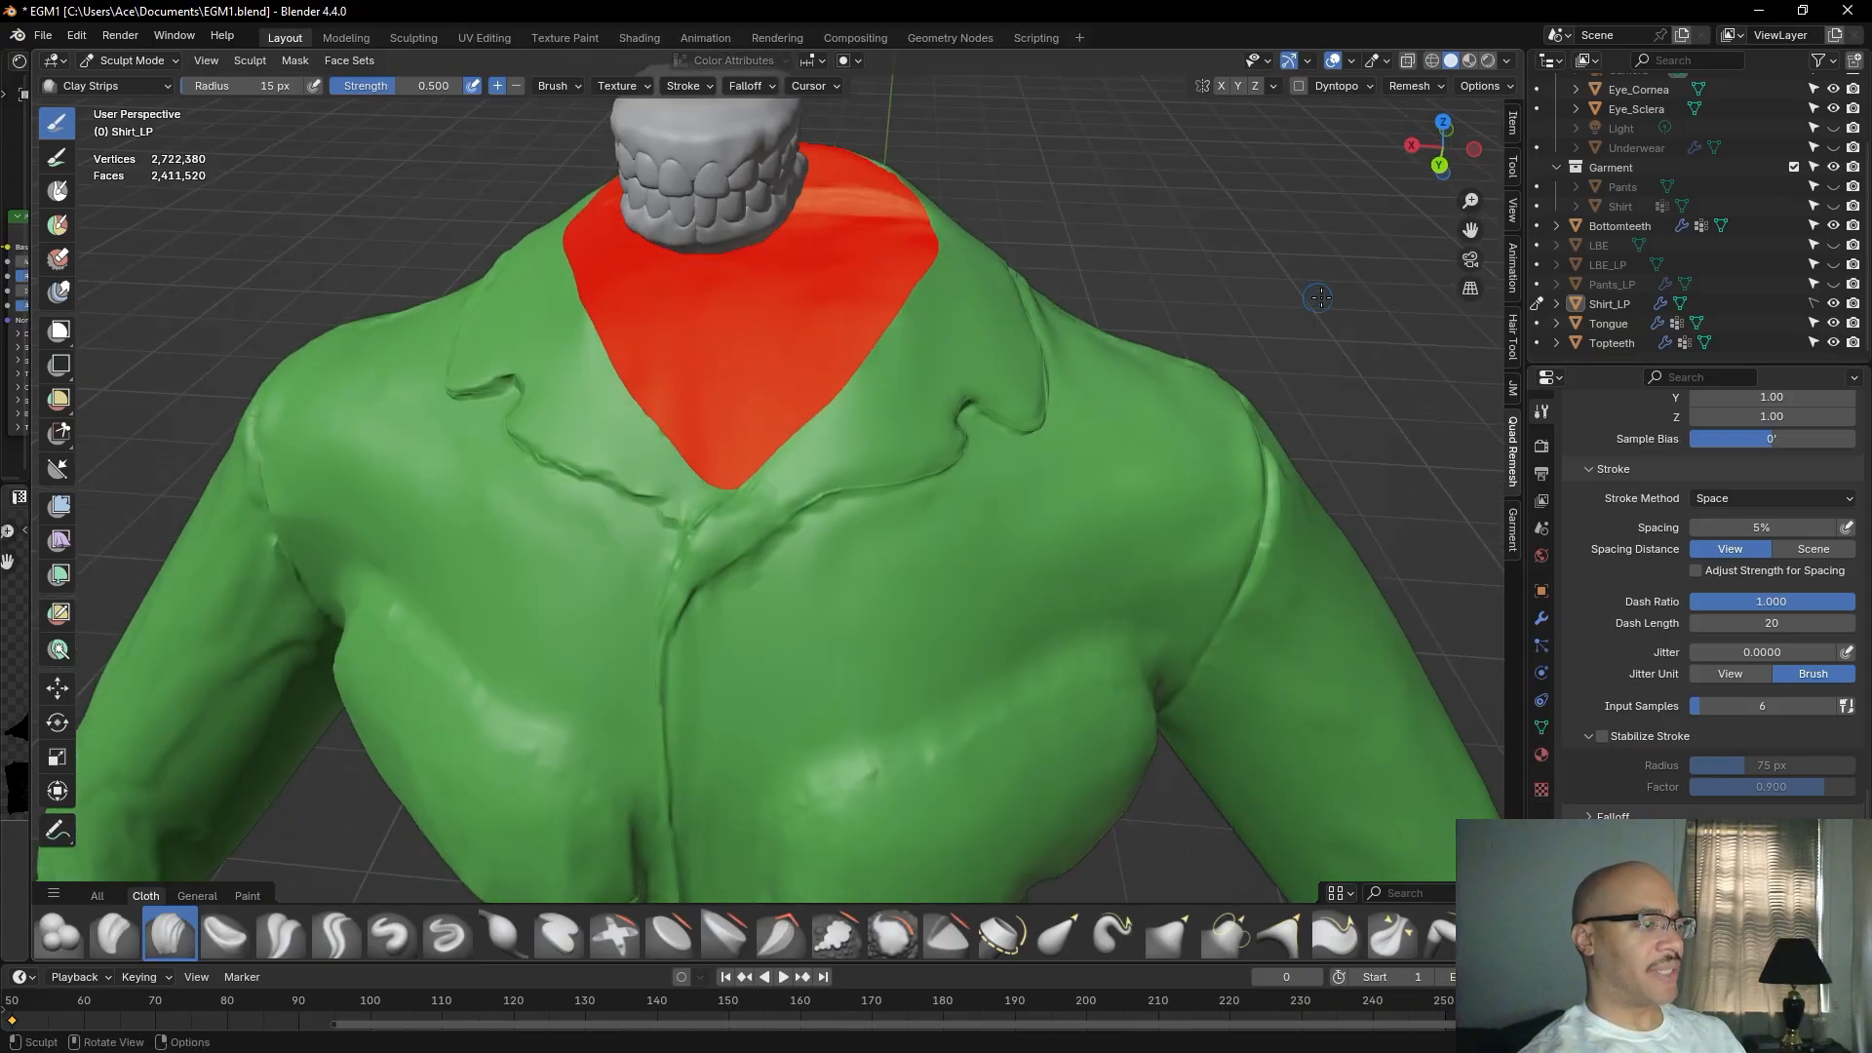
pyautogui.moveTo(1320, 295); pyautogui.dragTo(1260, 190, button='middle')
pyautogui.keyDown('alt'); pyautogui.moveTo(1261, 190); pyautogui.dragTo(1228, 219); pyautogui.keyUp('alt')
pyautogui.keyDown('alt'); pyautogui.moveTo(1370, 243); pyautogui.dragTo(1252, 240); pyautogui.keyUp('alt')
pyautogui.moveTo(1252, 240); pyautogui.dragTo(927, 280, button='middle')
pyautogui.moveTo(1095, 300); pyautogui.dragTo(1244, 261, button='middle')
pyautogui.scroll(-6, 1229, 297)
pyautogui.moveTo(1214, 452); pyautogui.dragTo(1107, 508, button='middle')
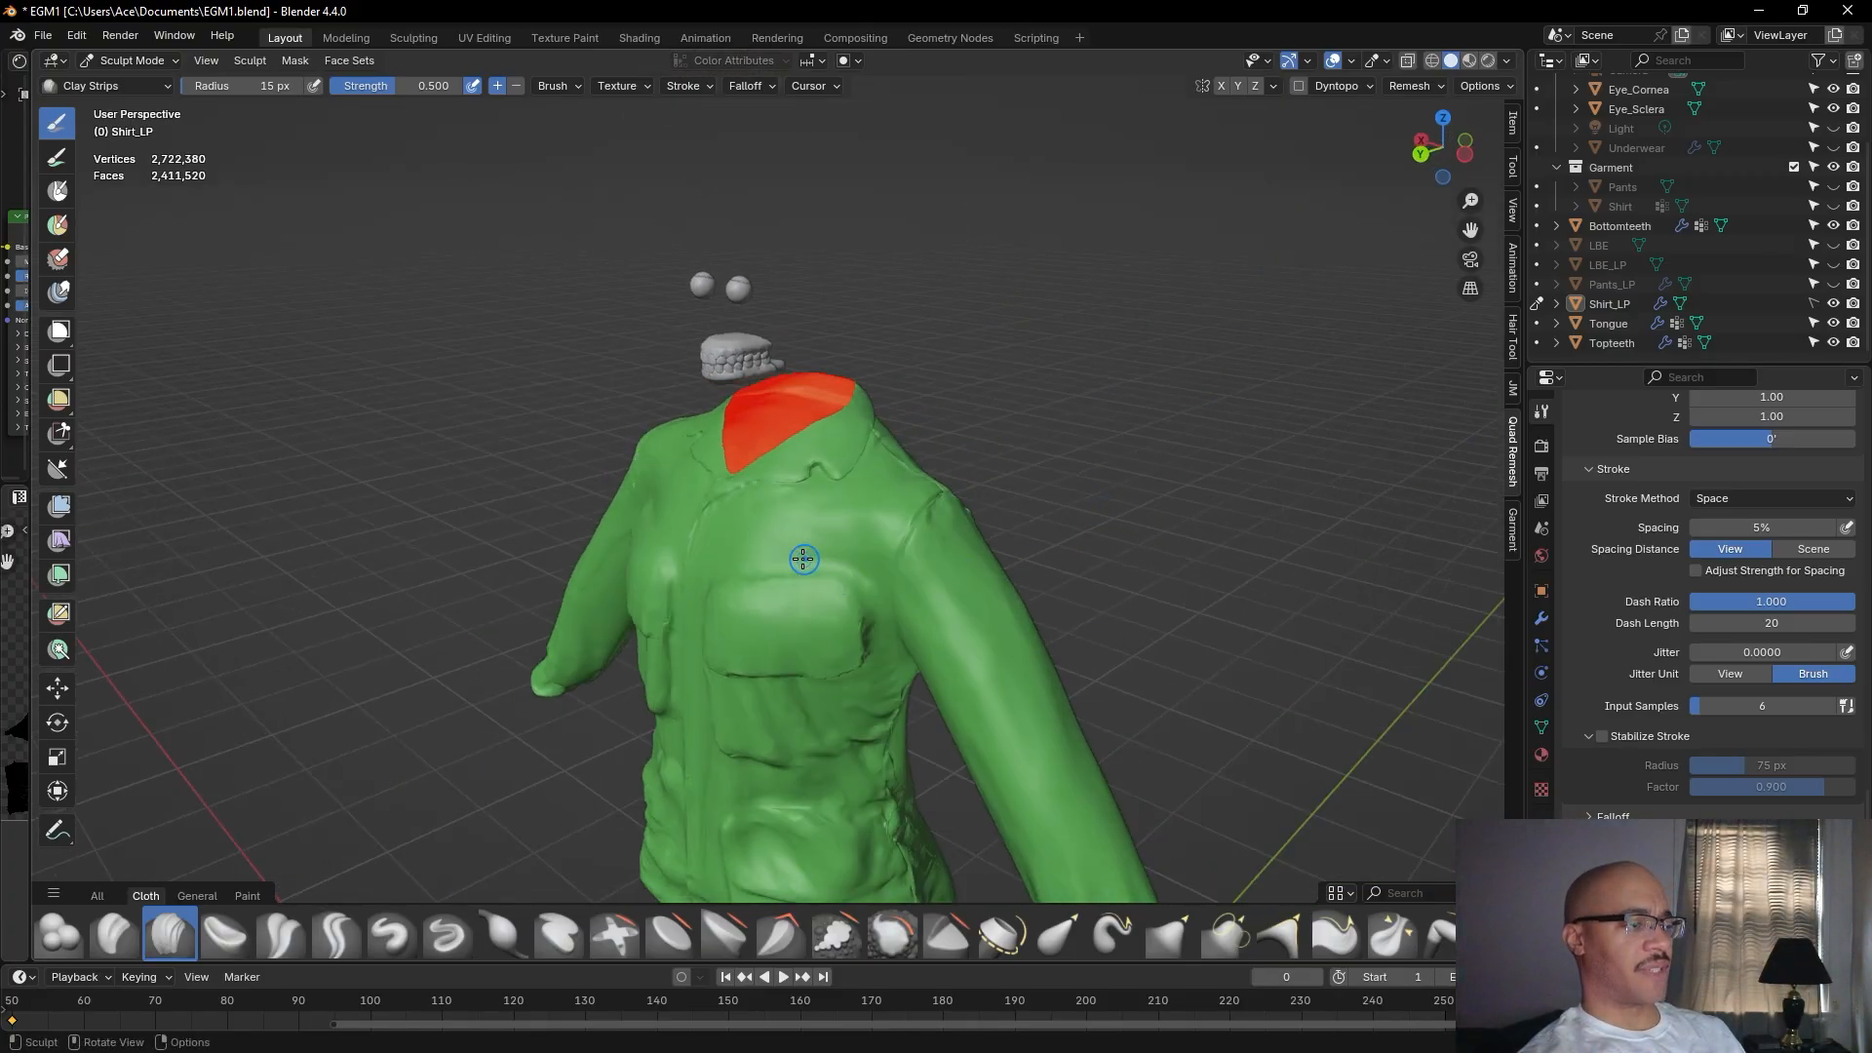
# Examine the shirt's pockets, side and hem, showing the LBE object for comparison and hiding it again.
pyautogui.moveTo(844, 530)
pyautogui.mouseDown(button='middle')
pyautogui.moveTo(1214, 398)
pyautogui.moveTo(1188, 366)
pyautogui.moveTo(1141, 414)
pyautogui.mouseUp(button='middle')
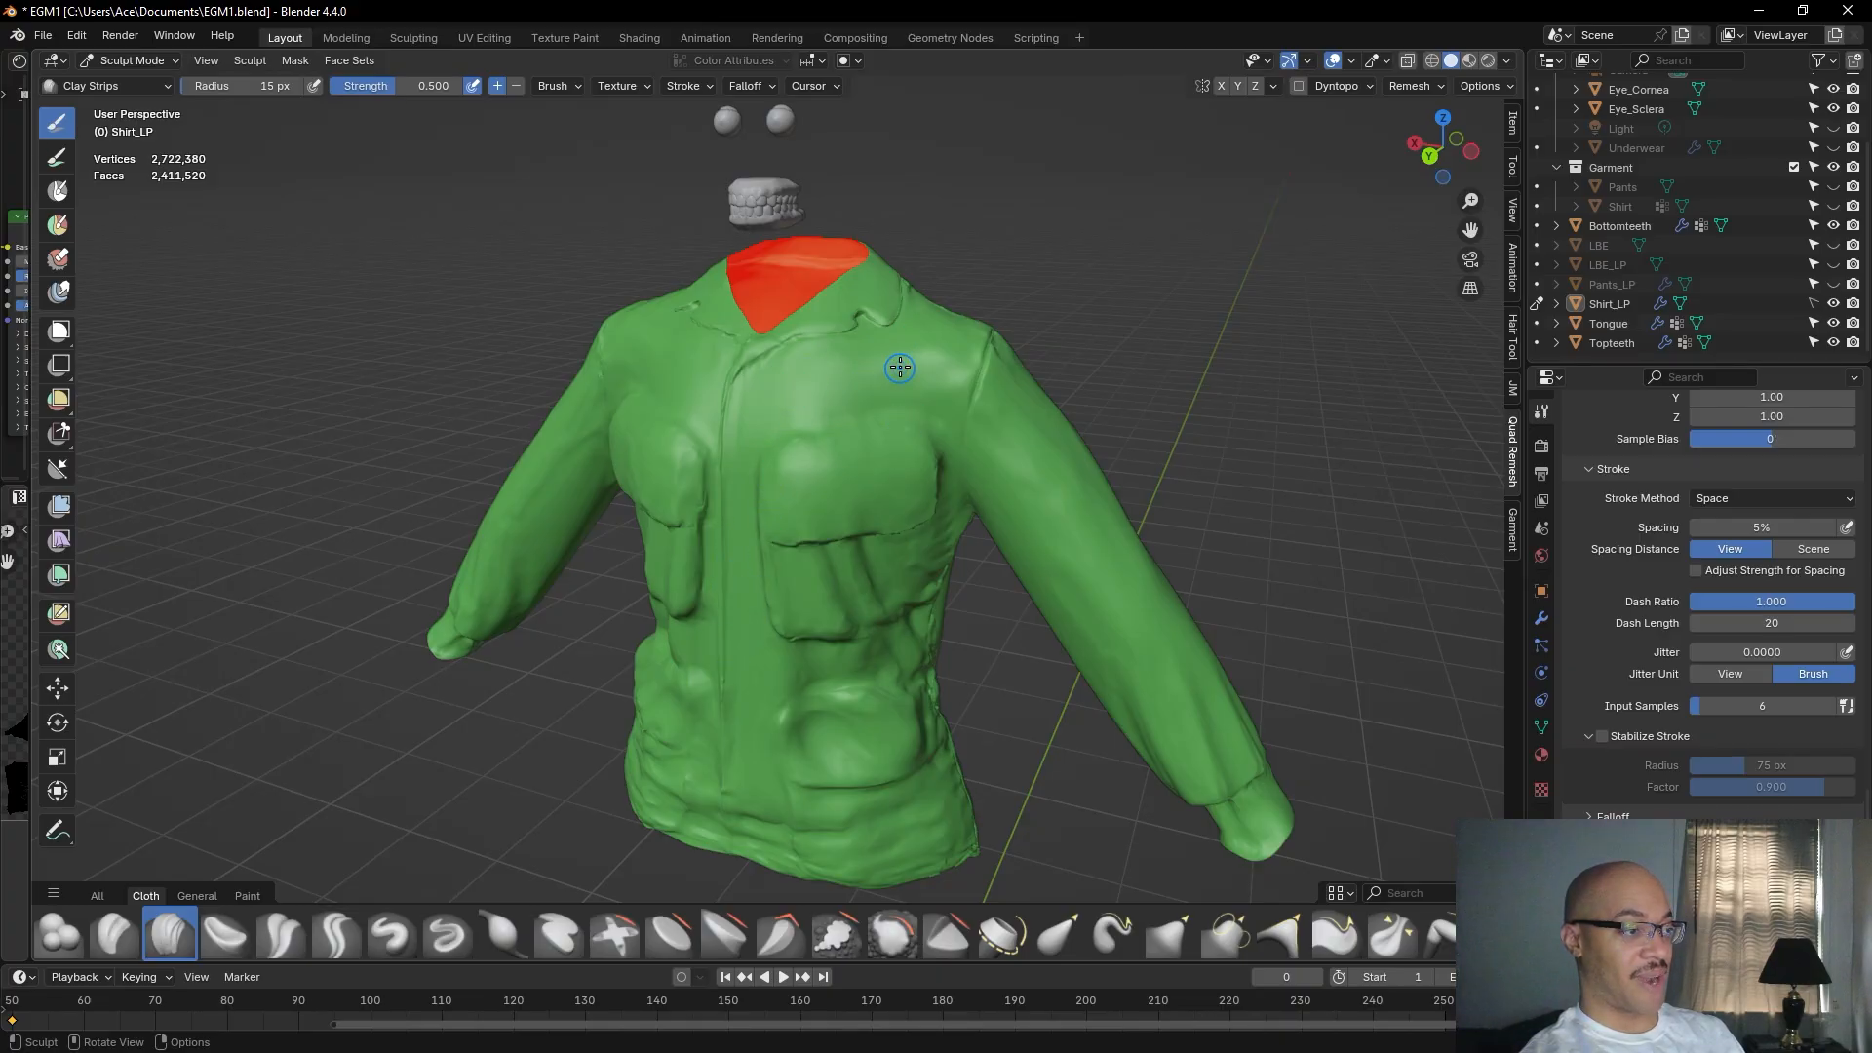
pyautogui.keyDown('shift'); pyautogui.moveTo(903, 707); pyautogui.dragTo(962, 497, button='middle'); pyautogui.keyUp('shift')
pyautogui.moveTo(1174, 648); pyautogui.dragTo(1018, 667, button='middle')
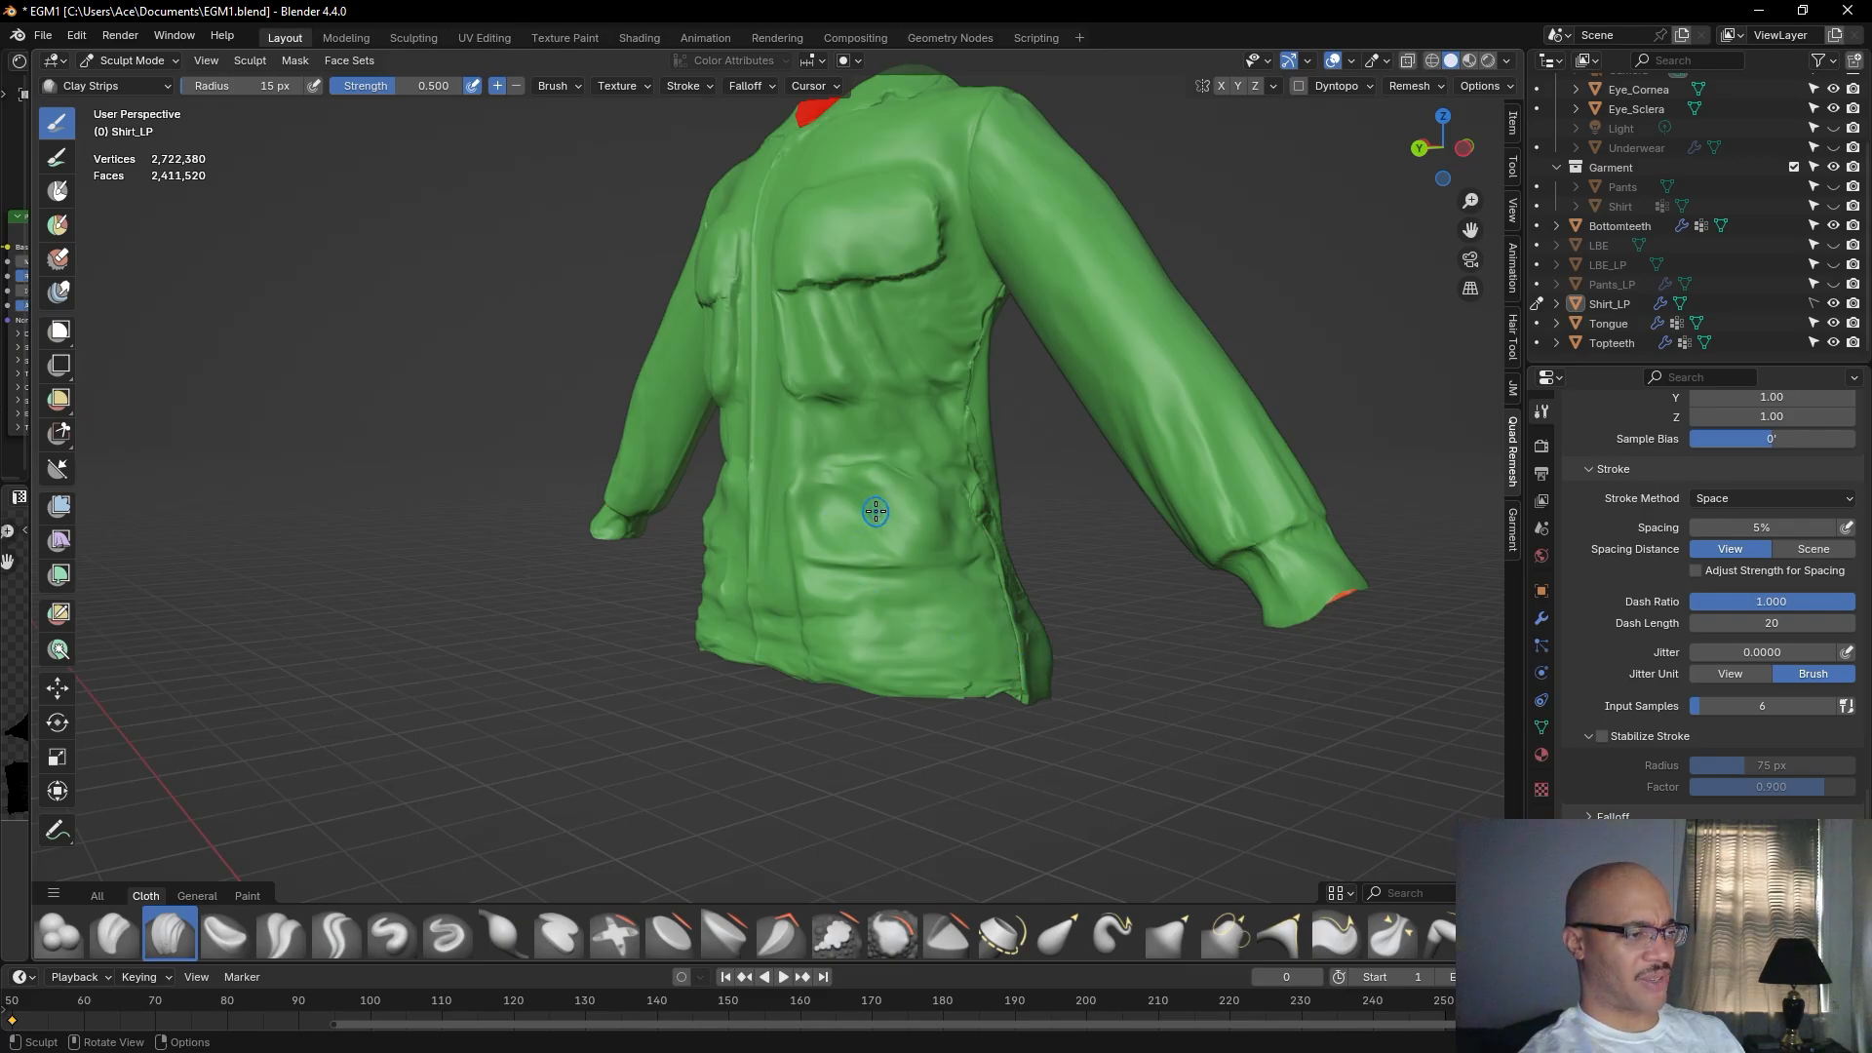
pyautogui.scroll(5, 860, 520)
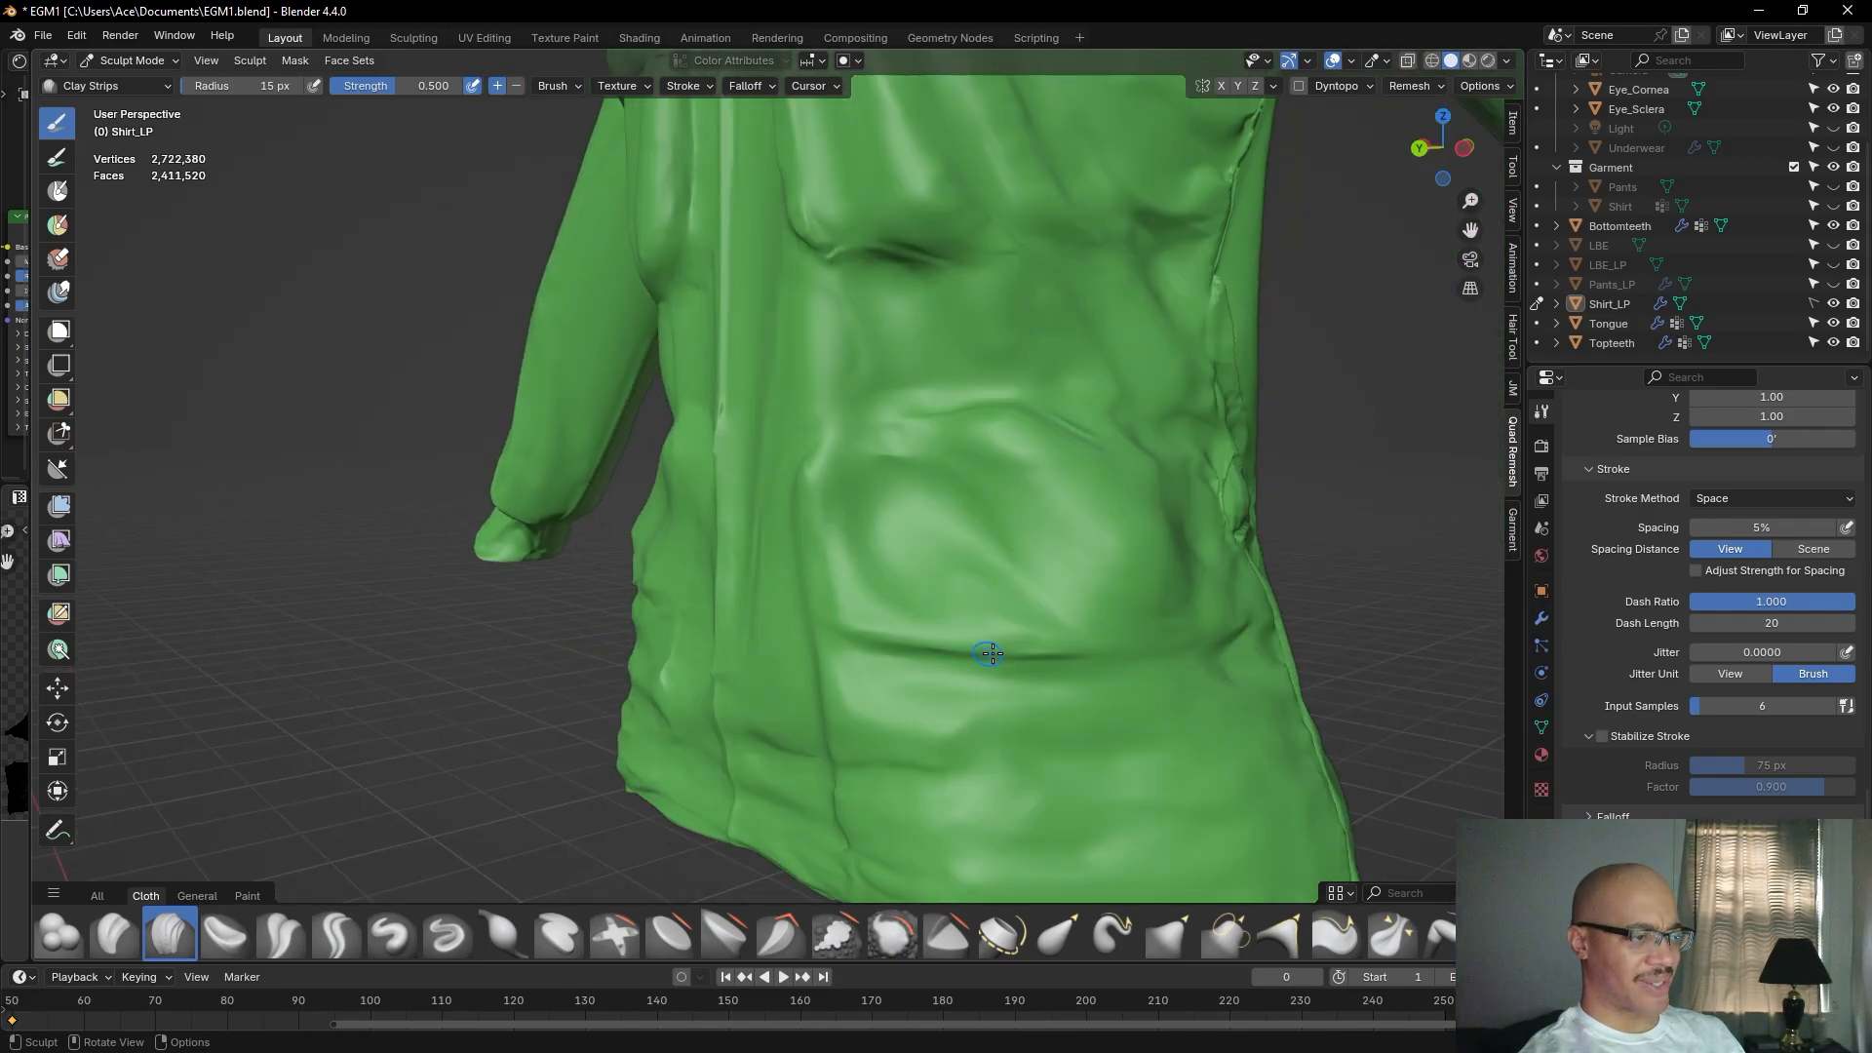
pyautogui.moveTo(992, 653); pyautogui.dragTo(1043, 652, button='middle')
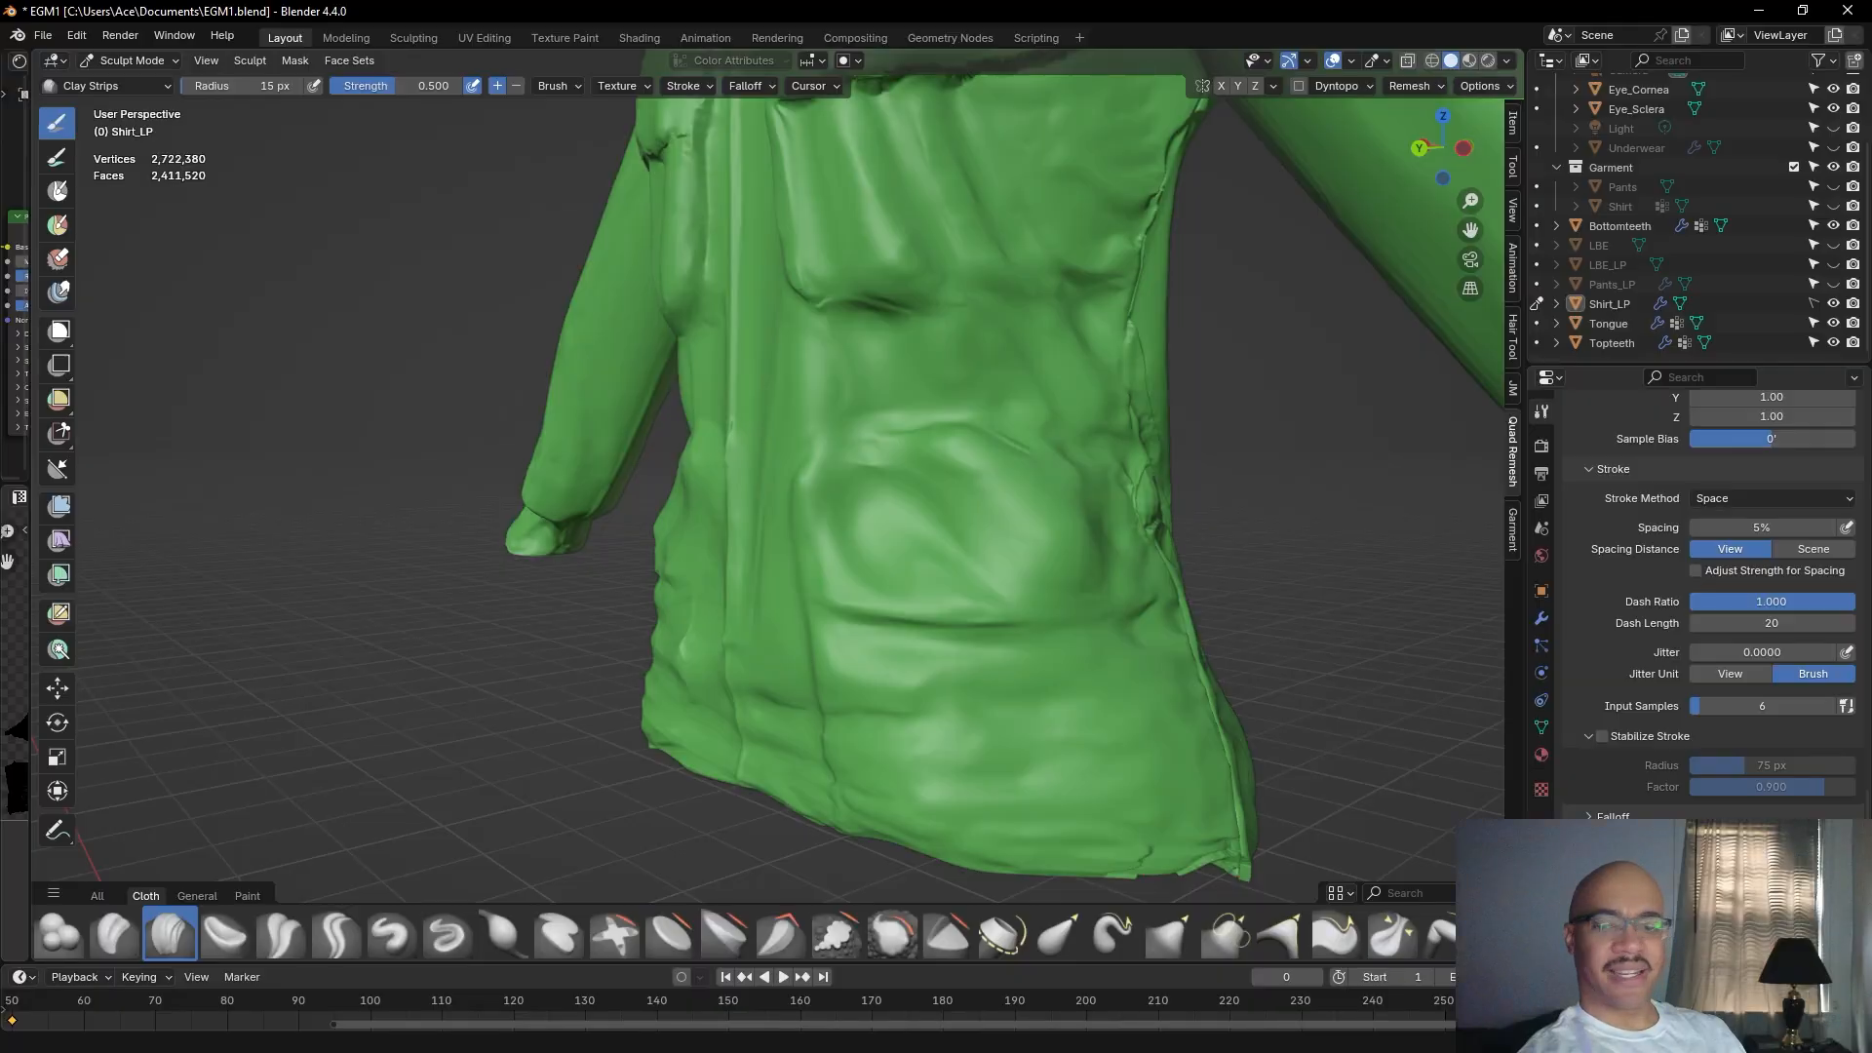
pyautogui.click(1830, 247)
pyautogui.click(1830, 249)
# Set the Clay Strips radius to 7 px and carve a narrow groove under the lapel overlap's edge at the upper placket.
pyautogui.moveTo(1102, 634); pyautogui.dragTo(1117, 933, button='middle')
pyautogui.scroll(-3, 1233, 648)
pyautogui.scroll(-1, 1225, 681)
pyautogui.scroll(7, 1095, 635)
pyautogui.moveTo(985, 593); pyautogui.dragTo(720, 711, button='middle')
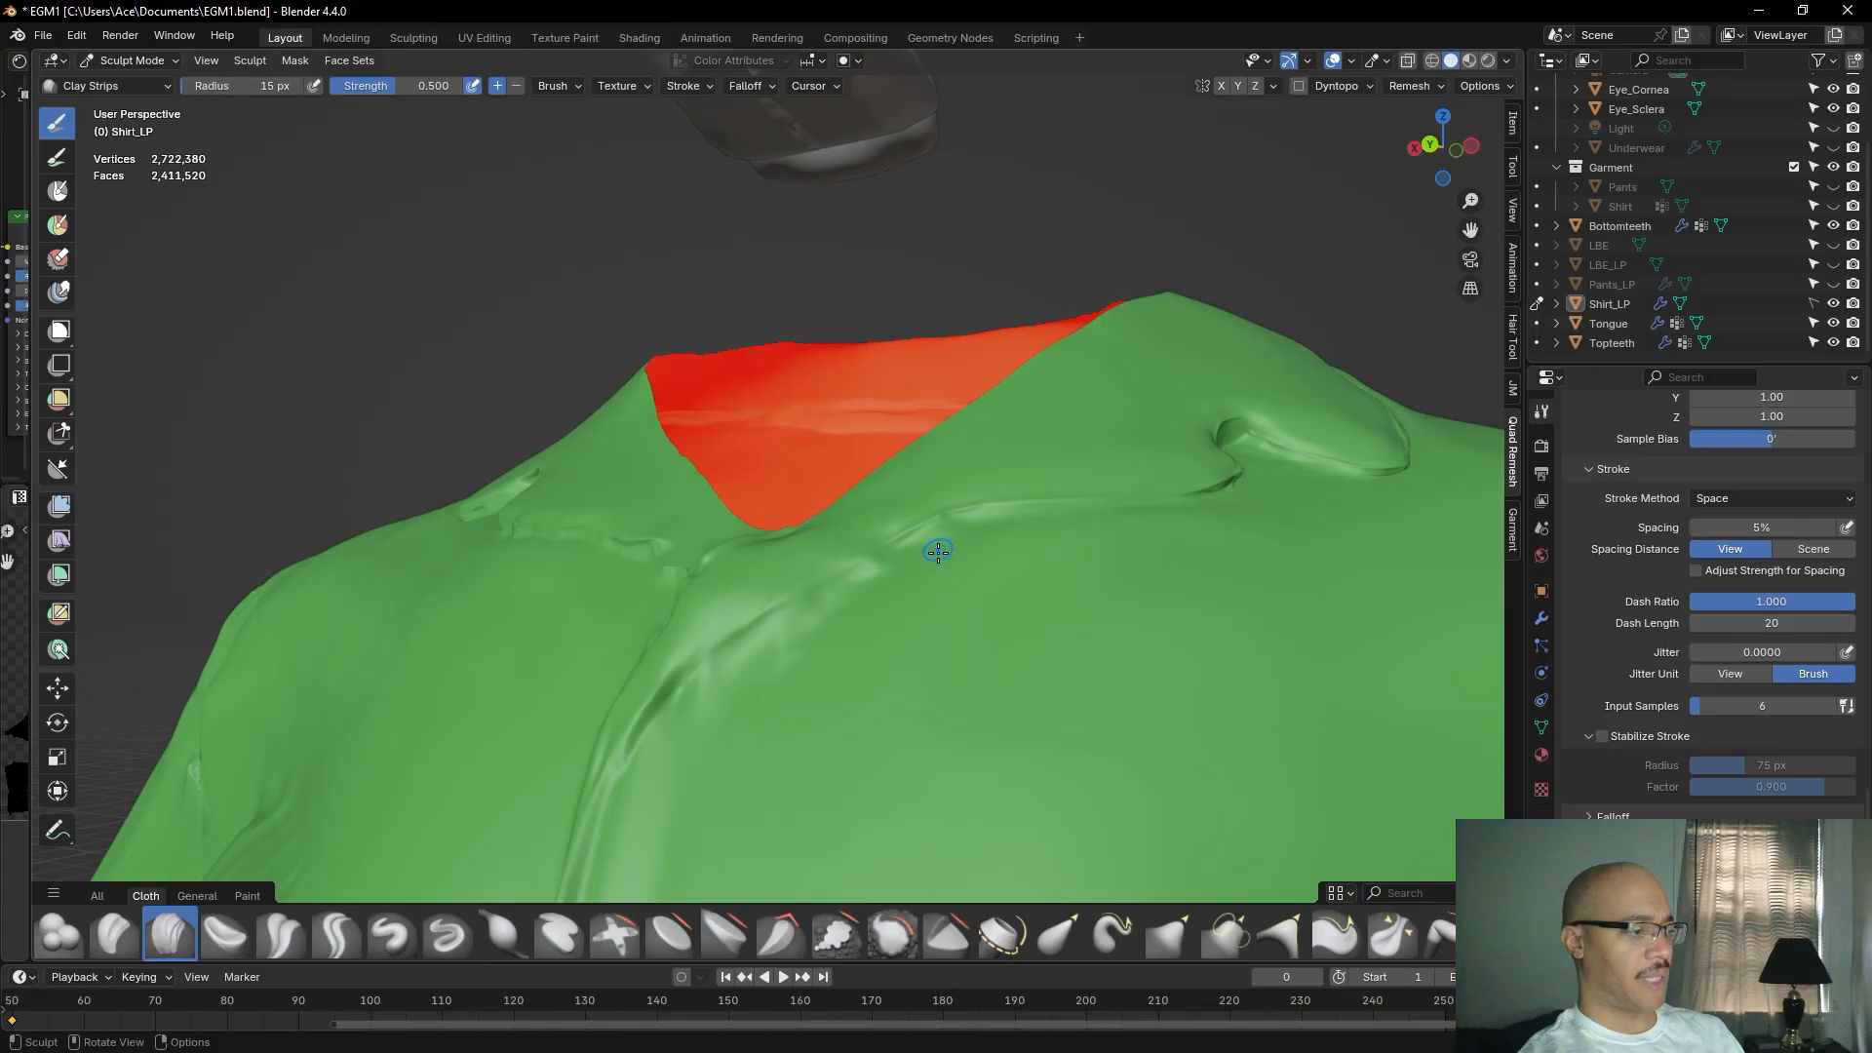
pyautogui.moveTo(228, 85); pyautogui.dragTo(228, 84)
pyautogui.moveTo(650, 714); pyautogui.dragTo(703, 670)
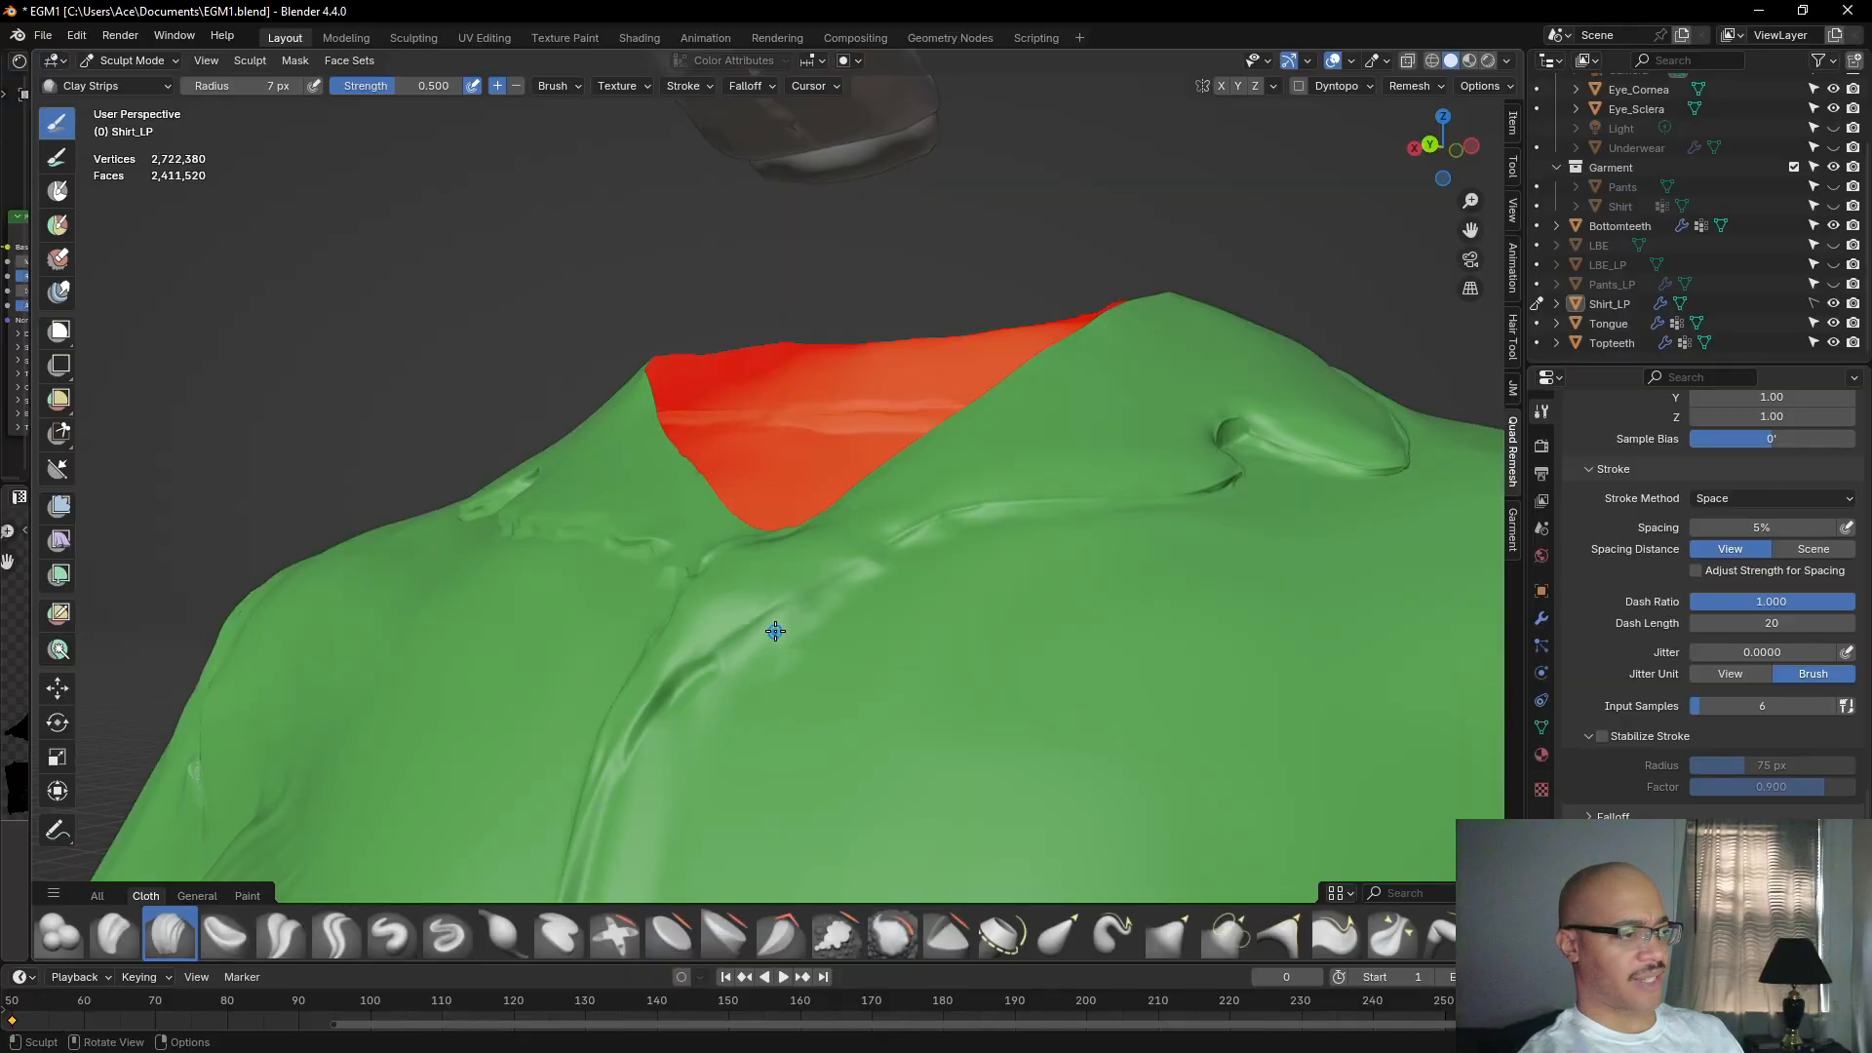
pyautogui.moveTo(715, 654); pyautogui.dragTo(708, 667)
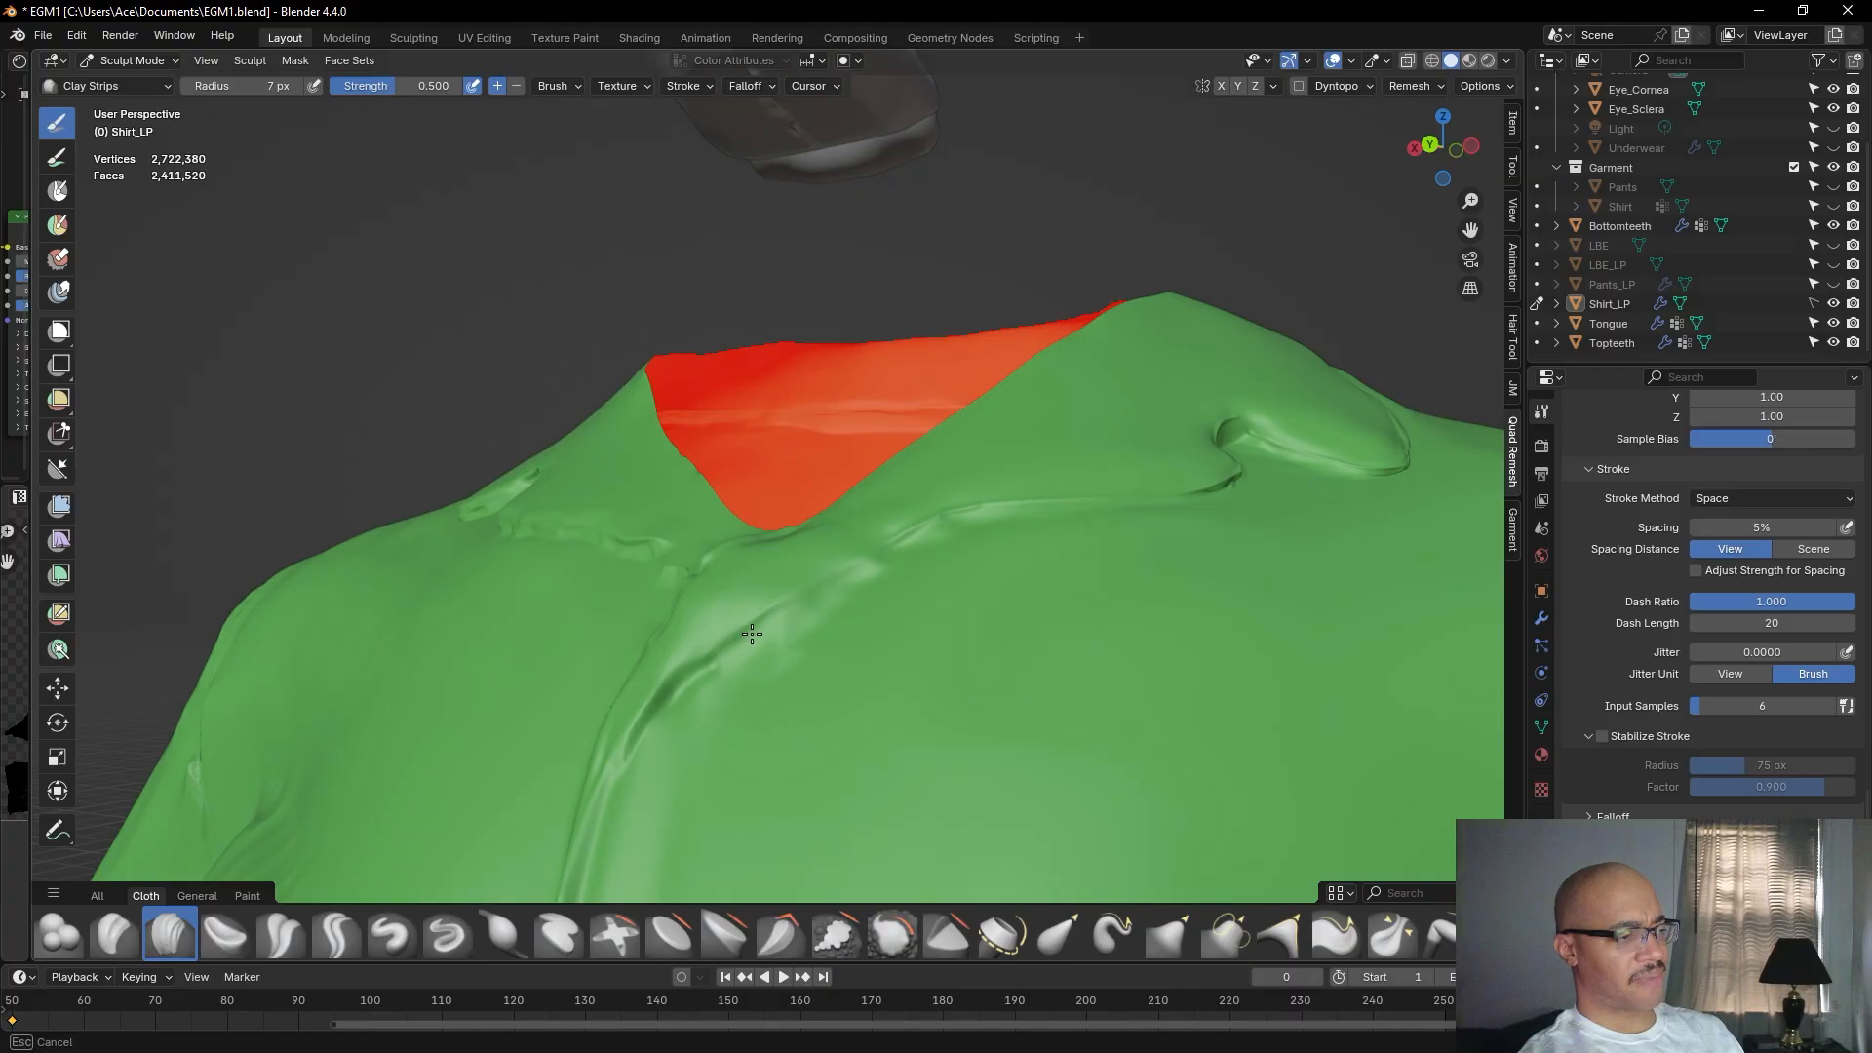
pyautogui.moveTo(731, 661); pyautogui.dragTo(807, 600)
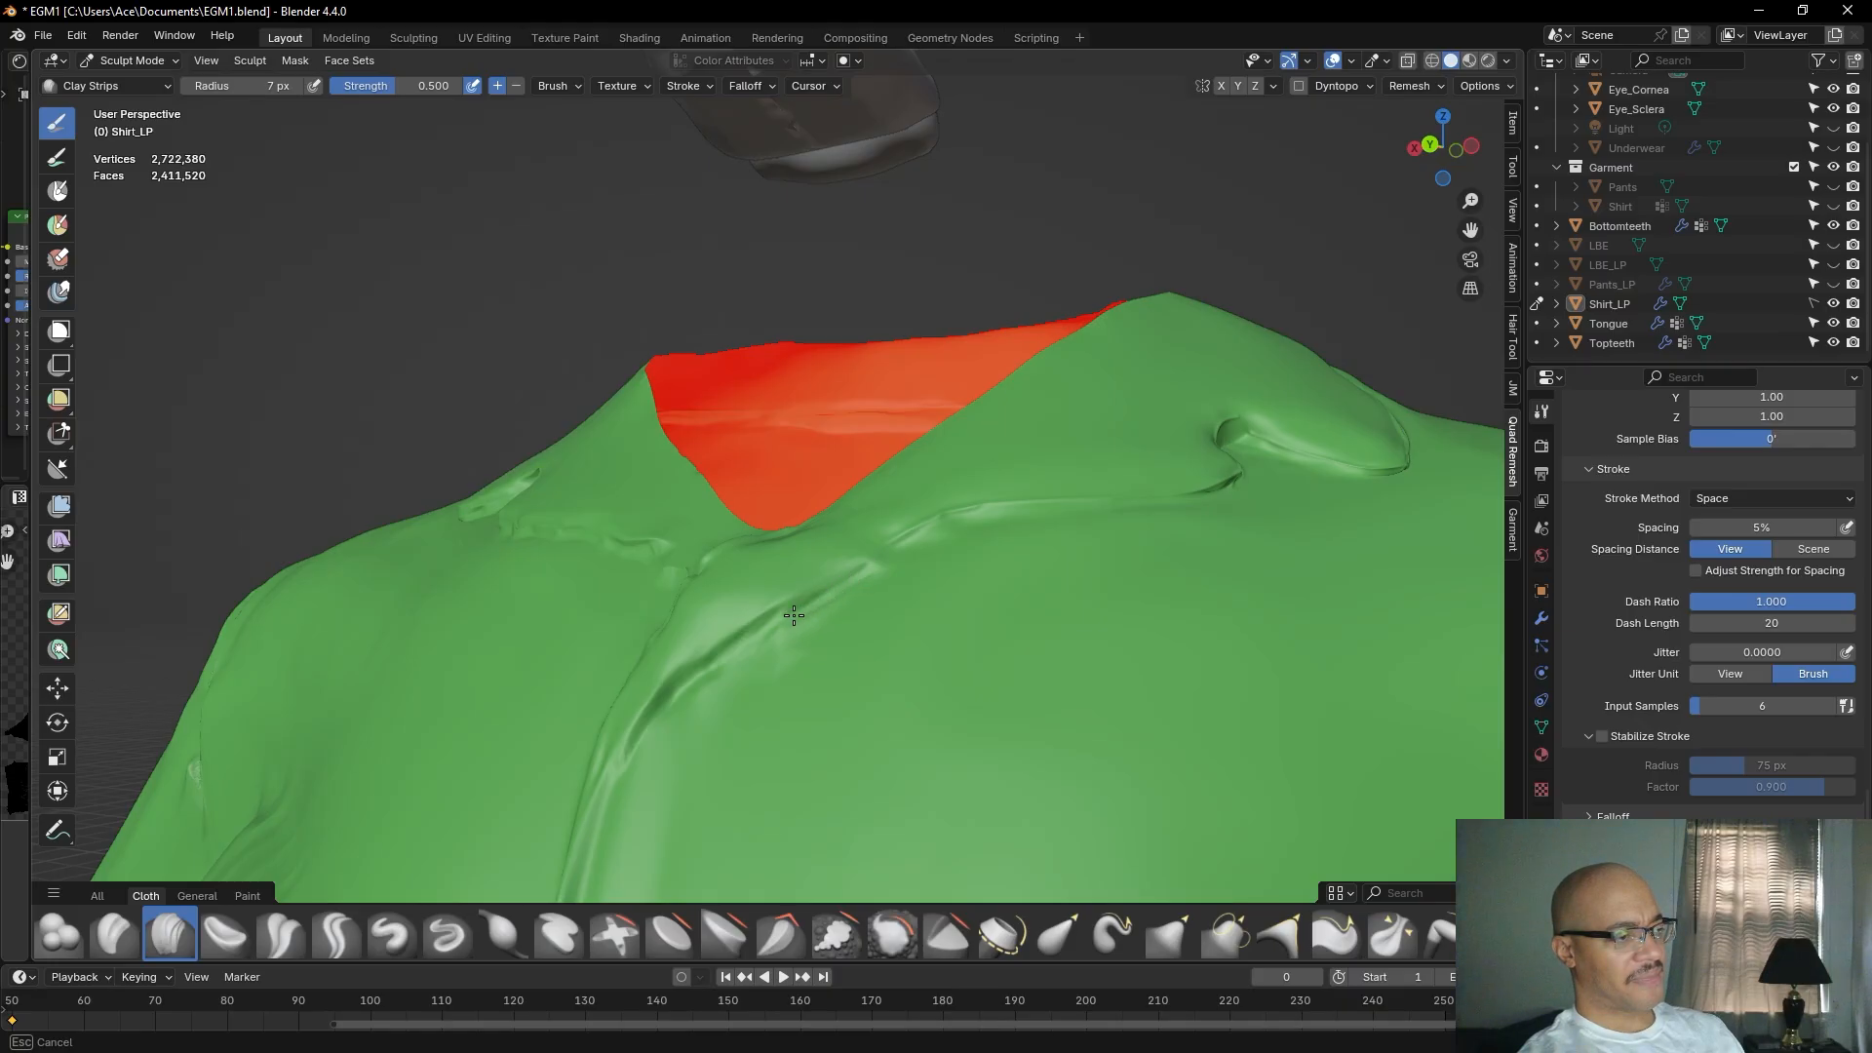
pyautogui.moveTo(703, 672); pyautogui.dragTo(702, 671)
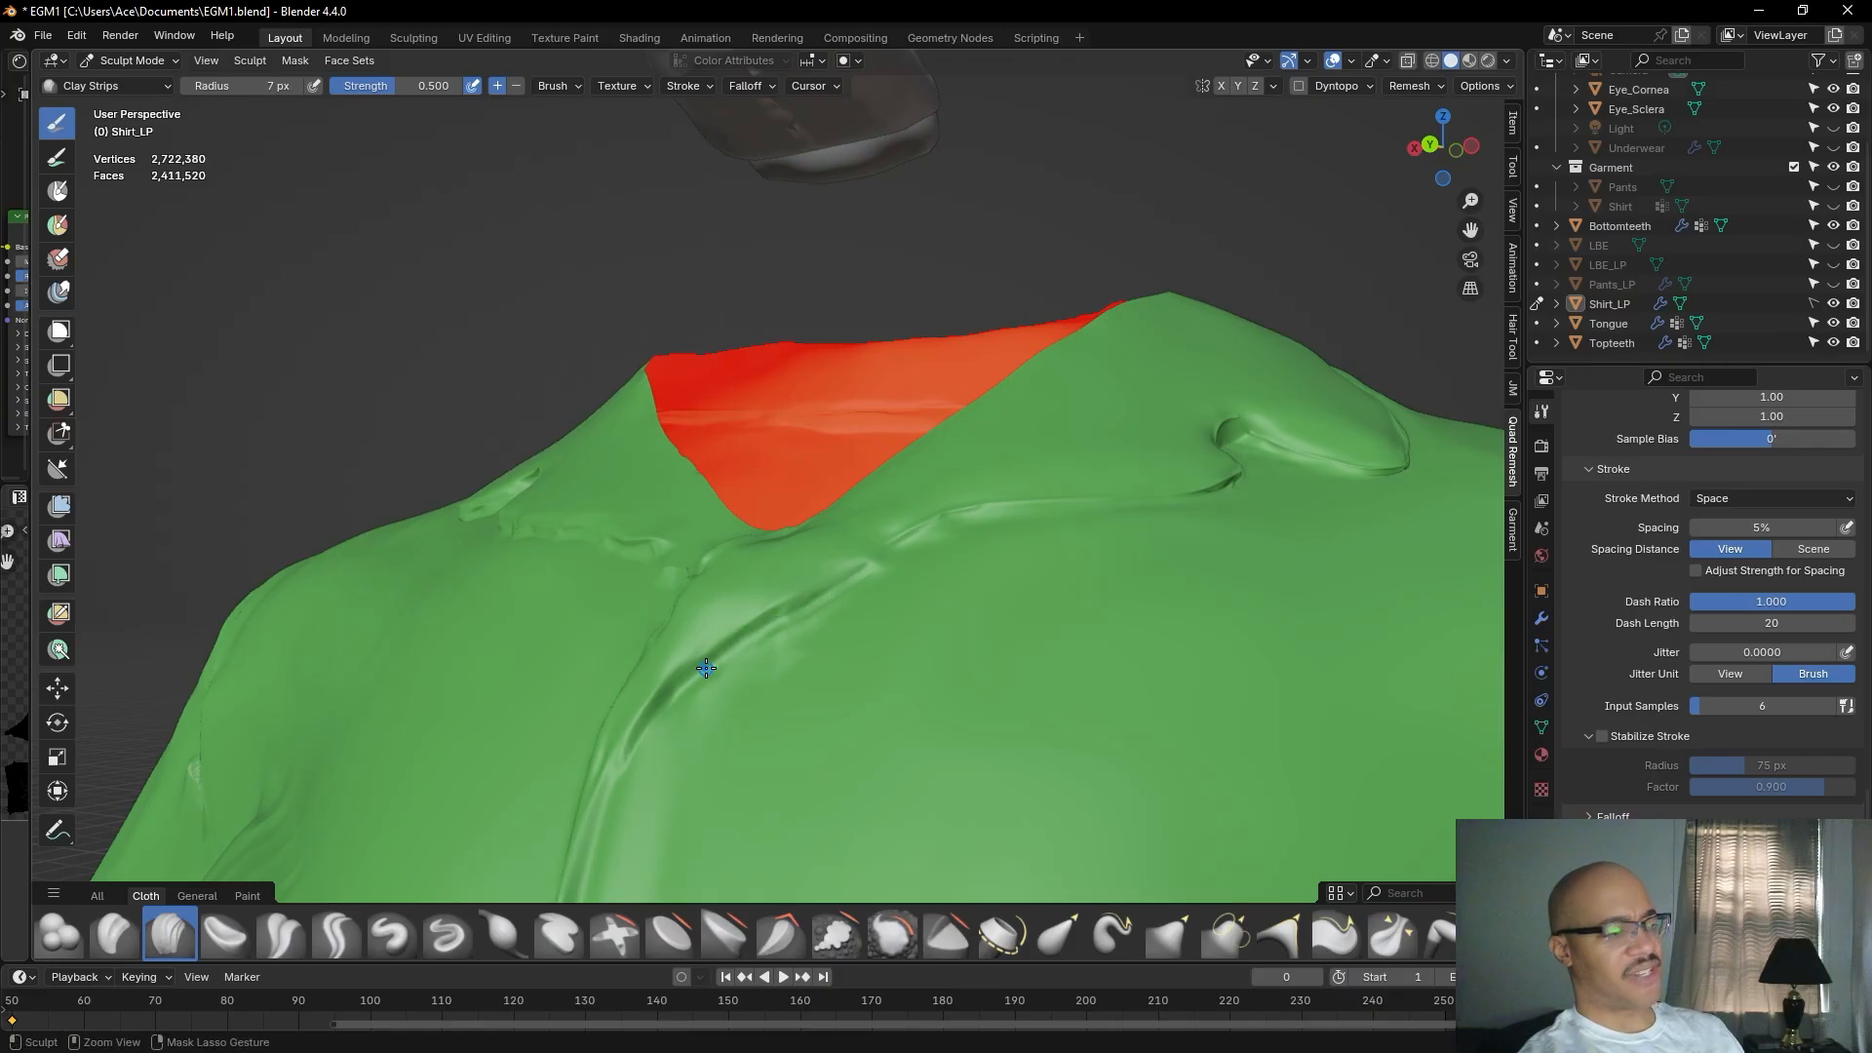
pyautogui.moveTo(862, 578); pyautogui.dragTo(867, 571)
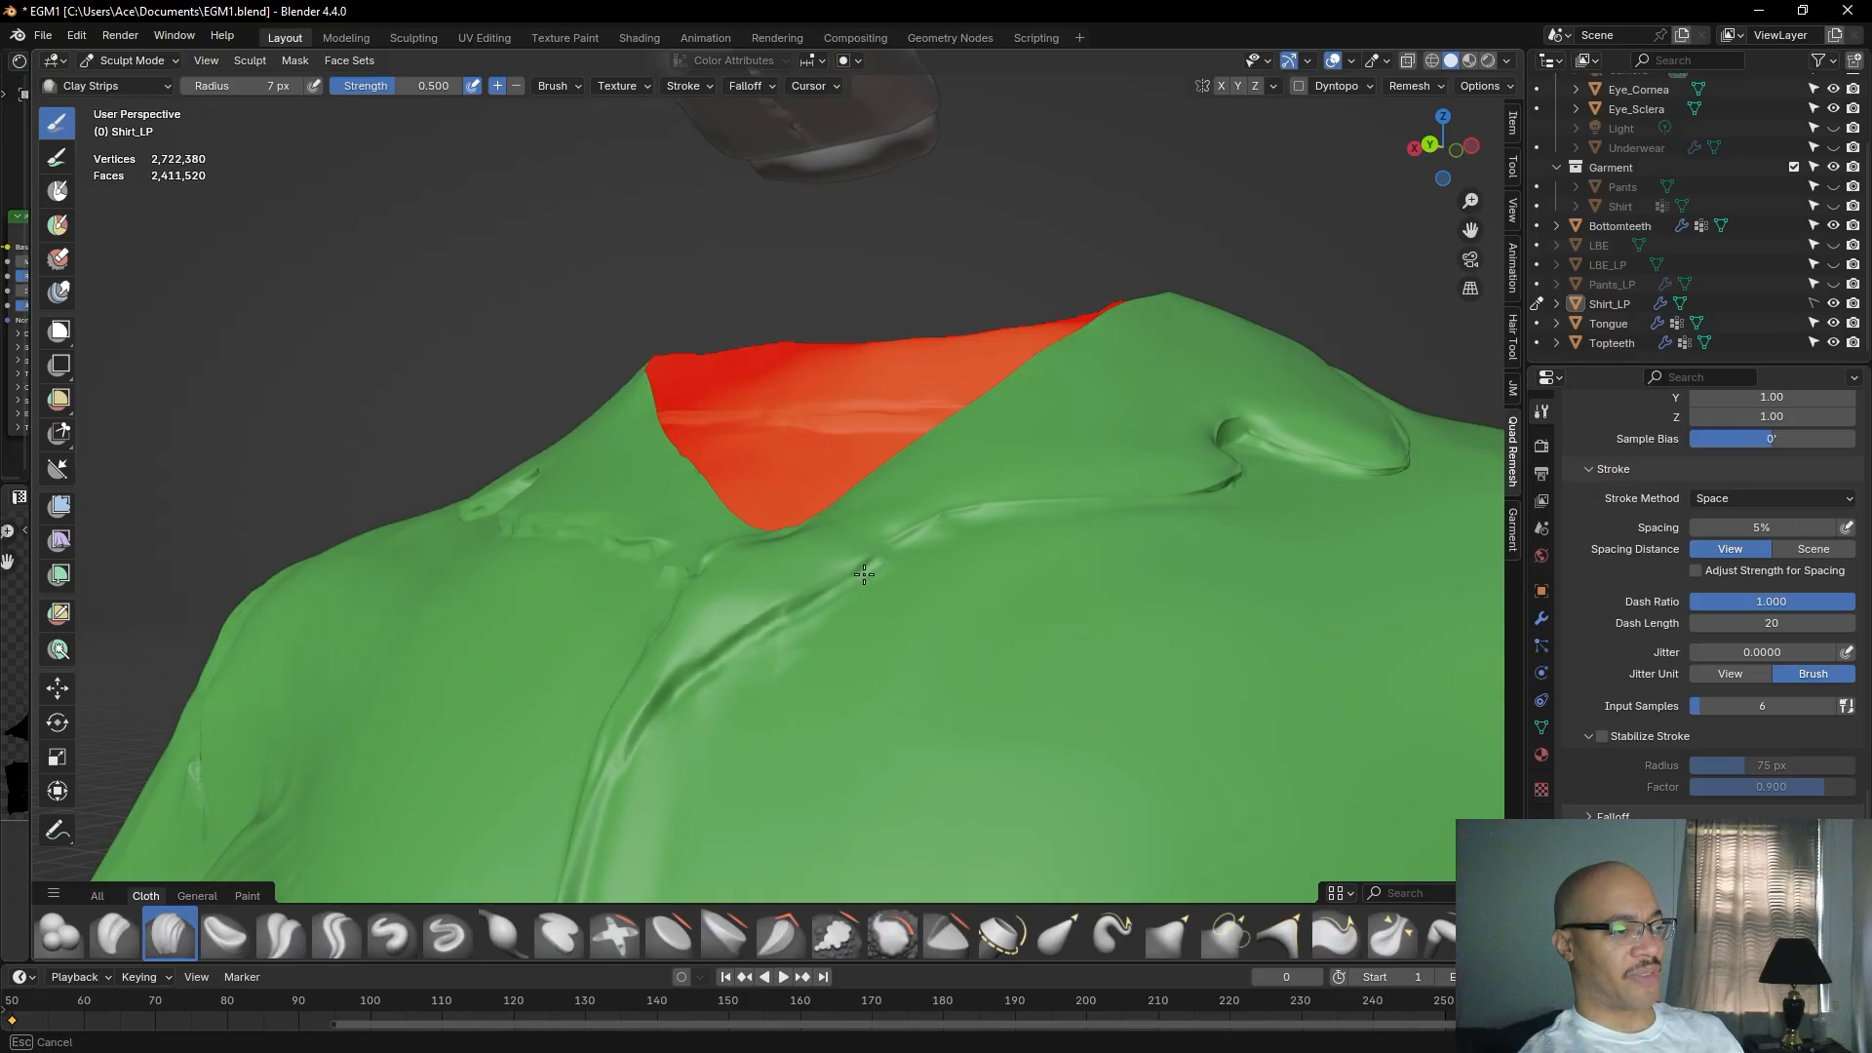
pyautogui.moveTo(728, 649); pyautogui.dragTo(710, 666)
# Extend the narrow groove from the upper placket along the lapel's lower edge toward the collar notch and deepen it.
pyautogui.moveTo(911, 555)
pyautogui.keyDown('shift'); pyautogui.mouseDown(button='middle')
pyautogui.moveTo(823, 651)
pyautogui.moveTo(847, 564)
pyautogui.mouseUp(button='middle'); pyautogui.keyUp('shift')
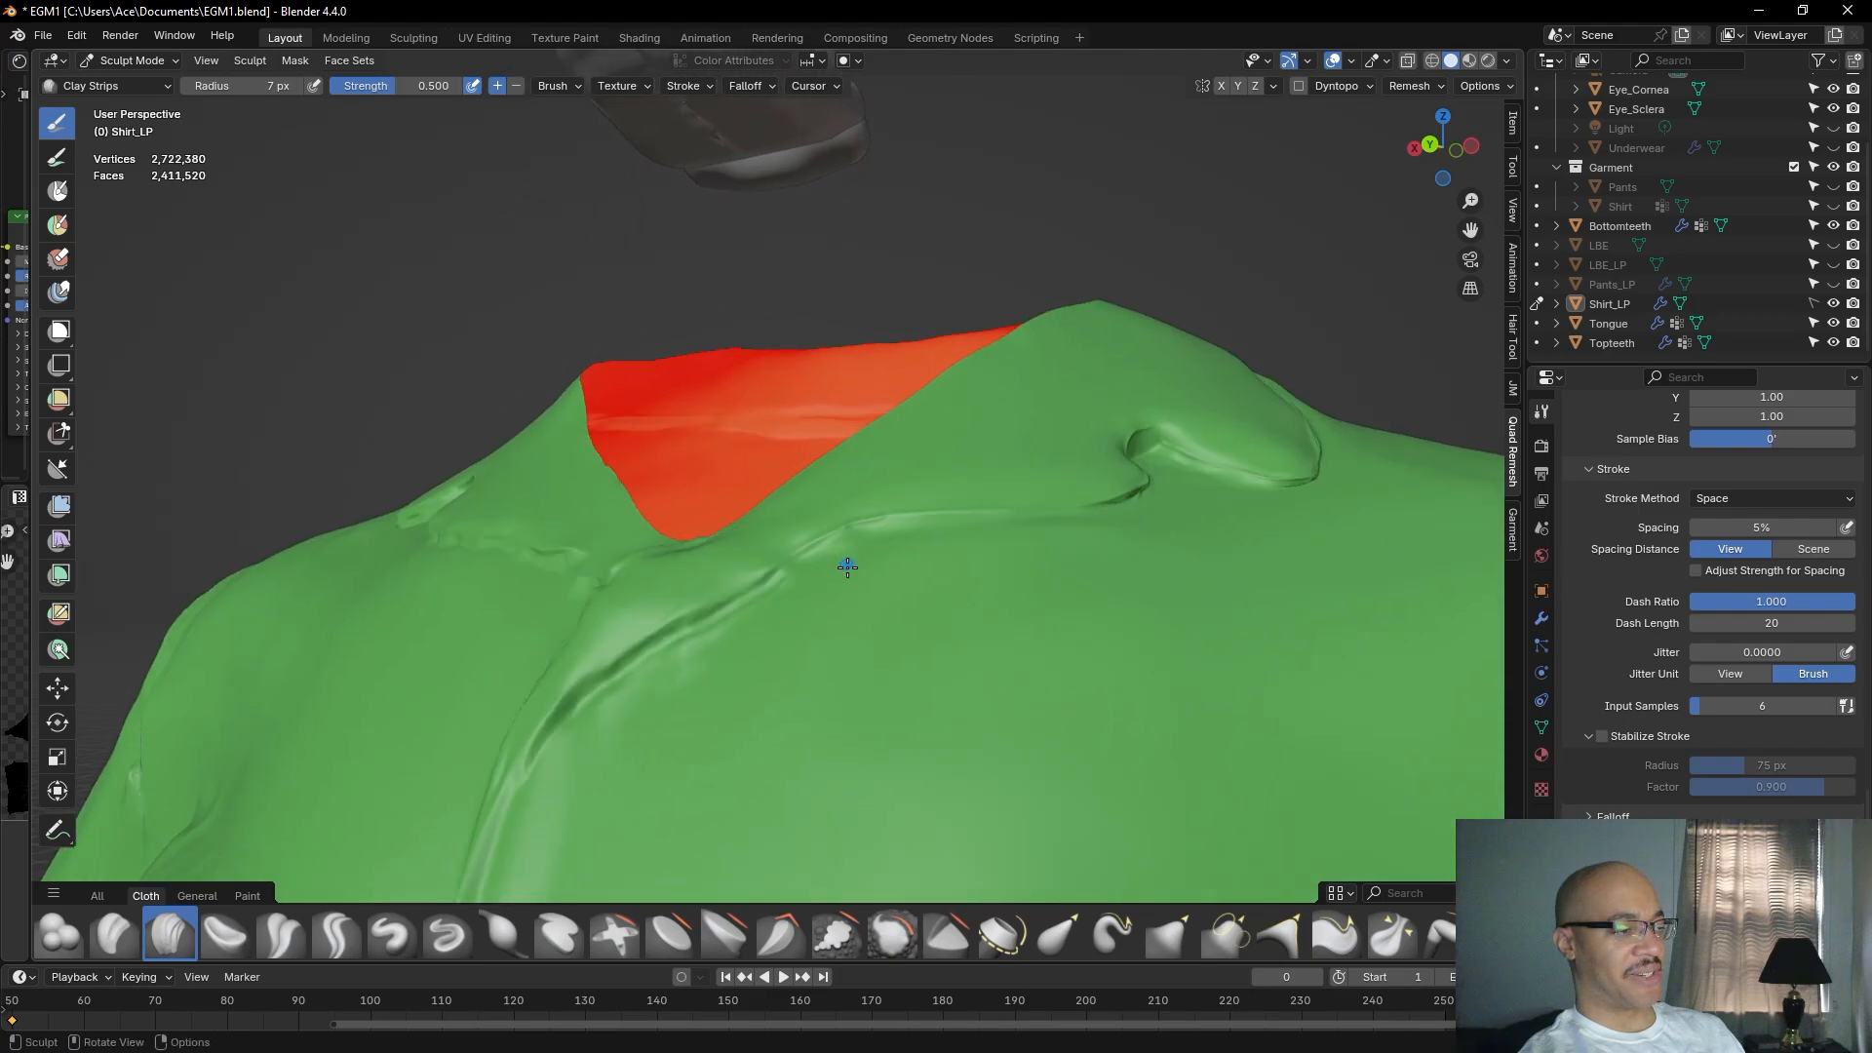
pyautogui.scroll(4, 839, 585)
pyautogui.scroll(-3, 834, 609)
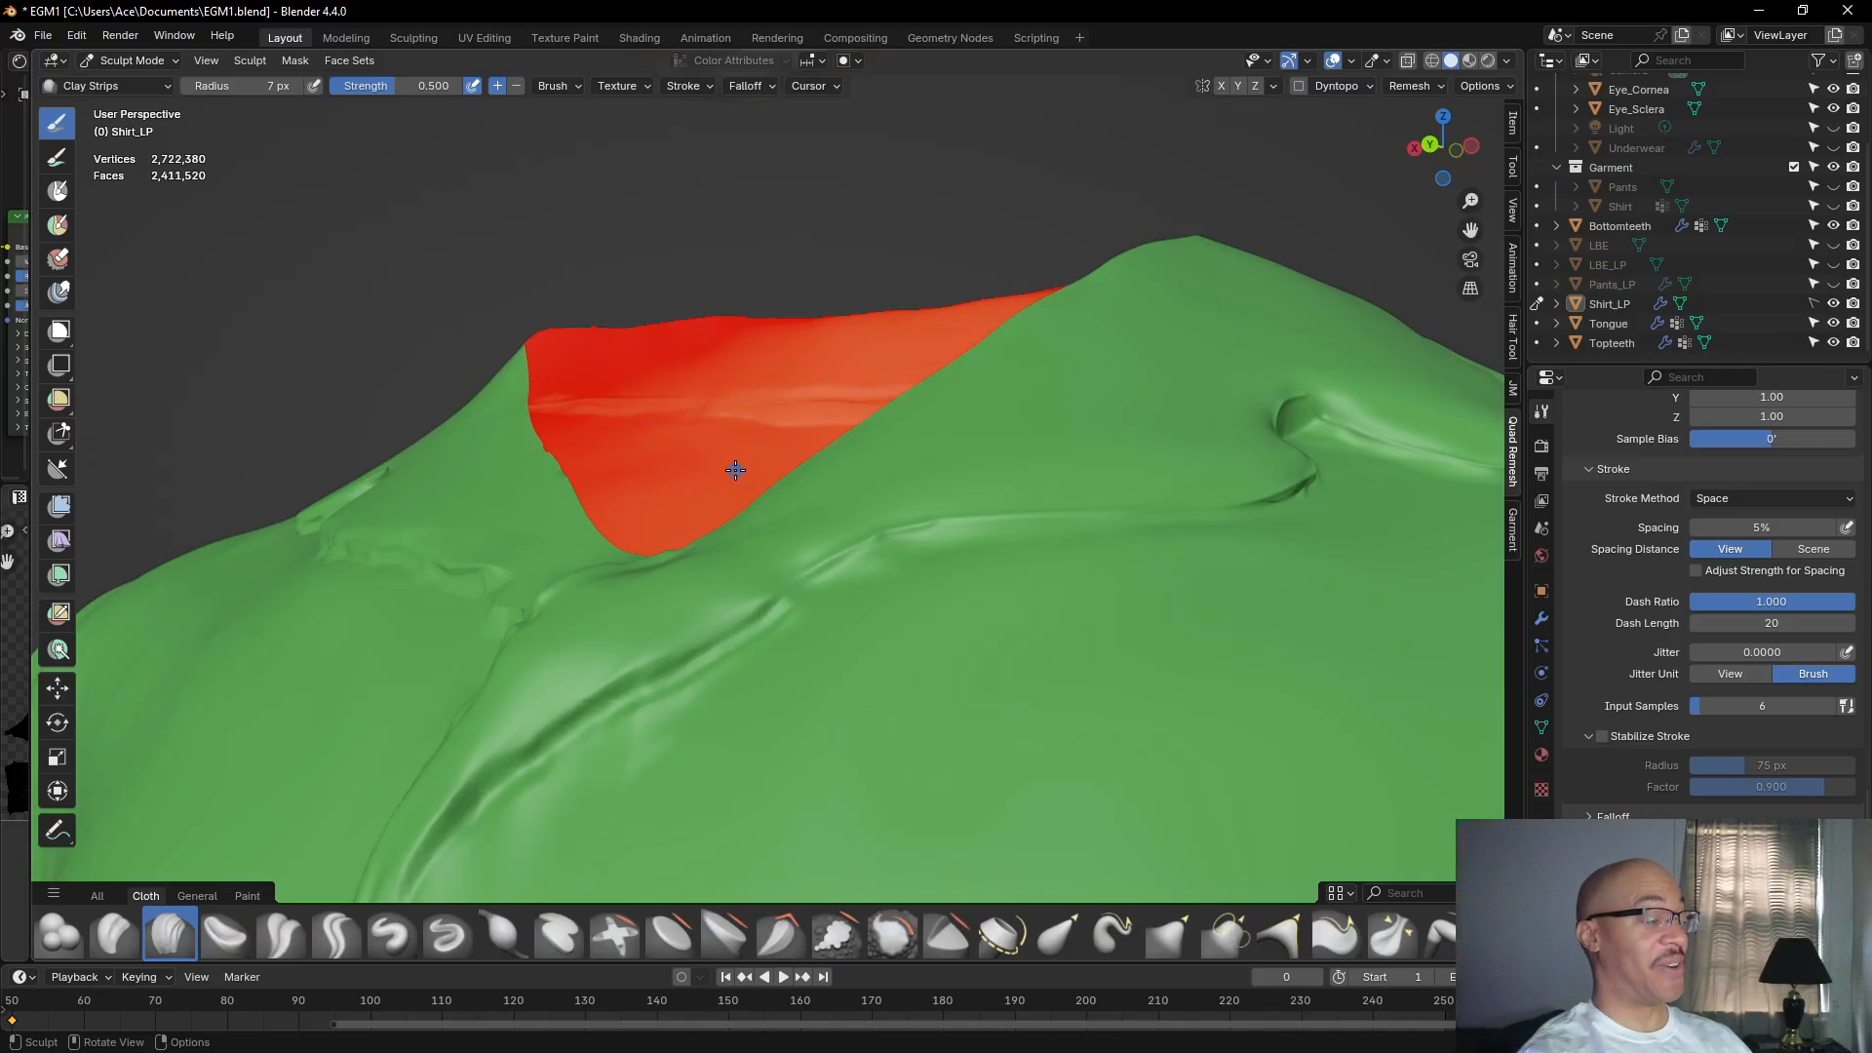
pyautogui.scroll(2, 849, 518)
pyautogui.moveTo(830, 612); pyautogui.dragTo(814, 579, button='middle')
pyautogui.keyDown('shift'); pyautogui.moveTo(718, 400); pyautogui.dragTo(763, 477, button='middle'); pyautogui.keyUp('shift')
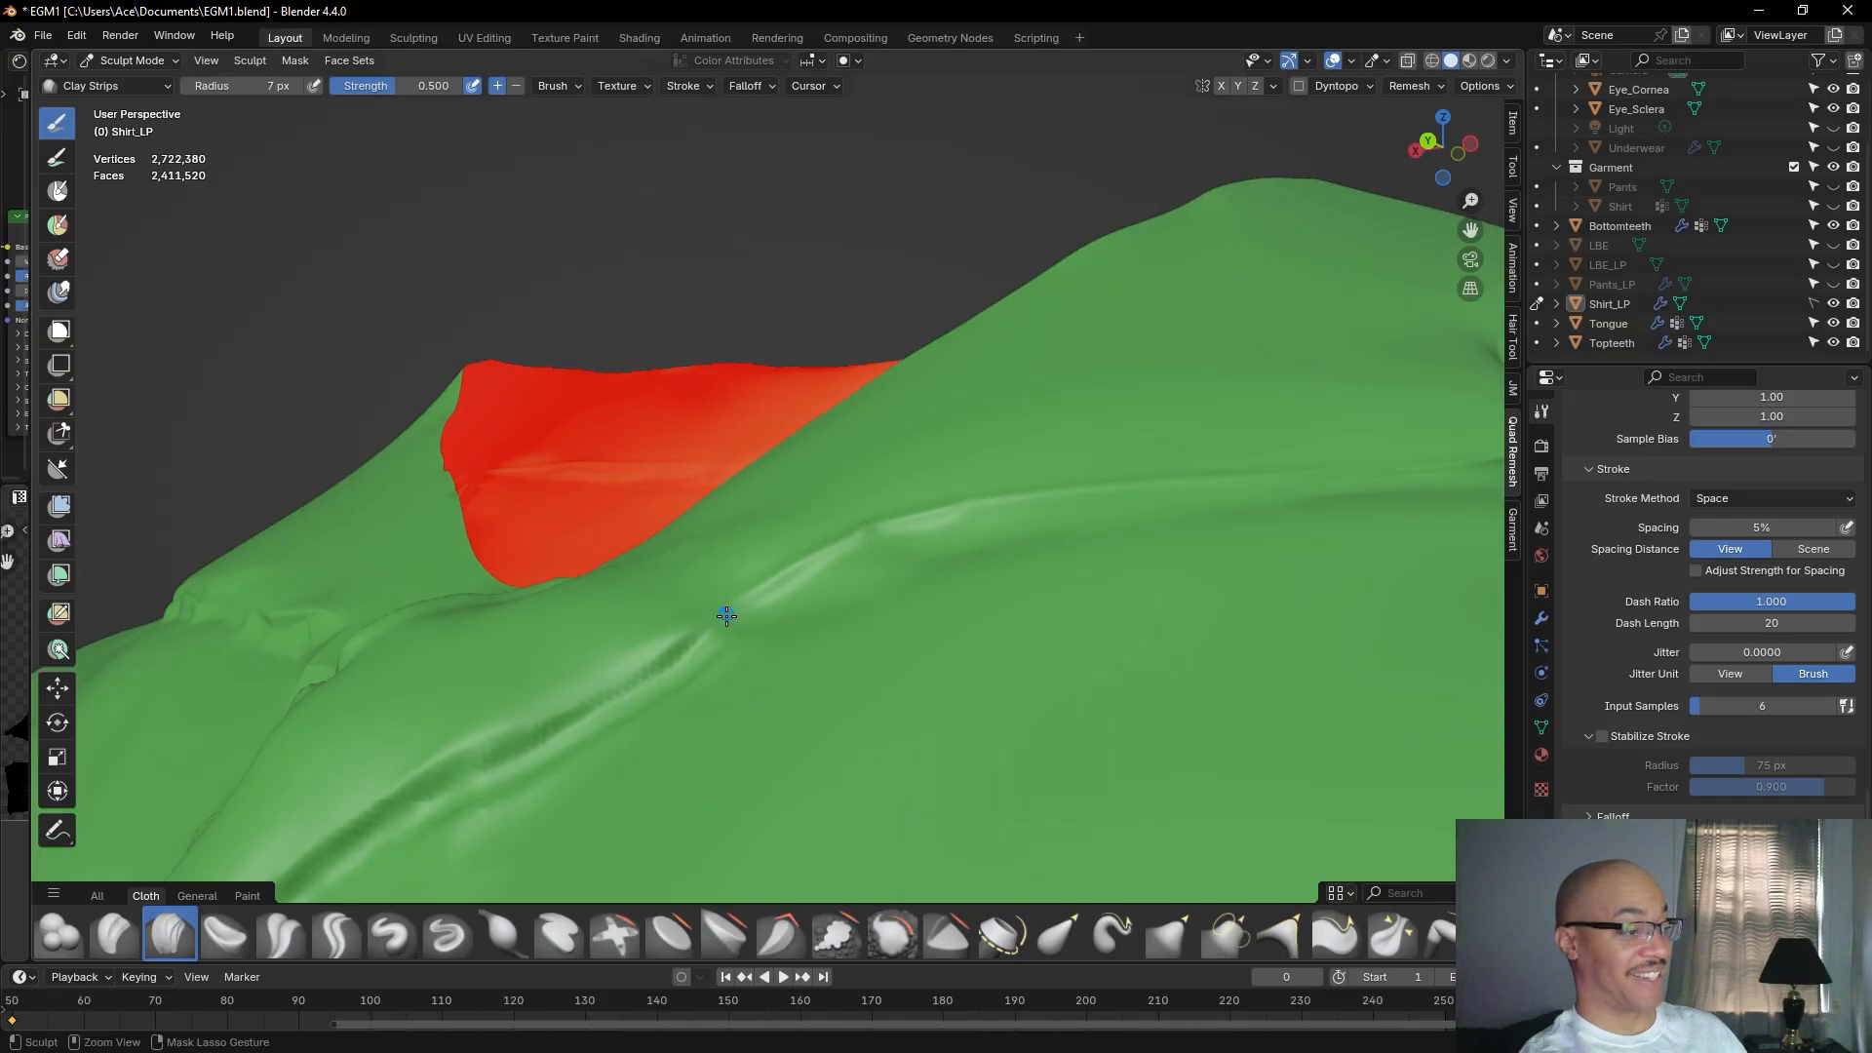
pyautogui.moveTo(699, 650); pyautogui.dragTo(725, 629)
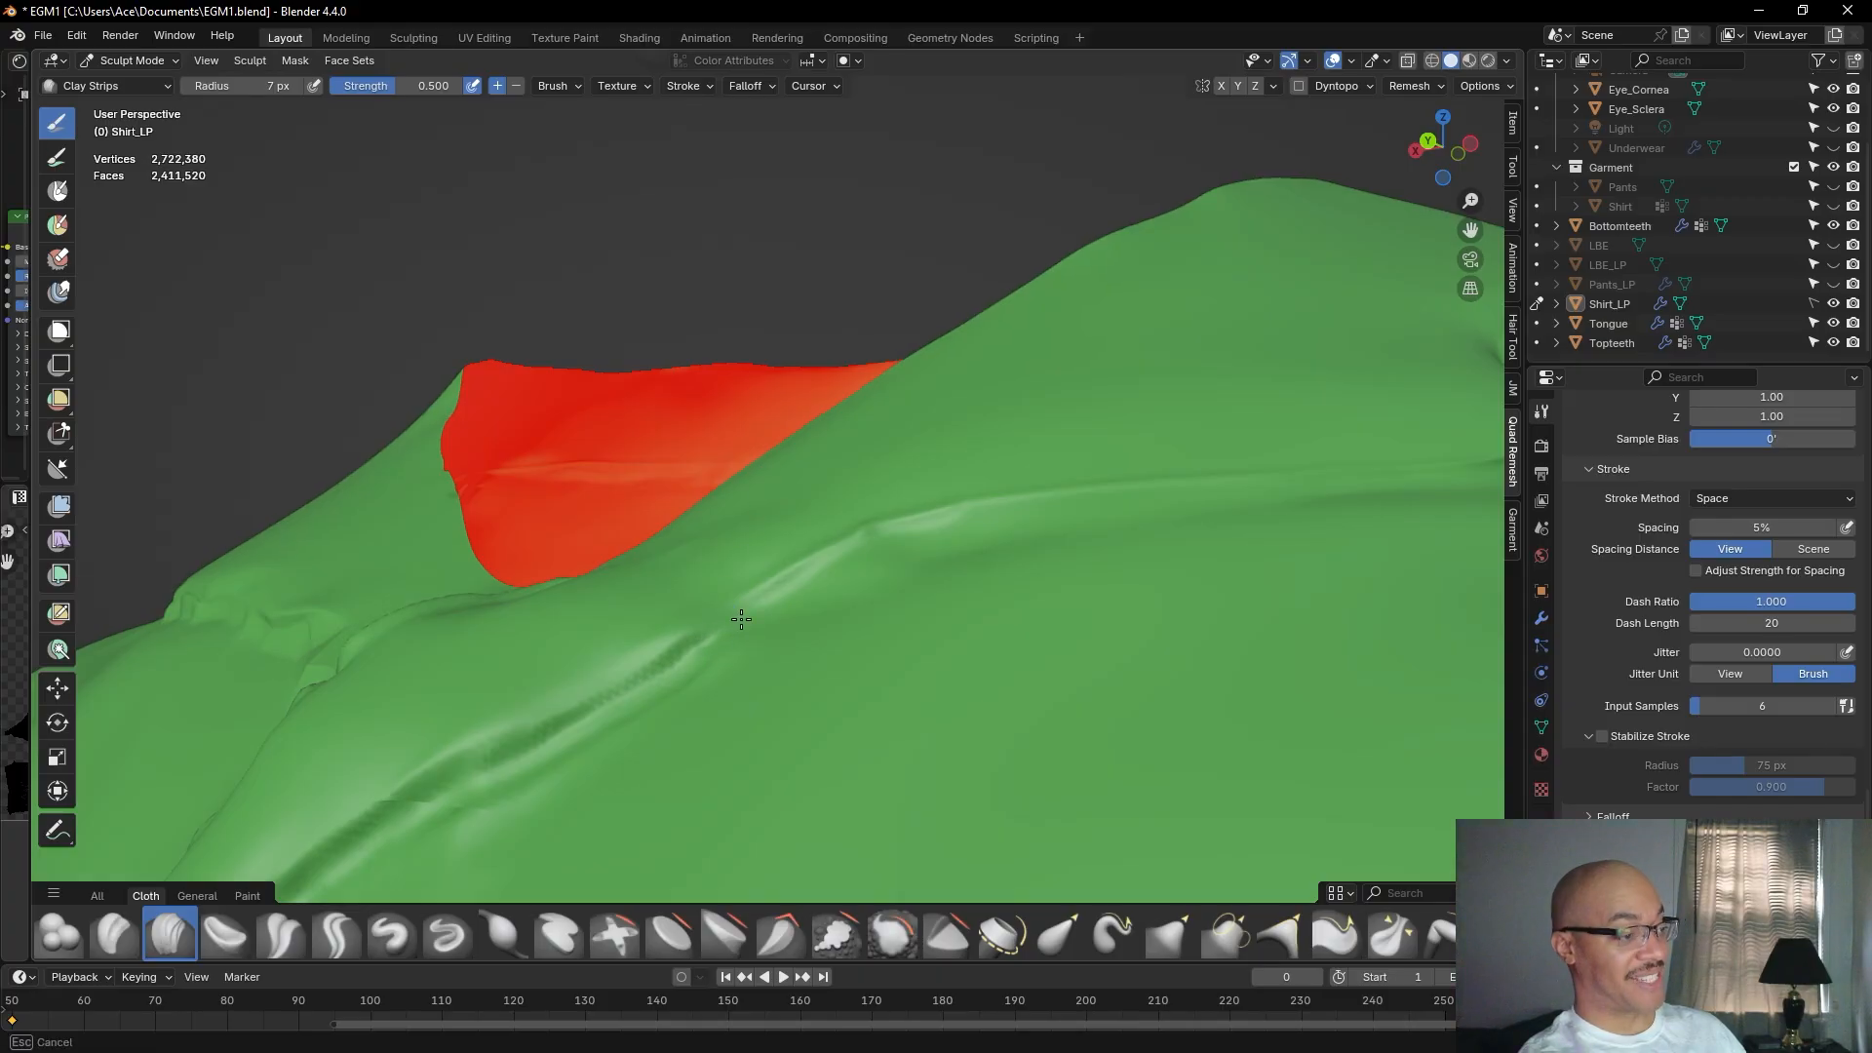
pyautogui.moveTo(759, 602); pyautogui.dragTo(830, 555)
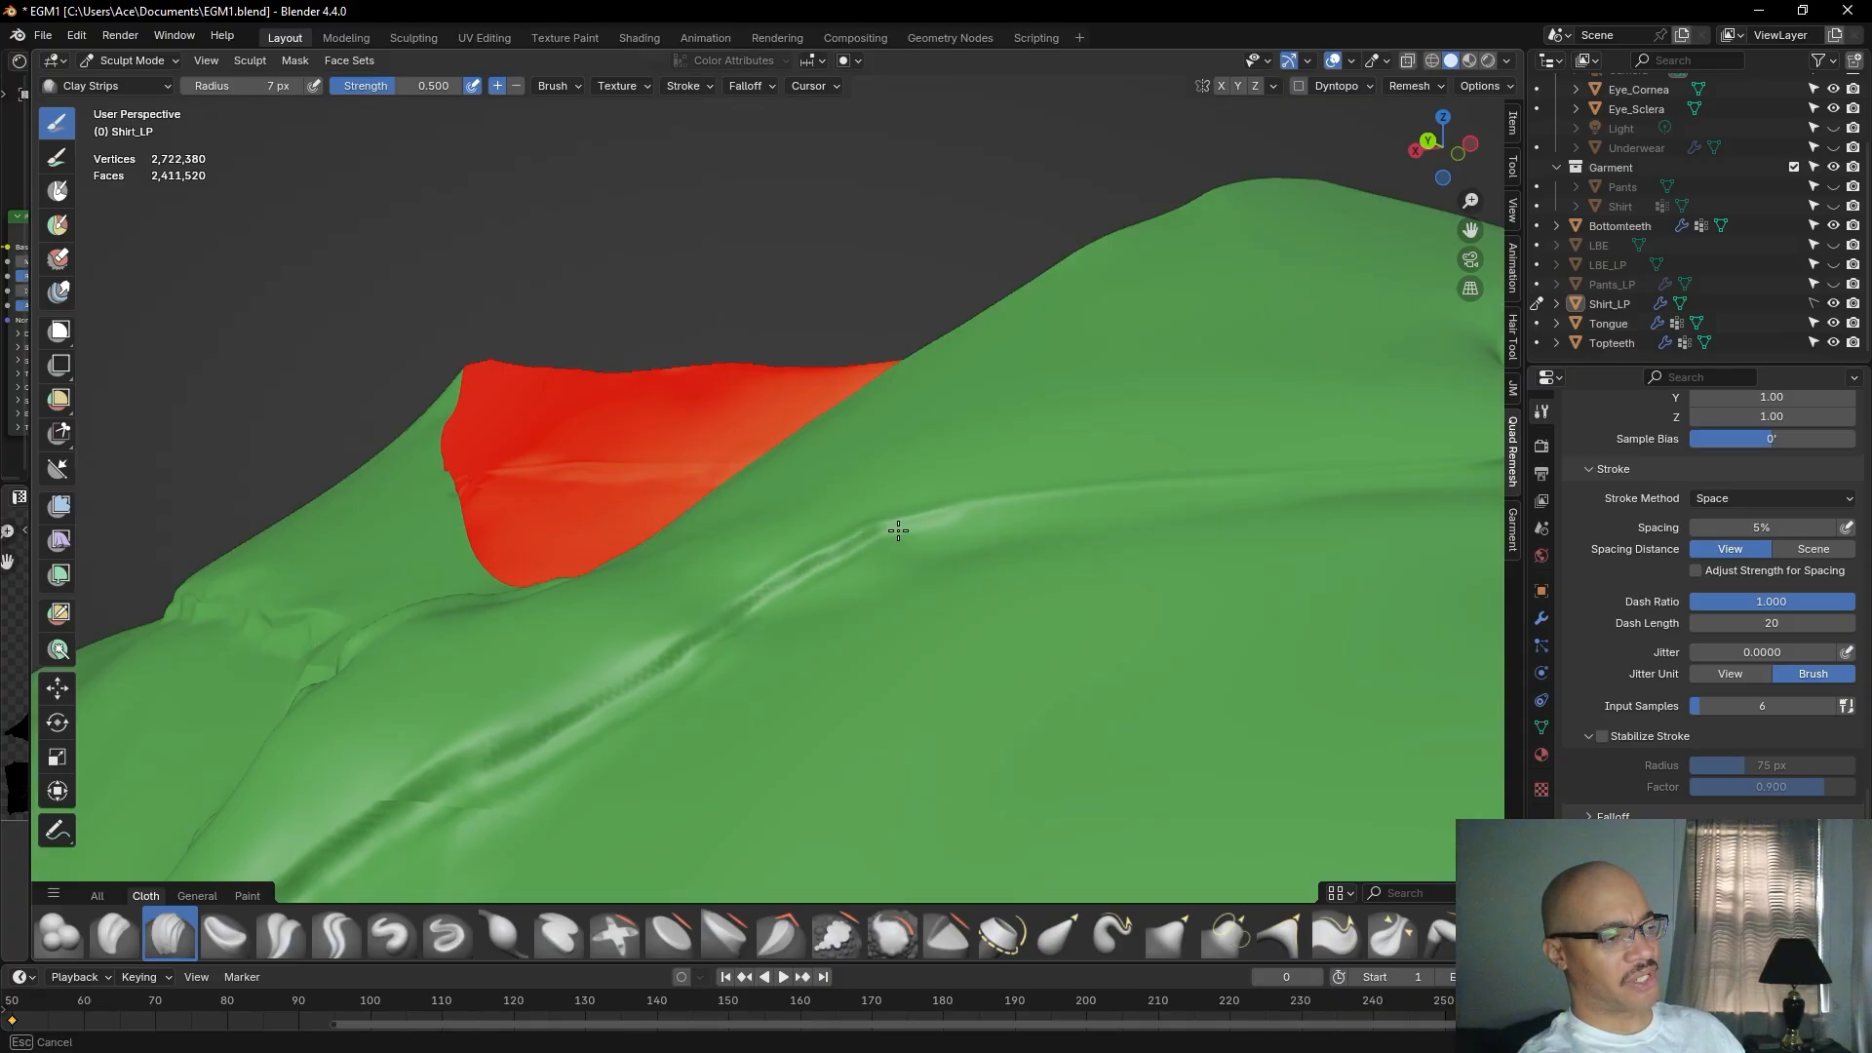
pyautogui.moveTo(941, 529)
pyautogui.mouseDown()
pyautogui.moveTo(924, 522)
pyautogui.moveTo(943, 518)
pyautogui.mouseUp()
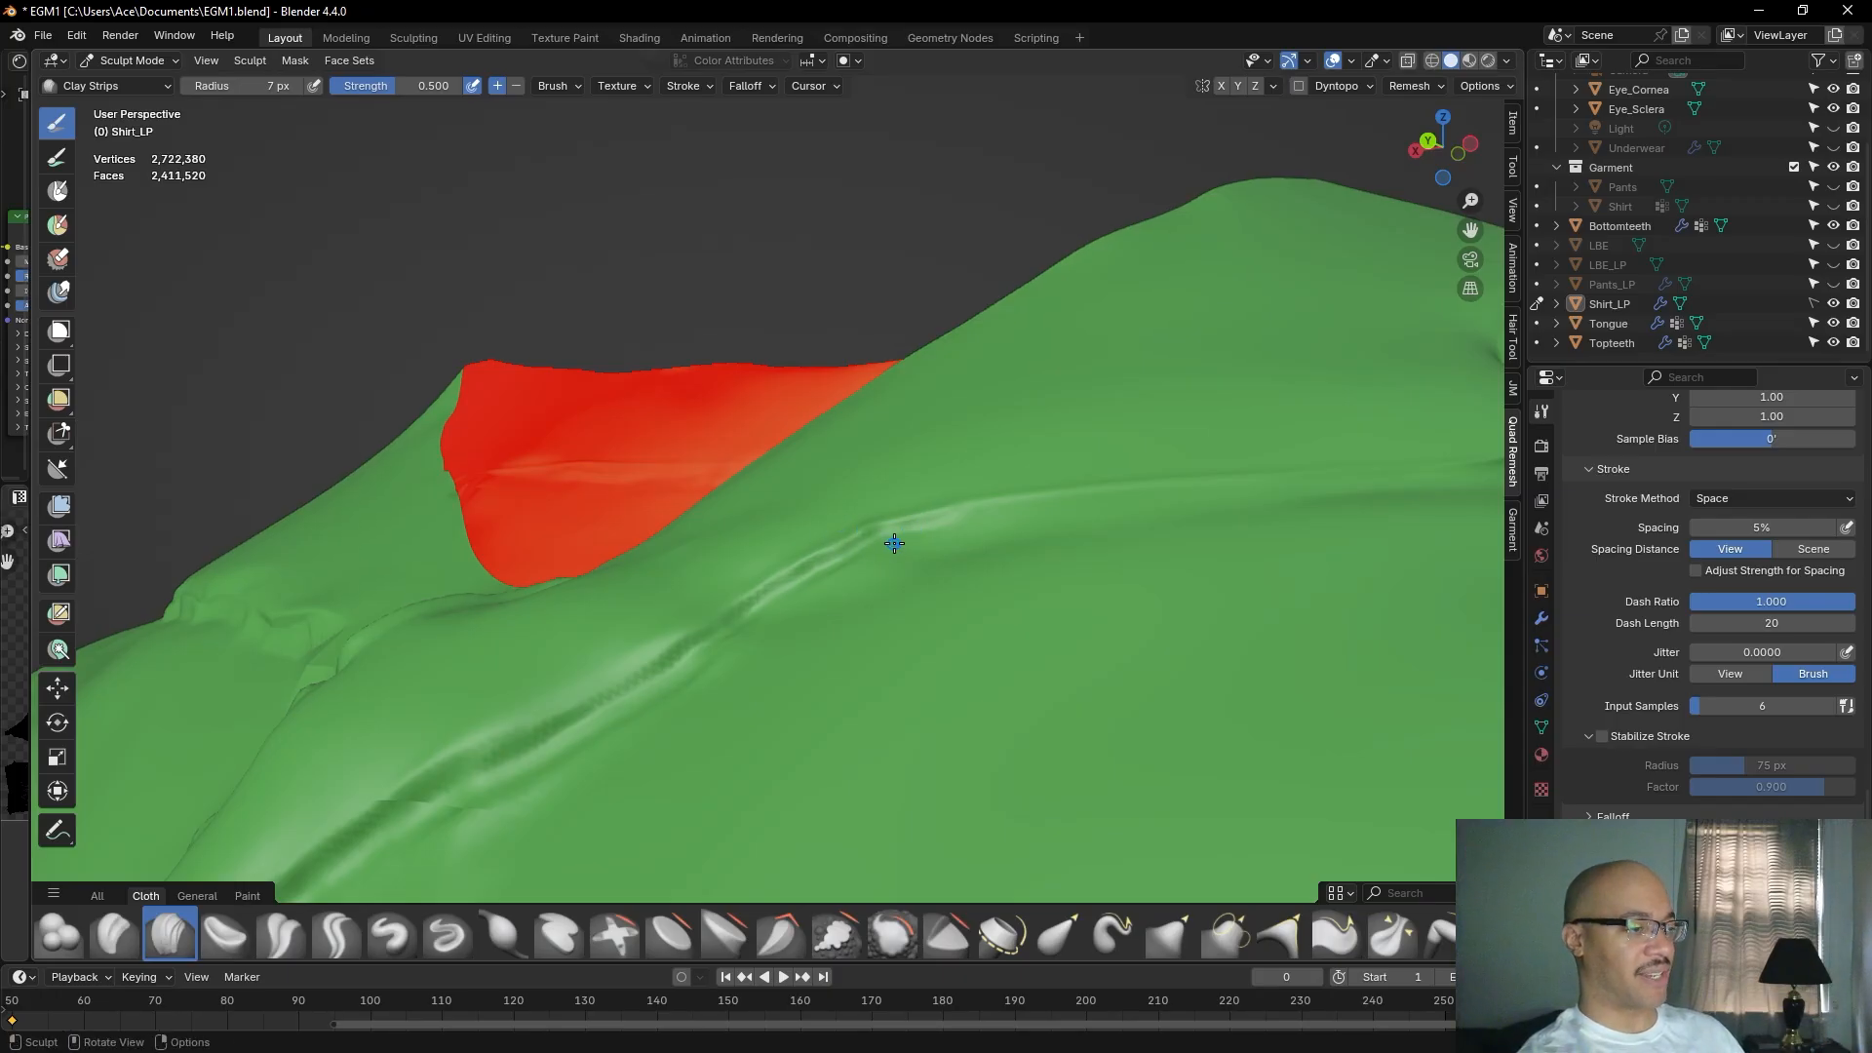
pyautogui.moveTo(868, 549)
pyautogui.mouseDown()
pyautogui.moveTo(978, 511)
pyautogui.moveTo(840, 547)
pyautogui.moveTo(694, 664)
pyautogui.moveTo(522, 762)
pyautogui.mouseUp()
pyautogui.keyDown('ctrl'); pyautogui.moveTo(624, 704); pyautogui.dragTo(711, 639); pyautogui.keyUp('ctrl')
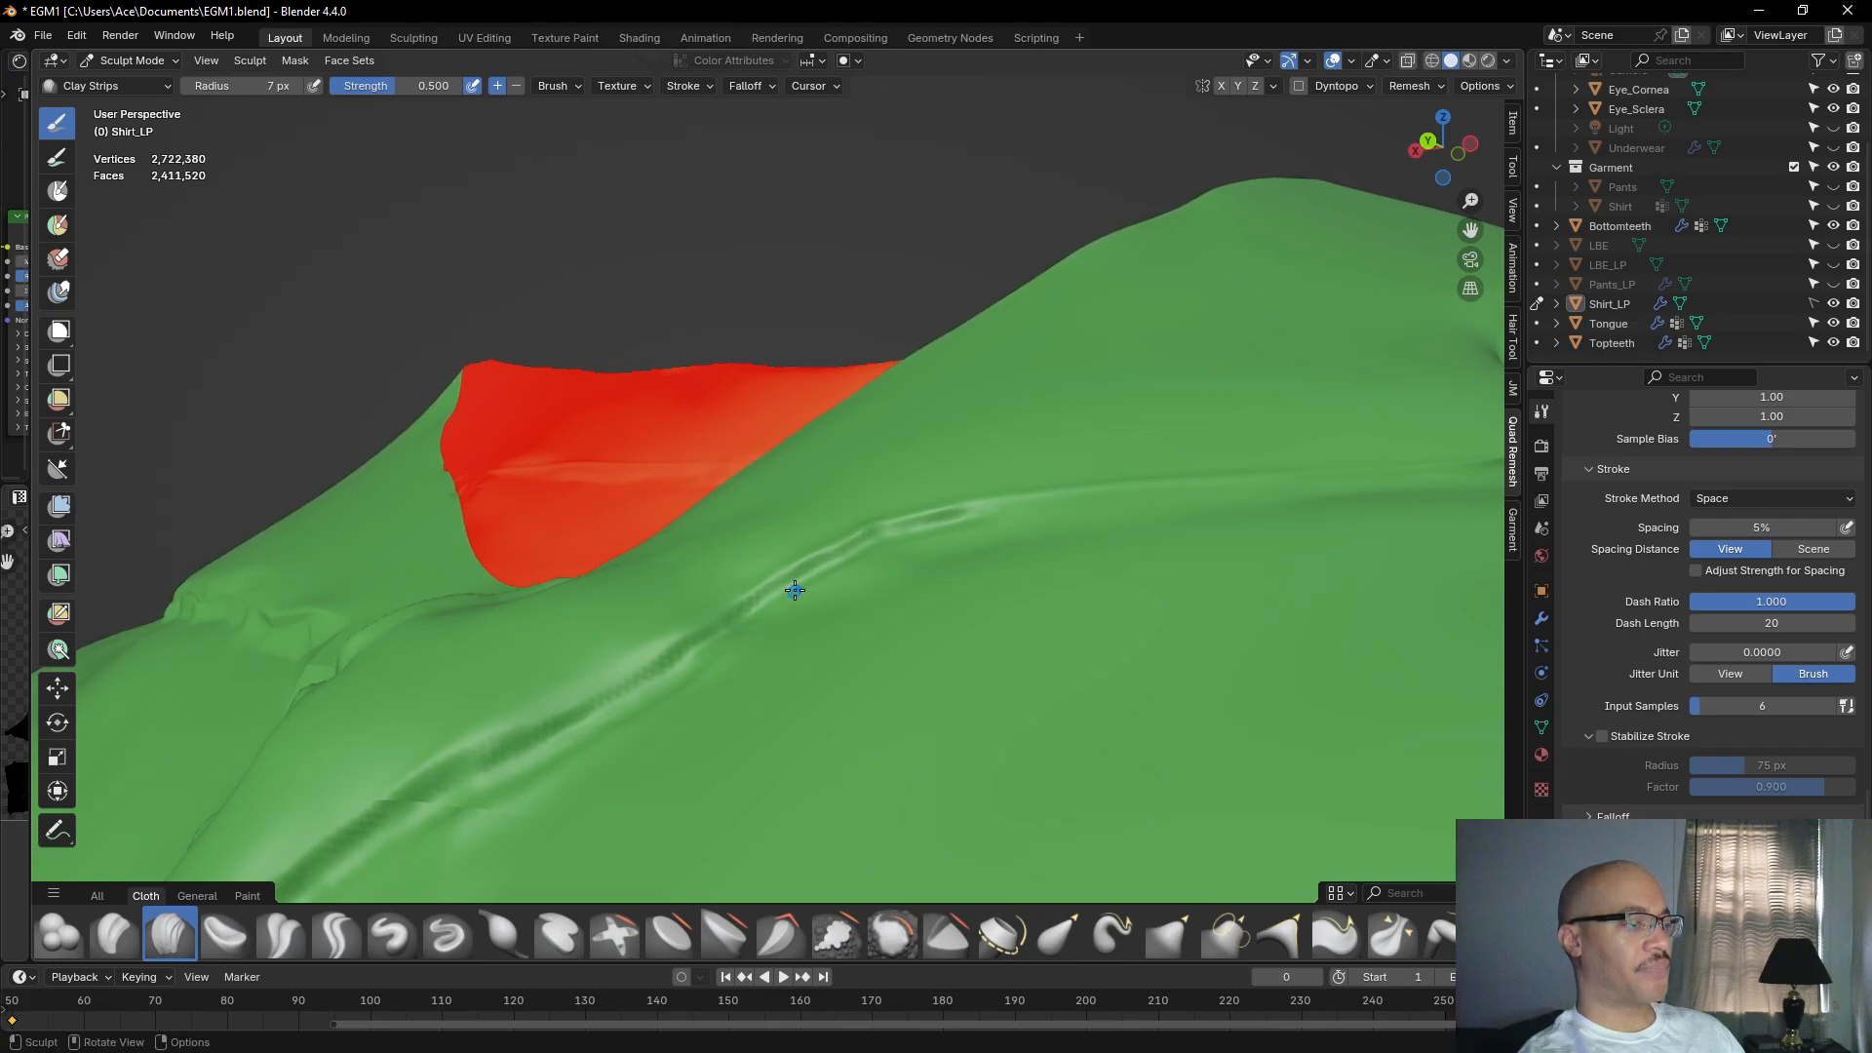
# Carve a groove under the shirt collar's front edge with inverted Clay Strips strokes at a 7 px radius.
pyautogui.keyDown('ctrl'); pyautogui.keyDown('alt'); pyautogui.moveTo(794, 591); pyautogui.dragTo(858, 493); pyautogui.keyUp('alt'); pyautogui.keyUp('ctrl')
pyautogui.moveTo(842, 472); pyautogui.dragTo(870, 465, button='middle')
pyautogui.moveTo(970, 567); pyautogui.dragTo(1012, 400, button='middle')
pyautogui.moveTo(1033, 612)
pyautogui.mouseDown(button='middle')
pyautogui.moveTo(986, 547)
pyautogui.moveTo(991, 453)
pyautogui.mouseUp(button='middle')
pyautogui.moveTo(1036, 367); pyautogui.dragTo(877, 529, button='middle')
pyautogui.scroll(4, 867, 591)
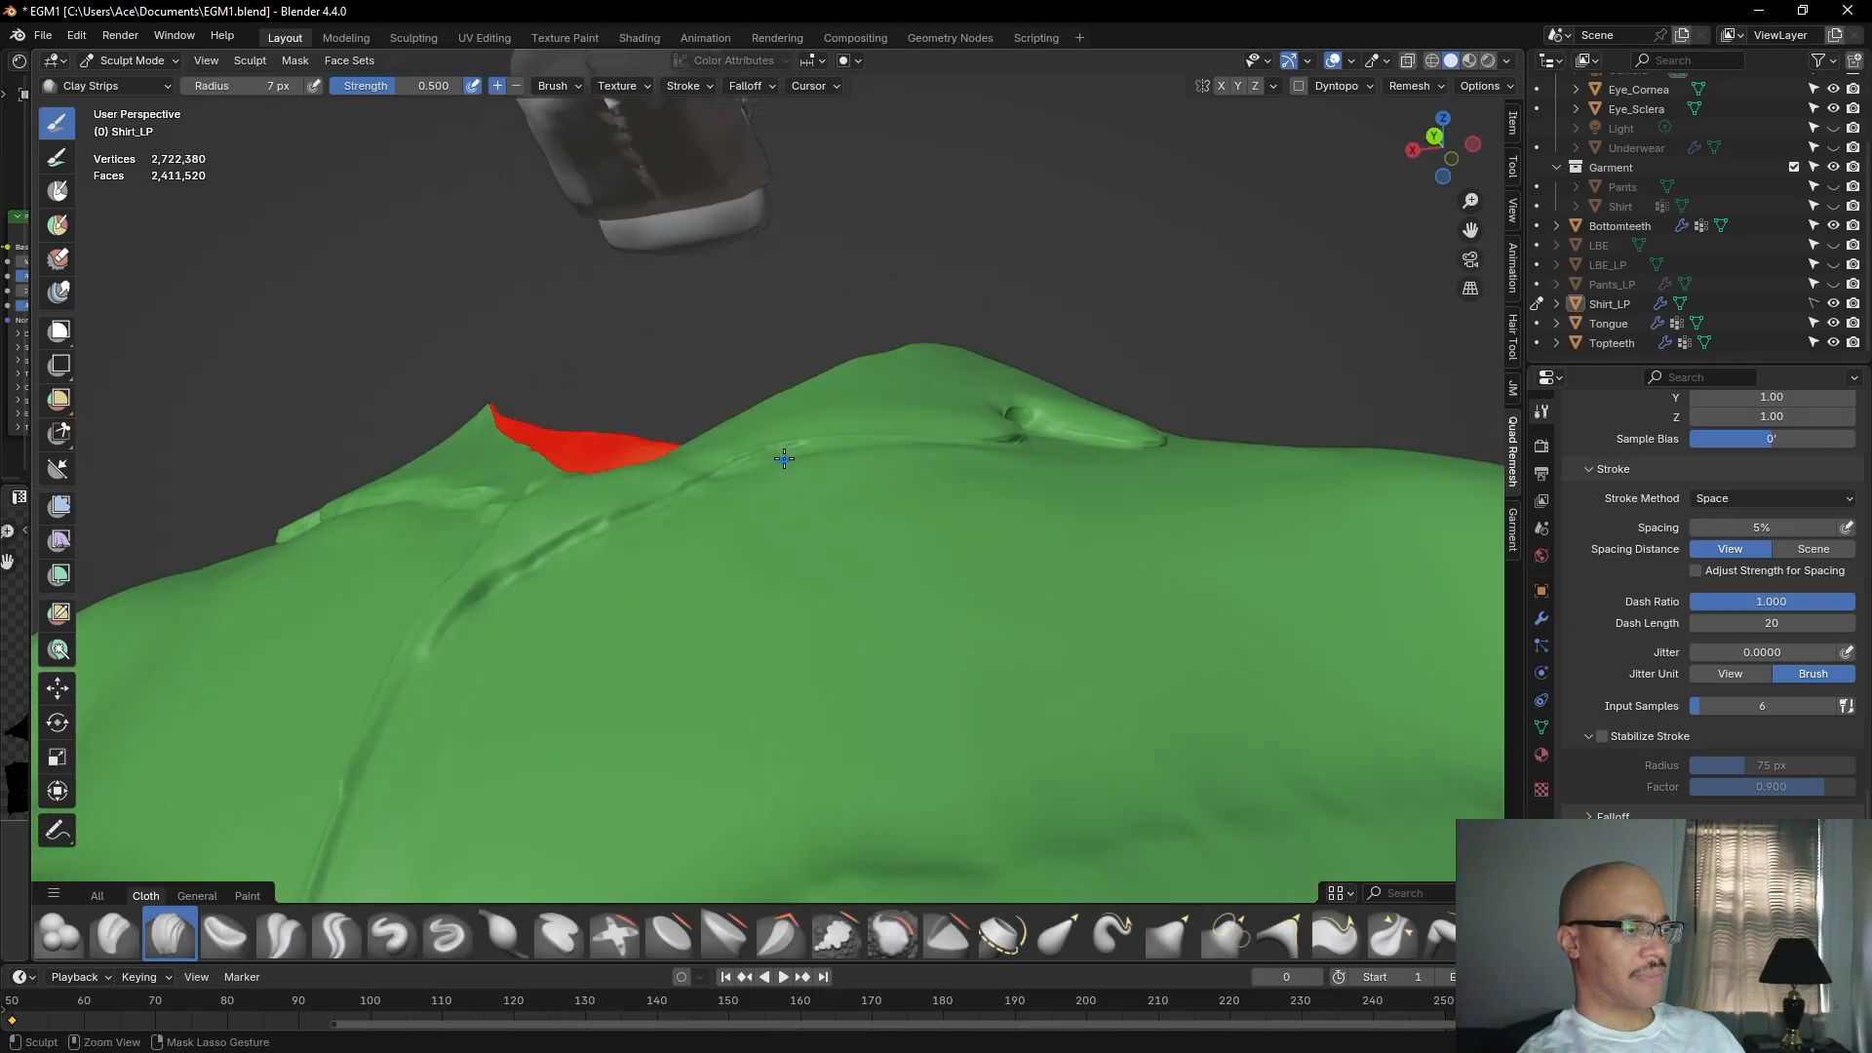
pyautogui.keyDown('ctrl'); pyautogui.moveTo(761, 461); pyautogui.dragTo(778, 453); pyautogui.keyUp('ctrl')
pyautogui.keyDown('ctrl'); pyautogui.moveTo(777, 454); pyautogui.dragTo(741, 463); pyautogui.keyUp('ctrl')
pyautogui.moveTo(741, 463)
pyautogui.keyDown('ctrl'); pyautogui.mouseDown()
pyautogui.moveTo(694, 490)
pyautogui.moveTo(716, 475)
pyautogui.mouseUp(); pyautogui.keyUp('ctrl')
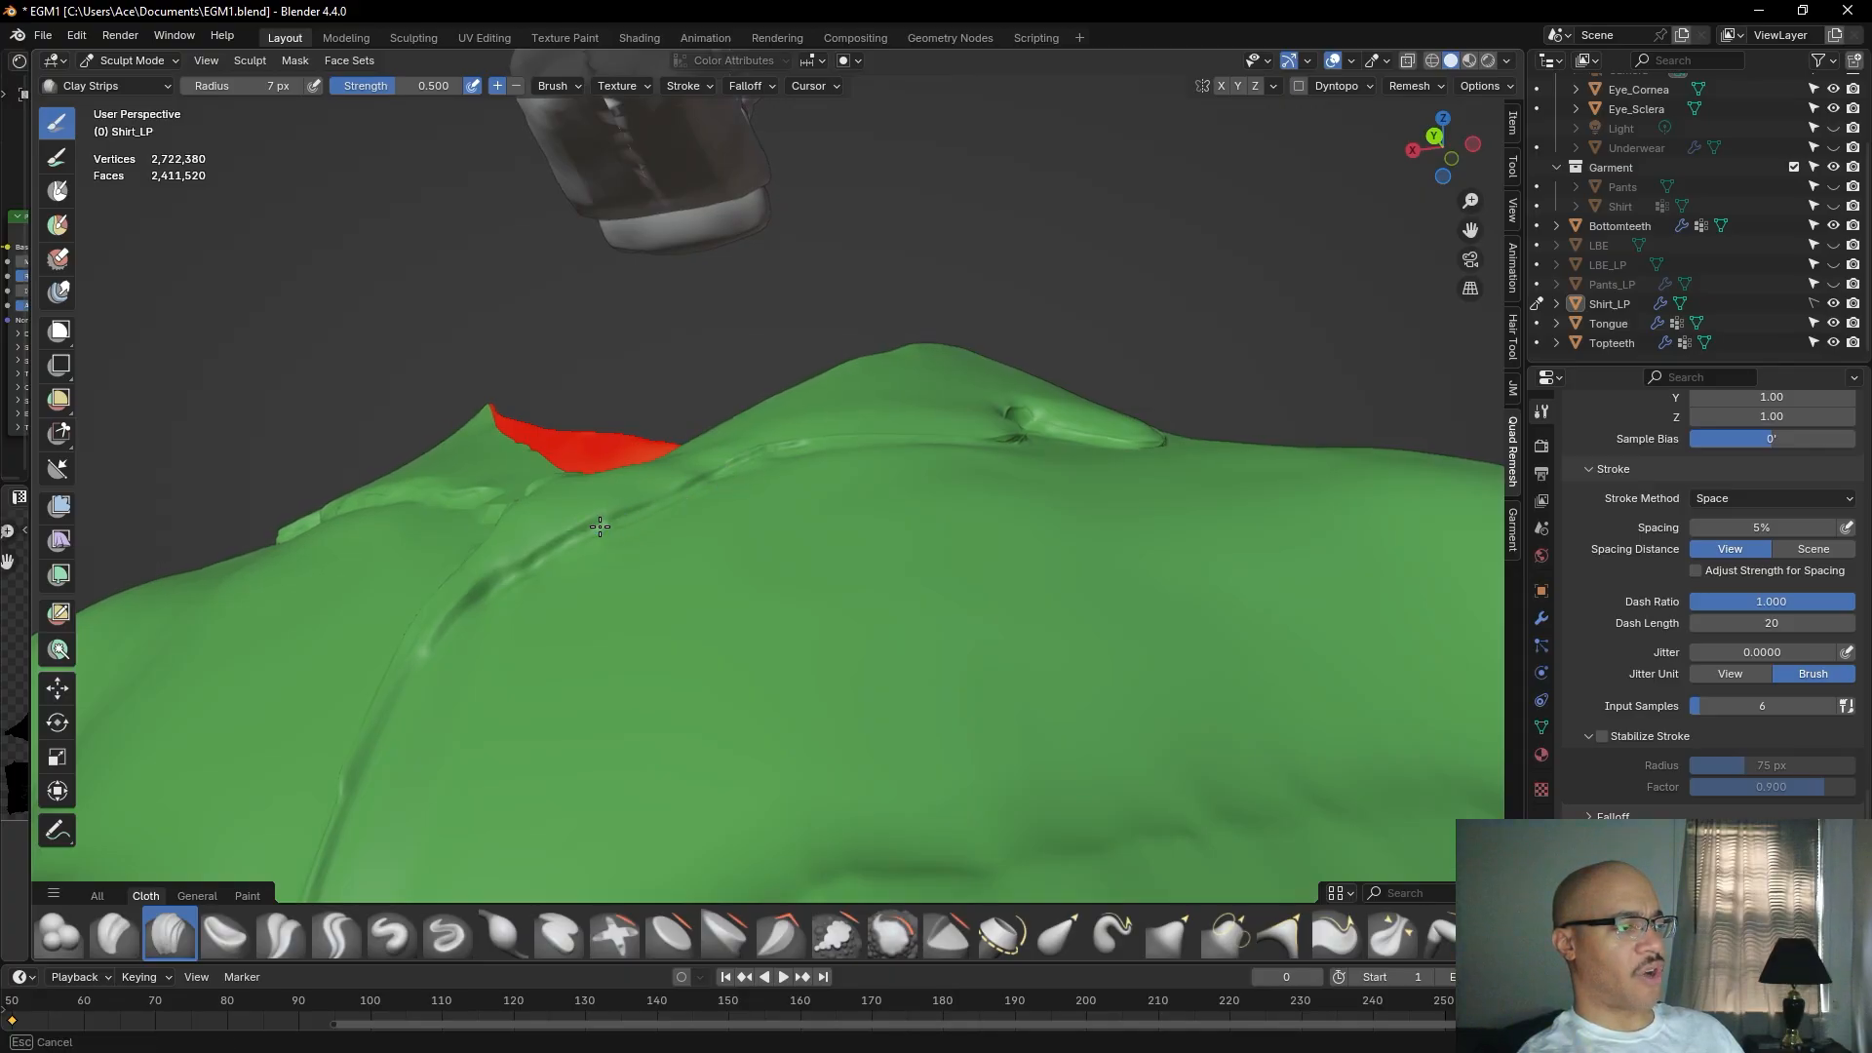
pyautogui.keyDown('ctrl'); pyautogui.moveTo(622, 522); pyautogui.dragTo(477, 591); pyautogui.keyUp('ctrl')
# Build up the collar's front edge and deepen the lower end of its groove towards the shirt opening using Clay Strips.
pyautogui.moveTo(1045, 283); pyautogui.dragTo(993, 331, button='middle')
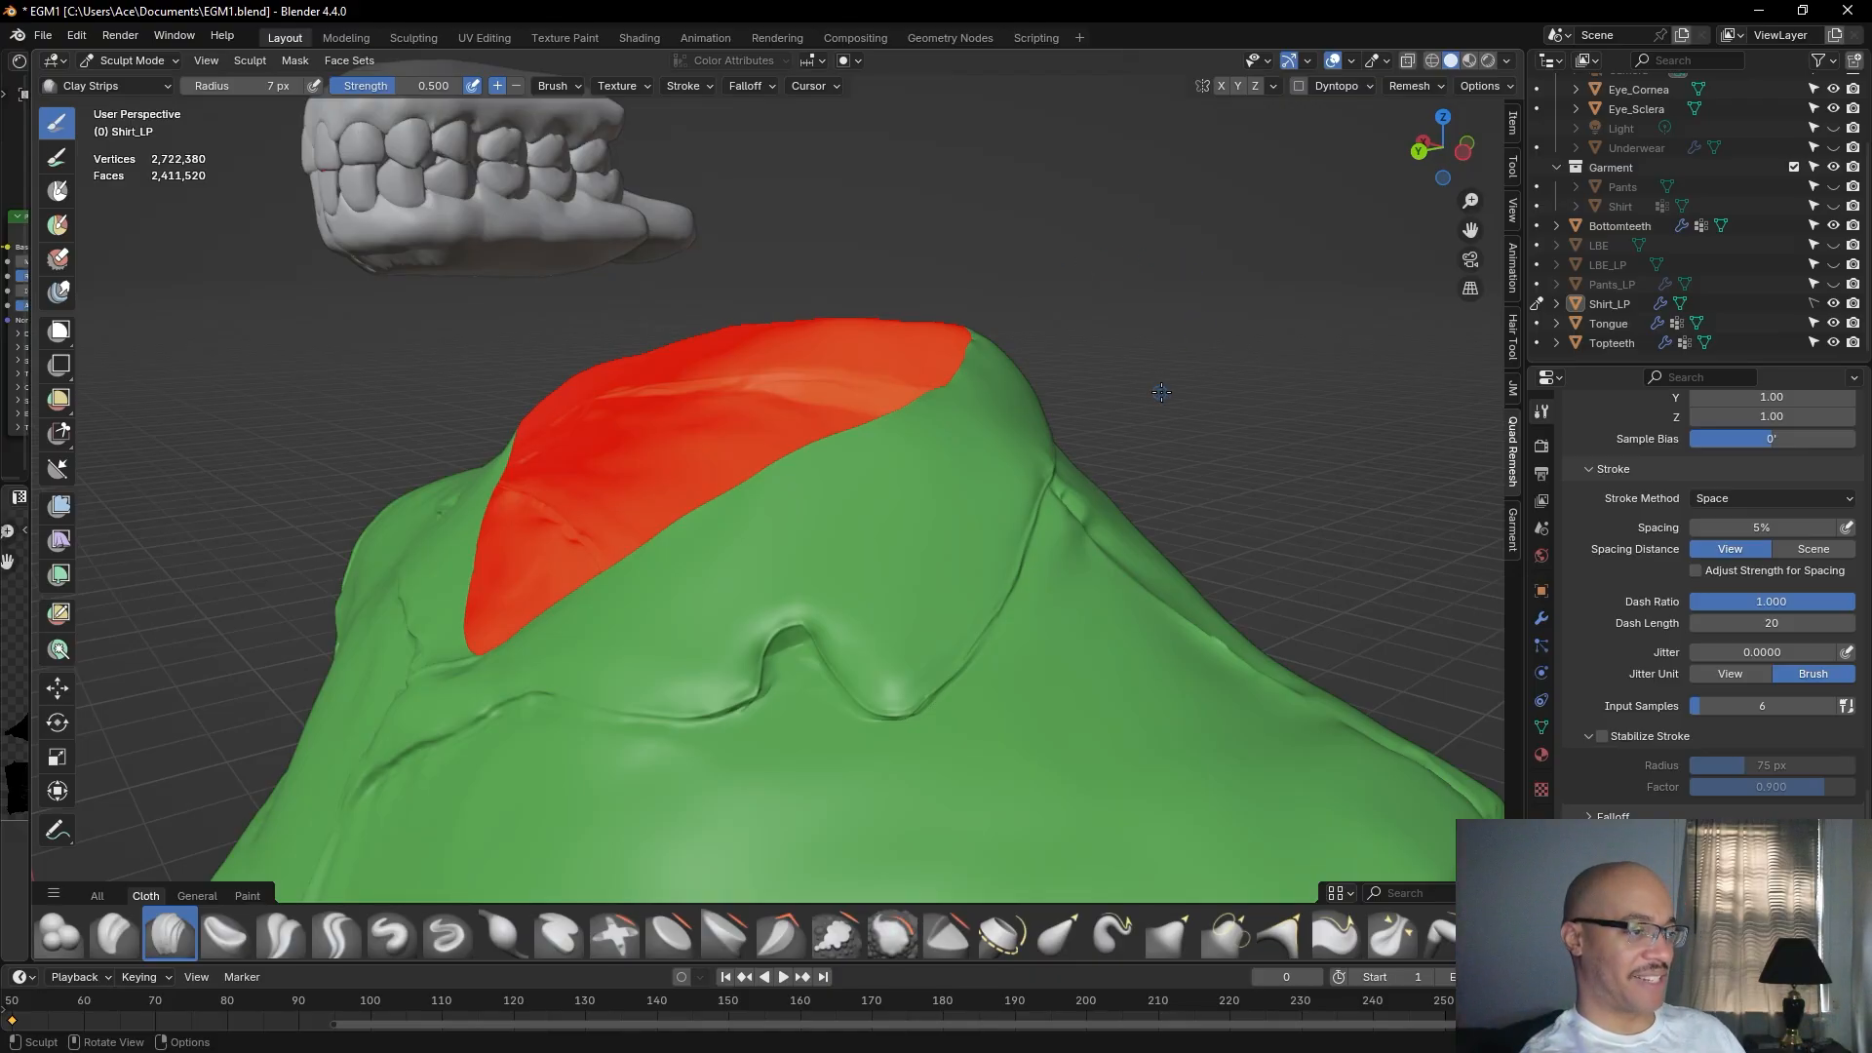
pyautogui.moveTo(1208, 441); pyautogui.dragTo(1018, 297, button='middle')
pyautogui.moveTo(623, 415)
pyautogui.mouseDown()
pyautogui.moveTo(648, 407)
pyautogui.moveTo(530, 464)
pyautogui.mouseUp()
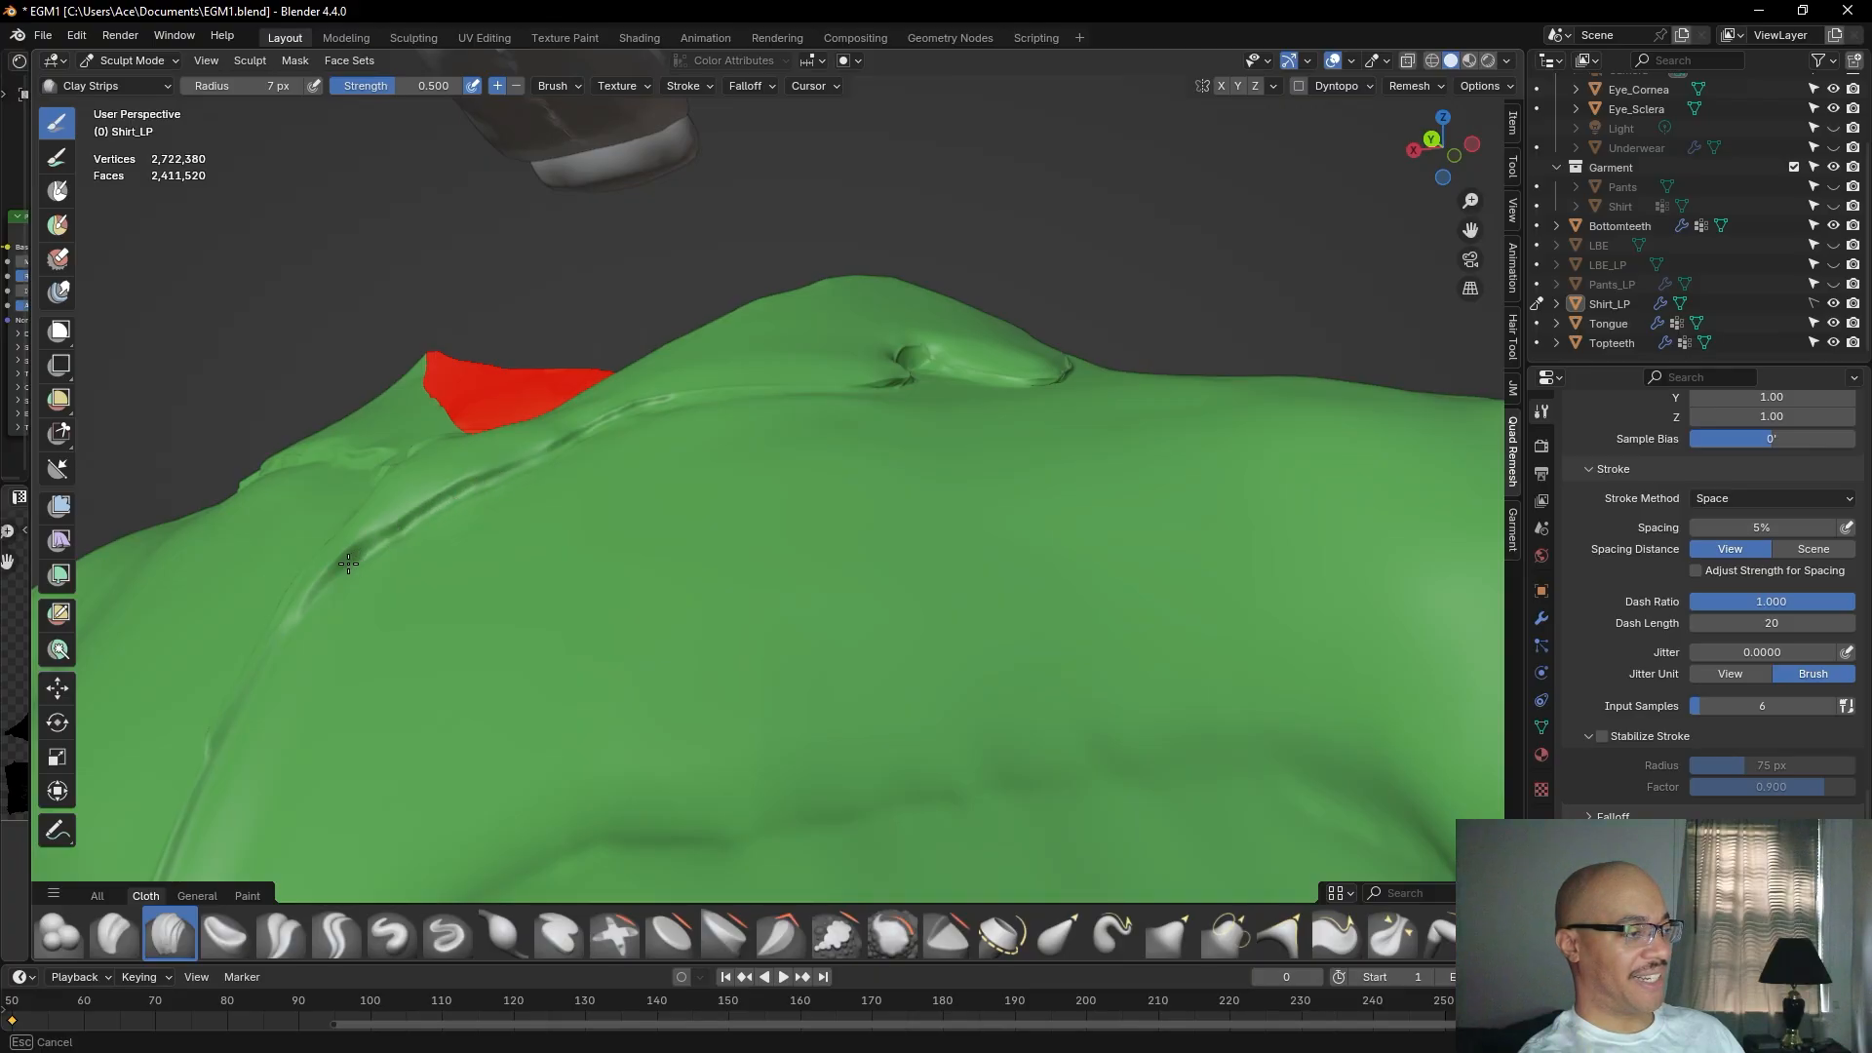
pyautogui.keyDown('ctrl'); pyautogui.moveTo(350, 560); pyautogui.dragTo(368, 546); pyautogui.keyUp('ctrl')
pyautogui.moveTo(567, 390); pyautogui.dragTo(585, 439, button='middle')
pyautogui.moveTo(587, 522)
pyautogui.mouseDown(button='middle')
pyautogui.moveTo(652, 422)
pyautogui.moveTo(589, 634)
pyautogui.mouseUp(button='middle')
pyautogui.moveTo(600, 647); pyautogui.dragTo(619, 647)
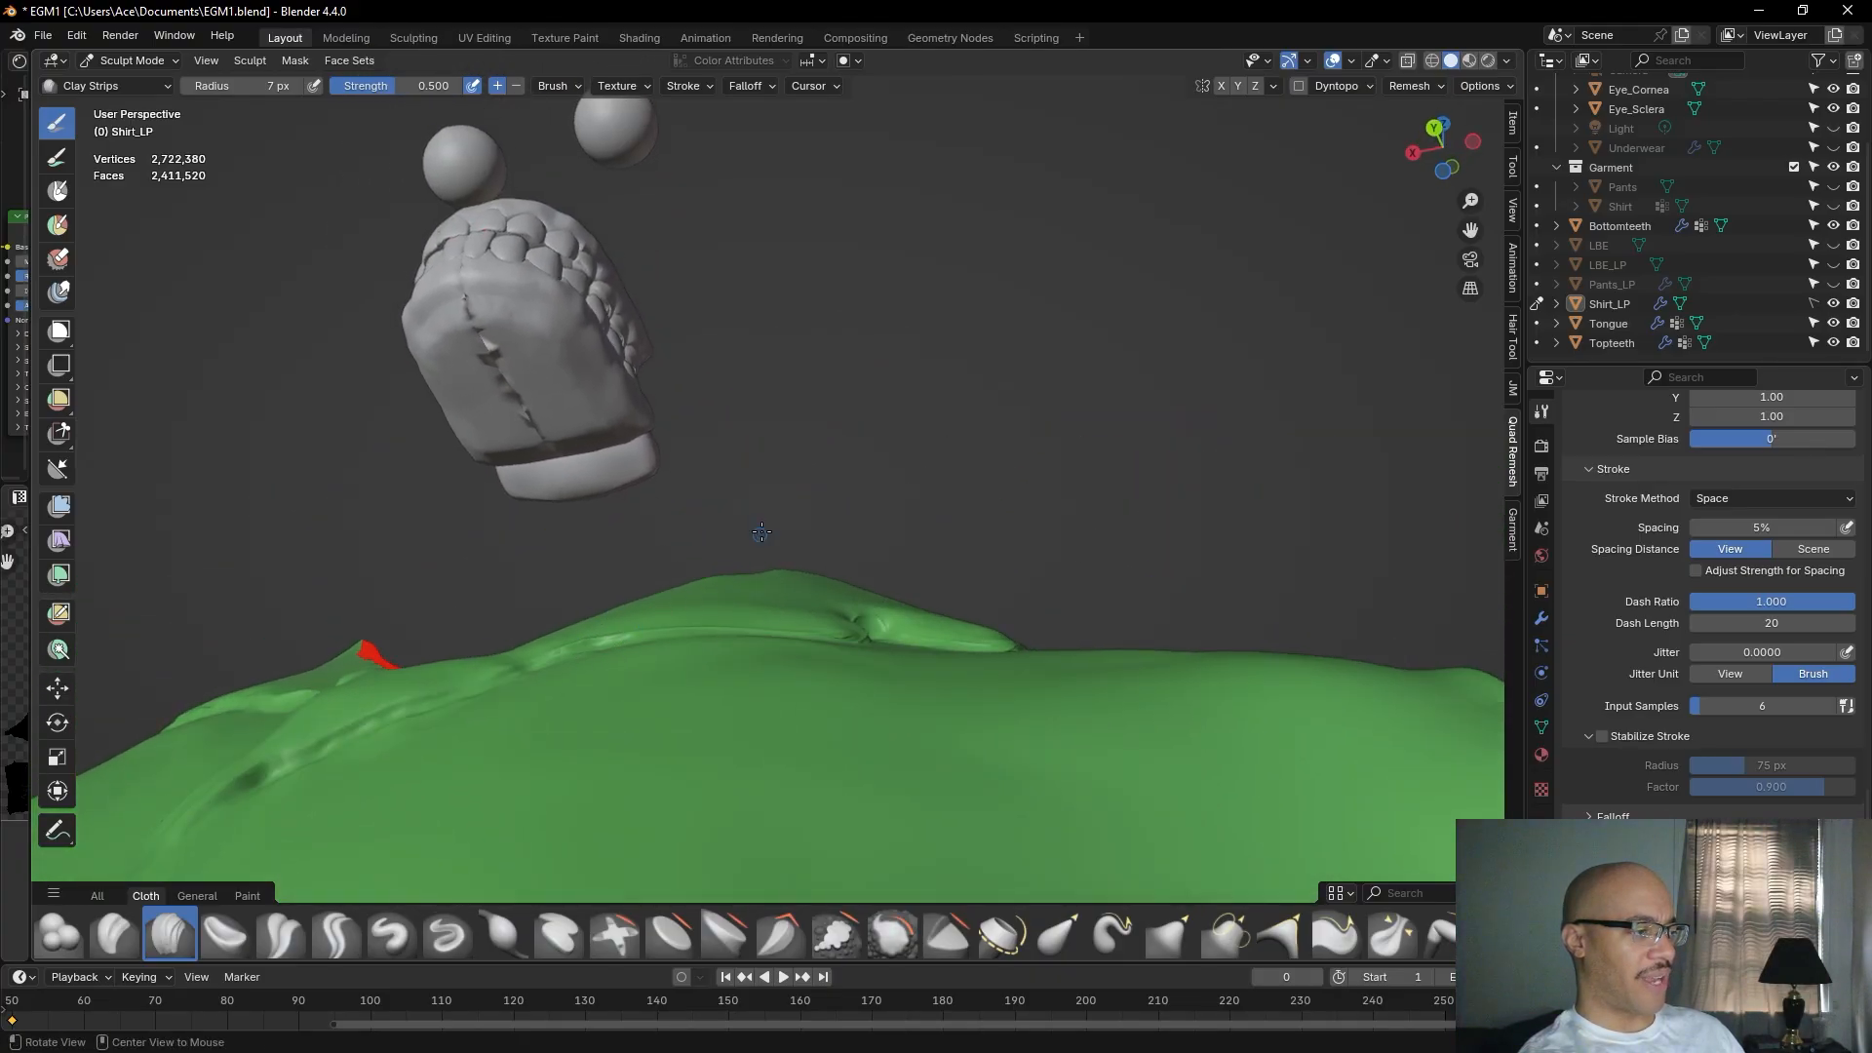
# Add short Clay Strips strokes along the collar seam where it bends near the shirt's front opening.
pyautogui.keyDown('alt'); pyautogui.moveTo(752, 543); pyautogui.dragTo(719, 601); pyautogui.keyUp('alt')
pyautogui.scroll(-1, 718, 603)
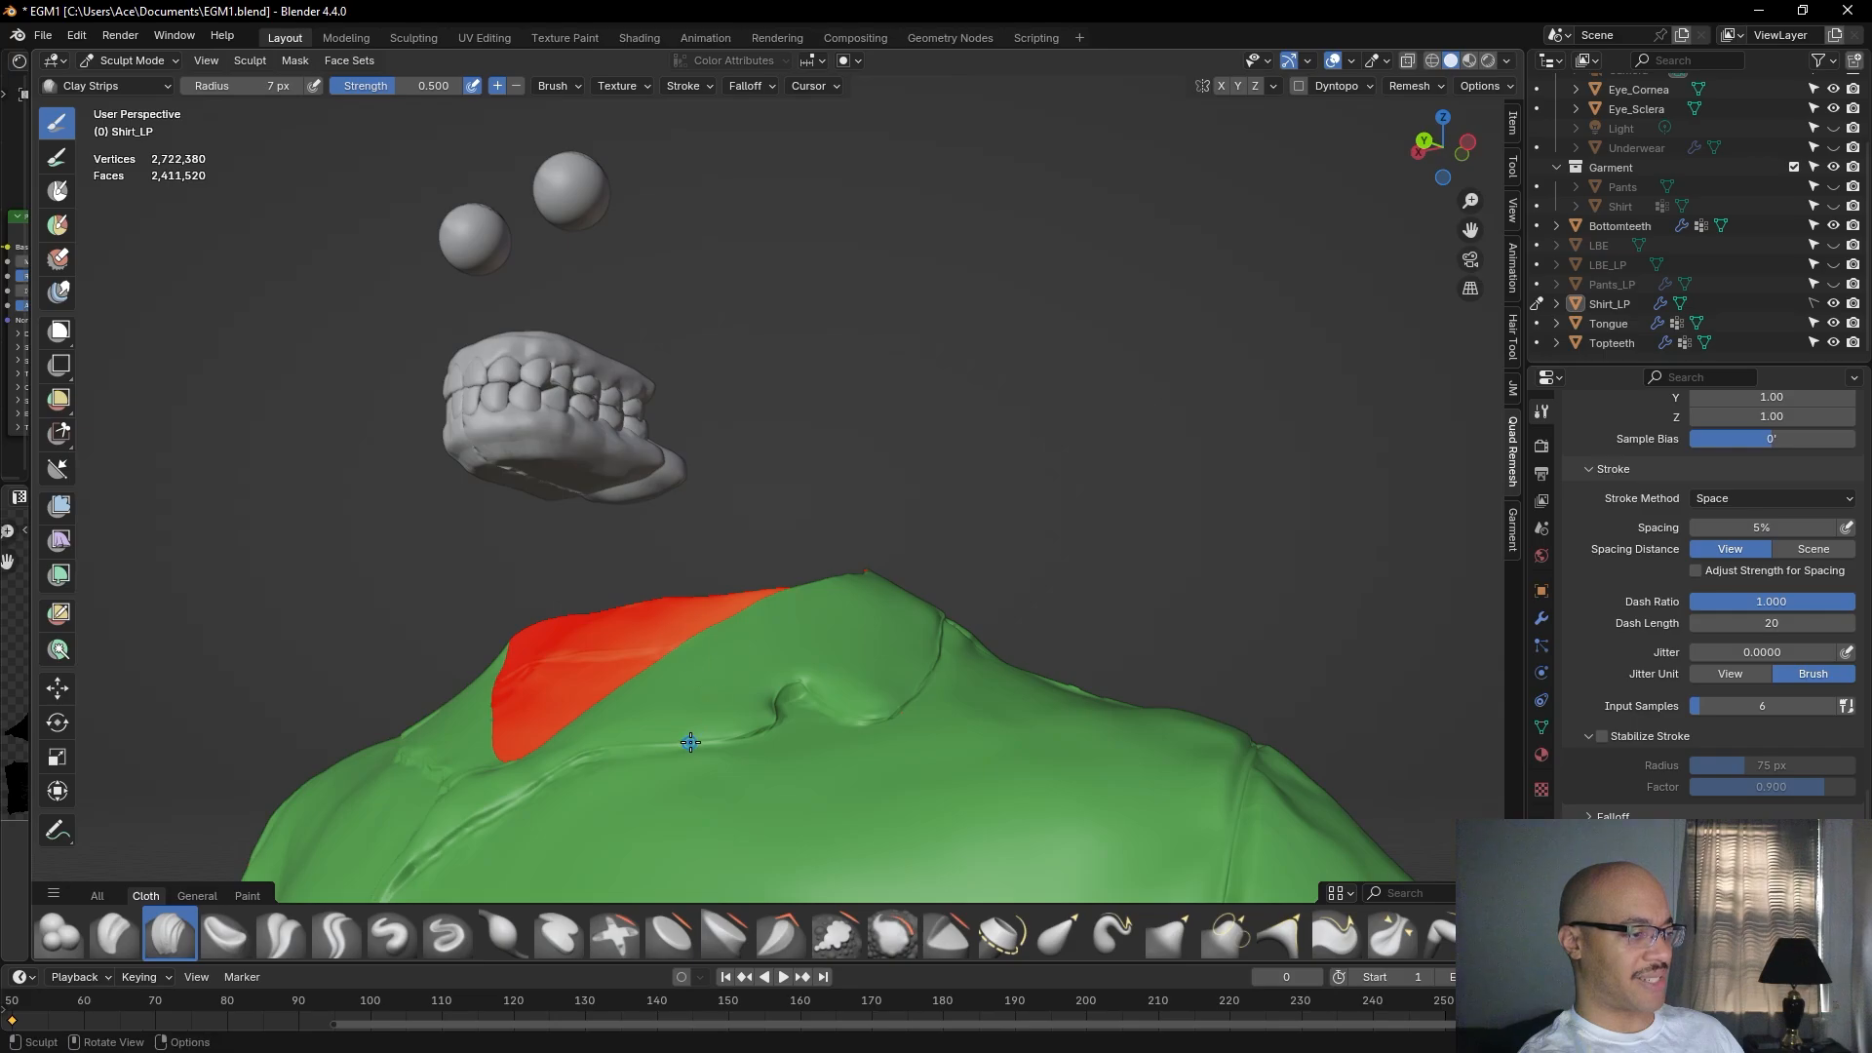
pyautogui.scroll(2, 706, 723)
pyautogui.keyDown('alt'); pyautogui.moveTo(706, 722); pyautogui.dragTo(747, 644); pyautogui.keyUp('alt')
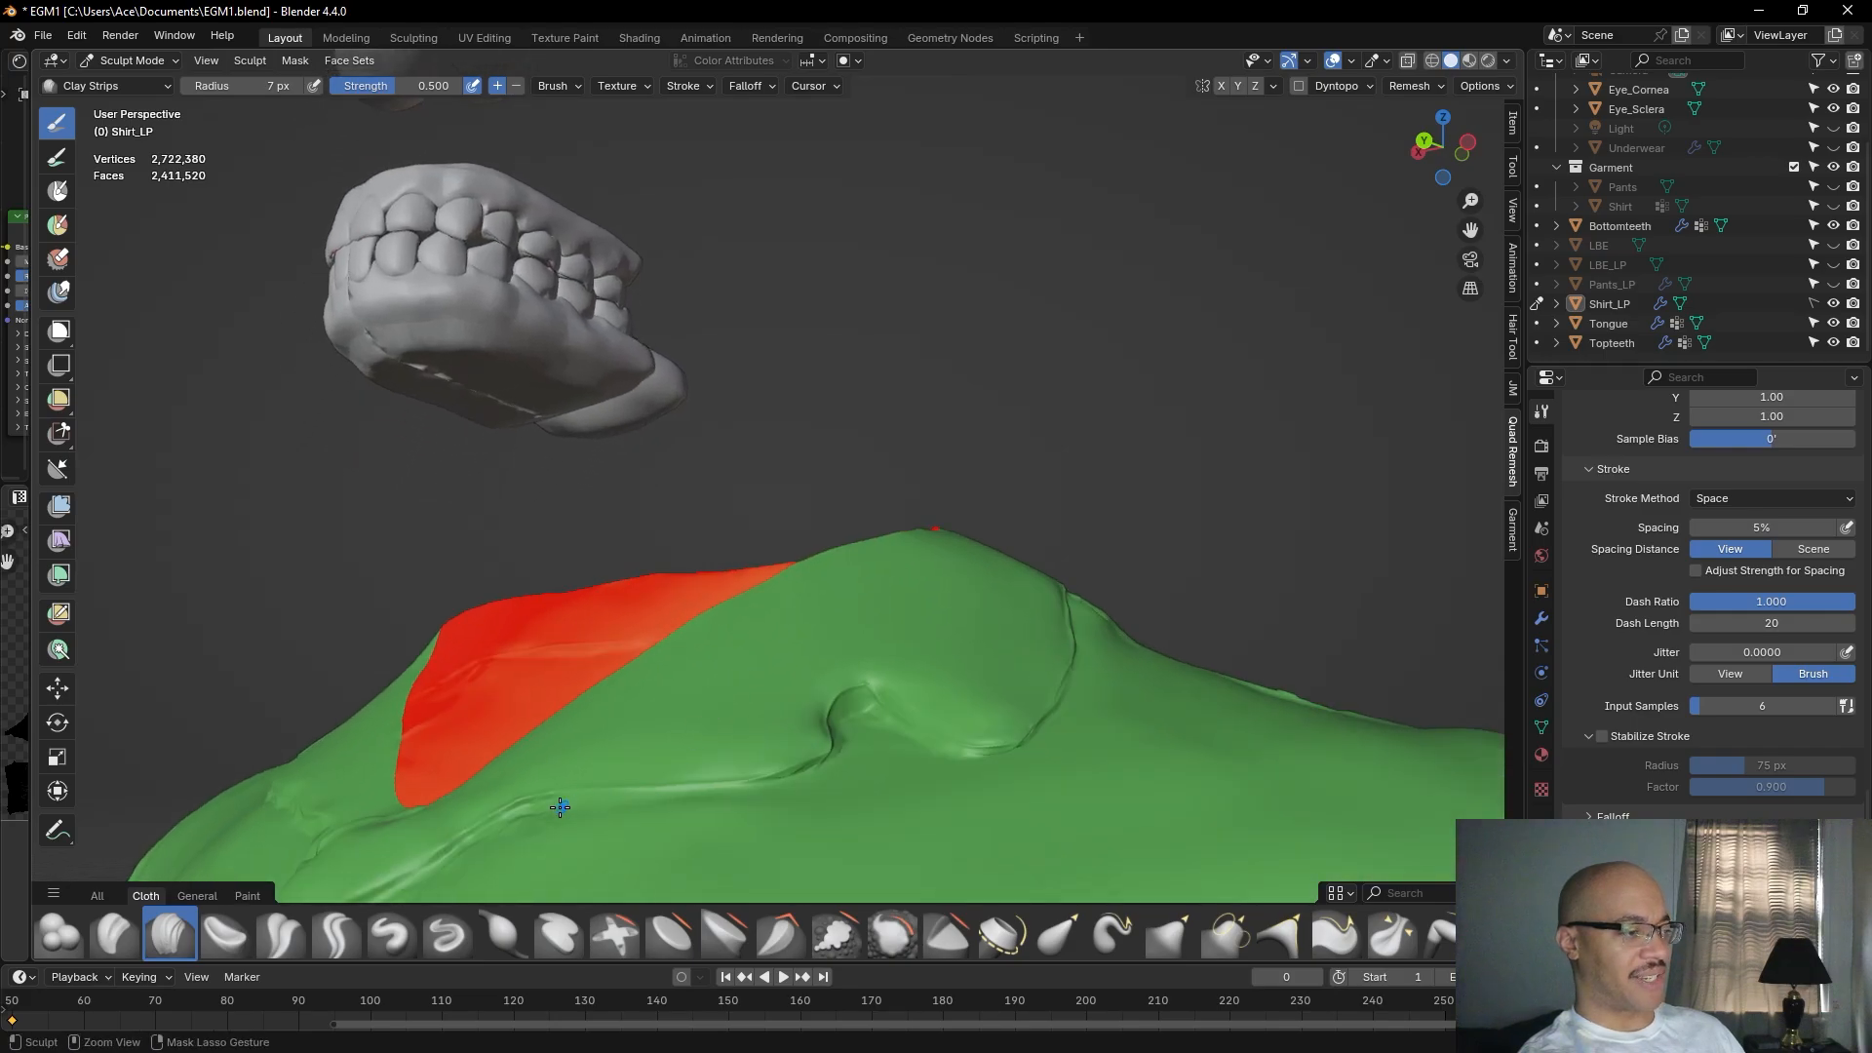
pyautogui.moveTo(527, 808); pyautogui.dragTo(550, 799)
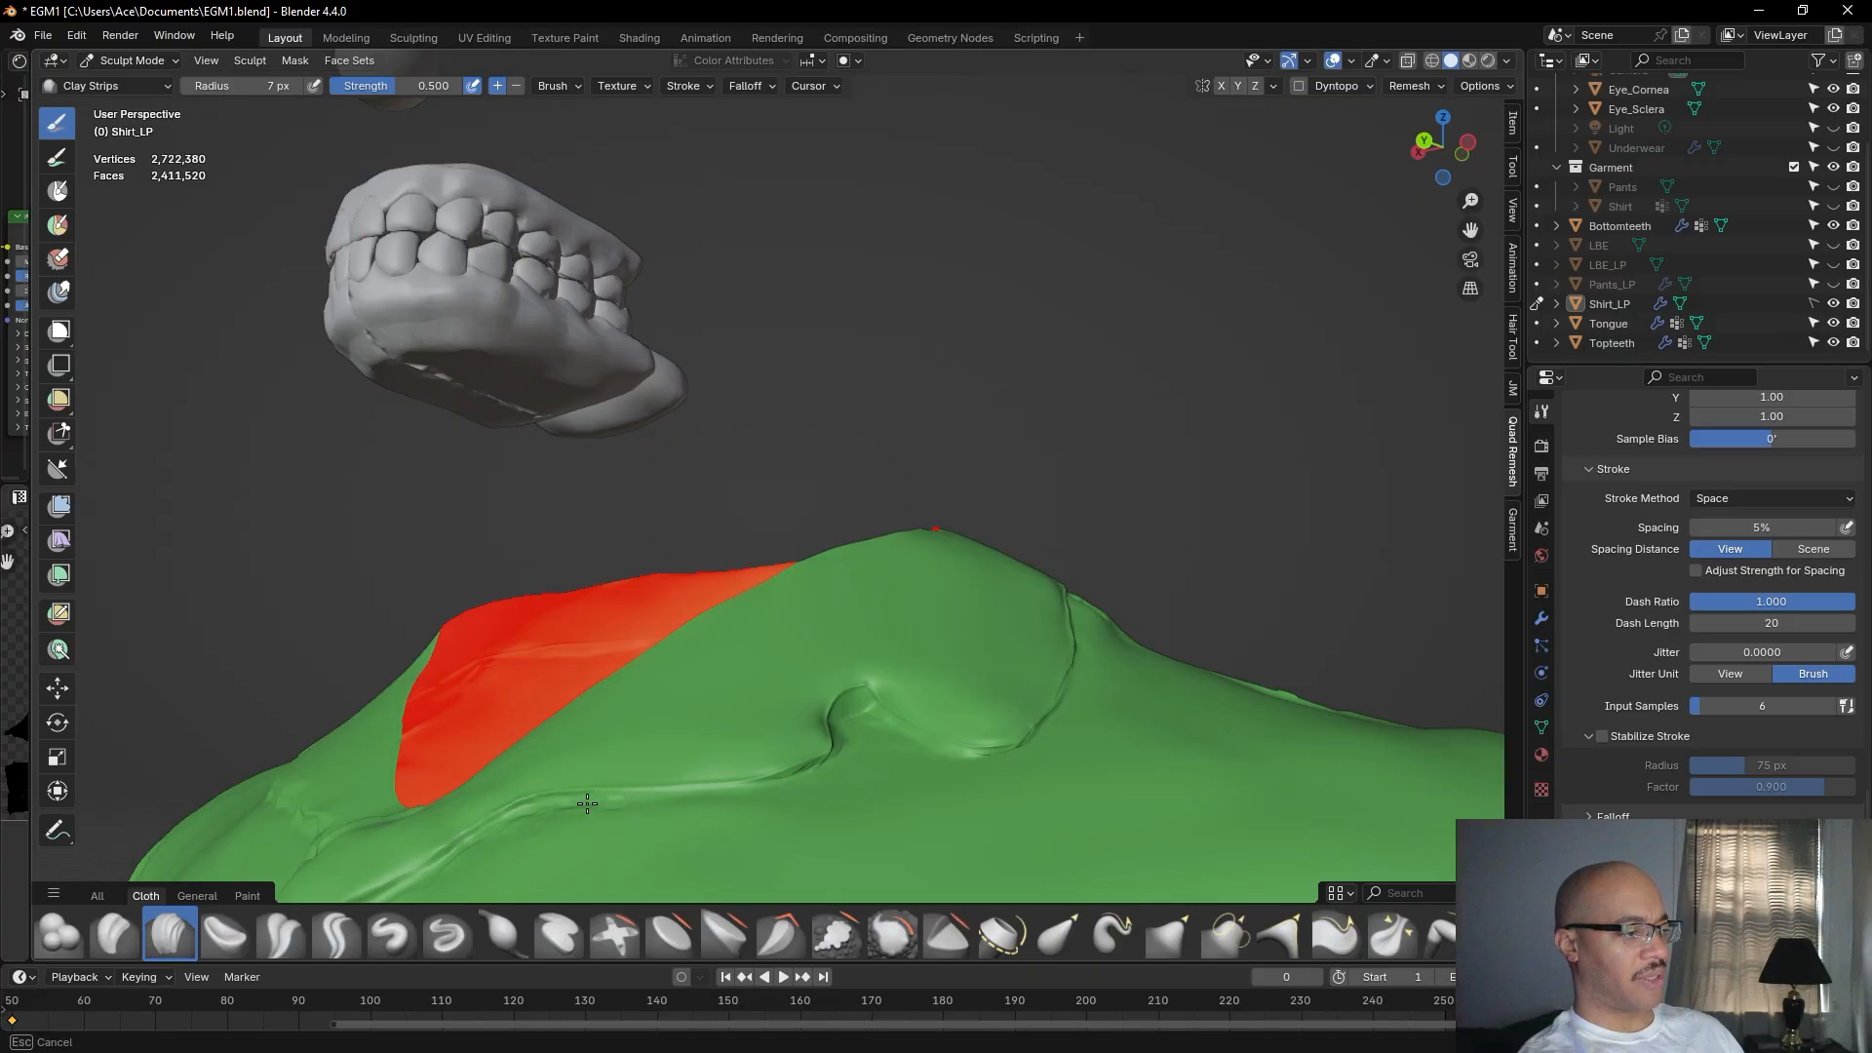
pyautogui.moveTo(629, 797); pyautogui.dragTo(598, 757)
# Define the collar seam between the front opening and the collar notch with 7 px Clay Strips strokes.
pyautogui.moveTo(598, 757)
pyautogui.mouseDown(button='middle')
pyautogui.moveTo(656, 816)
pyautogui.moveTo(680, 696)
pyautogui.mouseUp(button='middle')
pyautogui.moveTo(667, 646); pyautogui.dragTo(685, 731, button='middle')
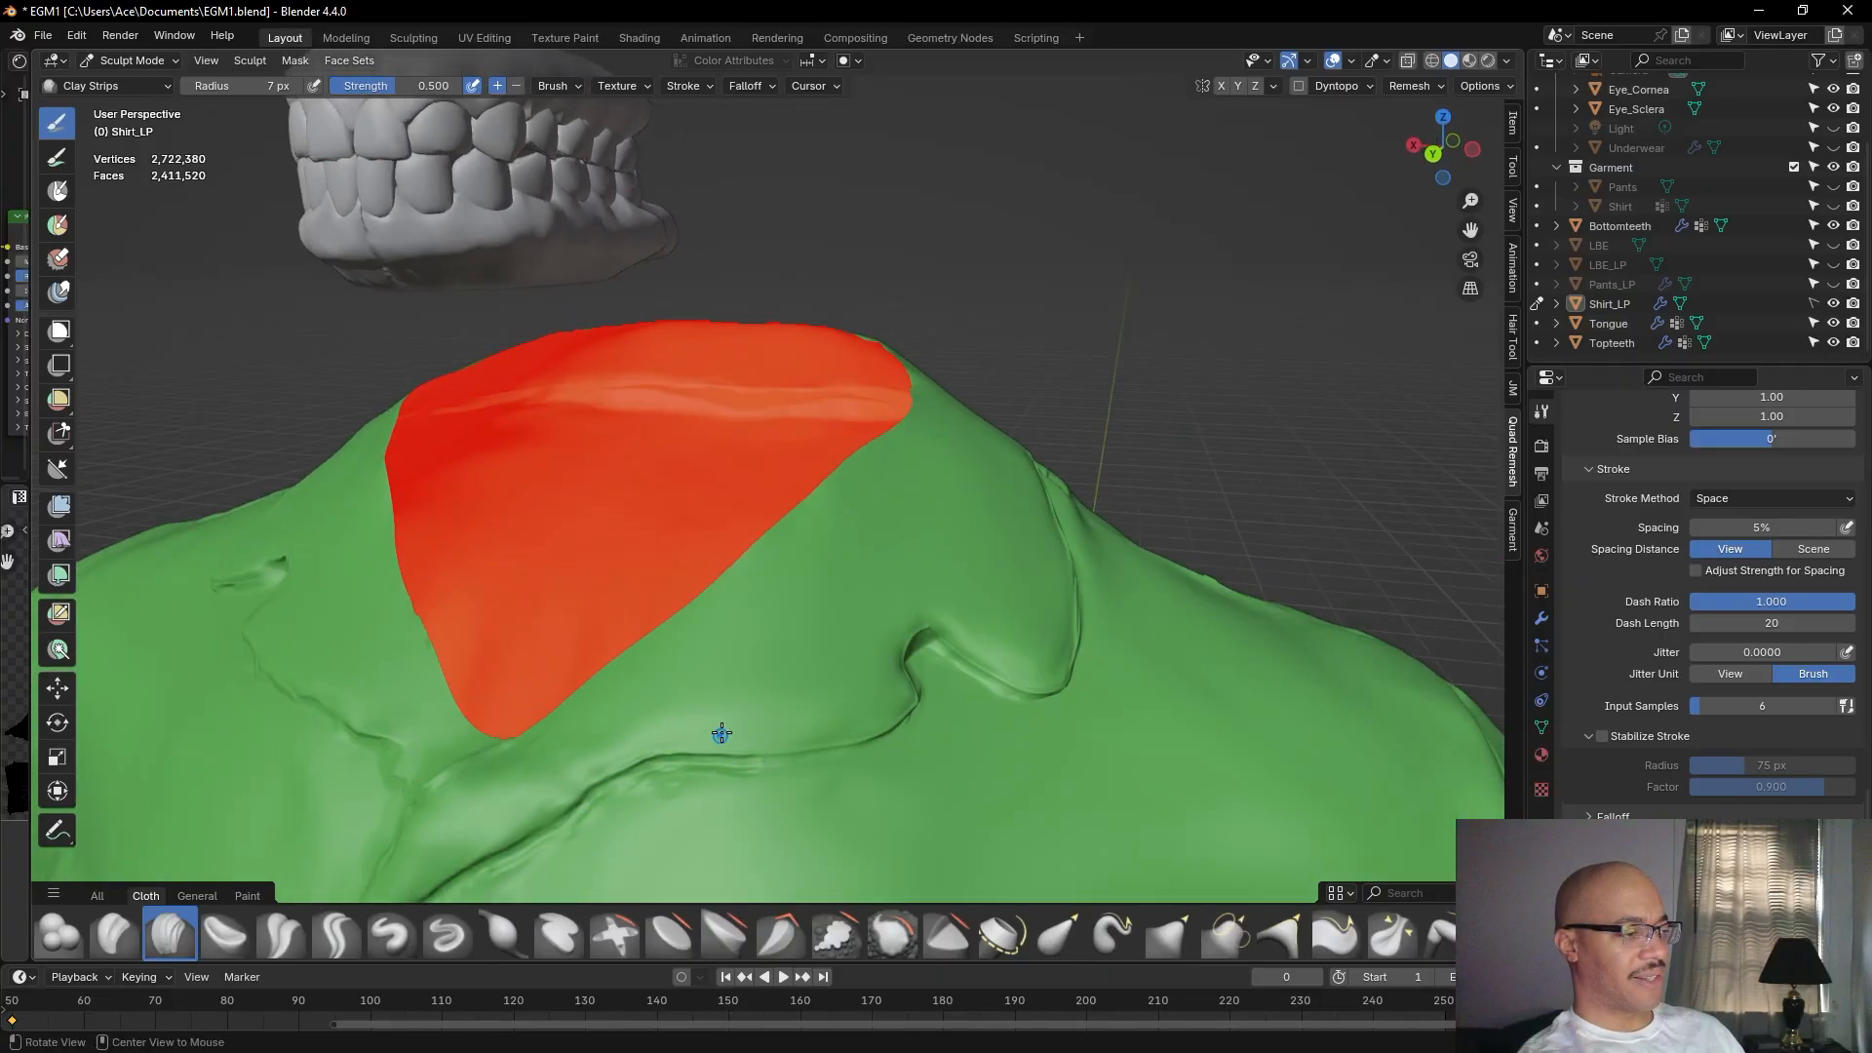
pyautogui.moveTo(715, 740); pyautogui.dragTo(702, 634, button='middle')
pyautogui.moveTo(680, 643); pyautogui.dragTo(704, 638)
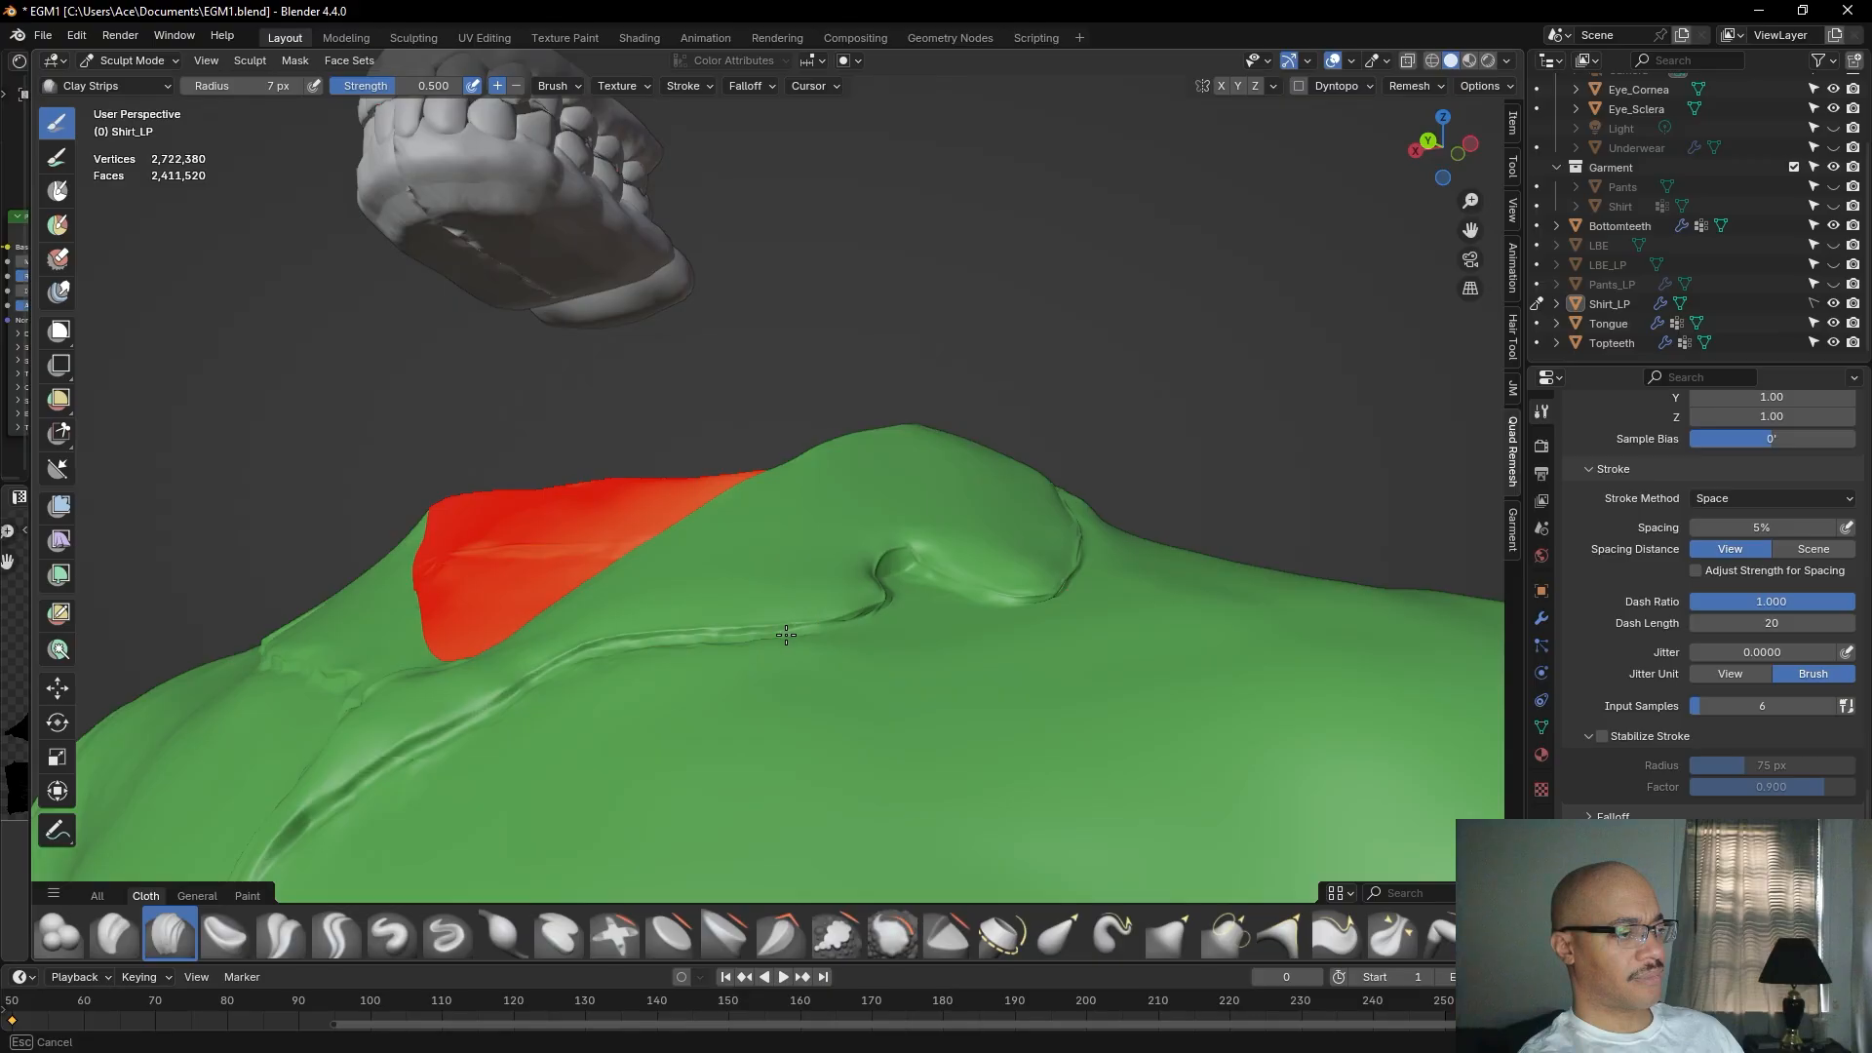
pyautogui.moveTo(846, 627); pyautogui.dragTo(889, 606)
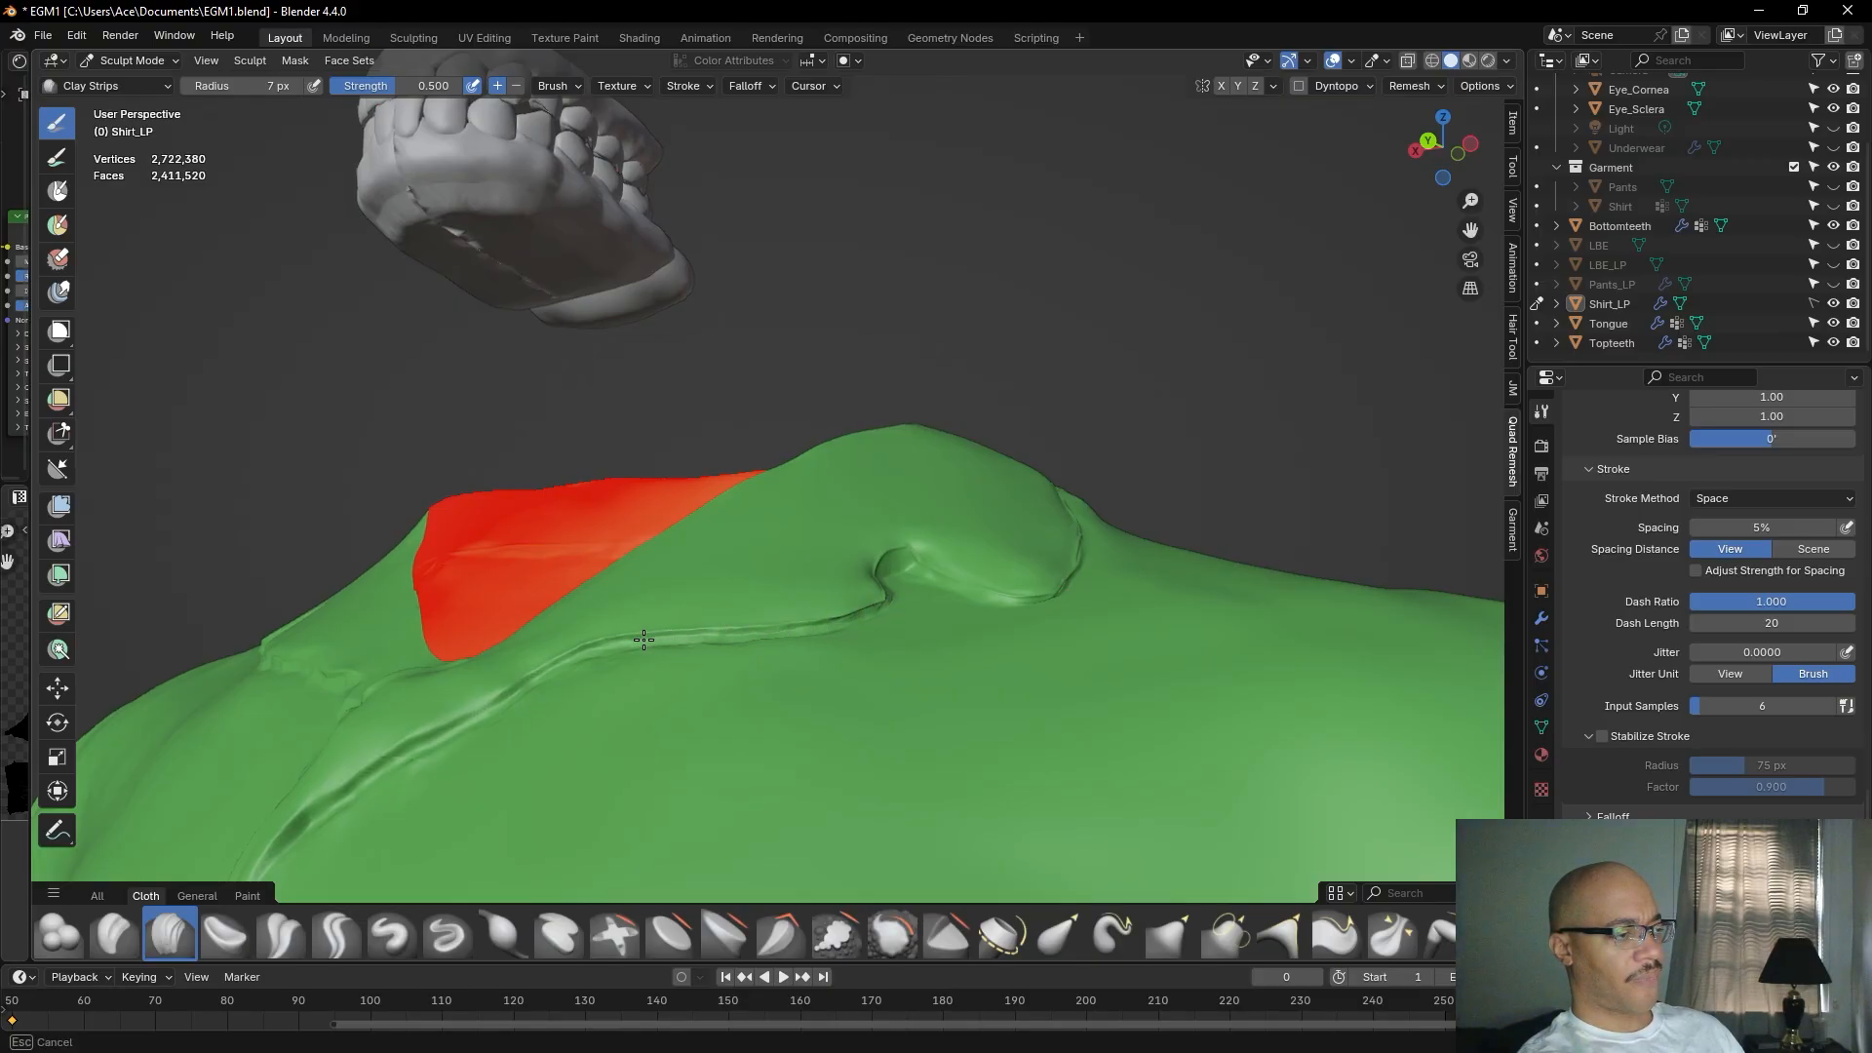
pyautogui.moveTo(603, 647); pyautogui.dragTo(582, 651)
# Set the Clay Strips radius to 15 px and fill out the shirt surface along the collar's lower edge up to the notch.
pyautogui.moveTo(752, 494)
pyautogui.mouseDown(button='middle')
pyautogui.moveTo(840, 659)
pyautogui.moveTo(857, 618)
pyautogui.mouseUp(button='middle')
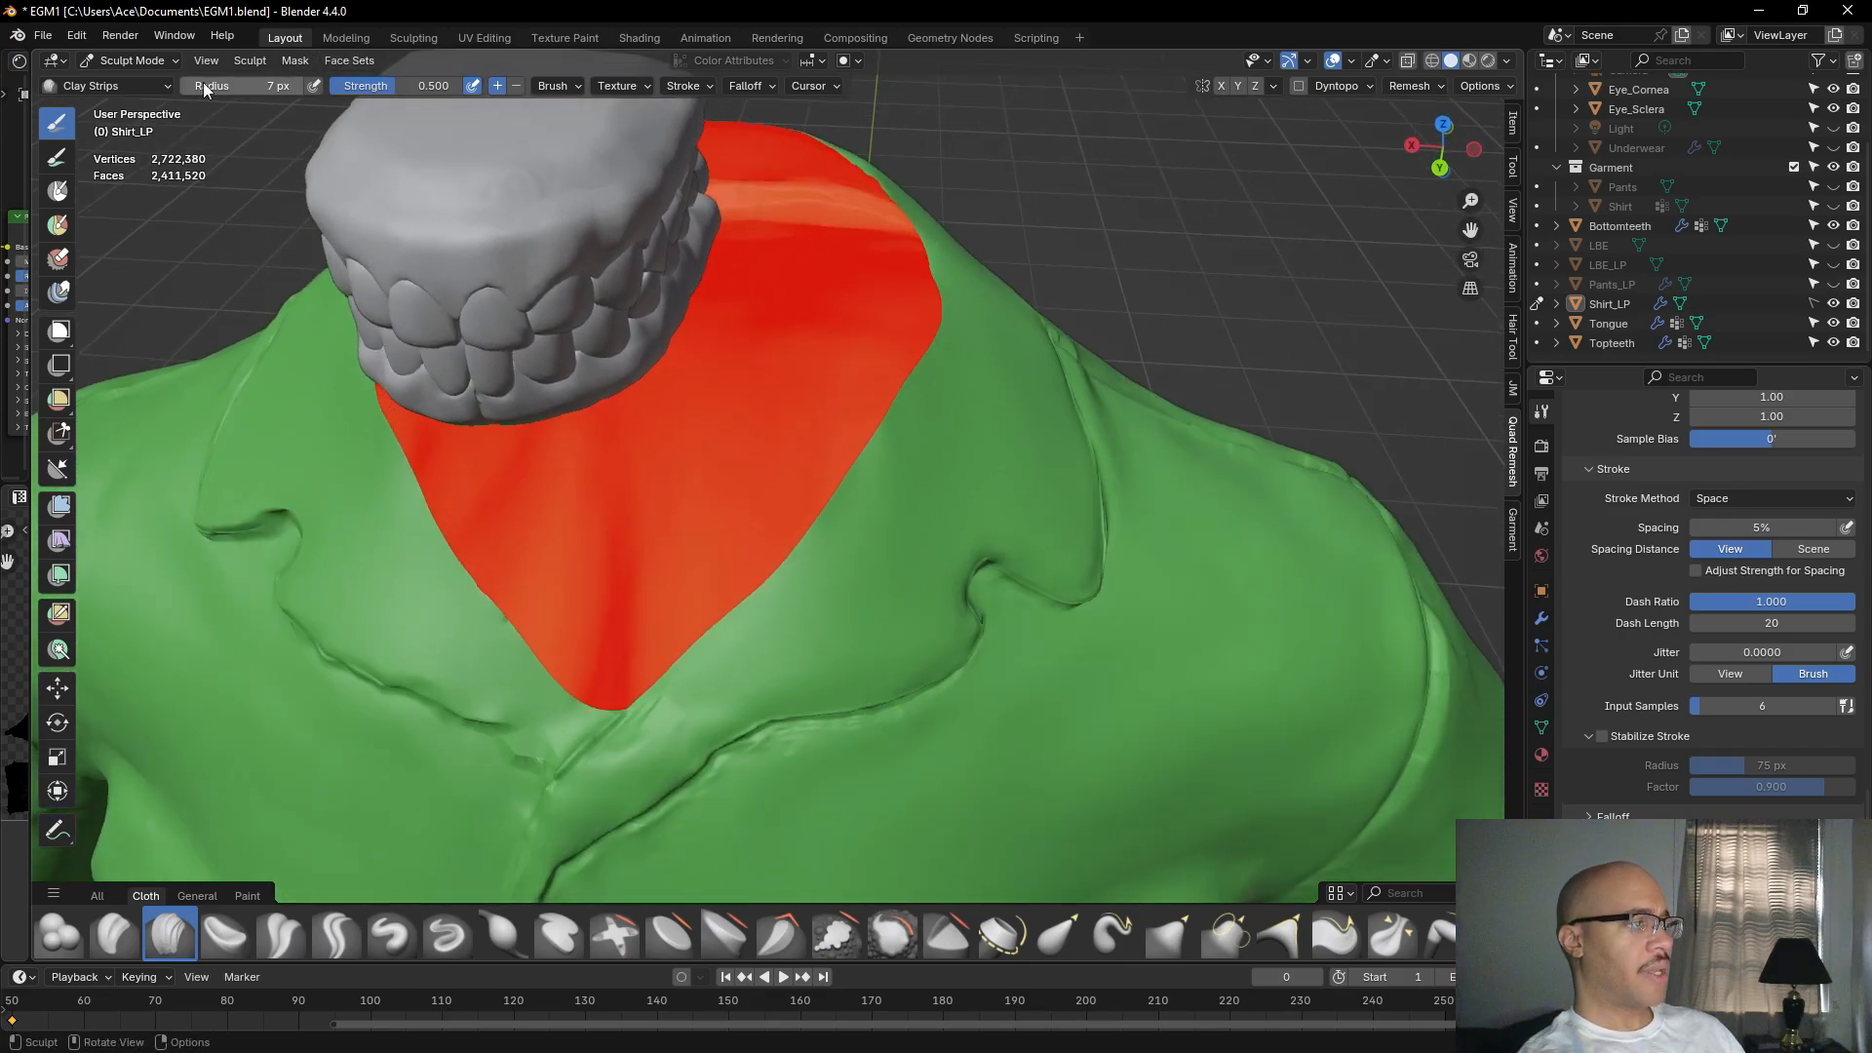
pyautogui.moveTo(184, 86); pyautogui.dragTo(187, 86)
pyautogui.moveTo(932, 709)
pyautogui.mouseDown()
pyautogui.moveTo(842, 729)
pyautogui.moveTo(857, 751)
pyautogui.mouseUp()
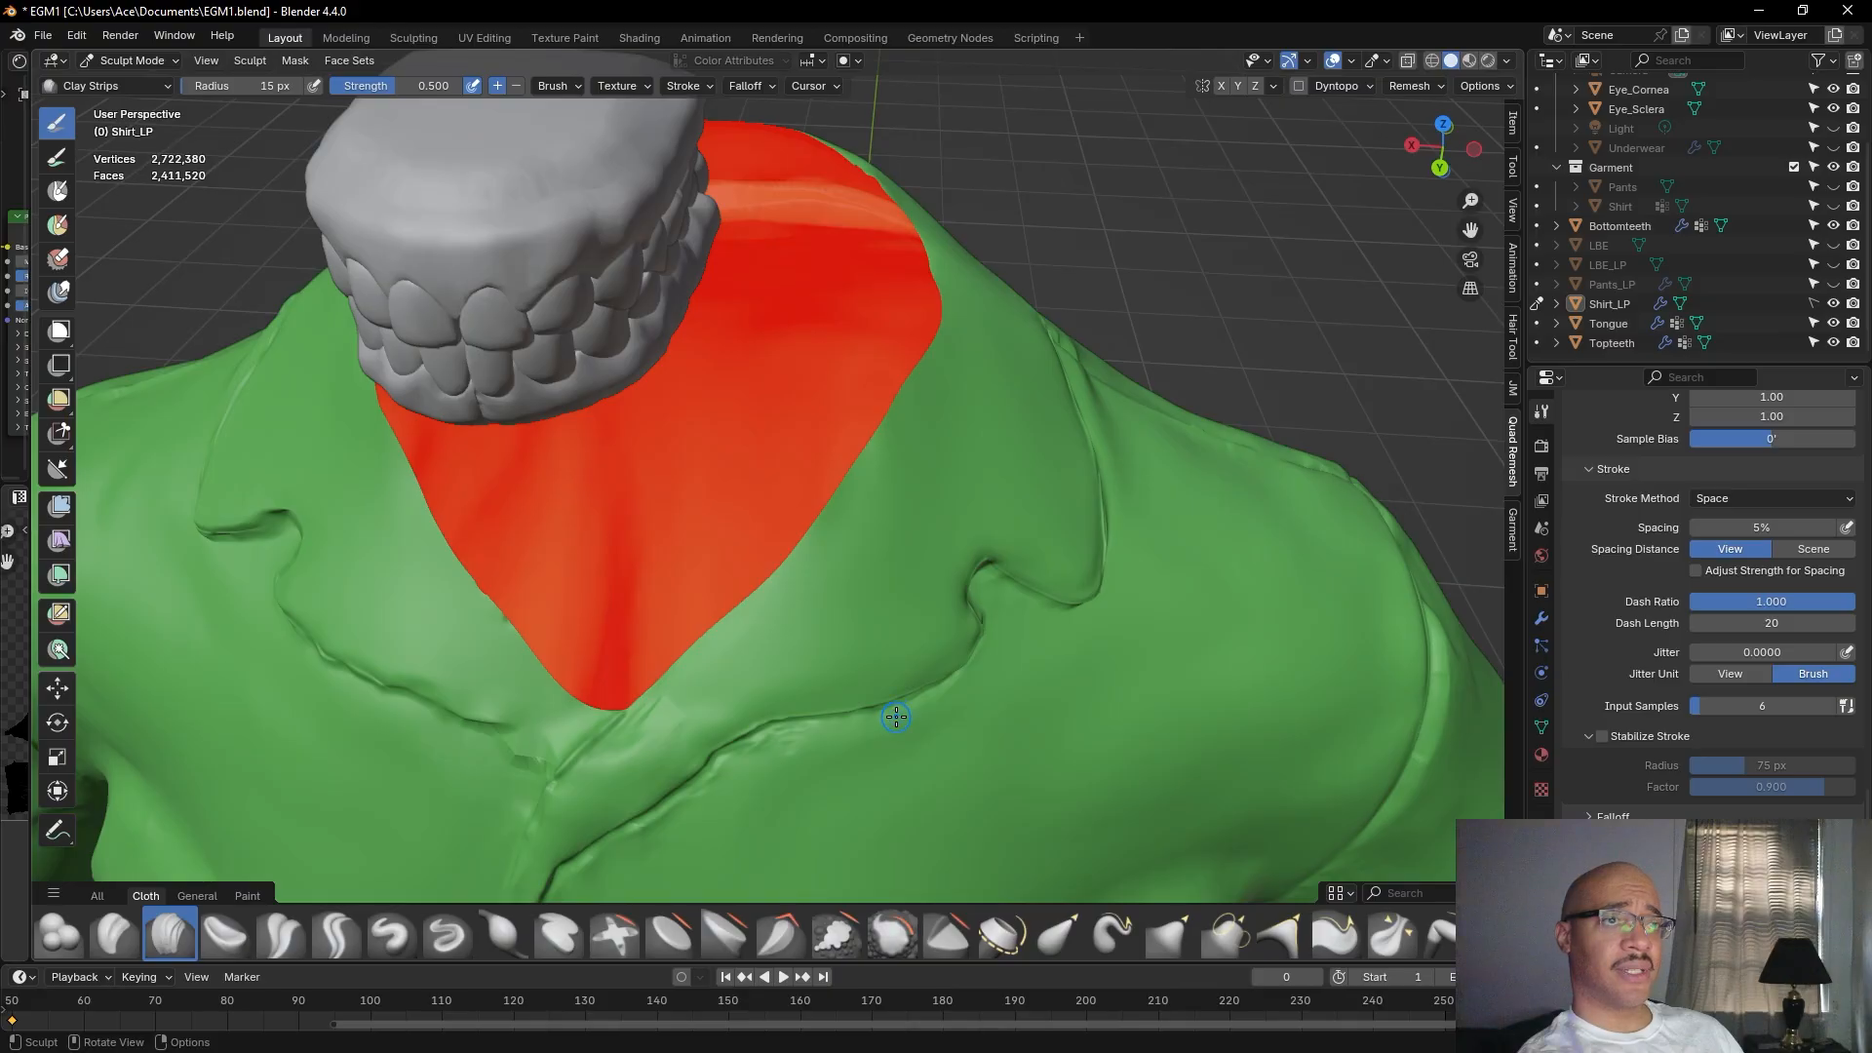
pyautogui.moveTo(868, 753)
pyautogui.mouseDown()
pyautogui.moveTo(848, 769)
pyautogui.moveTo(765, 747)
pyautogui.mouseUp()
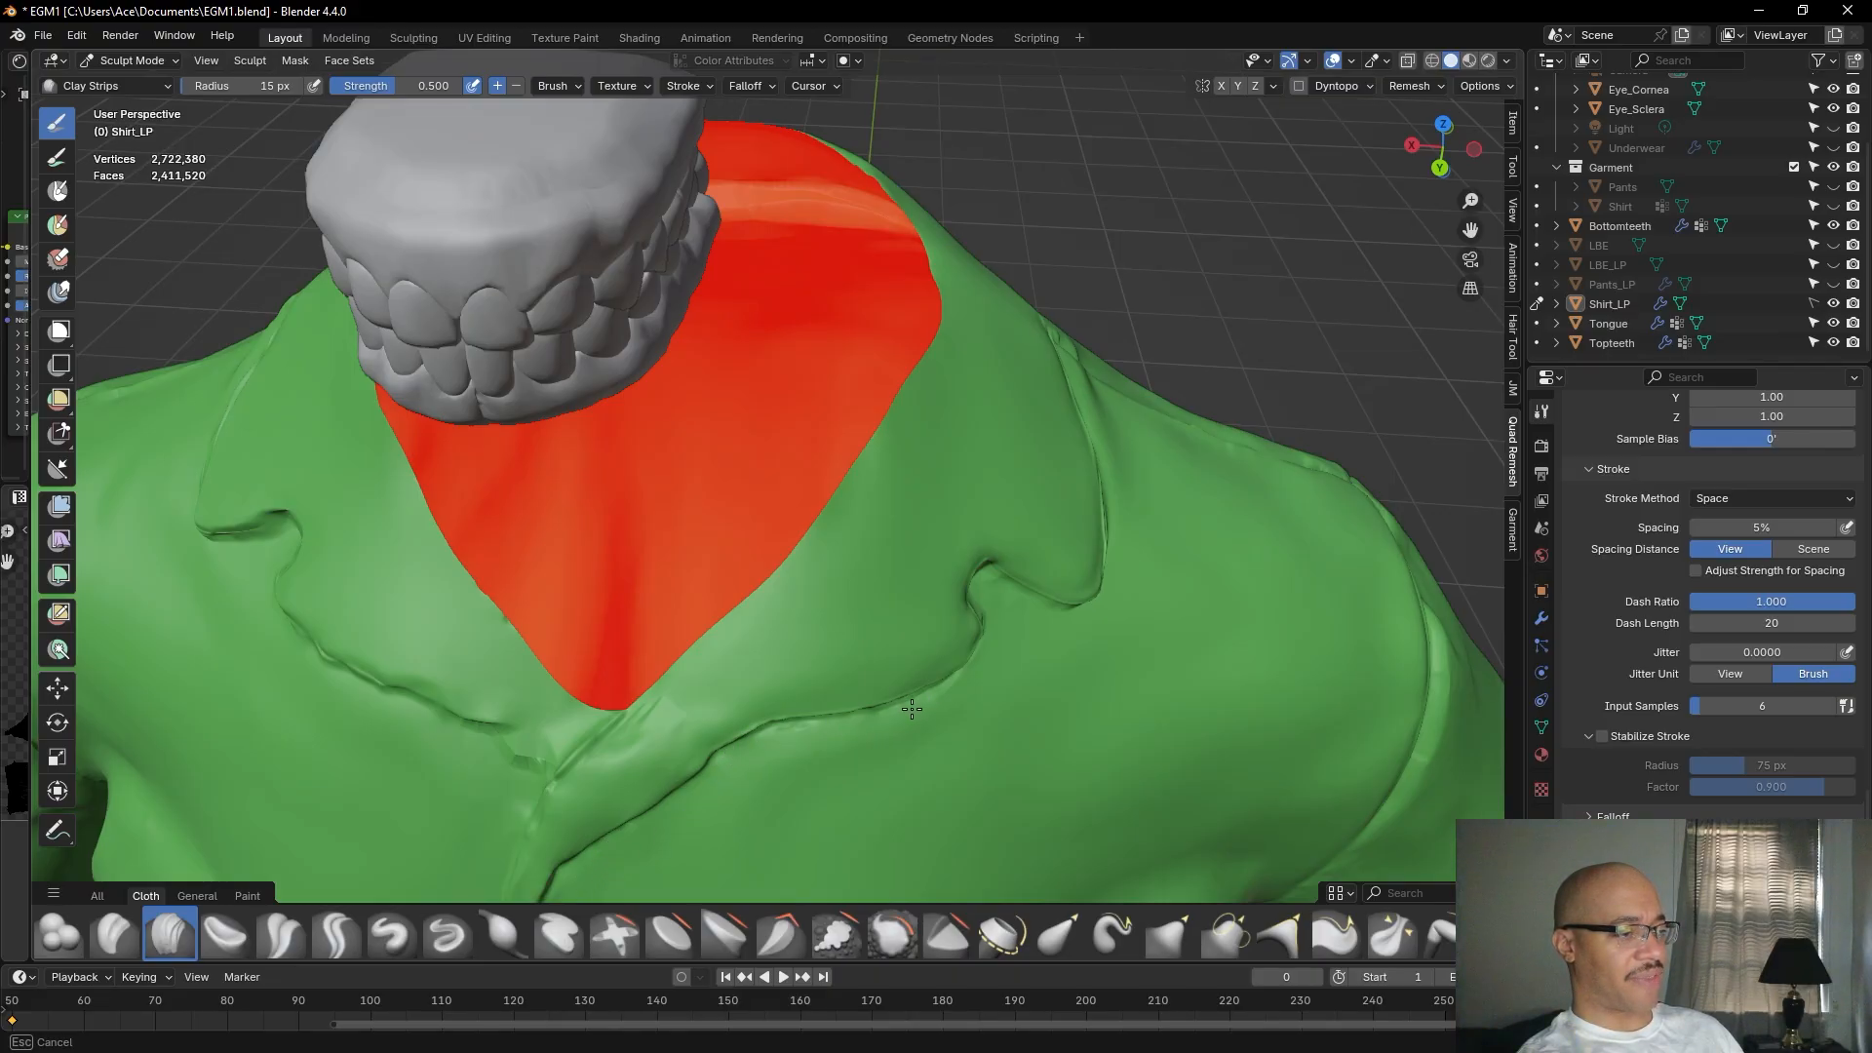
pyautogui.moveTo(970, 683); pyautogui.dragTo(993, 664)
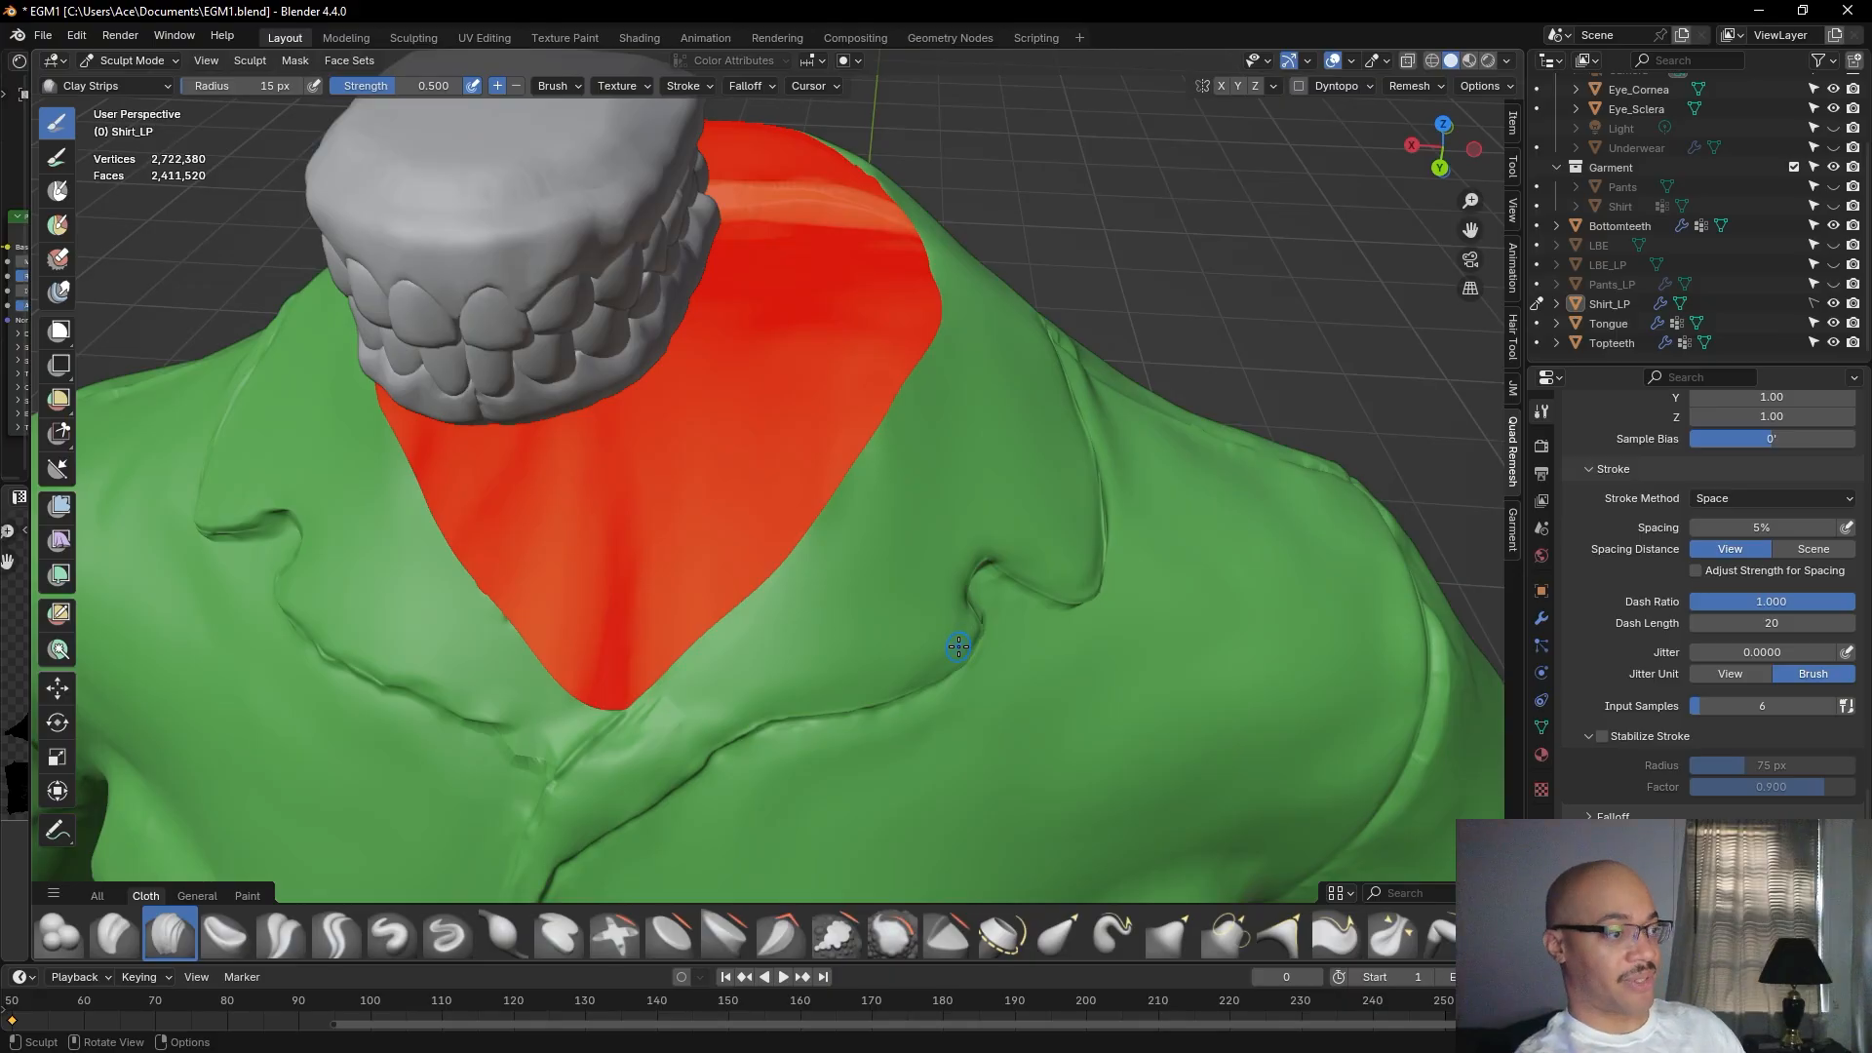
# Sculpt the collar notch and the rounded collar tip beside it with the 15 px Clay Strips brush.
pyautogui.moveTo(1033, 722); pyautogui.dragTo(970, 666, button='middle')
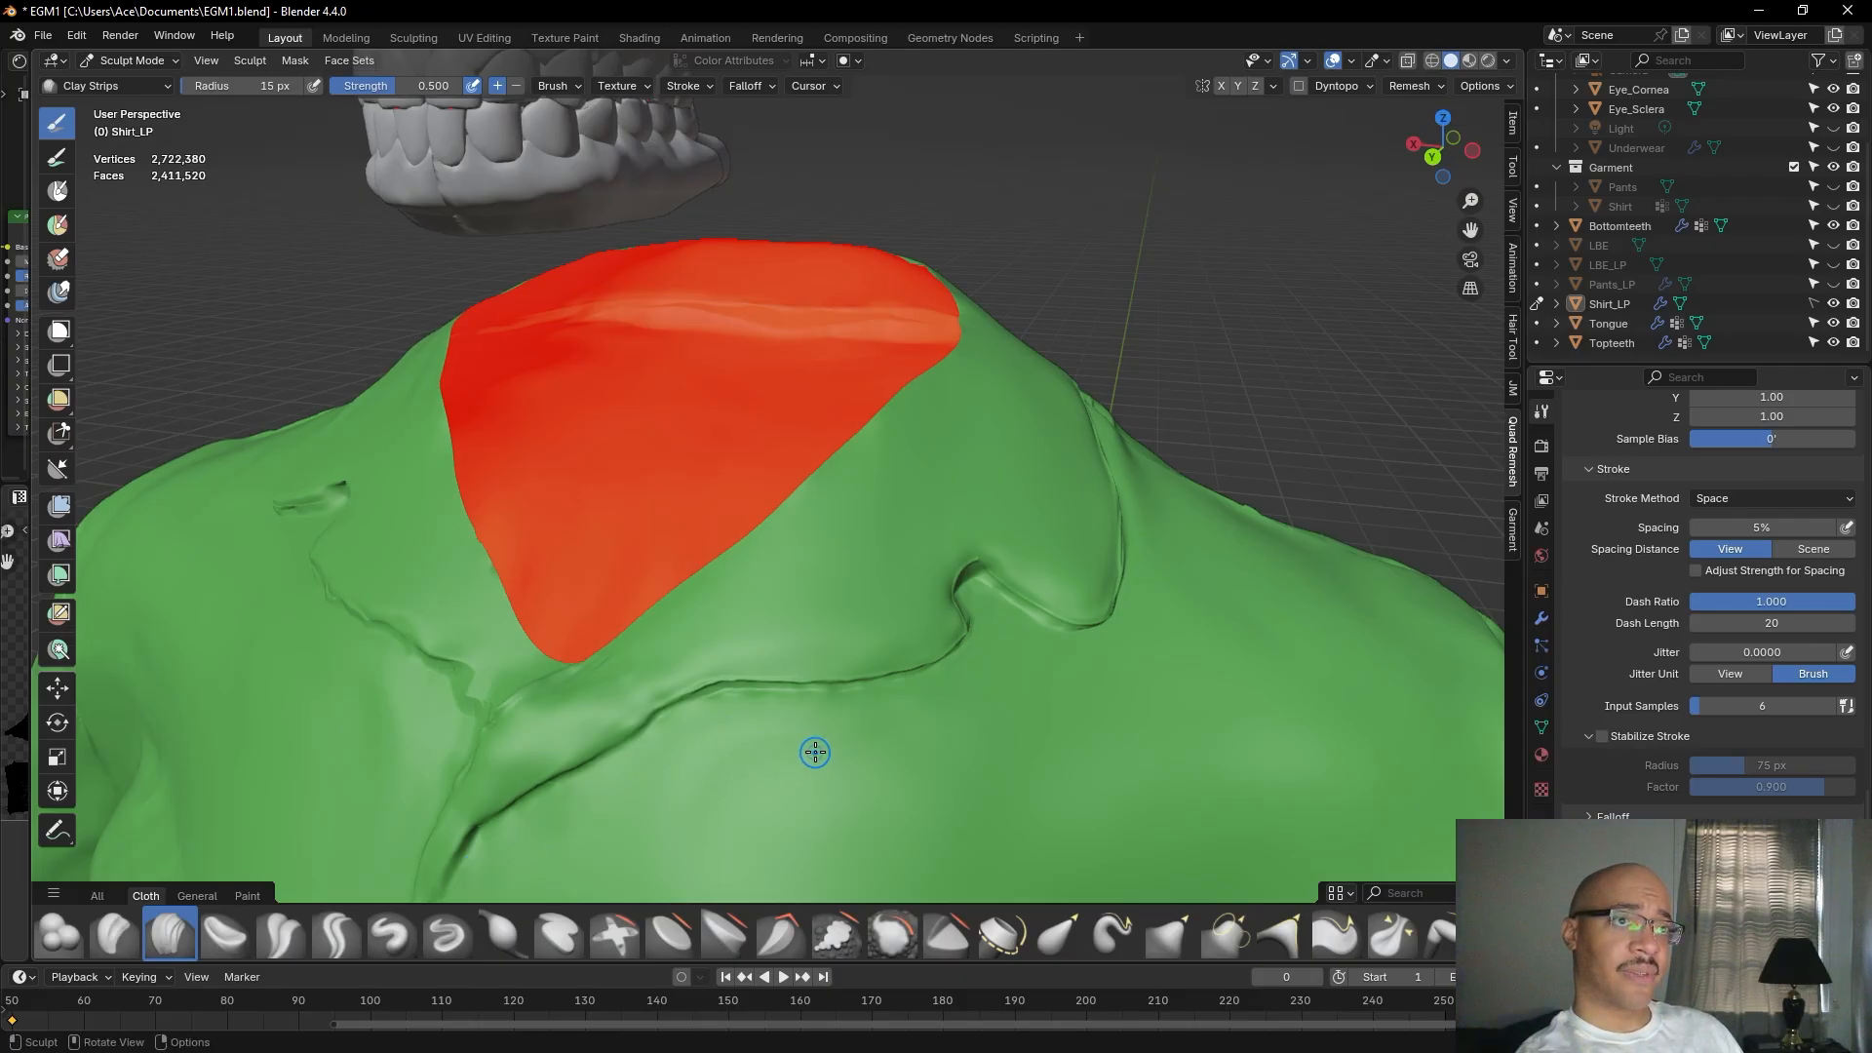
pyautogui.moveTo(978, 693)
pyautogui.mouseDown(button='middle')
pyautogui.moveTo(945, 723)
pyautogui.moveTo(972, 737)
pyautogui.moveTo(969, 683)
pyautogui.mouseUp(button='middle')
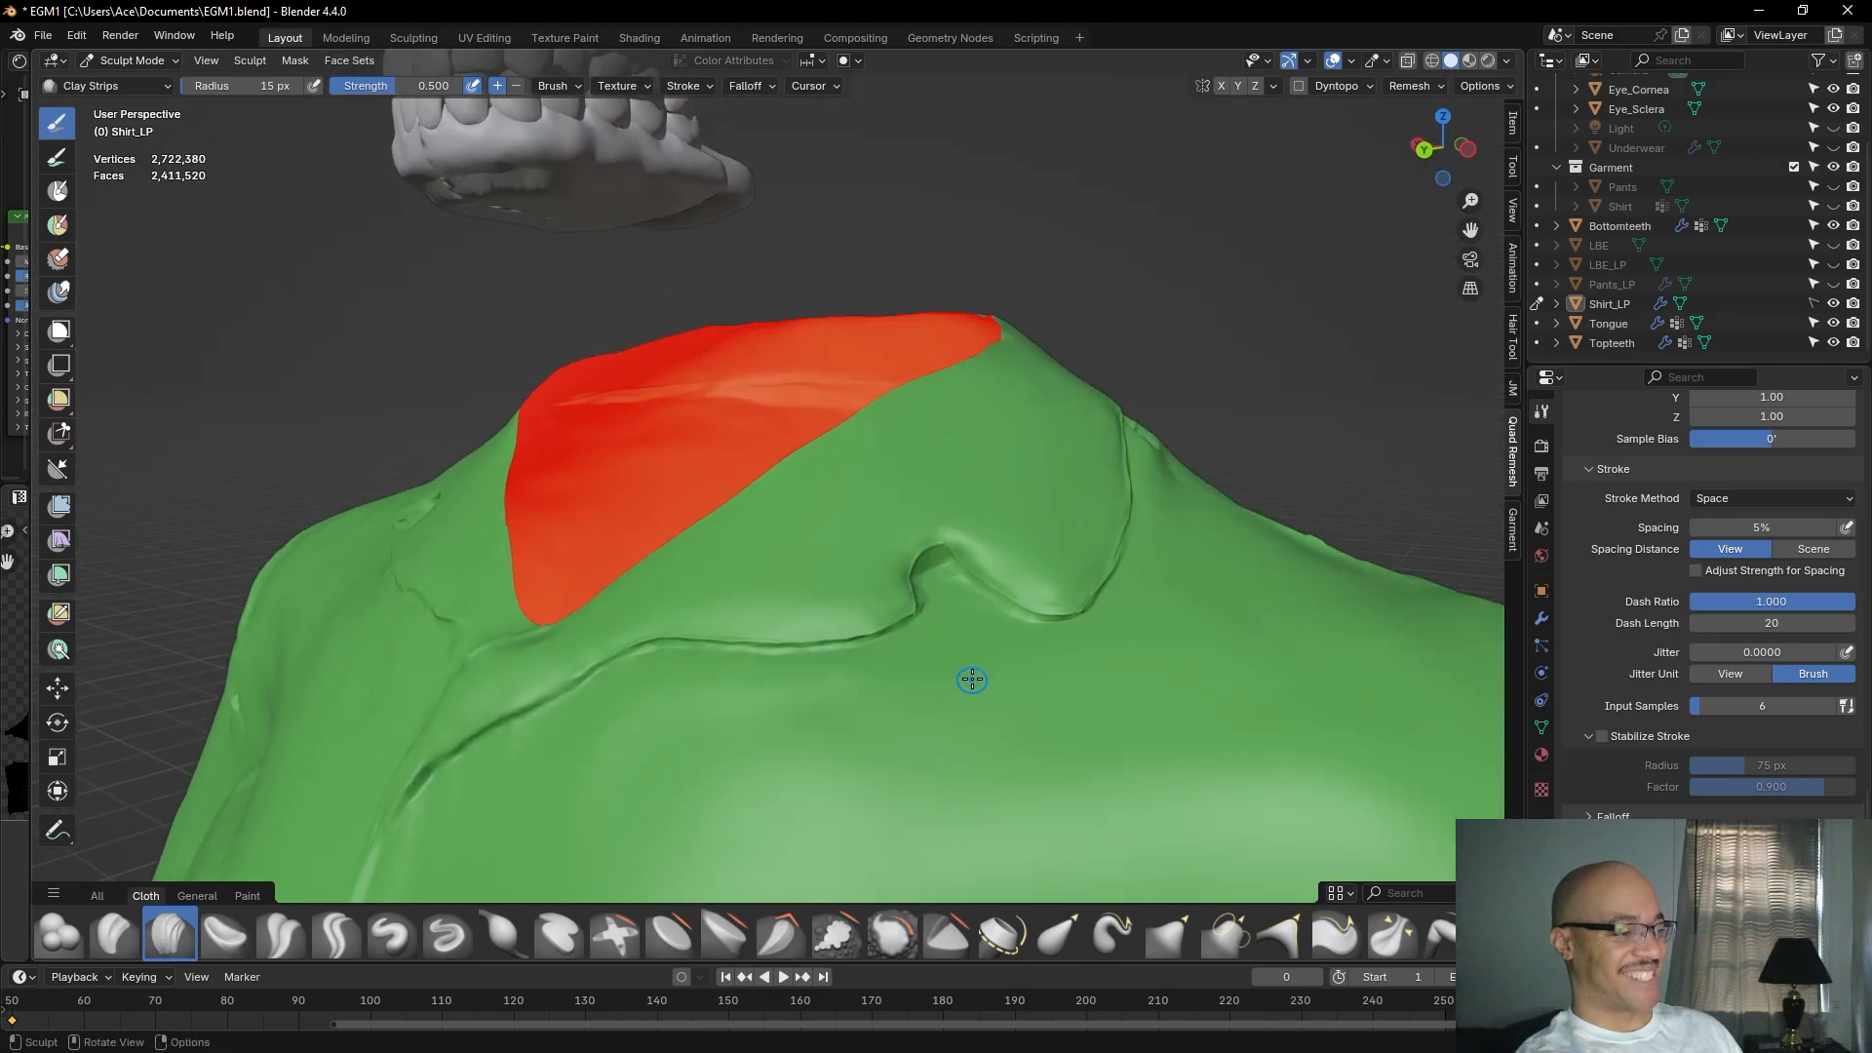
pyautogui.moveTo(937, 575); pyautogui.dragTo(995, 624)
pyautogui.moveTo(995, 624)
pyautogui.mouseDown(button='middle')
pyautogui.moveTo(991, 639)
pyautogui.moveTo(1008, 518)
pyautogui.moveTo(928, 556)
pyautogui.moveTo(878, 535)
pyautogui.moveTo(953, 585)
pyautogui.mouseUp(button='middle')
pyautogui.keyDown('alt'); pyautogui.moveTo(952, 585); pyautogui.dragTo(794, 669); pyautogui.keyUp('alt')
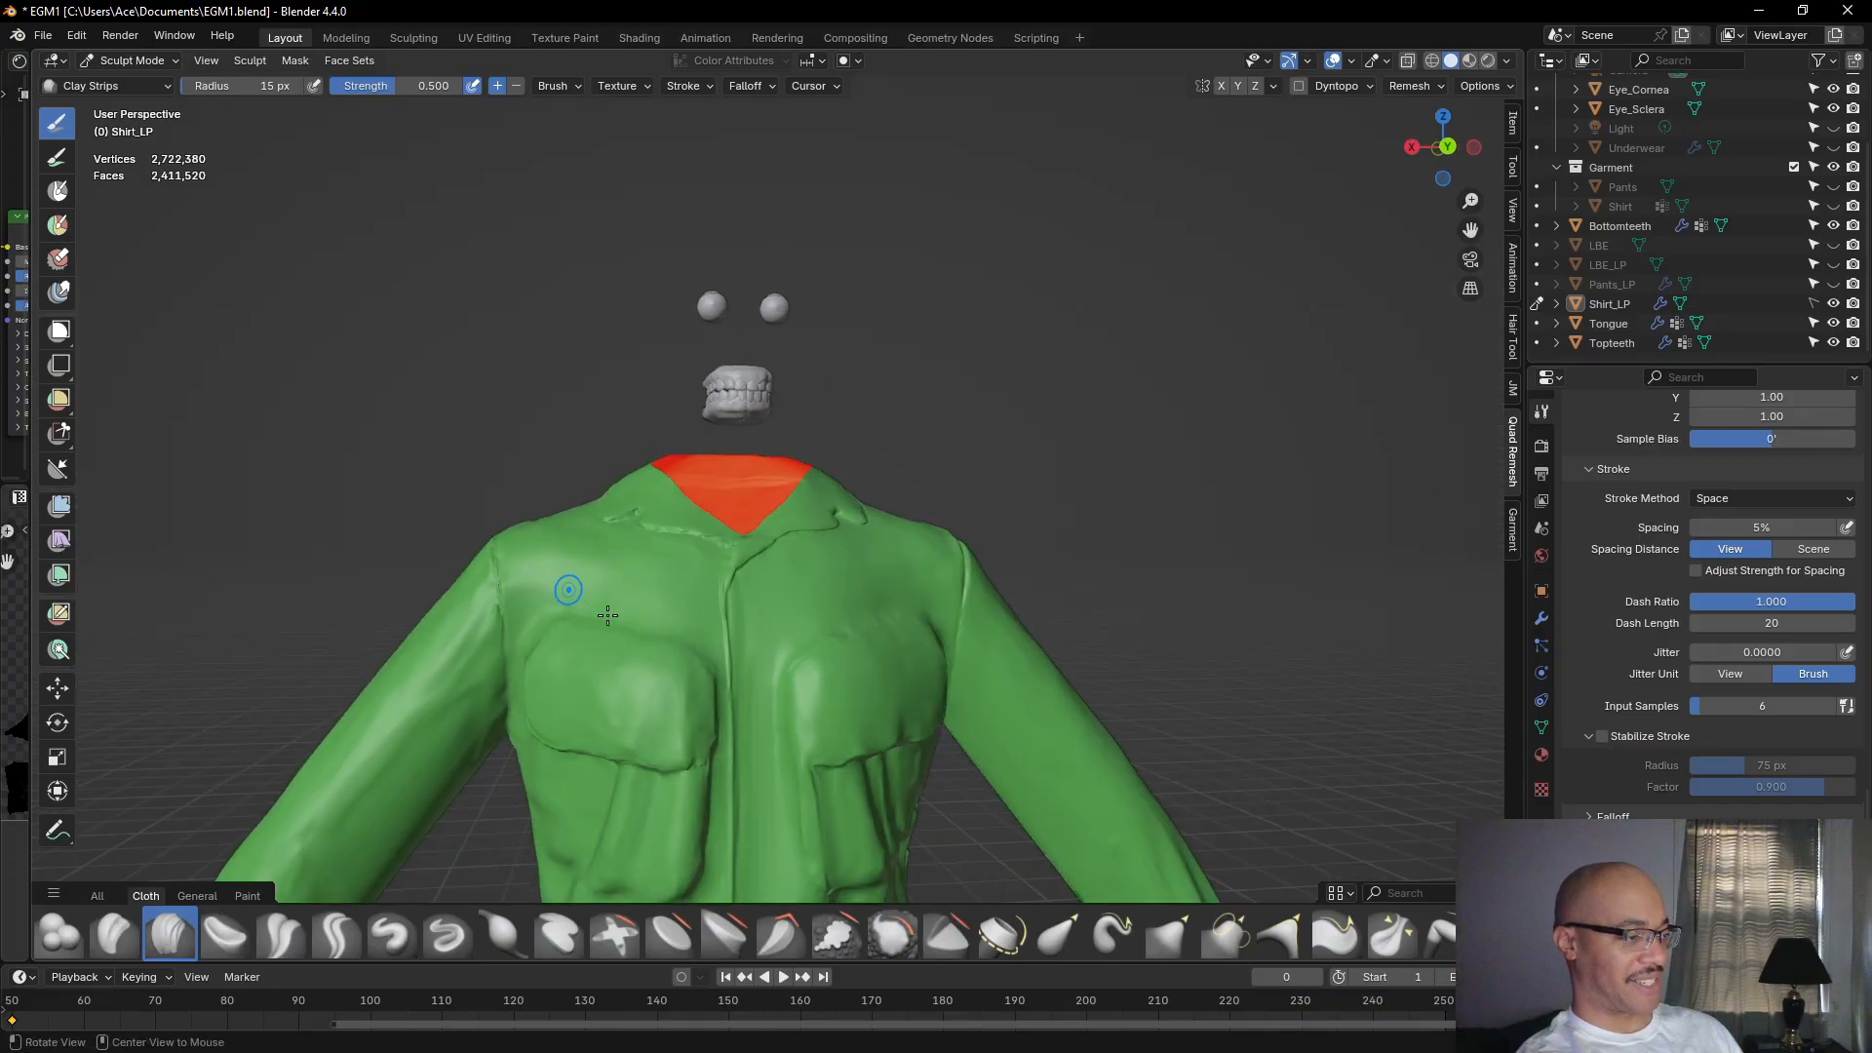
# Carve the crease under the collar's shoulder-side edge behind the collar tip with inverted Clay Strips strokes.
pyautogui.keyDown('ctrl'); pyautogui.keyDown('alt'); pyautogui.moveTo(1212, 459); pyautogui.dragTo(1247, 388); pyautogui.keyUp('alt'); pyautogui.keyUp('ctrl')
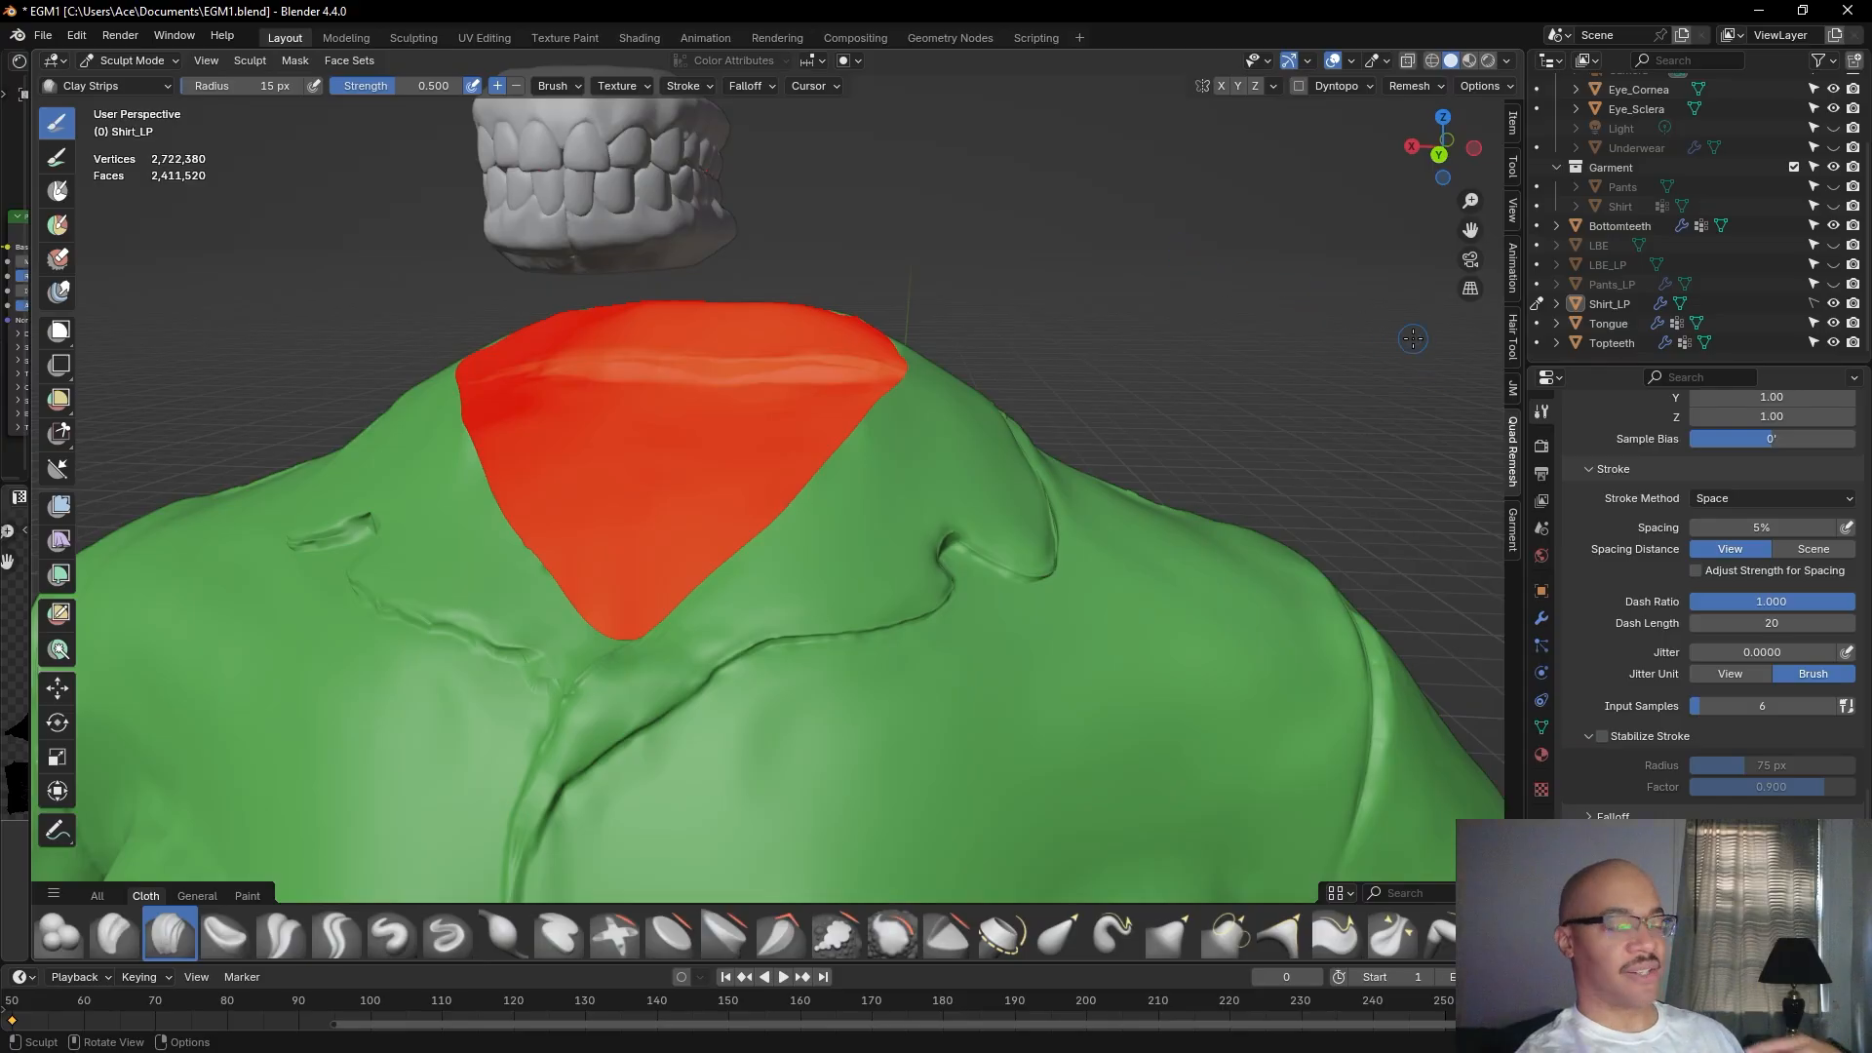
pyautogui.moveTo(1379, 409); pyautogui.dragTo(1146, 418, button='middle')
pyautogui.keyDown('ctrl'); pyautogui.keyDown('alt'); pyautogui.moveTo(1158, 446); pyautogui.dragTo(1274, 446); pyautogui.keyUp('alt'); pyautogui.keyUp('ctrl')
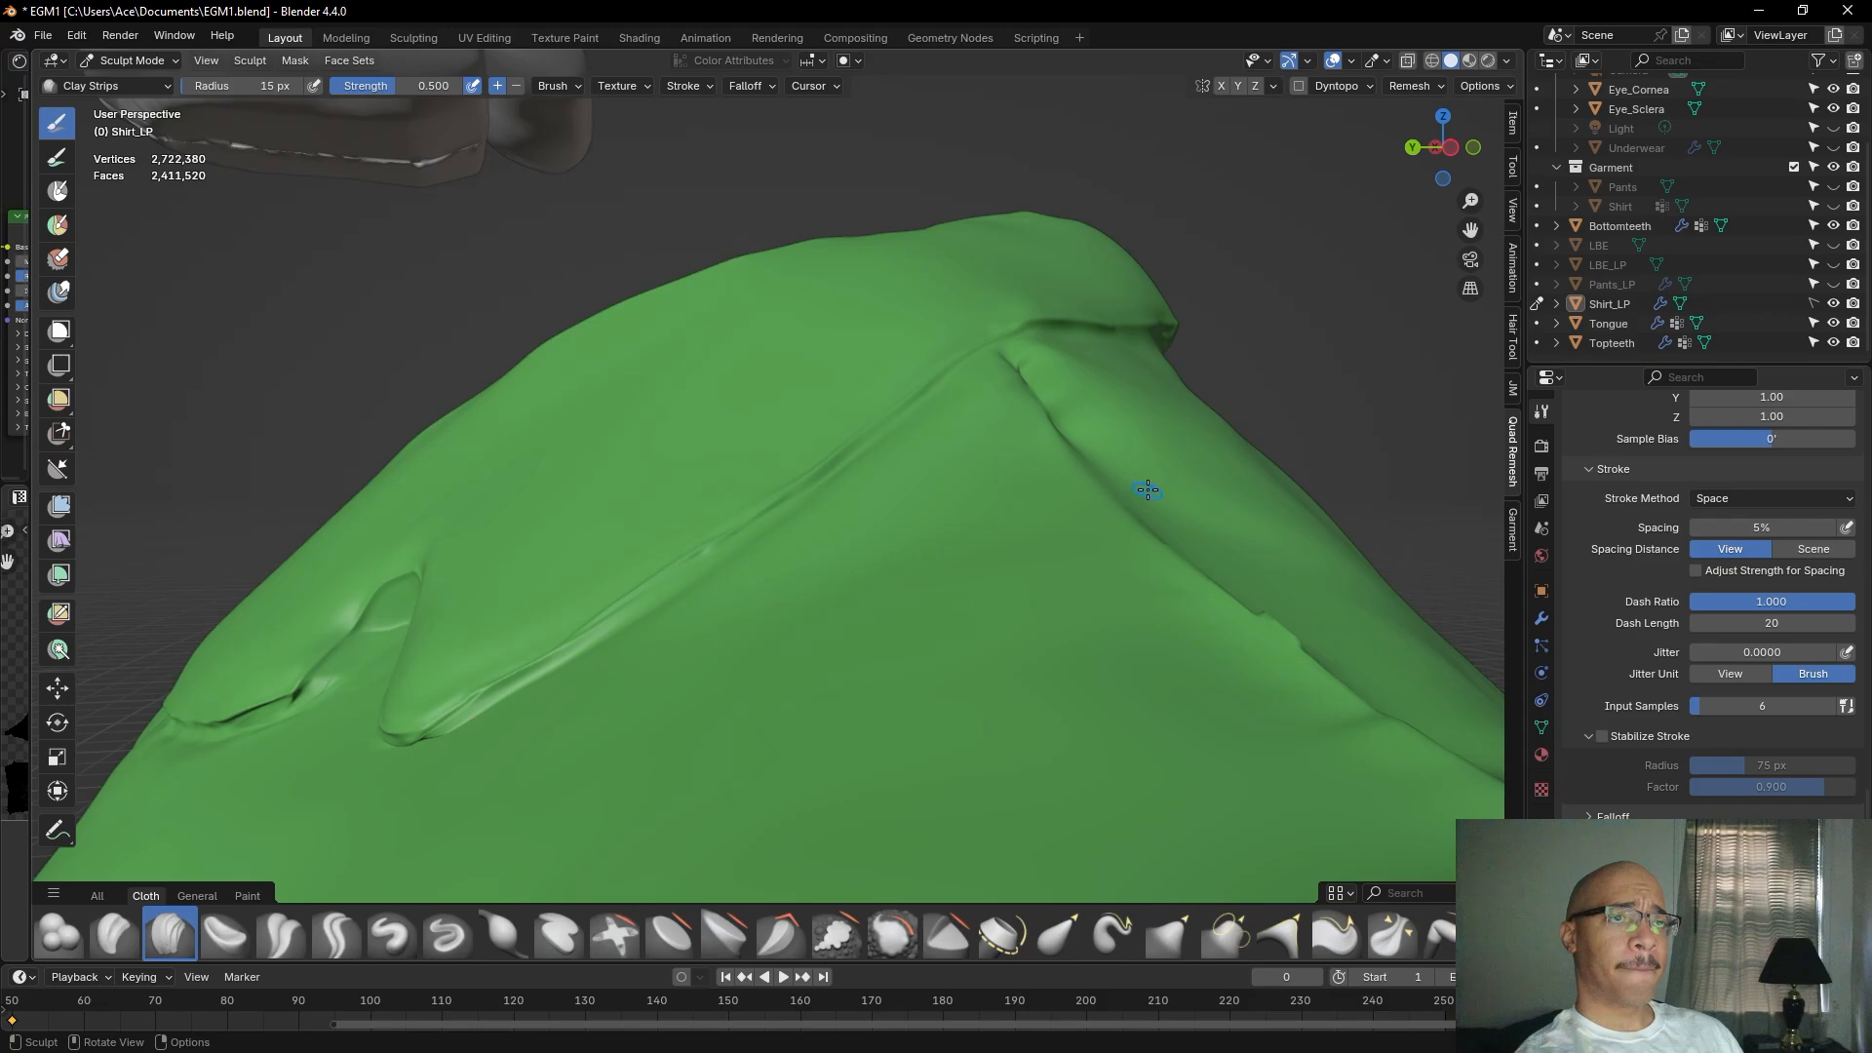
pyautogui.keyDown('alt'); pyautogui.moveTo(1065, 556); pyautogui.dragTo(898, 640); pyautogui.keyUp('alt')
pyautogui.keyDown('alt'); pyautogui.moveTo(763, 667); pyautogui.dragTo(621, 617); pyautogui.keyUp('alt')
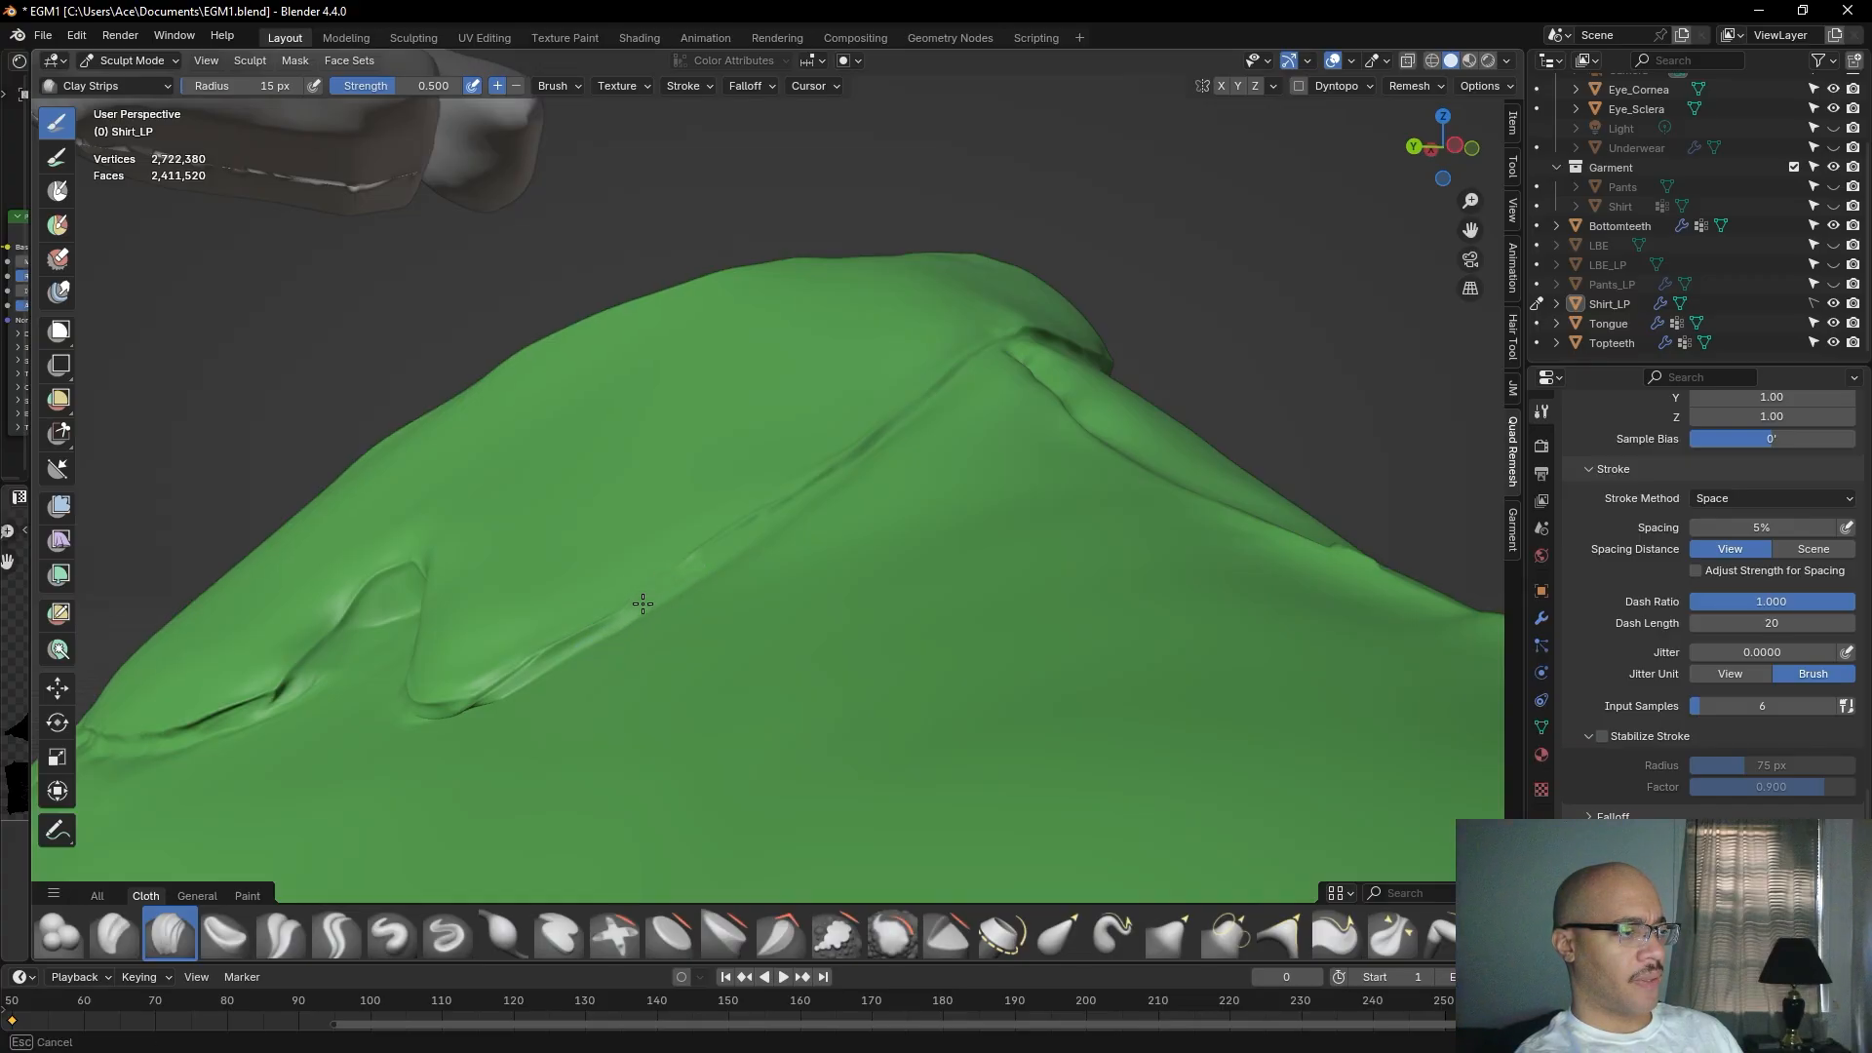
pyautogui.moveTo(619, 622)
pyautogui.keyDown('ctrl'); pyautogui.mouseDown()
pyautogui.moveTo(614, 669)
pyautogui.moveTo(656, 682)
pyautogui.moveTo(630, 624)
pyautogui.mouseUp(); pyautogui.keyUp('ctrl')
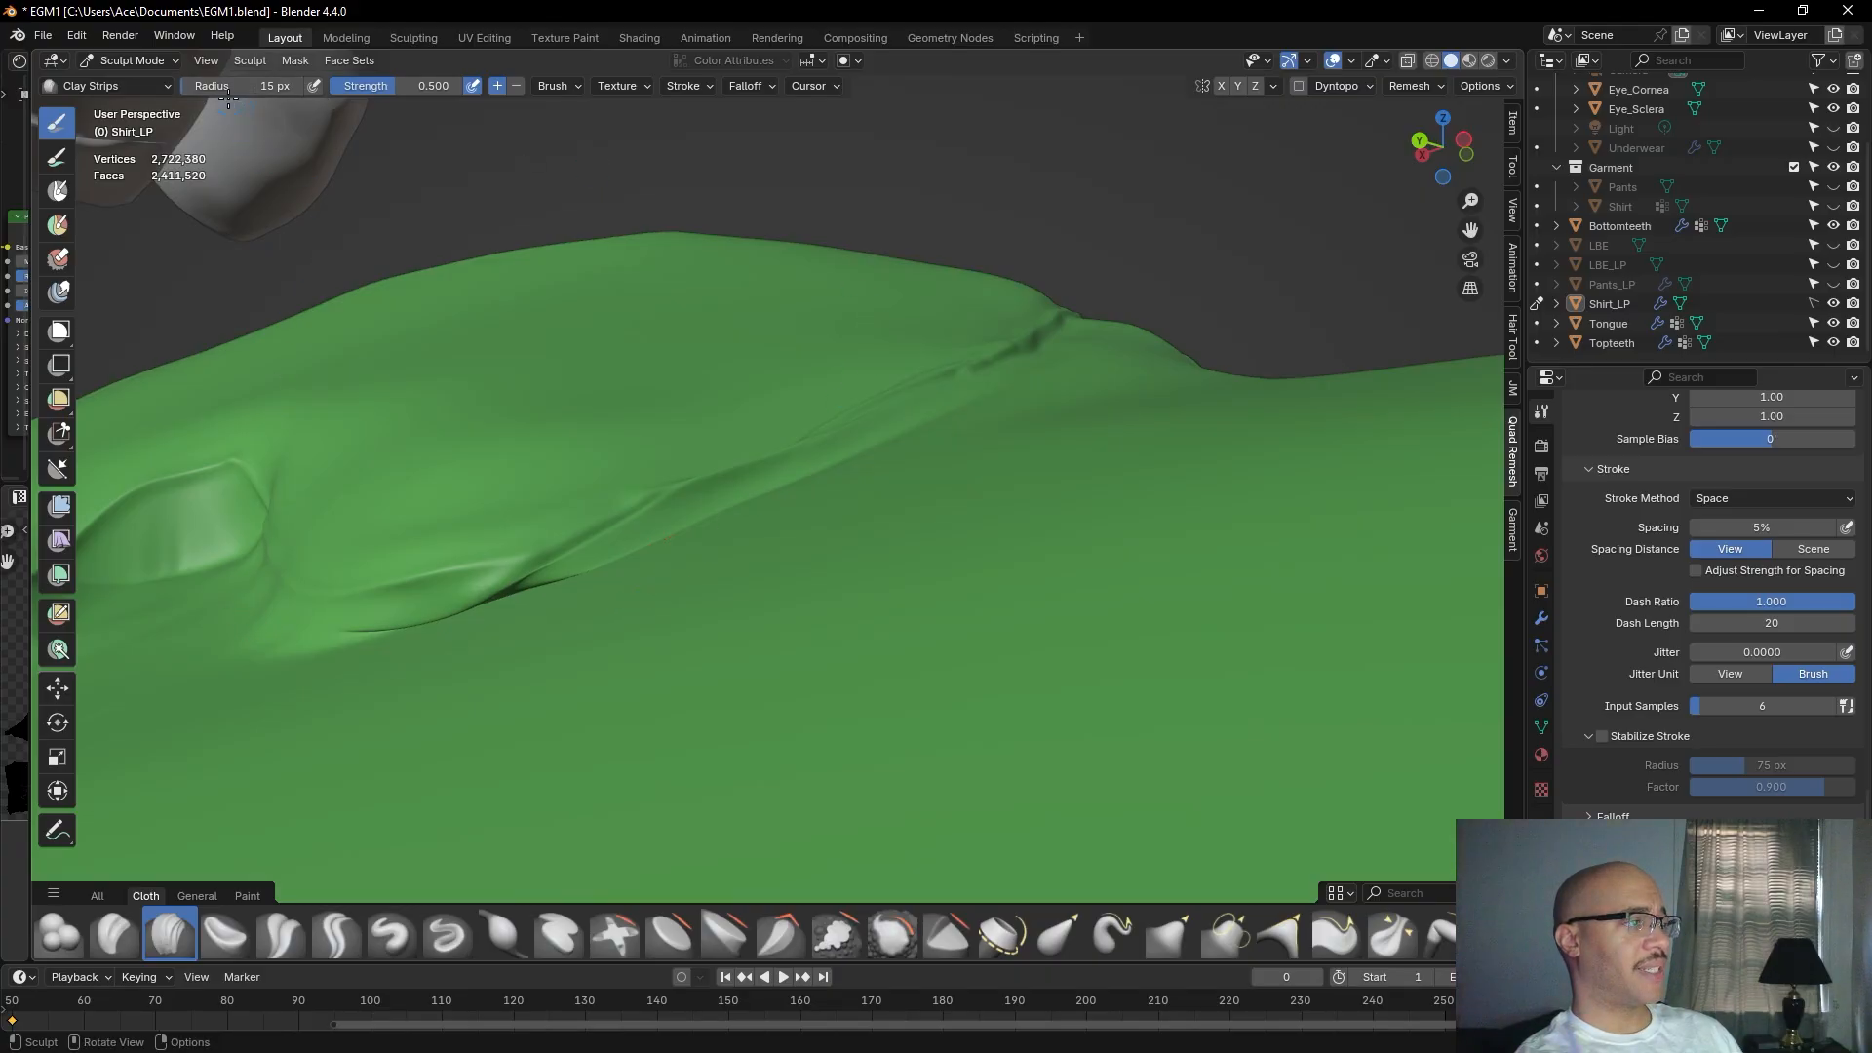
# Rework the shoulder-side collar edge and the shirt surface just below it with 15 px Clay Strips strokes.
pyautogui.moveTo(225, 95); pyautogui.dragTo(213, 95)
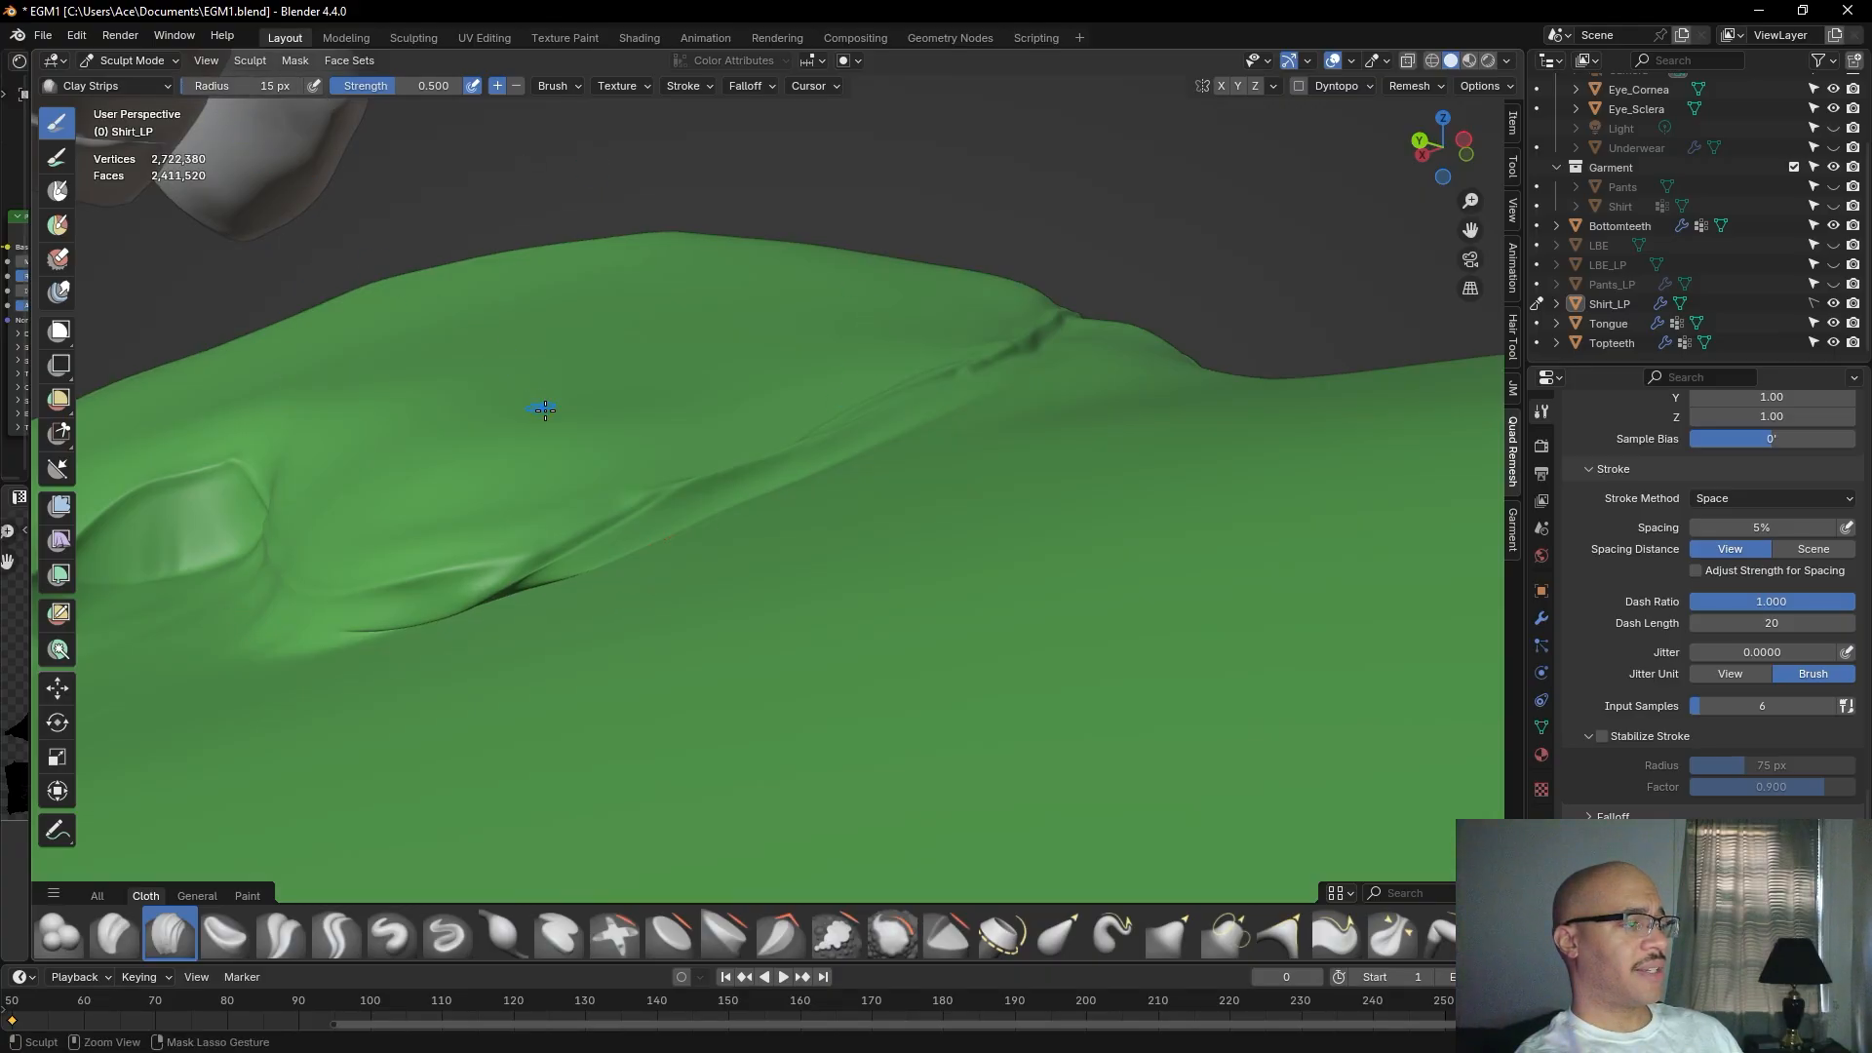
pyautogui.moveTo(667, 517)
pyautogui.mouseDown()
pyautogui.moveTo(551, 570)
pyautogui.moveTo(355, 610)
pyautogui.moveTo(500, 588)
pyautogui.moveTo(429, 604)
pyautogui.mouseUp()
pyautogui.moveTo(429, 604)
pyautogui.mouseDown(button='middle')
pyautogui.moveTo(530, 485)
pyautogui.moveTo(794, 751)
pyautogui.moveTo(781, 773)
pyautogui.moveTo(775, 631)
pyautogui.moveTo(613, 557)
pyautogui.moveTo(644, 582)
pyautogui.moveTo(619, 568)
pyautogui.moveTo(618, 585)
pyautogui.mouseUp(button='middle')
pyautogui.moveTo(1004, 693)
pyautogui.mouseDown()
pyautogui.moveTo(972, 742)
pyautogui.moveTo(985, 720)
pyautogui.mouseUp()
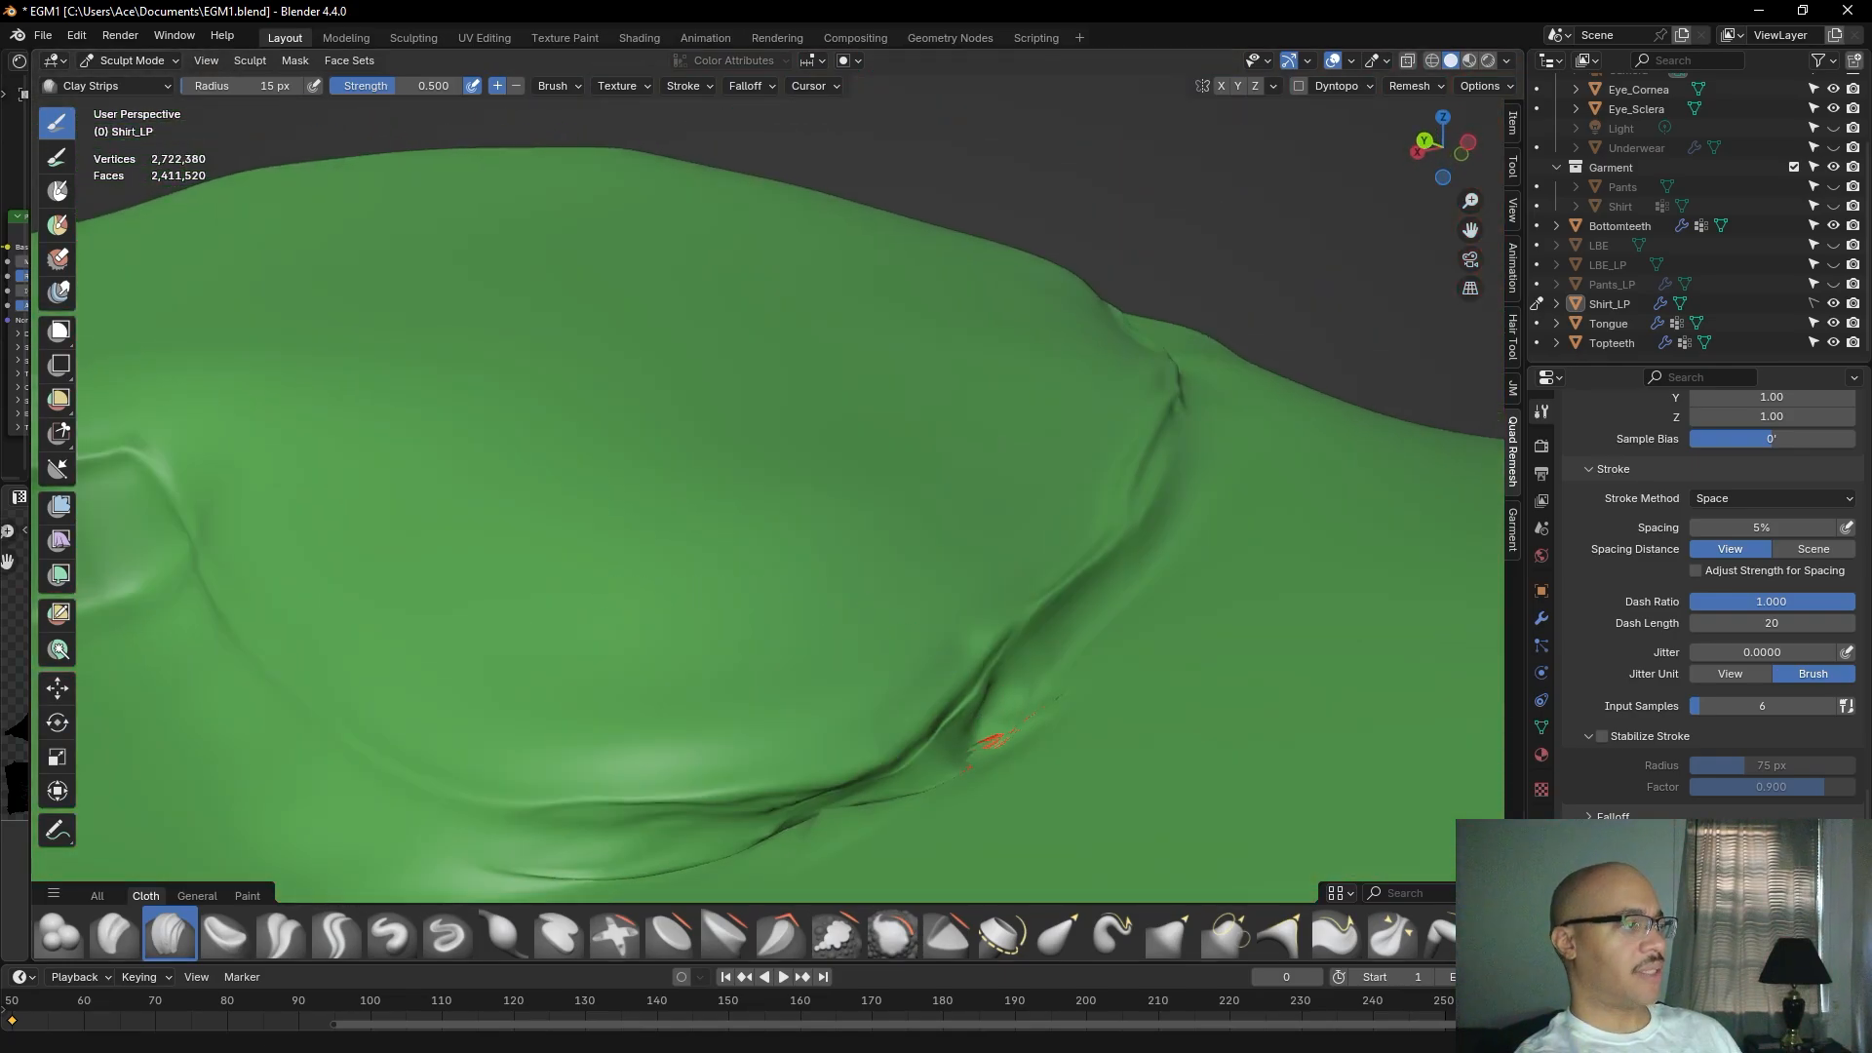
# Set the Clay Strips strength to 1.000 and sculpt a stronger fold along the collar's shoulder-side edge.
pyautogui.moveTo(369, 86); pyautogui.dragTo(421, 85)
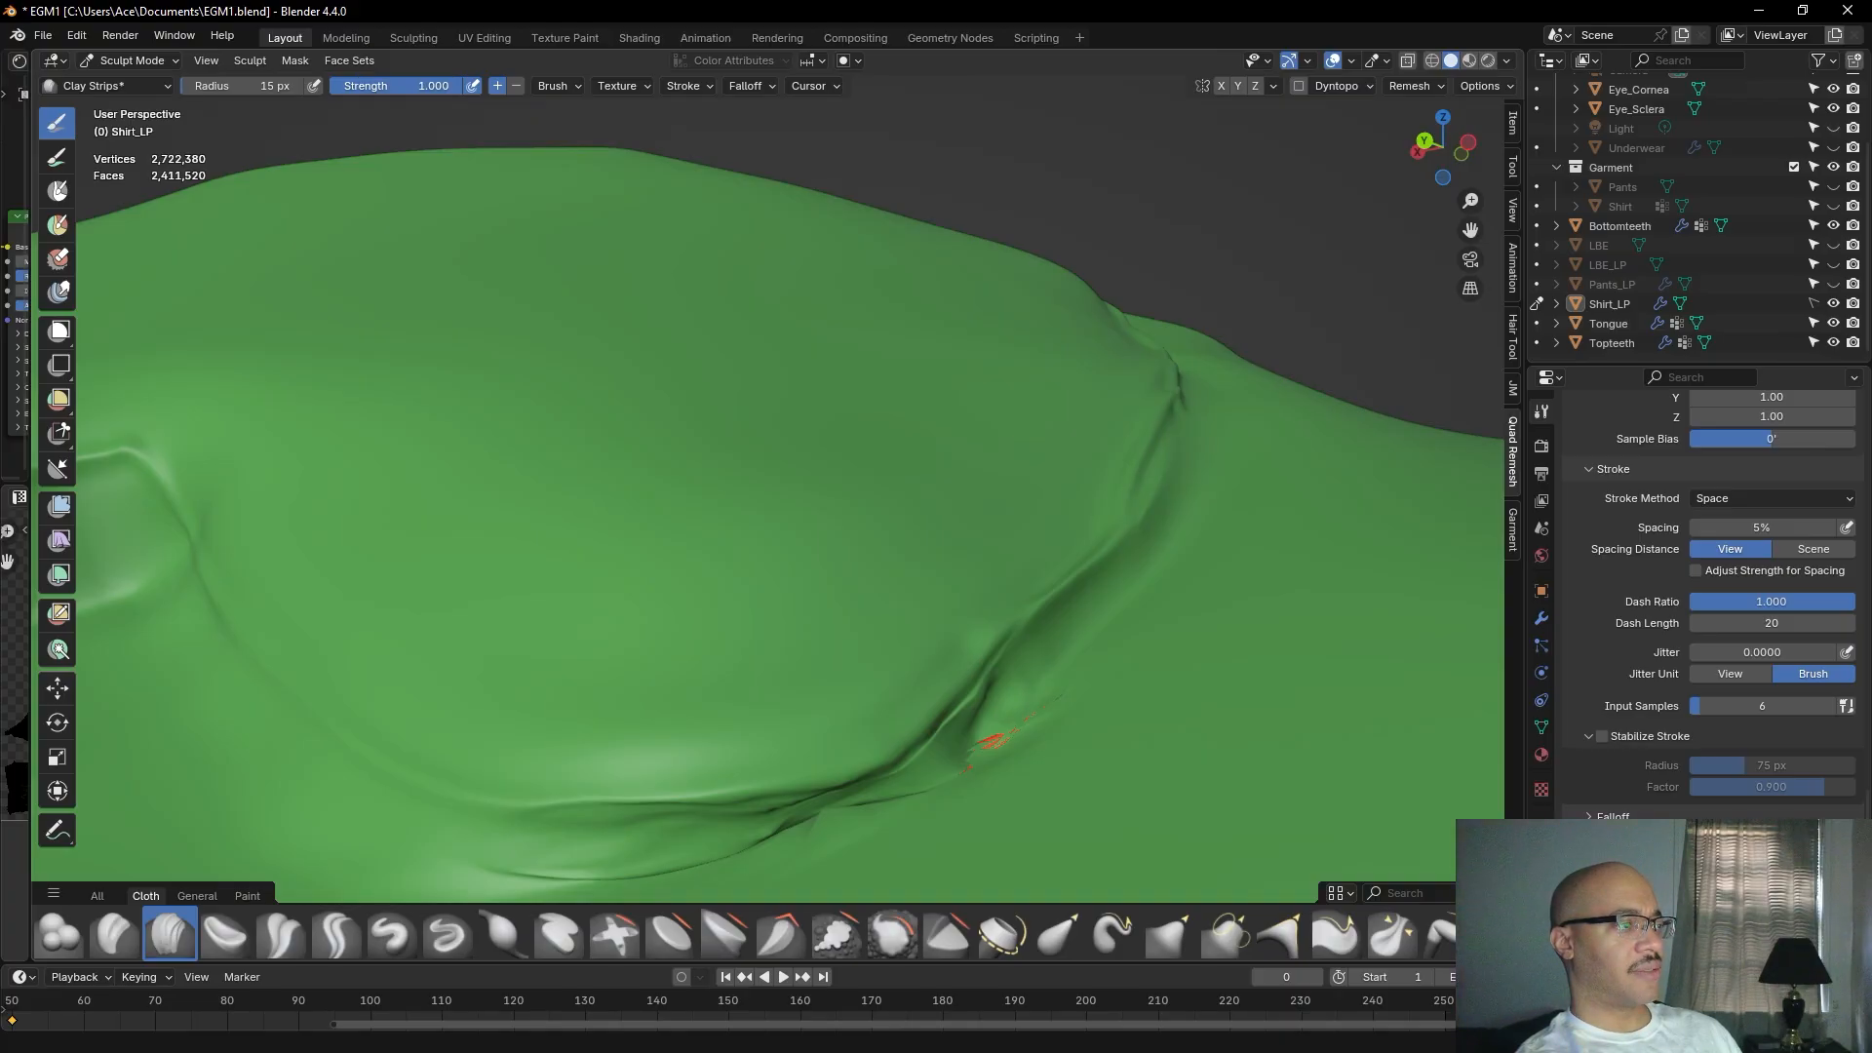
pyautogui.moveTo(693, 251)
pyautogui.mouseDown(button='middle')
pyautogui.moveTo(919, 535)
pyautogui.moveTo(605, 548)
pyautogui.mouseUp(button='middle')
pyautogui.moveTo(543, 535)
pyautogui.mouseDown()
pyautogui.moveTo(337, 622)
pyautogui.moveTo(707, 466)
pyautogui.moveTo(258, 638)
pyautogui.moveTo(574, 532)
pyautogui.mouseUp()
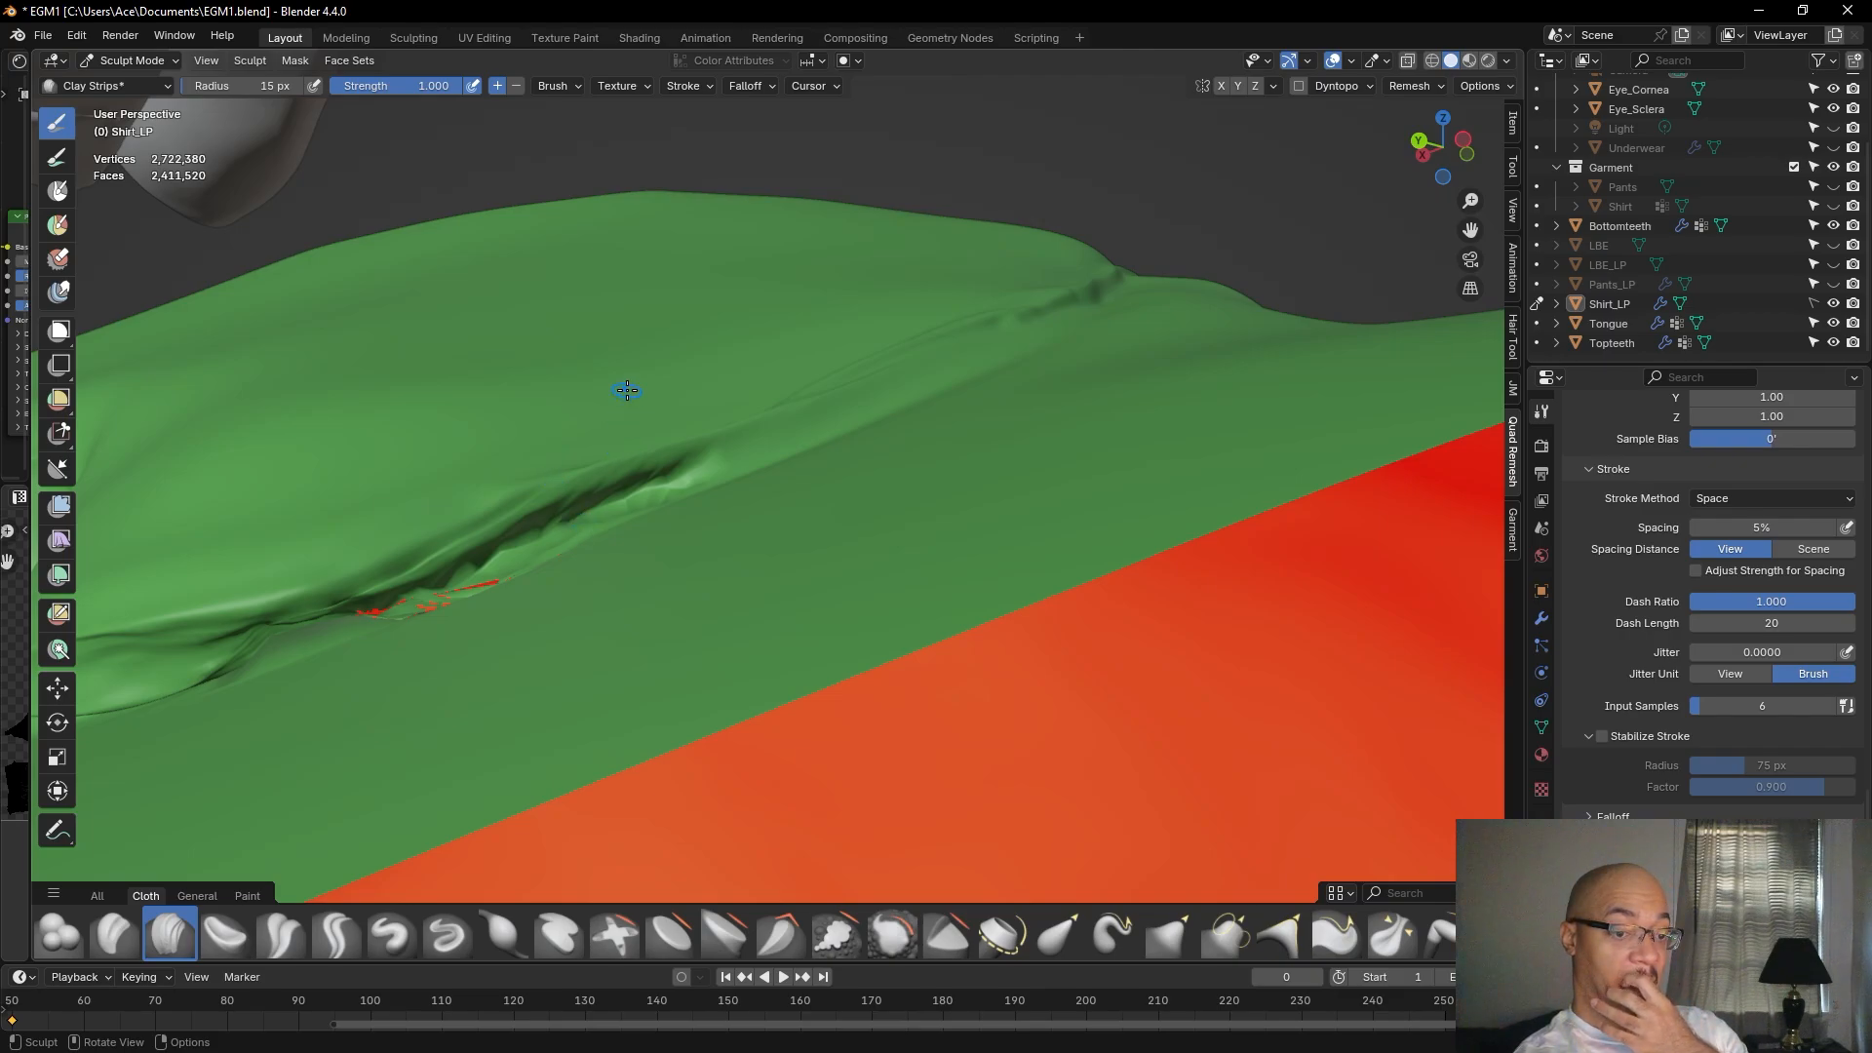
pyautogui.moveTo(614, 364); pyautogui.dragTo(1113, 426, button='middle')
pyautogui.scroll(-4, 710, 415)
pyautogui.scroll(-6, 710, 415)
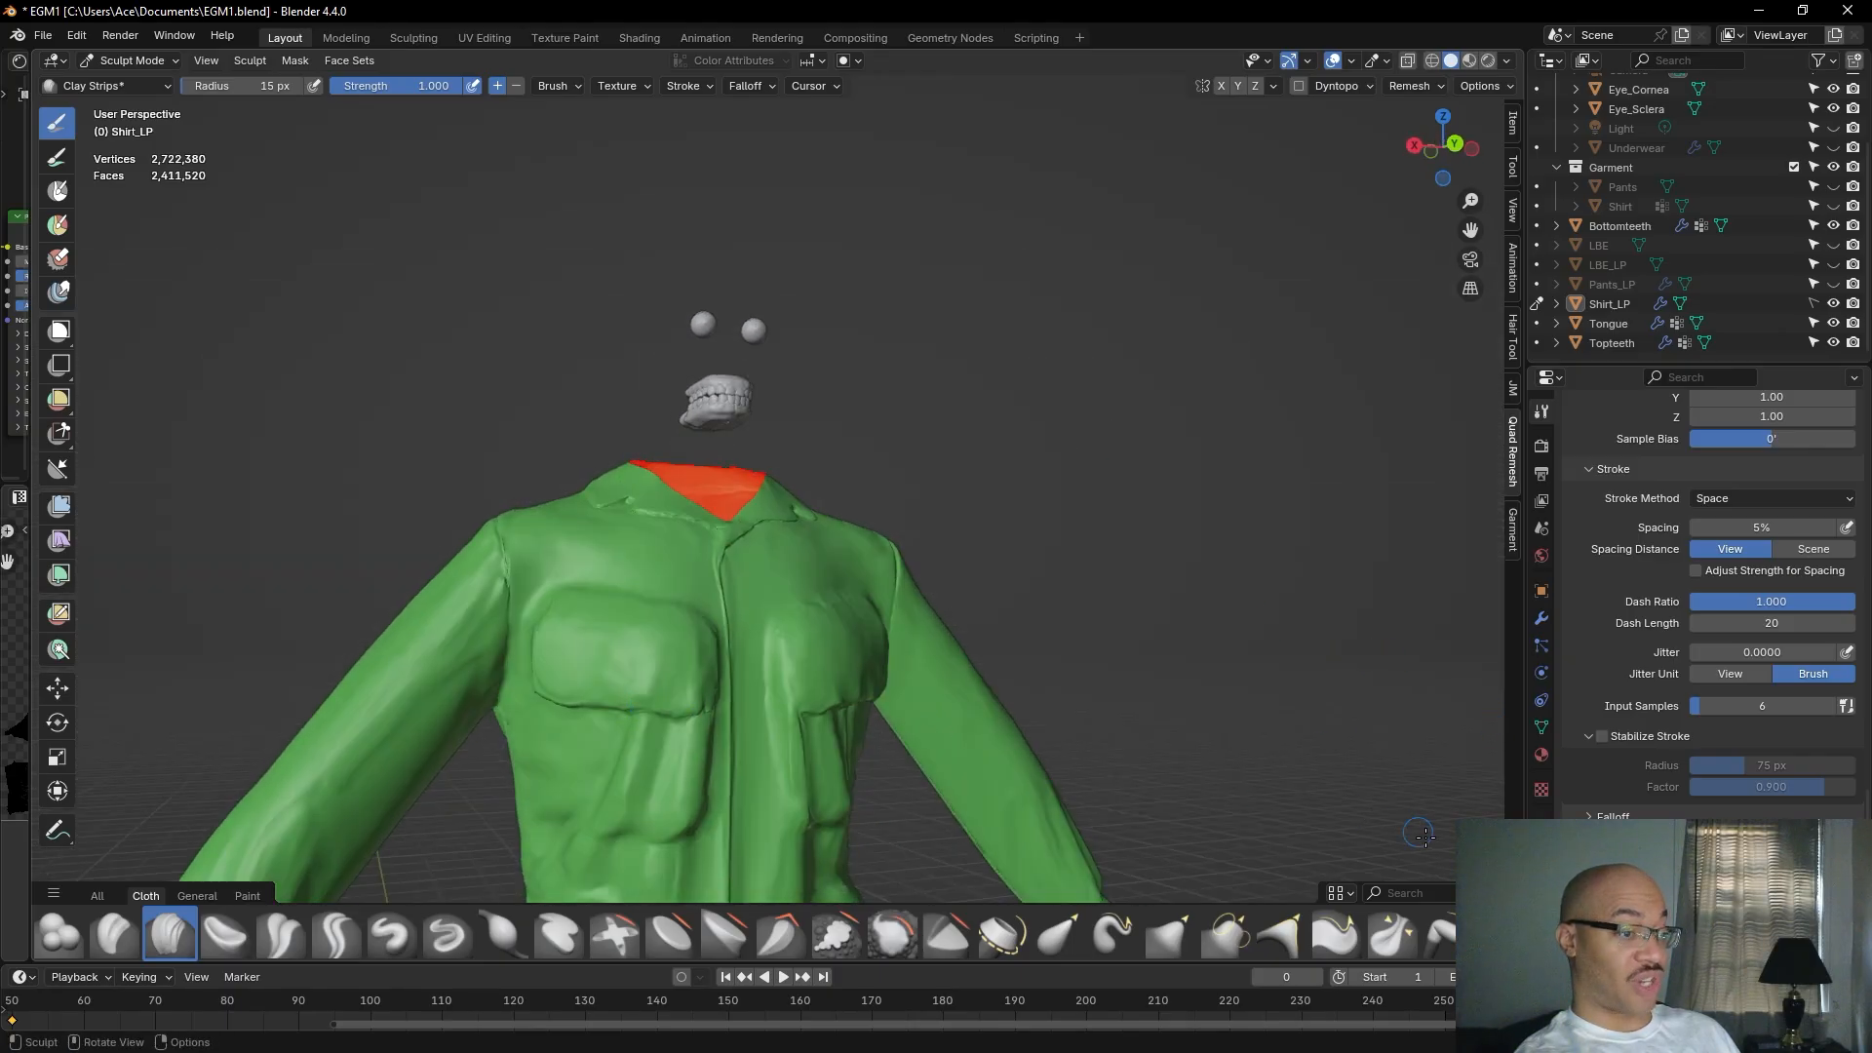
# Inspect the shirt material's viewport display colour and look through the scene's object list.
pyautogui.click(1541, 755)
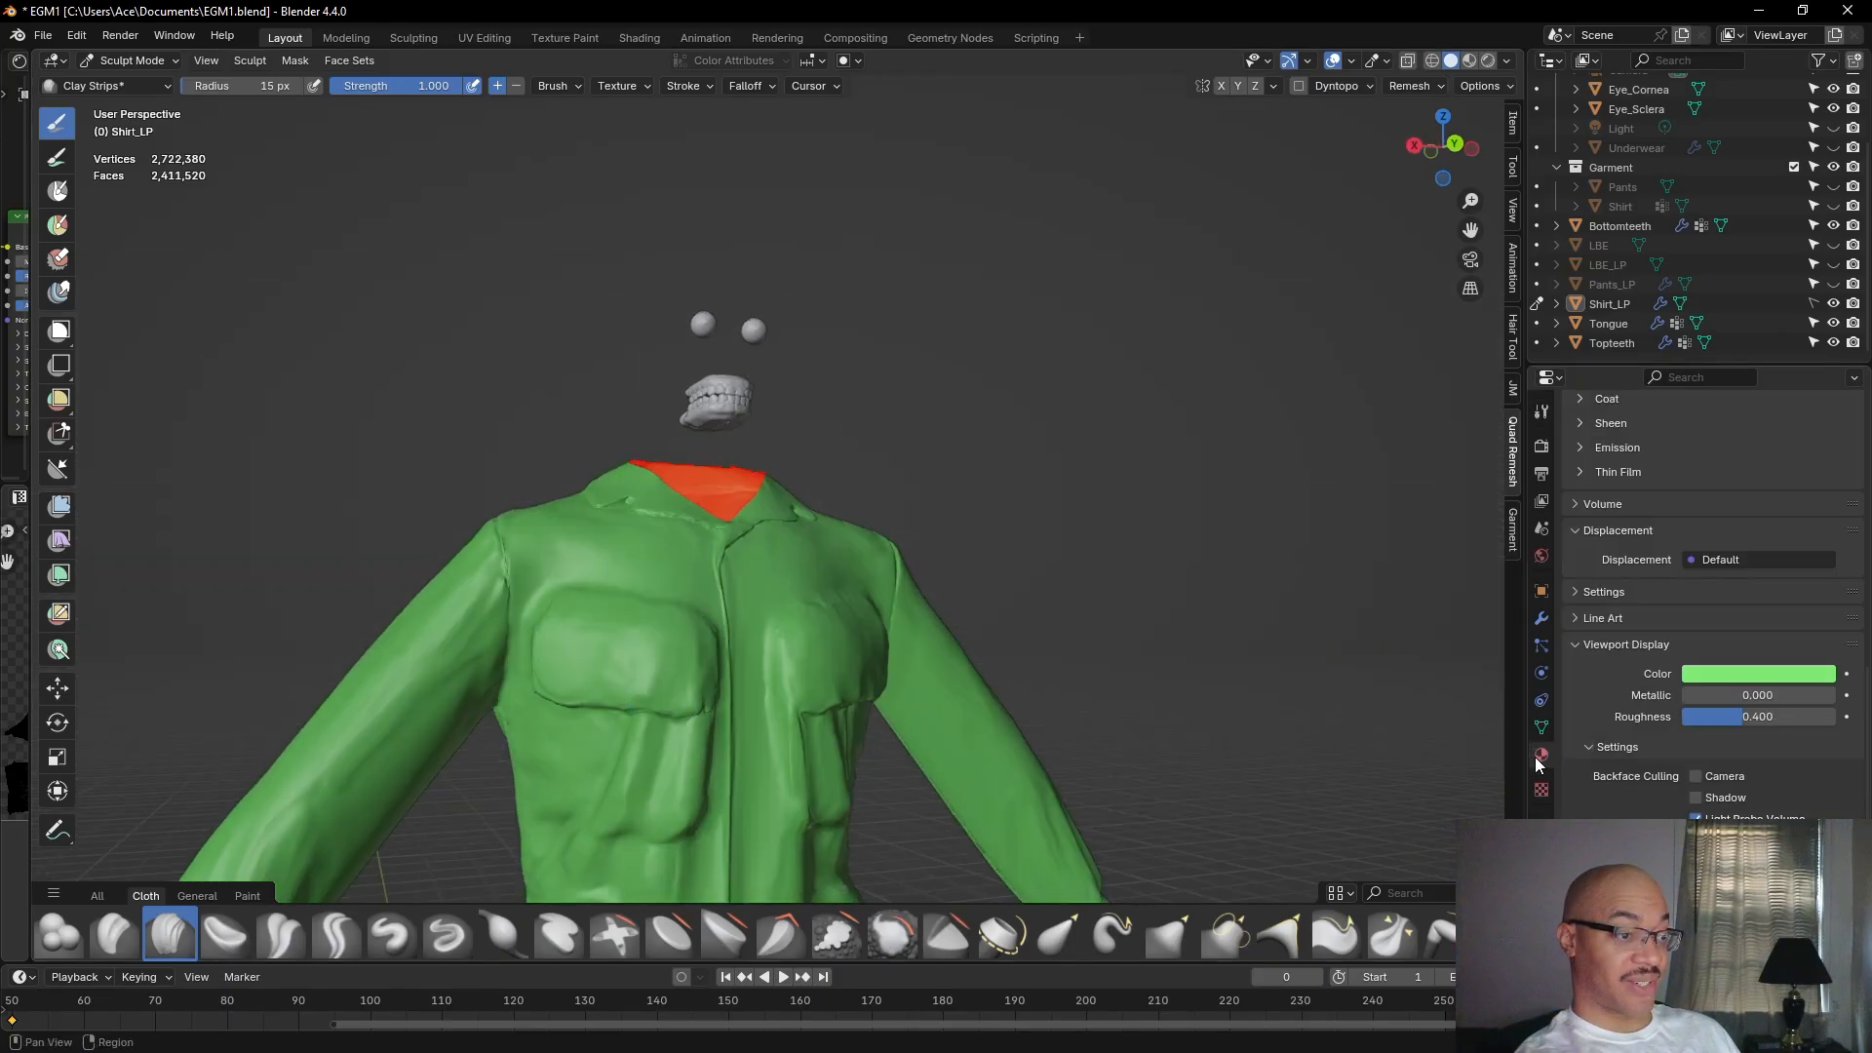
pyautogui.click(1710, 674)
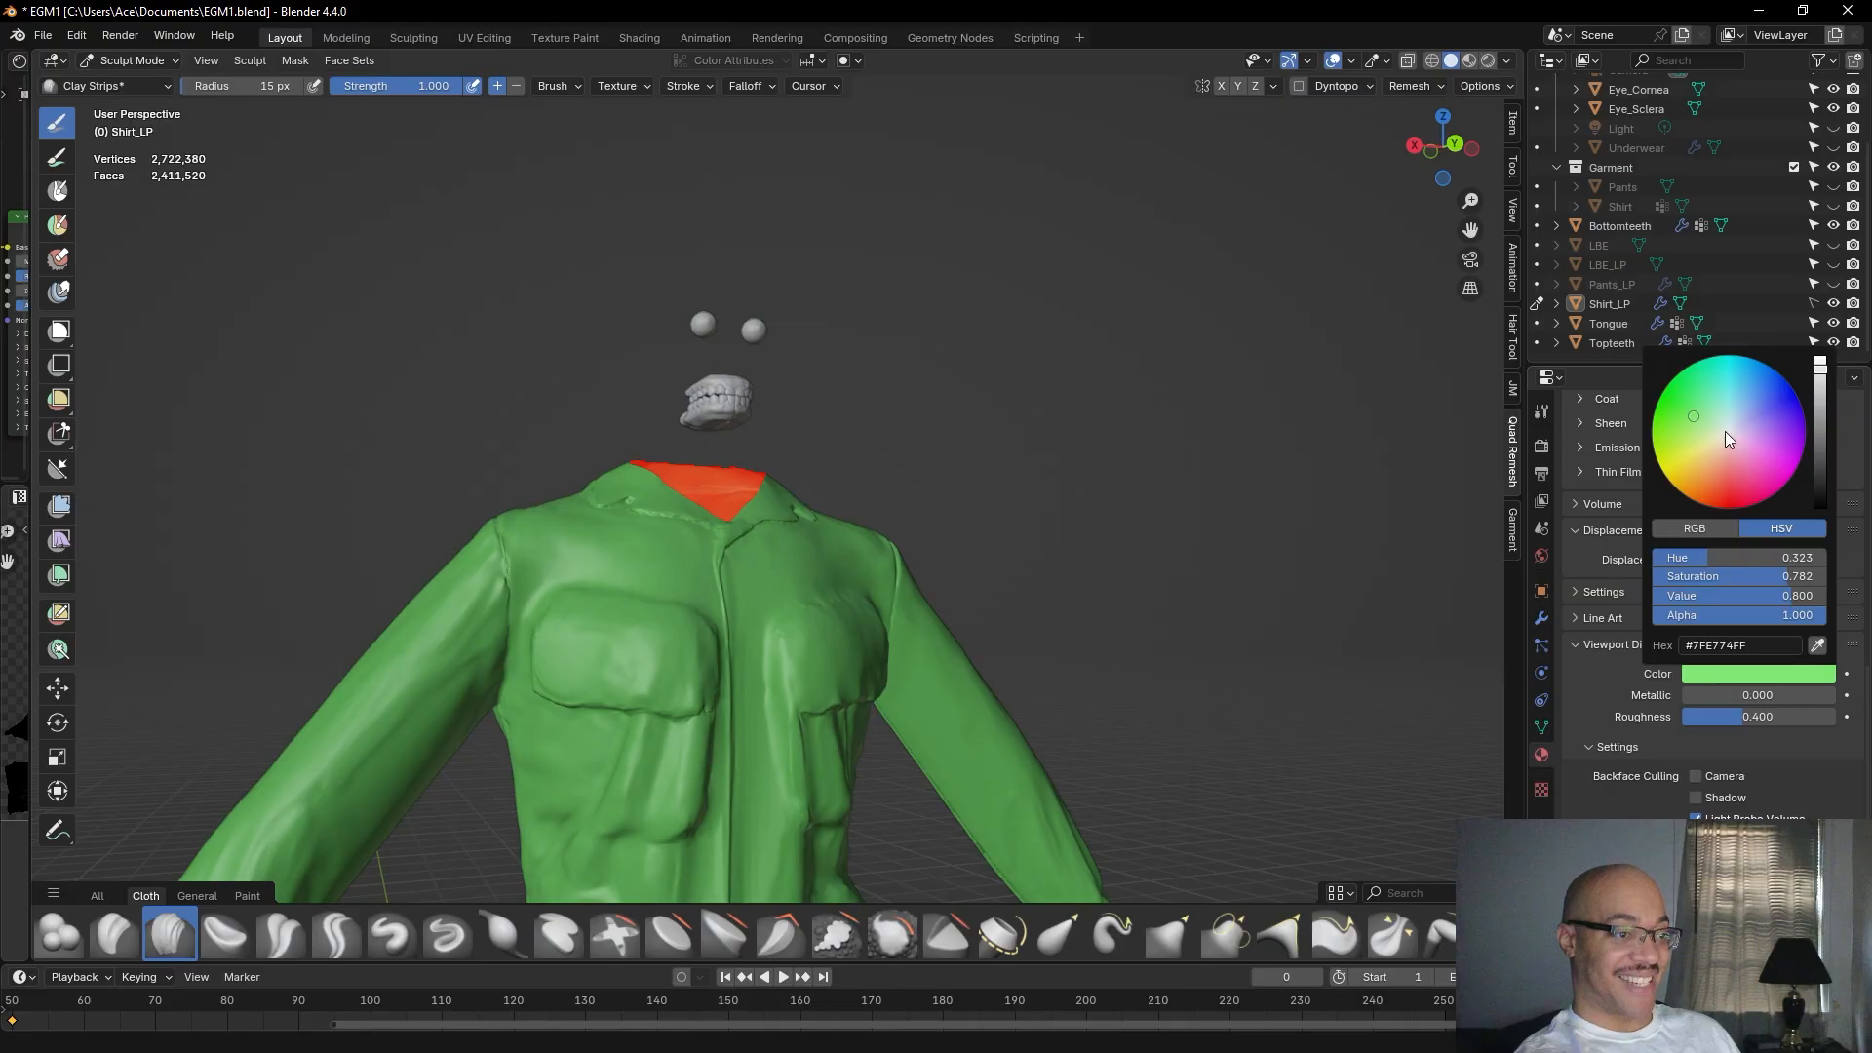
pyautogui.click(1716, 671)
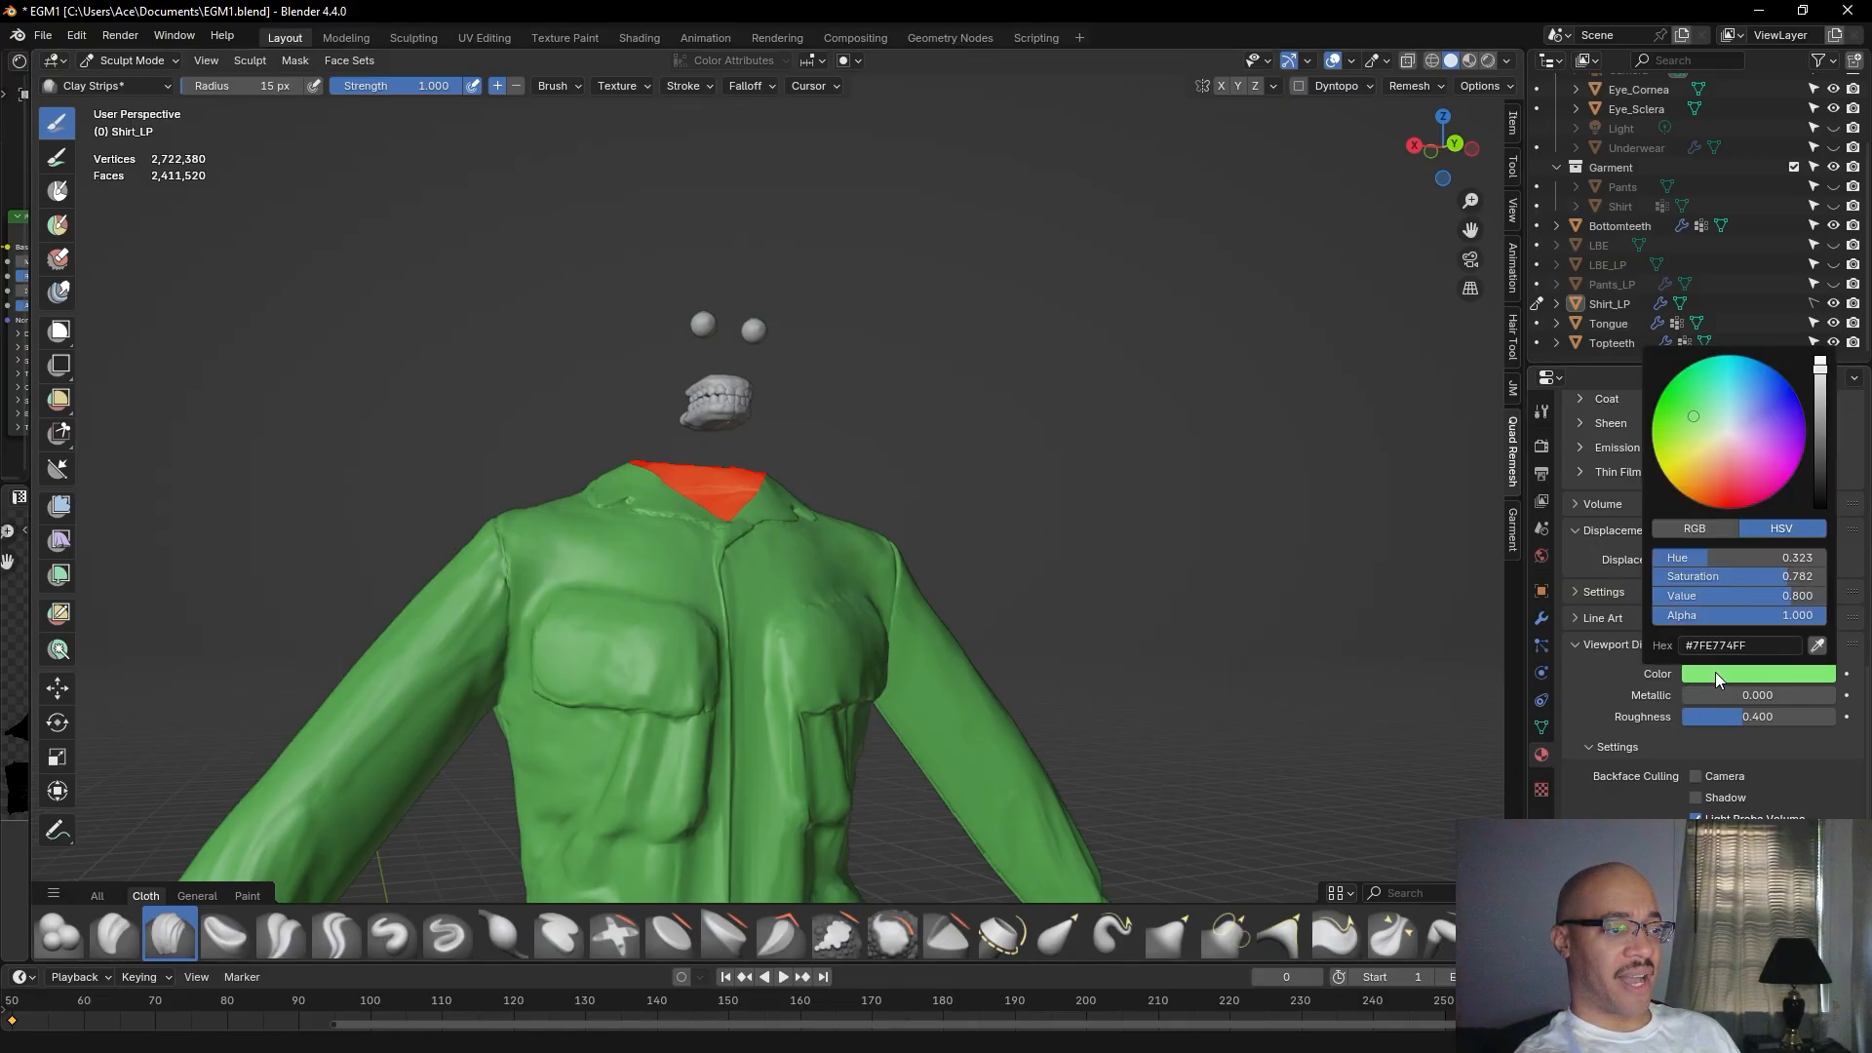
pyautogui.scroll(2, 1682, 303)
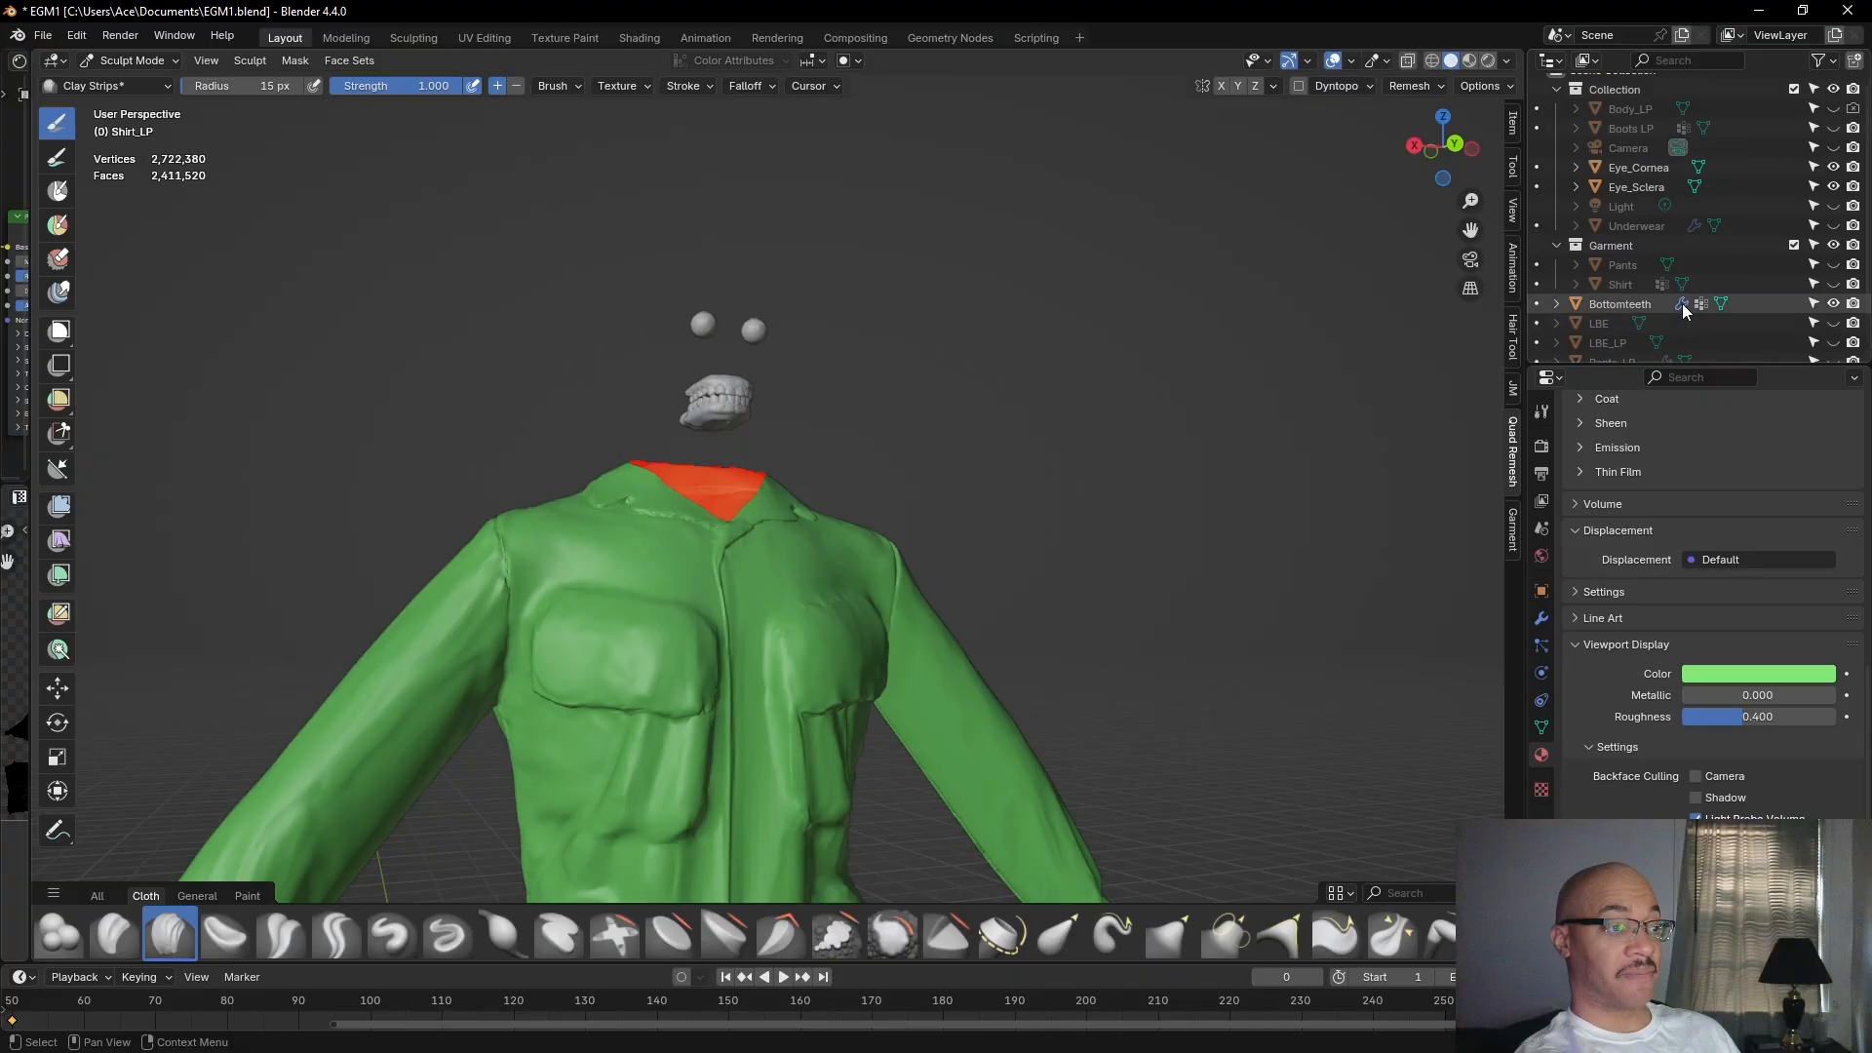
pyautogui.scroll(-2, 1672, 281)
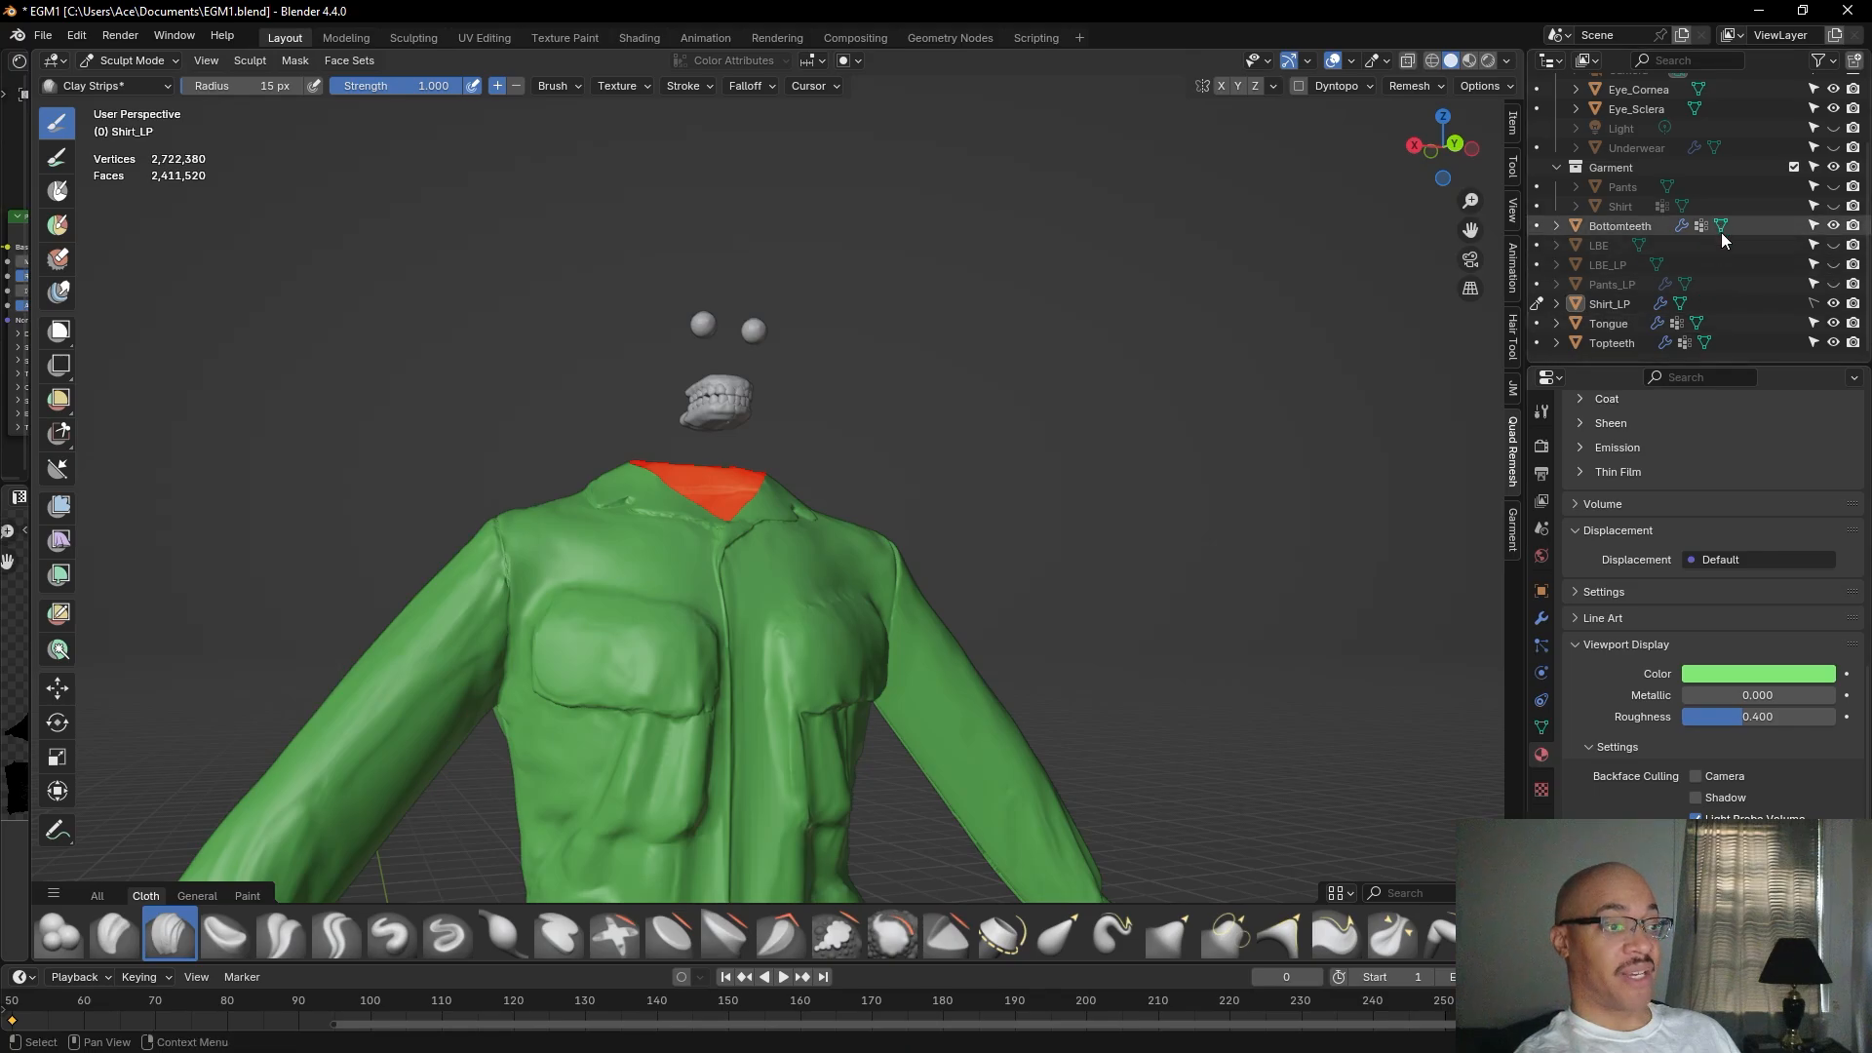
pyautogui.scroll(3, 1722, 250)
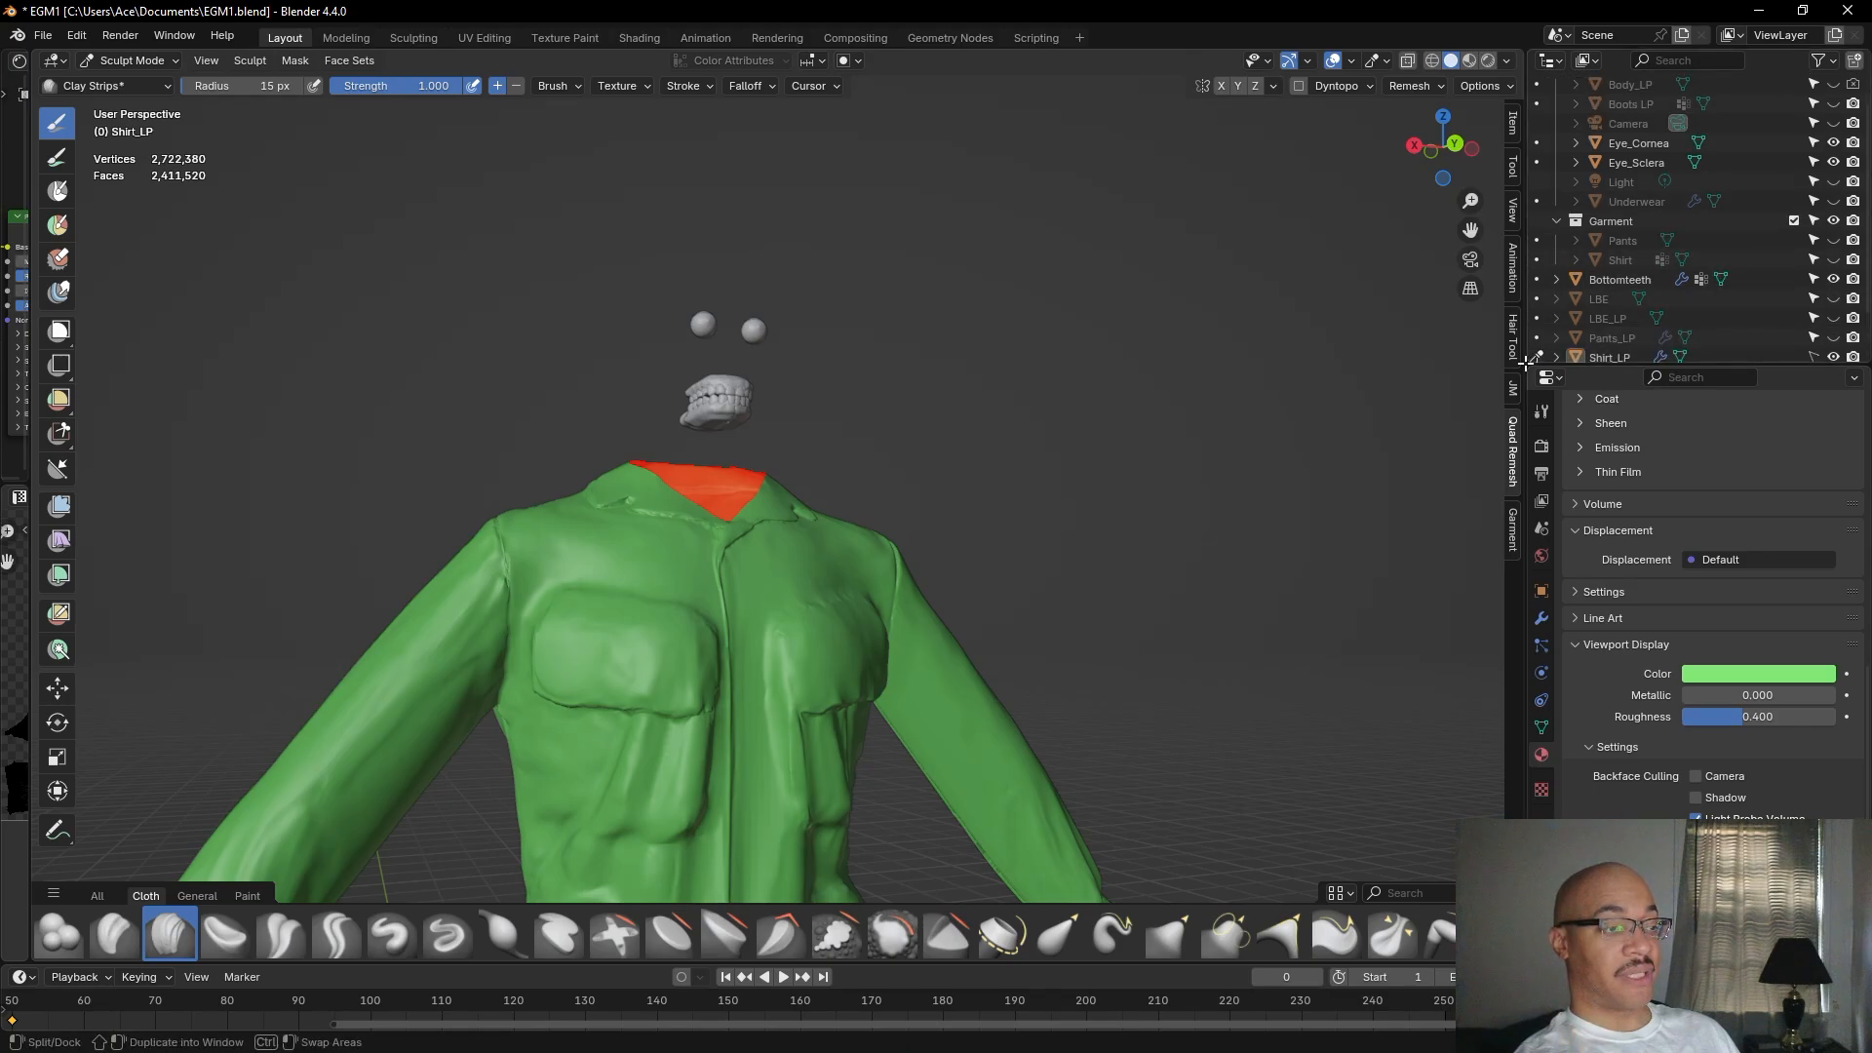
pyautogui.scroll(-3, 1621, 318)
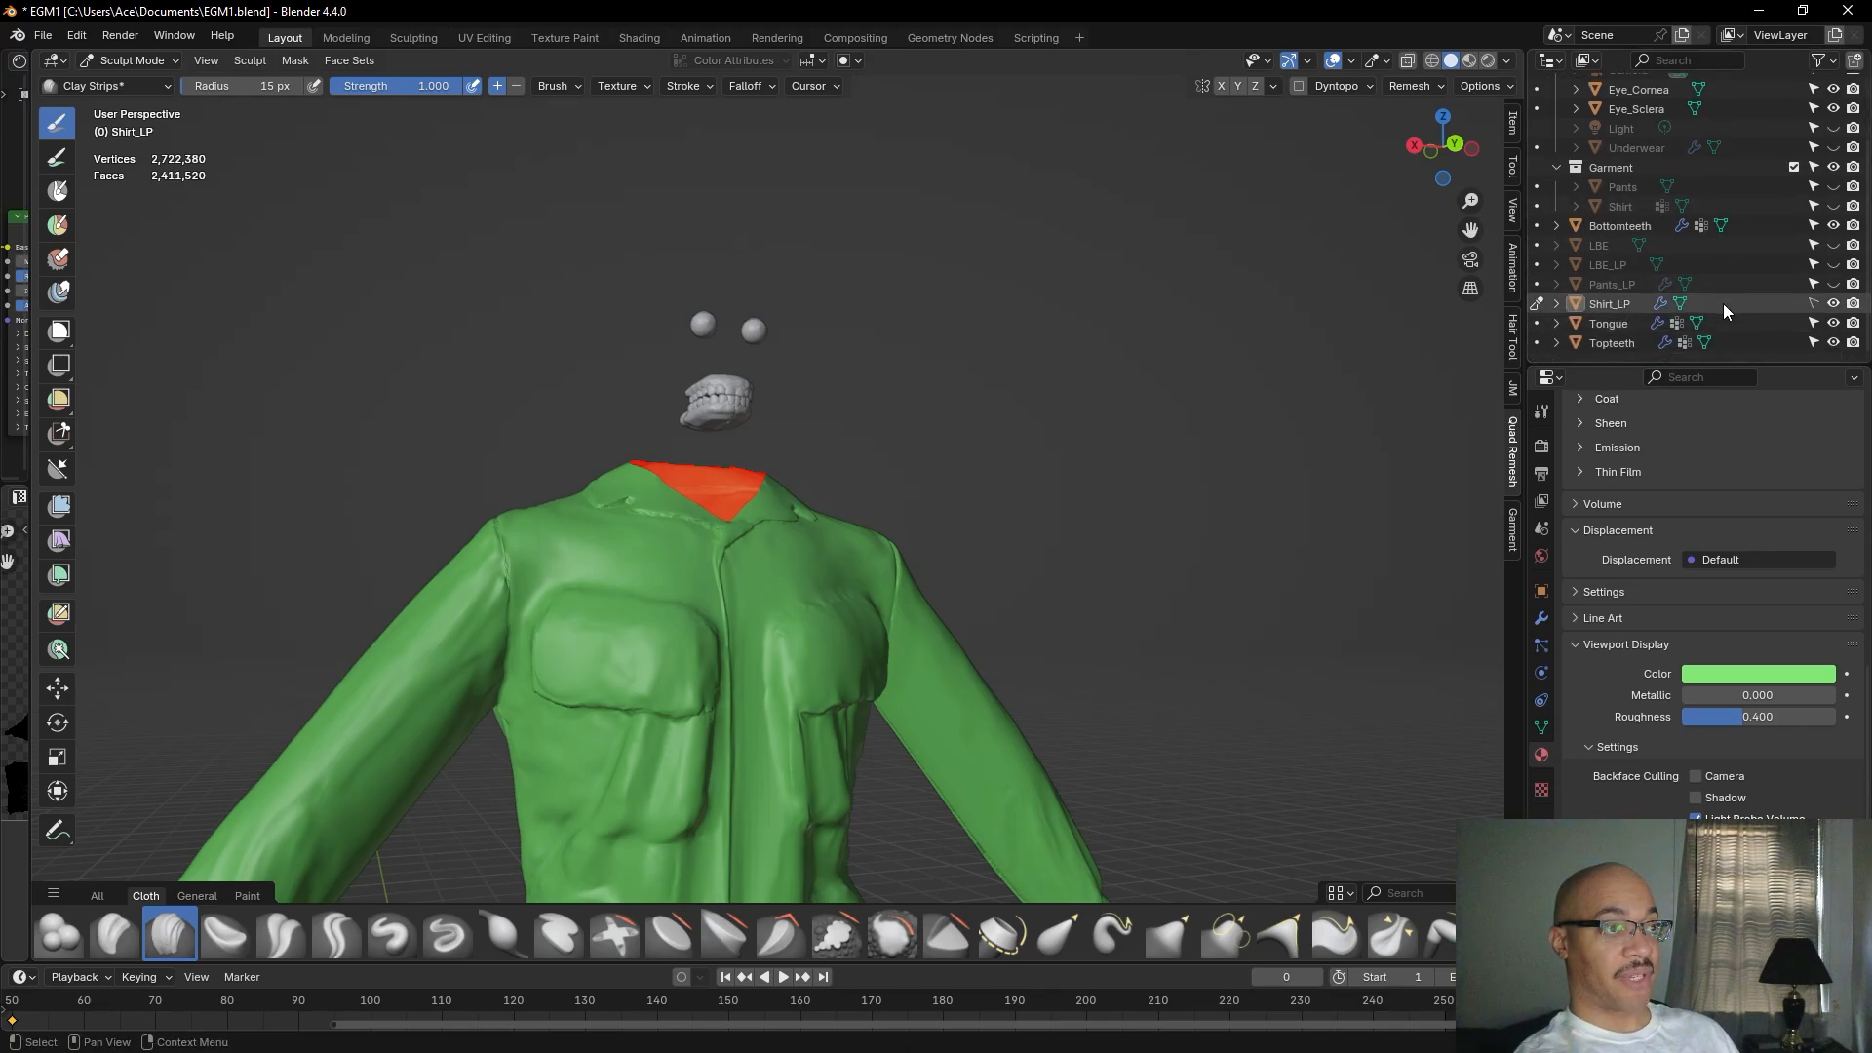
pyautogui.scroll(3, 1763, 293)
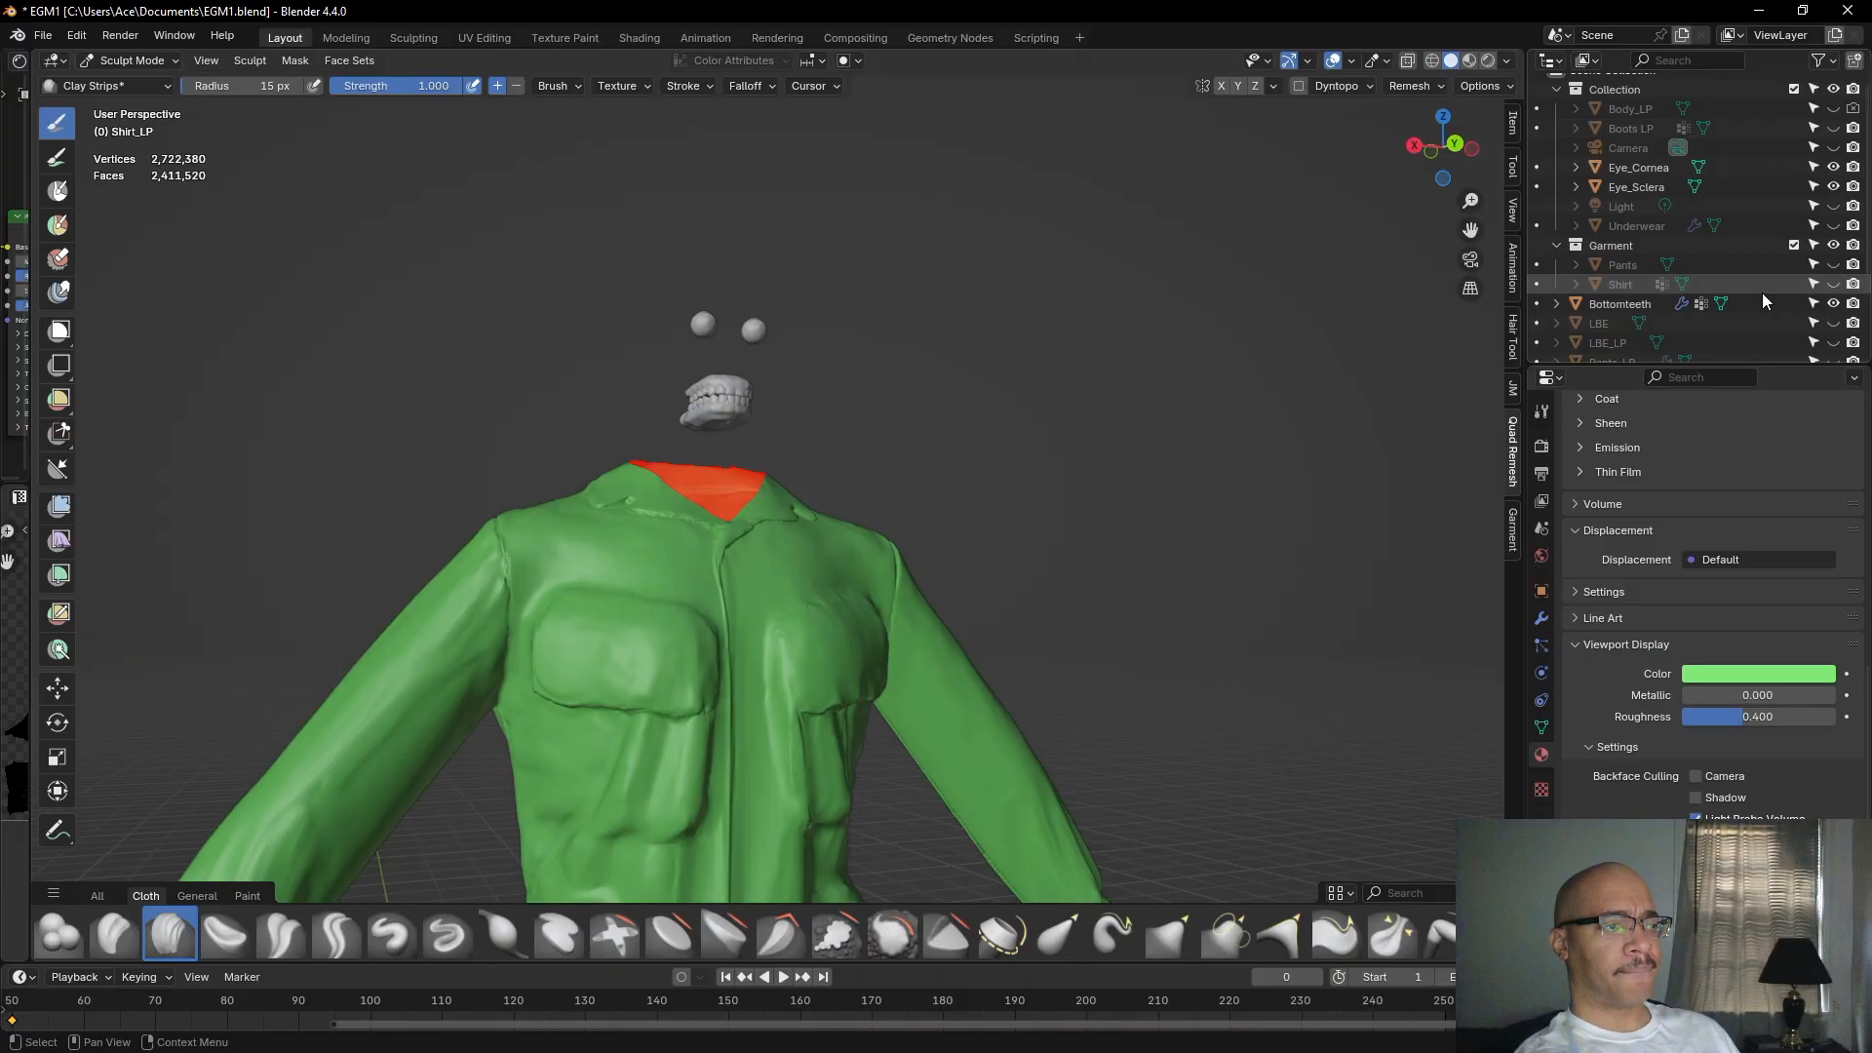
# Show the Garment collection's Shirt over Shirt_LP and compare the two overlapping surfaces from the front.
pyautogui.scroll(-2, 1763, 293)
pyautogui.click(1834, 246)
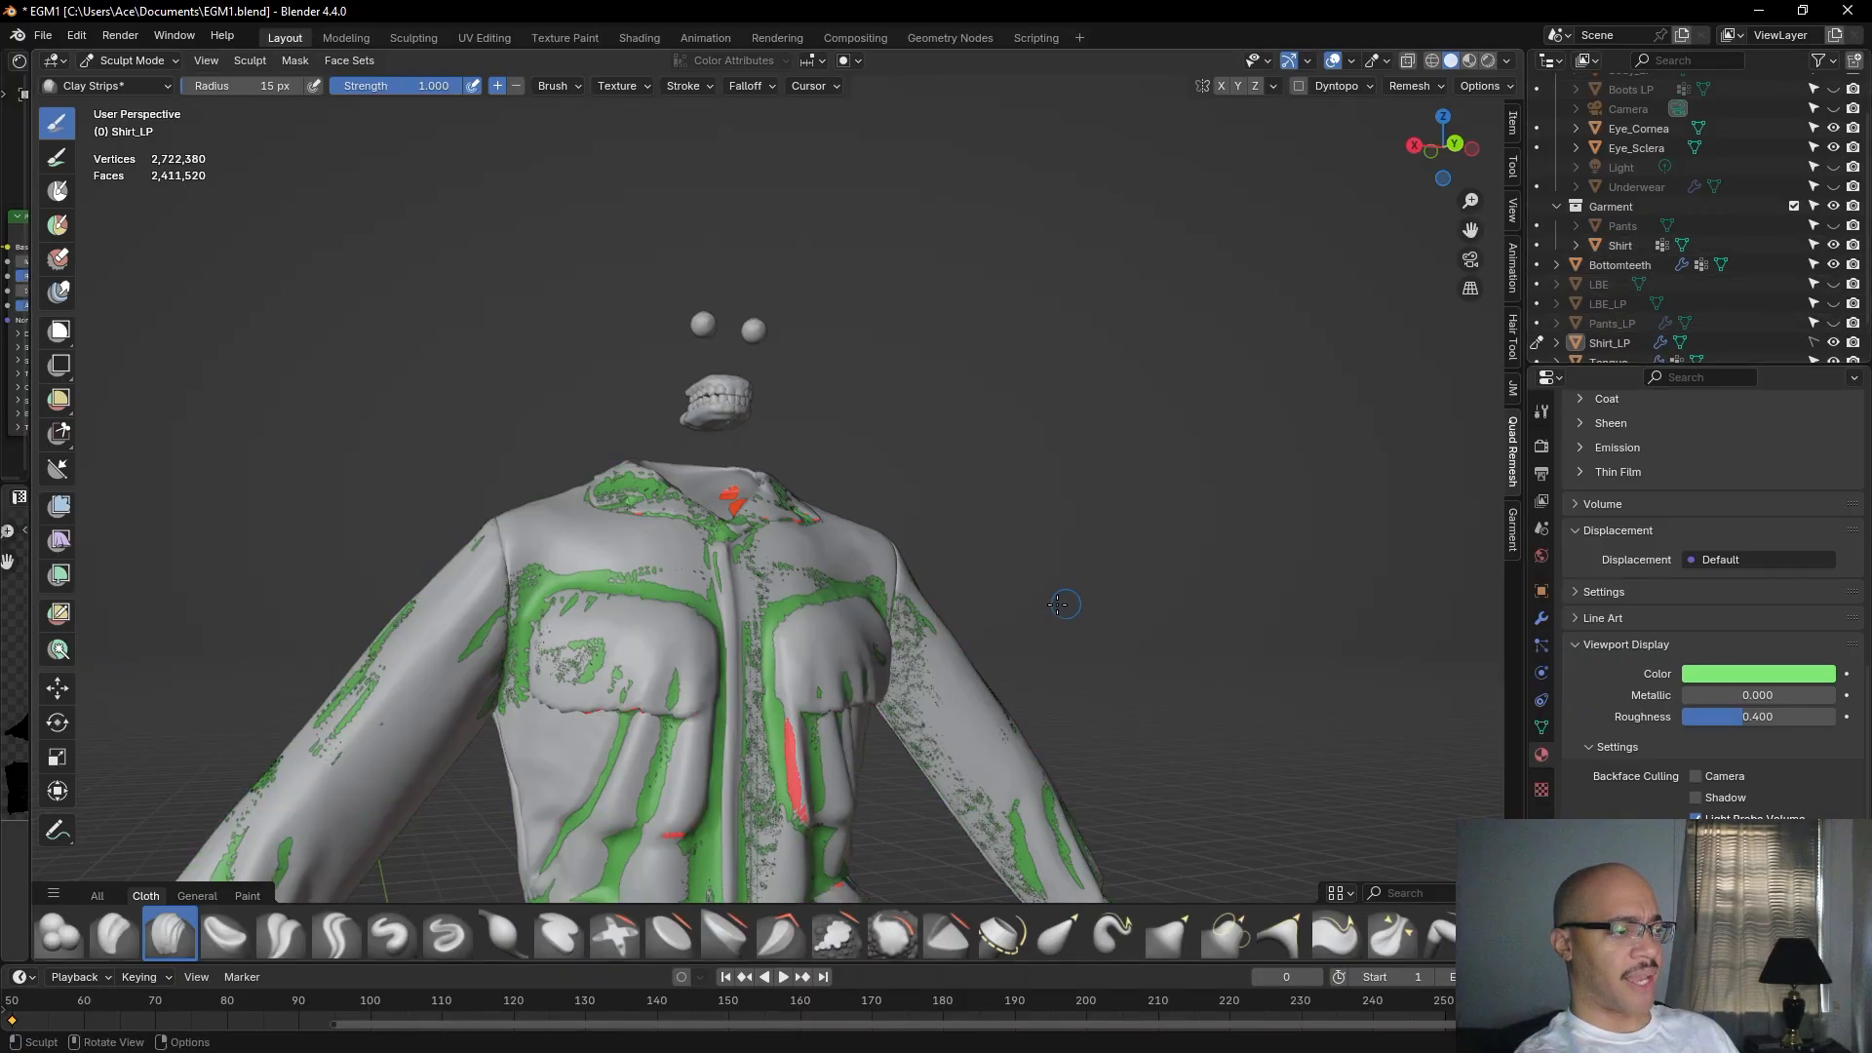
pyautogui.moveTo(1136, 442); pyautogui.dragTo(824, 623, button='middle')
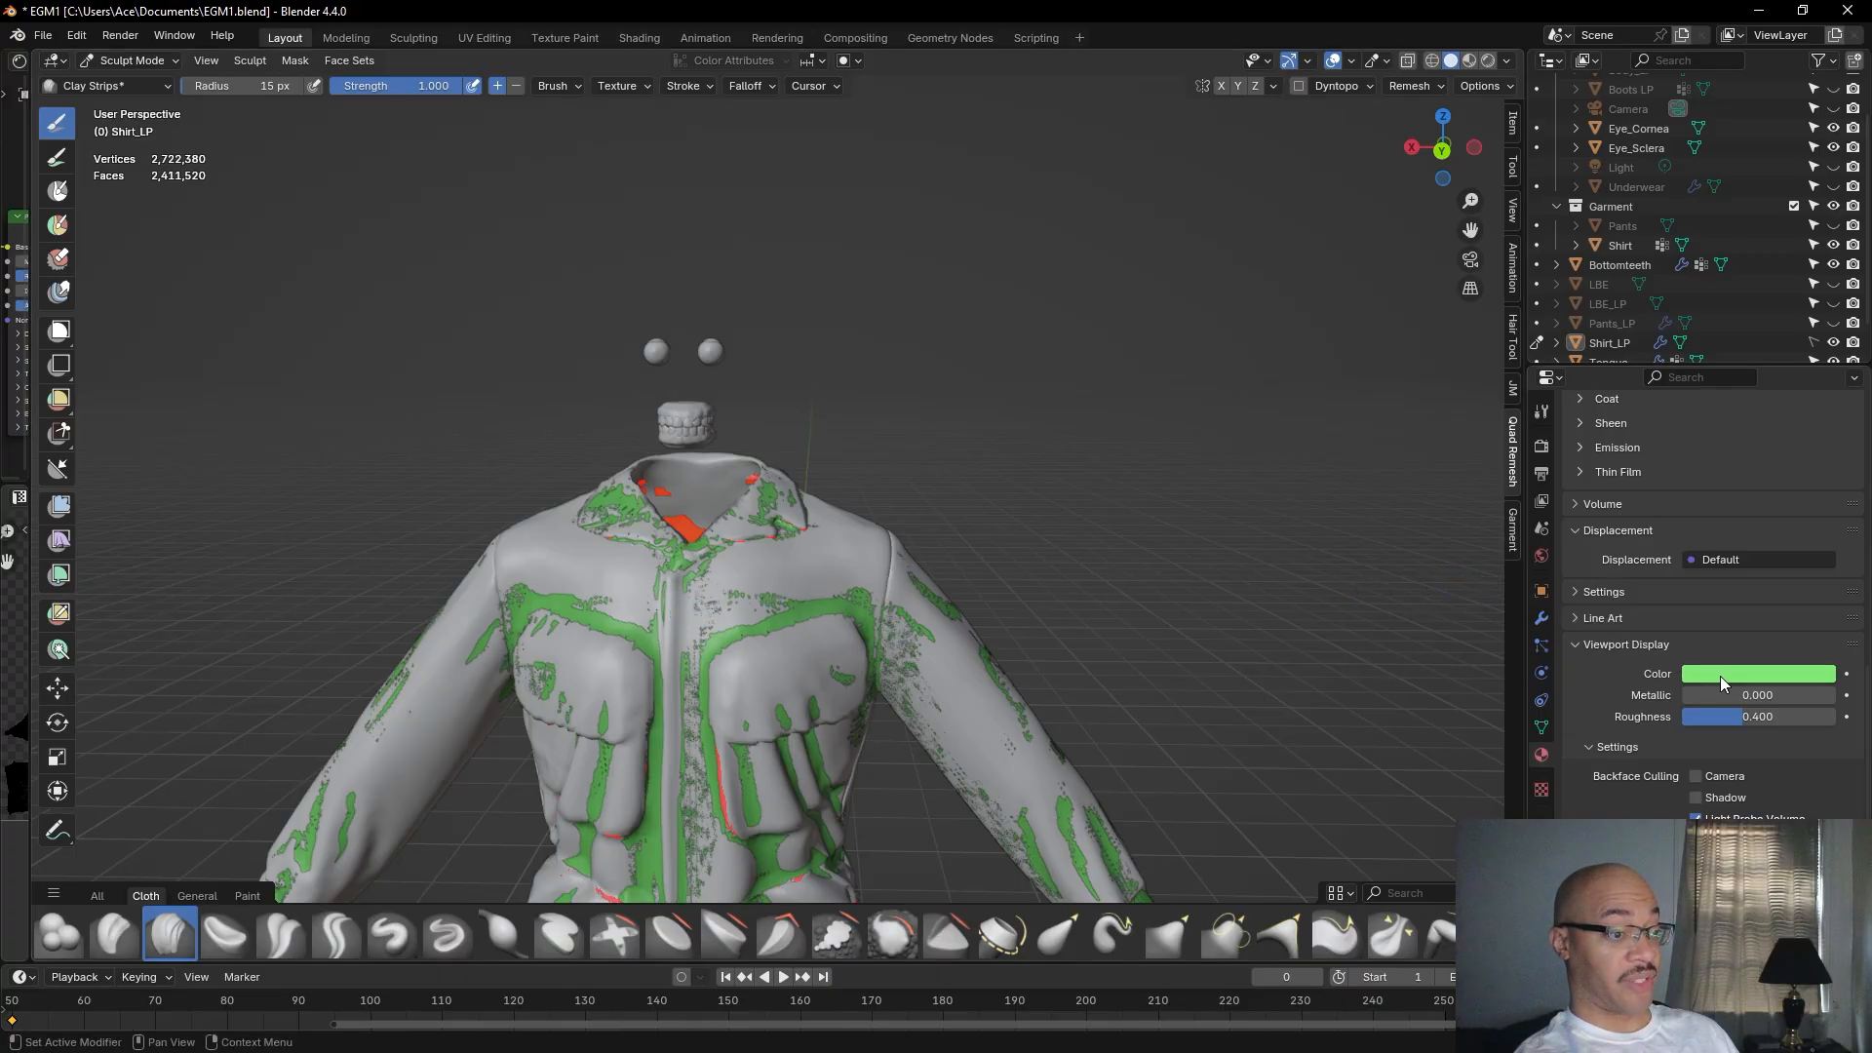
pyautogui.click(1720, 676)
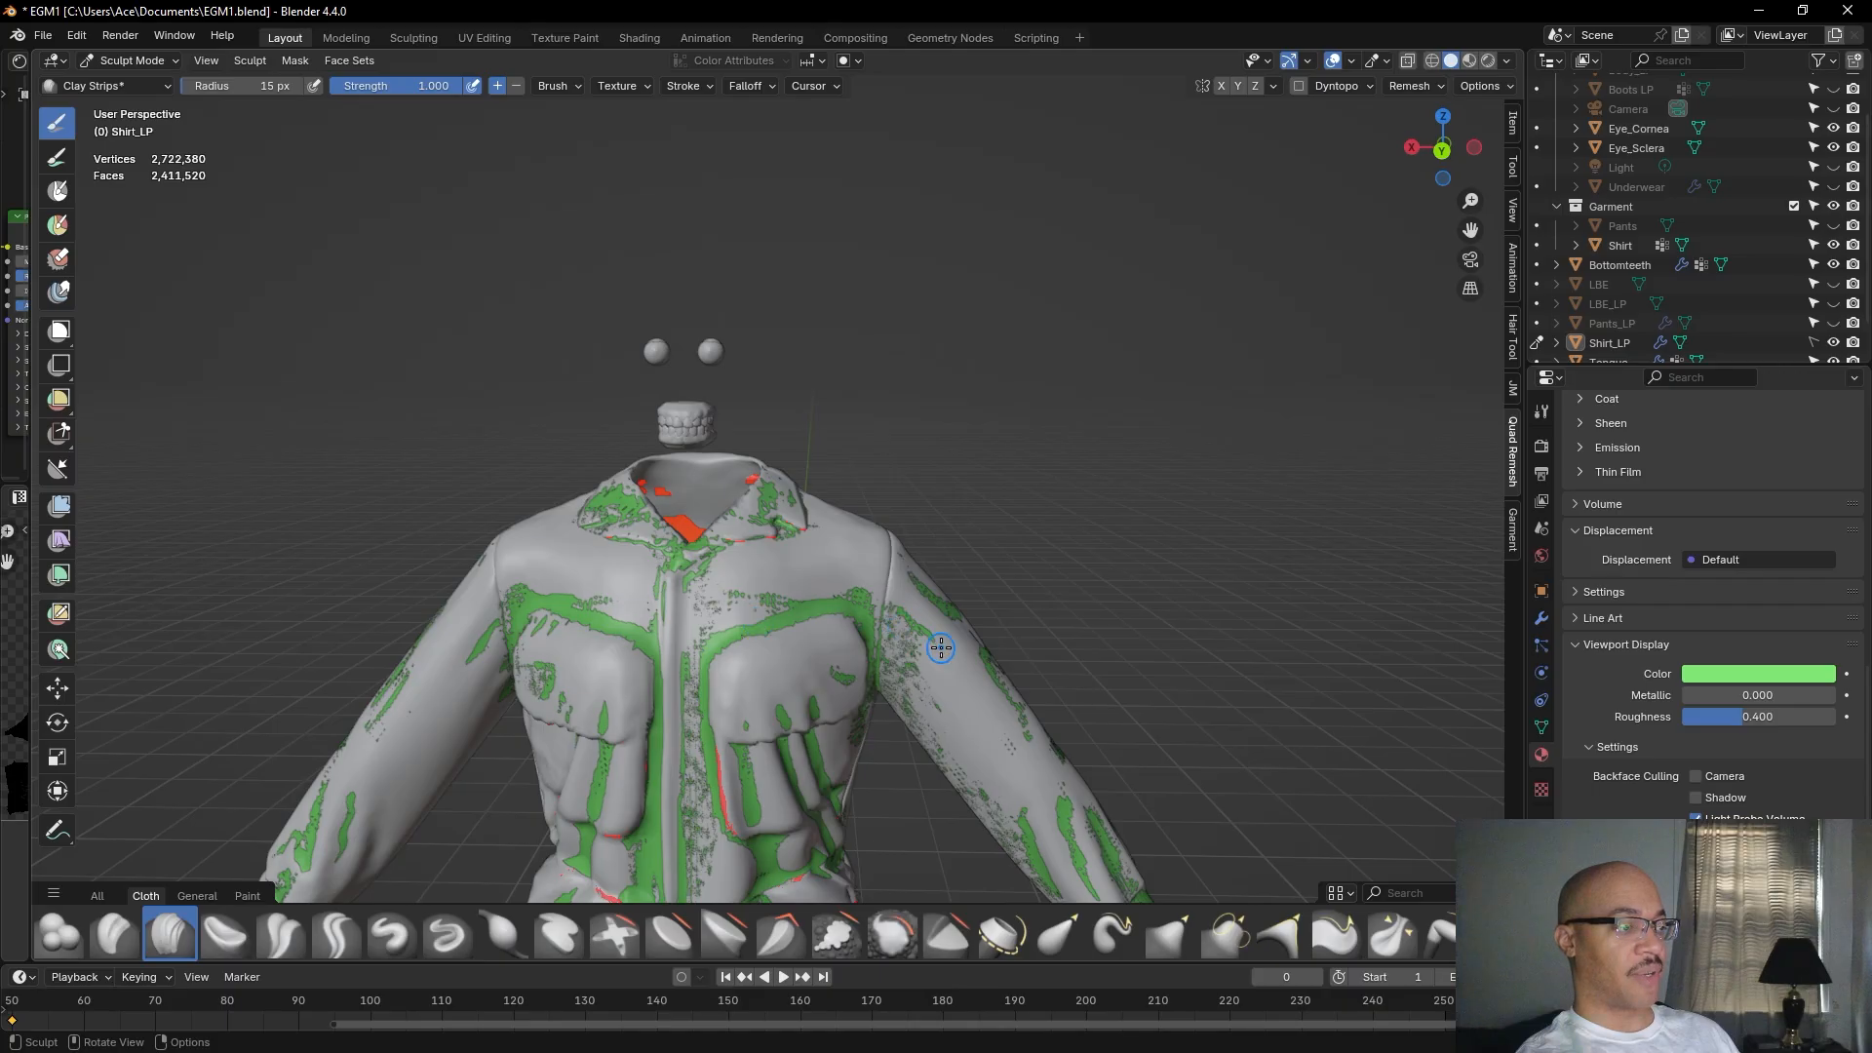
# Save the EGM1.blend file.
pyautogui.click(43, 36)
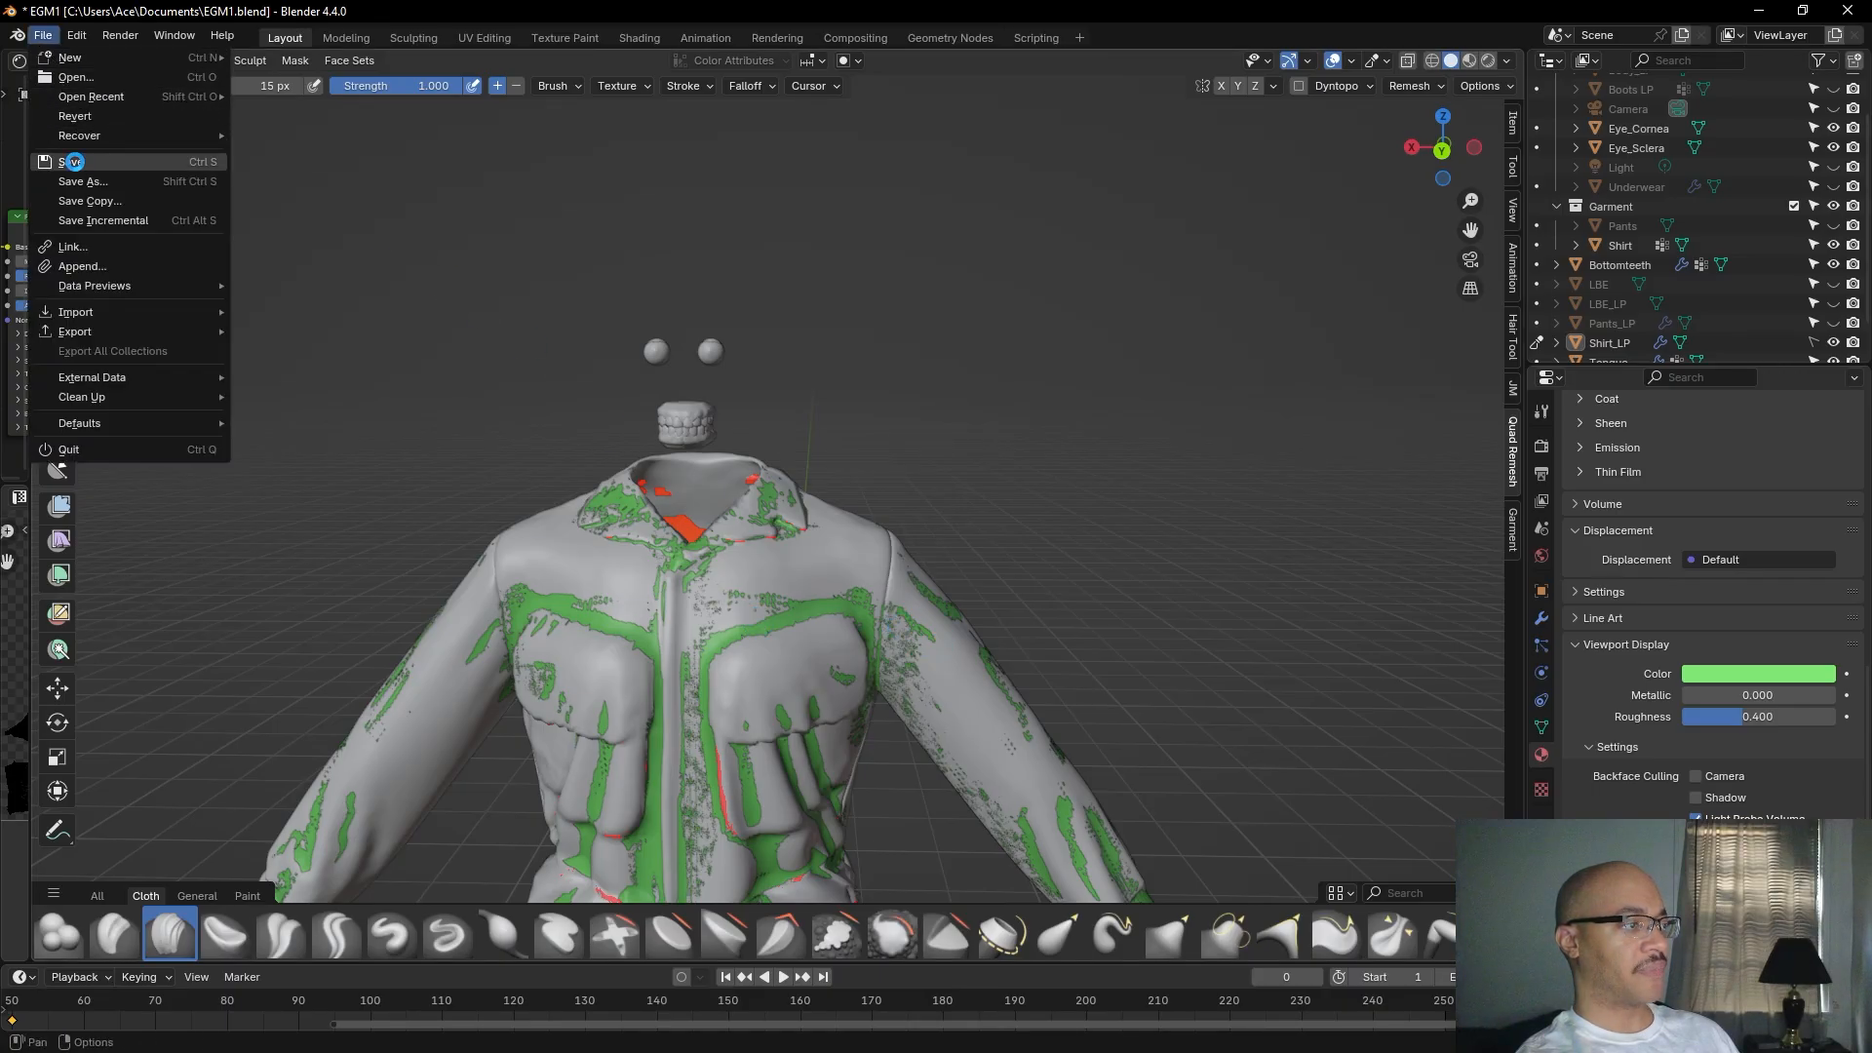
pyautogui.click(74, 162)
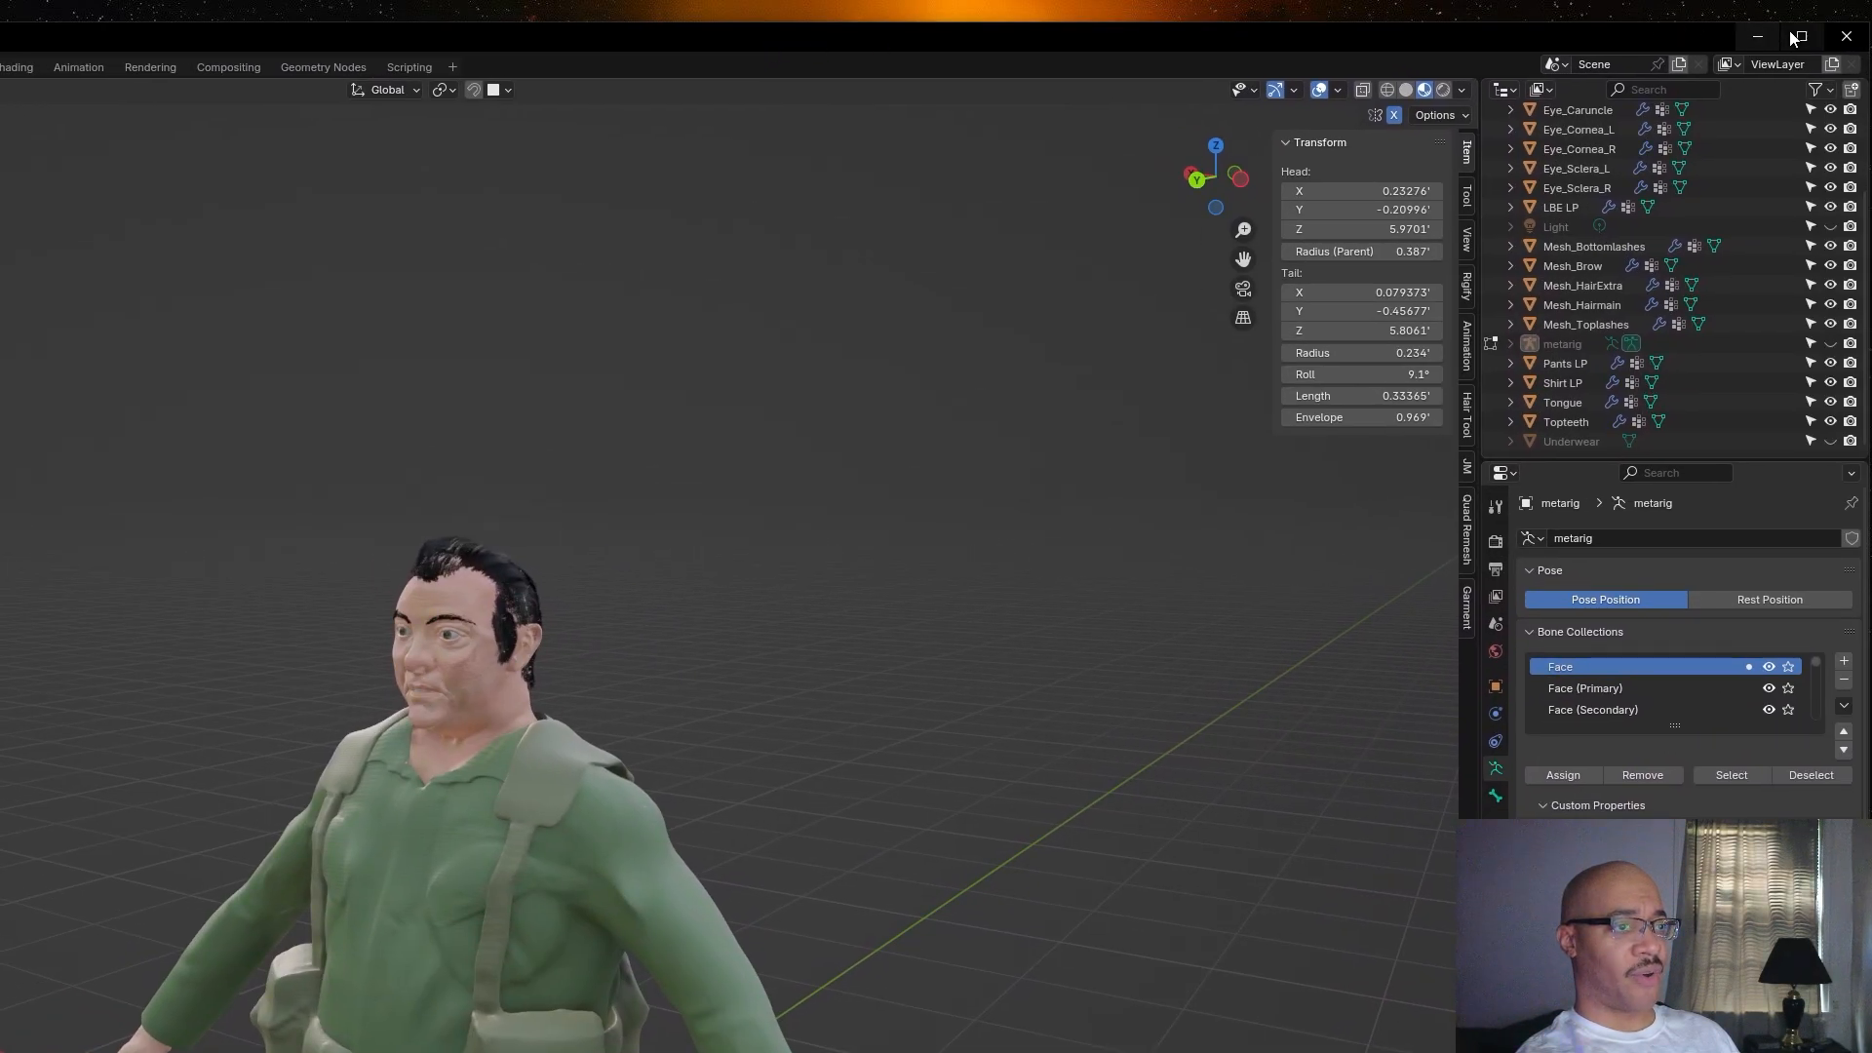
# Maximize the Blender window with GHM1.blend and examine the clothed soldier character from head to boots.
pyautogui.click(1799, 37)
pyautogui.moveTo(1258, 536); pyautogui.dragTo(1217, 333, button='middle')
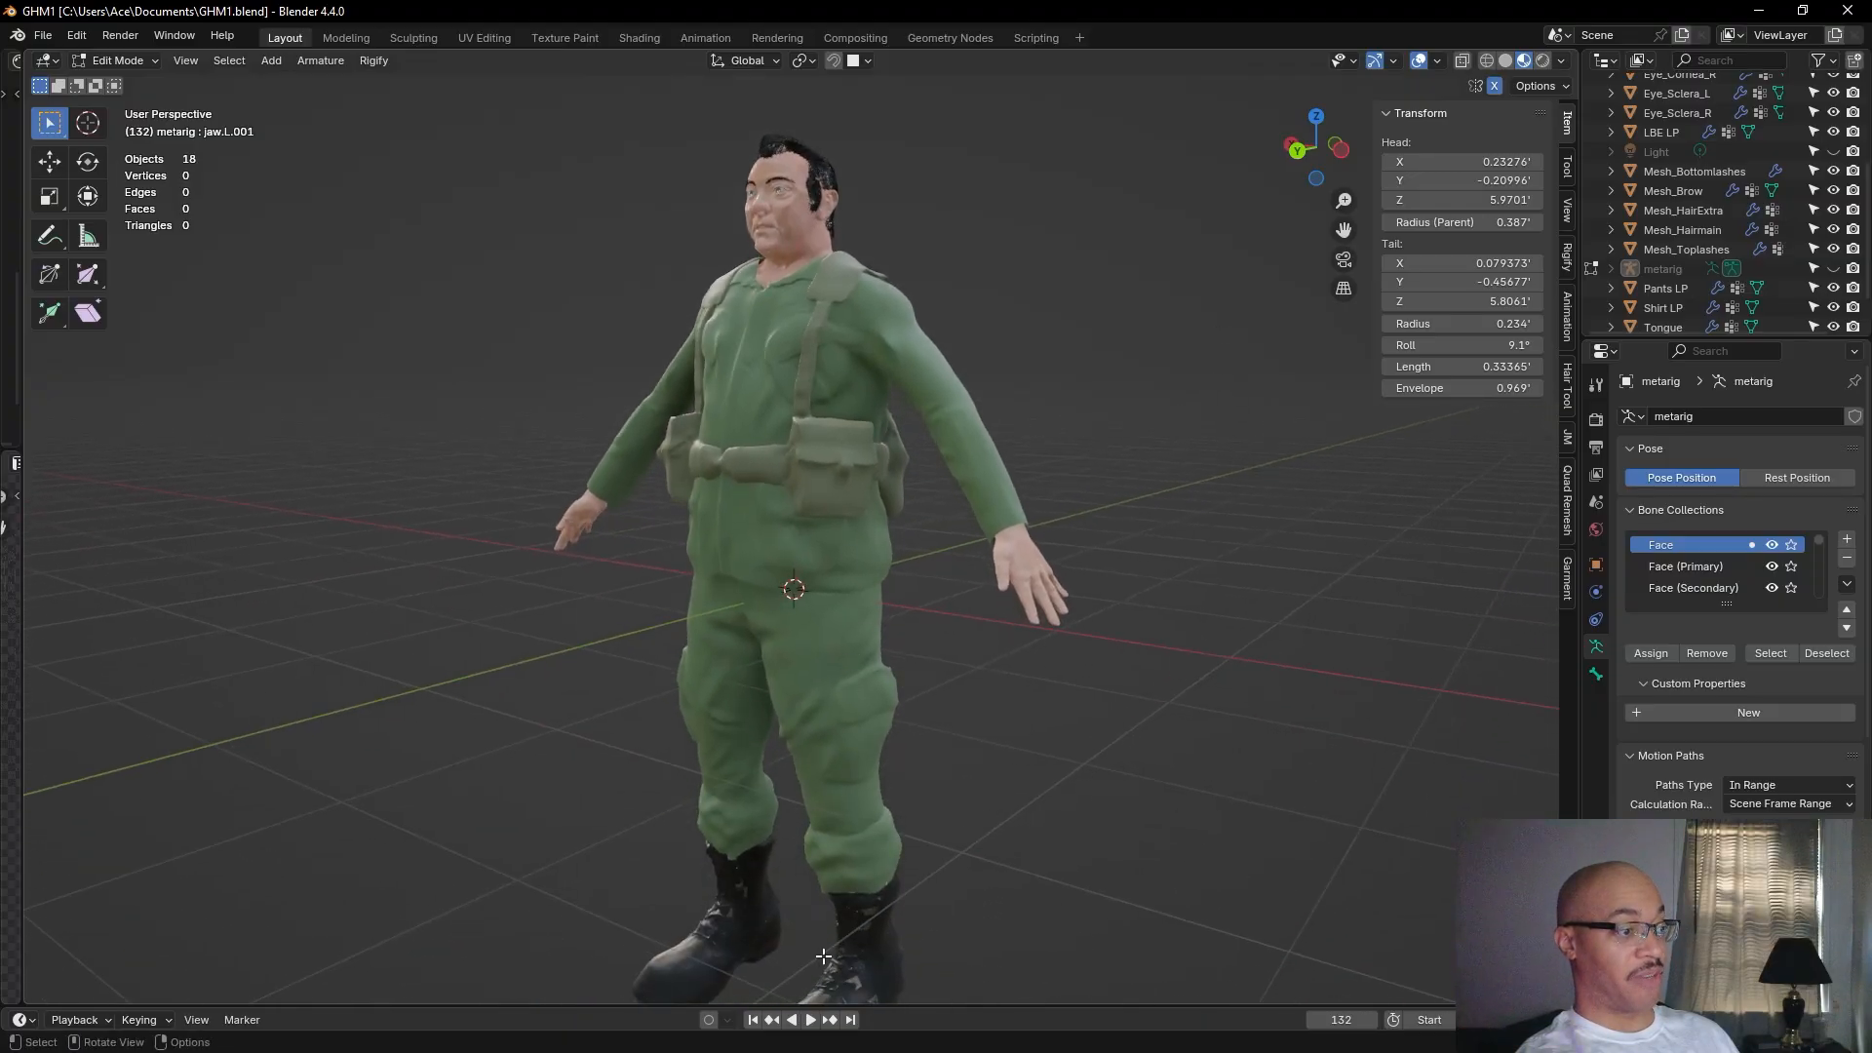
pyautogui.moveTo(952, 786); pyautogui.dragTo(772, 462, button='middle')
pyautogui.moveTo(1314, 441); pyautogui.dragTo(1032, 551, button='middle')
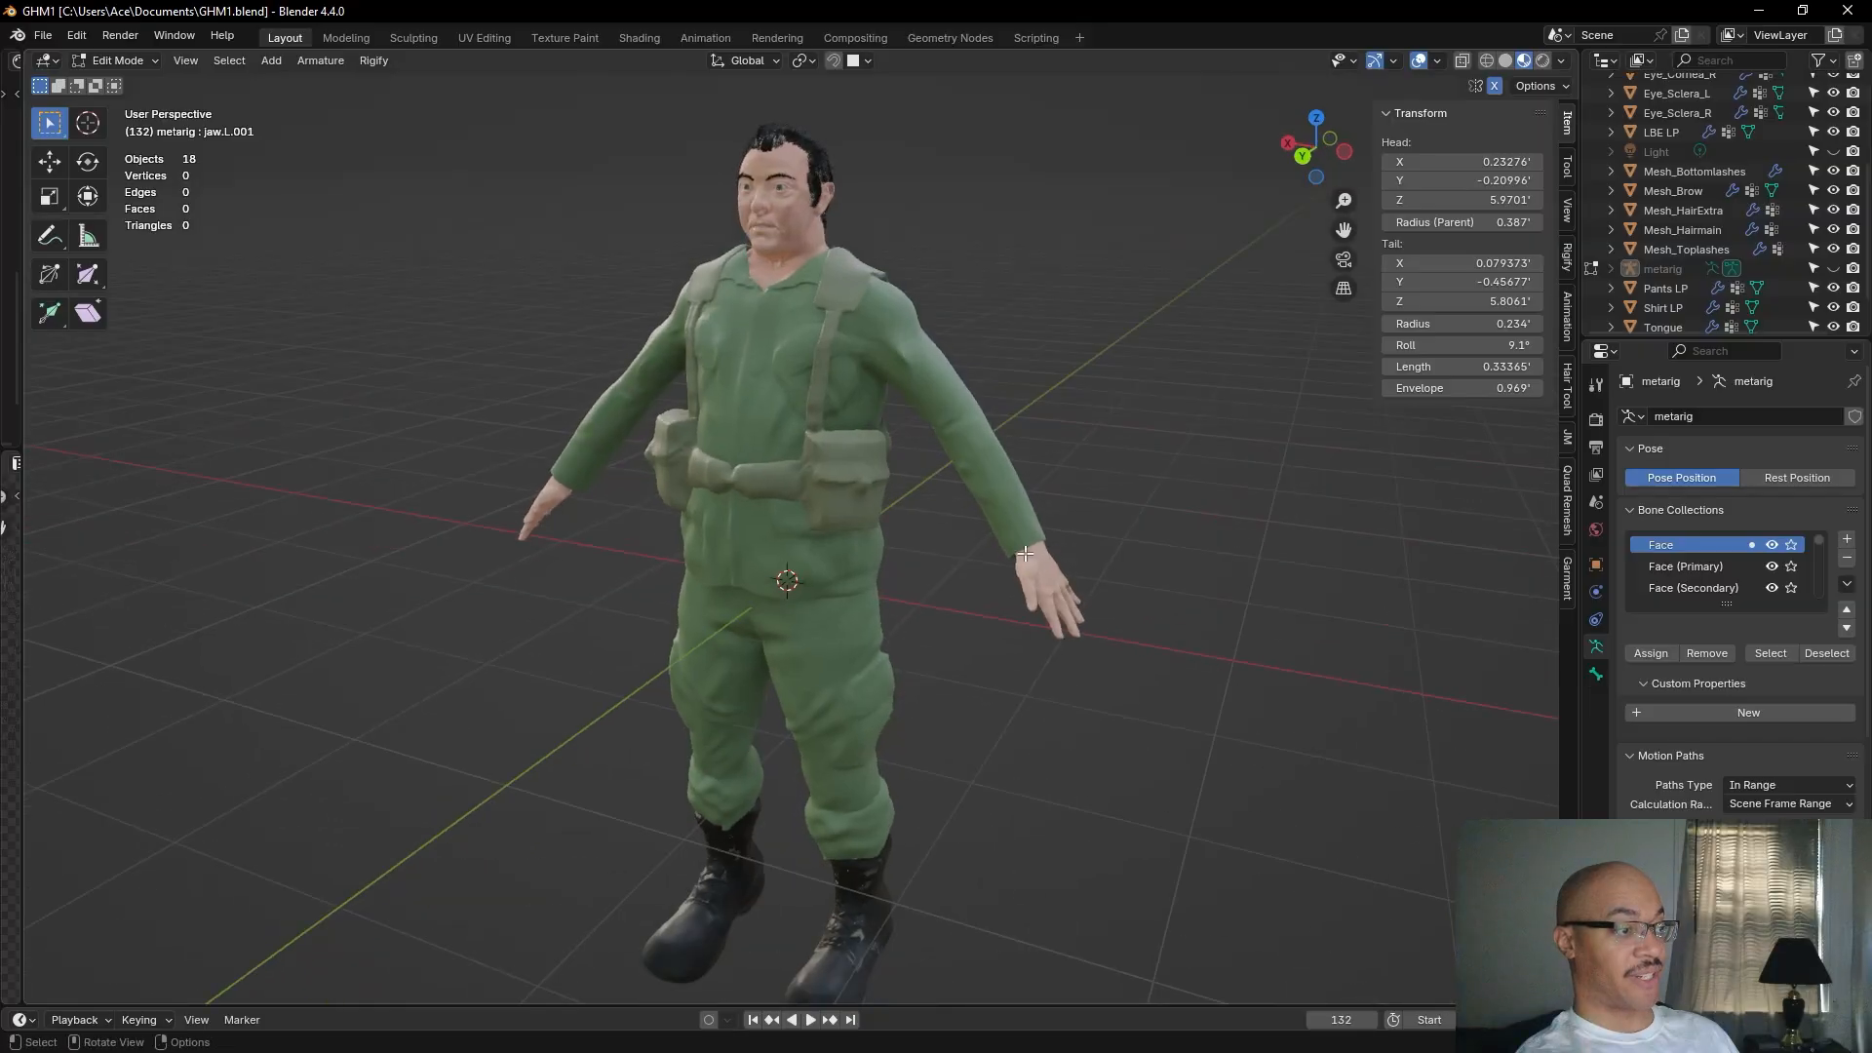
pyautogui.scroll(-2, 1032, 551)
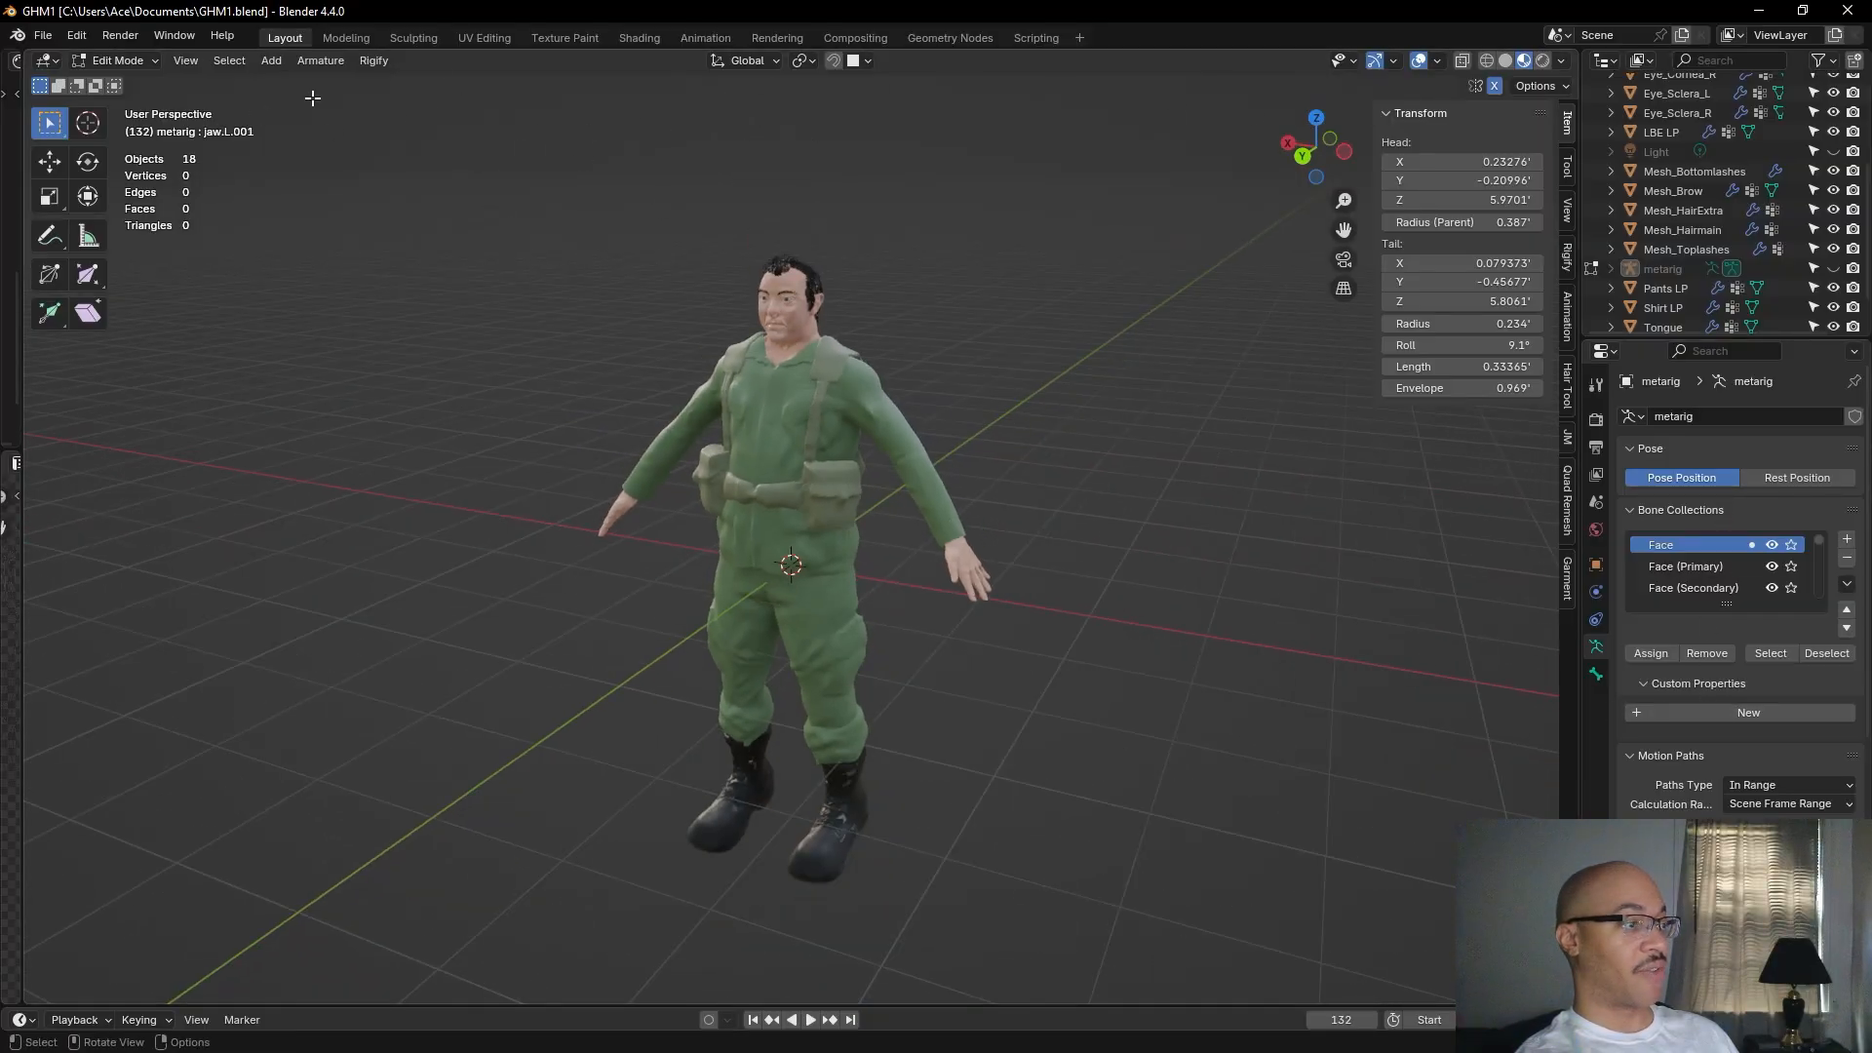
# Widen the shader and image editors beside the 3D viewport to view them, and narrow them again.
pyautogui.moveTo(23, 137); pyautogui.dragTo(848, 146)
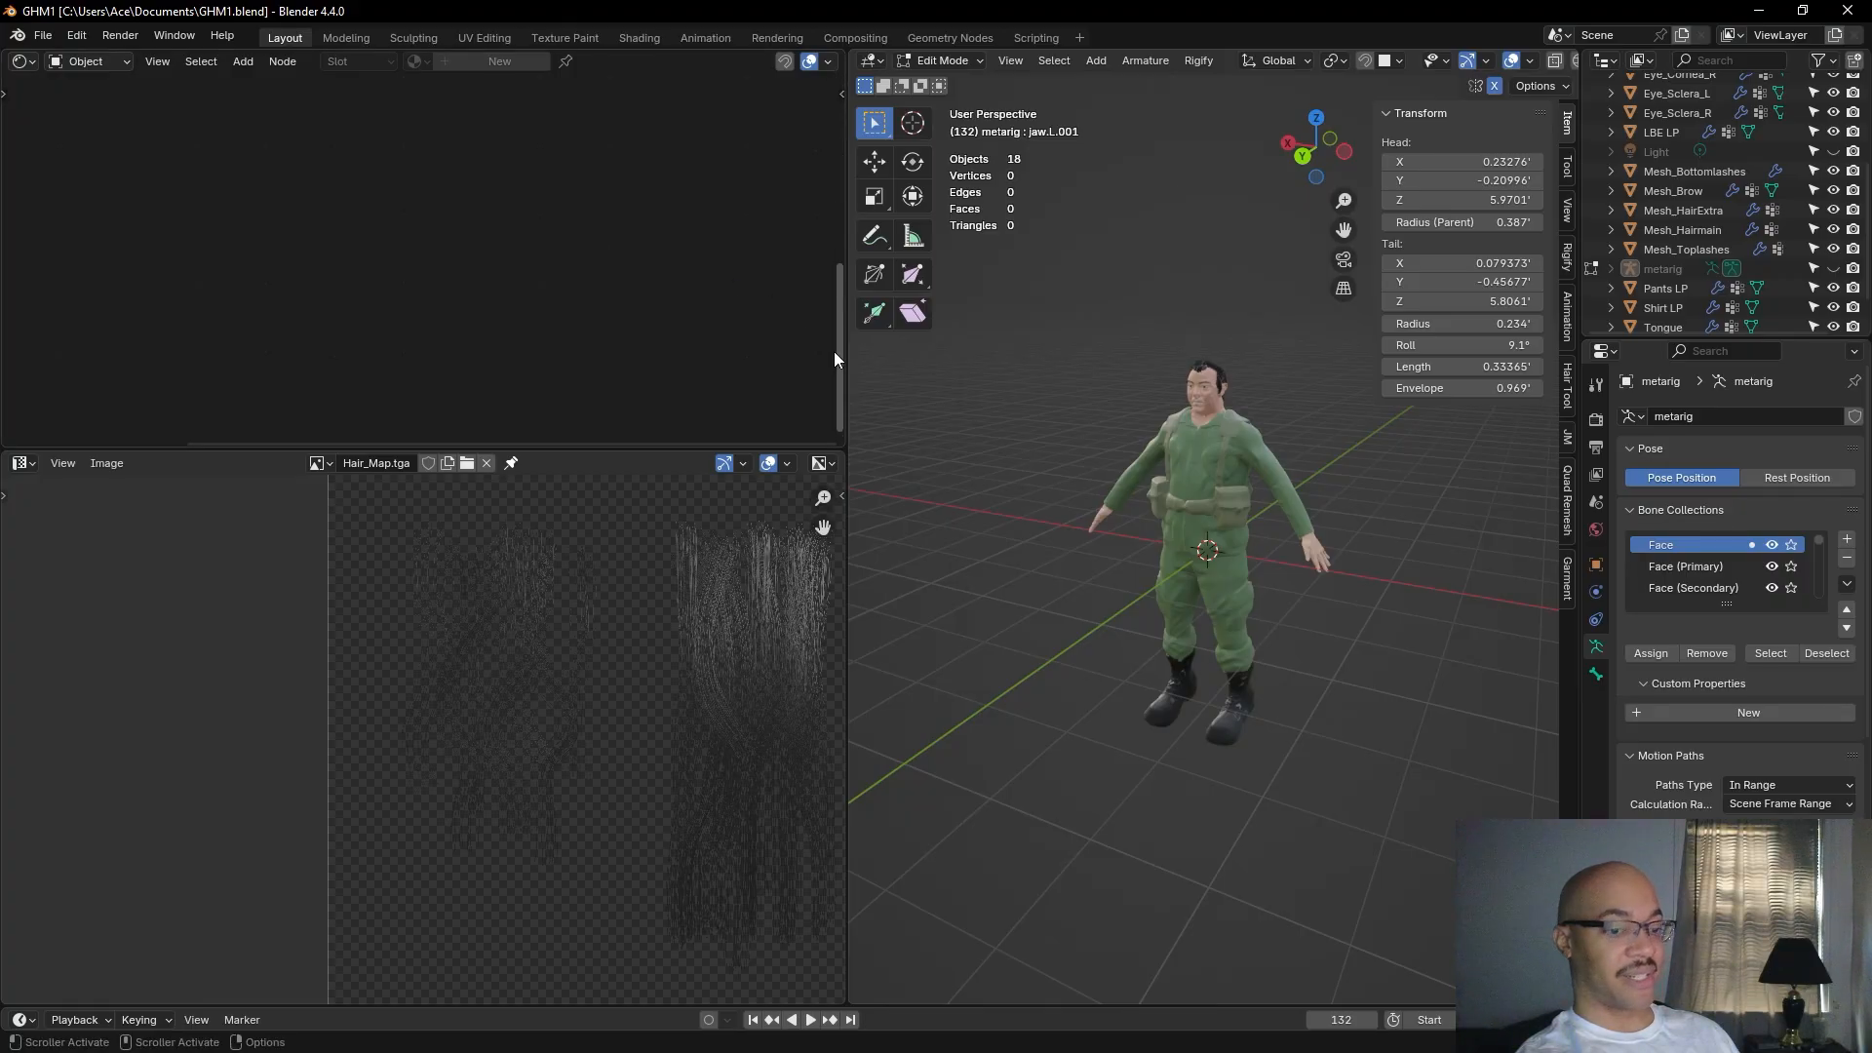
pyautogui.scroll(3, 1479, 717)
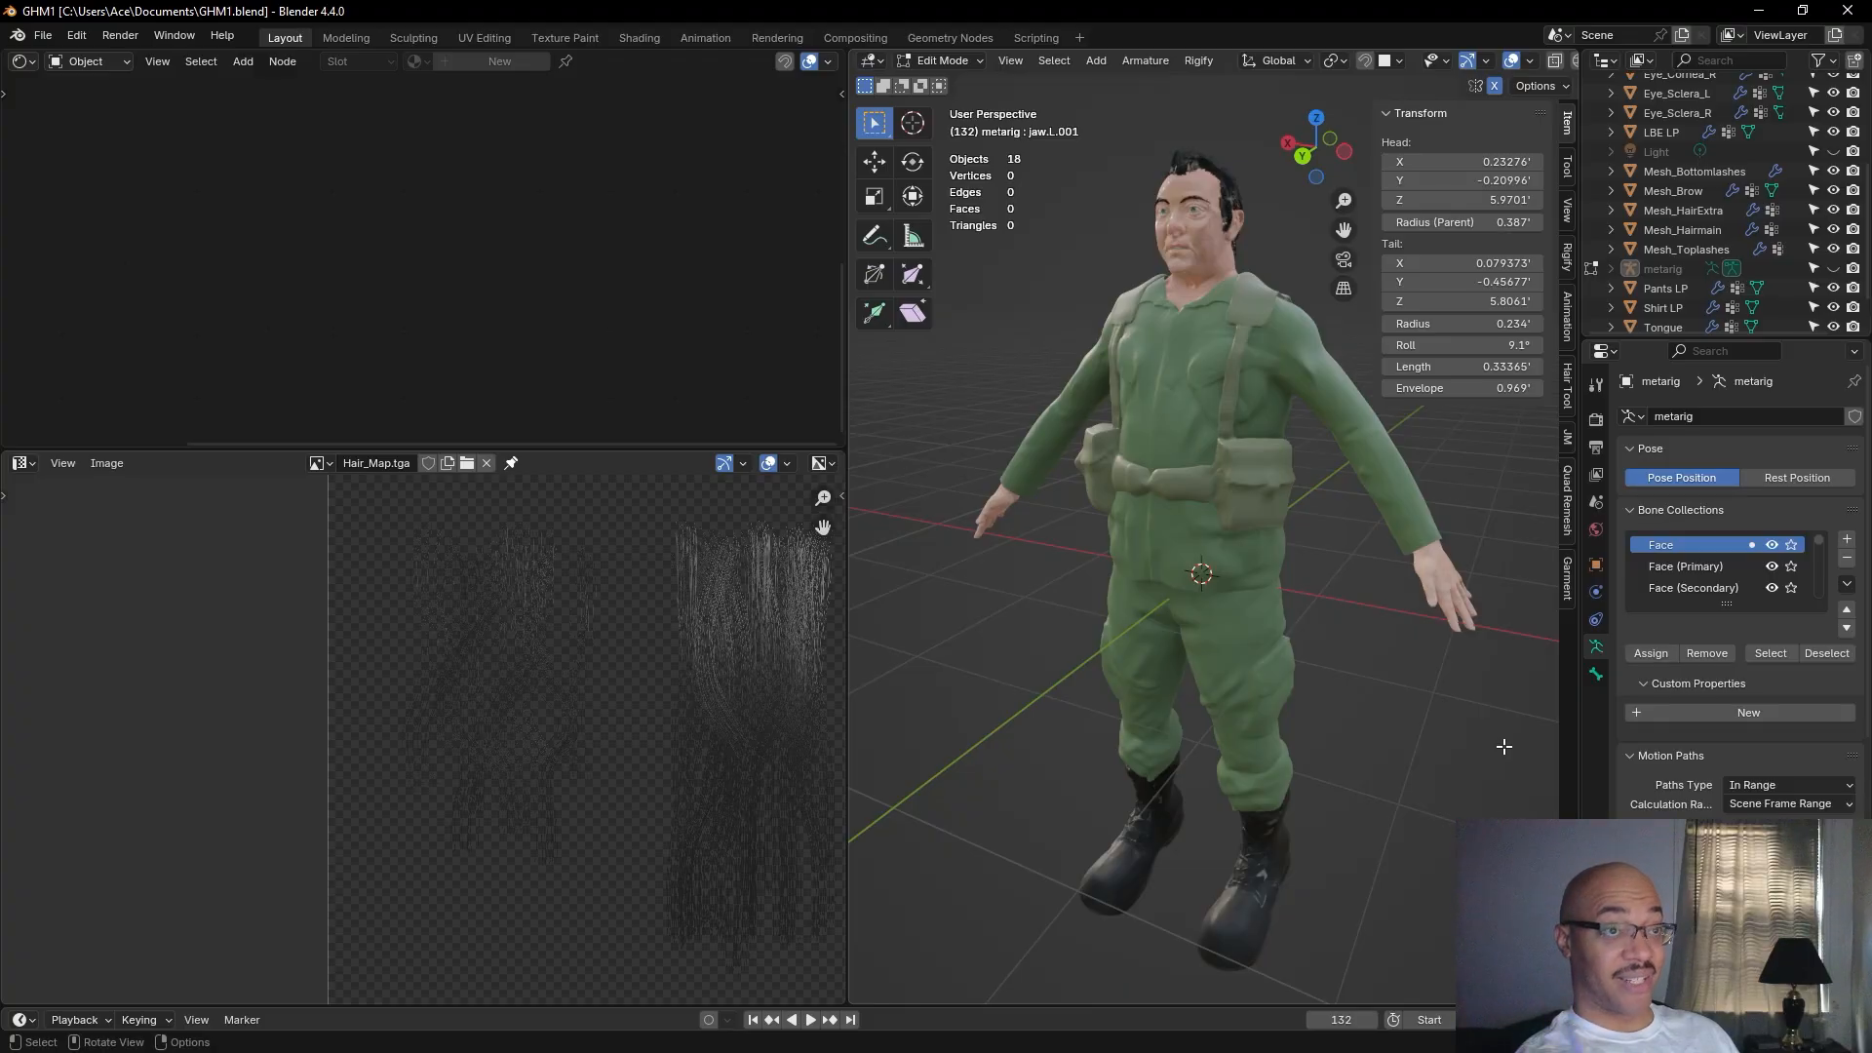
pyautogui.moveTo(1463, 765); pyautogui.dragTo(1425, 794, button='middle')
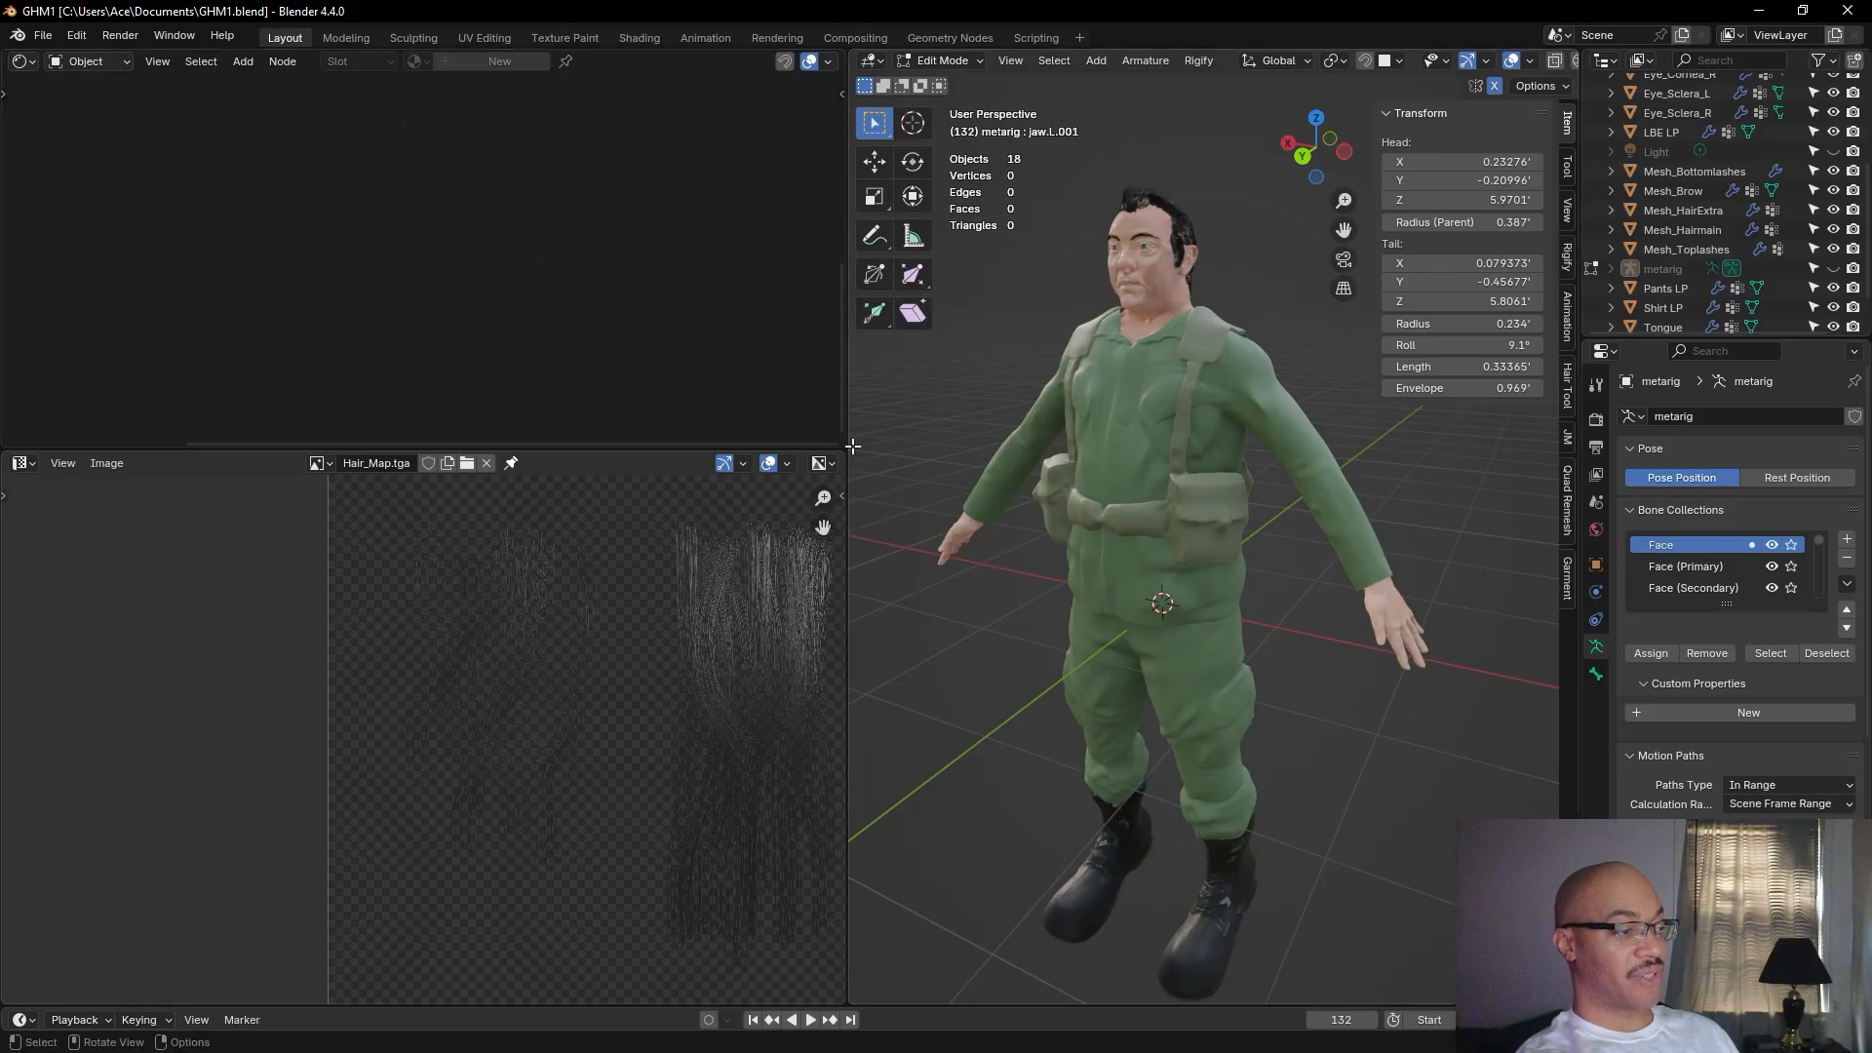
pyautogui.moveTo(851, 447); pyautogui.dragTo(70, 357)
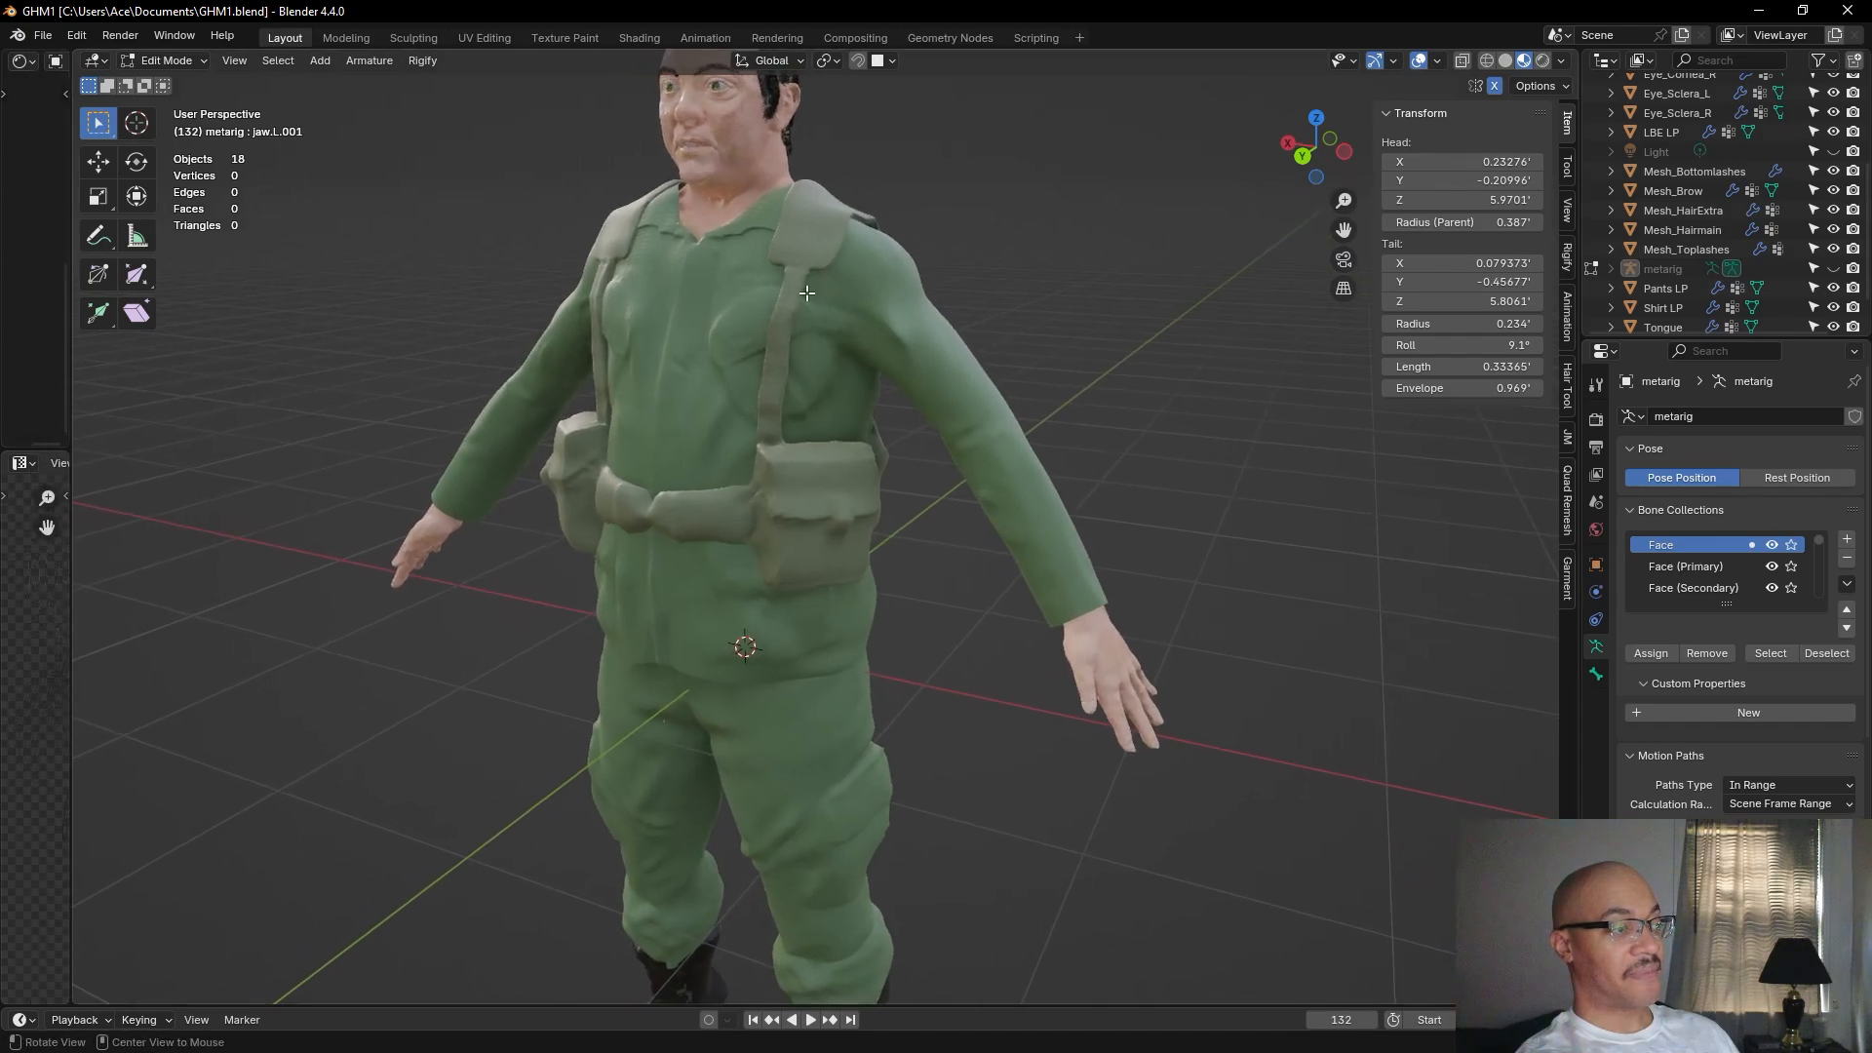
# Examine the soldier's face, hair, collar and shoulder straps up close, including the shirt surface at the shoulder and upper arm.
pyautogui.scroll(6, 1103, 505)
pyautogui.moveTo(1215, 613); pyautogui.dragTo(1316, 565, button='middle')
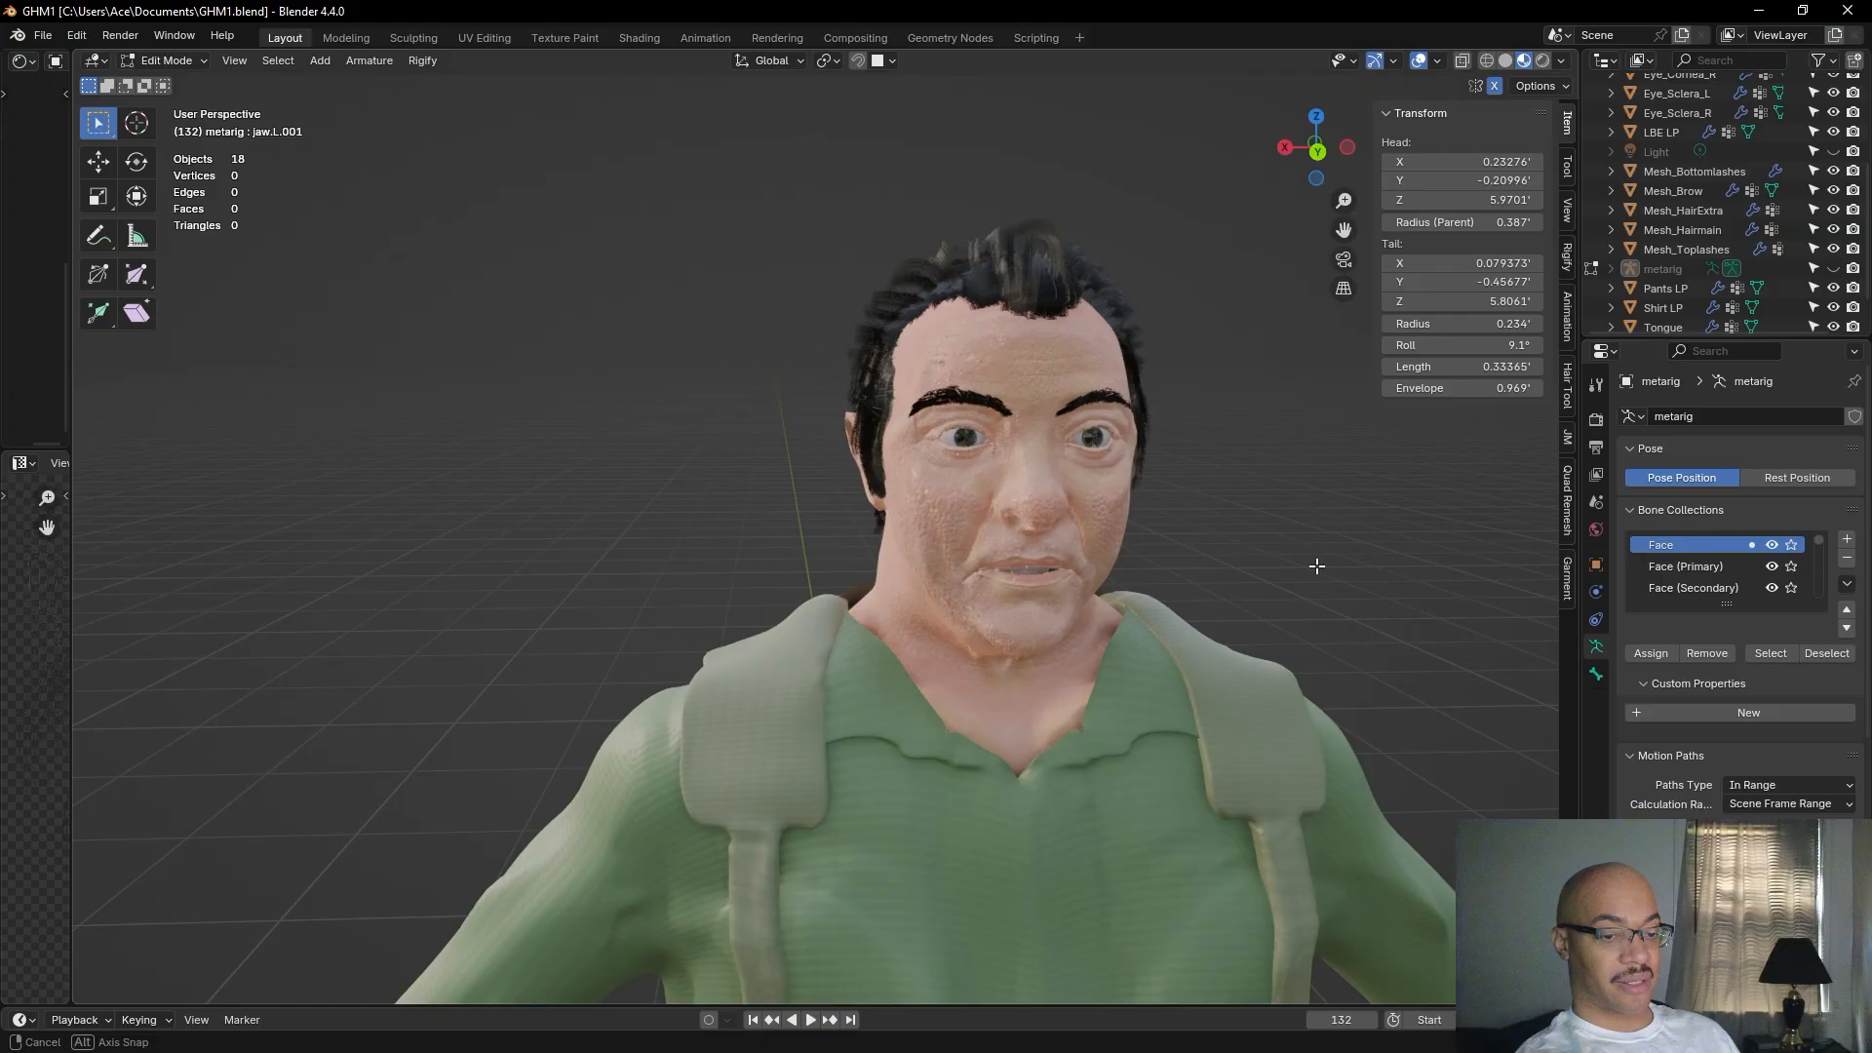
pyautogui.moveTo(1316, 565); pyautogui.dragTo(1174, 565, button='middle')
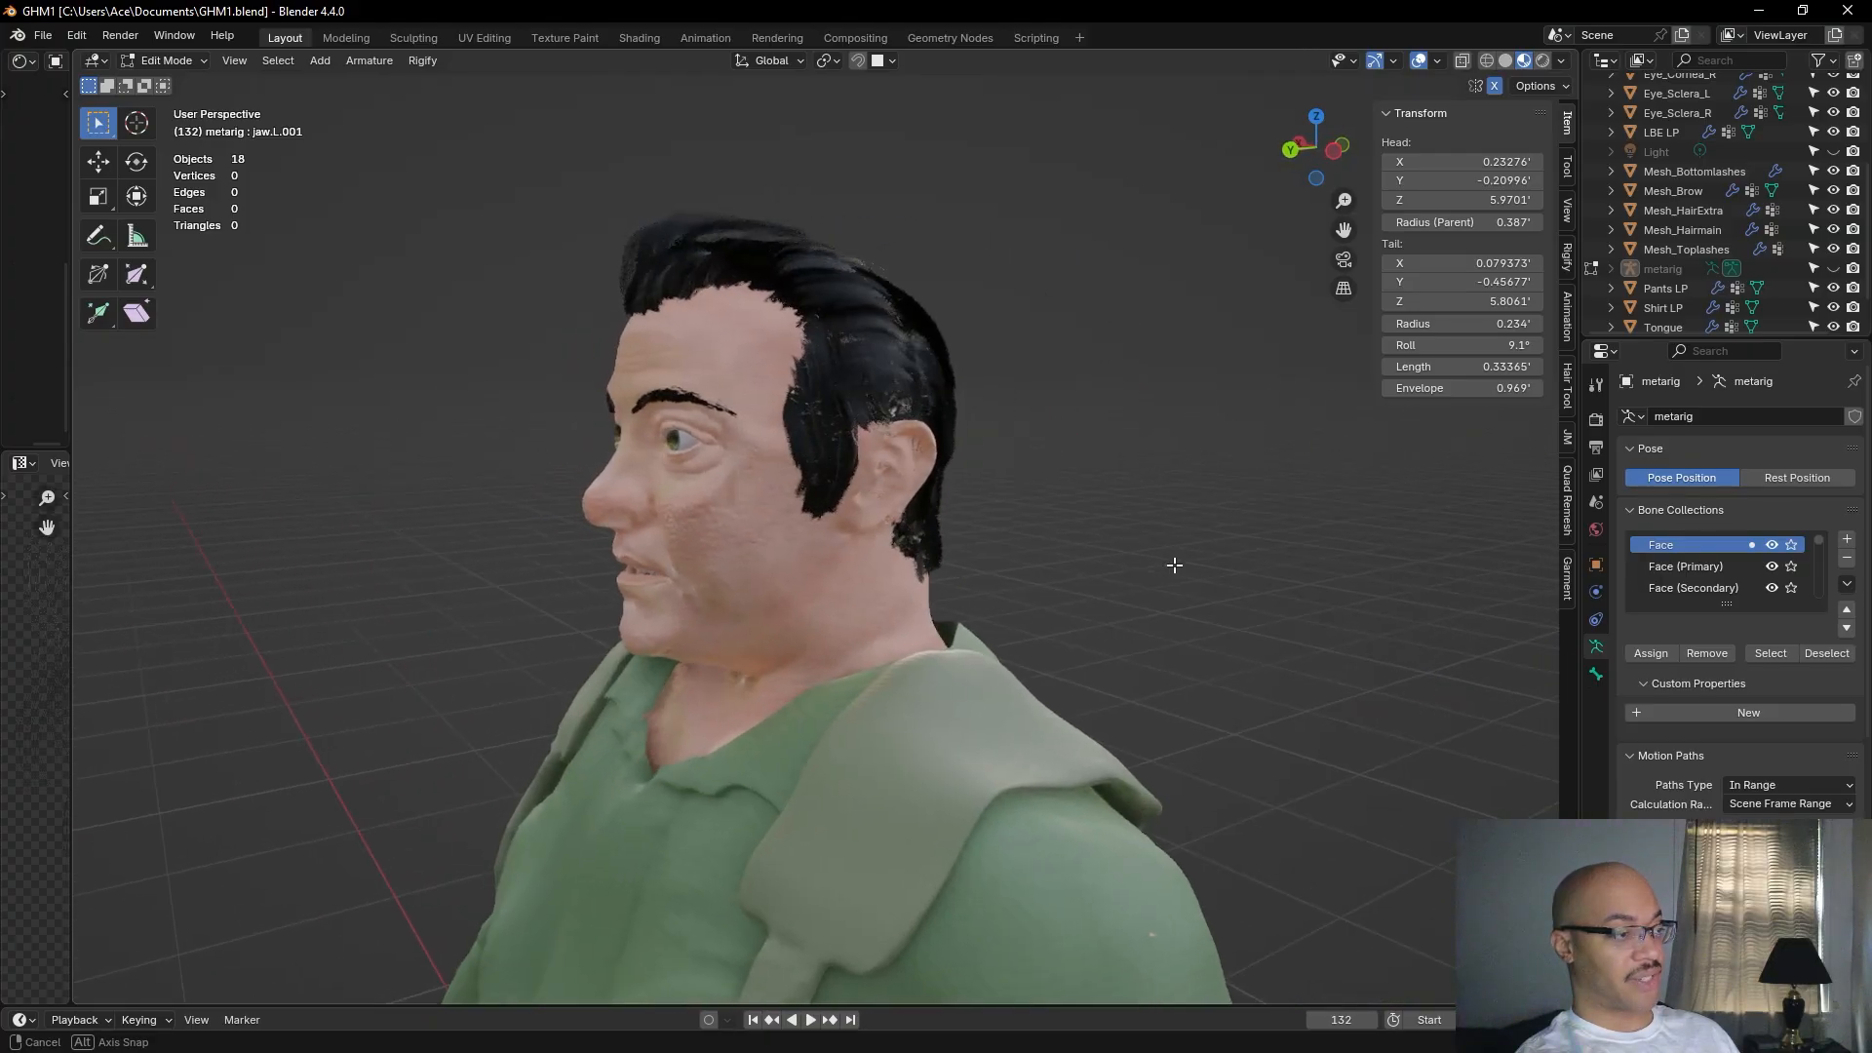
pyautogui.scroll(-5, 1174, 565)
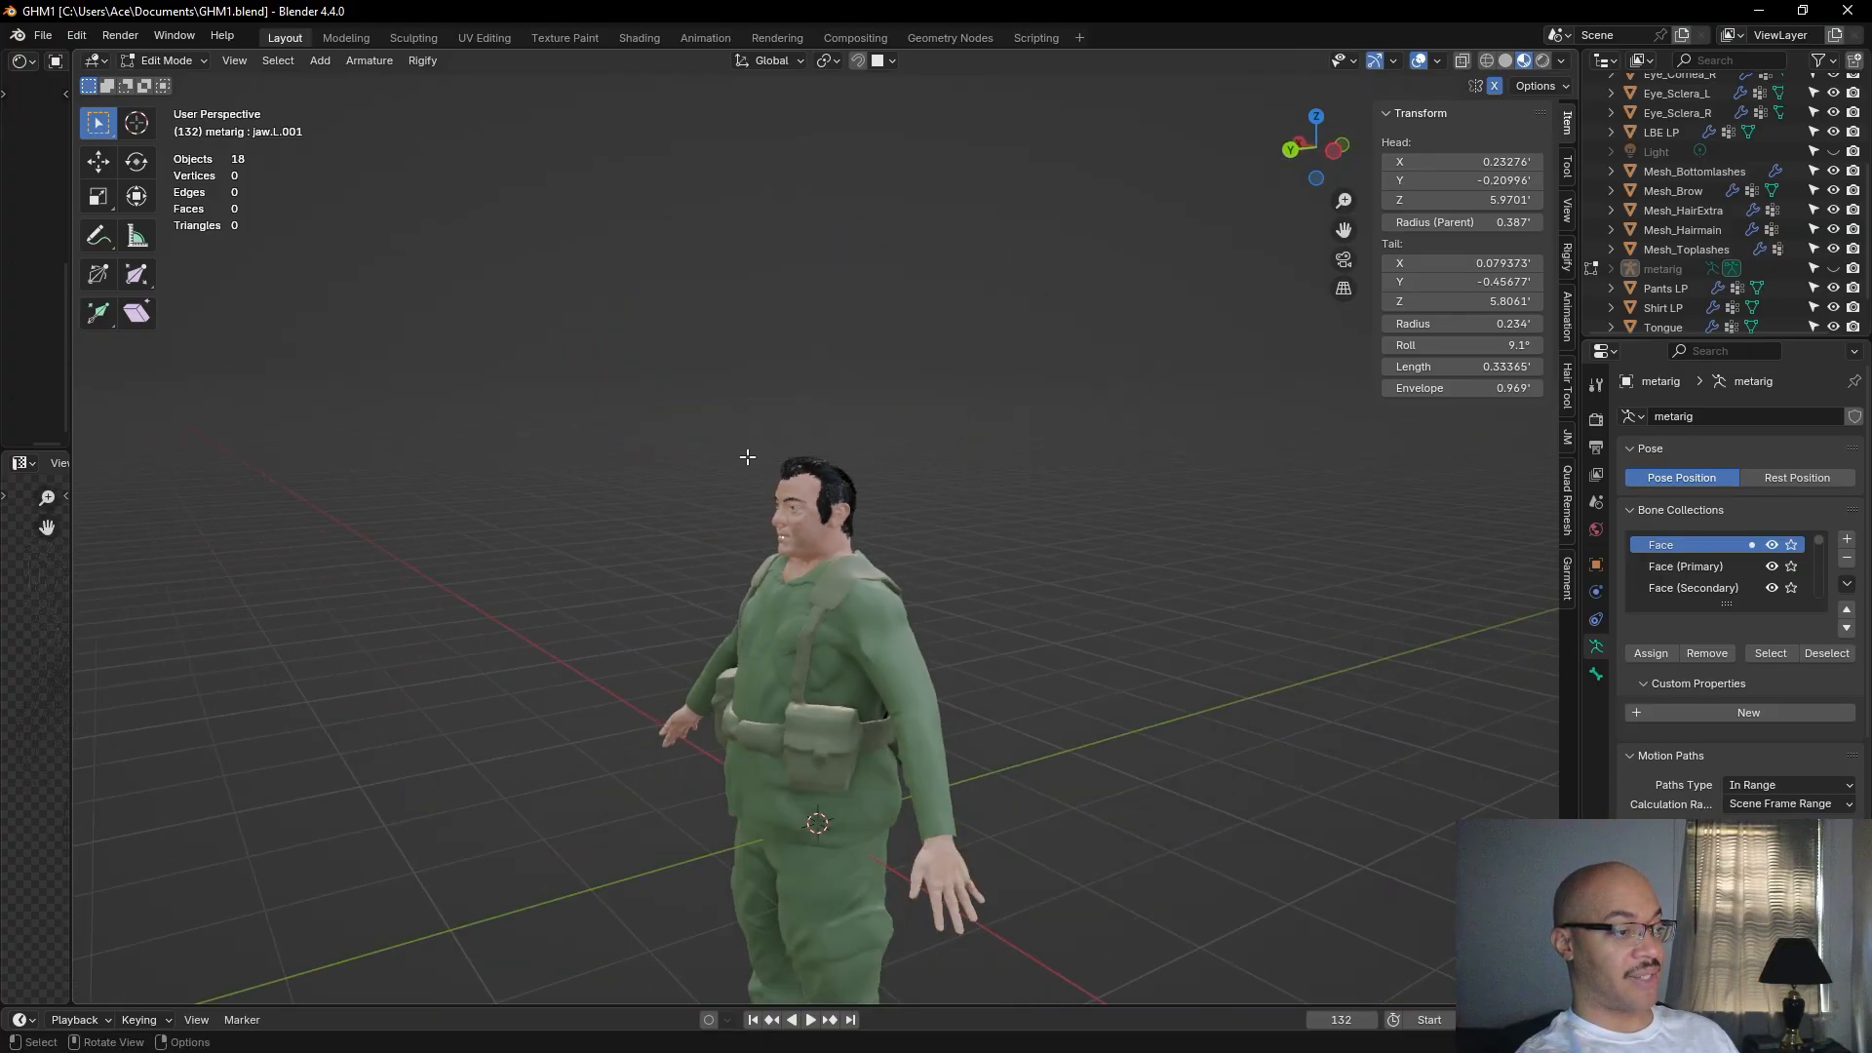
pyautogui.scroll(10, 887, 674)
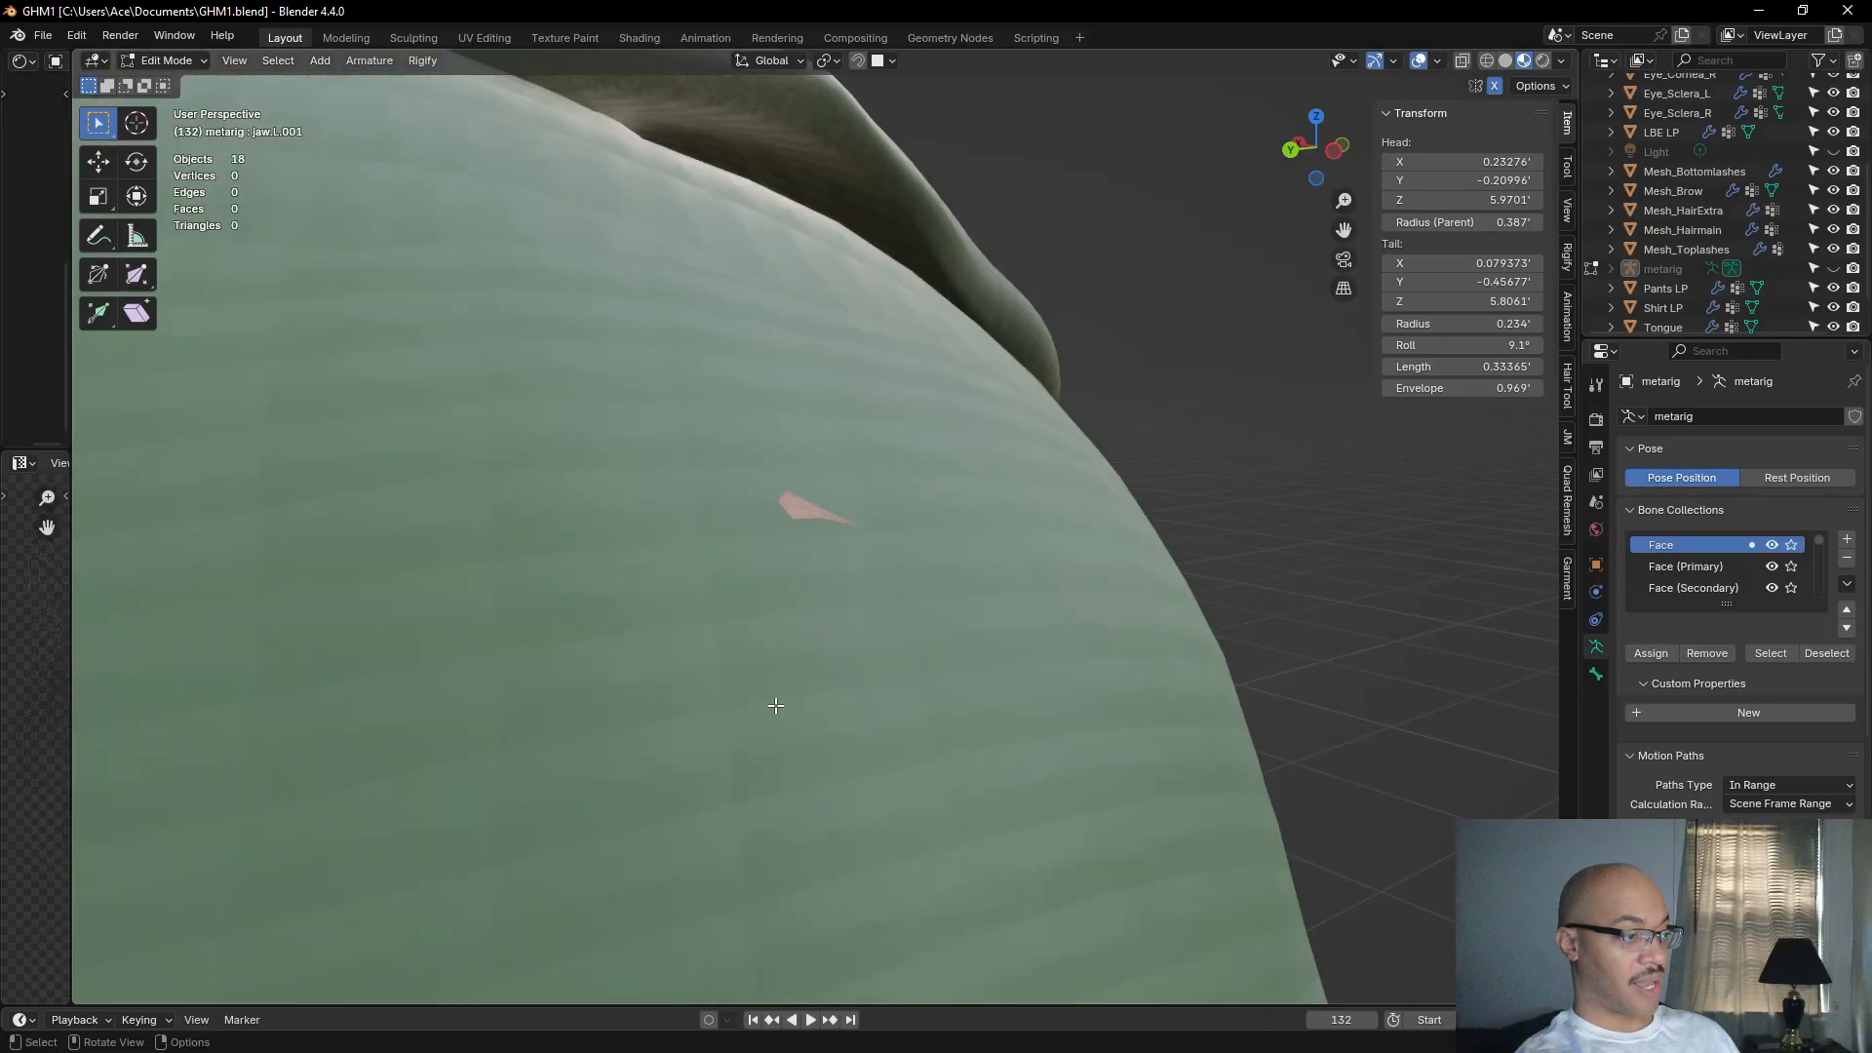
pyautogui.keyDown('shift'); pyautogui.moveTo(684, 729); pyautogui.dragTo(743, 515, button='middle'); pyautogui.keyUp('shift')
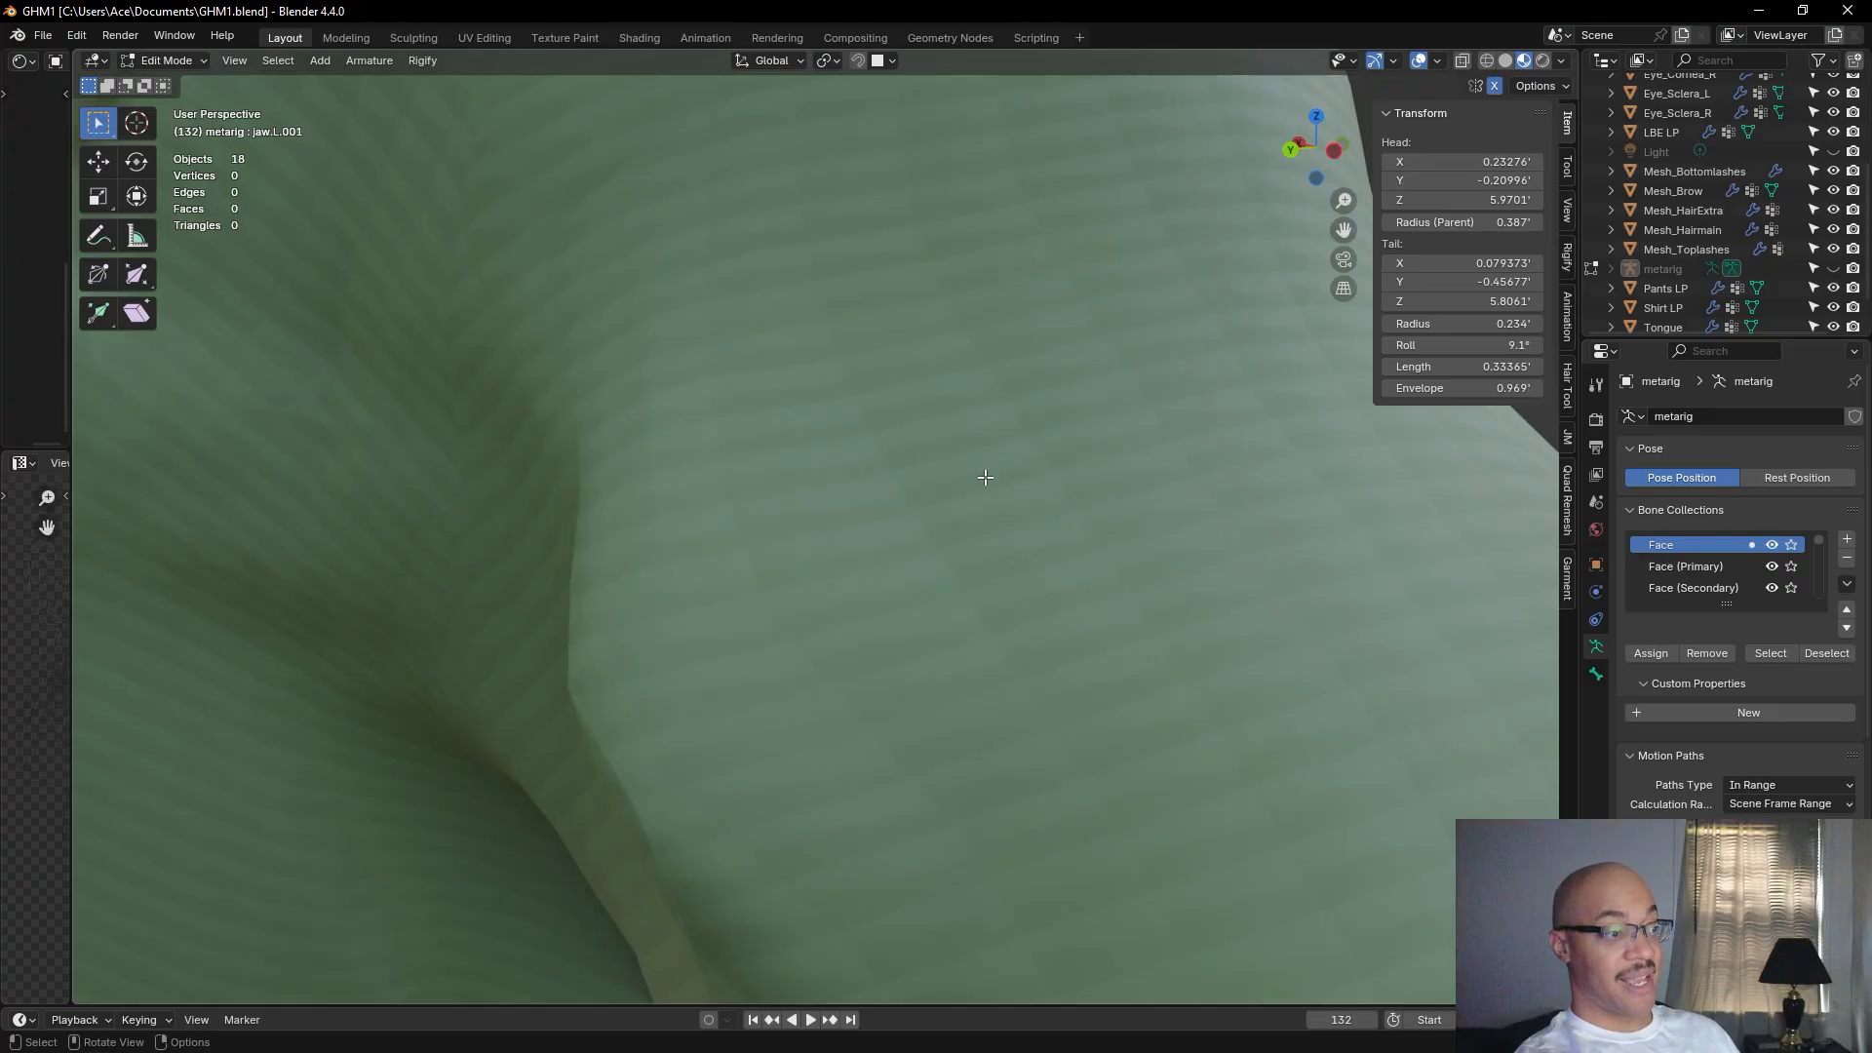
pyautogui.scroll(-12, 824, 468)
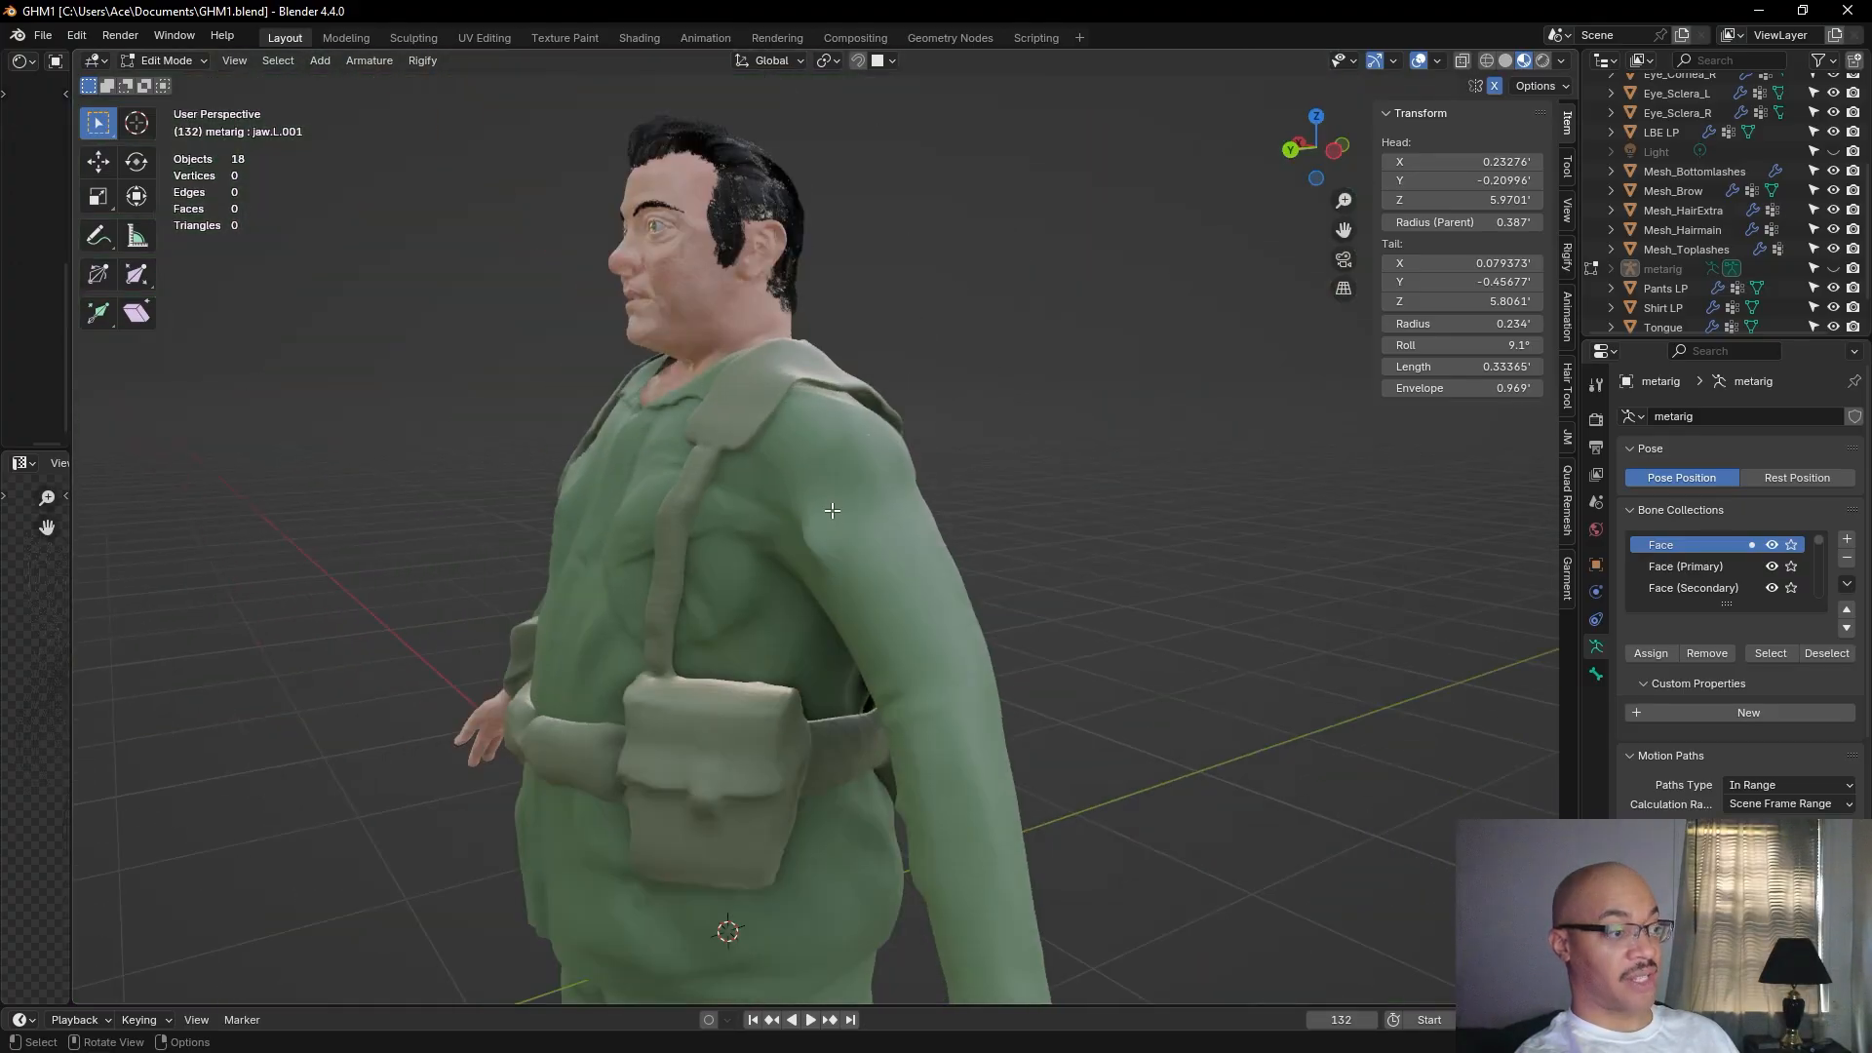
pyautogui.scroll(5, 975, 659)
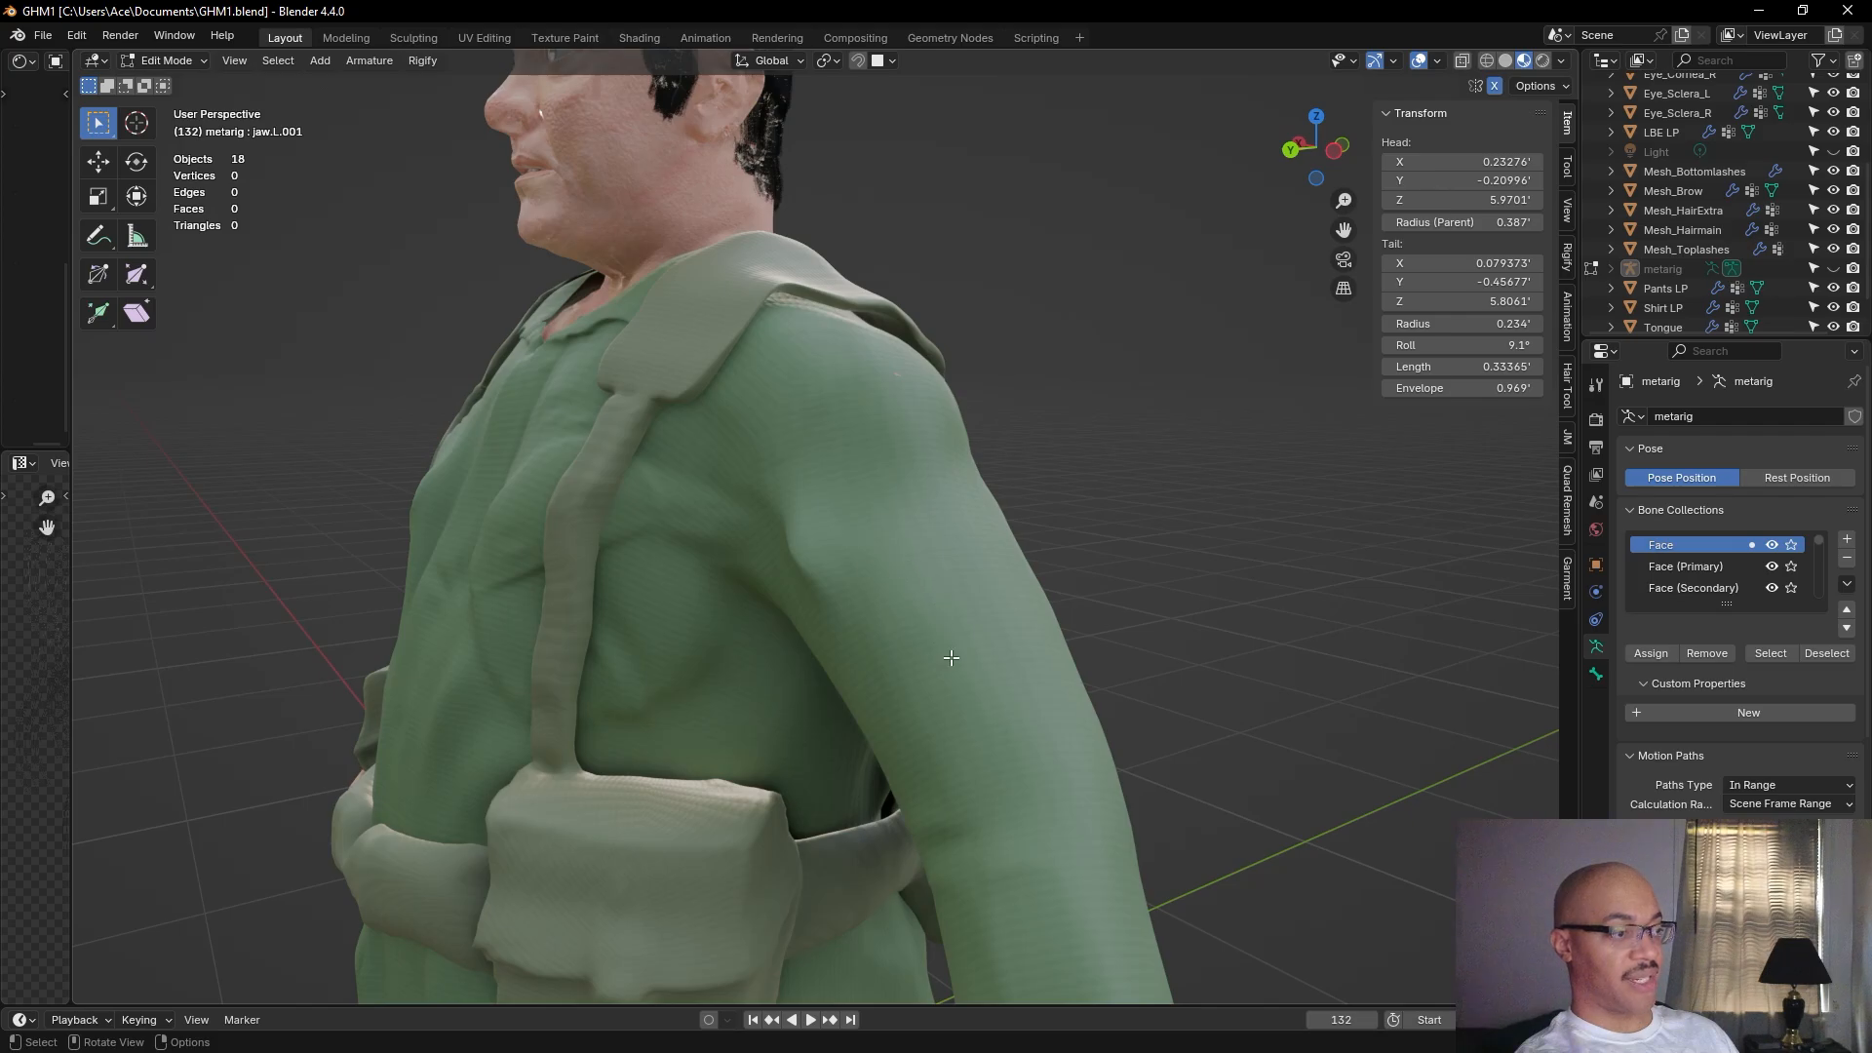
pyautogui.scroll(-5, 1053, 741)
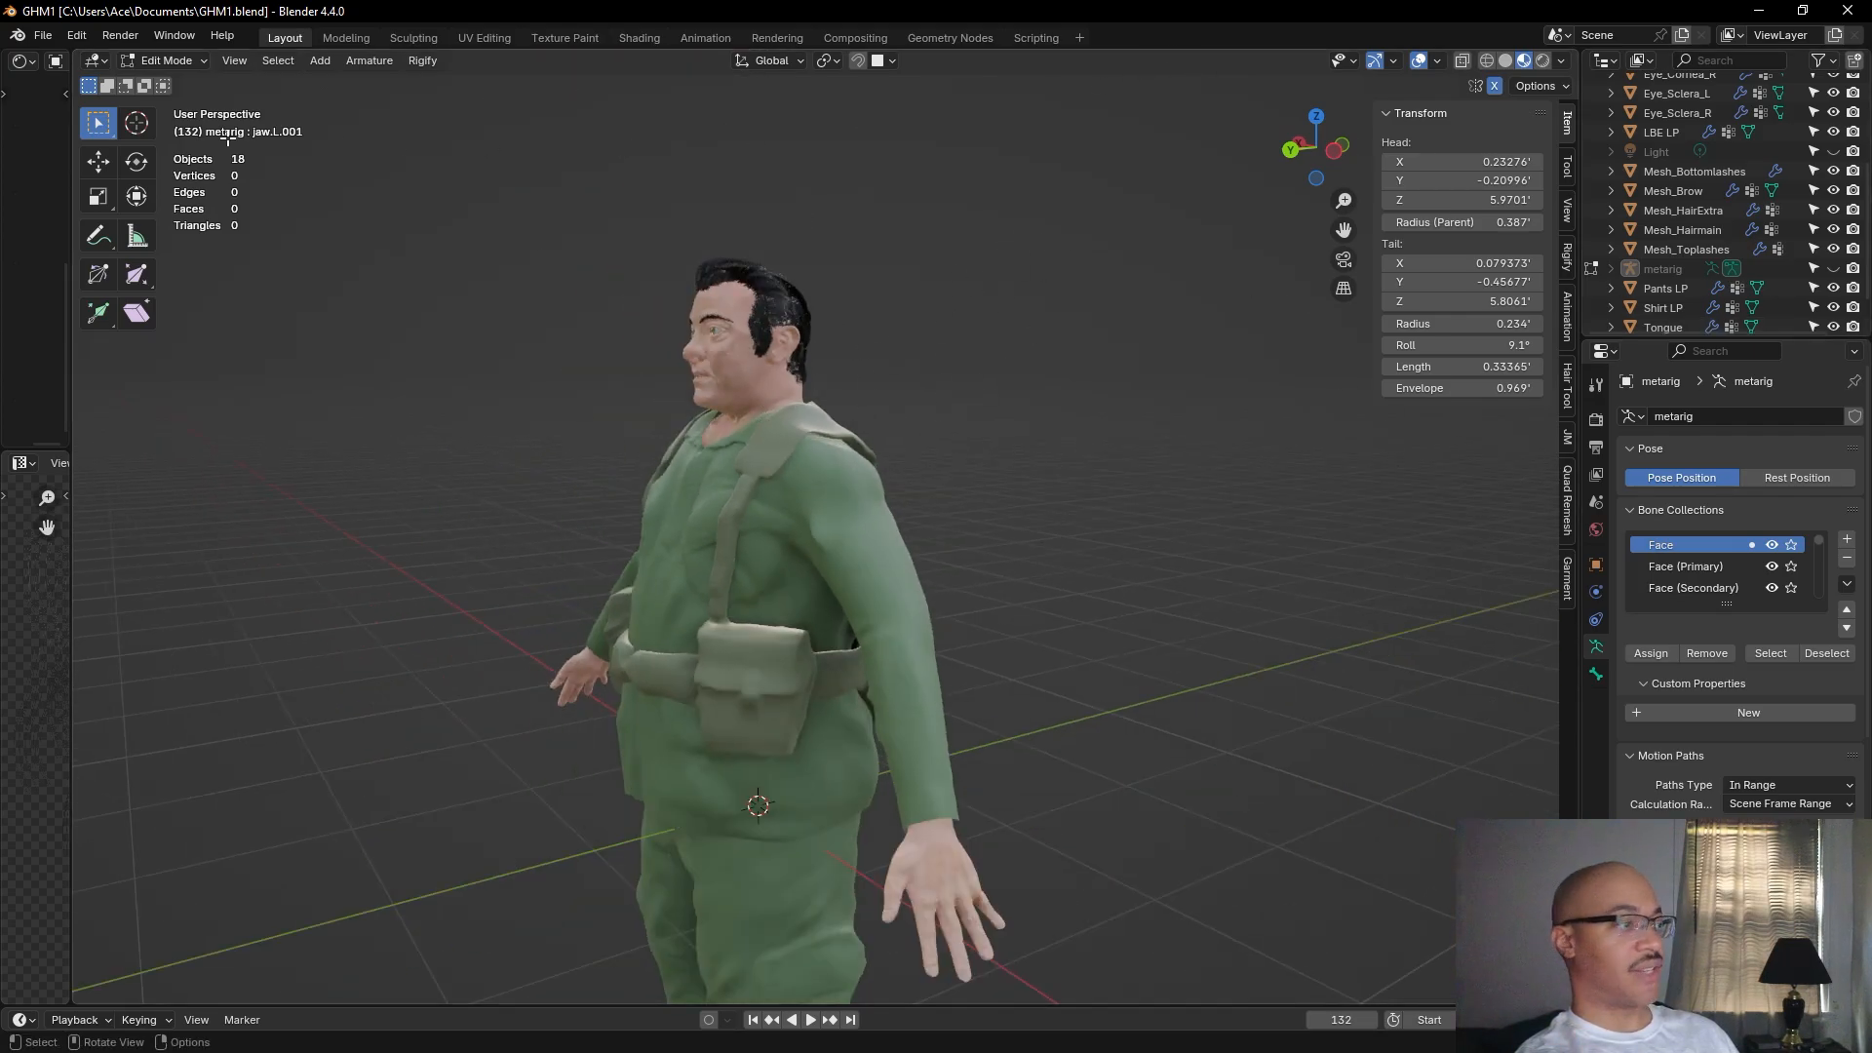
# Enlarge the Shader Editor area, switch its shader type to World and examine the world node setup.
pyautogui.moveTo(67, 213); pyautogui.dragTo(485, 215)
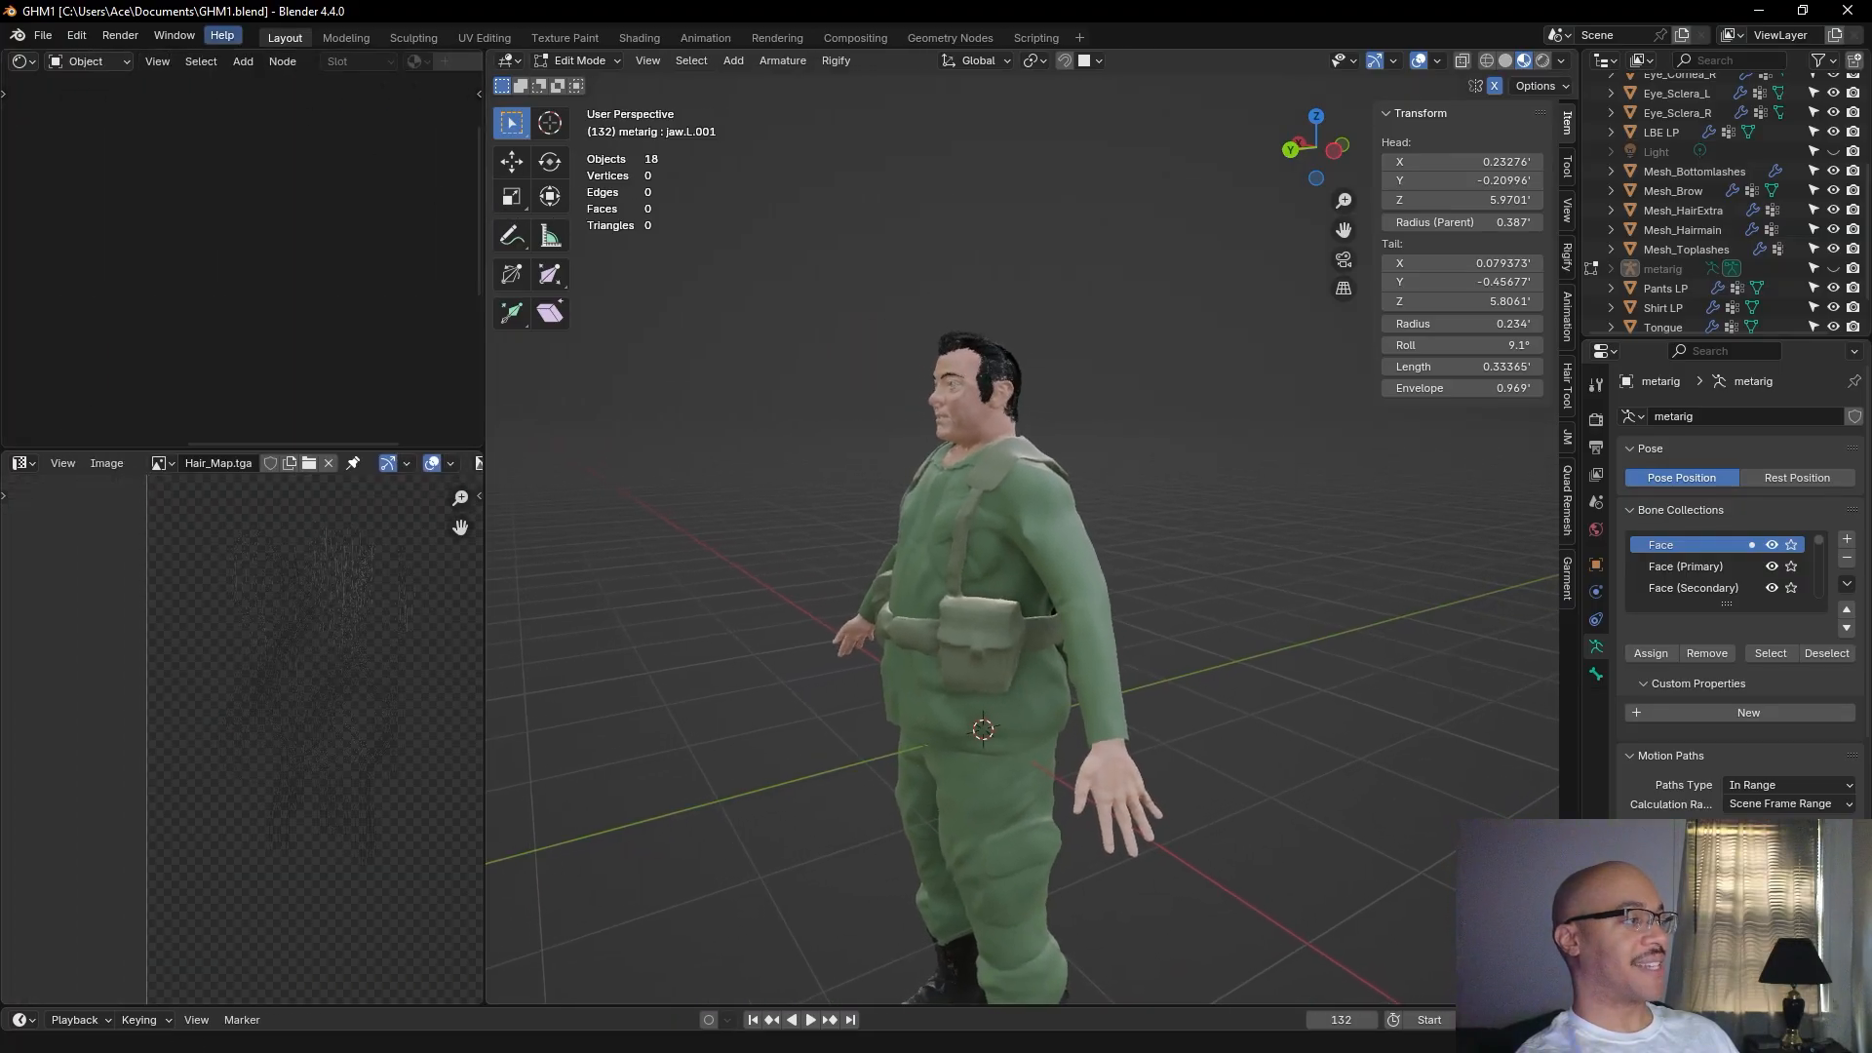
pyautogui.click(88, 61)
pyautogui.click(96, 131)
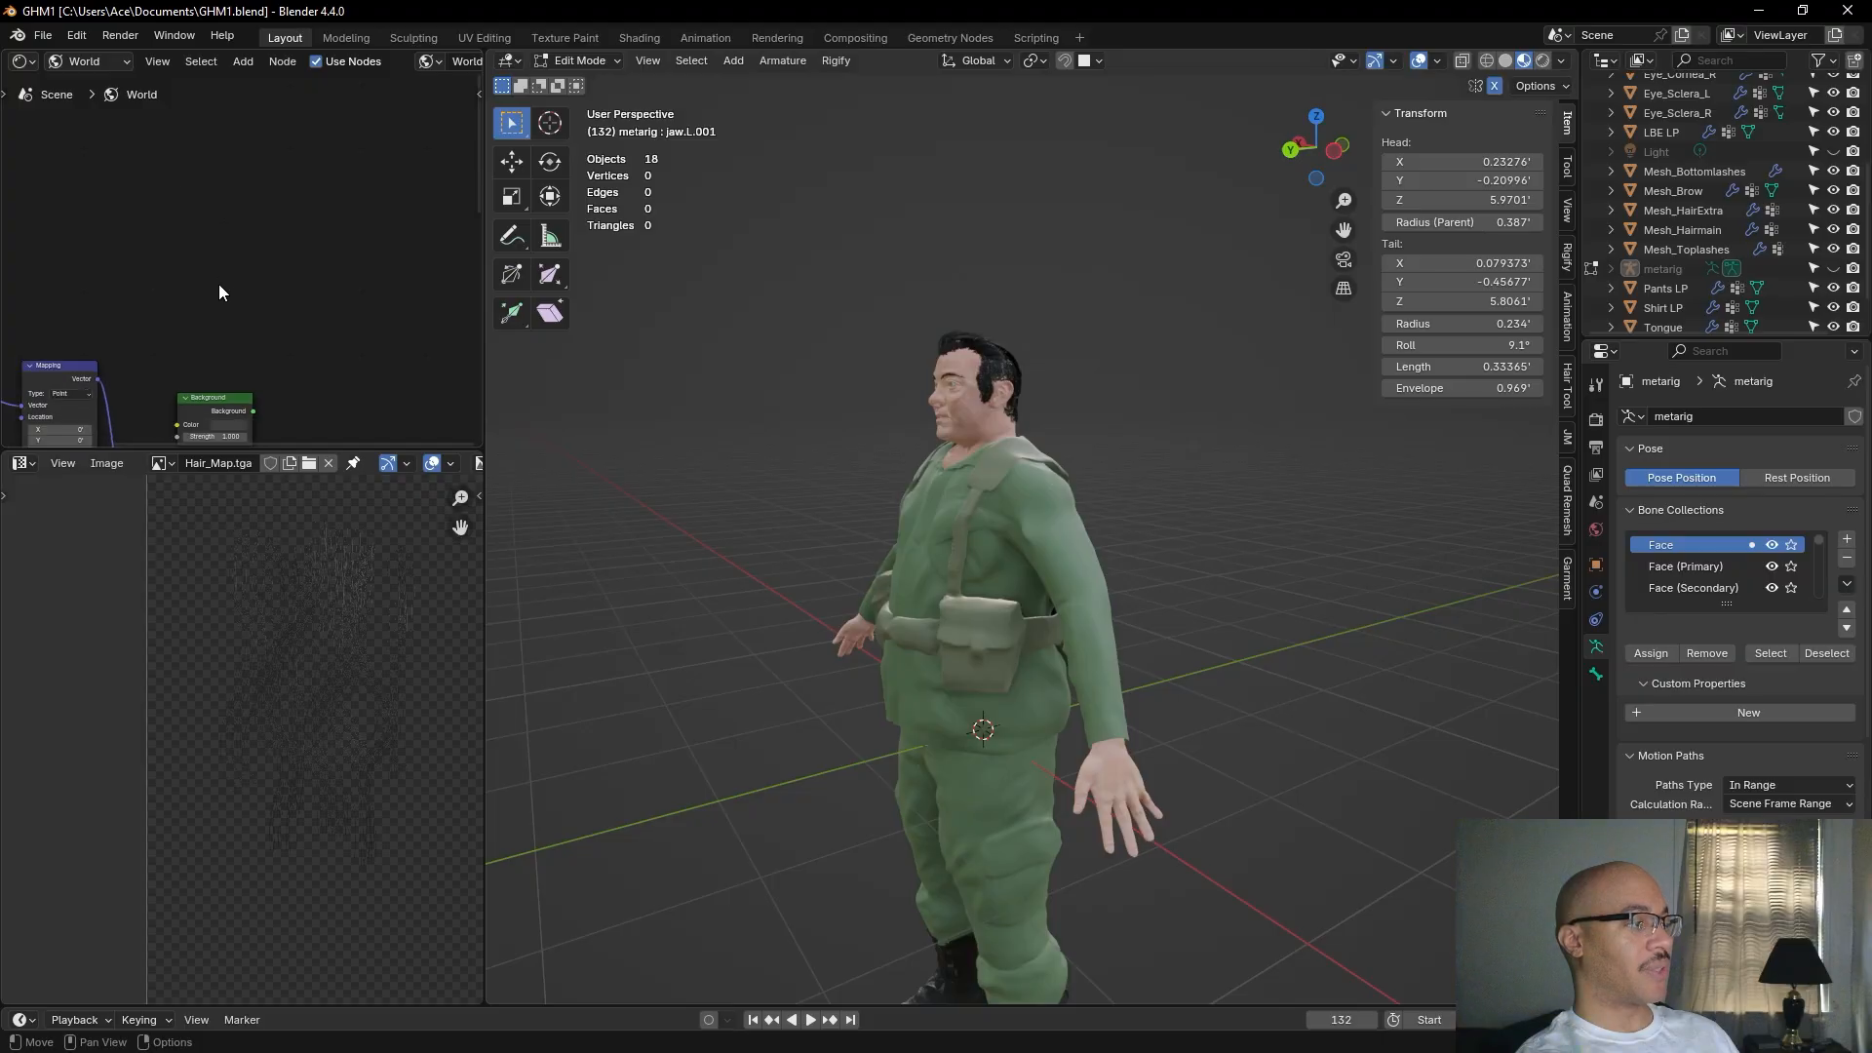
pyautogui.scroll(-4, 230, 284)
pyautogui.moveTo(251, 284)
pyautogui.mouseDown(button='middle')
pyautogui.moveTo(256, 170)
pyautogui.moveTo(275, 220)
pyautogui.moveTo(233, 245)
pyautogui.moveTo(358, 226)
pyautogui.moveTo(297, 218)
pyautogui.moveTo(29, 310)
pyautogui.moveTo(275, 261)
pyautogui.mouseUp(button='middle')
pyautogui.scroll(16, 262, 223)
pyautogui.moveTo(191, 237); pyautogui.dragTo(10, 161, button='middle')
# Close the GHM1.blend window and reopen EGM1.blend in a maximized Blender window.
pyautogui.click(1848, 11)
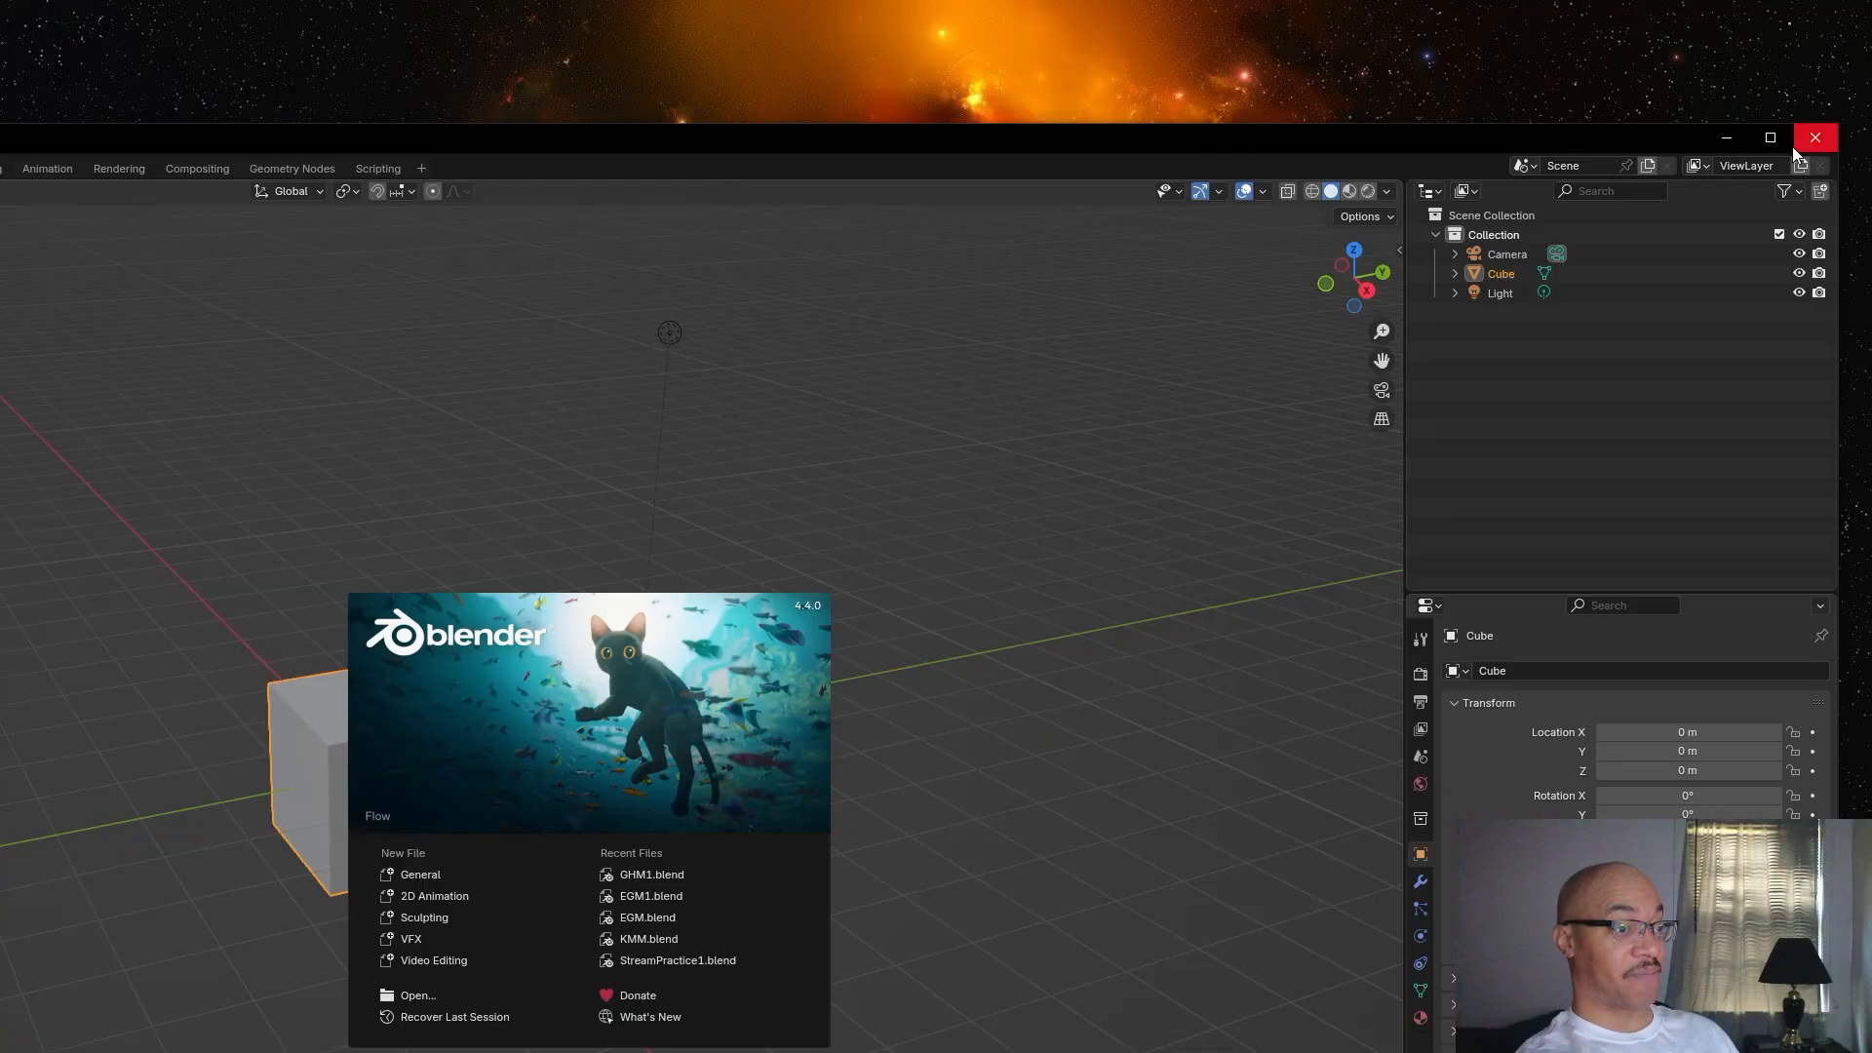
pyautogui.click(1771, 141)
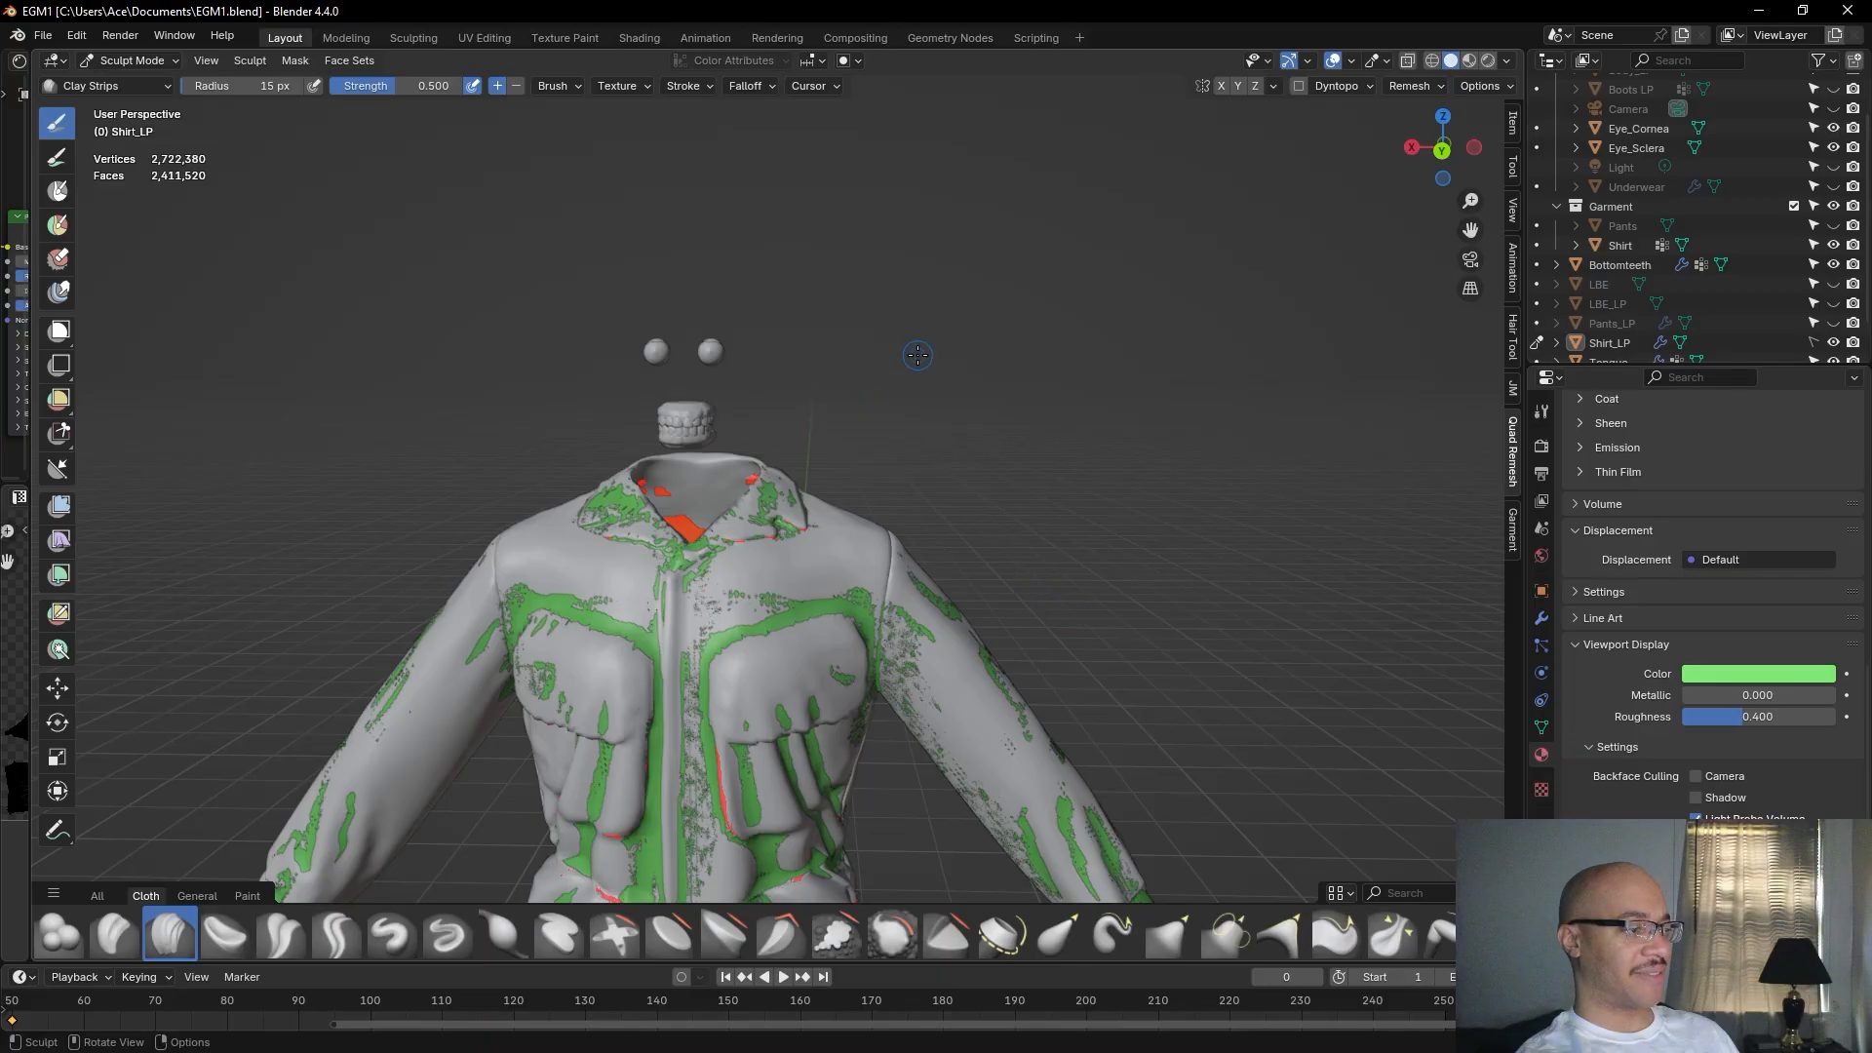
# Compare the overlapping Shirt and Shirt_LP surfaces from several angles and hide the Garment collection's Shirt.
pyautogui.scroll(4, 1069, 613)
pyautogui.moveTo(1069, 612); pyautogui.dragTo(1140, 509, button='middle')
pyautogui.keyDown('alt'); pyautogui.keyDown('shift'); pyautogui.moveTo(1140, 513); pyautogui.dragTo(1191, 426); pyautogui.keyUp('shift'); pyautogui.keyUp('alt')
pyautogui.keyDown('alt'); pyautogui.keyDown('shift'); pyautogui.moveTo(1244, 535); pyautogui.dragTo(1357, 414); pyautogui.keyUp('shift'); pyautogui.keyUp('alt')
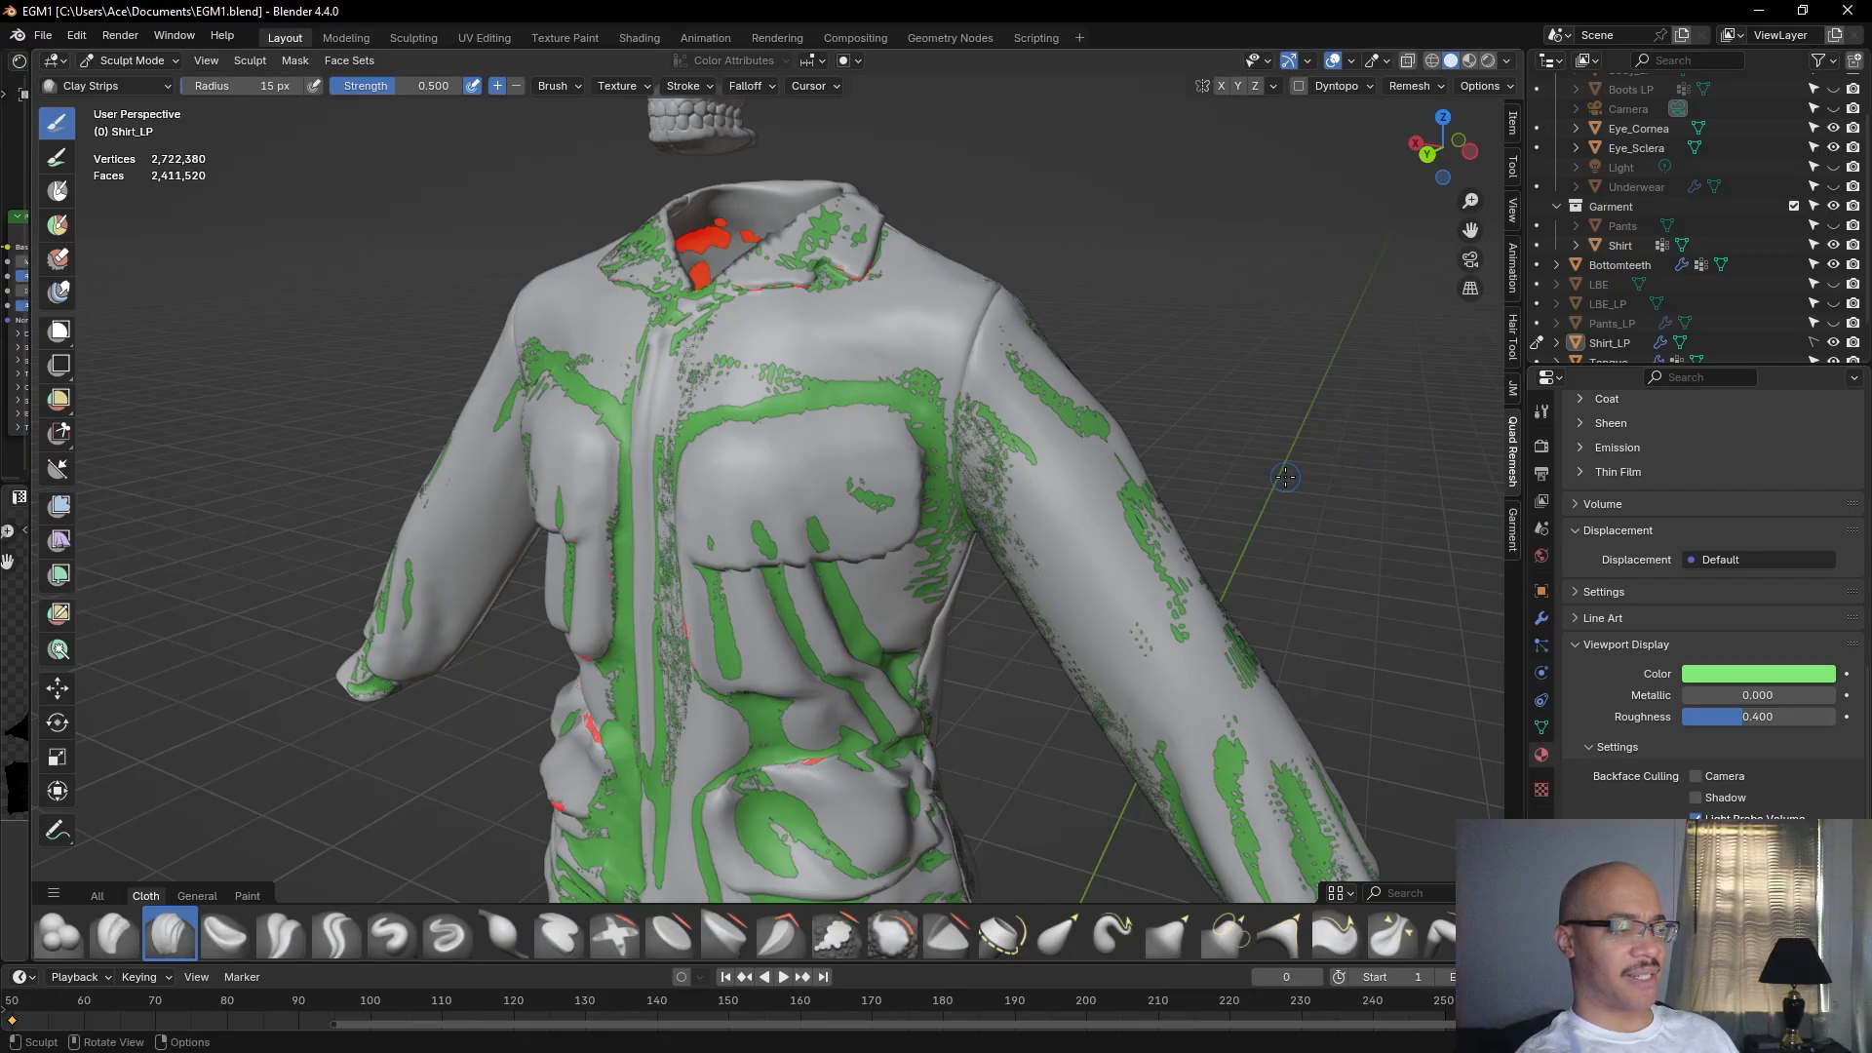
pyautogui.scroll(-3, 1285, 477)
pyautogui.keyDown('alt'); pyautogui.moveTo(1280, 477); pyautogui.dragTo(1121, 362); pyautogui.keyUp('alt')
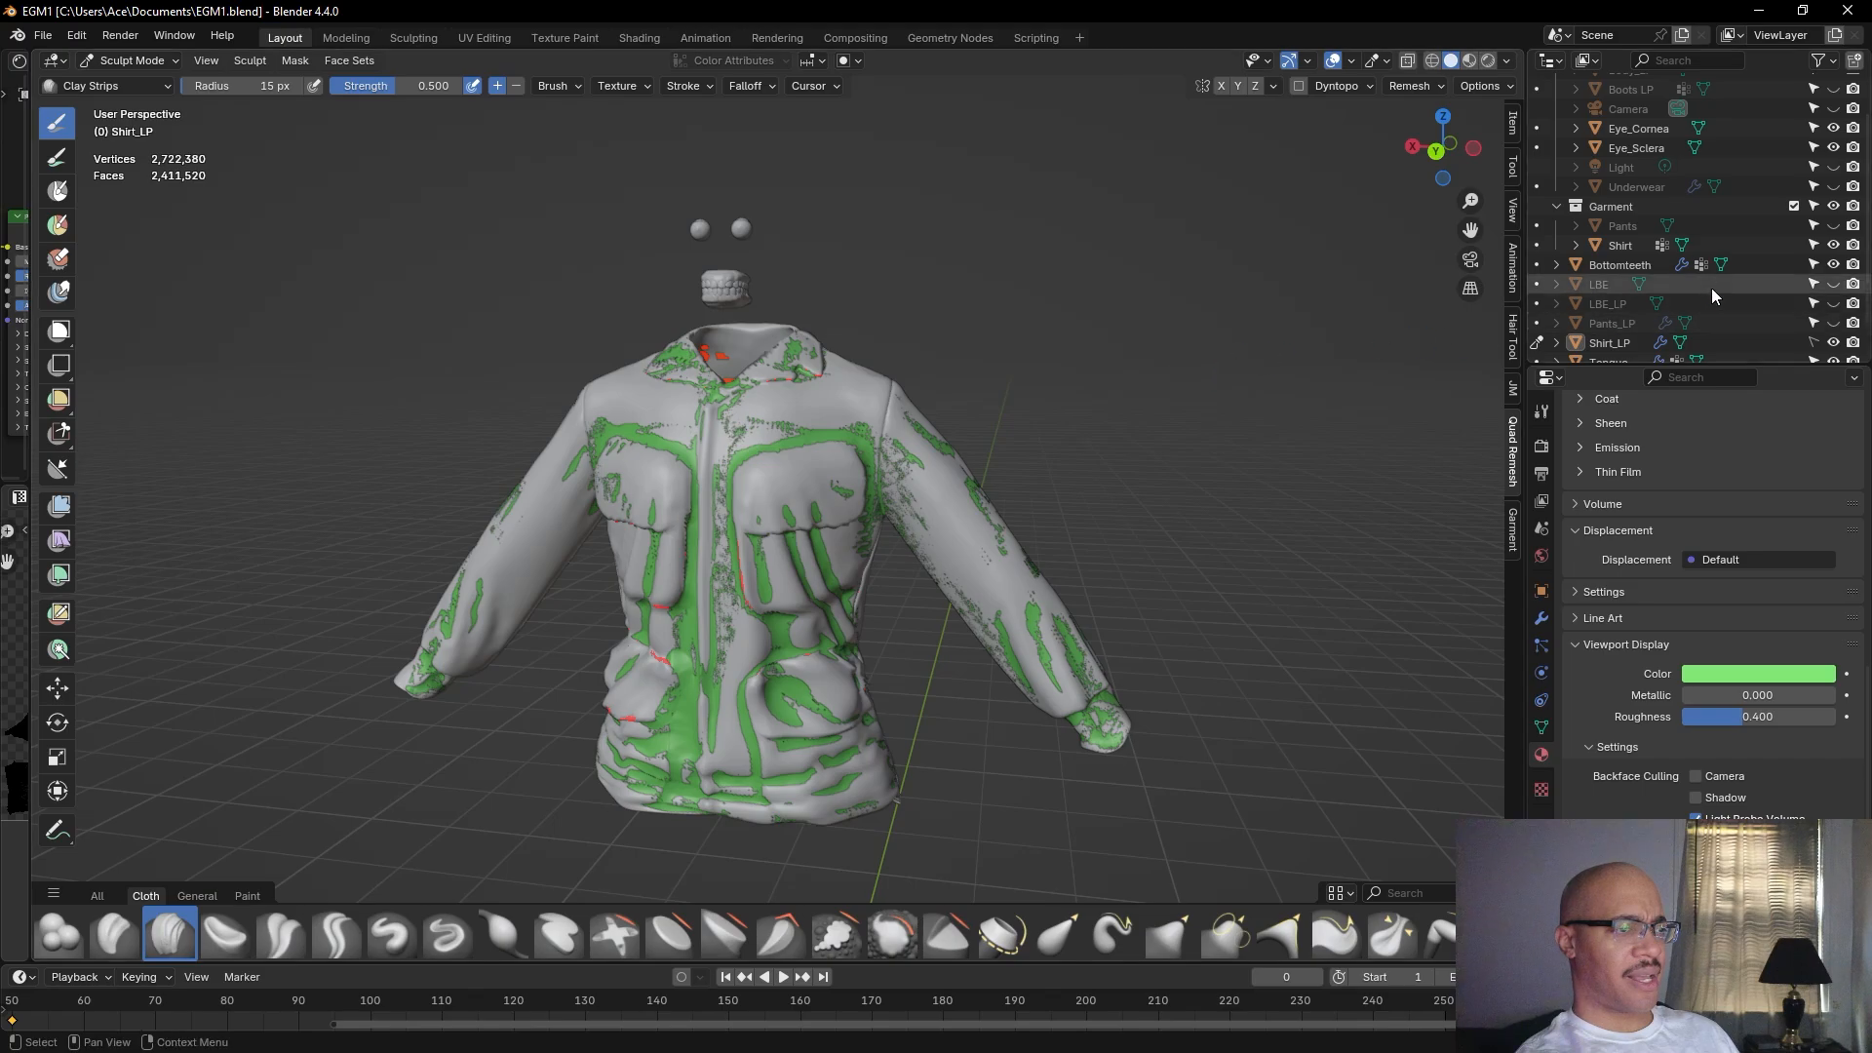
pyautogui.click(1834, 244)
# Rework the inside of the collar notch and the surface below it with 15 px Clay Strips strokes at strength 0.500.
pyautogui.keyDown('alt'); pyautogui.moveTo(1365, 488); pyautogui.dragTo(1044, 611); pyautogui.keyUp('alt')
pyautogui.moveTo(1044, 611)
pyautogui.mouseDown(button='middle')
pyautogui.moveTo(1067, 497)
pyautogui.moveTo(1079, 523)
pyautogui.moveTo(1027, 444)
pyautogui.mouseUp(button='middle')
pyautogui.moveTo(868, 630)
pyautogui.mouseDown()
pyautogui.moveTo(852, 623)
pyautogui.moveTo(880, 641)
pyautogui.moveTo(836, 618)
pyautogui.mouseUp()
pyautogui.moveTo(835, 618)
pyautogui.mouseDown(button='middle')
pyautogui.moveTo(891, 640)
pyautogui.moveTo(848, 652)
pyautogui.mouseUp(button='middle')
pyautogui.moveTo(668, 573)
pyautogui.mouseDown()
pyautogui.moveTo(677, 591)
pyautogui.moveTo(658, 586)
pyautogui.mouseUp()
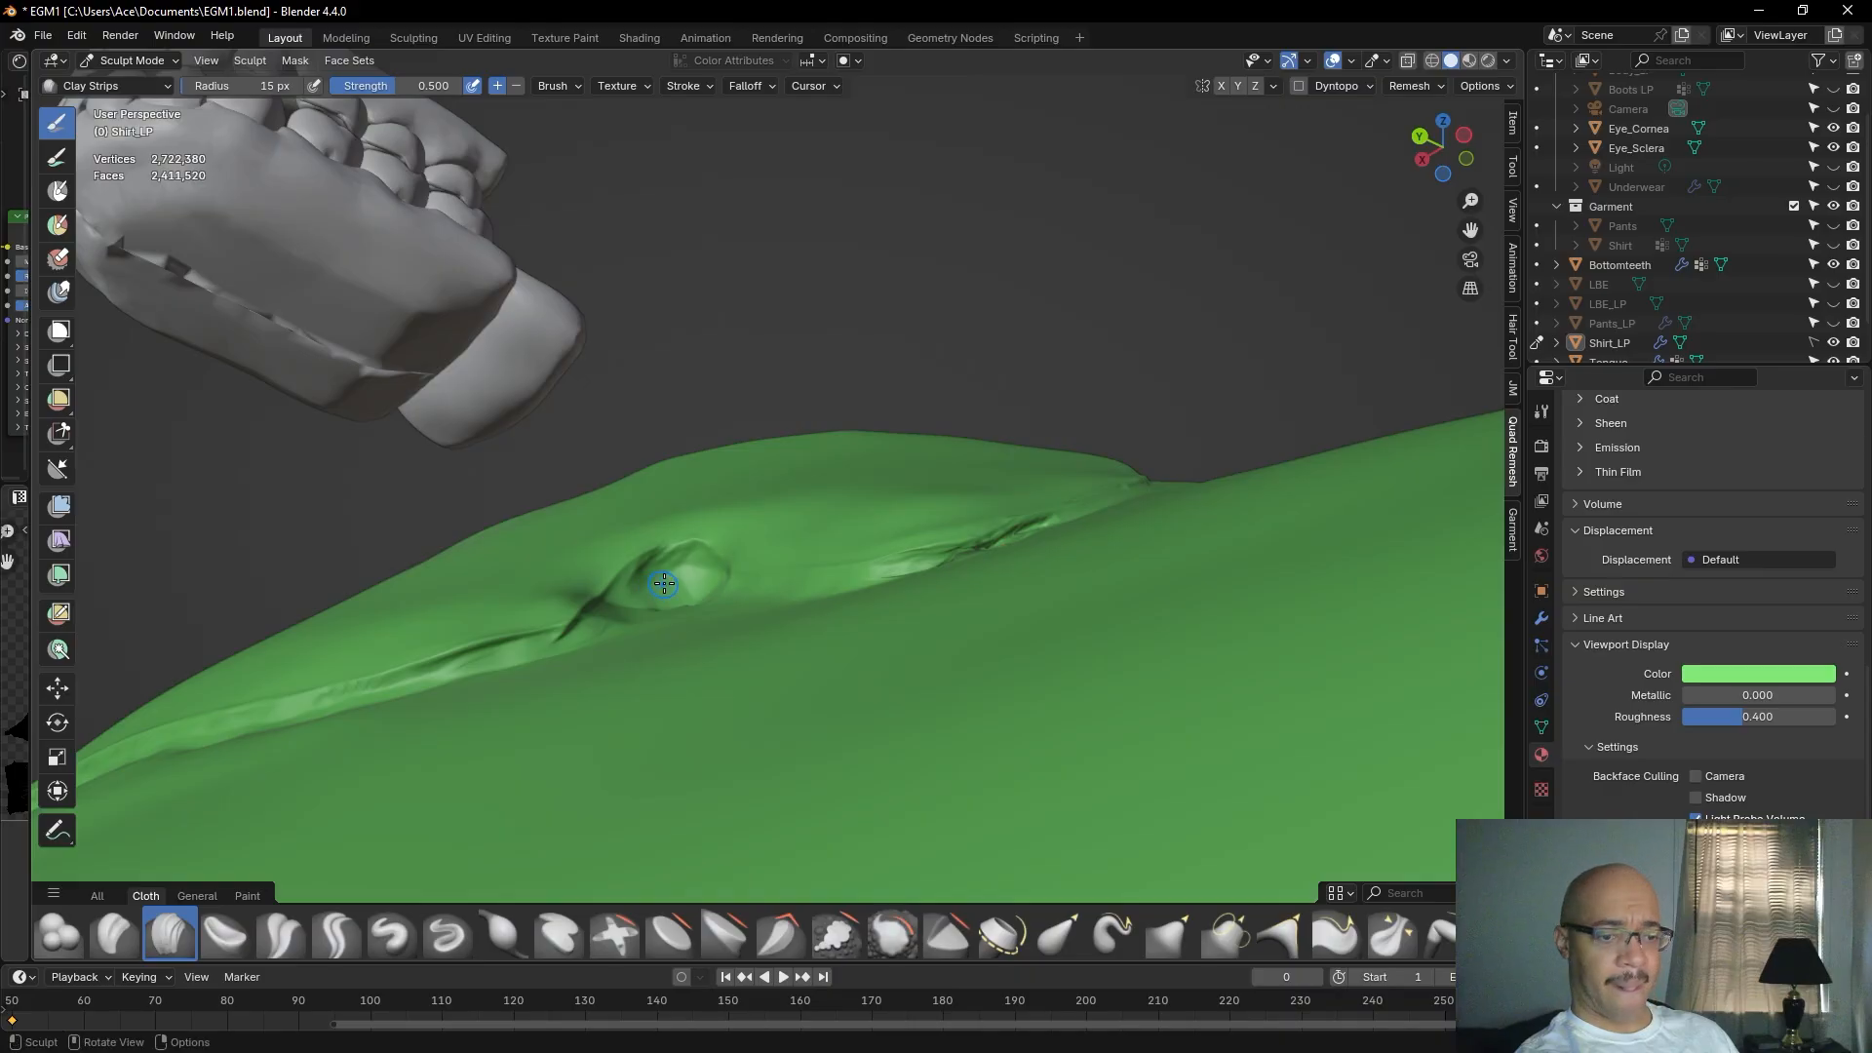
pyautogui.moveTo(817, 295); pyautogui.dragTo(859, 283, button='middle')
pyautogui.keyDown('alt'); pyautogui.moveTo(769, 395); pyautogui.dragTo(767, 415); pyautogui.keyUp('alt')
pyautogui.moveTo(729, 657)
pyautogui.mouseDown()
pyautogui.moveTo(719, 644)
pyautogui.moveTo(691, 706)
pyautogui.moveTo(811, 655)
pyautogui.moveTo(800, 636)
pyautogui.moveTo(842, 681)
pyautogui.moveTo(953, 702)
pyautogui.moveTo(799, 646)
pyautogui.moveTo(711, 658)
pyautogui.moveTo(746, 644)
pyautogui.moveTo(804, 660)
pyautogui.mouseUp()
pyautogui.moveTo(815, 645); pyautogui.dragTo(886, 579, button='middle')
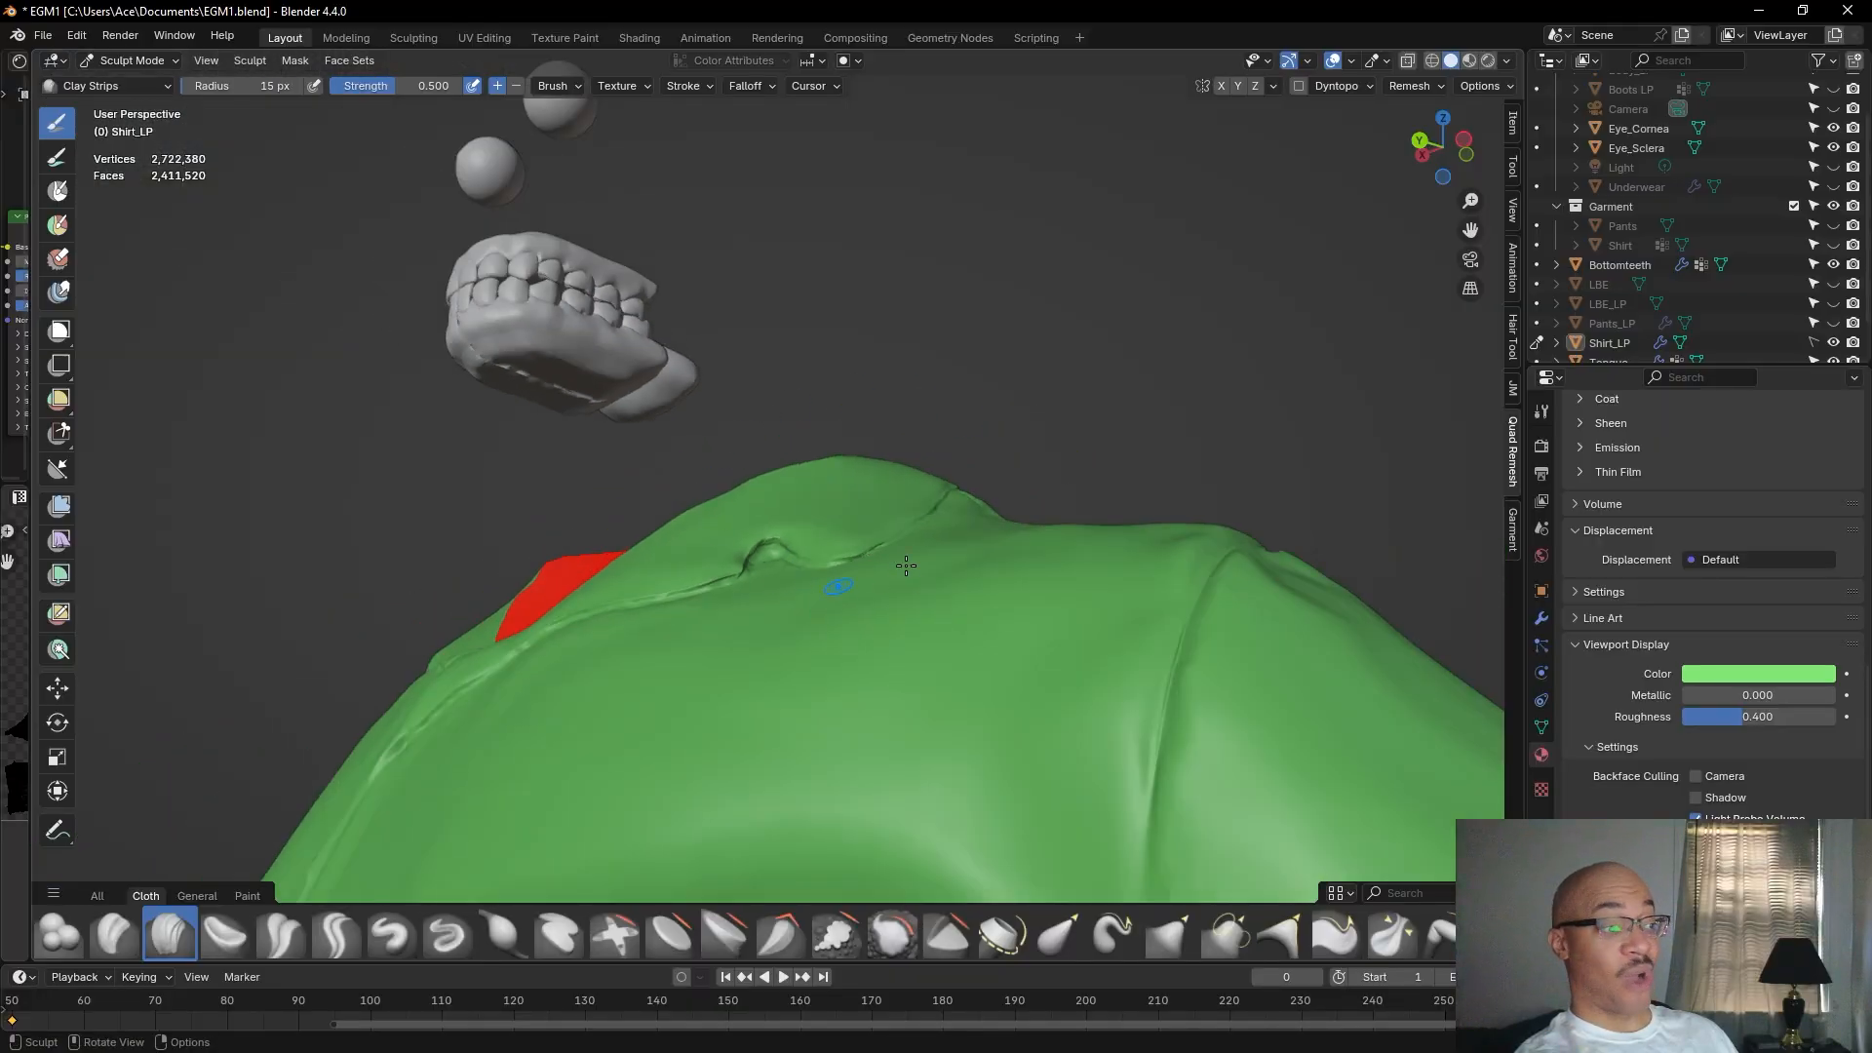
# Sculpt along the collar's lower edge, through the notch and around the collar tip with 15 px Clay Strips strokes.
pyautogui.keyDown('ctrl'); pyautogui.moveTo(804, 526); pyautogui.dragTo(844, 434, button='middle'); pyautogui.keyUp('ctrl')
pyautogui.moveTo(854, 359); pyautogui.dragTo(873, 405, button='middle')
pyautogui.keyDown('shift'); pyautogui.moveTo(819, 580); pyautogui.dragTo(884, 443, button='middle'); pyautogui.keyUp('shift')
pyautogui.moveTo(846, 670); pyautogui.dragTo(832, 675)
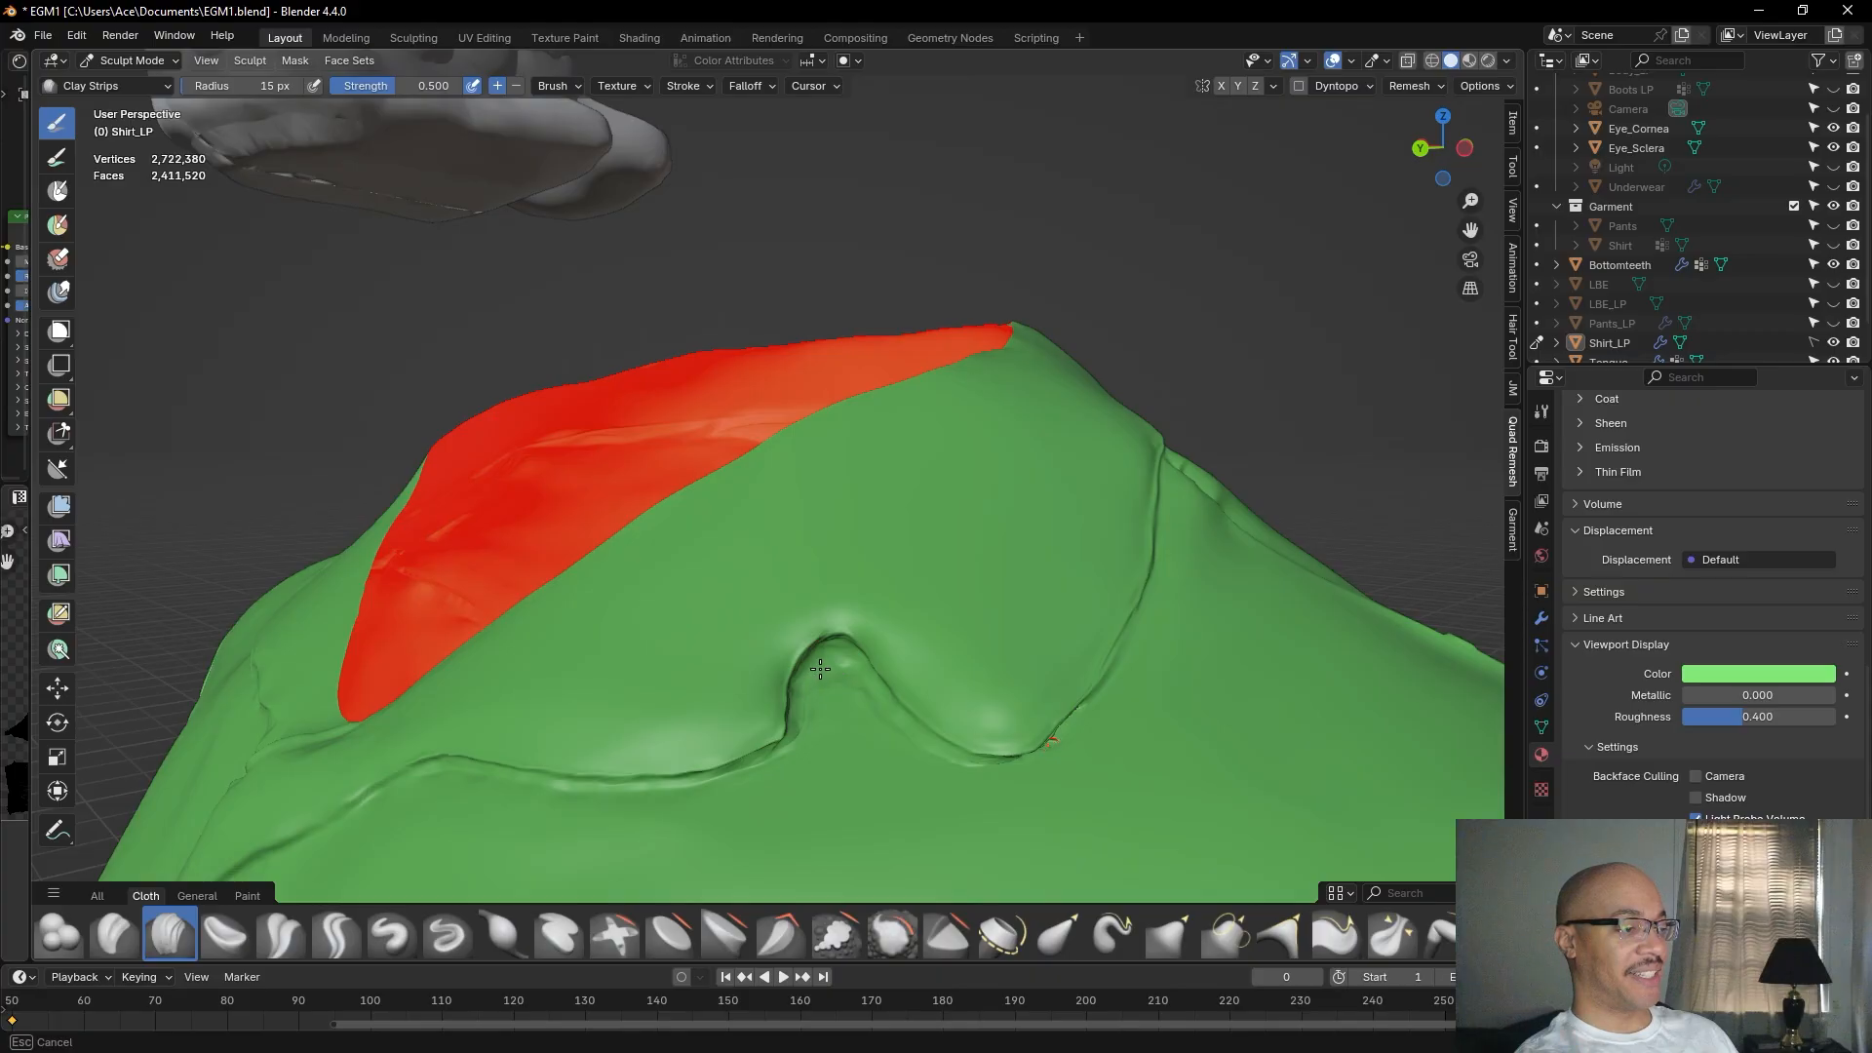
pyautogui.moveTo(771, 760); pyautogui.dragTo(545, 780)
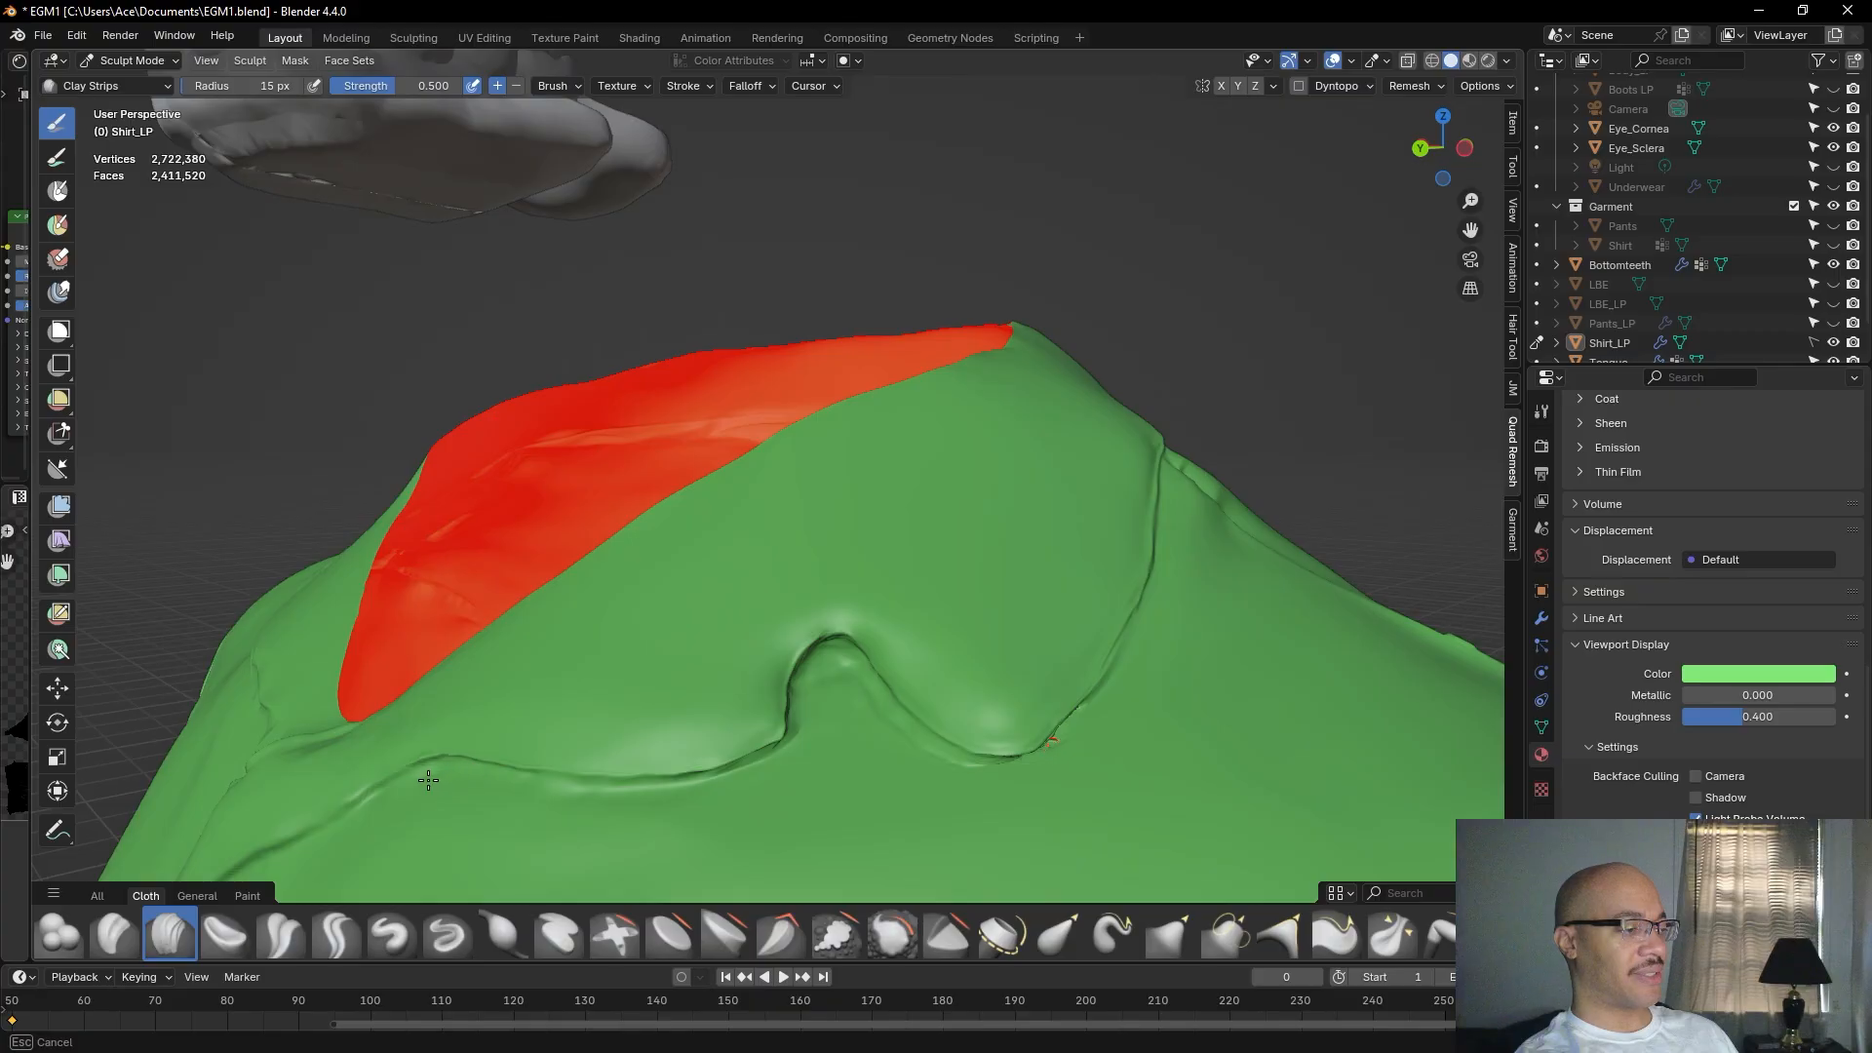
pyautogui.moveTo(726, 782)
pyautogui.mouseDown()
pyautogui.moveTo(806, 733)
pyautogui.moveTo(901, 722)
pyautogui.moveTo(1036, 747)
pyautogui.mouseUp()
pyautogui.moveTo(1109, 682); pyautogui.dragTo(1094, 690)
# Examine the reworked collar edge, the side of the neck and the shoulder seam from the front and side.
pyautogui.scroll(-5, 852, 704)
pyautogui.moveTo(975, 458)
pyautogui.mouseDown(button='middle')
pyautogui.moveTo(1030, 560)
pyautogui.moveTo(1120, 461)
pyautogui.mouseUp(button='middle')
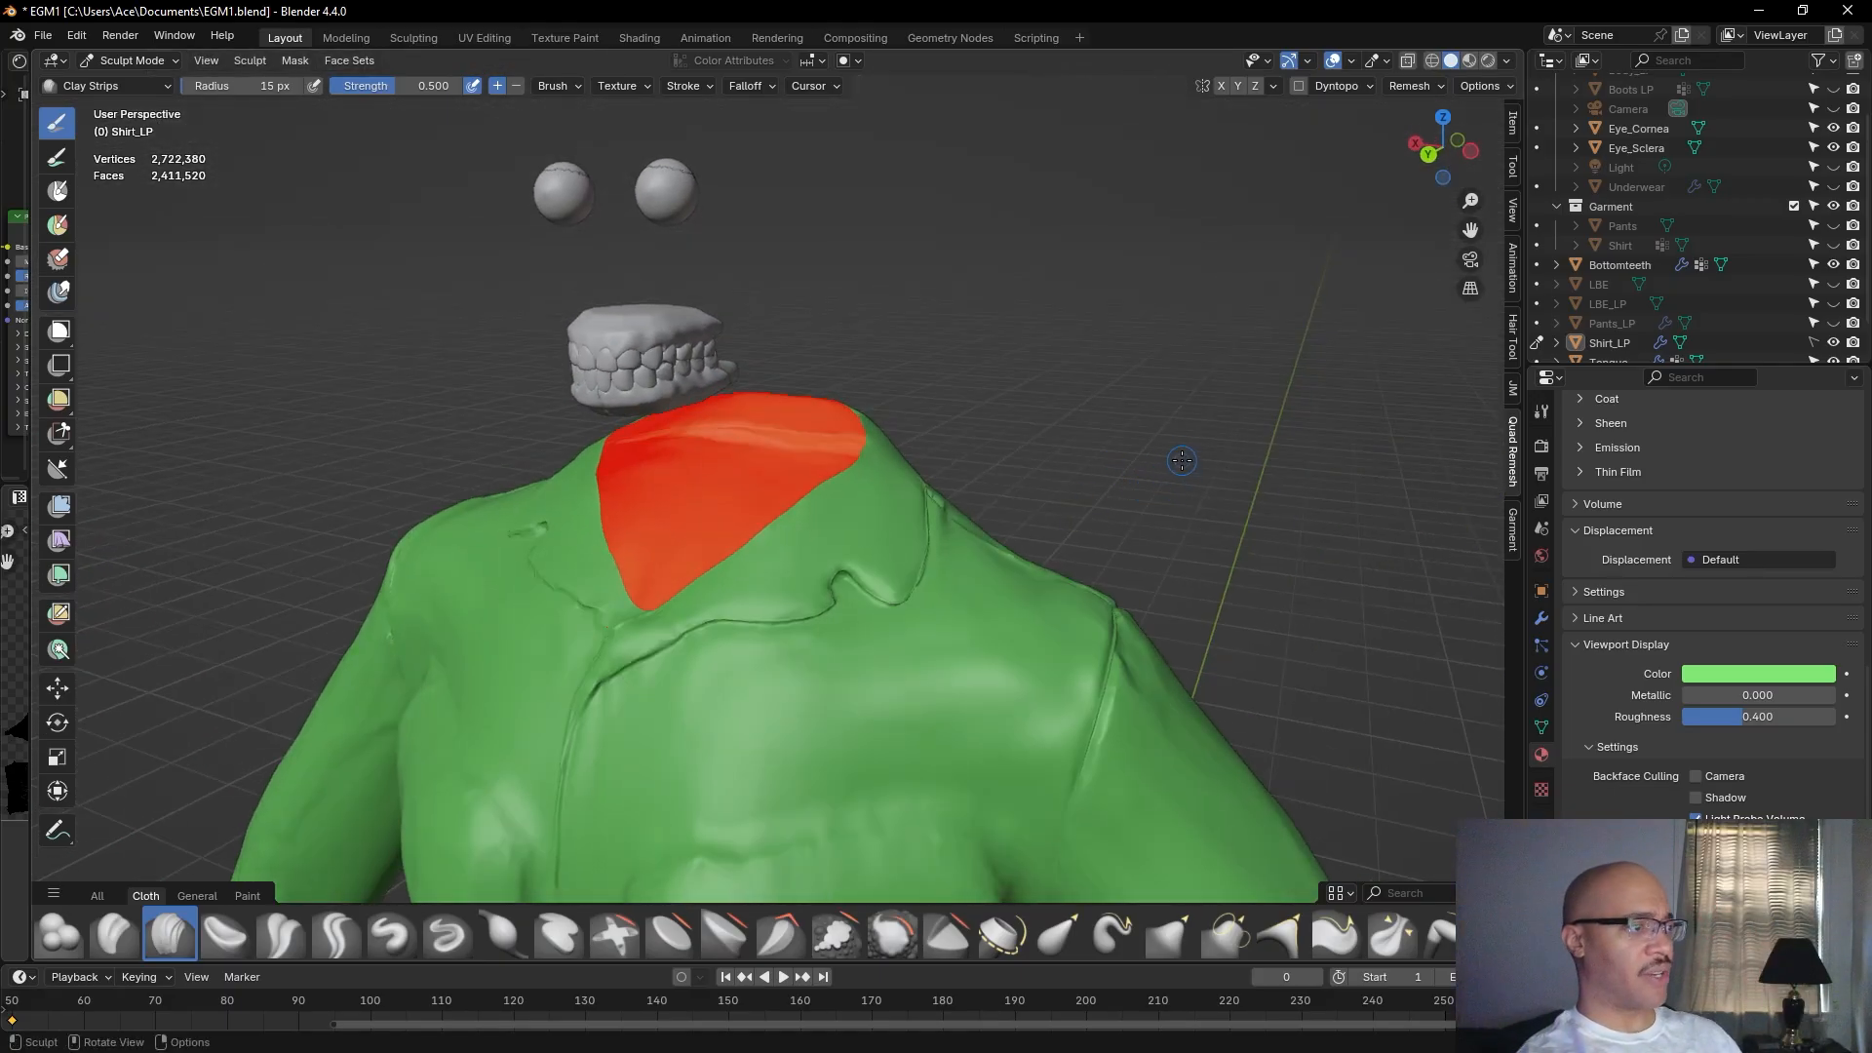
pyautogui.scroll(3, 1190, 427)
pyautogui.keyDown('alt'); pyautogui.moveTo(1190, 427); pyautogui.dragTo(1126, 412); pyautogui.keyUp('alt')
pyautogui.keyDown('alt'); pyautogui.moveTo(1192, 543); pyautogui.dragTo(1160, 479); pyautogui.keyUp('alt')
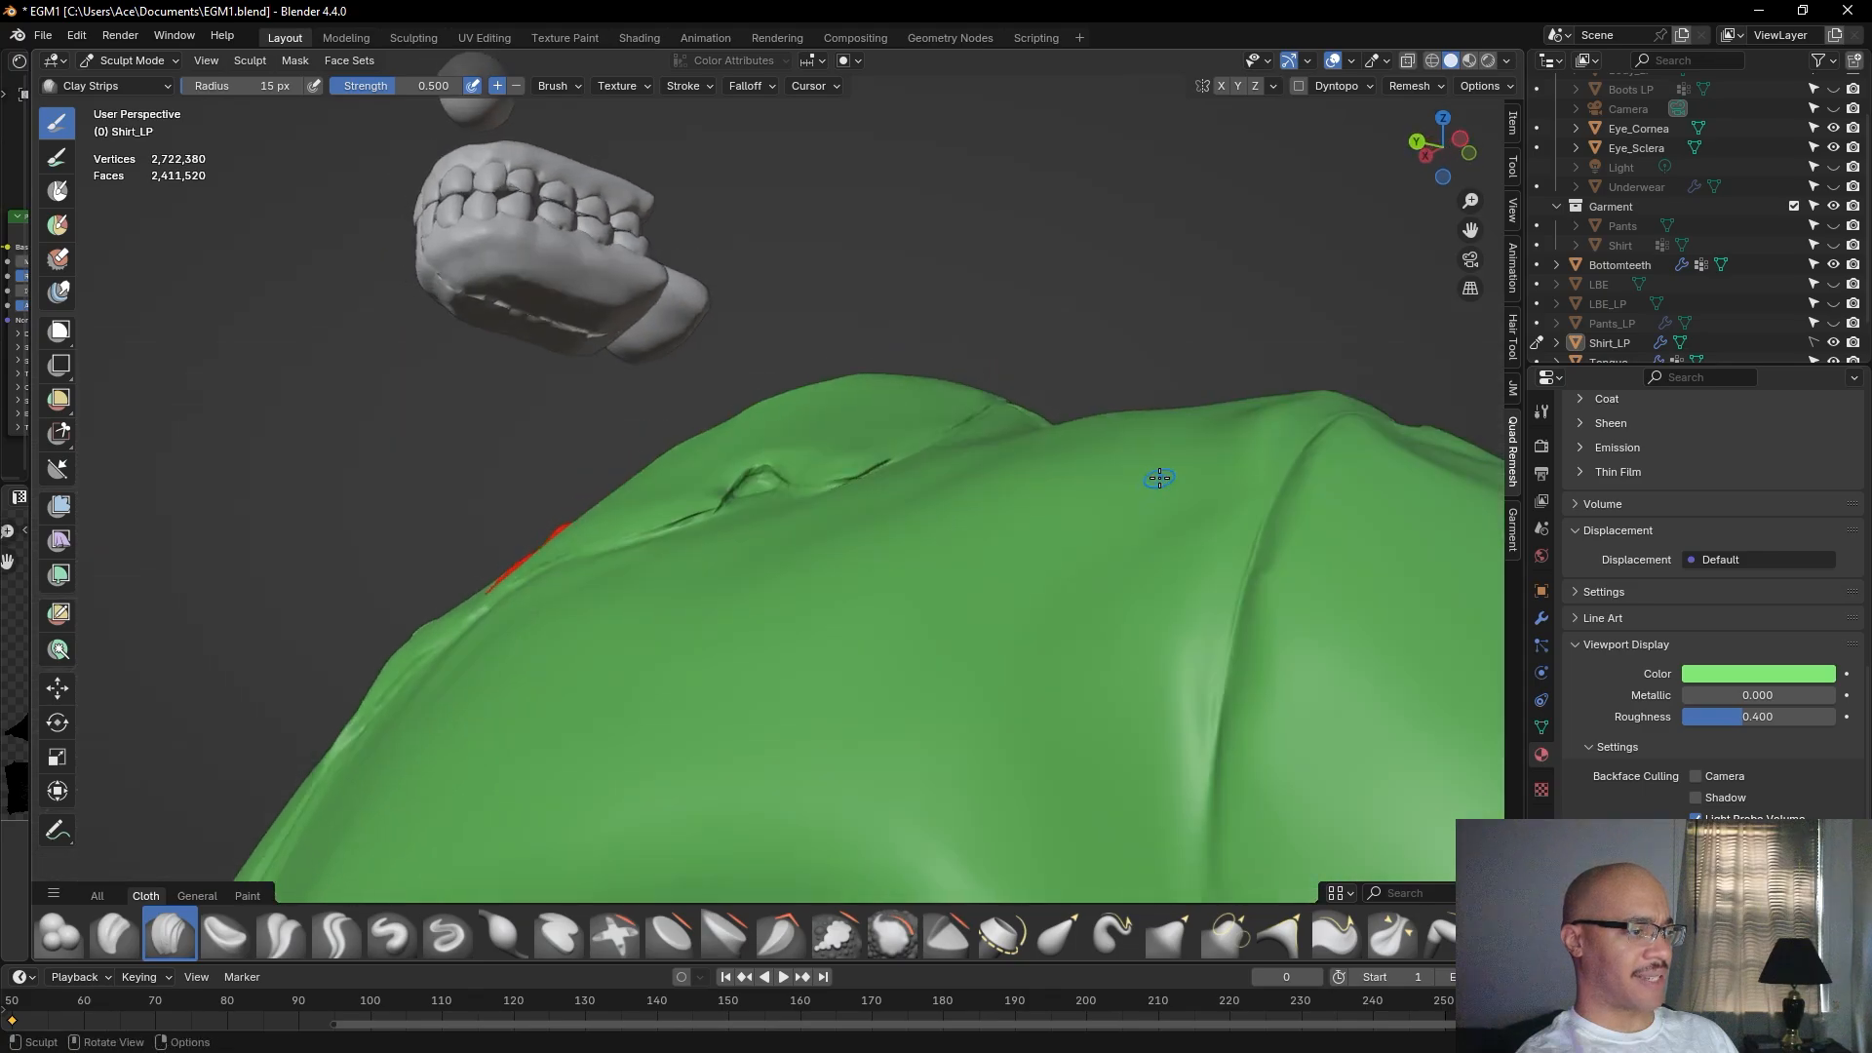
pyautogui.keyDown('alt'); pyautogui.moveTo(1253, 351); pyautogui.dragTo(1103, 426); pyautogui.keyUp('alt')
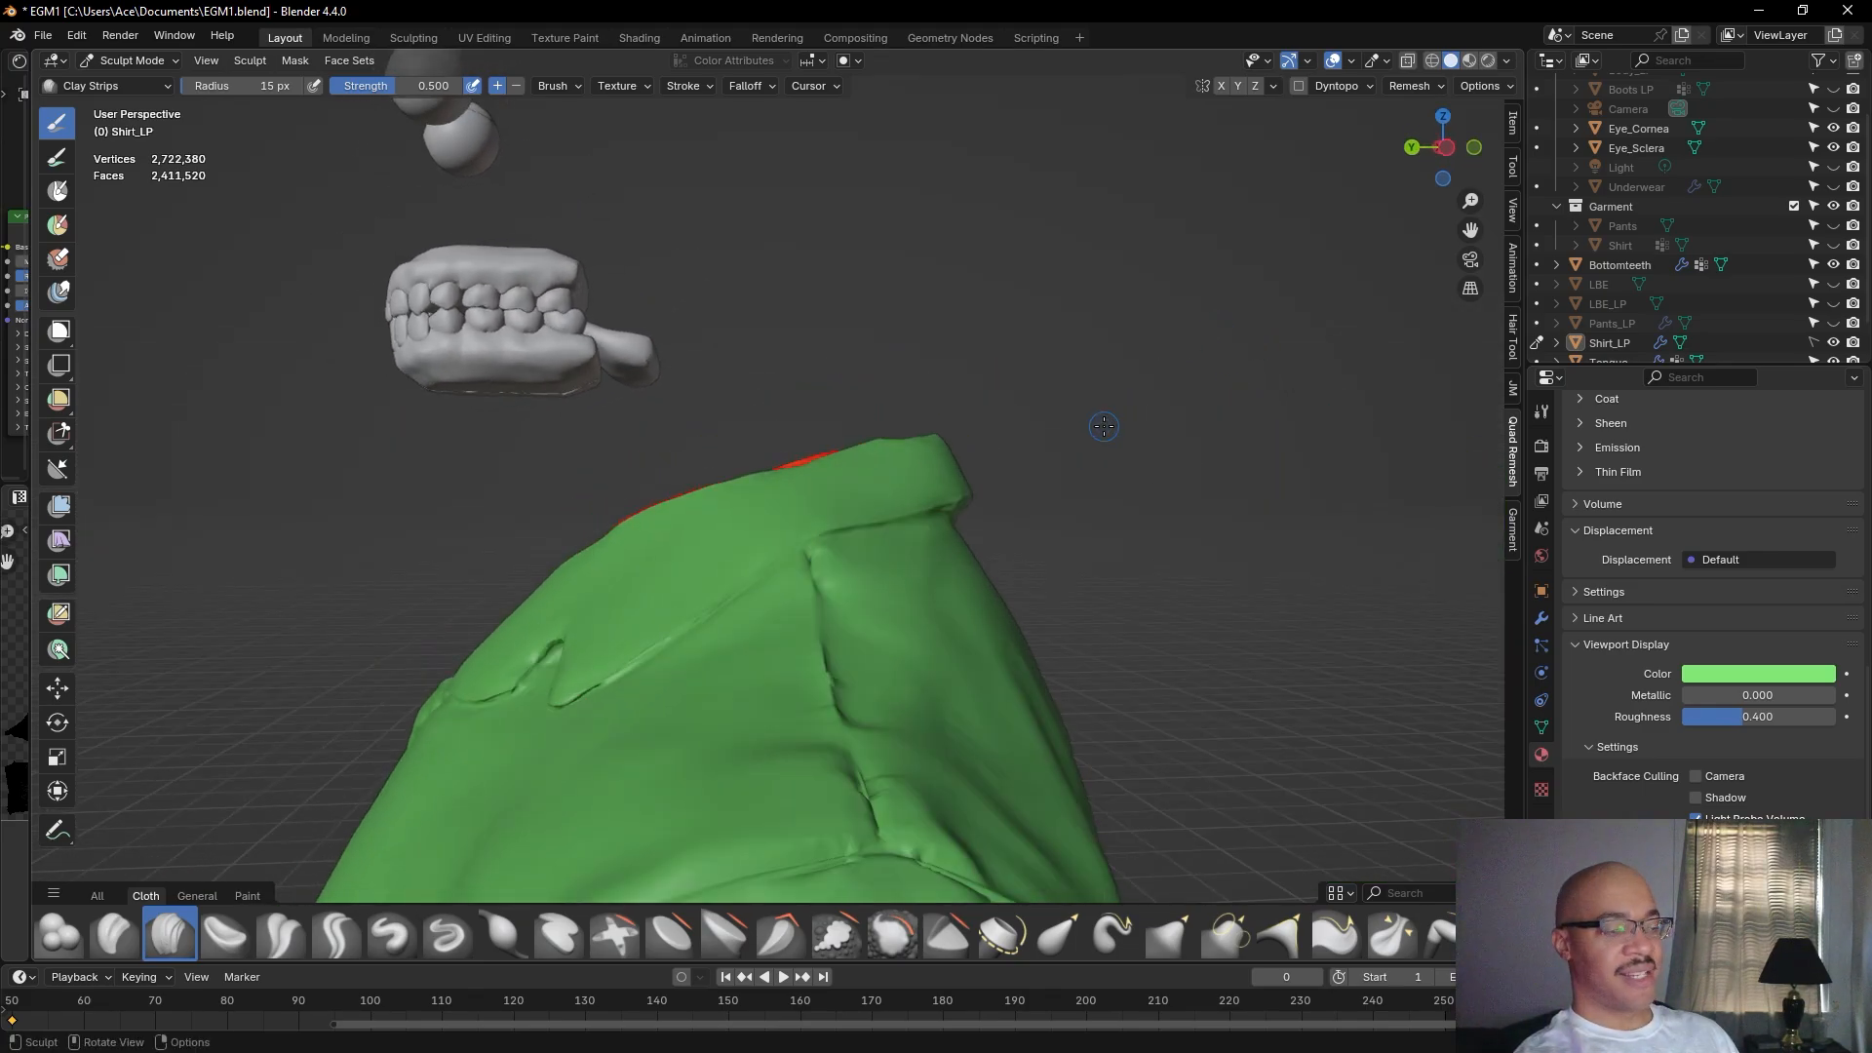
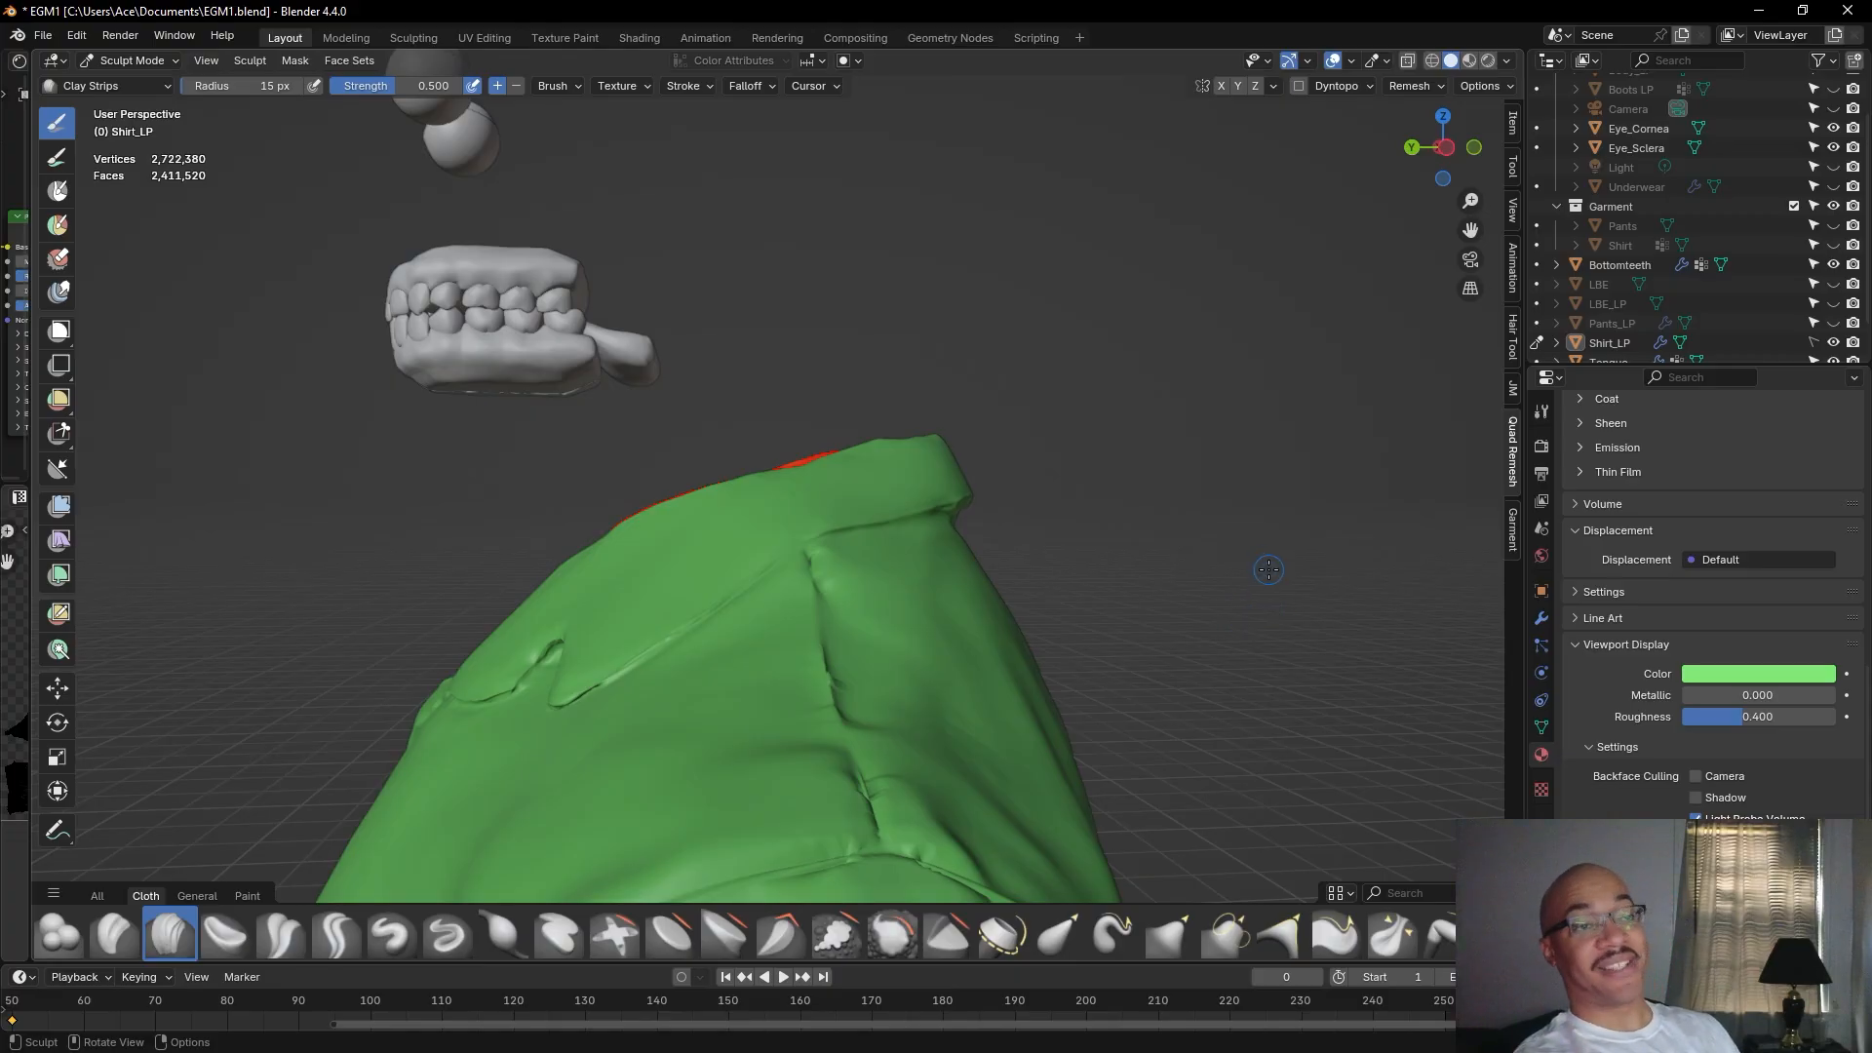
pyautogui.keyDown('alt'); pyautogui.keyDown('shift'); pyautogui.moveTo(1205, 570); pyautogui.dragTo(1169, 442); pyautogui.keyUp('shift'); pyautogui.keyUp('alt')
pyautogui.scroll(3, 1232, 501)
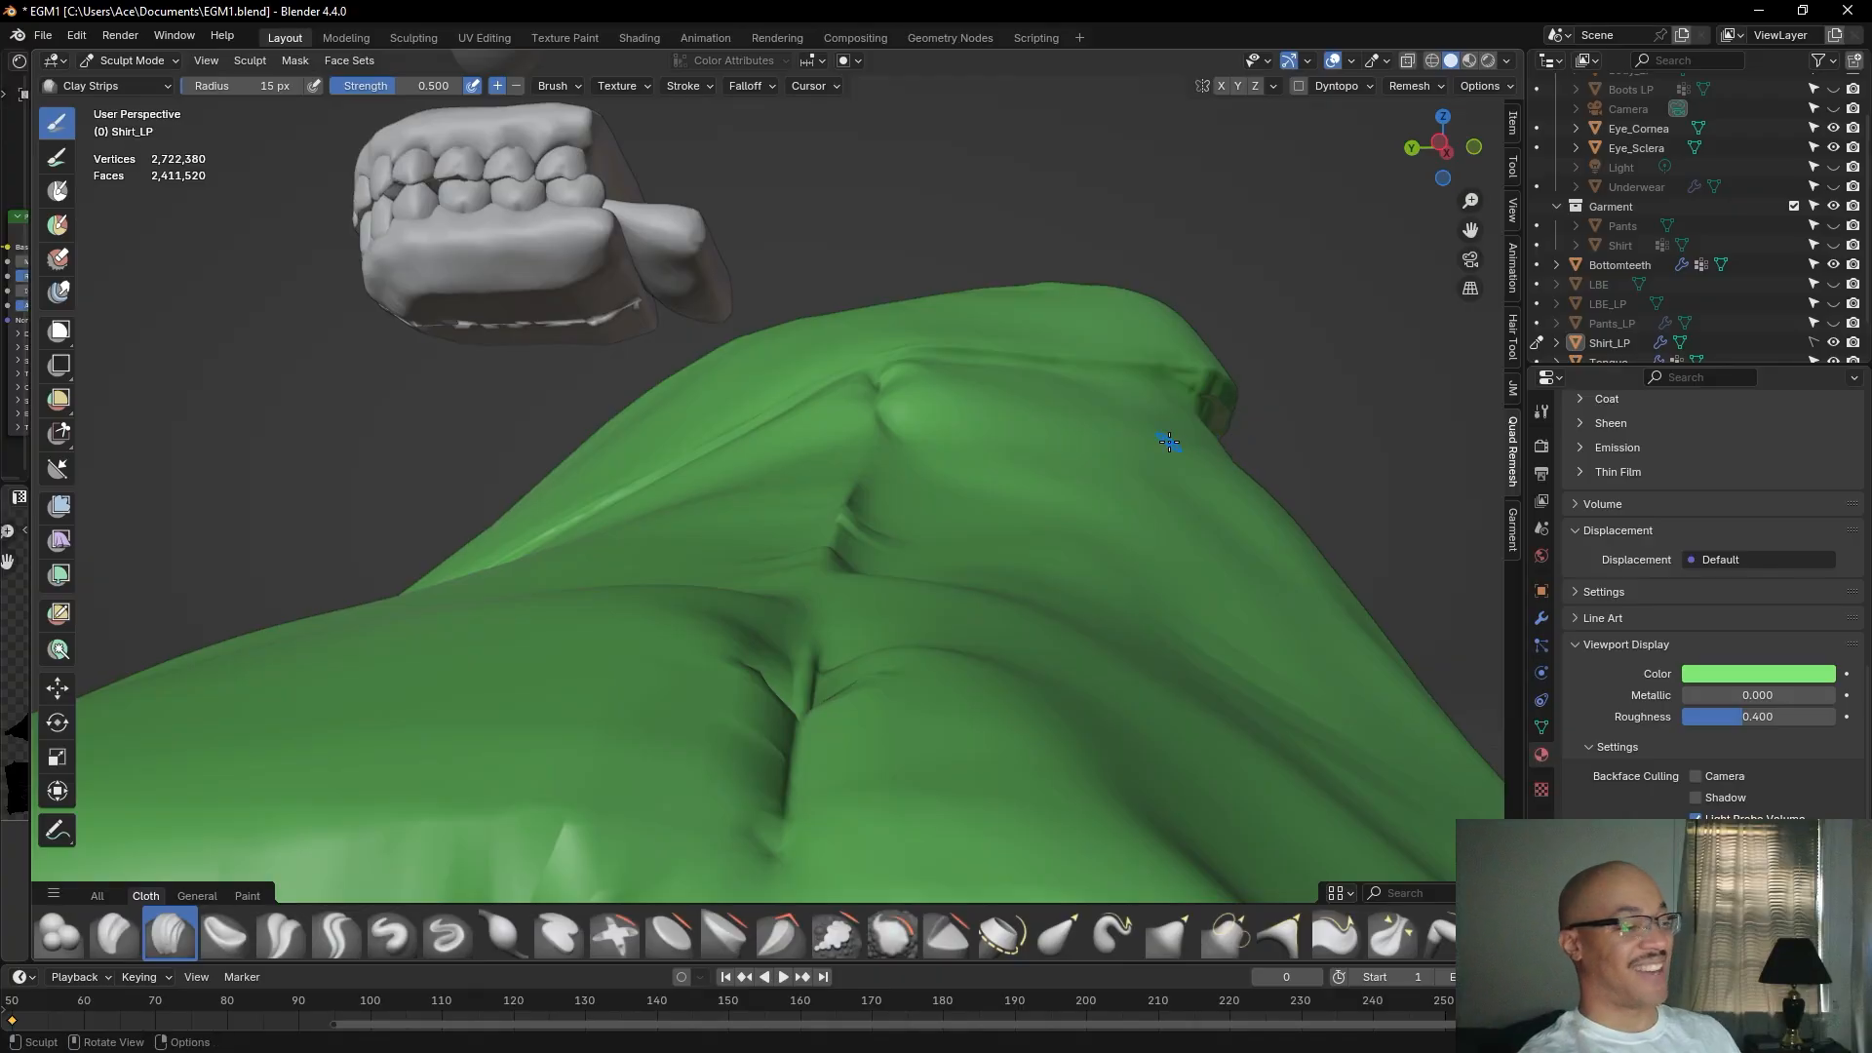
# Sculpt the lower rim of the collar notch and the adjoining collar edge with 15 px Clay Strips strokes at strength 0.500.
pyautogui.keyDown('alt'); pyautogui.keyDown('shift'); pyautogui.moveTo(1081, 151); pyautogui.dragTo(1100, 298); pyautogui.keyUp('shift'); pyautogui.keyUp('alt')
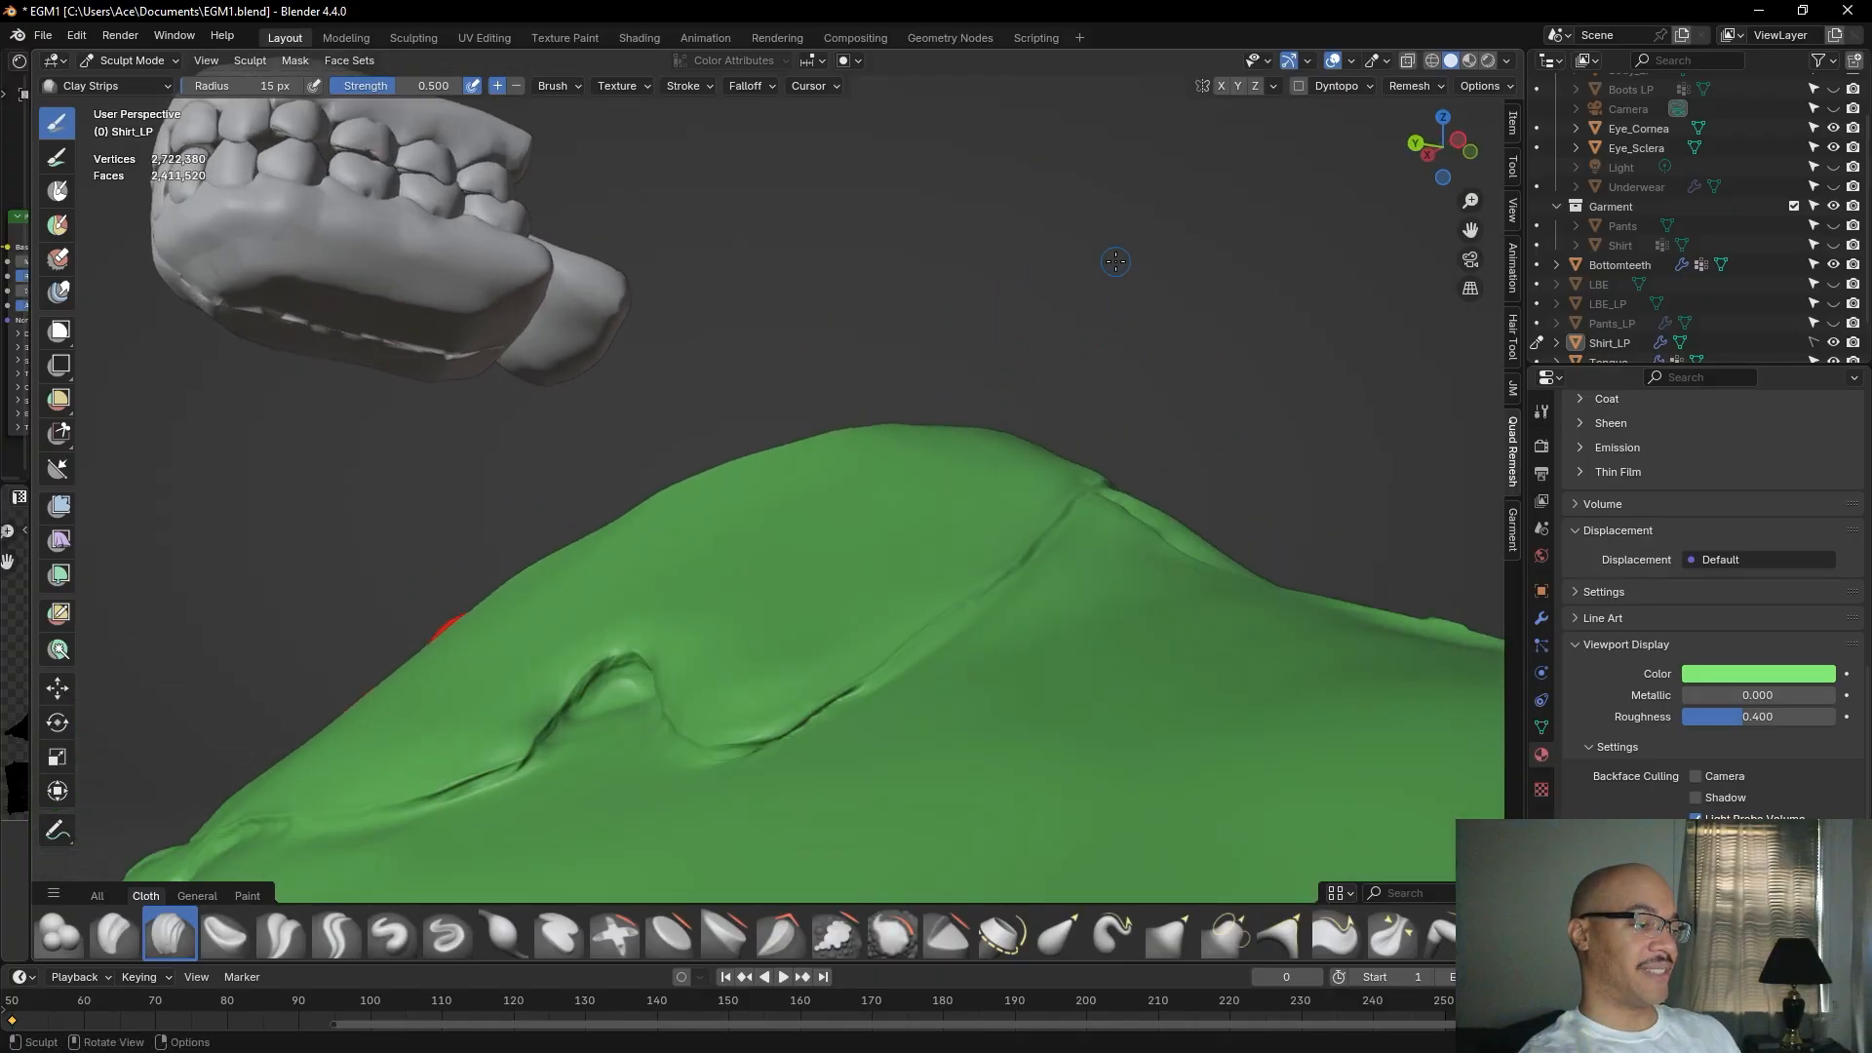
pyautogui.keyDown('alt'); pyautogui.moveTo(823, 448); pyautogui.dragTo(770, 480); pyautogui.keyUp('alt')
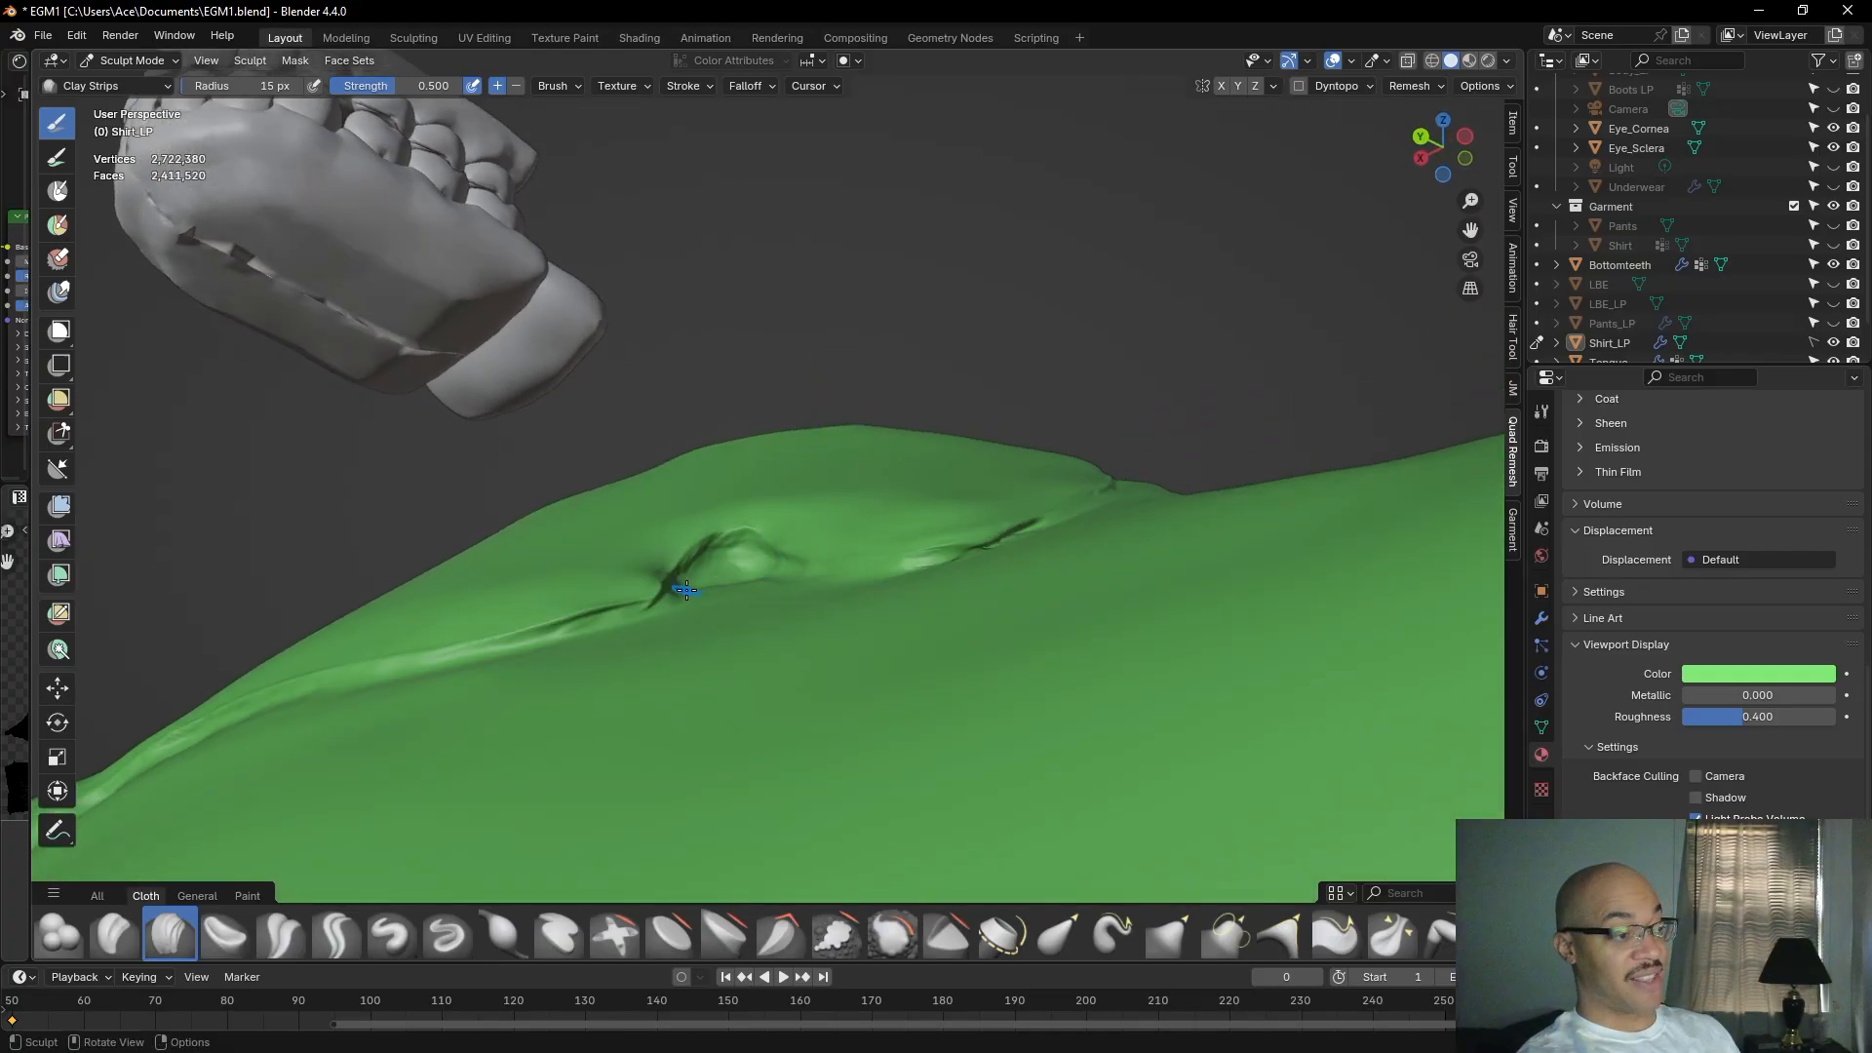
pyautogui.keyDown('alt'); pyautogui.moveTo(793, 359); pyautogui.dragTo(787, 359); pyautogui.keyUp('alt')
pyautogui.moveTo(788, 359); pyautogui.dragTo(816, 329, button='middle')
pyautogui.scroll(1, 832, 362)
pyautogui.moveTo(834, 254); pyautogui.dragTo(863, 390, button='middle')
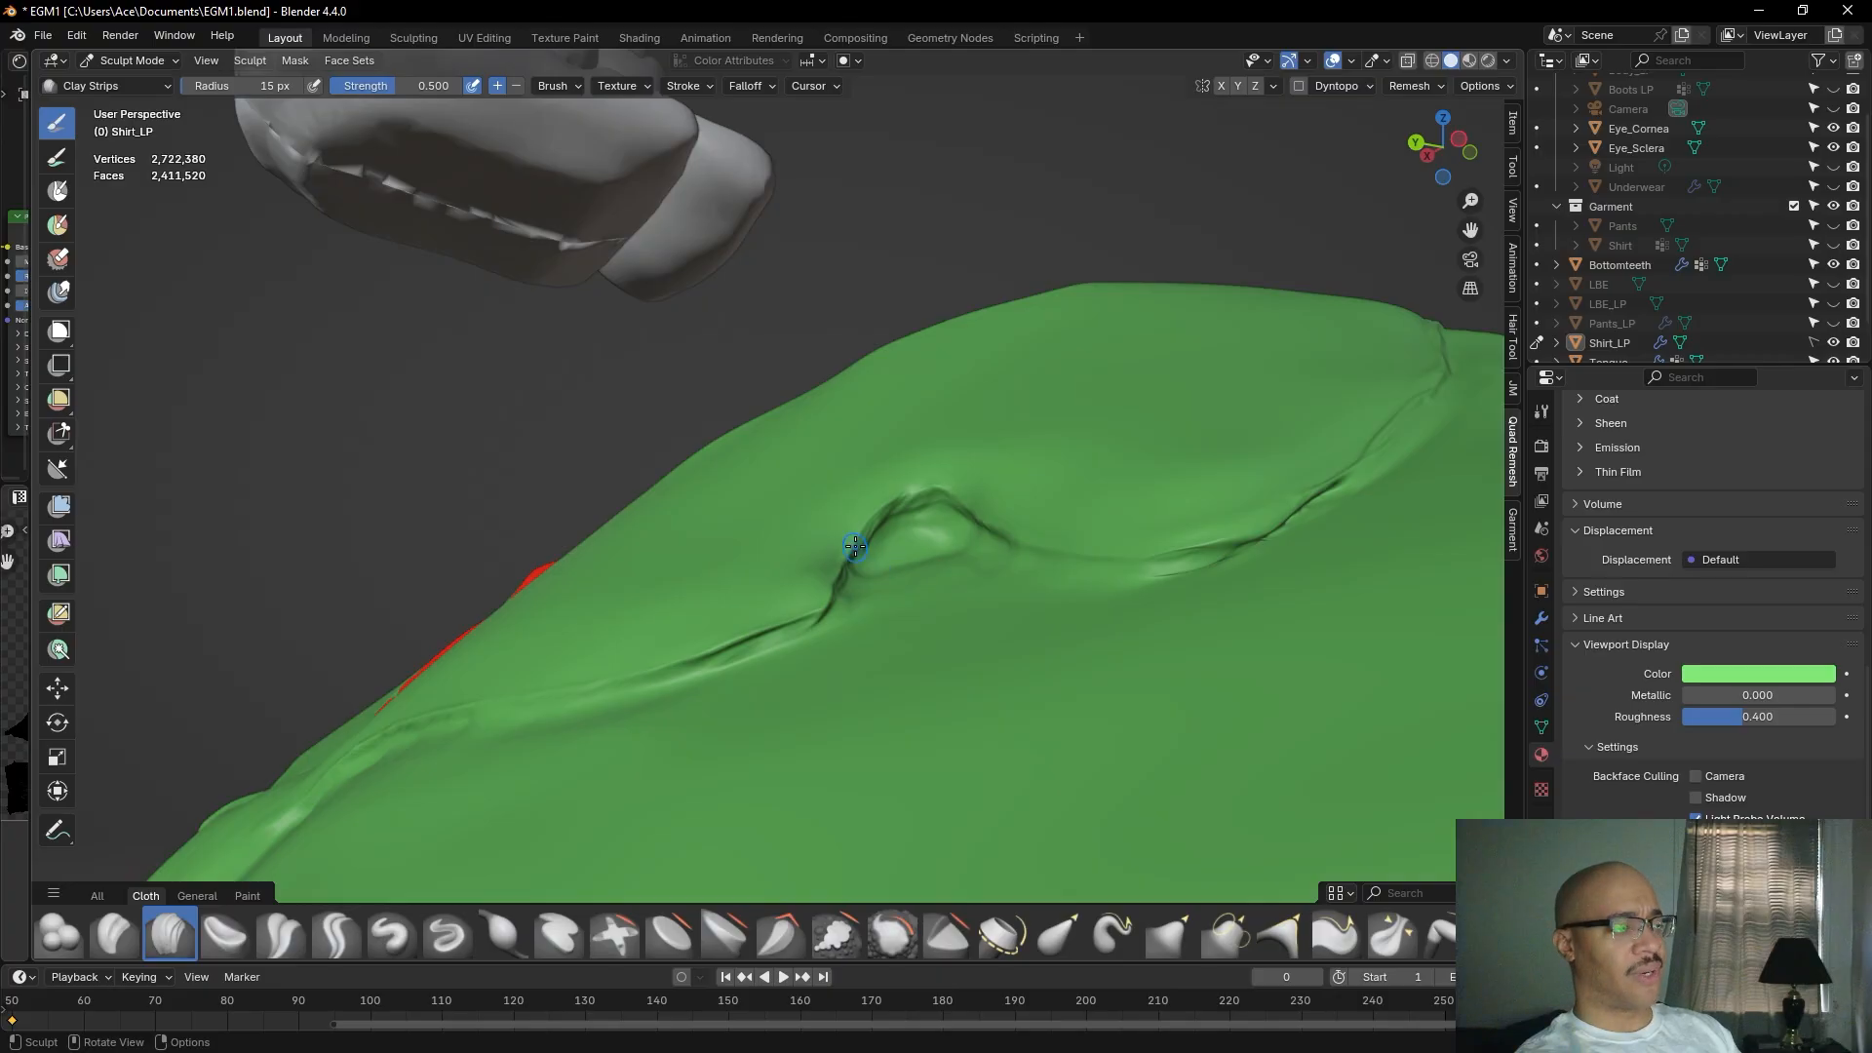
pyautogui.moveTo(768, 460); pyautogui.dragTo(758, 458, button='middle')
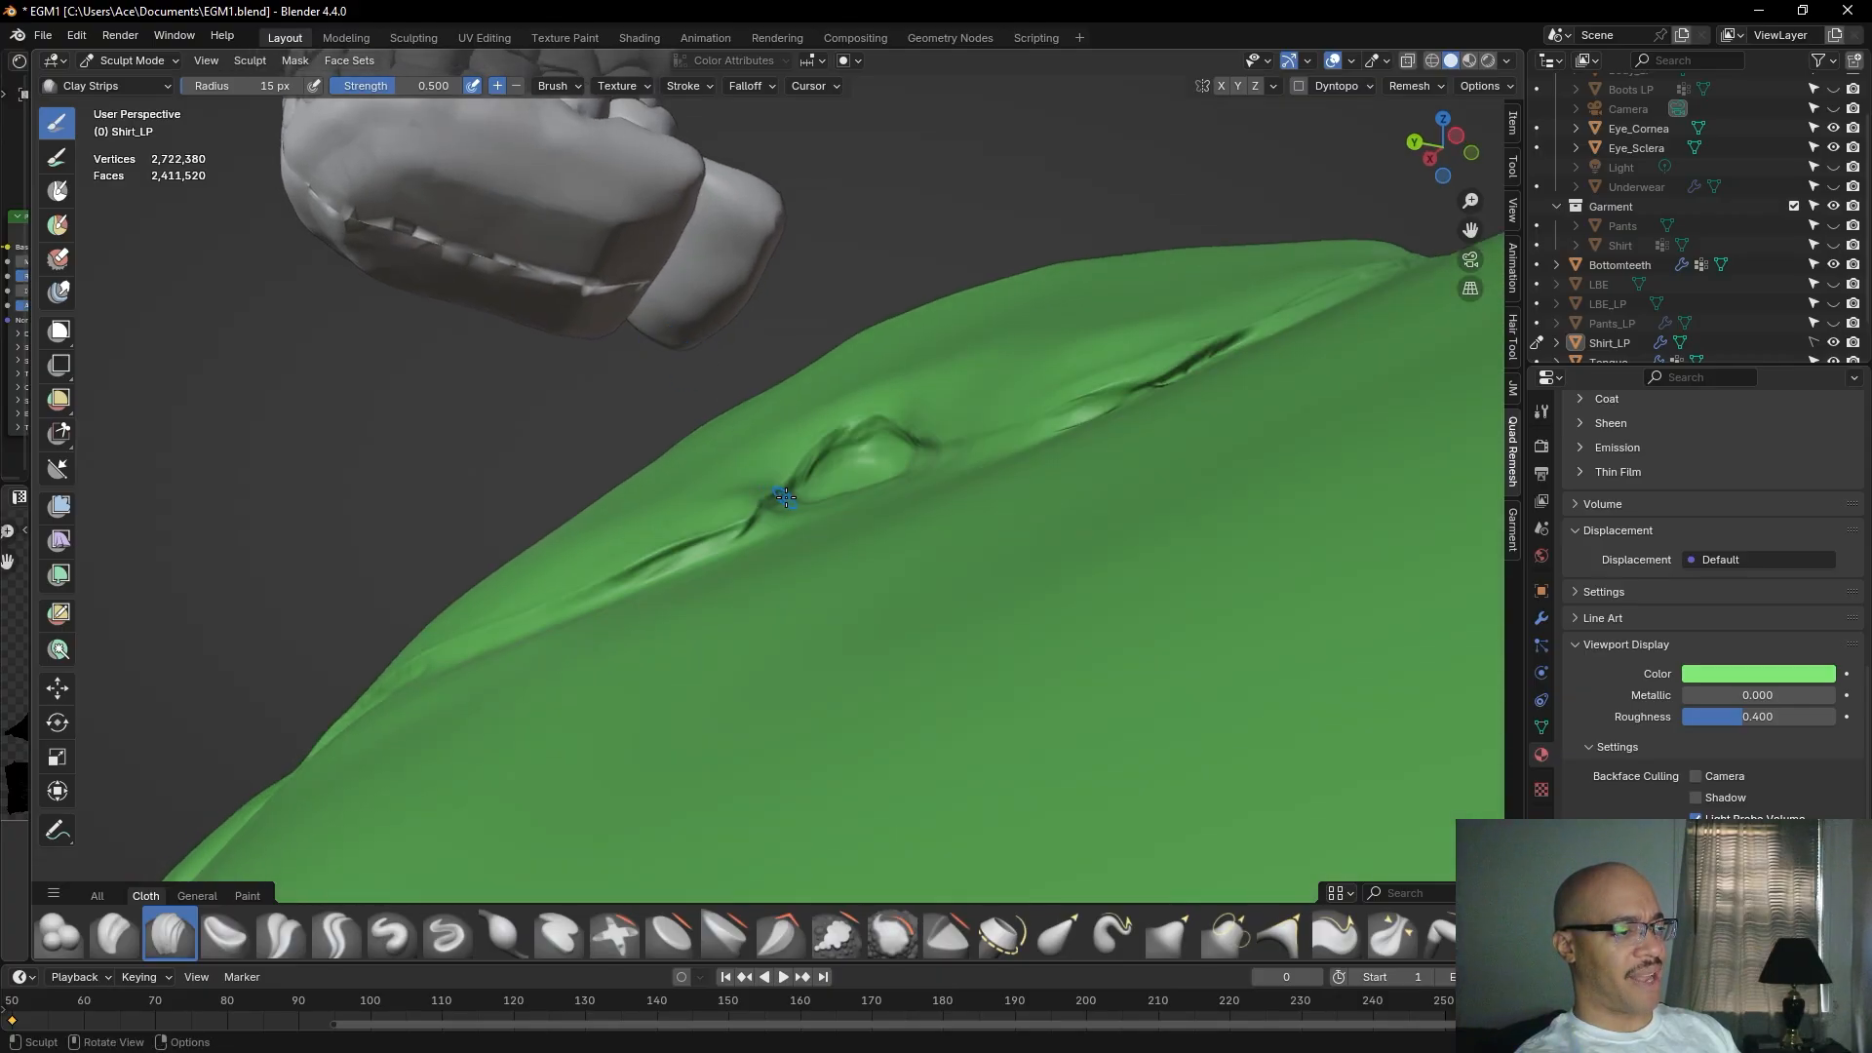
pyautogui.moveTo(773, 506)
pyautogui.mouseDown()
pyautogui.moveTo(888, 459)
pyautogui.moveTo(943, 467)
pyautogui.mouseUp()
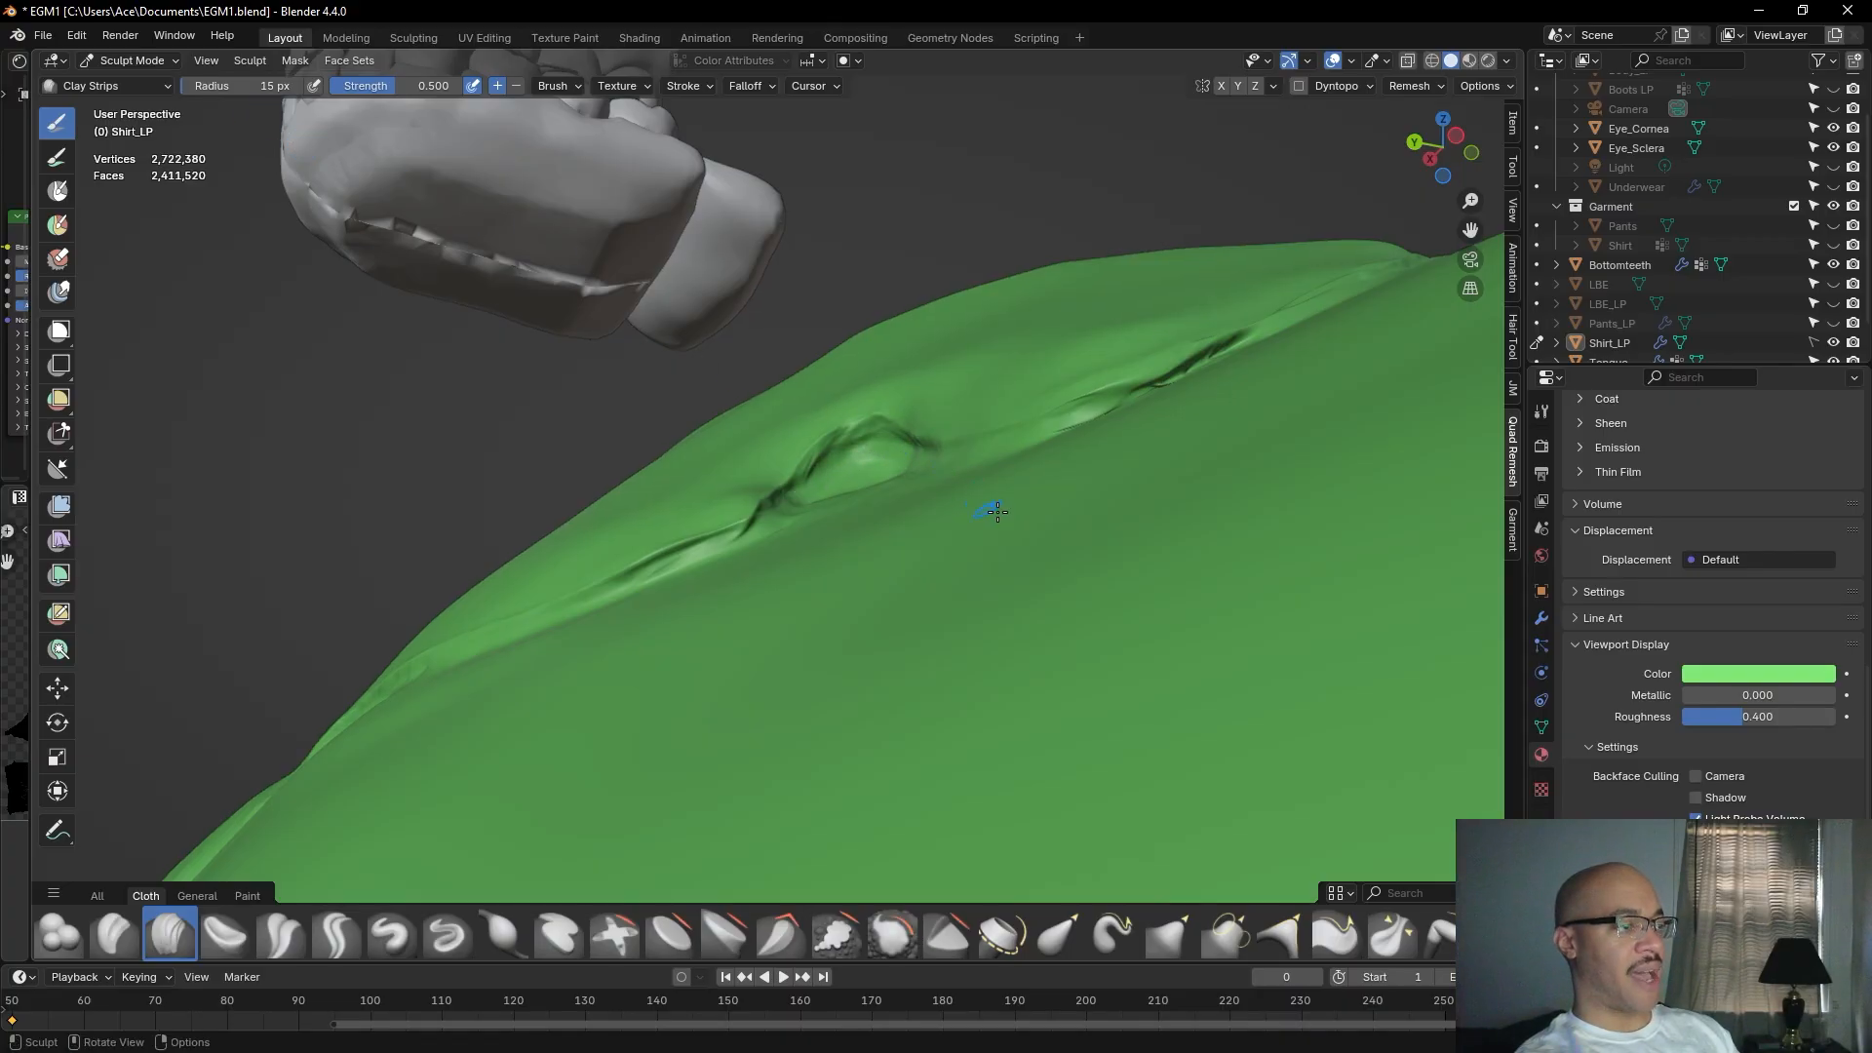
pyautogui.moveTo(917, 452)
pyautogui.mouseDown()
pyautogui.moveTo(971, 456)
pyautogui.moveTo(1094, 408)
pyautogui.mouseUp()
# Define the crease on both sides of the collar notch and rework the surface inside the notch with Clay Strips.
pyautogui.moveTo(1094, 408); pyautogui.dragTo(1086, 355, button='middle')
pyautogui.moveTo(1053, 577)
pyautogui.mouseDown()
pyautogui.moveTo(1079, 582)
pyautogui.moveTo(1020, 582)
pyautogui.moveTo(889, 528)
pyautogui.moveTo(772, 629)
pyautogui.moveTo(612, 681)
pyautogui.mouseUp()
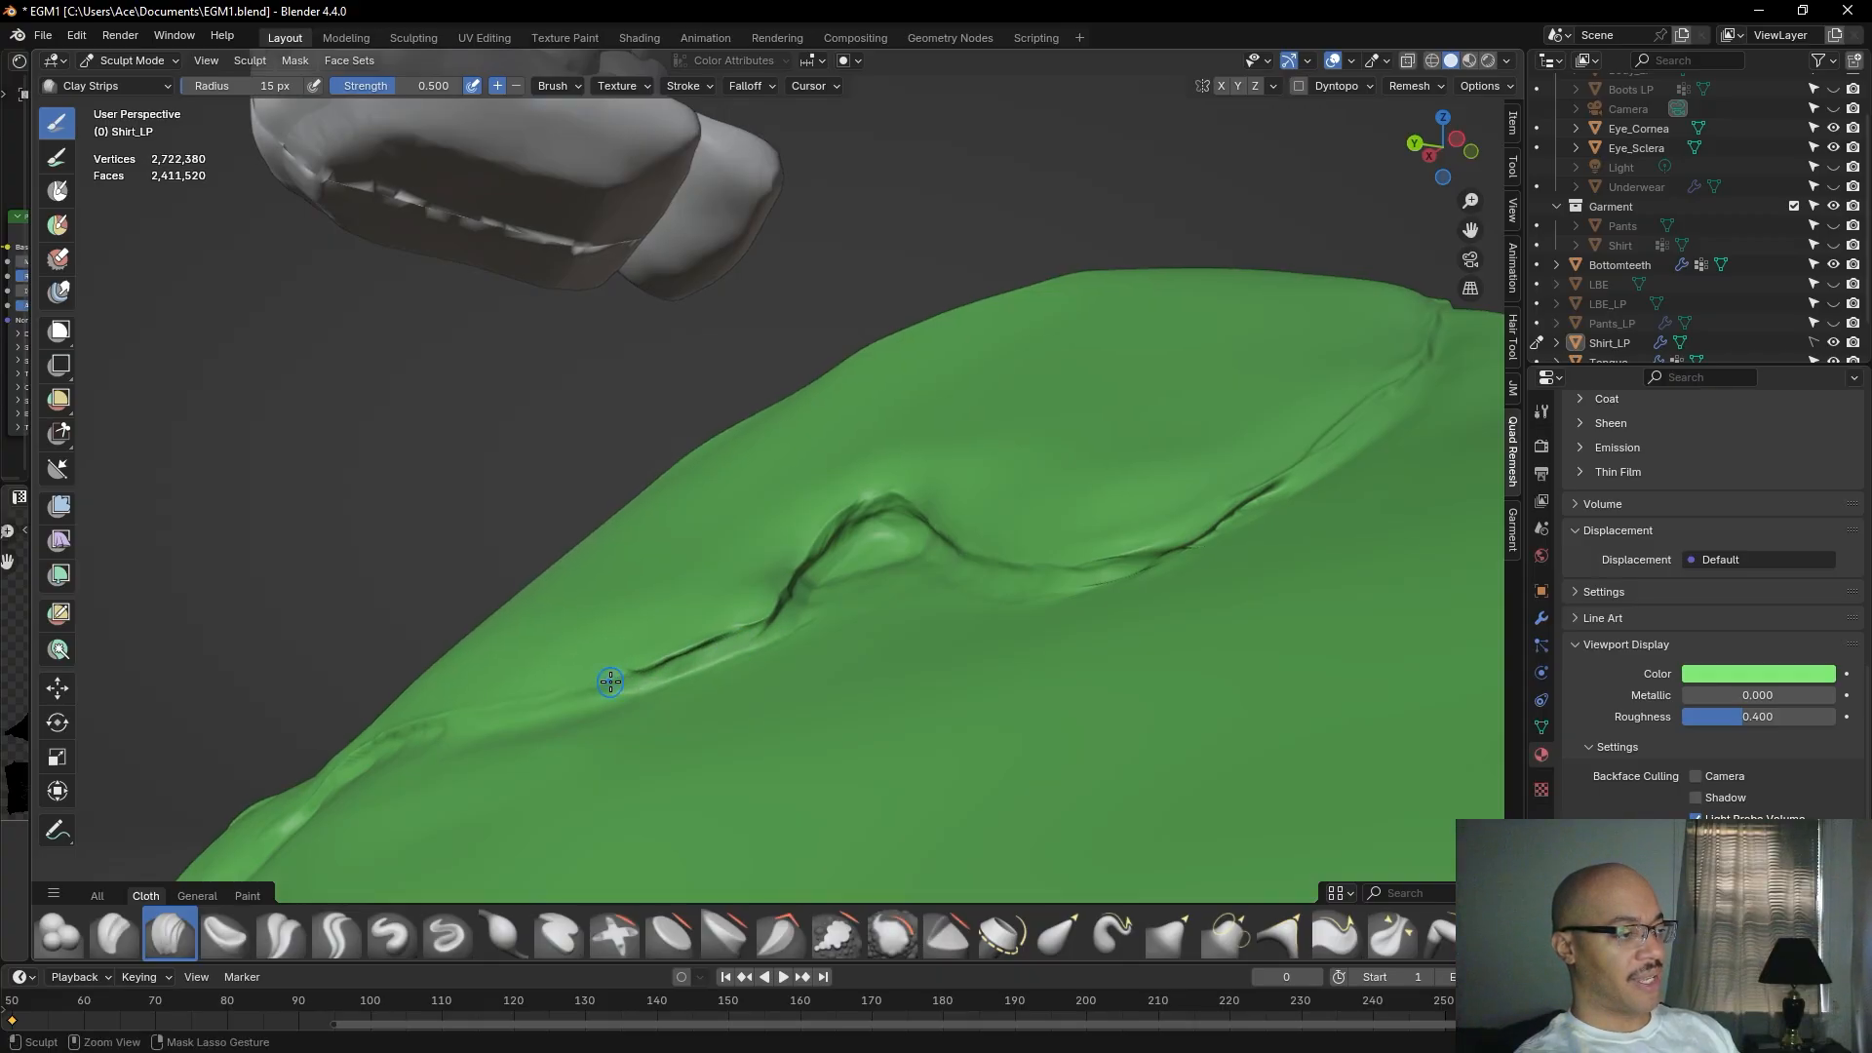
pyautogui.moveTo(839, 556)
pyautogui.mouseDown()
pyautogui.moveTo(872, 531)
pyautogui.moveTo(995, 565)
pyautogui.mouseUp()
pyautogui.moveTo(1159, 200)
pyautogui.mouseDown(button='middle')
pyautogui.moveTo(1015, 284)
pyautogui.moveTo(898, 284)
pyautogui.moveTo(921, 257)
pyautogui.moveTo(892, 312)
pyautogui.mouseUp(button='middle')
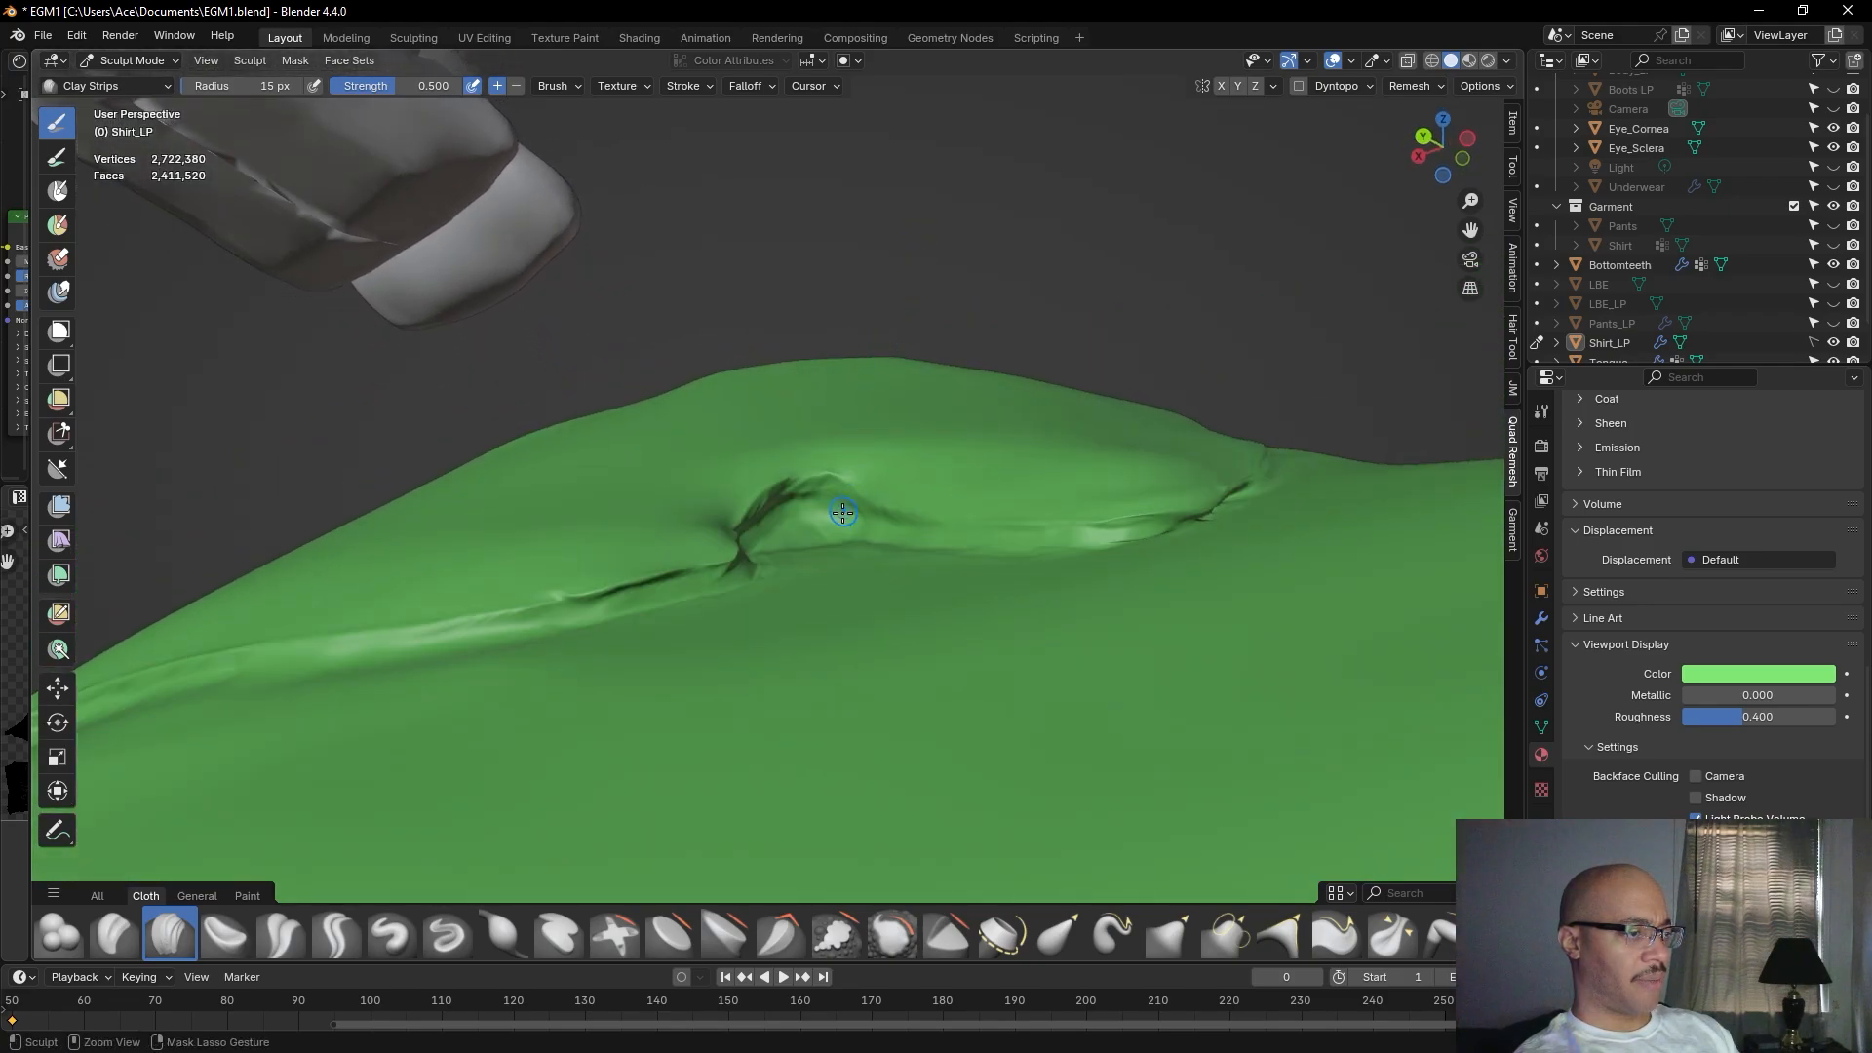
pyautogui.moveTo(824, 534)
pyautogui.mouseDown()
pyautogui.moveTo(1019, 543)
pyautogui.moveTo(872, 531)
pyautogui.moveTo(908, 532)
pyautogui.mouseUp()
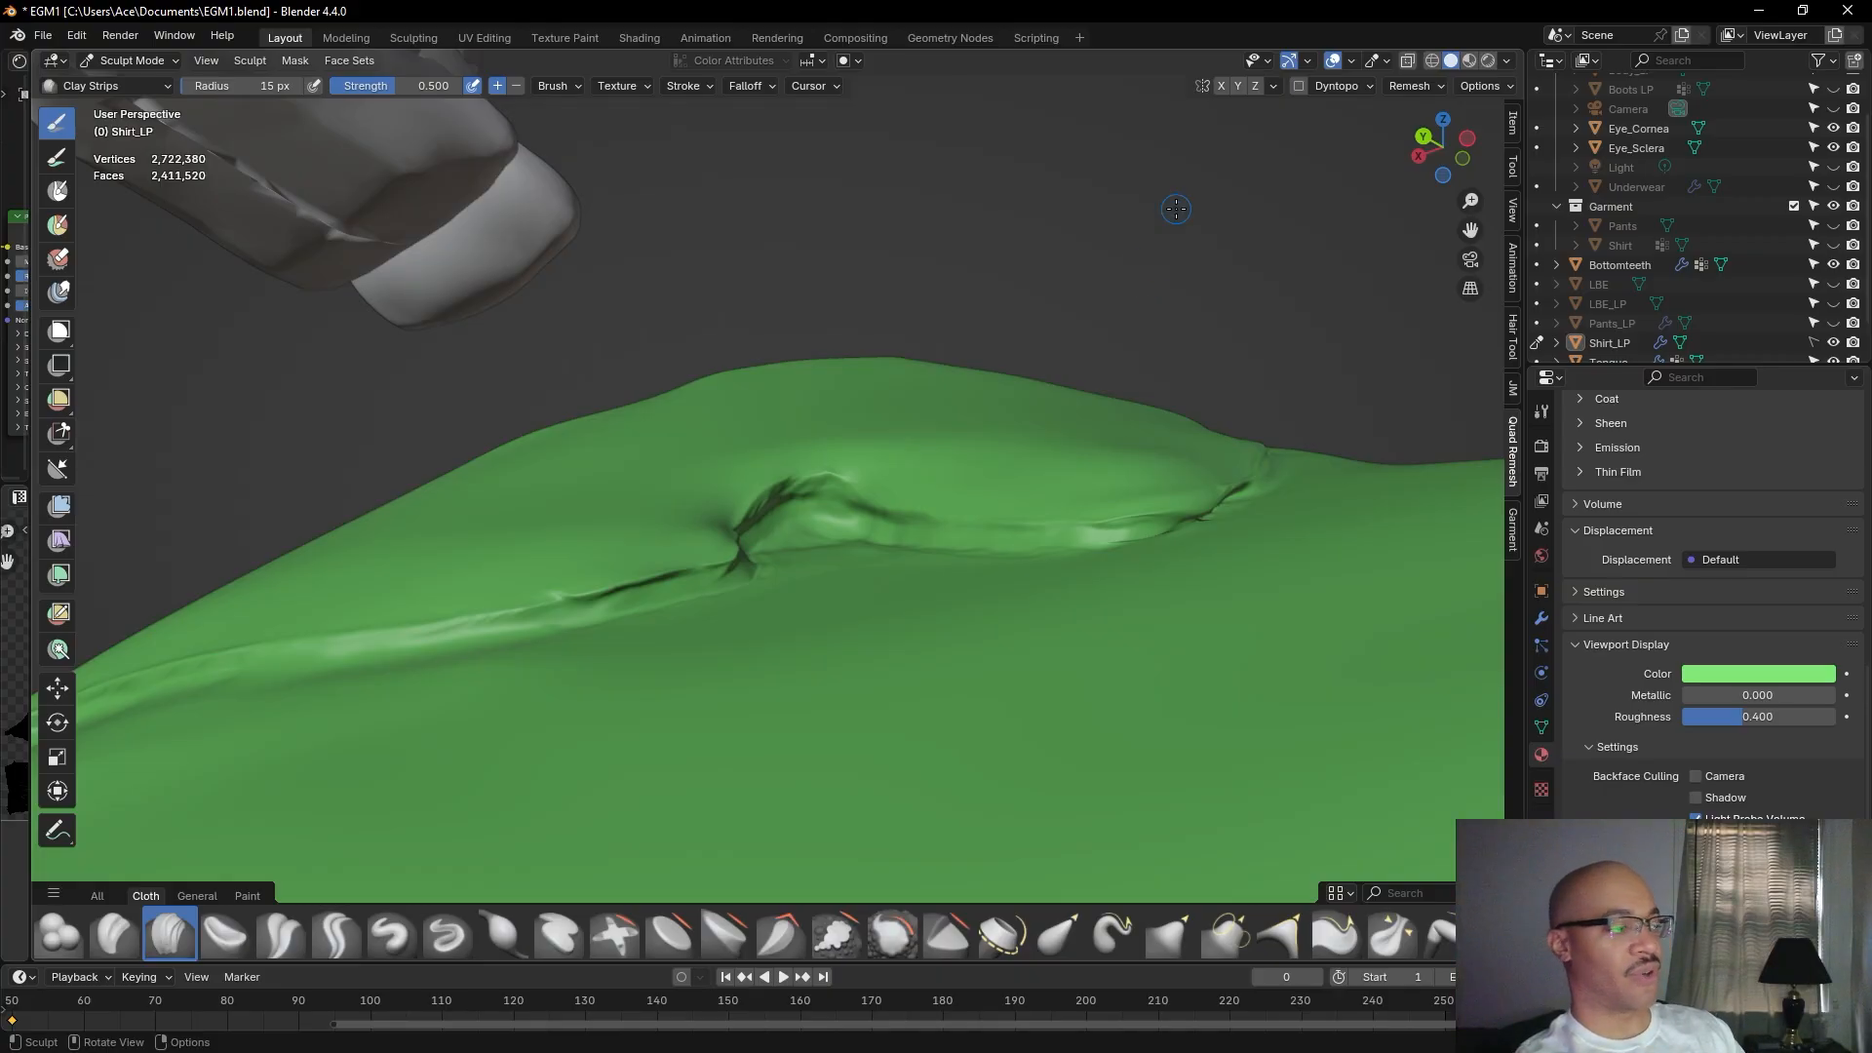
# Deepen the crease under the collar's lower edge from the collar tip up toward the shoulder seam with 15 px Clay Strips strokes.
pyautogui.moveTo(1182, 231); pyautogui.dragTo(1202, 321, button='middle')
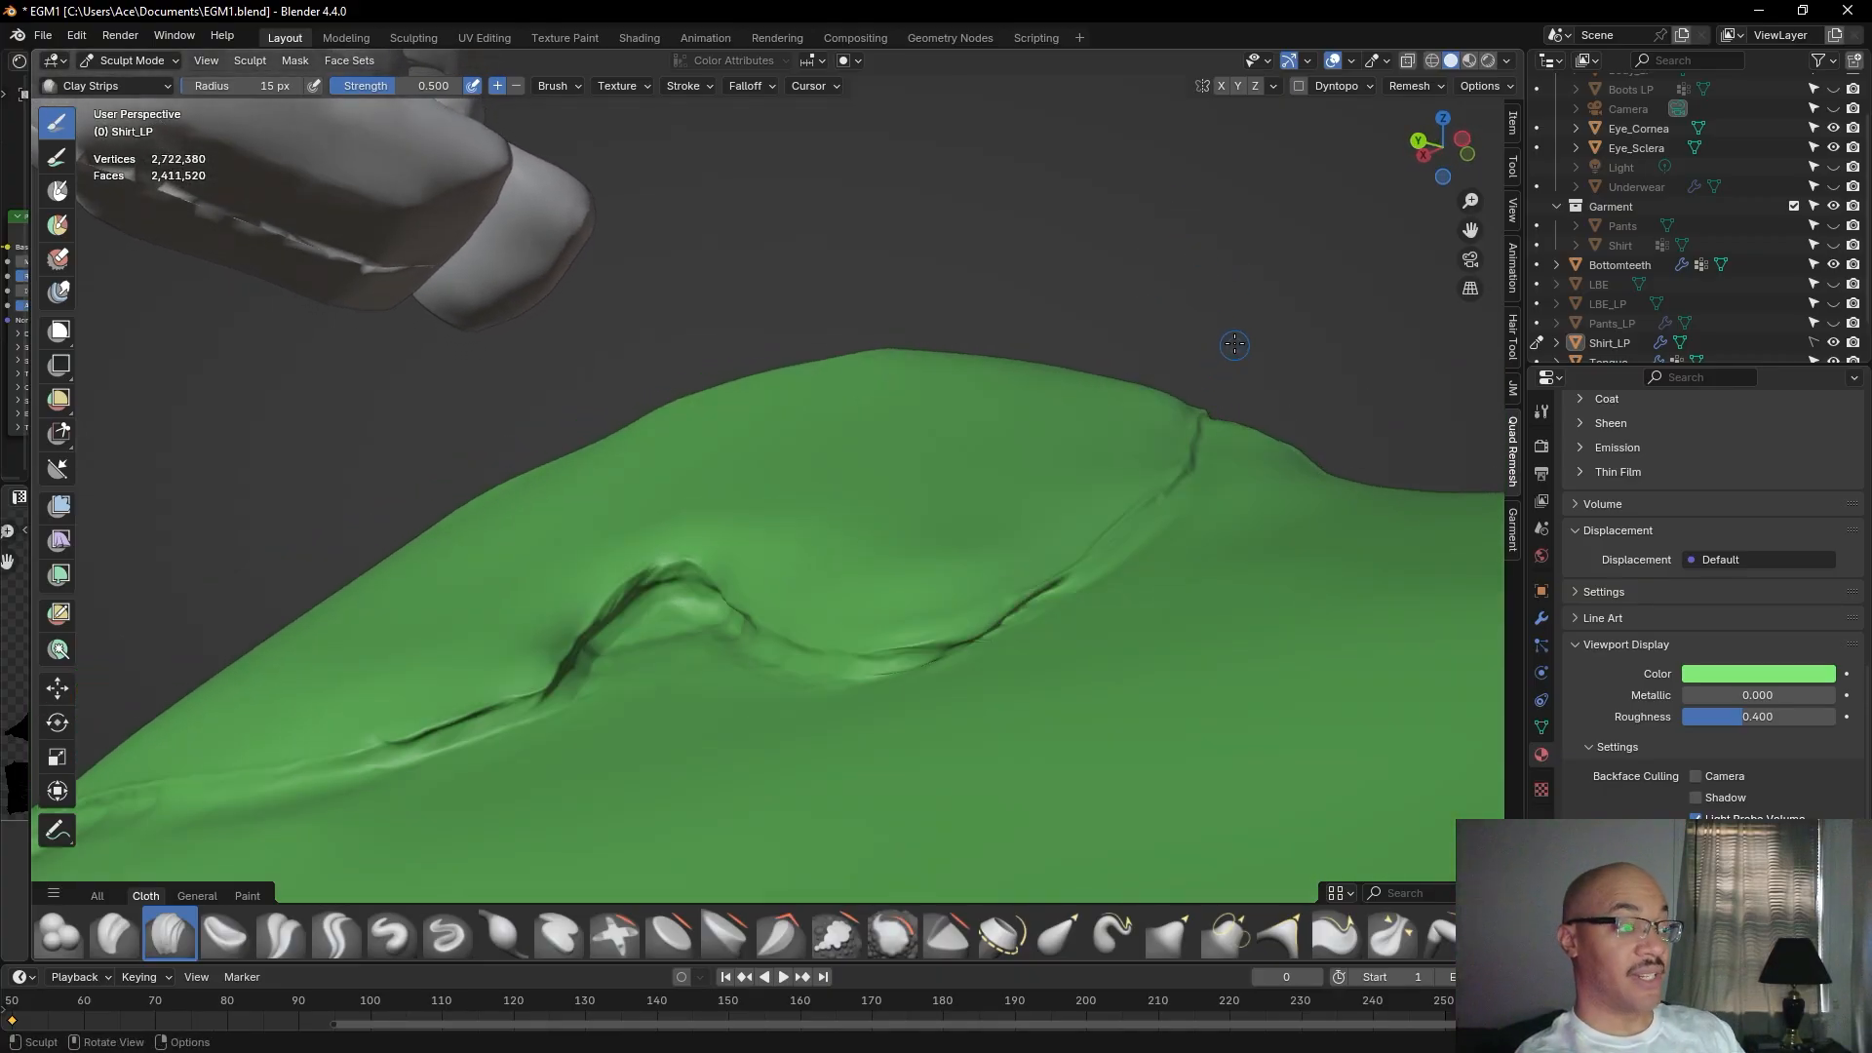
pyautogui.keyDown('alt'); pyautogui.moveTo(1255, 312); pyautogui.dragTo(1233, 336); pyautogui.keyUp('alt')
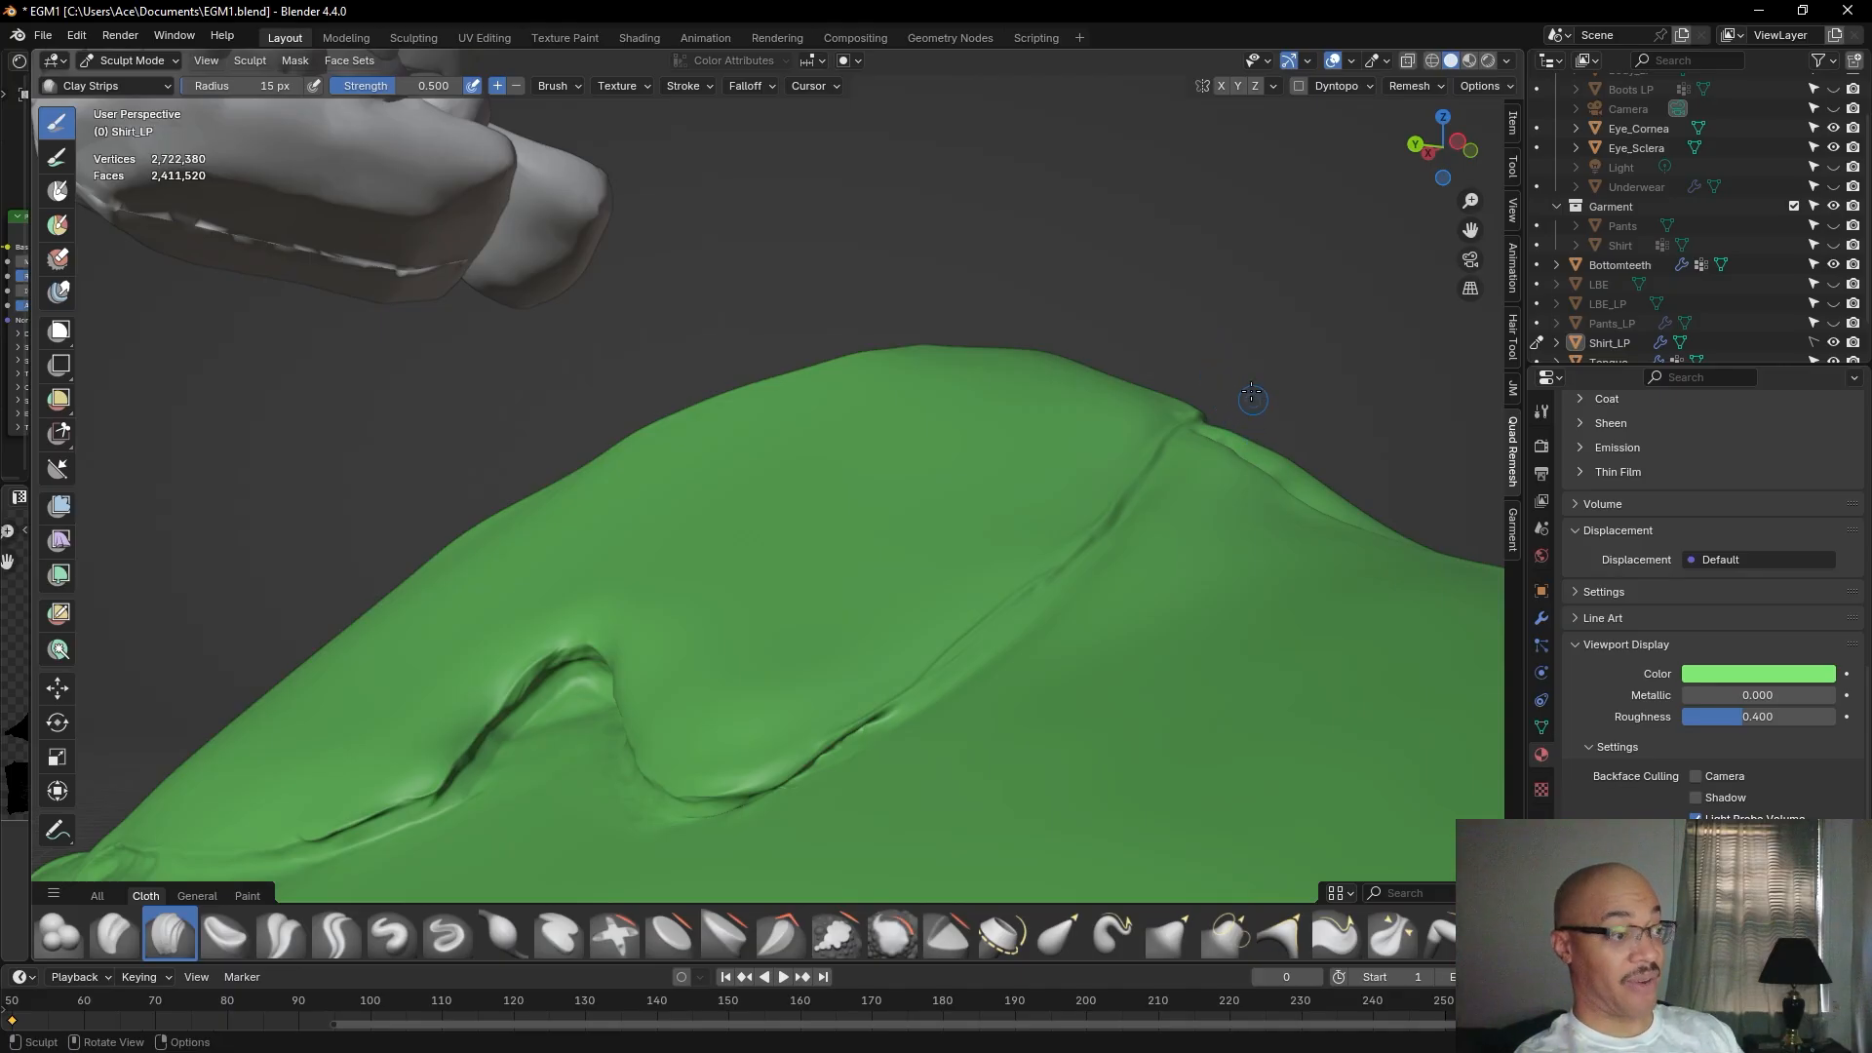
pyautogui.scroll(2, 912, 585)
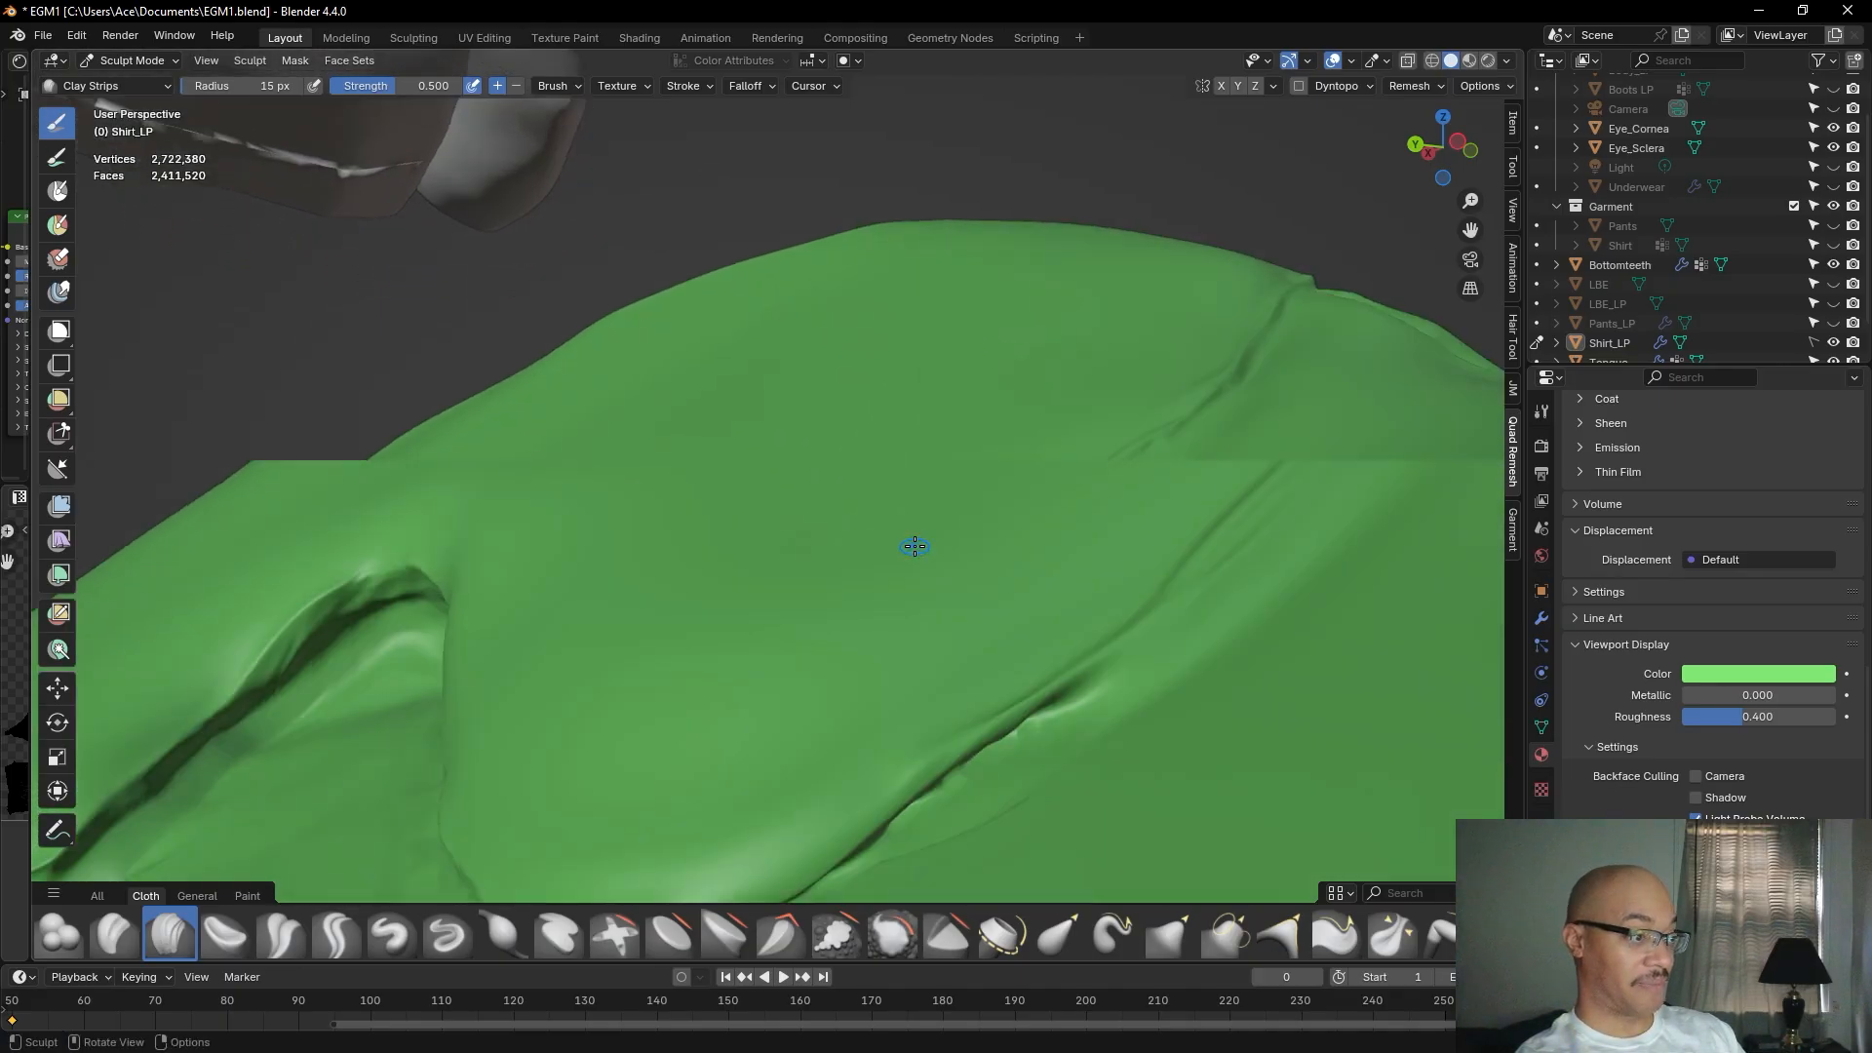
pyautogui.scroll(3, 915, 547)
pyautogui.scroll(-3, 916, 560)
pyautogui.keyDown('alt'); pyautogui.moveTo(915, 559); pyautogui.dragTo(919, 505); pyautogui.keyUp('alt')
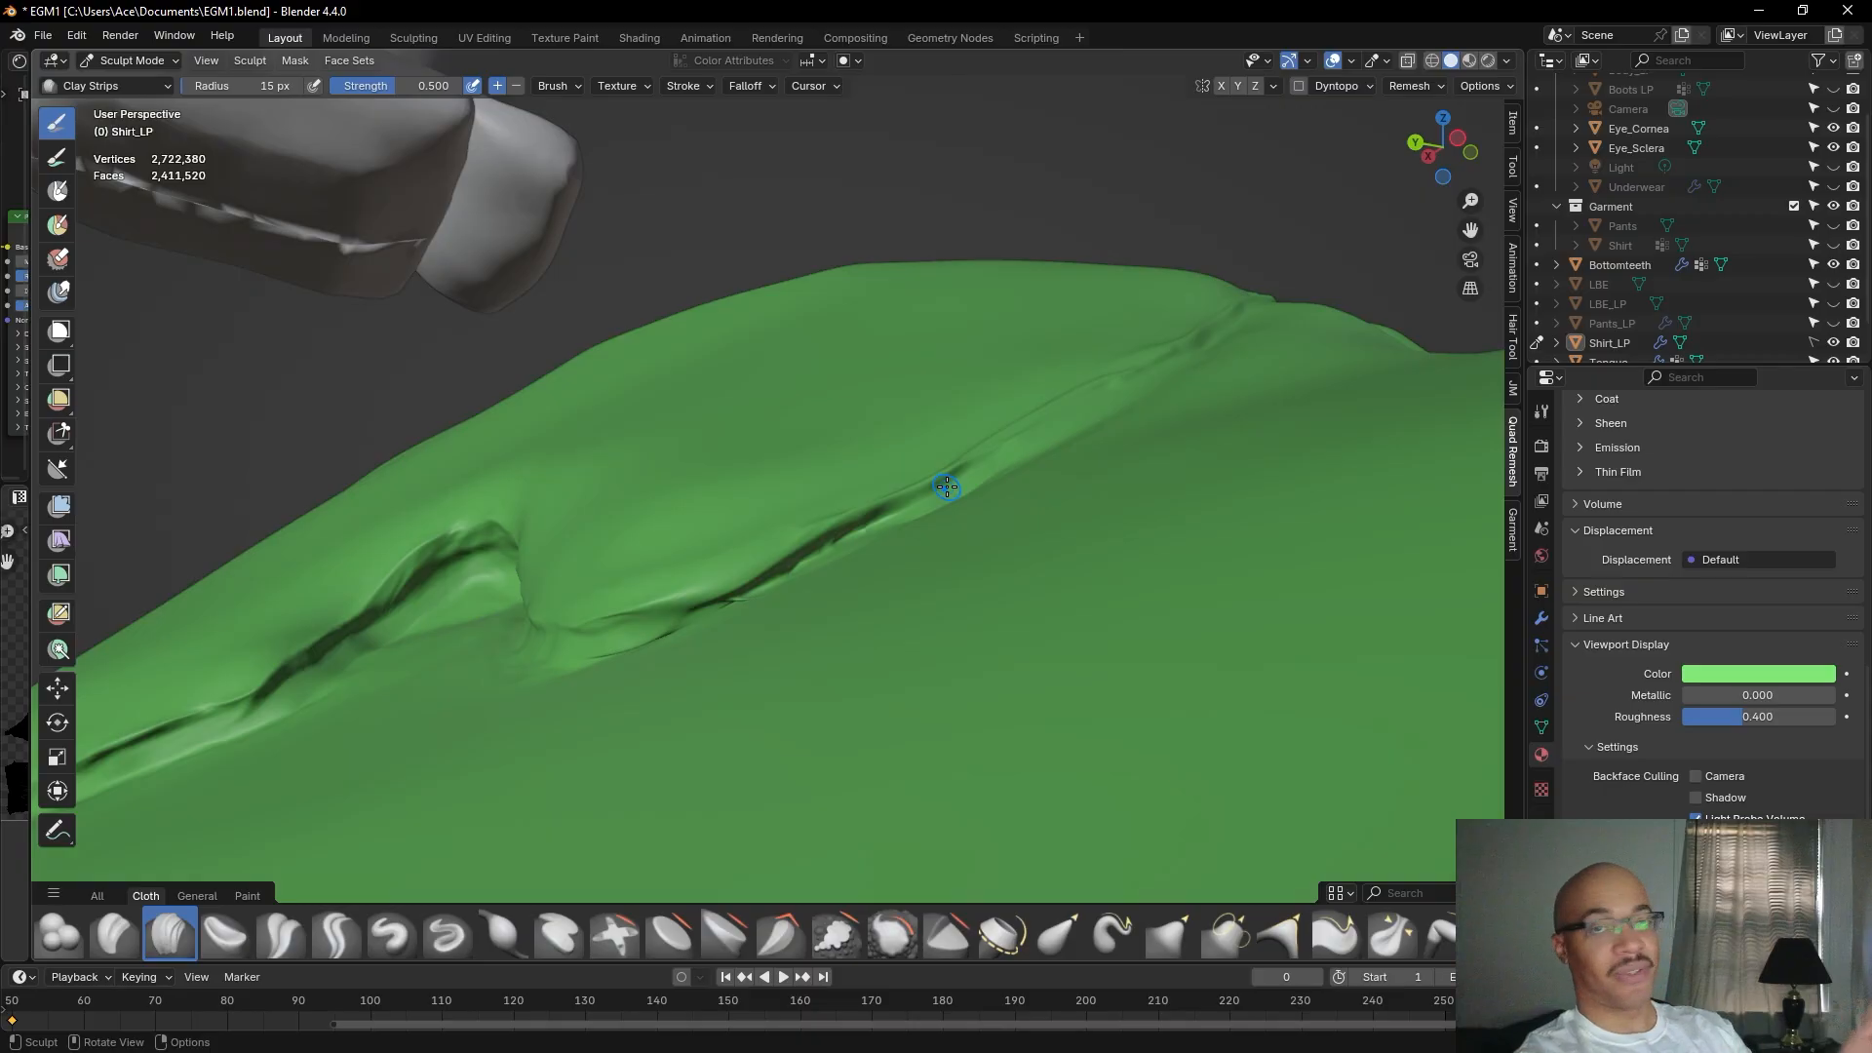
pyautogui.keyDown('shift'); pyautogui.moveTo(1019, 409); pyautogui.dragTo(1006, 447, button='middle'); pyautogui.keyUp('shift')
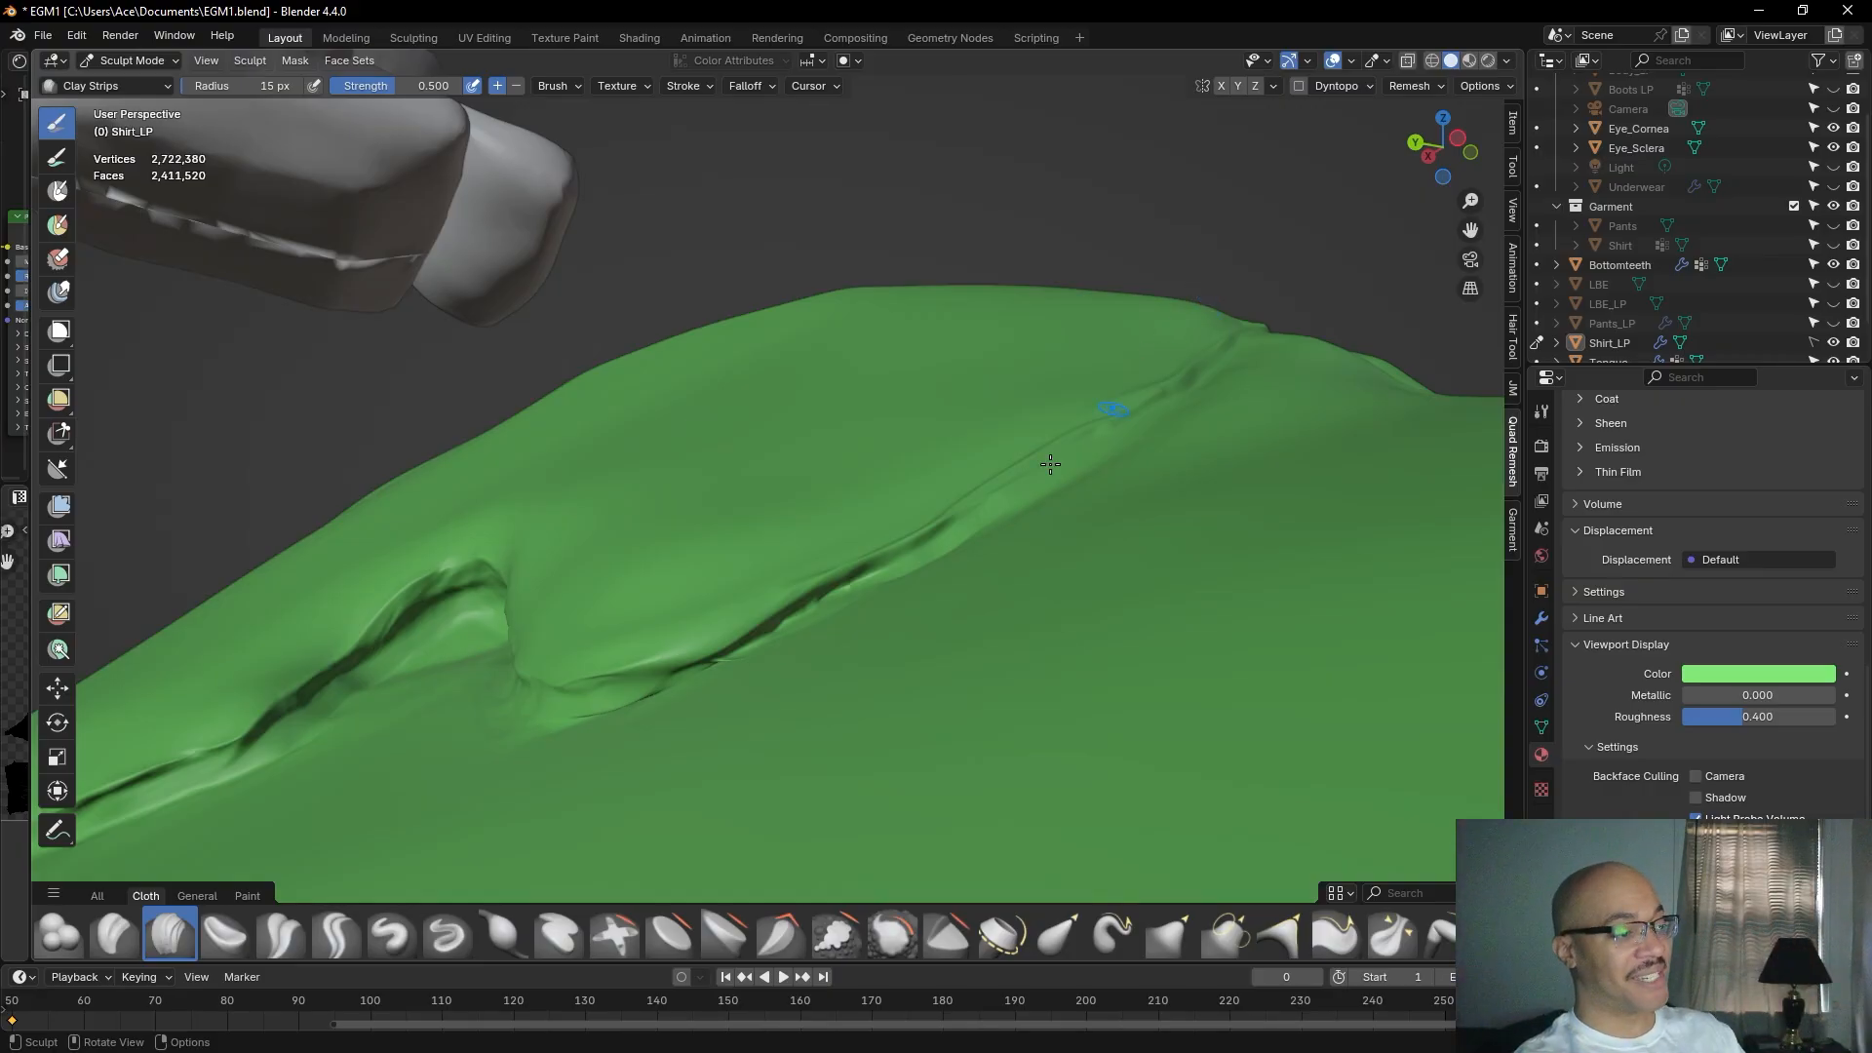
pyautogui.keyDown('alt'); pyautogui.keyDown('shift'); pyautogui.moveTo(1104, 242); pyautogui.dragTo(1077, 282); pyautogui.keyUp('shift'); pyautogui.keyUp('alt')
pyautogui.keyDown('alt'); pyautogui.moveTo(1035, 476); pyautogui.dragTo(1010, 504); pyautogui.keyUp('alt')
pyautogui.moveTo(911, 589)
pyautogui.mouseDown()
pyautogui.moveTo(1109, 504)
pyautogui.moveTo(829, 664)
pyautogui.mouseUp()
pyautogui.moveTo(730, 725); pyautogui.dragTo(629, 776)
pyautogui.moveTo(1066, 522); pyautogui.dragTo(1003, 552, button='middle')
pyautogui.moveTo(851, 619); pyautogui.dragTo(770, 600, button='middle')
pyautogui.moveTo(780, 597); pyautogui.dragTo(986, 489)
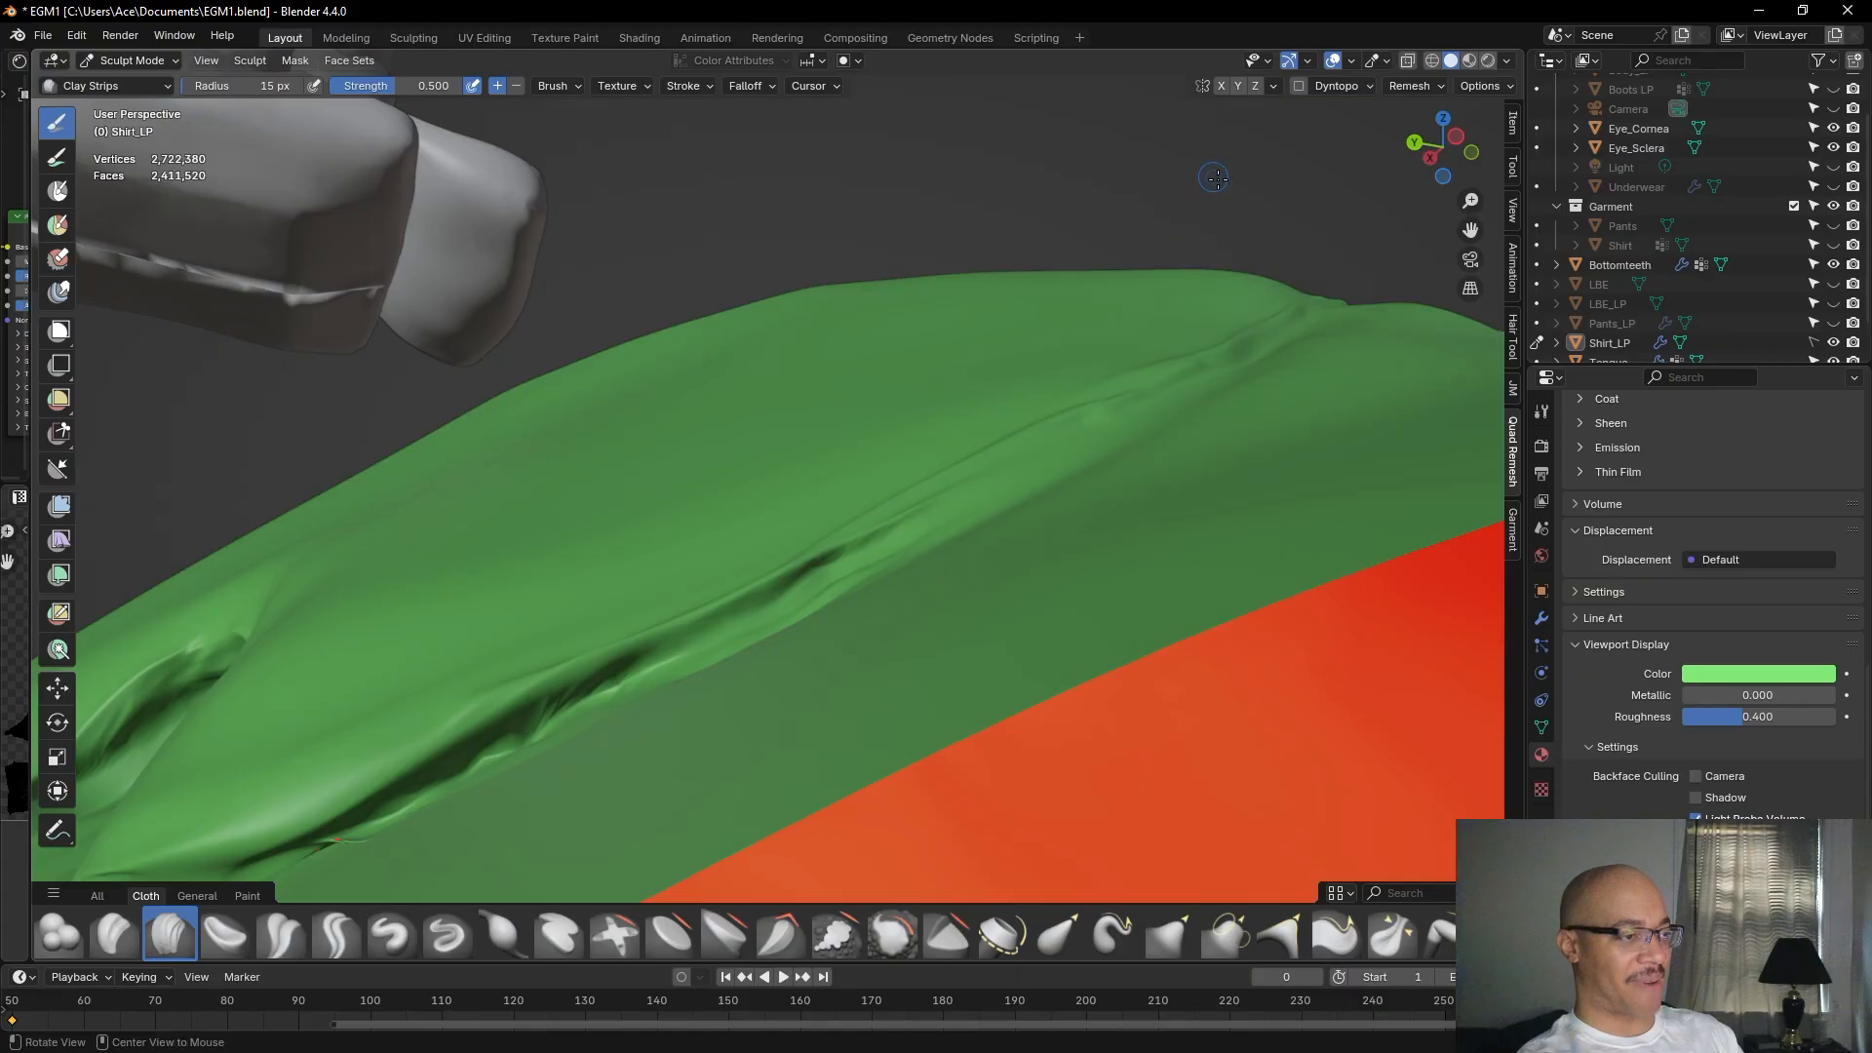
# Carve the middle stretch of the collar-edge crease with subtractive Clay Strips strokes at 15 px.
pyautogui.moveTo(1219, 182); pyautogui.dragTo(1216, 185, button='middle')
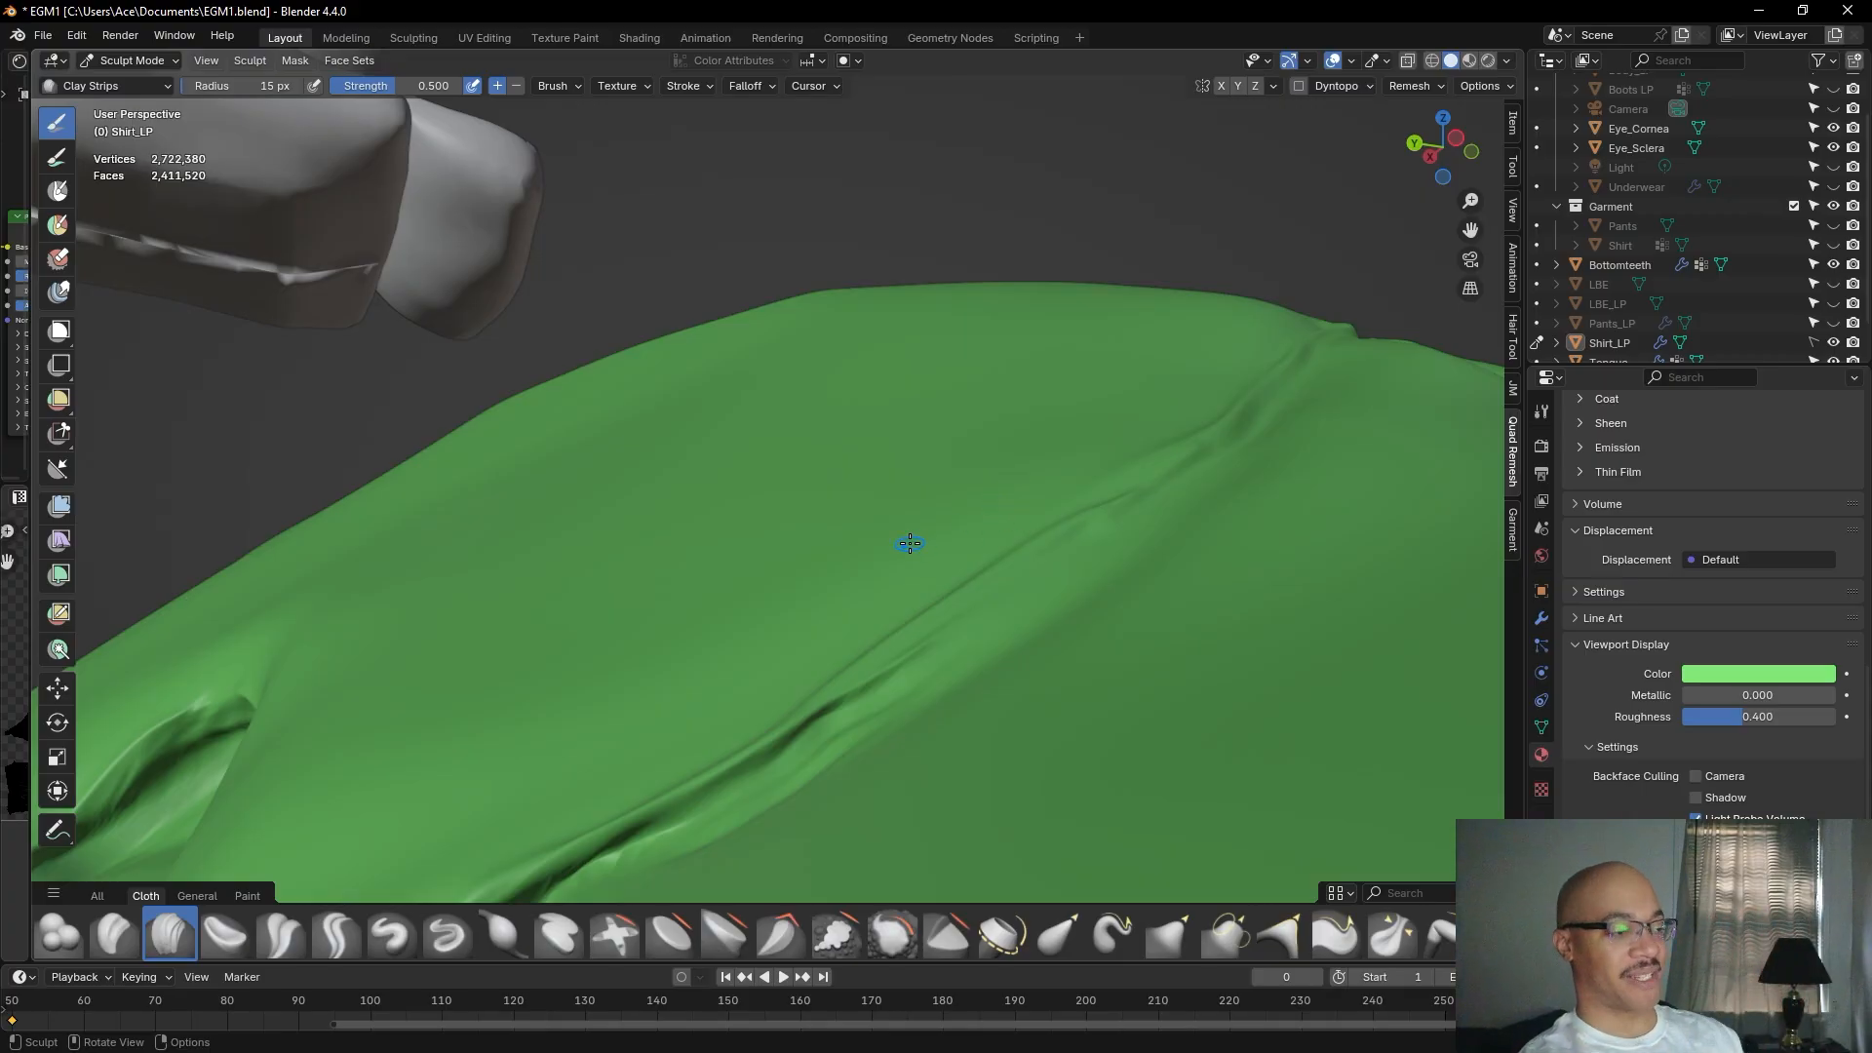
pyautogui.moveTo(993, 235)
pyautogui.mouseDown(button='middle')
pyautogui.moveTo(1054, 292)
pyautogui.moveTo(953, 351)
pyautogui.mouseUp(button='middle')
pyautogui.keyDown('ctrl'); pyautogui.moveTo(801, 682); pyautogui.dragTo(781, 698); pyautogui.keyUp('ctrl')
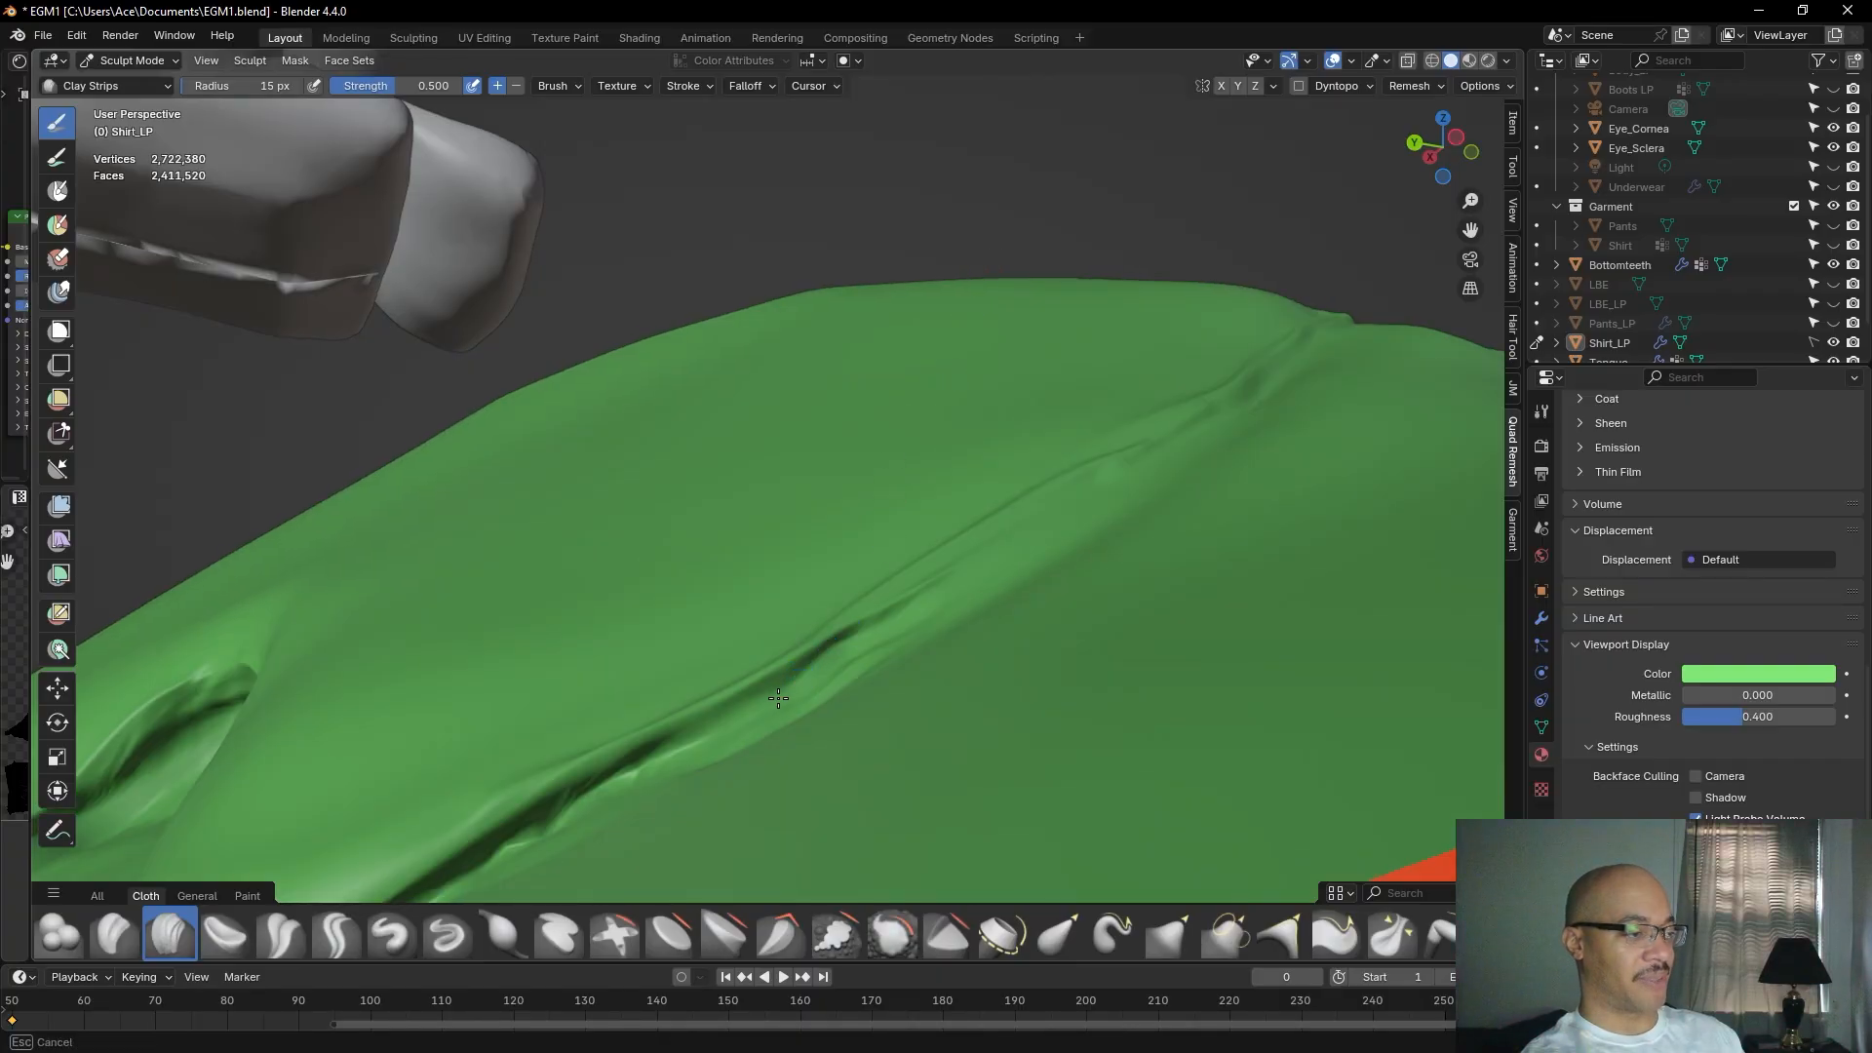
pyautogui.keyDown('ctrl'); pyautogui.moveTo(684, 740); pyautogui.dragTo(1003, 561); pyautogui.keyUp('ctrl')
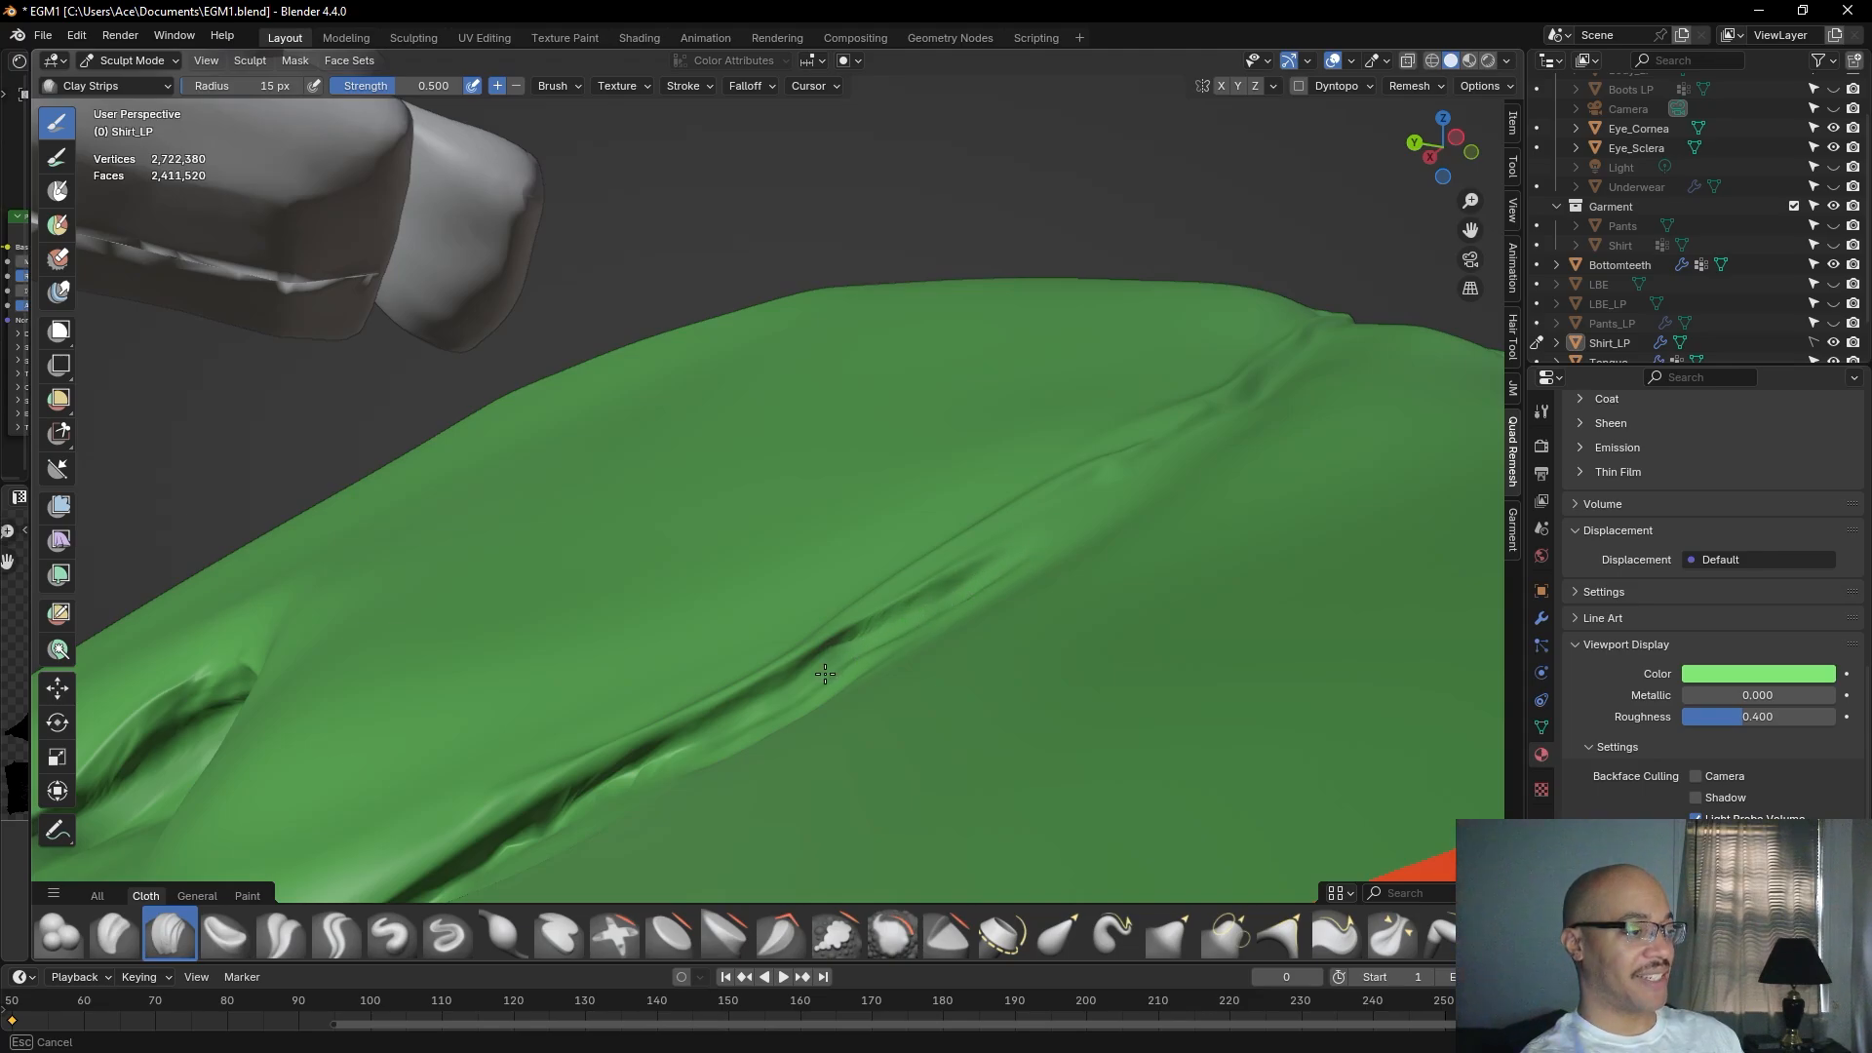
pyautogui.moveTo(532, 836); pyautogui.dragTo(536, 830)
# Inspect the whole collar, then extend the carved crease farther up its lower edge toward the shoulder with a subtractive Clay Strips stroke.
pyautogui.moveTo(536, 830); pyautogui.dragTo(1056, 258, button='middle')
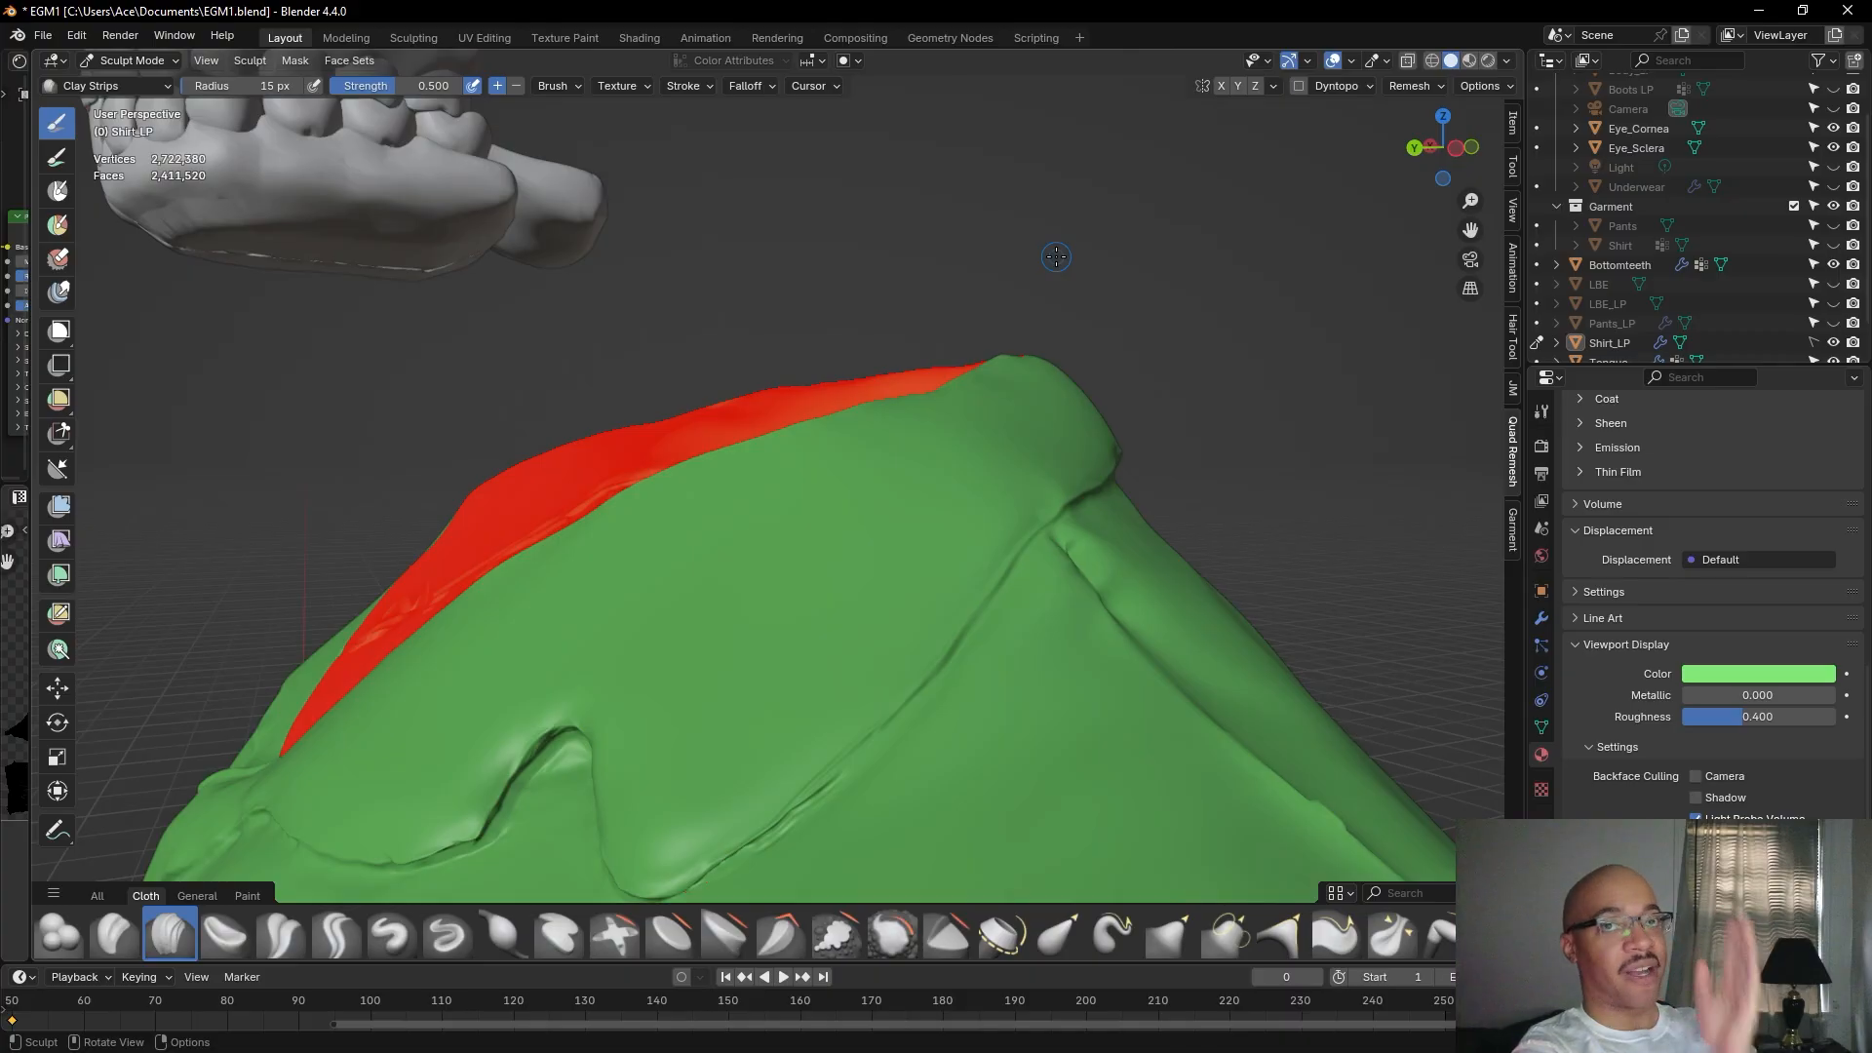
pyautogui.moveTo(1056, 257); pyautogui.dragTo(1095, 351, button='middle')
pyautogui.scroll(-2, 1095, 351)
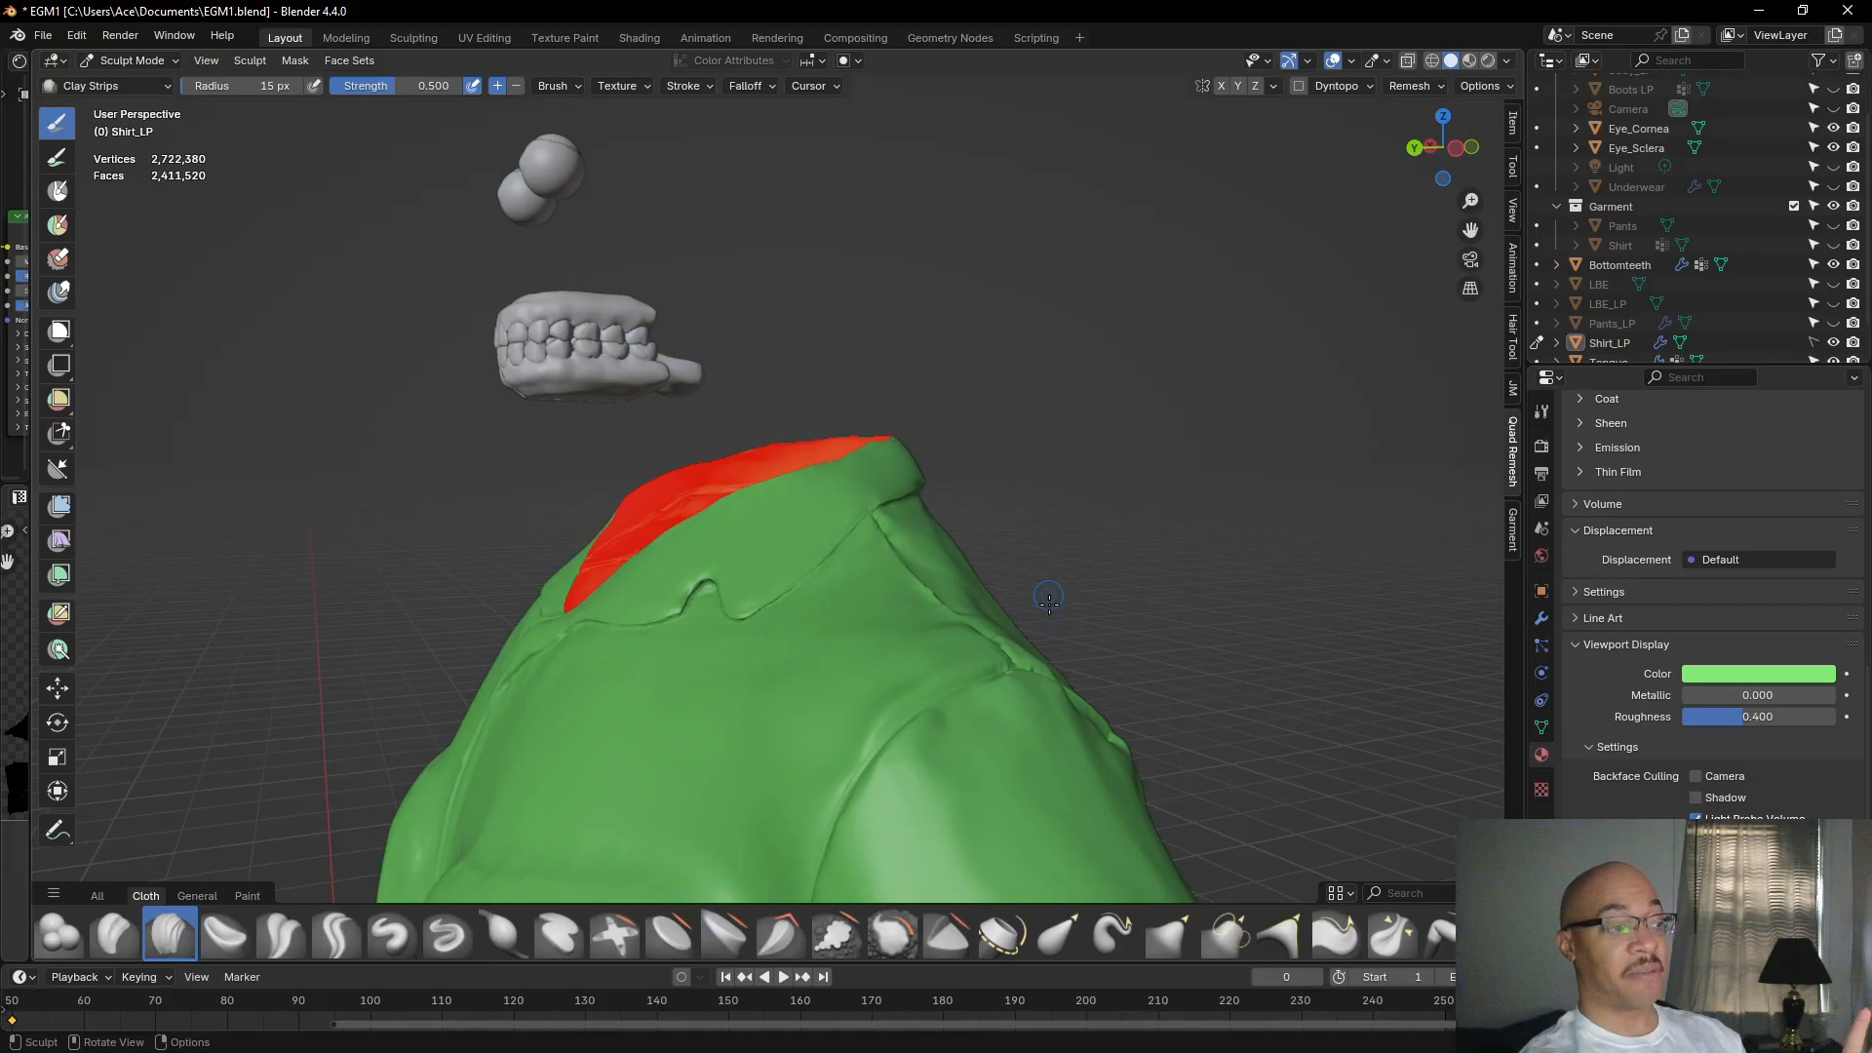
pyautogui.scroll(4, 1053, 624)
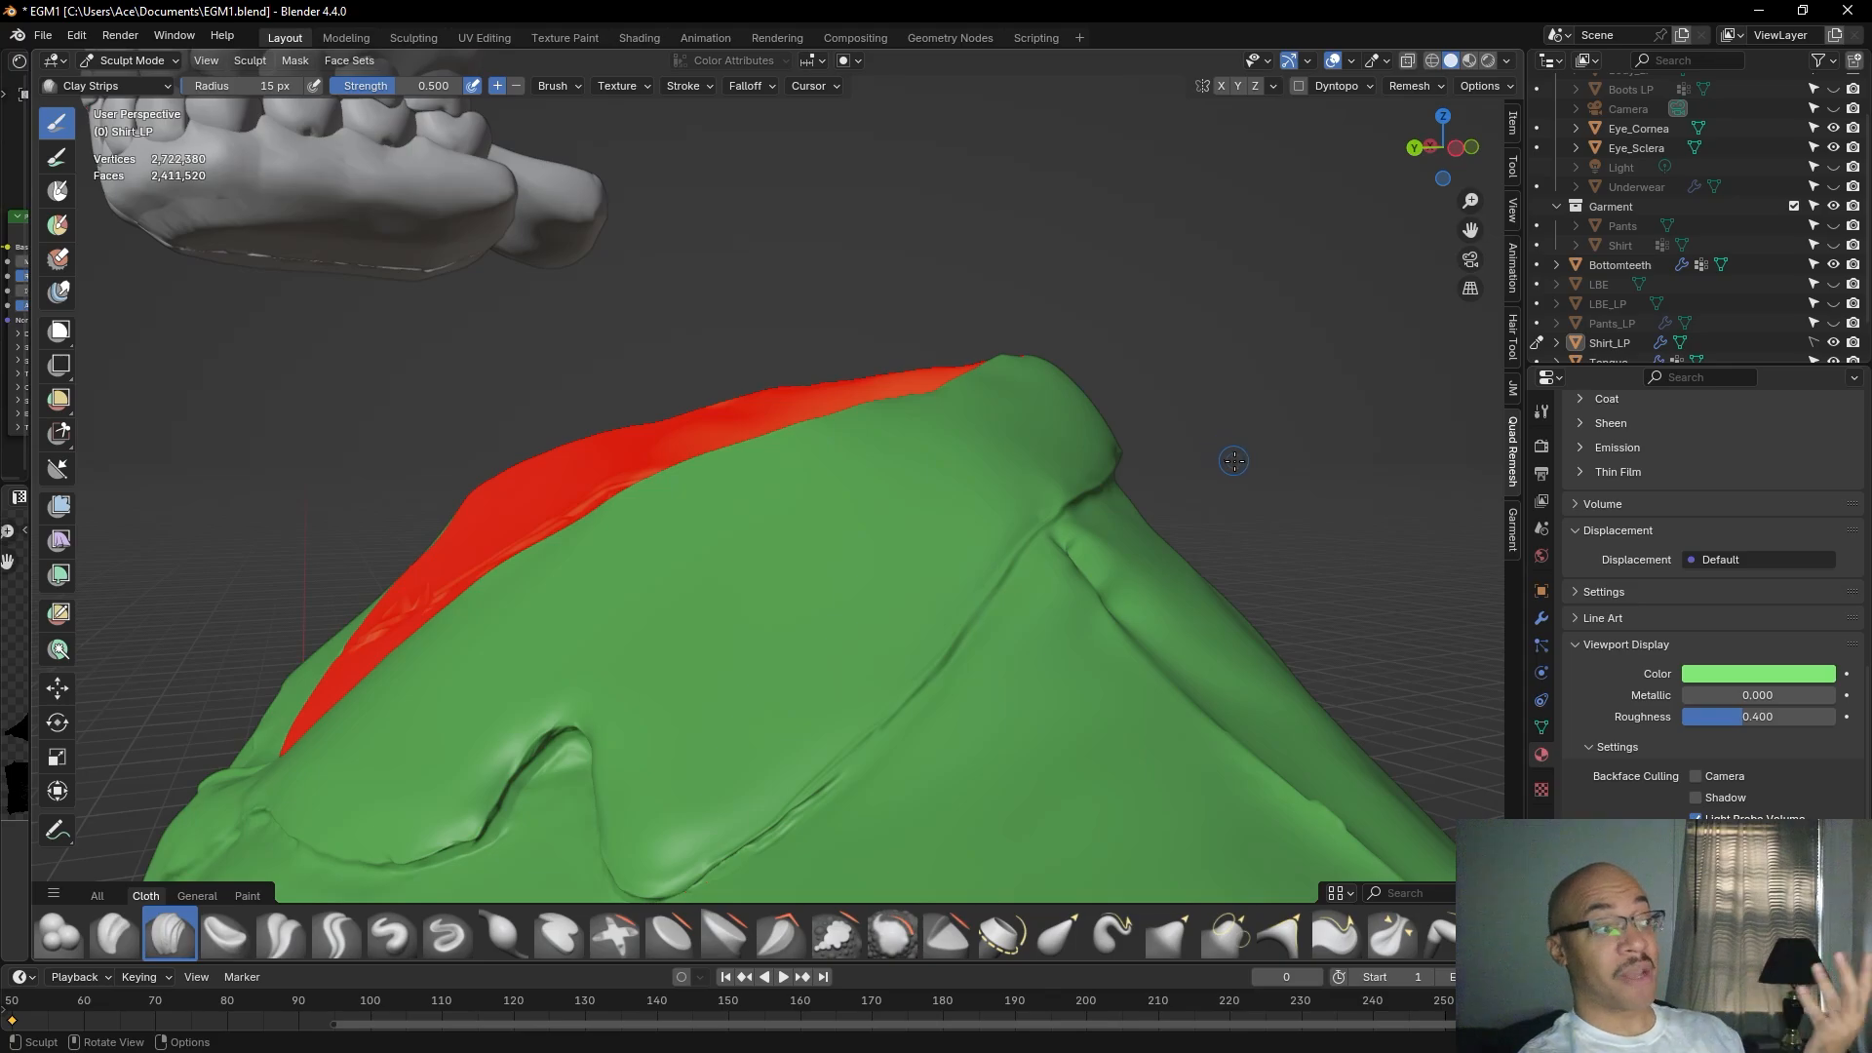
pyautogui.scroll(1, 1258, 446)
pyautogui.moveTo(1266, 445); pyautogui.dragTo(1232, 396, button='middle')
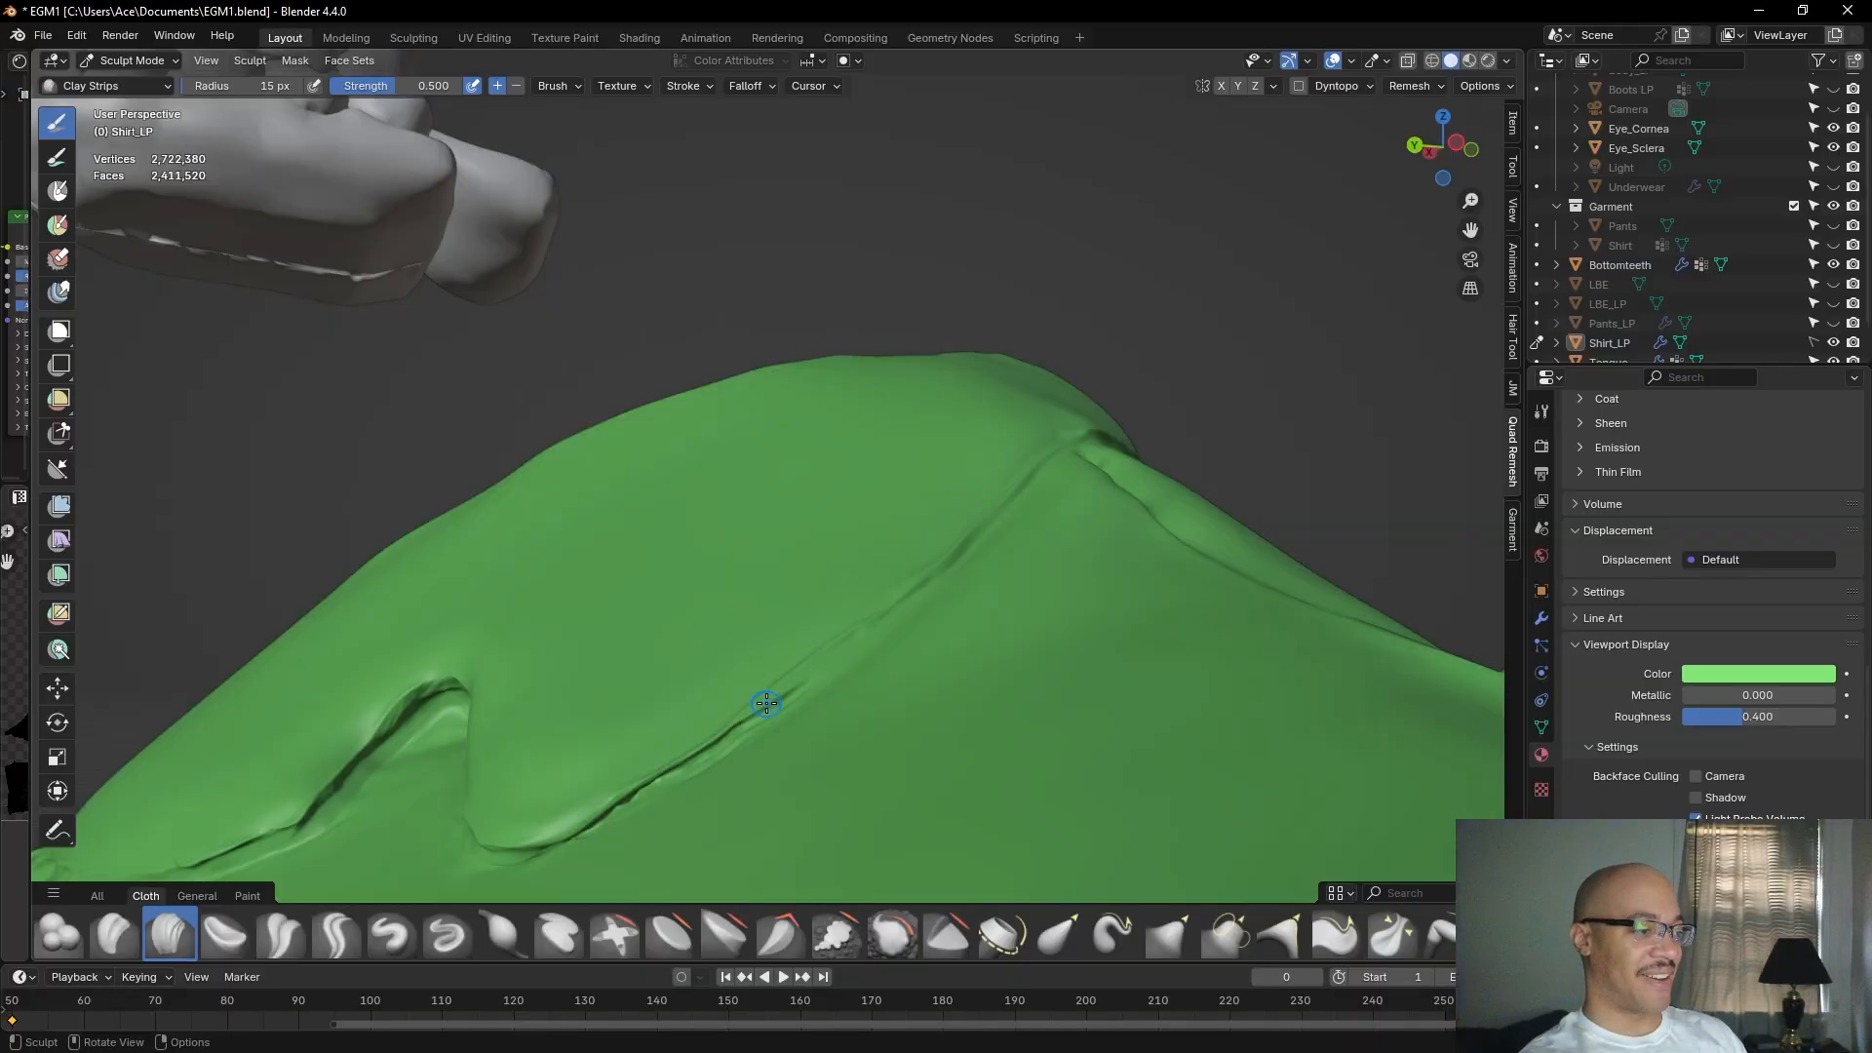
pyautogui.moveTo(767, 703); pyautogui.dragTo(756, 638, button='middle')
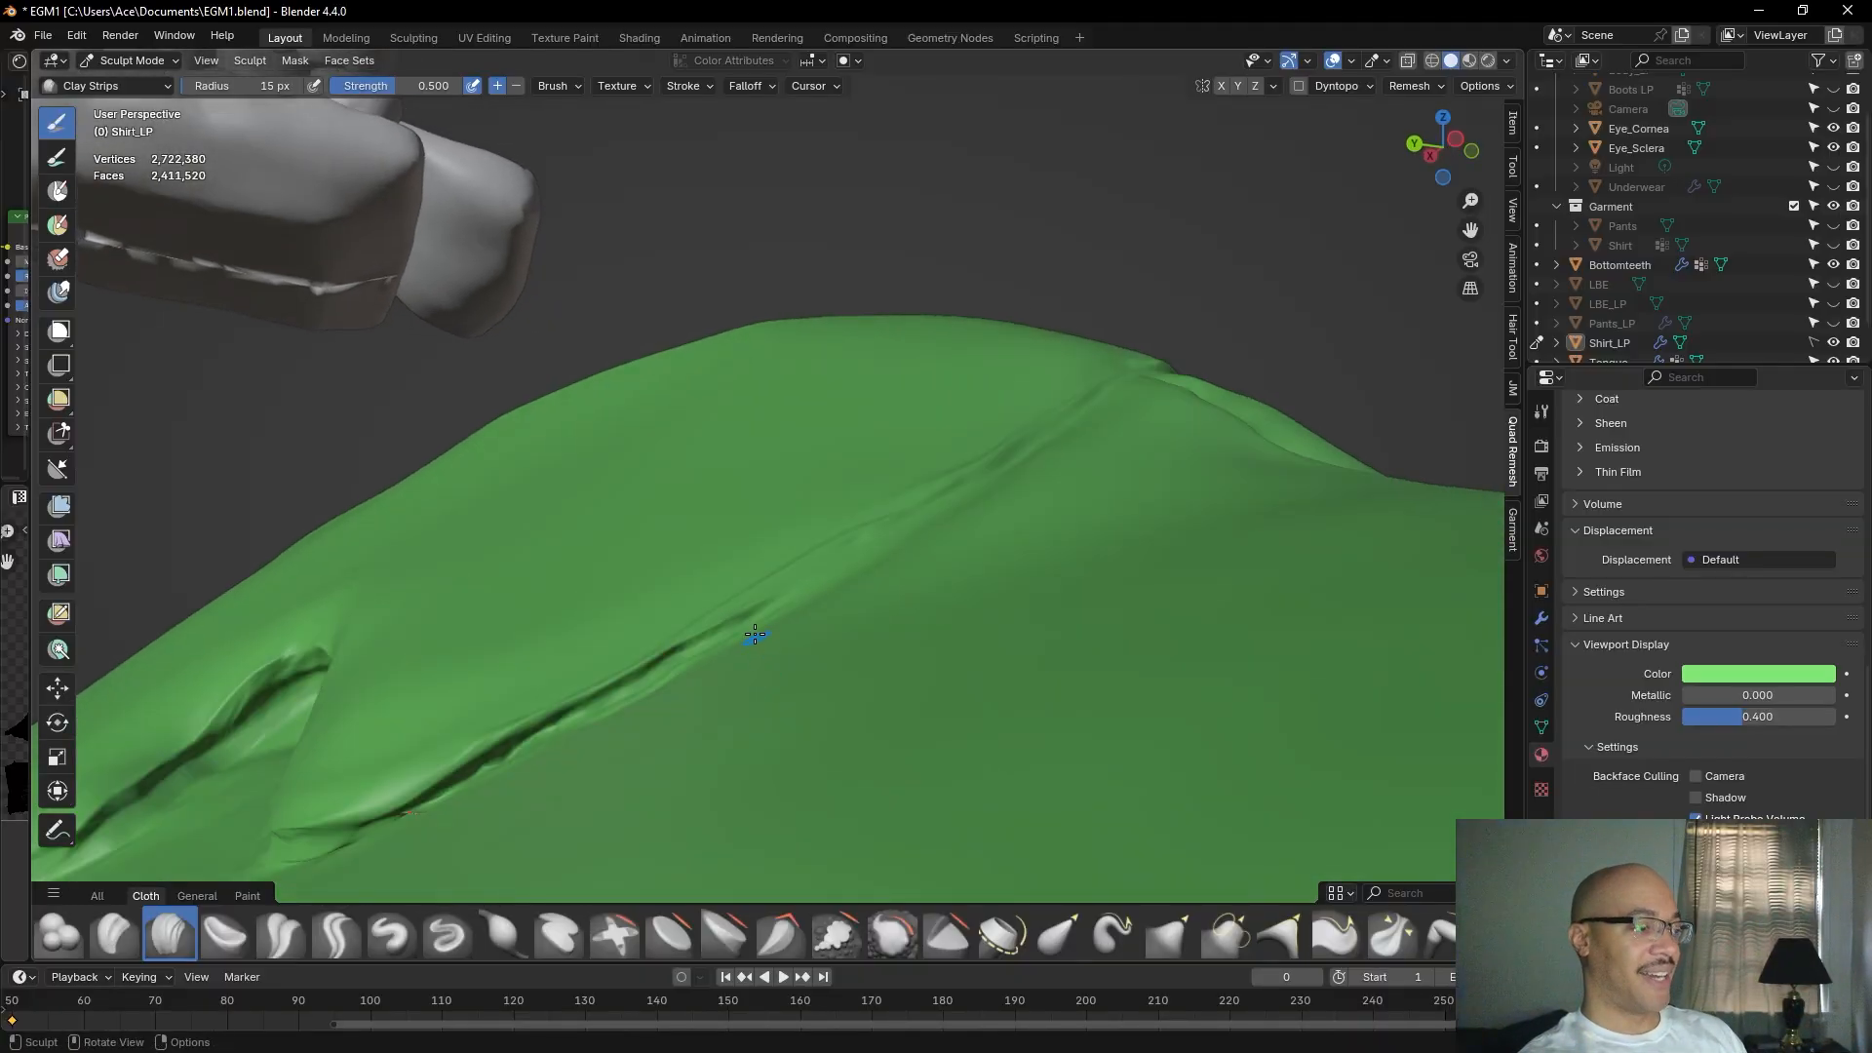
pyautogui.keyDown('ctrl'); pyautogui.moveTo(711, 638); pyautogui.dragTo(823, 556, button='right'); pyautogui.keyUp('ctrl')
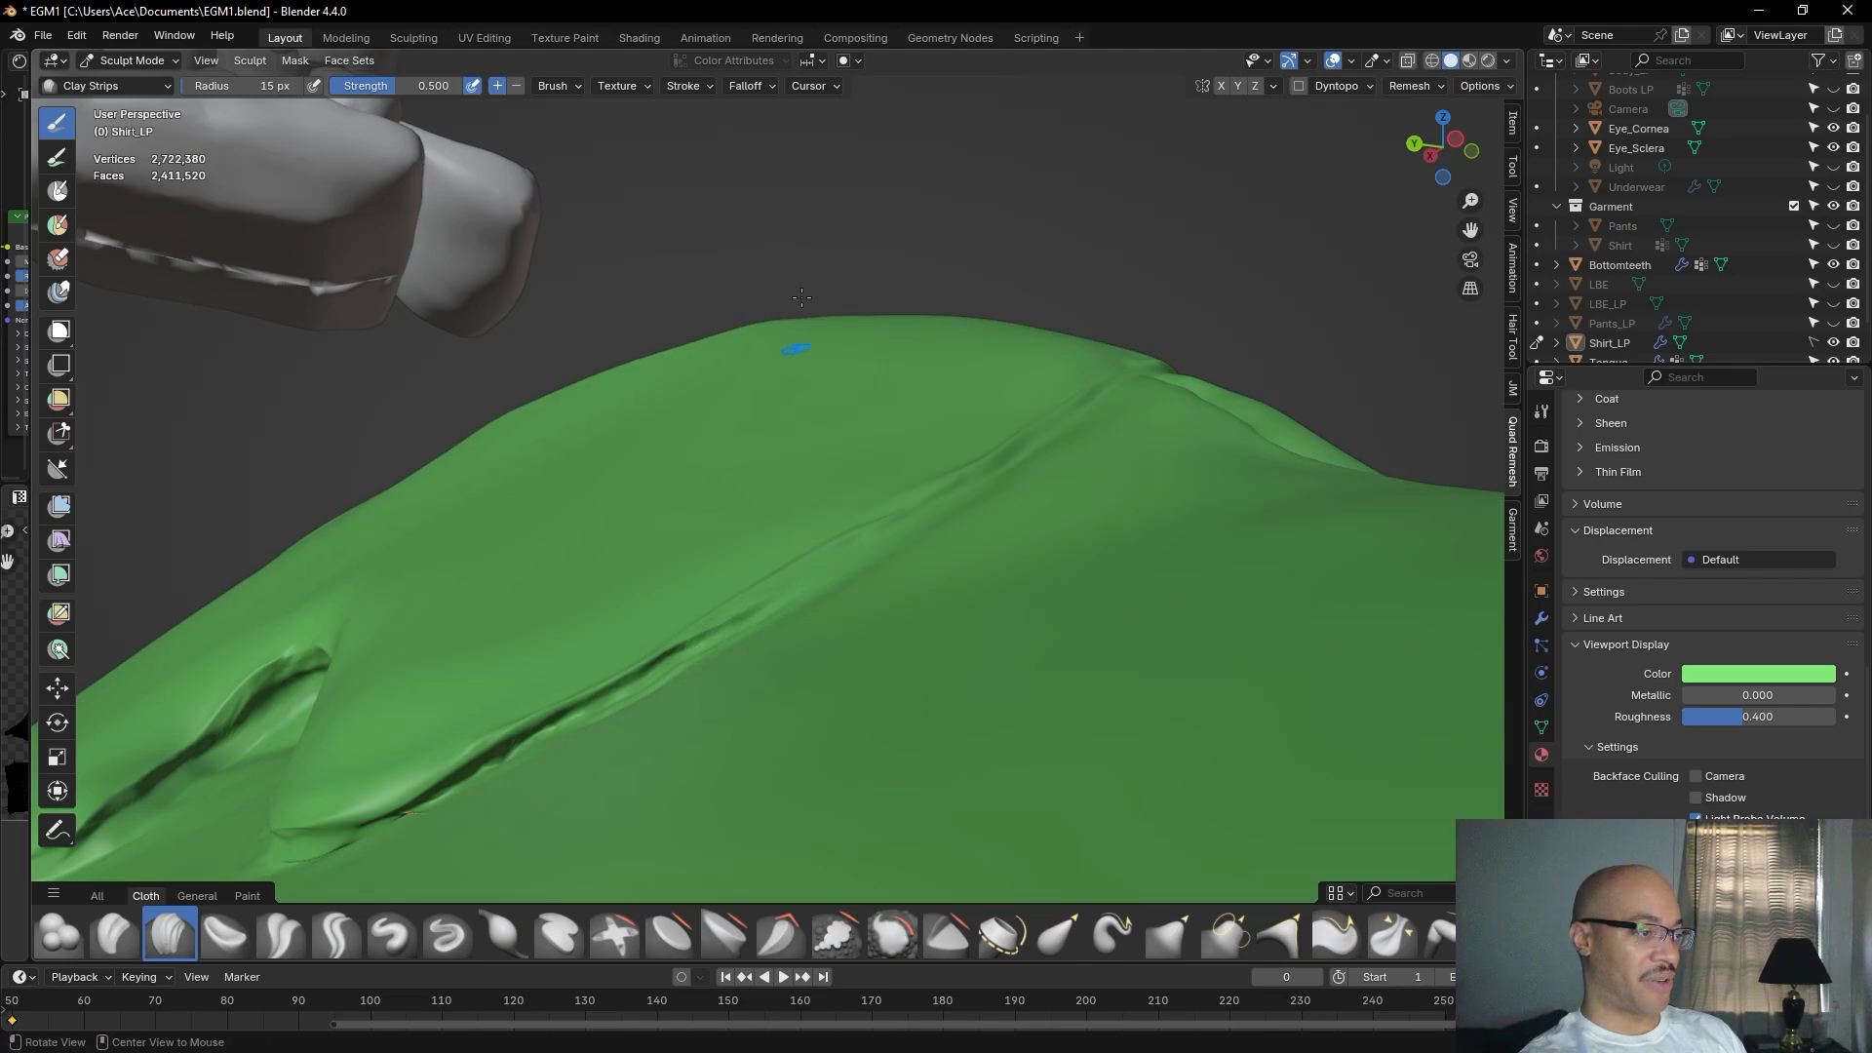
pyautogui.moveTo(828, 201); pyautogui.dragTo(840, 256, button='middle')
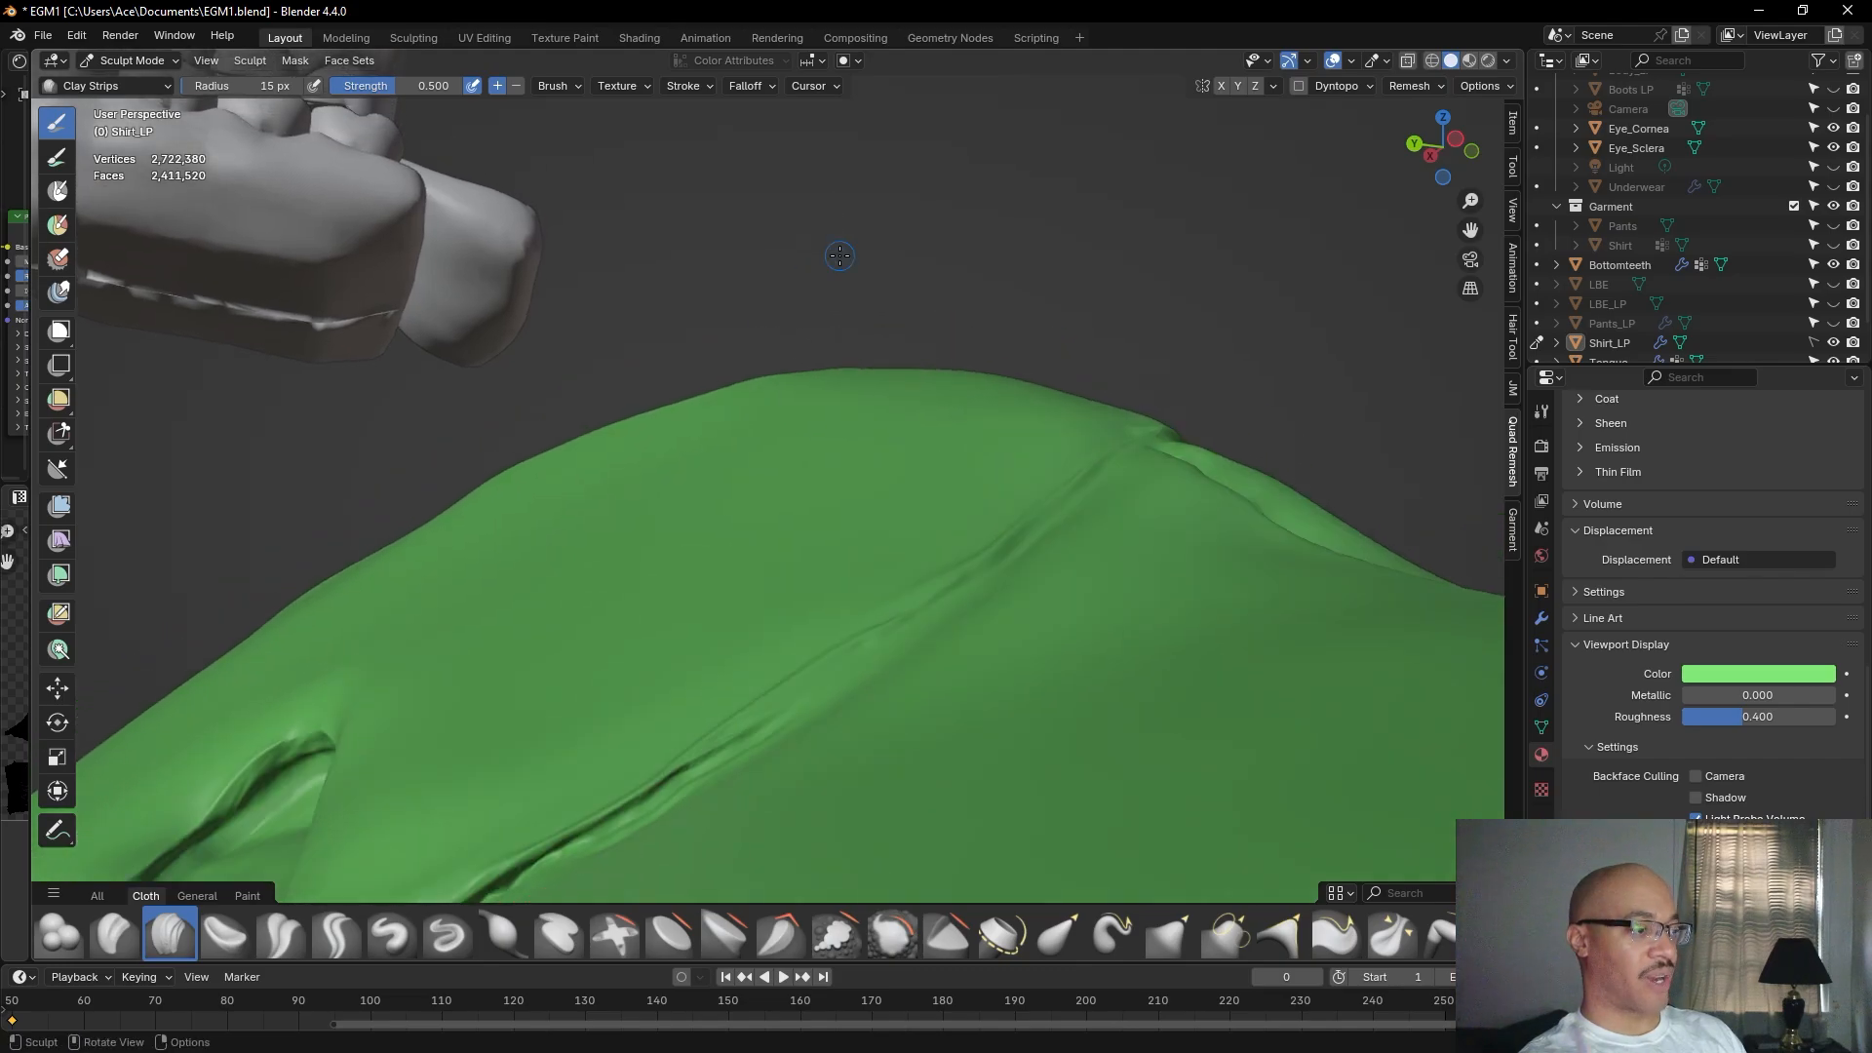
pyautogui.click(239, 86)
pyautogui.press('Return')
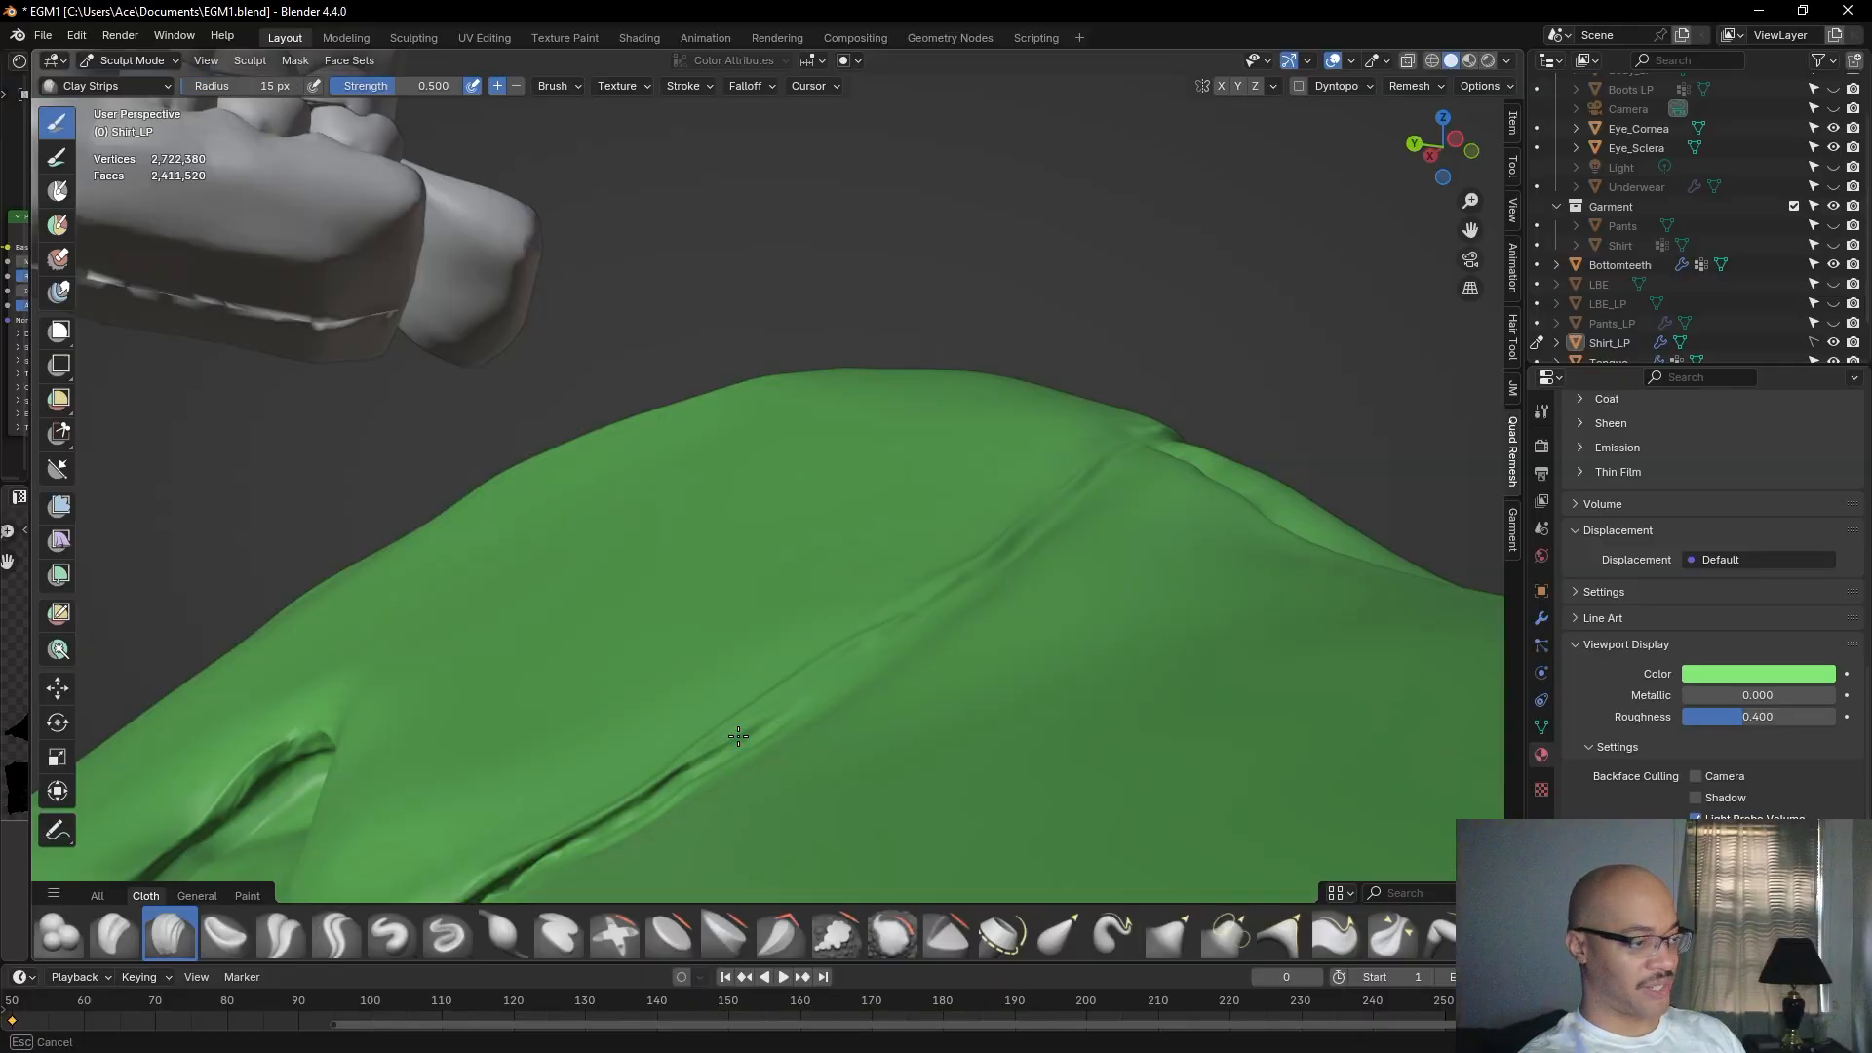
# Smooth the upper end of the carved crease where it fades into the collar's lower edge.
pyautogui.scroll(-3, 765, 549)
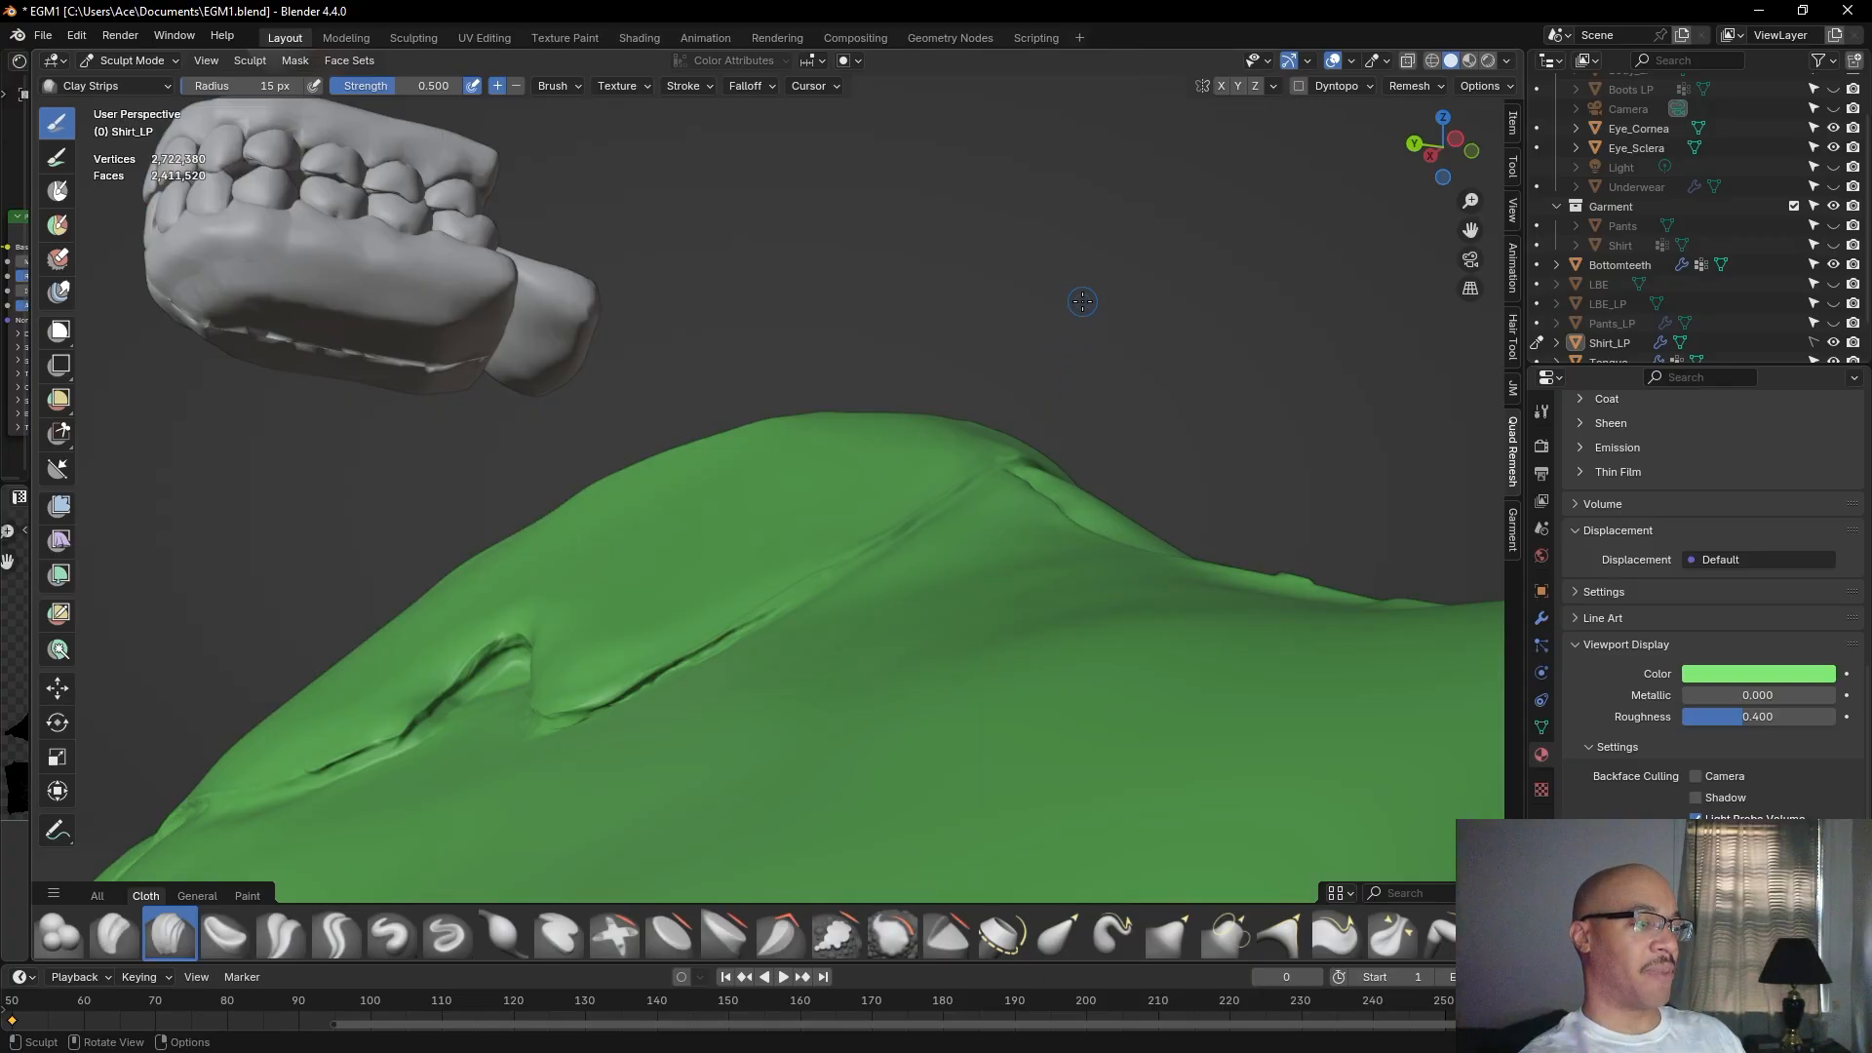
pyautogui.scroll(2, 1082, 301)
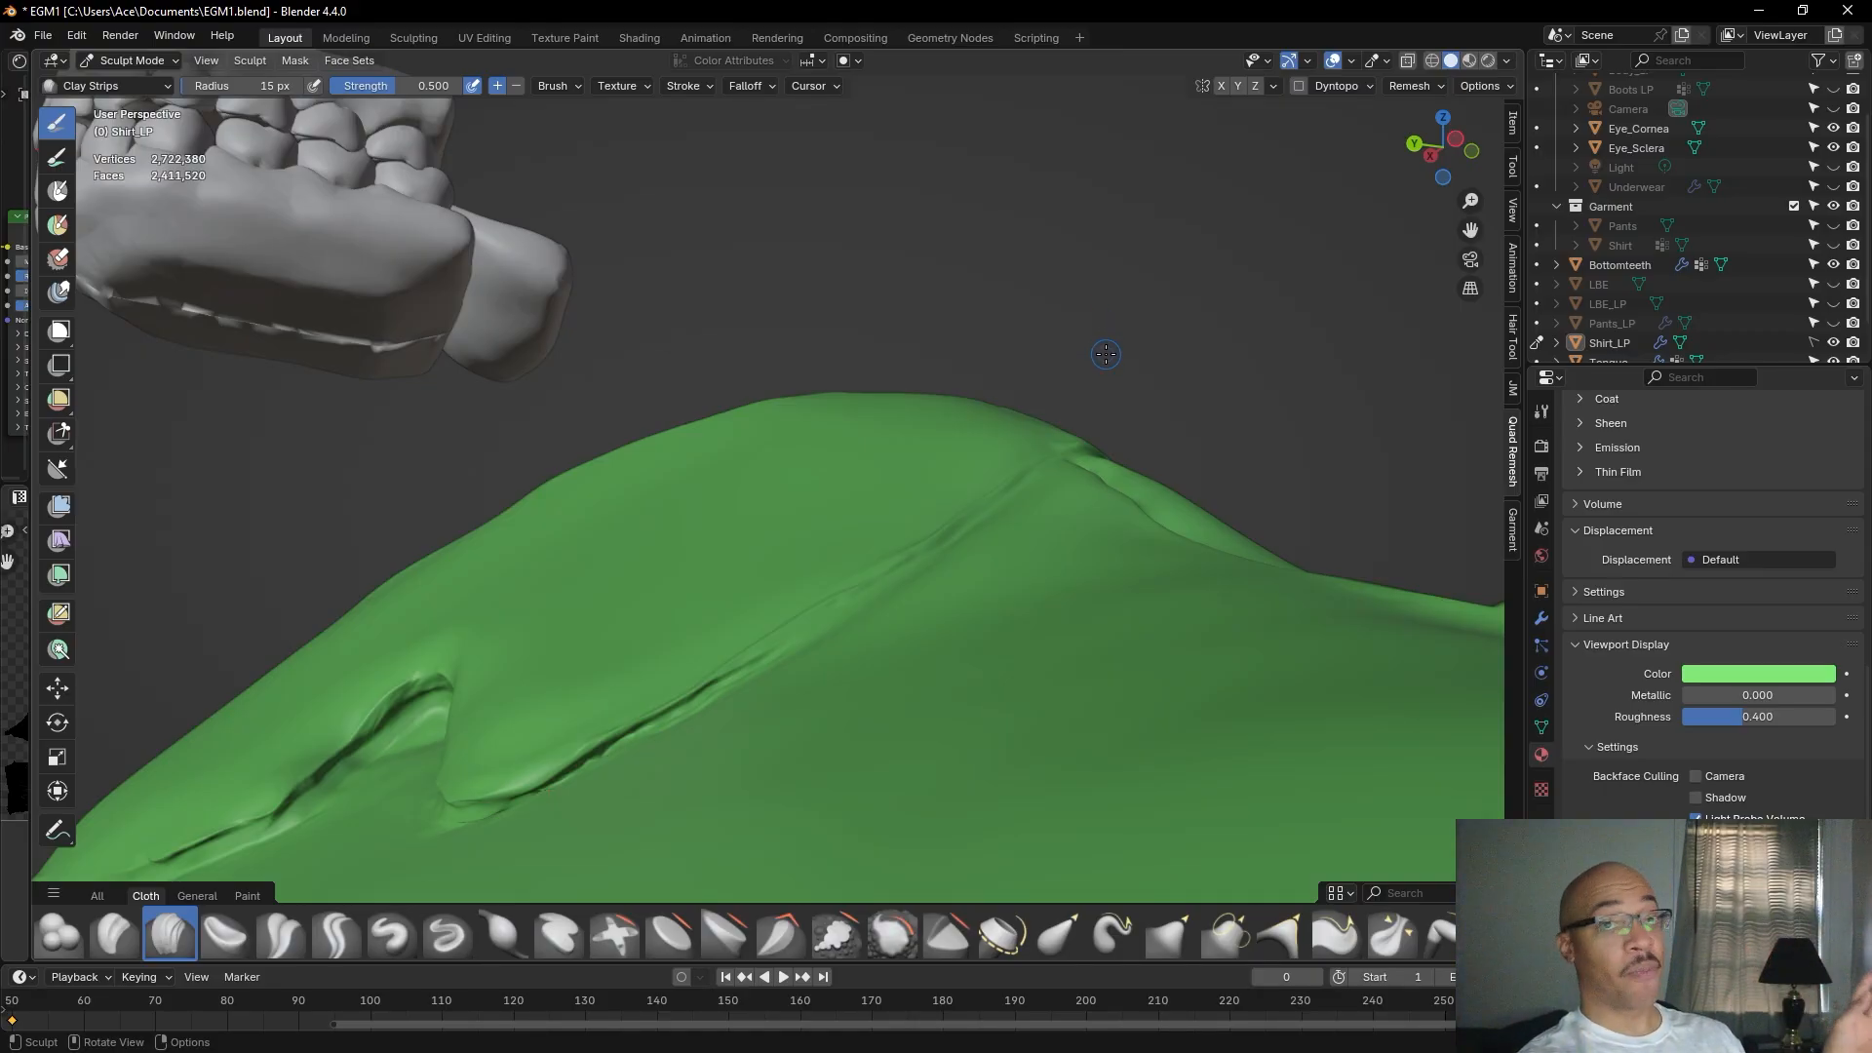
pyautogui.moveTo(1092, 314); pyautogui.dragTo(1174, 434, button='middle')
pyautogui.moveTo(873, 648)
pyautogui.mouseDown(button='middle')
pyautogui.moveTo(936, 513)
pyautogui.moveTo(1049, 473)
pyautogui.moveTo(982, 536)
pyautogui.mouseUp(button='middle')
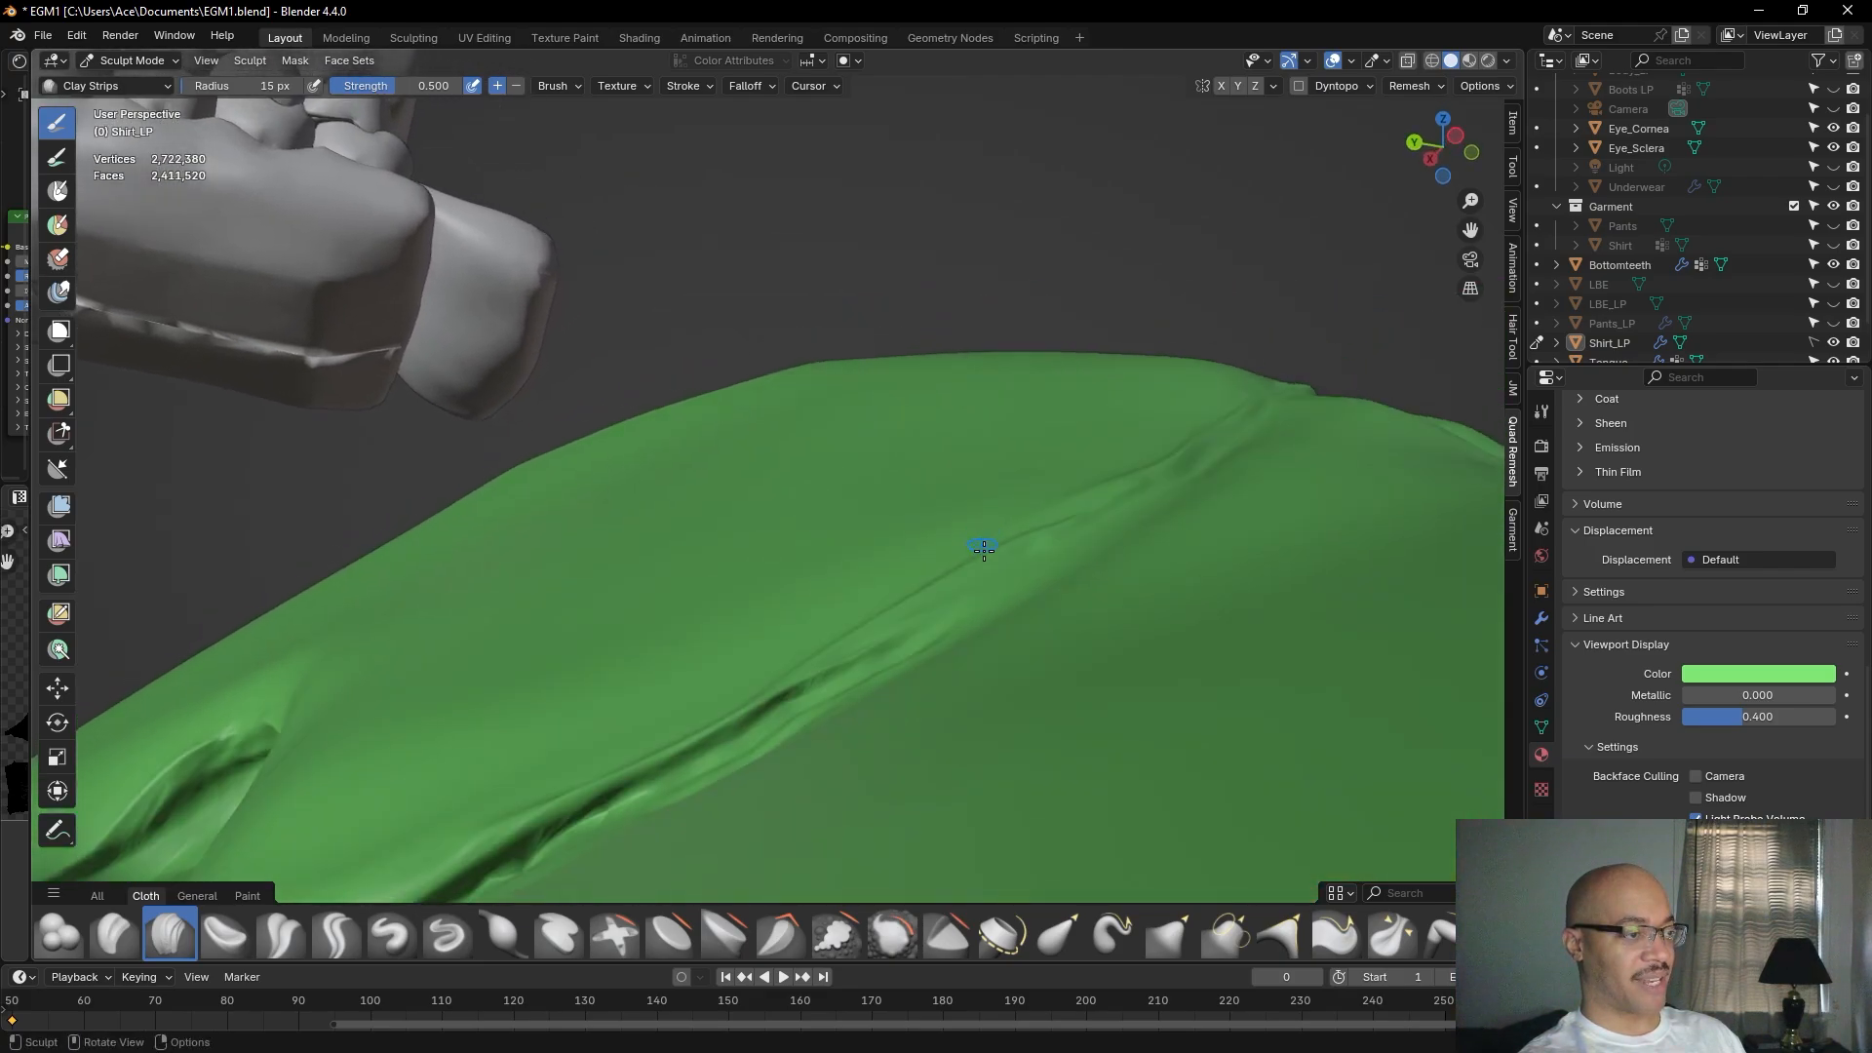
pyautogui.keyDown('shift'); pyautogui.moveTo(911, 626); pyautogui.dragTo(908, 636); pyautogui.keyUp('shift')
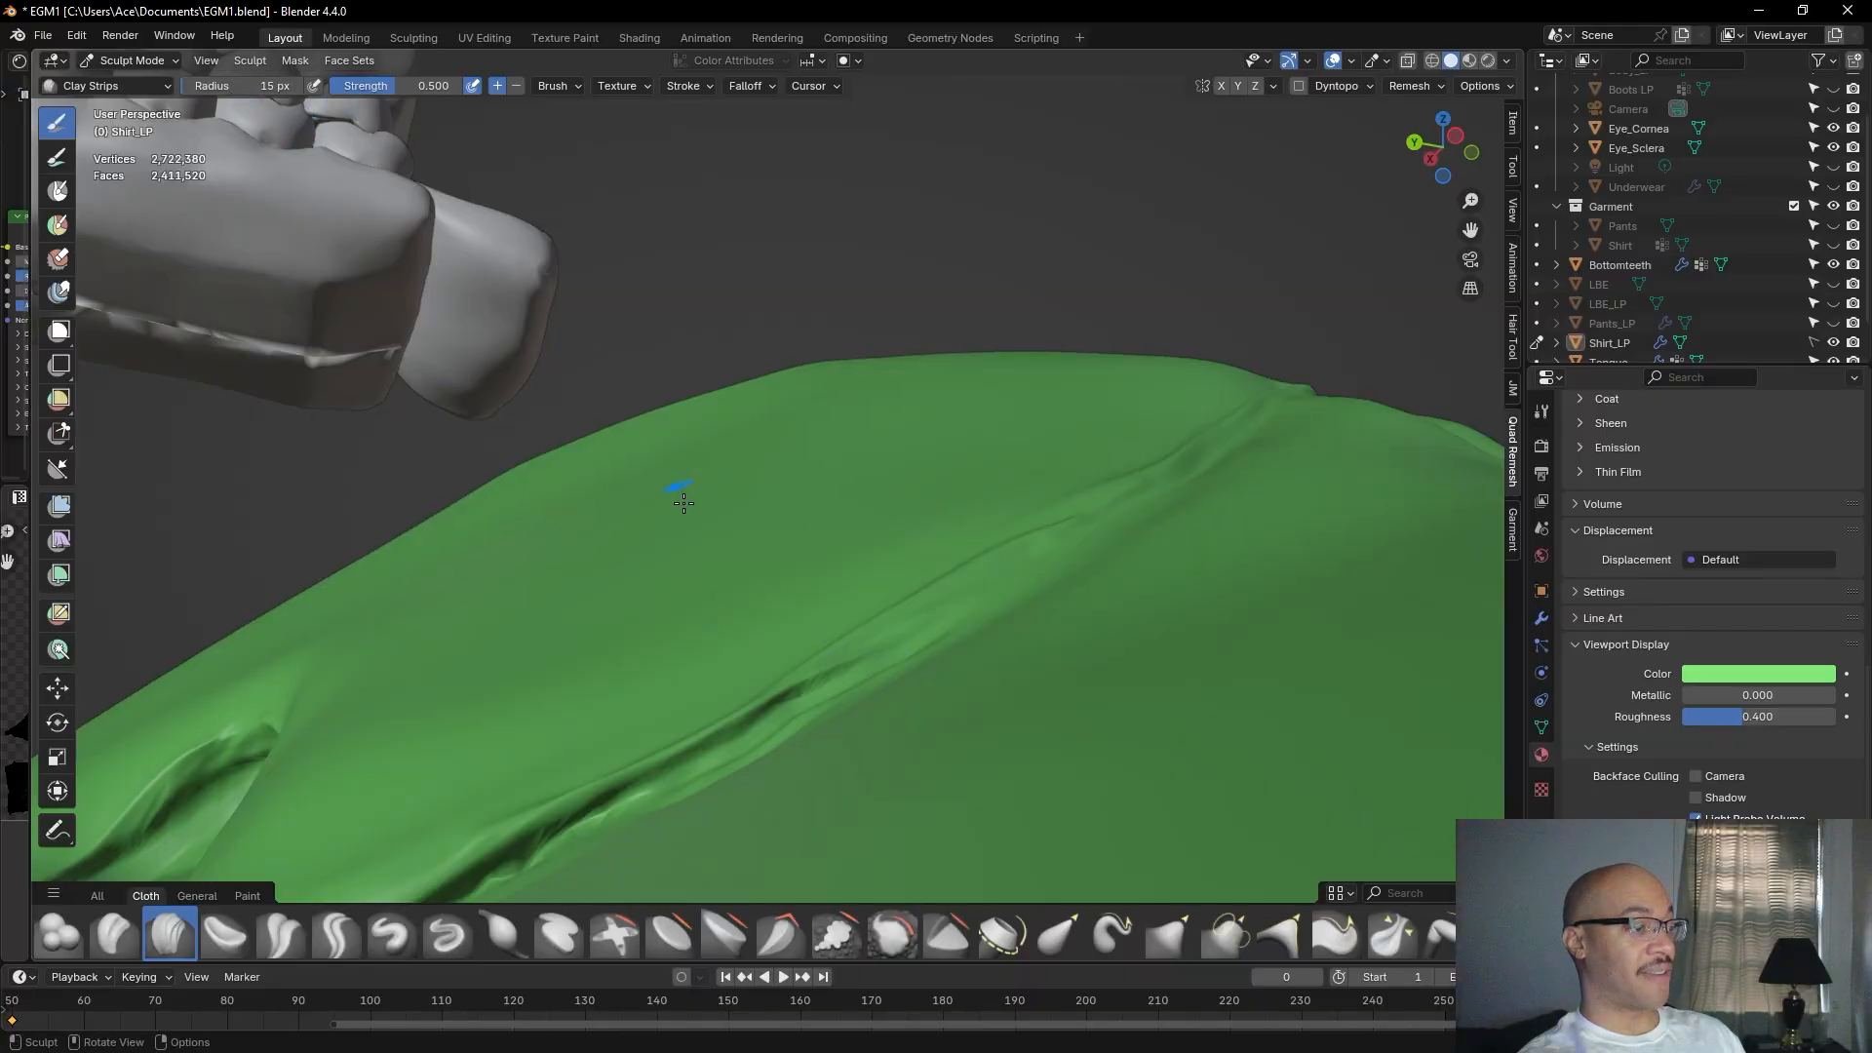
# Carve the middle of the collar-edge crease, where it starts to fade, with a subtractive 7 px Clay Strips stroke and check its shape.
pyautogui.scroll(-1, 822, 596)
pyautogui.moveTo(881, 497); pyautogui.dragTo(874, 517, button='middle')
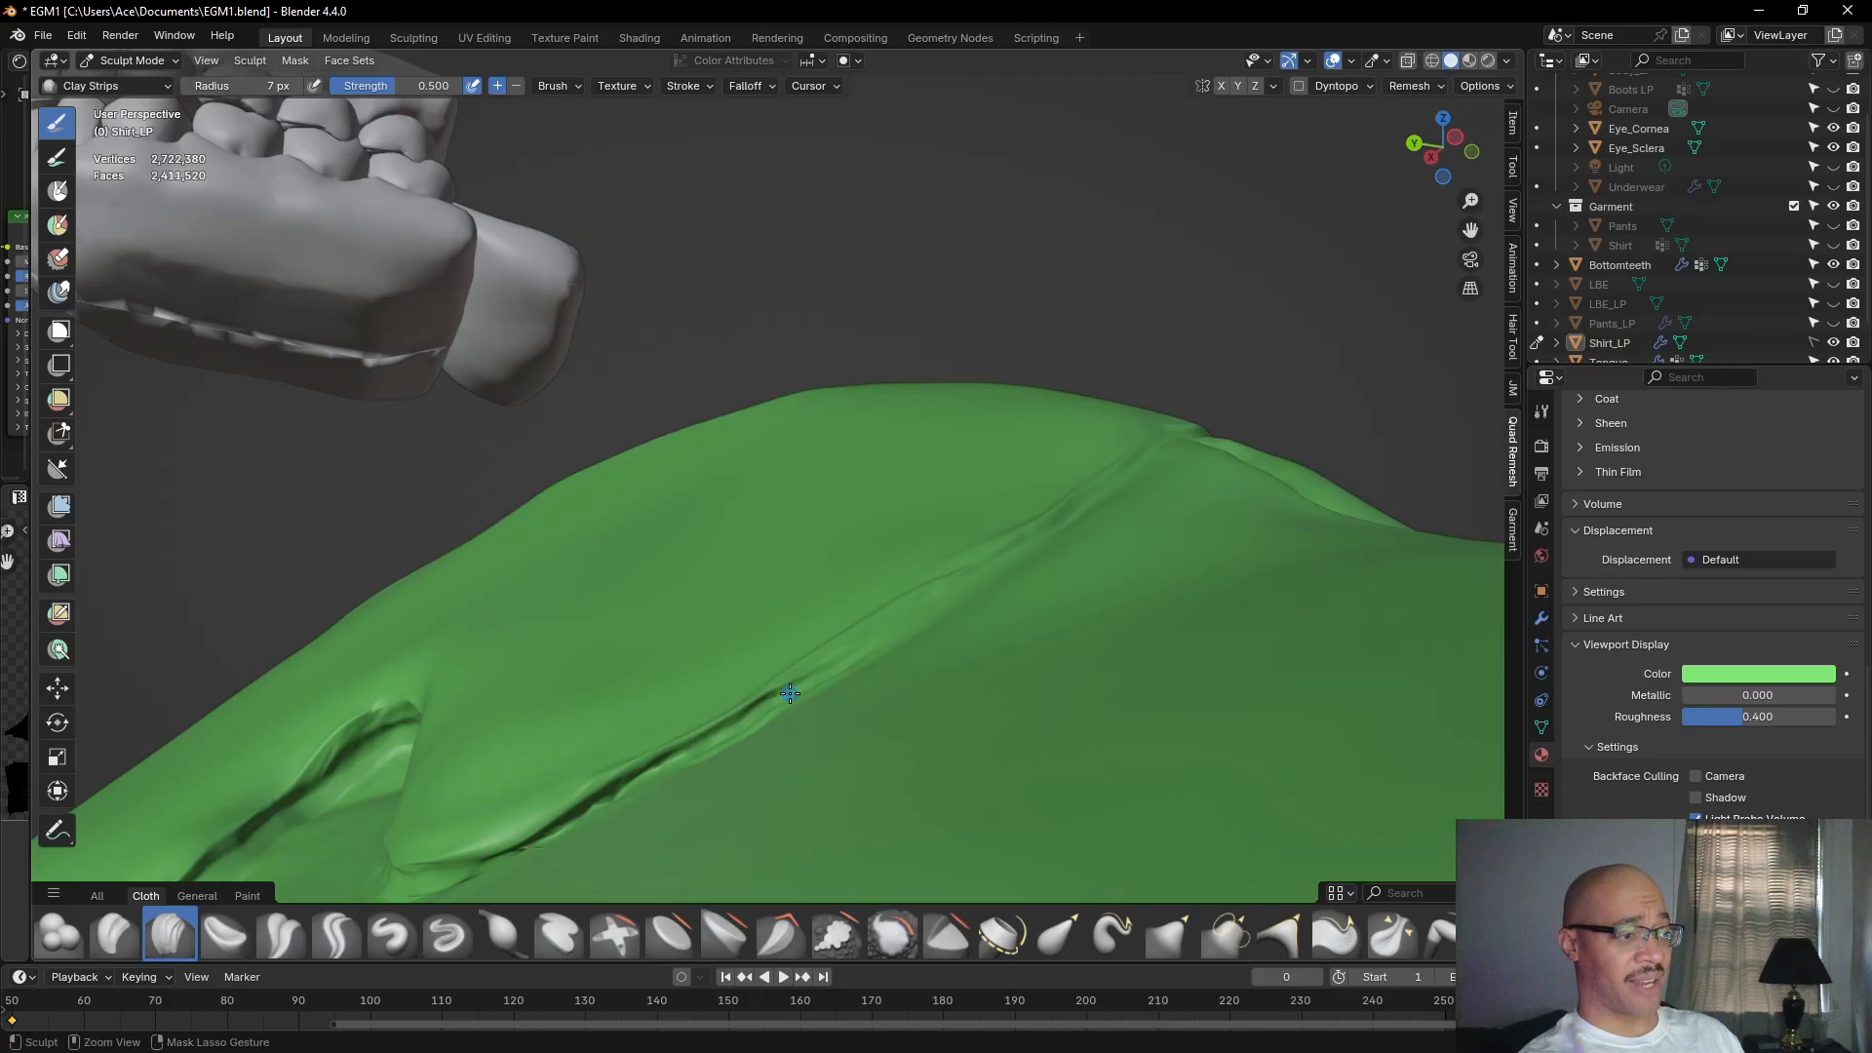
pyautogui.keyDown('ctrl'); pyautogui.moveTo(789, 692); pyautogui.dragTo(848, 657); pyautogui.keyUp('ctrl')
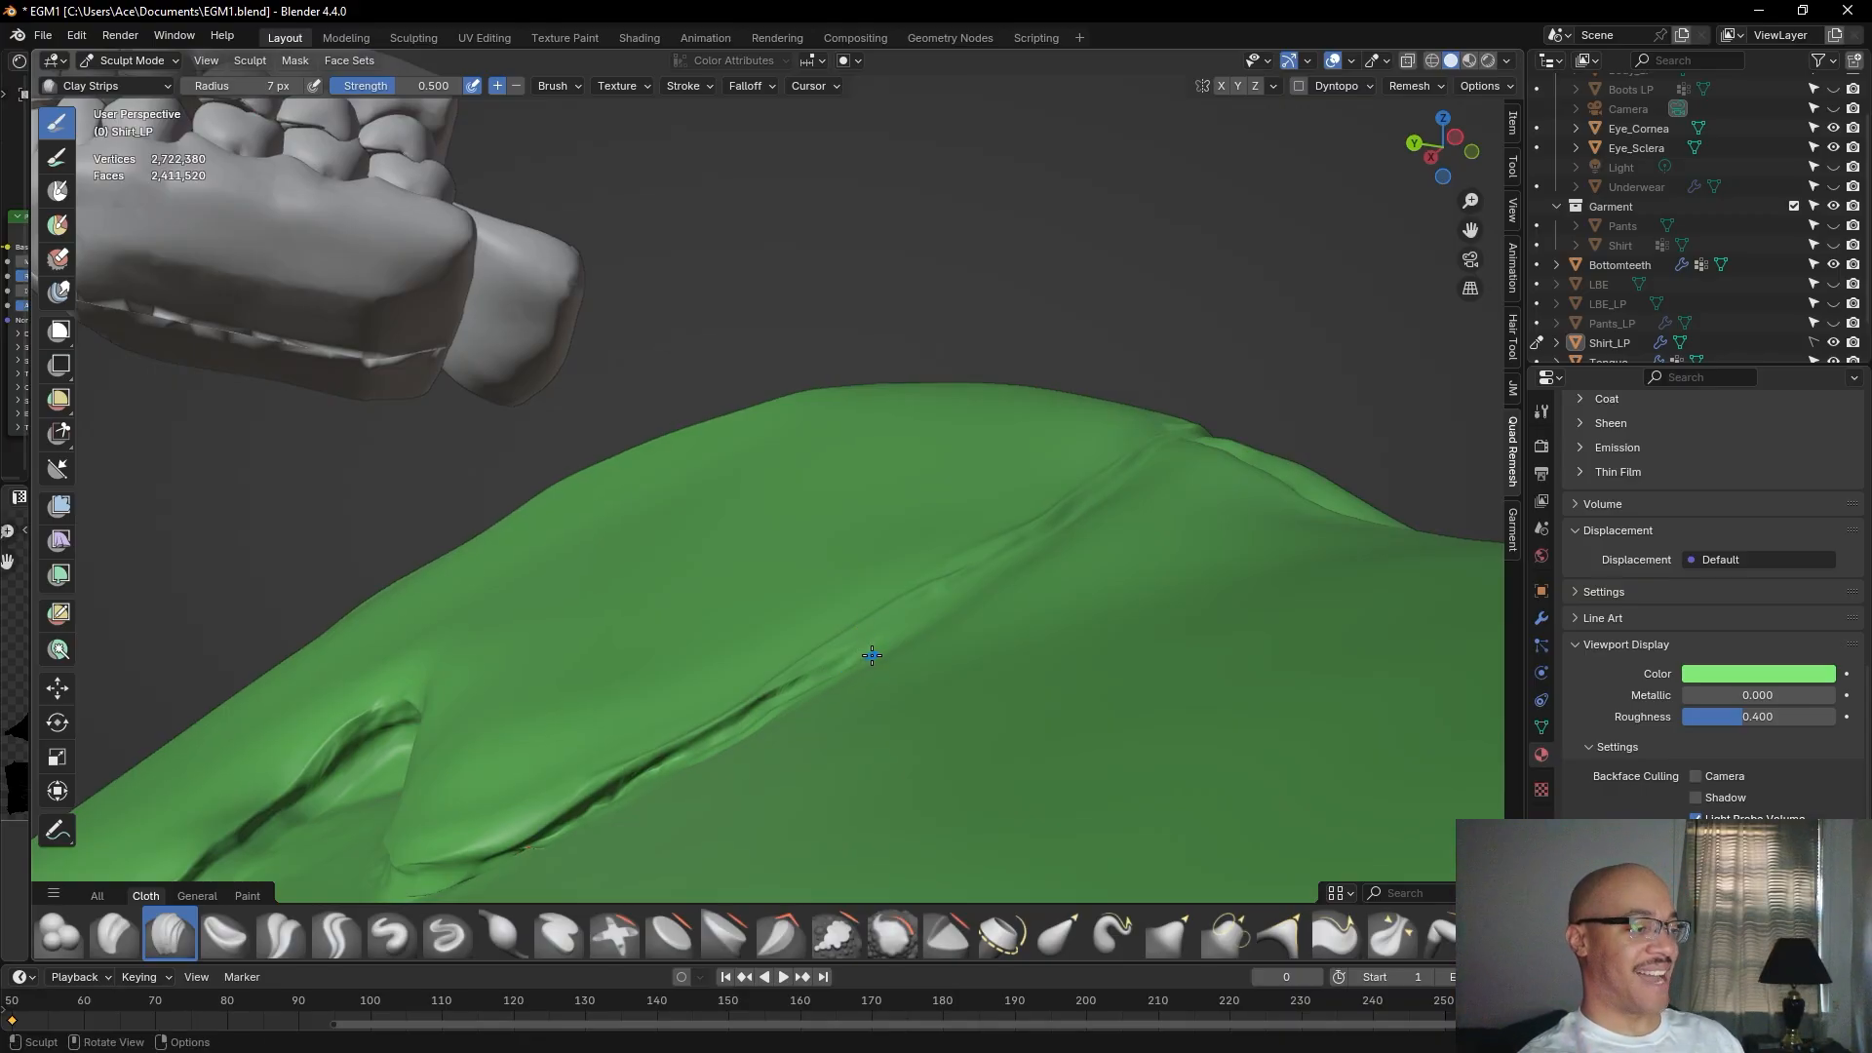
pyautogui.scroll(2, 872, 655)
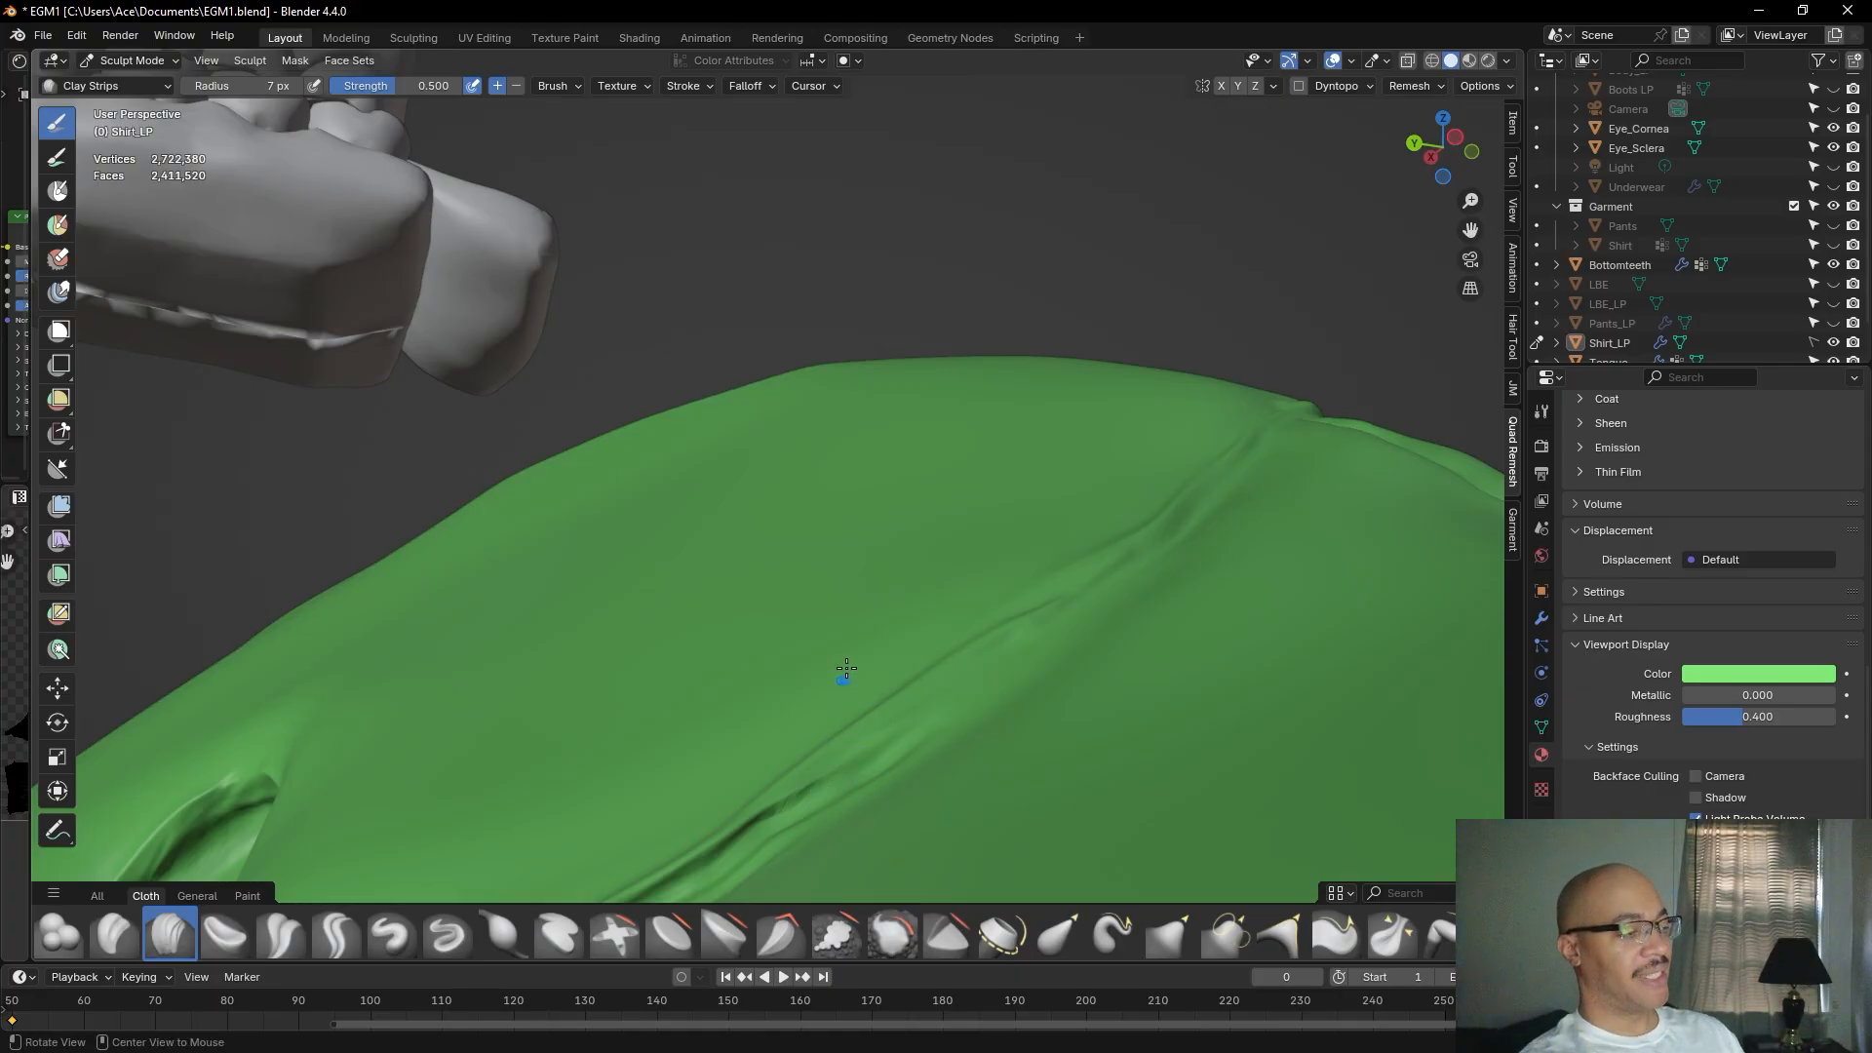
pyautogui.moveTo(846, 670); pyautogui.dragTo(857, 635, button='middle')
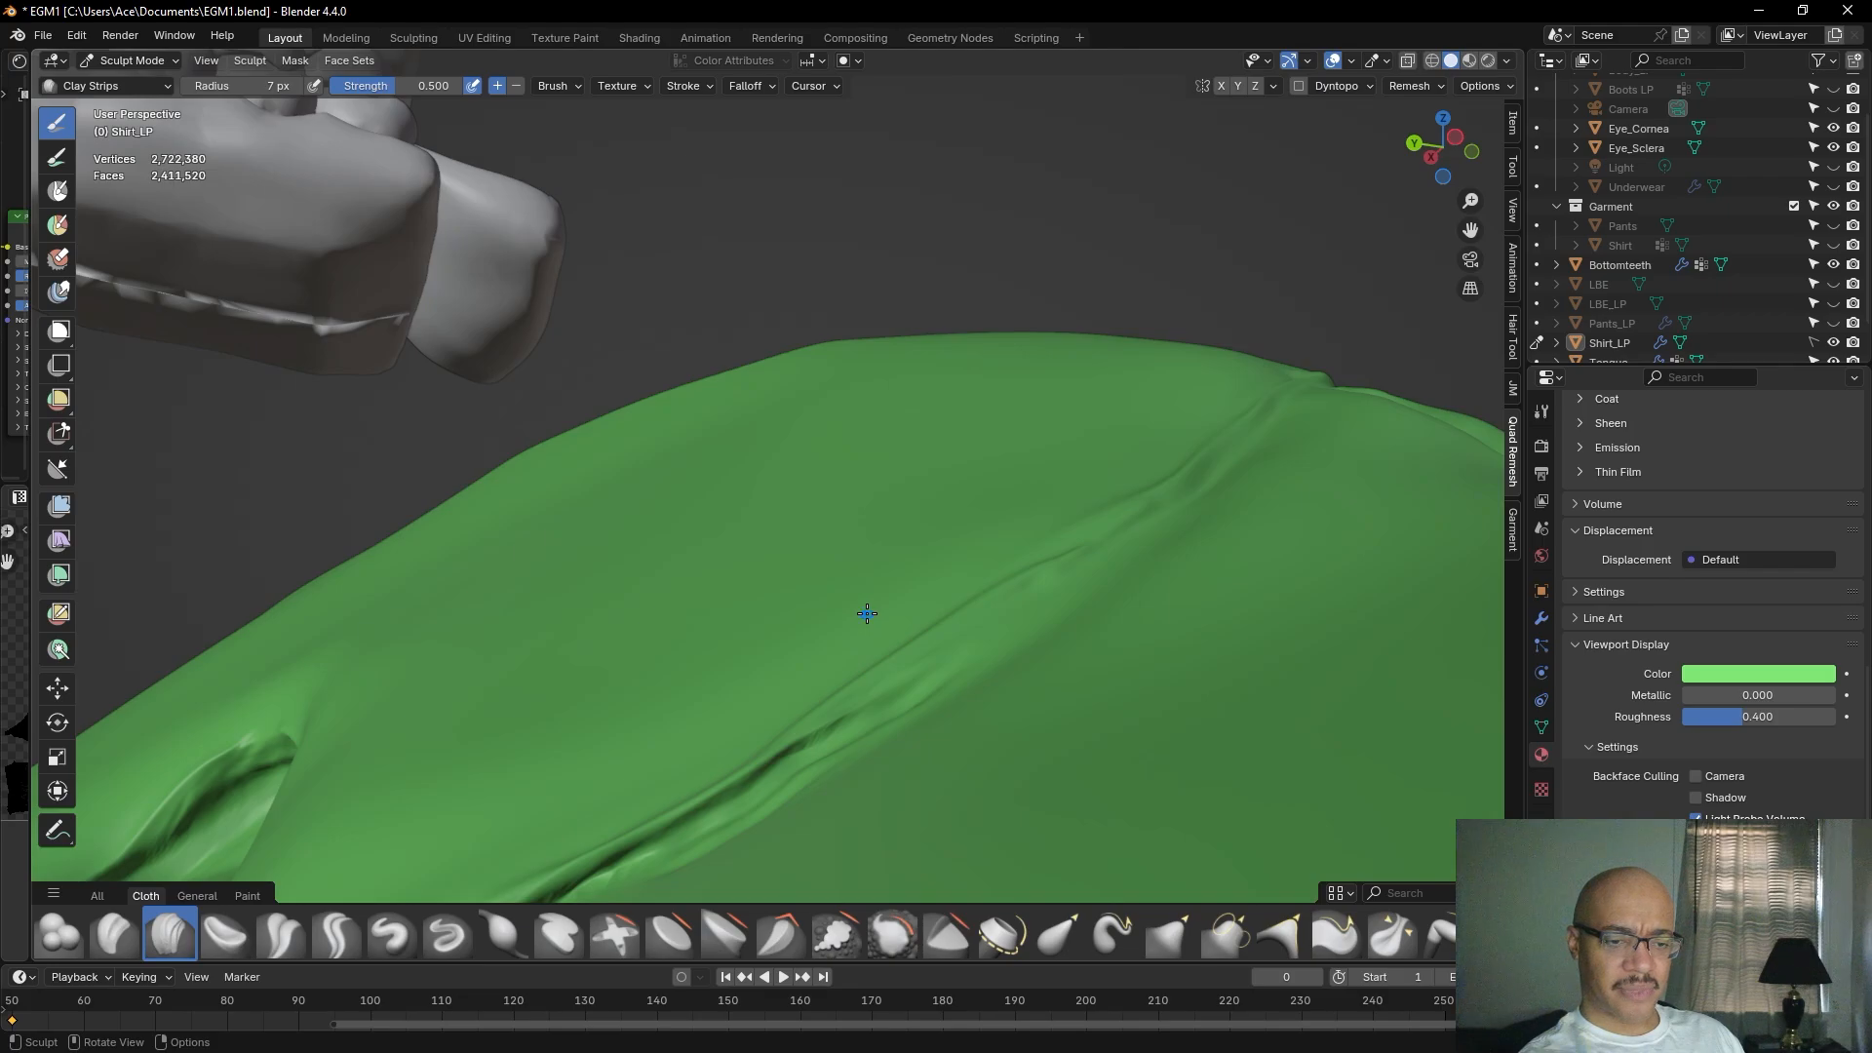
pyautogui.moveTo(879, 590)
pyautogui.mouseDown(button='middle')
pyautogui.moveTo(895, 543)
pyautogui.moveTo(884, 666)
pyautogui.mouseUp(button='middle')
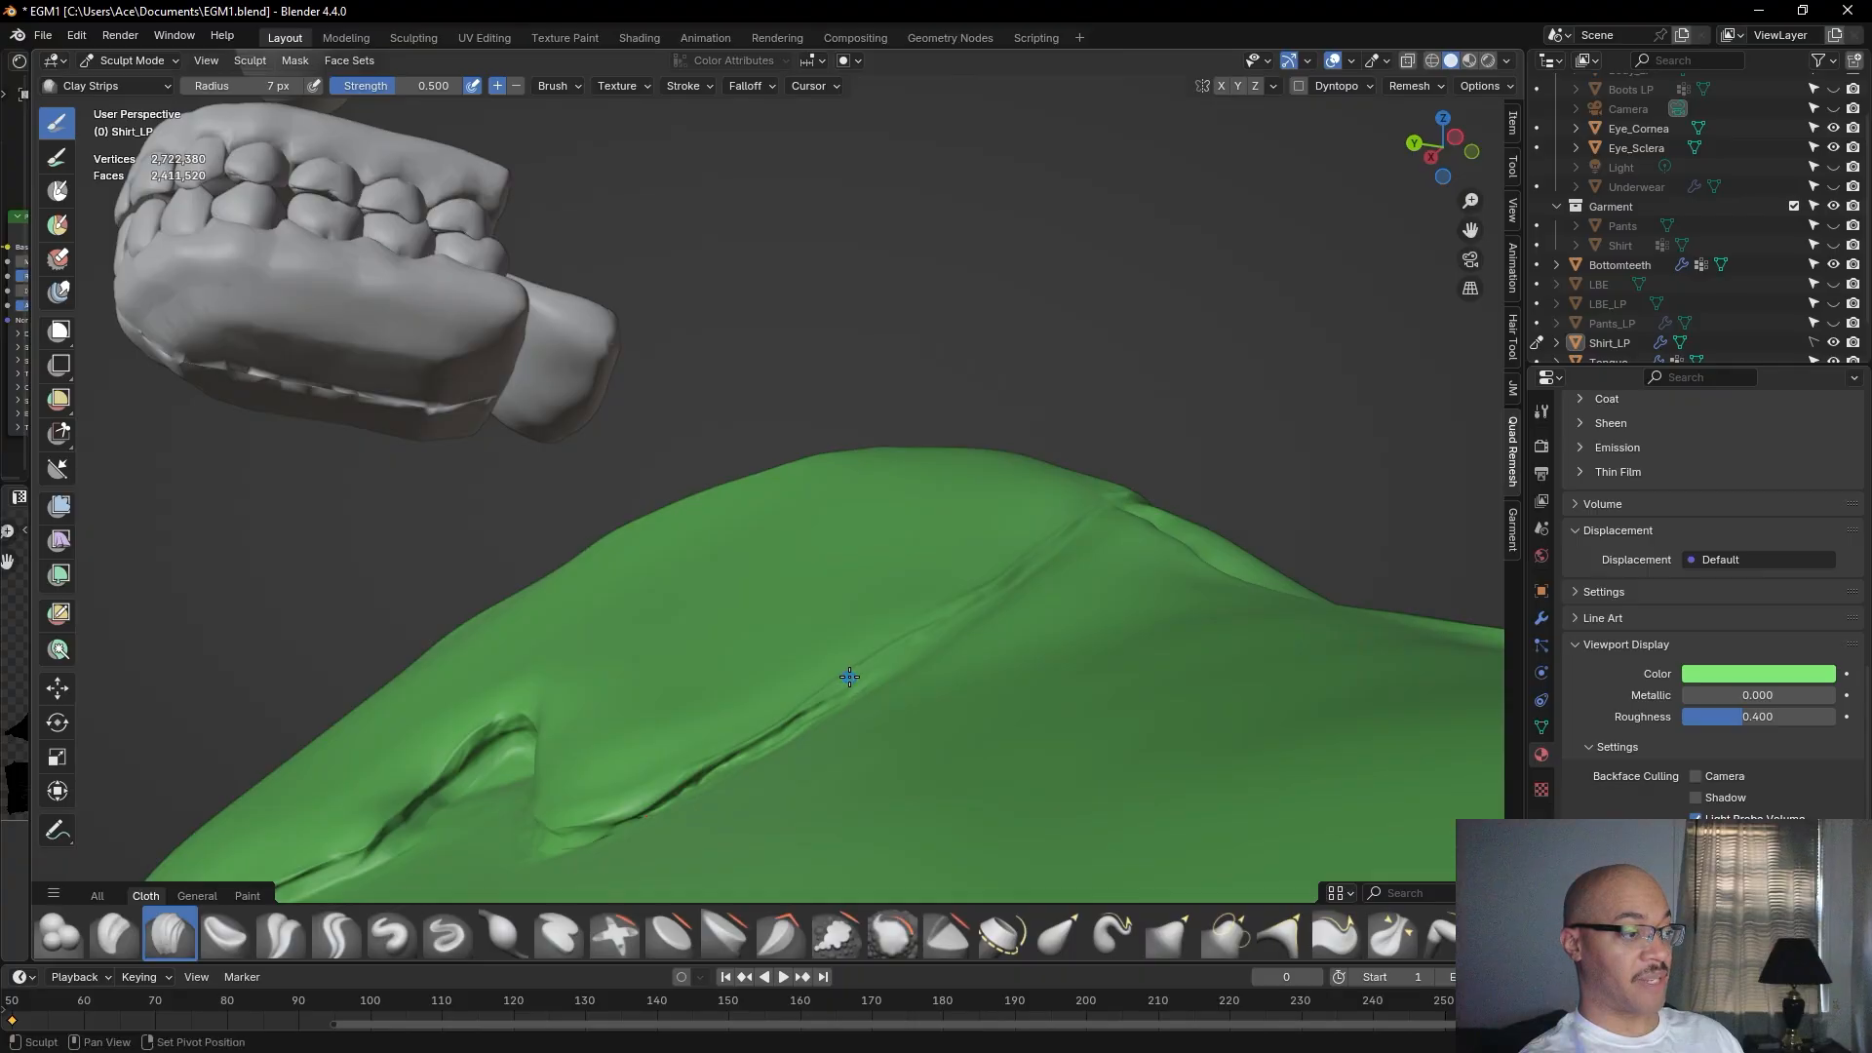
# Refine the fading end of the crease with short 7 px Clay Strips strokes, and undo a trial stroke made at 11 px.
pyautogui.keyDown('shift'); pyautogui.moveTo(840, 635); pyautogui.dragTo(817, 576, button='middle'); pyautogui.keyUp('shift')
pyautogui.scroll(2, 867, 638)
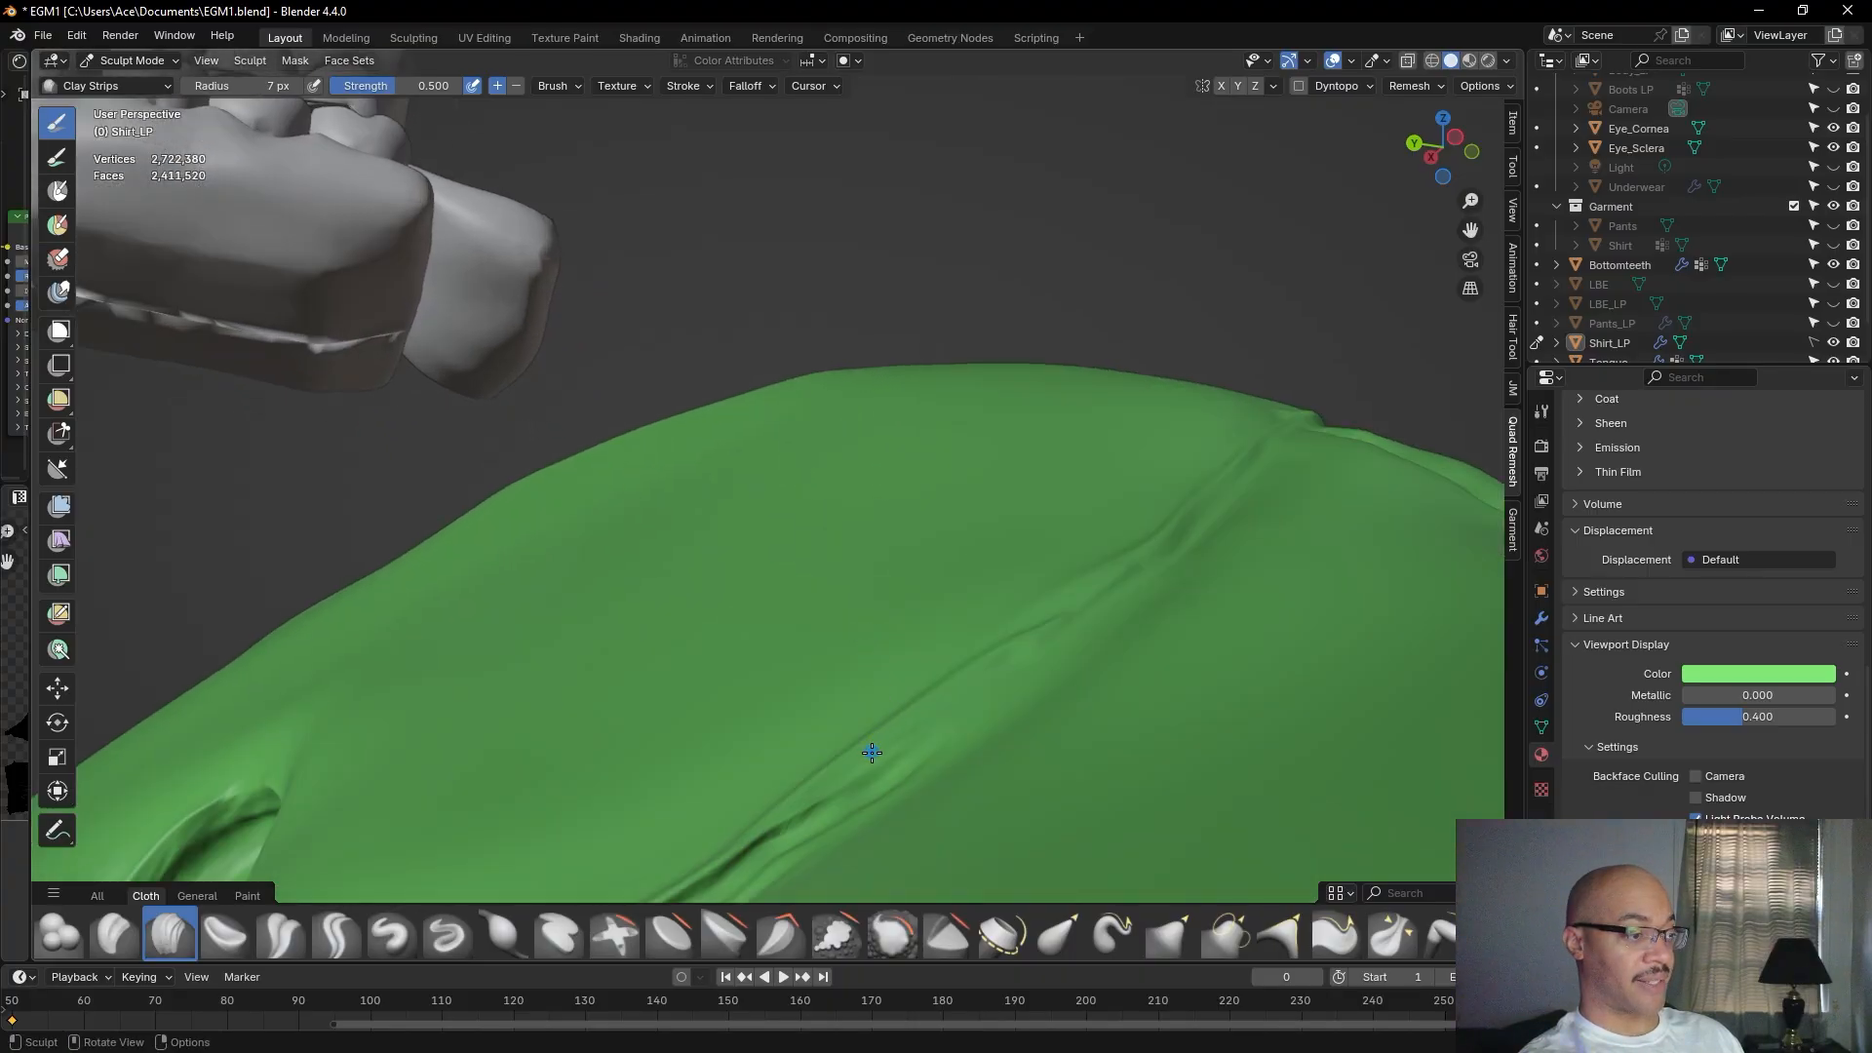
pyautogui.moveTo(801, 825); pyautogui.dragTo(799, 821)
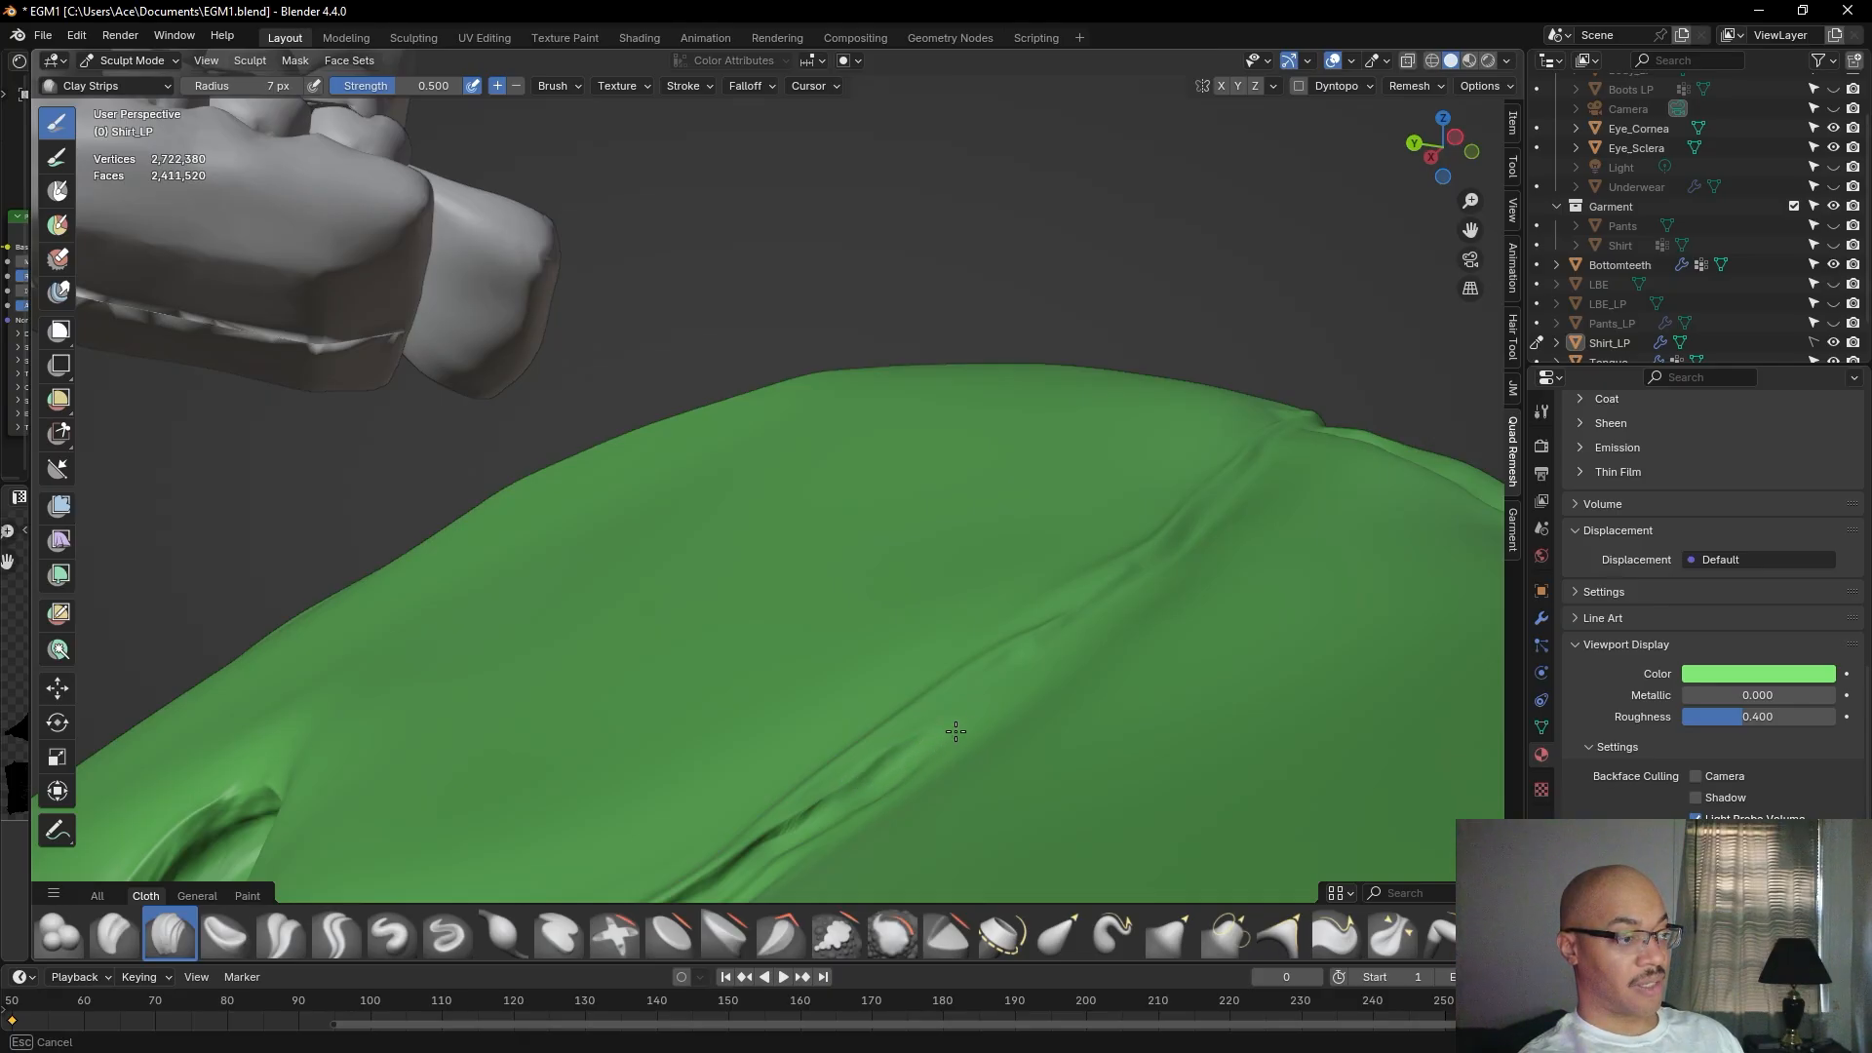
pyautogui.moveTo(952, 725); pyautogui.dragTo(947, 717)
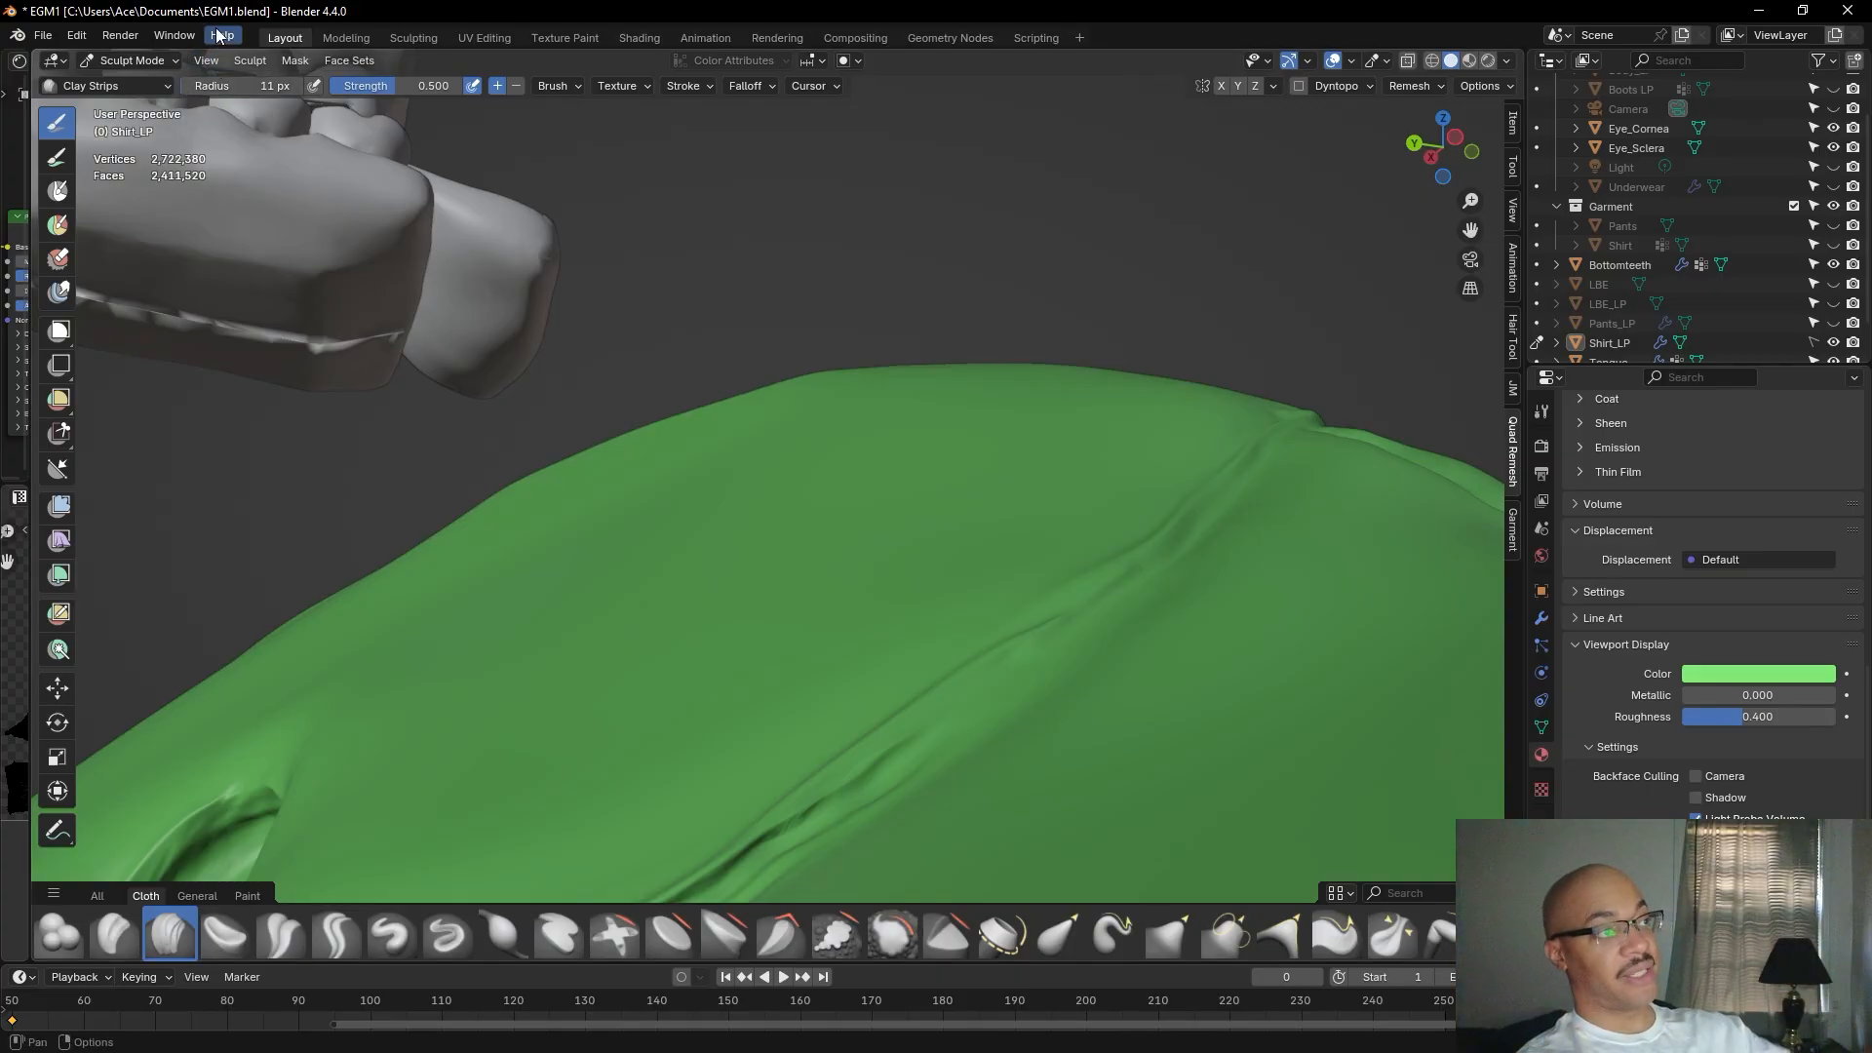
pyautogui.moveTo(885, 767); pyautogui.dragTo(921, 744)
pyautogui.hotkey('ctrl', 'z')
# Deepen the crease from its fading end down toward the collar tip with 11 px Clay Strips strokes.
pyautogui.scroll(-4, 1017, 673)
pyautogui.moveTo(1033, 566); pyautogui.dragTo(867, 563, button='middle')
pyautogui.scroll(3, 867, 585)
pyautogui.moveTo(869, 661); pyautogui.dragTo(907, 578, button='middle')
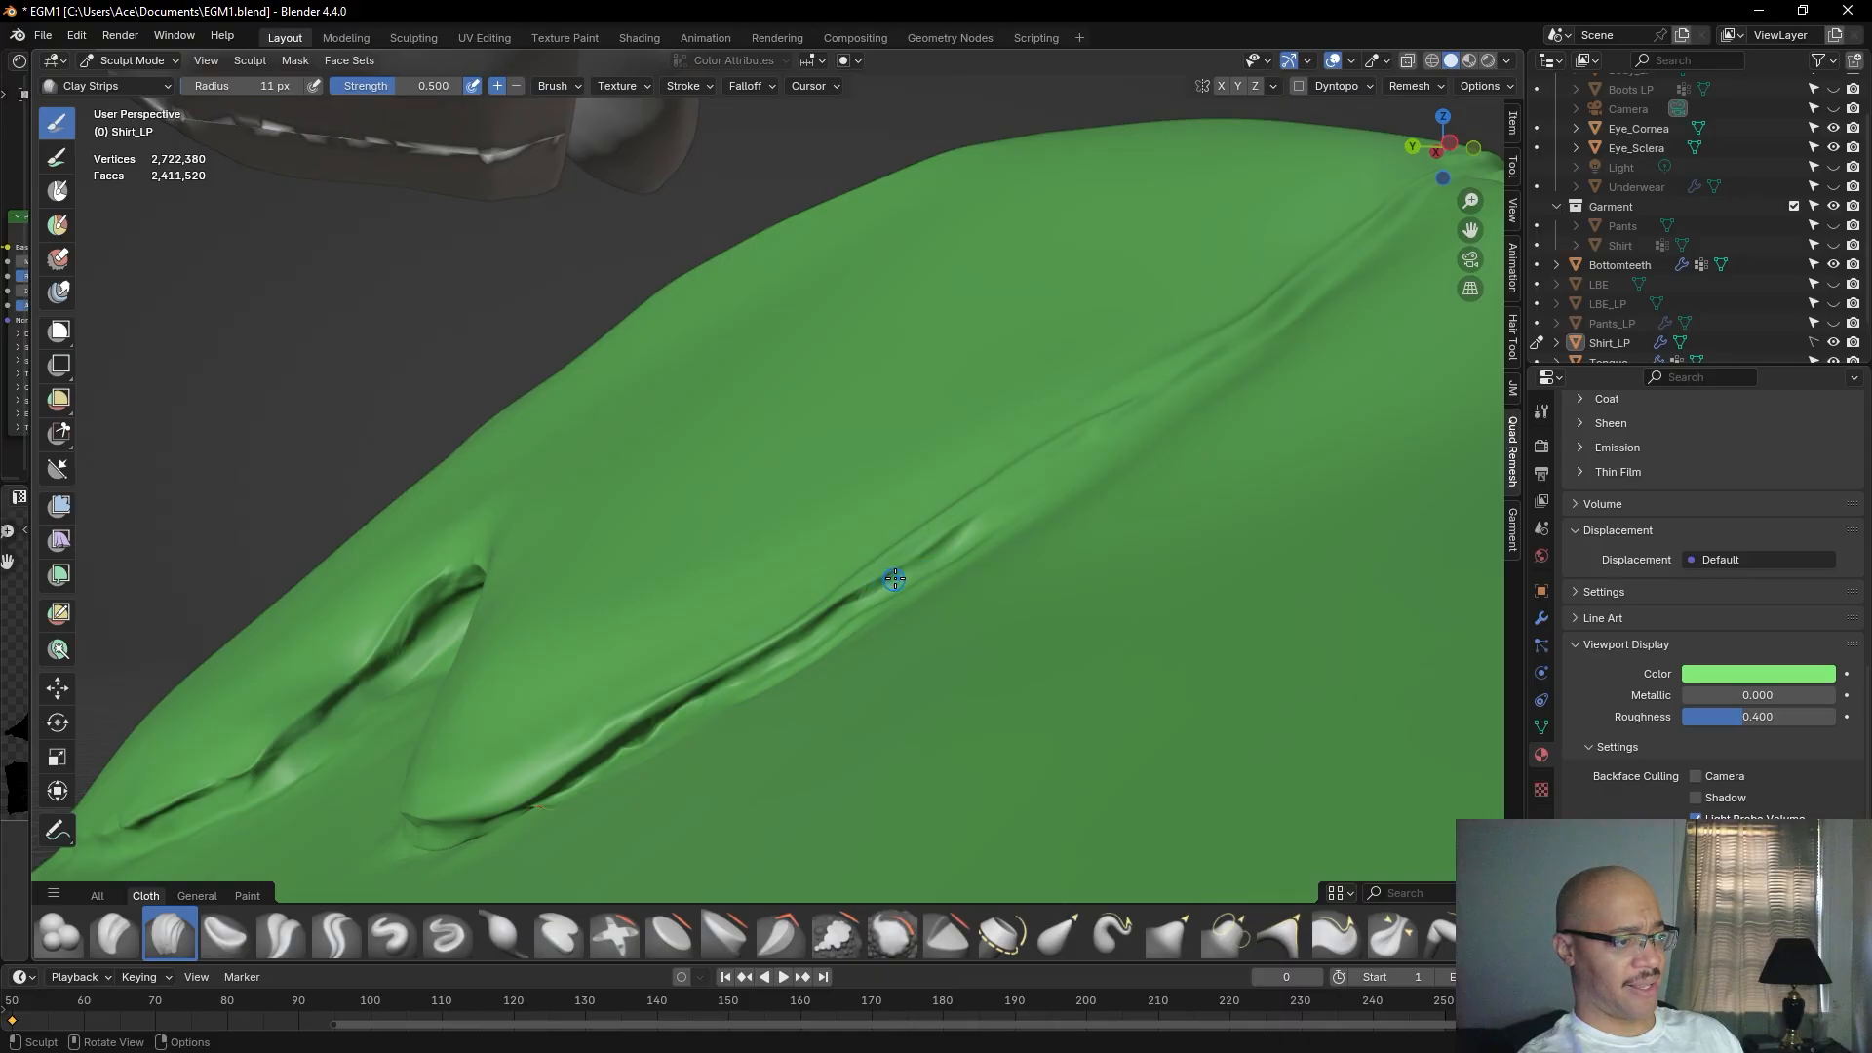
pyautogui.moveTo(896, 579); pyautogui.dragTo(845, 609)
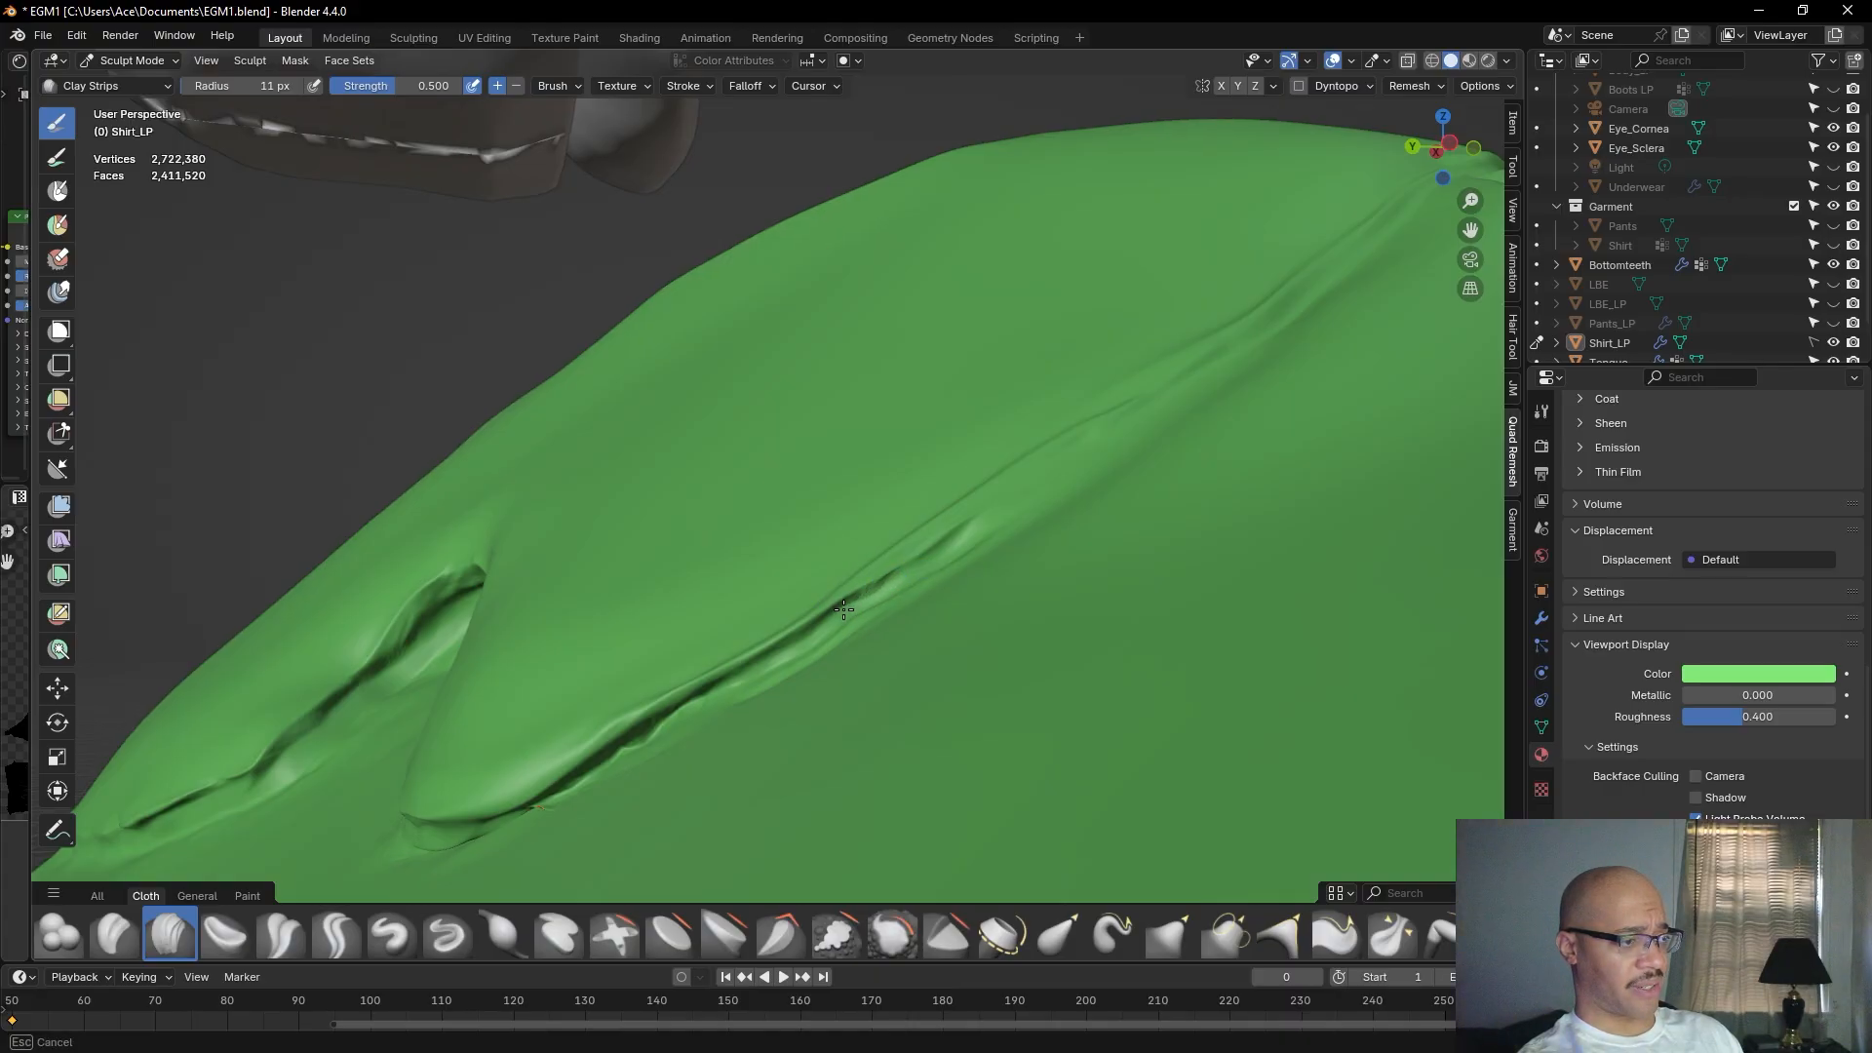
pyautogui.moveTo(723, 680); pyautogui.dragTo(648, 723)
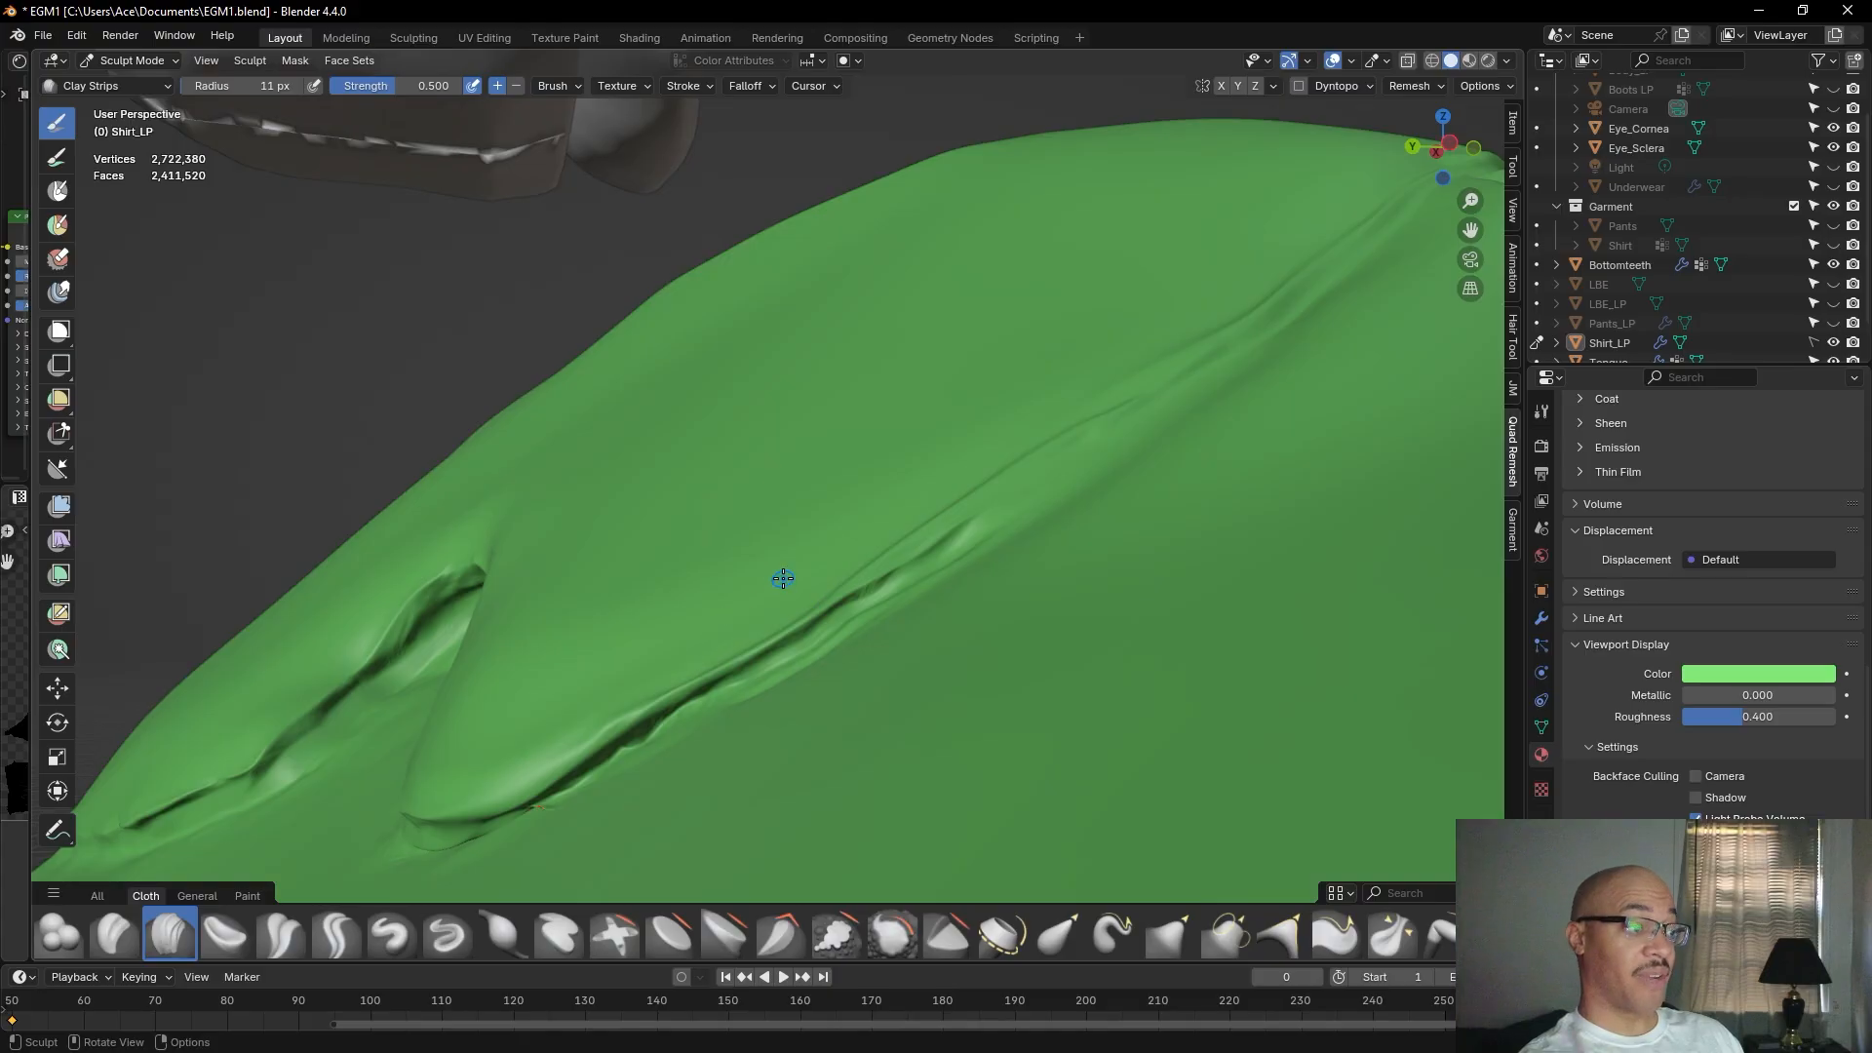
pyautogui.scroll(-2, 784, 579)
pyautogui.keyDown('shift'); pyautogui.moveTo(889, 451); pyautogui.dragTo(877, 480, button='middle'); pyautogui.keyUp('shift')
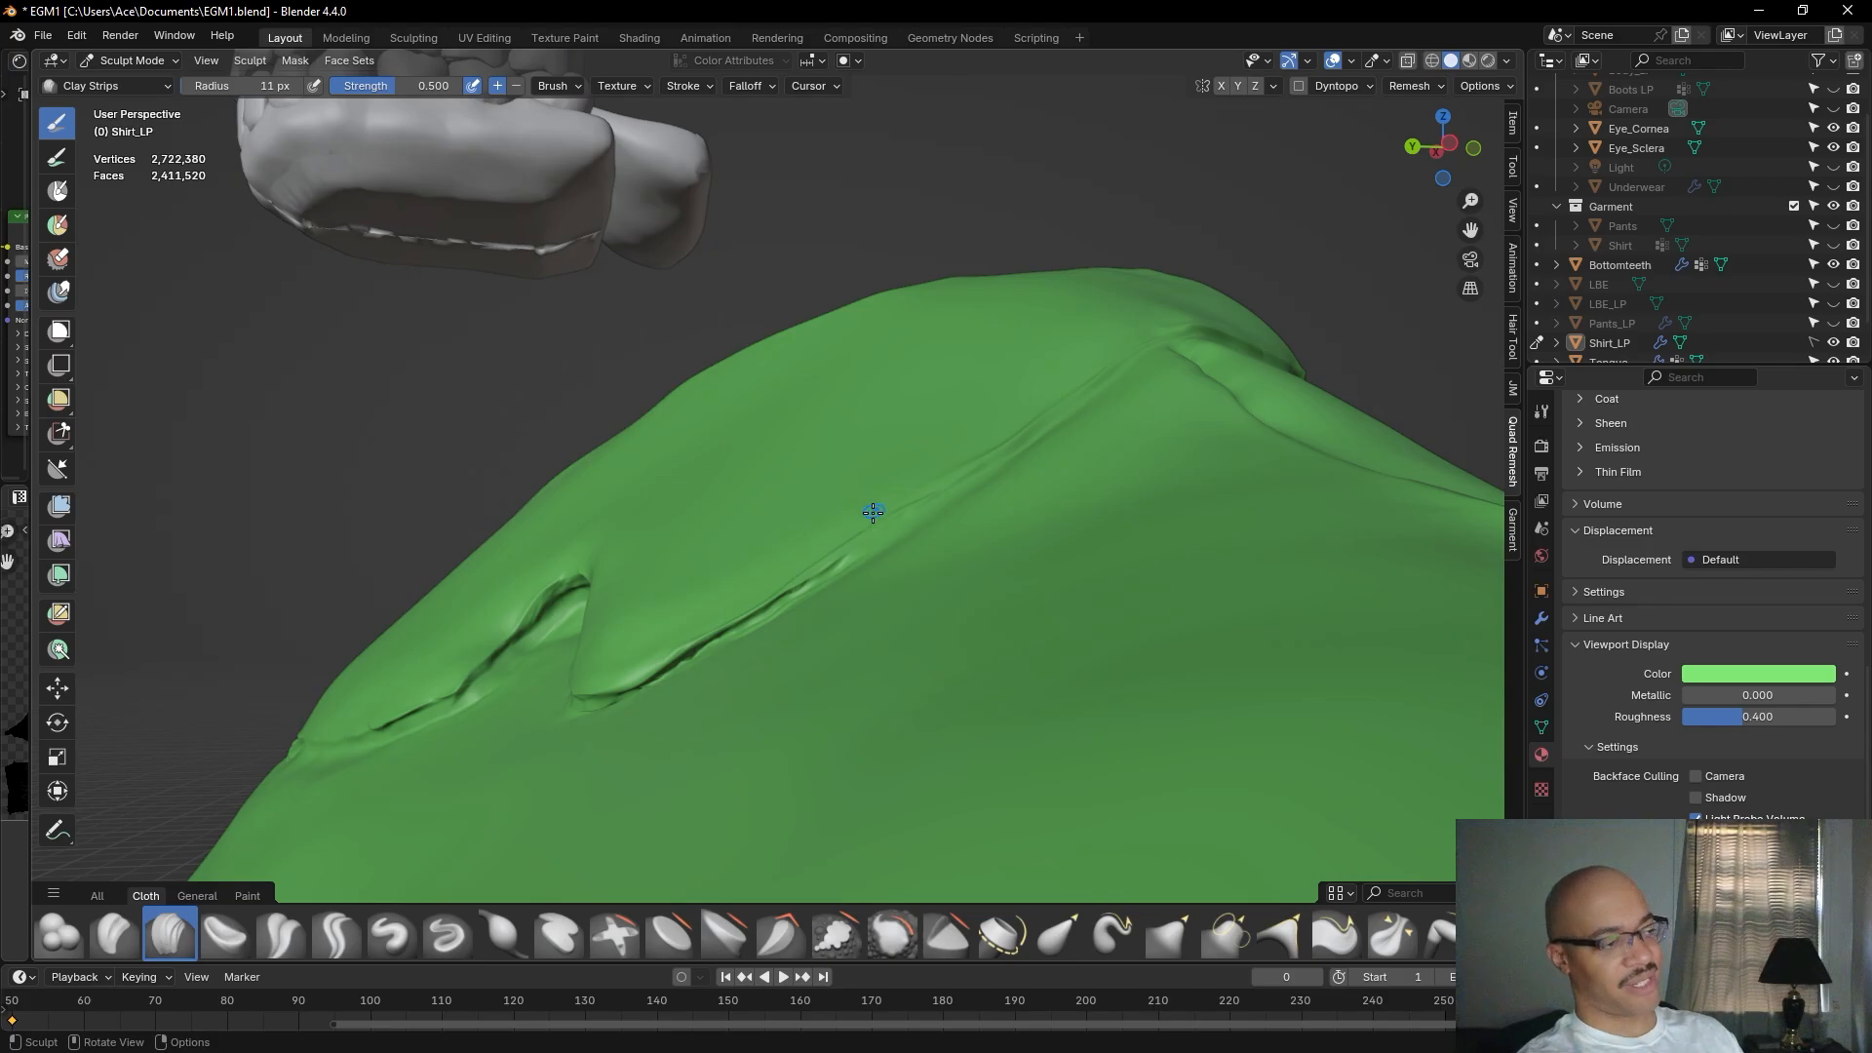
# Rework the middle of the crease with an 11 px Clay Strips stroke toward the collar tip, checking it from below and above.
pyautogui.scroll(5, 876, 506)
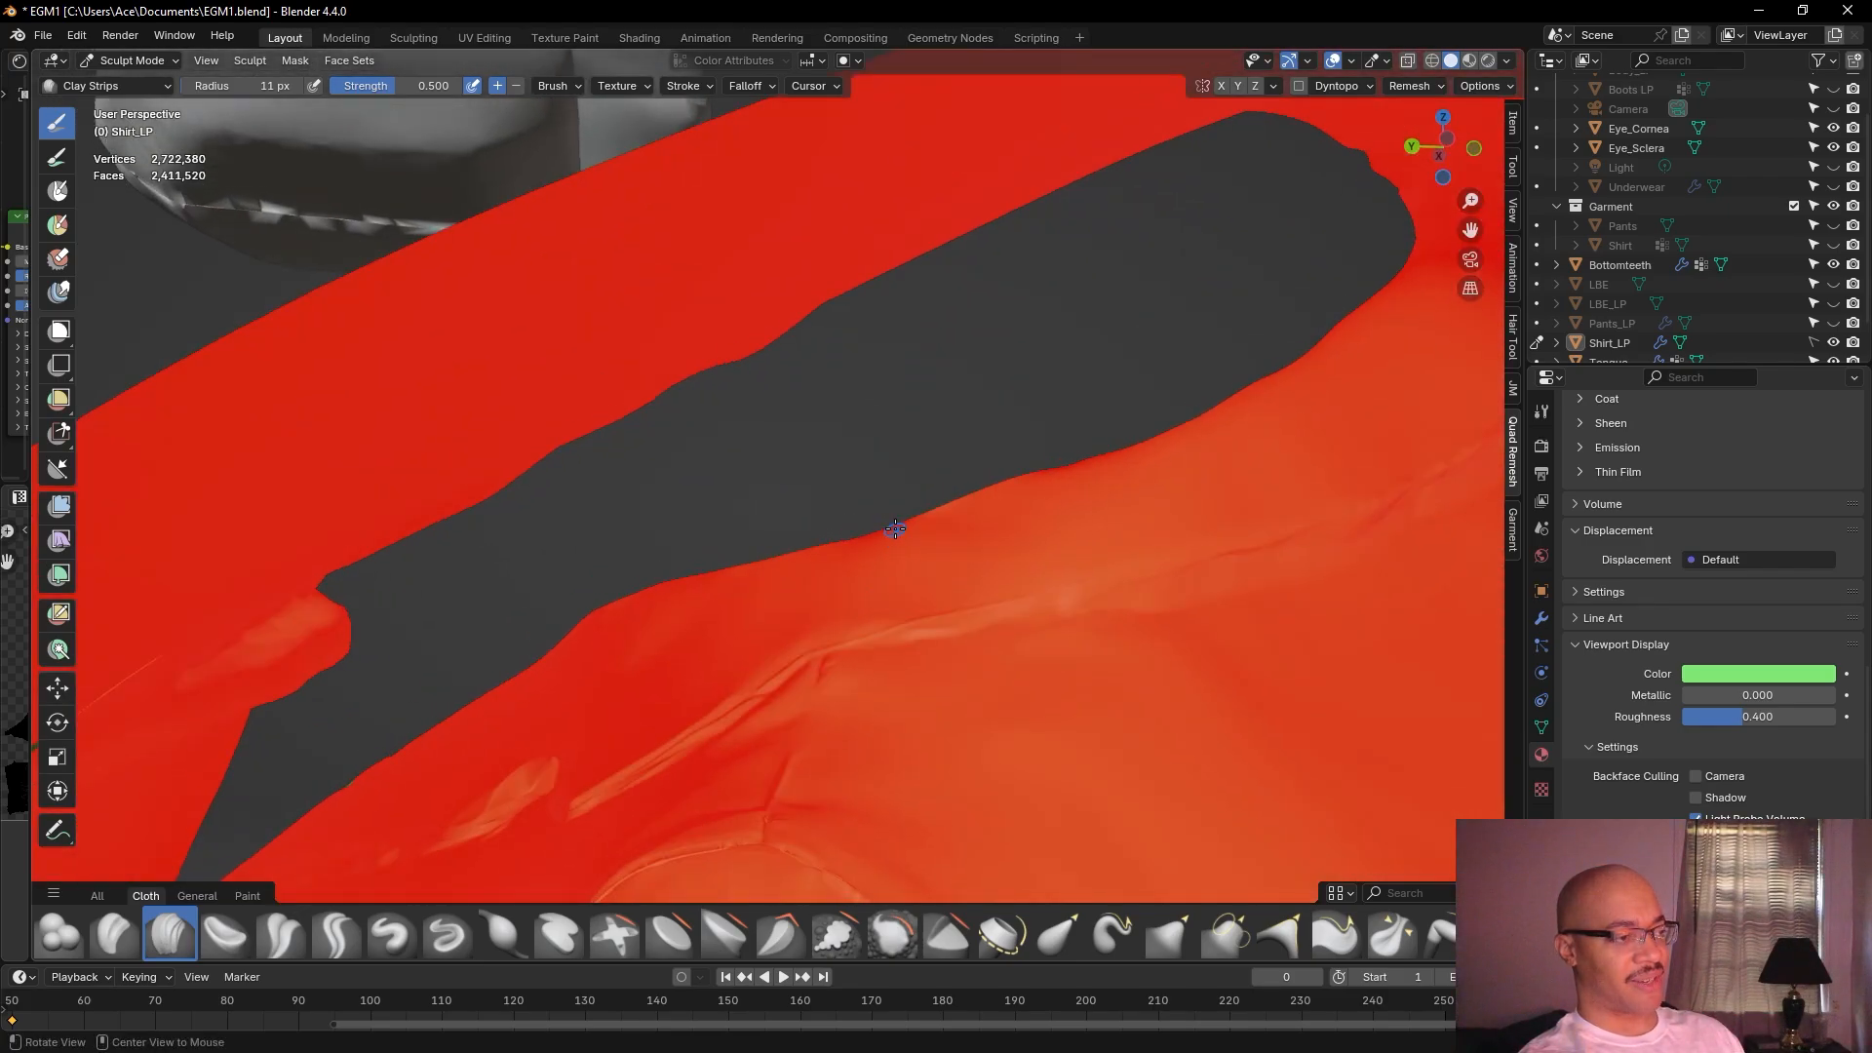
pyautogui.moveTo(895, 528)
pyautogui.keyDown('alt'); pyautogui.mouseDown()
pyautogui.moveTo(833, 560)
pyautogui.moveTo(897, 505)
pyautogui.mouseUp(); pyautogui.keyUp('alt')
pyautogui.moveTo(824, 566)
pyautogui.mouseDown()
pyautogui.moveTo(923, 499)
pyautogui.moveTo(652, 672)
pyautogui.moveTo(681, 641)
pyautogui.mouseUp()
pyautogui.keyDown('alt'); pyautogui.moveTo(960, 501); pyautogui.dragTo(890, 452); pyautogui.keyUp('alt')
pyautogui.keyDown('alt'); pyautogui.moveTo(878, 251); pyautogui.dragTo(877, 283); pyautogui.keyUp('alt')
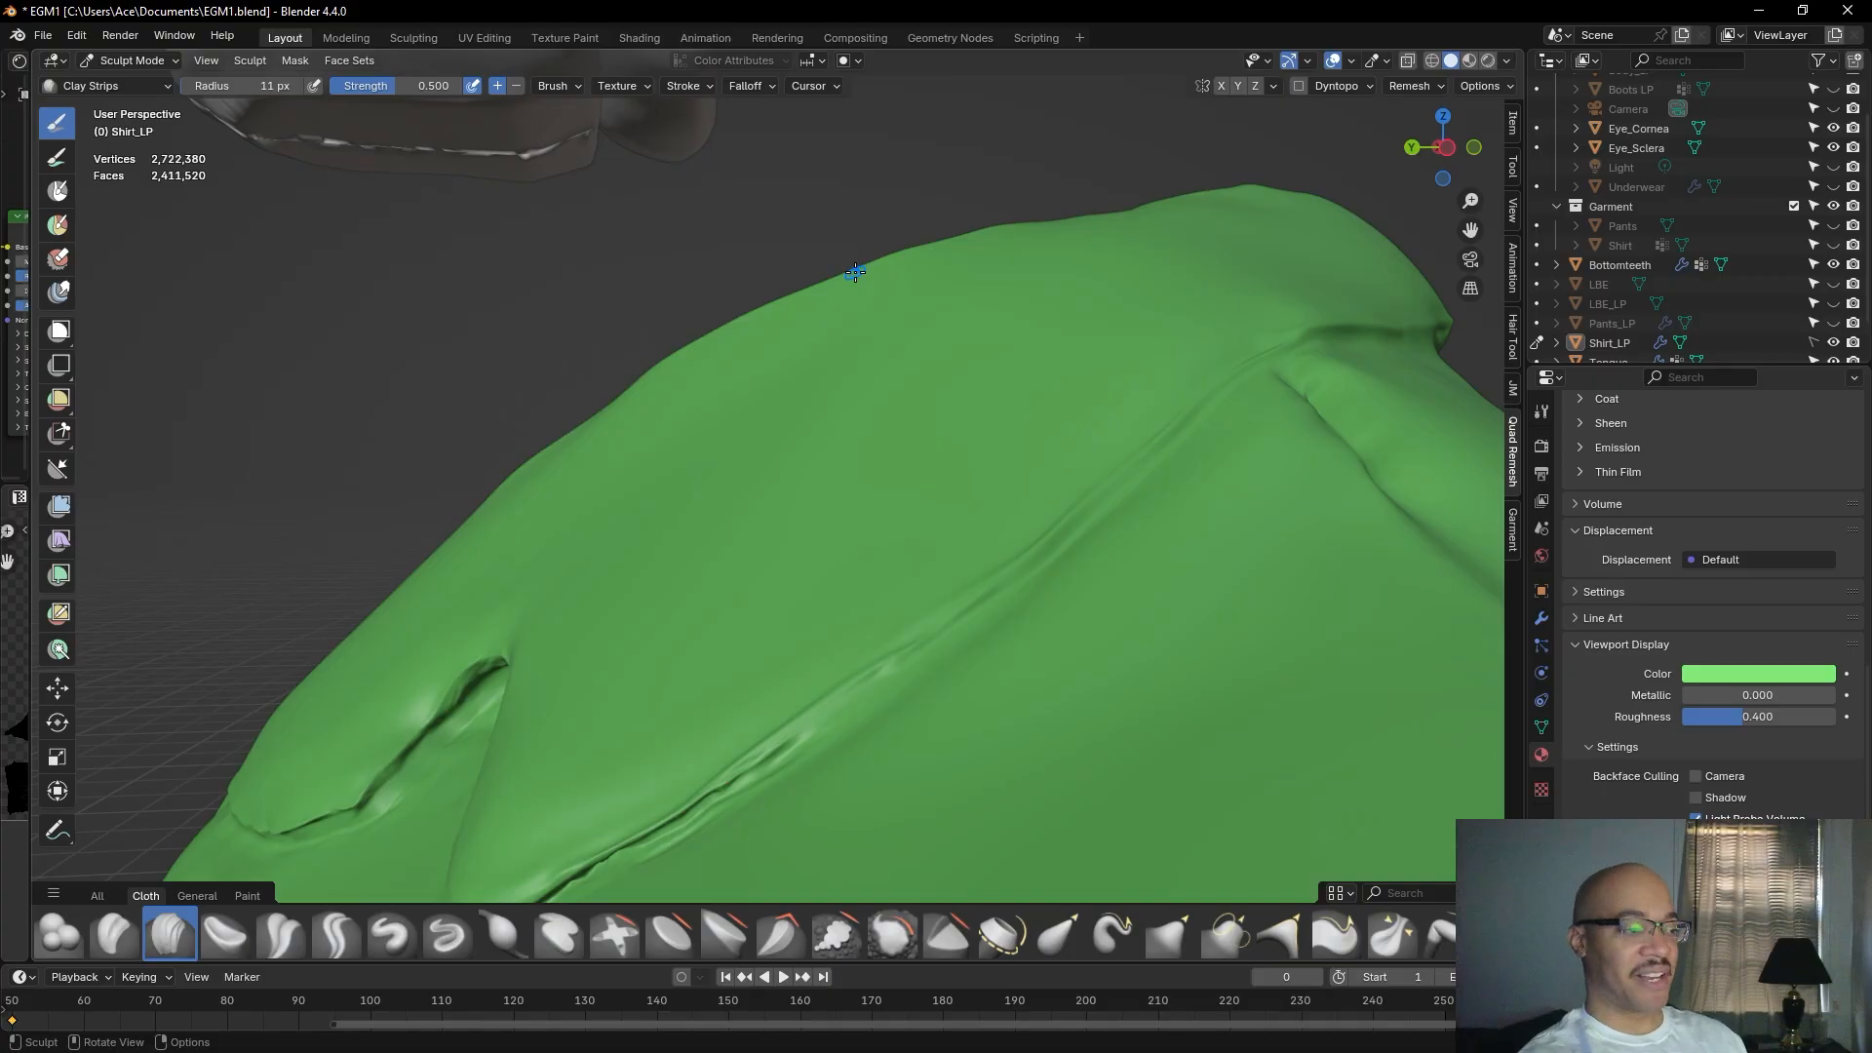
pyautogui.moveTo(790, 514); pyautogui.dragTo(786, 488, button='middle')
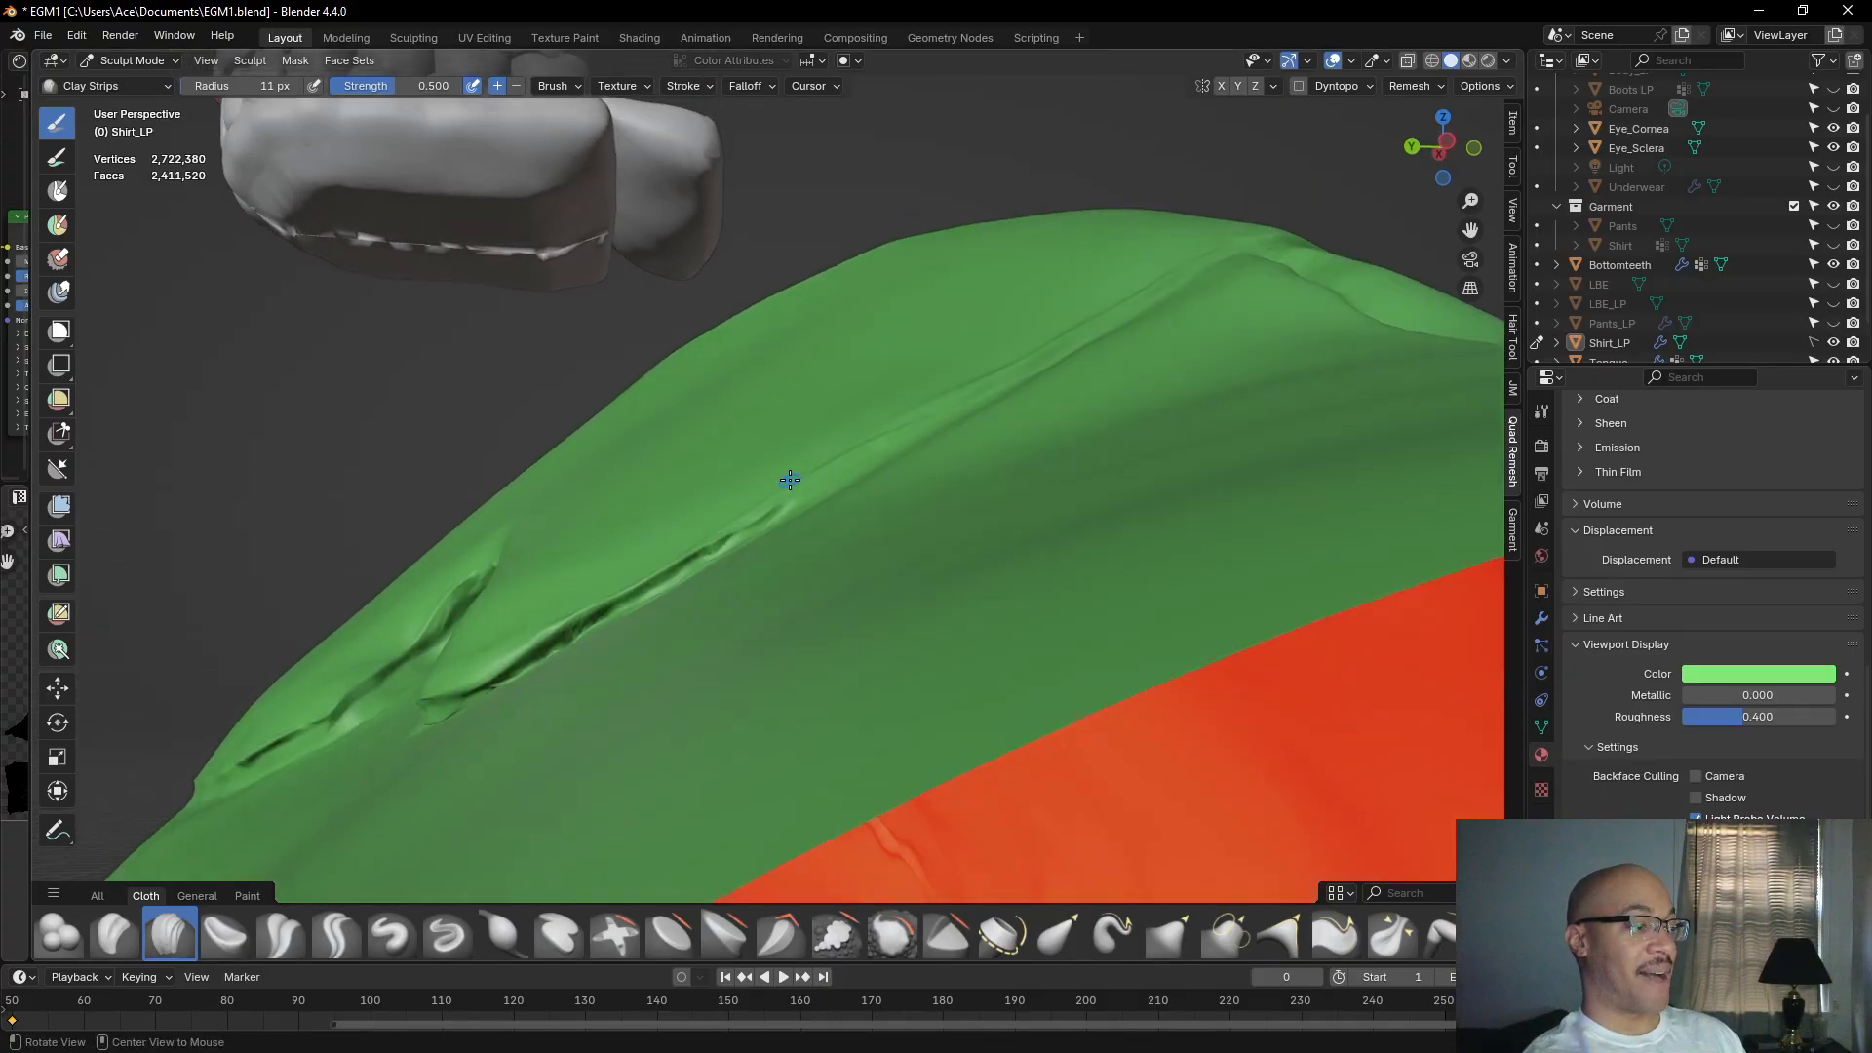
# Extend the crease up the collar's lower edge toward the shoulder with overlapping 11 px Clay Strips strokes.
pyautogui.moveTo(789, 504)
pyautogui.mouseDown()
pyautogui.moveTo(908, 432)
pyautogui.moveTo(737, 539)
pyautogui.moveTo(928, 435)
pyautogui.mouseUp()
pyautogui.scroll(2, 903, 439)
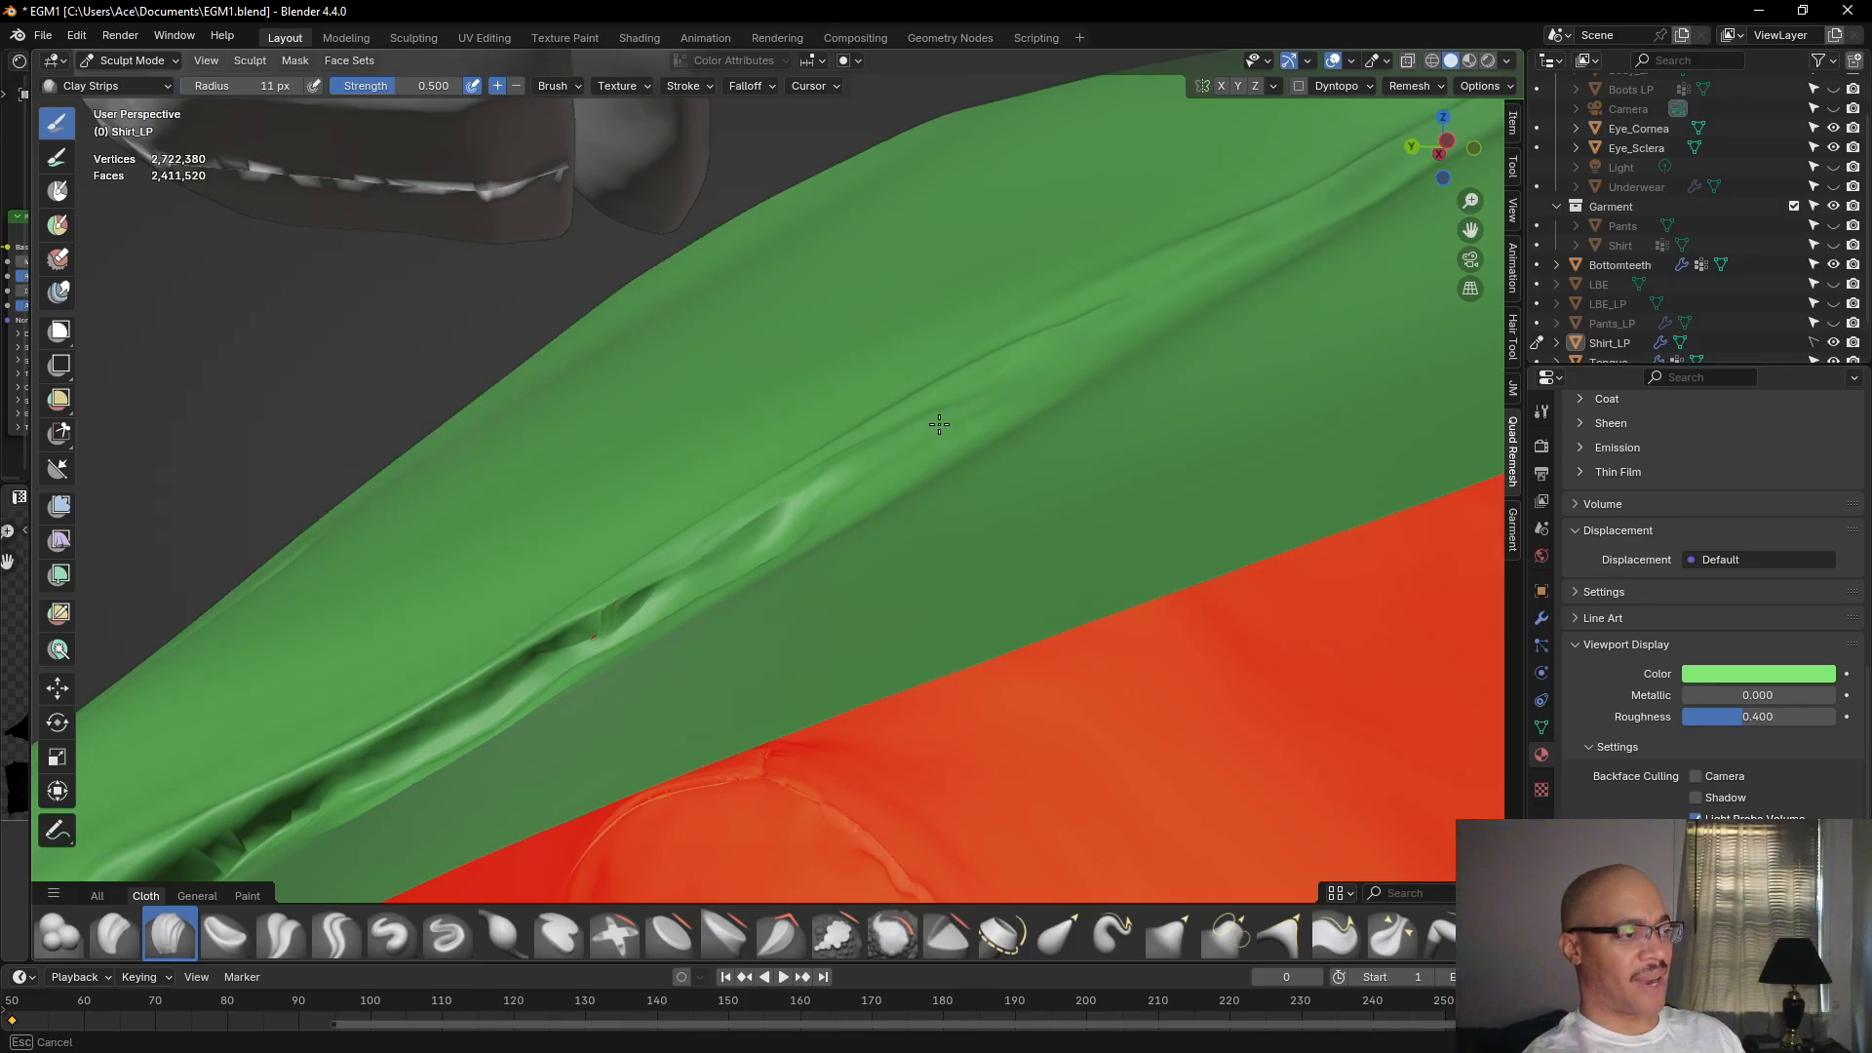
pyautogui.moveTo(1021, 370)
pyautogui.mouseDown()
pyautogui.moveTo(917, 431)
pyautogui.moveTo(979, 384)
pyautogui.moveTo(938, 412)
pyautogui.mouseUp()
pyautogui.moveTo(860, 459)
pyautogui.mouseDown()
pyautogui.moveTo(796, 503)
pyautogui.moveTo(1003, 374)
pyautogui.mouseUp()
pyautogui.moveTo(1003, 374)
pyautogui.mouseDown(button='middle')
pyautogui.moveTo(995, 357)
pyautogui.moveTo(833, 469)
pyautogui.moveTo(1004, 397)
pyautogui.moveTo(952, 468)
pyautogui.moveTo(752, 543)
pyautogui.moveTo(786, 514)
pyautogui.mouseUp(button='middle')
pyautogui.moveTo(898, 430)
pyautogui.mouseDown()
pyautogui.moveTo(961, 385)
pyautogui.moveTo(919, 408)
pyautogui.mouseUp()
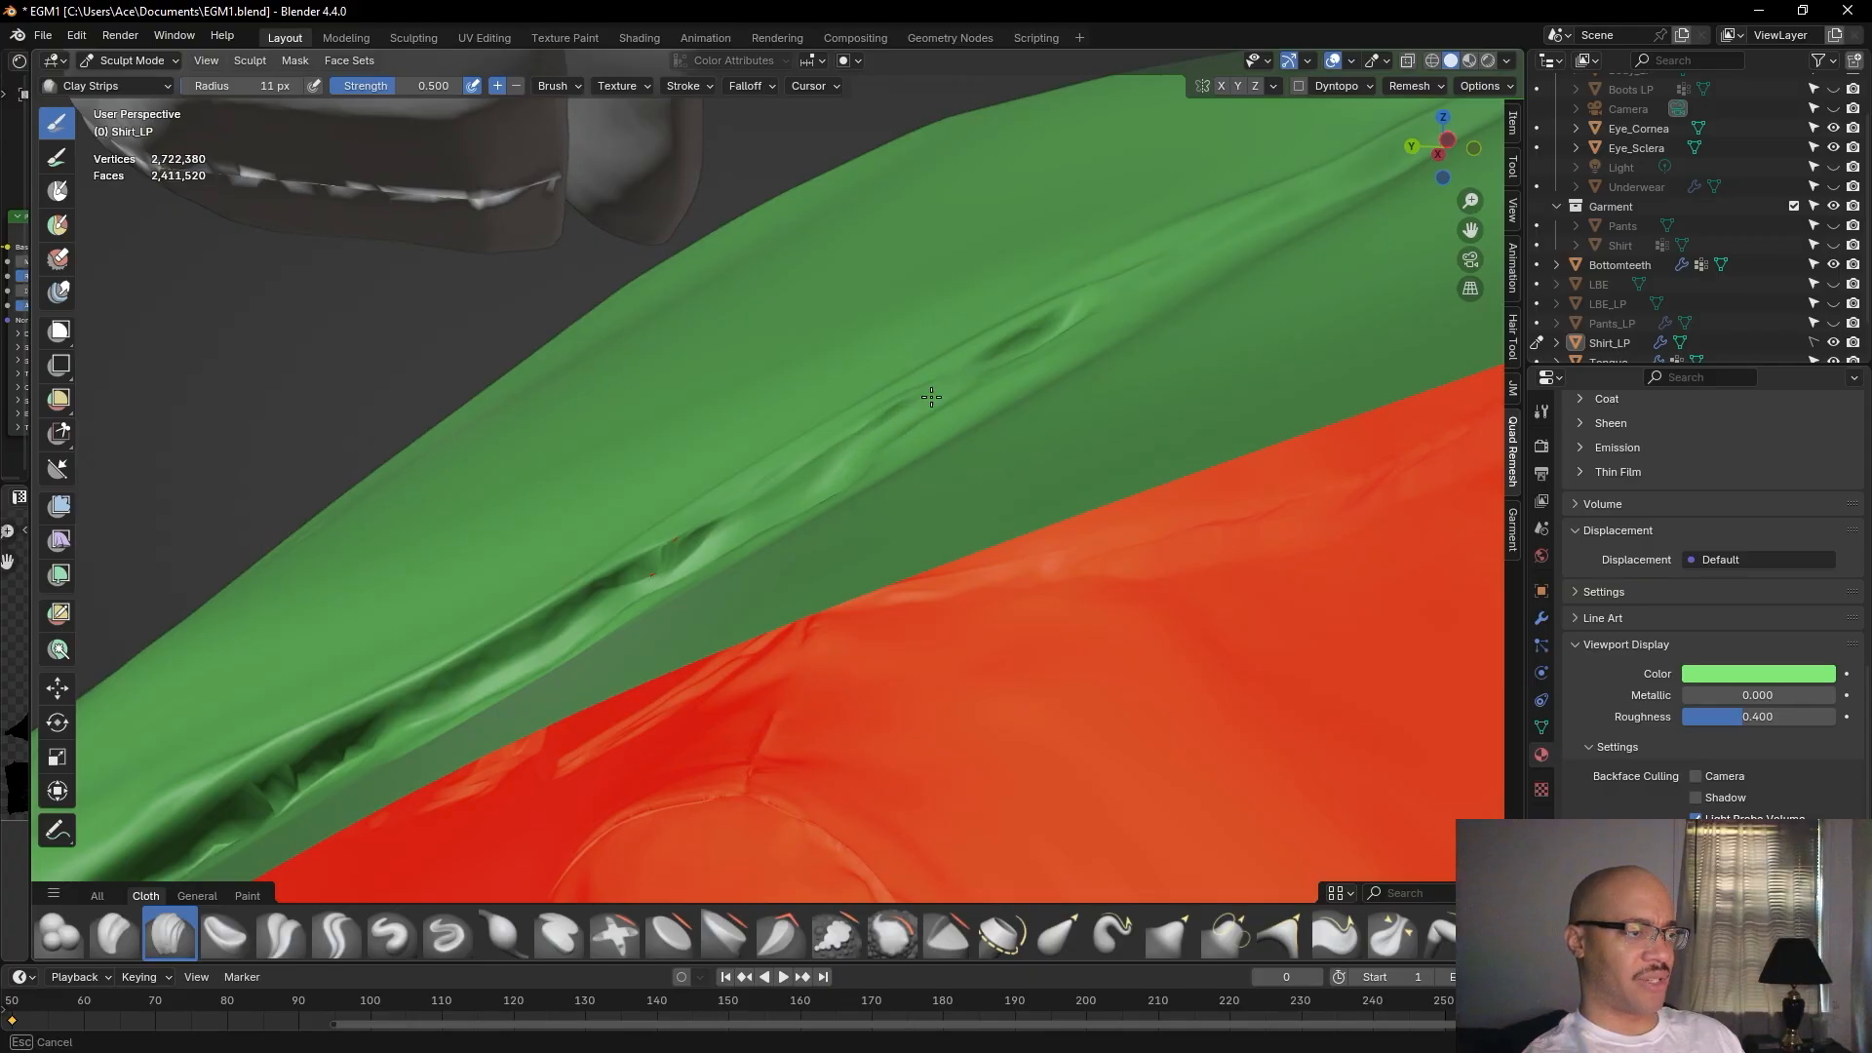
pyautogui.moveTo(799, 492)
pyautogui.mouseDown()
pyautogui.moveTo(654, 579)
pyautogui.moveTo(717, 520)
pyautogui.mouseUp()
pyautogui.scroll(-4, 717, 521)
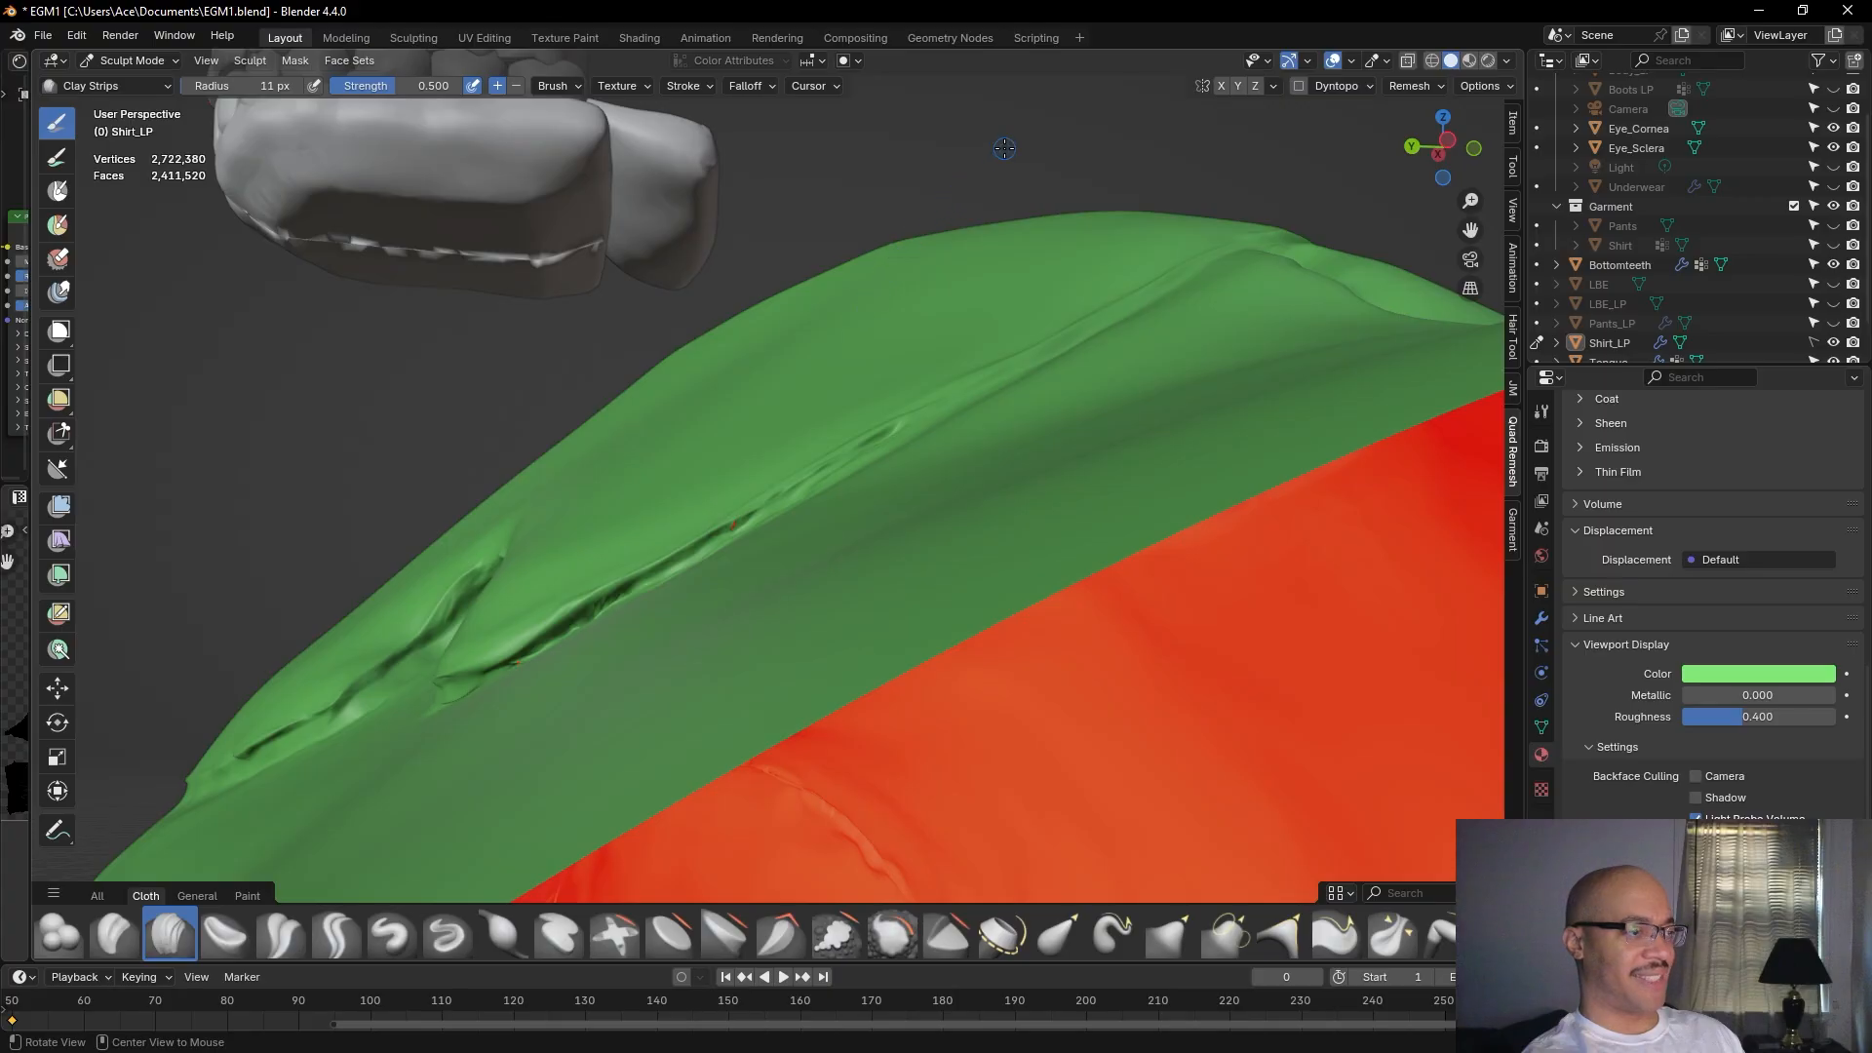
pyautogui.moveTo(1003, 151); pyautogui.dragTo(1005, 174, button='middle')
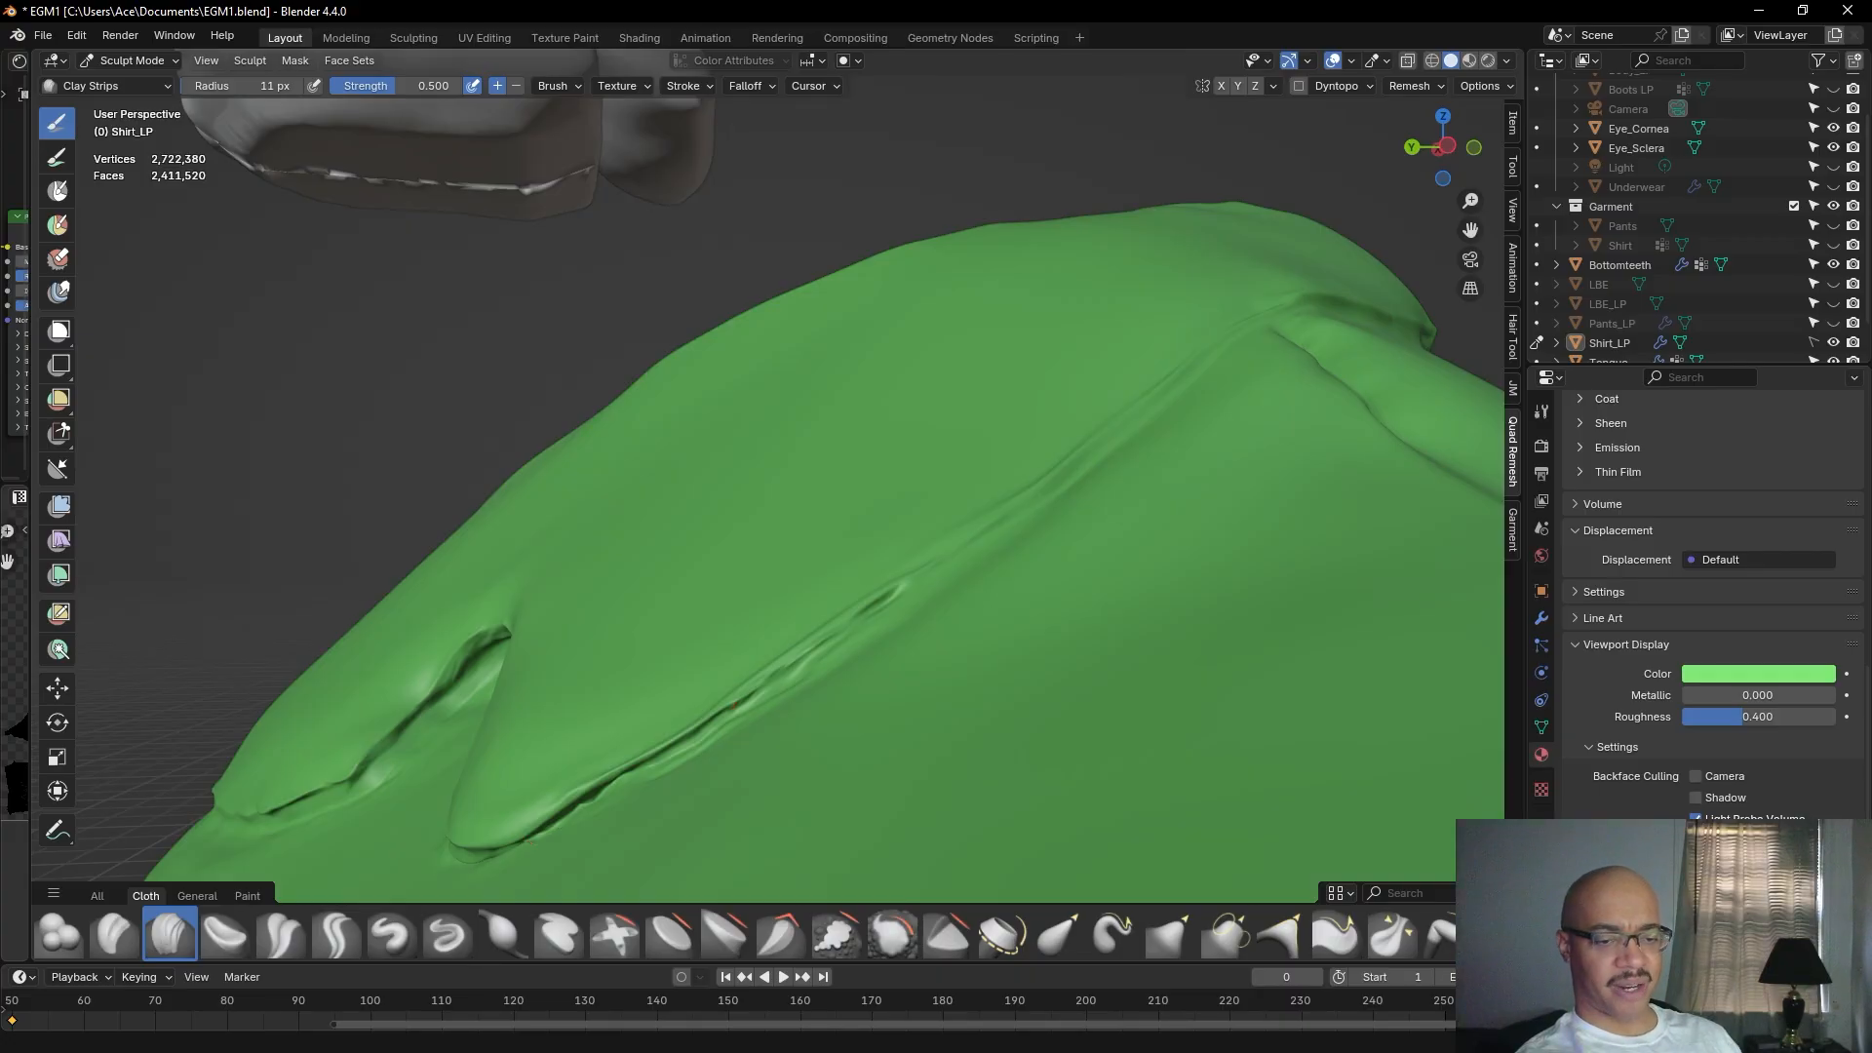
# Deepen the newly extended stretch of the crease with subtractive 11 px Clay Strips strokes running down toward the collar tip.
pyautogui.scroll(-4, 1106, 560)
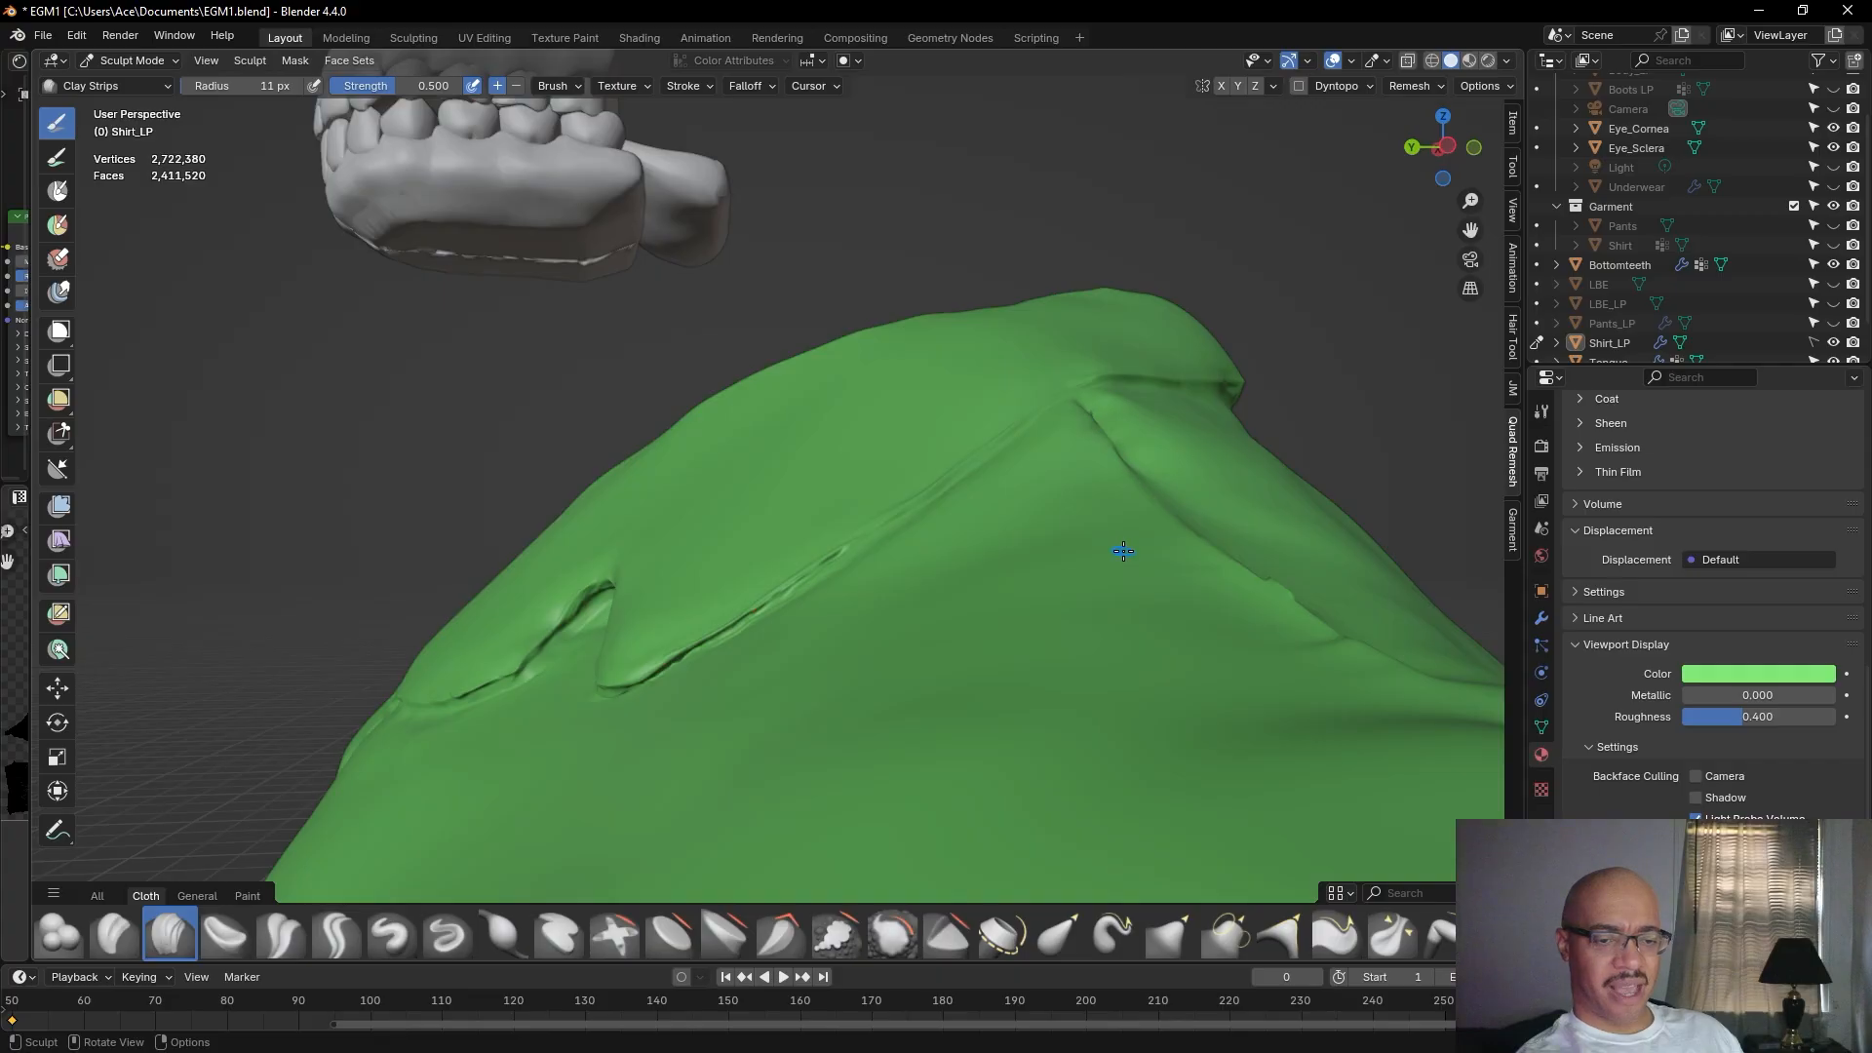
pyautogui.scroll(6, 1123, 551)
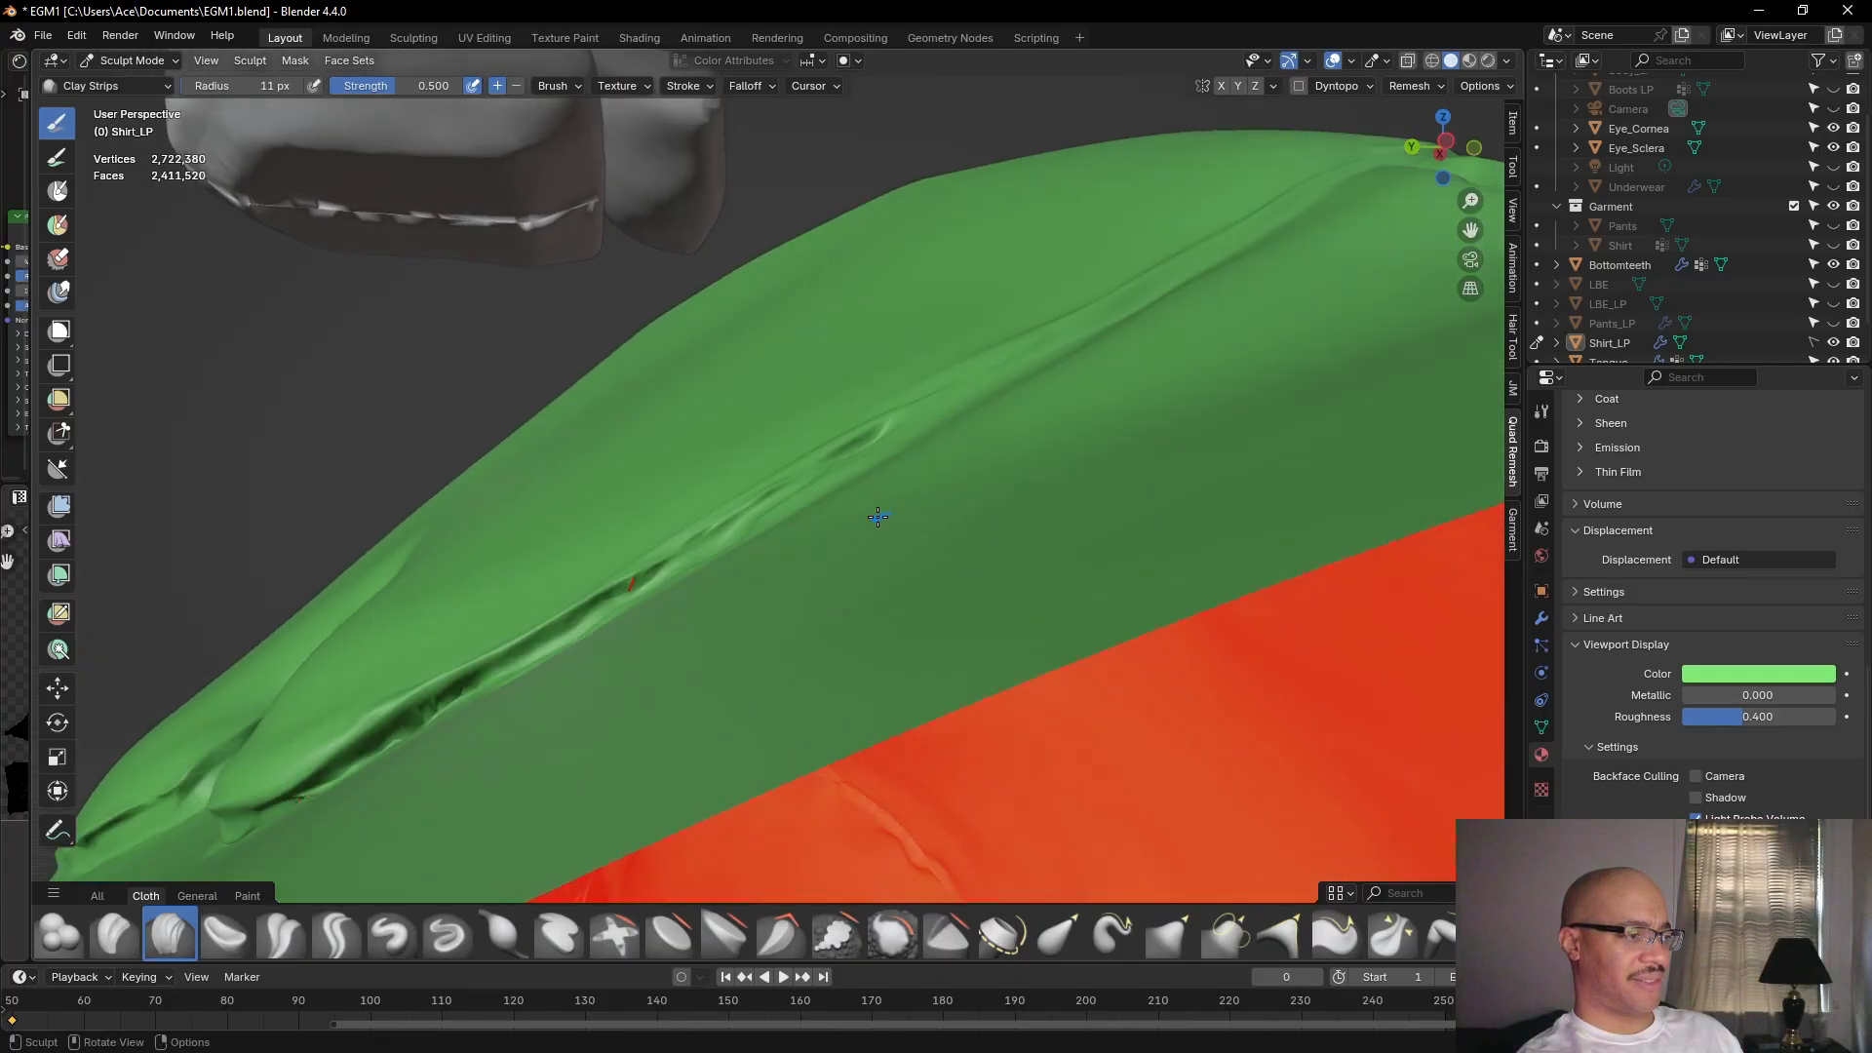
pyautogui.moveTo(693, 558); pyautogui.dragTo(691, 622, button='middle')
pyautogui.scroll(-3, 691, 622)
pyautogui.moveTo(877, 558); pyautogui.dragTo(878, 648, button='middle')
pyautogui.scroll(3, 914, 660)
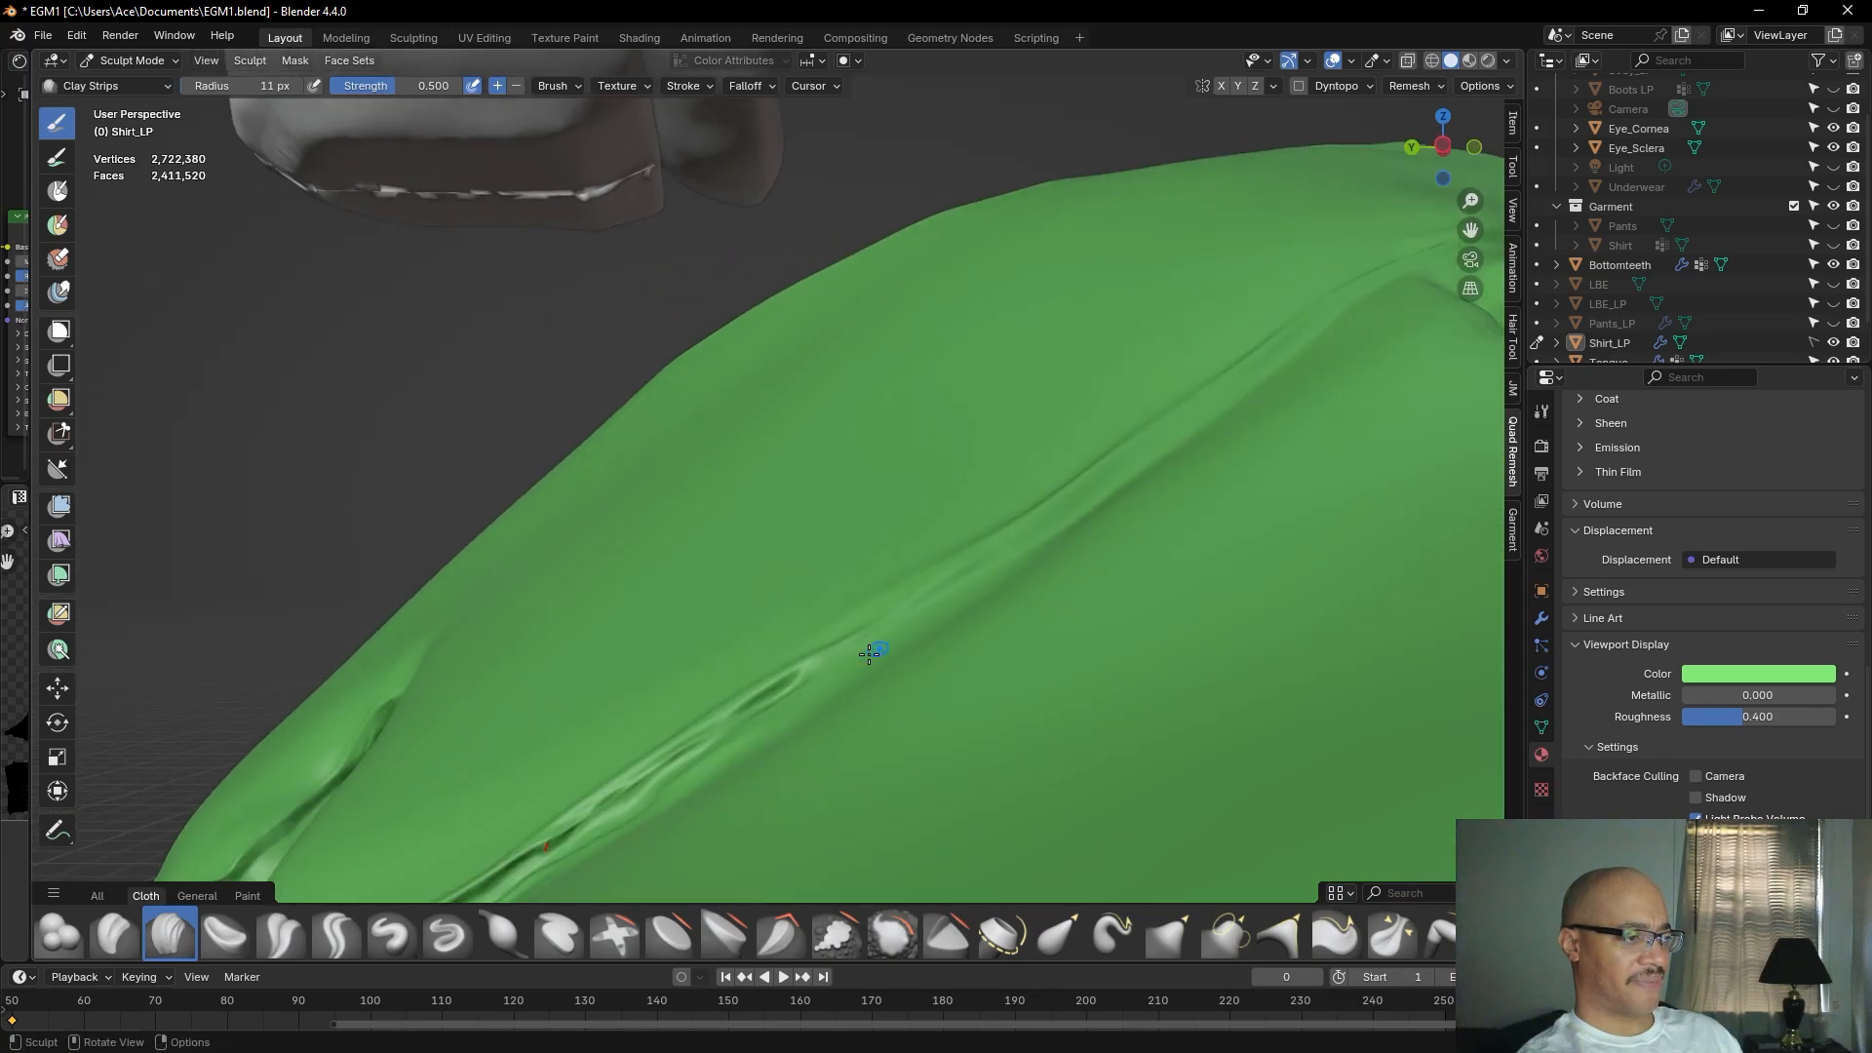
pyautogui.keyDown('ctrl'); pyautogui.moveTo(820, 663); pyautogui.dragTo(763, 709); pyautogui.keyUp('ctrl')
pyautogui.moveTo(690, 760)
pyautogui.keyDown('ctrl'); pyautogui.mouseDown()
pyautogui.moveTo(546, 857)
pyautogui.moveTo(575, 844)
pyautogui.mouseUp(); pyautogui.keyUp('ctrl')
pyautogui.scroll(-2, 629, 726)
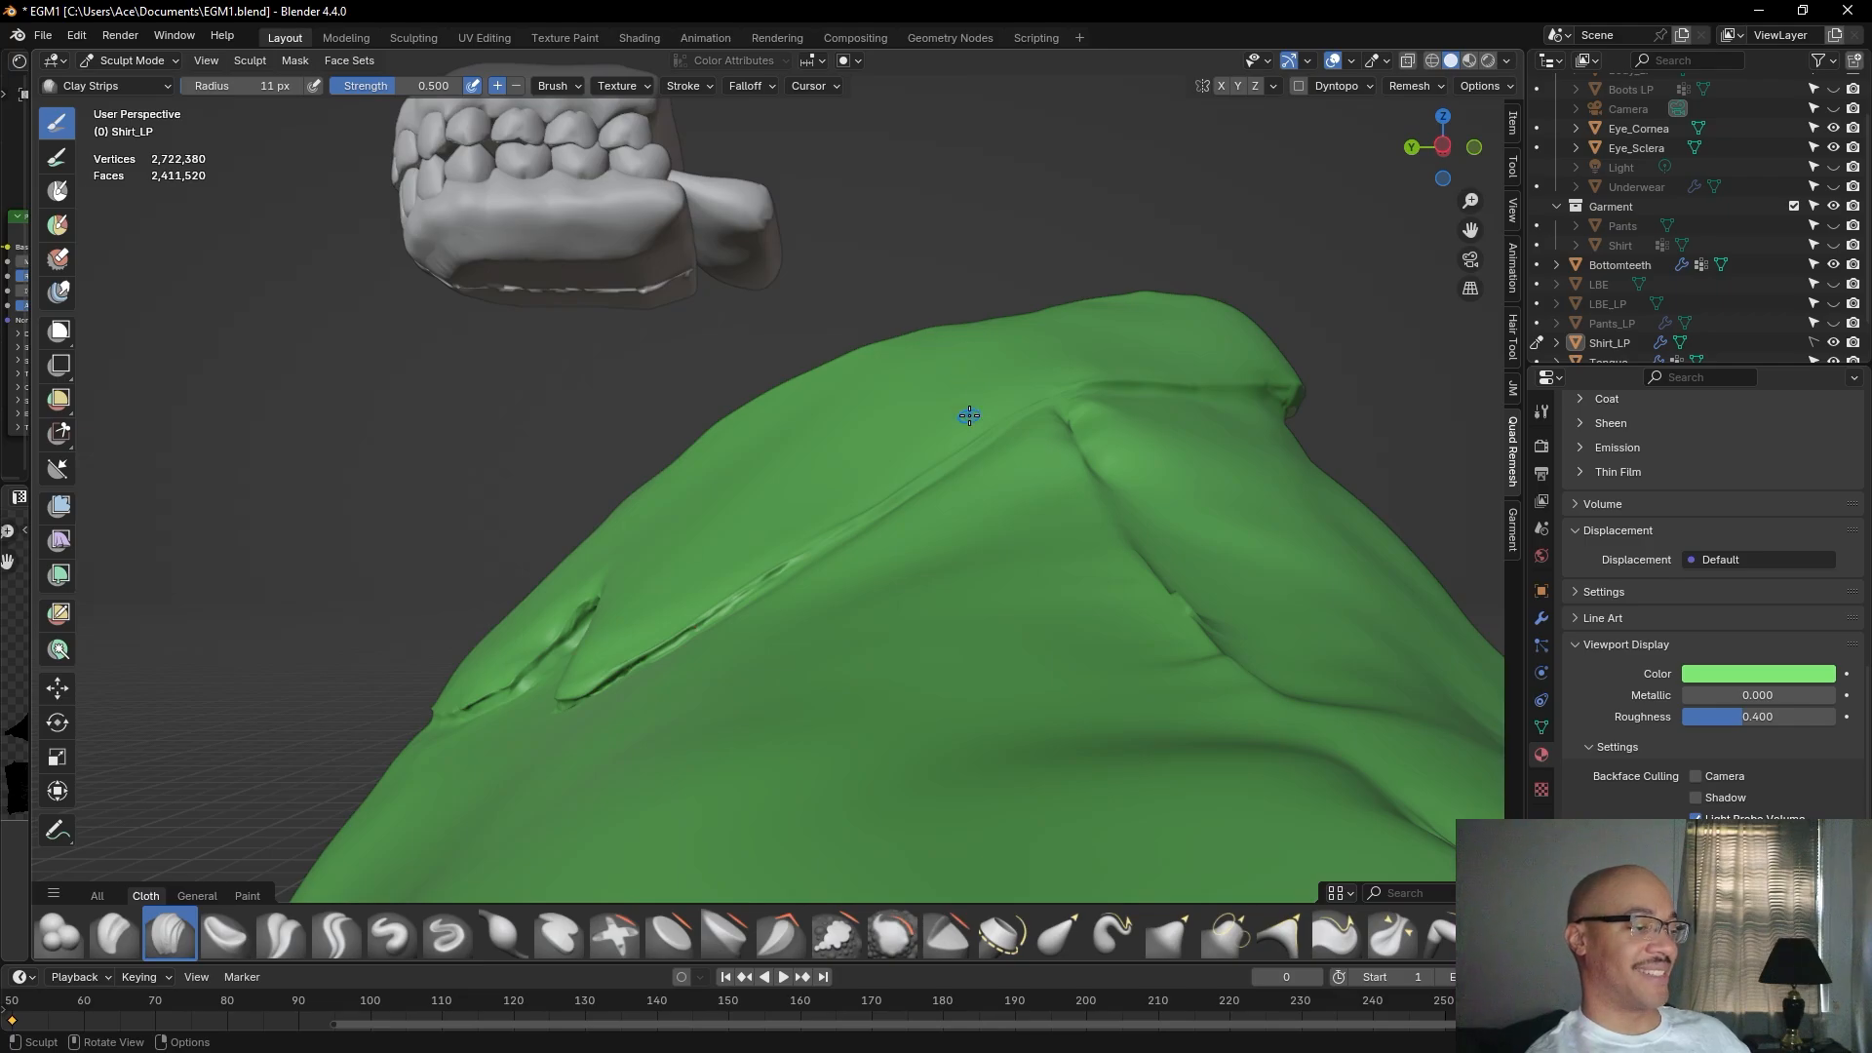
# Join the new groove to the older crease with 11 px Clay Strips strokes down to the small red patch under the collar.
pyautogui.moveTo(969, 414); pyautogui.dragTo(981, 396, button='middle')
pyautogui.scroll(5, 951, 412)
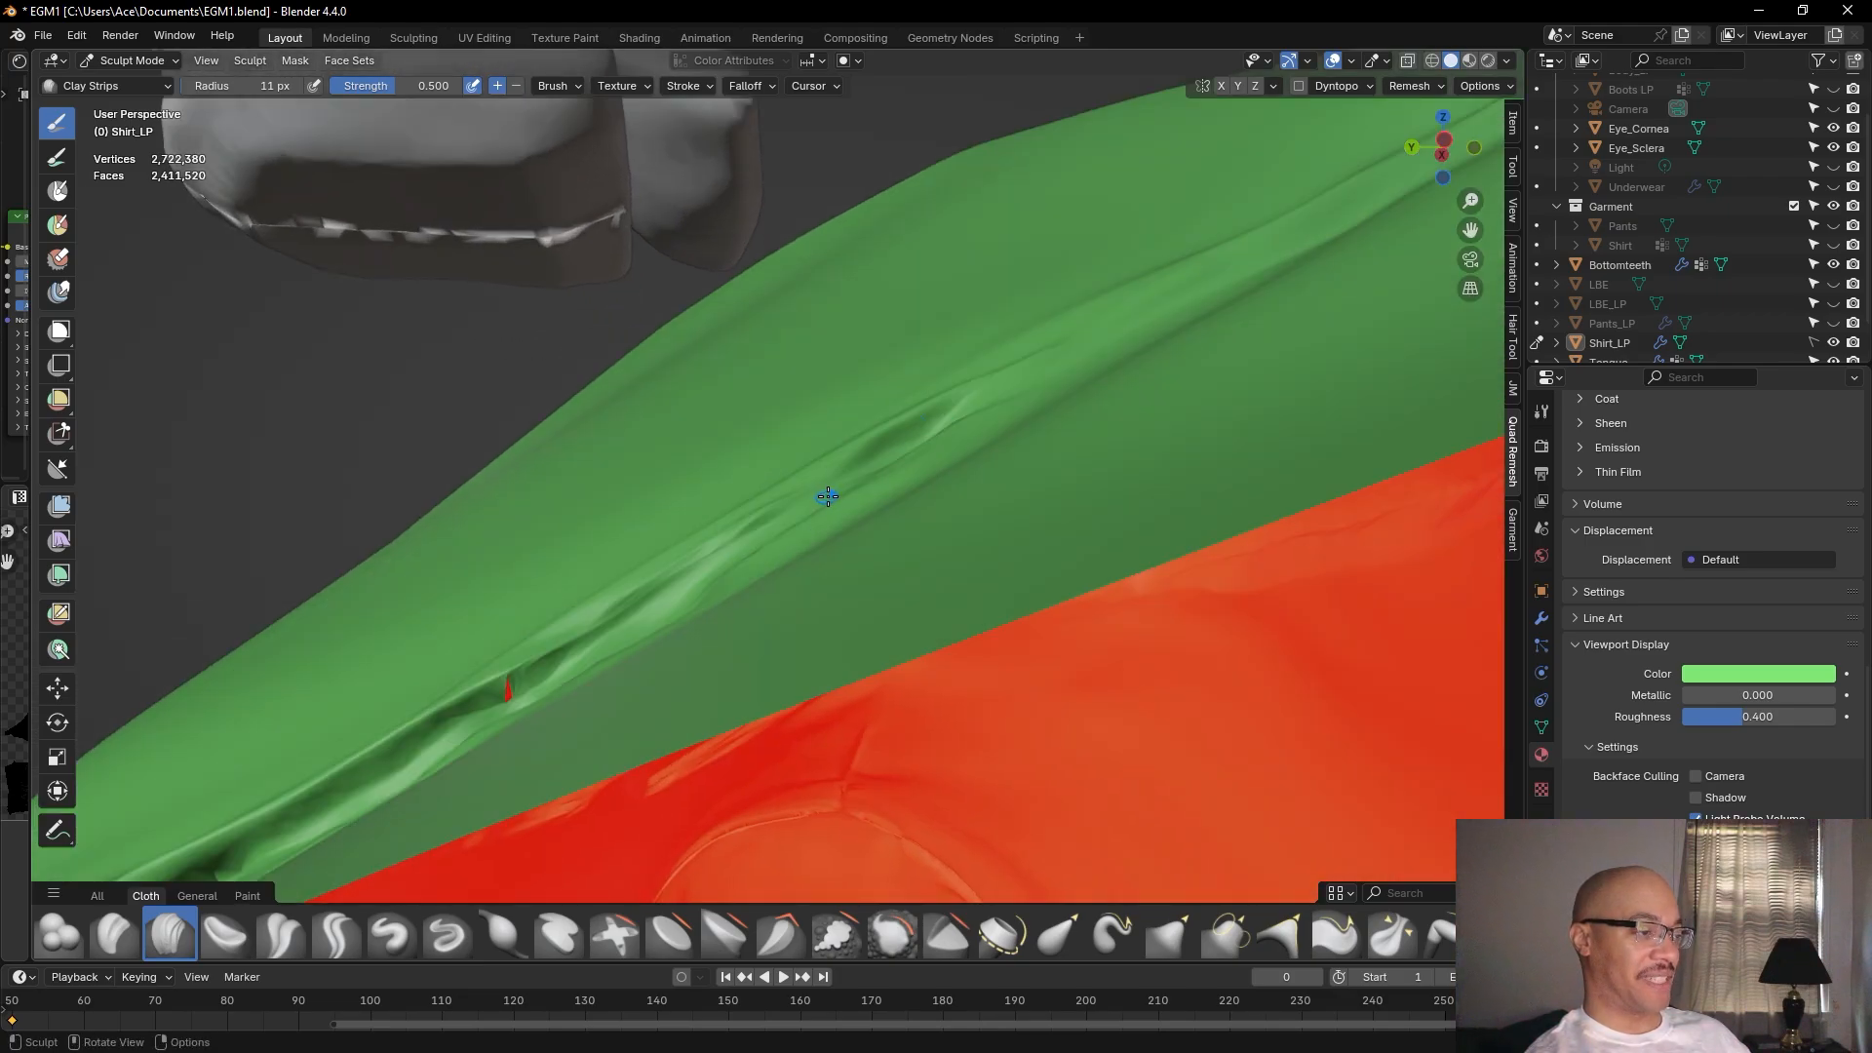
pyautogui.moveTo(860, 465)
pyautogui.mouseDown()
pyautogui.moveTo(814, 501)
pyautogui.moveTo(888, 466)
pyautogui.mouseUp()
pyautogui.moveTo(754, 520); pyautogui.dragTo(774, 504)
pyautogui.moveTo(780, 510)
pyautogui.mouseDown()
pyautogui.moveTo(871, 470)
pyautogui.moveTo(508, 687)
pyautogui.mouseUp()
pyautogui.moveTo(648, 614)
pyautogui.mouseDown(button='middle')
pyautogui.moveTo(744, 422)
pyautogui.moveTo(773, 513)
pyautogui.moveTo(752, 468)
pyautogui.moveTo(824, 459)
pyautogui.mouseUp(button='middle')
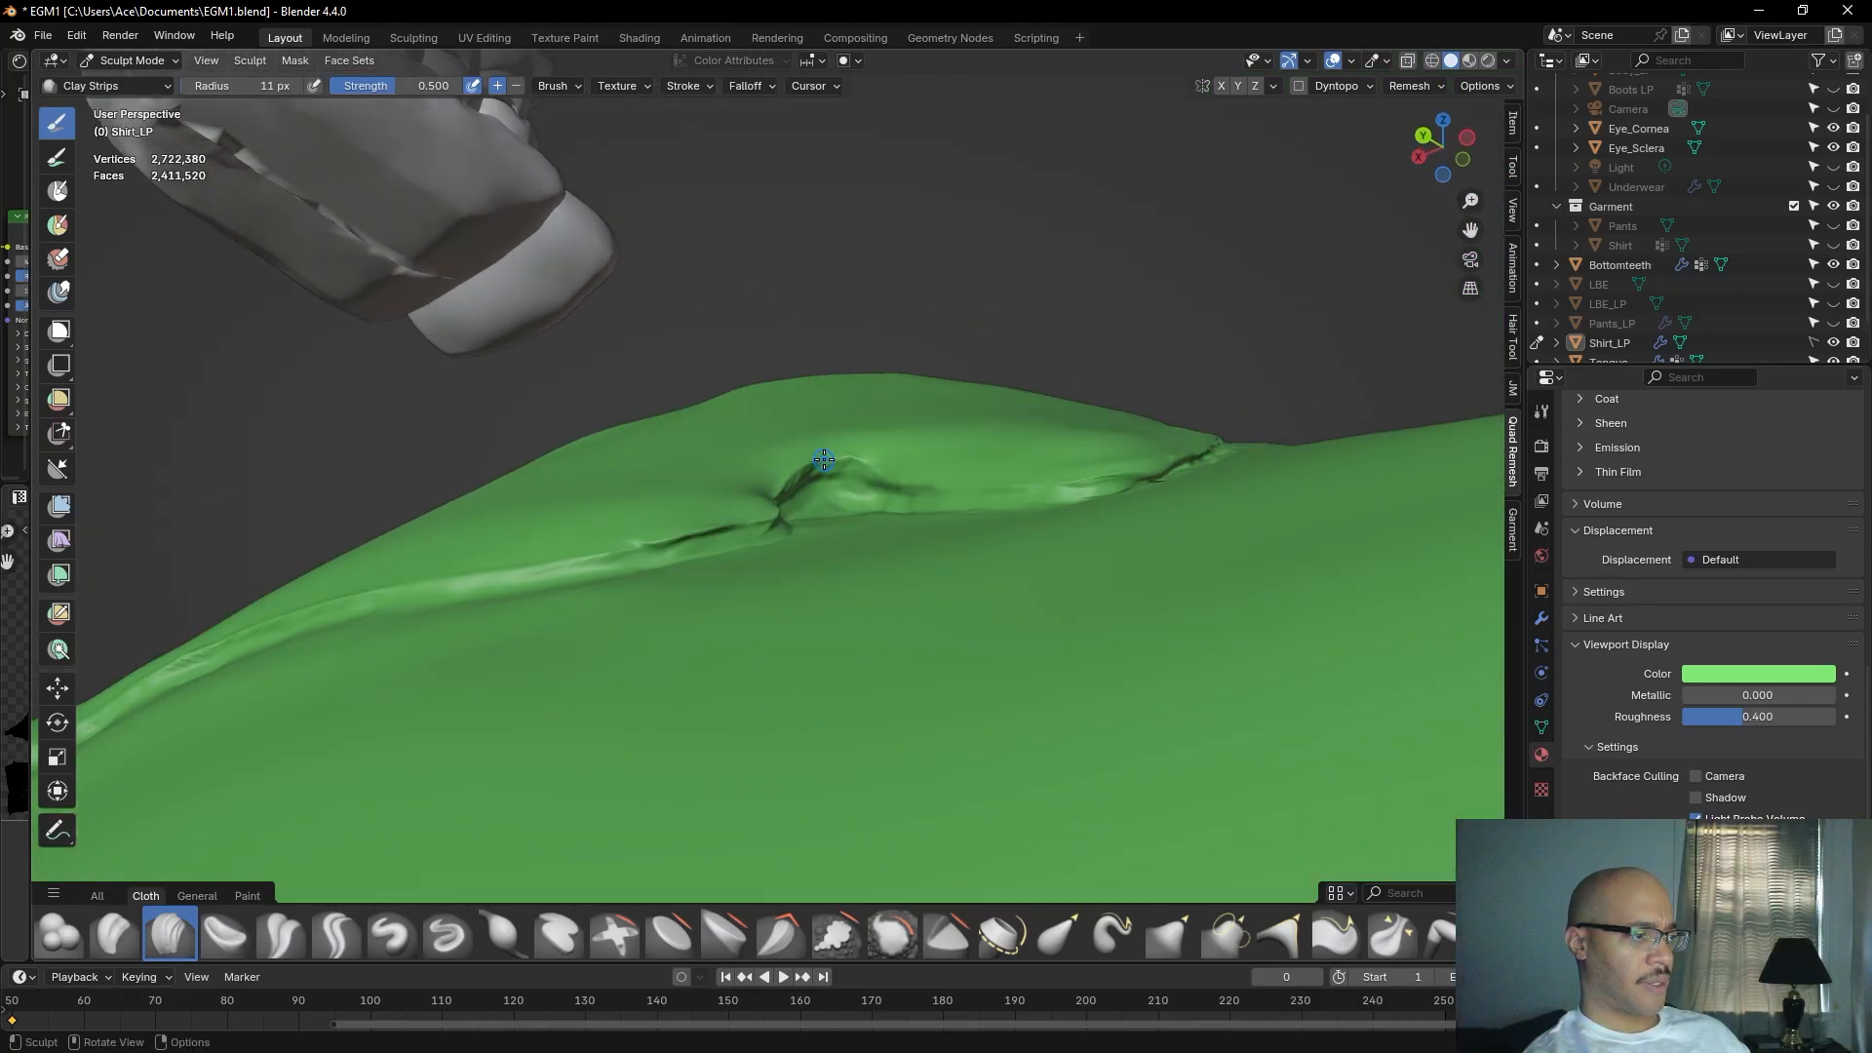
# Continue the groove from the middle of the collar edge past its upper end toward the shoulder with 11 px Clay Strips strokes.
pyautogui.moveTo(971, 389); pyautogui.dragTo(876, 357, button='middle')
pyautogui.scroll(2, 876, 357)
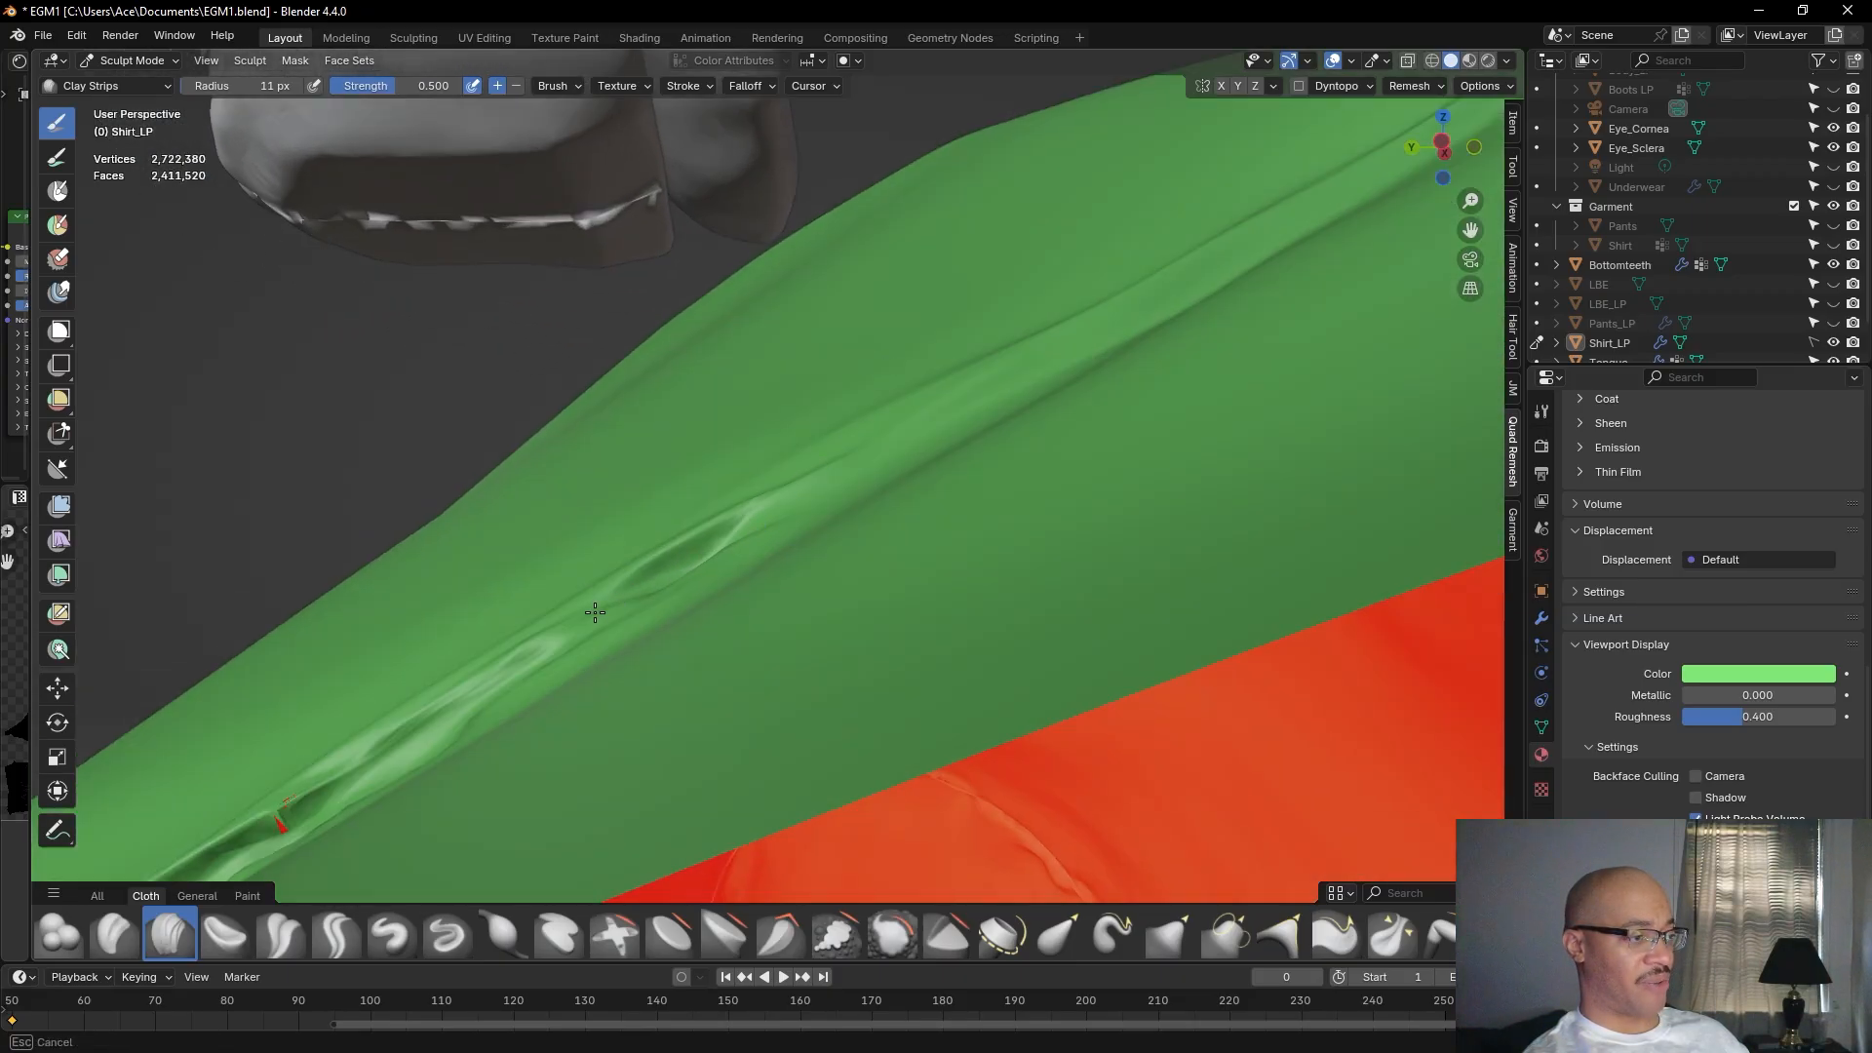
pyautogui.moveTo(523, 659)
pyautogui.mouseDown()
pyautogui.moveTo(639, 584)
pyautogui.moveTo(493, 678)
pyautogui.moveTo(653, 598)
pyautogui.moveTo(556, 640)
pyautogui.moveTo(624, 597)
pyautogui.mouseUp()
pyautogui.moveTo(766, 518); pyautogui.dragTo(856, 472)
pyautogui.moveTo(974, 393); pyautogui.dragTo(1074, 345)
pyautogui.moveTo(1082, 335); pyautogui.dragTo(1058, 291, button='middle')
pyautogui.moveTo(1027, 150)
pyautogui.mouseDown(button='middle')
pyautogui.moveTo(994, 187)
pyautogui.moveTo(968, 323)
pyautogui.mouseUp(button='middle')
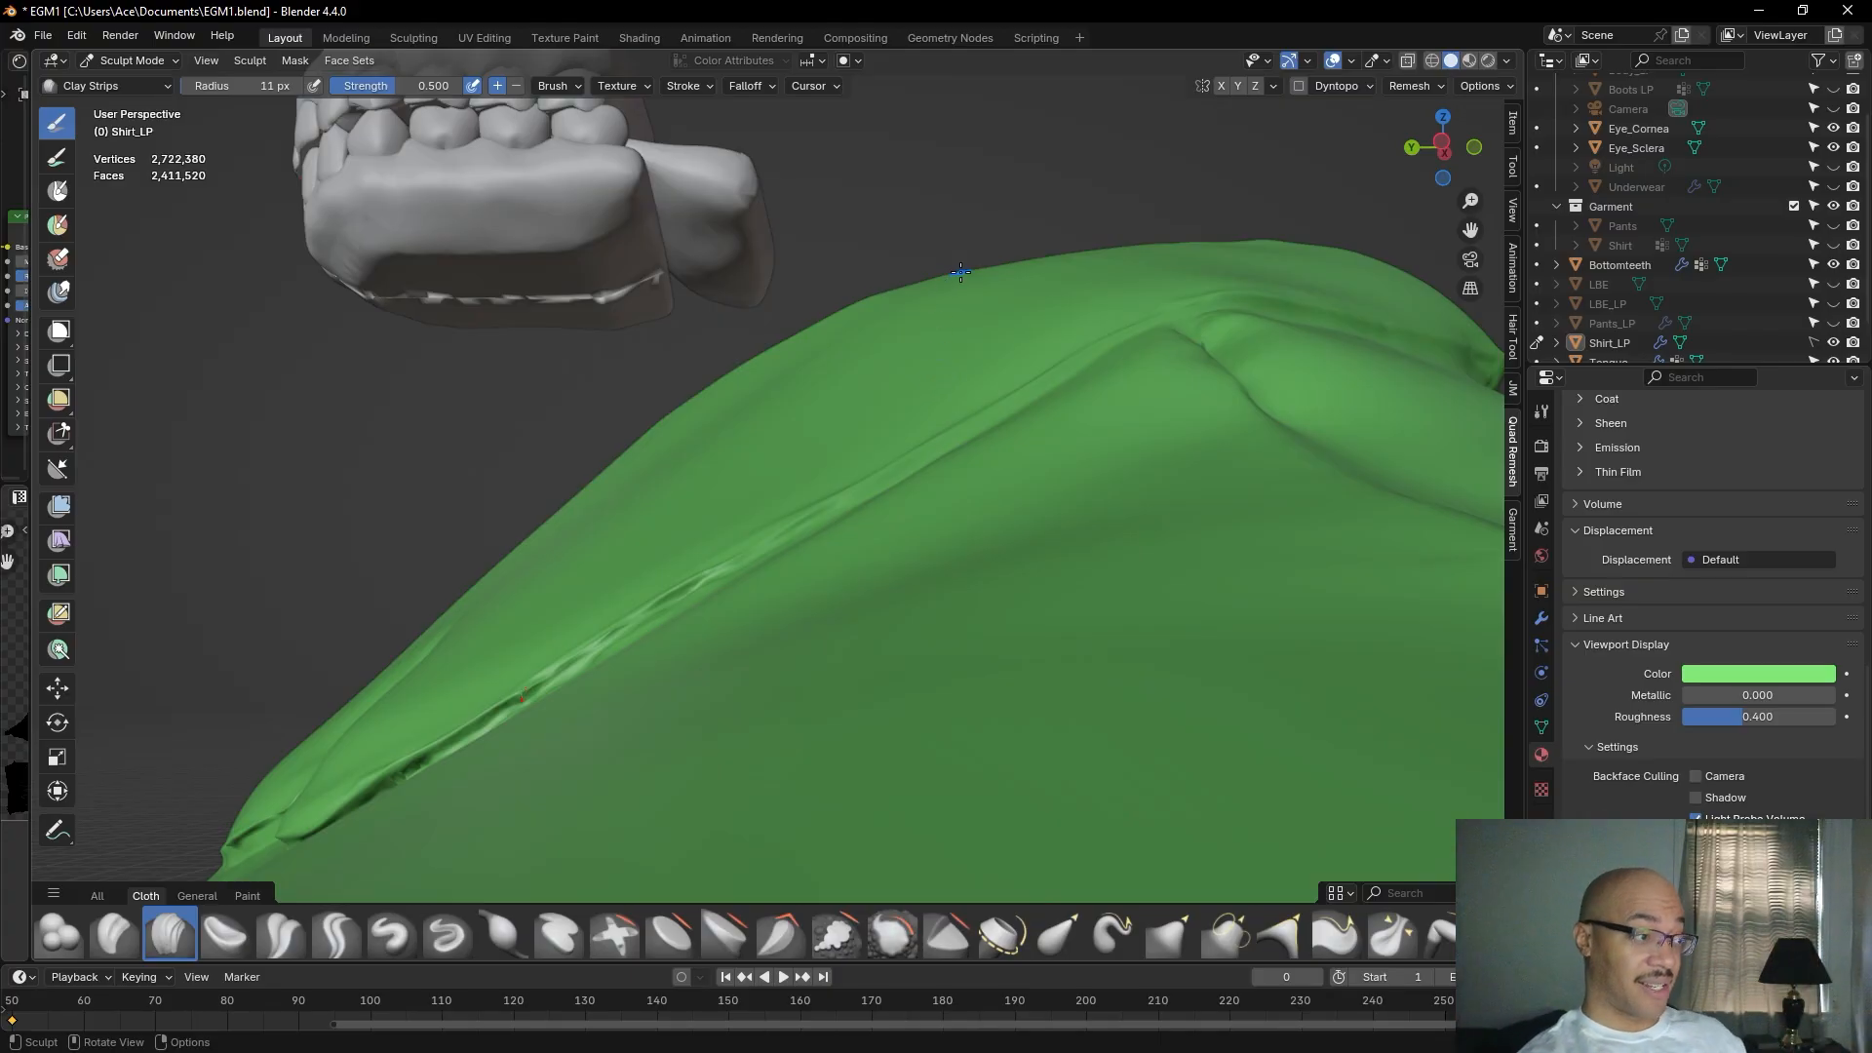
# Even out the groove between the middle and upper parts of the collar edge with two 11 px Clay Strips strokes.
pyautogui.scroll(3, 808, 484)
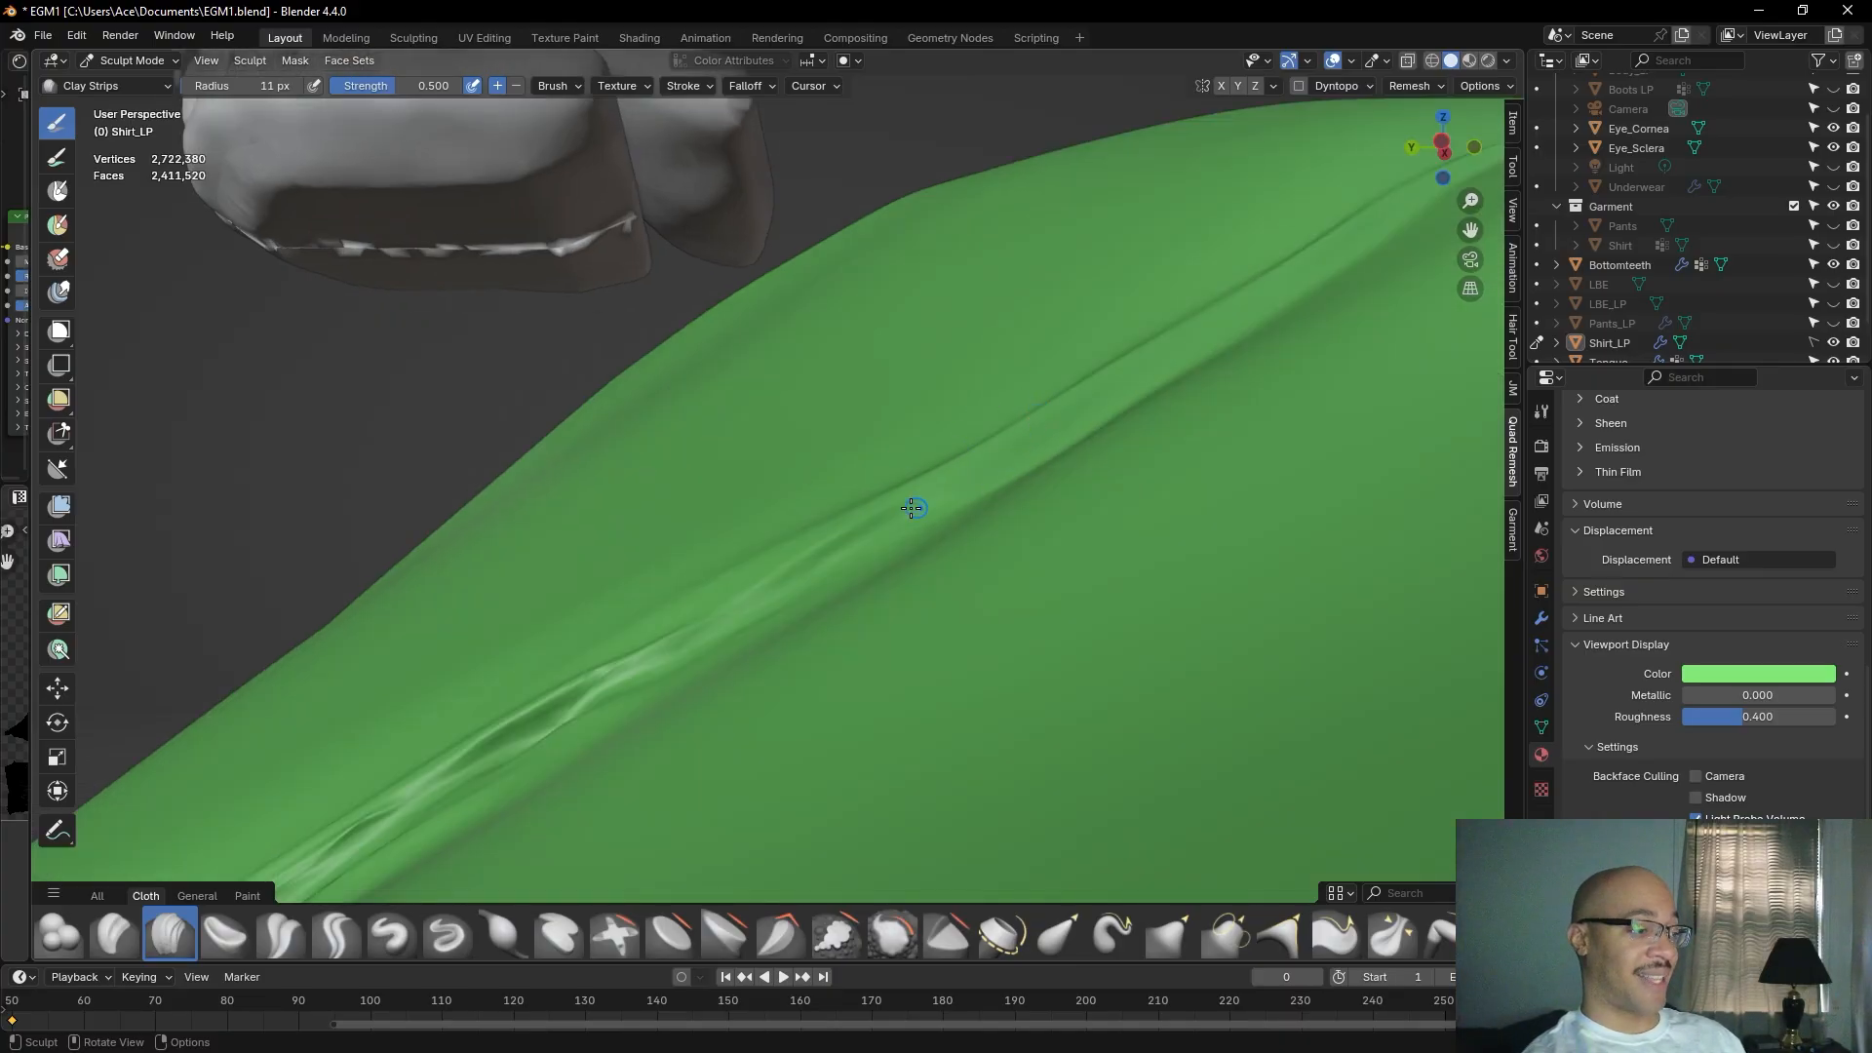
pyautogui.moveTo(627, 669); pyautogui.dragTo(737, 619)
pyautogui.moveTo(871, 535); pyautogui.dragTo(999, 460)
pyautogui.scroll(-3, 1012, 434)
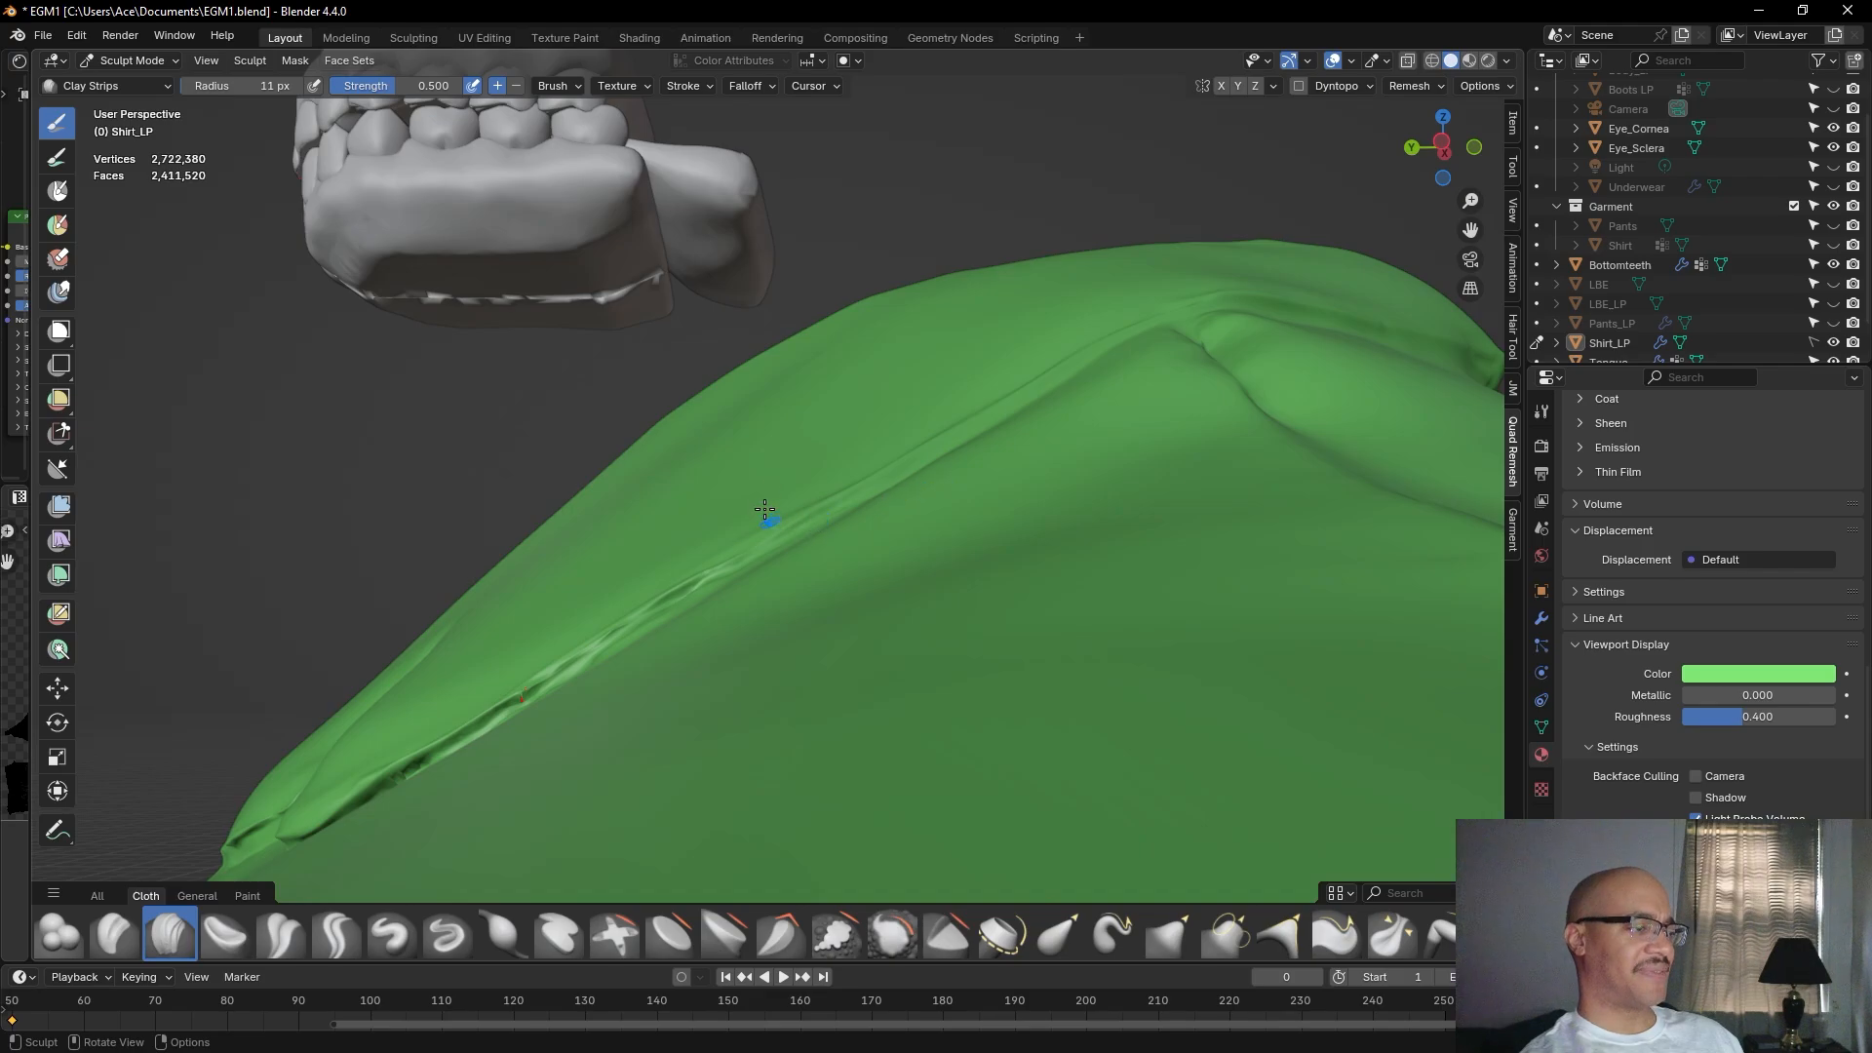
# Carve the upper collar-edge groove closer to the shoulder seam with long subtractive Clay Strips strokes and touch up its middle stretch.
pyautogui.scroll(2, 780, 512)
pyautogui.keyDown('ctrl'); pyautogui.moveTo(907, 504); pyautogui.dragTo(1053, 424); pyautogui.keyUp('ctrl')
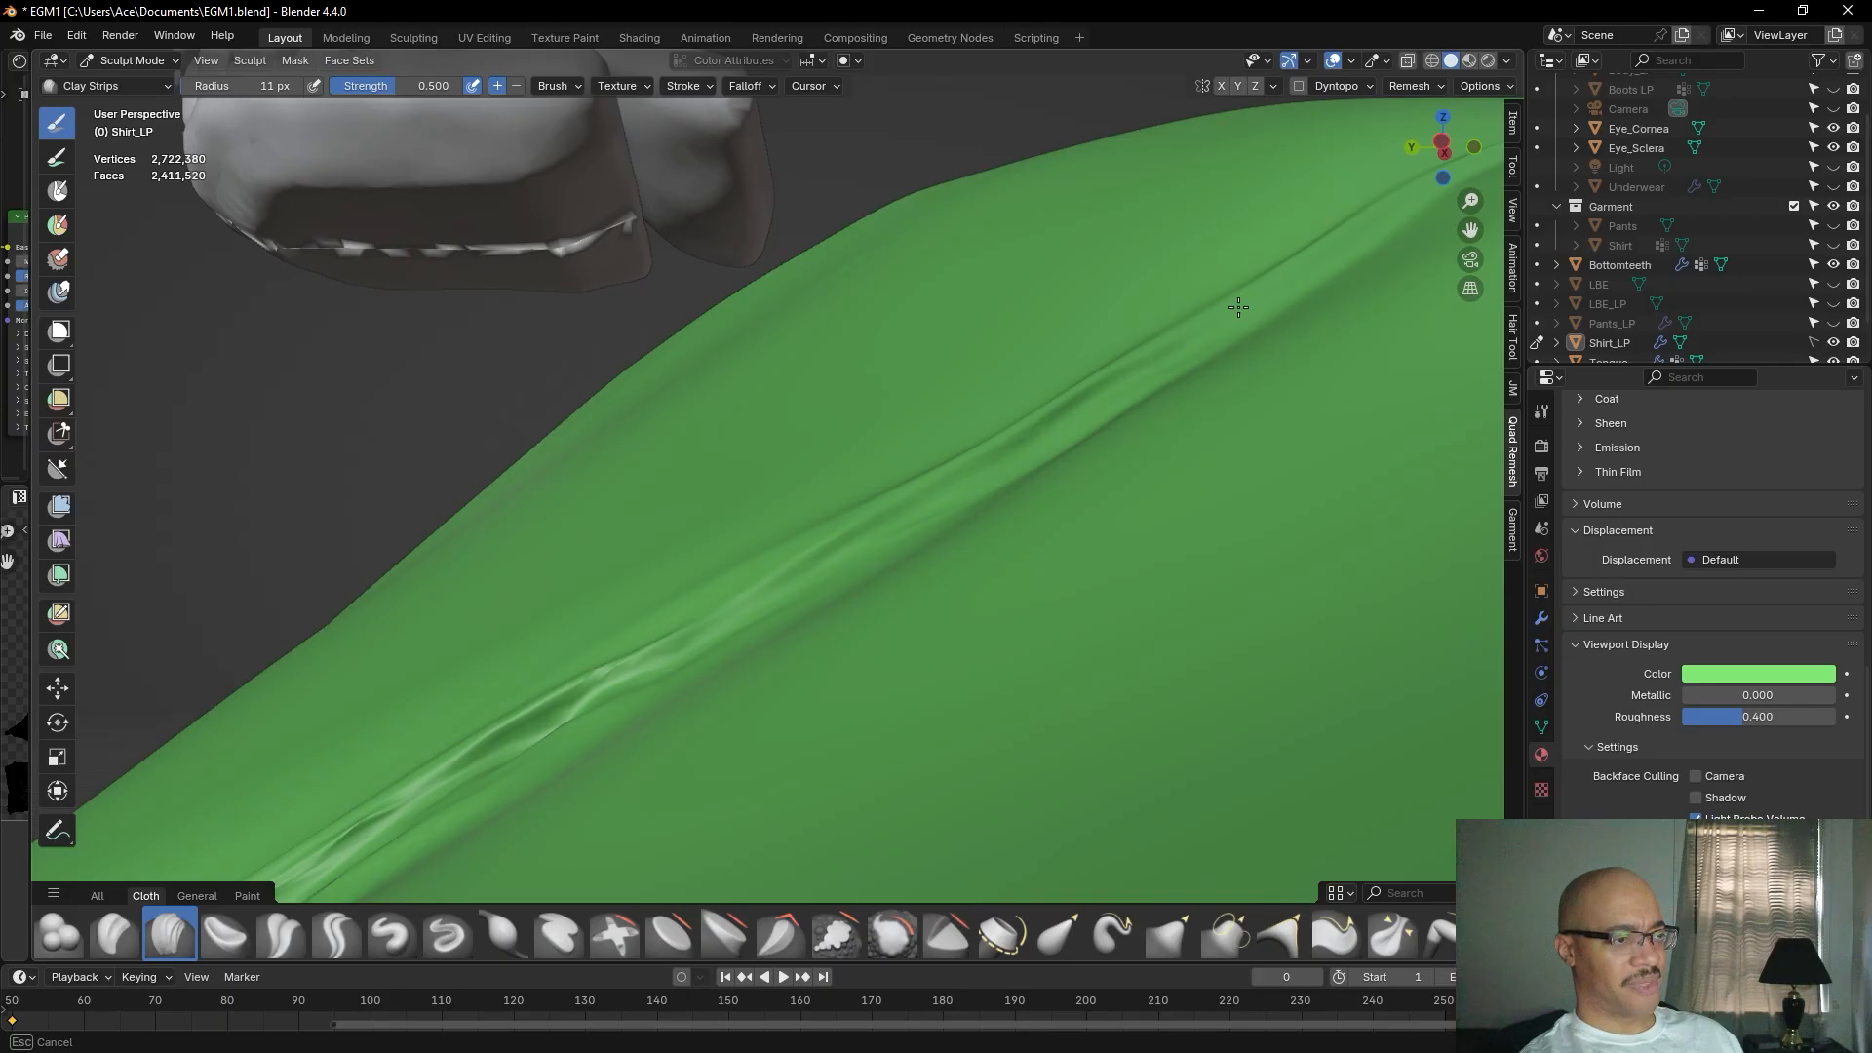
pyautogui.keyDown('ctrl'); pyautogui.moveTo(1194, 339); pyautogui.dragTo(774, 591); pyautogui.keyUp('ctrl')
pyautogui.moveTo(651, 655); pyautogui.dragTo(624, 674)
pyautogui.moveTo(659, 655)
pyautogui.mouseDown()
pyautogui.moveTo(626, 673)
pyautogui.moveTo(661, 666)
pyautogui.mouseUp()
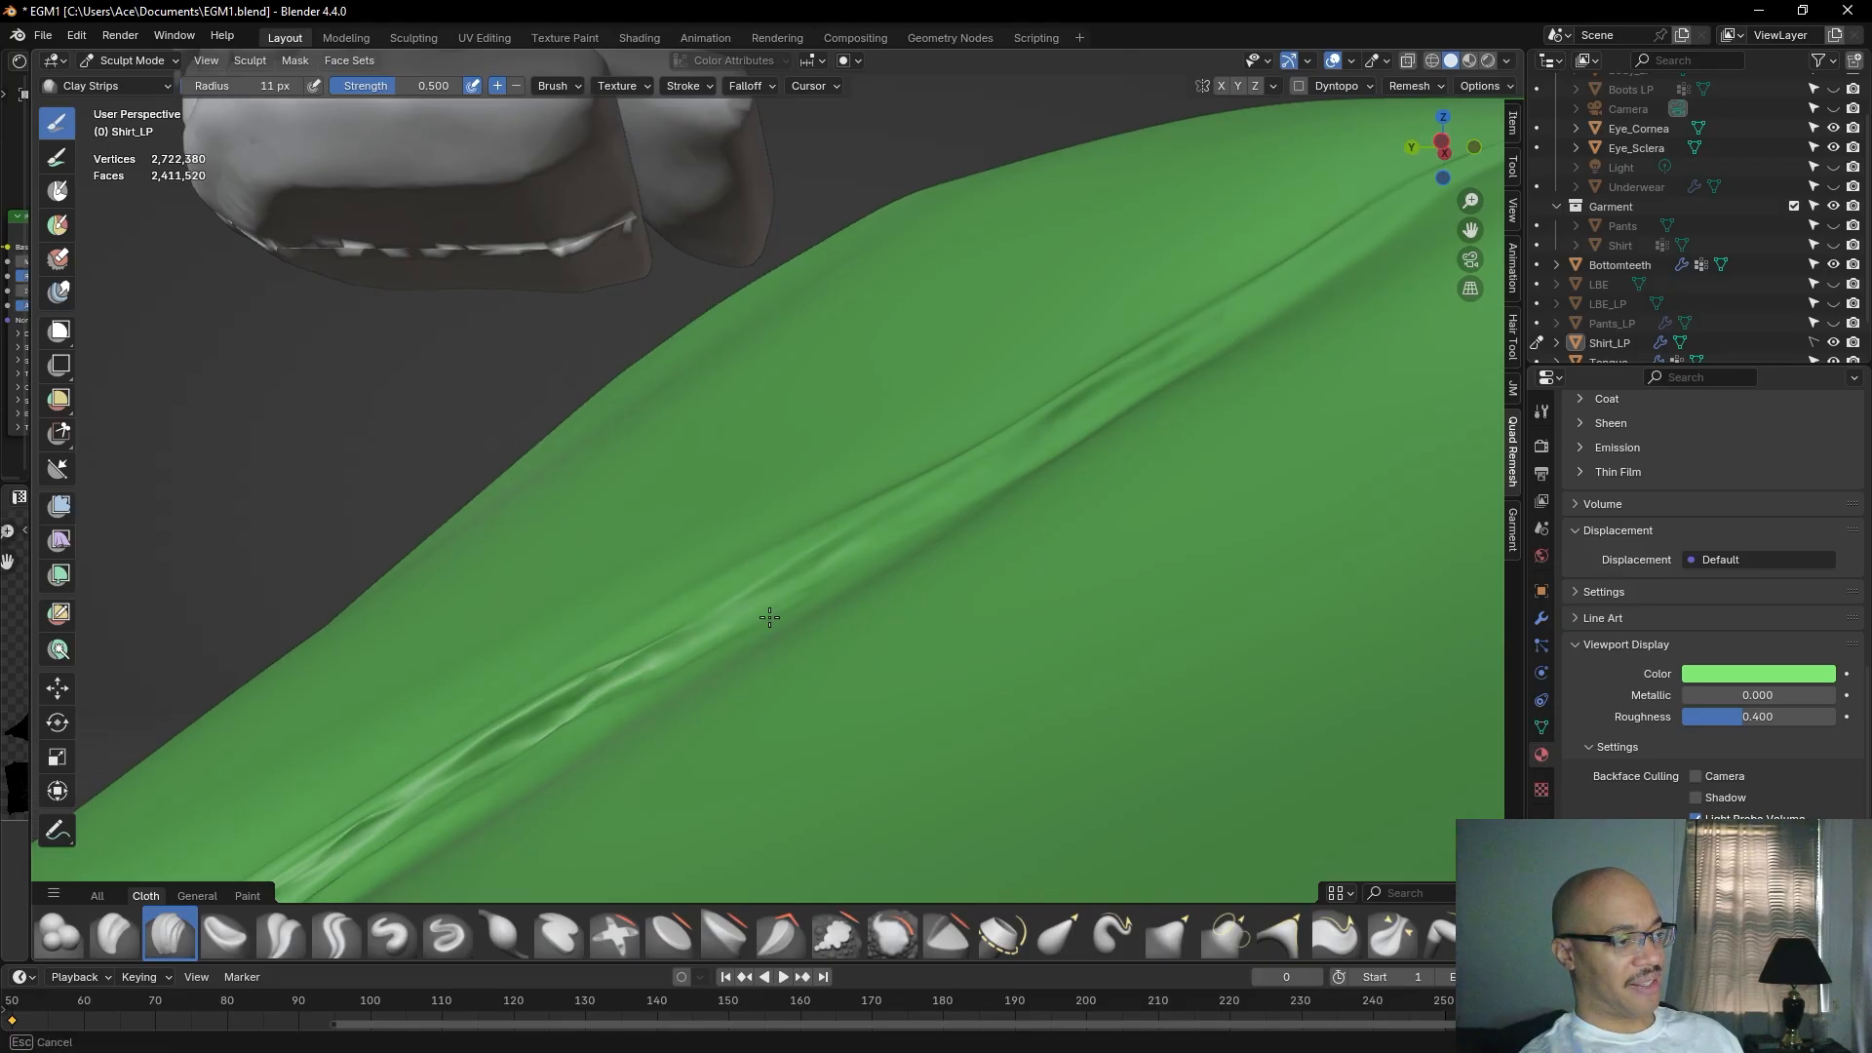
pyautogui.scroll(-3, 685, 646)
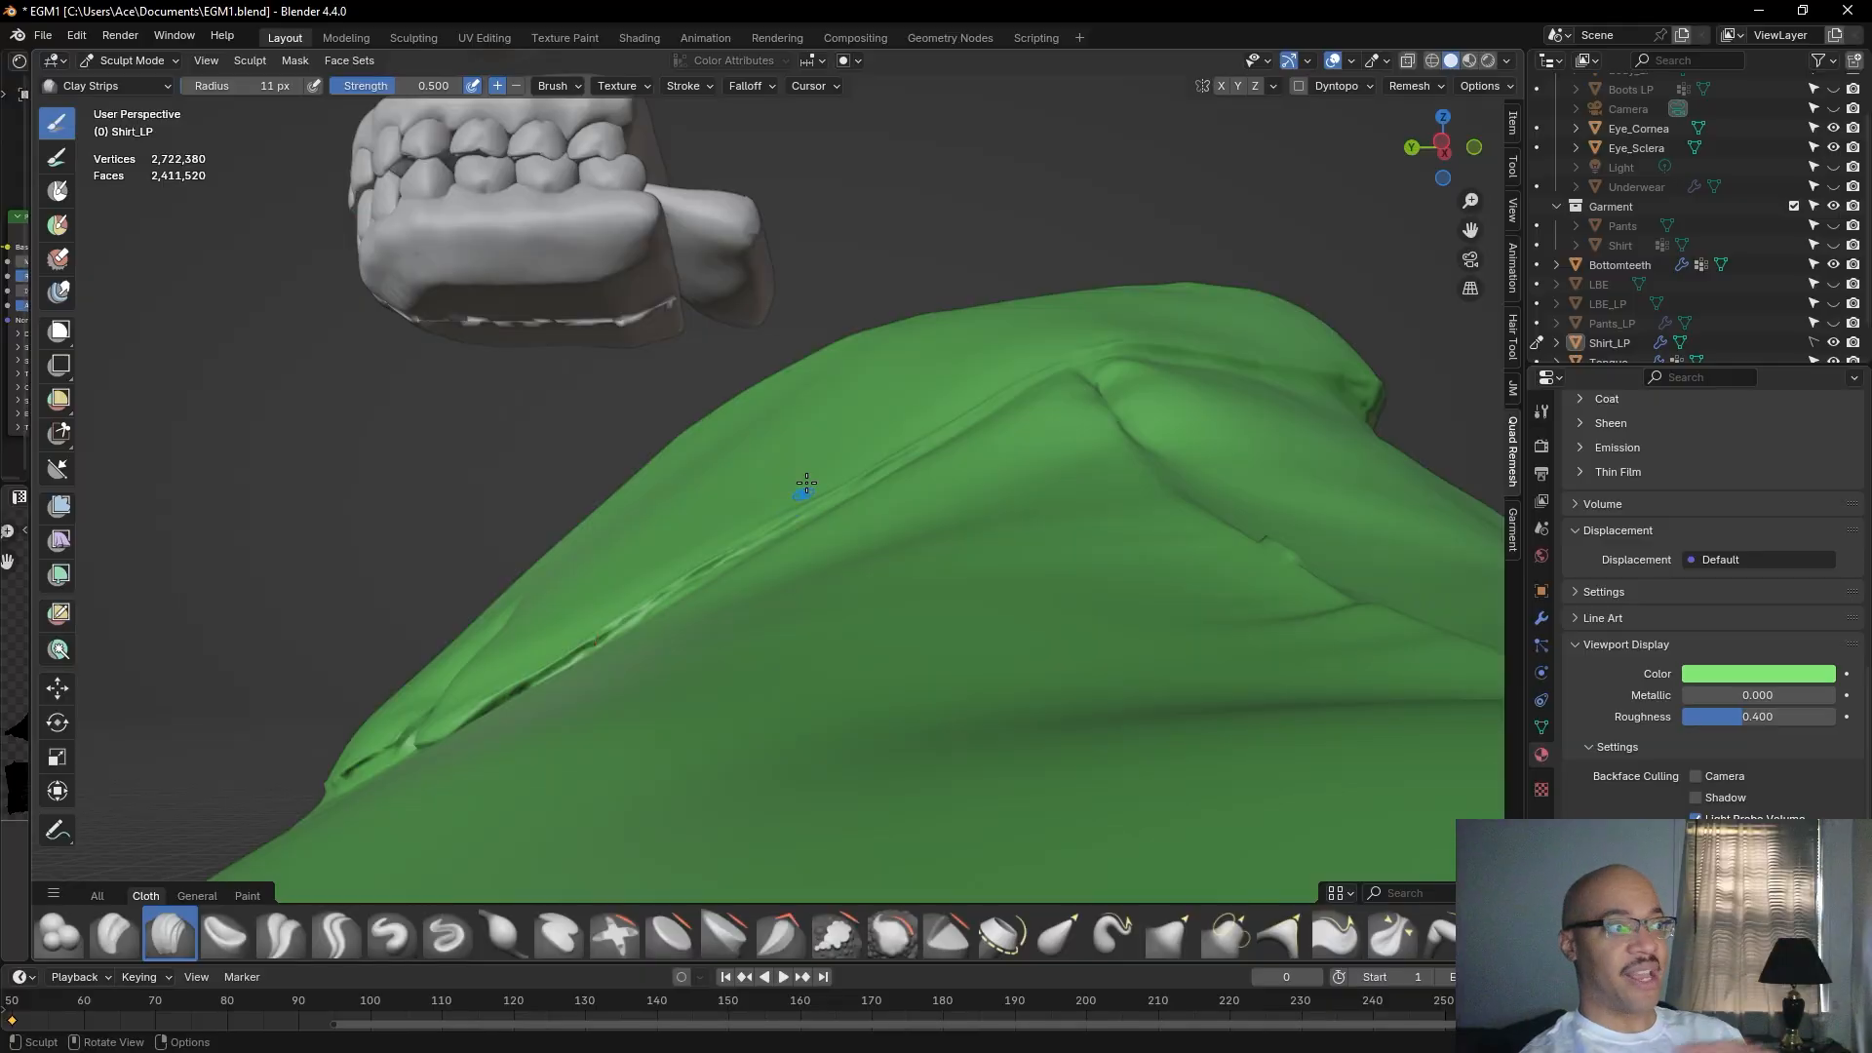
# Refine the groove along the middle of the collar edge with short 11 px Clay Strips strokes.
pyautogui.moveTo(905, 255); pyautogui.dragTo(945, 275, button='middle')
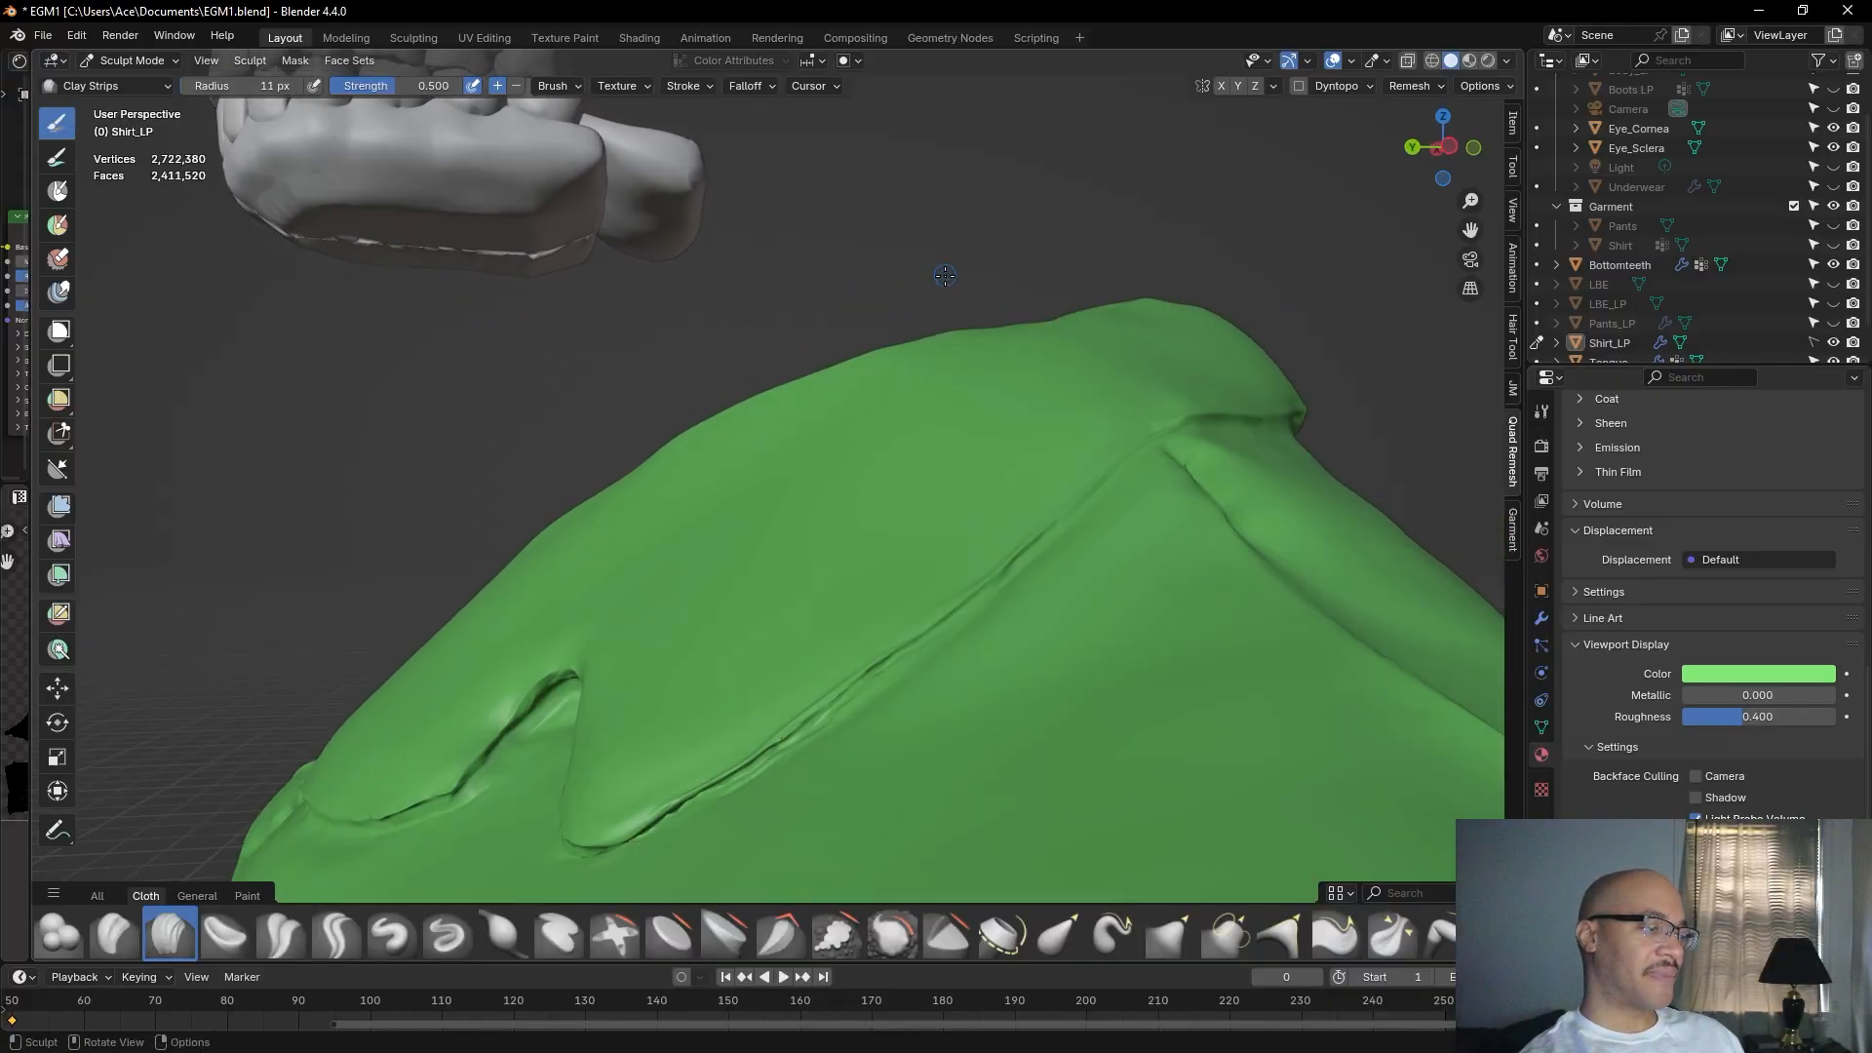
pyautogui.moveTo(889, 366); pyautogui.dragTo(1208, 352, button='middle')
pyautogui.keyDown('alt'); pyautogui.moveTo(1209, 352); pyautogui.dragTo(1137, 315); pyautogui.keyUp('alt')
pyautogui.scroll(6, 1005, 446)
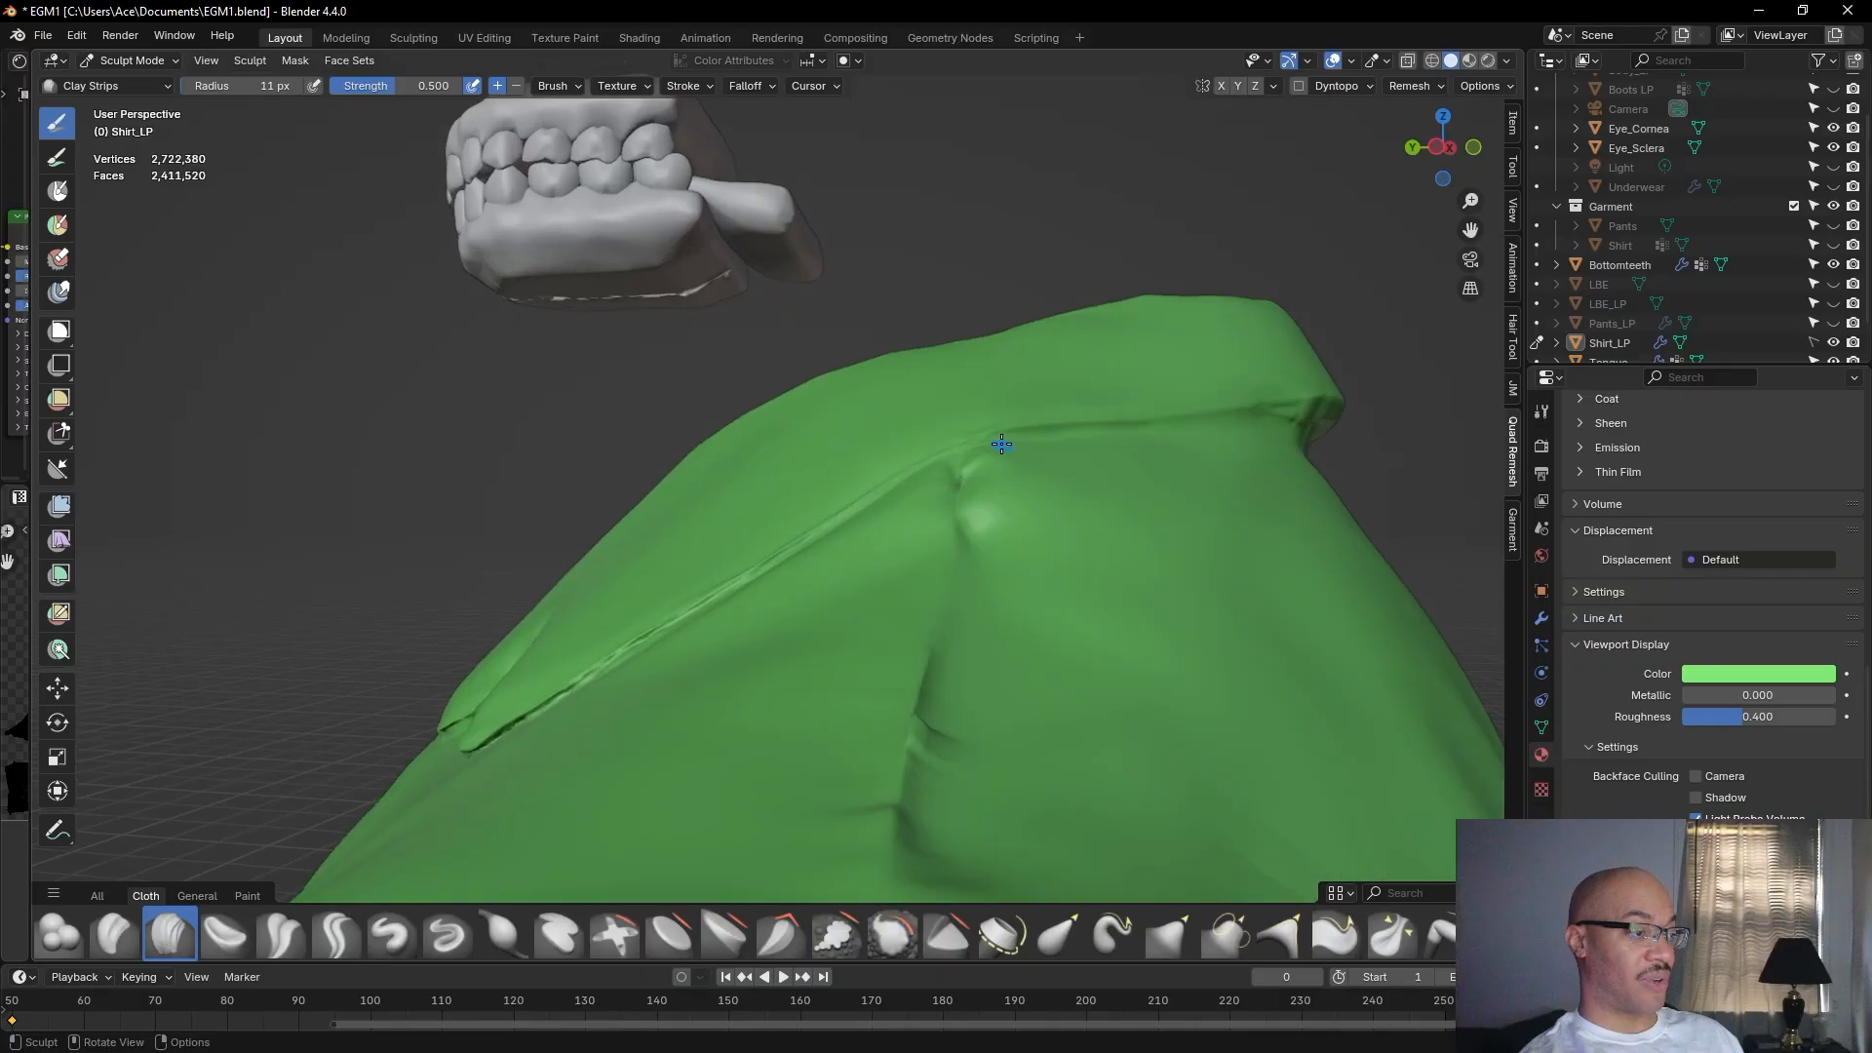
pyautogui.moveTo(1244, 366); pyautogui.dragTo(1242, 362)
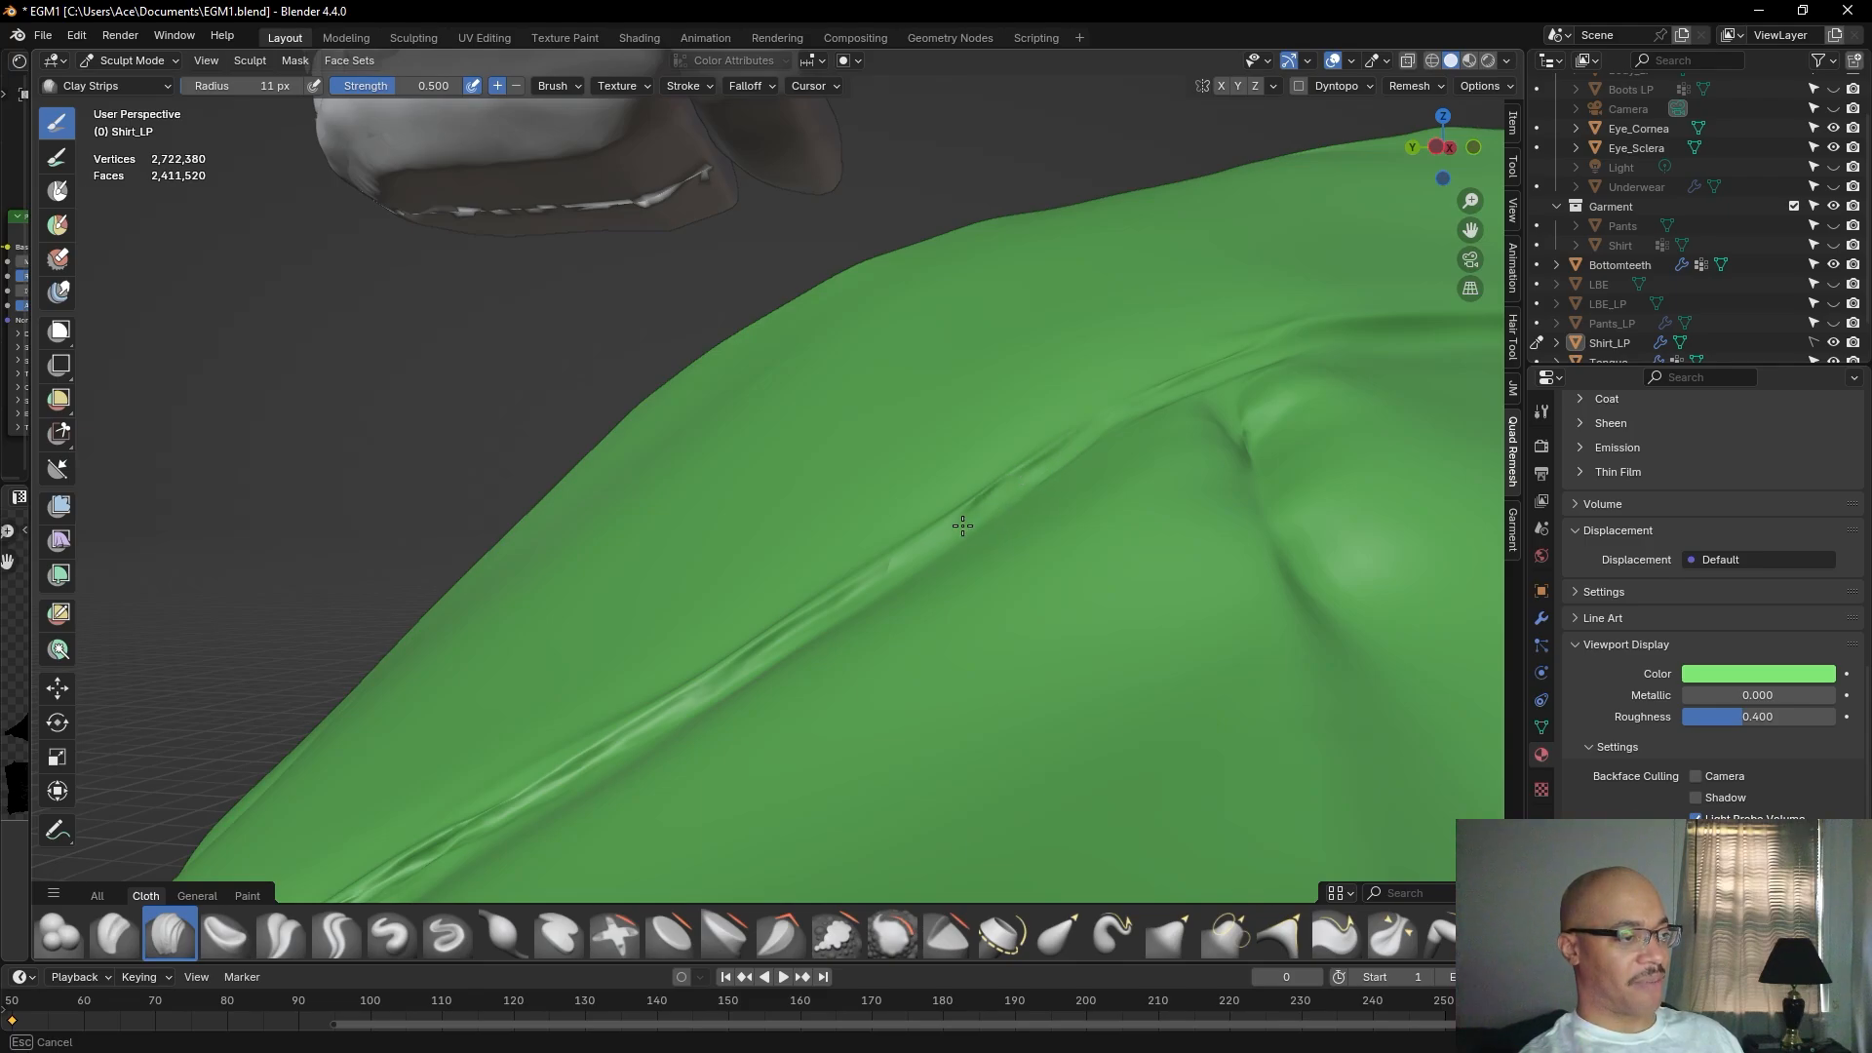
pyautogui.moveTo(969, 519); pyautogui.dragTo(963, 524)
pyautogui.moveTo(988, 493); pyautogui.dragTo(983, 497)
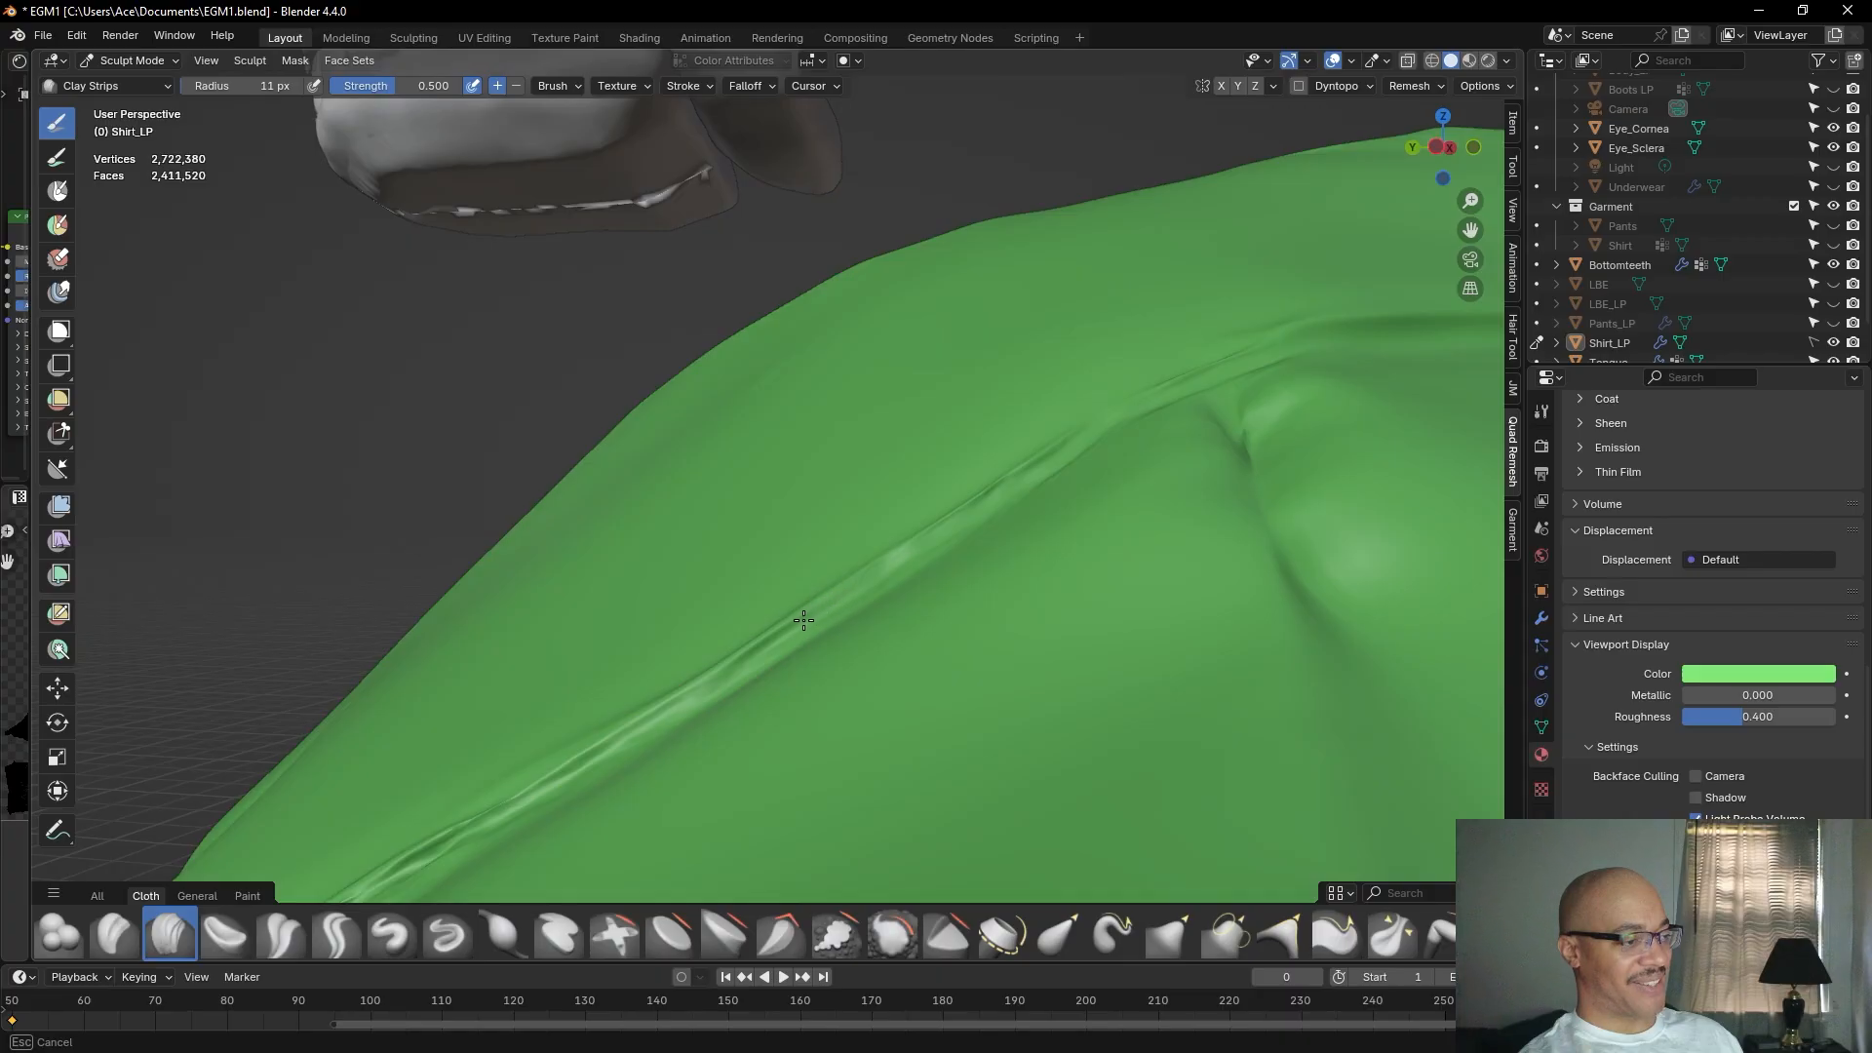
pyautogui.moveTo(763, 645); pyautogui.dragTo(605, 751)
# Touch up the lower part of the collar edge beside the notch's pointed tip with two 11 px Clay Strips strokes.
pyautogui.moveTo(766, 604); pyautogui.dragTo(779, 594, button='middle')
pyautogui.scroll(6, 944, 503)
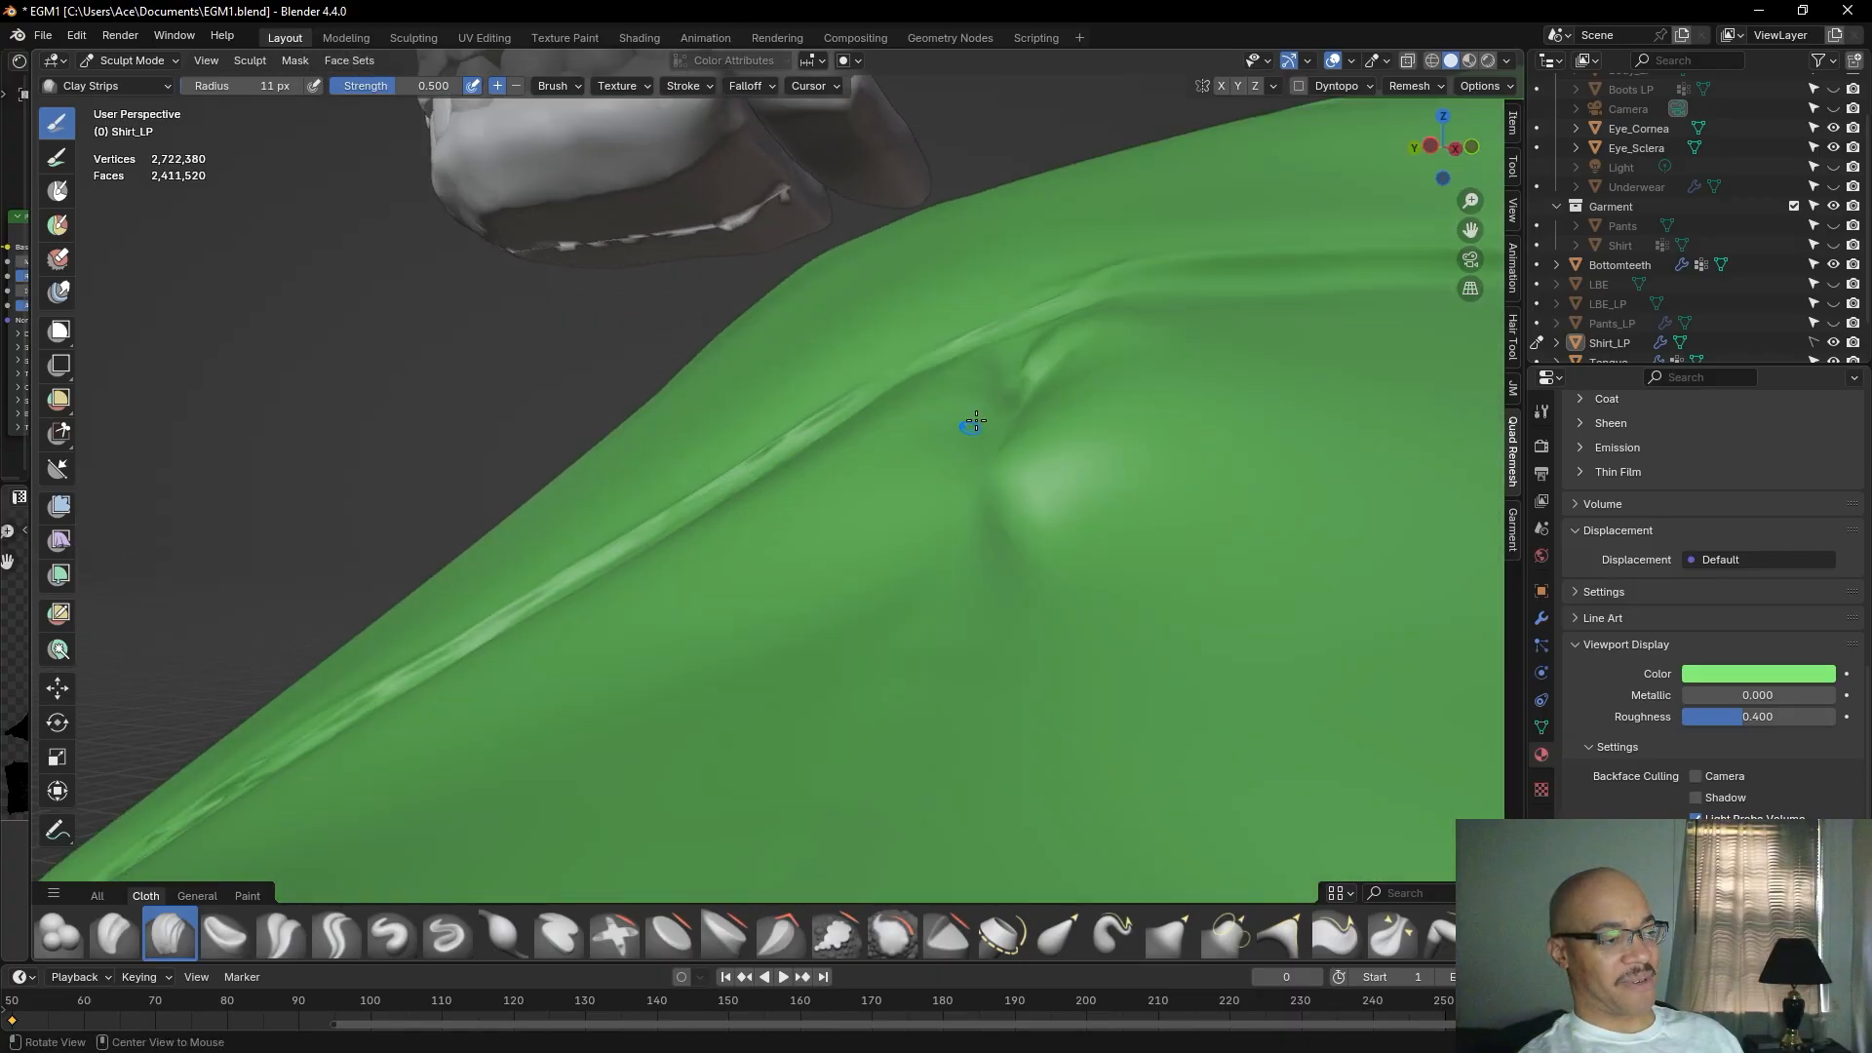
pyautogui.moveTo(1156, 303); pyautogui.dragTo(999, 213, button='middle')
pyautogui.scroll(-3, 998, 212)
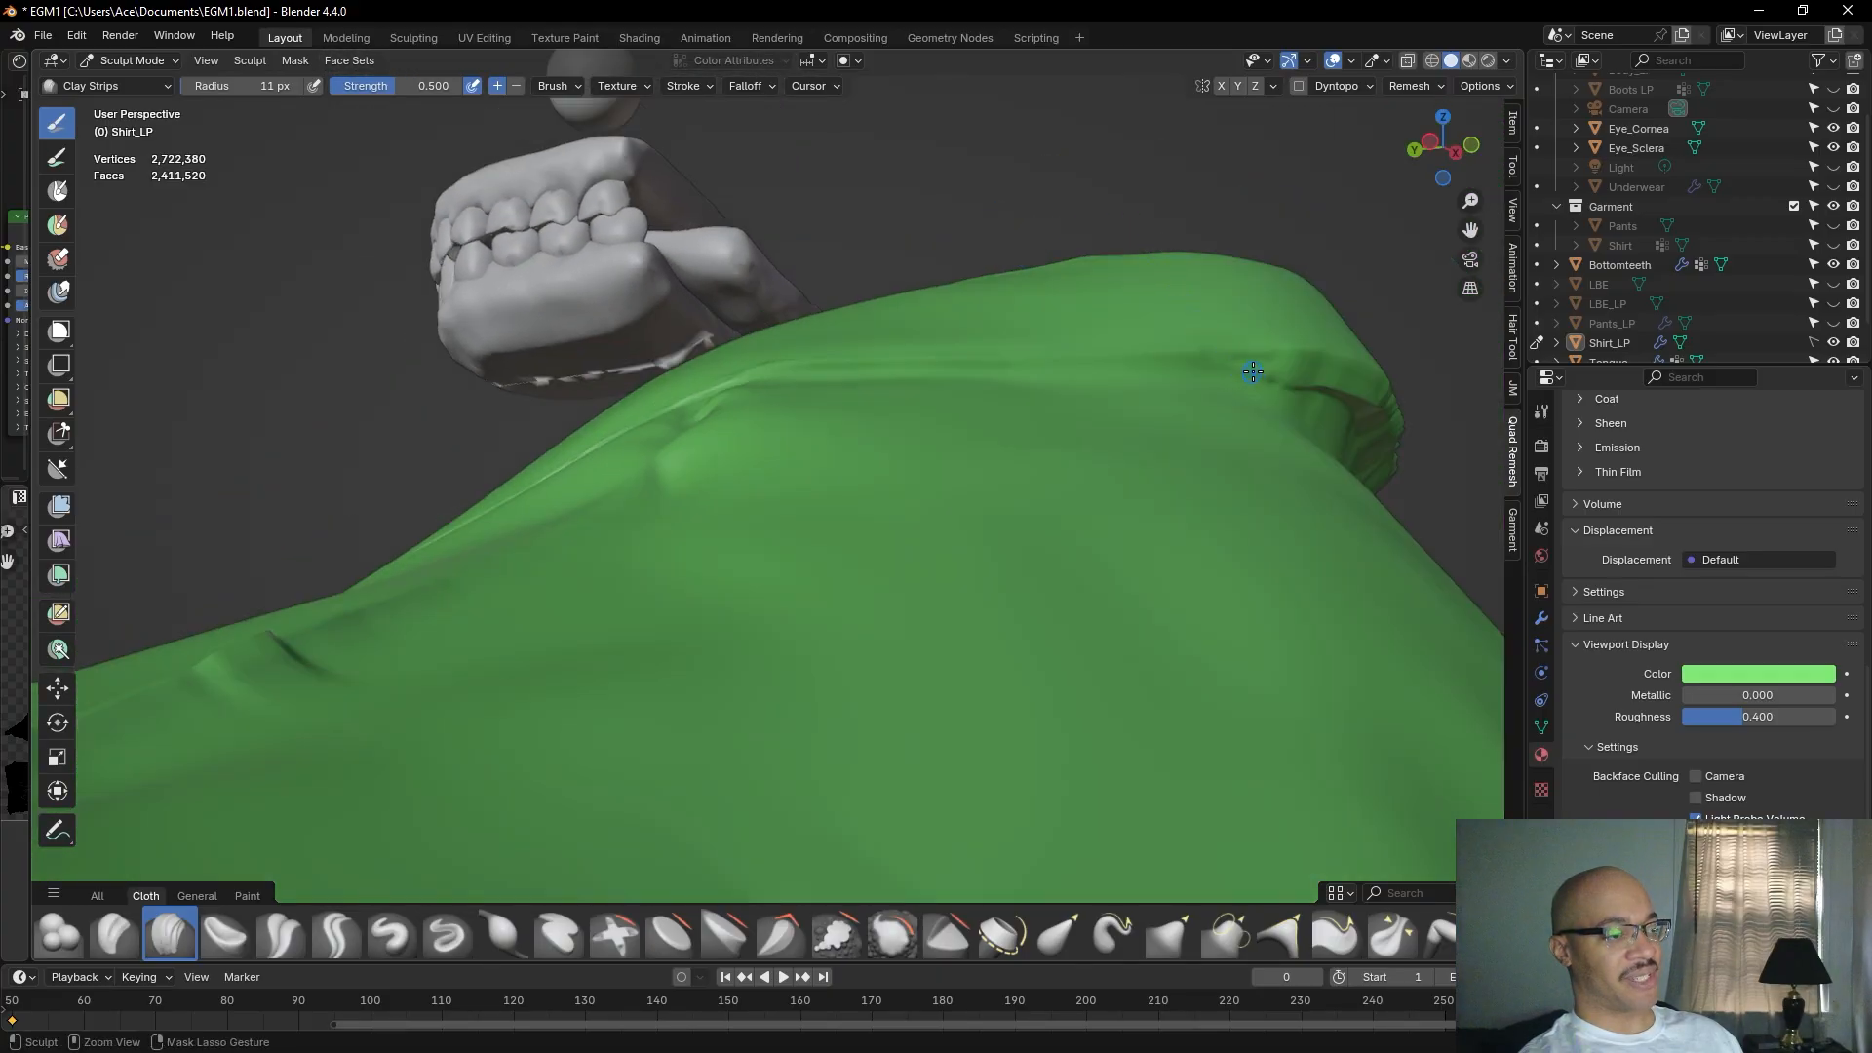
pyautogui.moveTo(1277, 334); pyautogui.dragTo(1178, 305, button='middle')
pyautogui.moveTo(932, 300)
pyautogui.mouseDown(button='middle')
pyautogui.moveTo(996, 324)
pyautogui.moveTo(970, 313)
pyautogui.moveTo(1098, 308)
pyautogui.moveTo(1107, 364)
pyautogui.moveTo(1014, 487)
pyautogui.moveTo(899, 712)
pyautogui.mouseUp(button='middle')
pyautogui.moveTo(899, 712); pyautogui.dragTo(886, 730)
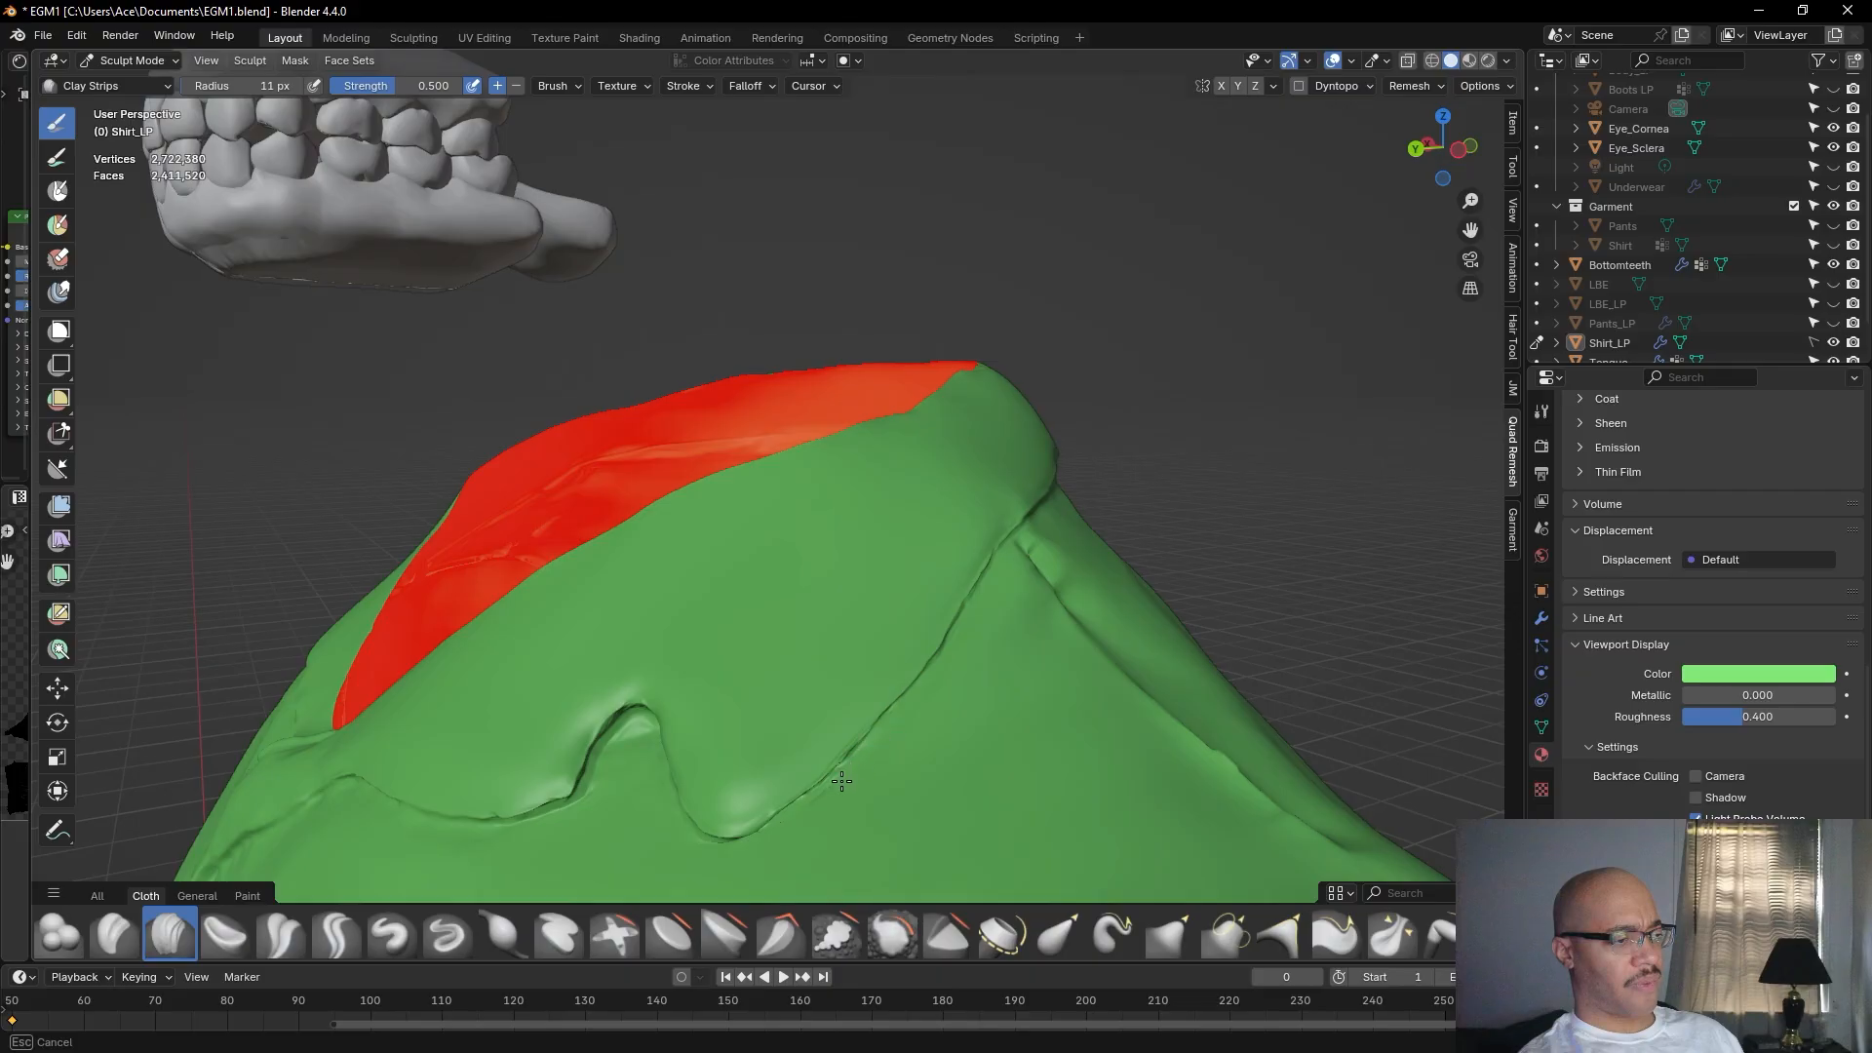
pyautogui.moveTo(817, 802); pyautogui.dragTo(807, 793)
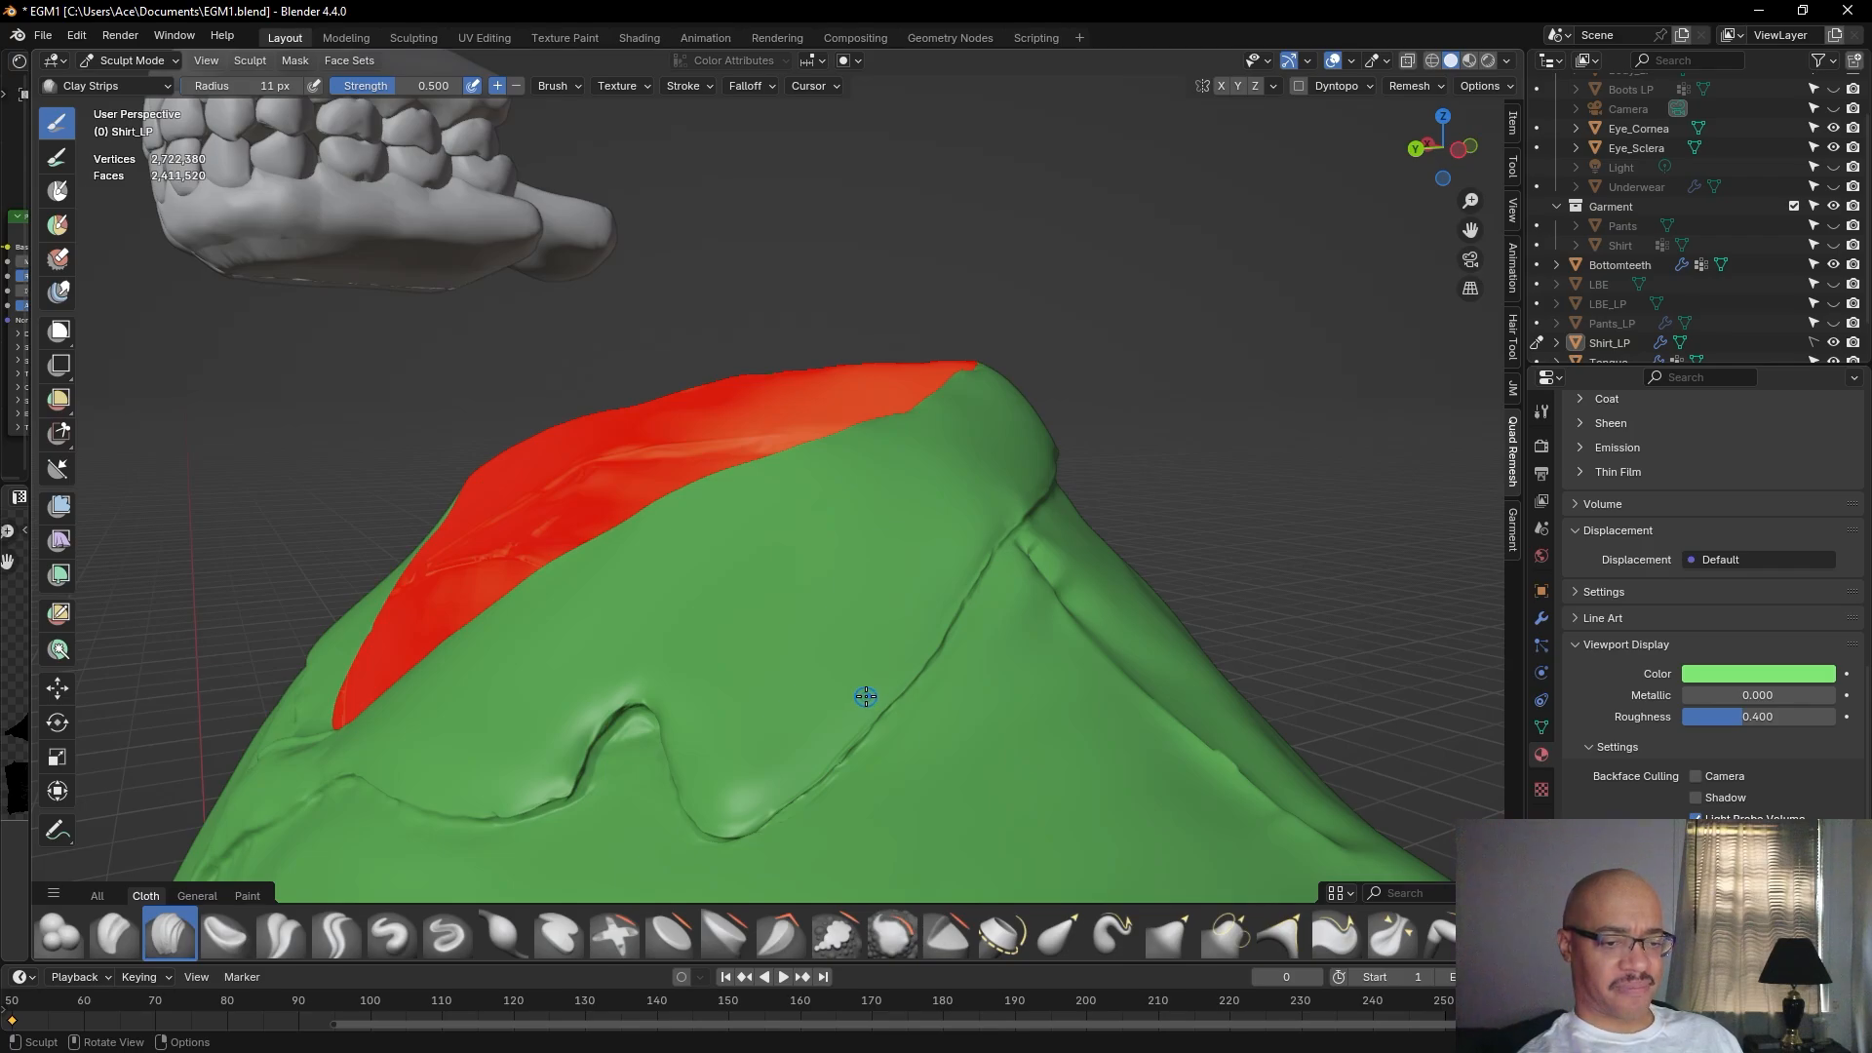
# Even out the band beneath the crease across the back of the collar with 11 px Clay Strips strokes.
pyautogui.keyDown('alt'); pyautogui.moveTo(1053, 559); pyautogui.dragTo(977, 543); pyautogui.keyUp('alt')
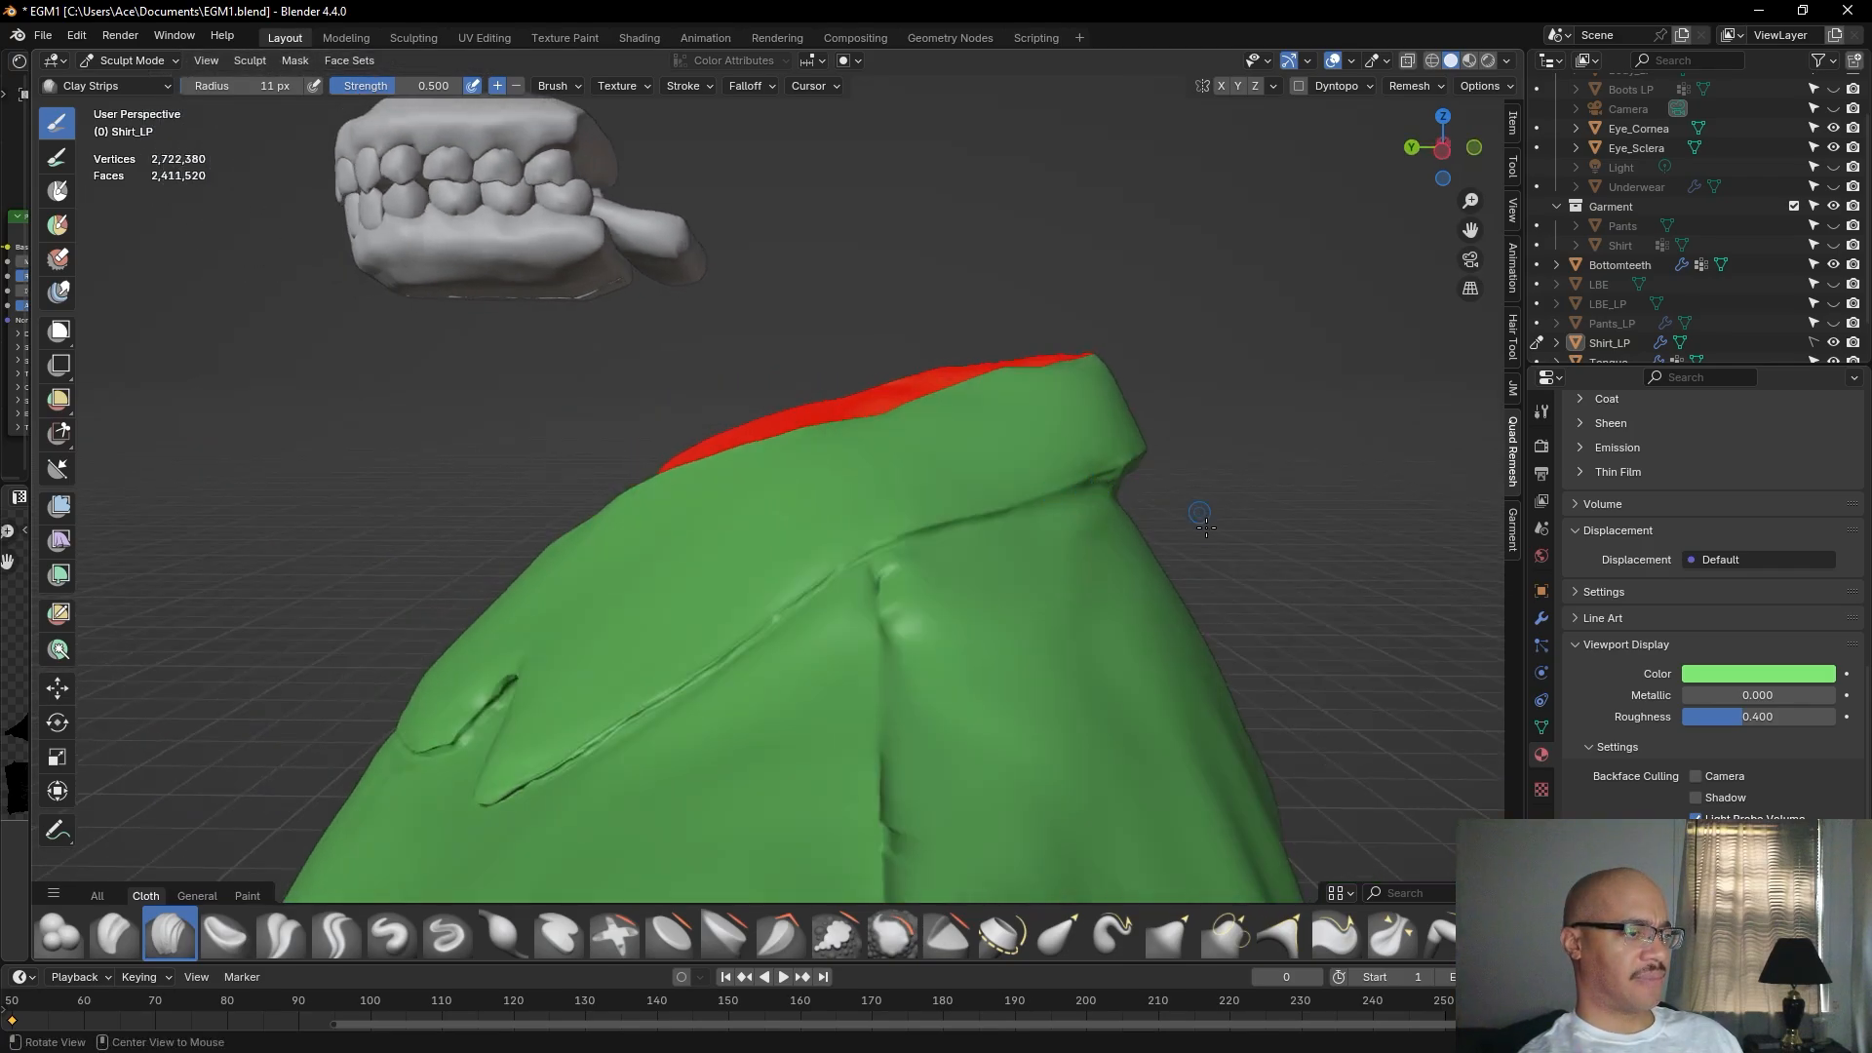
pyautogui.keyDown('alt'); pyautogui.moveTo(1197, 508); pyautogui.dragTo(1154, 499); pyautogui.keyUp('alt')
pyautogui.keyDown('alt'); pyautogui.moveTo(1317, 518); pyautogui.dragTo(1170, 519); pyautogui.keyUp('alt')
pyautogui.keyDown('alt'); pyautogui.moveTo(1081, 408); pyautogui.dragTo(1216, 419); pyautogui.keyUp('alt')
pyautogui.keyDown('alt'); pyautogui.moveTo(1099, 428); pyautogui.dragTo(1161, 477); pyautogui.keyUp('alt')
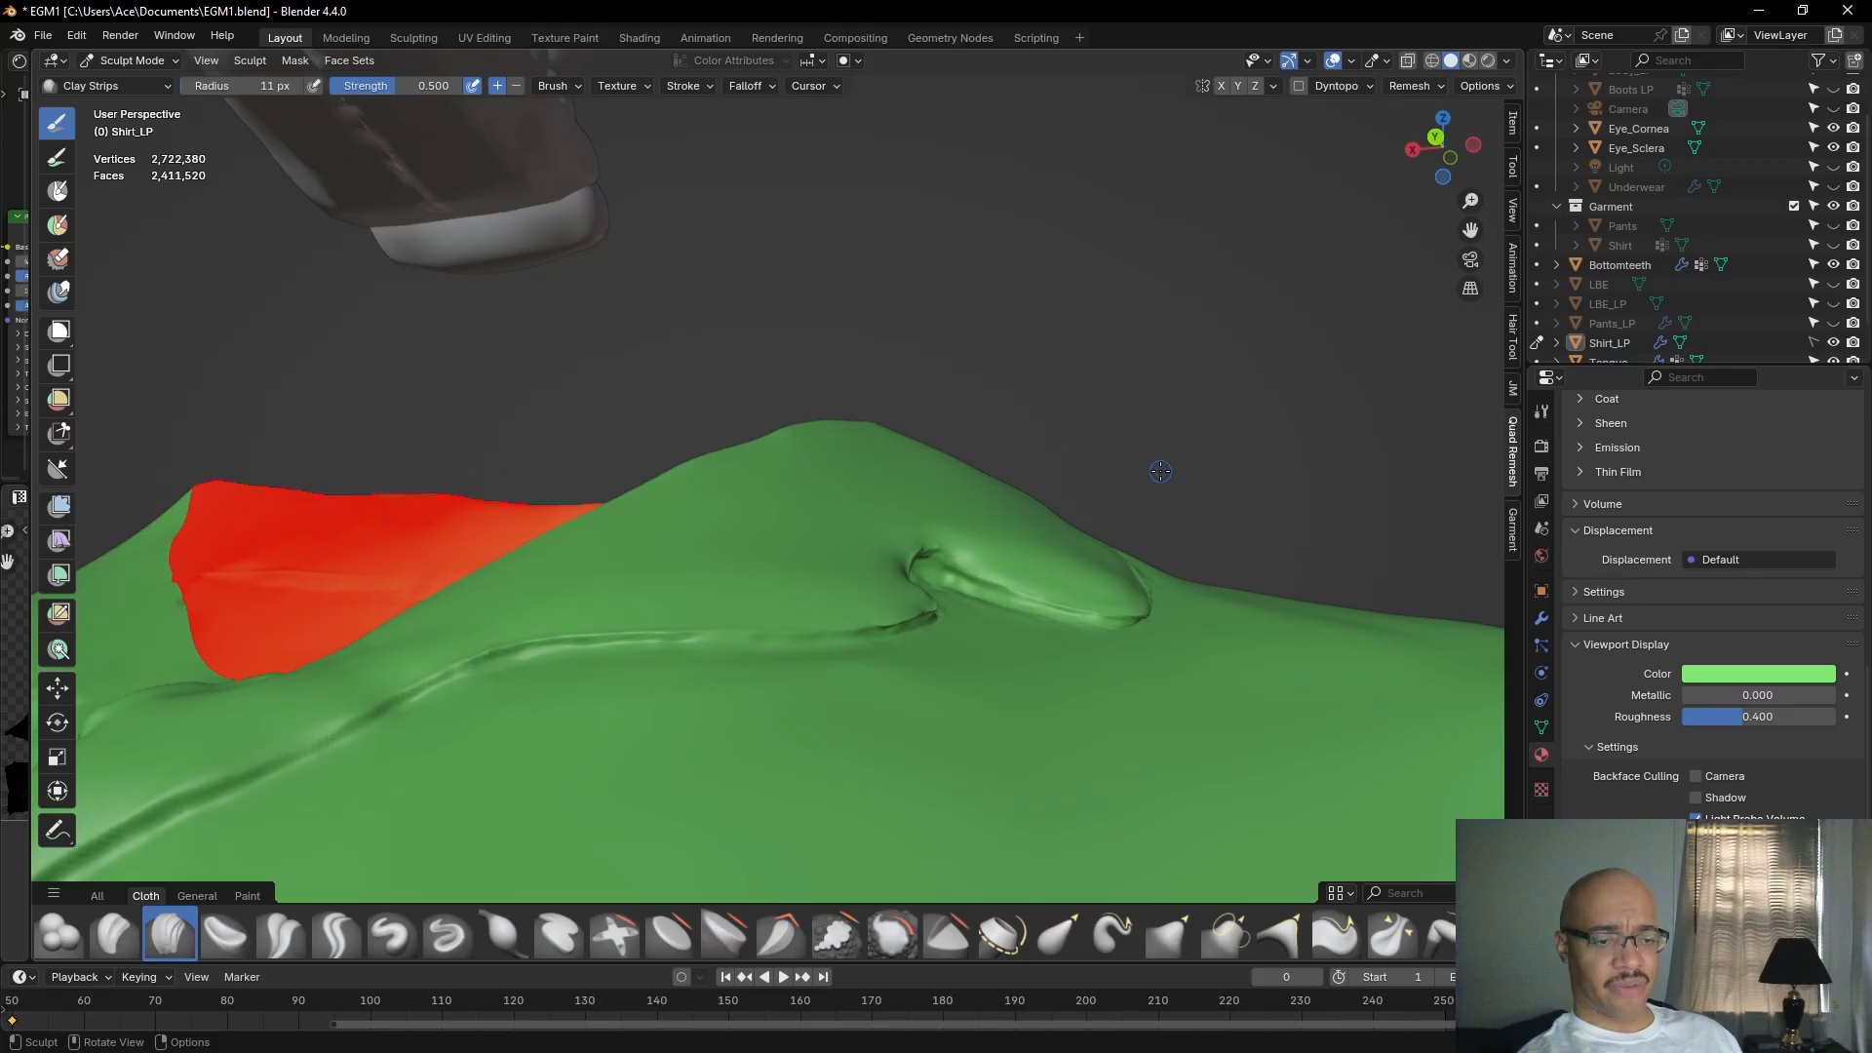
pyautogui.keyDown('alt'); pyautogui.moveTo(1175, 457); pyautogui.dragTo(1077, 367); pyautogui.keyUp('alt')
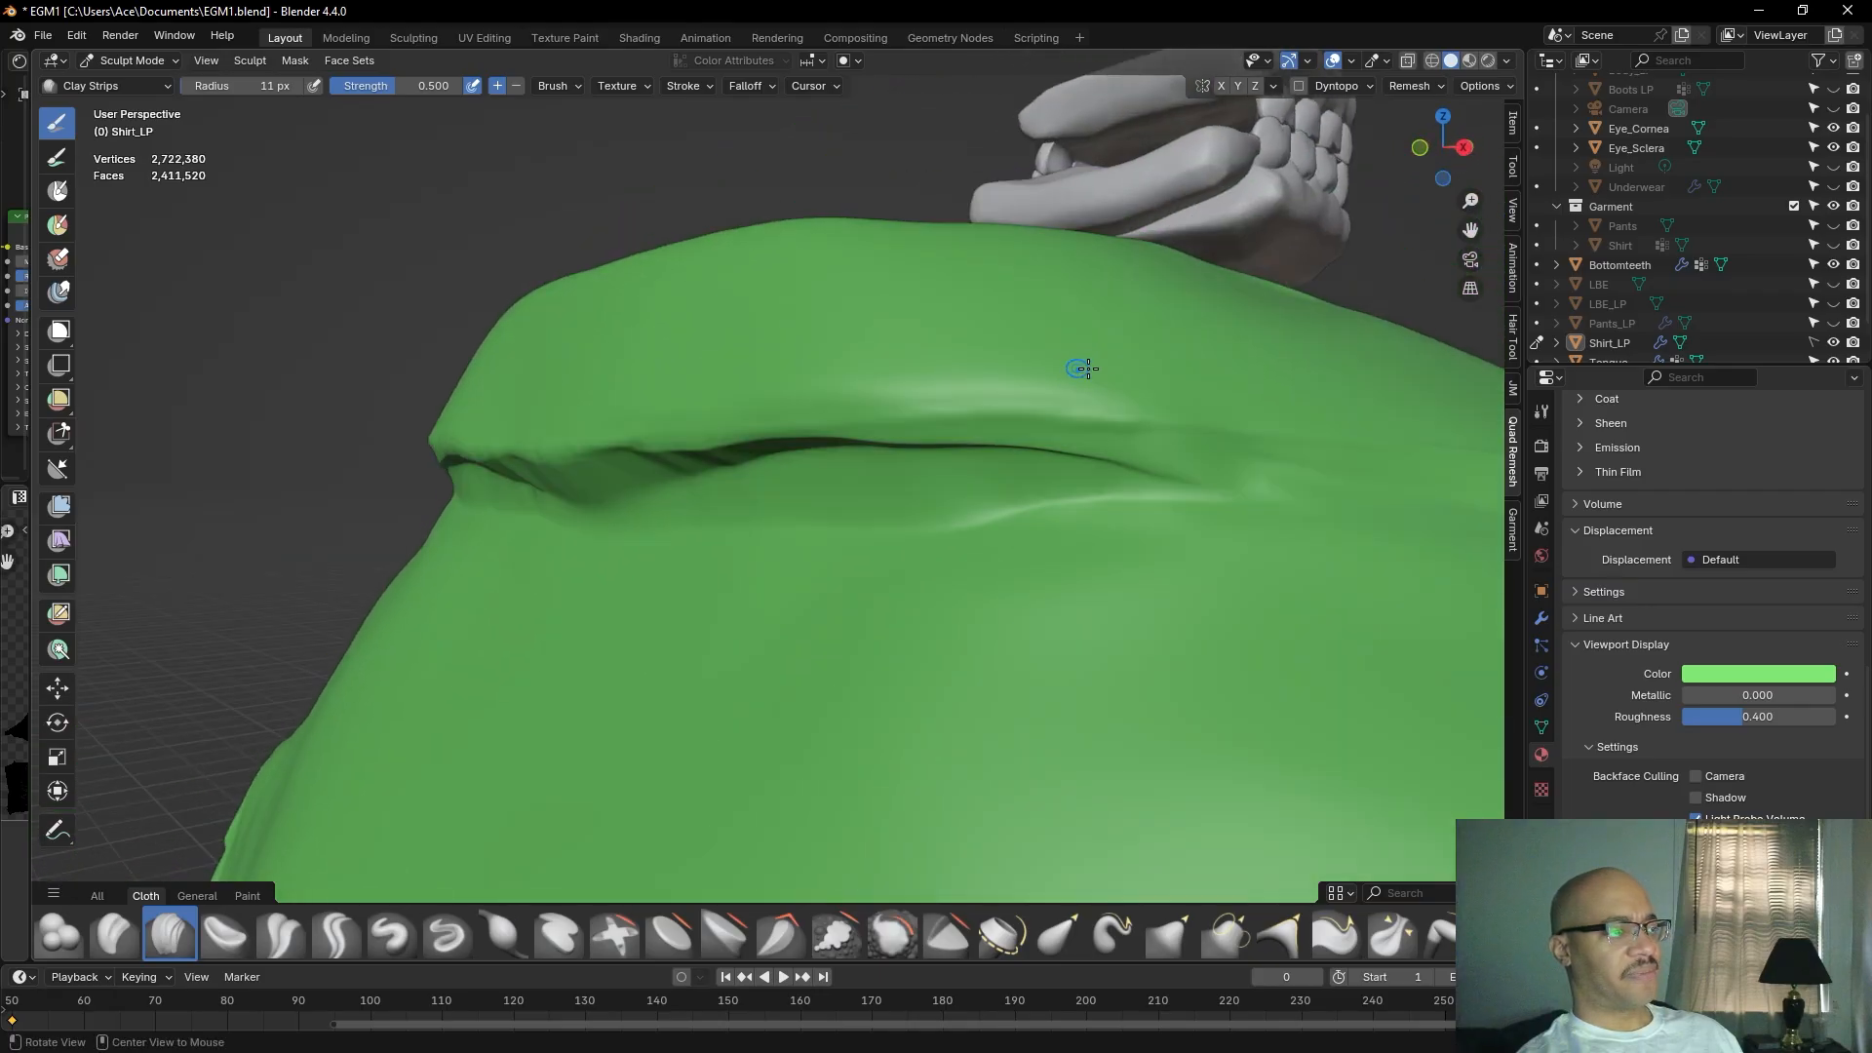
pyautogui.moveTo(951, 463)
pyautogui.keyDown('alt'); pyautogui.mouseDown()
pyautogui.moveTo(735, 543)
pyautogui.moveTo(736, 506)
pyautogui.moveTo(800, 536)
pyautogui.moveTo(819, 506)
pyautogui.moveTo(810, 530)
pyautogui.moveTo(839, 344)
pyautogui.moveTo(1087, 332)
pyautogui.moveTo(780, 344)
pyautogui.moveTo(1035, 320)
pyautogui.moveTo(820, 343)
pyautogui.moveTo(1122, 343)
pyautogui.moveTo(1073, 346)
pyautogui.moveTo(1192, 314)
pyautogui.moveTo(936, 337)
pyautogui.moveTo(1302, 314)
pyautogui.moveTo(819, 334)
pyautogui.moveTo(1133, 337)
pyautogui.moveTo(970, 335)
pyautogui.mouseUp(); pyautogui.keyUp('alt')
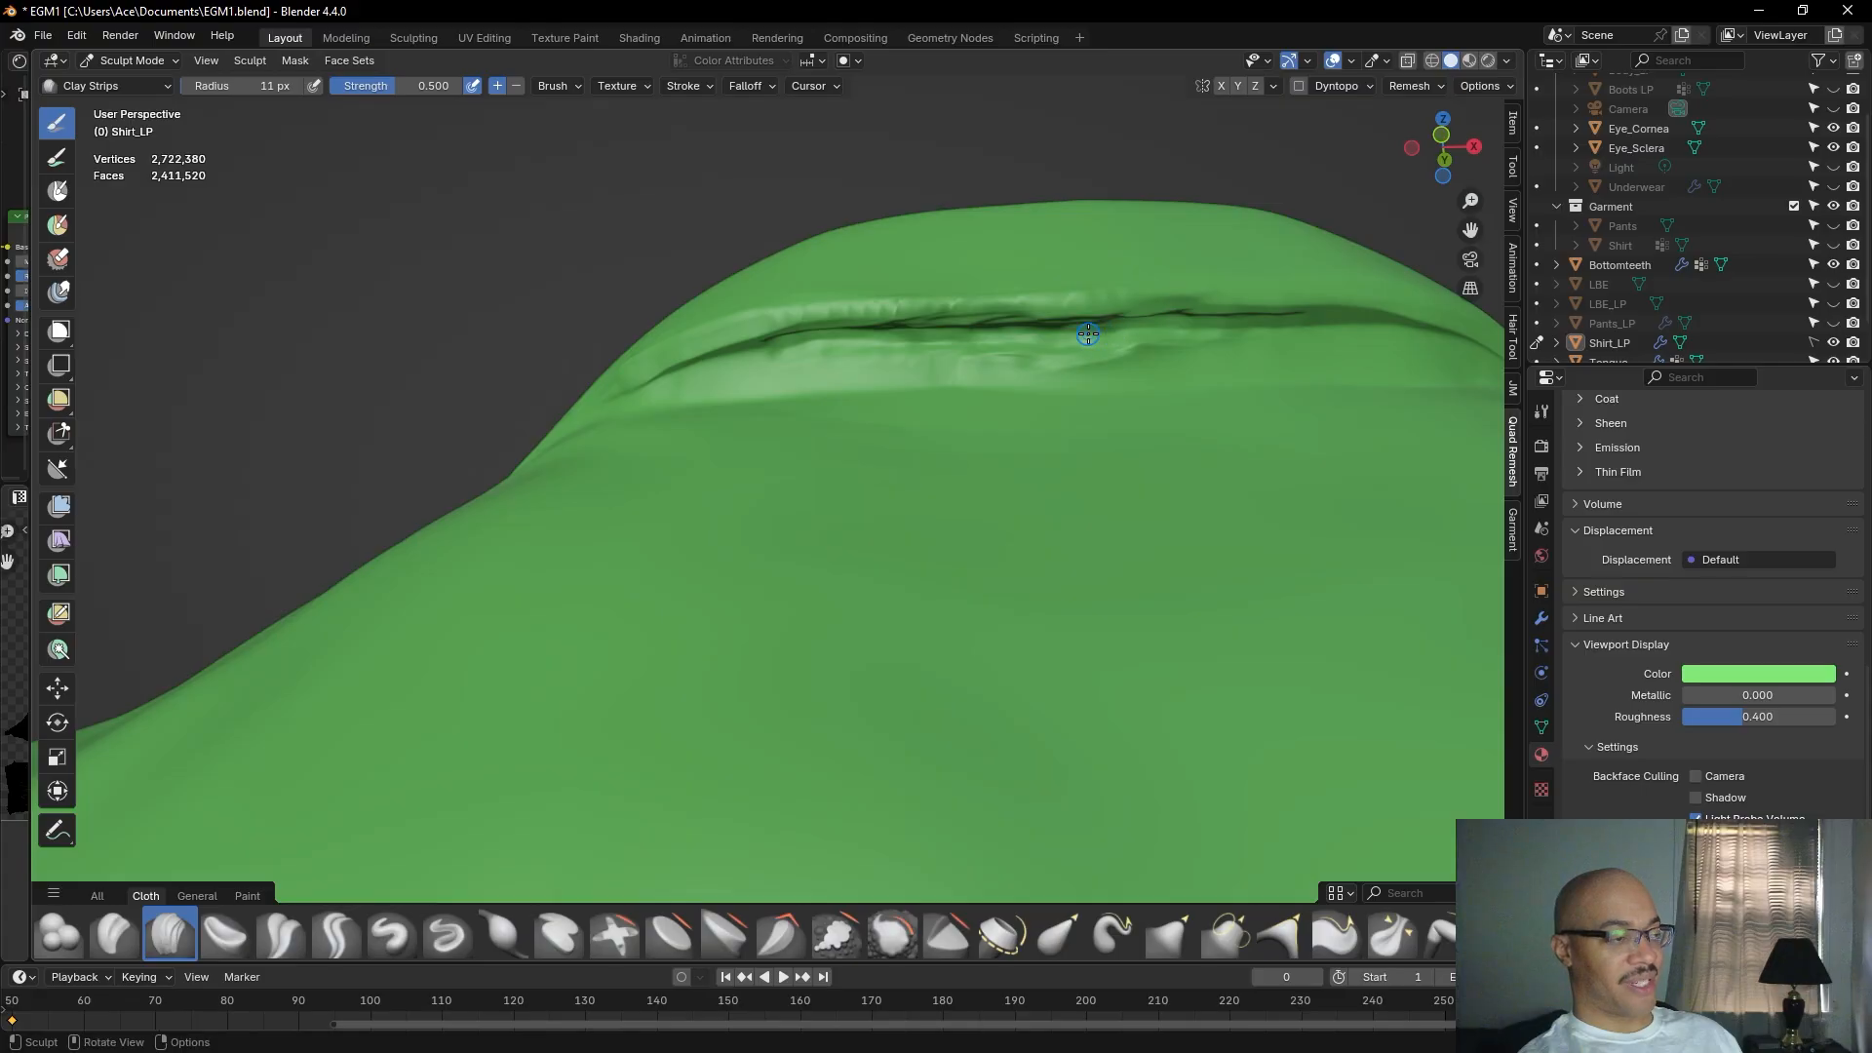
pyautogui.moveTo(1095, 330); pyautogui.dragTo(1096, 335, button='middle')
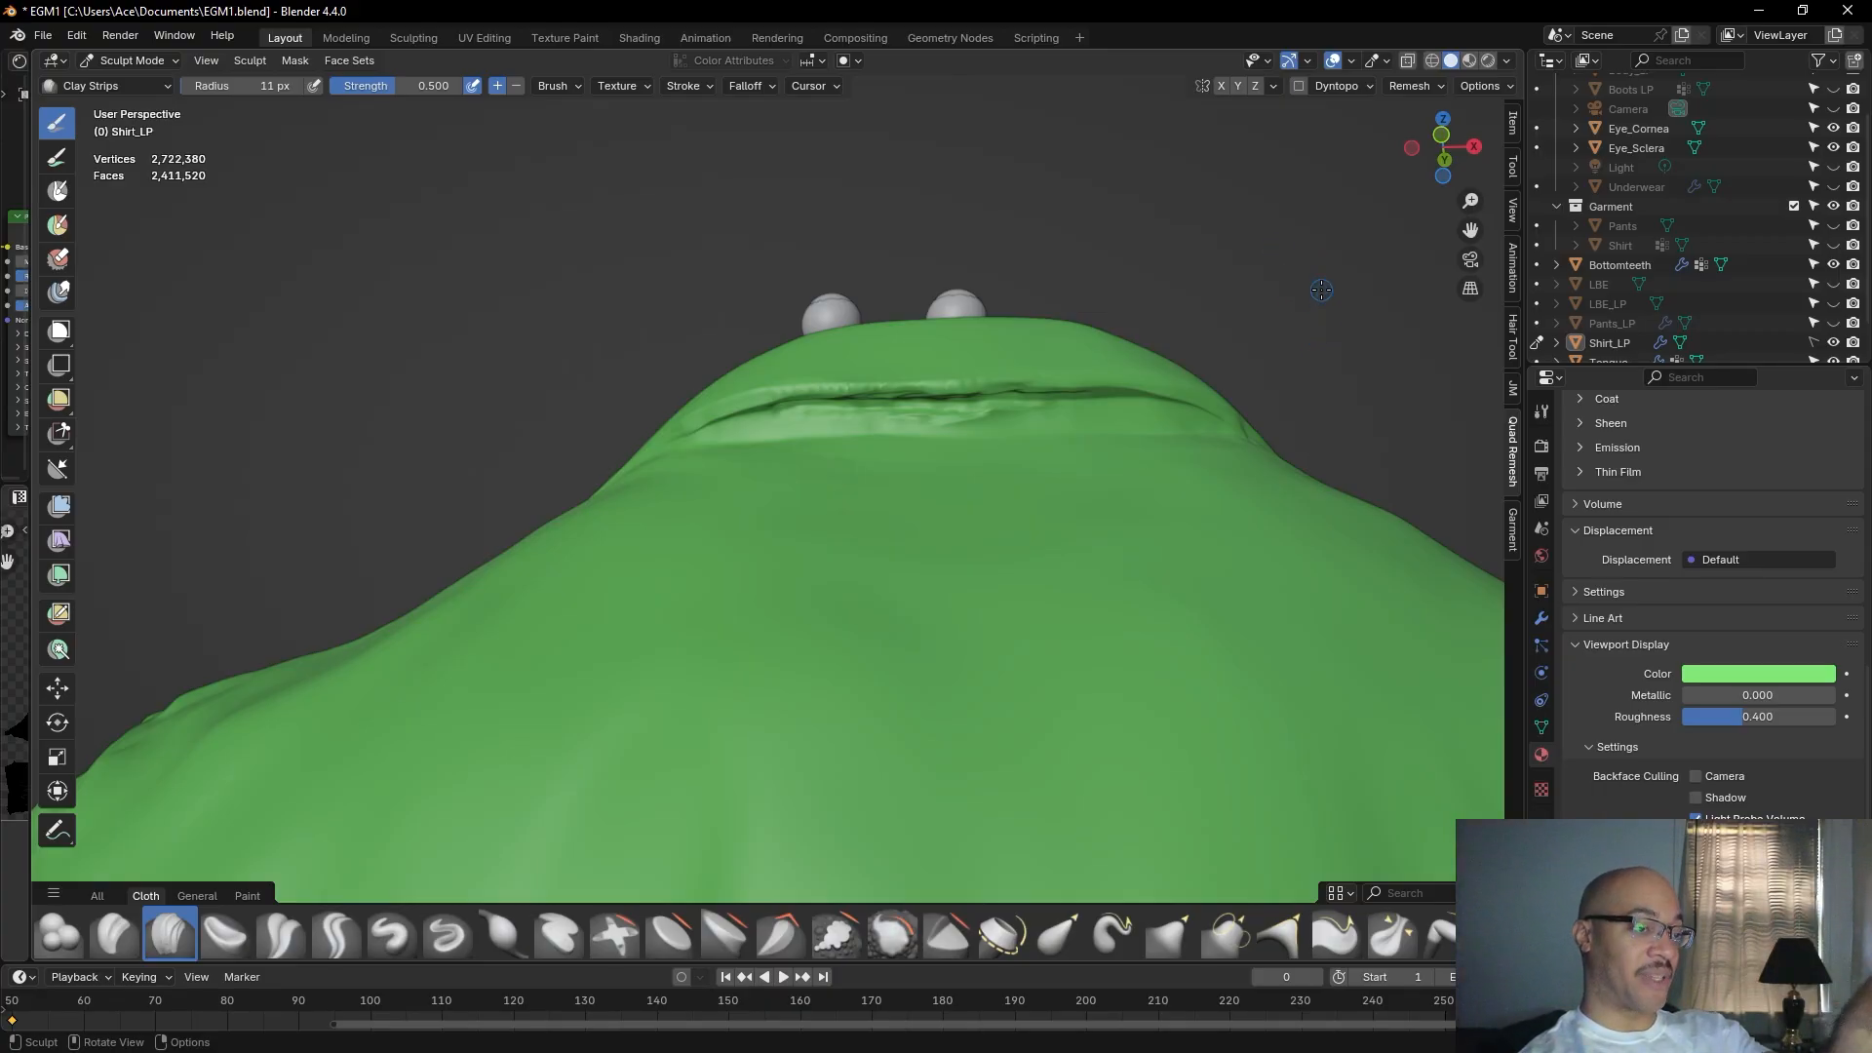
pyautogui.moveTo(1316, 285); pyautogui.dragTo(877, 472, button='middle')
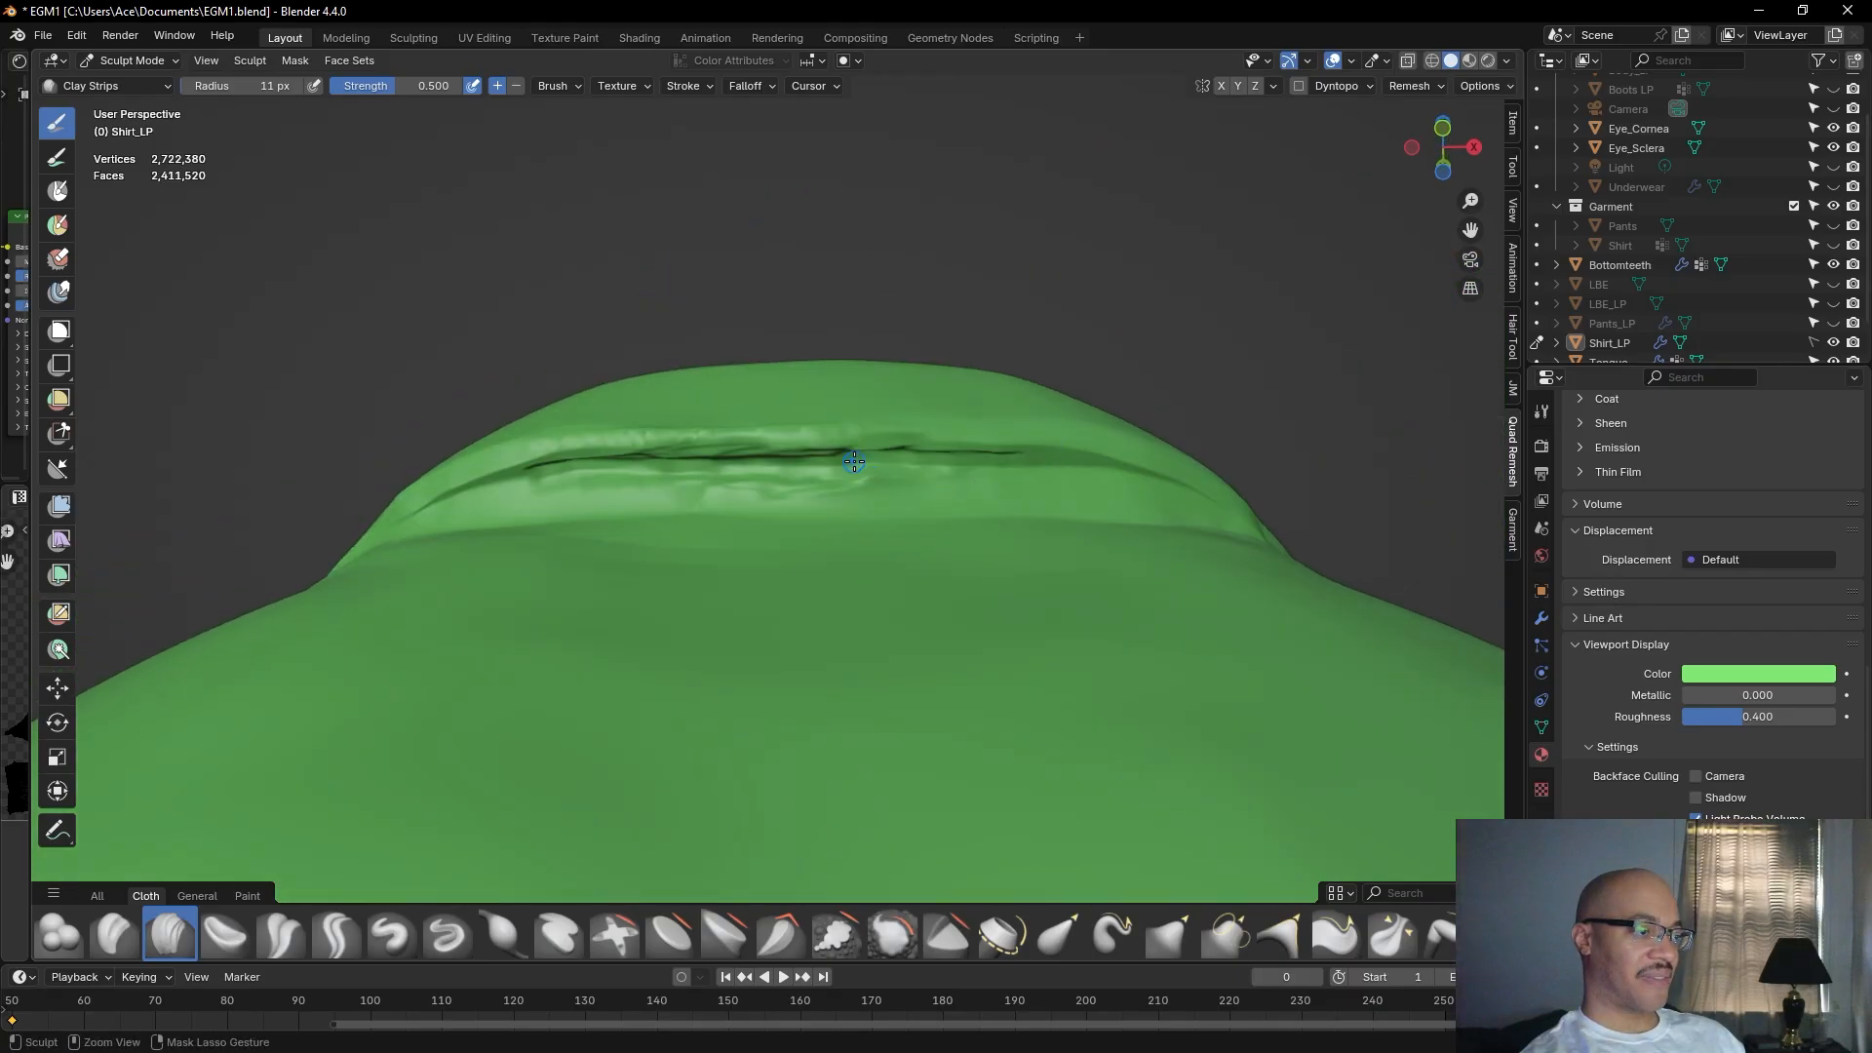
pyautogui.moveTo(1025, 466)
pyautogui.mouseDown()
pyautogui.moveTo(488, 478)
pyautogui.moveTo(885, 484)
pyautogui.mouseUp()
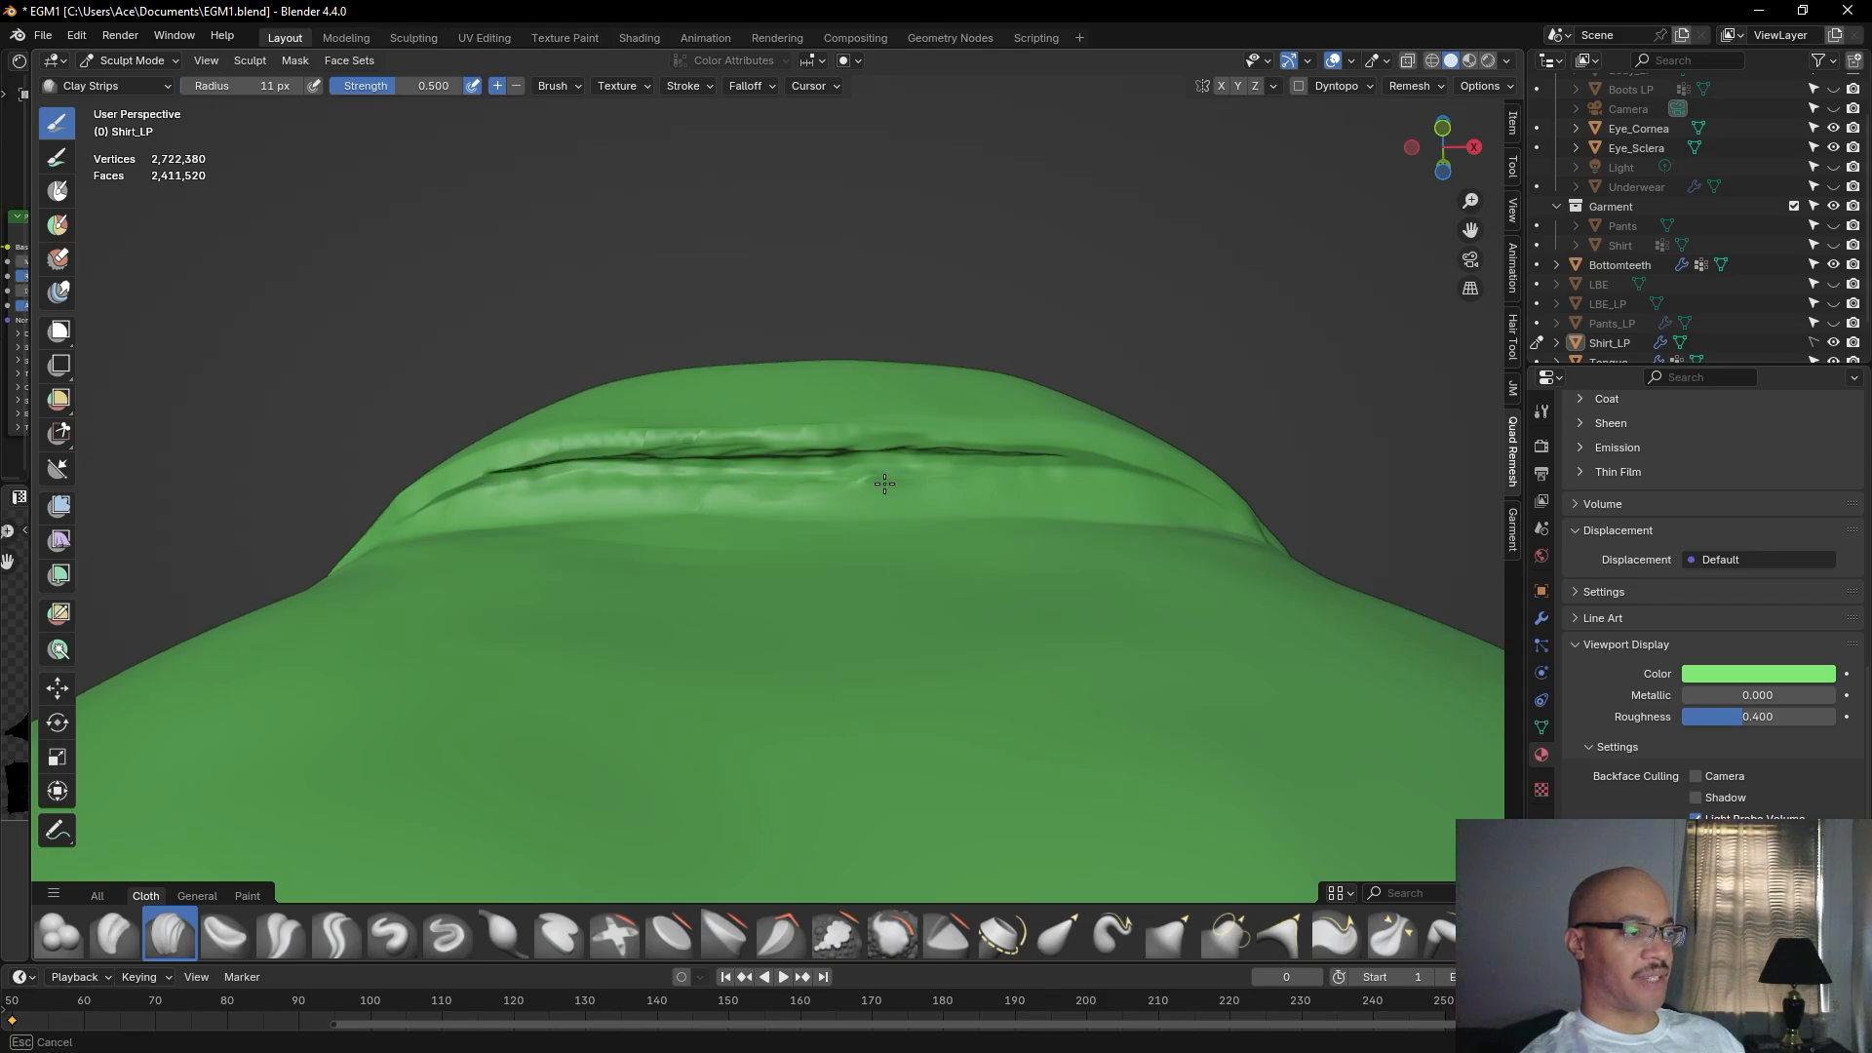
pyautogui.moveTo(763, 480); pyautogui.dragTo(522, 500)
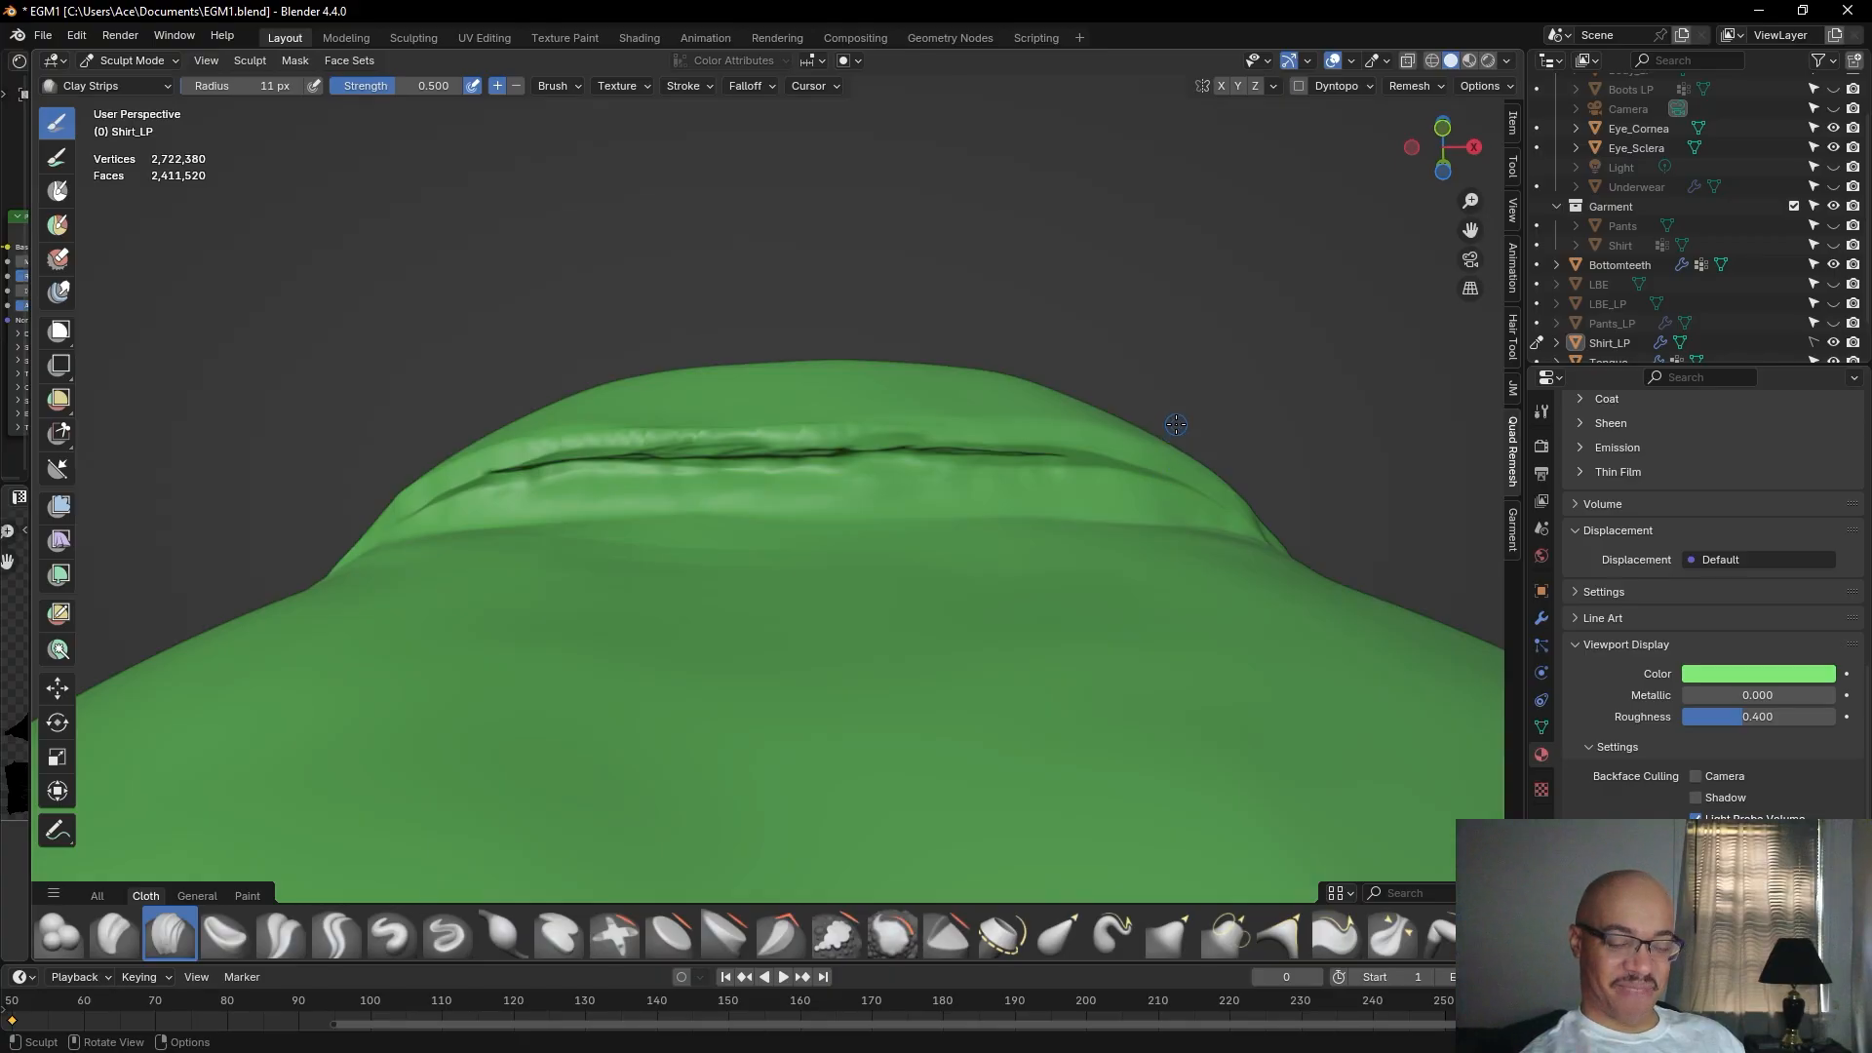
# Build up the folded lip along the back-collar crease with 11 px Clay Strips strokes.
pyautogui.moveTo(1170, 349)
pyautogui.keyDown('alt'); pyautogui.keyDown('shift'); pyautogui.mouseDown()
pyautogui.moveTo(1178, 438)
pyautogui.moveTo(1232, 368)
pyautogui.moveTo(1198, 346)
pyautogui.mouseUp(); pyautogui.keyUp('shift'); pyautogui.keyUp('alt')
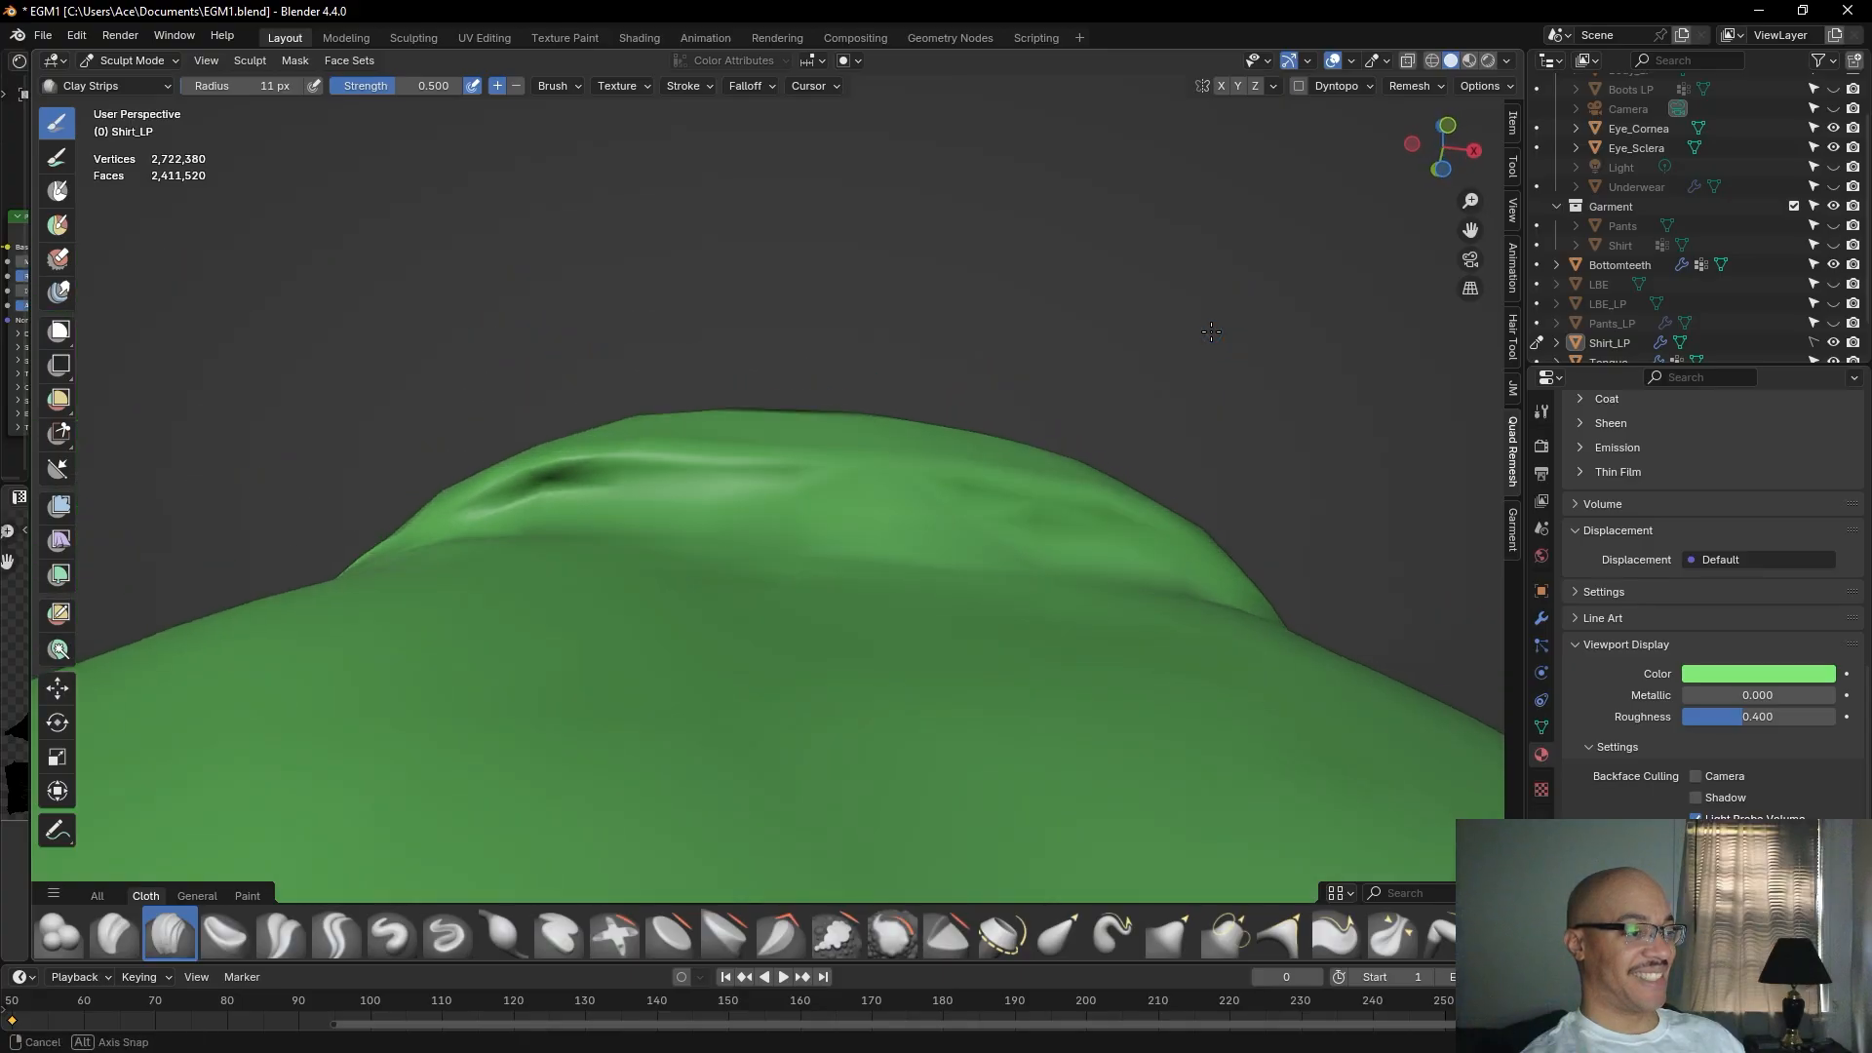
pyautogui.keyDown('alt'); pyautogui.moveTo(854, 289); pyautogui.dragTo(871, 342); pyautogui.keyUp('alt')
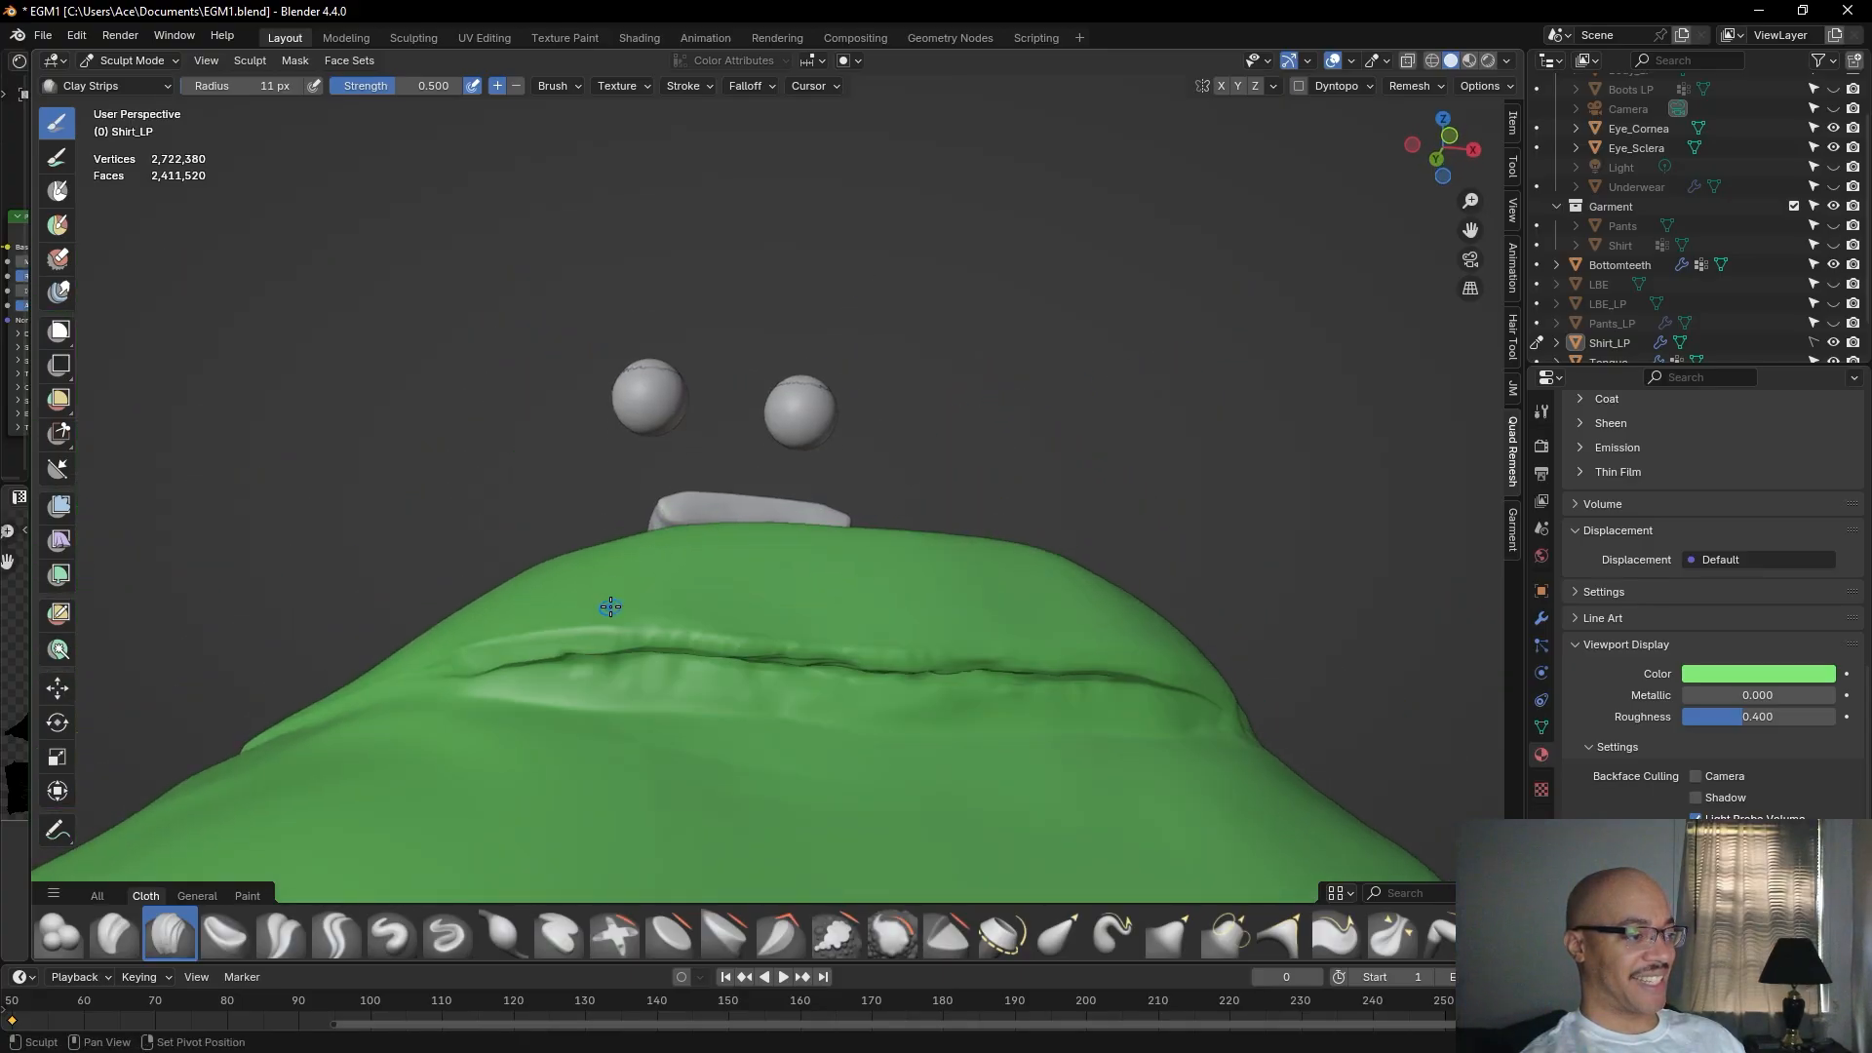
pyautogui.moveTo(796, 631); pyautogui.dragTo(1000, 640)
pyautogui.moveTo(874, 568); pyautogui.dragTo(957, 536, button='middle')
pyautogui.moveTo(1049, 499); pyautogui.dragTo(1001, 437, button='middle')
pyautogui.moveTo(844, 468)
pyautogui.mouseDown()
pyautogui.moveTo(1004, 433)
pyautogui.moveTo(799, 474)
pyautogui.mouseUp()
pyautogui.moveTo(674, 500)
pyautogui.mouseDown()
pyautogui.moveTo(459, 571)
pyautogui.moveTo(523, 549)
pyautogui.mouseUp()
pyautogui.moveTo(524, 550); pyautogui.dragTo(749, 646, button='middle')
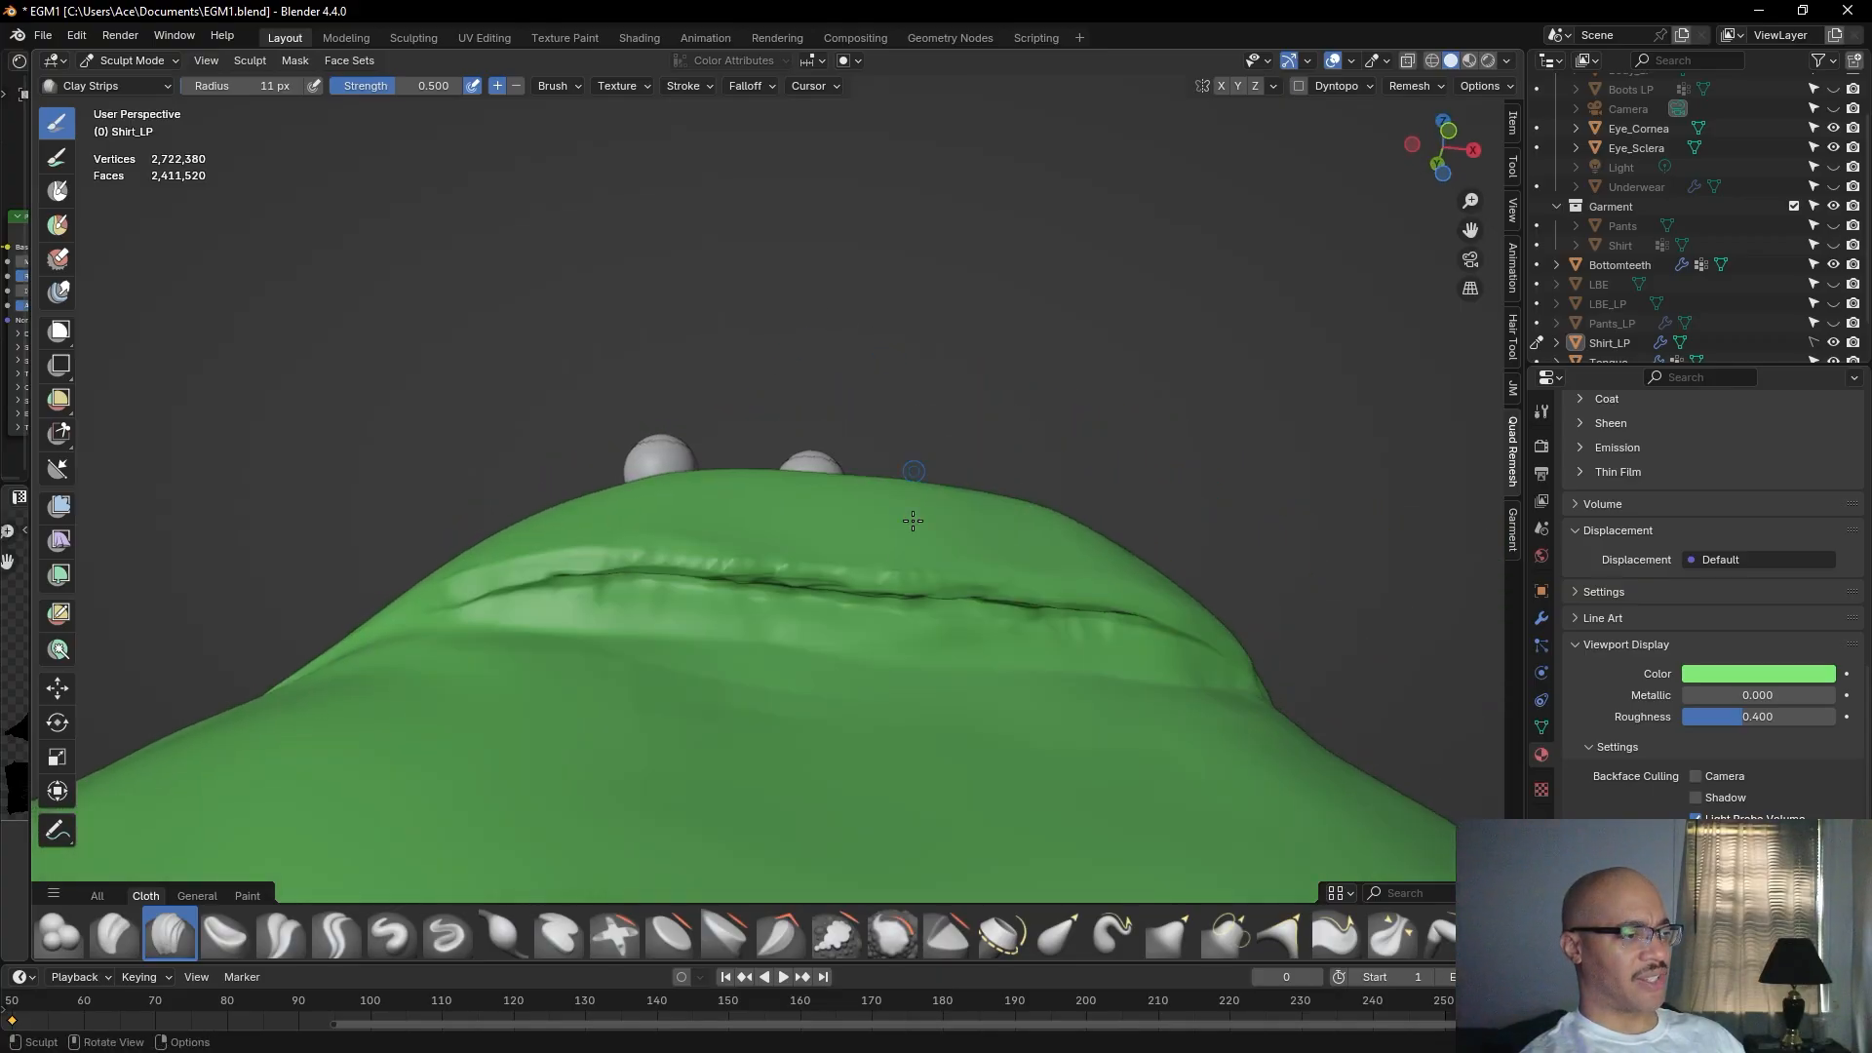
pyautogui.moveTo(879, 567)
pyautogui.mouseDown()
pyautogui.moveTo(950, 570)
pyautogui.moveTo(741, 564)
pyautogui.mouseUp()
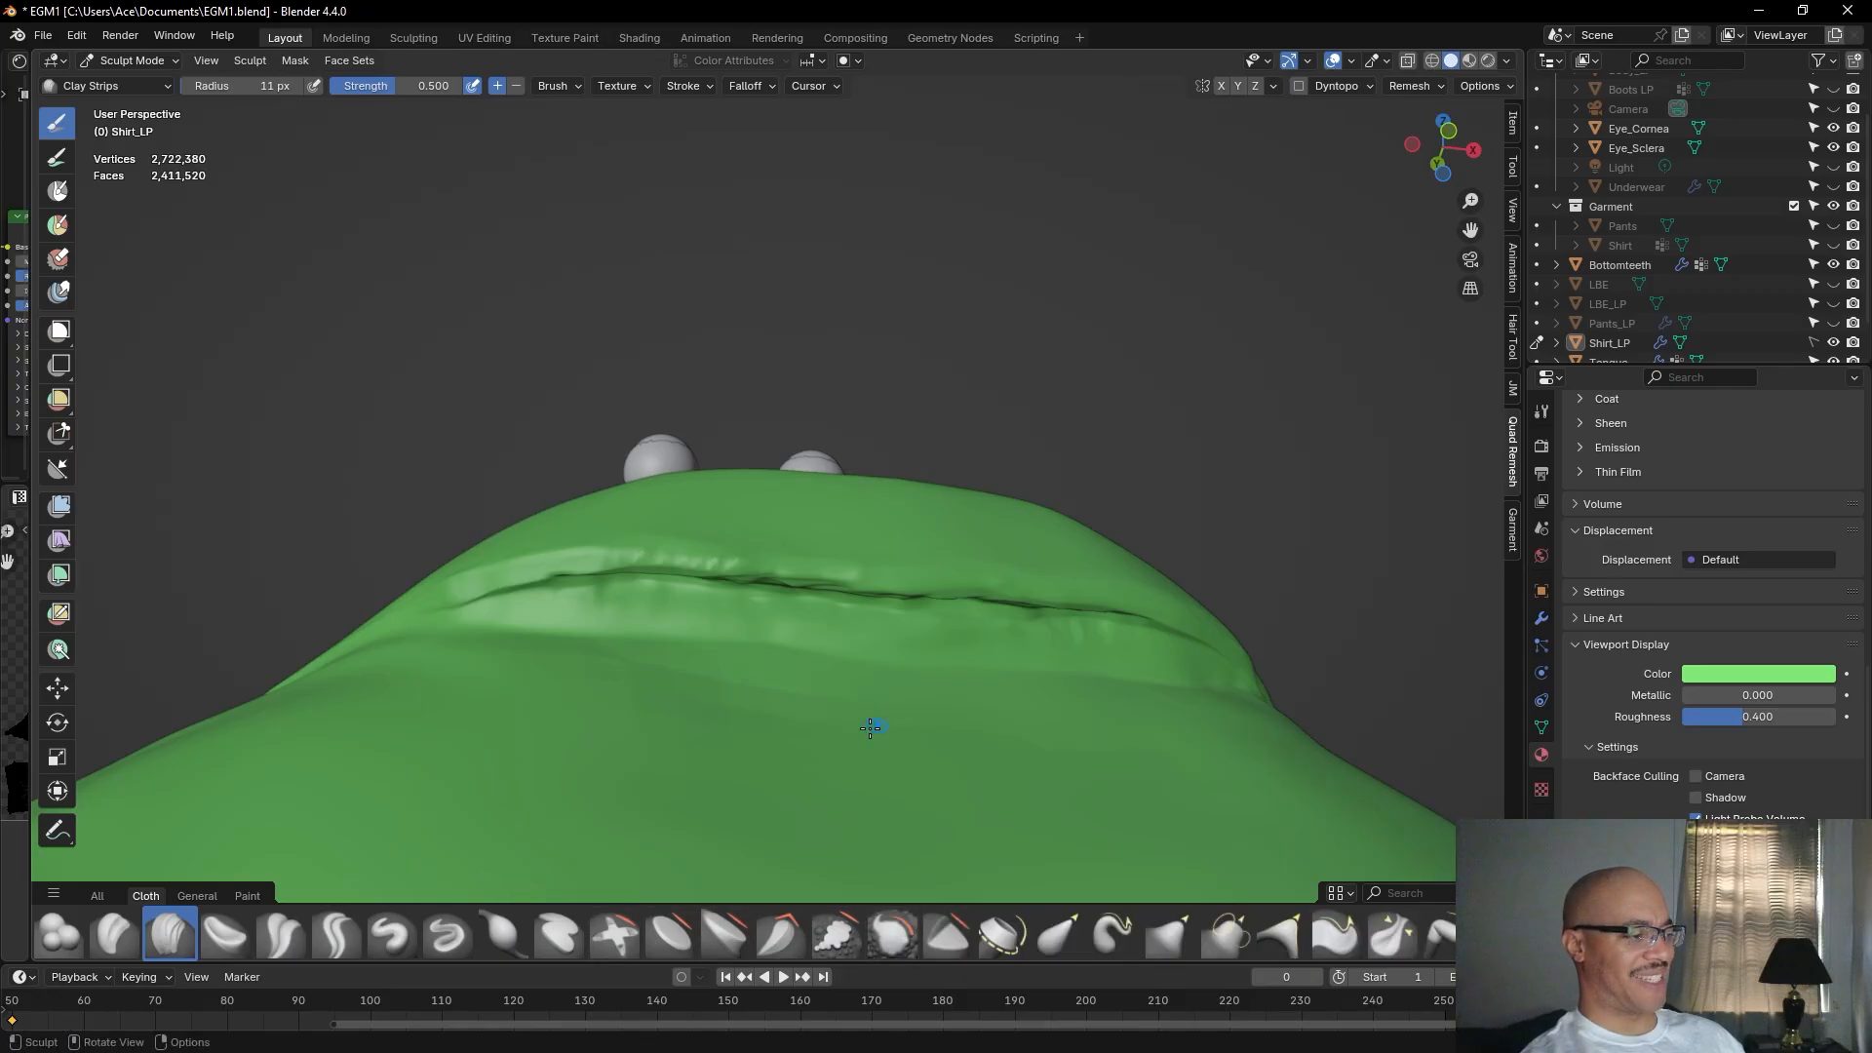
# Switch to the Draw Sharp brush and smooth the strip just beneath one end of the back-collar crease.
pyautogui.click(447, 936)
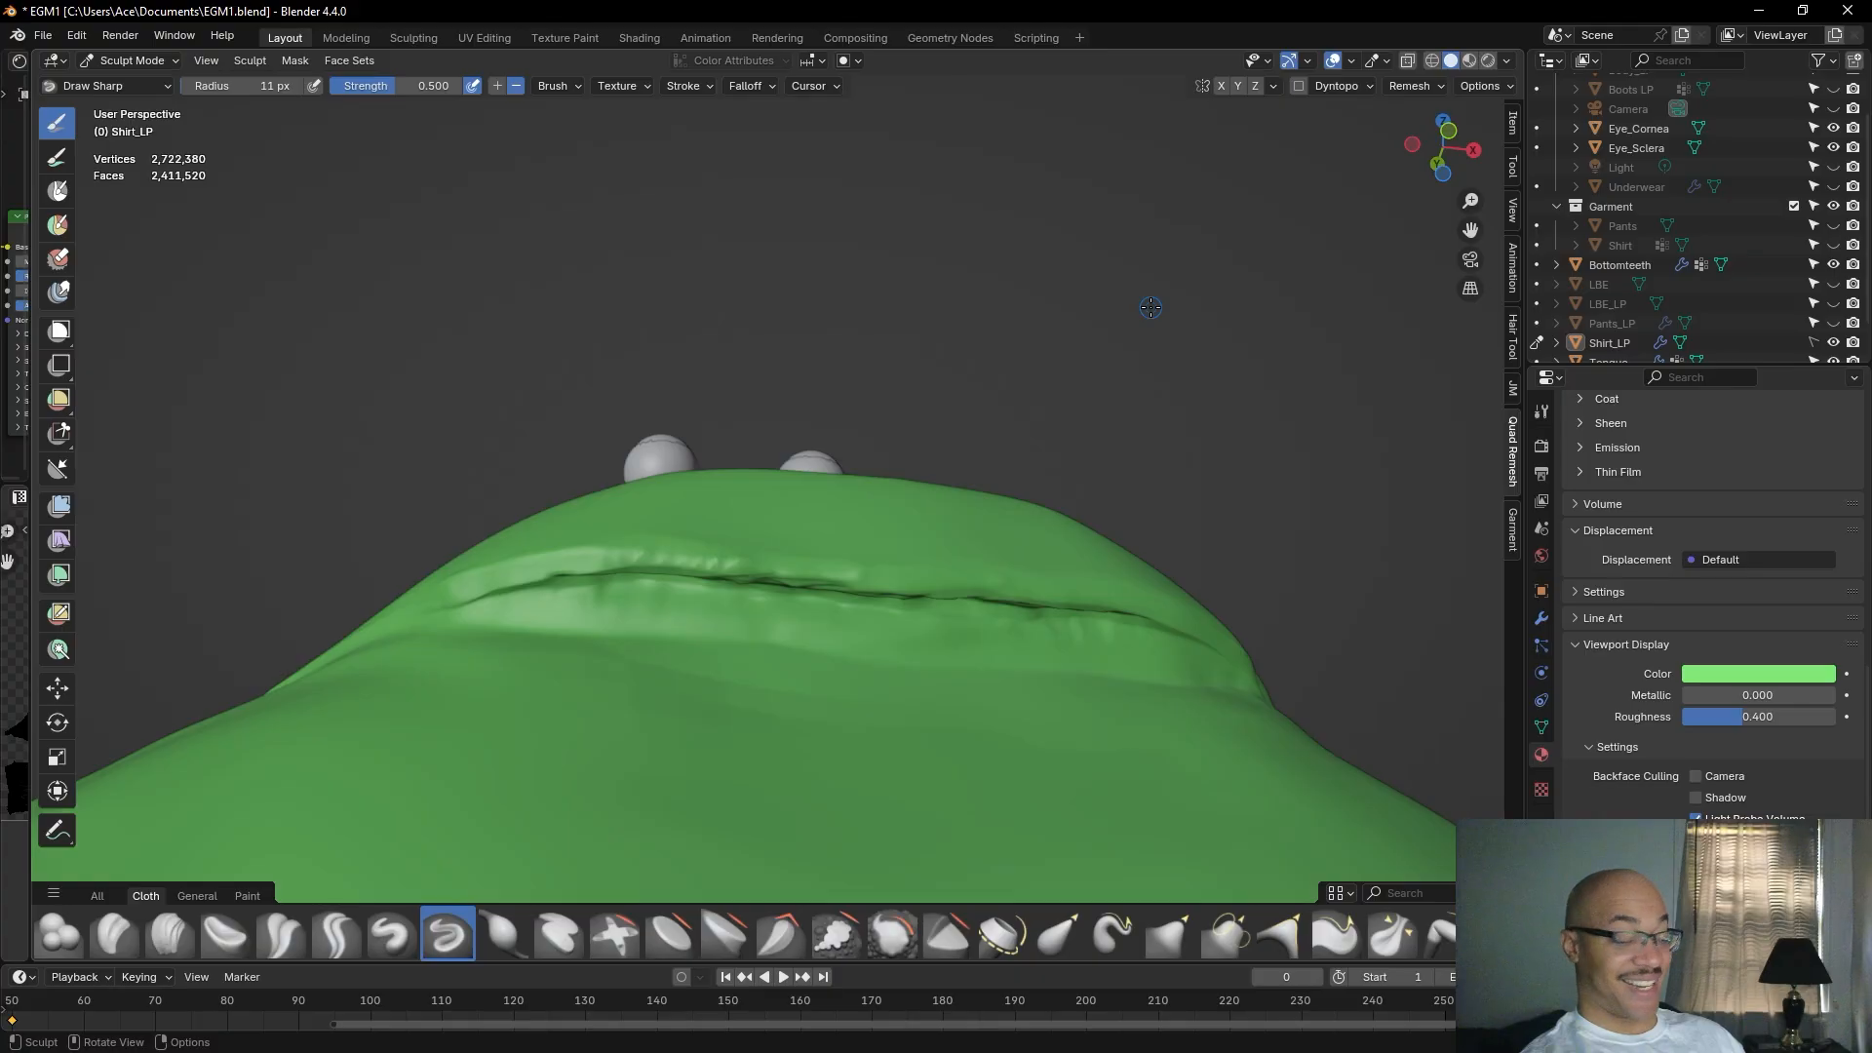
pyautogui.moveTo(1049, 380)
pyautogui.keyDown('alt'); pyautogui.mouseDown()
pyautogui.moveTo(1143, 411)
pyautogui.moveTo(1036, 394)
pyautogui.moveTo(1075, 402)
pyautogui.mouseUp(); pyautogui.keyUp('alt')
pyautogui.keyDown('alt'); pyautogui.keyDown('shift'); pyautogui.moveTo(1011, 318); pyautogui.dragTo(1133, 342); pyautogui.keyUp('shift'); pyautogui.keyUp('alt')
pyautogui.keyDown('alt'); pyautogui.moveTo(1065, 424); pyautogui.dragTo(975, 419); pyautogui.keyUp('alt')
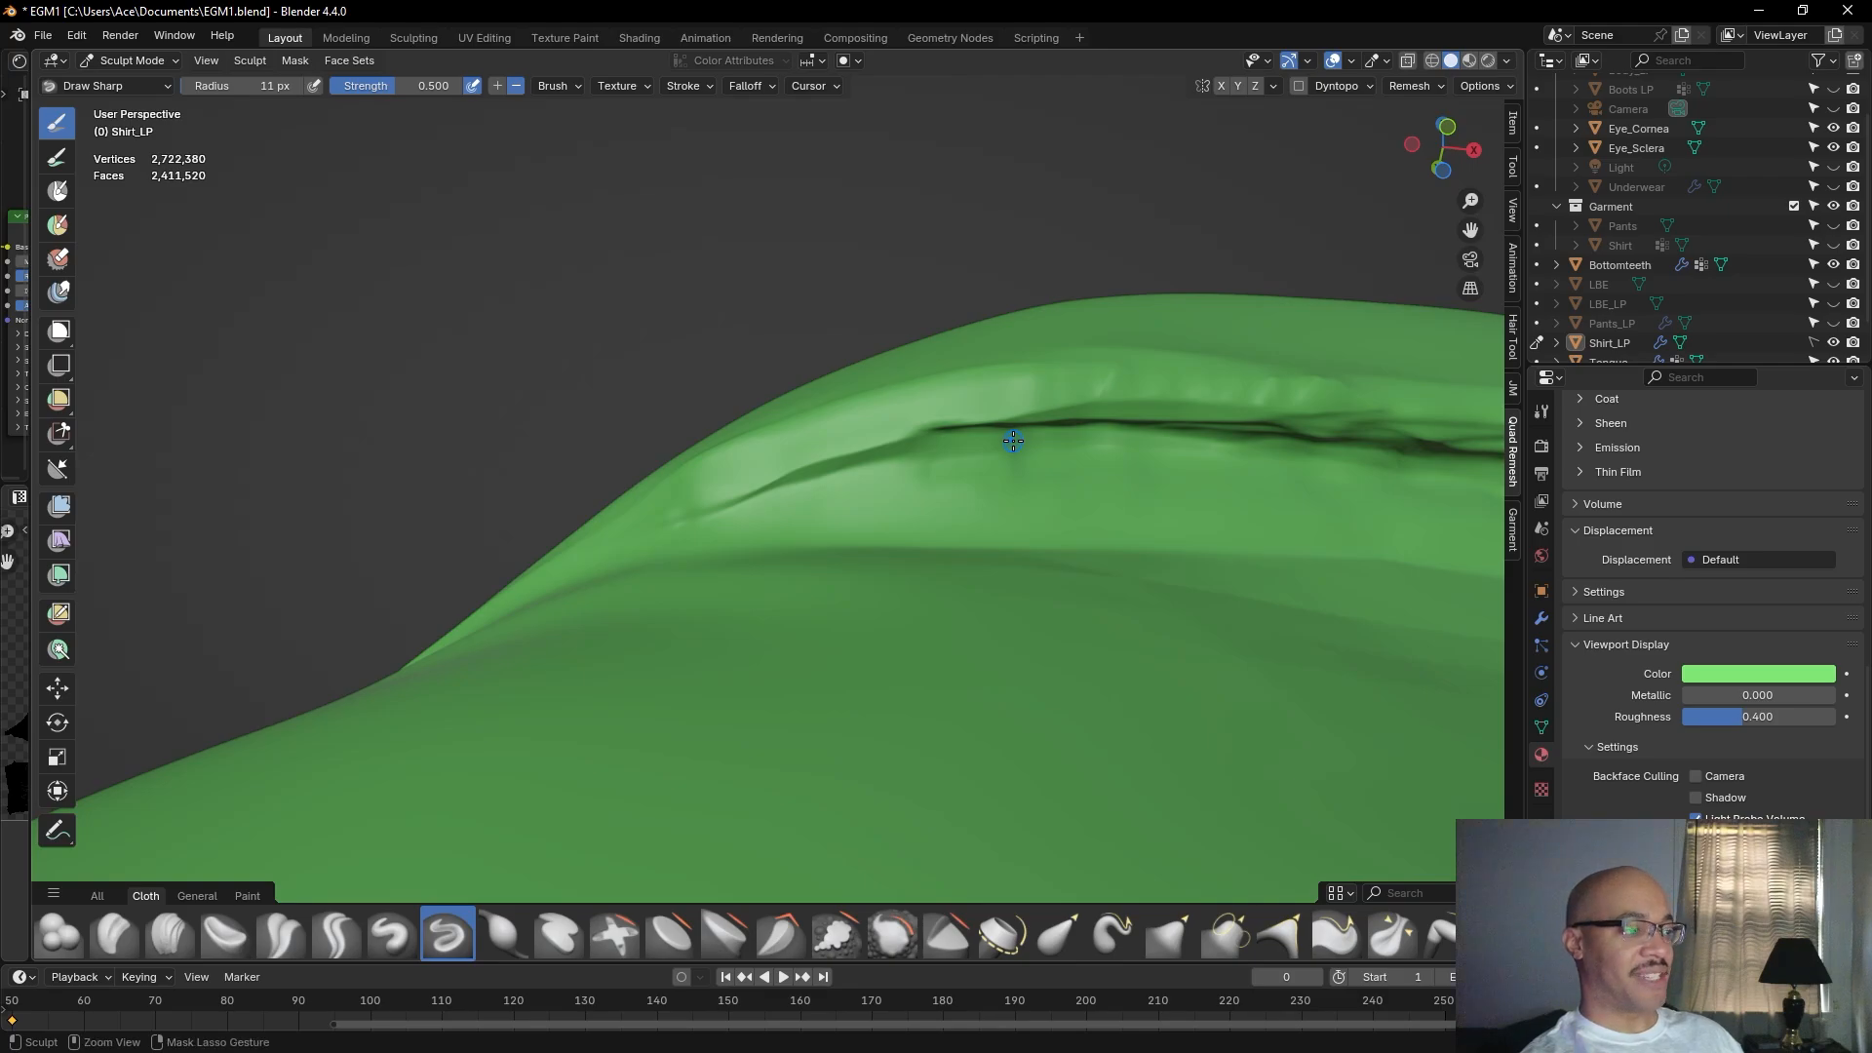
pyautogui.keyDown('ctrl'); pyautogui.moveTo(1008, 444); pyautogui.dragTo(977, 445); pyautogui.keyUp('ctrl')
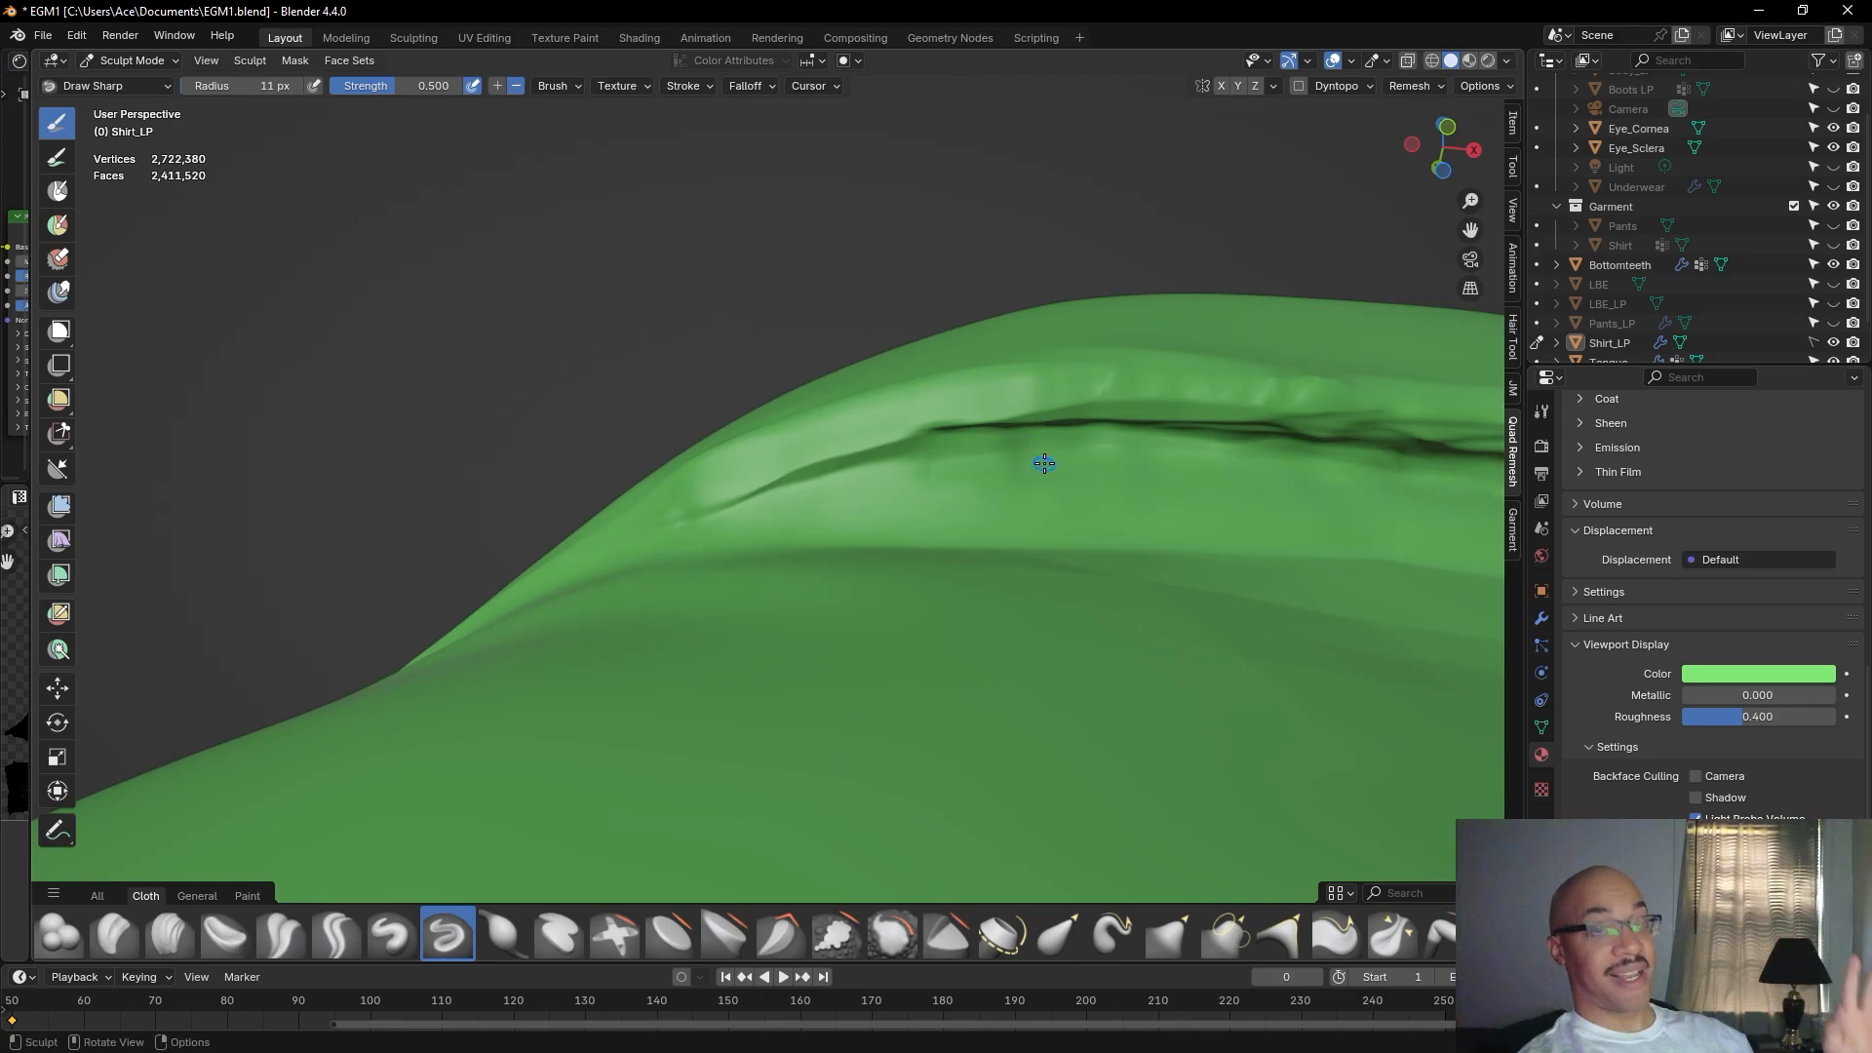
pyautogui.press('shift')
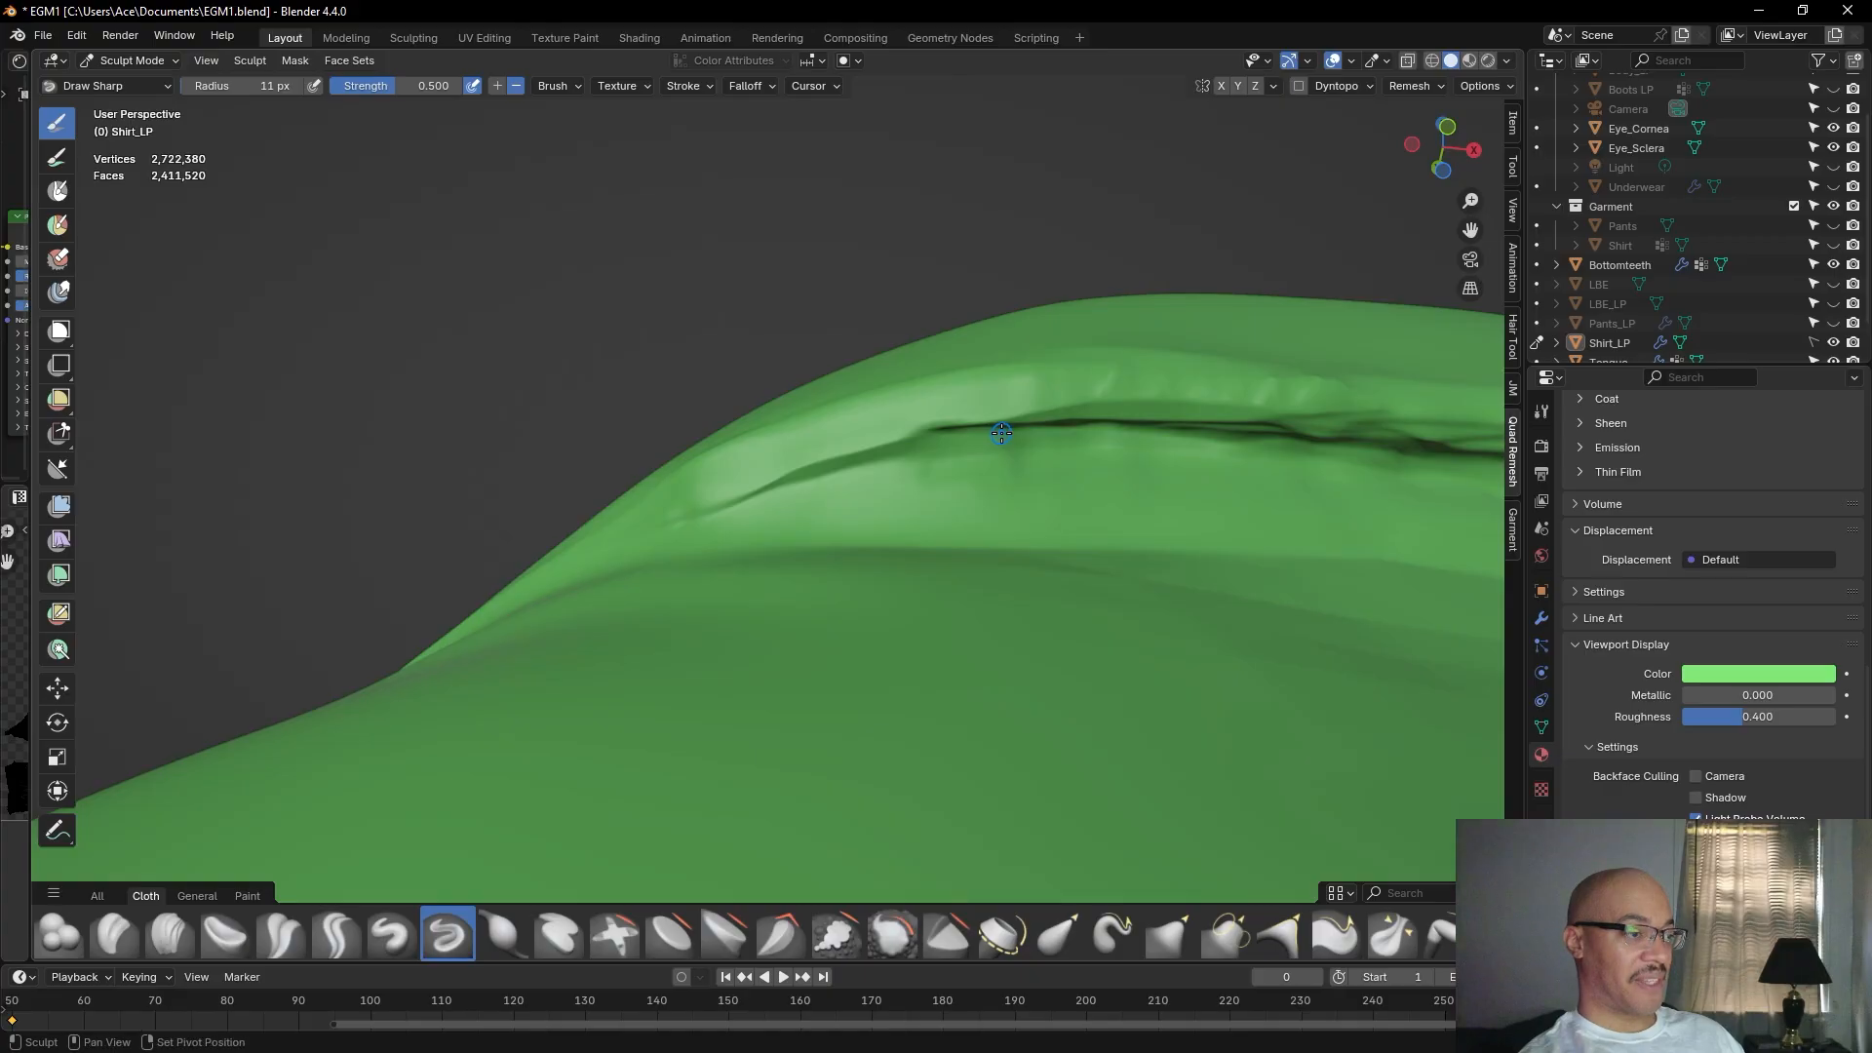
pyautogui.keyDown('shift'); pyautogui.moveTo(1010, 440); pyautogui.dragTo(994, 442); pyautogui.keyUp('shift')
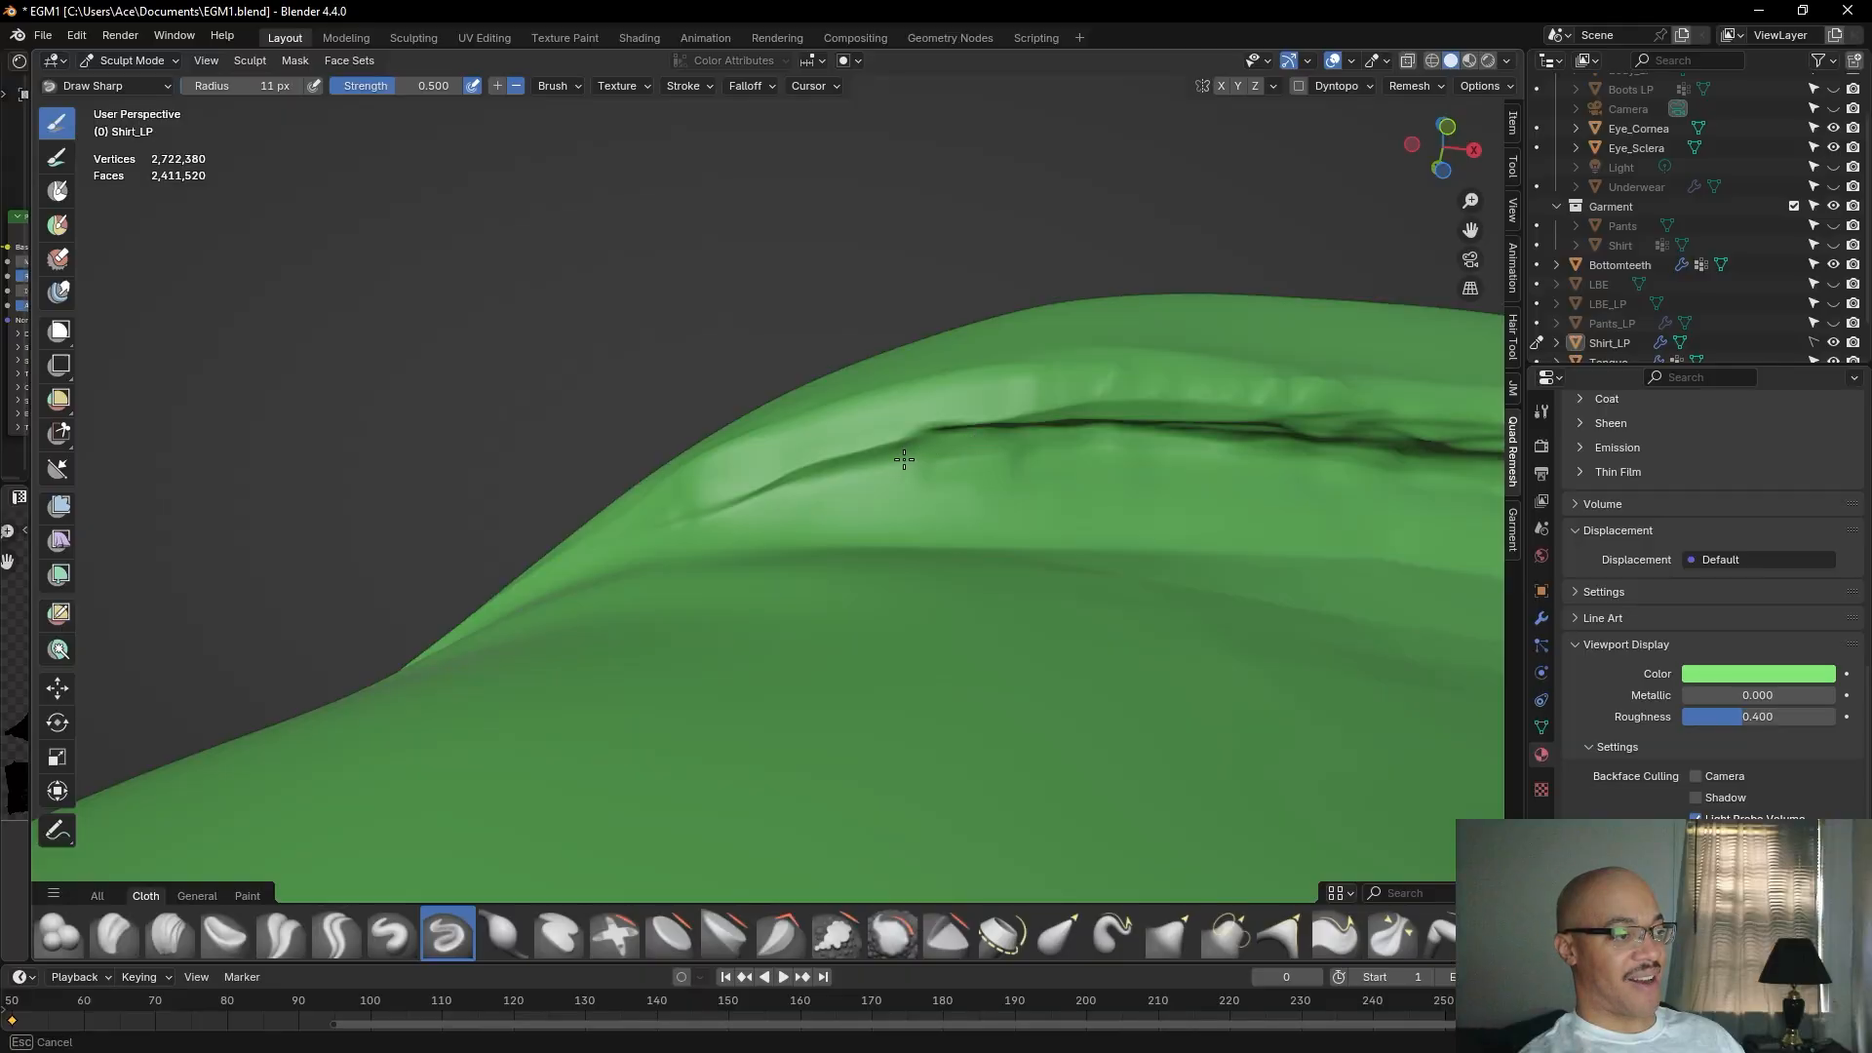
pyautogui.keyDown('shift'); pyautogui.moveTo(877, 467); pyautogui.dragTo(1024, 446); pyautogui.keyUp('shift')
# Smooth the lip above the back-collar crease and deepen the crease with 11 px subtractive Draw Sharp strokes.
pyautogui.moveTo(1024, 447)
pyautogui.mouseDown(button='middle')
pyautogui.moveTo(1065, 447)
pyautogui.moveTo(1003, 389)
pyautogui.moveTo(899, 347)
pyautogui.mouseUp(button='middle')
pyautogui.moveTo(748, 327)
pyautogui.keyDown('shift'); pyautogui.mouseDown()
pyautogui.moveTo(904, 327)
pyautogui.moveTo(696, 313)
pyautogui.moveTo(725, 302)
pyautogui.mouseUp(); pyautogui.keyUp('shift')
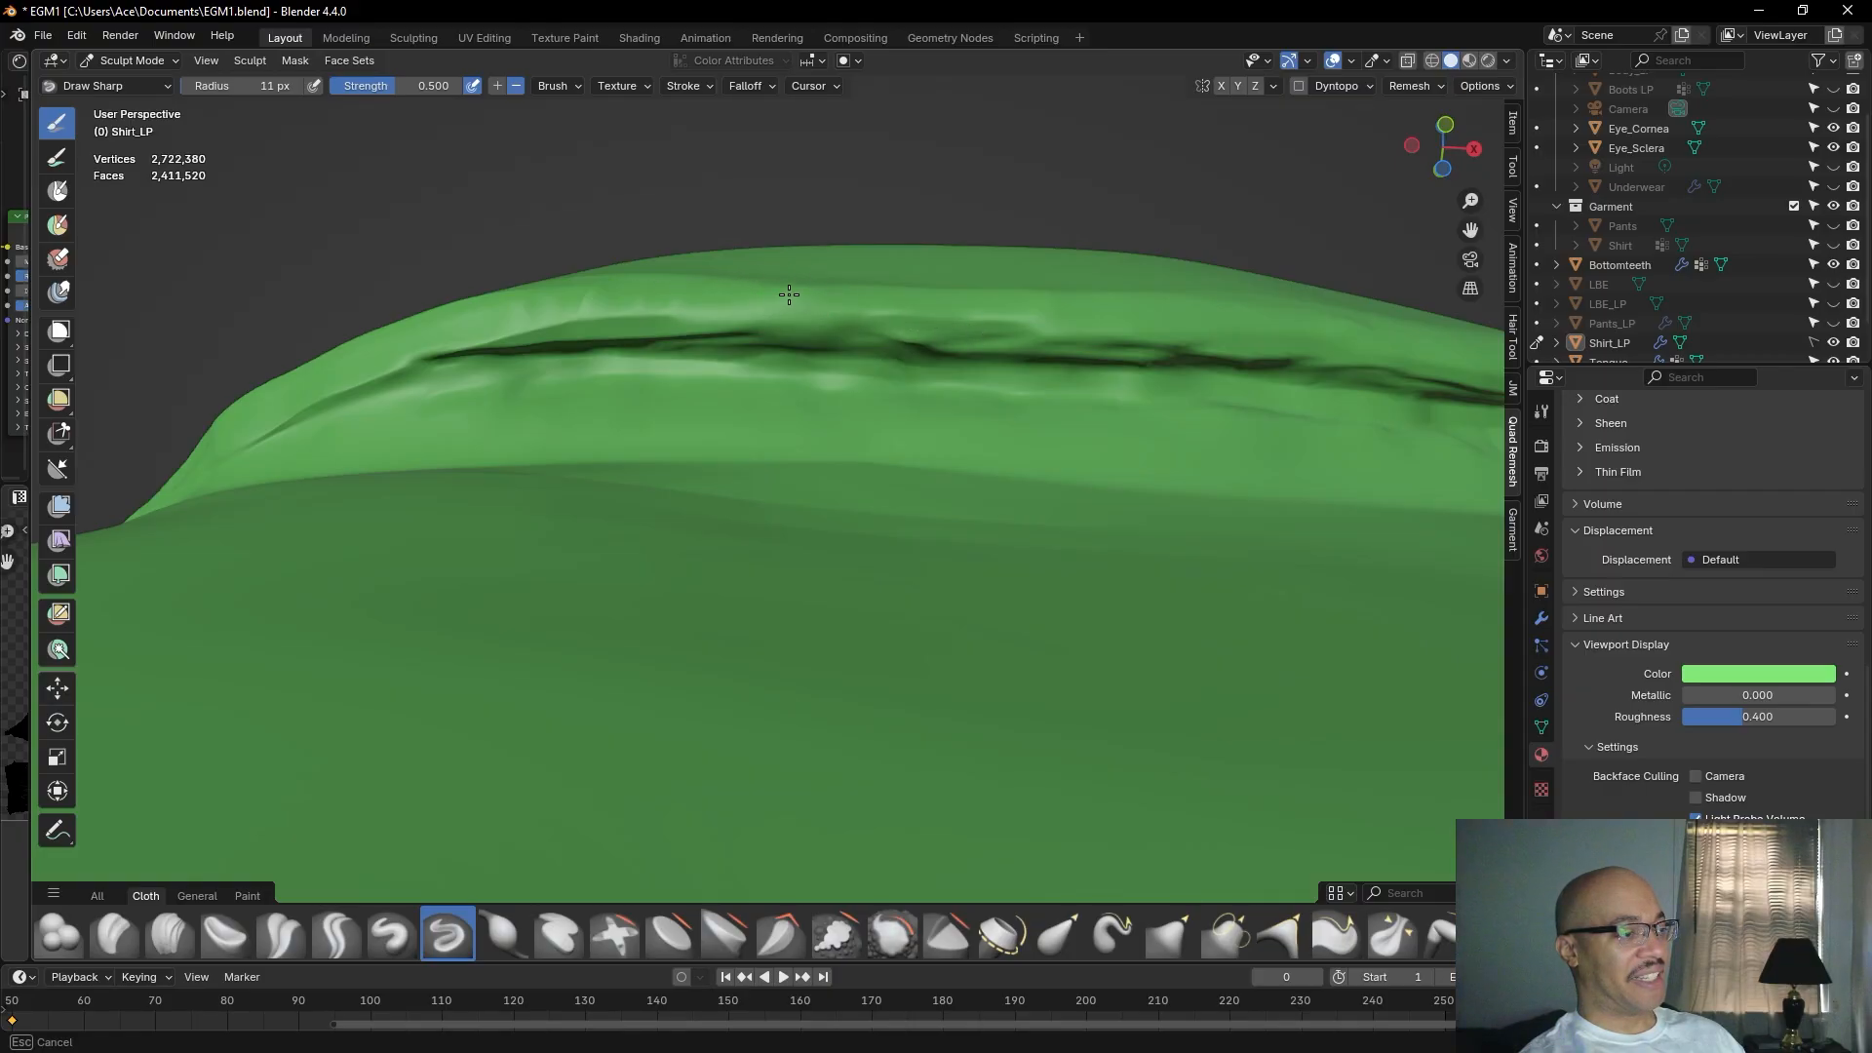
pyautogui.moveTo(652, 303)
pyautogui.keyDown('shift'); pyautogui.mouseDown()
pyautogui.moveTo(543, 309)
pyautogui.moveTo(566, 302)
pyautogui.mouseUp(); pyautogui.keyUp('shift')
pyautogui.moveTo(660, 347)
pyautogui.mouseDown()
pyautogui.moveTo(1032, 336)
pyautogui.moveTo(1019, 350)
pyautogui.mouseUp()
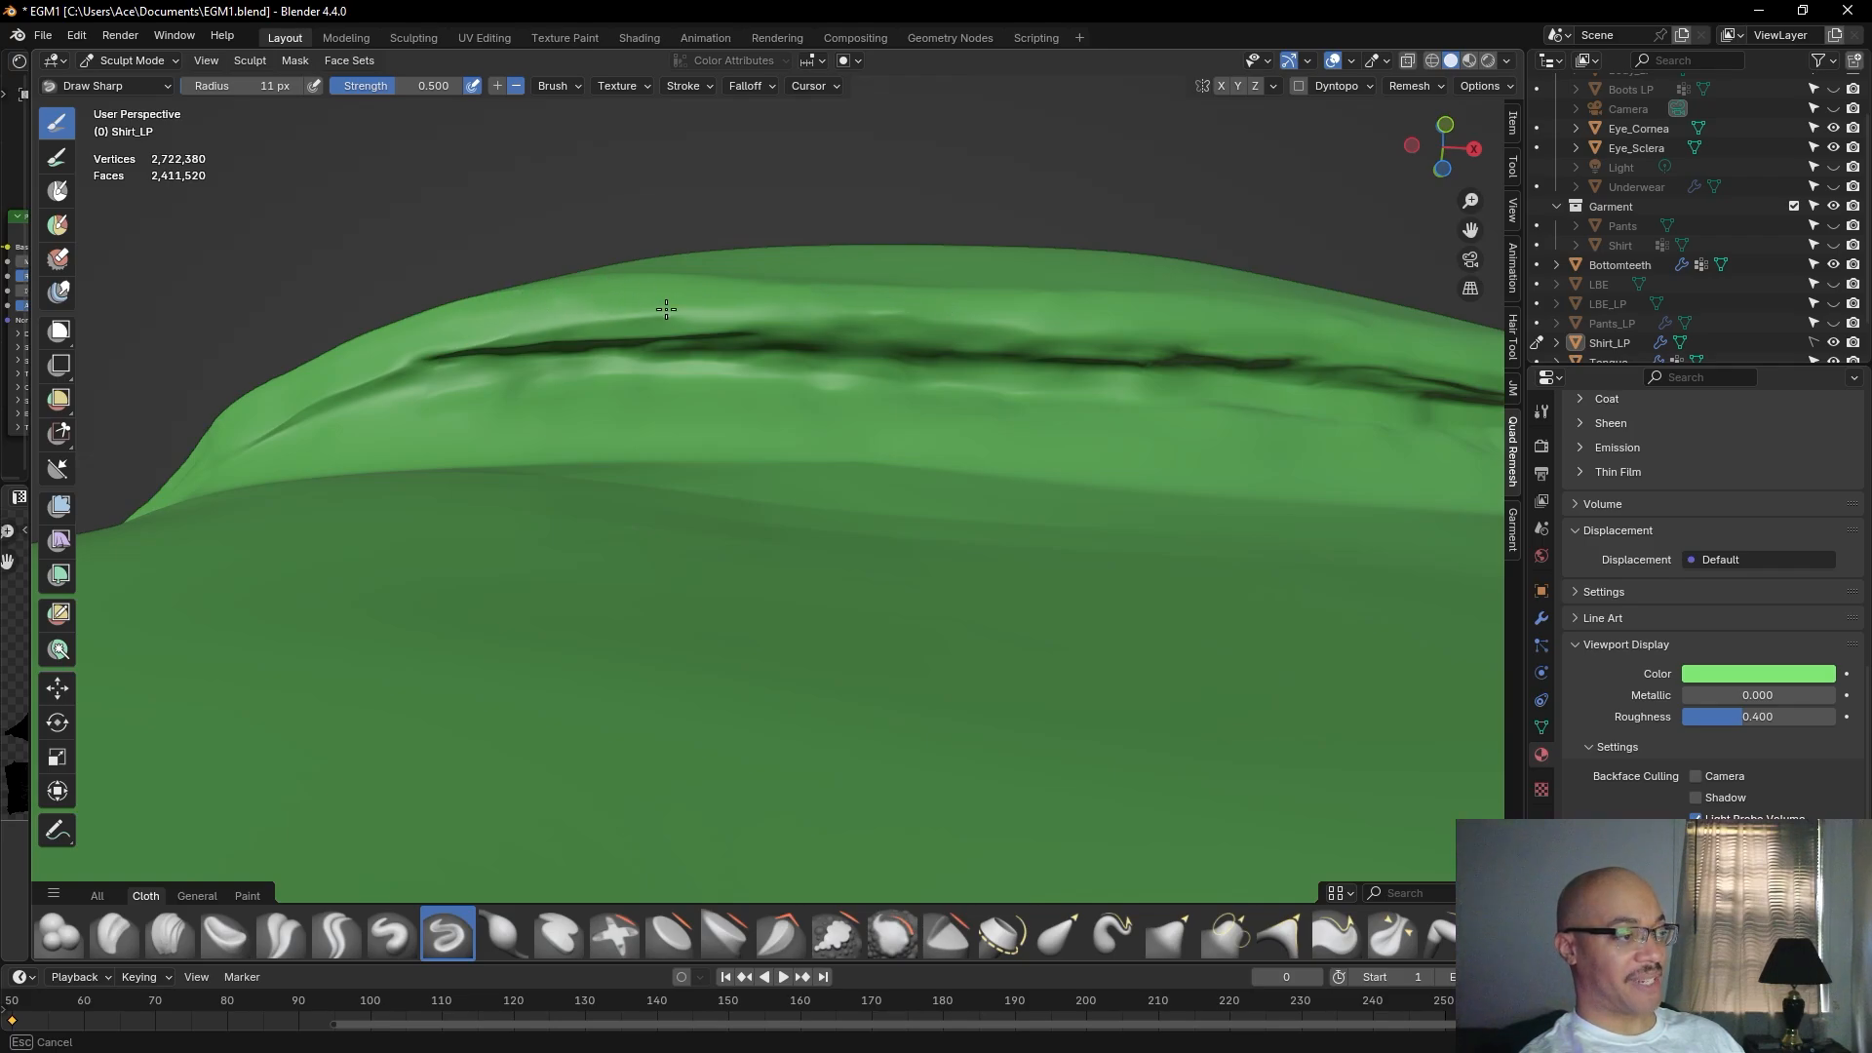
pyautogui.scroll(3, 811, 351)
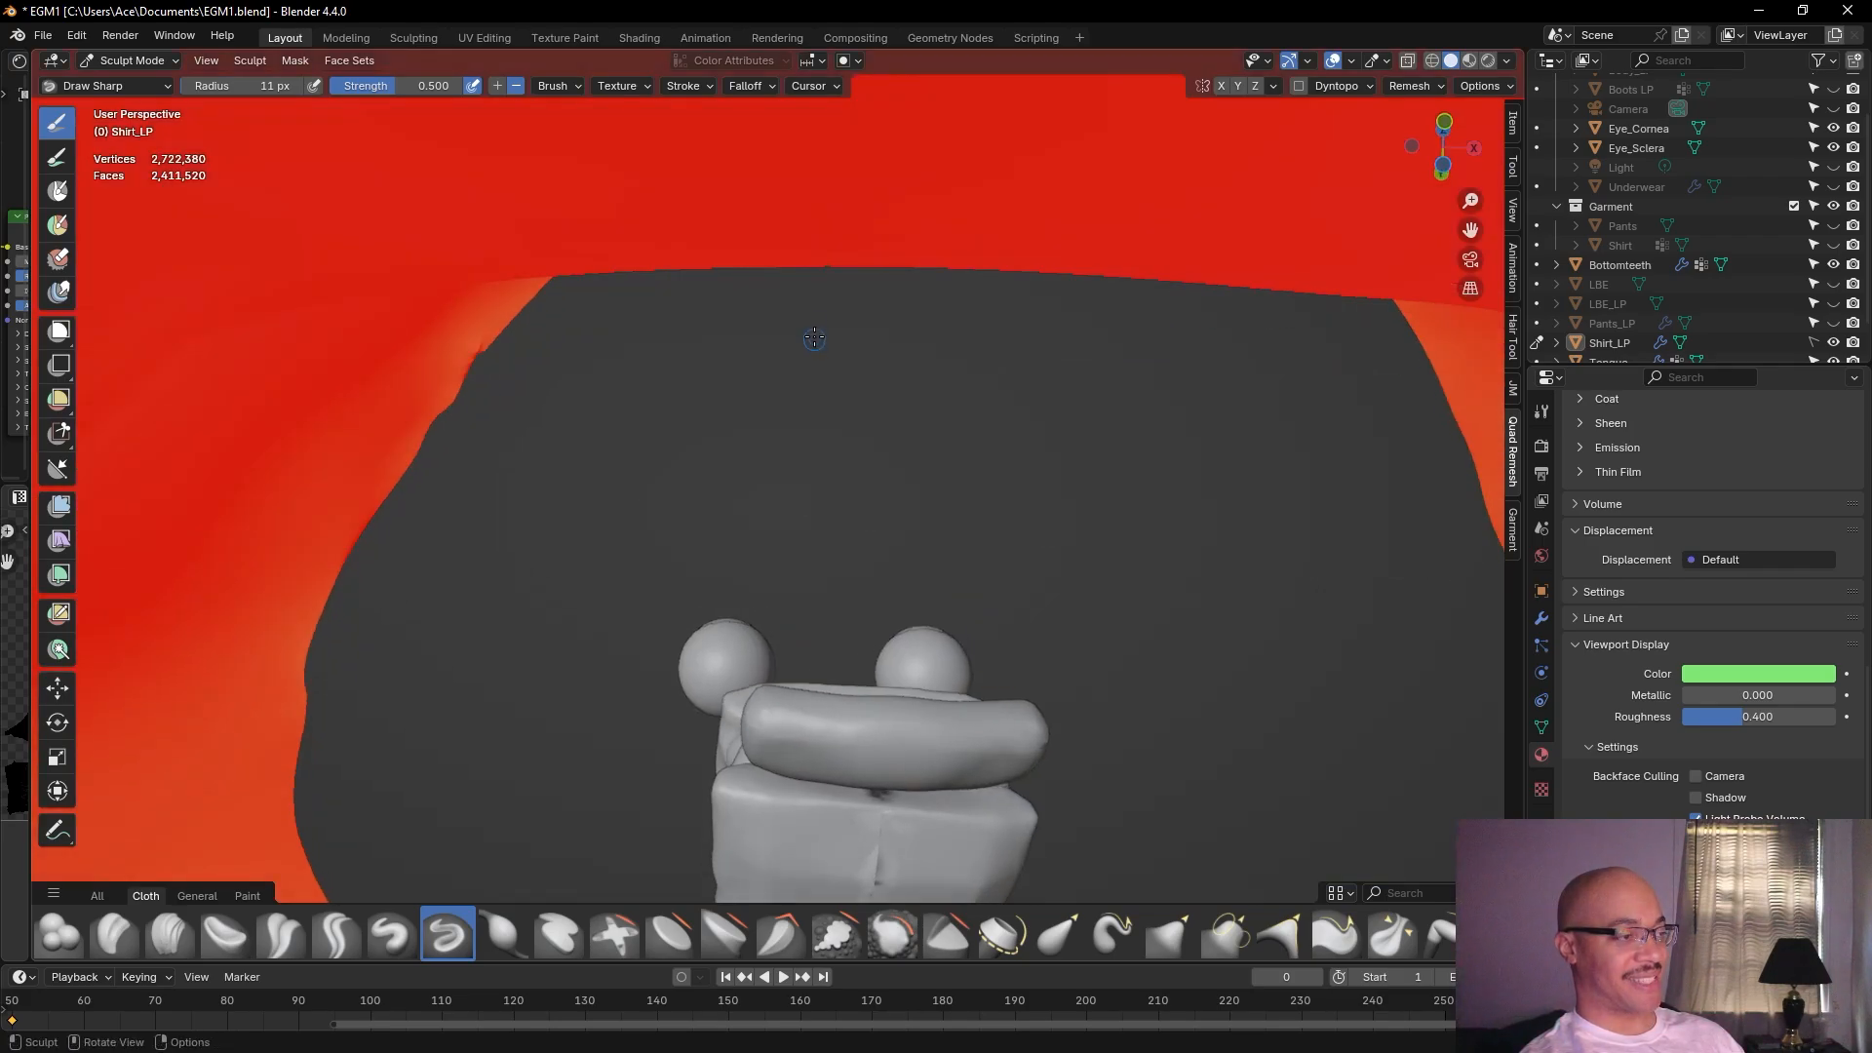
pyautogui.scroll(-3, 802, 424)
pyautogui.moveTo(796, 443)
pyautogui.mouseDown(button='middle')
pyautogui.moveTo(794, 423)
pyautogui.moveTo(770, 443)
pyautogui.mouseUp(button='middle')
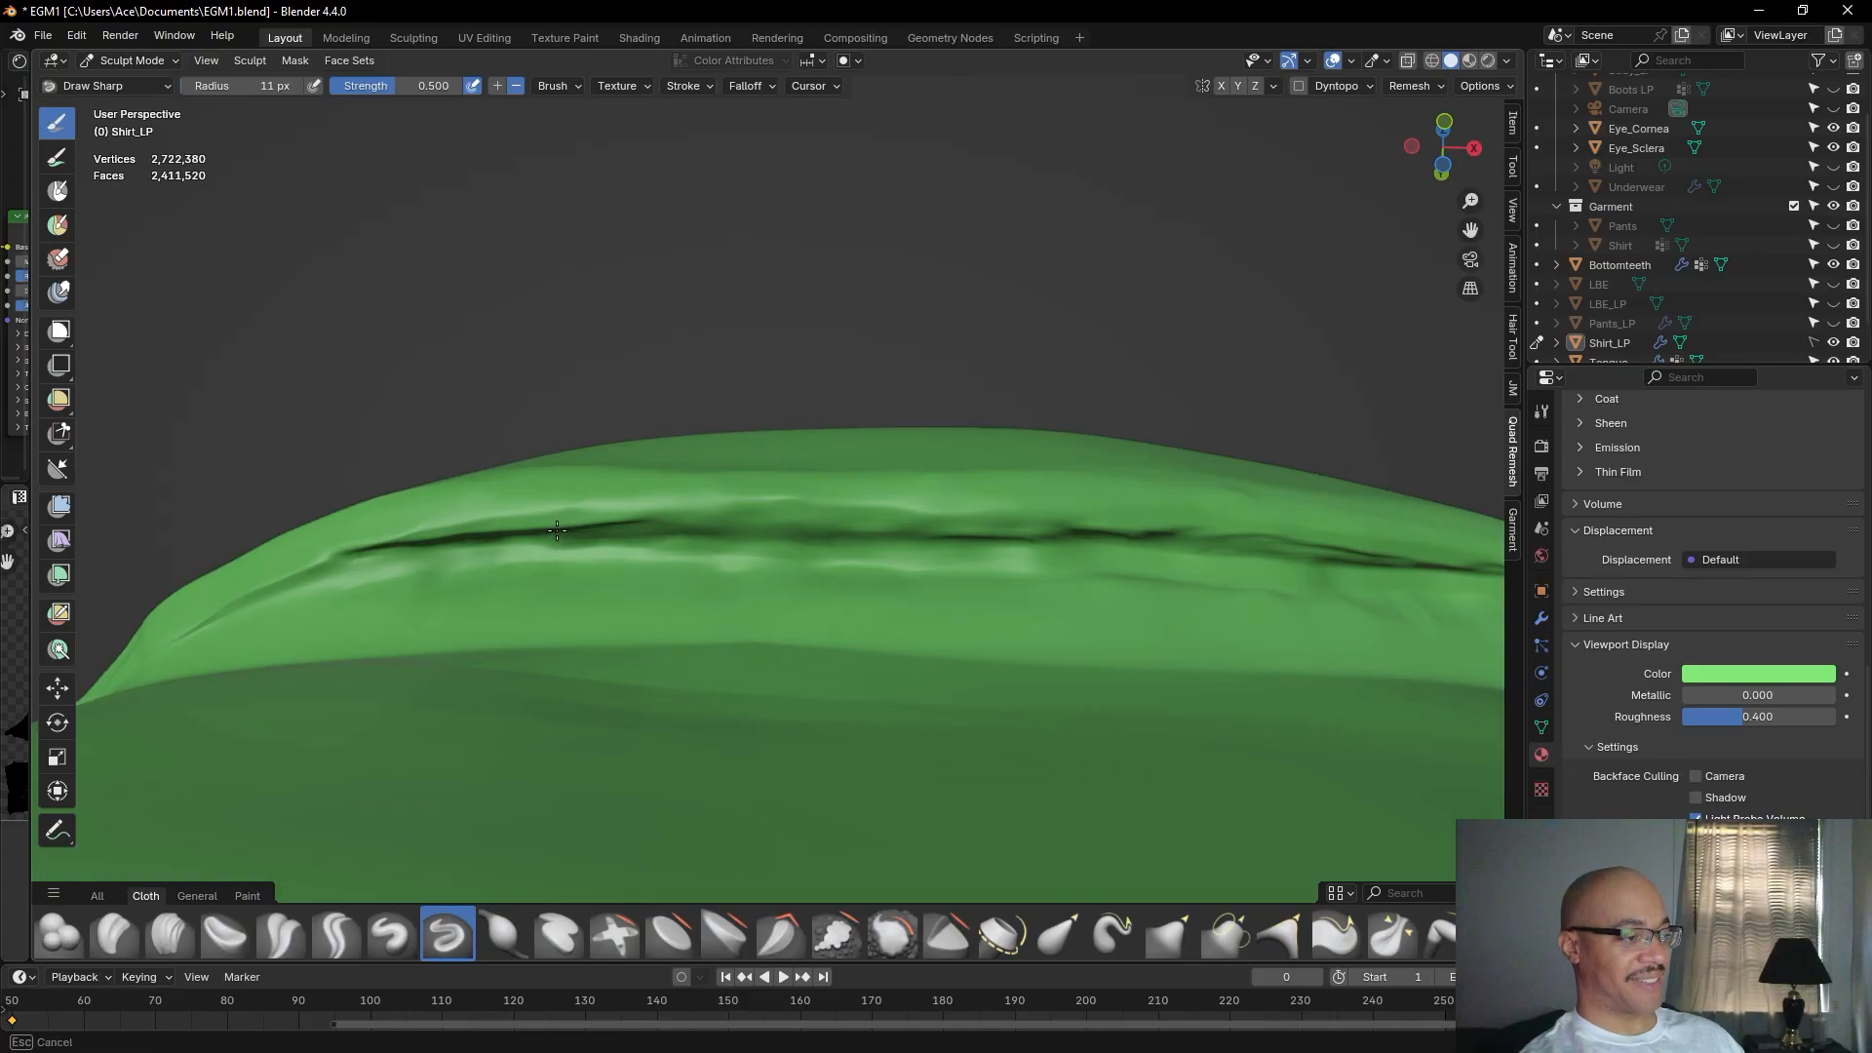
pyautogui.moveTo(559, 531); pyautogui.dragTo(624, 524)
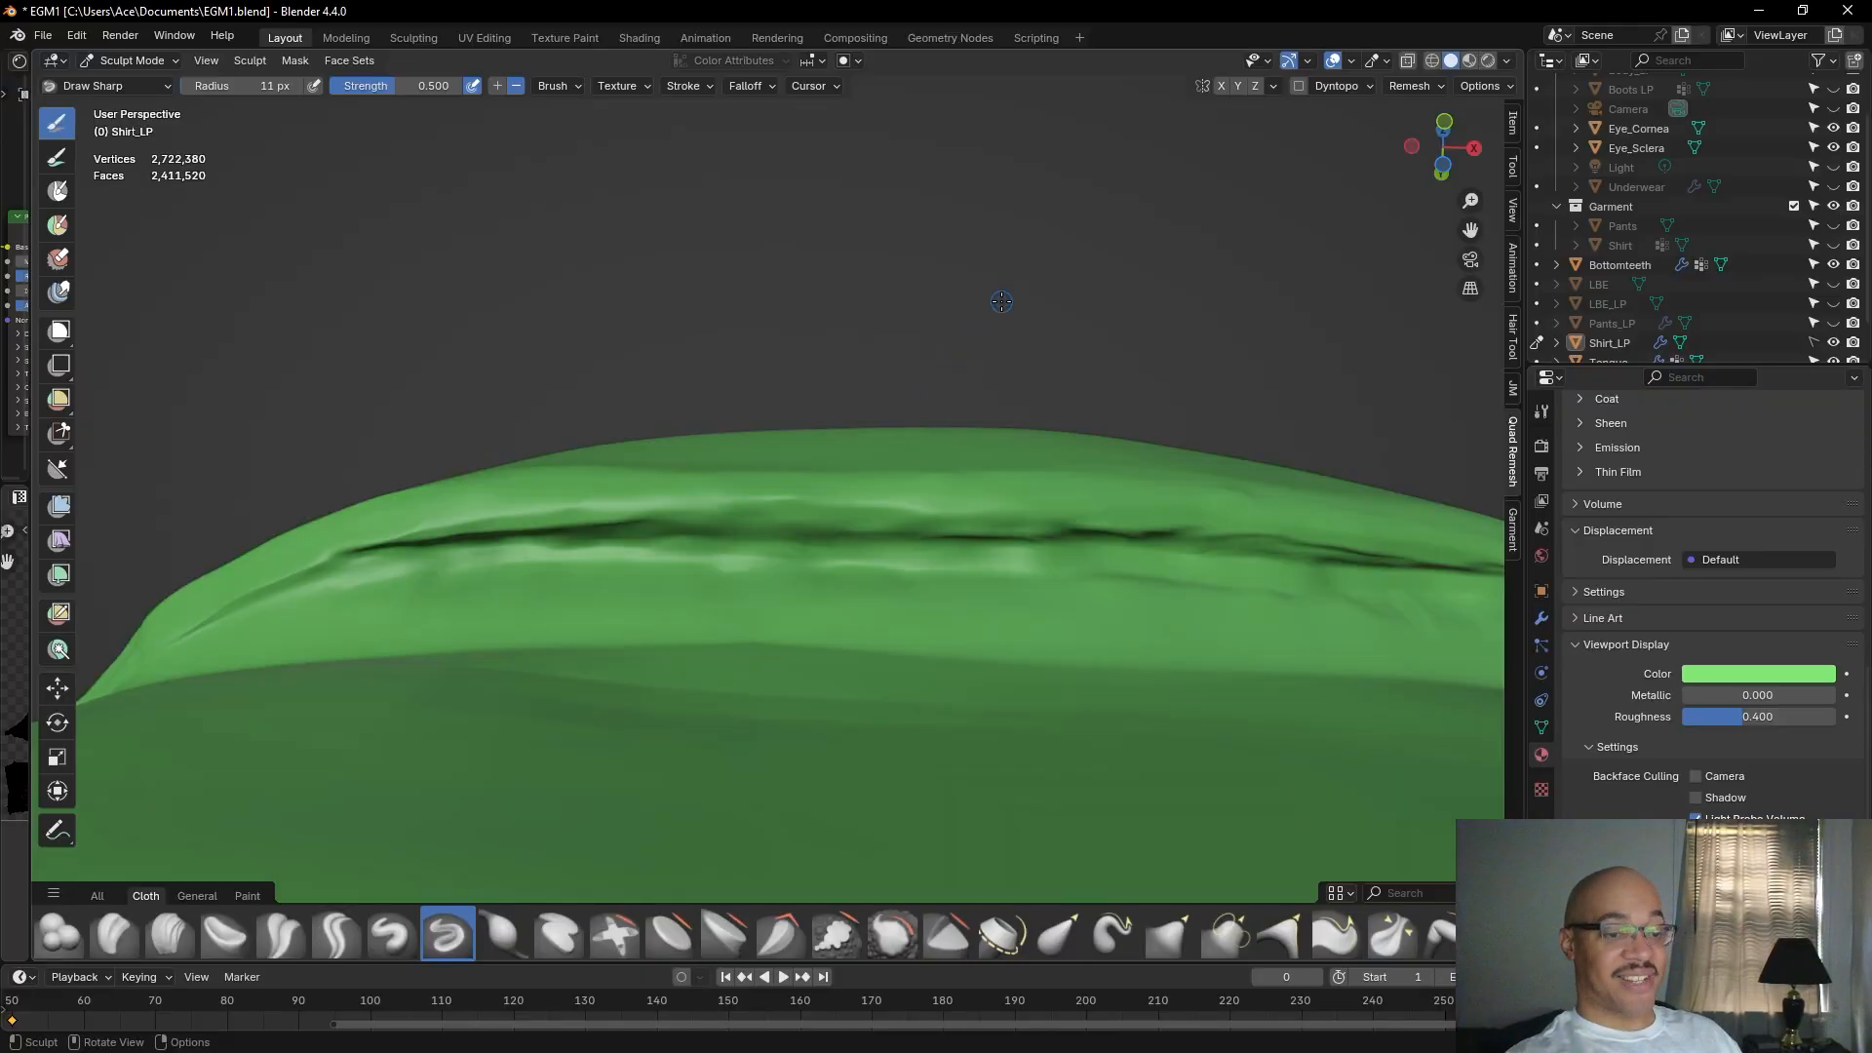
# Sharpen the back-collar crease from its middle toward the opposite end with 11 px subtractive Draw Sharp strokes.
pyautogui.keyDown('shift'); pyautogui.moveTo(1125, 256); pyautogui.dragTo(873, 226, button='middle'); pyautogui.keyUp('shift')
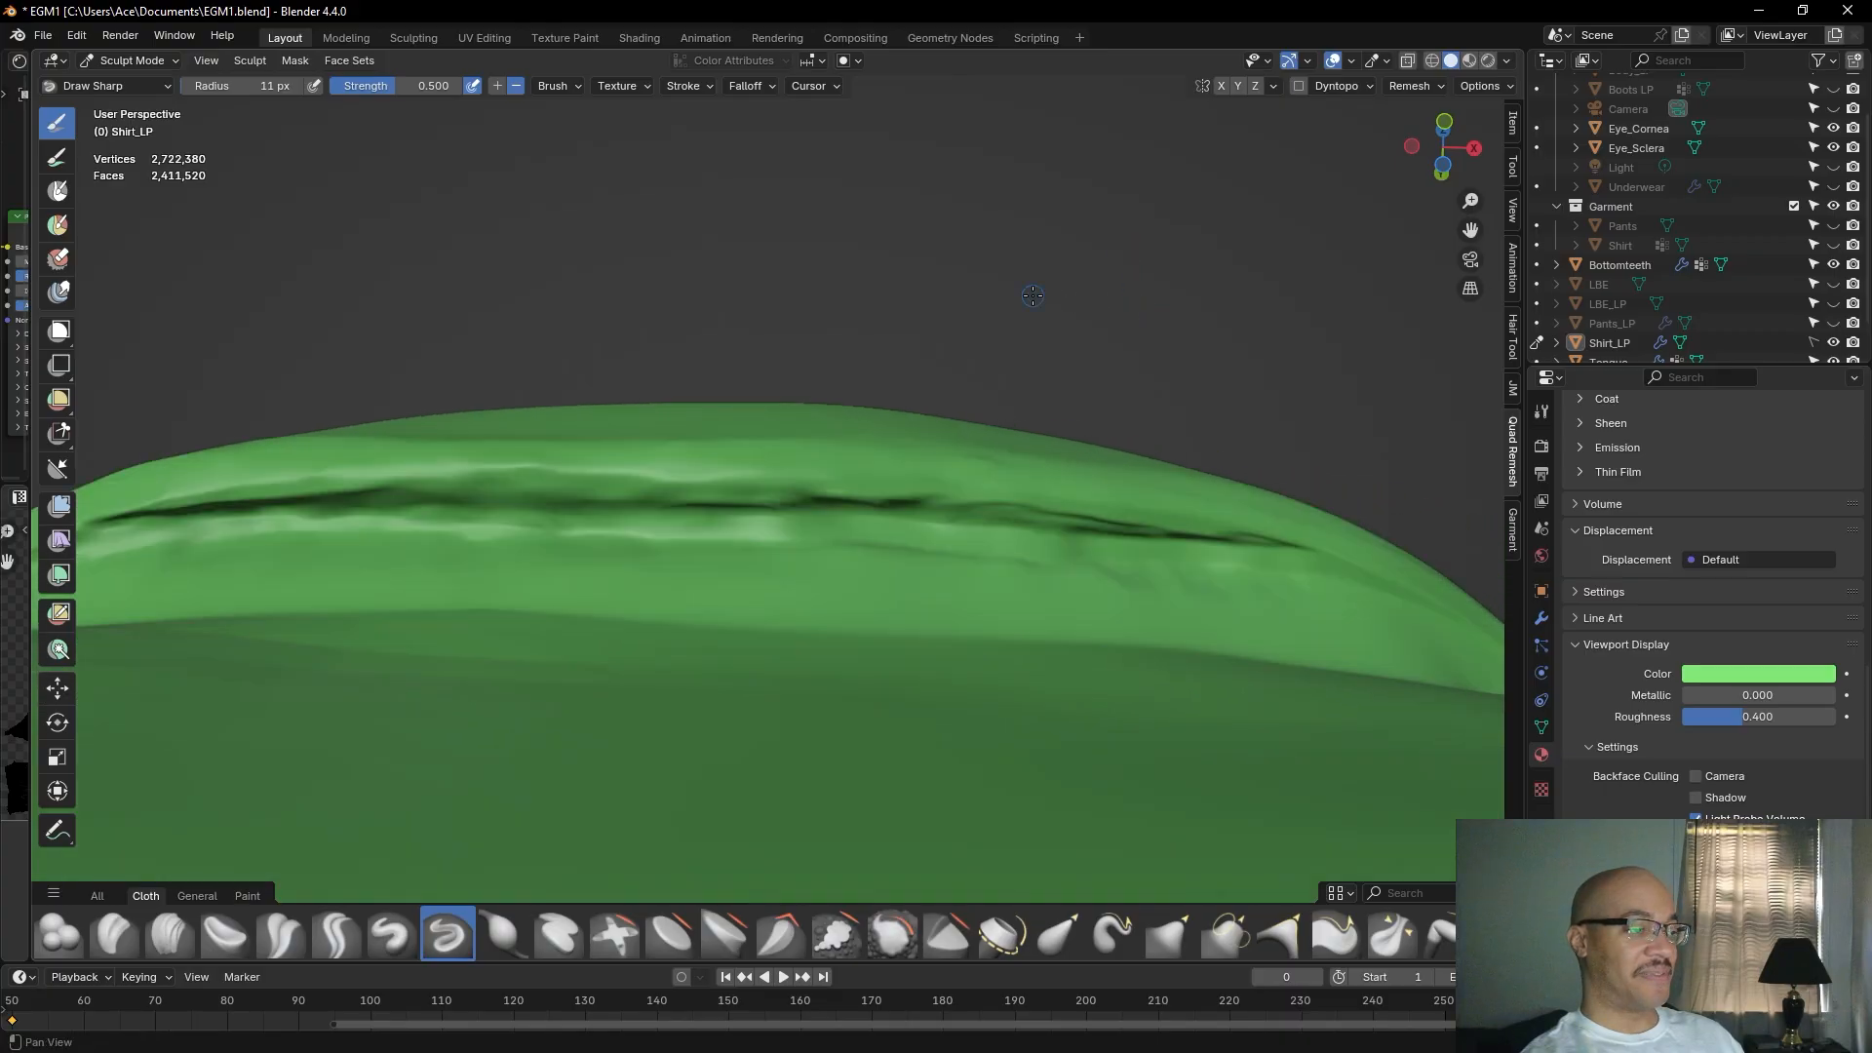
pyautogui.moveTo(806, 502)
pyautogui.mouseDown()
pyautogui.moveTo(1019, 501)
pyautogui.moveTo(1139, 529)
pyautogui.mouseUp()
pyautogui.moveTo(1065, 521); pyautogui.dragTo(1141, 530)
pyautogui.moveTo(1136, 529)
pyautogui.mouseDown()
pyautogui.moveTo(1299, 547)
pyautogui.moveTo(1233, 539)
pyautogui.mouseUp()
pyautogui.moveTo(1107, 509)
pyautogui.mouseDown(button='middle')
pyautogui.moveTo(985, 331)
pyautogui.moveTo(1010, 365)
pyautogui.mouseUp(button='middle')
pyautogui.moveTo(713, 526)
pyautogui.mouseDown()
pyautogui.moveTo(688, 539)
pyautogui.moveTo(966, 556)
pyautogui.mouseUp()
pyautogui.moveTo(658, 534)
pyautogui.mouseDown()
pyautogui.moveTo(814, 547)
pyautogui.moveTo(494, 529)
pyautogui.moveTo(741, 546)
pyautogui.mouseUp()
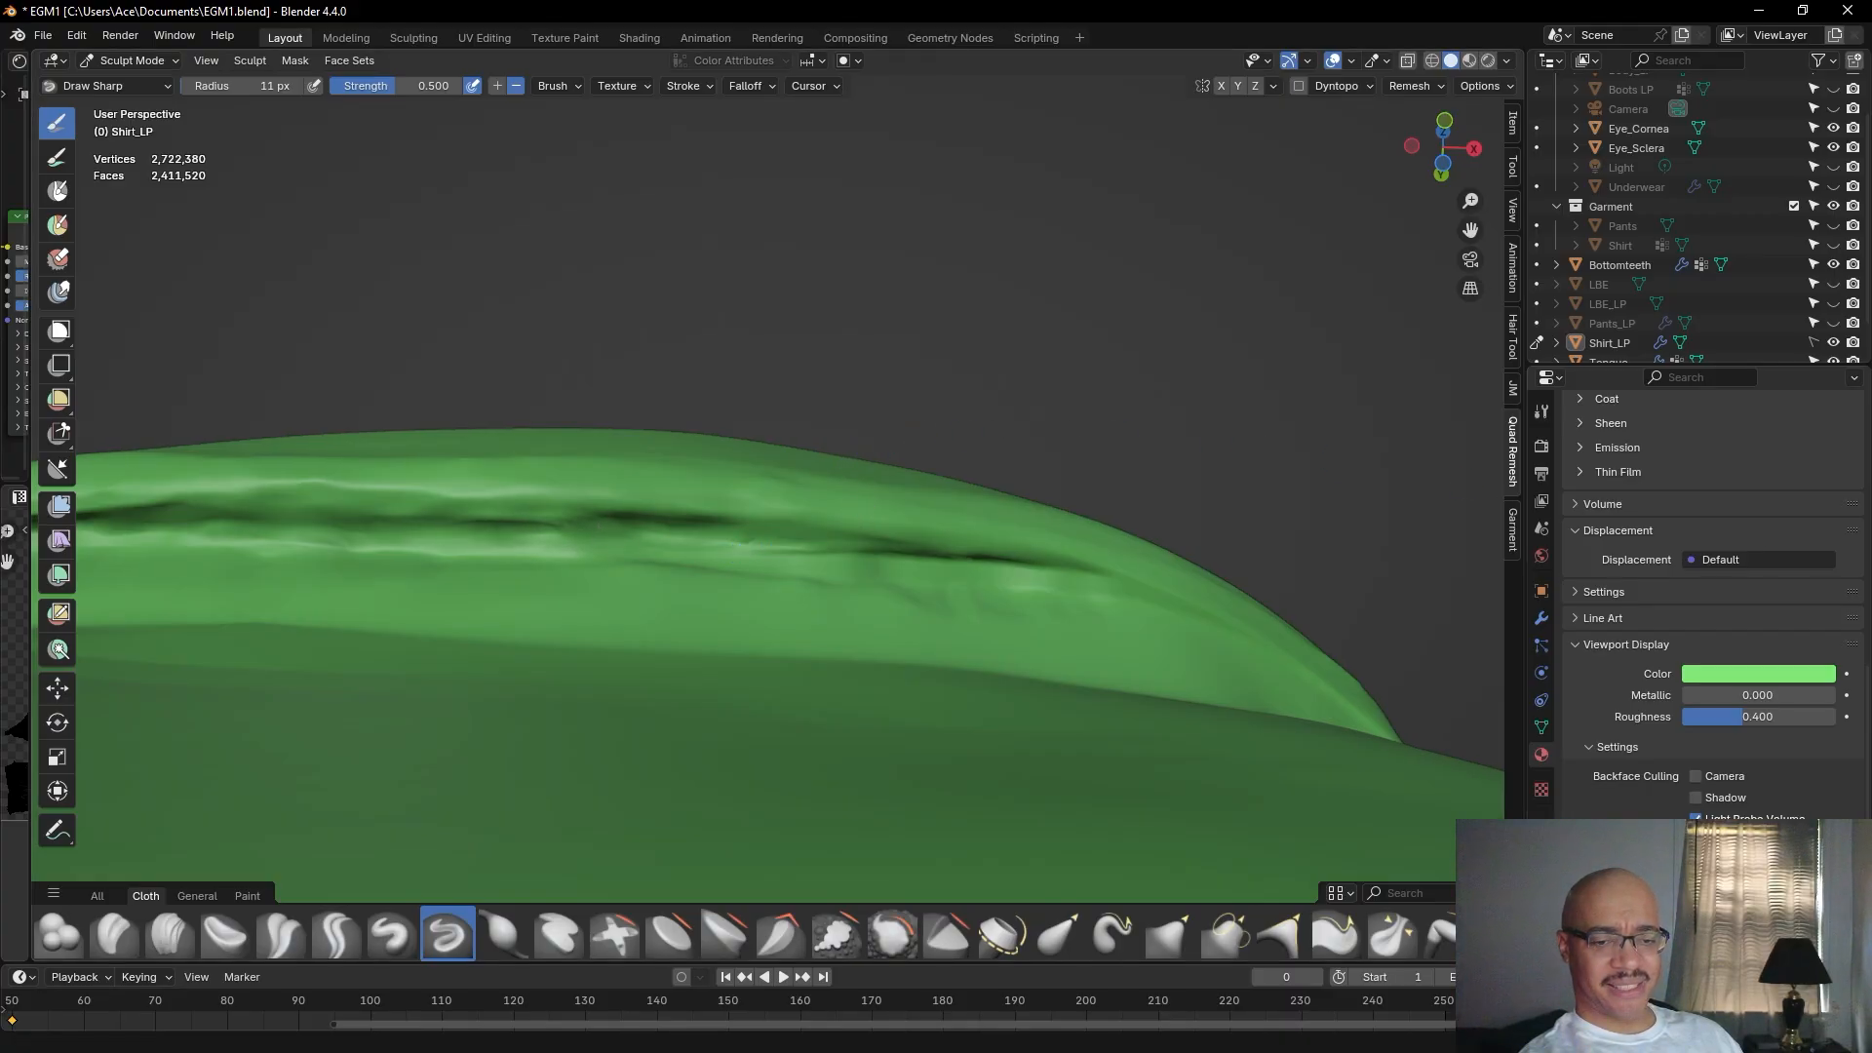
pyautogui.keyDown('alt'); pyautogui.keyDown('shift'); pyautogui.moveTo(1187, 335); pyautogui.dragTo(1094, 432); pyautogui.keyUp('shift'); pyautogui.keyUp('alt')
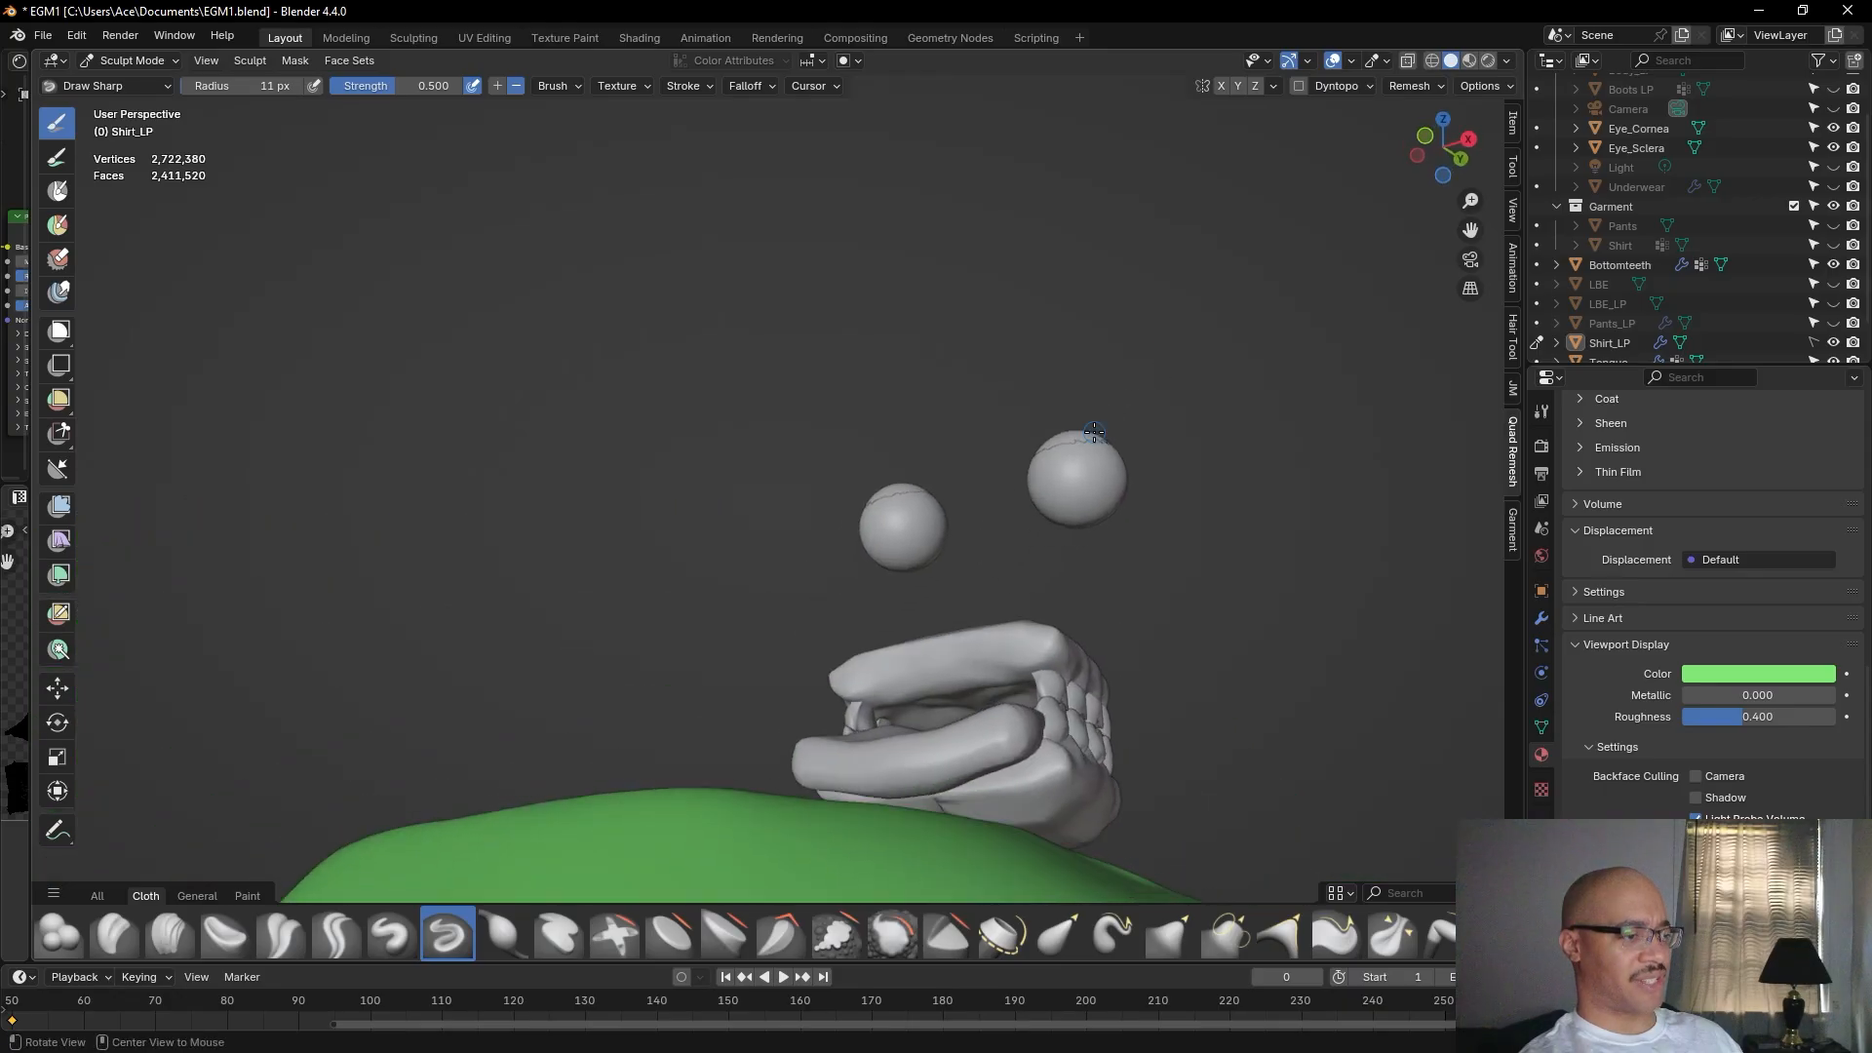
pyautogui.keyDown('alt'); pyautogui.moveTo(1221, 477); pyautogui.dragTo(1247, 425); pyautogui.keyUp('alt')
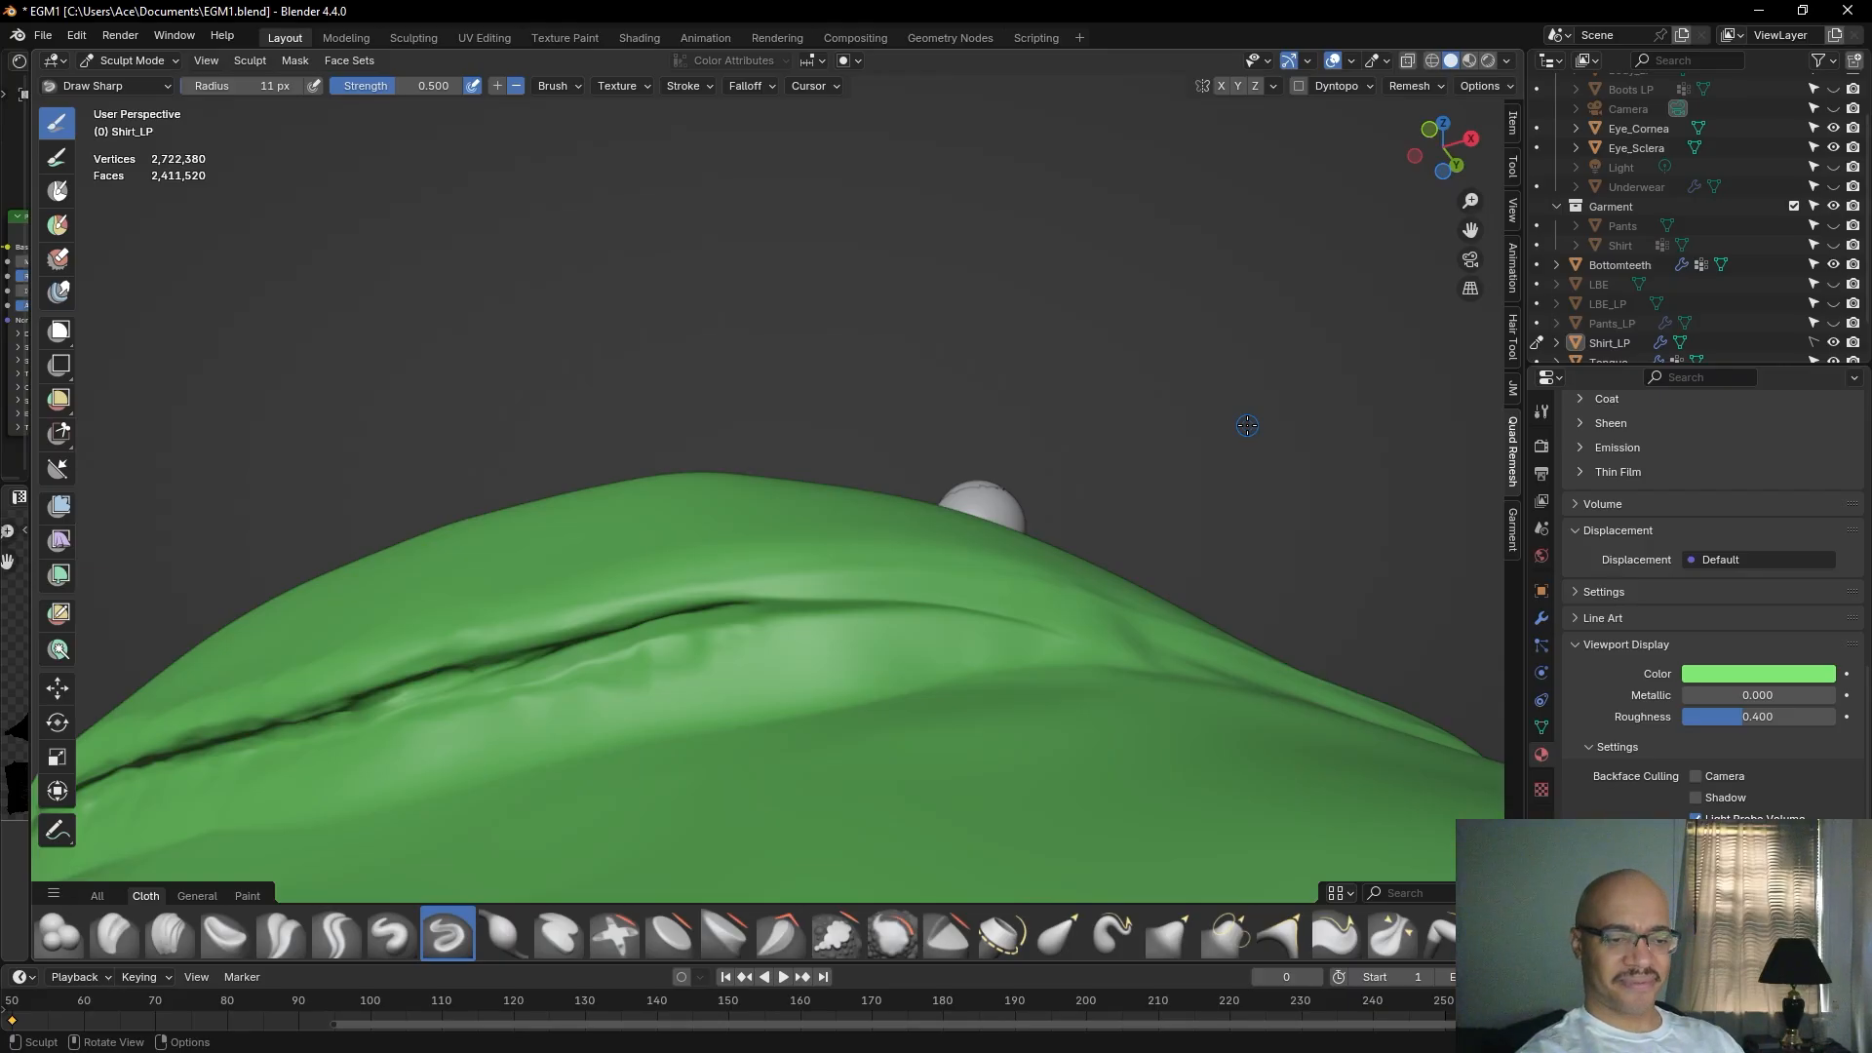
pyautogui.moveTo(1247, 426)
pyautogui.keyDown('alt'); pyautogui.mouseDown()
pyautogui.moveTo(1275, 415)
pyautogui.moveTo(1249, 411)
pyautogui.mouseUp(); pyautogui.keyUp('alt')
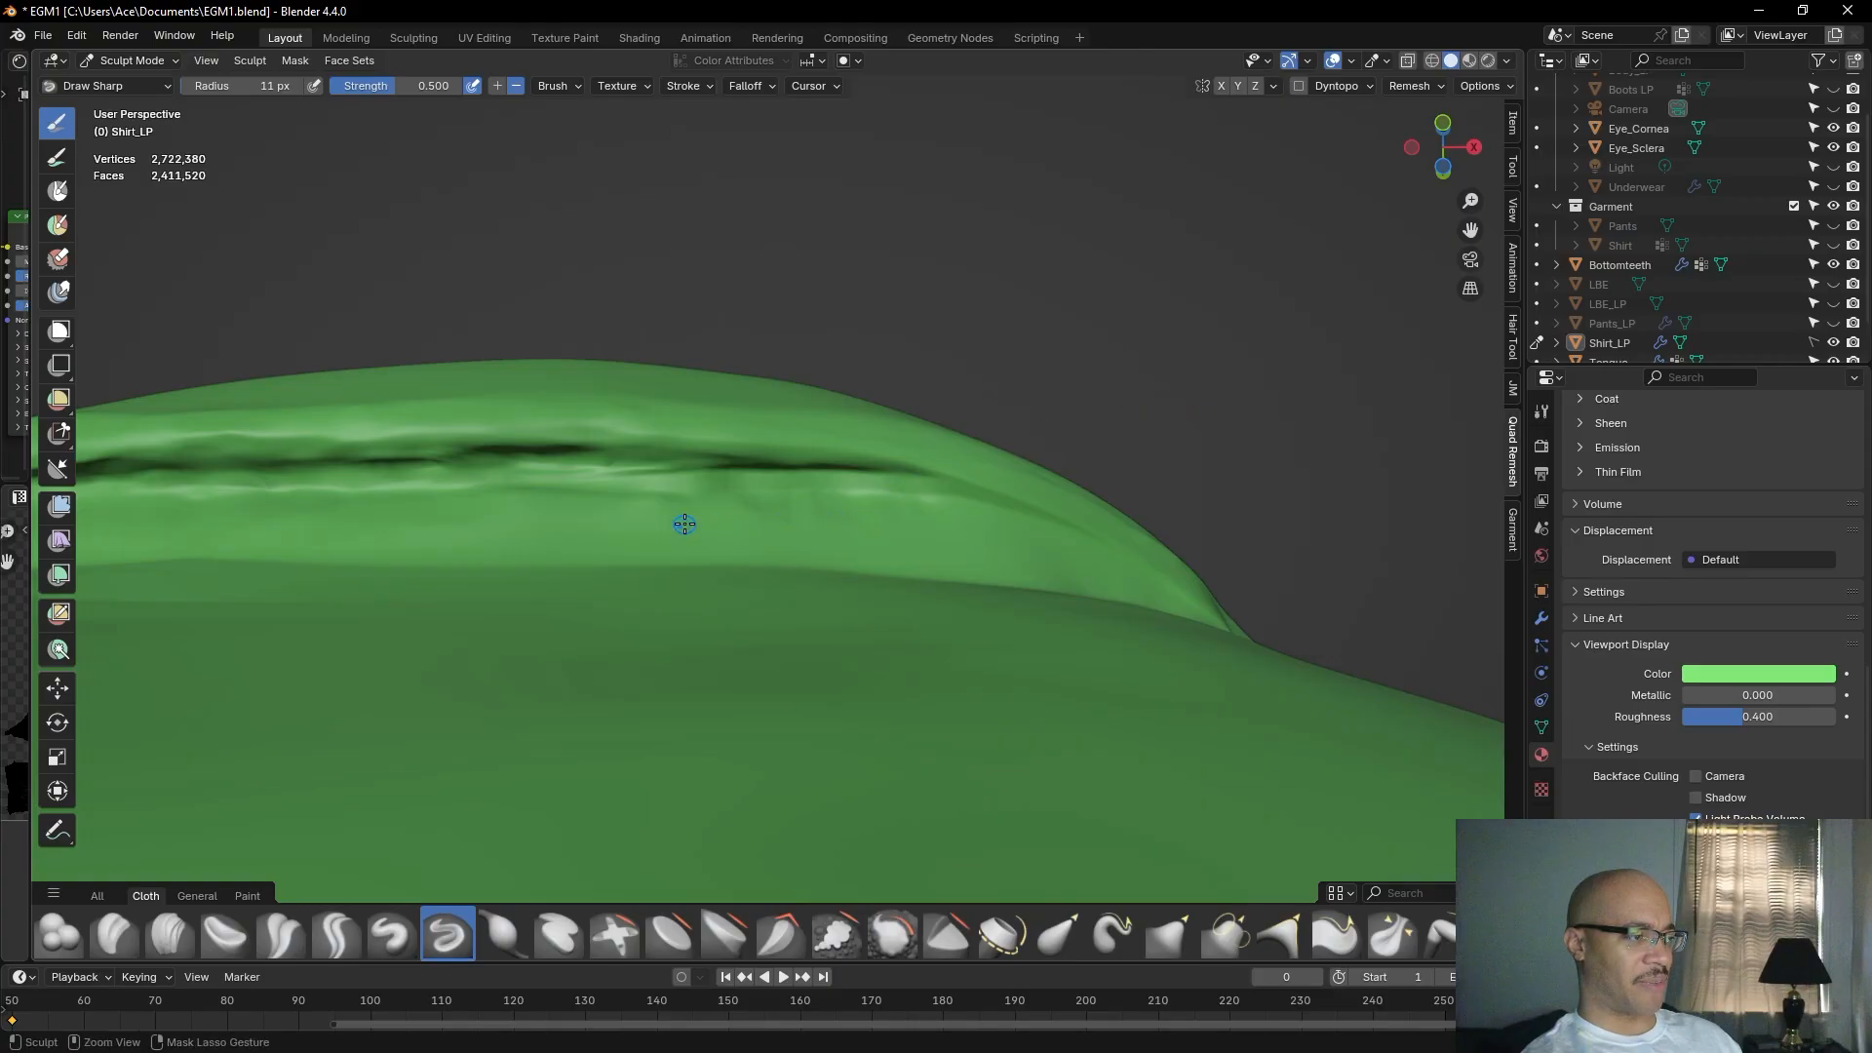
# Deepen the middle of the back-collar crease and even out its lower edge with 11 px subtractive Draw Sharp strokes.
pyautogui.moveTo(719, 483)
pyautogui.mouseDown()
pyautogui.moveTo(668, 480)
pyautogui.moveTo(809, 479)
pyautogui.mouseUp()
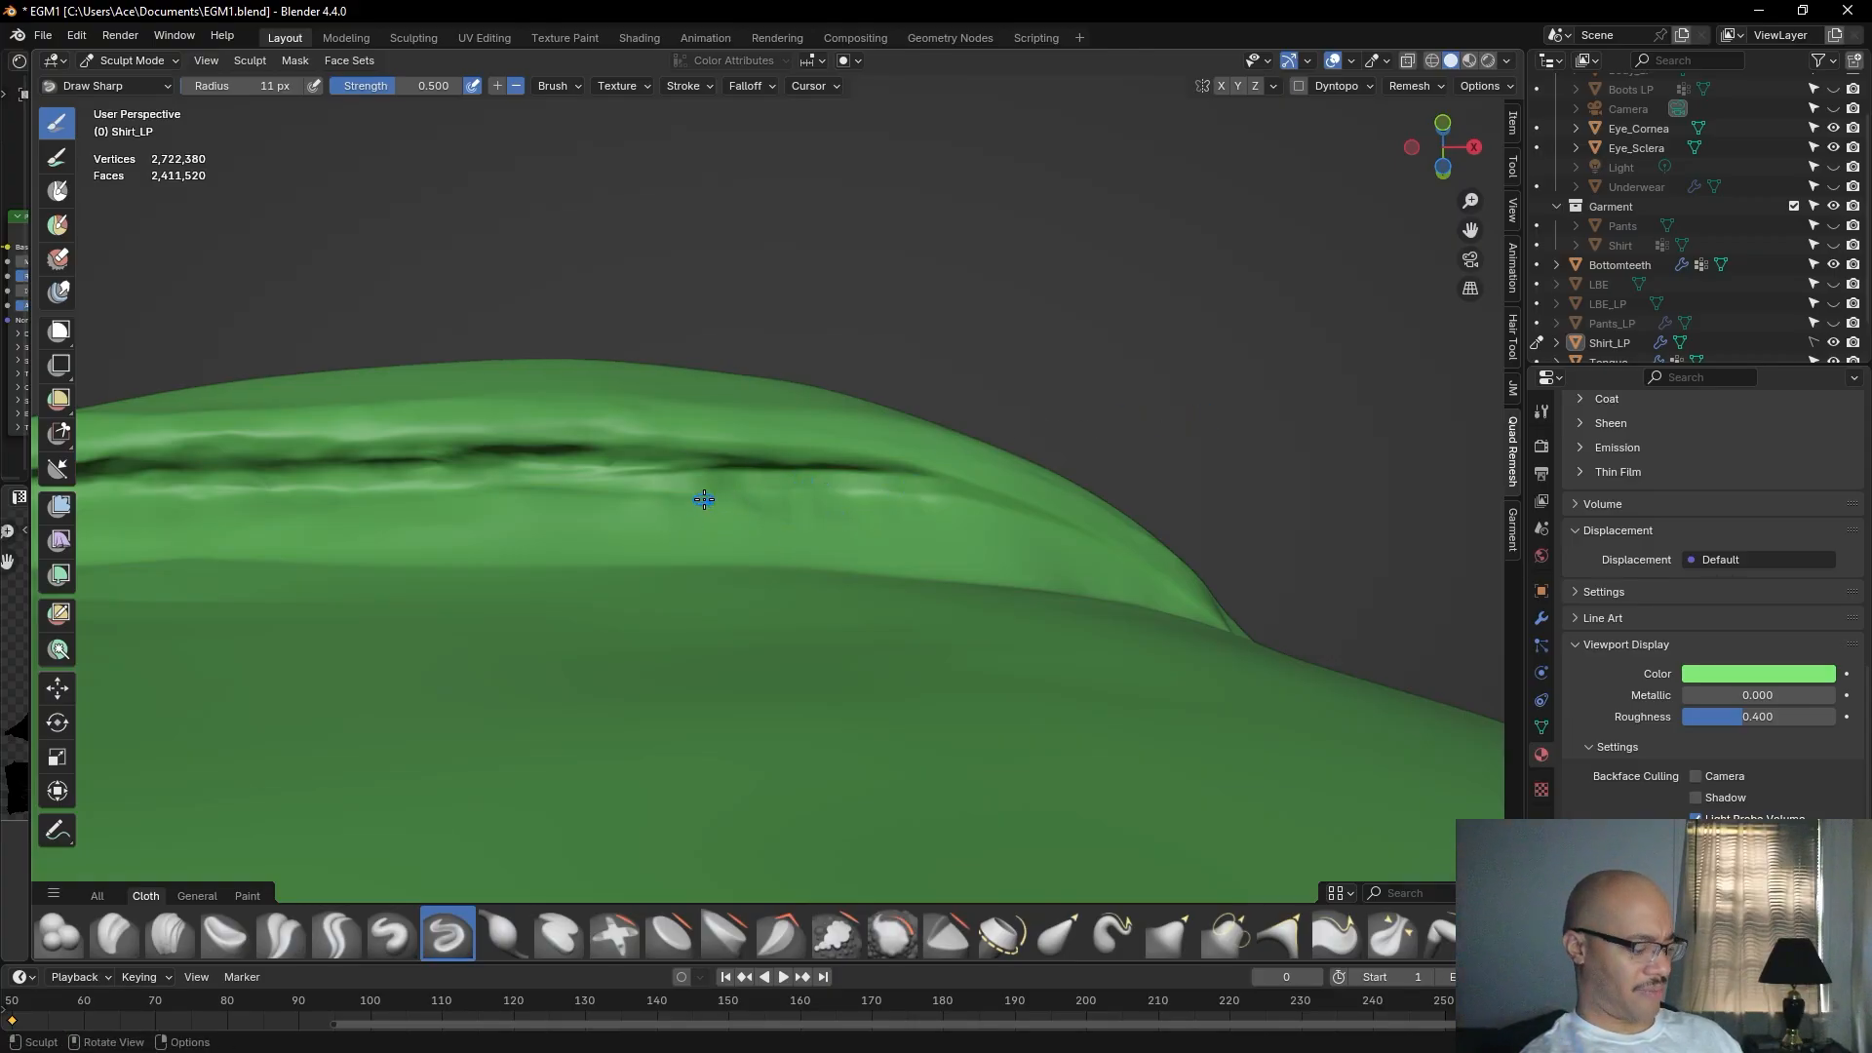
pyautogui.moveTo(698, 485)
pyautogui.mouseDown()
pyautogui.moveTo(682, 485)
pyautogui.moveTo(731, 482)
pyautogui.moveTo(671, 479)
pyautogui.mouseUp()
pyautogui.moveTo(802, 479); pyautogui.dragTo(931, 489)
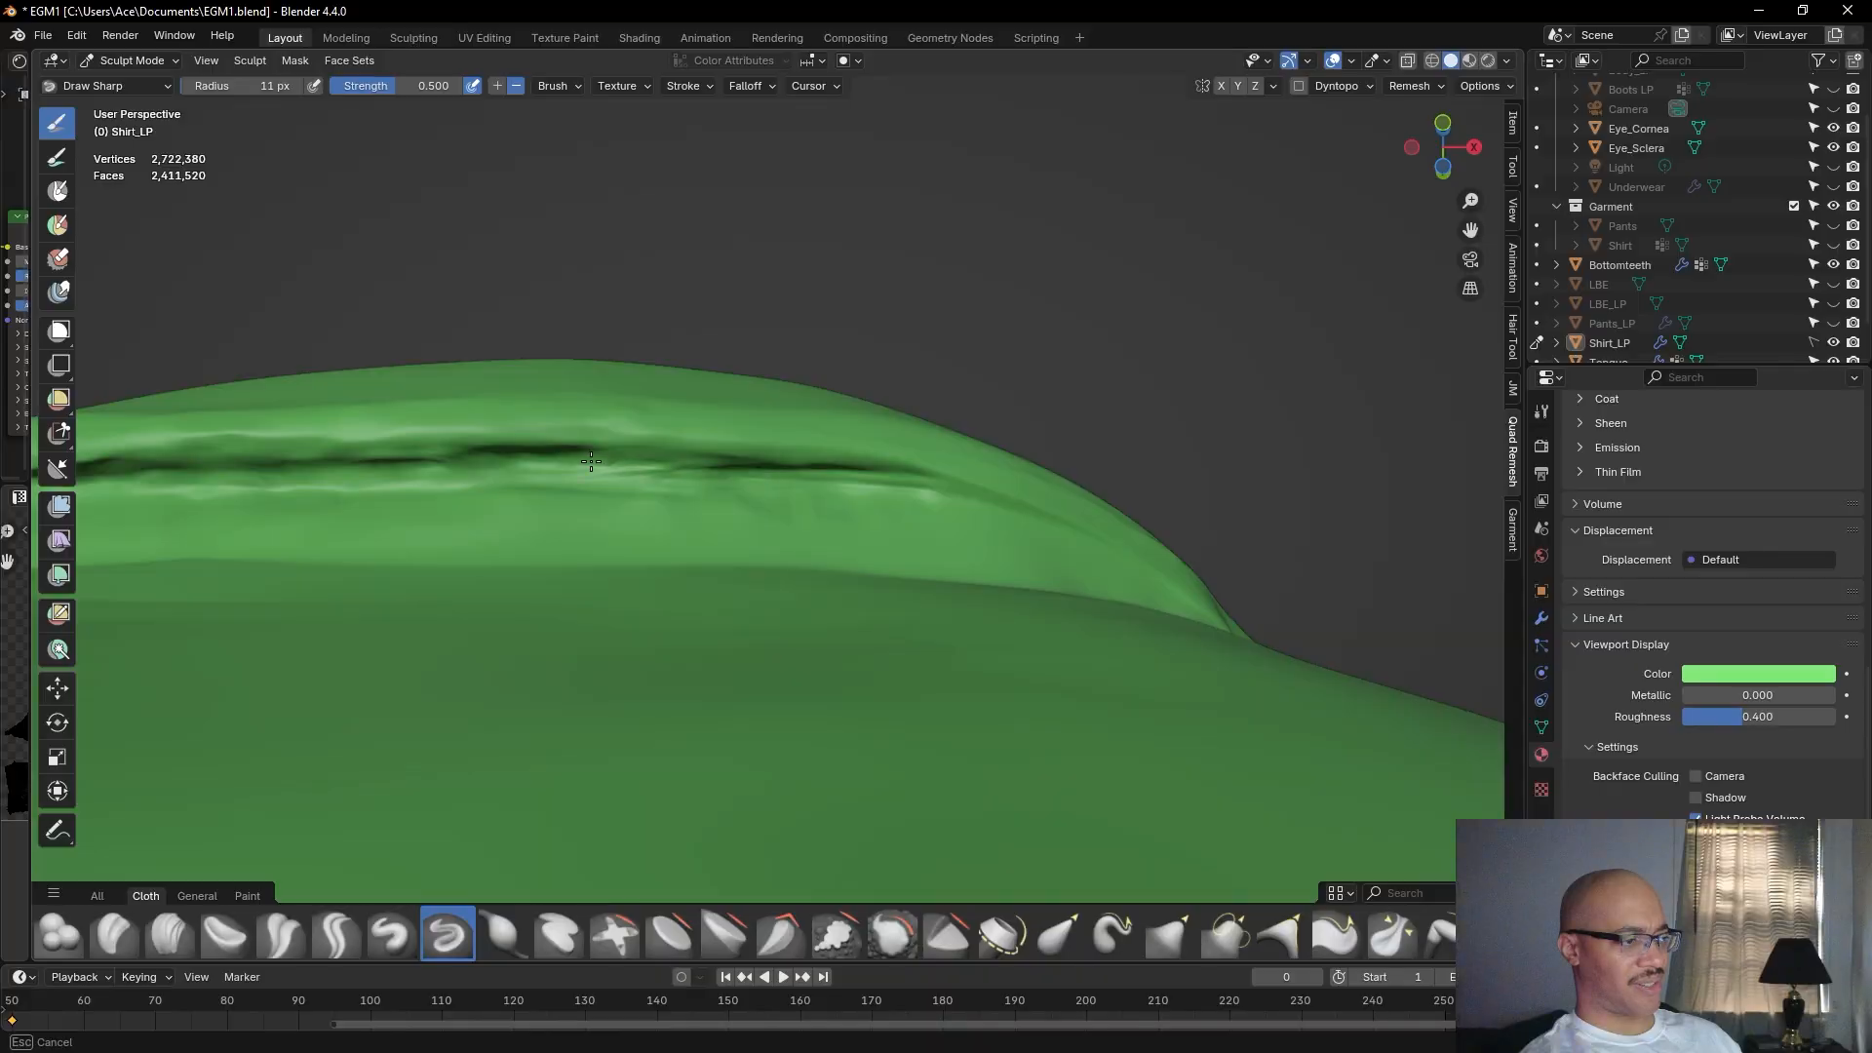
pyautogui.moveTo(673, 469); pyautogui.dragTo(688, 472)
pyautogui.moveTo(568, 469); pyautogui.dragTo(721, 473)
# Sharpen the back-collar crease where it bends toward one side of the collar with 11 px subtractive Draw Sharp strokes.
pyautogui.moveTo(689, 427)
pyautogui.mouseDown(button='middle')
pyautogui.moveTo(941, 376)
pyautogui.moveTo(1146, 412)
pyautogui.moveTo(870, 522)
pyautogui.moveTo(893, 495)
pyautogui.moveTo(969, 481)
pyautogui.mouseUp(button='middle')
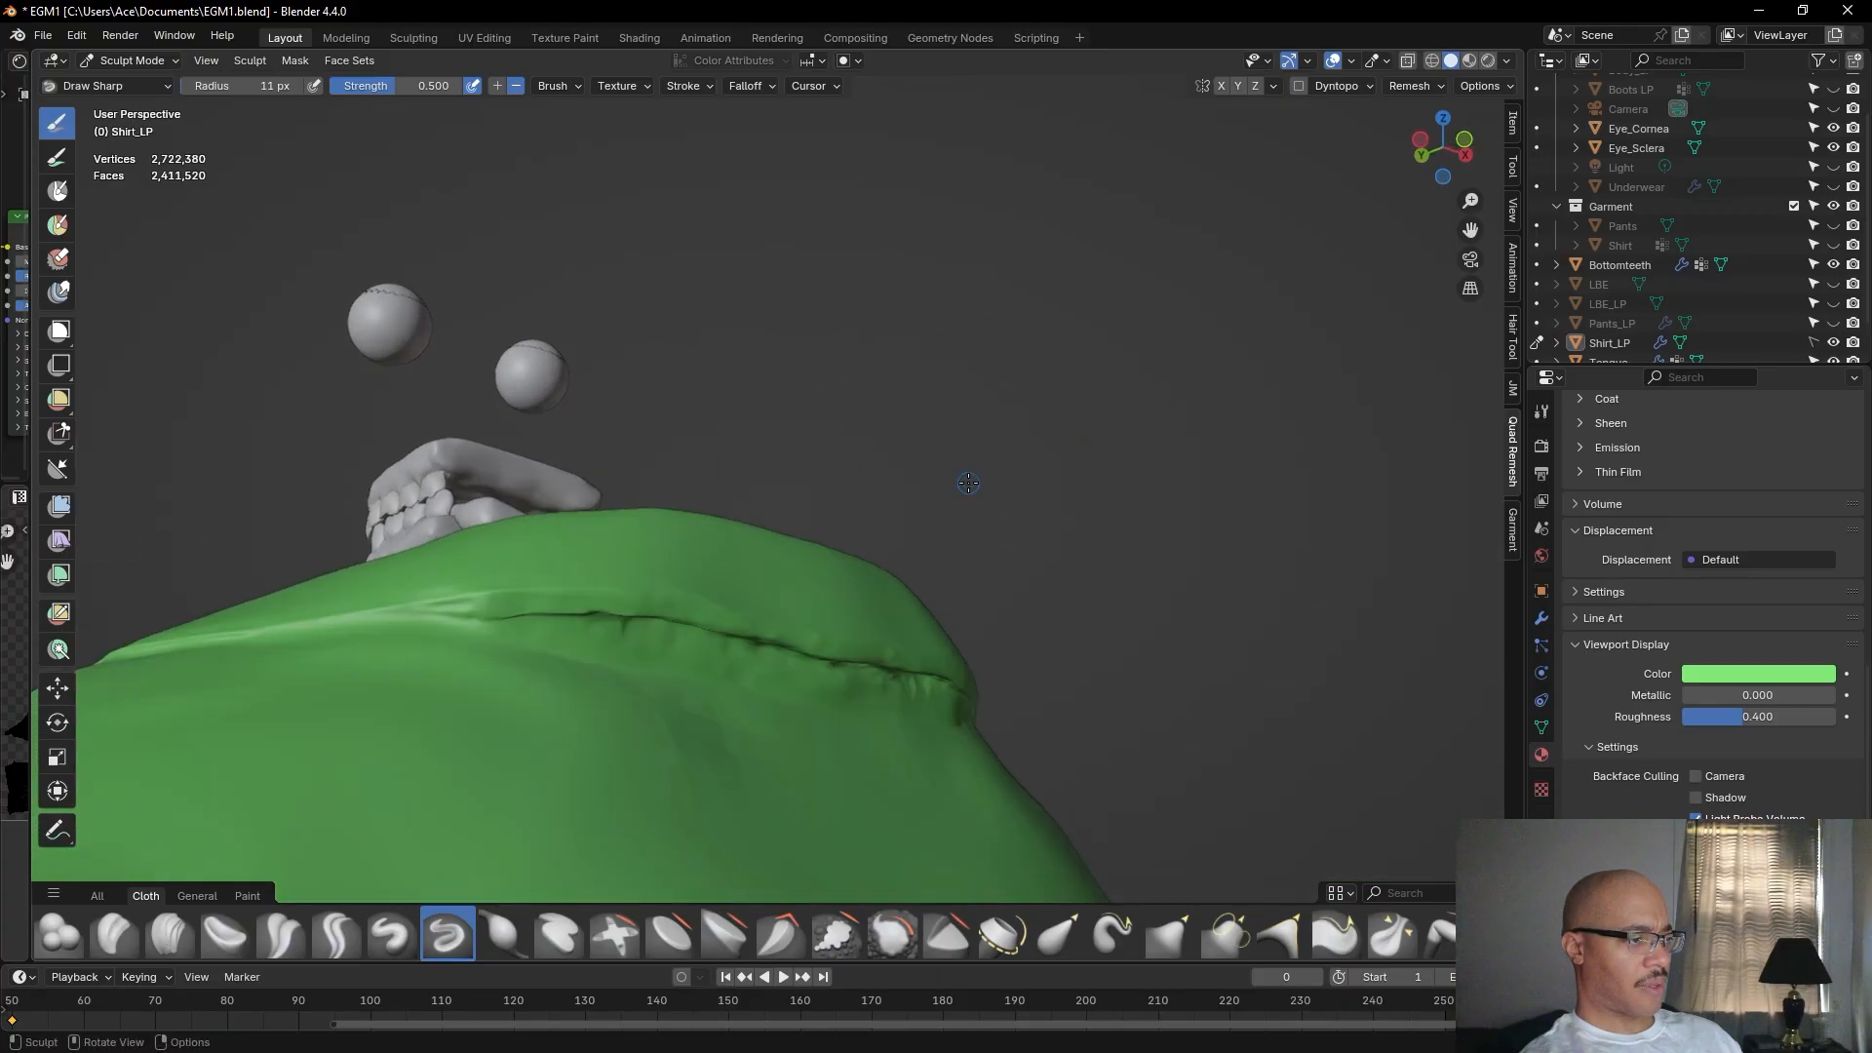
pyautogui.moveTo(631, 635); pyautogui.dragTo(704, 641)
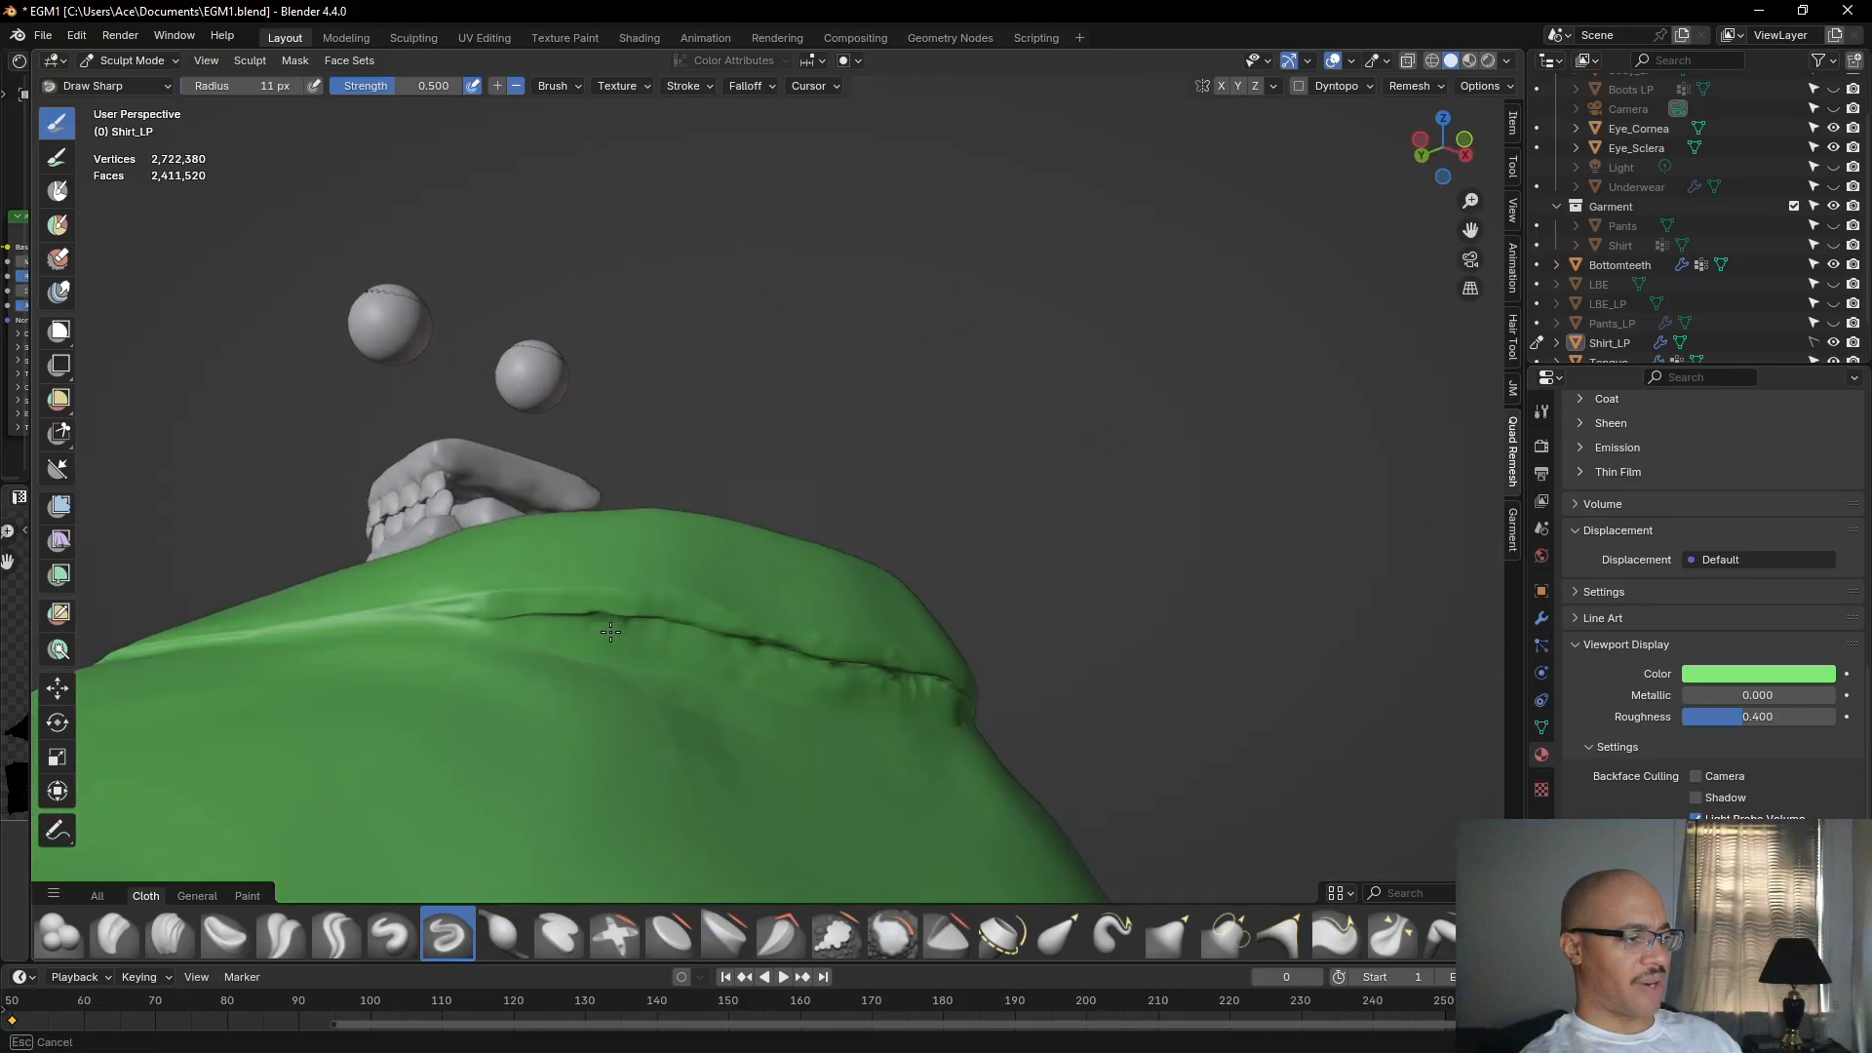
pyautogui.moveTo(733, 660); pyautogui.dragTo(744, 647)
pyautogui.moveTo(744, 648)
pyautogui.mouseDown(button='middle')
pyautogui.moveTo(907, 468)
pyautogui.moveTo(832, 532)
pyautogui.mouseUp(button='middle')
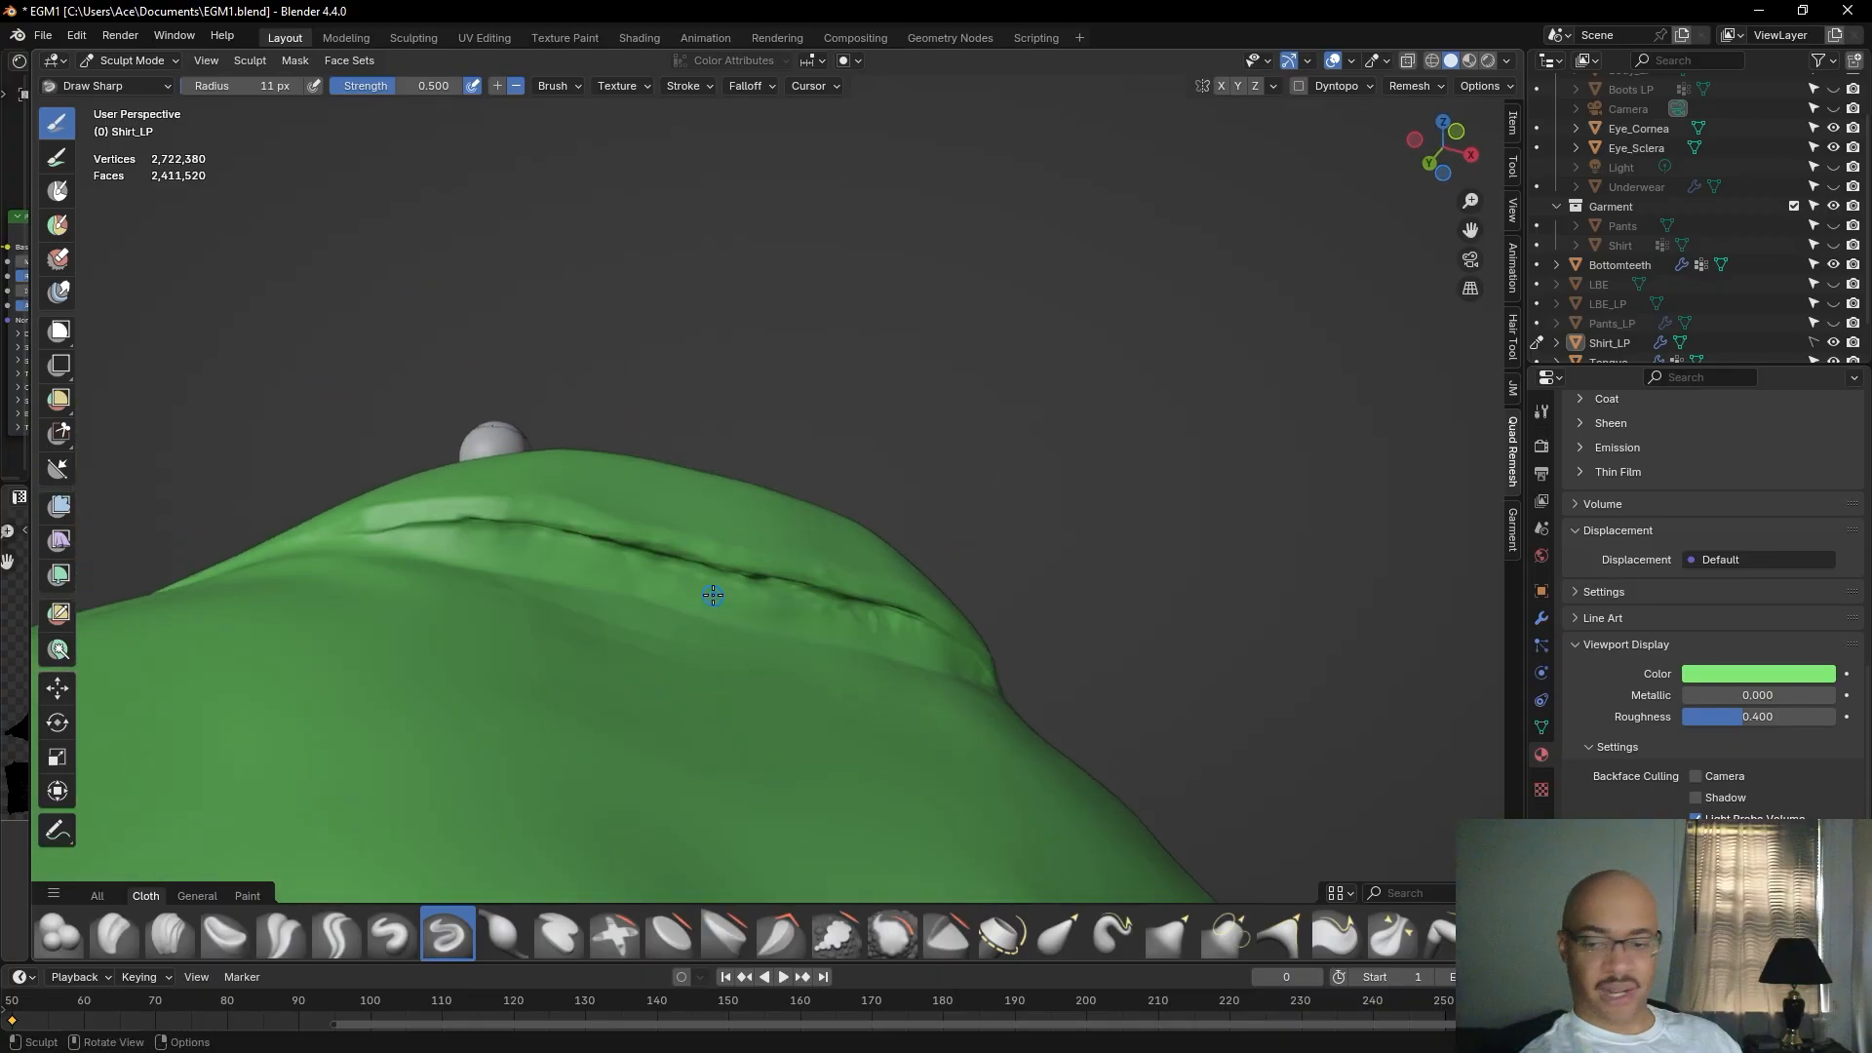
pyautogui.moveTo(706, 574); pyautogui.dragTo(618, 554)
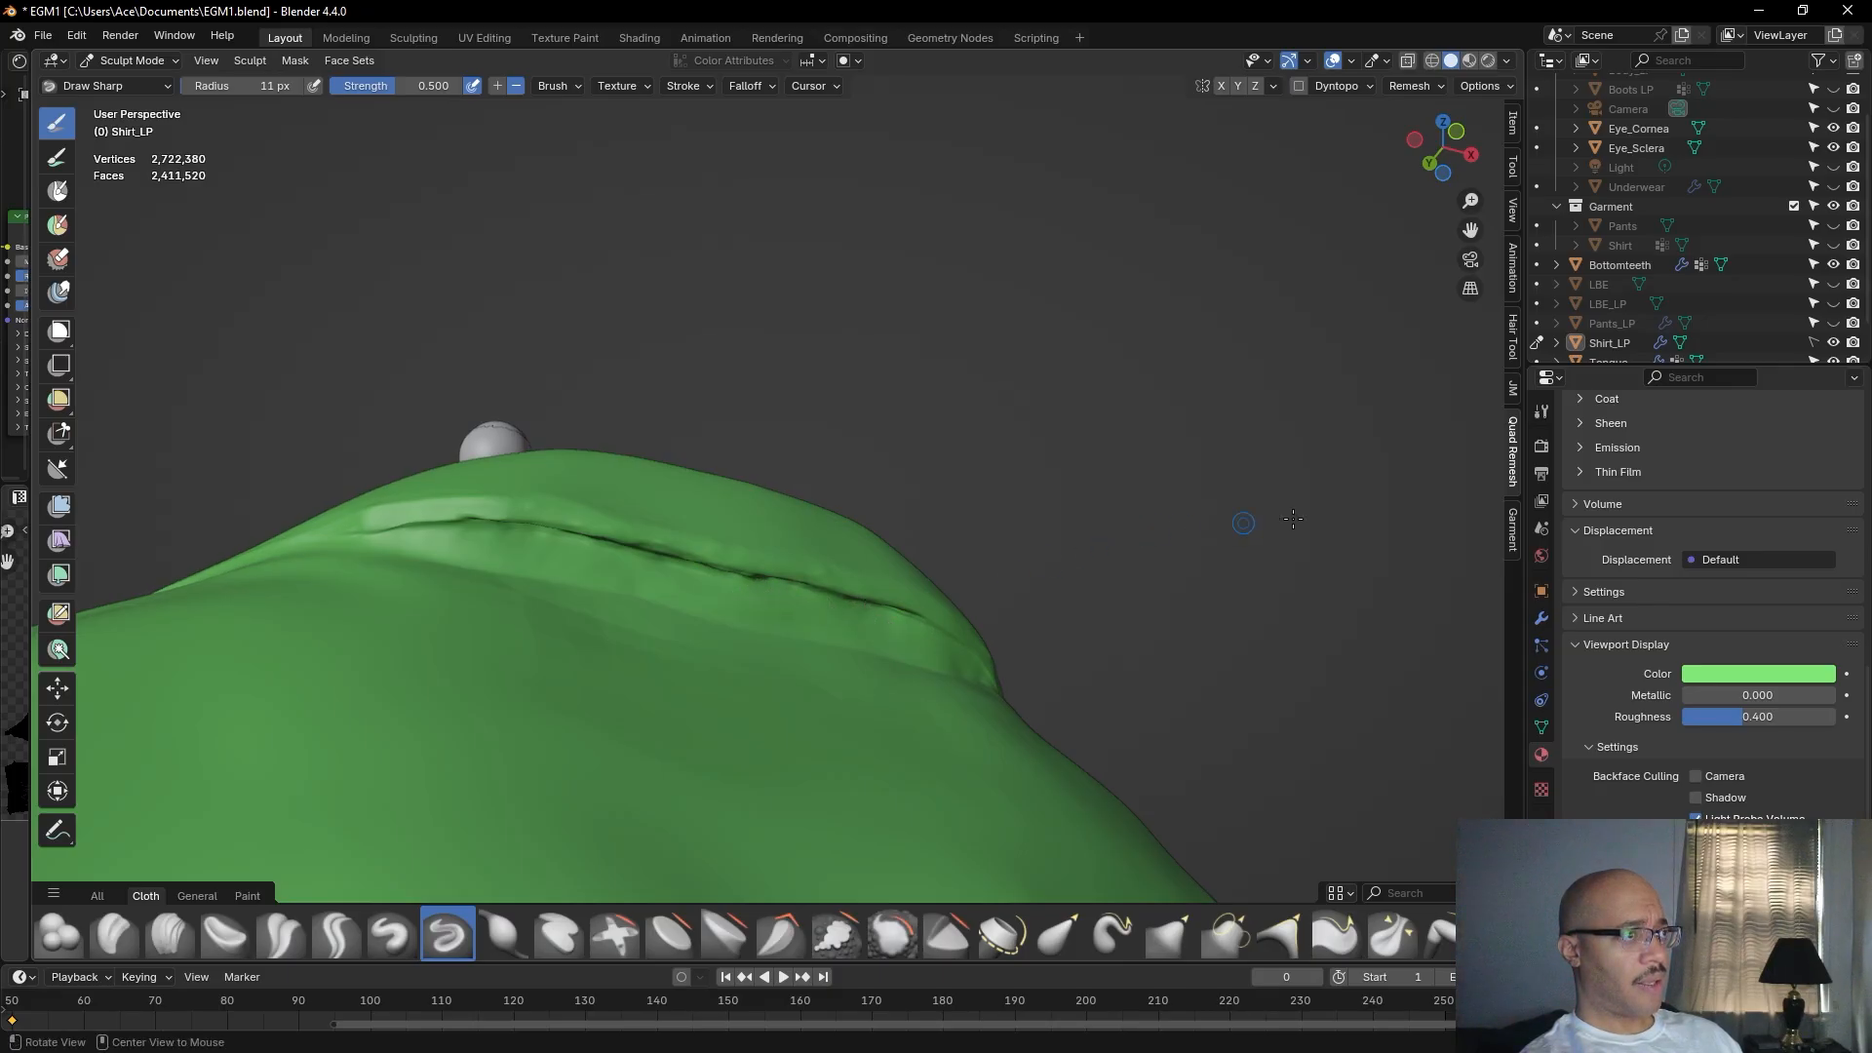
# Smooth around the opposite end of the back-collar crease and extend it with 11 px Draw Sharp strokes at 0.500 strength.
pyautogui.moveTo(1212, 523); pyautogui.dragTo(1058, 544, button='middle')
pyautogui.moveTo(863, 643); pyautogui.dragTo(919, 627, button='middle')
pyautogui.scroll(2, 923, 627)
pyautogui.keyDown('shift'); pyautogui.moveTo(1010, 565); pyautogui.dragTo(1071, 637, button='middle'); pyautogui.keyUp('shift')
pyautogui.keyDown('shift'); pyautogui.moveTo(1071, 637); pyautogui.dragTo(1041, 605); pyautogui.keyUp('shift')
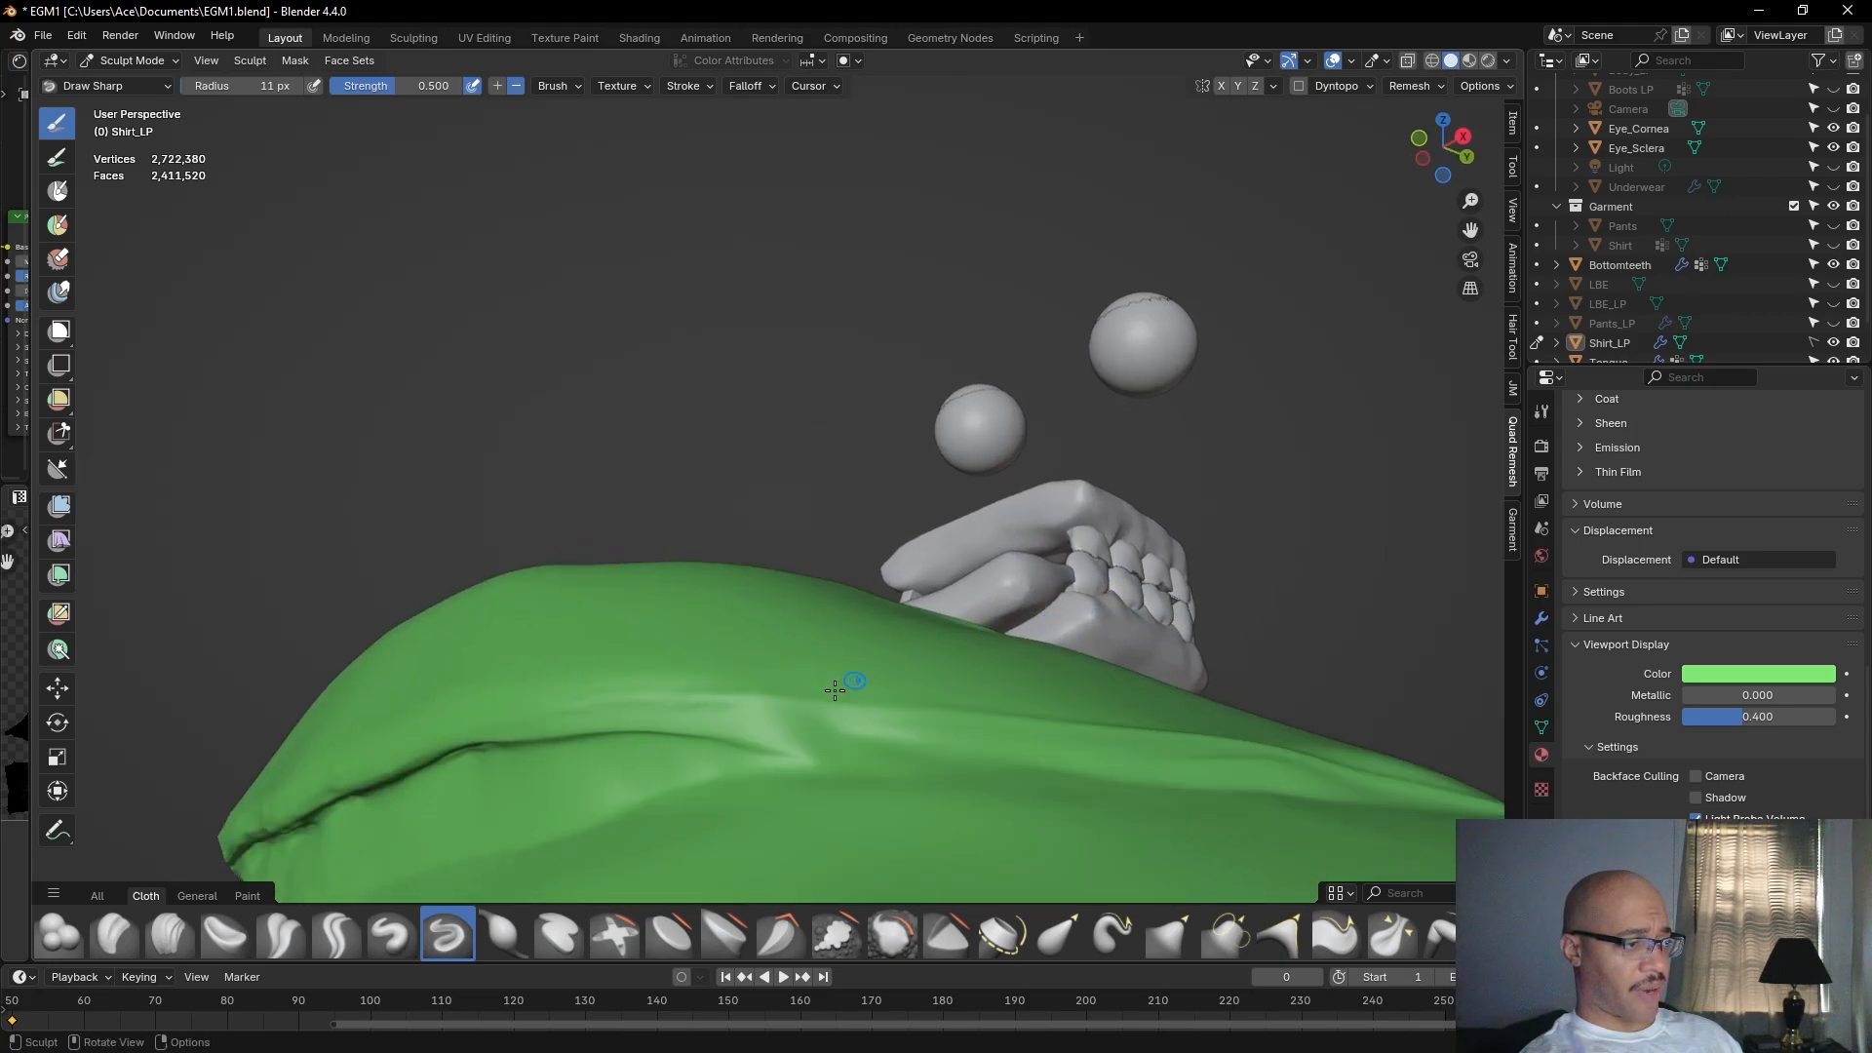
pyautogui.moveTo(699, 754); pyautogui.dragTo(624, 592, button='middle')
pyautogui.moveTo(586, 567)
pyautogui.mouseDown()
pyautogui.moveTo(638, 553)
pyautogui.moveTo(507, 592)
pyautogui.moveTo(751, 543)
pyautogui.moveTo(492, 594)
pyautogui.moveTo(609, 559)
pyautogui.moveTo(548, 573)
pyautogui.mouseUp()
pyautogui.moveTo(681, 539)
pyautogui.mouseDown()
pyautogui.moveTo(790, 539)
pyautogui.moveTo(773, 556)
pyautogui.mouseUp()
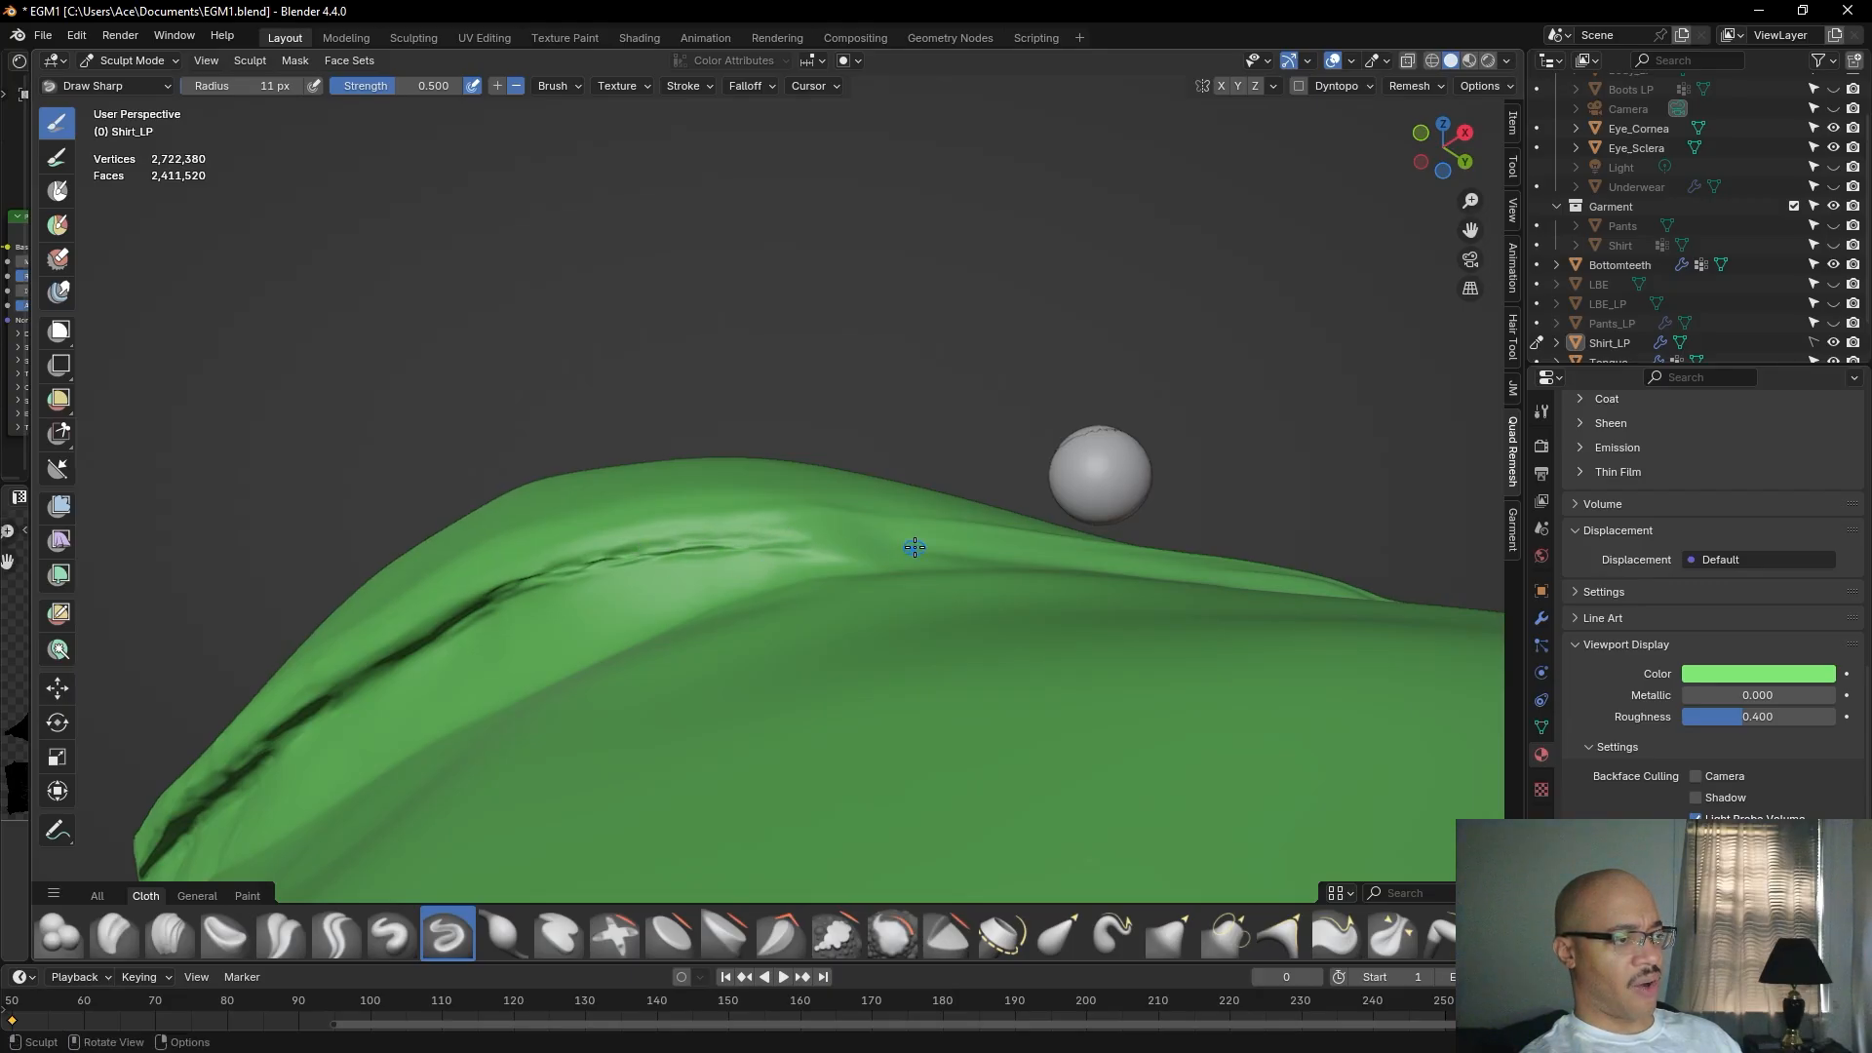
# Etch short Draw Sharp strokes at 0.500 strength under the collar's side to carry the front crease toward the back.
pyautogui.moveTo(832, 464); pyautogui.dragTo(540, 456, button='middle')
pyautogui.scroll(-8, 893, 208)
pyautogui.moveTo(916, 283); pyautogui.dragTo(849, 478, button='middle')
pyautogui.scroll(2, 1008, 352)
pyautogui.scroll(1, 1008, 352)
pyautogui.scroll(2, 1099, 371)
pyautogui.moveTo(791, 612)
pyautogui.mouseDown()
pyautogui.moveTo(686, 595)
pyautogui.moveTo(743, 610)
pyautogui.mouseUp()
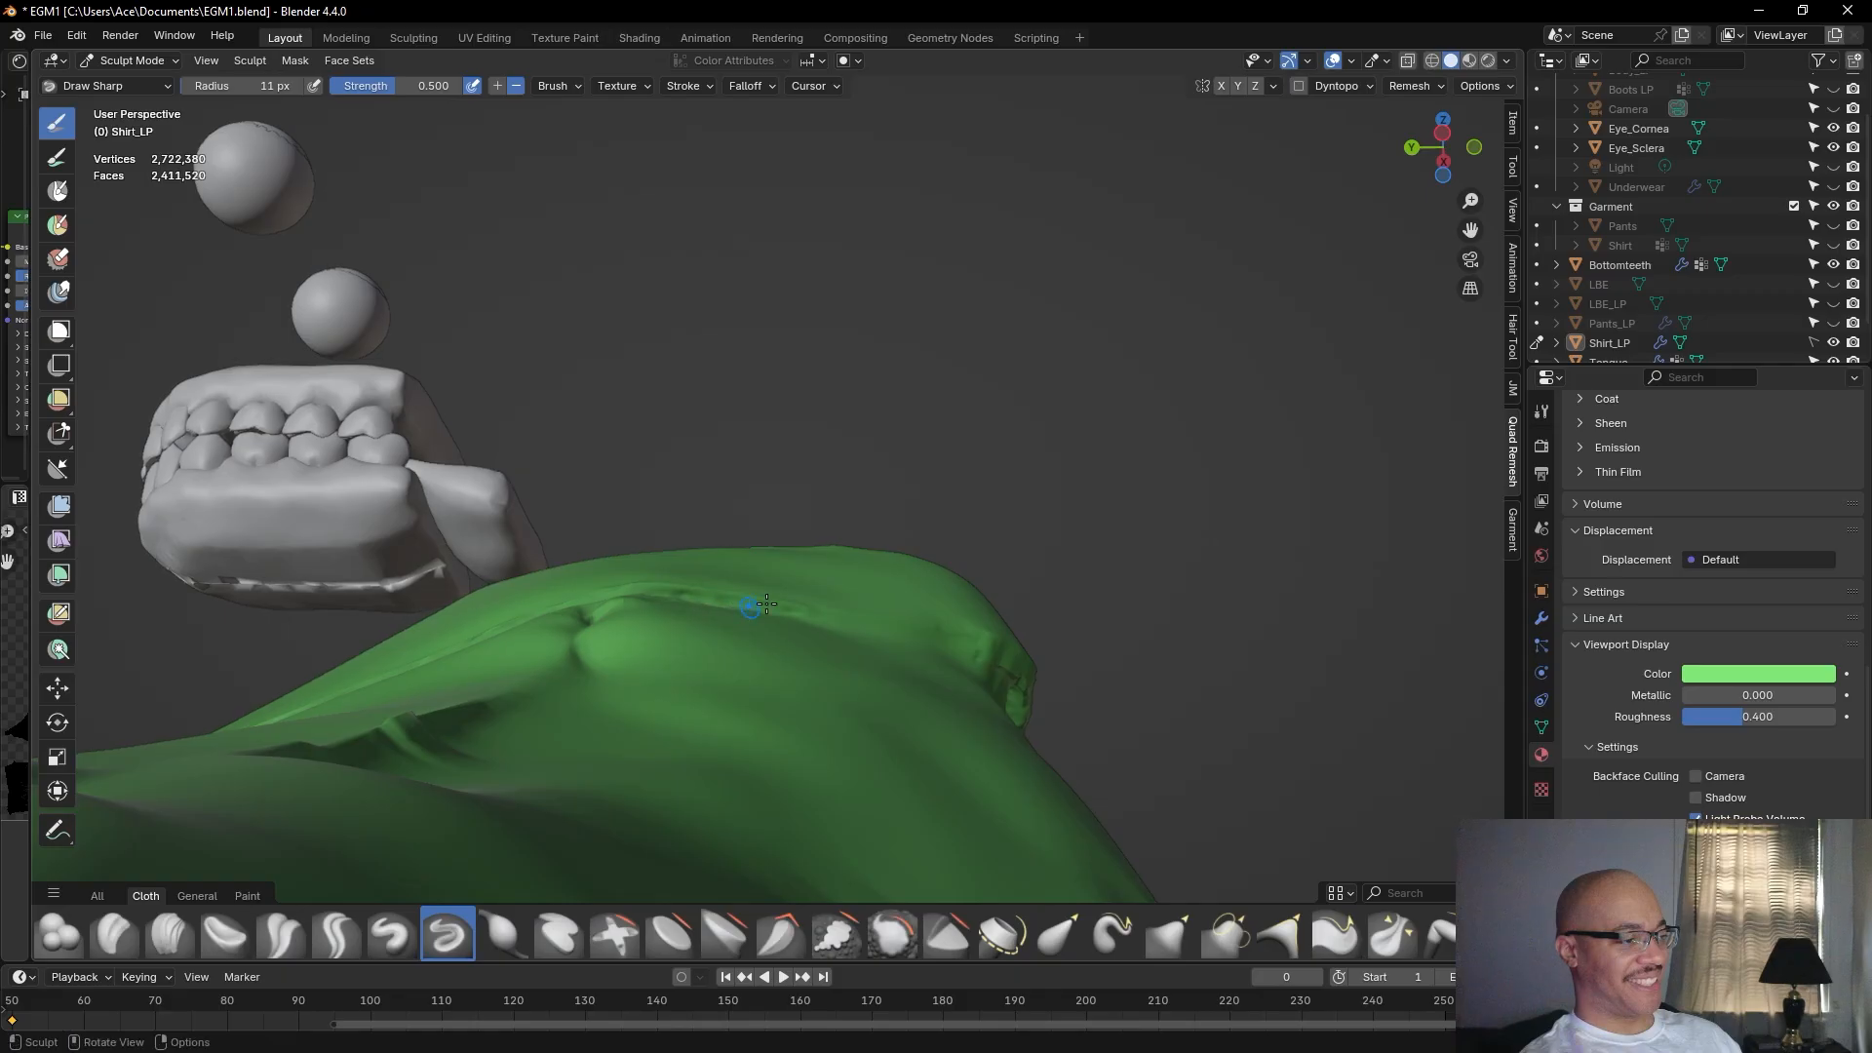
pyautogui.moveTo(1179, 523)
pyautogui.keyDown('ctrl'); pyautogui.mouseDown(button='middle')
pyautogui.moveTo(1216, 435)
pyautogui.moveTo(1187, 415)
pyautogui.mouseUp(button='middle'); pyautogui.keyUp('ctrl')
pyautogui.scroll(-2, 1187, 415)
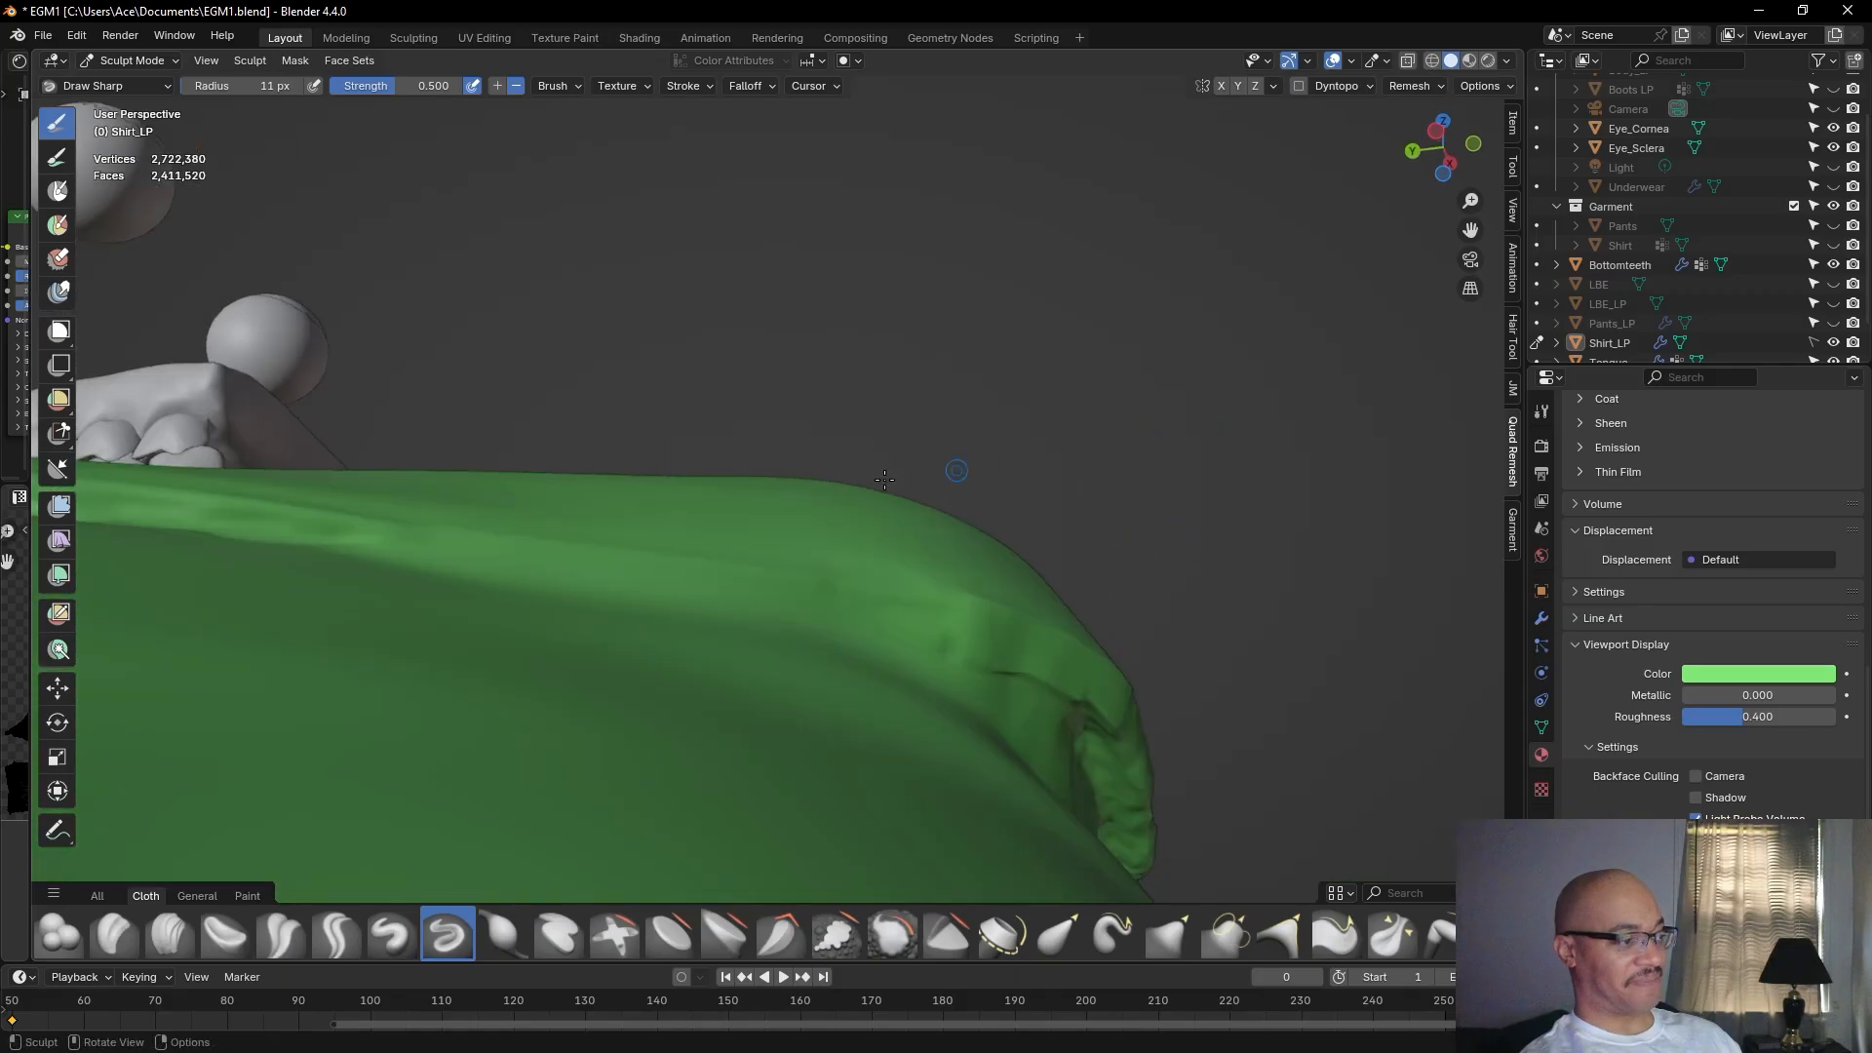
pyautogui.moveTo(362, 536); pyautogui.dragTo(357, 537)
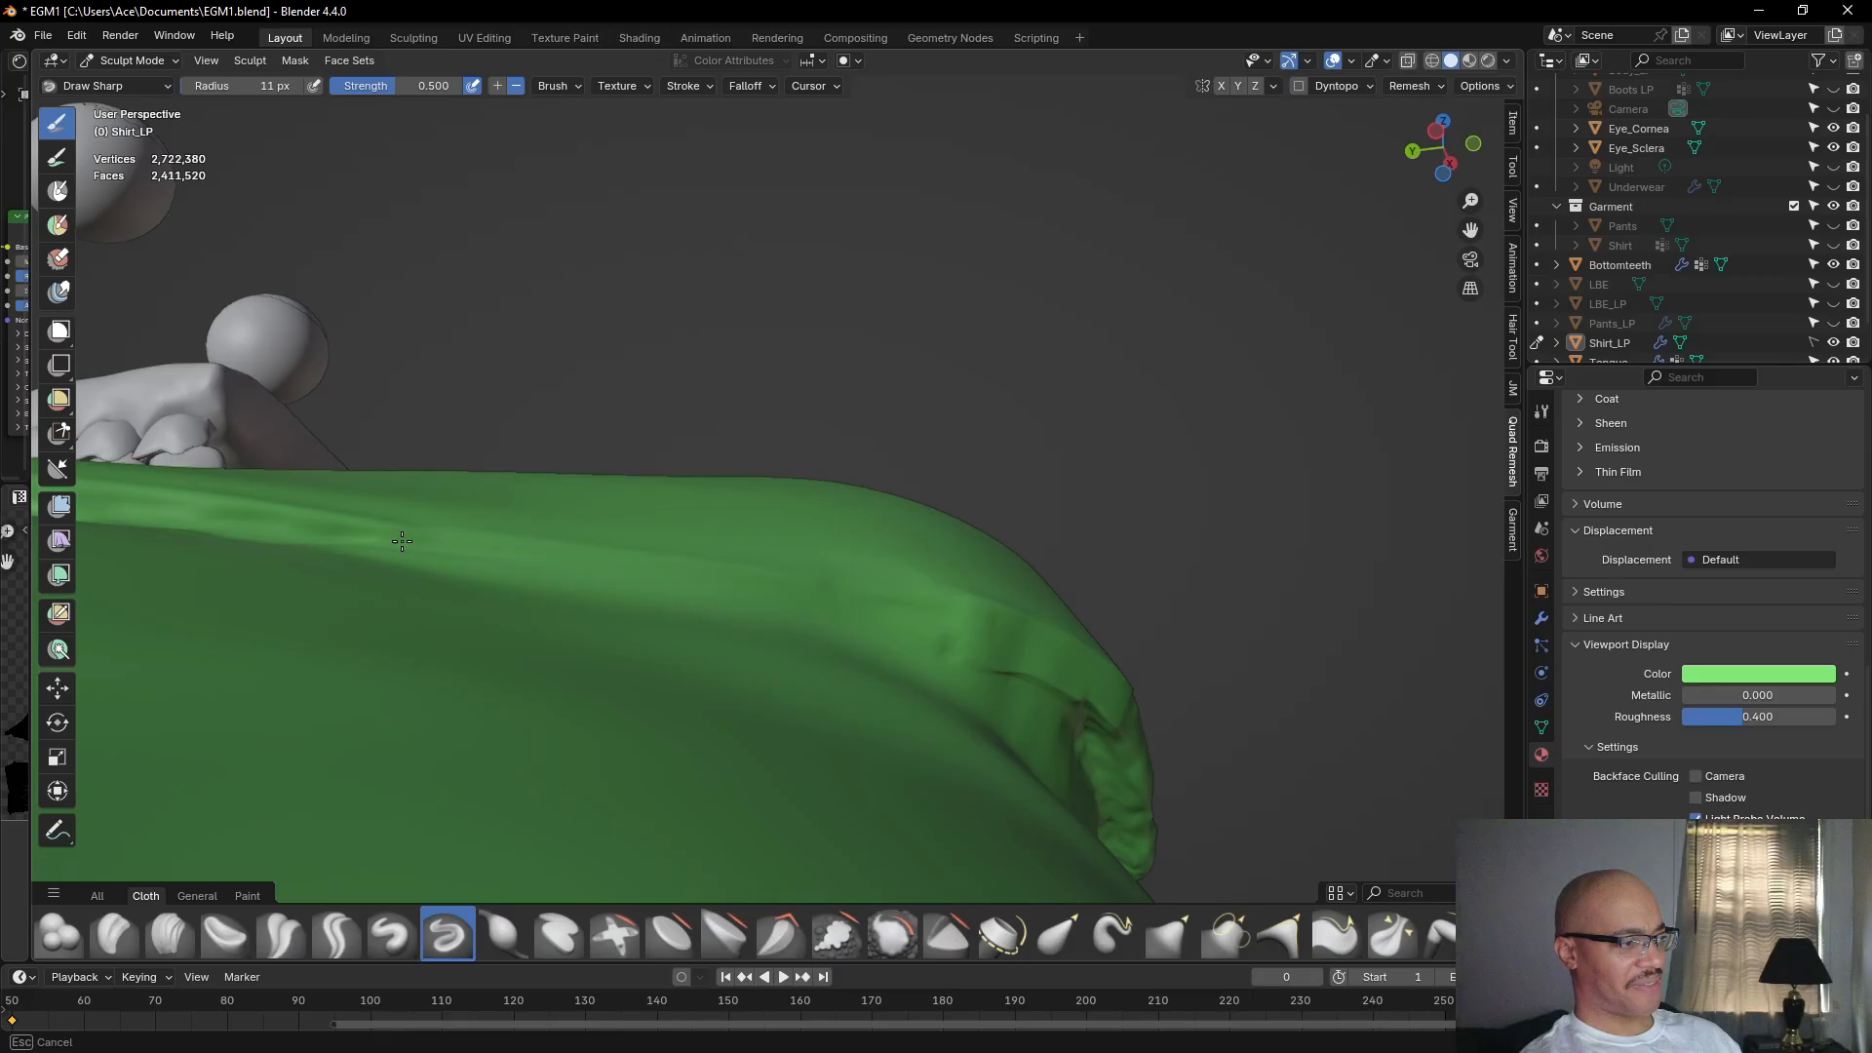
pyautogui.moveTo(502, 561); pyautogui.dragTo(459, 546)
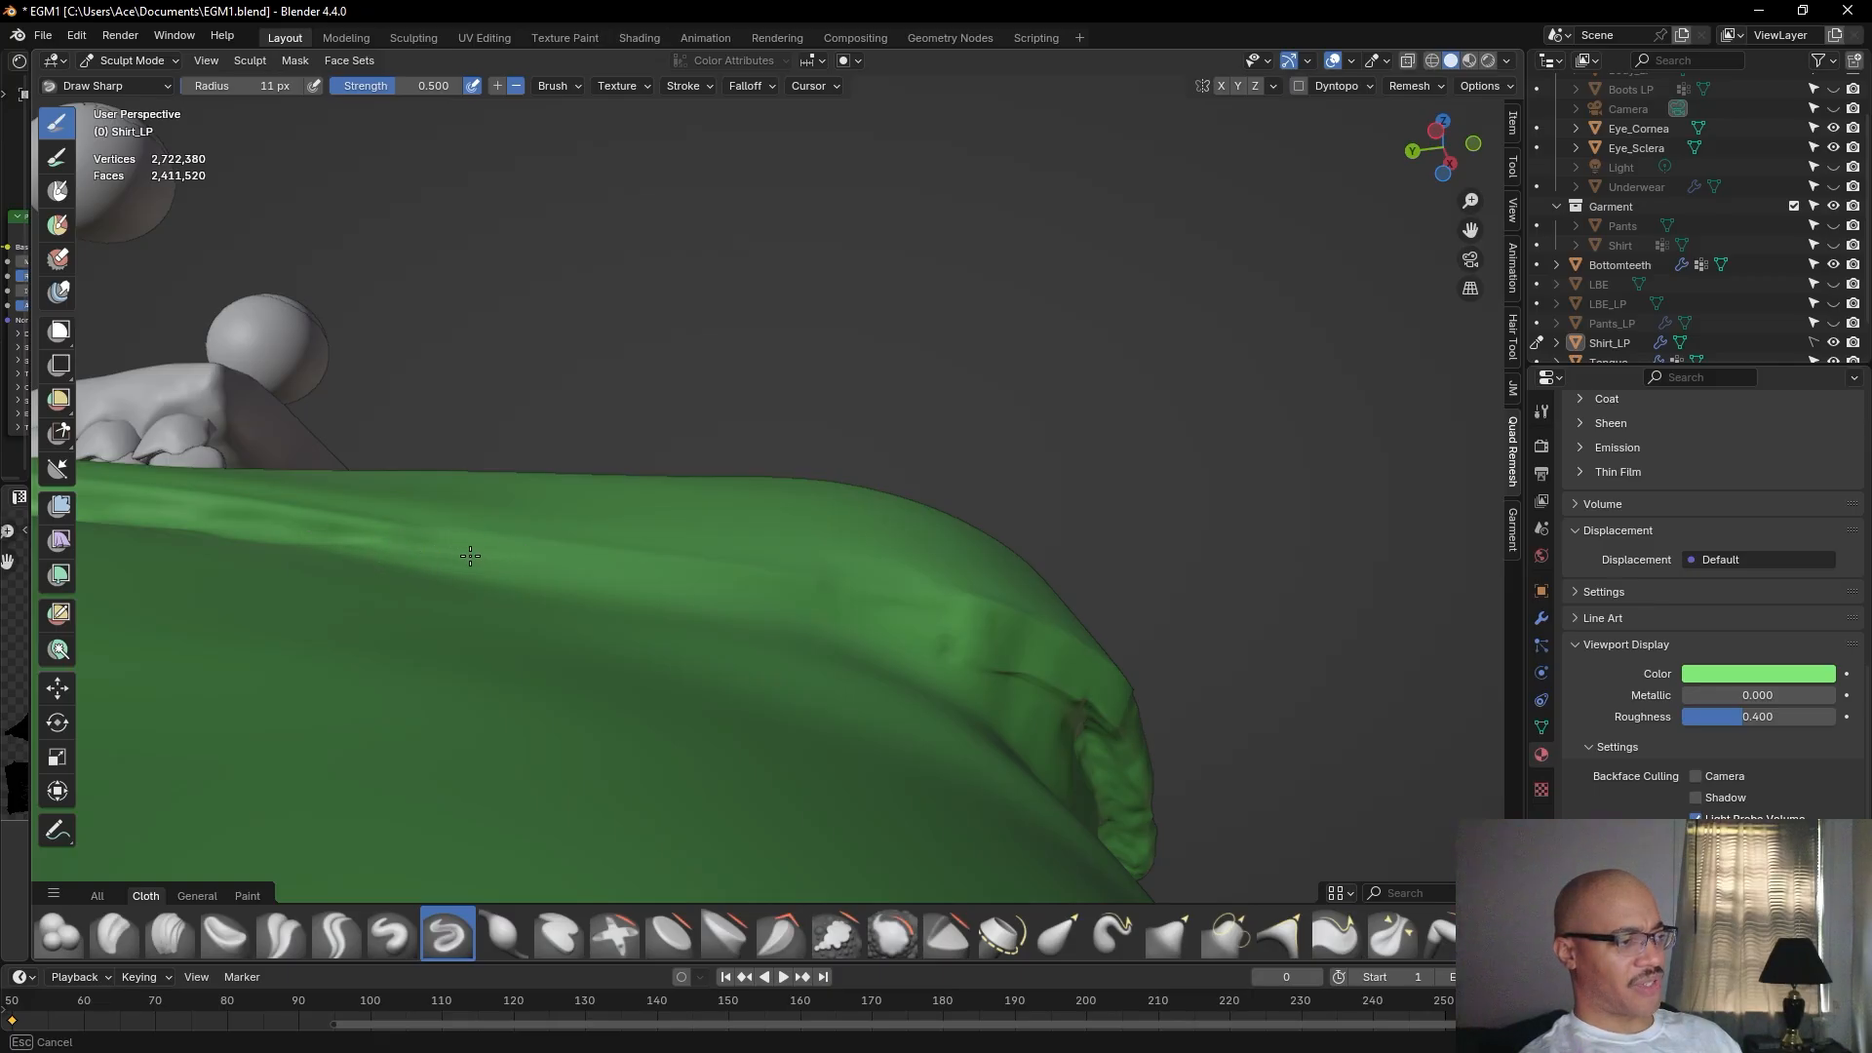
# Raise the Draw Sharp strength to 1.000 and carve the collar's side crease through to the back-collar crease.
pyautogui.moveTo(341, 91); pyautogui.dragTo(420, 91)
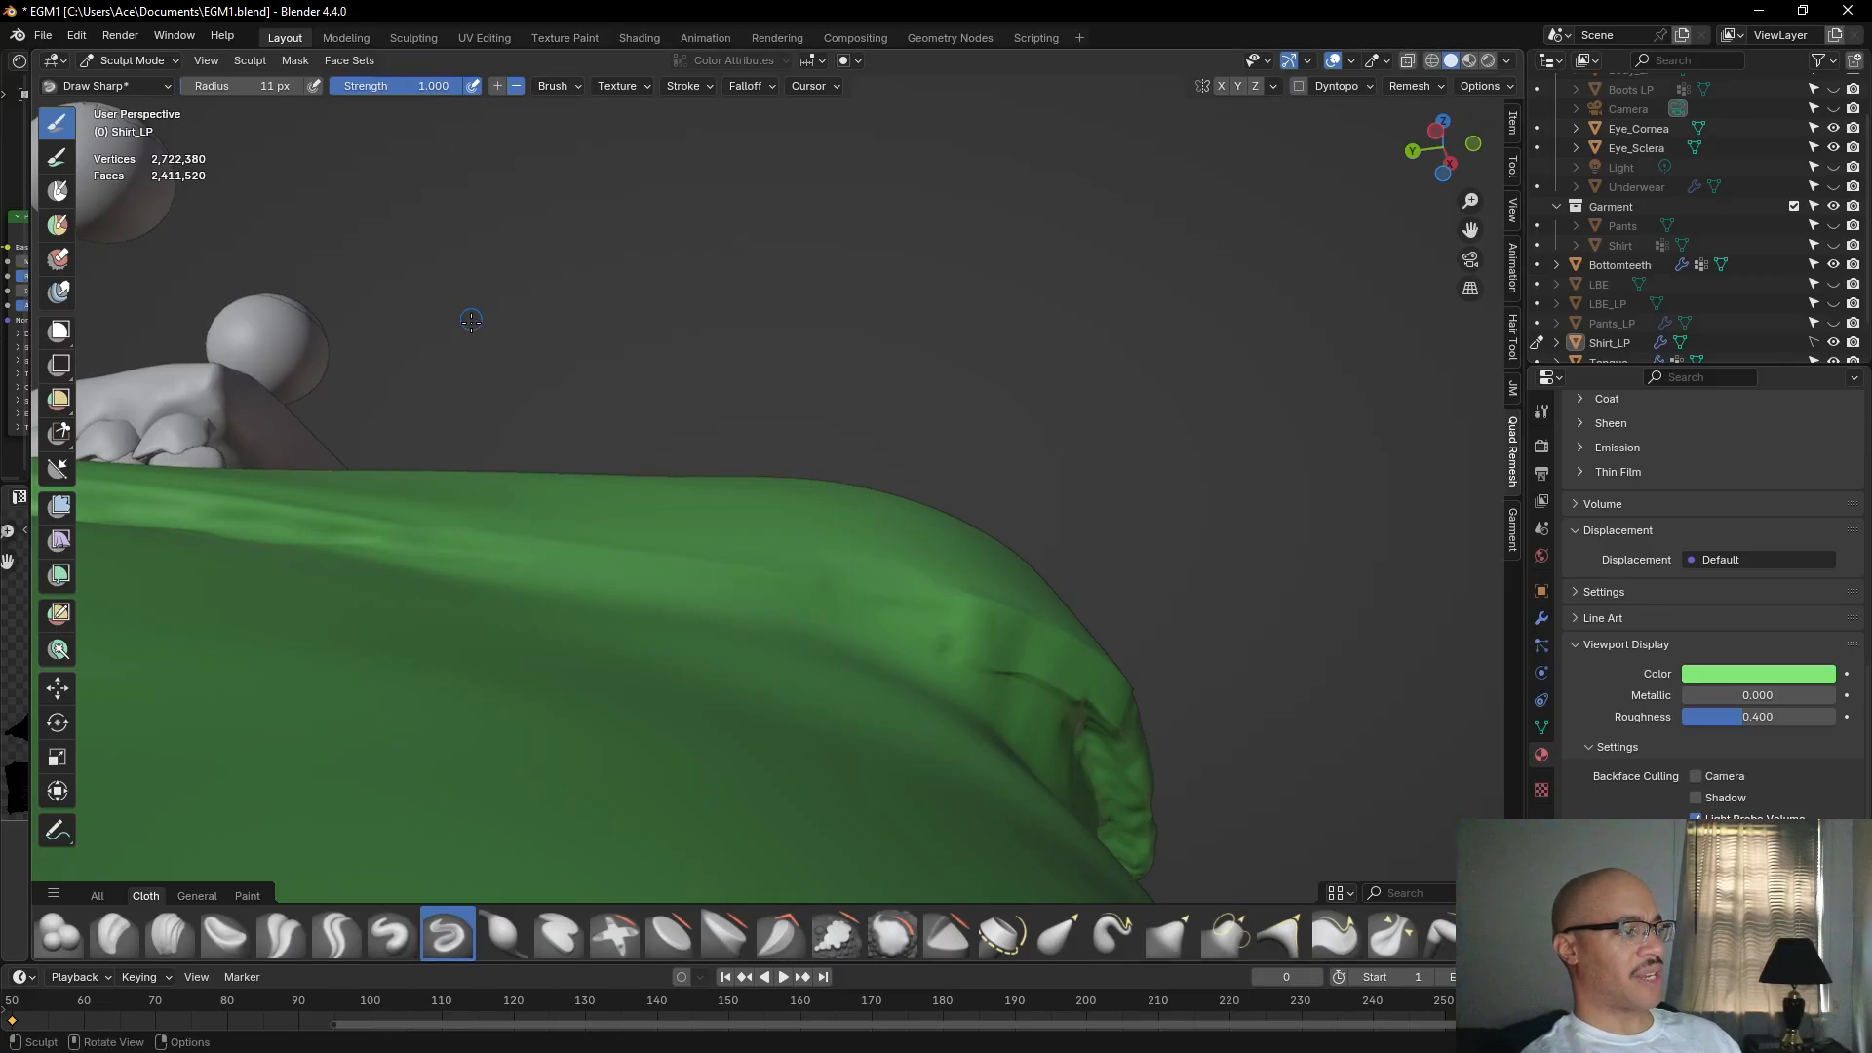
pyautogui.moveTo(325, 537); pyautogui.dragTo(630, 573)
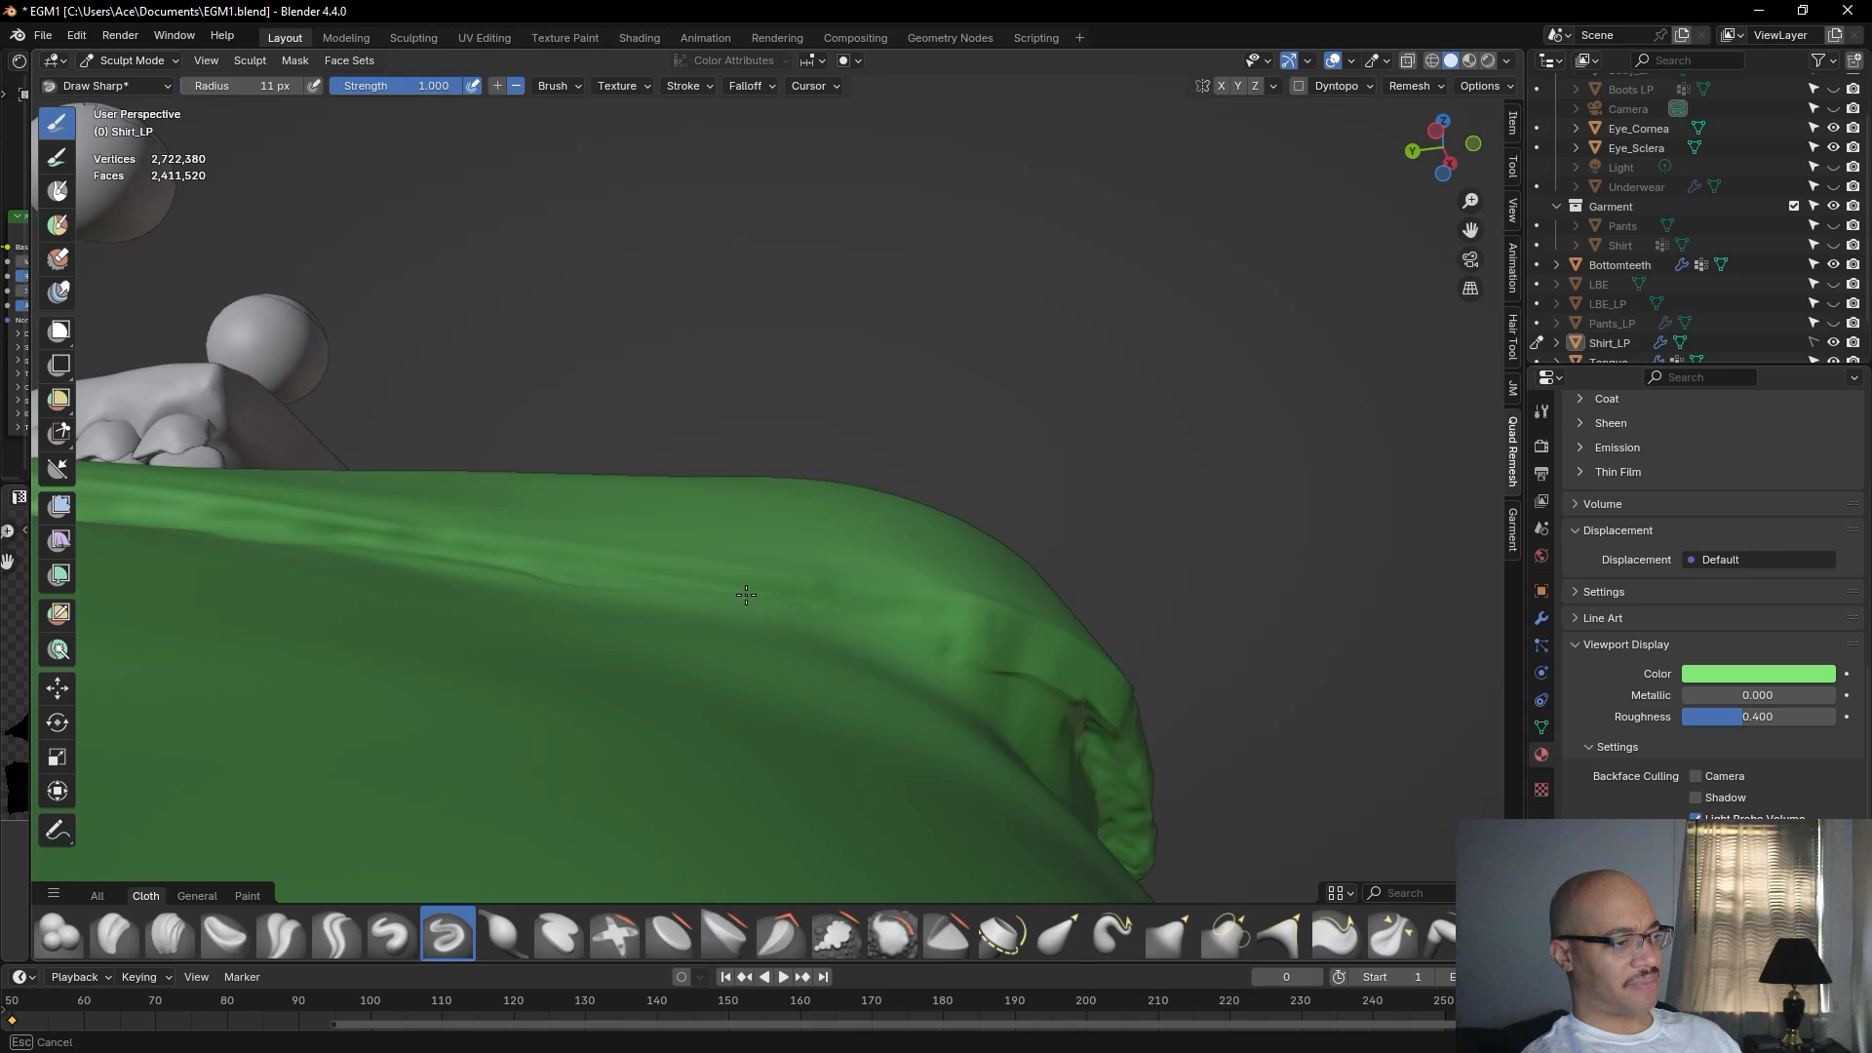
pyautogui.moveTo(940, 625); pyautogui.dragTo(942, 624)
pyautogui.moveTo(944, 602); pyautogui.dragTo(982, 629, button='middle')
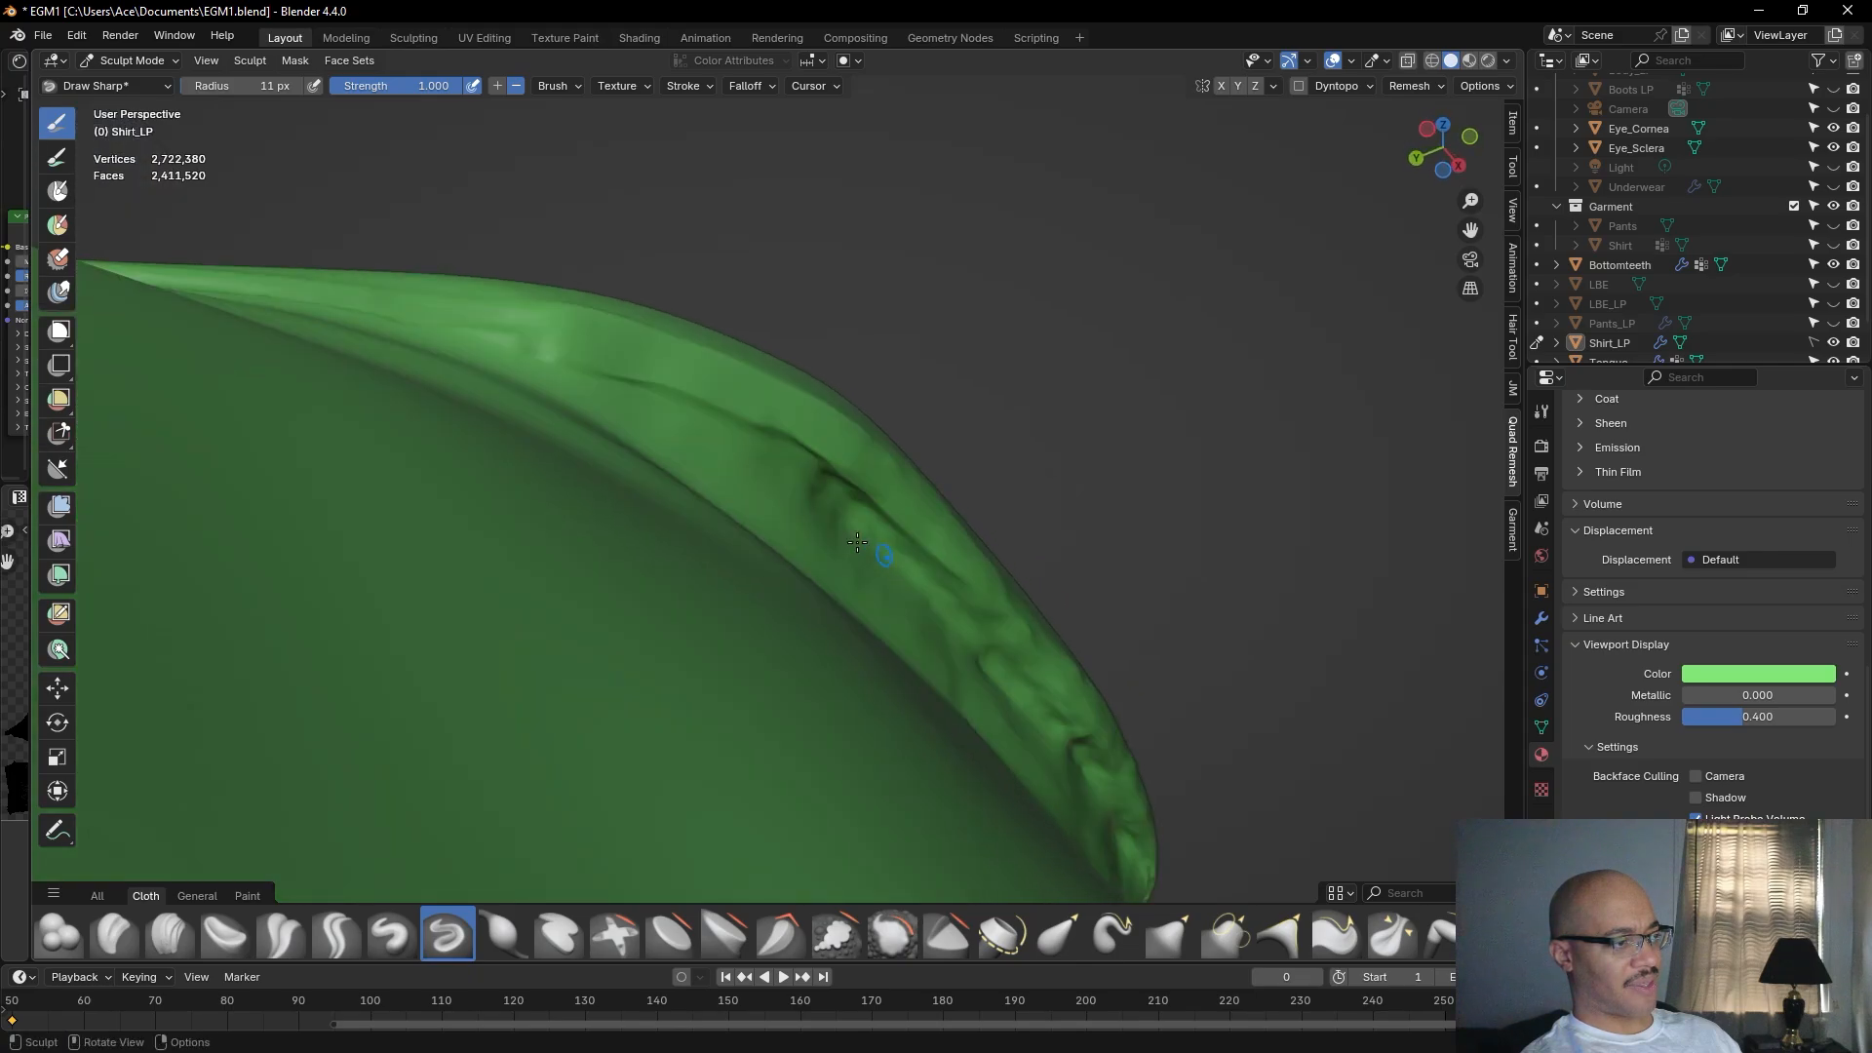
pyautogui.moveTo(505, 341)
pyautogui.mouseDown()
pyautogui.moveTo(572, 371)
pyautogui.moveTo(538, 341)
pyautogui.moveTo(576, 343)
pyautogui.moveTo(550, 338)
pyautogui.moveTo(589, 363)
pyautogui.mouseUp()
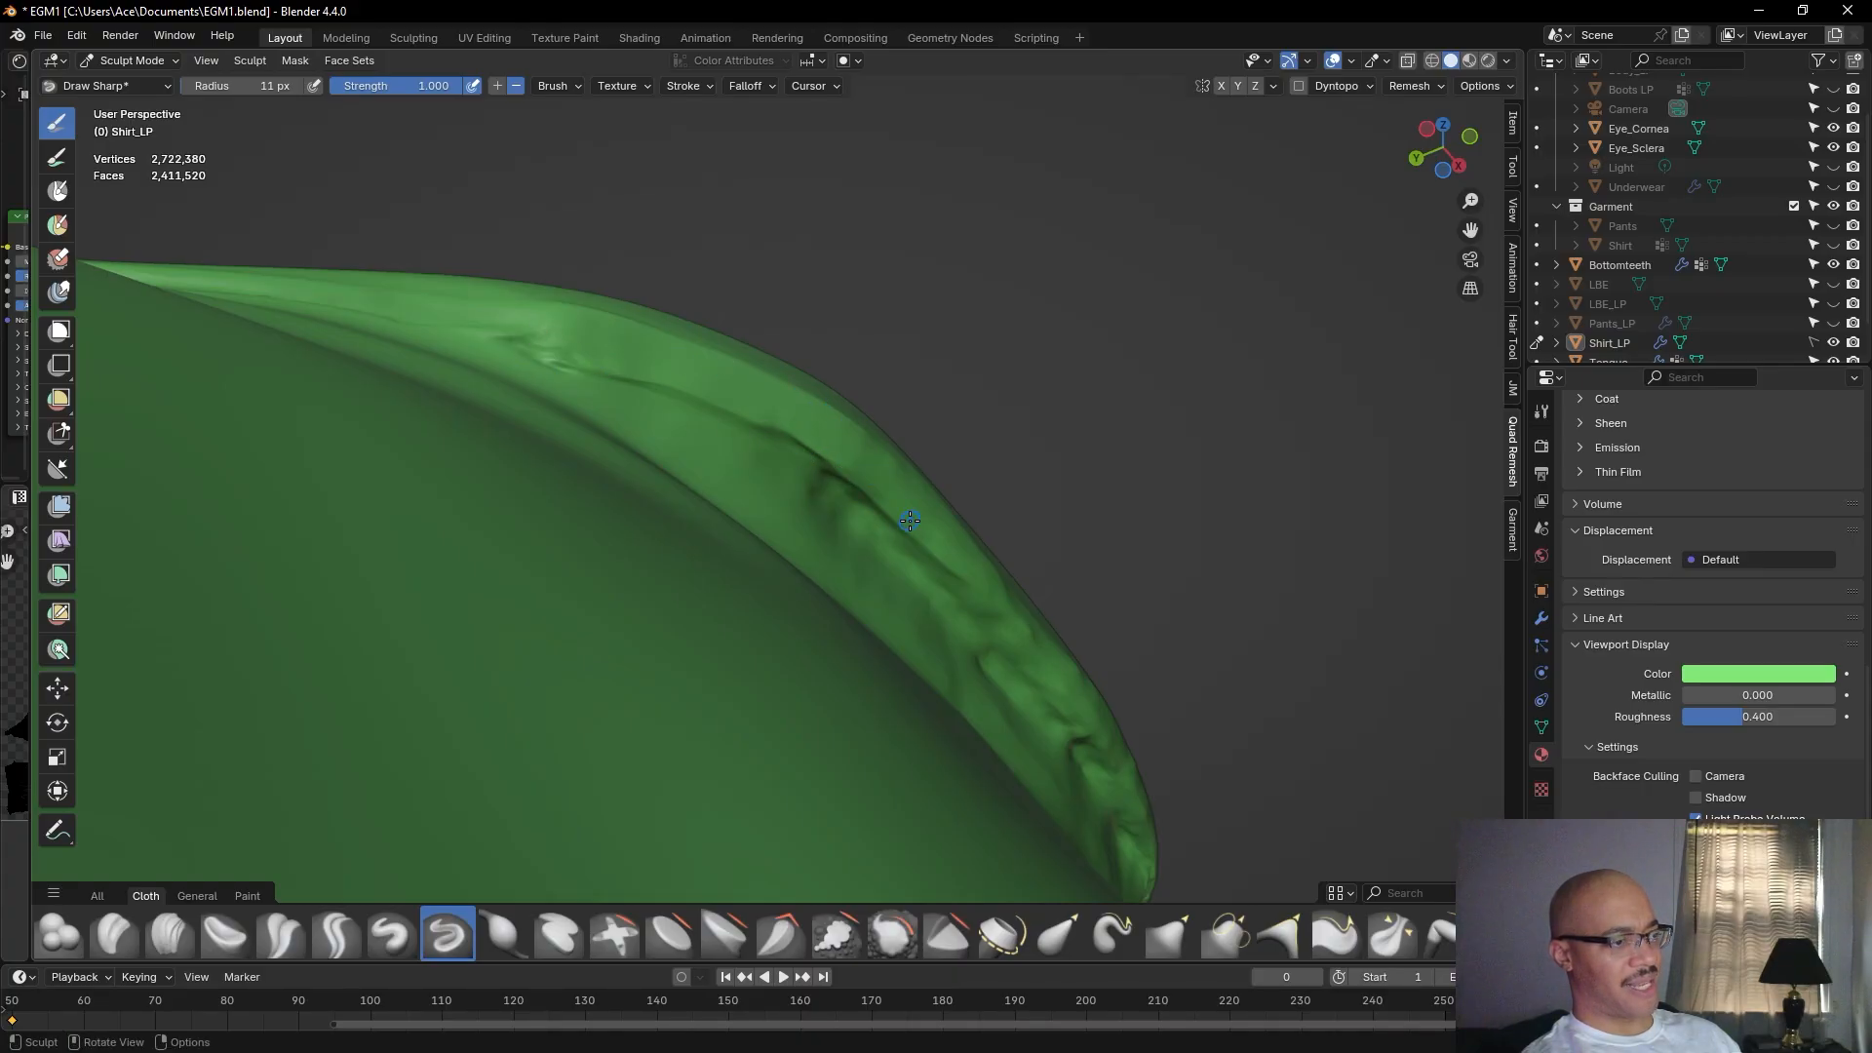
# Deepen the junction of the side and back collar creases with 11 px subtractive Draw Sharp strokes at 1.000 strength.
pyautogui.keyDown('alt'); pyautogui.moveTo(1075, 270); pyautogui.dragTo(1068, 338); pyautogui.keyUp('alt')
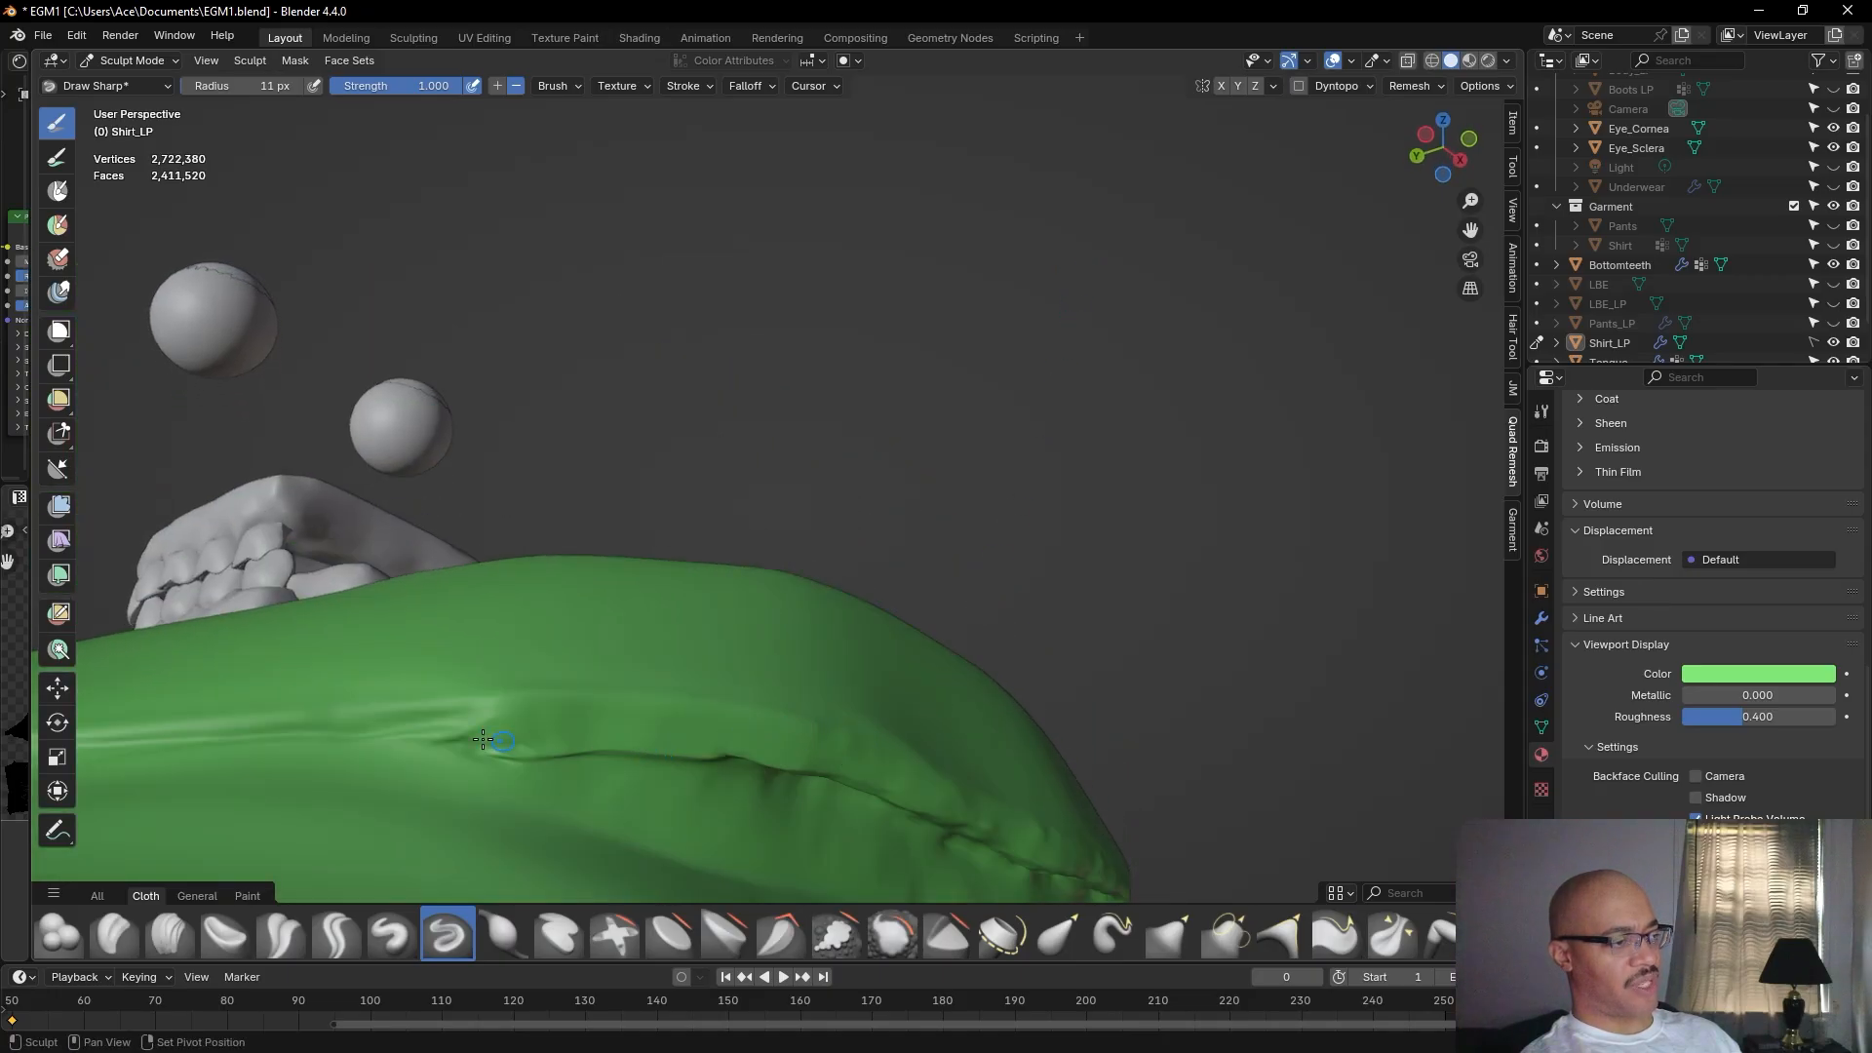
pyautogui.keyDown('alt'); pyautogui.moveTo(648, 648); pyautogui.dragTo(717, 509); pyautogui.keyUp('alt')
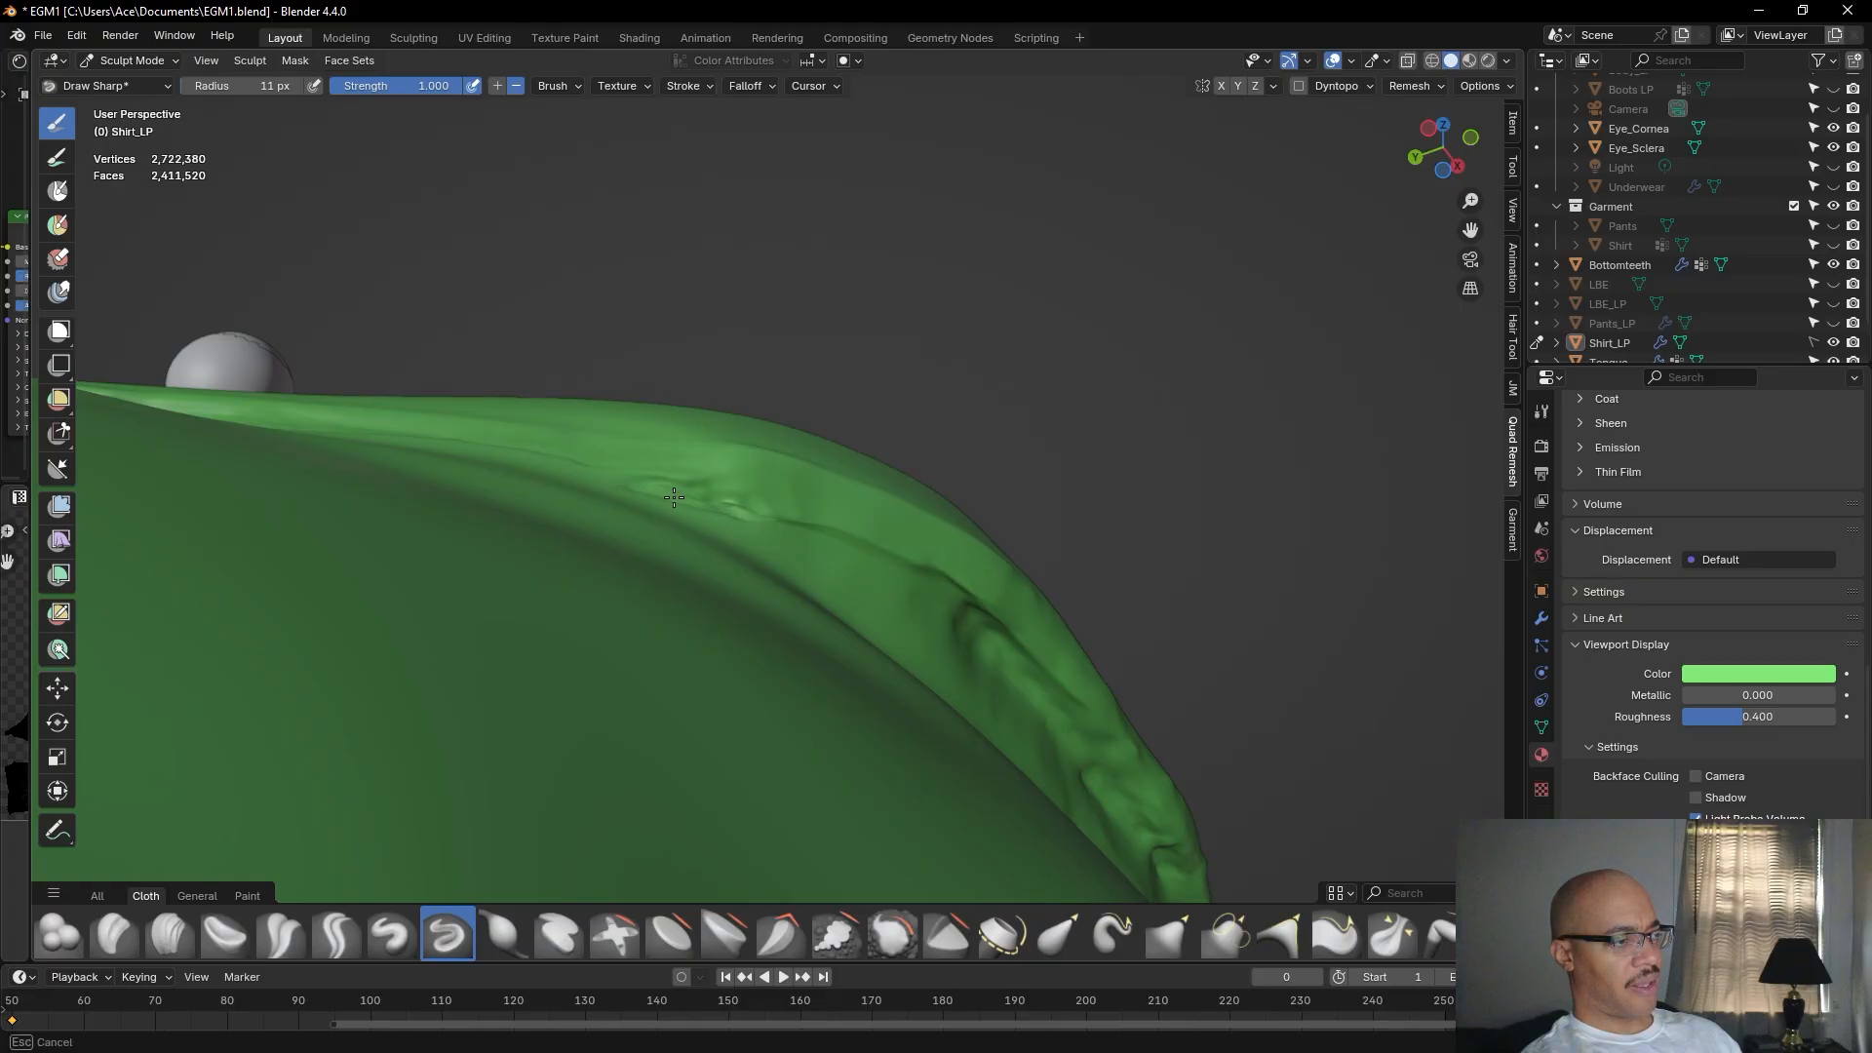
pyautogui.moveTo(695, 485); pyautogui.dragTo(682, 478)
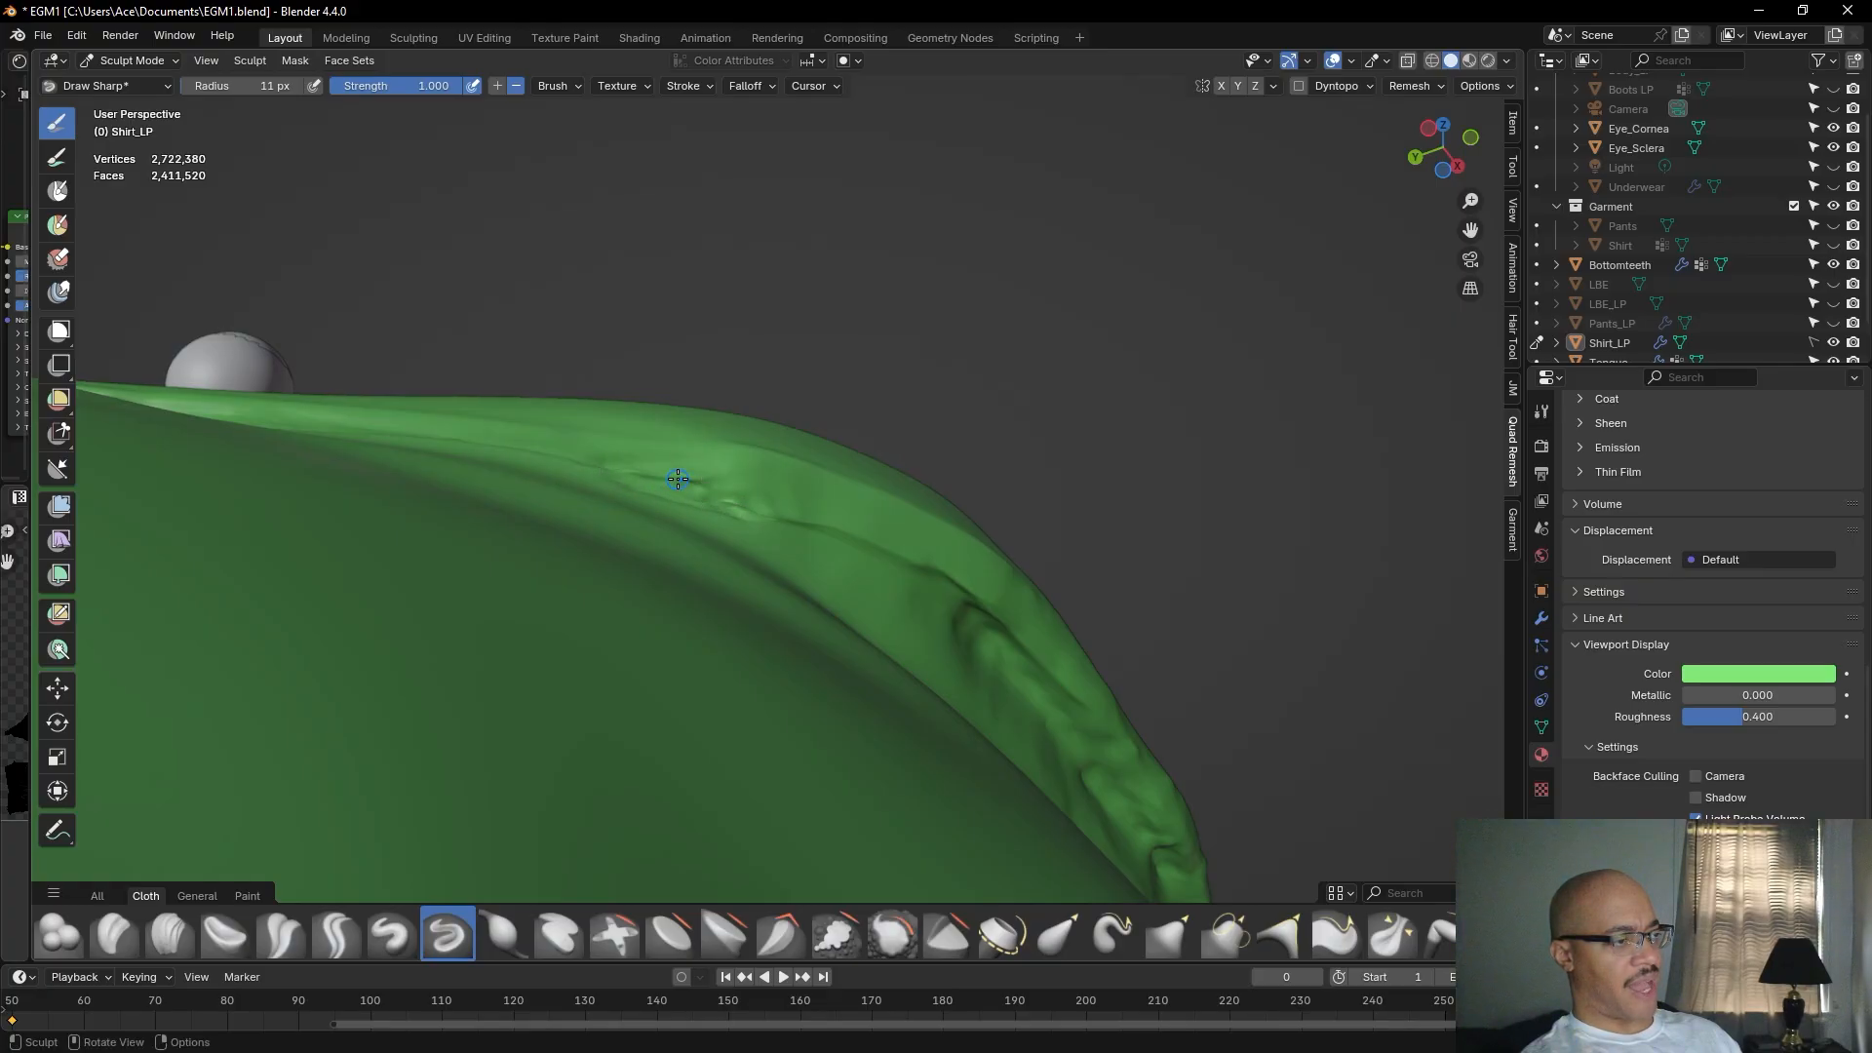
pyautogui.moveTo(951, 307)
pyautogui.mouseDown(button='middle')
pyautogui.moveTo(920, 400)
pyautogui.moveTo(953, 384)
pyautogui.mouseUp(button='middle')
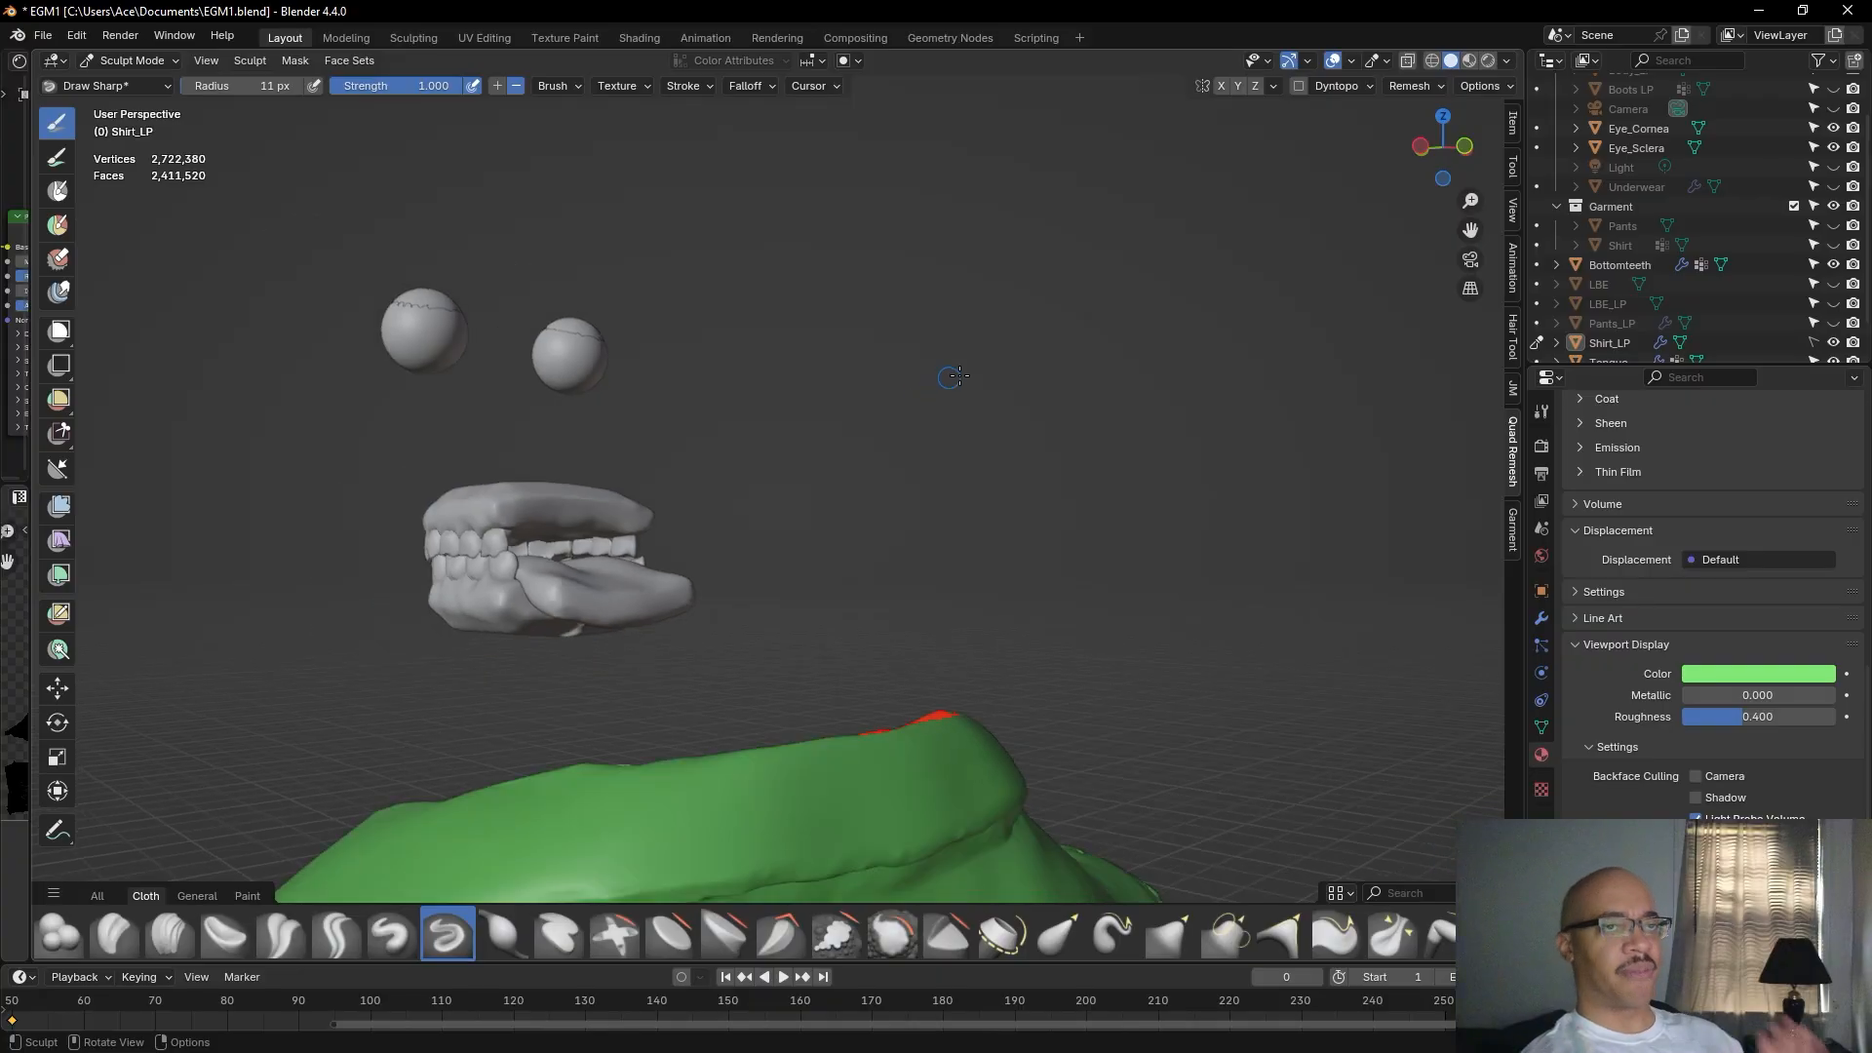
pyautogui.moveTo(988, 122); pyautogui.dragTo(958, 369, button='middle')
pyautogui.scroll(-1, 958, 368)
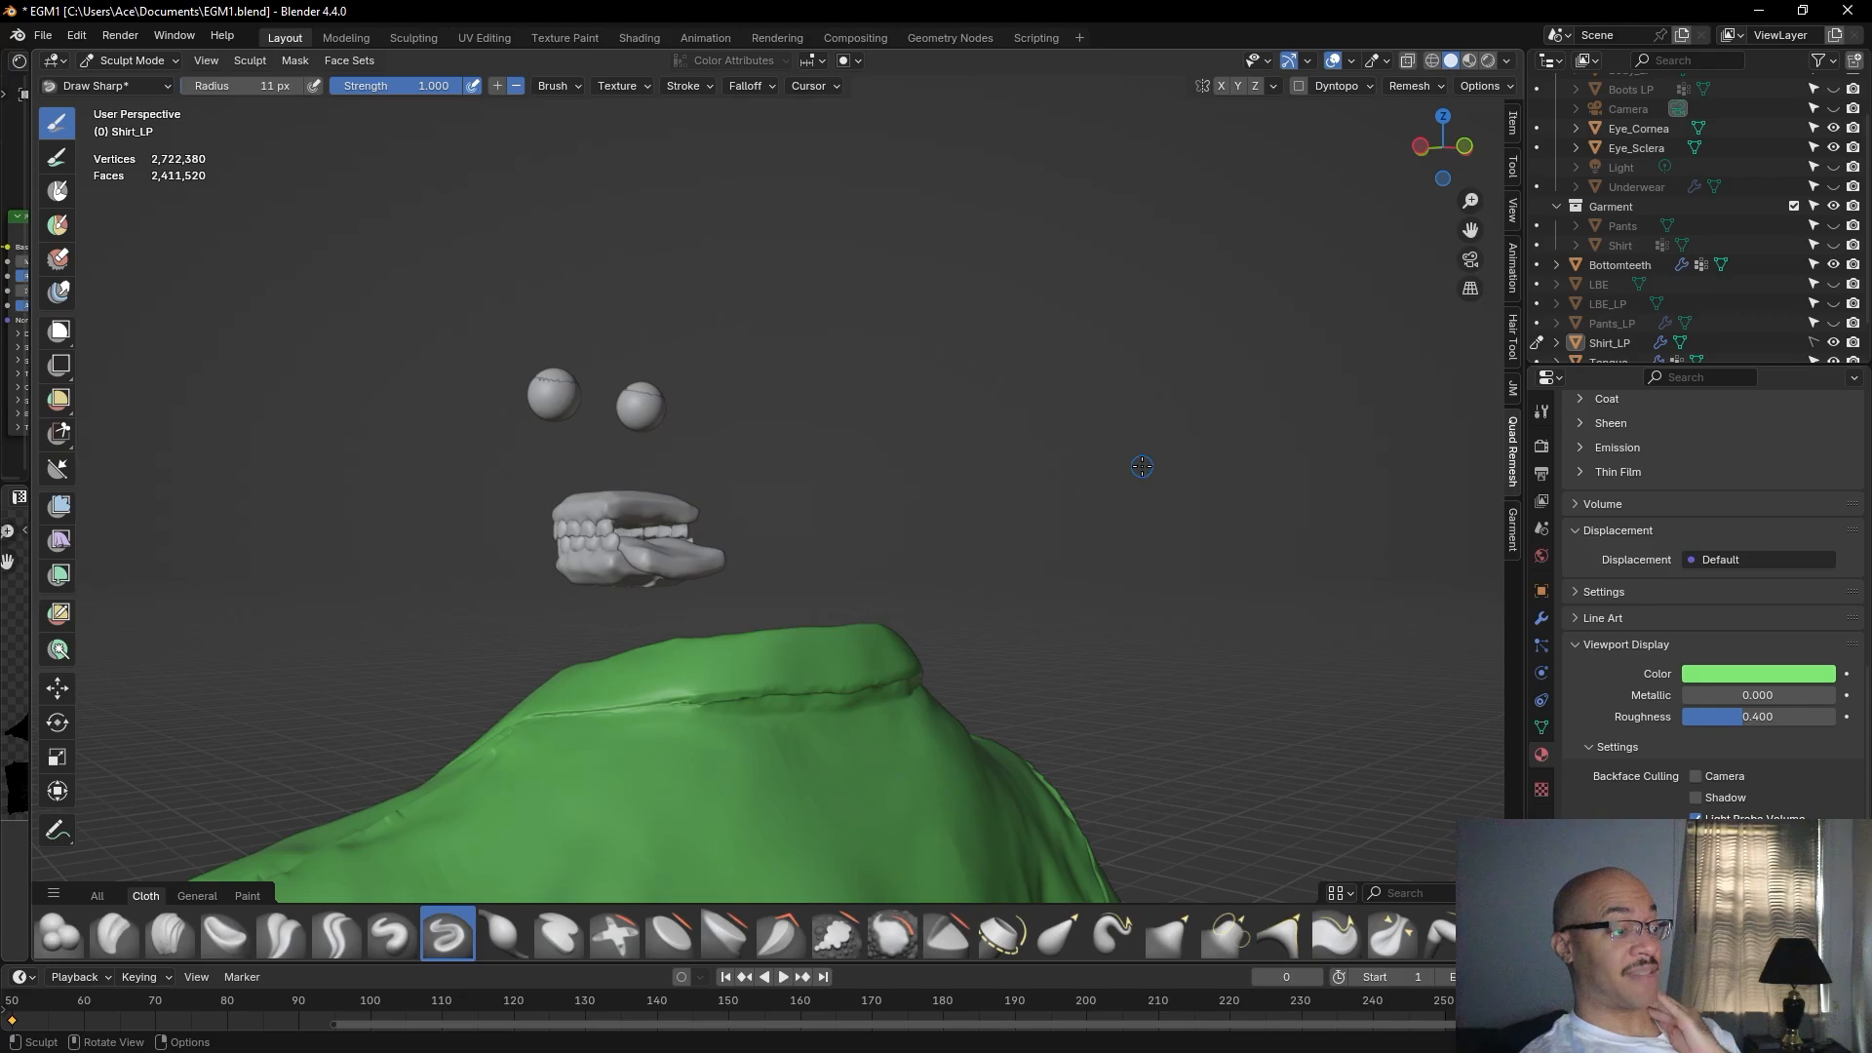
pyautogui.moveTo(1117, 470); pyautogui.dragTo(945, 454, button='middle')
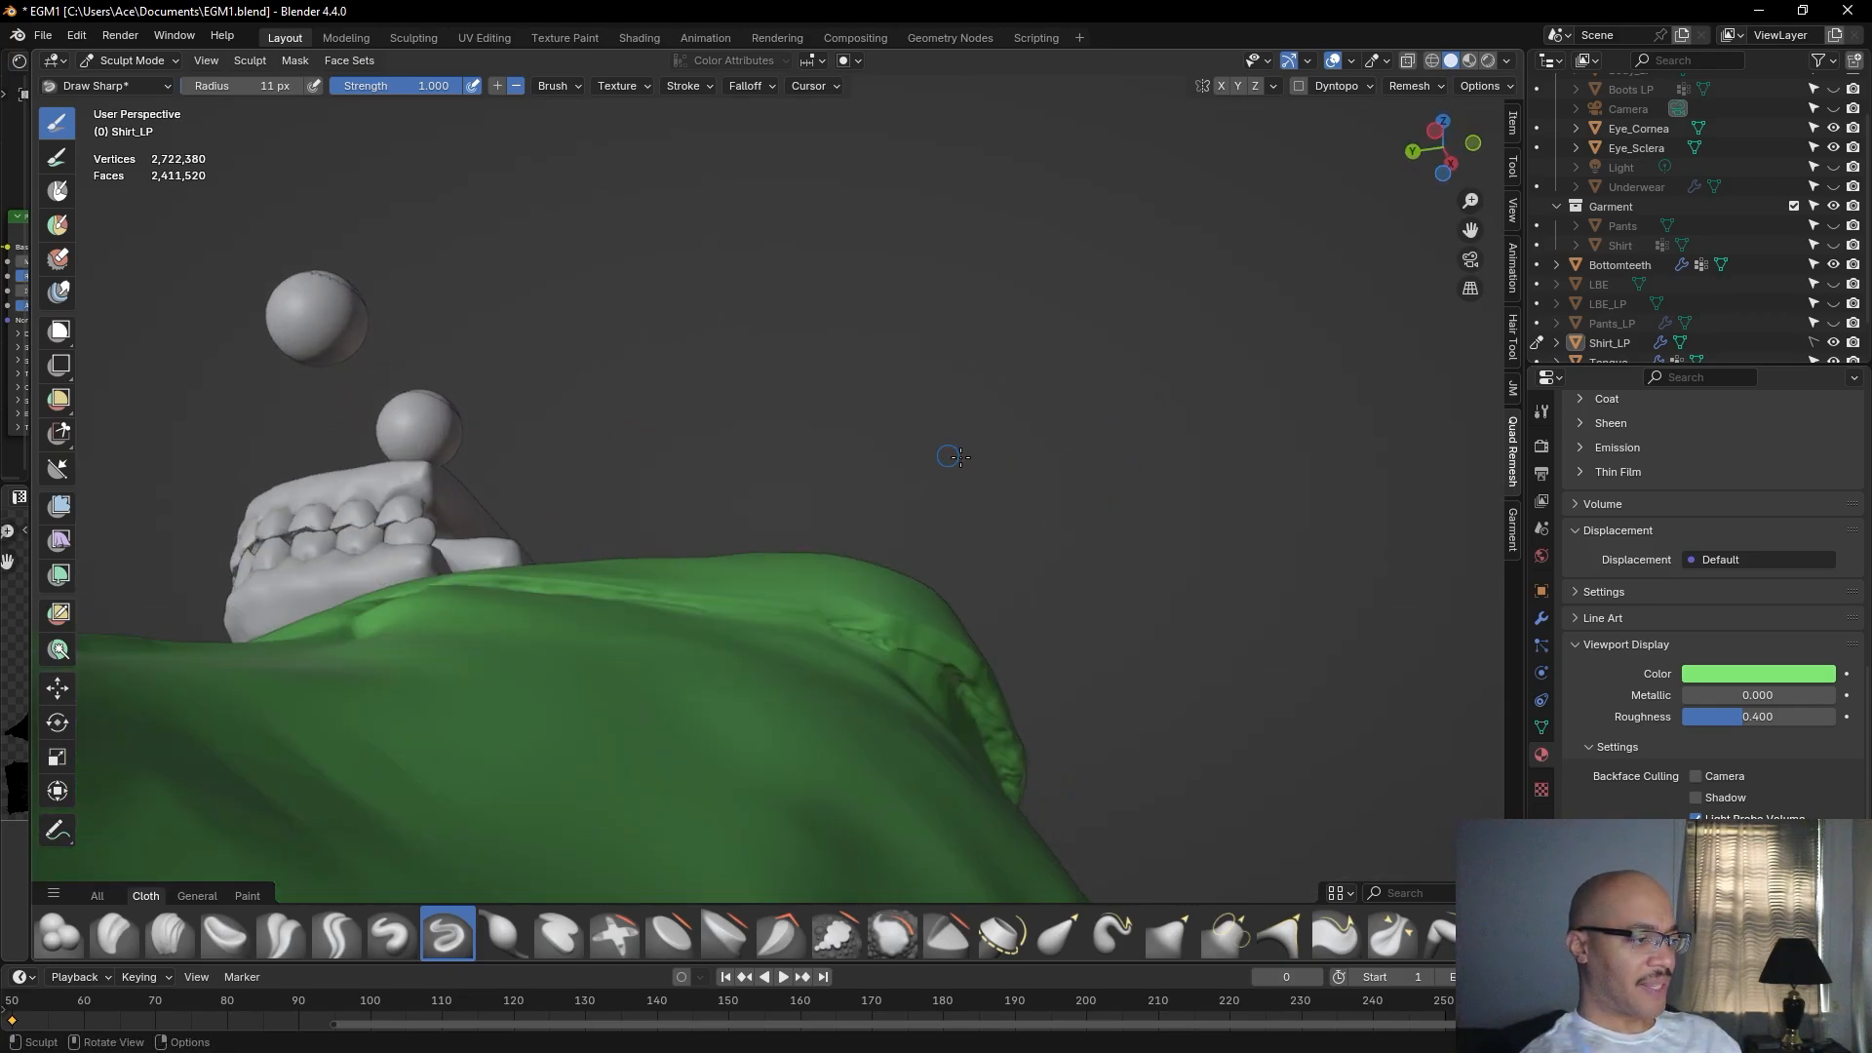
pyautogui.scroll(5, 1060, 416)
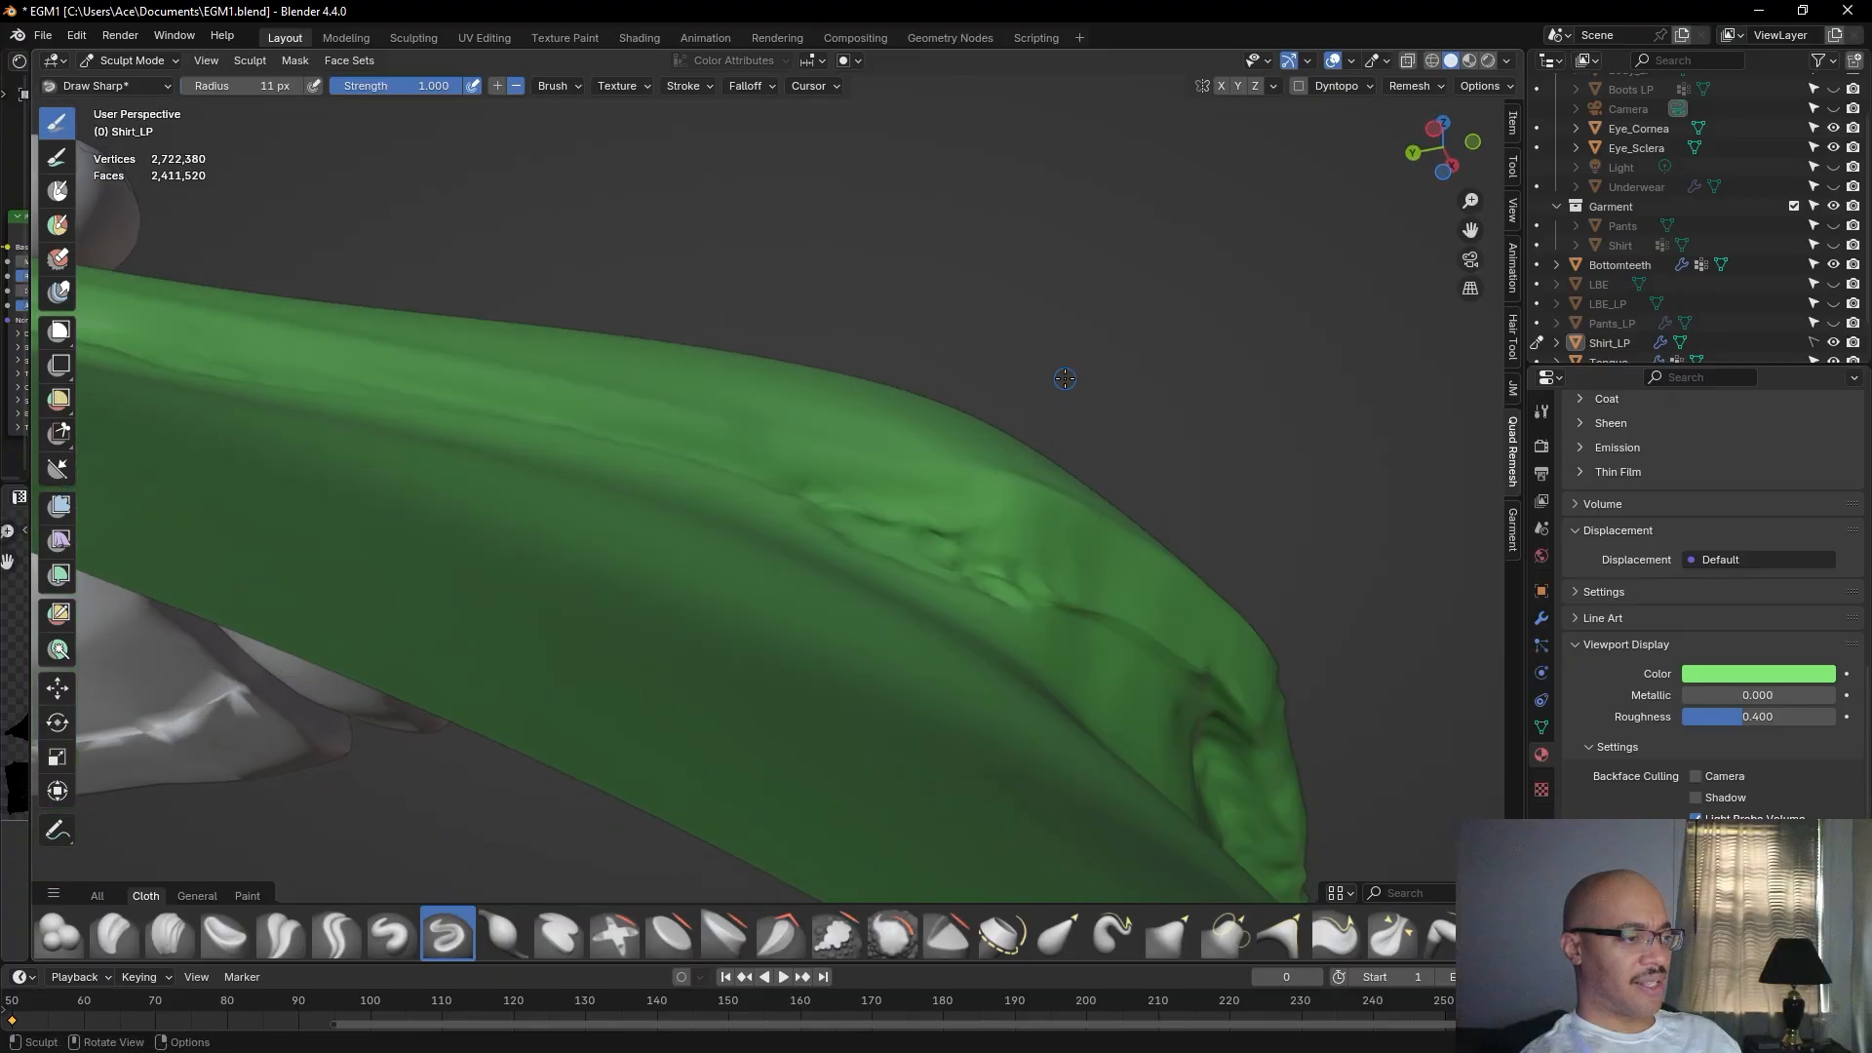
pyautogui.moveTo(940, 543); pyautogui.dragTo(934, 566)
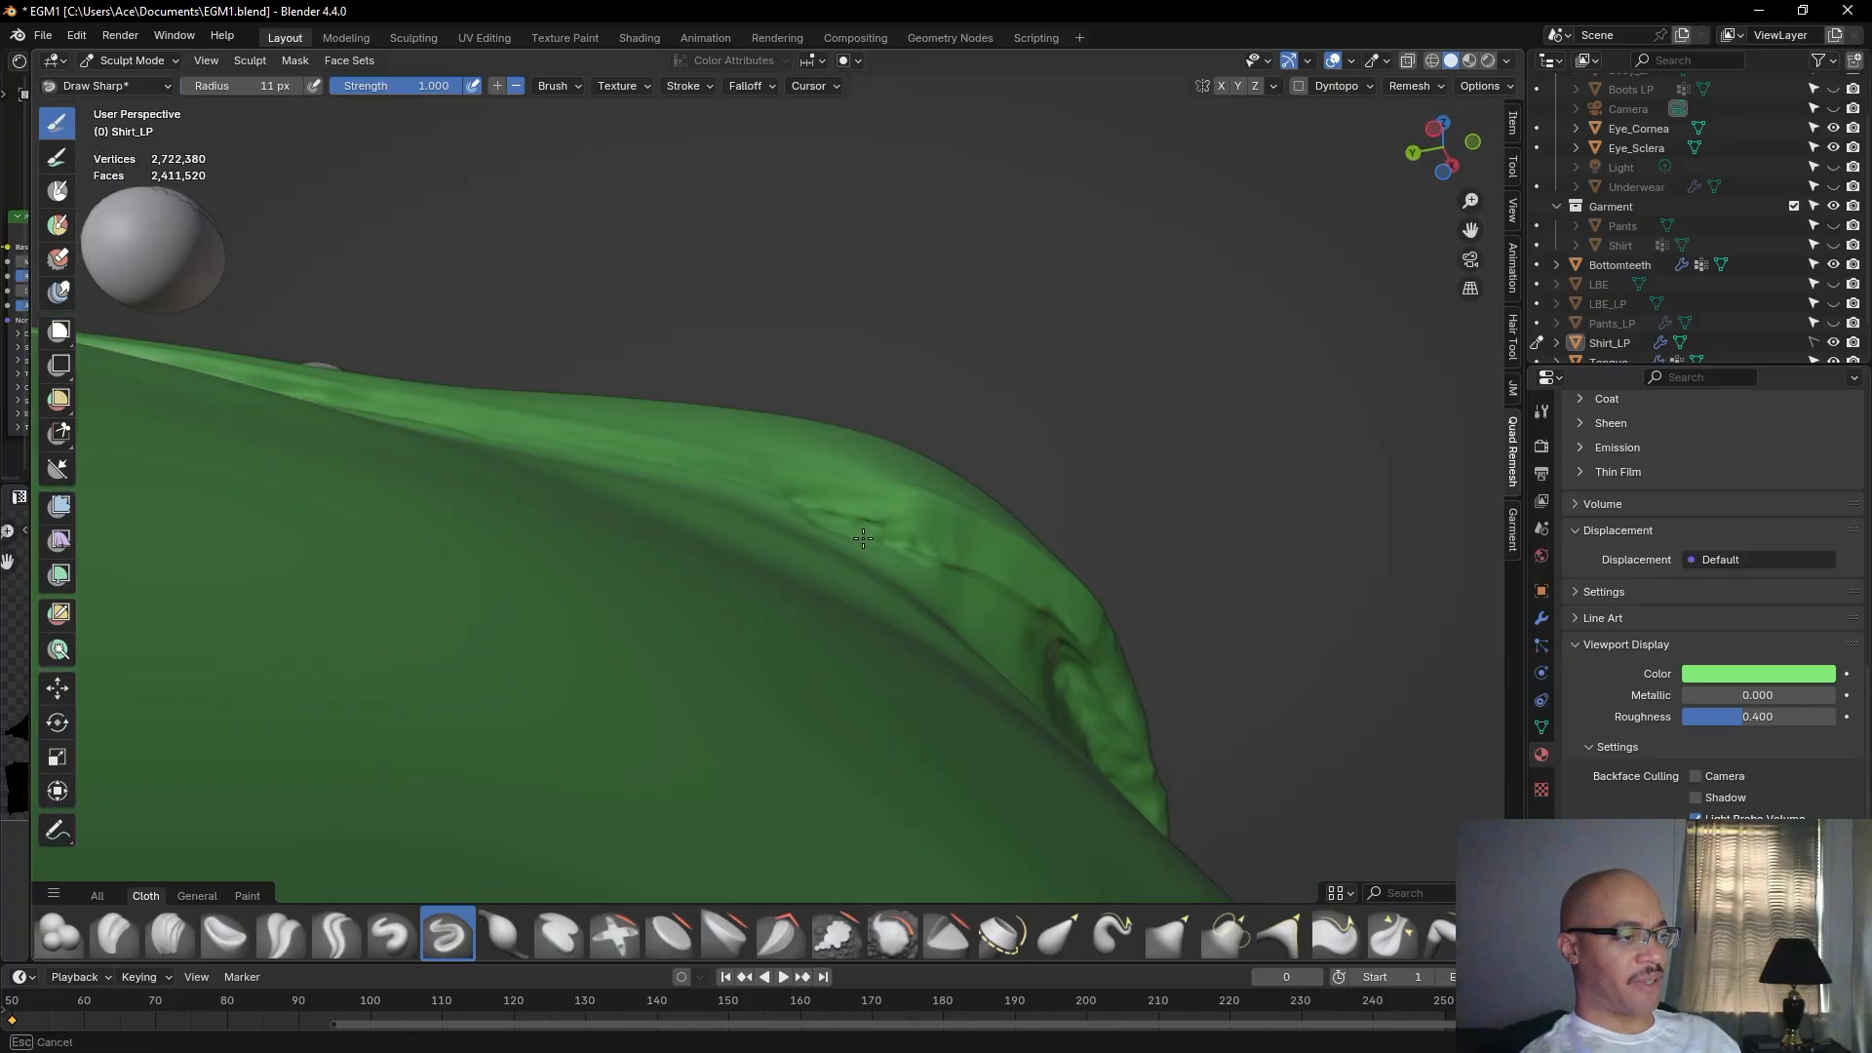
pyautogui.moveTo(719, 482); pyautogui.dragTo(761, 503)
# Sharpen the crease beneath the front collar where it runs over the shoulder with full-strength Draw Sharp strokes.
pyautogui.moveTo(761, 504)
pyautogui.mouseDown(button='middle')
pyautogui.moveTo(981, 306)
pyautogui.moveTo(1116, 377)
pyautogui.moveTo(1078, 398)
pyautogui.moveTo(970, 354)
pyautogui.moveTo(1038, 360)
pyautogui.mouseUp(button='middle')
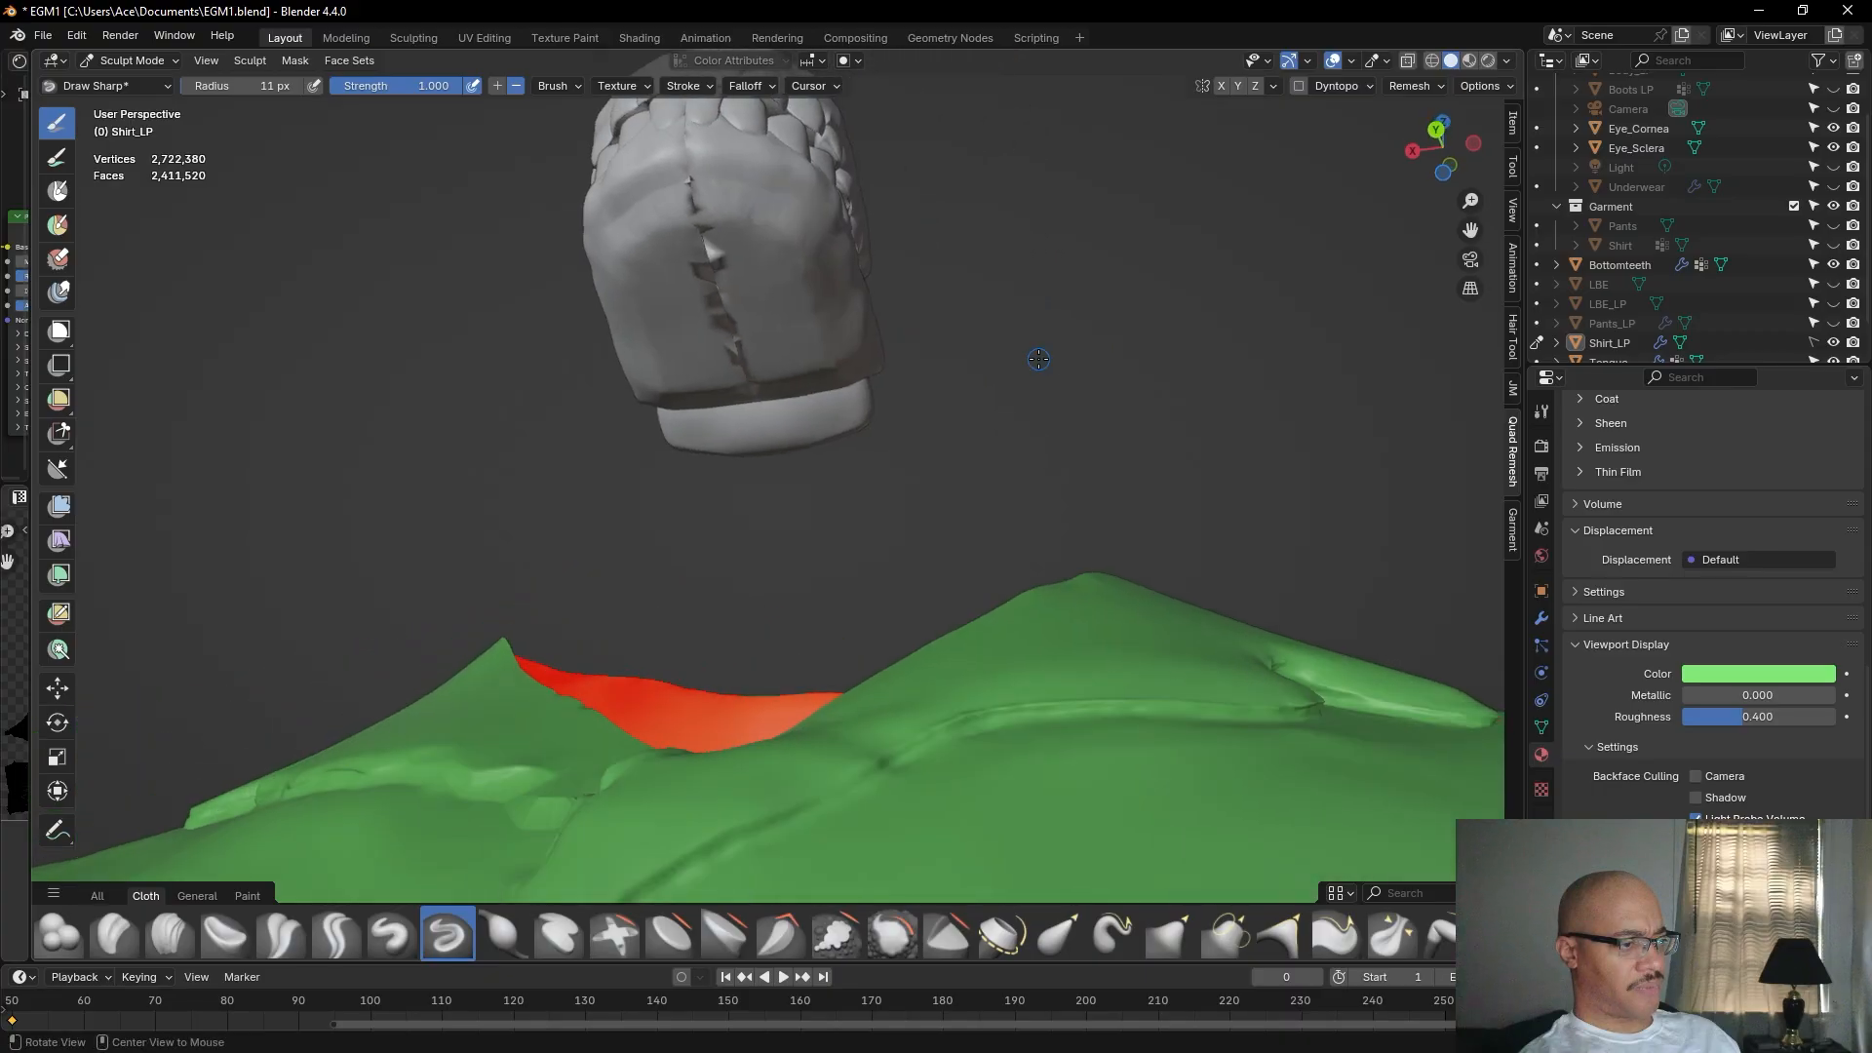
pyautogui.moveTo(1092, 449); pyautogui.dragTo(1087, 366, button='middle')
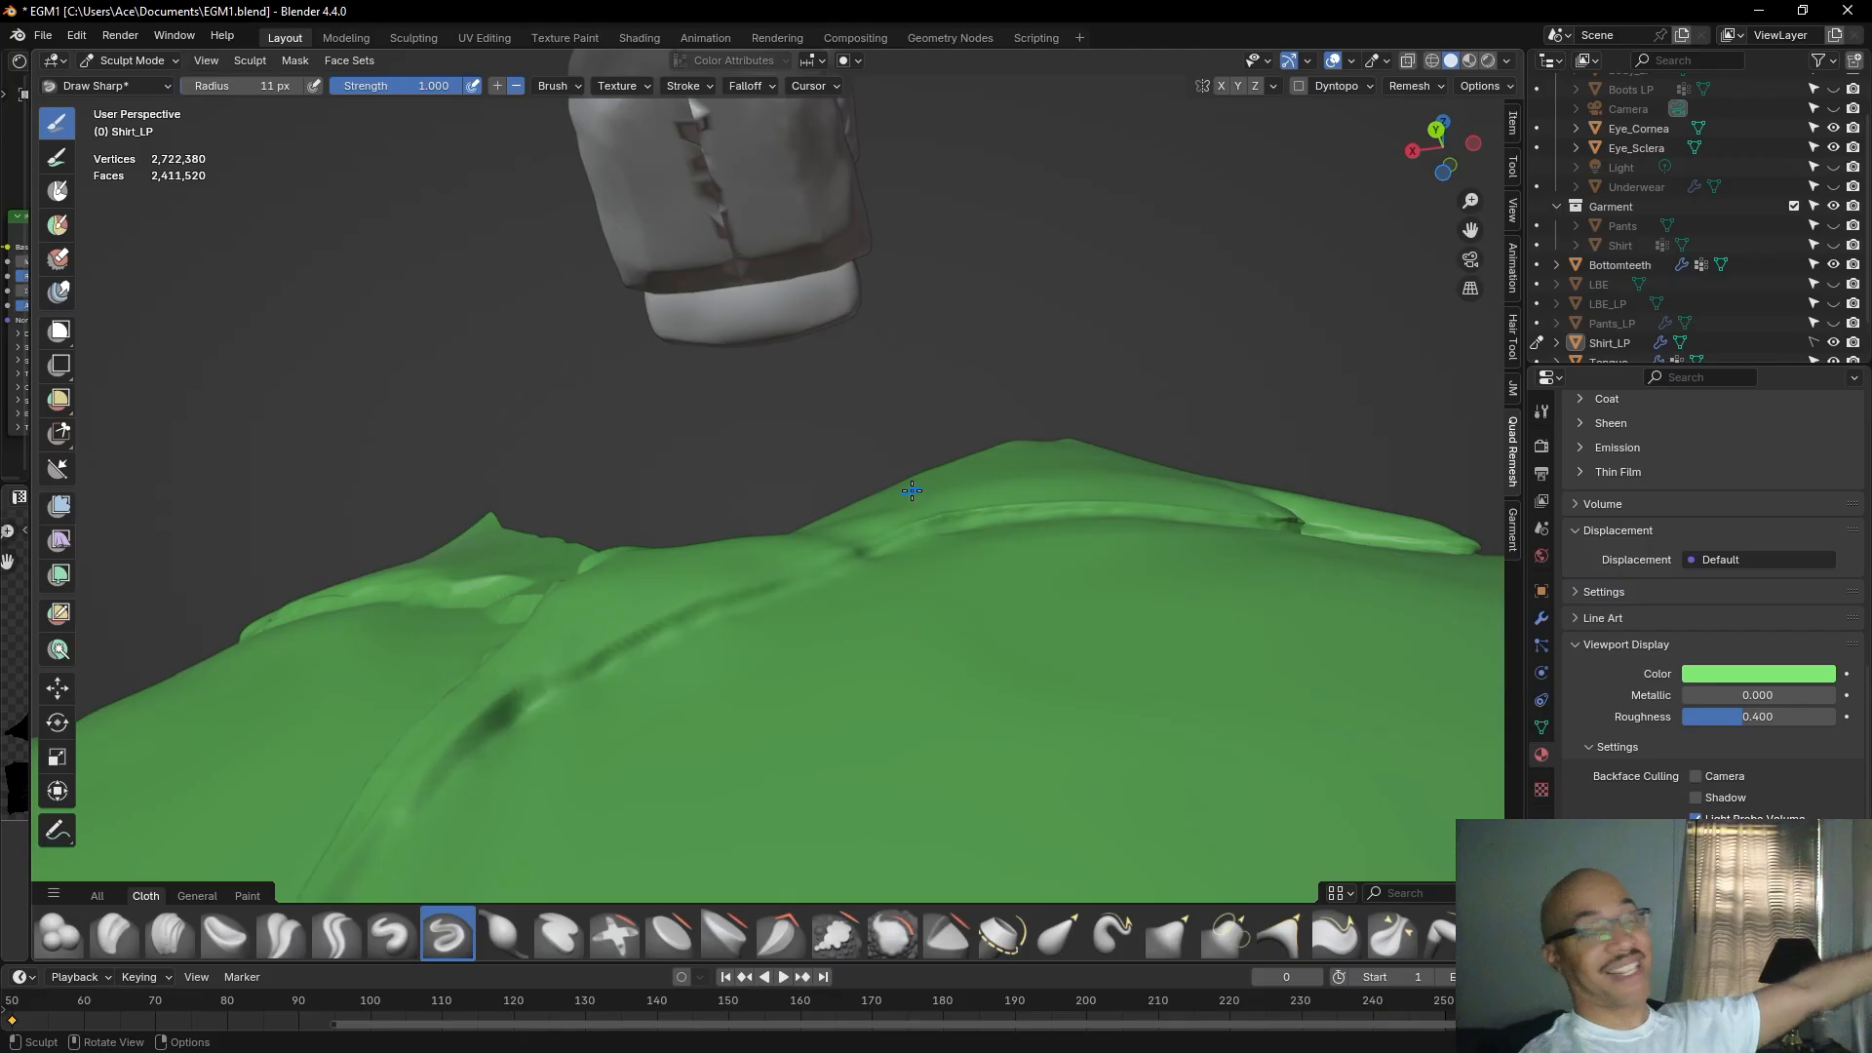
pyautogui.keyDown('shift'); pyautogui.moveTo(974, 352); pyautogui.dragTo(948, 346, button='middle'); pyautogui.keyUp('shift')
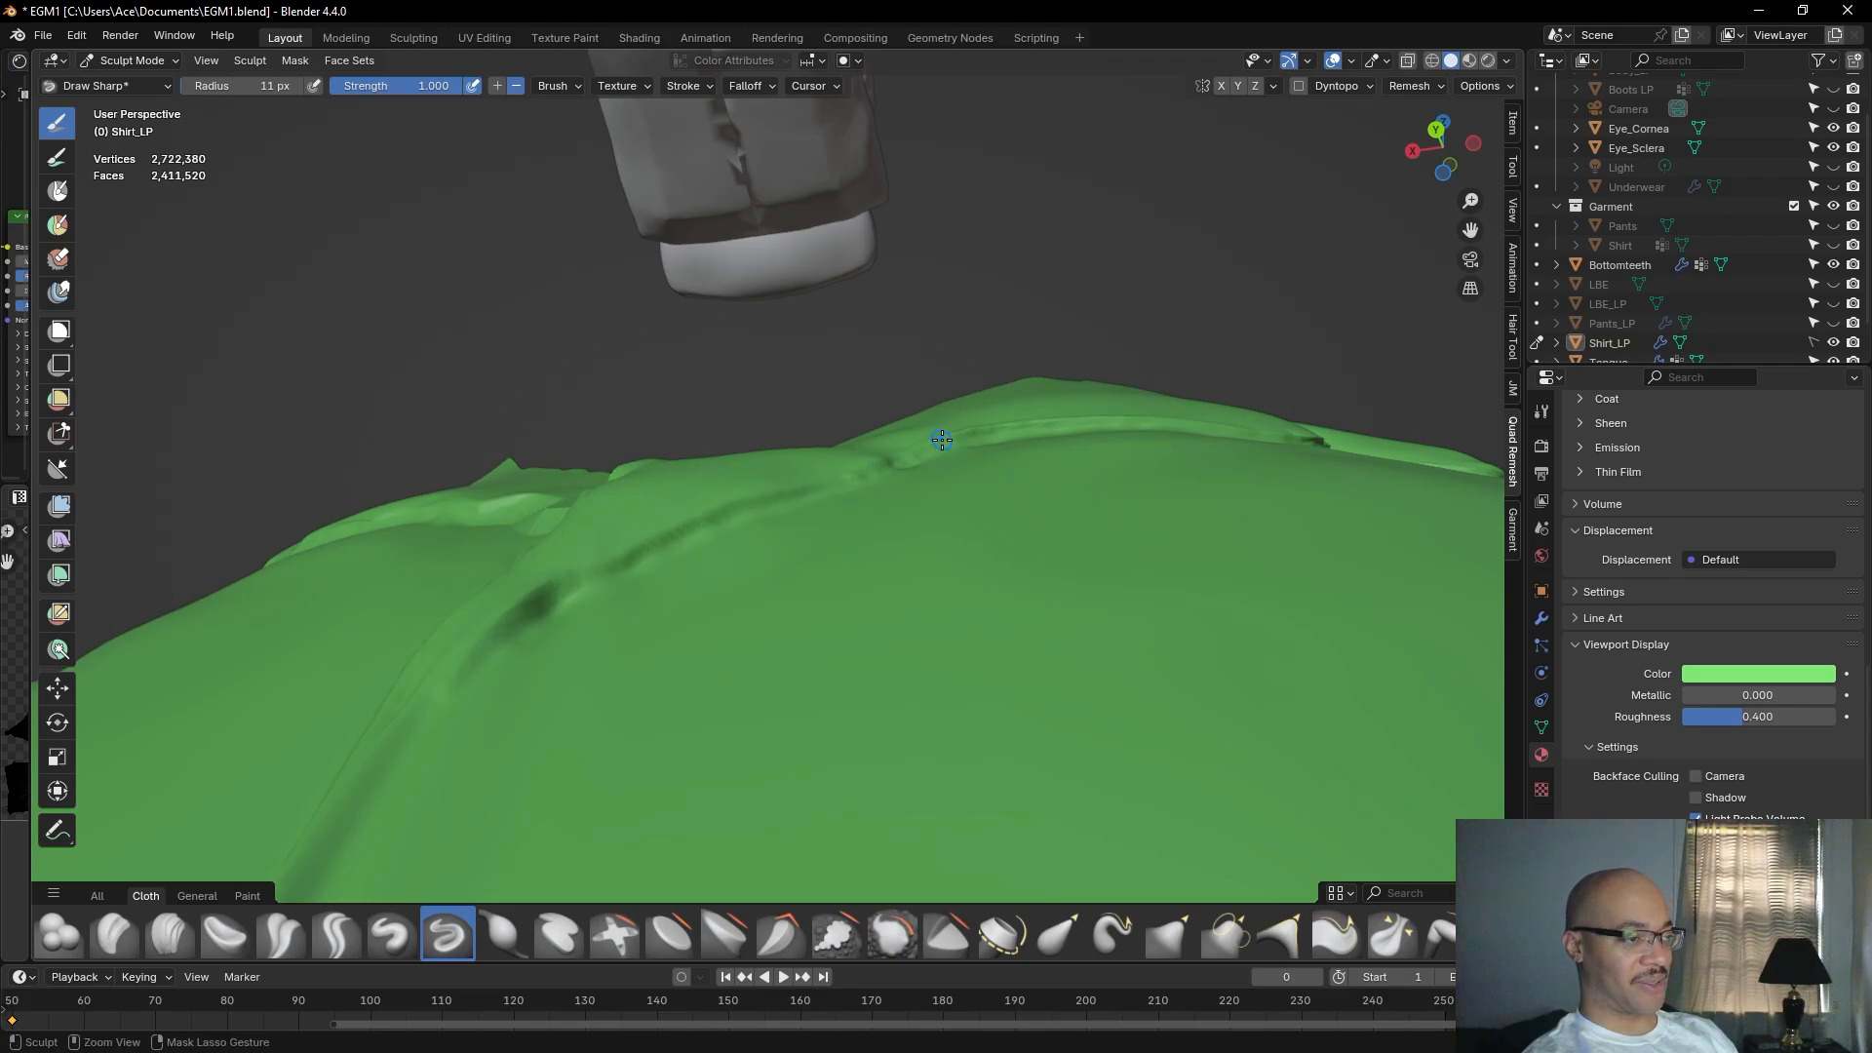
pyautogui.moveTo(887, 463); pyautogui.dragTo(712, 524)
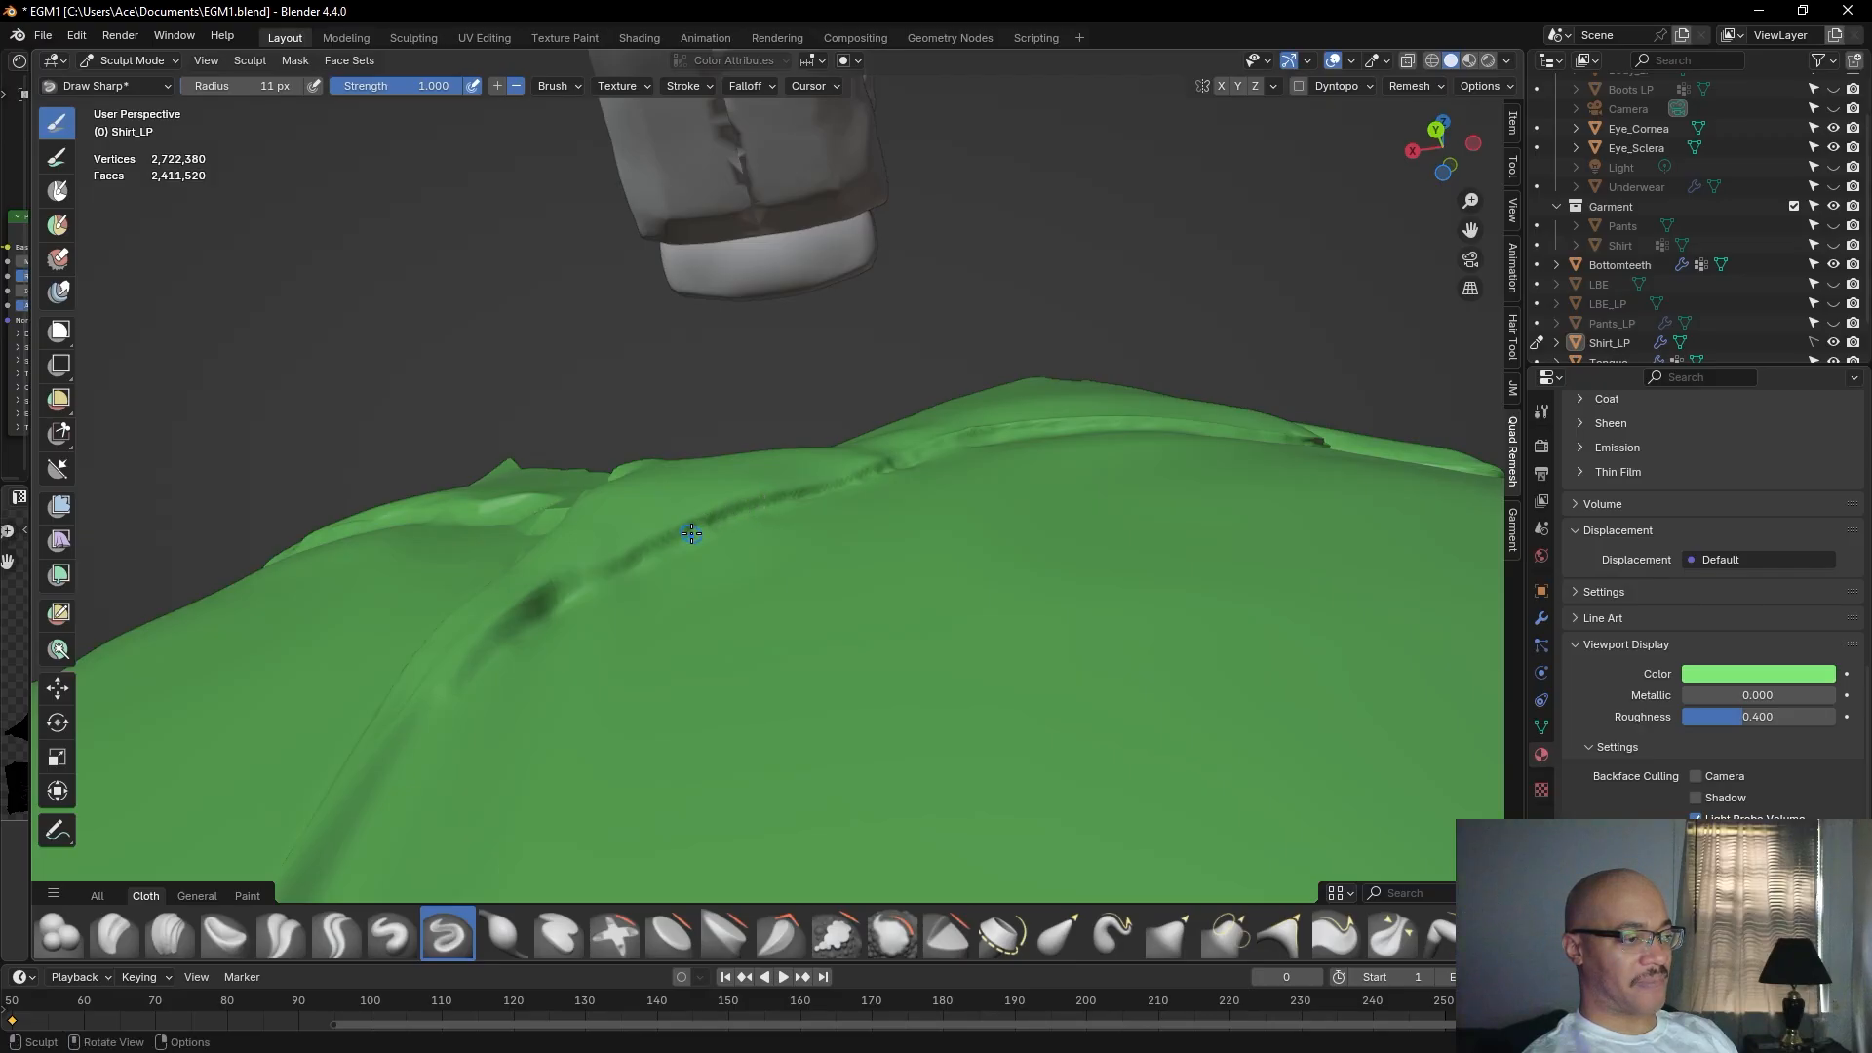
pyautogui.moveTo(692, 533); pyautogui.dragTo(689, 534)
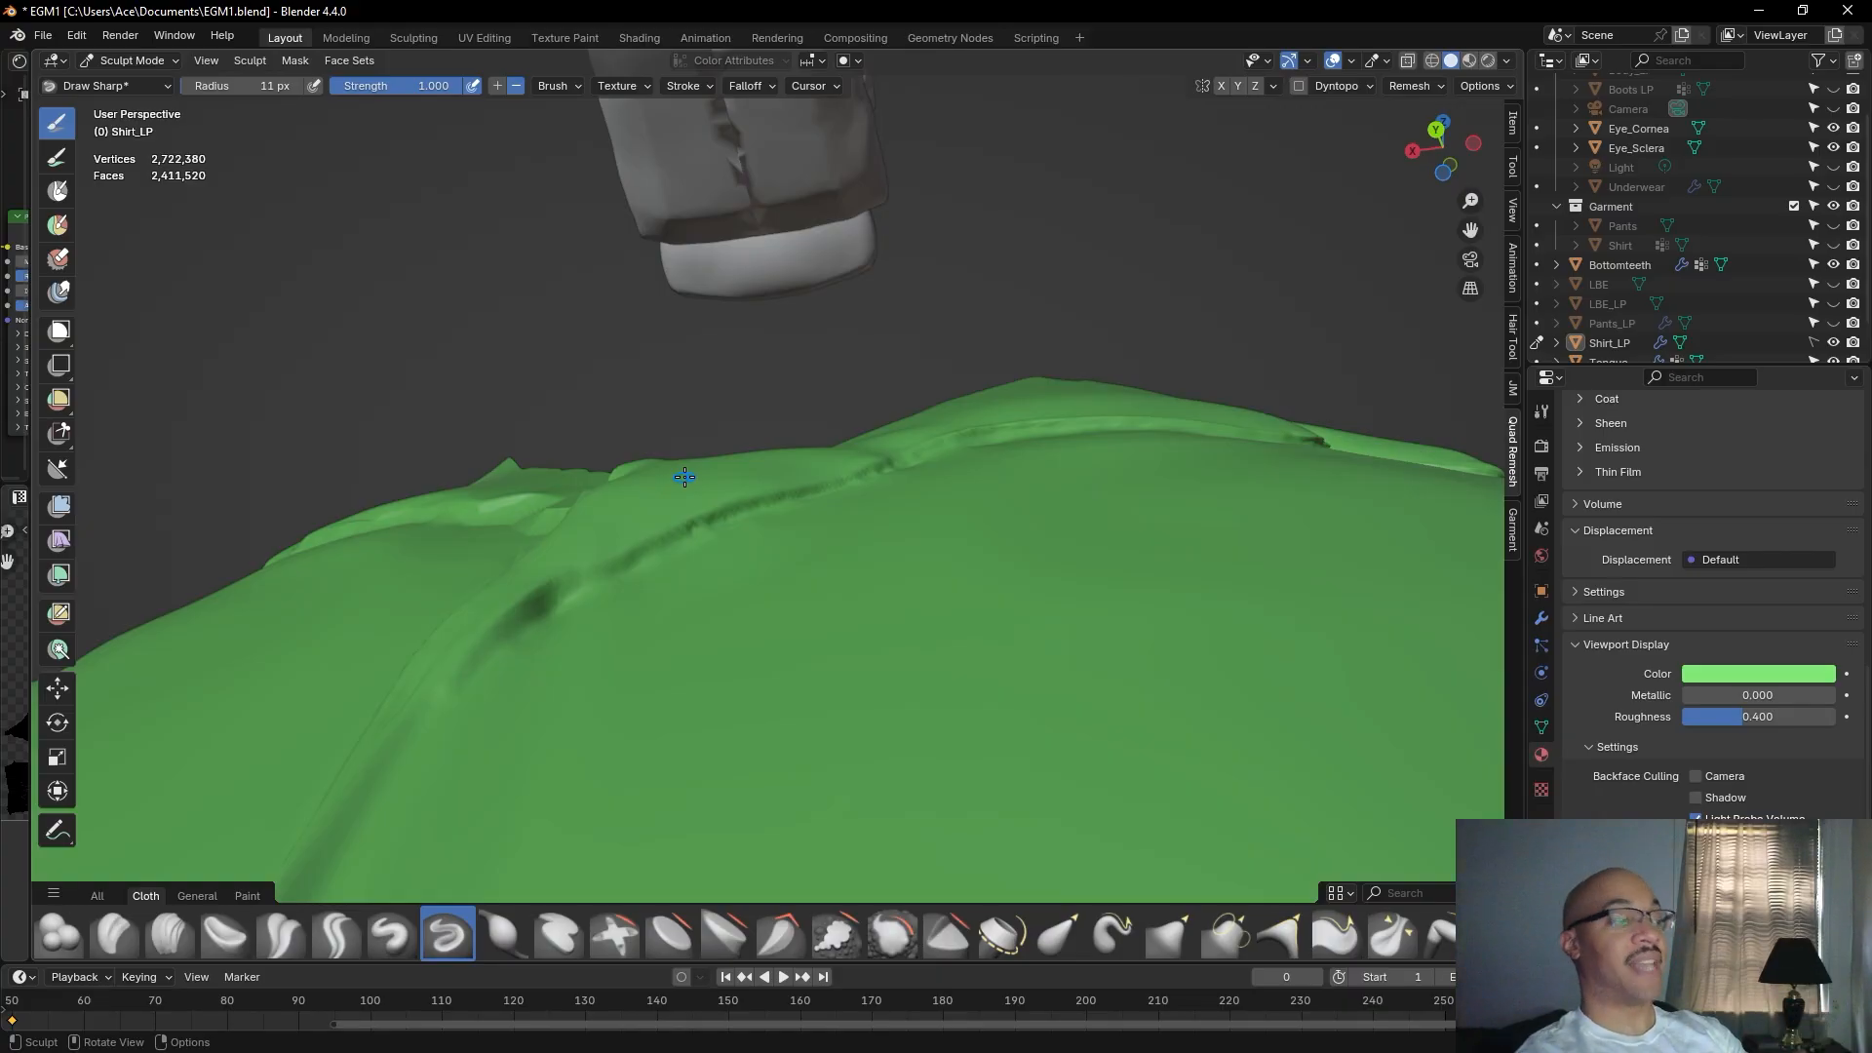
# Raise a short stretch of the lip beside the front collar crease with an inverted 11 px Draw Sharp stroke.
pyautogui.moveTo(1236, 152); pyautogui.dragTo(1178, 284, button='middle')
pyautogui.moveTo(1107, 353); pyautogui.dragTo(1107, 371, button='middle')
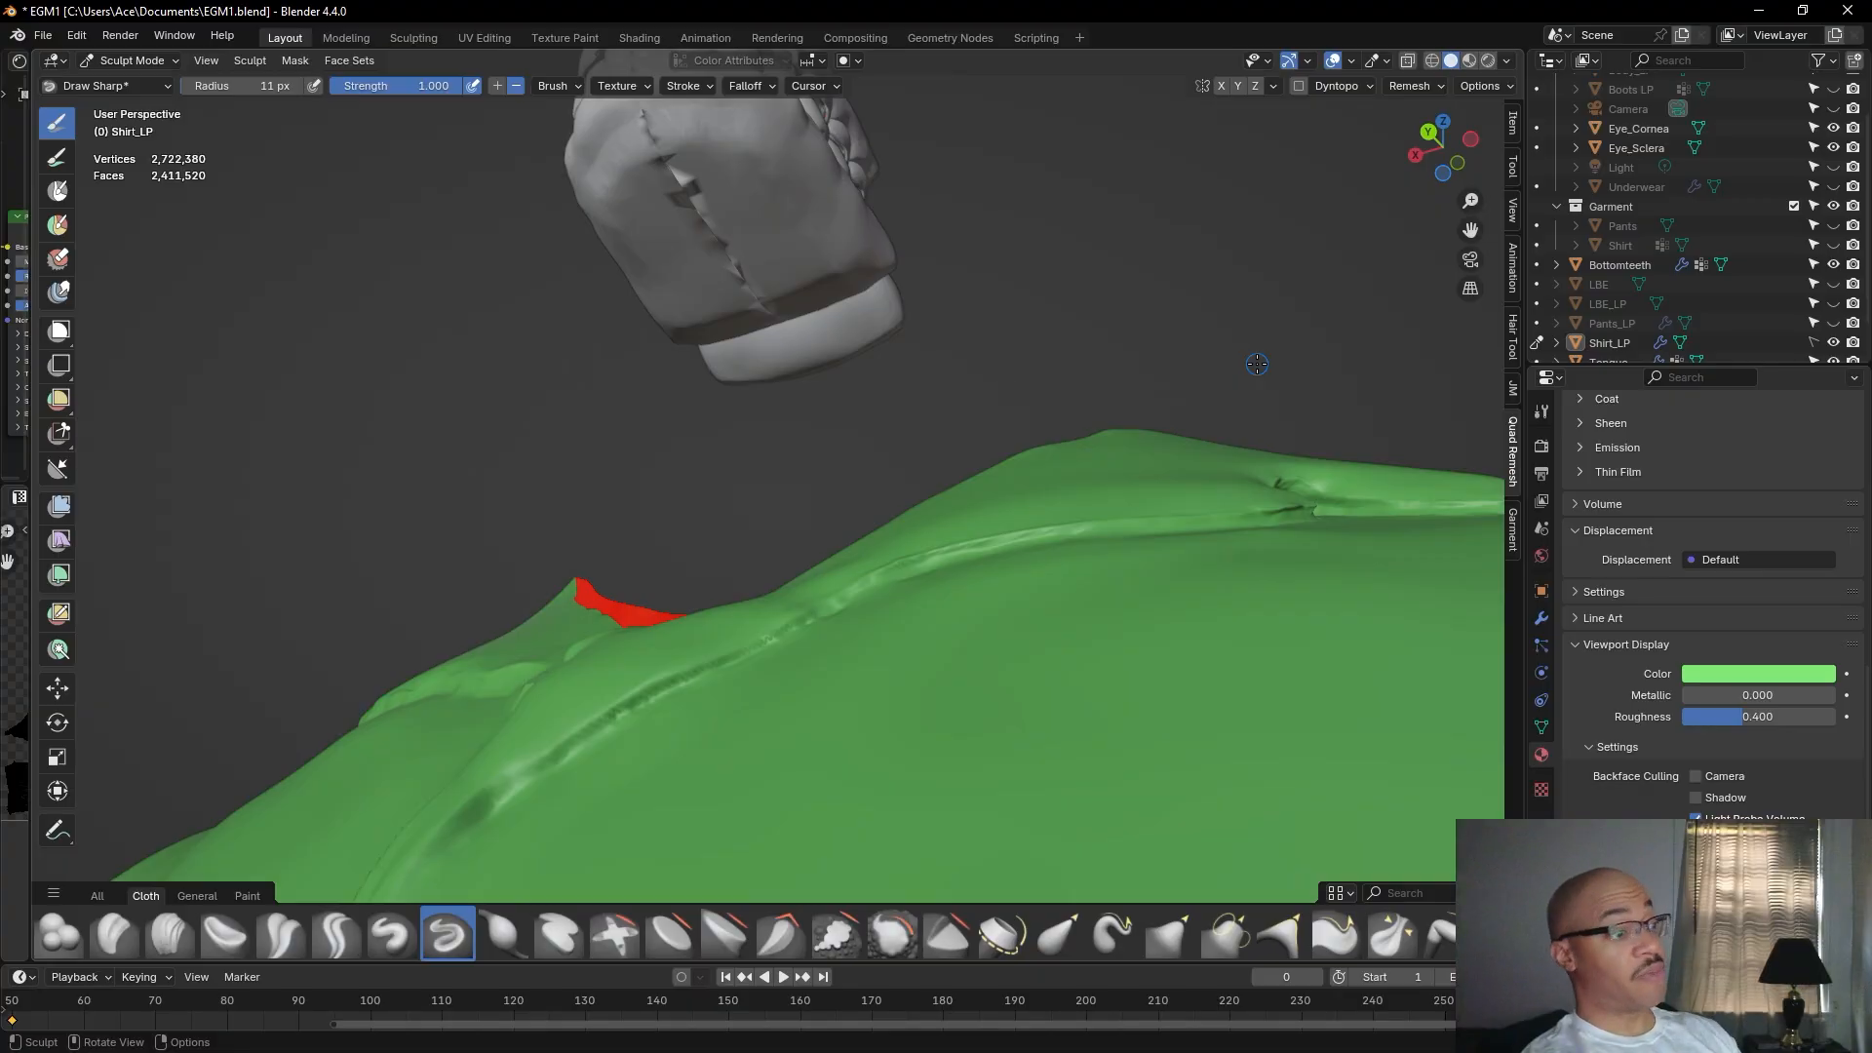
pyautogui.moveTo(1191, 253); pyautogui.dragTo(1116, 326, button='middle')
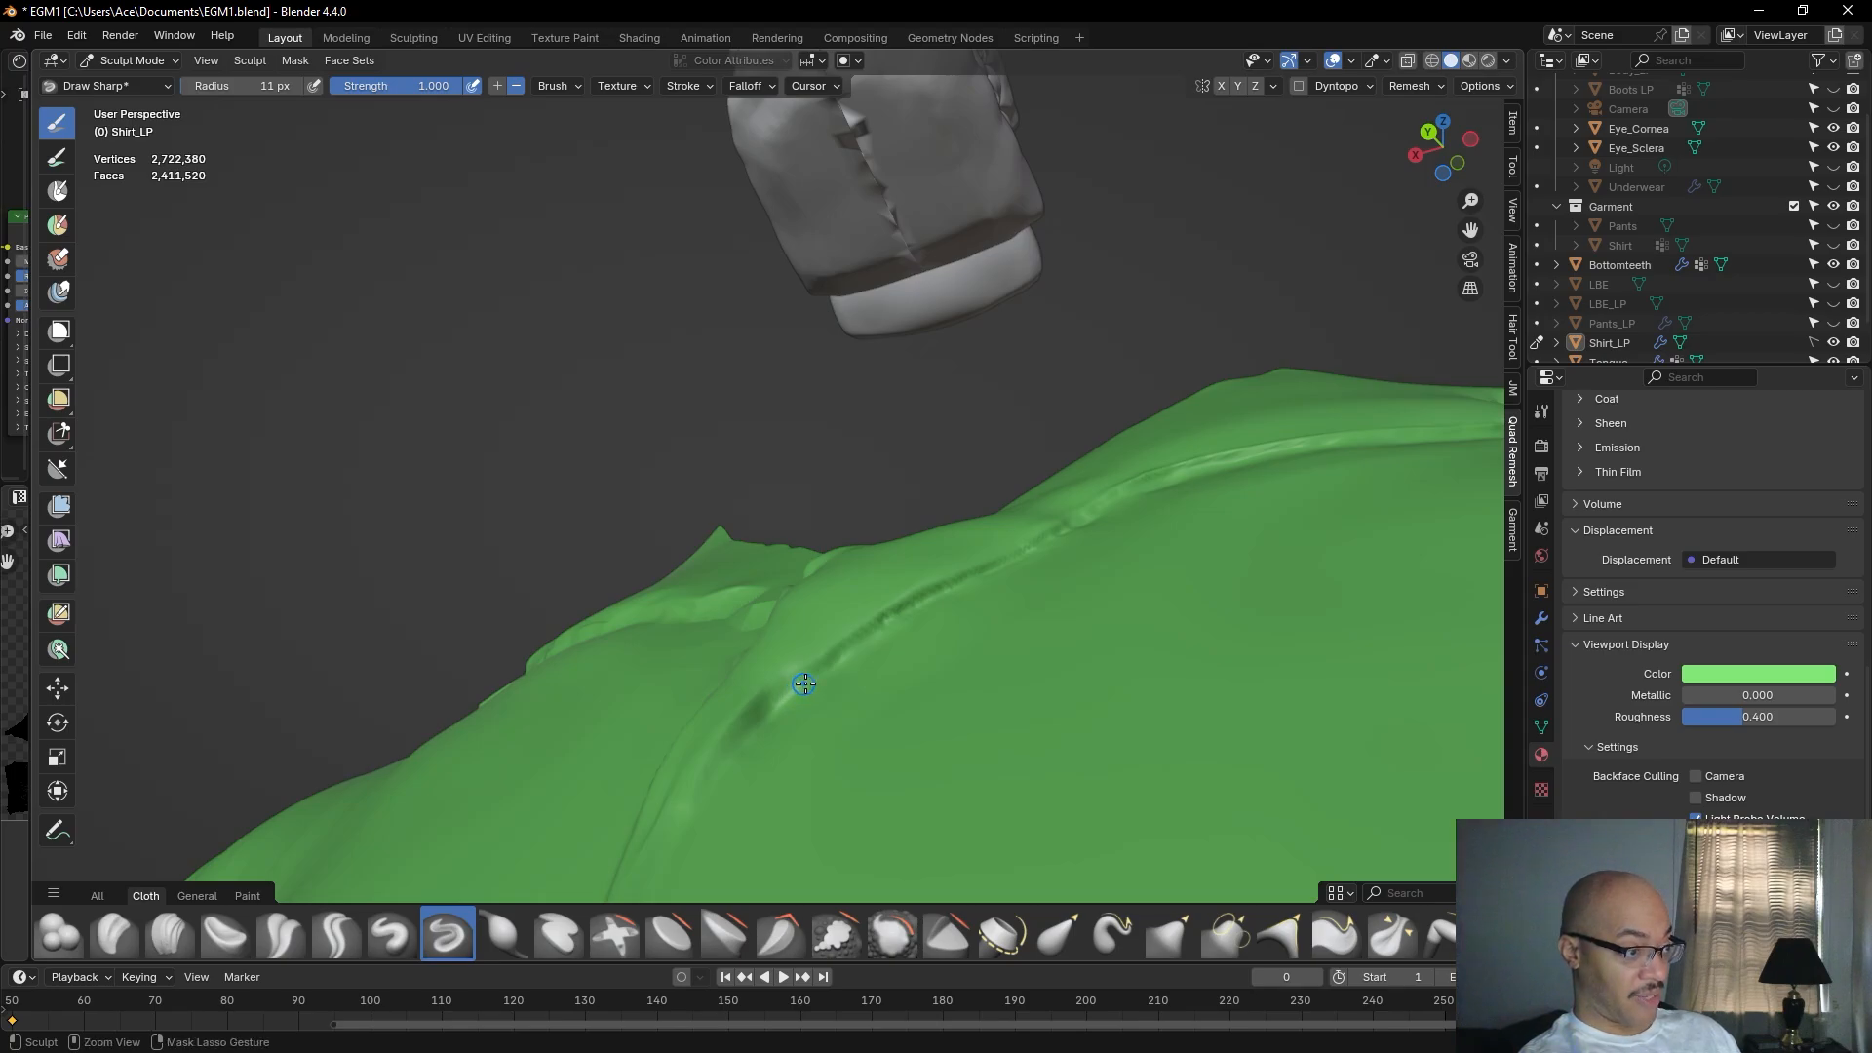
pyautogui.keyDown('ctrl'); pyautogui.moveTo(815, 674); pyautogui.dragTo(836, 677); pyautogui.keyUp('ctrl')
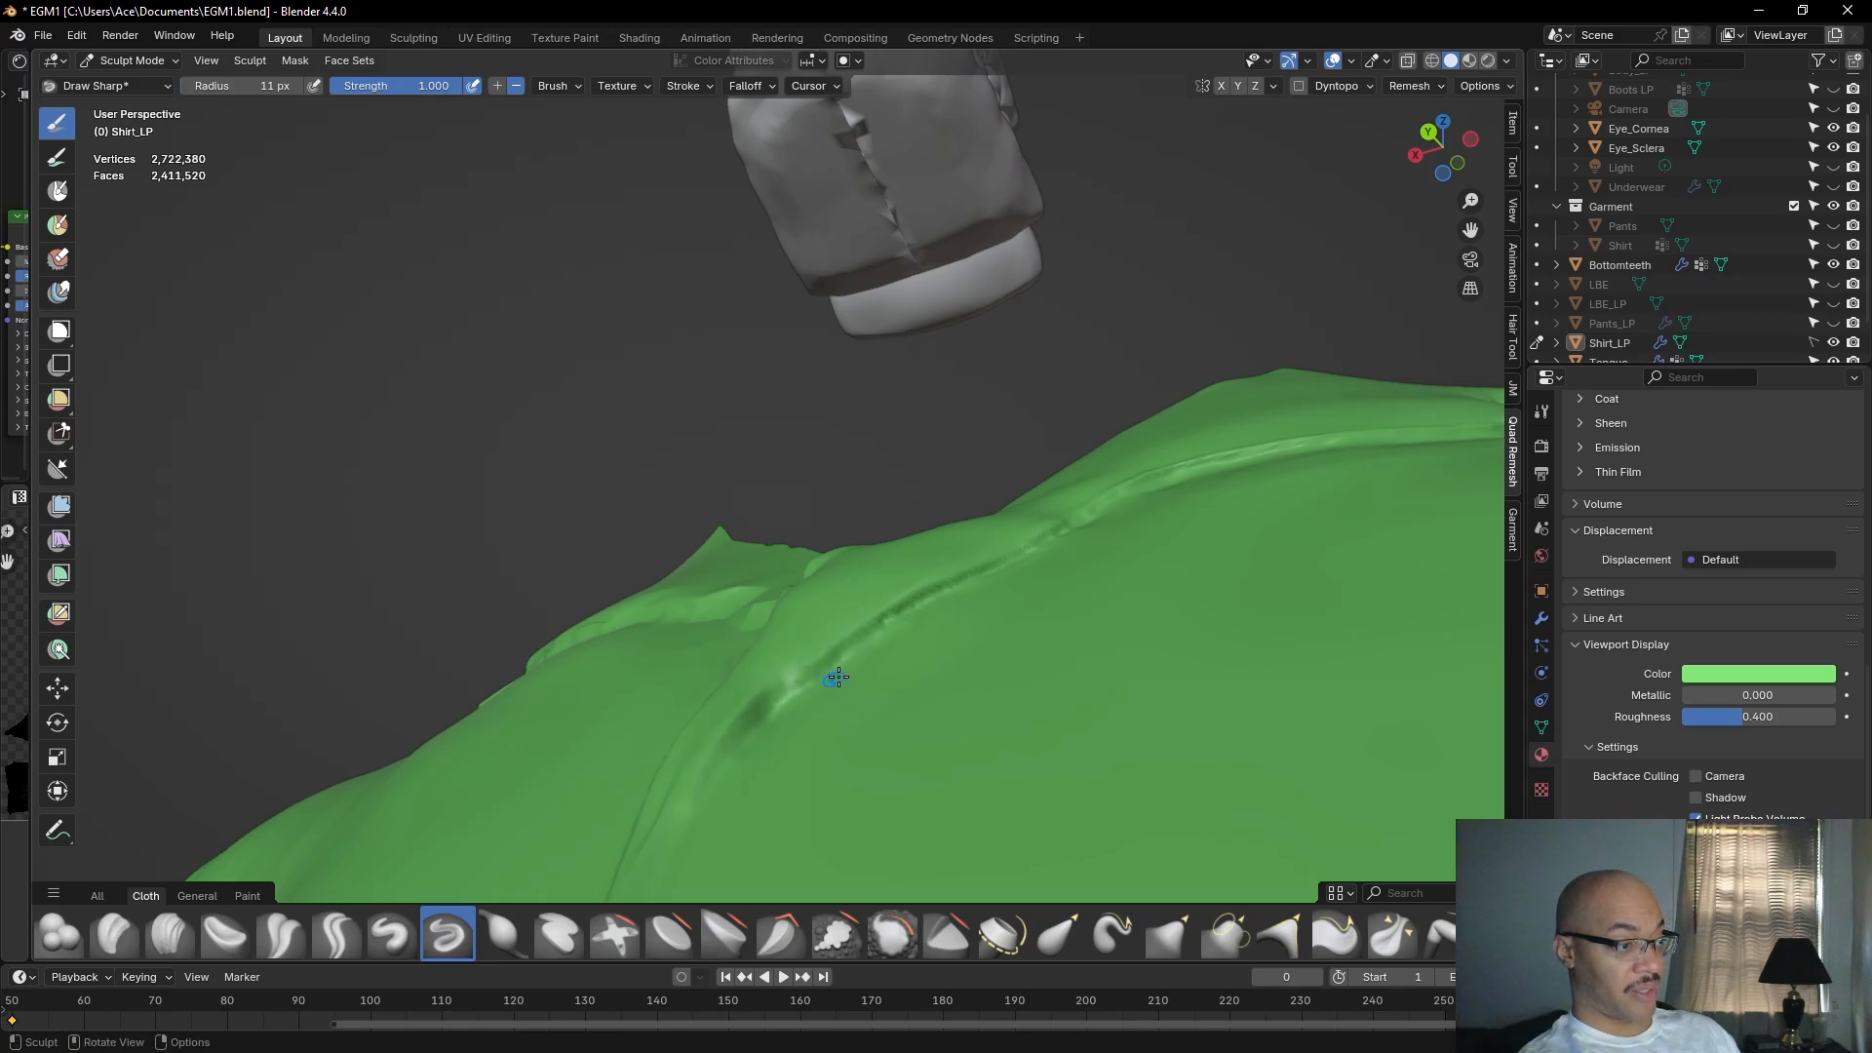
pyautogui.moveTo(948, 593); pyautogui.dragTo(979, 626, button='middle')
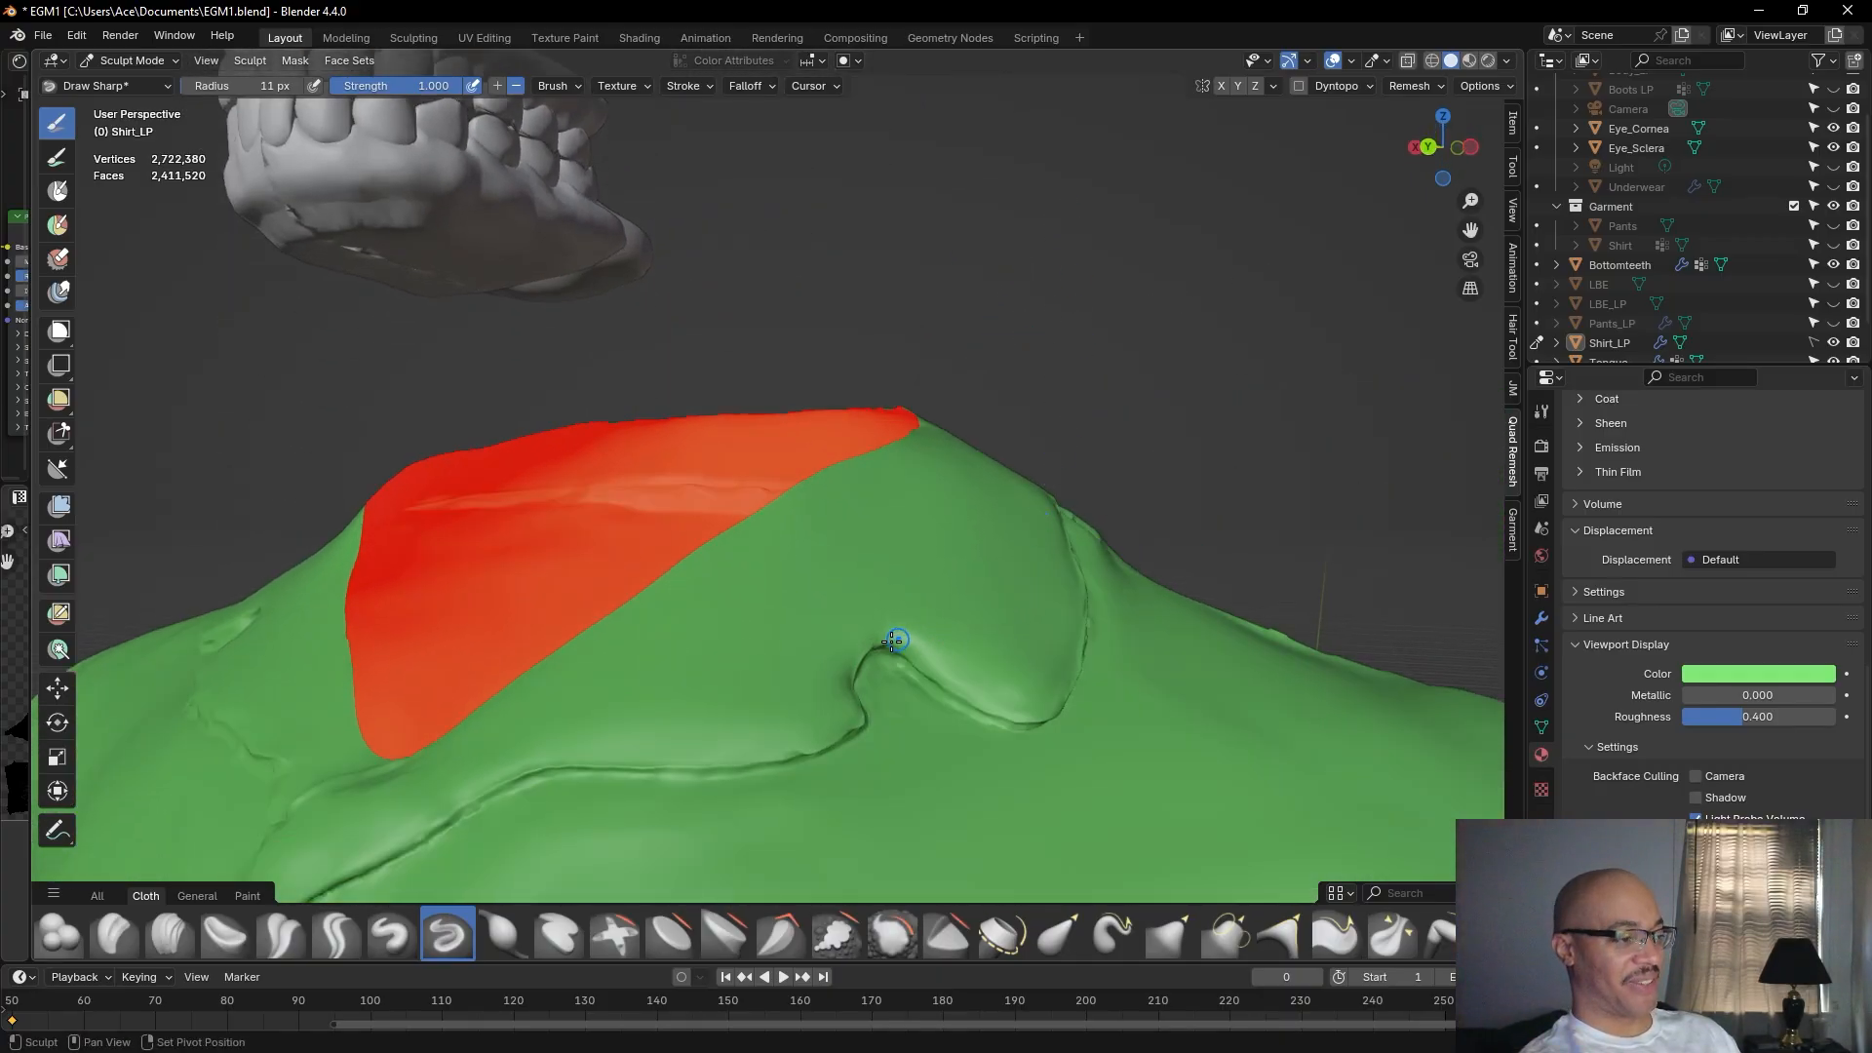
pyautogui.moveTo(928, 543); pyautogui.dragTo(939, 460, button='middle')
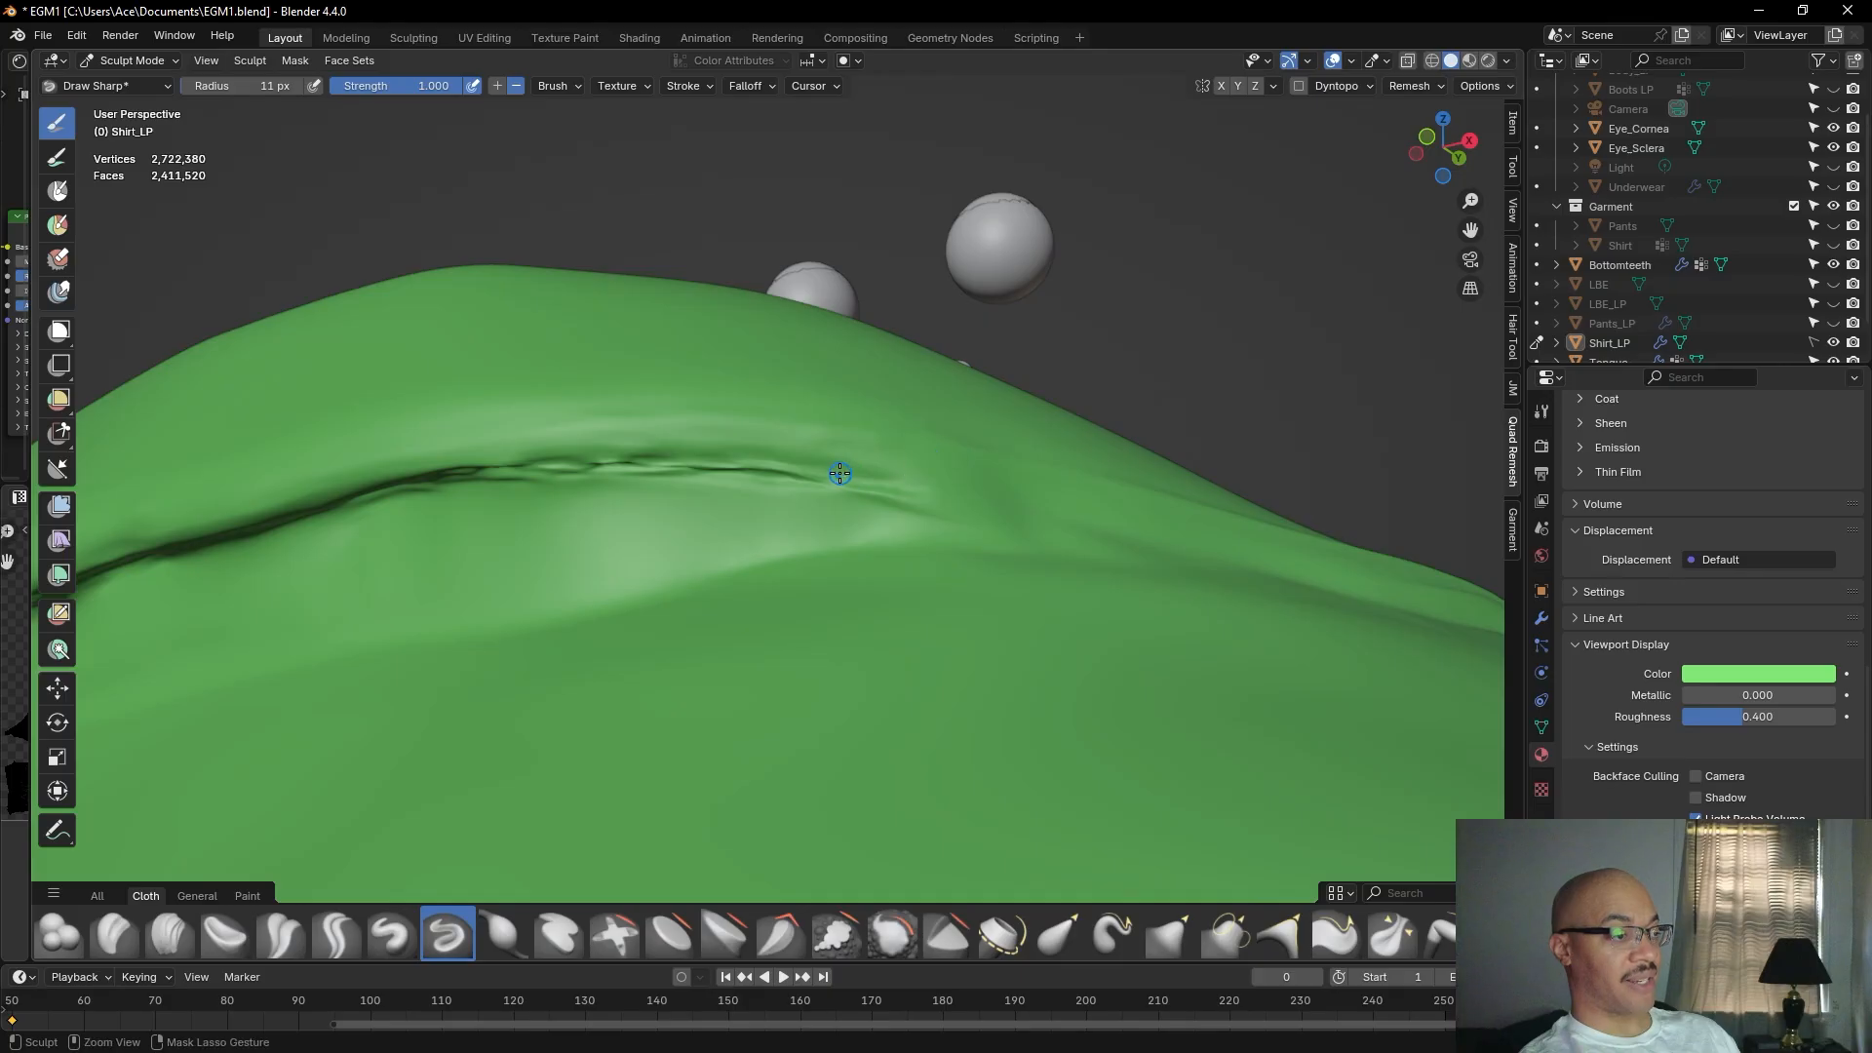
pyautogui.moveTo(1269, 367); pyautogui.dragTo(1265, 349, button='middle')
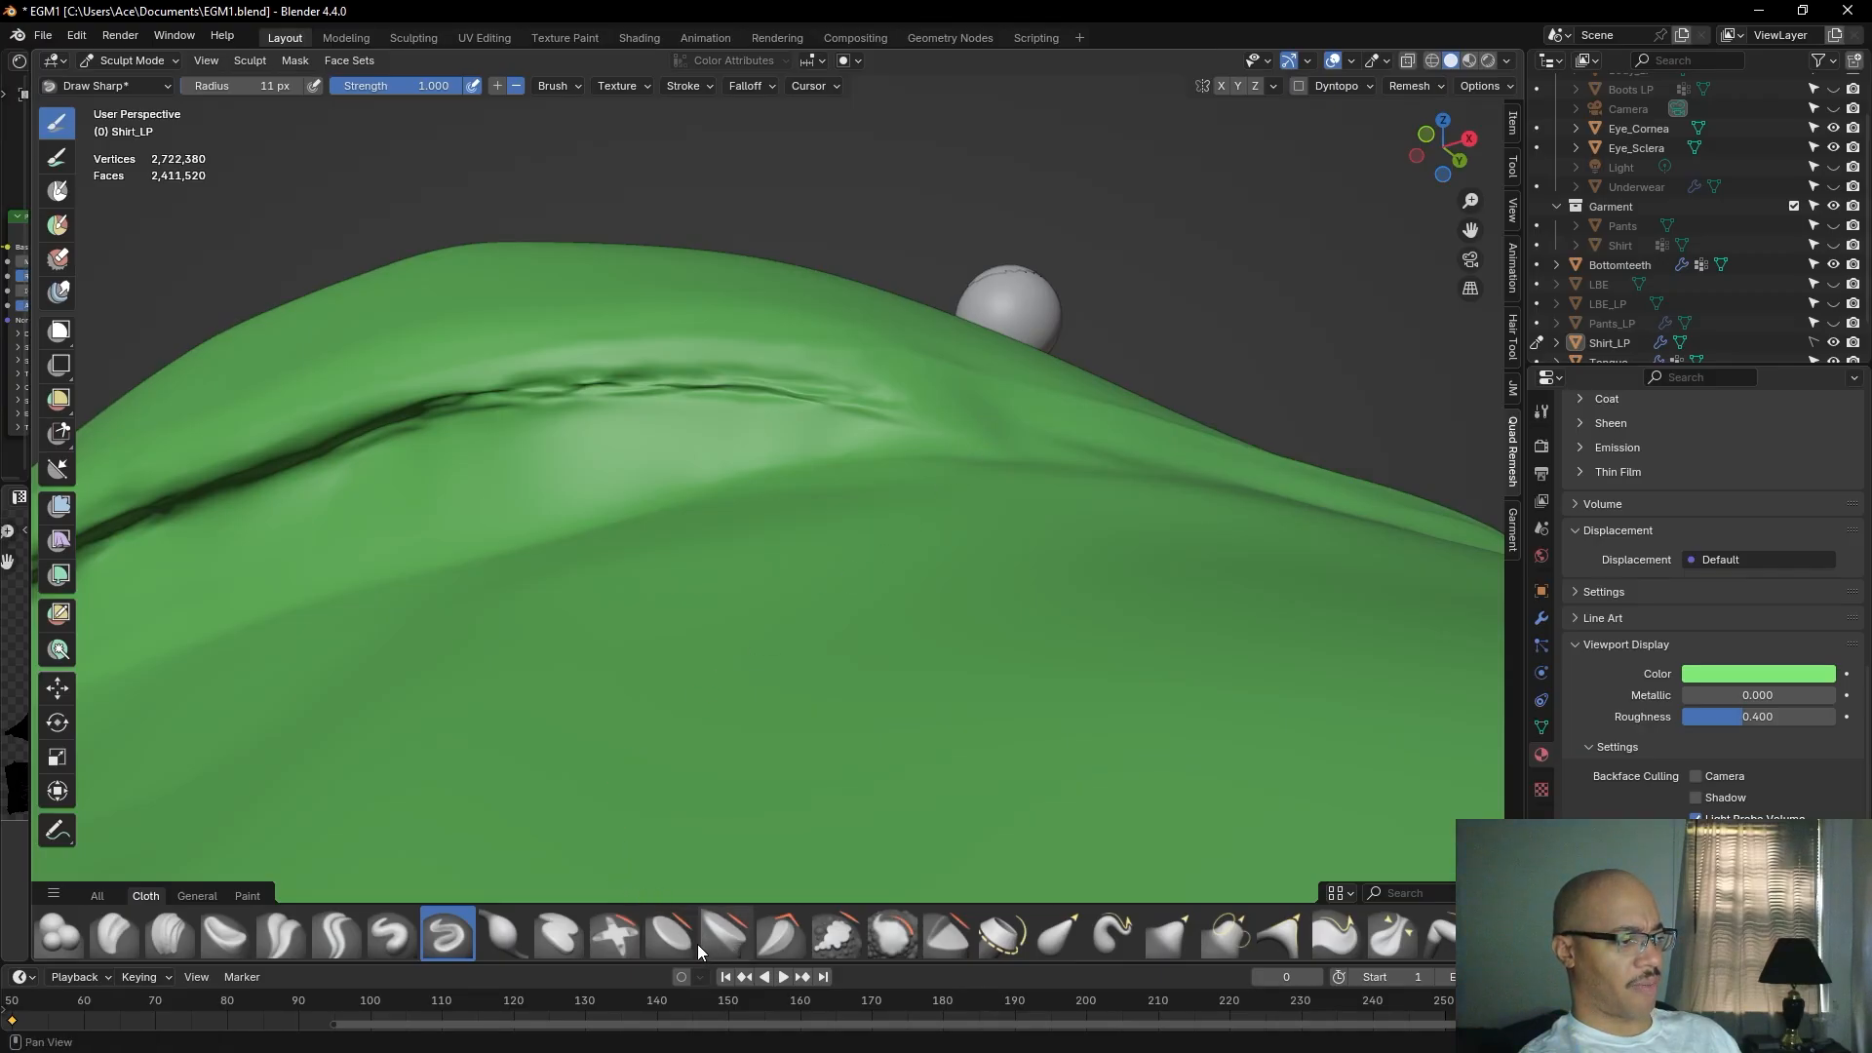
# Extend the back-collar crease over the shoulder toward the side crease with subtractive 11 px Draw Sharp strokes at full strength.
pyautogui.moveTo(828, 266); pyautogui.dragTo(848, 146, button='middle')
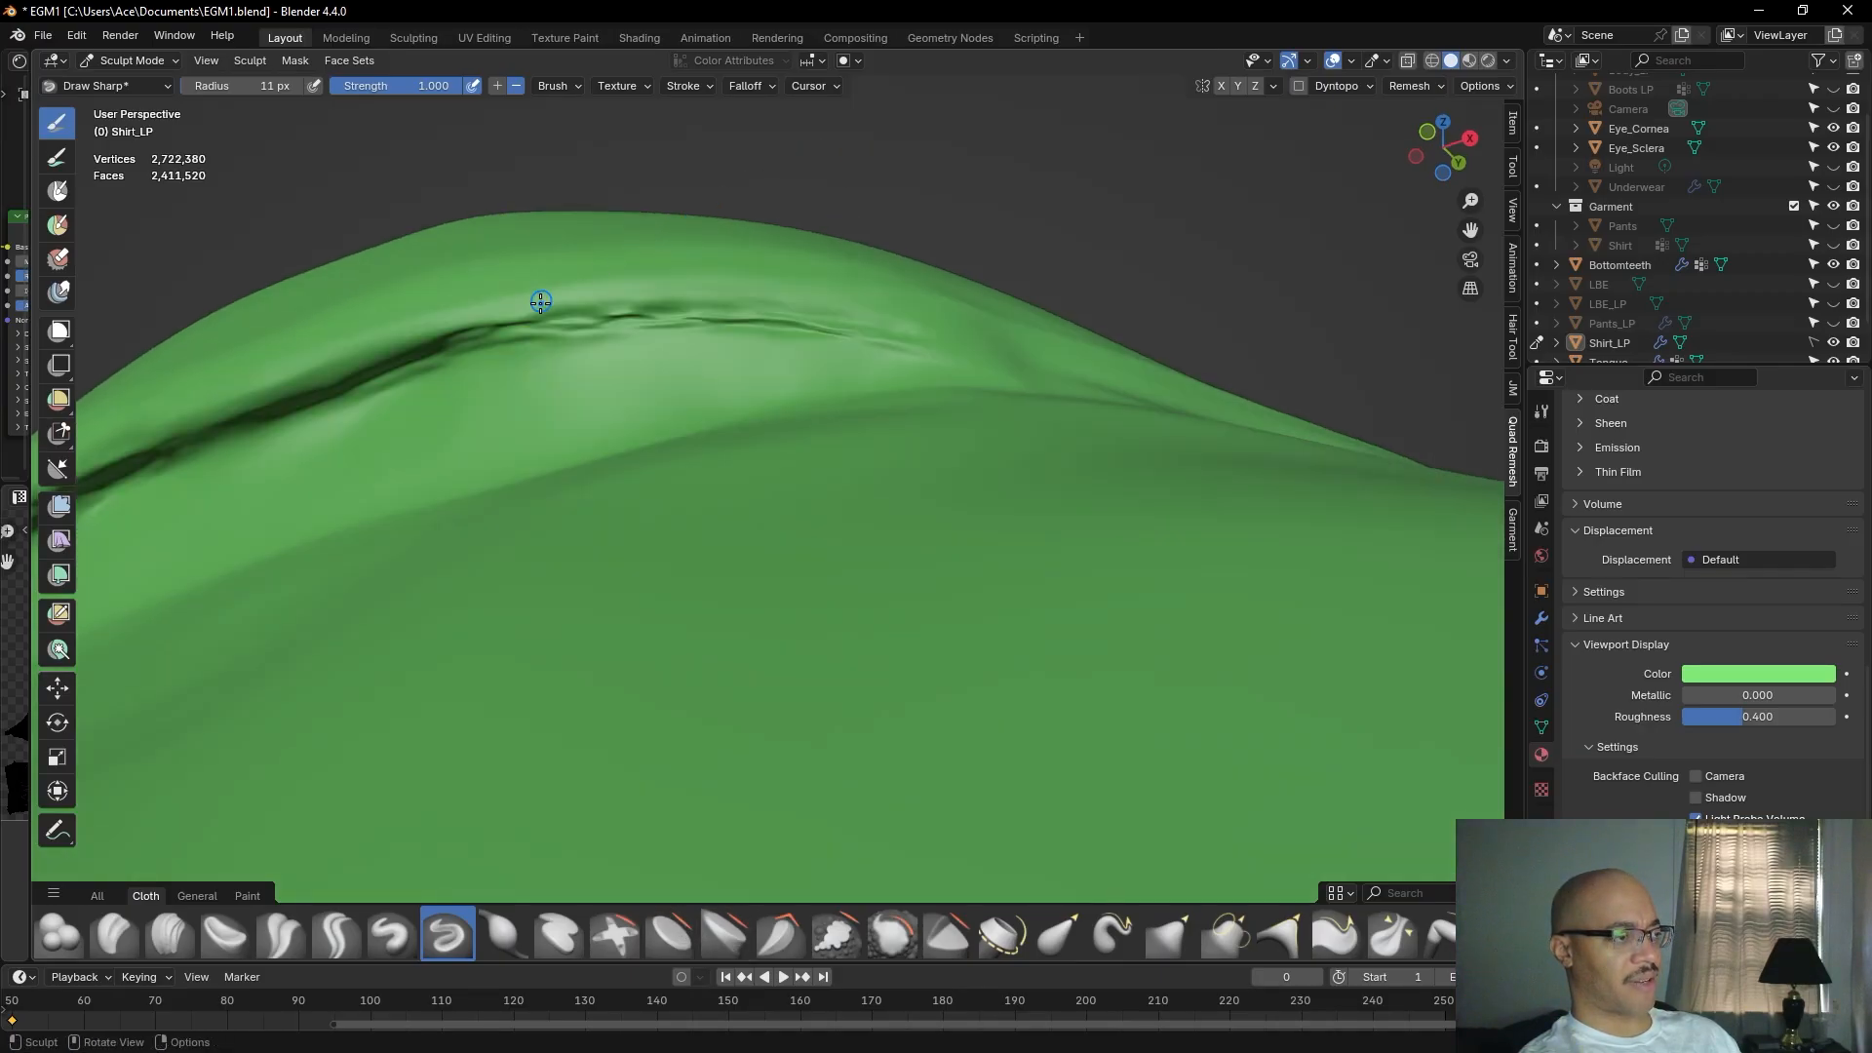
pyautogui.moveTo(554, 332)
pyautogui.mouseDown()
pyautogui.moveTo(470, 339)
pyautogui.moveTo(648, 312)
pyautogui.moveTo(578, 313)
pyautogui.moveTo(809, 325)
pyautogui.moveTo(511, 333)
pyautogui.mouseUp()
pyautogui.moveTo(1019, 132)
pyautogui.keyDown('ctrl'); pyautogui.keyDown('alt'); pyautogui.mouseDown()
pyautogui.moveTo(1038, 259)
pyautogui.moveTo(978, 357)
pyautogui.mouseUp(); pyautogui.keyUp('alt'); pyautogui.keyUp('ctrl')
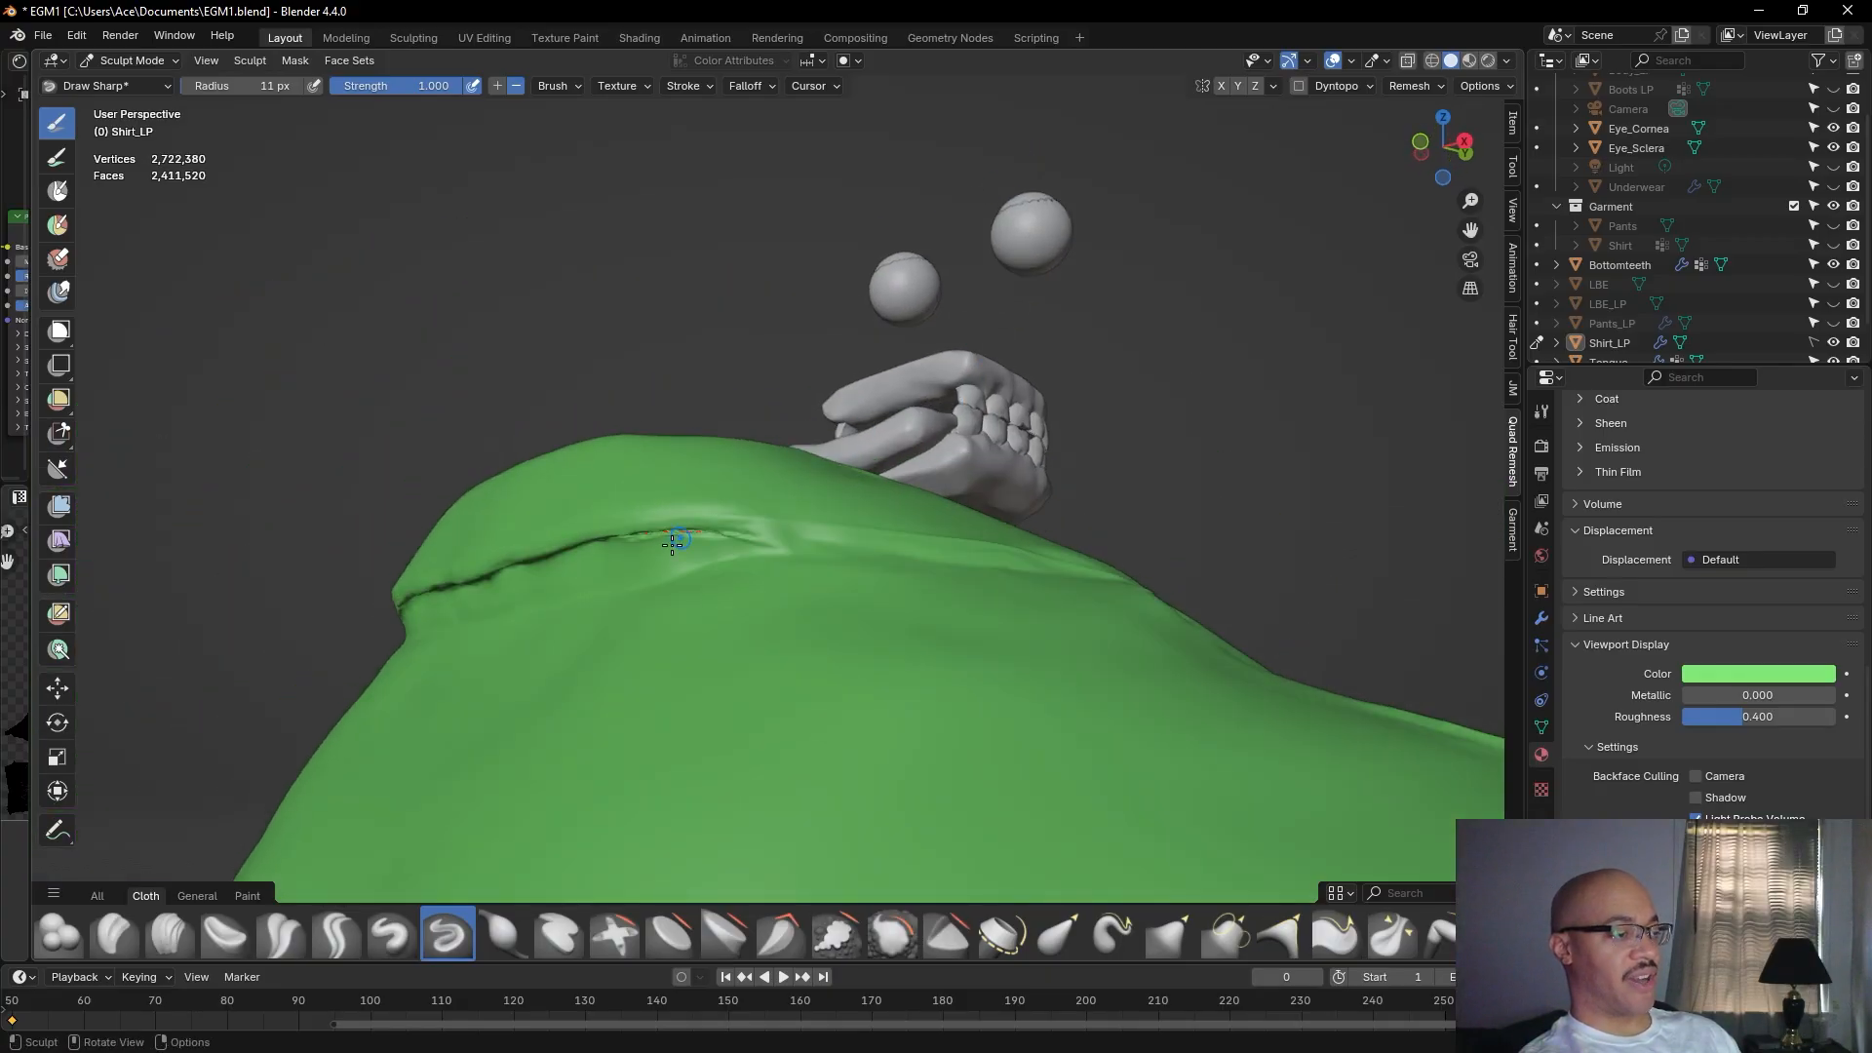
pyautogui.moveTo(646, 328)
pyautogui.keyDown('alt'); pyautogui.mouseDown()
pyautogui.moveTo(702, 291)
pyautogui.moveTo(823, 302)
pyautogui.moveTo(905, 225)
pyautogui.moveTo(669, 418)
pyautogui.moveTo(683, 391)
pyautogui.moveTo(664, 375)
pyautogui.mouseUp(); pyautogui.keyUp('alt')
pyautogui.moveTo(574, 418); pyautogui.dragTo(676, 396)
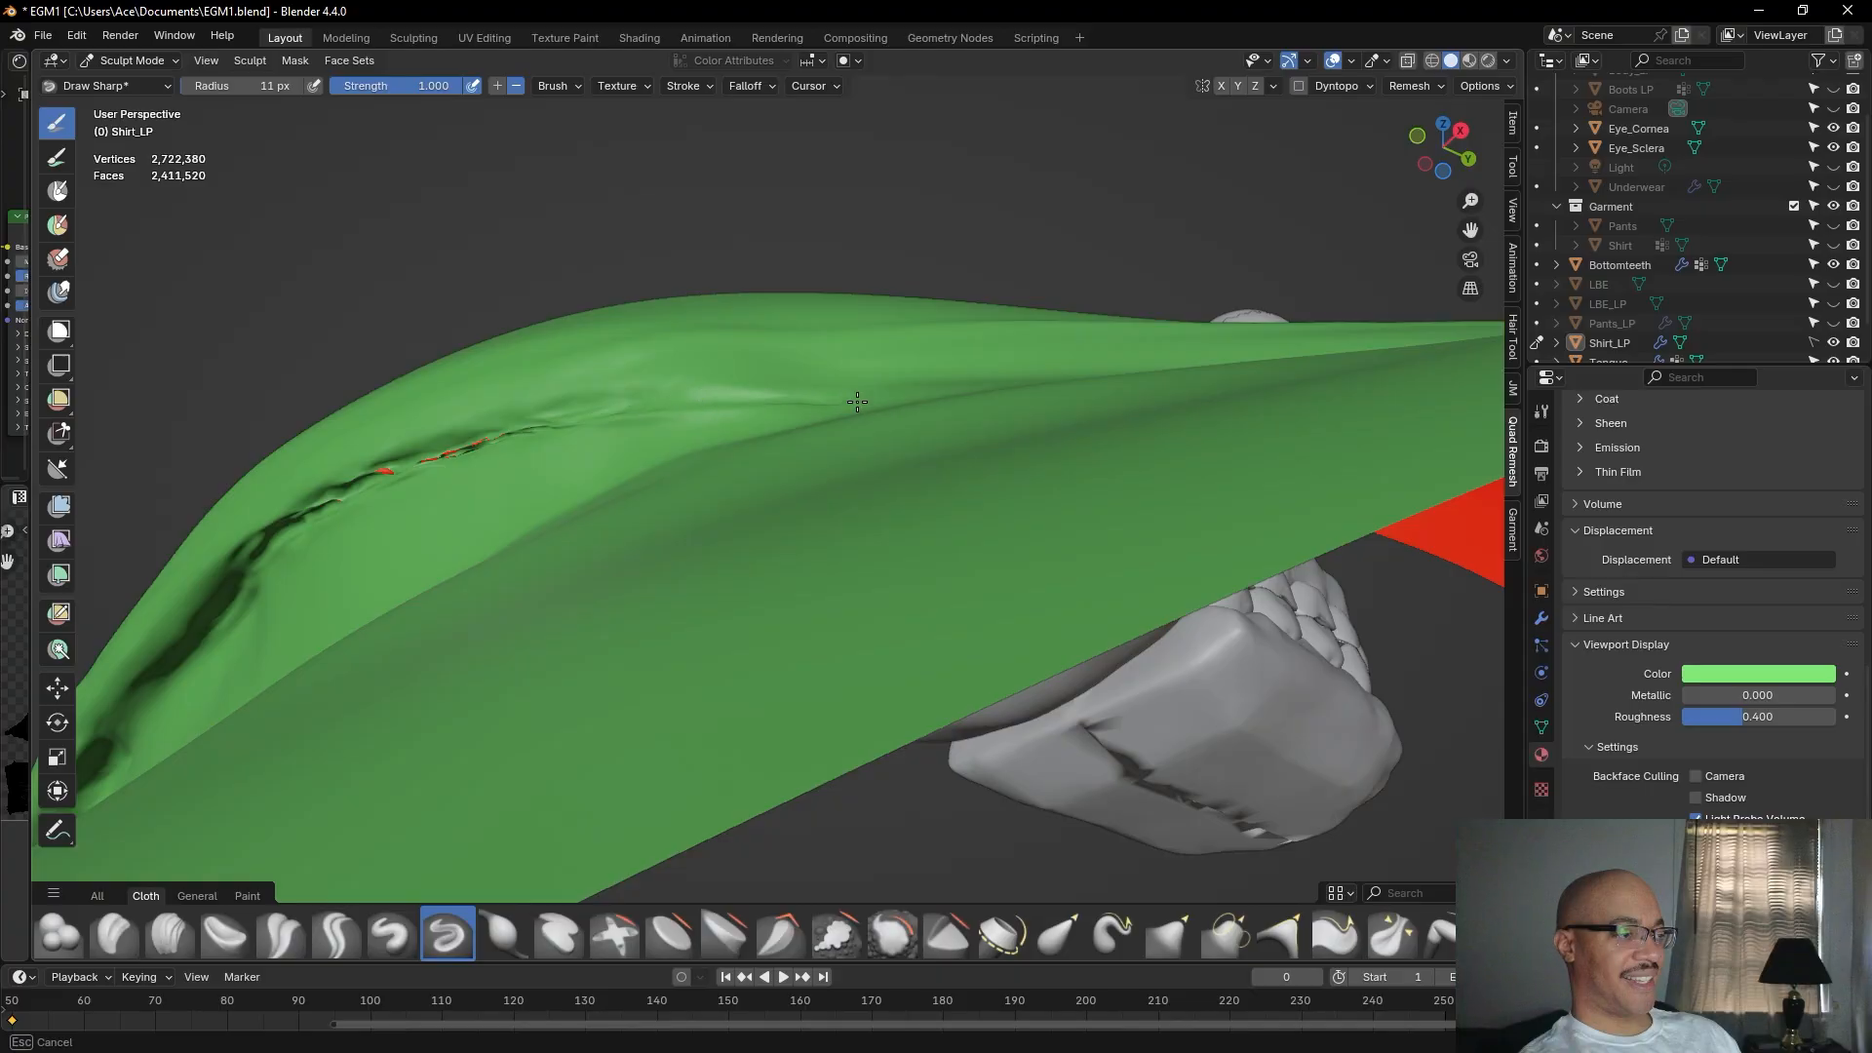
pyautogui.moveTo(964, 394); pyautogui.dragTo(780, 396)
pyautogui.moveTo(626, 405); pyautogui.dragTo(585, 414)
# Check the shirt collar in rendered shading, restore solid shading, and view the collar from the front and back.
pyautogui.keyDown('alt'); pyautogui.moveTo(906, 219); pyautogui.dragTo(980, 245); pyautogui.keyUp('alt')
pyautogui.scroll(-2, 1004, 236)
pyautogui.moveTo(1157, 225)
pyautogui.keyDown('alt'); pyautogui.mouseDown()
pyautogui.moveTo(767, 328)
pyautogui.moveTo(579, 295)
pyautogui.moveTo(648, 356)
pyautogui.mouseUp(); pyautogui.keyUp('alt')
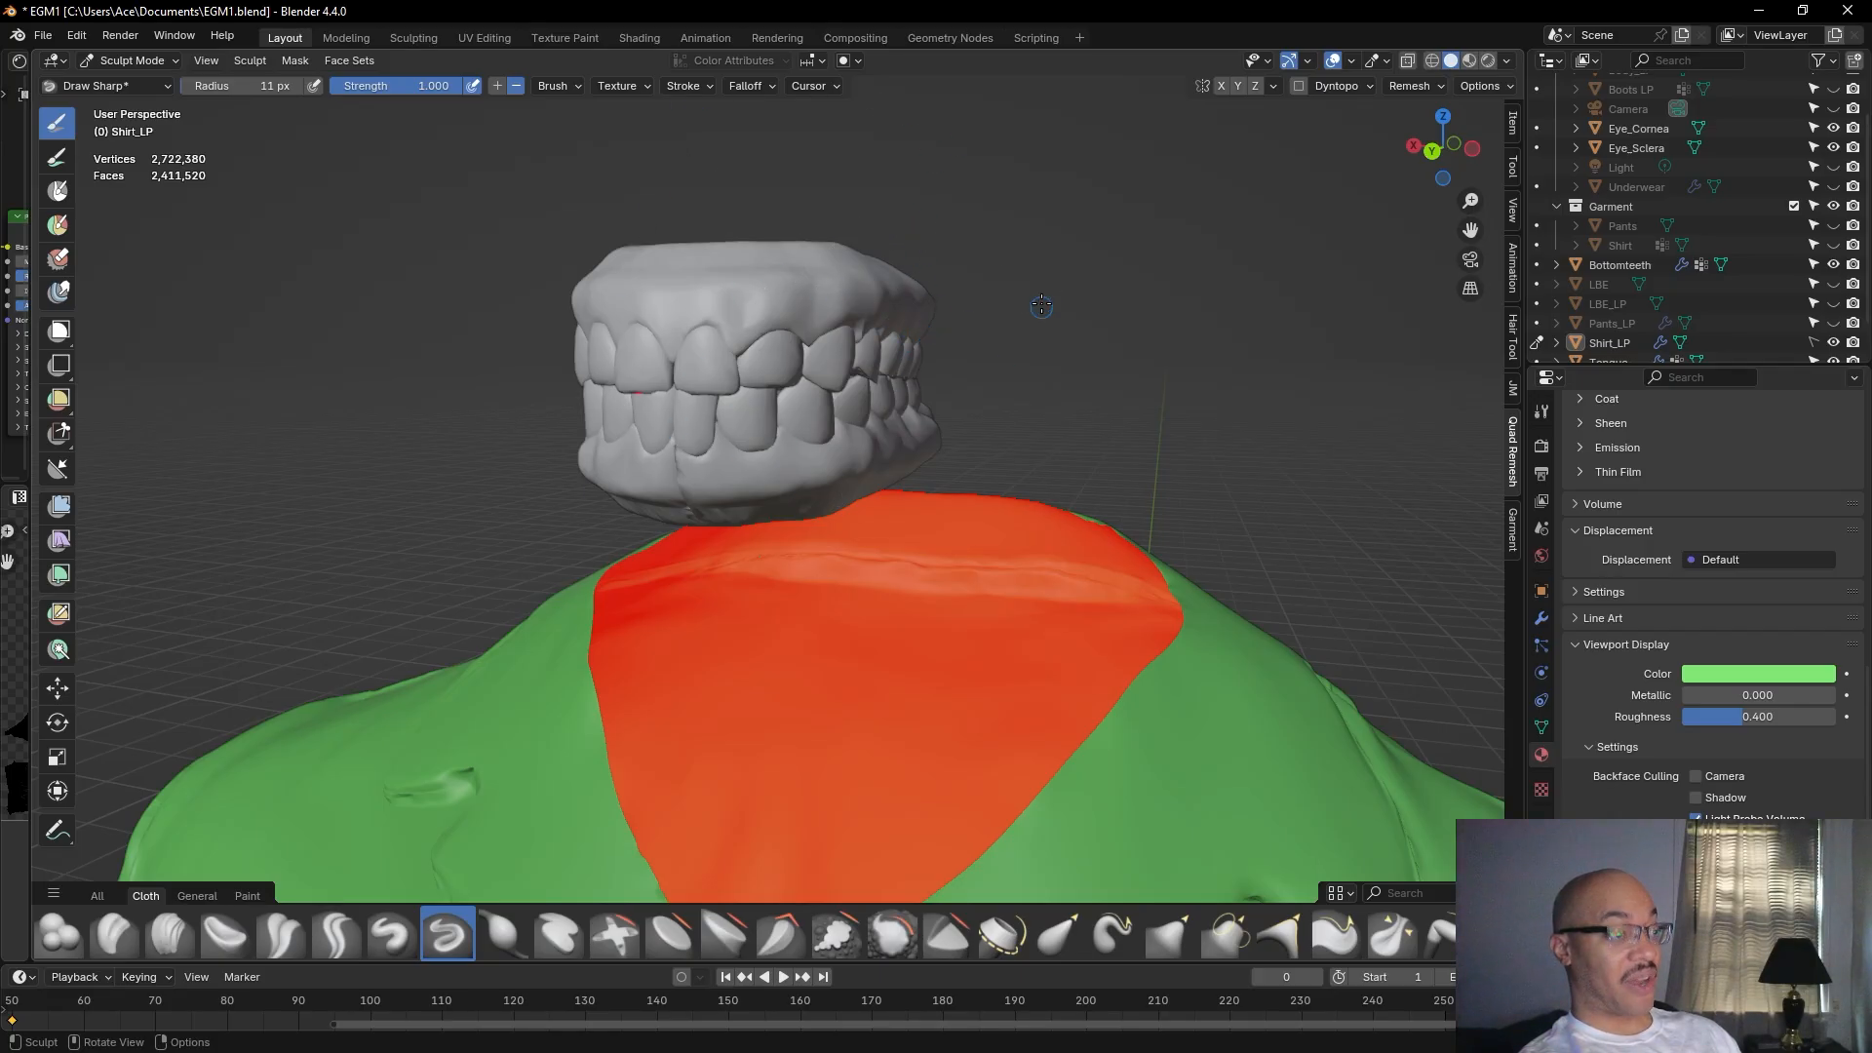
pyautogui.click(1486, 62)
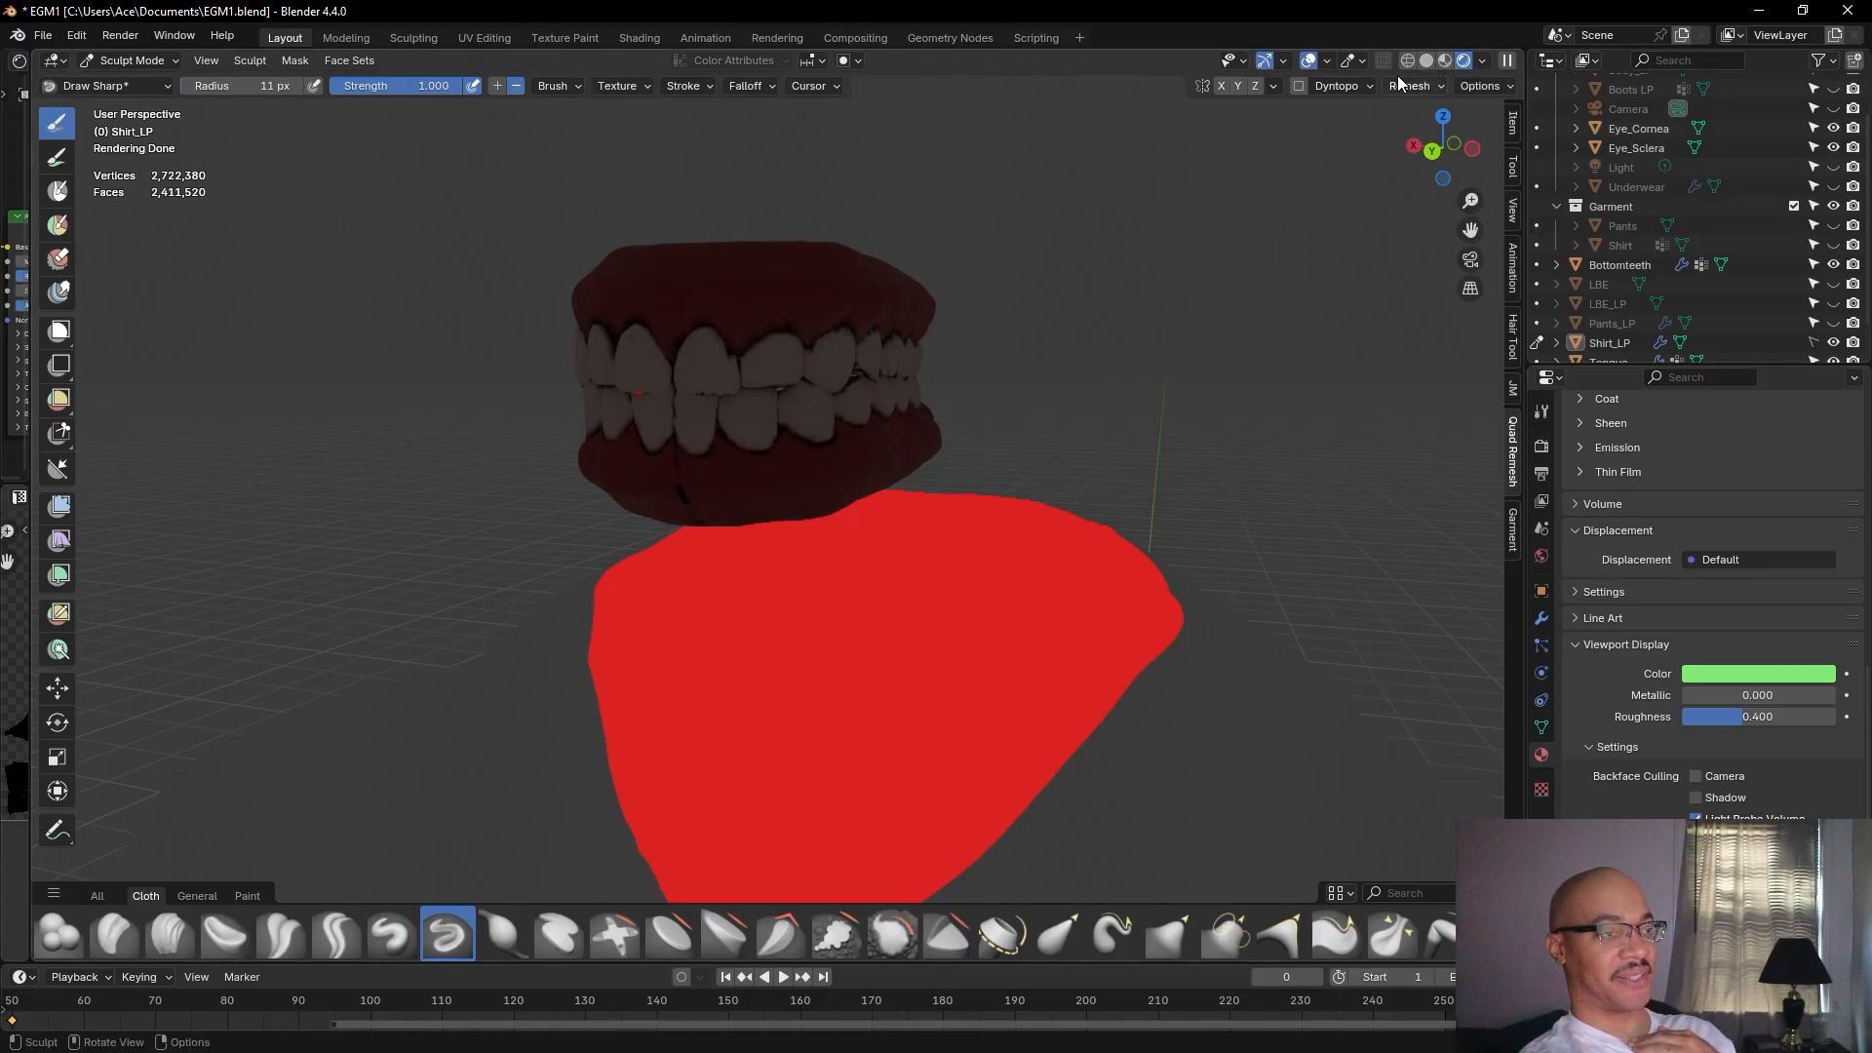
pyautogui.click(1426, 62)
pyautogui.scroll(-4, 1055, 363)
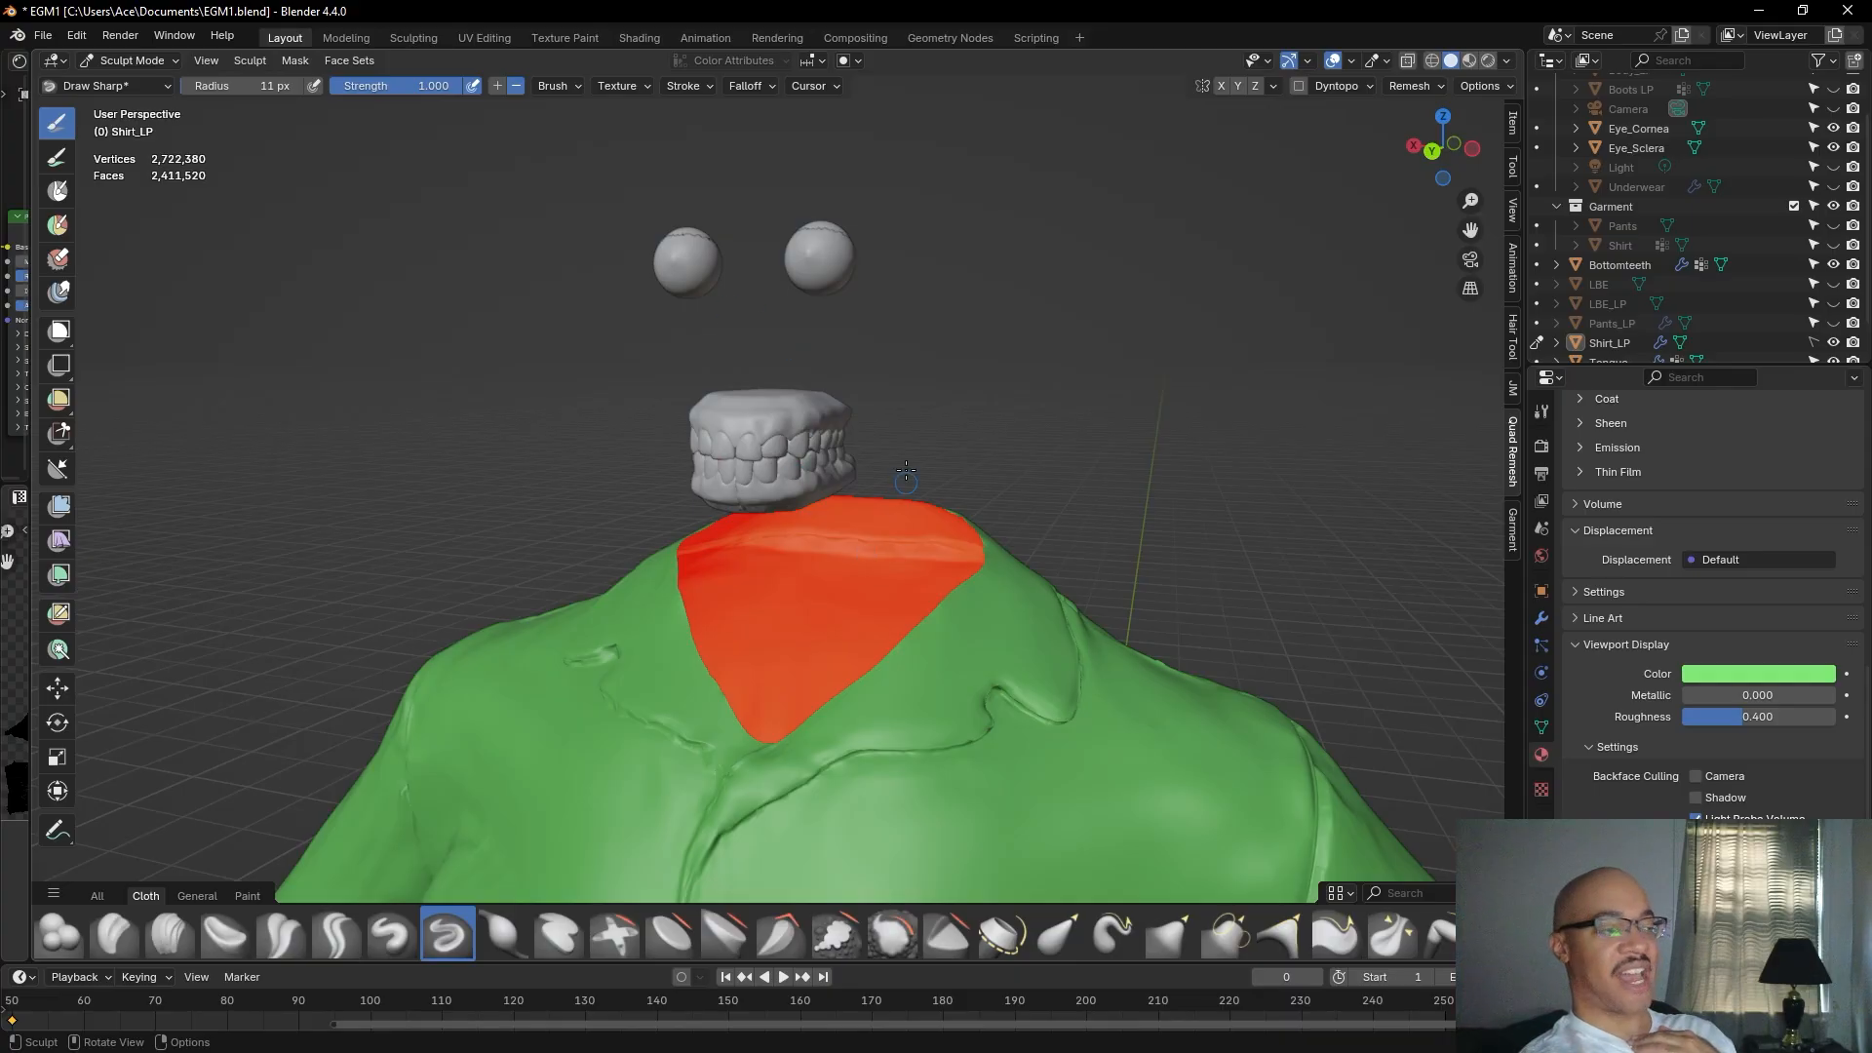
pyautogui.moveTo(1112, 507); pyautogui.dragTo(1034, 491, button='middle')
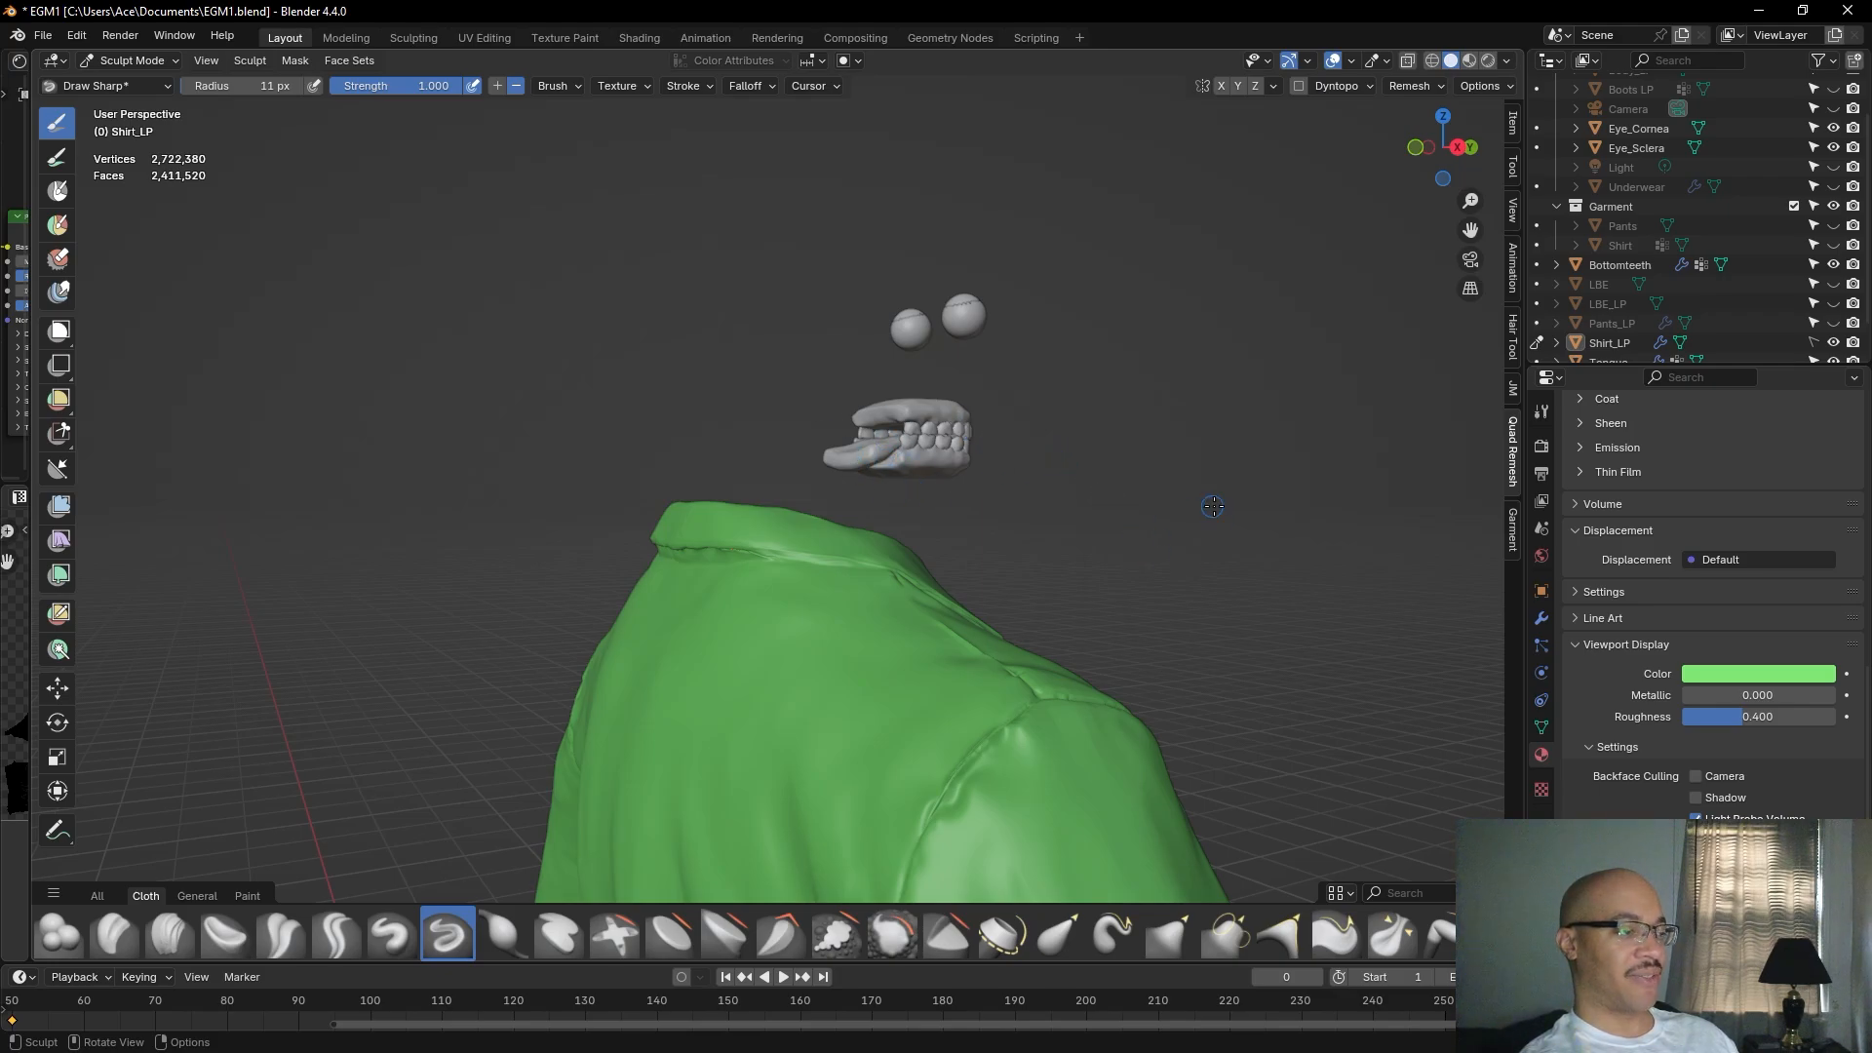
# Stroke Draw Sharp across the spot where the back-collar crease fades out over the shoulder.
pyautogui.scroll(2, 1219, 535)
pyautogui.scroll(1, 1219, 536)
pyautogui.moveTo(991, 395); pyautogui.dragTo(1135, 520, button='middle')
pyautogui.moveTo(1265, 538); pyautogui.dragTo(1225, 547, button='middle')
pyautogui.moveTo(858, 648); pyautogui.dragTo(1160, 529, button='middle')
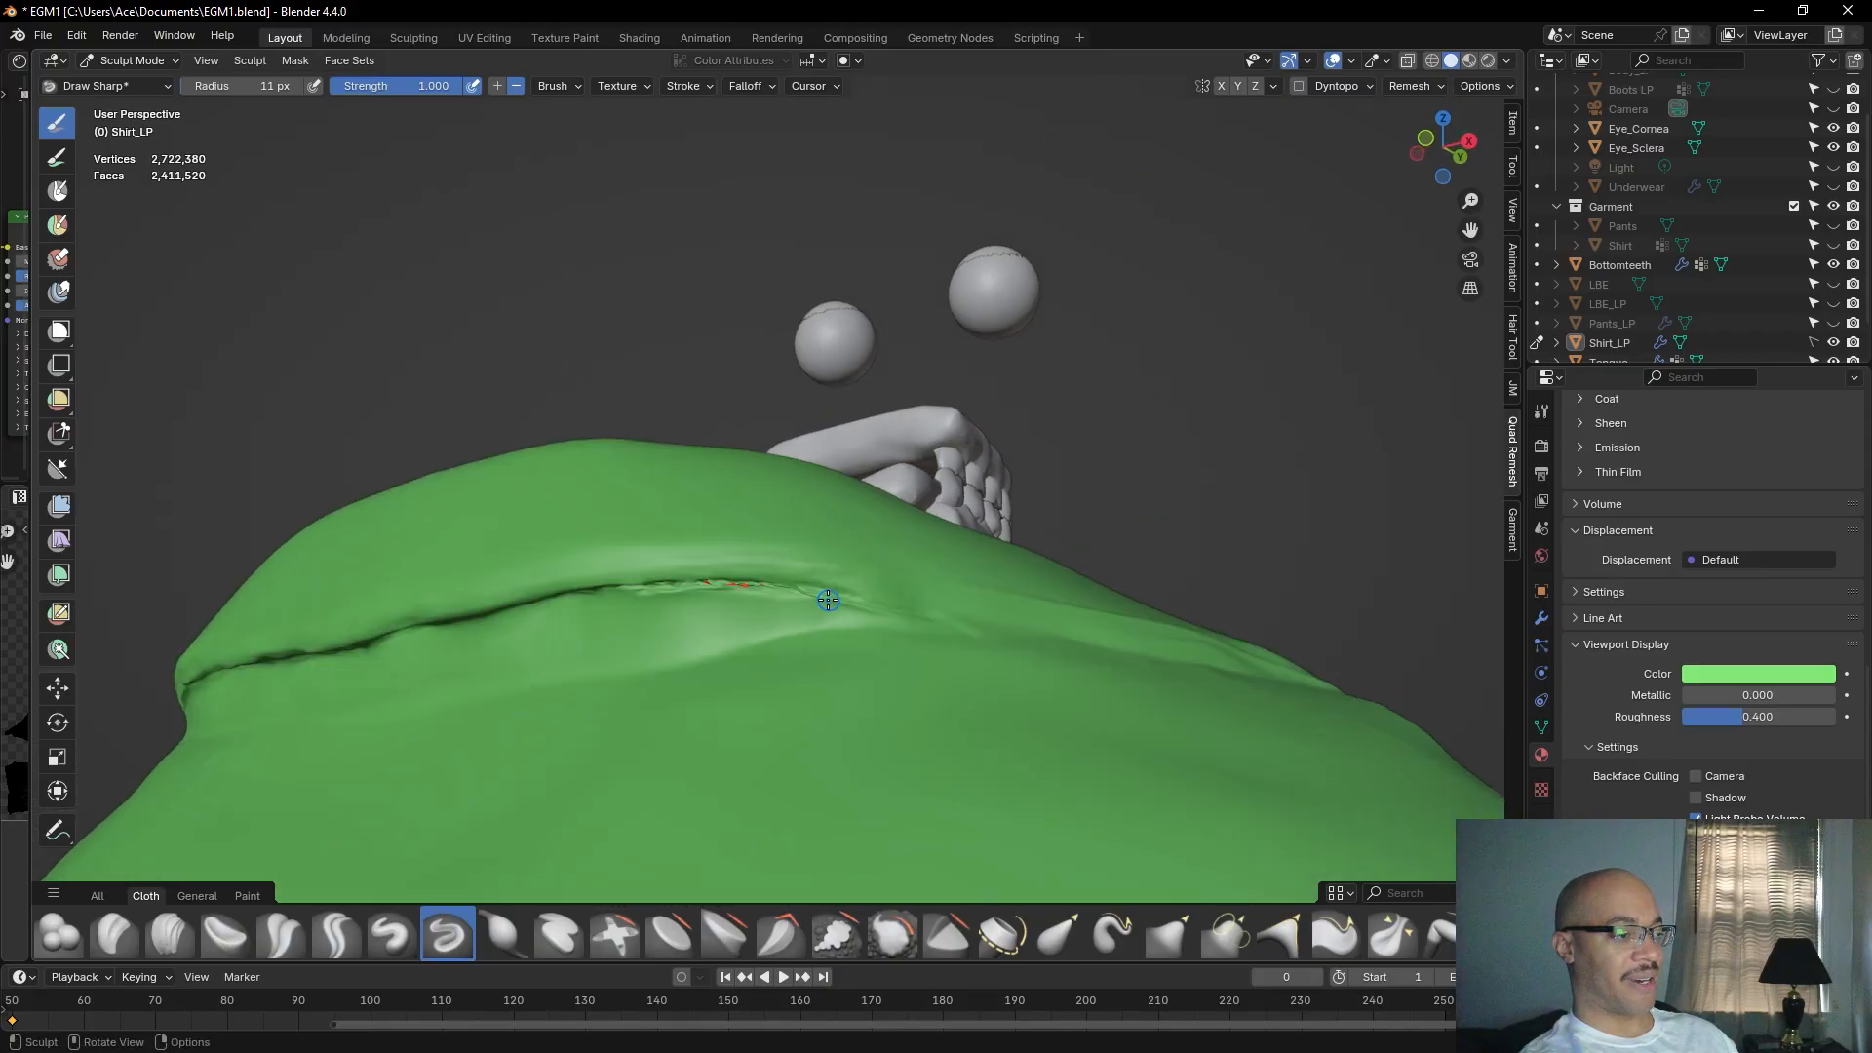
pyautogui.moveTo(824, 587); pyautogui.dragTo(1149, 451, button='middle')
pyautogui.keyDown('alt'); pyautogui.moveTo(1148, 451); pyautogui.dragTo(1157, 426); pyautogui.keyUp('alt')
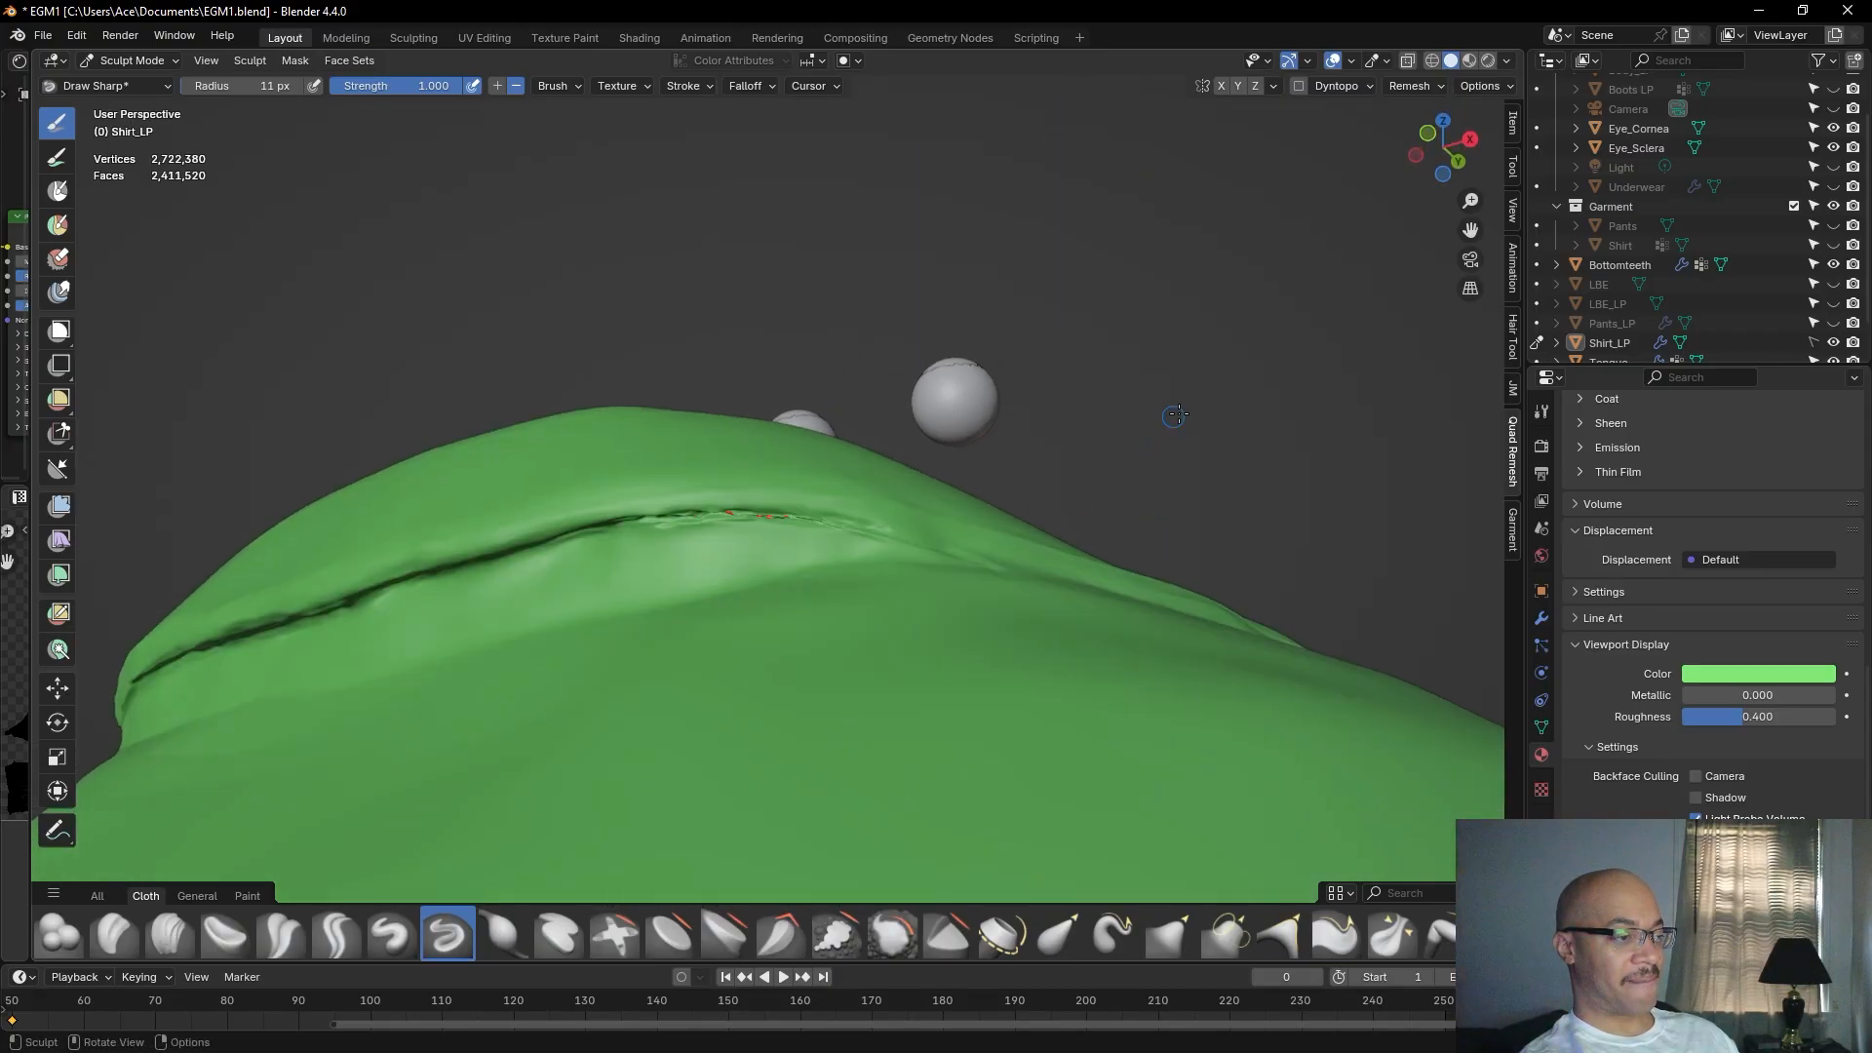
pyautogui.keyDown('alt'); pyautogui.keyDown('shift'); pyautogui.moveTo(1263, 390); pyautogui.dragTo(1150, 410); pyautogui.keyUp('shift'); pyautogui.keyUp('alt')
pyautogui.scroll(1, 1073, 456)
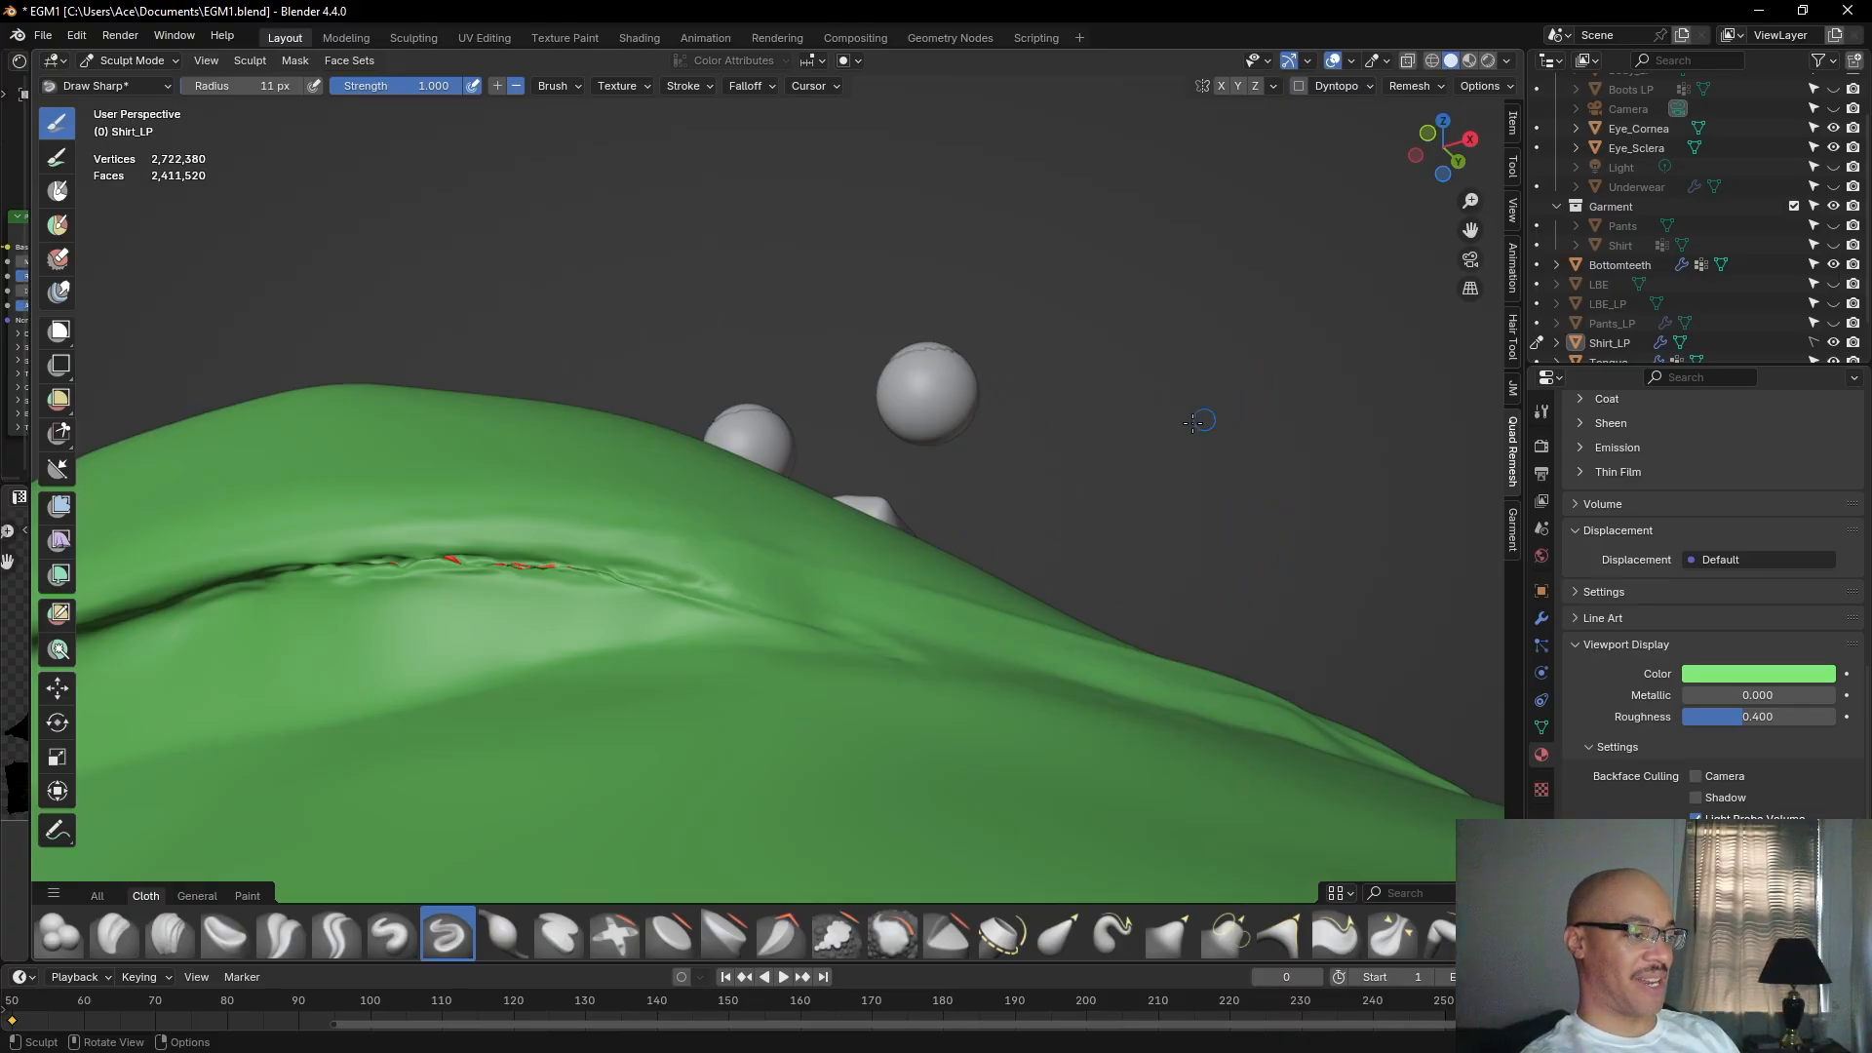
pyautogui.moveTo(1057, 426); pyautogui.dragTo(1118, 407, button='middle')
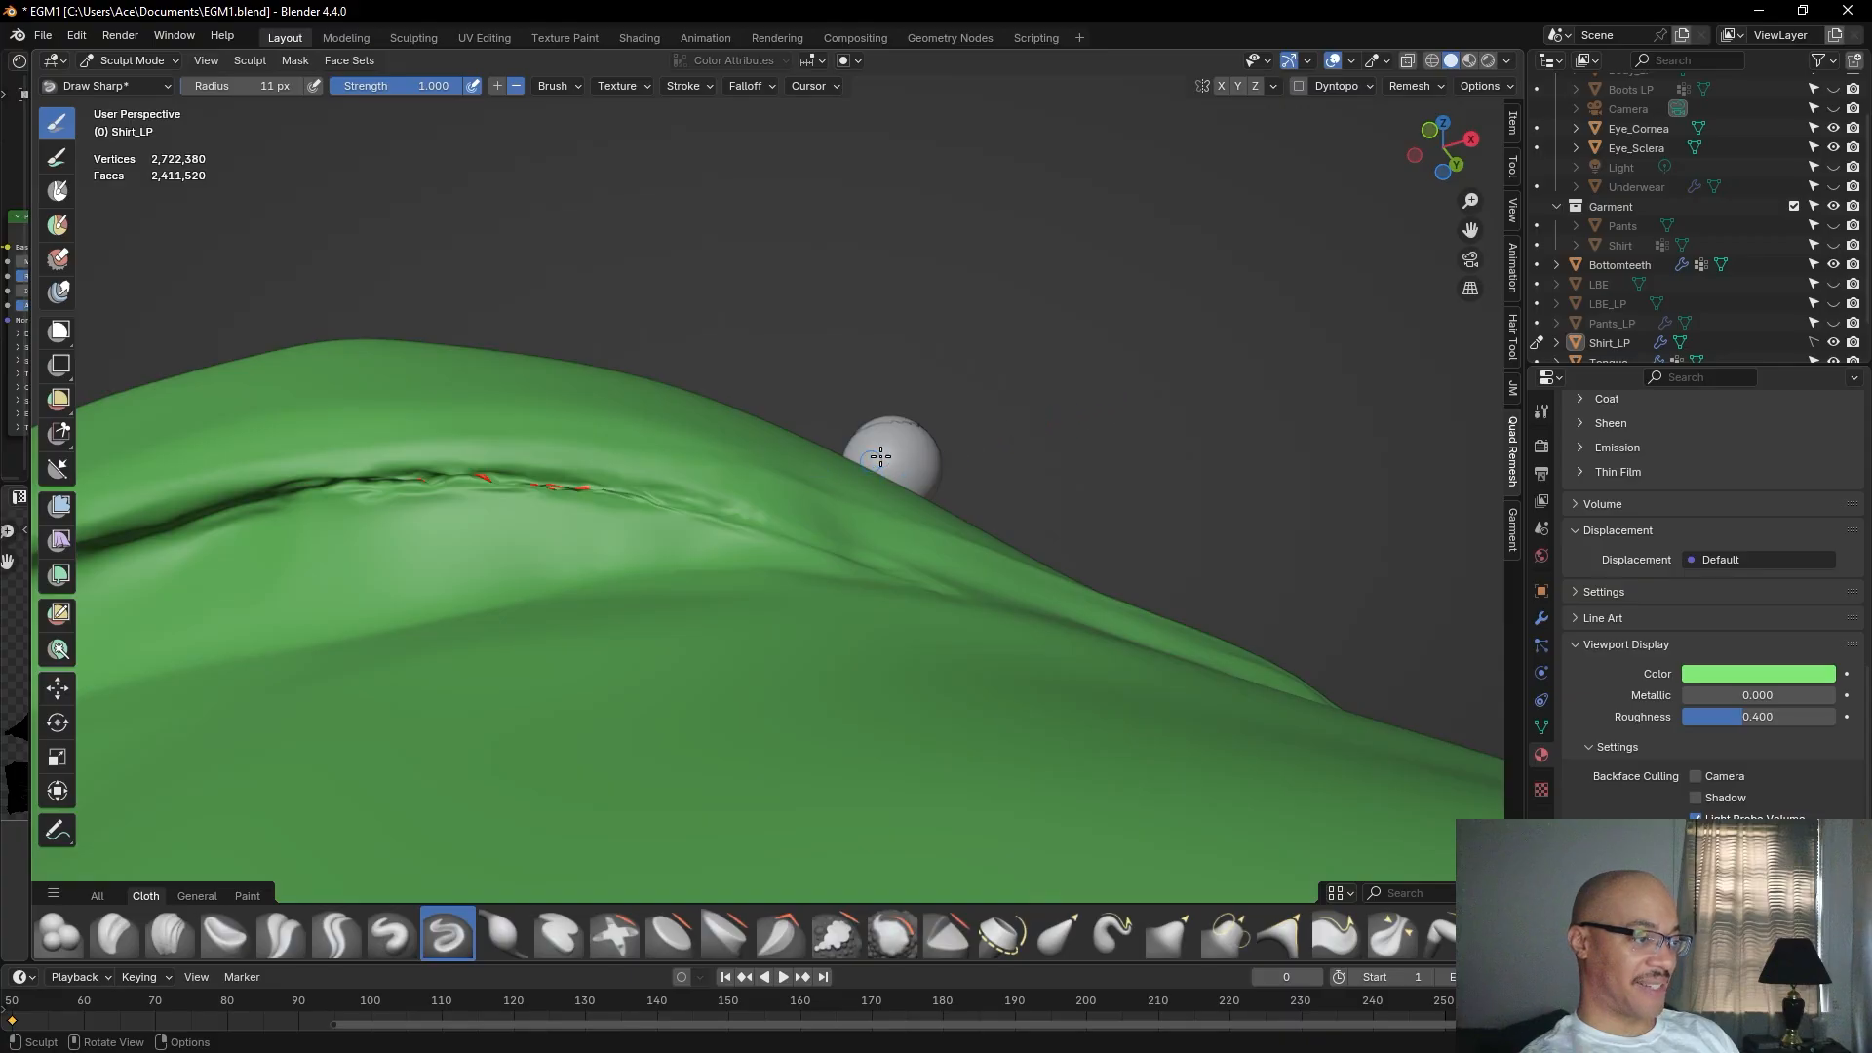
pyautogui.moveTo(722, 495); pyautogui.dragTo(789, 494)
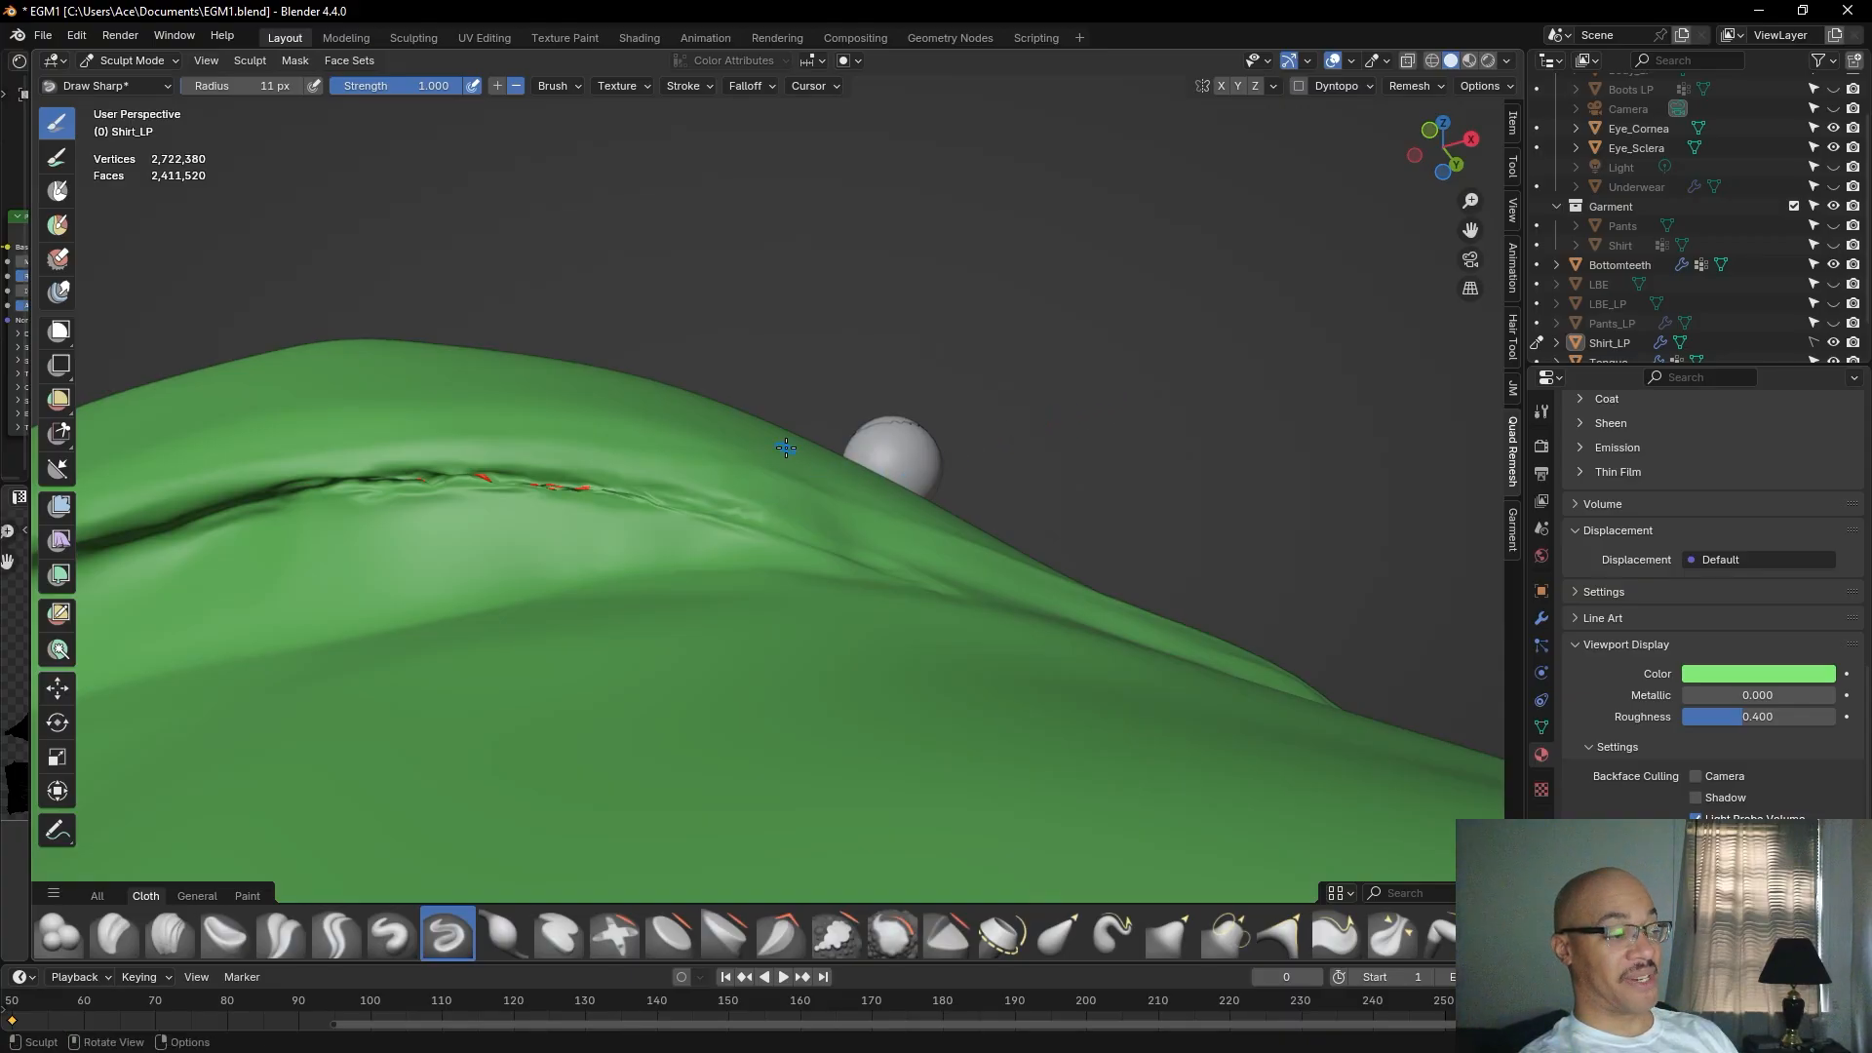
# Carve 11 px Draw Sharp strokes through the gap between the end of the back-collar crease and the side crease.
pyautogui.moveTo(1084, 337); pyautogui.dragTo(1099, 347, button='middle')
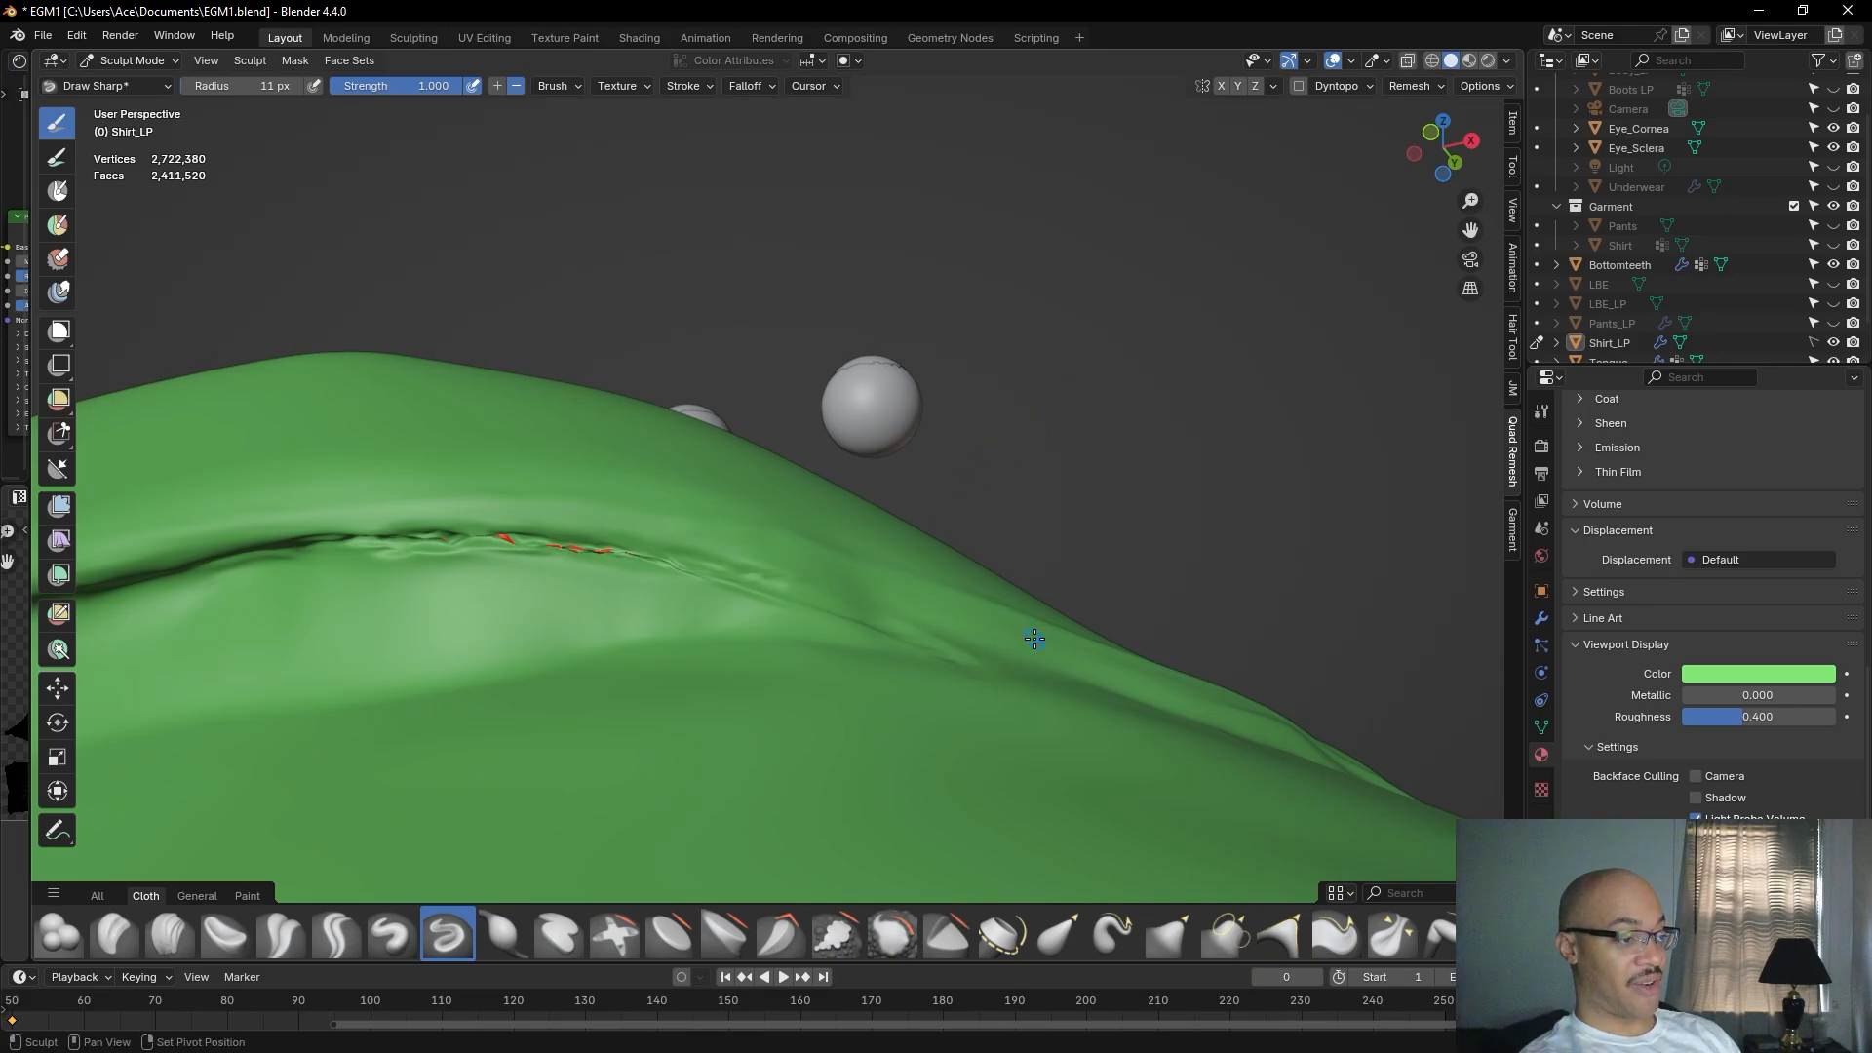
pyautogui.moveTo(1024, 627)
pyautogui.mouseDown(button='middle')
pyautogui.moveTo(982, 626)
pyautogui.moveTo(972, 602)
pyautogui.mouseUp(button='middle')
pyautogui.moveTo(966, 609); pyautogui.dragTo(923, 607)
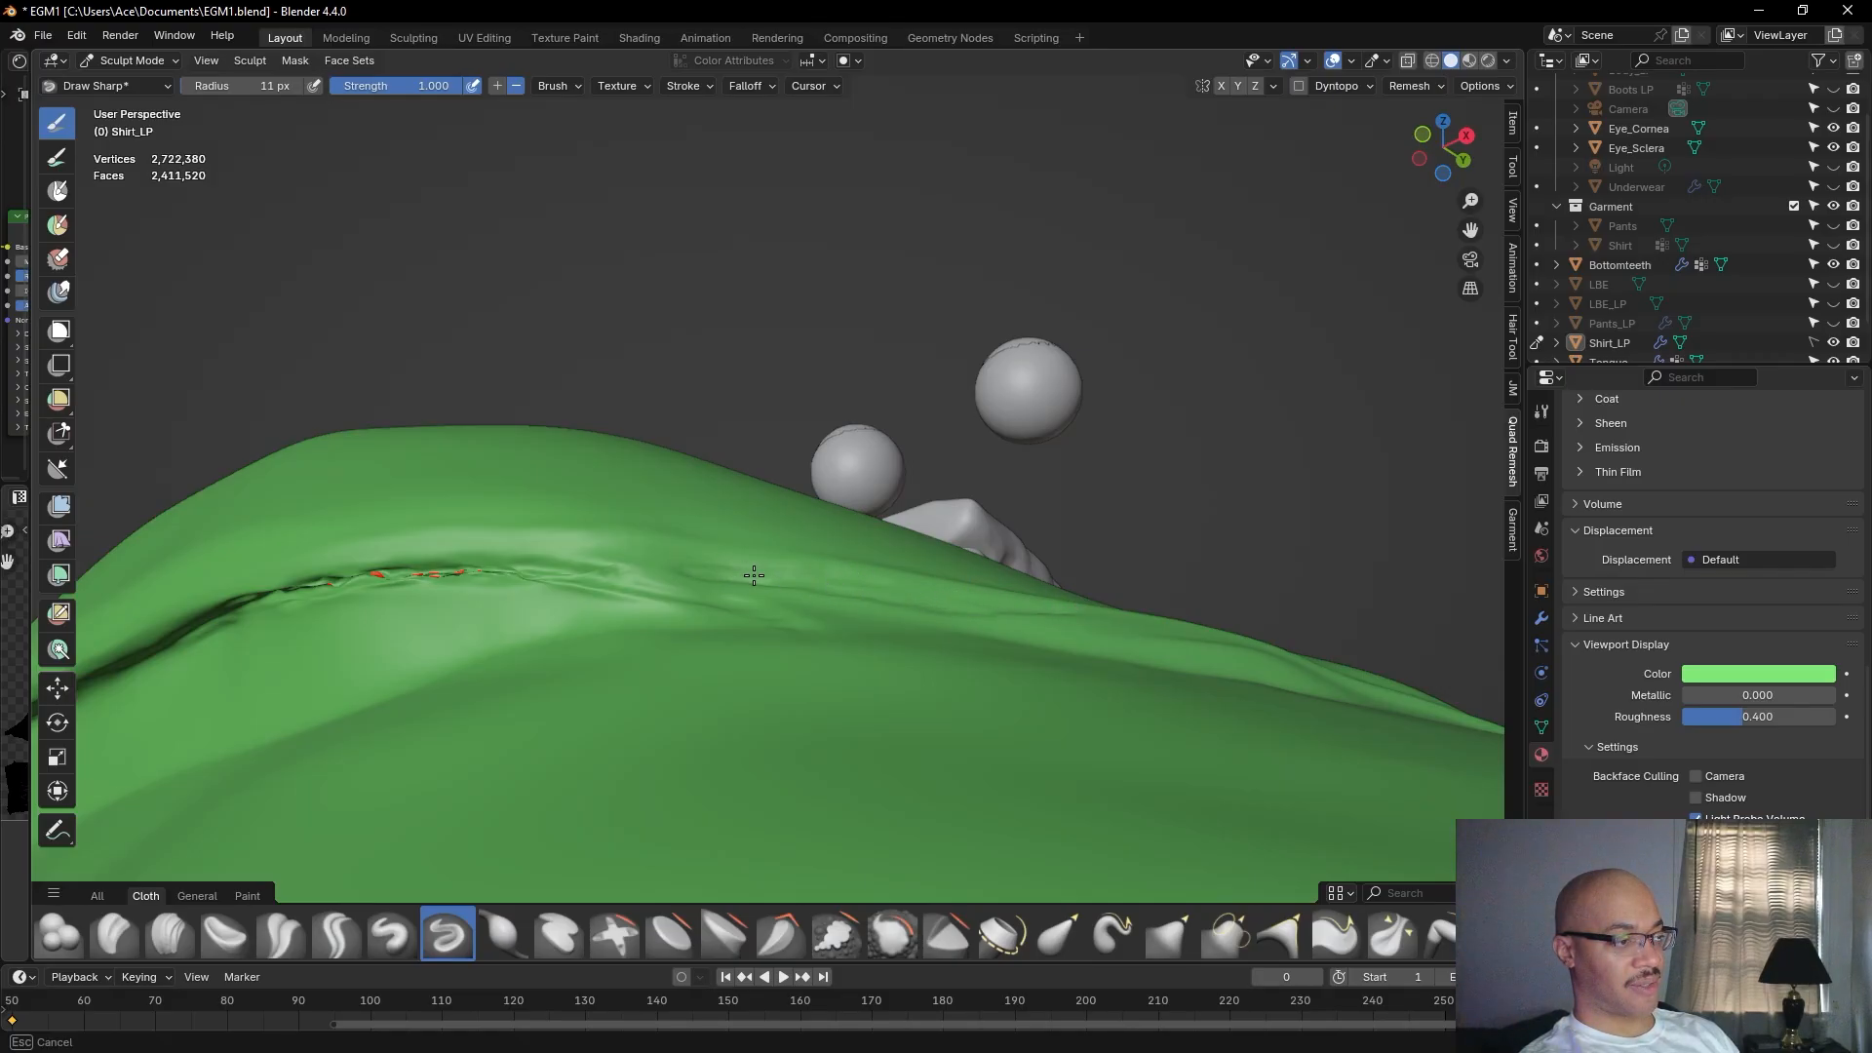
pyautogui.moveTo(651, 565); pyautogui.dragTo(598, 545)
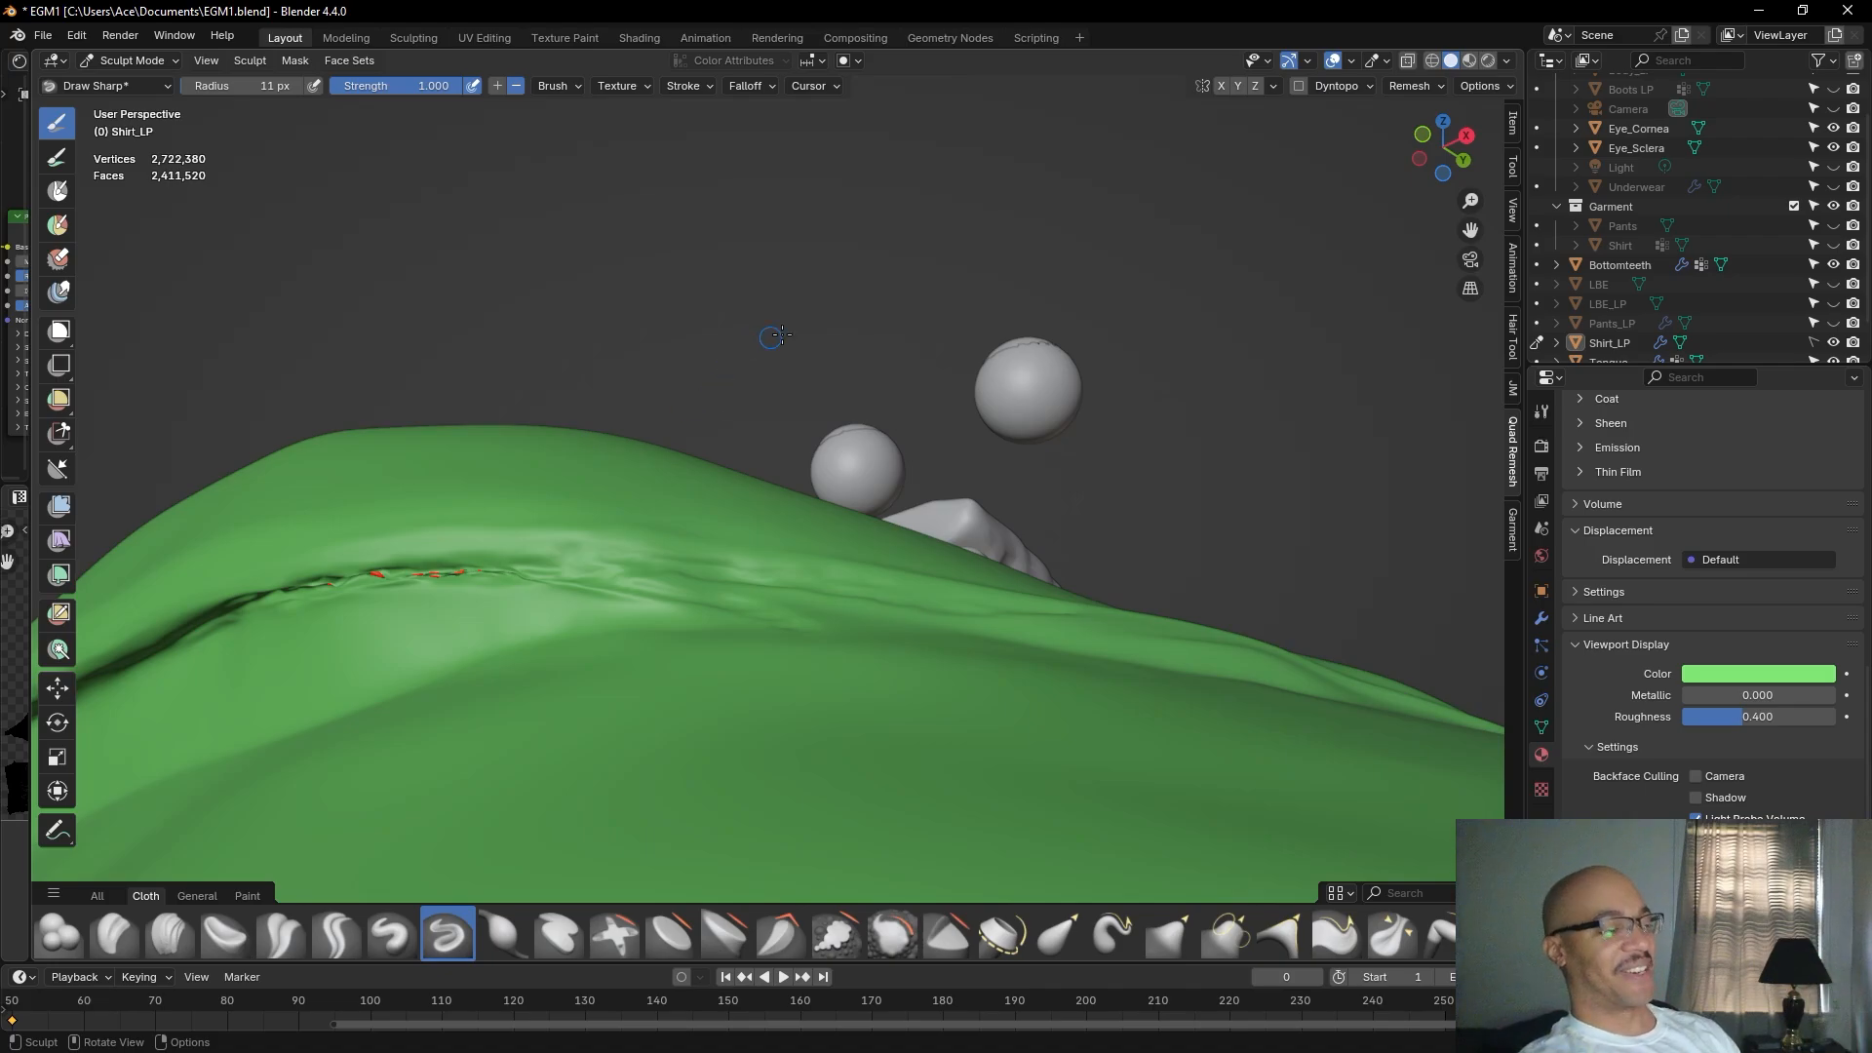
pyautogui.moveTo(752, 347); pyautogui.dragTo(817, 363, button='middle')
pyautogui.moveTo(660, 368); pyautogui.dragTo(671, 339, button='middle')
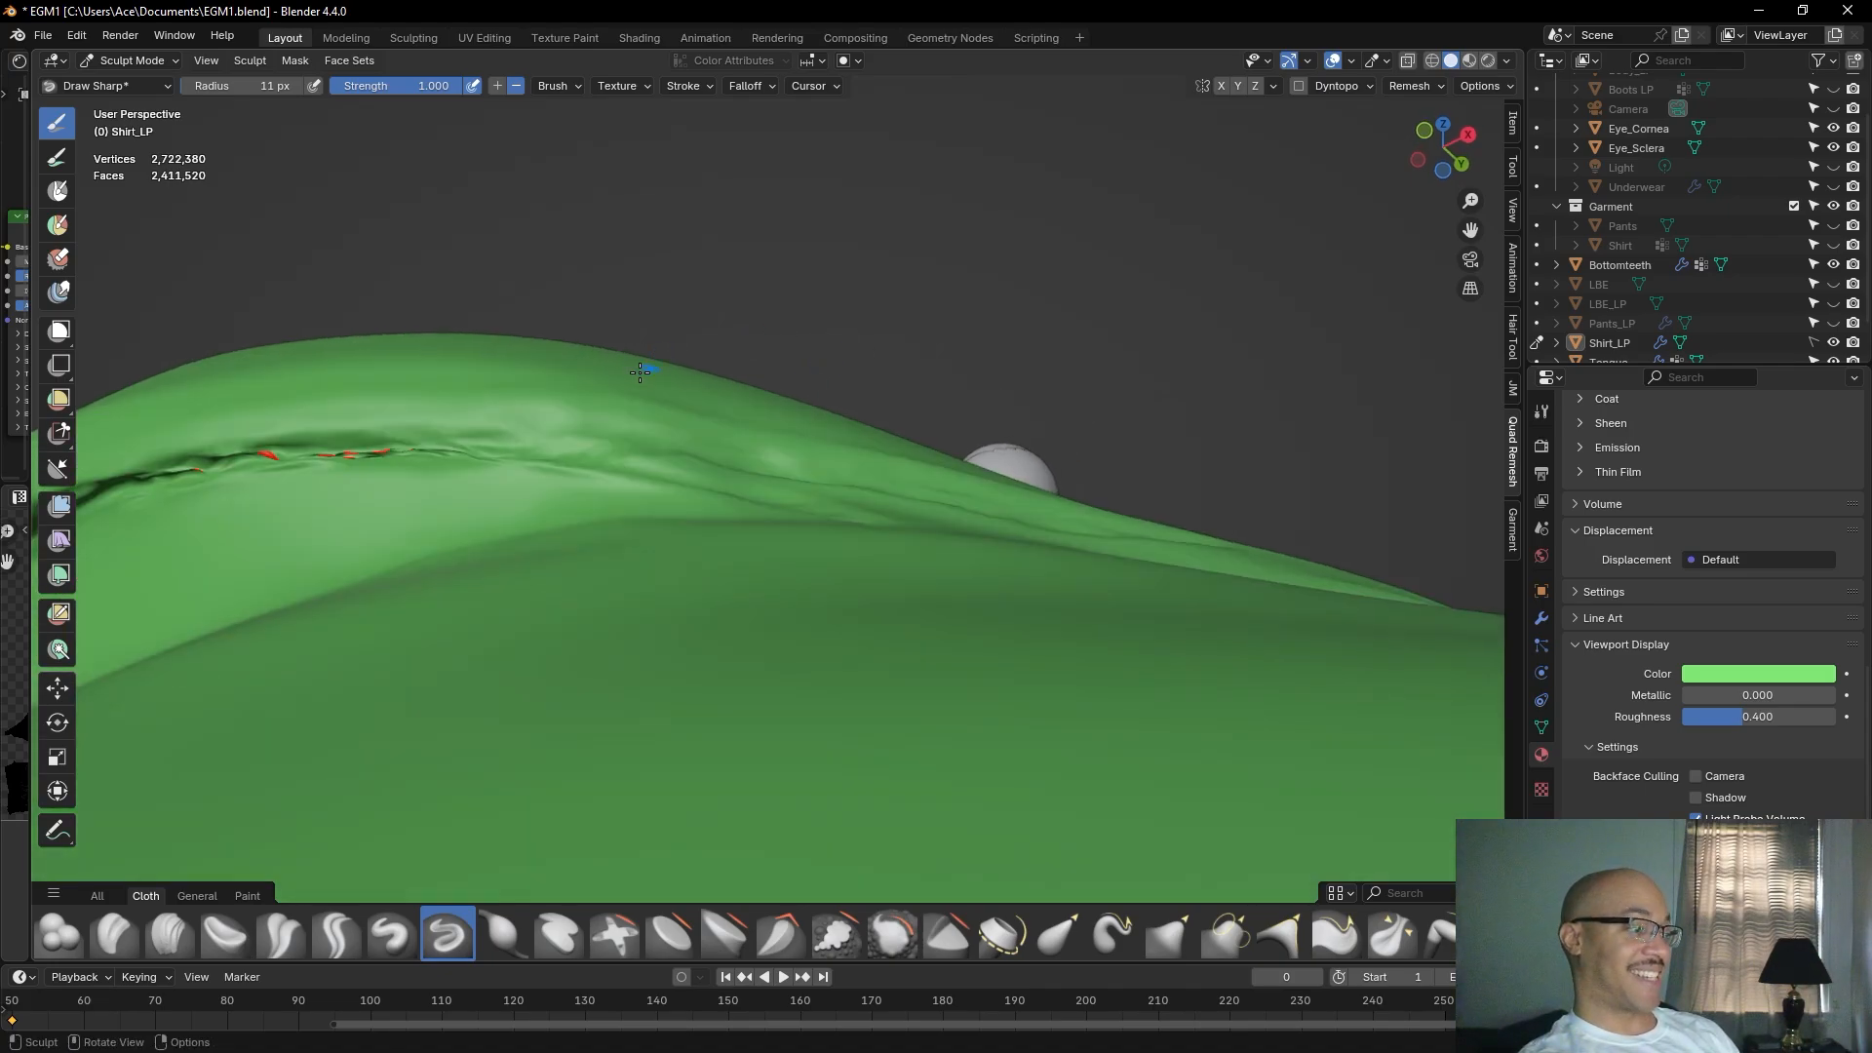
pyautogui.moveTo(483, 450)
pyautogui.mouseDown()
pyautogui.moveTo(517, 449)
pyautogui.moveTo(430, 450)
pyautogui.moveTo(449, 451)
pyautogui.mouseUp()
# Refine the ragged end of the back-collar crease with another full-strength Draw Sharp stroke.
pyautogui.moveTo(672, 427)
pyautogui.mouseDown(button='middle')
pyautogui.moveTo(958, 216)
pyautogui.moveTo(941, 253)
pyautogui.moveTo(840, 259)
pyautogui.moveTo(877, 292)
pyautogui.moveTo(845, 283)
pyautogui.moveTo(931, 436)
pyautogui.moveTo(873, 389)
pyautogui.moveTo(822, 450)
pyautogui.mouseUp(button='middle')
pyautogui.scroll(2, 975, 363)
pyautogui.scroll(-2, 936, 302)
pyautogui.moveTo(1007, 597); pyautogui.dragTo(812, 442, button='middle')
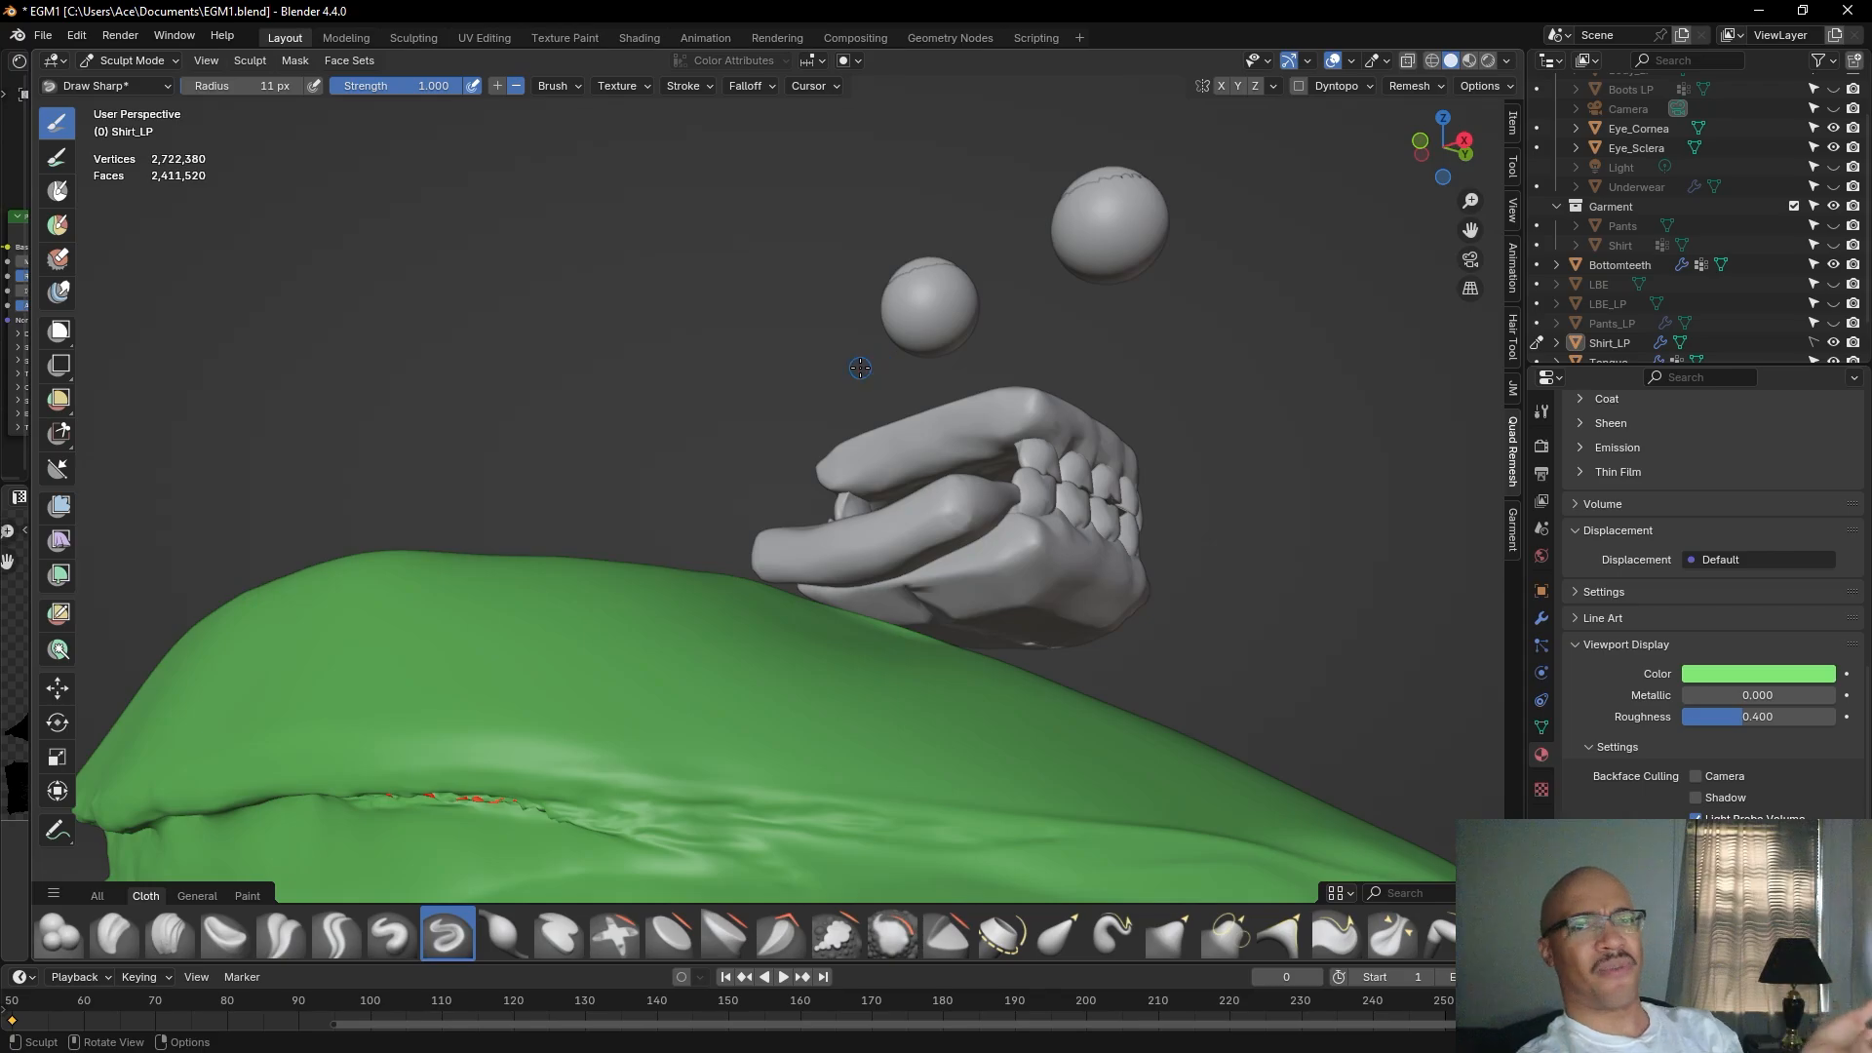
pyautogui.moveTo(720, 337); pyautogui.dragTo(646, 433, button='middle')
pyautogui.moveTo(631, 577)
pyautogui.mouseDown()
pyautogui.moveTo(564, 578)
pyautogui.moveTo(695, 573)
pyautogui.moveTo(570, 577)
pyautogui.mouseUp()
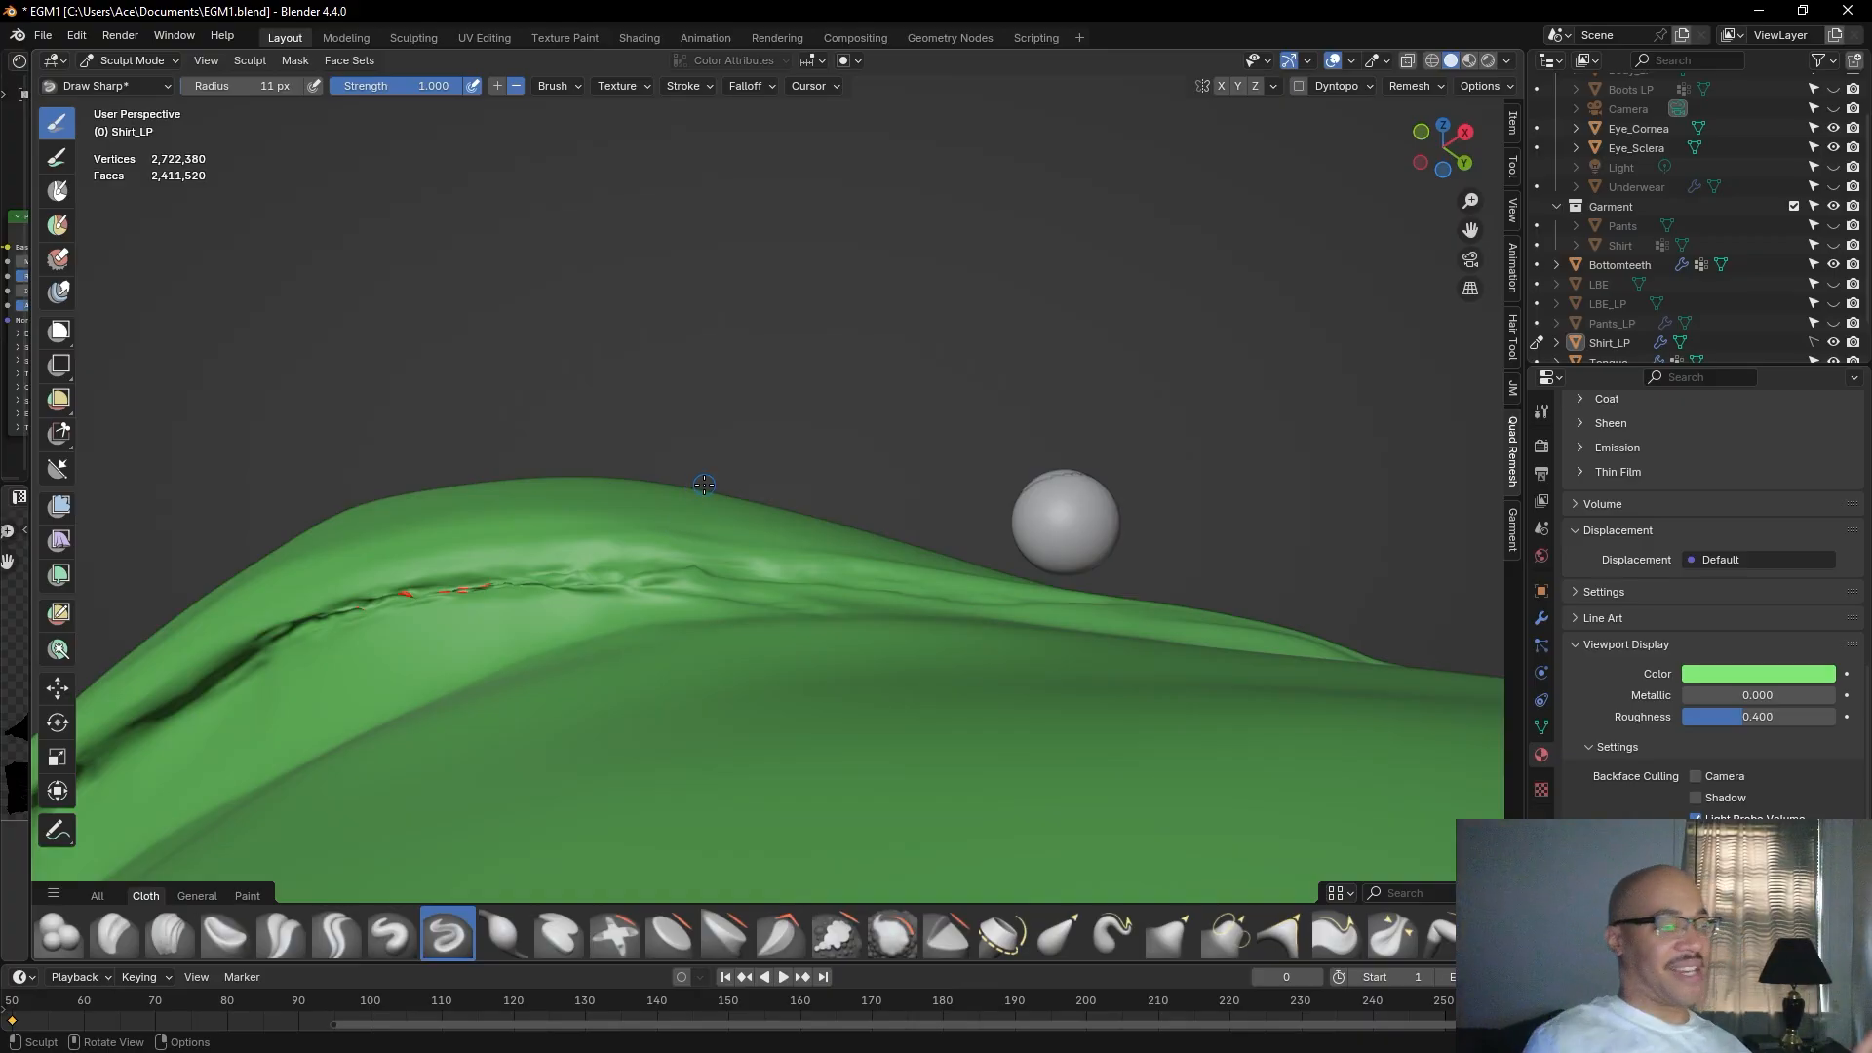
# Run an inverted Draw Sharp stroke along the shallow fold linking the back-collar crease to the side crease.
pyautogui.moveTo(734, 413)
pyautogui.mouseDown(button='middle')
pyautogui.moveTo(787, 397)
pyautogui.moveTo(893, 419)
pyautogui.mouseUp(button='middle')
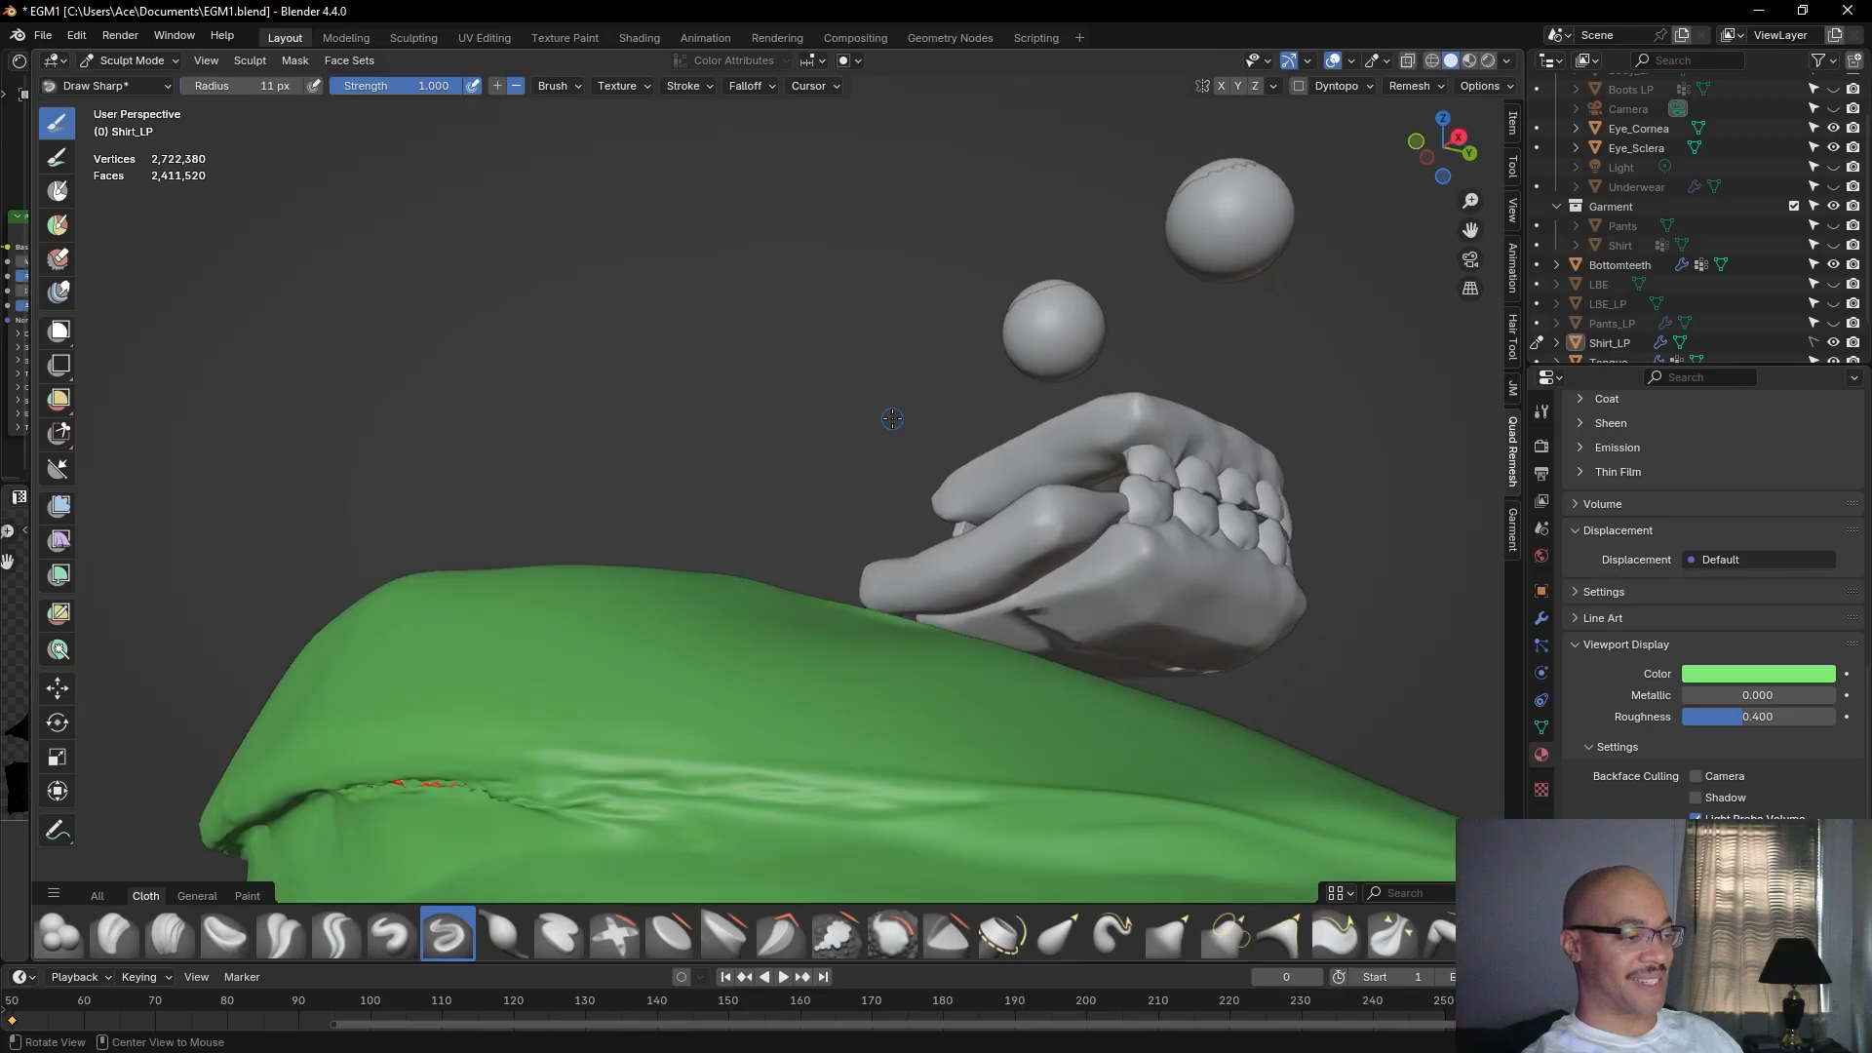
pyautogui.moveTo(809, 477); pyautogui.dragTo(794, 451, button='middle')
pyautogui.moveTo(794, 452)
pyautogui.keyDown('alt'); pyautogui.mouseDown()
pyautogui.moveTo(824, 431)
pyautogui.moveTo(840, 445)
pyautogui.moveTo(813, 445)
pyautogui.mouseUp(); pyautogui.keyUp('alt')
pyautogui.moveTo(723, 427); pyautogui.dragTo(887, 682, button='middle')
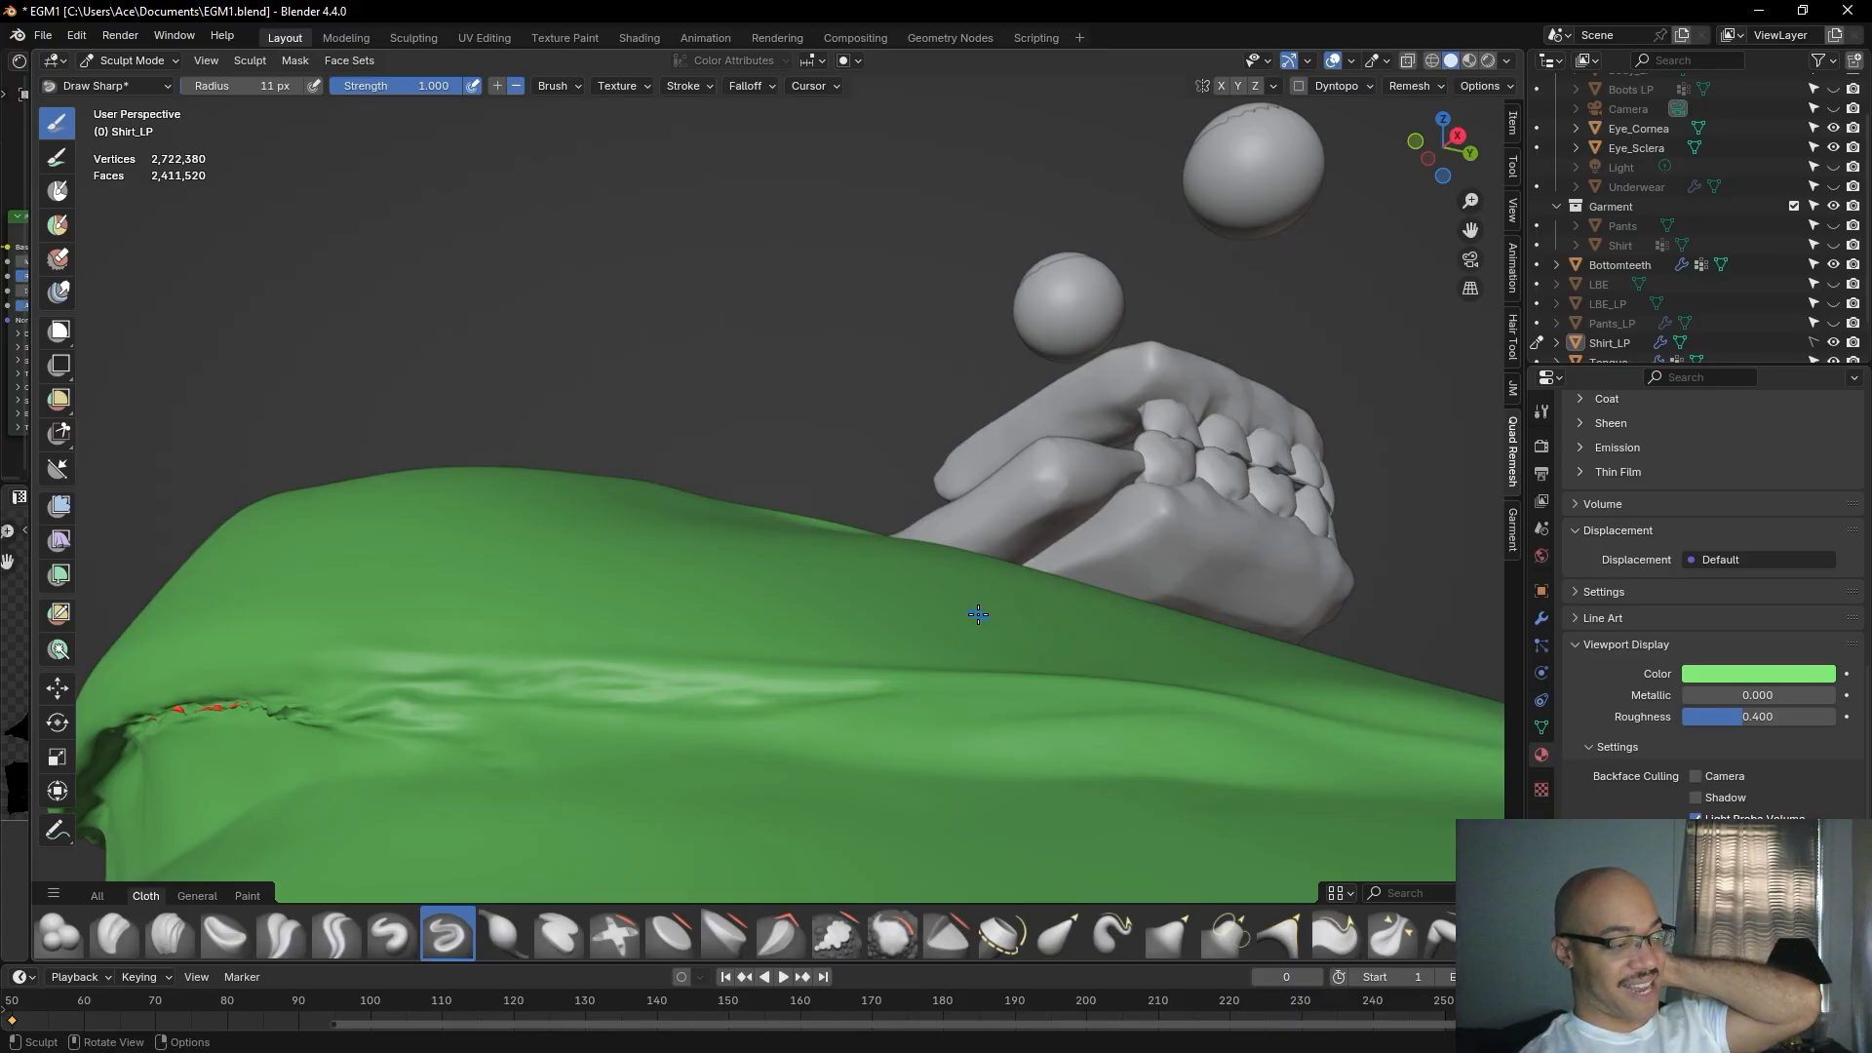
pyautogui.moveTo(844, 426)
pyautogui.mouseDown(button='middle')
pyautogui.moveTo(852, 343)
pyautogui.moveTo(841, 508)
pyautogui.mouseUp(button='middle')
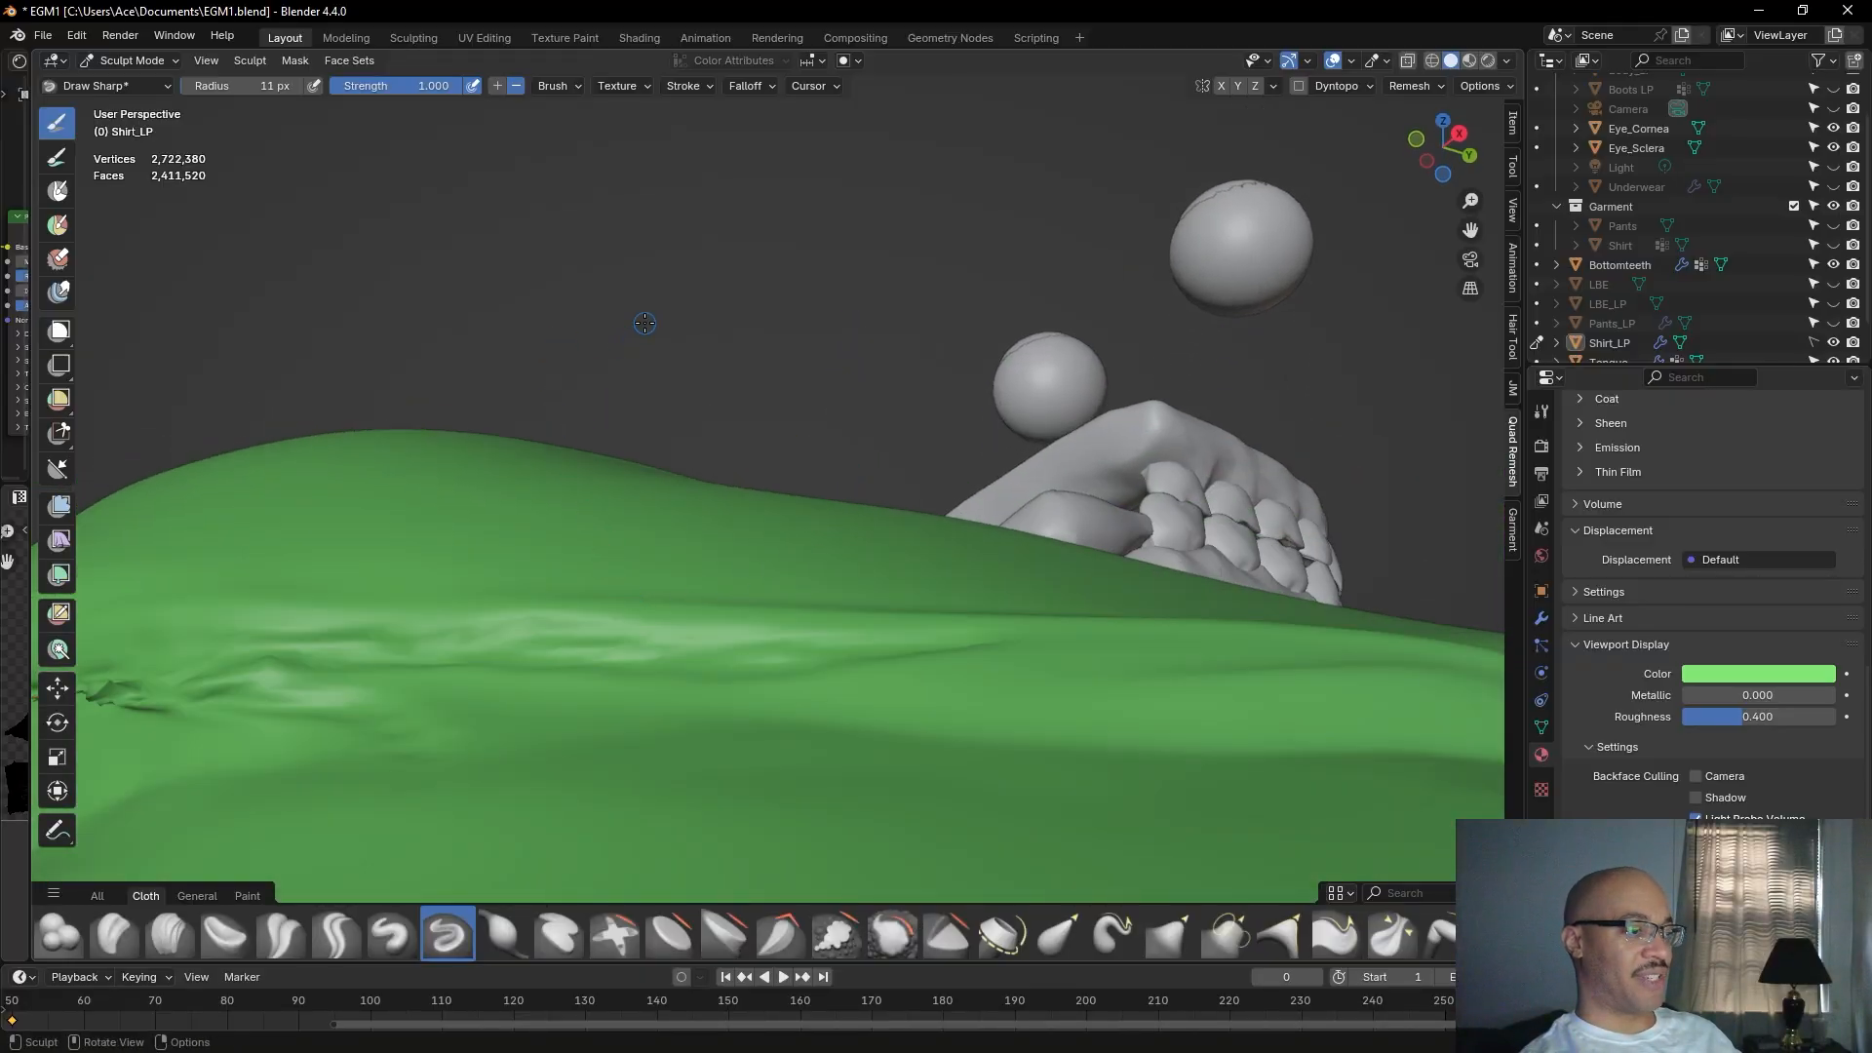
pyautogui.scroll(-1, 645, 323)
pyautogui.keyDown('alt'); pyautogui.moveTo(752, 305); pyautogui.dragTo(726, 327); pyautogui.keyUp('alt')
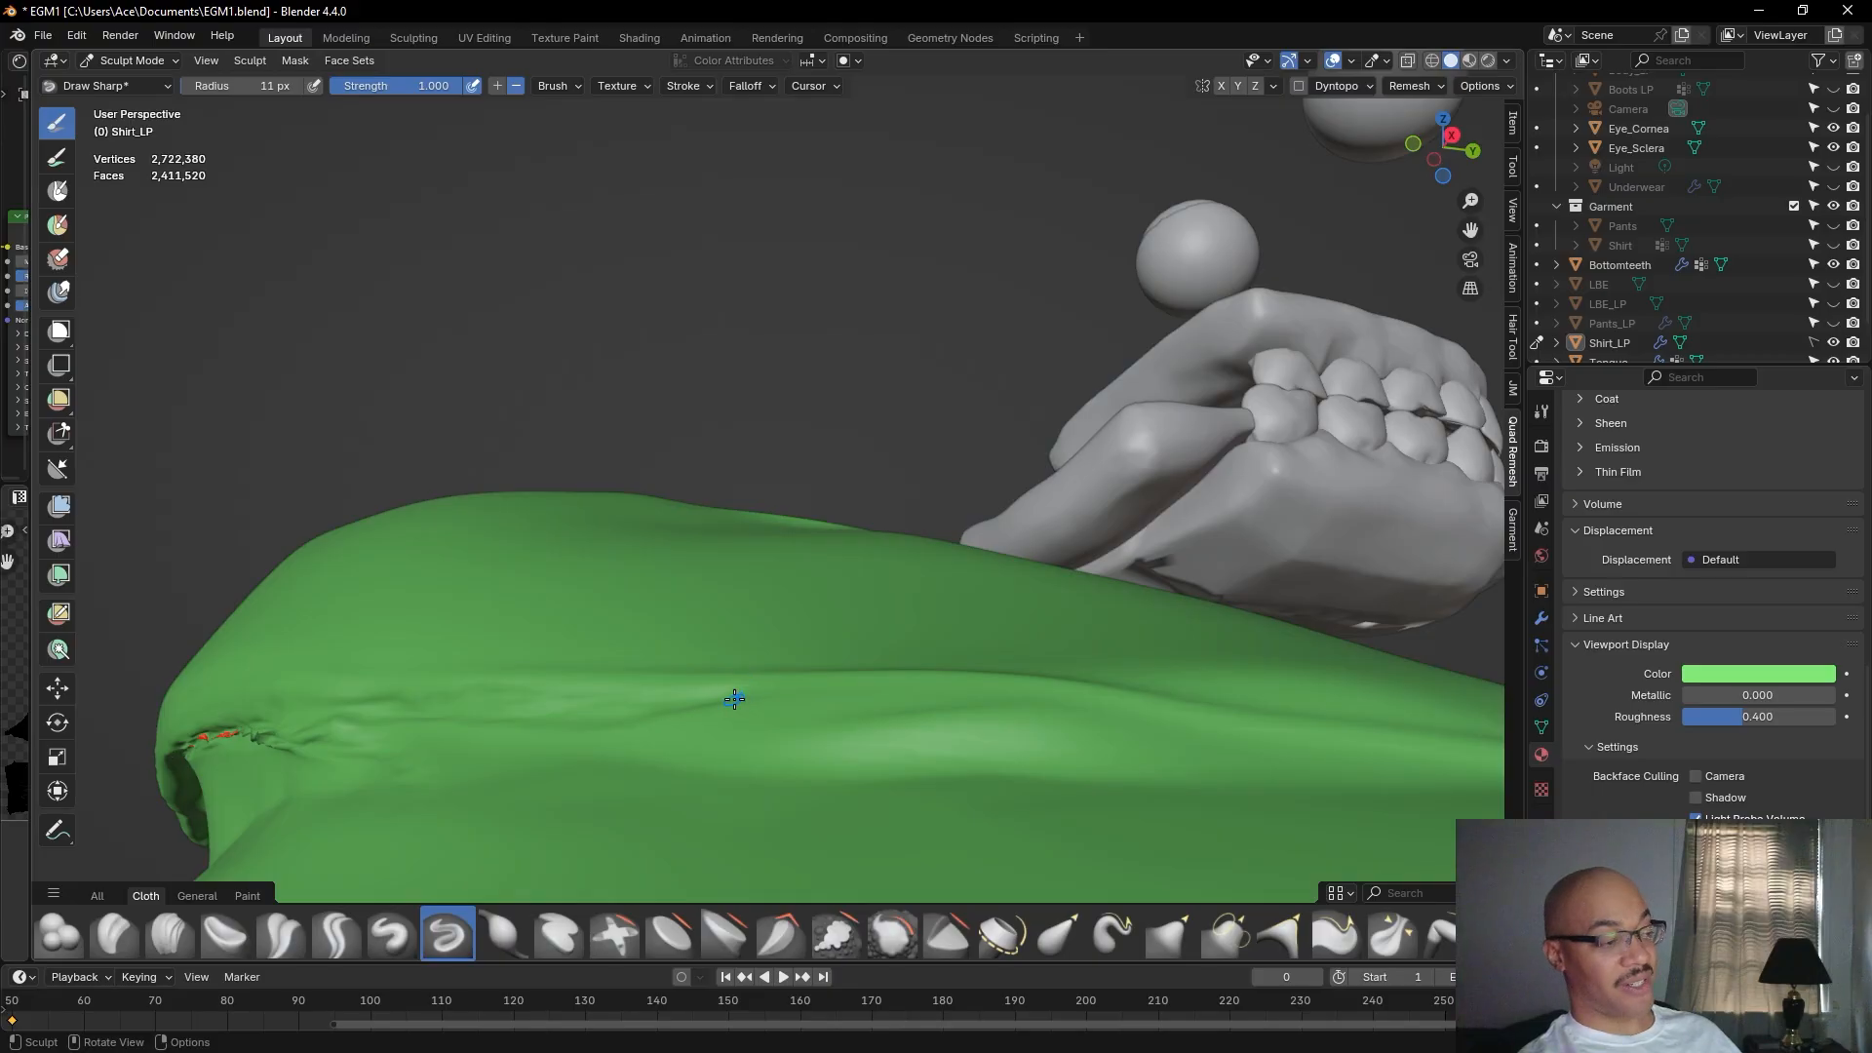
pyautogui.moveTo(719, 686)
pyautogui.keyDown('ctrl'); pyautogui.mouseDown()
pyautogui.moveTo(784, 723)
pyautogui.moveTo(762, 705)
pyautogui.moveTo(799, 712)
pyautogui.mouseUp(); pyautogui.keyUp('ctrl')
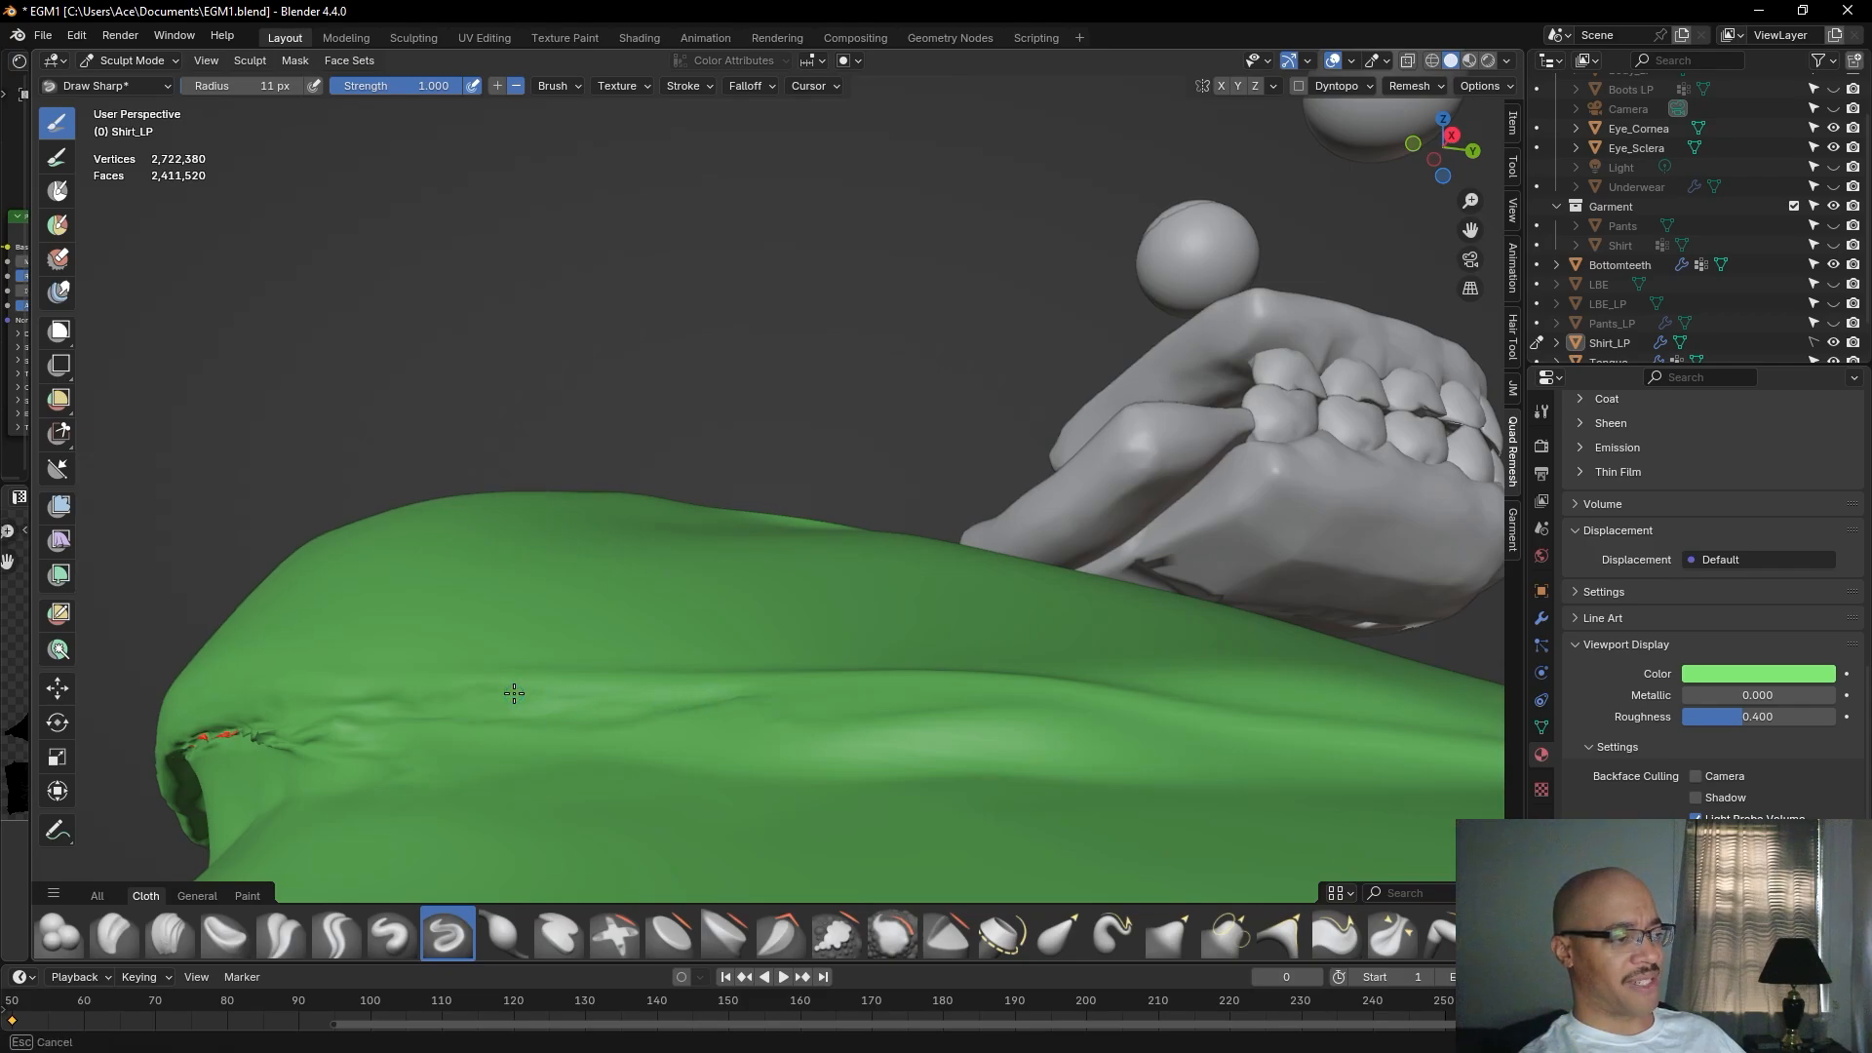
pyautogui.moveTo(693, 674); pyautogui.dragTo(757, 677, button='middle')
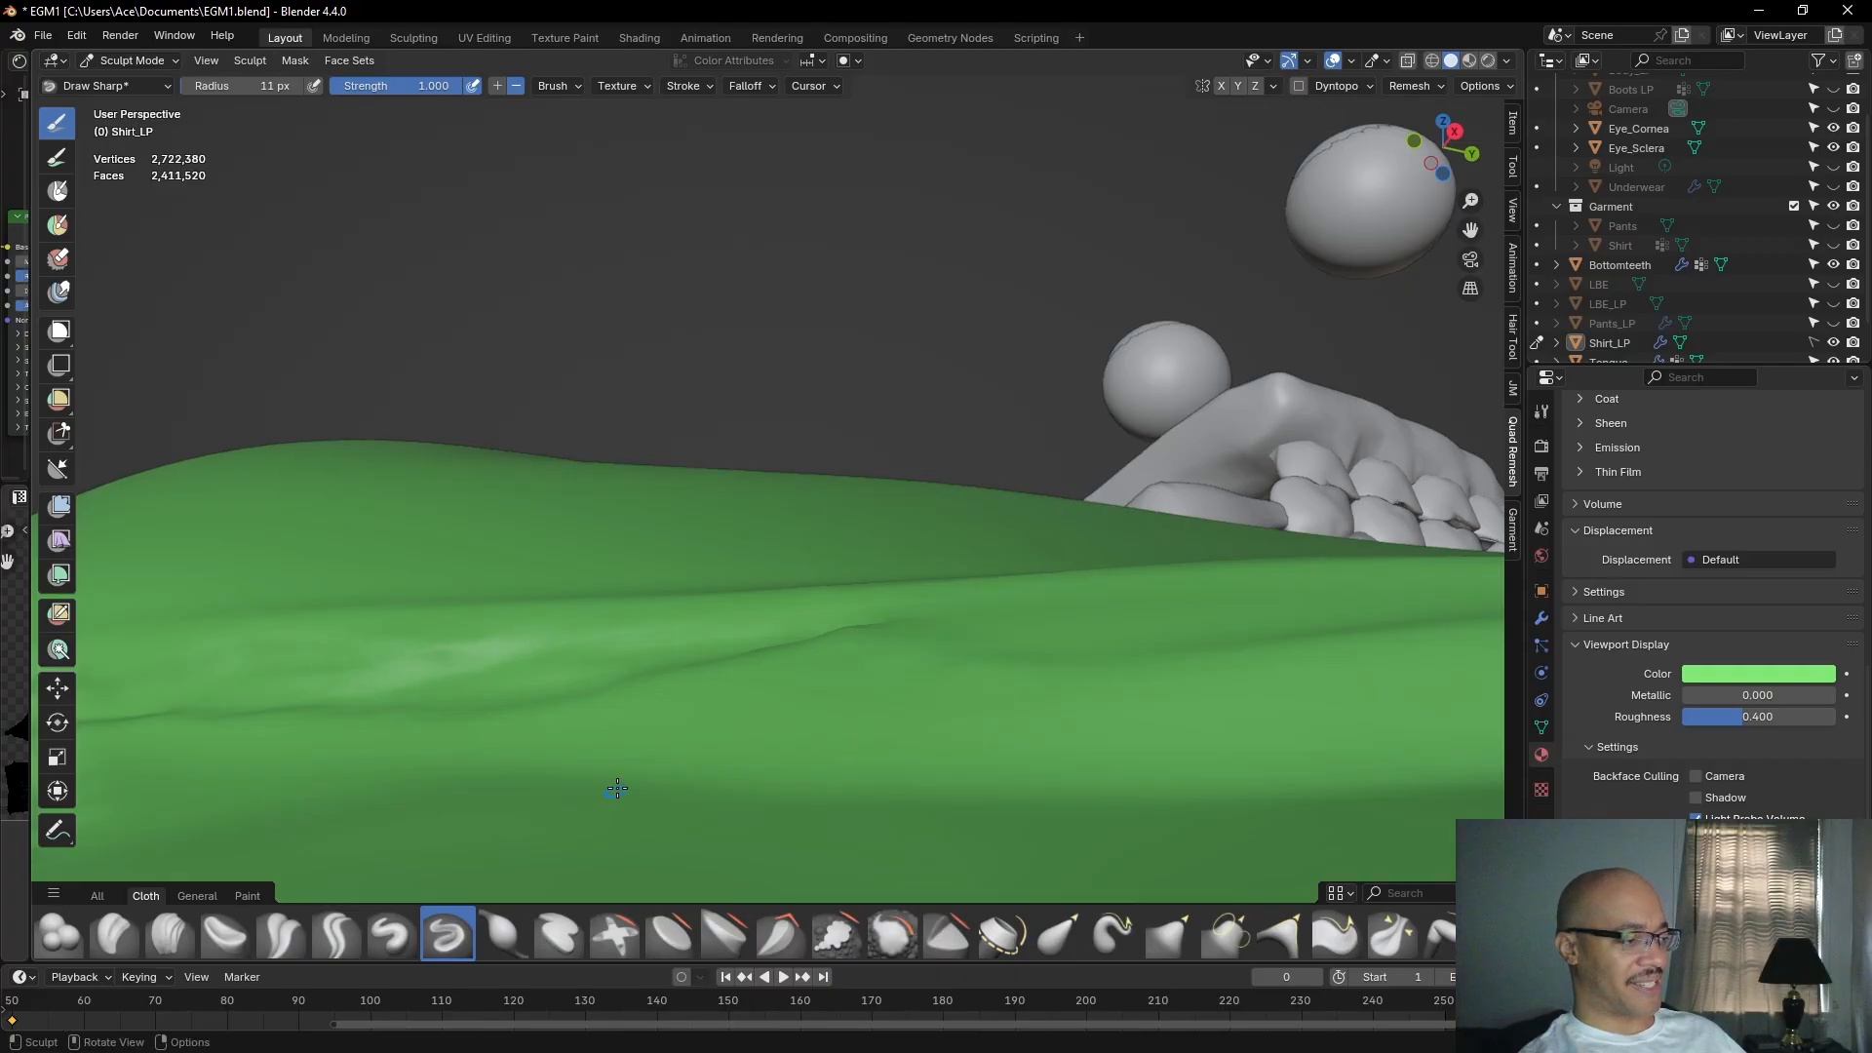
pyautogui.scroll(-2, 852, 375)
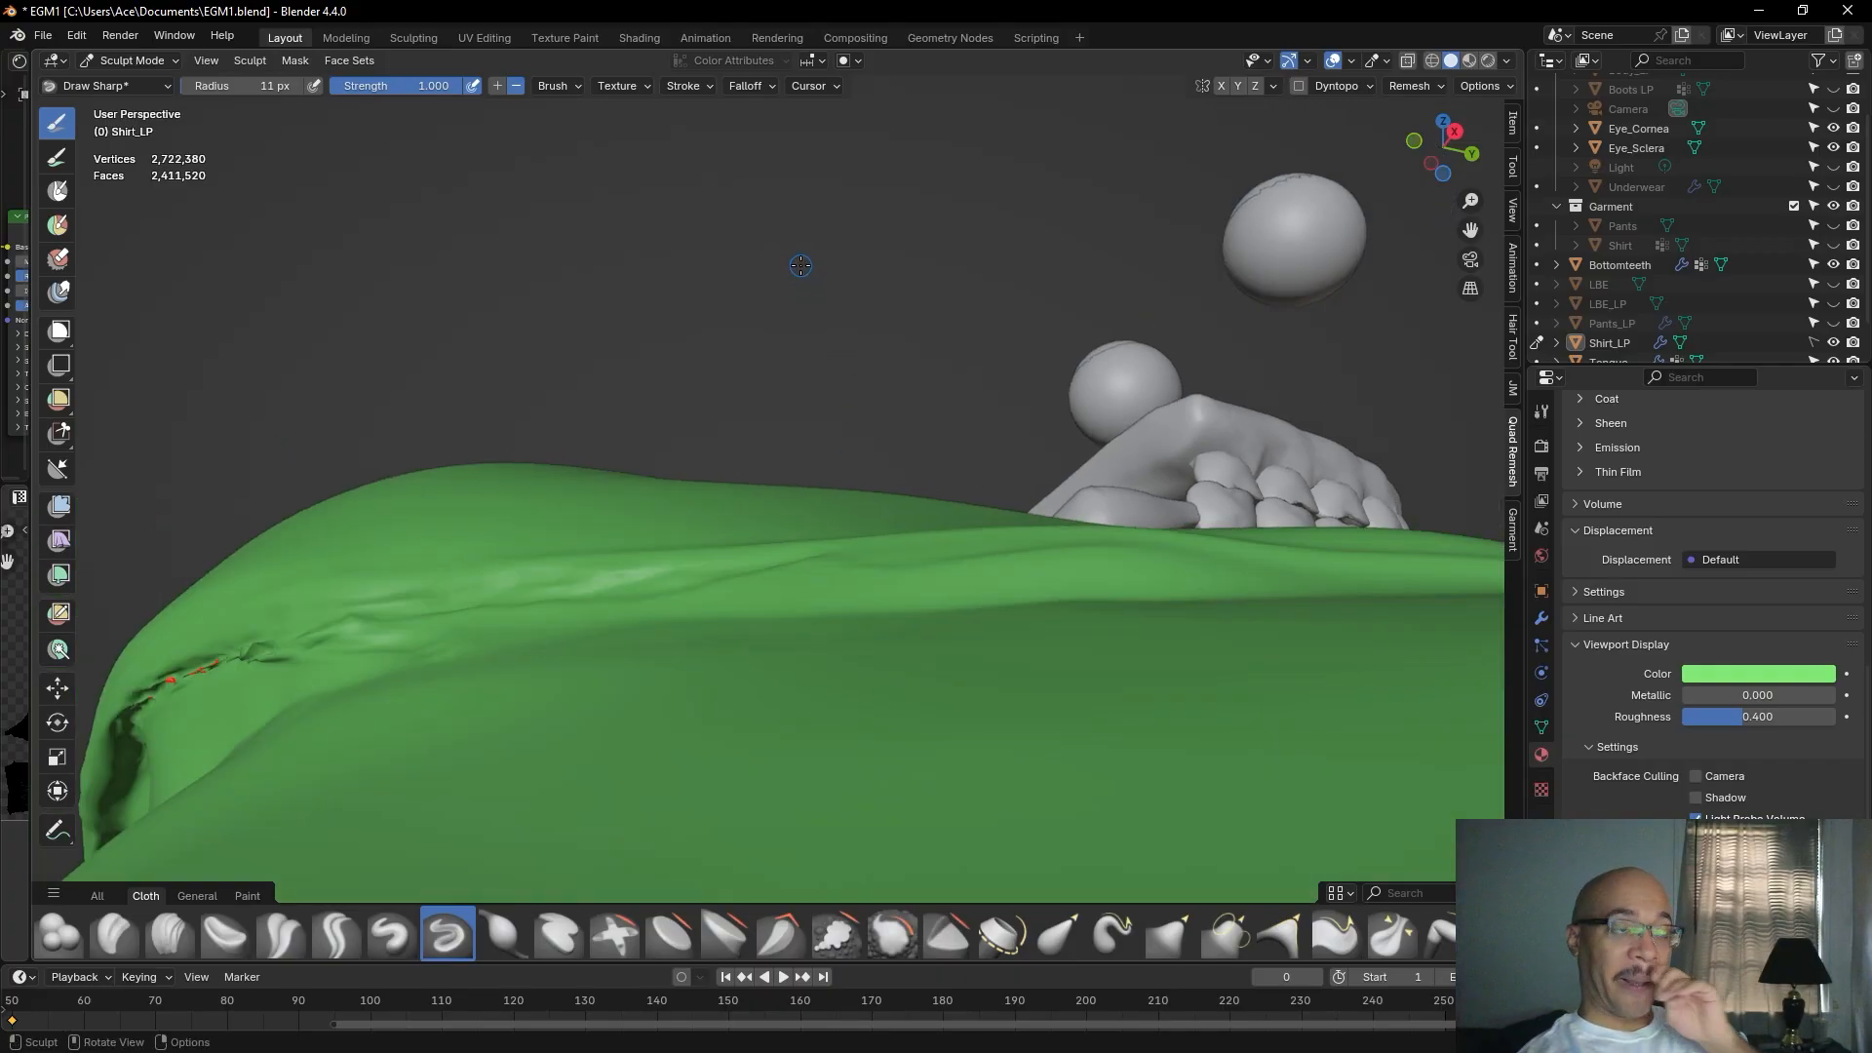
pyautogui.scroll(-1, 754, 295)
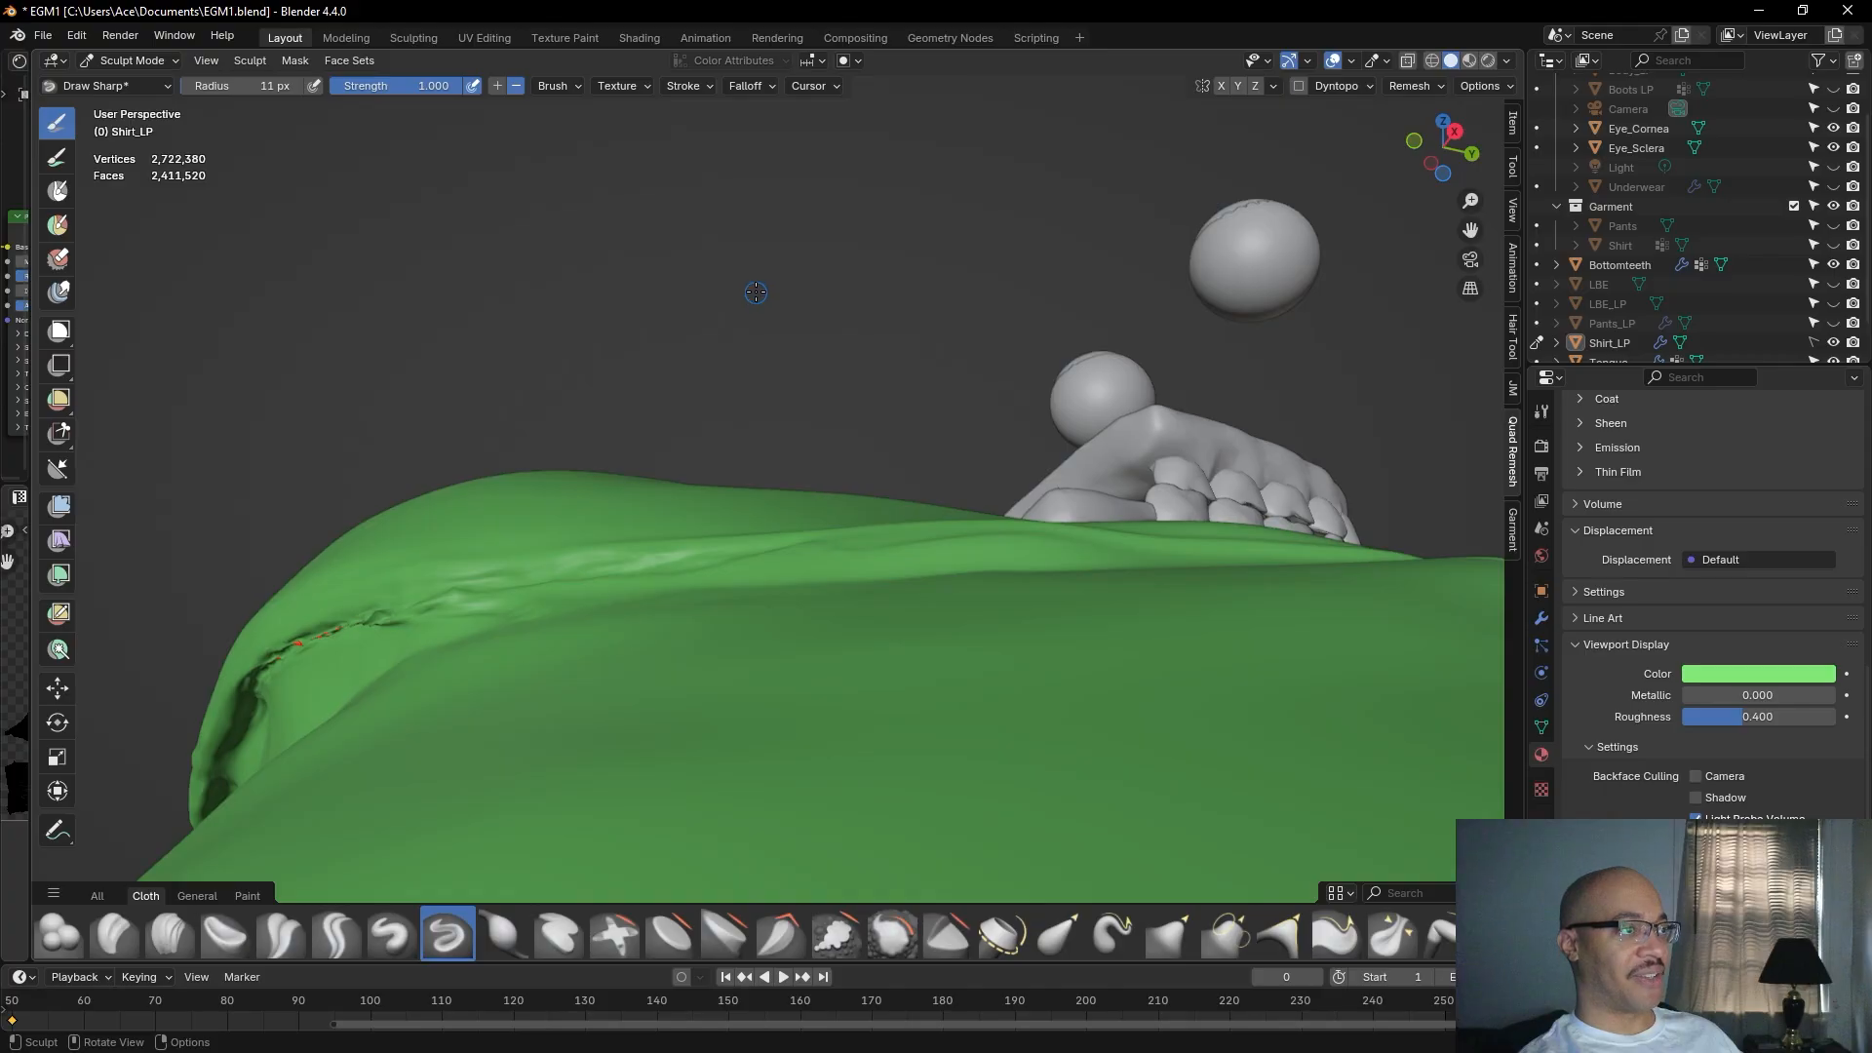
# Smooth the faceted patch beneath the front lapel beside the shirt's placket.
pyautogui.keyDown('alt'); pyautogui.moveTo(773, 276); pyautogui.dragTo(766, 328); pyautogui.keyUp('alt')
pyautogui.scroll(-1, 799, 314)
pyautogui.moveTo(901, 347); pyautogui.dragTo(711, 288, button='middle')
pyautogui.moveTo(989, 405); pyautogui.dragTo(944, 426, button='middle')
pyautogui.moveTo(1004, 878); pyautogui.dragTo(946, 638, button='middle')
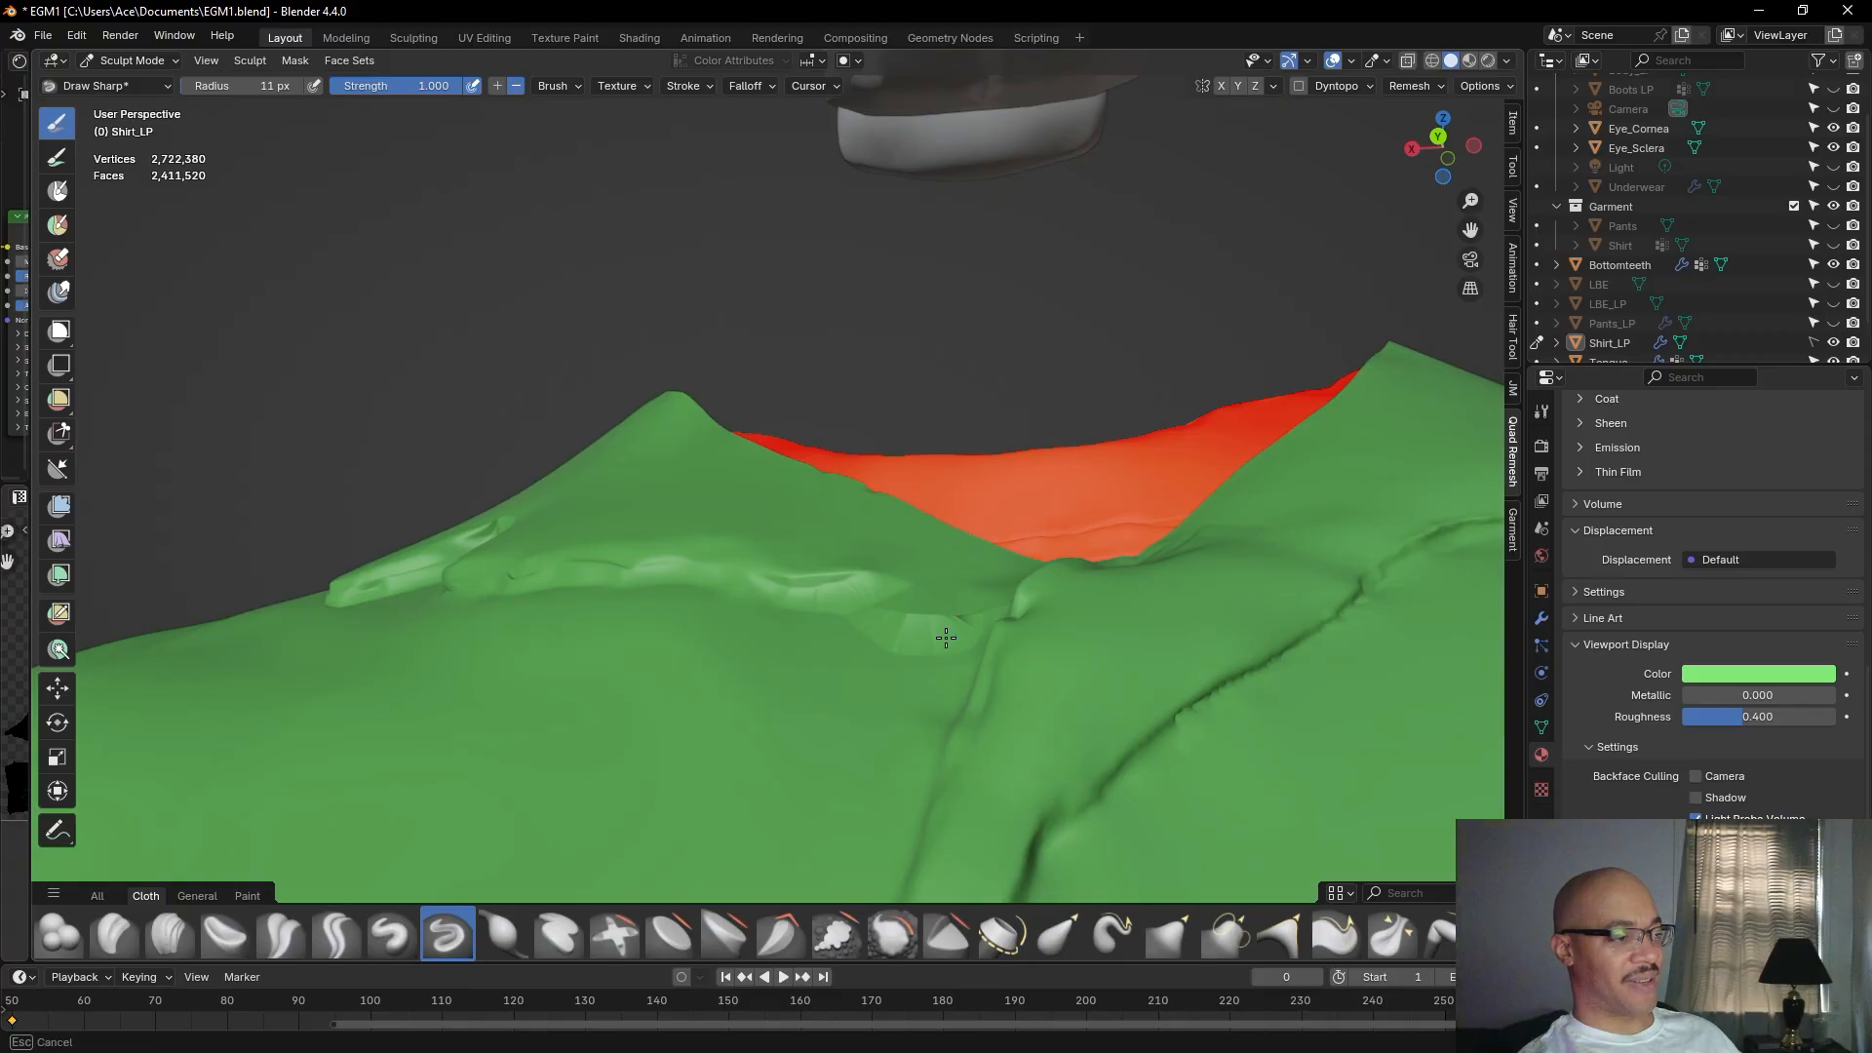
pyautogui.keyDown('shift'); pyautogui.moveTo(908, 646); pyautogui.dragTo(934, 640); pyautogui.keyUp('shift')
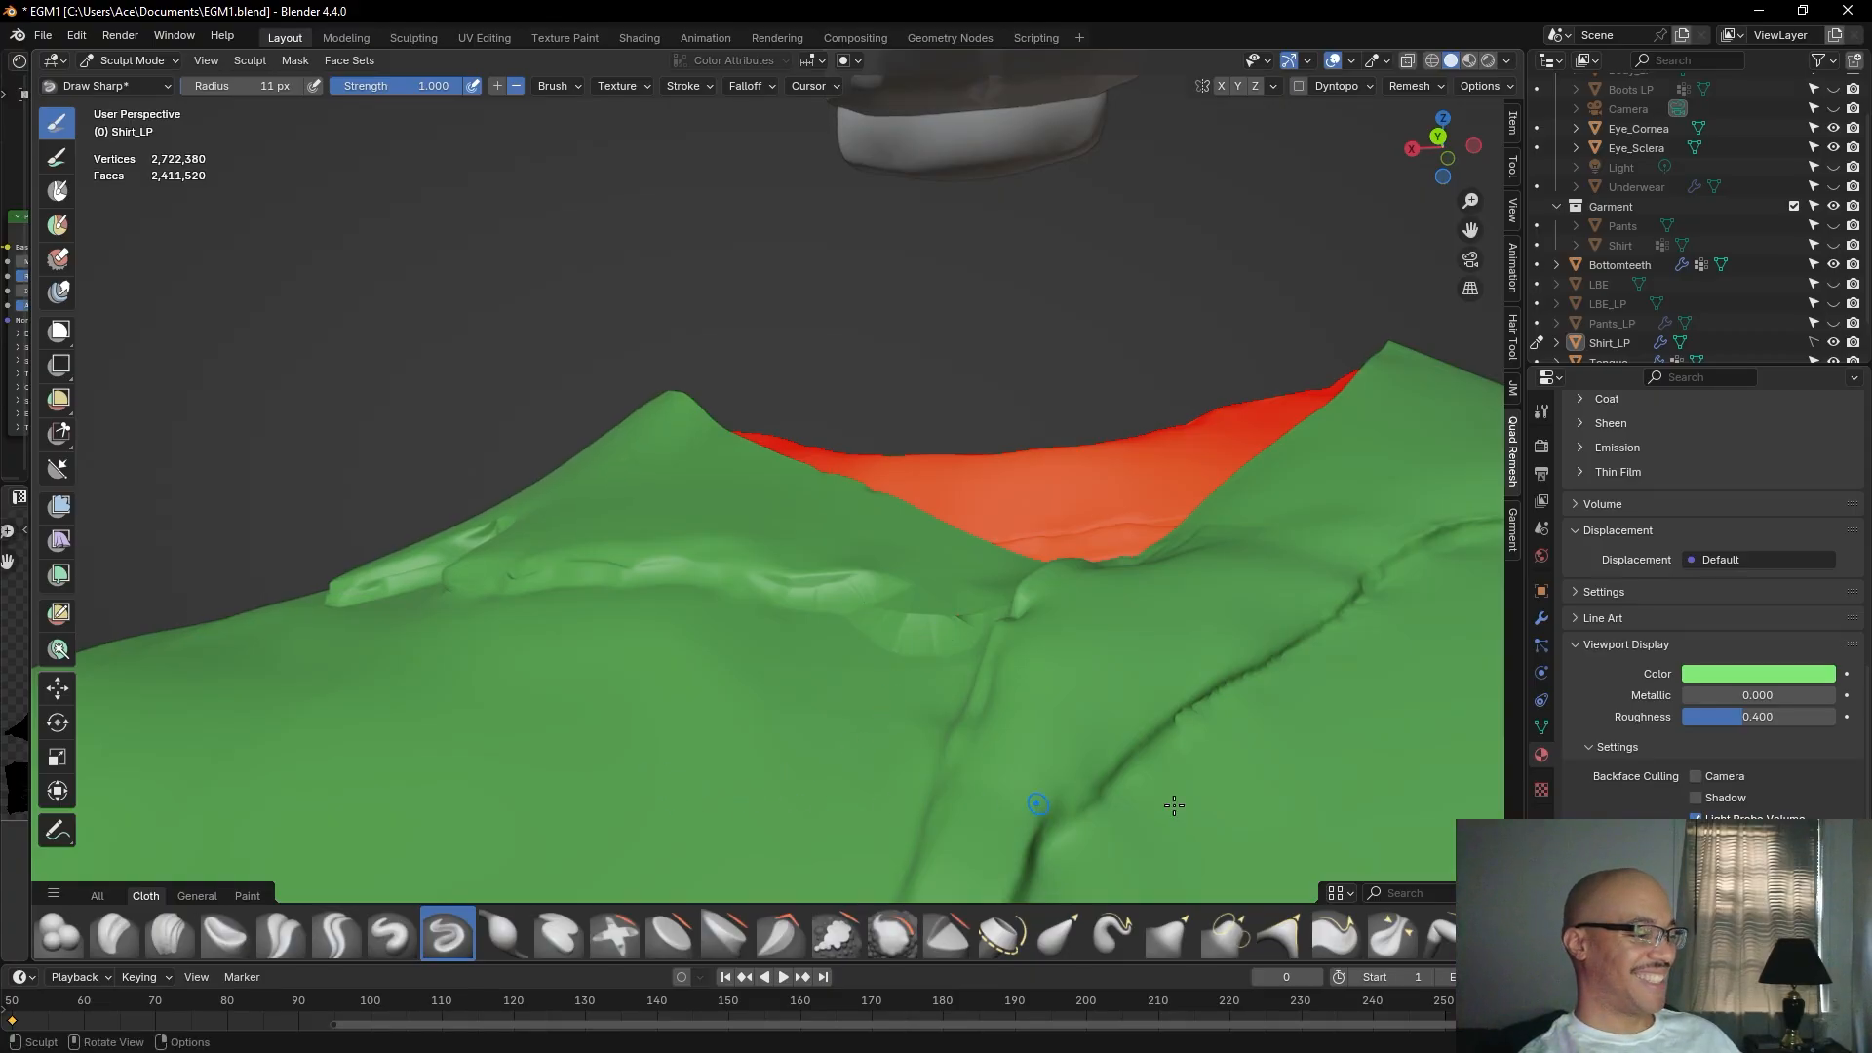
# Smooth the rough spot in the side collar crease just below the shoulder ridge.
pyautogui.moveTo(655, 210); pyautogui.dragTo(682, 309, button='middle')
pyautogui.moveTo(782, 410); pyautogui.dragTo(770, 366, button='middle')
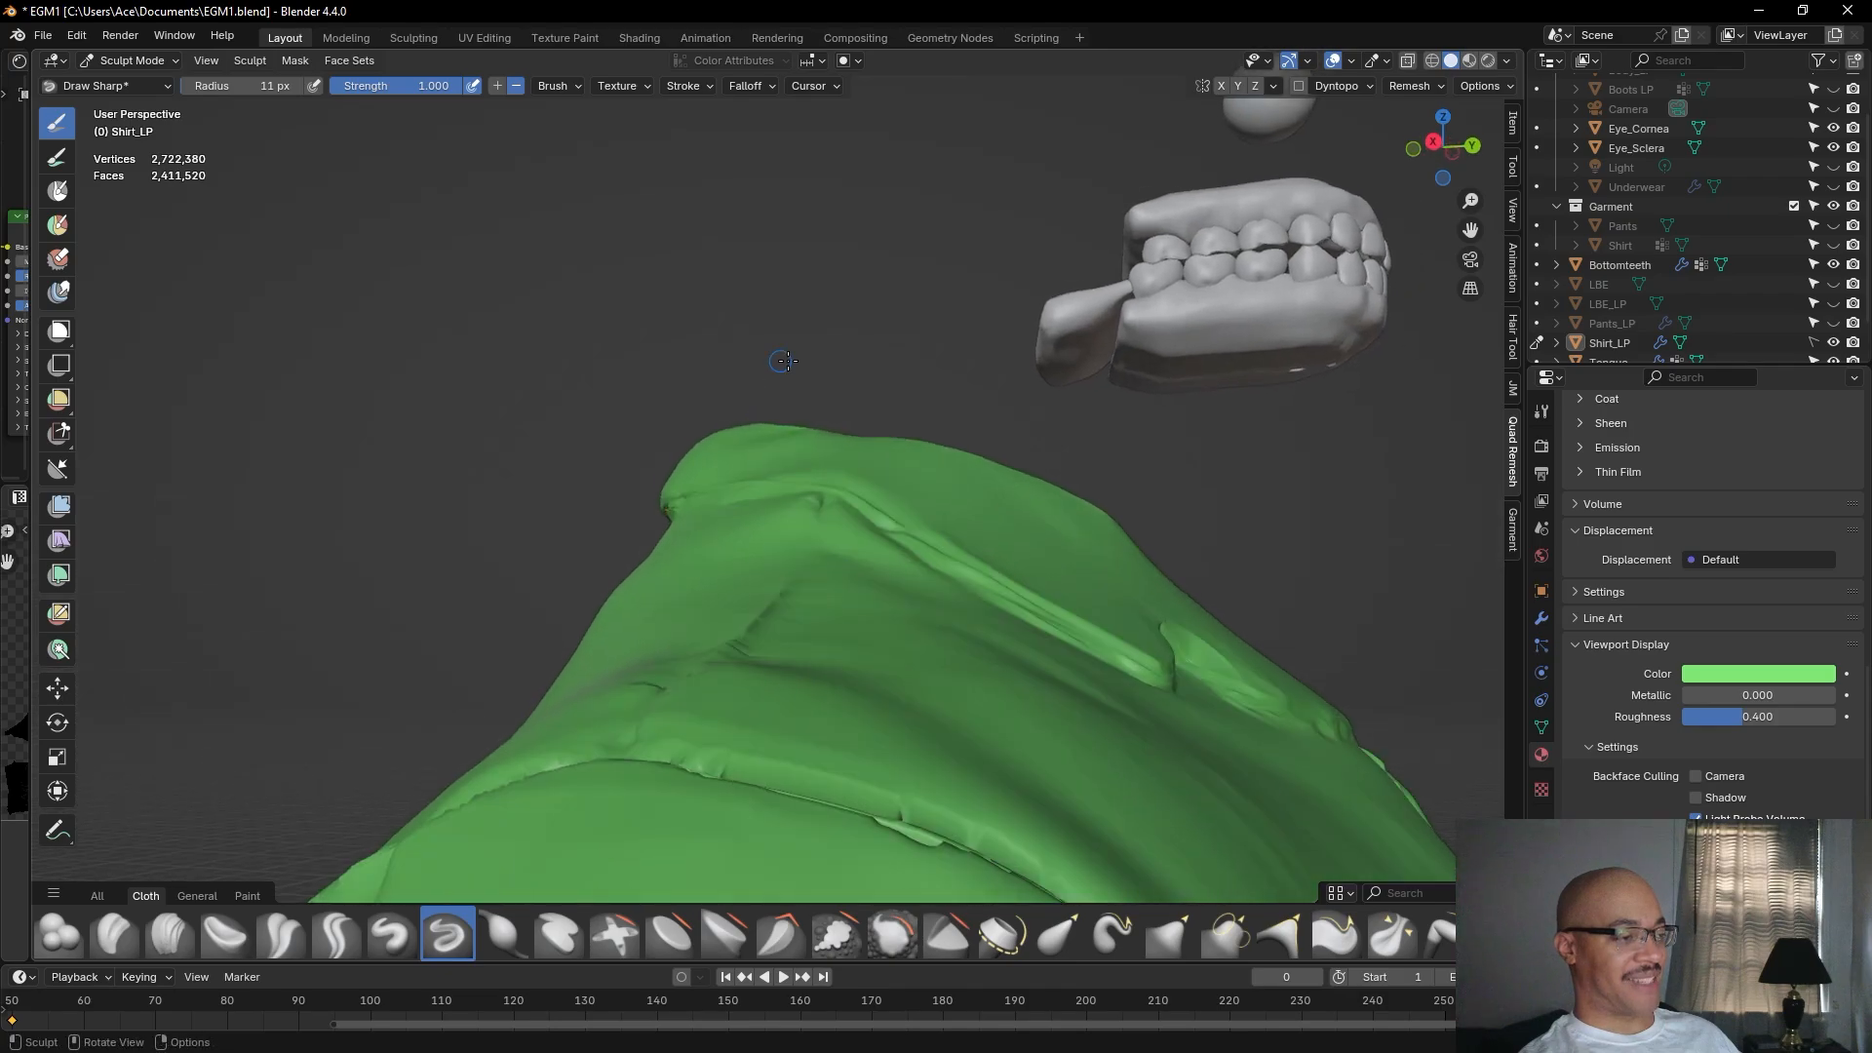
pyautogui.scroll(3, 913, 392)
pyautogui.keyDown('shift'); pyautogui.moveTo(969, 254); pyautogui.dragTo(781, 225, button='middle'); pyautogui.keyUp('shift')
pyautogui.moveTo(710, 514)
pyautogui.keyDown('shift'); pyautogui.mouseDown()
pyautogui.moveTo(743, 535)
pyautogui.moveTo(753, 522)
pyautogui.mouseUp(); pyautogui.keyUp('shift')
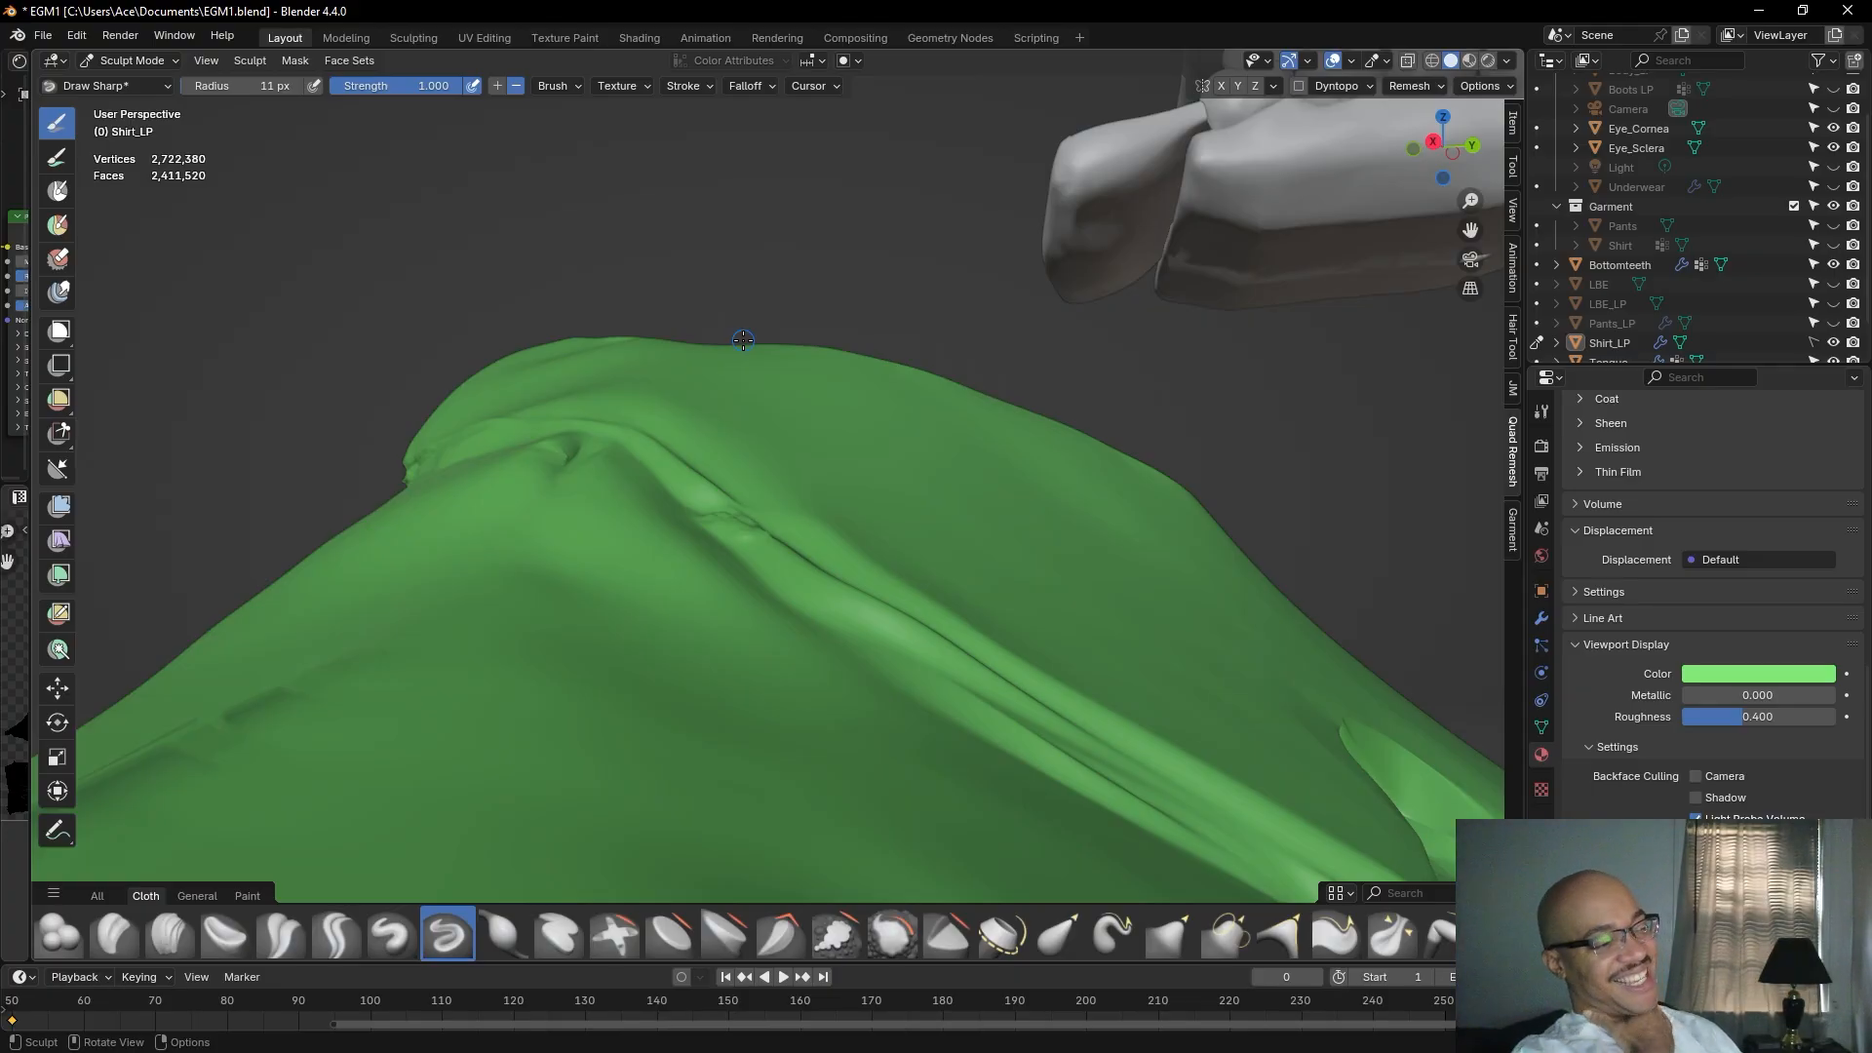
pyautogui.keyDown('alt'); pyautogui.moveTo(793, 255); pyautogui.dragTo(703, 223); pyautogui.keyUp('alt')
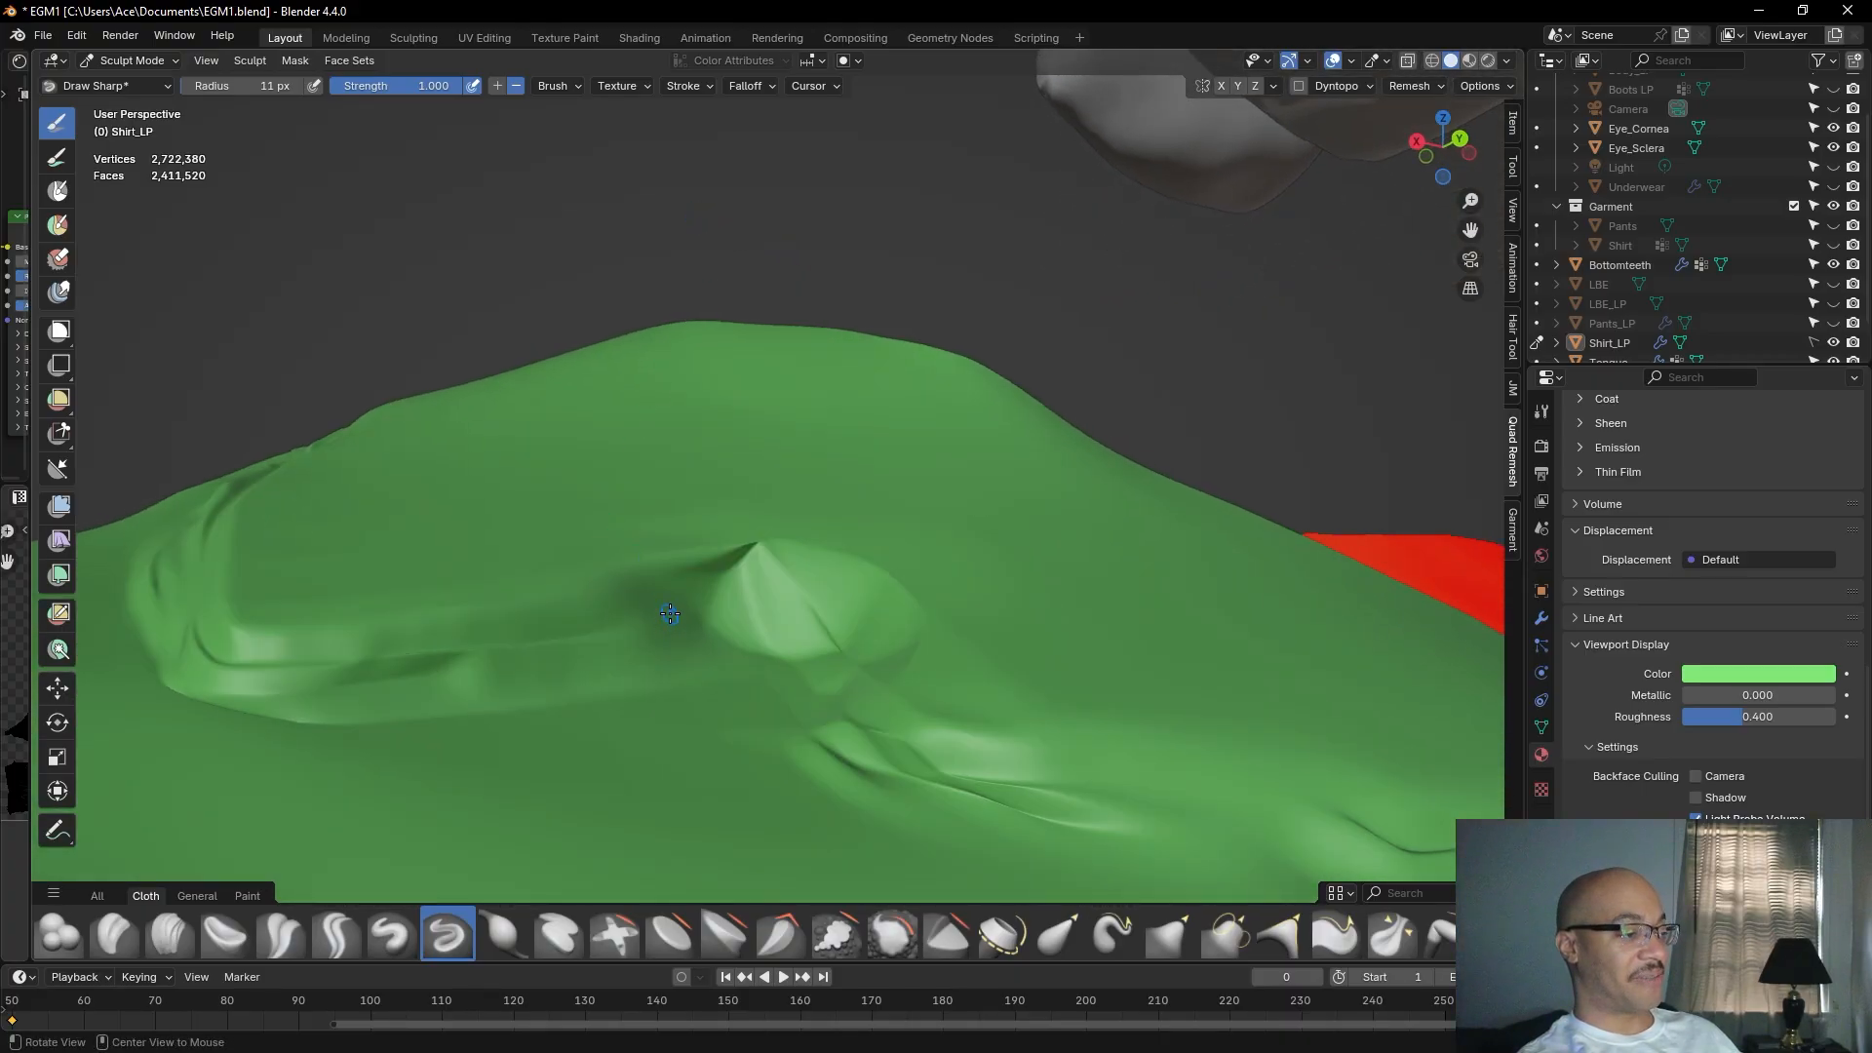
pyautogui.keyDown('alt'); pyautogui.moveTo(631, 544); pyautogui.dragTo(691, 460); pyautogui.keyUp('alt')
pyautogui.moveTo(596, 373); pyautogui.dragTo(589, 373)
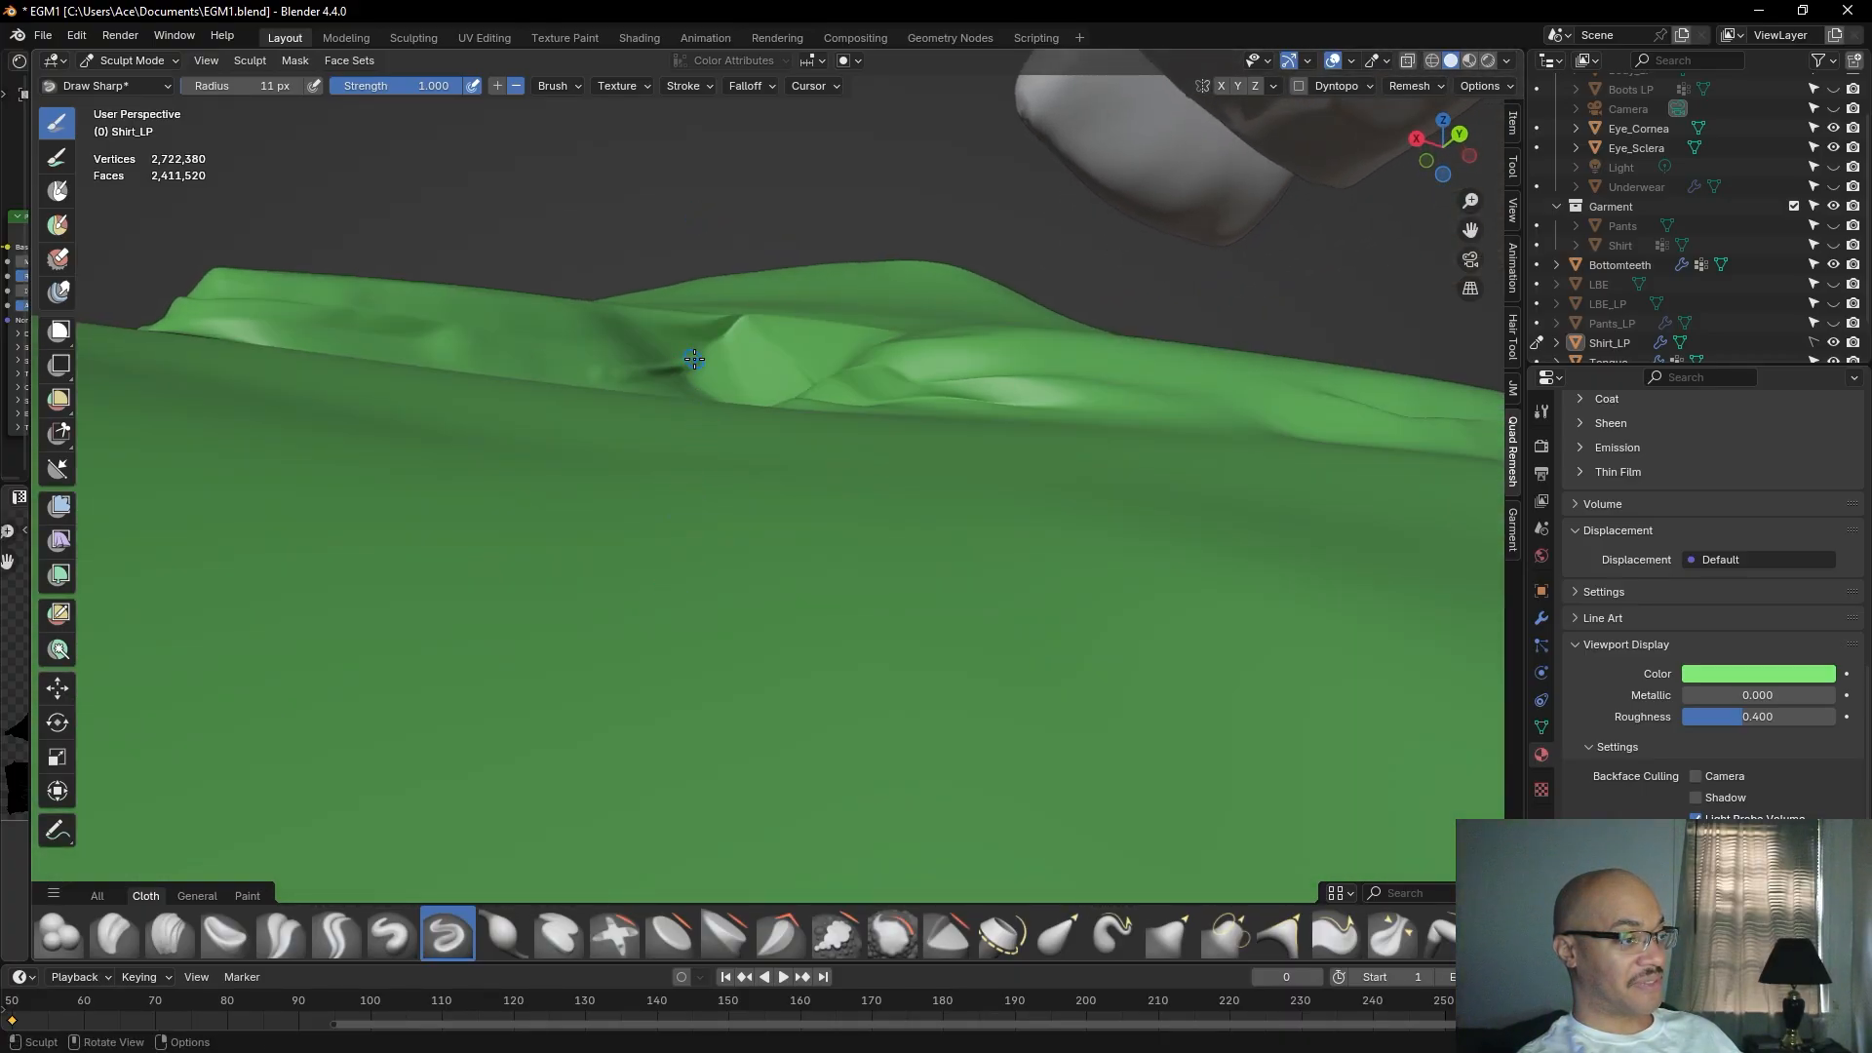
pyautogui.hotkey('ctrl', 'z')
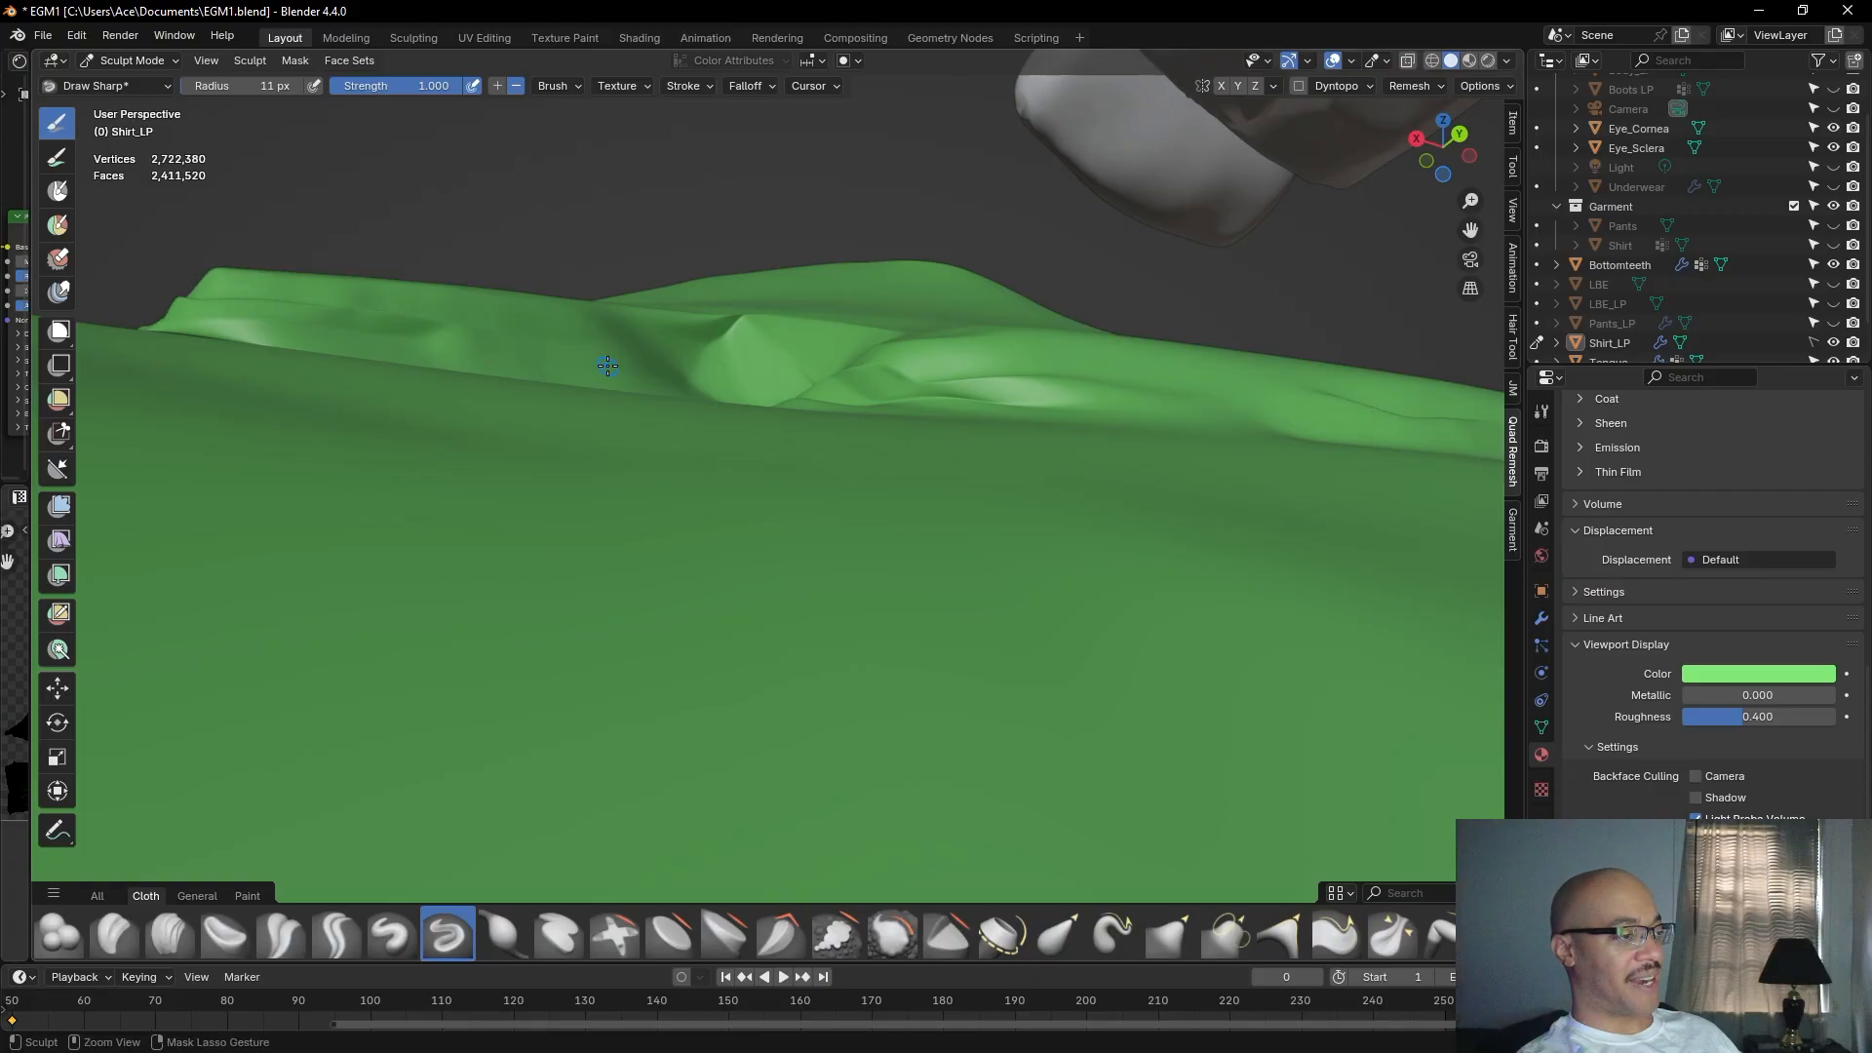
# Carve a crease beneath the collar edge beside the notch with full-strength Draw Sharp strokes at a 23 px radius.
pyautogui.moveTo(609, 365)
pyautogui.mouseDown()
pyautogui.moveTo(645, 369)
pyautogui.moveTo(581, 360)
pyautogui.mouseUp()
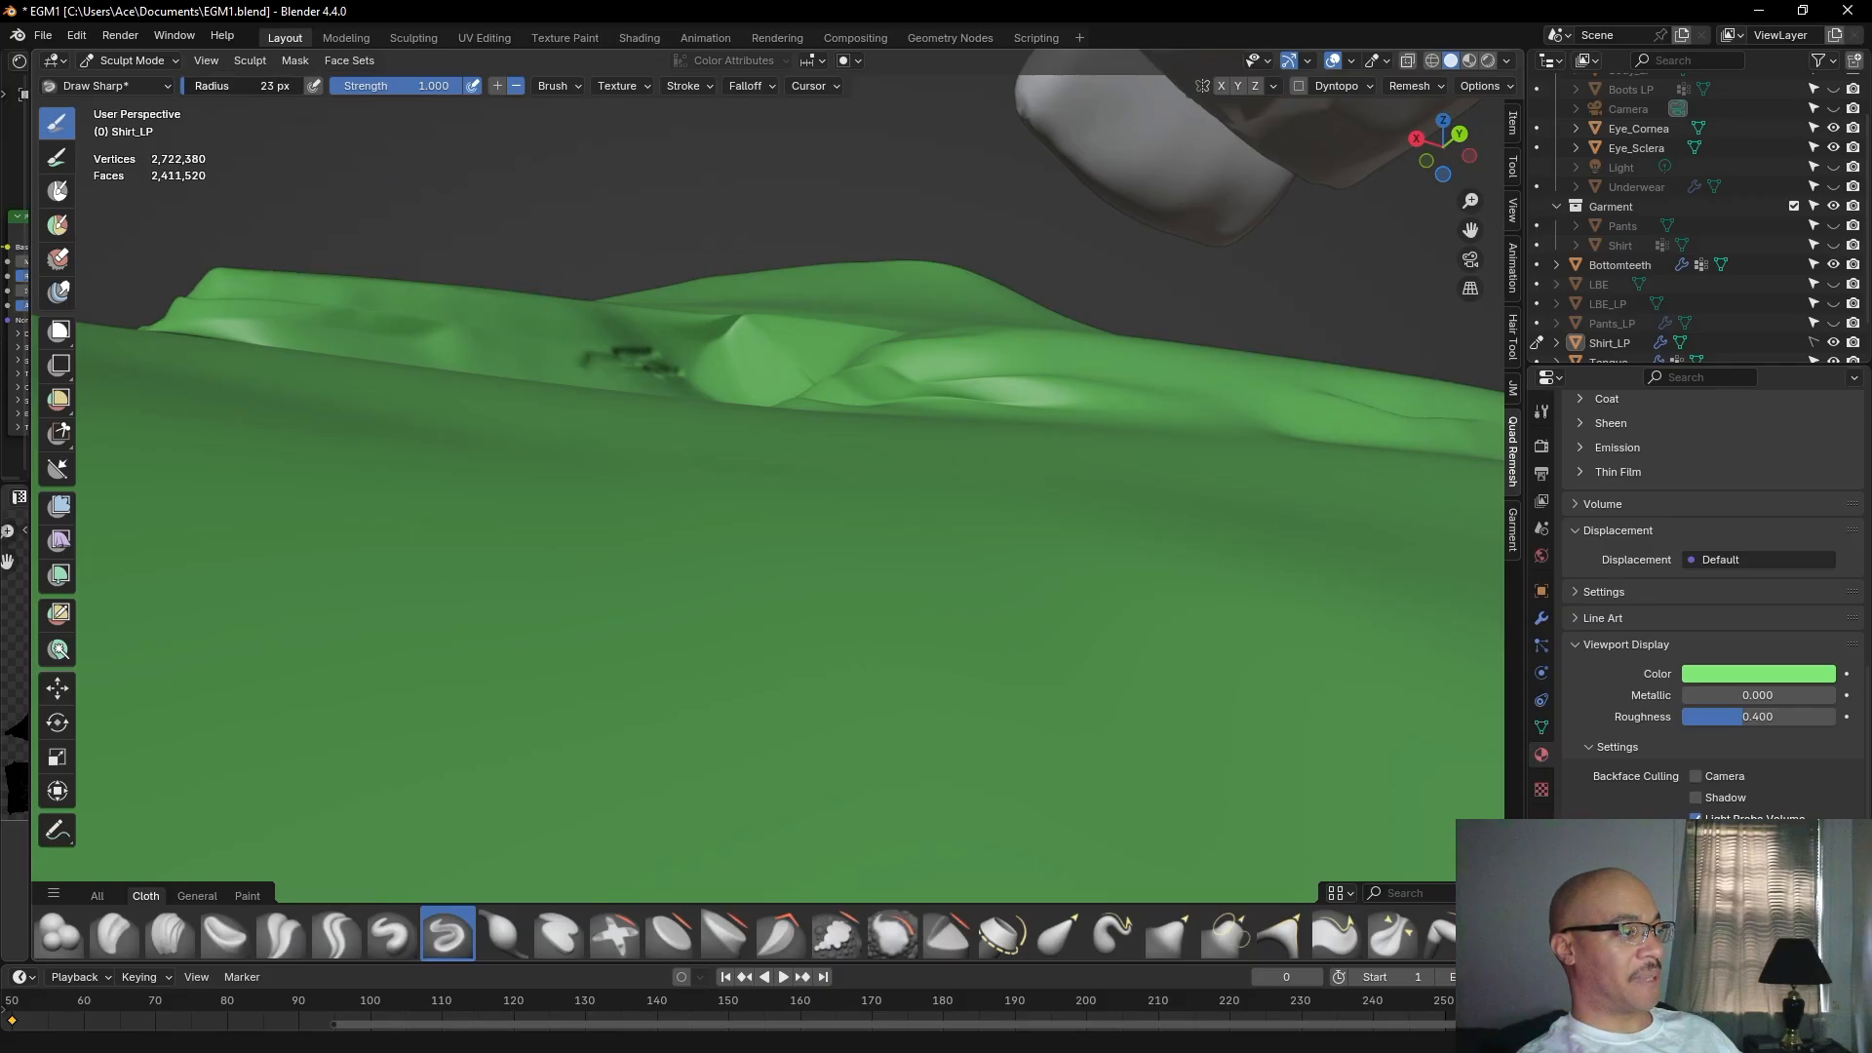
pyautogui.moveTo(652, 367)
pyautogui.mouseDown()
pyautogui.moveTo(337, 325)
pyautogui.moveTo(524, 355)
pyautogui.mouseUp()
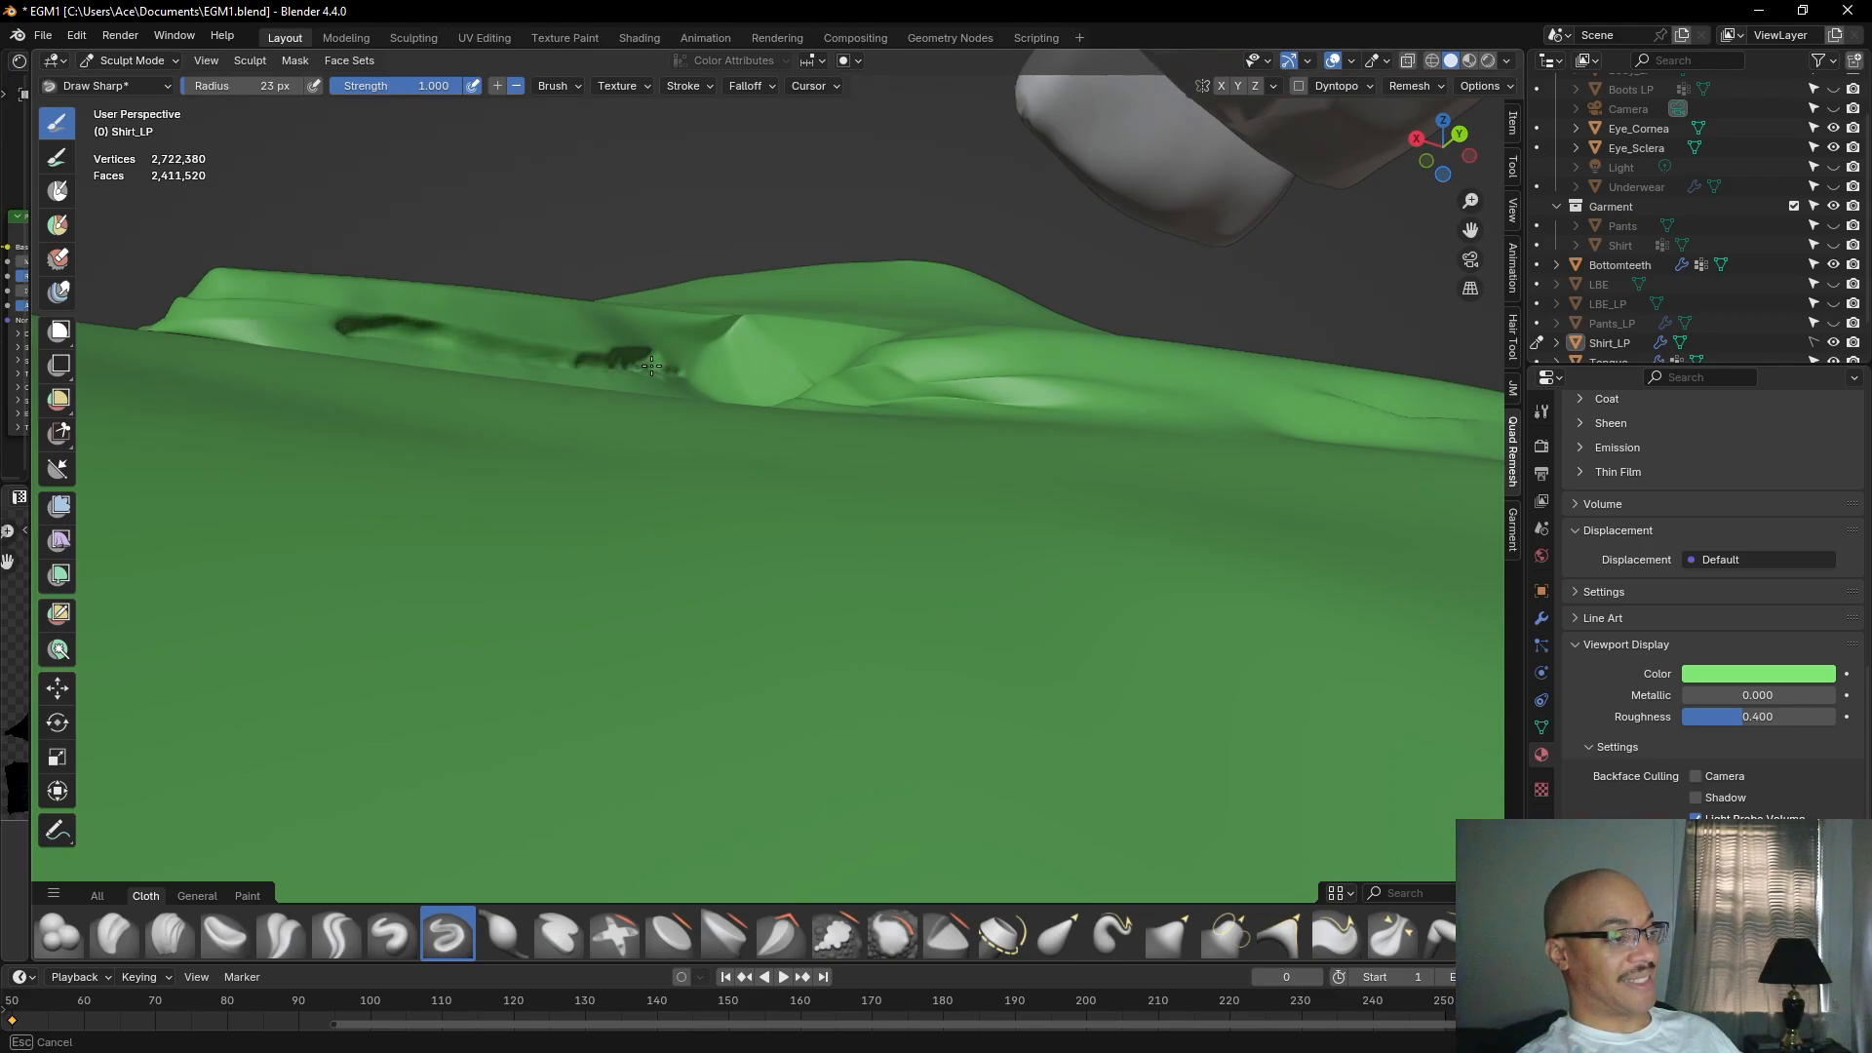
pyautogui.moveTo(678, 364); pyautogui.dragTo(535, 371)
pyautogui.moveTo(481, 249); pyautogui.dragTo(560, 380, button='middle')
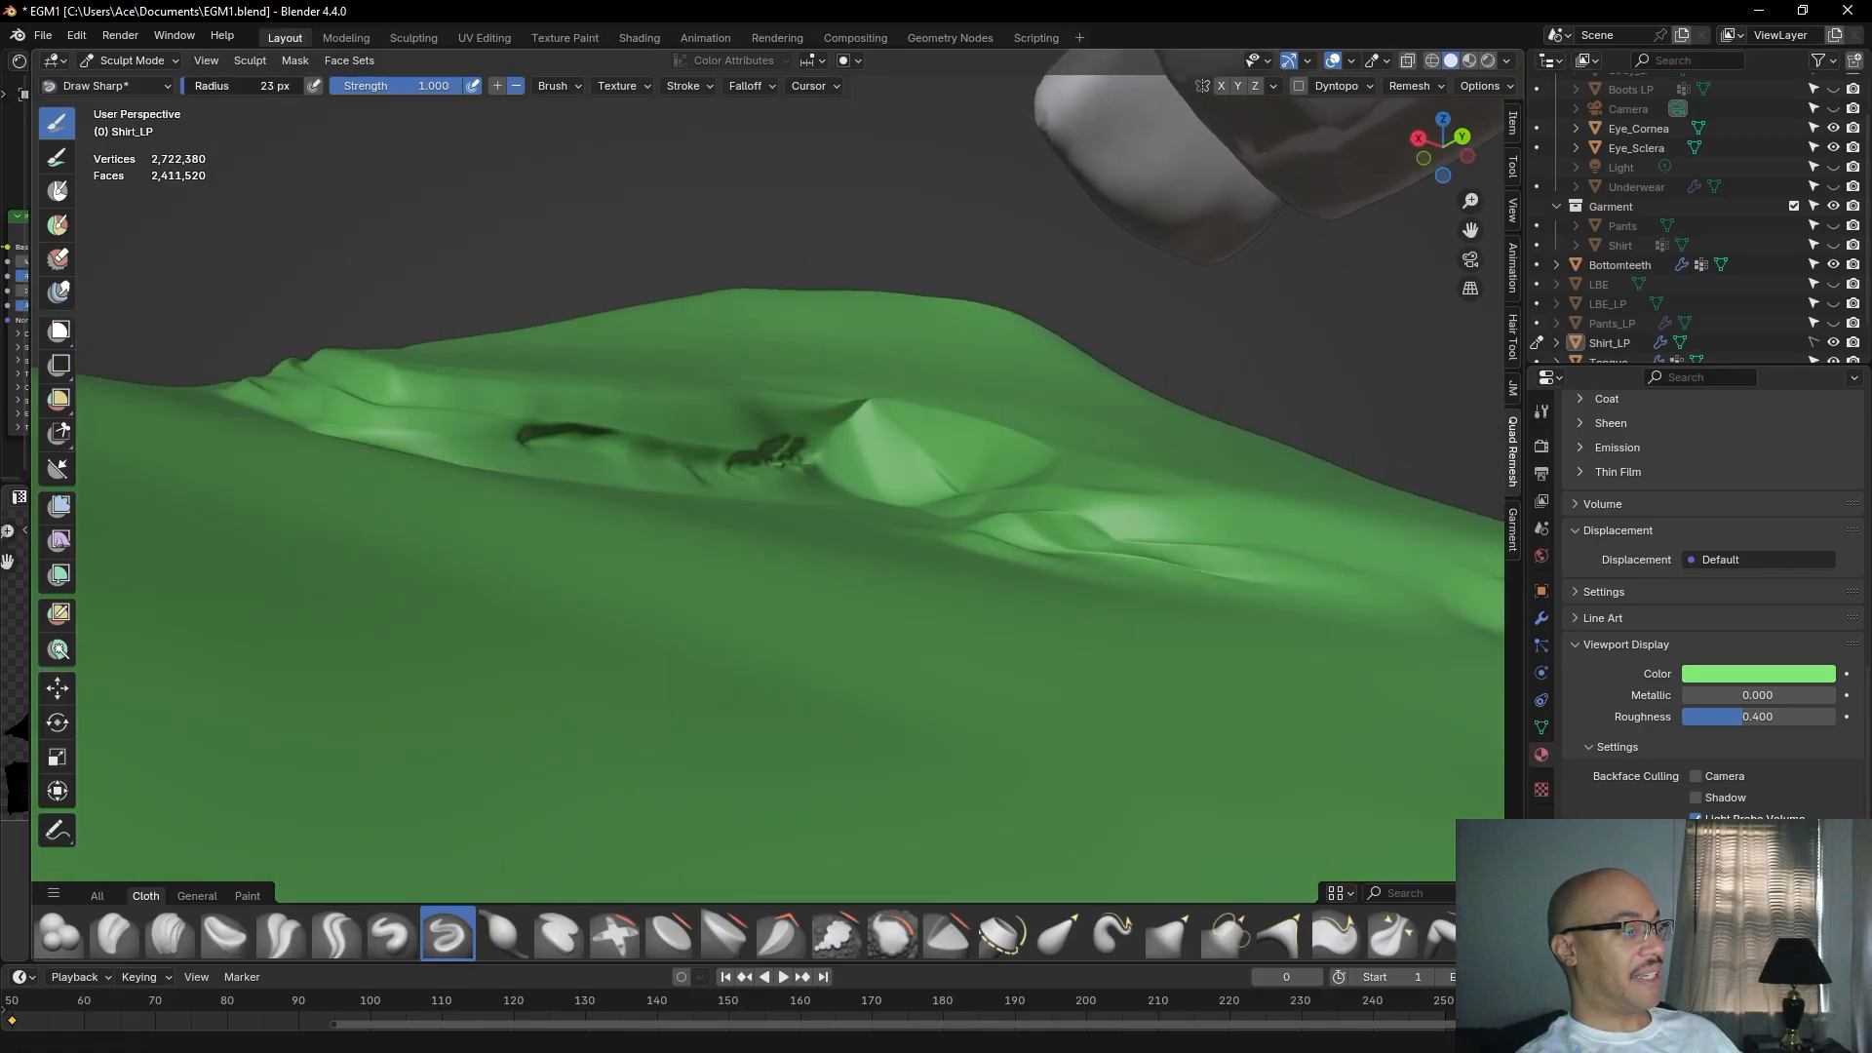
# Extend the under-collar crease away from the notch toward the collar point with Draw Sharp strokes.
pyautogui.moveTo(527, 434); pyautogui.dragTo(410, 426)
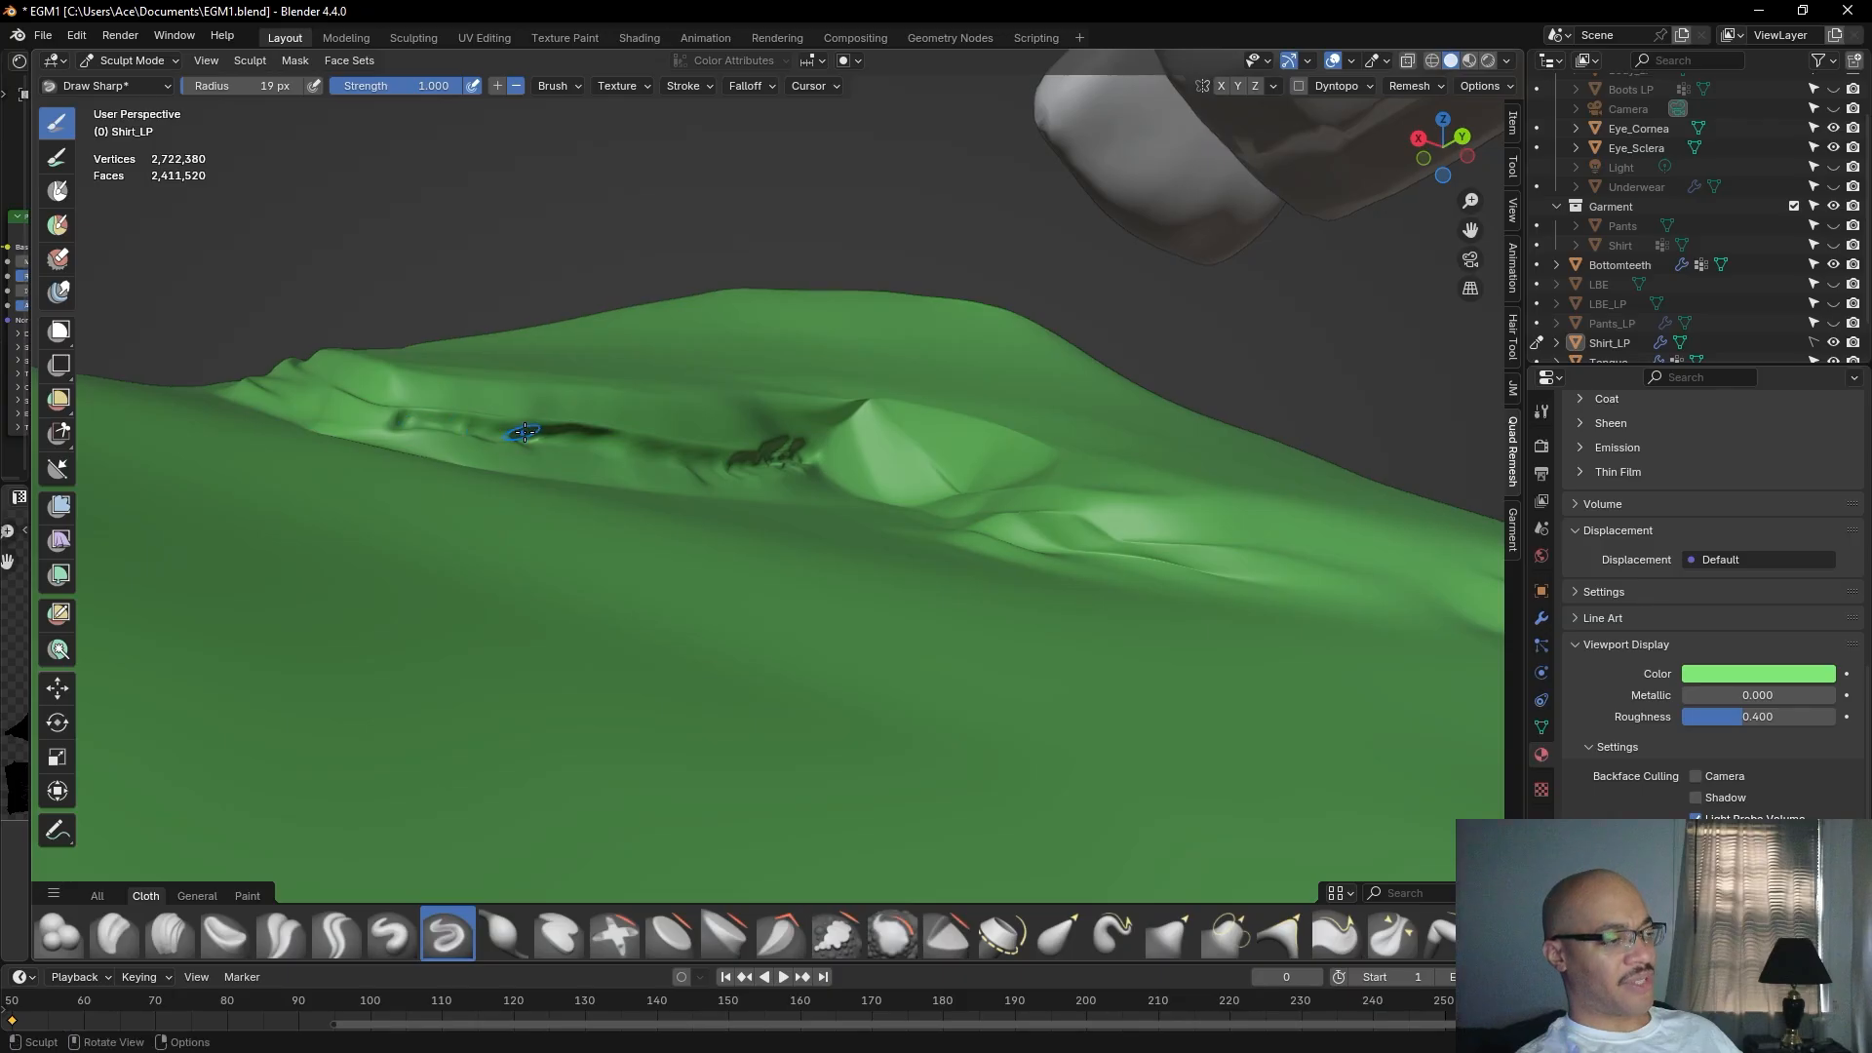
pyautogui.moveTo(627, 196)
pyautogui.mouseDown(button='middle')
pyautogui.moveTo(517, 192)
pyautogui.moveTo(819, 474)
pyautogui.mouseUp(button='middle')
pyautogui.moveTo(977, 542)
pyautogui.mouseDown()
pyautogui.moveTo(840, 510)
pyautogui.moveTo(882, 499)
pyautogui.mouseUp()
pyautogui.moveTo(640, 309); pyautogui.dragTo(523, 248, button='middle')
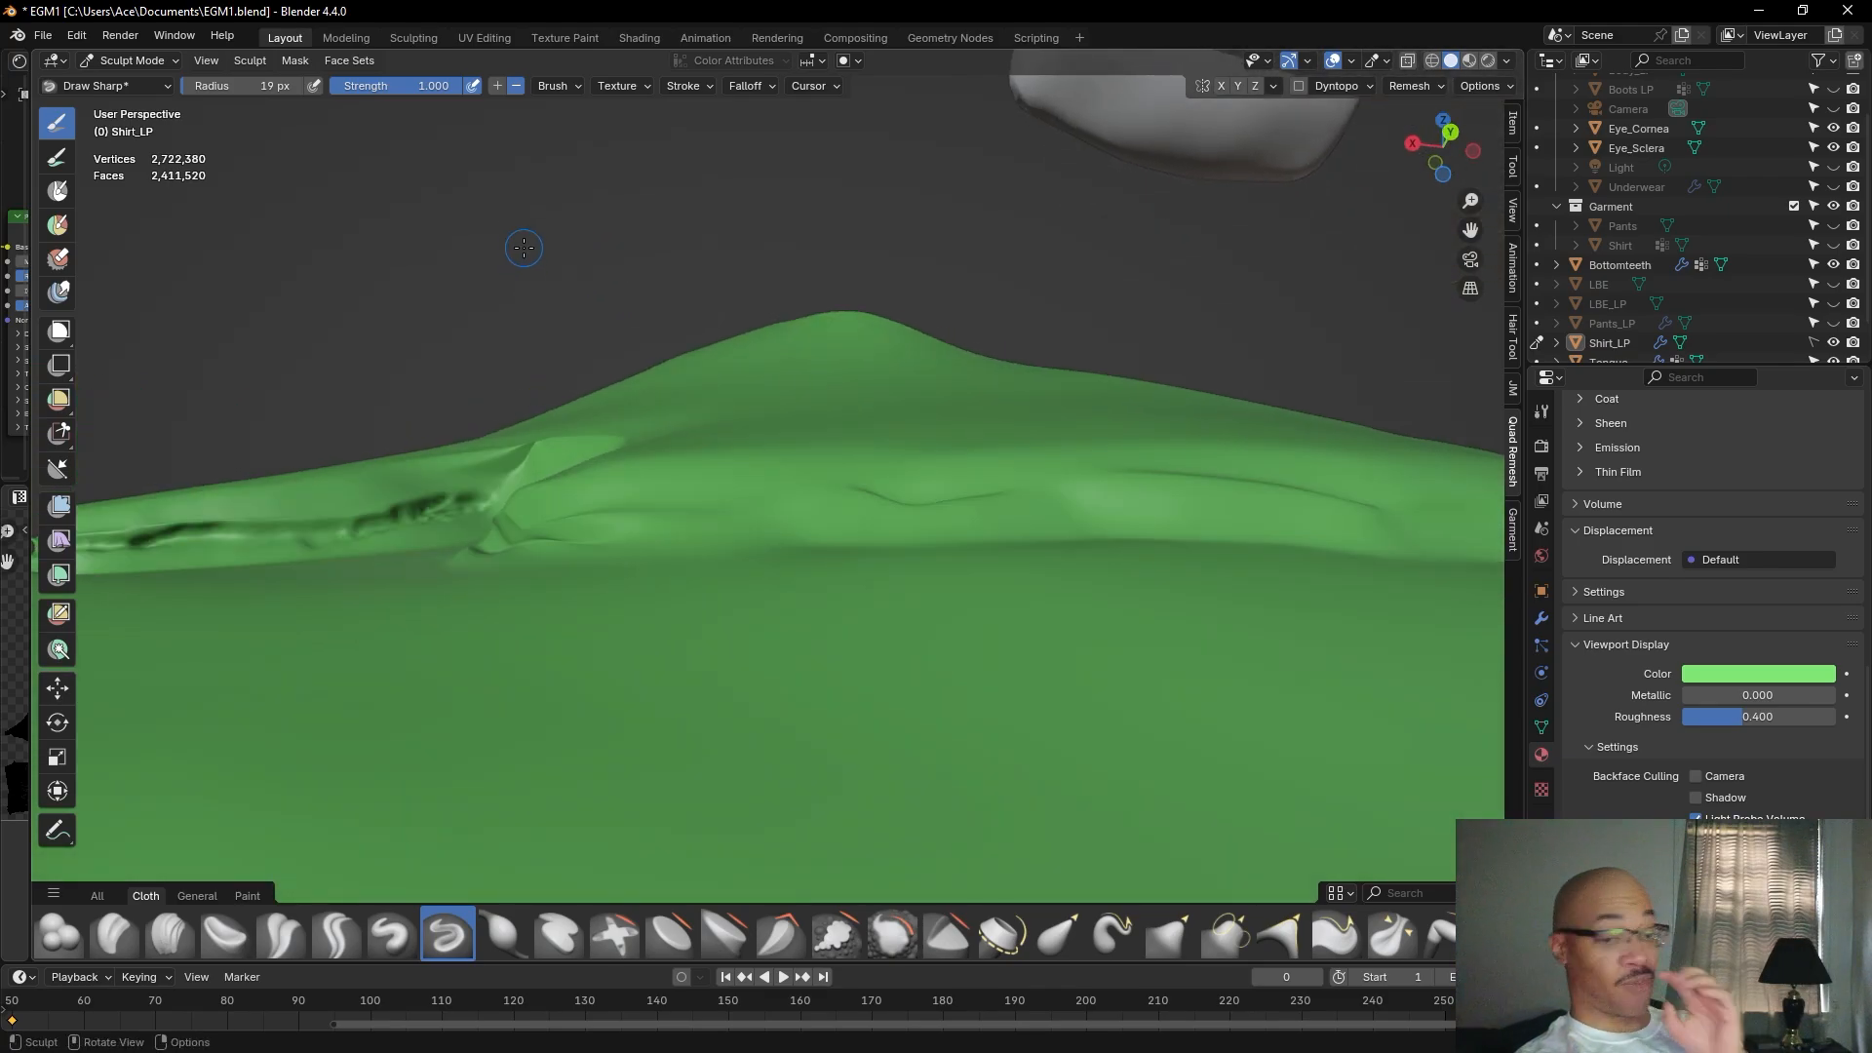
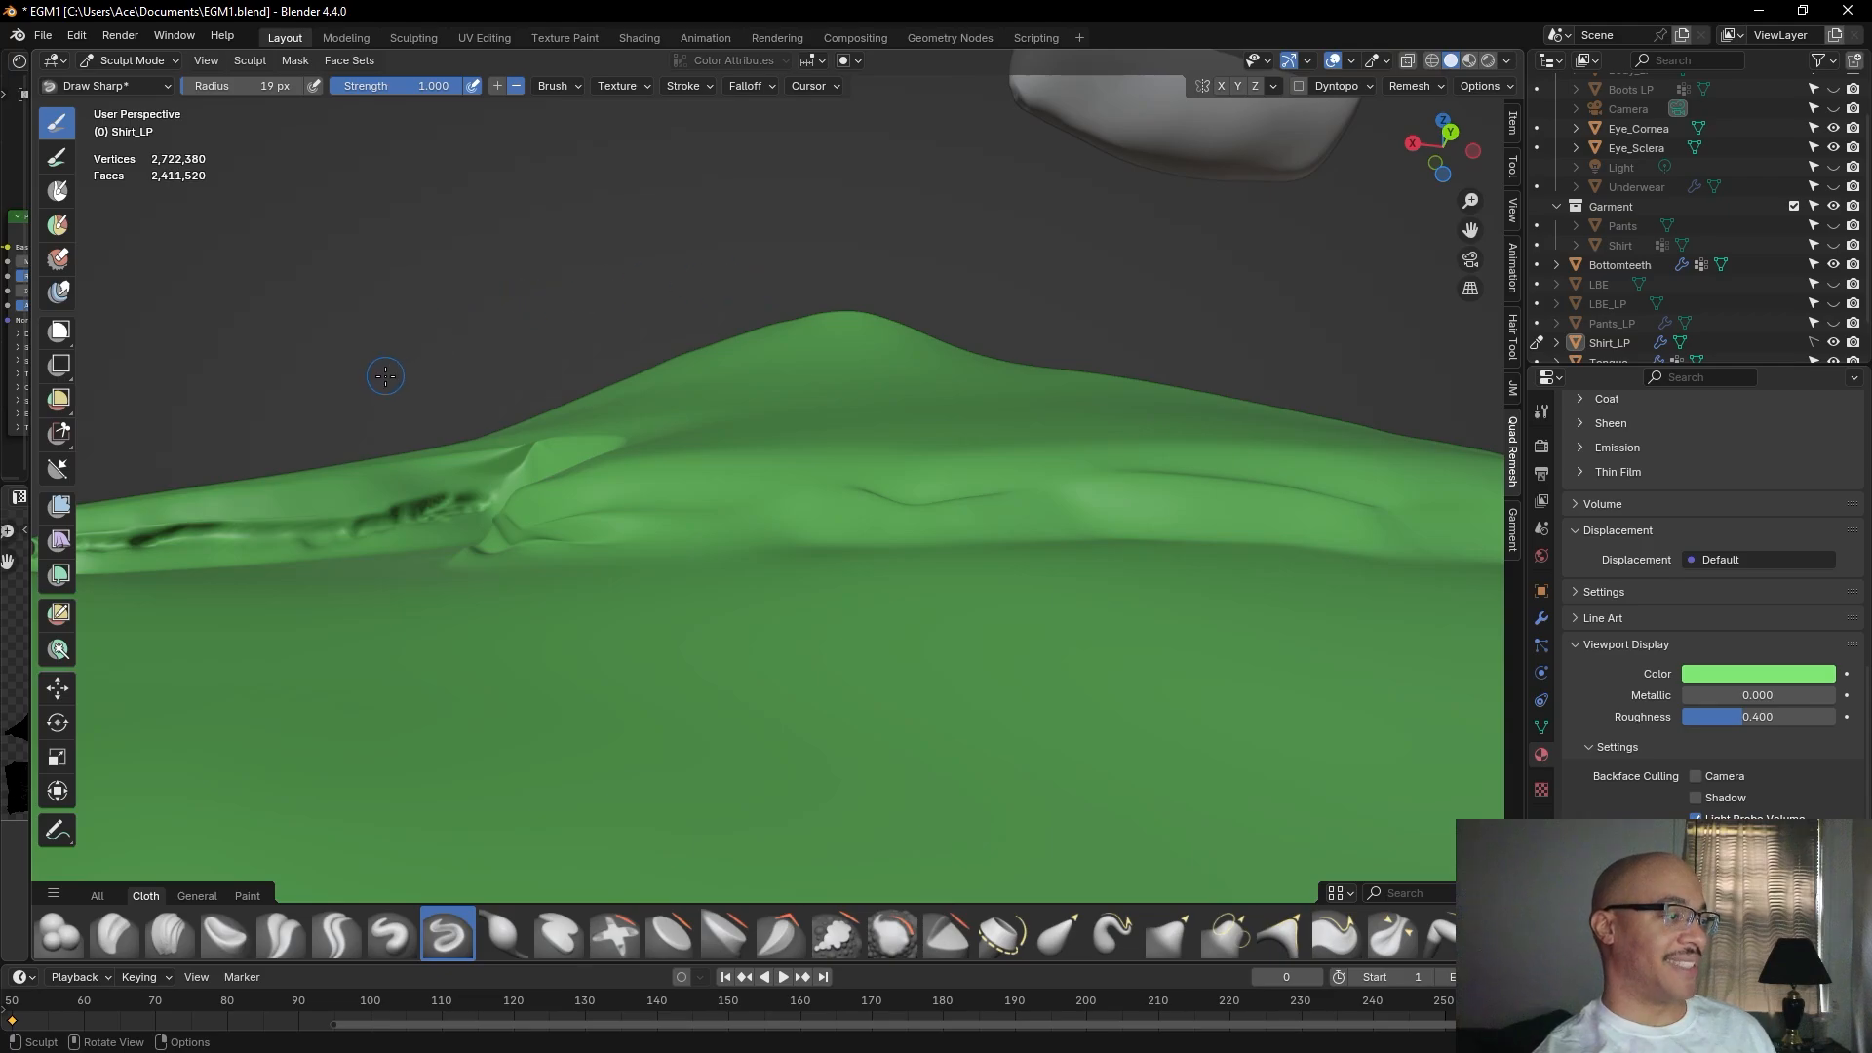
# Define the side collar crease from the shoulder ridge down to the collar point with 19 px Draw Sharp strokes.
pyautogui.moveTo(397, 384)
pyautogui.mouseDown(button='middle')
pyautogui.moveTo(545, 396)
pyautogui.moveTo(606, 351)
pyautogui.moveTo(673, 375)
pyautogui.mouseUp(button='middle')
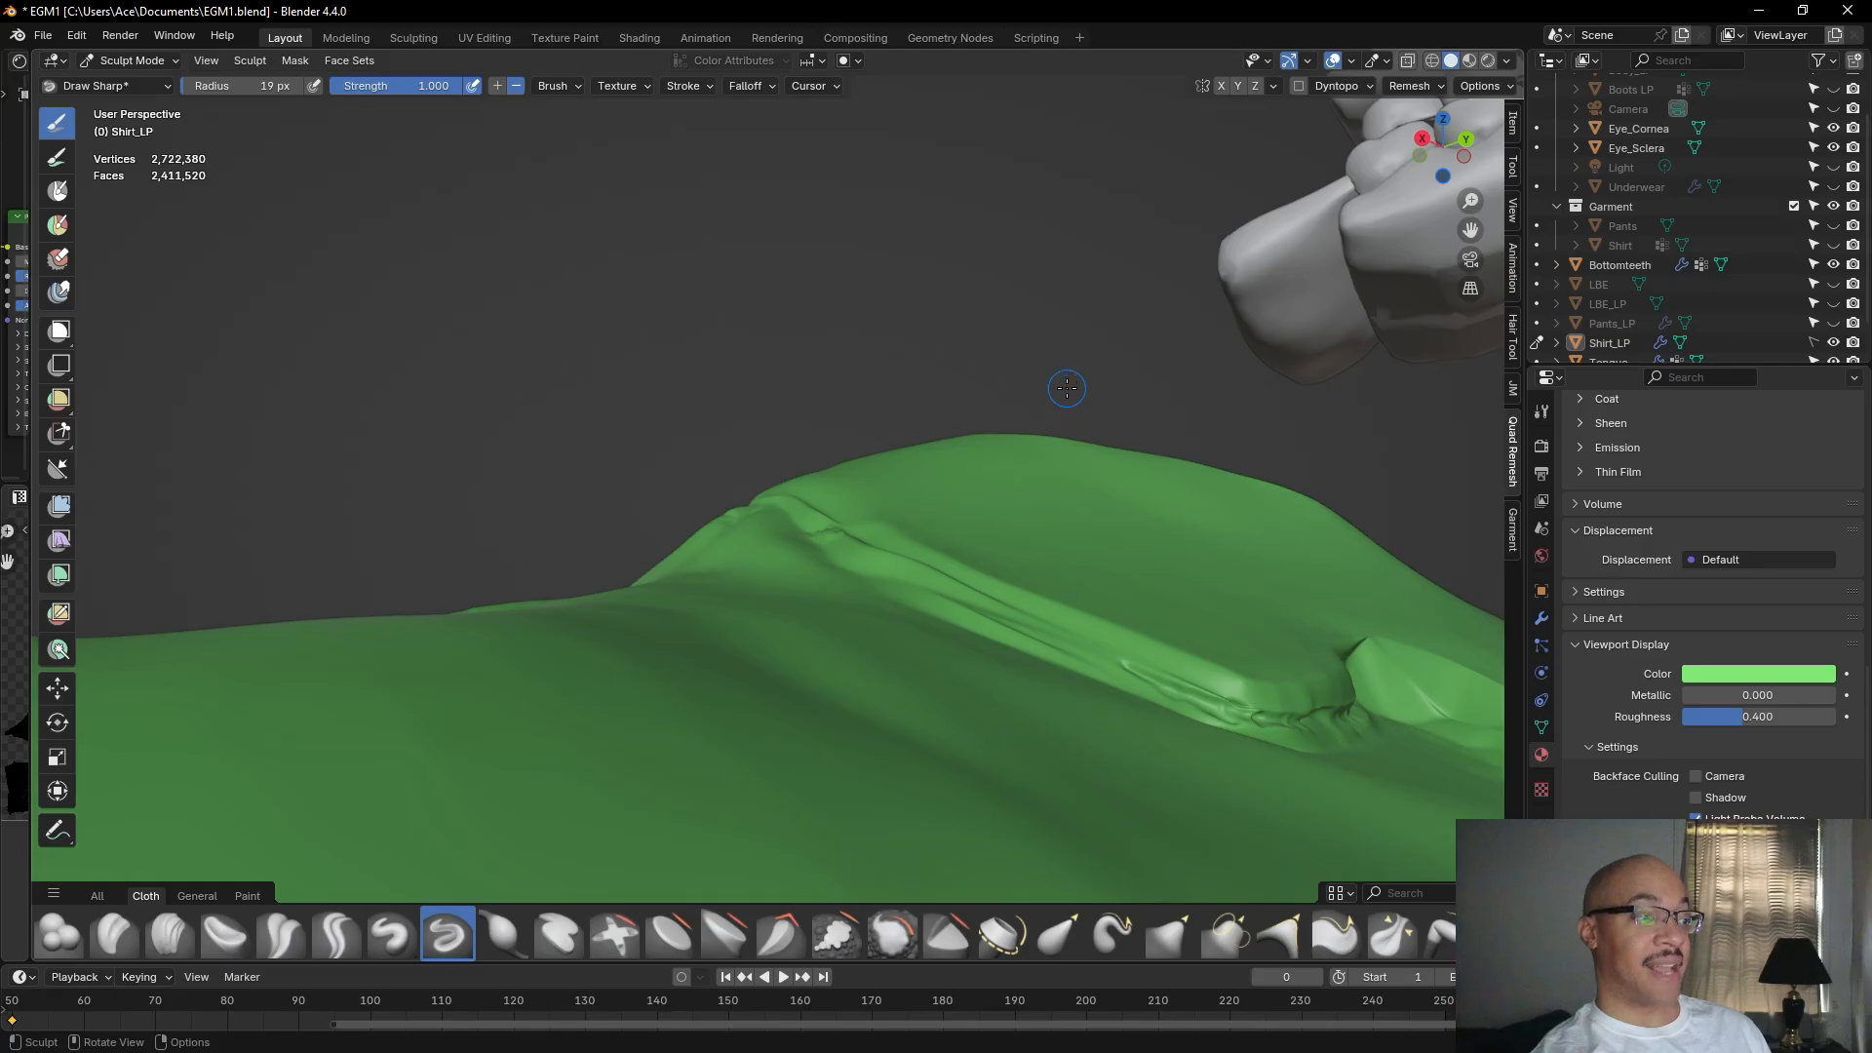
pyautogui.moveTo(1071, 390)
pyautogui.mouseDown(button='middle')
pyautogui.moveTo(980, 277)
pyautogui.moveTo(918, 320)
pyautogui.mouseUp(button='middle')
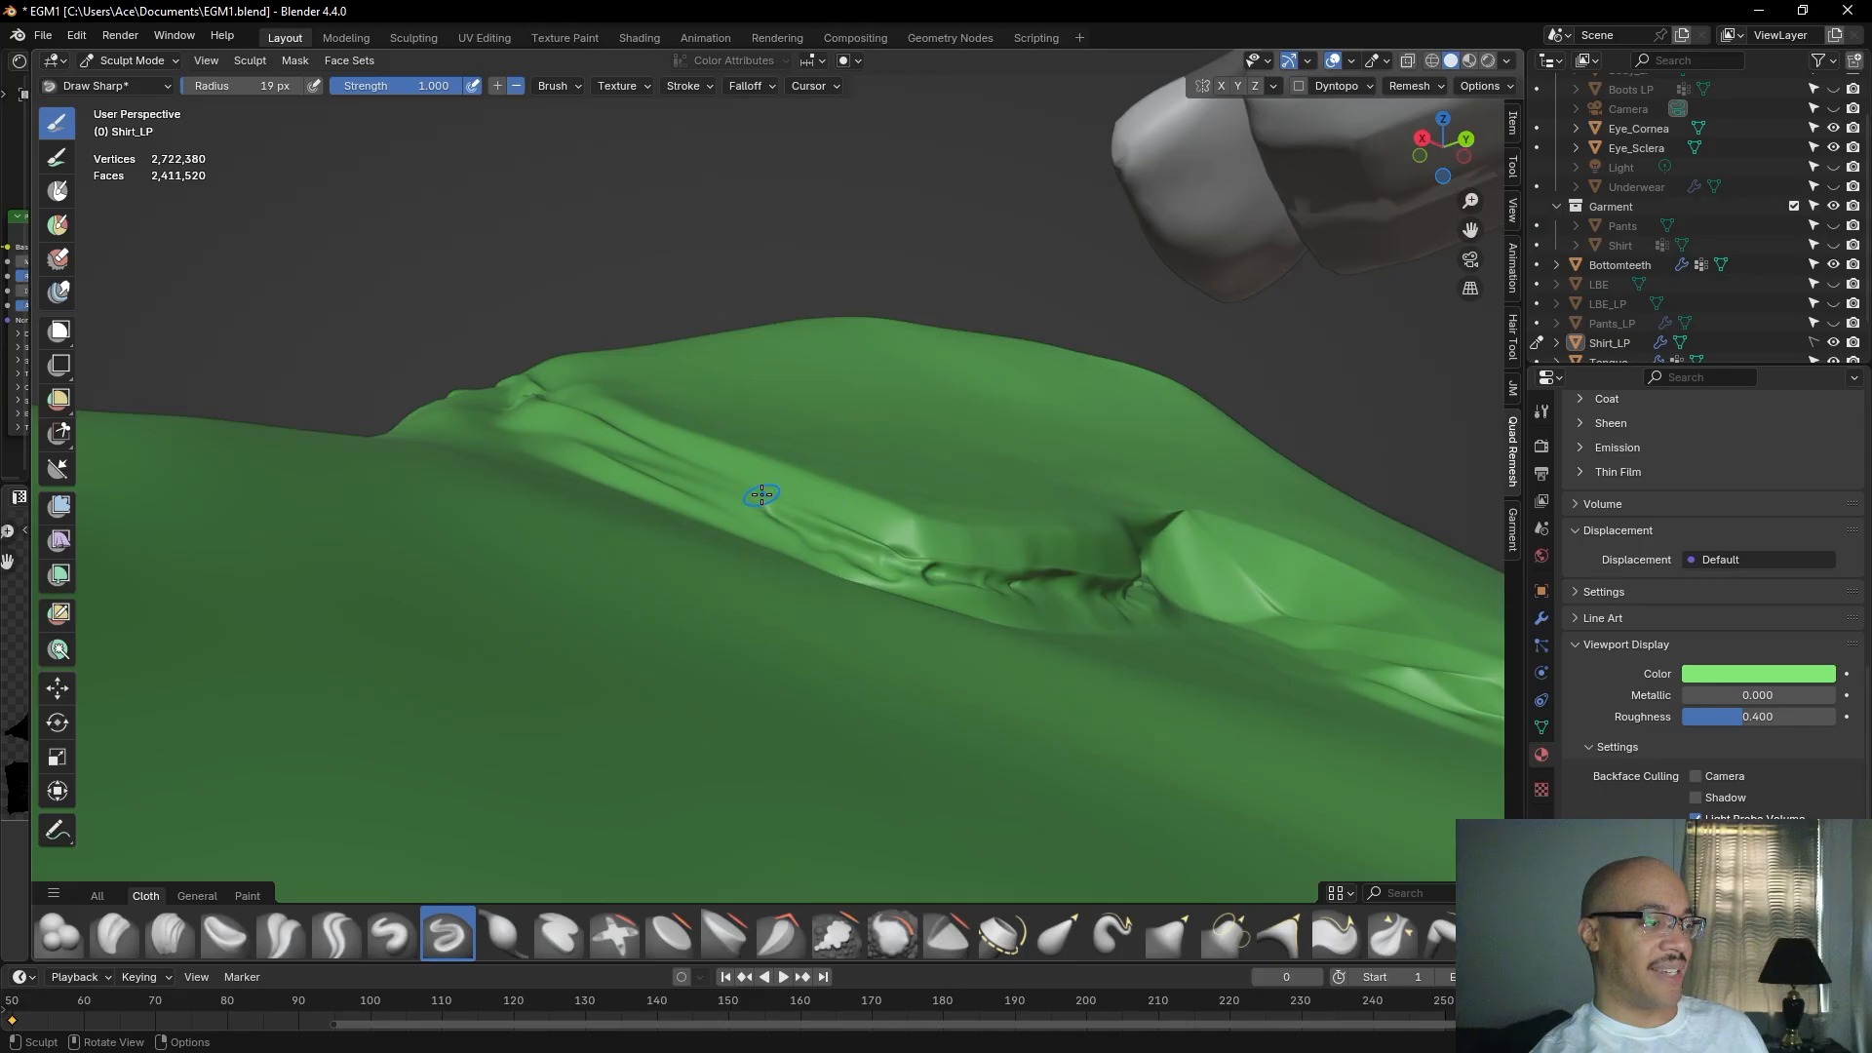
pyautogui.scroll(2, 770, 498)
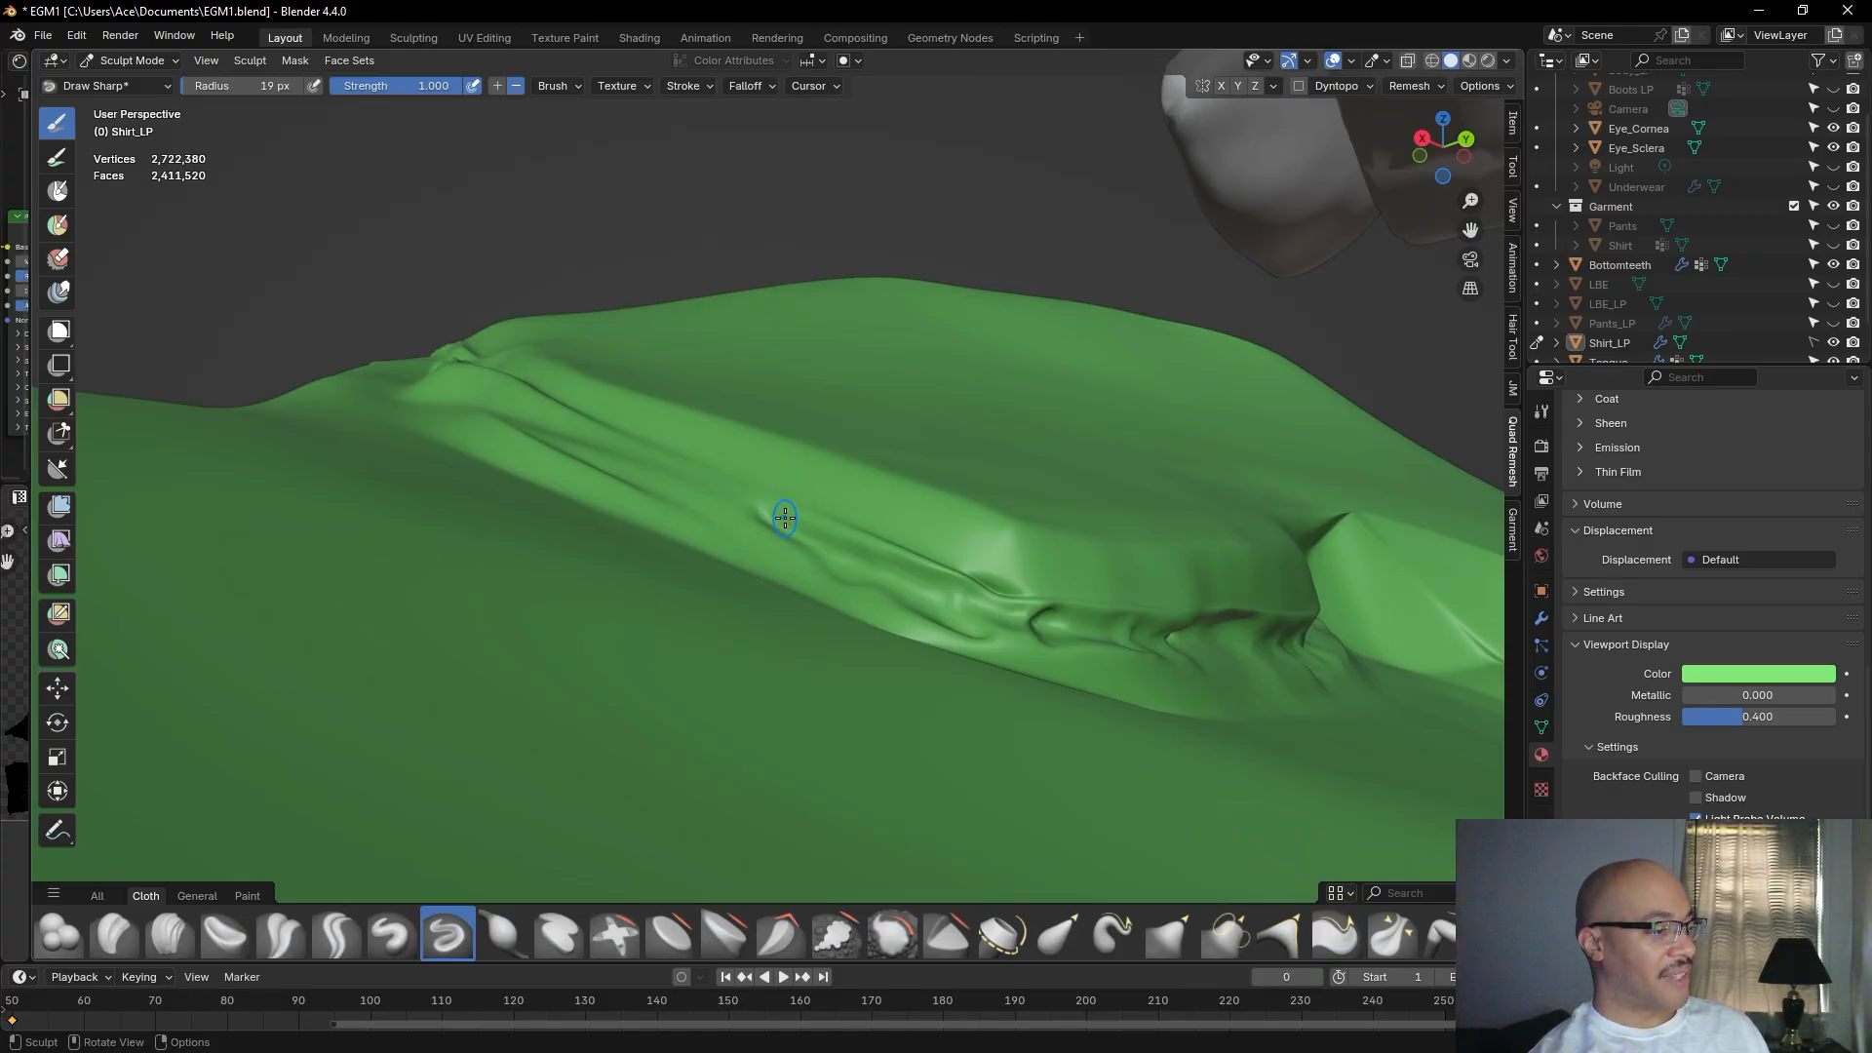
pyautogui.moveTo(784, 518)
pyautogui.mouseDown()
pyautogui.moveTo(643, 459)
pyautogui.moveTo(790, 522)
pyautogui.moveTo(746, 506)
pyautogui.mouseUp()
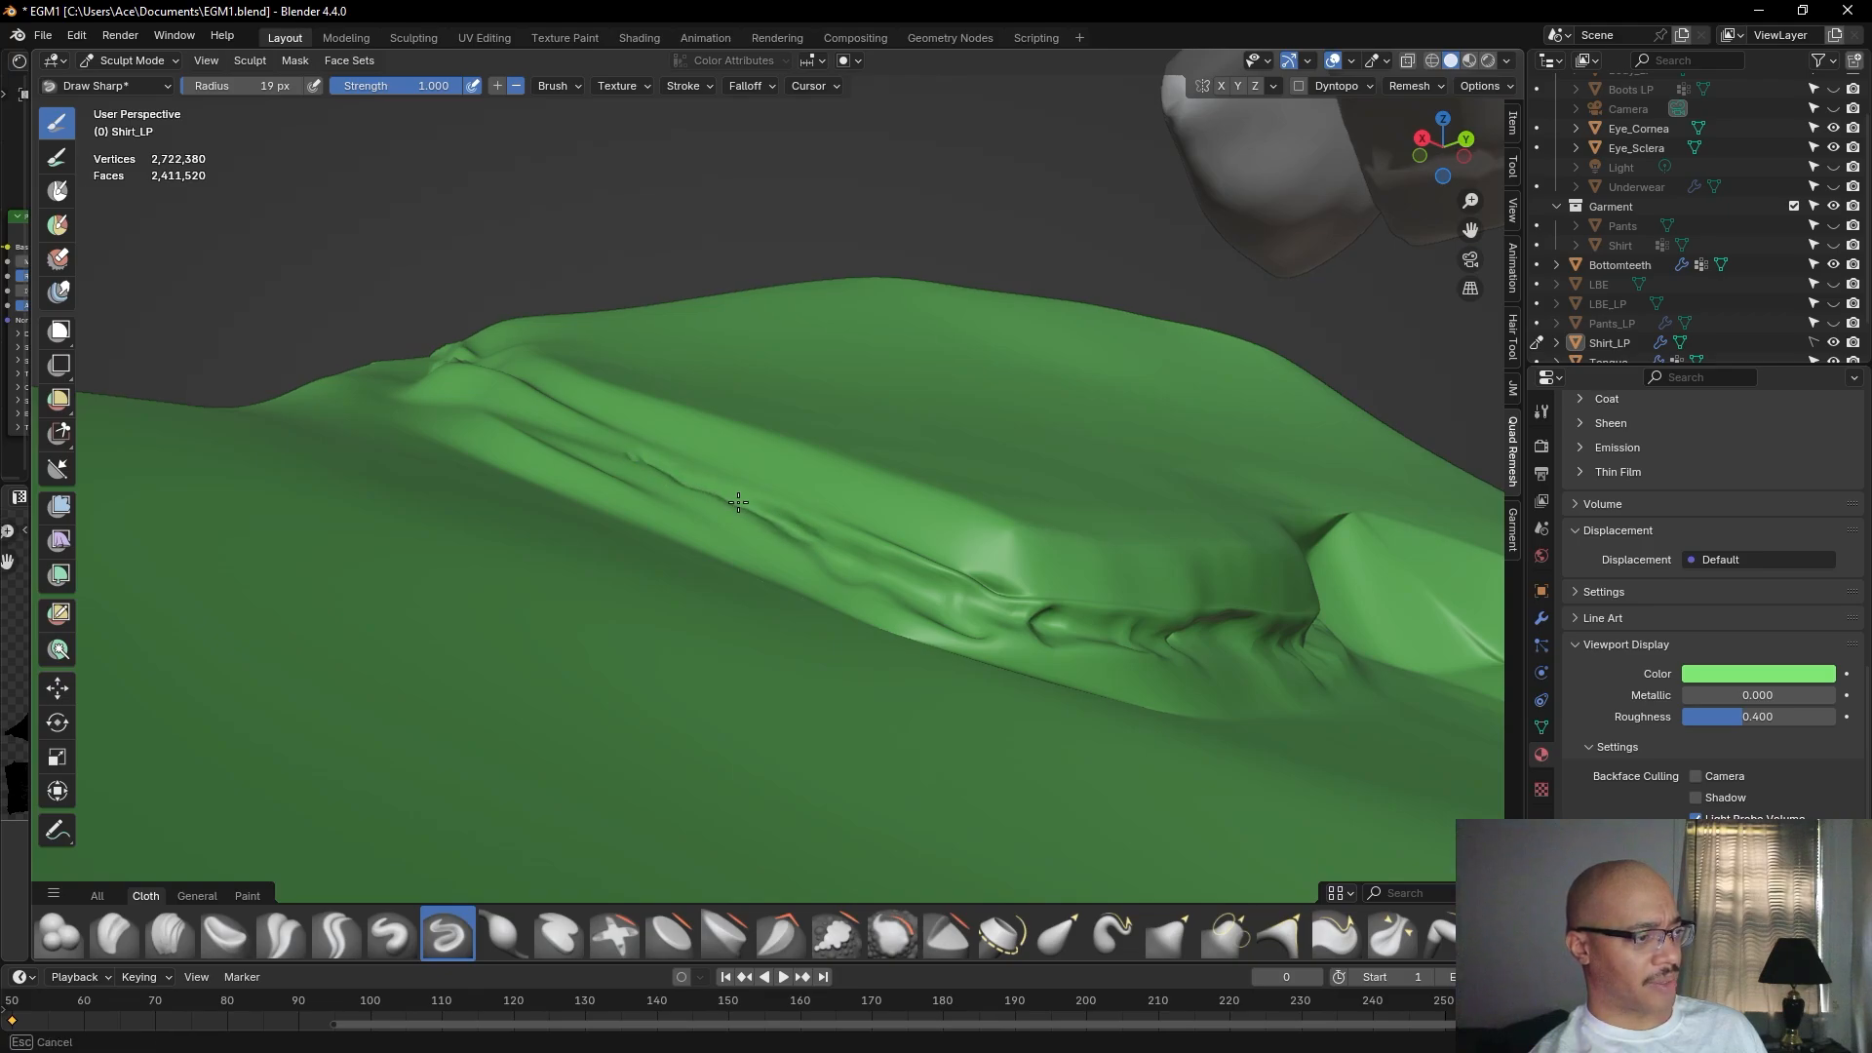
pyautogui.moveTo(657, 463); pyautogui.dragTo(476, 367)
pyautogui.moveTo(607, 437); pyautogui.dragTo(1000, 595)
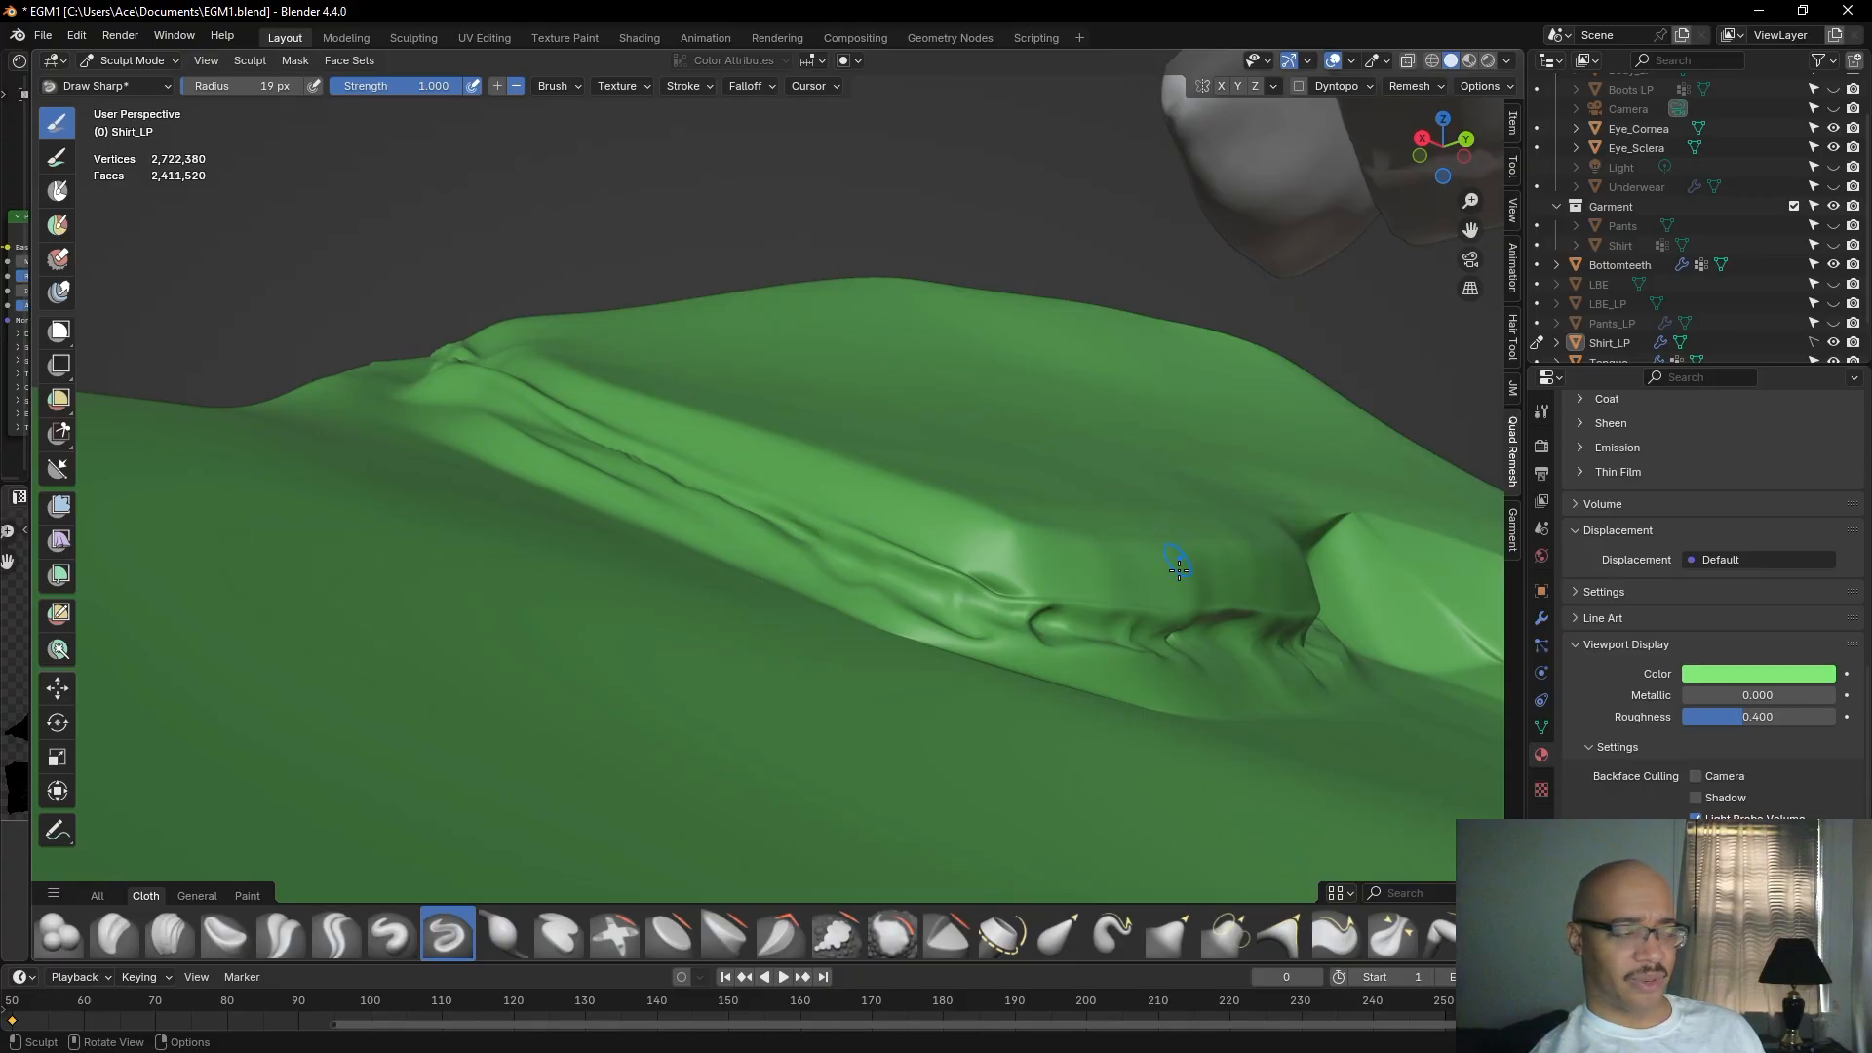
# Run a long Draw Sharp stroke from the notch around the collar point and up the side collar crease.
pyautogui.moveTo(966, 343); pyautogui.dragTo(732, 300, button='middle')
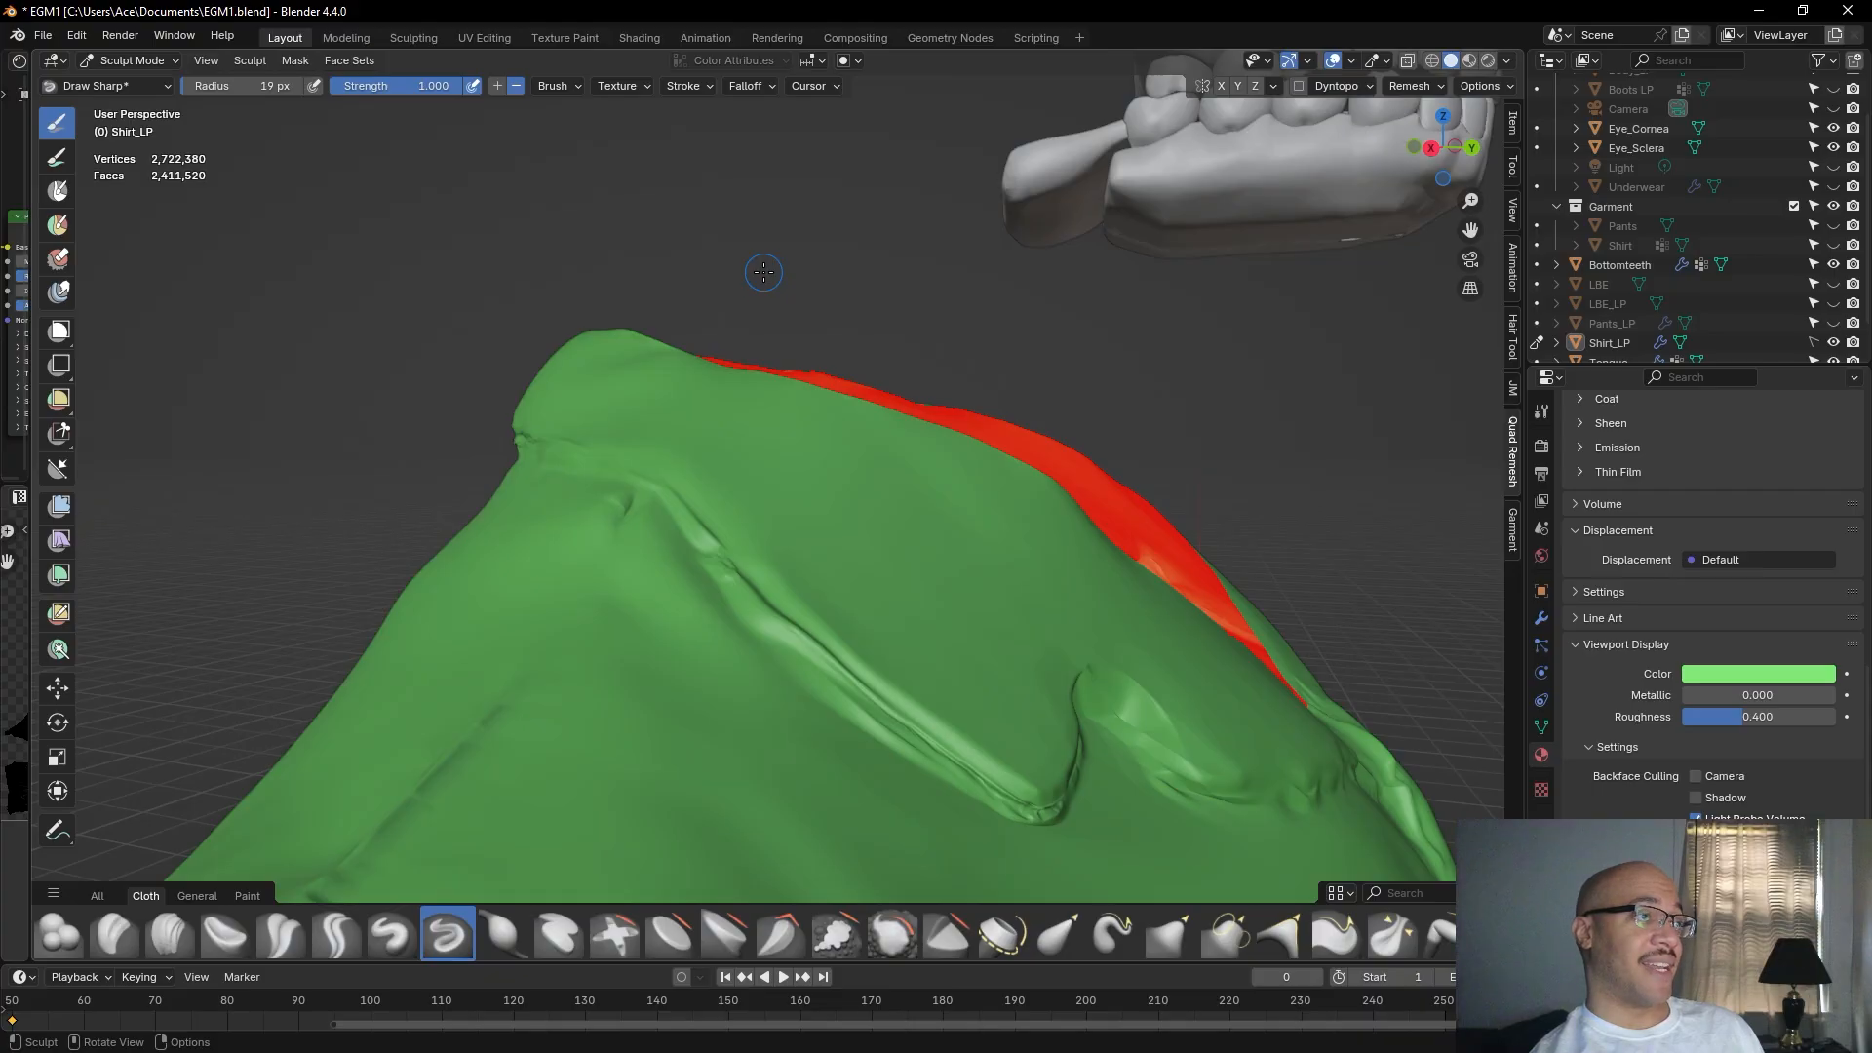
pyautogui.moveTo(769, 259)
pyautogui.mouseDown(button='middle')
pyautogui.moveTo(760, 284)
pyautogui.moveTo(774, 265)
pyautogui.mouseUp(button='middle')
pyautogui.scroll(3, 778, 293)
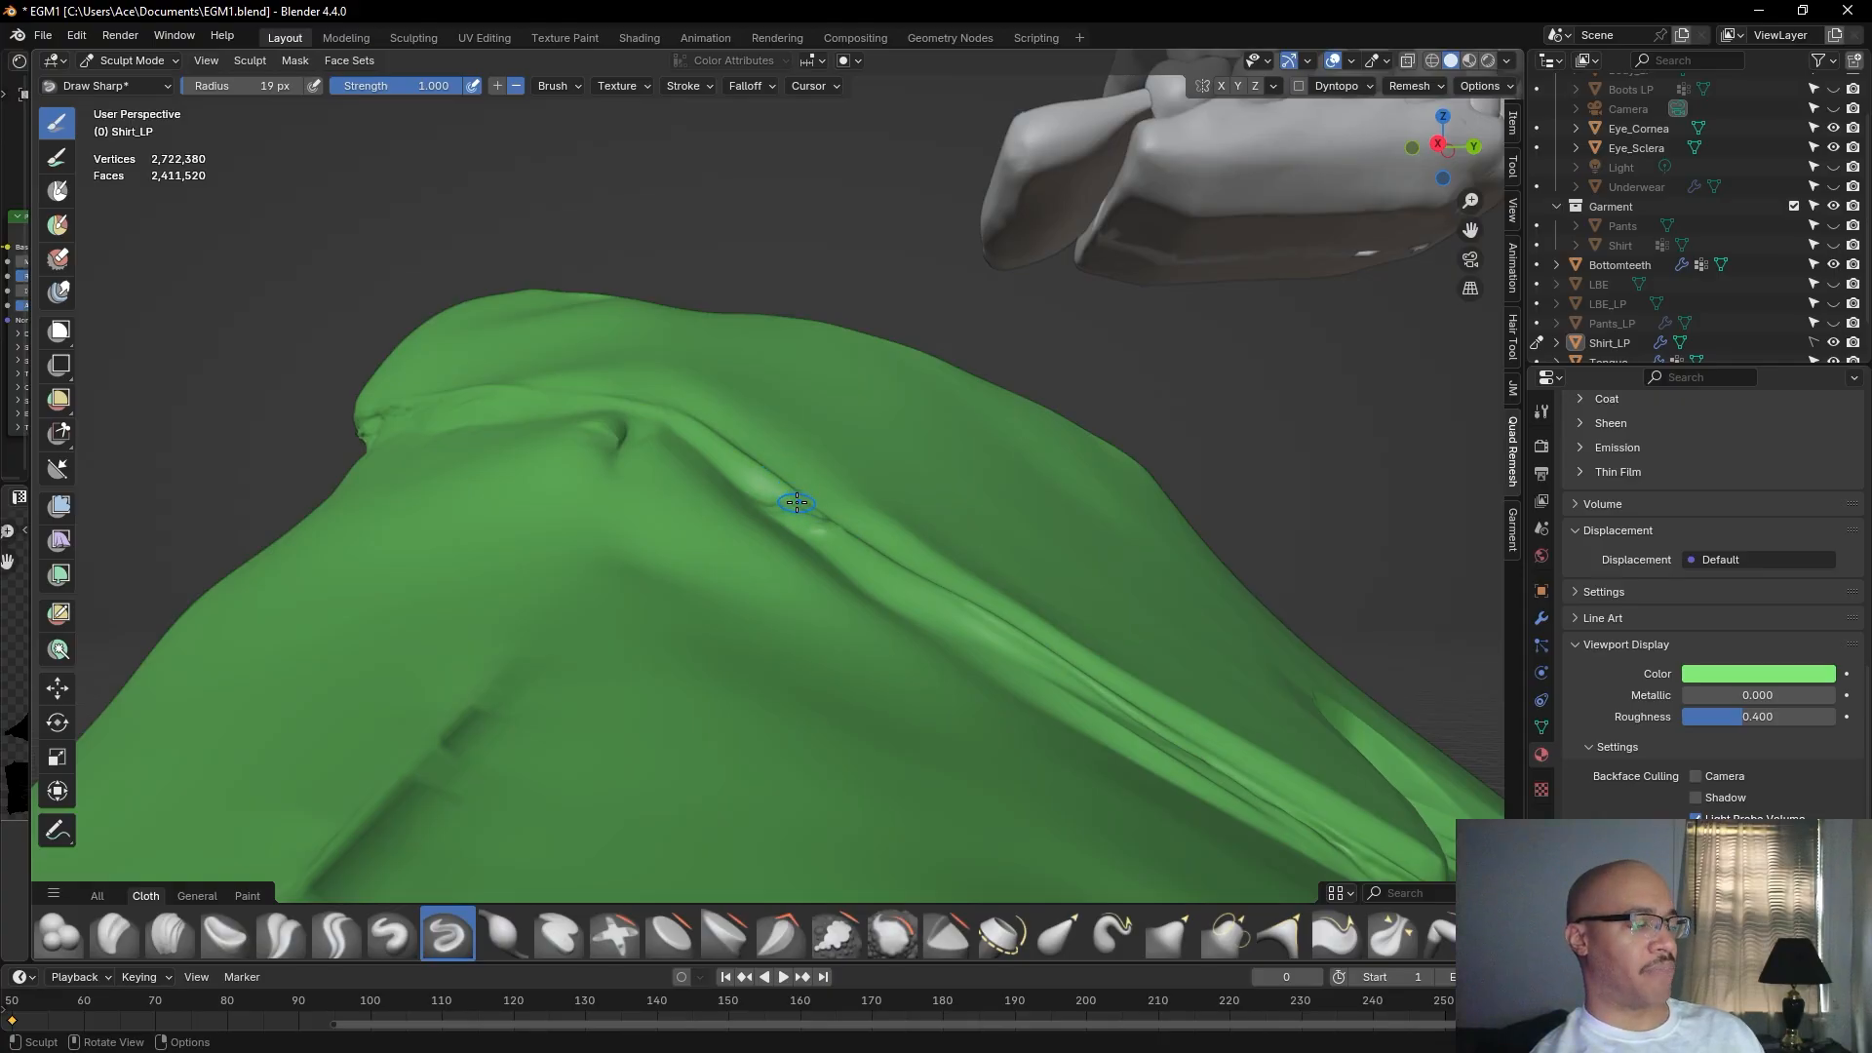
pyautogui.scroll(1, 803, 291)
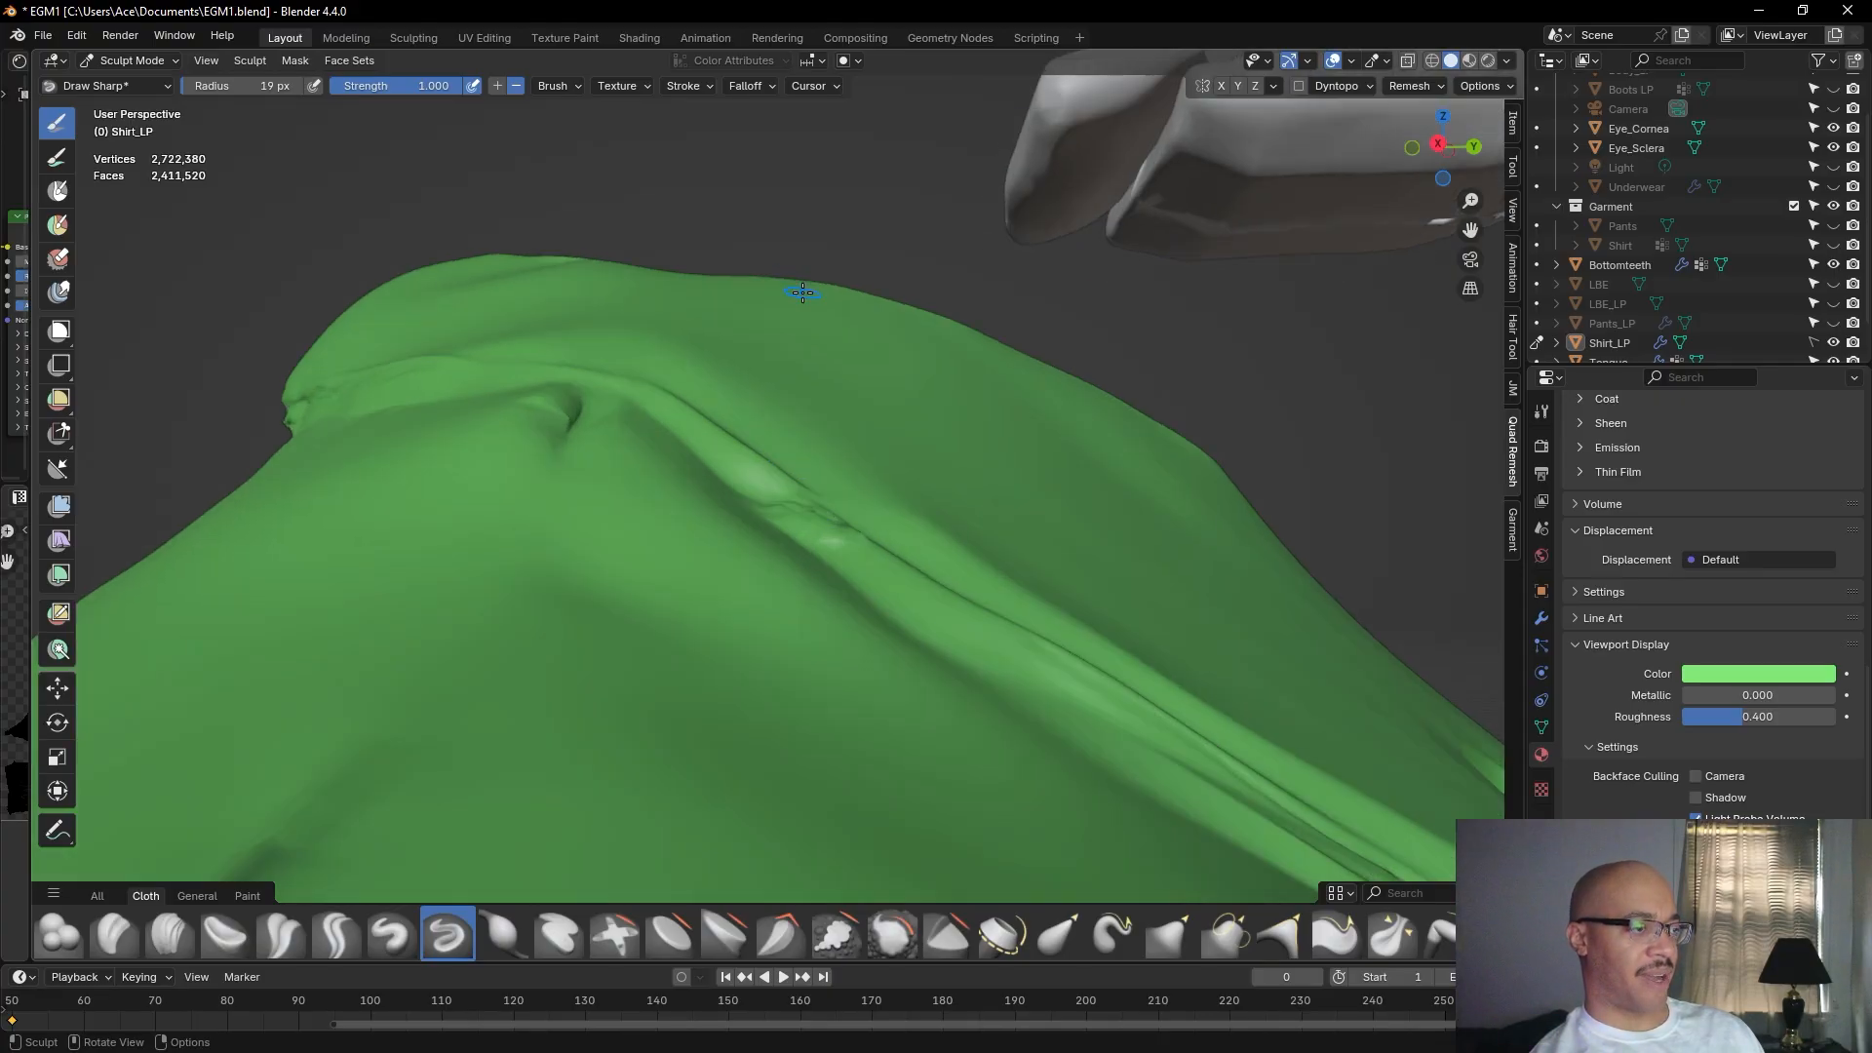
pyautogui.moveTo(774, 504); pyautogui.dragTo(737, 441, button='middle')
pyautogui.moveTo(865, 247); pyautogui.dragTo(834, 223, button='middle')
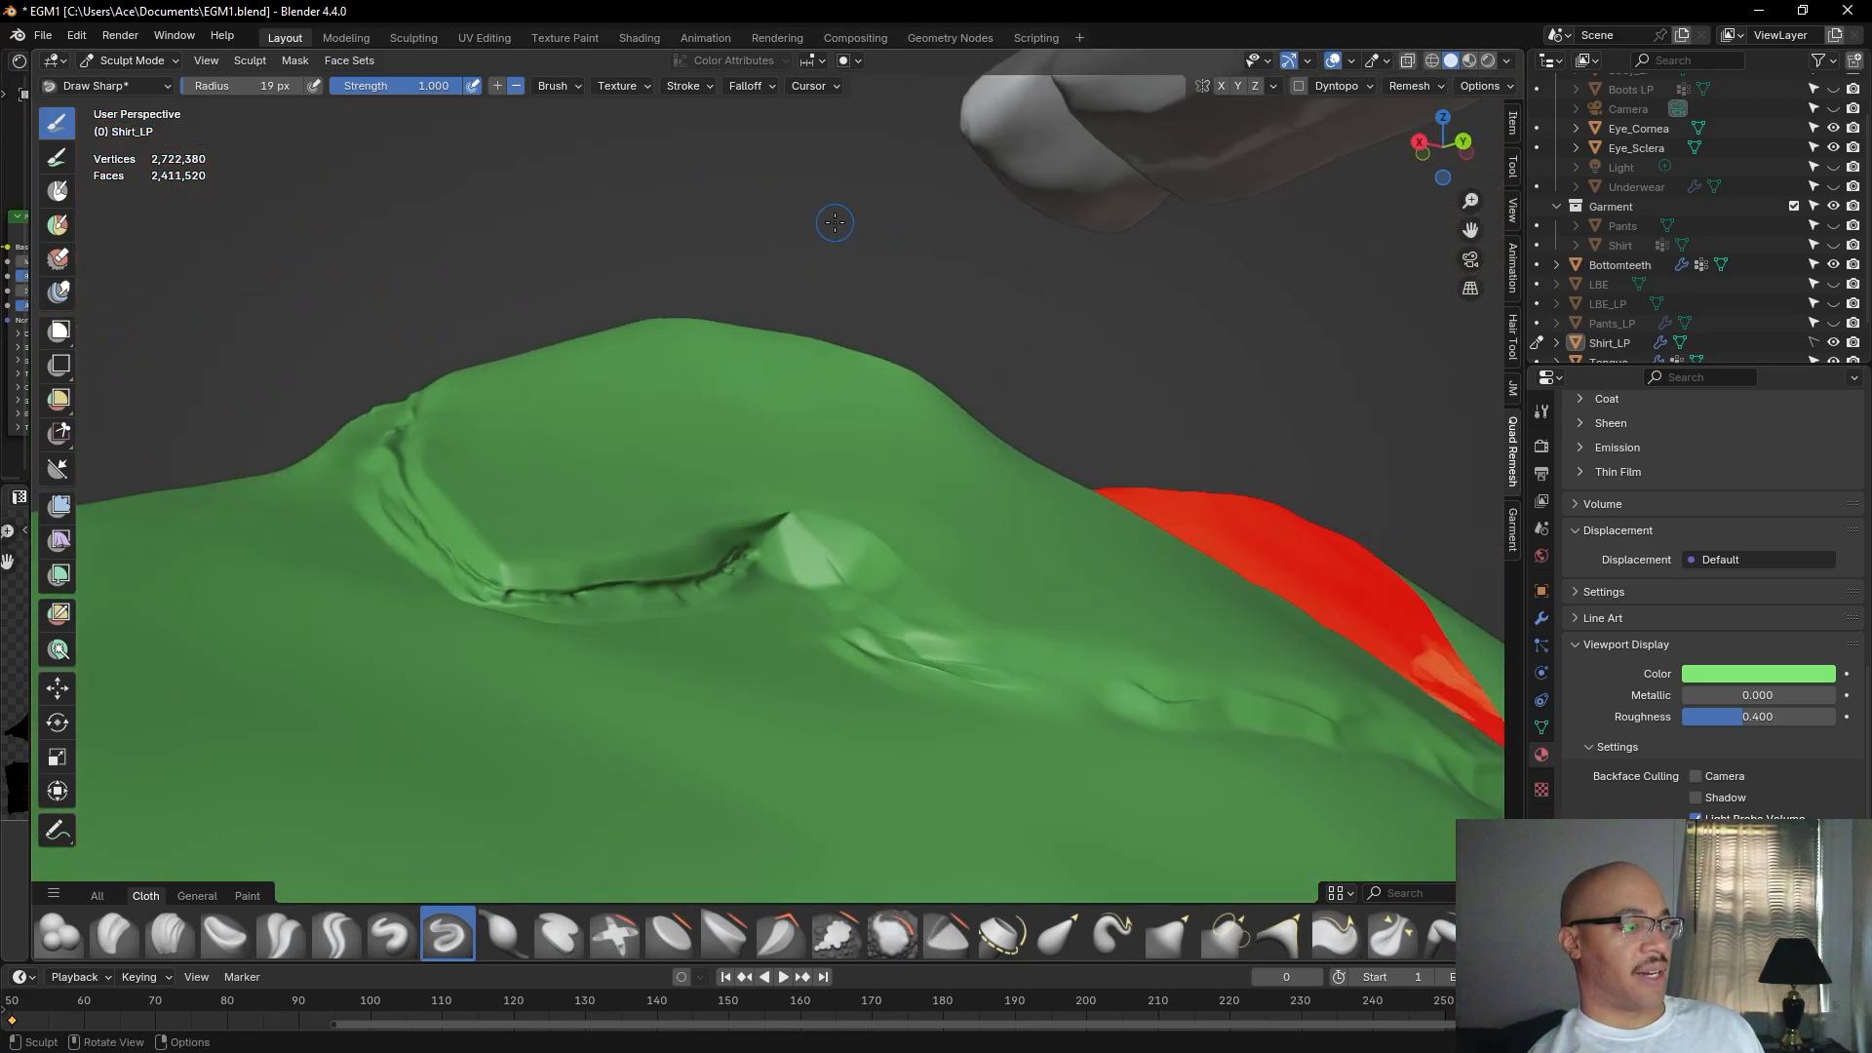
pyautogui.keyDown('shift'); pyautogui.moveTo(1002, 284); pyautogui.dragTo(856, 400, button='middle'); pyautogui.keyUp('shift')
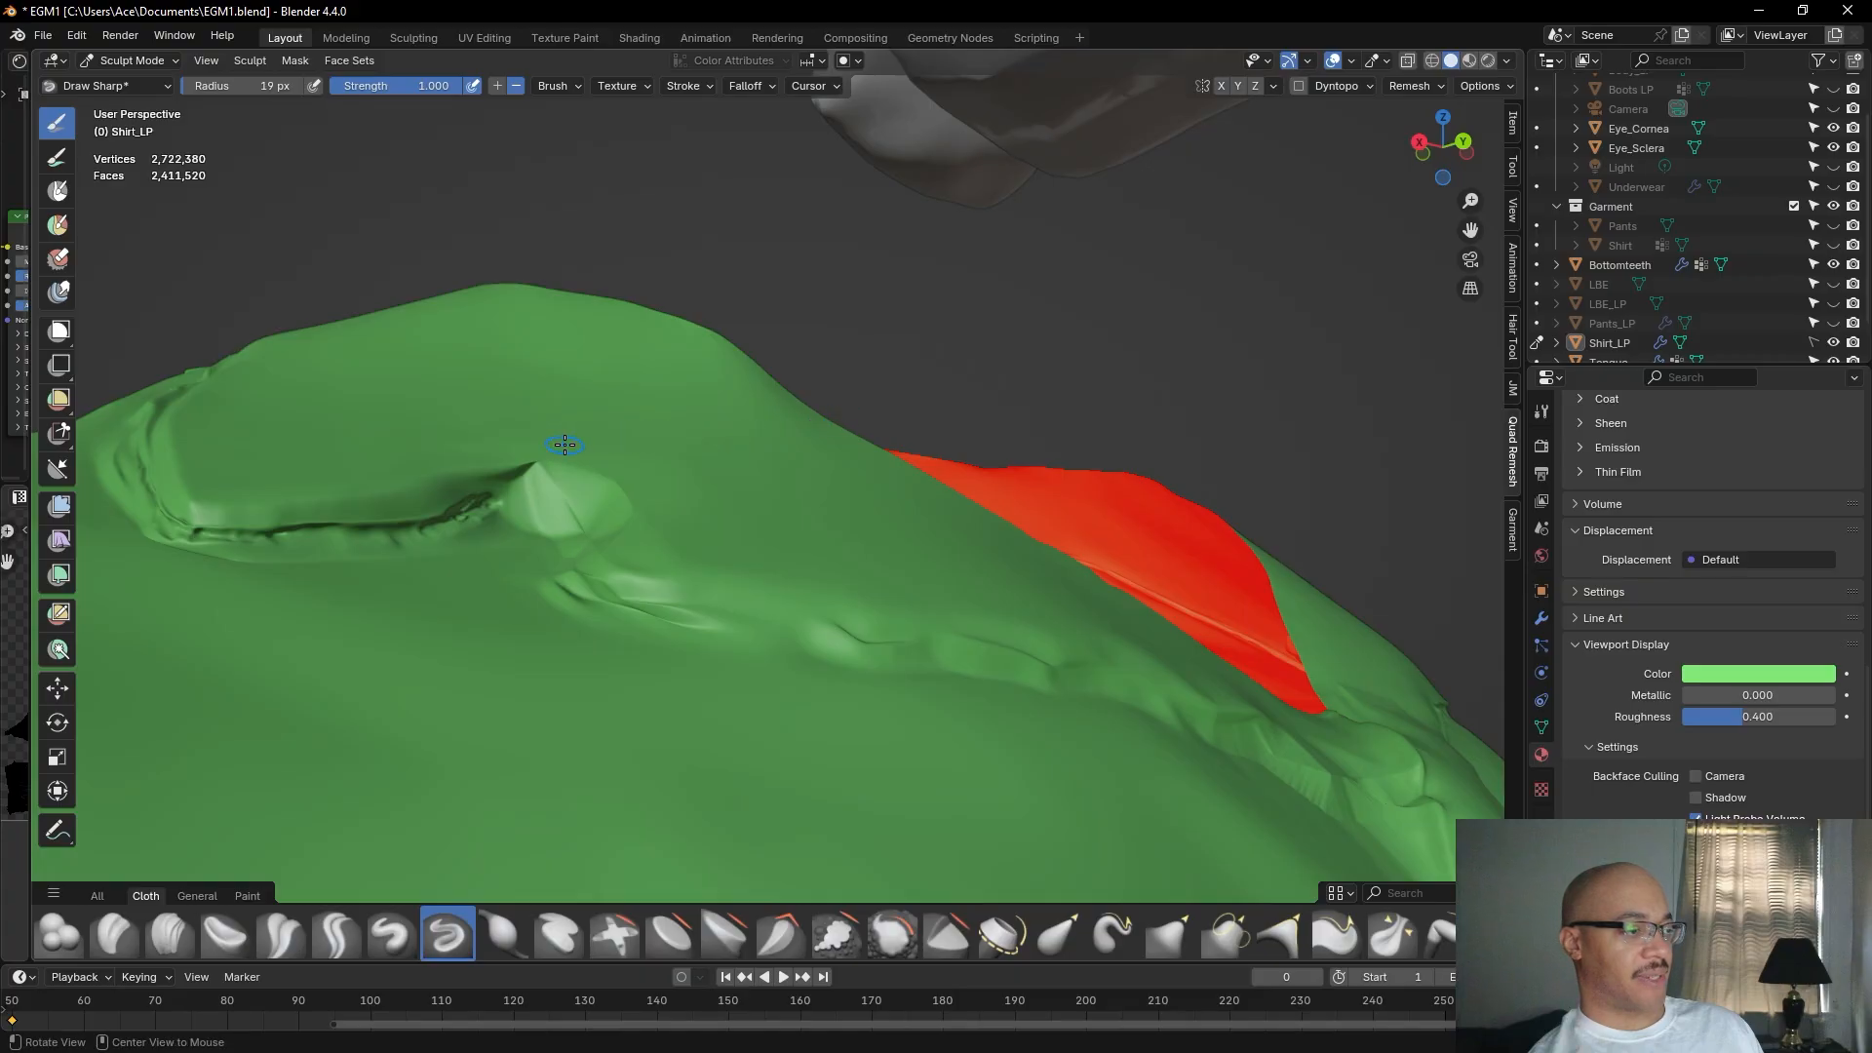
pyautogui.keyDown('alt'); pyautogui.moveTo(631, 366); pyautogui.dragTo(664, 359); pyautogui.keyUp('alt')
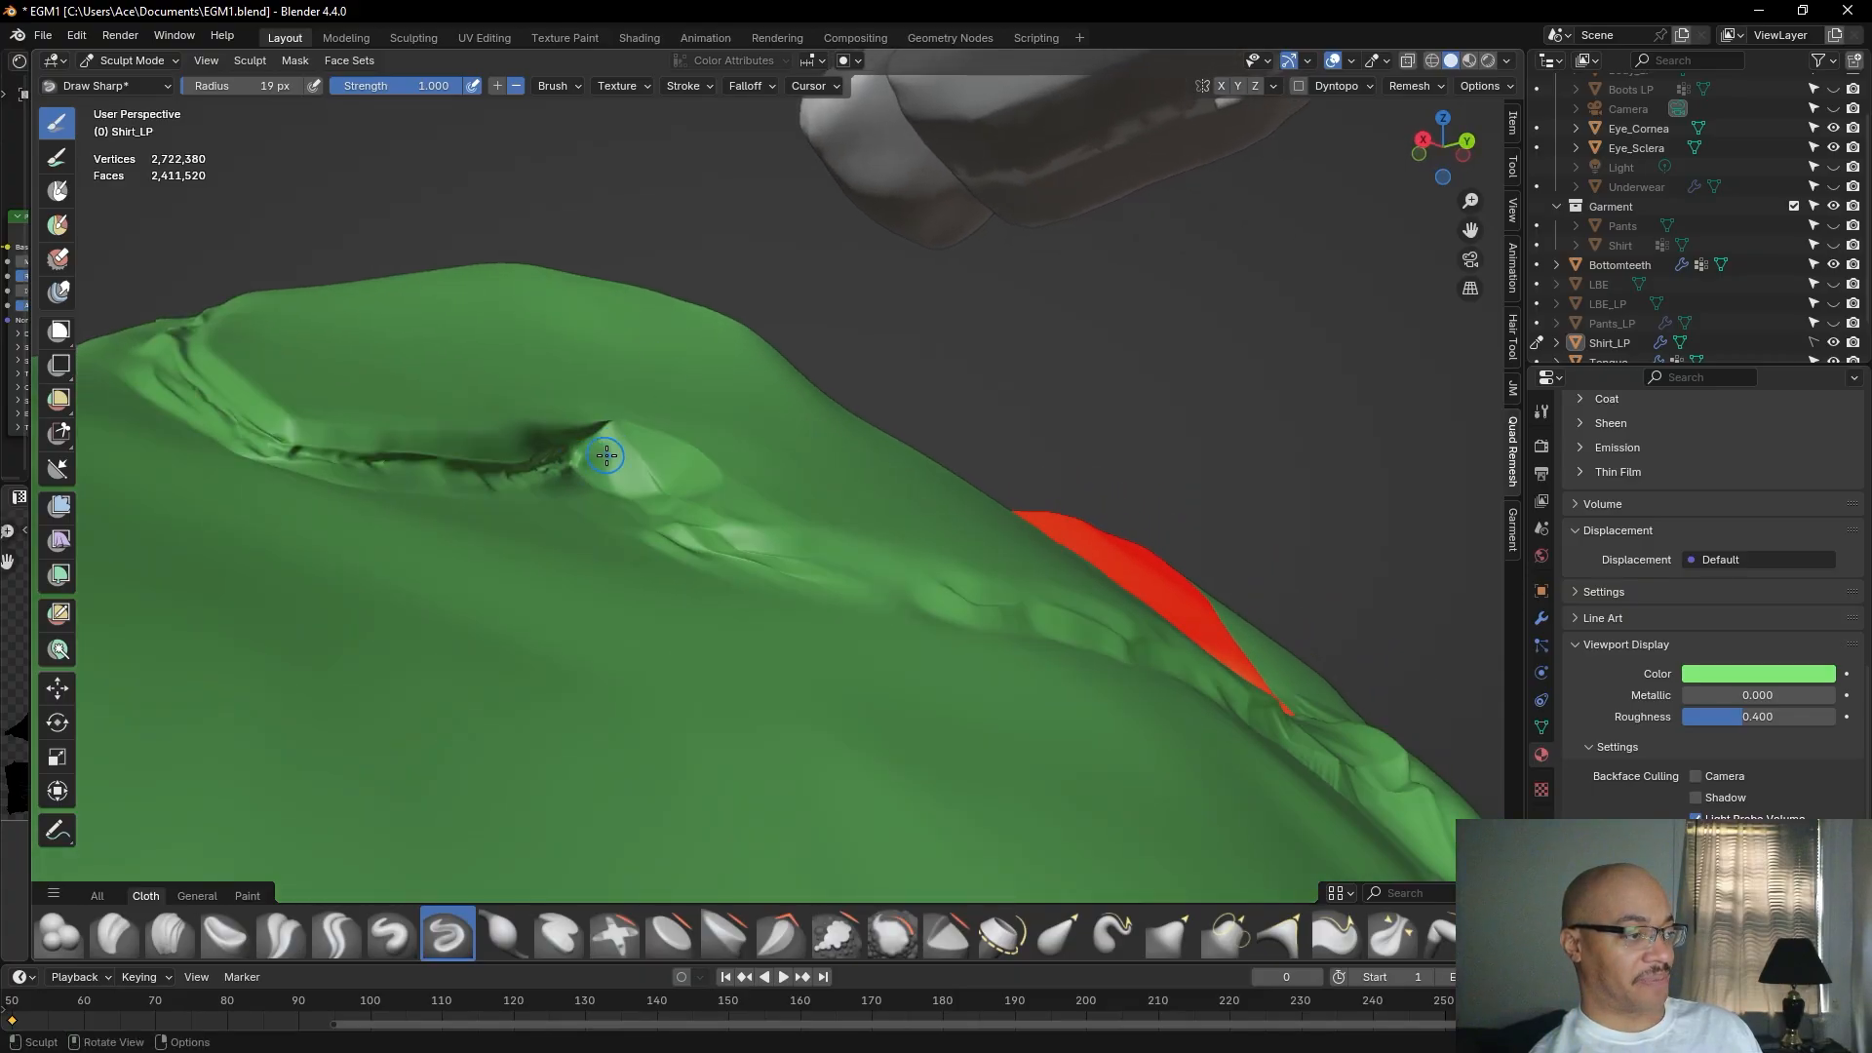
pyautogui.moveTo(584, 462)
pyautogui.mouseDown()
pyautogui.moveTo(648, 476)
pyautogui.moveTo(472, 483)
pyautogui.moveTo(280, 437)
pyautogui.moveTo(264, 455)
pyautogui.moveTo(208, 414)
pyautogui.moveTo(219, 234)
pyautogui.mouseUp()
# Sharpen short stretches of the side collar crease with brief full-strength Draw Sharp strokes.
pyautogui.moveTo(219, 234); pyautogui.dragTo(336, 337, button='middle')
pyautogui.moveTo(655, 678)
pyautogui.mouseDown()
pyautogui.moveTo(726, 721)
pyautogui.moveTo(689, 719)
pyautogui.mouseUp()
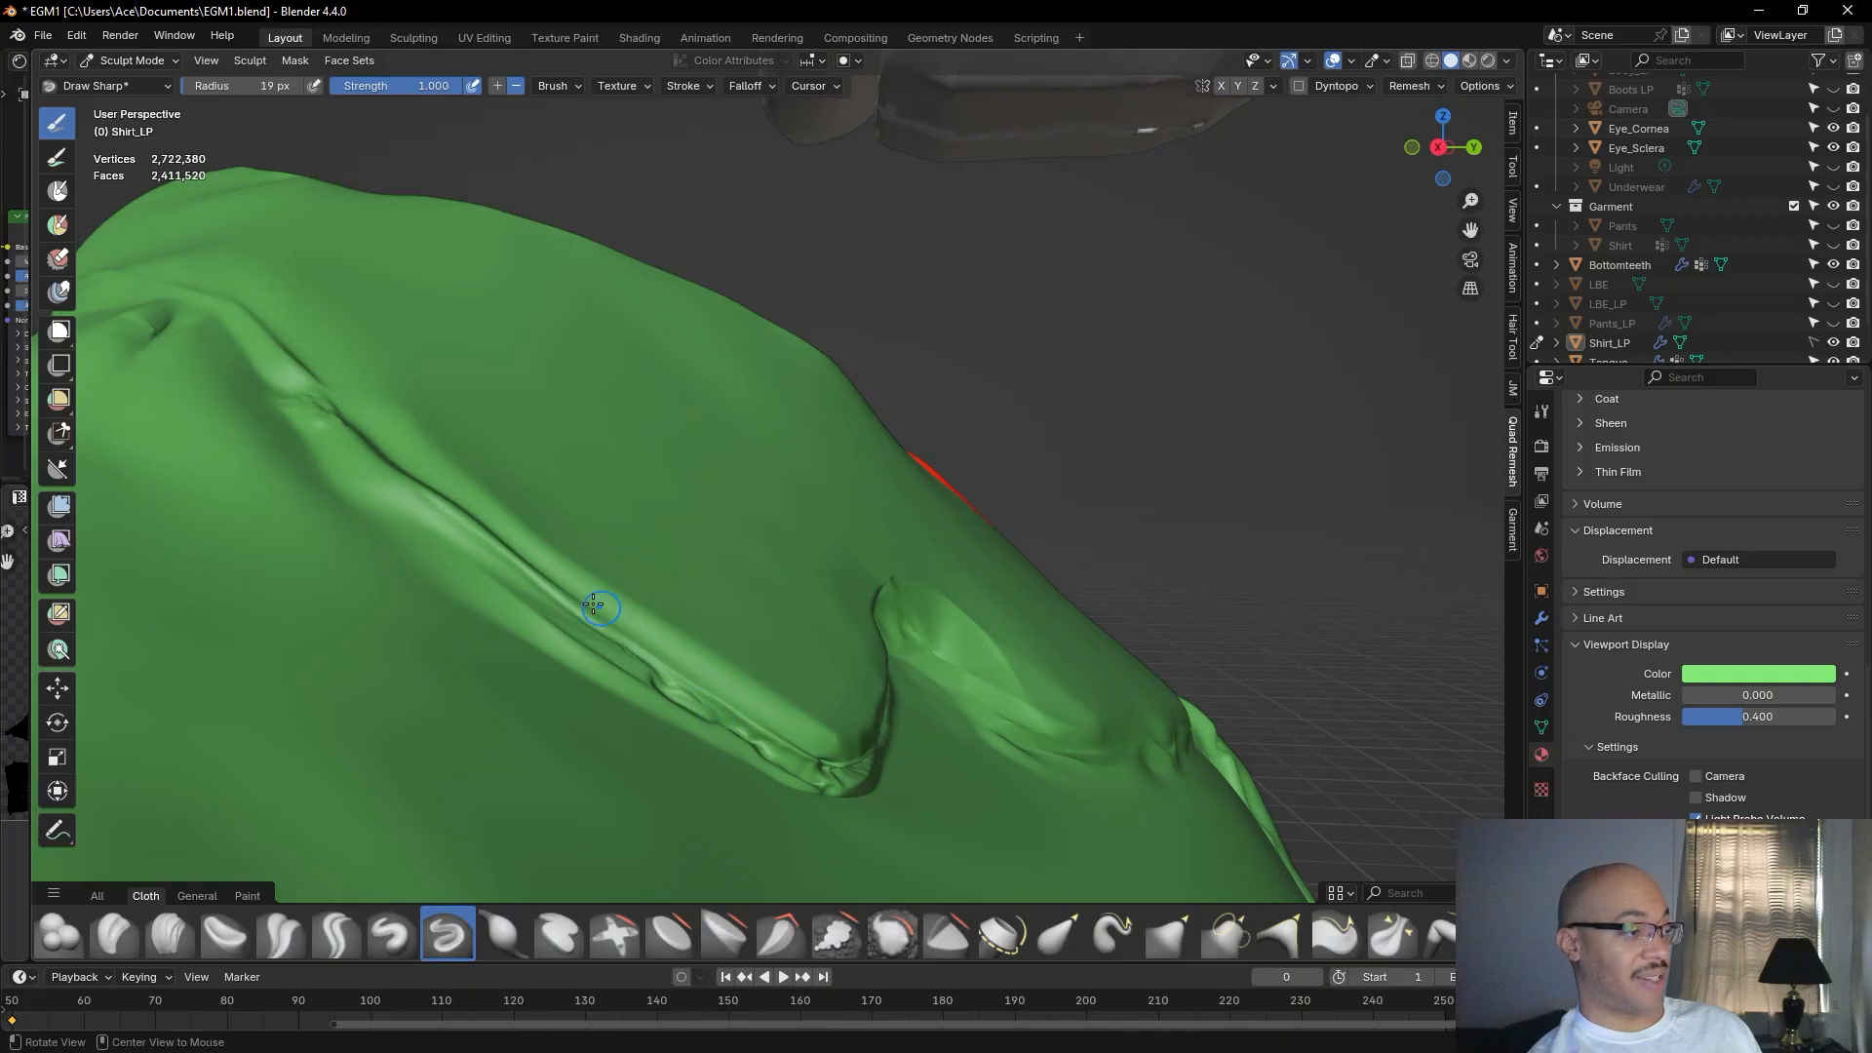
pyautogui.moveTo(435, 363); pyautogui.dragTo(486, 319, button='middle')
pyautogui.moveTo(600, 362)
pyautogui.mouseDown()
pyautogui.moveTo(511, 308)
pyautogui.moveTo(707, 402)
pyautogui.mouseUp()
# Deepen the under-collar crease with a Draw Sharp stroke from the notch to the collar point.
pyautogui.moveTo(1232, 431); pyautogui.dragTo(863, 419, button='middle')
pyautogui.moveTo(754, 346); pyautogui.dragTo(661, 322, button='middle')
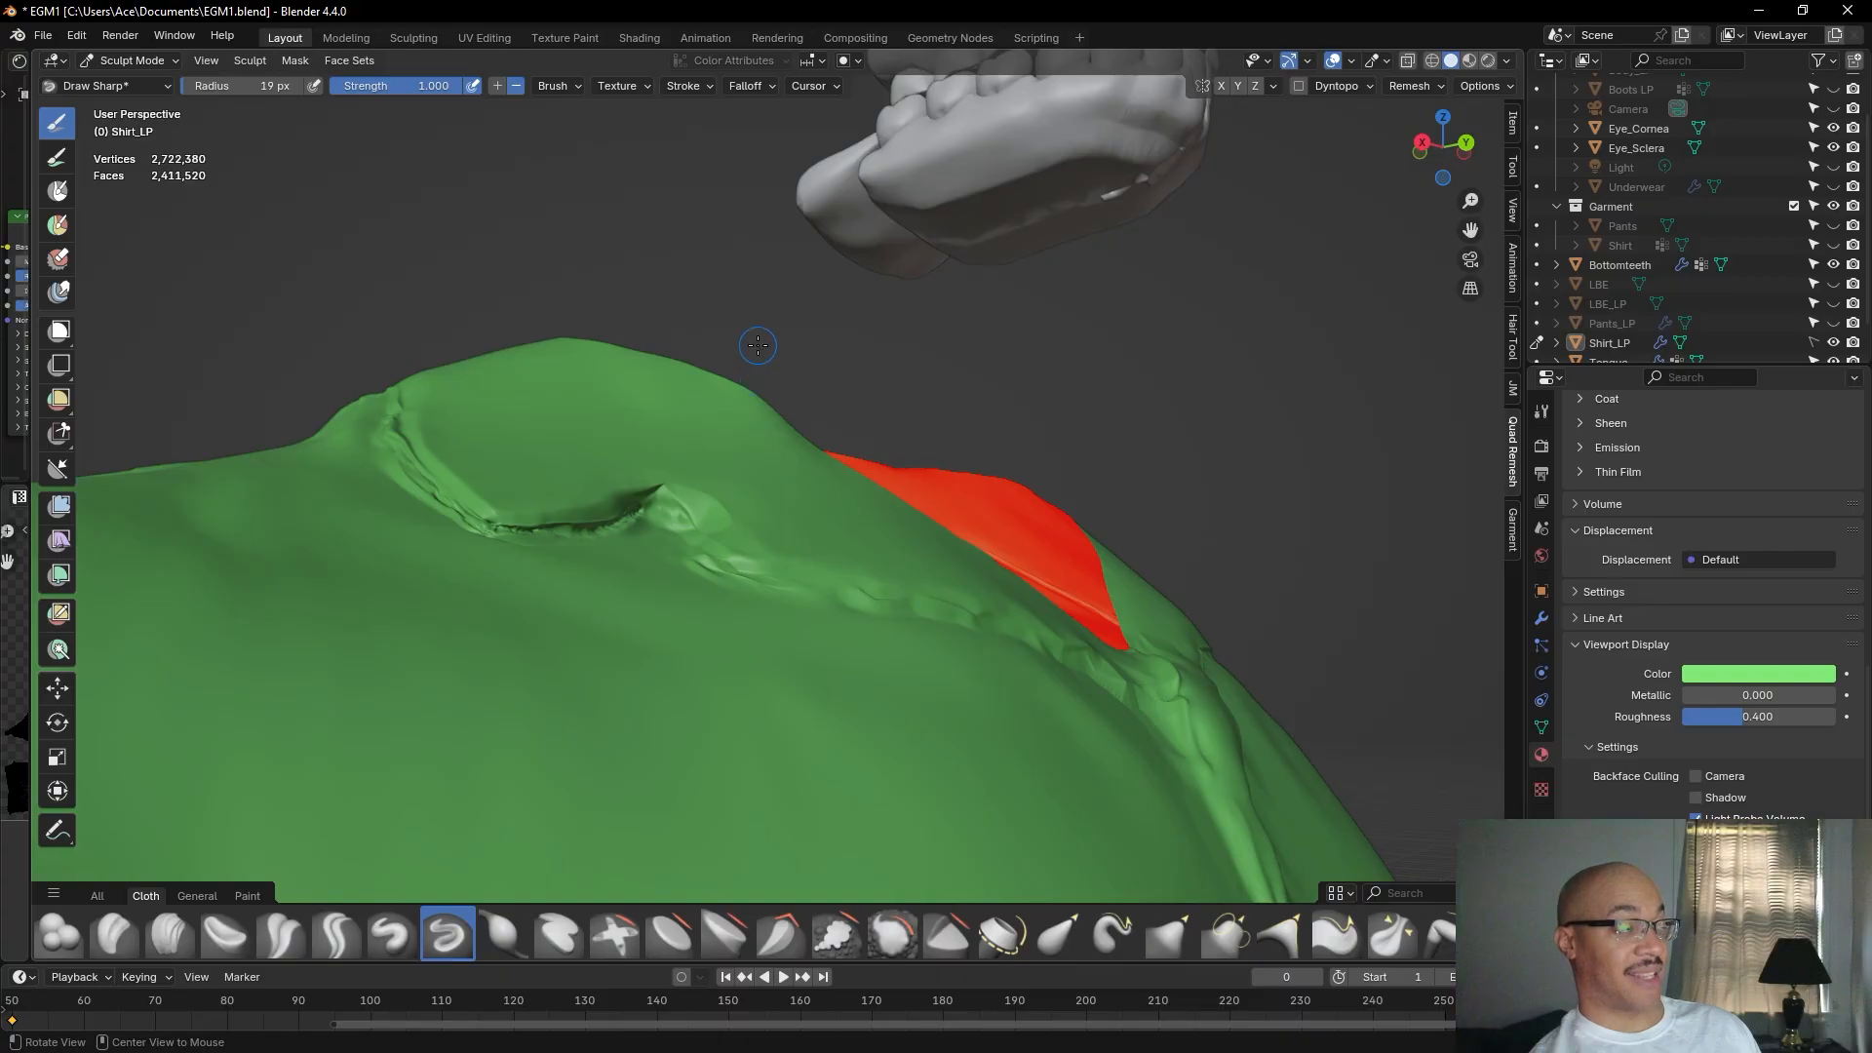
pyautogui.moveTo(778, 318); pyautogui.dragTo(851, 303, button='middle')
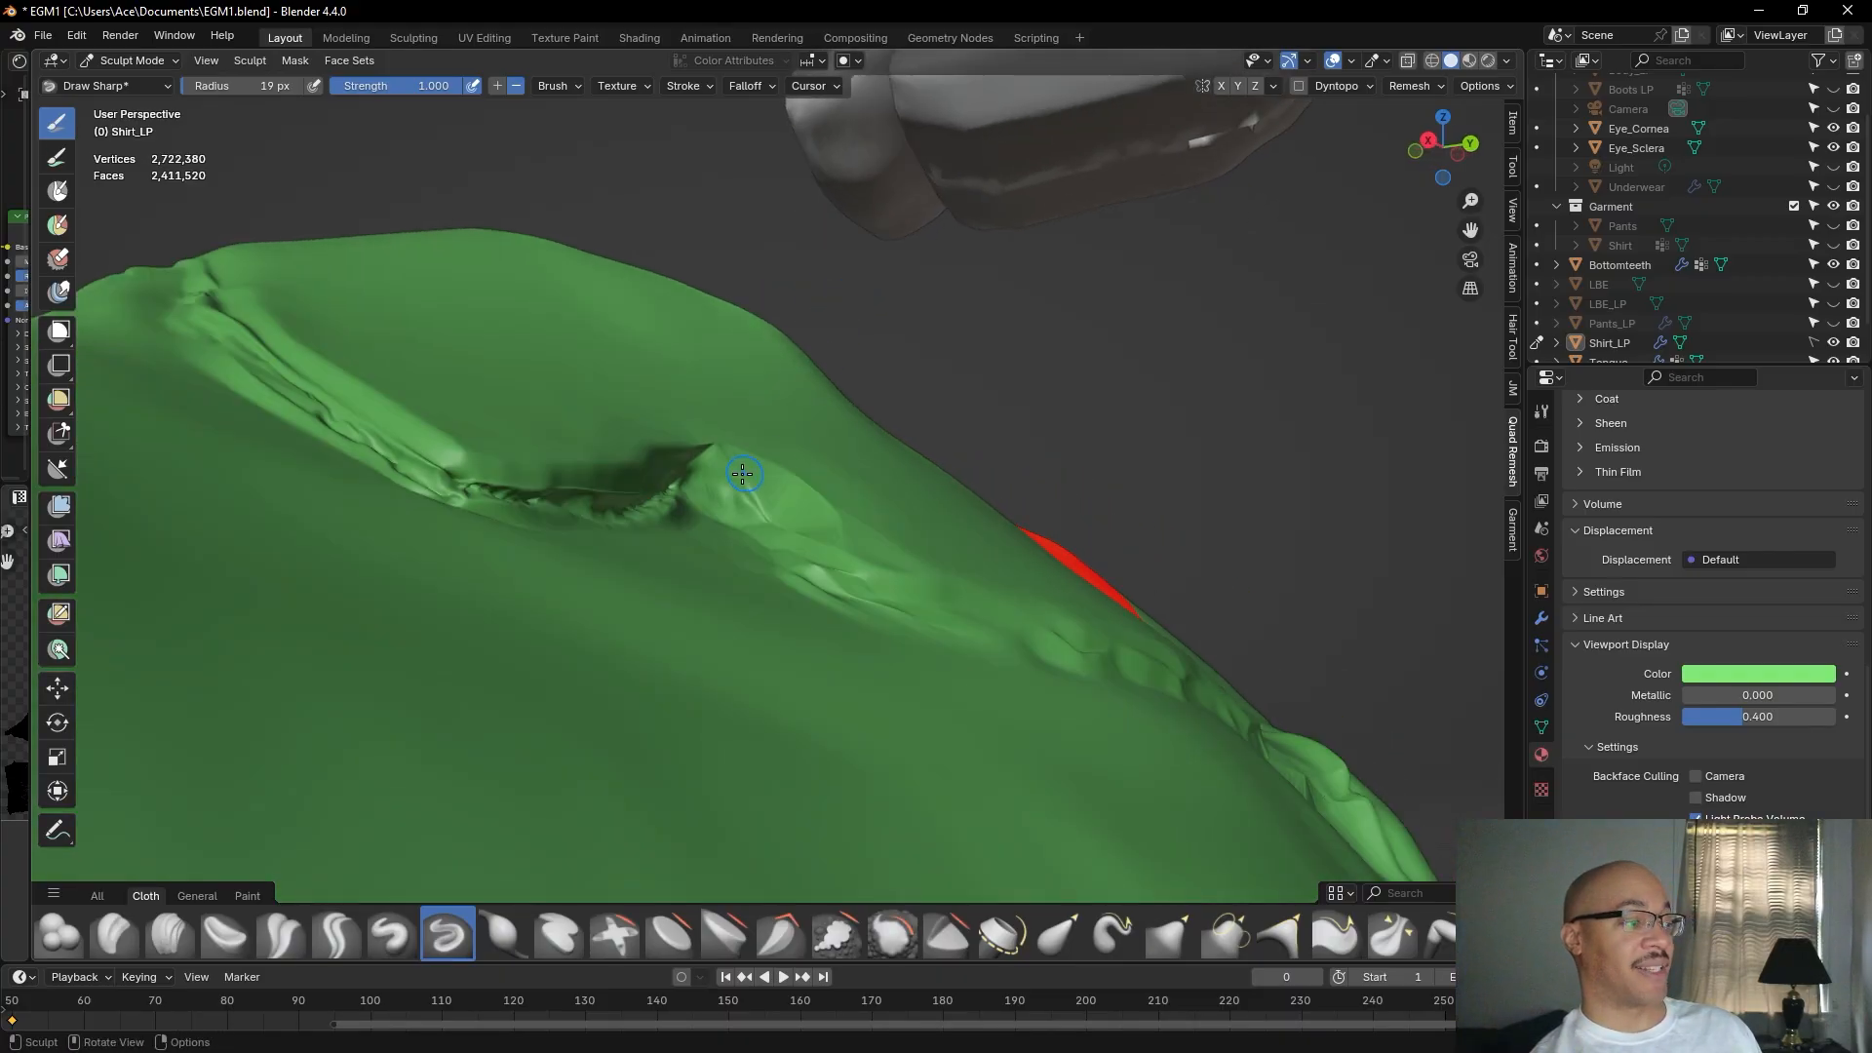
pyautogui.moveTo(689, 486)
pyautogui.mouseDown()
pyautogui.moveTo(730, 500)
pyautogui.moveTo(507, 502)
pyautogui.moveTo(419, 470)
pyautogui.moveTo(434, 465)
pyautogui.mouseUp()
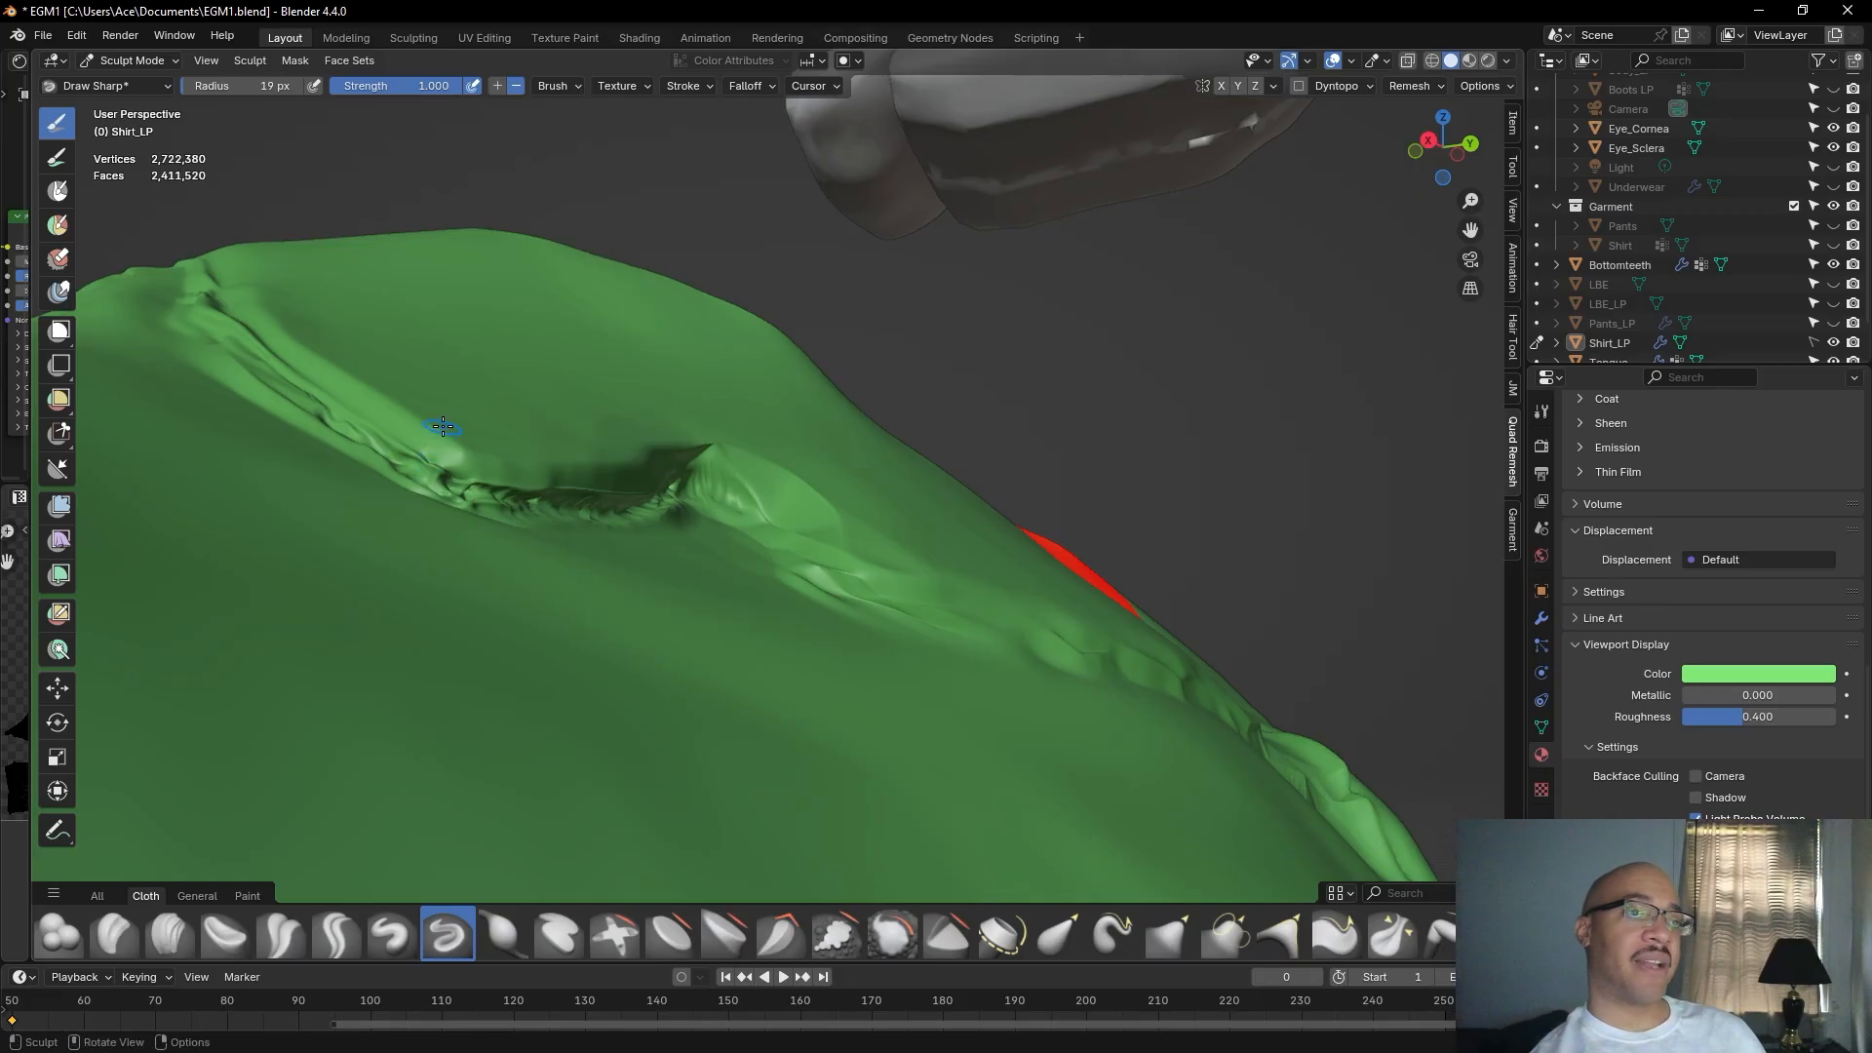
# Retrace the under-collar crease from just below the notch tip with another 19 px Draw Sharp stroke.
pyautogui.scroll(-3, 549, 146)
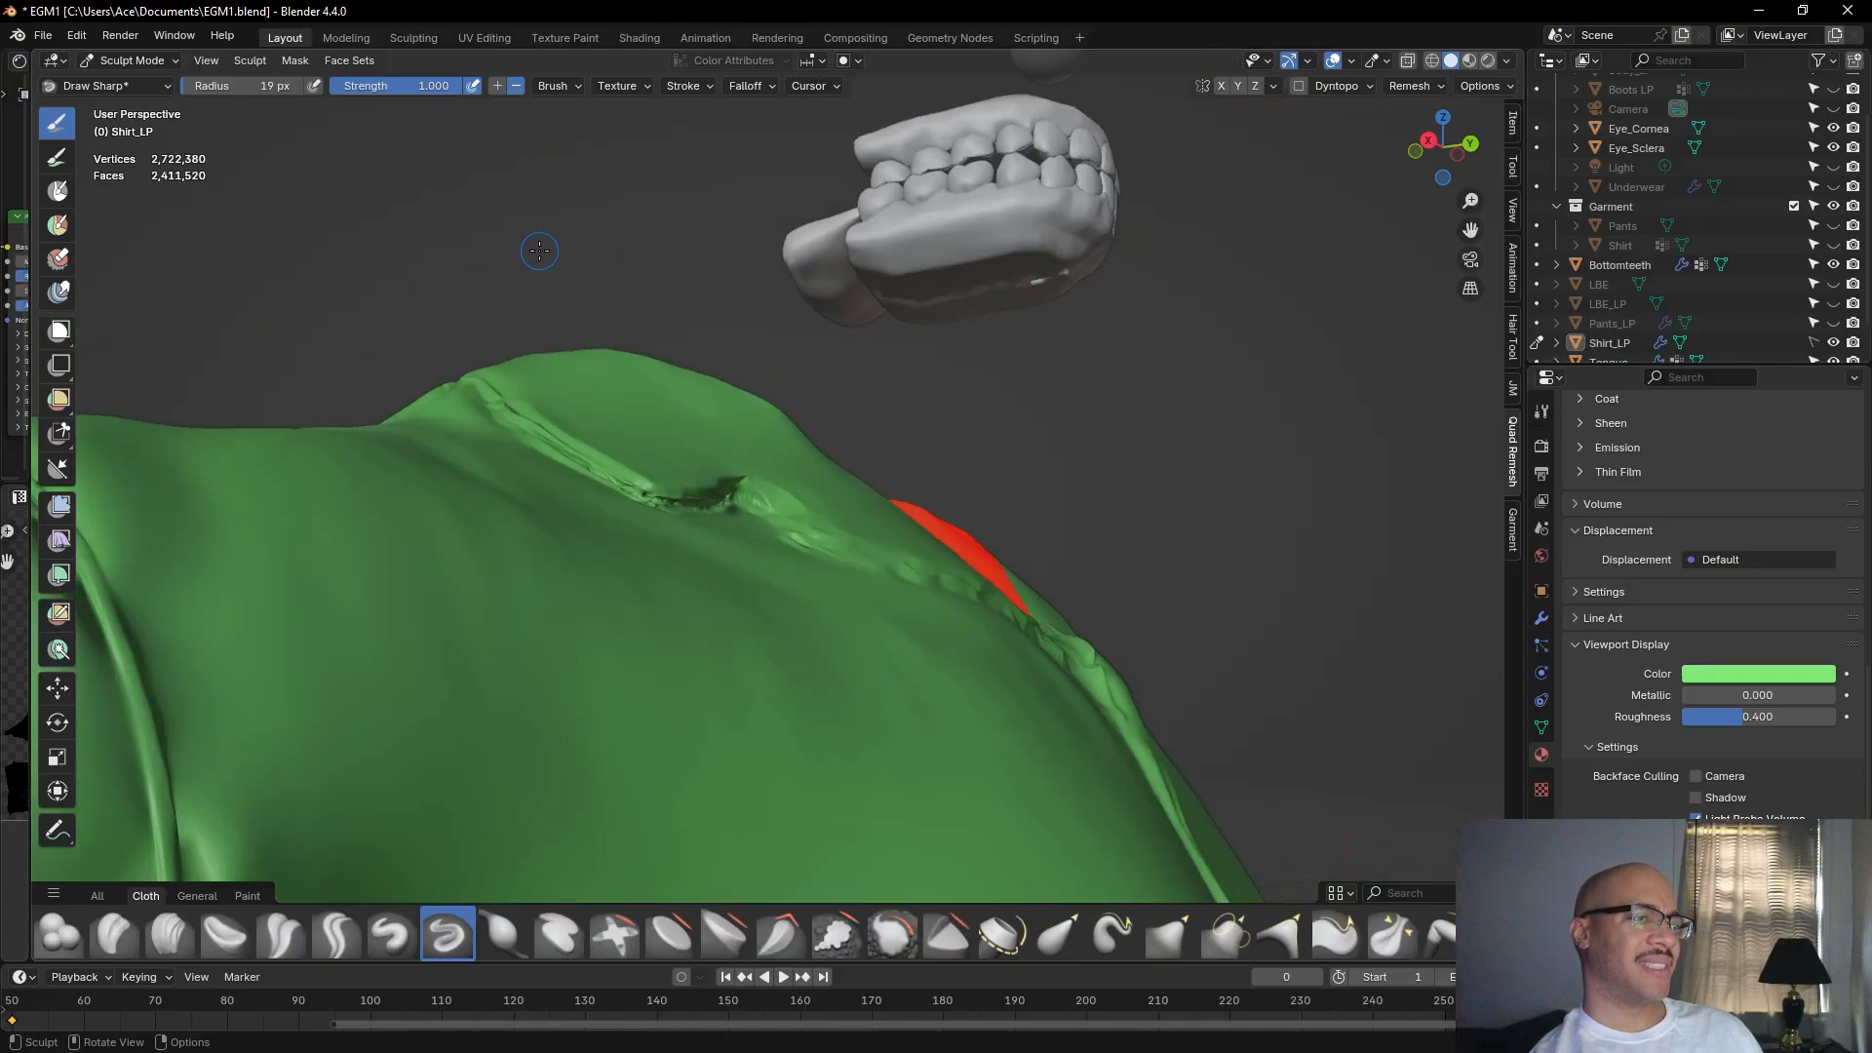
pyautogui.moveTo(468, 271); pyautogui.dragTo(575, 302, button='middle')
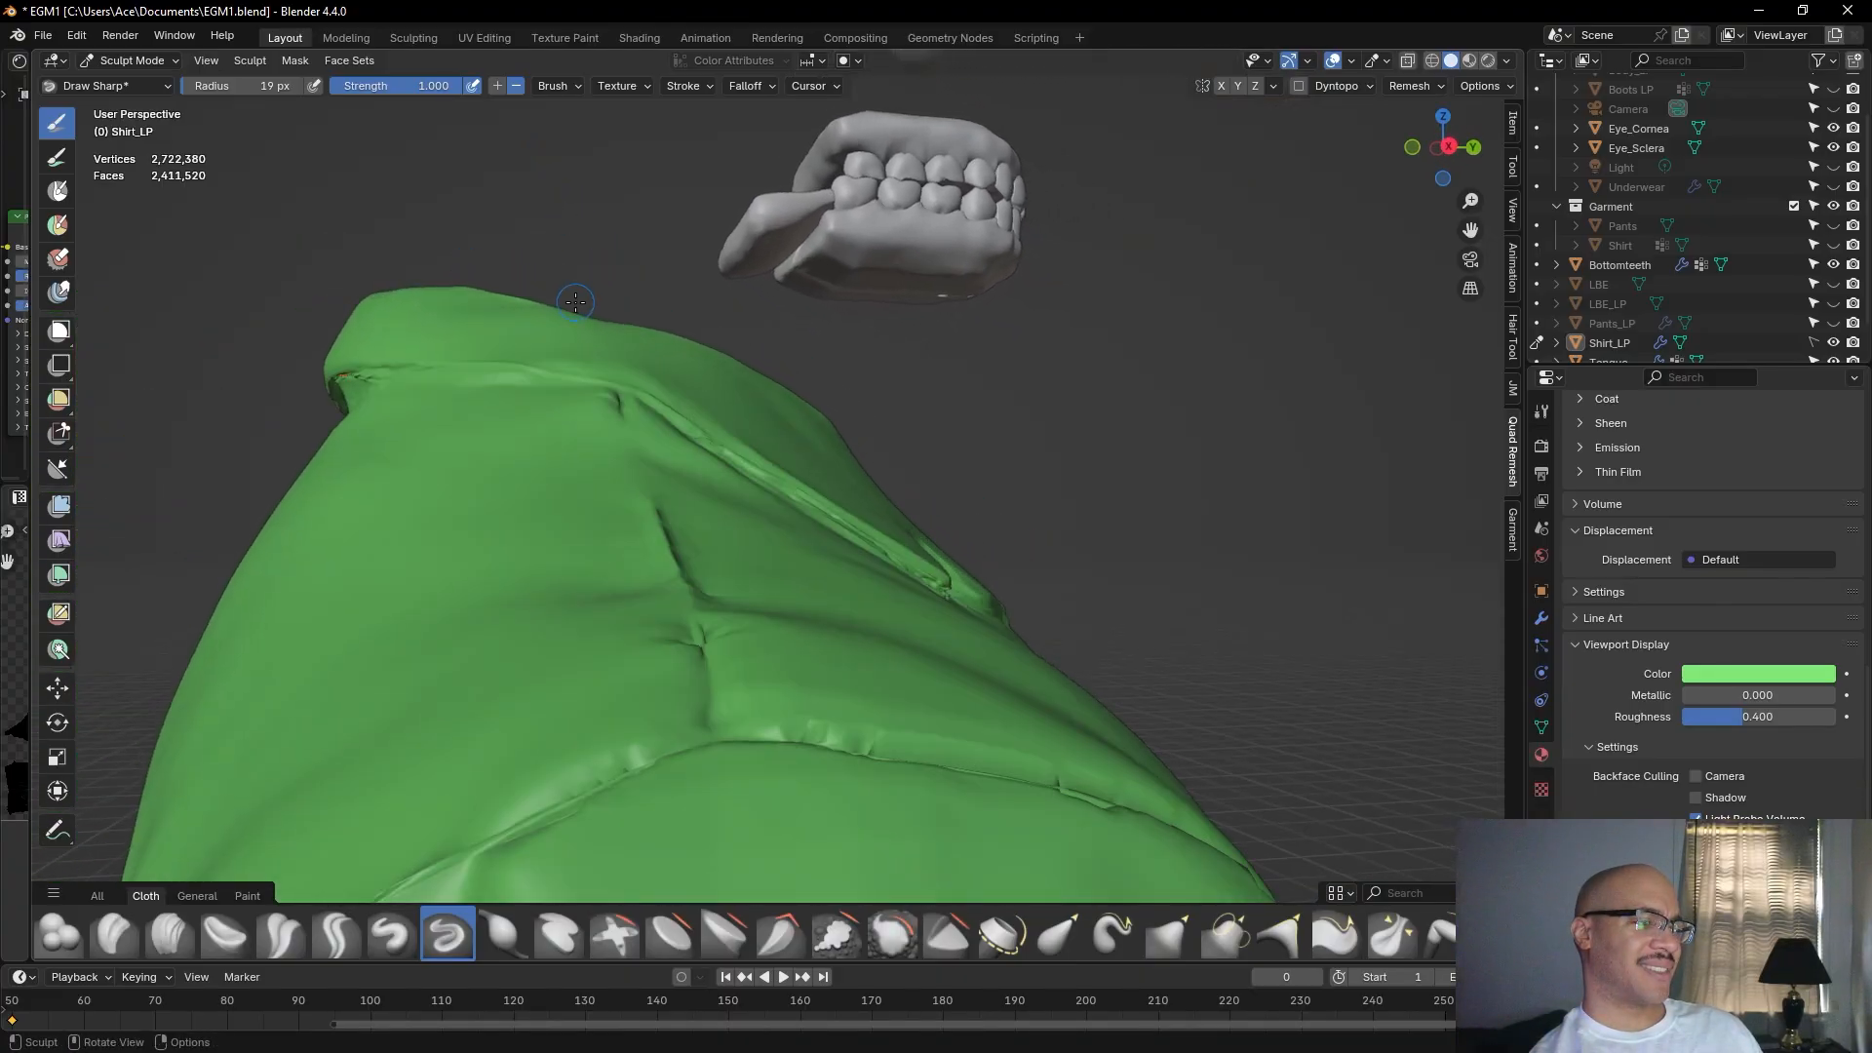
pyautogui.moveTo(1153, 474); pyautogui.dragTo(769, 432, button='middle')
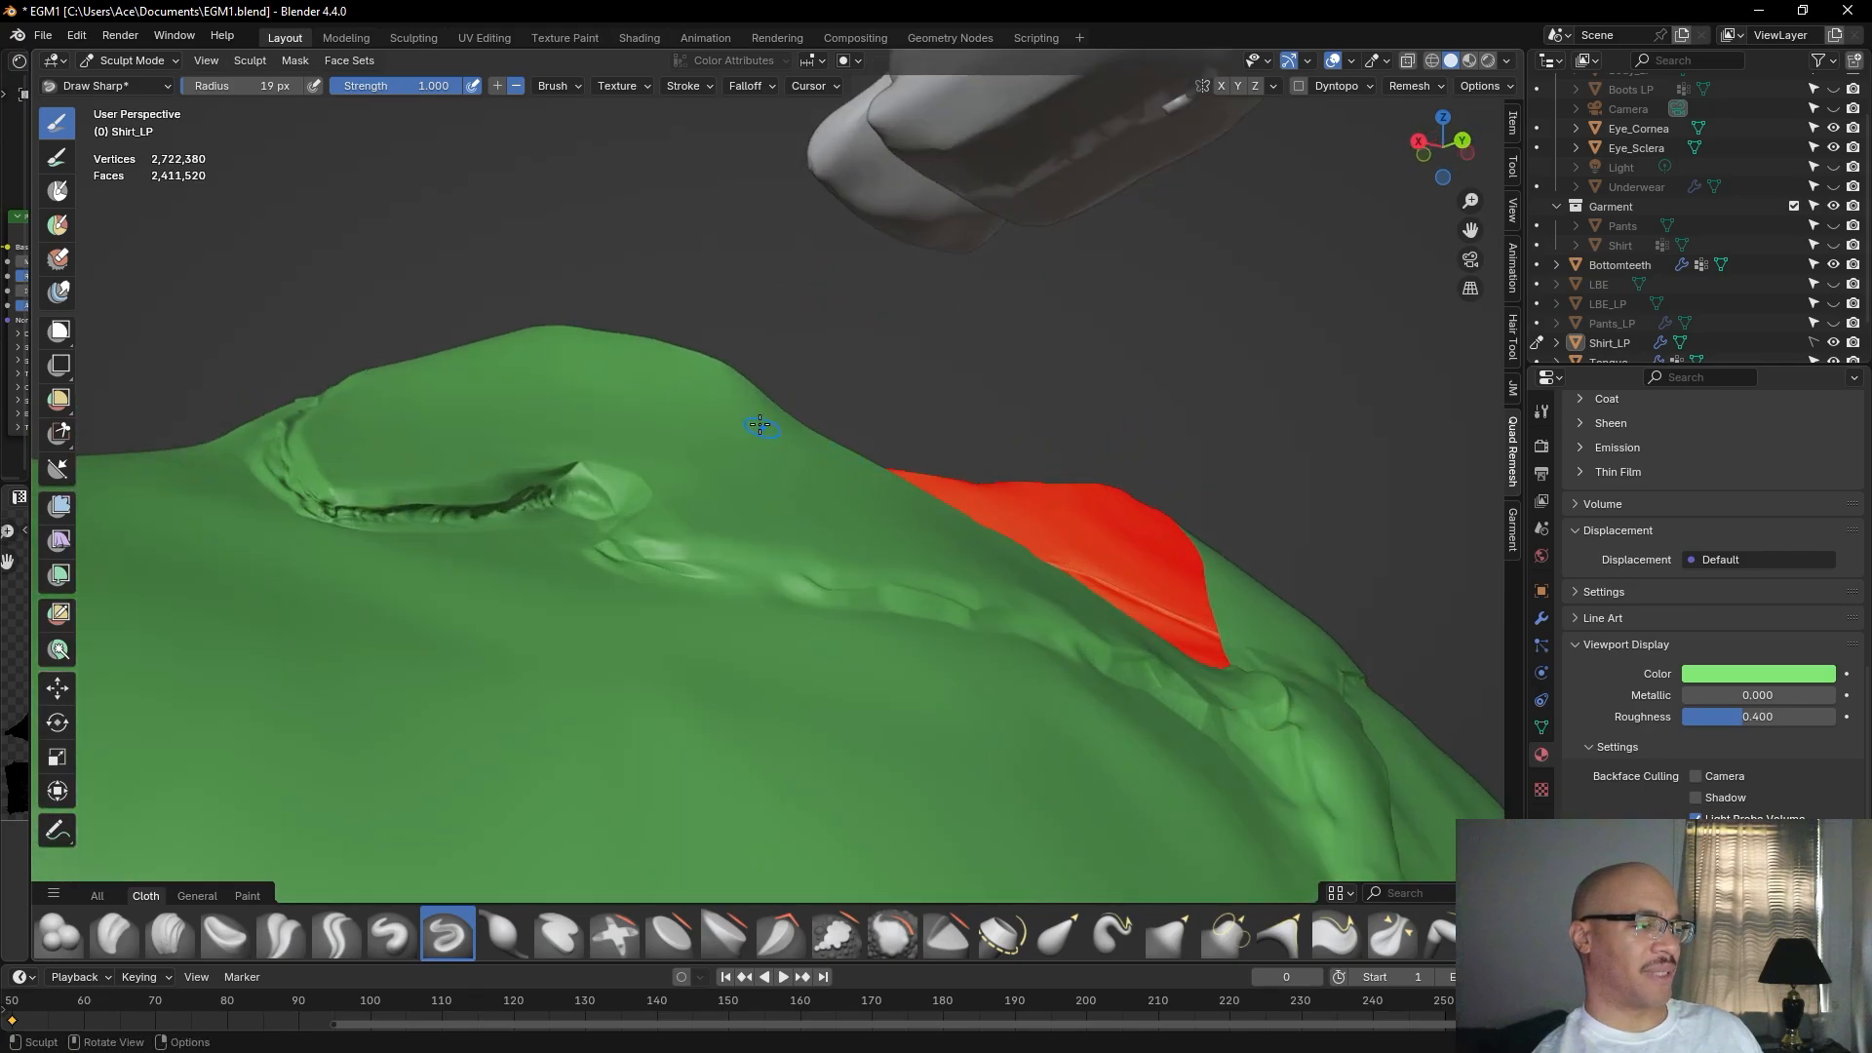
pyautogui.moveTo(634, 292); pyautogui.dragTo(654, 285, button='middle')
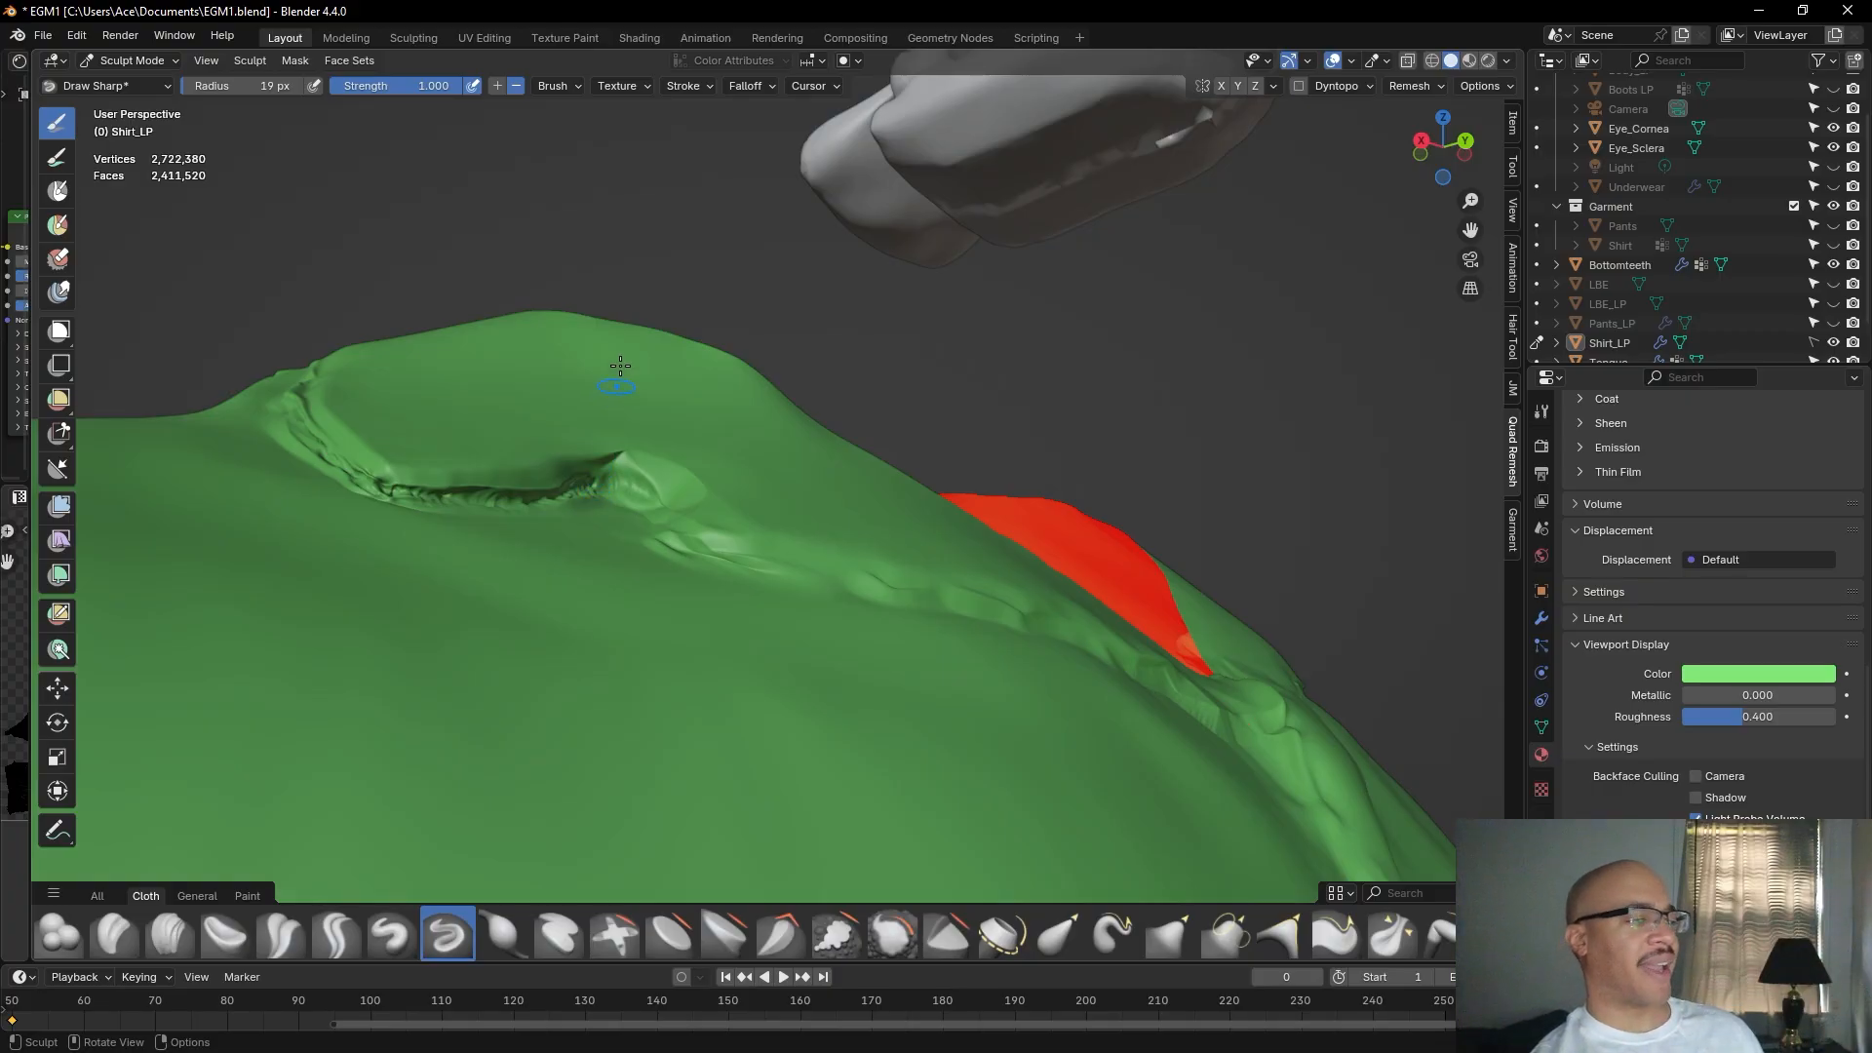
pyautogui.scroll(2, 631, 254)
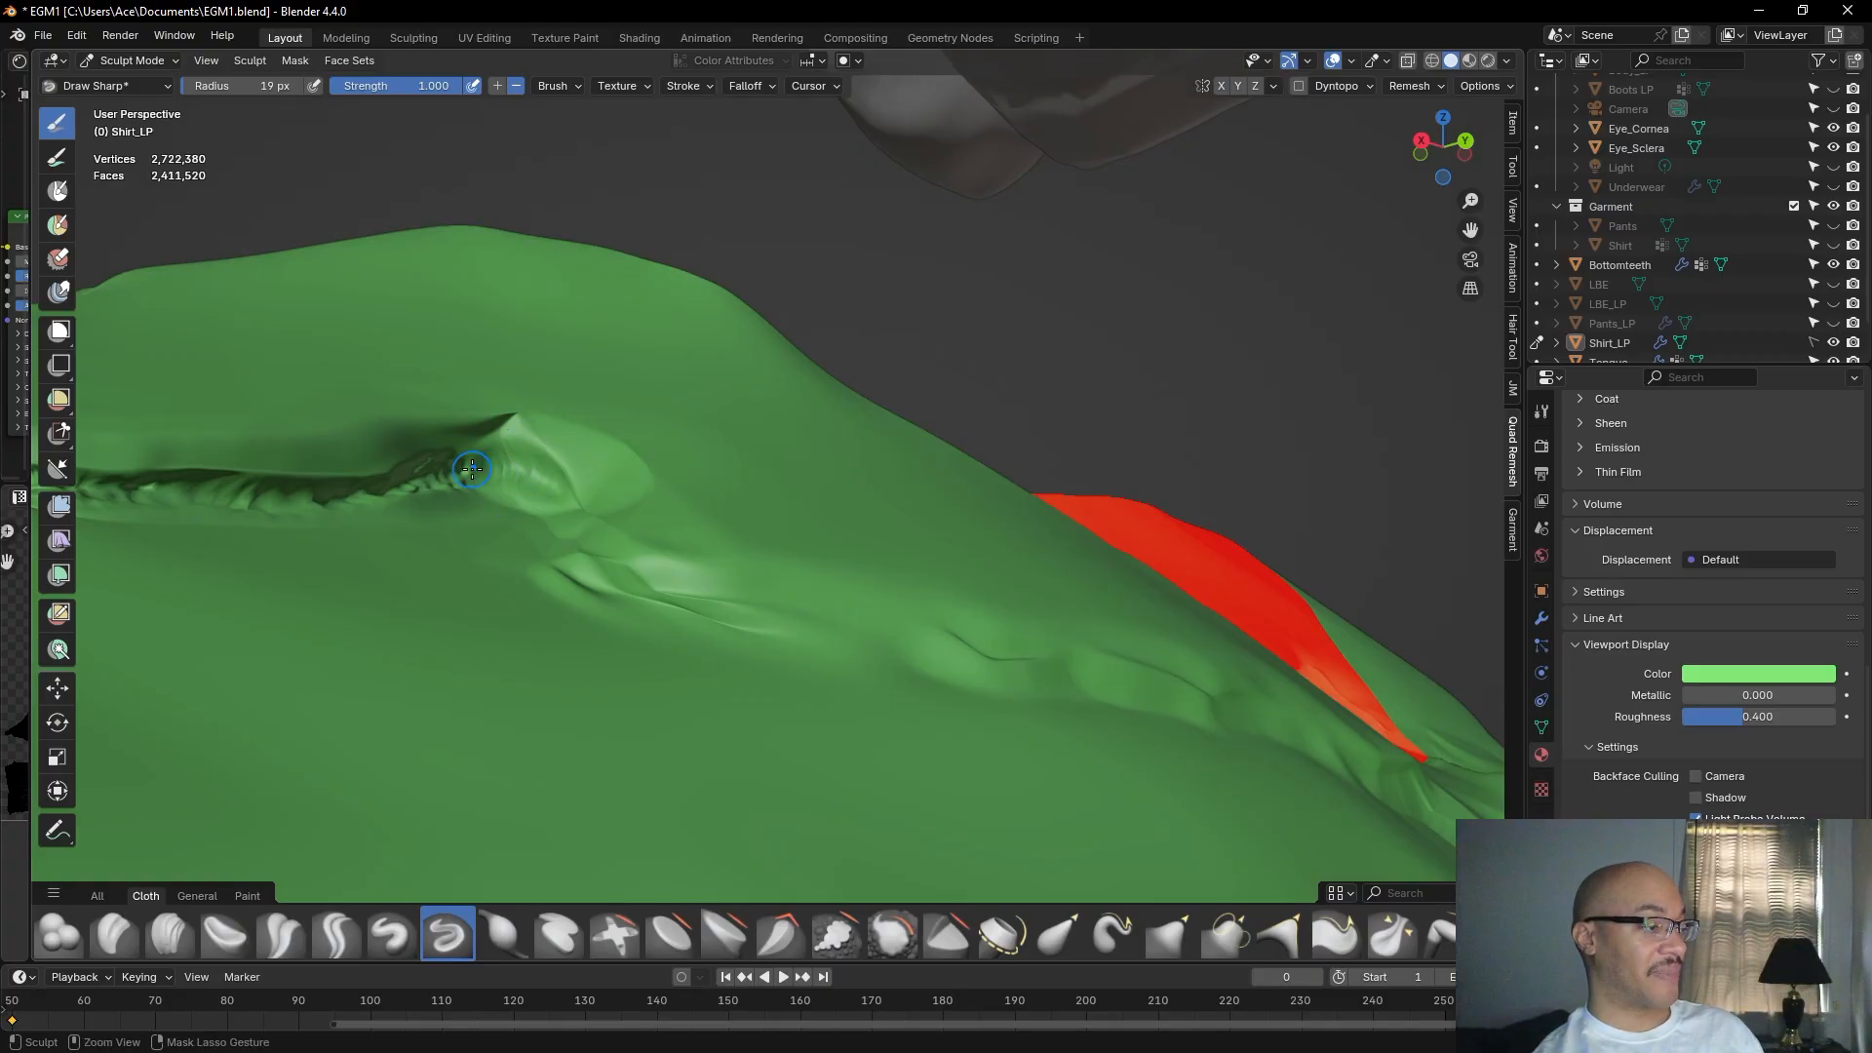
pyautogui.moveTo(472, 467)
pyautogui.mouseDown()
pyautogui.moveTo(492, 466)
pyautogui.moveTo(397, 487)
pyautogui.moveTo(132, 482)
pyautogui.mouseUp()
# Cut a short diagonal fold into the raised lapel surface beside the notch with Draw Sharp strokes.
pyautogui.moveTo(137, 483); pyautogui.dragTo(375, 345, button='middle')
pyautogui.moveTo(873, 424); pyautogui.dragTo(758, 435, button='middle')
pyautogui.scroll(3, 802, 510)
pyautogui.moveTo(702, 514); pyautogui.dragTo(763, 527, button='middle')
pyautogui.moveTo(768, 522); pyautogui.dragTo(820, 548)
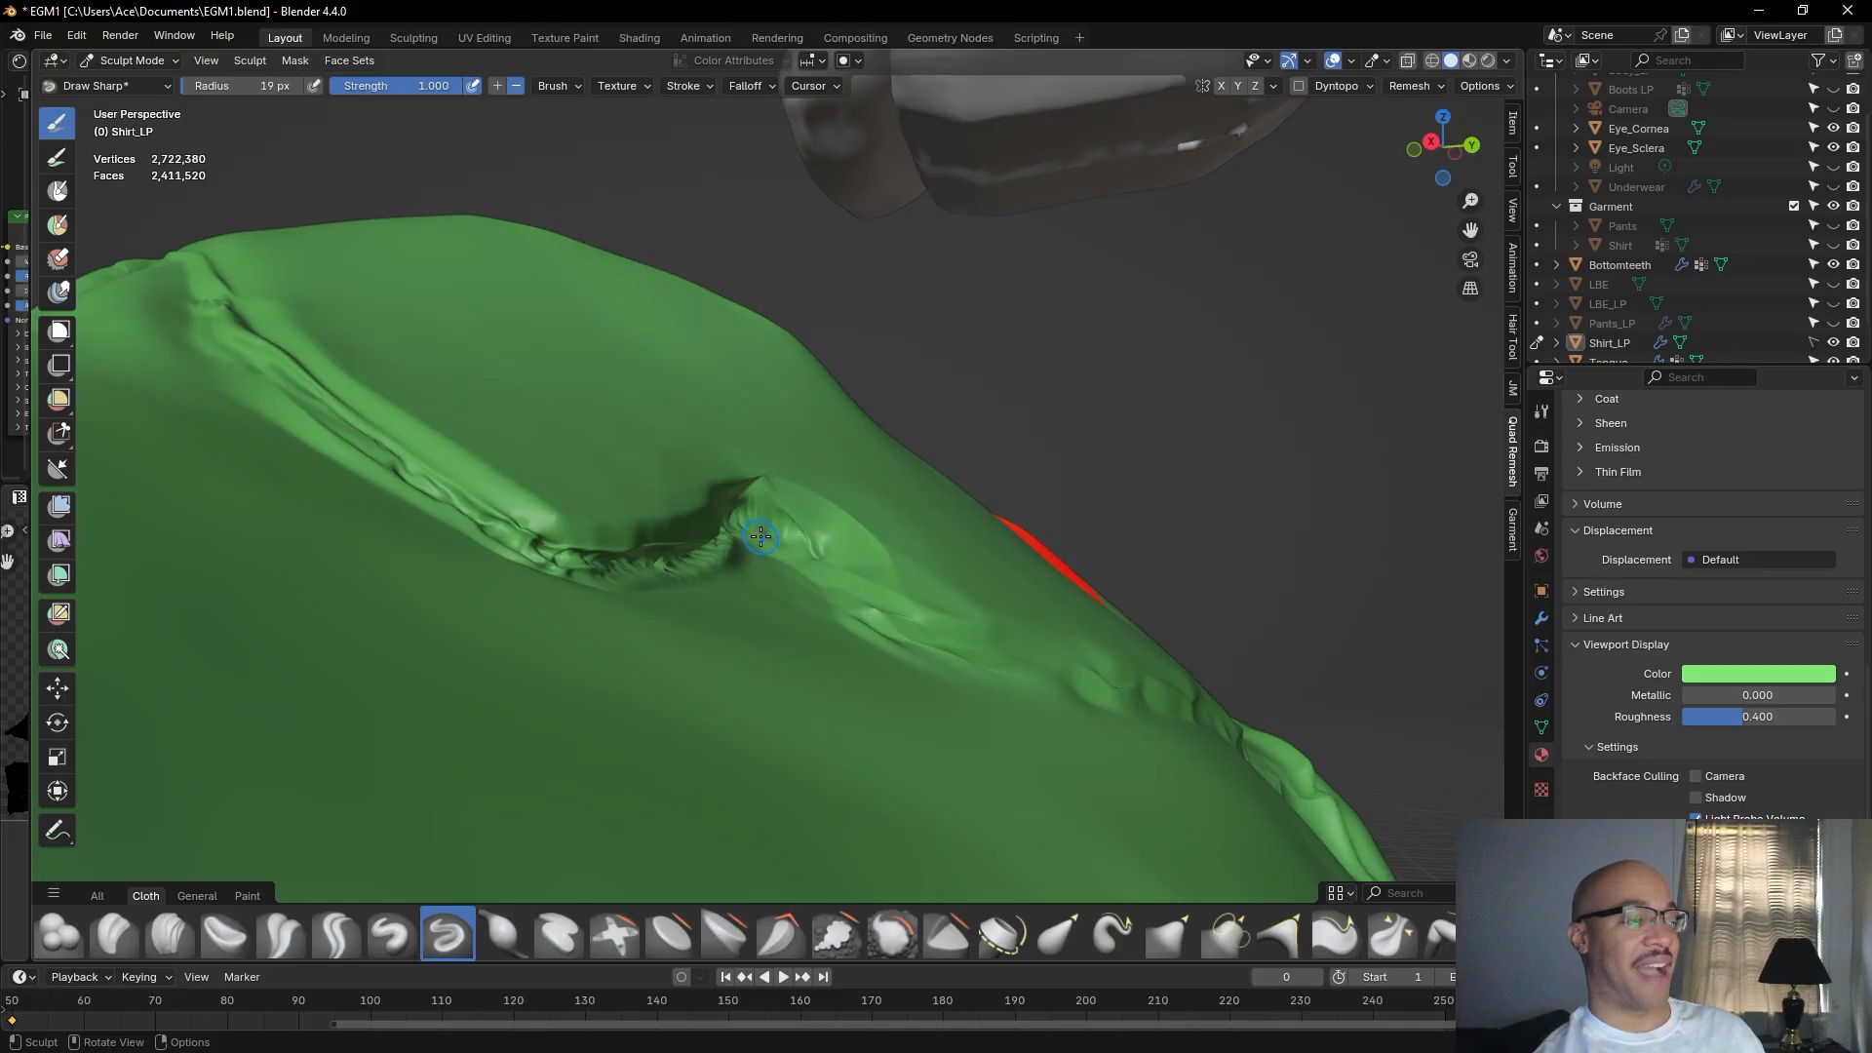
pyautogui.moveTo(1086, 417)
pyautogui.mouseDown(button='middle')
pyautogui.moveTo(1176, 440)
pyautogui.moveTo(1092, 449)
pyautogui.mouseUp(button='middle')
pyautogui.moveTo(651, 541); pyautogui.dragTo(732, 626)
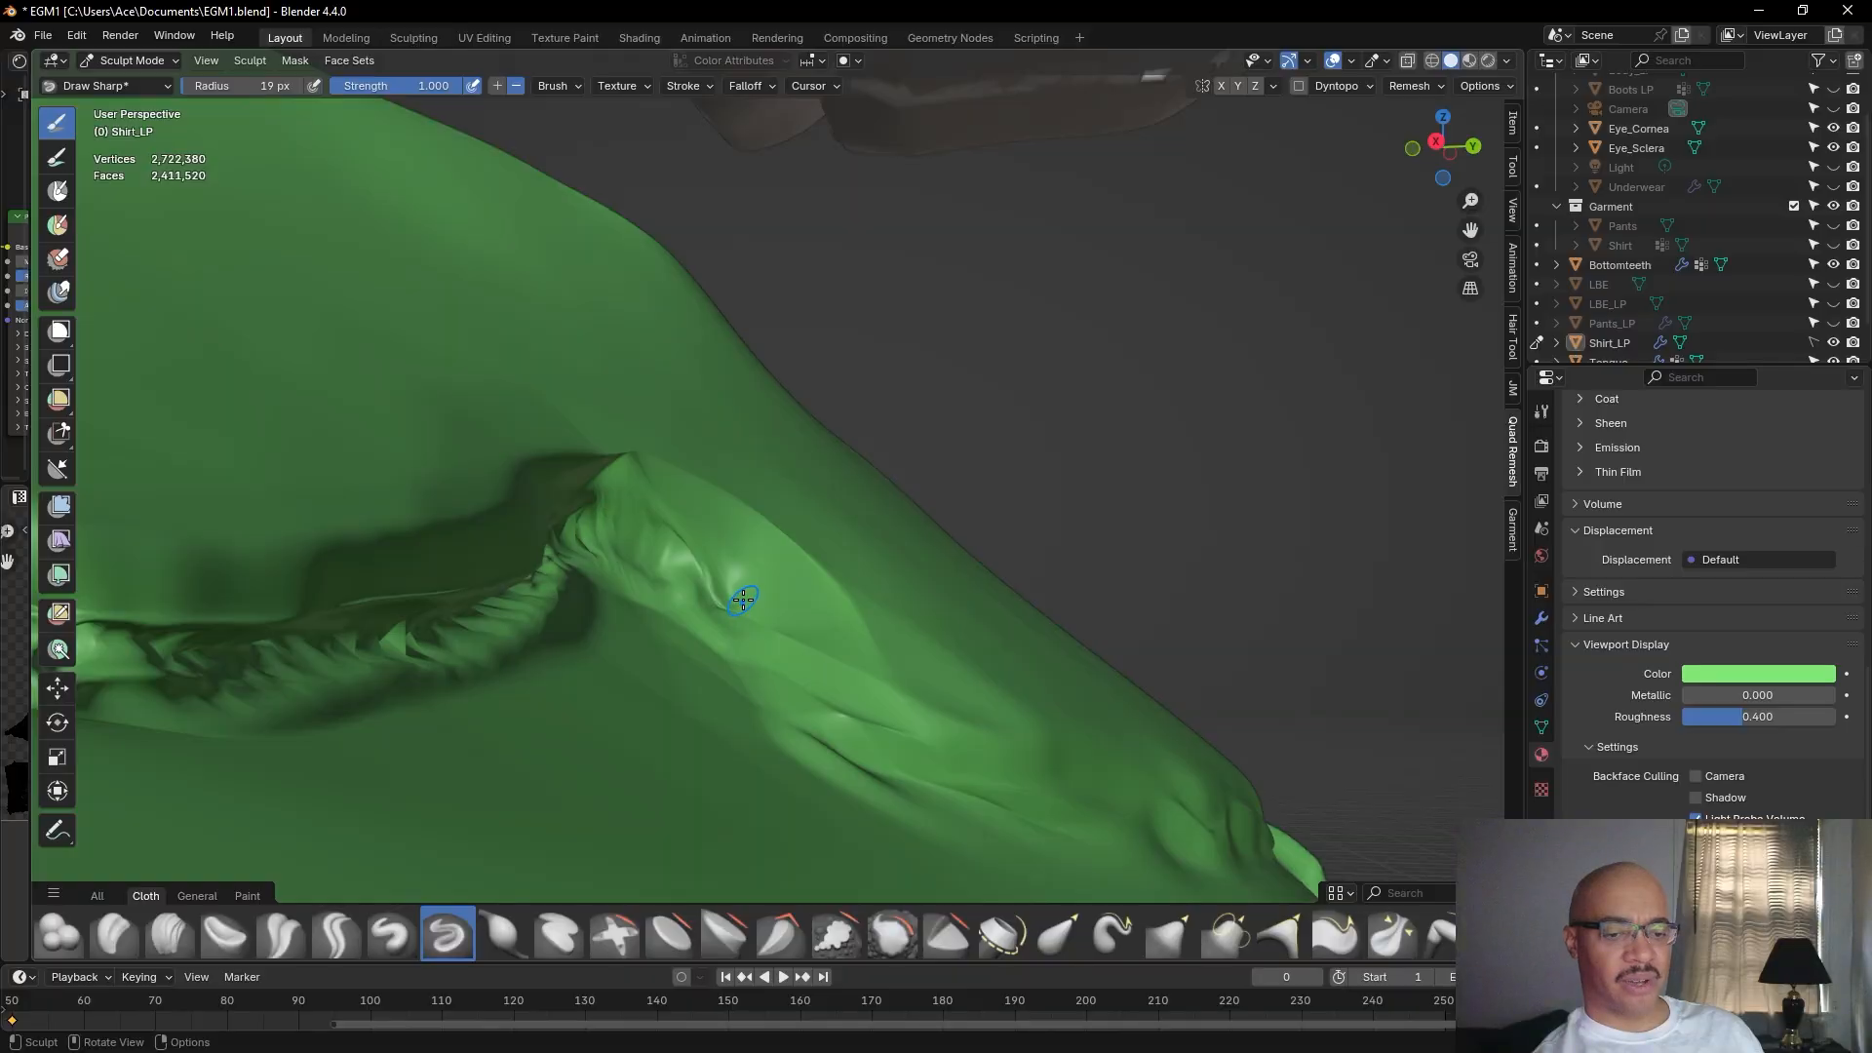
# Add small Draw Sharp dabs on the lapel between the short diagonal fold and the notch tip.
pyautogui.moveTo(1002, 412)
pyautogui.mouseDown(button='middle')
pyautogui.moveTo(1001, 446)
pyautogui.moveTo(969, 418)
pyautogui.mouseUp(button='middle')
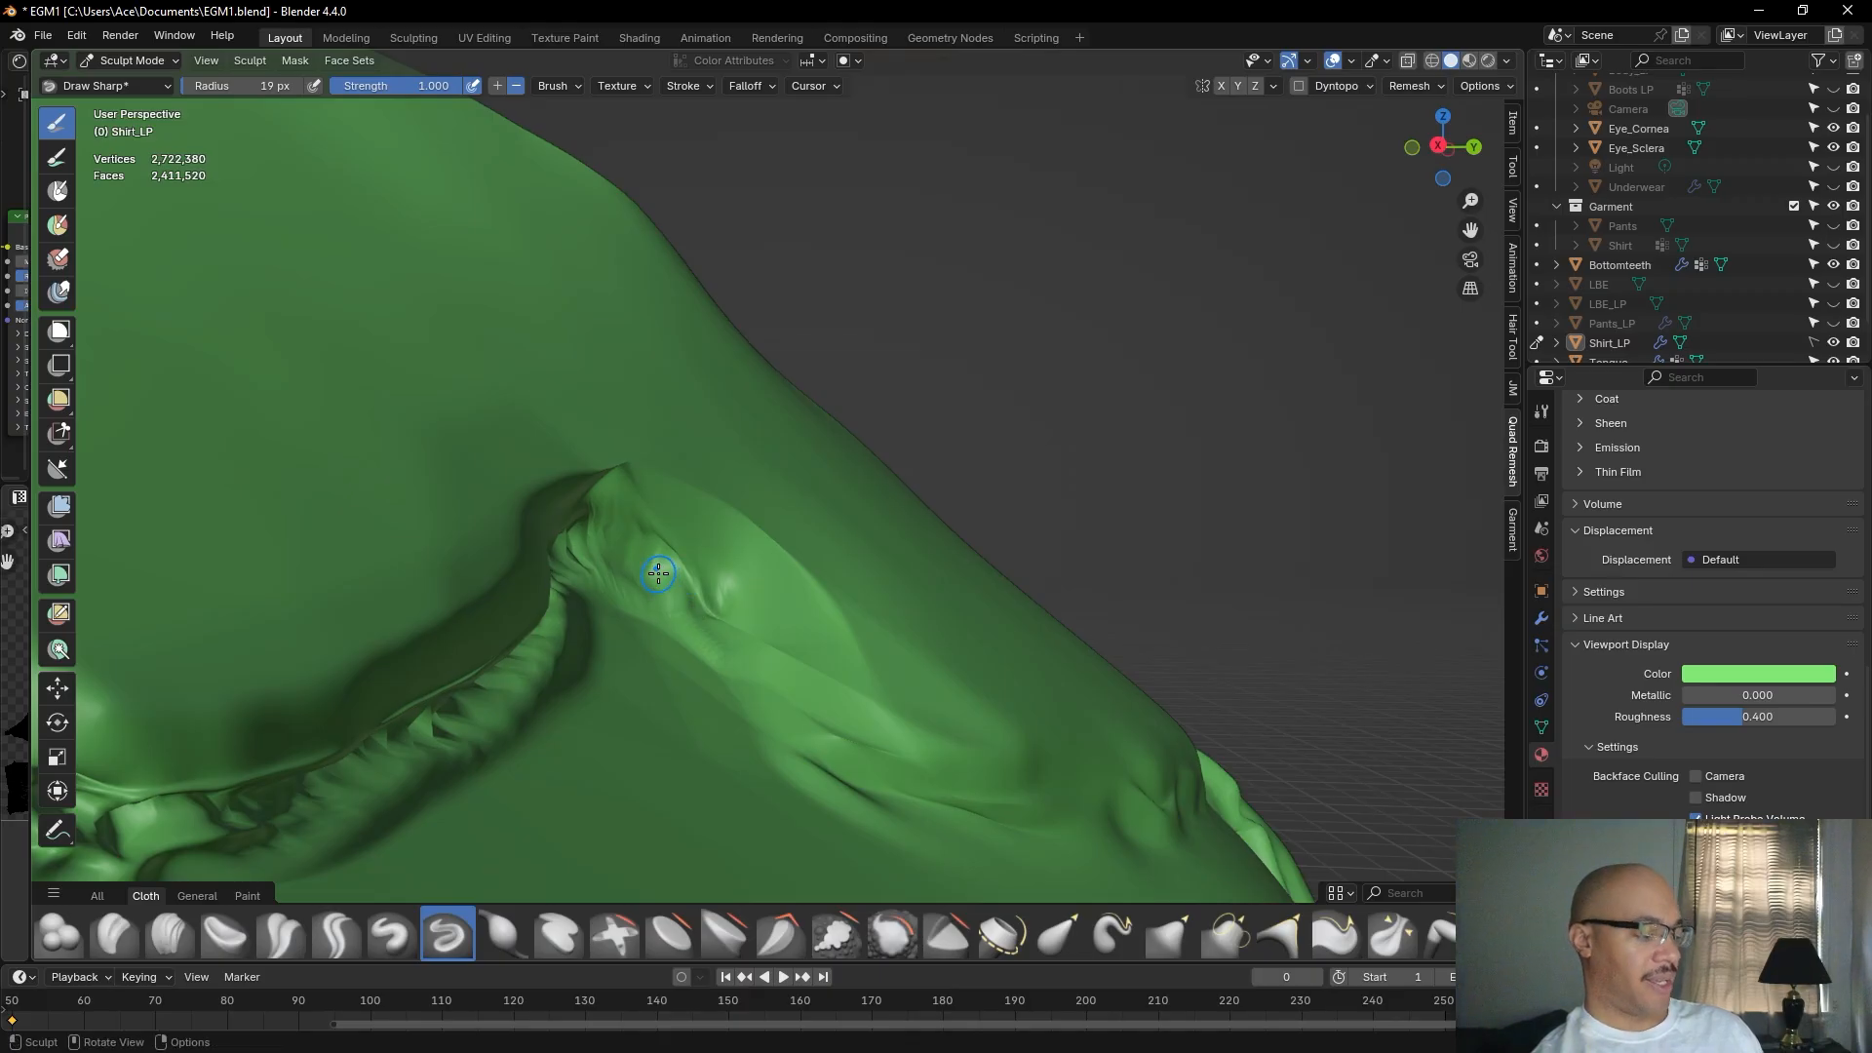
pyautogui.moveTo(658, 573); pyautogui.dragTo(658, 571)
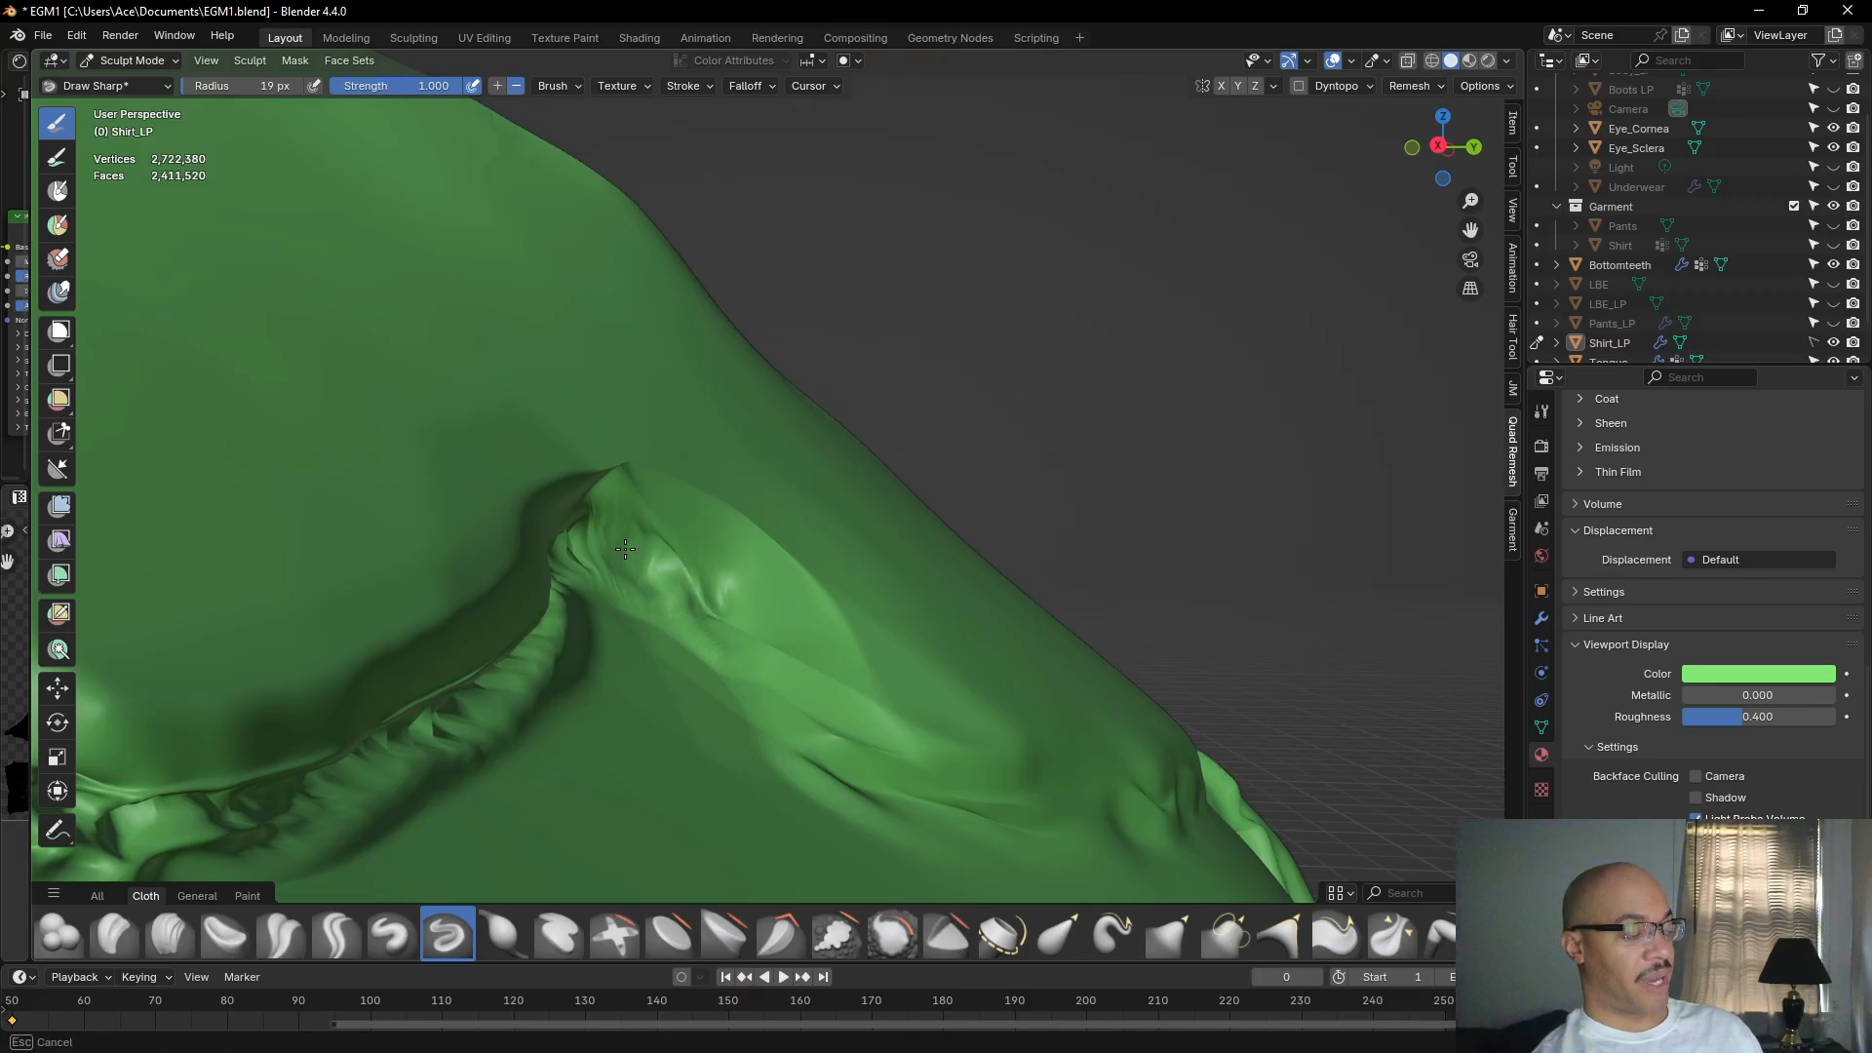
pyautogui.moveTo(623, 545); pyautogui.dragTo(623, 542)
pyautogui.scroll(-4, 623, 501)
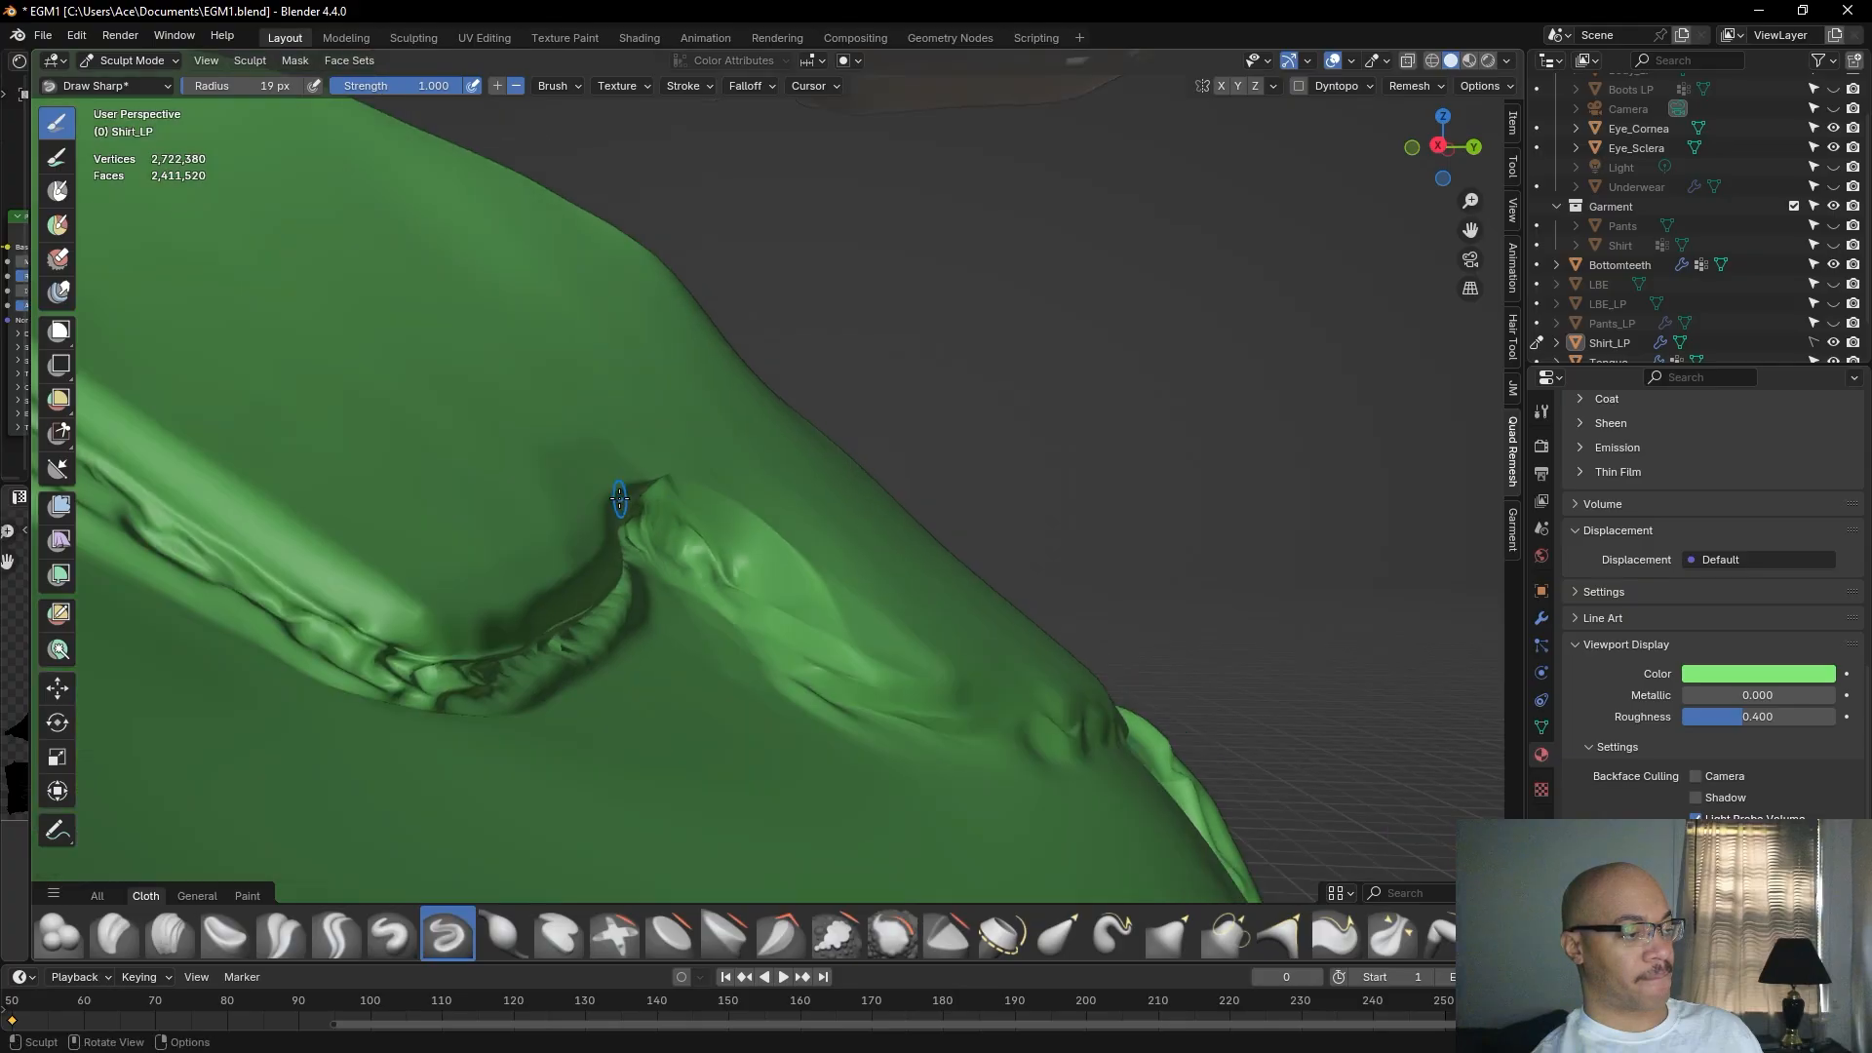
pyautogui.keyDown('alt'); pyautogui.moveTo(1200, 439); pyautogui.dragTo(990, 439); pyautogui.keyUp('alt')
pyautogui.scroll(-2, 873, 467)
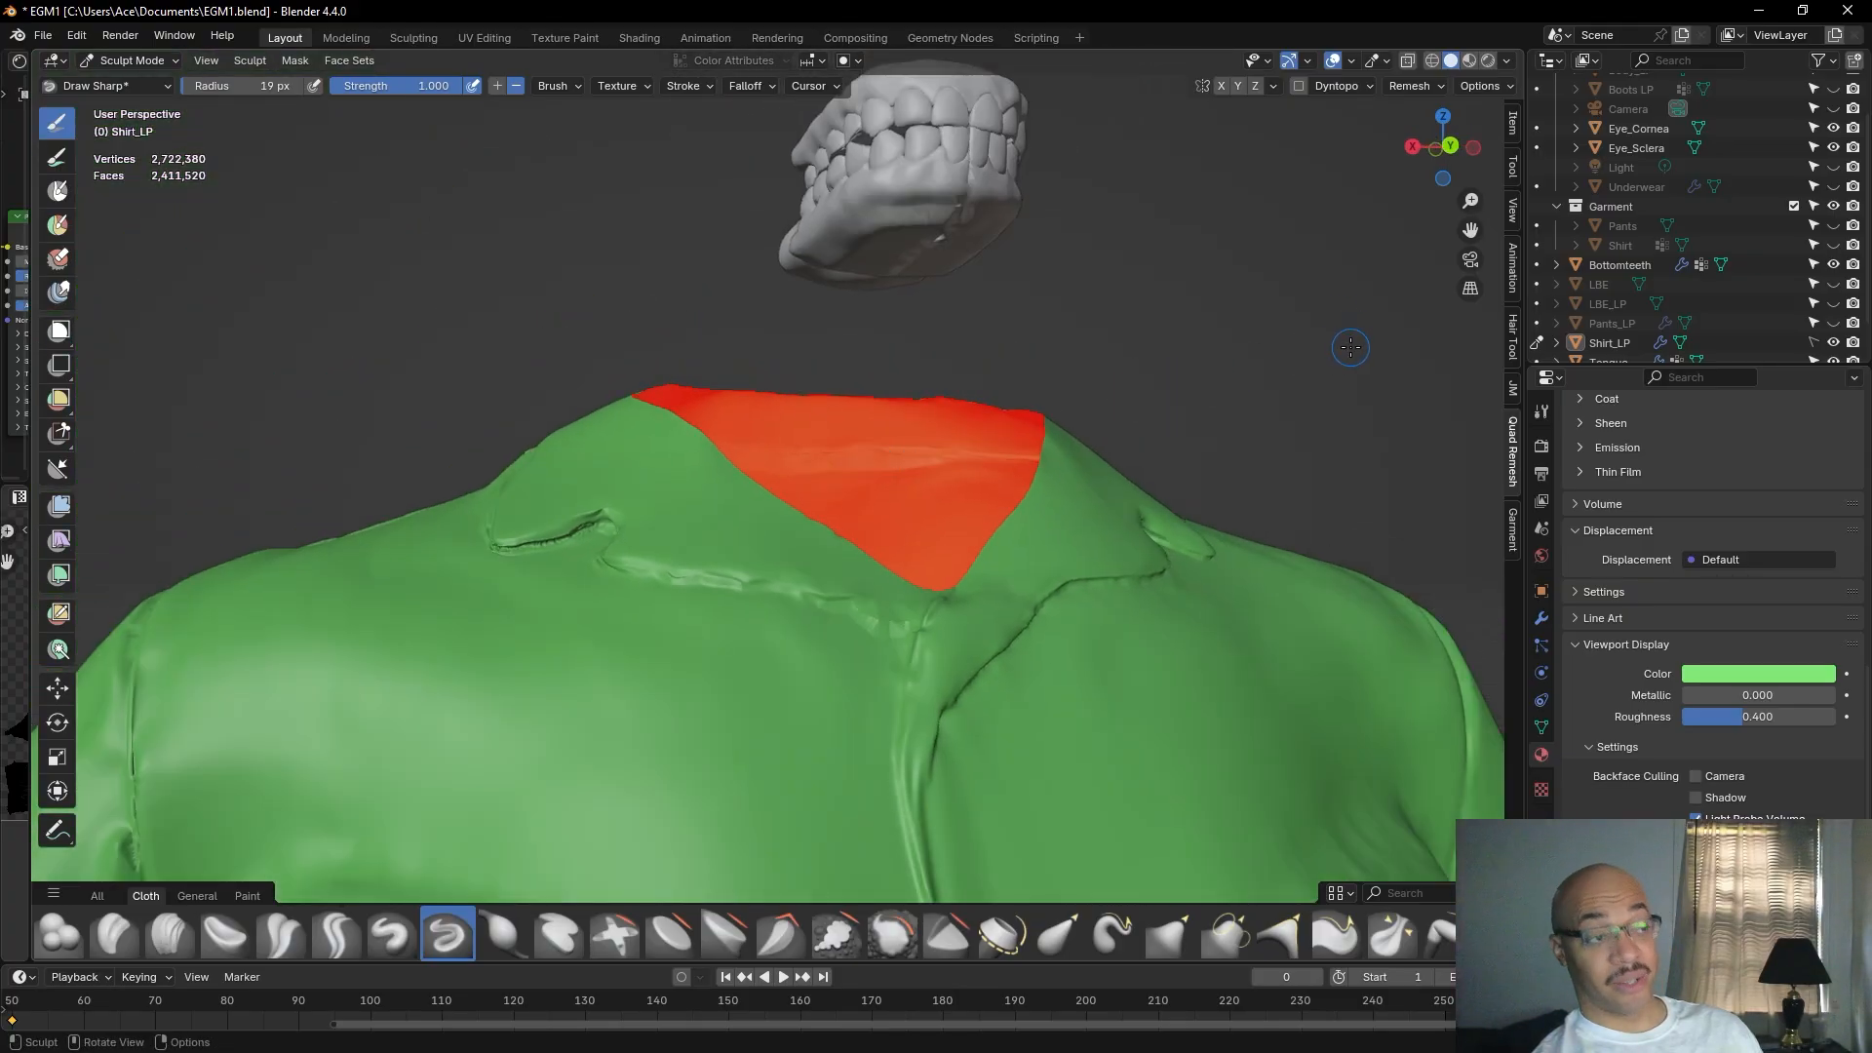
# Deepen the crease inside the wearer's right collar notch, from the collar point around the notch tip to the lapel, with Draw Sharp.
pyautogui.scroll(3, 819, 551)
pyautogui.moveTo(819, 551); pyautogui.dragTo(949, 634, button='middle')
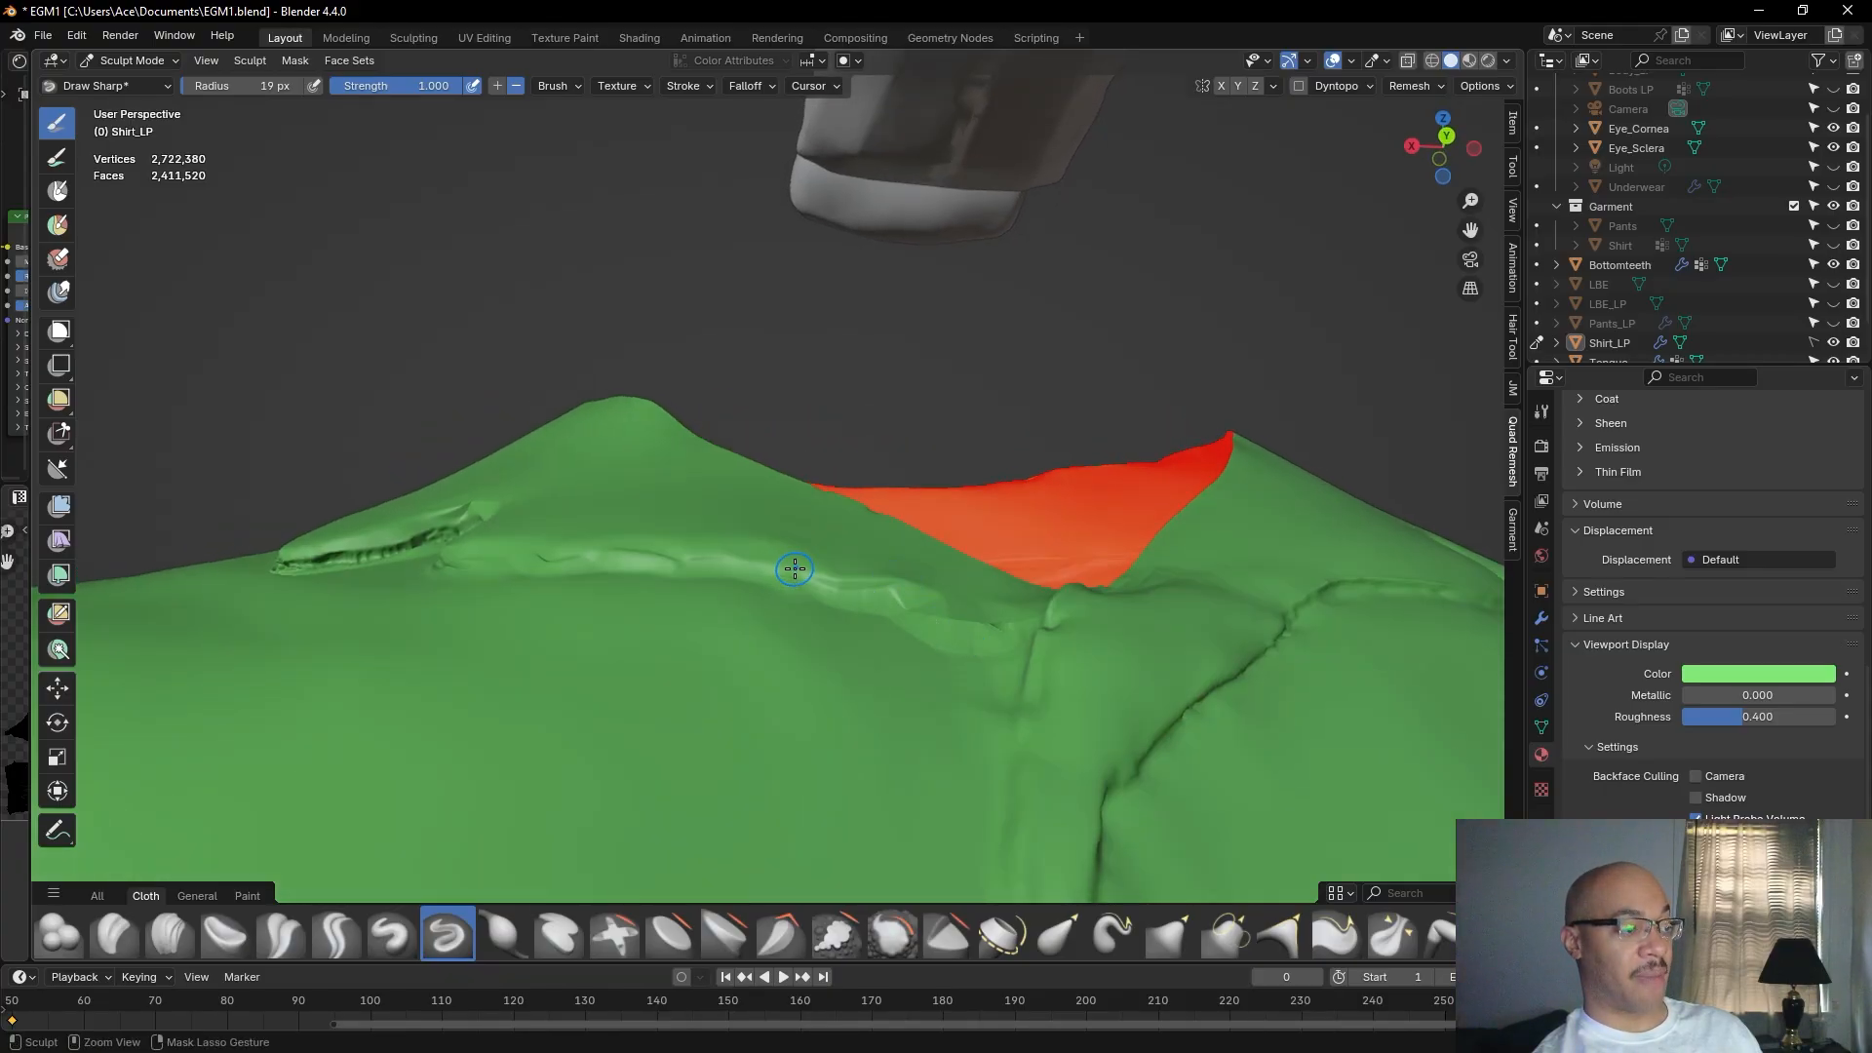
pyautogui.moveTo(734, 385)
pyautogui.mouseDown(button='middle')
pyautogui.moveTo(514, 417)
pyautogui.moveTo(535, 366)
pyautogui.moveTo(580, 474)
pyautogui.mouseUp(button='middle')
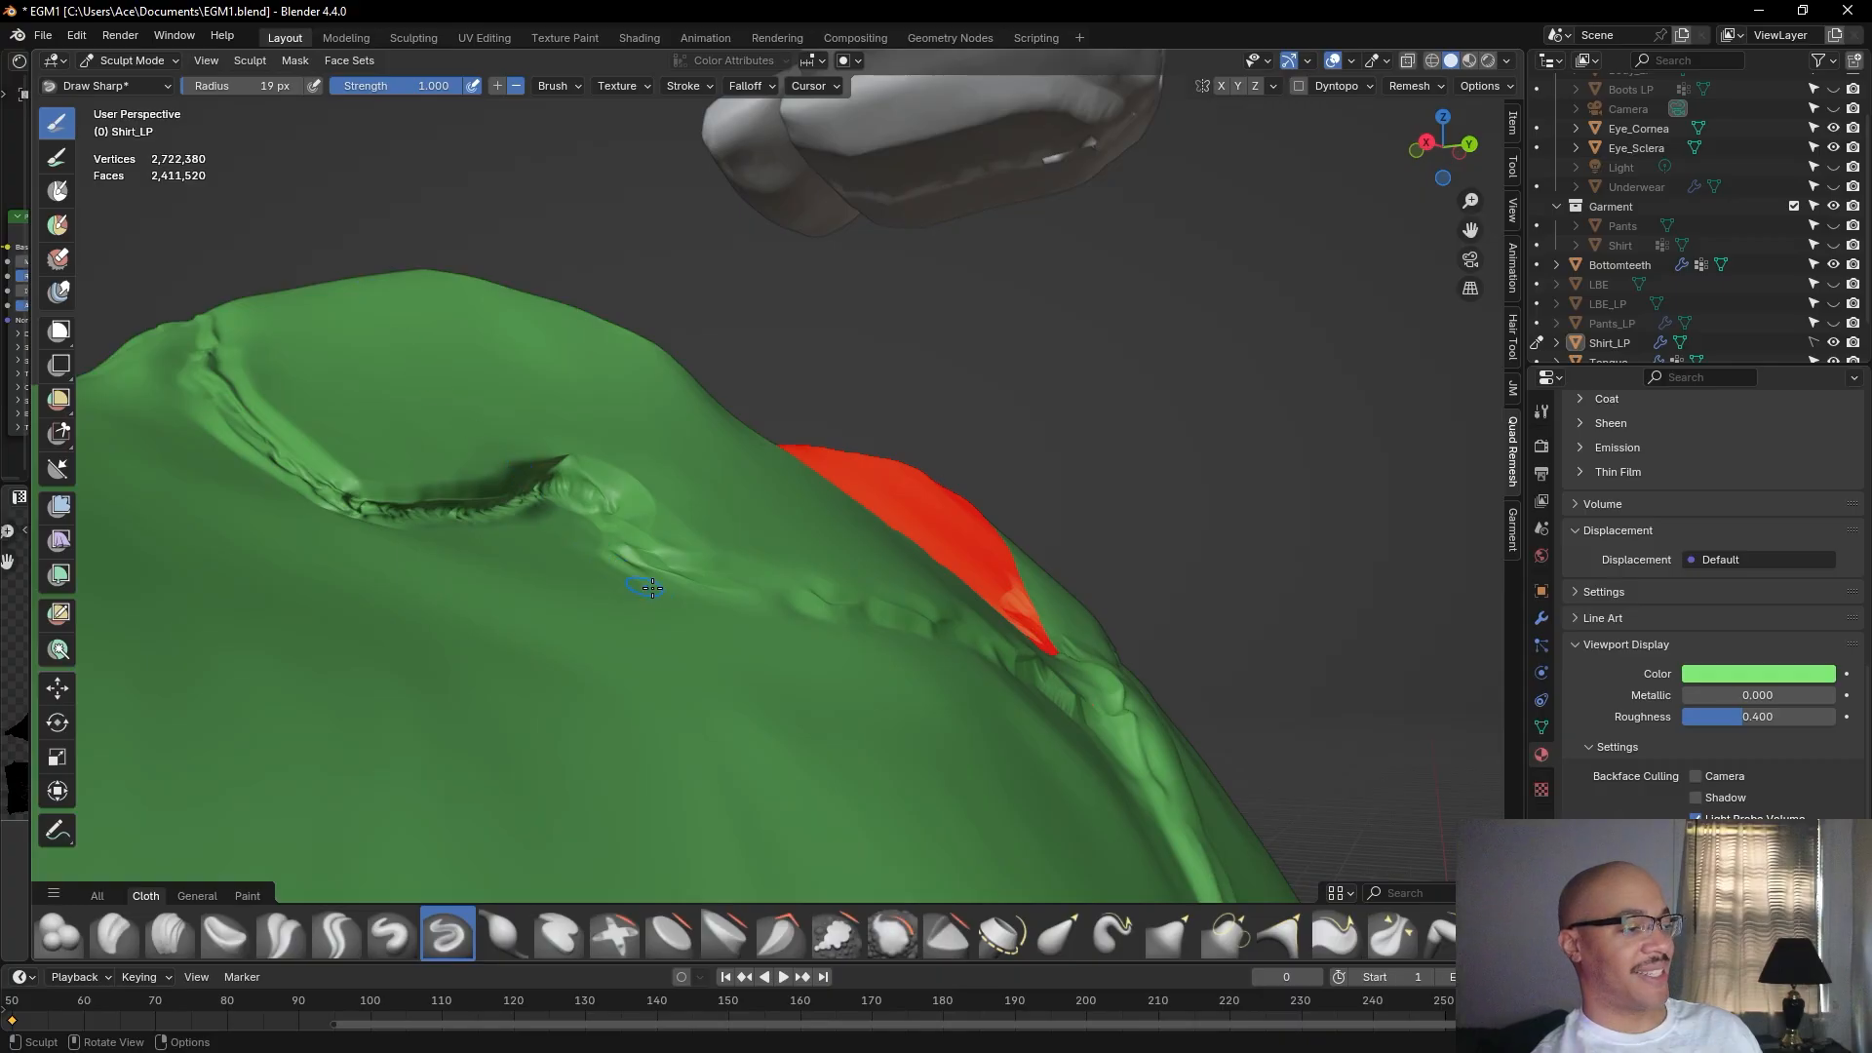
pyautogui.moveTo(682, 316)
pyautogui.mouseDown(button='middle')
pyautogui.moveTo(710, 395)
pyautogui.moveTo(697, 518)
pyautogui.mouseUp(button='middle')
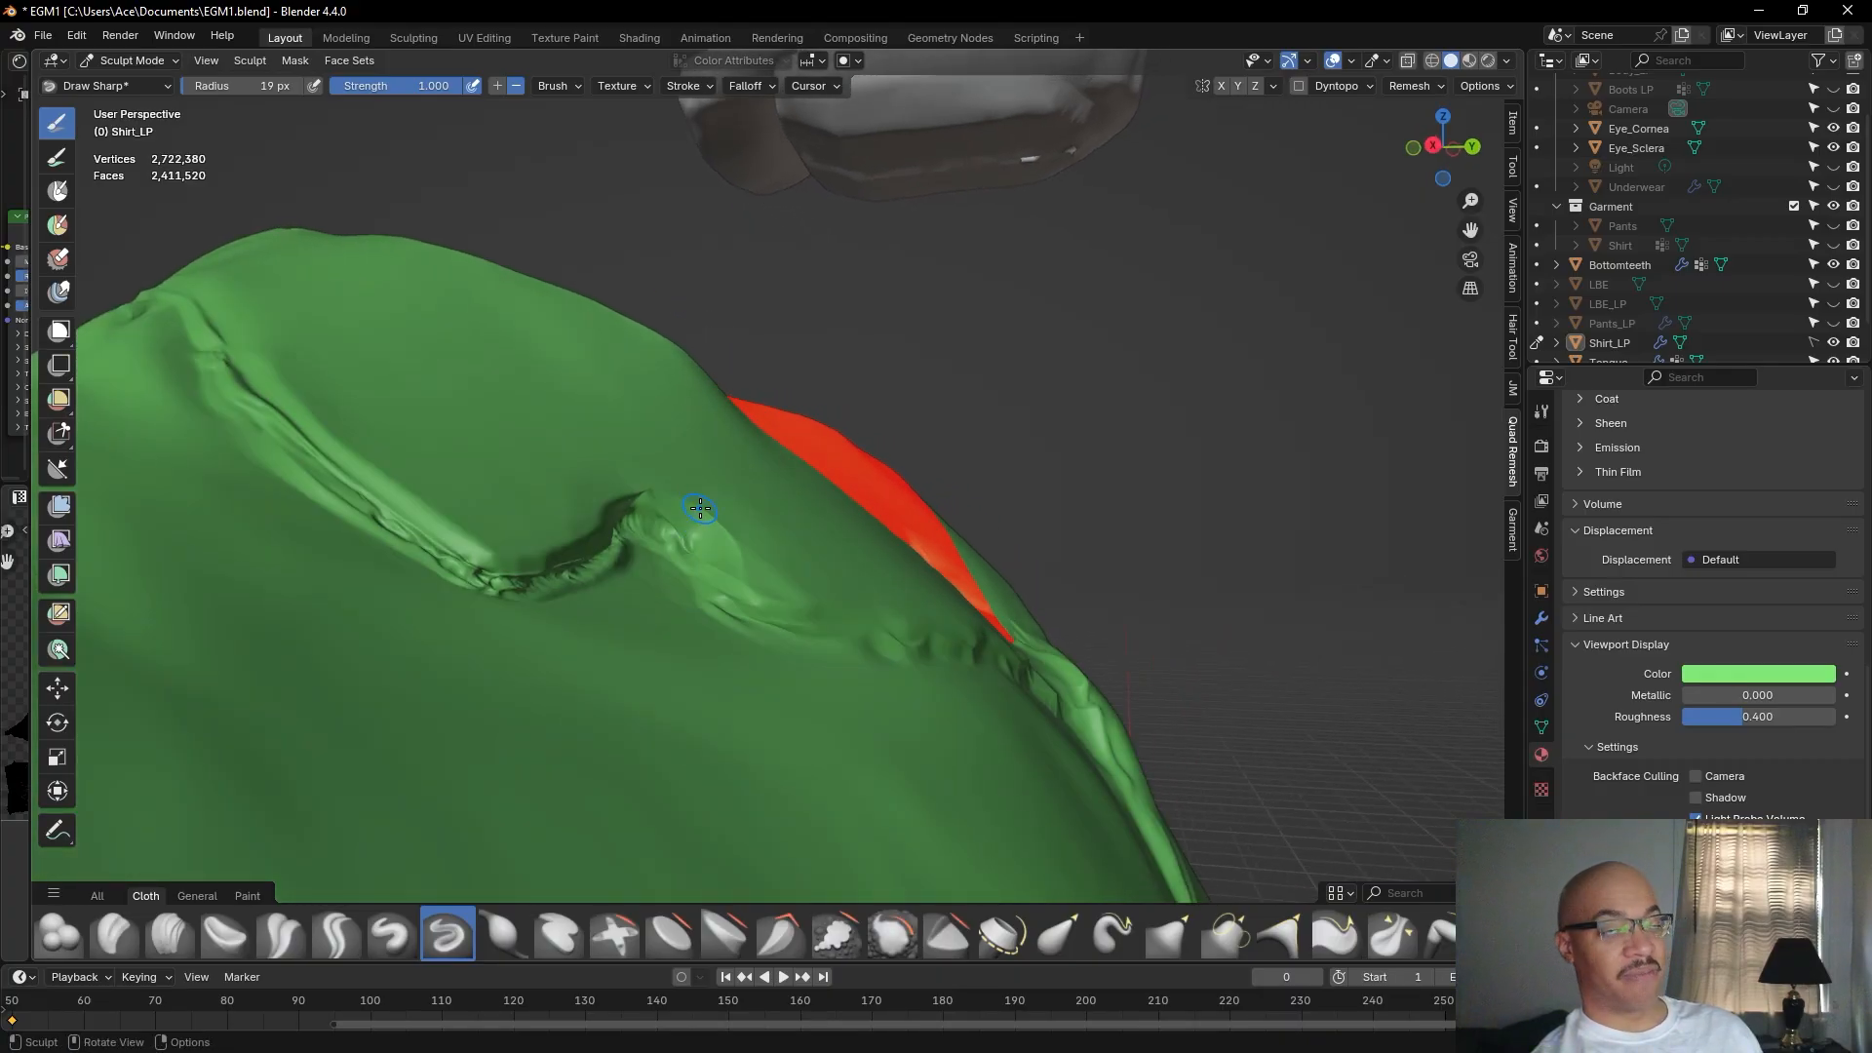
pyautogui.moveTo(709, 491)
pyautogui.mouseDown(button='middle')
pyautogui.moveTo(711, 518)
pyautogui.moveTo(718, 489)
pyautogui.moveTo(739, 492)
pyautogui.mouseUp(button='middle')
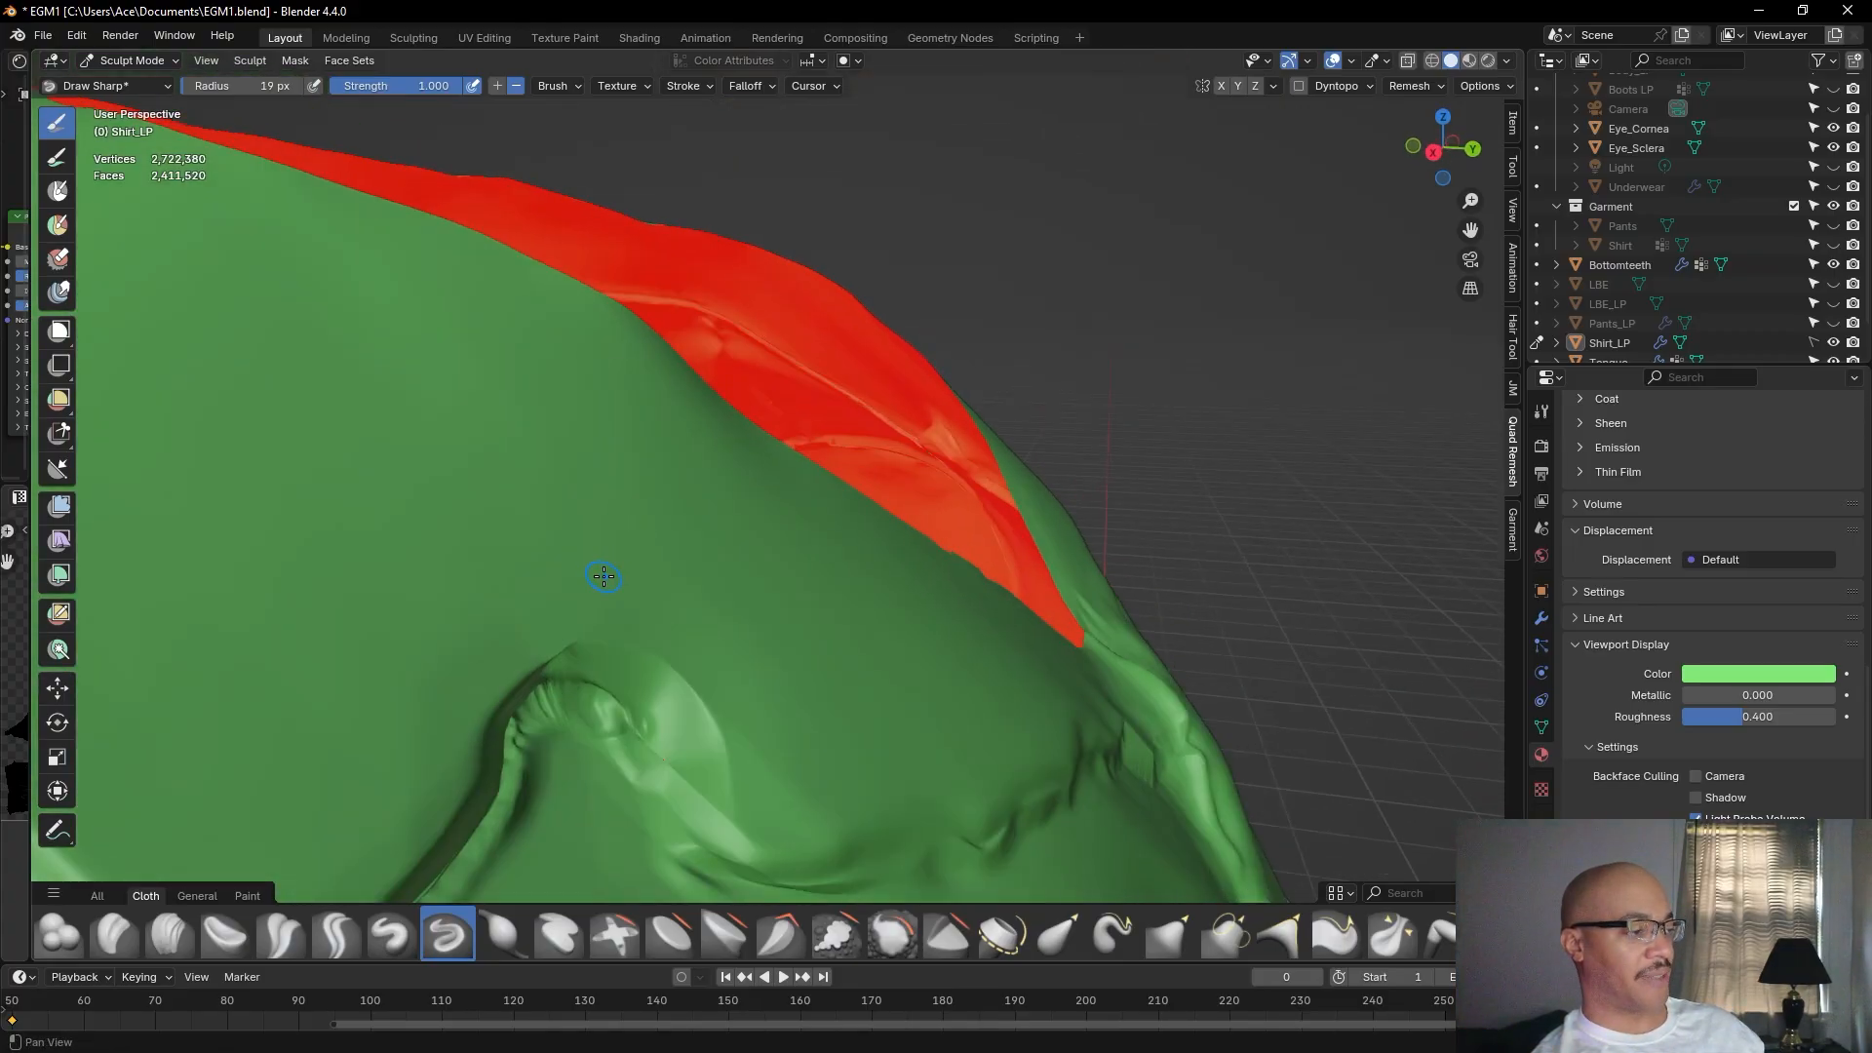
pyautogui.moveTo(606, 573)
pyautogui.keyDown('shift'); pyautogui.mouseDown(button='middle')
pyautogui.moveTo(585, 527)
pyautogui.moveTo(505, 502)
pyautogui.moveTo(530, 501)
pyautogui.mouseUp(button='middle'); pyautogui.keyUp('shift')
pyautogui.moveTo(478, 519)
pyautogui.mouseDown()
pyautogui.moveTo(436, 547)
pyautogui.moveTo(464, 523)
pyautogui.mouseUp()
pyautogui.moveTo(386, 572)
pyautogui.mouseDown()
pyautogui.moveTo(310, 611)
pyautogui.moveTo(435, 559)
pyautogui.moveTo(235, 654)
pyautogui.moveTo(92, 663)
pyautogui.moveTo(205, 649)
pyautogui.mouseUp()
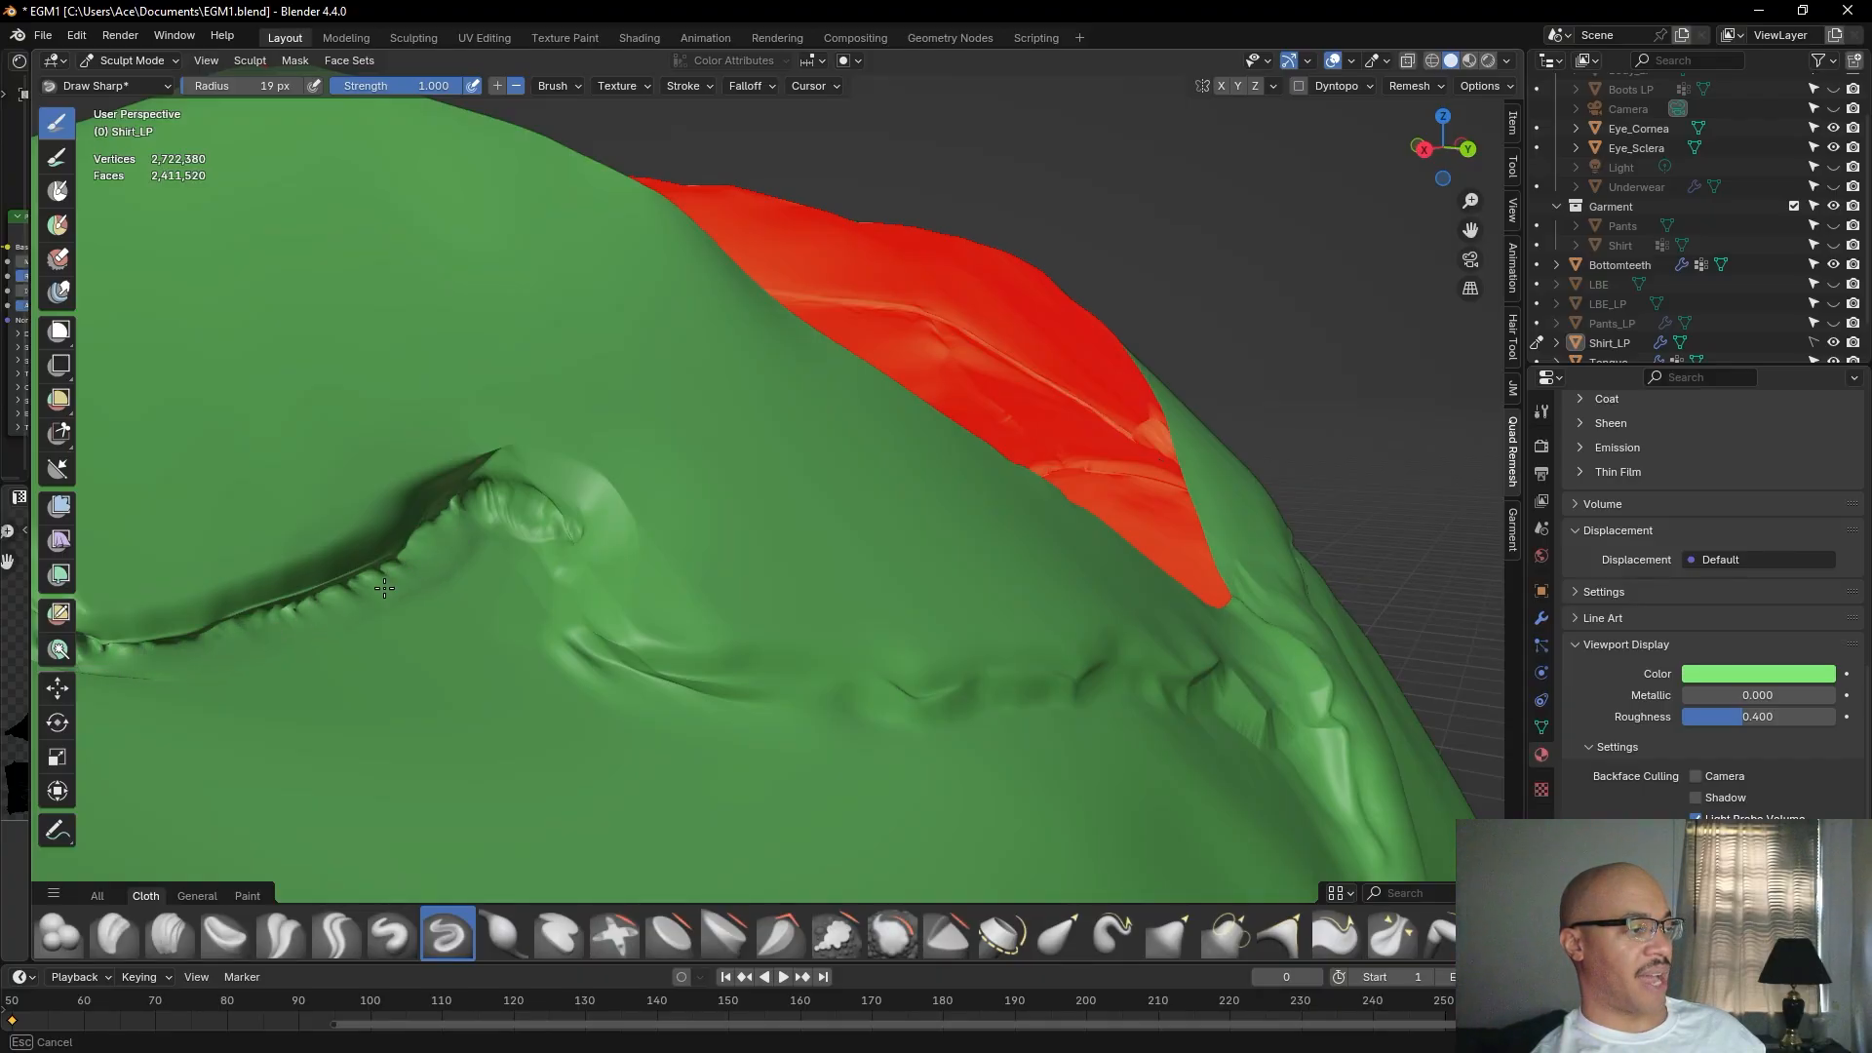
pyautogui.moveTo(452, 541)
pyautogui.mouseDown()
pyautogui.moveTo(525, 504)
pyautogui.moveTo(548, 533)
pyautogui.mouseUp()
pyautogui.moveTo(578, 625)
pyautogui.mouseDown()
pyautogui.moveTo(540, 618)
pyautogui.moveTo(609, 635)
pyautogui.moveTo(531, 536)
pyautogui.mouseUp()
# Sharpen the crease along the collar's outer lower edge down to the collar point with Draw Sharp.
pyautogui.moveTo(530, 536); pyautogui.dragTo(635, 551, button='middle')
pyautogui.moveTo(552, 512)
pyautogui.mouseDown()
pyautogui.moveTo(623, 559)
pyautogui.moveTo(605, 556)
pyautogui.moveTo(646, 558)
pyautogui.mouseUp()
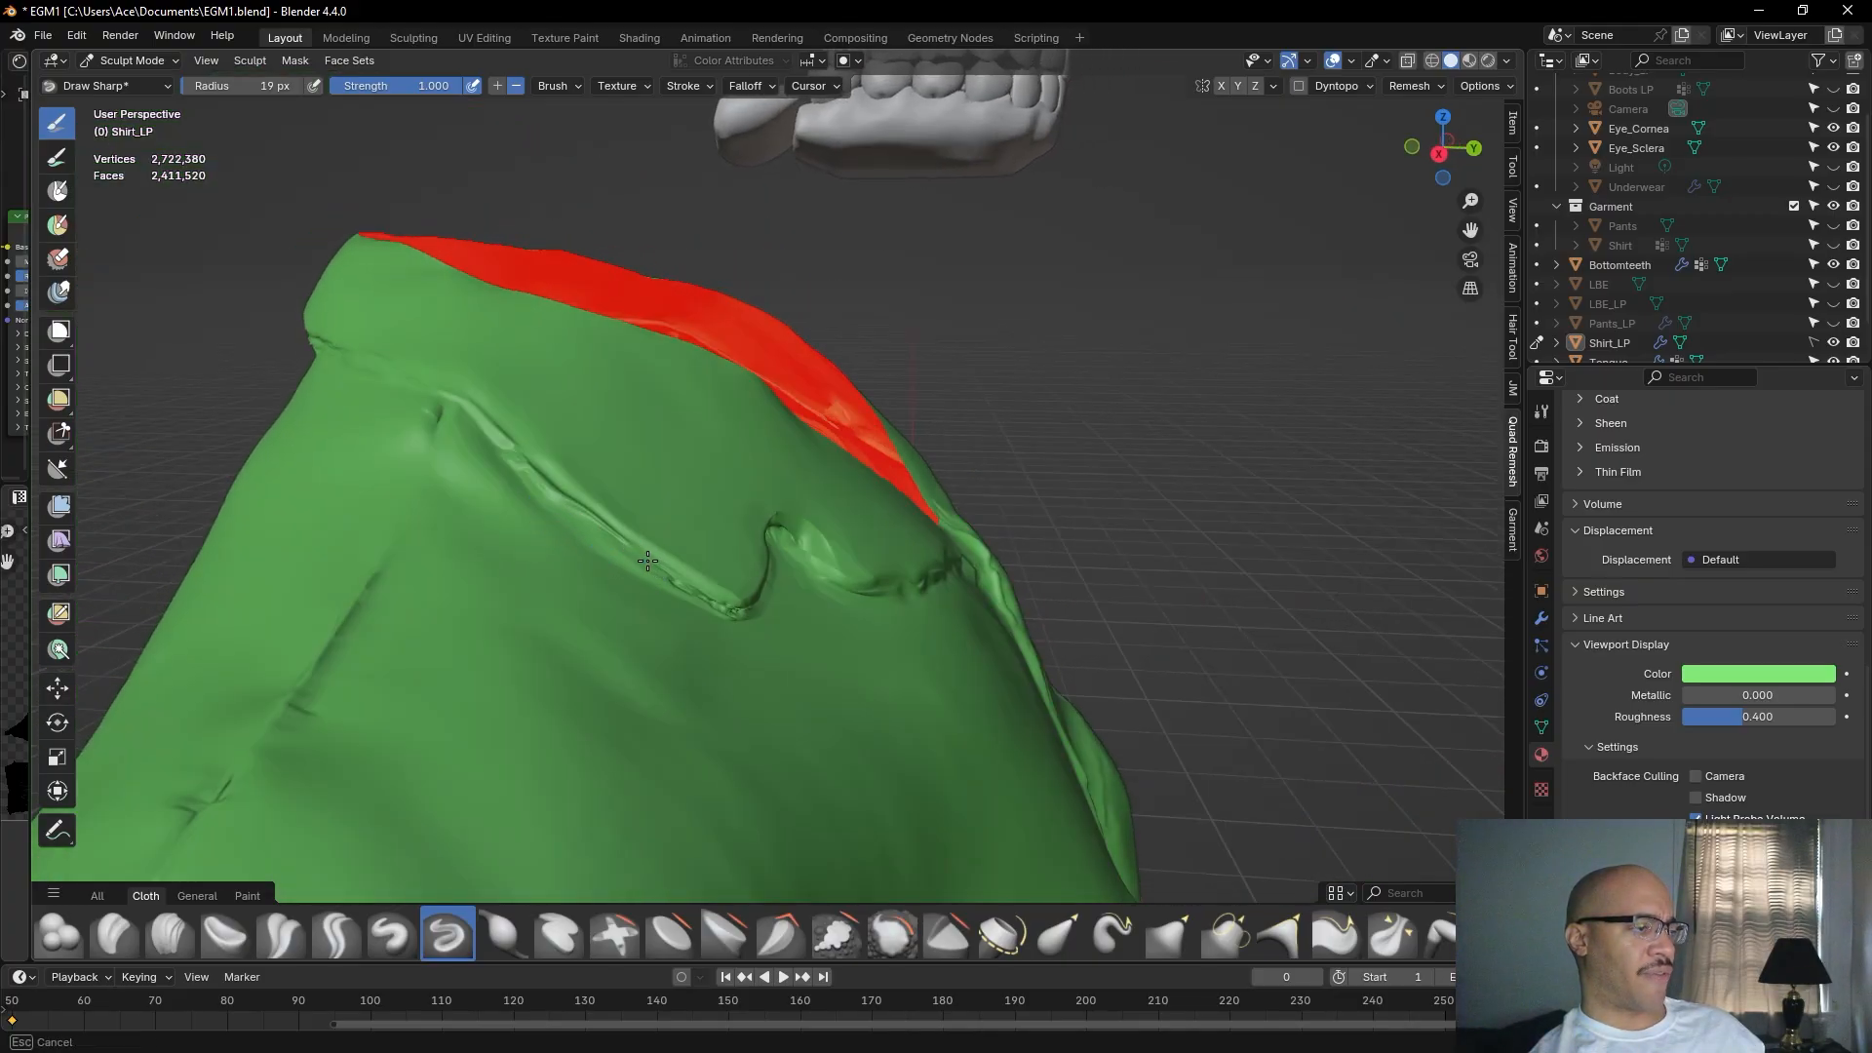
pyautogui.moveTo(759, 608); pyautogui.dragTo(764, 602)
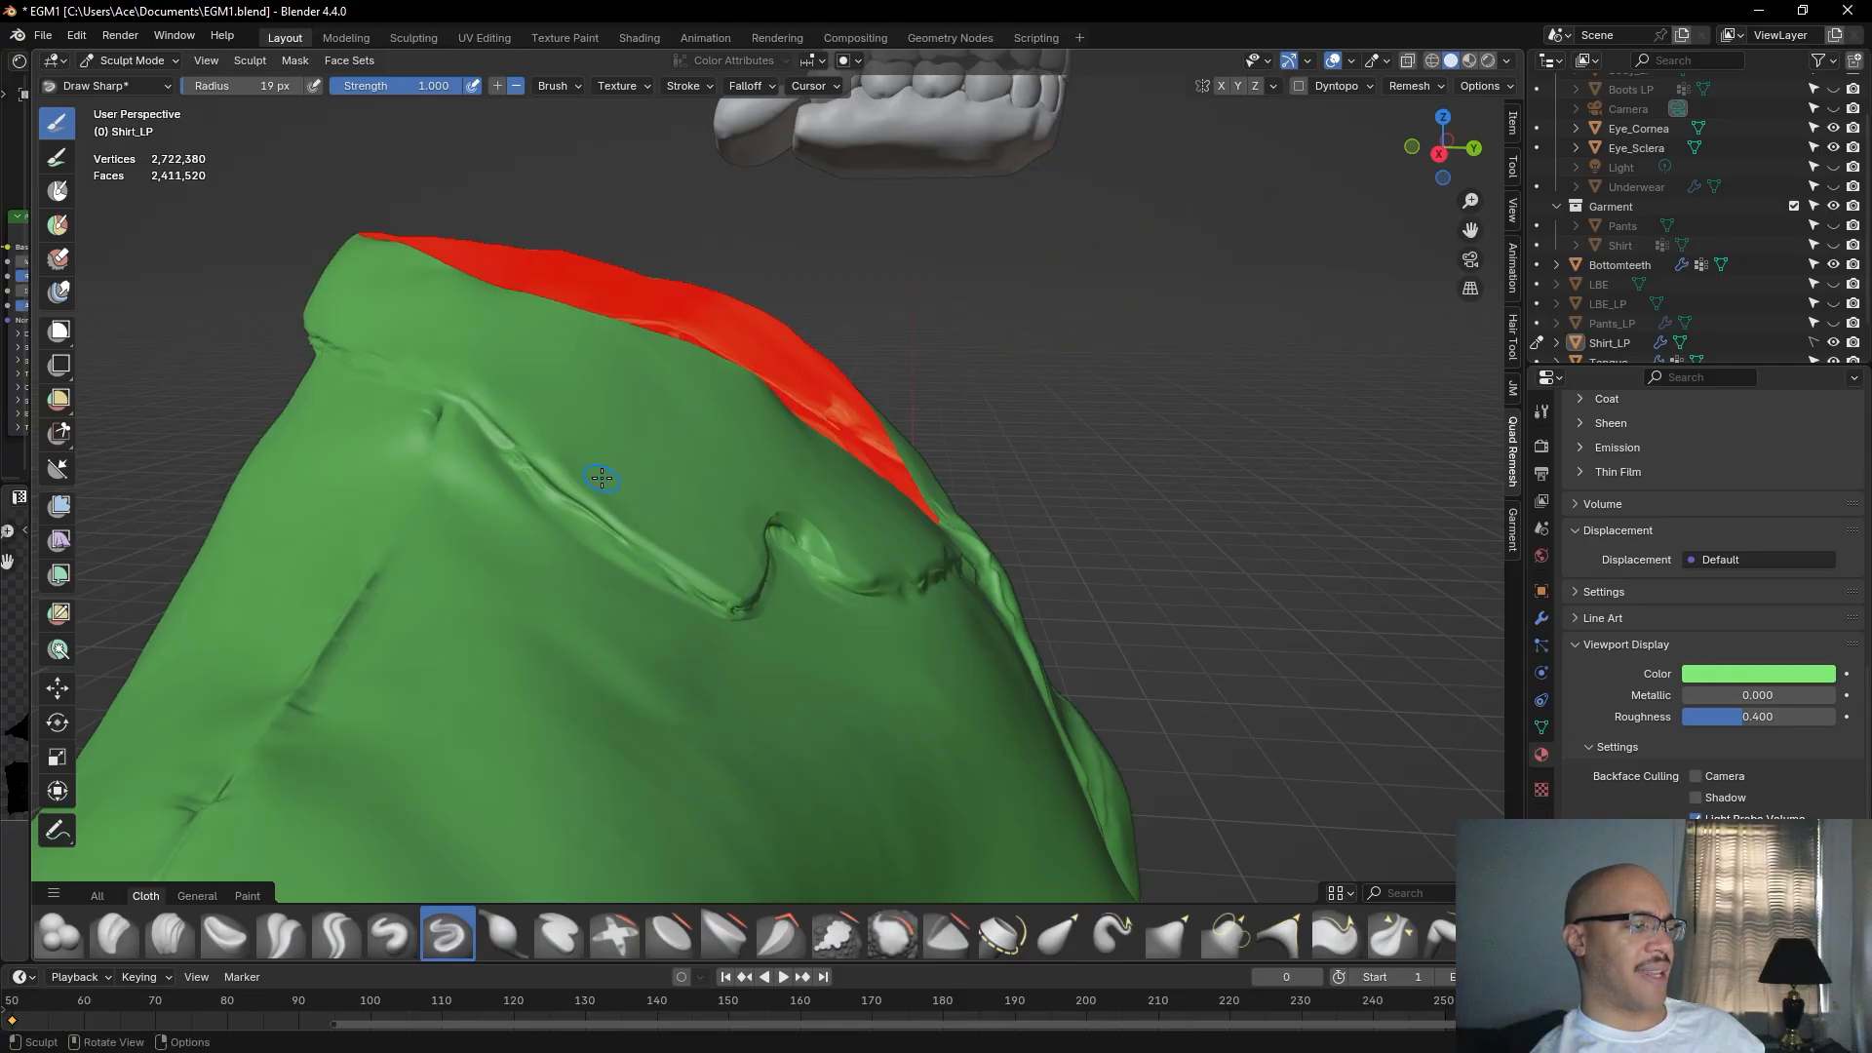
# Retrace the crease between the notch tip and the collar point with a Draw Sharp stroke and a small dab at the tip.
pyautogui.moveTo(1029, 551); pyautogui.dragTo(1190, 448, button='middle')
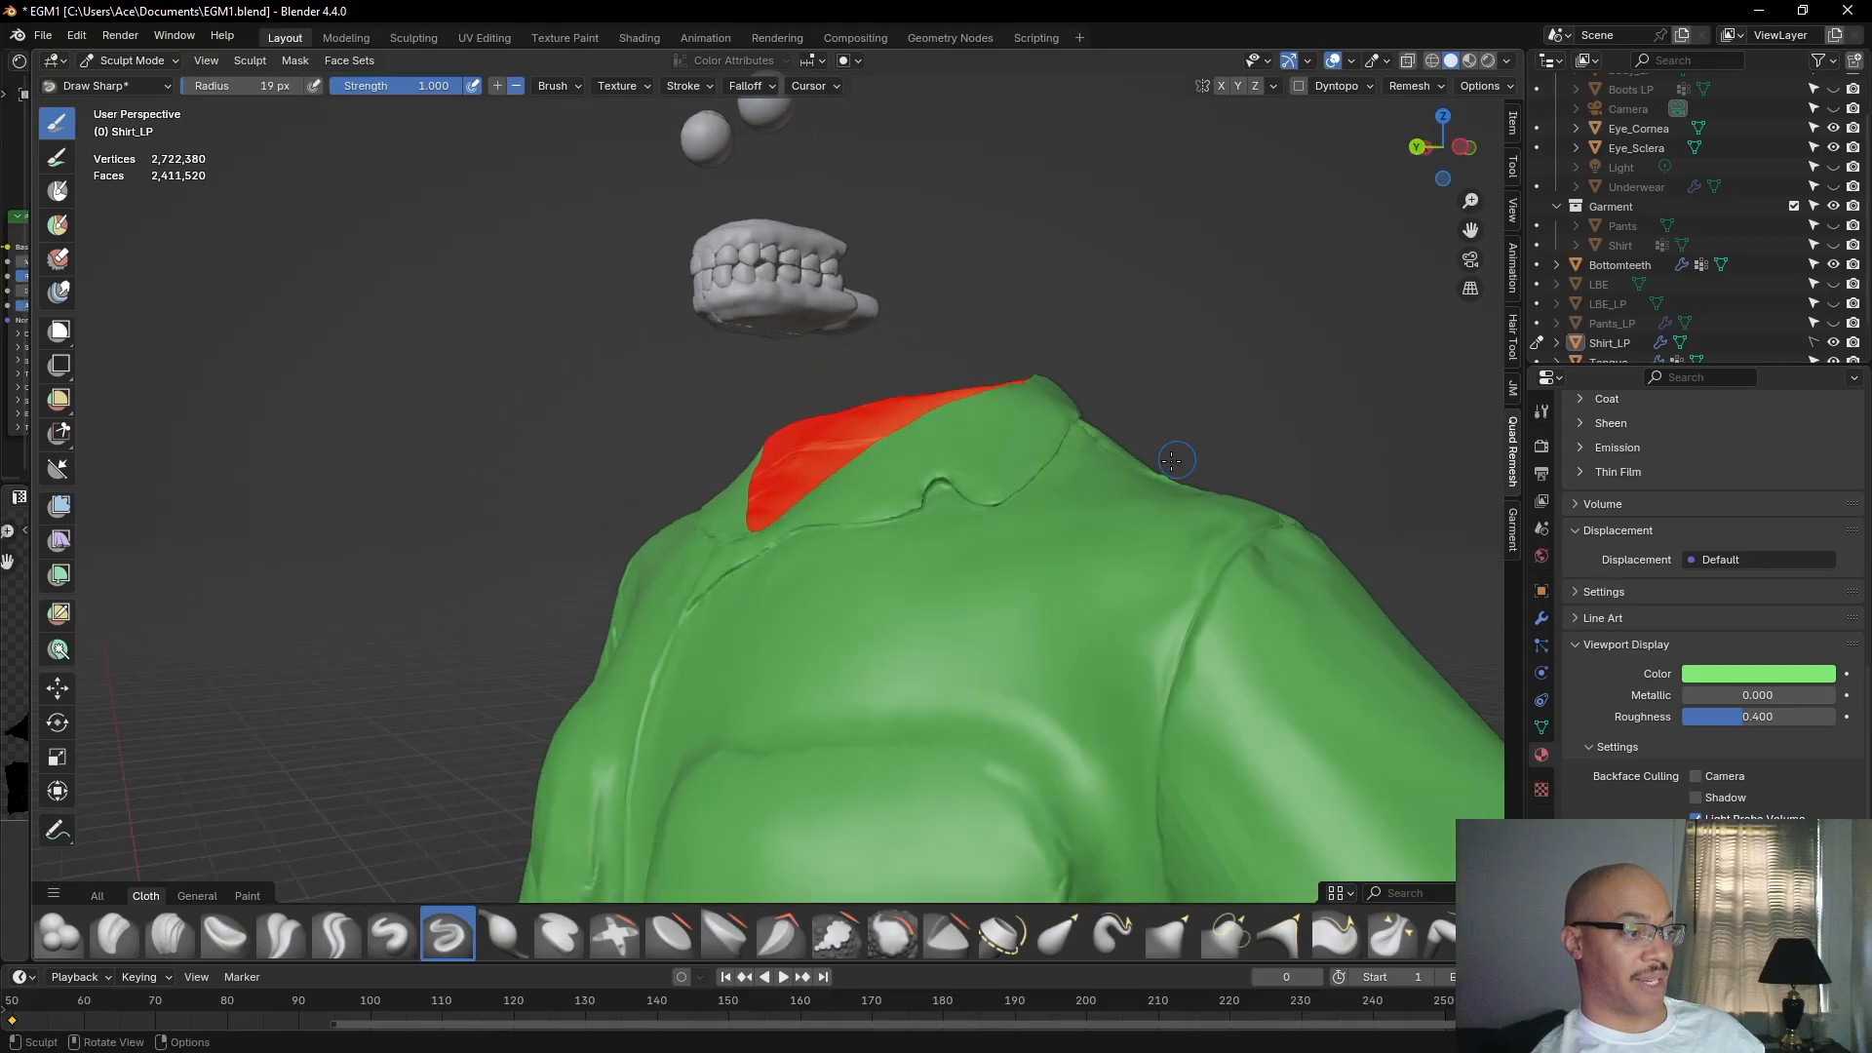
pyautogui.scroll(5, 1015, 497)
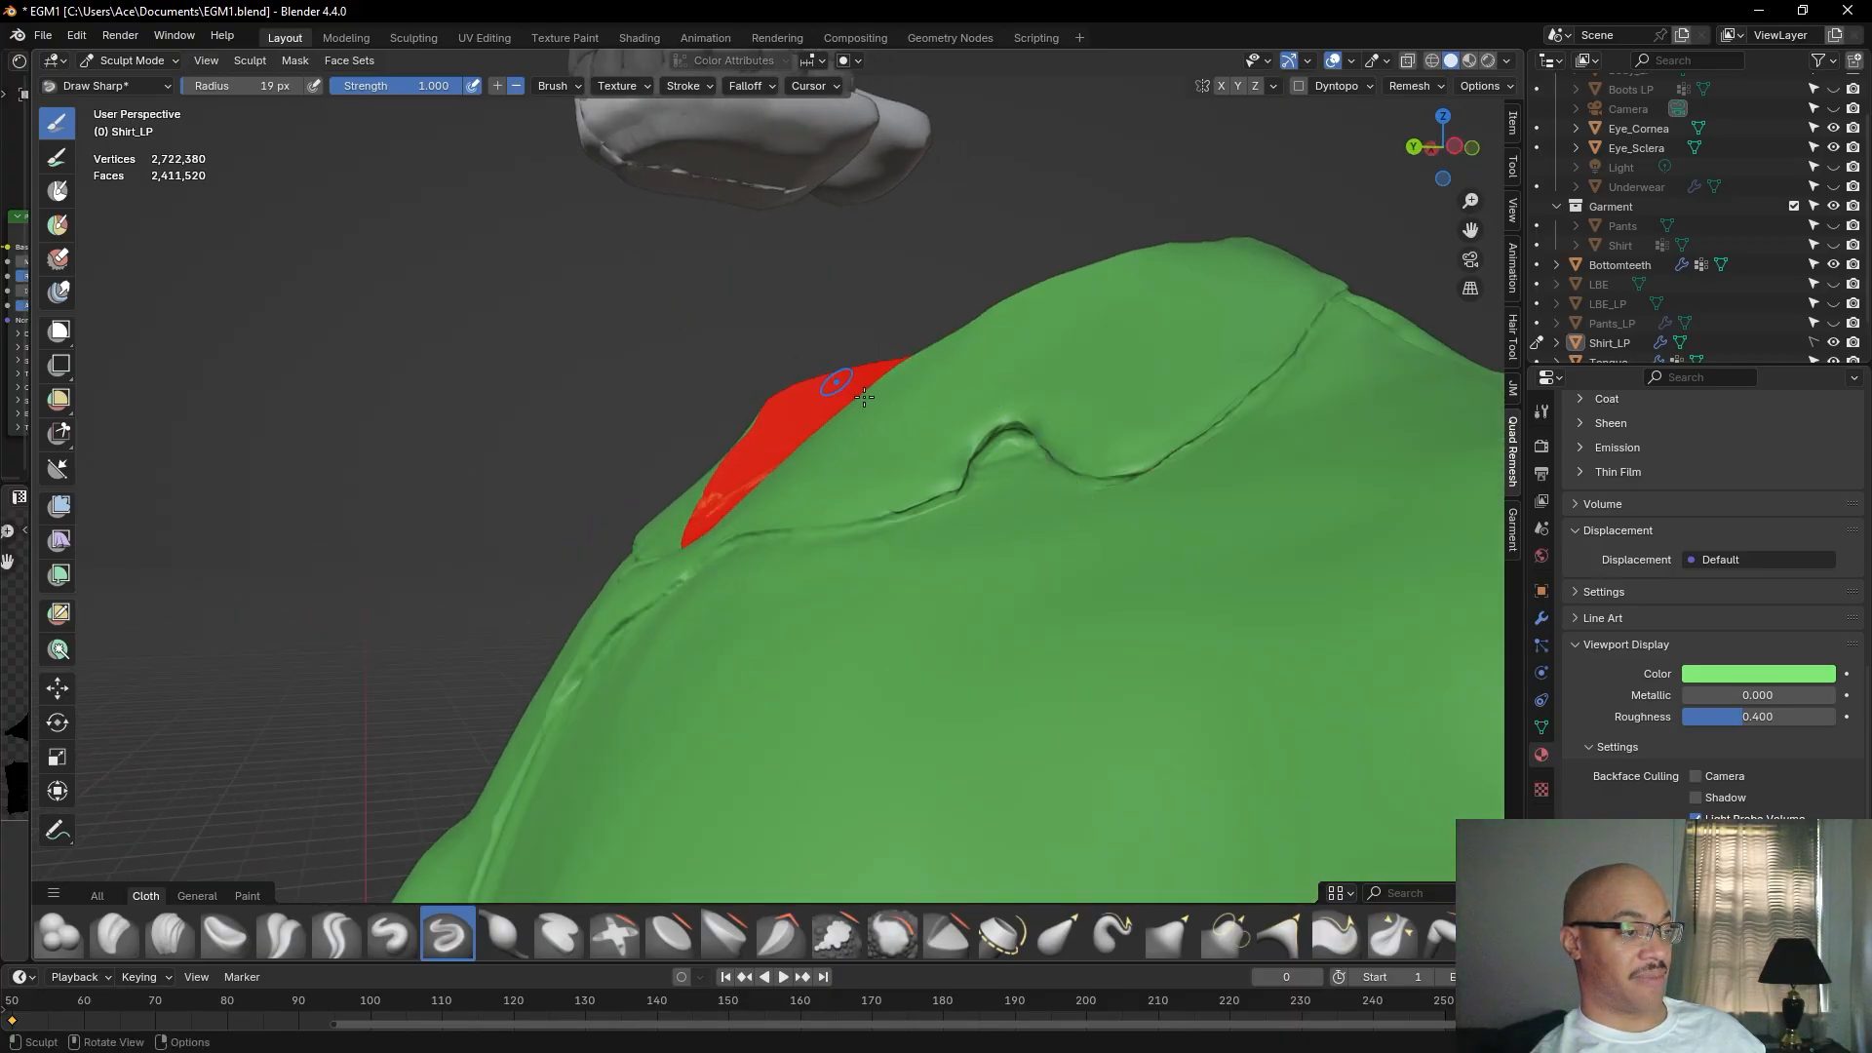
pyautogui.moveTo(1079, 563); pyautogui.dragTo(997, 714, button='middle')
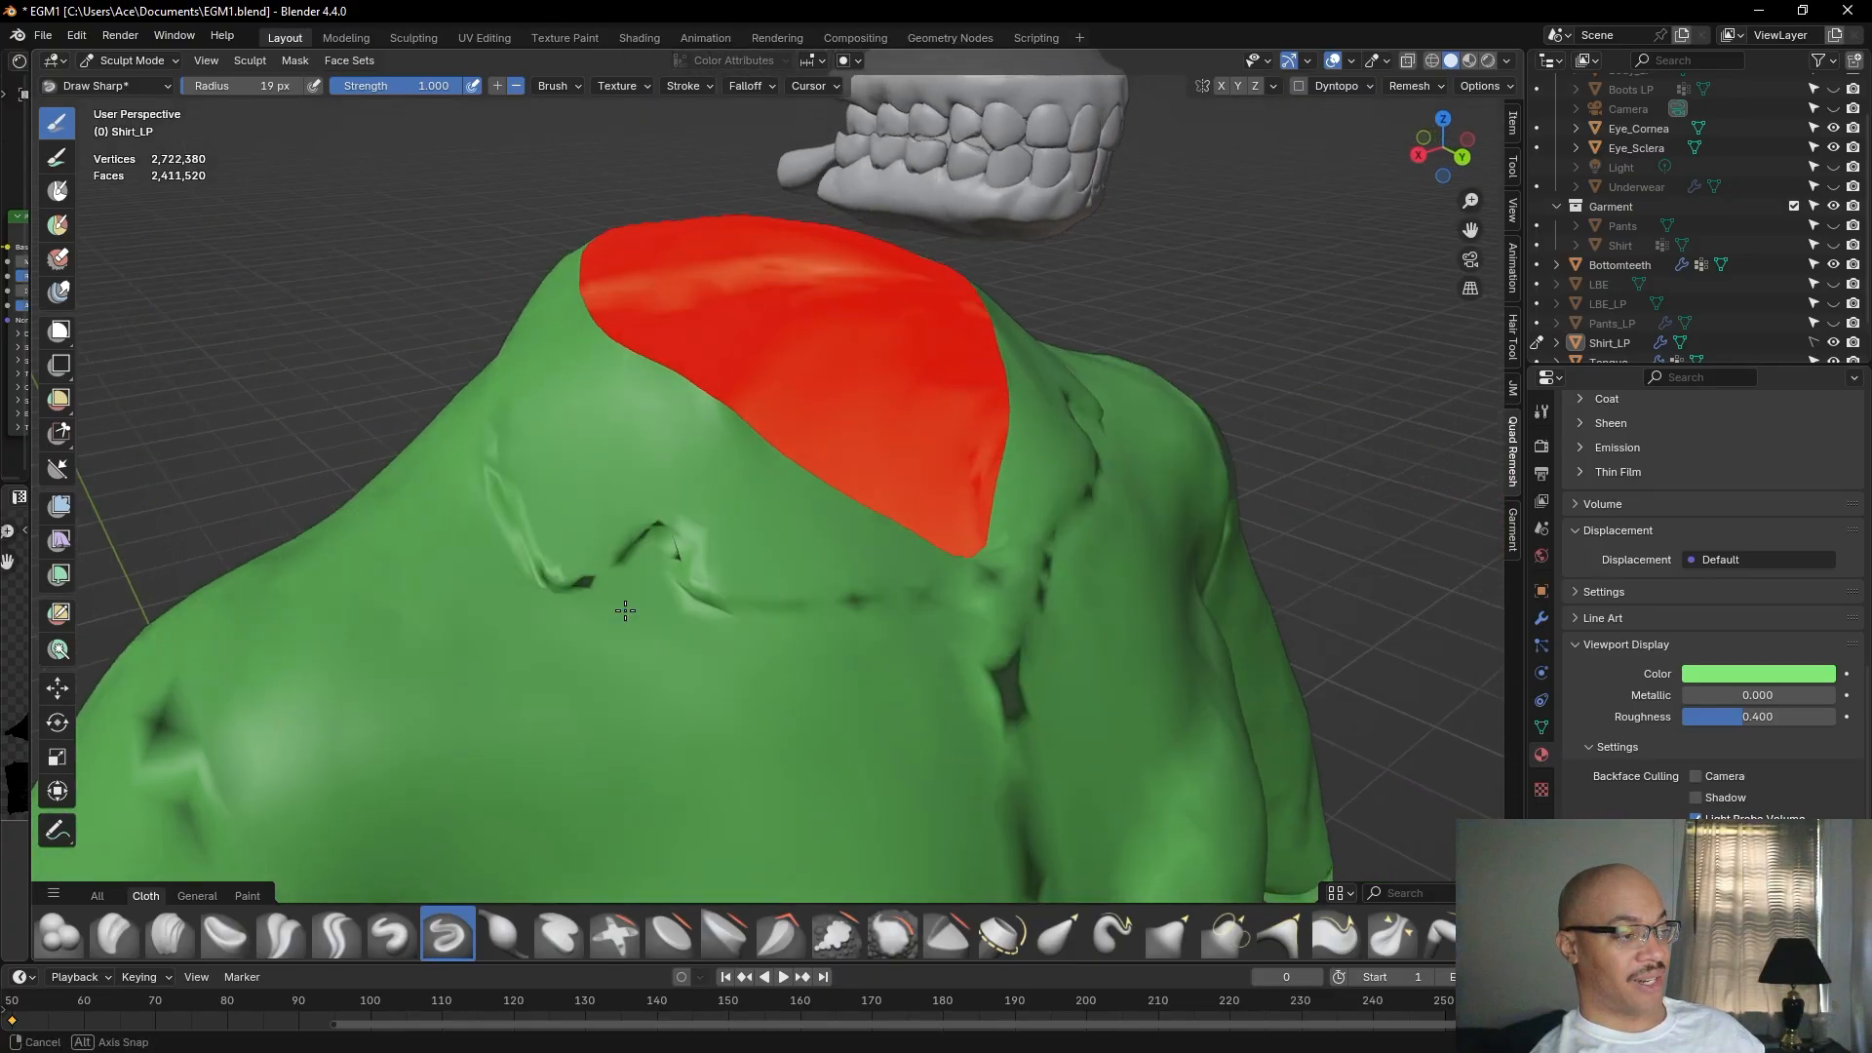
pyautogui.moveTo(618, 614); pyautogui.dragTo(899, 497, button='middle')
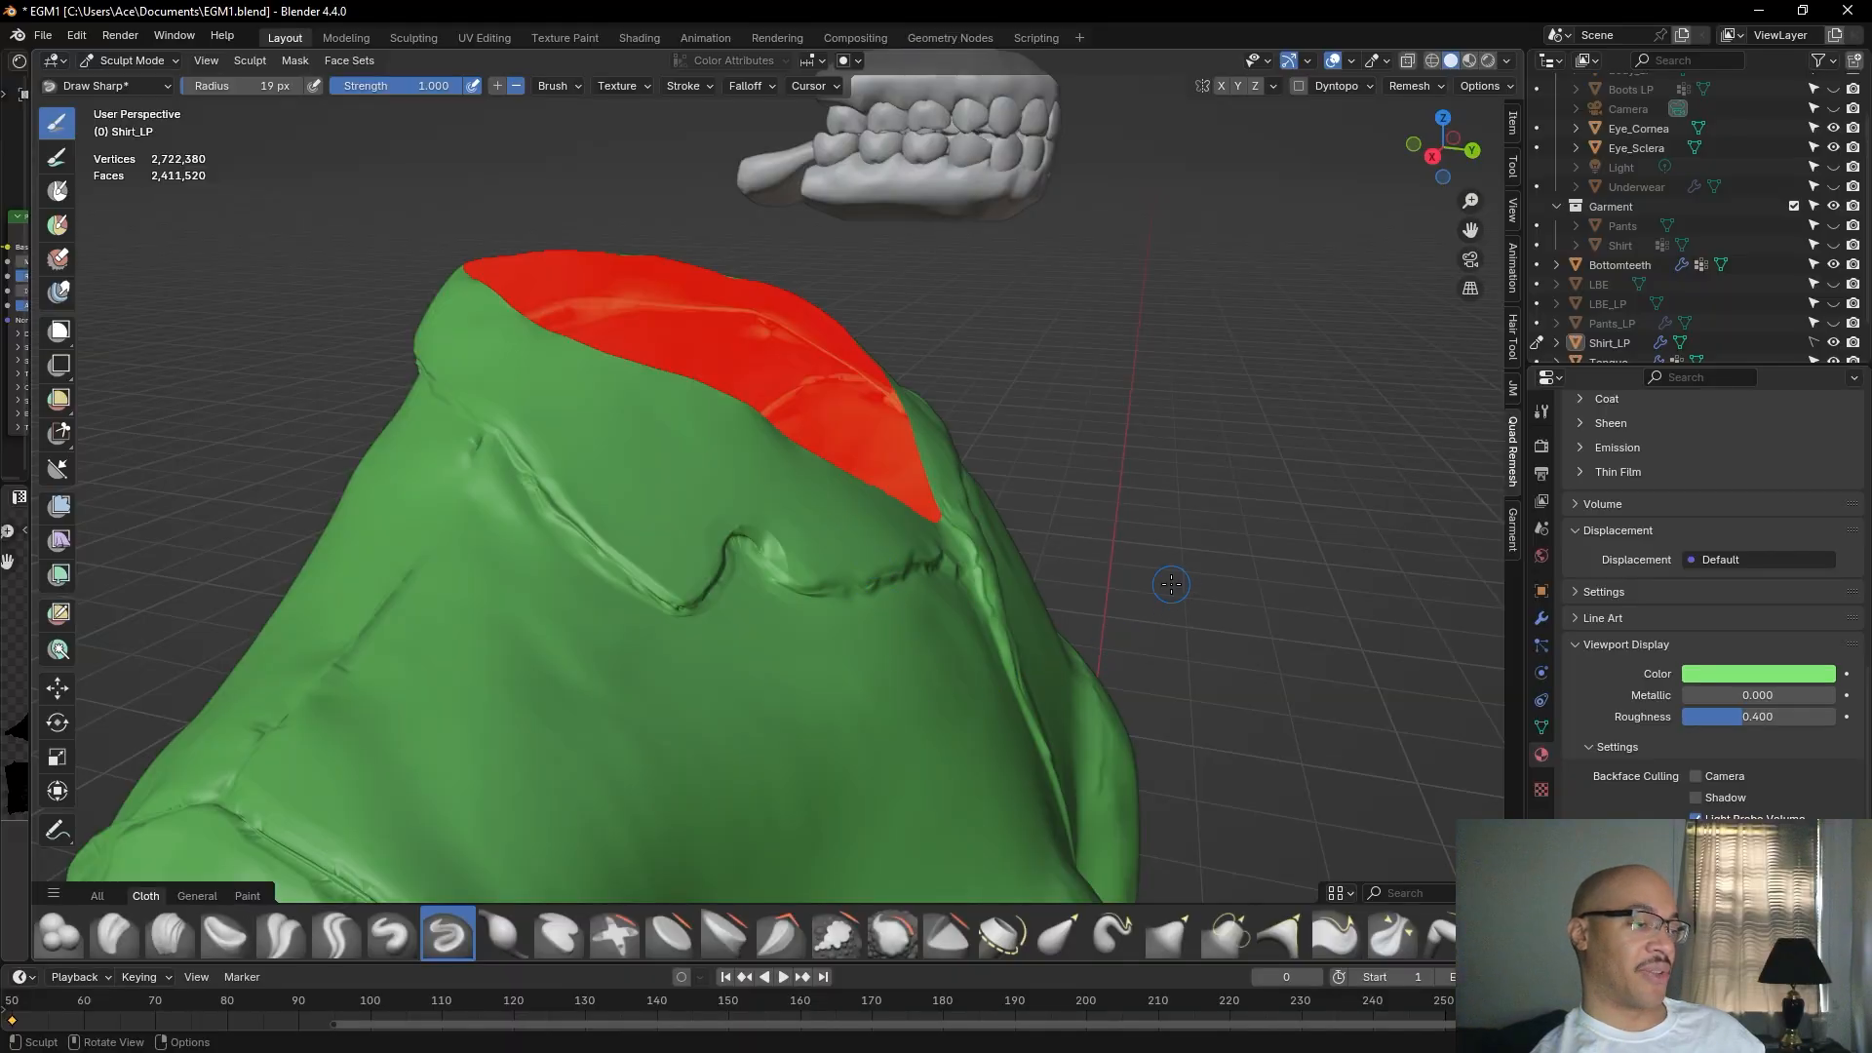
pyautogui.scroll(4, 988, 640)
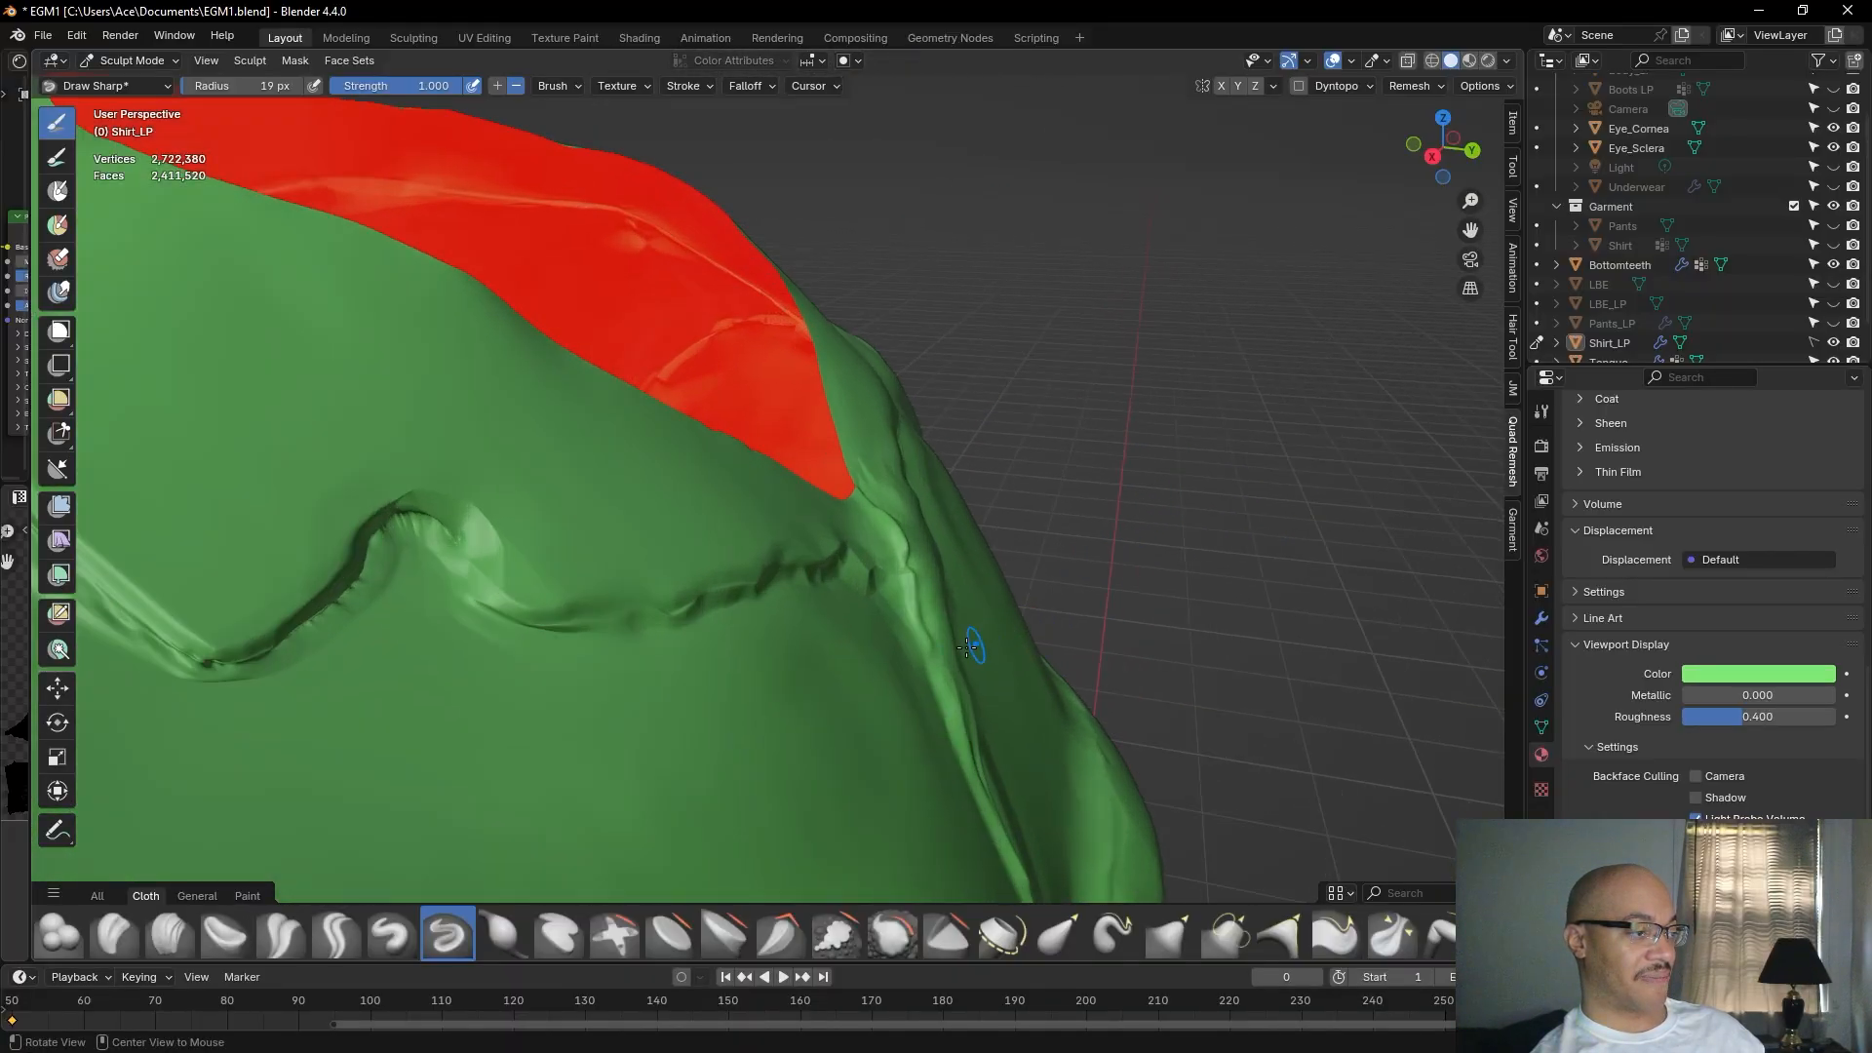
pyautogui.keyDown('alt'); pyautogui.moveTo(987, 642); pyautogui.dragTo(971, 601); pyautogui.keyUp('alt')
pyautogui.moveTo(424, 452)
pyautogui.mouseDown()
pyautogui.moveTo(388, 448)
pyautogui.moveTo(294, 507)
pyautogui.moveTo(210, 515)
pyautogui.mouseUp()
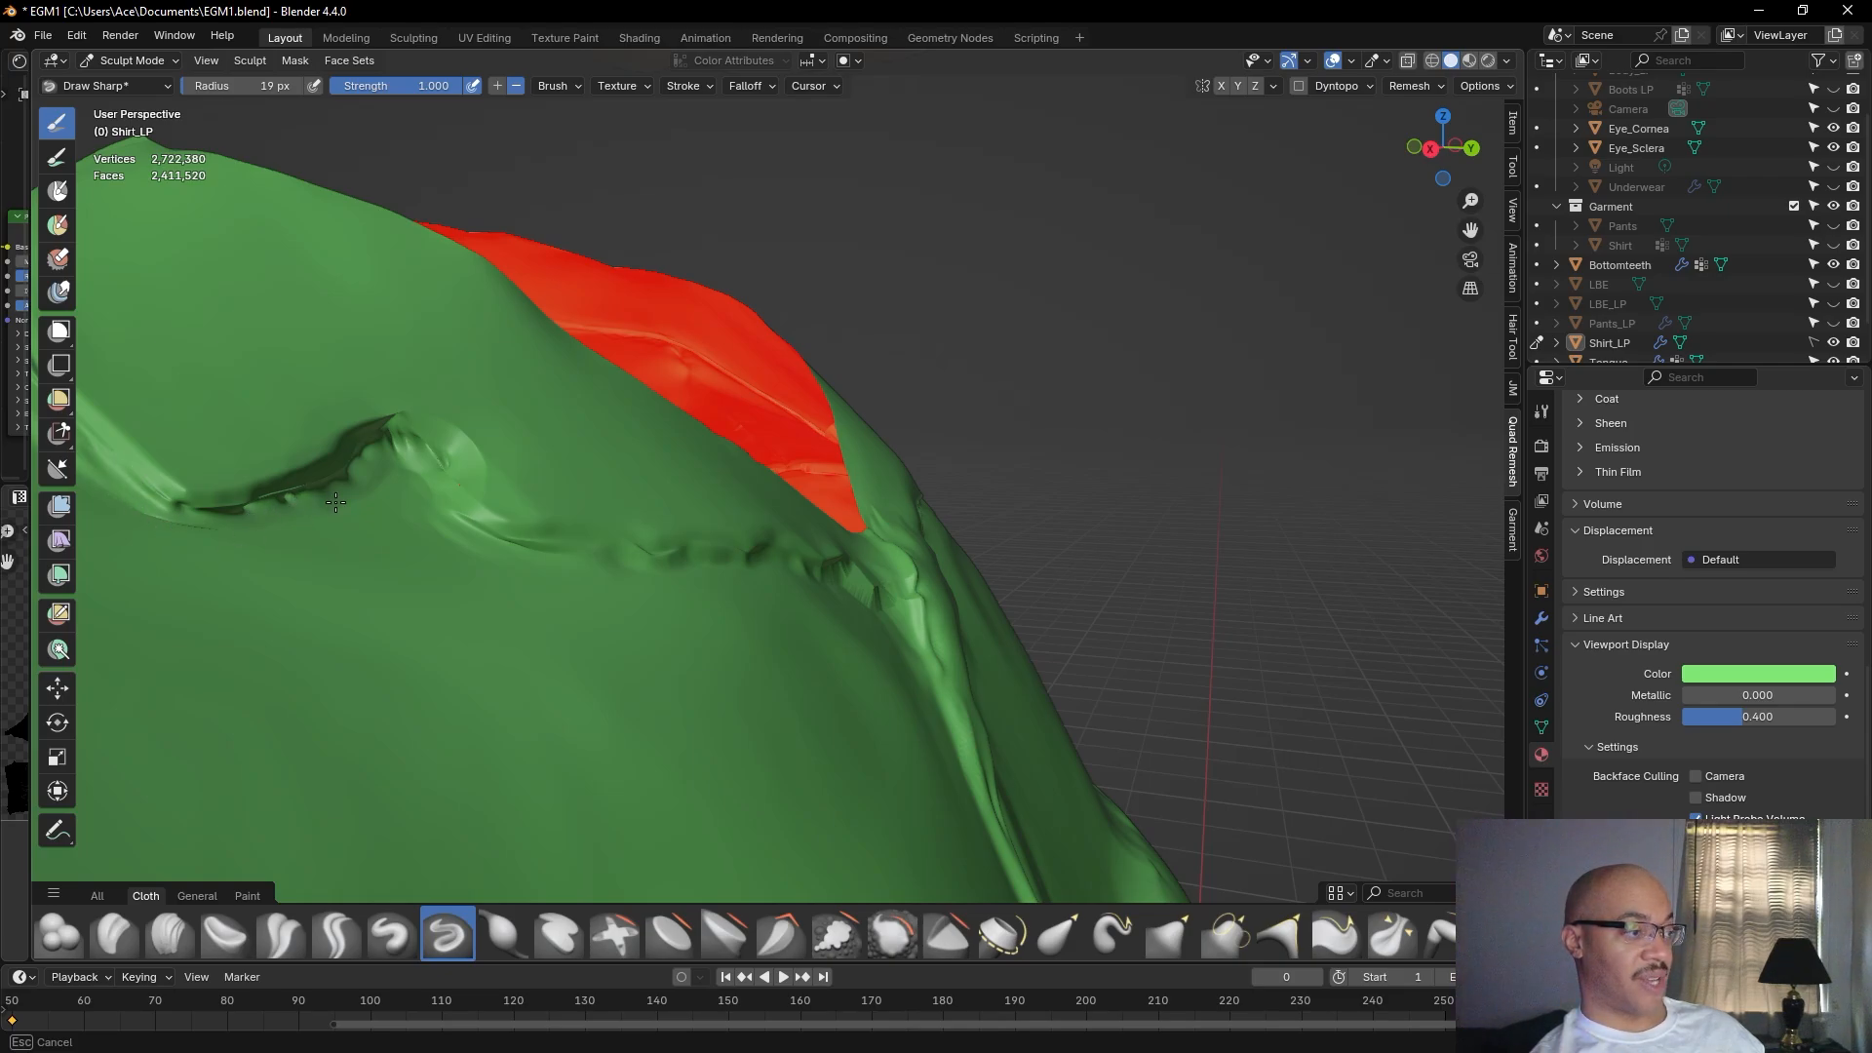
pyautogui.moveTo(433, 447); pyautogui.dragTo(422, 441)
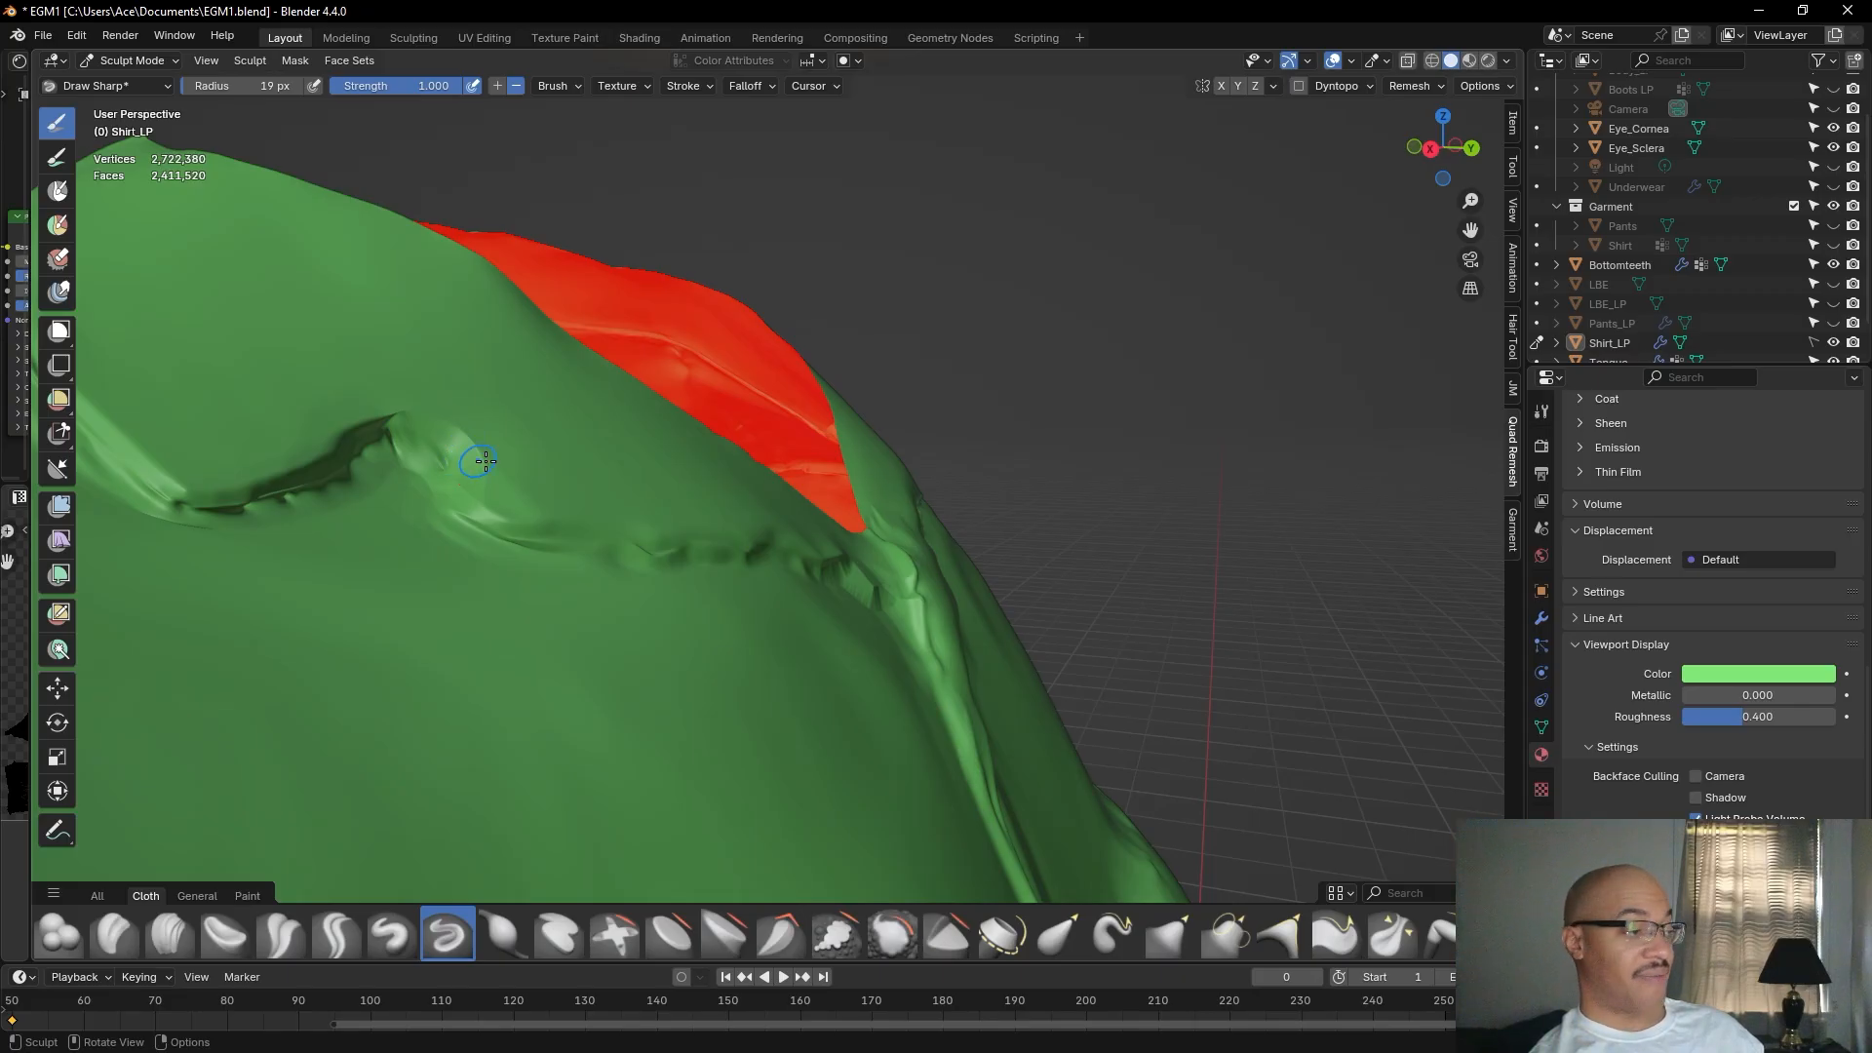
# Examine the collar and the upper shirt front from a distance and from several angles.
pyautogui.moveTo(1029, 345); pyautogui.dragTo(898, 368, button='middle')
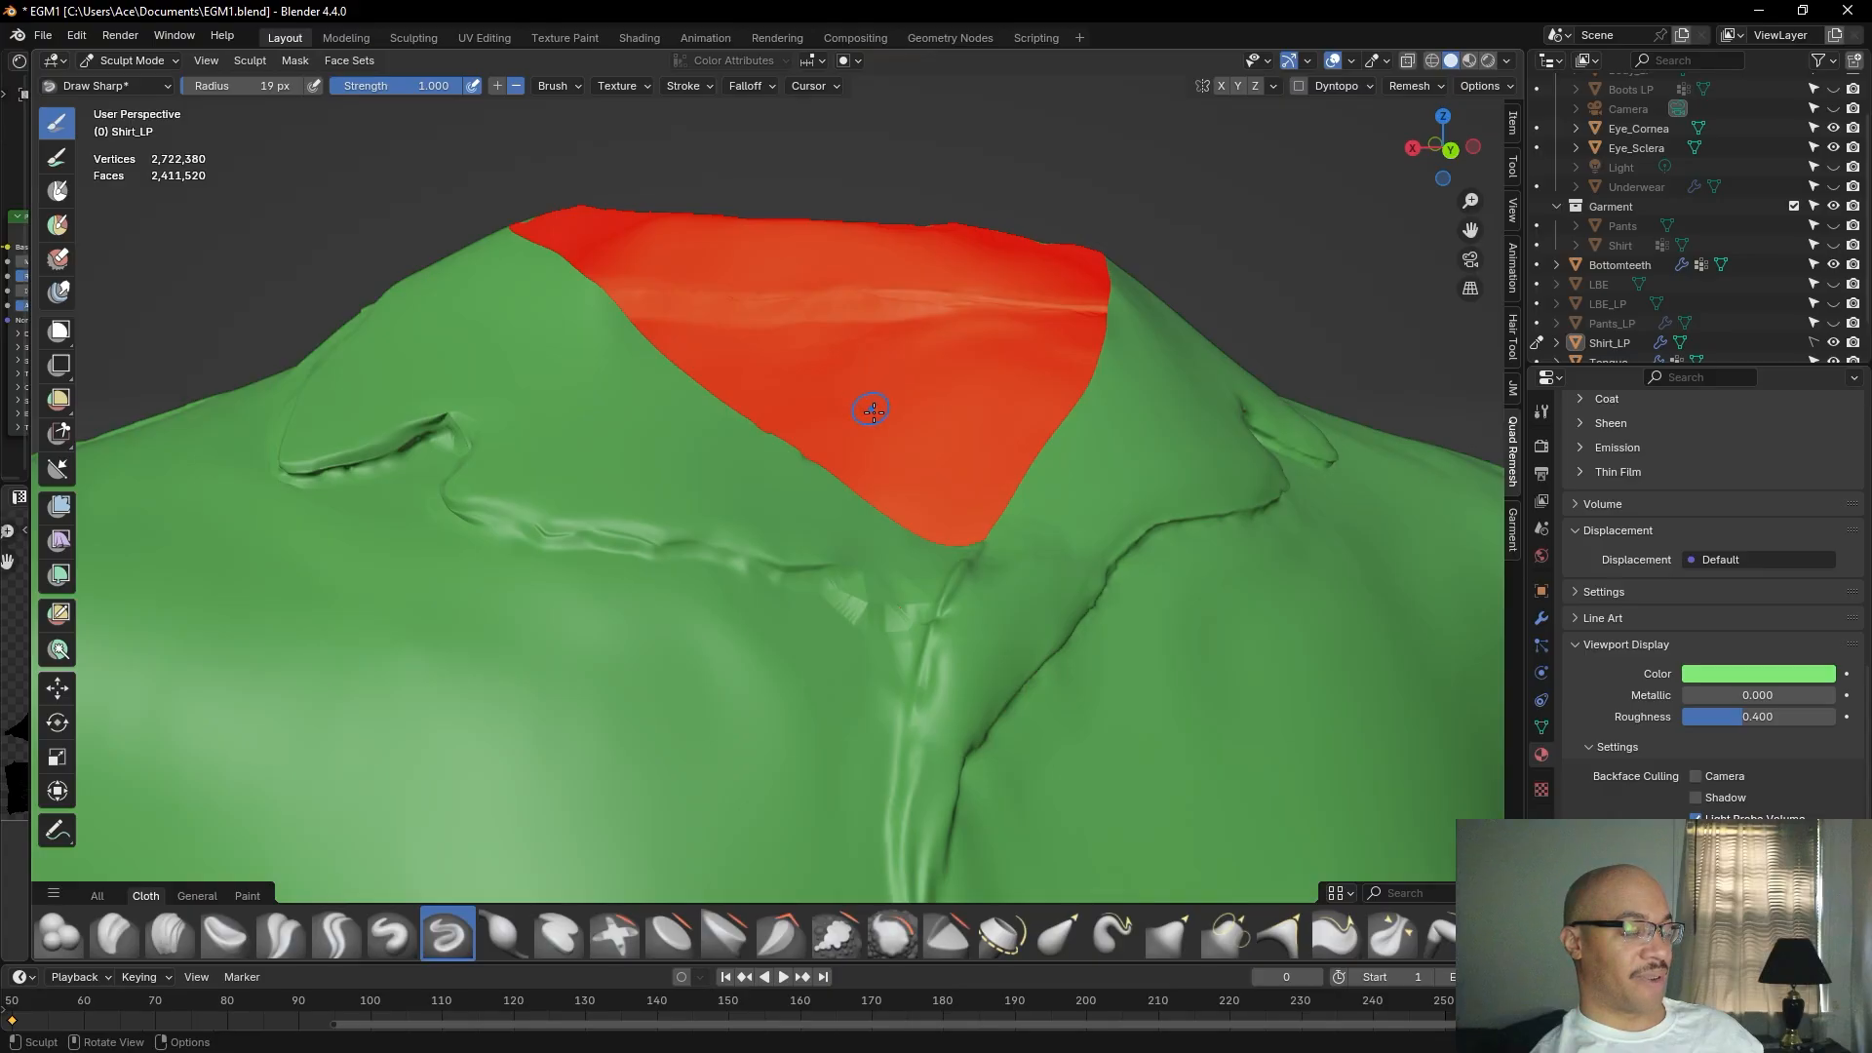
pyautogui.scroll(-4, 927, 469)
pyautogui.scroll(-3, 929, 474)
pyautogui.moveTo(1092, 461); pyautogui.dragTo(1161, 413, button='middle')
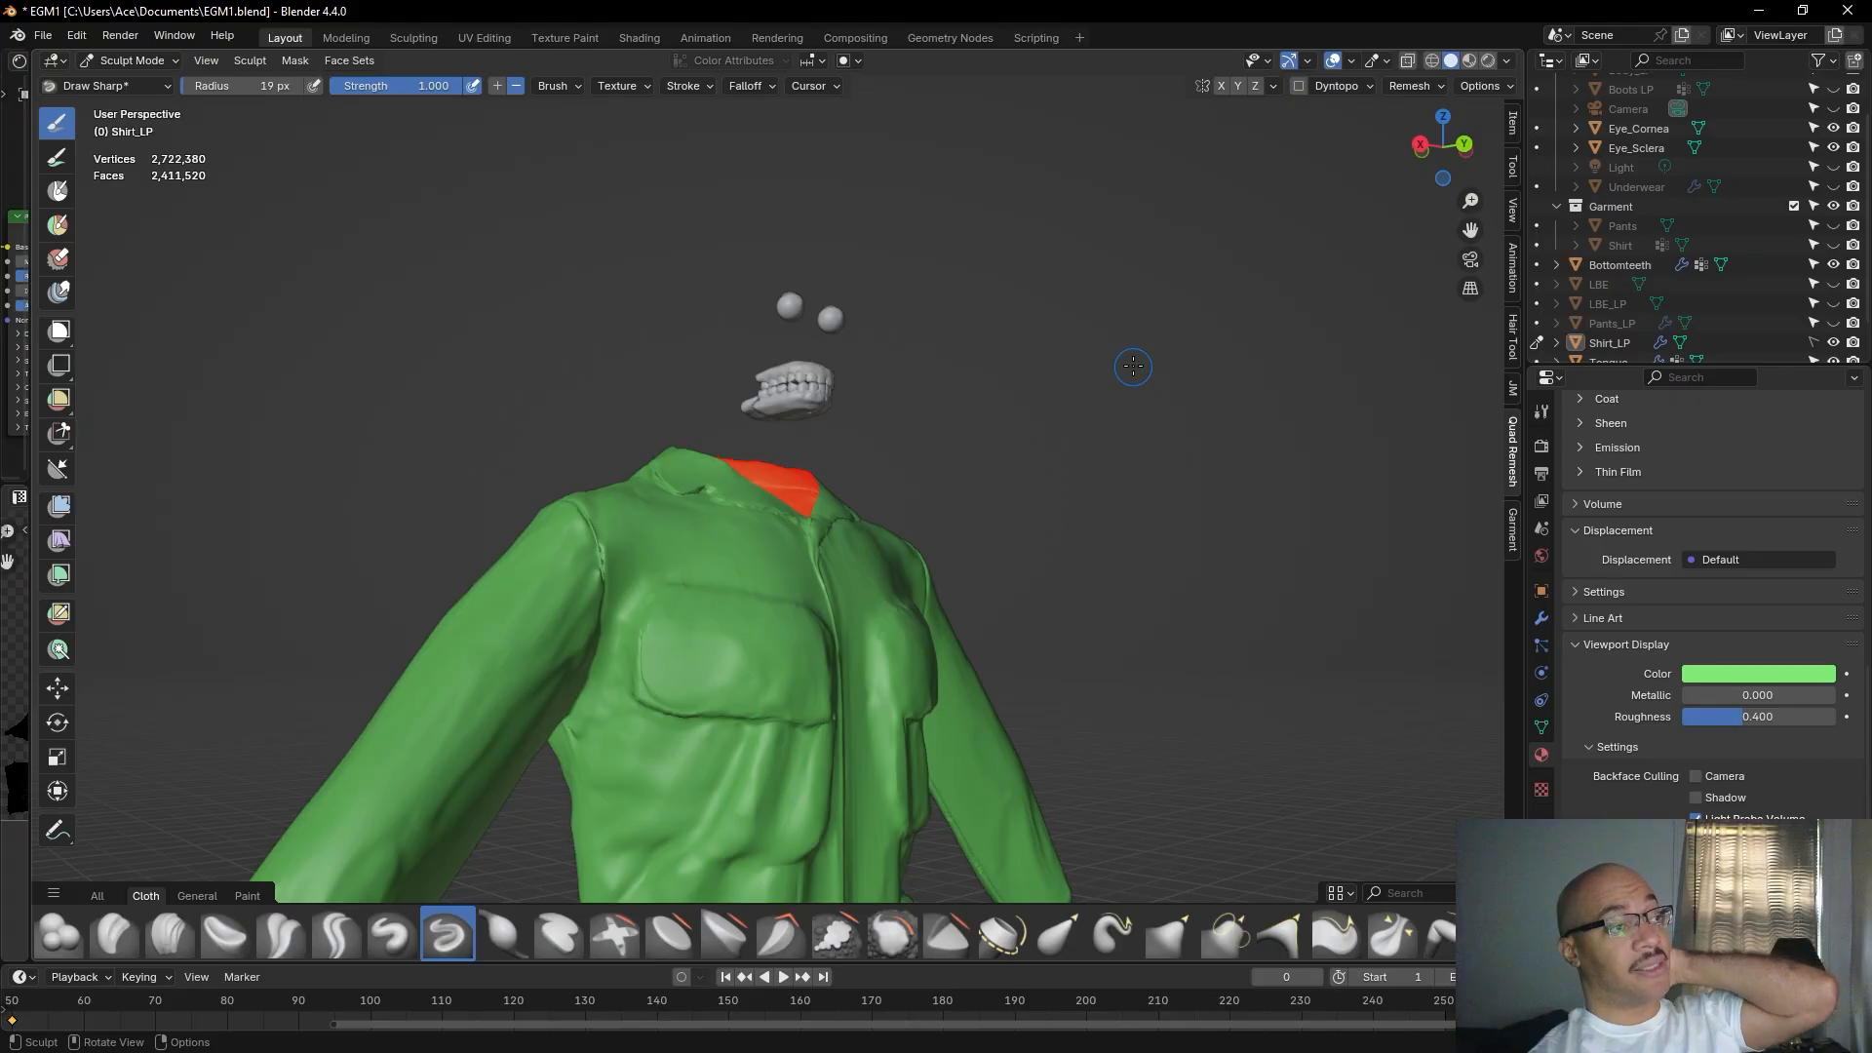
pyautogui.scroll(4, 1183, 422)
pyautogui.moveTo(1220, 367); pyautogui.dragTo(1223, 328, button='middle')
pyautogui.scroll(3, 1209, 341)
pyautogui.scroll(-2, 1214, 336)
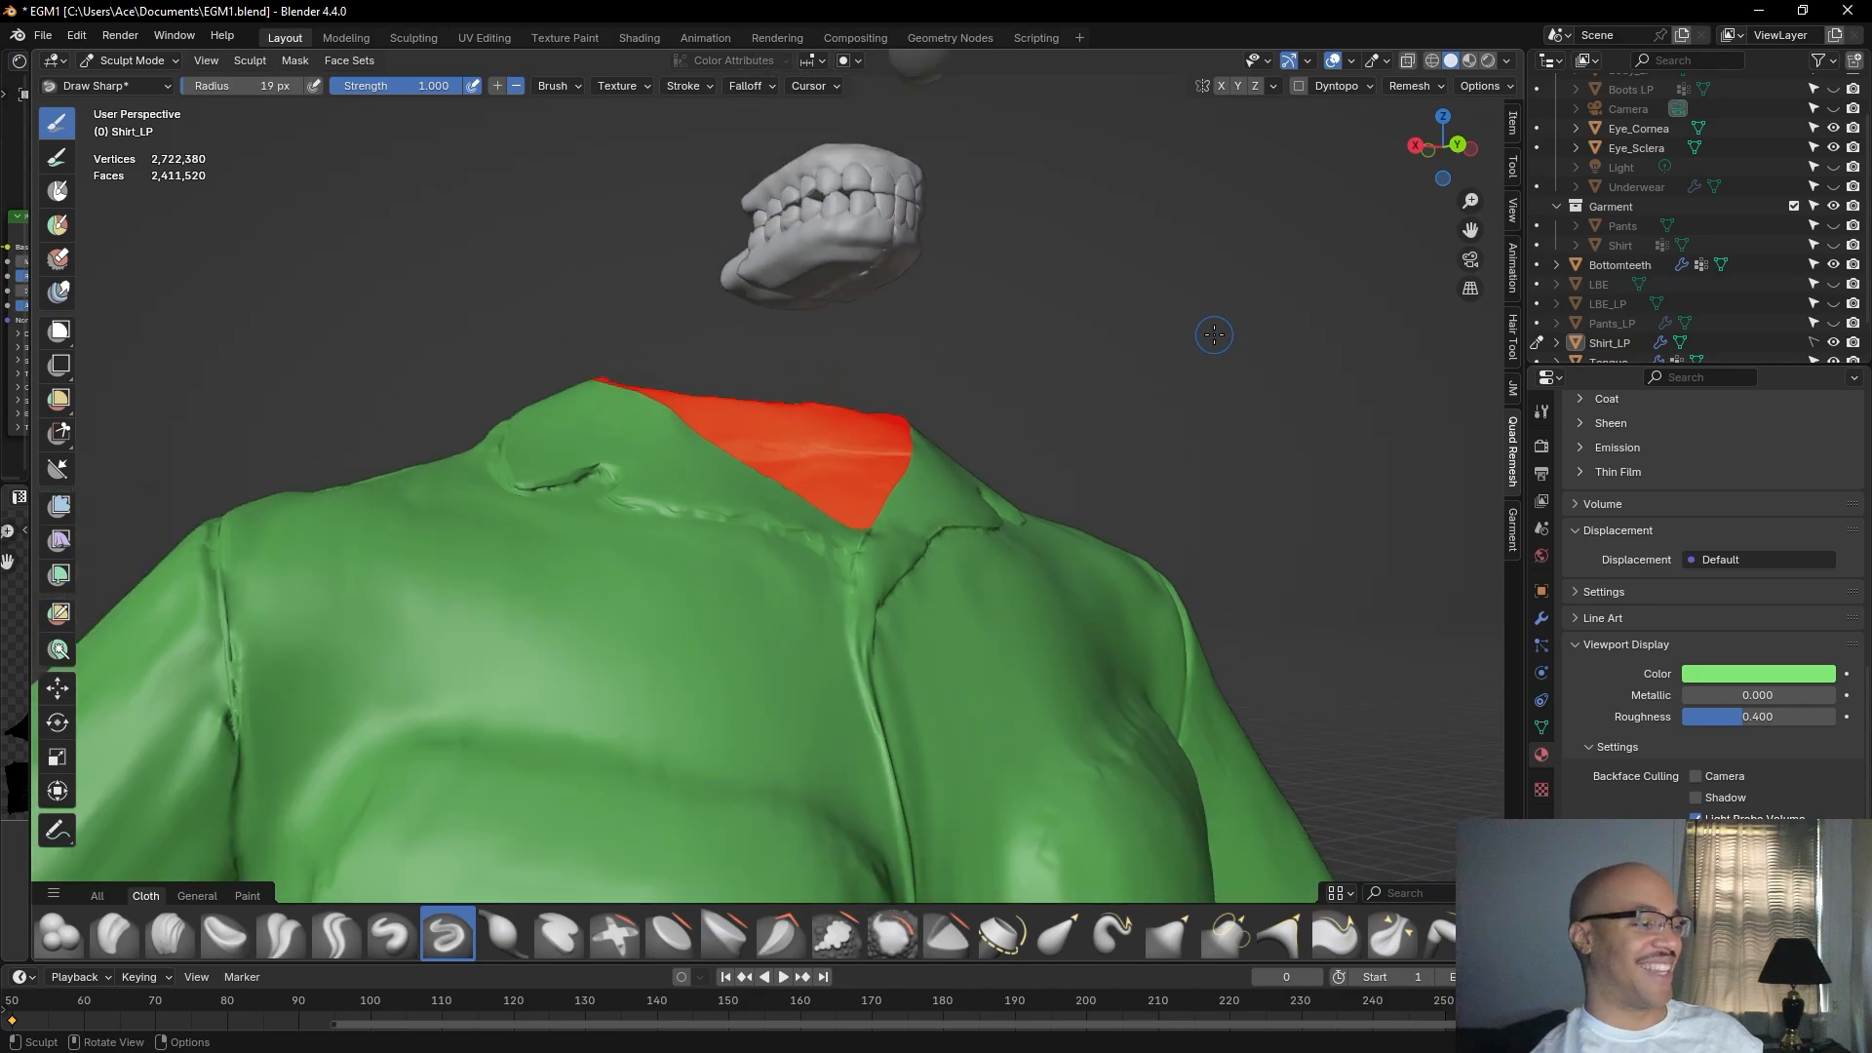
# Cut a deep gap into the inner corner of the wearer's right collar notch with 19 px Draw Sharp strokes.
pyautogui.scroll(4, 1212, 332)
pyautogui.moveTo(1209, 322); pyautogui.dragTo(854, 266, button='middle')
pyautogui.scroll(2, 629, 312)
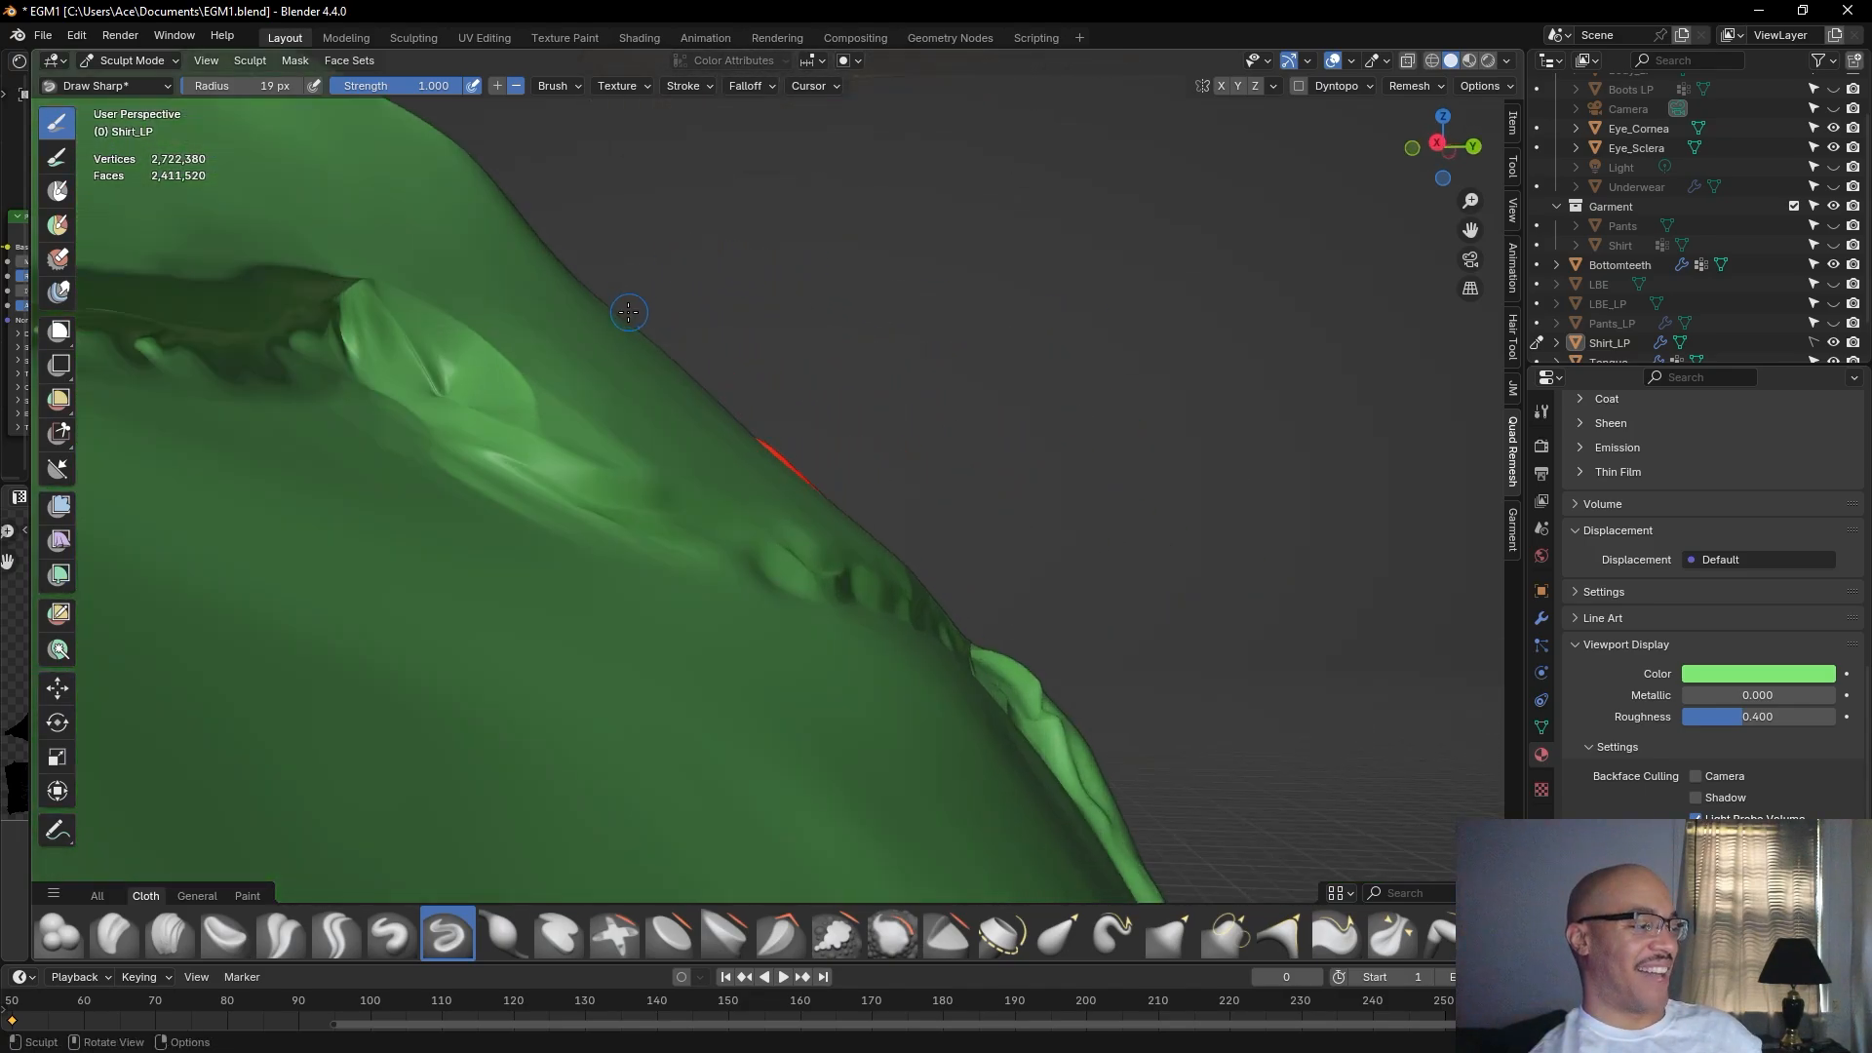
pyautogui.moveTo(431, 382)
pyautogui.mouseDown()
pyautogui.moveTo(345, 317)
pyautogui.moveTo(429, 356)
pyautogui.moveTo(295, 334)
pyautogui.mouseUp()
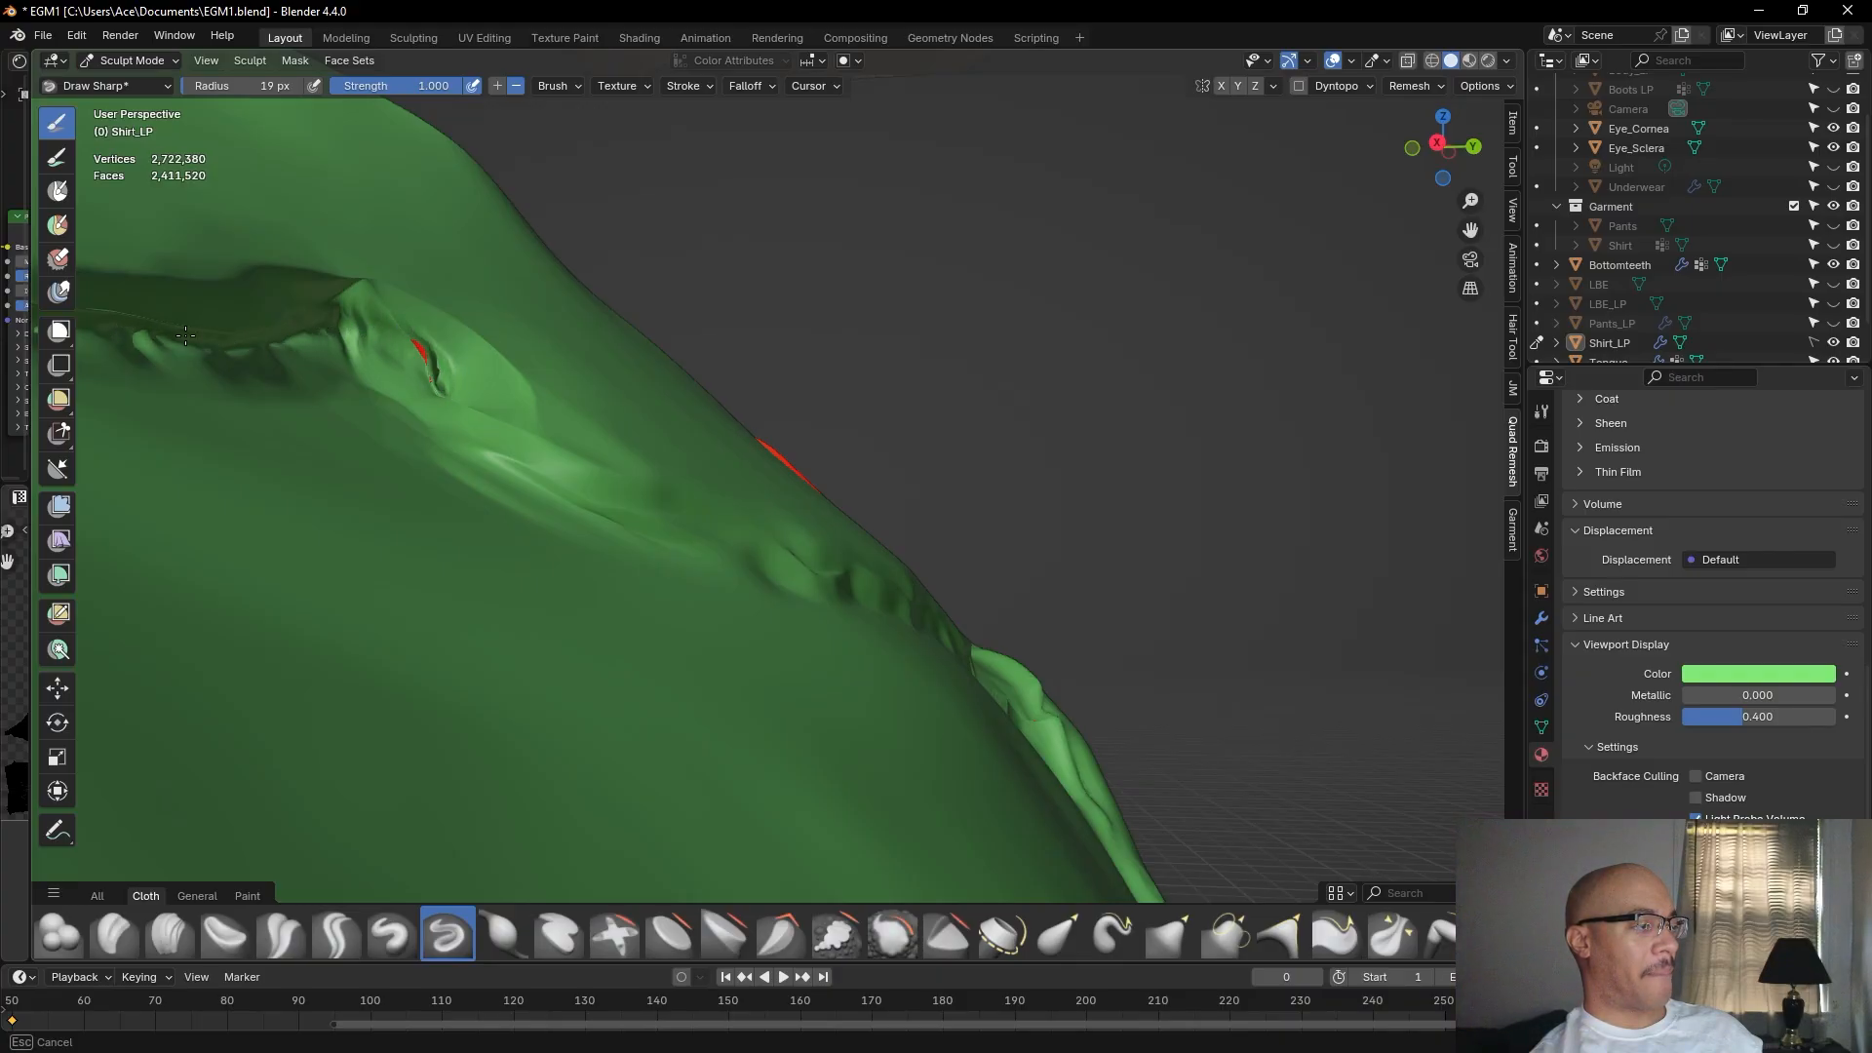
pyautogui.moveTo(459, 395); pyautogui.dragTo(417, 355)
pyautogui.moveTo(417, 355); pyautogui.dragTo(543, 426, button='middle')
pyautogui.moveTo(543, 427)
pyautogui.mouseDown()
pyautogui.moveTo(640, 508)
pyautogui.moveTo(527, 419)
pyautogui.mouseUp()
# Carve a Draw Sharp crease from the notch gap down along the lapel's upper edge.
pyautogui.moveTo(1020, 318); pyautogui.dragTo(856, 300, button='middle')
pyautogui.moveTo(765, 343); pyautogui.dragTo(793, 347, button='middle')
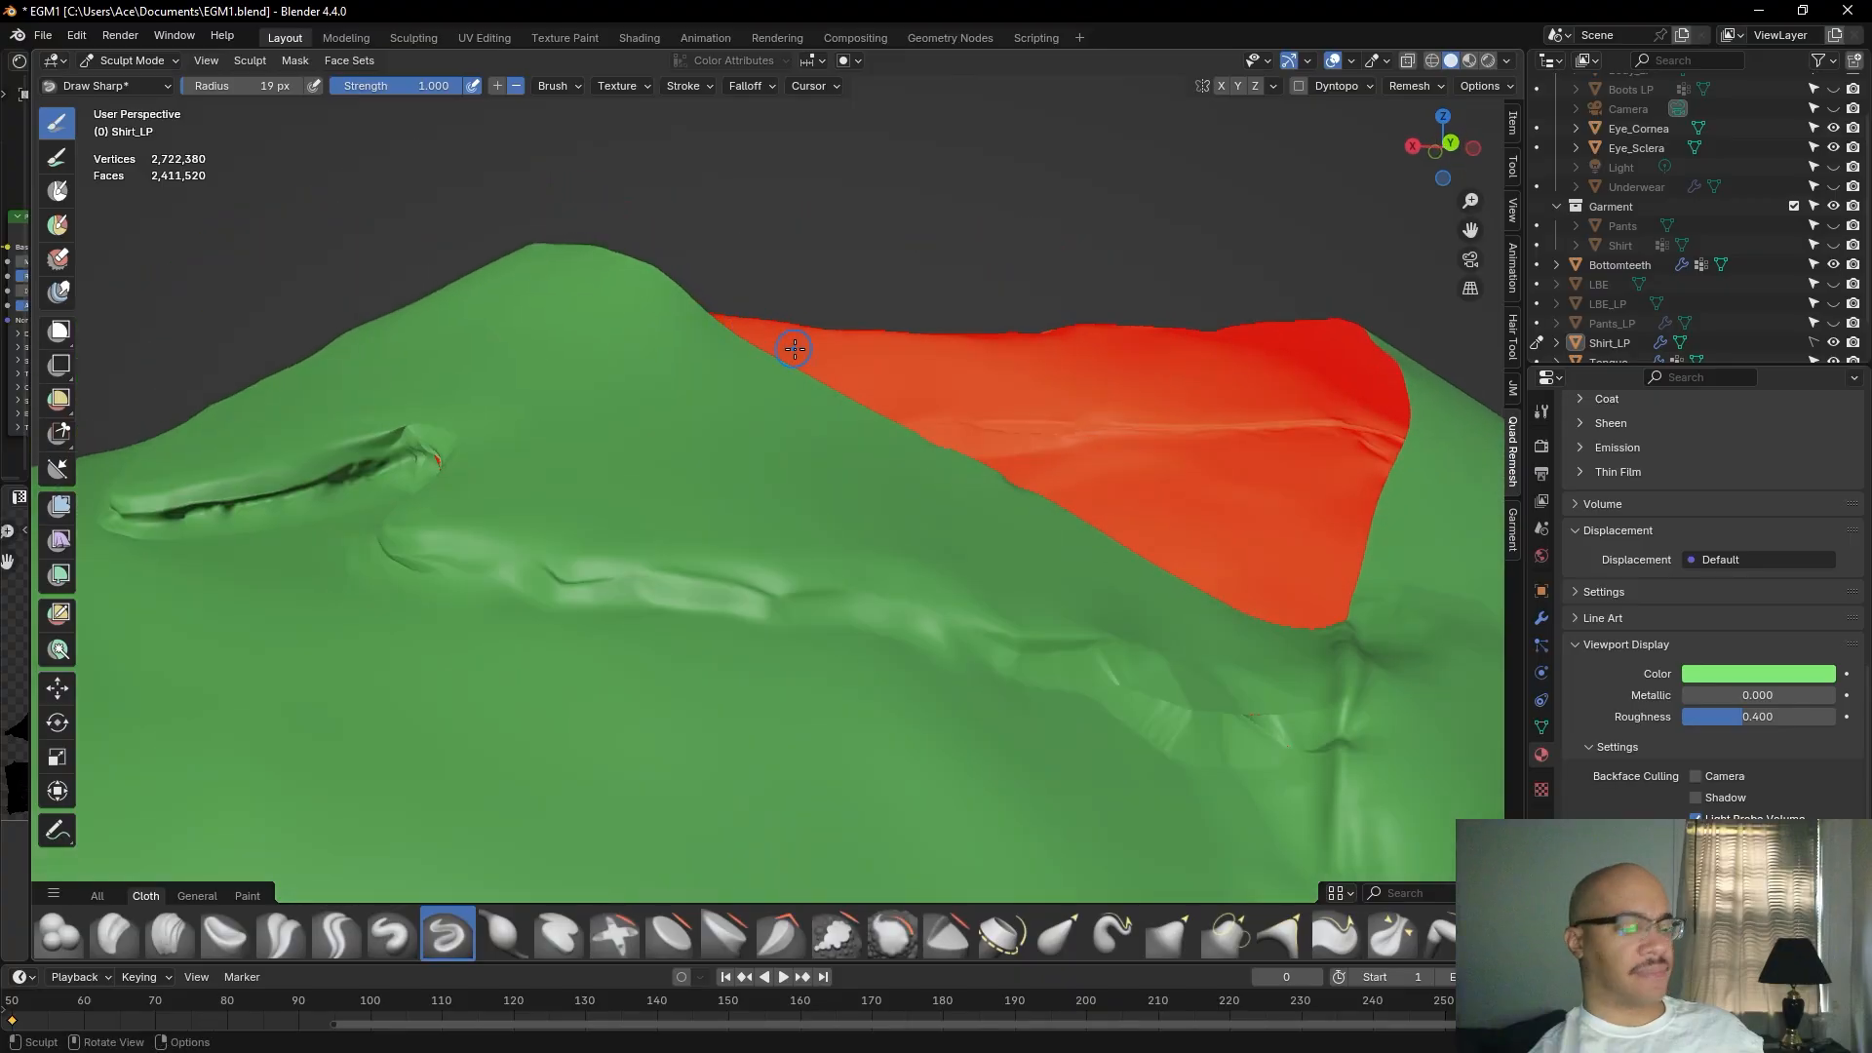
pyautogui.moveTo(807, 468); pyautogui.dragTo(794, 514, button='middle')
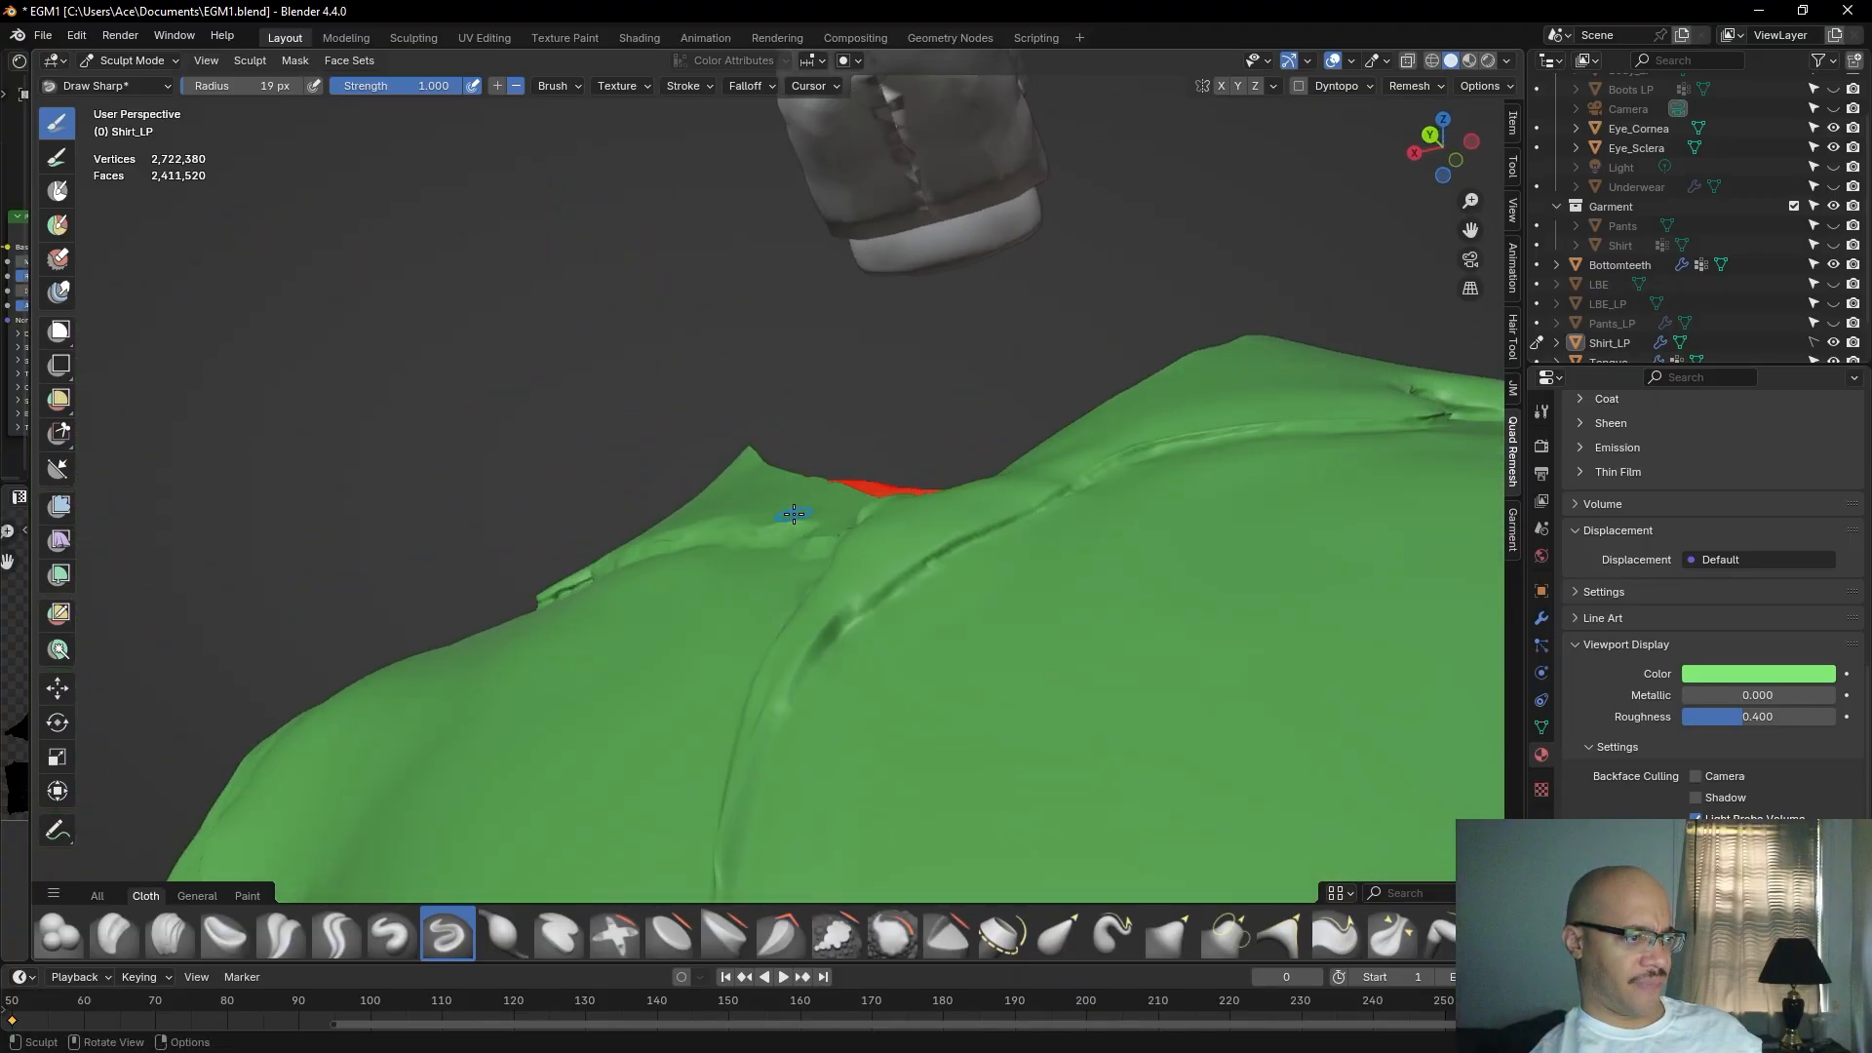
pyautogui.scroll(-11, 794, 514)
pyautogui.moveTo(1050, 464); pyautogui.dragTo(814, 515, button='middle')
pyautogui.scroll(8, 806, 516)
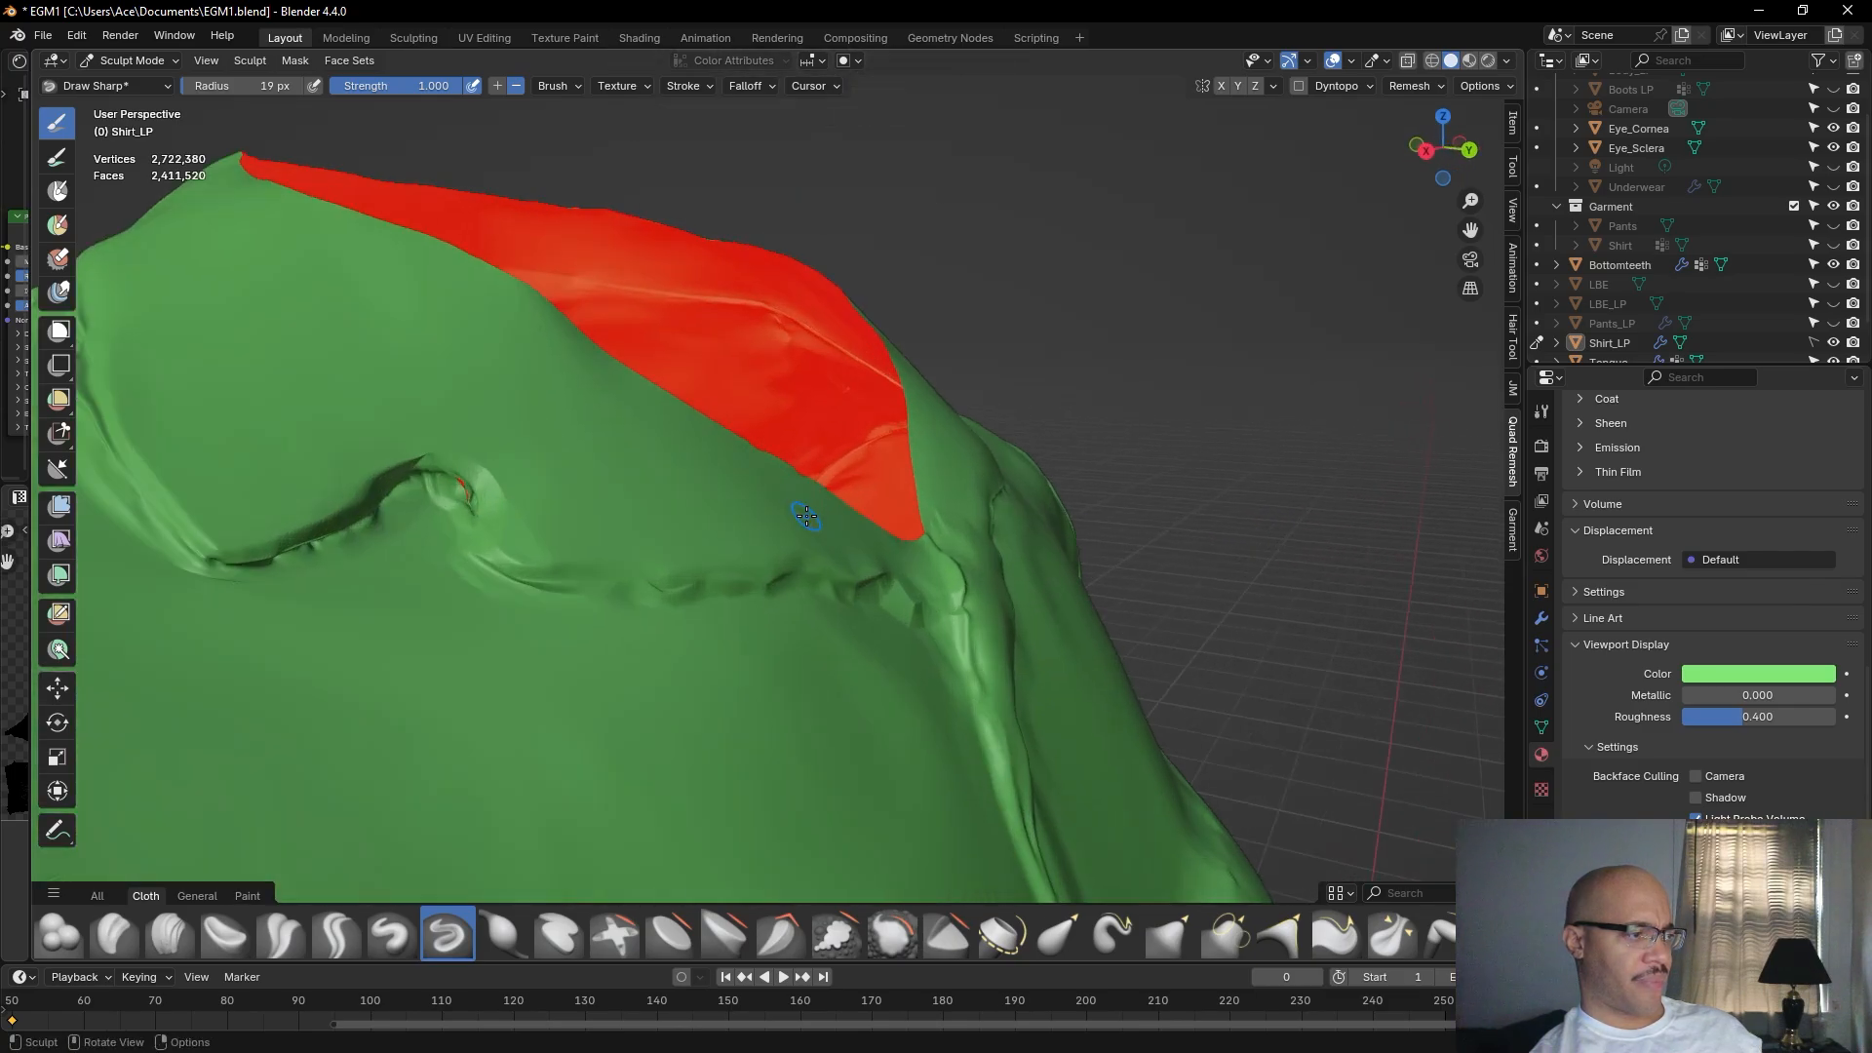
pyautogui.moveTo(510, 513); pyautogui.dragTo(575, 460, button='middle')
pyautogui.moveTo(568, 415); pyautogui.dragTo(666, 491)
# Add short Draw Sharp strokes between the notch tip and the gap to deepen the inside of the notch.
pyautogui.moveTo(872, 453); pyautogui.dragTo(867, 340, button='middle')
pyautogui.moveTo(697, 415); pyautogui.dragTo(875, 559, button='middle')
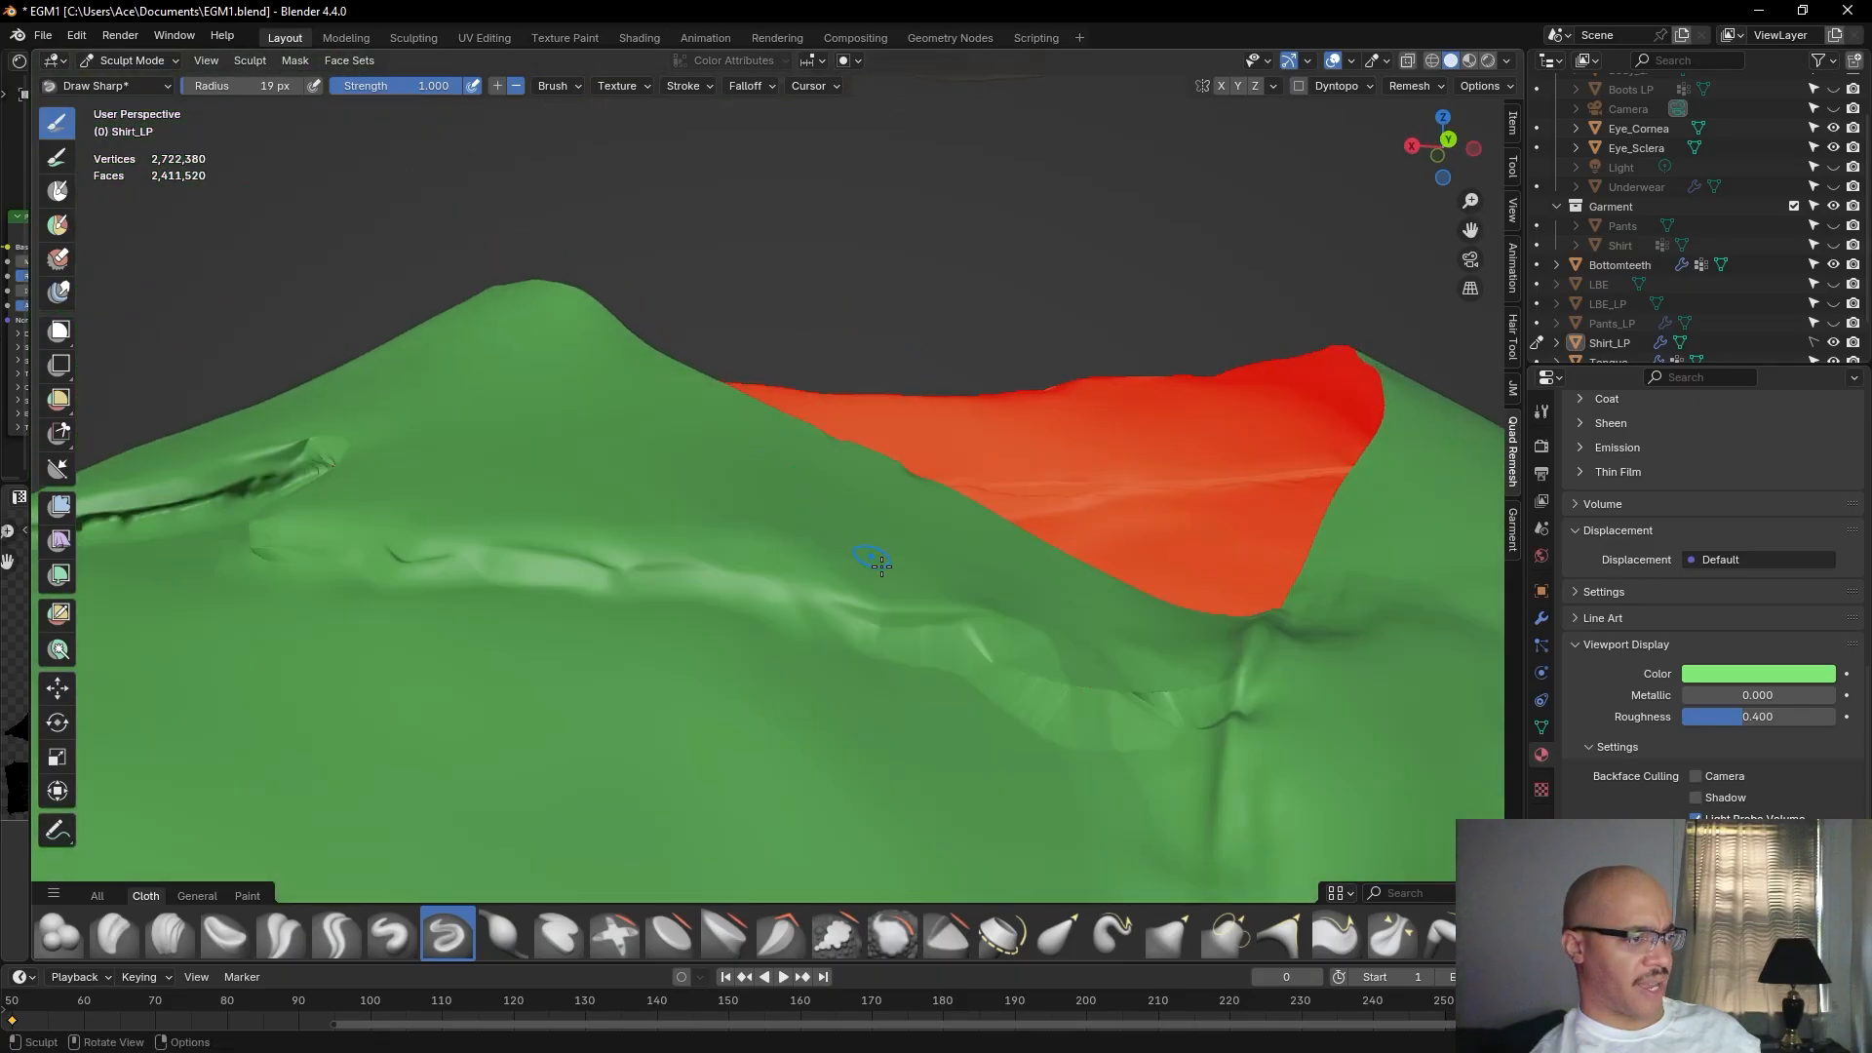
pyautogui.moveTo(595, 429); pyautogui.dragTo(266, 287, button='middle')
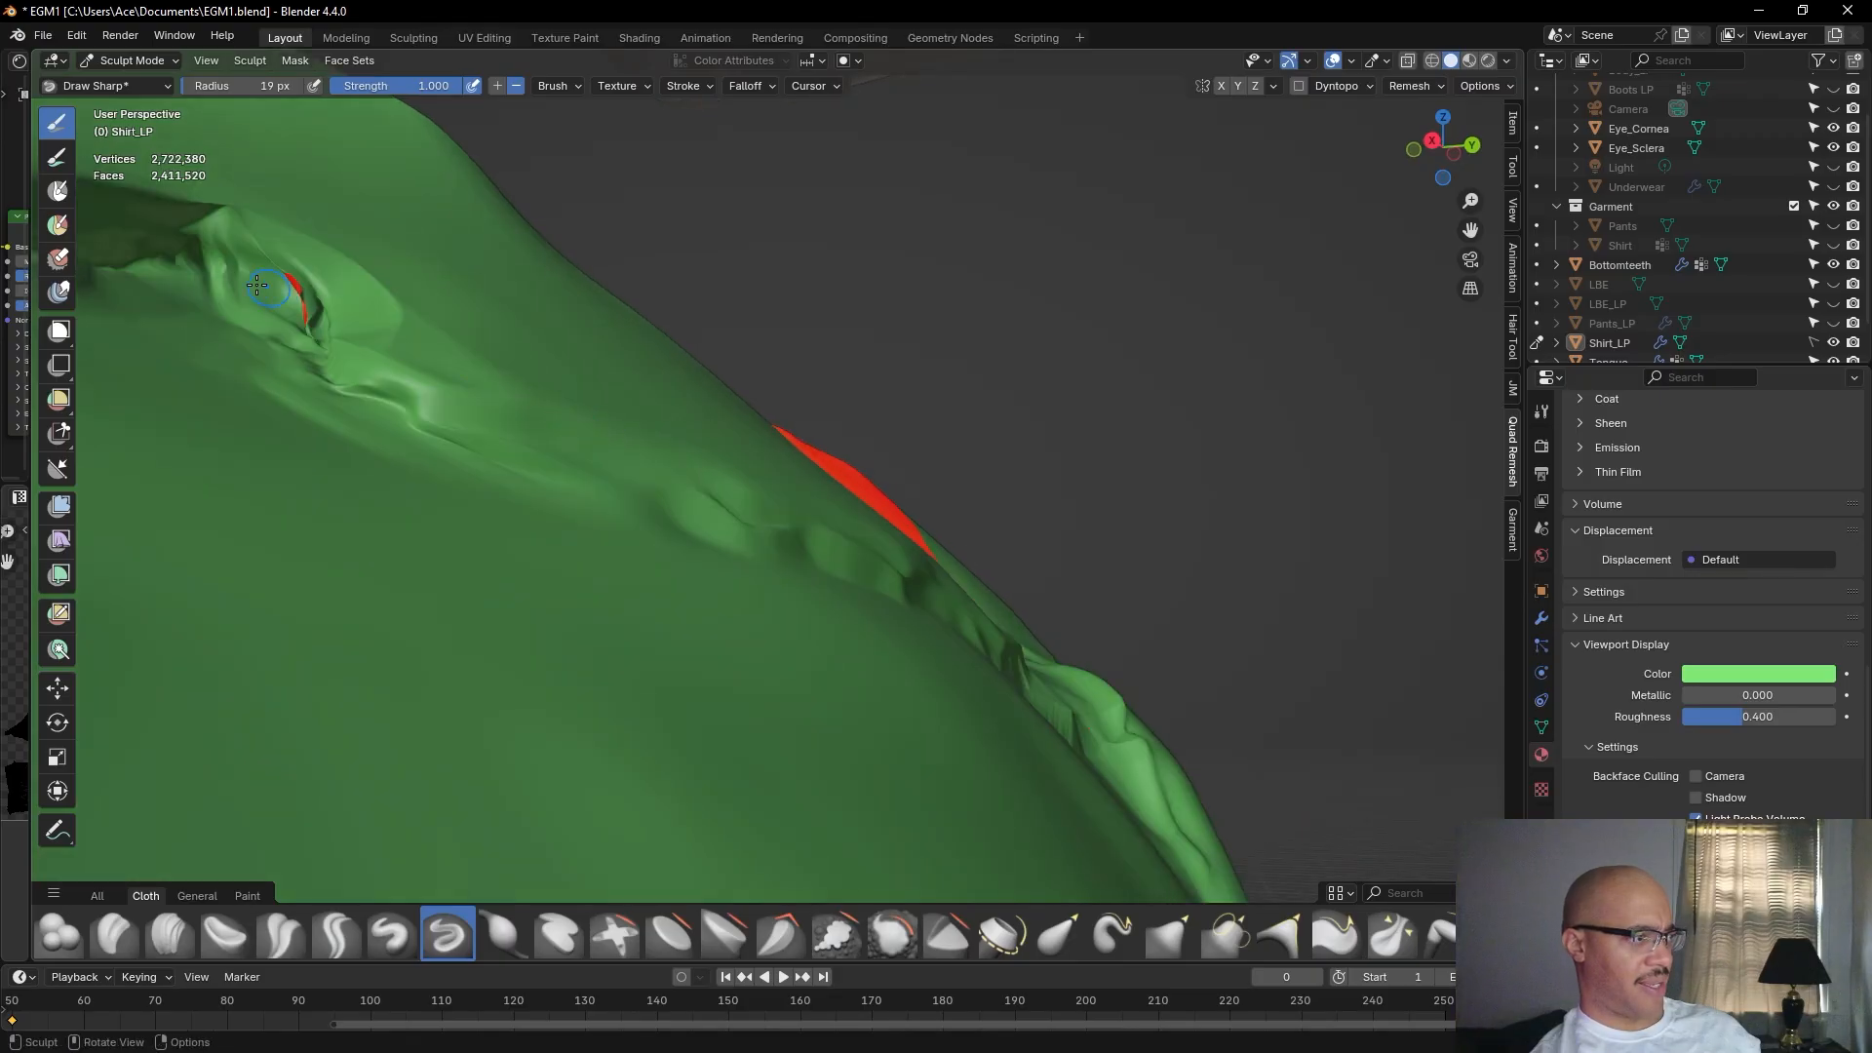
pyautogui.moveTo(207, 259); pyautogui.dragTo(221, 267)
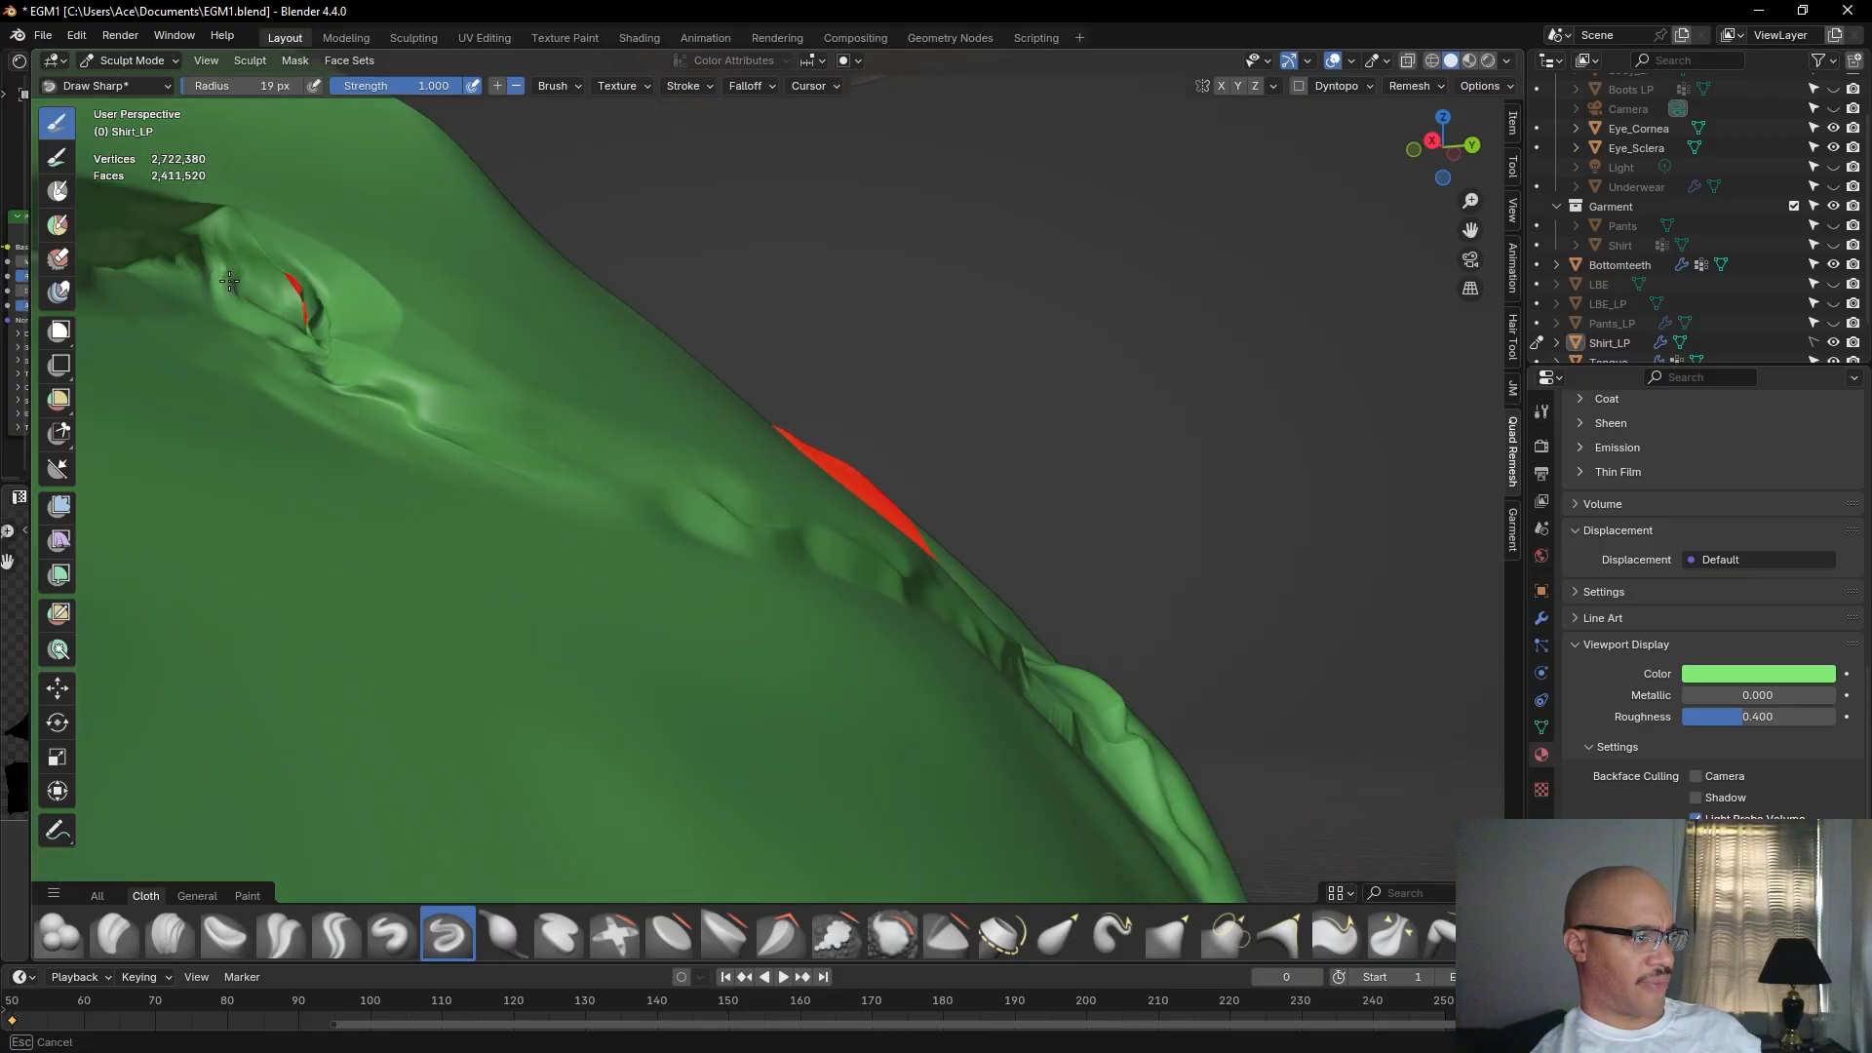
pyautogui.moveTo(238, 270); pyautogui.dragTo(277, 292)
pyautogui.moveTo(278, 292); pyautogui.dragTo(425, 336, button='middle')
pyautogui.moveTo(424, 336)
pyautogui.mouseDown()
pyautogui.moveTo(464, 356)
pyautogui.moveTo(398, 329)
pyautogui.mouseUp()
pyautogui.moveTo(326, 279); pyautogui.dragTo(369, 306)
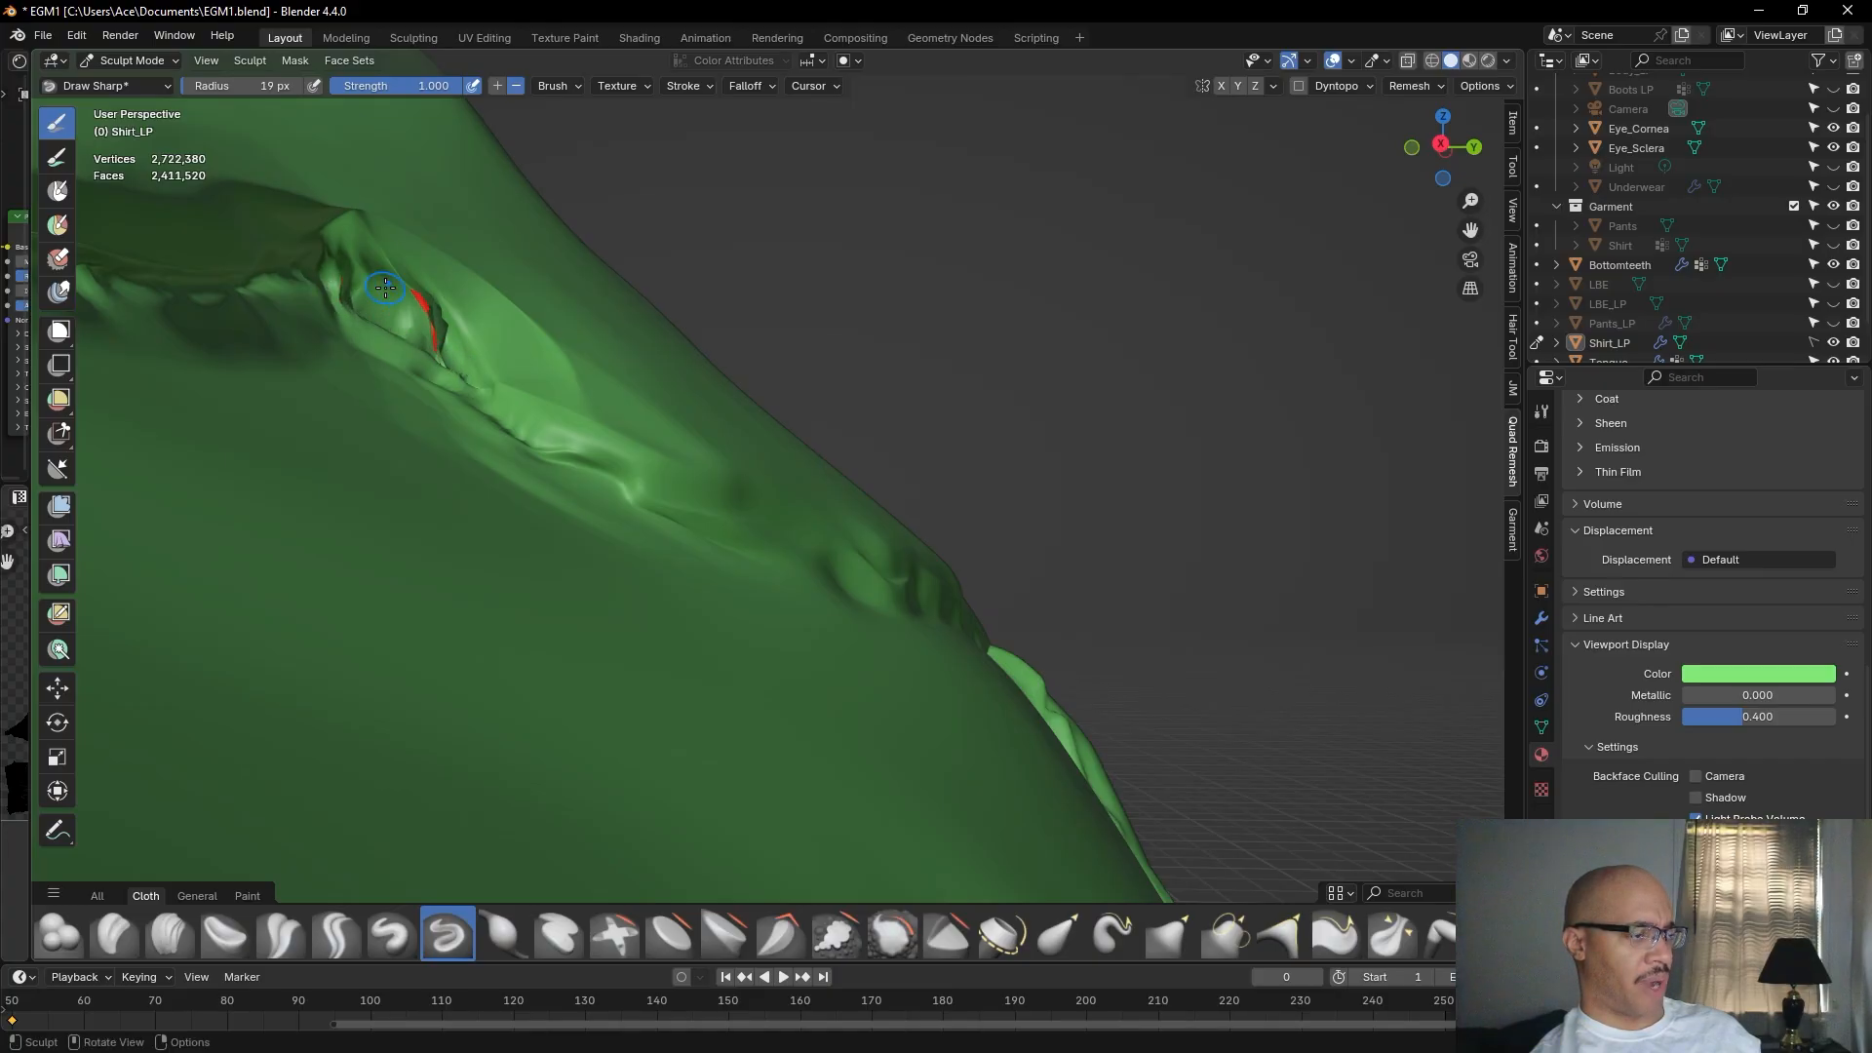
# Deepen the crease under the wearer's left lapel, starting just below its notch, with 19 px Draw Sharp strokes.
pyautogui.scroll(-14, 394, 305)
pyautogui.moveTo(829, 472)
pyautogui.mouseDown(button='middle')
pyautogui.moveTo(614, 506)
pyautogui.moveTo(475, 403)
pyautogui.mouseUp(button='middle')
pyautogui.scroll(3, 651, 671)
pyautogui.moveTo(653, 670)
pyautogui.mouseDown(button='middle')
pyautogui.moveTo(698, 647)
pyautogui.moveTo(794, 681)
pyautogui.moveTo(842, 657)
pyautogui.moveTo(618, 634)
pyautogui.moveTo(973, 573)
pyautogui.moveTo(1065, 521)
pyautogui.mouseUp(button='middle')
pyautogui.scroll(-5, 1065, 521)
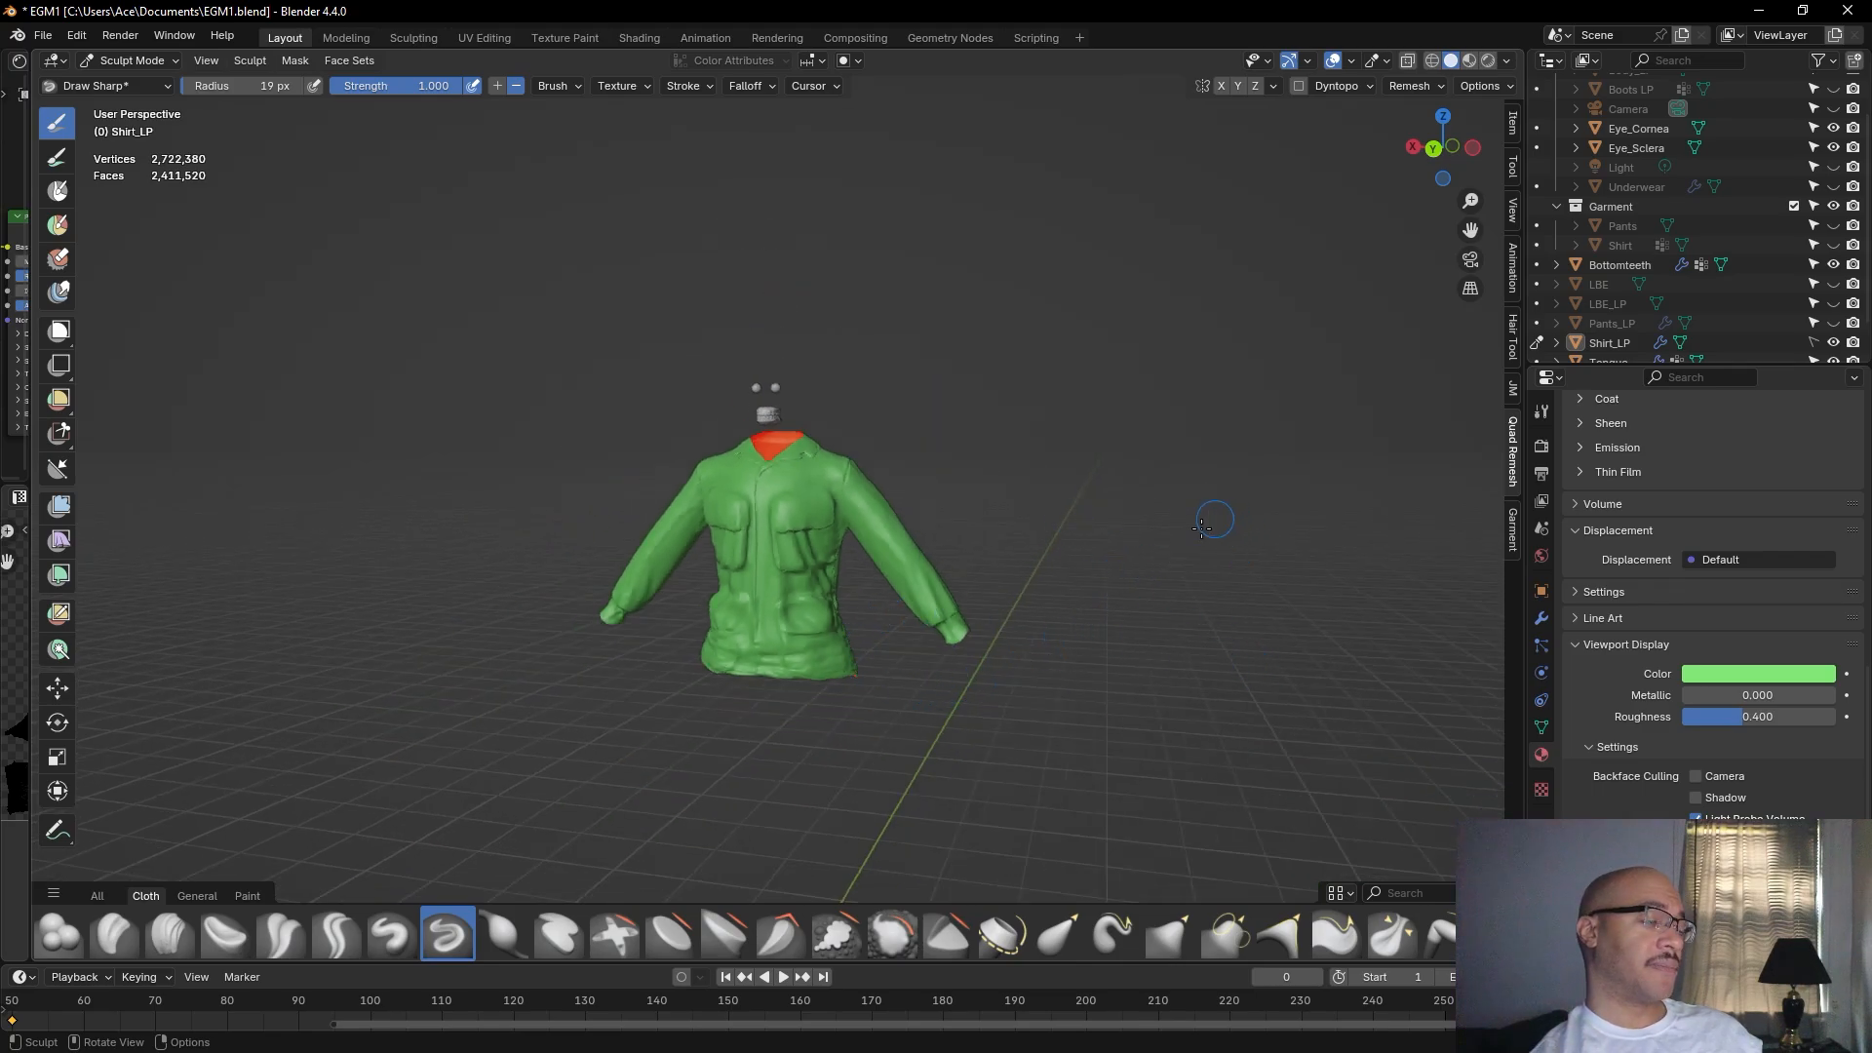
pyautogui.scroll(5, 1212, 519)
pyautogui.scroll(8, 967, 332)
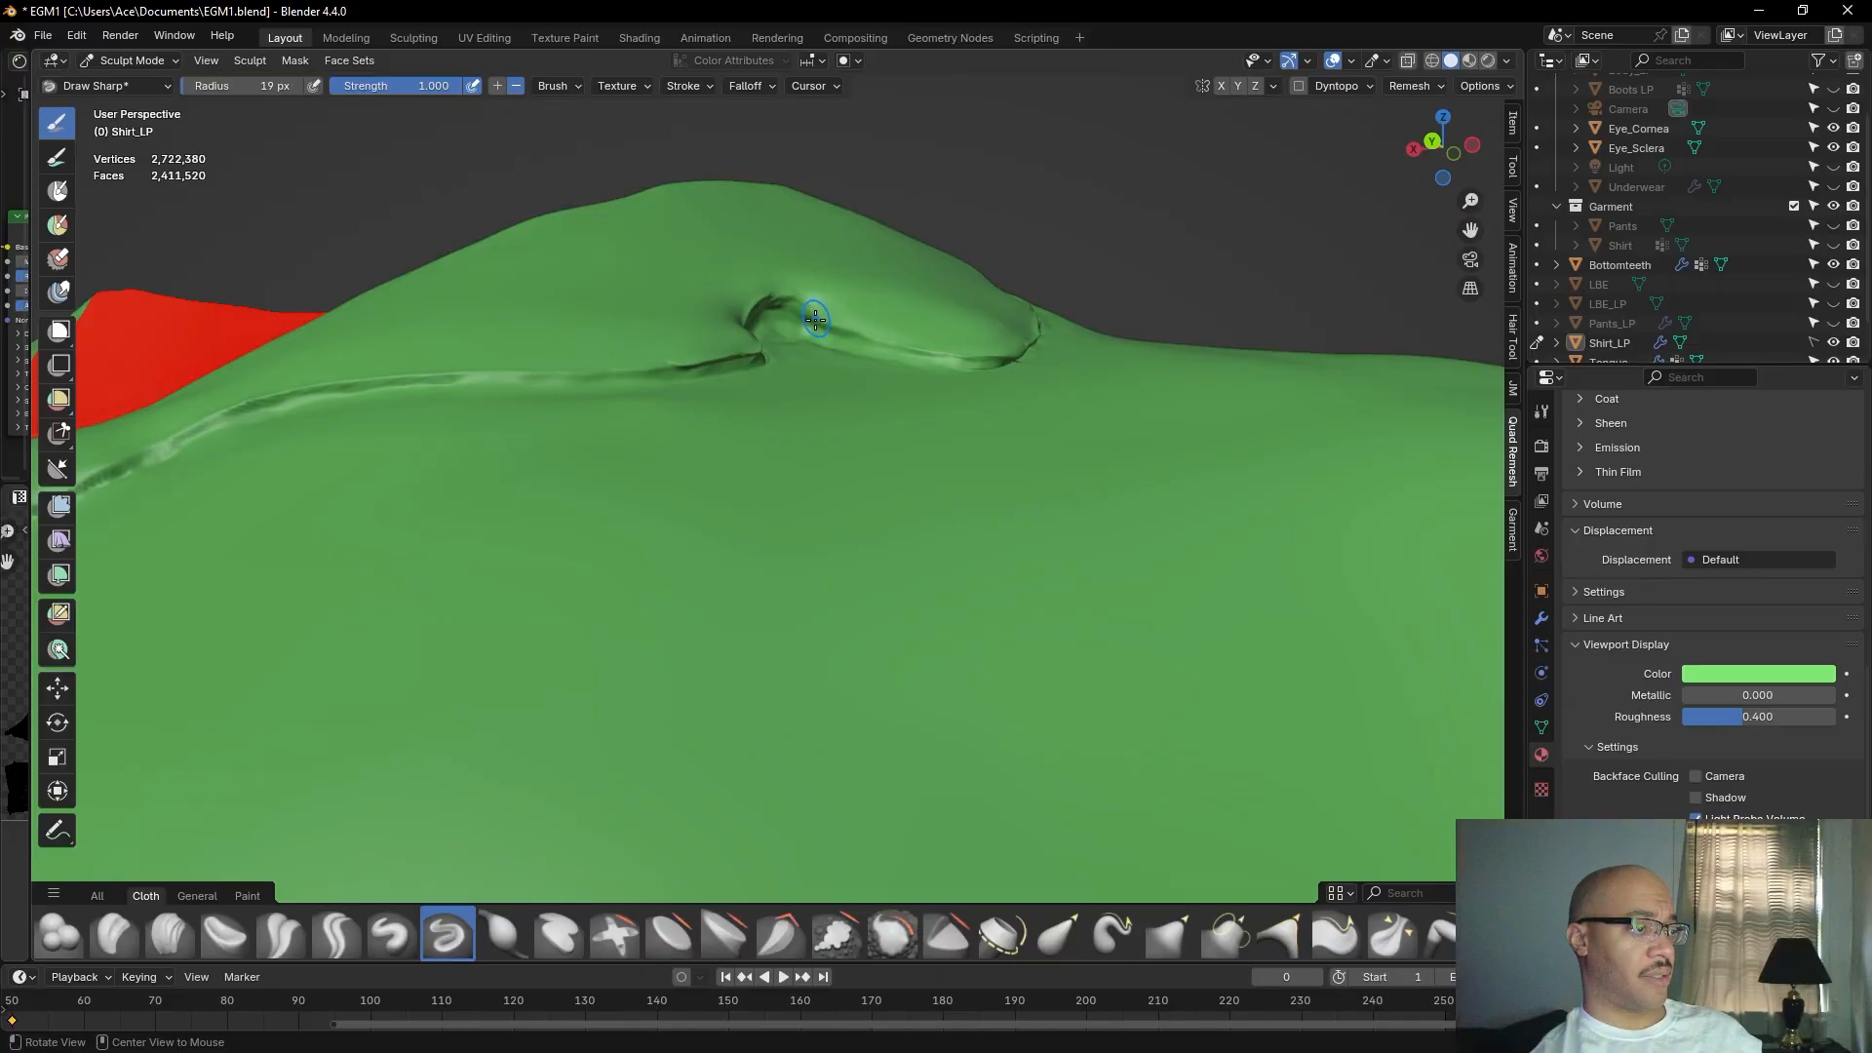
pyautogui.moveTo(809, 333); pyautogui.dragTo(773, 345, button='middle')
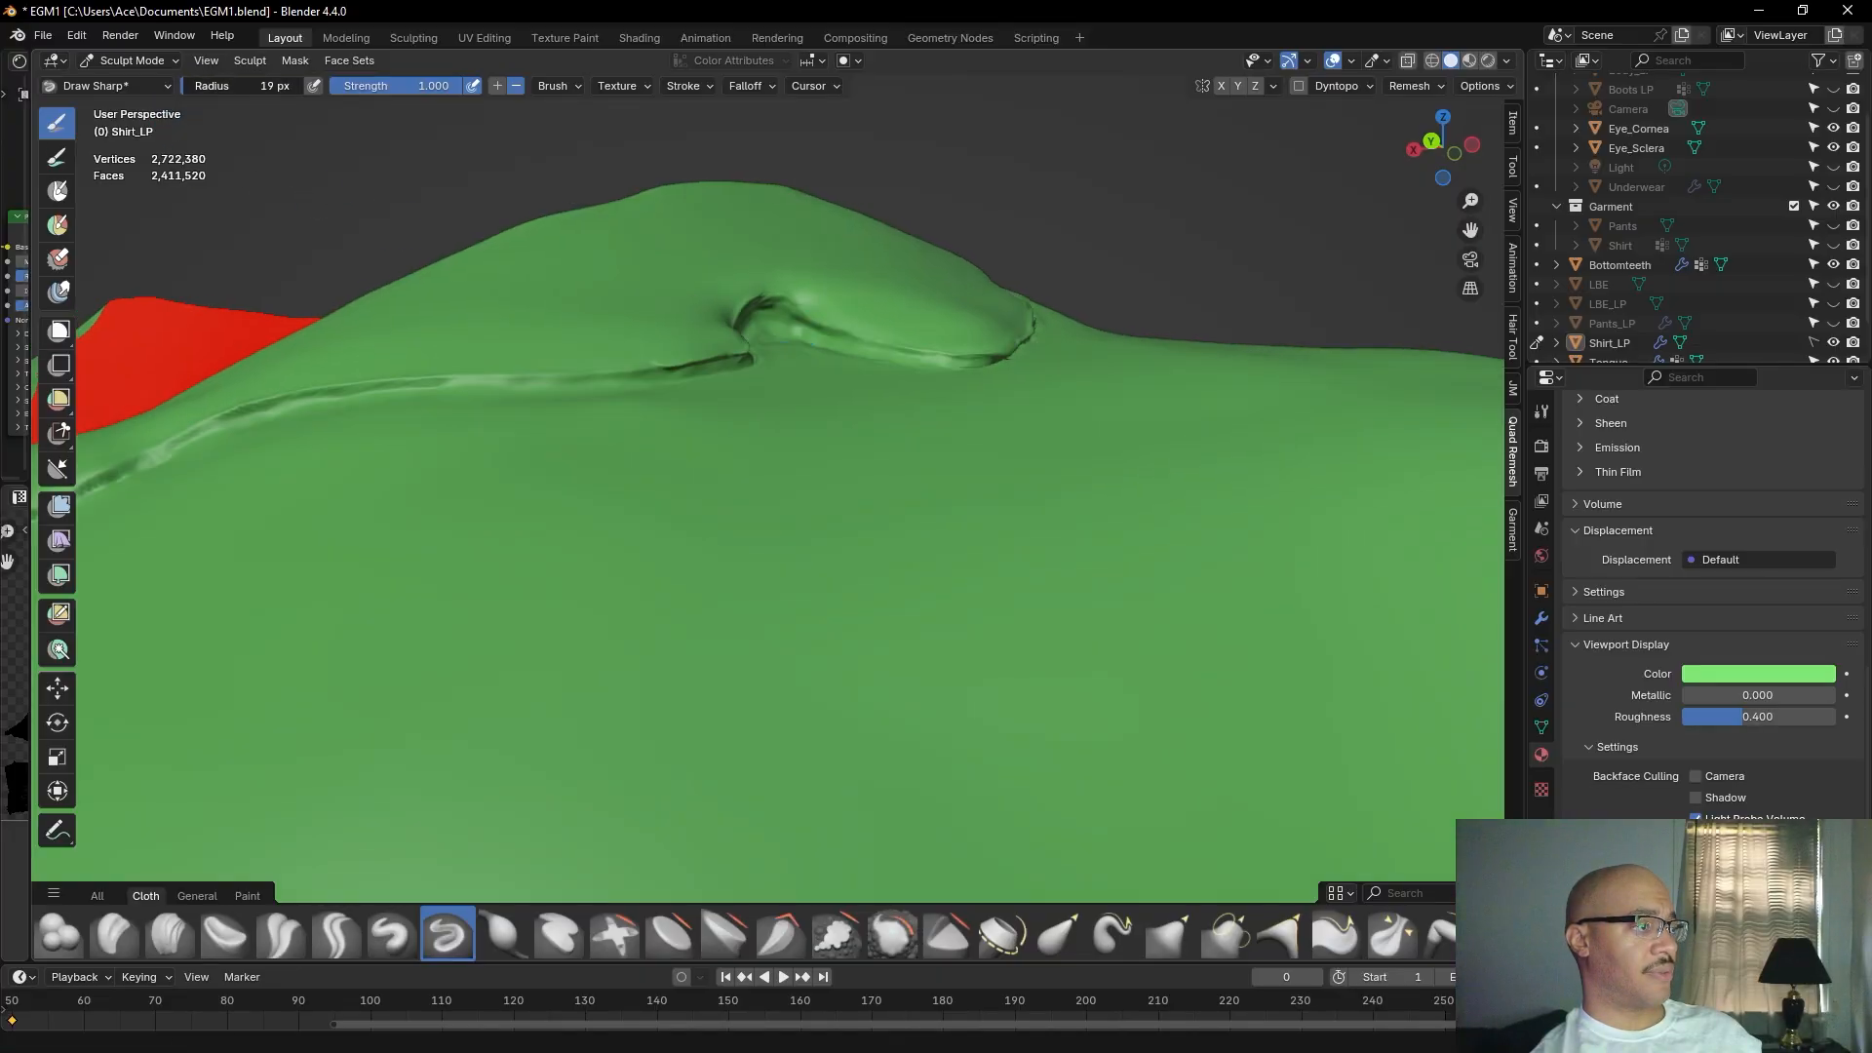
pyautogui.click(239, 86)
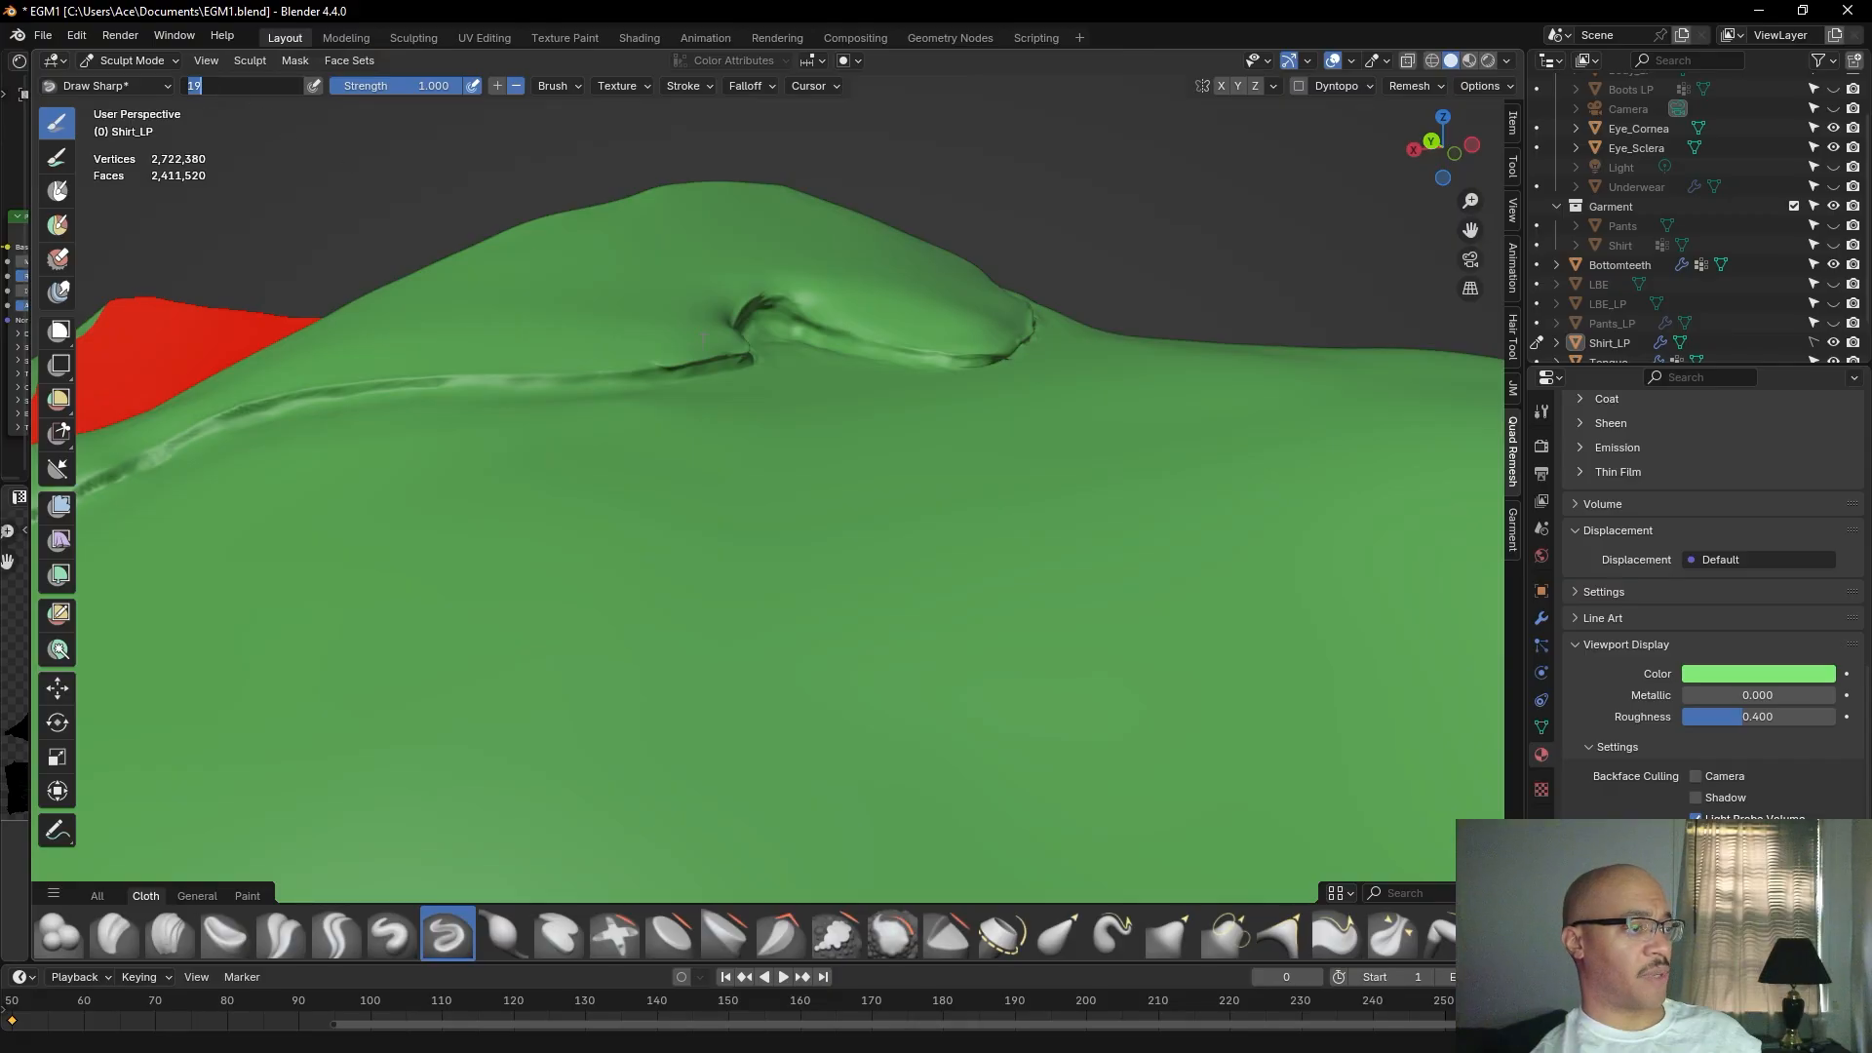
pyautogui.click(731, 366)
pyautogui.moveTo(737, 364); pyautogui.dragTo(711, 369)
pyautogui.moveTo(719, 368); pyautogui.dragTo(537, 388)
# Cut a deeper Draw Sharp crease under the wearer's right lapel near the neckline's V, and save the file.
pyautogui.scroll(-3, 572, 305)
pyautogui.moveTo(573, 305)
pyautogui.mouseDown(button='middle')
pyautogui.moveTo(840, 251)
pyautogui.moveTo(904, 284)
pyautogui.mouseUp(button='middle')
pyautogui.moveTo(713, 353); pyautogui.dragTo(565, 448, button='middle')
pyautogui.moveTo(639, 524)
pyautogui.mouseDown()
pyautogui.moveTo(635, 503)
pyautogui.moveTo(539, 472)
pyautogui.mouseUp()
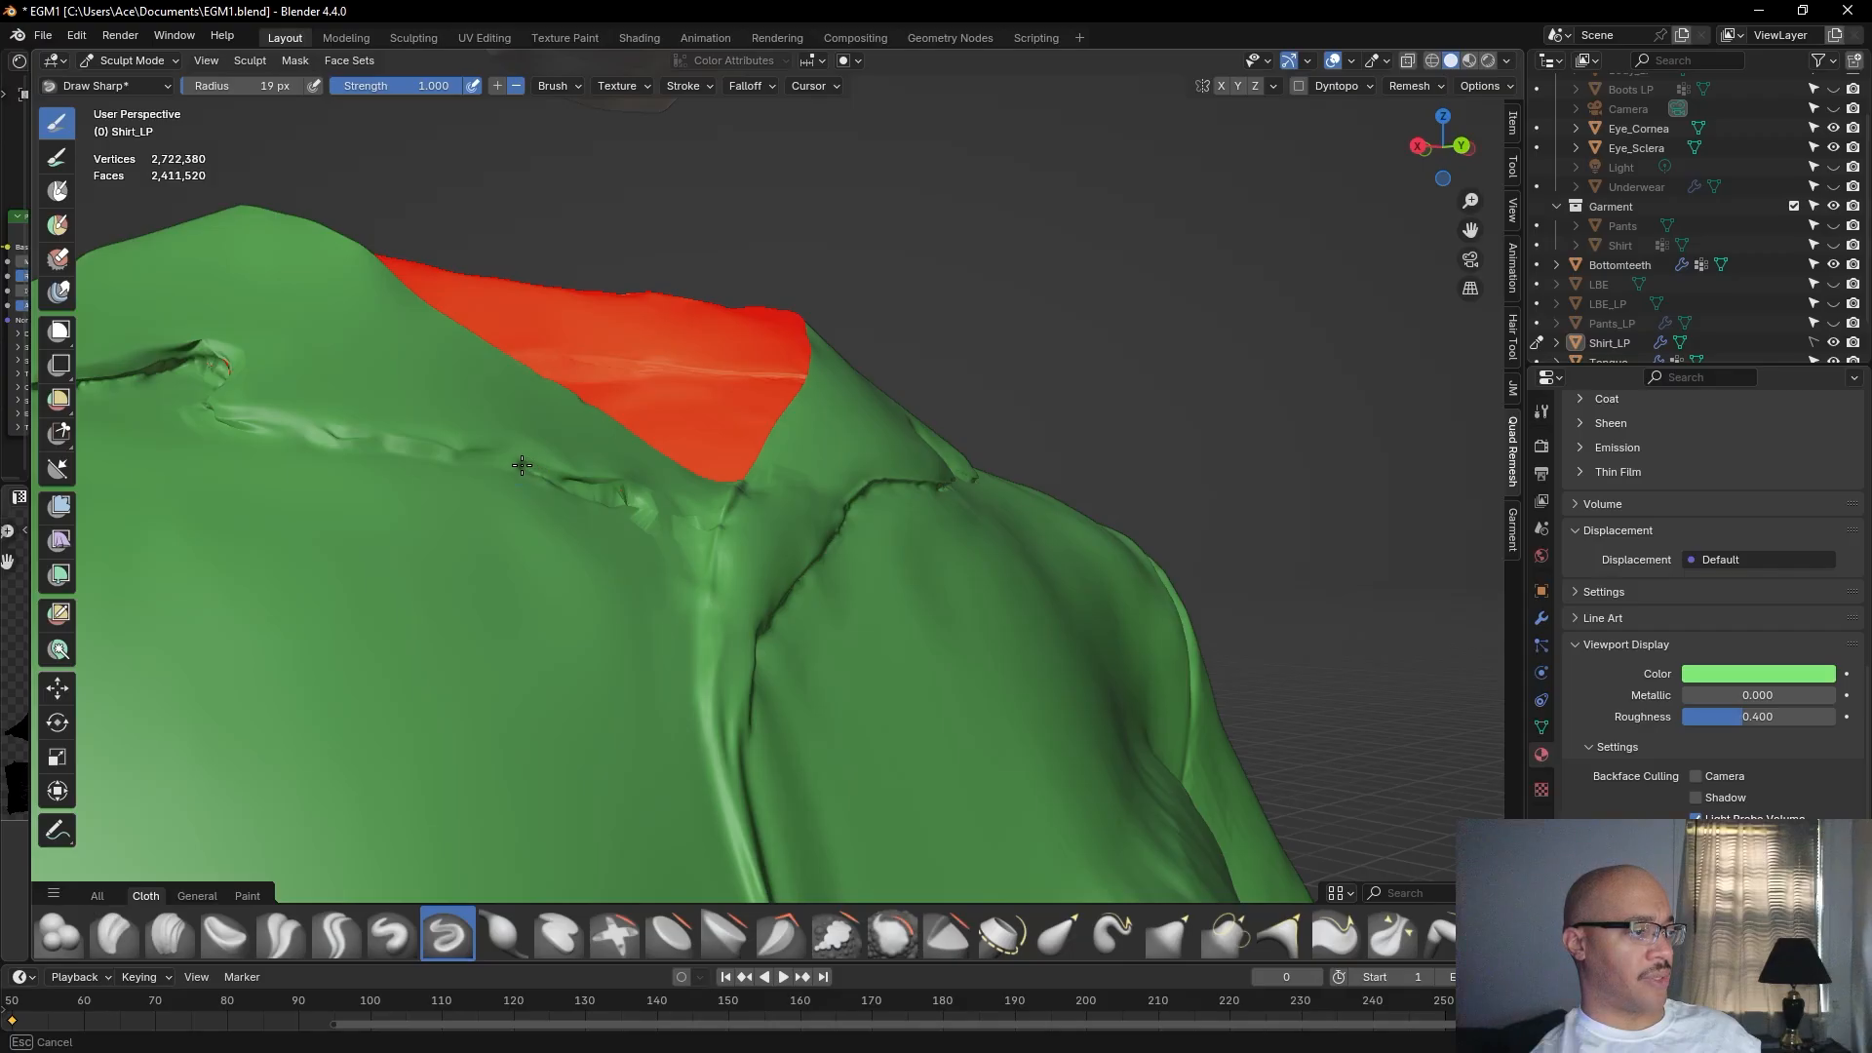
pyautogui.moveTo(511, 458); pyautogui.dragTo(514, 459)
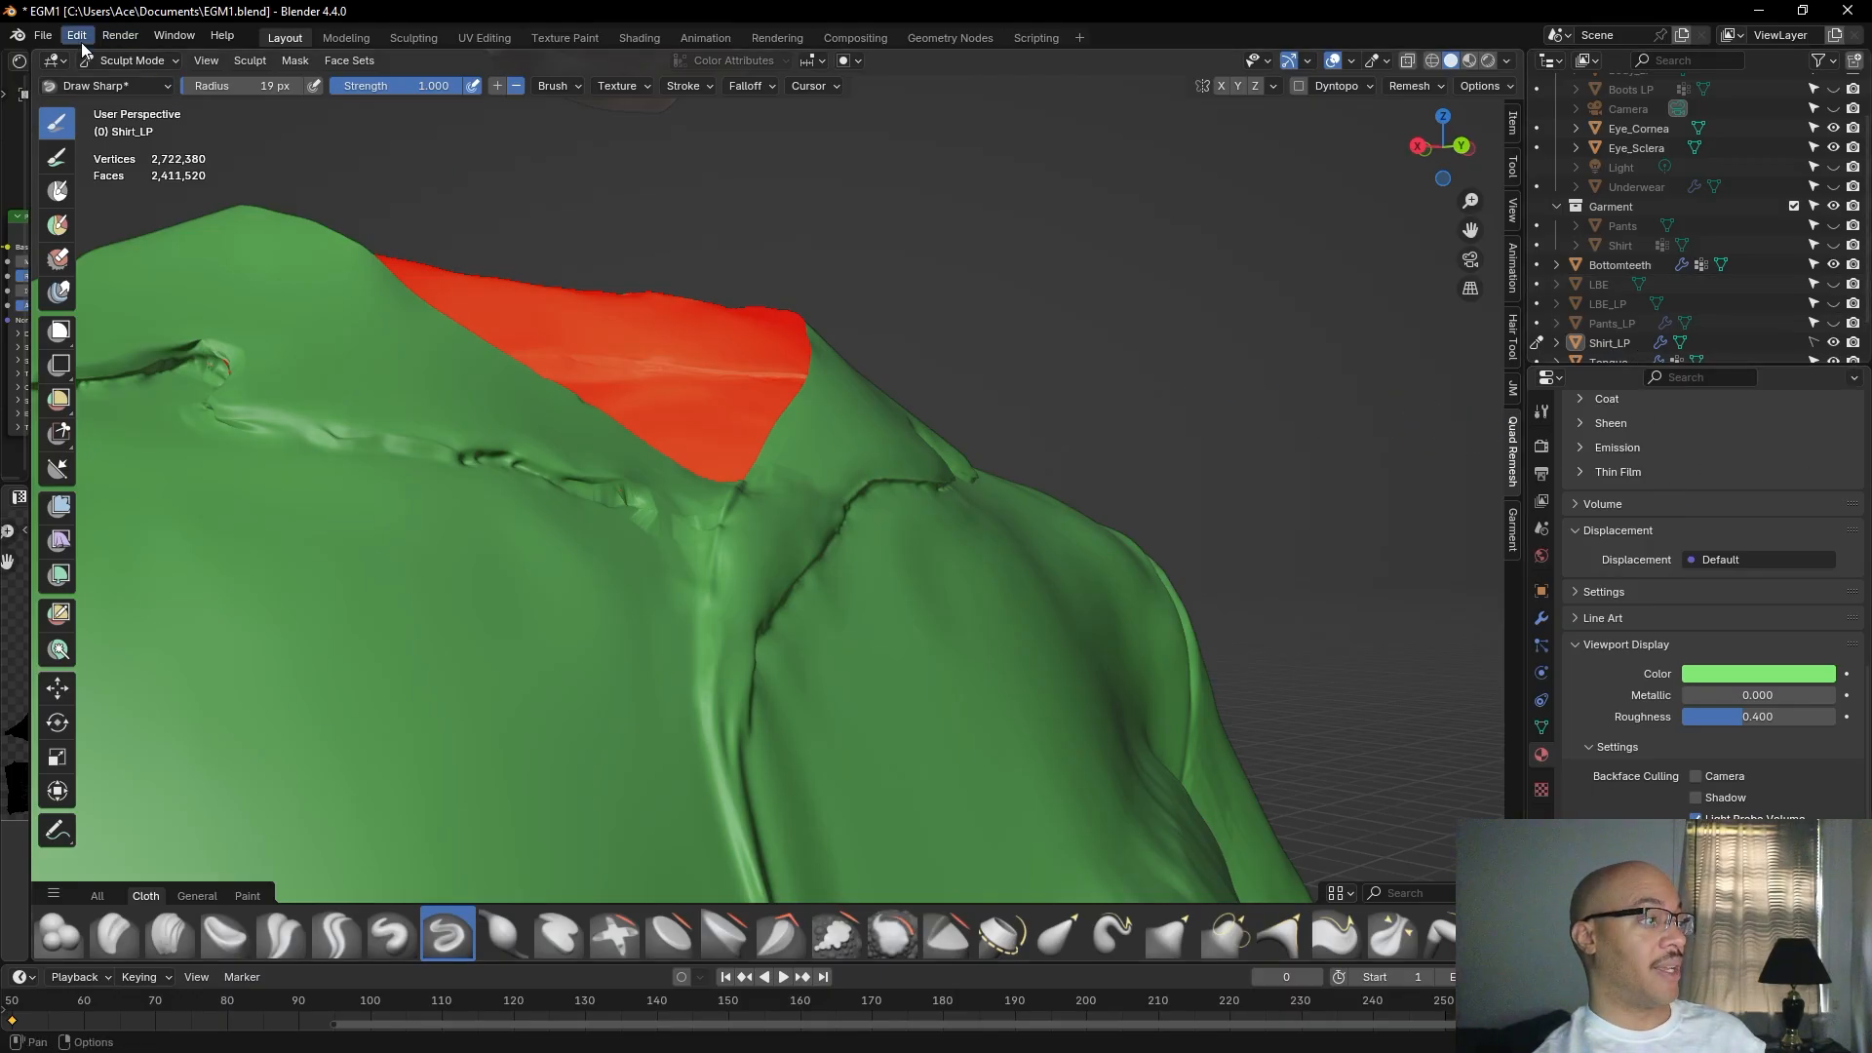
pyautogui.click(49, 39)
pyautogui.click(73, 164)
# Examine the whole shirt from the front, side and back, including the sleeve and cuff.
pyautogui.scroll(-10, 461, 499)
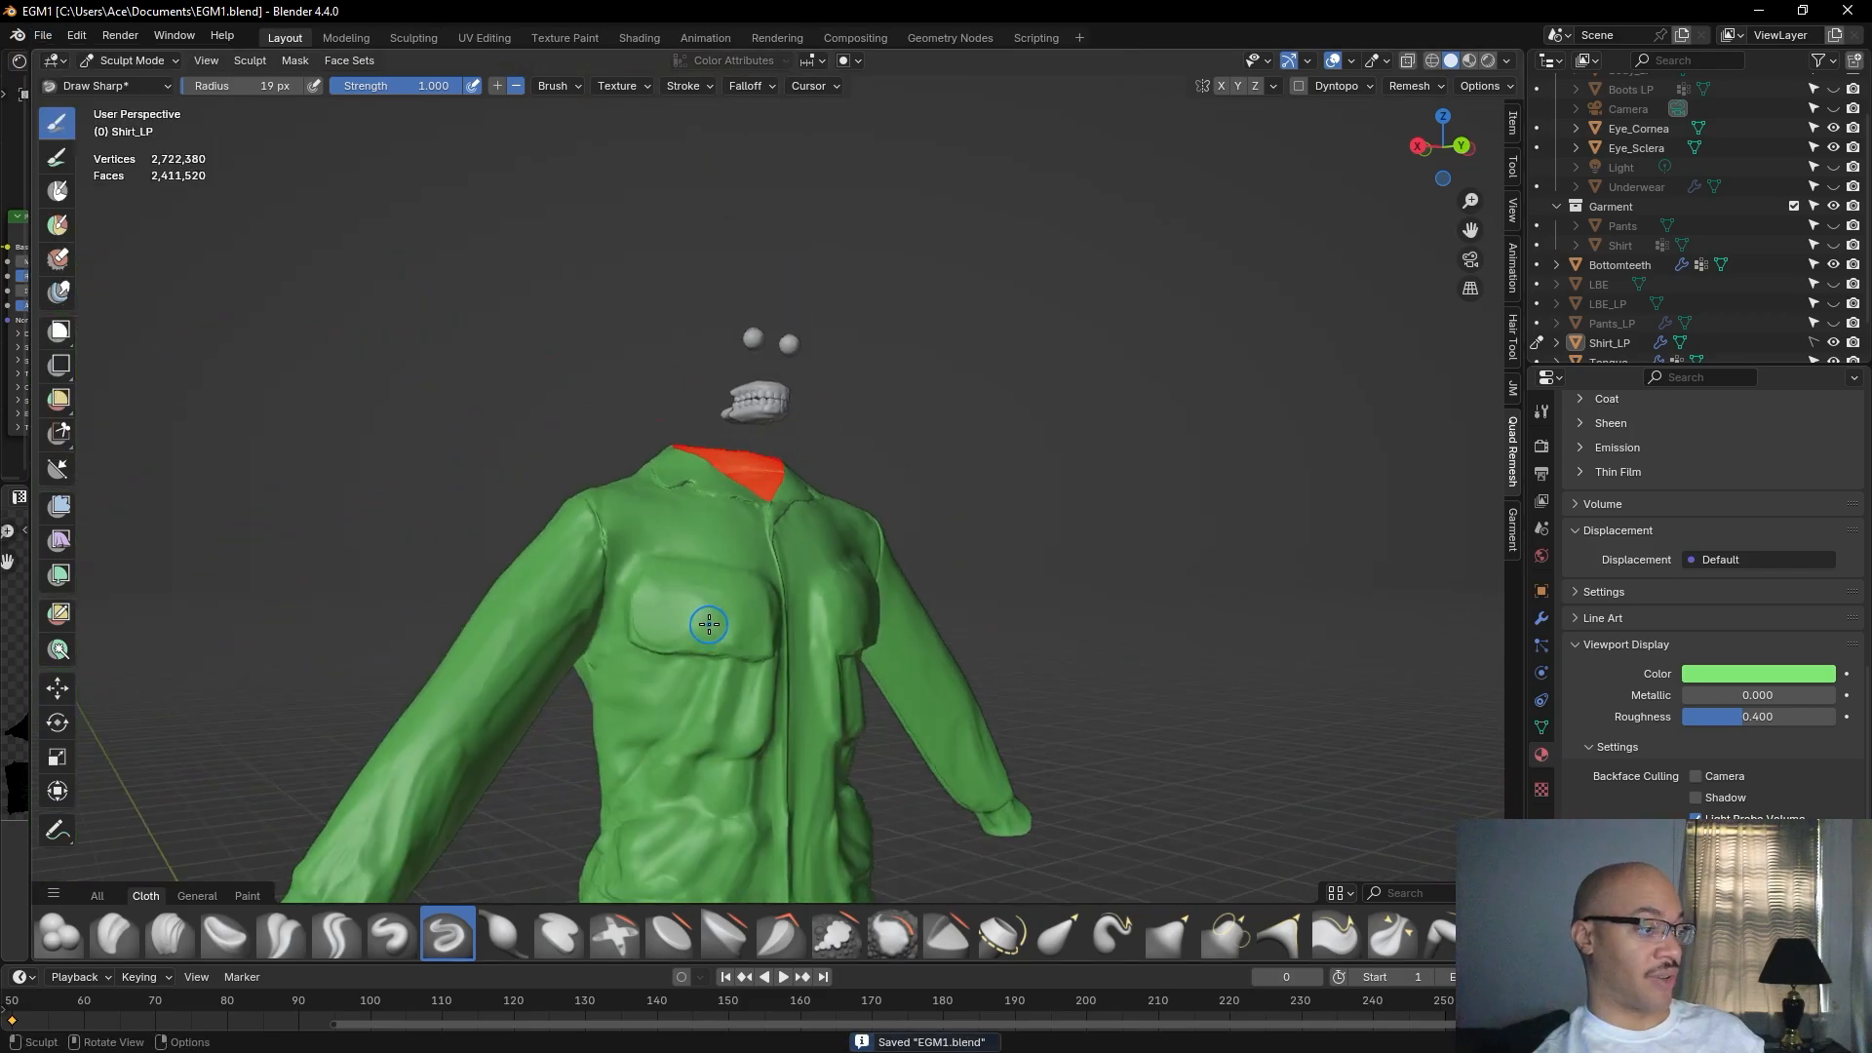
pyautogui.moveTo(1052, 602)
pyautogui.mouseDown(button='middle')
pyautogui.moveTo(1078, 585)
pyautogui.moveTo(1073, 556)
pyautogui.moveTo(265, 523)
pyautogui.moveTo(277, 512)
pyautogui.mouseUp(button='middle')
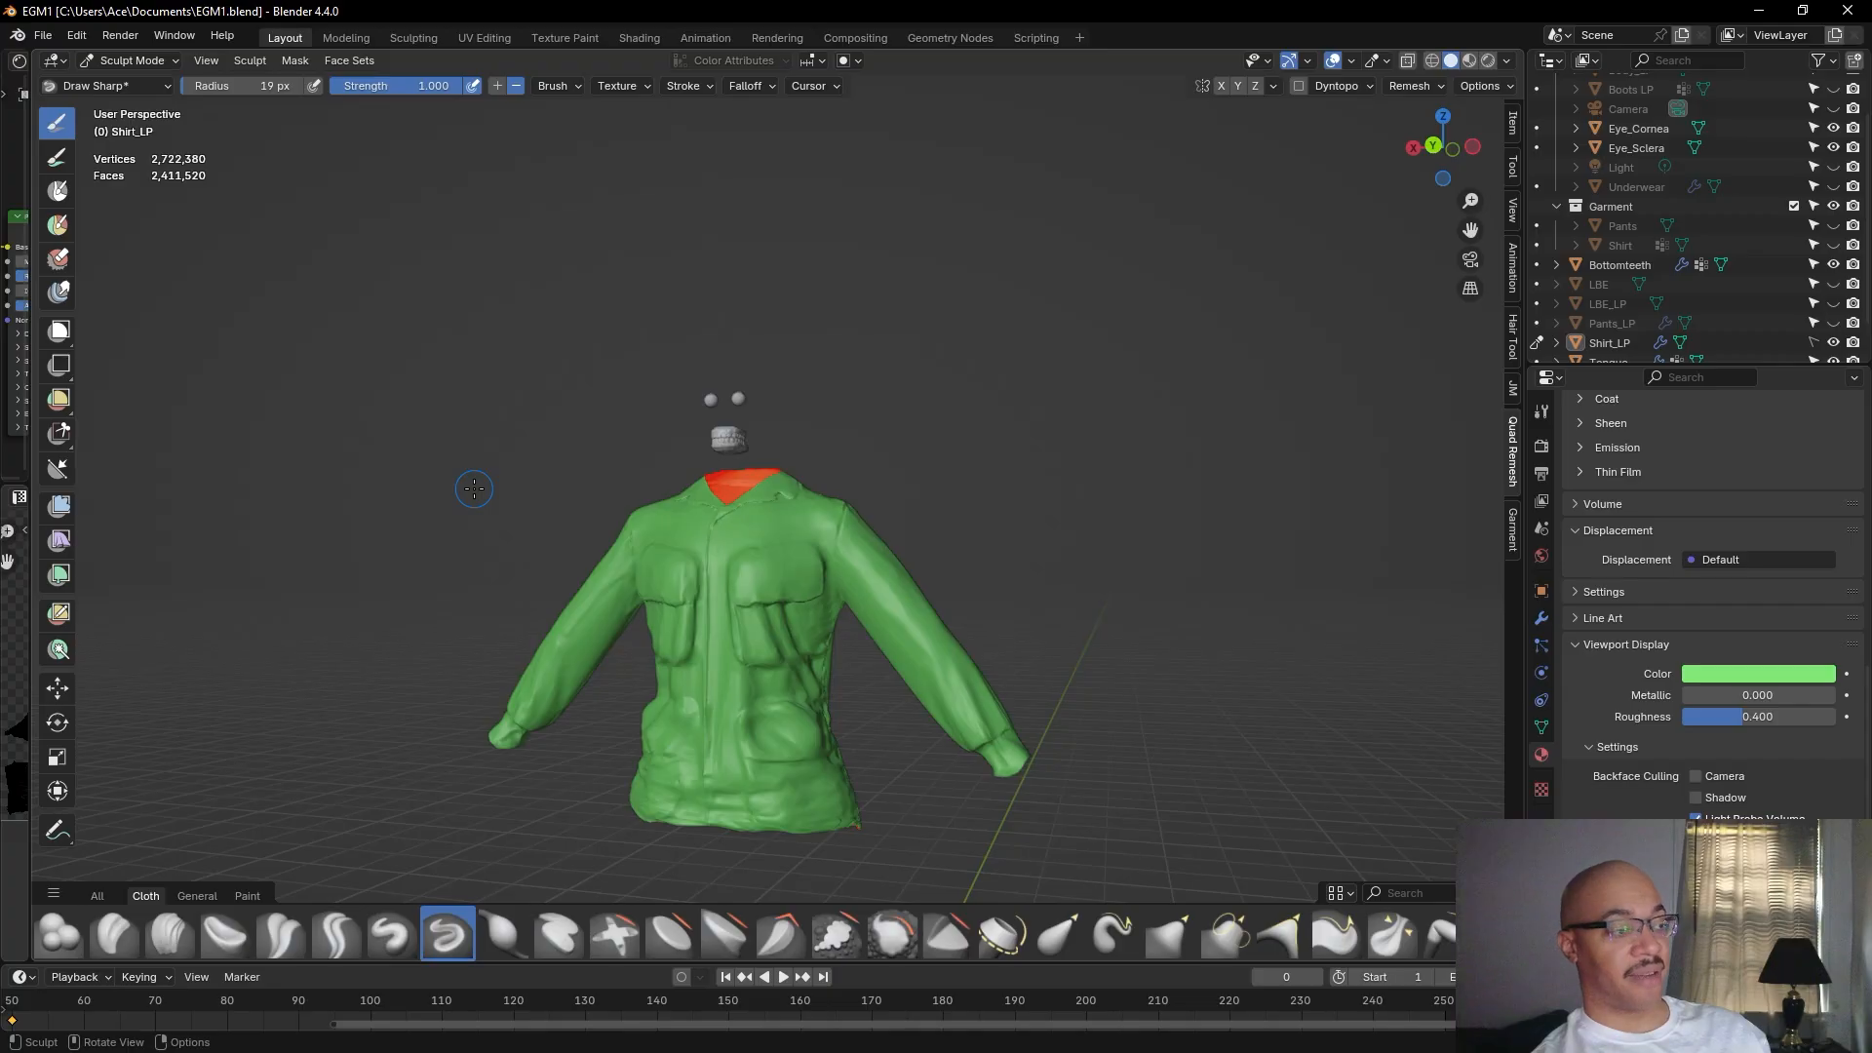
pyautogui.scroll(2, 474, 488)
pyautogui.moveTo(1304, 483); pyautogui.dragTo(1157, 510, button='middle')
pyautogui.scroll(-2, 1190, 496)
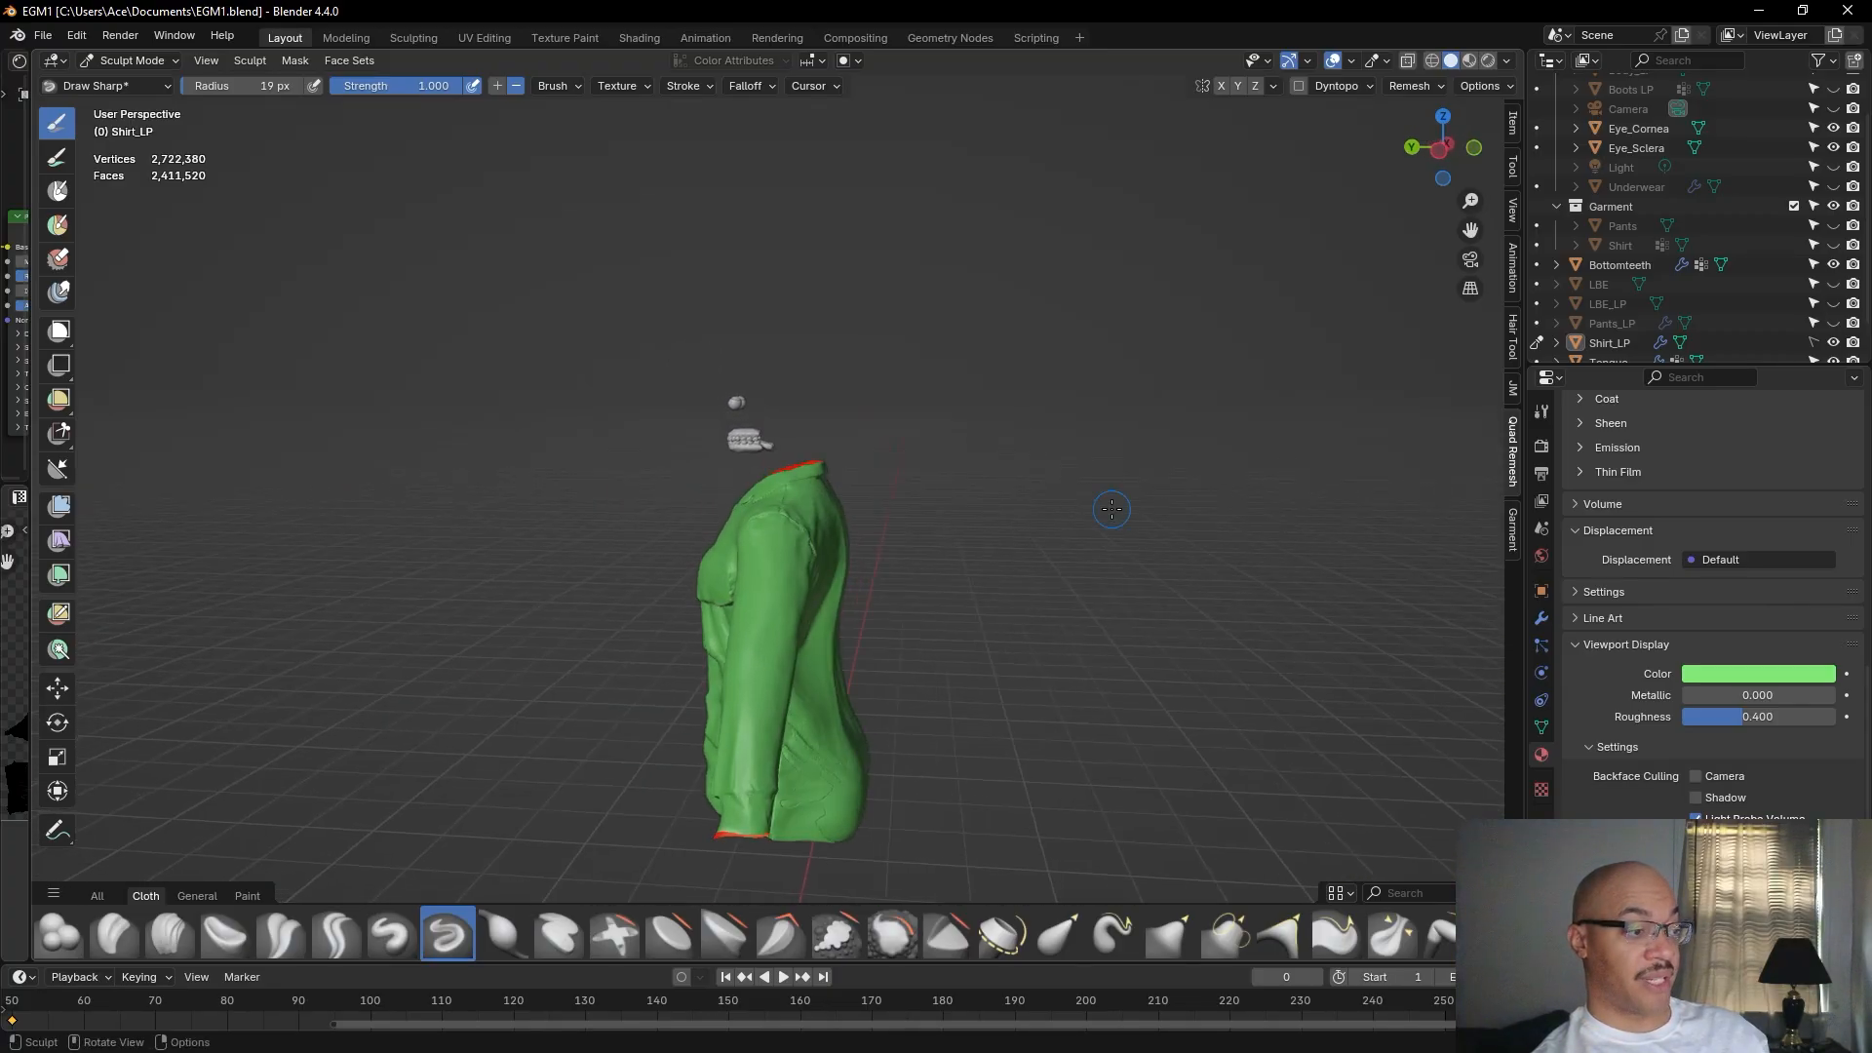
pyautogui.scroll(2, 1270, 585)
pyautogui.scroll(-1, 1264, 597)
pyautogui.moveTo(1019, 860); pyautogui.dragTo(990, 825, button='middle')
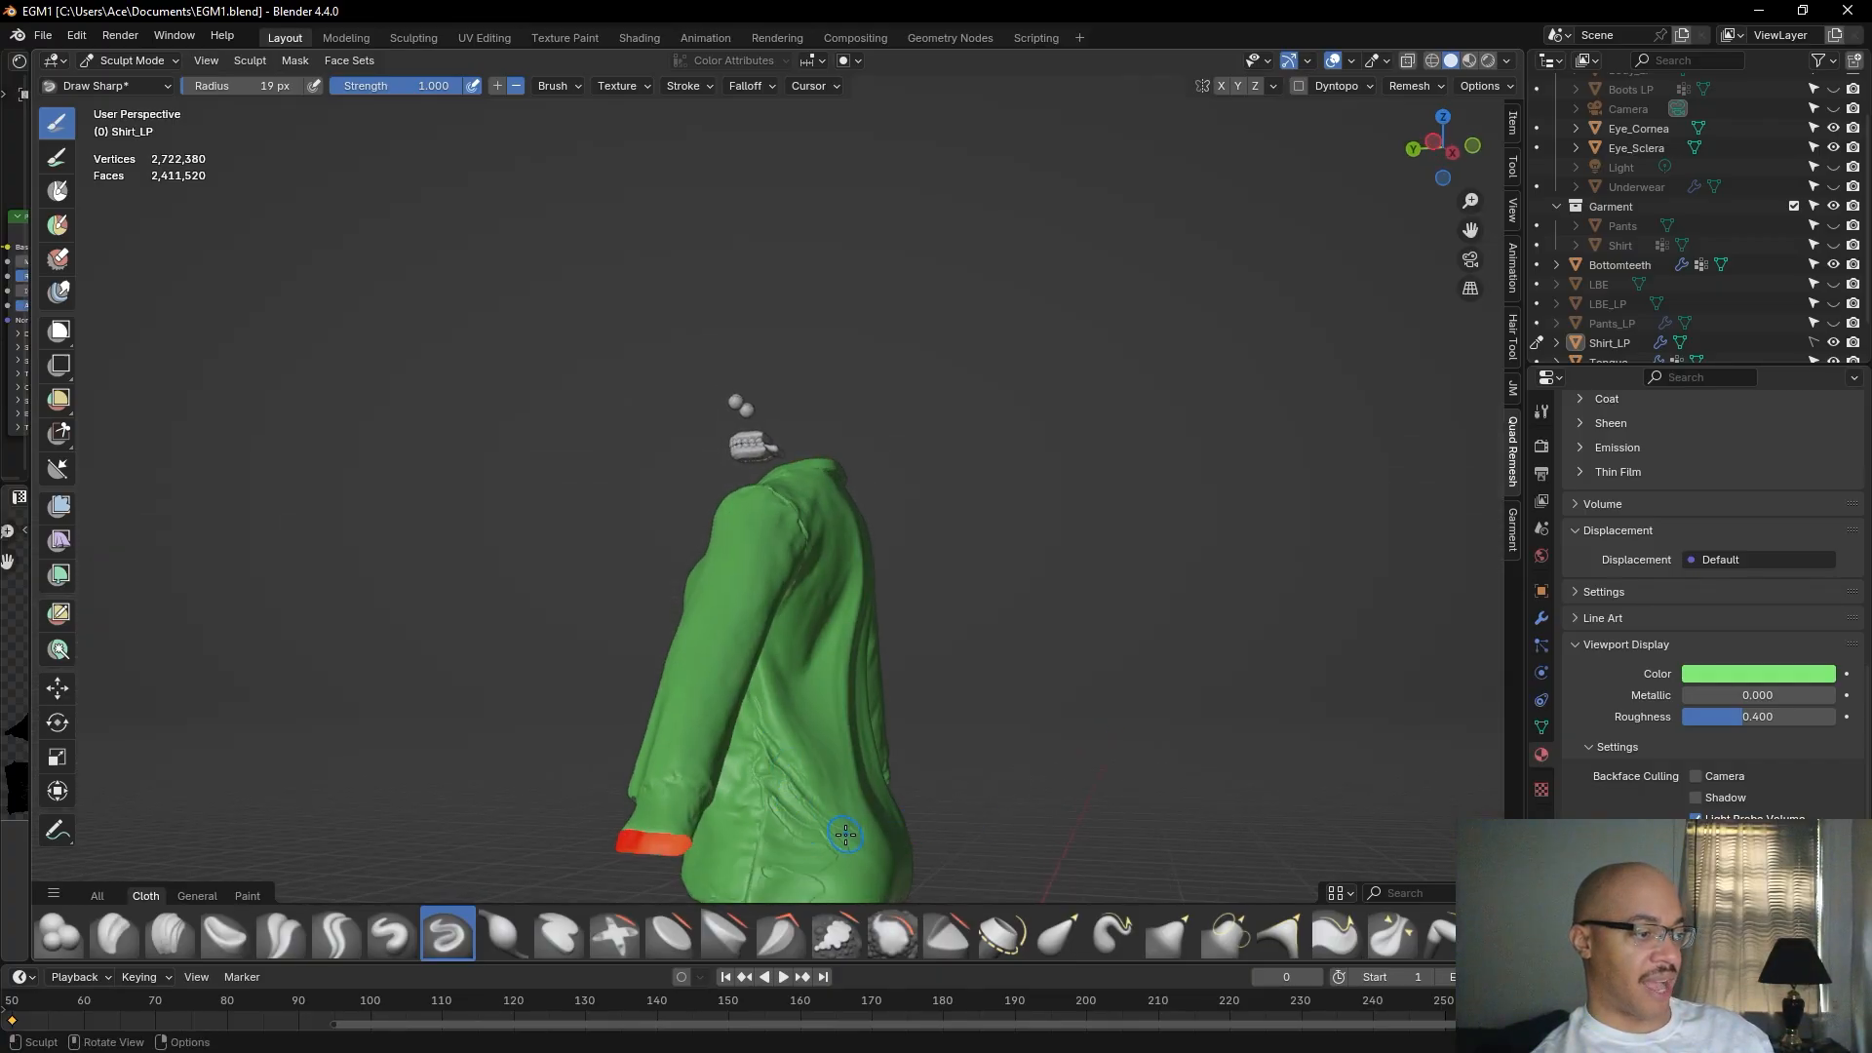
# Save EGM1.blend again.
pyautogui.click(43, 35)
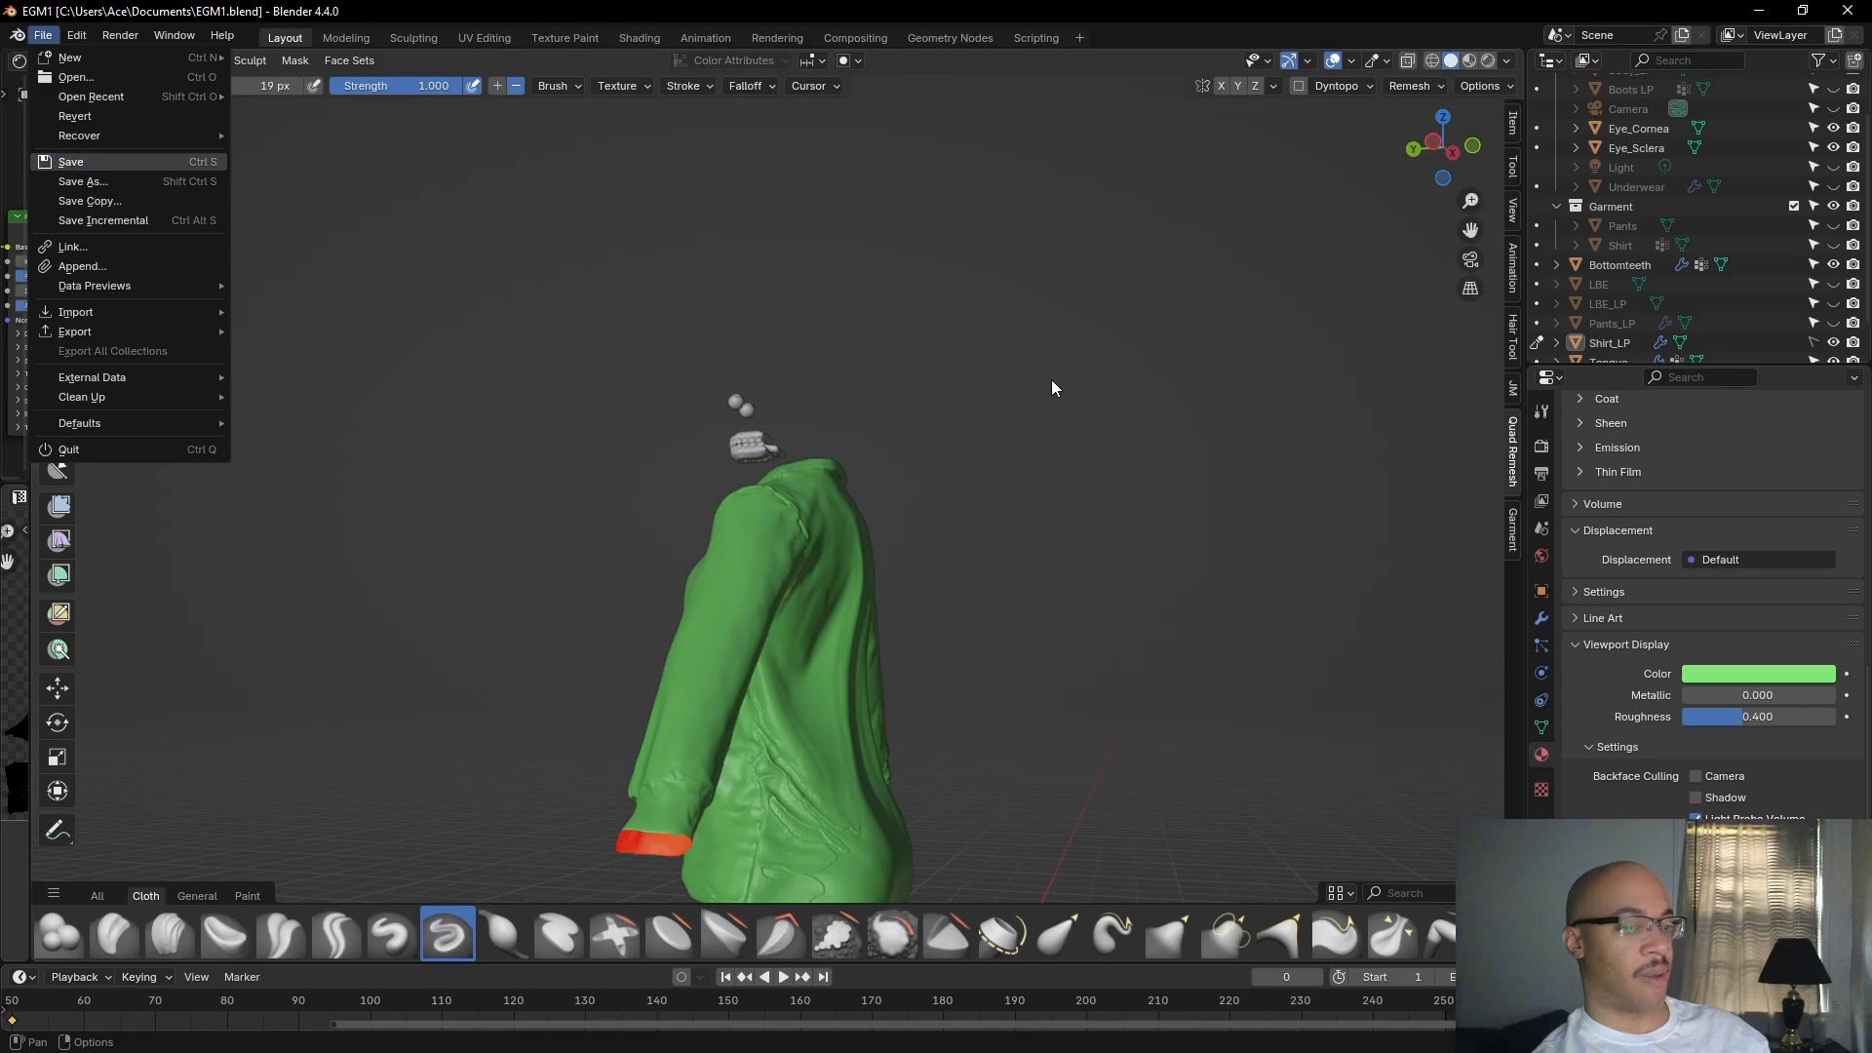
pyautogui.hotkey('ctrl', 's')
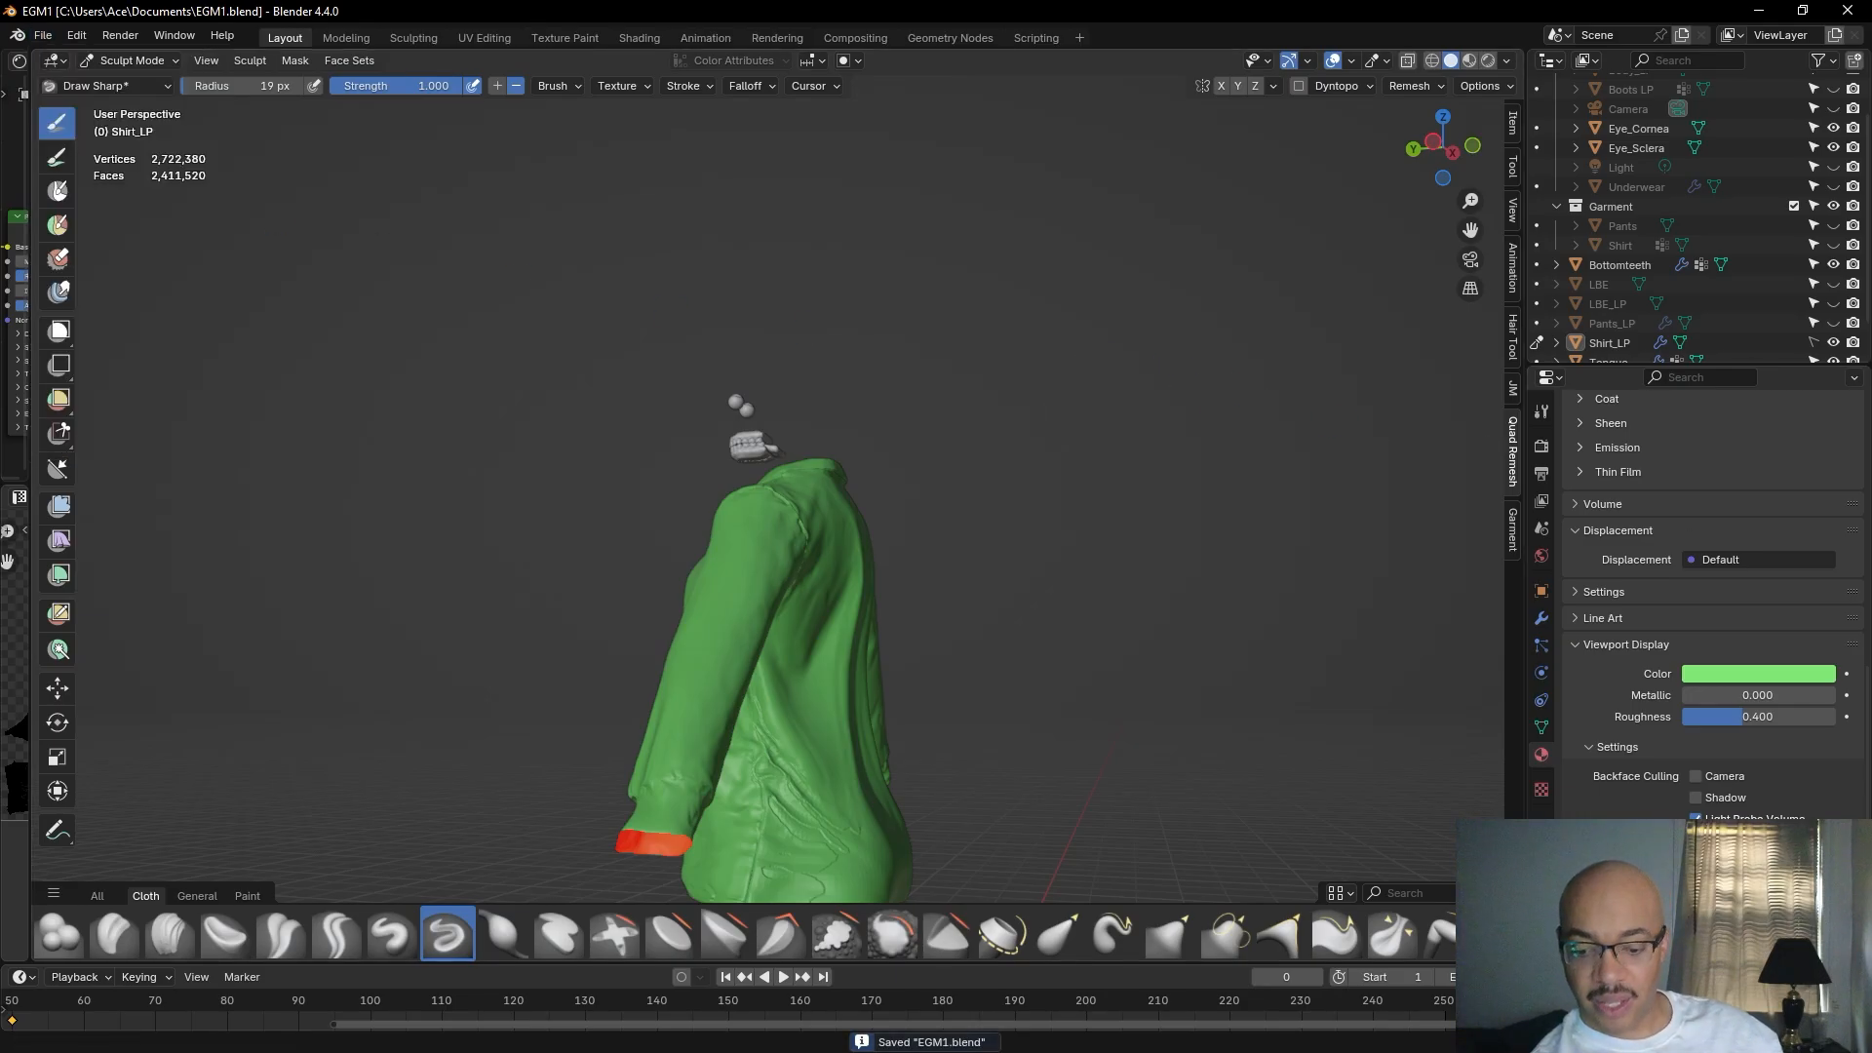